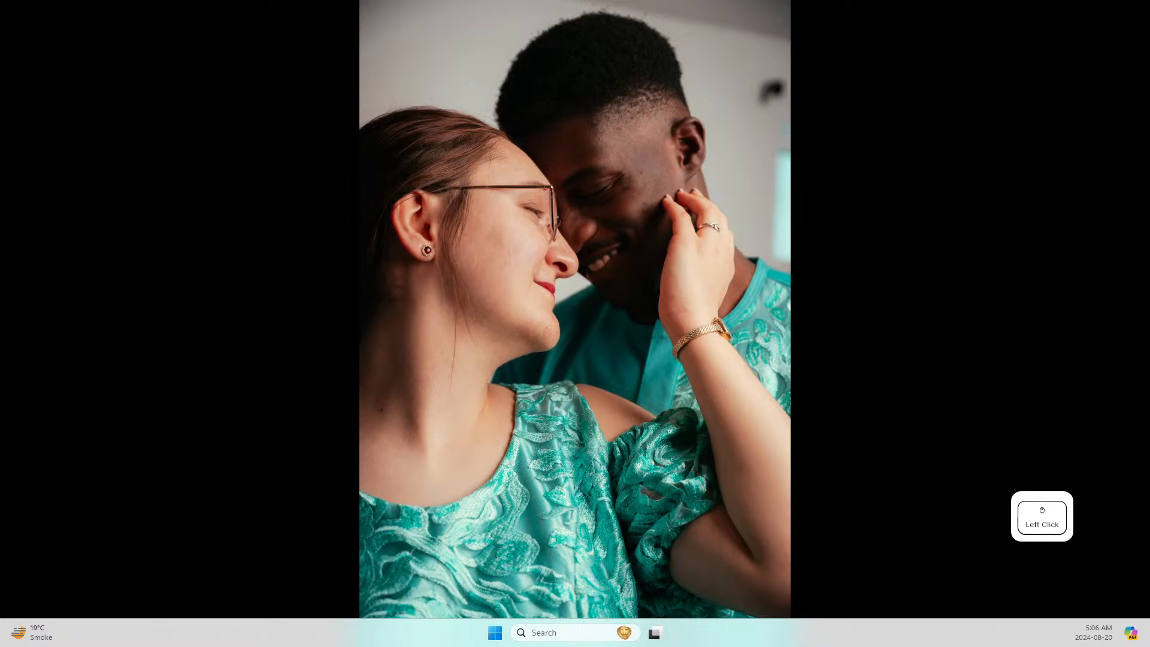
{"action": "key", "text": "ctrl+z"}
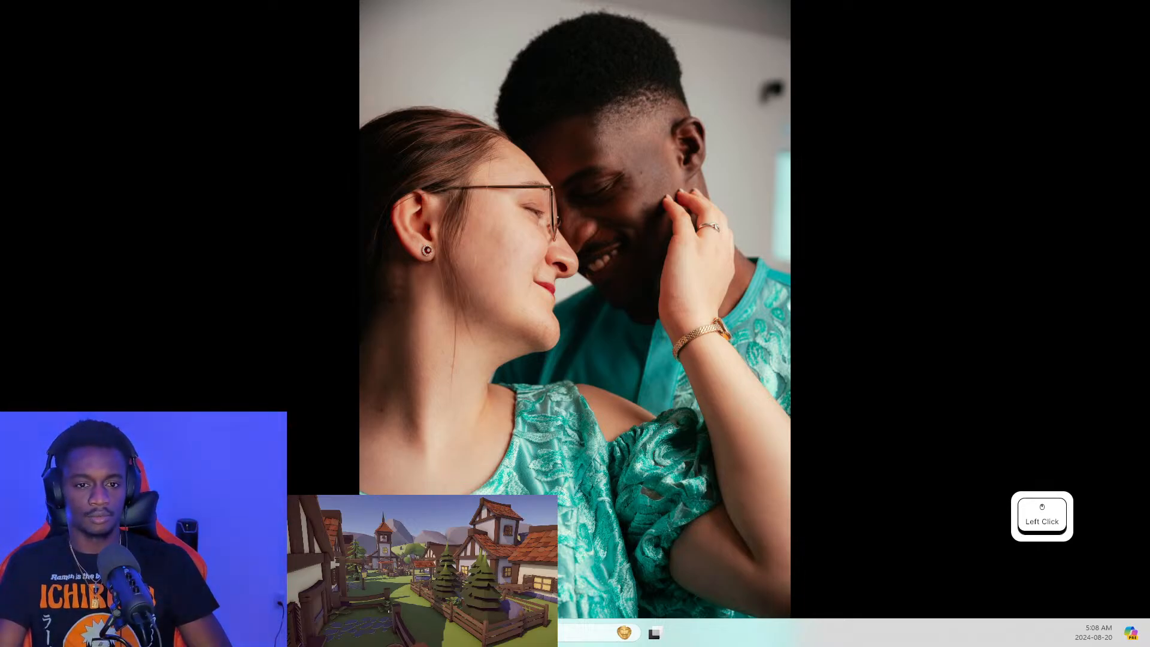
{"action": "left_click_drag", "start_coordinate": [1149, 240], "coordinate": [785, 243]}
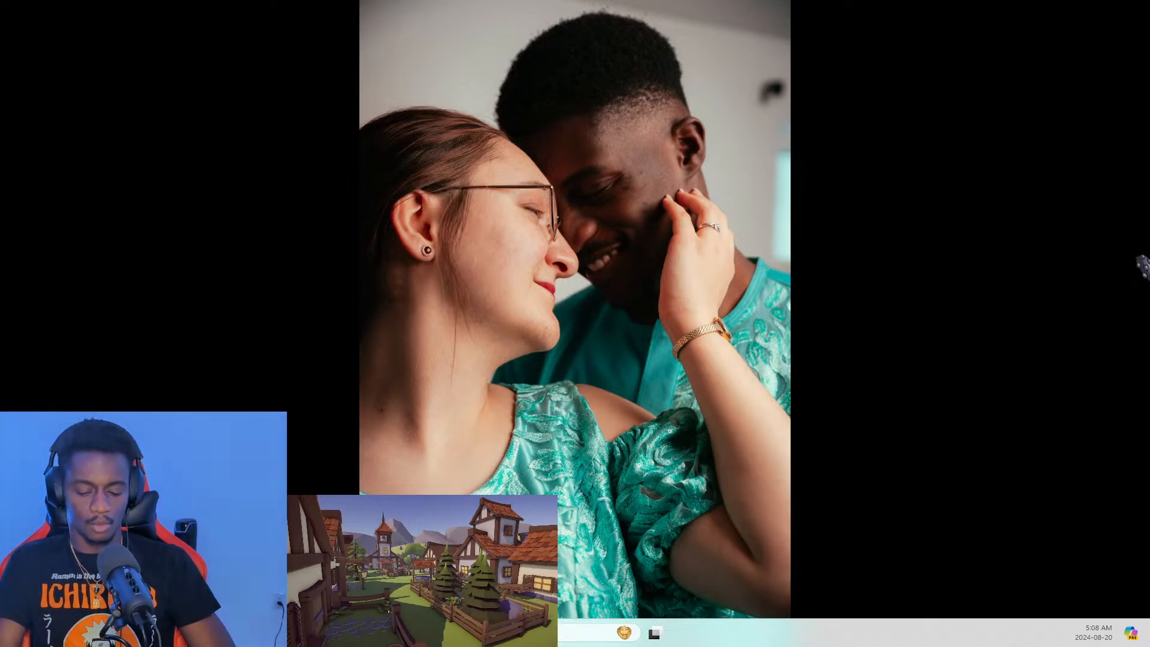
Open a new browser window and search the web for "how to open window on OBs"
{"action": "key", "text": "ctrl+n"}
{"action": "key", "text": "shift+super+Left"}
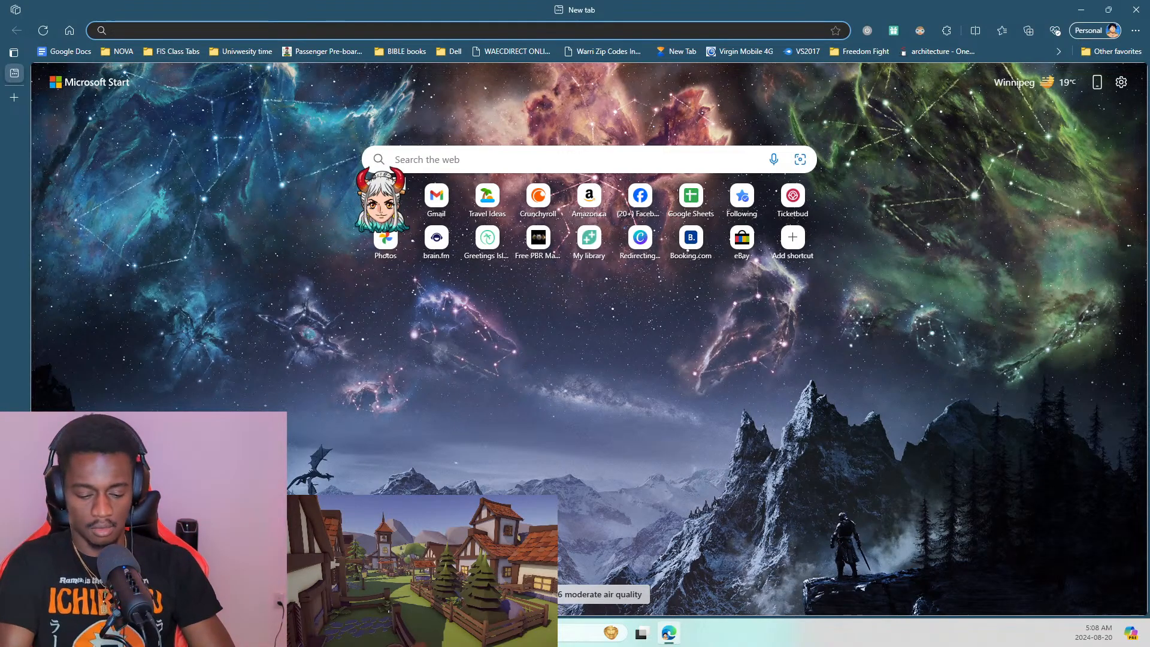
{"action": "type", "text": "how to open"}
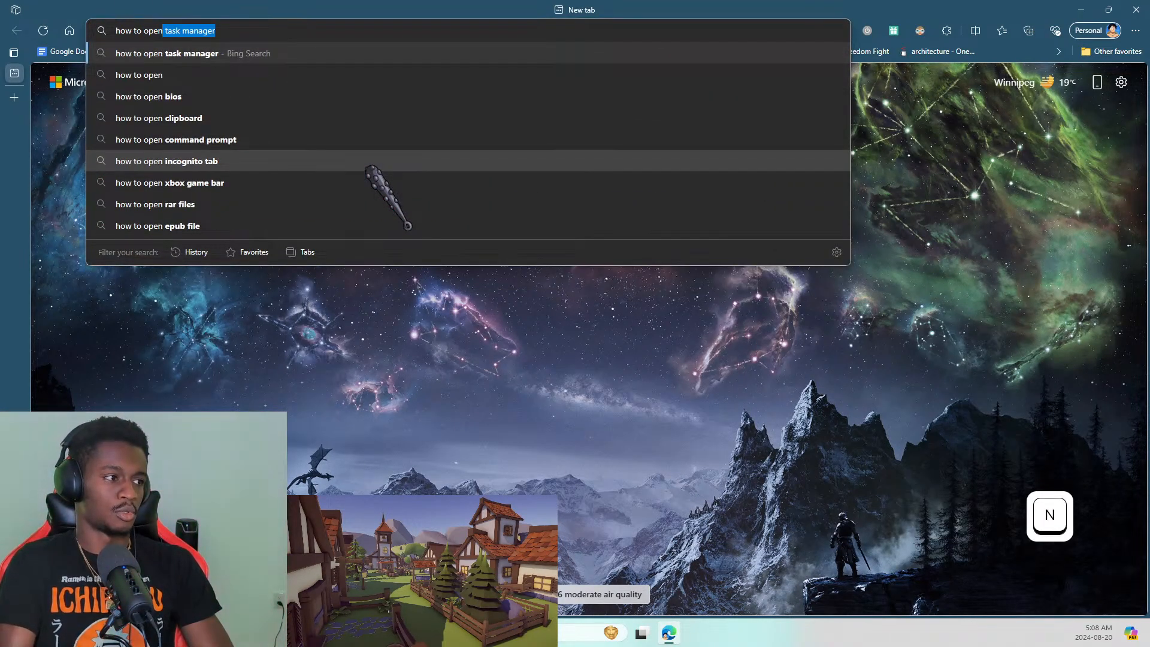
{"action": "type", "text": " window o nOB"}
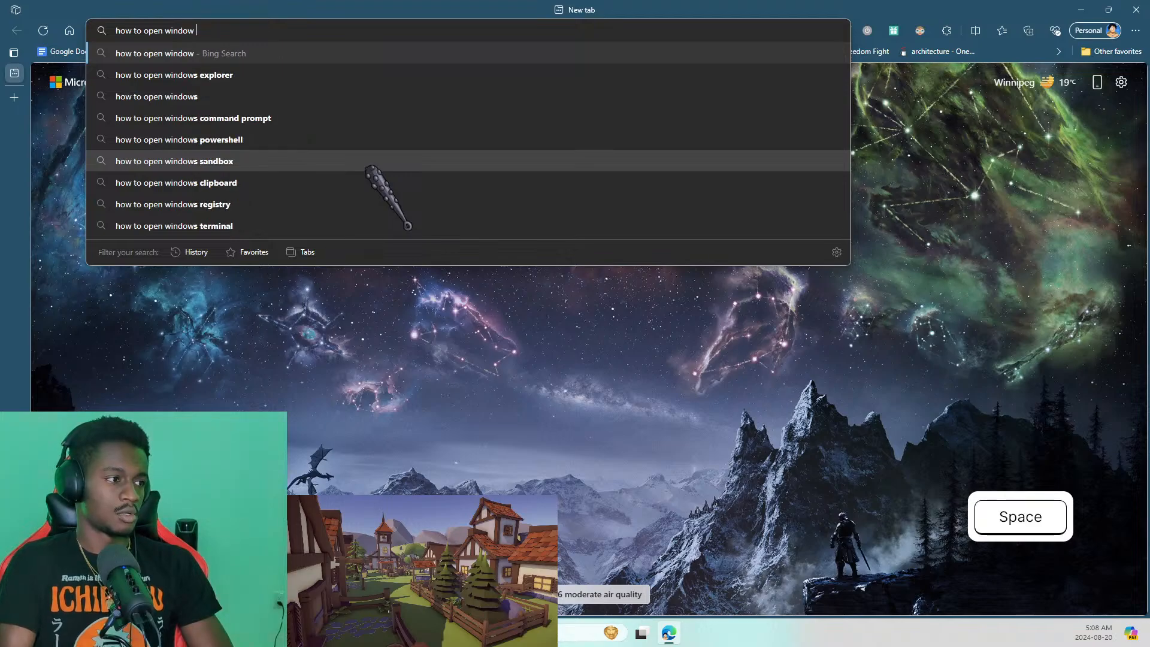
{"action": "key", "text": "BackSpace"}
{"action": "key", "text": "BackSpace"}
{"action": "key", "text": "BackSpace"}
{"action": "key", "text": "BackSpace"}
{"action": "type", "text": "n OBN"}
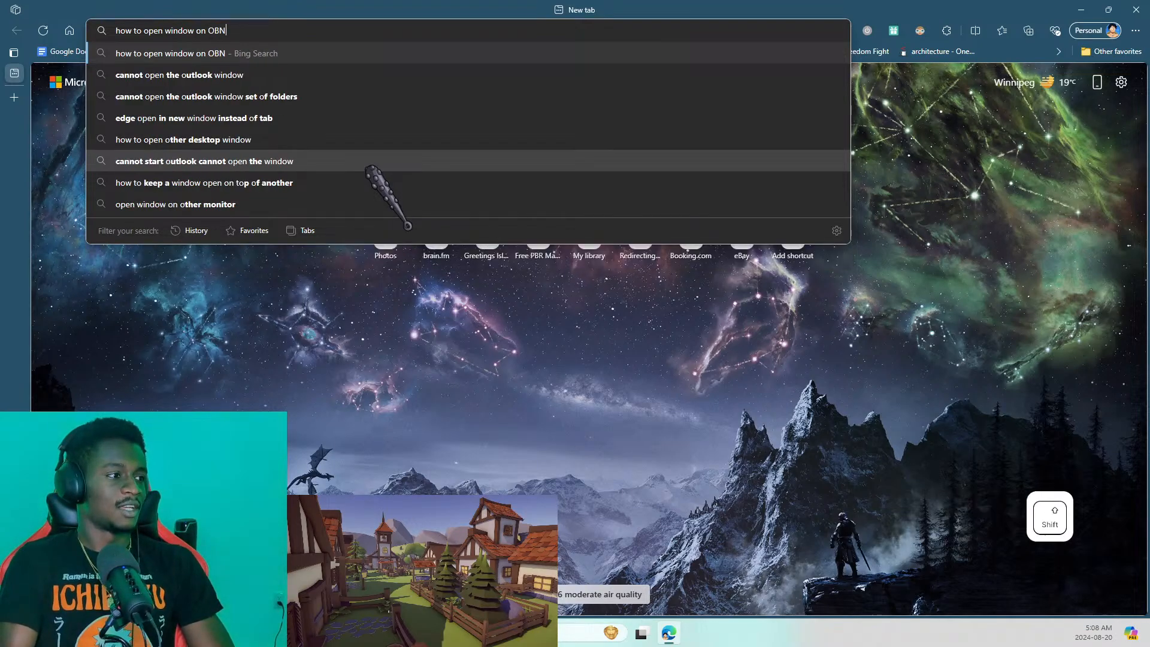
{"action": "key", "text": "BackSpace"}
{"action": "type", "text": "s"}
{"action": "key", "text": "Return"}
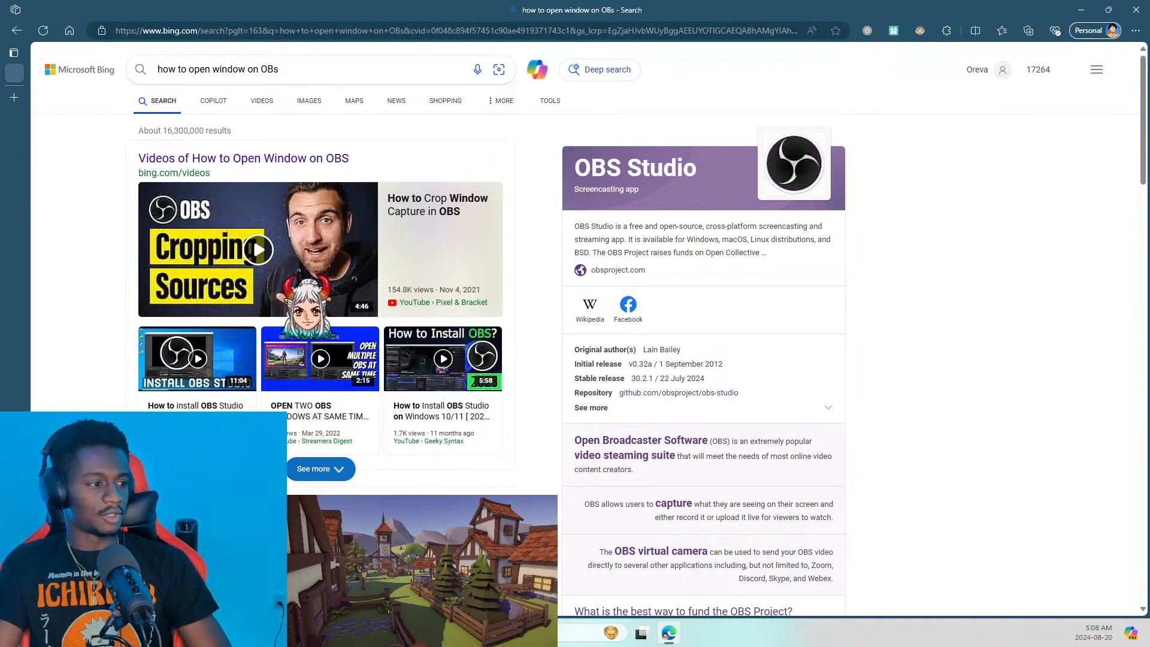
Look through the OBS search results and close the browser window
{"action": "scroll", "coordinate": [413, 378], "scroll_direction": "down", "scroll_amount": 3}
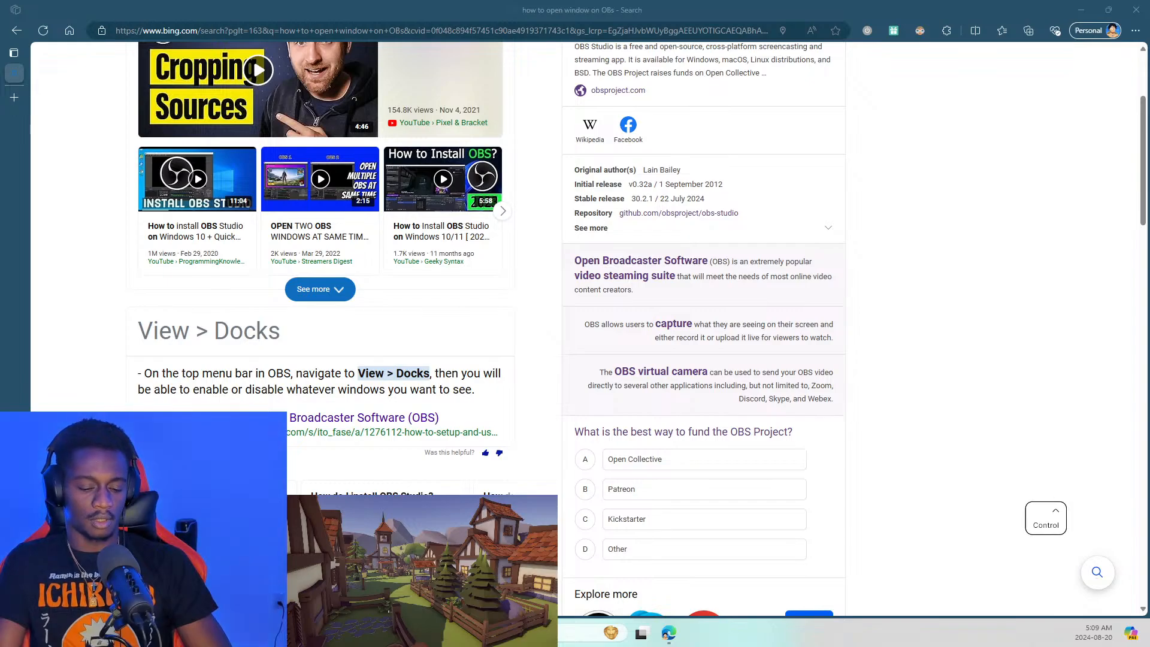
{"action": "key", "text": "ctrl+w"}
{"action": "left_click", "coordinate": [875, 392]}
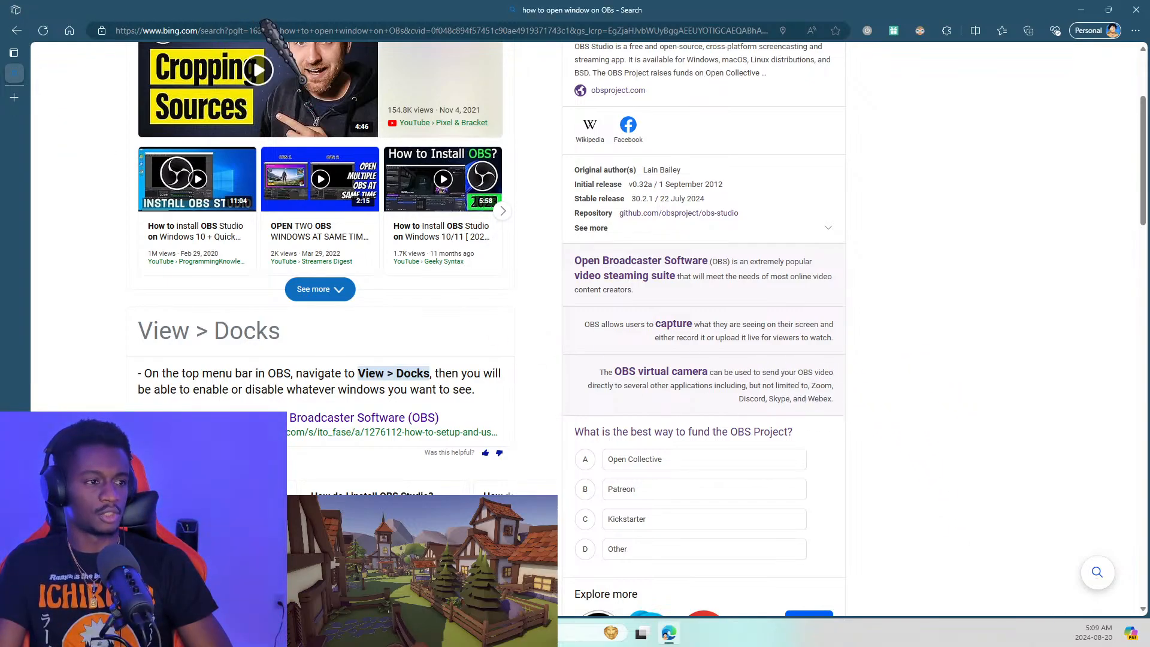
{"action": "left_click", "coordinate": [1136, 9]}
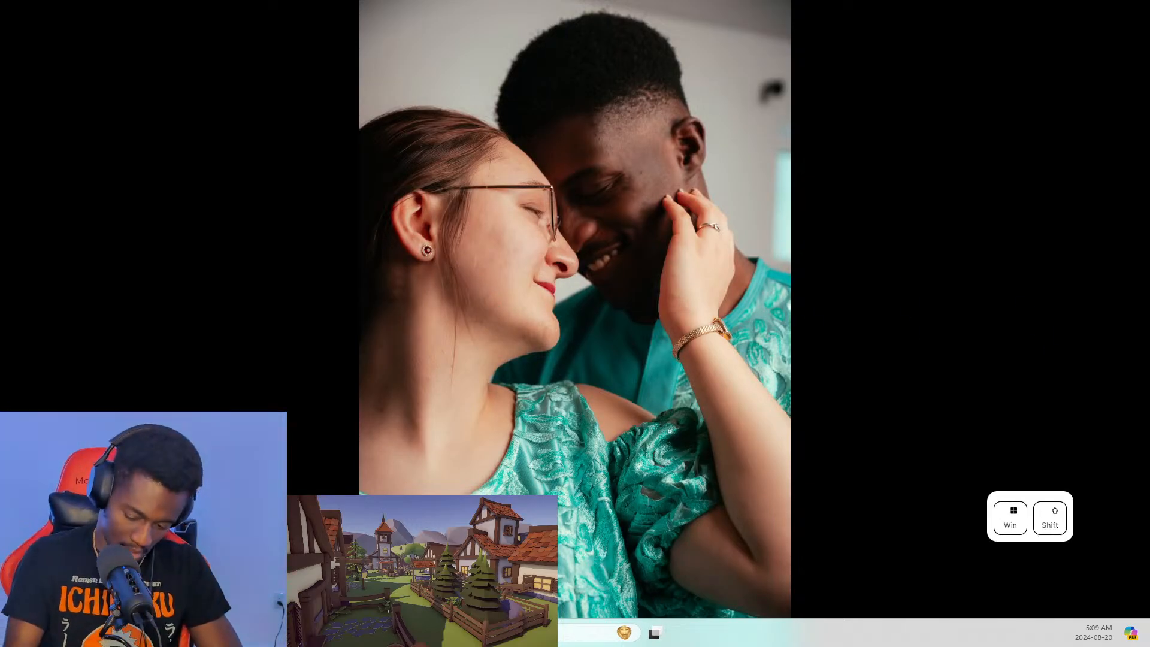
Bring the other browser window onto this display, go to Notion, and open the public site view of The toolbox page
{"action": "key", "text": "super+shift+Left"}
{"action": "key", "text": "ctrl+l"}
{"action": "type", "text": "noti"}
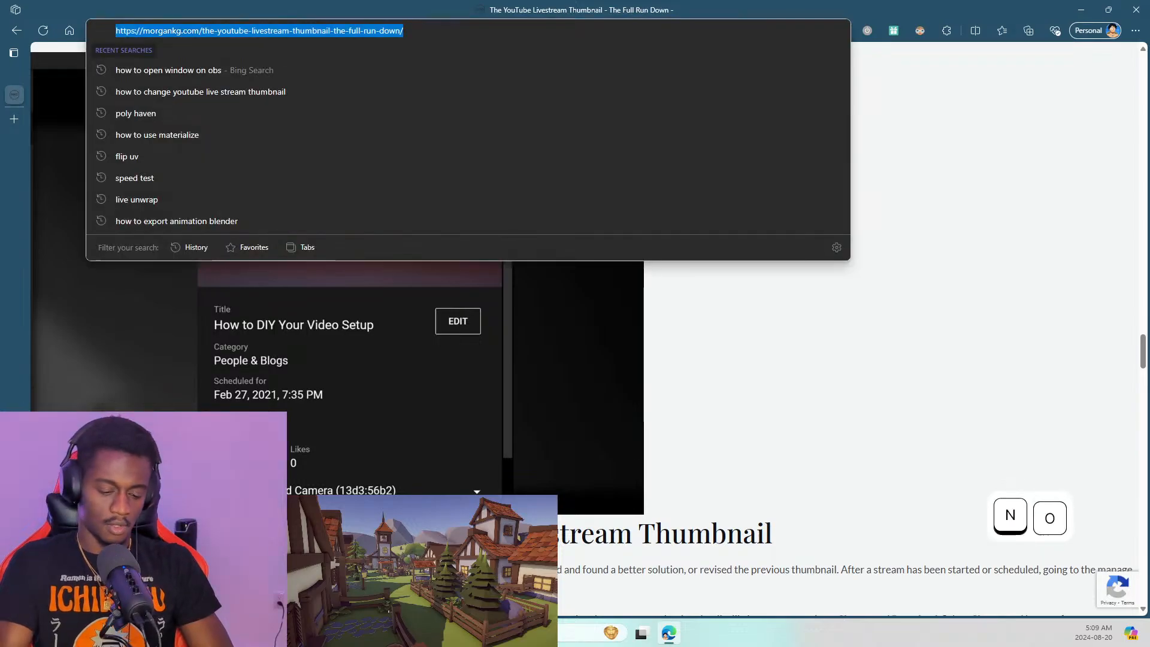
{"action": "key", "text": "Return"}
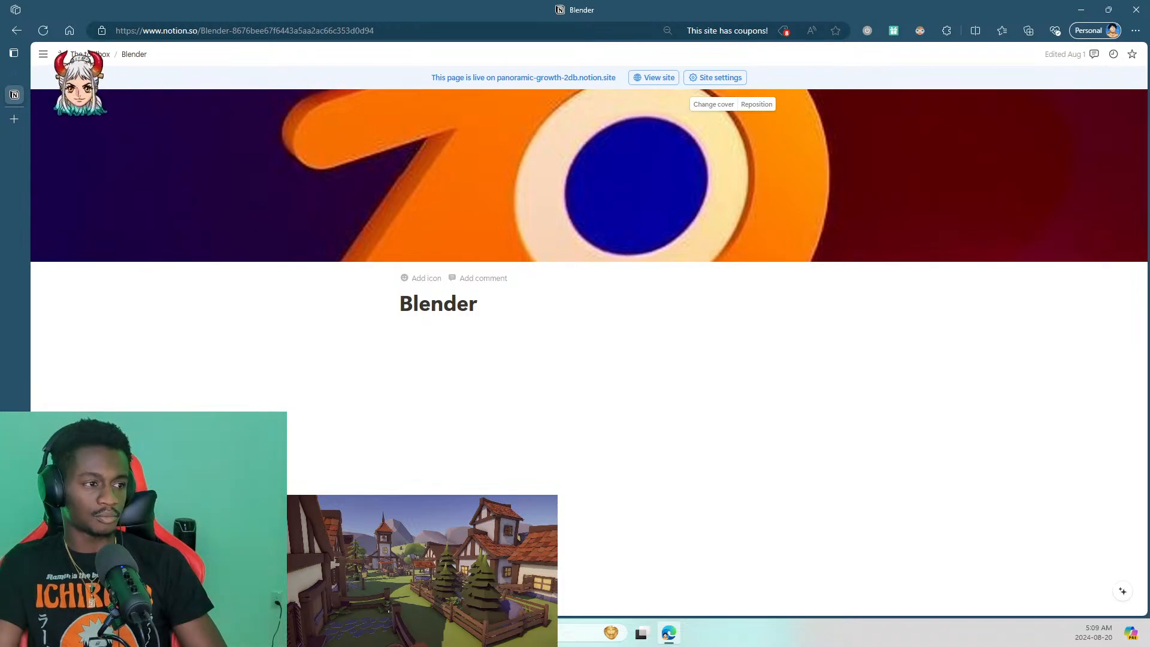
{"action": "left_click", "coordinate": [73, 54]}
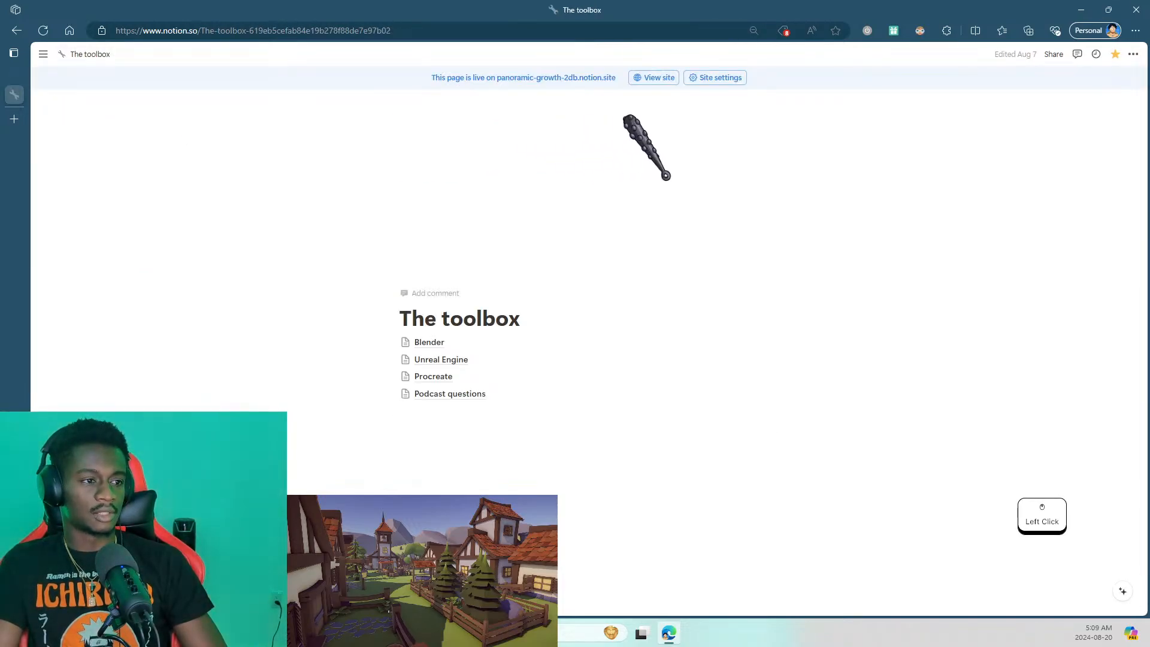
{"action": "left_click", "coordinate": [664, 77]}
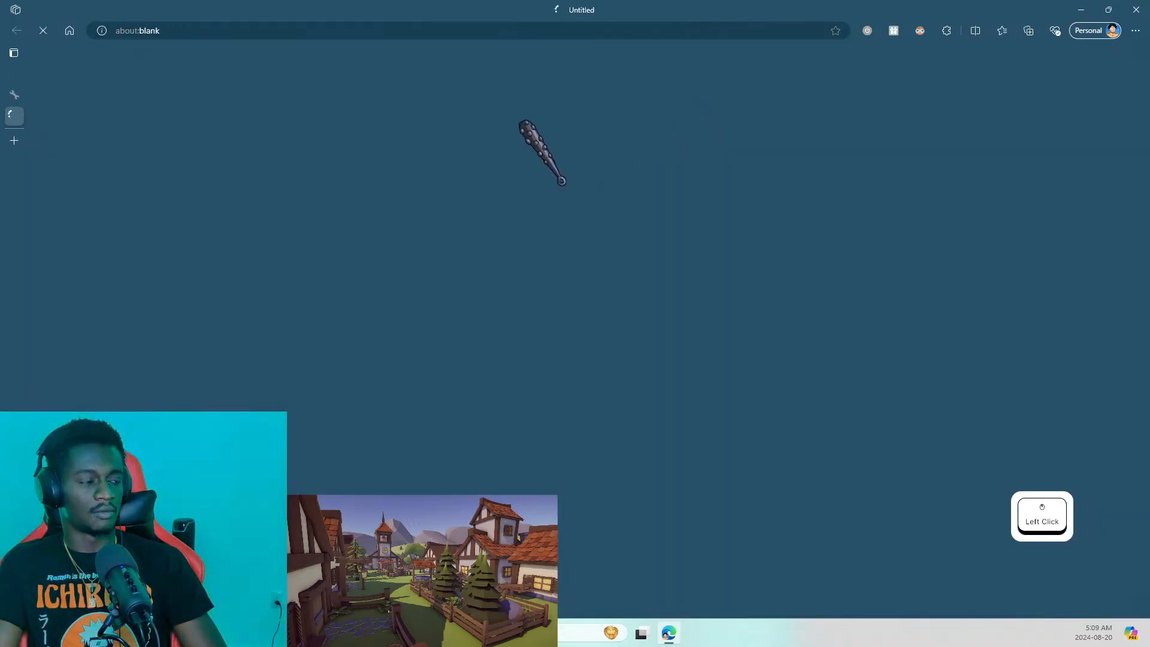
{"action": "mouse_move", "coordinate": [7, 112]}
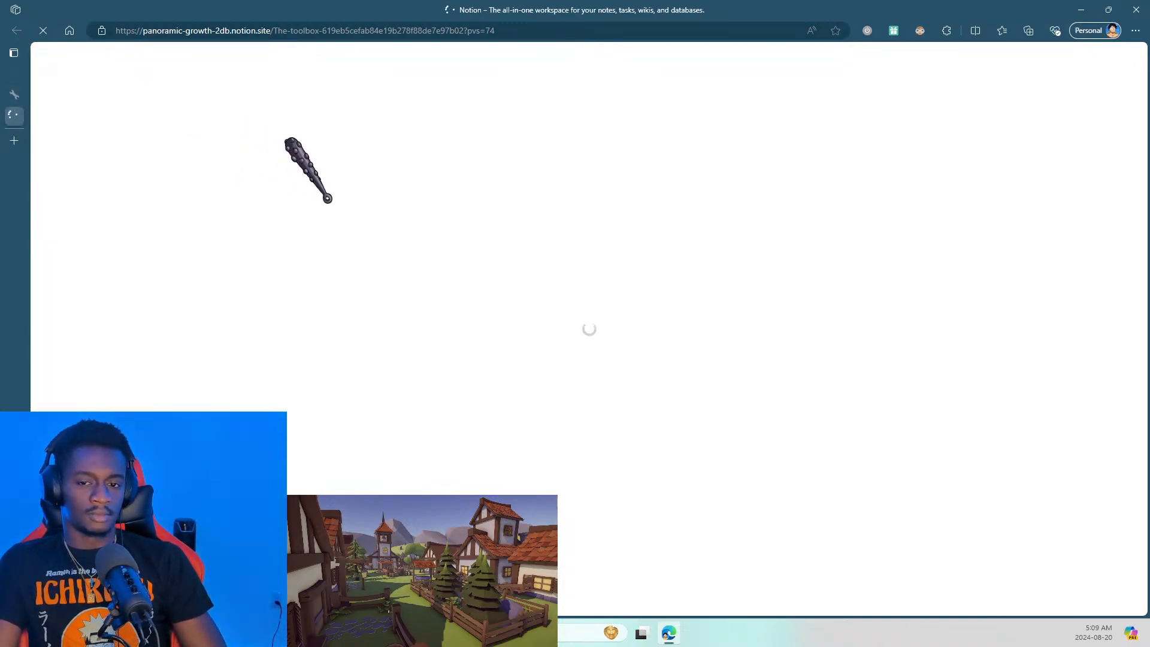
{"action": "mouse_move", "coordinate": [13, 91]}
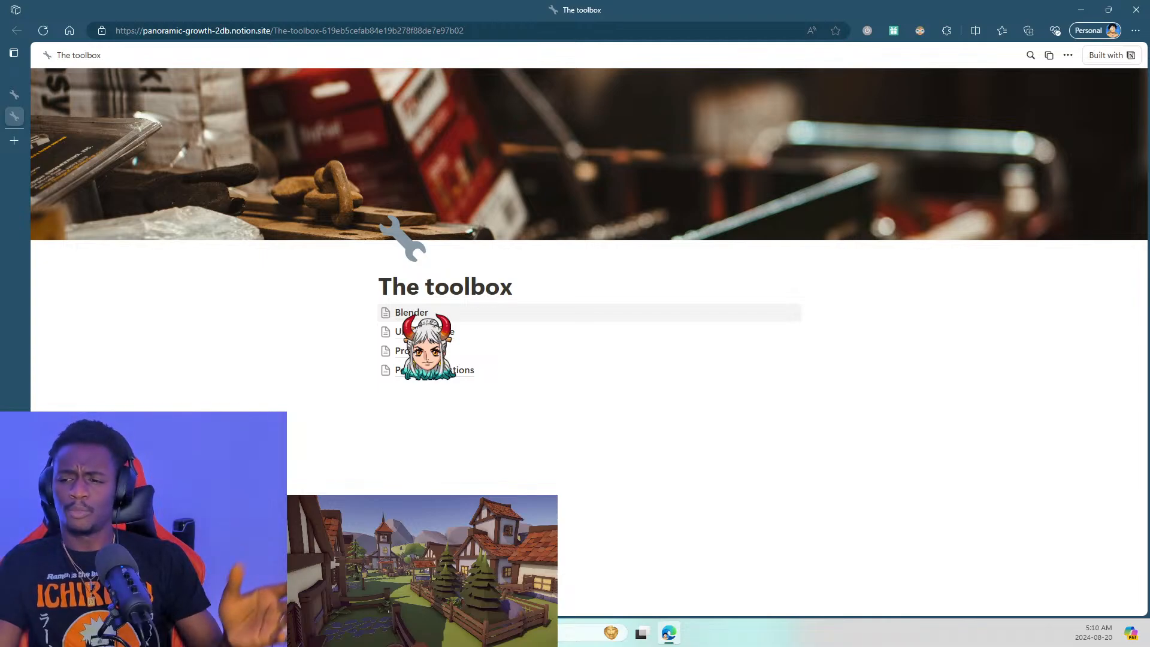
Look over the Blender Toolbox database on the toolbox's Blender page and return to The toolbox page
{"action": "left_click", "coordinate": [412, 313]}
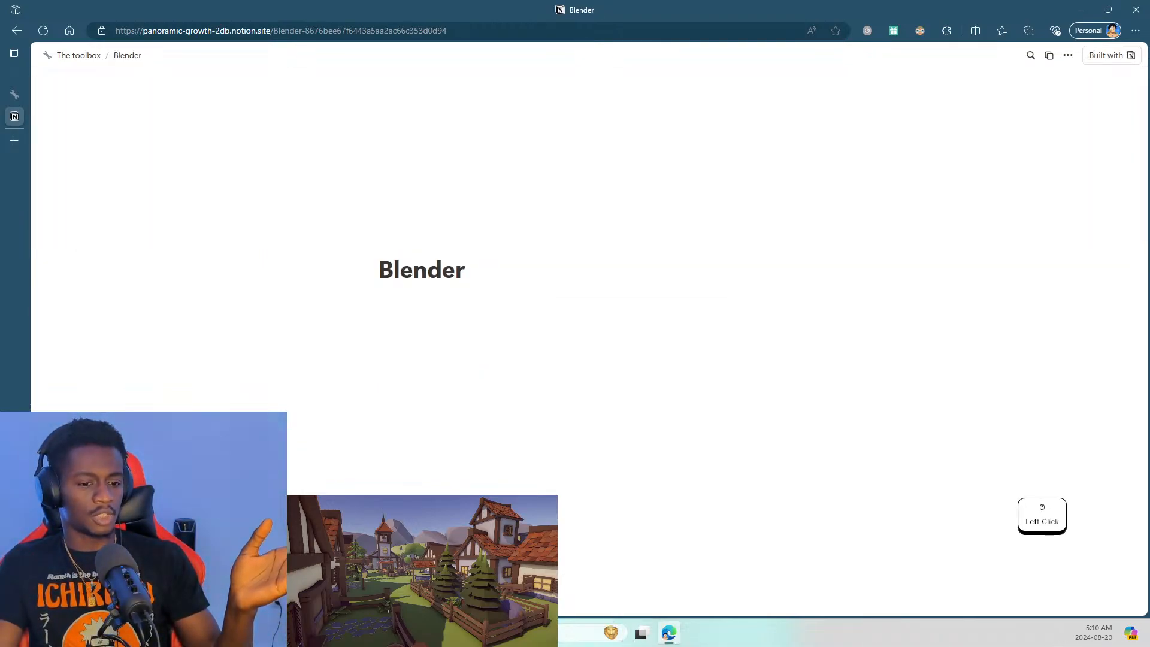
{"action": "scroll", "coordinate": [695, 506], "scroll_direction": "down", "scroll_amount": 2}
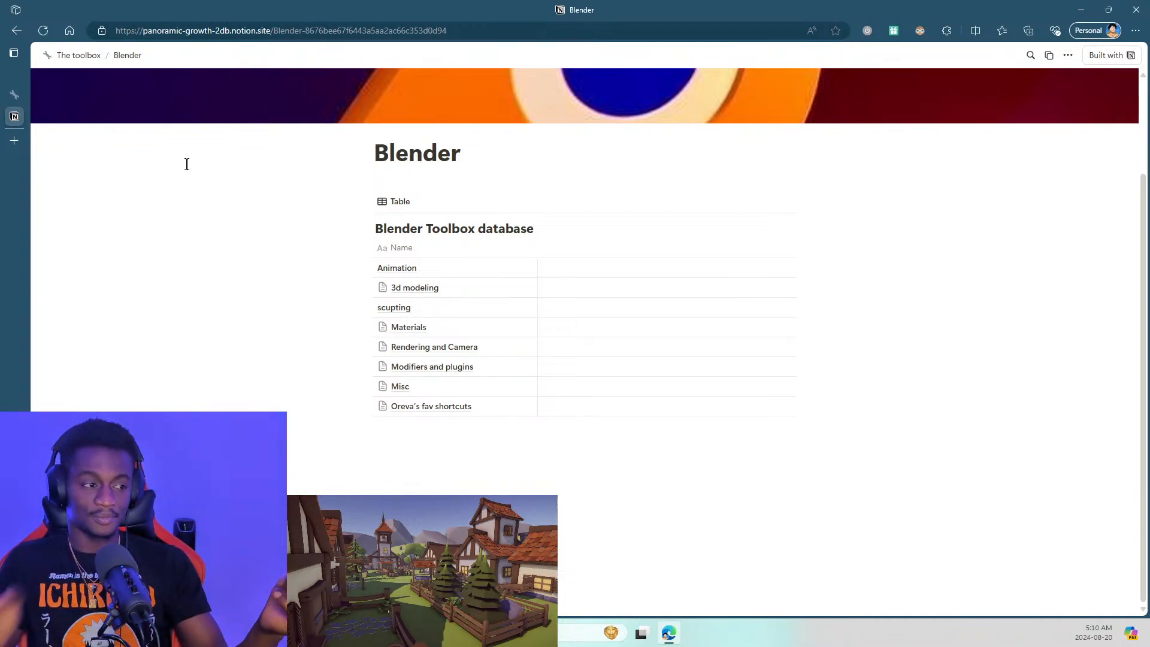
{"action": "left_click", "coordinate": [76, 55]}
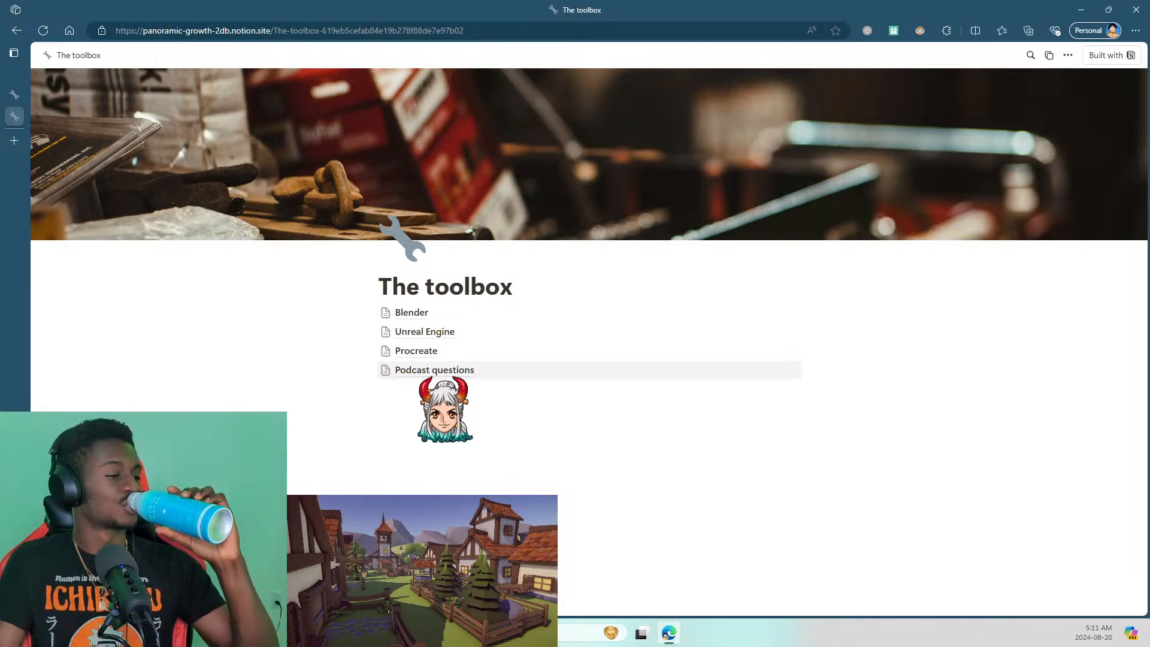
Read through the "50 Essential blueprints" list in the Unreal Engine page's Blueprints entry and return to The toolbox page
{"action": "left_click", "coordinate": [434, 332]}
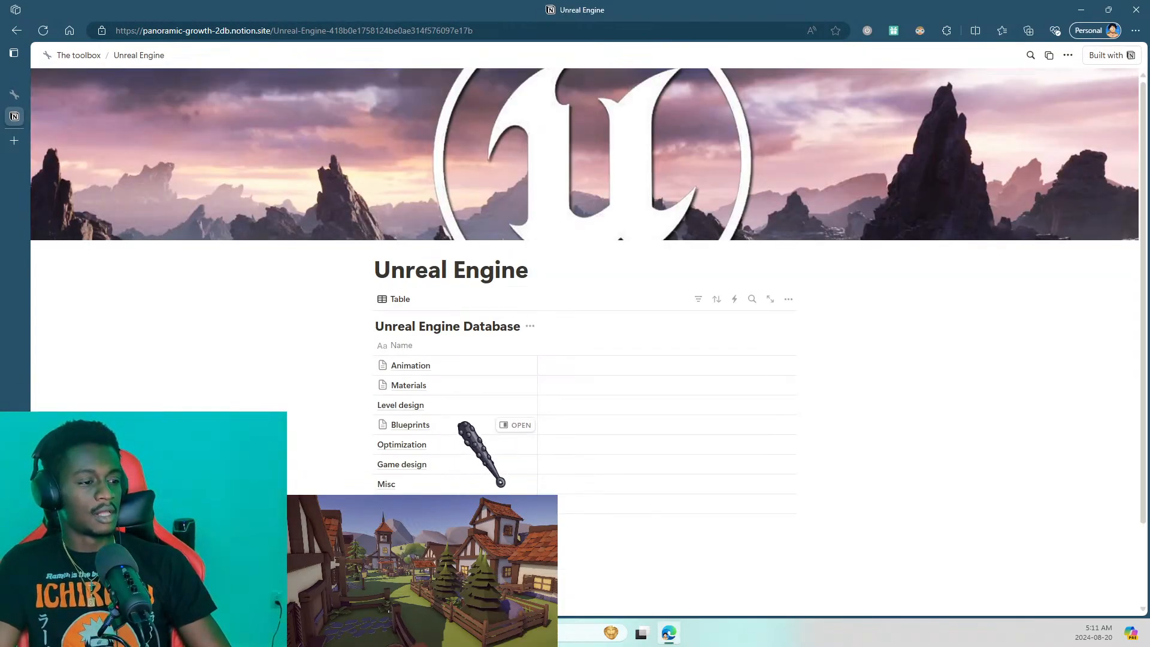
{"action": "left_click", "coordinate": [516, 425]}
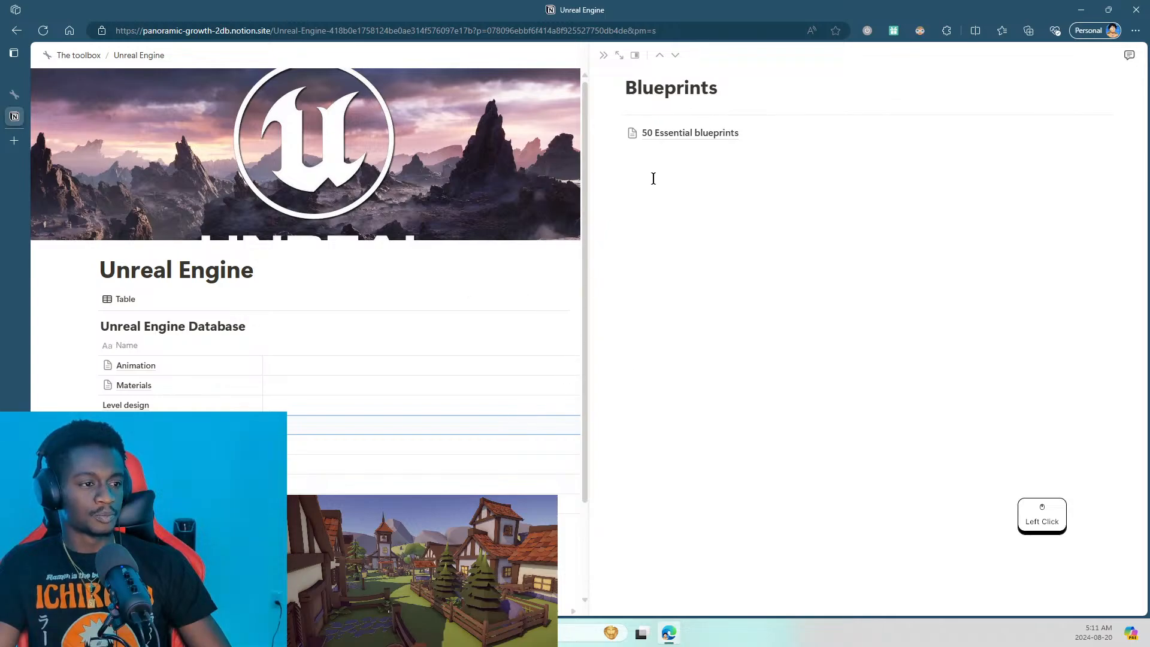
{"action": "left_click", "coordinate": [690, 133]}
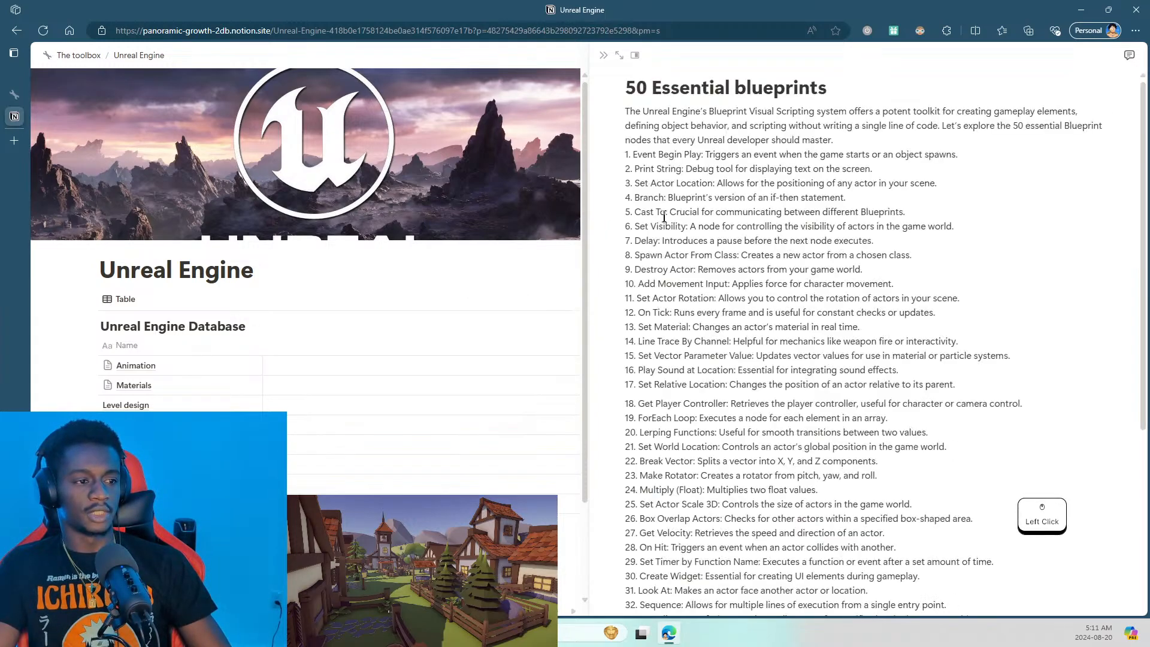
{"action": "scroll", "coordinate": [664, 218], "scroll_direction": "down", "scroll_amount": 5}
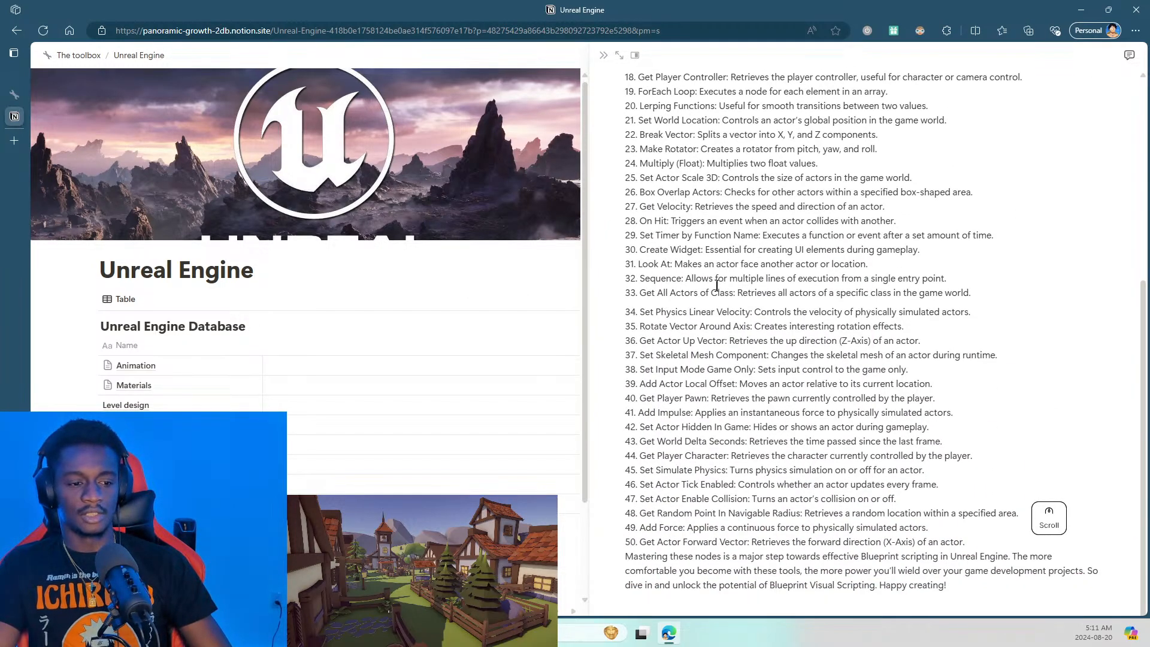
{"action": "scroll", "coordinate": [717, 287], "scroll_direction": "up", "scroll_amount": 5}
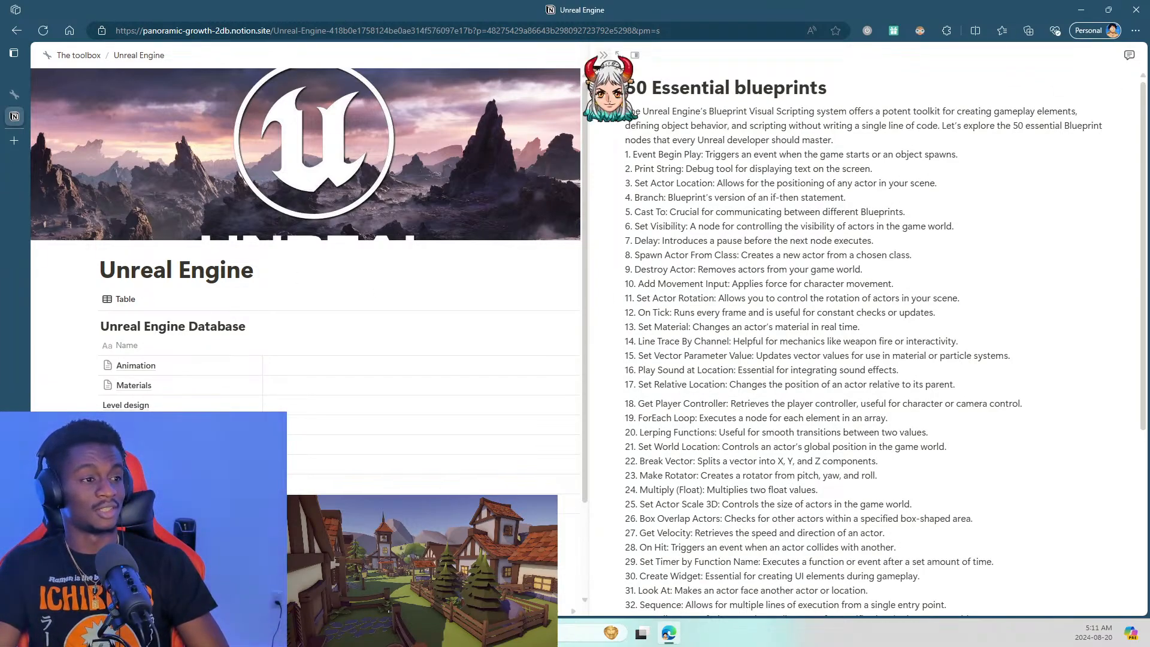
{"action": "left_click", "coordinate": [603, 55]}
{"action": "left_click", "coordinate": [75, 56]}
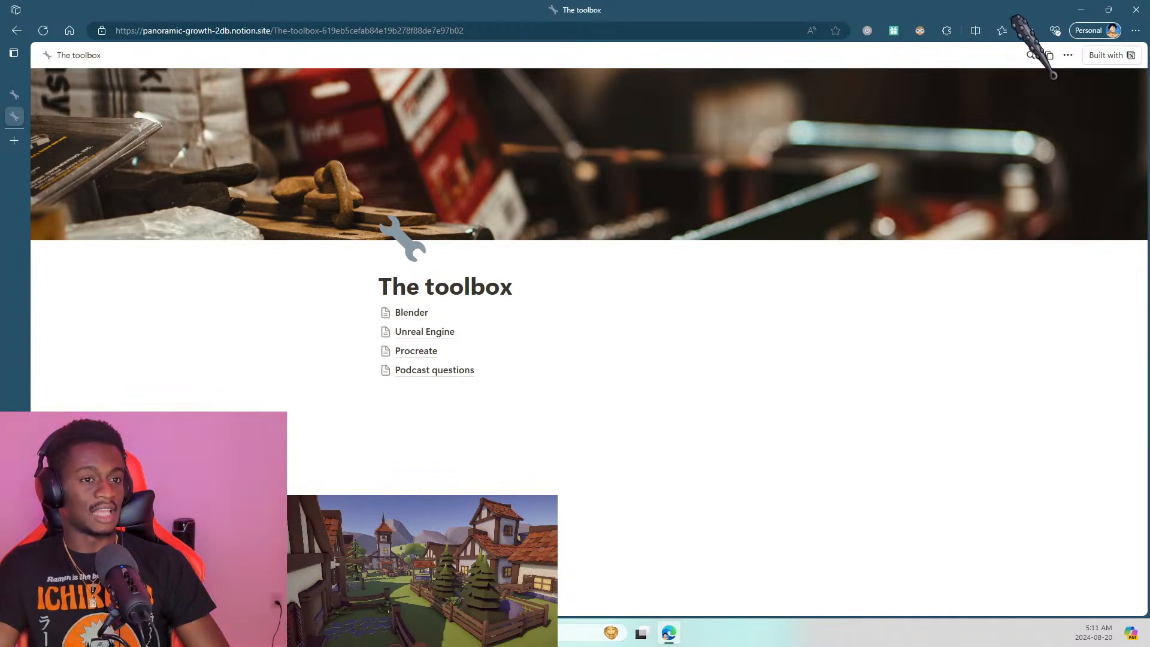
Send the browser window to the other display, launch Blender, and bring its window onto this display
{"action": "key", "text": "super+shift"}
{"action": "key", "text": "super+shift+Right"}
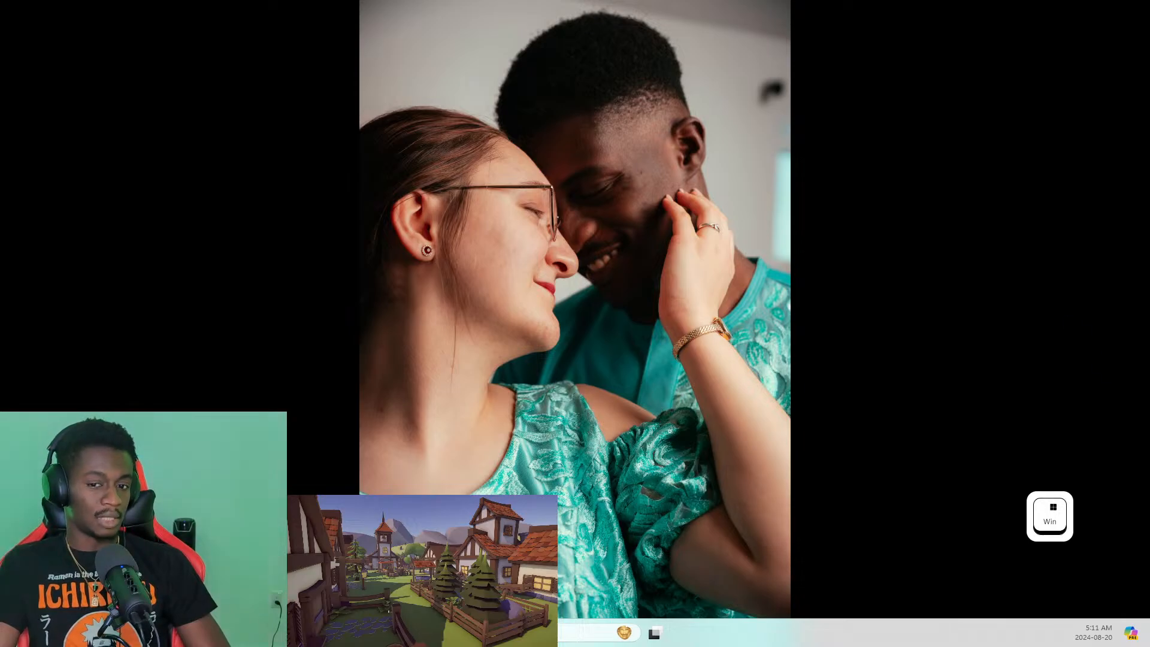
{"action": "type", "text": "ble"}
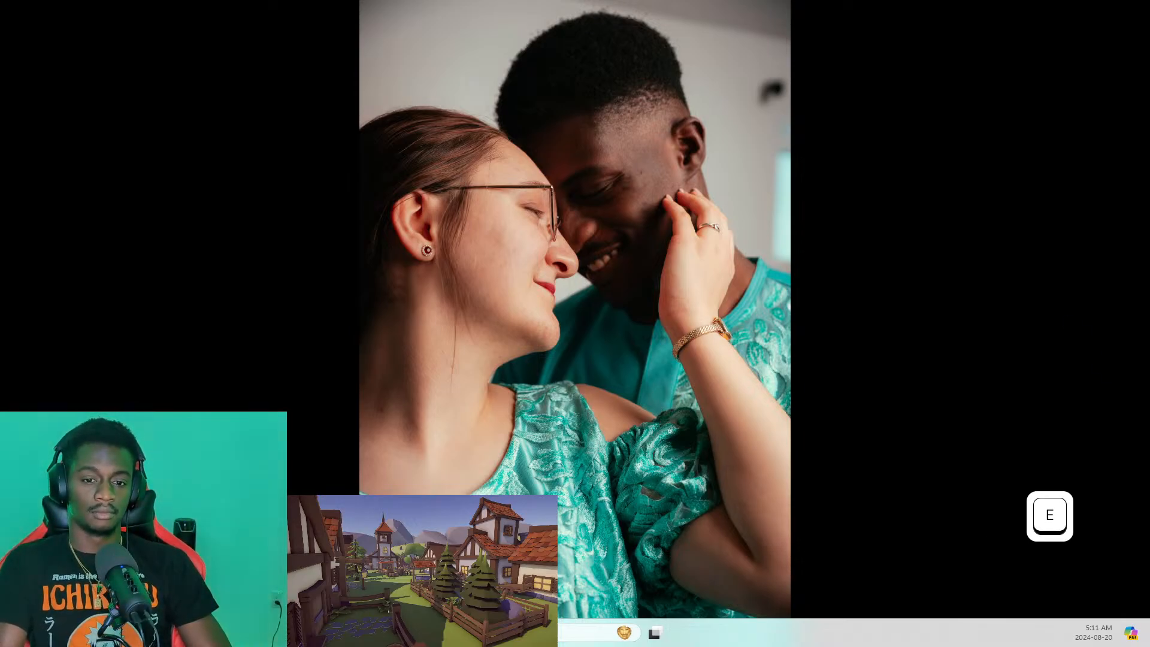
{"action": "key", "text": "Return"}
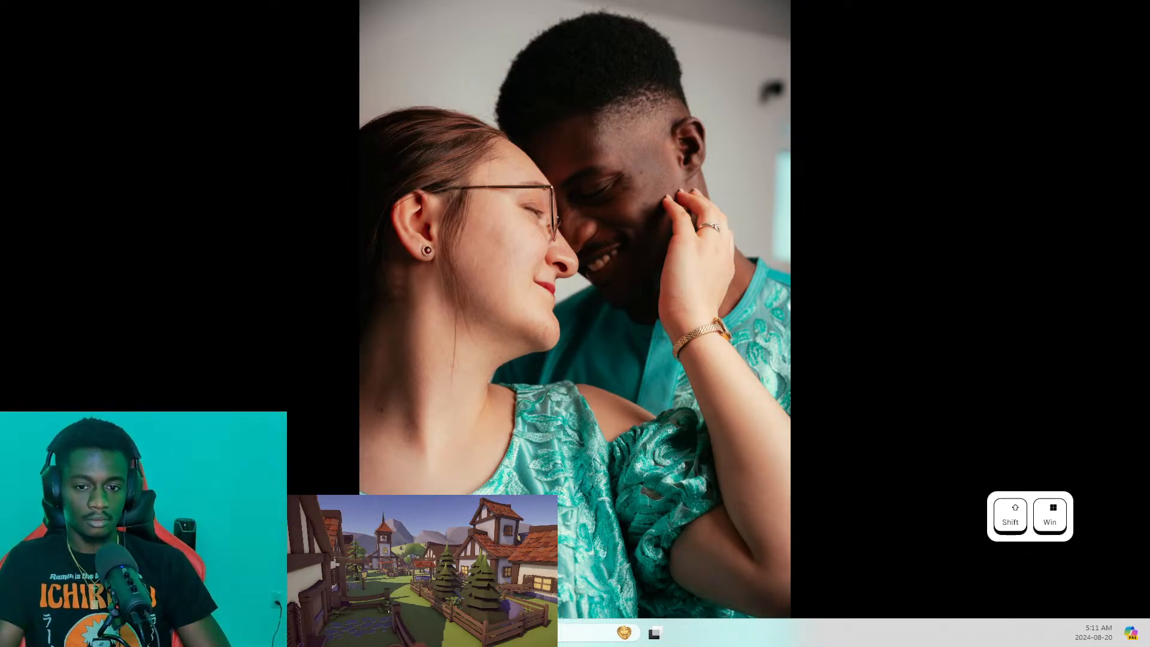
{"action": "key", "text": "super+shift+Left"}
{"action": "key", "text": "super+Left"}
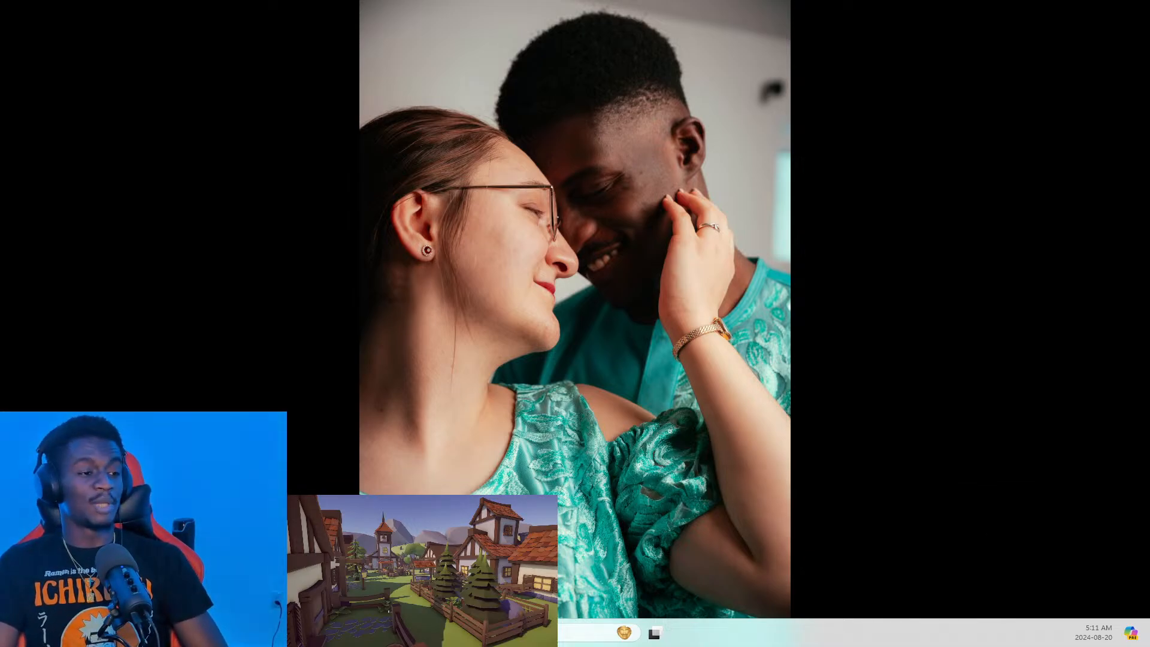
{"action": "left_click_drag", "start_coordinate": [1149, 78], "coordinate": [941, 0]}
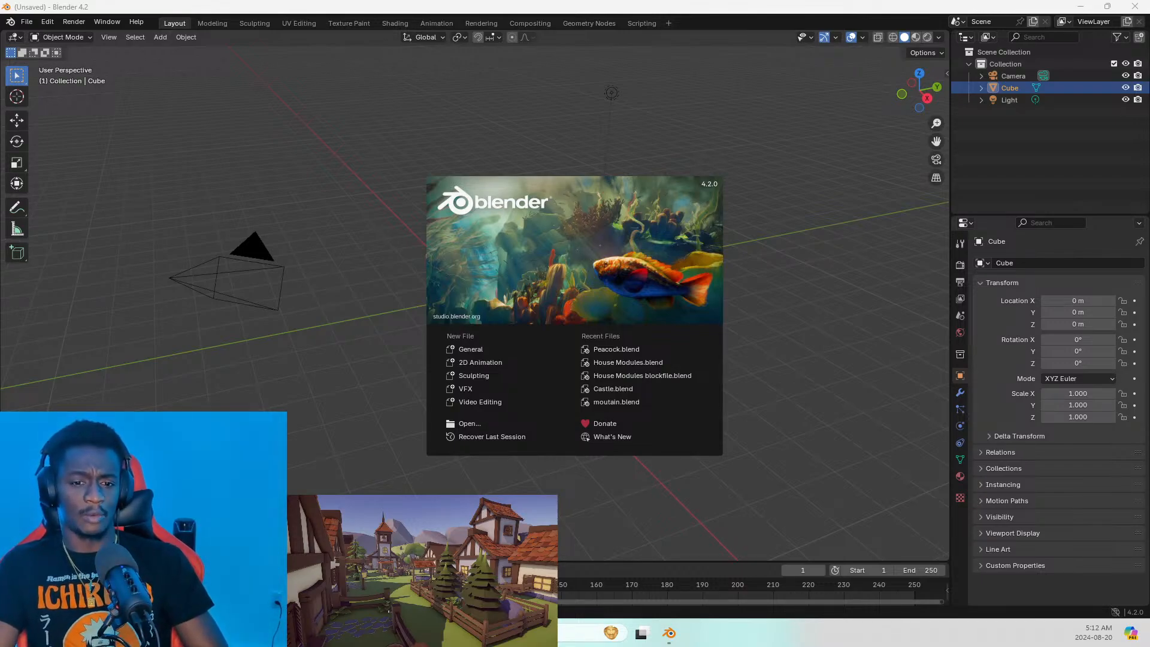
{"action": "key", "text": "shift+e"}
{"action": "key", "text": "BackSpace"}
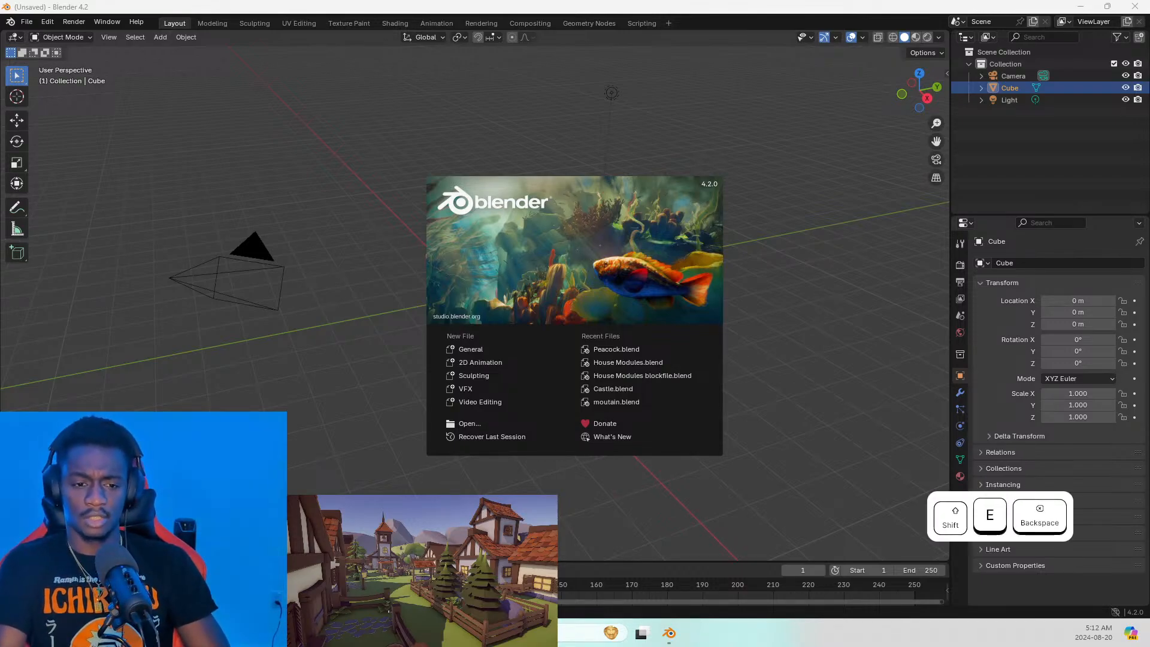
{"action": "key", "text": "e"}
{"action": "key", "text": "c"}
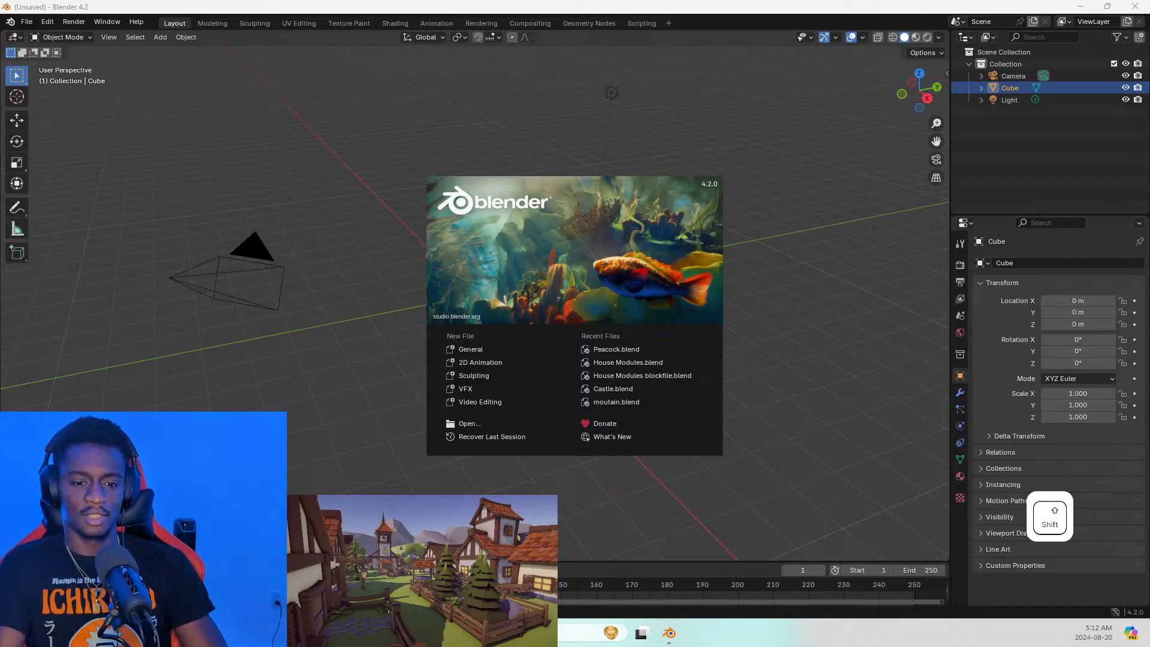
{"action": "key", "text": "t"}
{"action": "key", "text": "e"}
{"action": "key", "text": "r"}
{"action": "key", "text": "space"}
{"action": "key", "text": "space"}
{"action": "key", "text": "a"}
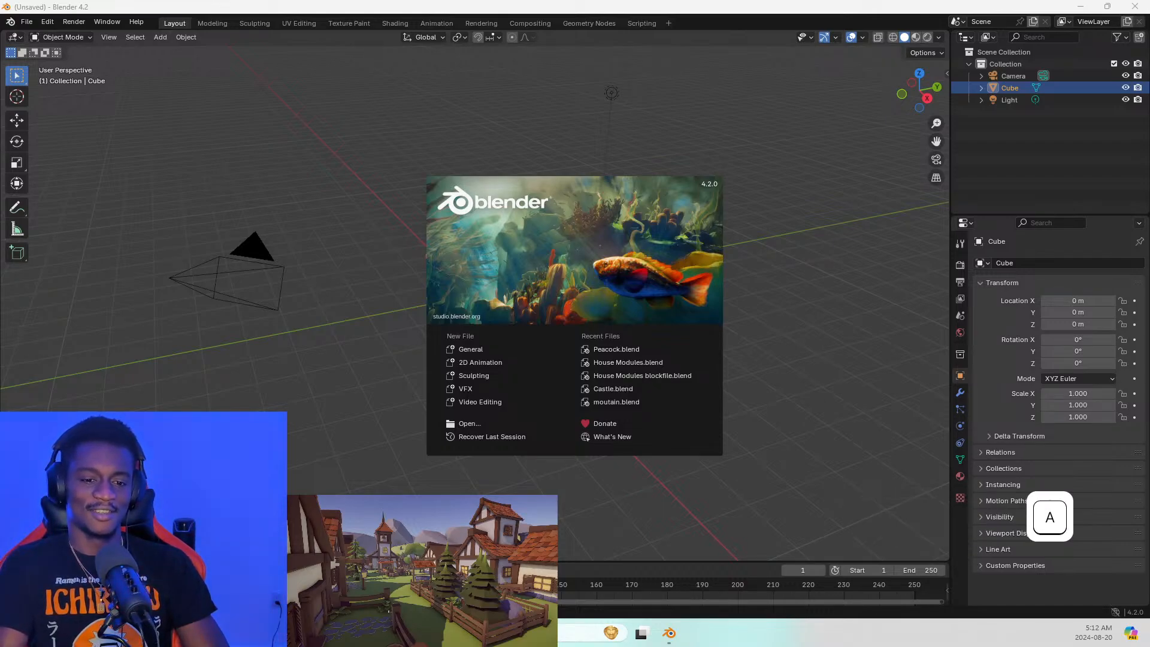
{"action": "key", "text": "shift+slash"}
{"action": "key", "text": "Return"}
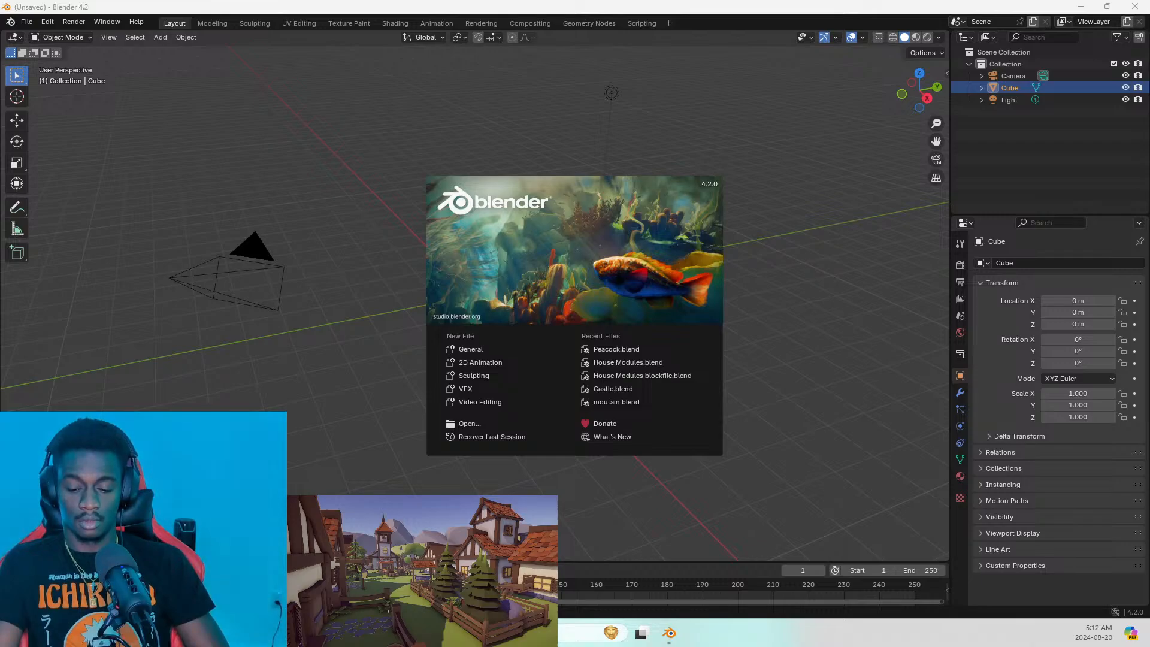
{"action": "key", "text": "ctrl+j"}
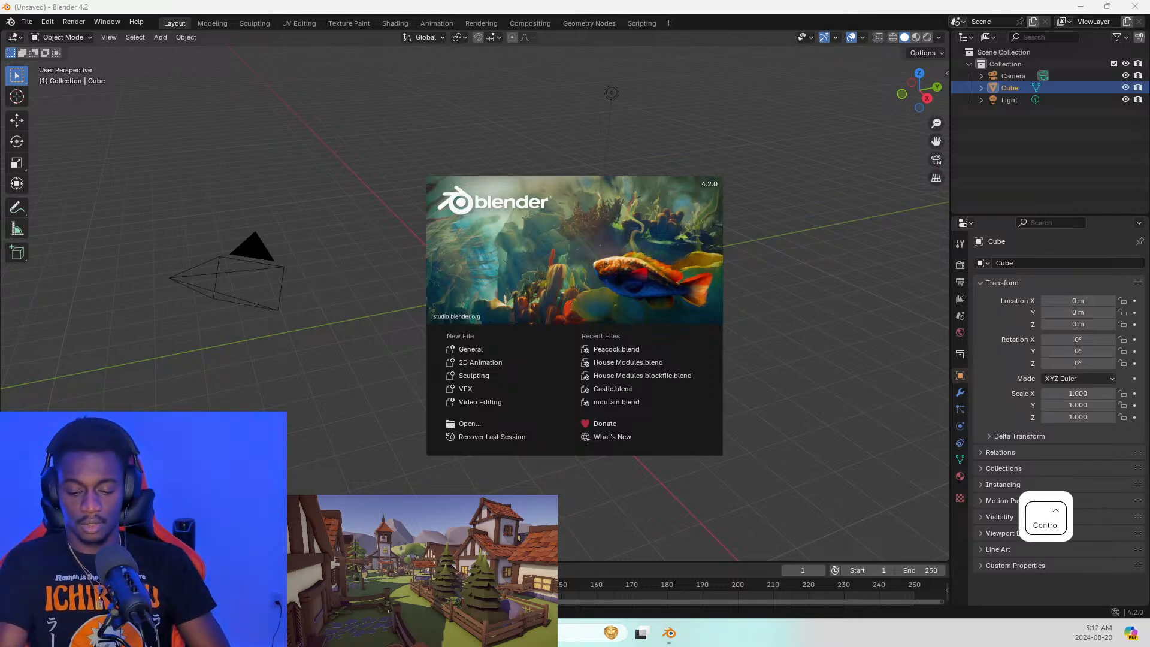
{"action": "key", "text": "ctrl+j"}
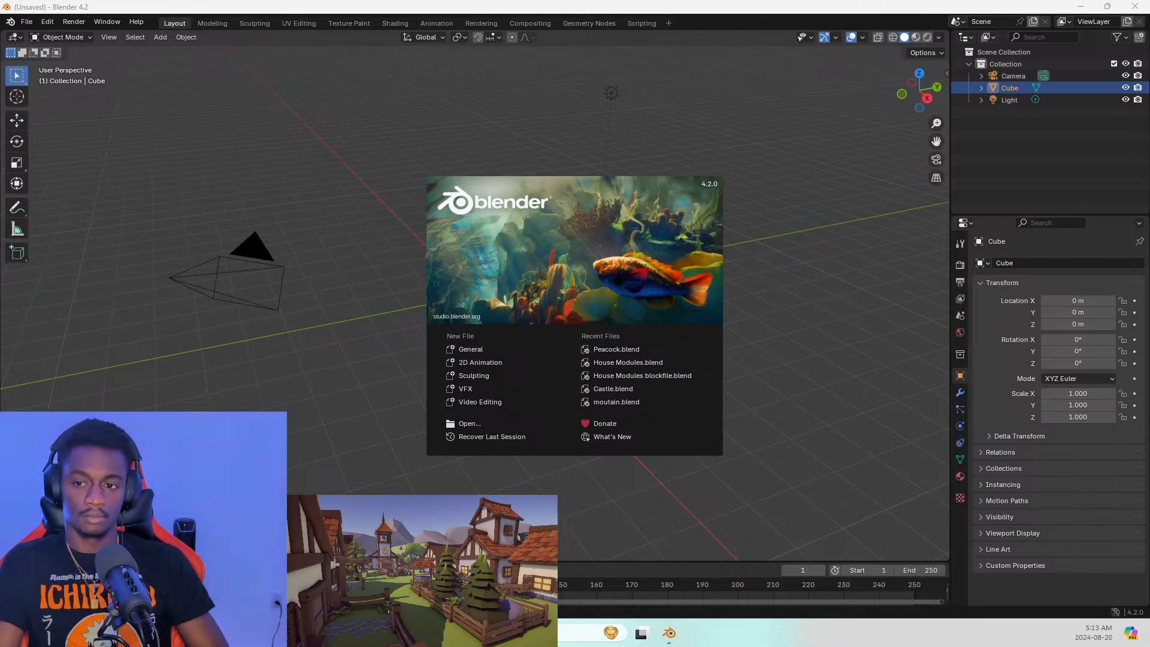
{"action": "key", "text": "ctrl+j"}
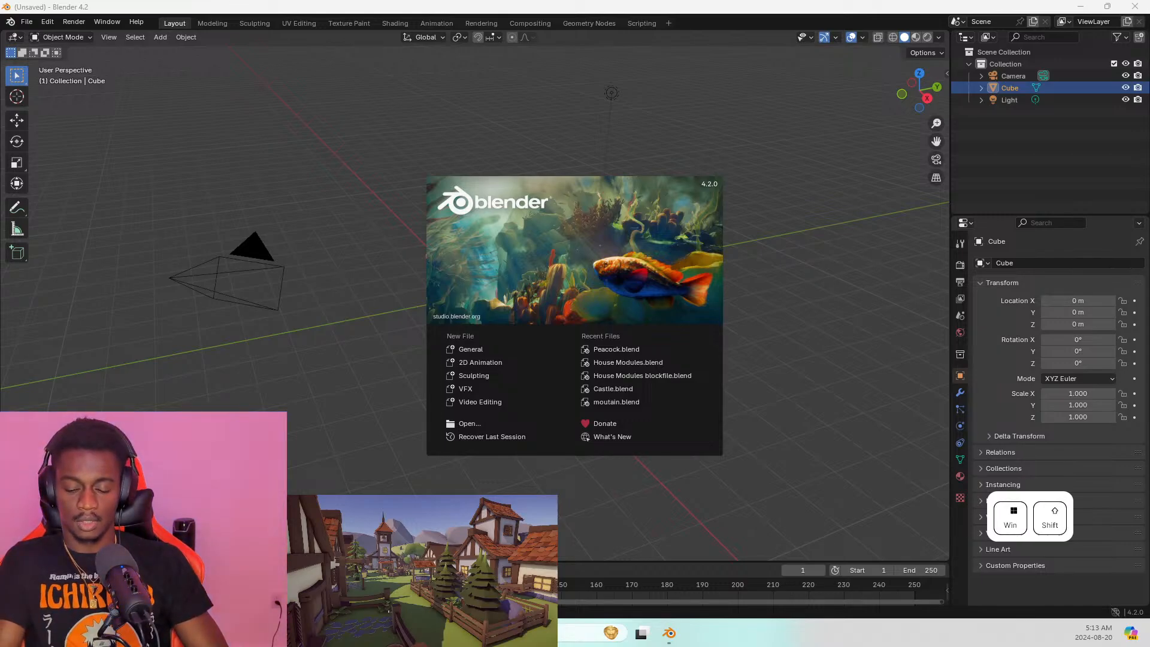
Bring the blend ref.jpg village picture onto this display maximised, look it over, and close it to return to Blender
{"action": "key", "text": "super+shift+Left"}
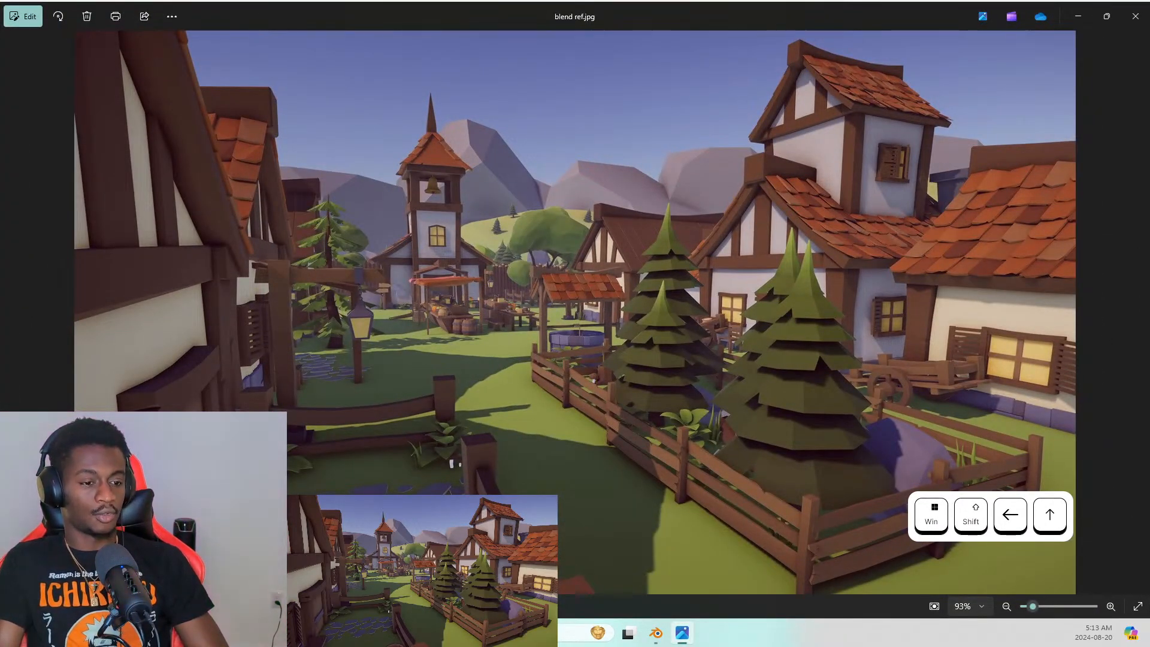
{"action": "key", "text": "super+Up"}
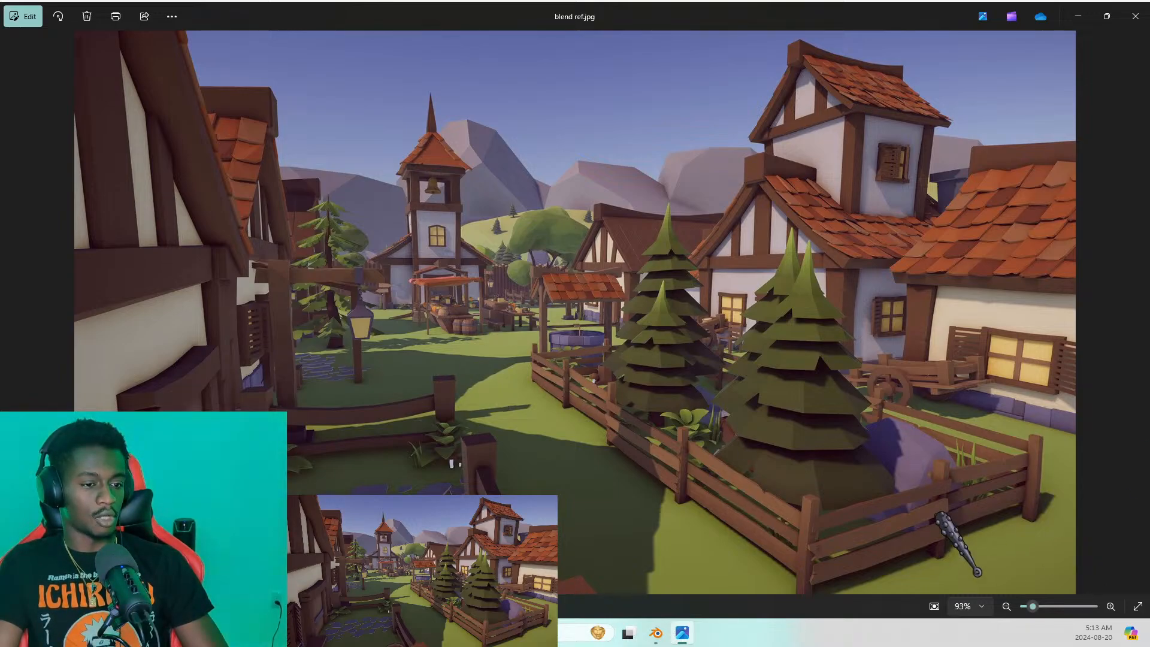
{"action": "left_click", "coordinate": [922, 457]}
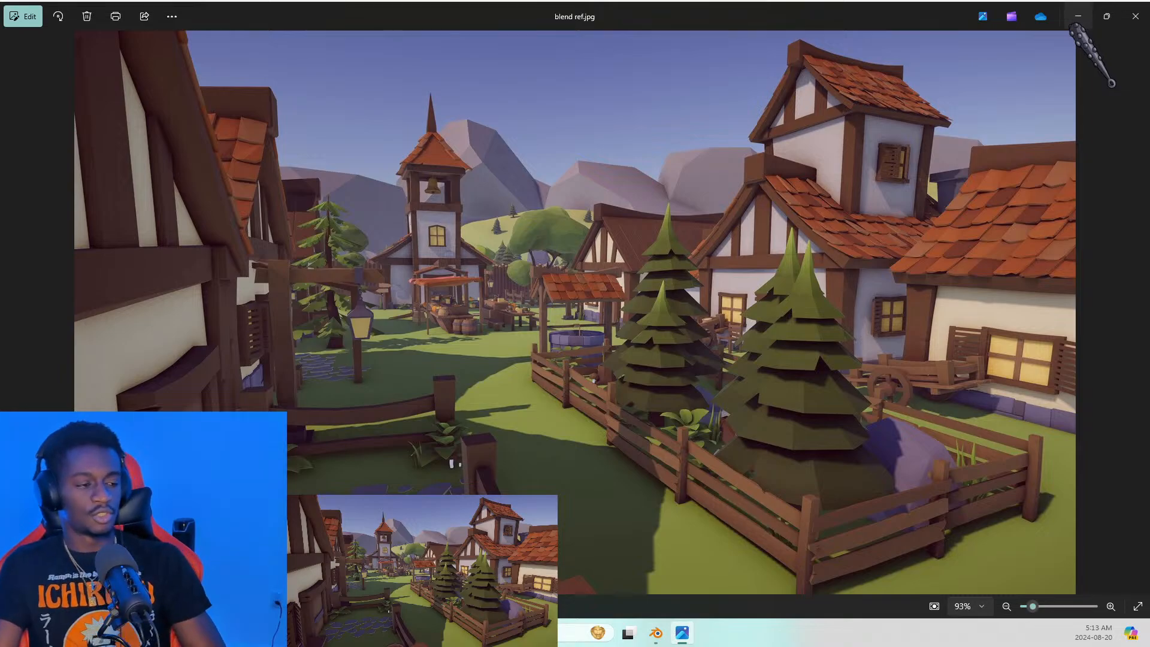
{"action": "left_click", "coordinate": [1135, 16]}
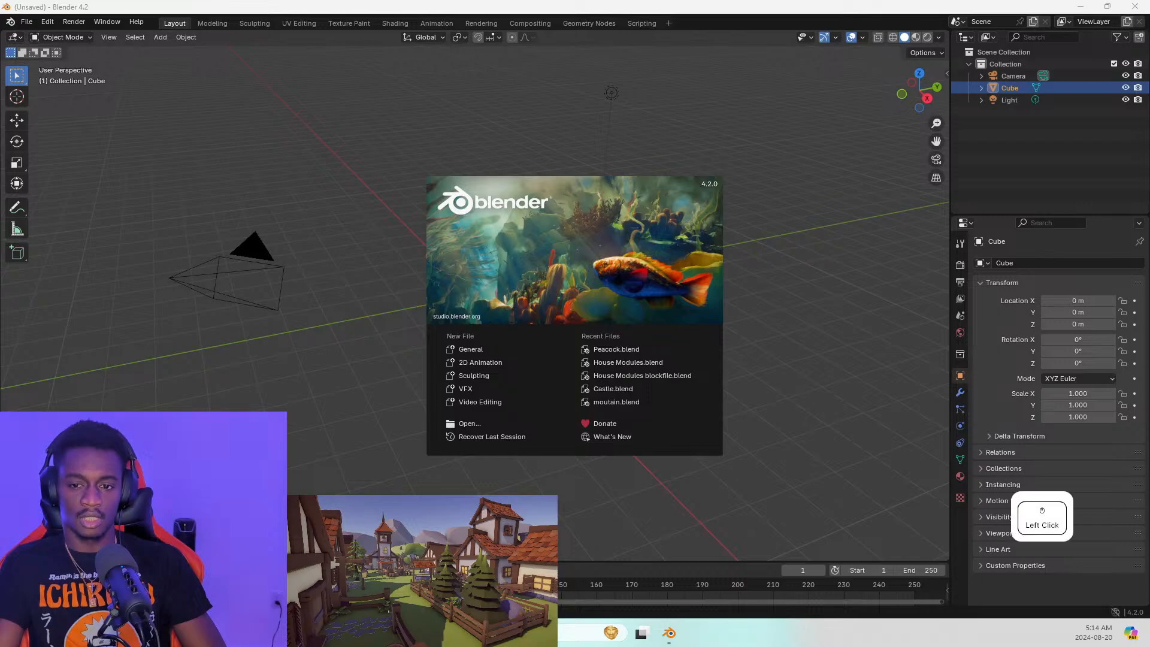
{"action": "key", "text": "super+shift+Right"}
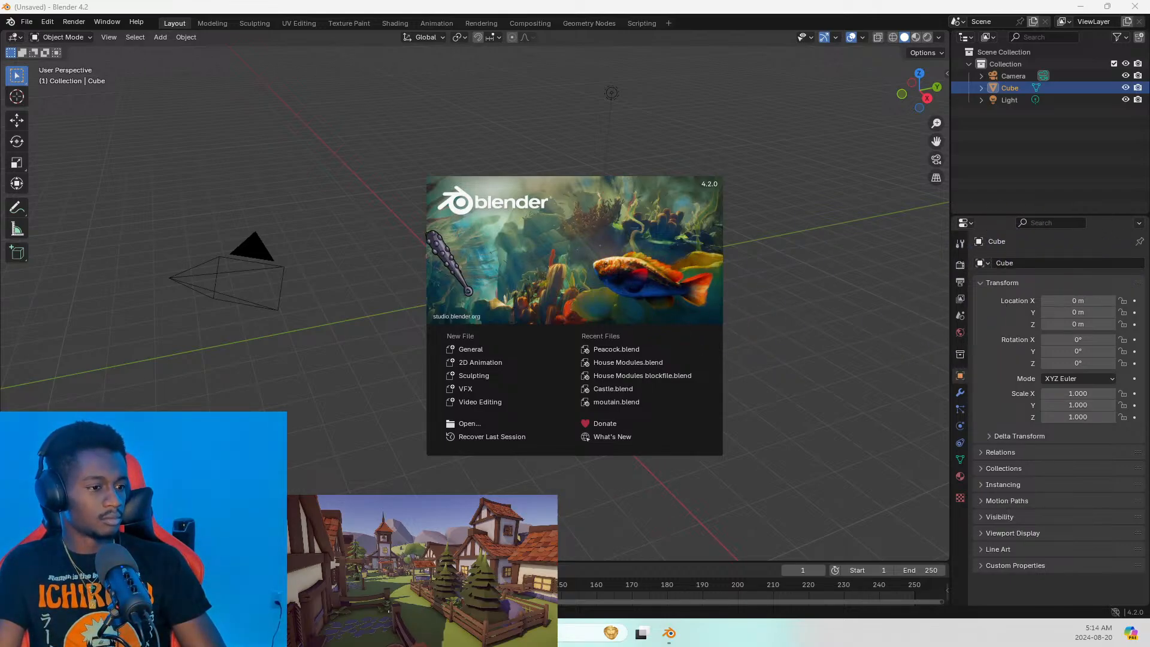
Start a new General scene and split the Properties area into two stacked areas
{"action": "left_click", "coordinate": [472, 352]}
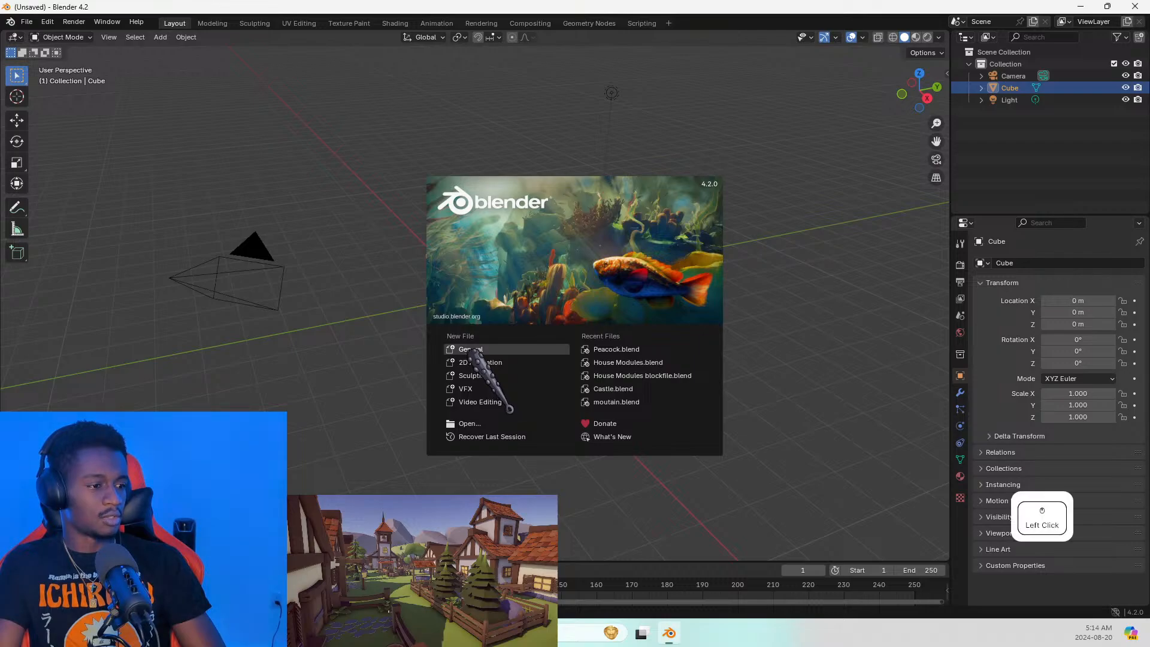
{"action": "mouse_move", "coordinate": [1106, 216]}
{"action": "left_mouse_down"}
{"action": "mouse_move", "coordinate": [1102, 236]}
{"action": "mouse_move", "coordinate": [1100, 214]}
{"action": "left_mouse_up"}
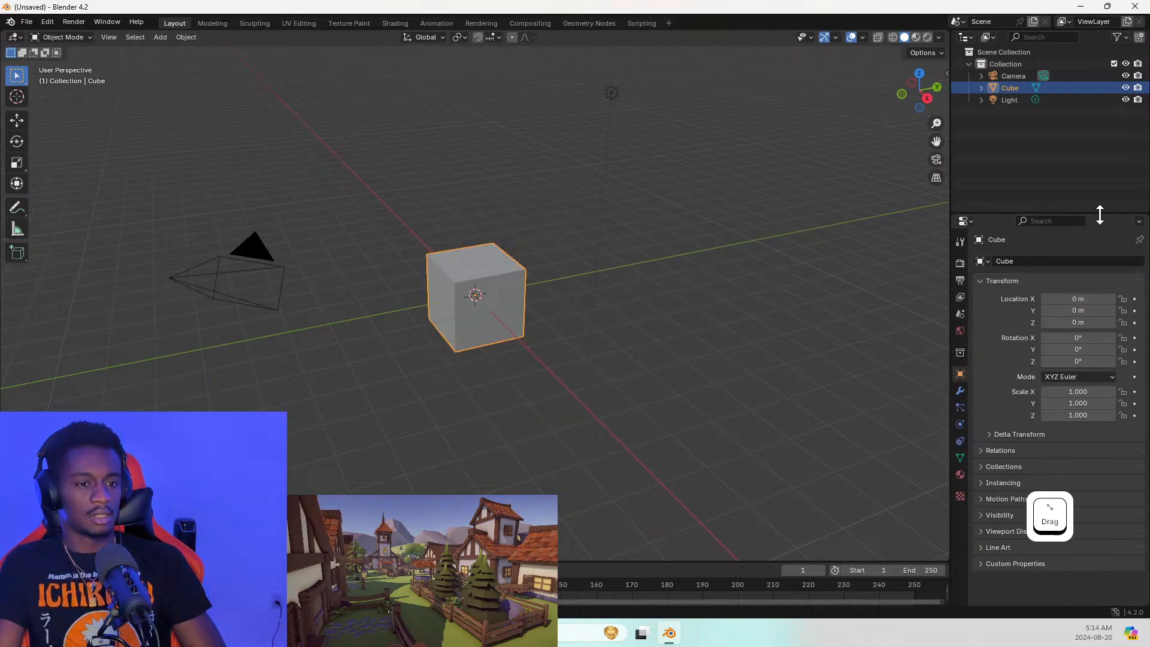
{"action": "left_click", "coordinate": [965, 221]}
{"action": "left_click", "coordinate": [995, 223]}
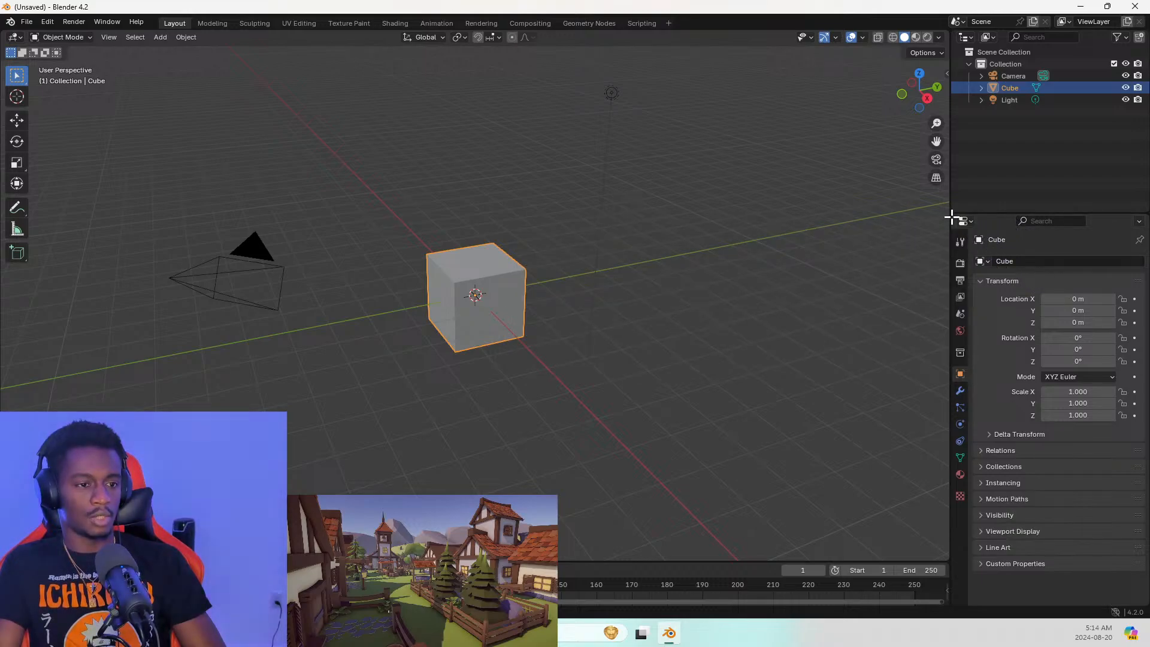
{"action": "left_click_drag", "start_coordinate": [951, 217], "coordinate": [973, 356]}
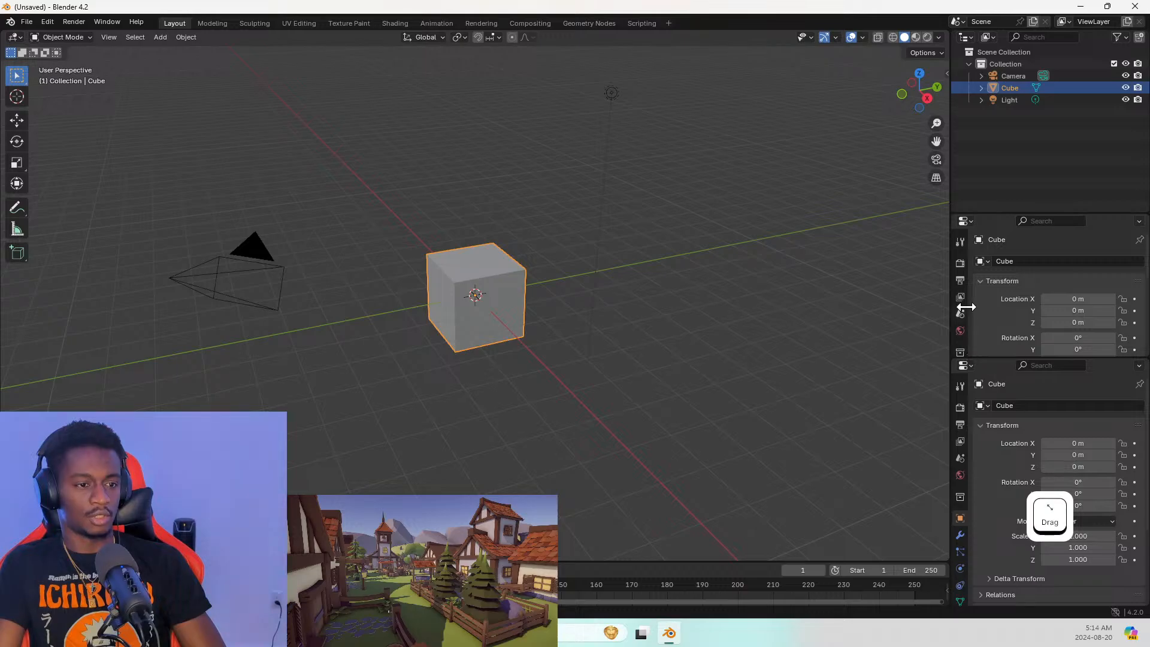
{"action": "left_click_drag", "start_coordinate": [969, 214], "coordinate": [970, 208]}
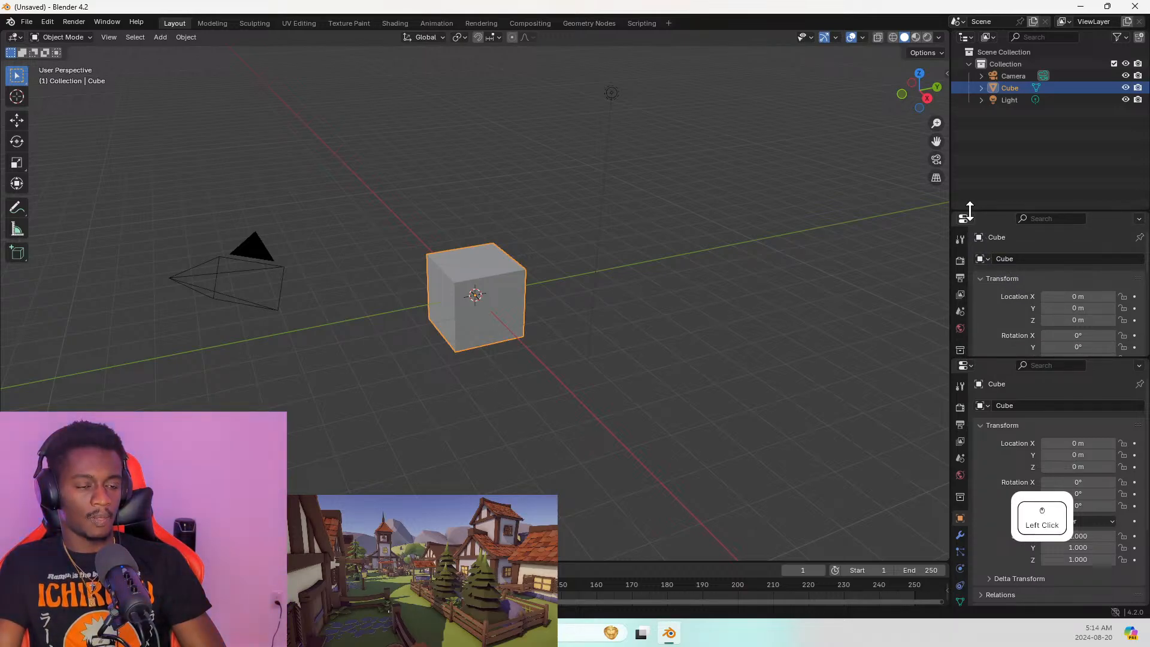
Turn the upper Properties area into an Image Editor and open blend ref.jpg in it
{"action": "left_click", "coordinate": [964, 218]}
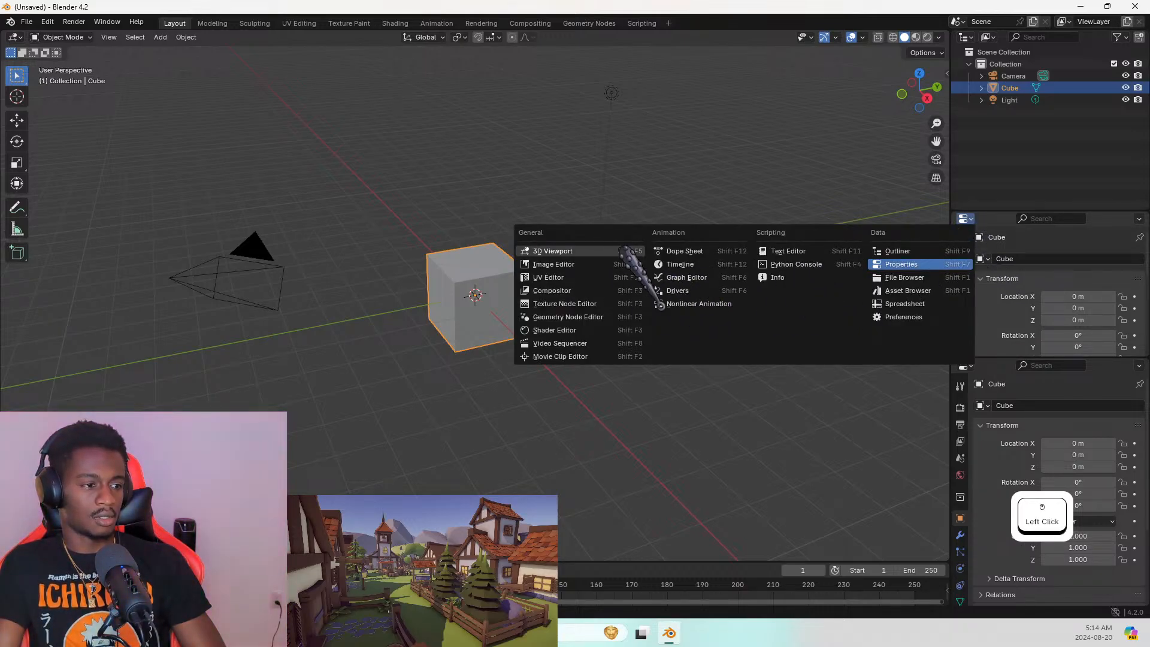
{"action": "left_click", "coordinate": [584, 264]}
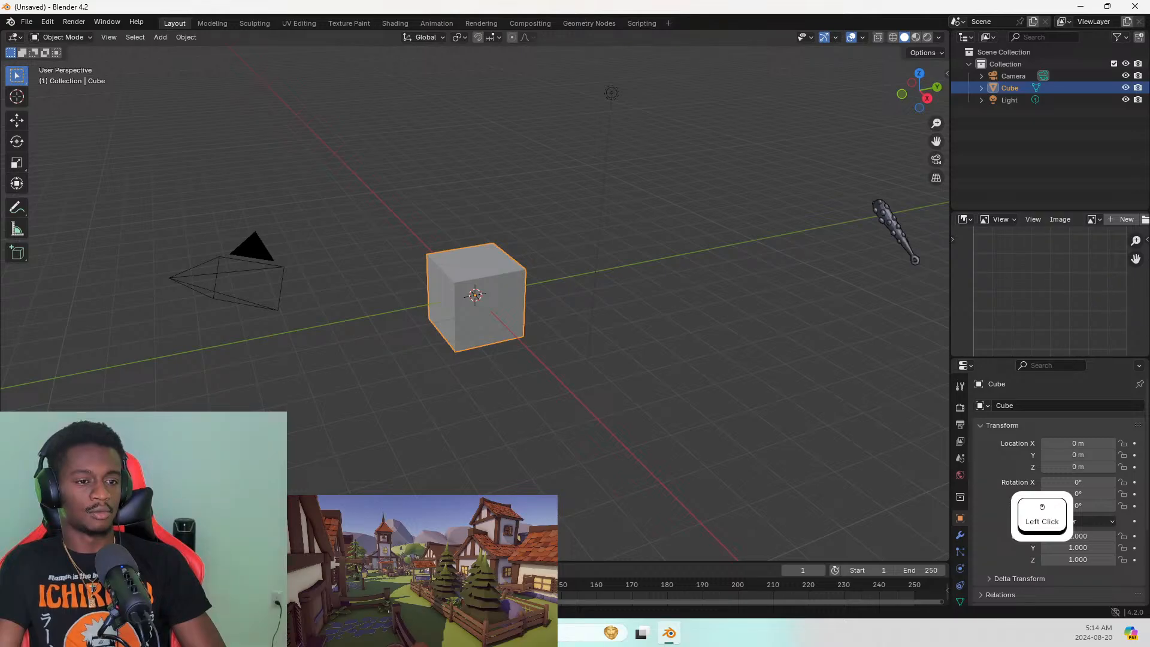
{"action": "left_click", "coordinate": [1146, 218]}
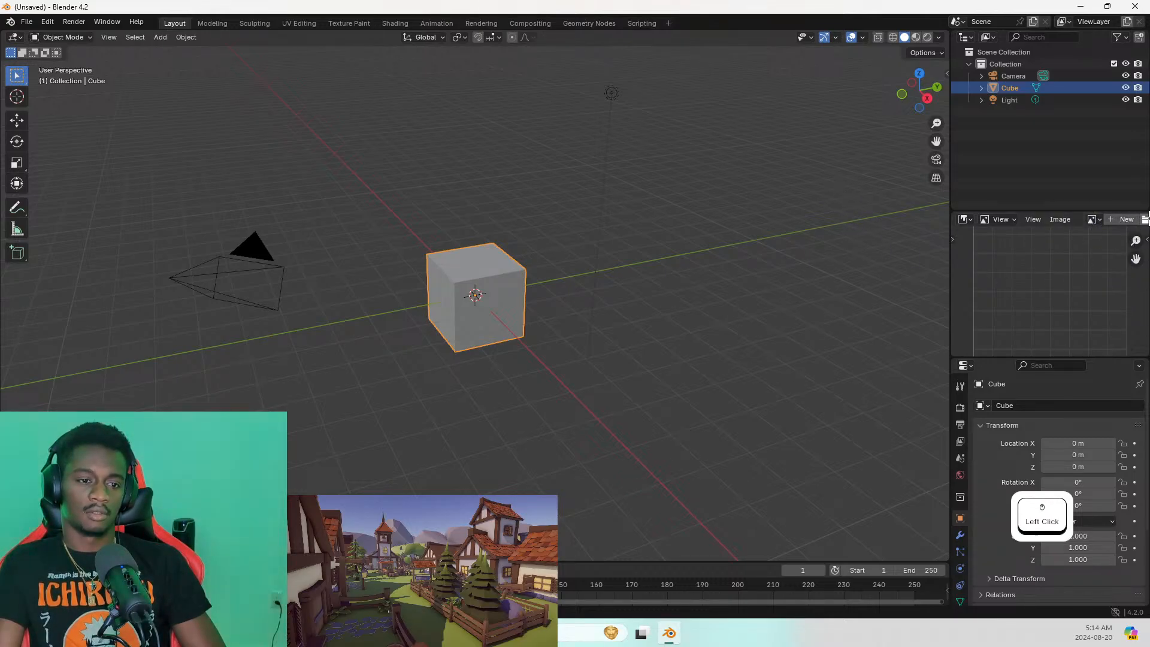
{"action": "key", "text": "shift+super+Right"}
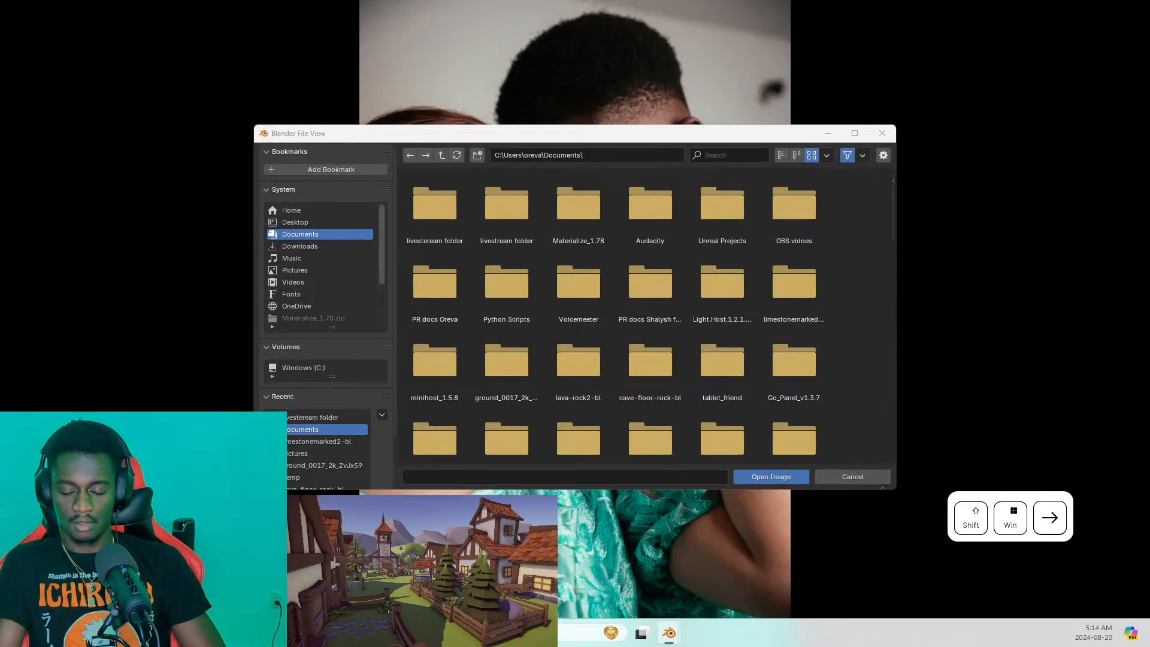
{"action": "key", "text": "shift+super+Left"}
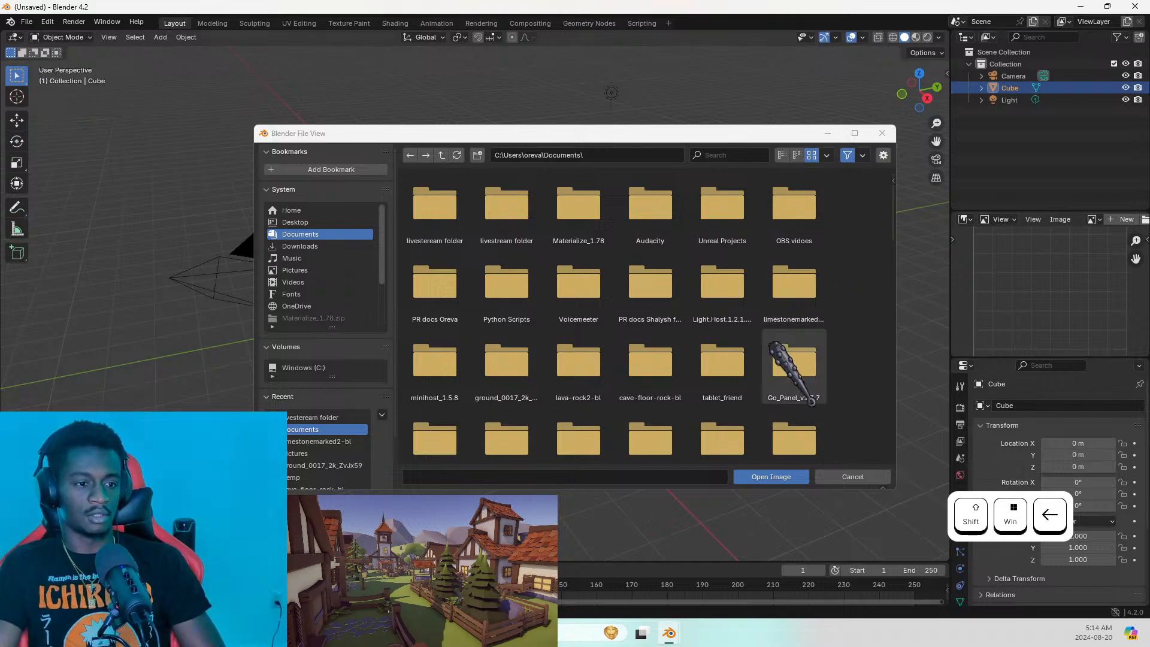
{"action": "key", "text": "shift+super+Right"}
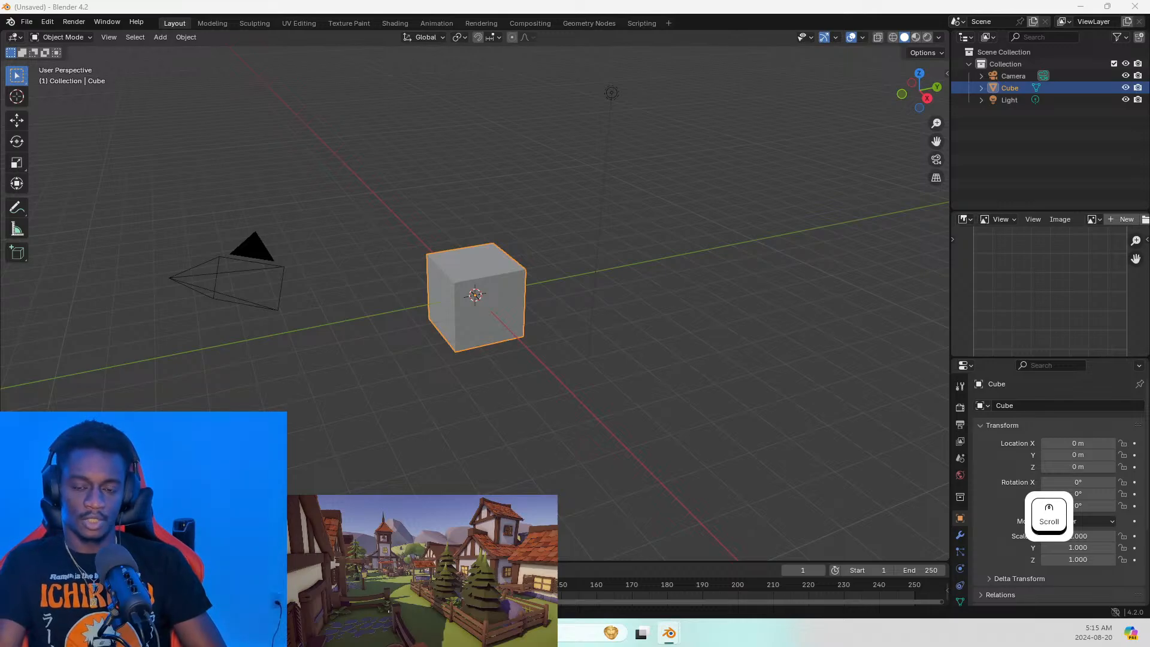
{"action": "key", "text": "ctrl"}
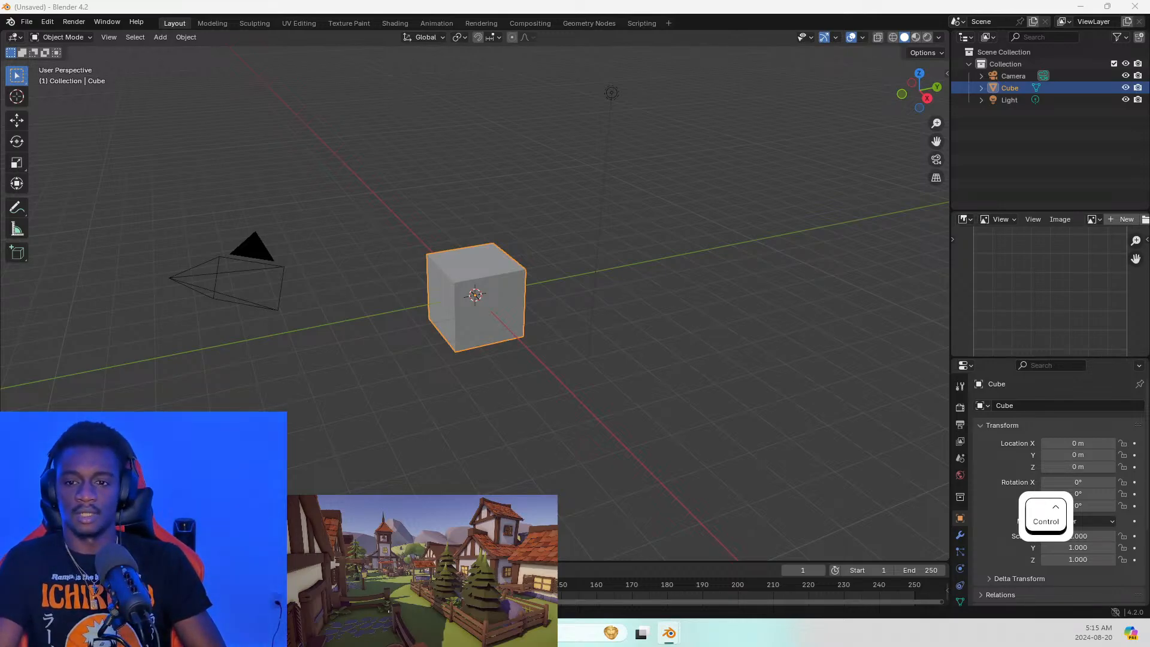
{"action": "key", "text": "ctrl+j"}
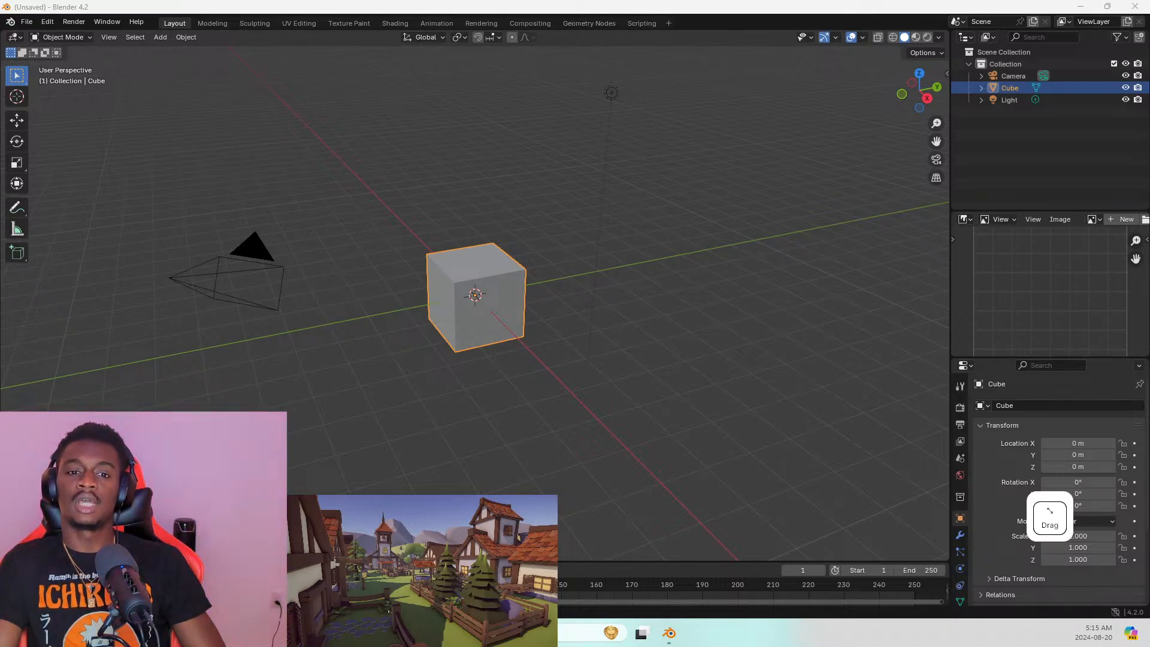
{"action": "key", "text": "alt+Tab"}
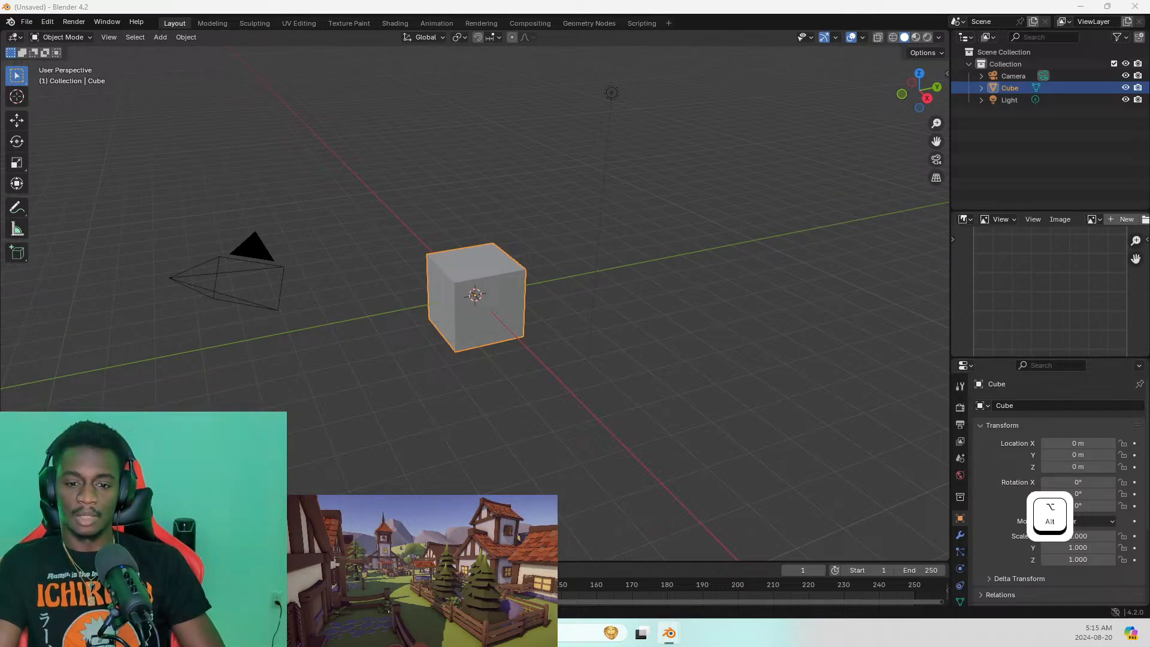
{"action": "scroll", "coordinate": [475, 295], "scroll_direction": "down", "scroll_amount": 1}
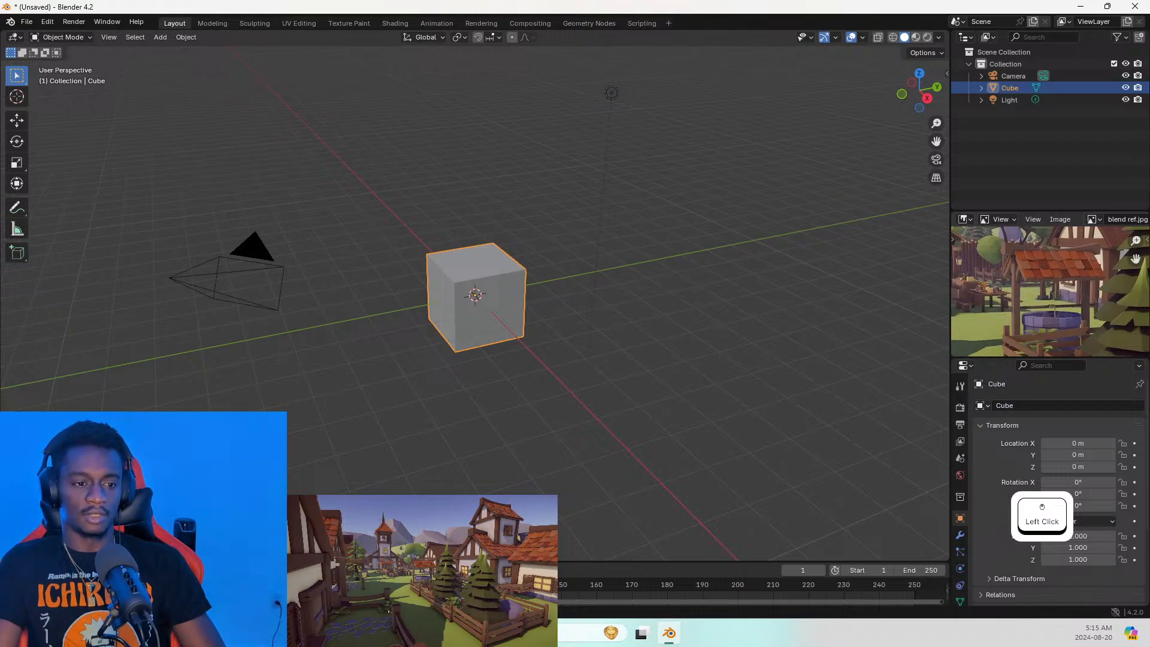
Frame the whole village reference picture inside the Image Editor
{"action": "scroll", "coordinate": [1050, 292], "scroll_direction": "down", "scroll_amount": 4}
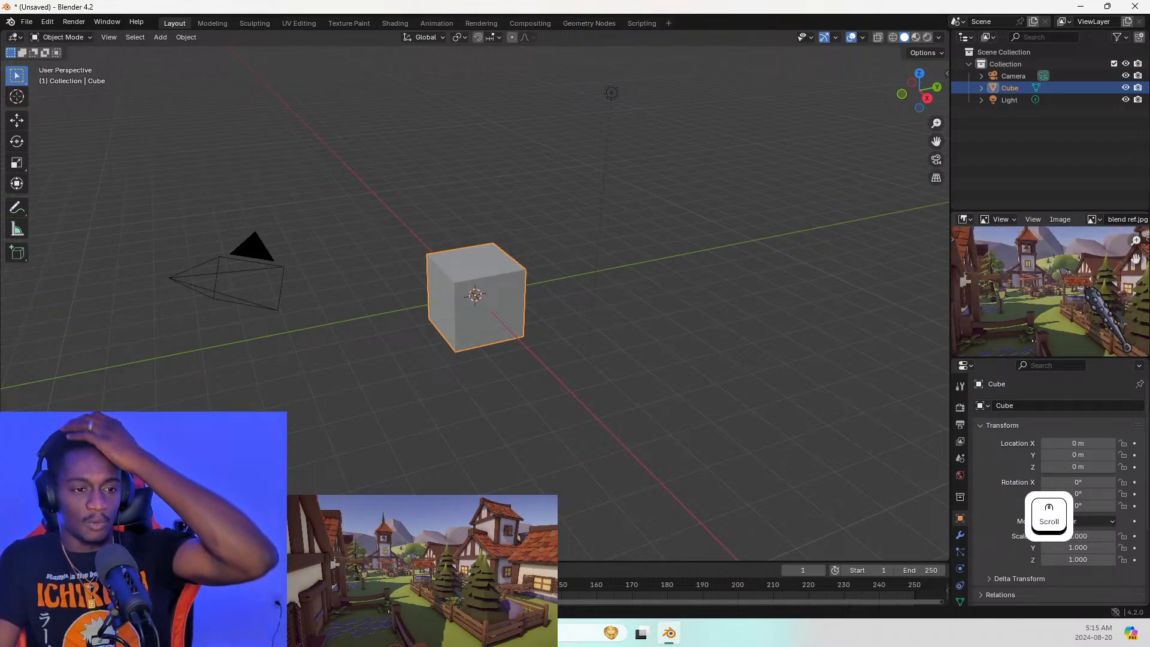
{"action": "scroll", "coordinate": [1050, 292], "scroll_direction": "down", "scroll_amount": 2}
{"action": "middle_click_drag", "start_coordinate": [1065, 276], "coordinate": [1080, 295]}
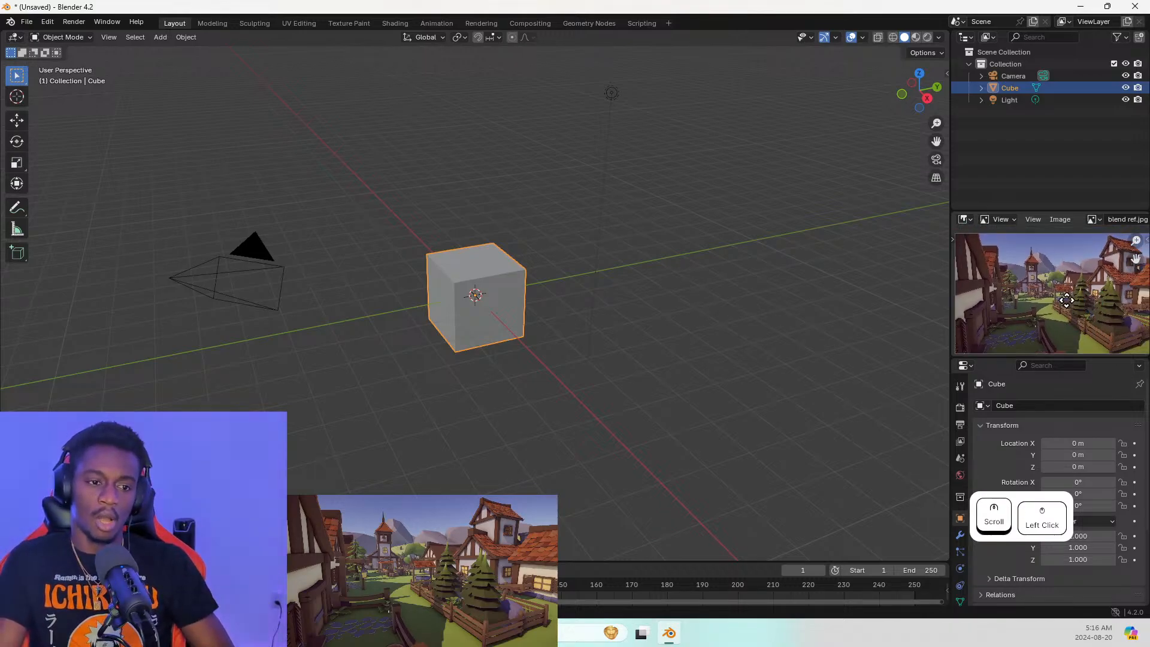
{"action": "left_click_drag", "start_coordinate": [1096, 292], "coordinate": [1102, 285]}
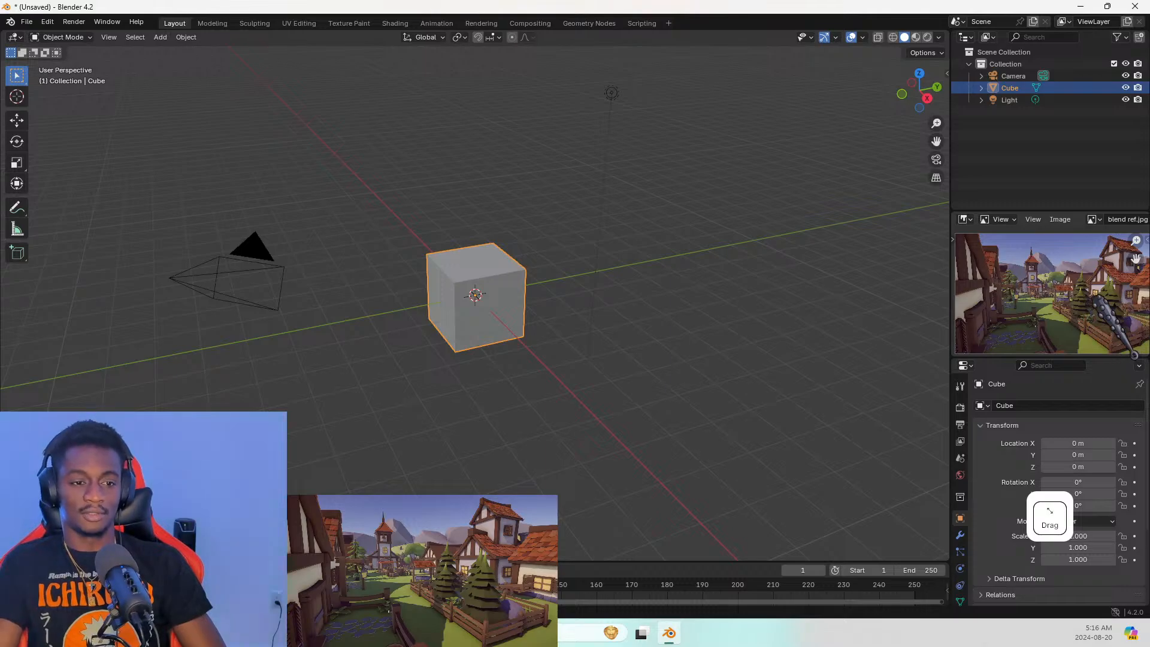
{"action": "mouse_move", "coordinate": [1080, 293]}
{"action": "middle_mouse_down"}
{"action": "mouse_move", "coordinate": [1050, 288]}
{"action": "mouse_move", "coordinate": [1064, 290]}
{"action": "middle_mouse_up"}
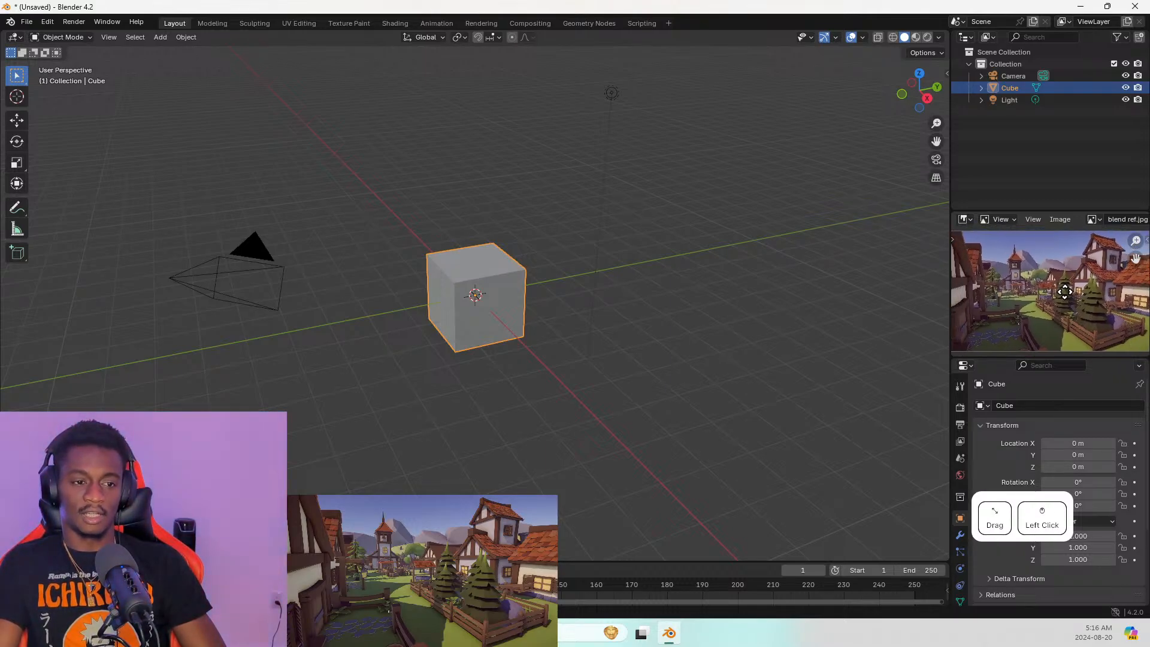
{"action": "scroll", "coordinate": [1070, 289], "scroll_direction": "up", "scroll_amount": 1}
{"action": "scroll", "coordinate": [1070, 289], "scroll_direction": "down", "scroll_amount": 1}
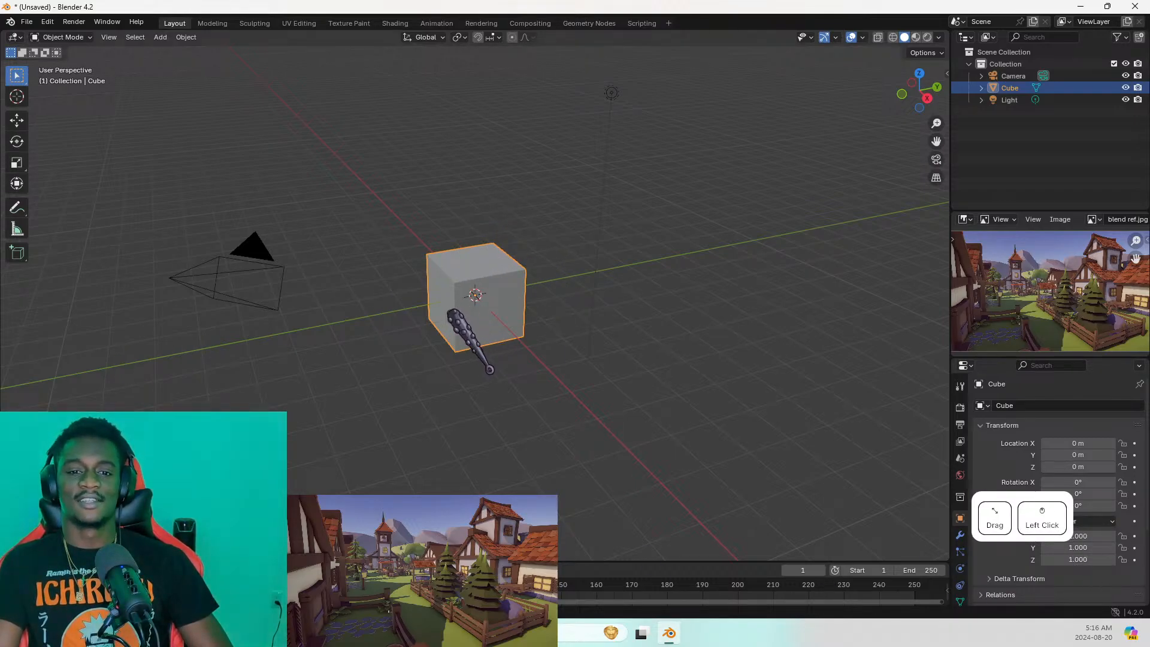
Examine the pine trees and the rock behind the wooden fence up close in the reference picture
{"action": "middle_click_drag", "start_coordinate": [452, 309], "coordinate": [527, 269]}
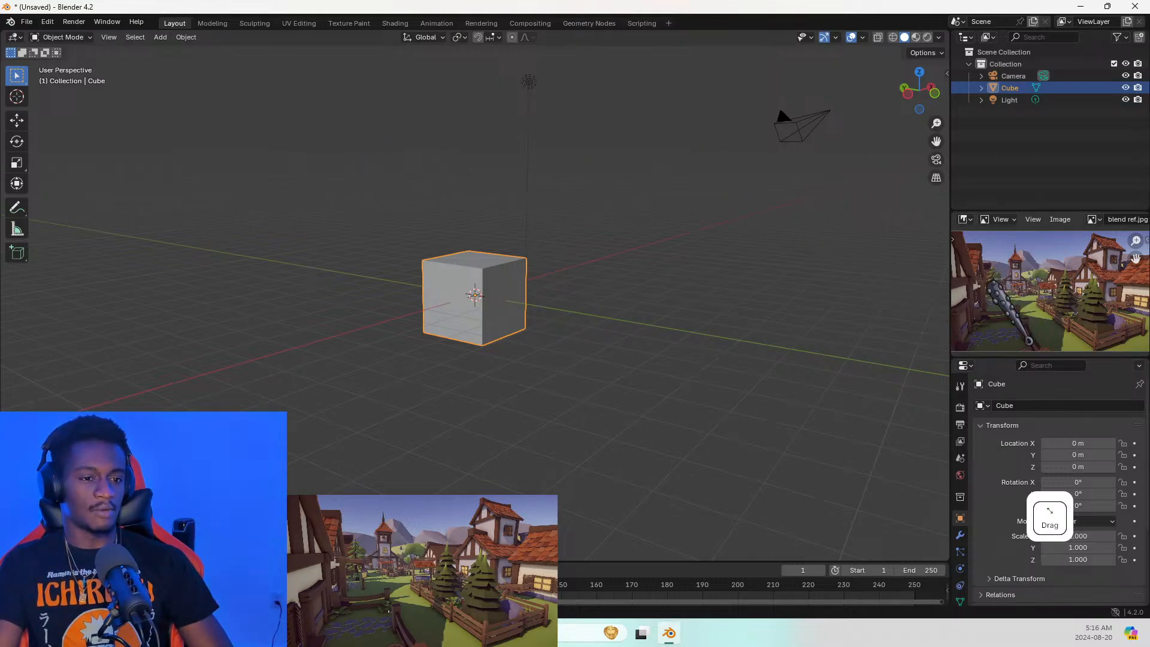
{"action": "scroll", "coordinate": [993, 280], "scroll_direction": "down", "scroll_amount": 1}
{"action": "scroll", "coordinate": [994, 284], "scroll_direction": "up", "scroll_amount": 1}
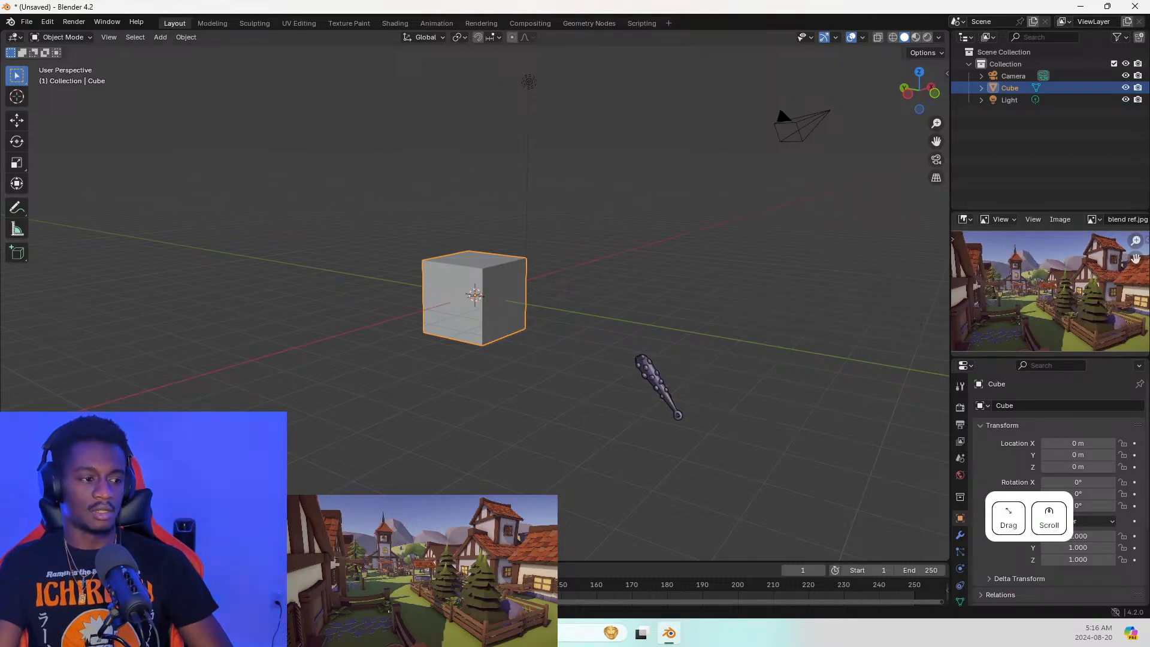
{"action": "mouse_move", "coordinate": [636, 360]}
{"action": "middle_mouse_down"}
{"action": "mouse_move", "coordinate": [687, 339]}
{"action": "mouse_move", "coordinate": [624, 344]}
{"action": "middle_mouse_up"}
{"action": "scroll", "coordinate": [1081, 306], "scroll_direction": "up", "scroll_amount": 4}
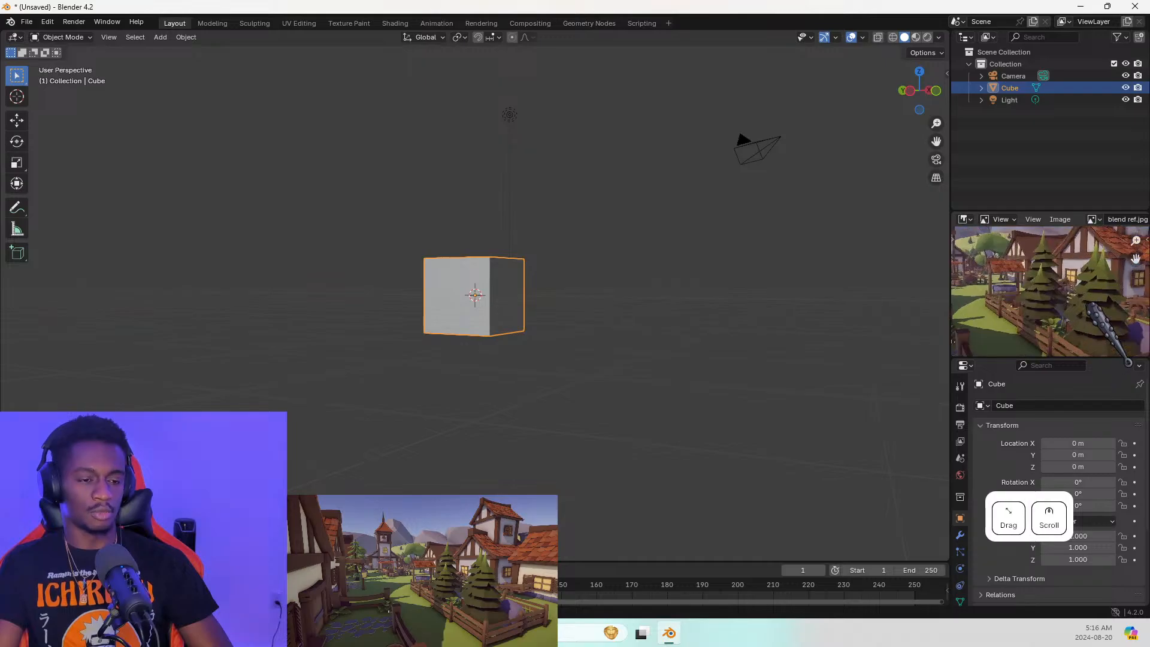
{"action": "scroll", "coordinate": [1091, 302], "scroll_direction": "up", "scroll_amount": 2}
{"action": "middle_click_drag", "start_coordinate": [1092, 302], "coordinate": [964, 262]}
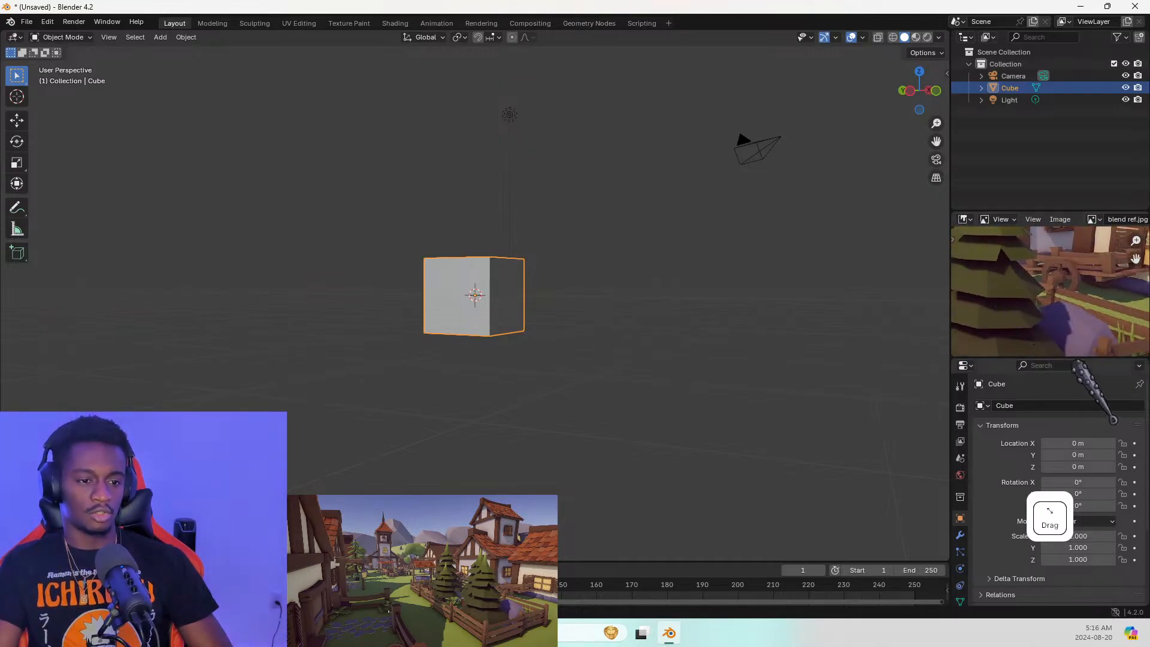
{"action": "scroll", "coordinate": [1074, 318], "scroll_direction": "up", "scroll_amount": 3}
{"action": "middle_click_drag", "start_coordinate": [1073, 315], "coordinate": [1055, 249]}
{"action": "scroll", "coordinate": [1070, 258], "scroll_direction": "down", "scroll_amount": 2}
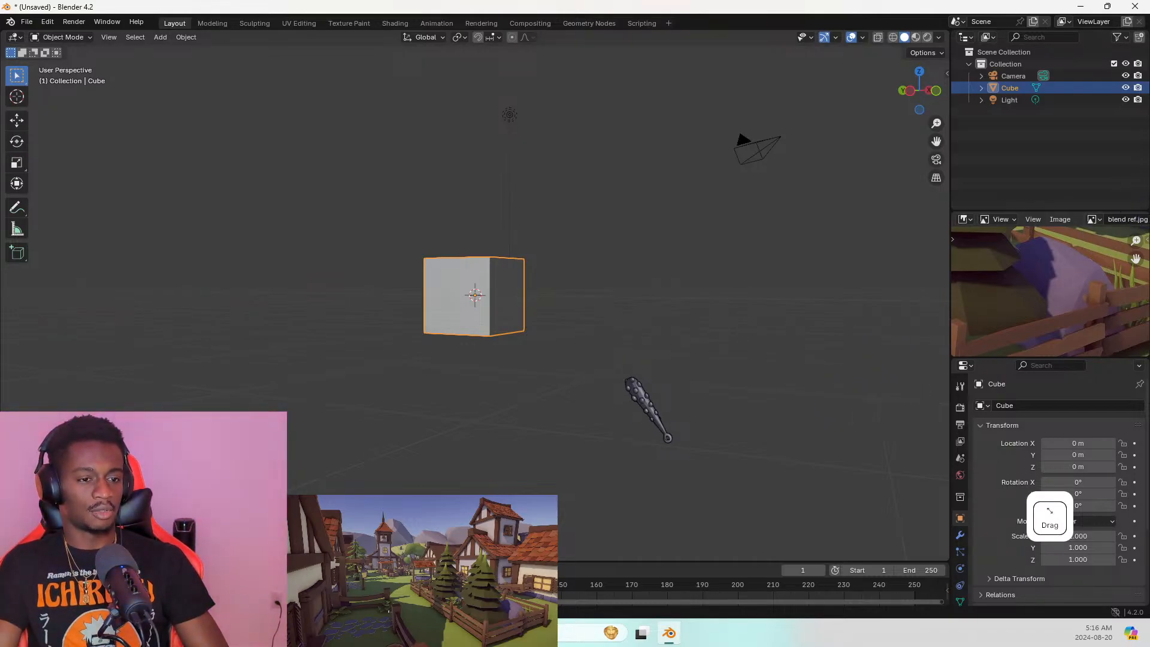
{"action": "middle_click_drag", "start_coordinate": [463, 255], "coordinate": [520, 275]}
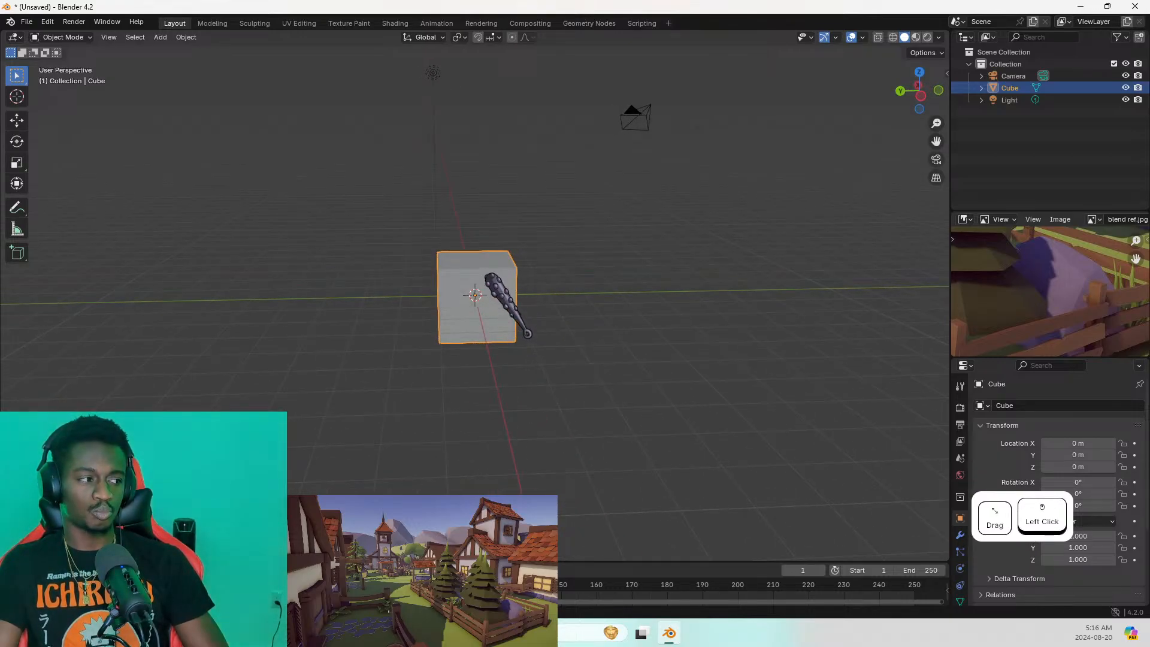
{"action": "key", "text": "Tab"}
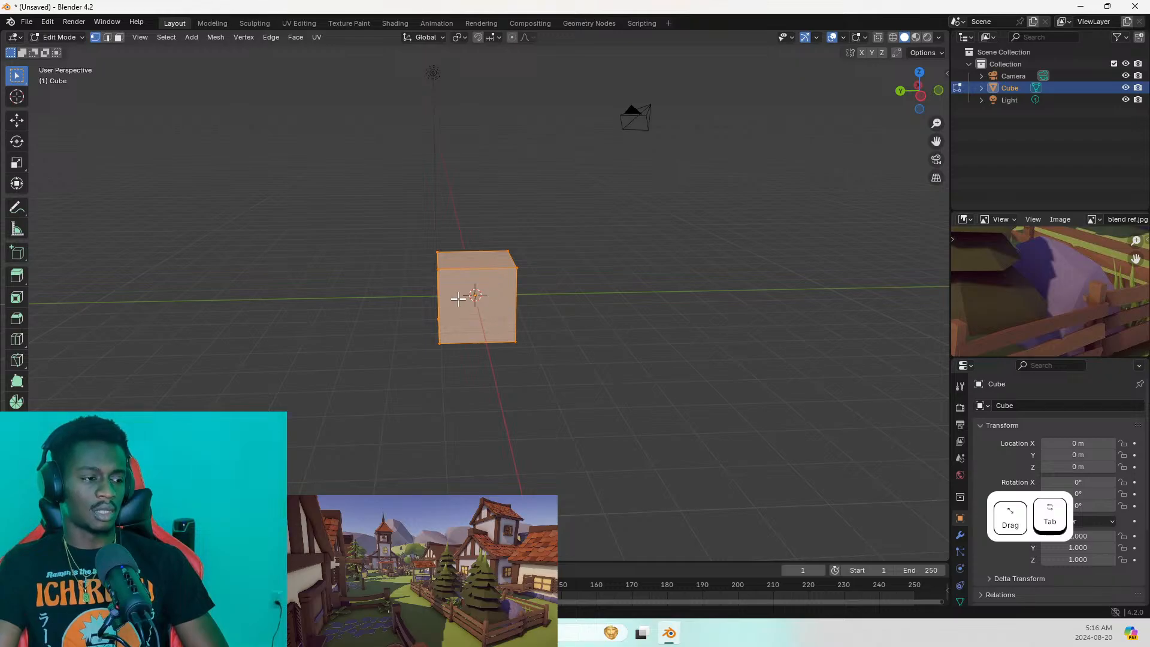
{"action": "middle_click_drag", "start_coordinate": [458, 298], "coordinate": [527, 304]}
{"action": "key", "text": "Tab"}
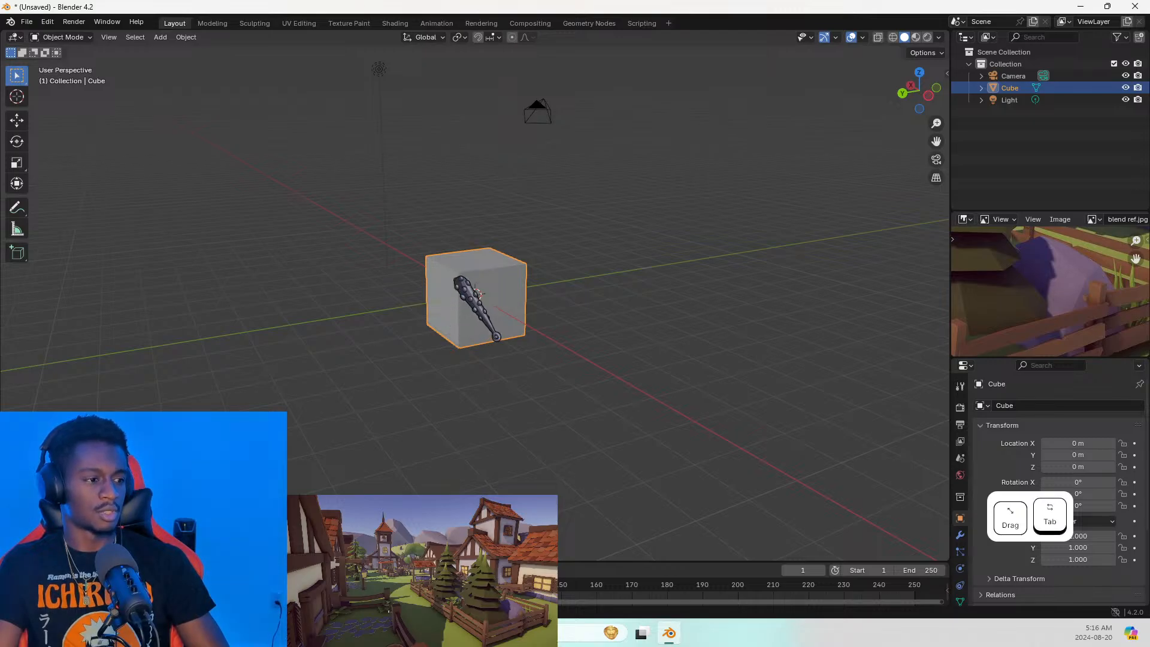
Enter Edit Mode on the default cube and set the selection mode to edges
{"action": "key", "text": "Tab"}
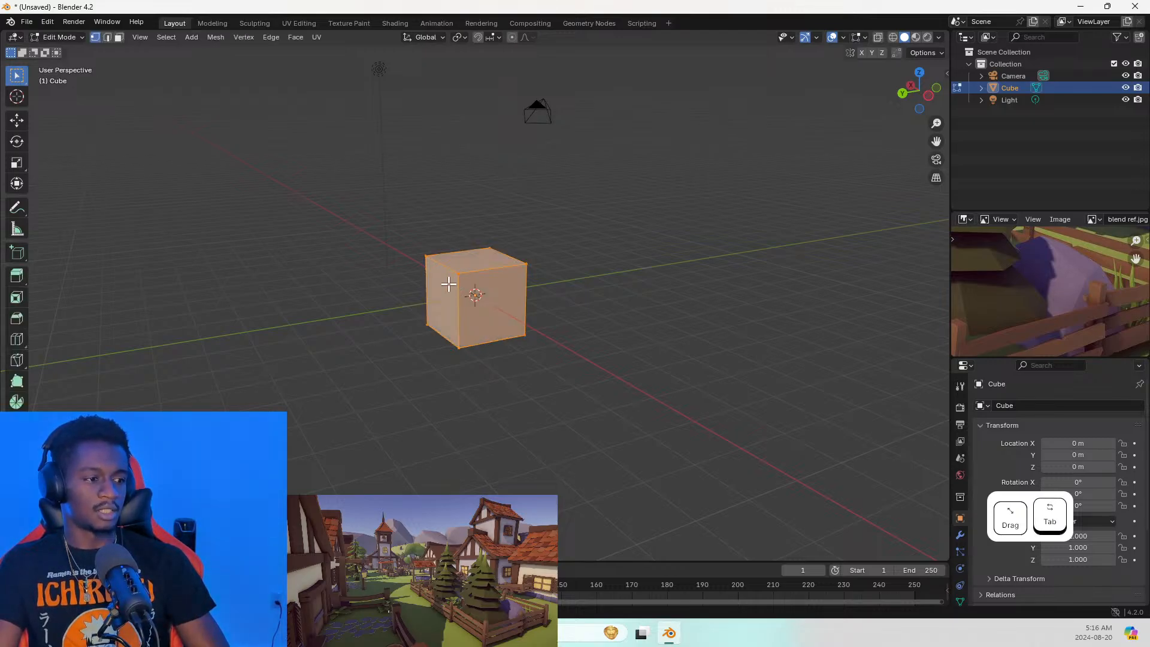
{"action": "left_click", "coordinate": [107, 37]}
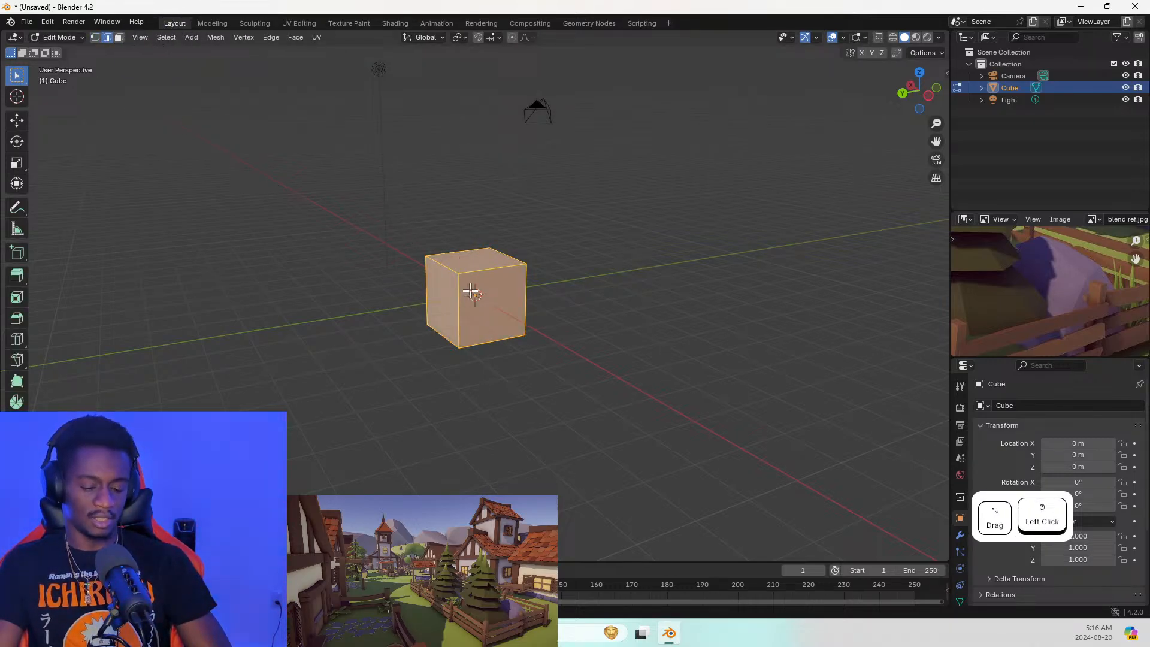
{"action": "key", "text": "ctrl+r"}
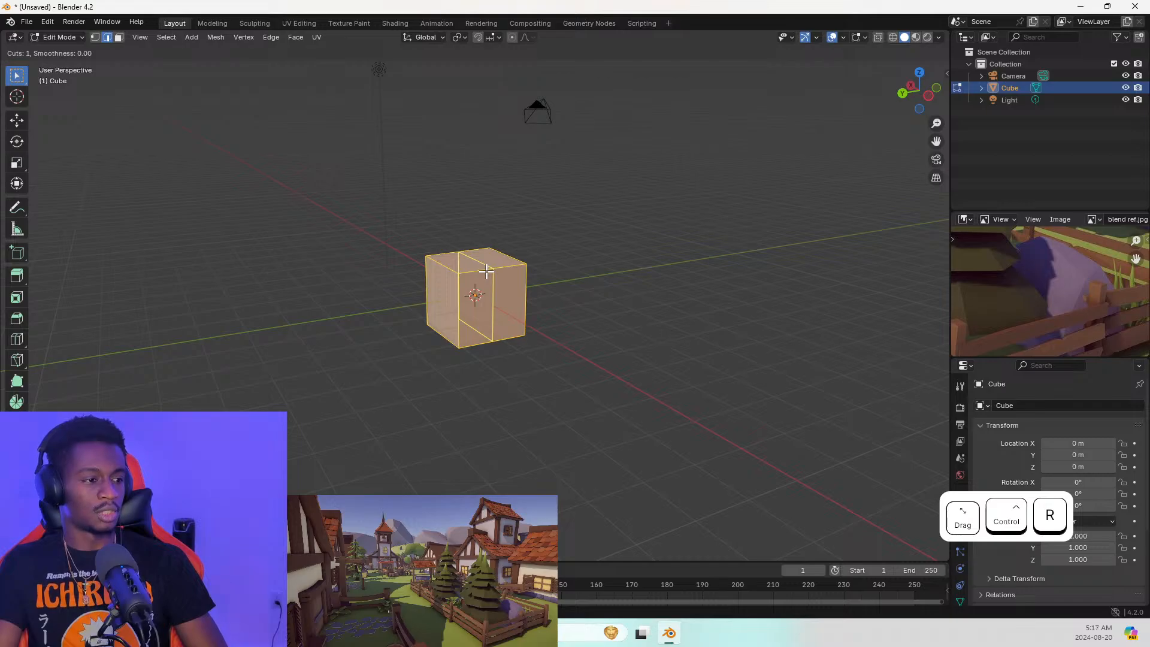
{"action": "left_click", "coordinate": [487, 271]}
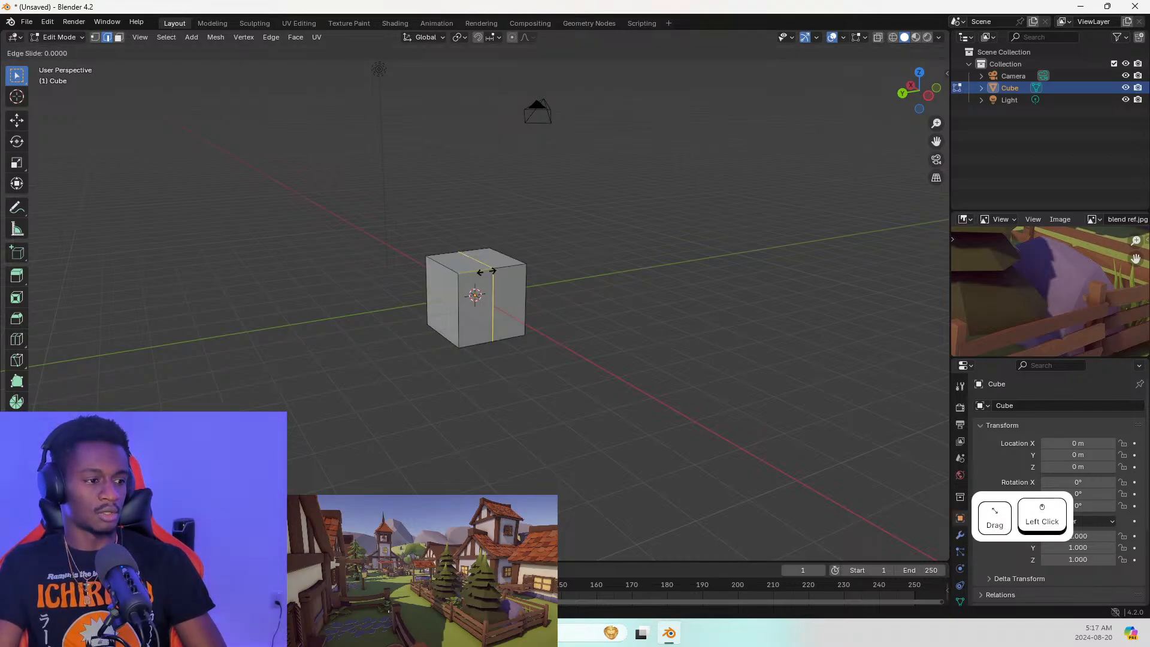
{"action": "key", "text": "ctrl+z"}
{"action": "scroll", "coordinate": [486, 272], "scroll_direction": "up", "scroll_amount": 1}
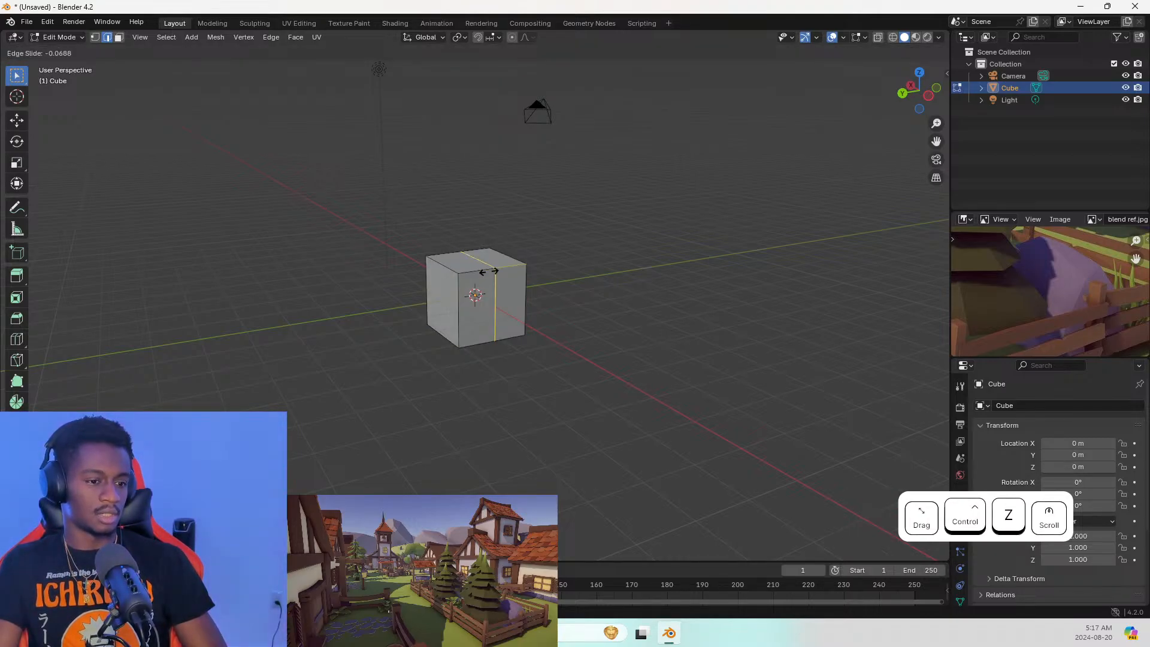
{"action": "key", "text": "Escape"}
{"action": "key", "text": "ctrl+z"}
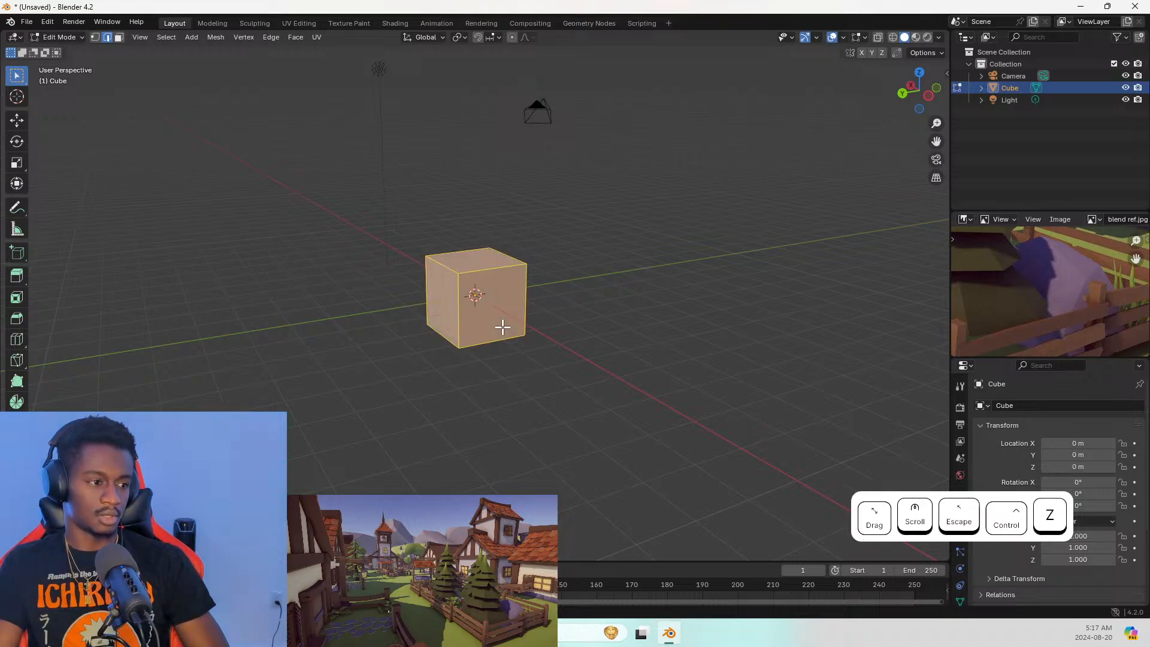
Add three evenly spaced vertical loop cuts running over the cube's top and front face
{"action": "key", "text": "ctrl+r"}
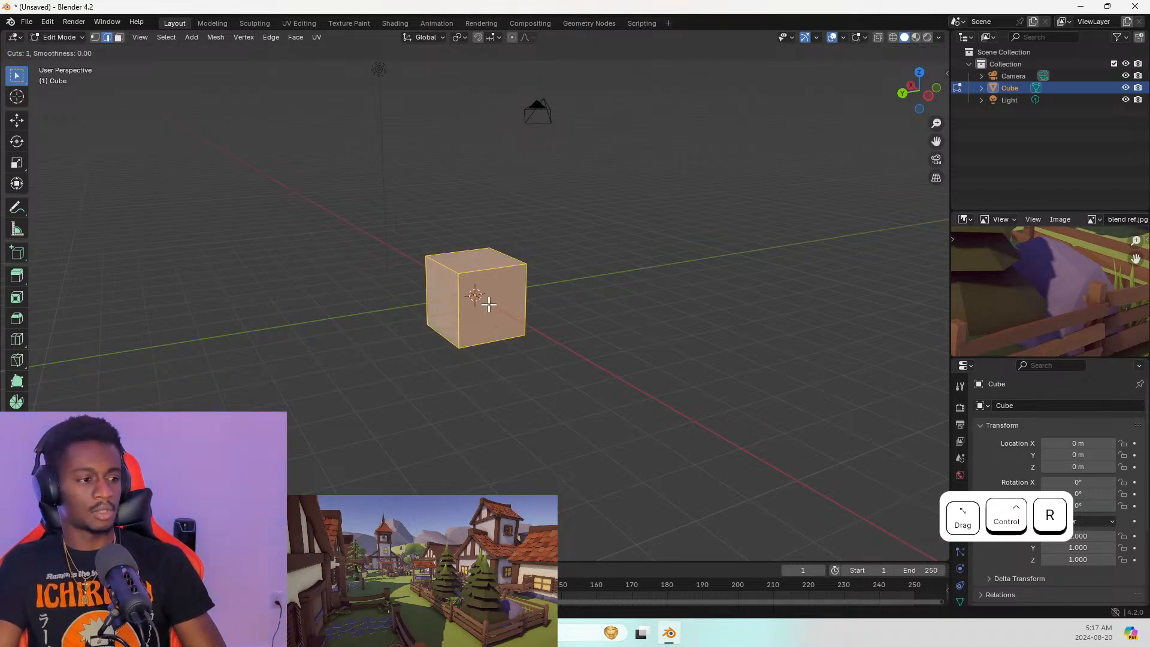
{"action": "scroll", "coordinate": [486, 258], "scroll_direction": "up", "scroll_amount": 2}
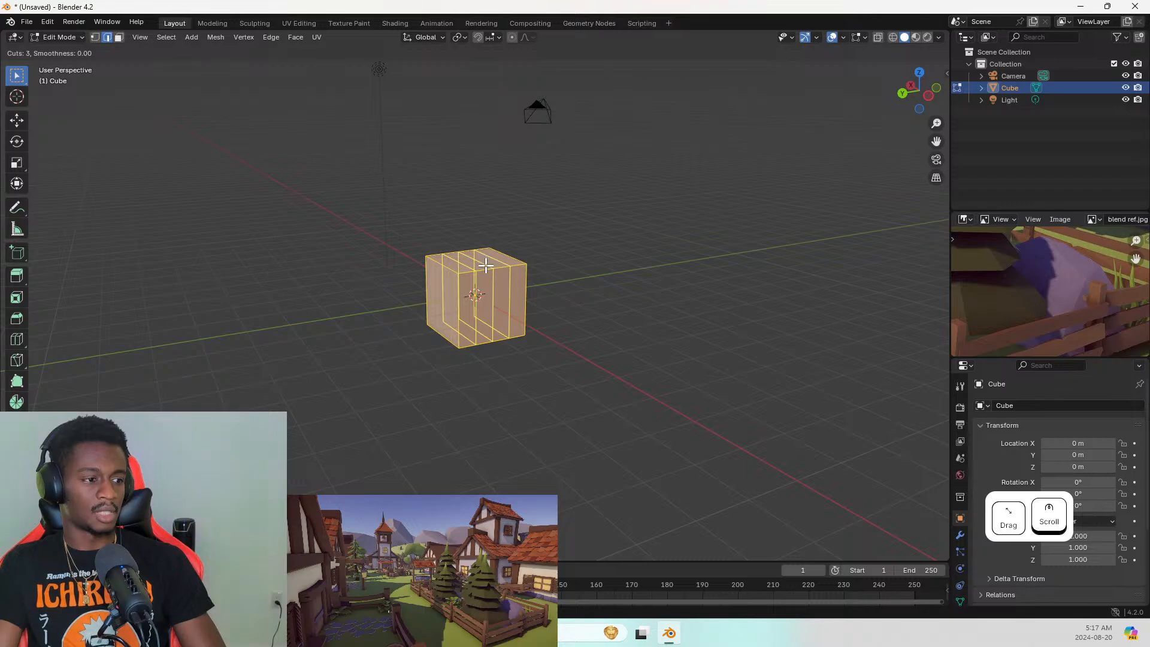
{"action": "left_click", "coordinate": [485, 265]}
{"action": "left_click", "coordinate": [486, 266]}
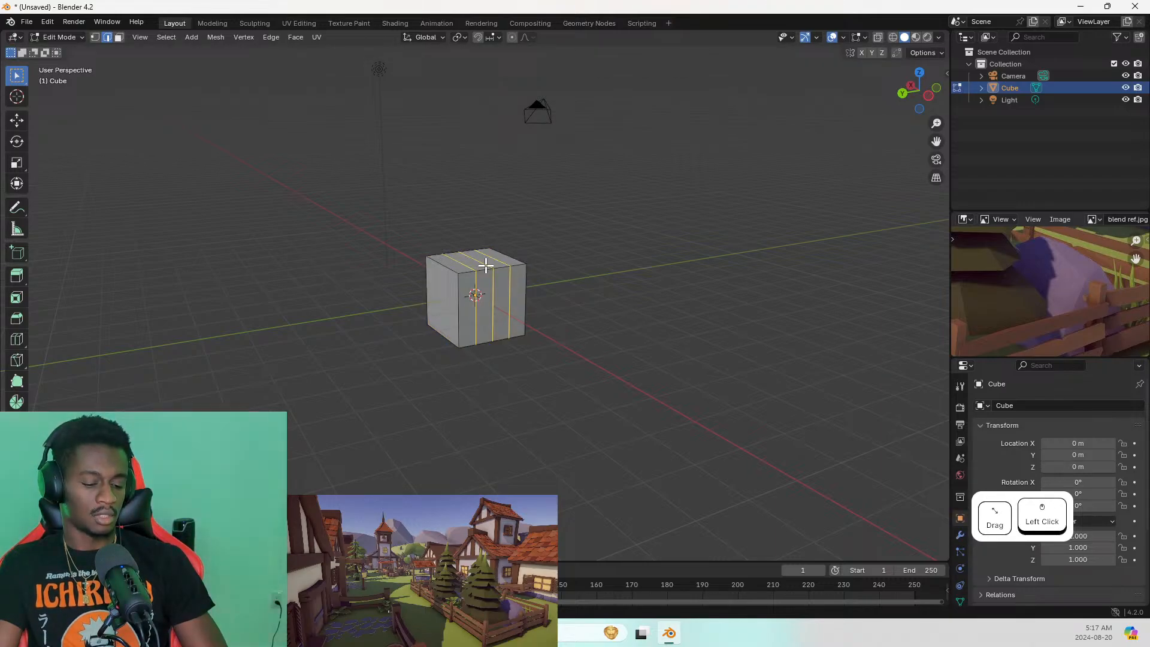
{"action": "key", "text": "ctrl"}
{"action": "key", "text": "ctrl+r"}
{"action": "left_click", "coordinate": [486, 266]}
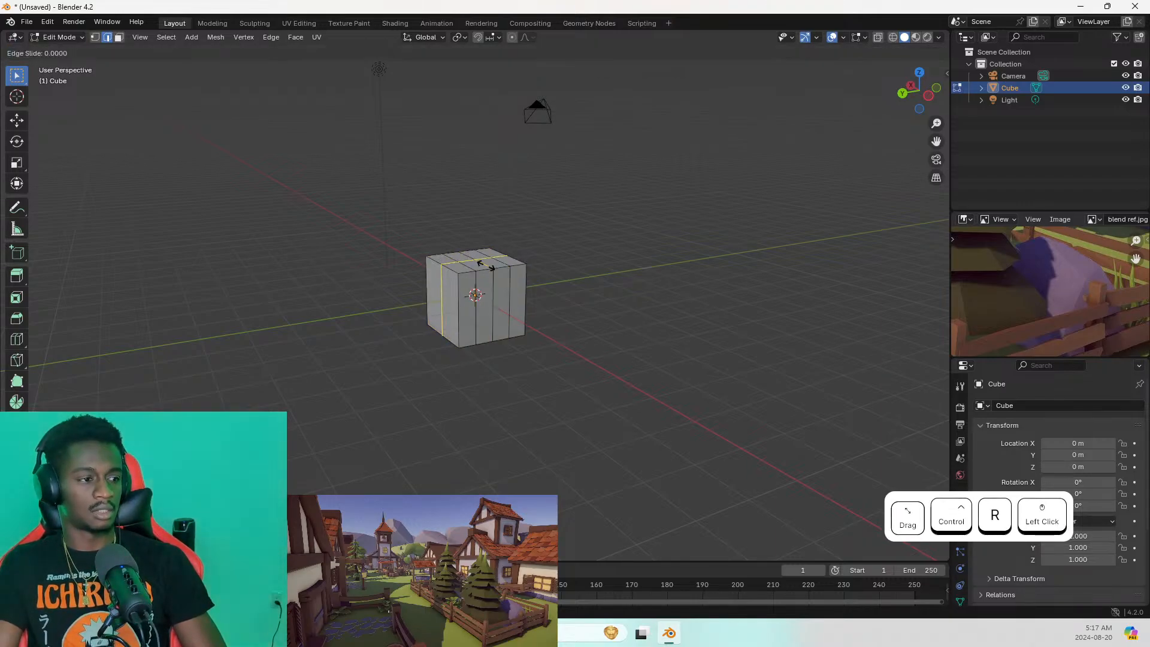
{"action": "key", "text": "ctrl+z"}
{"action": "key", "text": "Escape"}
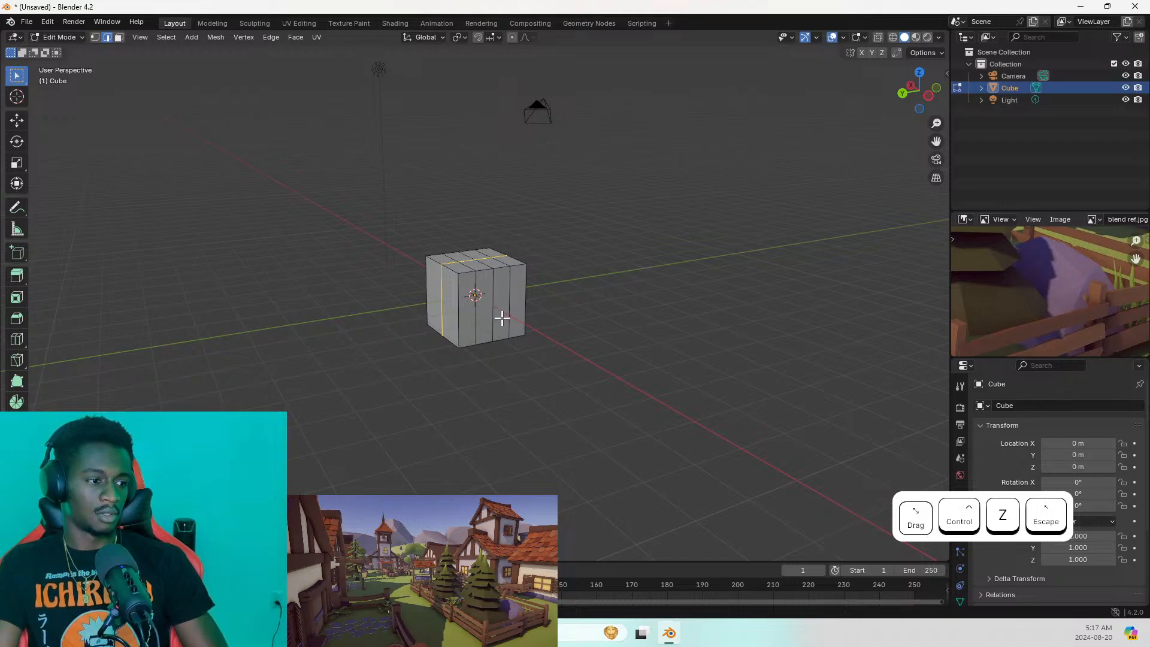
{"action": "key", "text": "ctrl+z"}
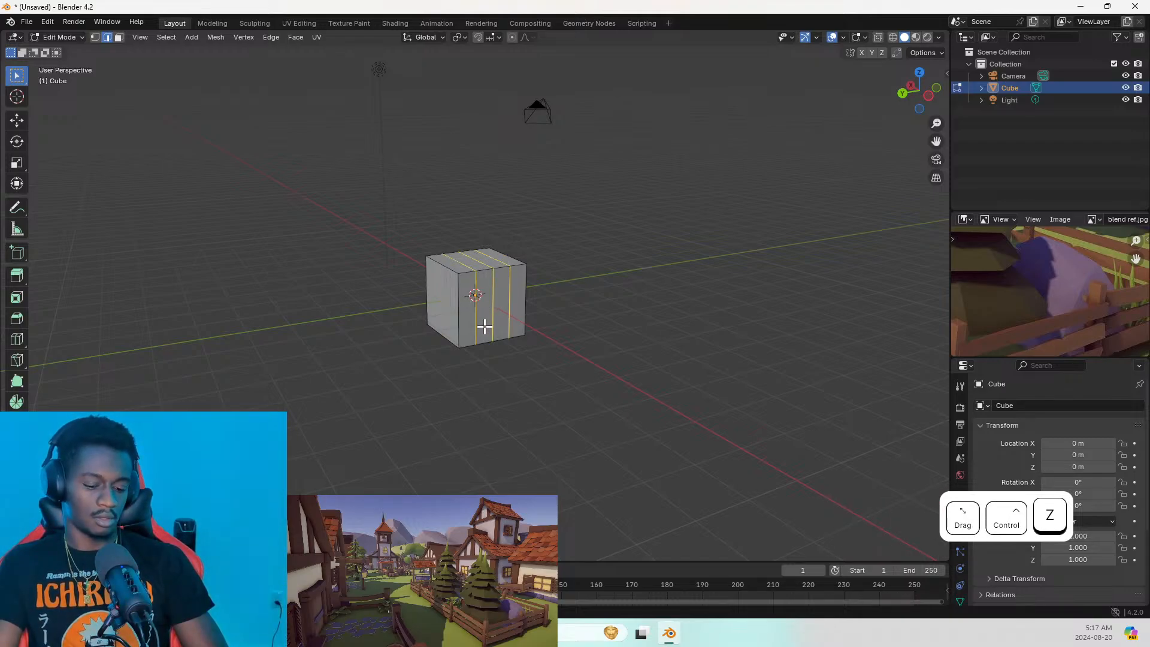
Add three evenly spaced vertical loop cuts perpendicular to the existing ones, dividing the cube's top into a grid
{"action": "key", "text": "ctrl+r"}
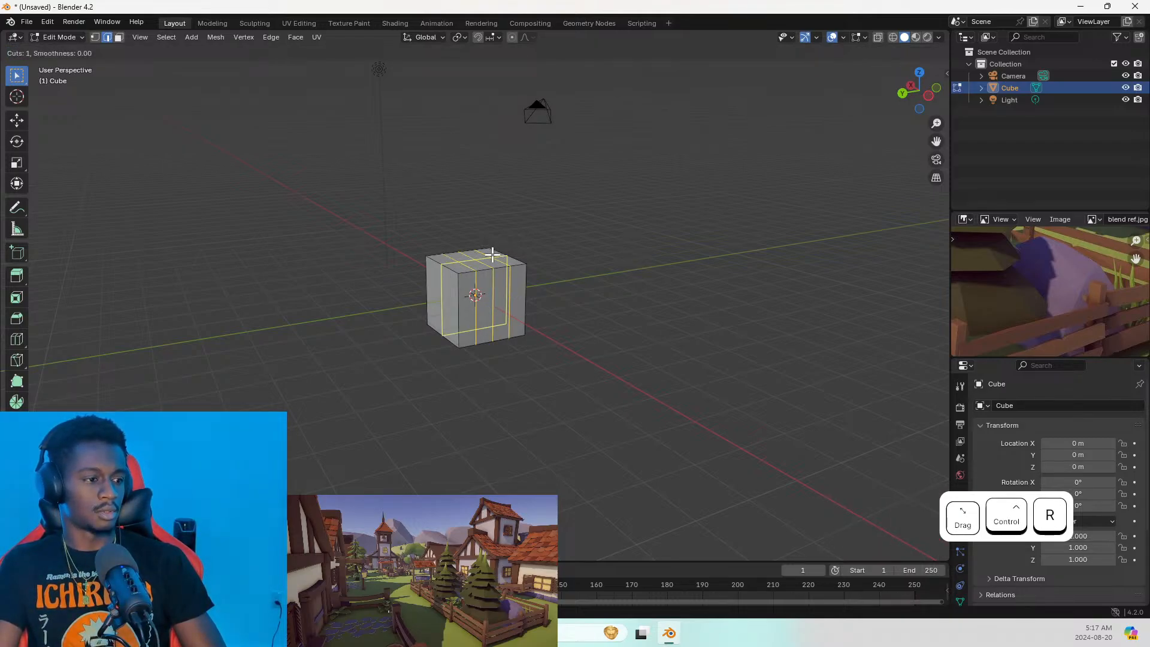
{"action": "scroll", "coordinate": [493, 254], "scroll_direction": "up", "scroll_amount": 2}
{"action": "left_click", "coordinate": [492, 254]}
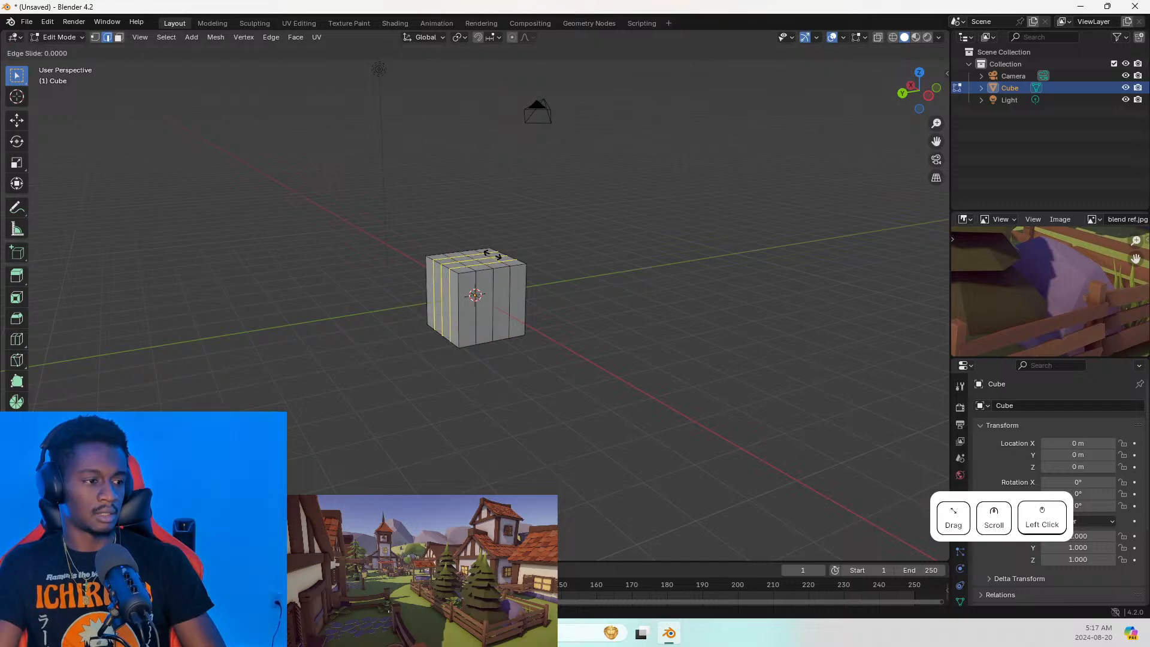
{"action": "middle_click_drag", "start_coordinate": [469, 253], "coordinate": [490, 238]}
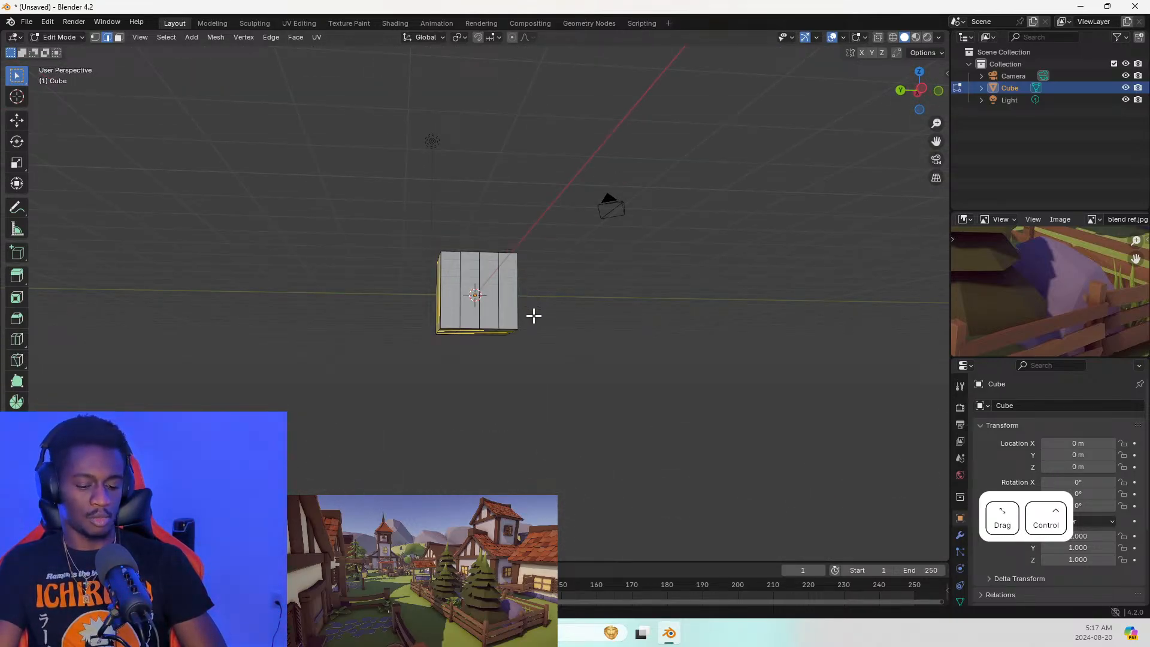
Add three evenly spaced horizontal loop cuts around the cube's sides
{"action": "key", "text": "ctrl+r"}
{"action": "scroll", "coordinate": [485, 304], "scroll_direction": "up", "scroll_amount": 1}
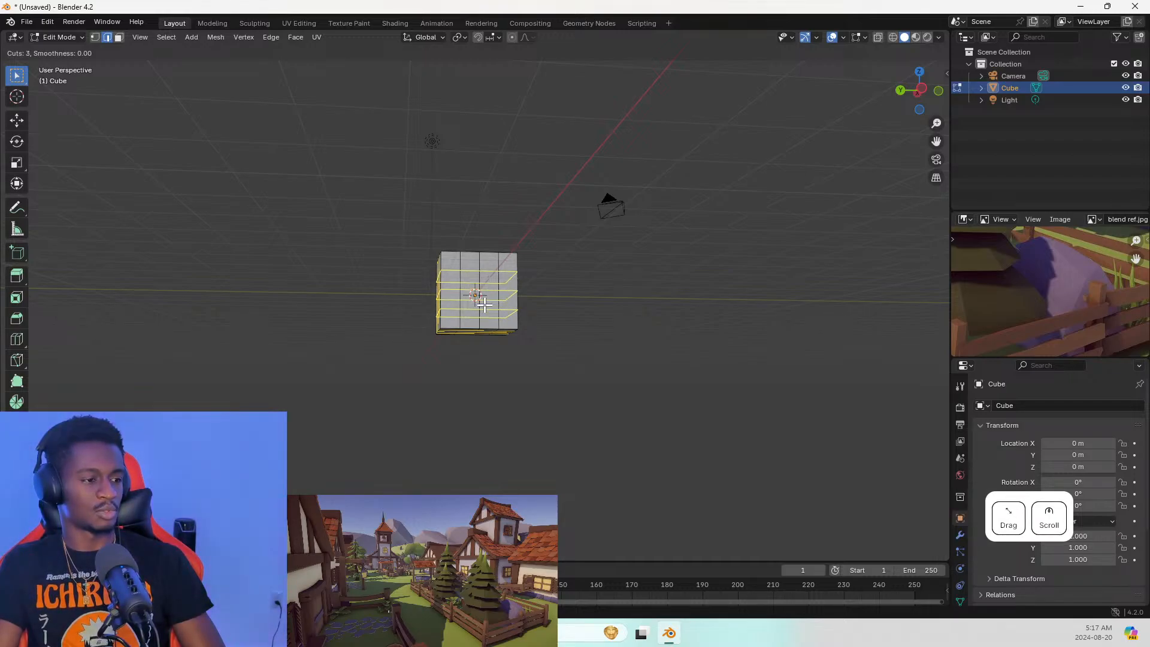
{"action": "left_click", "coordinate": [484, 305]}
{"action": "right_click", "coordinate": [485, 305]}
{"action": "middle_click_drag", "start_coordinate": [485, 305], "coordinate": [651, 306]}
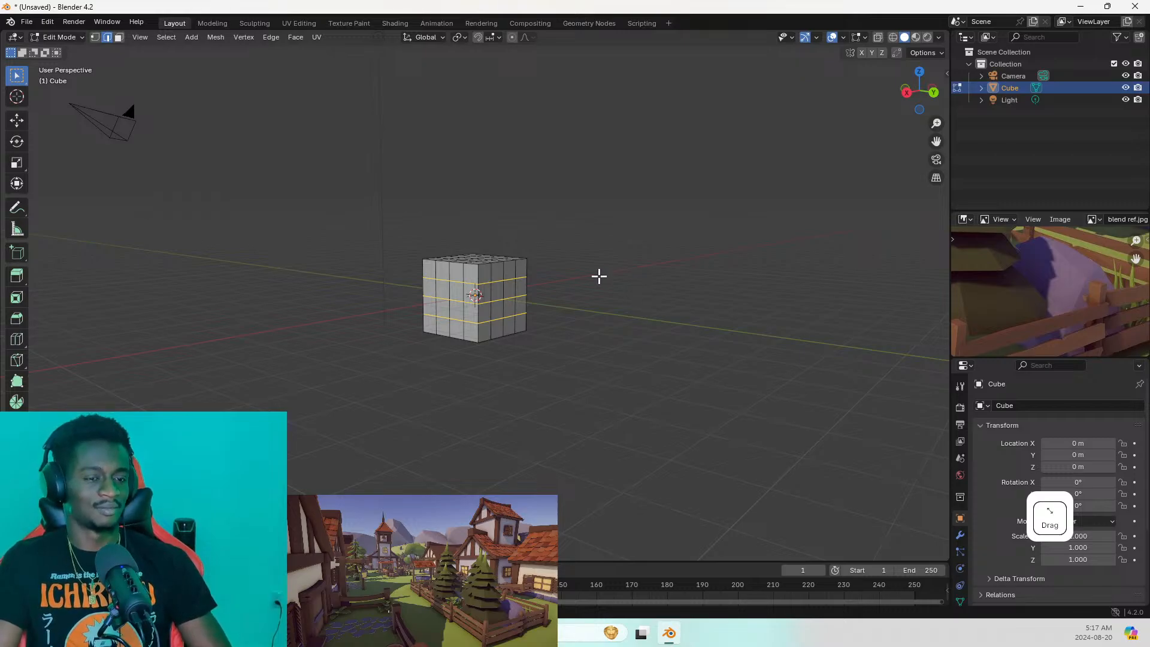
Box-select the whole subdivided cube and clear the selection again
{"action": "middle_click_drag", "start_coordinate": [449, 276], "coordinate": [624, 285]}
{"action": "middle_click_drag", "start_coordinate": [532, 282], "coordinate": [473, 161]}
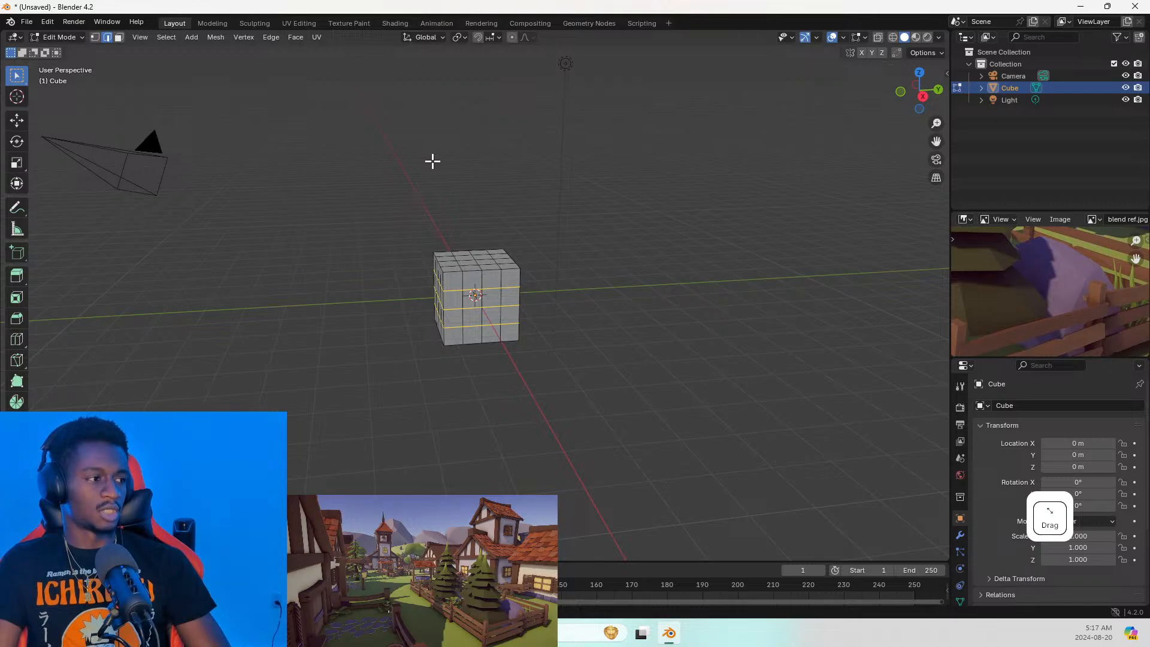
{"action": "left_click_drag", "start_coordinate": [398, 224], "coordinate": [550, 353]}
{"action": "left_click", "coordinate": [549, 352]}
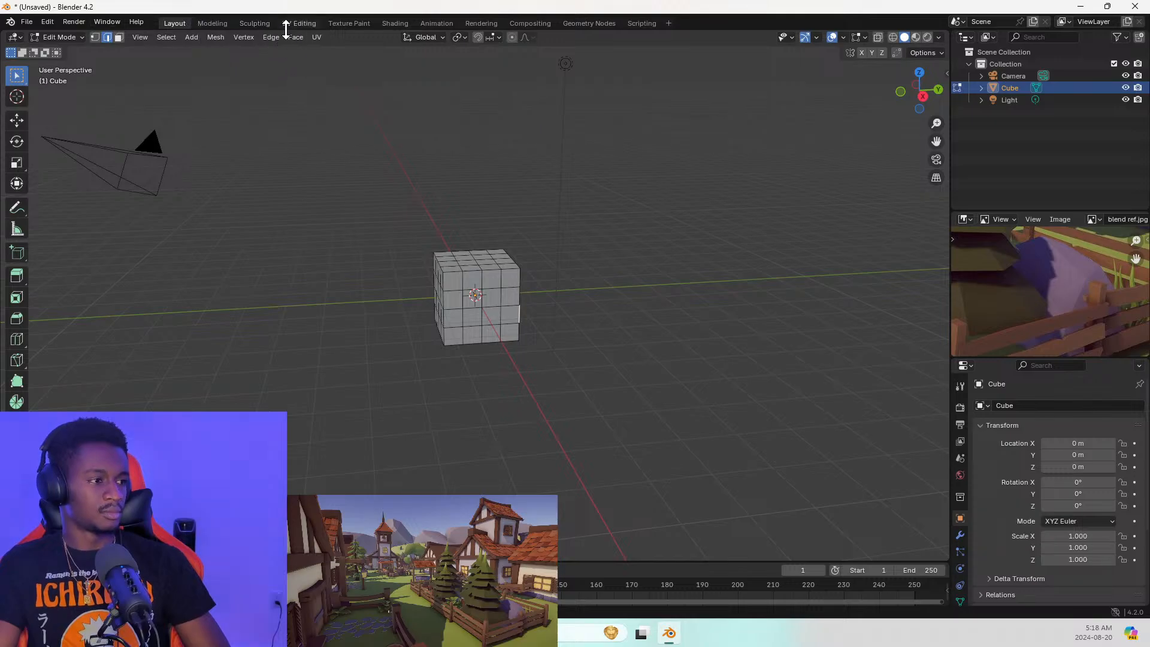
Switch to the Sculpting workspace and try a Draw brush stroke across the cube's side
{"action": "left_click", "coordinate": [257, 24]}
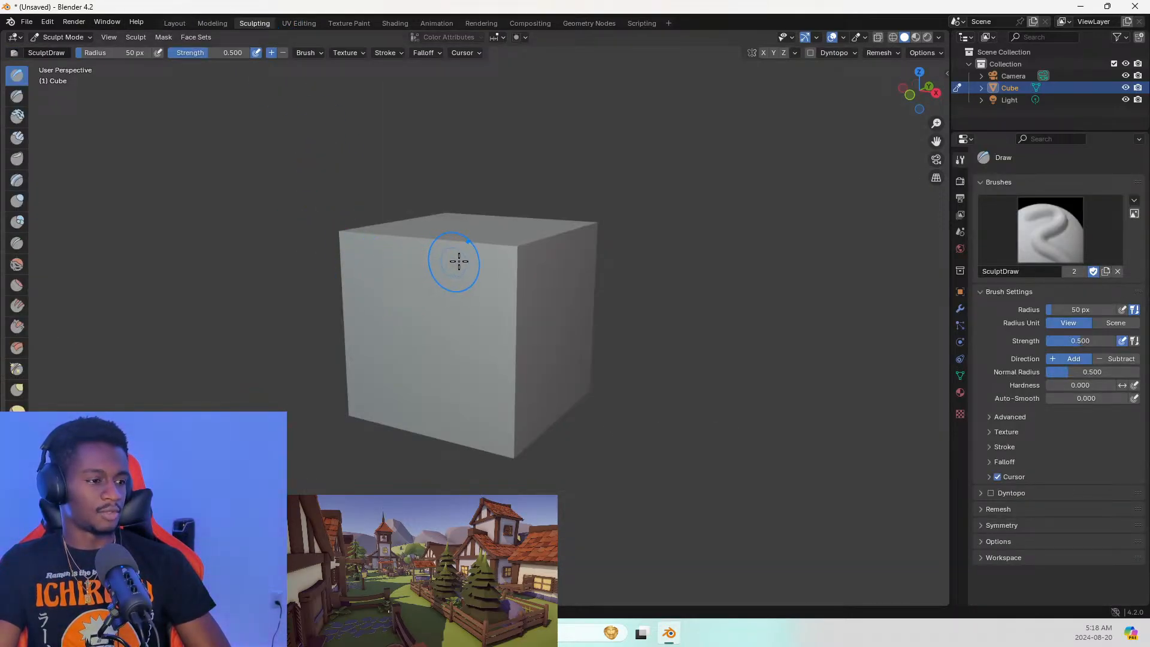
{"action": "mouse_move", "coordinate": [459, 261]}
{"action": "left_mouse_down"}
{"action": "mouse_move", "coordinate": [508, 257]}
{"action": "mouse_move", "coordinate": [521, 337]}
{"action": "left_mouse_up"}
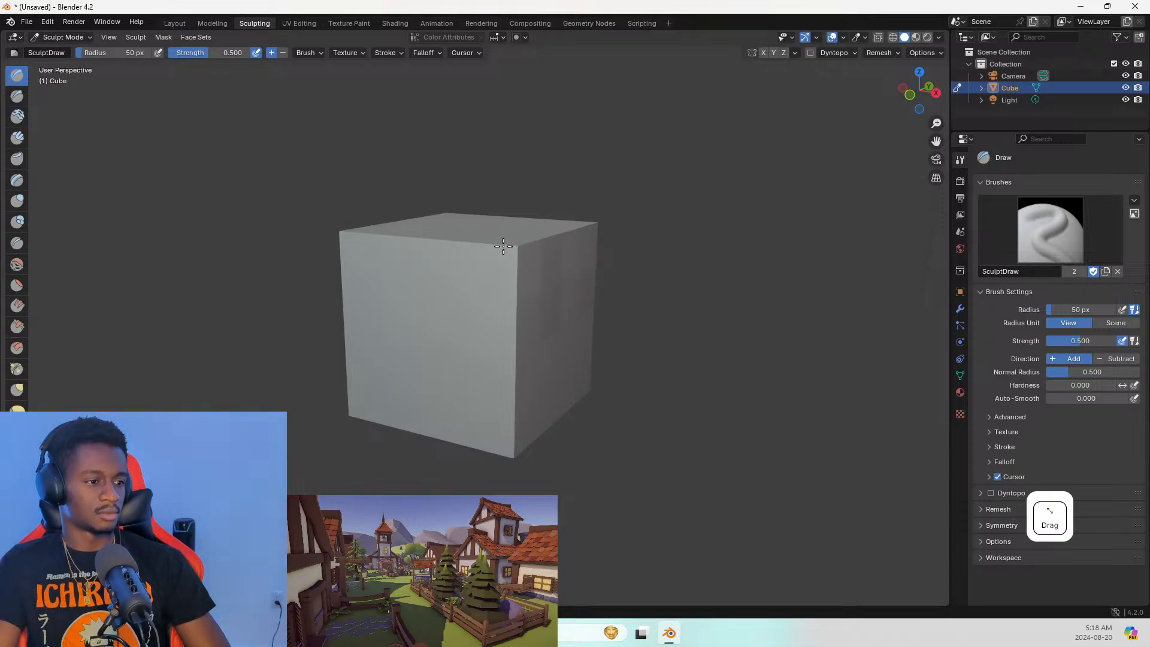
Undo the sculpt stroke and all the loop cuts, back to the plain cube in Edit Mode
{"action": "key", "text": "ctrl+z"}
{"action": "key", "text": "ctrl+z"}
{"action": "key", "text": "ctrl+z"}
{"action": "key", "text": "ctrl+z"}
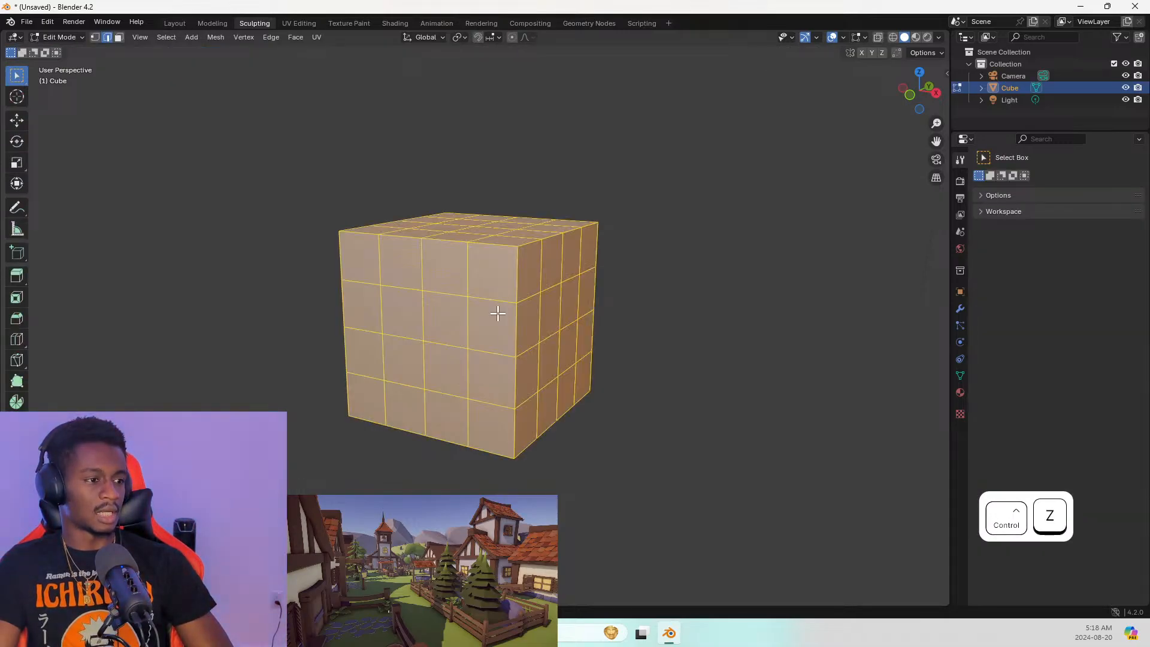
{"action": "key", "text": "ctrl+z"}
{"action": "key", "text": "ctrl+z"}
{"action": "key", "text": "ctrl+z"}
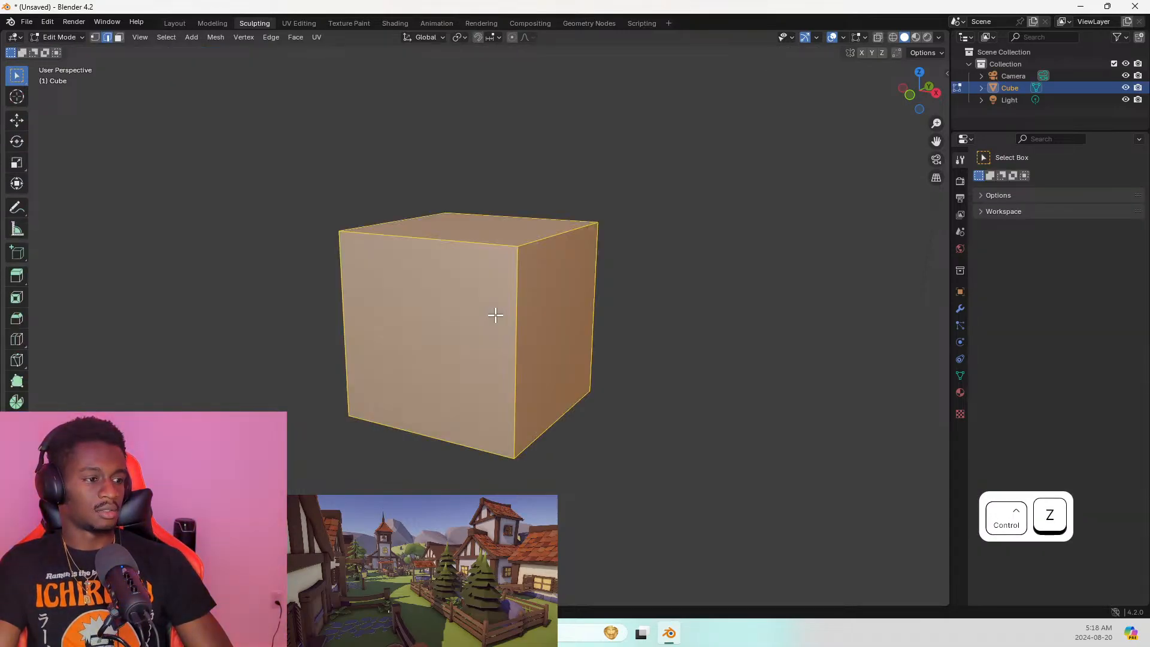
Clear the cube's edge selection and box-select the entire cube again
{"action": "middle_click_drag", "start_coordinate": [327, 297], "coordinate": [410, 306]}
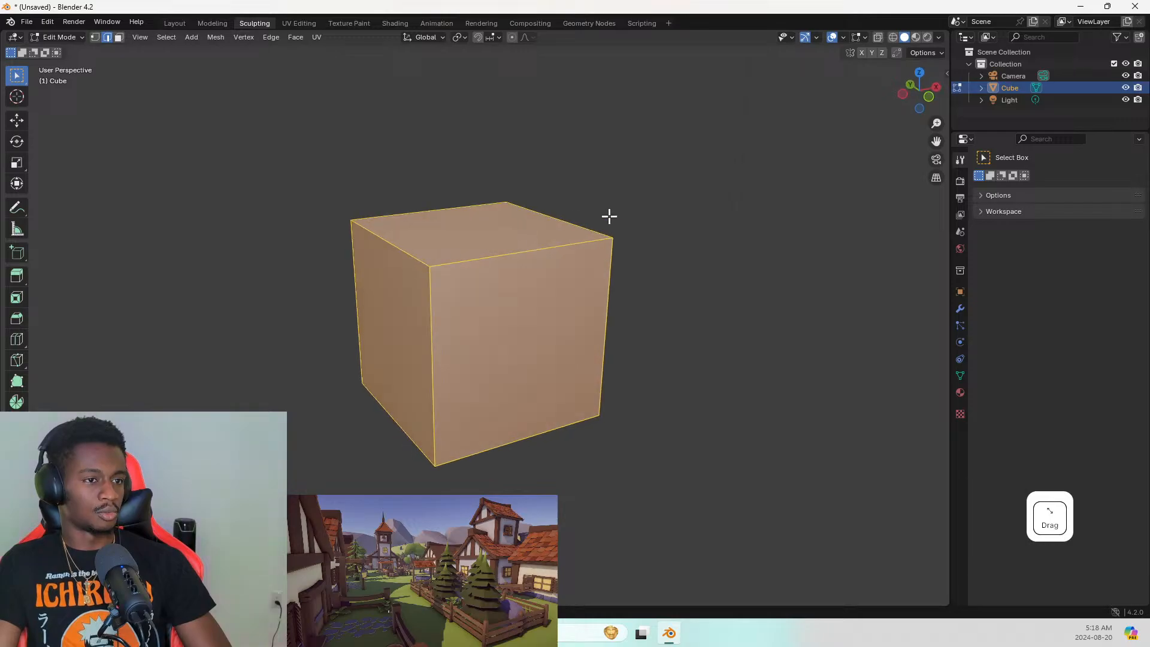
{"action": "left_click", "coordinate": [684, 203]}
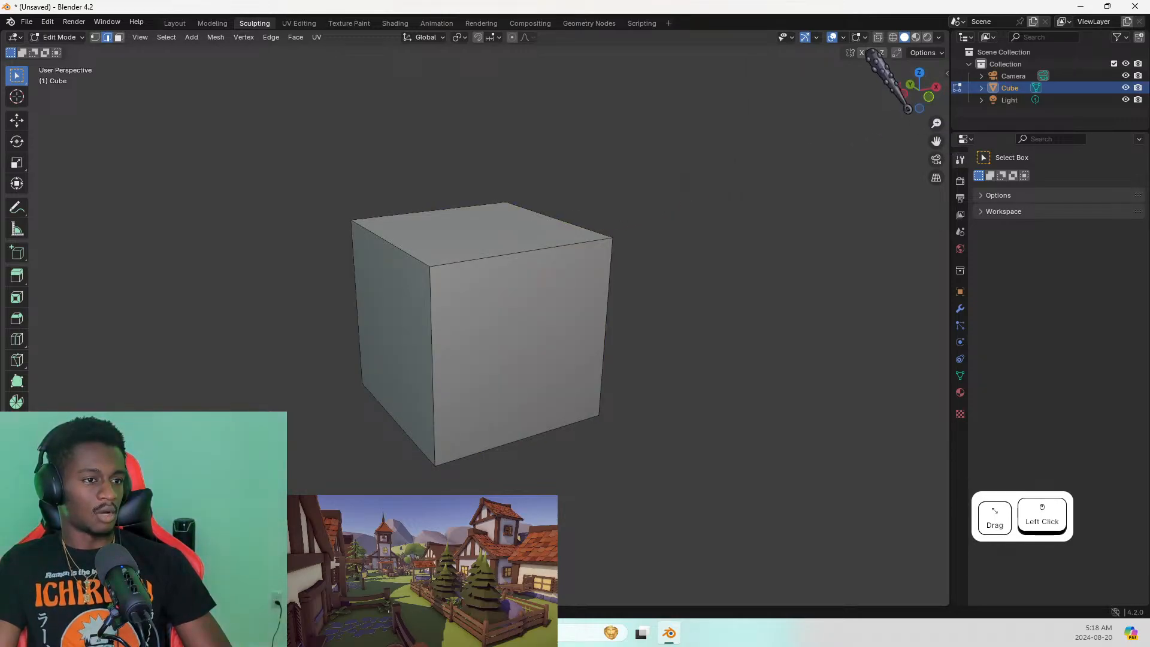
{"action": "left_click_drag", "start_coordinate": [248, 147], "coordinate": [648, 457]}
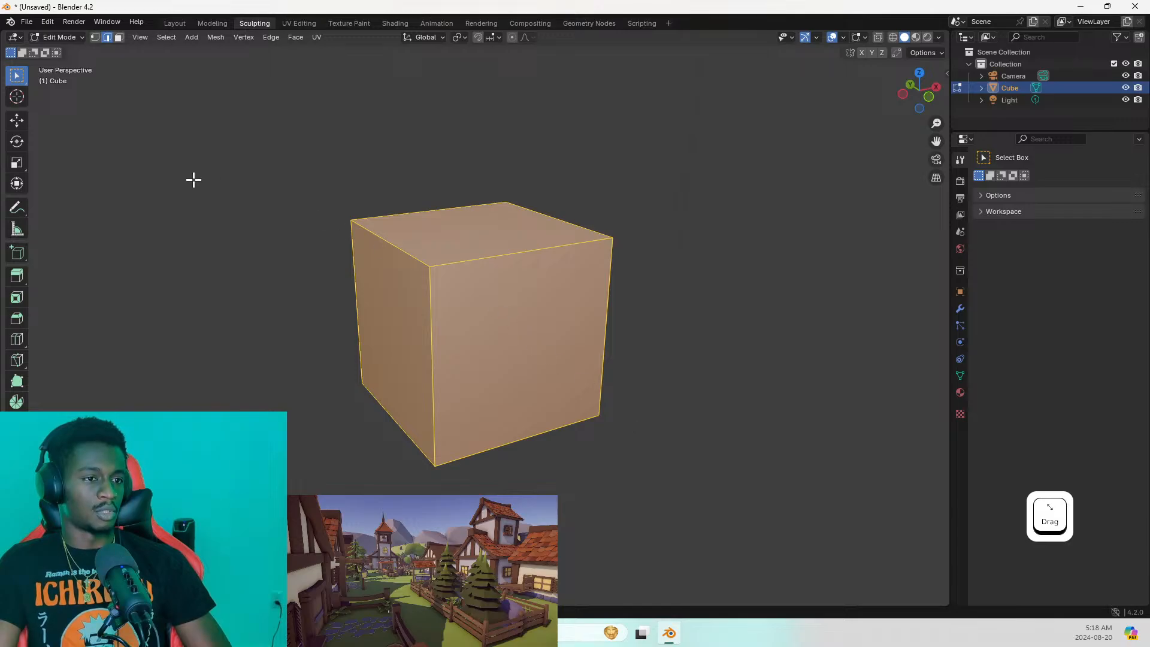
{"action": "left_click_drag", "start_coordinate": [252, 135], "coordinate": [692, 553]}
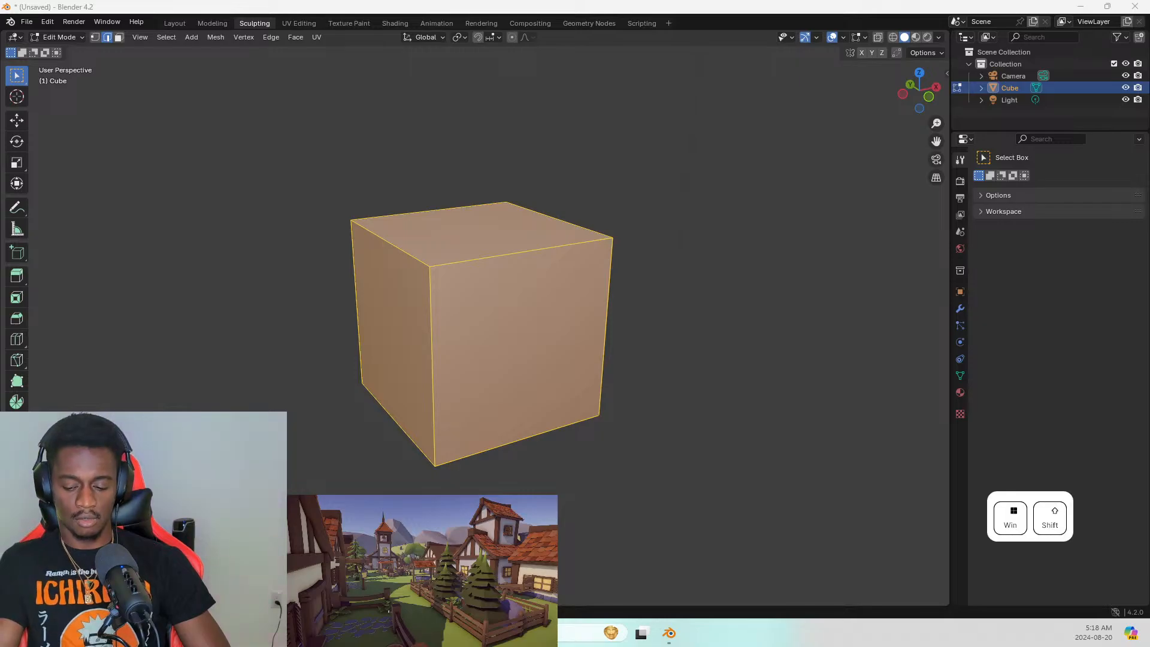
Switch to the browser's Blender Toolbox page, open the favourite shortcuts list, search it for "remes" and clear the search
{"action": "key", "text": "super+shift+Left"}
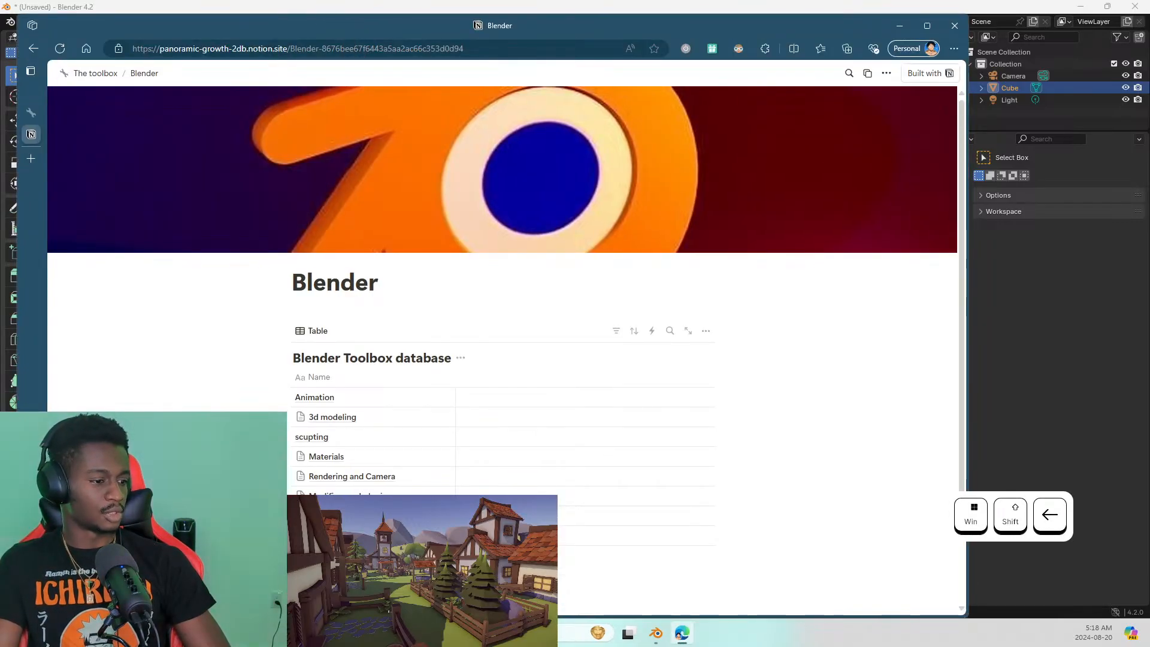
{"action": "left_click", "coordinate": [353, 535]}
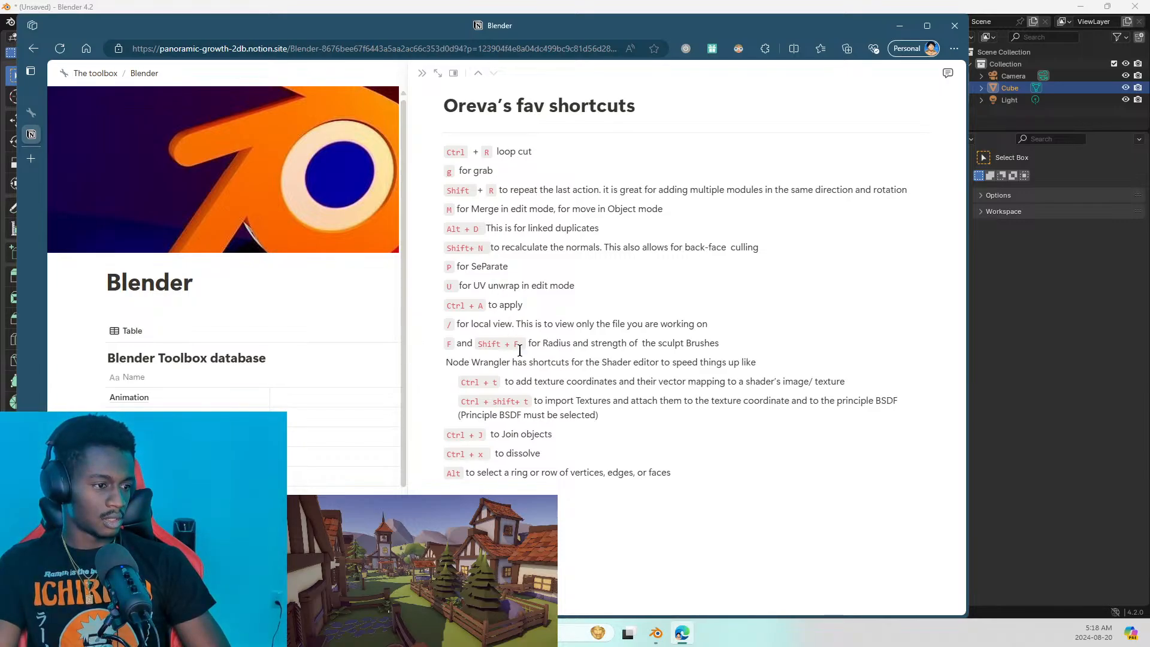
{"action": "key", "text": "ctrl+f"}
{"action": "type", "text": "re"}
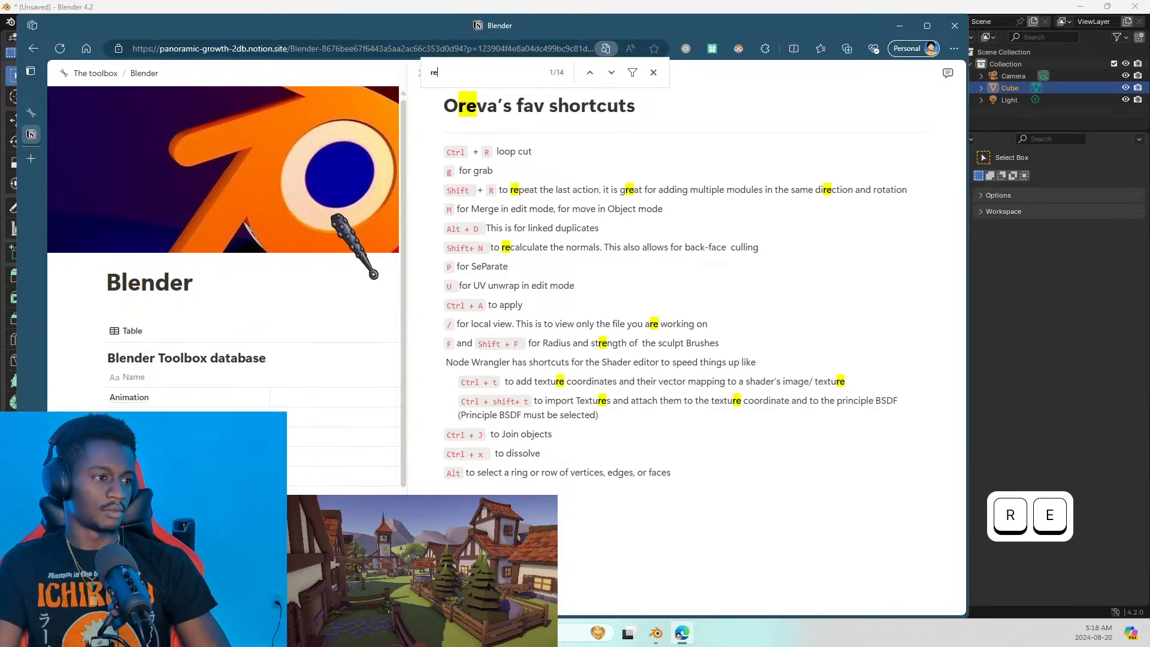
{"action": "type", "text": "mes"}
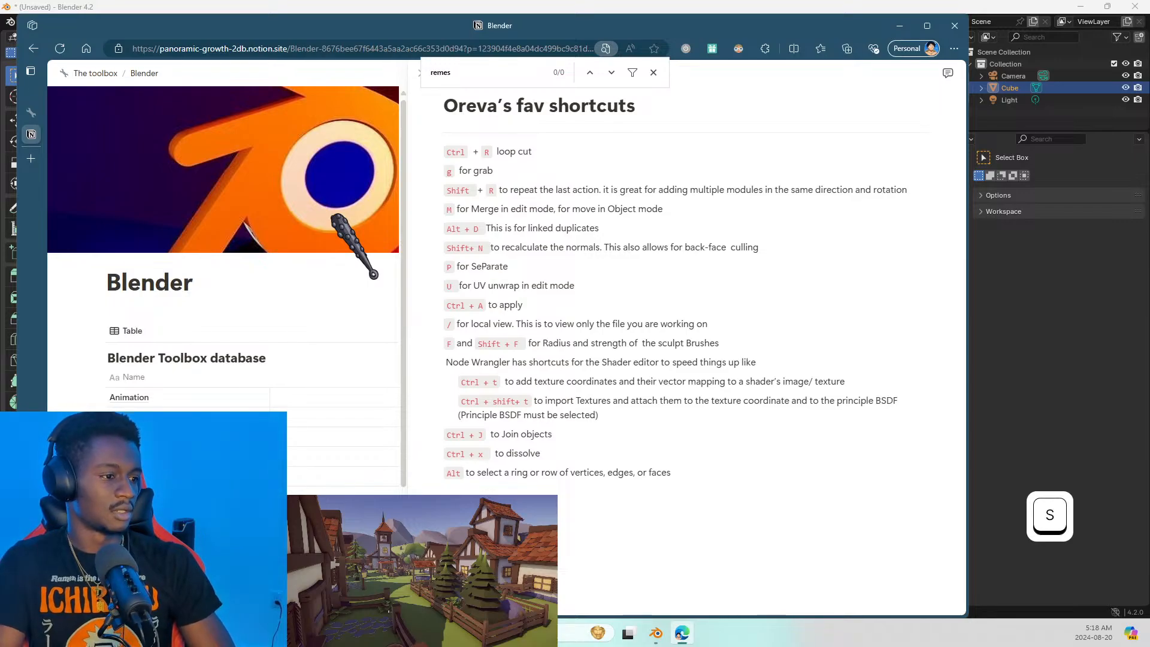
{"action": "key", "text": "ctrl+BackSpace"}
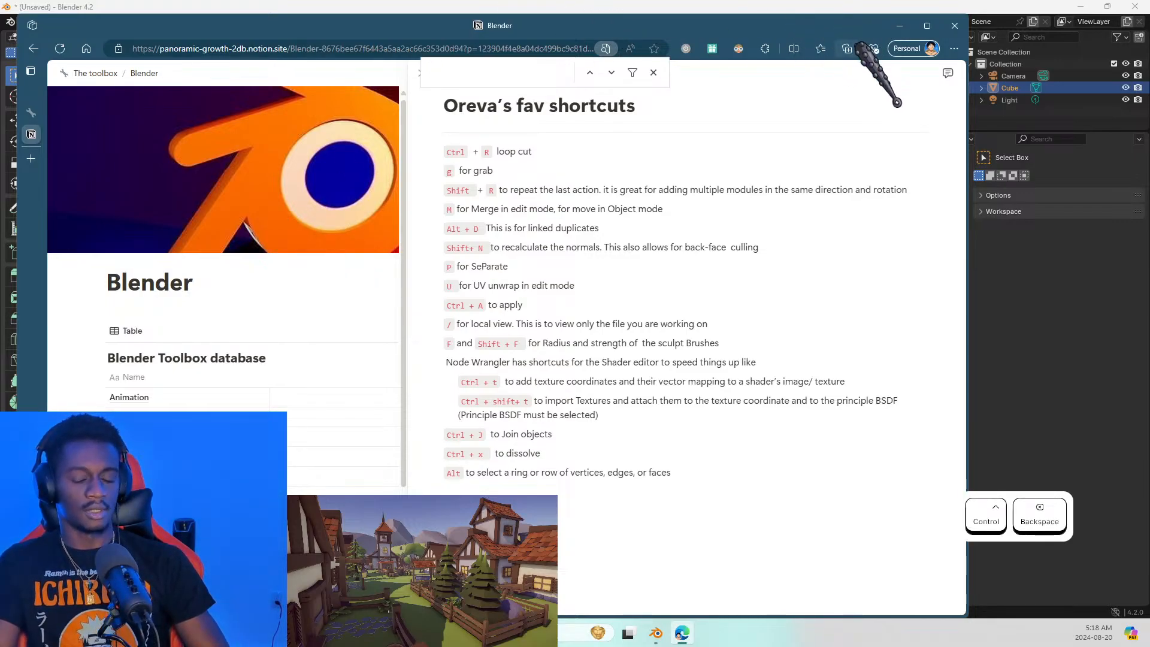
Open a new browser tab and switch back to Blender
{"action": "key", "text": "shift+super+Right"}
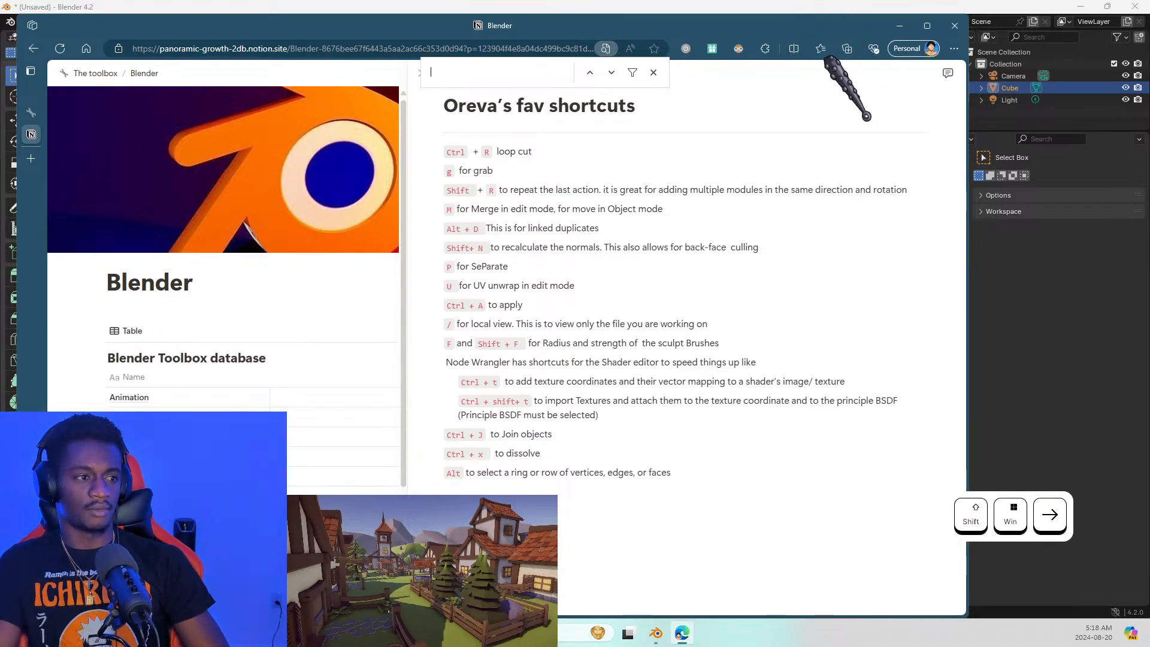
{"action": "key", "text": "ctrl+t"}
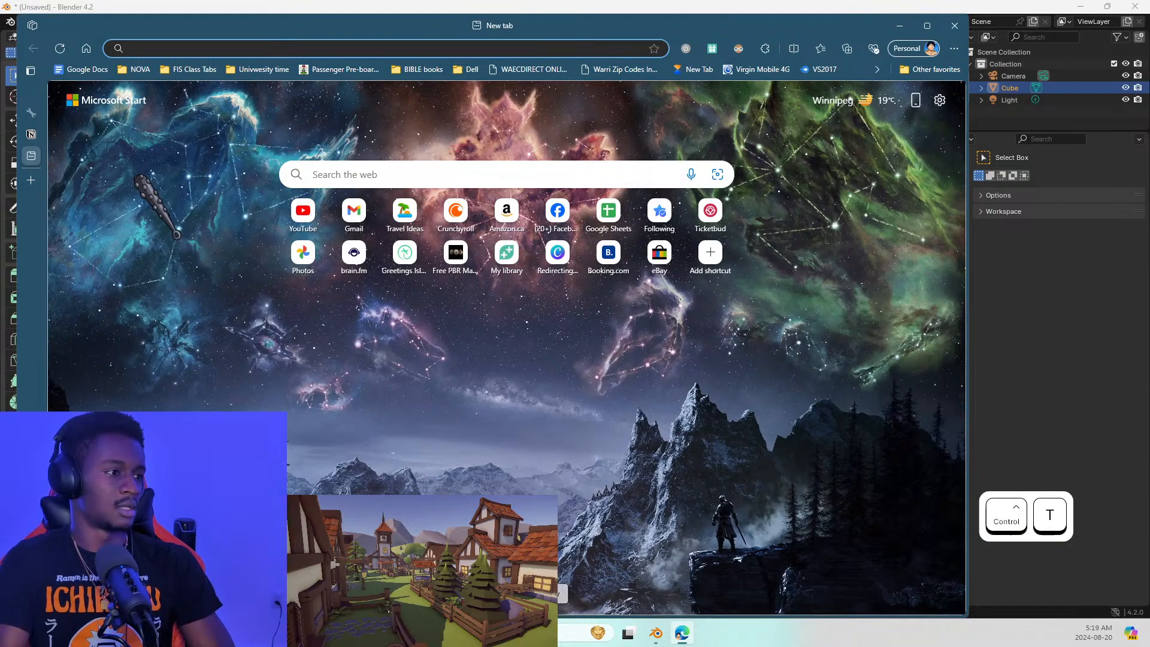
{"action": "key", "text": "alt+Tab"}
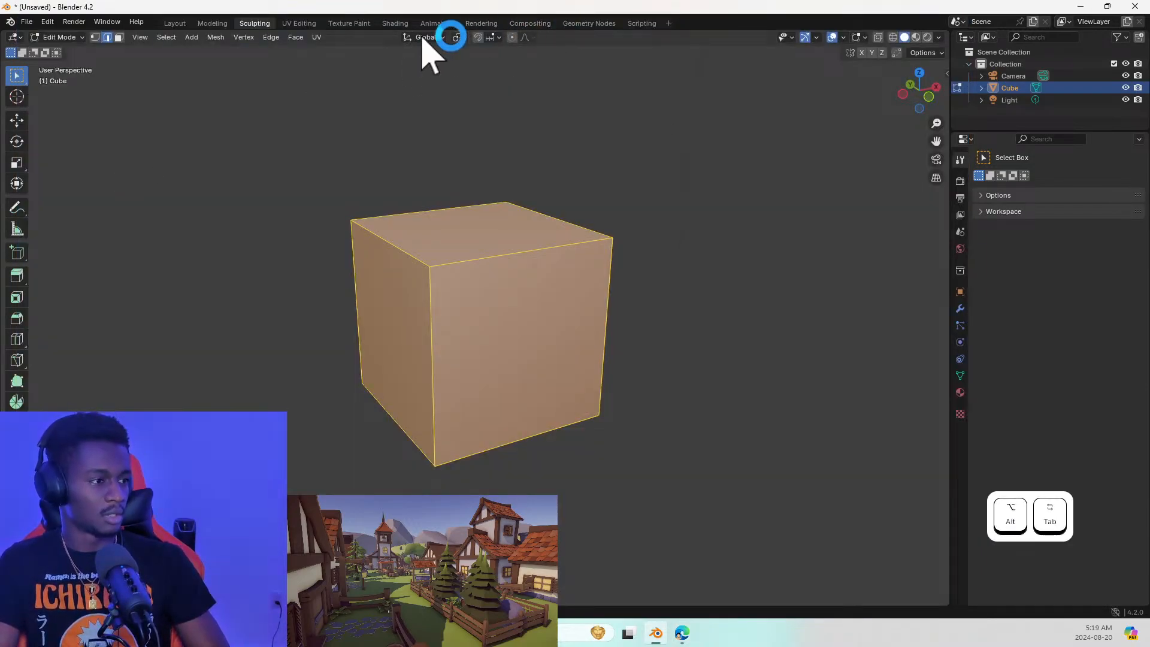
{"action": "left_click", "coordinate": [215, 37]}
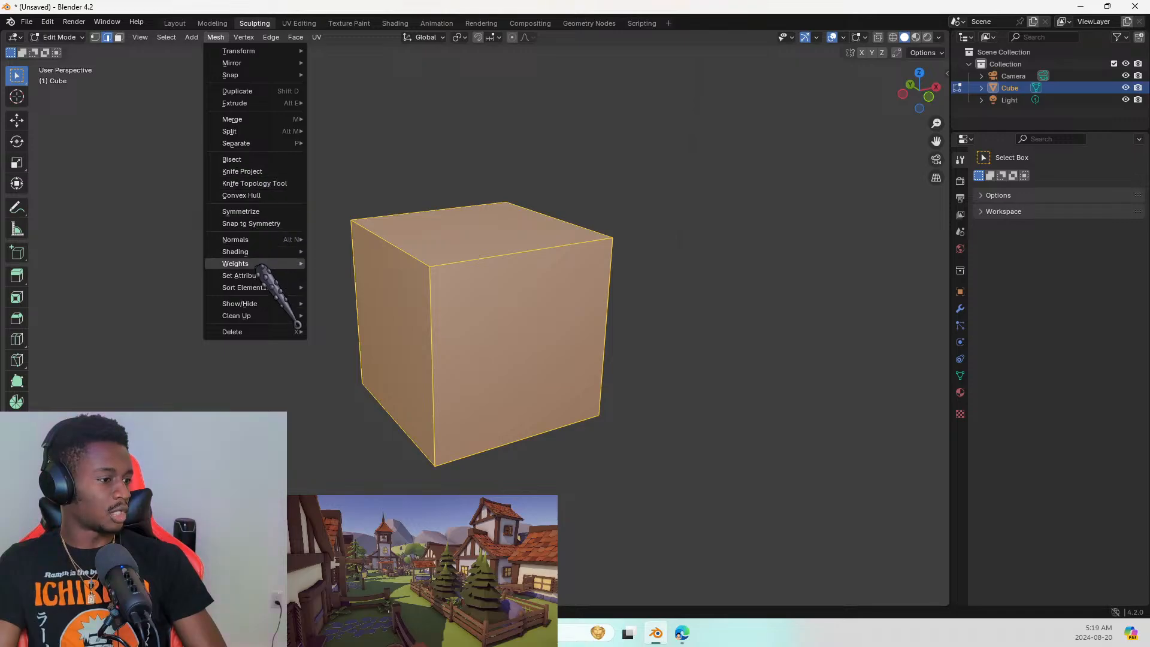
{"action": "mouse_move", "coordinate": [262, 307]}
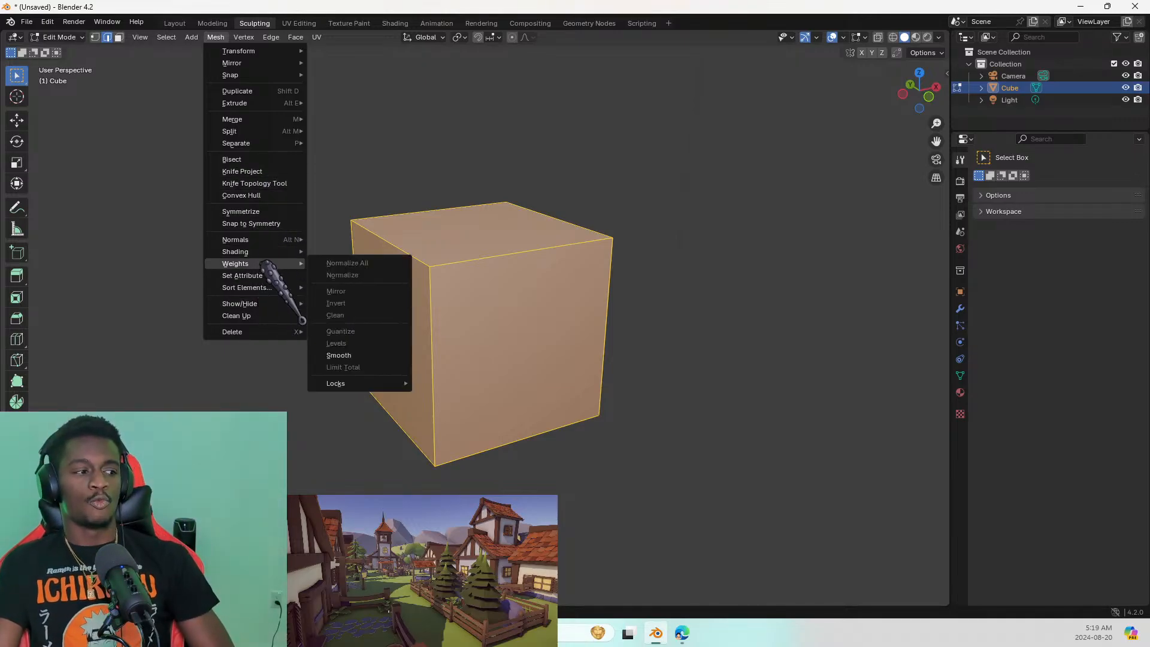
{"action": "mouse_move", "coordinate": [265, 254]}
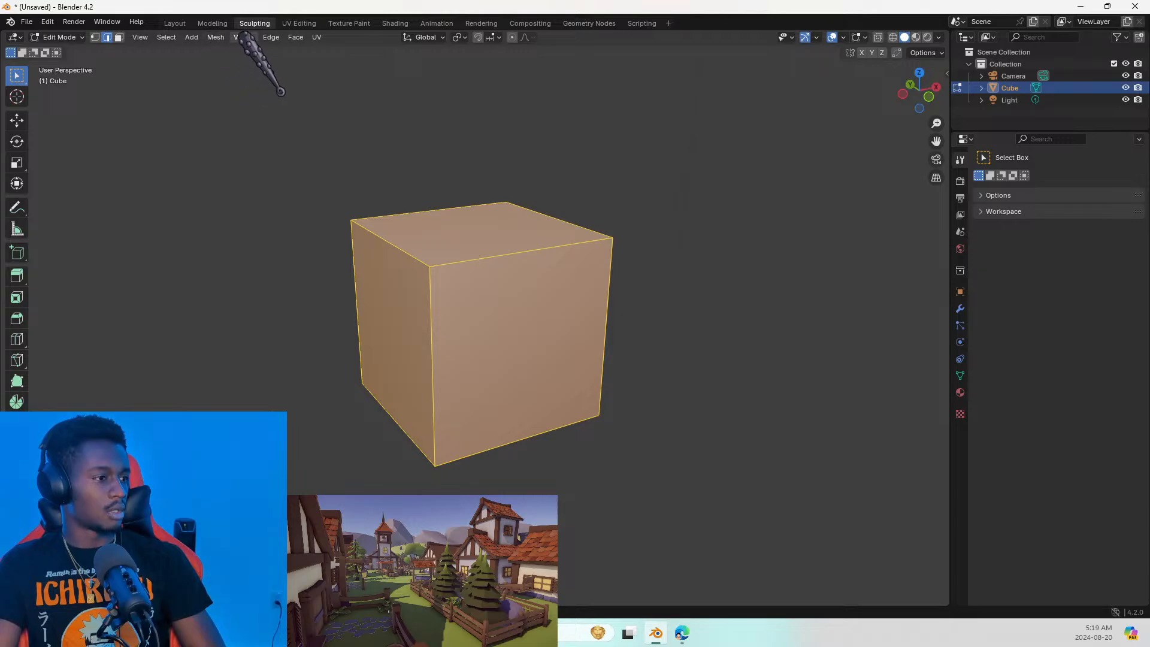
{"action": "left_click", "coordinate": [294, 38]}
{"action": "mouse_move", "coordinate": [279, 38]}
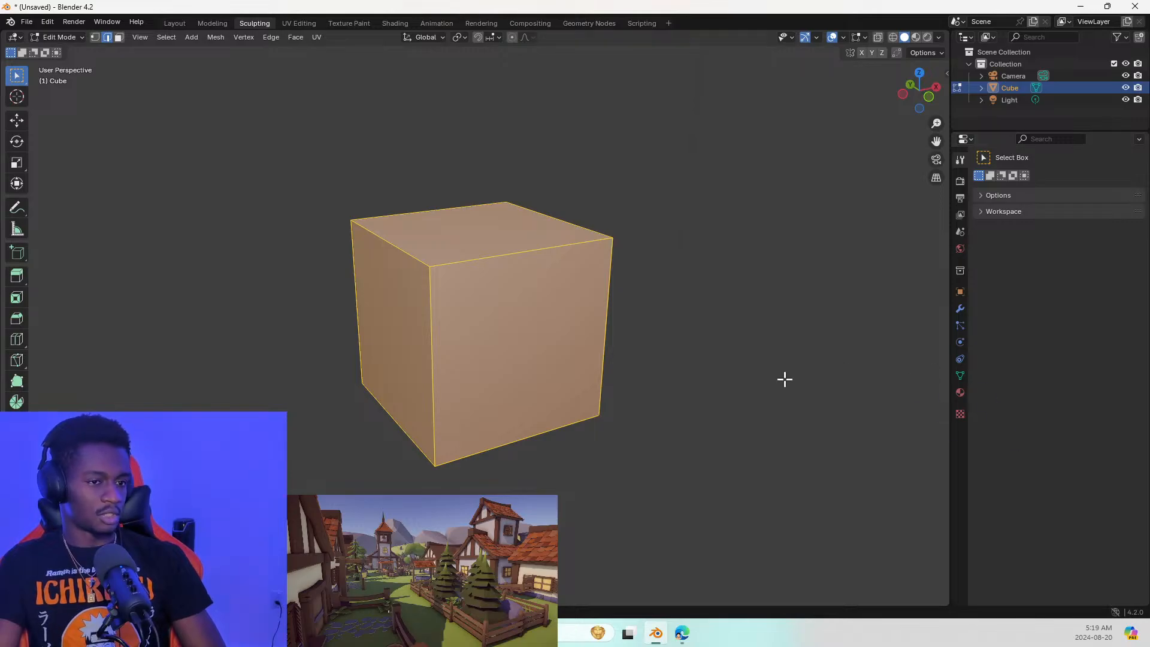
{"action": "key", "text": "r"}
{"action": "left_click", "coordinate": [662, 367]}
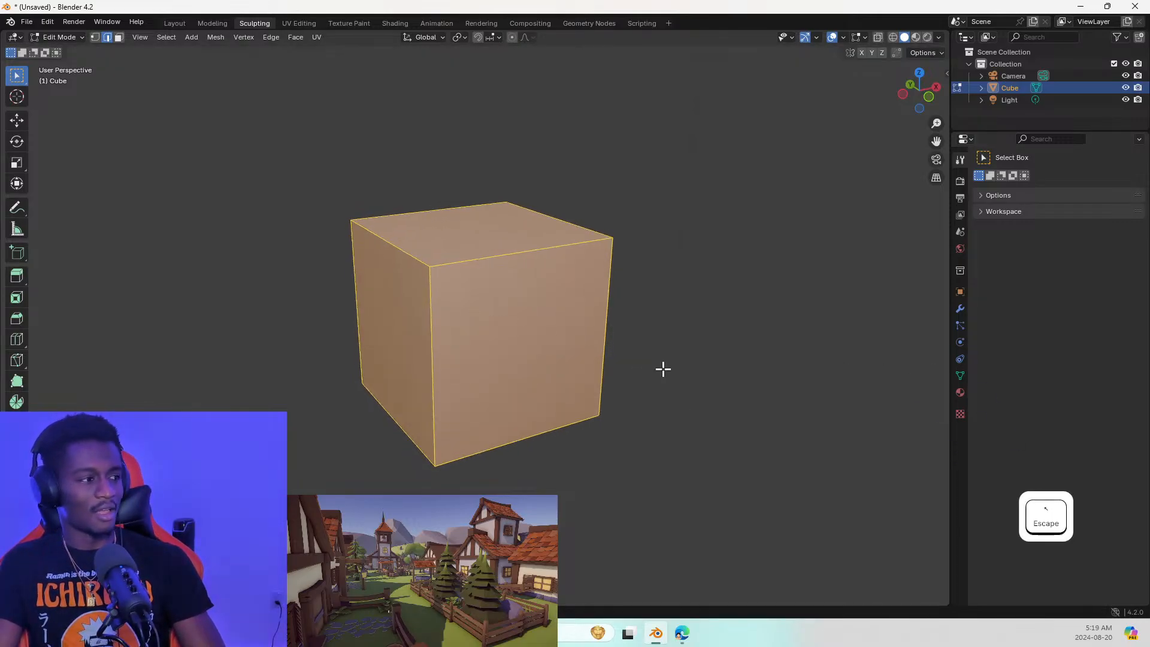
{"action": "key", "text": "shift+r"}
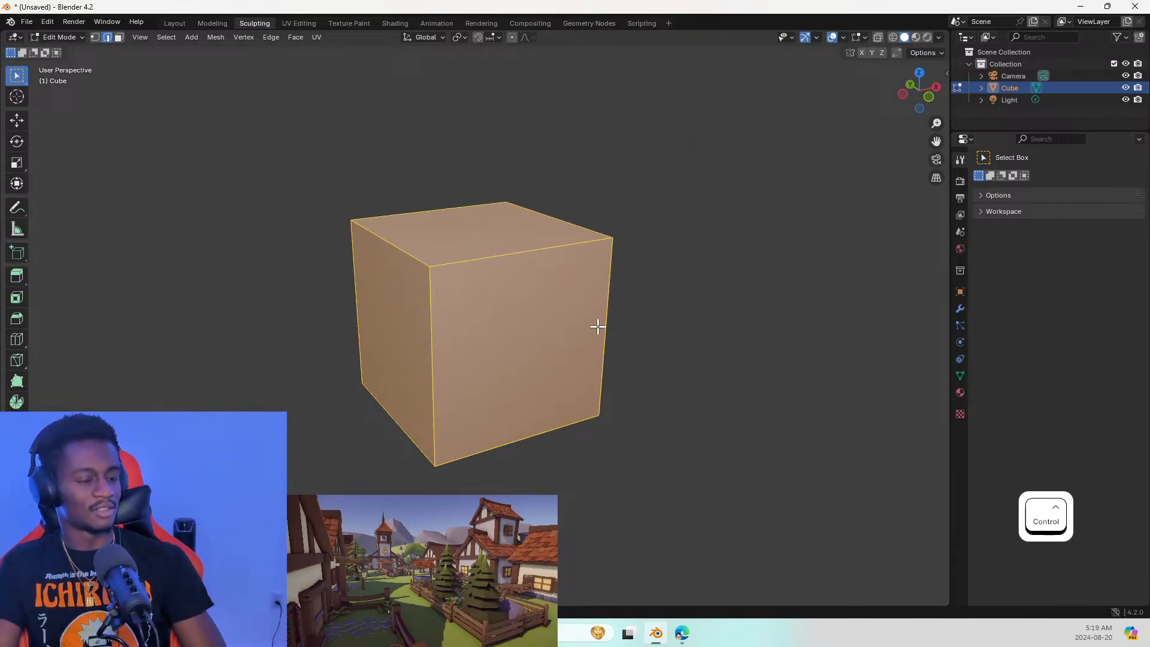
{"action": "key", "text": "ctrl+r"}
{"action": "key", "text": "Escape"}
{"action": "key", "text": "ctrl+z"}
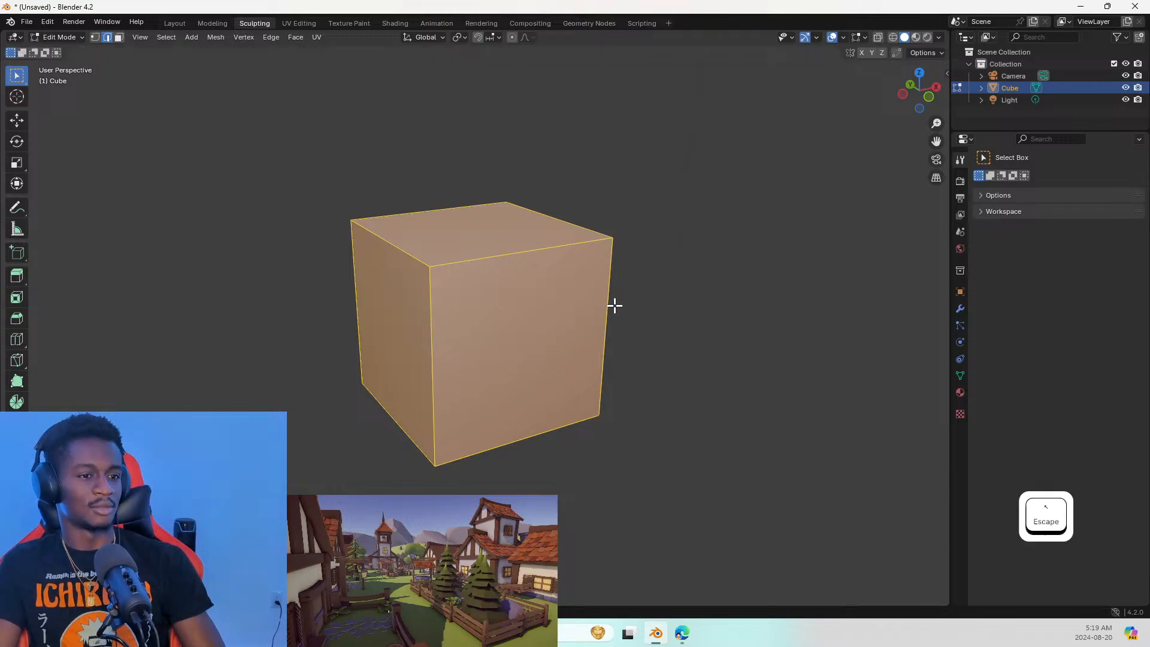
Put the cube in Sculpt Mode and open the Remesh settings
{"action": "key", "text": "Tab"}
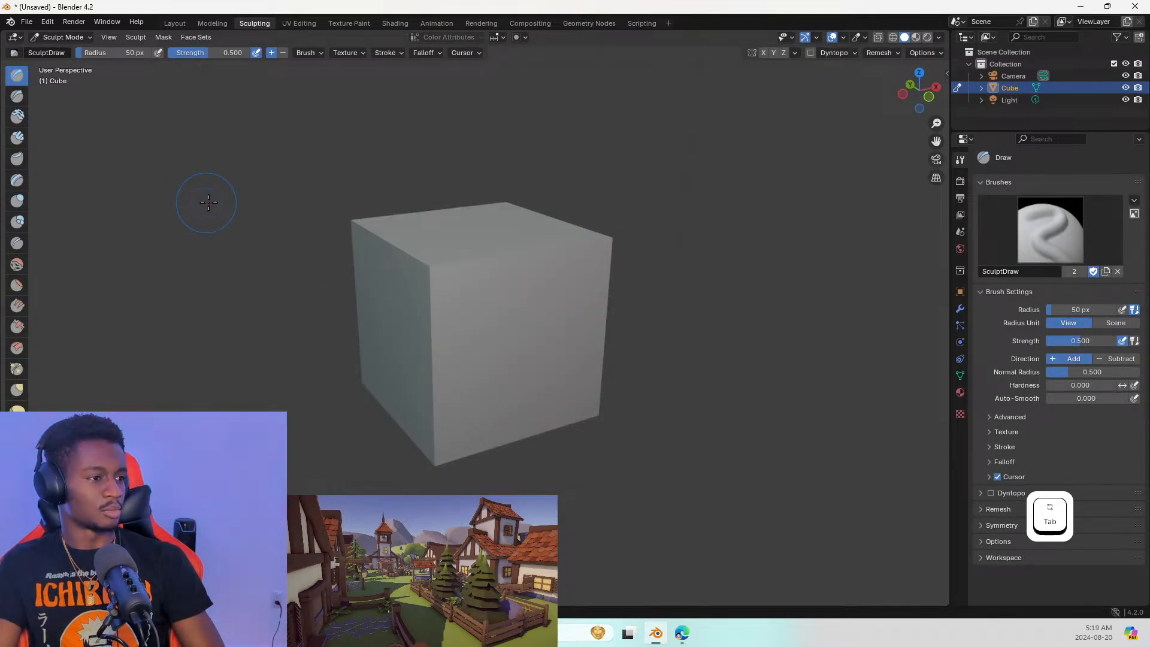
{"action": "left_click", "coordinate": [885, 53]}
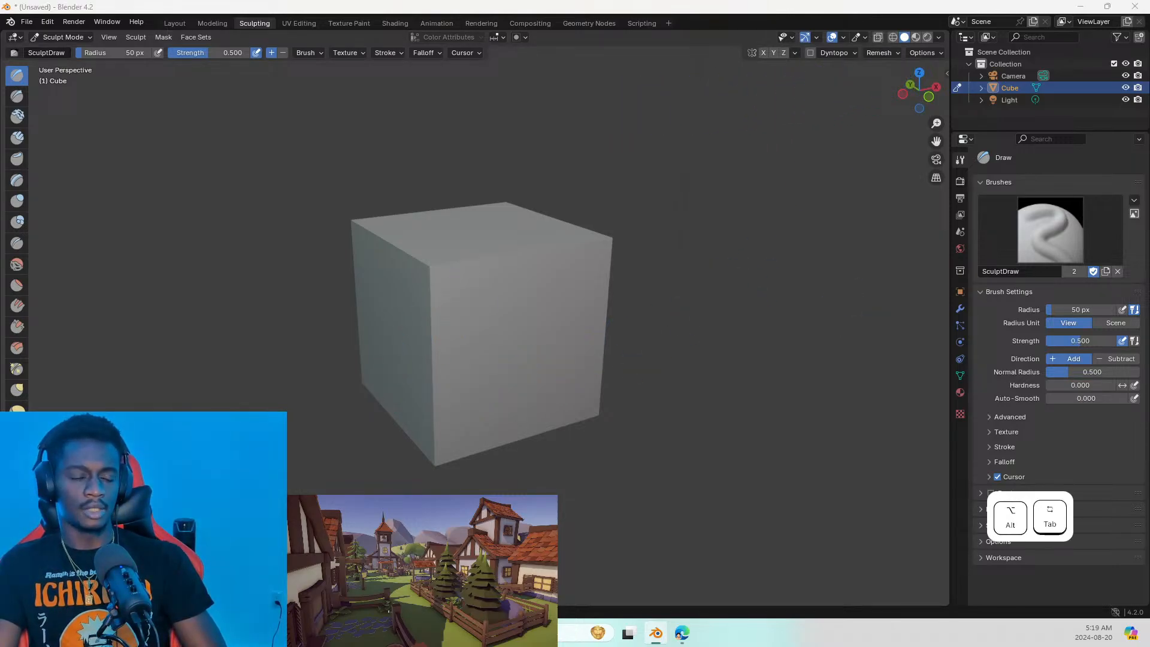
Switch to the browser and search the web for "hot key to remesh"
{"action": "key", "text": "alt+Tab"}
{"action": "type", "text": "hgohw to"}
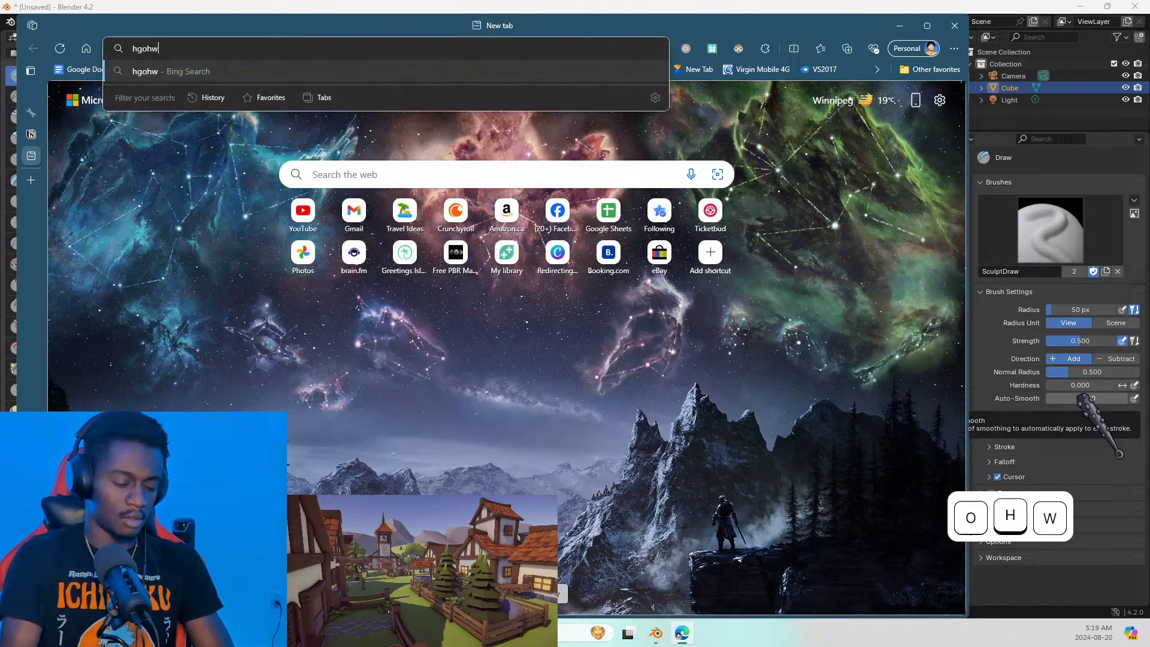
{"action": "key", "text": "ctrl+BackSpace"}
{"action": "key", "text": "ctrl+BackSpace"}
{"action": "type", "text": "hot keu"}
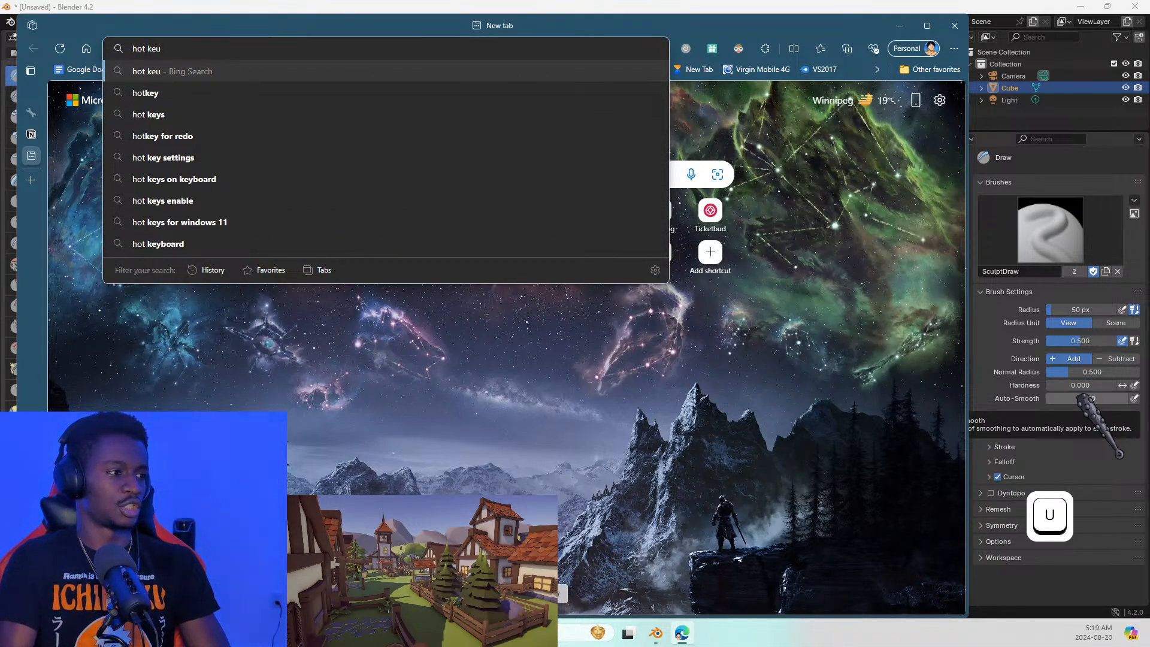
{"action": "key", "text": "BackSpace"}
{"action": "type", "text": "y to"}
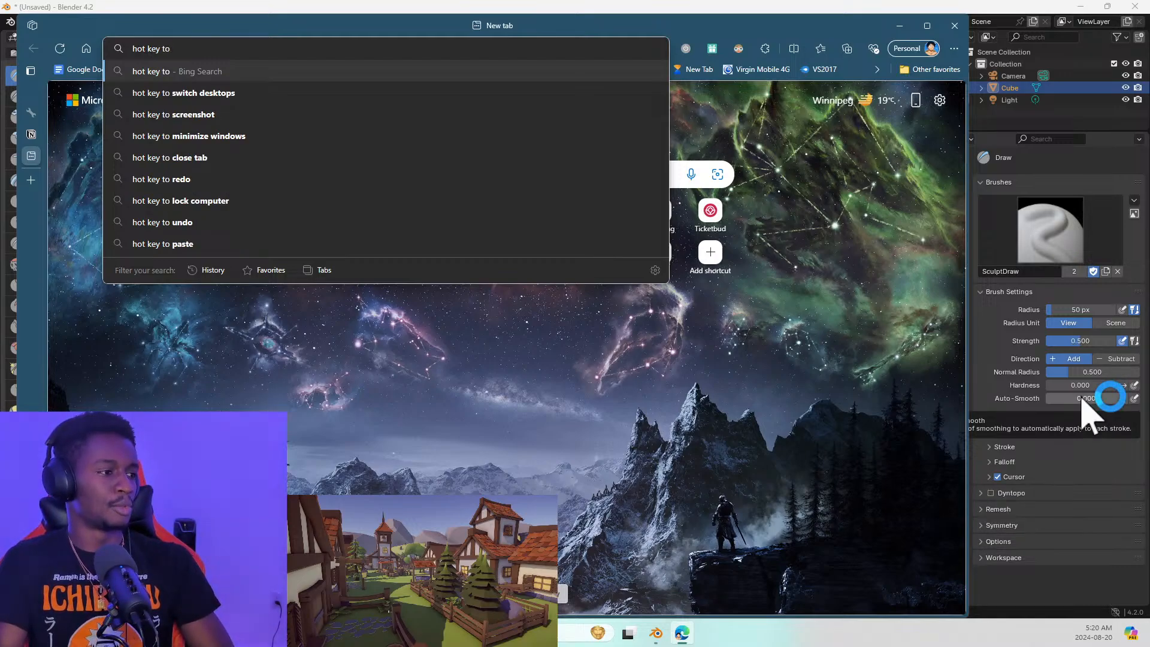
{"action": "type", "text": " erm"}
{"action": "key", "text": "BackSpace"}
{"action": "key", "text": "BackSpace"}
{"action": "key", "text": "BackSpace"}
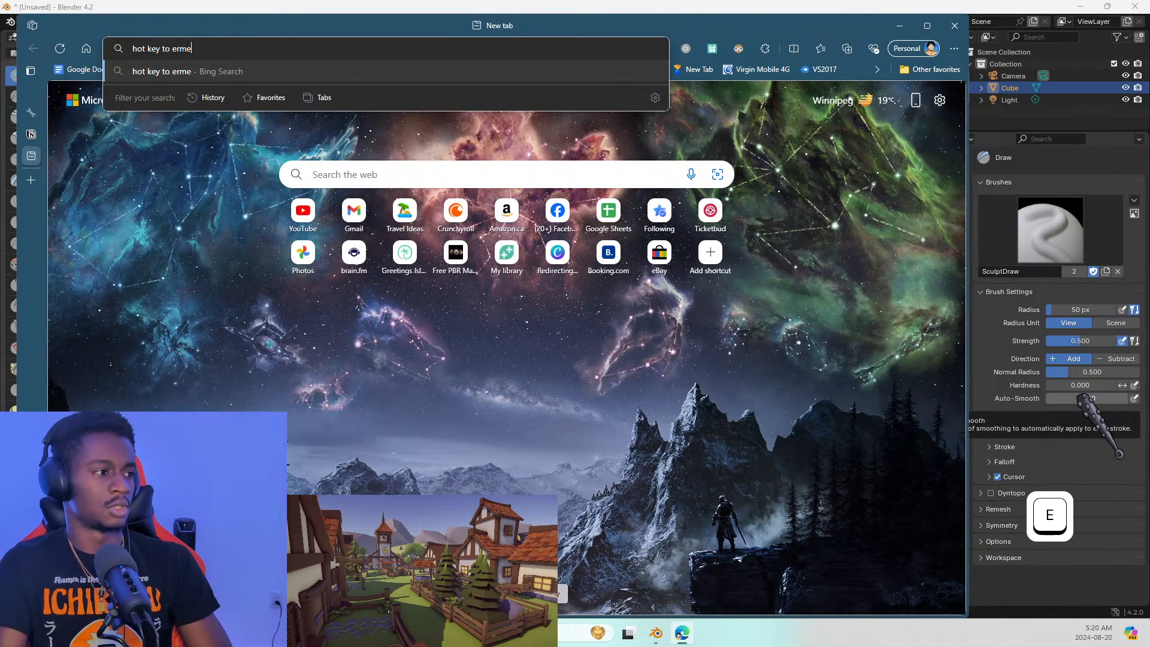
{"action": "type", "text": "remeshe"}
{"action": "key", "text": "BackSpace"}
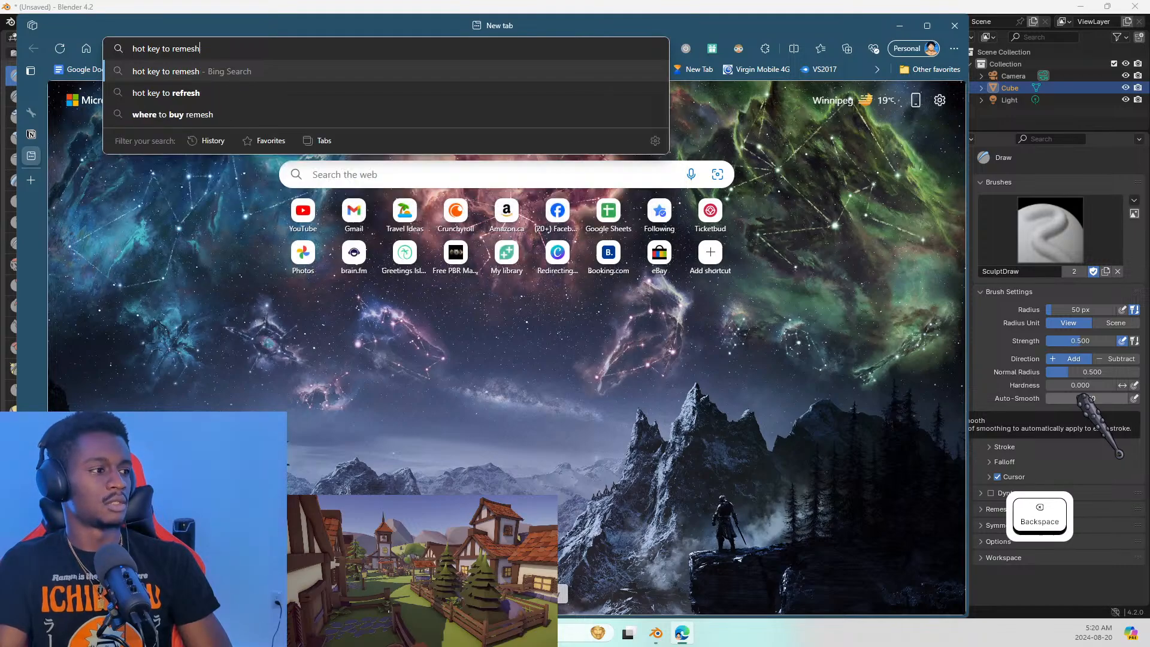
{"action": "key", "text": "Return"}
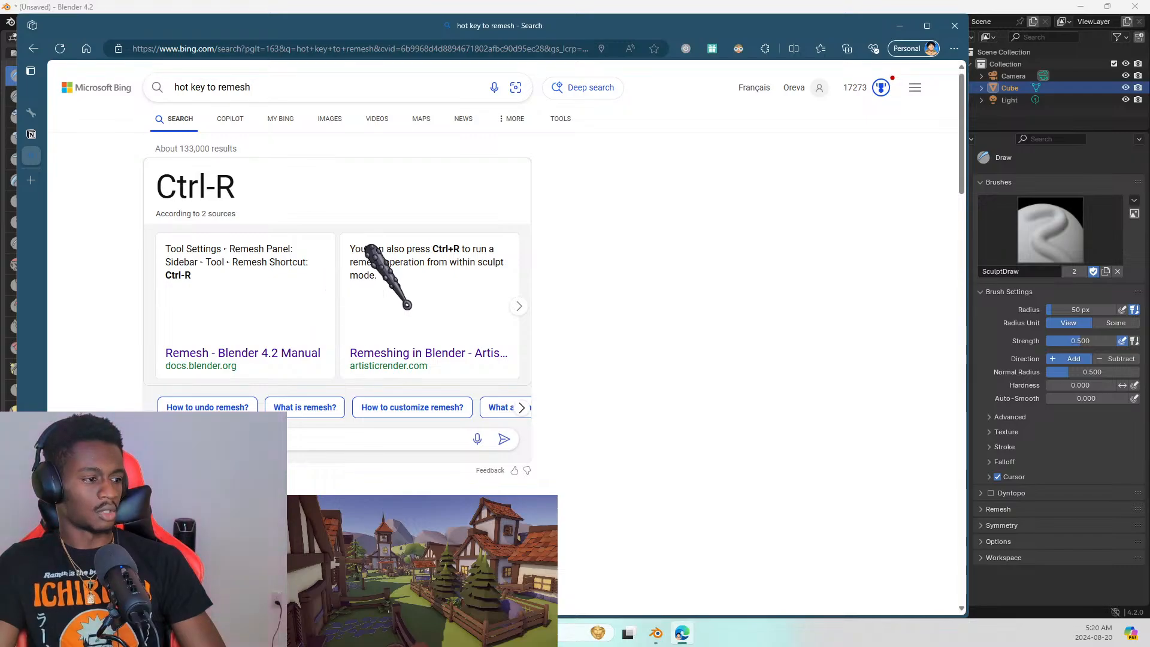
Return to Blender, remesh the cube with a test Draw stroke over its front face, and inspect the mesh in Edit Mode
{"action": "left_click", "coordinate": [899, 25]}
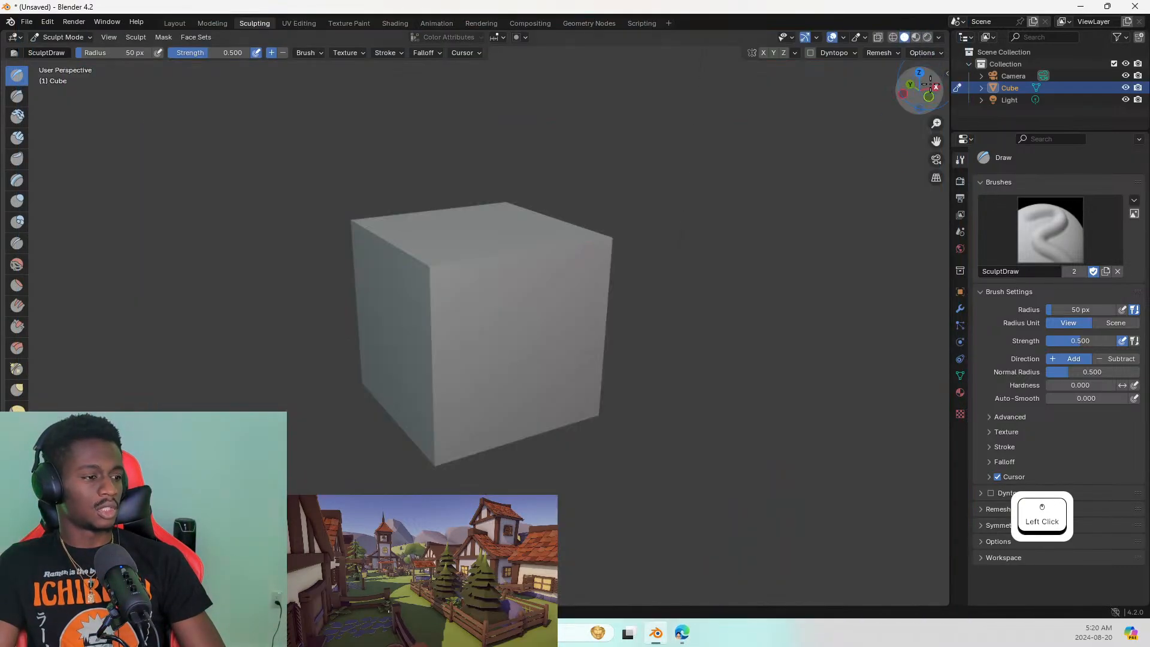
{"action": "key", "text": "ctrl+r"}
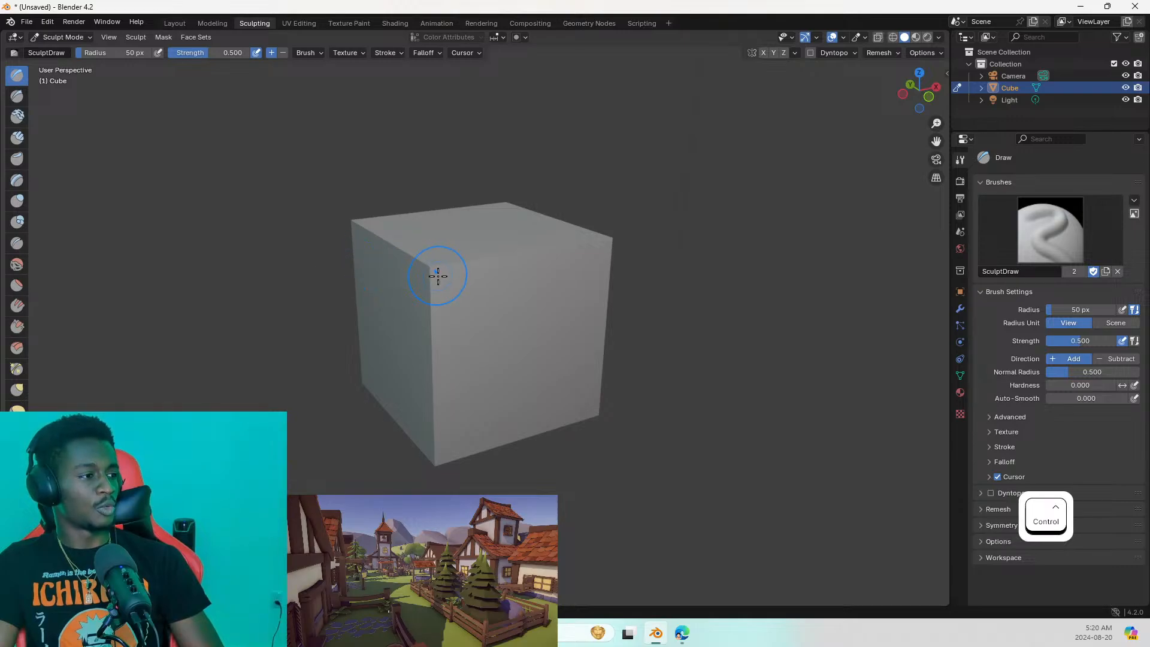
{"action": "mouse_move", "coordinate": [437, 275]}
{"action": "left_mouse_down"}
{"action": "mouse_move", "coordinate": [470, 282]}
{"action": "mouse_move", "coordinate": [519, 343]}
{"action": "mouse_move", "coordinate": [471, 378]}
{"action": "mouse_move", "coordinate": [585, 340]}
{"action": "mouse_move", "coordinate": [520, 279]}
{"action": "mouse_move", "coordinate": [560, 249]}
{"action": "mouse_move", "coordinate": [590, 332]}
{"action": "mouse_move", "coordinate": [551, 370]}
{"action": "left_mouse_up"}
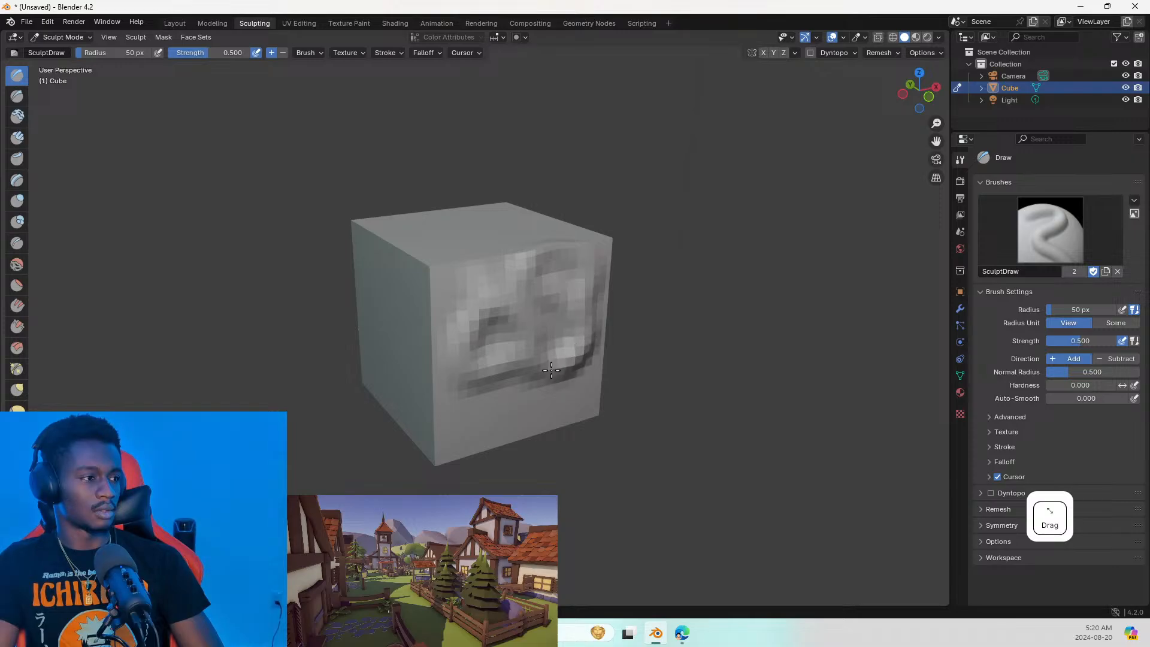
{"action": "key", "text": "grave"}
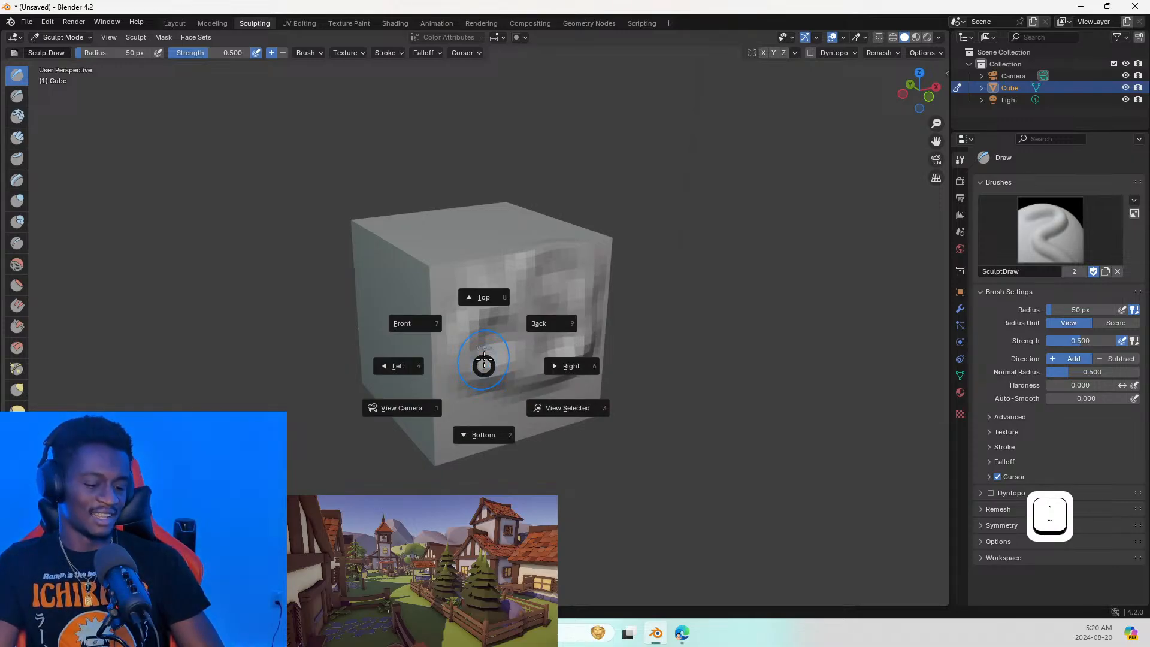
{"action": "key", "text": "Tab"}
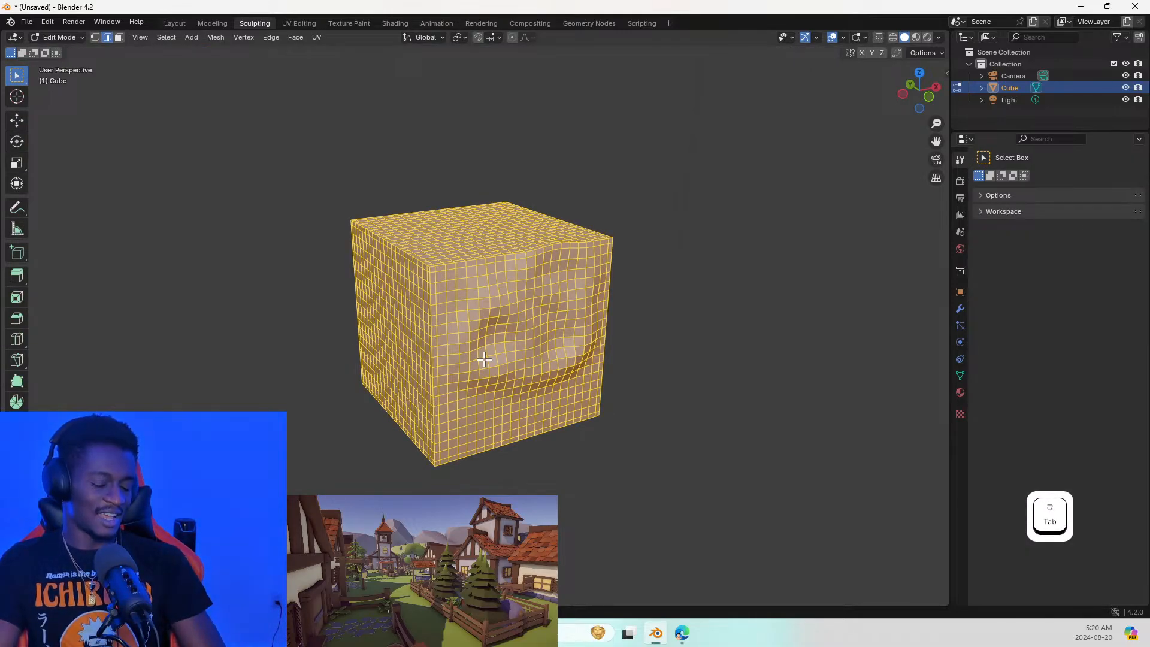
Undo the test stroke and the remesh, back to the plain cube in Edit Mode
{"action": "key", "text": "Tab"}
{"action": "key", "text": "ctrl+z"}
{"action": "key", "text": "ctrl+z"}
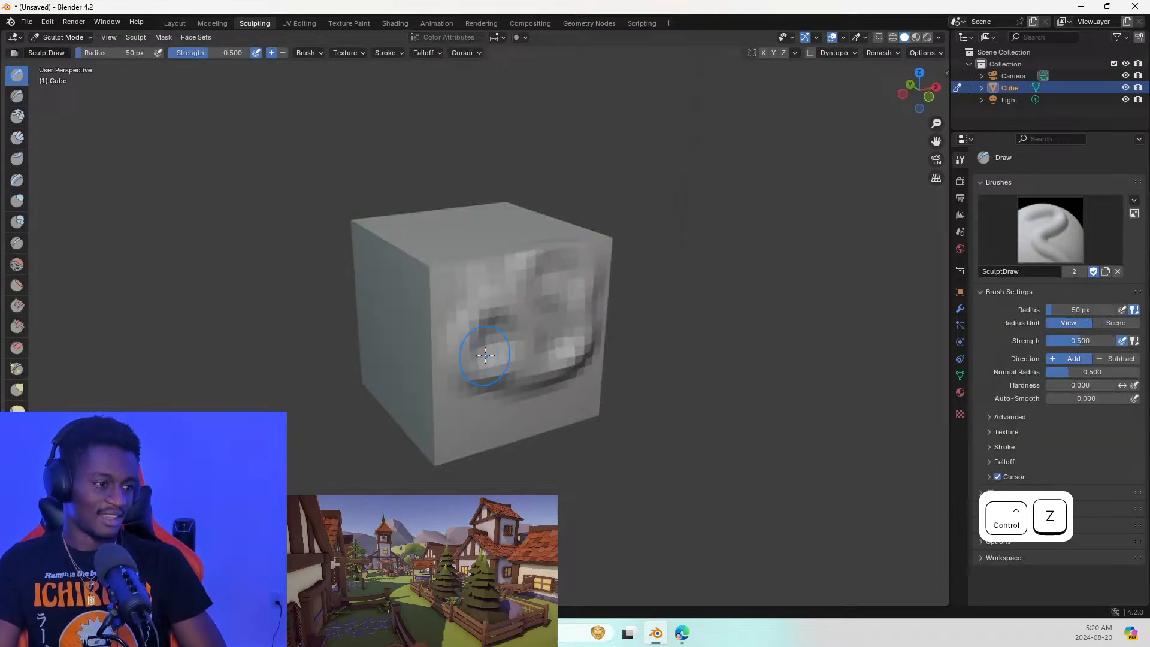
{"action": "key", "text": "ctrl+z"}
{"action": "key", "text": "ctrl+z"}
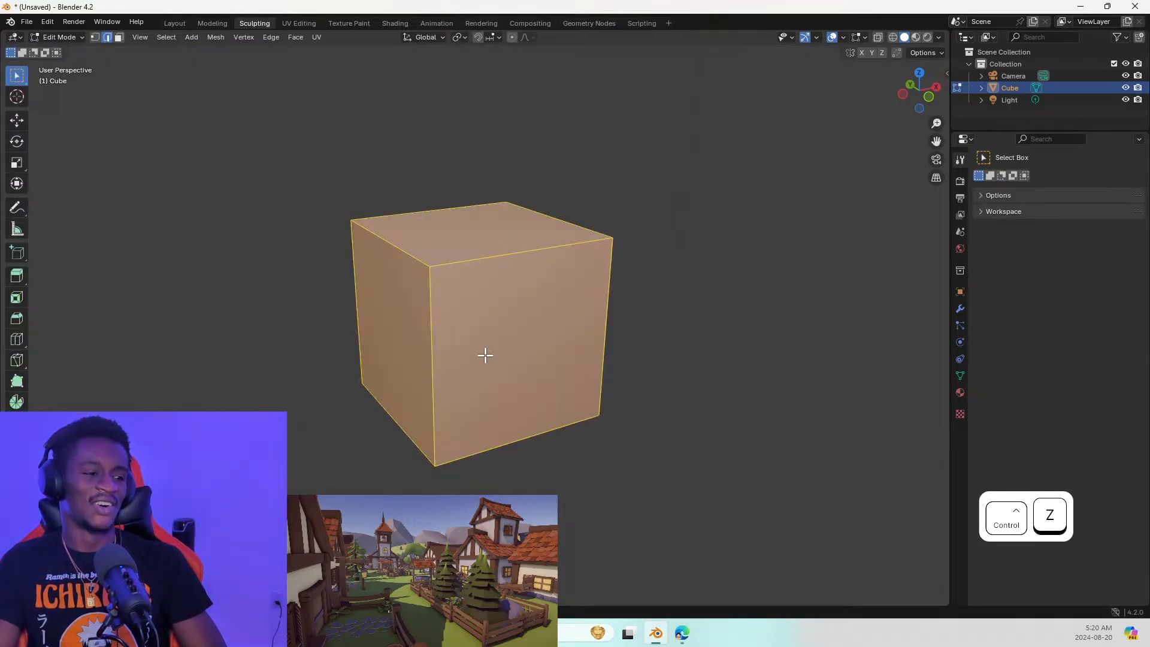
Try remeshing the cube and sculpting a short Draw stroke, and undo both, back to the plain cube in Edit Mode
{"action": "key", "text": "Tab"}
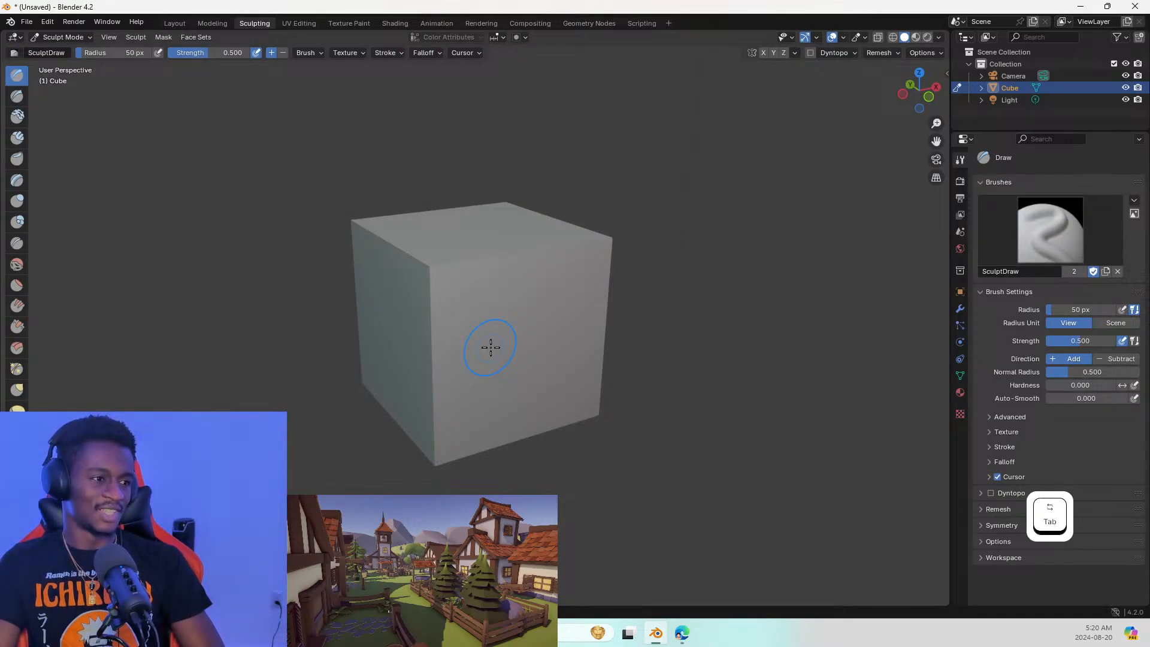
{"action": "key", "text": "ctrl+r"}
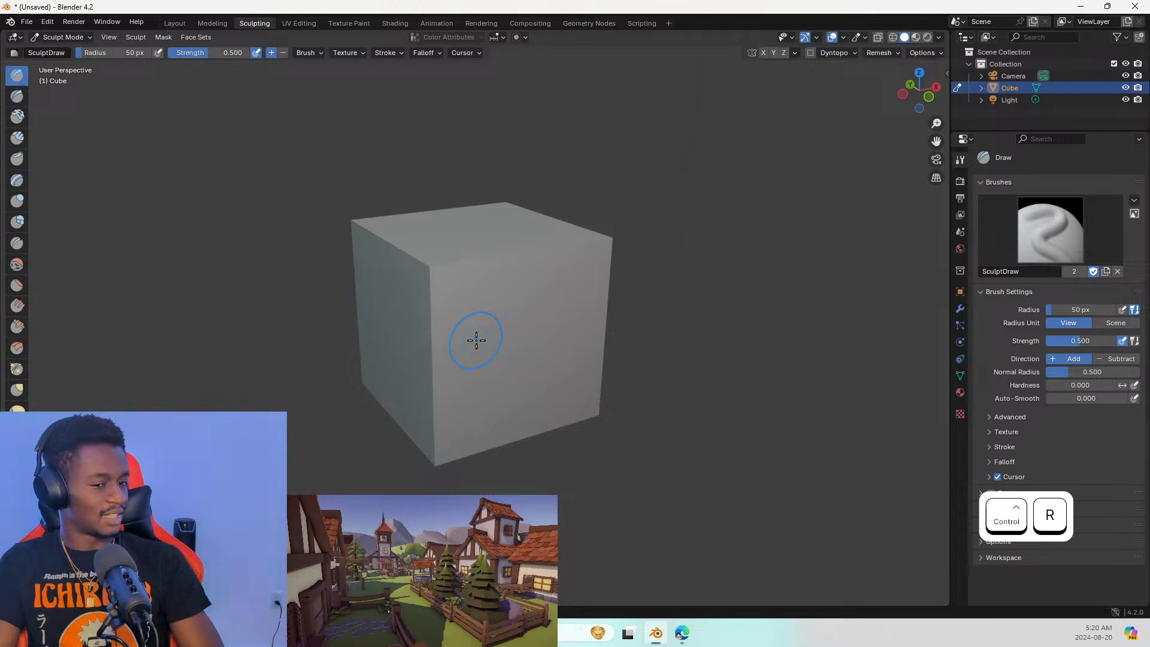
{"action": "left_click_drag", "start_coordinate": [440, 264], "coordinate": [508, 349]}
{"action": "key", "text": "ctrl+z"}
{"action": "key", "text": "Tab"}
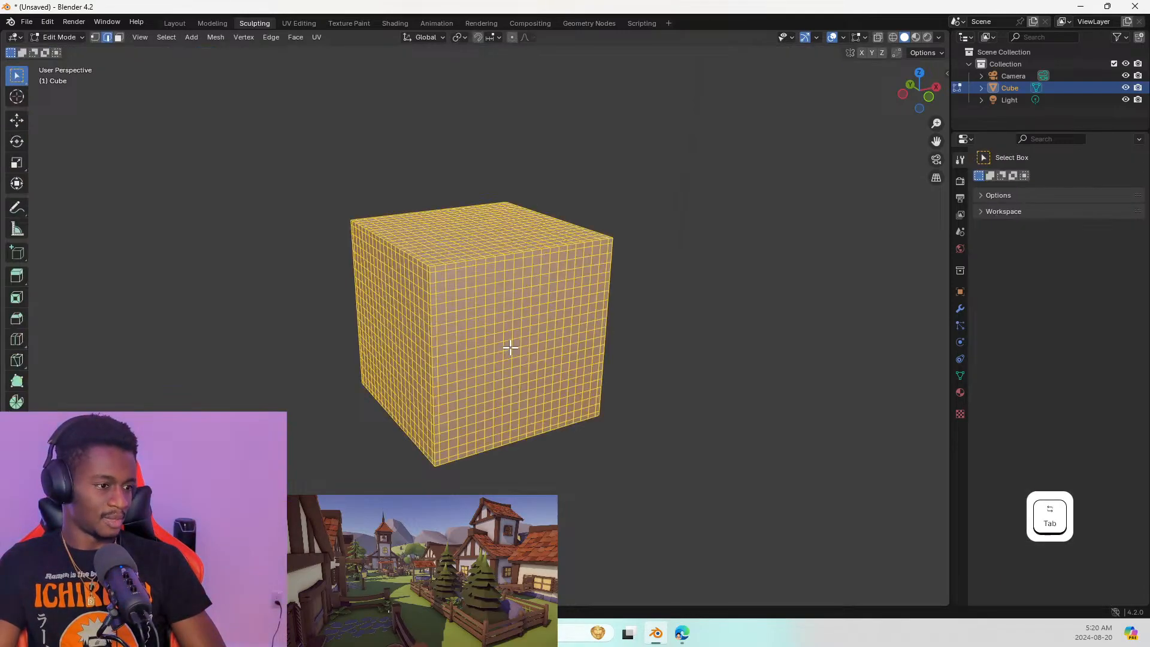
{"action": "key", "text": "ctrl+z"}
{"action": "key", "text": "ctrl+z"}
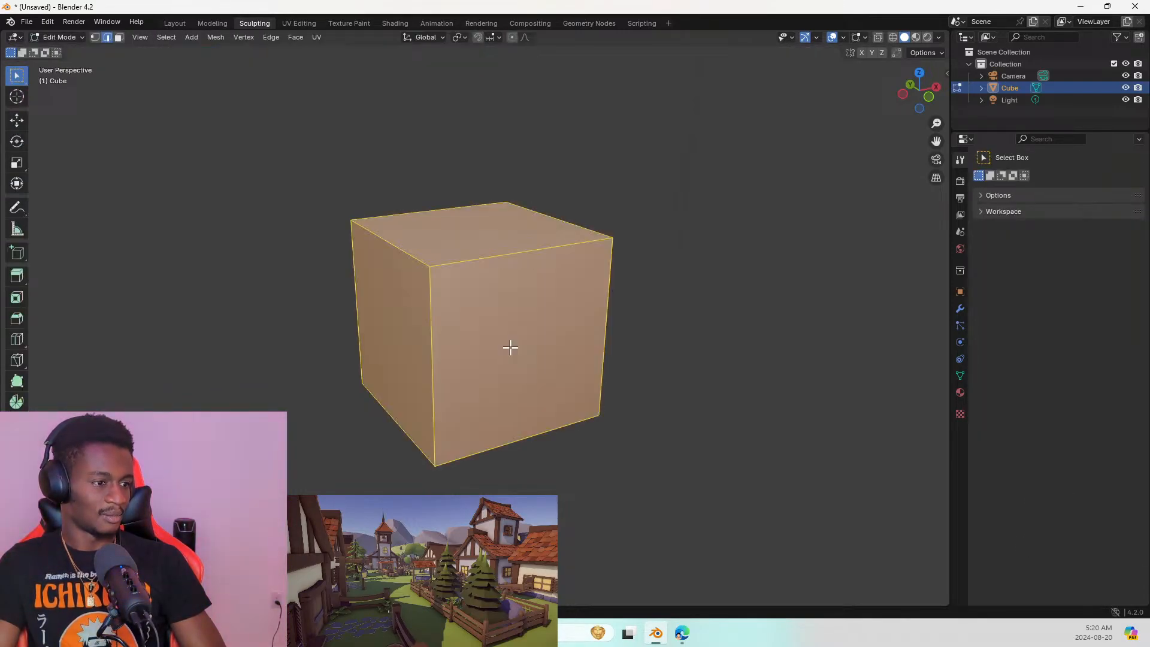
Remesh the cube in Sculpt Mode and briefly check its mesh in Edit Mode
{"action": "key", "text": "Tab"}
{"action": "key", "text": "ctrl"}
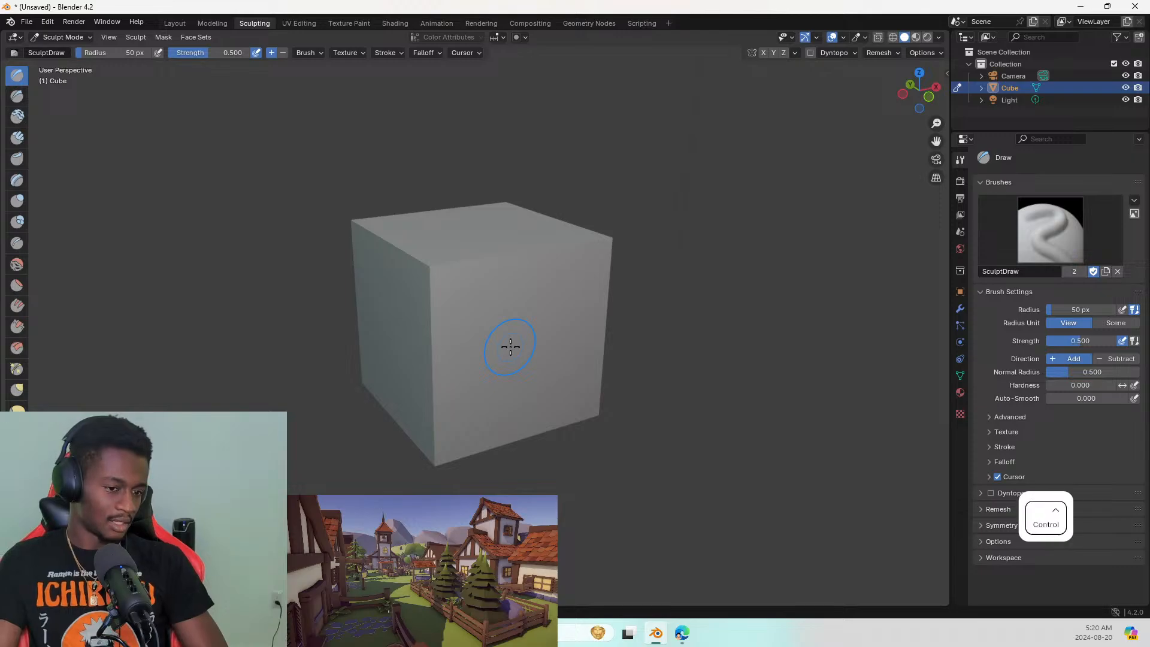
{"action": "key", "text": "ctrl+r"}
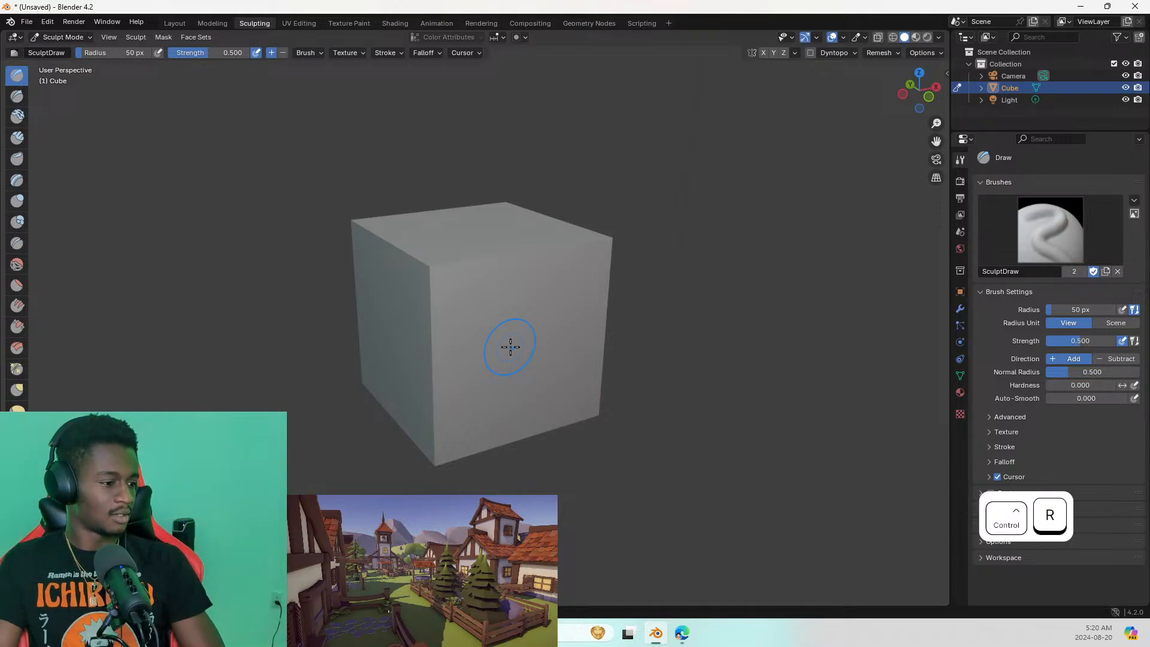
{"action": "key", "text": "Tab"}
{"action": "key", "text": "Tab"}
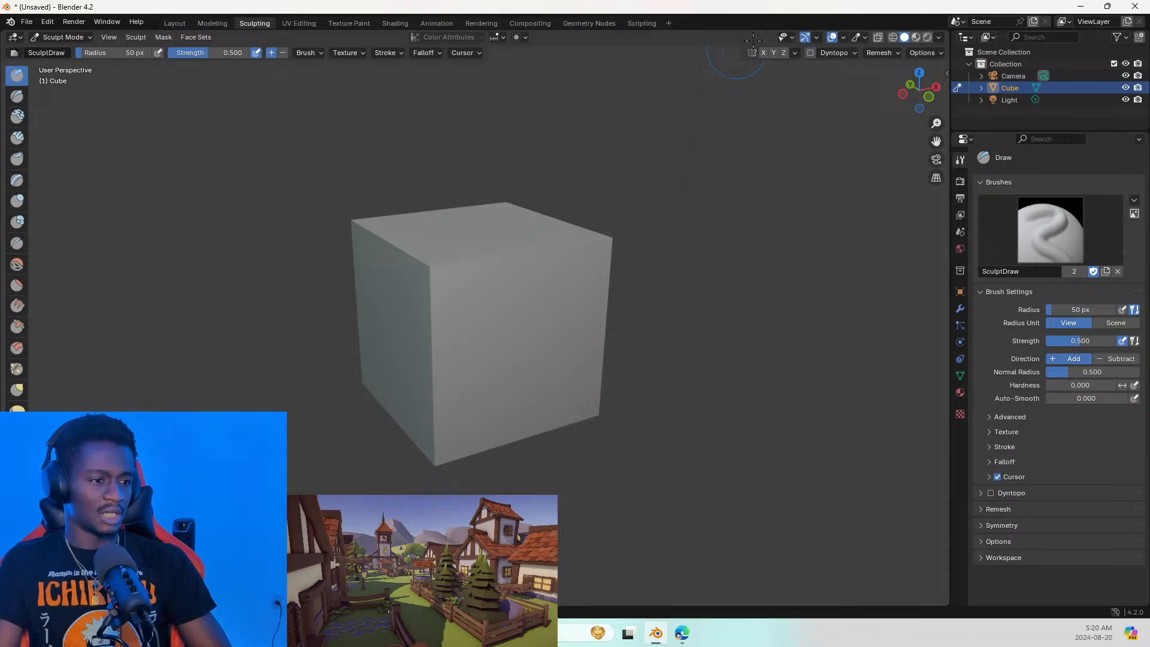
Try to sample the remesh voxel size from the cube, and sculpt and undo a test stroke on its front face
{"action": "left_click", "coordinate": [879, 53]}
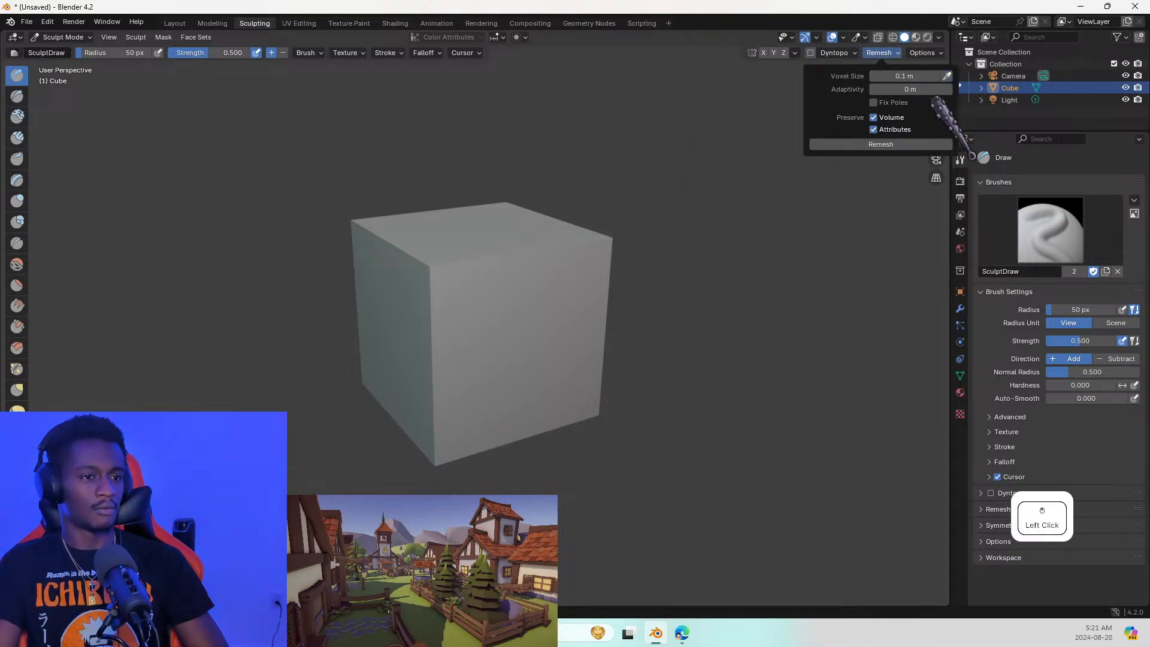
{"action": "left_click_drag", "start_coordinate": [945, 78], "coordinate": [546, 287]}
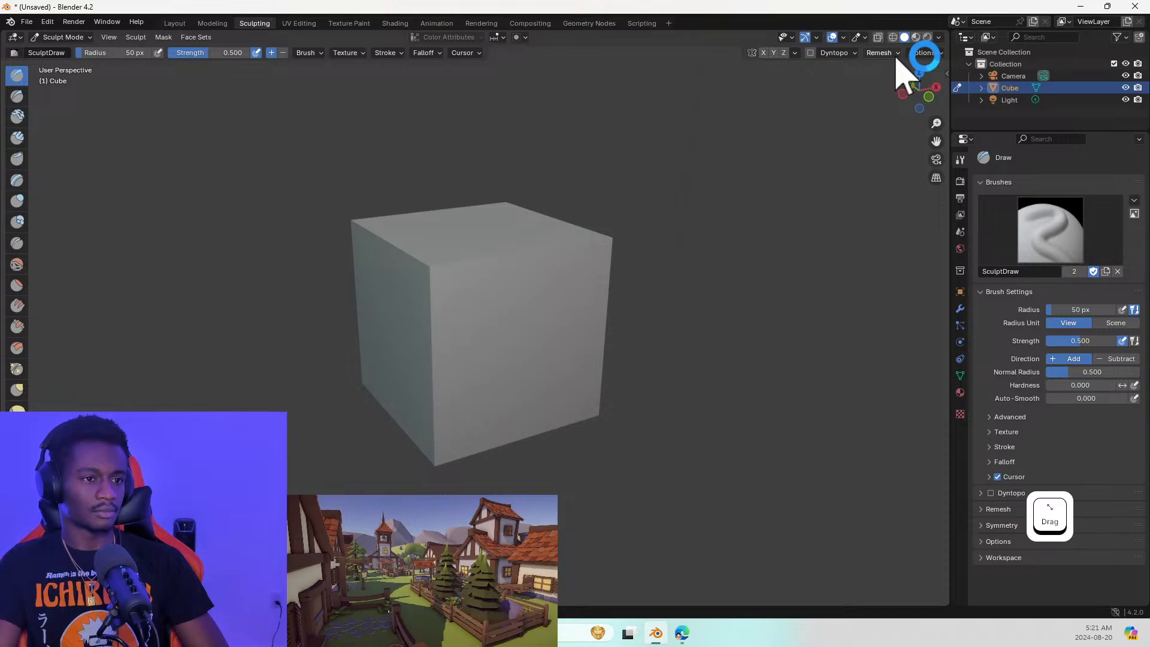
{"action": "left_click", "coordinate": [922, 53]}
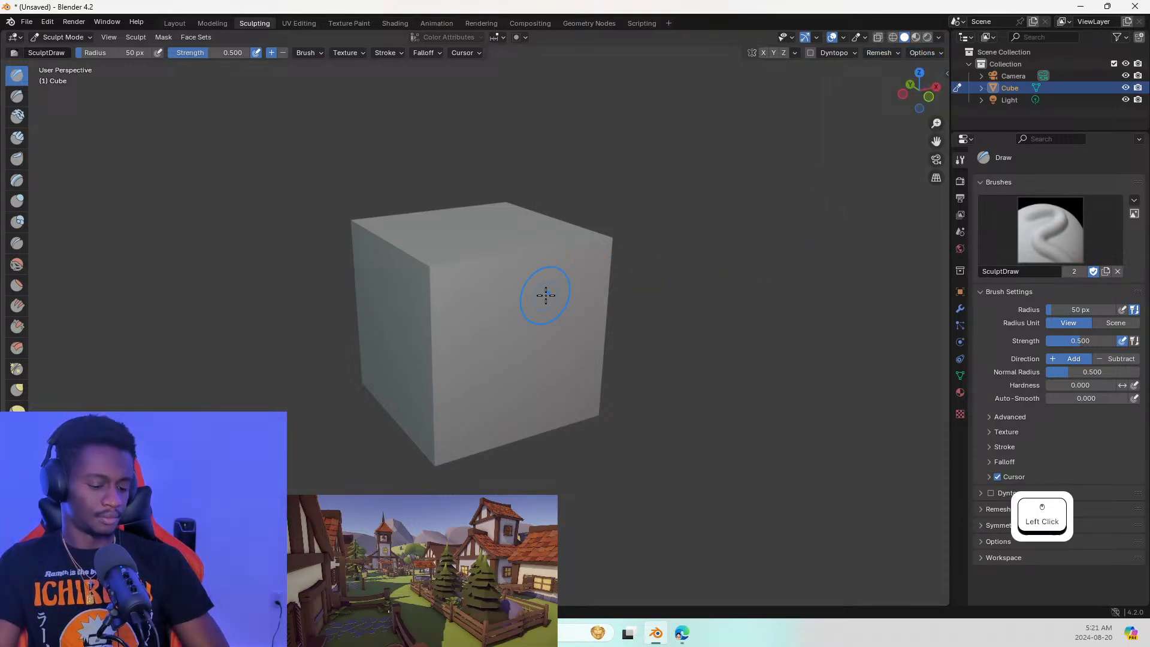
{"action": "key", "text": "ctrl+shift+r"}
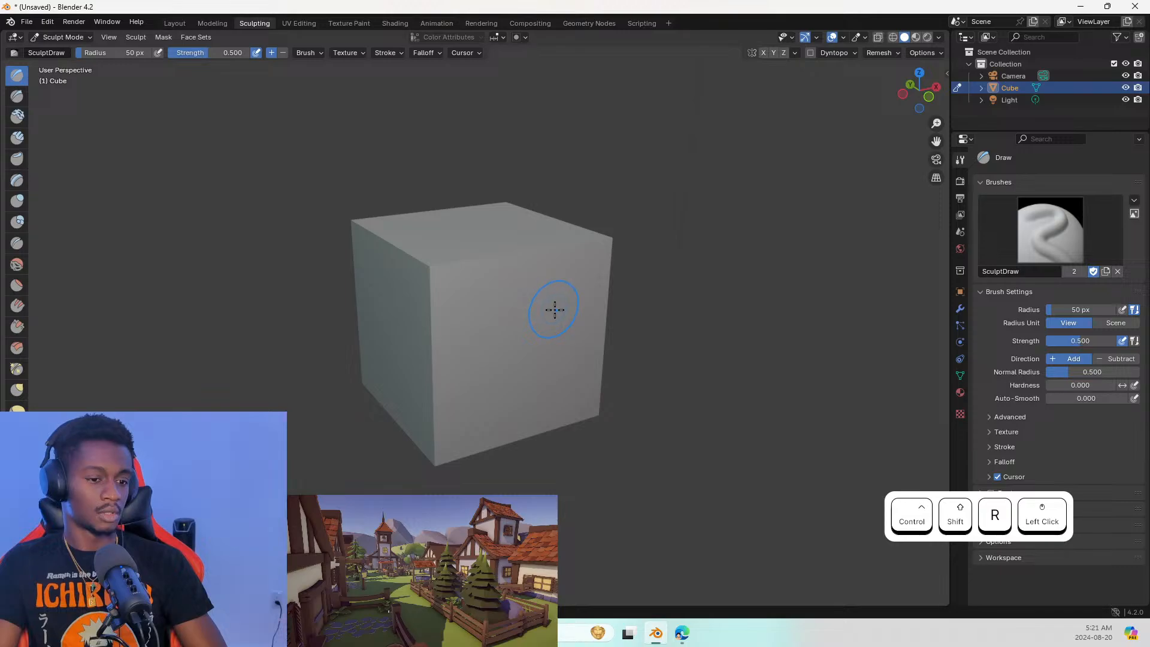
{"action": "mouse_move", "coordinate": [555, 308]}
{"action": "left_mouse_down"}
{"action": "mouse_move", "coordinate": [556, 331]}
{"action": "mouse_move", "coordinate": [488, 308]}
{"action": "mouse_move", "coordinate": [533, 333]}
{"action": "mouse_move", "coordinate": [575, 324]}
{"action": "mouse_move", "coordinate": [566, 377]}
{"action": "left_mouse_up"}
{"action": "key", "text": "ctrl+z"}
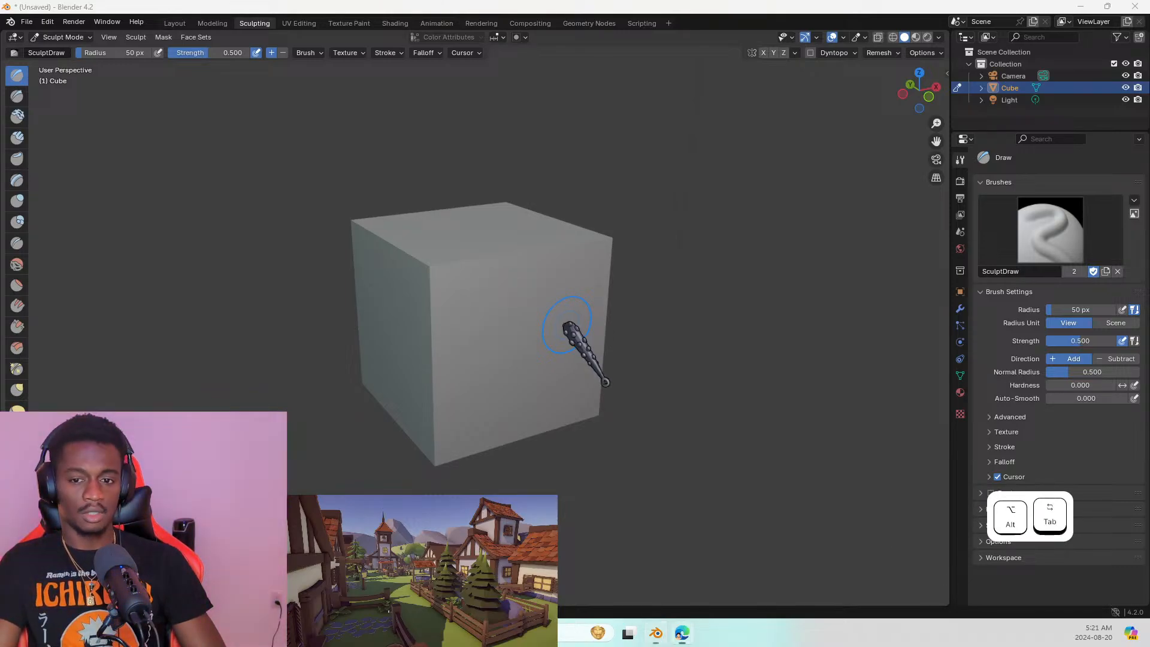
Switch back to the browser's search results about the remesh hotkey
{"action": "key", "text": "alt+Tab"}
{"action": "key", "text": "alt+Tab"}
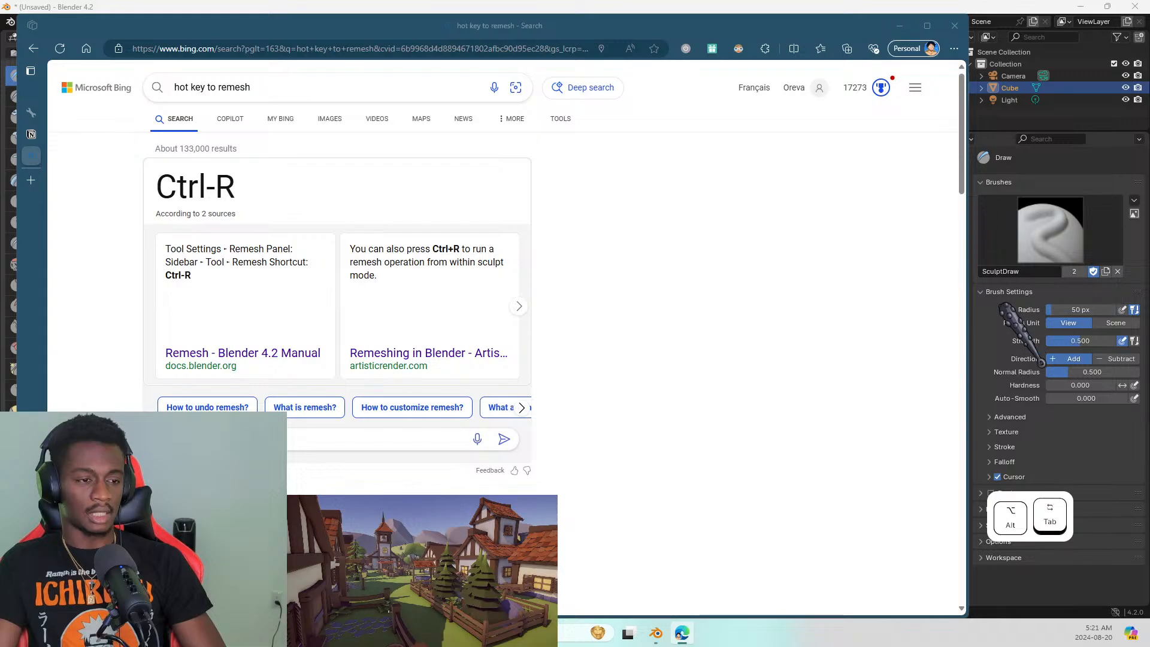
Open the favourite shortcuts page from the Blender database in the Notion toolbox
{"action": "key", "text": "alt+Tab"}
{"action": "key", "text": "ctrl+Tab"}
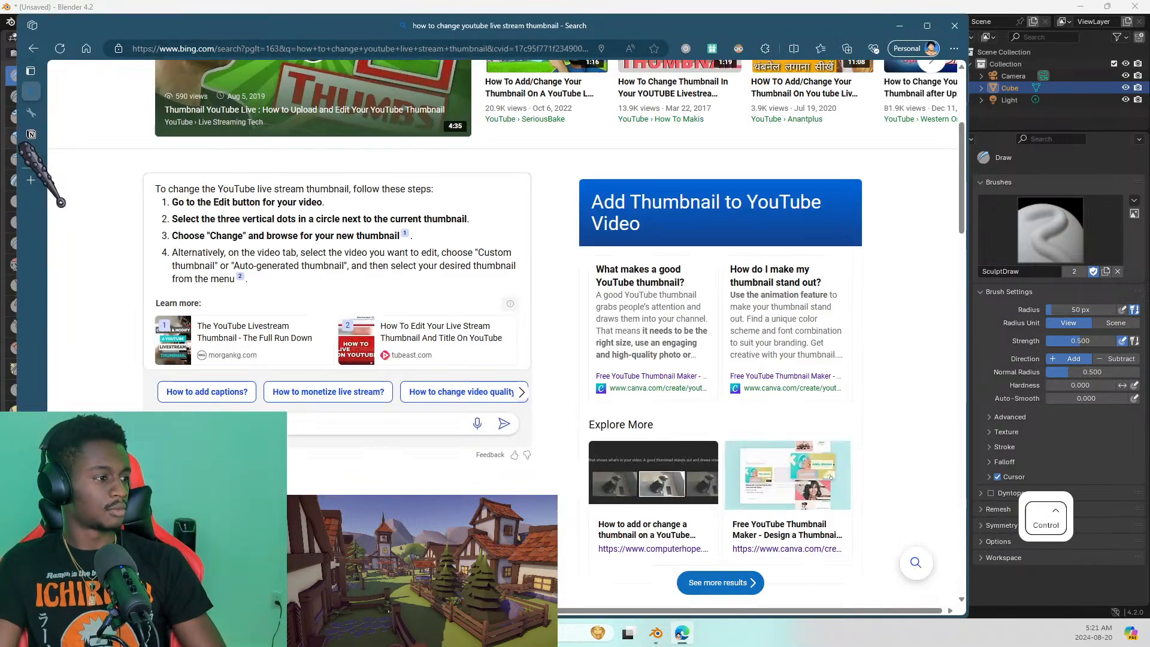
{"action": "key", "text": "ctrl+Tab"}
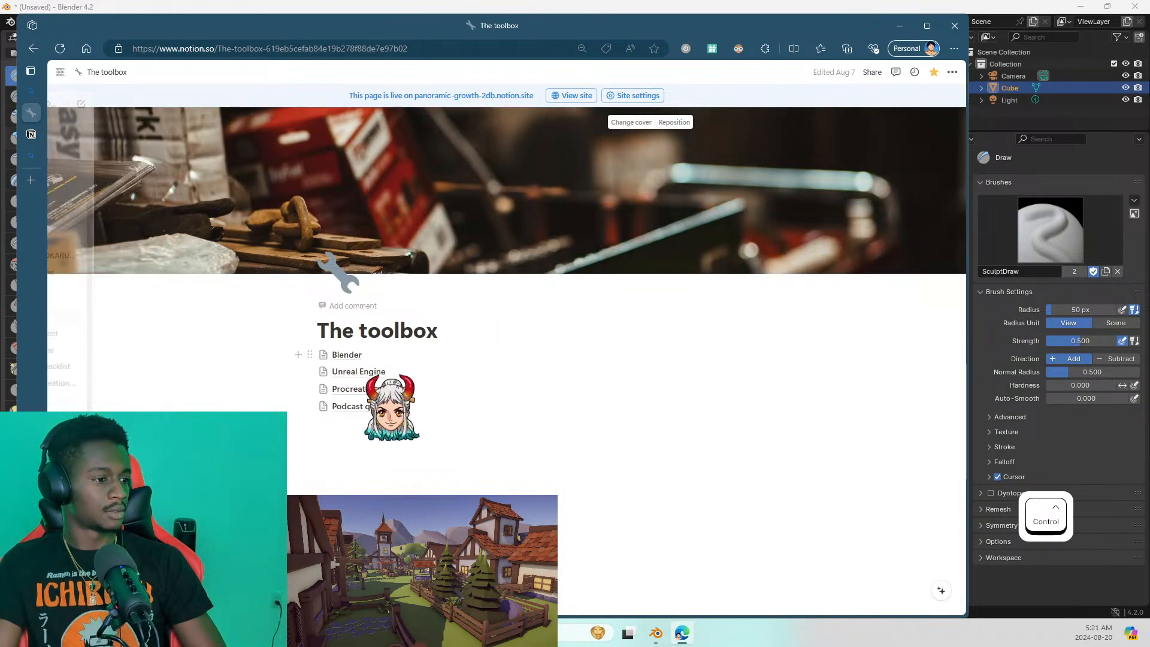
{"action": "left_click", "coordinate": [347, 354]}
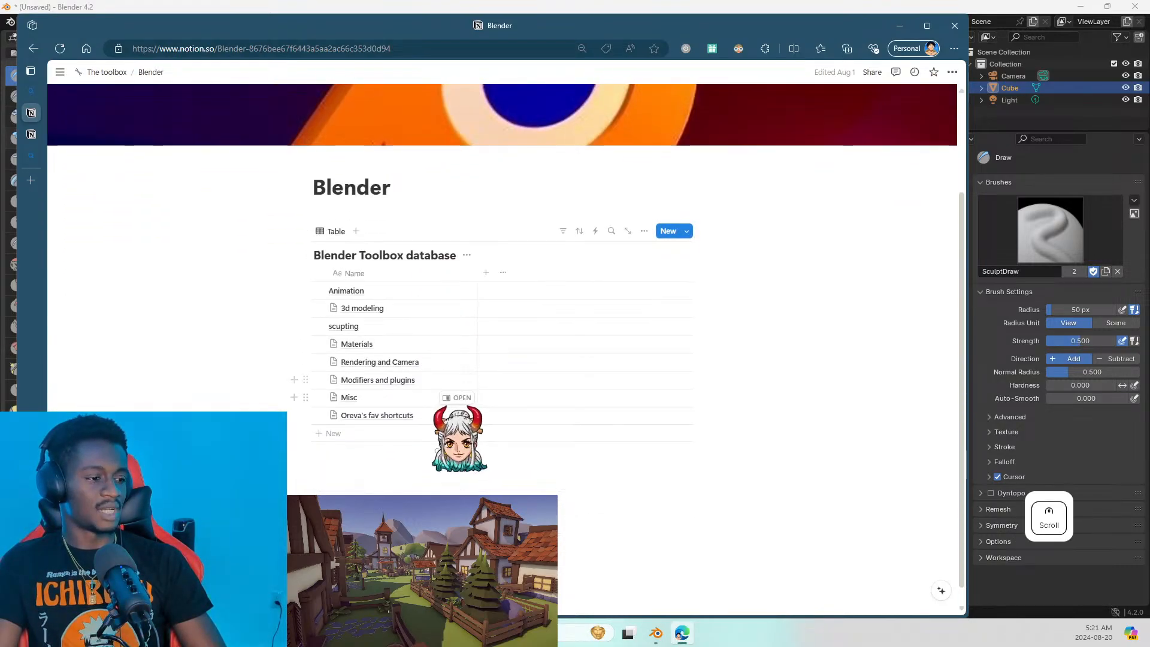
{"action": "left_click", "coordinate": [460, 415]}
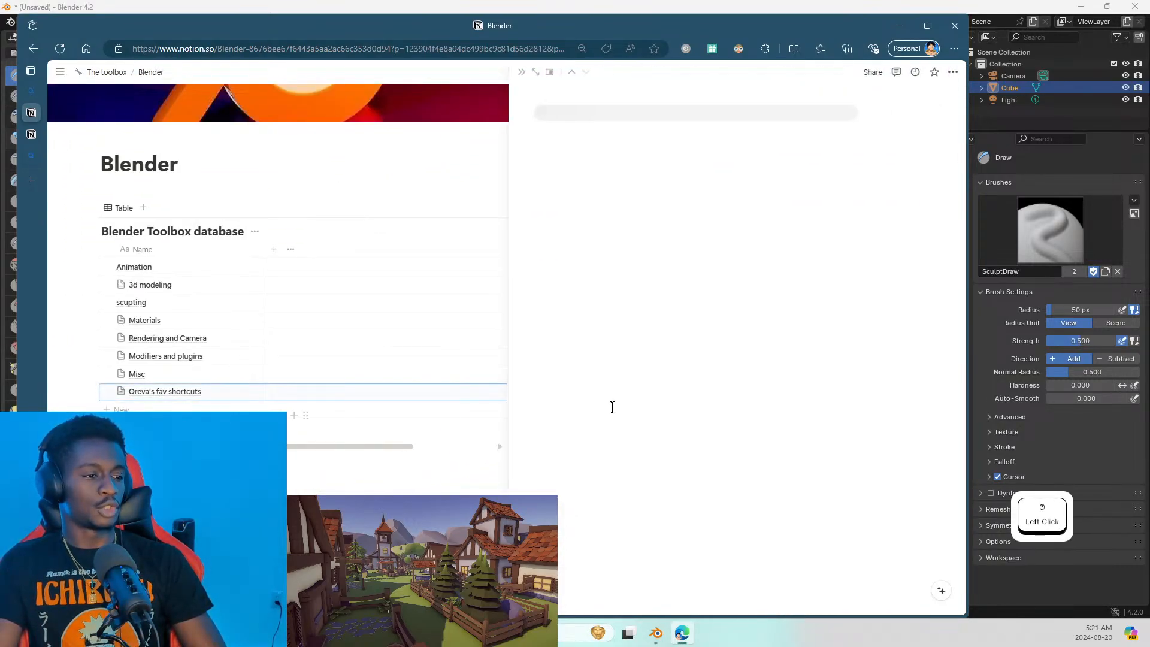
Add the line "Ctrl + R to Remesh in scuplt mode" at the end of the shortcuts list
{"action": "left_click", "coordinate": [579, 544]}
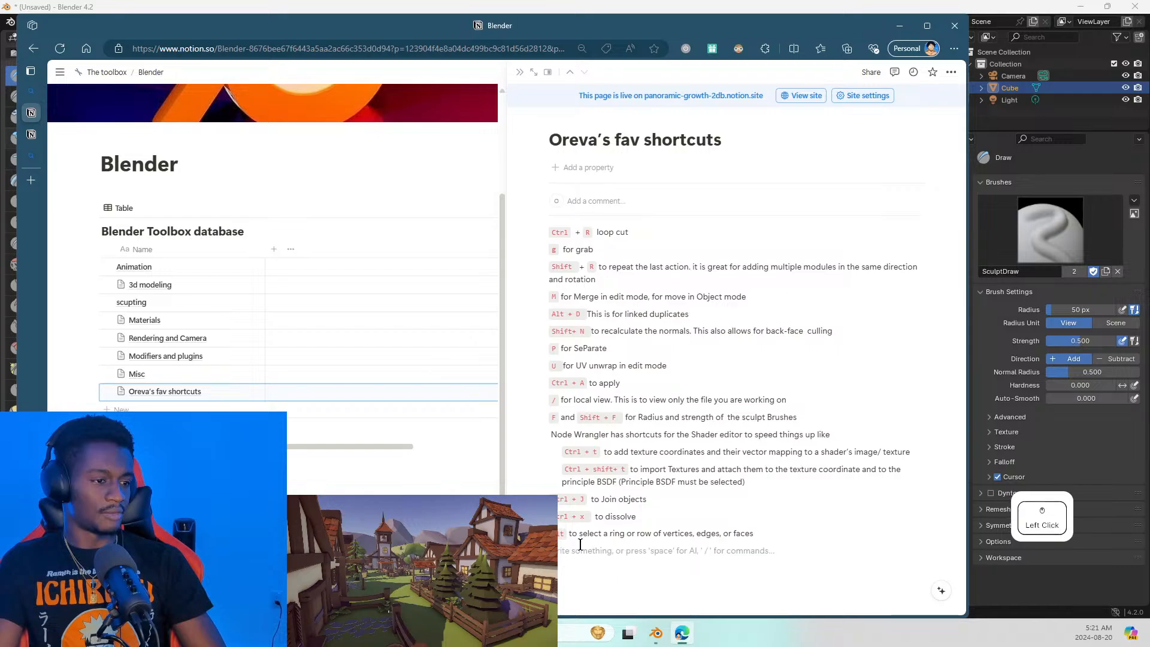
{"action": "type", "text": "Ctr"}
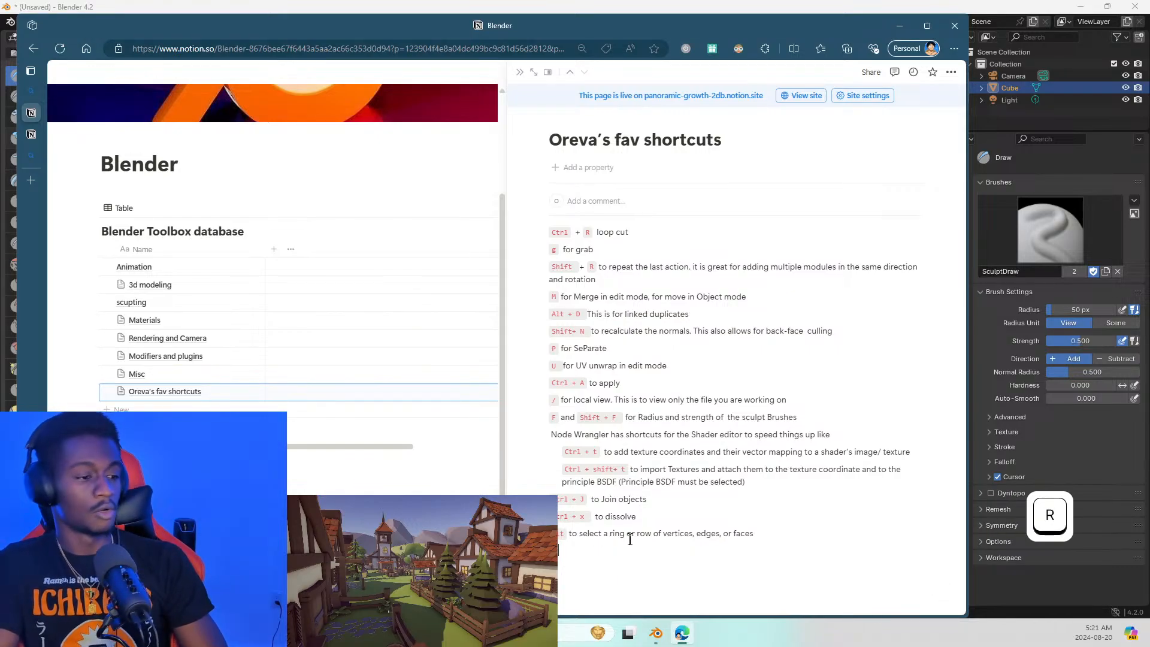
{"action": "type", "text": "l "}
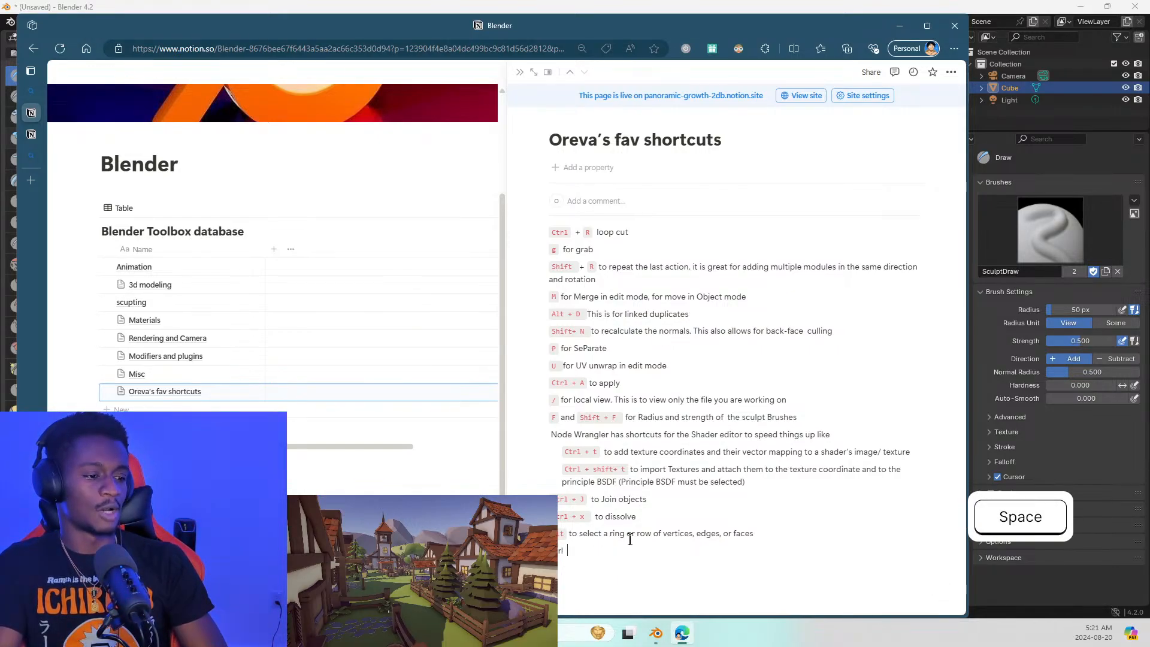
{"action": "type", "text": "+ R "}
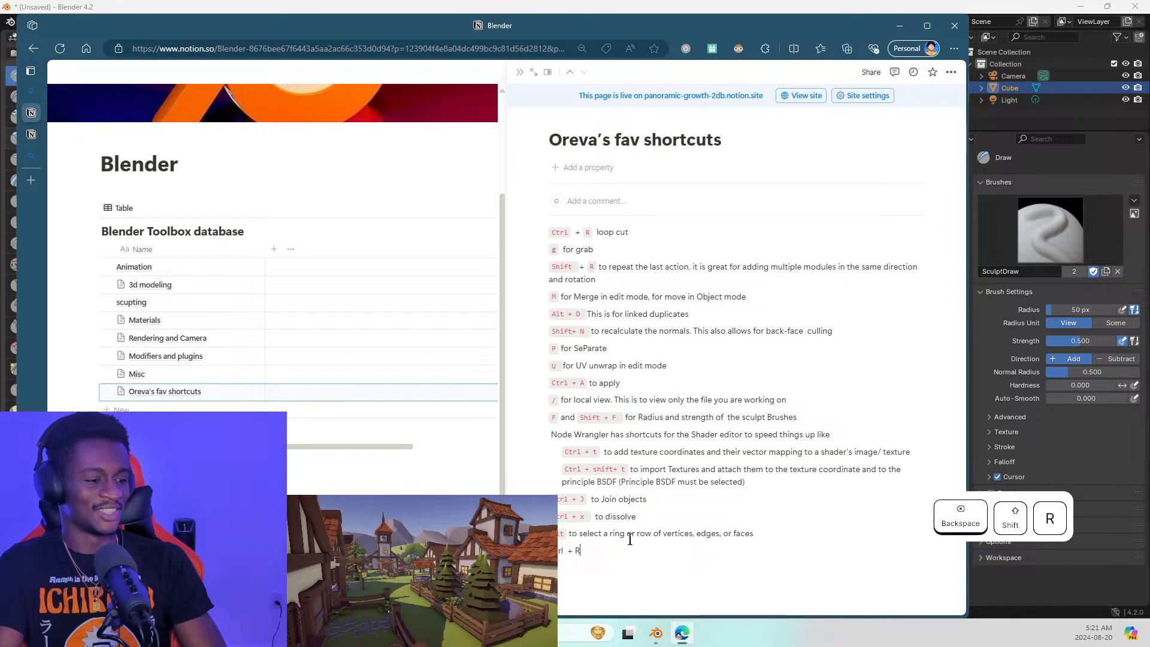
{"action": "type", "text": "to Re"}
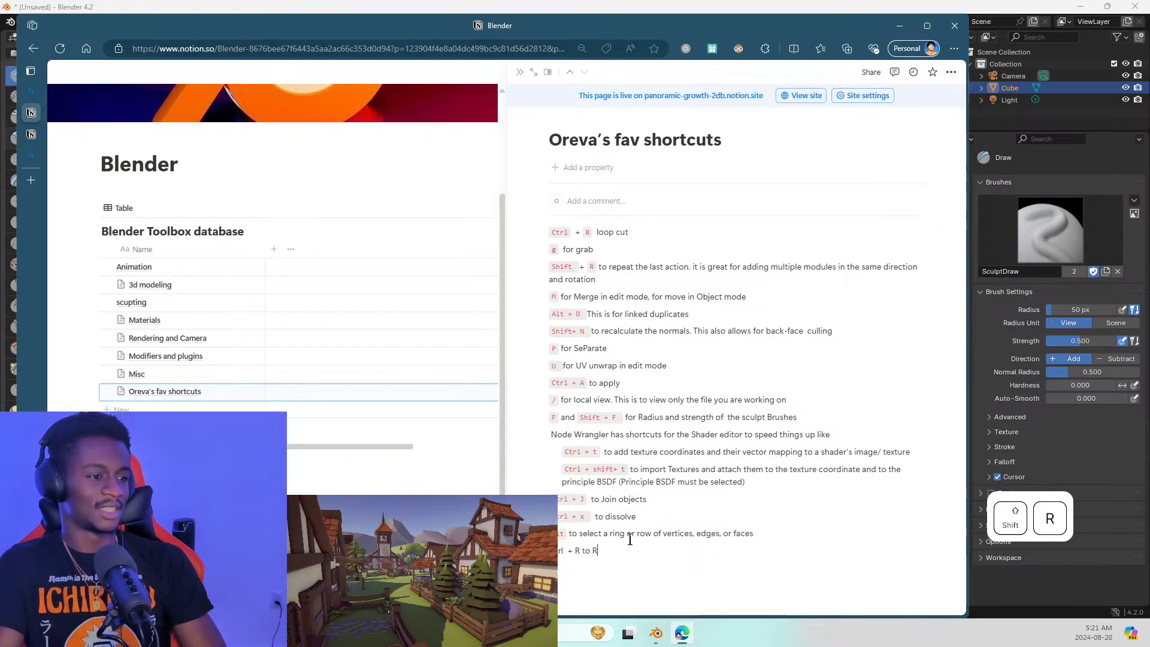
{"action": "type", "text": "mesh "}
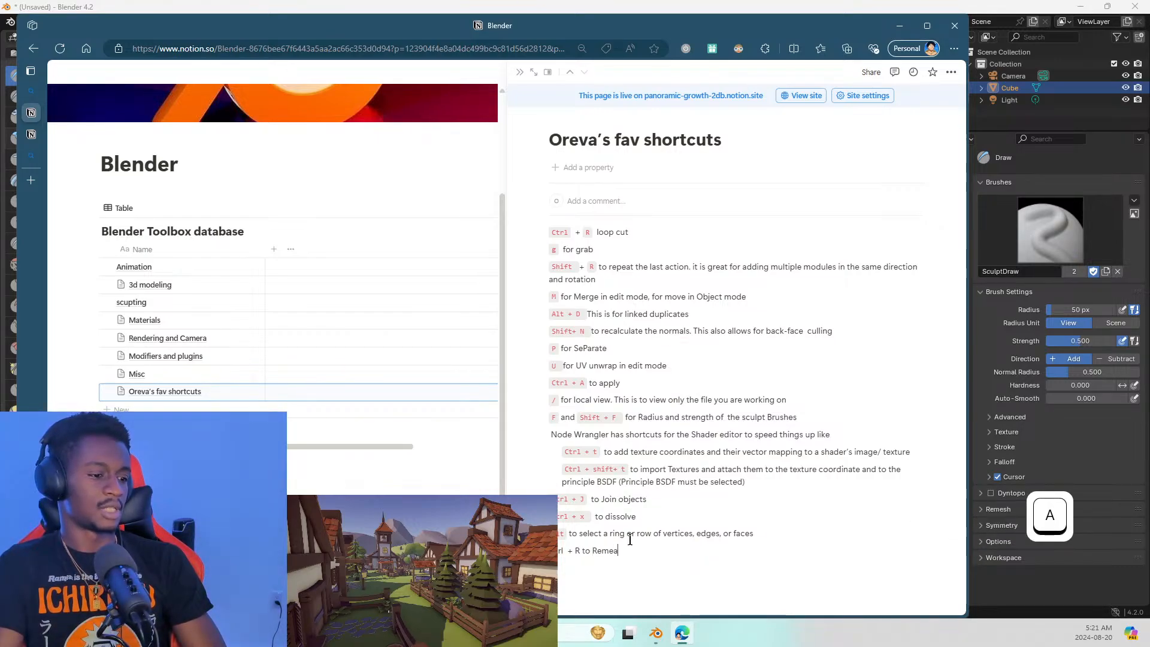
{"action": "type", "text": "in scu"}
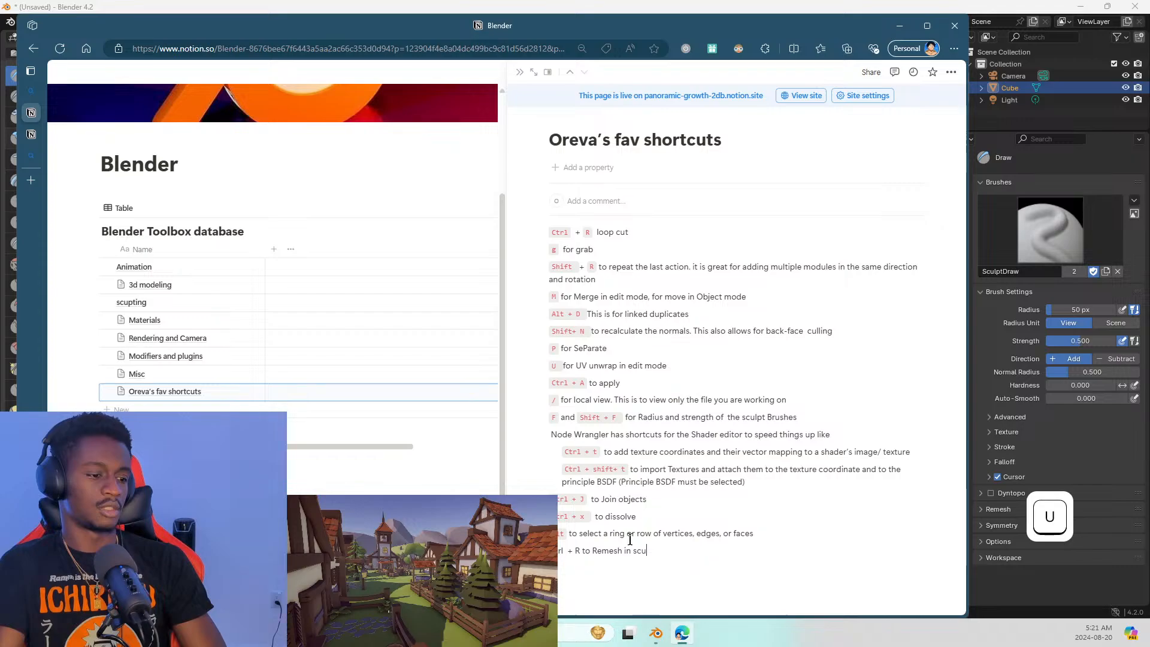
{"action": "type", "text": "p"}
{"action": "key", "text": "BackSpace"}
{"action": "type", "text": "lpt mo"}
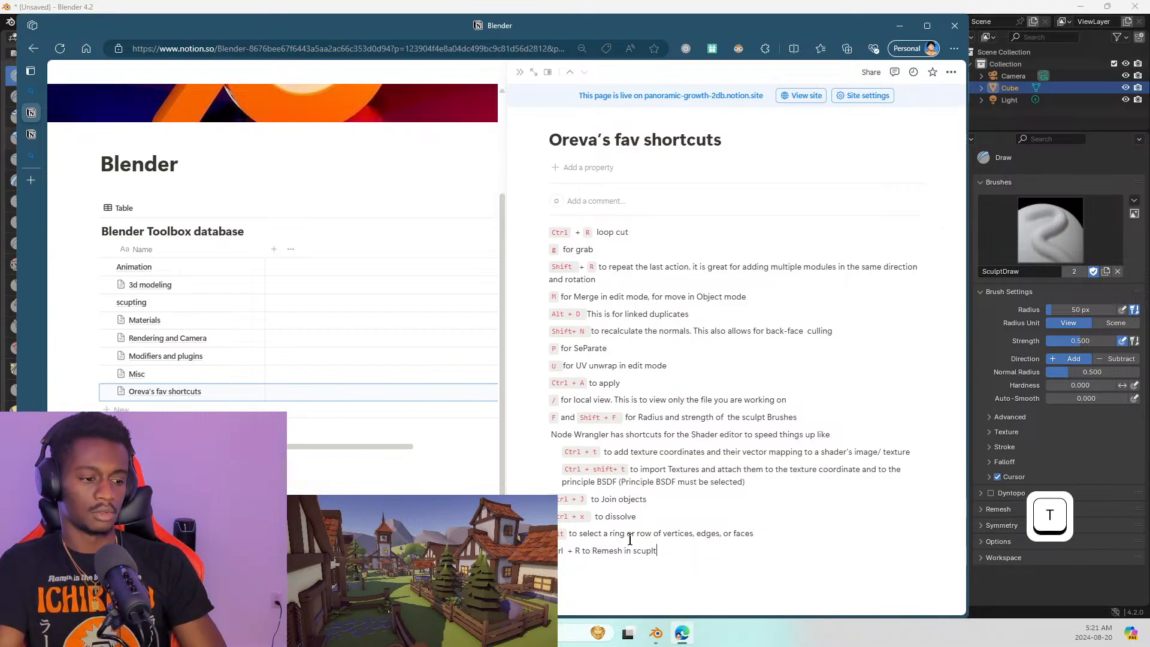
{"action": "type", "text": "de"}
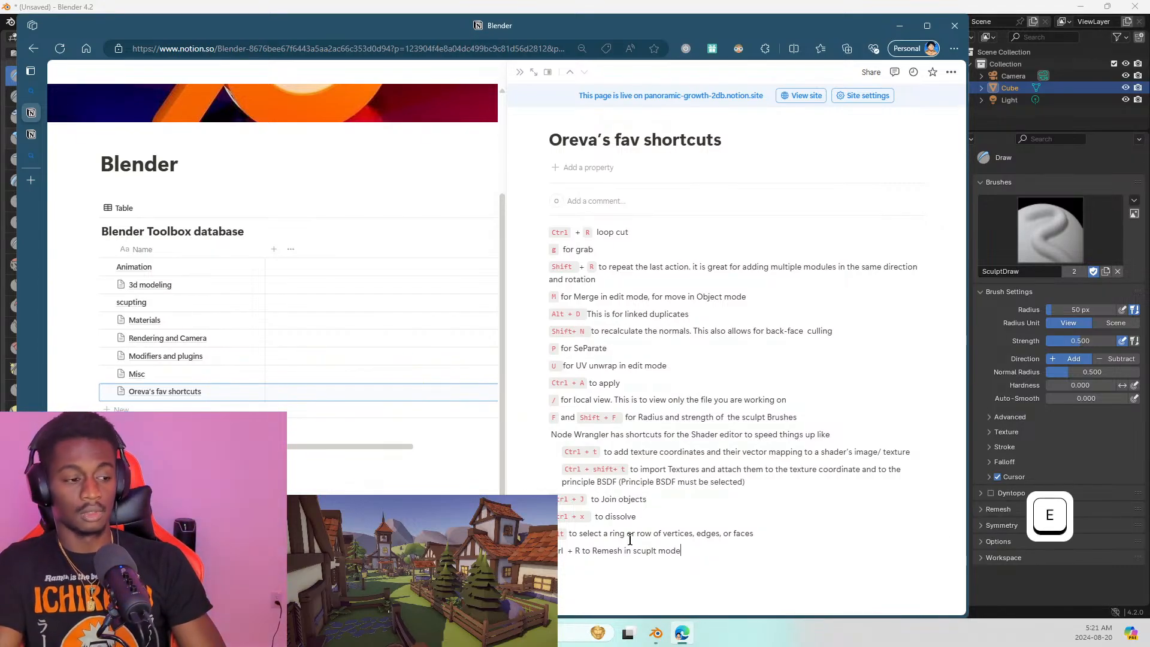
Format "Ctrl + R" in the new remesh line as inline code
{"action": "left_click", "coordinate": [579, 552]}
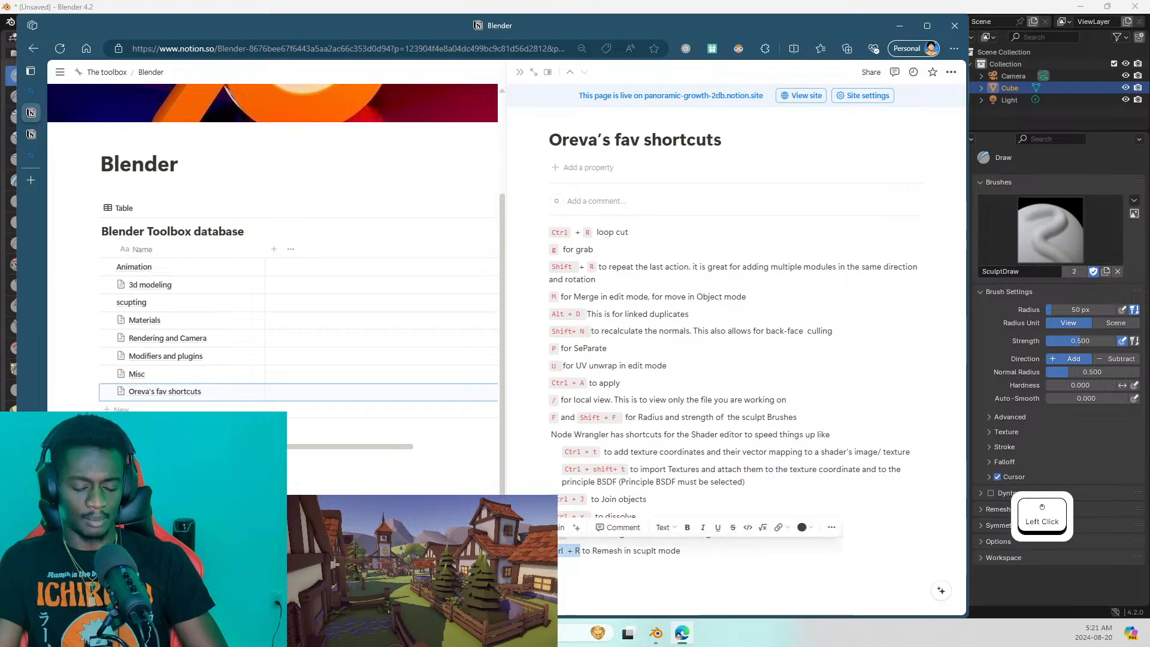
{"action": "key", "text": "ctrl"}
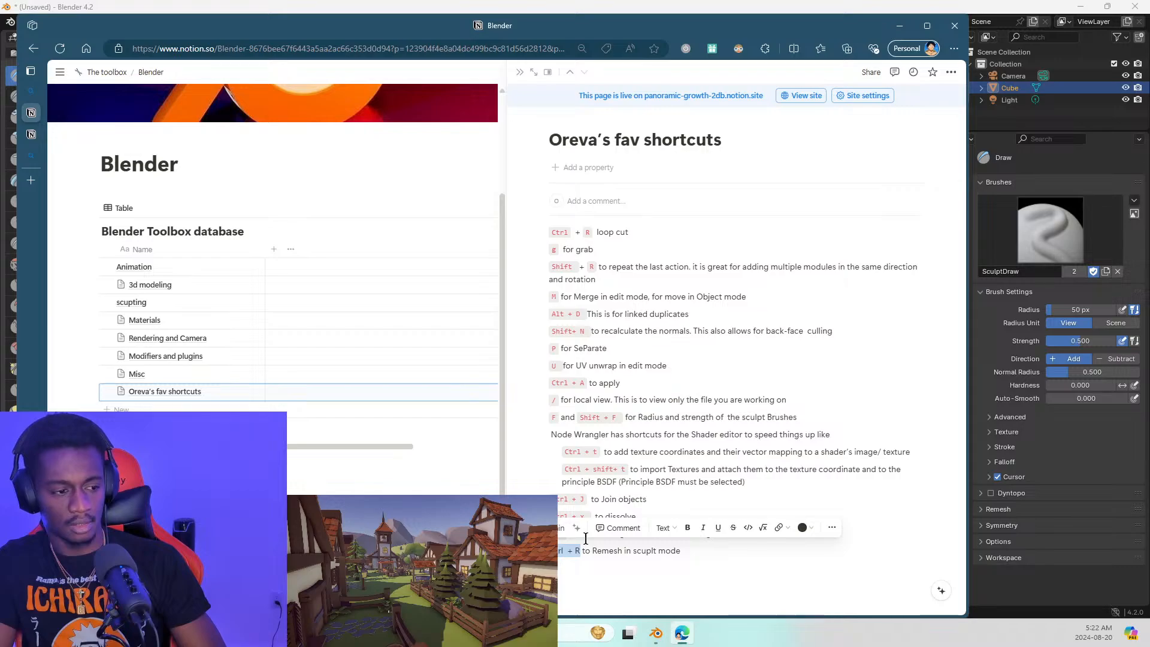
{"action": "key", "text": "ctrl"}
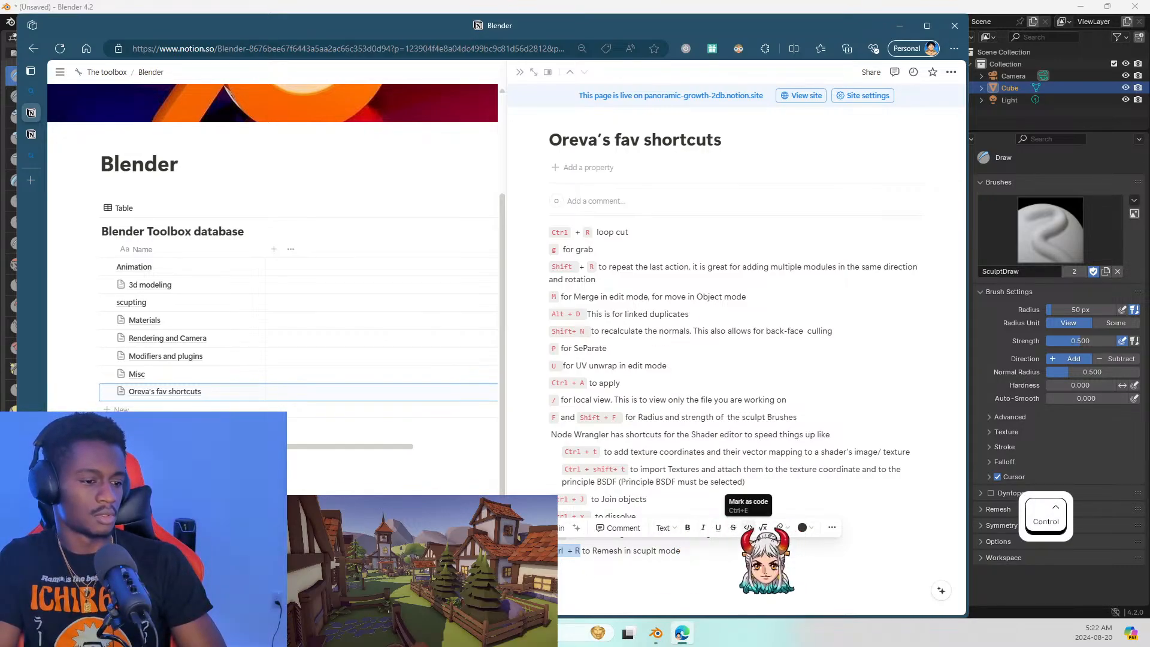
{"action": "key", "text": "ctrl+e"}
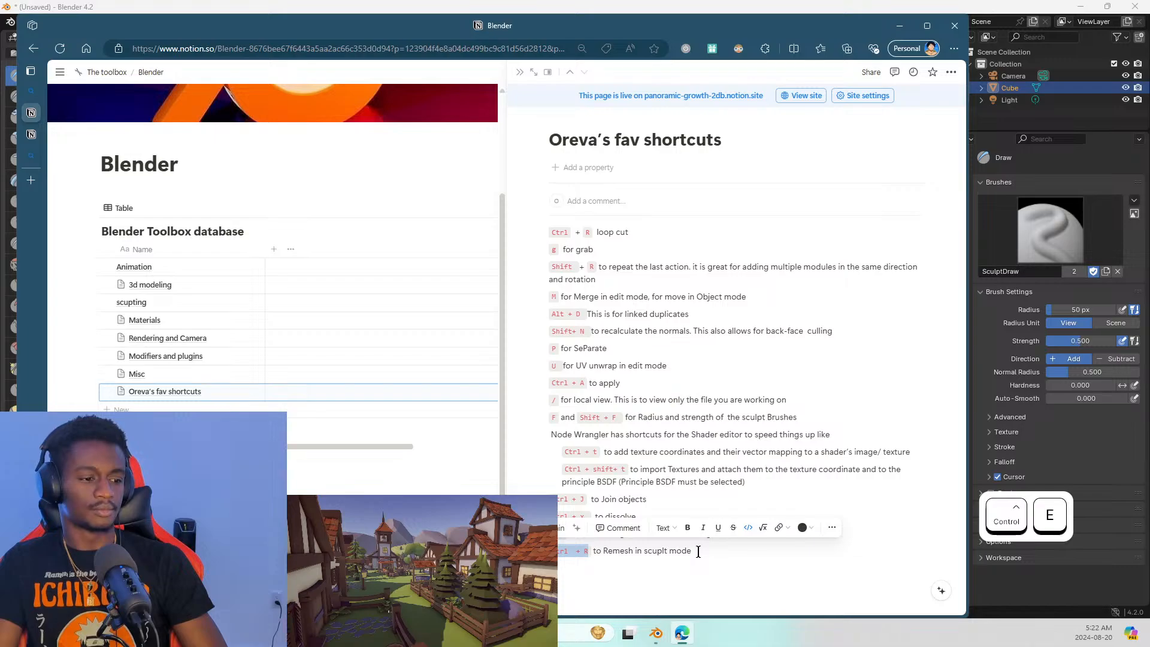
{"action": "left_click", "coordinate": [698, 552]}
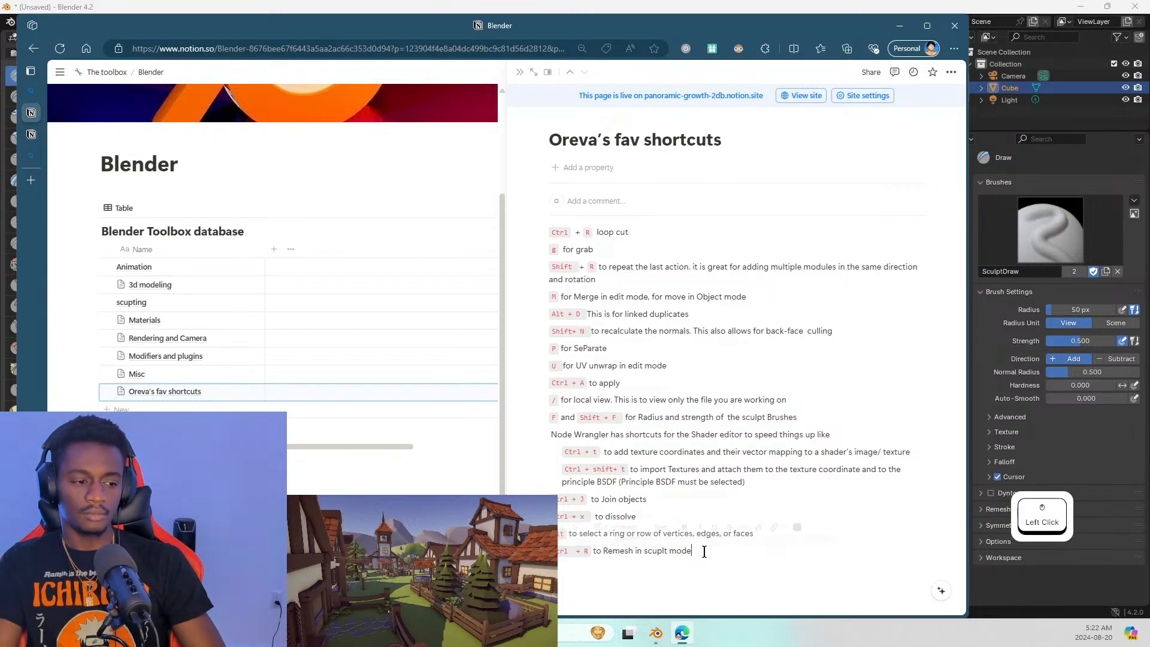
Return to Blender, select the Grab brush and undo a short test pull on the cube's side face
{"action": "left_click", "coordinate": [901, 26]}
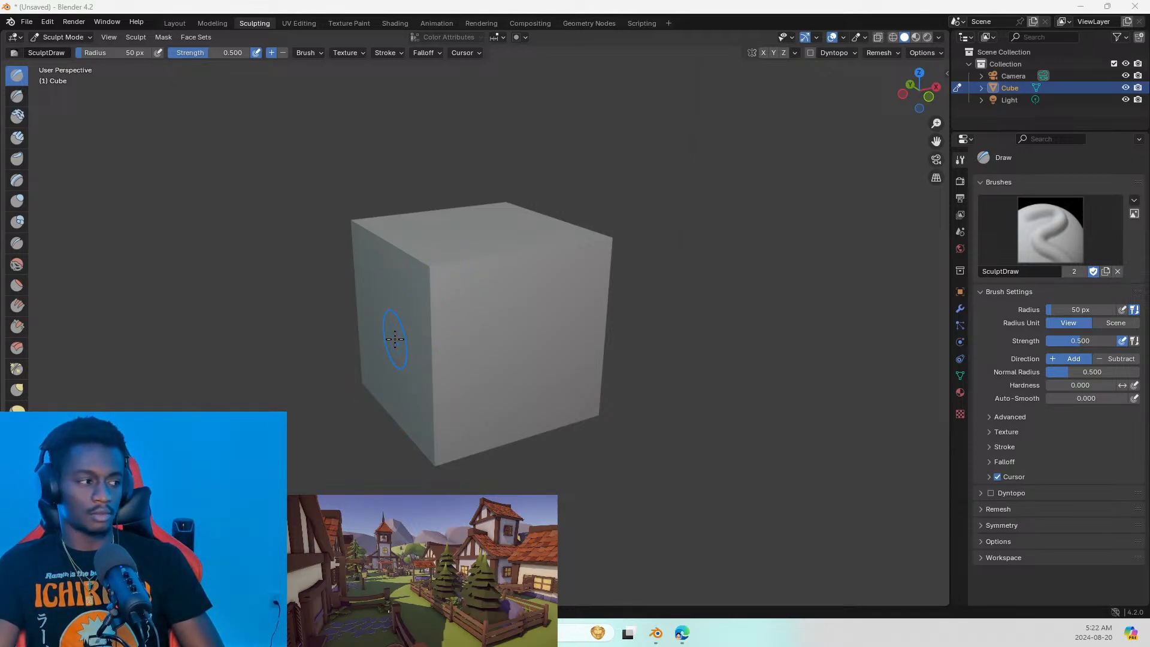
{"action": "left_click", "coordinate": [17, 389]}
{"action": "left_click_drag", "start_coordinate": [411, 390], "coordinate": [392, 387]}
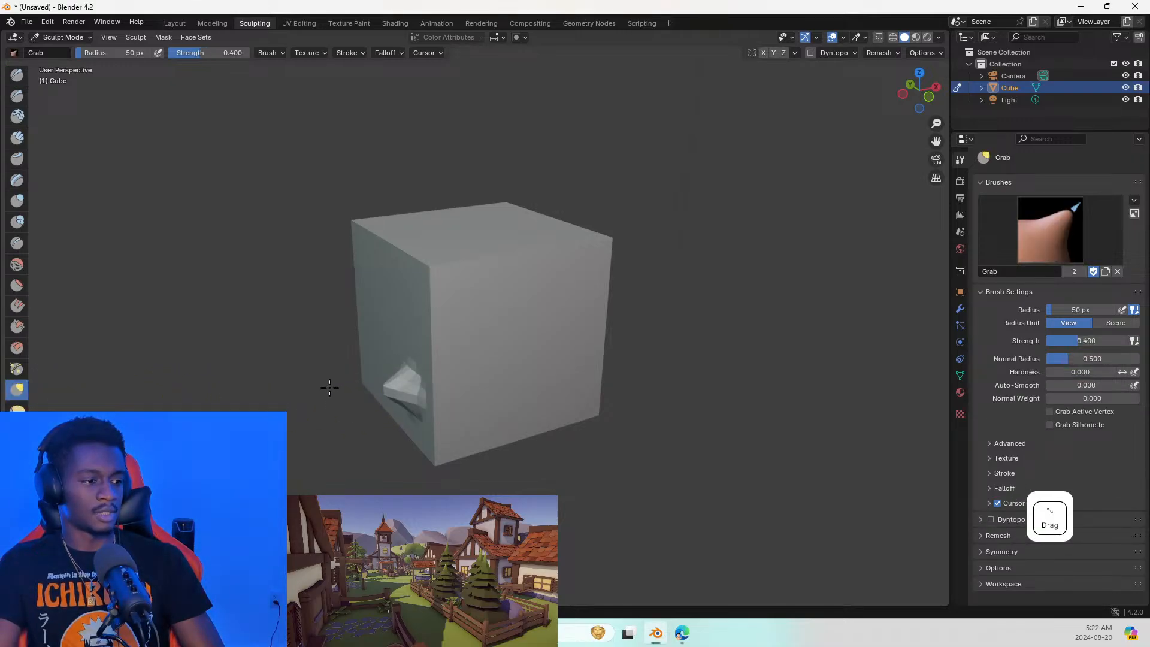
{"action": "key", "text": "ctrl+z"}
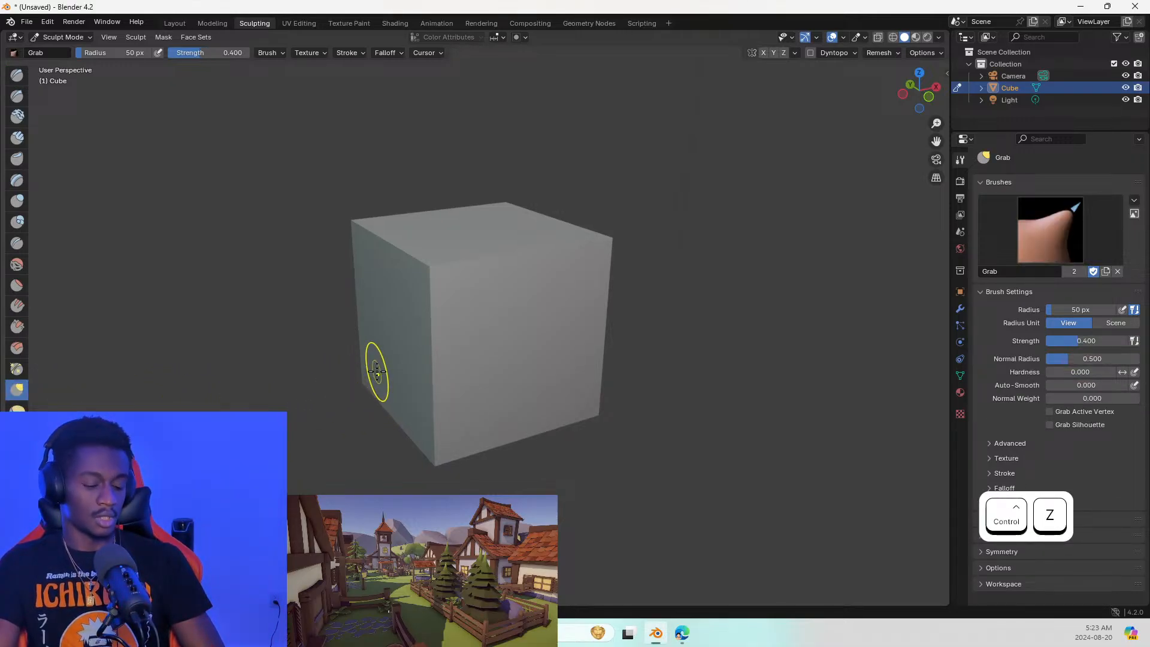
Set the Grab brush radius to 187 px and pull the cube's lower edges outward and downward
{"action": "key", "text": "f"}
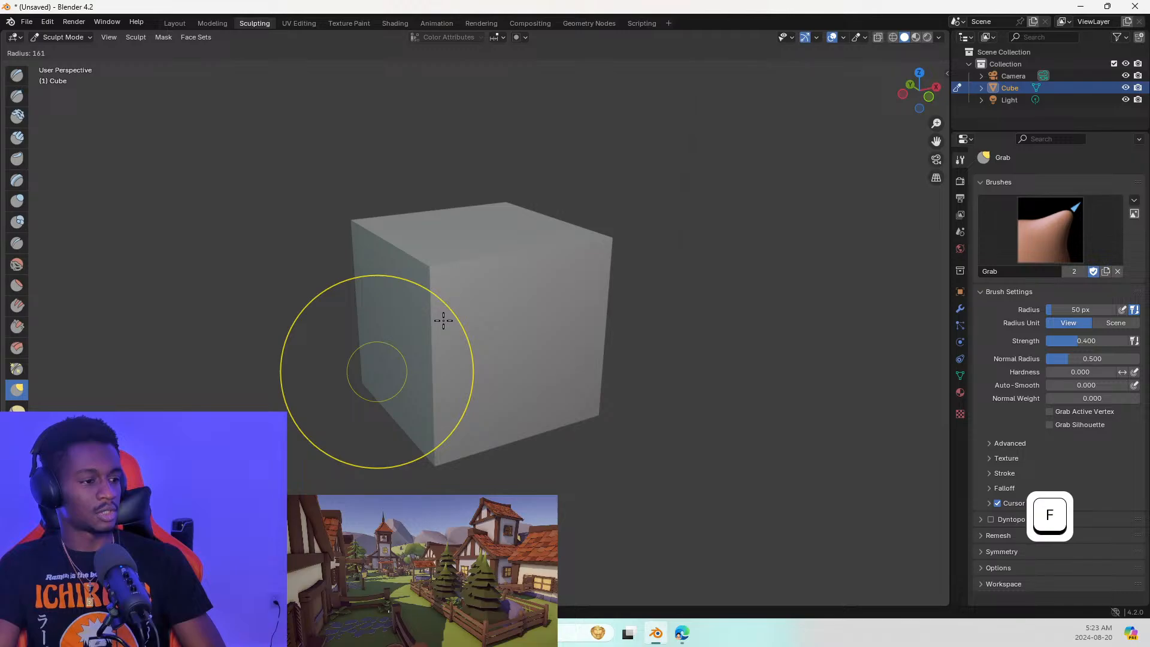
{"action": "left_click", "coordinate": [459, 320]}
{"action": "mouse_move", "coordinate": [431, 385]}
{"action": "left_mouse_down"}
{"action": "mouse_move", "coordinate": [384, 415]}
{"action": "mouse_move", "coordinate": [420, 425]}
{"action": "left_mouse_up"}
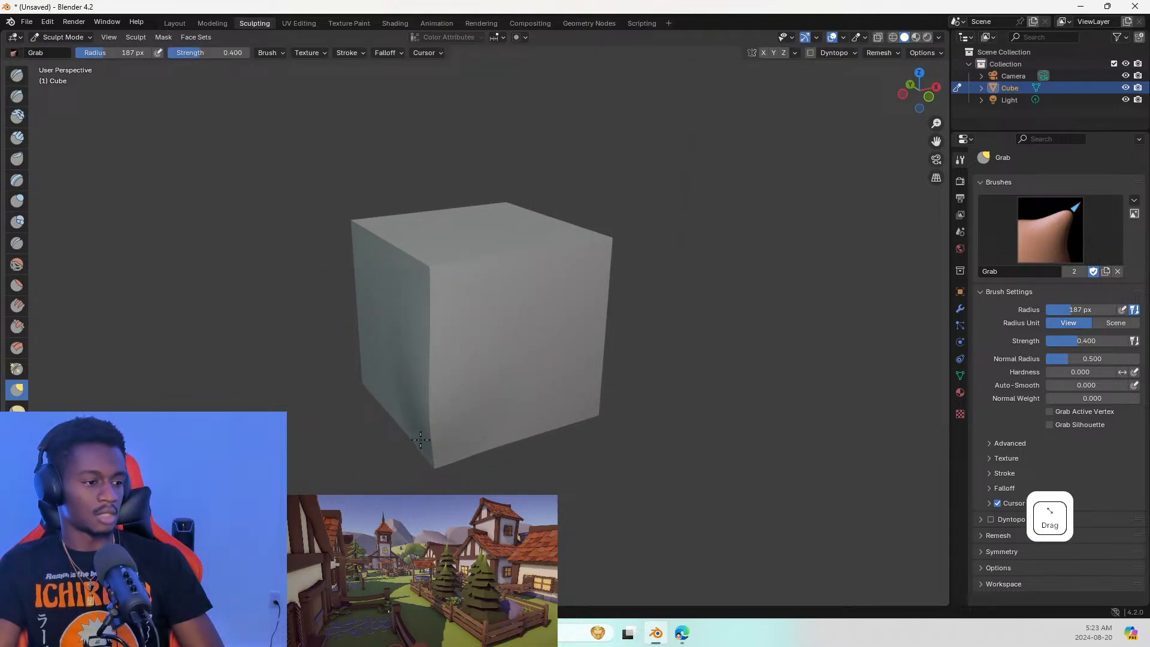
{"action": "left_click_drag", "start_coordinate": [526, 411], "coordinate": [546, 415]}
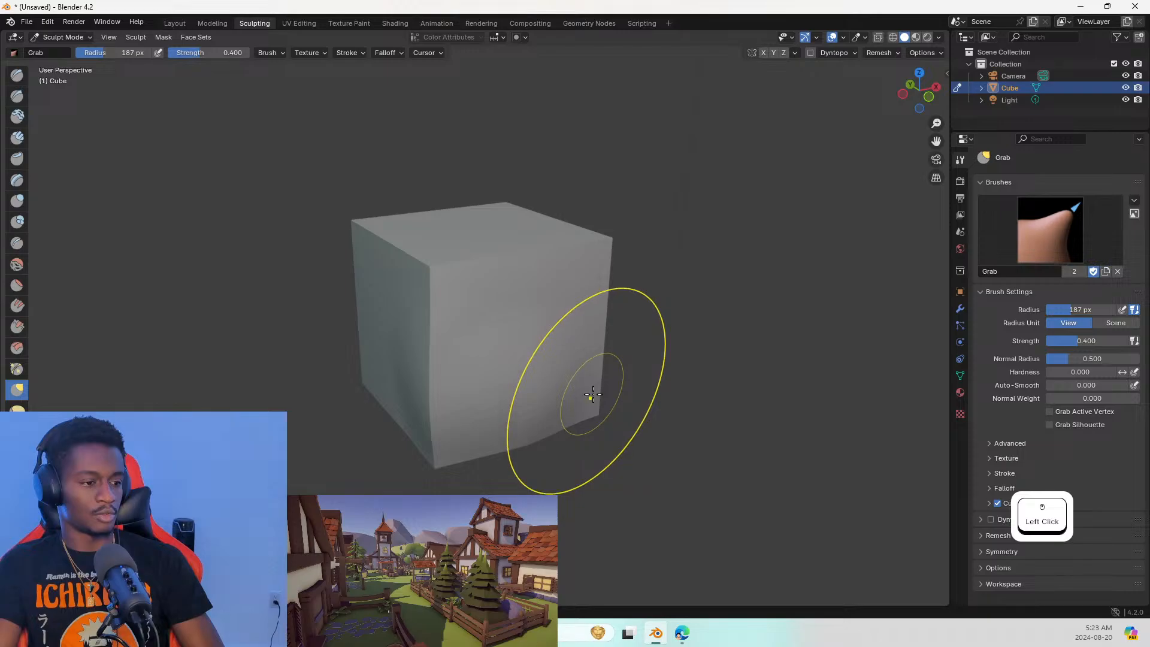
{"action": "mouse_move", "coordinate": [413, 449]}
{"action": "middle_mouse_down"}
{"action": "mouse_move", "coordinate": [528, 418]}
{"action": "mouse_move", "coordinate": [513, 423]}
{"action": "middle_mouse_up"}
{"action": "left_click", "coordinate": [513, 423]}
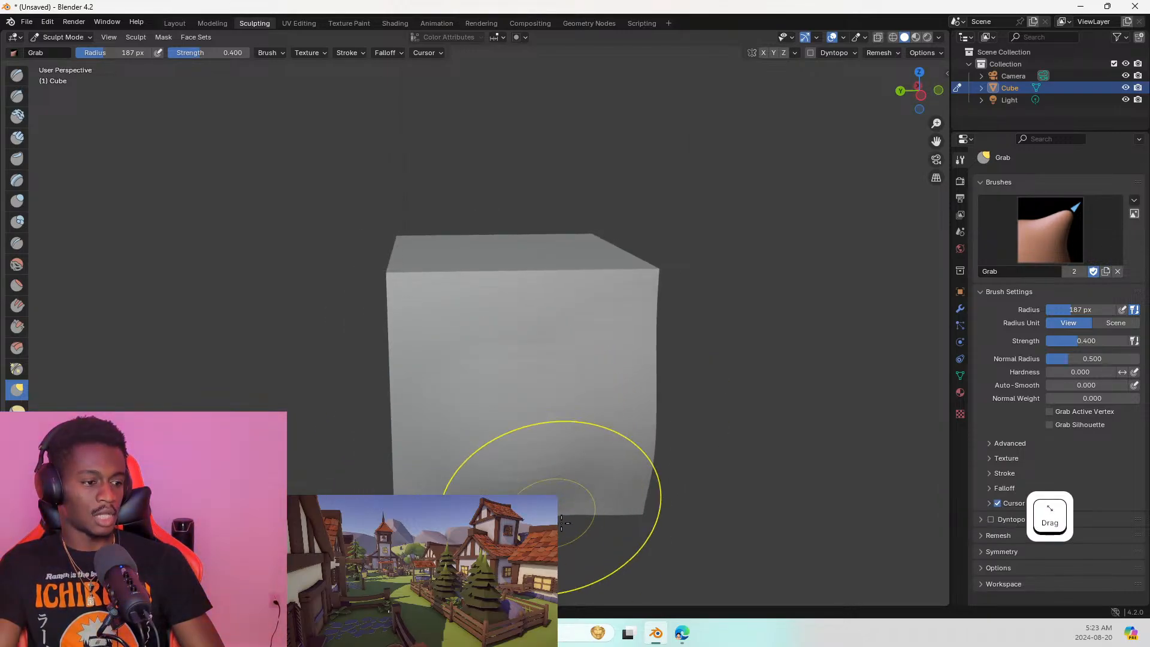
{"action": "left_click_drag", "start_coordinate": [562, 522], "coordinate": [596, 546]}
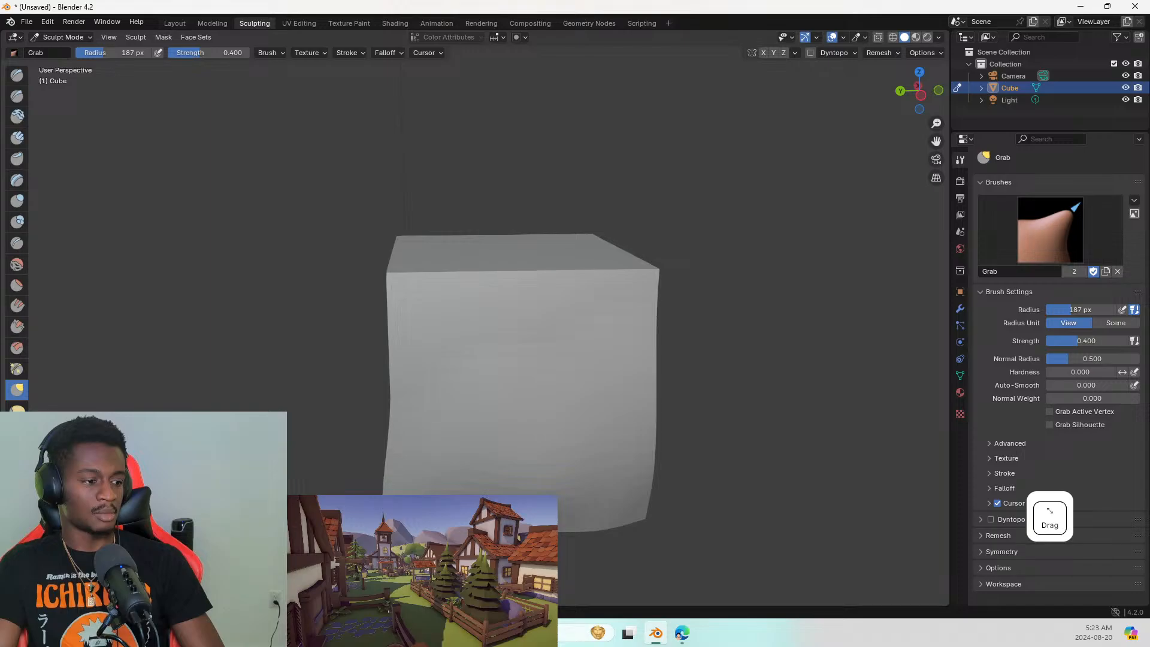
Pull the lower part of the cube's remaining sides into uneven bulges with the Grab brush
{"action": "middle_click_drag", "start_coordinate": [433, 486], "coordinate": [551, 487]}
{"action": "left_click_drag", "start_coordinate": [342, 428], "coordinate": [300, 470]}
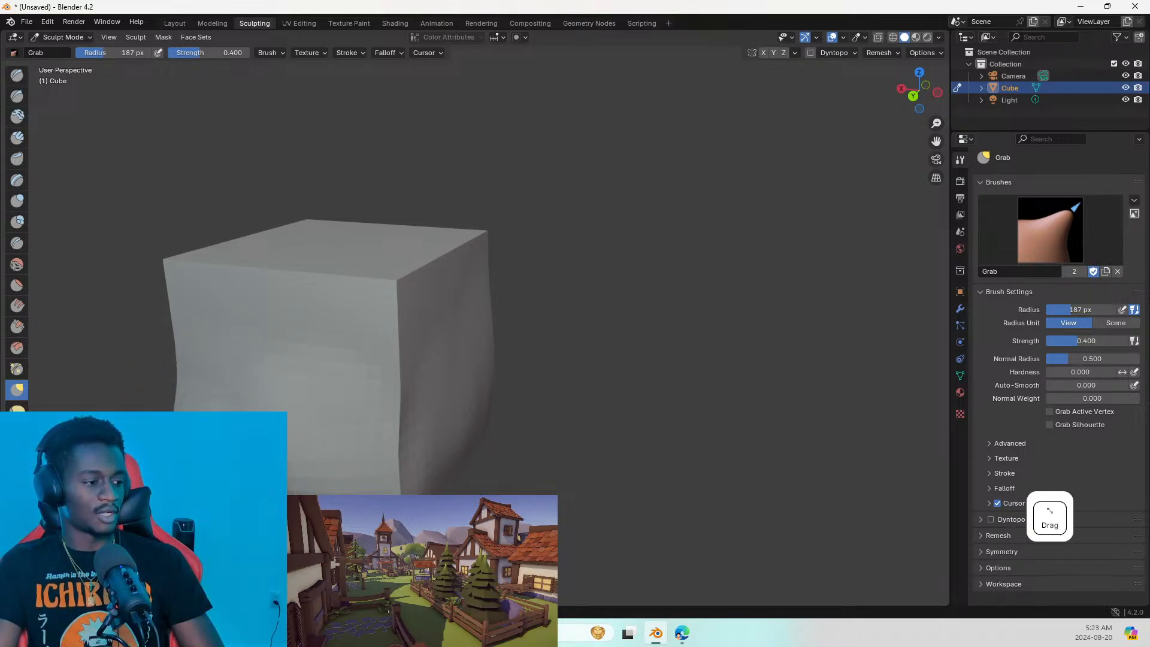
{"action": "scroll", "coordinate": [207, 456], "scroll_direction": "down", "scroll_amount": 1}
{"action": "mouse_move", "coordinate": [210, 470]}
{"action": "middle_mouse_down"}
{"action": "mouse_move", "coordinate": [382, 457]}
{"action": "mouse_move", "coordinate": [318, 431]}
{"action": "mouse_move", "coordinate": [327, 410]}
{"action": "mouse_move", "coordinate": [460, 416]}
{"action": "middle_mouse_up"}
{"action": "left_click_drag", "start_coordinate": [356, 459], "coordinate": [281, 483]}
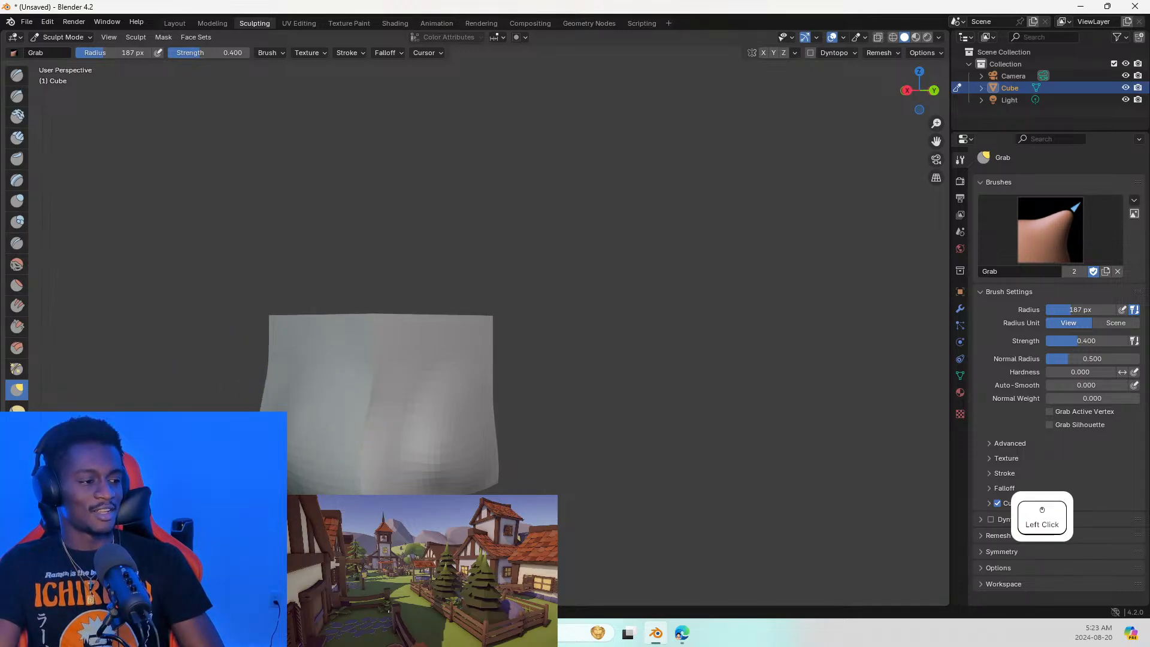
{"action": "left_click_drag", "start_coordinate": [388, 460], "coordinate": [418, 486]}
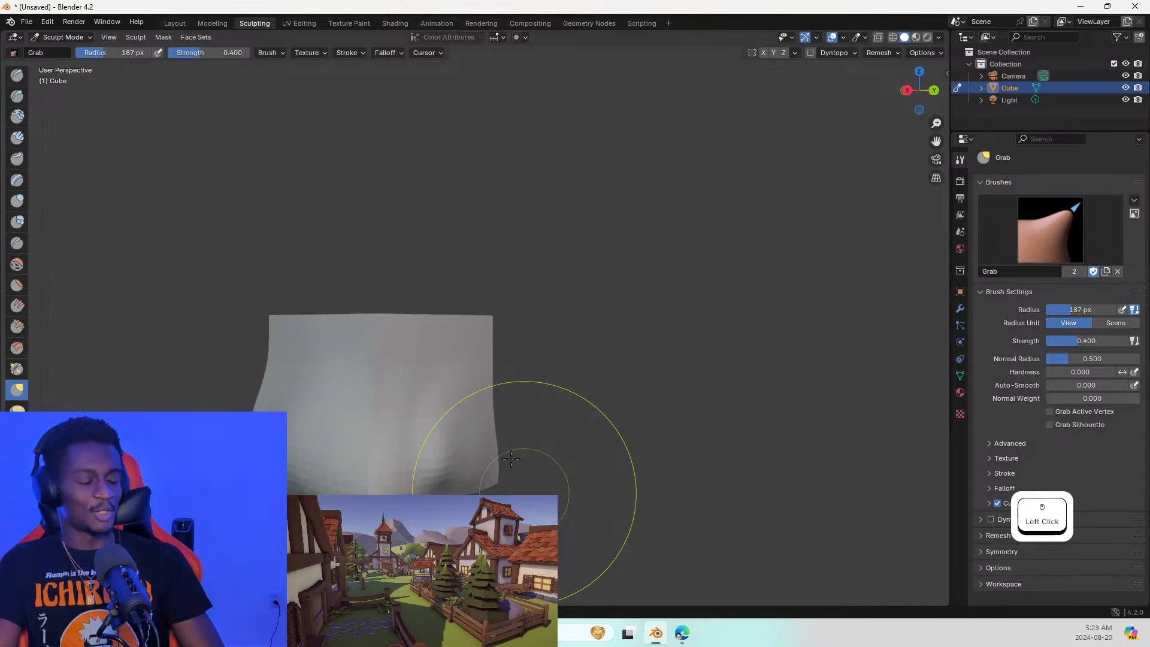
Reshape the lower half of the bulging face with Grab, pushing its side edge slightly inward
{"action": "mouse_move", "coordinate": [496, 435]}
{"action": "middle_mouse_down"}
{"action": "mouse_move", "coordinate": [435, 449]}
{"action": "mouse_move", "coordinate": [378, 425]}
{"action": "mouse_move", "coordinate": [413, 424]}
{"action": "middle_mouse_up"}
{"action": "middle_click_drag", "start_coordinate": [546, 421], "coordinate": [470, 385], "text": "shift"}
{"action": "middle_click_drag", "start_coordinate": [606, 375], "coordinate": [527, 369]}
{"action": "mouse_move", "coordinate": [433, 439]}
{"action": "left_mouse_down"}
{"action": "mouse_move", "coordinate": [492, 465]}
{"action": "mouse_move", "coordinate": [552, 352]}
{"action": "left_mouse_up"}
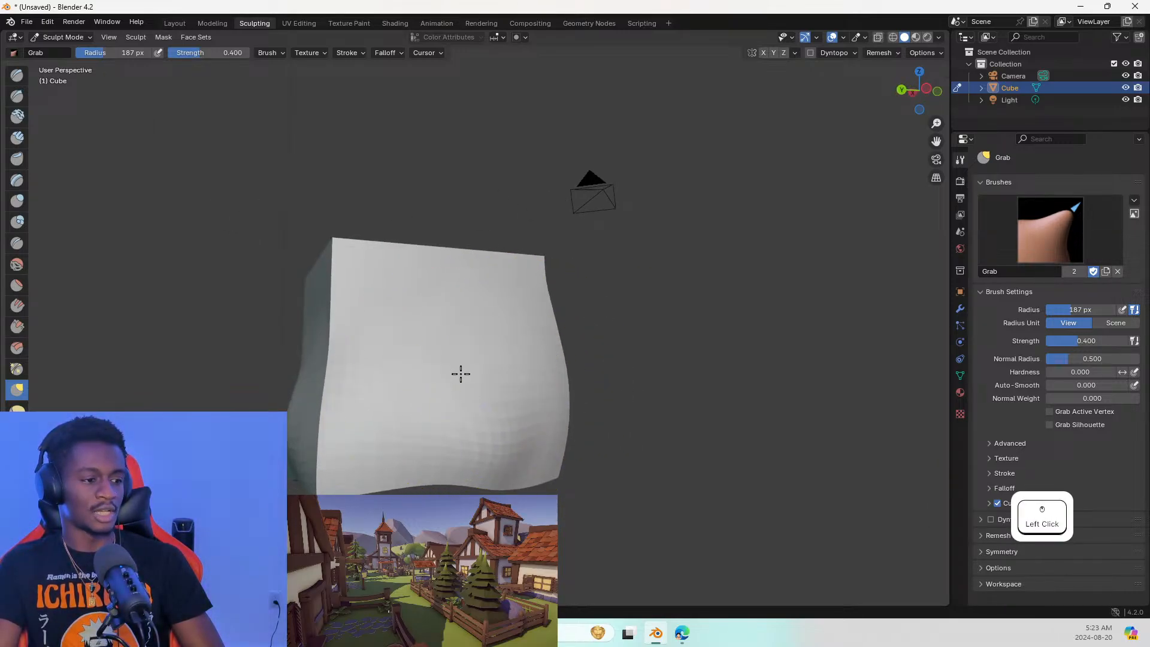
{"action": "left_click_drag", "start_coordinate": [358, 426], "coordinate": [422, 418]}
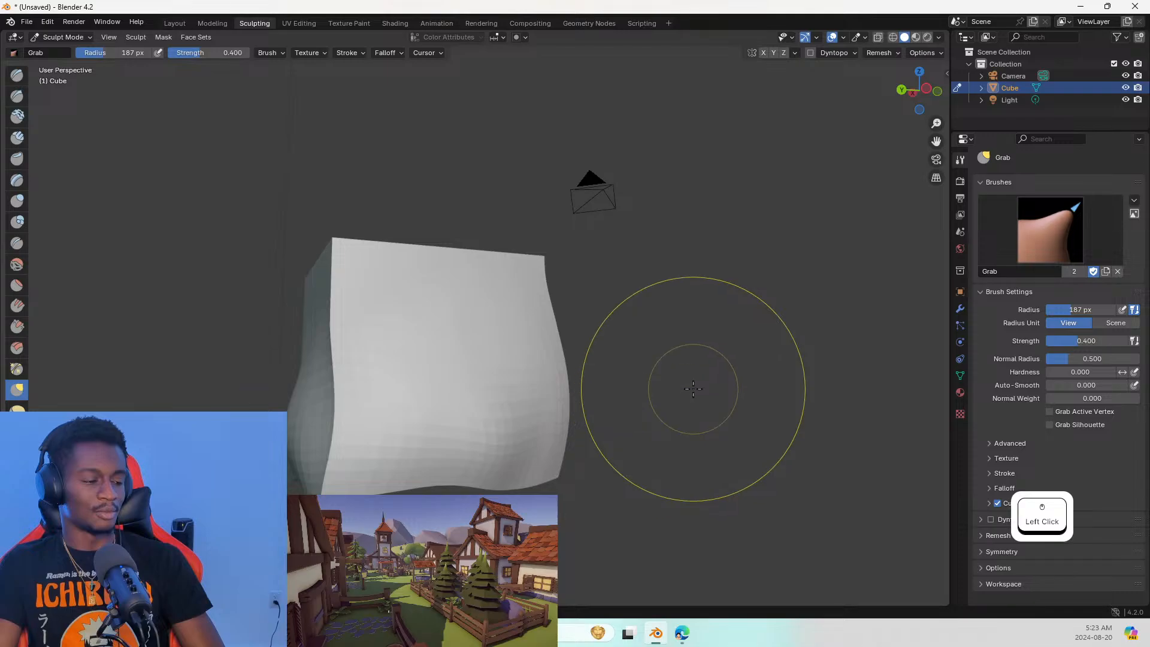
Pull one top corner of the cube downward with Grab and smooth its other upper corners and edges
{"action": "mouse_move", "coordinate": [693, 385]}
{"action": "middle_mouse_down"}
{"action": "mouse_move", "coordinate": [461, 385]}
{"action": "mouse_move", "coordinate": [503, 328]}
{"action": "mouse_move", "coordinate": [491, 380]}
{"action": "middle_mouse_up"}
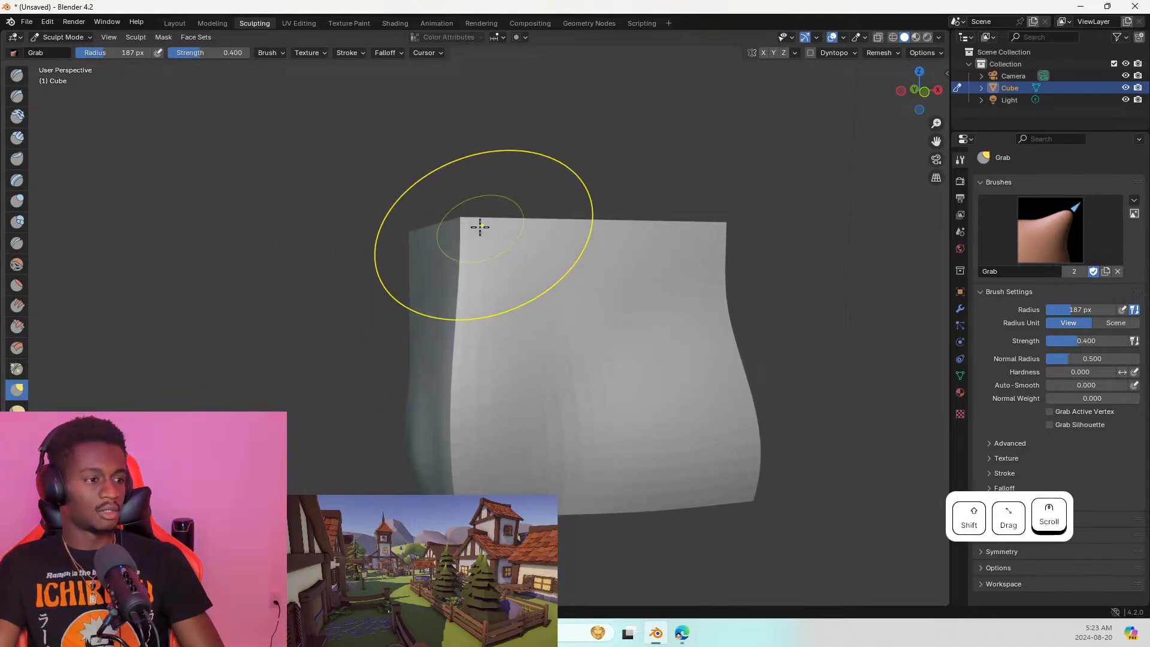
{"action": "left_click_drag", "start_coordinate": [478, 226], "coordinate": [474, 249]}
{"action": "middle_click_drag", "start_coordinate": [311, 224], "coordinate": [469, 226]}
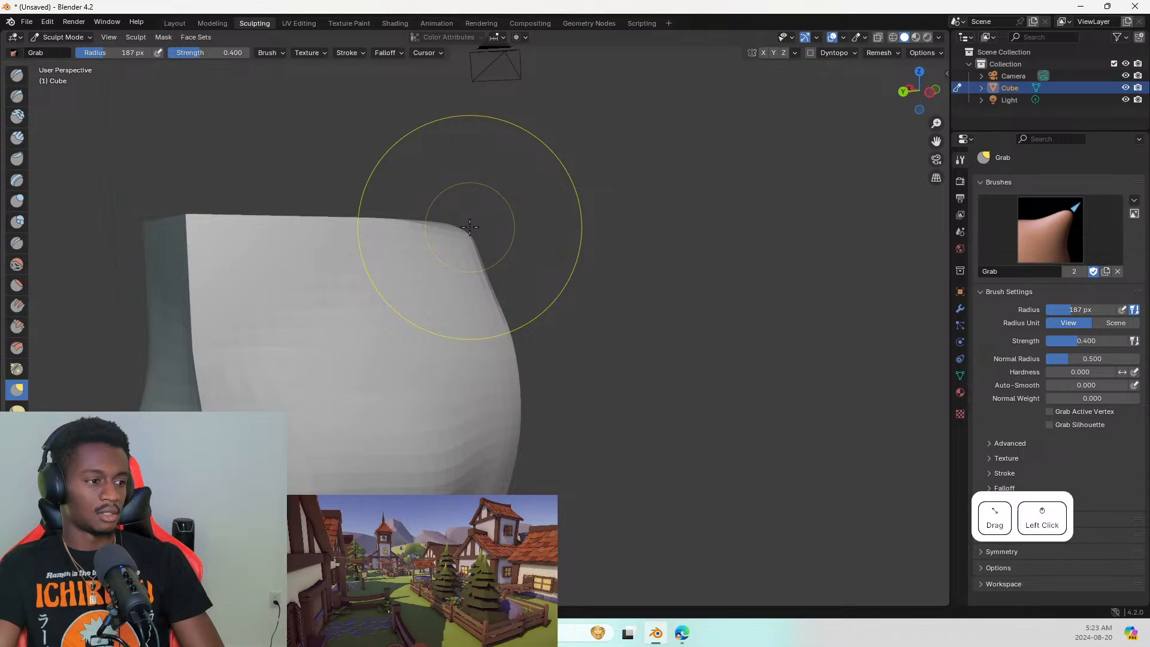
{"action": "left_click_drag", "start_coordinate": [193, 244], "coordinate": [208, 239], "text": "shift"}
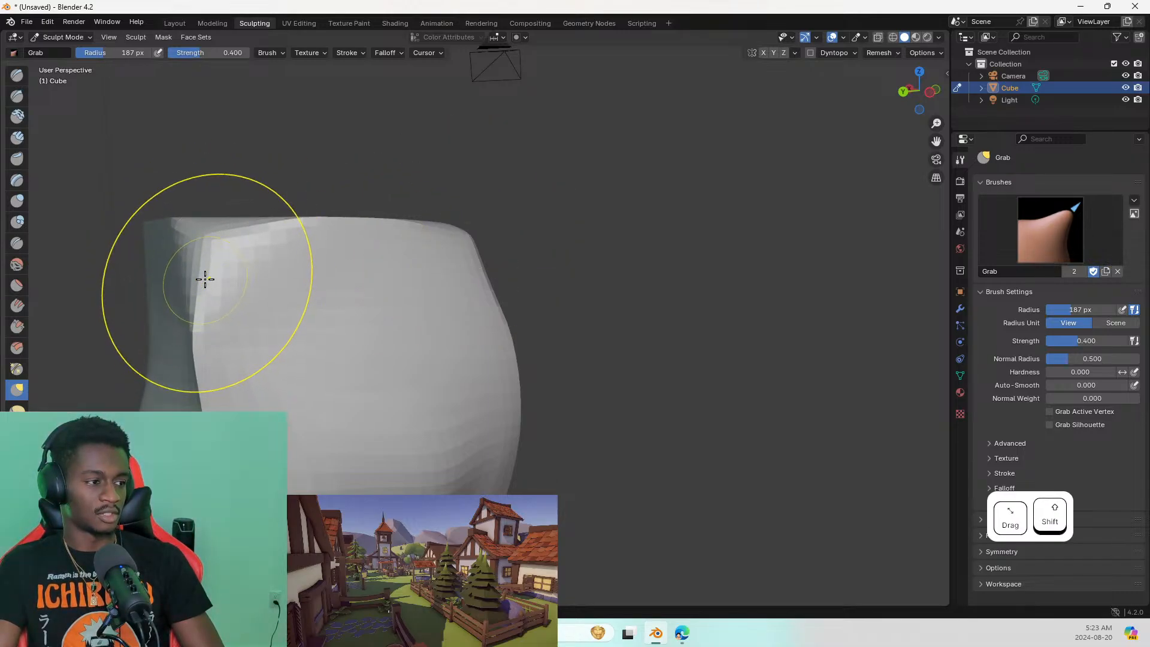
{"action": "mouse_move", "coordinate": [205, 274]}
{"action": "middle_mouse_down"}
{"action": "mouse_move", "coordinate": [321, 275]}
{"action": "mouse_move", "coordinate": [206, 249]}
{"action": "mouse_move", "coordinate": [633, 162]}
{"action": "mouse_move", "coordinate": [542, 211]}
{"action": "mouse_move", "coordinate": [554, 259]}
{"action": "mouse_move", "coordinate": [453, 258]}
{"action": "middle_mouse_up"}
{"action": "left_click", "coordinate": [542, 214]}
{"action": "scroll", "coordinate": [544, 218], "scroll_direction": "down", "scroll_amount": 2}
{"action": "mouse_move", "coordinate": [461, 251]}
{"action": "left_mouse_down", "text": "shift"}
{"action": "mouse_move", "coordinate": [456, 245]}
{"action": "mouse_move", "coordinate": [512, 263]}
{"action": "left_mouse_up", "text": "shift"}
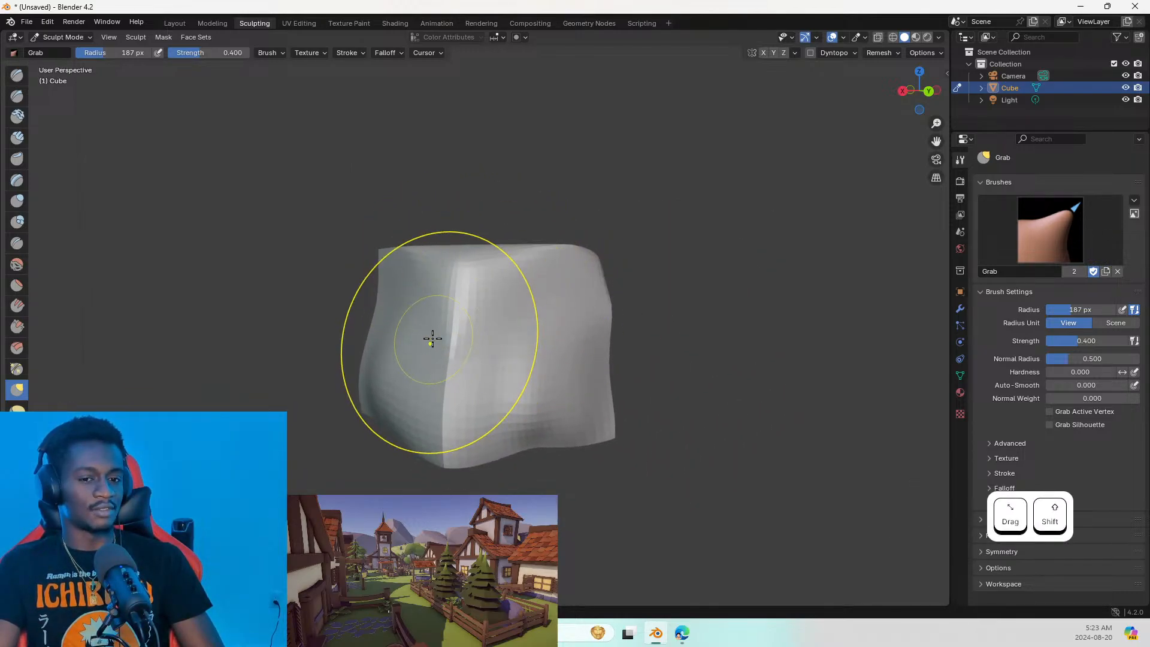
Smooth the cube's sharp upper corners and the top edges between them on the first two sides
{"action": "middle_click_drag", "start_coordinate": [432, 334], "coordinate": [470, 333]}
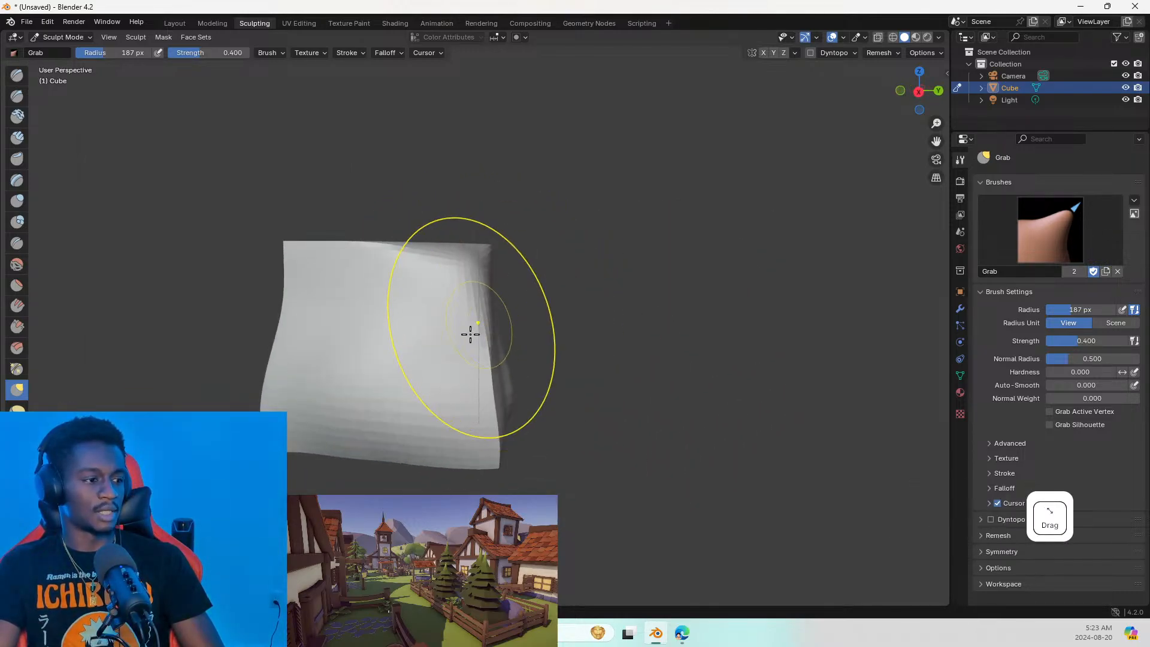
{"action": "mouse_move", "coordinate": [290, 249]}
{"action": "left_mouse_down", "text": "shift"}
{"action": "mouse_move", "coordinate": [300, 270]}
{"action": "mouse_move", "coordinate": [303, 260]}
{"action": "left_mouse_up", "text": "shift"}
{"action": "middle_click_drag", "start_coordinate": [307, 328], "coordinate": [403, 354]}
{"action": "left_click", "coordinate": [283, 252]}
{"action": "left_click_drag", "start_coordinate": [284, 252], "coordinate": [195, 243], "text": "shift"}
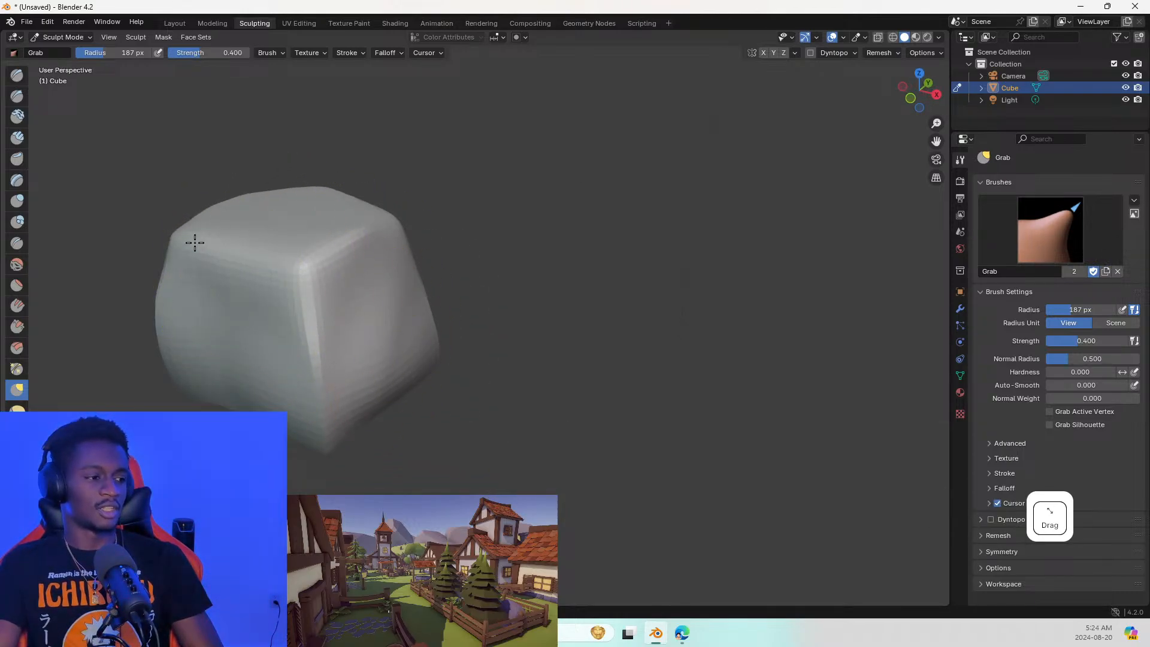
{"action": "left_click_drag", "start_coordinate": [256, 268], "coordinate": [353, 249], "text": "shift"}
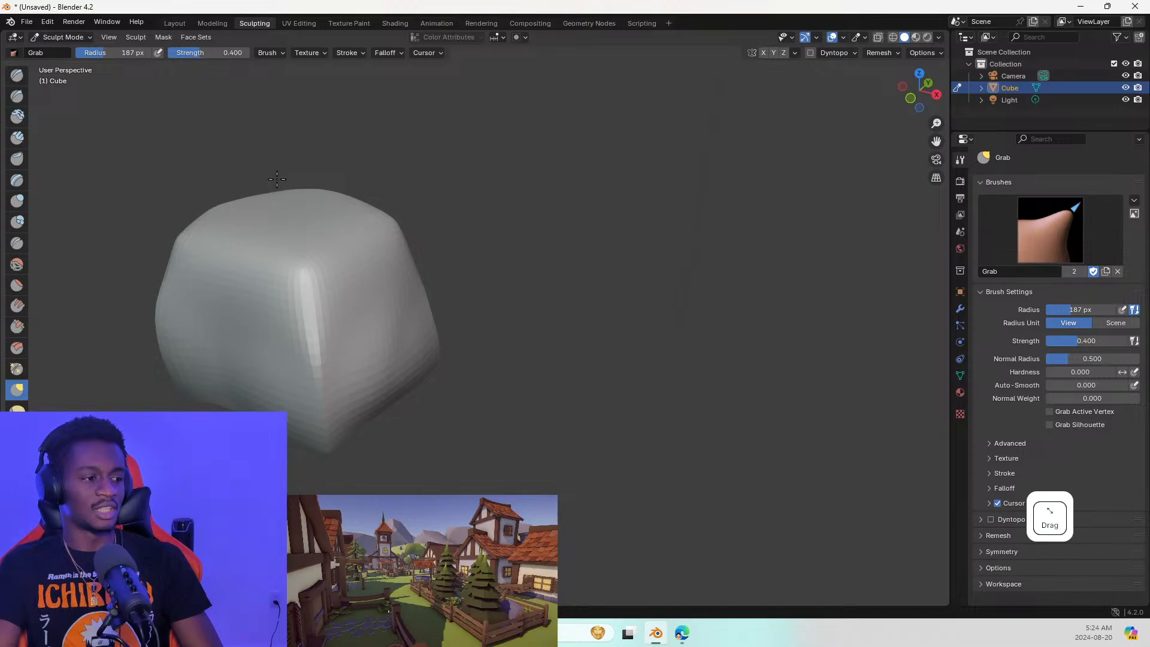
Smooth the remaining top corners and upper edges around the other sides of the cube
{"action": "mouse_move", "coordinate": [245, 272]}
{"action": "middle_mouse_down"}
{"action": "mouse_move", "coordinate": [364, 272]}
{"action": "mouse_move", "coordinate": [420, 258]}
{"action": "middle_mouse_up"}
{"action": "mouse_move", "coordinate": [115, 294]}
{"action": "left_mouse_down", "text": "shift"}
{"action": "mouse_move", "coordinate": [110, 271]}
{"action": "mouse_move", "coordinate": [143, 262]}
{"action": "left_mouse_up", "text": "shift"}
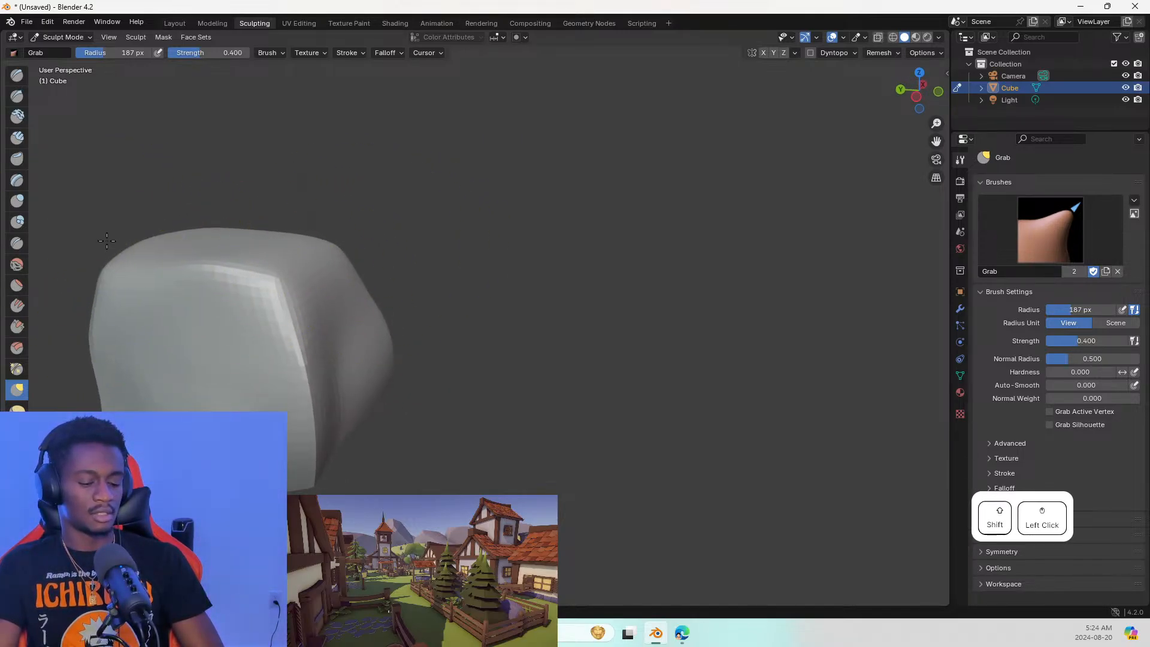
{"action": "middle_click_drag", "start_coordinate": [115, 246], "coordinate": [258, 238], "text": "shift"}
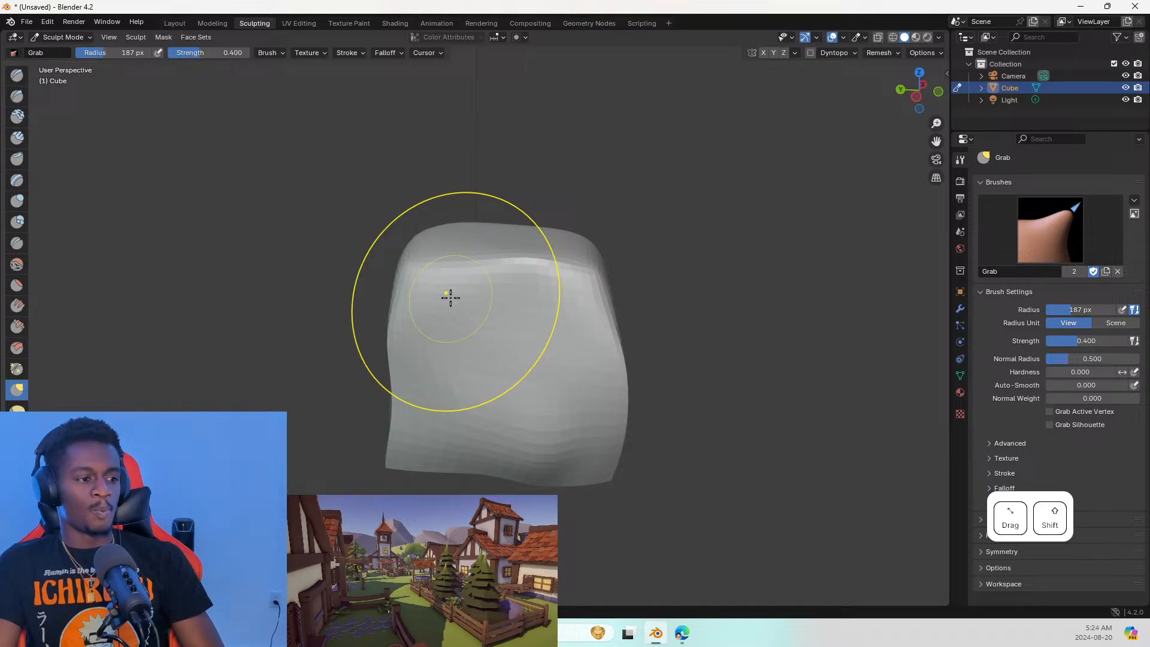
{"action": "mouse_move", "coordinate": [505, 282]}
{"action": "left_mouse_down", "text": "shift"}
{"action": "mouse_move", "coordinate": [570, 267]}
{"action": "mouse_move", "coordinate": [473, 272]}
{"action": "left_mouse_up", "text": "shift"}
{"action": "middle_click_drag", "start_coordinate": [462, 259], "coordinate": [570, 285]}
{"action": "left_click_drag", "start_coordinate": [456, 373], "coordinate": [437, 324], "text": "shift"}
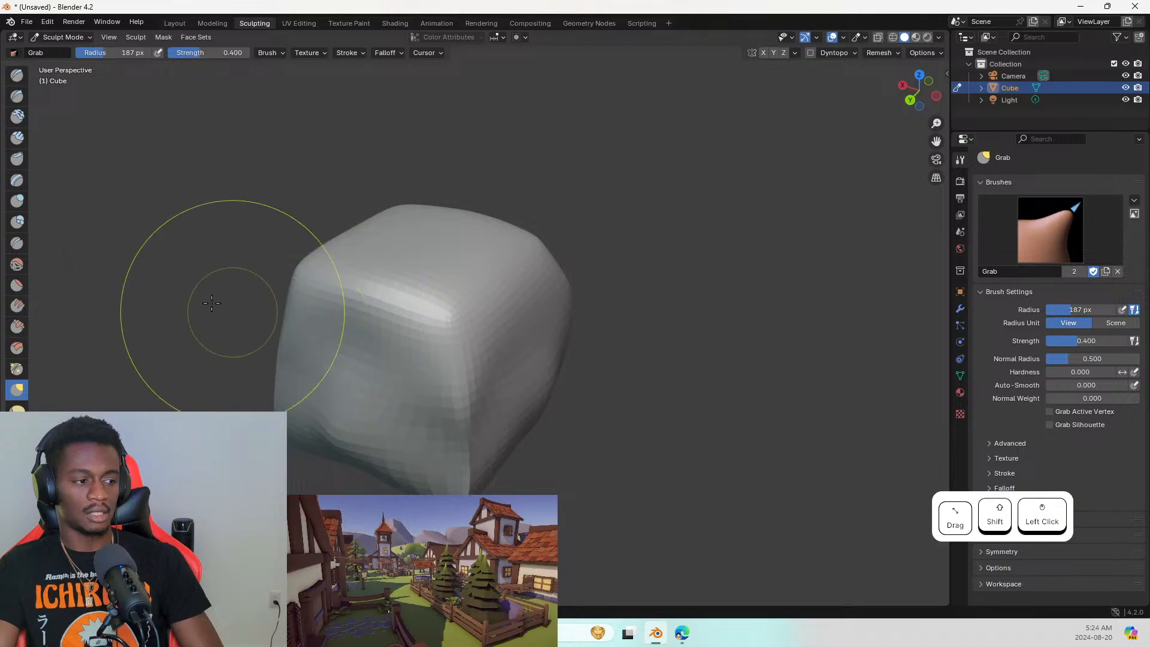
Build up bulges on the lower half of one face and its side edge with the Draw brush
{"action": "left_click", "coordinate": [17, 75]}
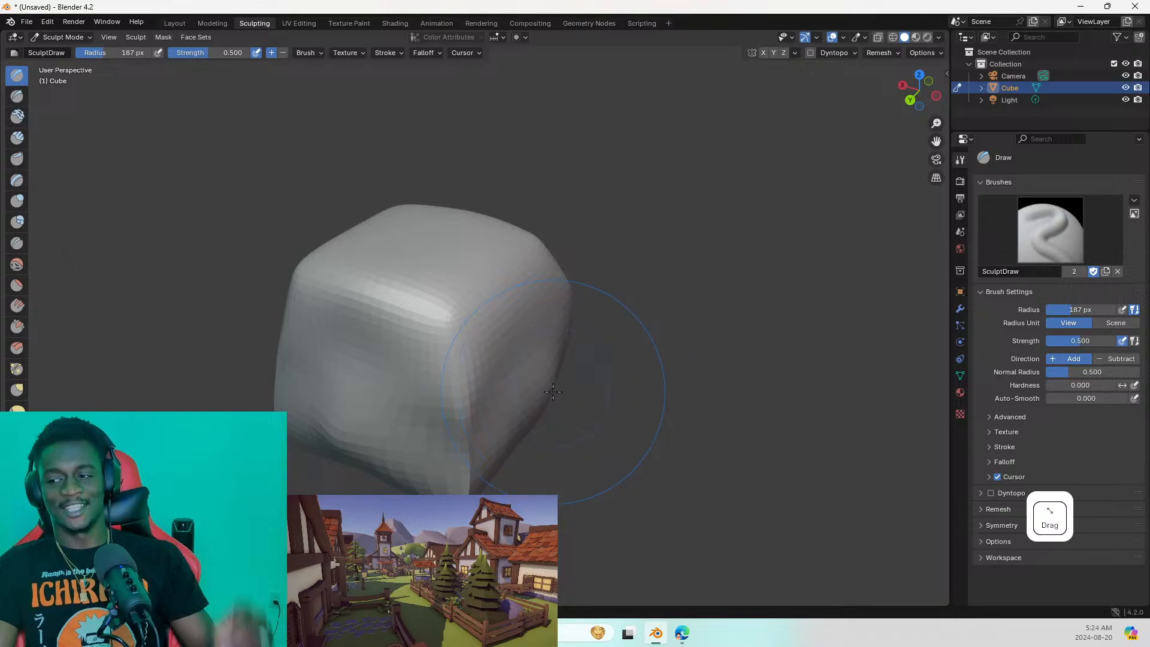
{"action": "mouse_move", "coordinate": [406, 299]}
{"action": "left_mouse_down"}
{"action": "mouse_move", "coordinate": [447, 339]}
{"action": "mouse_move", "coordinate": [477, 317]}
{"action": "mouse_move", "coordinate": [505, 398]}
{"action": "mouse_move", "coordinate": [501, 429]}
{"action": "mouse_move", "coordinate": [431, 447]}
{"action": "mouse_move", "coordinate": [322, 430]}
{"action": "mouse_move", "coordinate": [304, 414]}
{"action": "mouse_move", "coordinate": [398, 421]}
{"action": "mouse_move", "coordinate": [442, 452]}
{"action": "left_mouse_up"}
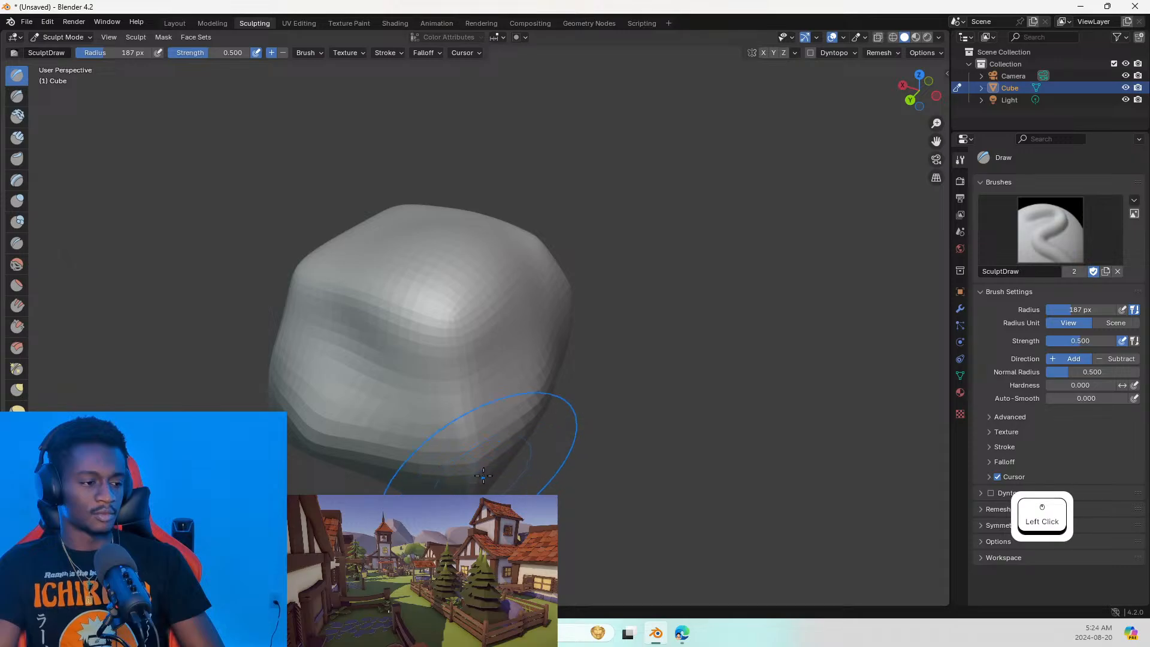
{"action": "middle_click_drag", "start_coordinate": [456, 441], "coordinate": [500, 400]}
{"action": "scroll", "coordinate": [440, 425], "scroll_direction": "up", "scroll_amount": 3}
{"action": "middle_click_drag", "start_coordinate": [371, 476], "coordinate": [689, 437], "text": "shift"}
{"action": "scroll", "coordinate": [565, 481], "scroll_direction": "down", "scroll_amount": 2}
{"action": "mouse_move", "coordinate": [565, 481]}
{"action": "left_mouse_down"}
{"action": "mouse_move", "coordinate": [579, 492]}
{"action": "mouse_move", "coordinate": [614, 487]}
{"action": "mouse_move", "coordinate": [600, 484]}
{"action": "left_mouse_up"}
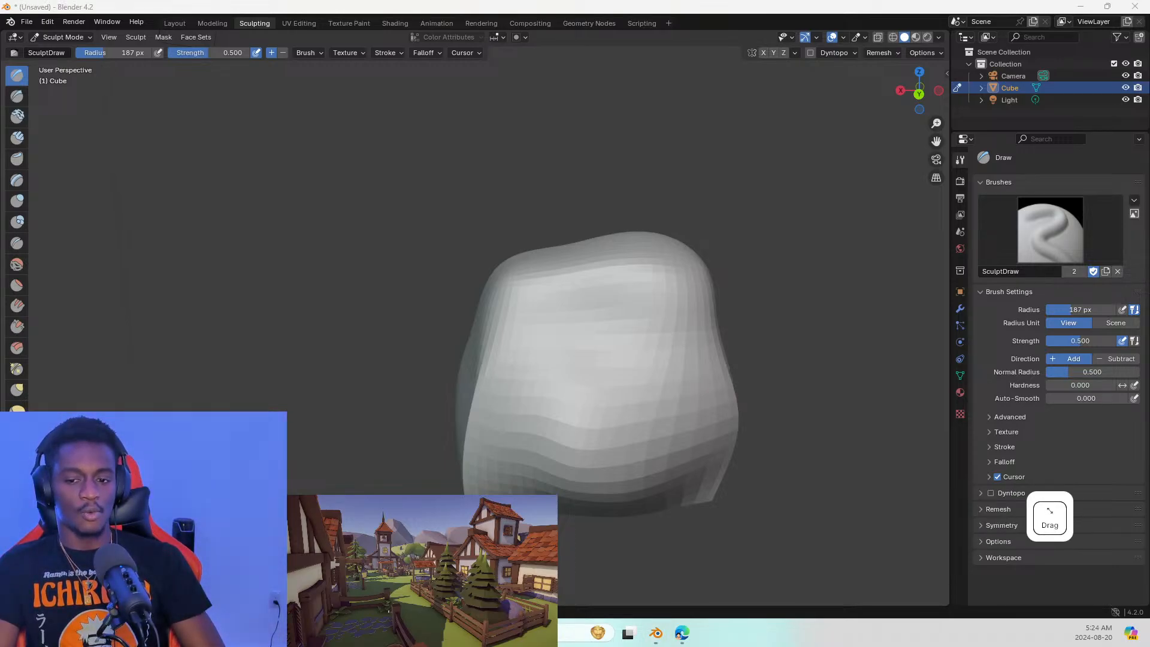
{"action": "mouse_move", "coordinate": [696, 394]}
{"action": "left_mouse_down"}
{"action": "mouse_move", "coordinate": [693, 419]}
{"action": "mouse_move", "coordinate": [739, 482]}
{"action": "left_mouse_up"}
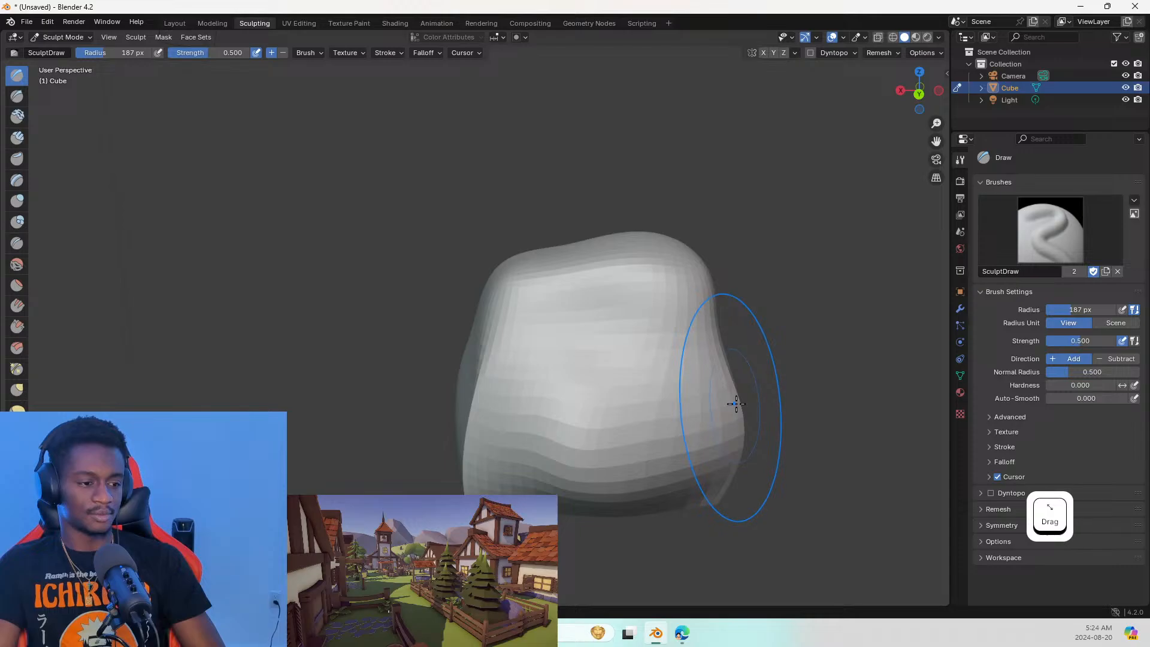
{"action": "left_click_drag", "start_coordinate": [736, 404], "coordinate": [715, 394]}
{"action": "left_click_drag", "start_coordinate": [735, 479], "coordinate": [733, 493]}
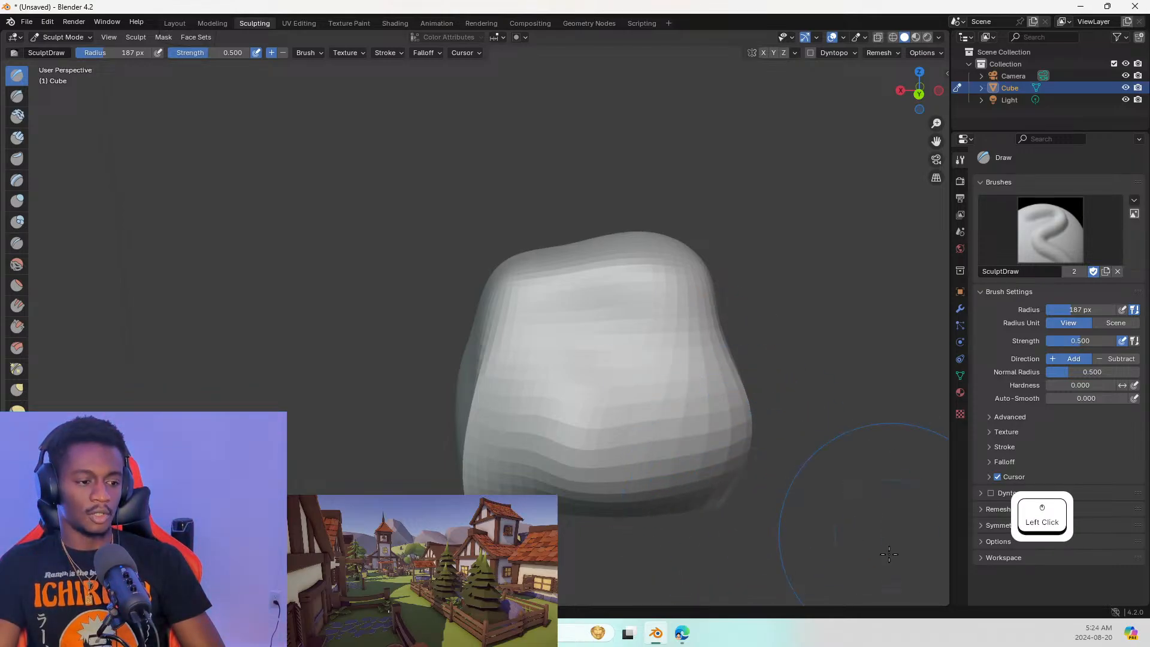
Work the bottom edge of the same face with additive and subtractive Draw strokes, and undo the last stroke
{"action": "middle_click_drag", "start_coordinate": [830, 510], "coordinate": [662, 437], "text": "shift"}
{"action": "middle_click_drag", "start_coordinate": [479, 416], "coordinate": [434, 350]}
{"action": "mouse_move", "coordinate": [435, 351]}
{"action": "left_mouse_down"}
{"action": "mouse_move", "coordinate": [387, 368]}
{"action": "mouse_move", "coordinate": [395, 379]}
{"action": "mouse_move", "coordinate": [375, 372]}
{"action": "left_mouse_up"}
{"action": "left_click_drag", "start_coordinate": [378, 371], "coordinate": [232, 371], "text": "ctrl"}
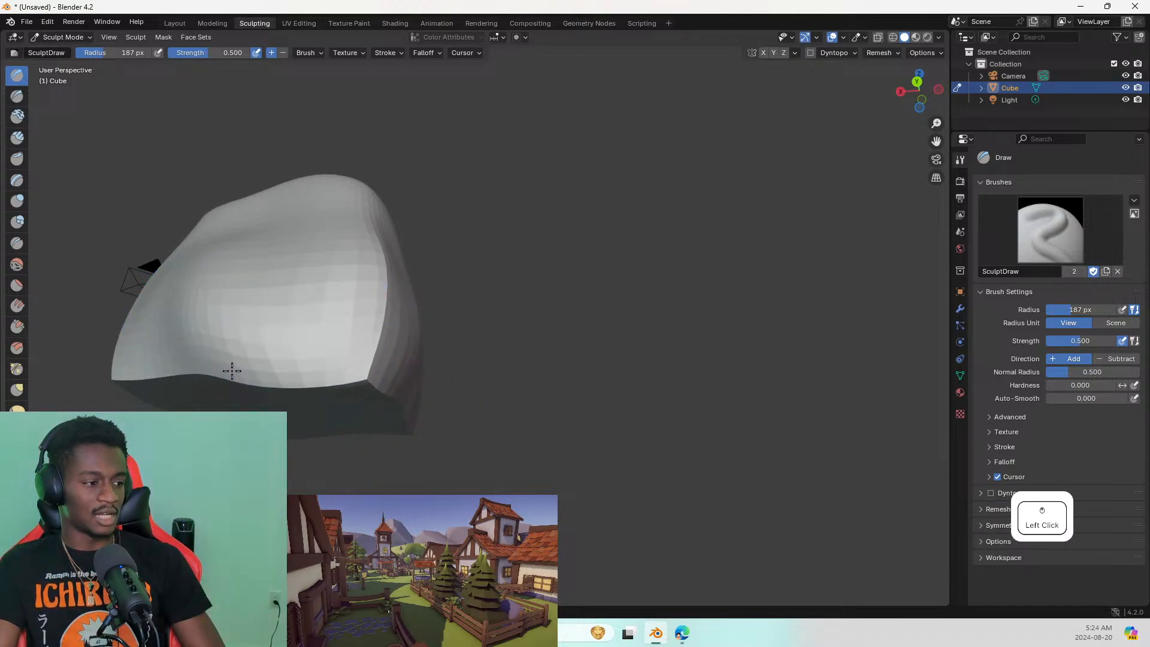
{"action": "key", "text": "ctrl+z"}
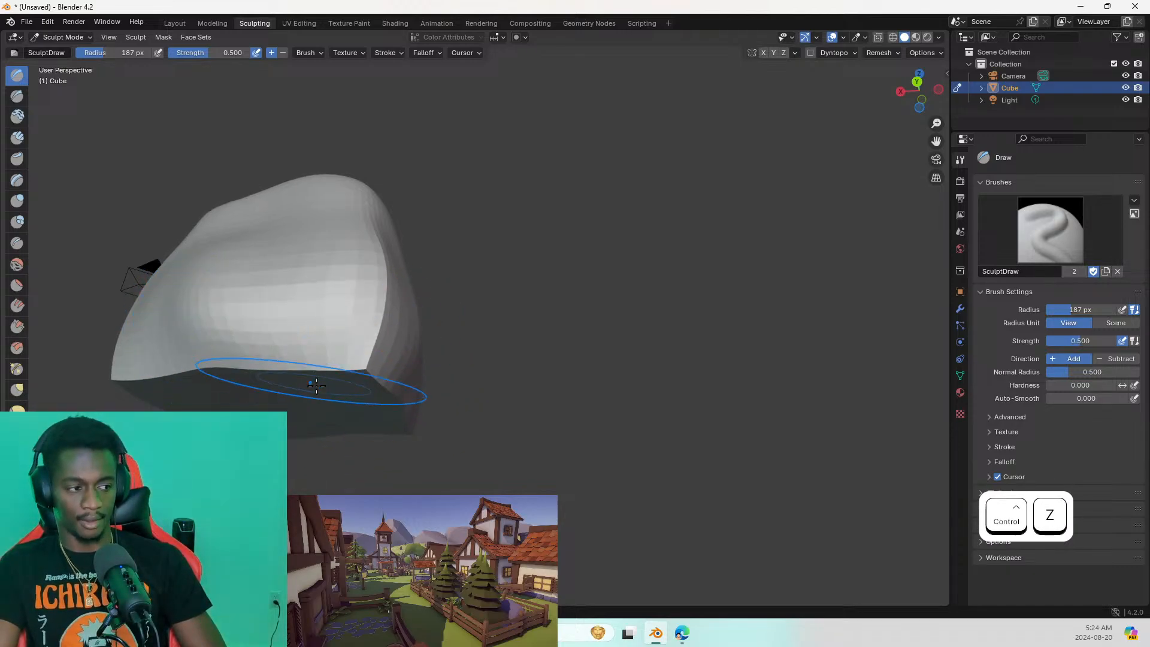
Add volume across the adjacent face with Draw and smooth the uneven surface around the rock
{"action": "mouse_move", "coordinate": [477, 266]}
{"action": "middle_mouse_down"}
{"action": "mouse_move", "coordinate": [654, 303]}
{"action": "mouse_move", "coordinate": [585, 272]}
{"action": "mouse_move", "coordinate": [674, 316]}
{"action": "mouse_move", "coordinate": [593, 322]}
{"action": "middle_mouse_up"}
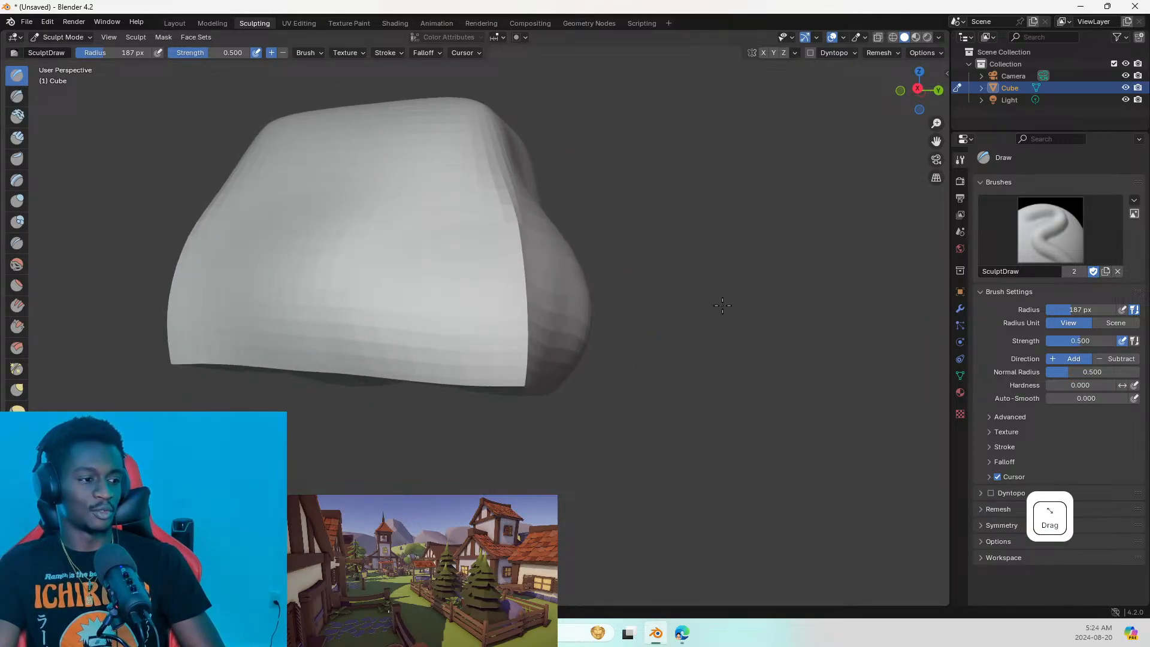
{"action": "mouse_move", "coordinate": [588, 324]}
{"action": "left_mouse_down"}
{"action": "mouse_move", "coordinate": [282, 275]}
{"action": "mouse_move", "coordinate": [220, 298]}
{"action": "mouse_move", "coordinate": [305, 231]}
{"action": "mouse_move", "coordinate": [403, 180]}
{"action": "mouse_move", "coordinate": [452, 185]}
{"action": "mouse_move", "coordinate": [541, 230]}
{"action": "left_mouse_up"}
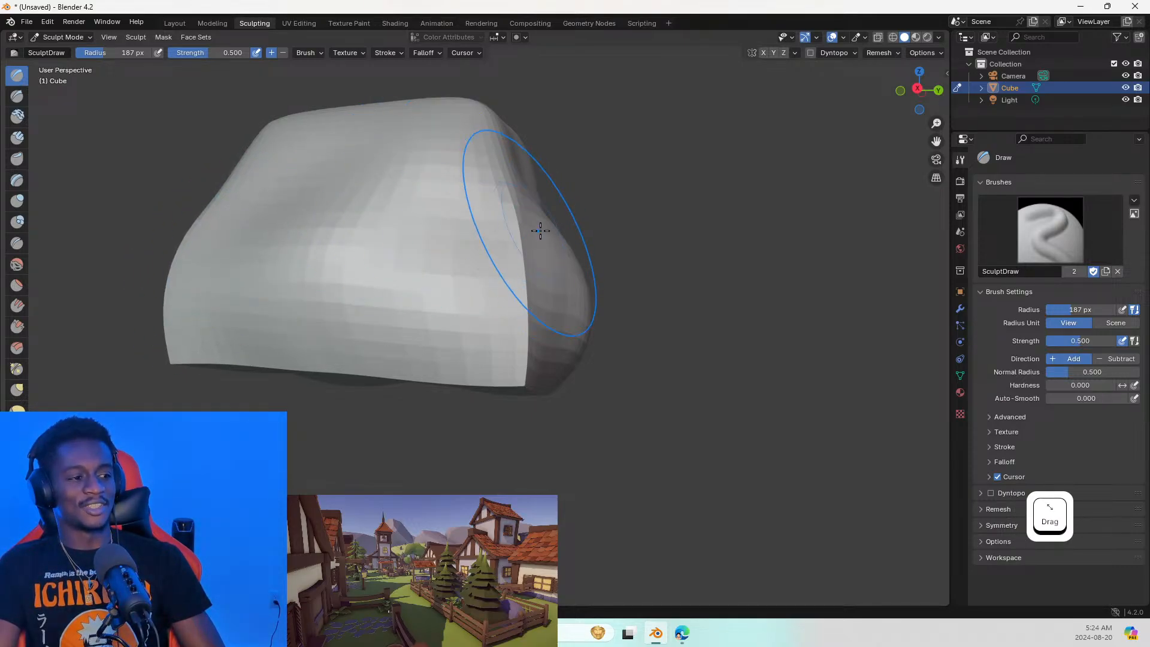
{"action": "mouse_move", "coordinate": [541, 231]}
{"action": "middle_mouse_down"}
{"action": "mouse_move", "coordinate": [595, 259]}
{"action": "mouse_move", "coordinate": [592, 293]}
{"action": "middle_mouse_up"}
{"action": "left_click_drag", "start_coordinate": [384, 228], "coordinate": [404, 262], "text": "shift"}
{"action": "mouse_move", "coordinate": [403, 262]}
{"action": "middle_mouse_down"}
{"action": "mouse_move", "coordinate": [611, 300]}
{"action": "mouse_move", "coordinate": [554, 287]}
{"action": "middle_mouse_up"}
{"action": "left_click_drag", "start_coordinate": [551, 288], "coordinate": [413, 264], "text": "shift"}
{"action": "mouse_move", "coordinate": [414, 263]}
{"action": "middle_mouse_down"}
{"action": "mouse_move", "coordinate": [475, 279]}
{"action": "mouse_move", "coordinate": [539, 267]}
{"action": "mouse_move", "coordinate": [564, 288]}
{"action": "middle_mouse_up"}
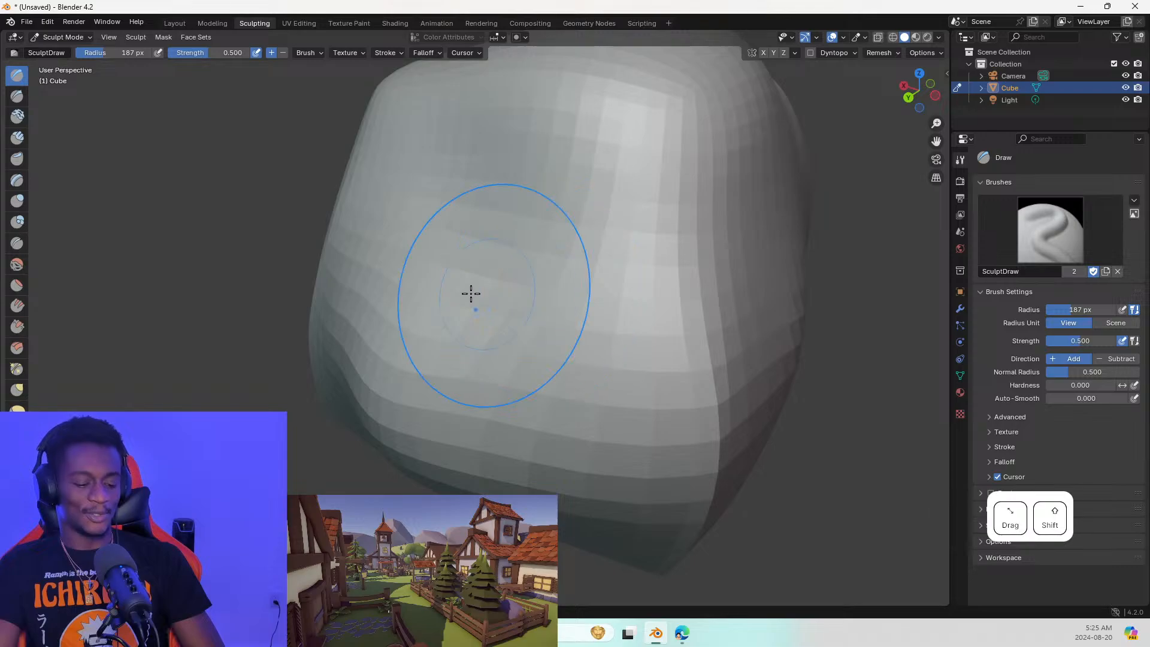
{"action": "left_click_drag", "start_coordinate": [402, 281], "coordinate": [386, 279], "text": "shift"}
{"action": "mouse_move", "coordinate": [386, 279]}
{"action": "middle_mouse_down"}
{"action": "mouse_move", "coordinate": [324, 267]}
{"action": "mouse_move", "coordinate": [397, 273]}
{"action": "mouse_move", "coordinate": [521, 336]}
{"action": "mouse_move", "coordinate": [542, 362]}
{"action": "mouse_move", "coordinate": [495, 323]}
{"action": "middle_mouse_up"}
{"action": "scroll", "coordinate": [328, 269], "scroll_direction": "down", "scroll_amount": 4}
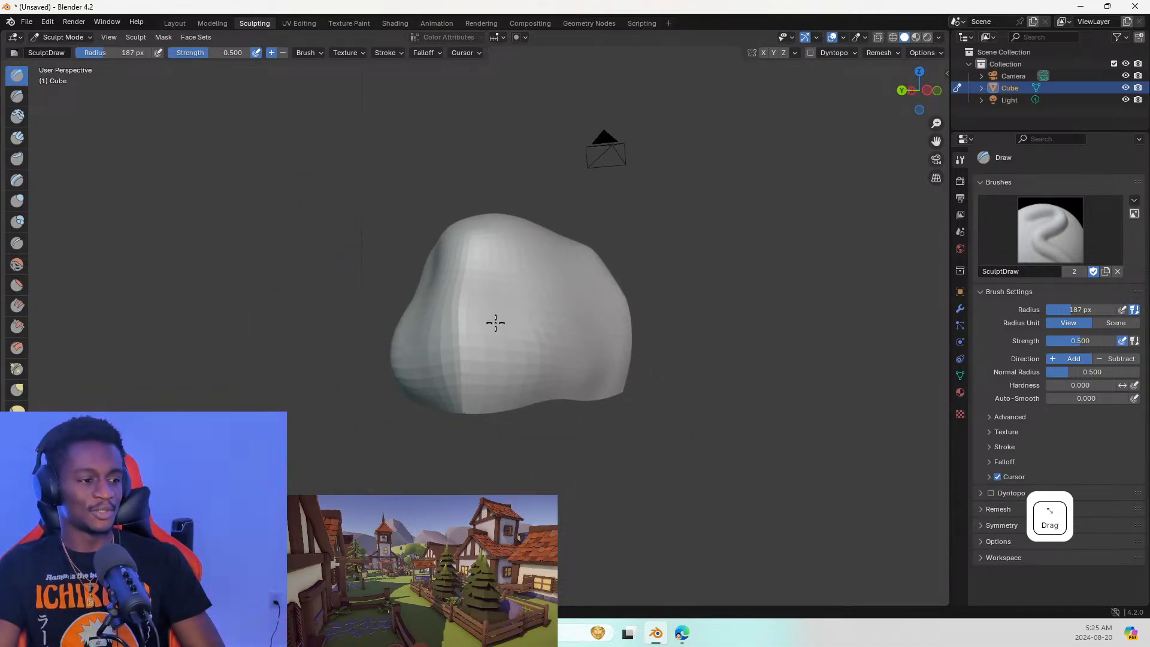
Thicken the rock's vertical corner edges with short Draw strokes and lightly smooth the surface
{"action": "left_click", "coordinate": [495, 322]}
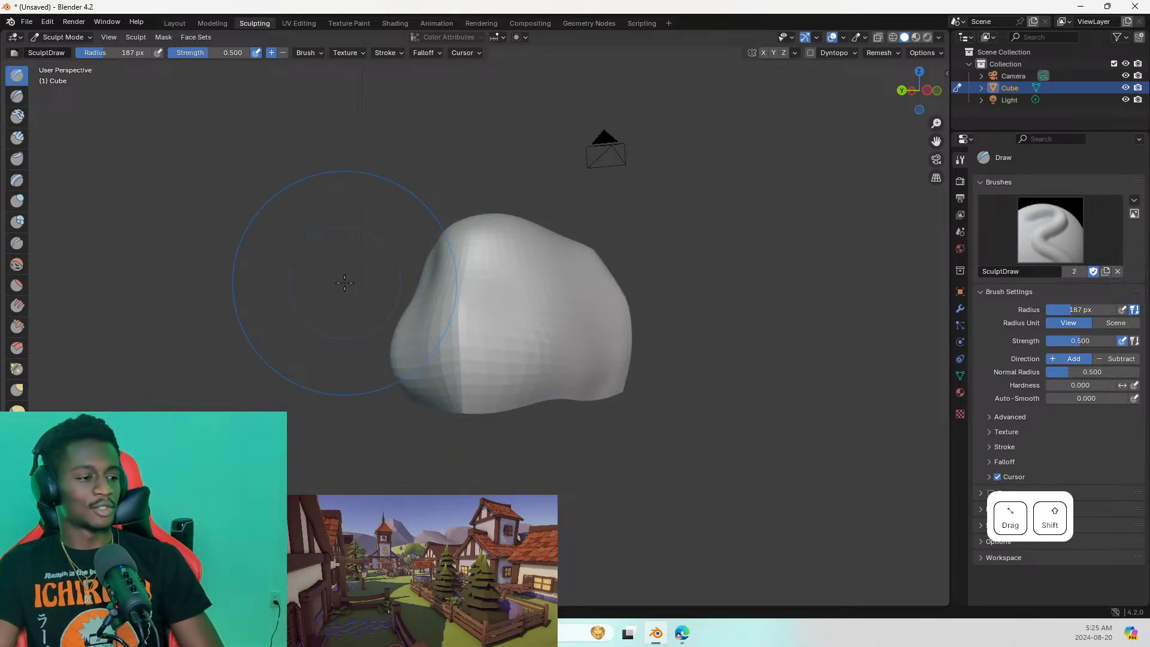
{"action": "middle_click_drag", "start_coordinate": [344, 280], "coordinate": [413, 308], "text": "shift"}
{"action": "left_click", "coordinate": [289, 294], "text": "shift"}
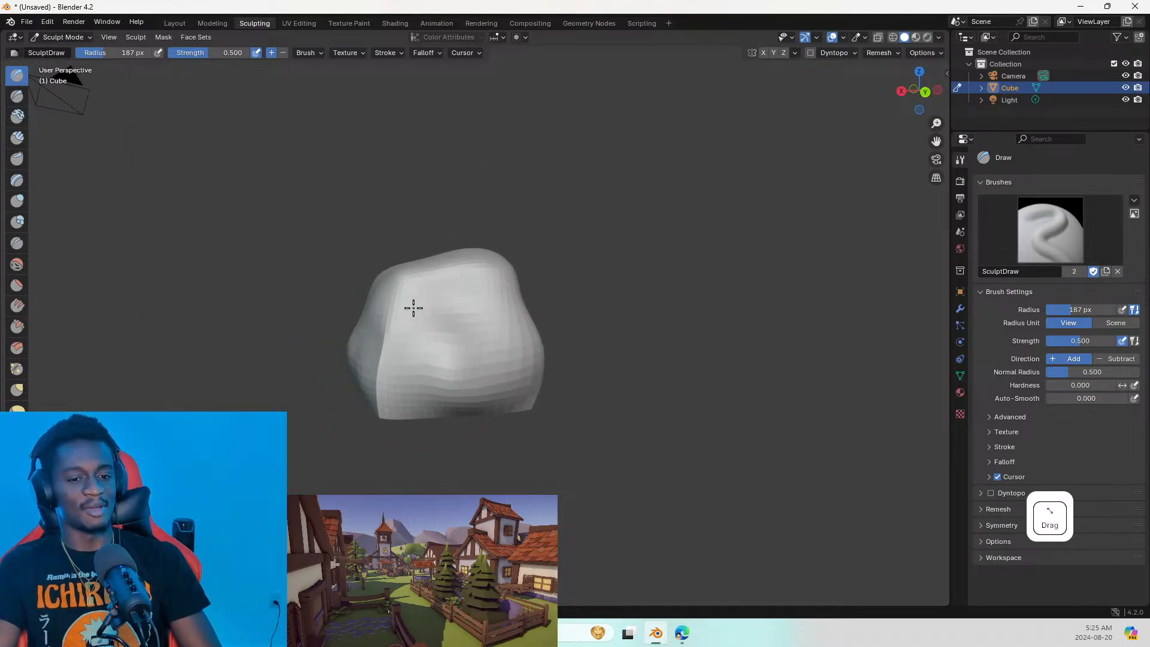
{"action": "left_click_drag", "start_coordinate": [375, 367], "coordinate": [396, 362]}
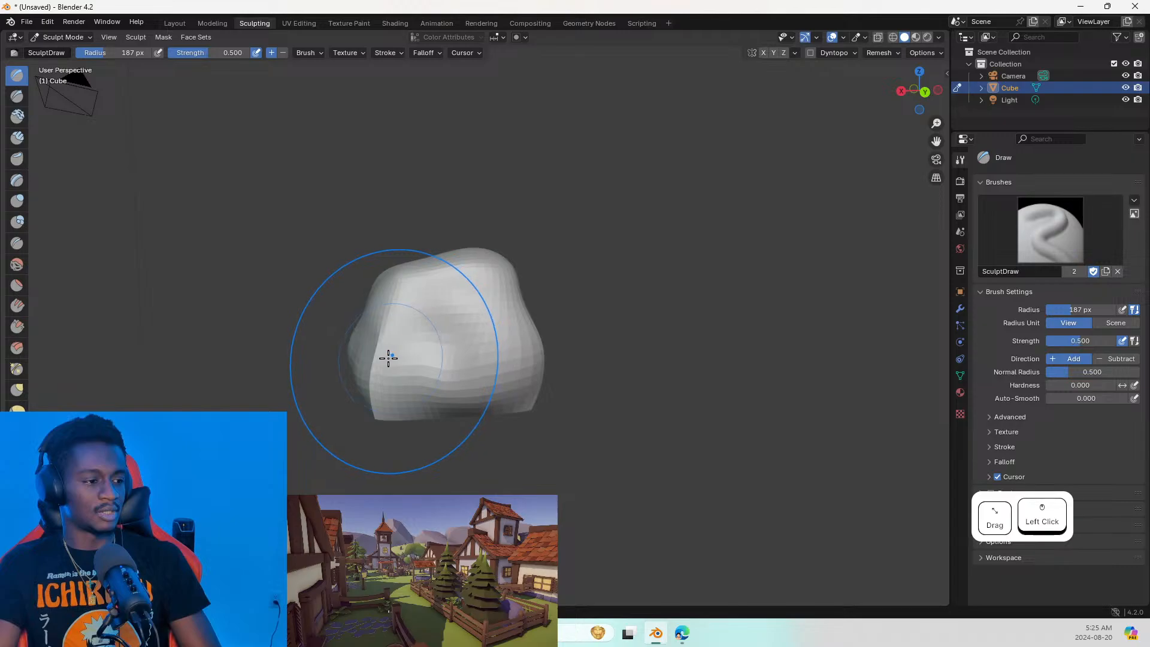
{"action": "middle_click_drag", "start_coordinate": [372, 339], "coordinate": [419, 313]}
{"action": "scroll", "coordinate": [170, 282], "scroll_direction": "up", "scroll_amount": 2}
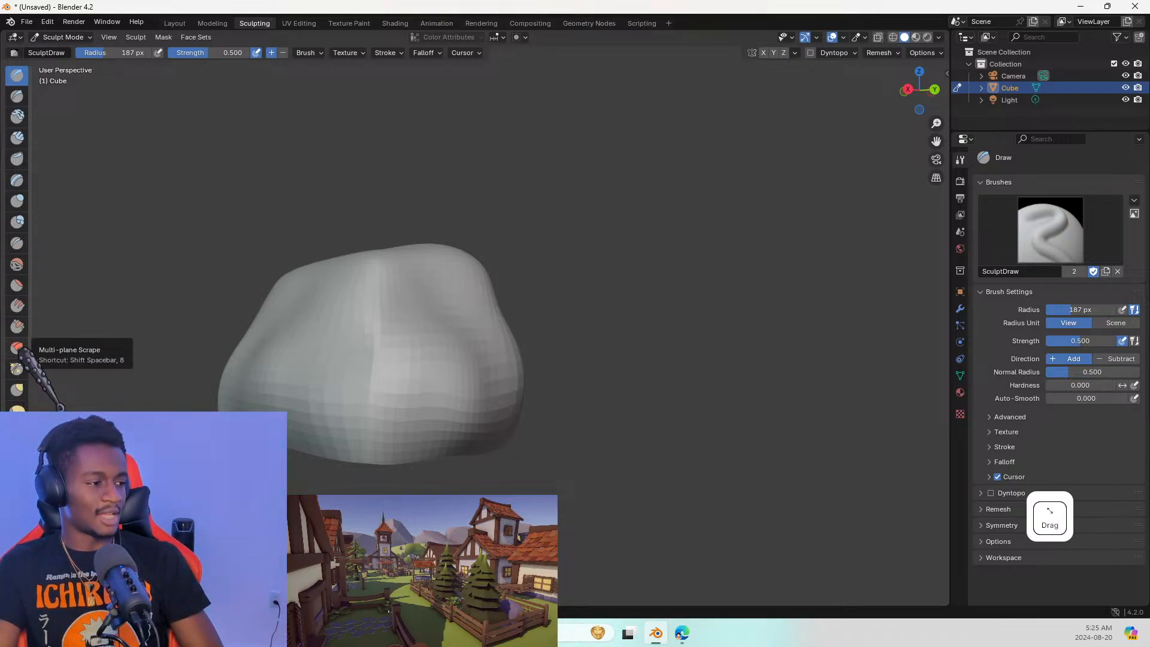
Swell the lower part of the rock's sides and vertical corner edges with the Inflate brush
{"action": "left_click", "coordinate": [16, 200]}
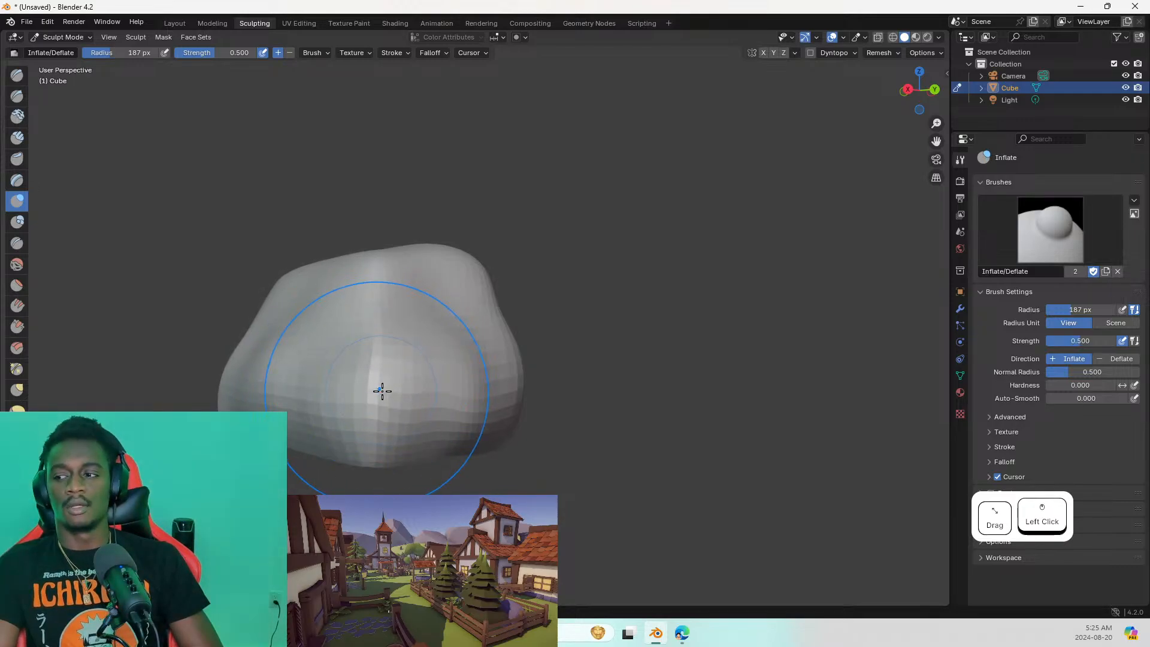
{"action": "left_click_drag", "start_coordinate": [375, 381], "coordinate": [419, 364]}
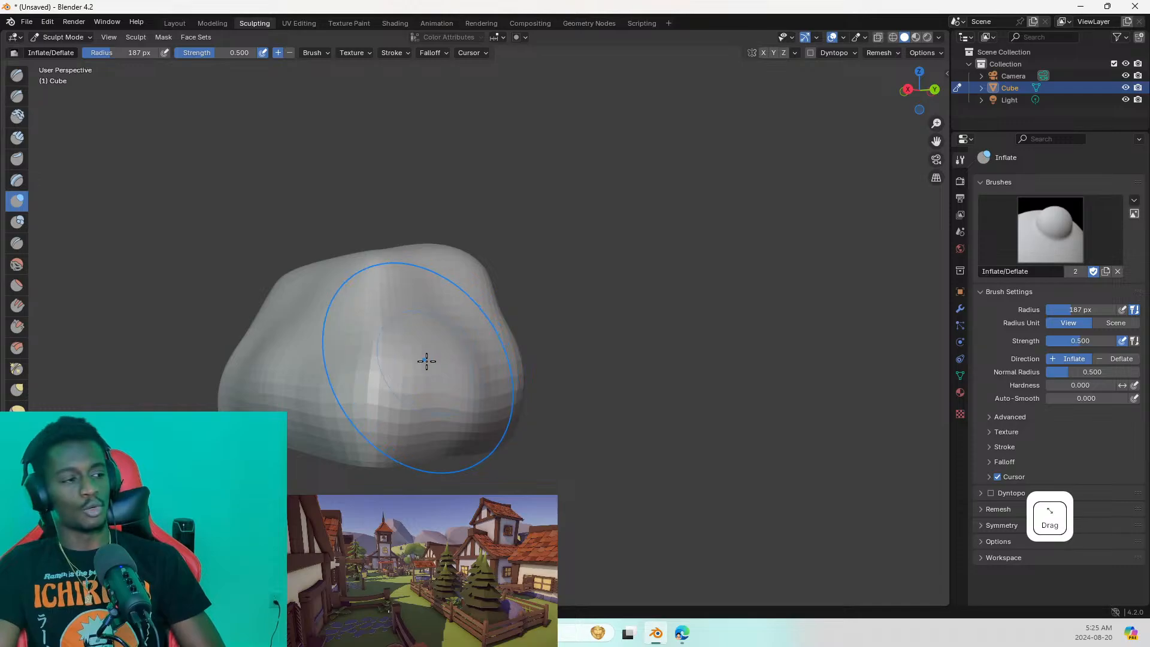
{"action": "middle_click_drag", "start_coordinate": [425, 359], "coordinate": [461, 353]}
{"action": "mouse_move", "coordinate": [383, 362]}
{"action": "middle_mouse_down", "text": "shift"}
{"action": "mouse_move", "coordinate": [470, 341]}
{"action": "mouse_move", "coordinate": [392, 399]}
{"action": "middle_mouse_up", "text": "shift"}
{"action": "left_click_drag", "start_coordinate": [413, 384], "coordinate": [428, 372]}
{"action": "mouse_move", "coordinate": [419, 374]}
{"action": "middle_mouse_down"}
{"action": "mouse_move", "coordinate": [494, 379]}
{"action": "mouse_move", "coordinate": [408, 411]}
{"action": "mouse_move", "coordinate": [367, 393]}
{"action": "mouse_move", "coordinate": [428, 396]}
{"action": "middle_mouse_up"}
{"action": "mouse_move", "coordinate": [429, 396]}
{"action": "left_mouse_down"}
{"action": "mouse_move", "coordinate": [439, 403]}
{"action": "mouse_move", "coordinate": [420, 382]}
{"action": "mouse_move", "coordinate": [411, 434]}
{"action": "left_mouse_up"}
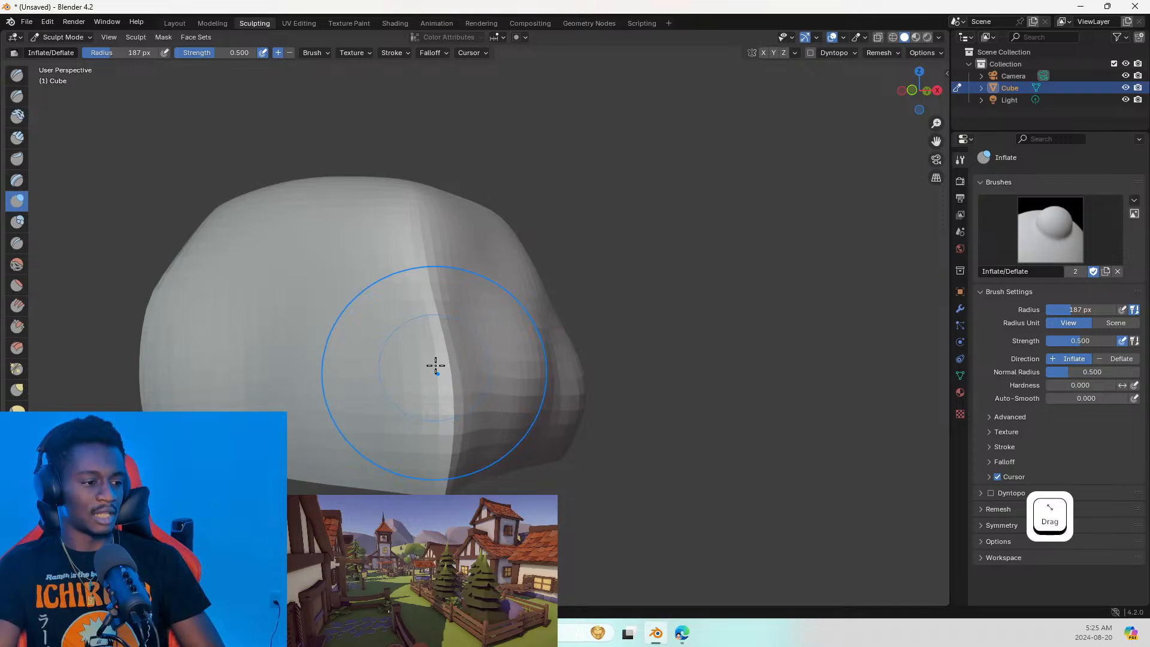
{"action": "left_click_drag", "start_coordinate": [435, 366], "coordinate": [444, 342]}
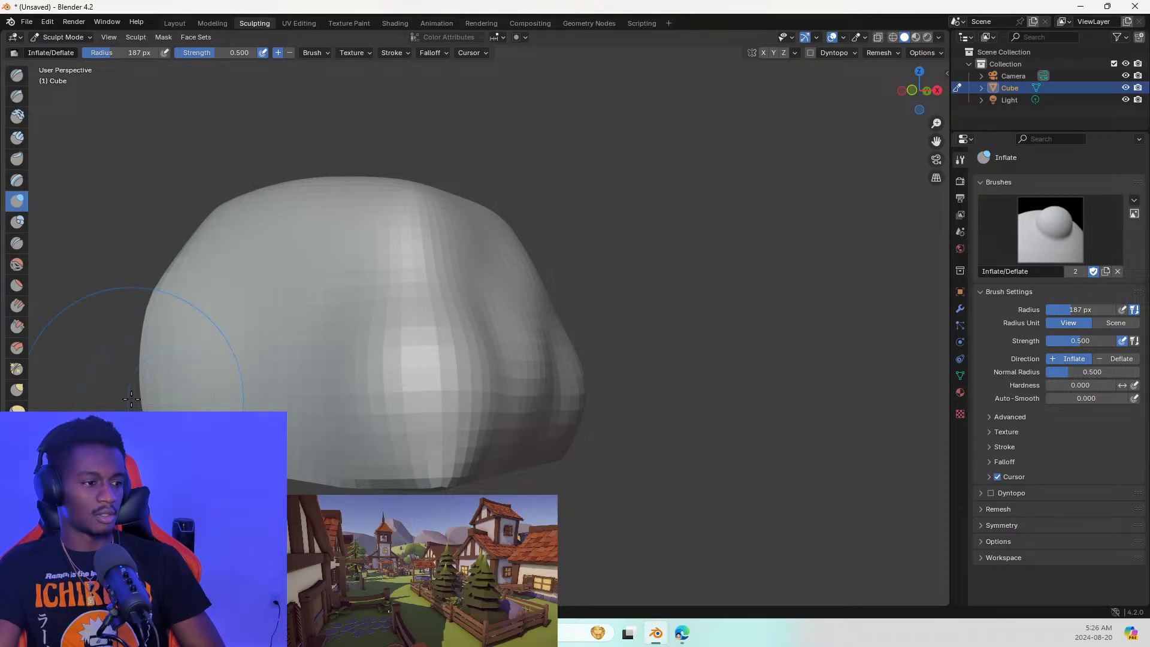
Smooth the lower part of the face beside the rock's remaining sharp vertical edge
{"action": "mouse_move", "coordinate": [199, 374]}
{"action": "middle_mouse_down"}
{"action": "mouse_move", "coordinate": [371, 396]}
{"action": "mouse_move", "coordinate": [327, 415]}
{"action": "mouse_move", "coordinate": [372, 396]}
{"action": "mouse_move", "coordinate": [360, 380]}
{"action": "middle_mouse_up"}
{"action": "scroll", "coordinate": [391, 390], "scroll_direction": "up", "scroll_amount": 3}
{"action": "left_click", "coordinate": [388, 382], "text": "shift"}
{"action": "scroll", "coordinate": [387, 382], "scroll_direction": "down", "scroll_amount": 6}
{"action": "scroll", "coordinate": [396, 382], "scroll_direction": "up", "scroll_amount": 6}
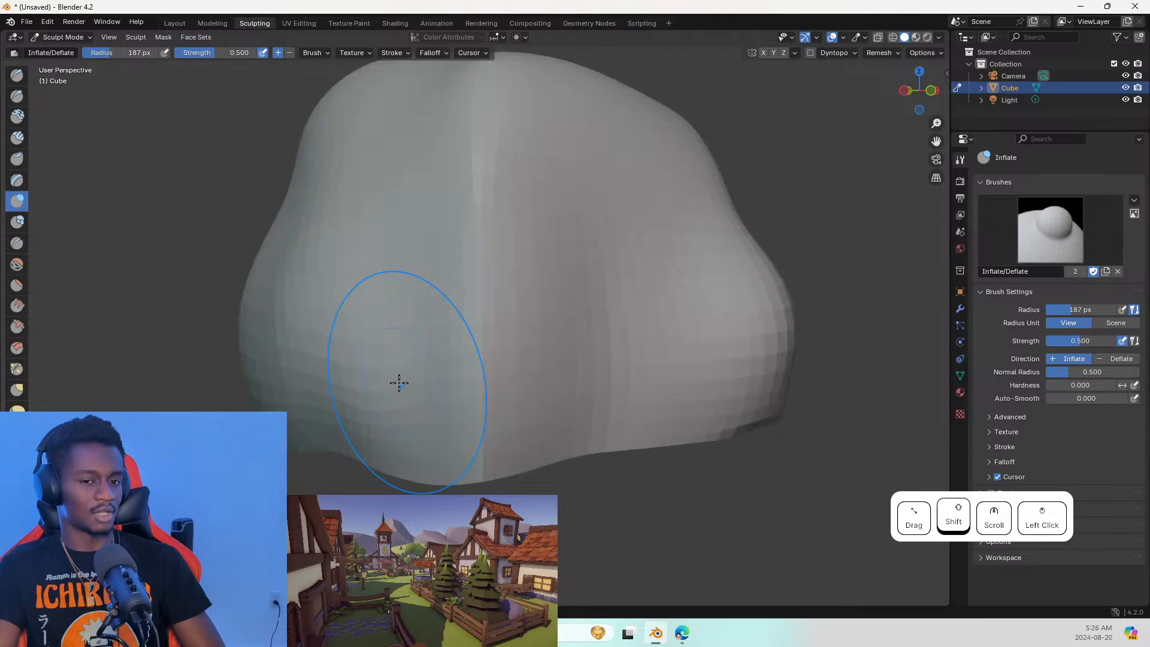
{"action": "mouse_move", "coordinate": [402, 317]}
{"action": "middle_mouse_down", "text": "shift"}
{"action": "mouse_move", "coordinate": [411, 337]}
{"action": "mouse_move", "coordinate": [409, 310]}
{"action": "middle_mouse_up", "text": "shift"}
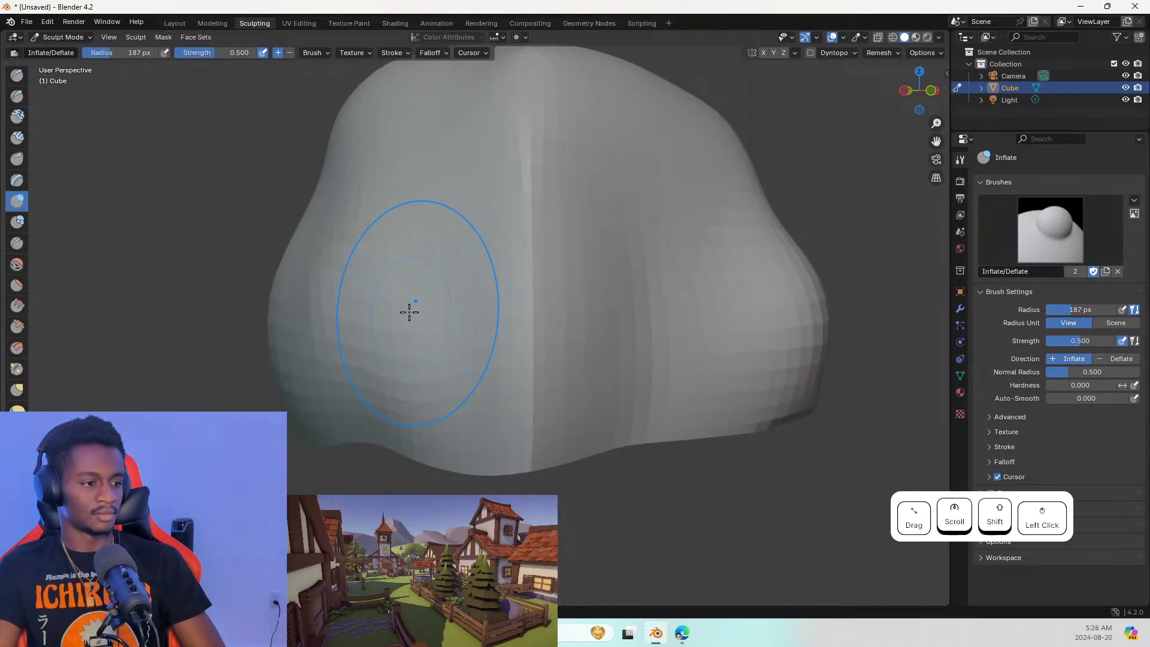
{"action": "scroll", "coordinate": [419, 314], "scroll_direction": "down", "scroll_amount": 4}
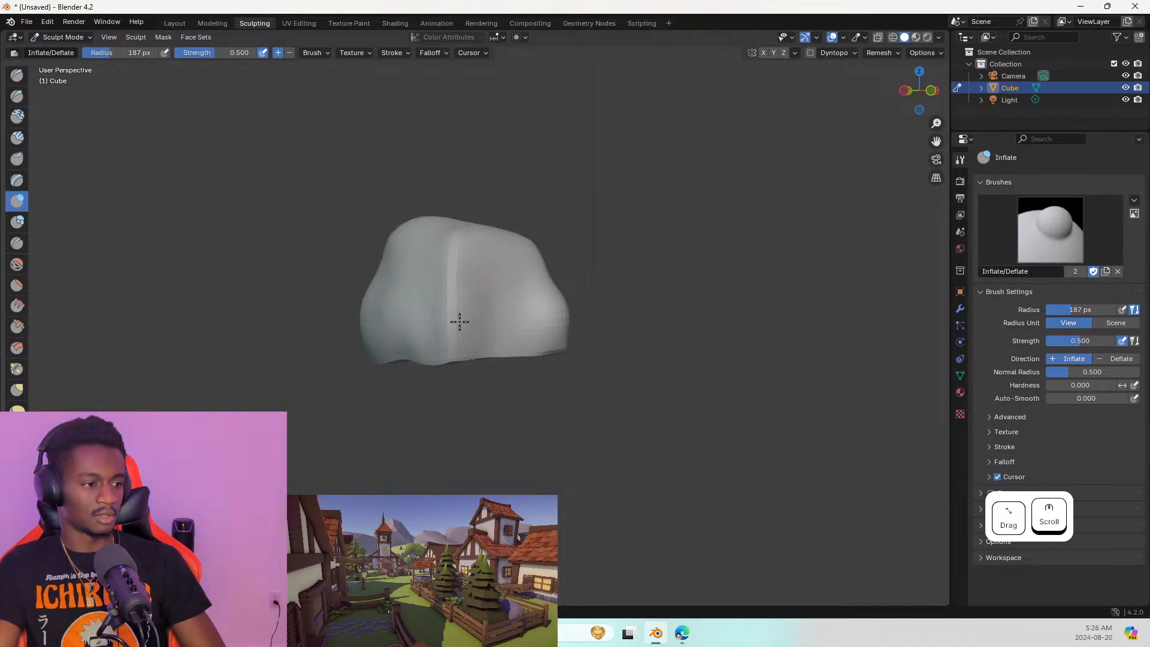
Inflate the remaining vertical edge and add a Draw stroke across the lower half of the rock there
{"action": "mouse_move", "coordinate": [455, 327]}
{"action": "left_mouse_down"}
{"action": "mouse_move", "coordinate": [444, 336]}
{"action": "mouse_move", "coordinate": [439, 316]}
{"action": "mouse_move", "coordinate": [513, 329]}
{"action": "mouse_move", "coordinate": [456, 329]}
{"action": "left_mouse_up"}
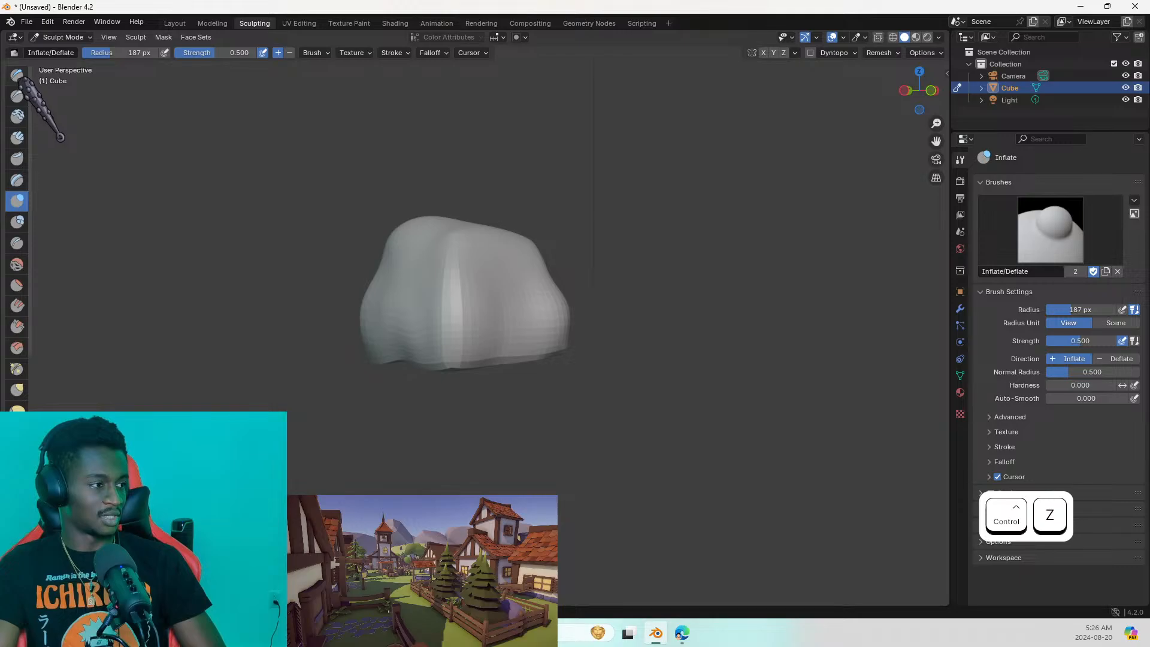
{"action": "left_click", "coordinate": [17, 75]}
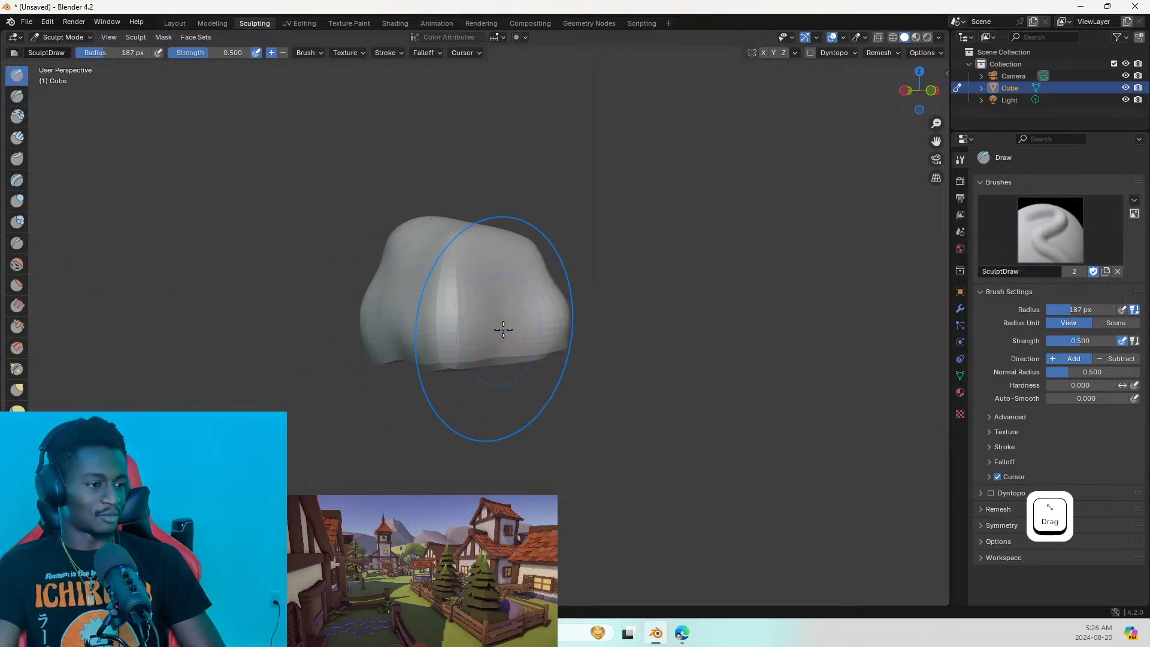
{"action": "left_click_drag", "start_coordinate": [539, 310], "coordinate": [429, 312]}
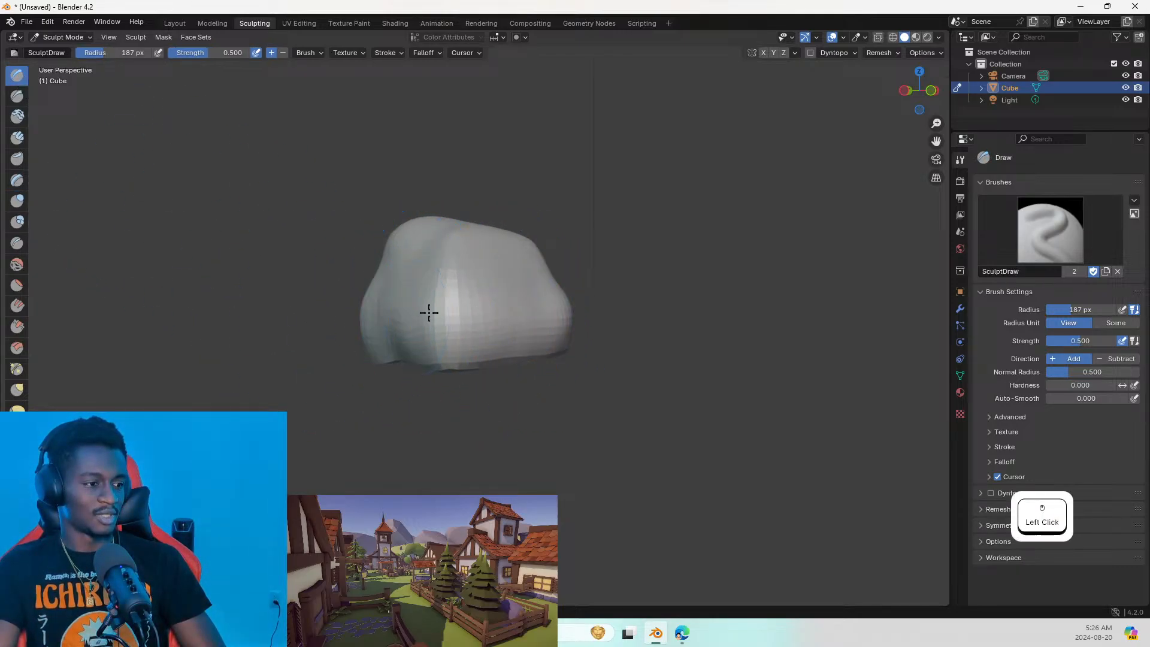
Check the rock's shape from its other sides and return to the Layout workspace
{"action": "mouse_move", "coordinate": [443, 316]}
{"action": "middle_mouse_down"}
{"action": "mouse_move", "coordinate": [544, 333]}
{"action": "mouse_move", "coordinate": [599, 382]}
{"action": "middle_mouse_up"}
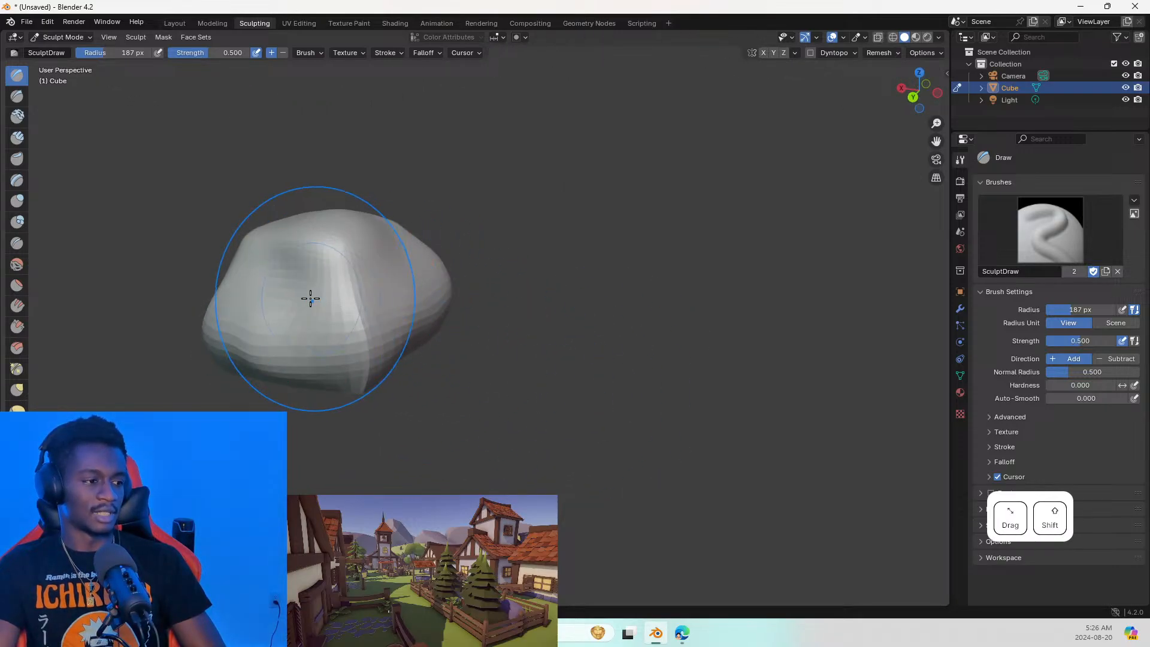
{"action": "middle_click_drag", "start_coordinate": [310, 298], "coordinate": [482, 284], "text": "shift"}
{"action": "middle_click_drag", "start_coordinate": [449, 274], "coordinate": [422, 271]}
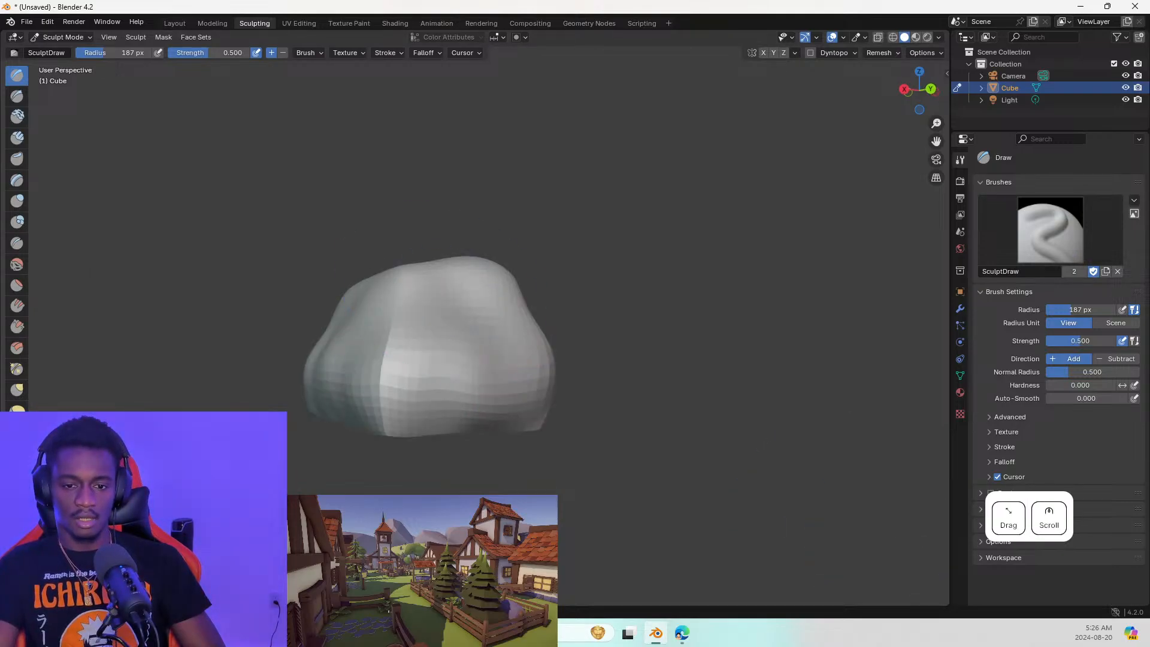
{"action": "key", "text": "Caps_Lock"}
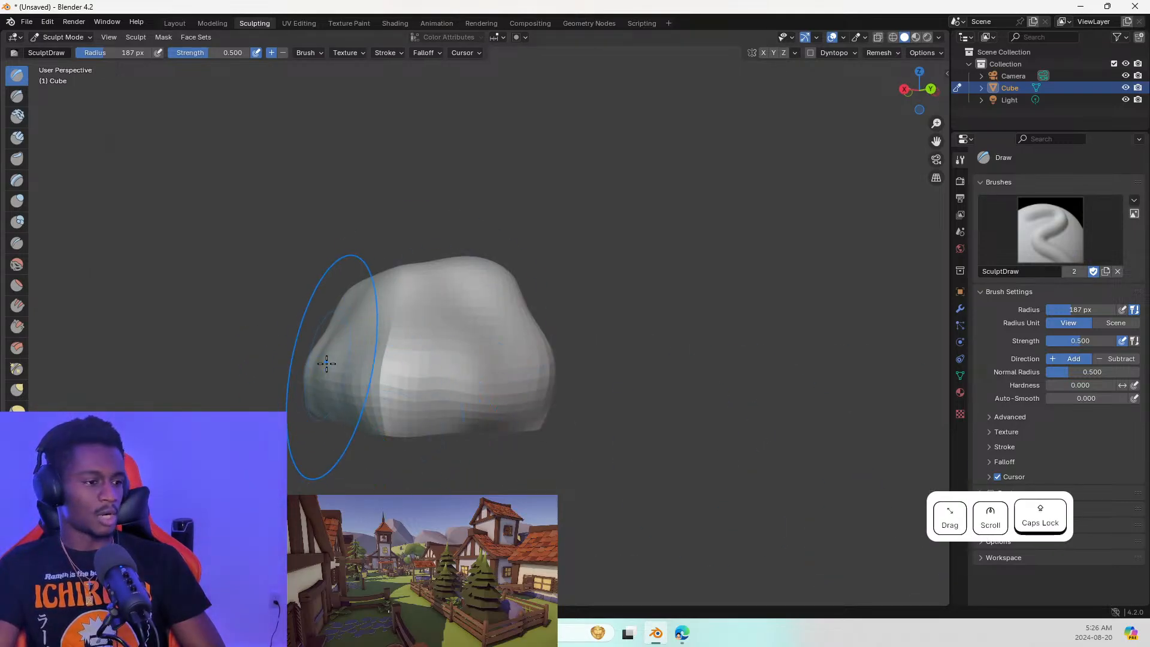
{"action": "left_click", "coordinate": [175, 23]}
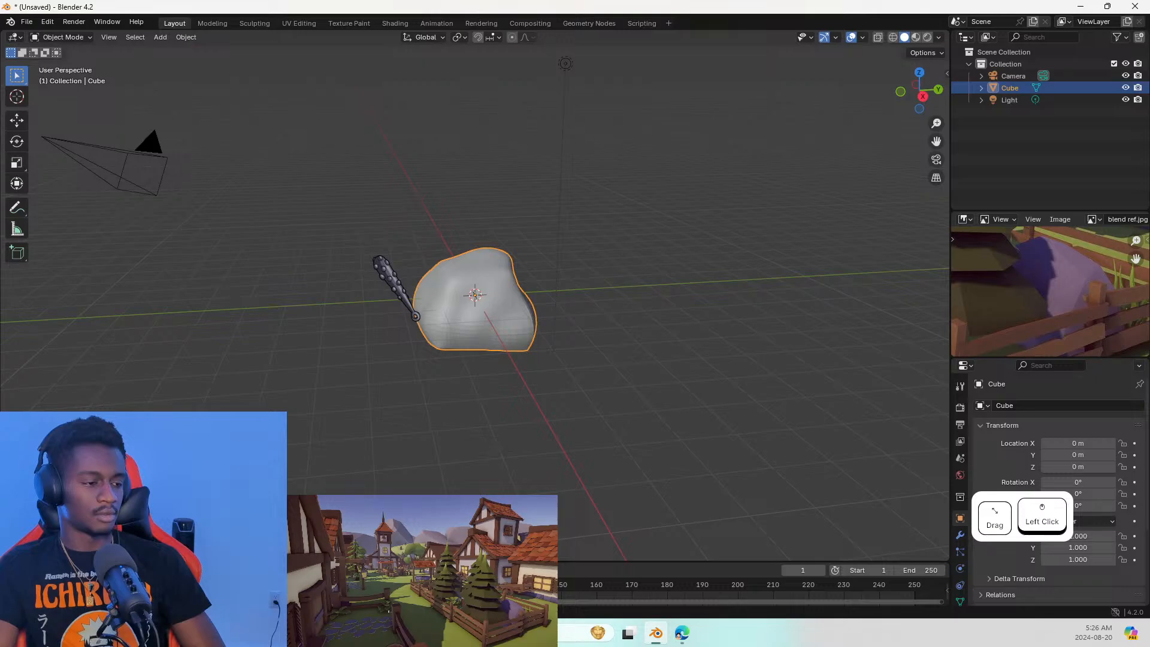
Duplicate the sculpted rock and place the copy about 5.23 m away along the X axis
{"action": "middle_click_drag", "start_coordinate": [376, 259], "coordinate": [552, 283]}
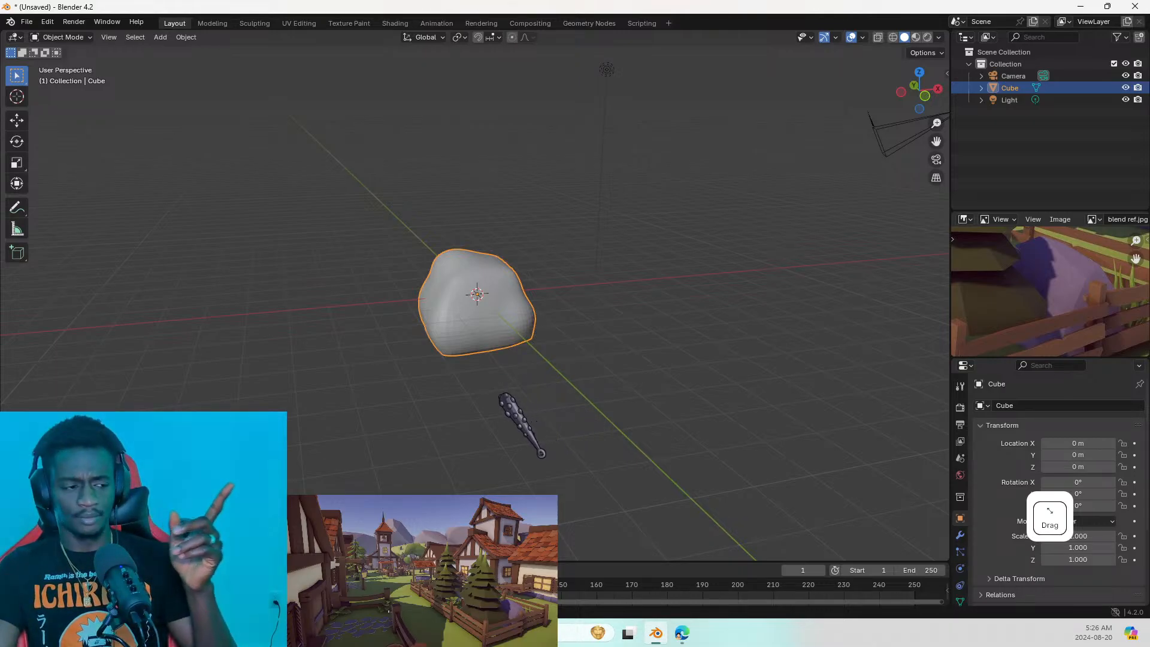
{"action": "key", "text": "shift"}
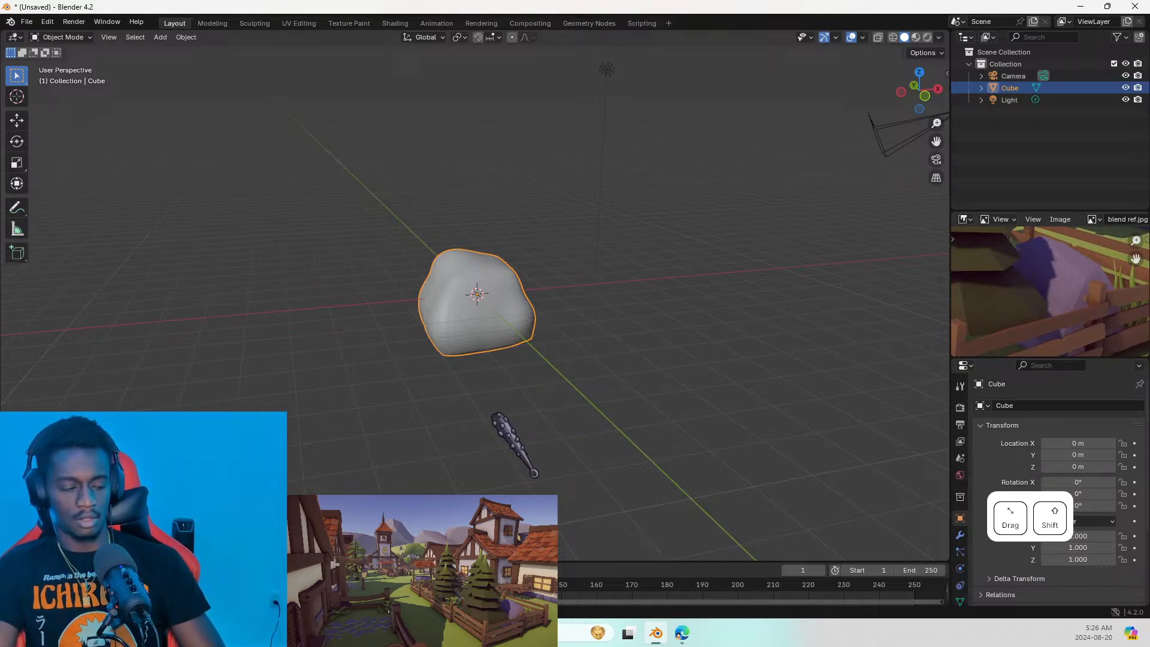
{"action": "key", "text": "shift+d"}
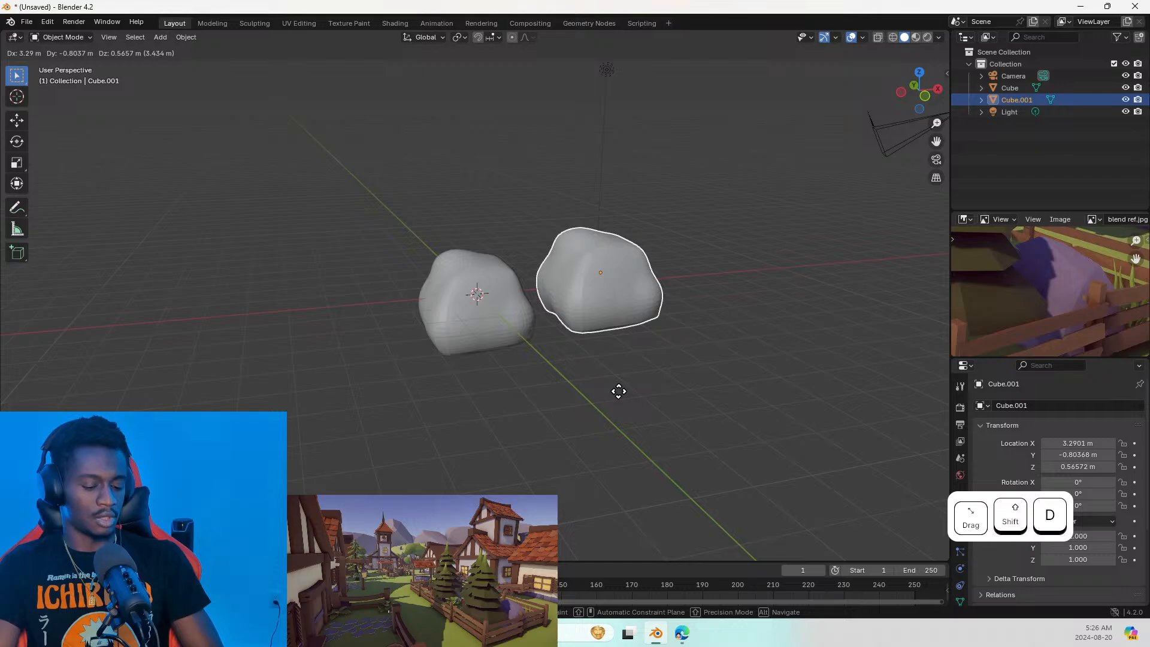
{"action": "key", "text": "x"}
{"action": "left_click", "coordinate": [664, 388]}
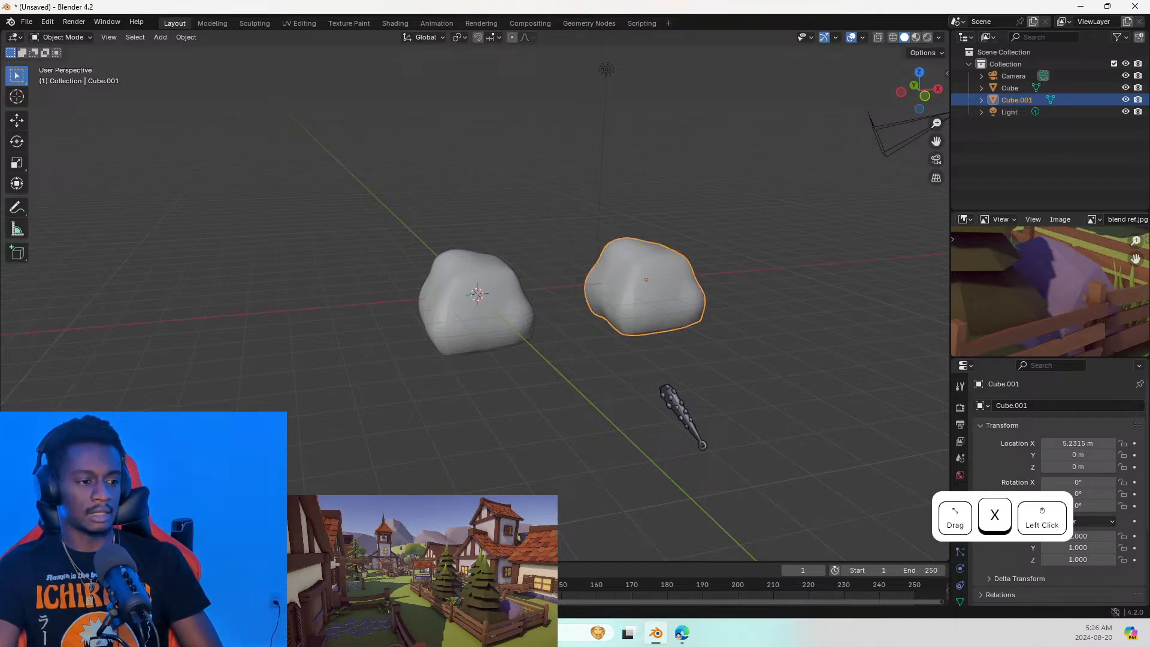
Open the Sculpting workspace with the duplicated rock active and bring both rocks into view
{"action": "middle_click_drag", "start_coordinate": [713, 305], "coordinate": [501, 296], "text": "shift"}
{"action": "left_click", "coordinate": [256, 23]}
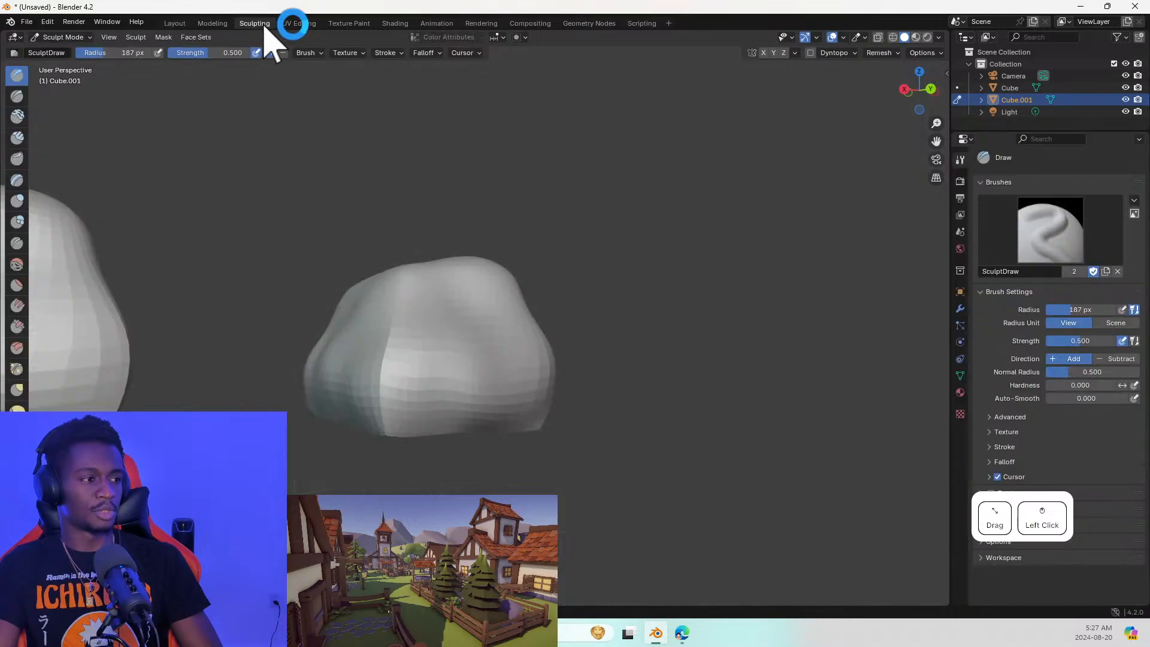
{"action": "mouse_move", "coordinate": [708, 416]}
{"action": "middle_mouse_down", "text": "shift"}
{"action": "mouse_move", "coordinate": [790, 393]}
{"action": "mouse_move", "coordinate": [714, 413]}
{"action": "mouse_move", "coordinate": [623, 414]}
{"action": "mouse_move", "coordinate": [703, 418]}
{"action": "mouse_move", "coordinate": [710, 434]}
{"action": "middle_mouse_up", "text": "shift"}
{"action": "scroll", "coordinate": [624, 413], "scroll_direction": "down", "scroll_amount": 5}
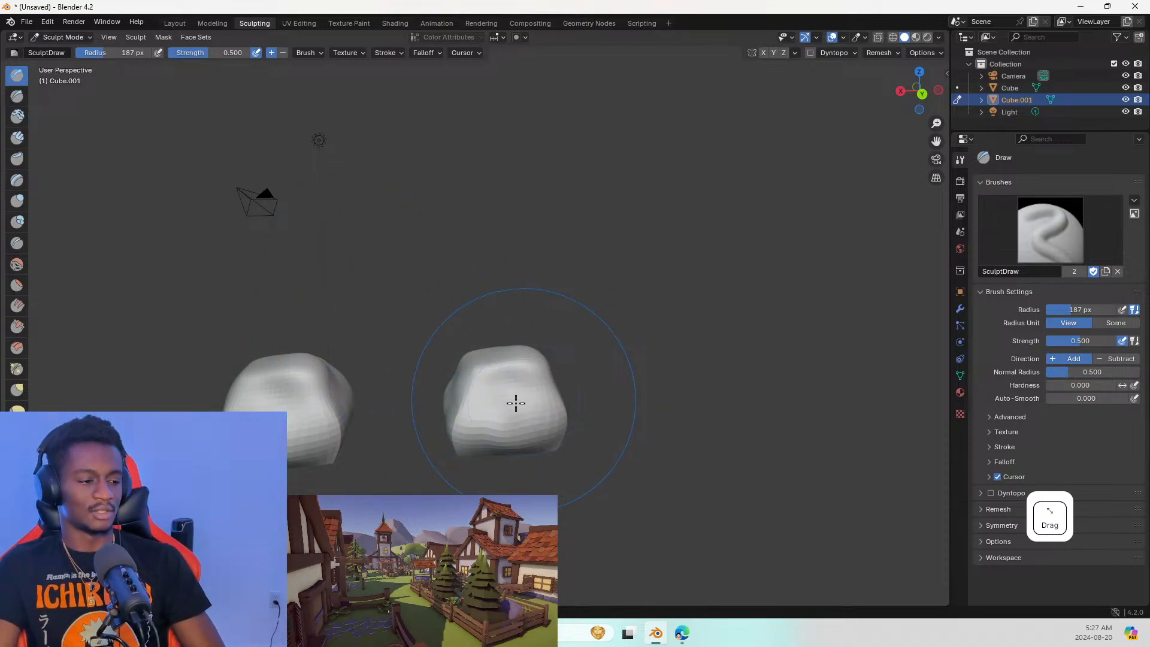
Rename the original Cube object as roCK
{"action": "left_click", "coordinate": [1011, 88]}
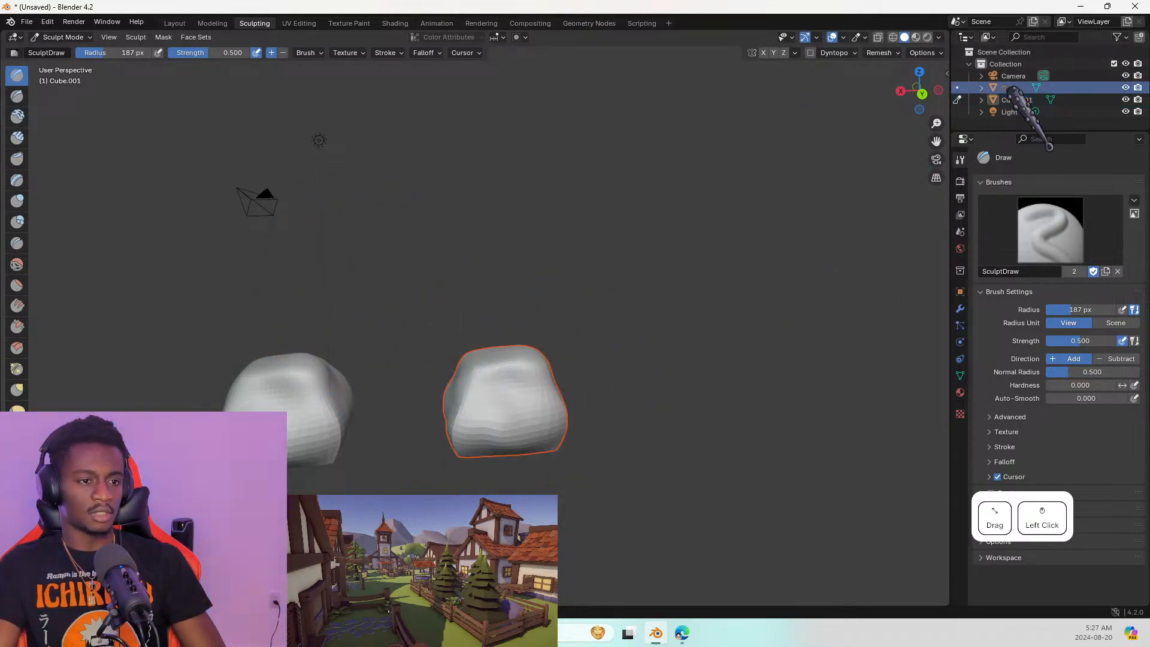
{"action": "key", "text": "F2"}
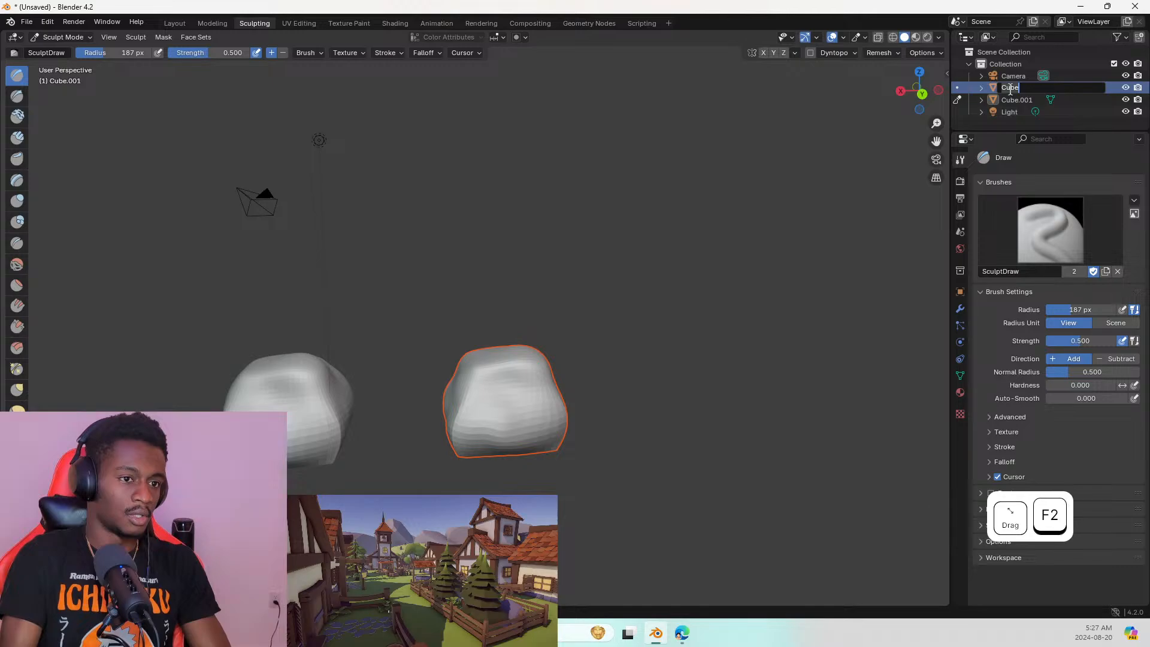
{"action": "type", "text": "roCk"}
{"action": "key", "text": "Return"}
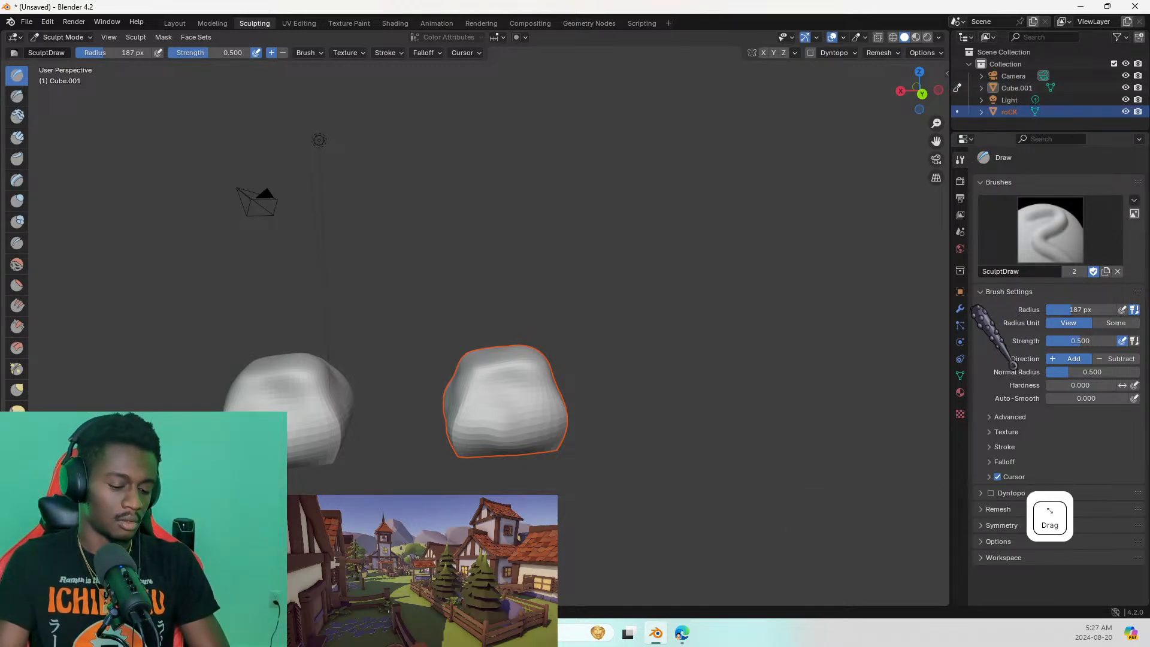
Rename the duplicated rock, Cube.001, as Rock1
{"action": "key", "text": "F2"}
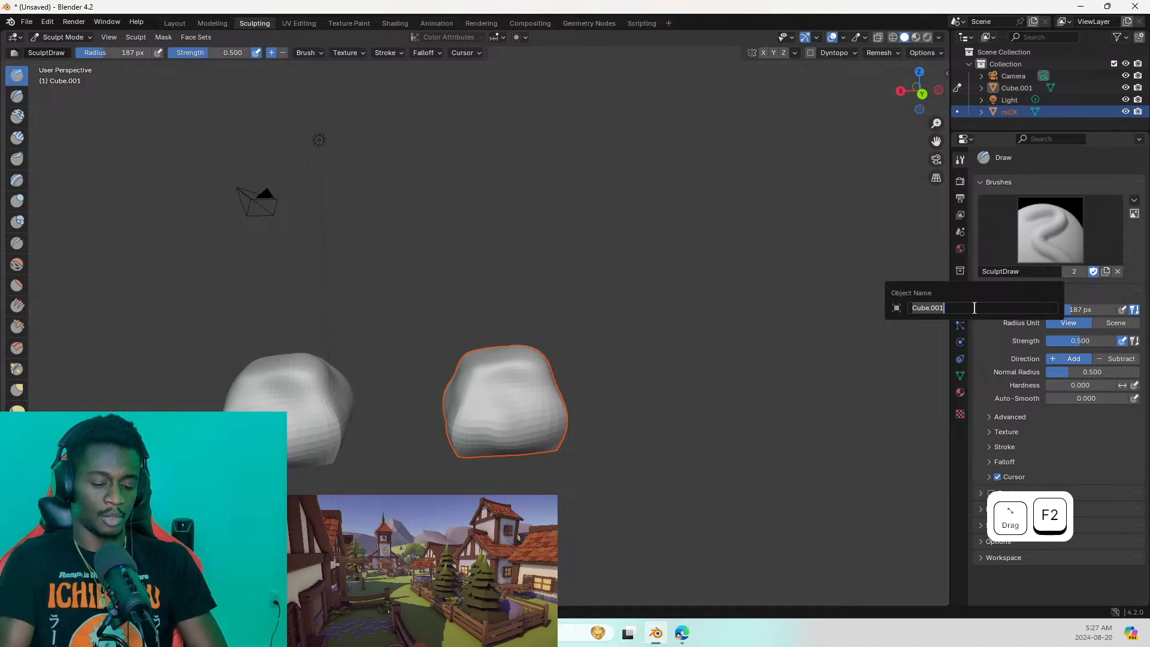
{"action": "type", "text": "RoCK"}
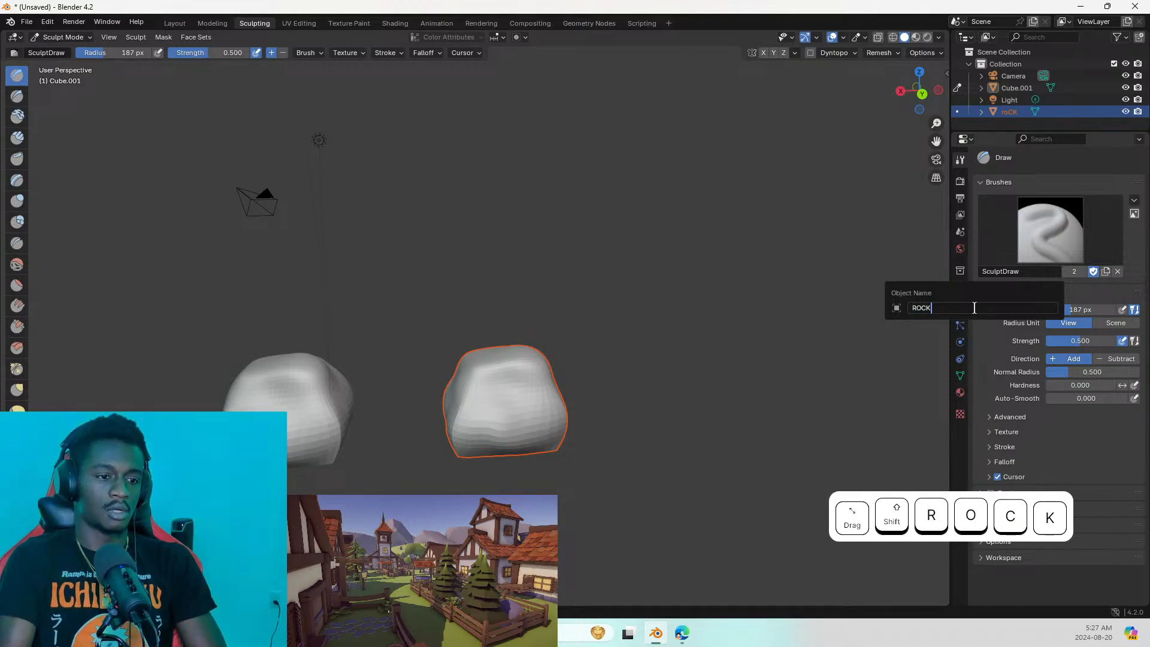
{"action": "key", "text": "BackSpace"}
{"action": "key", "text": "BackSpace"}
{"action": "key", "text": "Caps_Lock"}
{"action": "type", "text": "ck"}
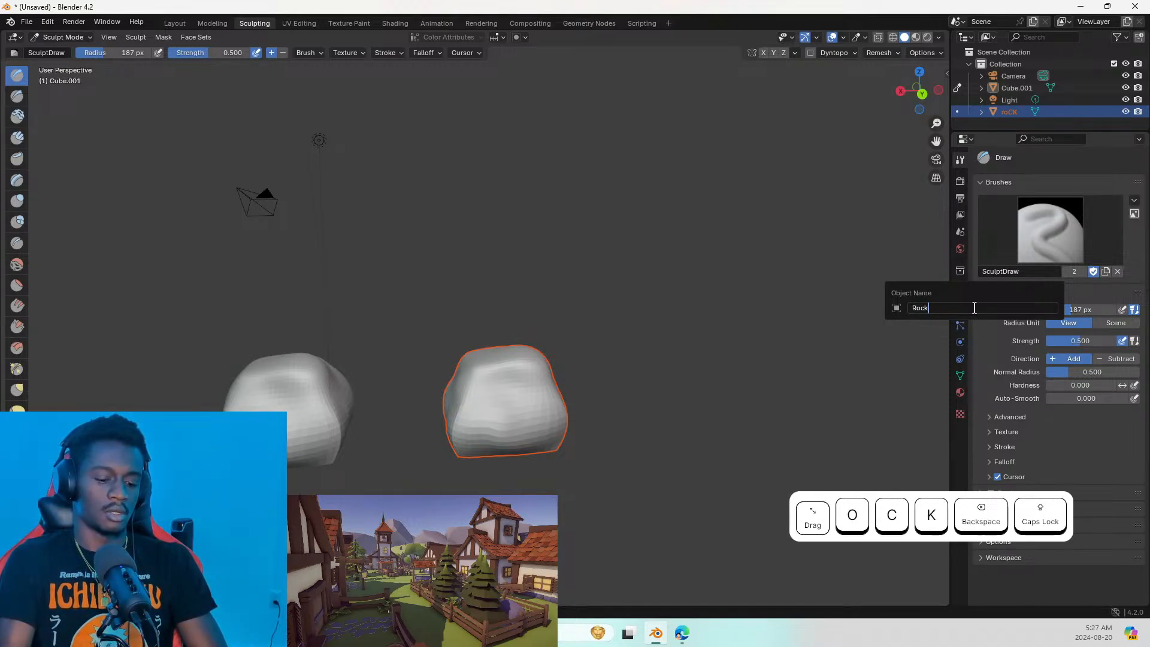
{"action": "type", "text": "1"}
{"action": "key", "text": "Return"}
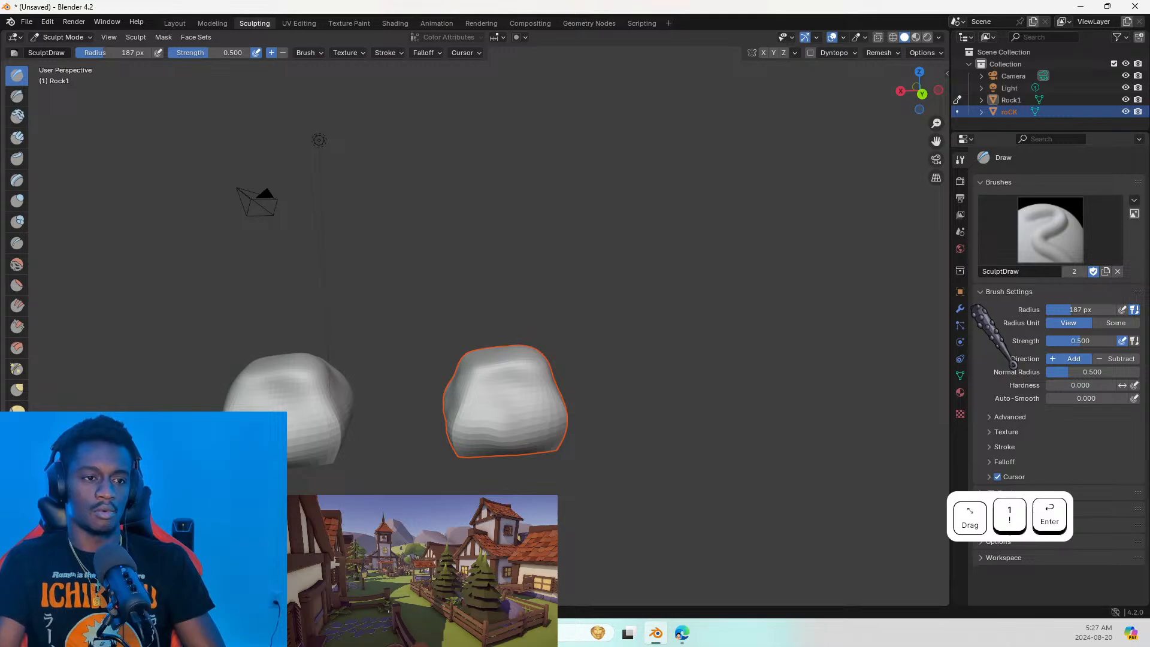
Correct the original rock's object name to Rock
{"action": "left_click", "coordinate": [1018, 112]}
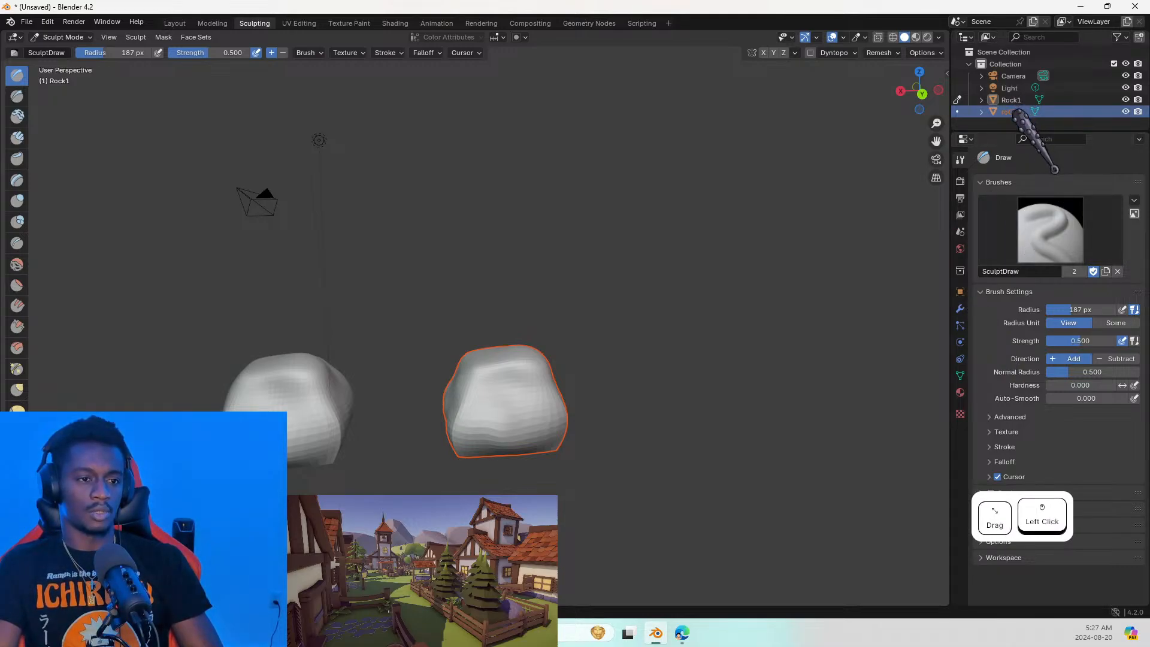
{"action": "key", "text": "F2"}
{"action": "type", "text": "r"}
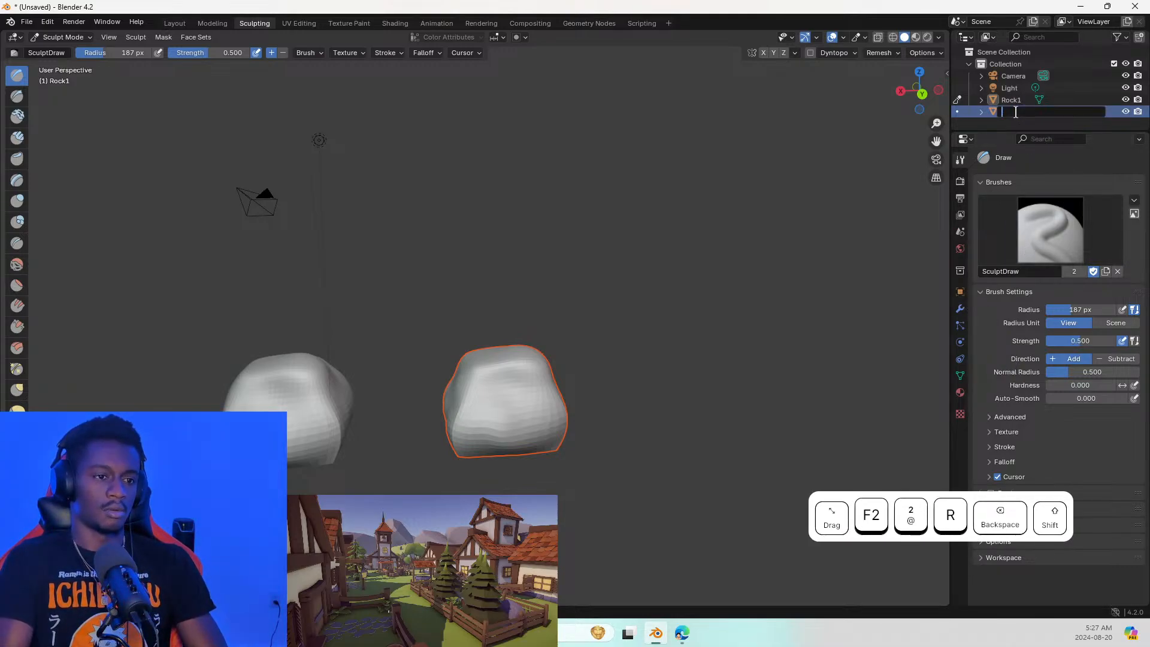
{"action": "key", "text": "BackSpace"}
{"action": "type", "text": "Rock"}
{"action": "key", "text": "Return"}
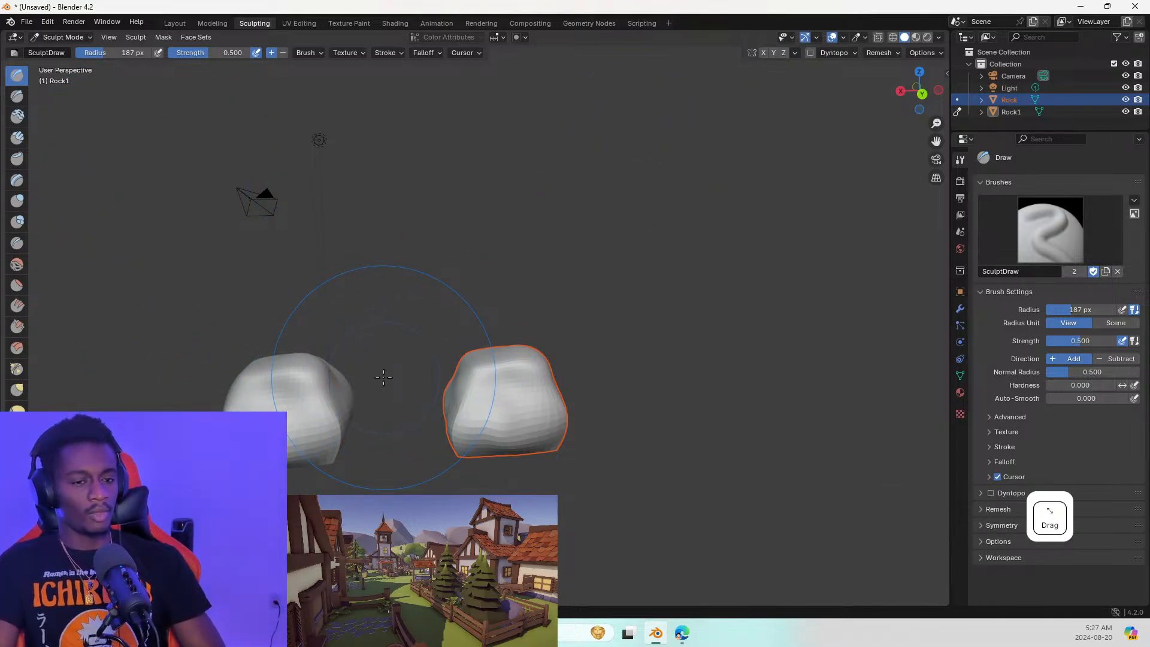
In the Layout workspace, move Rock along the X axis to about -6.15 m, away from Rock1
{"action": "middle_click_drag", "start_coordinate": [453, 330], "coordinate": [479, 393]}
{"action": "left_click", "coordinate": [510, 351], "text": "shift"}
{"action": "middle_click_drag", "start_coordinate": [510, 351], "coordinate": [609, 300], "text": "shift"}
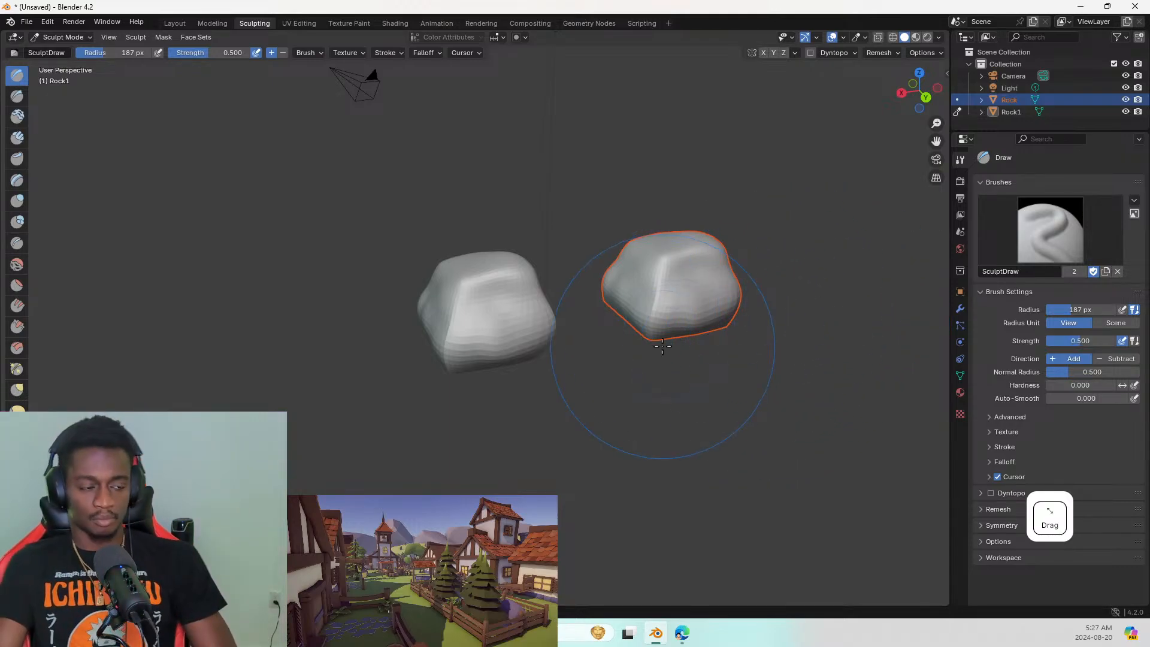
{"action": "left_click", "coordinate": [175, 22]}
{"action": "left_click", "coordinate": [233, 332]}
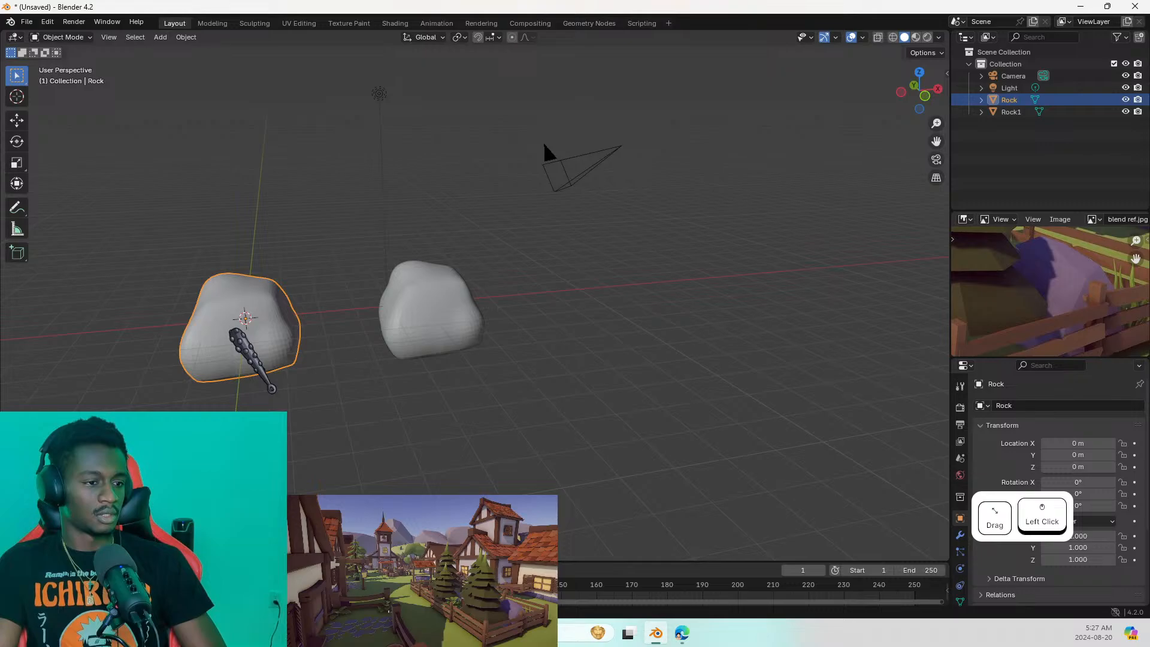
{"action": "key", "text": "g"}
{"action": "key", "text": "x"}
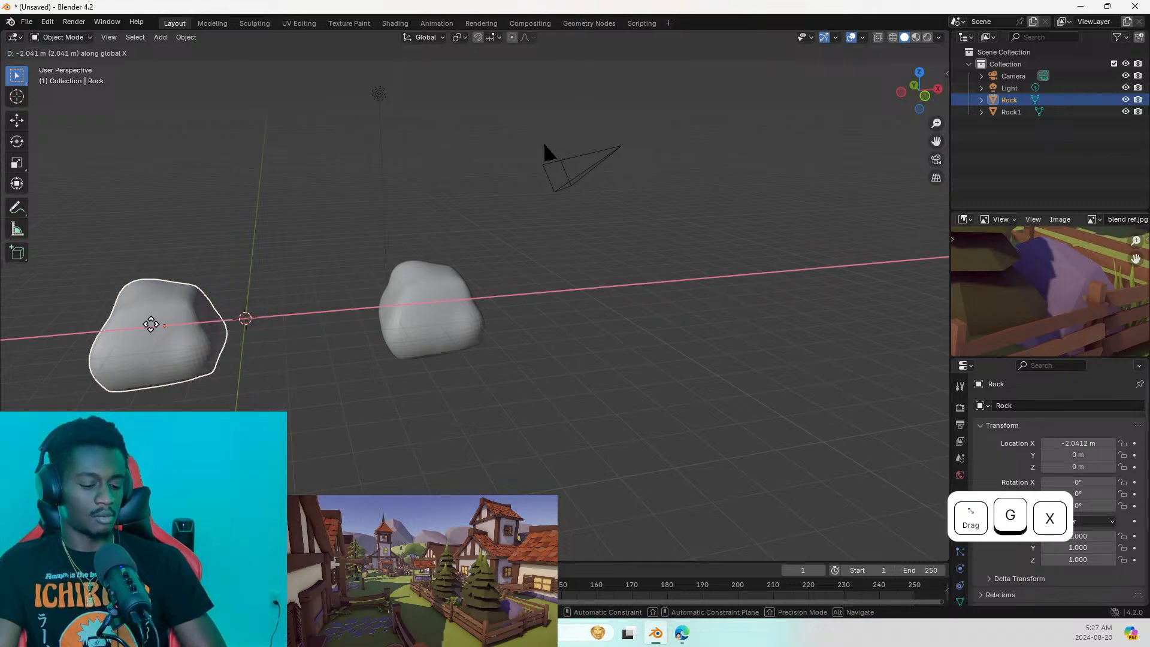
{"action": "left_click", "coordinate": [920, 357]}
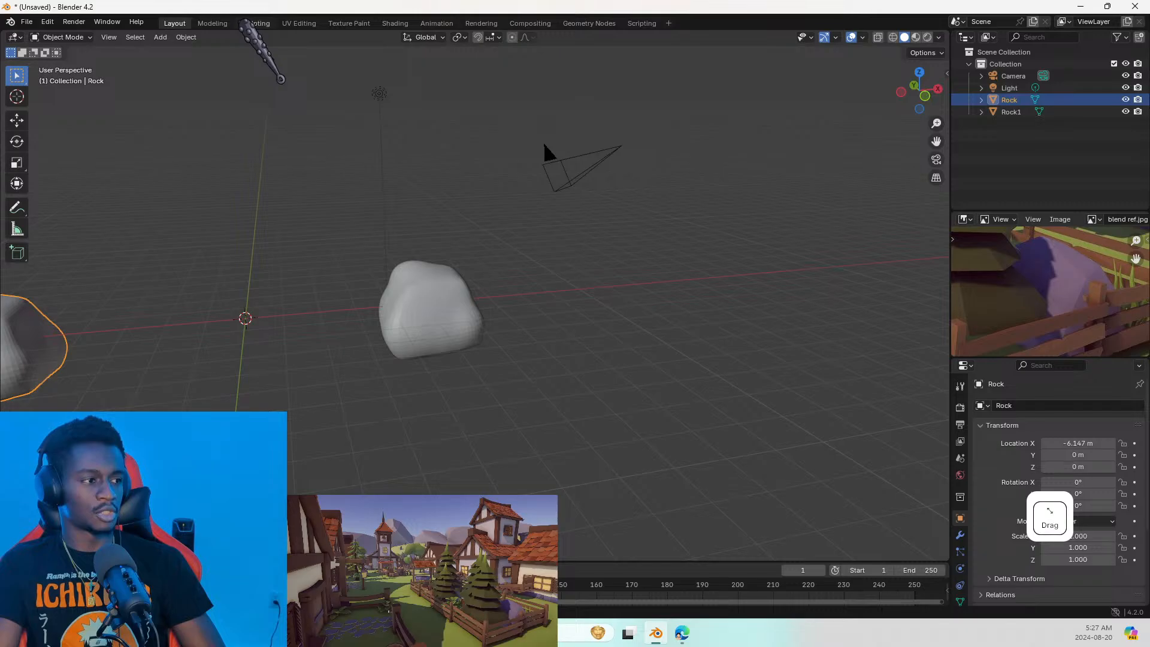
Return to the Sculpting workspace with Rock active and add Draw strokes to its side and lower face
{"action": "left_click", "coordinate": [255, 23]}
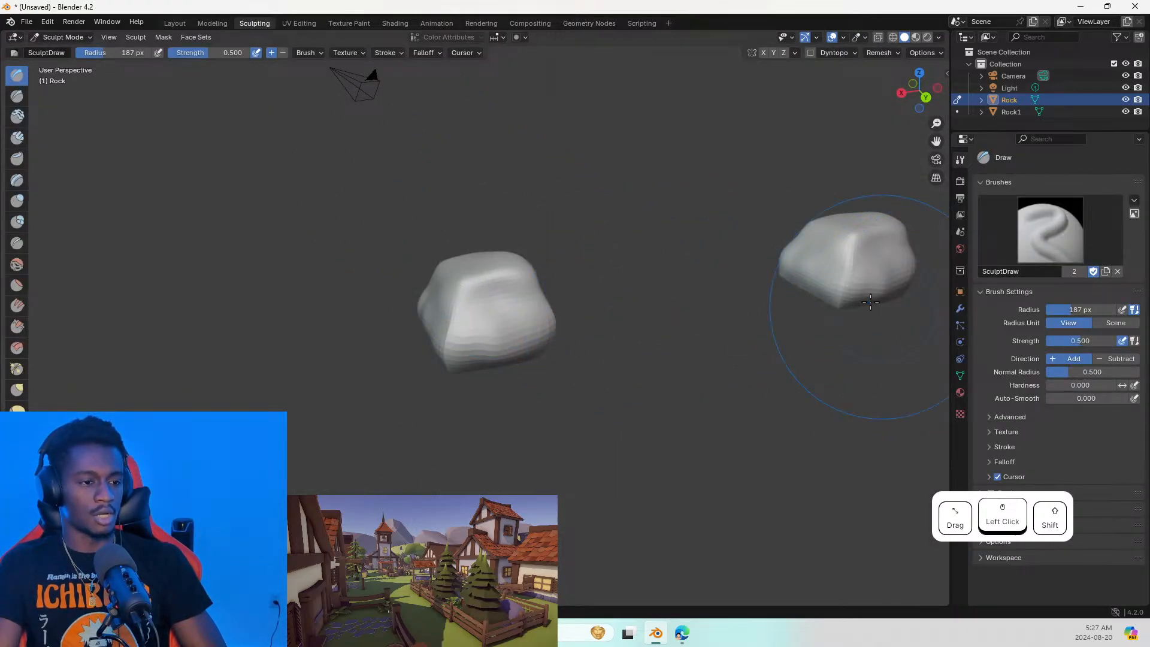
{"action": "middle_click_drag", "start_coordinate": [896, 322], "coordinate": [690, 340], "text": "shift"}
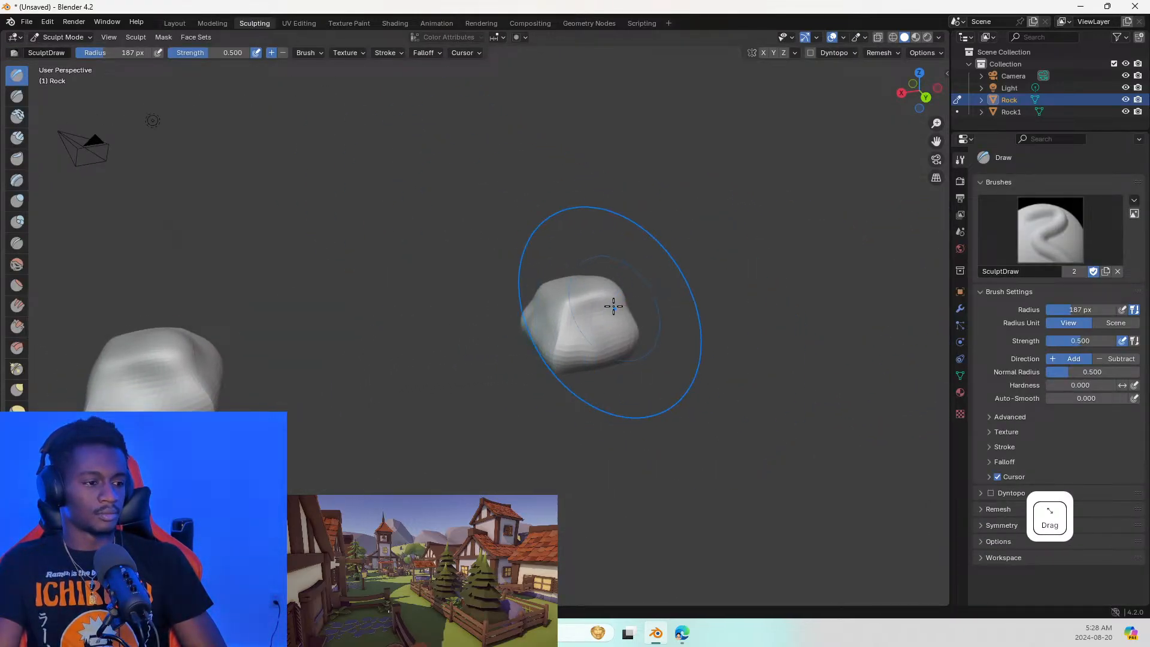
{"action": "left_click", "coordinate": [611, 310]}
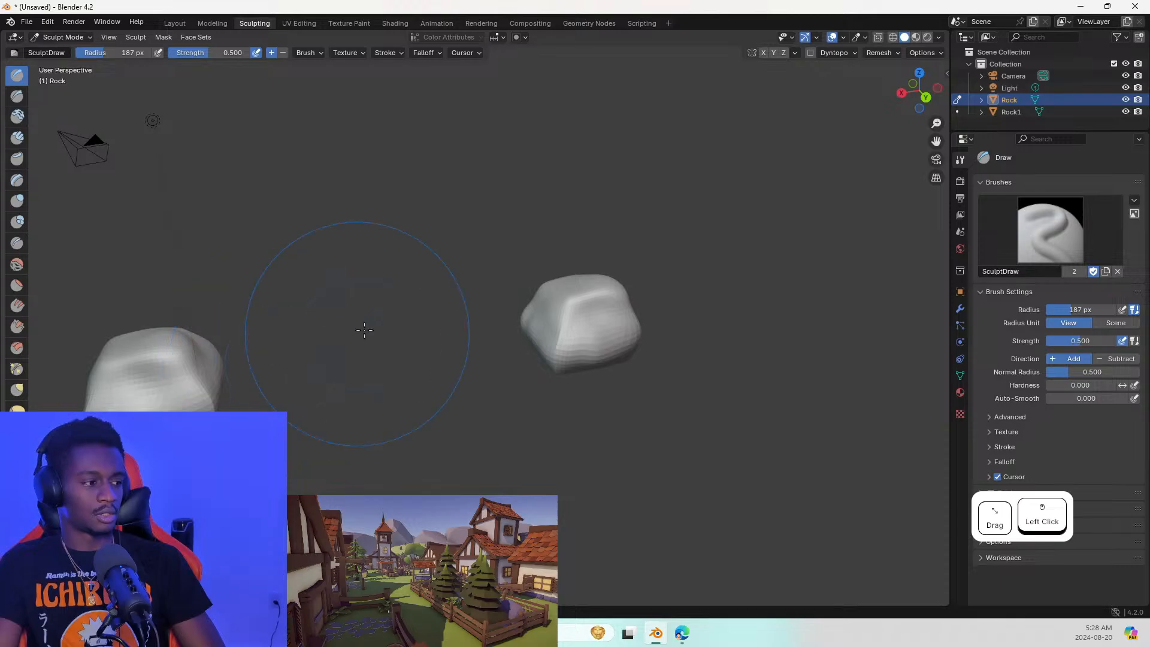
{"action": "mouse_move", "coordinate": [364, 330]}
{"action": "middle_mouse_down"}
{"action": "mouse_move", "coordinate": [603, 290]}
{"action": "mouse_move", "coordinate": [574, 304]}
{"action": "middle_mouse_up"}
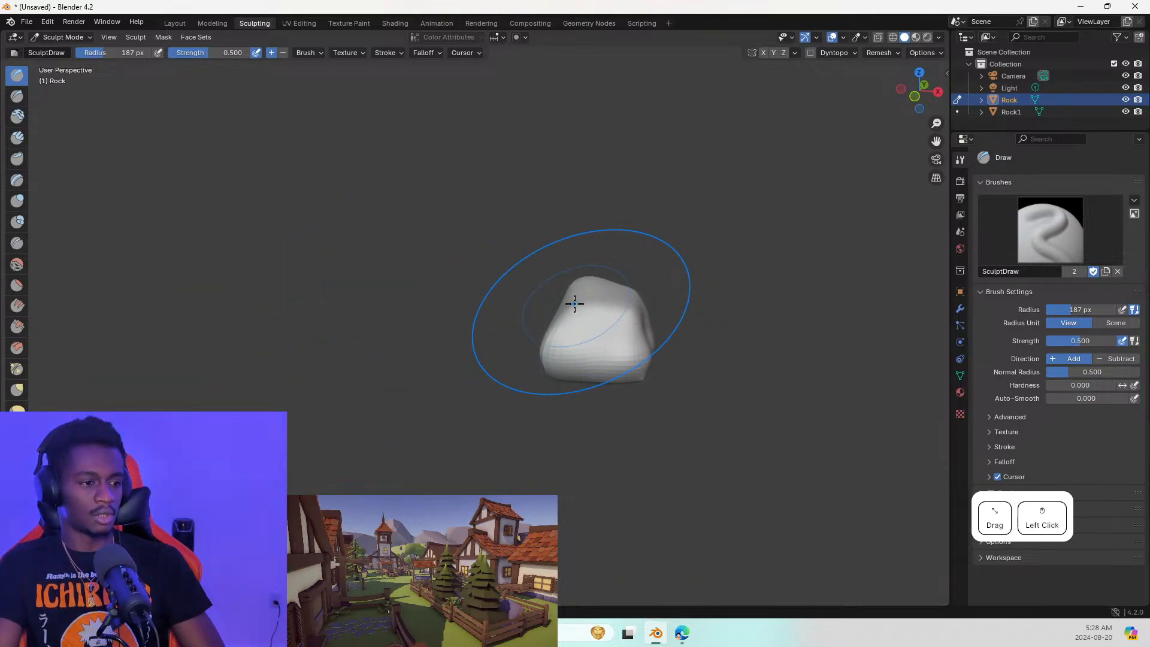
{"action": "left_click_drag", "start_coordinate": [604, 353], "coordinate": [626, 357]}
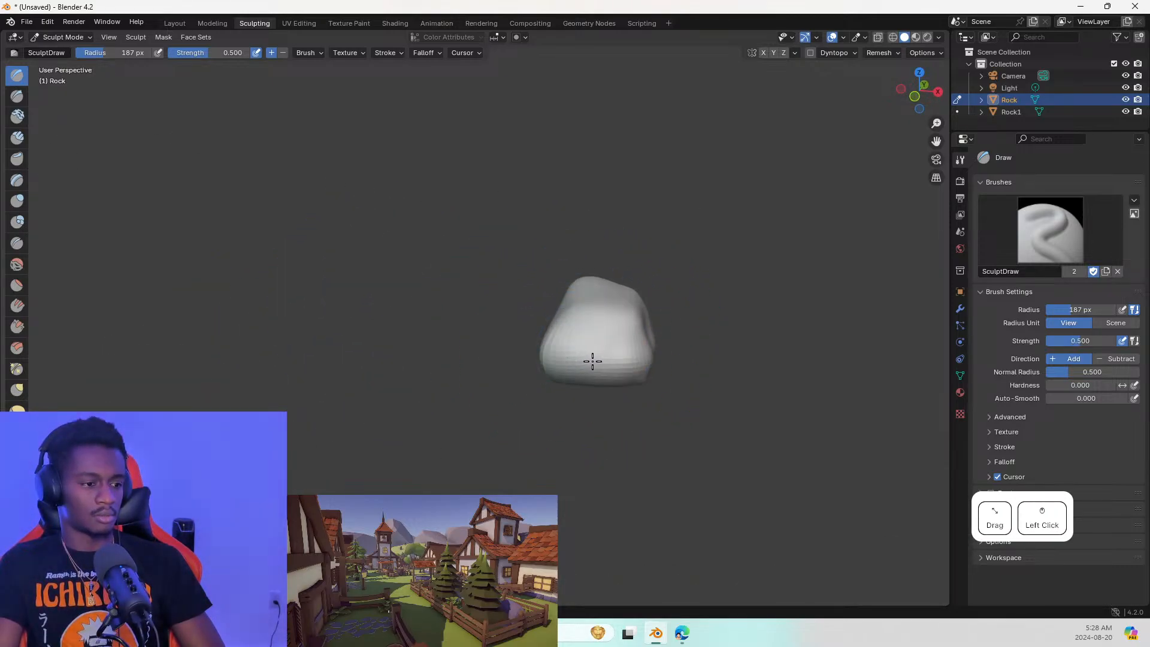
Try smoothing the upper part of Rock's sharp vertical edge, and undo the stroke
{"action": "mouse_move", "coordinate": [555, 357]}
{"action": "middle_mouse_down", "text": "shift"}
{"action": "mouse_move", "coordinate": [610, 344]}
{"action": "mouse_move", "coordinate": [485, 365]}
{"action": "mouse_move", "coordinate": [663, 333]}
{"action": "mouse_move", "coordinate": [693, 351]}
{"action": "mouse_move", "coordinate": [748, 349]}
{"action": "mouse_move", "coordinate": [686, 316]}
{"action": "middle_mouse_up", "text": "shift"}
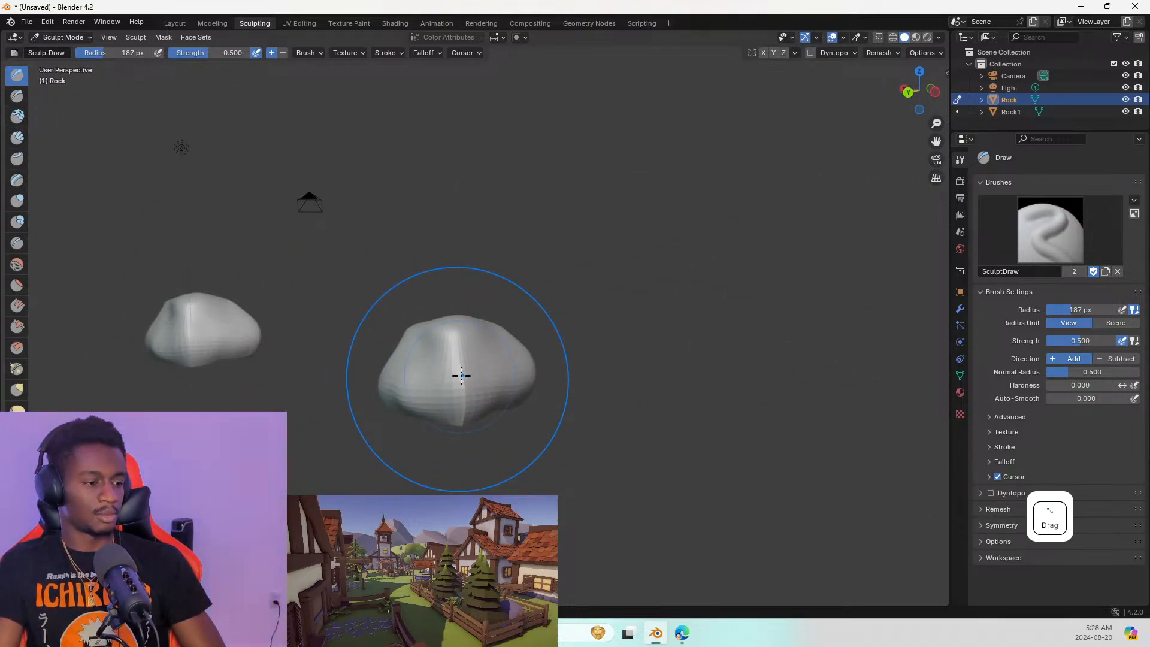
{"action": "mouse_move", "coordinate": [460, 351]}
{"action": "left_mouse_down", "text": "shift"}
{"action": "mouse_move", "coordinate": [487, 341]}
{"action": "mouse_move", "coordinate": [462, 400]}
{"action": "mouse_move", "coordinate": [419, 395]}
{"action": "mouse_move", "coordinate": [457, 326]}
{"action": "left_mouse_up", "text": "shift"}
{"action": "key", "text": "ctrl+z"}
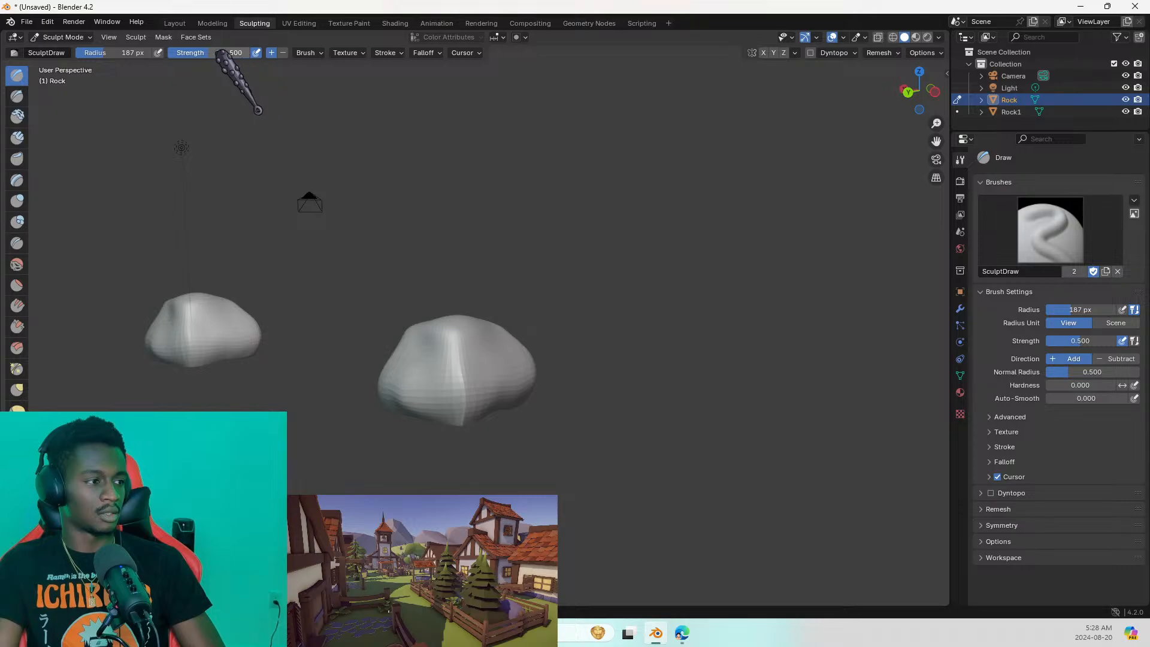
Lower the Draw brush strength to 0.273
{"action": "left_click", "coordinate": [1042, 509]}
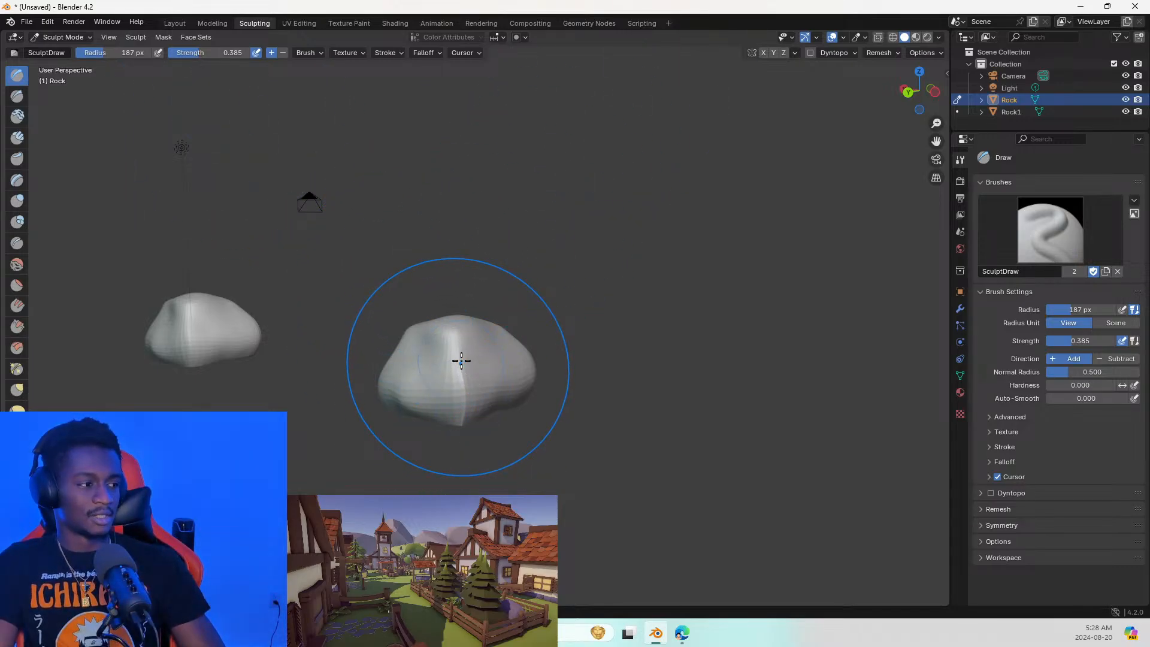
{"action": "key", "text": "shift"}
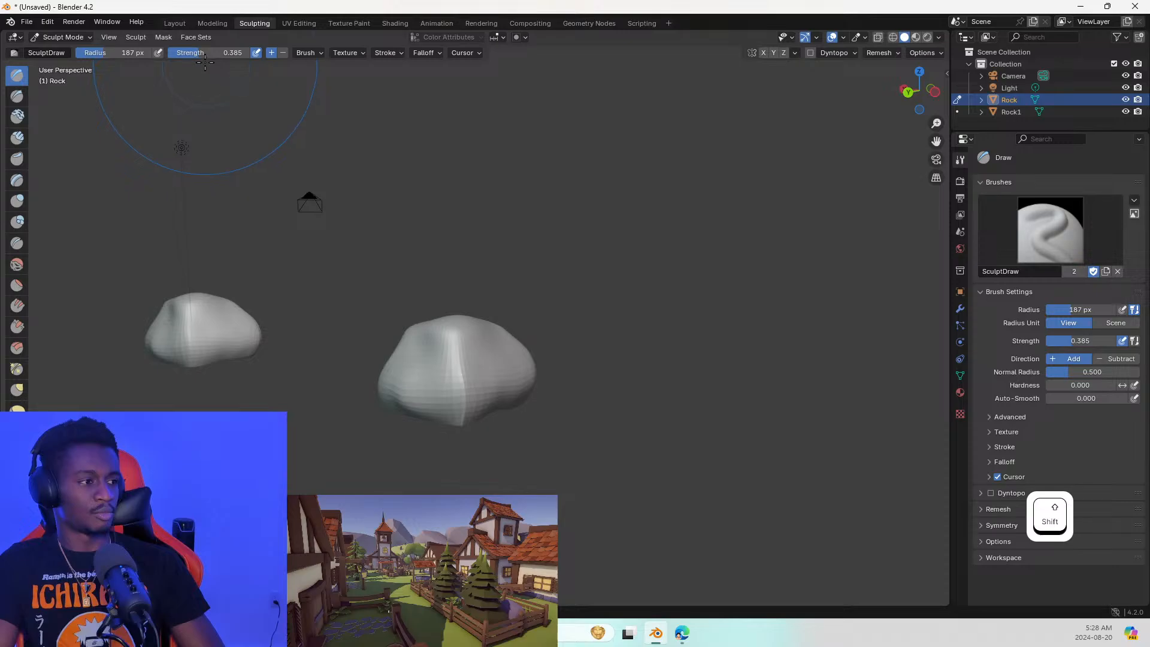
{"action": "left_click_drag", "start_coordinate": [203, 53], "coordinate": [195, 53]}
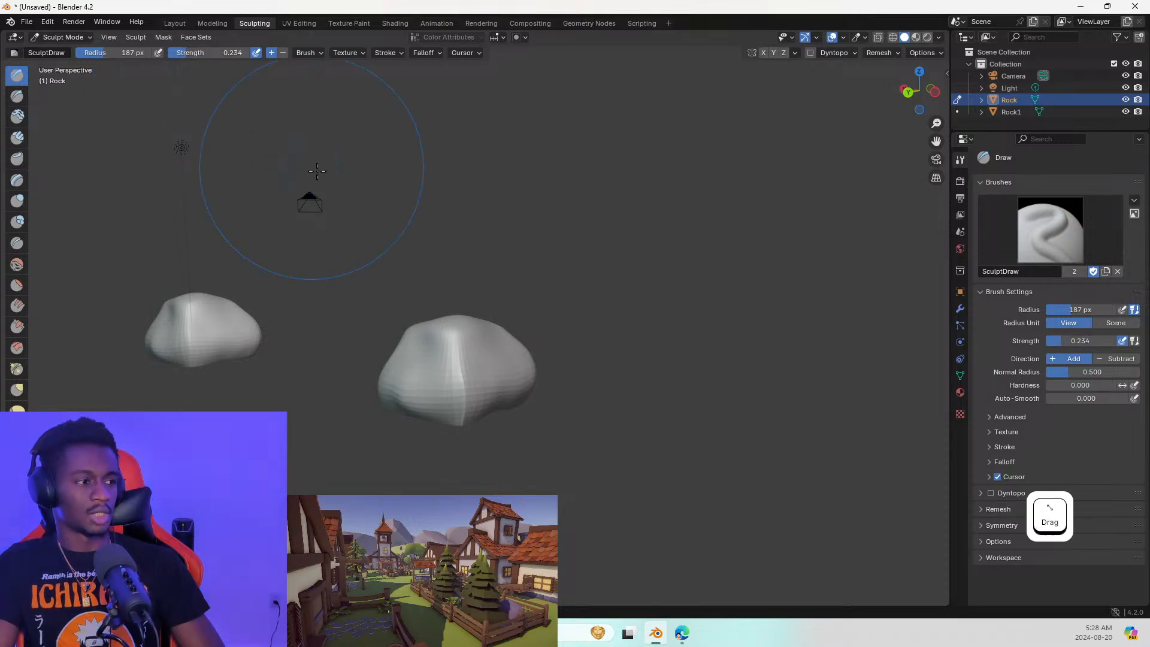
{"action": "key", "text": "shift+f"}
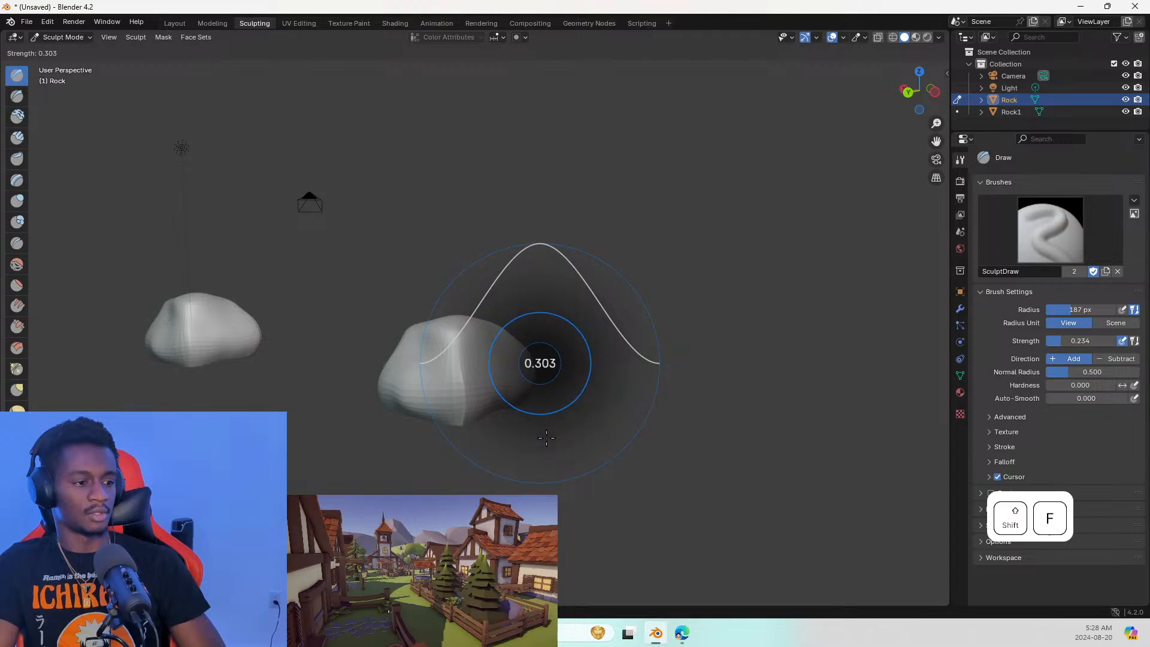
{"action": "left_click", "coordinate": [543, 407]}
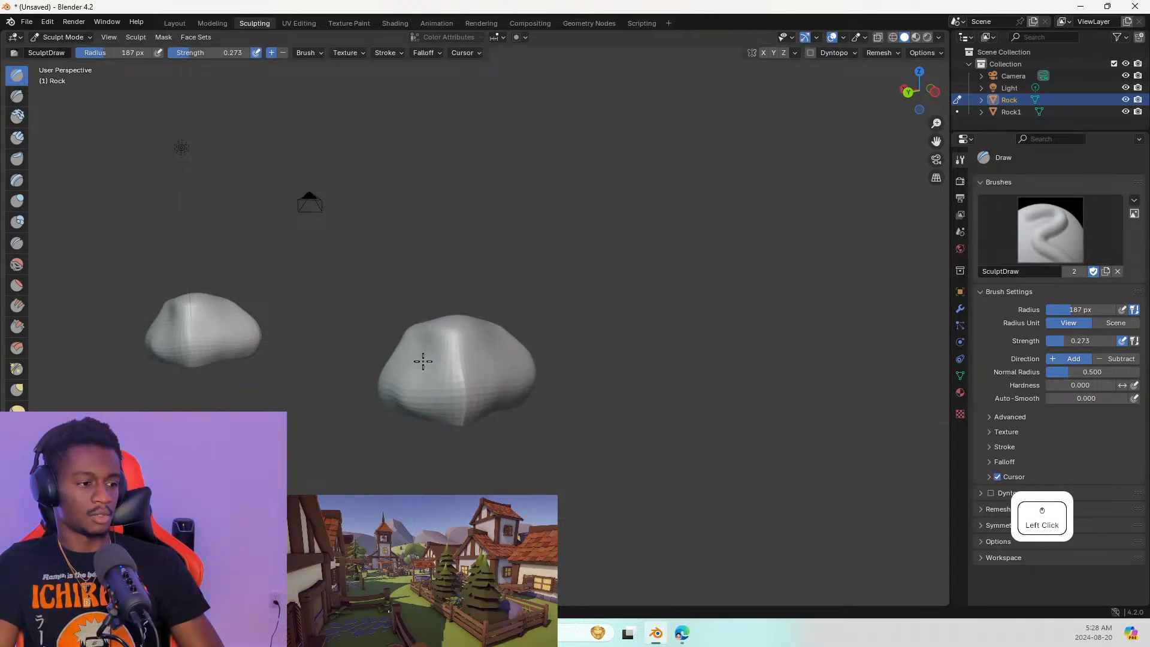
Smooth Rock's sharp vertical edge, upper corners and faces from several sides
{"action": "mouse_move", "coordinate": [415, 383]}
{"action": "left_mouse_down", "text": "shift"}
{"action": "mouse_move", "coordinate": [437, 365]}
{"action": "mouse_move", "coordinate": [513, 350]}
{"action": "left_mouse_up", "text": "shift"}
{"action": "middle_click_drag", "start_coordinate": [445, 367], "coordinate": [568, 360]}
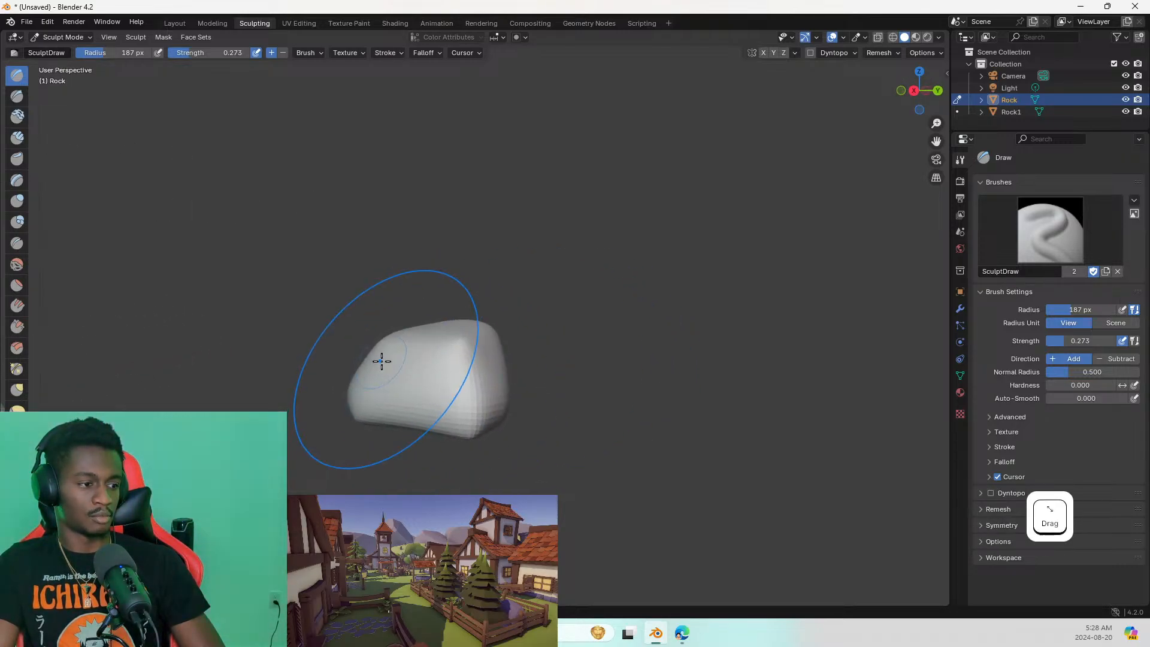
{"action": "left_click", "coordinate": [433, 361], "text": "shift"}
{"action": "left_click_drag", "start_coordinate": [488, 332], "coordinate": [379, 343], "text": "shift"}
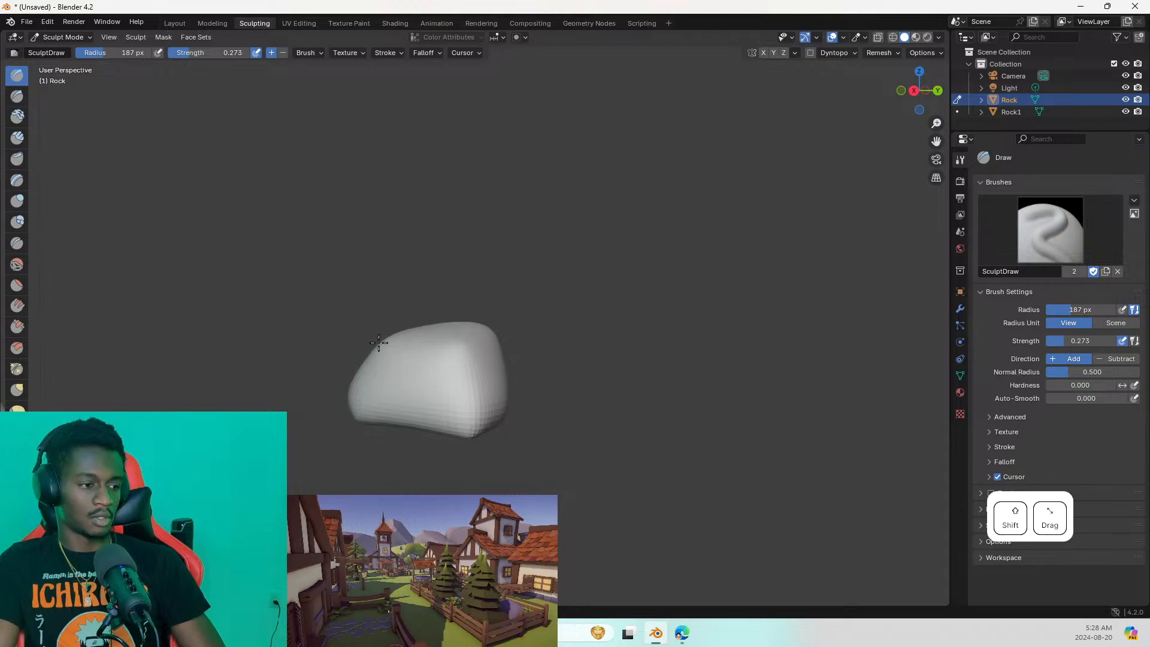
{"action": "mouse_move", "coordinate": [385, 354]}
{"action": "middle_mouse_down"}
{"action": "mouse_move", "coordinate": [500, 344]}
{"action": "mouse_move", "coordinate": [465, 368]}
{"action": "mouse_move", "coordinate": [621, 370]}
{"action": "middle_mouse_up"}
{"action": "left_click", "coordinate": [464, 368], "text": "shift"}
{"action": "left_click_drag", "start_coordinate": [624, 372], "coordinate": [555, 356], "text": "shift"}
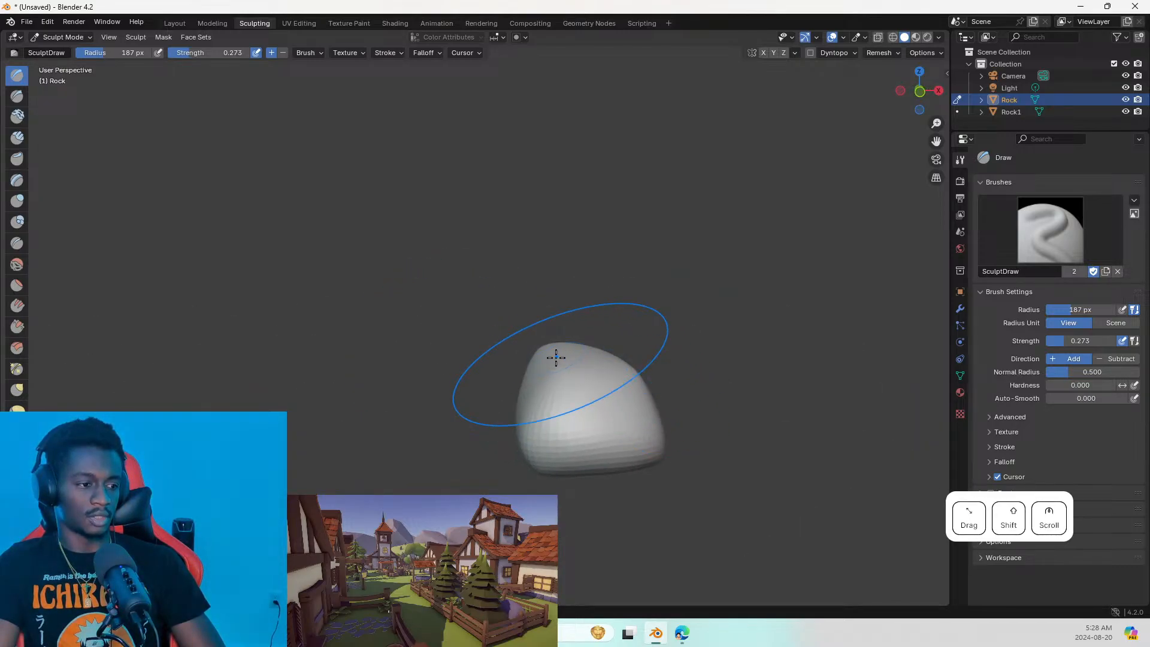
Smooth the upper part of Rock's front face with the brush at radius 187 px
{"action": "left_click", "coordinate": [634, 377], "text": "shift"}
{"action": "left_click_drag", "start_coordinate": [631, 385], "coordinate": [560, 377], "text": "shift"}
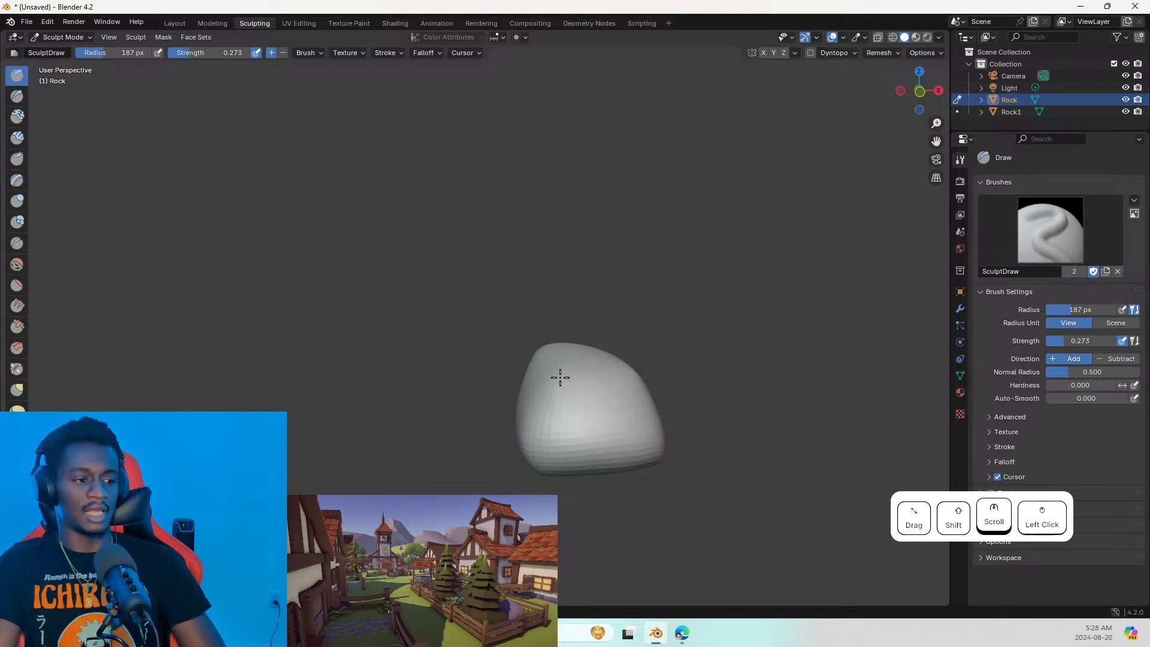
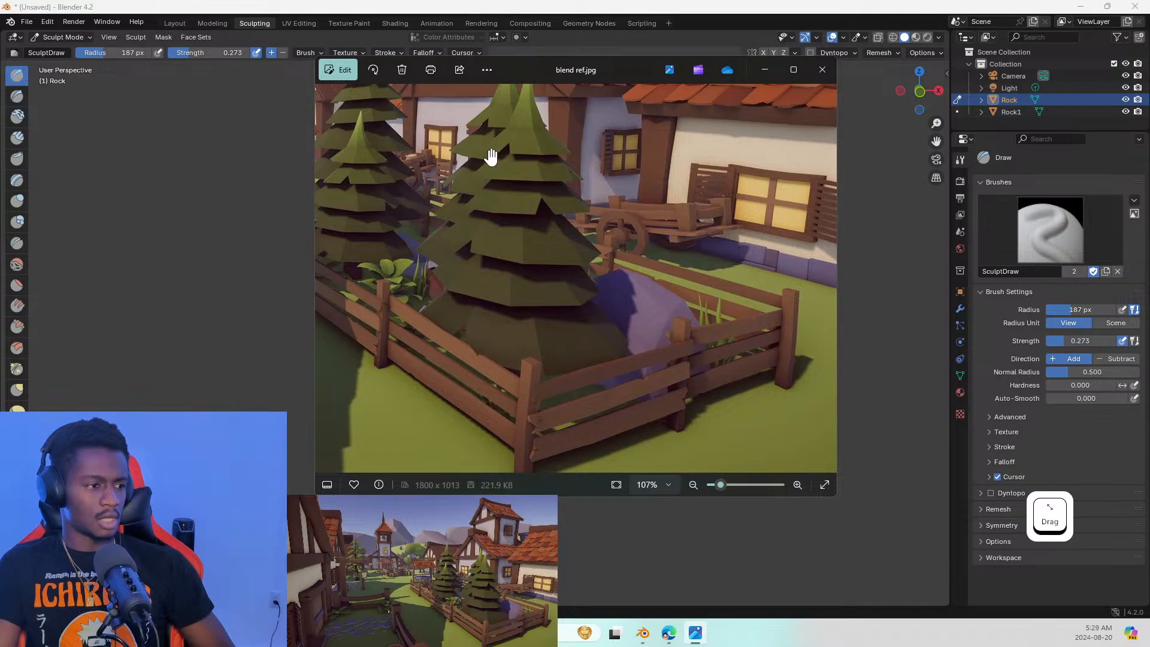
Study the trees, fences, bell tower and background mountains in the village reference picture and put its window on the other monitor
{"action": "scroll", "coordinate": [472, 242], "scroll_direction": "up", "scroll_amount": 2}
{"action": "left_click_drag", "start_coordinate": [458, 252], "coordinate": [832, 190]}
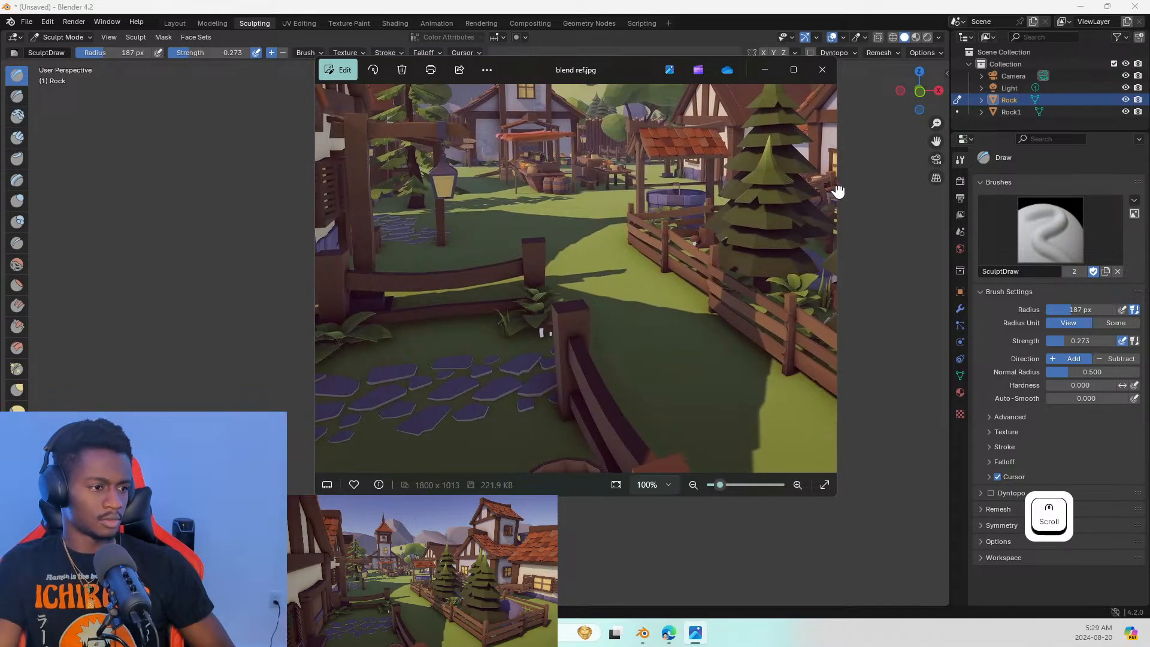
{"action": "left_click_drag", "start_coordinate": [903, 247], "coordinate": [576, 162]}
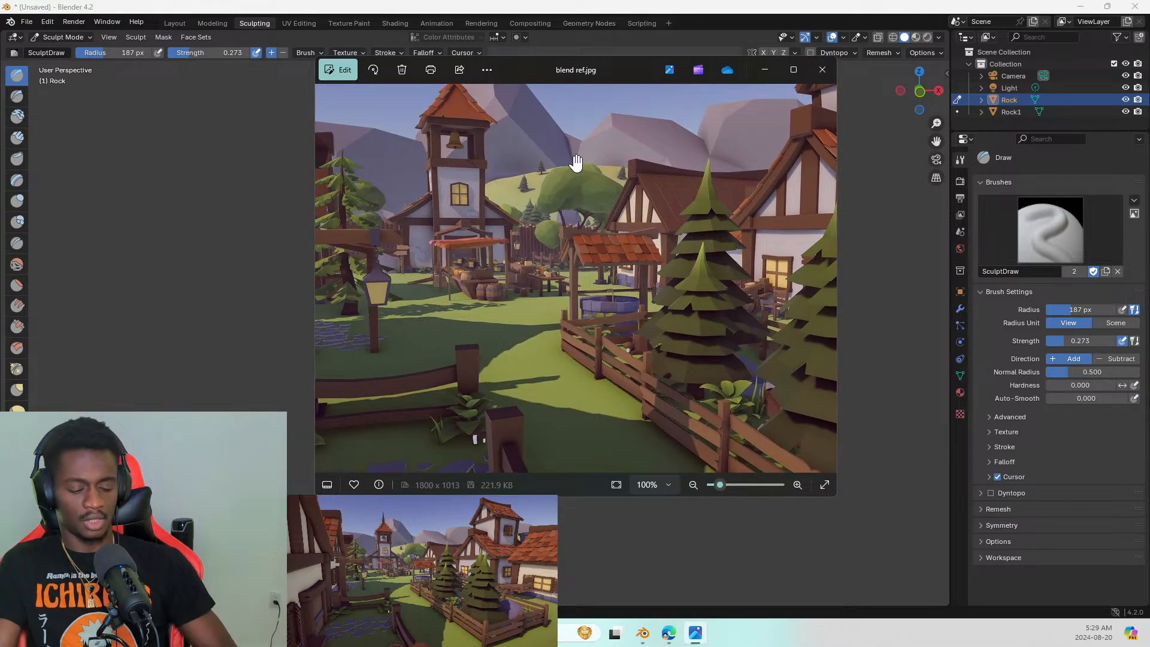
{"action": "key", "text": "super+shift+Right"}
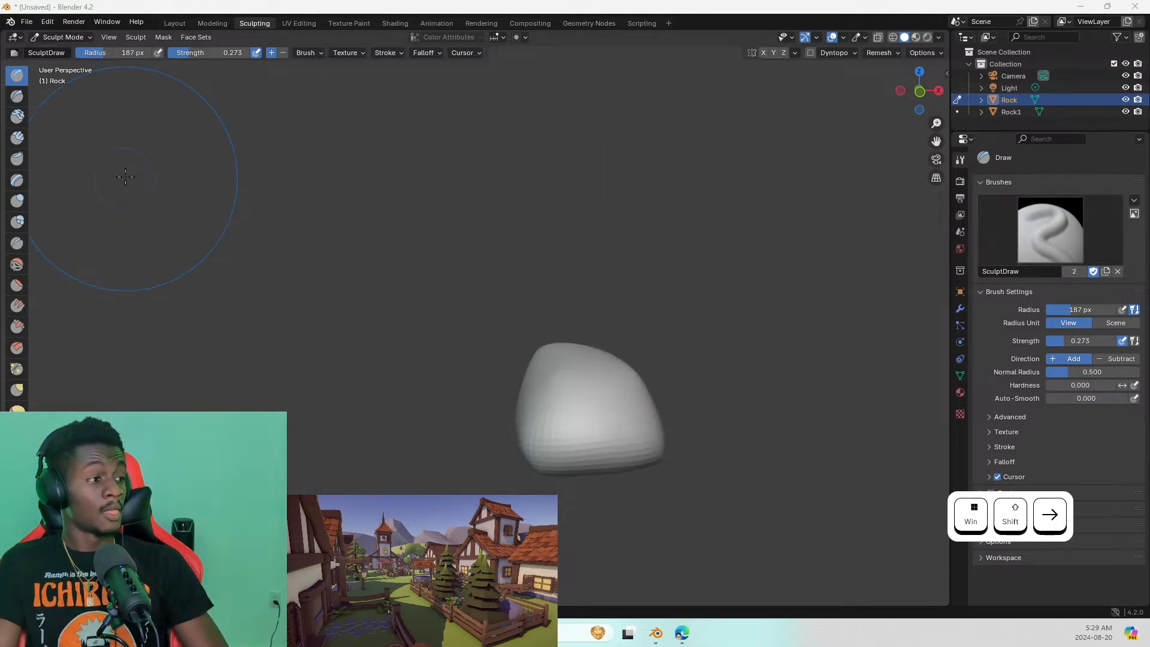
Try the Clay brush on Rock's lower and front surfaces at radius 187 px and 96 px, undoing each stroke
{"action": "left_click", "coordinate": [17, 116]}
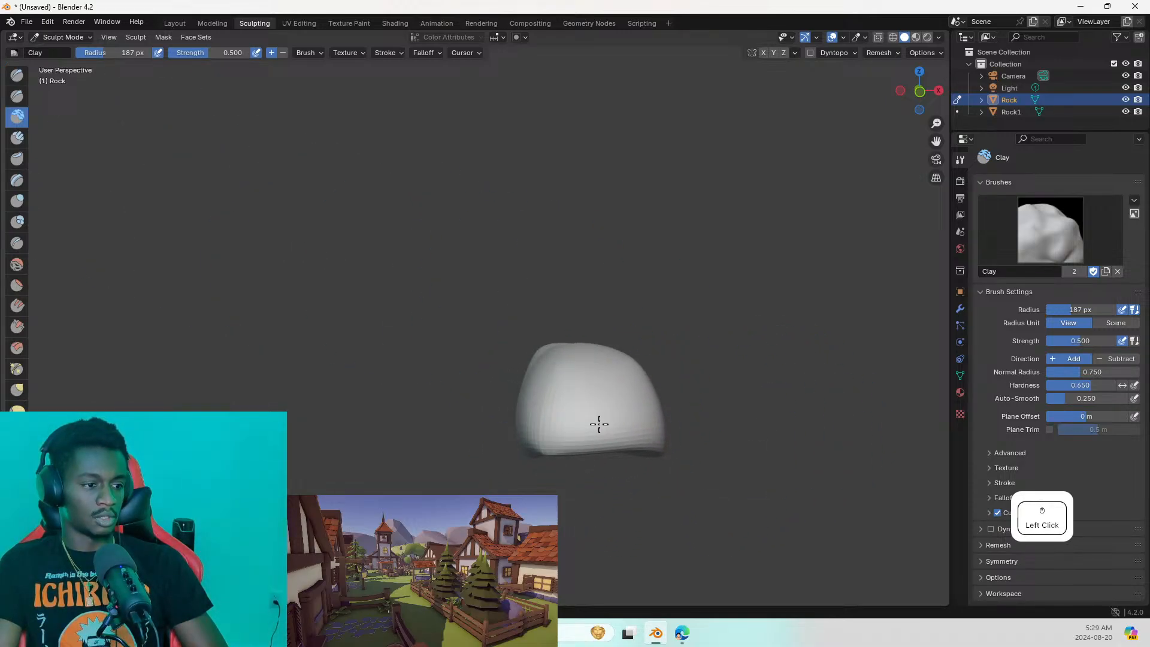
{"action": "mouse_move", "coordinate": [618, 395]}
{"action": "middle_mouse_down"}
{"action": "mouse_move", "coordinate": [688, 435]}
{"action": "mouse_move", "coordinate": [611, 455]}
{"action": "middle_mouse_up"}
{"action": "left_click", "coordinate": [609, 452]}
{"action": "key", "text": "ctrl+z"}
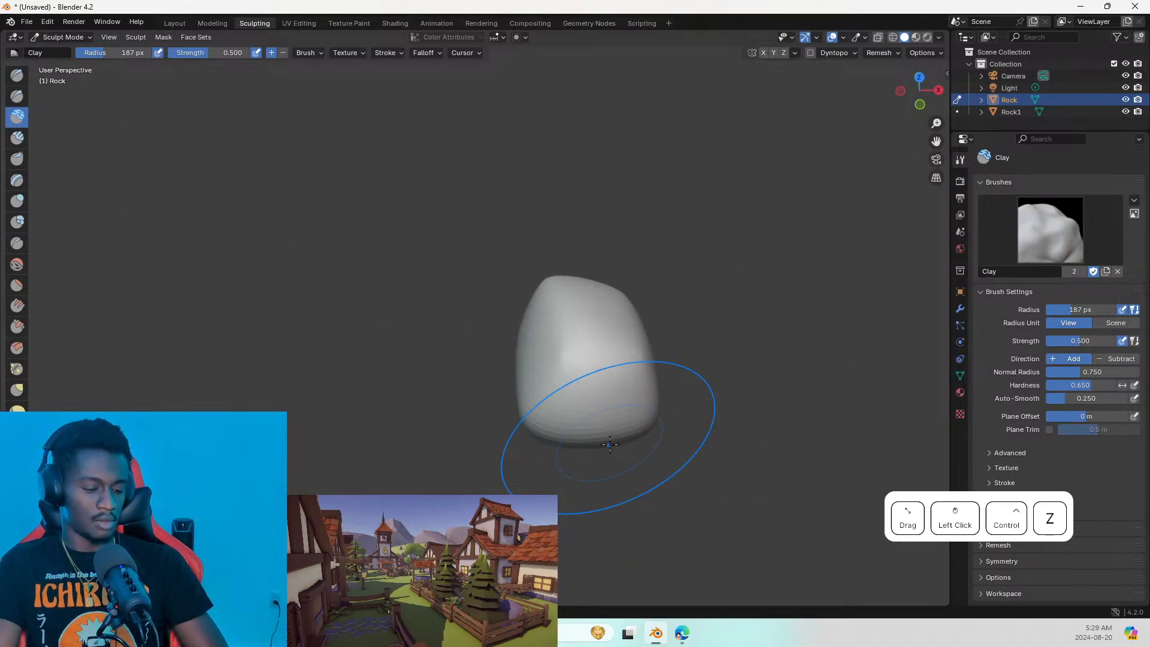
{"action": "key", "text": "f"}
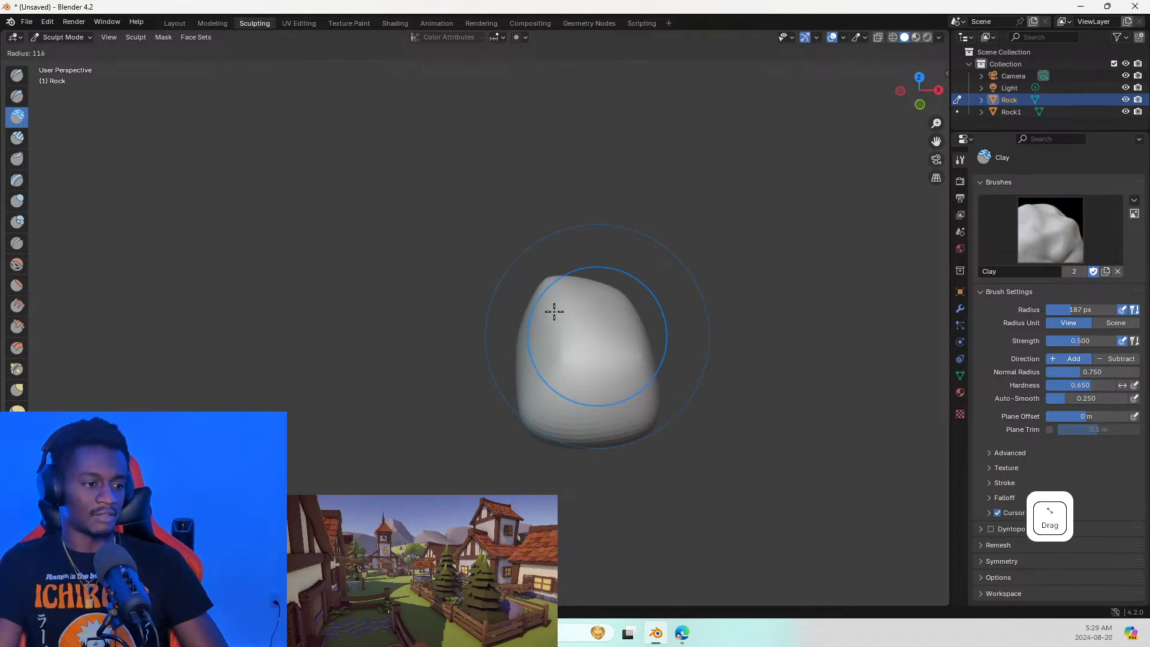
{"action": "left_click", "coordinate": [542, 362]}
{"action": "left_click_drag", "start_coordinate": [551, 346], "coordinate": [562, 384]}
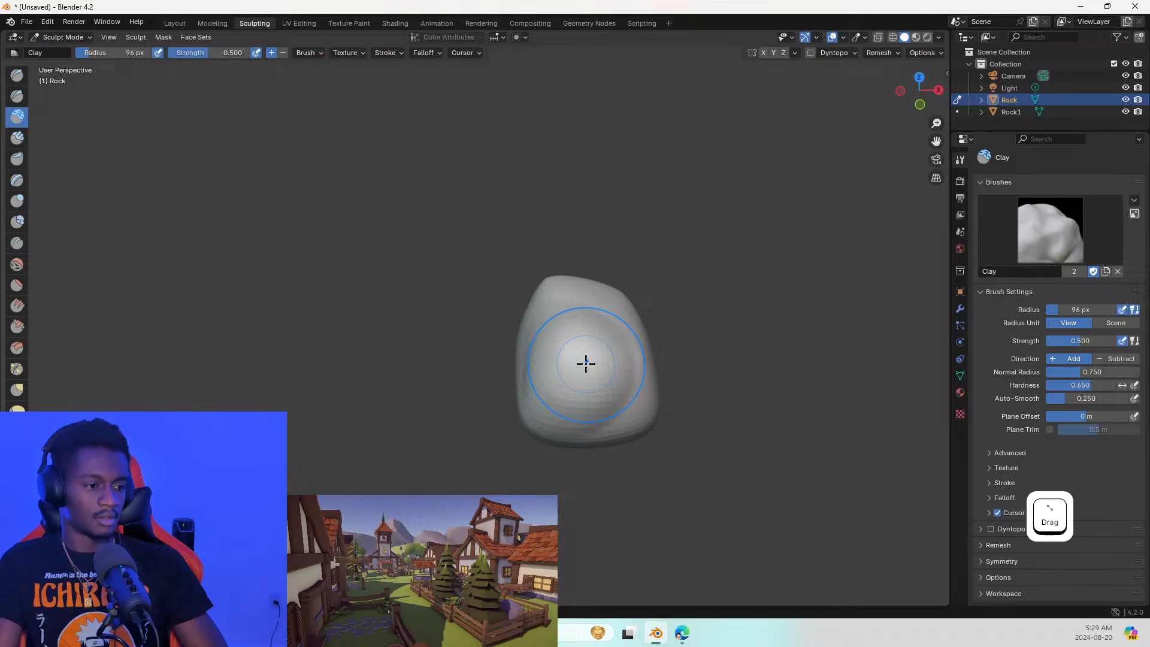
{"action": "key", "text": "ctrl+z"}
Reduce the Clay brush radius to 46 px and add strokes across Rock's front face
{"action": "key", "text": "f"}
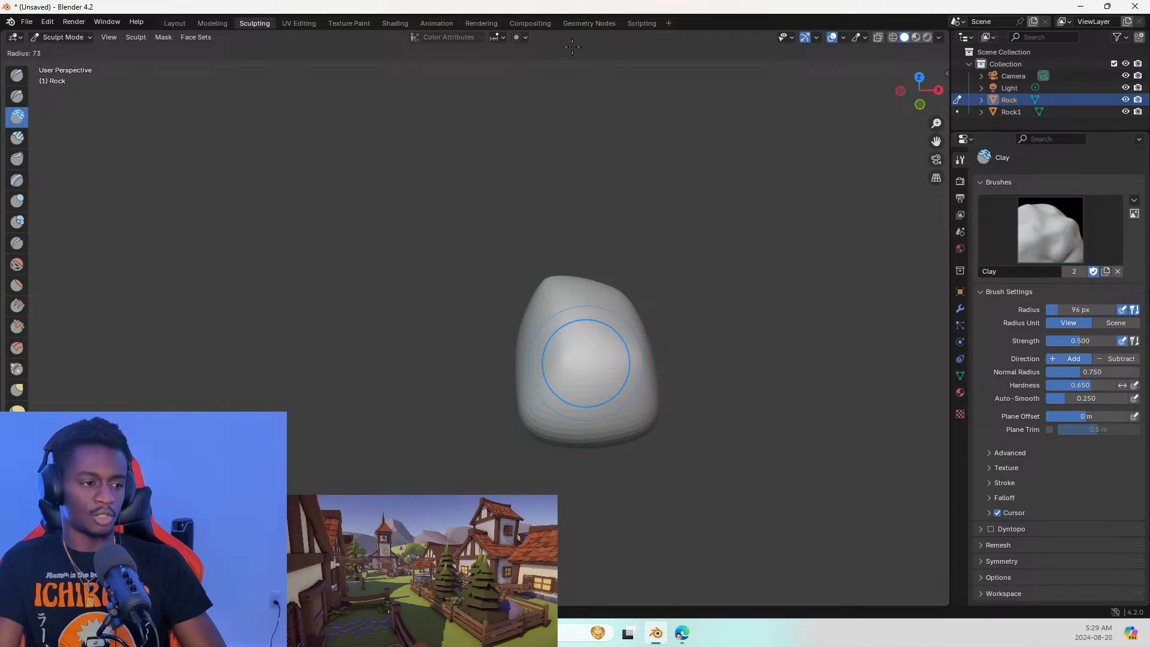
{"action": "left_click", "coordinate": [556, 397]}
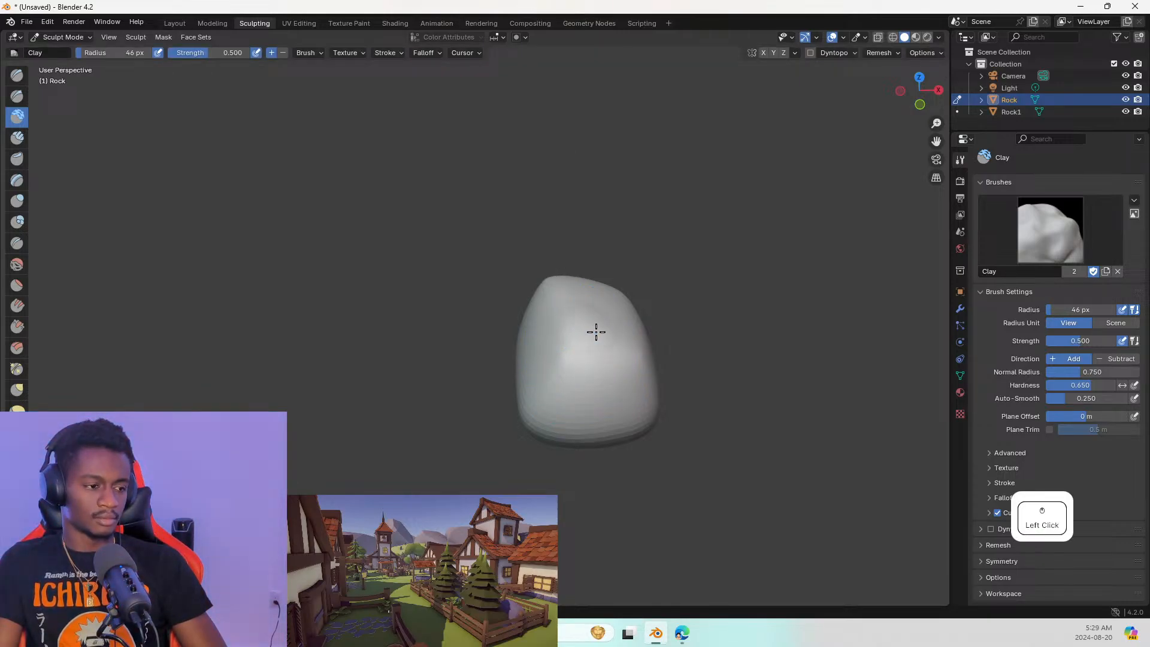
{"action": "mouse_move", "coordinate": [536, 341]}
{"action": "left_mouse_down"}
{"action": "mouse_move", "coordinate": [560, 393]}
{"action": "mouse_move", "coordinate": [642, 397]}
{"action": "mouse_move", "coordinate": [635, 374]}
{"action": "left_mouse_up"}
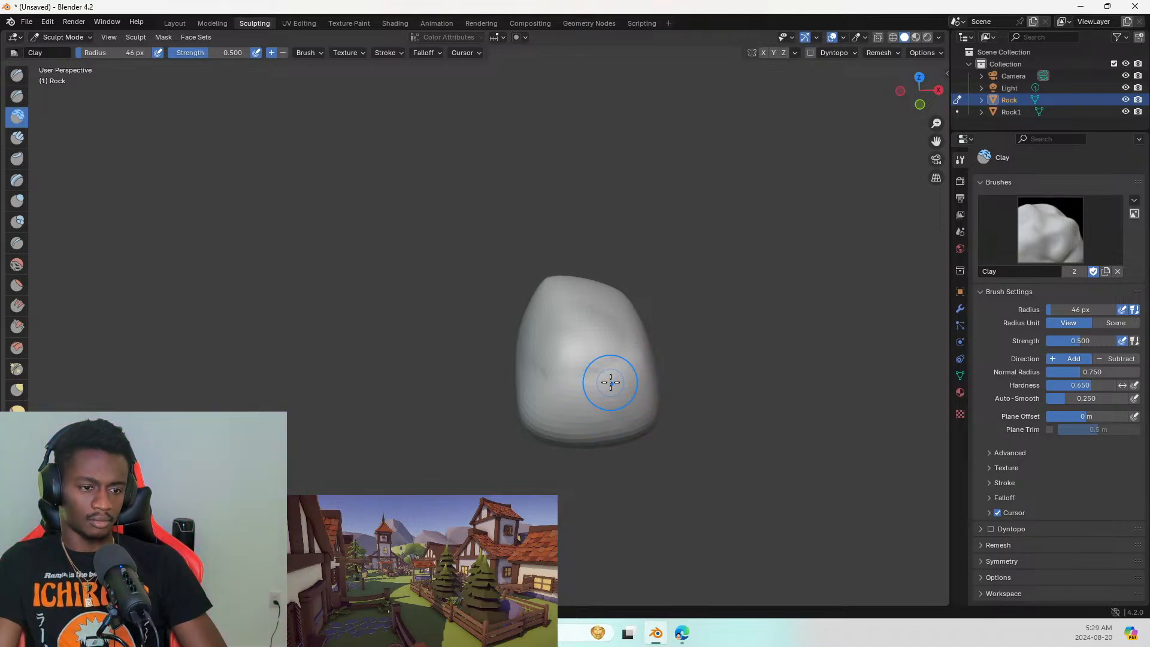
{"action": "left_click_drag", "start_coordinate": [525, 324], "coordinate": [552, 343]}
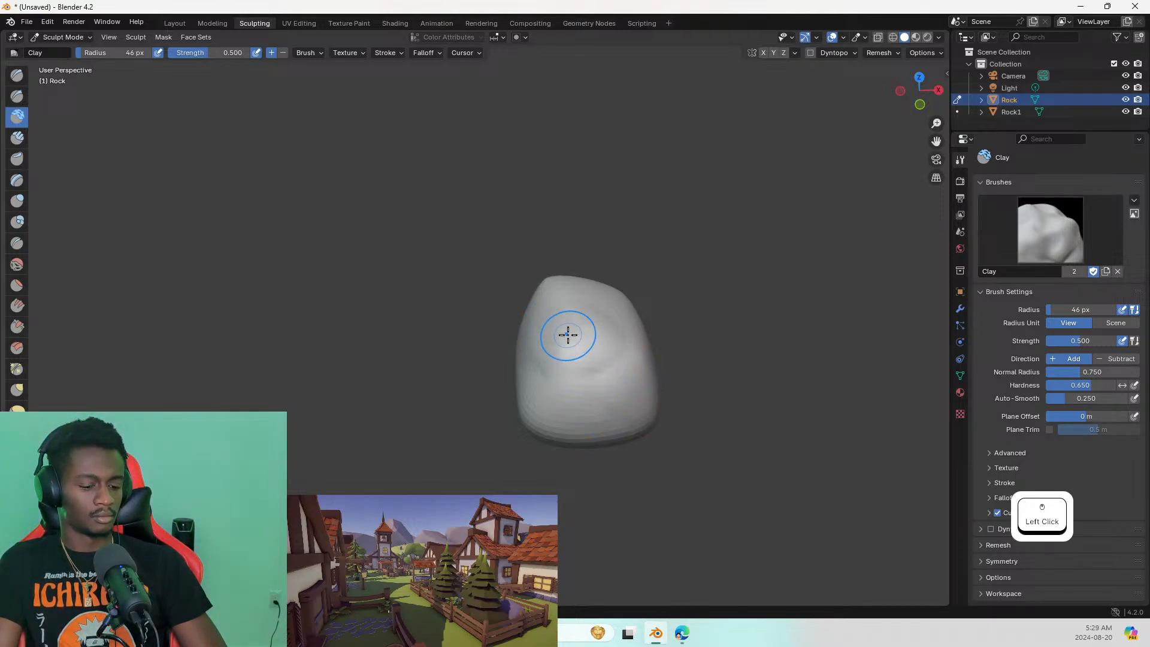
{"action": "key", "text": "shift"}
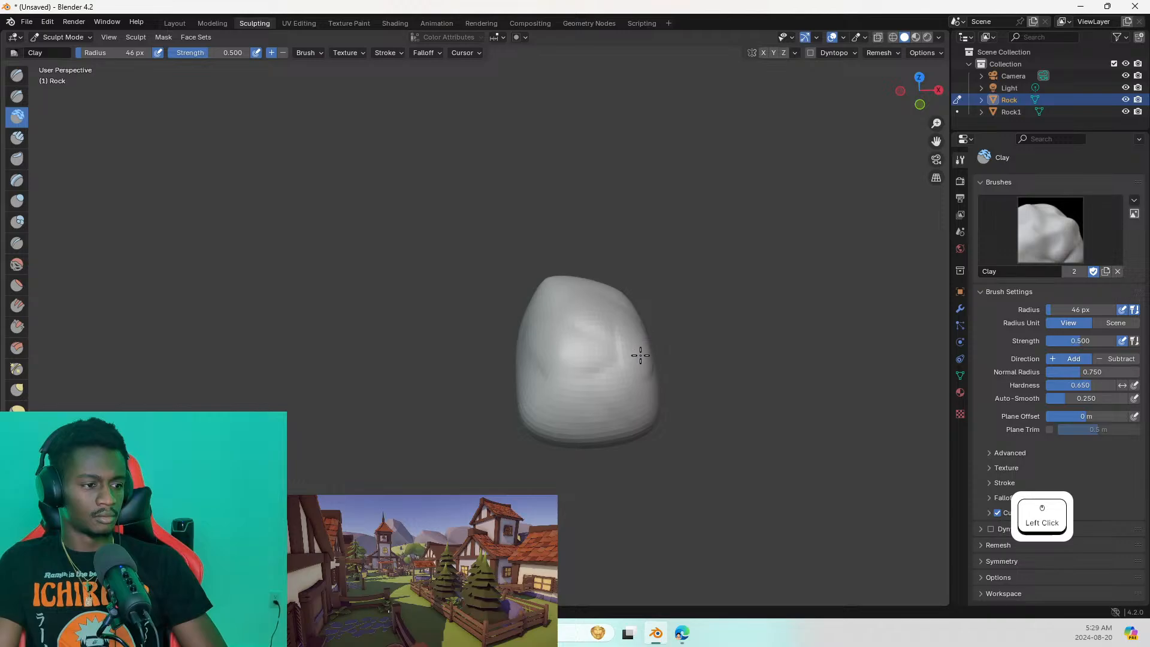
Add Clay strokes across Rock's side and back faces at radius 46 px
{"action": "middle_click_drag", "start_coordinate": [611, 400], "coordinate": [550, 353]}
{"action": "middle_click_drag", "start_coordinate": [495, 325], "coordinate": [511, 324]}
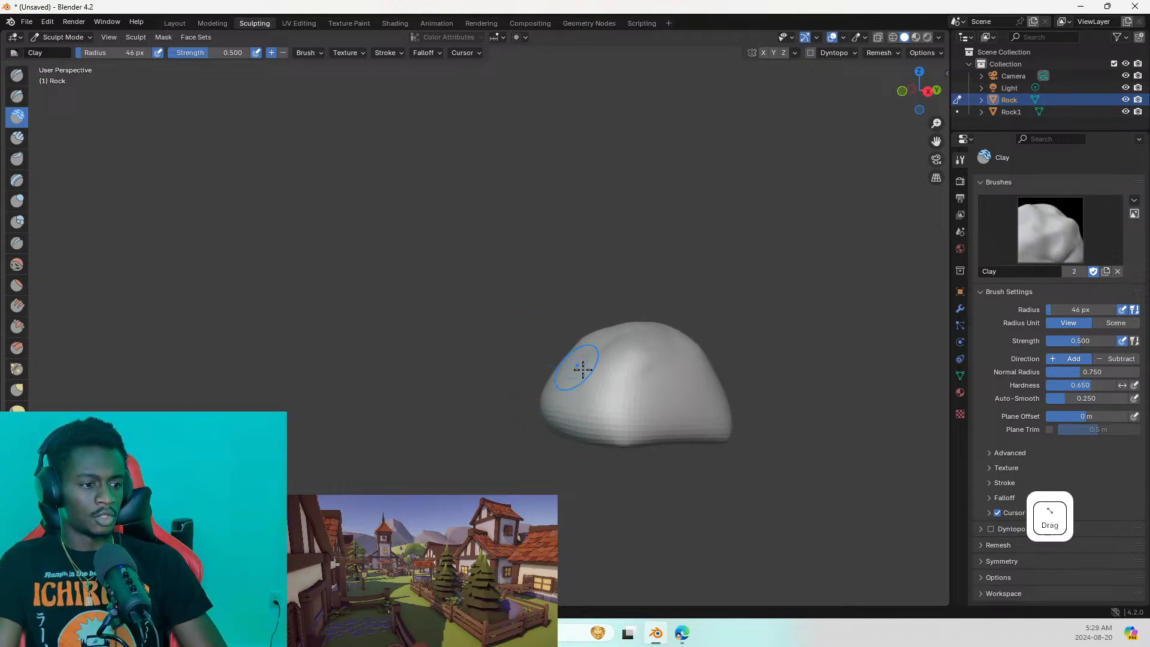
{"action": "mouse_move", "coordinate": [583, 368]}
{"action": "left_mouse_down"}
{"action": "mouse_move", "coordinate": [657, 387]}
{"action": "mouse_move", "coordinate": [602, 405]}
{"action": "left_mouse_up"}
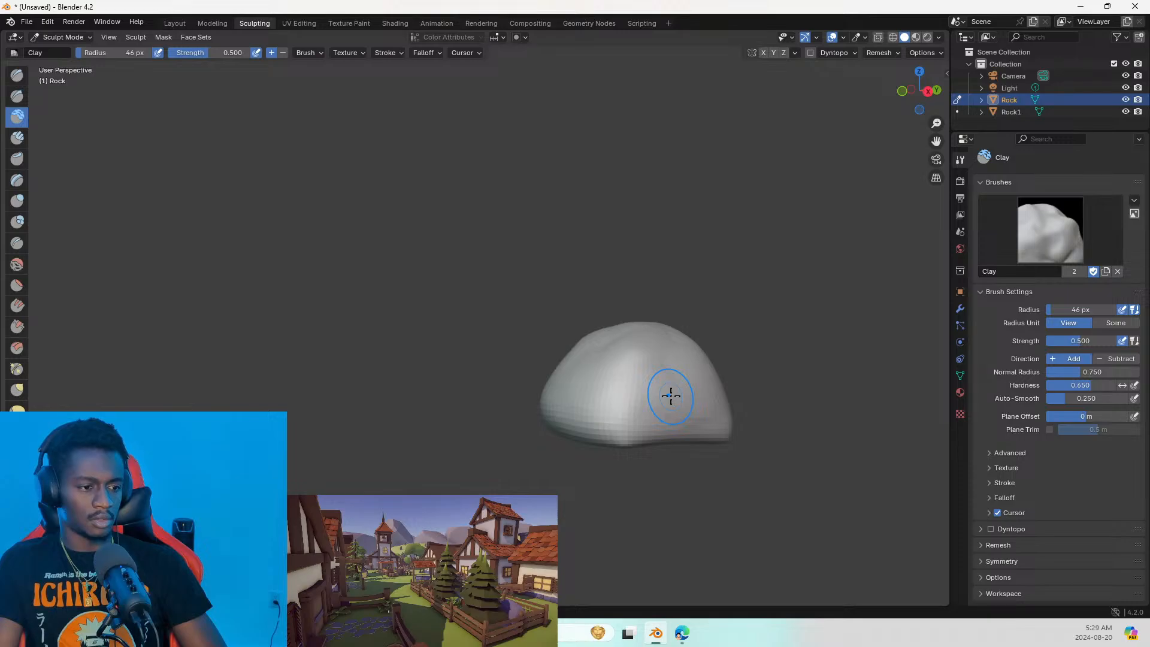
{"action": "middle_click_drag", "start_coordinate": [670, 395], "coordinate": [568, 400], "text": "shift"}
{"action": "left_click_drag", "start_coordinate": [515, 392], "coordinate": [621, 411]}
{"action": "middle_click_drag", "start_coordinate": [620, 408], "coordinate": [459, 406]}
{"action": "left_click_drag", "start_coordinate": [572, 390], "coordinate": [611, 409]}
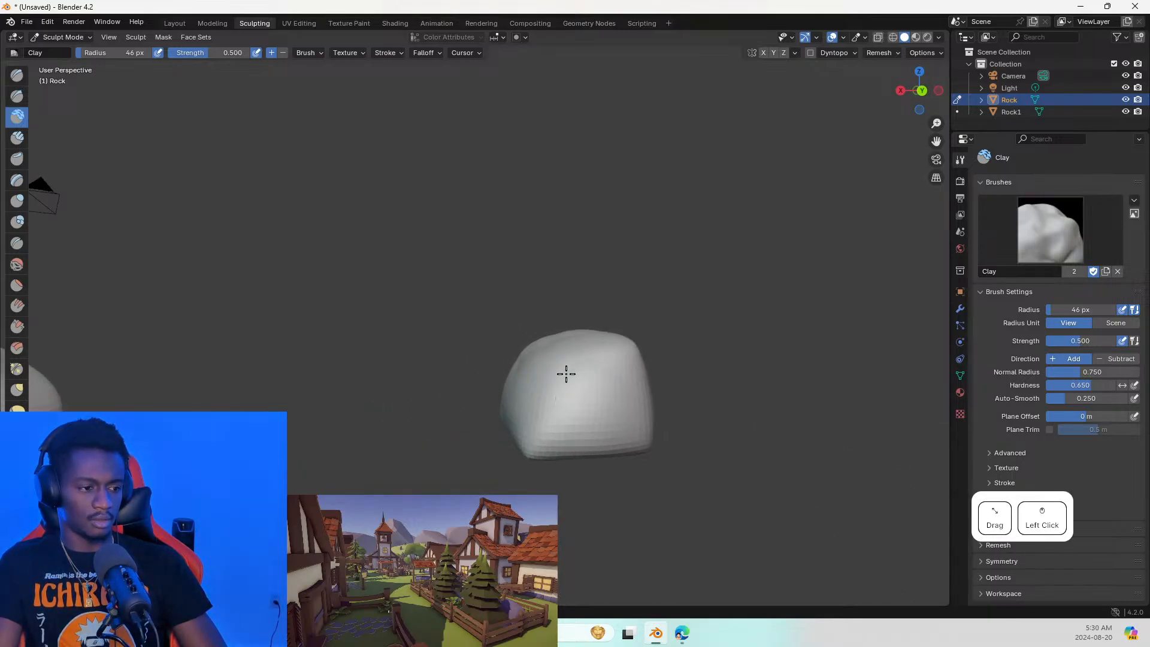
{"action": "left_click_drag", "start_coordinate": [566, 373], "coordinate": [622, 386]}
Build up Rock's blunt vertical edge and the lower face beside it with Clay strokes
{"action": "middle_click_drag", "start_coordinate": [618, 403], "coordinate": [888, 410]}
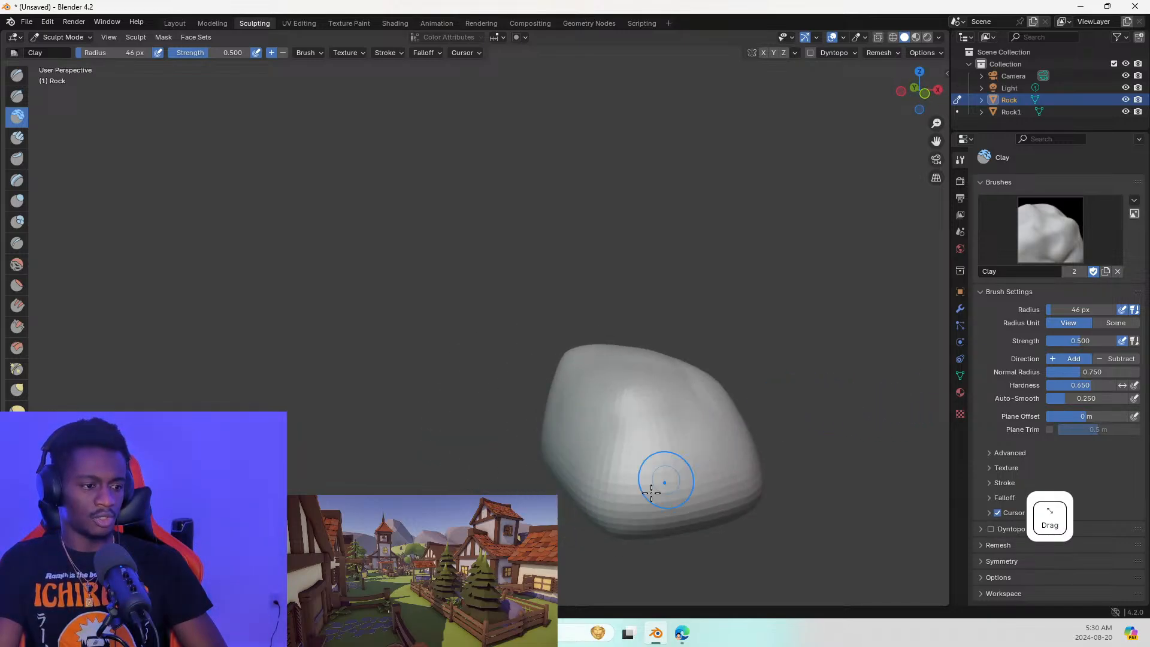
{"action": "mouse_move", "coordinate": [654, 482]}
{"action": "left_mouse_down"}
{"action": "mouse_move", "coordinate": [675, 479]}
{"action": "mouse_move", "coordinate": [663, 432]}
{"action": "left_mouse_up"}
{"action": "mouse_move", "coordinate": [670, 493]}
{"action": "left_mouse_down"}
{"action": "mouse_move", "coordinate": [596, 429]}
{"action": "mouse_move", "coordinate": [638, 466]}
{"action": "left_mouse_up"}
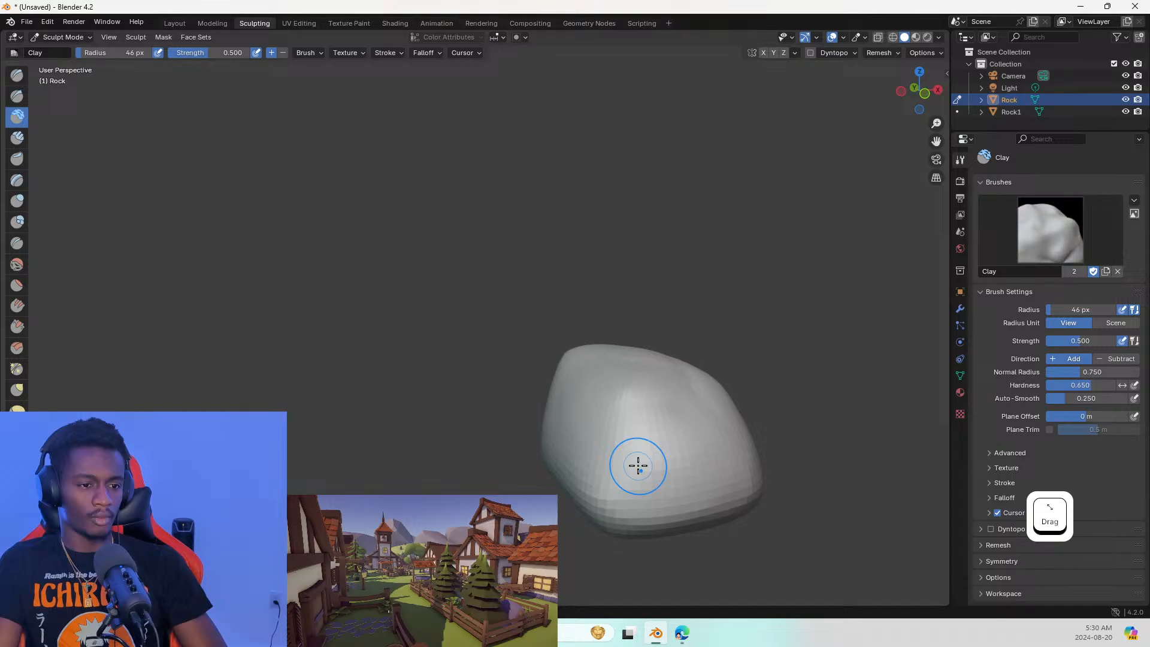
Try Clay Strips strokes around Rock's vertical edge, and undo them together with the preceding Clay strokes
{"action": "left_click", "coordinate": [17, 137]}
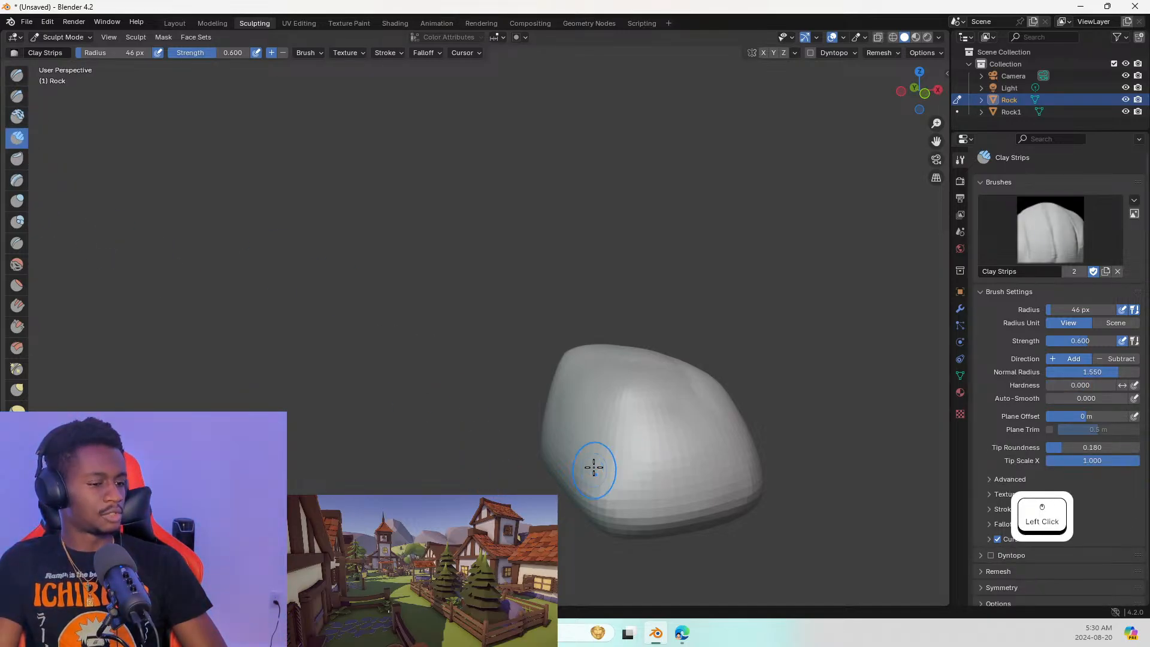
{"action": "mouse_move", "coordinate": [596, 413]}
{"action": "left_mouse_down"}
{"action": "mouse_move", "coordinate": [631, 385]}
{"action": "mouse_move", "coordinate": [666, 443]}
{"action": "mouse_move", "coordinate": [585, 442]}
{"action": "mouse_move", "coordinate": [554, 385]}
{"action": "mouse_move", "coordinate": [673, 377]}
{"action": "mouse_move", "coordinate": [718, 451]}
{"action": "mouse_move", "coordinate": [701, 477]}
{"action": "mouse_move", "coordinate": [624, 496]}
{"action": "mouse_move", "coordinate": [577, 483]}
{"action": "left_mouse_up"}
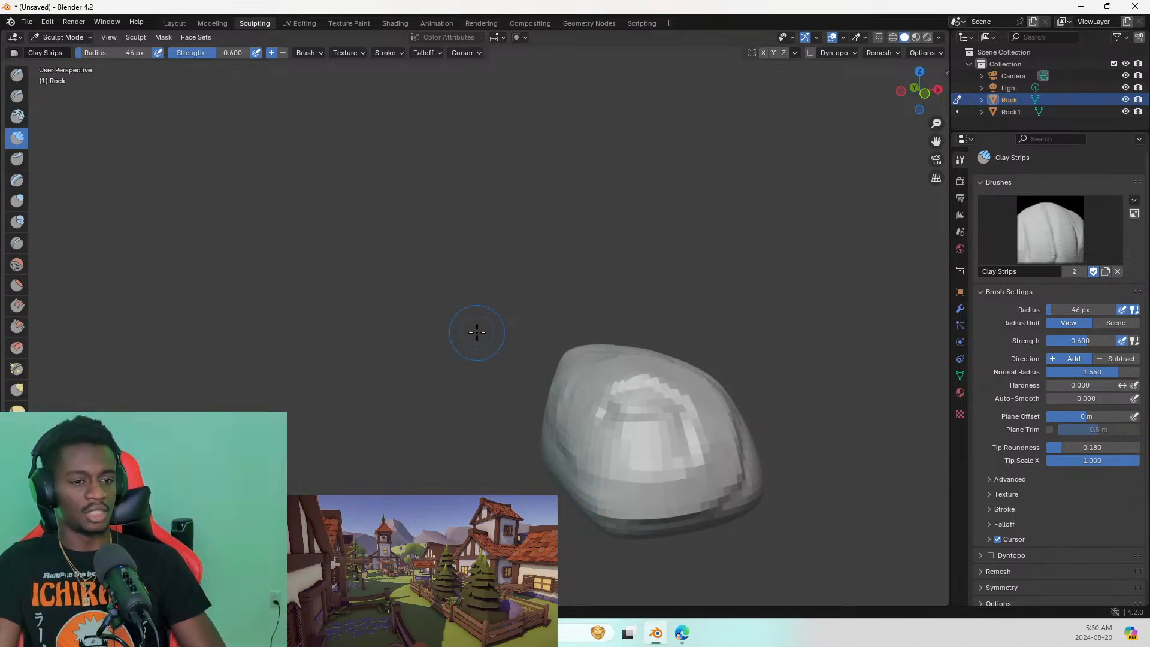
{"action": "key", "text": "ctrl"}
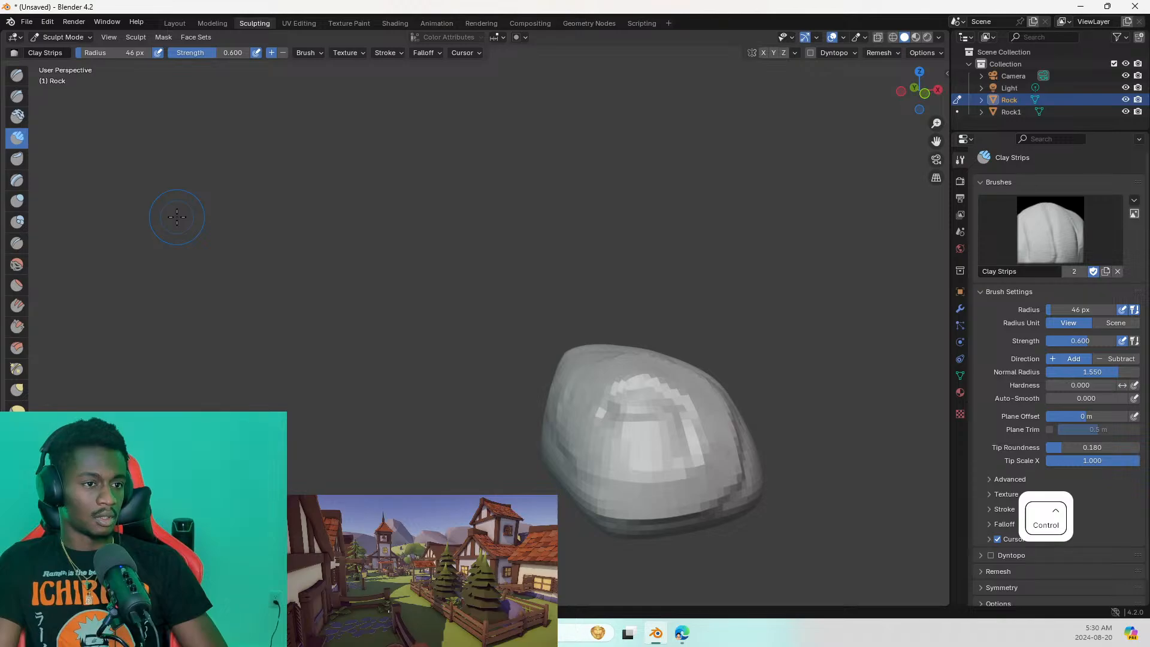
{"action": "key", "text": "ctrl+z"}
{"action": "key", "text": "ctrl+z"}
{"action": "key", "text": "ctrl+z"}
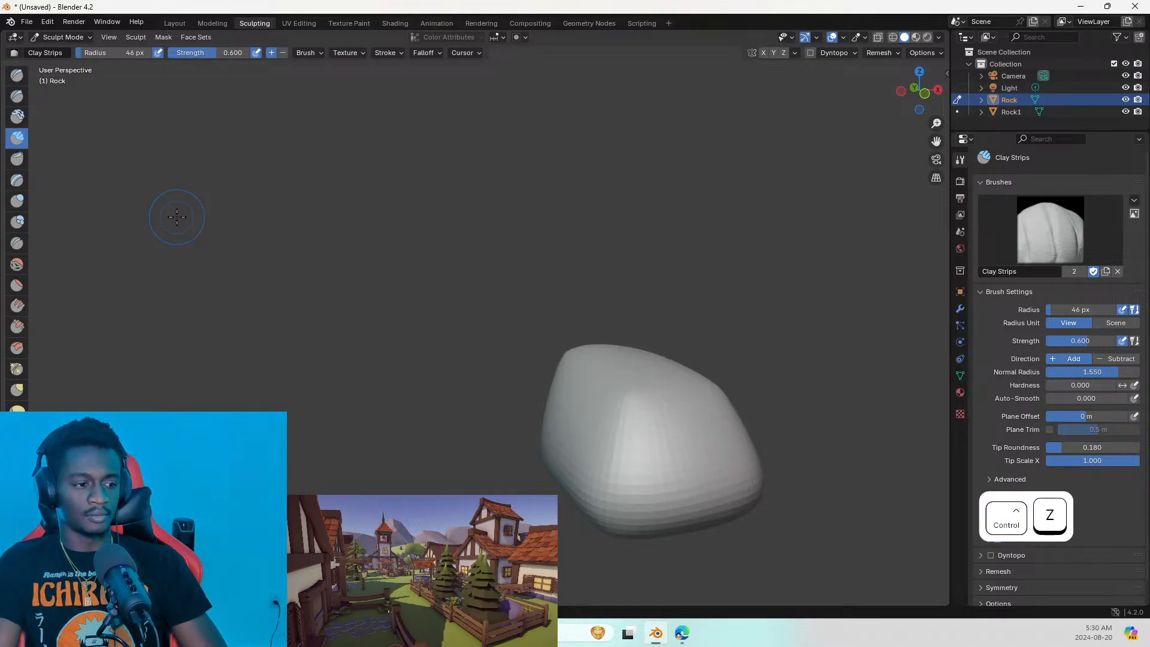
Return to the Draw brush and add strokes along Rock's vertical edge at radius 46 px
{"action": "left_click", "coordinate": [18, 76]}
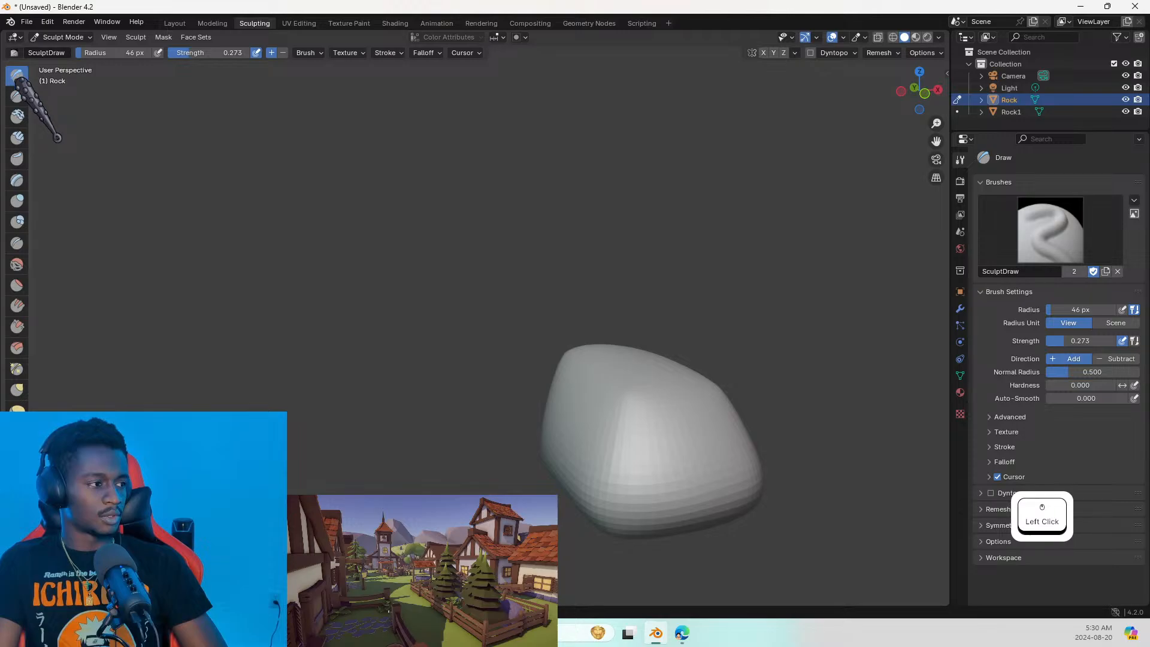
{"action": "left_click_drag", "start_coordinate": [635, 430], "coordinate": [627, 403]}
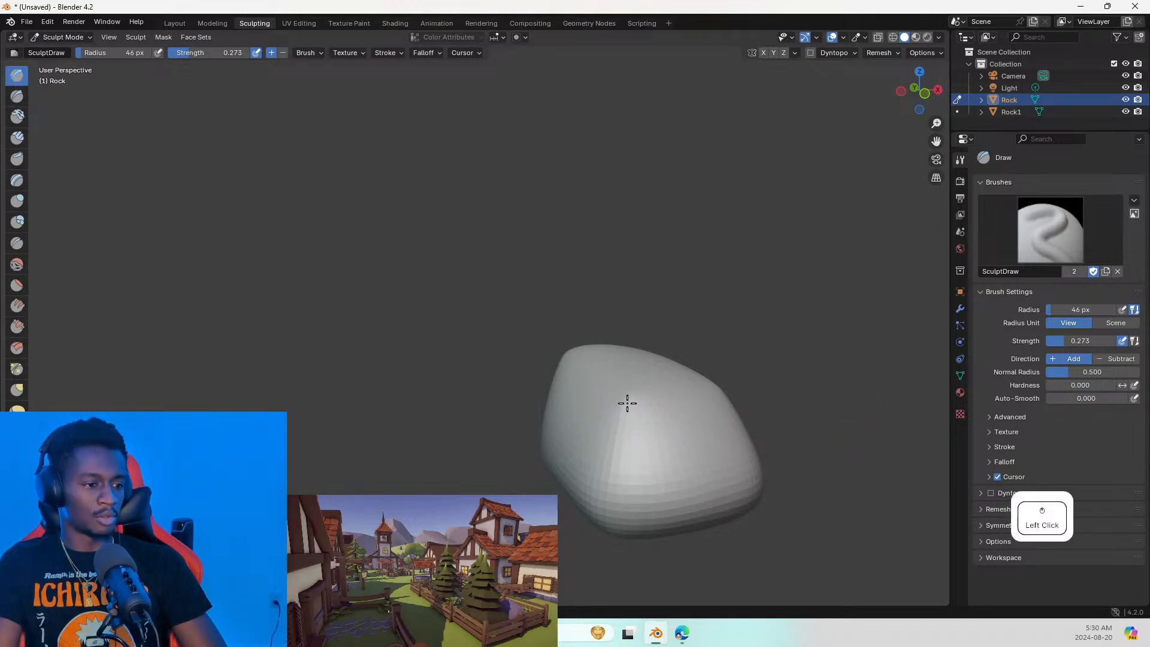
{"action": "left_click_drag", "start_coordinate": [638, 463], "coordinate": [666, 450]}
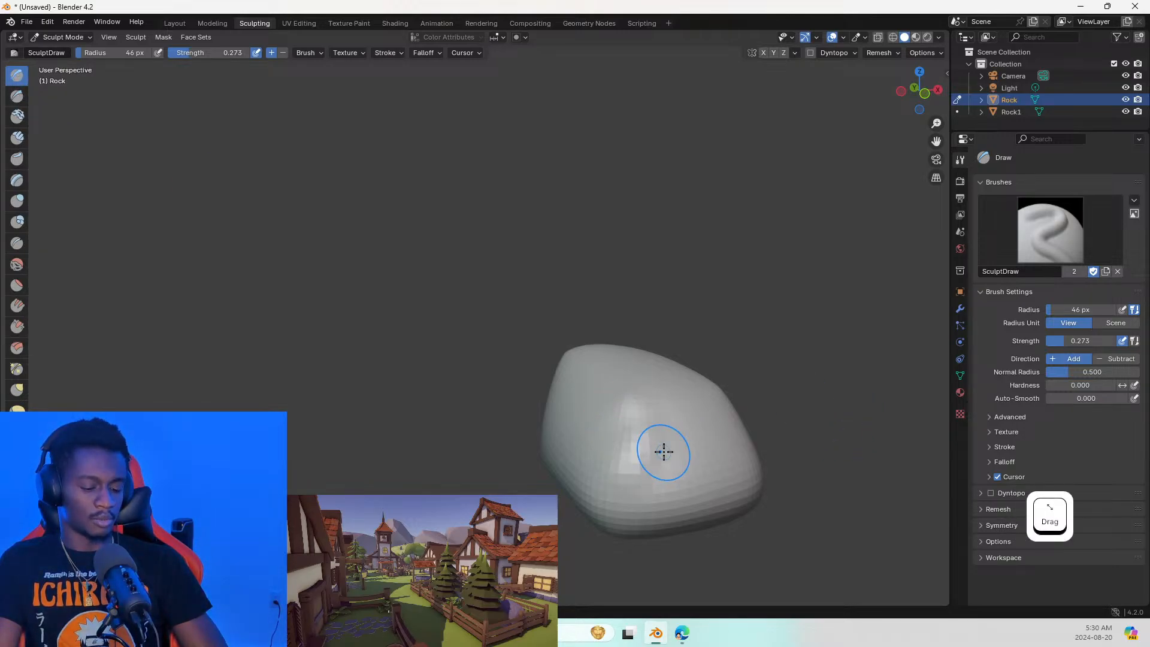
Enlarge the Draw brush radius to 103 px and bulge the side face next to Rock's vertical edge
{"action": "key", "text": "f"}
{"action": "left_click", "coordinate": [694, 403]}
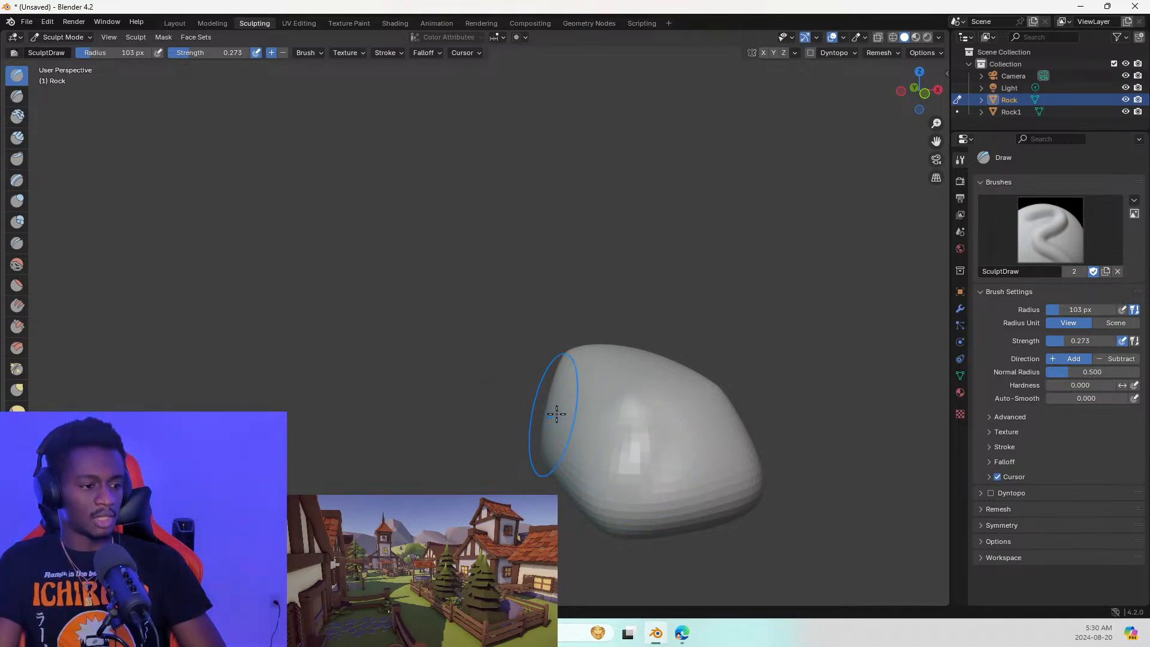
{"action": "left_click_drag", "start_coordinate": [564, 418], "coordinate": [567, 448]}
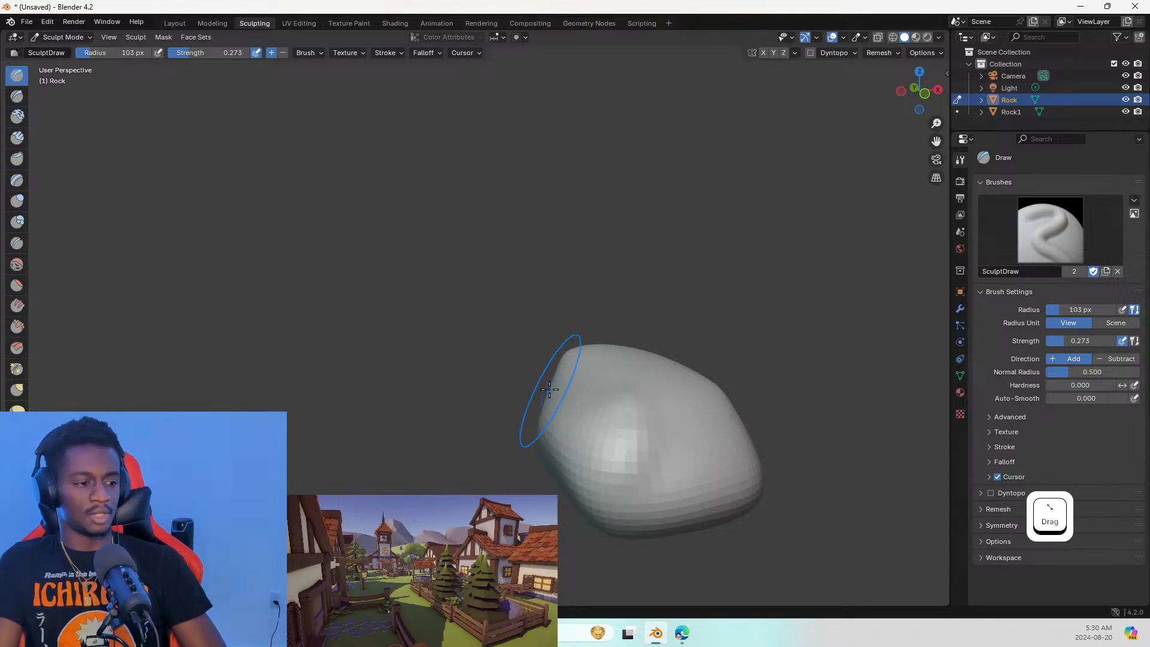
{"action": "mouse_move", "coordinate": [549, 390]}
{"action": "left_mouse_down"}
{"action": "mouse_move", "coordinate": [603, 458]}
{"action": "mouse_move", "coordinate": [658, 495]}
{"action": "left_mouse_up"}
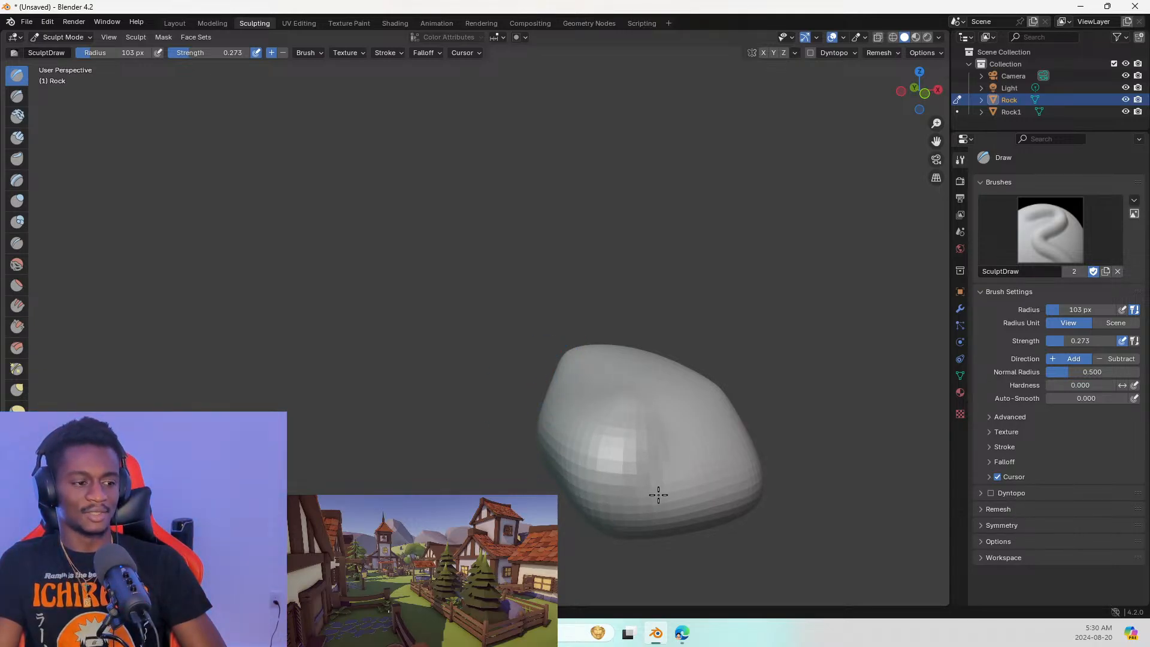
Add Draw strokes to Rock's long side face and the lower part of its adjoining vertical ridge
{"action": "left_click_drag", "start_coordinate": [496, 416], "coordinate": [432, 389], "text": "shift"}
{"action": "middle_click_drag", "start_coordinate": [431, 389], "coordinate": [542, 381], "text": "shift"}
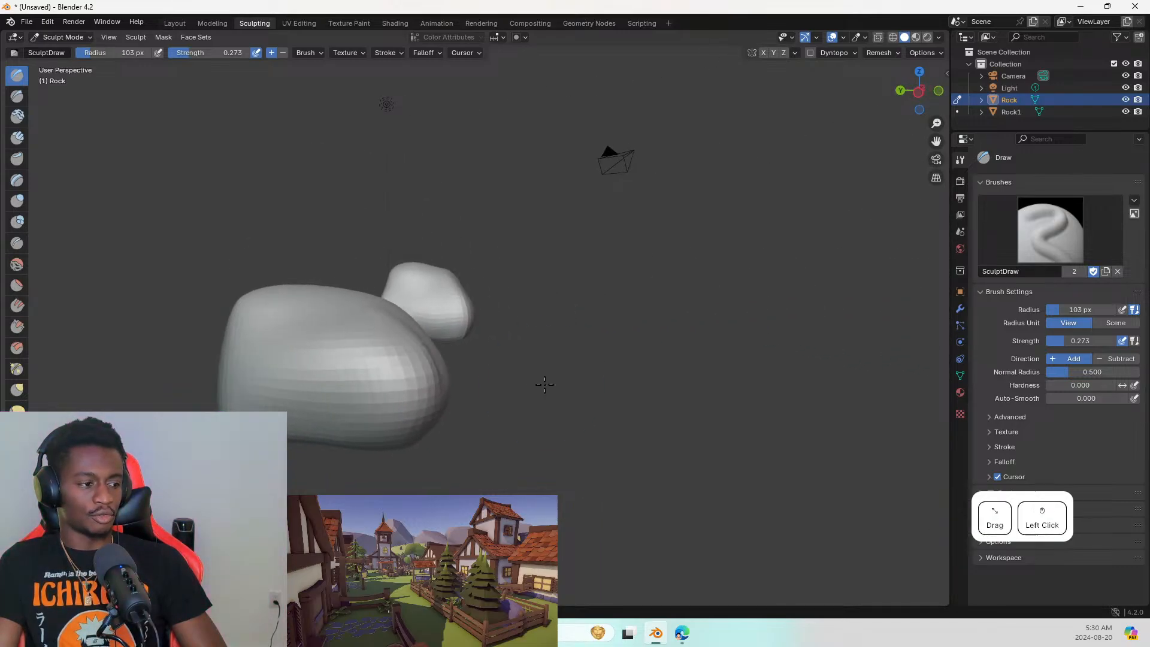
{"action": "left_click_drag", "start_coordinate": [300, 404], "coordinate": [233, 392]}
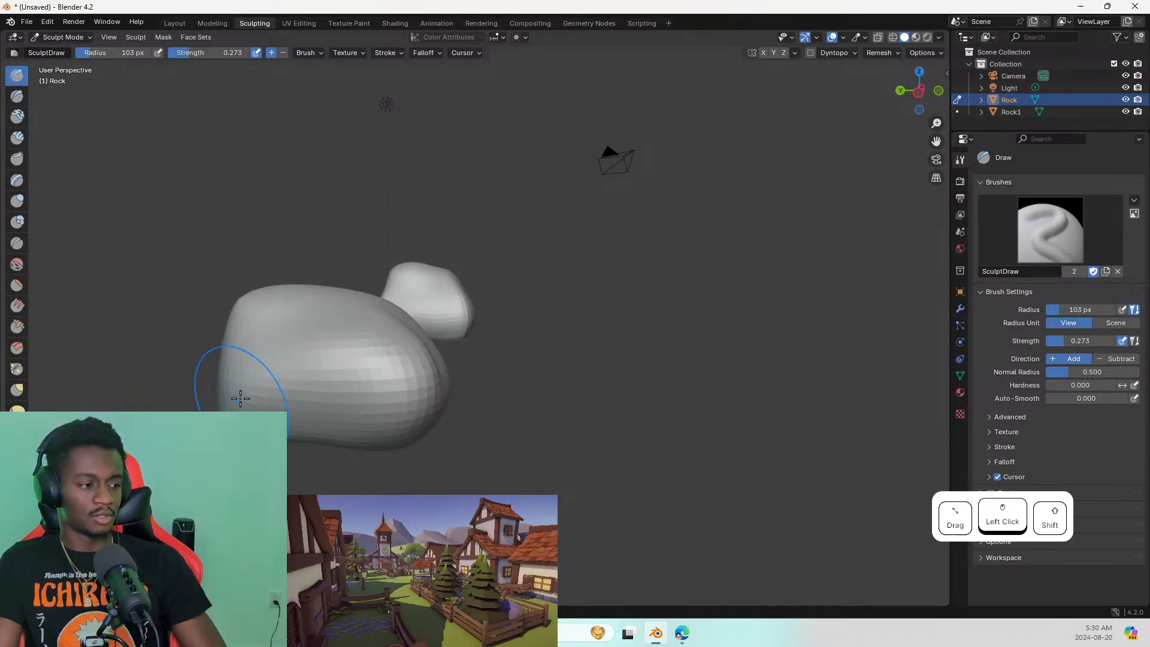
{"action": "middle_click_drag", "start_coordinate": [240, 396], "coordinate": [349, 399], "text": "shift"}
{"action": "middle_click_drag", "start_coordinate": [426, 347], "coordinate": [498, 352]}
{"action": "left_click_drag", "start_coordinate": [538, 401], "coordinate": [538, 434]}
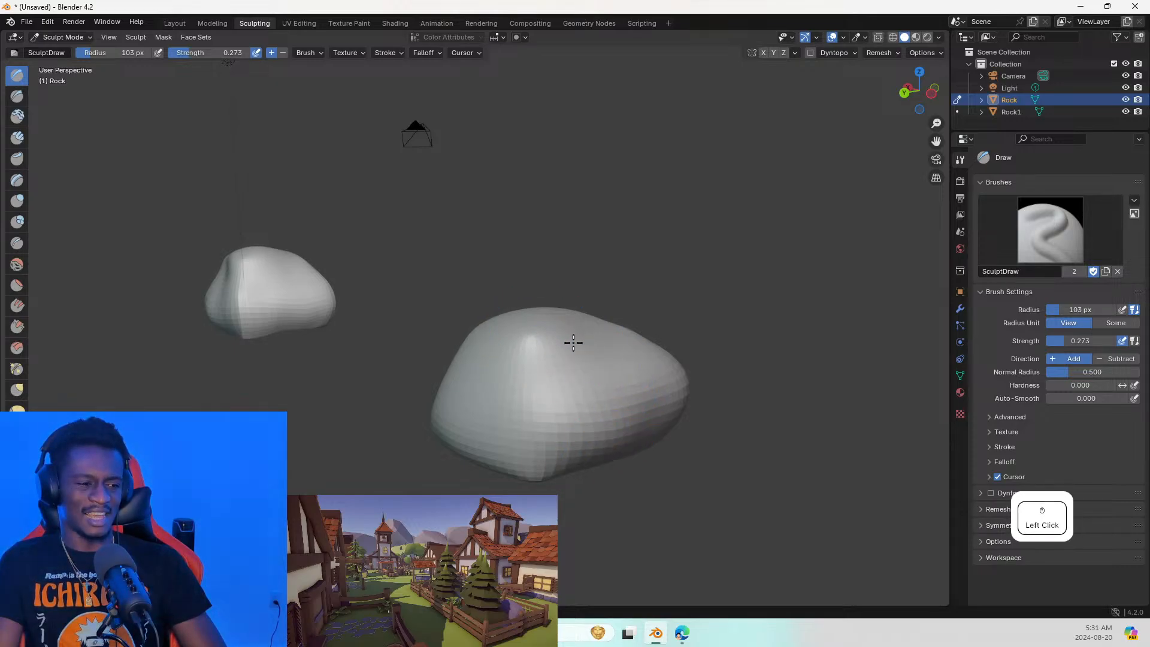
Raise the Draw brush strength to 0.521 for sculpting Rock from its other side
{"action": "key", "text": "shift+f"}
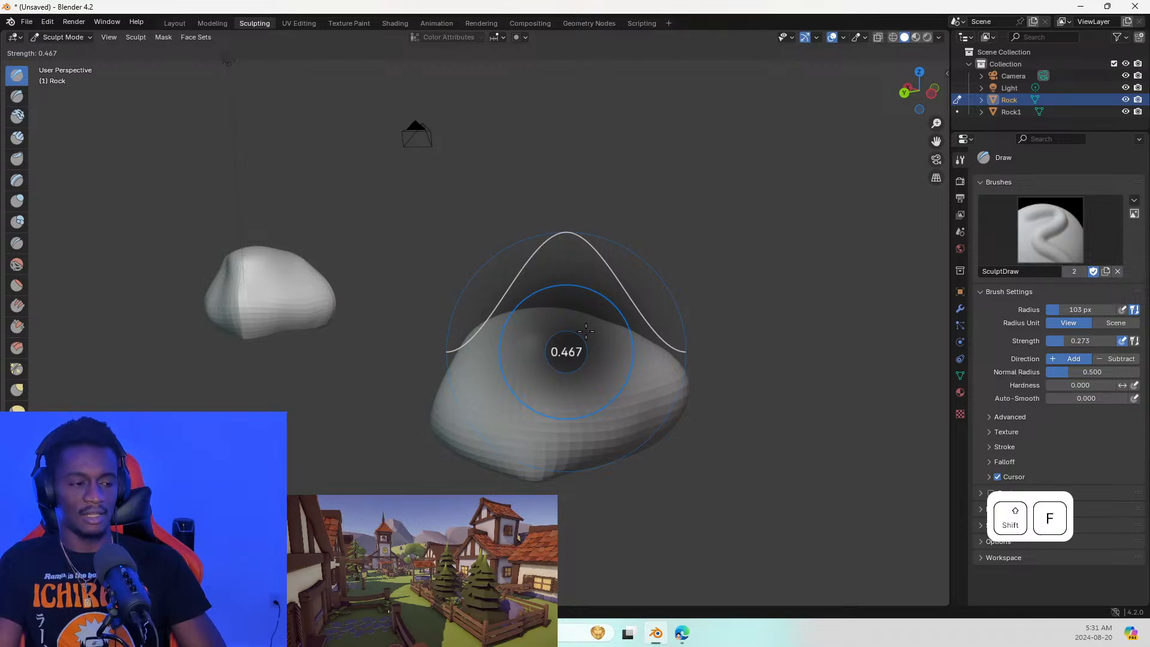
{"action": "left_click", "coordinate": [589, 329]}
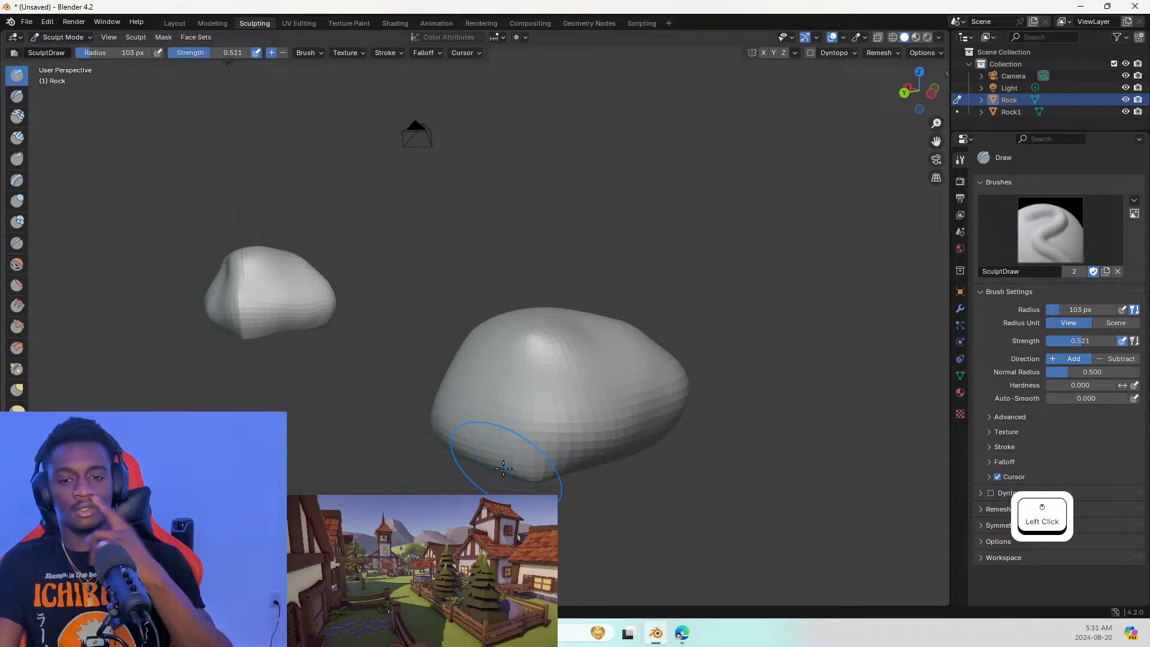
{"action": "mouse_move", "coordinate": [493, 448]}
{"action": "middle_mouse_down"}
{"action": "mouse_move", "coordinate": [501, 403]}
{"action": "mouse_move", "coordinate": [508, 428]}
{"action": "mouse_move", "coordinate": [585, 425]}
{"action": "mouse_move", "coordinate": [561, 413]}
{"action": "middle_mouse_up"}
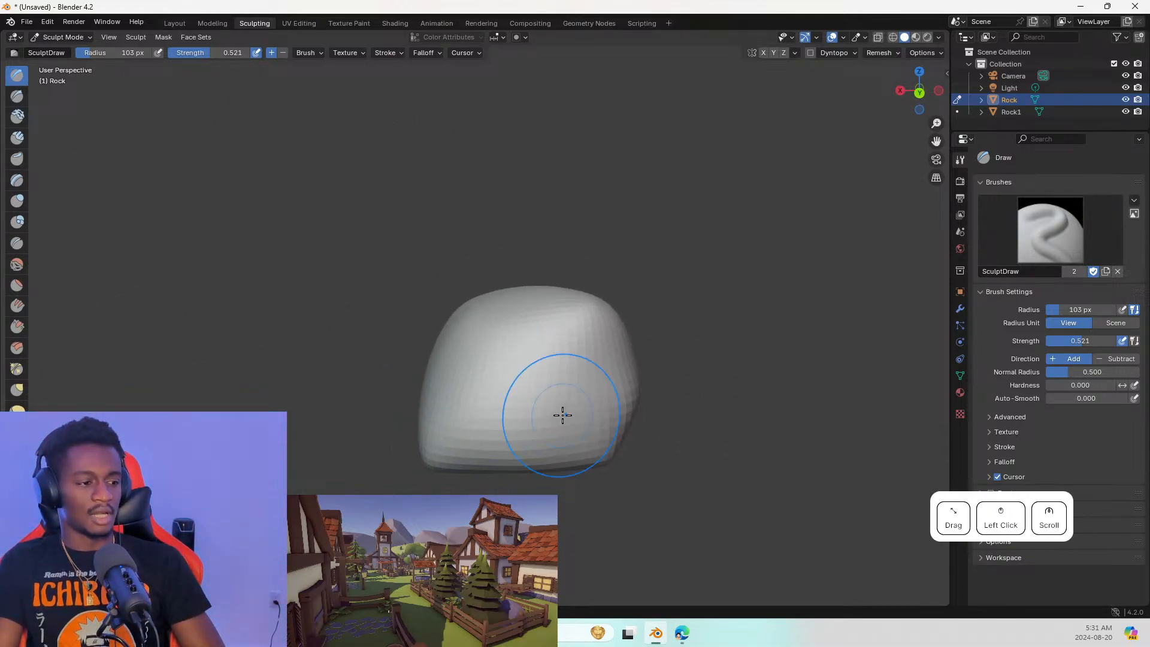
Add Draw strokes across the lower half of Rock's end face at radius 103 px and strength 0.521
{"action": "mouse_move", "coordinate": [423, 435]}
{"action": "left_mouse_down"}
{"action": "mouse_move", "coordinate": [452, 406]}
{"action": "mouse_move", "coordinate": [457, 352]}
{"action": "mouse_move", "coordinate": [432, 339]}
{"action": "mouse_move", "coordinate": [476, 296]}
{"action": "mouse_move", "coordinate": [521, 393]}
{"action": "mouse_move", "coordinate": [597, 432]}
{"action": "left_mouse_up"}
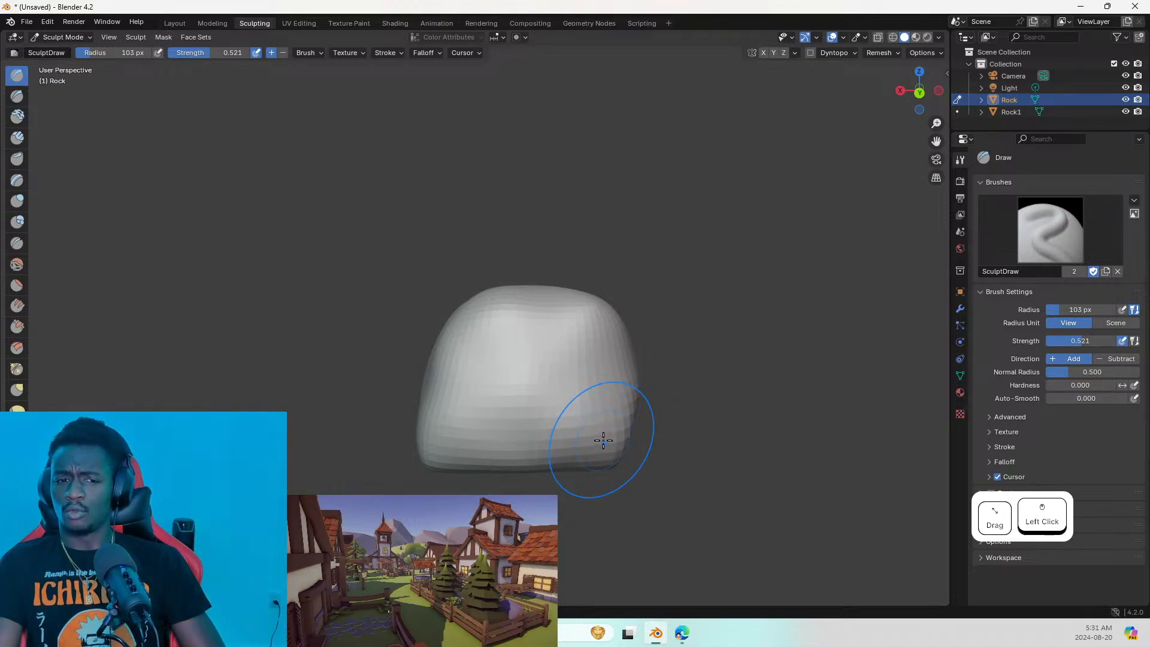
{"action": "left_click_drag", "start_coordinate": [603, 440], "coordinate": [606, 437]}
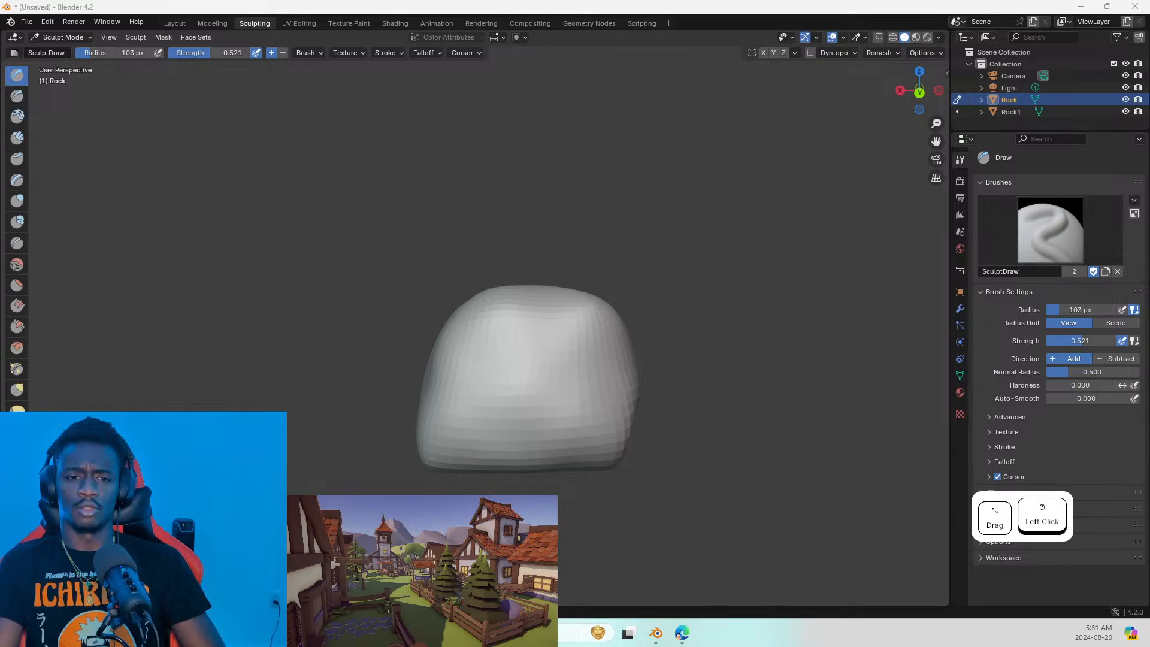
{"action": "mouse_move", "coordinate": [521, 457]}
{"action": "left_mouse_down"}
{"action": "mouse_move", "coordinate": [545, 440]}
{"action": "mouse_move", "coordinate": [625, 455]}
{"action": "left_mouse_up"}
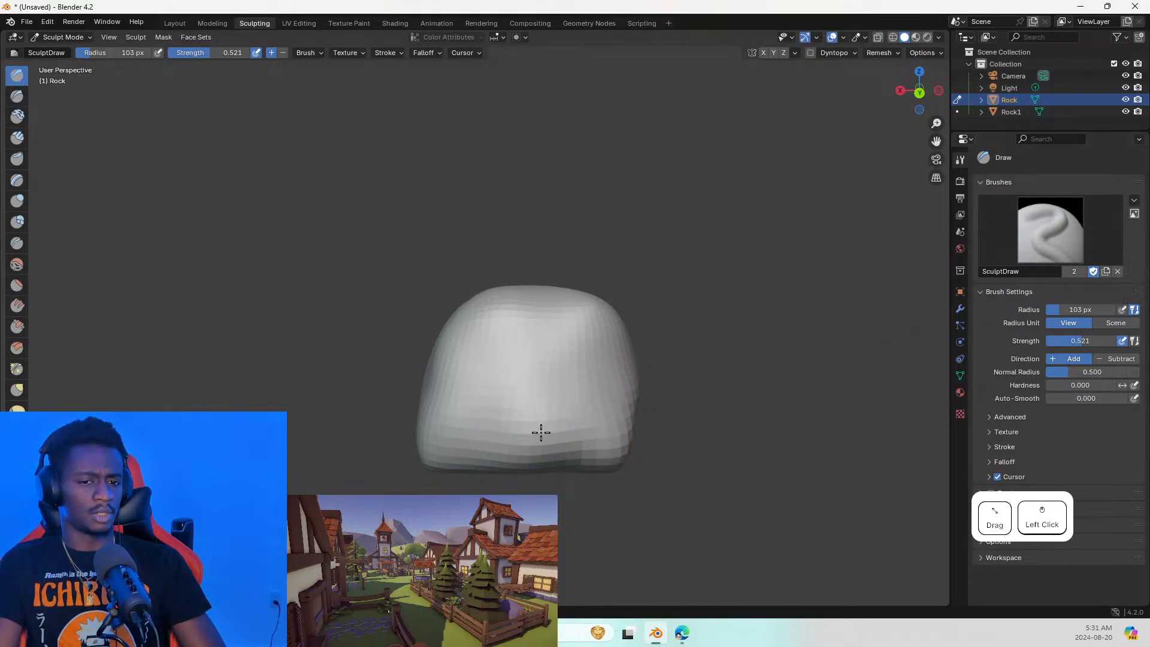
{"action": "left_click_drag", "start_coordinate": [540, 432], "coordinate": [503, 408]}
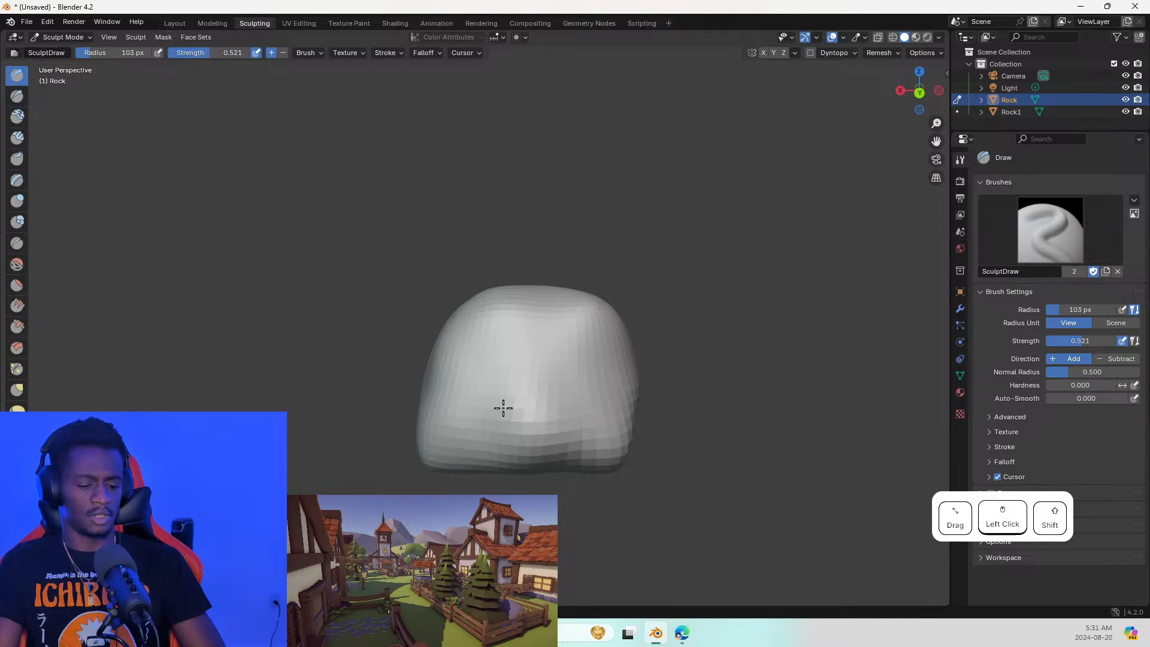
{"action": "mouse_move", "coordinate": [503, 408]}
{"action": "middle_mouse_down", "text": "shift"}
{"action": "mouse_move", "coordinate": [551, 410]}
{"action": "mouse_move", "coordinate": [465, 400]}
{"action": "mouse_move", "coordinate": [599, 395]}
{"action": "middle_mouse_up", "text": "shift"}
{"action": "left_click", "coordinate": [465, 400], "text": "shift"}
{"action": "left_click", "coordinate": [439, 413]}
Smooth Rock's vertical corner and the lower part of the end face beside it
{"action": "mouse_move", "coordinate": [439, 413]}
{"action": "middle_mouse_down"}
{"action": "mouse_move", "coordinate": [481, 380]}
{"action": "mouse_move", "coordinate": [465, 408]}
{"action": "mouse_move", "coordinate": [480, 405]}
{"action": "middle_mouse_up"}
{"action": "scroll", "coordinate": [480, 405], "scroll_direction": "down", "scroll_amount": 7}
{"action": "middle_click_drag", "start_coordinate": [398, 454], "coordinate": [527, 423]}
{"action": "scroll", "coordinate": [508, 459], "scroll_direction": "up", "scroll_amount": 8}
{"action": "scroll", "coordinate": [508, 459], "scroll_direction": "down", "scroll_amount": 6}
{"action": "key", "text": "shift"}
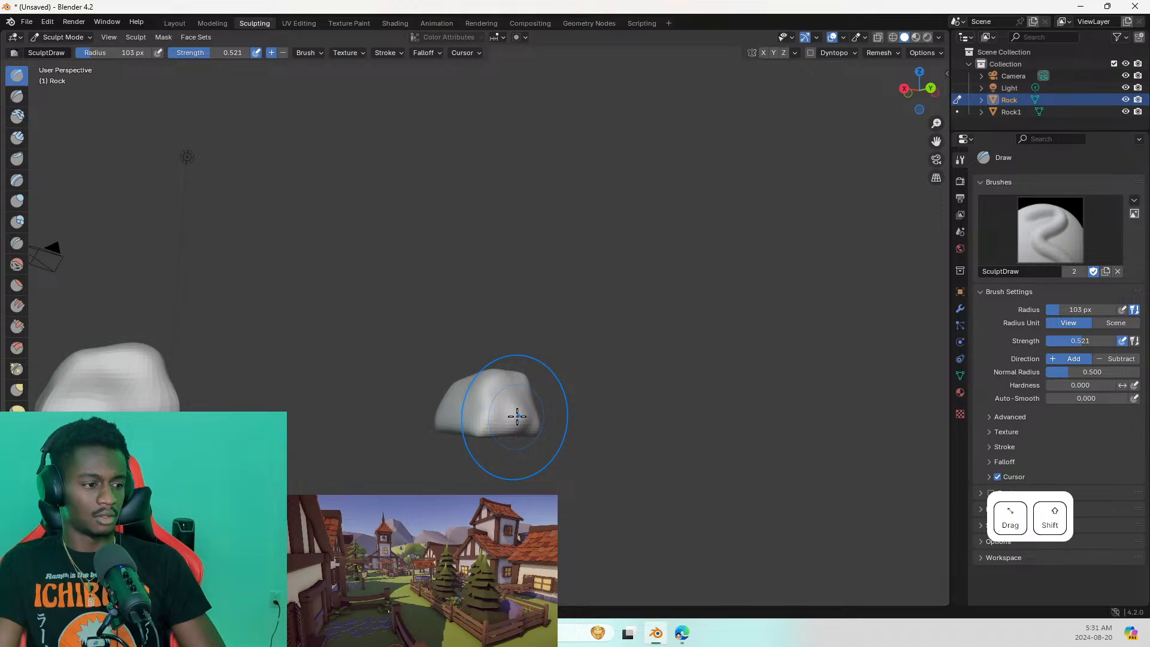
{"action": "left_click", "coordinate": [517, 415], "text": "shift"}
{"action": "left_click_drag", "start_coordinate": [511, 427], "coordinate": [495, 418], "text": "shift"}
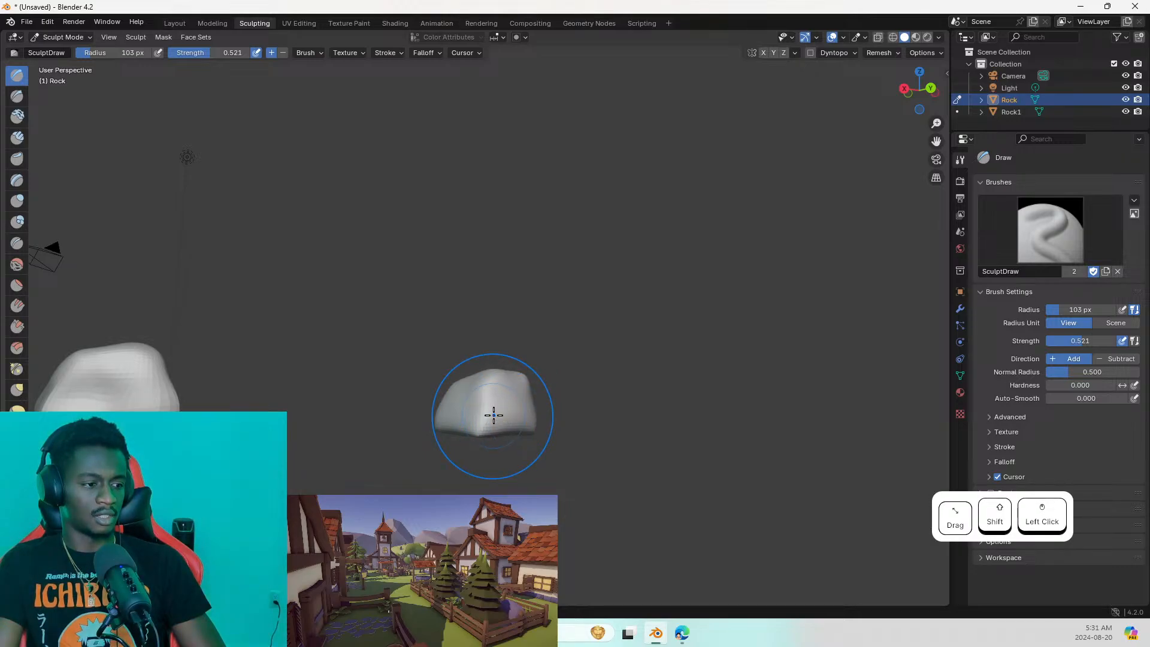
Switch to the Blob brush at radius 103 px and strength 0.500 and sculpt bulges over Rock's long side face
{"action": "middle_click_drag", "start_coordinate": [463, 438], "coordinate": [549, 457]}
{"action": "left_click", "coordinate": [549, 457]}
{"action": "scroll", "coordinate": [538, 457], "scroll_direction": "up", "scroll_amount": 6}
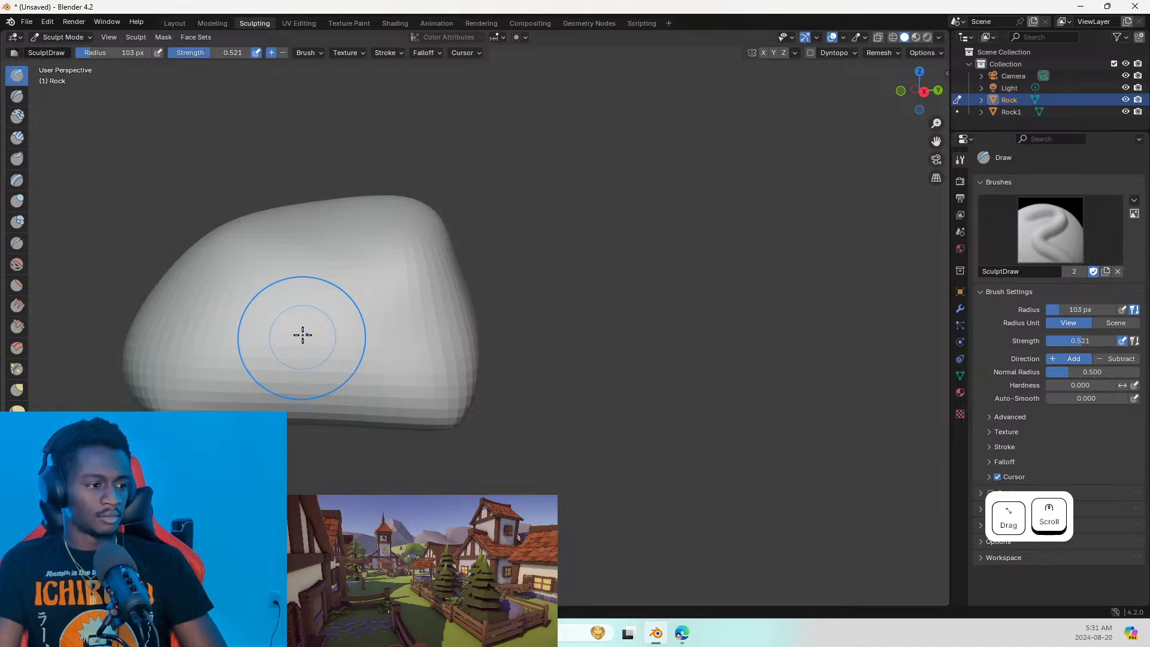
{"action": "left_click", "coordinate": [16, 221]}
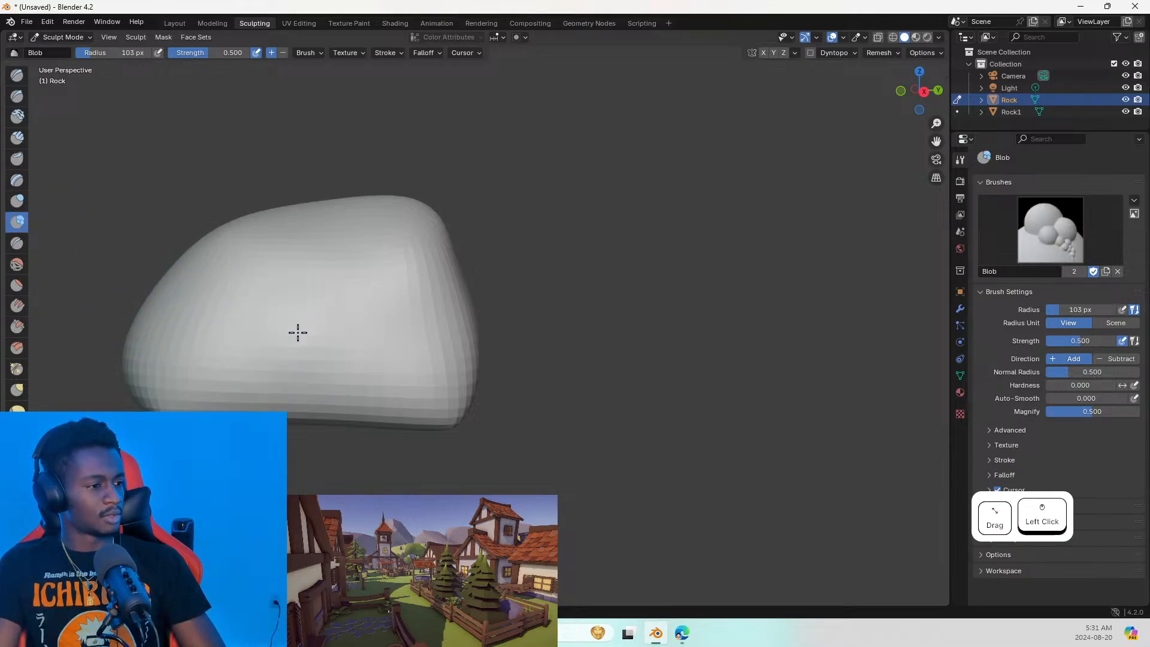
{"action": "left_click_drag", "start_coordinate": [433, 366], "coordinate": [279, 388]}
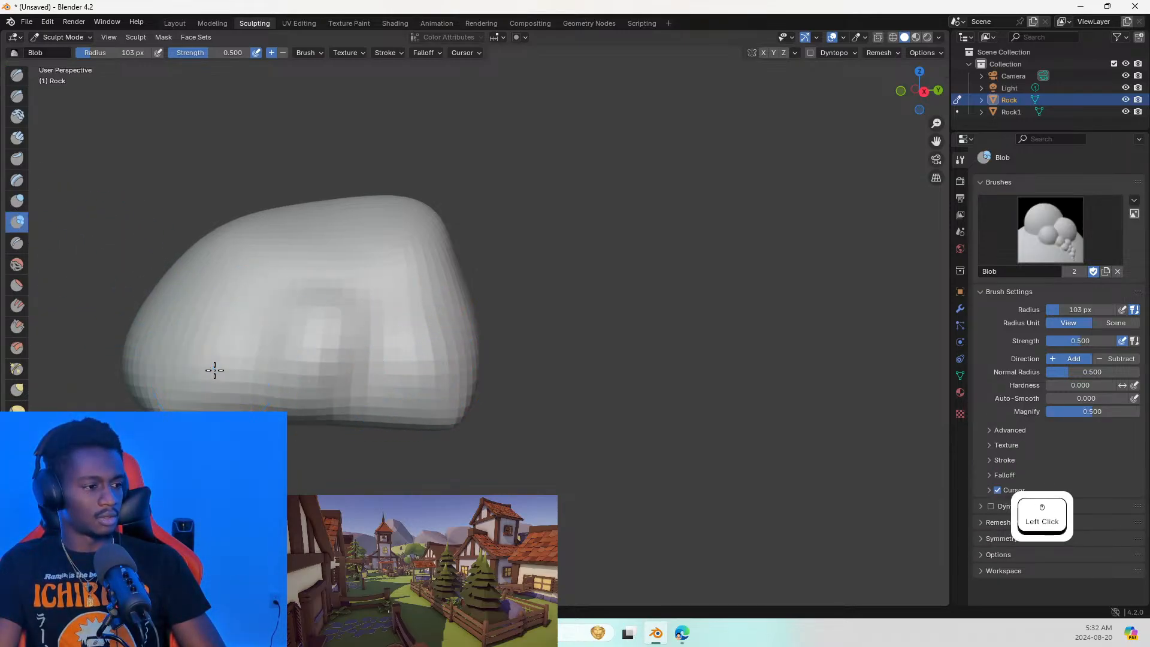
{"action": "mouse_move", "coordinate": [214, 371]}
{"action": "left_mouse_down"}
{"action": "mouse_move", "coordinate": [239, 331]}
{"action": "mouse_move", "coordinate": [403, 396]}
{"action": "mouse_move", "coordinate": [425, 378]}
{"action": "left_mouse_up"}
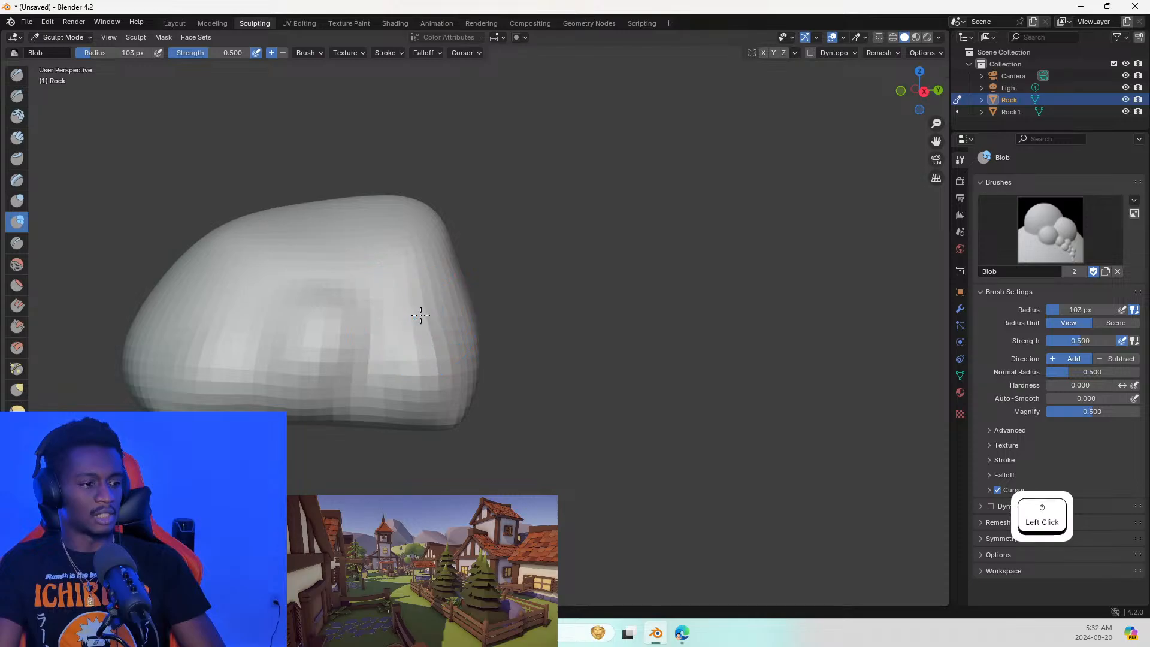
{"action": "left_click_drag", "start_coordinate": [420, 315], "coordinate": [438, 267]}
{"action": "left_click", "coordinate": [448, 252]}
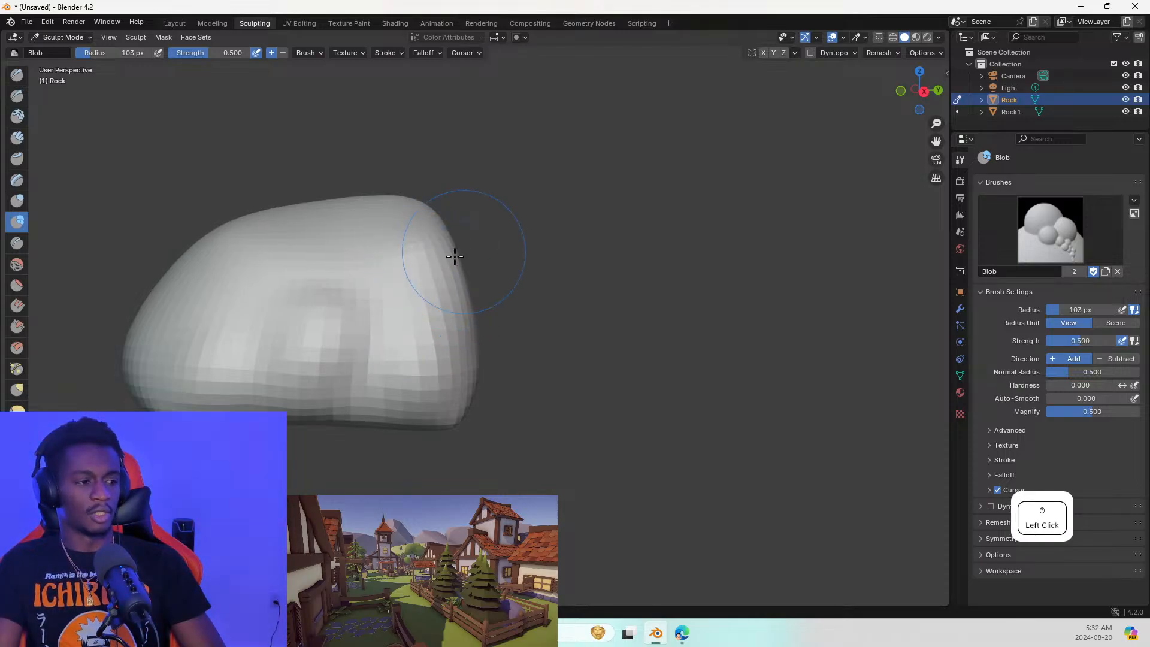
{"action": "left_click_drag", "start_coordinate": [351, 352], "coordinate": [400, 358]}
{"action": "mouse_move", "coordinate": [339, 286]}
{"action": "left_mouse_down"}
{"action": "mouse_move", "coordinate": [356, 227]}
{"action": "mouse_move", "coordinate": [304, 229]}
{"action": "mouse_move", "coordinate": [316, 207]}
{"action": "left_mouse_up"}
{"action": "left_click_drag", "start_coordinate": [279, 308], "coordinate": [277, 275]}
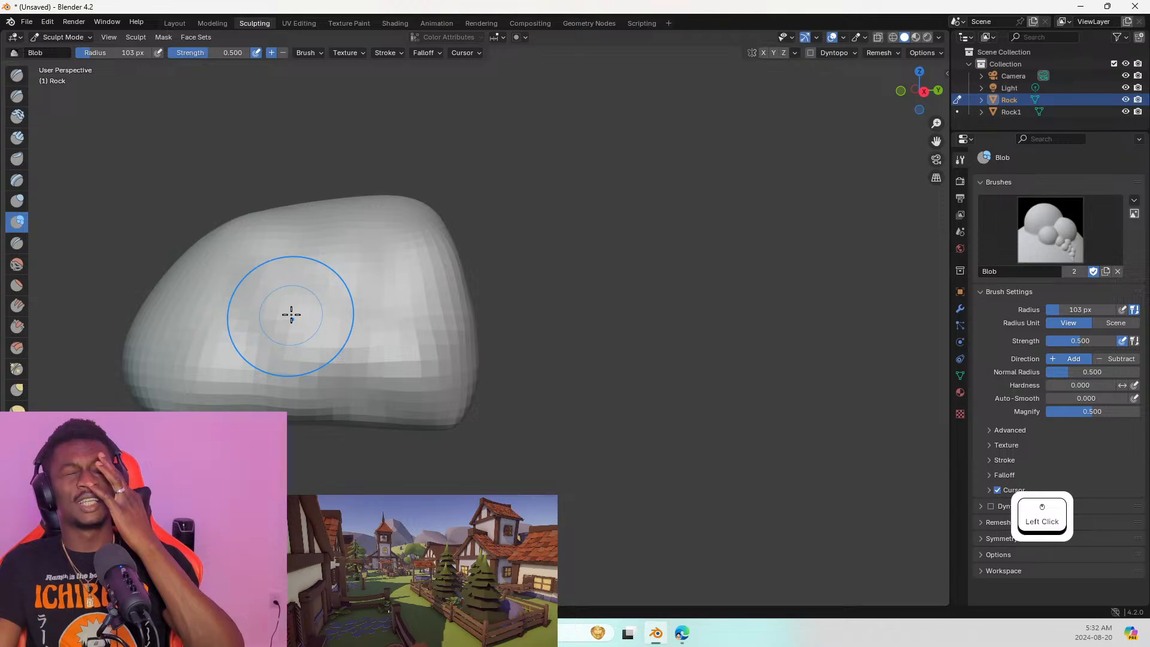
Add Blob strokes to the lower and middle areas of Rock's opposite long side
{"action": "middle_click_drag", "start_coordinate": [411, 282], "coordinate": [429, 394], "text": "shift"}
{"action": "scroll", "coordinate": [398, 364], "scroll_direction": "up", "scroll_amount": 4}
{"action": "scroll", "coordinate": [408, 355], "scroll_direction": "down", "scroll_amount": 6}
{"action": "scroll", "coordinate": [430, 398], "scroll_direction": "up", "scroll_amount": 4}
{"action": "scroll", "coordinate": [432, 405], "scroll_direction": "down", "scroll_amount": 3}
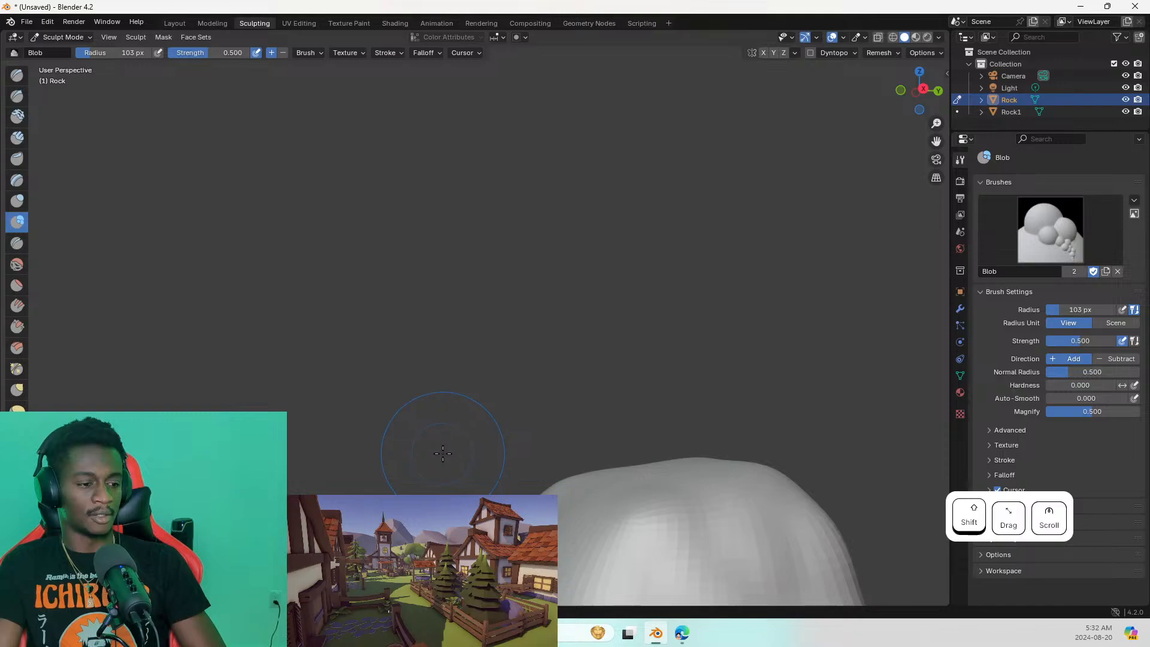
{"action": "scroll", "coordinate": [318, 300], "scroll_direction": "up", "scroll_amount": 3}
{"action": "mouse_move", "coordinate": [444, 454]}
{"action": "middle_mouse_down", "text": "shift"}
{"action": "mouse_move", "coordinate": [318, 300]}
{"action": "mouse_move", "coordinate": [370, 390]}
{"action": "mouse_move", "coordinate": [381, 371]}
{"action": "mouse_move", "coordinate": [436, 372]}
{"action": "mouse_move", "coordinate": [347, 406]}
{"action": "mouse_move", "coordinate": [380, 410]}
{"action": "middle_mouse_up", "text": "shift"}
{"action": "scroll", "coordinate": [318, 300], "scroll_direction": "down", "scroll_amount": 4}
{"action": "left_click", "coordinate": [372, 393]}
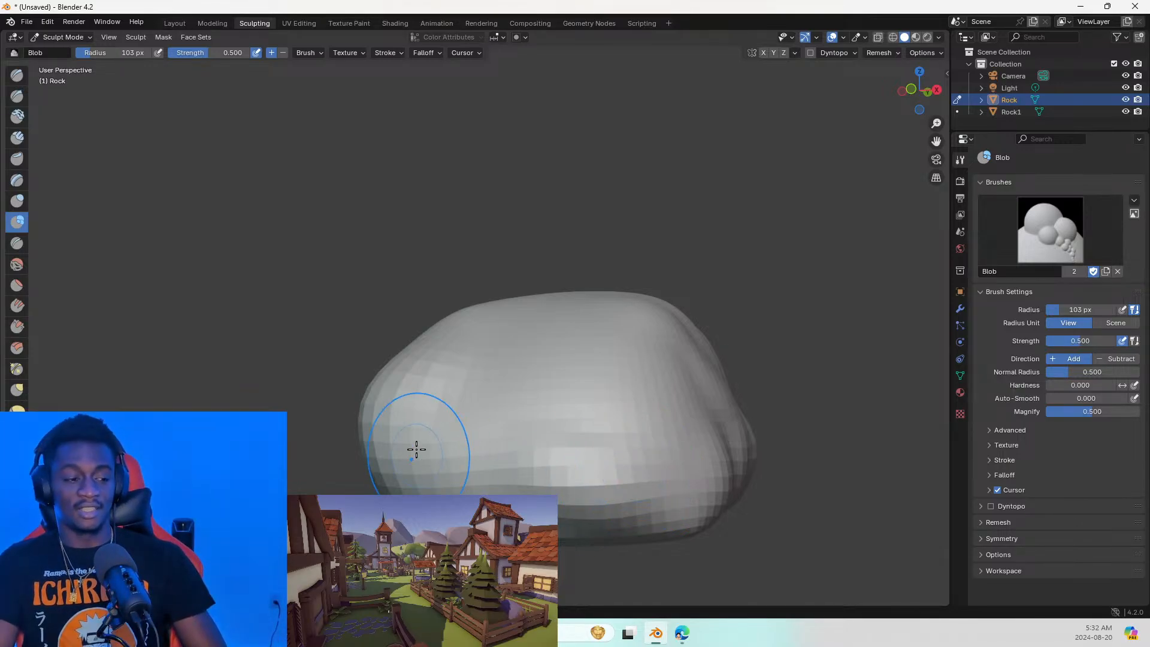
{"action": "left_click_drag", "start_coordinate": [493, 499], "coordinate": [497, 502]}
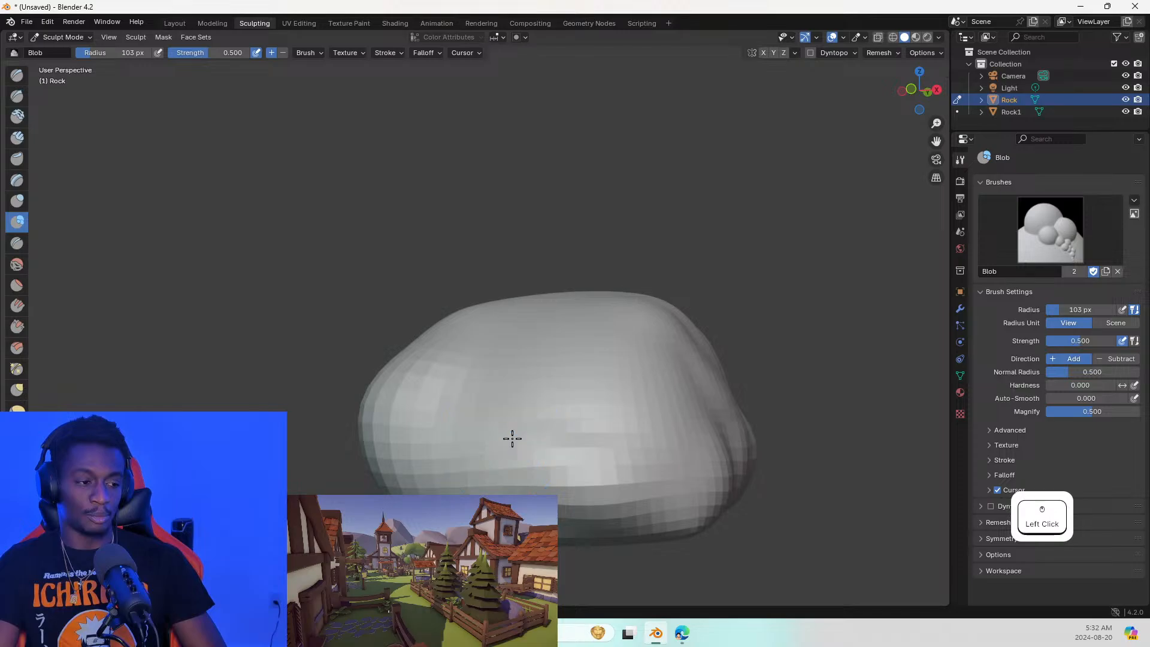
{"action": "mouse_move", "coordinate": [512, 438]}
{"action": "left_mouse_down"}
{"action": "mouse_move", "coordinate": [505, 383]}
{"action": "mouse_move", "coordinate": [557, 336]}
{"action": "mouse_move", "coordinate": [632, 425]}
{"action": "mouse_move", "coordinate": [681, 411]}
{"action": "mouse_move", "coordinate": [642, 422]}
{"action": "left_mouse_up"}
Bulge the upper area of Rock's remaining side with Blob strokes and check its shape from a lower view
{"action": "scroll", "coordinate": [518, 462], "scroll_direction": "down", "scroll_amount": 4}
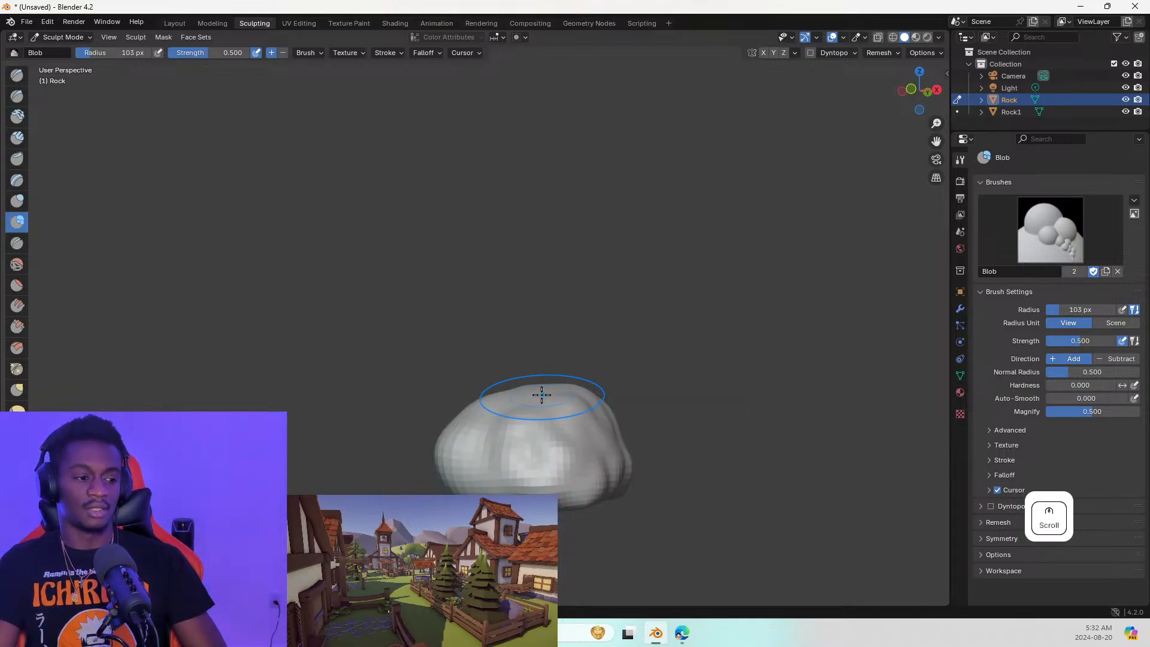
{"action": "middle_click_drag", "start_coordinate": [542, 395], "coordinate": [693, 425]}
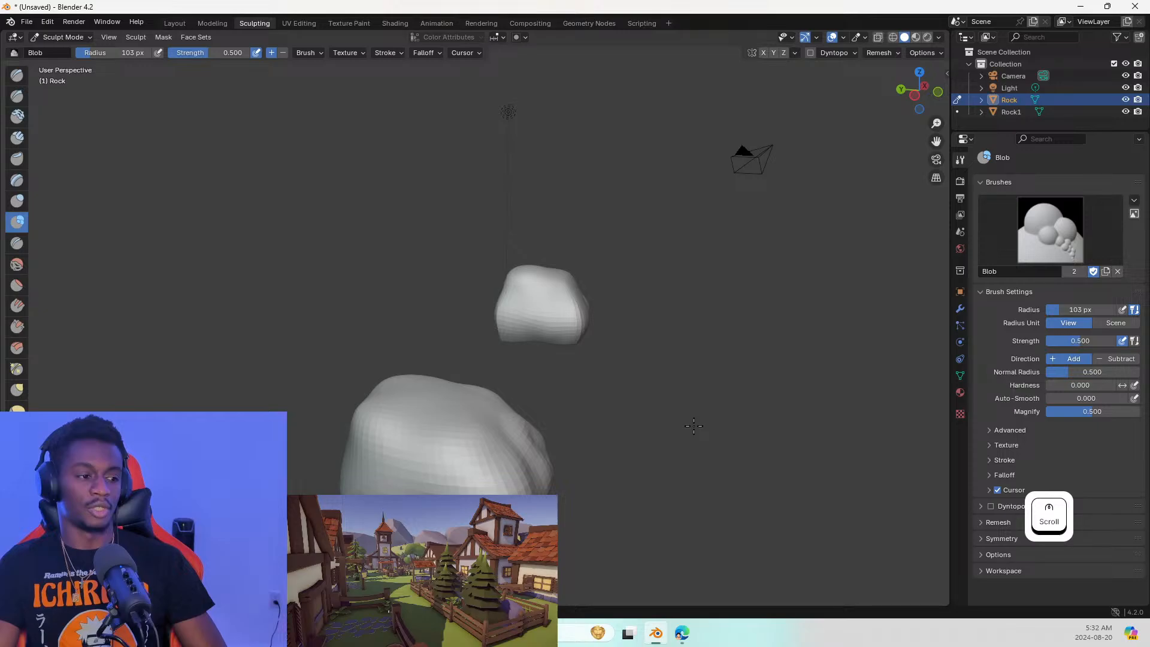
{"action": "left_click_drag", "start_coordinate": [465, 413], "coordinate": [500, 432]}
{"action": "mouse_move", "coordinate": [504, 440]}
{"action": "left_mouse_down"}
{"action": "mouse_move", "coordinate": [521, 436]}
{"action": "mouse_move", "coordinate": [500, 433]}
{"action": "mouse_move", "coordinate": [494, 397]}
{"action": "mouse_move", "coordinate": [513, 435]}
{"action": "mouse_move", "coordinate": [429, 403]}
{"action": "mouse_move", "coordinate": [437, 380]}
{"action": "mouse_move", "coordinate": [458, 386]}
{"action": "mouse_move", "coordinate": [433, 415]}
{"action": "left_mouse_up"}
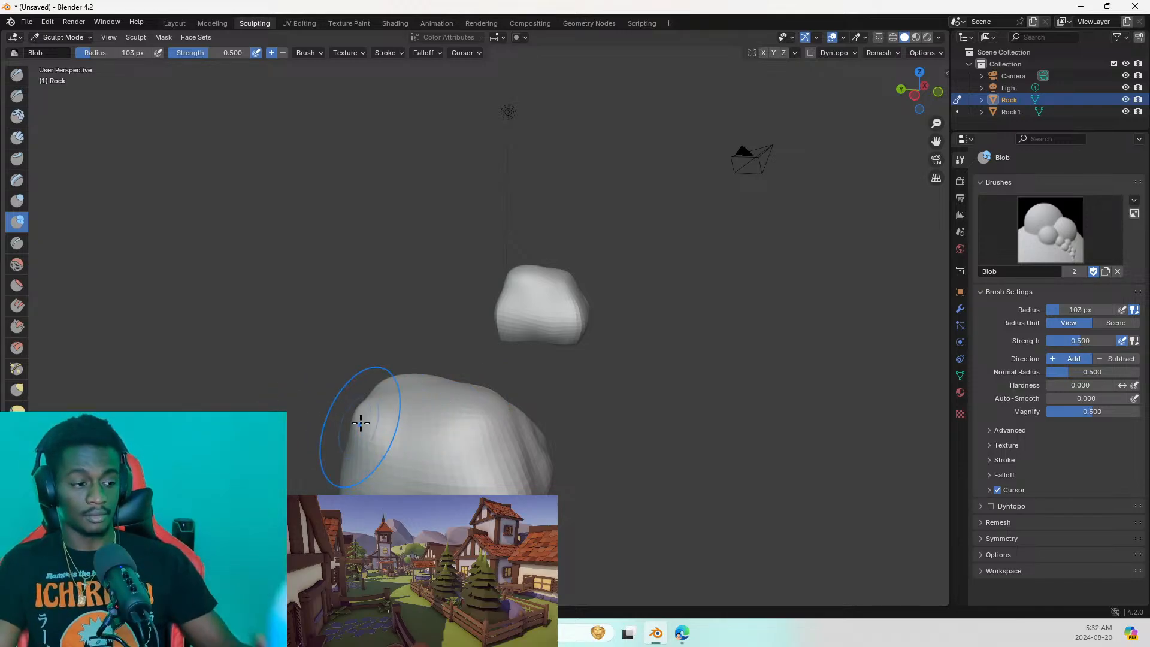
{"action": "middle_click_drag", "start_coordinate": [374, 399], "coordinate": [393, 350], "text": "shift"}
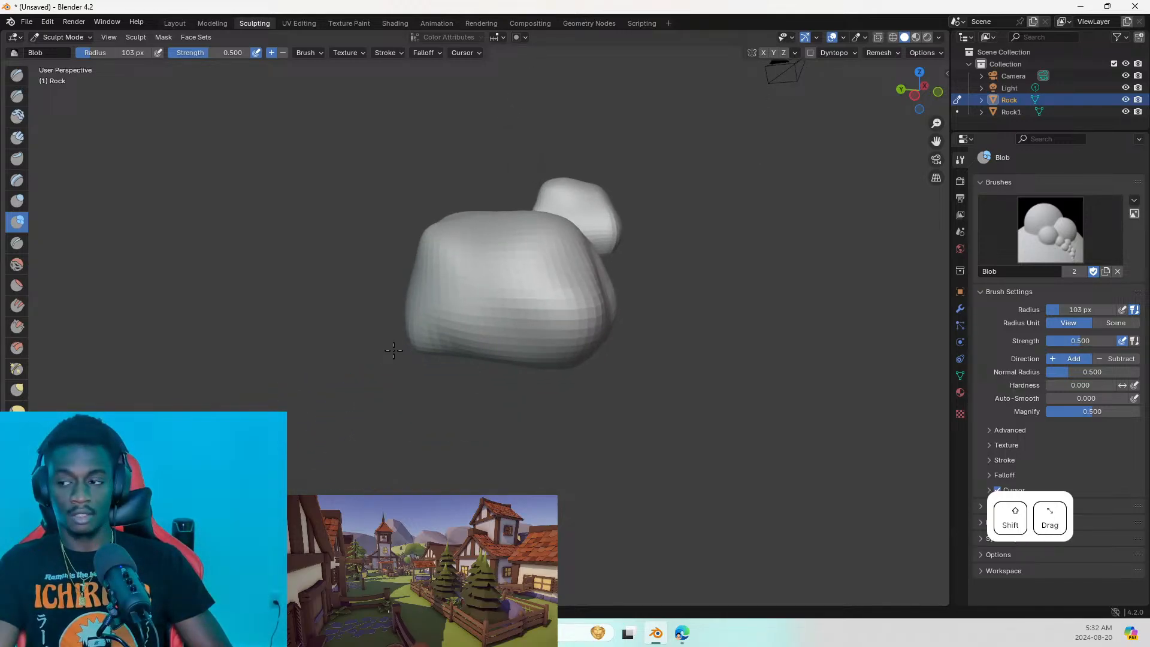
{"action": "left_click", "coordinate": [394, 355], "text": "shift"}
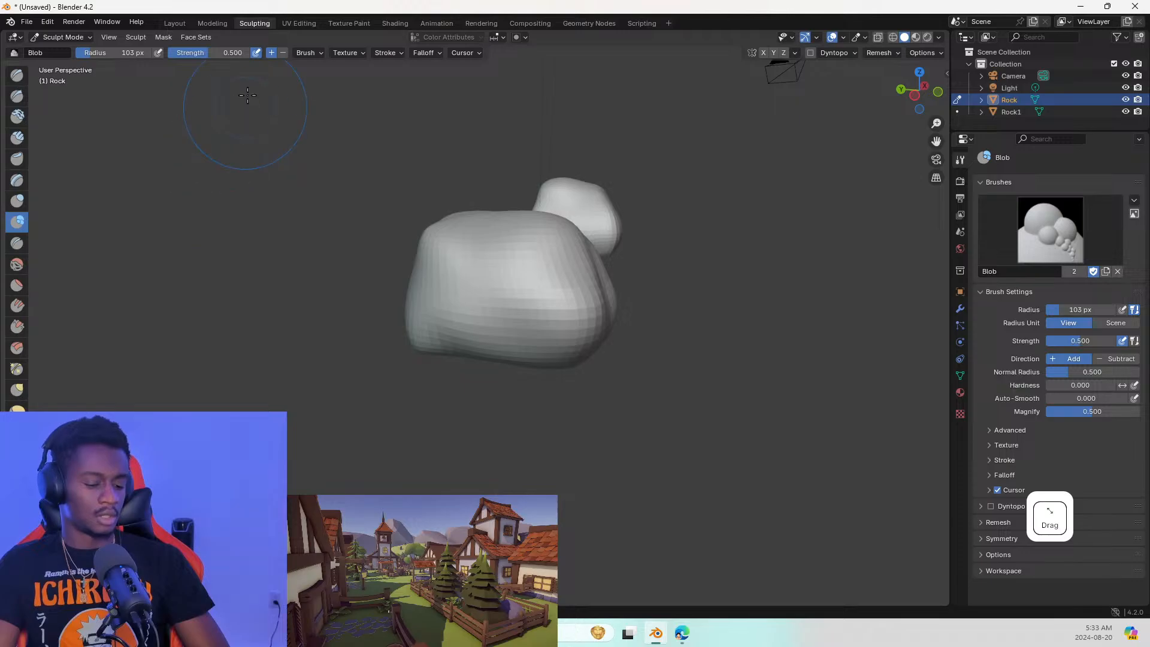
Switch to the Layout workspace to work with both rocks as whole objects
{"action": "left_click", "coordinate": [174, 23]}
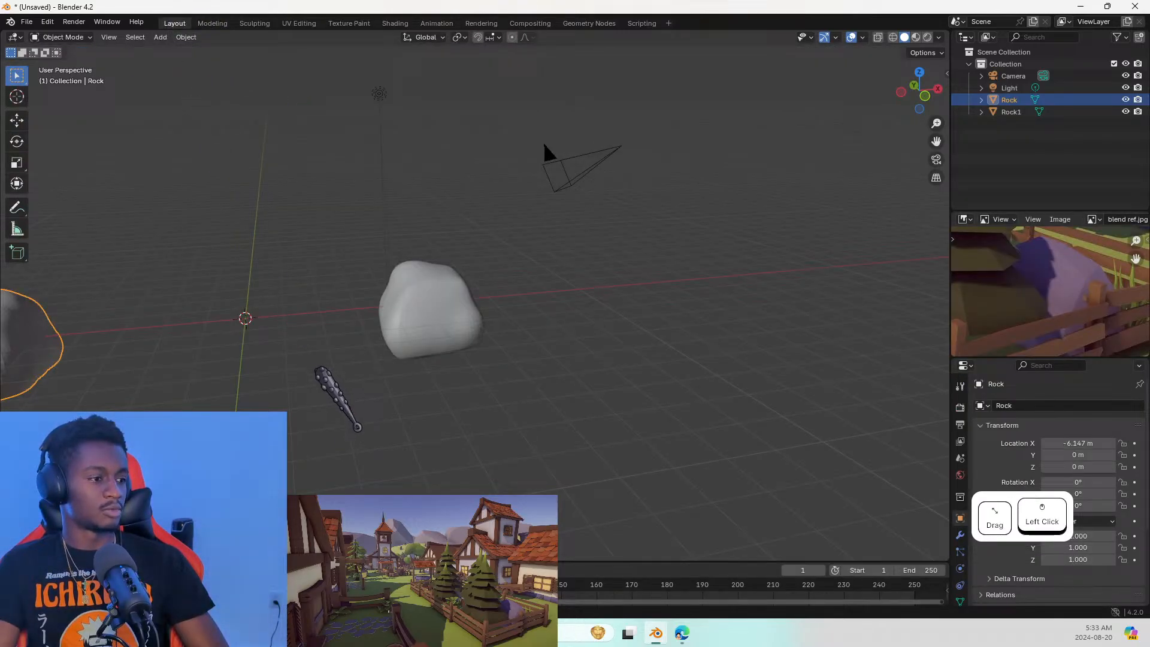
{"action": "scroll", "coordinate": [473, 288], "scroll_direction": "down", "scroll_amount": 2}
{"action": "middle_click_drag", "start_coordinate": [419, 299], "coordinate": [485, 300], "text": "shift"}
{"action": "middle_click_drag", "start_coordinate": [552, 296], "coordinate": [589, 312], "text": "shift"}
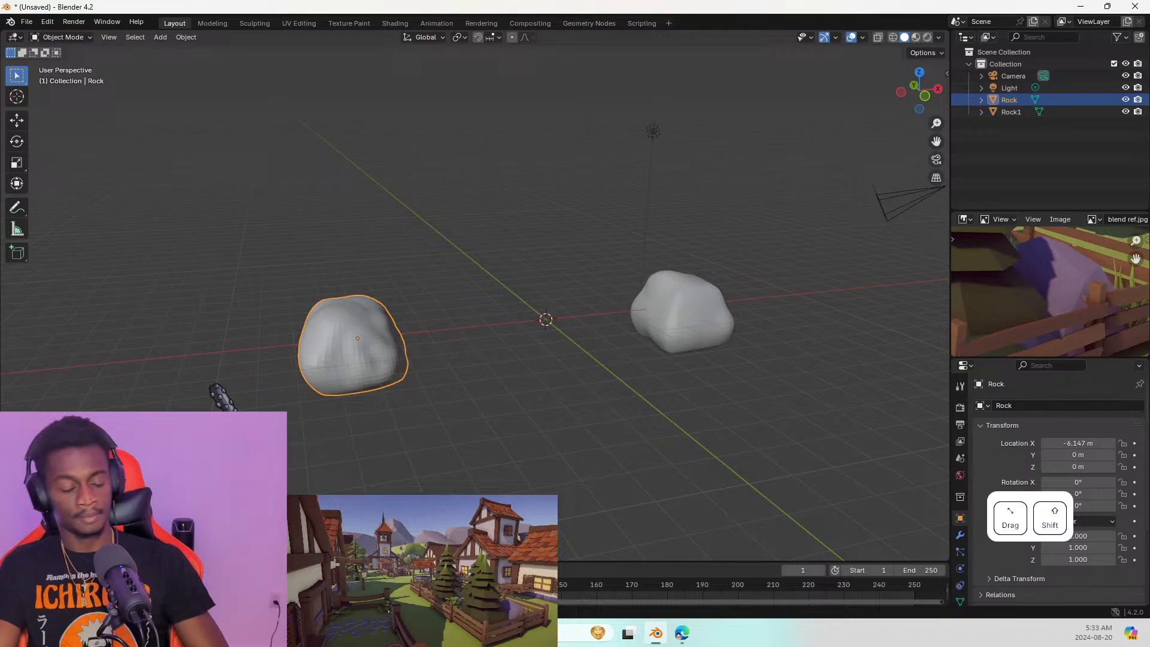
Try duplicating Rock and cancel the copy's move, leaving it at Rock's location
{"action": "key", "text": "shift+a"}
{"action": "key", "text": "Escape"}
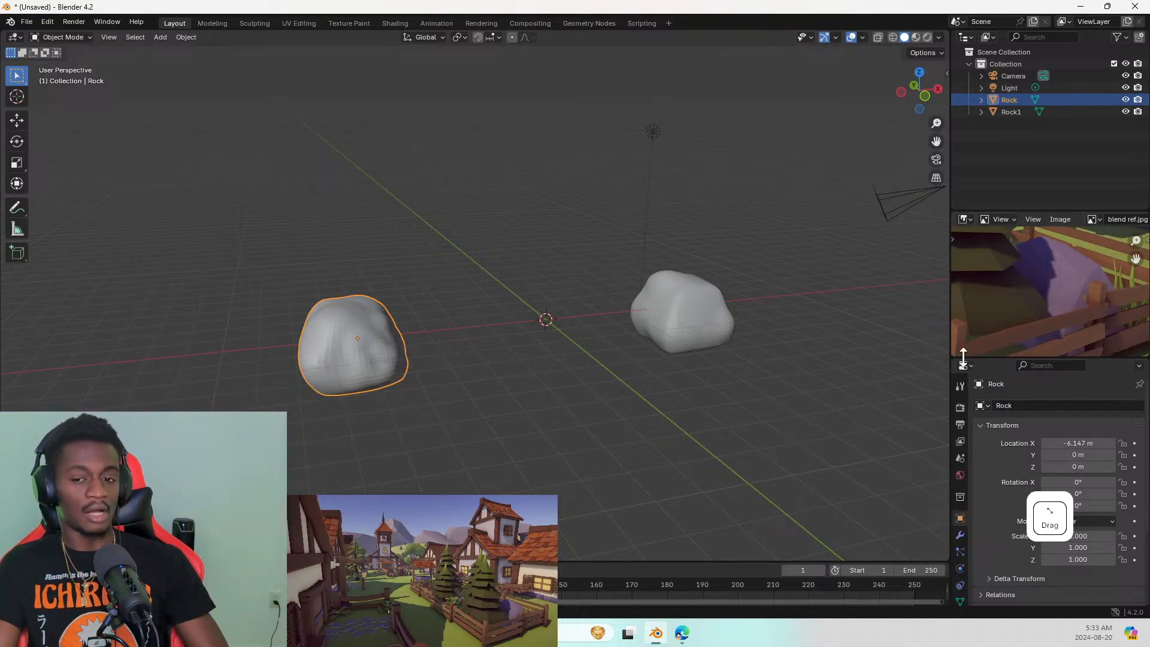
{"action": "key", "text": "shift"}
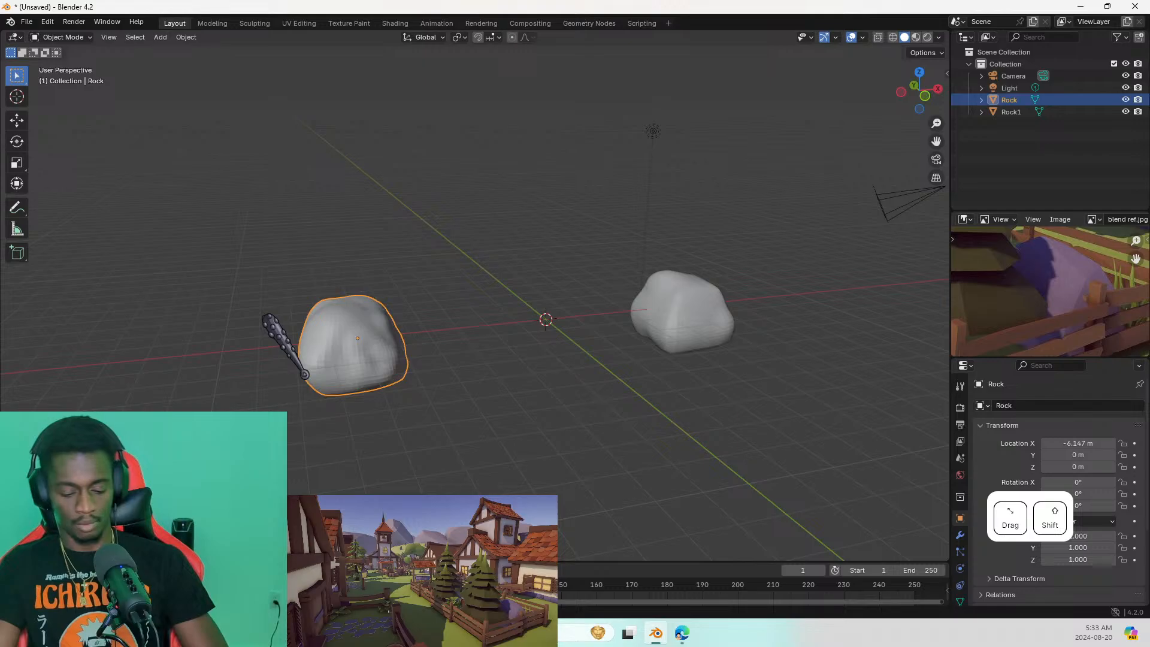
{"action": "key", "text": "shift+d"}
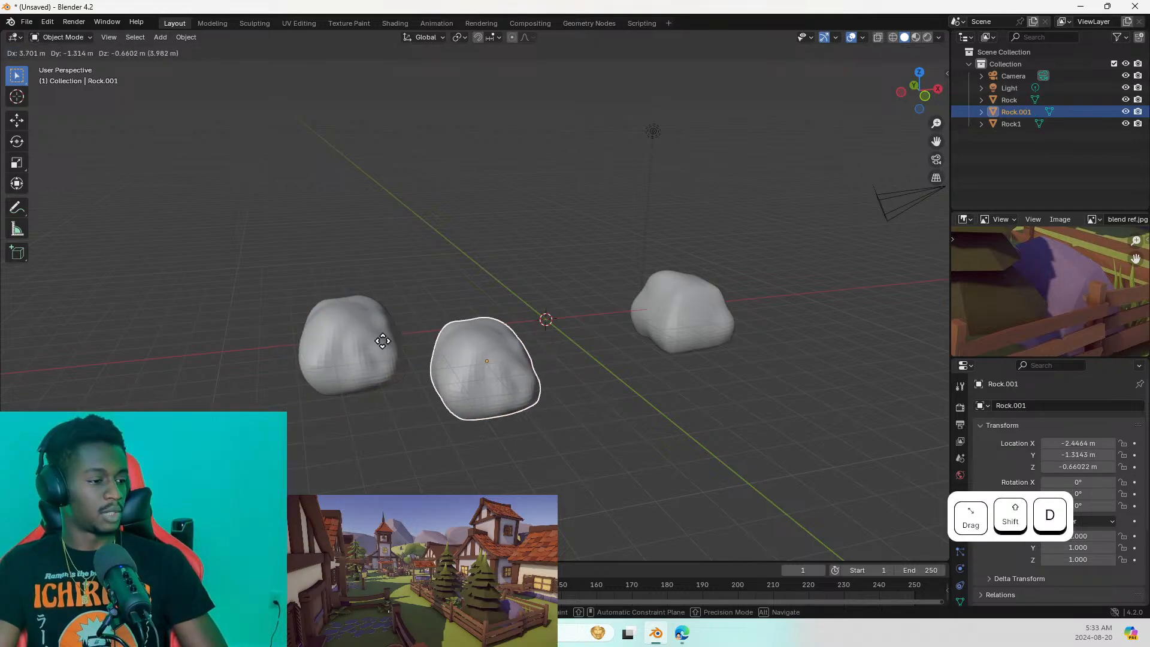
{"action": "key", "text": "Escape"}
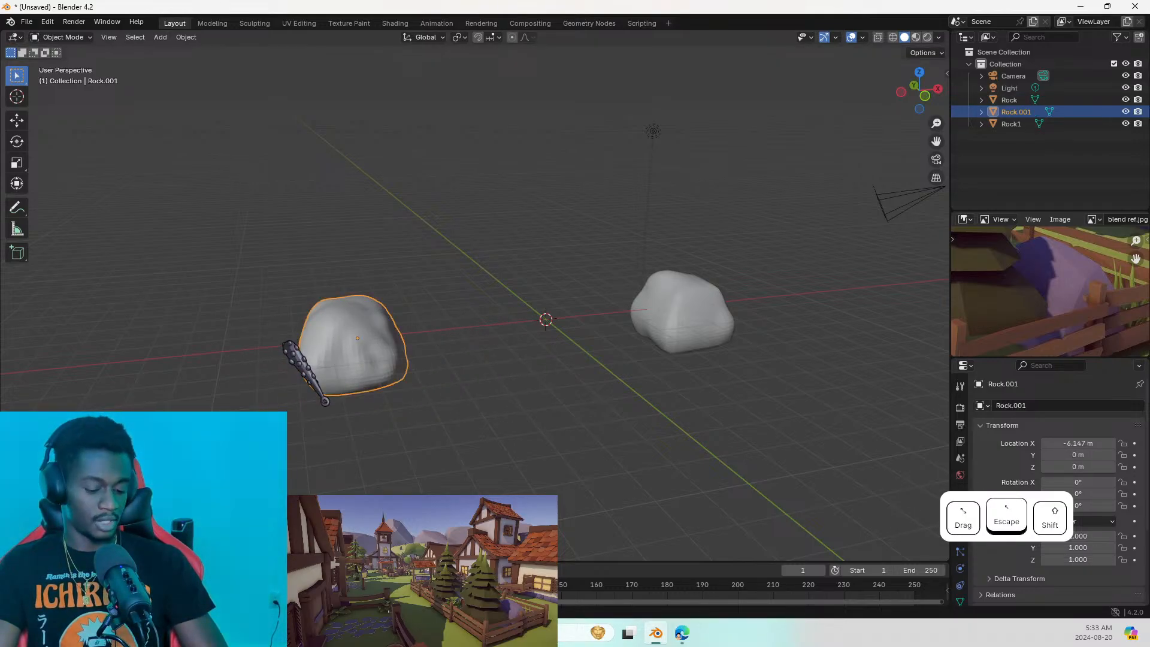
Duplicate the selected rock and place the copy farther out along the X axis at about X -12.943 m, Y 1.865 m
{"action": "key", "text": "shift+d"}
{"action": "left_click", "coordinate": [41, 361]}
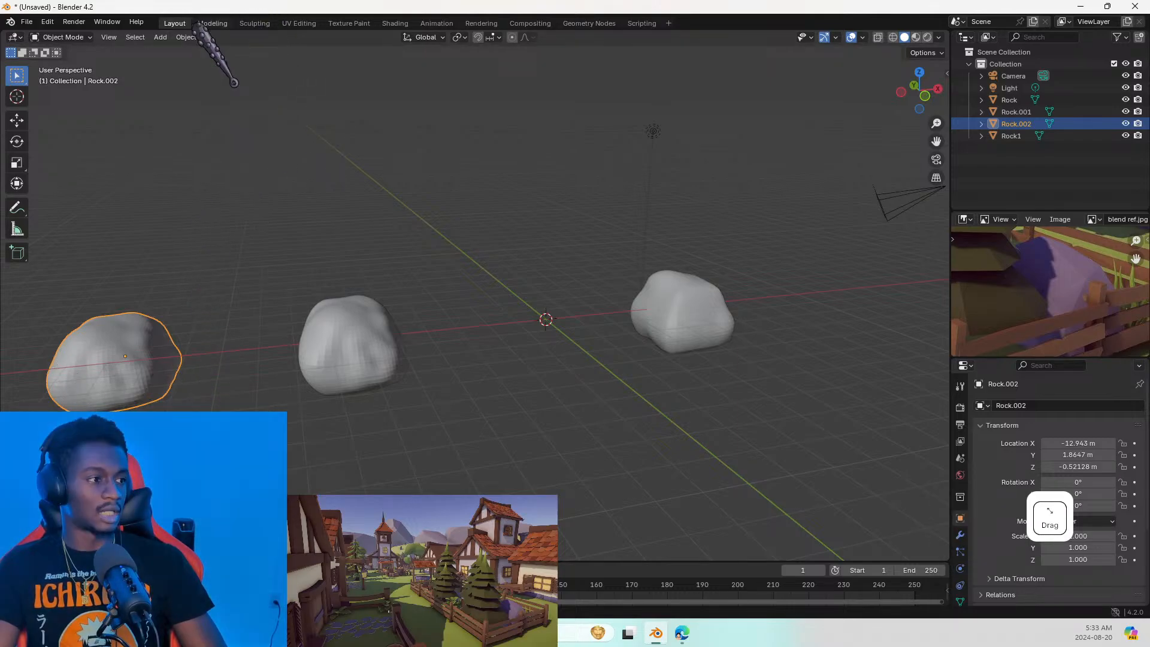
{"action": "middle_click_drag", "start_coordinate": [384, 298], "coordinate": [476, 188]}
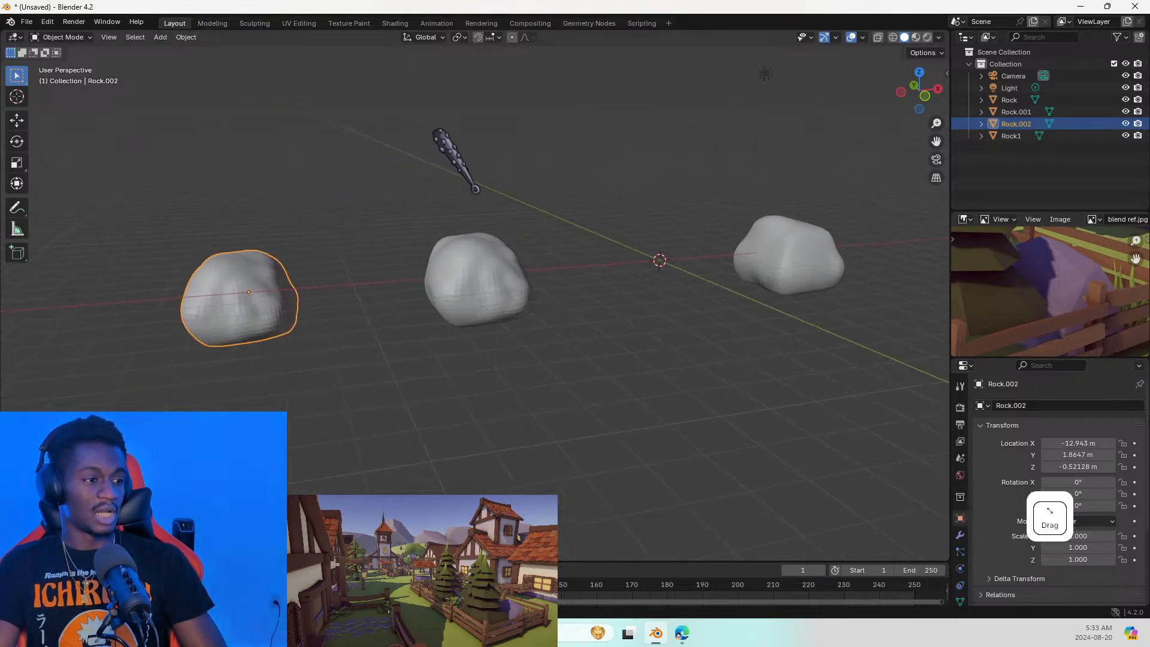
Return to the Sculpting workspace with Rock.002 active and frame all the rocks
{"action": "left_click", "coordinate": [245, 16]}
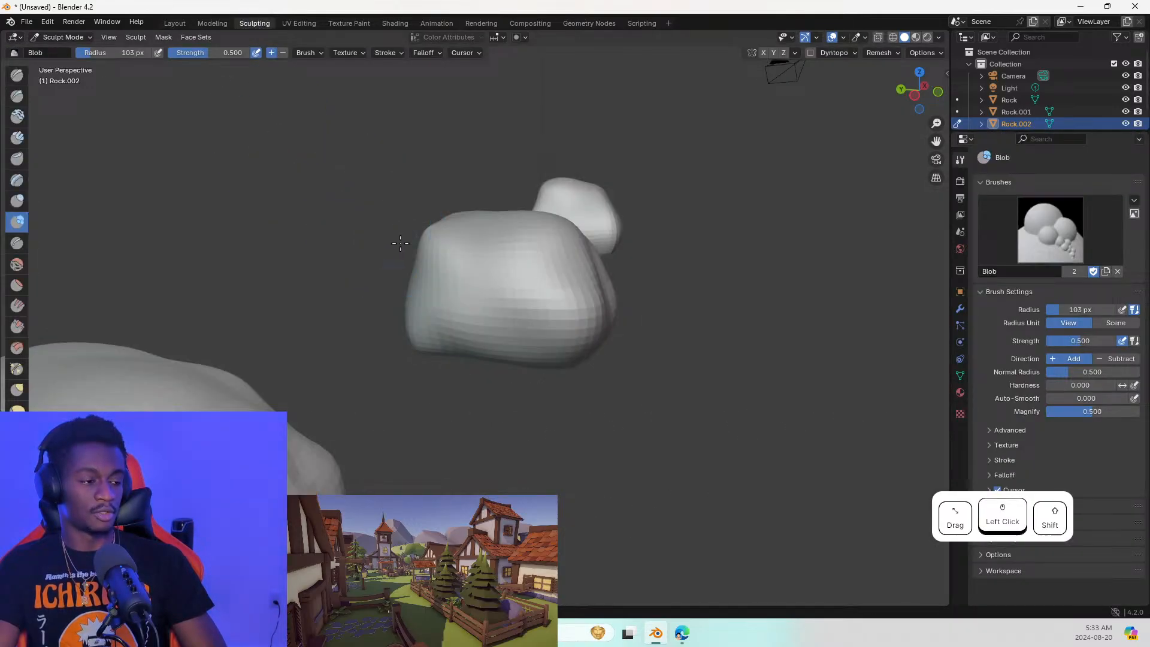
{"action": "mouse_move", "coordinate": [345, 198]}
{"action": "middle_mouse_down", "text": "shift"}
{"action": "mouse_move", "coordinate": [476, 241]}
{"action": "mouse_move", "coordinate": [457, 235]}
{"action": "mouse_move", "coordinate": [585, 252]}
{"action": "middle_mouse_up", "text": "shift"}
{"action": "scroll", "coordinate": [605, 258], "scroll_direction": "down", "scroll_amount": 9}
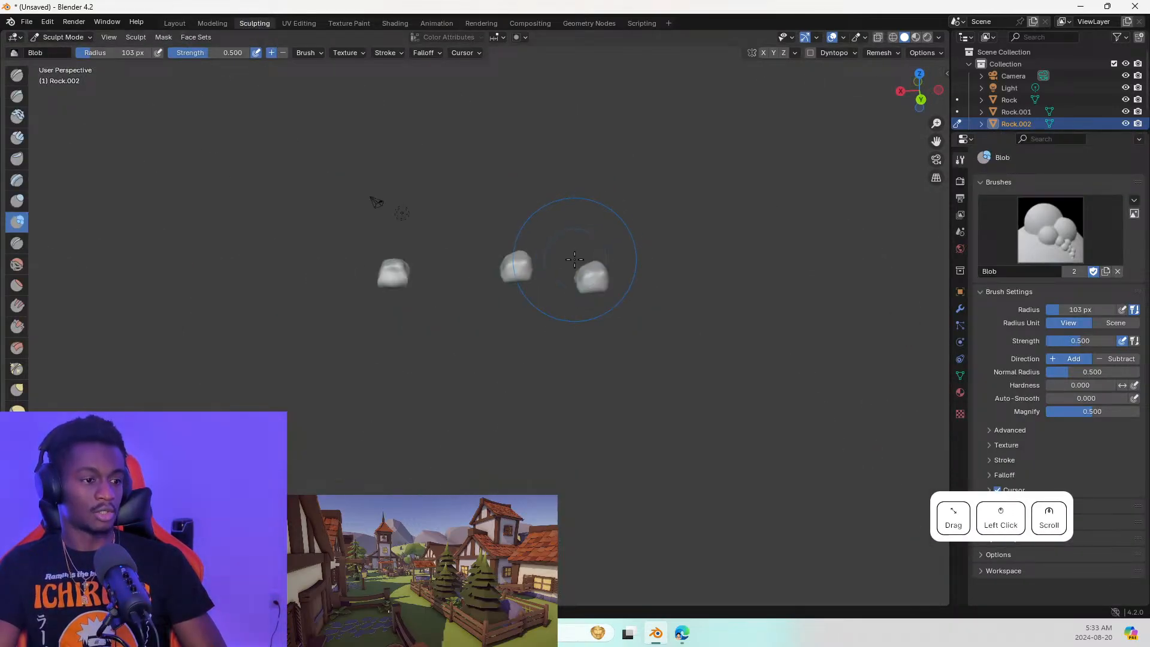
{"action": "middle_click_drag", "start_coordinate": [501, 297], "coordinate": [549, 317], "text": "shift"}
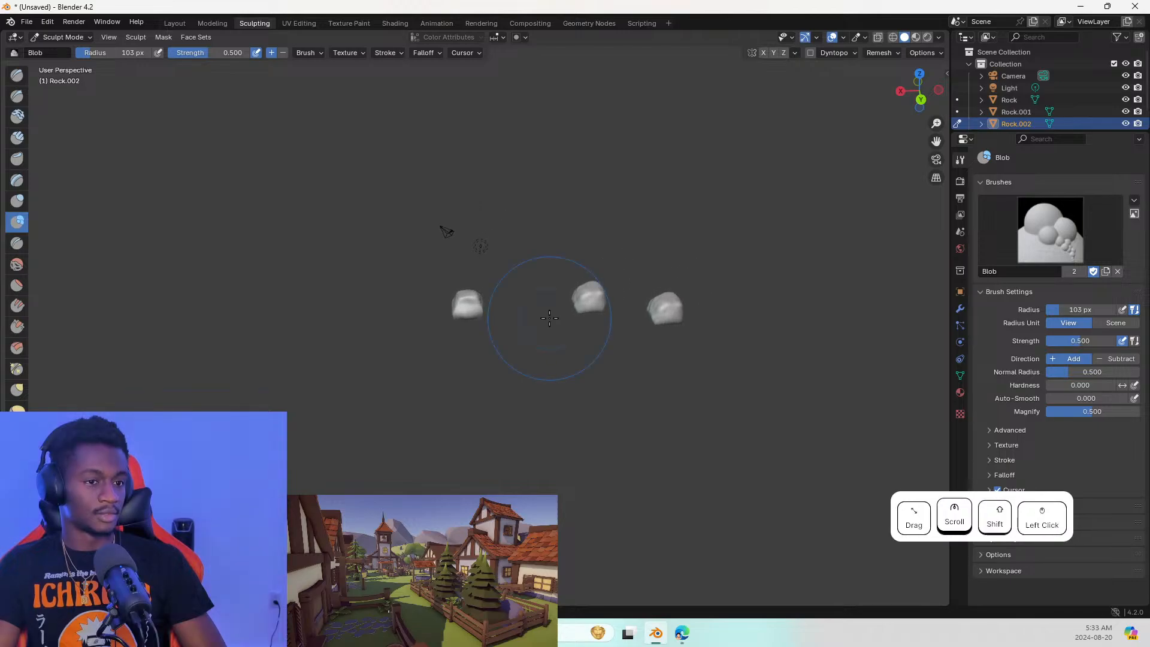
{"action": "scroll", "coordinate": [546, 286], "scroll_direction": "up", "scroll_amount": 6}
{"action": "scroll", "coordinate": [547, 275], "scroll_direction": "down", "scroll_amount": 3}
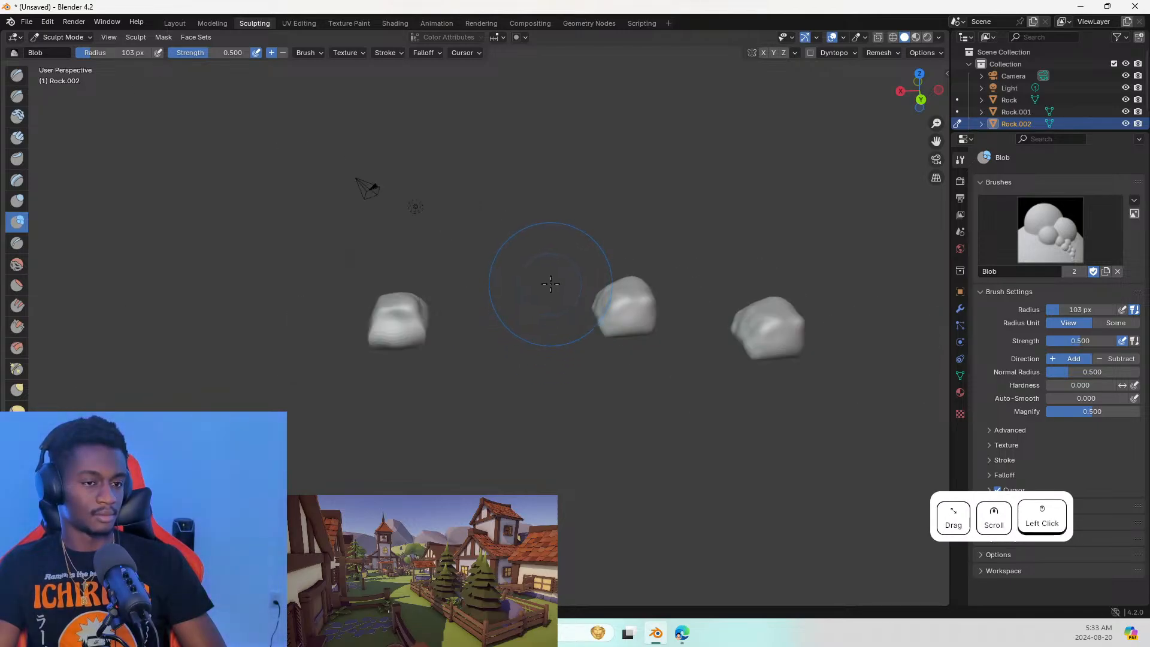
Delete the surplus overlapping copy Rock.001 from the scene
{"action": "left_click", "coordinate": [1001, 113]}
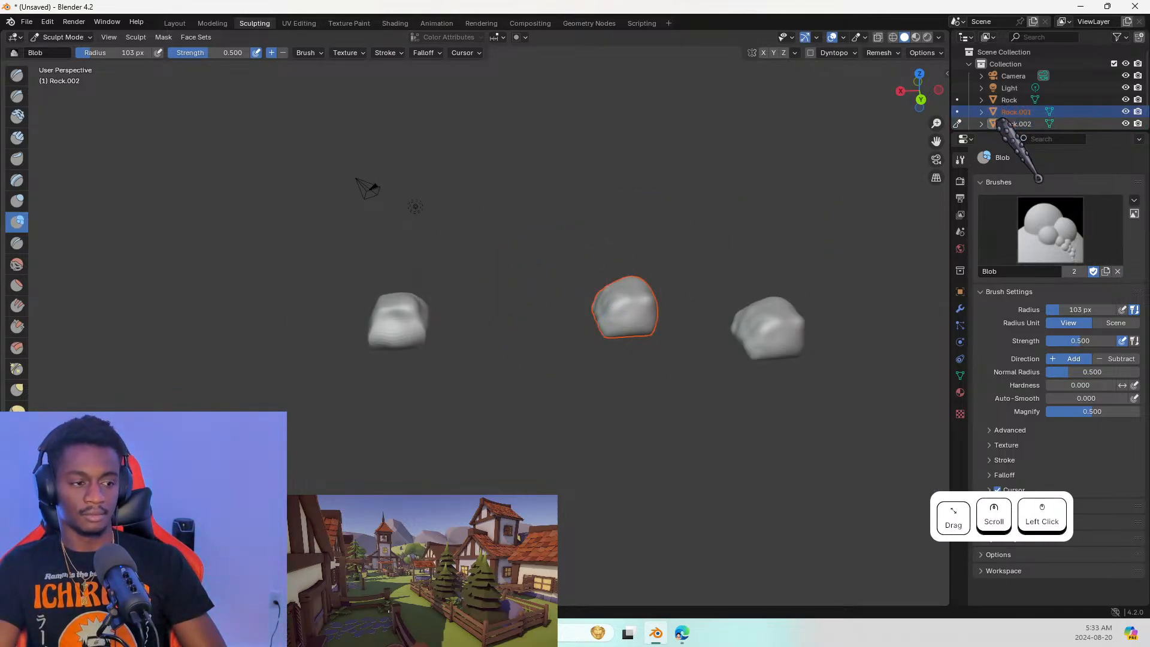
{"action": "key", "text": "Delete"}
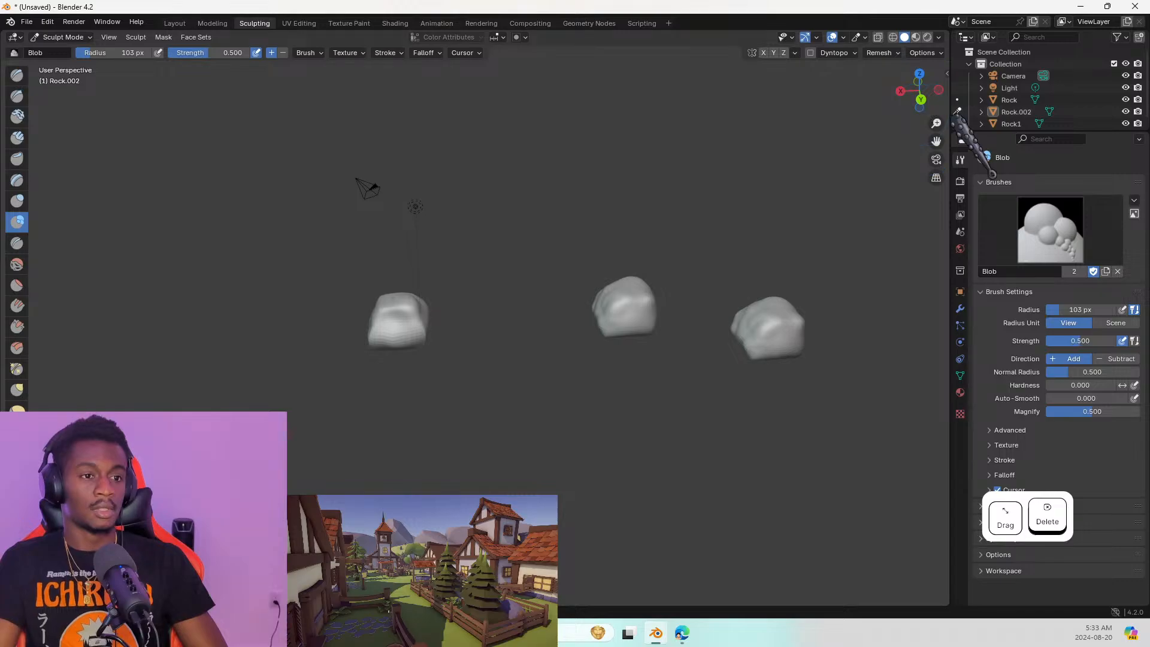
{"action": "left_click", "coordinate": [778, 341]}
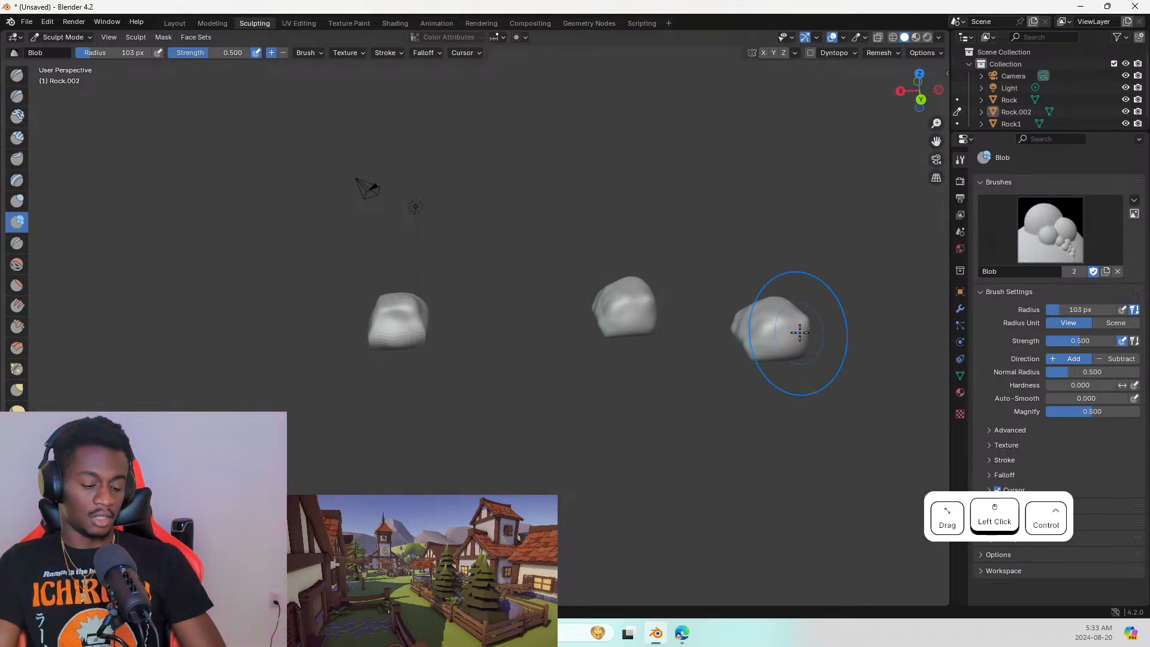
Undo the last brush stroke on Rock.002 while keeping the surplus Rock.001 deleted
{"action": "key", "text": "ctrl+z"}
{"action": "key", "text": "ctrl+z"}
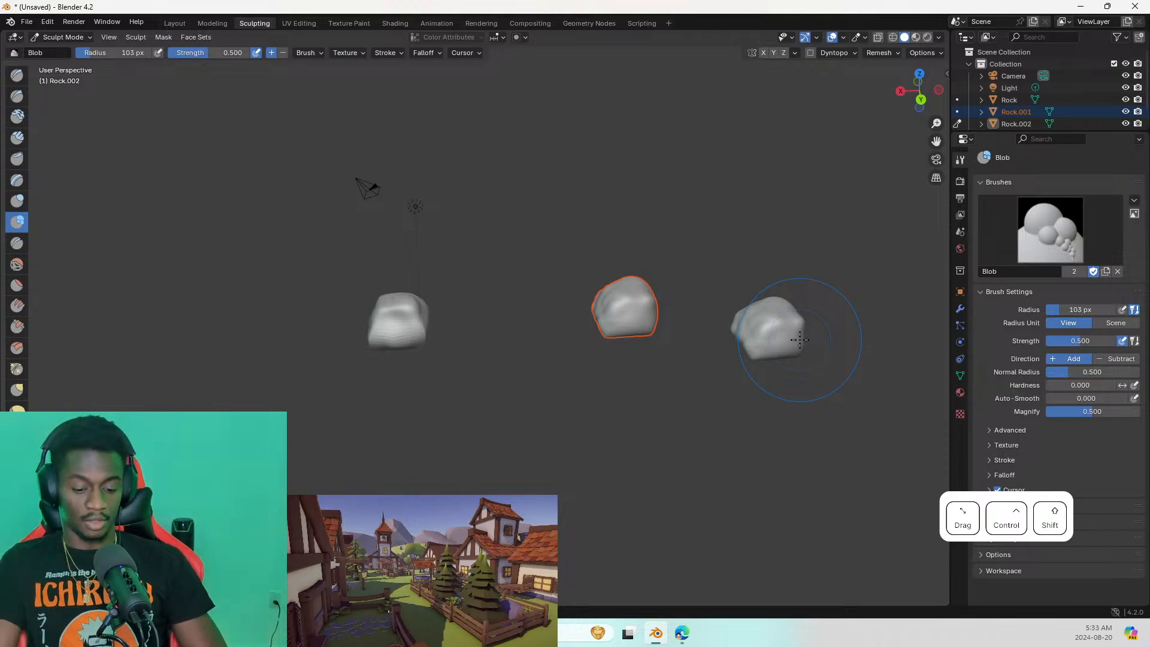
{"action": "key", "text": "ctrl+shift+z"}
Build a large rounded bulge on the face of Rock.002 with the Blob brush at 103 px radius and 0.500 strength
{"action": "scroll", "coordinate": [800, 340], "scroll_direction": "up", "scroll_amount": 5}
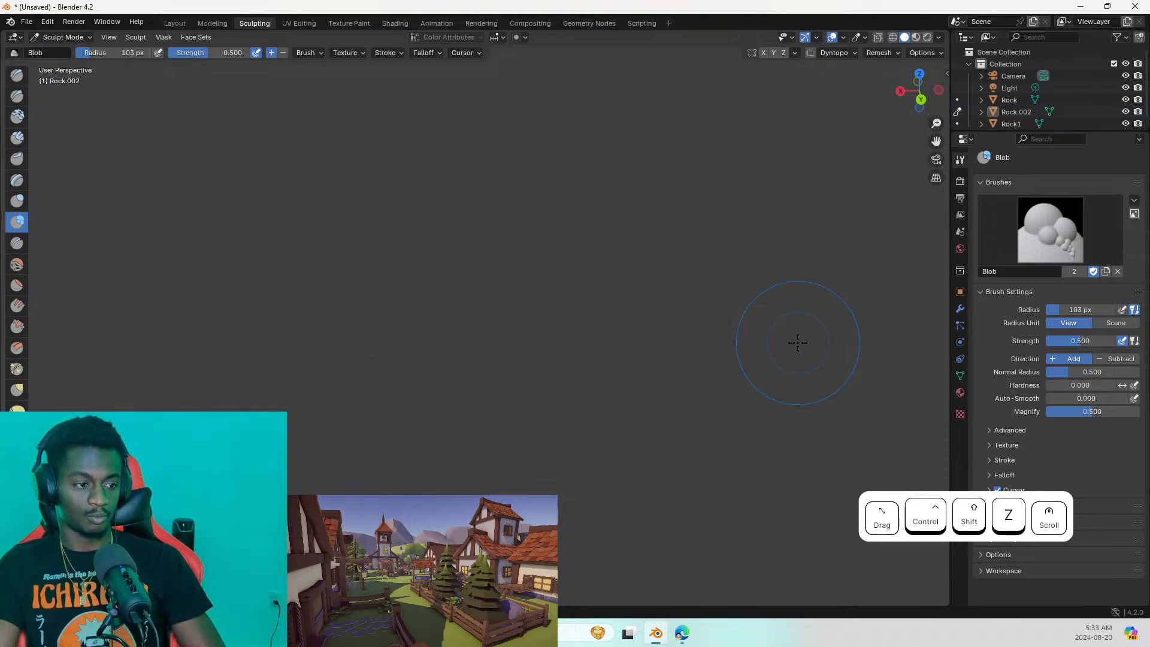
{"action": "scroll", "coordinate": [799, 342], "scroll_direction": "down", "scroll_amount": 3}
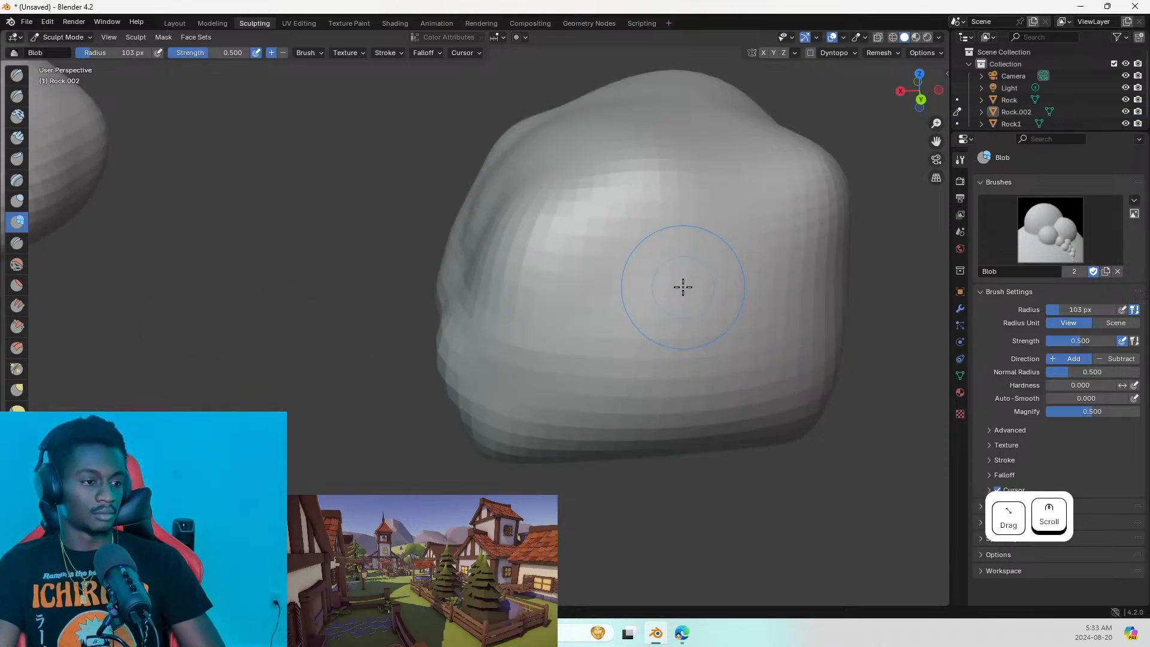
{"action": "mouse_move", "coordinate": [683, 287]}
{"action": "left_mouse_down"}
{"action": "mouse_move", "coordinate": [701, 303]}
{"action": "mouse_move", "coordinate": [695, 290]}
{"action": "mouse_move", "coordinate": [713, 287]}
{"action": "mouse_move", "coordinate": [732, 257]}
{"action": "mouse_move", "coordinate": [693, 252]}
{"action": "mouse_move", "coordinate": [693, 284]}
{"action": "left_mouse_up"}
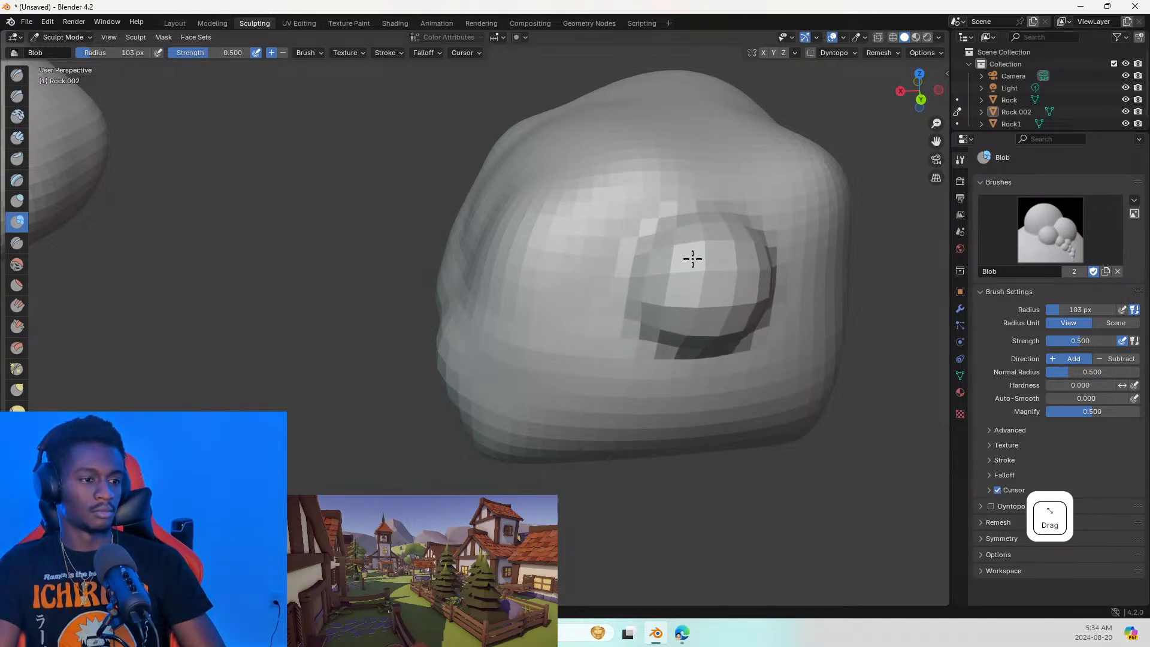
{"action": "mouse_move", "coordinate": [725, 269]}
{"action": "left_mouse_down"}
{"action": "mouse_move", "coordinate": [689, 276]}
{"action": "mouse_move", "coordinate": [605, 336]}
{"action": "mouse_move", "coordinate": [646, 339]}
{"action": "mouse_move", "coordinate": [621, 250]}
{"action": "mouse_move", "coordinate": [635, 249]}
{"action": "mouse_move", "coordinate": [635, 234]}
{"action": "mouse_move", "coordinate": [620, 266]}
{"action": "mouse_move", "coordinate": [683, 260]}
{"action": "mouse_move", "coordinate": [662, 221]}
{"action": "mouse_move", "coordinate": [624, 279]}
{"action": "mouse_move", "coordinate": [711, 257]}
{"action": "mouse_move", "coordinate": [681, 232]}
{"action": "mouse_move", "coordinate": [700, 295]}
{"action": "left_mouse_up"}
{"action": "mouse_move", "coordinate": [751, 258]}
{"action": "left_mouse_down"}
{"action": "mouse_move", "coordinate": [769, 306]}
{"action": "mouse_move", "coordinate": [688, 311]}
{"action": "mouse_move", "coordinate": [724, 318]}
{"action": "mouse_move", "coordinate": [706, 282]}
{"action": "left_mouse_up"}
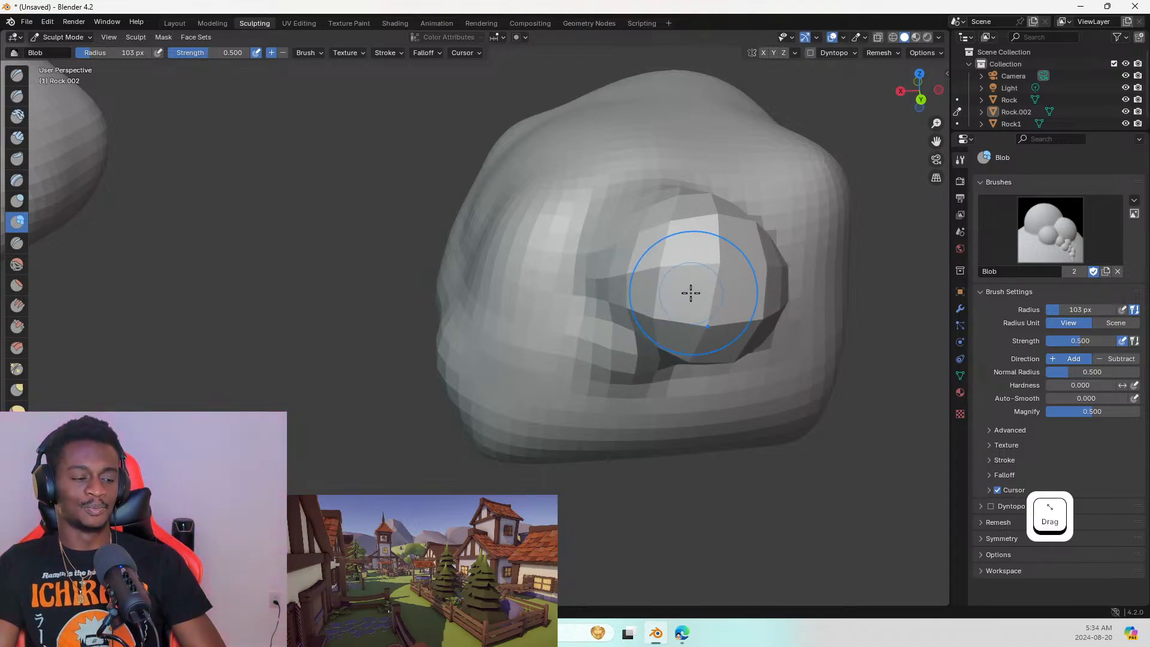
Add four smaller blobs around the large bulge on Rock.002: two beneath it, one beside it and one above the gap between them
{"action": "mouse_move", "coordinate": [667, 416]}
{"action": "middle_mouse_down", "text": "shift"}
{"action": "mouse_move", "coordinate": [627, 379]}
{"action": "mouse_move", "coordinate": [683, 411]}
{"action": "mouse_move", "coordinate": [658, 411]}
{"action": "mouse_move", "coordinate": [570, 354]}
{"action": "middle_mouse_up", "text": "shift"}
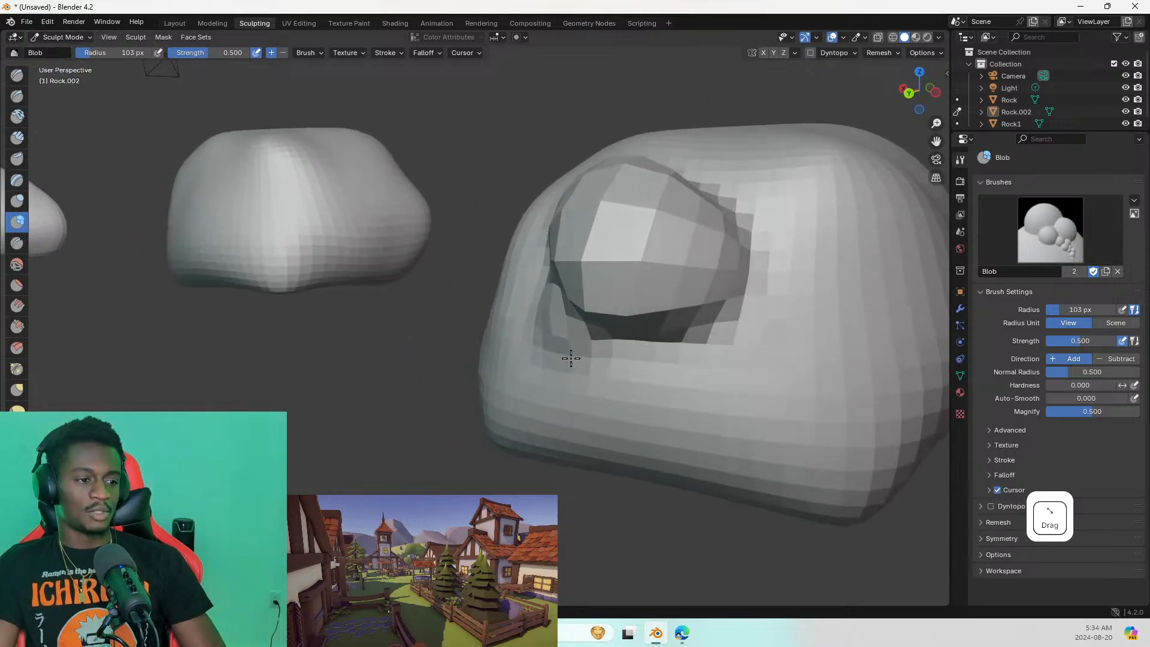
{"action": "mouse_move", "coordinate": [736, 329]}
{"action": "left_mouse_down"}
{"action": "mouse_move", "coordinate": [745, 347]}
{"action": "mouse_move", "coordinate": [727, 362]}
{"action": "mouse_move", "coordinate": [725, 322]}
{"action": "mouse_move", "coordinate": [753, 325]}
{"action": "mouse_move", "coordinate": [751, 346]}
{"action": "left_mouse_up"}
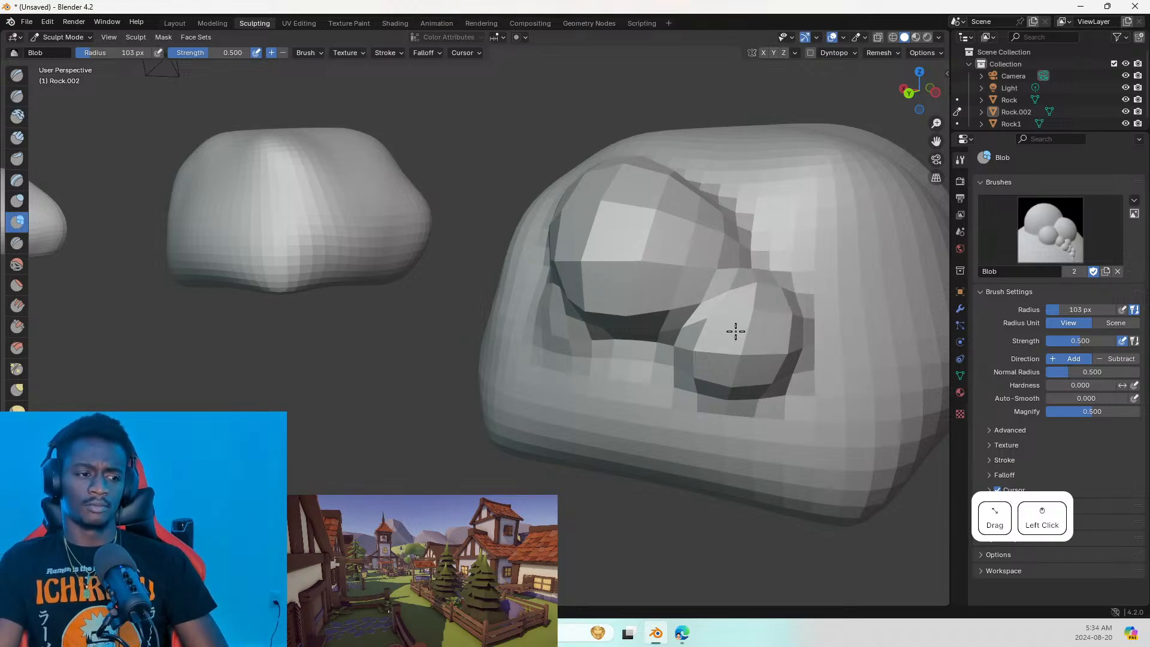
{"action": "left_click_drag", "start_coordinate": [652, 372], "coordinate": [645, 378]}
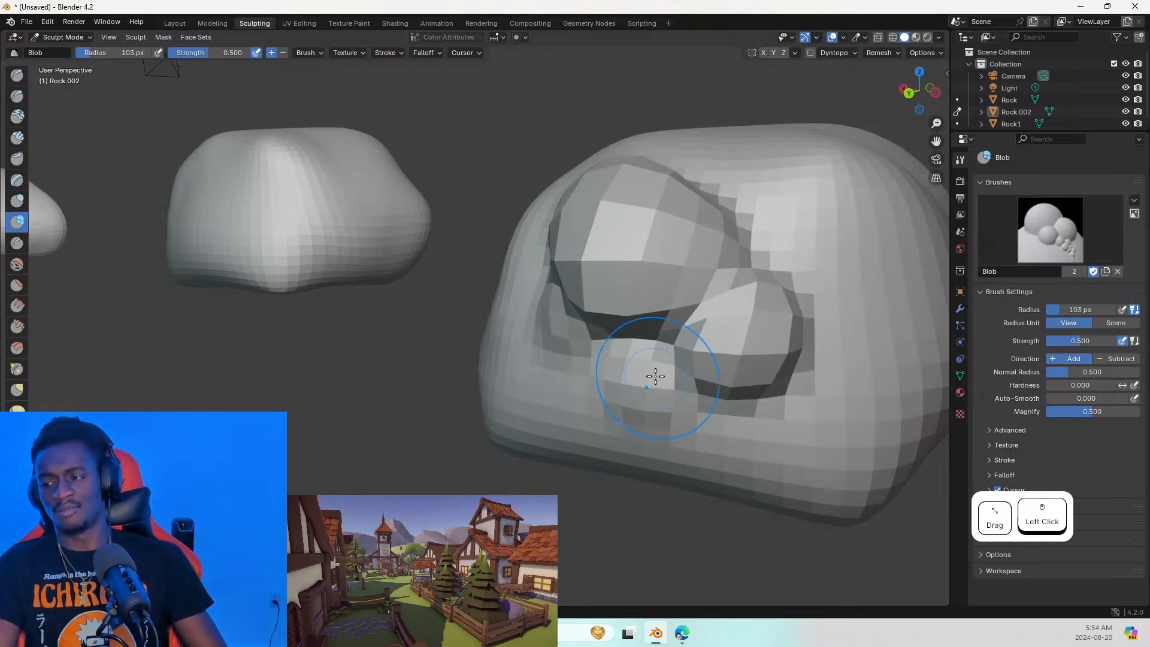
{"action": "left_click_drag", "start_coordinate": [655, 377], "coordinate": [657, 378]}
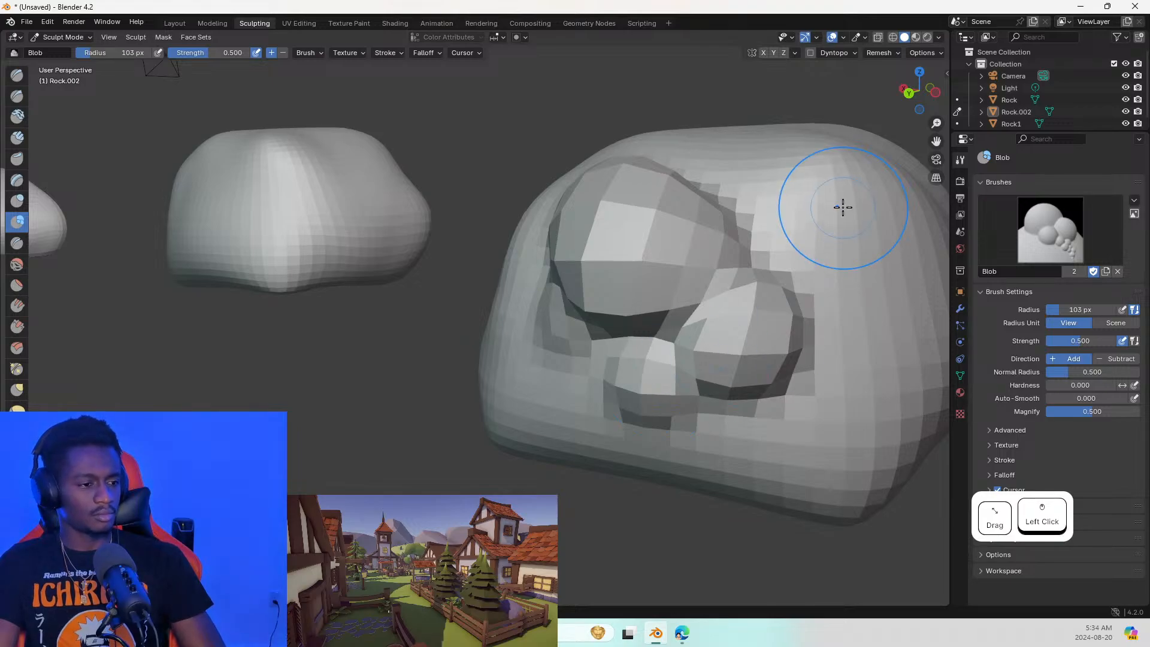
{"action": "mouse_move", "coordinate": [843, 207]}
{"action": "left_mouse_down"}
{"action": "mouse_move", "coordinate": [785, 239]}
{"action": "mouse_move", "coordinate": [778, 231]}
{"action": "mouse_move", "coordinate": [790, 233]}
{"action": "mouse_move", "coordinate": [772, 261]}
{"action": "mouse_move", "coordinate": [796, 213]}
{"action": "mouse_move", "coordinate": [792, 243]}
{"action": "left_mouse_up"}
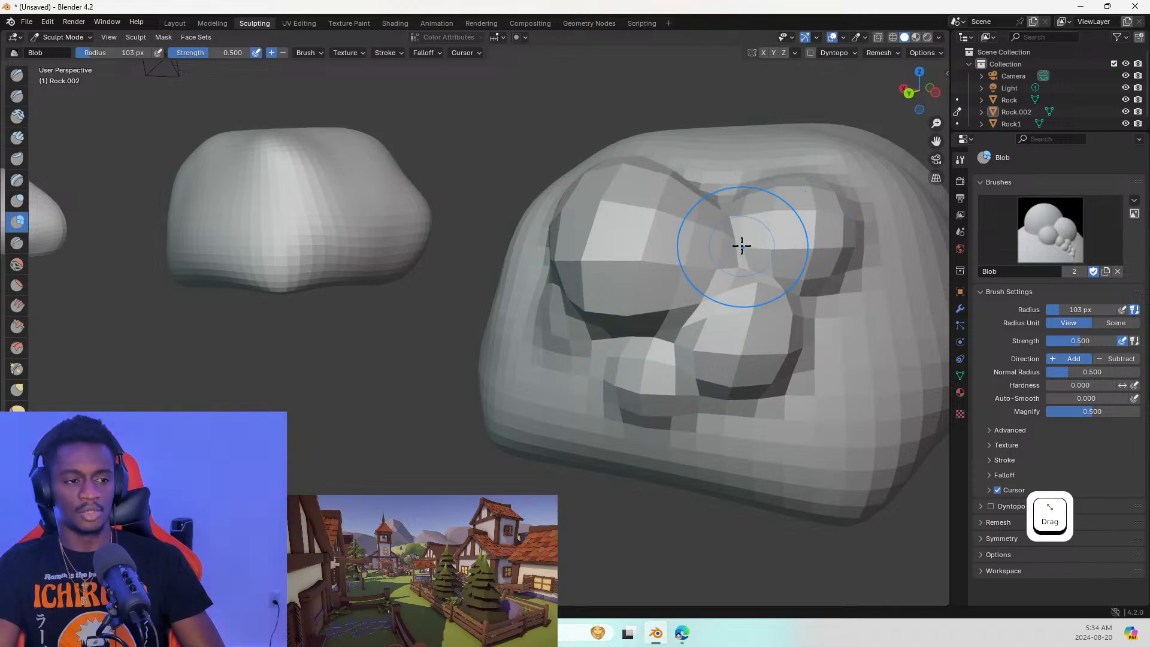
{"action": "middle_click_drag", "start_coordinate": [752, 226], "coordinate": [598, 275], "text": "shift"}
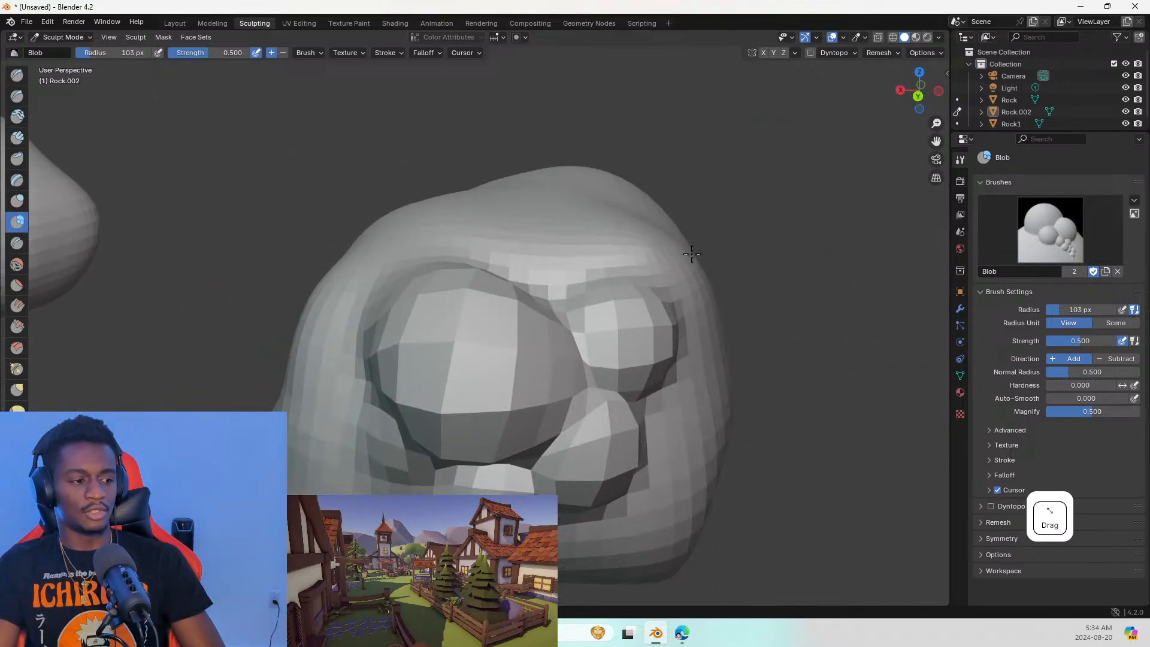
{"action": "left_click", "coordinate": [539, 275]}
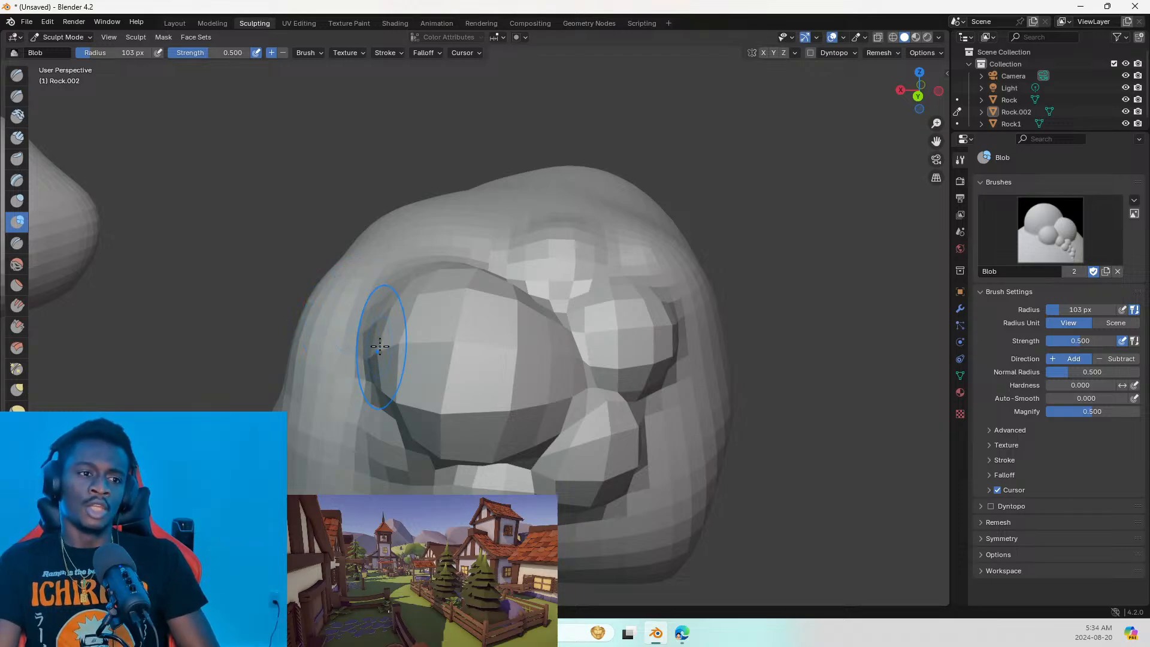
Build up the lower edge on the side of Rock.002 with the Draw brush at 103 px radius and 0.521 strength
{"action": "scroll", "coordinate": [392, 315], "scroll_direction": "down", "scroll_amount": 6}
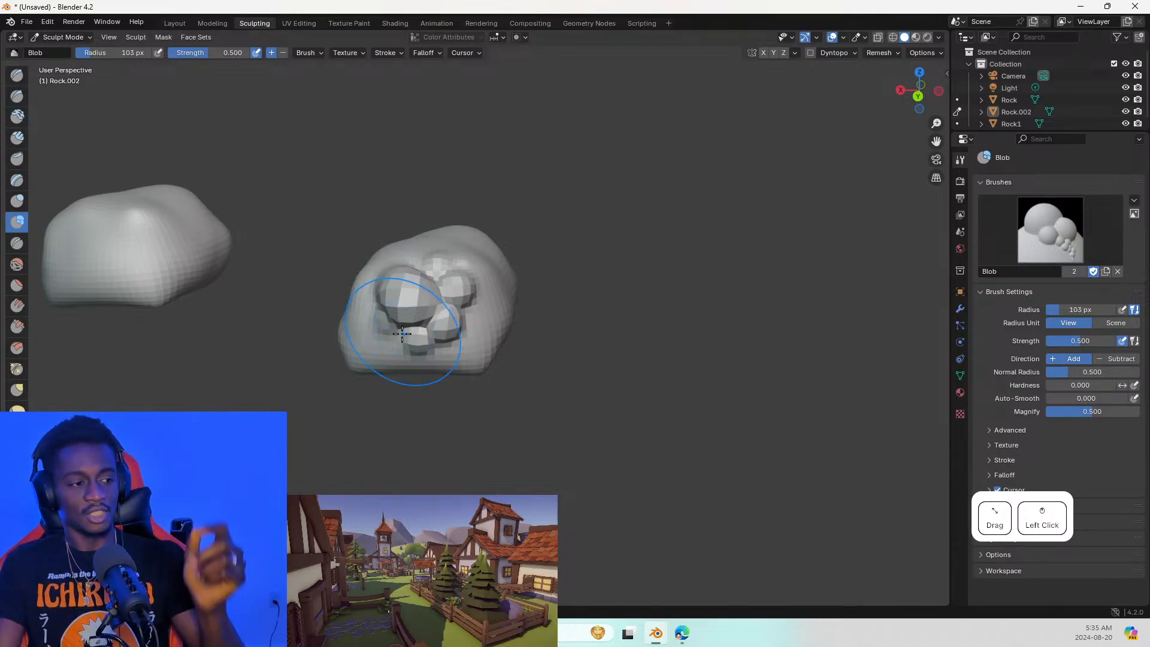
{"action": "middle_click_drag", "start_coordinate": [403, 334], "coordinate": [509, 314], "text": "shift"}
{"action": "left_click_drag", "start_coordinate": [507, 305], "coordinate": [492, 333]}
{"action": "left_click", "coordinate": [487, 354]}
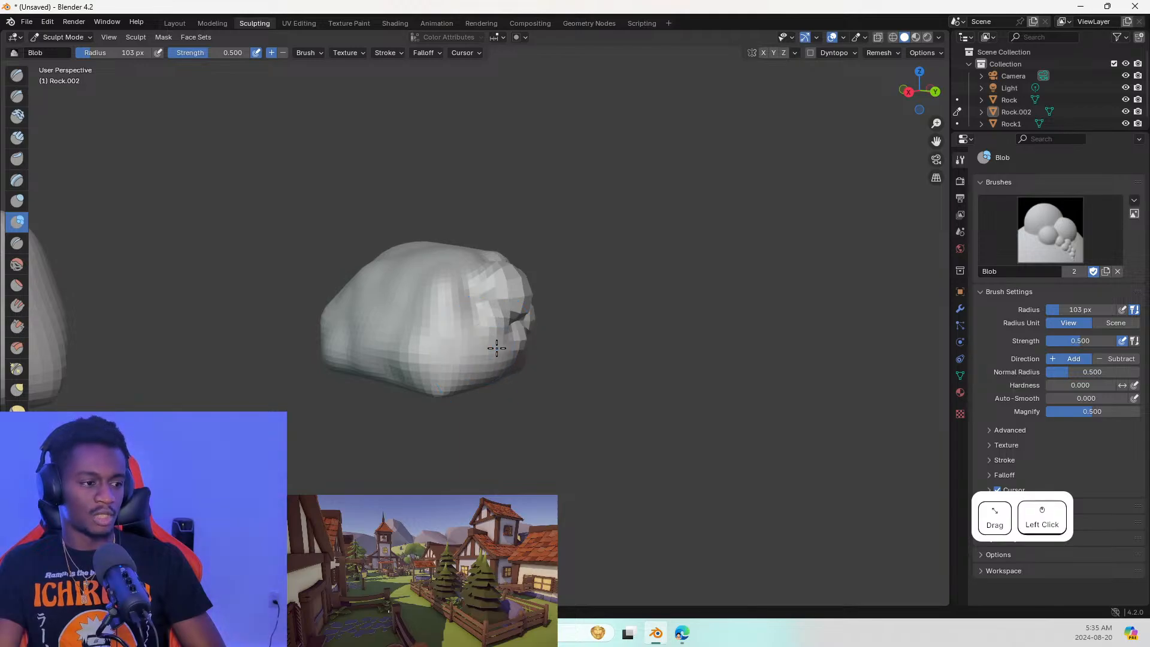
{"action": "left_click", "coordinate": [17, 75]}
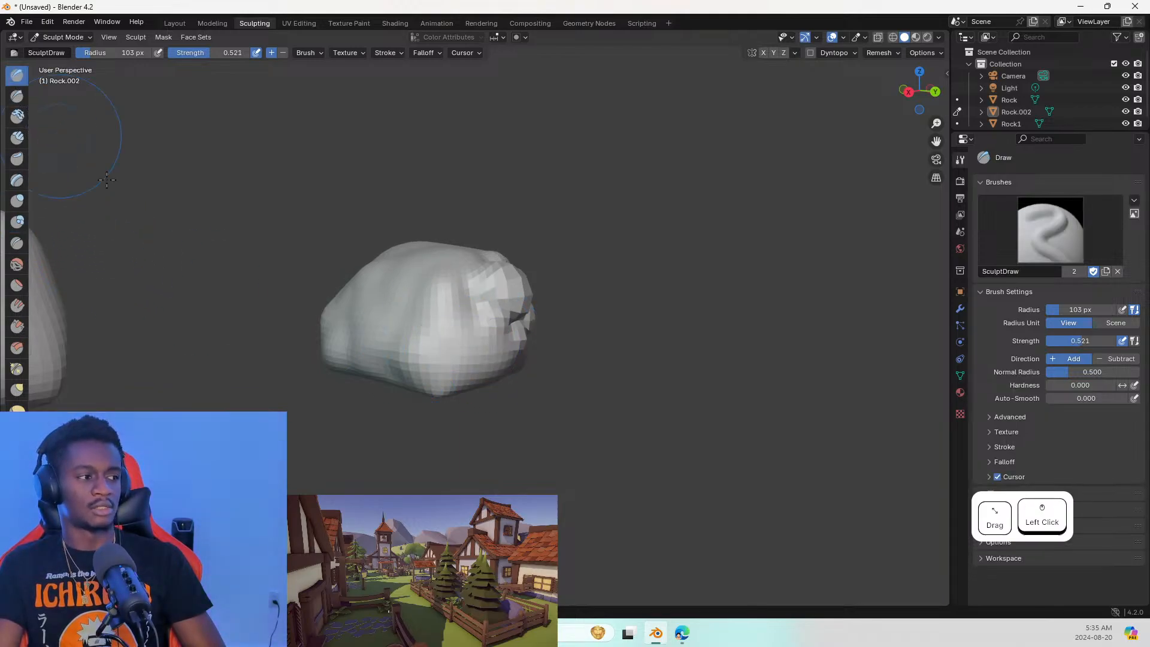
{"action": "mouse_move", "coordinate": [364, 399]}
{"action": "left_mouse_down"}
{"action": "mouse_move", "coordinate": [367, 326]}
{"action": "mouse_move", "coordinate": [351, 346]}
{"action": "left_mouse_up"}
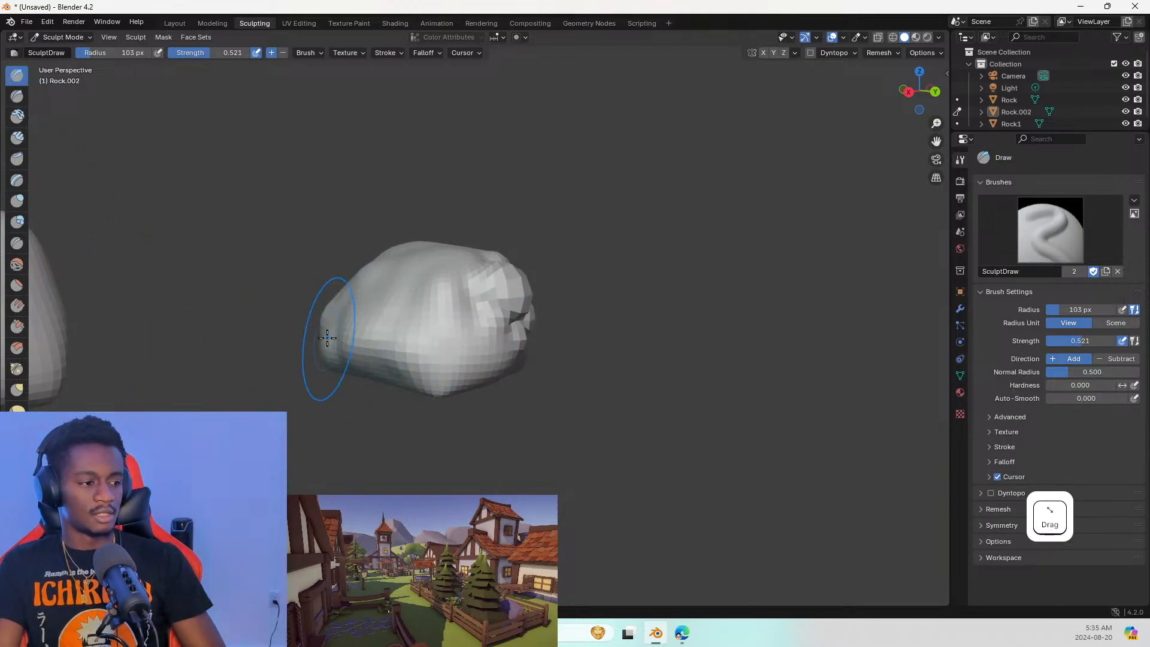
{"action": "left_click_drag", "start_coordinate": [437, 368], "coordinate": [470, 369]}
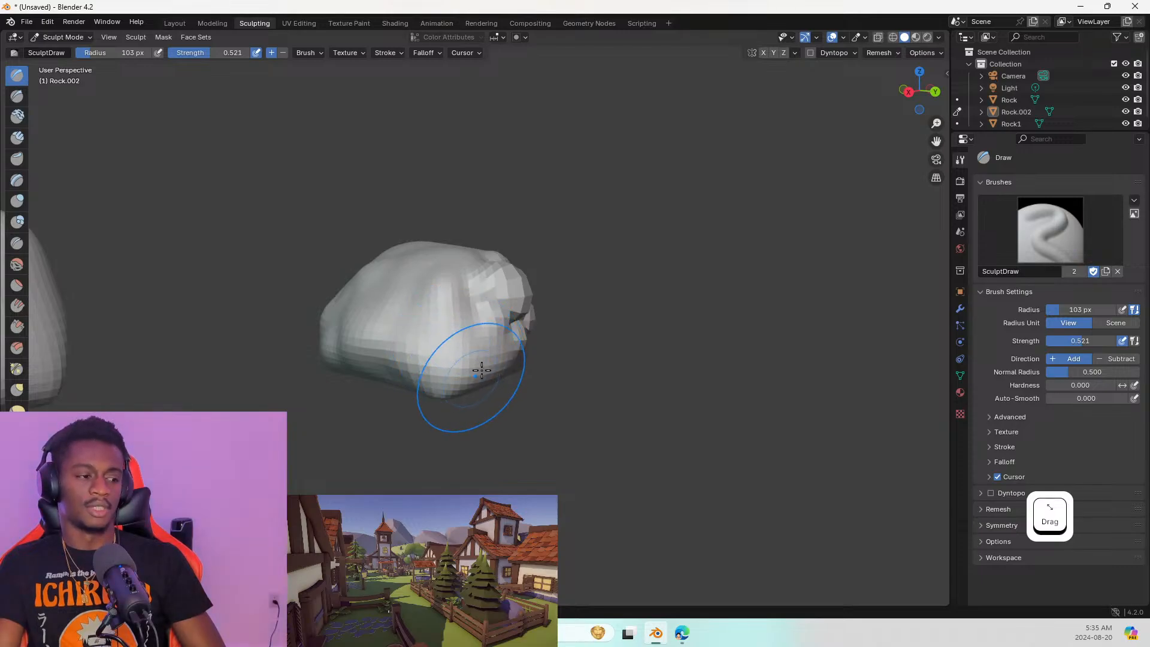
Make the middle rock, Rock, the active object in the Layout workspace and return to the Sculpting workspace with it
{"action": "middle_click_drag", "start_coordinate": [547, 310], "coordinate": [584, 317], "text": "shift"}
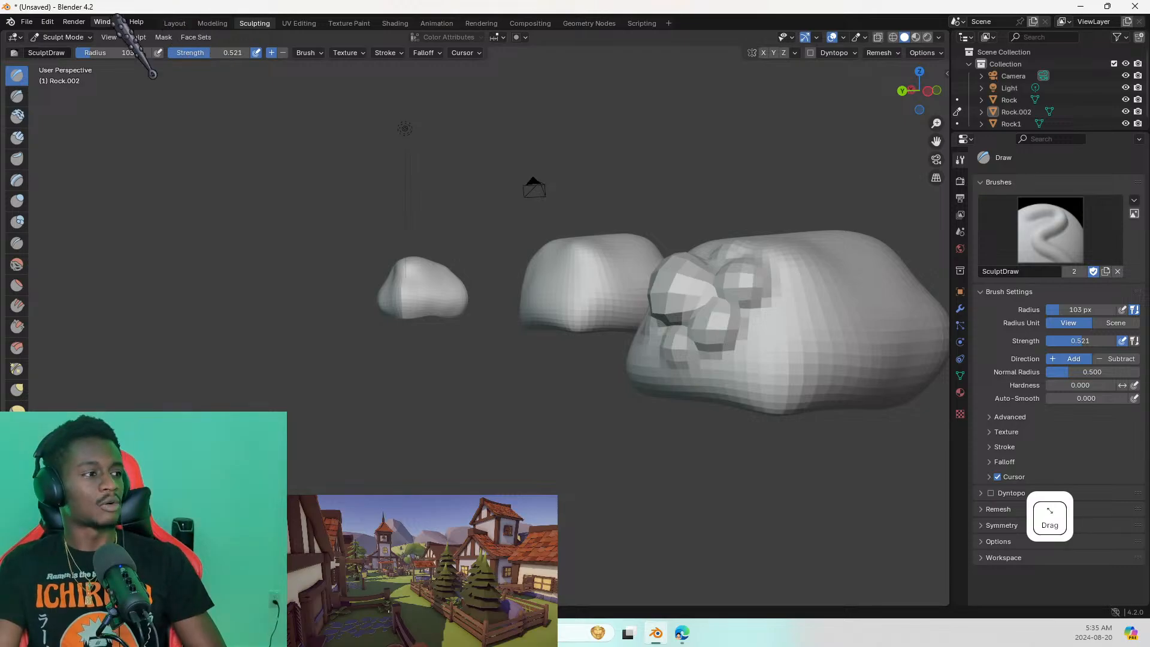
{"action": "left_click", "coordinate": [173, 23]}
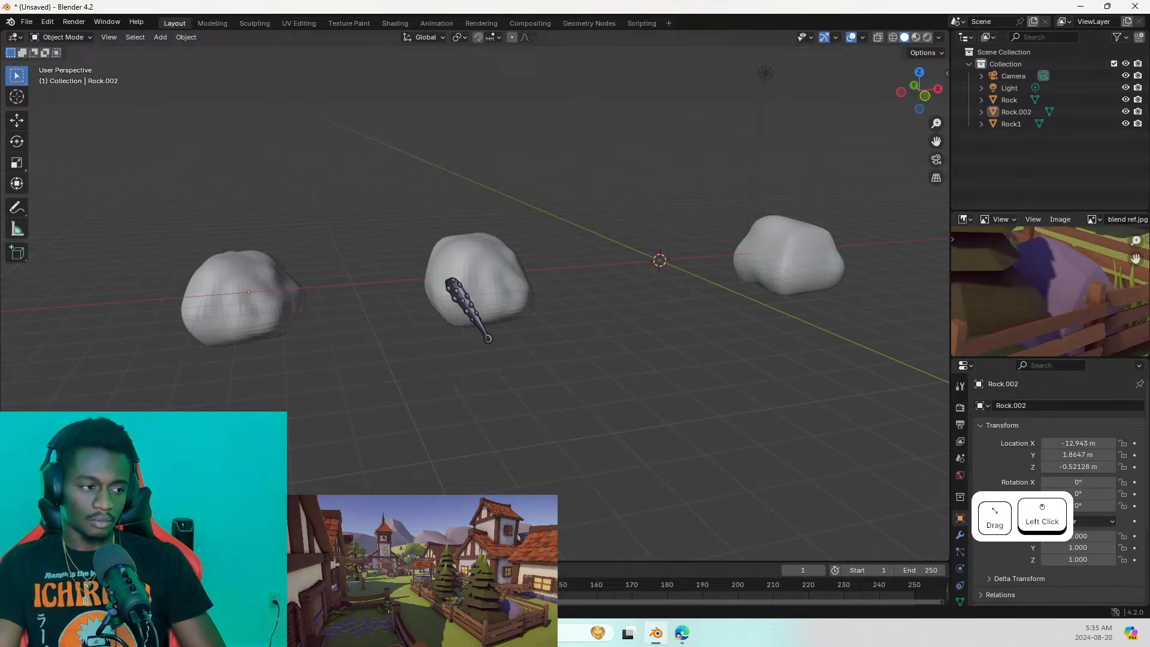
{"action": "left_click", "coordinate": [458, 277]}
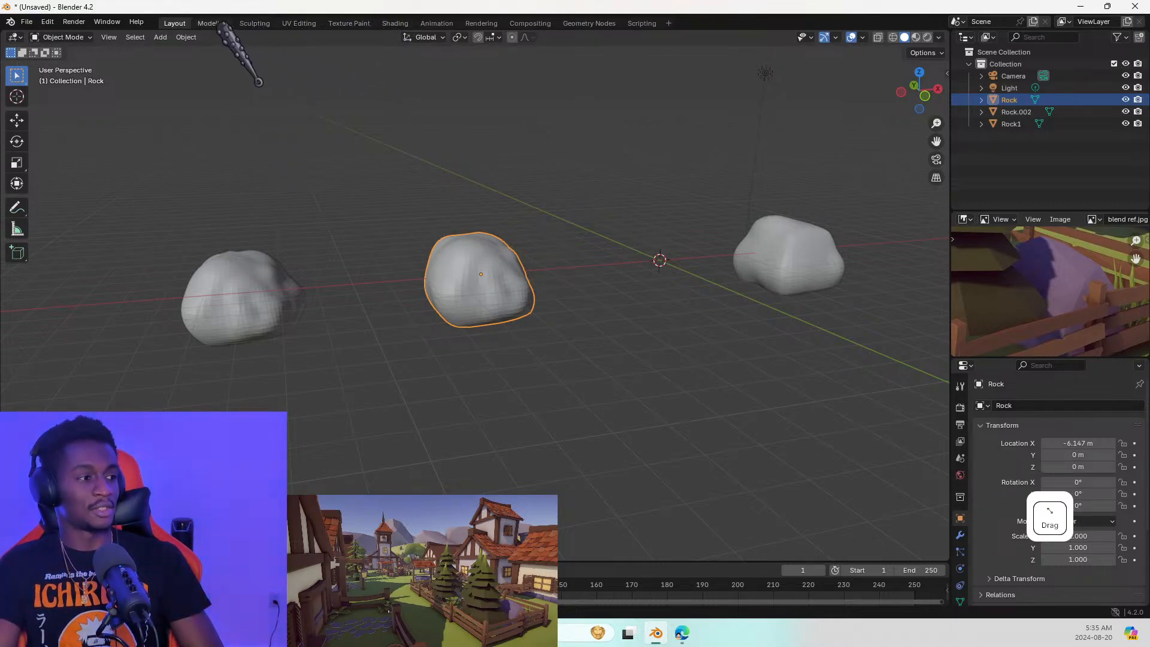
{"action": "left_click", "coordinate": [511, 38]}
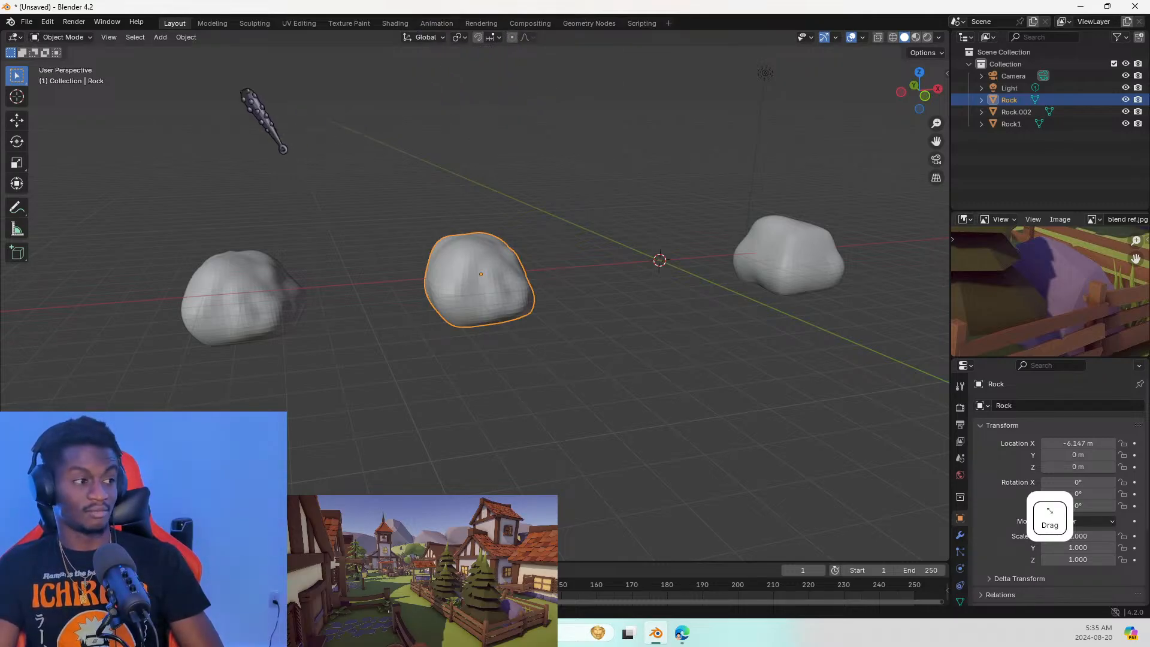
{"action": "left_click", "coordinate": [251, 24]}
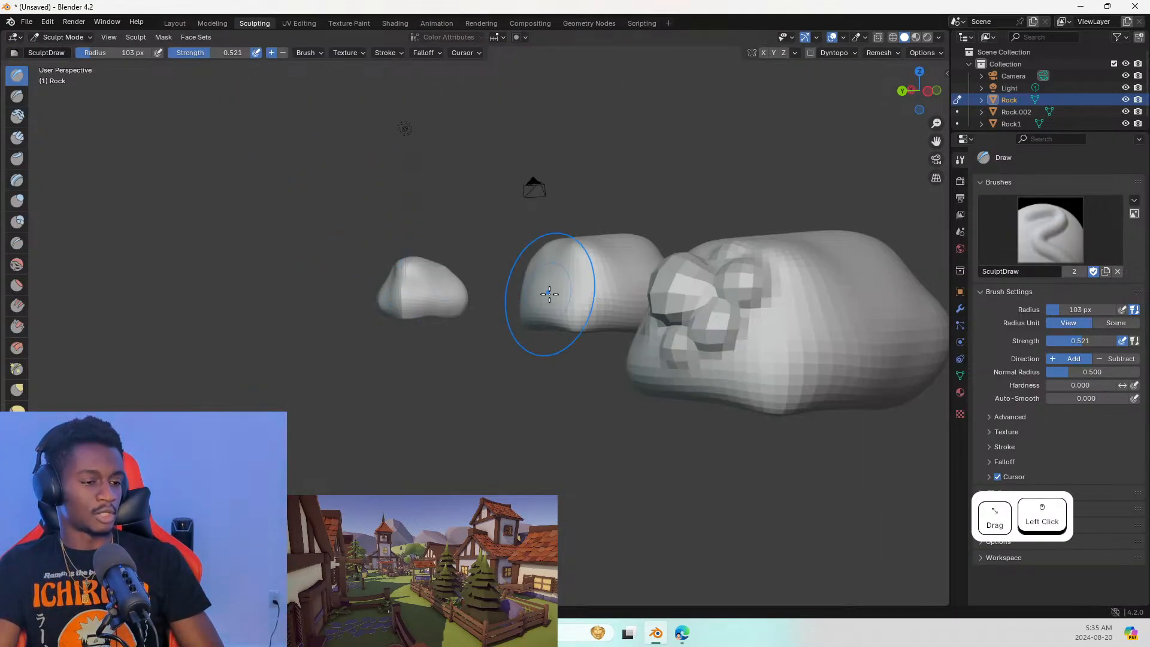
Shape the lower side of Rock with the Draw brush, undoing one stray stroke and thickening the band above its base
{"action": "mouse_move", "coordinate": [419, 234]}
{"action": "middle_mouse_down", "text": "shift"}
{"action": "mouse_move", "coordinate": [544, 275]}
{"action": "mouse_move", "coordinate": [411, 308]}
{"action": "middle_mouse_up", "text": "shift"}
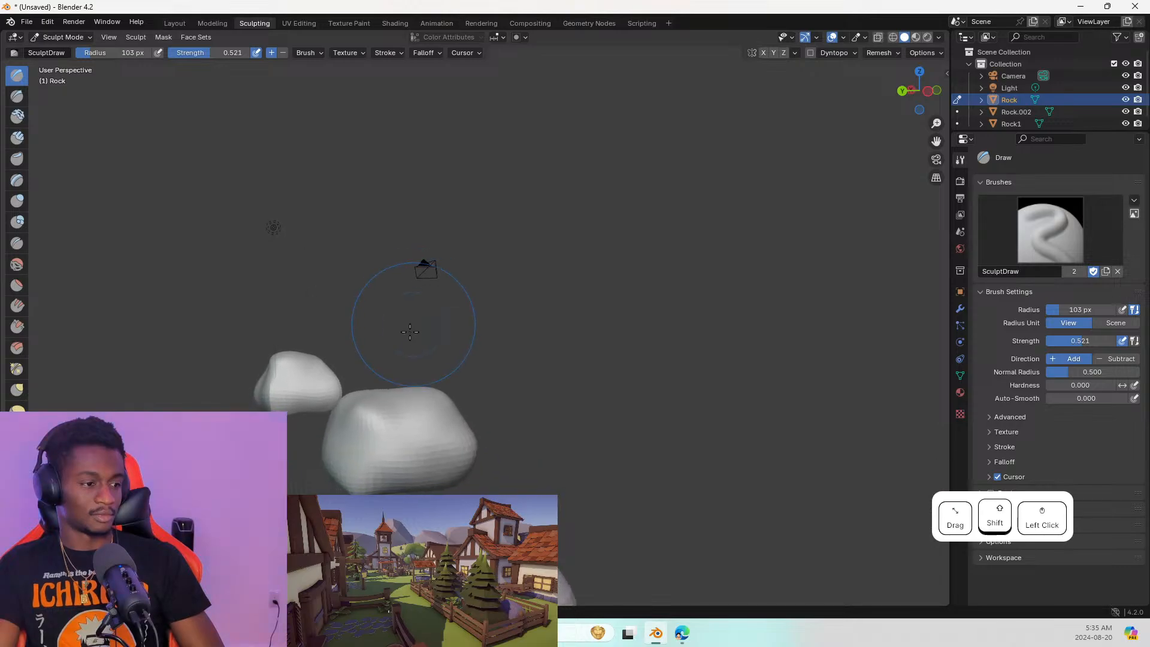
{"action": "middle_click_drag", "start_coordinate": [375, 413], "coordinate": [747, 423]}
{"action": "left_click", "coordinate": [747, 423]}
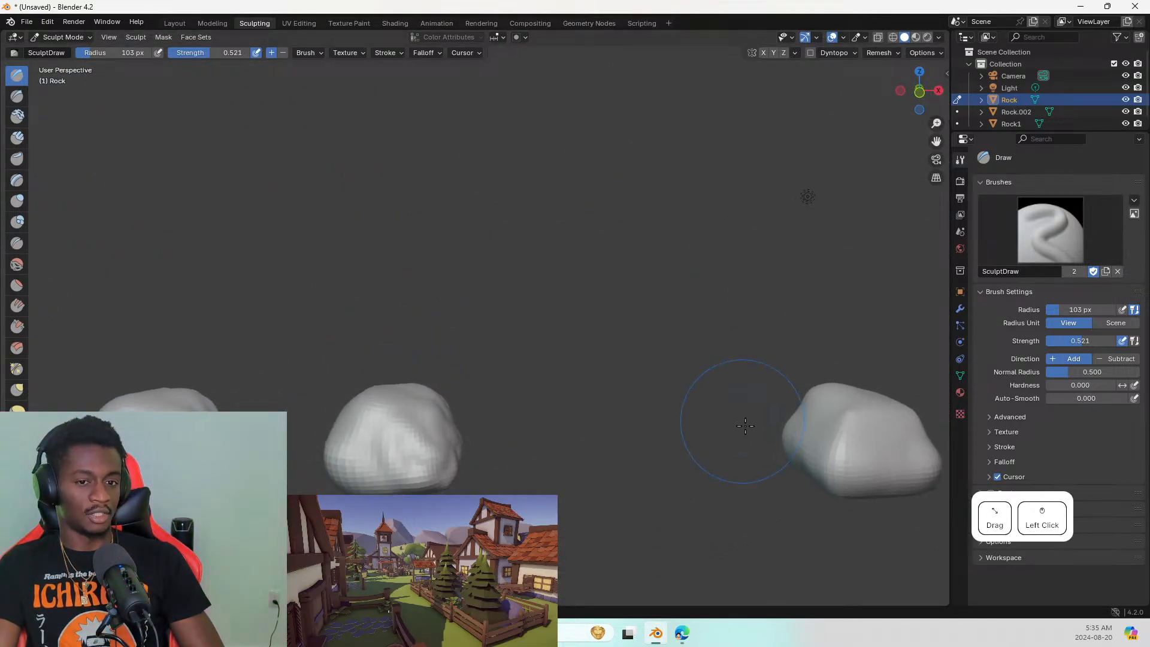
{"action": "left_click_drag", "start_coordinate": [323, 404], "coordinate": [335, 407], "text": "shift"}
{"action": "mouse_move", "coordinate": [335, 406]}
{"action": "middle_mouse_down", "text": "shift"}
{"action": "mouse_move", "coordinate": [298, 403]}
{"action": "mouse_move", "coordinate": [364, 411]}
{"action": "mouse_move", "coordinate": [382, 447]}
{"action": "middle_mouse_up", "text": "shift"}
{"action": "left_click_drag", "start_coordinate": [382, 446], "coordinate": [383, 432], "text": "shift"}
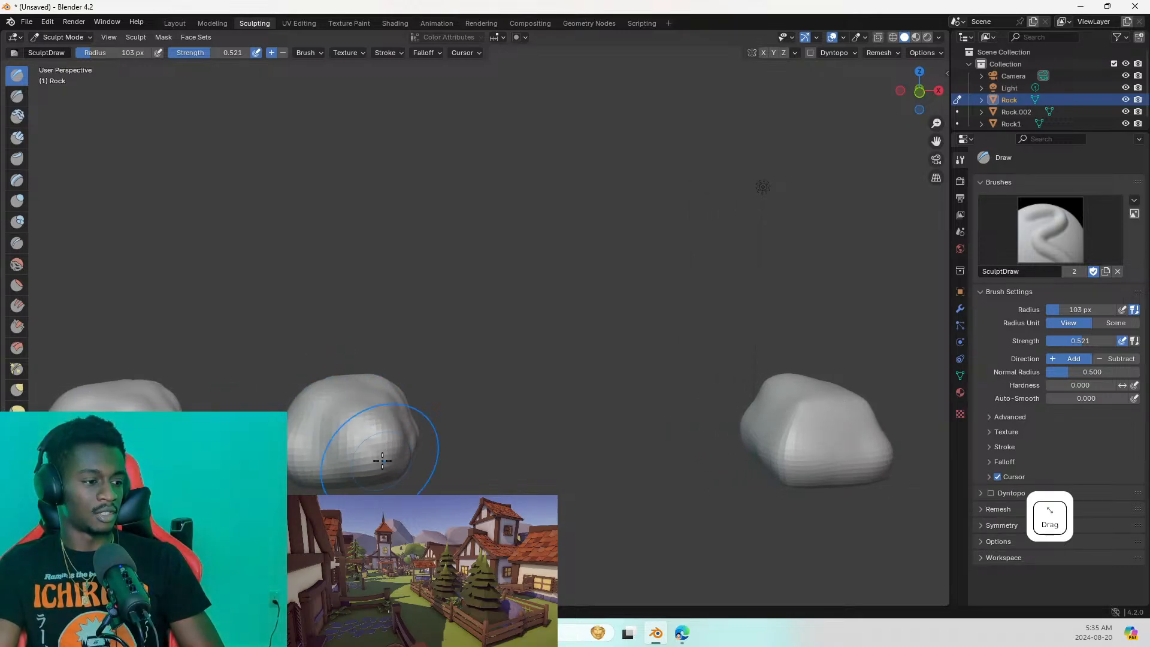
{"action": "key", "text": "ctrl+z"}
{"action": "mouse_move", "coordinate": [379, 441]}
{"action": "middle_mouse_down"}
{"action": "mouse_move", "coordinate": [327, 446]}
{"action": "mouse_move", "coordinate": [359, 449]}
{"action": "middle_mouse_up"}
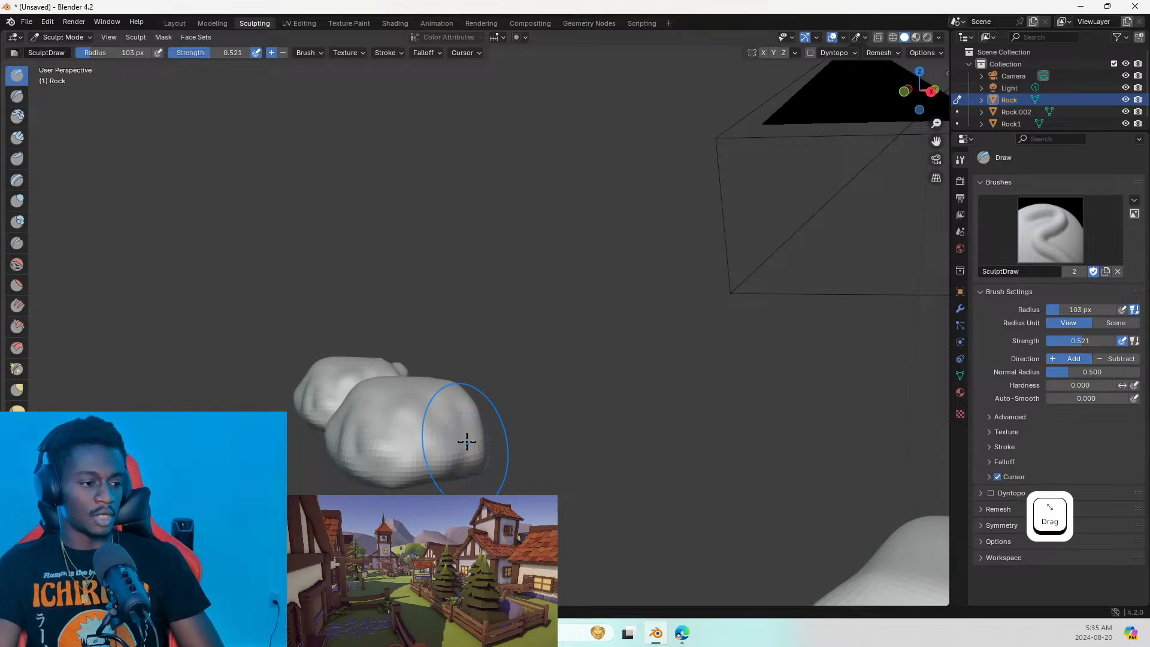
{"action": "left_click_drag", "start_coordinate": [467, 441], "coordinate": [360, 452]}
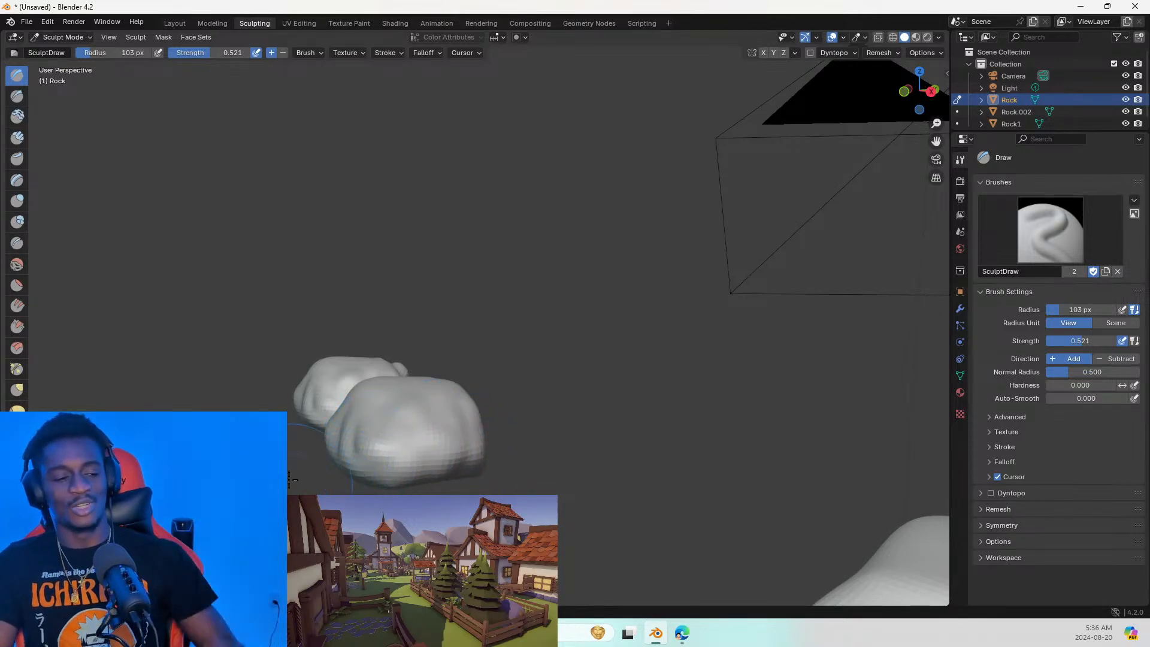
Raise the shoulder of Rock with a Draw stroke running from its upper edge down to its base
{"action": "middle_click_drag", "start_coordinate": [342, 390], "coordinate": [324, 436], "text": "shift"}
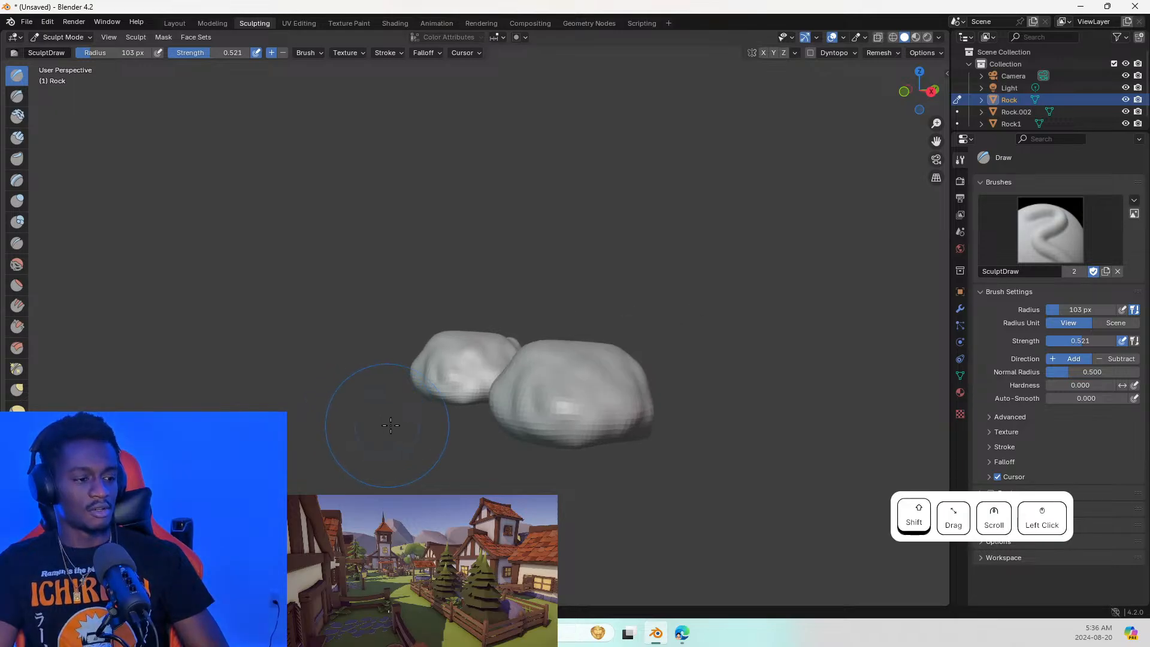
{"action": "middle_click_drag", "start_coordinate": [411, 429], "coordinate": [289, 461]}
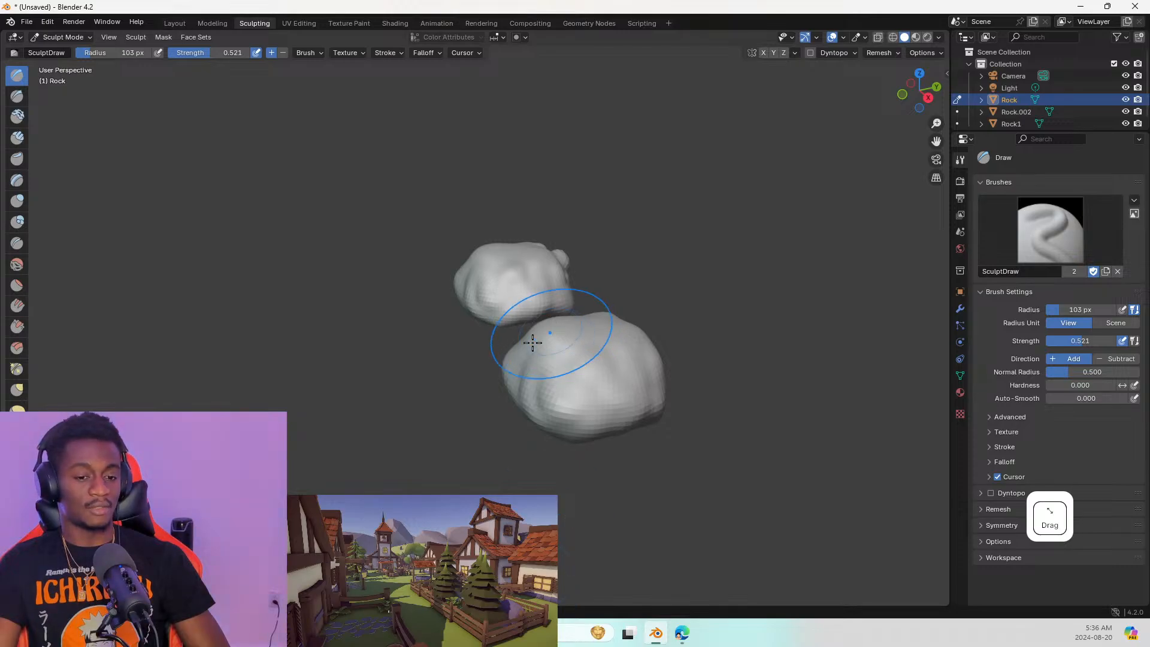
{"action": "mouse_move", "coordinate": [533, 342]}
{"action": "left_mouse_down"}
{"action": "mouse_move", "coordinate": [623, 395]}
{"action": "mouse_move", "coordinate": [655, 362]}
{"action": "mouse_move", "coordinate": [548, 423]}
{"action": "left_mouse_up"}
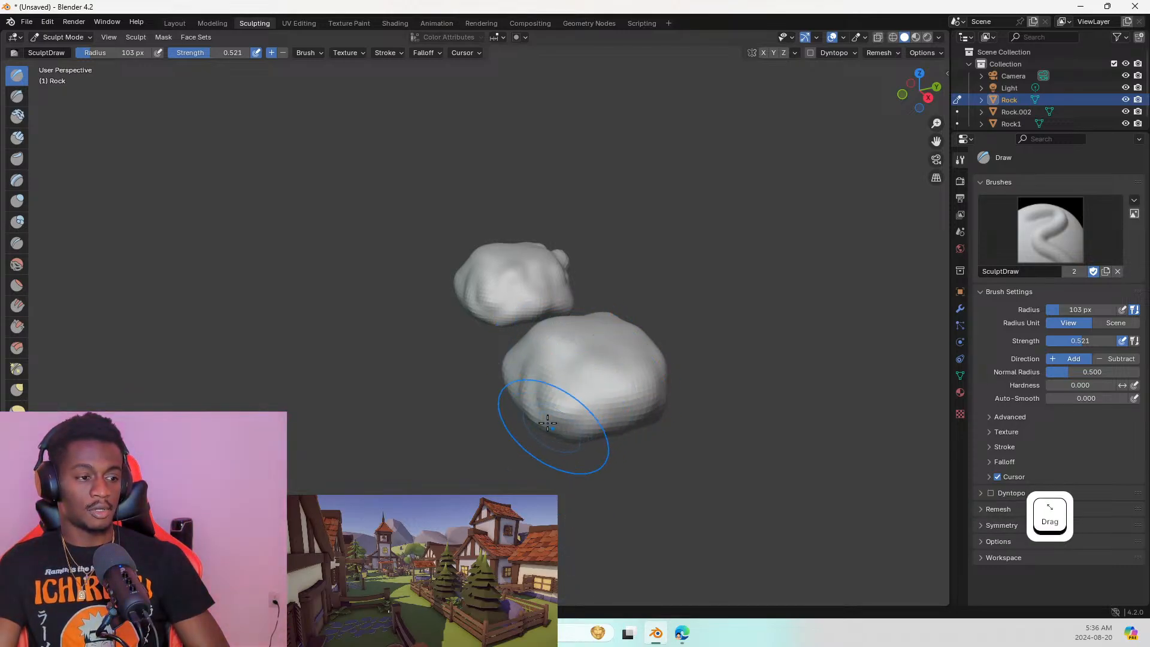
Bulge out the lower corner on the opposite side of Rock with the Draw brush
{"action": "mouse_move", "coordinate": [577, 393]}
{"action": "middle_mouse_down", "text": "shift"}
{"action": "mouse_move", "coordinate": [707, 384]}
{"action": "mouse_move", "coordinate": [575, 416]}
{"action": "mouse_move", "coordinate": [542, 407]}
{"action": "mouse_move", "coordinate": [581, 411]}
{"action": "mouse_move", "coordinate": [876, 205]}
{"action": "mouse_move", "coordinate": [829, 208]}
{"action": "middle_mouse_up", "text": "shift"}
{"action": "middle_click_drag", "start_coordinate": [590, 536], "coordinate": [566, 501], "text": "shift"}
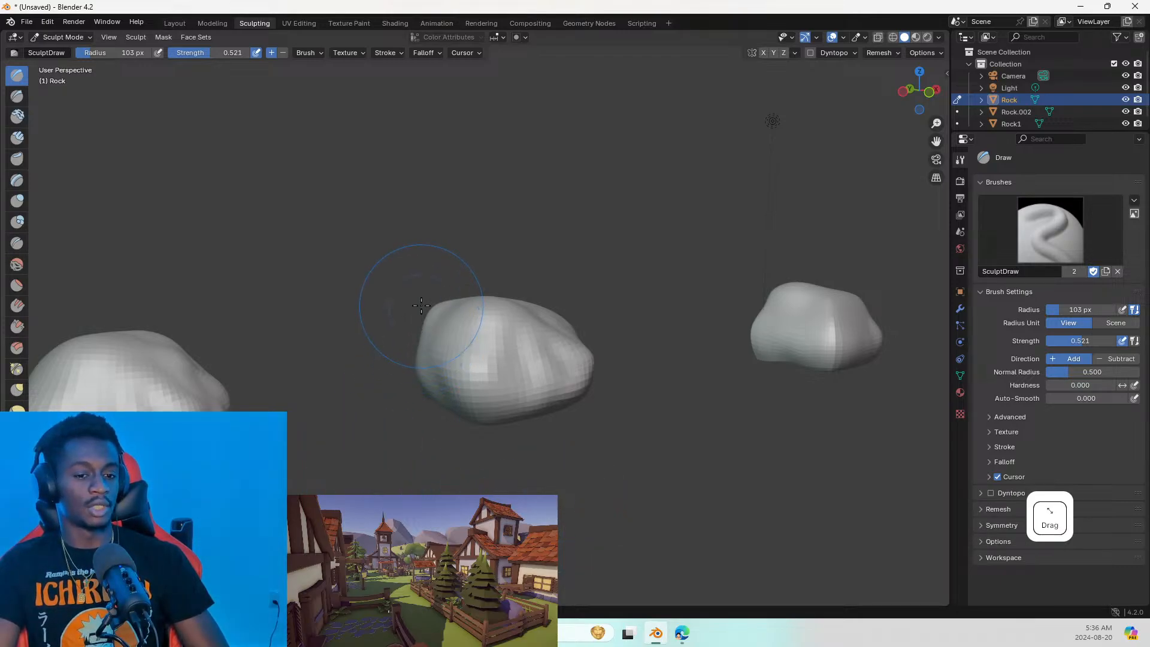
{"action": "mouse_move", "coordinate": [445, 368]}
{"action": "left_mouse_down"}
{"action": "mouse_move", "coordinate": [523, 382]}
{"action": "mouse_move", "coordinate": [497, 411]}
{"action": "mouse_move", "coordinate": [395, 369]}
{"action": "left_mouse_up"}
Fill out the lower middle of Rock's broad face with short Draw strokes, and bring all three rocks into view
{"action": "mouse_move", "coordinate": [502, 367]}
{"action": "middle_mouse_down", "text": "shift"}
{"action": "mouse_move", "coordinate": [437, 379]}
{"action": "mouse_move", "coordinate": [447, 393]}
{"action": "mouse_move", "coordinate": [602, 402]}
{"action": "middle_mouse_up", "text": "shift"}
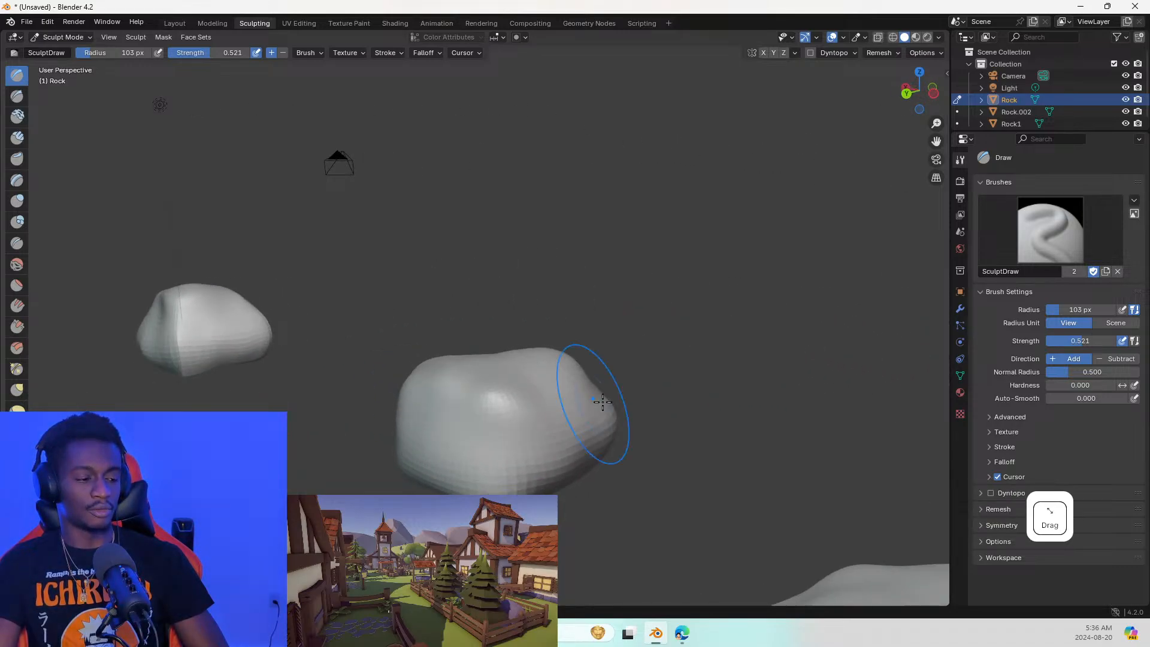
{"action": "left_click", "coordinate": [509, 476]}
{"action": "mouse_move", "coordinate": [505, 502]}
{"action": "left_mouse_down"}
{"action": "mouse_move", "coordinate": [508, 484]}
{"action": "mouse_move", "coordinate": [540, 497]}
{"action": "mouse_move", "coordinate": [532, 492]}
{"action": "left_mouse_up"}
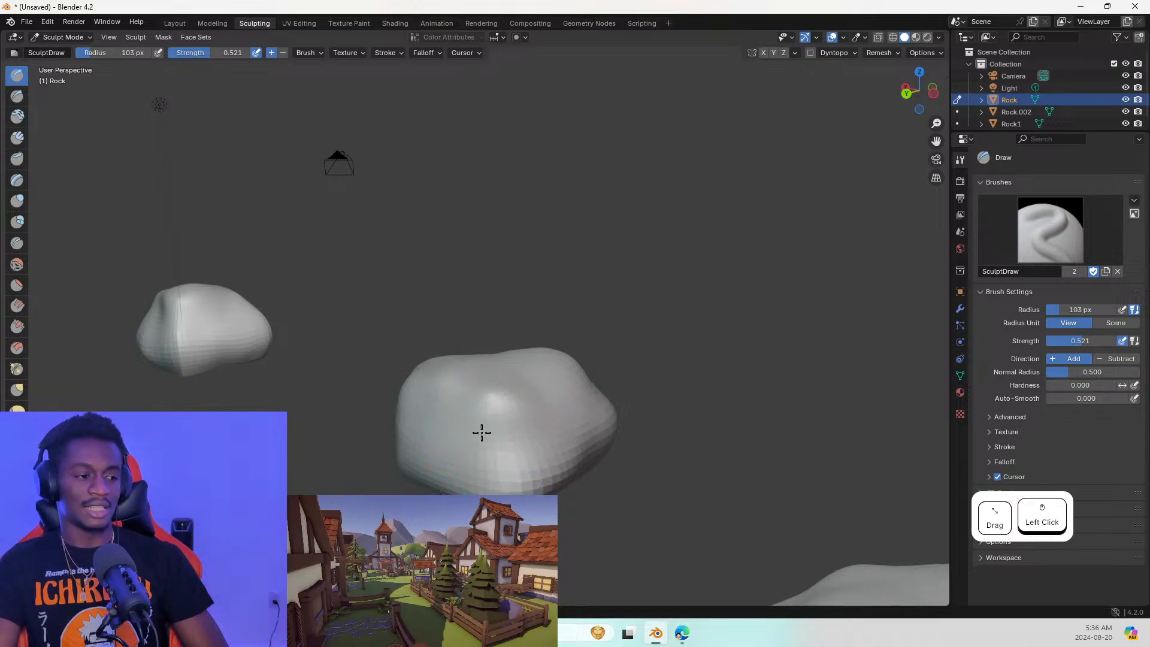
{"action": "mouse_move", "coordinate": [481, 432]}
{"action": "left_mouse_down"}
{"action": "mouse_move", "coordinate": [485, 413]}
{"action": "mouse_move", "coordinate": [467, 464]}
{"action": "left_mouse_up"}
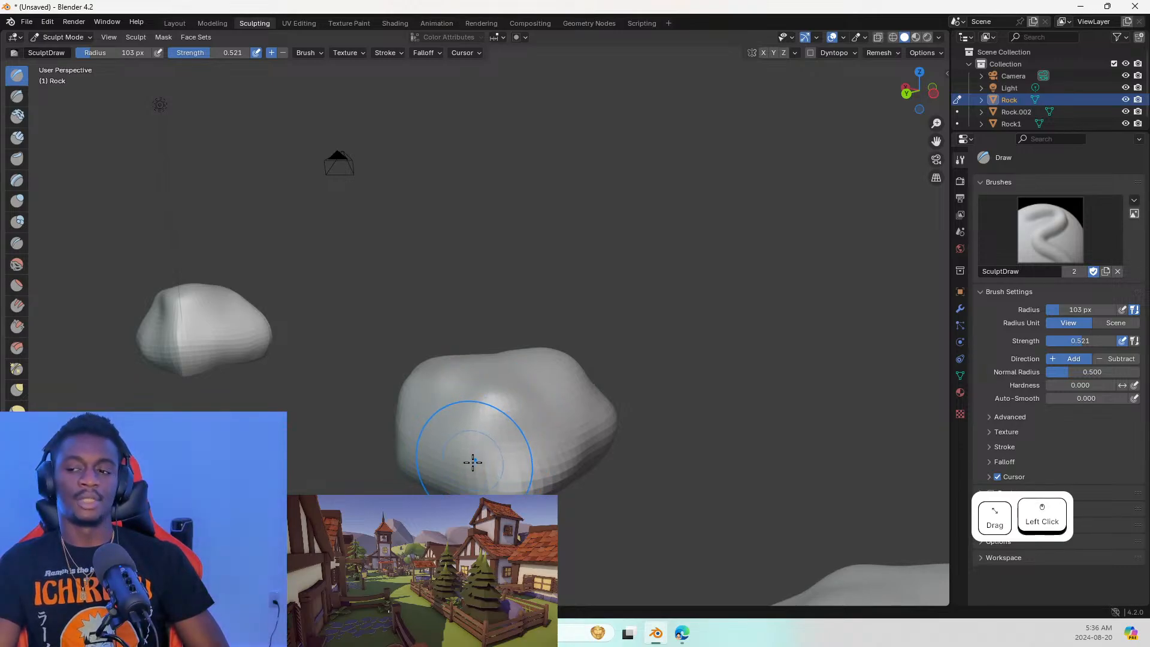
{"action": "mouse_move", "coordinate": [485, 442]}
{"action": "middle_mouse_down"}
{"action": "mouse_move", "coordinate": [513, 418]}
{"action": "mouse_move", "coordinate": [681, 412]}
{"action": "mouse_move", "coordinate": [563, 423]}
{"action": "middle_mouse_up"}
{"action": "left_click", "coordinate": [582, 424]}
{"action": "scroll", "coordinate": [600, 422], "scroll_direction": "down", "scroll_amount": 4}
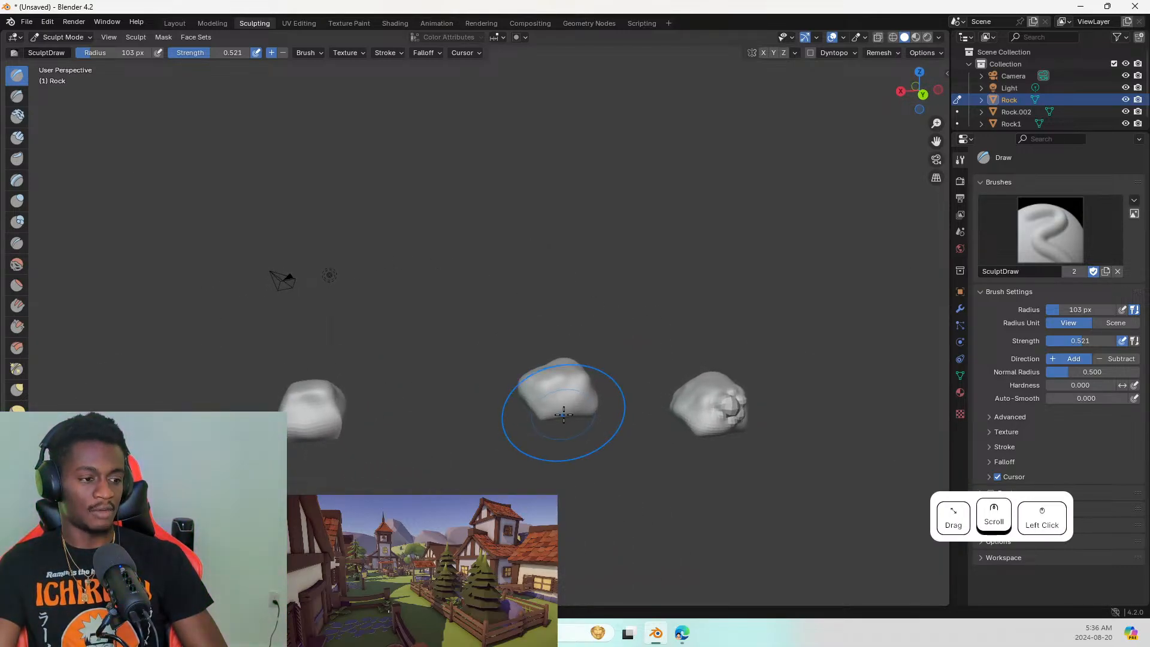
Fill out the lower part of Rock's front face with short Draw strokes and check all three rocks from other sides
{"action": "left_click_drag", "start_coordinate": [540, 414], "coordinate": [585, 409]}
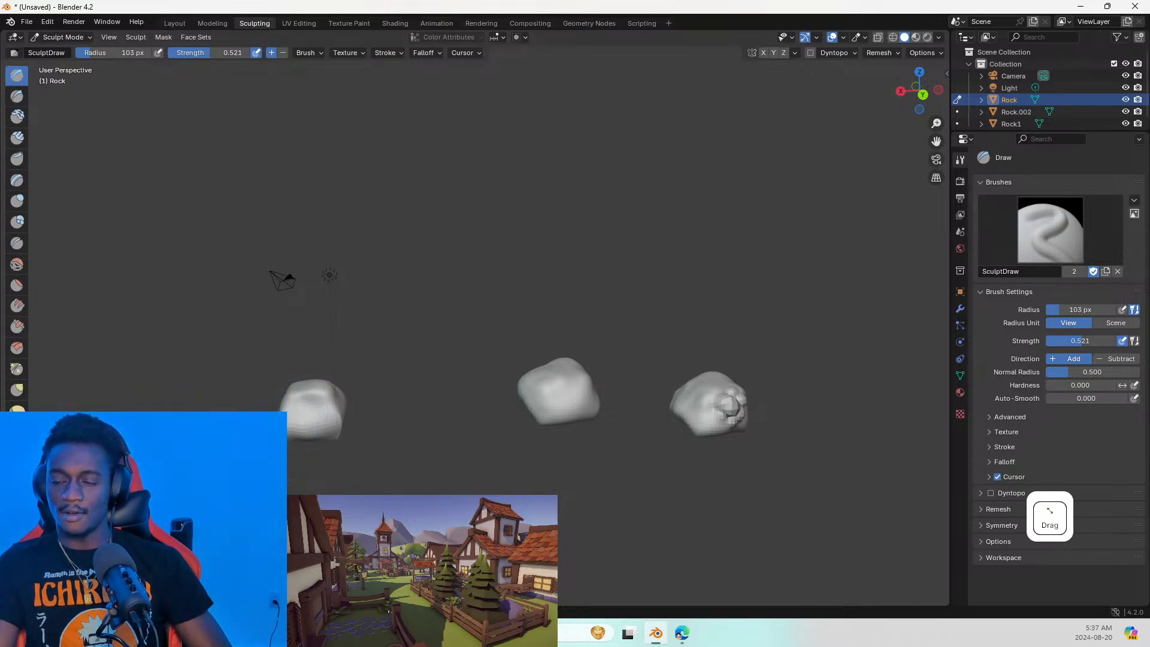
{"action": "left_click", "coordinate": [547, 410]}
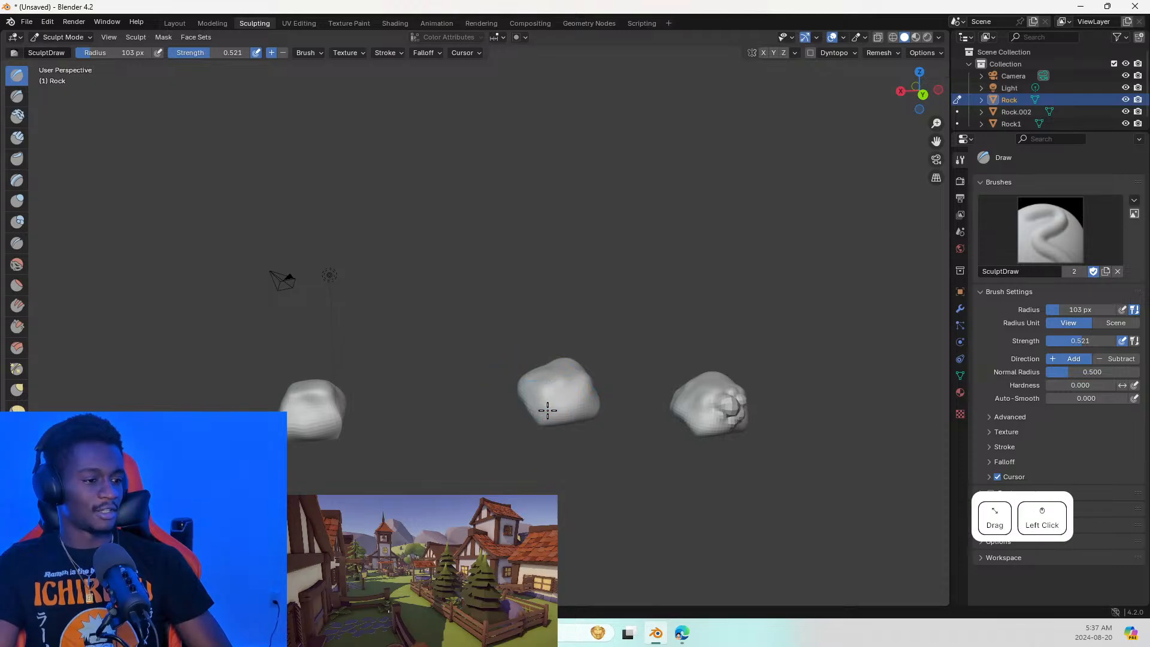
{"action": "left_click_drag", "start_coordinate": [547, 410], "coordinate": [550, 411]}
{"action": "middle_click_drag", "start_coordinate": [581, 470], "coordinate": [286, 394]}
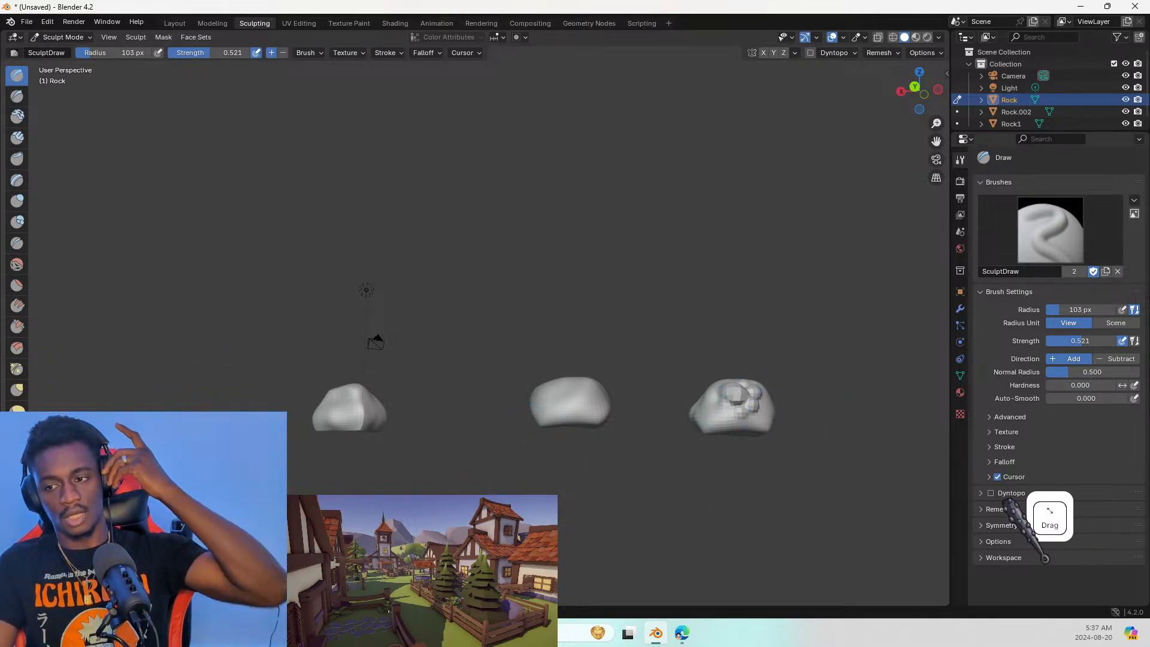
{"action": "mouse_move", "coordinate": [501, 428]}
{"action": "middle_mouse_down"}
{"action": "mouse_move", "coordinate": [811, 477]}
{"action": "mouse_move", "coordinate": [803, 467]}
{"action": "middle_mouse_up"}
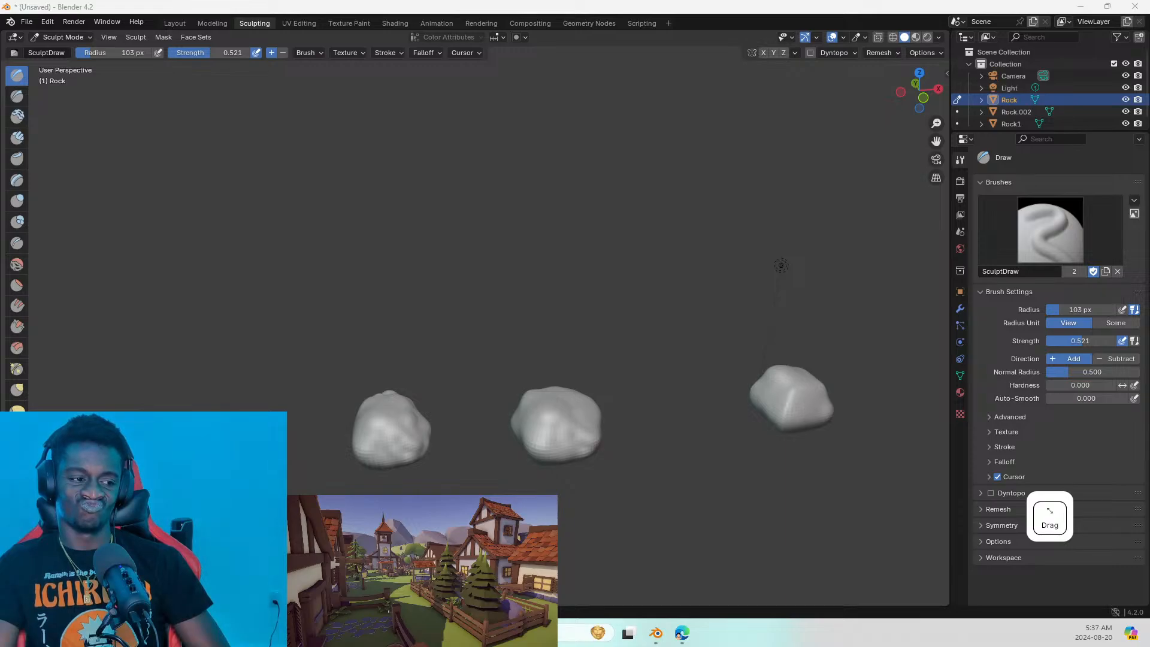
Switch to the Layout workspace and examine the stones and the fence area in the blend ref.jpg reference picture
{"action": "left_click", "coordinate": [24, 23]}
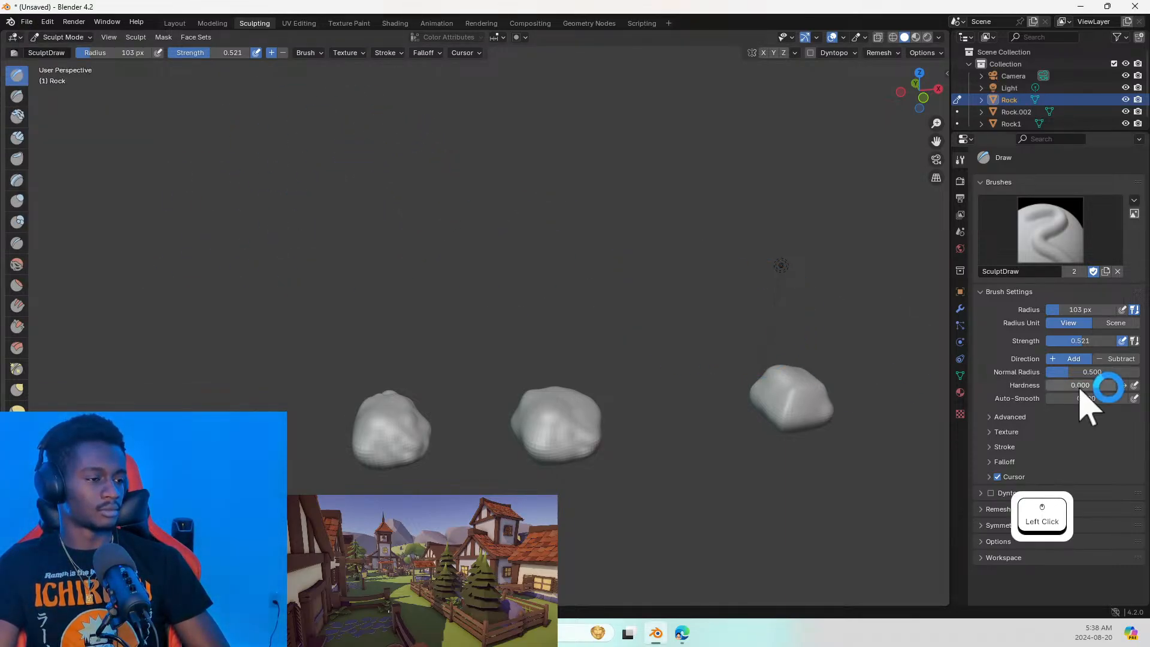
{"action": "left_click", "coordinate": [175, 23]}
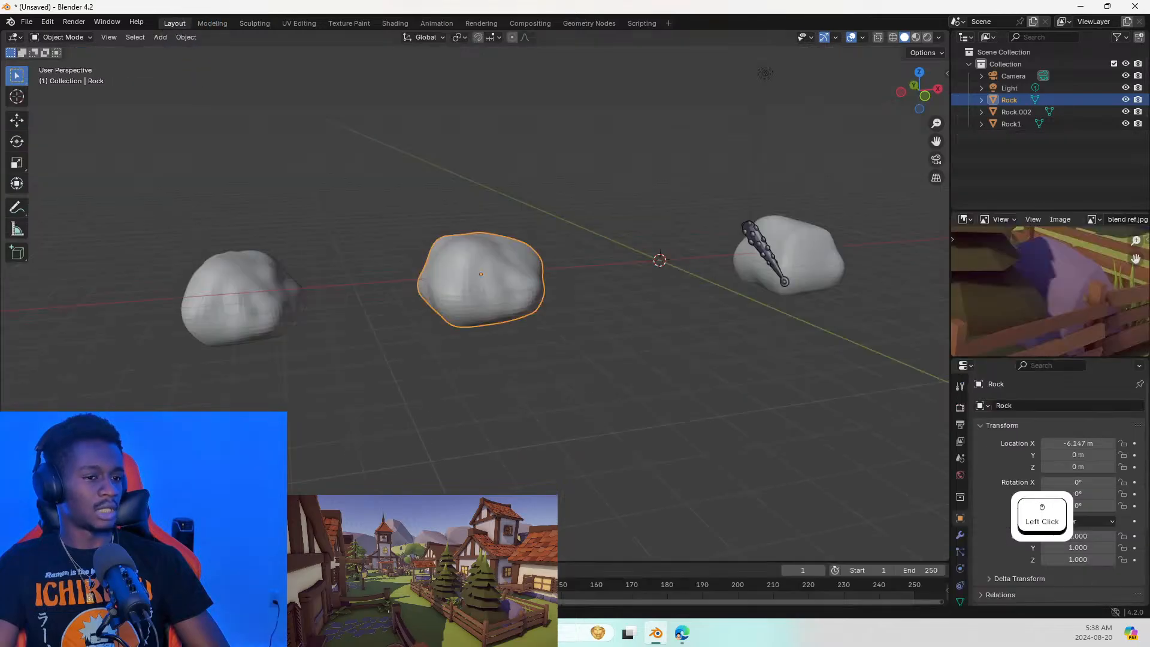
{"action": "scroll", "coordinate": [1091, 296], "scroll_direction": "down", "scroll_amount": 3}
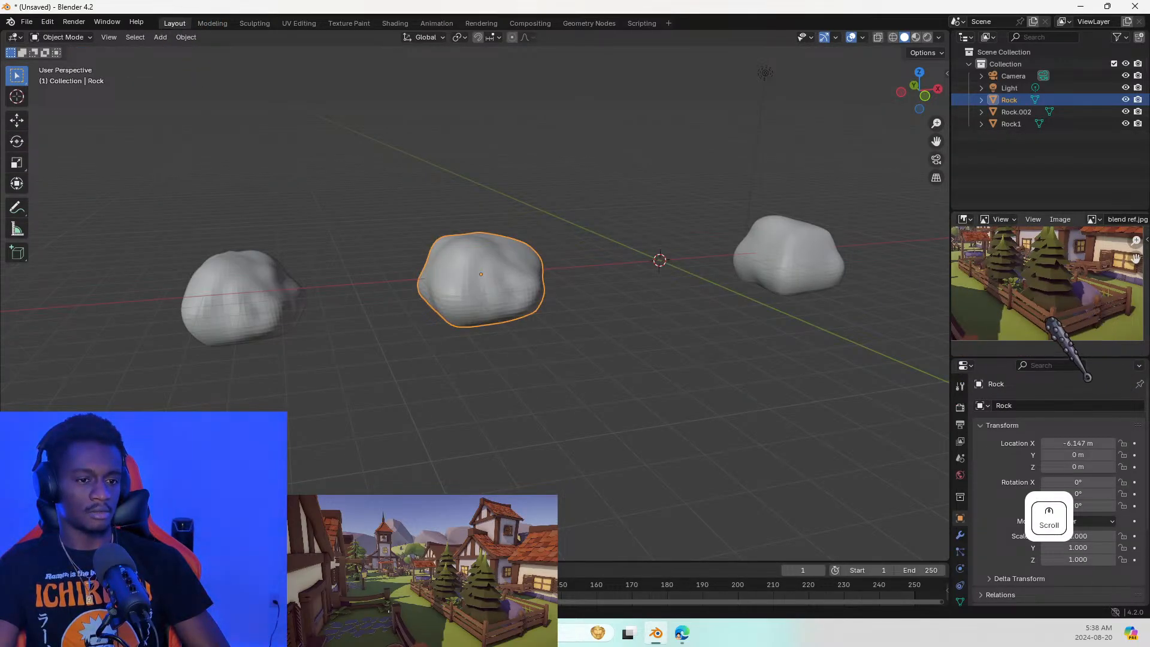
{"action": "middle_click_drag", "start_coordinate": [1047, 319], "coordinate": [1118, 299]}
{"action": "scroll", "coordinate": [992, 293], "scroll_direction": "up", "scroll_amount": 6}
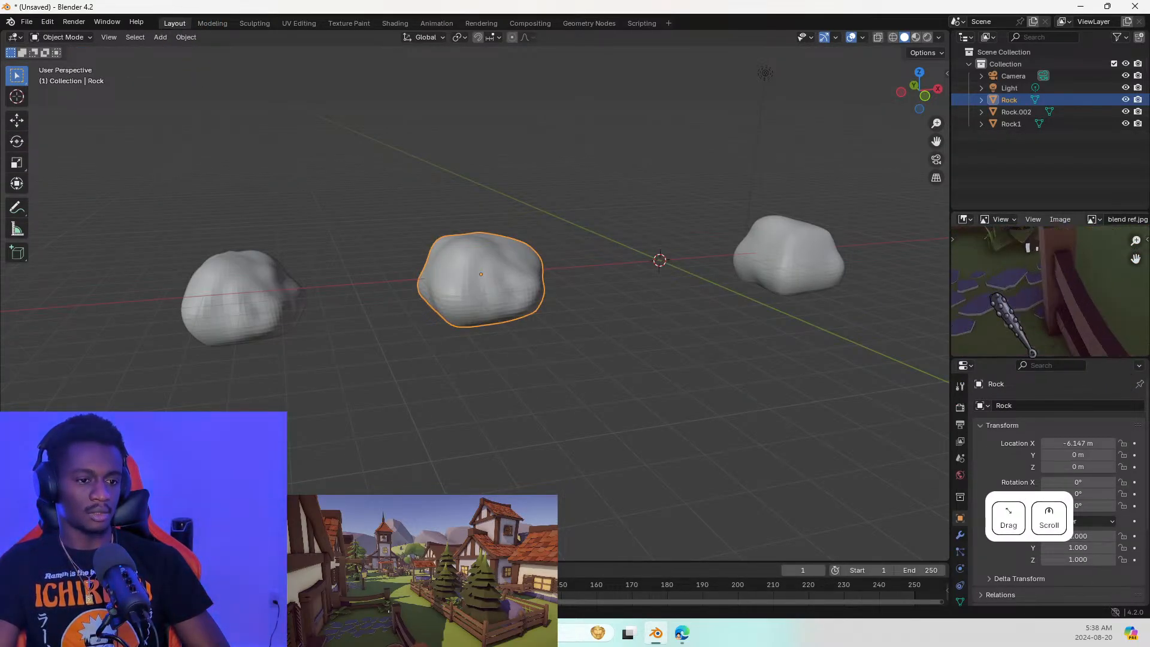
{"action": "scroll", "coordinate": [995, 296], "scroll_direction": "down", "scroll_amount": 4}
{"action": "middle_click_drag", "start_coordinate": [995, 297], "coordinate": [1070, 326]}
{"action": "scroll", "coordinate": [1034, 276], "scroll_direction": "down", "scroll_amount": 3}
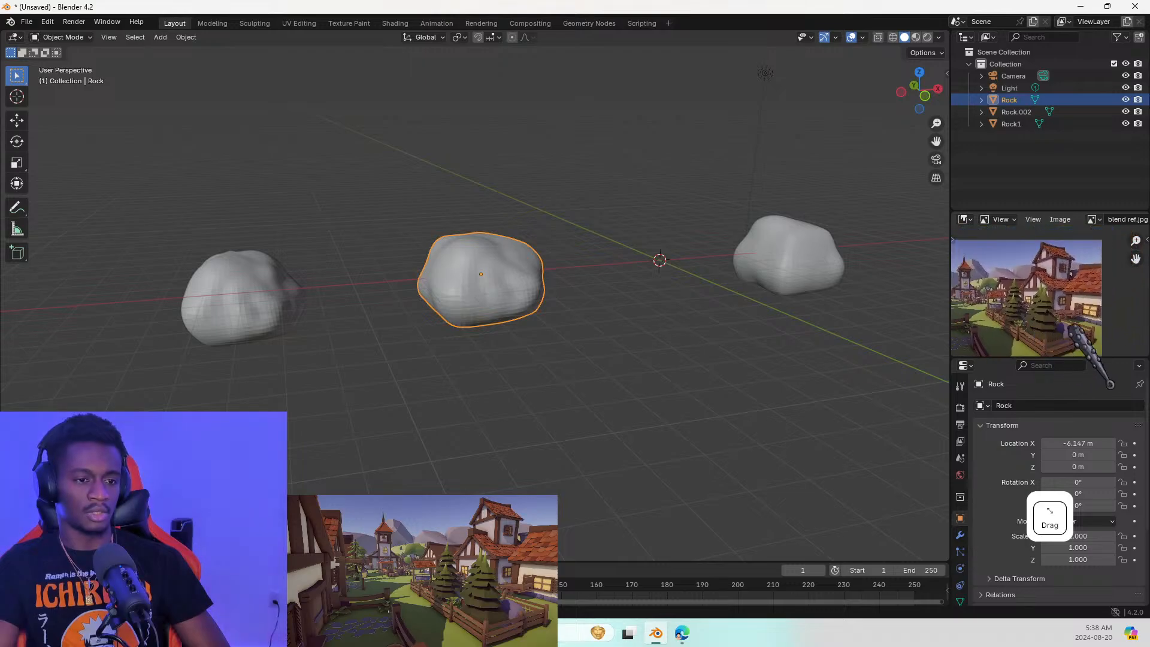
Examine the cart, the house and the pine trees in the reference picture, both close up and as a whole
{"action": "scroll", "coordinate": [1078, 323], "scroll_direction": "up", "scroll_amount": 3}
{"action": "scroll", "coordinate": [1090, 318], "scroll_direction": "up", "scroll_amount": 3}
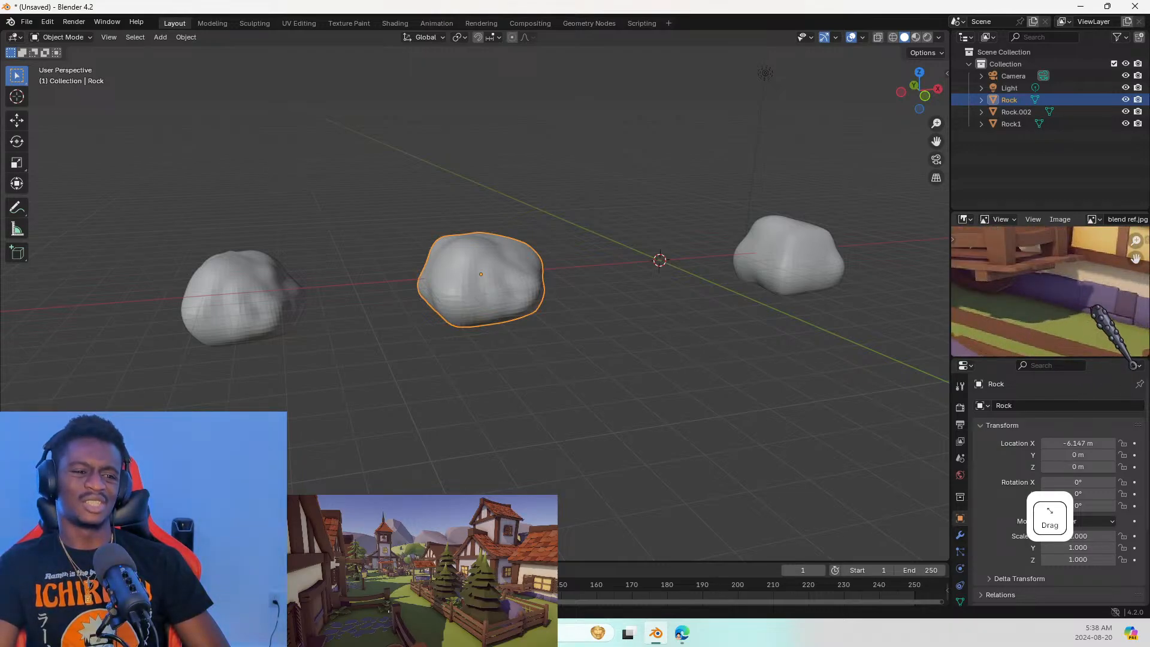
{"action": "scroll", "coordinate": [1094, 309], "scroll_direction": "down", "scroll_amount": 4}
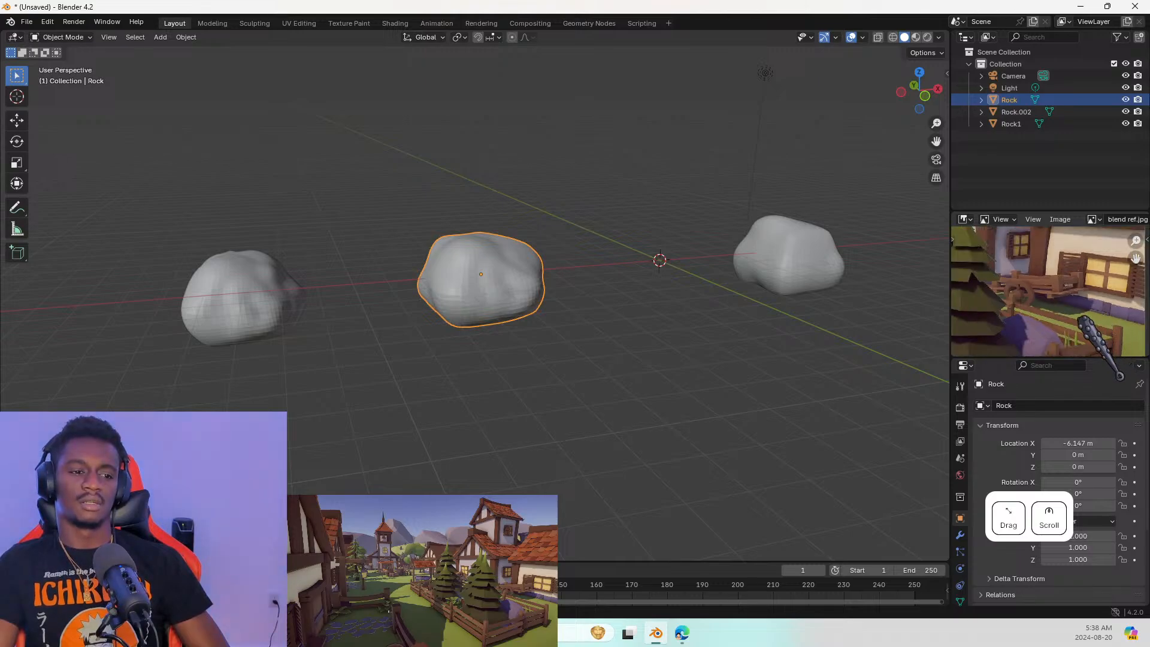
{"action": "scroll", "coordinate": [1030, 343], "scroll_direction": "down", "scroll_amount": 1}
{"action": "scroll", "coordinate": [981, 303], "scroll_direction": "down", "scroll_amount": 1}
{"action": "middle_click_drag", "start_coordinate": [981, 303], "coordinate": [1064, 297]}
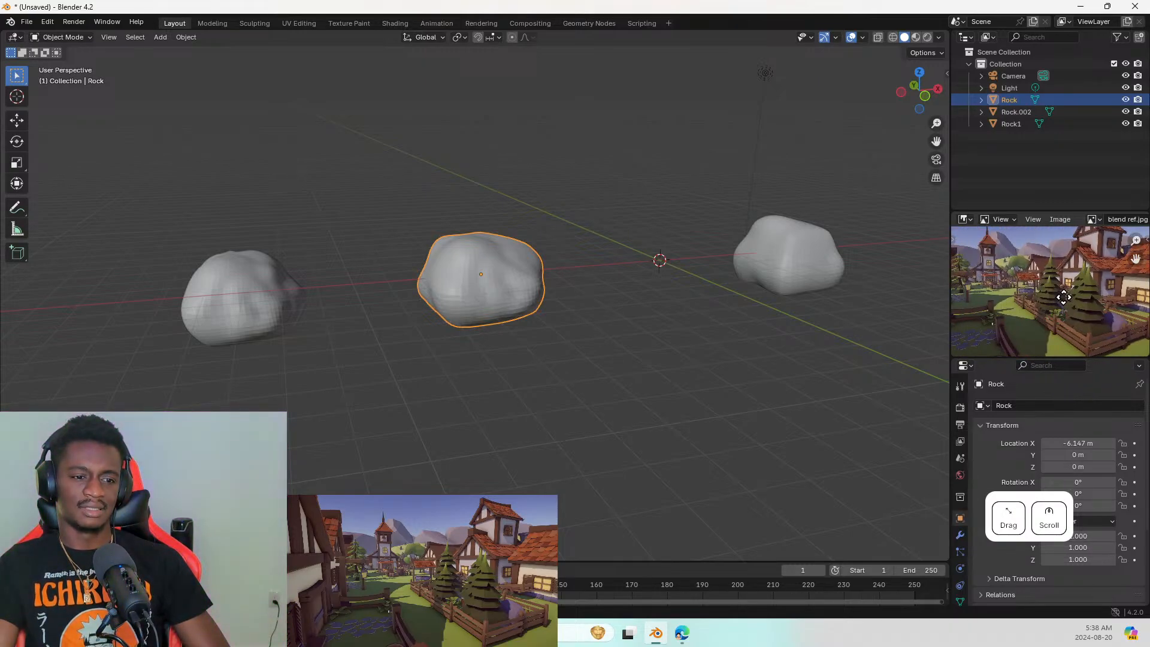
{"action": "left_click", "coordinate": [1078, 296]}
{"action": "scroll", "coordinate": [1108, 295], "scroll_direction": "down", "scroll_amount": 1}
{"action": "scroll", "coordinate": [1108, 295], "scroll_direction": "up", "scroll_amount": 1}
{"action": "scroll", "coordinate": [1105, 294], "scroll_direction": "down", "scroll_amount": 2}
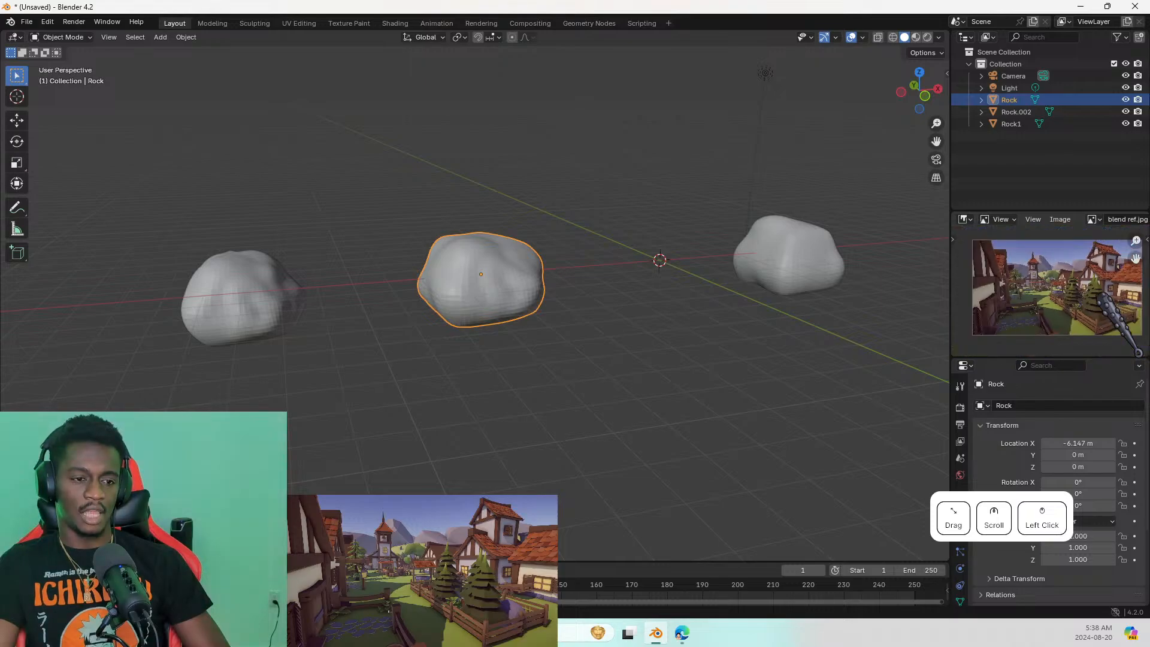
{"action": "scroll", "coordinate": [1084, 299], "scroll_direction": "up", "scroll_amount": 3}
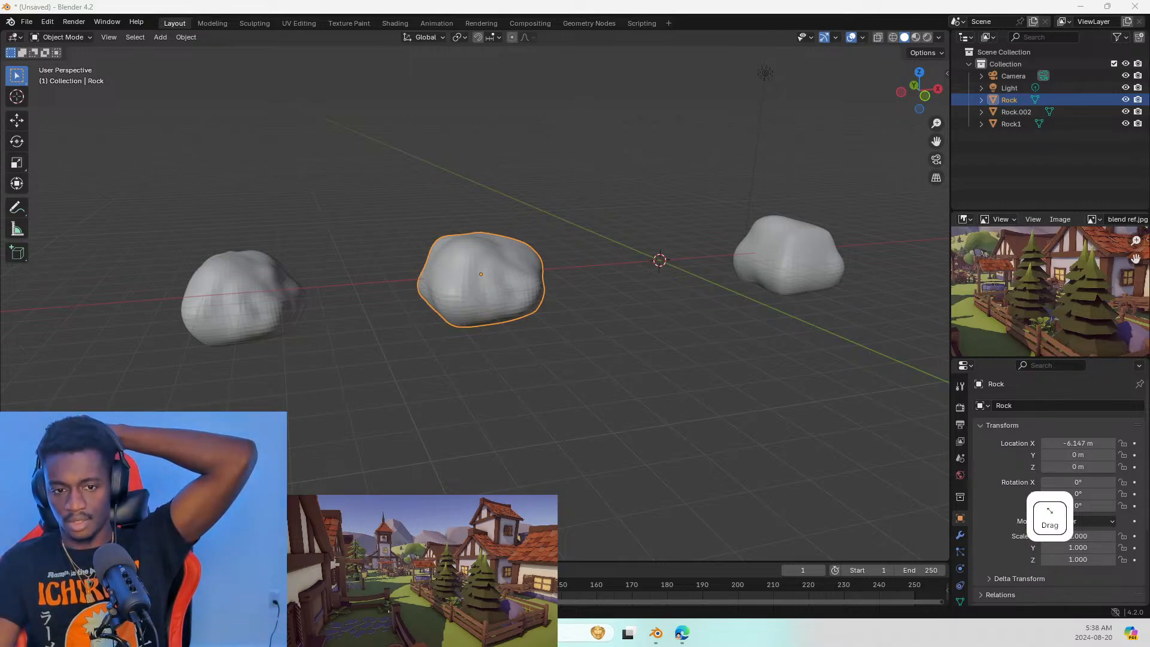
{"action": "left_click", "coordinate": [943, 496]}
{"action": "scroll", "coordinate": [1069, 493], "scroll_direction": "up", "scroll_amount": 1}
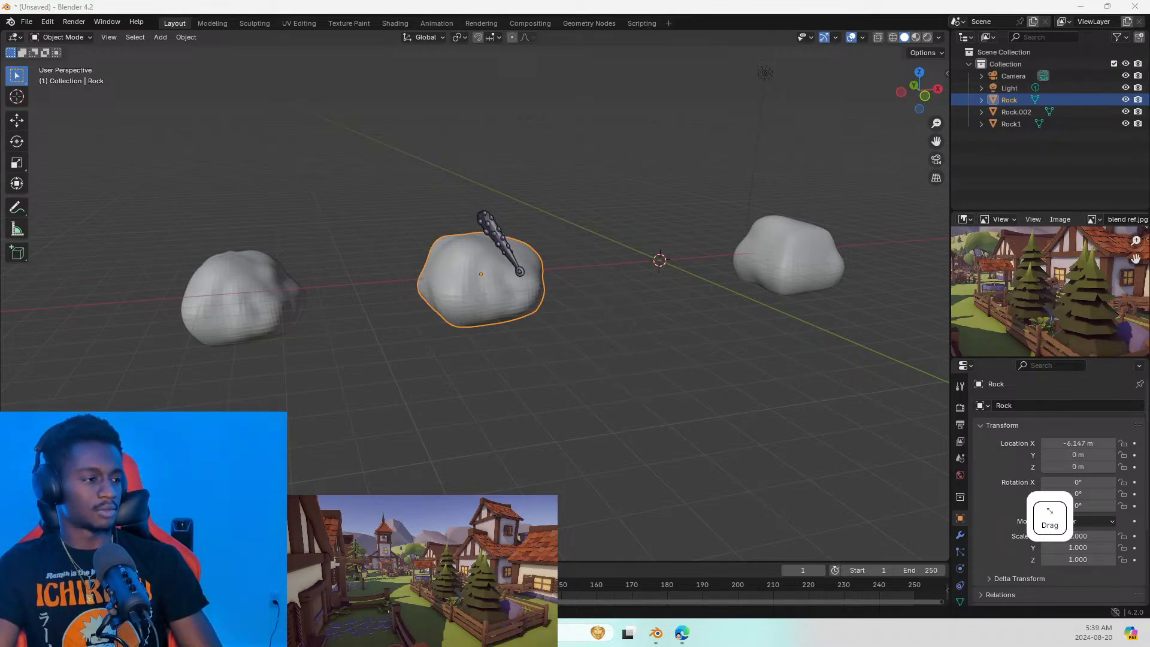
Switch to the Blender toolbox notes in the browser, open the Materials page and follow its textures.com link
{"action": "key", "text": "alt+Tab"}
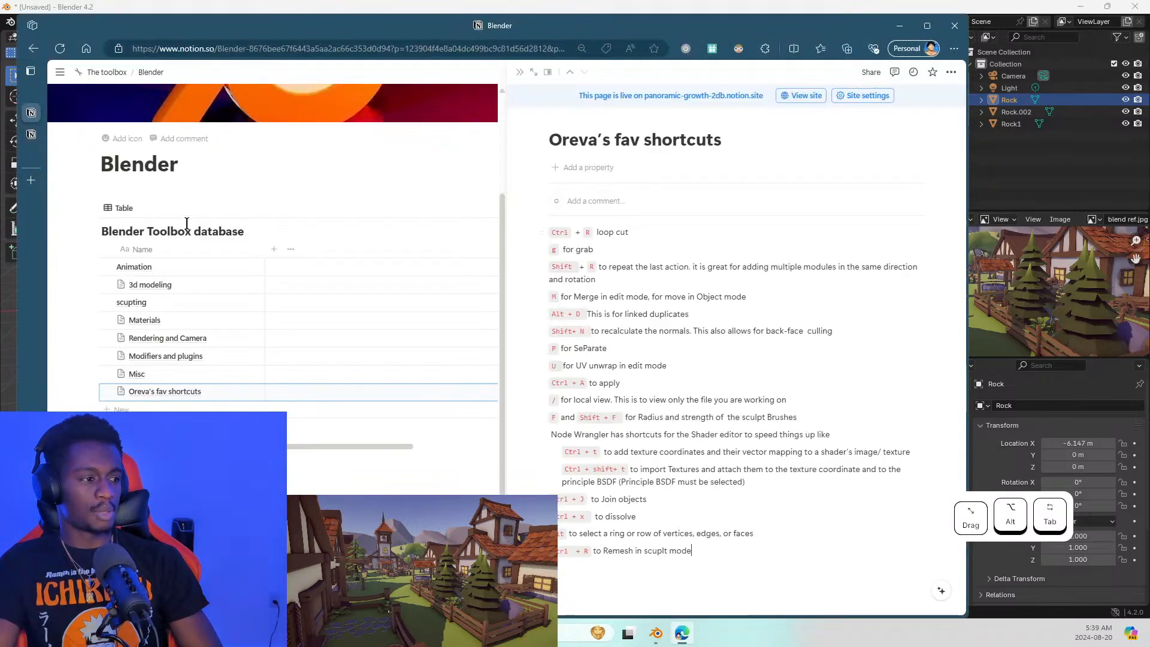
{"action": "left_click", "coordinate": [246, 320]}
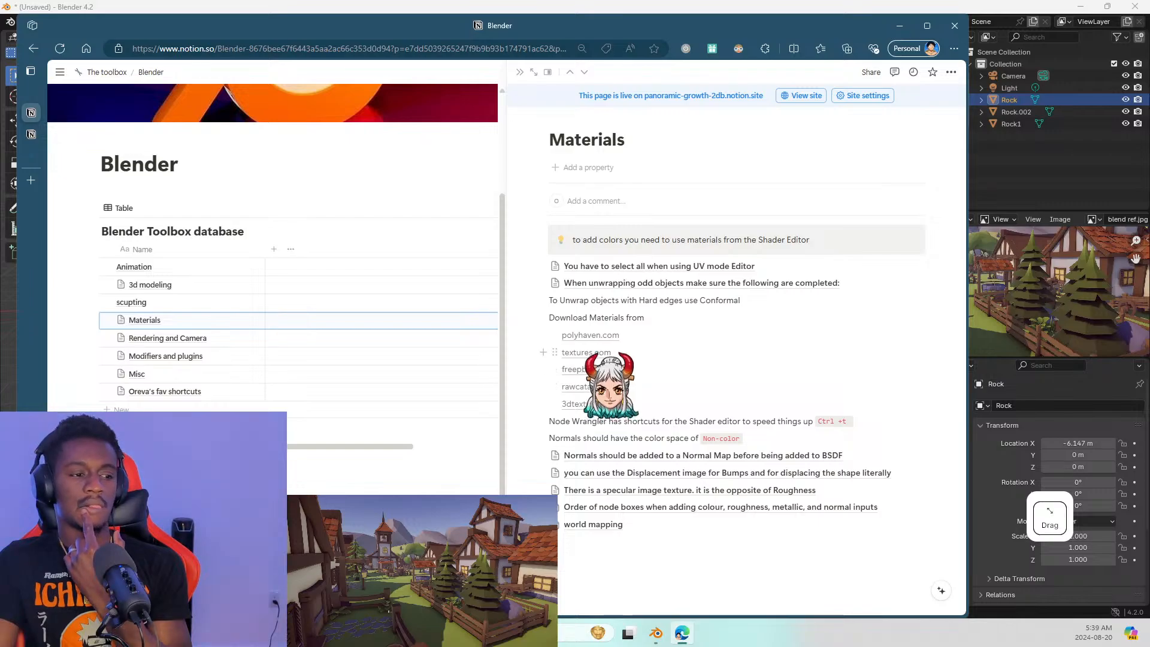
{"action": "left_click", "coordinate": [589, 353]}
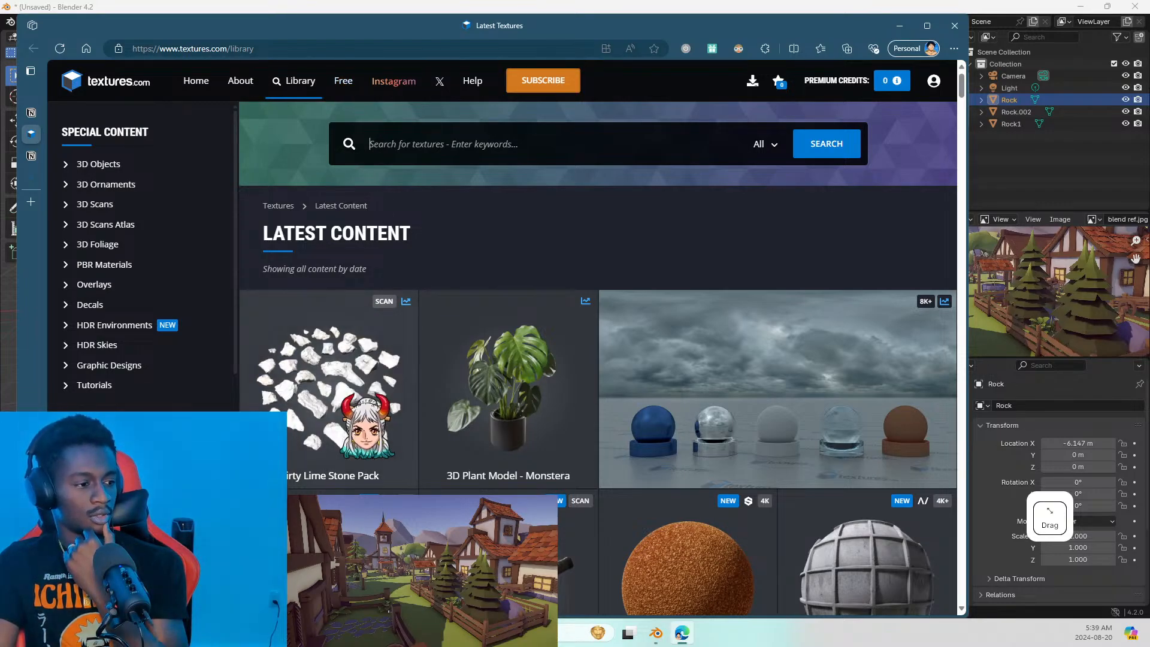
Browse the latest content in the textures.com library for a suitable stone texture
{"action": "scroll", "coordinate": [632, 425], "scroll_direction": "down", "scroll_amount": 3}
{"action": "scroll", "coordinate": [632, 425], "scroll_direction": "down", "scroll_amount": 7}
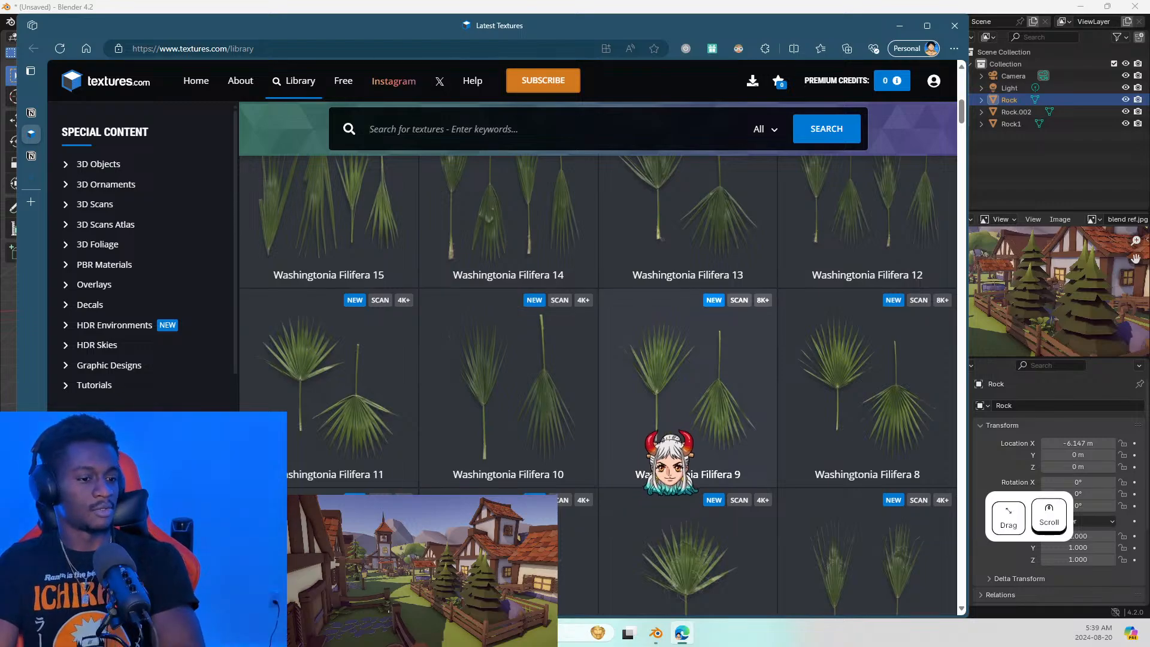
{"action": "scroll", "coordinate": [659, 443], "scroll_direction": "down", "scroll_amount": 10}
{"action": "scroll", "coordinate": [697, 420], "scroll_direction": "down", "scroll_amount": 11}
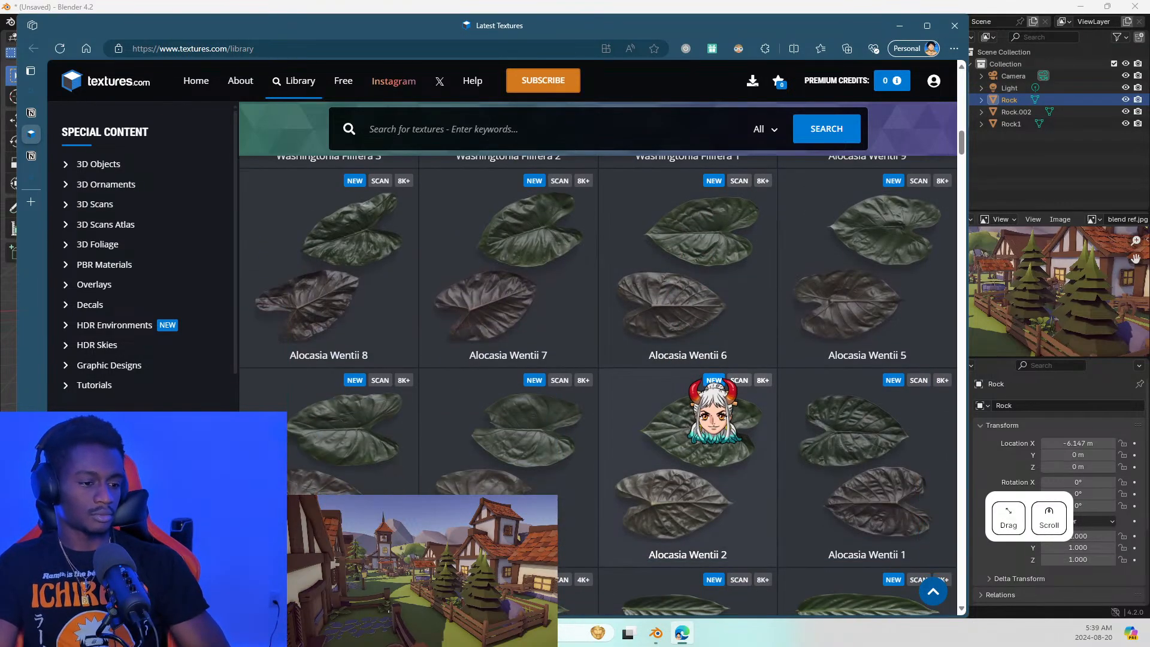
{"action": "scroll", "coordinate": [719, 413], "scroll_direction": "down", "scroll_amount": 13}
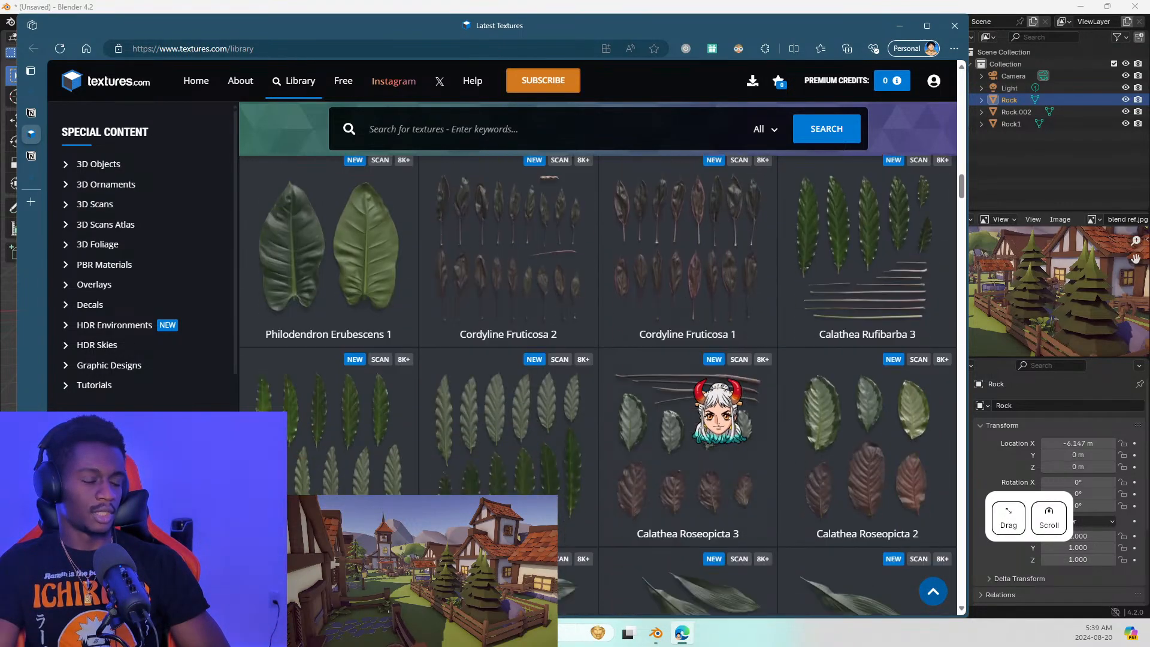
{"action": "scroll", "coordinate": [711, 414], "scroll_direction": "down", "scroll_amount": 5}
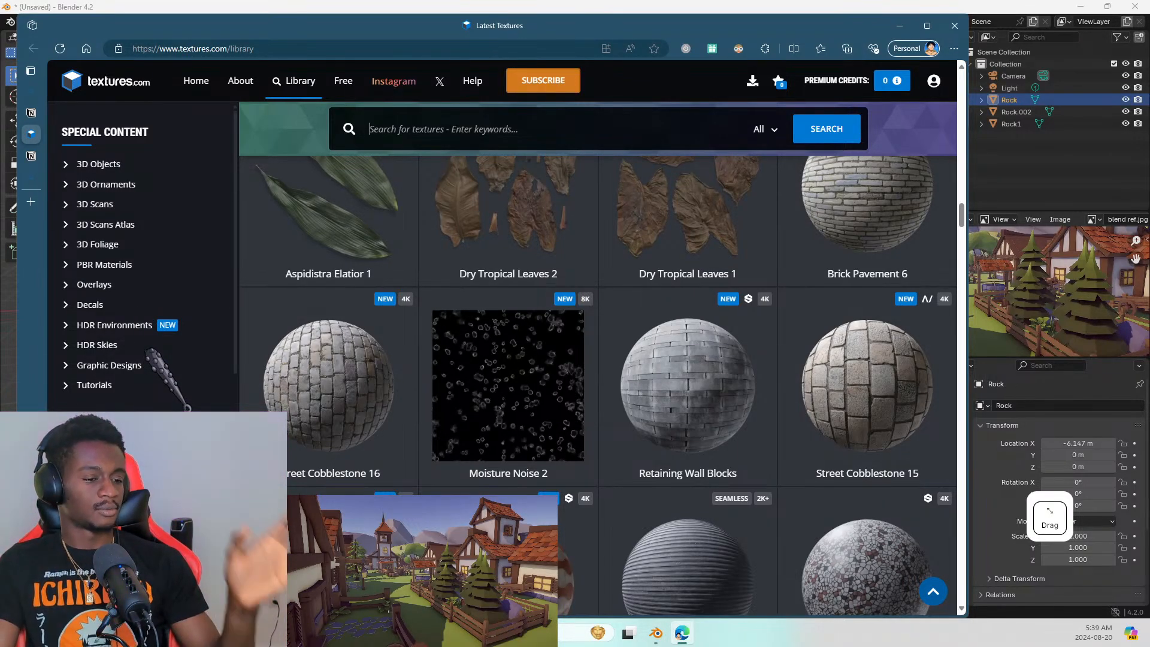
{"action": "scroll", "coordinate": [414, 308], "scroll_direction": "up", "scroll_amount": 10}
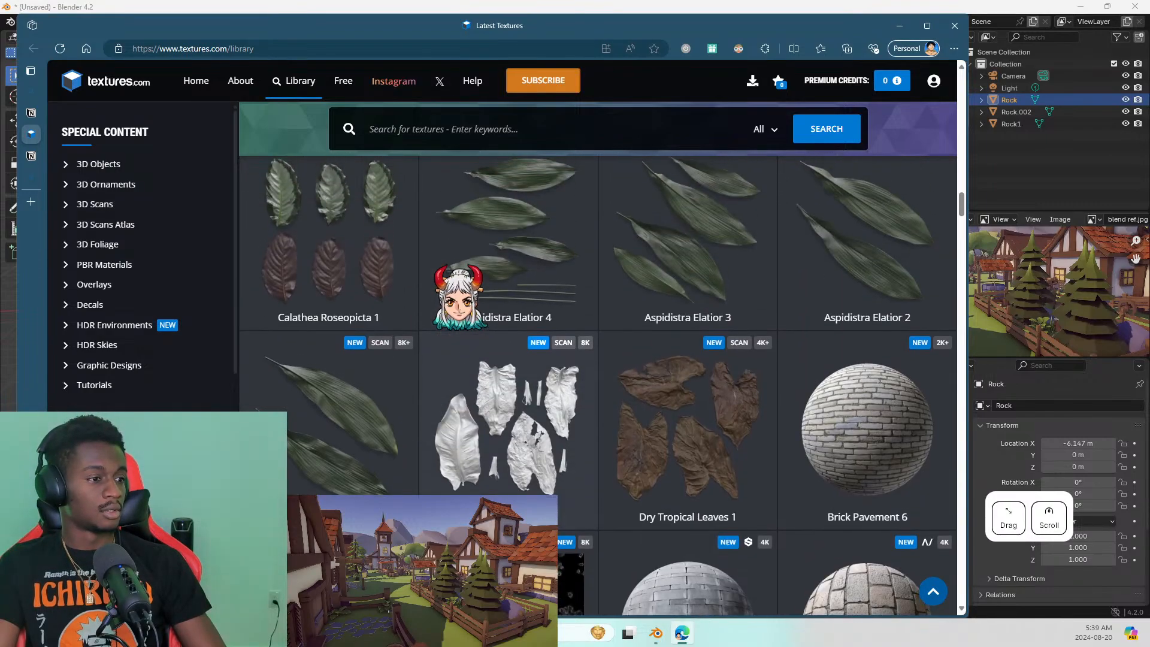
{"action": "scroll", "coordinate": [435, 297], "scroll_direction": "up", "scroll_amount": 15}
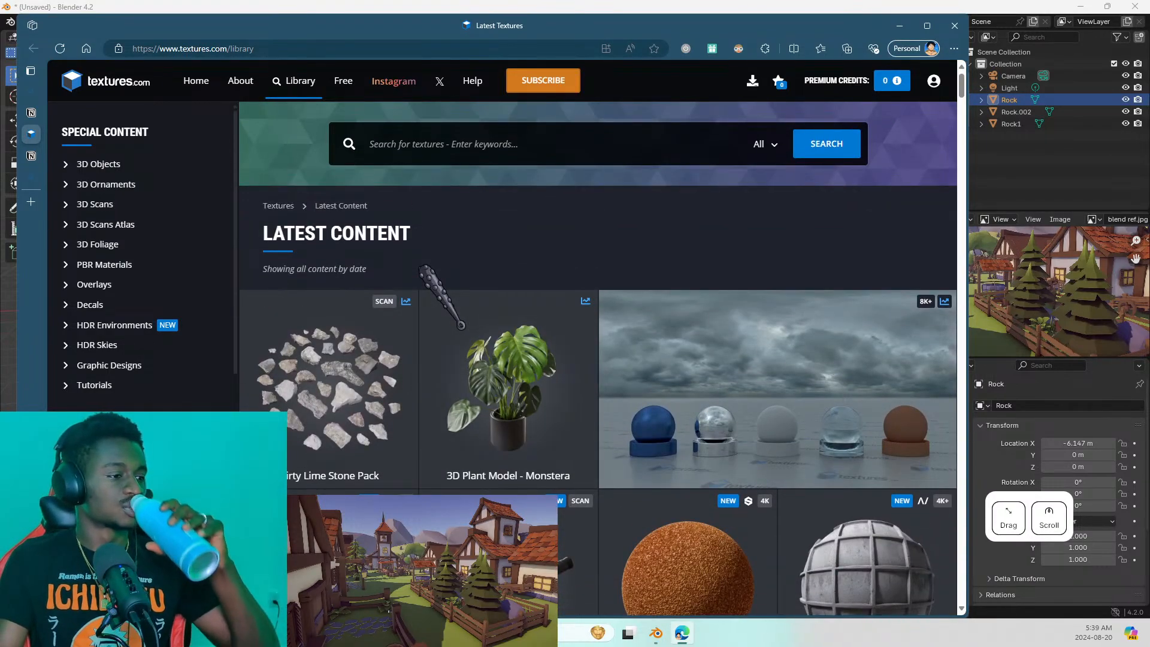
{"action": "left_click", "coordinate": [476, 140]}
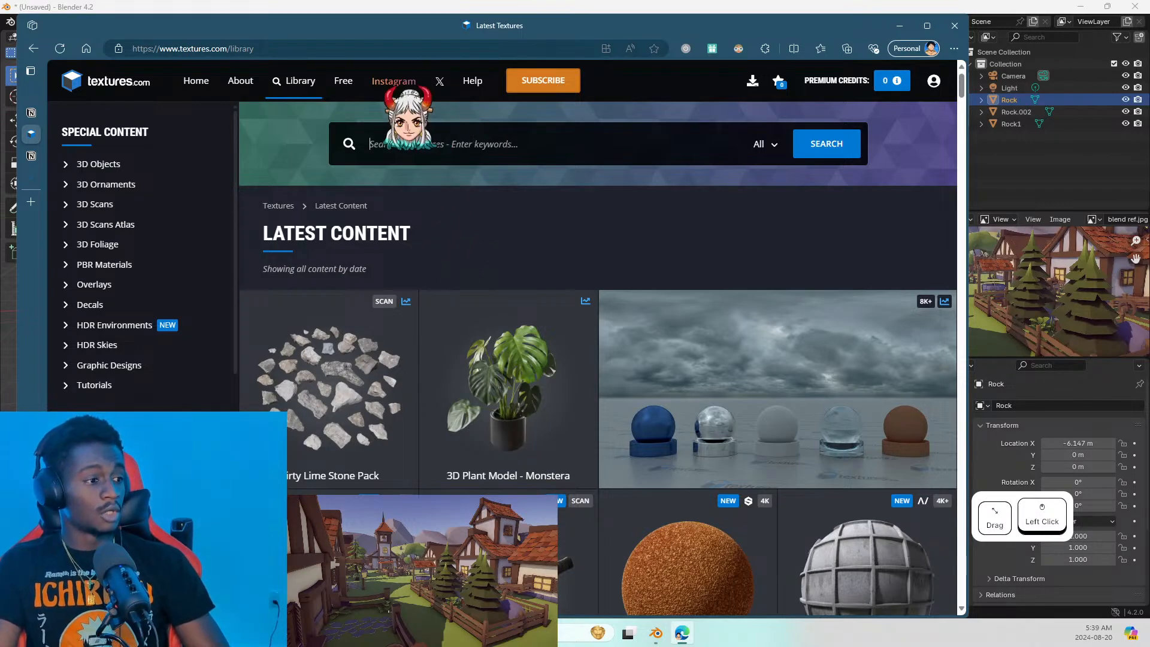
Open the free content of textures.com and search the page for "ston"
{"action": "left_click", "coordinate": [343, 80]}
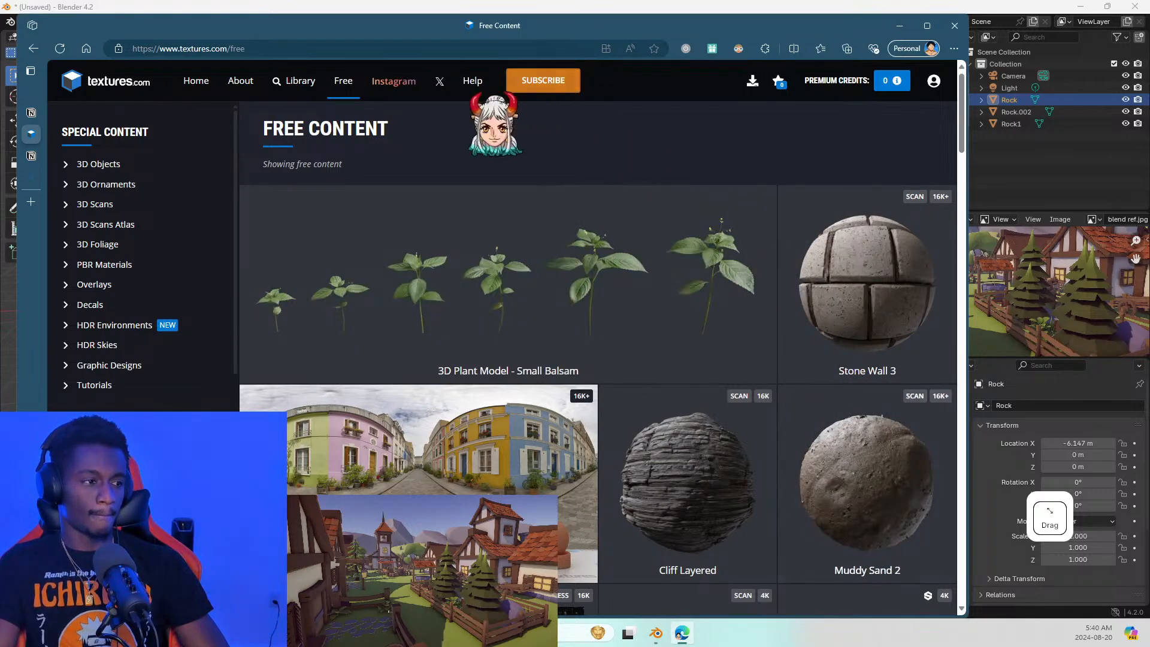
{"action": "key", "text": "ctrl+f"}
{"action": "type", "text": "stib="}
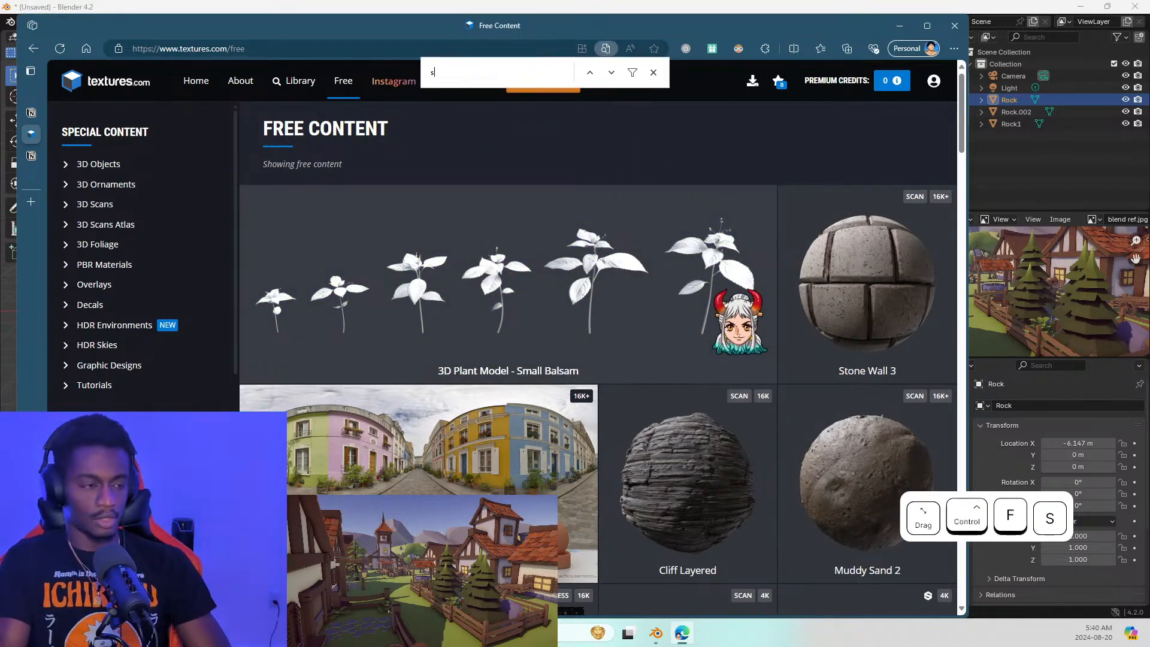
{"action": "key", "text": "BackSpace"}
{"action": "key", "text": "BackSpace"}
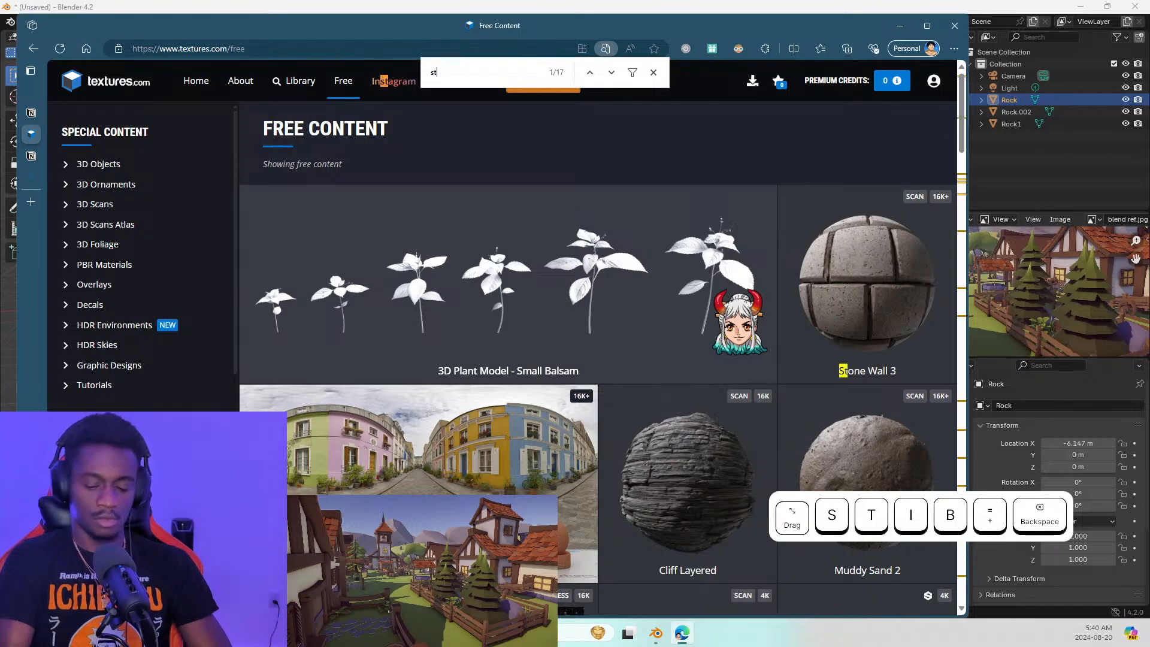
{"action": "type", "text": "onw"}
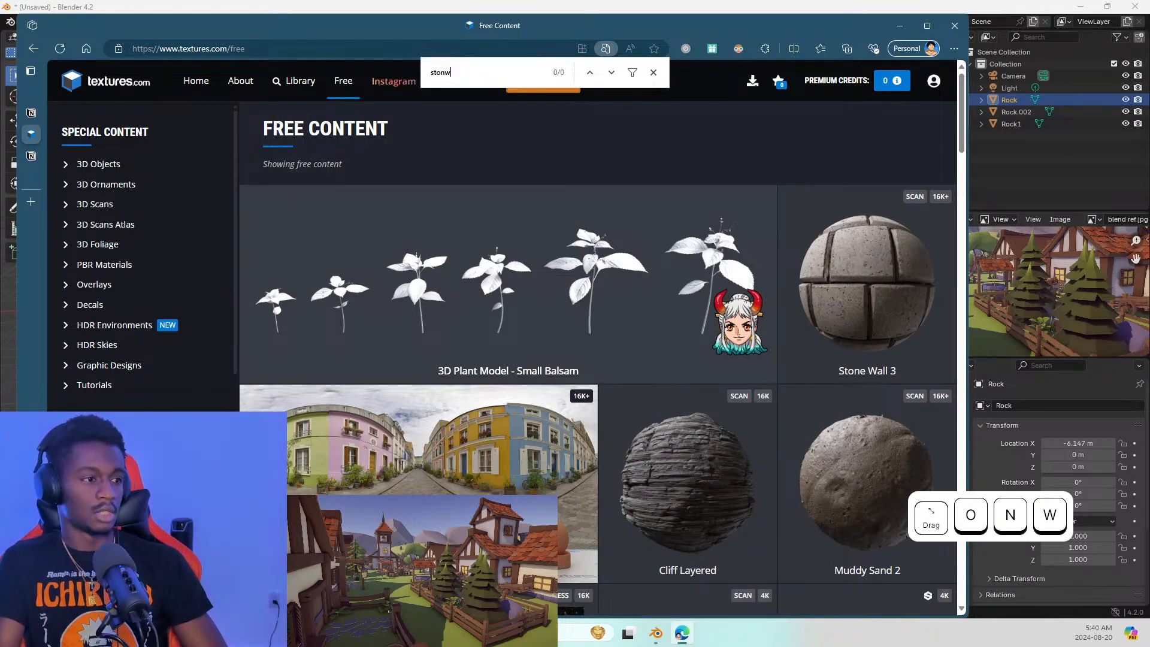
{"action": "key", "text": "BackSpace"}
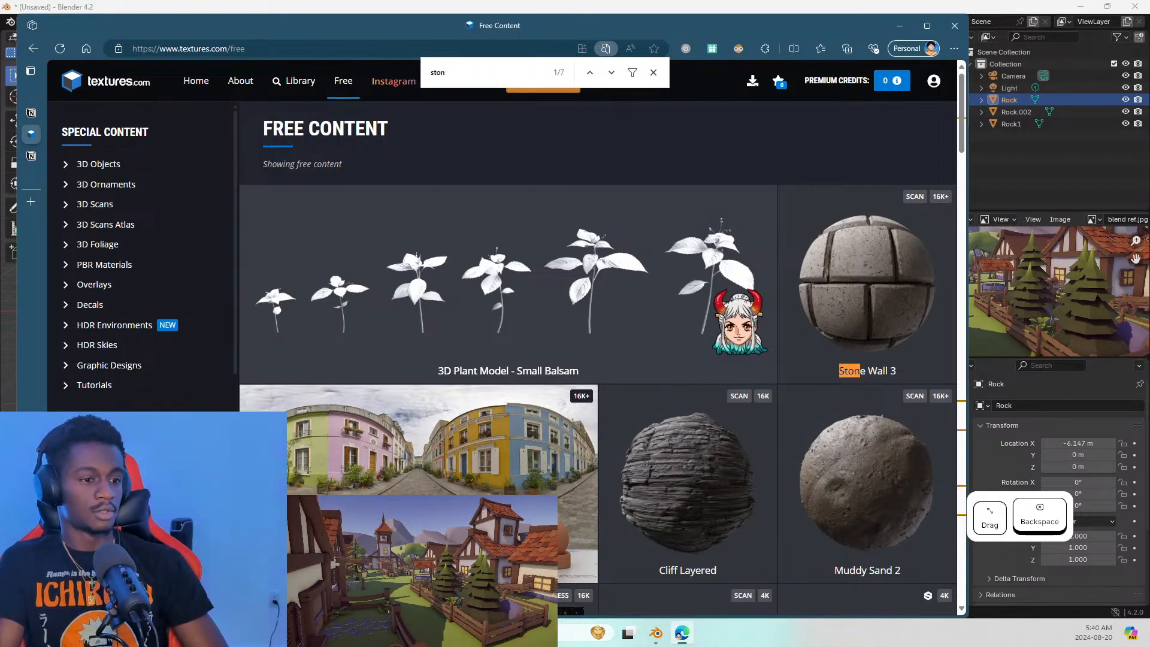
Step through the "ston" matches on the free content page to examine the available stone assets
{"action": "key", "text": "Return"}
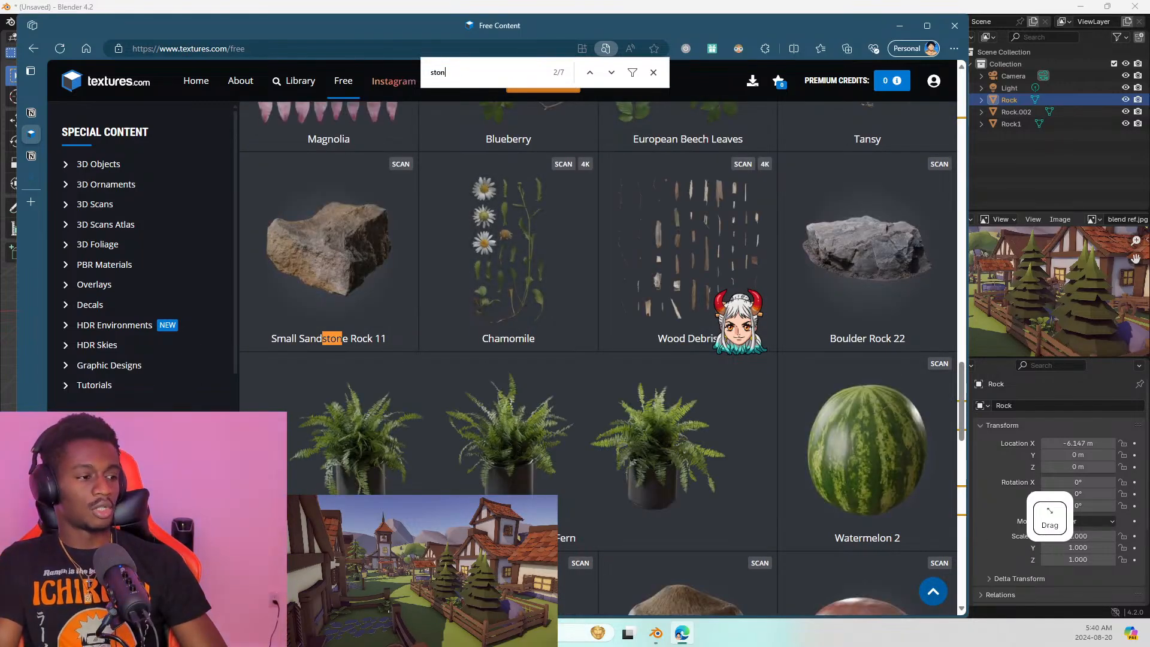
{"action": "key", "text": "Return"}
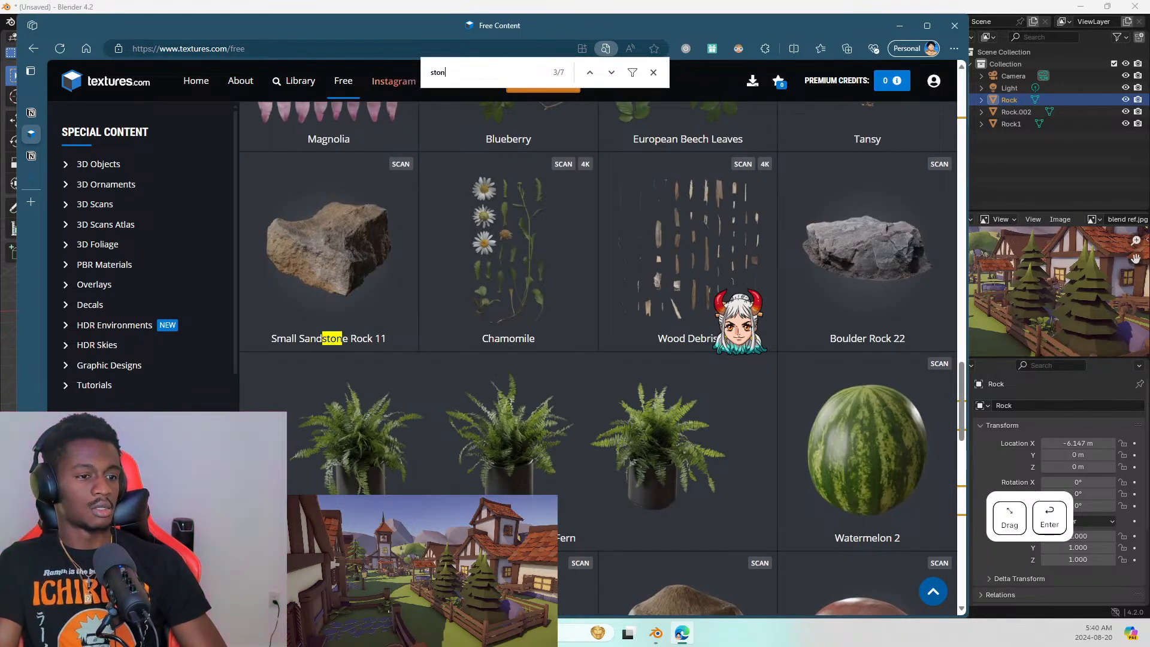
{"action": "key", "text": "Return"}
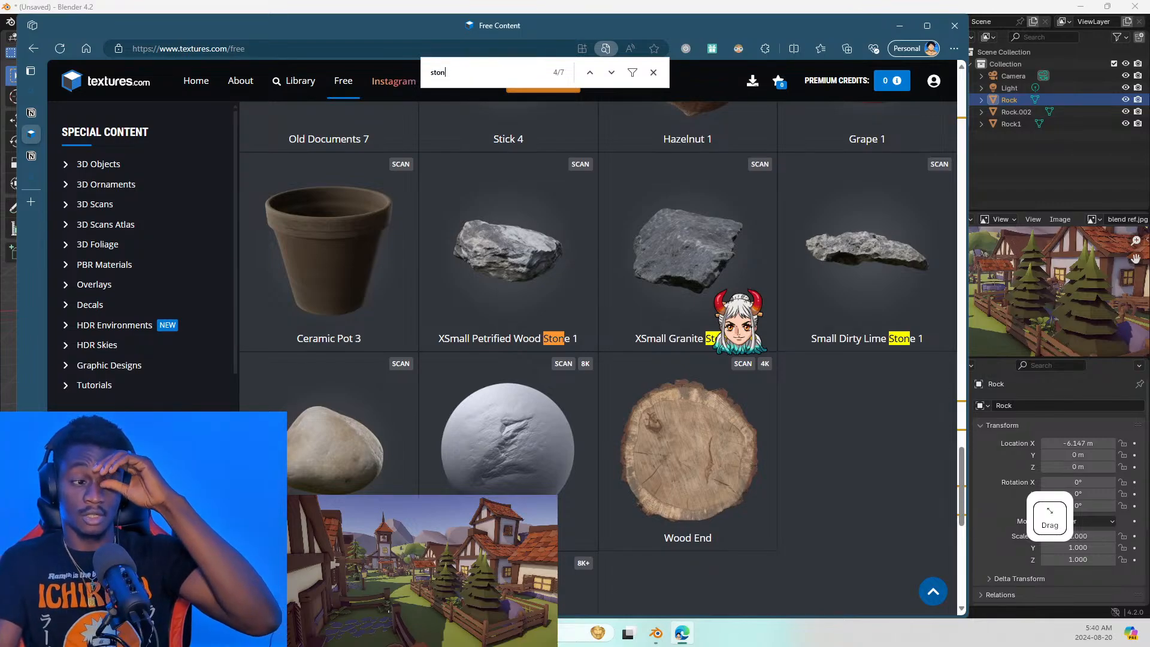
{"action": "key", "text": "Return"}
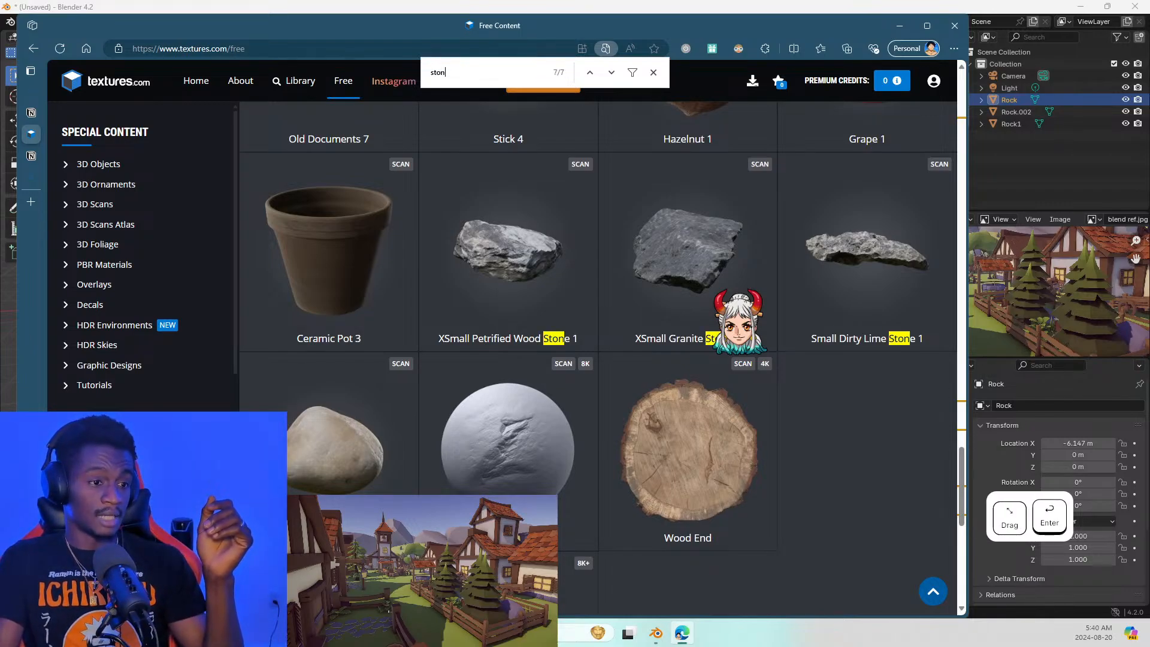
{"action": "key", "text": "Return"}
{"action": "key", "text": "Return"}
{"action": "key", "text": "Return"}
{"action": "key", "text": "Return"}
{"action": "key", "text": "Return"}
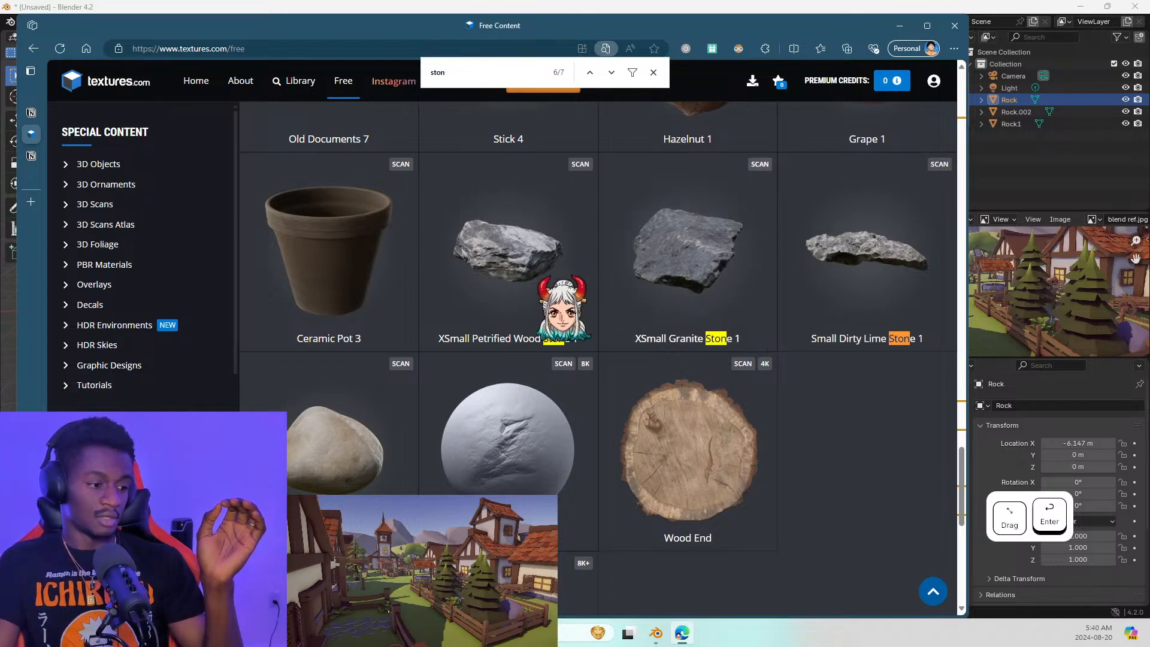
Open the Rock Alpha 4 asset, examine its preview and sculpting alpha download, and return to the free content list
{"action": "scroll", "coordinate": [599, 354], "scroll_direction": "down", "scroll_amount": 3}
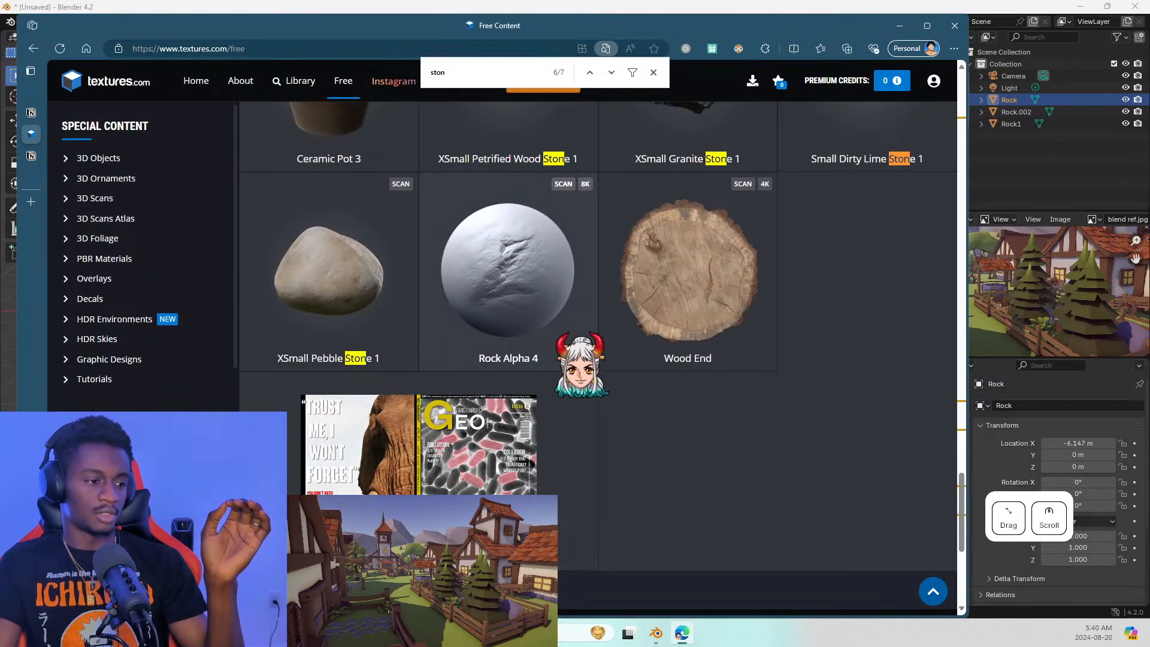
{"action": "left_click", "coordinate": [569, 321]}
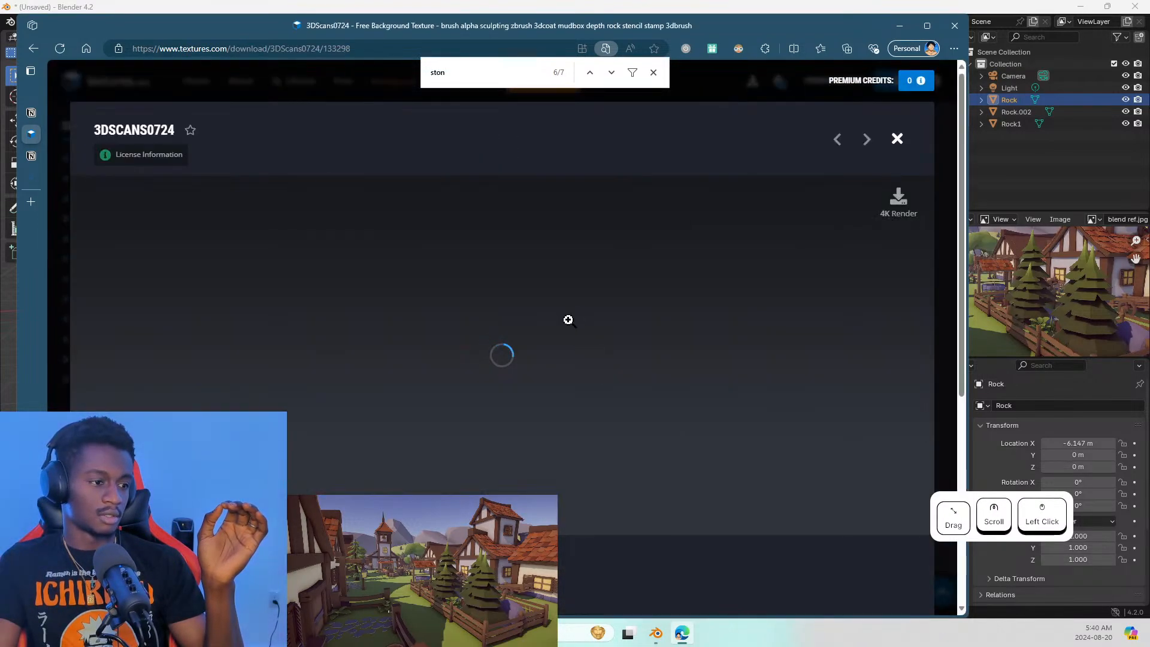
{"action": "scroll", "coordinate": [572, 329], "scroll_direction": "down", "scroll_amount": 5}
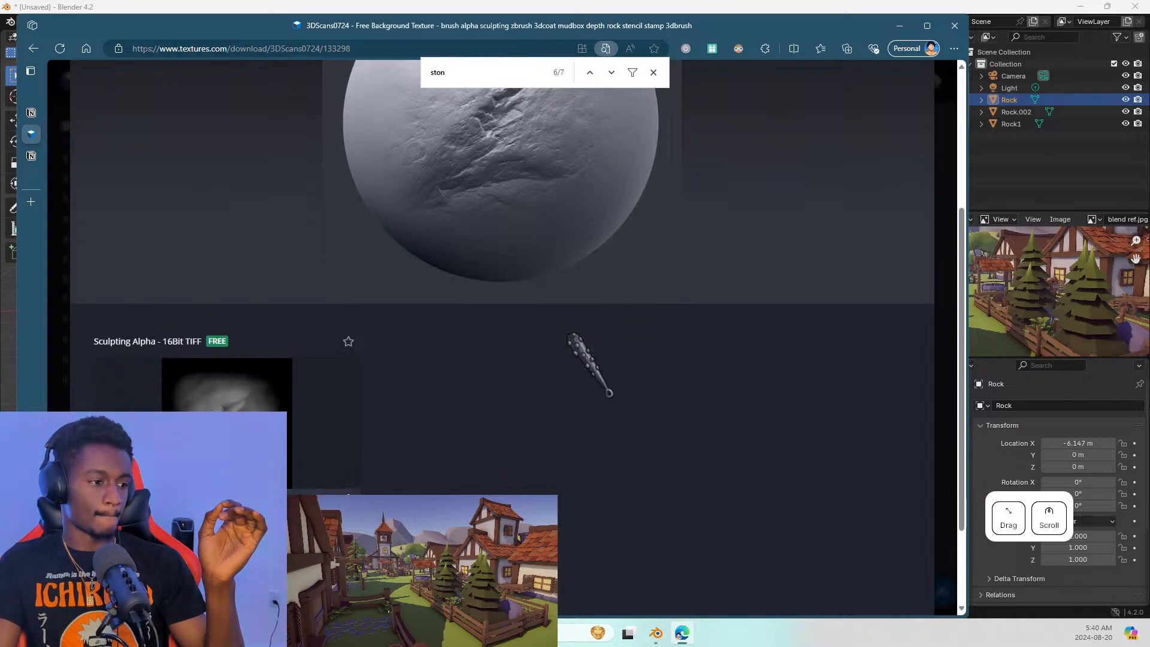
{"action": "scroll", "coordinate": [572, 329], "scroll_direction": "up", "scroll_amount": 4}
{"action": "left_click_drag", "start_coordinate": [573, 327], "coordinate": [578, 282]}
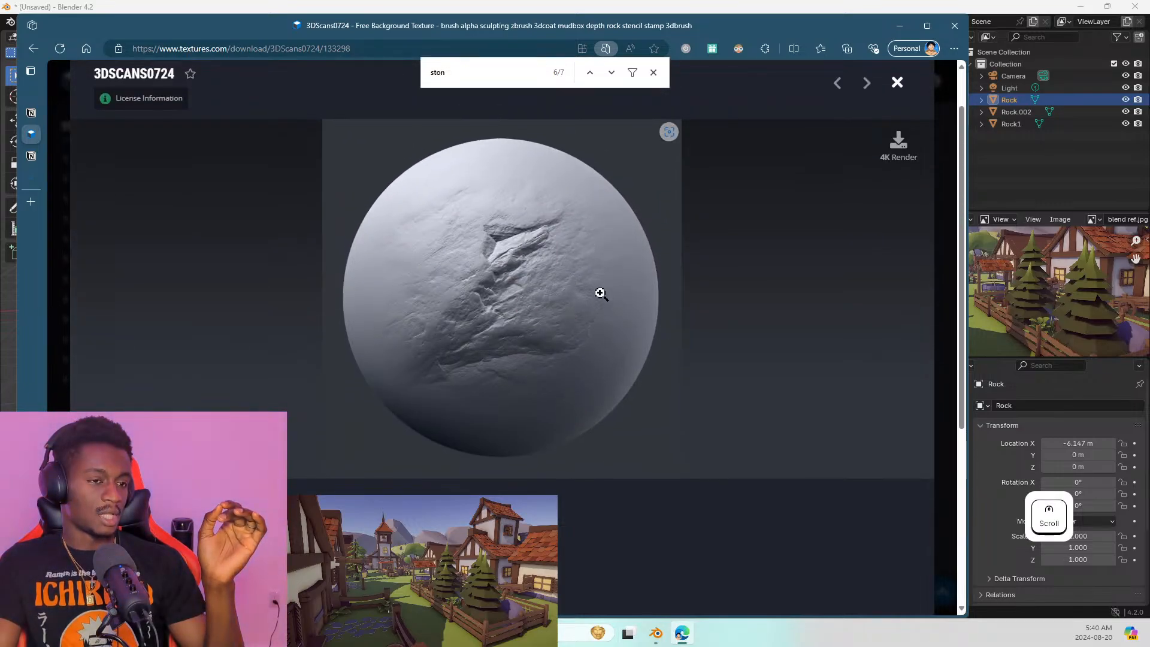
{"action": "scroll", "coordinate": [598, 289], "scroll_direction": "up", "scroll_amount": 1}
{"action": "left_click", "coordinate": [896, 138]}
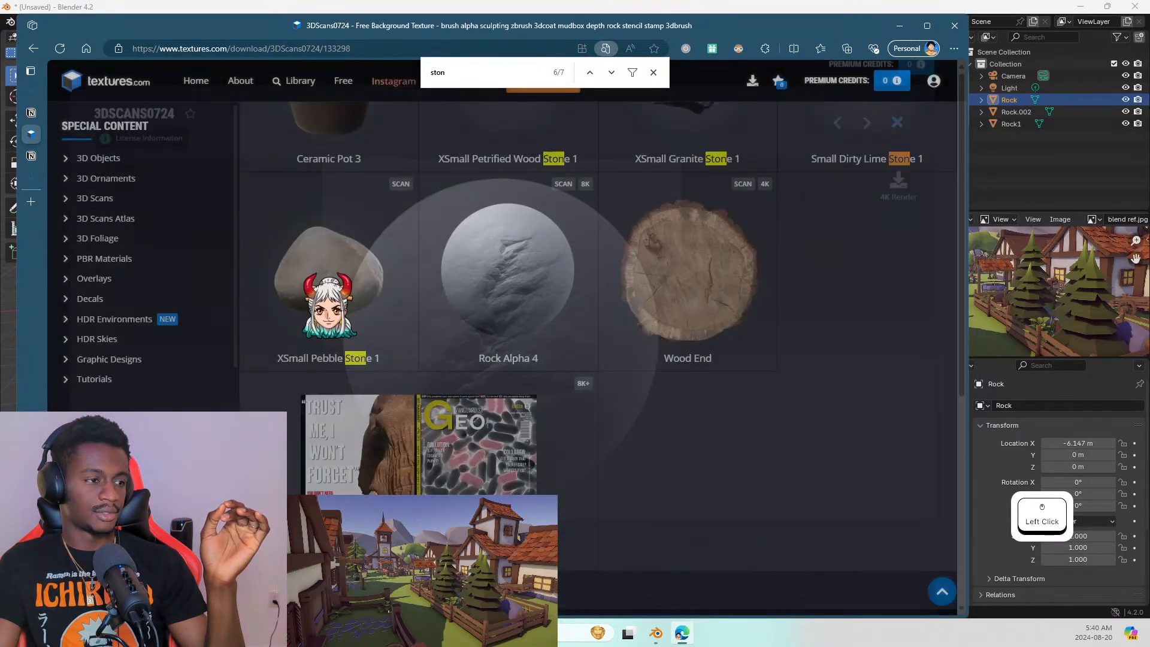
Open the Norway Forest HDR panorama from the free content and download its Tonemapped 8 Bit JPG in size L
{"action": "scroll", "coordinate": [703, 460], "scroll_direction": "up", "scroll_amount": 20}
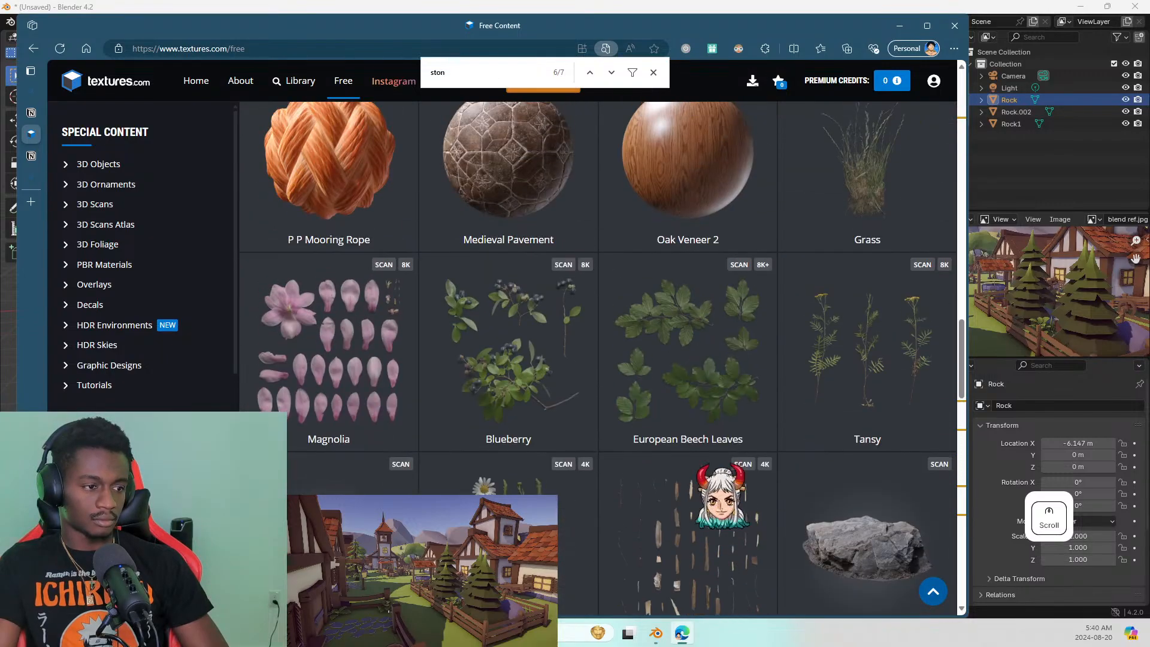
{"action": "scroll", "coordinate": [643, 235], "scroll_direction": "up", "scroll_amount": 10}
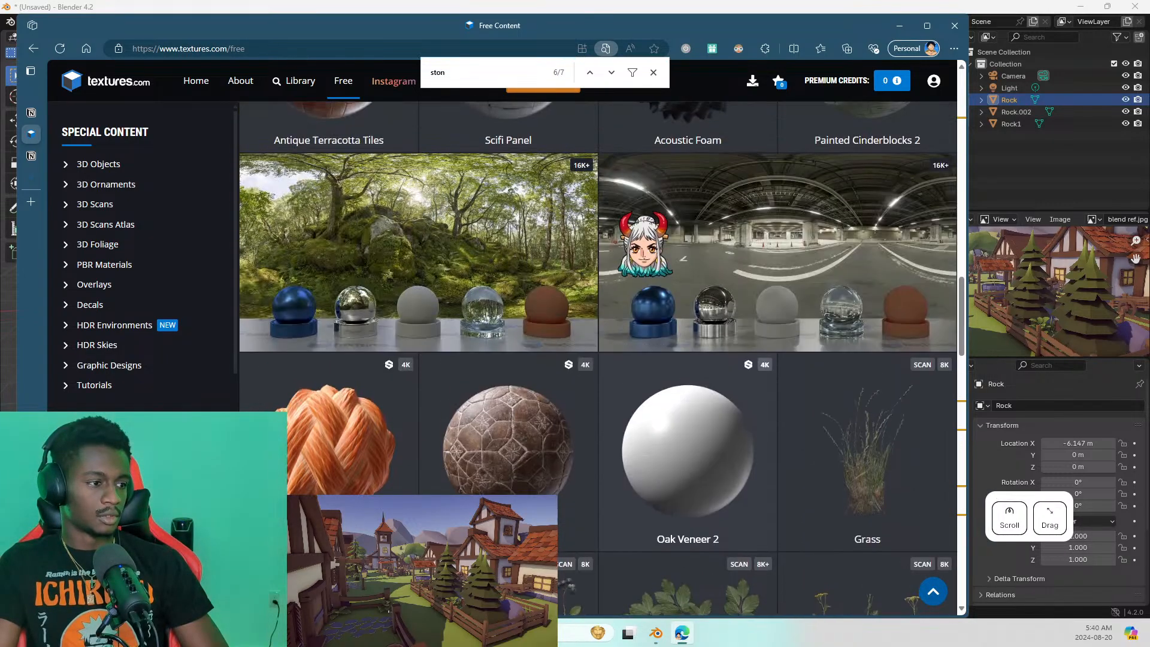
{"action": "key", "text": "ctrl"}
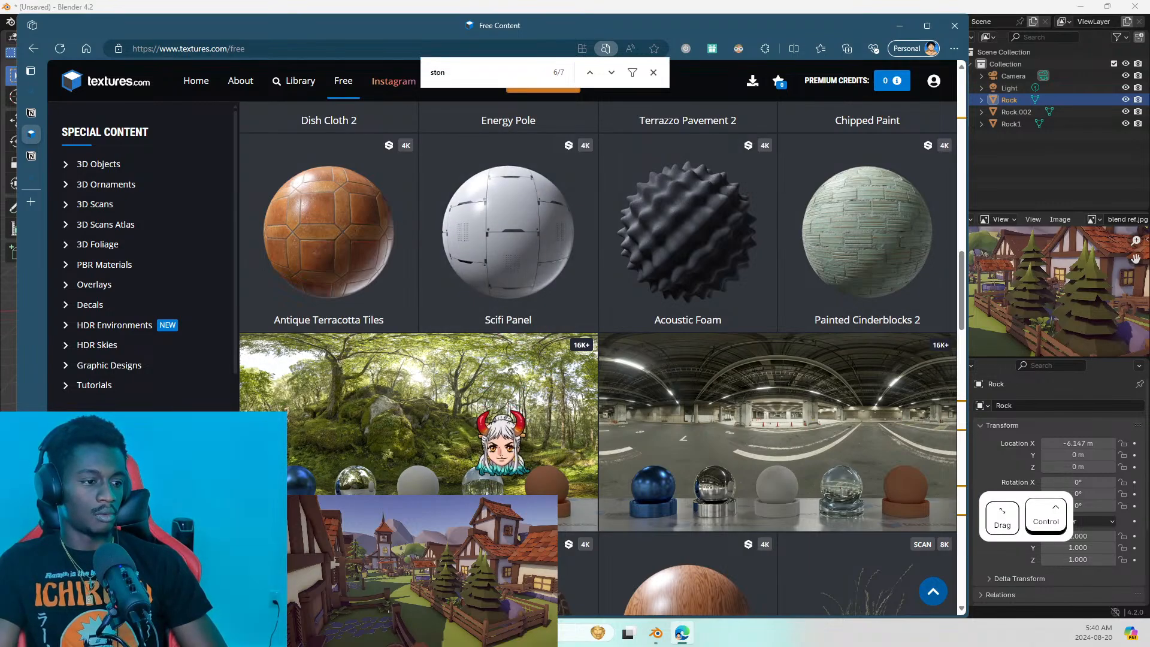
{"action": "left_click", "coordinate": [502, 444]}
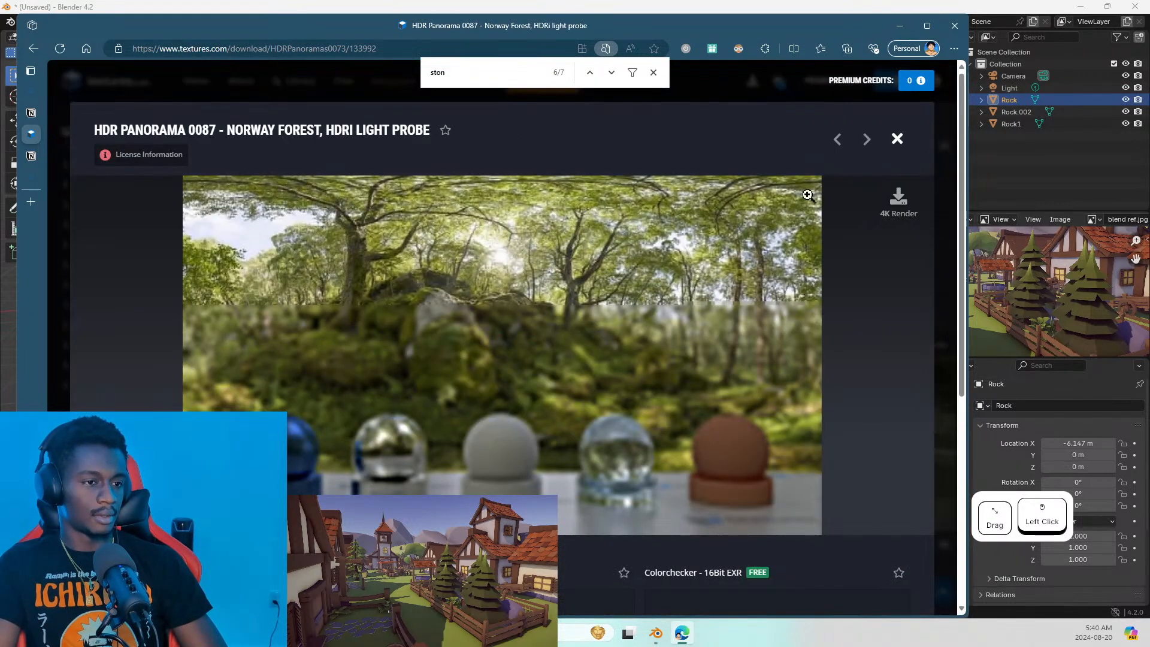
{"action": "scroll", "coordinate": [605, 407], "scroll_direction": "down", "scroll_amount": 5}
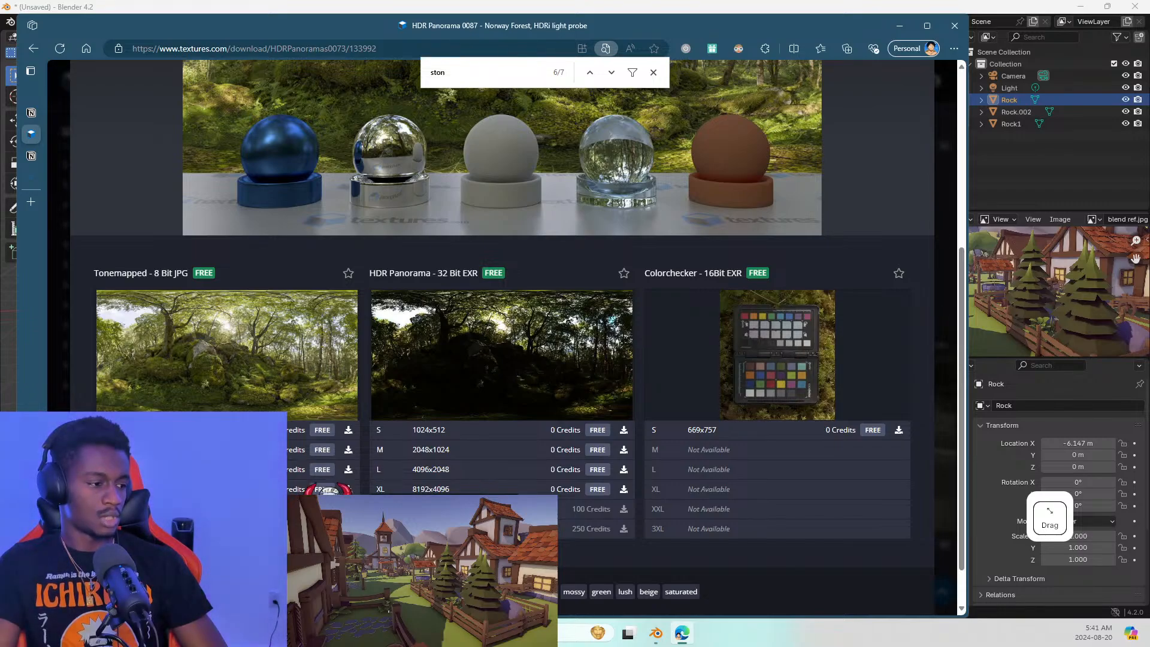
{"action": "left_click", "coordinate": [326, 470]}
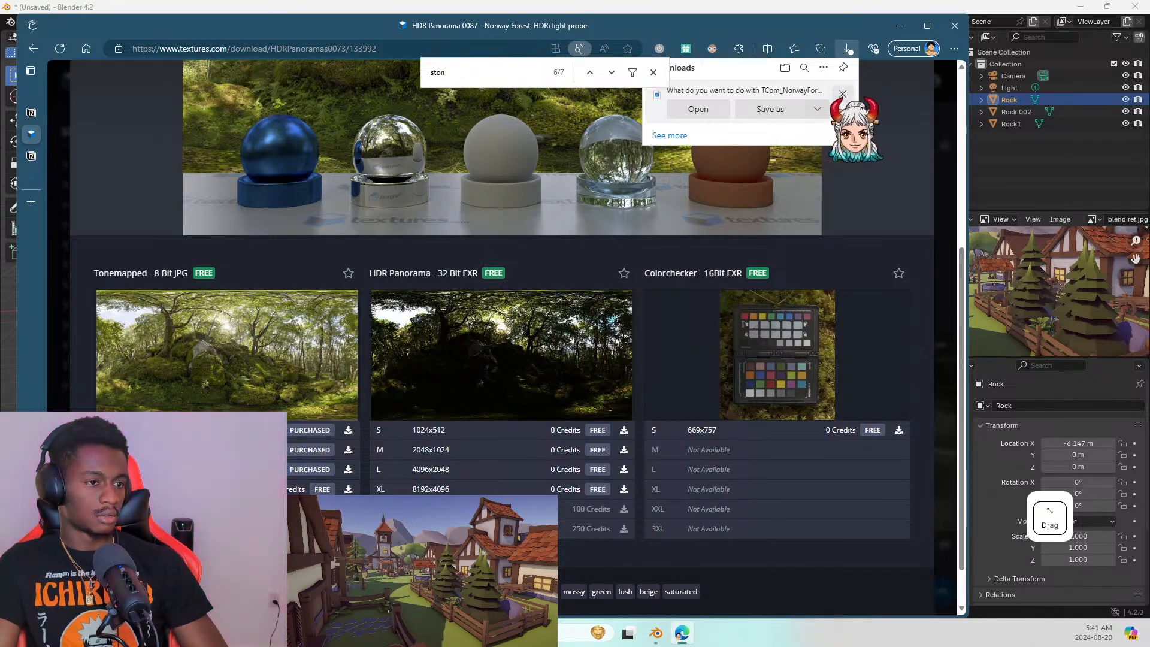
Save the downloaded Norway Forest panorama as a JPG file named "environment texture"
{"action": "left_click", "coordinate": [771, 111]}
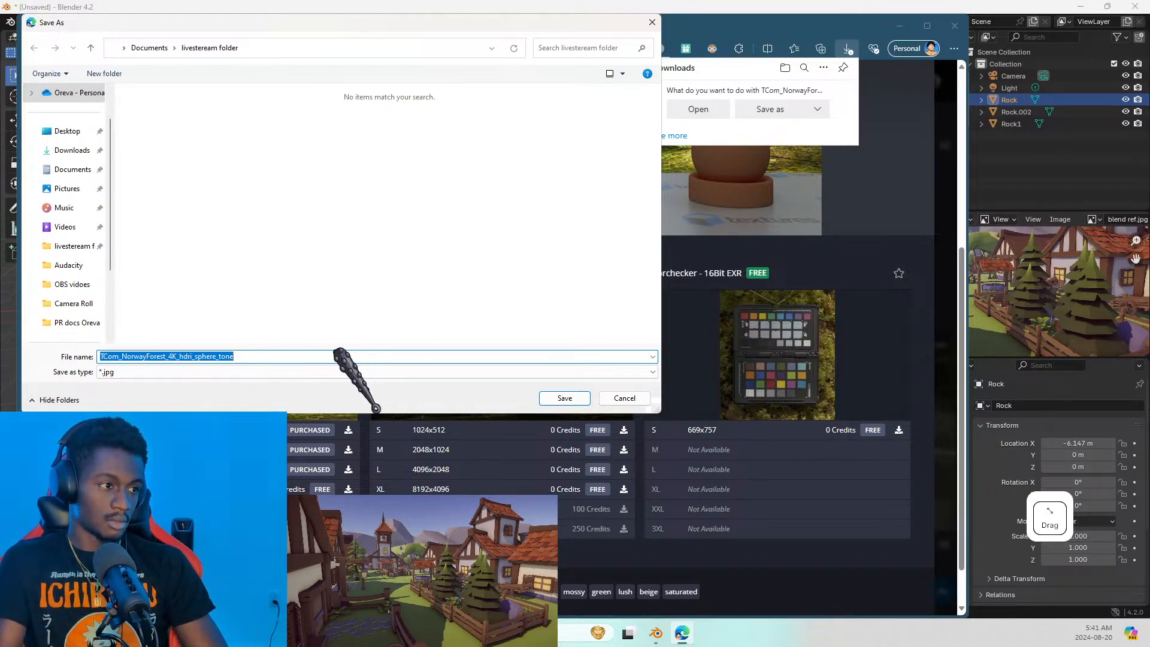
{"action": "key", "text": "BackSpace"}
{"action": "type", "text": "env"}
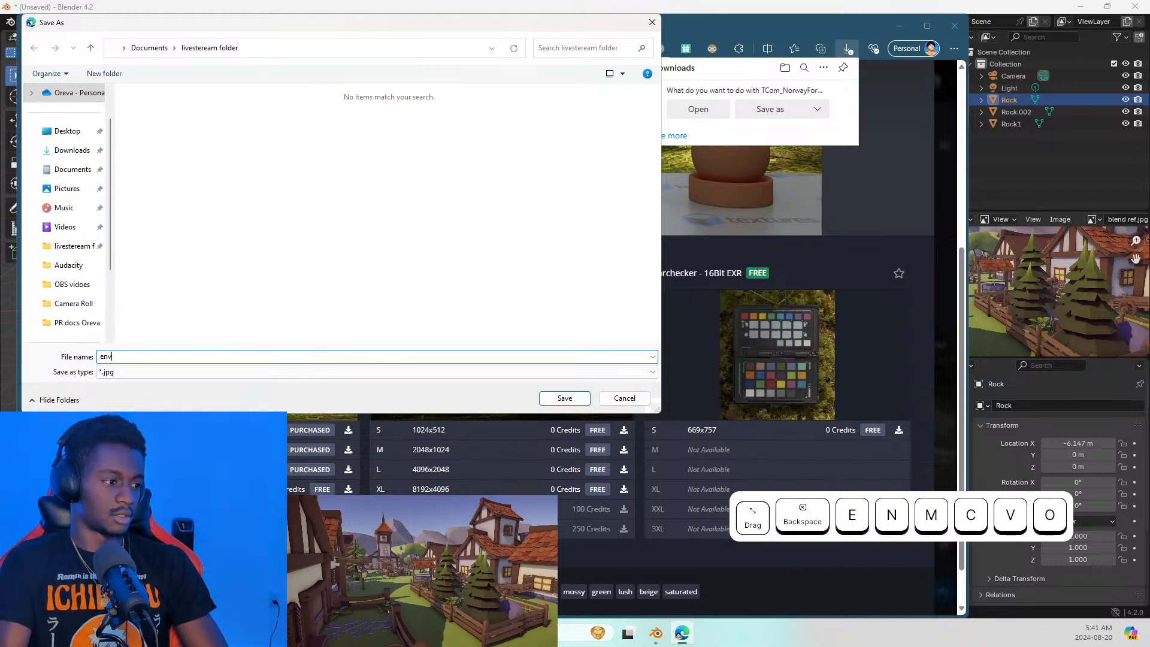
{"action": "type", "text": "oorp"}
{"action": "key", "text": "BackSpace"}
{"action": "key", "text": "BackSpace"}
{"action": "key", "text": "BackSpace"}
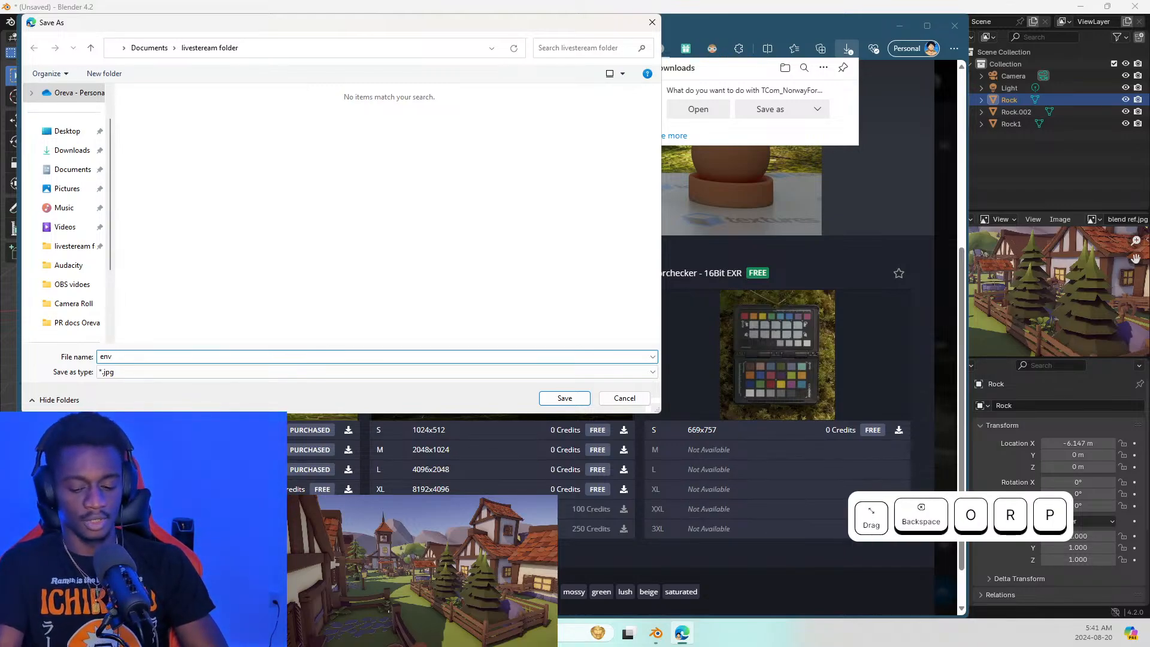
{"action": "type", "text": "ironmenmt "}
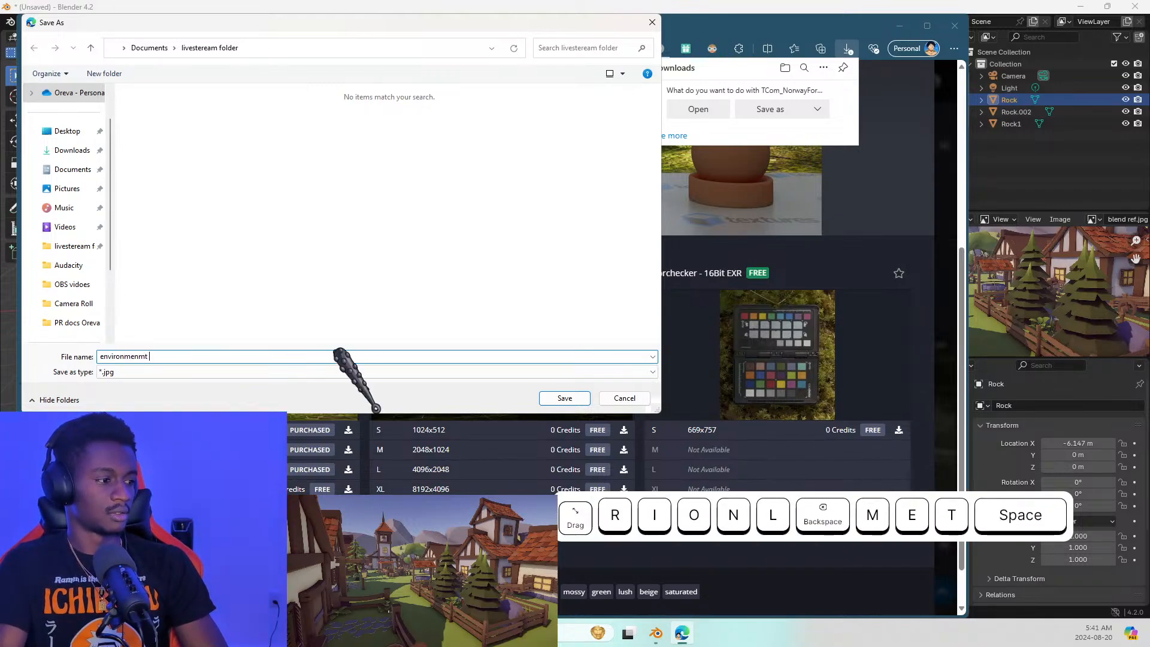
{"action": "type", "text": "texture"}
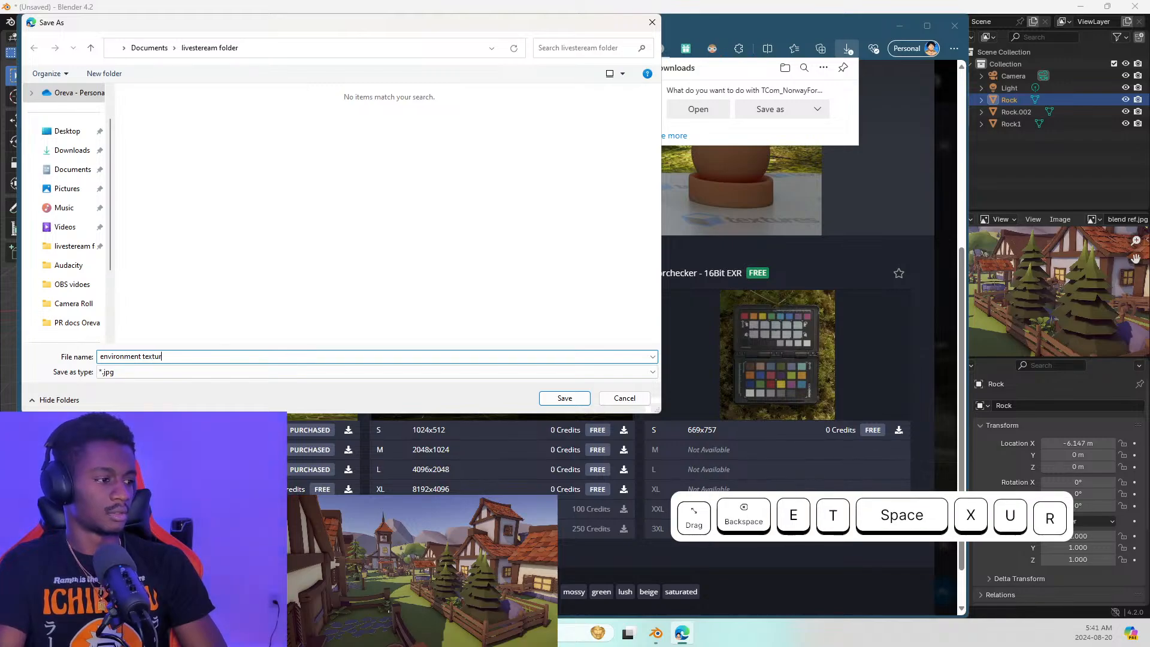
{"action": "key", "text": "Return"}
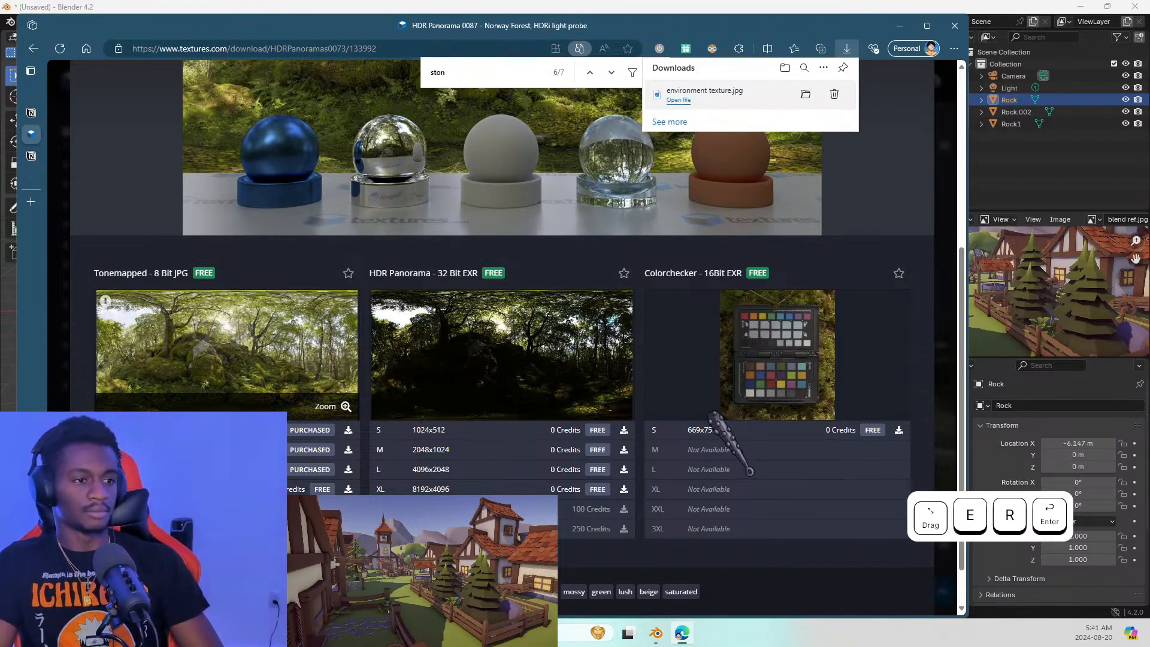
Close the Norway Forest panorama page and open Poly Haven's texture library through the polyhaven.com link in the Materials notes
{"action": "scroll", "coordinate": [968, 440], "scroll_direction": "up", "scroll_amount": 5}
{"action": "key", "text": "Escape"}
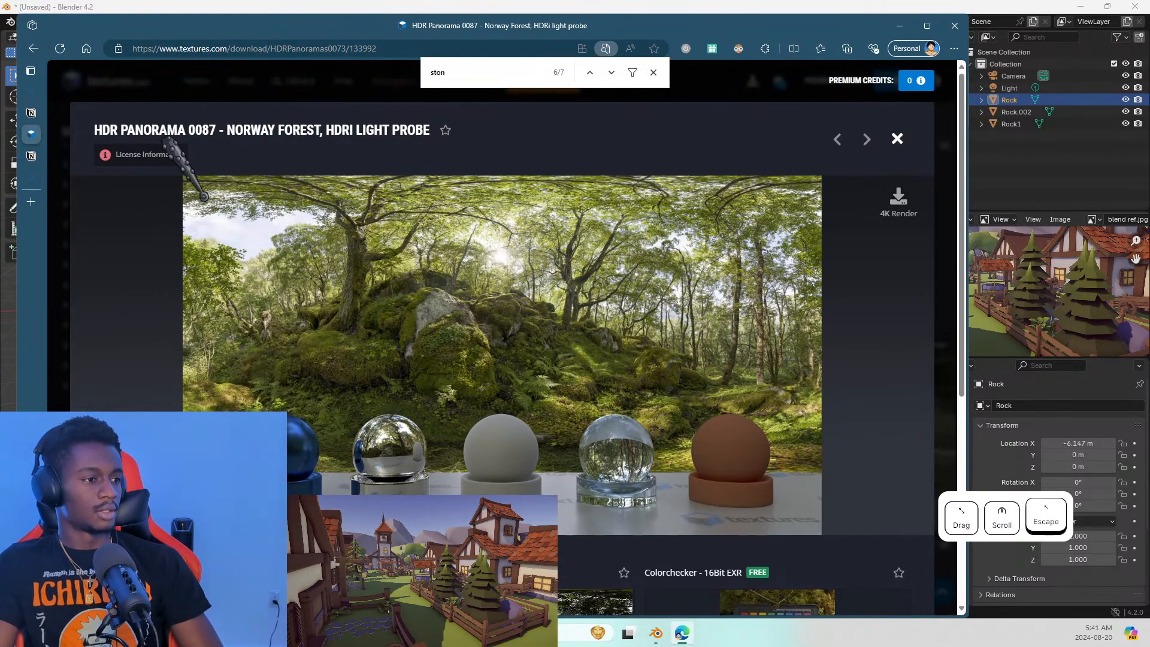
{"action": "key", "text": "ctrl+w"}
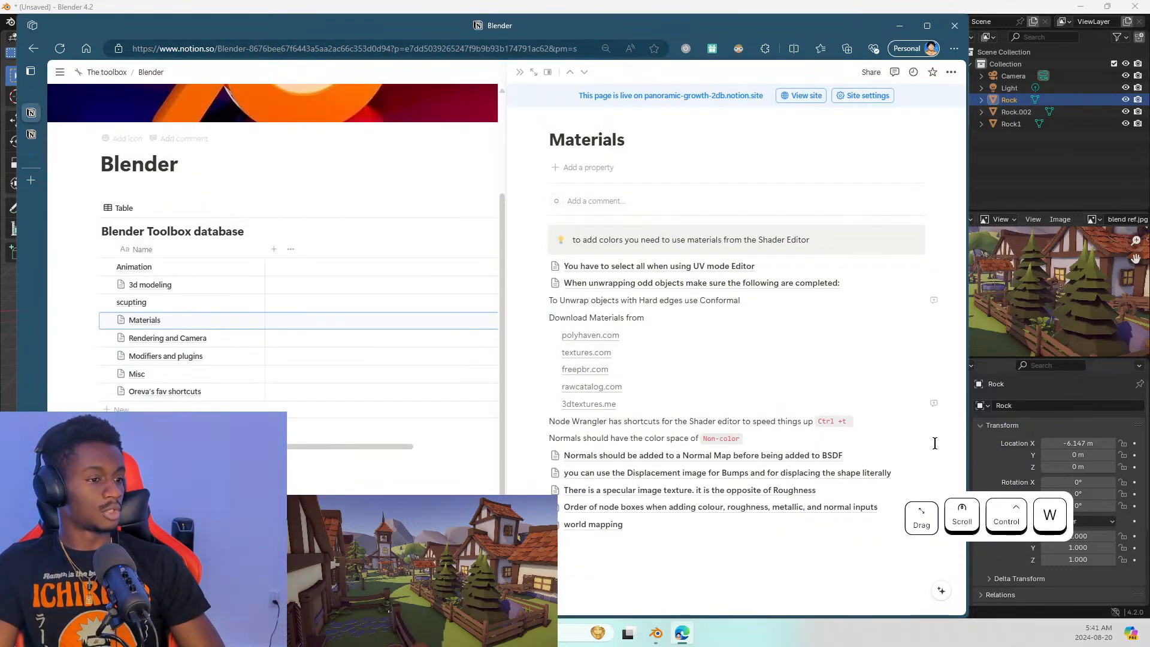
{"action": "left_click", "coordinate": [592, 334]}
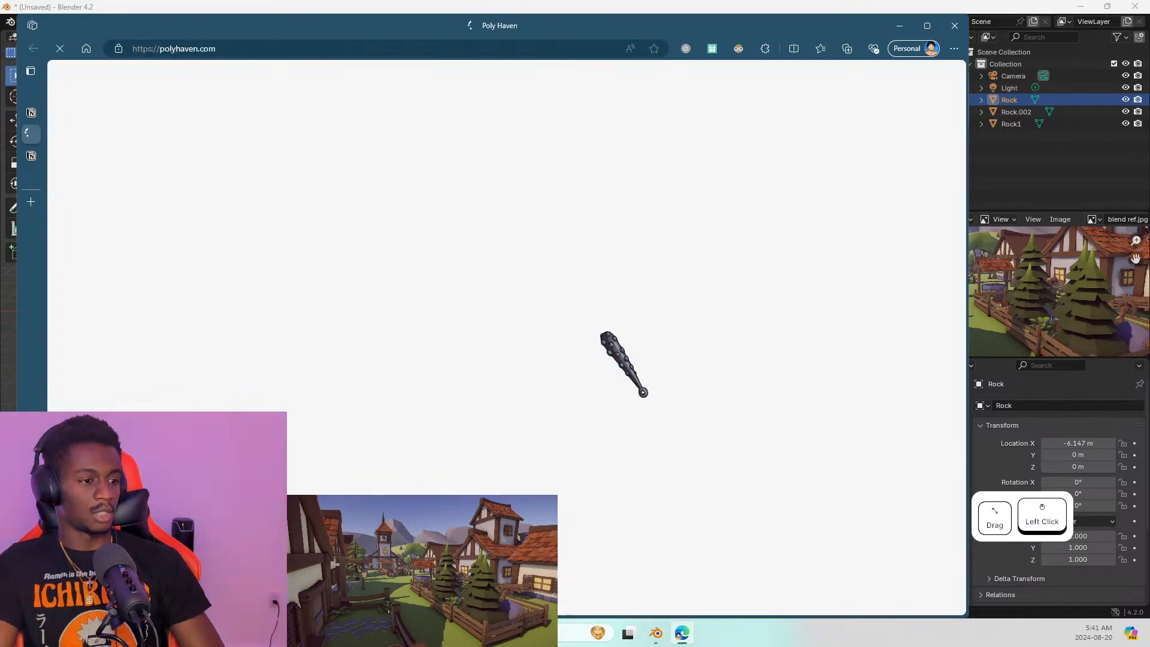
{"action": "scroll", "coordinate": [605, 359], "scroll_direction": "down", "scroll_amount": 1}
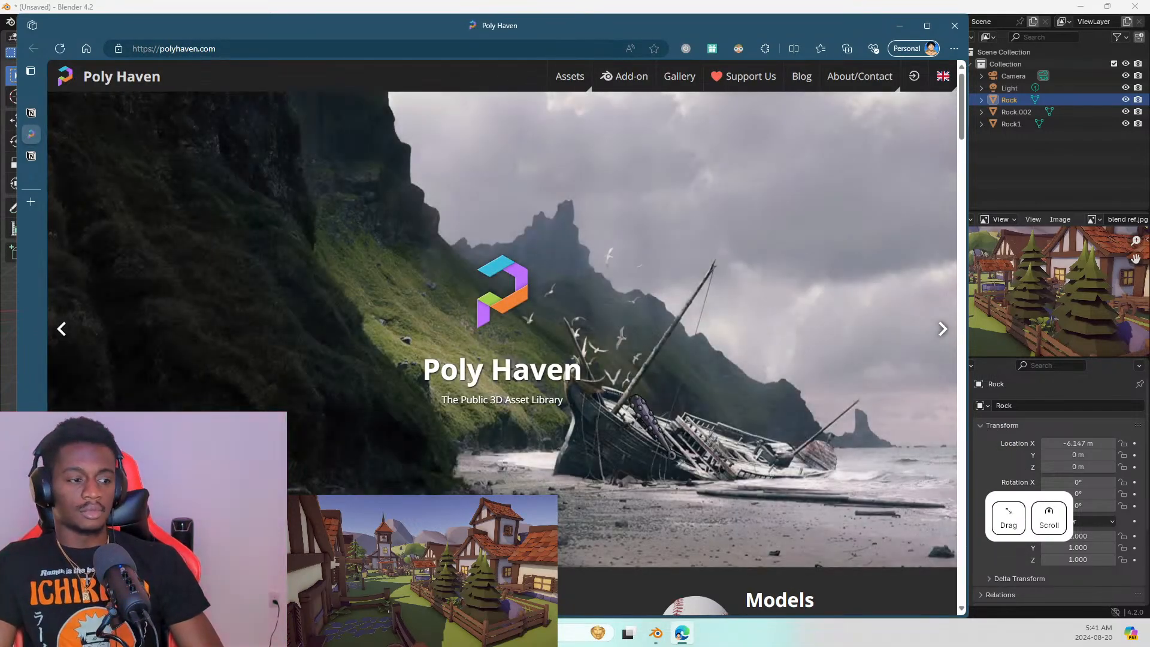
{"action": "scroll", "coordinate": [495, 450], "scroll_direction": "down", "scroll_amount": 4}
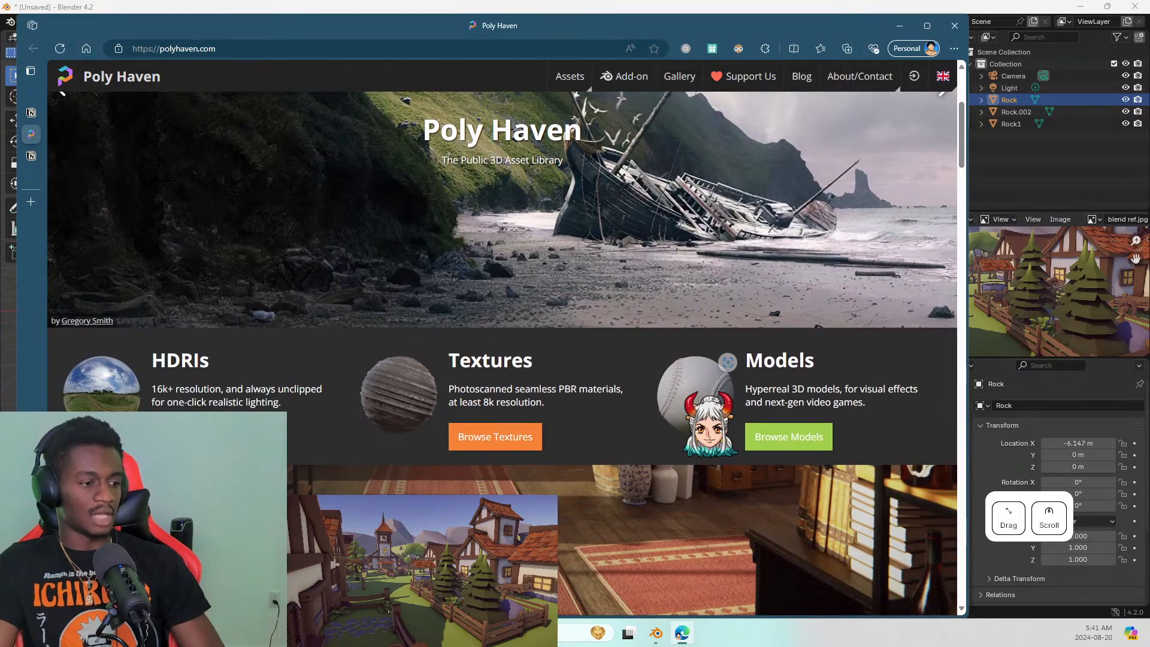
{"action": "left_click", "coordinate": [495, 439]}
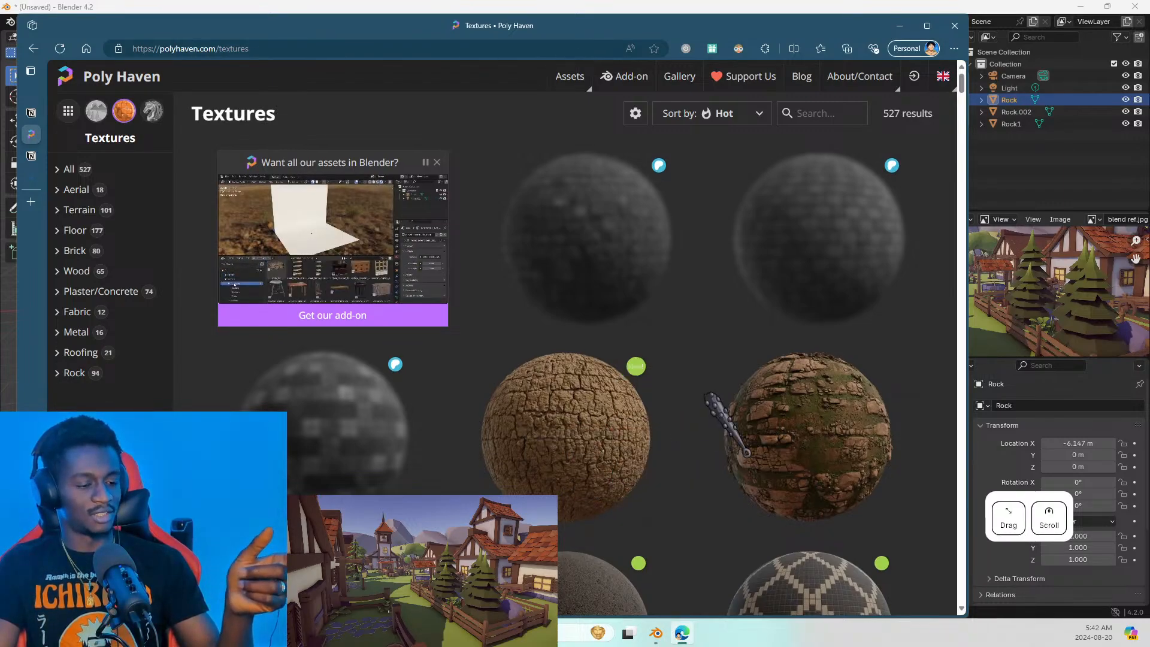
Look through Poly Haven's full texture collection for materials that could suit the rocks
{"action": "scroll", "coordinate": [779, 461], "scroll_direction": "down", "scroll_amount": 7}
{"action": "scroll", "coordinate": [856, 495], "scroll_direction": "down", "scroll_amount": 5}
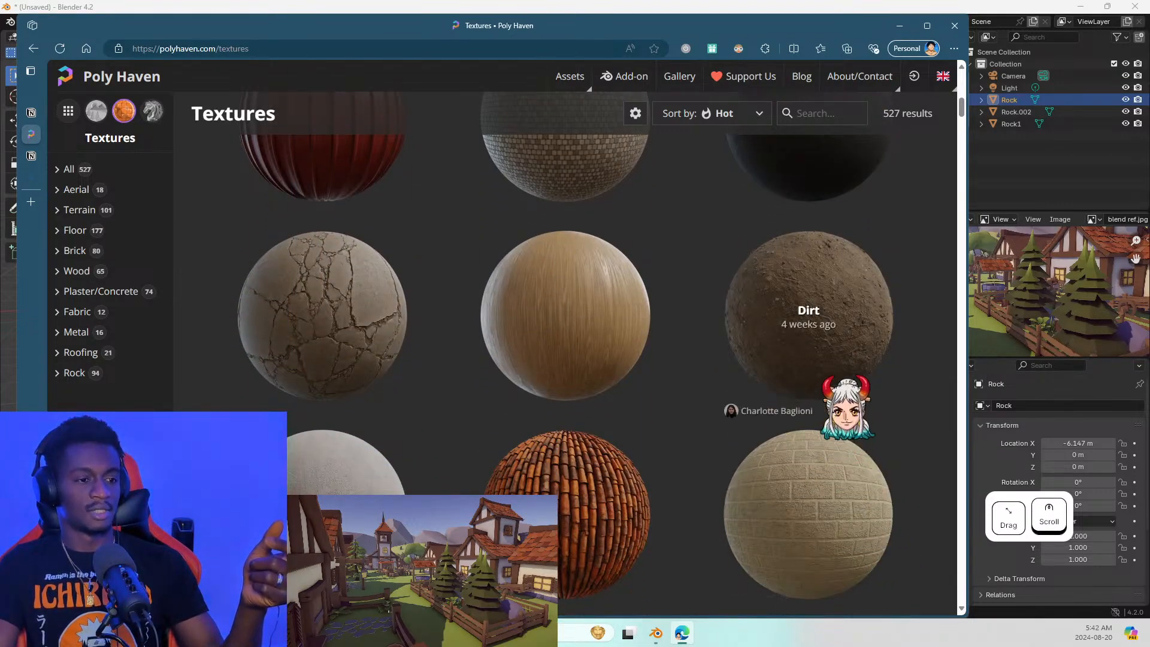
{"action": "scroll", "coordinate": [832, 395], "scroll_direction": "down", "scroll_amount": 4}
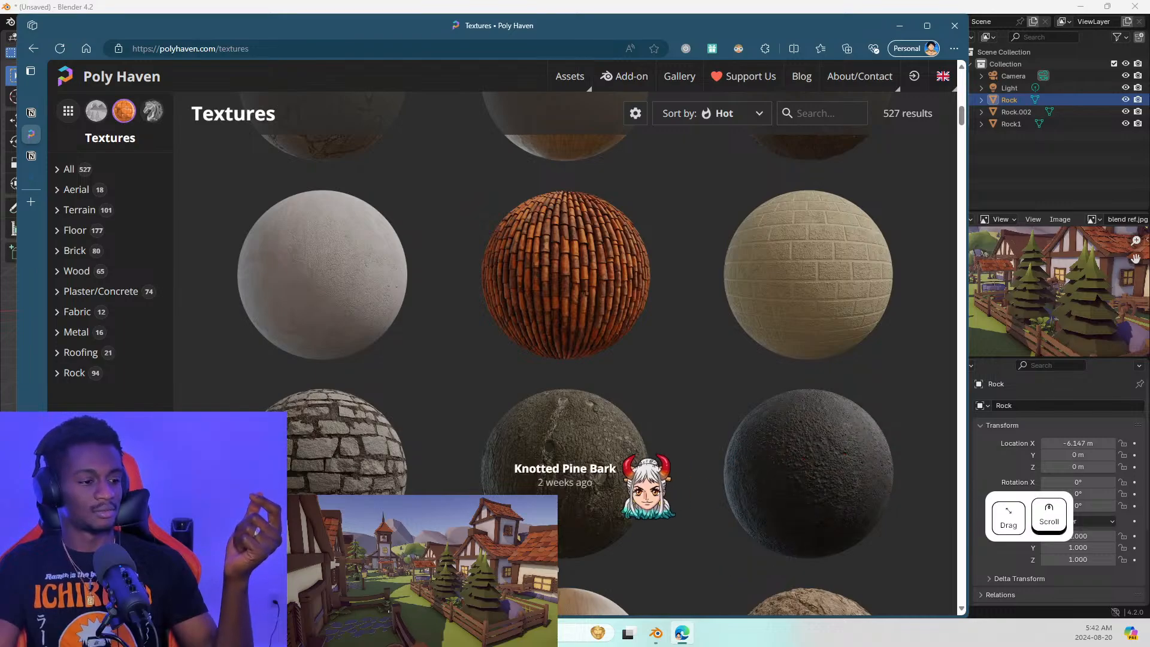
{"action": "scroll", "coordinate": [645, 479], "scroll_direction": "down", "scroll_amount": 4}
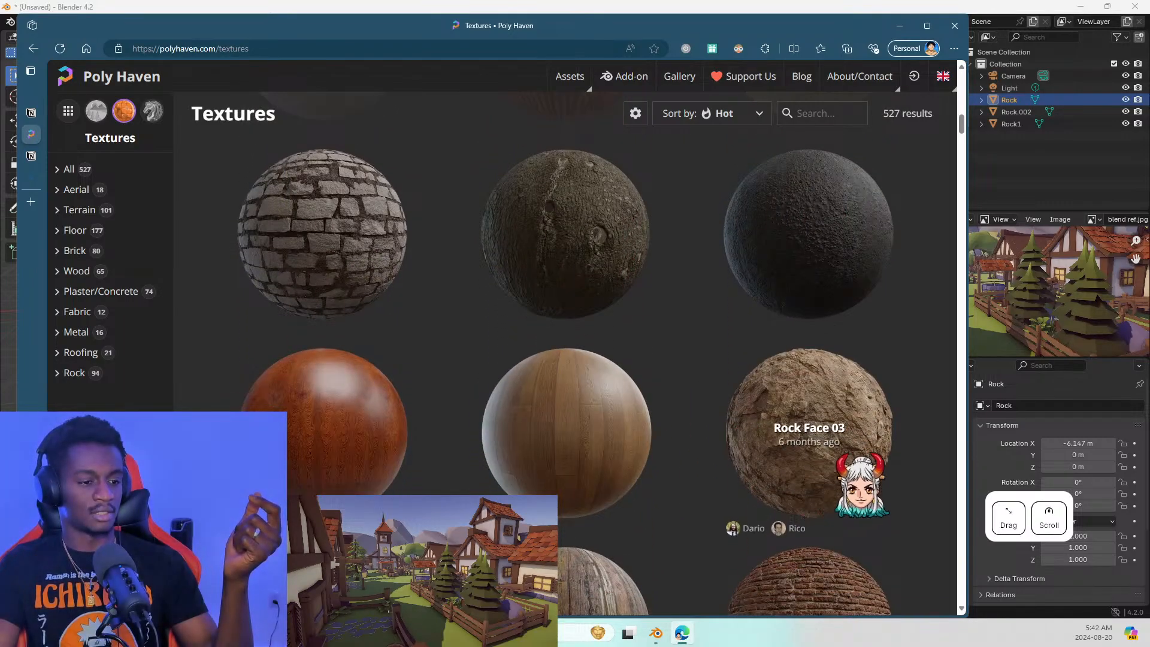
{"action": "scroll", "coordinate": [861, 485], "scroll_direction": "down", "scroll_amount": 8}
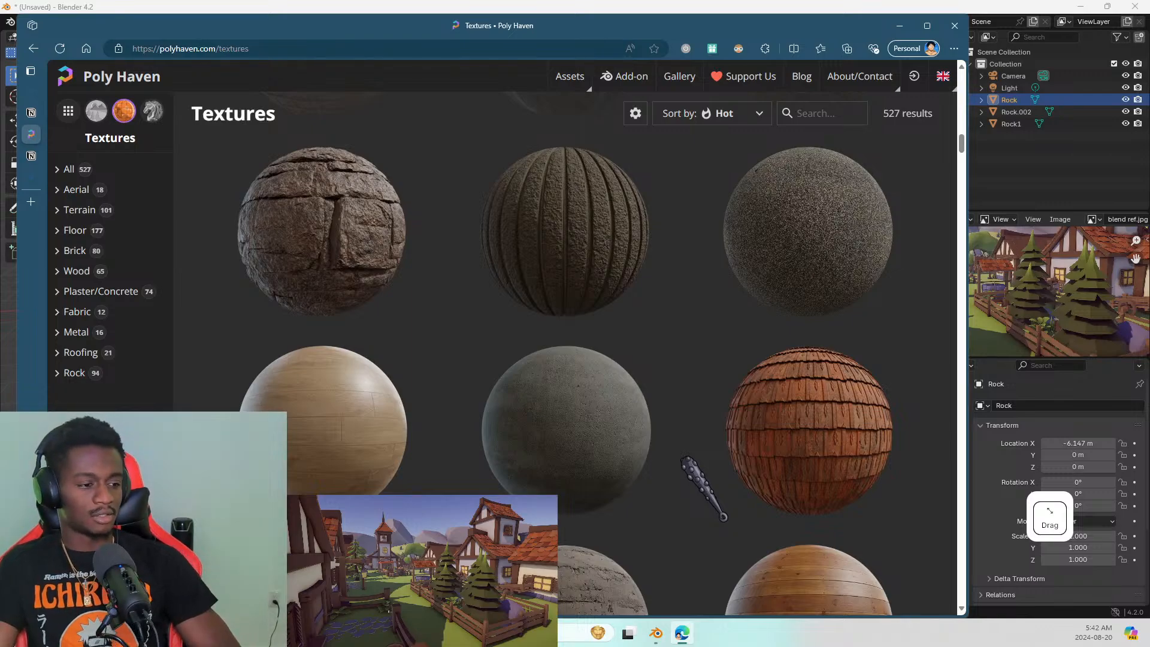
{"action": "scroll", "coordinate": [694, 467], "scroll_direction": "down", "scroll_amount": 5}
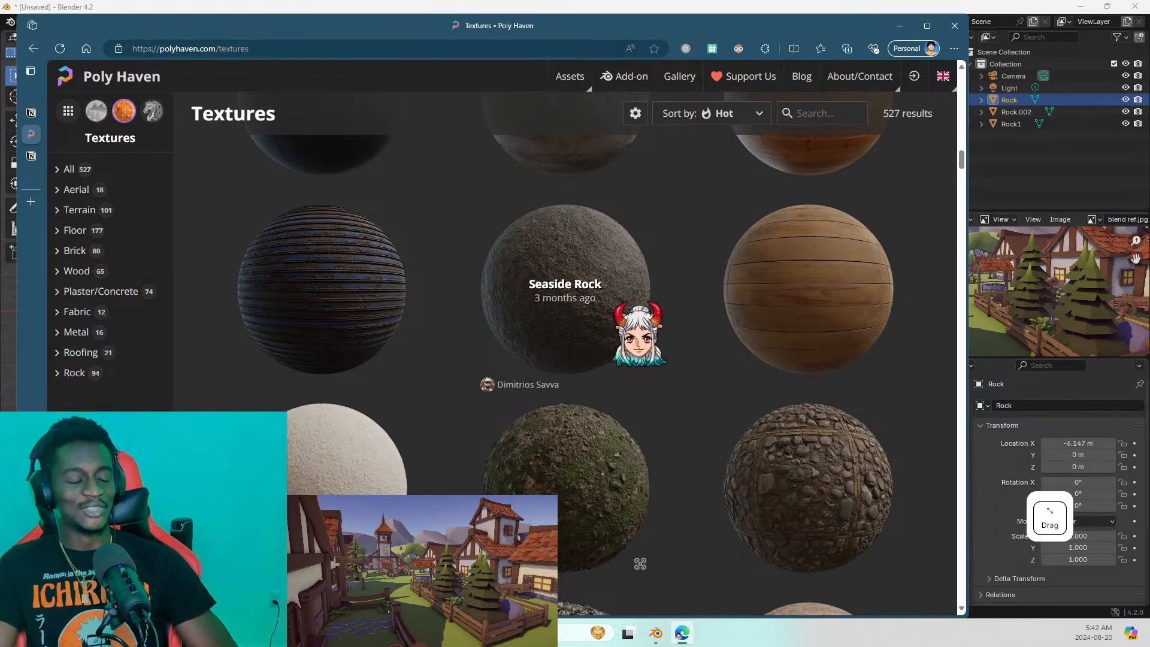
{"action": "scroll", "coordinate": [659, 282], "scroll_direction": "down", "scroll_amount": 6}
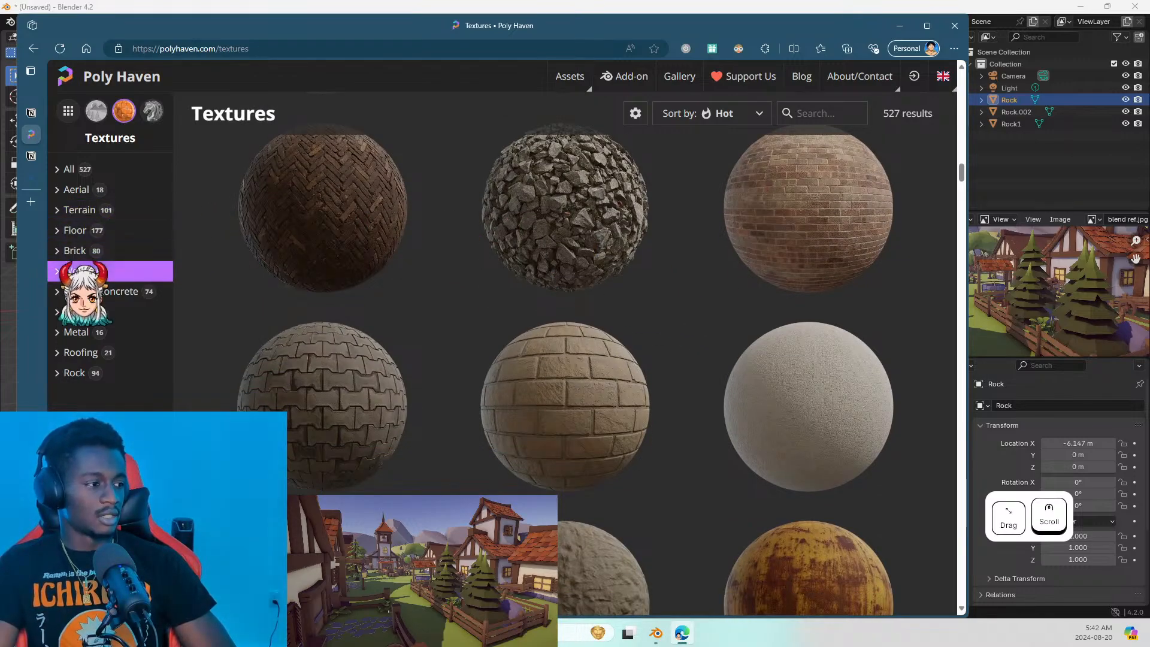
Filter the textures to the Rock category and examine the available rock materials
{"action": "left_click", "coordinate": [97, 372]}
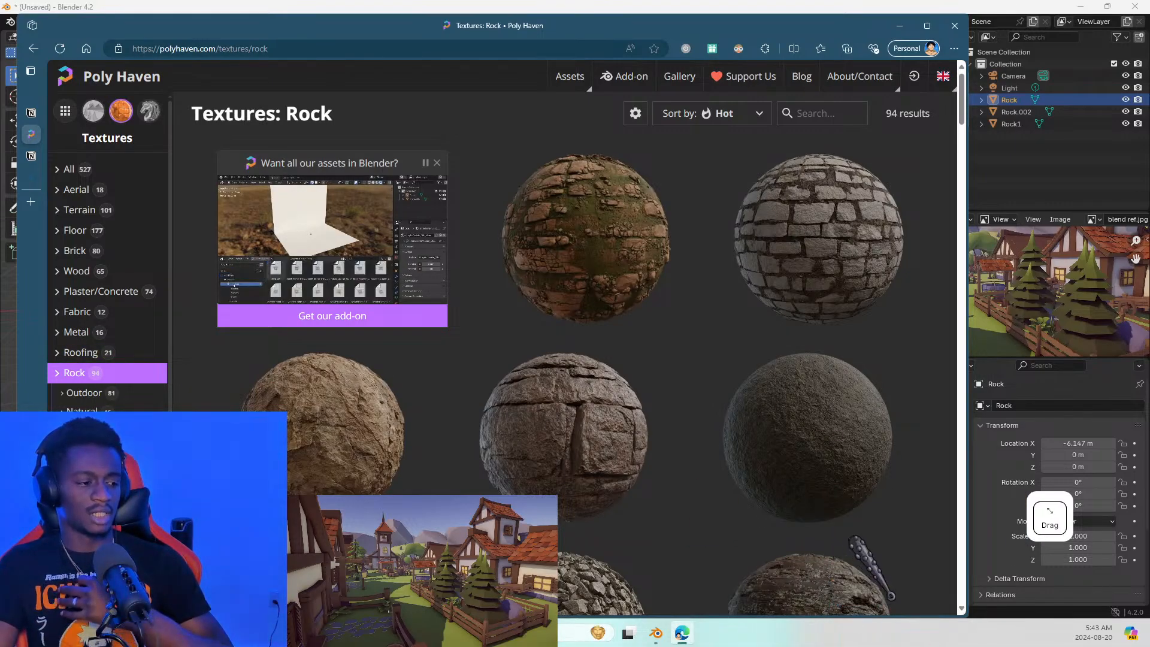
{"action": "scroll", "coordinate": [835, 449], "scroll_direction": "down", "scroll_amount": 1}
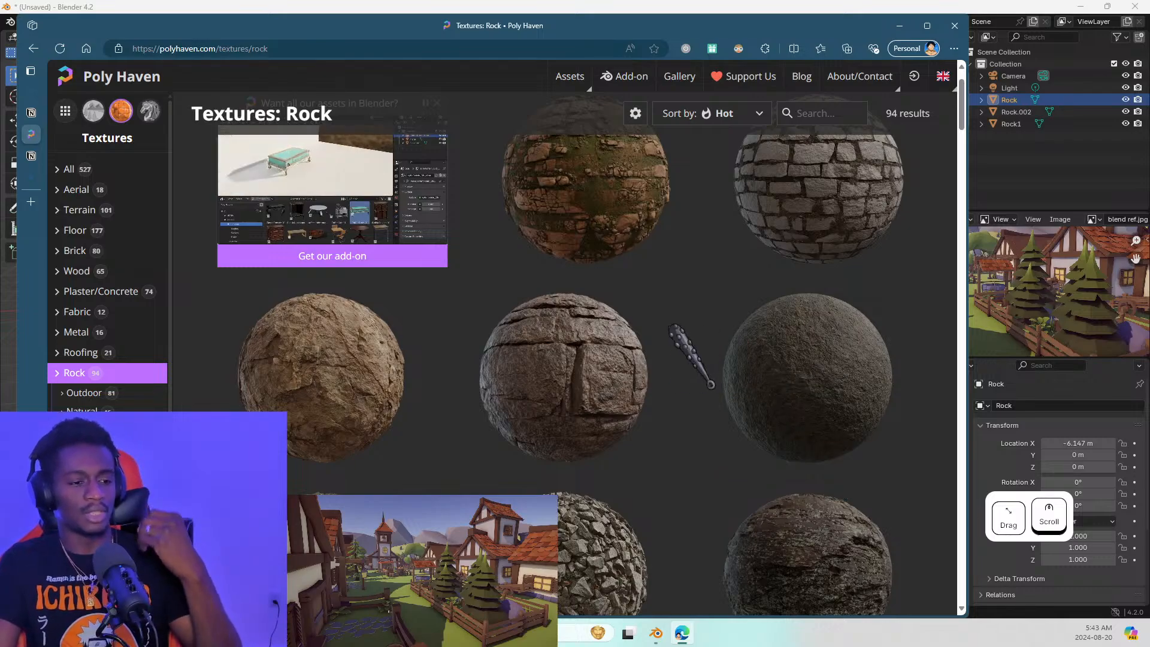
{"action": "scroll", "coordinate": [809, 407], "scroll_direction": "down", "scroll_amount": 5}
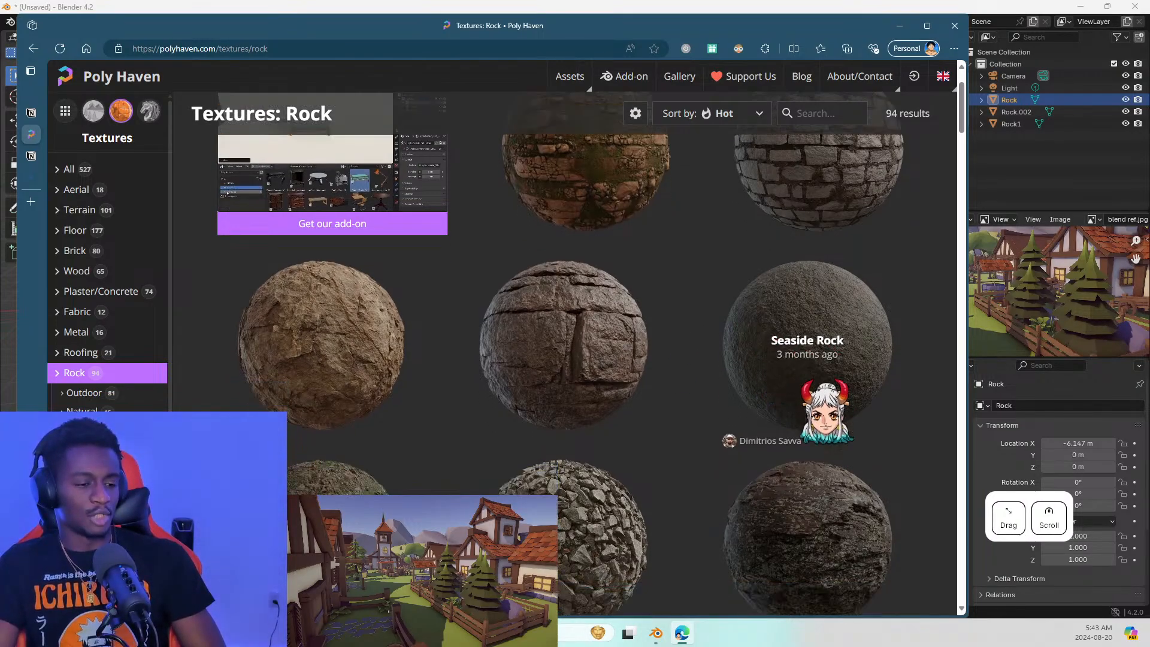
{"action": "scroll", "coordinate": [726, 398], "scroll_direction": "down", "scroll_amount": 5}
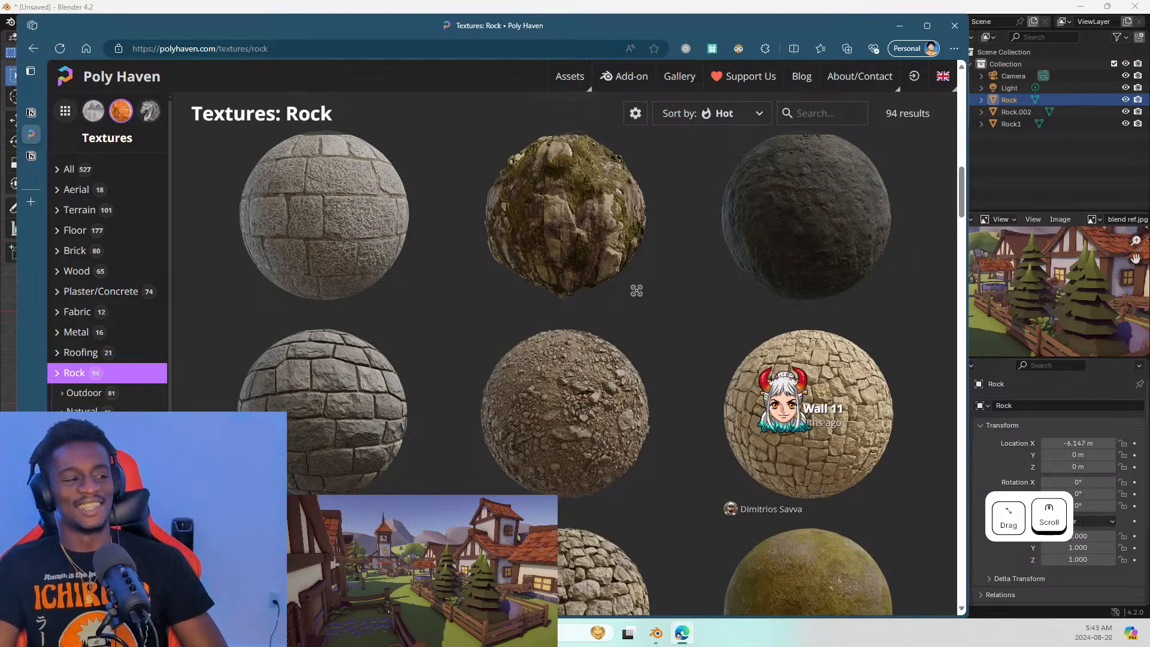
{"action": "scroll", "coordinate": [782, 398], "scroll_direction": "up", "scroll_amount": 3}
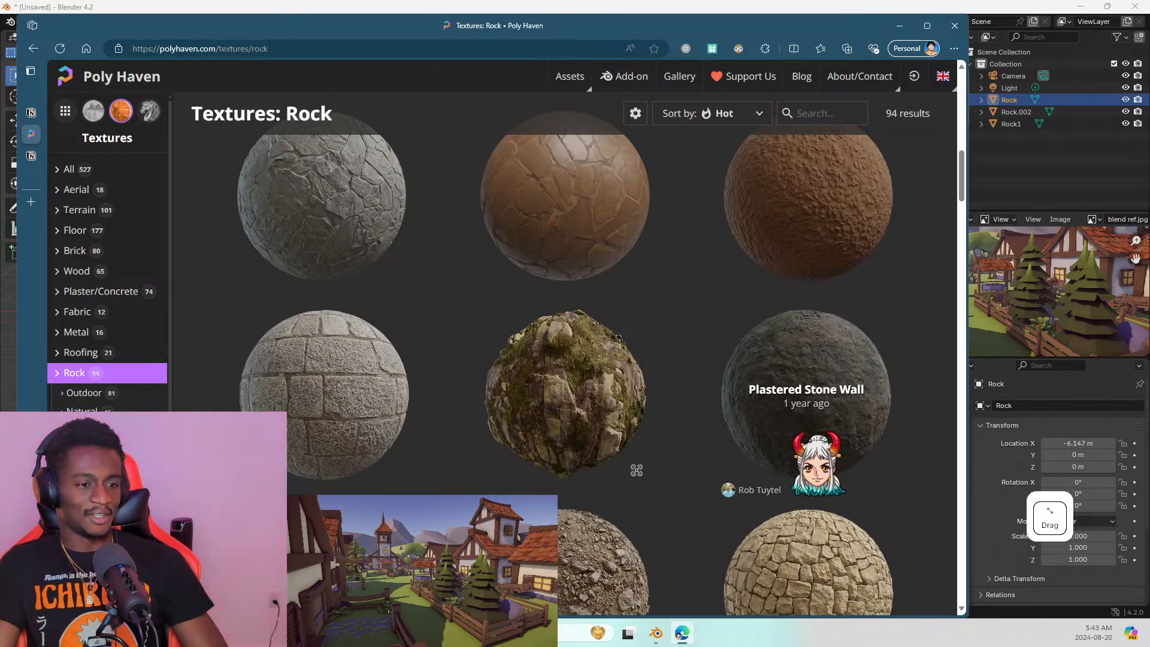
{"action": "scroll", "coordinate": [817, 462], "scroll_direction": "down", "scroll_amount": 4}
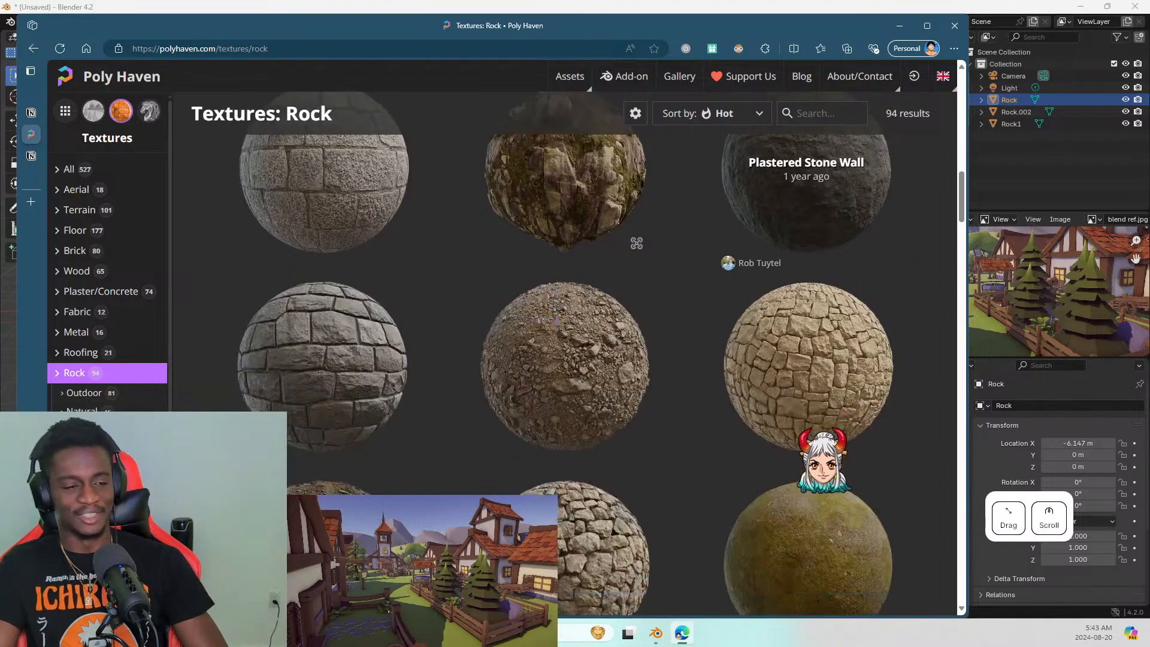
{"action": "scroll", "coordinate": [829, 459], "scroll_direction": "down", "scroll_amount": 3}
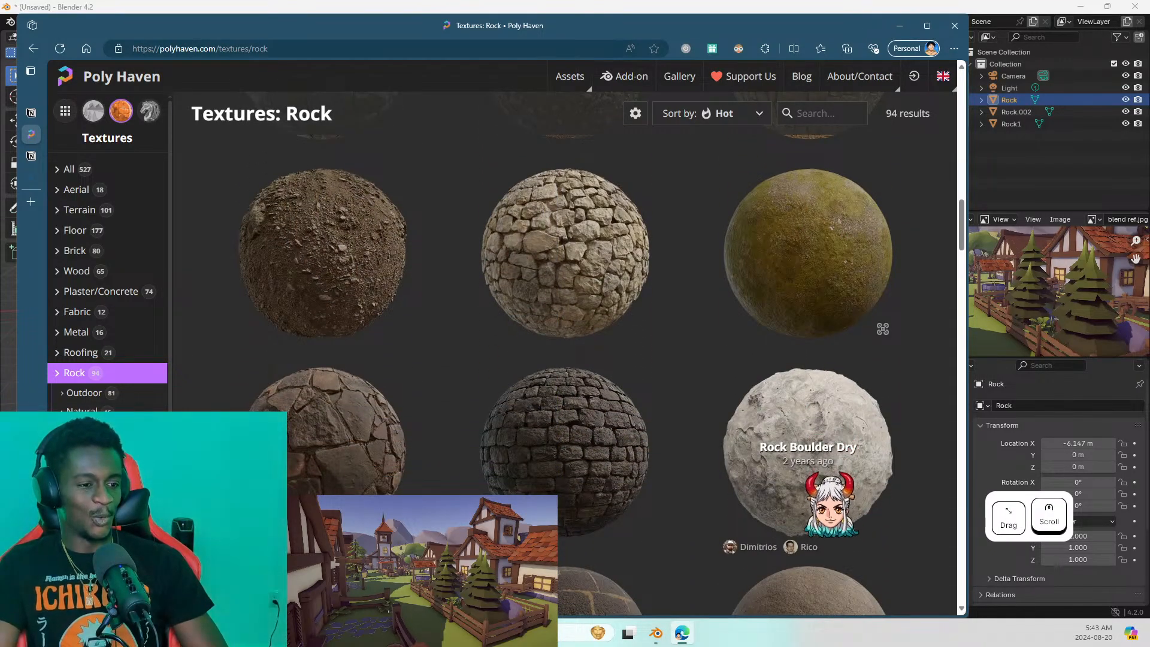
{"action": "scroll", "coordinate": [829, 479], "scroll_direction": "down", "scroll_amount": 3}
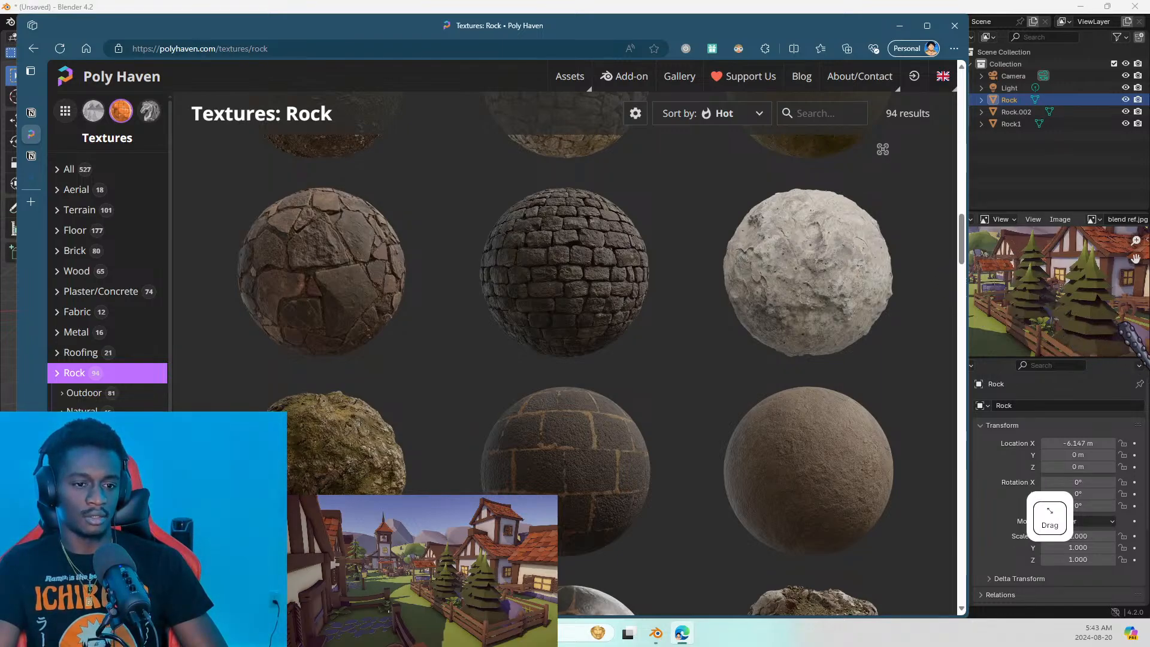
{"action": "scroll", "coordinate": [779, 339], "scroll_direction": "down", "scroll_amount": 10}
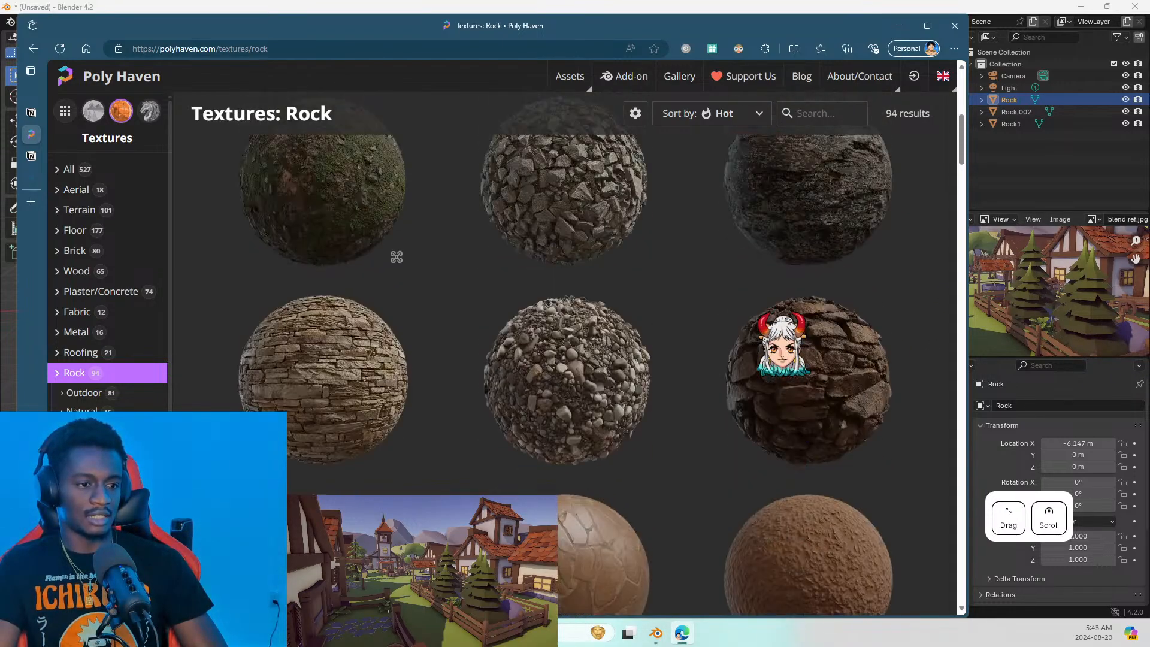
{"action": "scroll", "coordinate": [782, 344], "scroll_direction": "up", "scroll_amount": 1}
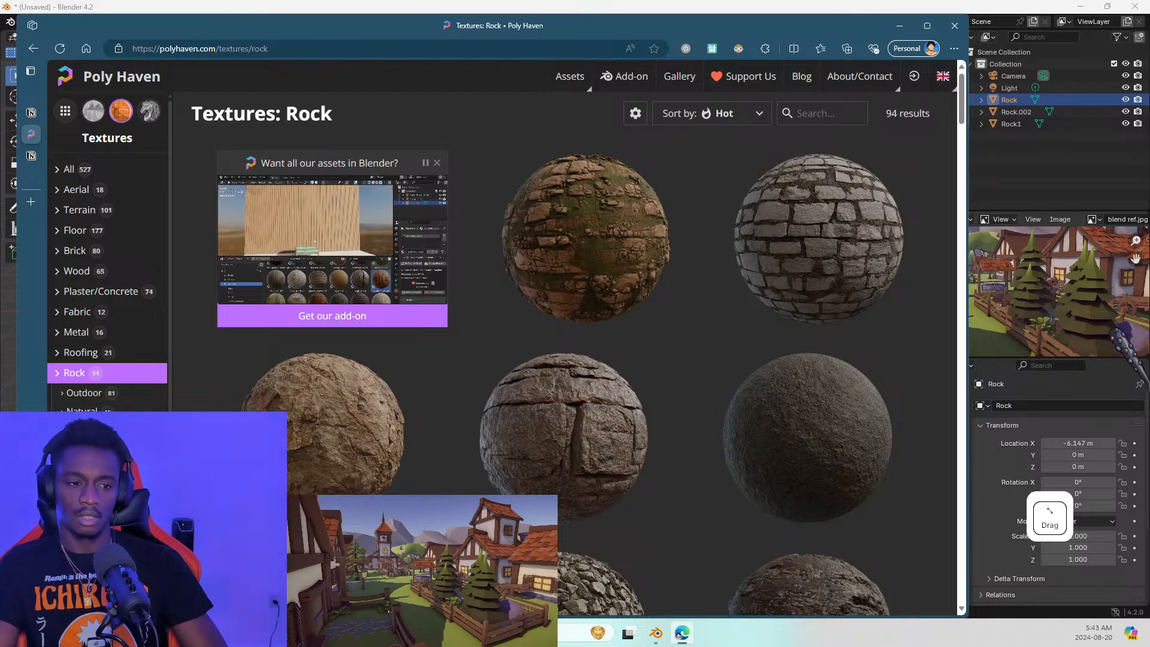
Examine the reference image blend ref.jpg up close, minimize it, and move the browser out of the way to return to Blender
{"action": "left_click_drag", "start_coordinate": [1149, 22], "coordinate": [610, 68]}
{"action": "scroll", "coordinate": [788, 364], "scroll_direction": "up", "scroll_amount": 5}
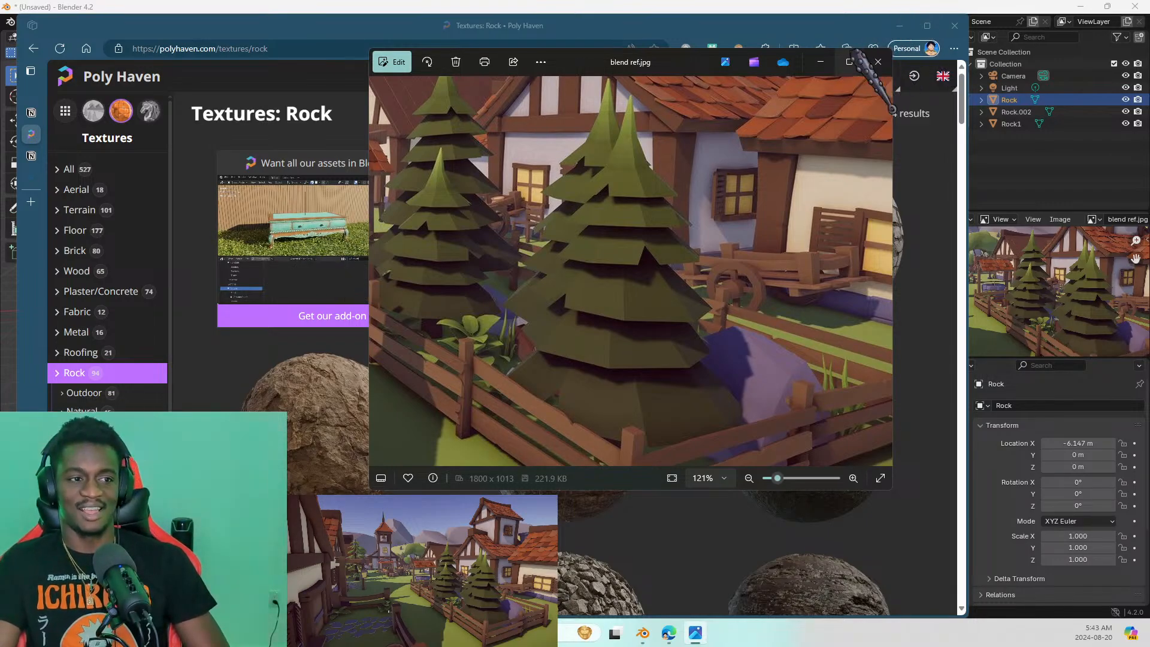
{"action": "left_click", "coordinate": [821, 62]}
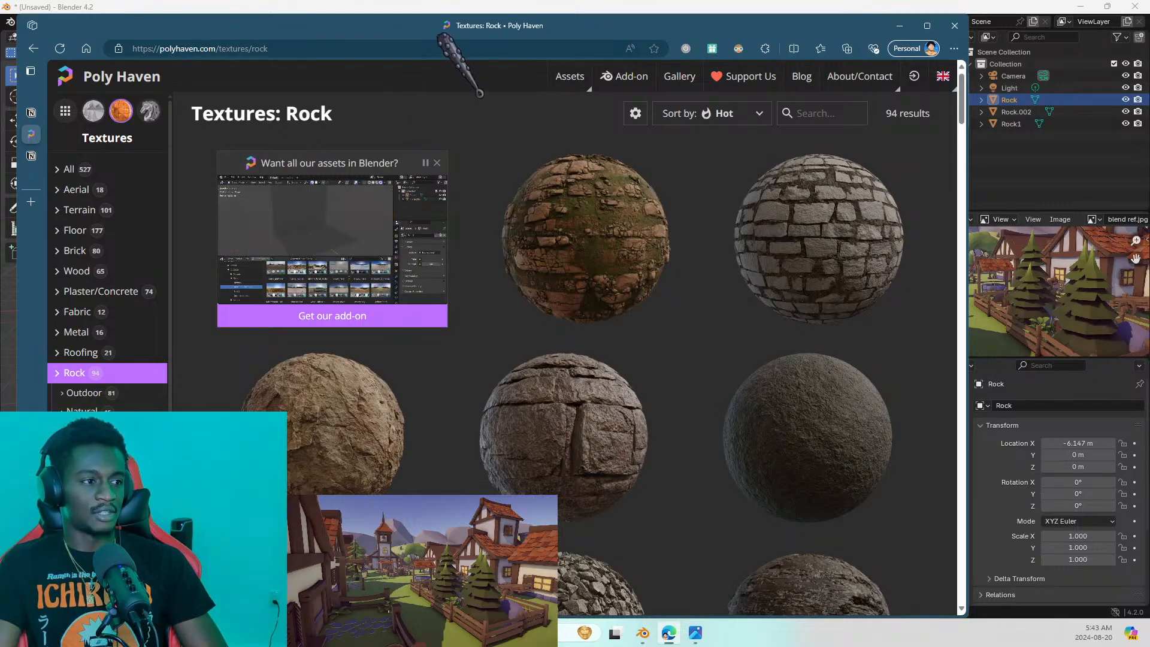
{"action": "left_click_drag", "start_coordinate": [443, 27], "coordinate": [1149, 6]}
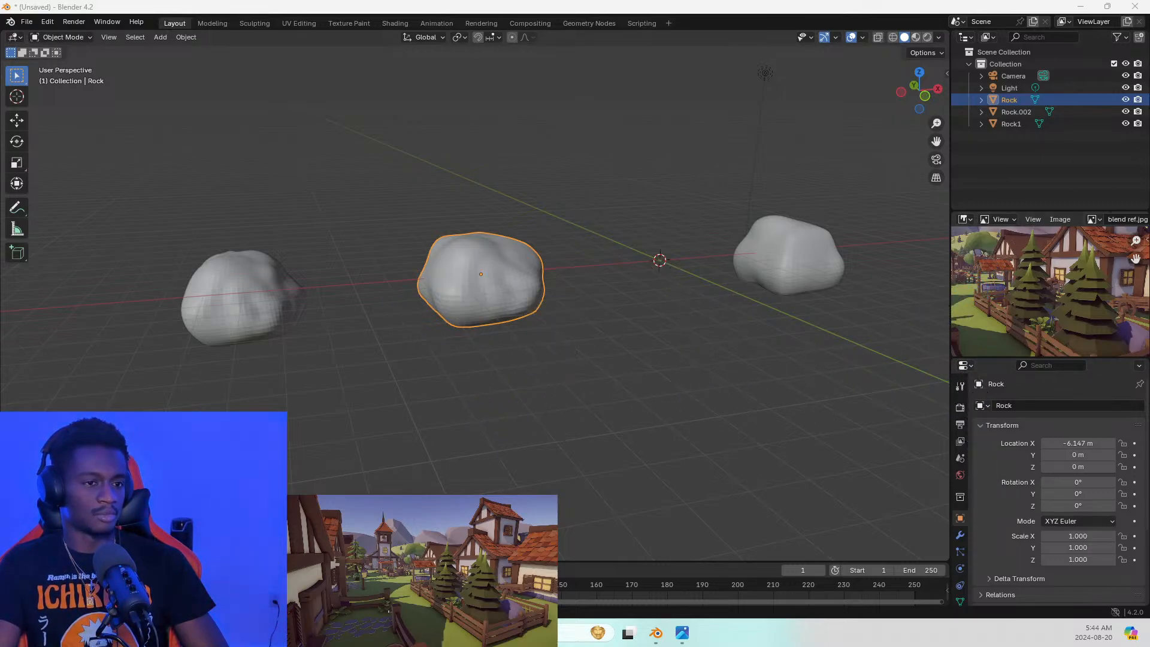
Rename the middle rock object, Rock, as Rock2
{"action": "left_click", "coordinate": [815, 242]}
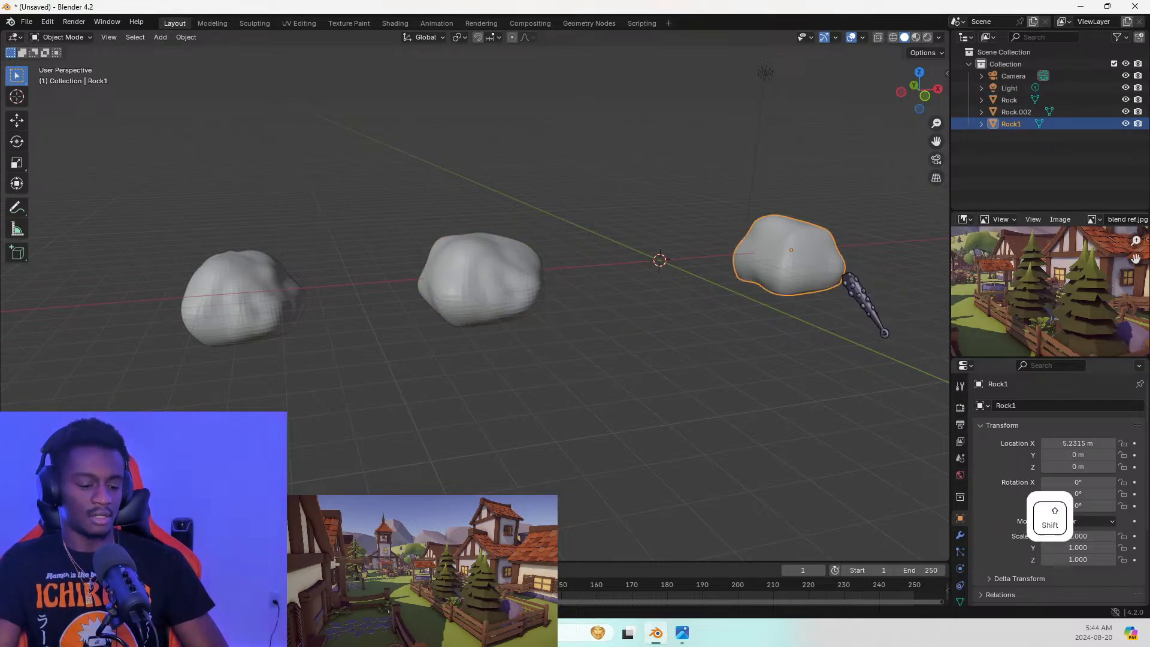
{"action": "middle_click_drag", "start_coordinate": [845, 271], "coordinate": [655, 251], "text": "shift"}
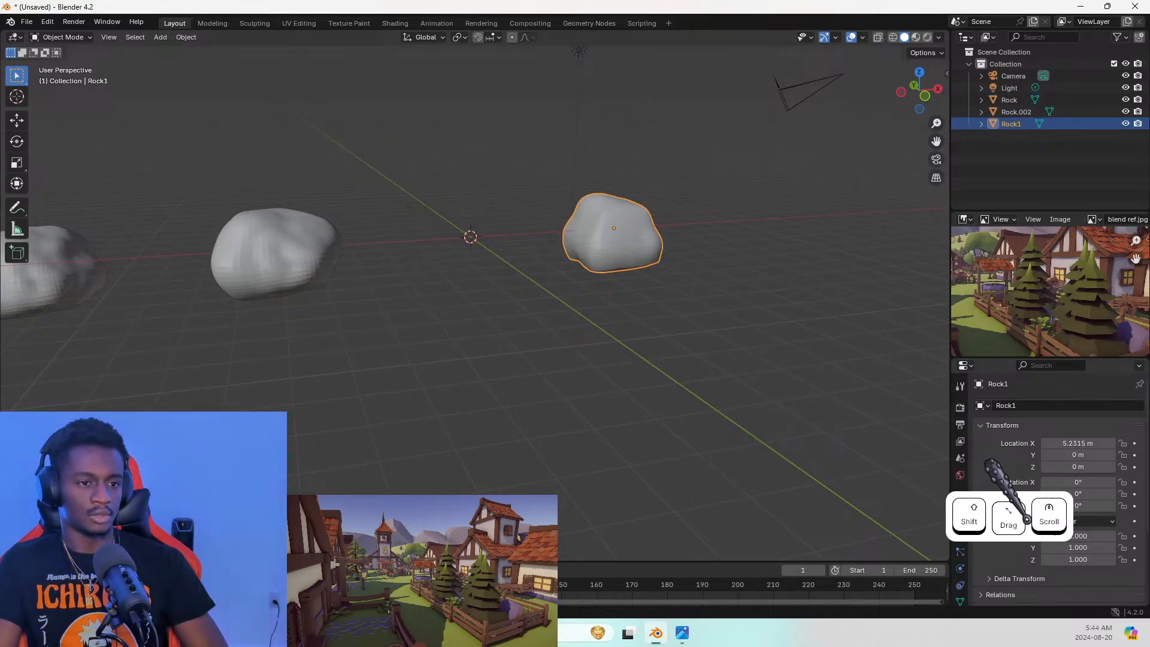
{"action": "left_click", "coordinate": [1018, 99]}
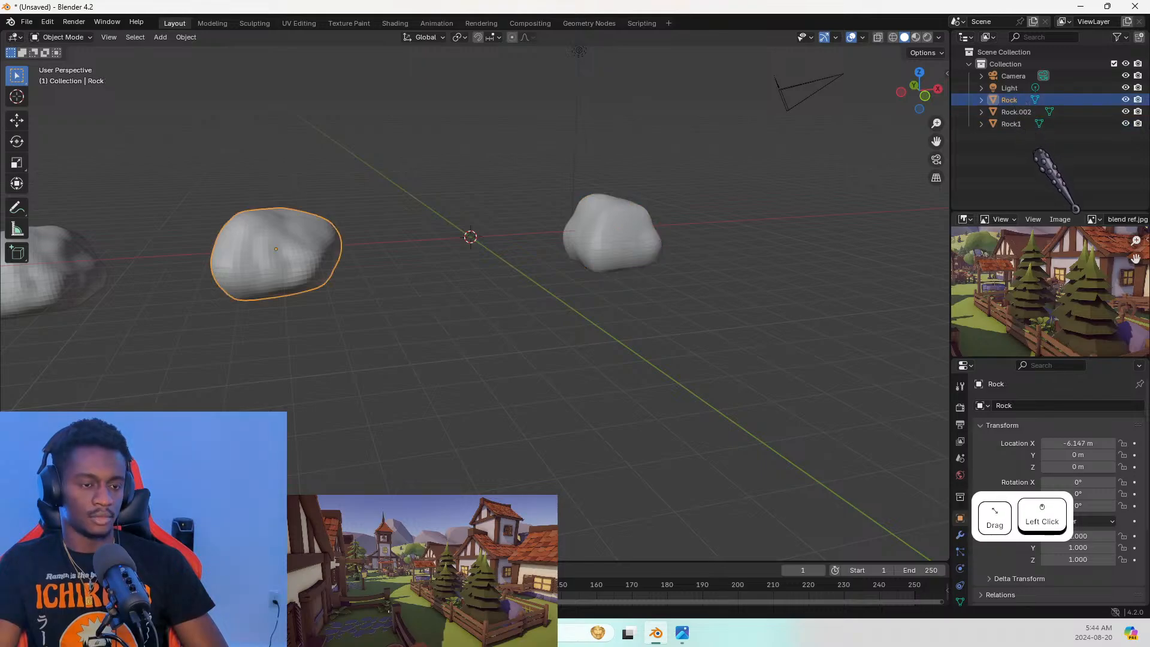
{"action": "key", "text": "F2"}
{"action": "key", "text": "Right"}
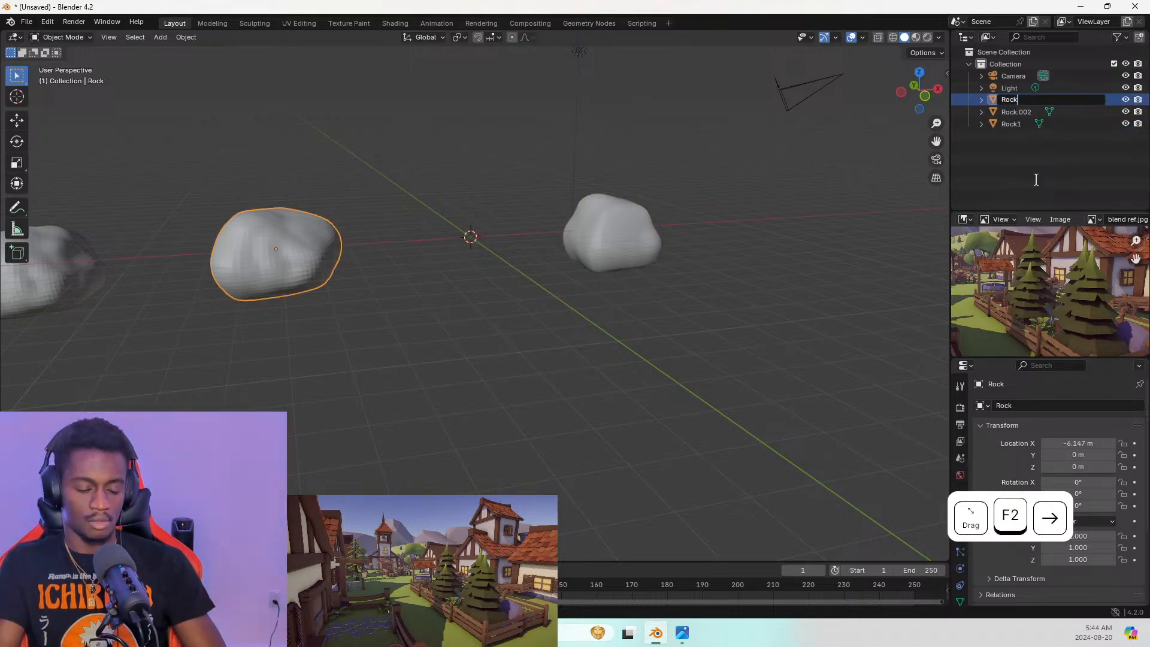
{"action": "type", "text": "2"}
{"action": "key", "text": "Return"}
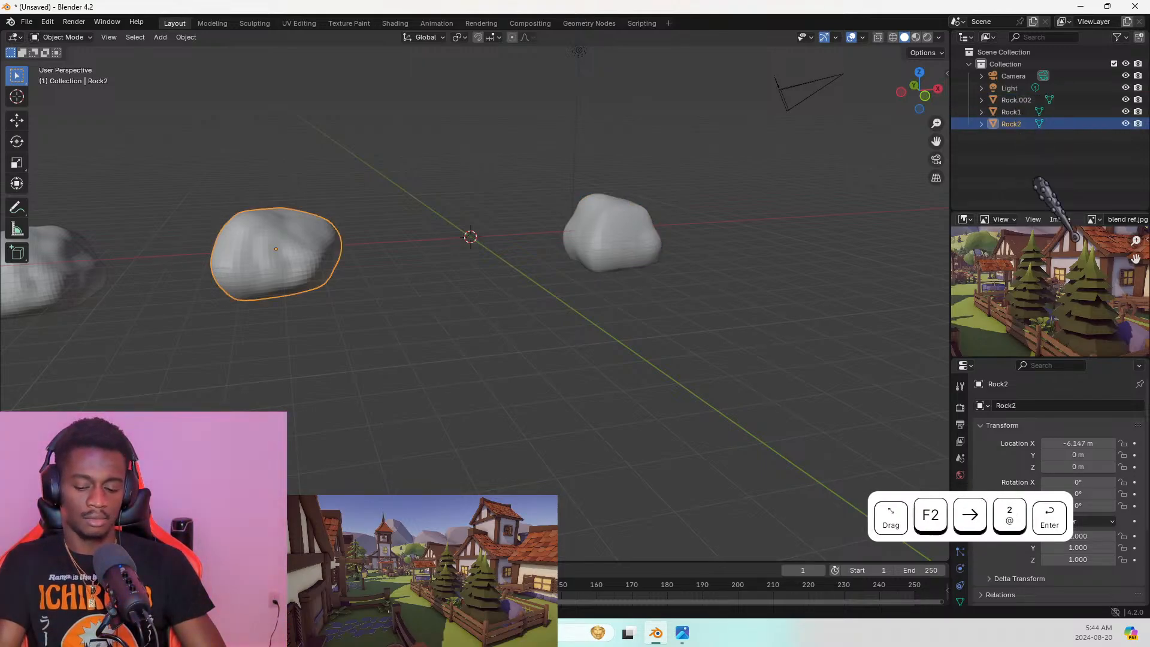
Rename the Rock.002 object as Rock3 and make Rock1 the selected object
{"action": "key", "text": "Up"}
{"action": "key", "text": "Up"}
{"action": "key", "text": "F2"}
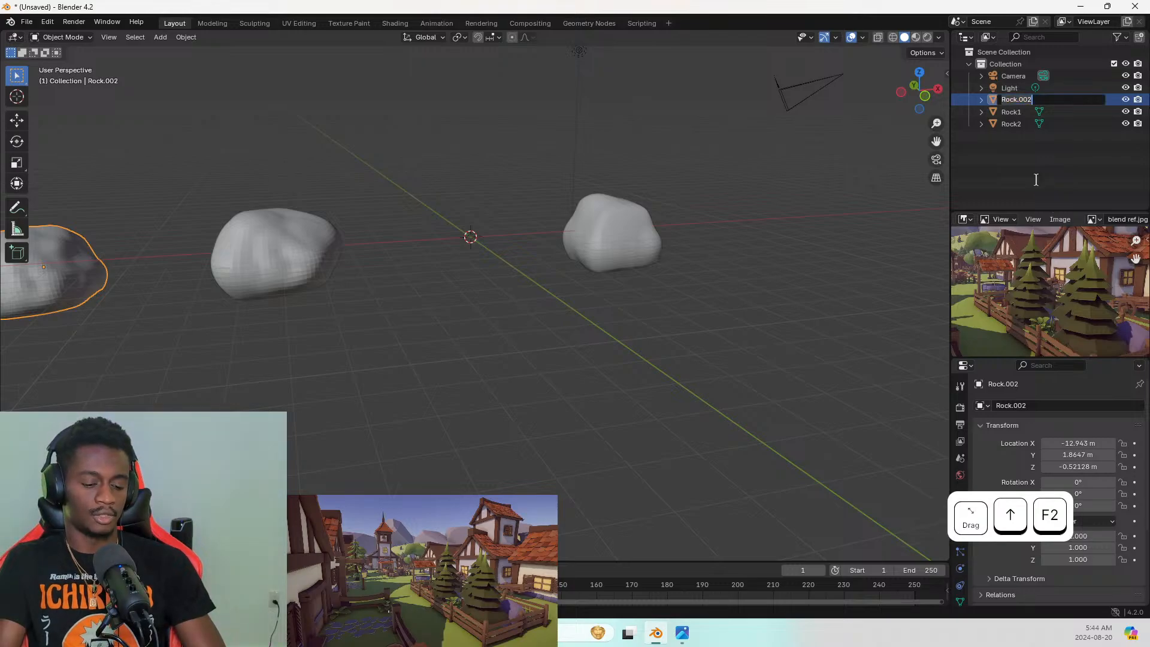
{"action": "key", "text": "Right"}
{"action": "key", "text": "BackSpace"}
{"action": "key", "text": "BackSpace"}
{"action": "key", "text": "BackSpace"}
{"action": "key", "text": "BackSpace"}
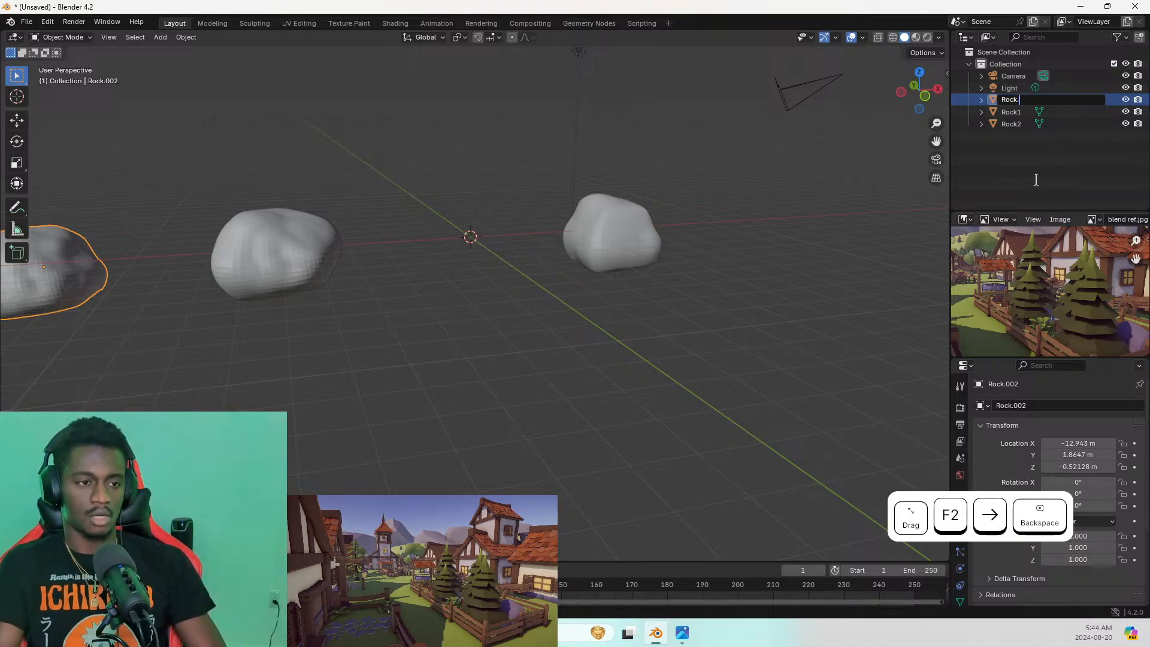
{"action": "type", "text": "3"}
{"action": "key", "text": "Return"}
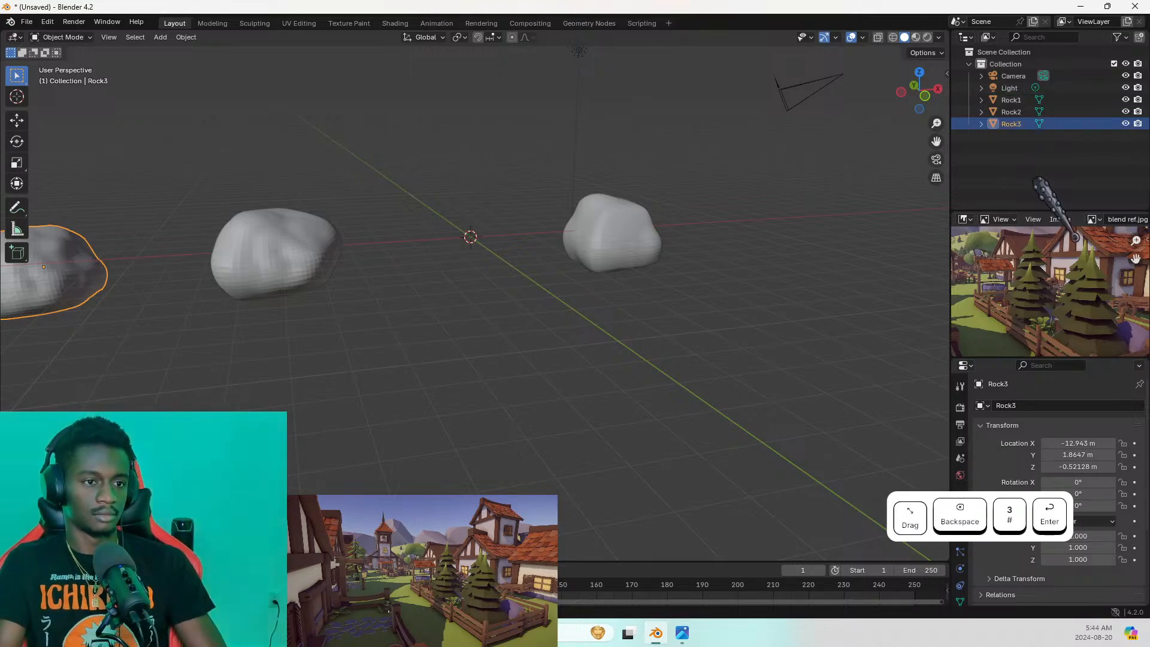
{"action": "left_click", "coordinate": [629, 212]}
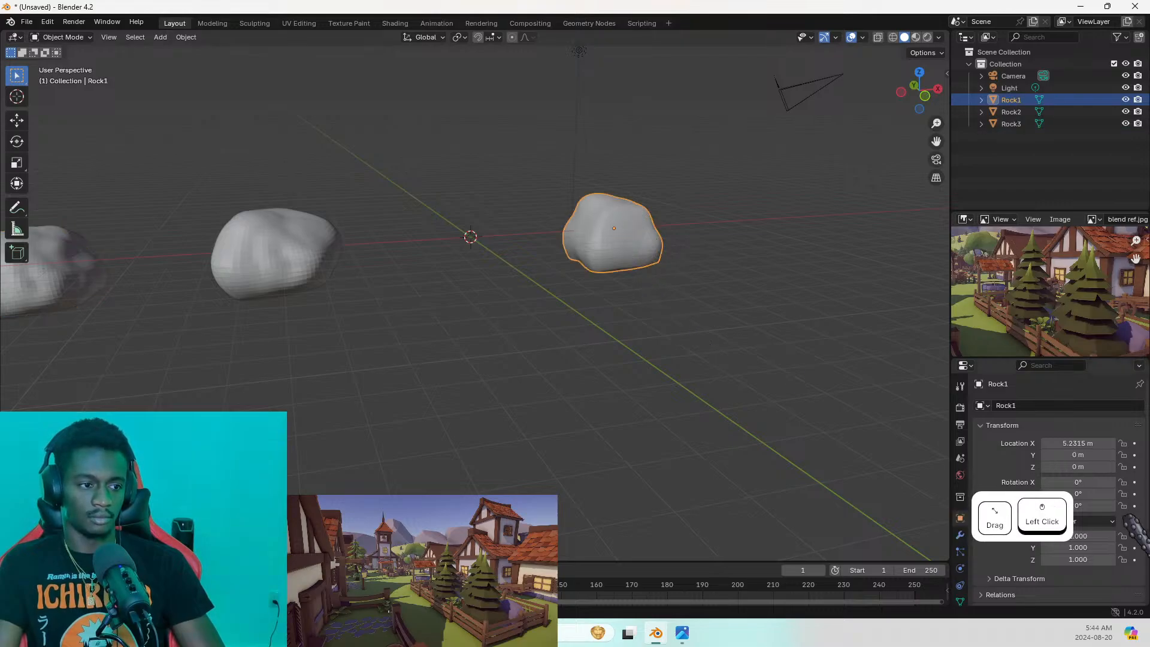
{"action": "scroll", "coordinate": [1051, 461], "scroll_direction": "down", "scroll_amount": 3}
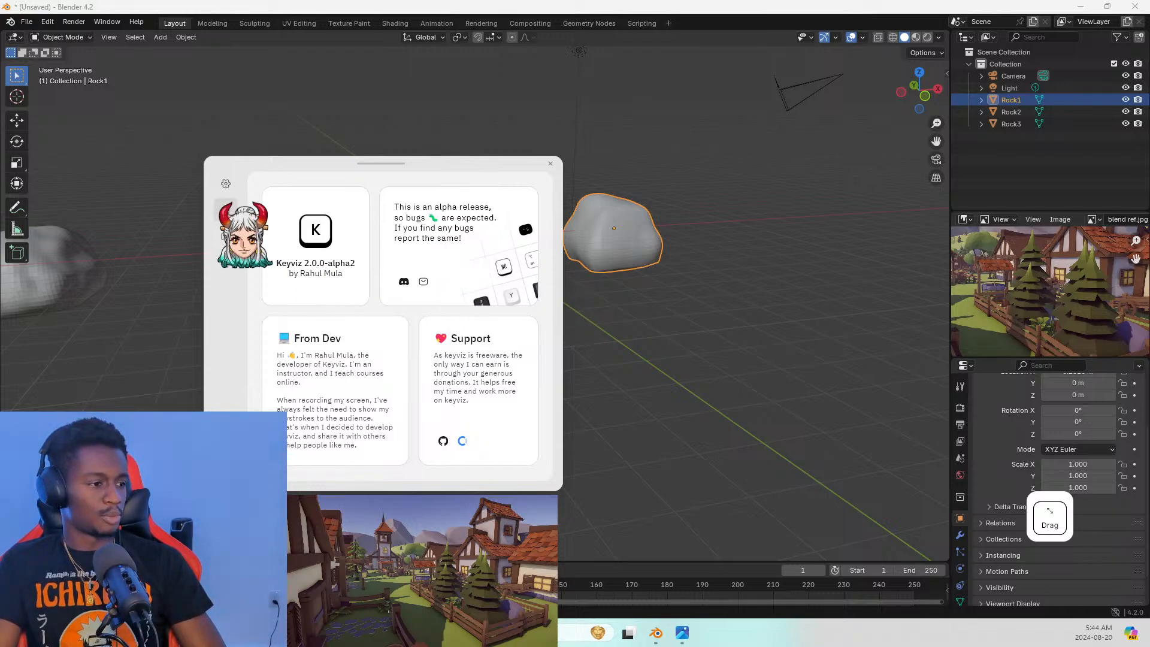
Align Keyviz's key visualization to the bottom-right corner with a 15 px margin and close its settings window
{"action": "left_click", "coordinate": [222, 208]}
{"action": "left_click", "coordinate": [221, 187]}
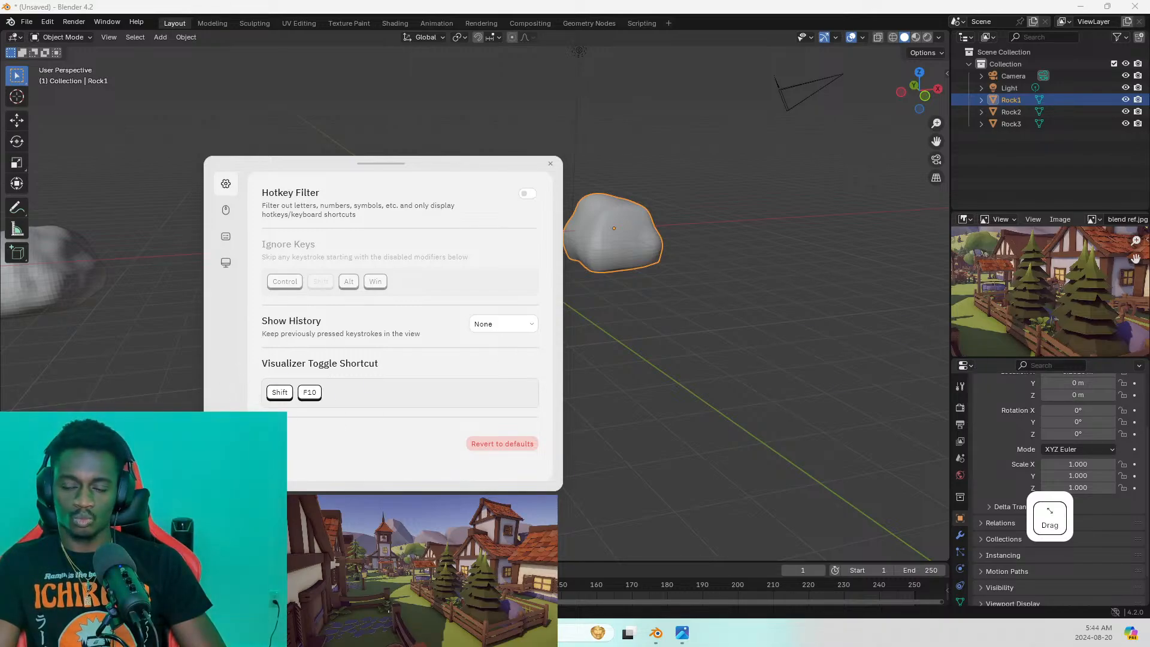
{"action": "left_click", "coordinate": [226, 210]}
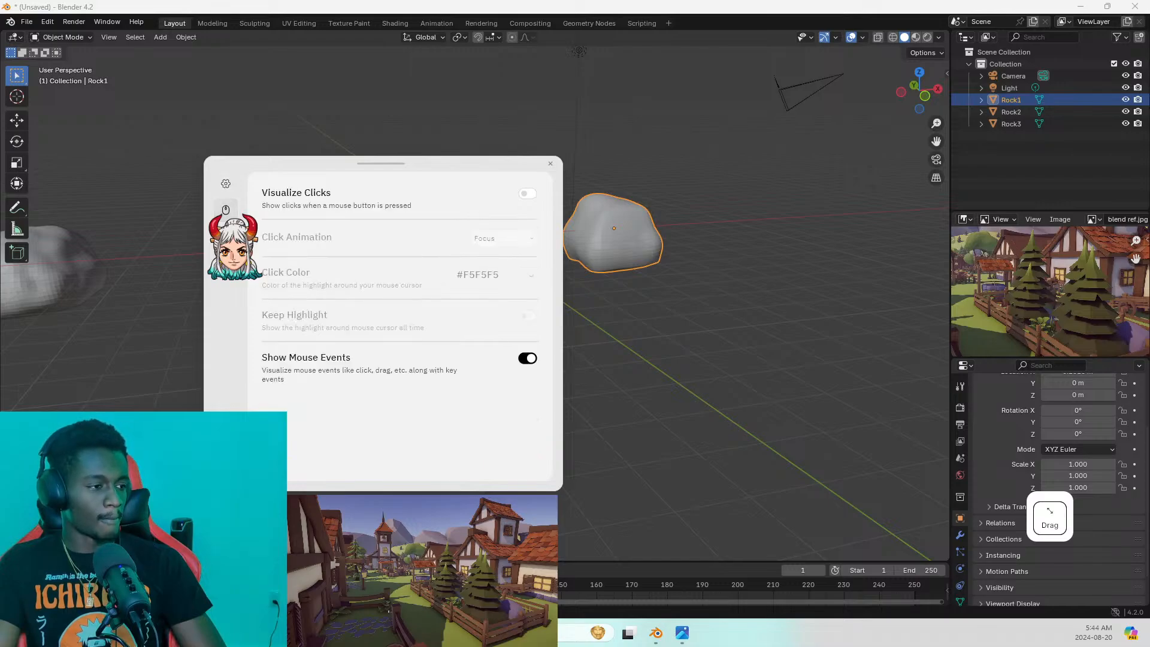
{"action": "left_click", "coordinate": [225, 262]}
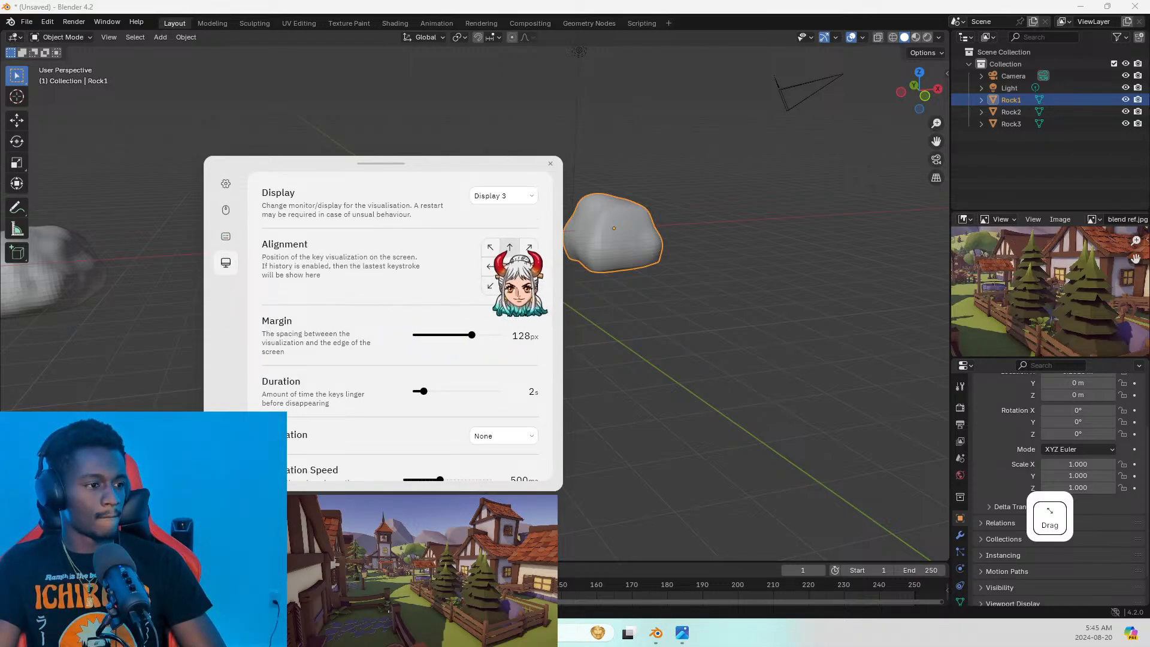
{"action": "left_click", "coordinate": [490, 247]}
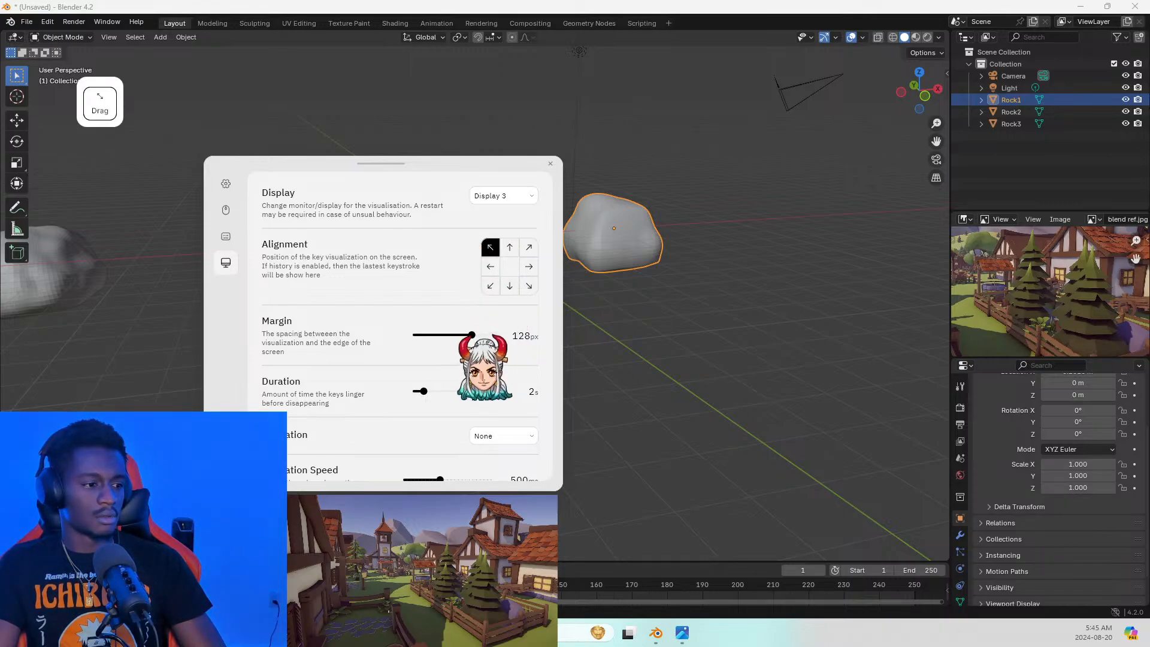
{"action": "left_click_drag", "start_coordinate": [472, 335], "coordinate": [439, 335]}
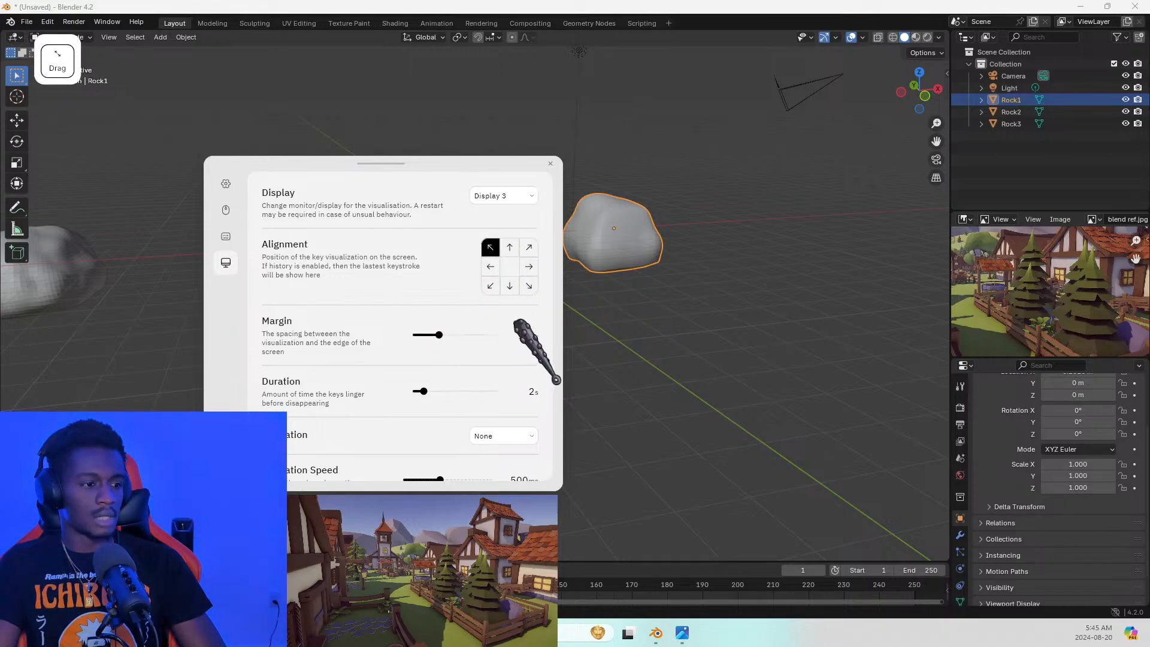
{"action": "left_click", "coordinate": [528, 286]}
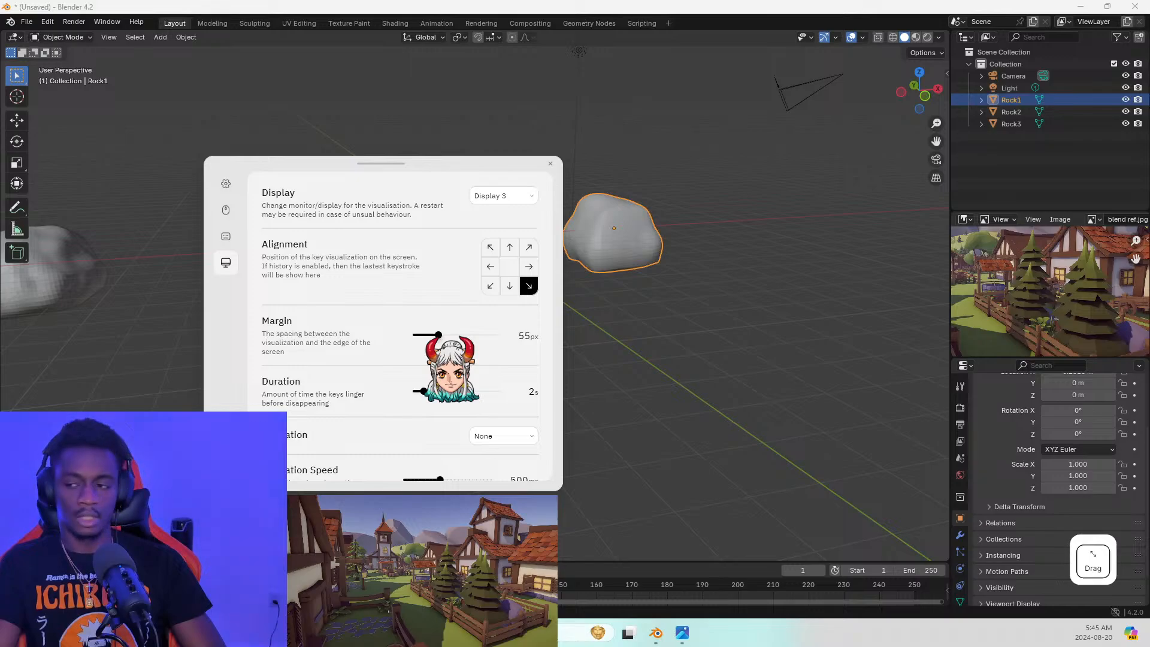
{"action": "left_click_drag", "start_coordinate": [439, 335], "coordinate": [419, 335]}
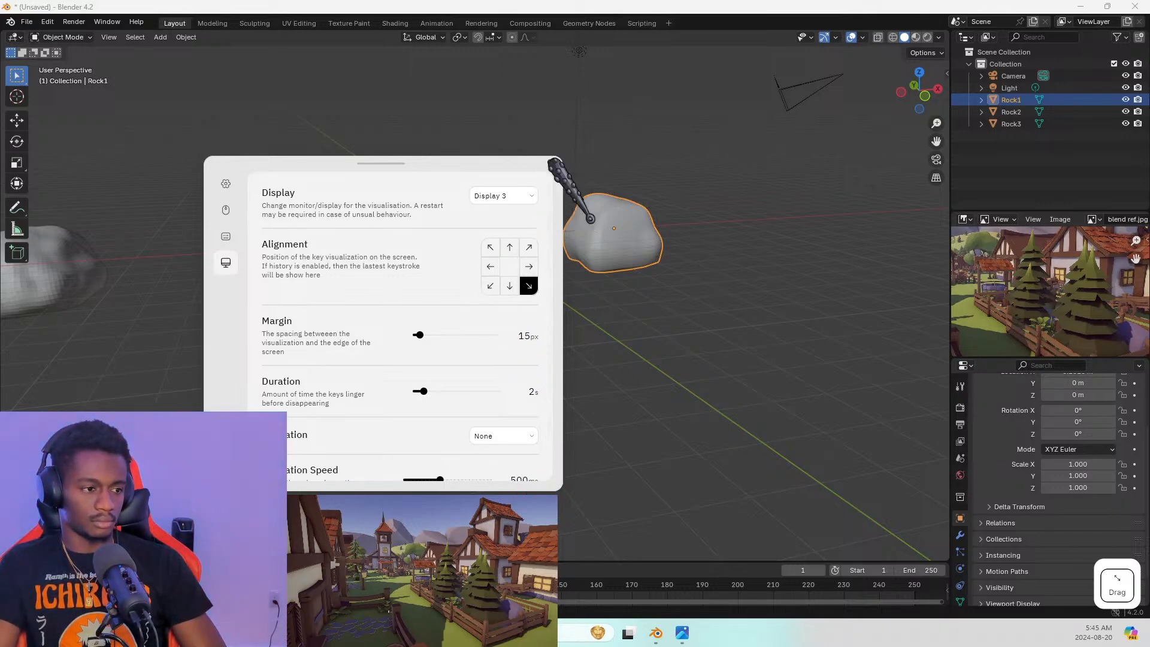
{"action": "left_click", "coordinate": [548, 165]}
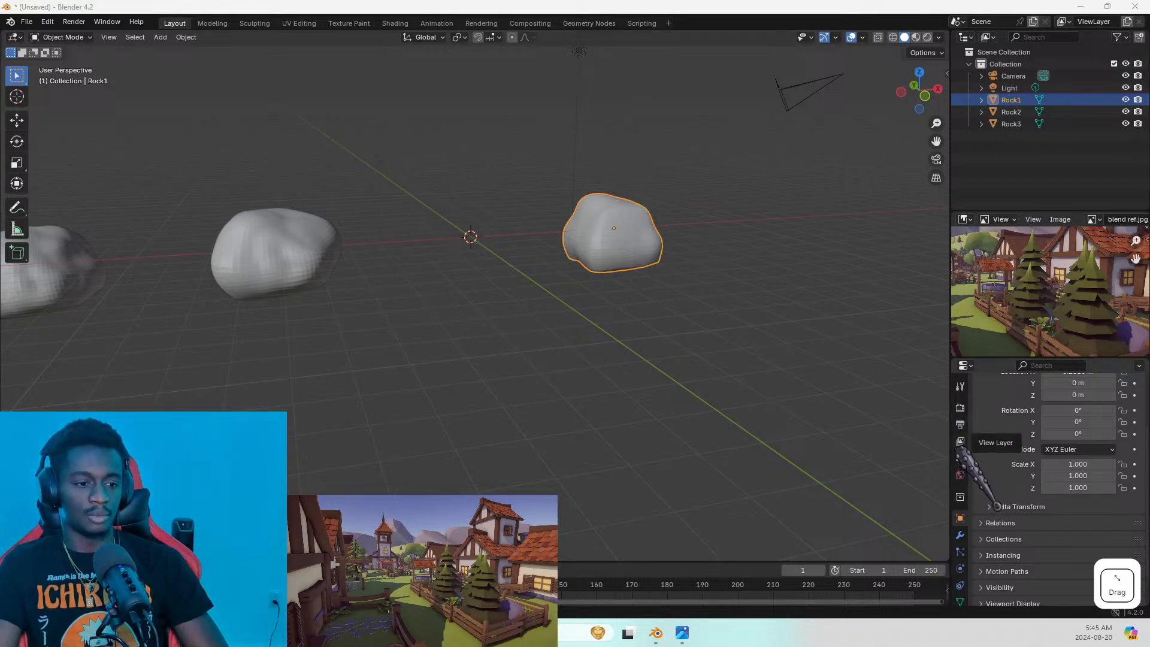
Add a Decimate modifier in Collapse mode to Rock1 and set its ratio to 0.1
{"action": "left_click", "coordinate": [961, 535]}
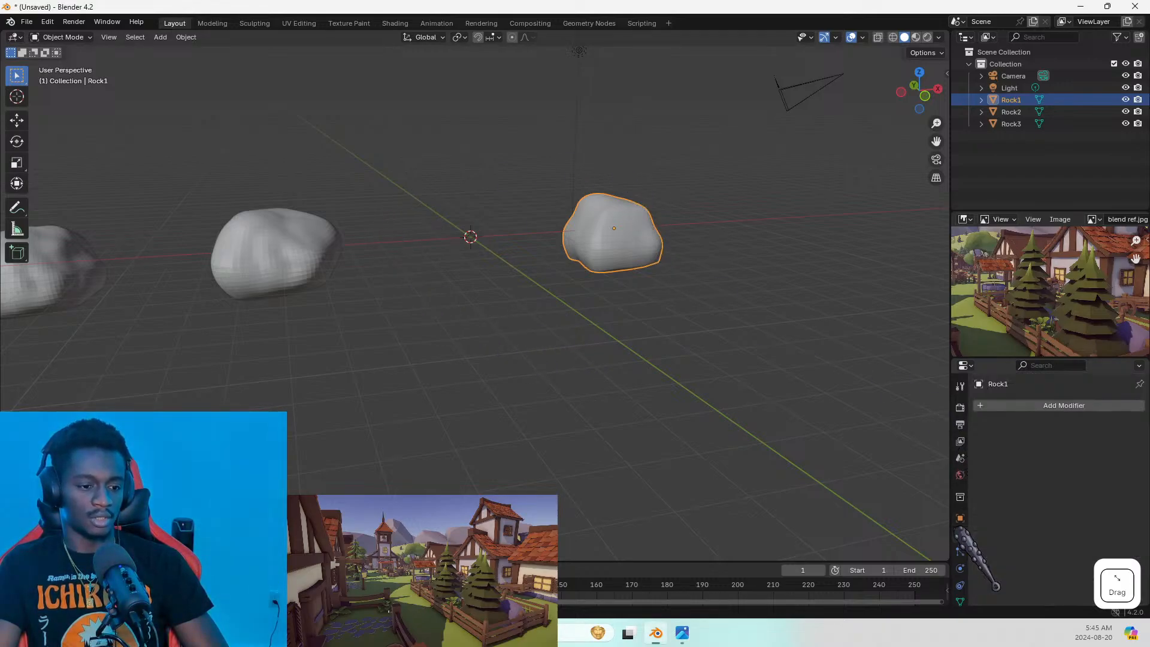
{"action": "left_click", "coordinate": [1012, 407]}
{"action": "mouse_move", "coordinate": [987, 436]}
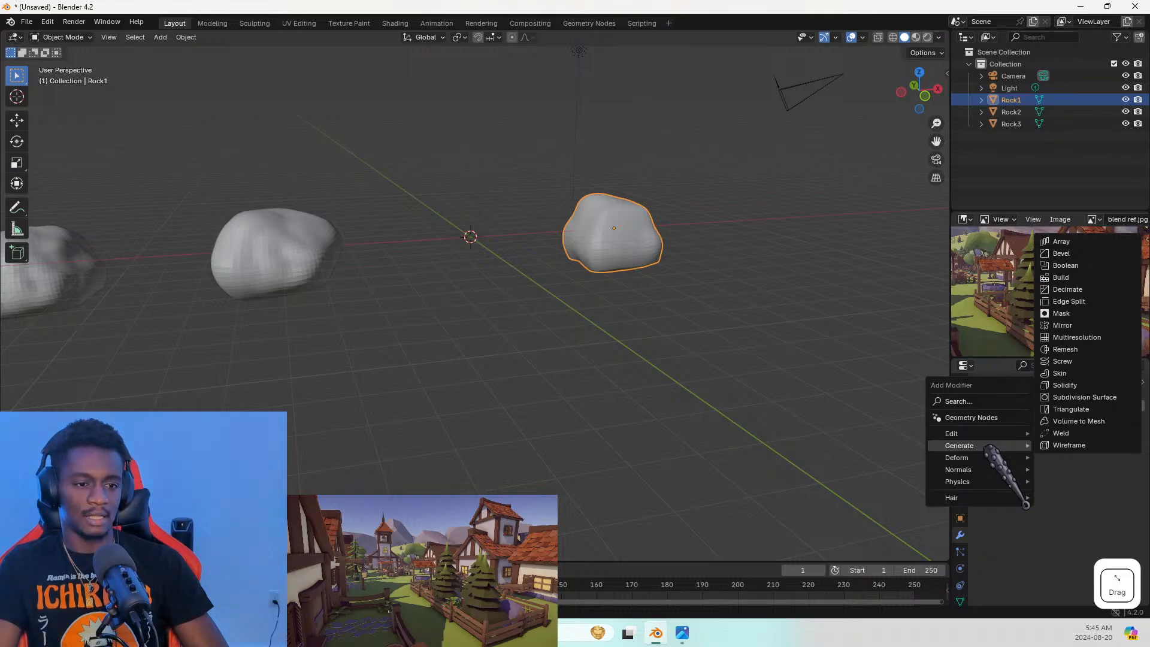
{"action": "left_click", "coordinate": [1069, 290]}
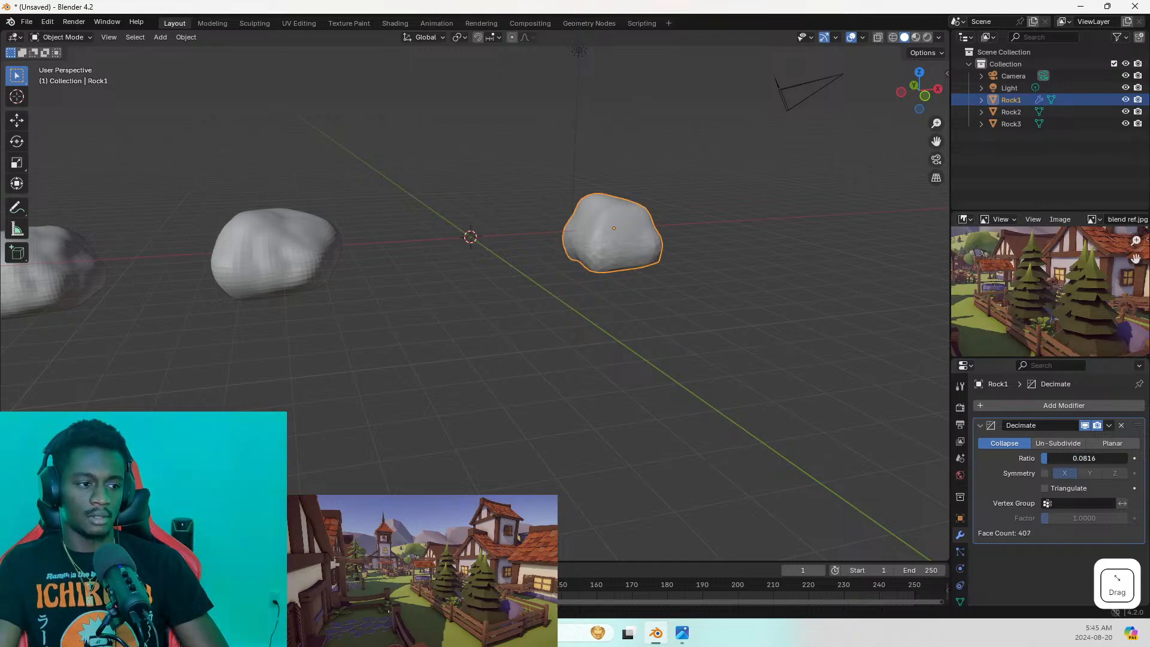
{"action": "mouse_move", "coordinate": [1084, 458]}
{"action": "left_mouse_down"}
{"action": "mouse_move", "coordinate": [1054, 458]}
{"action": "mouse_move", "coordinate": [1087, 458]}
{"action": "left_mouse_up"}
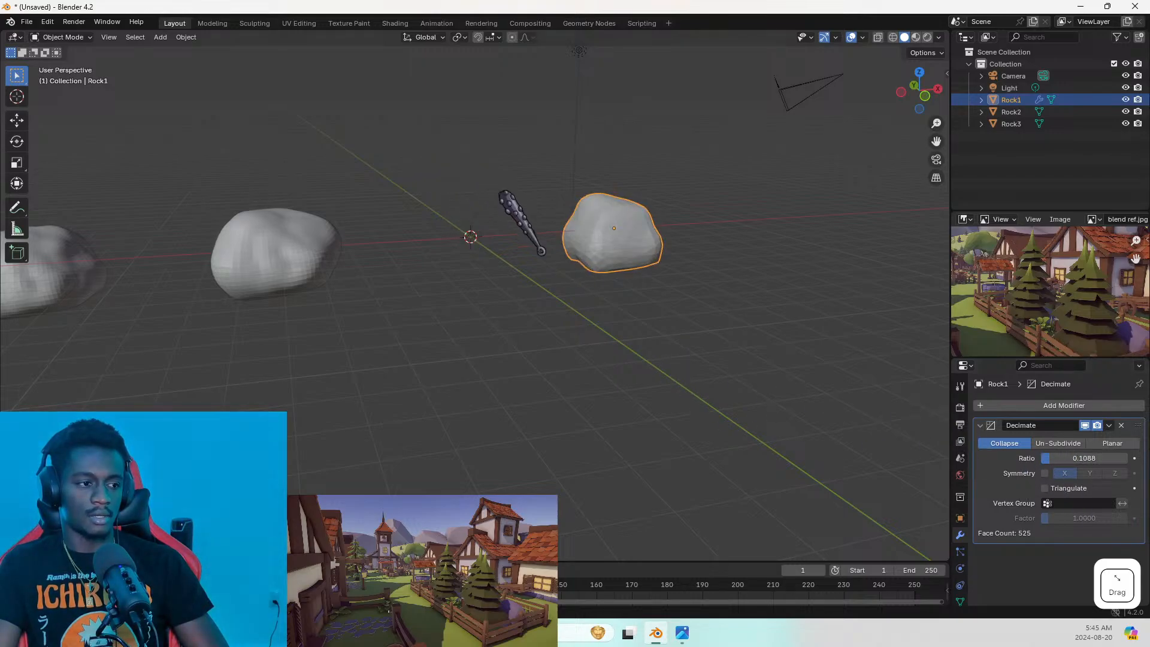
{"action": "key", "text": "KP_Decimal"}
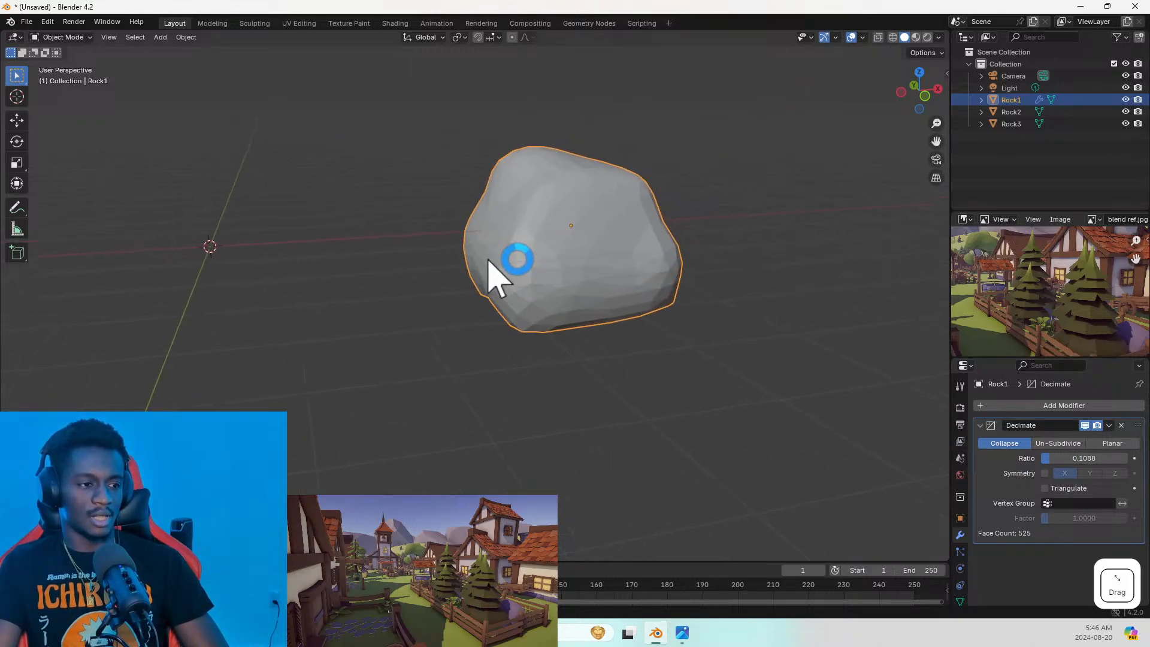
{"action": "middle_click_drag", "start_coordinate": [488, 260], "coordinate": [461, 269], "text": "shift"}
{"action": "left_click_drag", "start_coordinate": [1085, 460], "coordinate": [1085, 461]}
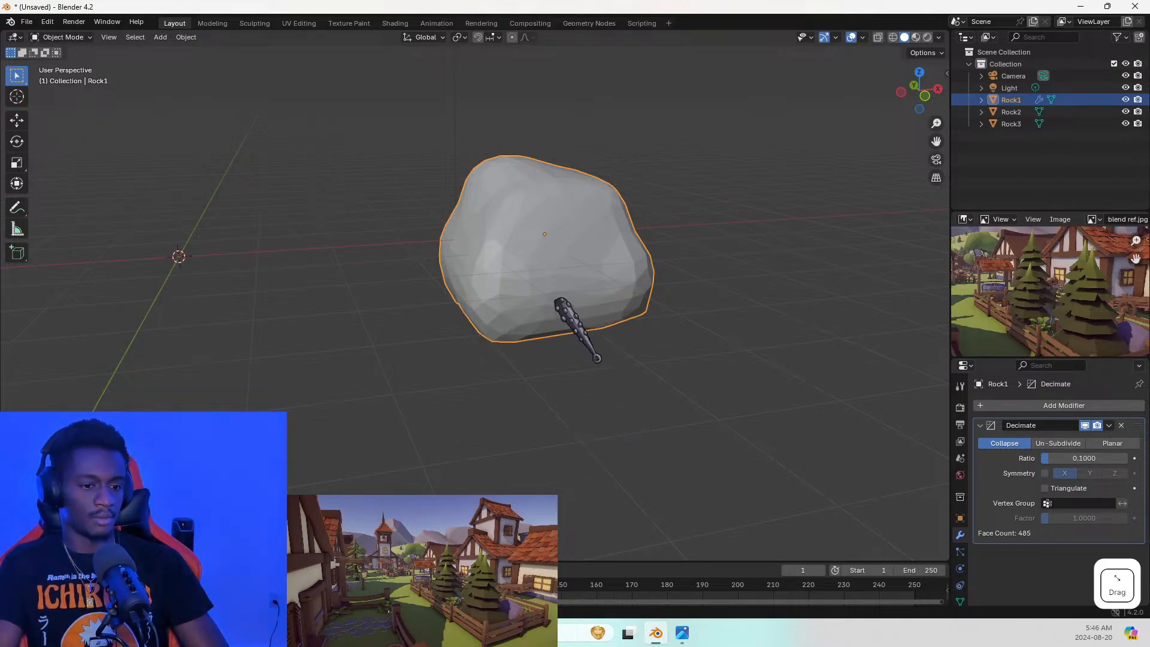
{"action": "middle_click_drag", "start_coordinate": [560, 297], "coordinate": [593, 281]}
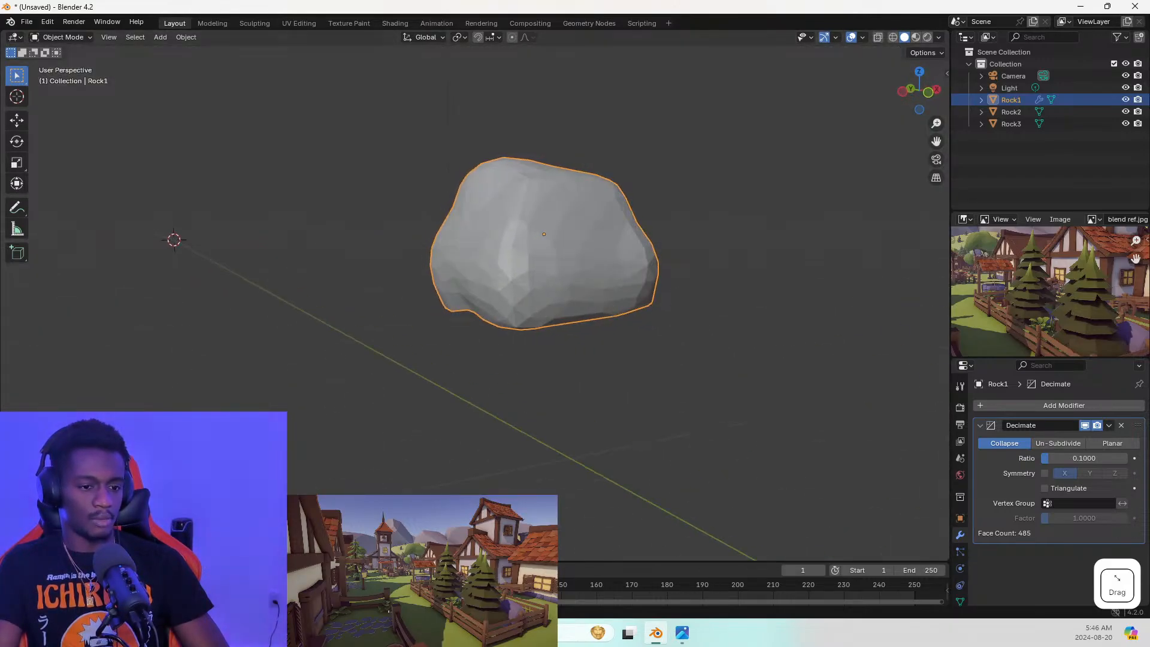
Try Decimate ratios of 0.05 and 0.2 on Rock1 and settle on 0.02 for a faceted low-poly look
{"action": "left_click", "coordinate": [1073, 458]}
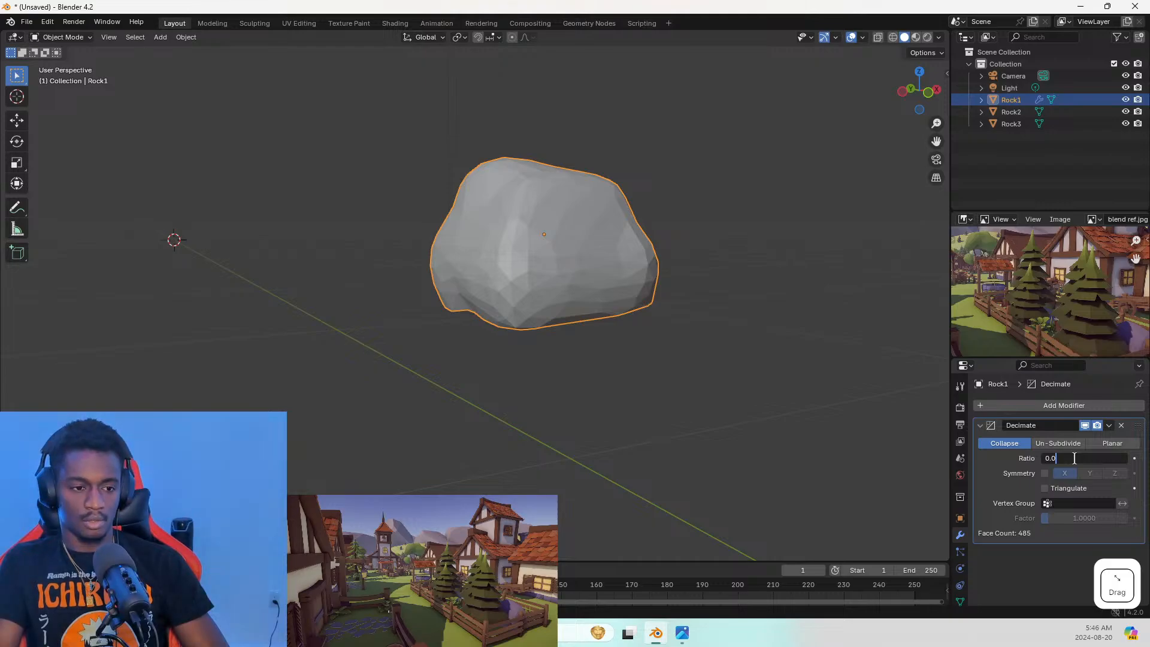
{"action": "type", "text": "0.05"}
{"action": "key", "text": "Return"}
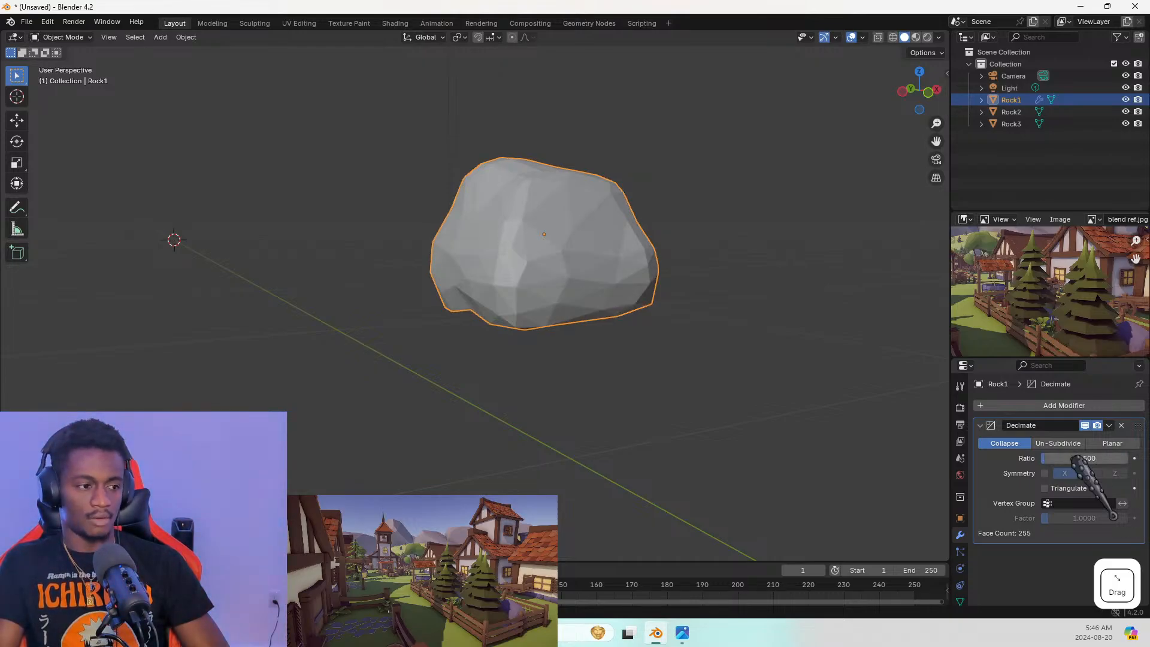
{"action": "left_click", "coordinate": [1075, 459]}
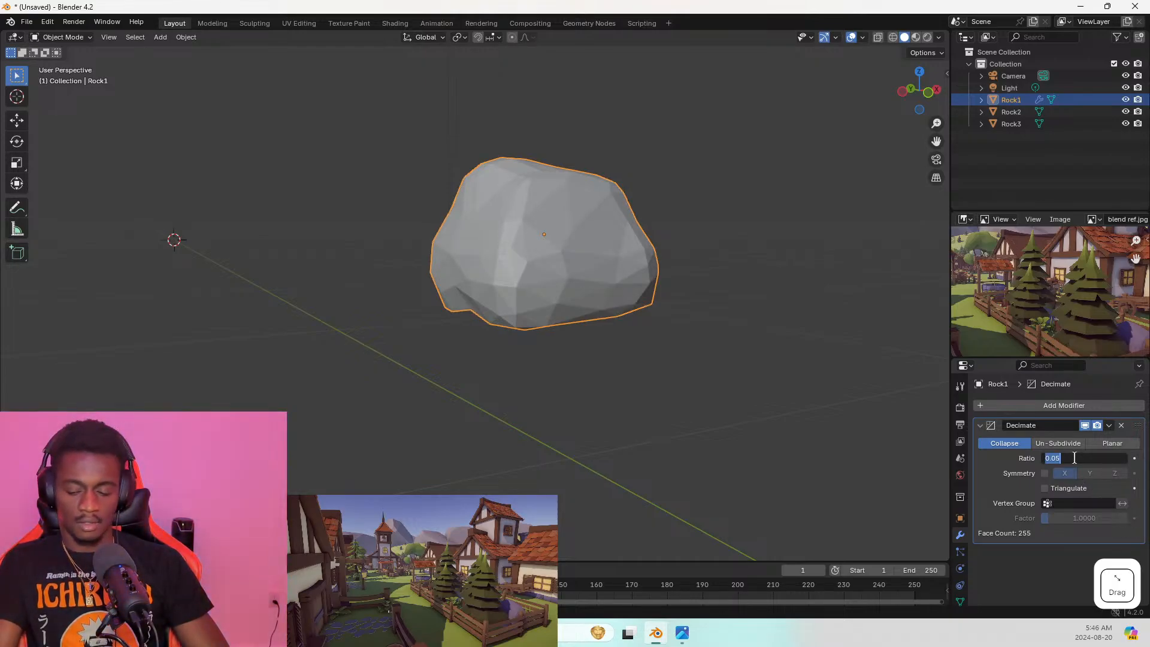
{"action": "type", "text": "0.18"}
{"action": "key", "text": "Return"}
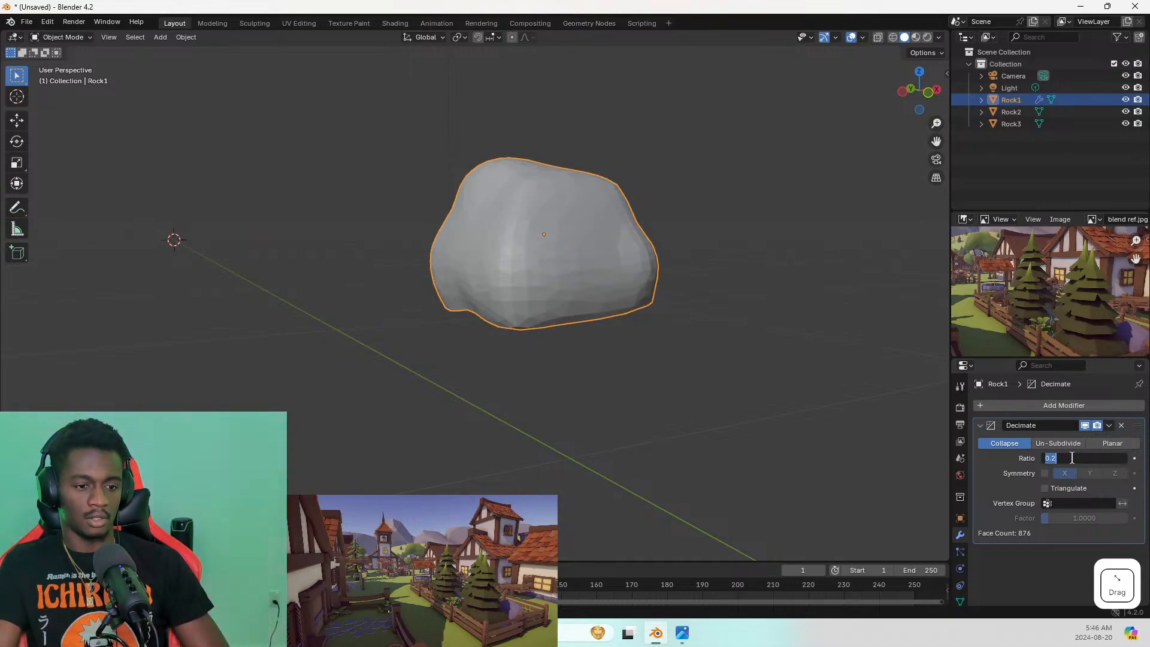
{"action": "key", "text": "Return"}
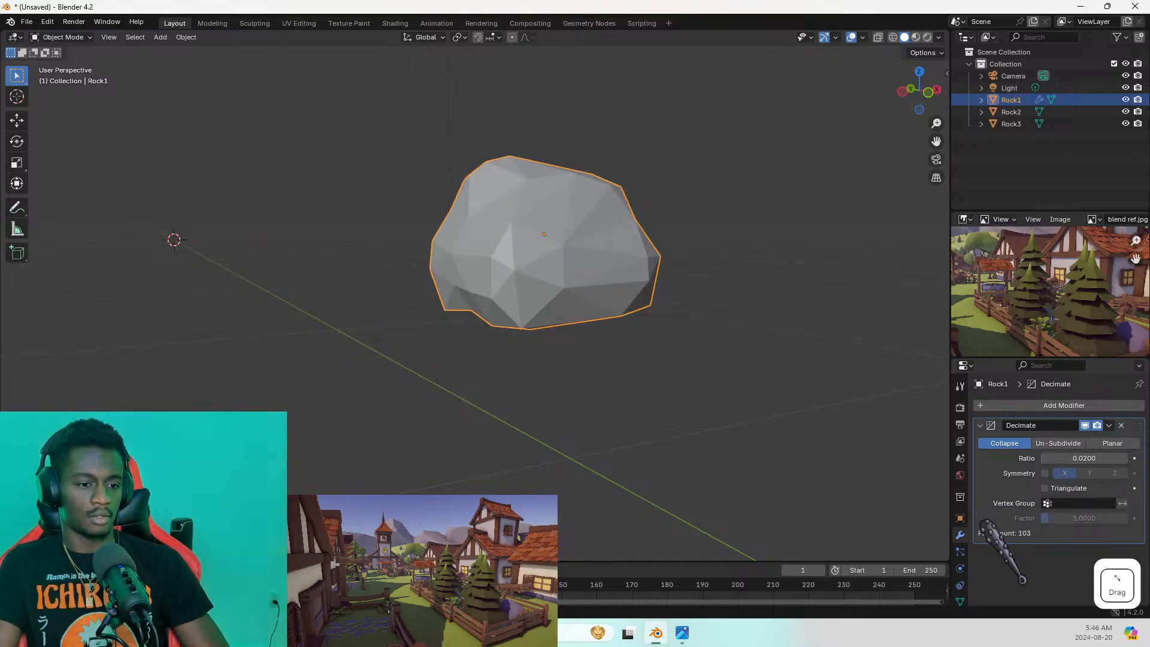
Copy Rock1's Decimate modifier to Rock2 and Rock3
{"action": "middle_click_drag", "start_coordinate": [367, 314], "coordinate": [846, 202]}
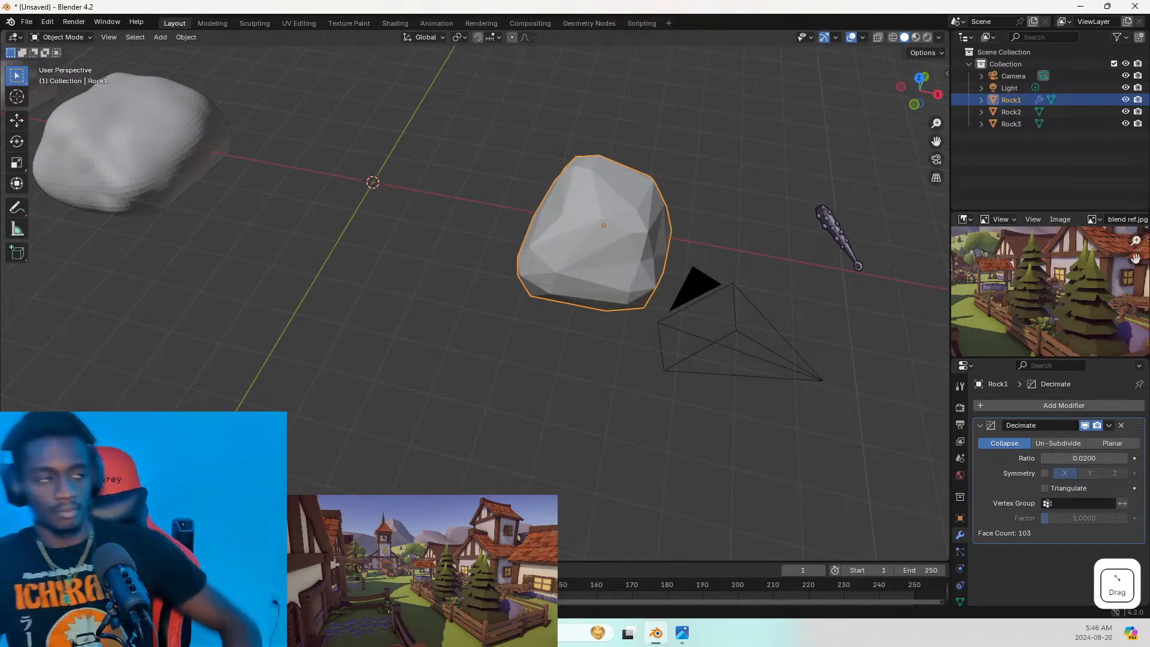
{"action": "scroll", "coordinate": [471, 311], "scroll_direction": "down", "scroll_amount": 3}
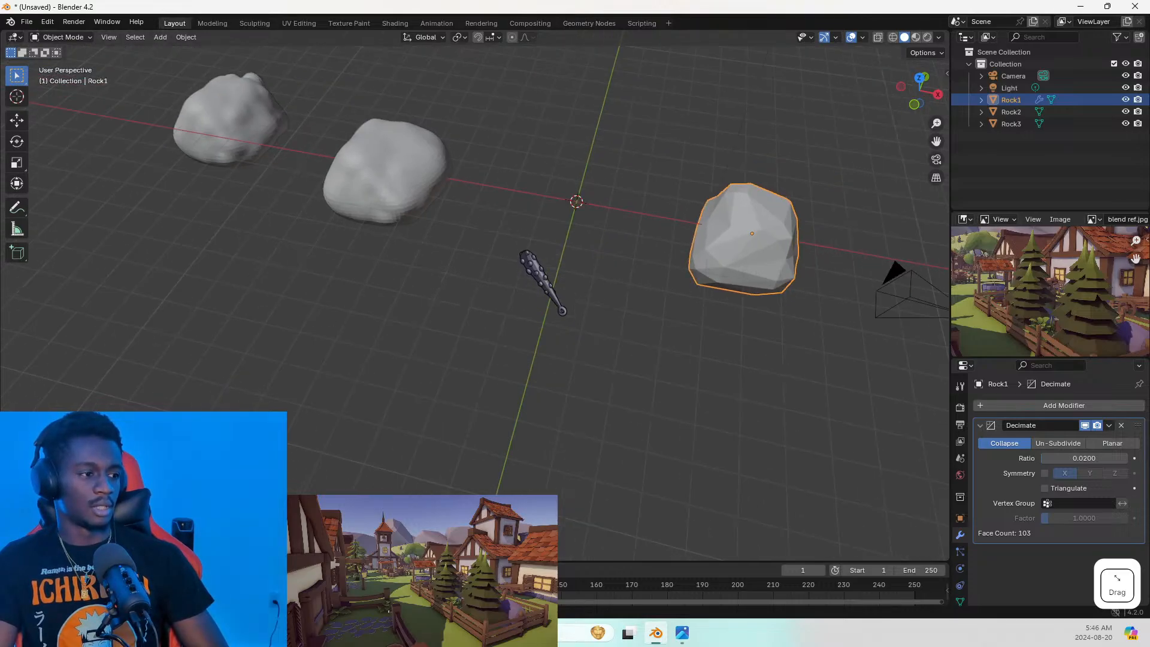
{"action": "left_click", "coordinate": [204, 128]}
{"action": "left_click", "coordinate": [356, 159], "text": "shift"}
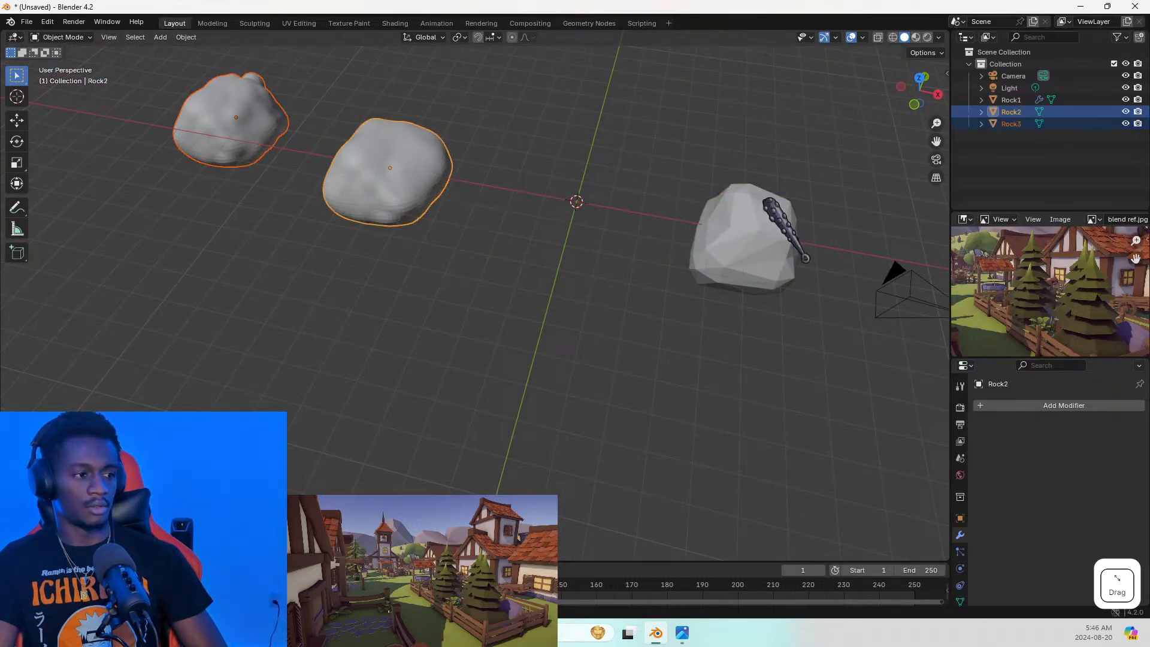
{"action": "left_click", "coordinate": [761, 228], "text": "shift"}
{"action": "key", "text": "ctrl+l"}
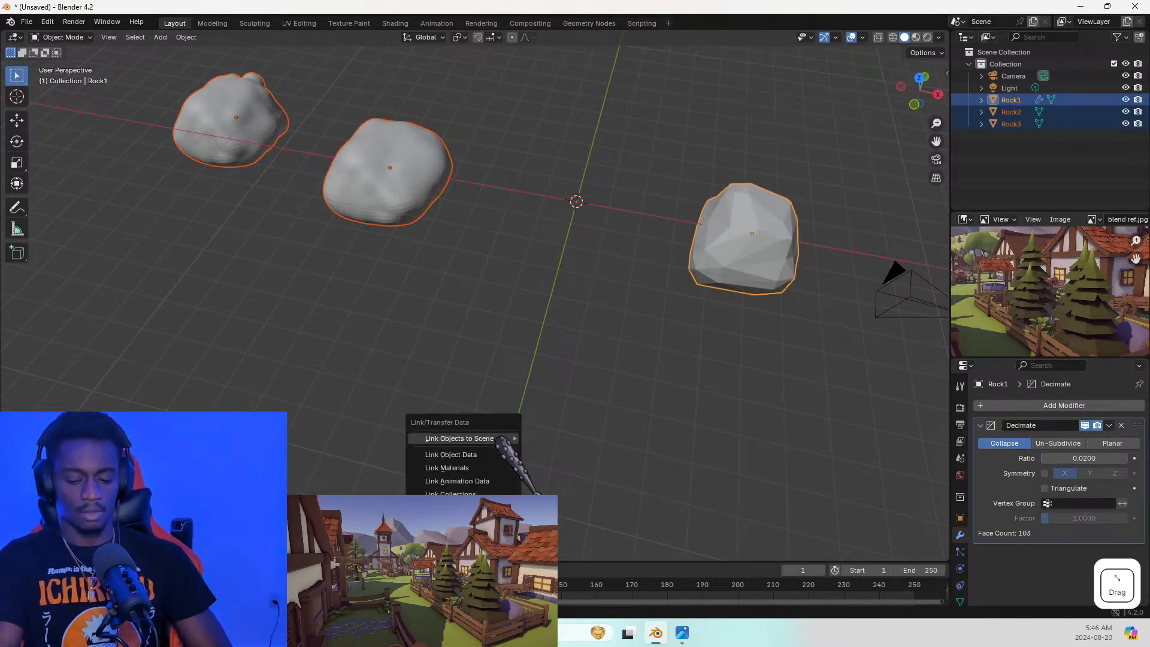
{"action": "mouse_move", "coordinate": [500, 440]}
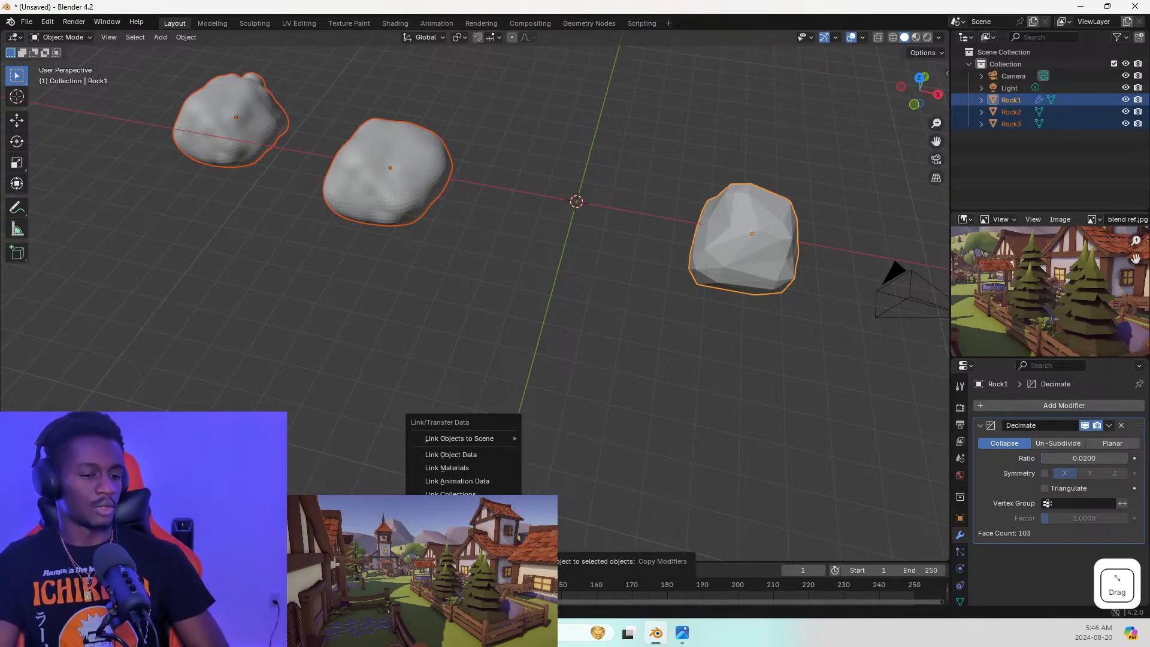
{"action": "left_click", "coordinate": [455, 539]}
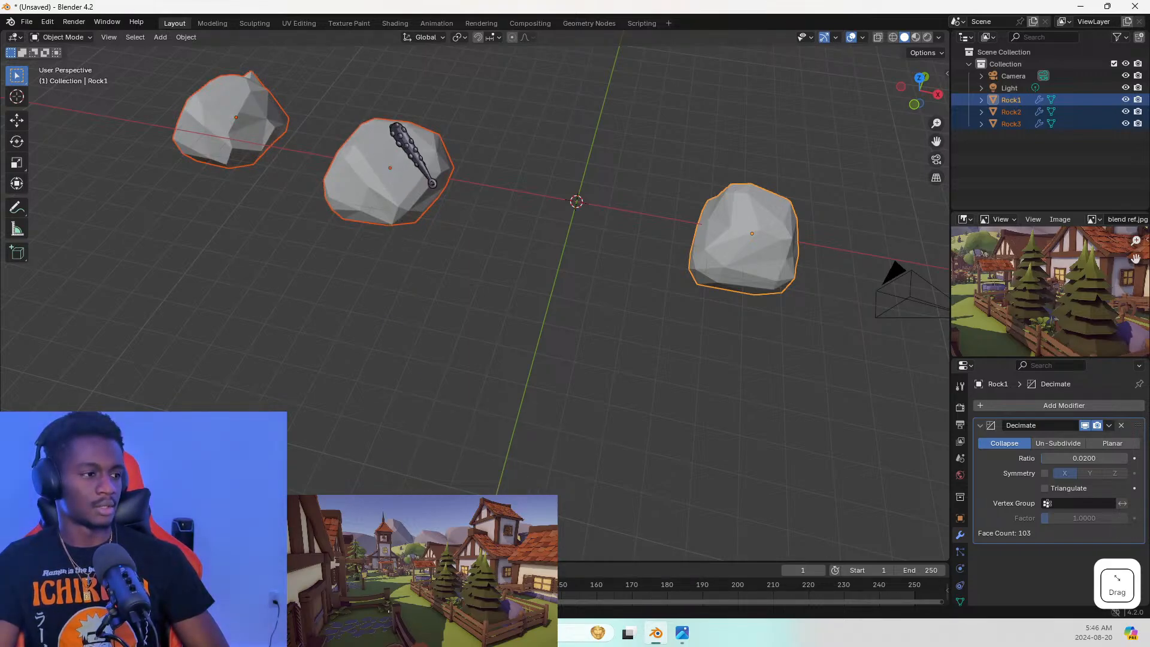
Make Rock1 the only selected object, open the Texture Paint workspace and try a brush dab on the rock
{"action": "middle_click_drag", "start_coordinate": [506, 272], "coordinate": [482, 239]}
{"action": "left_click", "coordinate": [815, 287]}
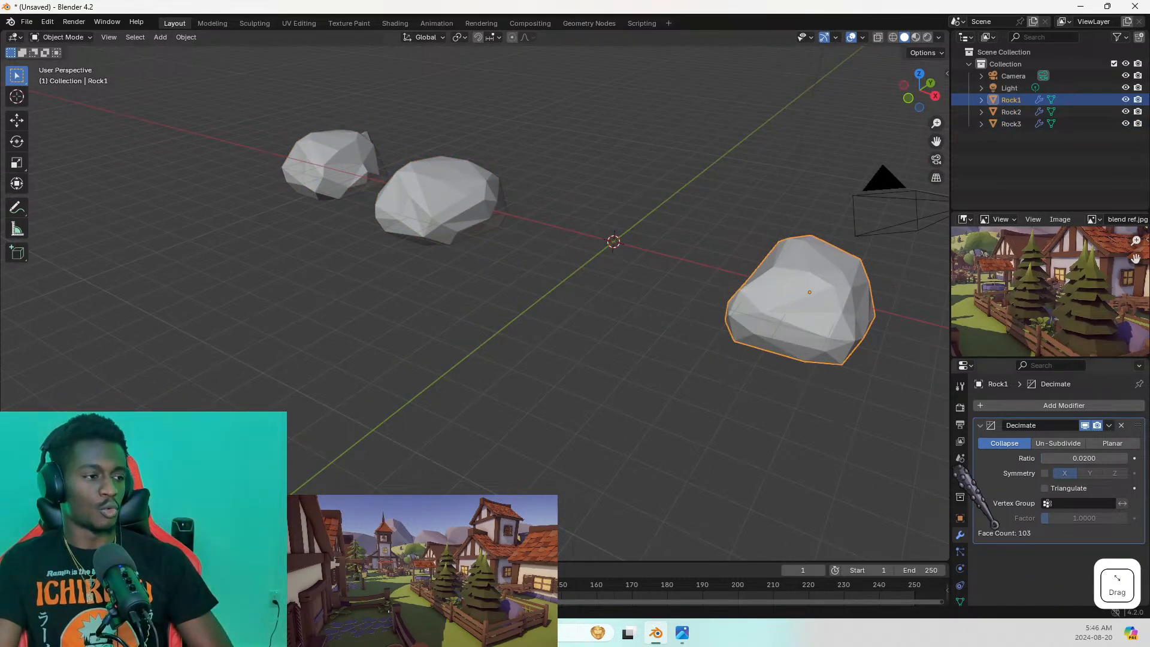
{"action": "middle_click_drag", "start_coordinate": [912, 388], "coordinate": [786, 367], "text": "shift"}
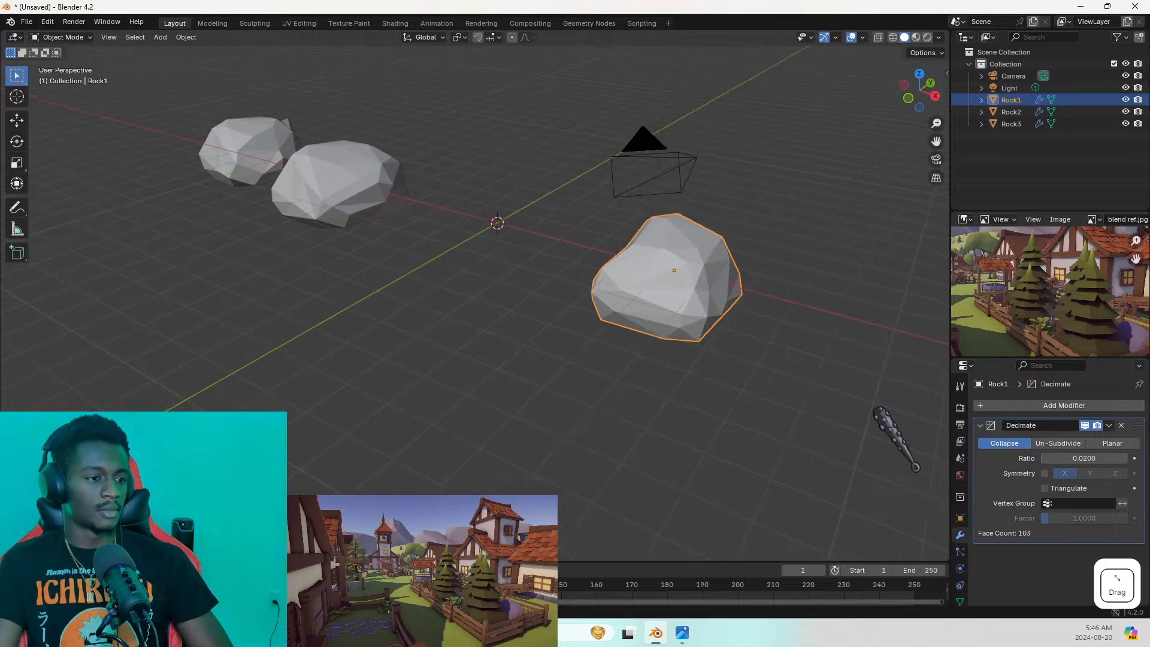
{"action": "scroll", "coordinate": [854, 306], "scroll_direction": "up", "scroll_amount": 1}
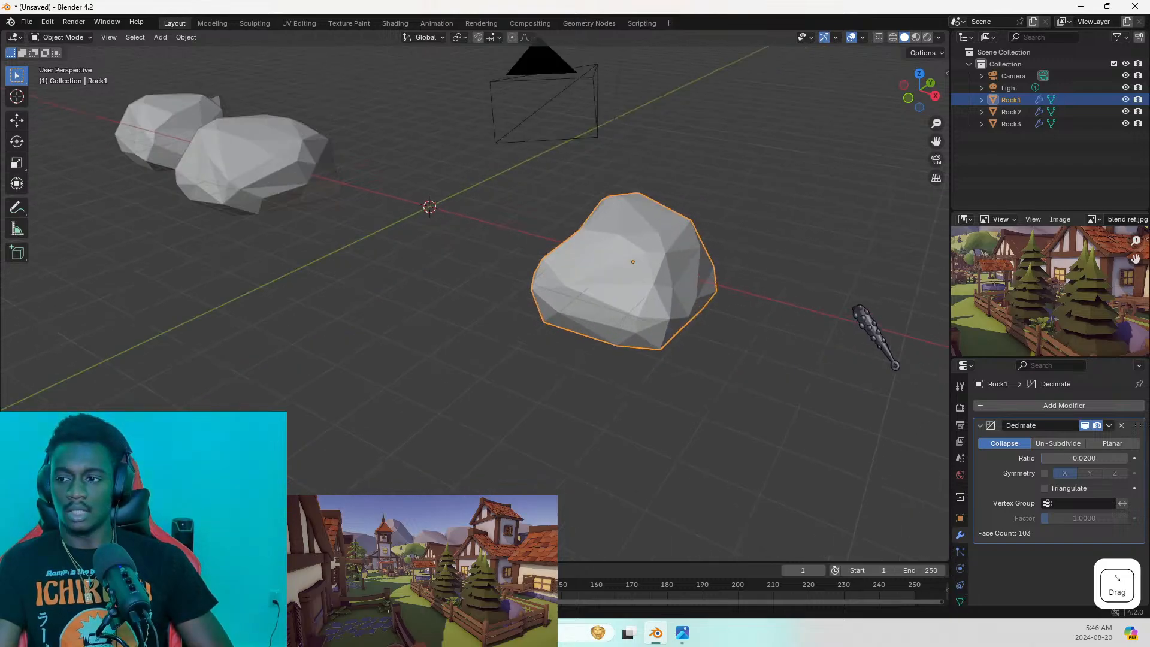
{"action": "left_click", "coordinate": [349, 23]}
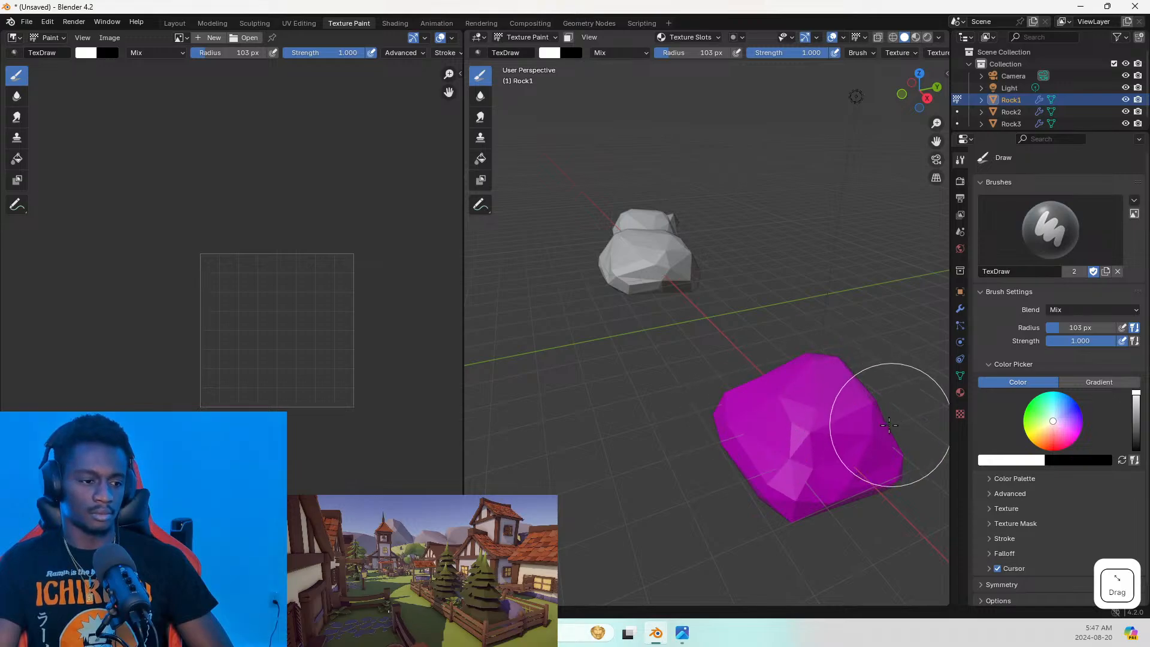
{"action": "left_click", "coordinate": [860, 438]}
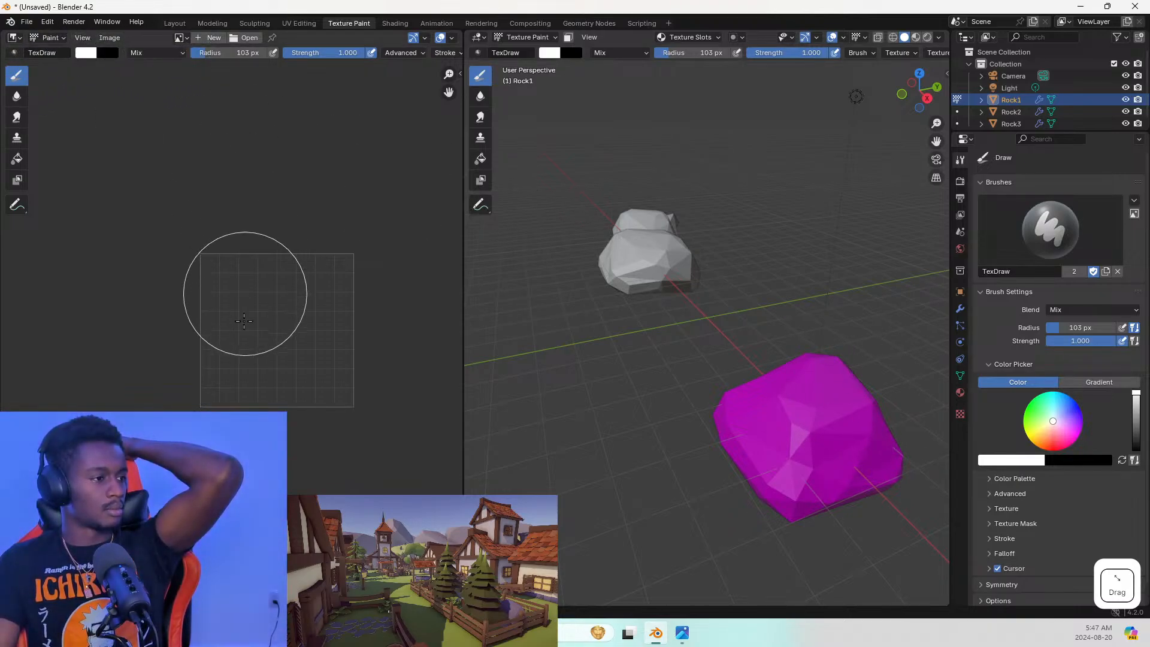
Create a blank 1024 × 1024 px image named rockMaterial and try white brush strokes on it and on Rock1
{"action": "left_click", "coordinate": [216, 38]}
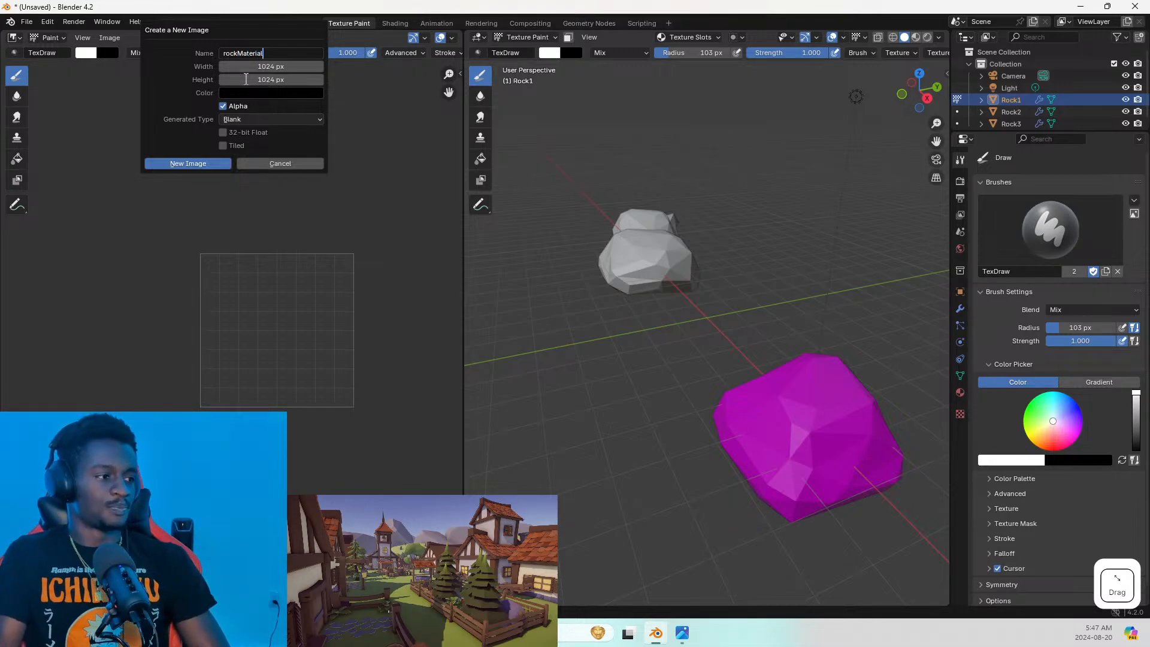
{"action": "left_click", "coordinate": [206, 163]}
{"action": "mouse_move", "coordinate": [209, 164]}
{"action": "left_mouse_down"}
{"action": "mouse_move", "coordinate": [208, 289]}
{"action": "mouse_move", "coordinate": [270, 367]}
{"action": "mouse_move", "coordinate": [329, 295]}
{"action": "mouse_move", "coordinate": [324, 277]}
{"action": "mouse_move", "coordinate": [394, 379]}
{"action": "left_mouse_up"}
{"action": "left_click_drag", "start_coordinate": [776, 422], "coordinate": [881, 389]}
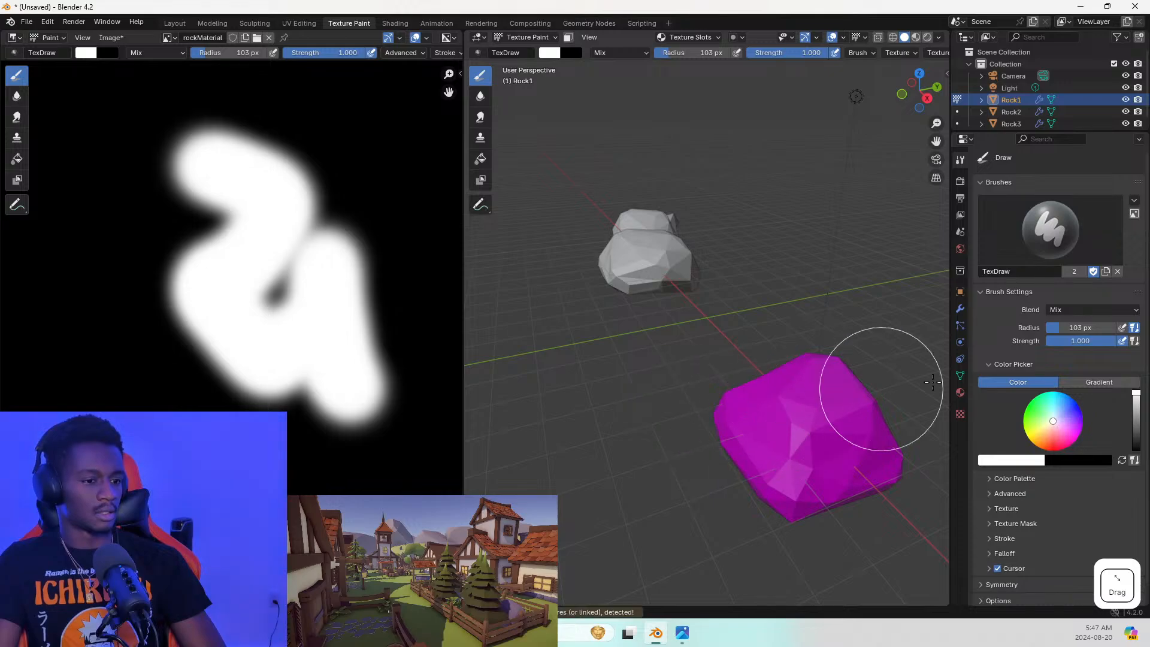
{"action": "scroll", "coordinate": [1013, 425], "scroll_direction": "down", "scroll_amount": 2}
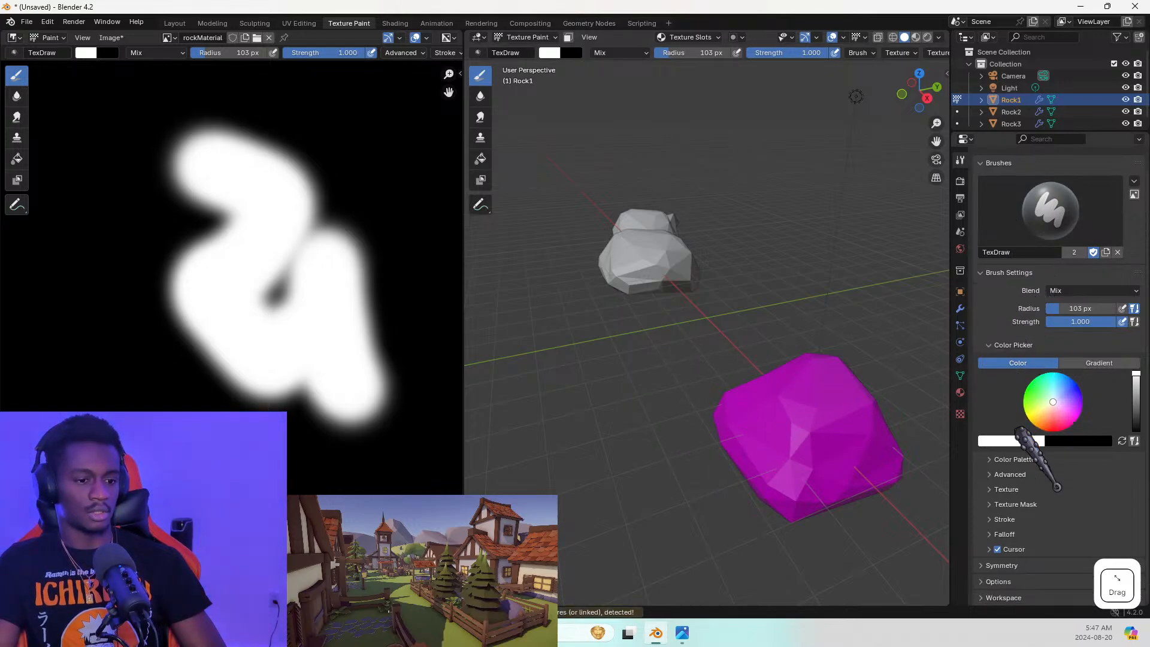
{"action": "scroll", "coordinate": [1017, 428], "scroll_direction": "up", "scroll_amount": 2}
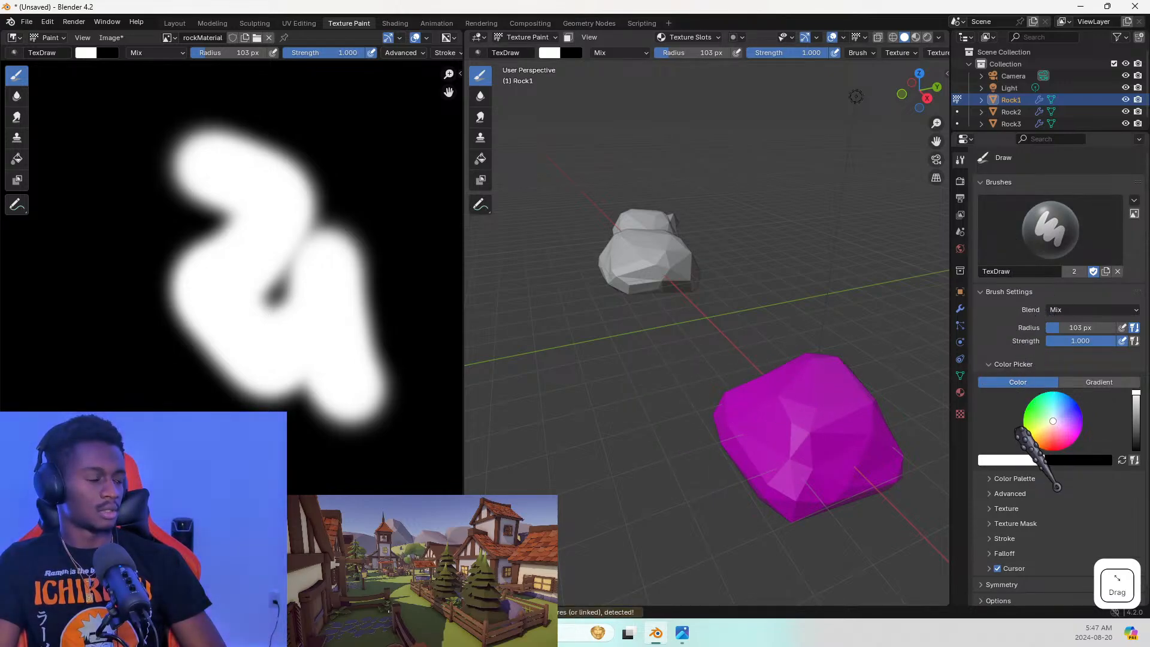
{"action": "scroll", "coordinate": [1018, 430], "scroll_direction": "down", "scroll_amount": 2}
{"action": "left_click", "coordinate": [51, 38]}
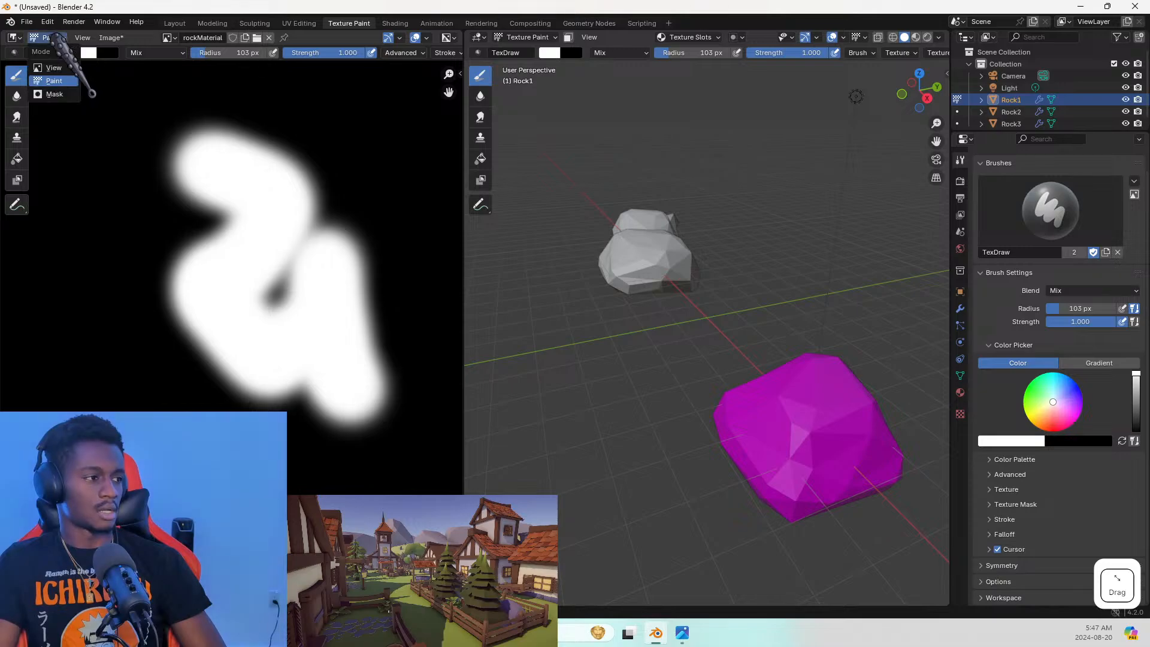
{"action": "left_click", "coordinate": [54, 80]}
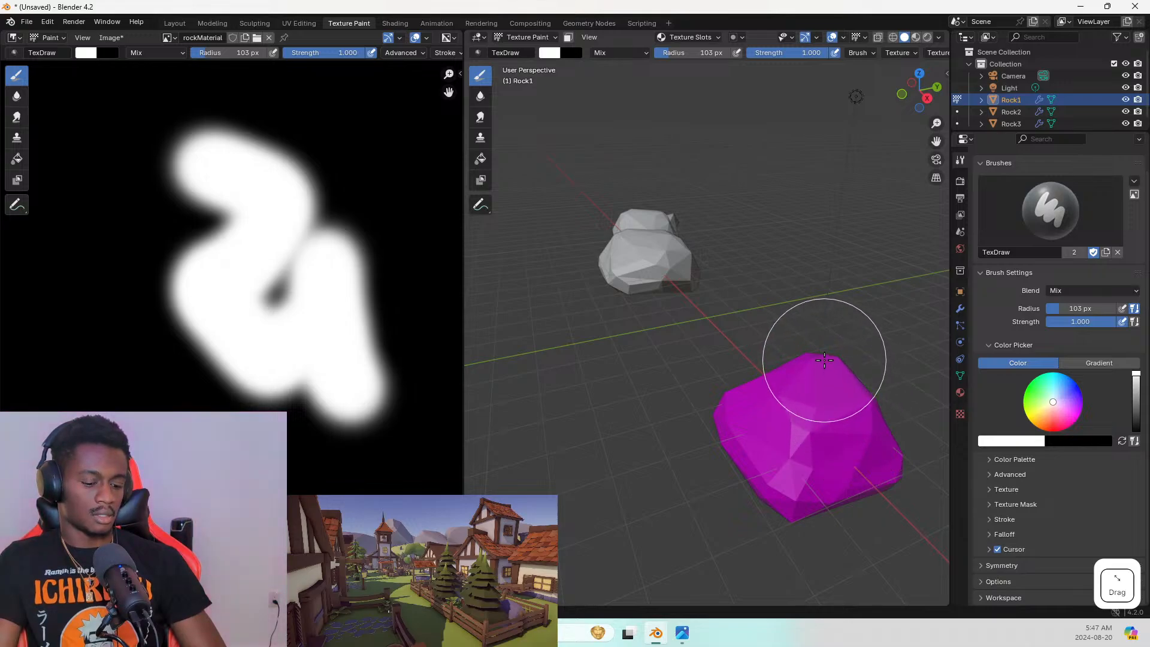
Check the rocks in Material Preview shading from another angle and return the viewport to Solid shading
{"action": "key", "text": "z"}
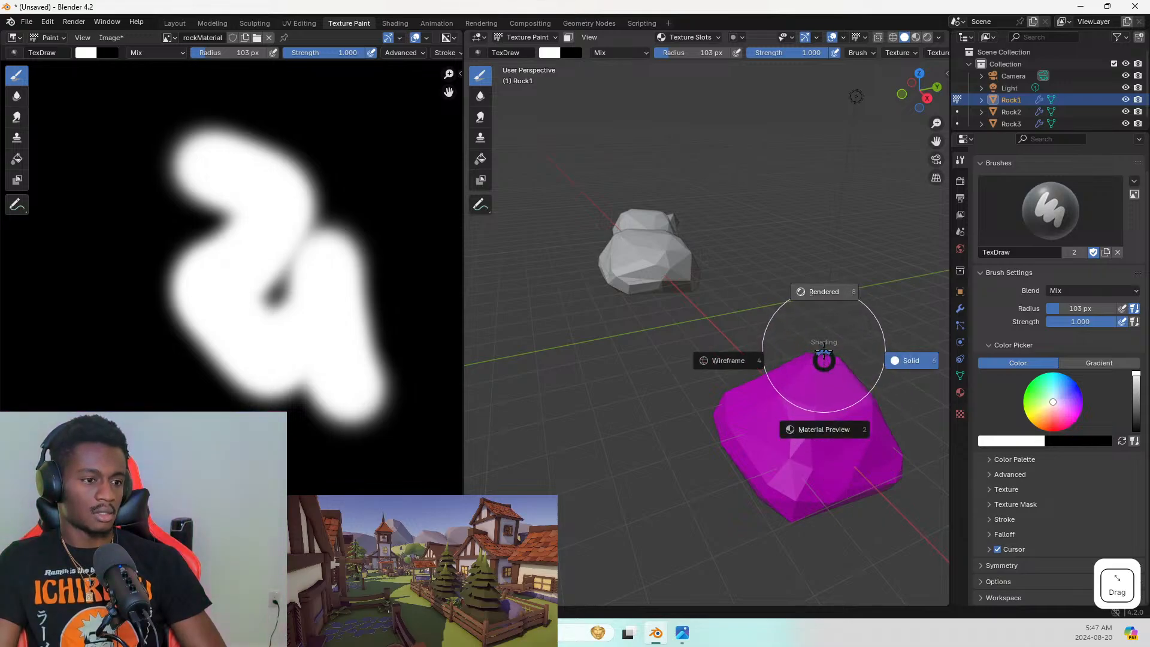
{"action": "left_click", "coordinate": [825, 429]}
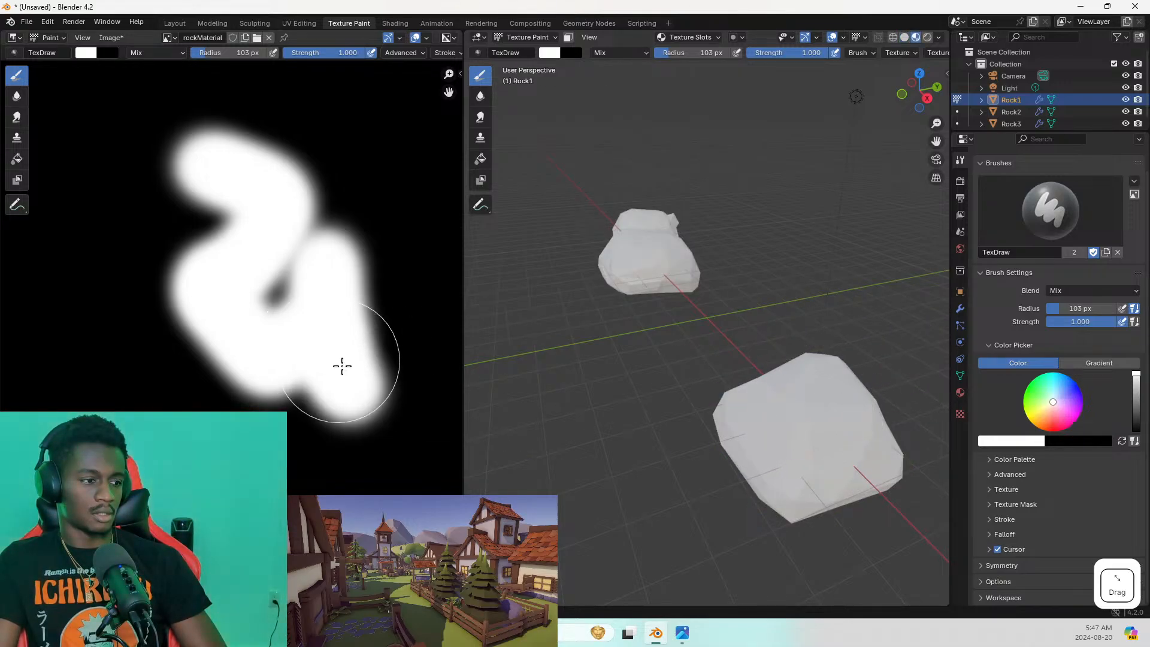
{"action": "middle_click_drag", "start_coordinate": [731, 385], "coordinate": [667, 358]}
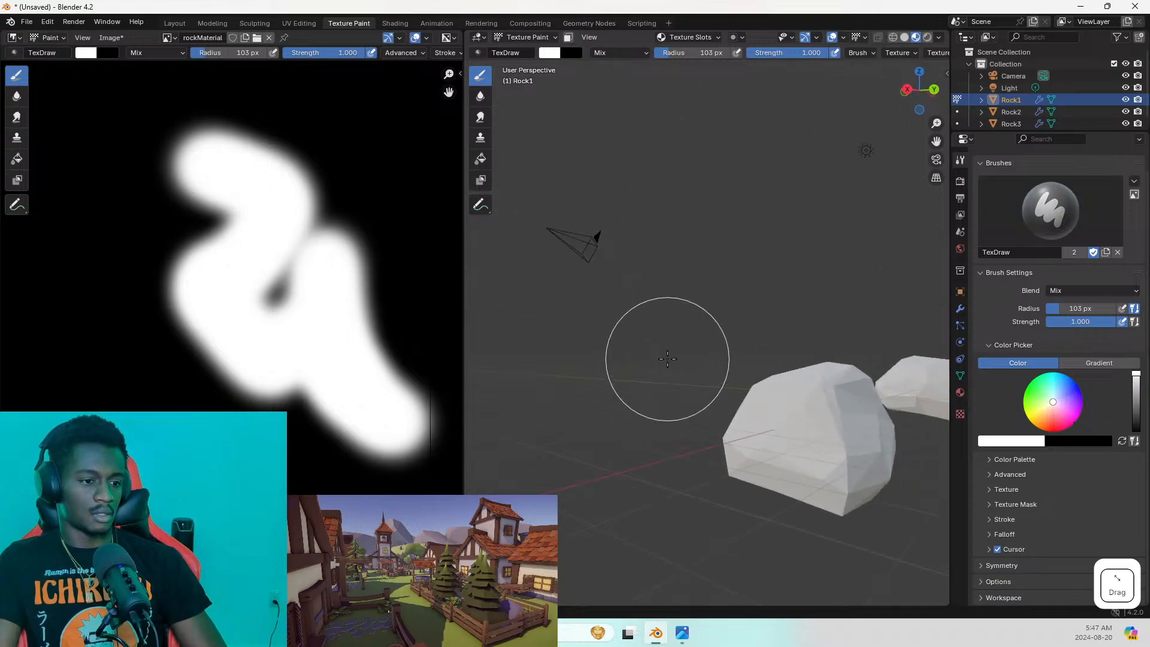
{"action": "key", "text": "z"}
{"action": "left_click", "coordinate": [745, 359]}
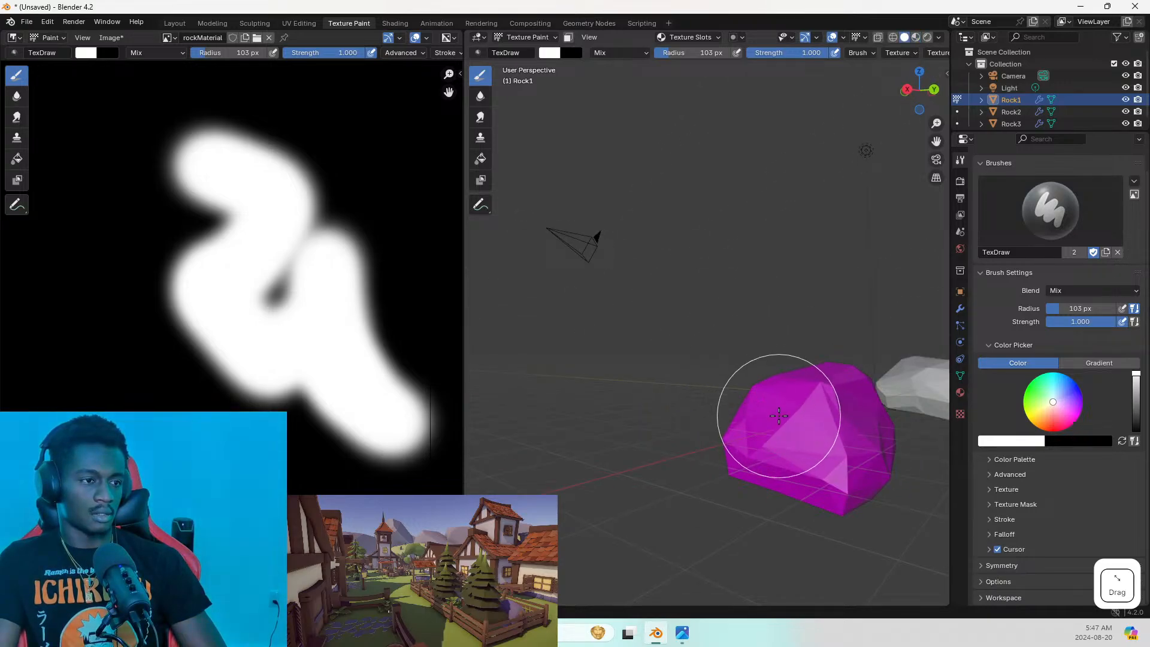
{"action": "mouse_move", "coordinate": [779, 415]}
{"action": "middle_mouse_down"}
{"action": "mouse_move", "coordinate": [807, 401]}
{"action": "mouse_move", "coordinate": [783, 372]}
{"action": "middle_mouse_up"}
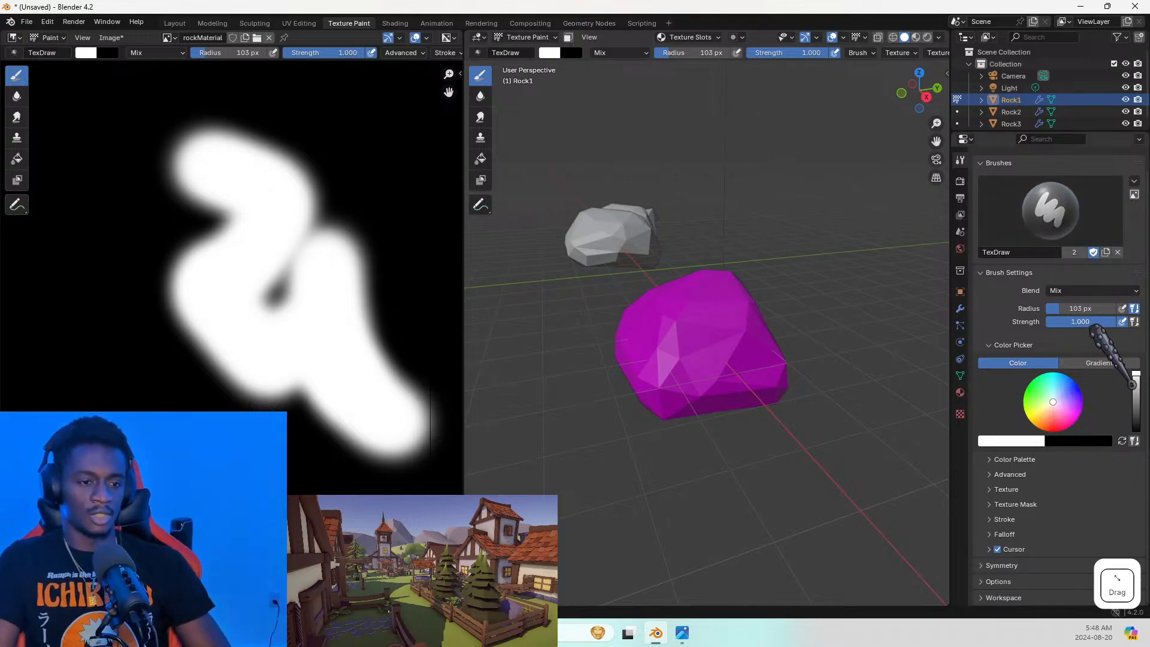
Set the brush color to a saturated blue and try painting Rock1 with it
{"action": "scroll", "coordinate": [1080, 331], "scroll_direction": "up", "scroll_amount": 1}
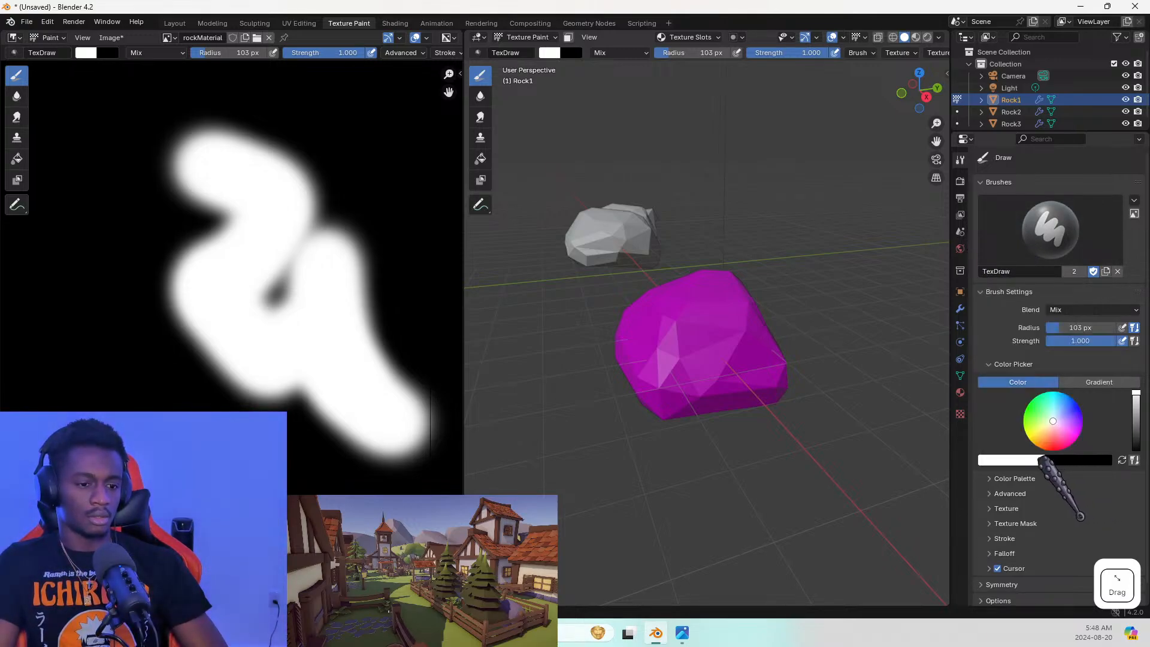
{"action": "left_click", "coordinate": [1074, 404]}
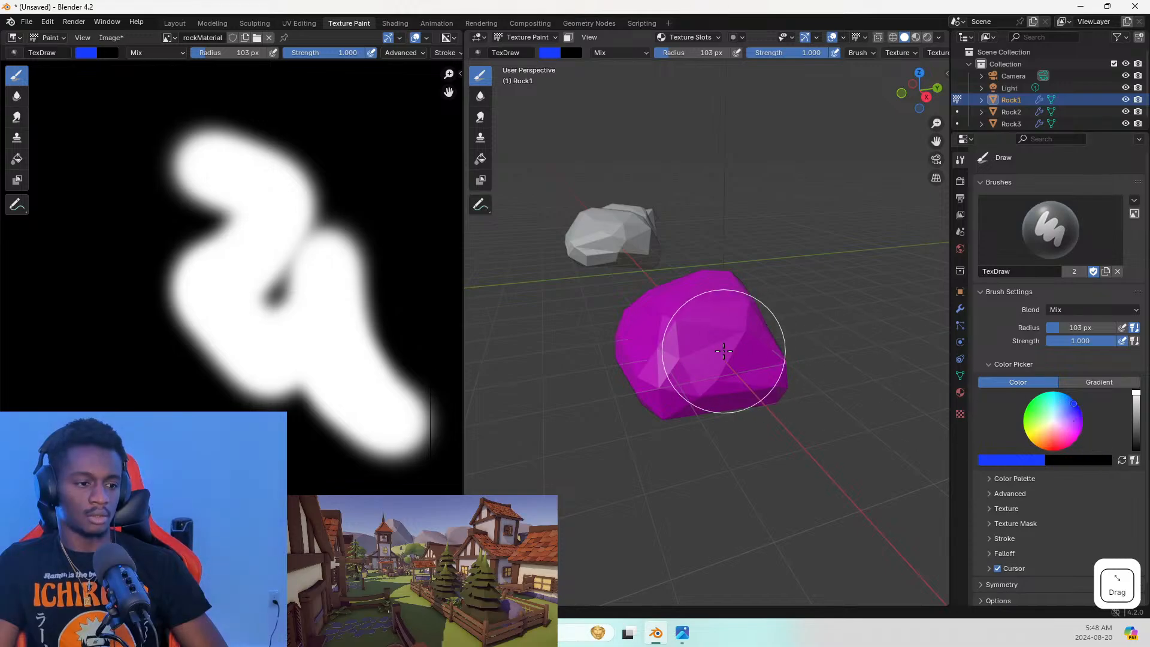
{"action": "left_click", "coordinate": [700, 350]}
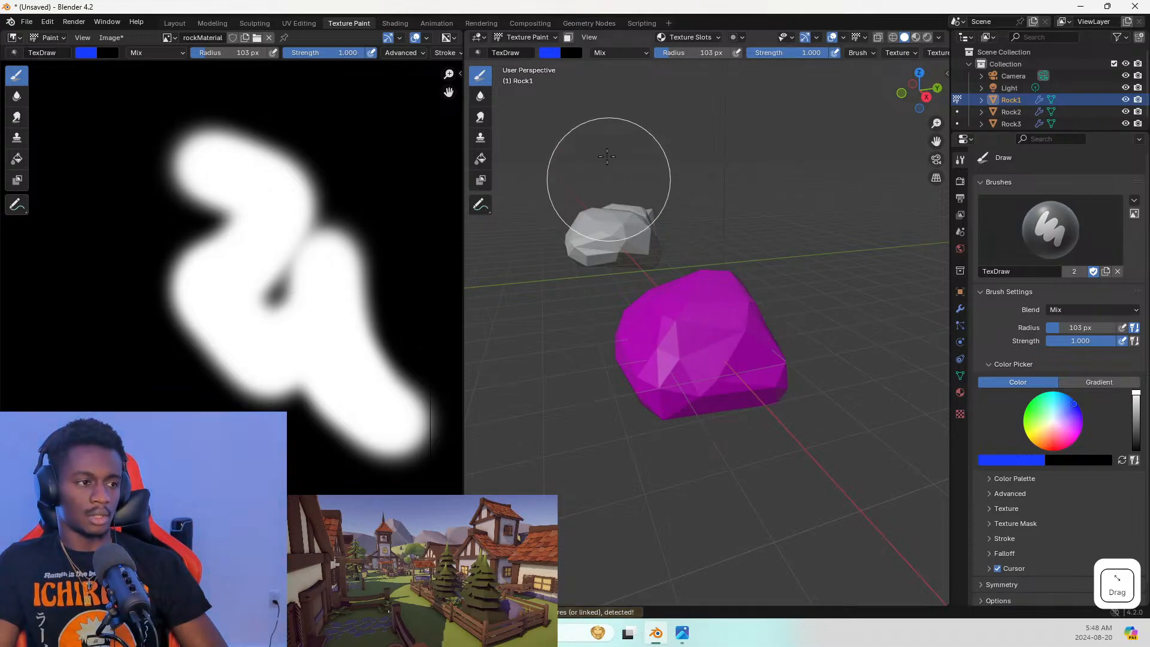
{"action": "left_click", "coordinate": [477, 50]}
{"action": "left_click", "coordinate": [478, 49]}
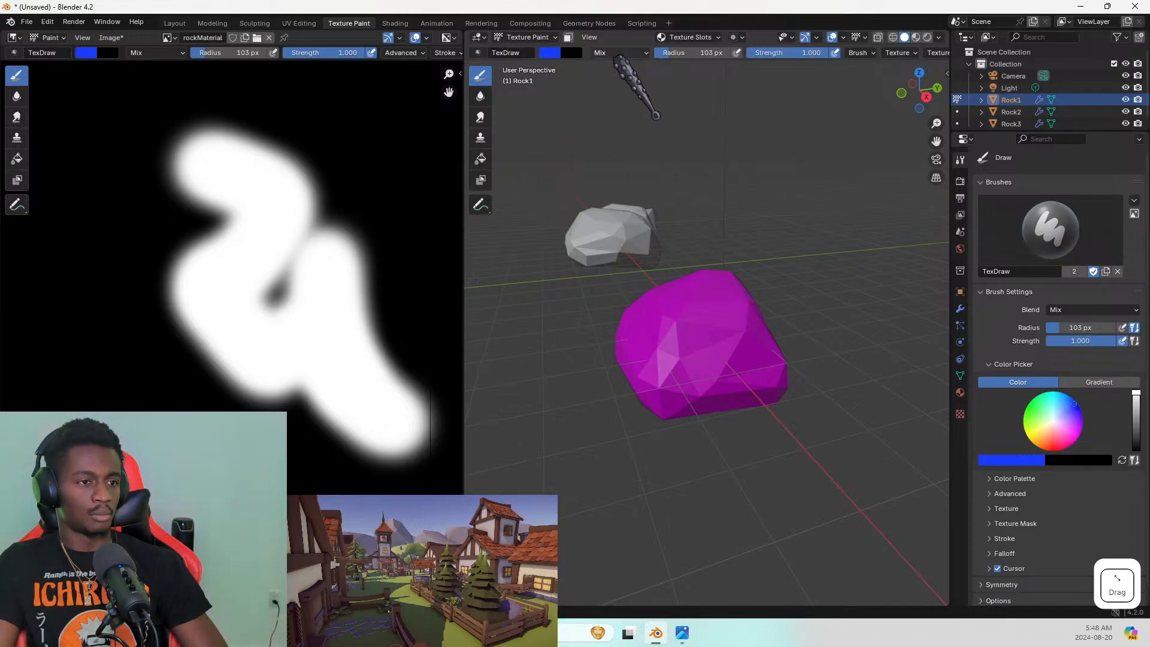
{"action": "left_click", "coordinate": [598, 52]}
{"action": "left_click", "coordinate": [613, 39]}
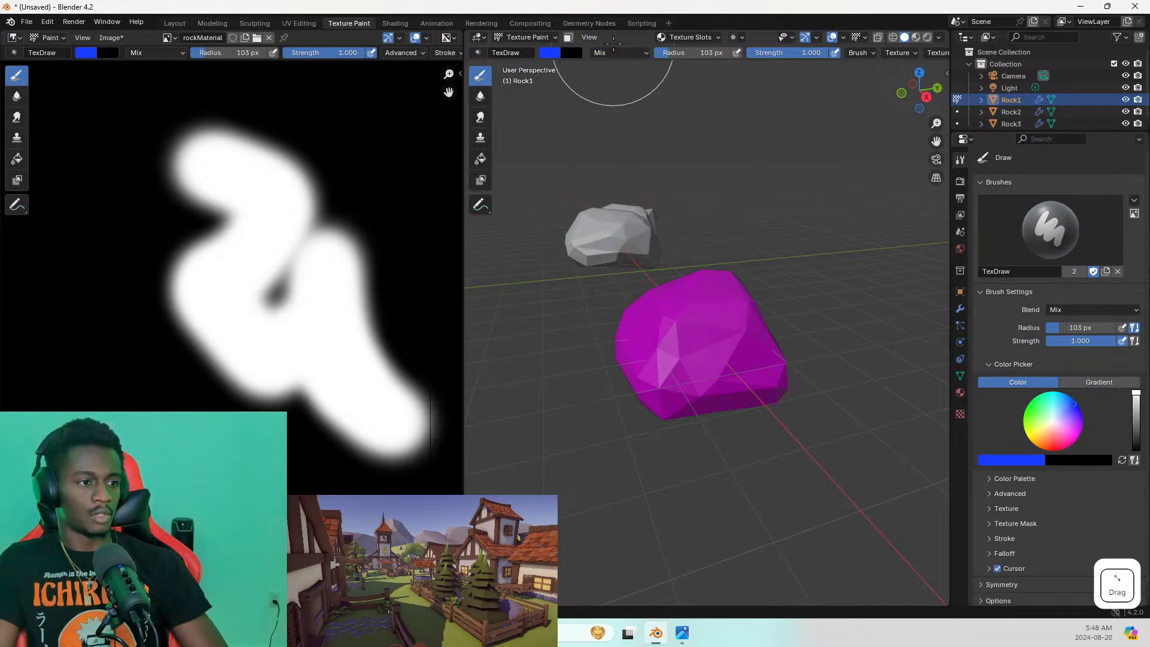
{"action": "left_click", "coordinate": [620, 51]}
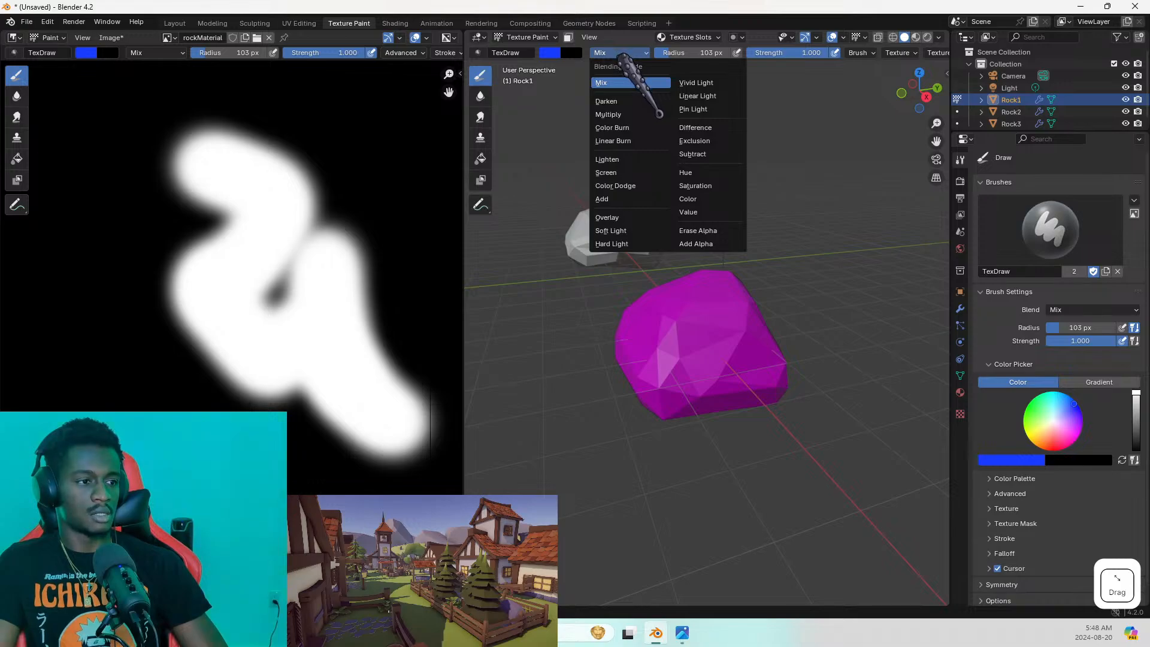
{"action": "left_click", "coordinate": [625, 58]}
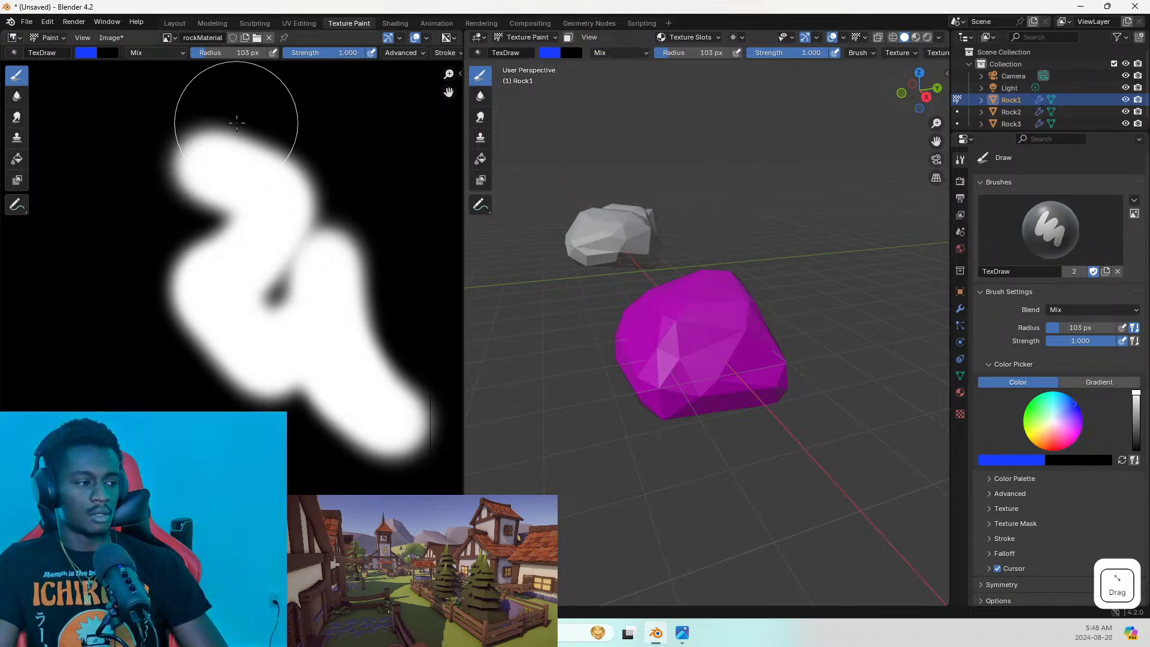
Paint broad blue strokes over the white ones on the rockMaterial image
{"action": "mouse_move", "coordinate": [236, 115]}
{"action": "left_mouse_down"}
{"action": "mouse_move", "coordinate": [398, 142]}
{"action": "mouse_move", "coordinate": [188, 326]}
{"action": "mouse_move", "coordinate": [318, 370]}
{"action": "mouse_move", "coordinate": [153, 403]}
{"action": "mouse_move", "coordinate": [122, 263]}
{"action": "mouse_move", "coordinate": [147, 221]}
{"action": "mouse_move", "coordinate": [129, 144]}
{"action": "left_mouse_up"}
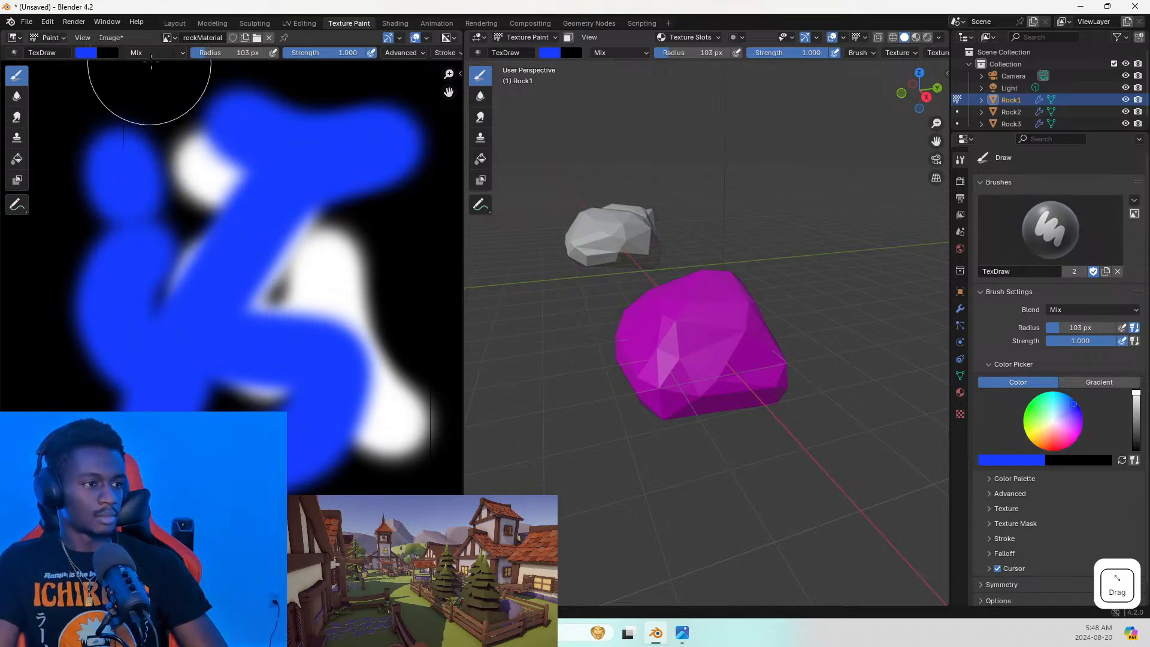
{"action": "scroll", "coordinate": [246, 49], "scroll_direction": "down", "scroll_amount": 2}
{"action": "scroll", "coordinate": [247, 48], "scroll_direction": "down", "scroll_amount": 1}
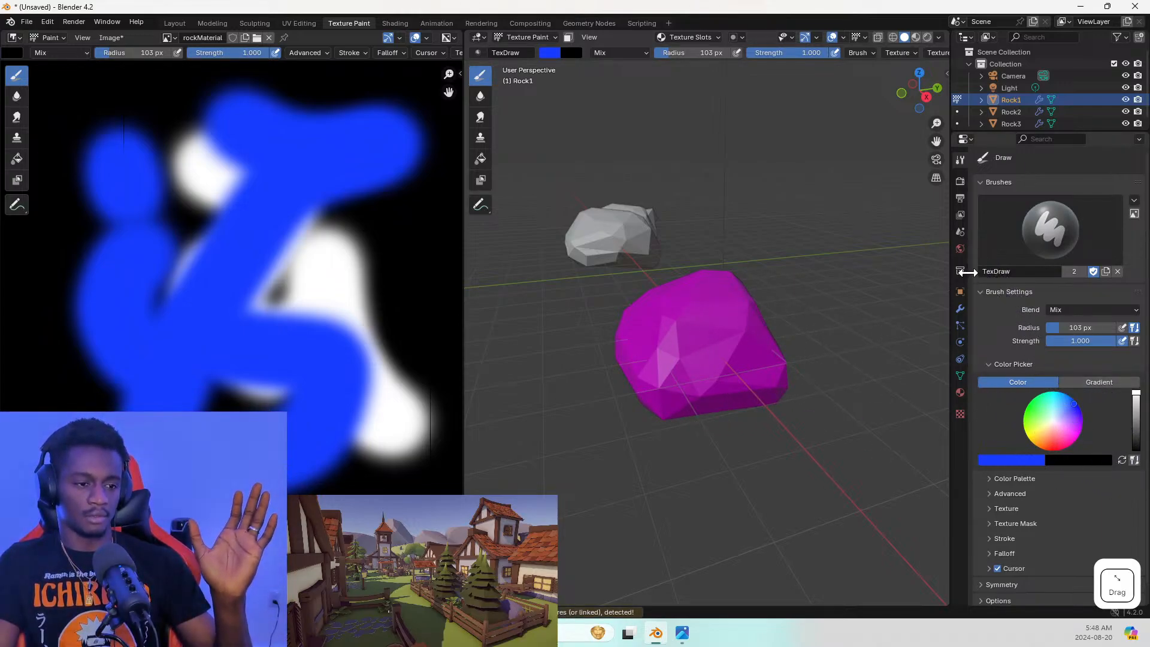
Show Rock1's material settings, try another blue stroke on the rock and go back to the brush settings
{"action": "left_click", "coordinate": [960, 394]}
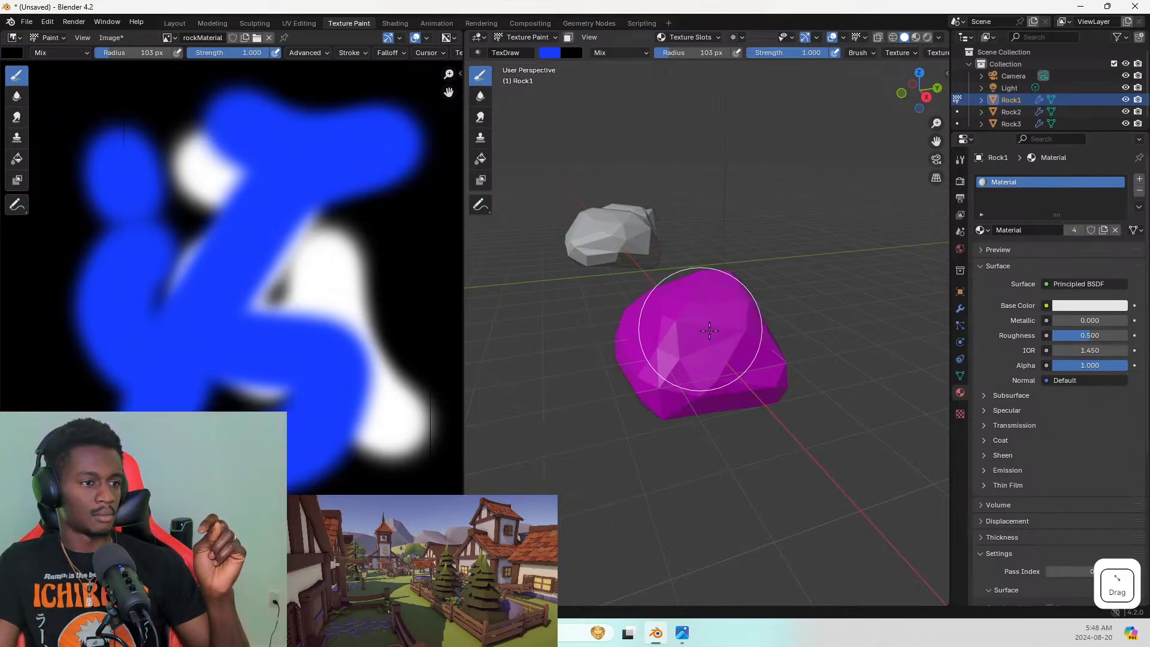
{"action": "left_click_drag", "start_coordinate": [703, 331], "coordinate": [675, 352]}
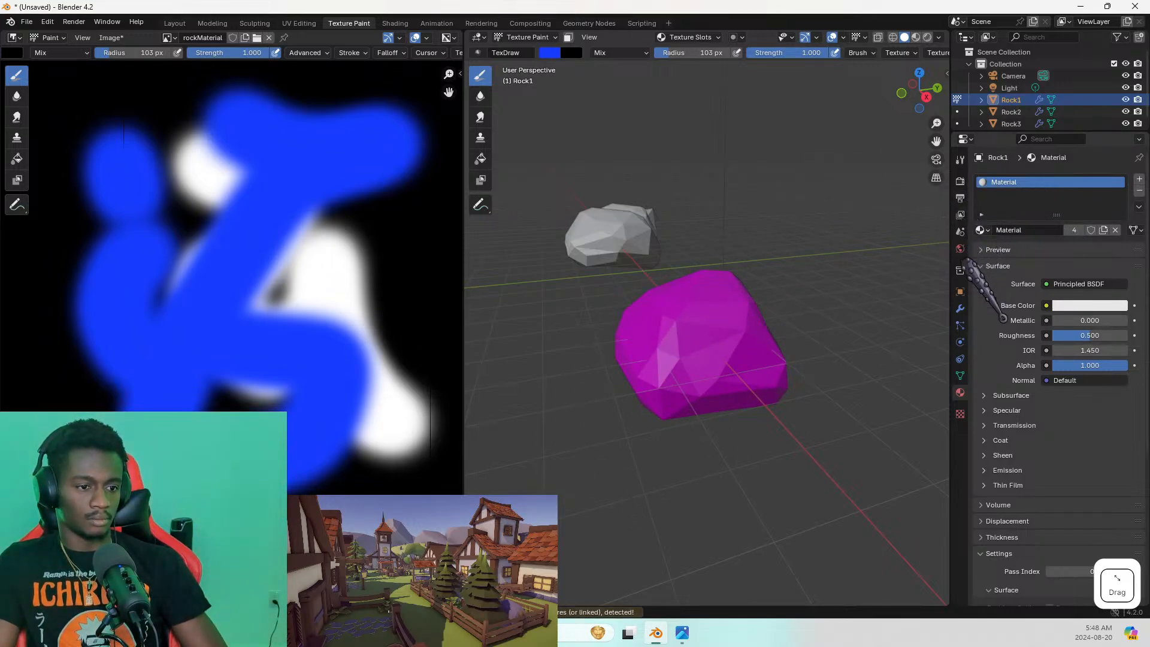
{"action": "left_click", "coordinate": [960, 159]}
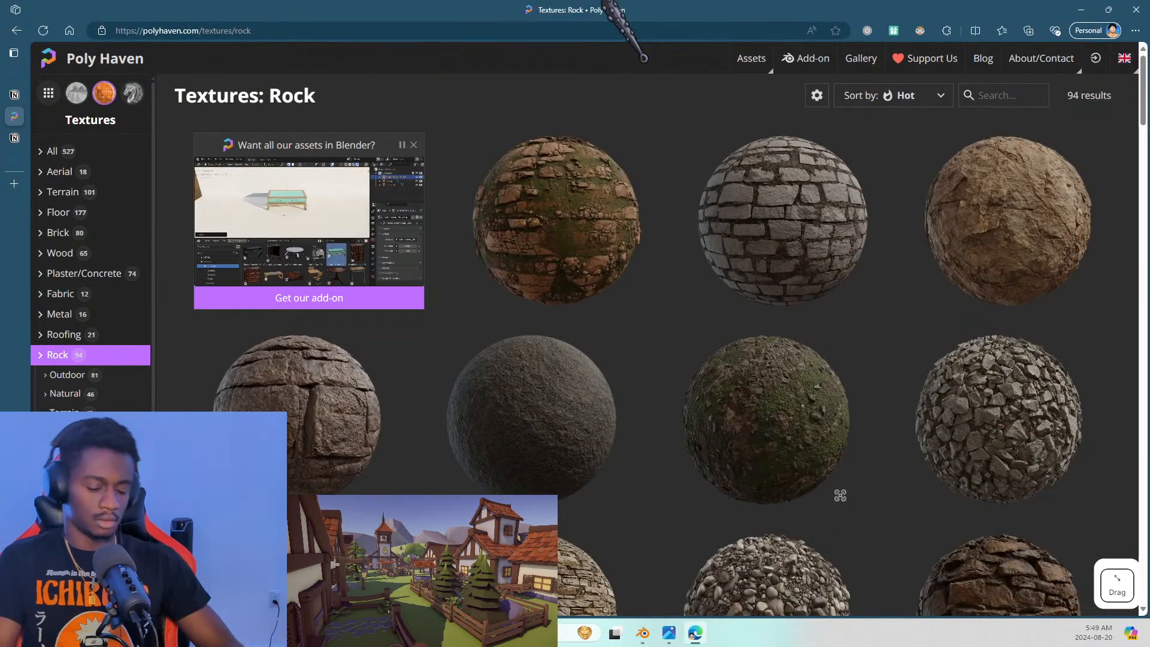
Close the Poly Haven textures page and the other unneeded browser tabs
{"action": "key", "text": "ctrl+t"}
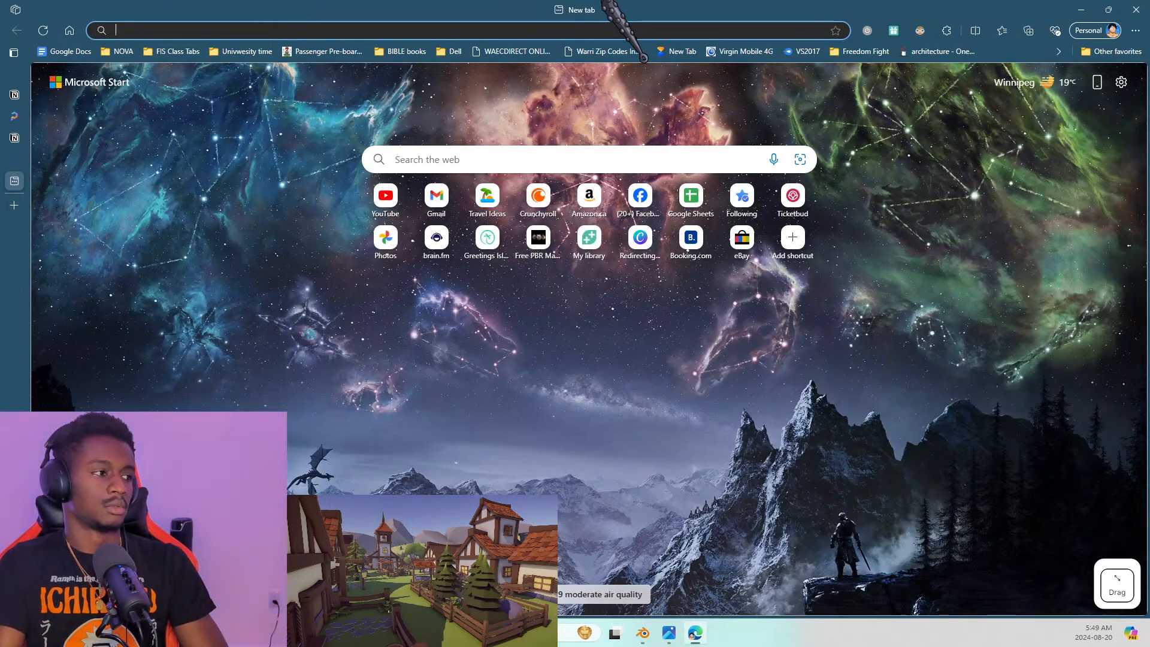
{"action": "key", "text": "ctrl+w"}
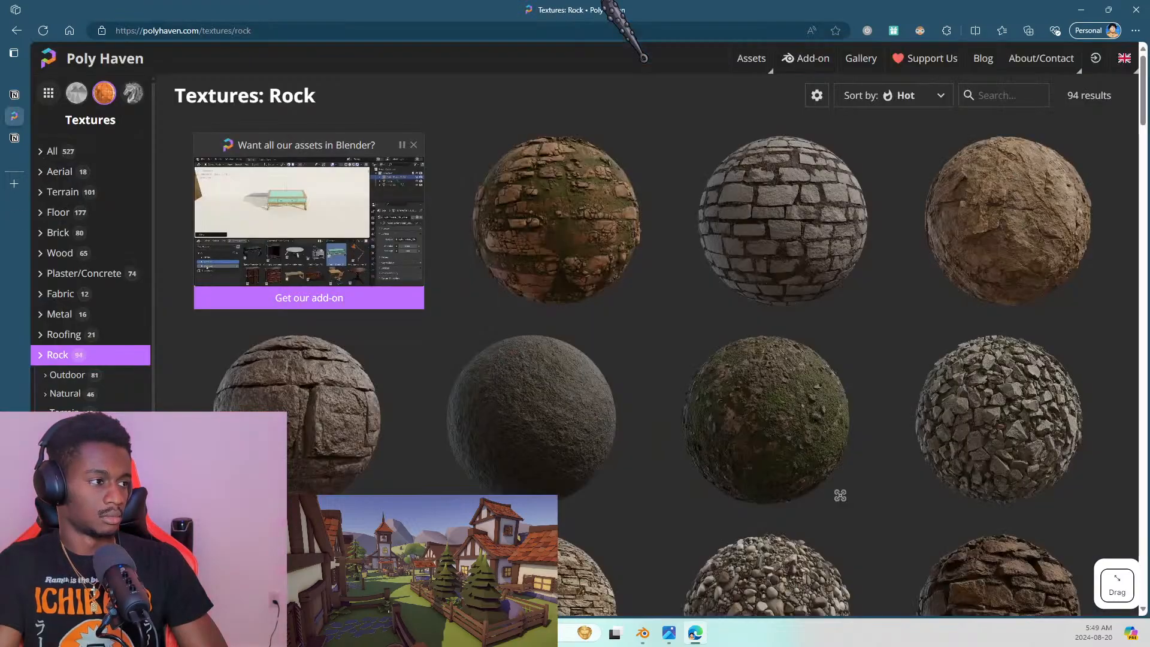
{"action": "key", "text": "ctrl+w"}
{"action": "key", "text": "ctrl+w"}
{"action": "key", "text": "ctrl+w"}
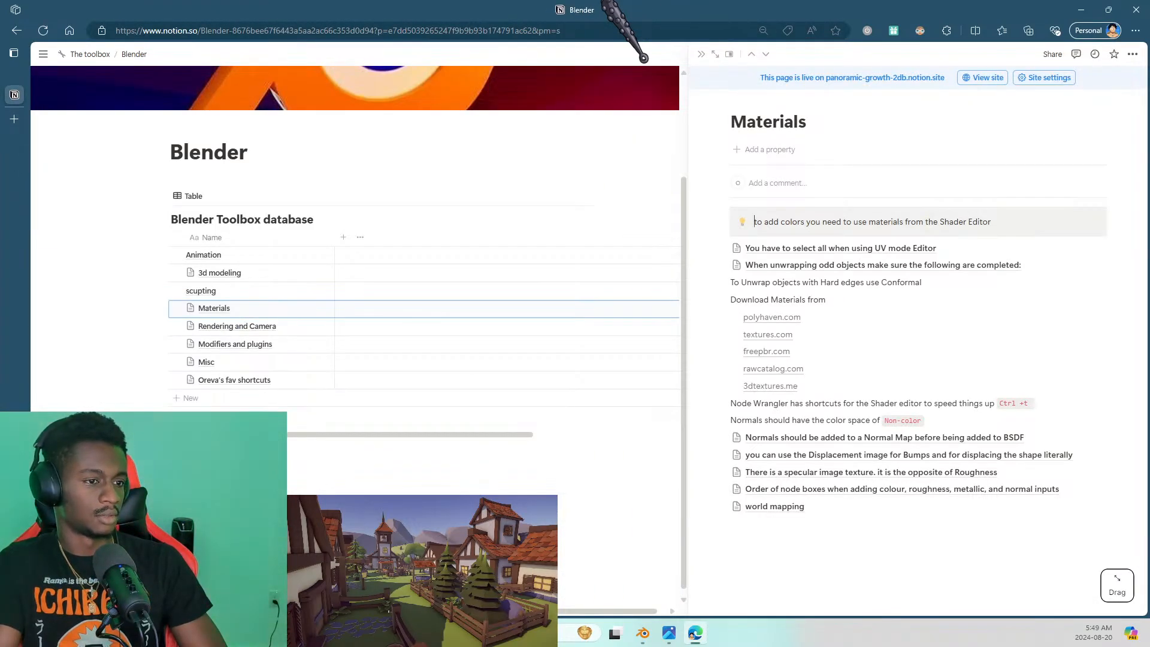
{"action": "key", "text": "ctrl+w"}
Search the web for "how to use texture paint in blender"
{"action": "key", "text": "ctrl+l"}
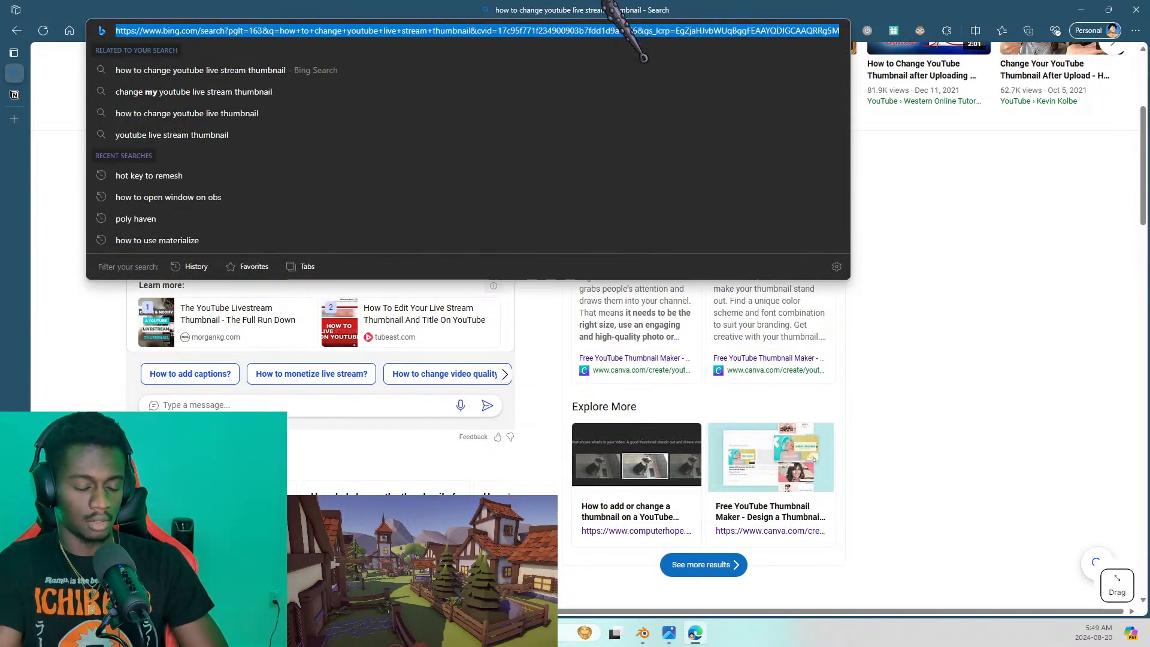
{"action": "type", "text": "hp"}
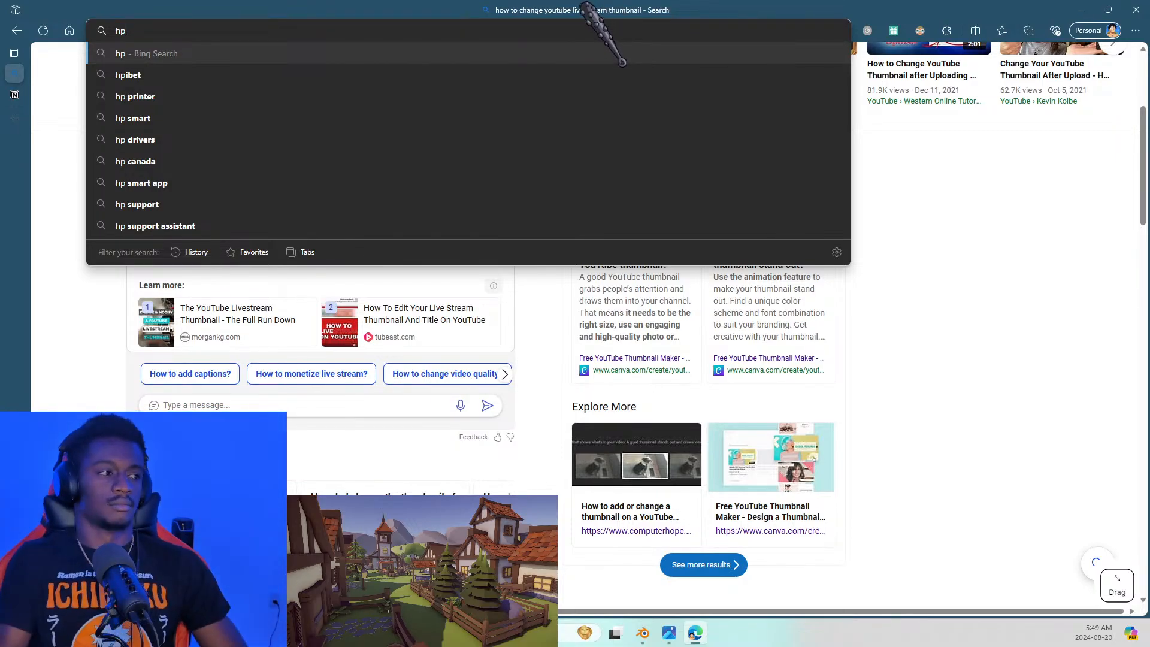
{"action": "key", "text": "BackSpace"}
{"action": "type", "text": "ow to use "}
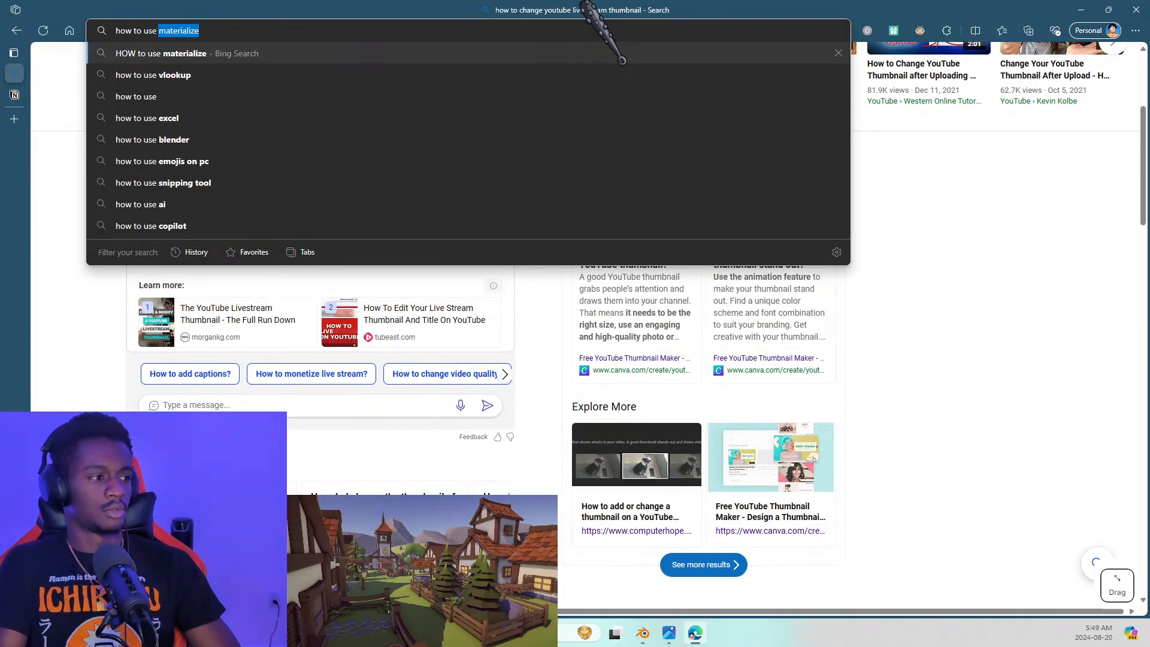
{"action": "type", "text": "Texture"}
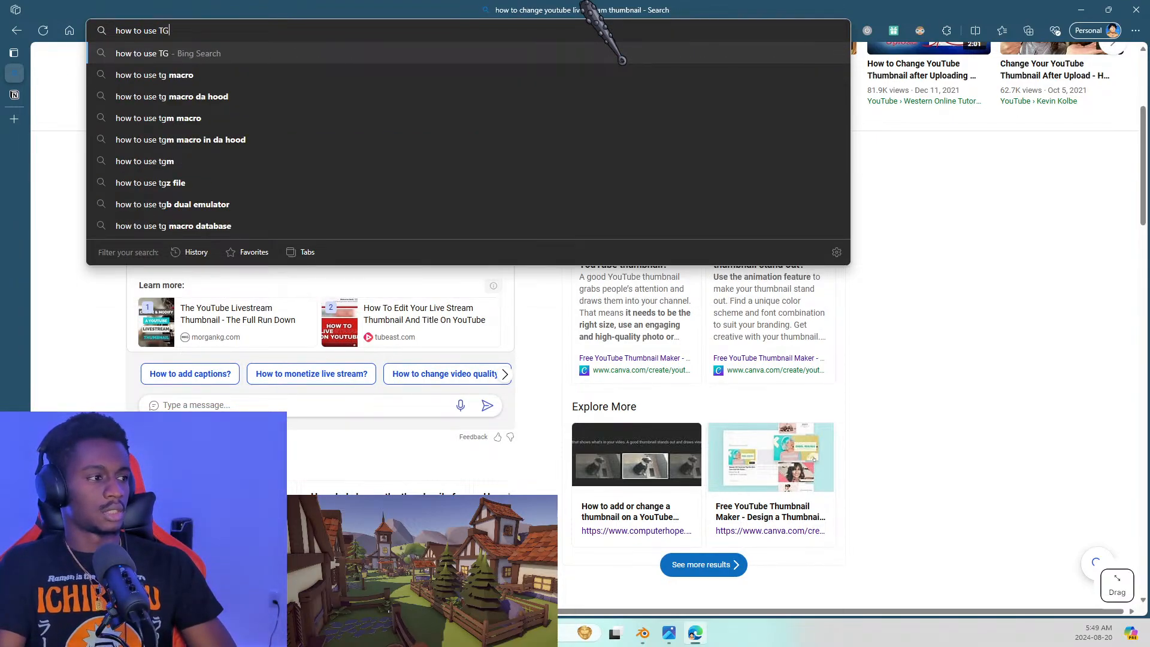
{"action": "type", "text": " p["}
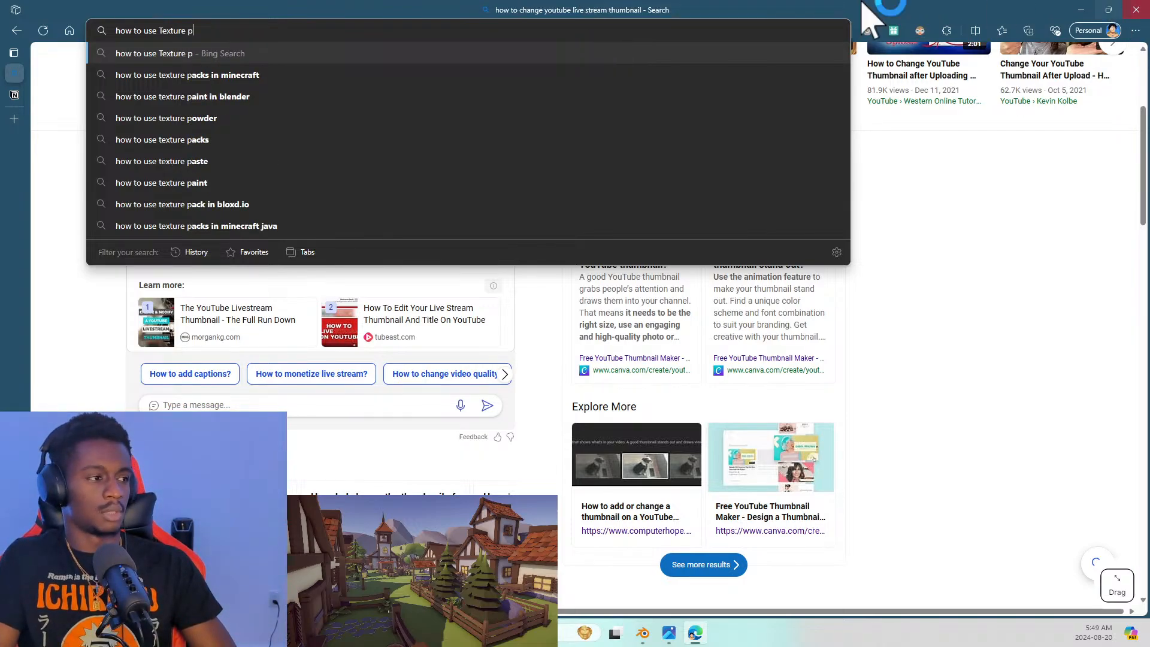
{"action": "left_click", "coordinate": [299, 96]}
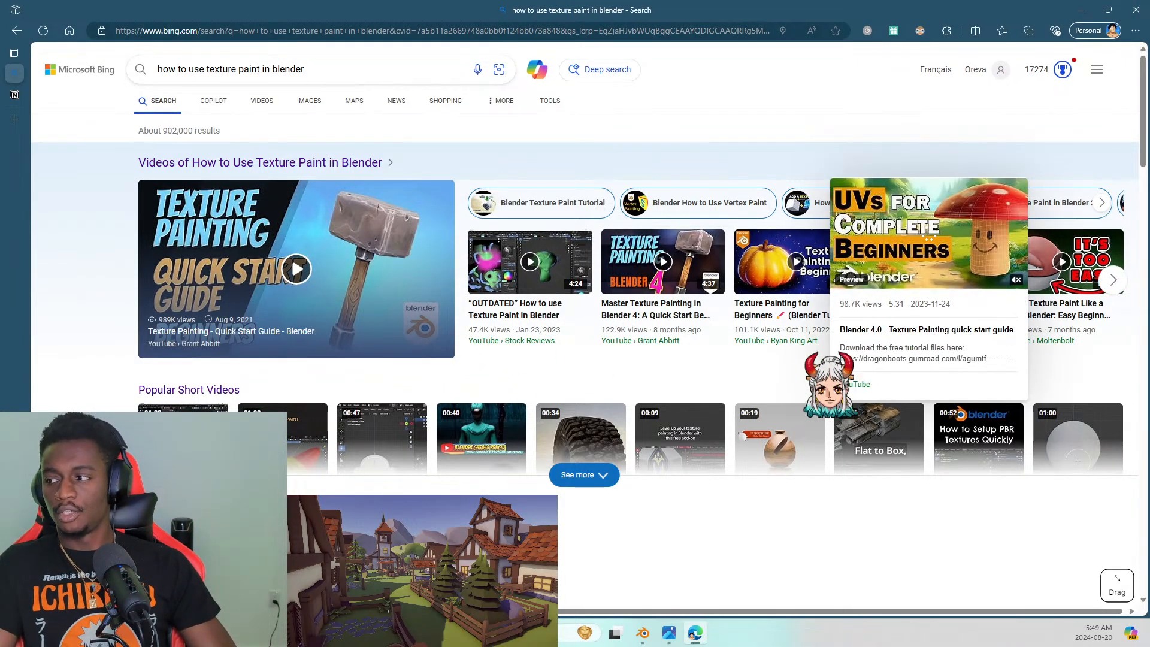
Look through the search results and open the Blender Manual's Texture Paint page
{"action": "scroll", "coordinate": [311, 207], "scroll_direction": "down", "scroll_amount": 1}
{"action": "scroll", "coordinate": [359, 233], "scroll_direction": "down", "scroll_amount": 3}
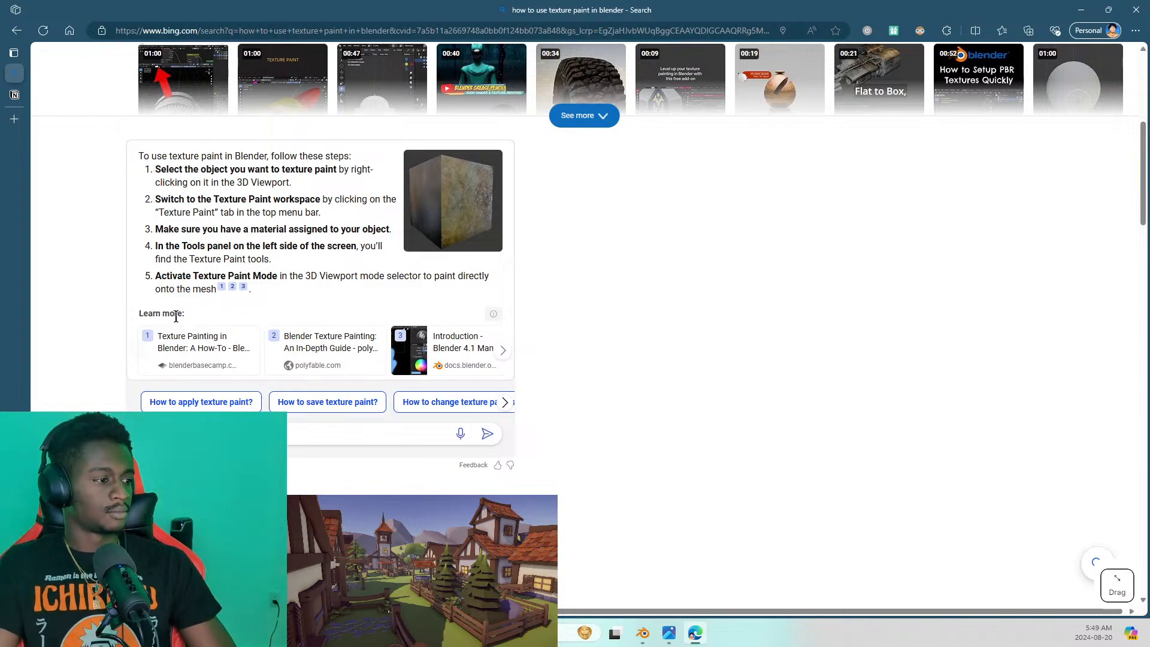
{"action": "scroll", "coordinate": [176, 316], "scroll_direction": "down", "scroll_amount": 5}
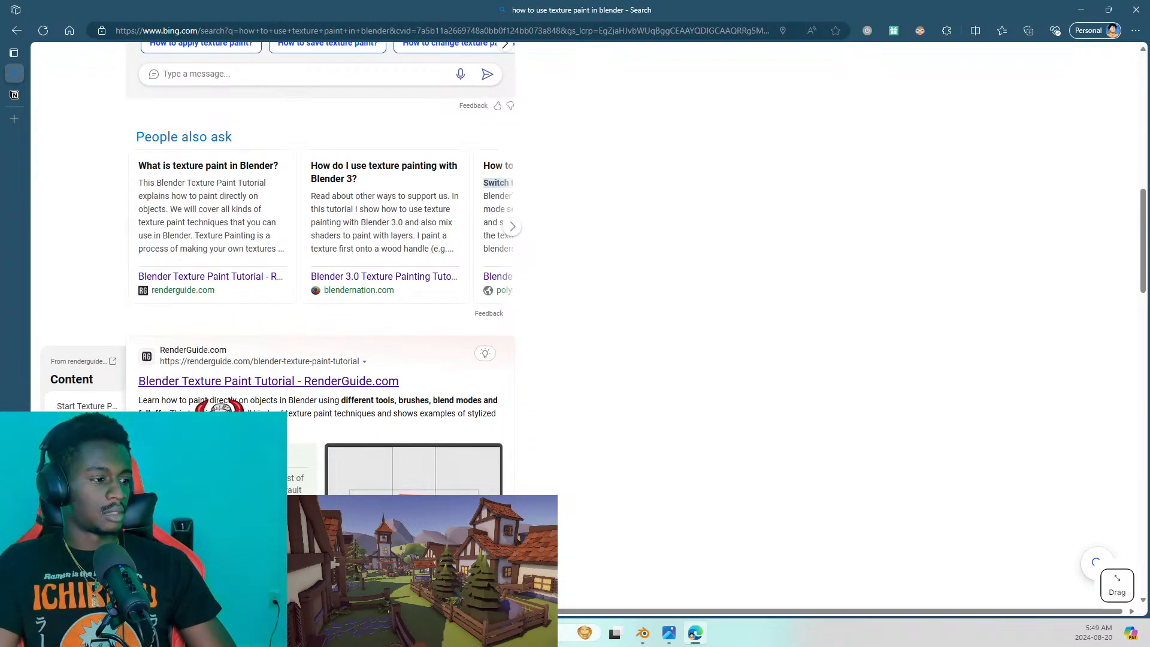
{"action": "scroll", "coordinate": [335, 377], "scroll_direction": "down", "scroll_amount": 8}
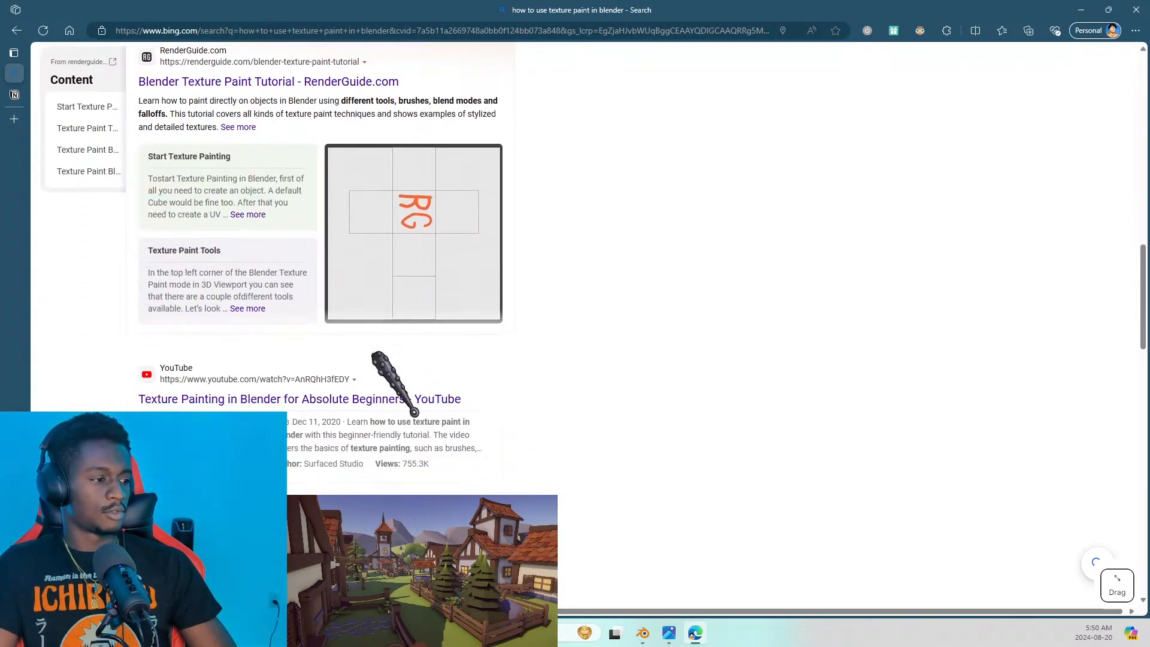
{"action": "left_click", "coordinate": [387, 295]}
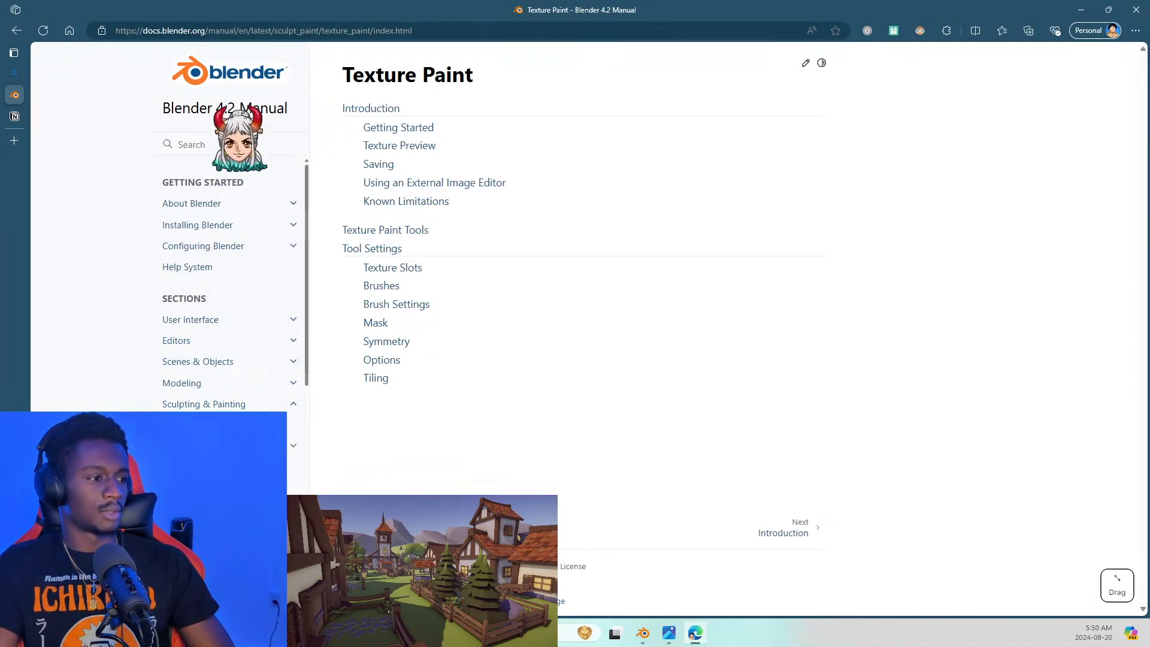
Open the Blender 4.2 manual's front page in its own tab, copy its address and open a blank tab
{"action": "left_click", "coordinate": [14, 115]}
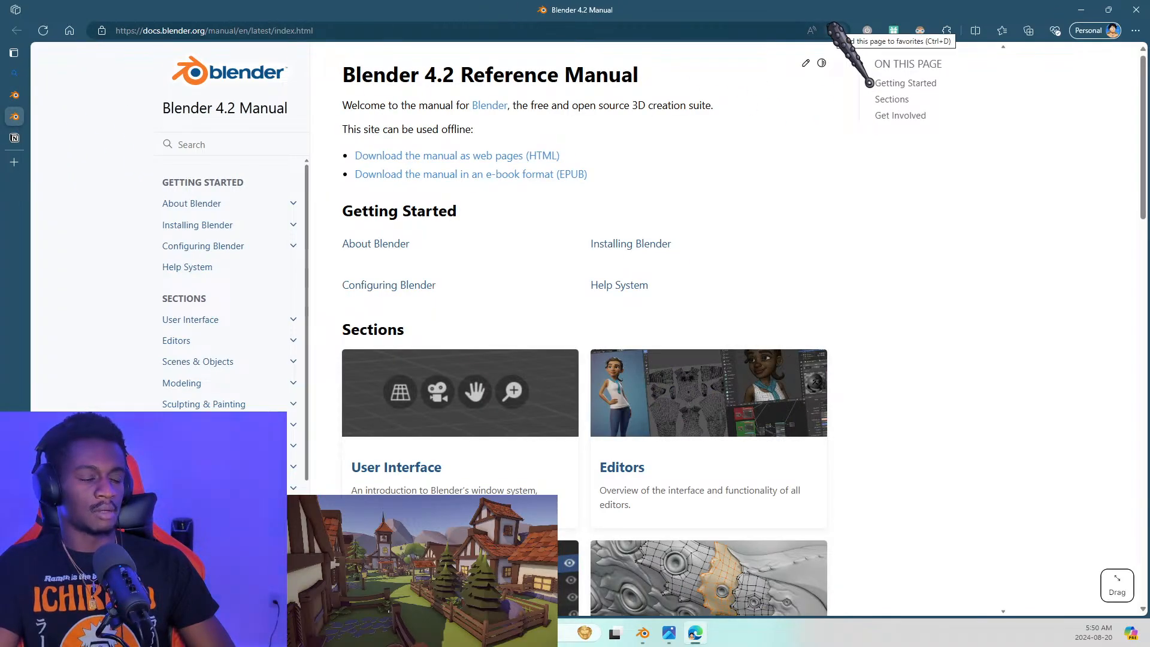
{"action": "left_click", "coordinate": [773, 30]}
{"action": "key", "text": "ctrl+c"}
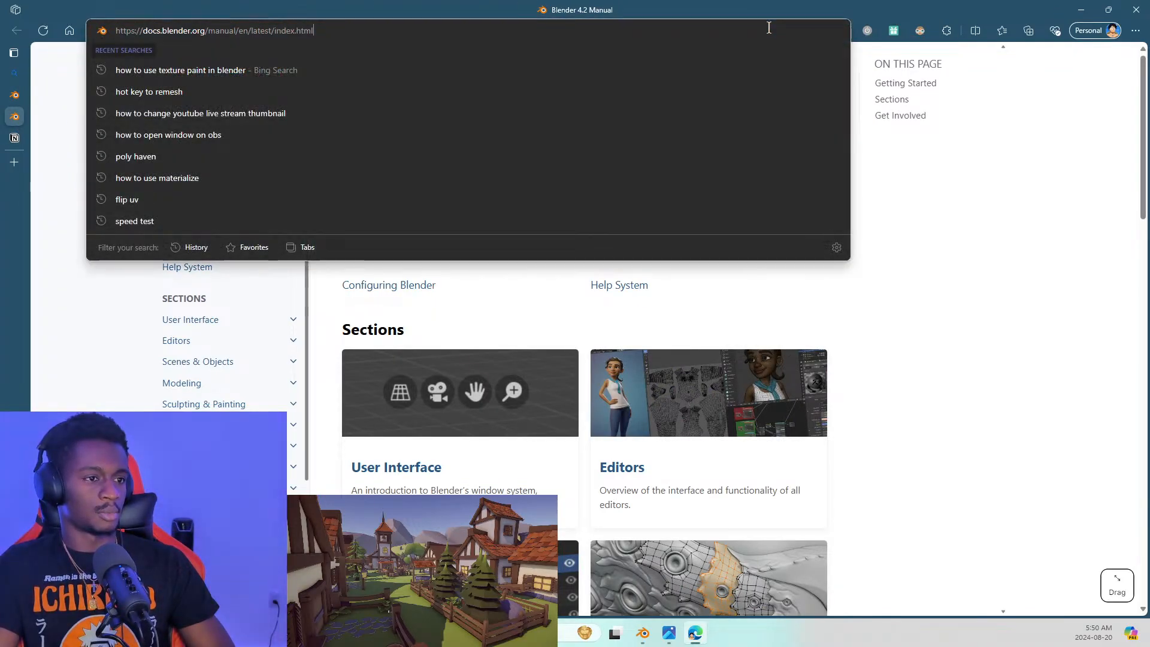
{"action": "key", "text": "ctrl+t"}
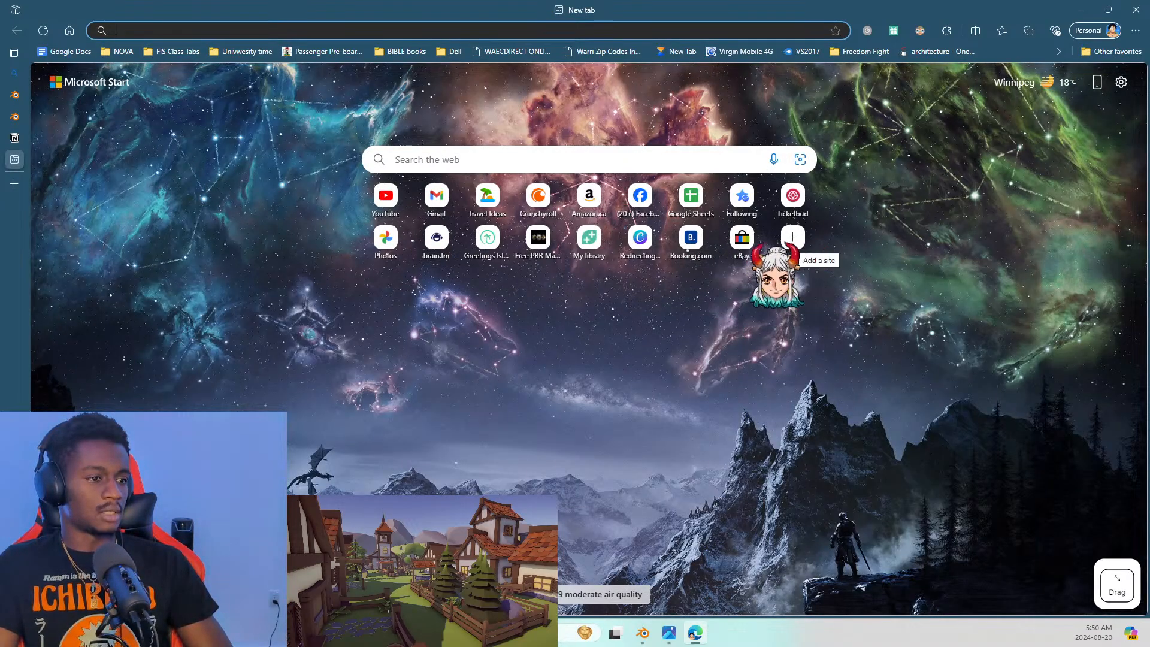
Add a start-page shortcut named Blender Documentation that links to the copied manual address
{"action": "right_click", "coordinate": [737, 239]}
{"action": "left_click", "coordinate": [715, 440]}
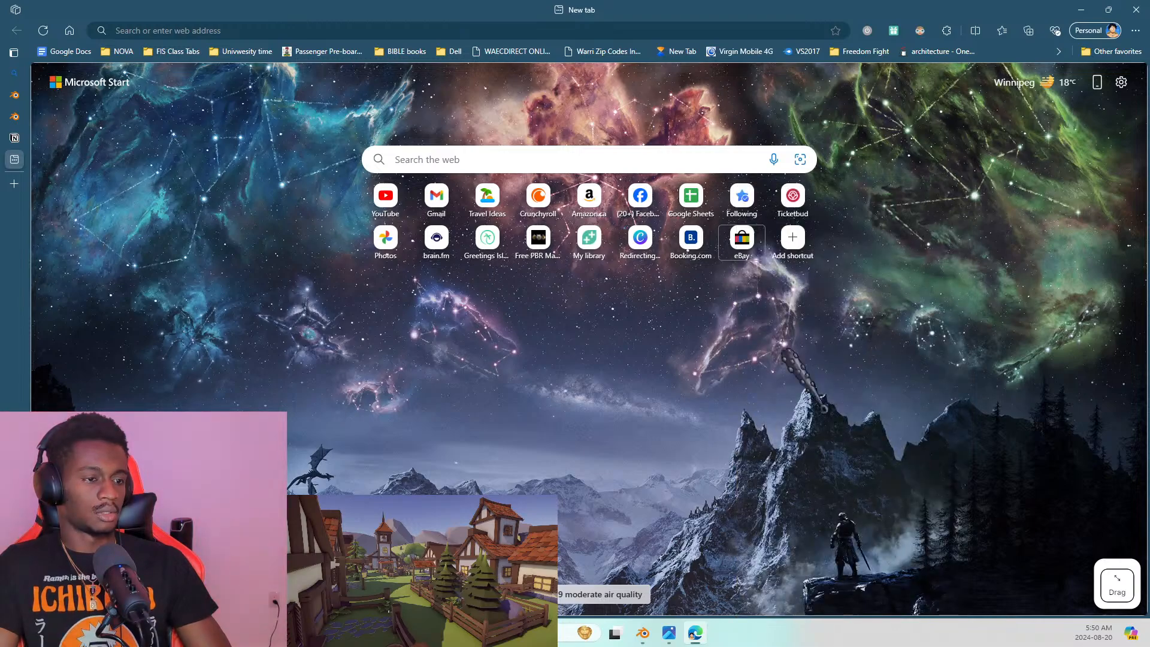
{"action": "left_click", "coordinate": [787, 242]}
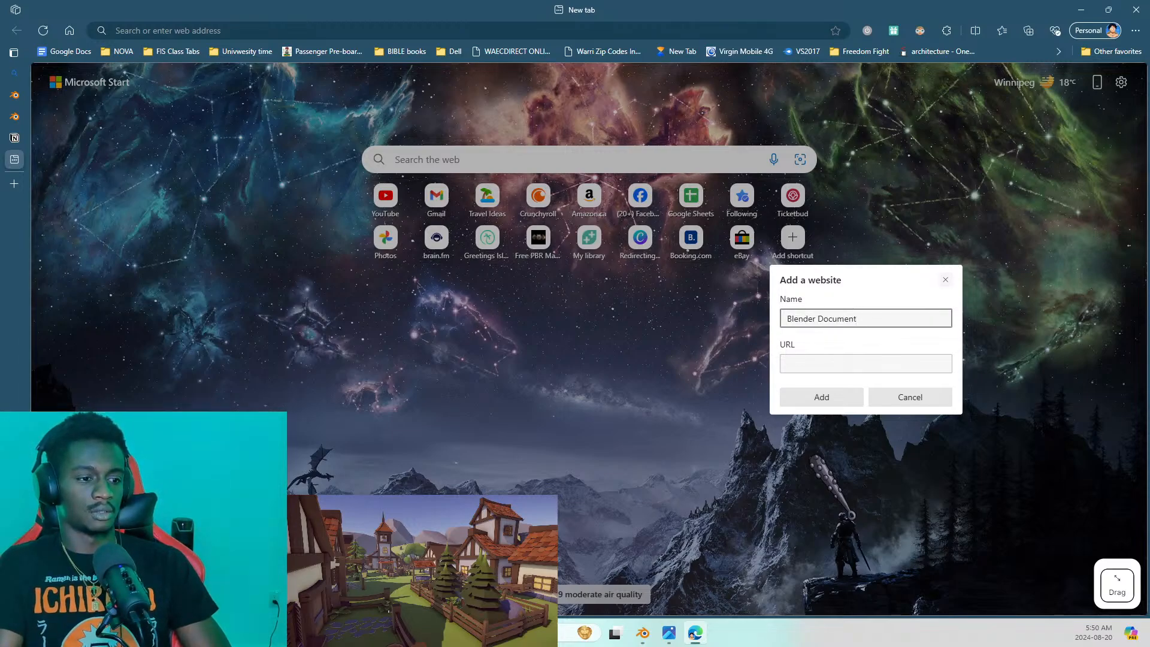
{"action": "type", "text": "atio"}
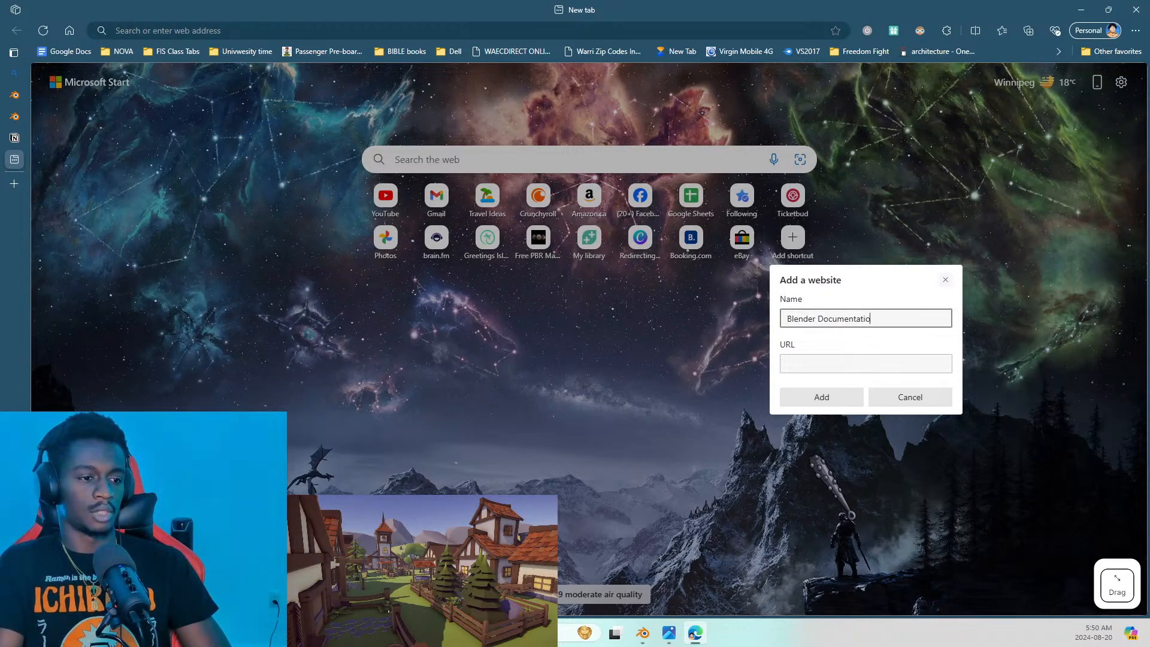
{"action": "type", "text": "n"}
{"action": "key", "text": "Tab"}
{"action": "key", "text": "ctrl+v"}
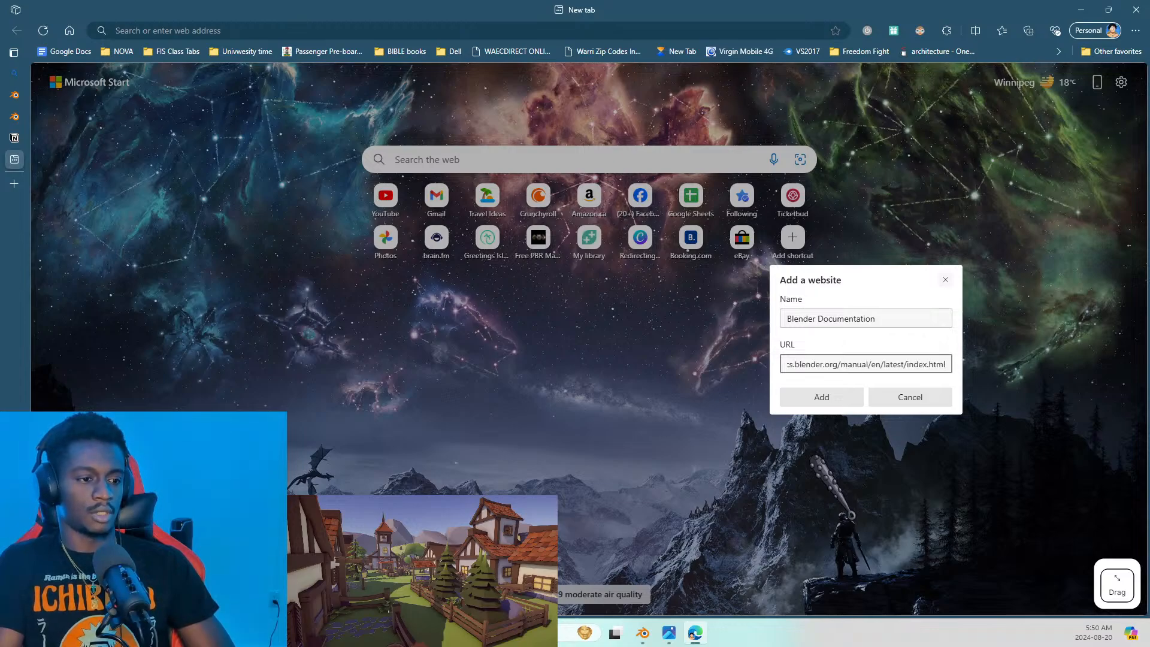
{"action": "left_click", "coordinate": [821, 398]}
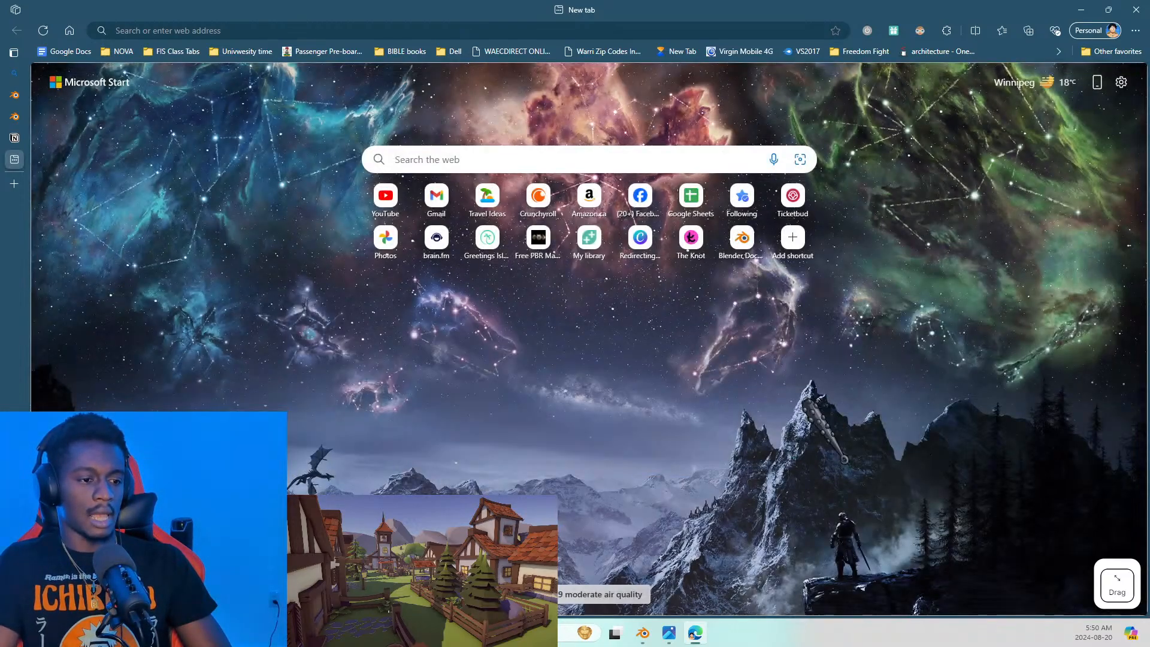
Move the Blender Documentation shortcut directly after Gmail, place Crunchyroll right behind it and close the start page
{"action": "left_click_drag", "start_coordinate": [742, 240], "coordinate": [484, 204]}
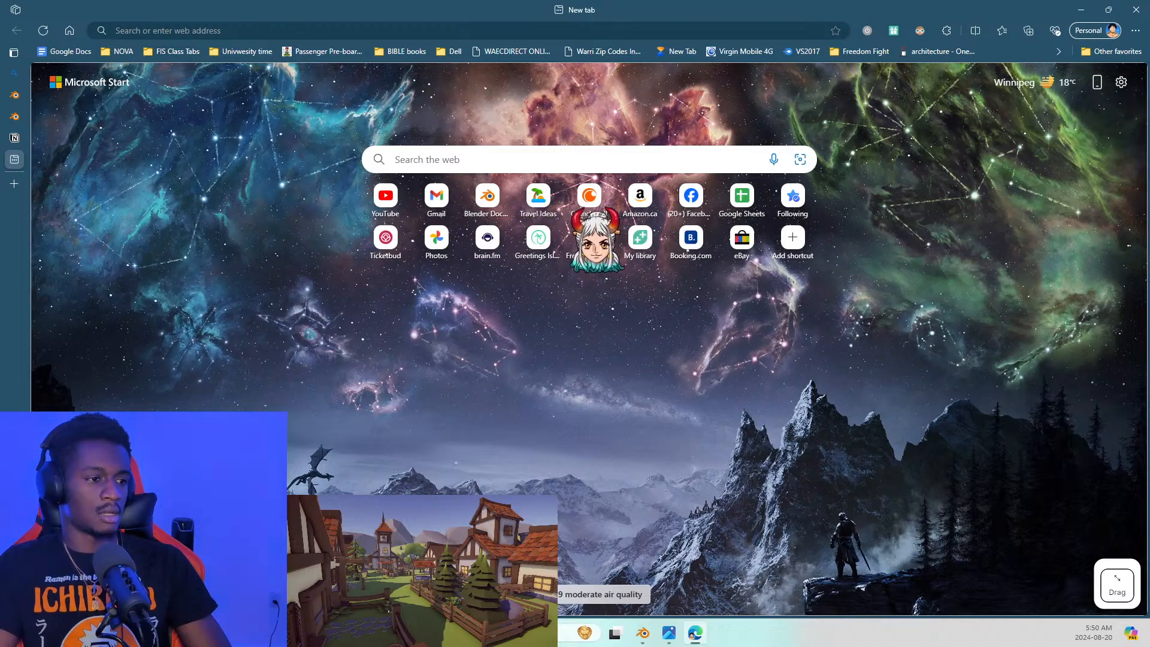
{"action": "left_click_drag", "start_coordinate": [585, 206], "coordinate": [539, 215]}
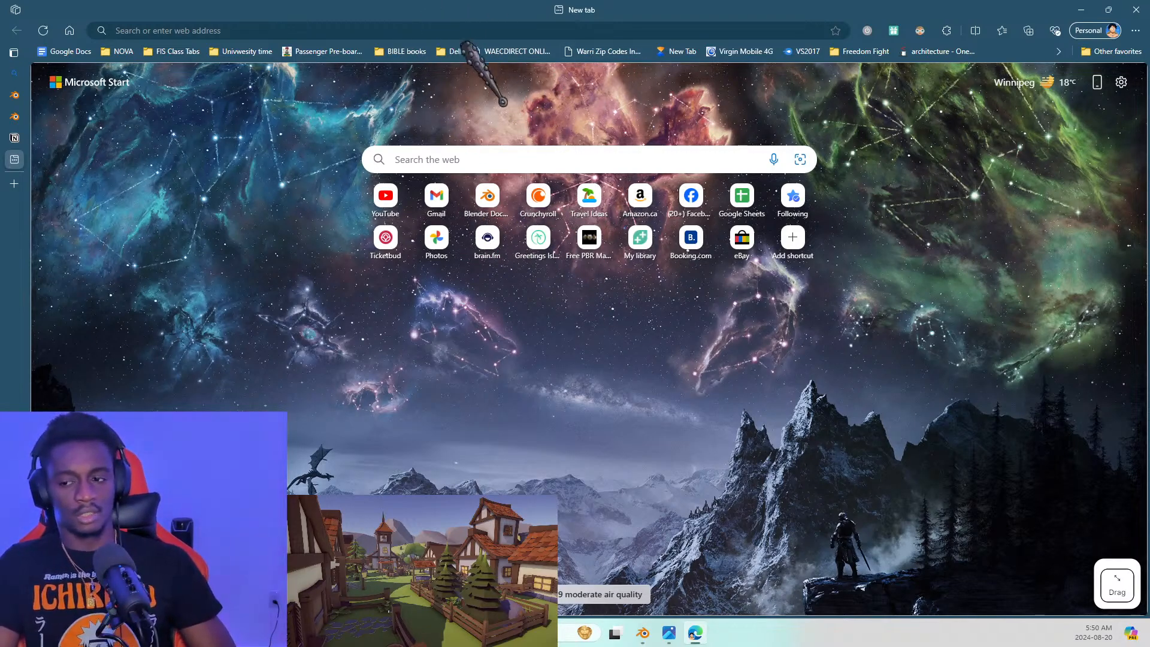
{"action": "key", "text": "ctrl+w"}
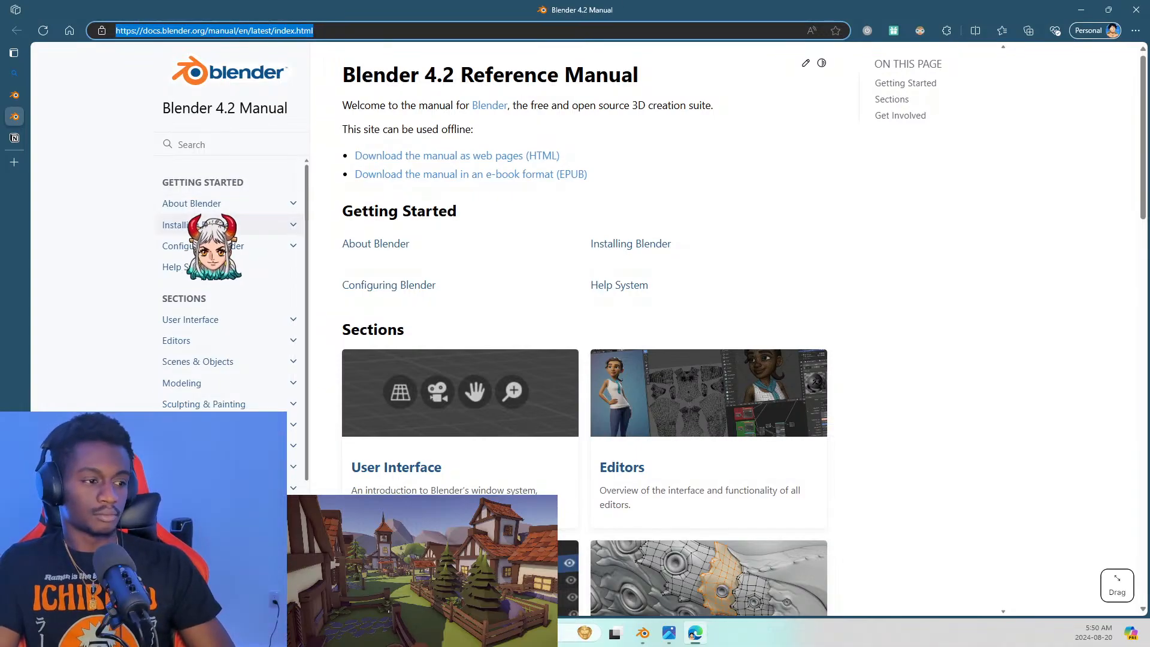
Close the manual's front page and open the Introduction chapter of the Texture Paint documentation
{"action": "key", "text": "ctrl+w"}
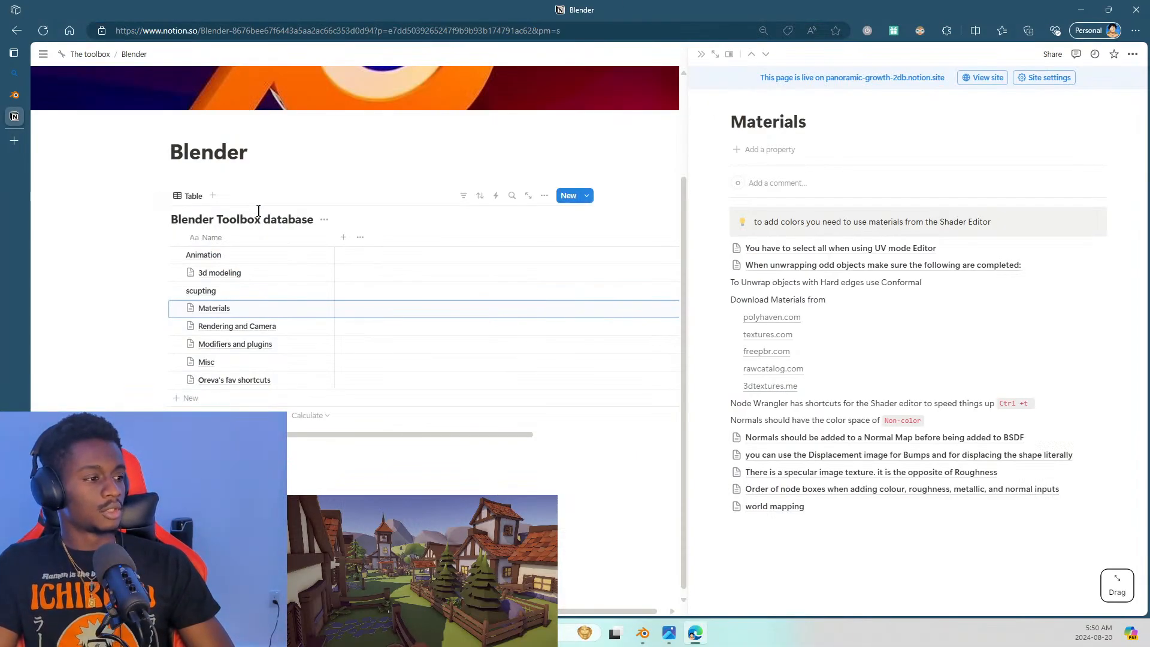
{"action": "key", "text": "ctrl+shift+t"}
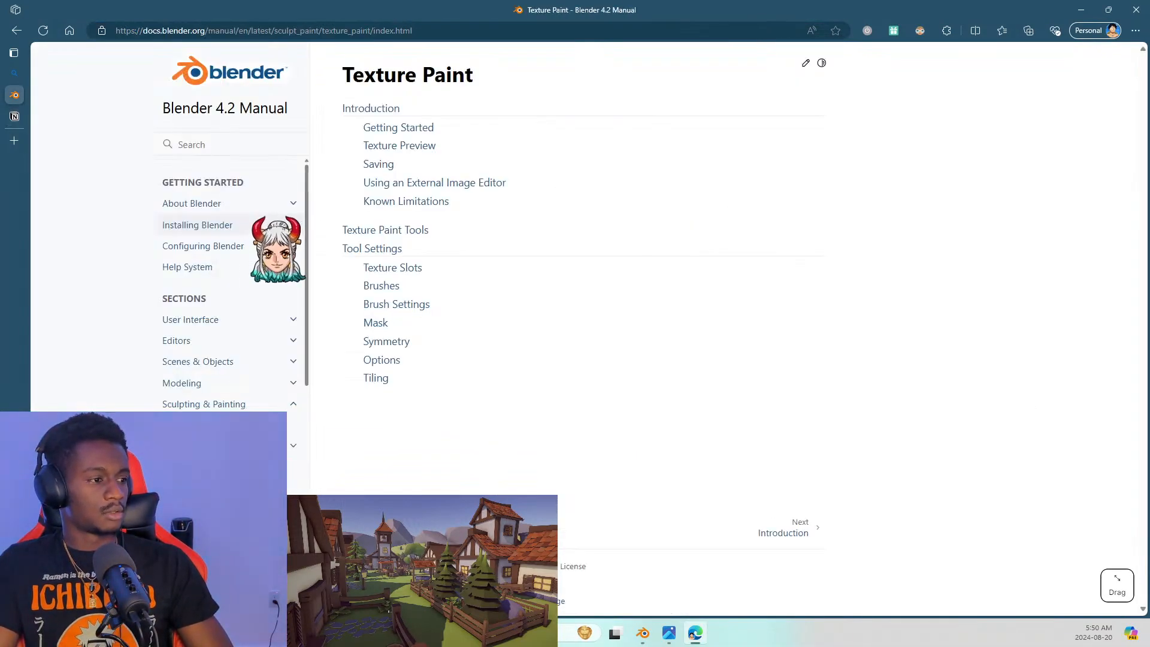
{"action": "left_click", "coordinate": [367, 109]}
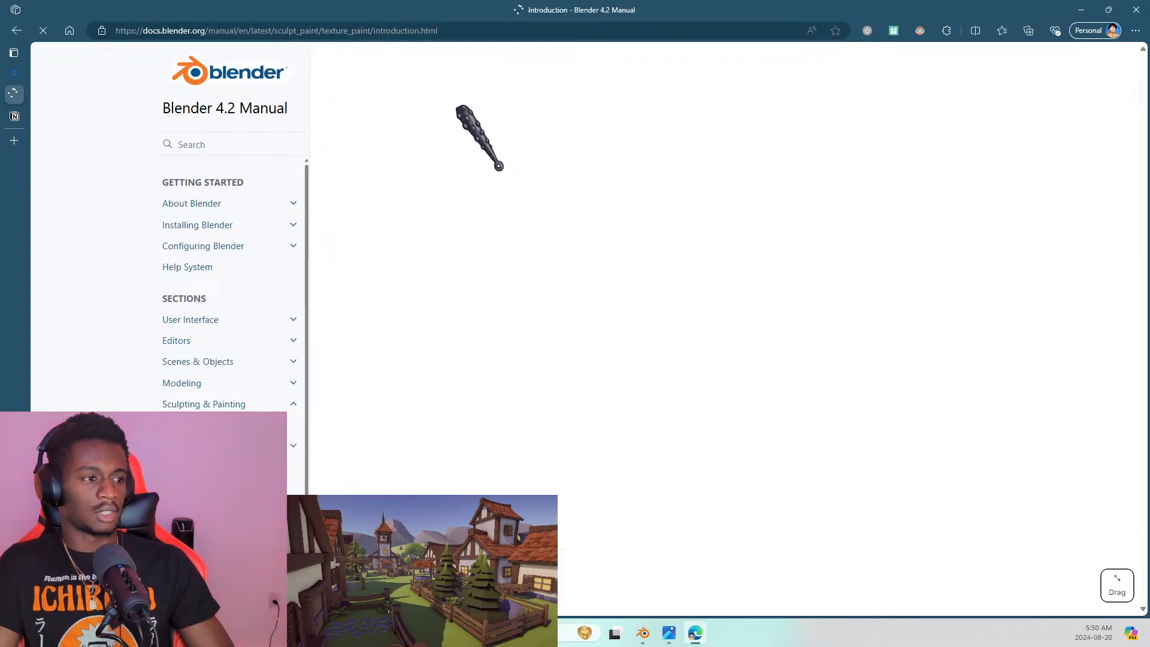
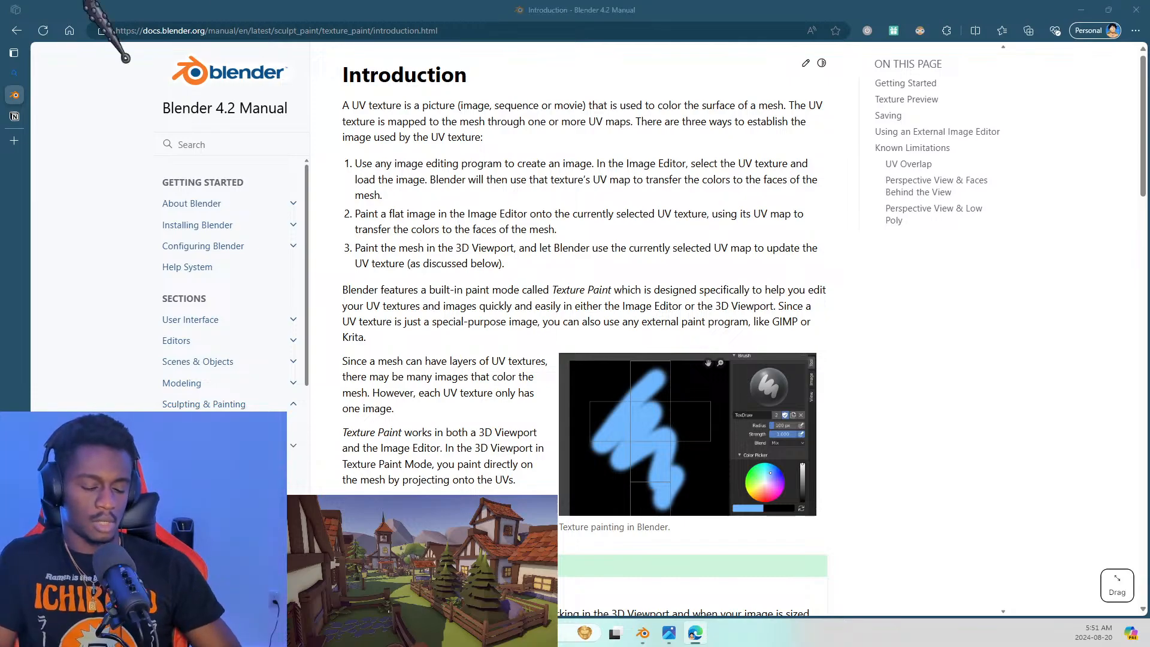
Switch to Blender and view the Viewer Node and Render Result images in the image editor
{"action": "key", "text": "alt+Tab"}
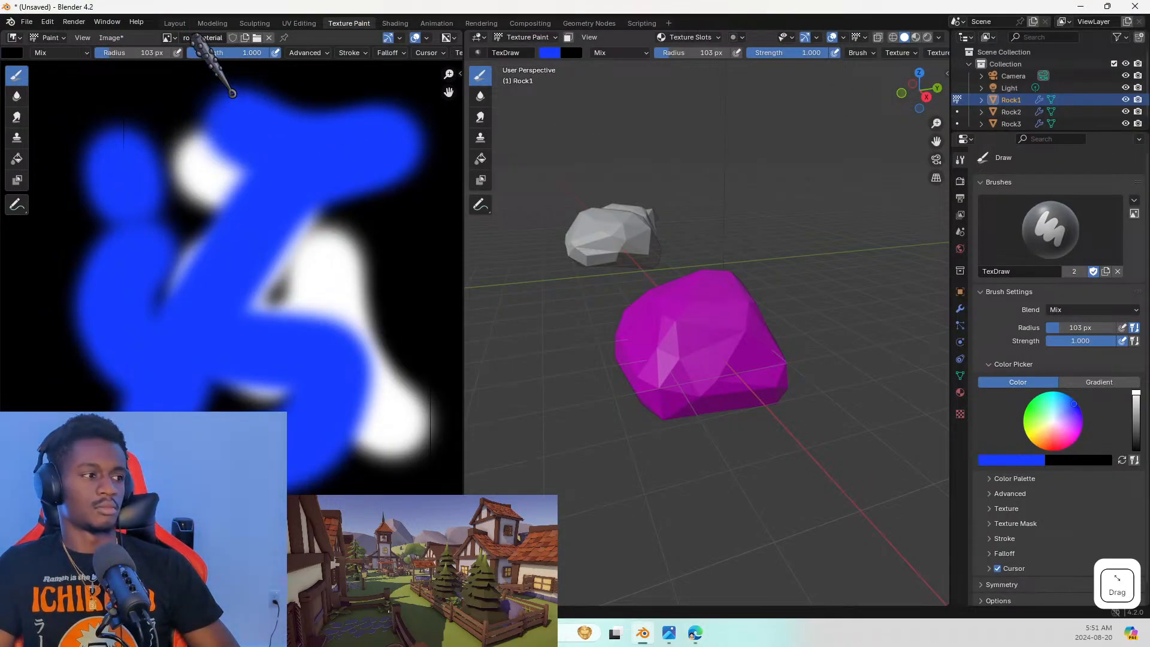
{"action": "left_click", "coordinate": [169, 37]}
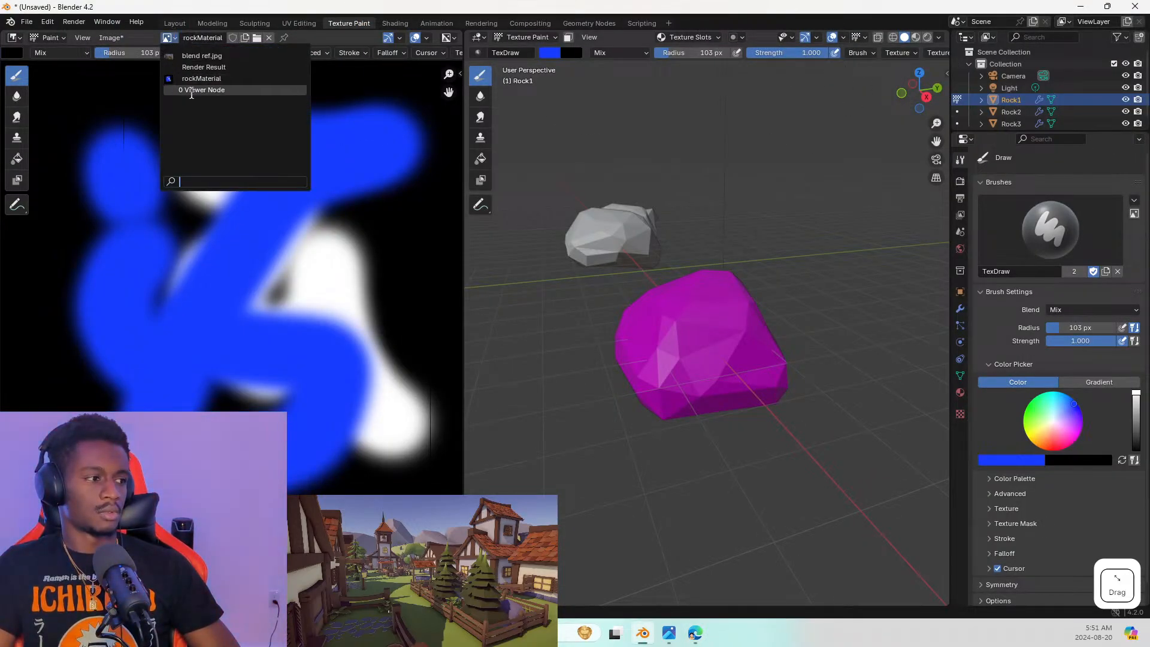
{"action": "left_click", "coordinate": [192, 90]}
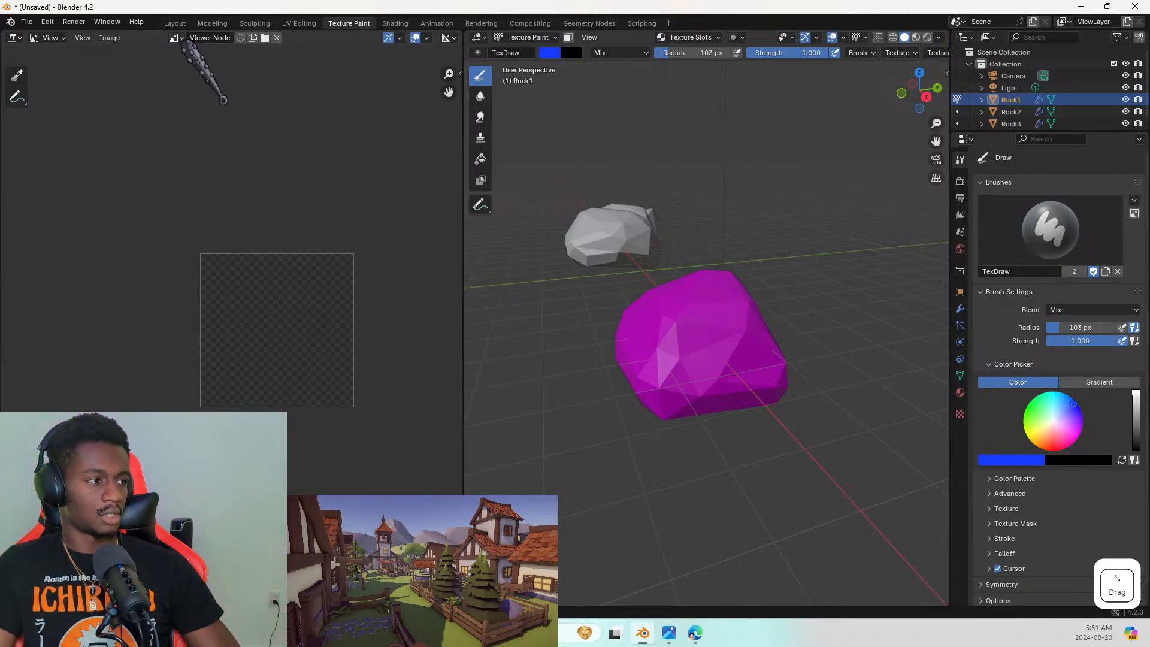
{"action": "left_click", "coordinate": [174, 38]}
{"action": "left_click", "coordinate": [197, 67]}
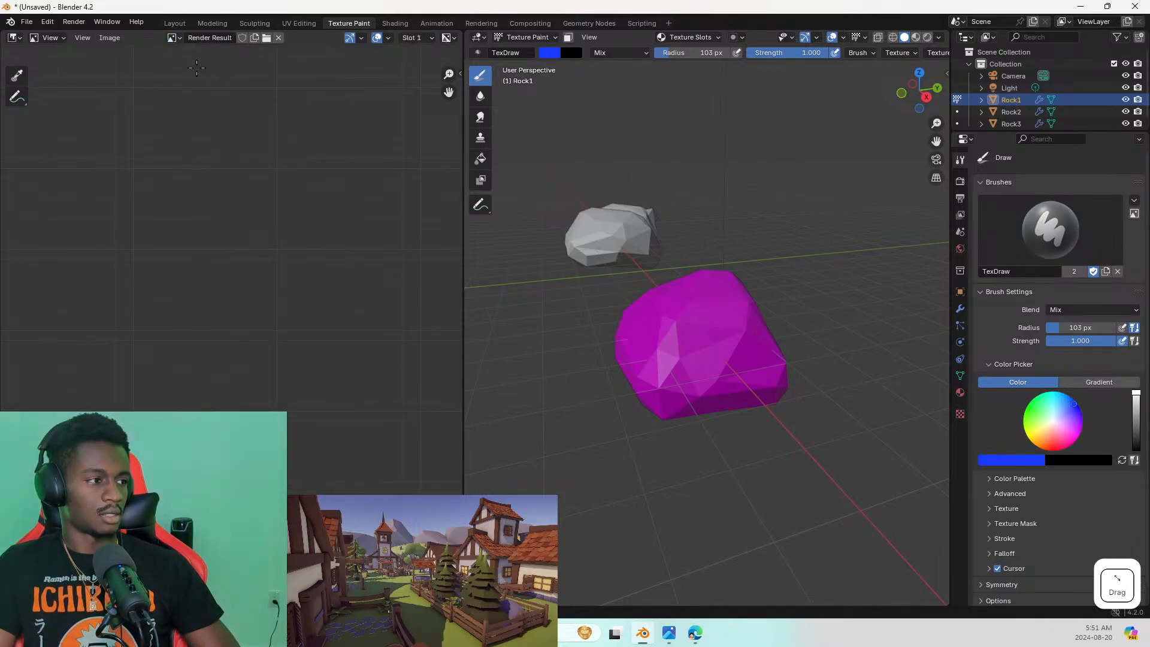
Show the rockMaterial image in the image editor again and activate the Annotate tool there
{"action": "left_click", "coordinate": [173, 37]}
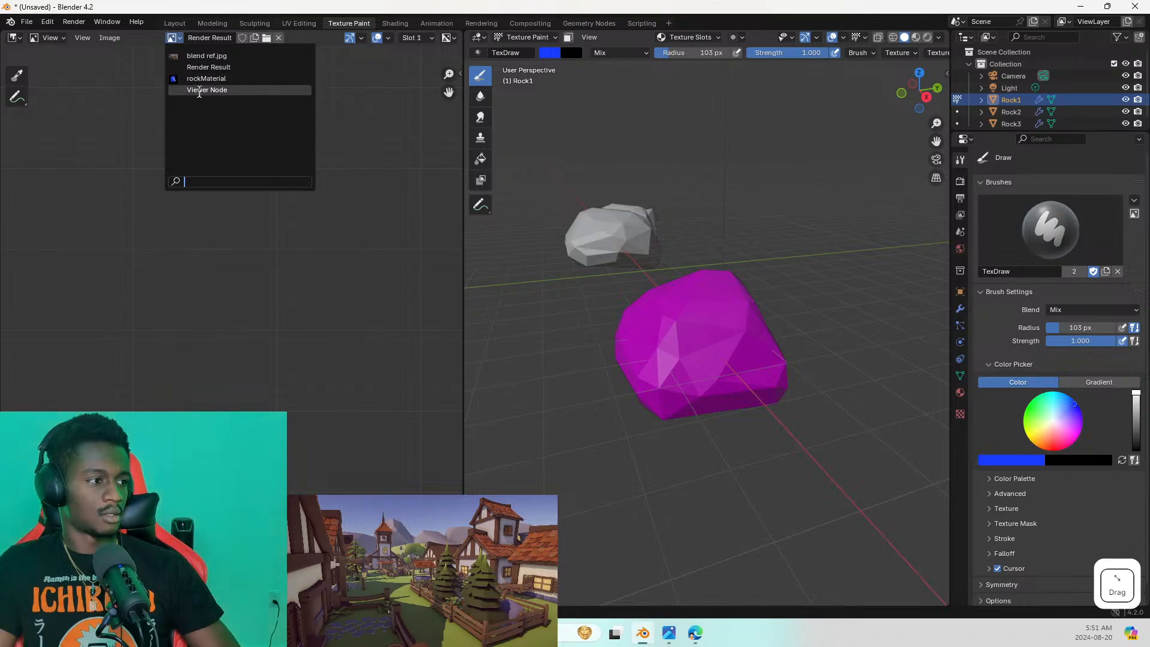
{"action": "left_click", "coordinate": [196, 80]}
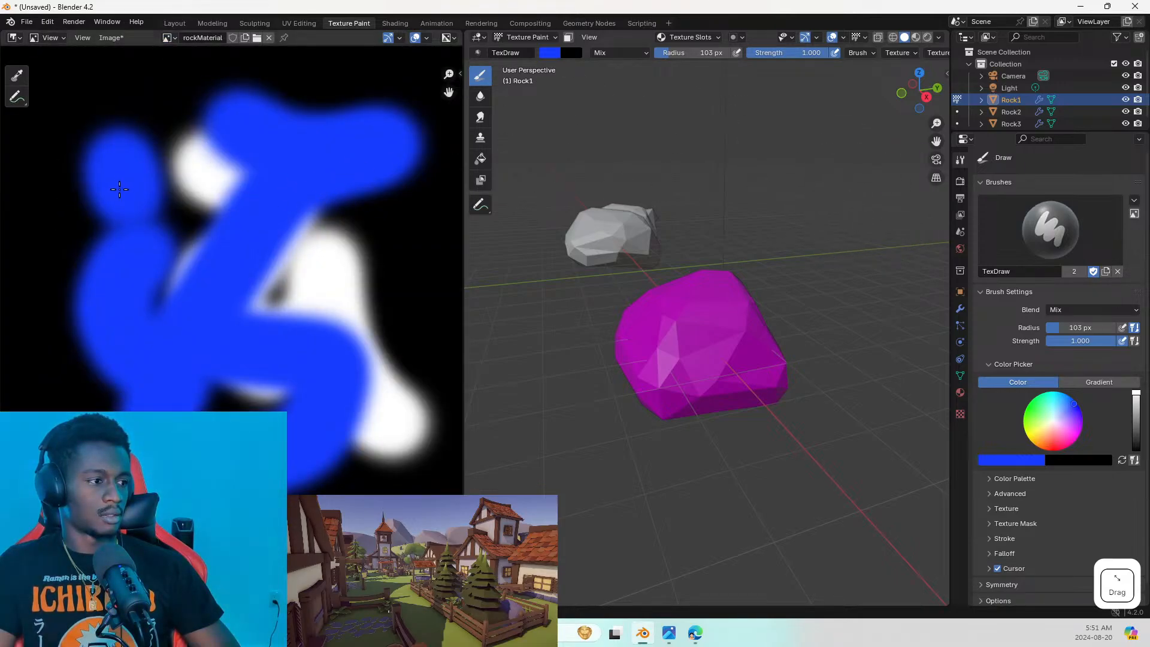
{"action": "left_click", "coordinate": [17, 96]}
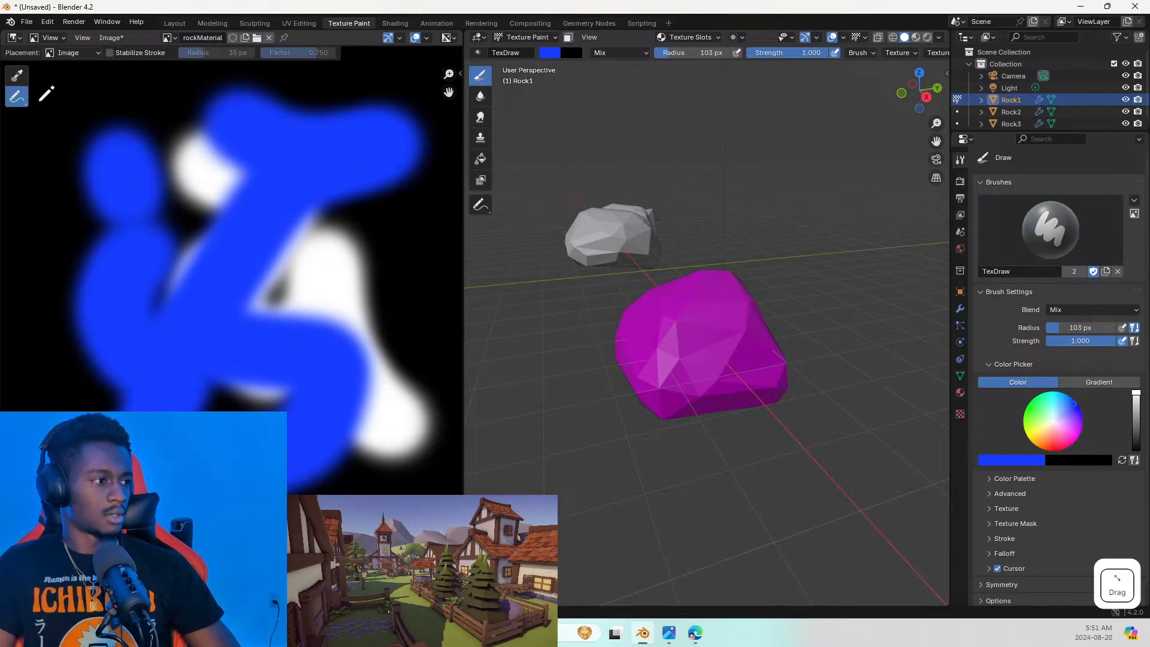
Check the Annotate tool variants and activate the Sample tool in the image editor
{"action": "left_click", "coordinate": [17, 96]}
{"action": "left_click", "coordinate": [20, 103]}
{"action": "left_click", "coordinate": [20, 102]}
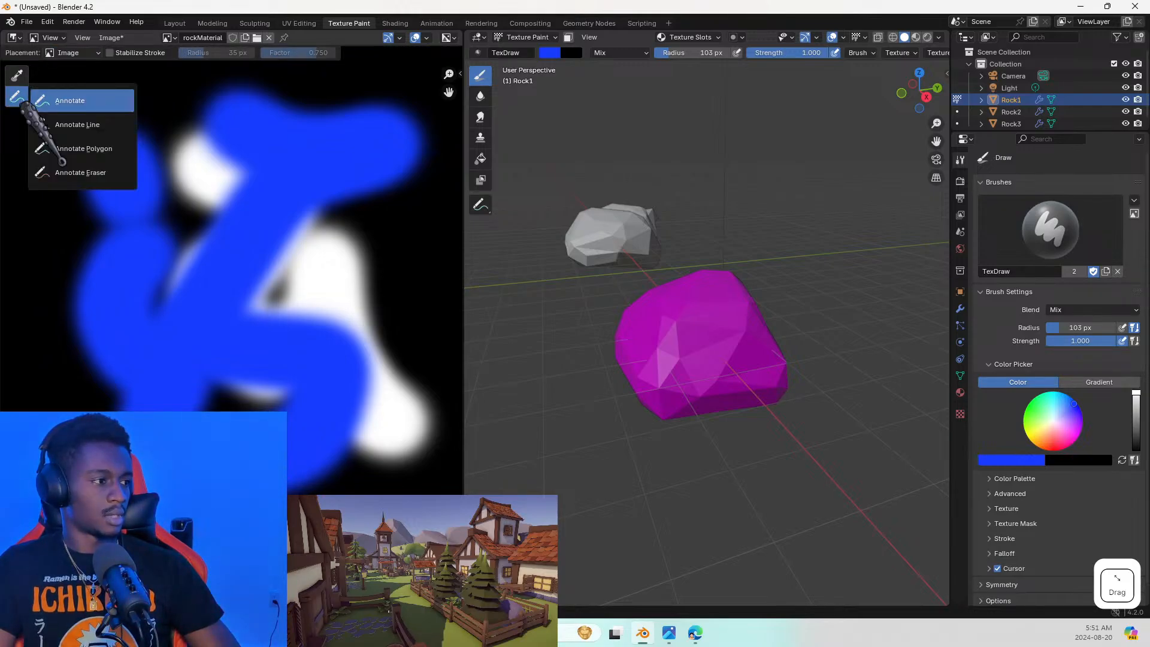
{"action": "left_click", "coordinate": [21, 96]}
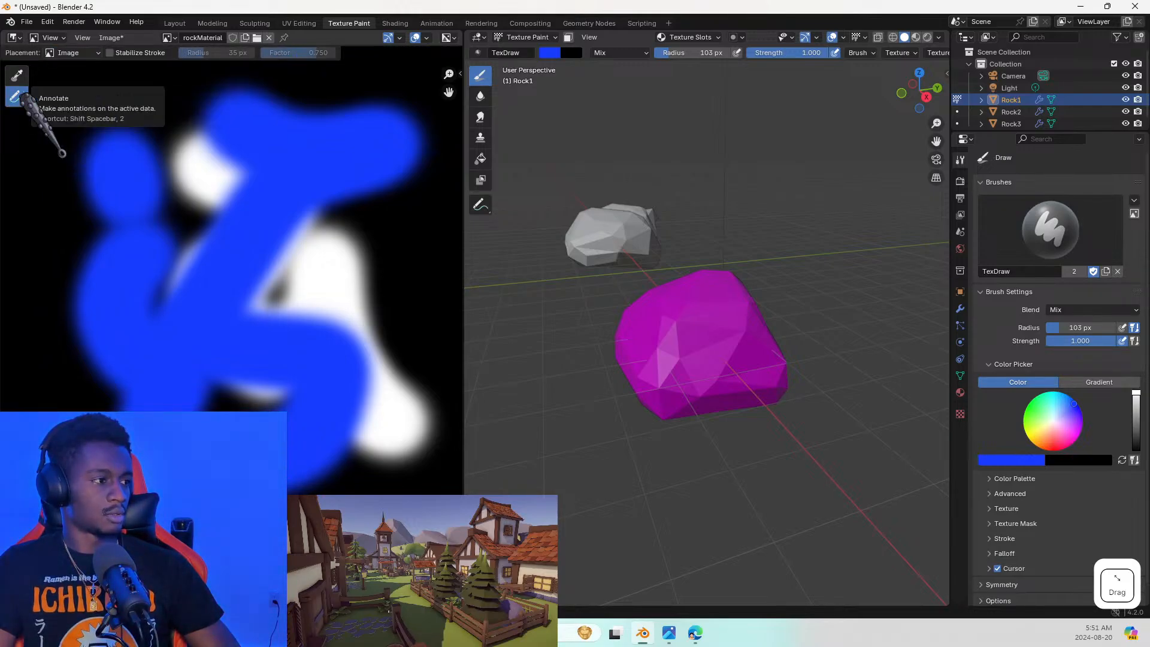
{"action": "left_click", "coordinate": [16, 75]}
{"action": "left_click", "coordinate": [16, 95]}
{"action": "left_click", "coordinate": [15, 96]}
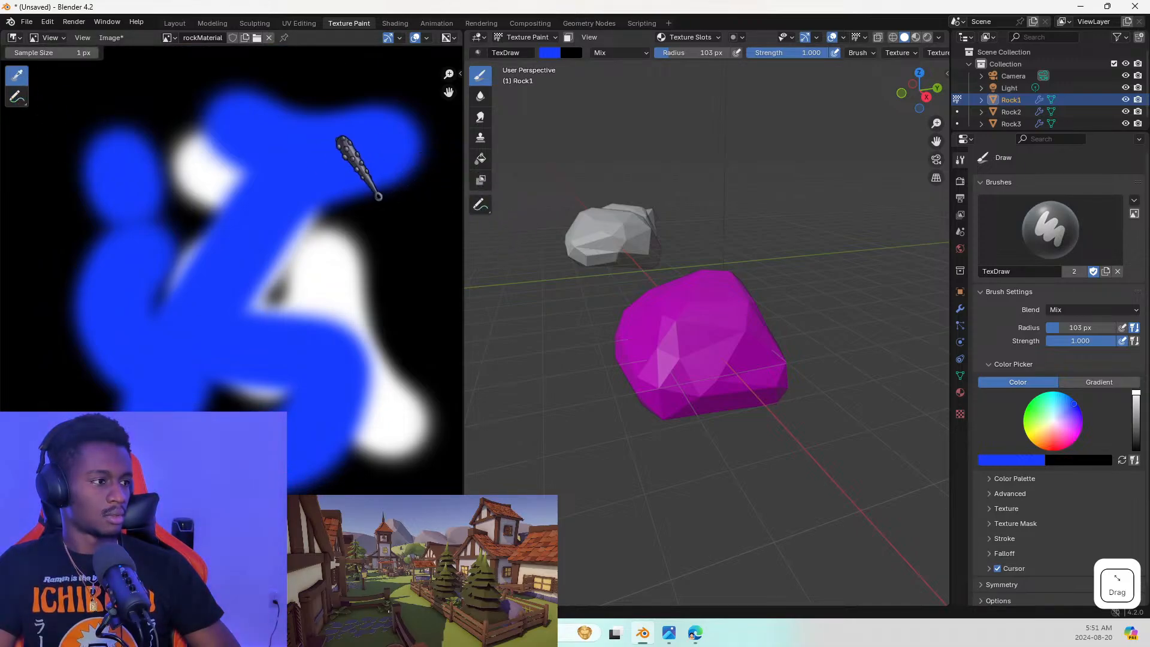
Try to paint on Rock1 in the 3D viewport and inspect the strokes on the rockMaterial image
{"action": "left_click", "coordinate": [715, 370]}
{"action": "scroll", "coordinate": [352, 279], "scroll_direction": "down", "scroll_amount": 2}
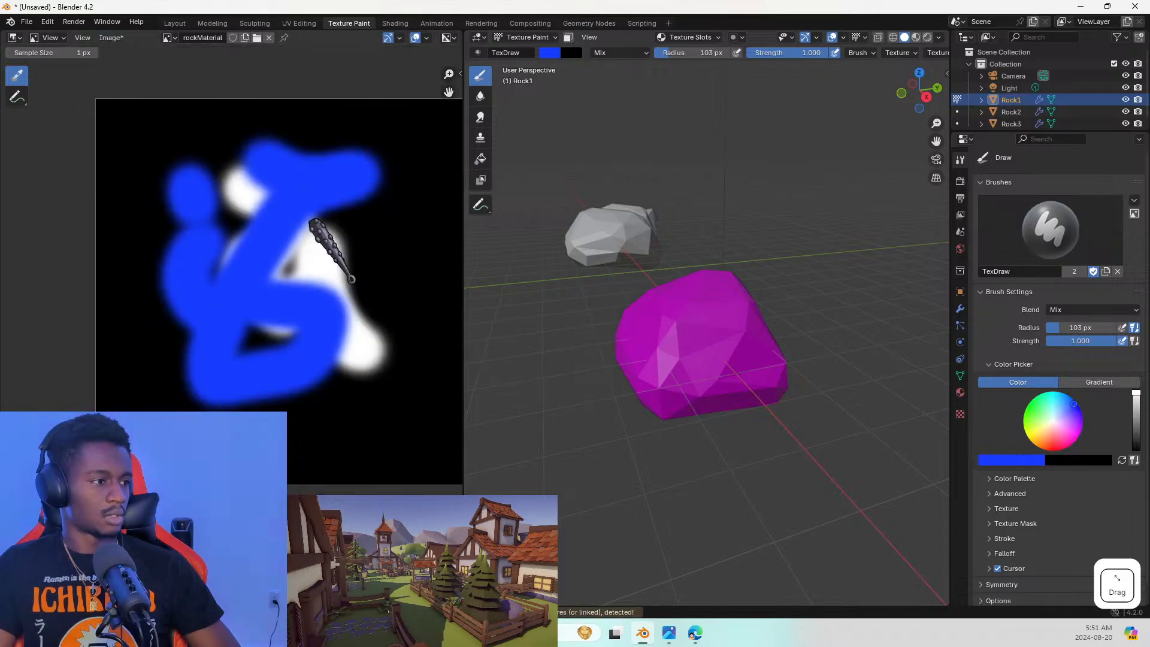
{"action": "scroll", "coordinate": [309, 218], "scroll_direction": "up", "scroll_amount": 1}
{"action": "scroll", "coordinate": [304, 212], "scroll_direction": "down", "scroll_amount": 1}
{"action": "mouse_move", "coordinate": [287, 185]}
{"action": "middle_mouse_down"}
{"action": "mouse_move", "coordinate": [209, 157]}
{"action": "mouse_move", "coordinate": [245, 171]}
{"action": "middle_mouse_up"}
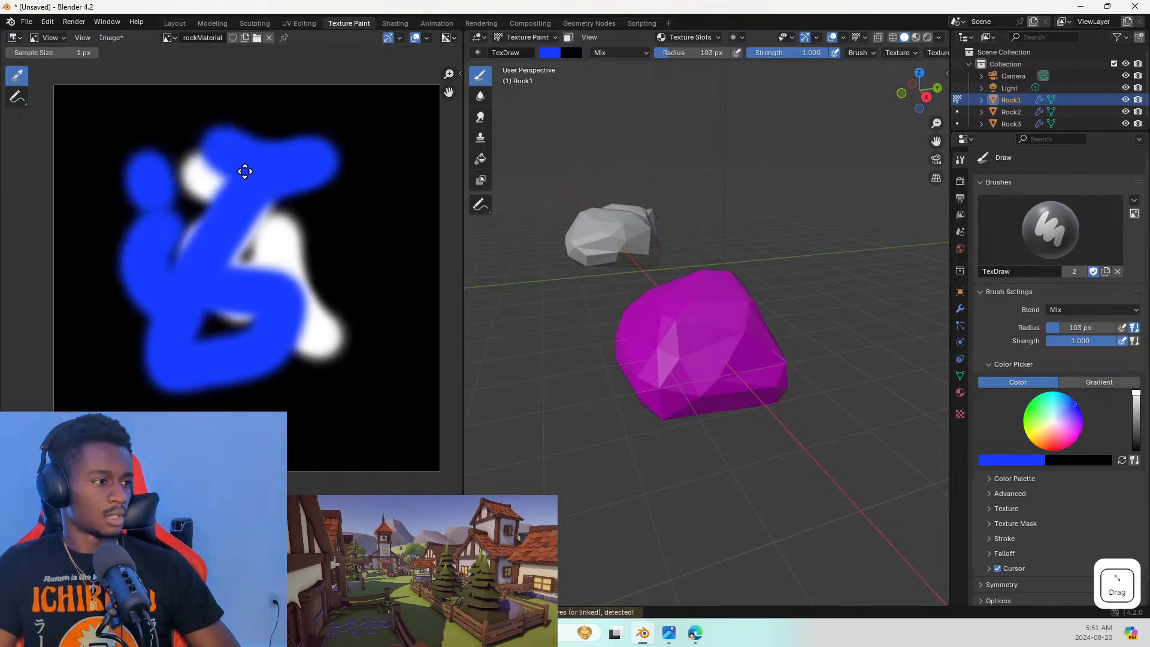
{"action": "scroll", "coordinate": [245, 171], "scroll_direction": "up", "scroll_amount": 2}
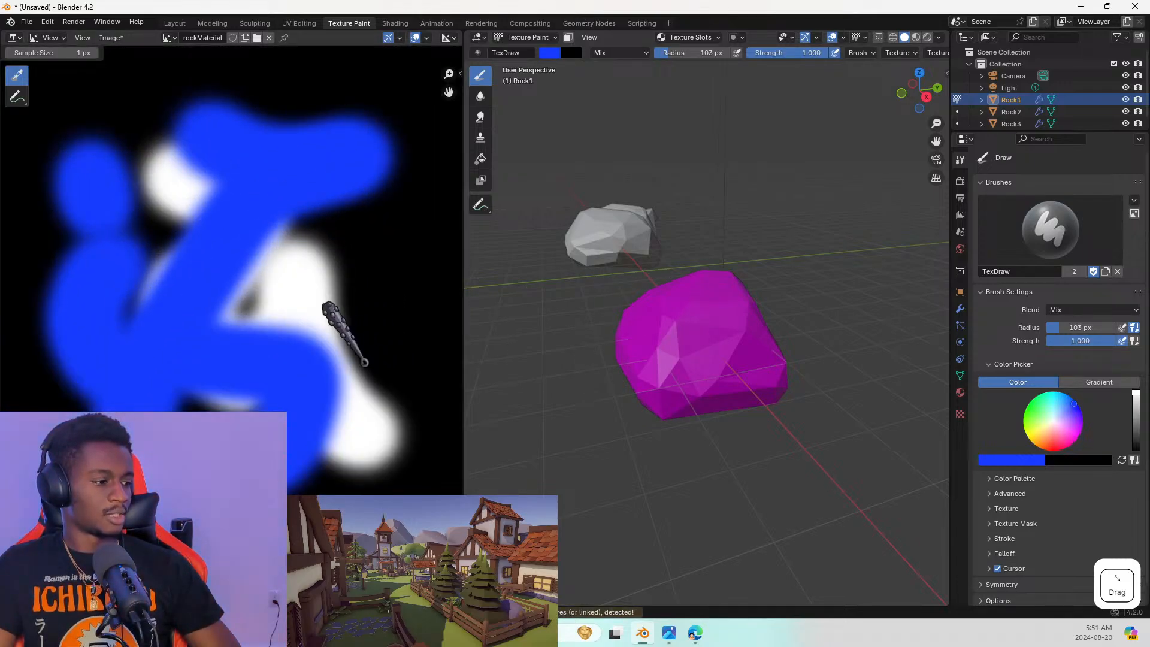
Try an Annotate stroke over the rockMaterial image in the image editor and undo it
{"action": "left_click", "coordinate": [16, 96]}
{"action": "mouse_move", "coordinate": [126, 122]}
{"action": "left_mouse_down"}
{"action": "mouse_move", "coordinate": [153, 156]}
{"action": "mouse_move", "coordinate": [114, 99]}
{"action": "left_mouse_up"}
{"action": "key", "text": "ctrl+z"}
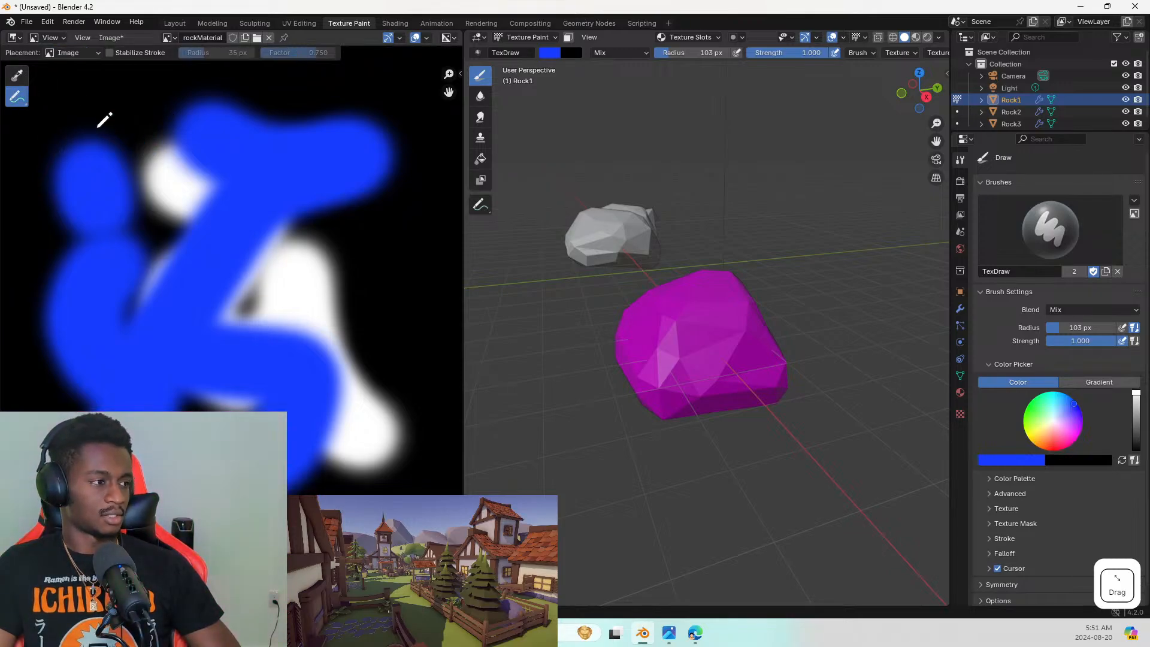
Switch the image editor to Paint mode and paint a short blue stroke beside the white shape on the rockMaterial image
{"action": "left_click", "coordinate": [71, 52]}
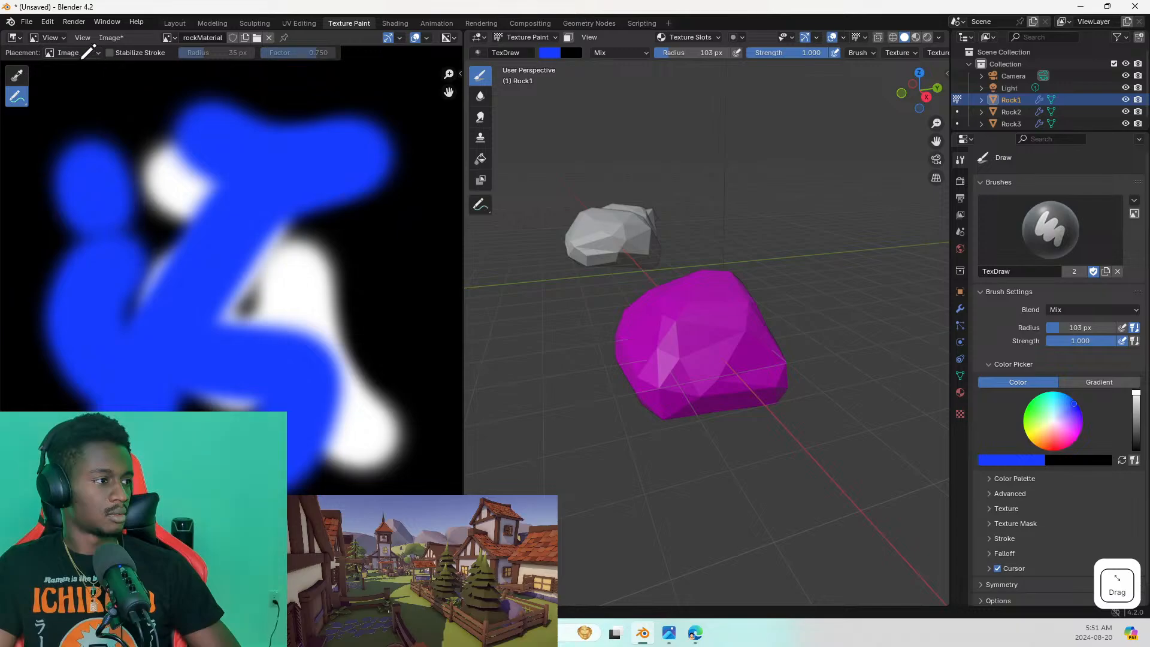
{"action": "left_click", "coordinate": [49, 37]}
{"action": "left_click", "coordinate": [60, 80]}
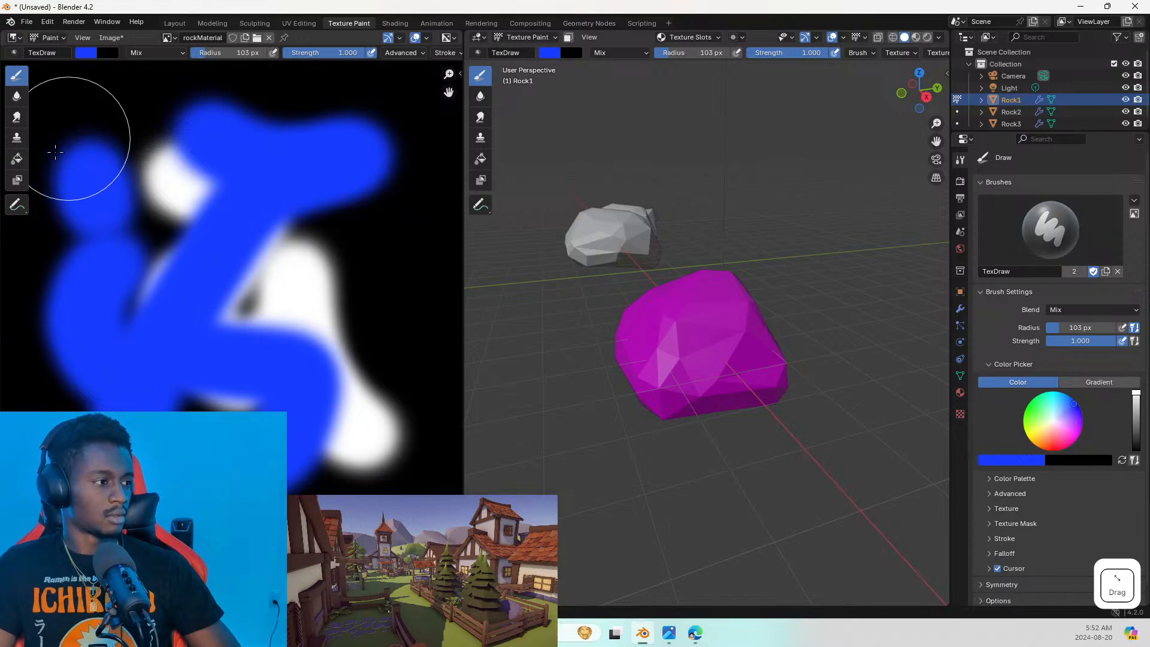
{"action": "mouse_move", "coordinate": [57, 92]}
{"action": "left_mouse_down"}
{"action": "mouse_move", "coordinate": [115, 142]}
{"action": "mouse_move", "coordinate": [239, 206]}
{"action": "mouse_move", "coordinate": [258, 236]}
{"action": "left_mouse_up"}
{"action": "key", "text": "ctrl+z"}
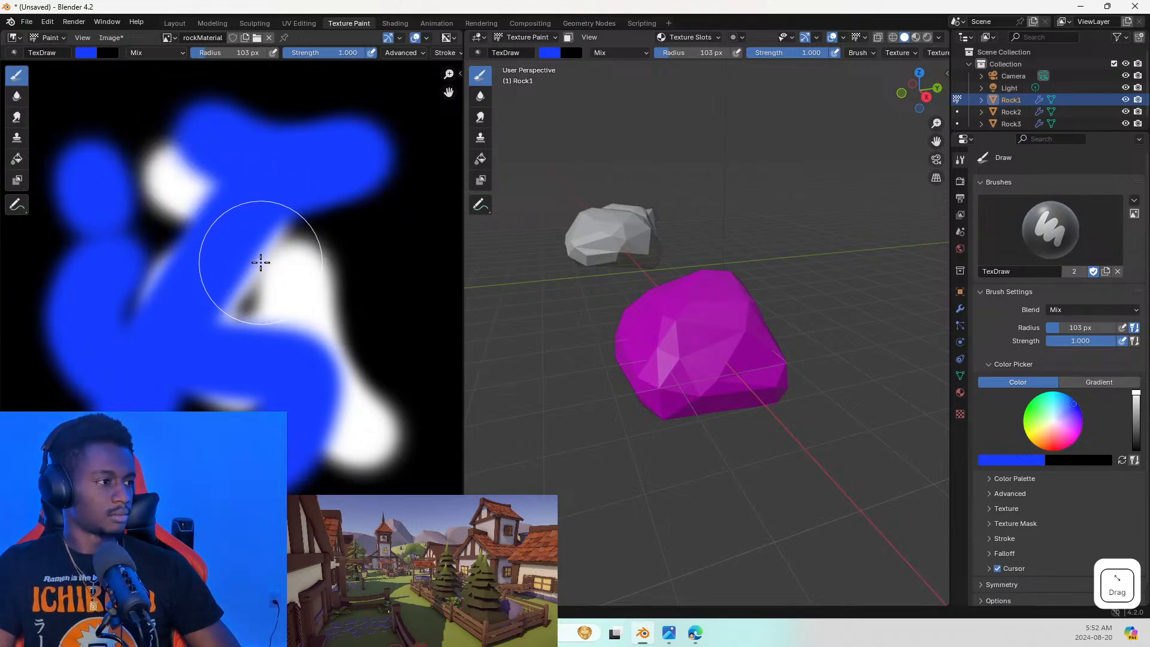
{"action": "left_click", "coordinate": [376, 294]}
Glance at the Texture Paint manual page, return to Blender and view Rock1's brush texture and material properties
{"action": "key", "text": "alt+Tab"}
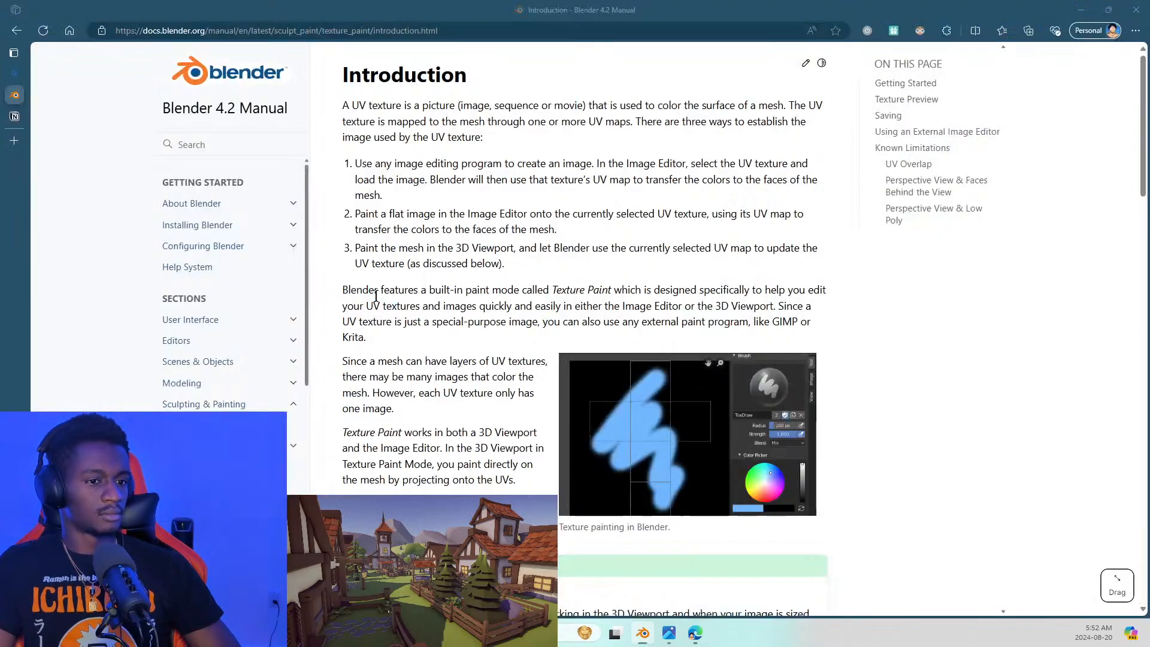
{"action": "key", "text": "alt+Tab"}
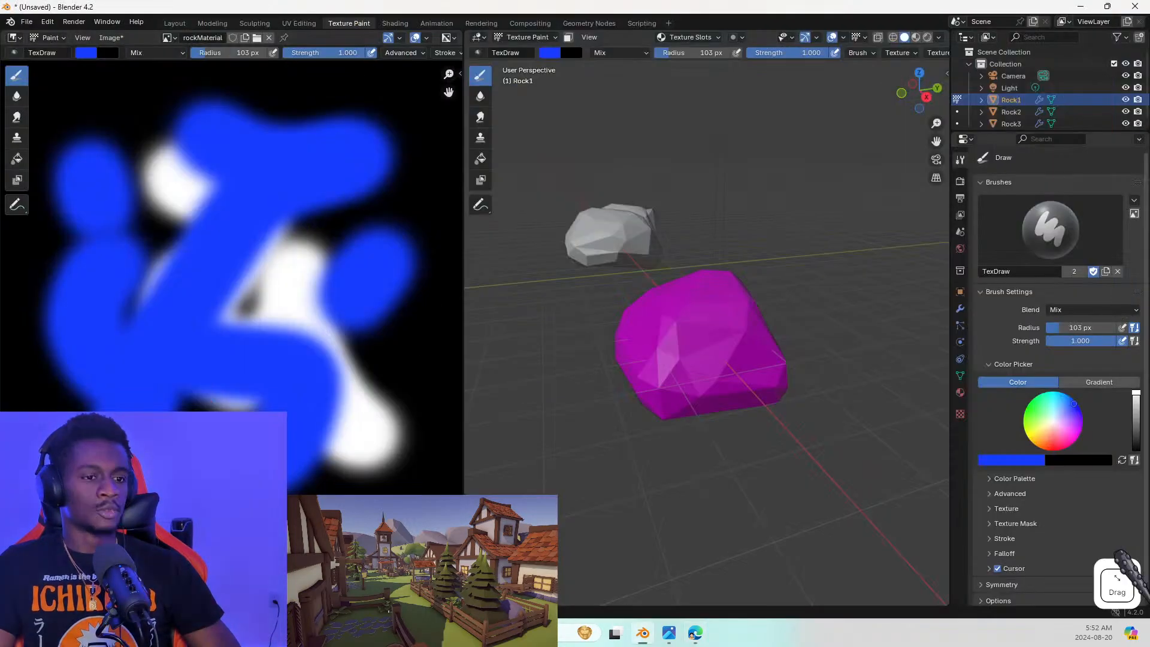
{"action": "left_click", "coordinate": [961, 413]}
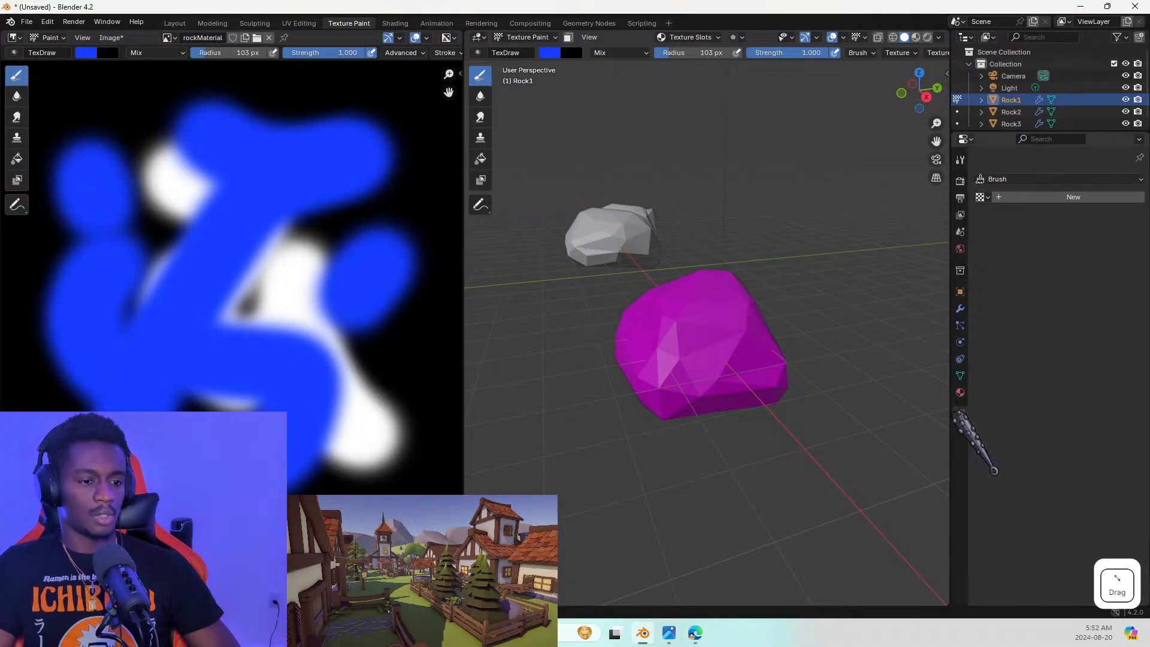
{"action": "left_click", "coordinate": [960, 392]}
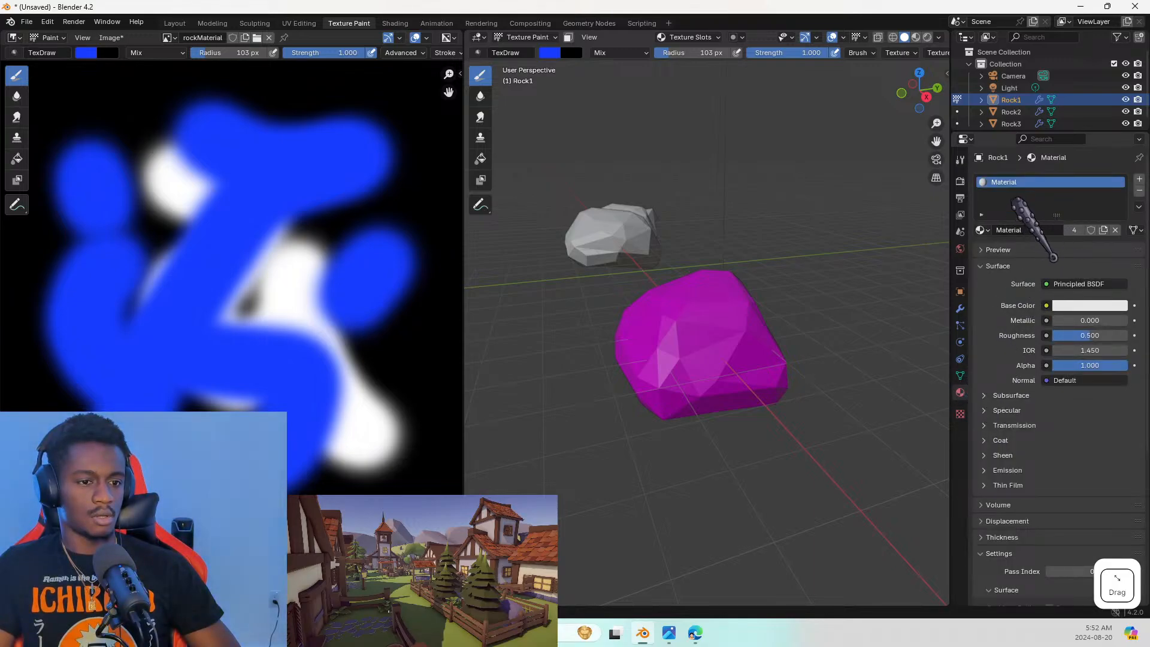
Switch to the browser and read the Texture Paint introduction from Getting Started down to Known Limitations
{"action": "key", "text": "alt+Tab"}
{"action": "scroll", "coordinate": [663, 432], "scroll_direction": "down", "scroll_amount": 10}
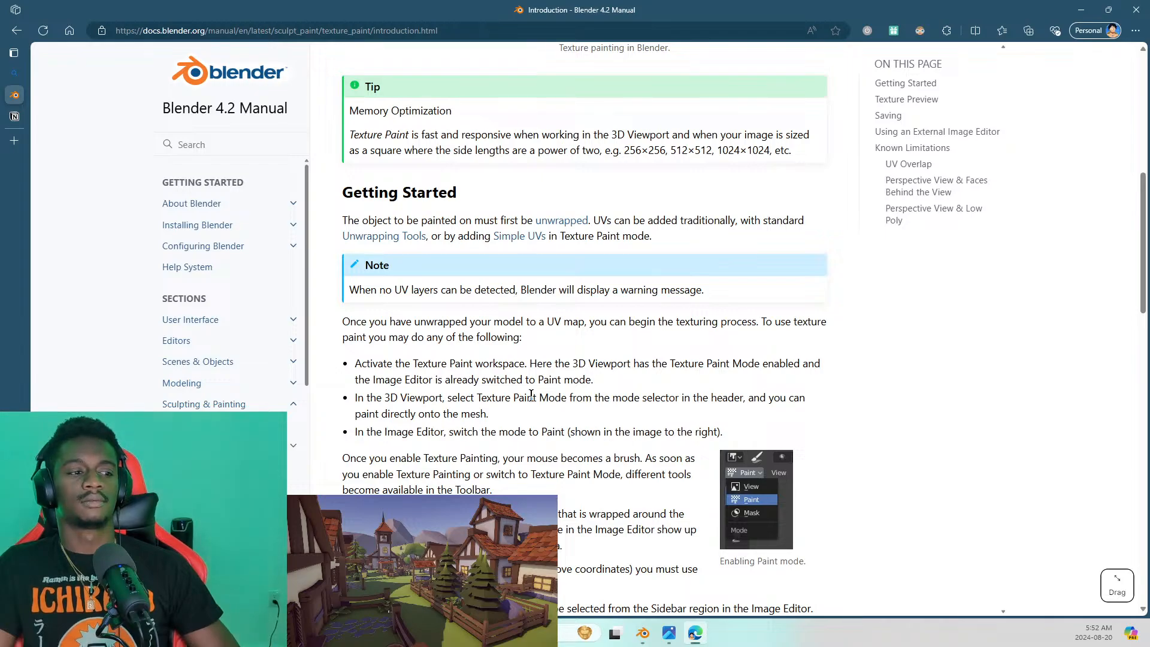
{"action": "key", "text": "alt+Tab"}
{"action": "key", "text": "alt+Tab"}
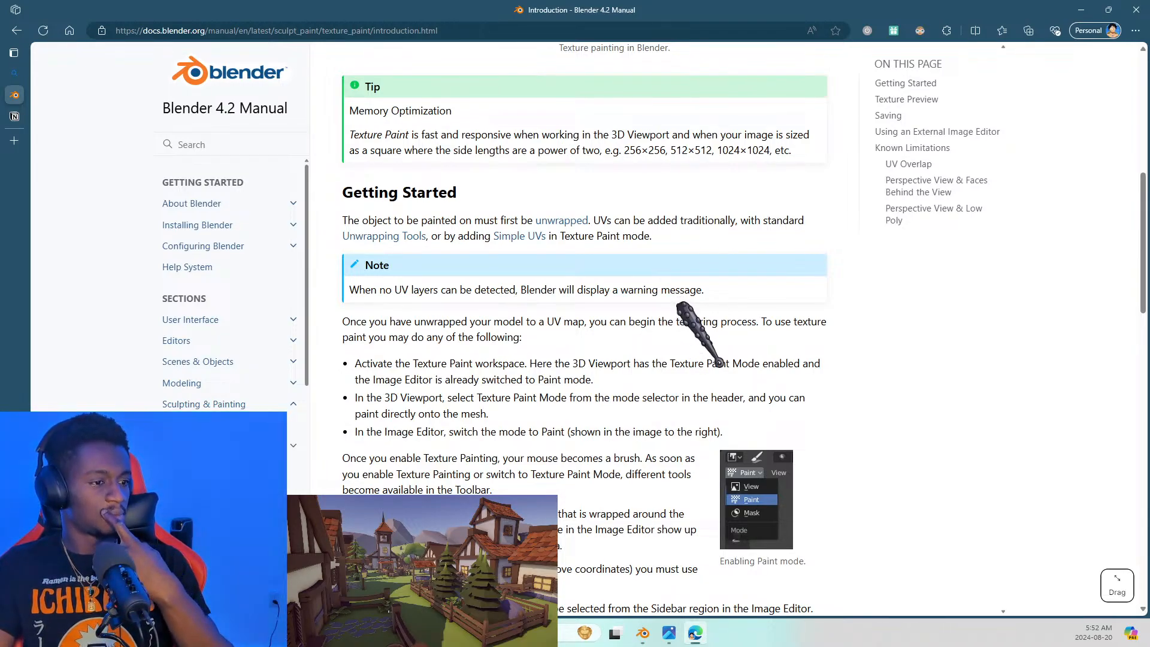
{"action": "scroll", "coordinate": [689, 306], "scroll_direction": "down", "scroll_amount": 1}
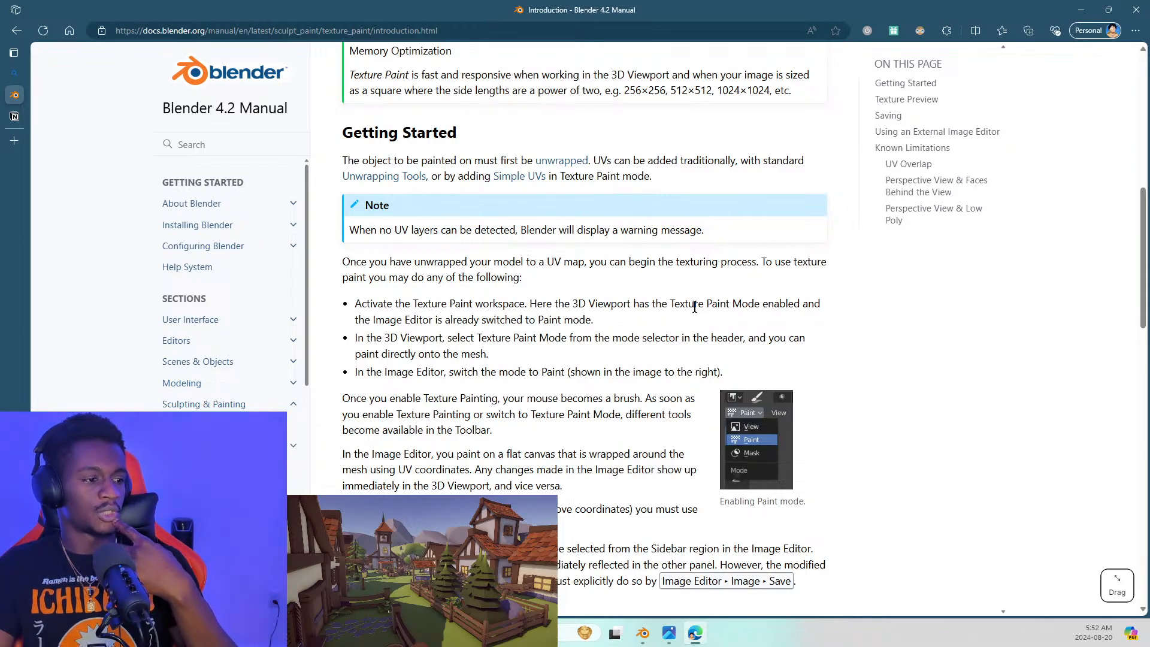
{"action": "scroll", "coordinate": [694, 307], "scroll_direction": "down", "scroll_amount": 4}
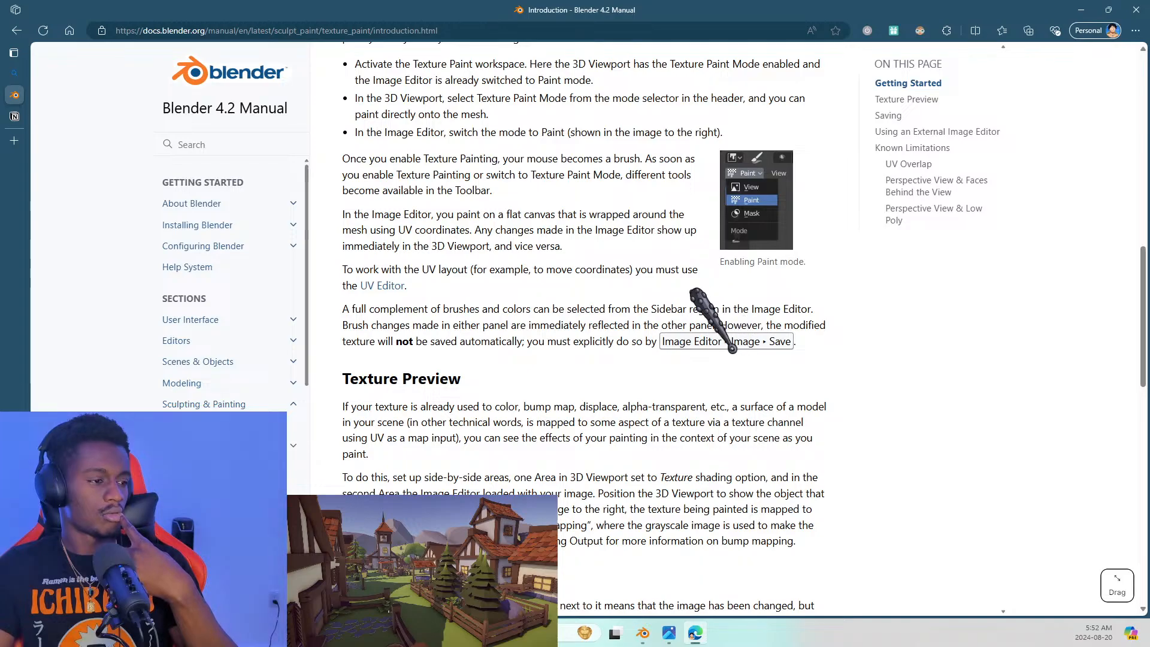
{"action": "scroll", "coordinate": [698, 287], "scroll_direction": "down", "scroll_amount": 4}
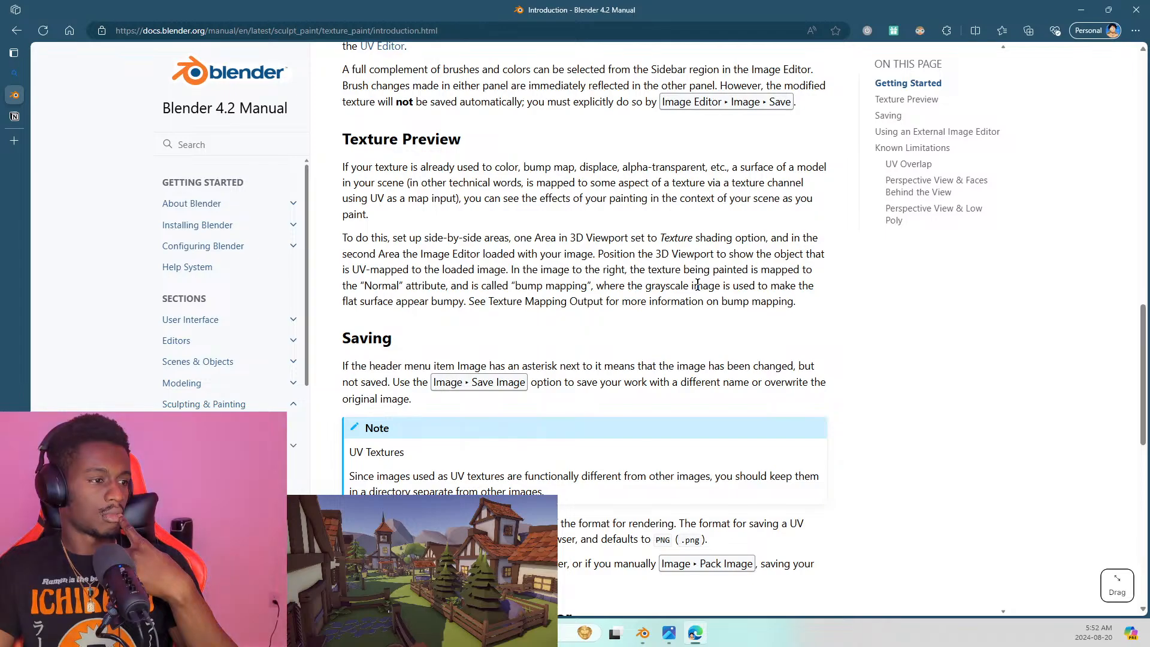
{"action": "scroll", "coordinate": [697, 284], "scroll_direction": "up", "scroll_amount": 2}
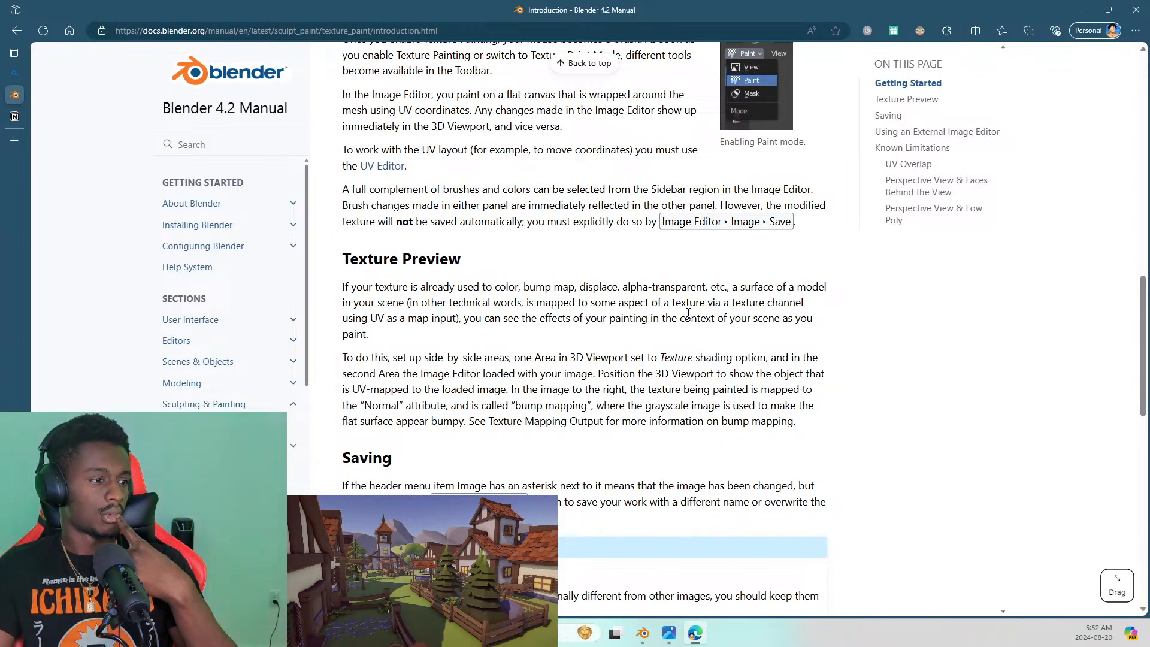
{"action": "scroll", "coordinate": [683, 323], "scroll_direction": "down", "scroll_amount": 2}
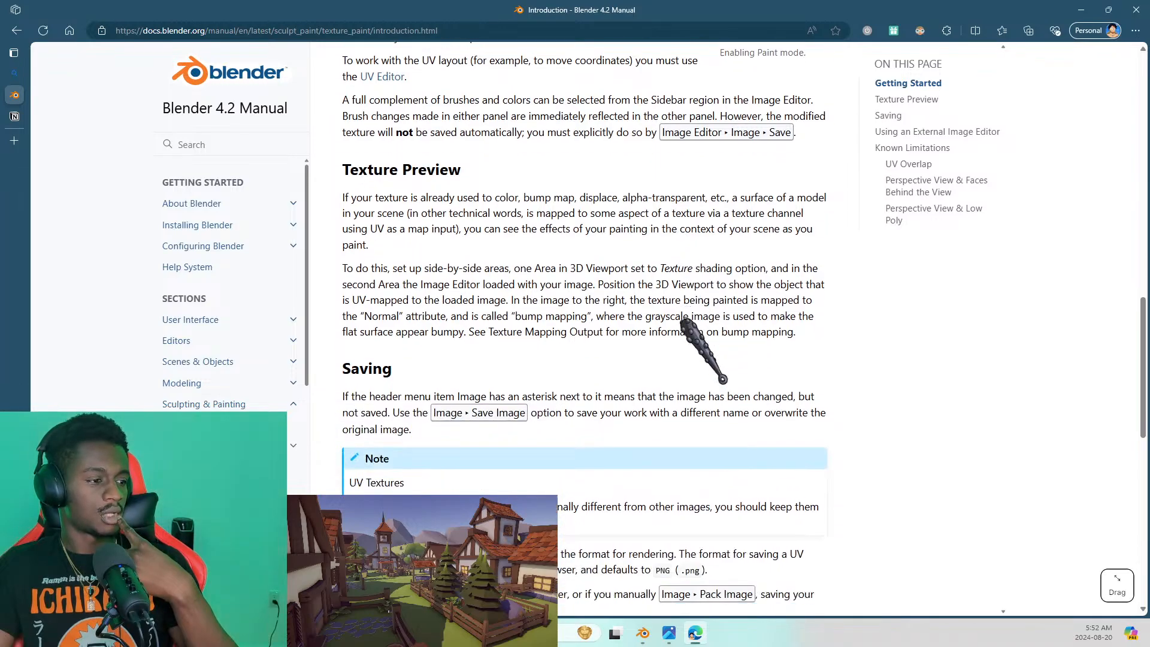
{"action": "scroll", "coordinate": [683, 324], "scroll_direction": "down", "scroll_amount": 10}
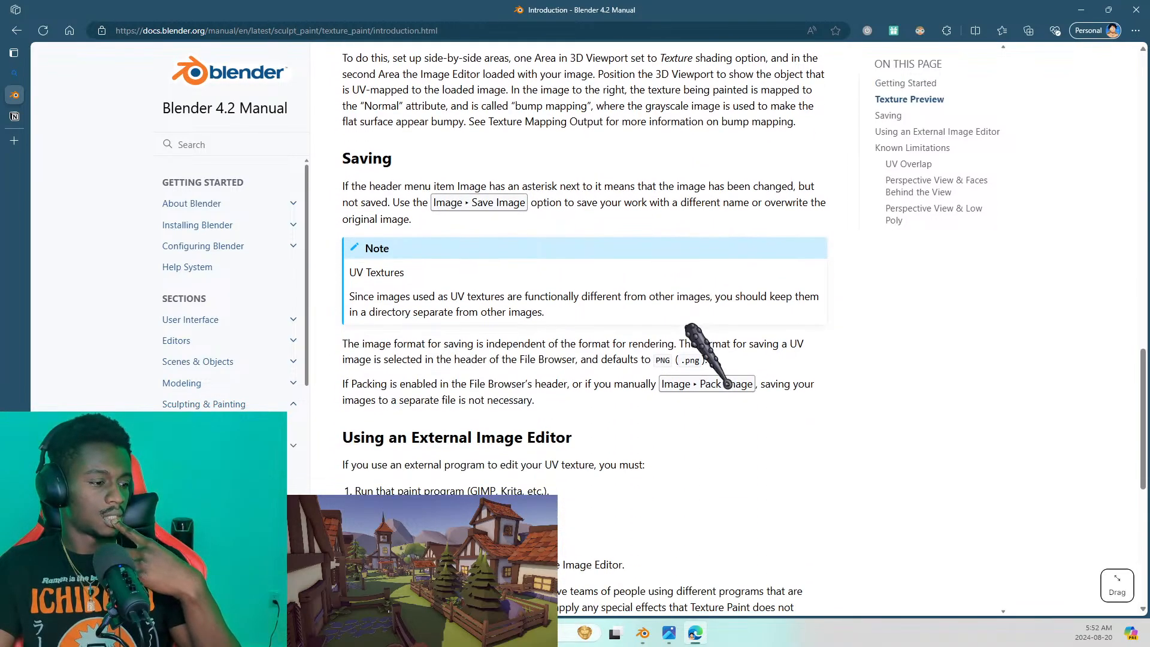
{"action": "left_click", "coordinate": [707, 314]}
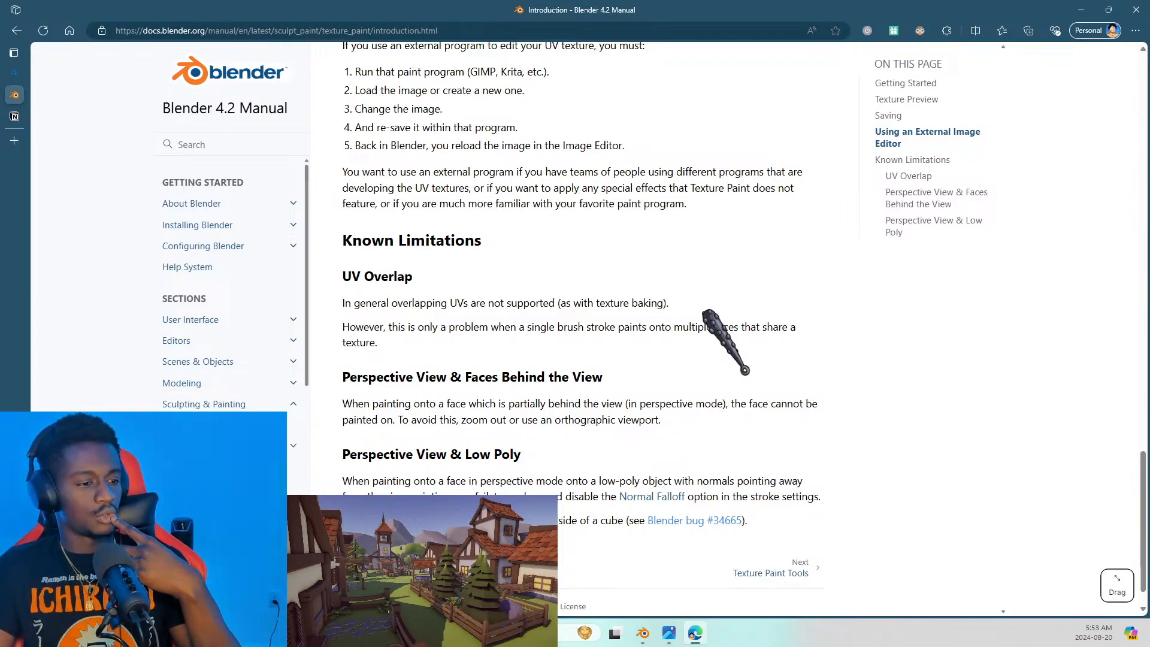
Reread the Saving, Texture Preview and Getting Started sections of the Texture Paint introduction
{"action": "scroll", "coordinate": [707, 313], "scroll_direction": "up", "scroll_amount": 4}
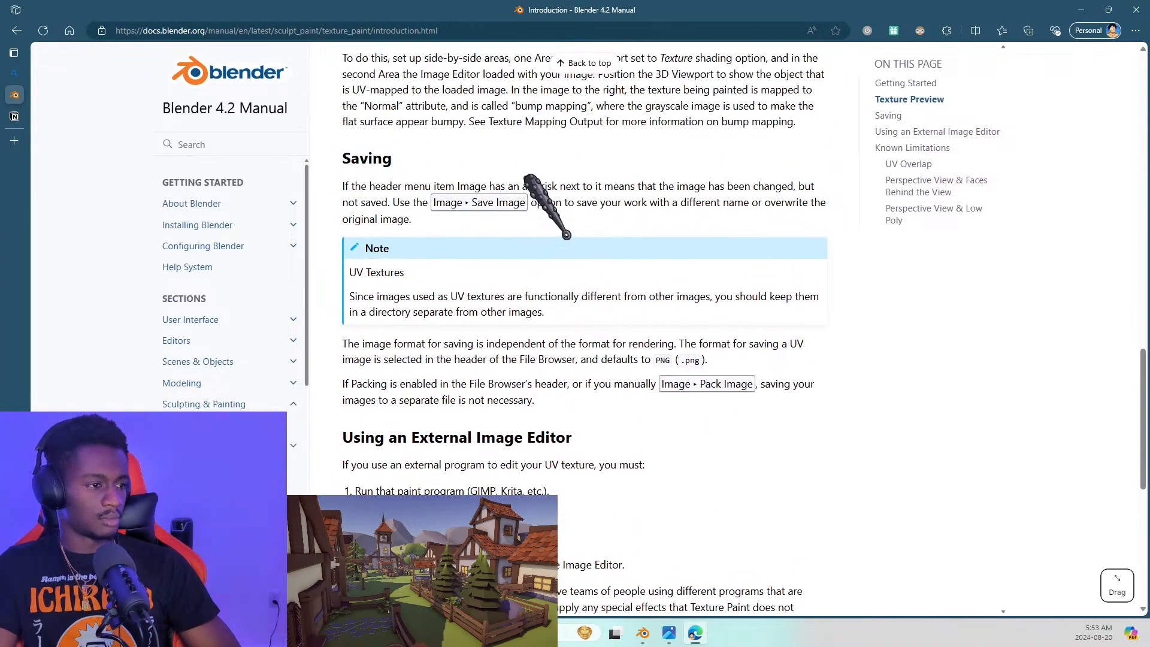
{"action": "scroll", "coordinate": [528, 179], "scroll_direction": "up", "scroll_amount": 1}
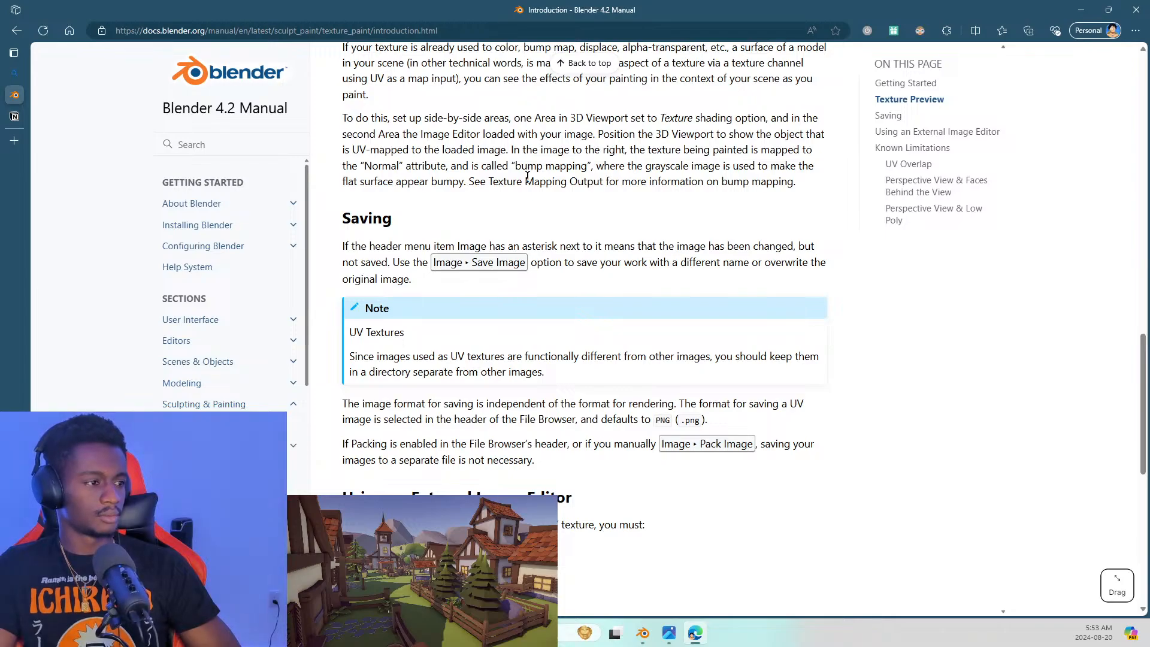
{"action": "scroll", "coordinate": [527, 175], "scroll_direction": "up", "scroll_amount": 1}
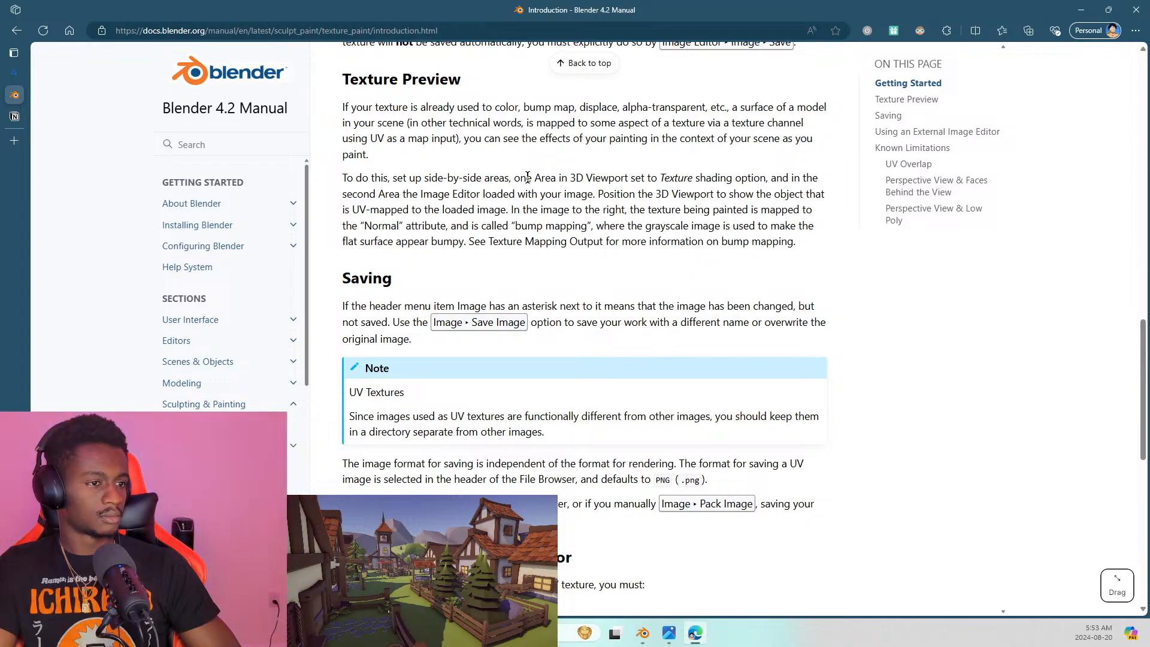
{"action": "scroll", "coordinate": [527, 176], "scroll_direction": "up", "scroll_amount": 5}
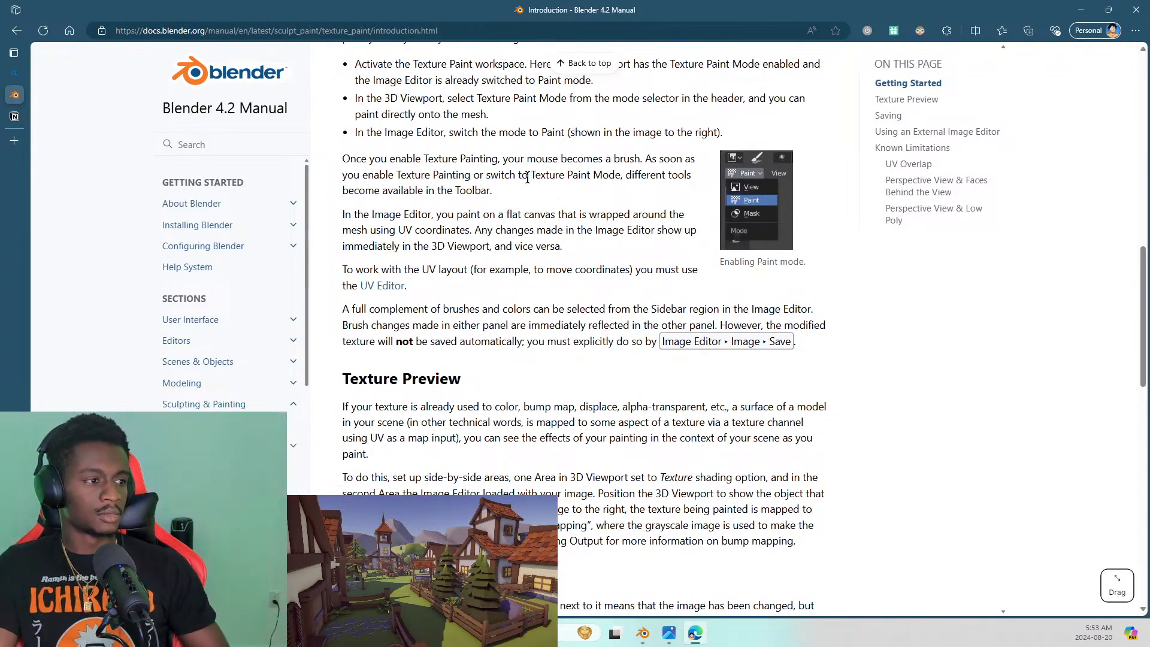
Switch to Blender and remove the existing UV map from Rock1's mesh data
{"action": "key", "text": "alt+Tab"}
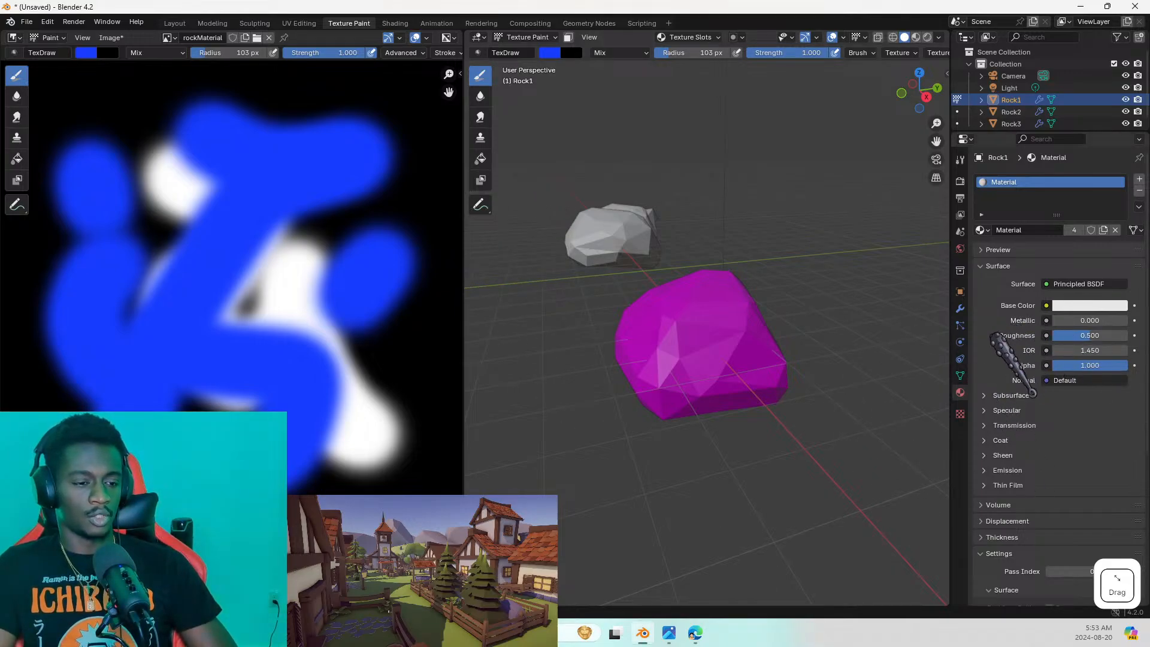
{"action": "left_click", "coordinate": [960, 375]}
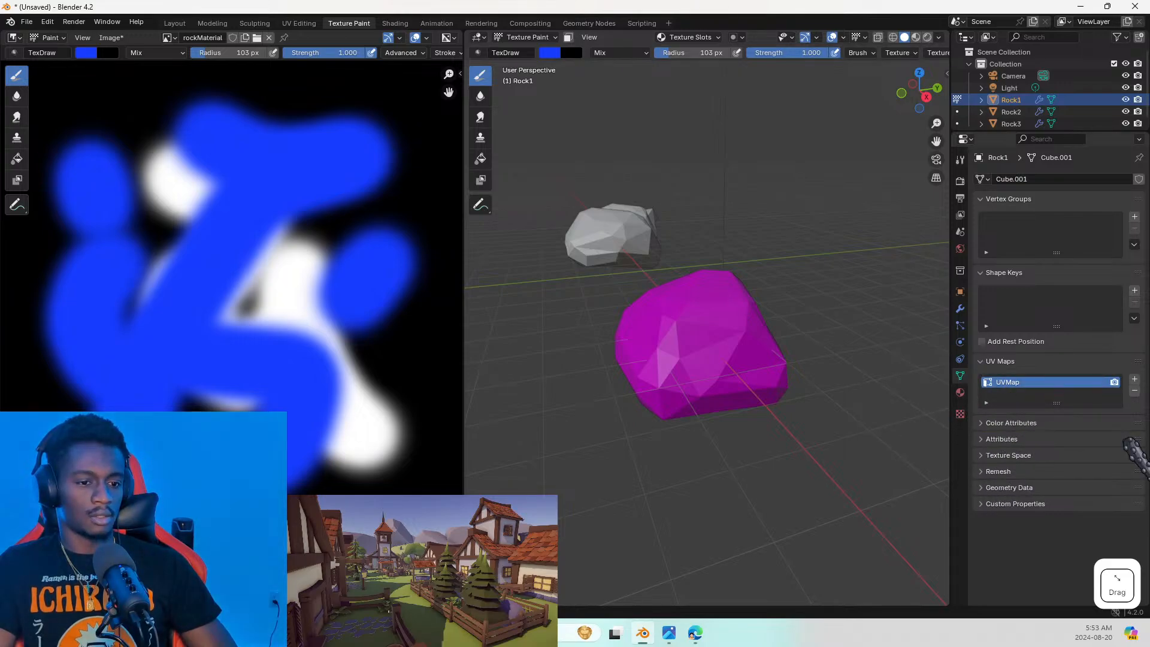
{"action": "left_click", "coordinate": [1134, 391]}
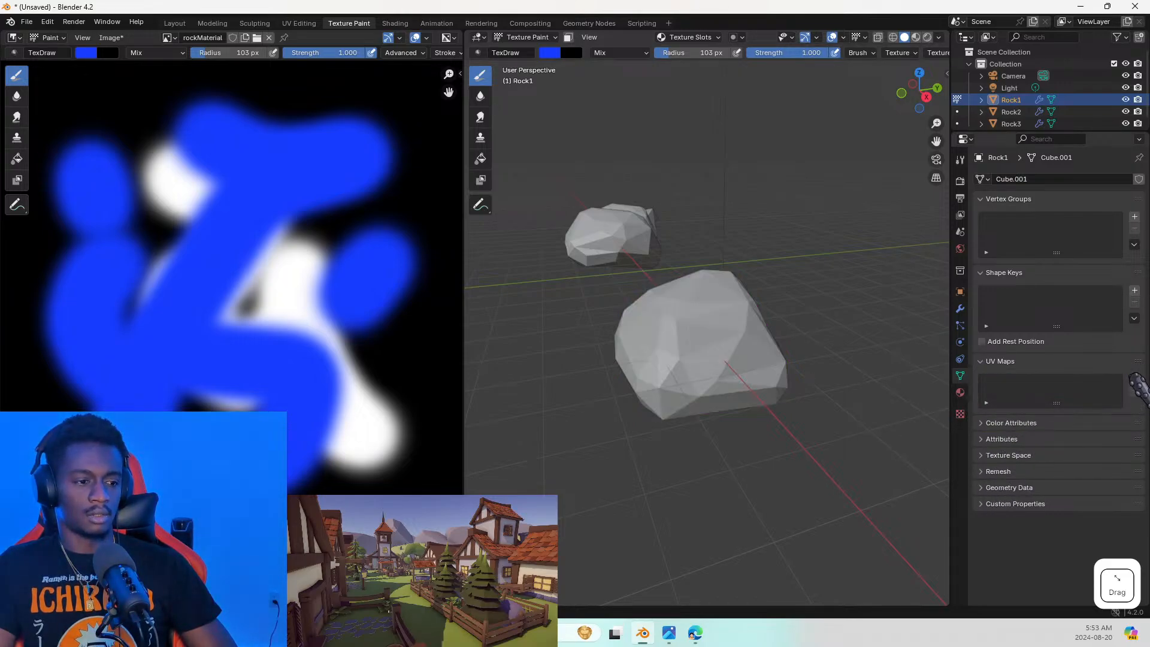
{"action": "left_click", "coordinate": [1135, 381]}
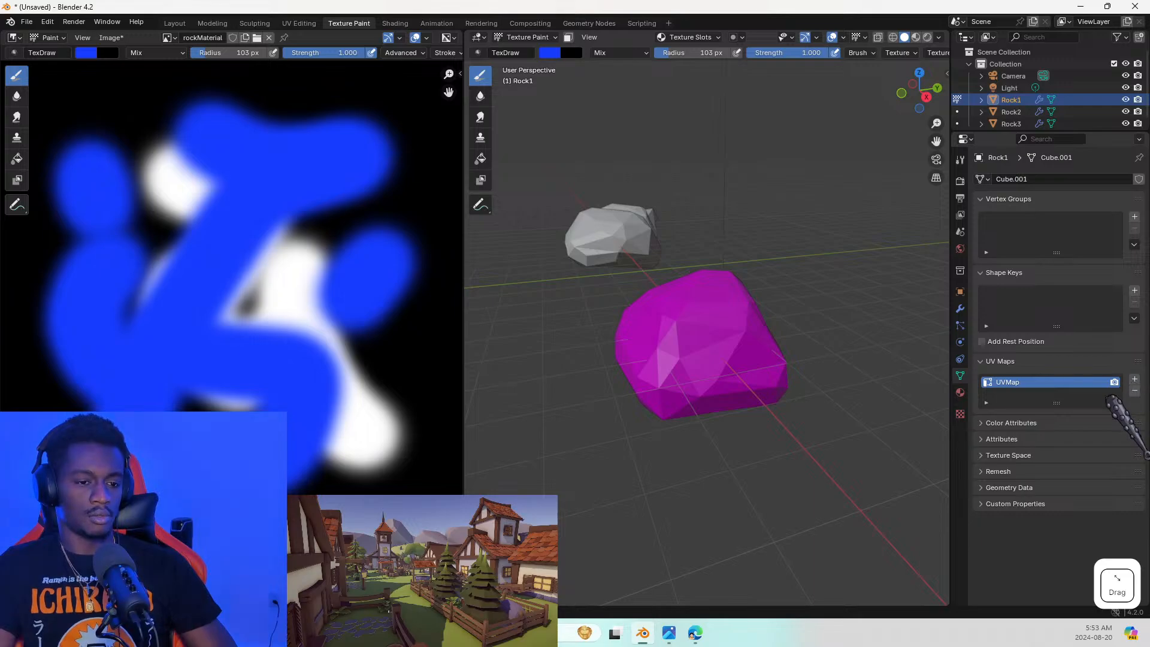
{"action": "left_click", "coordinate": [1135, 392]}
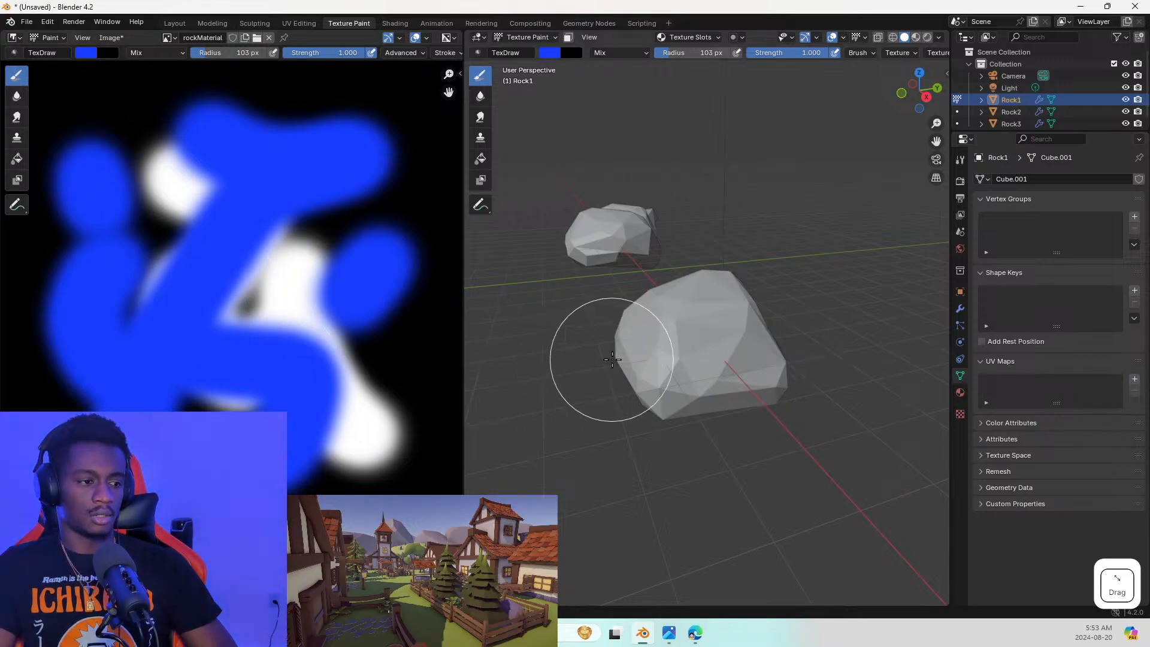
Unwrap Rock1's entire mesh in Edit Mode and paint a blue test stroke across the rockMaterial image
{"action": "key", "text": "Tab"}
{"action": "key", "text": "a"}
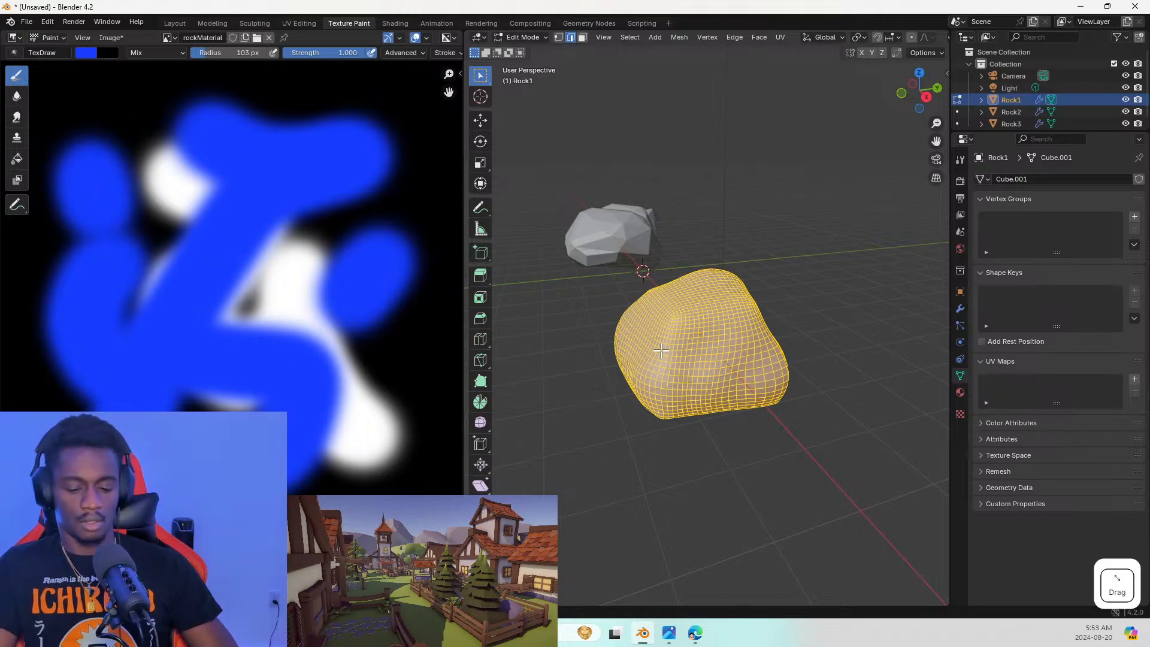
{"action": "key", "text": "u"}
{"action": "left_click", "coordinate": [661, 350]}
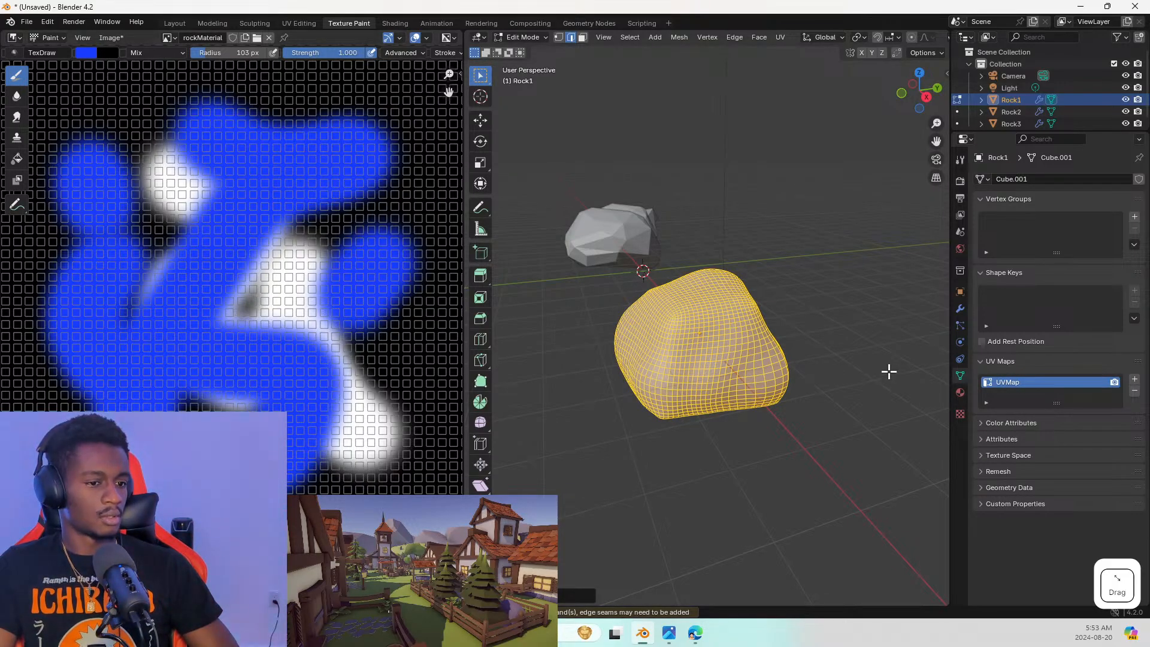
{"action": "mouse_move", "coordinate": [162, 198]}
{"action": "left_mouse_down"}
{"action": "mouse_move", "coordinate": [250, 262]}
{"action": "mouse_move", "coordinate": [390, 288]}
{"action": "left_mouse_up"}
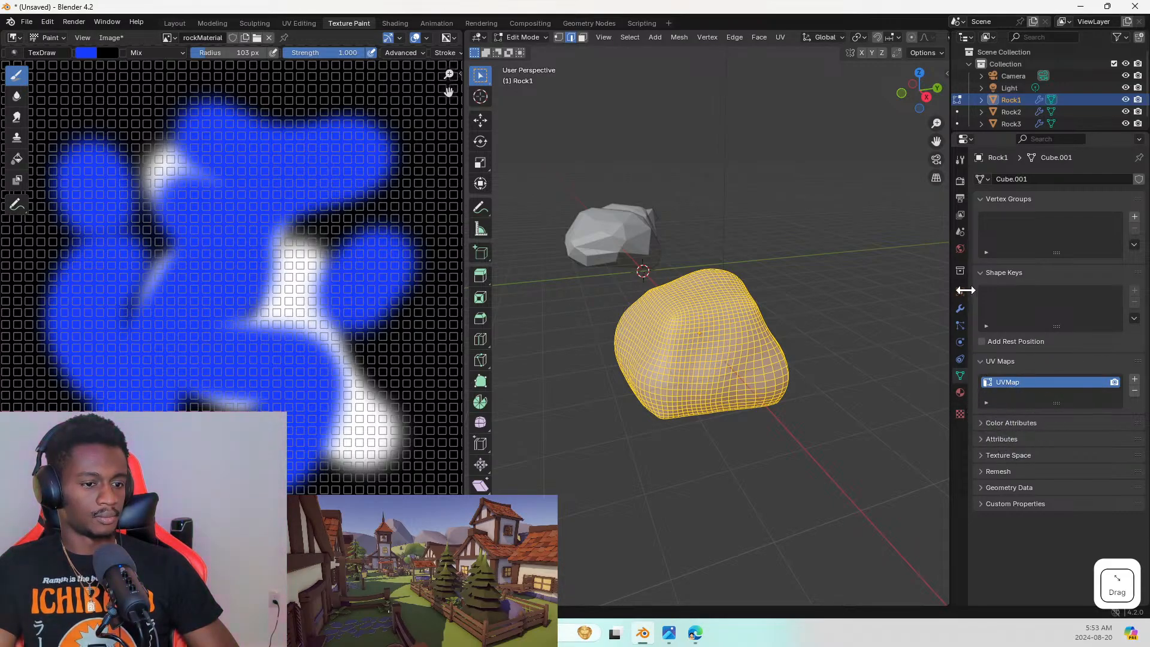
Deselect Rock1's mesh, return it to Texture Paint mode and paint another blue stroke across the rockMaterial image
{"action": "left_click", "coordinate": [960, 249]}
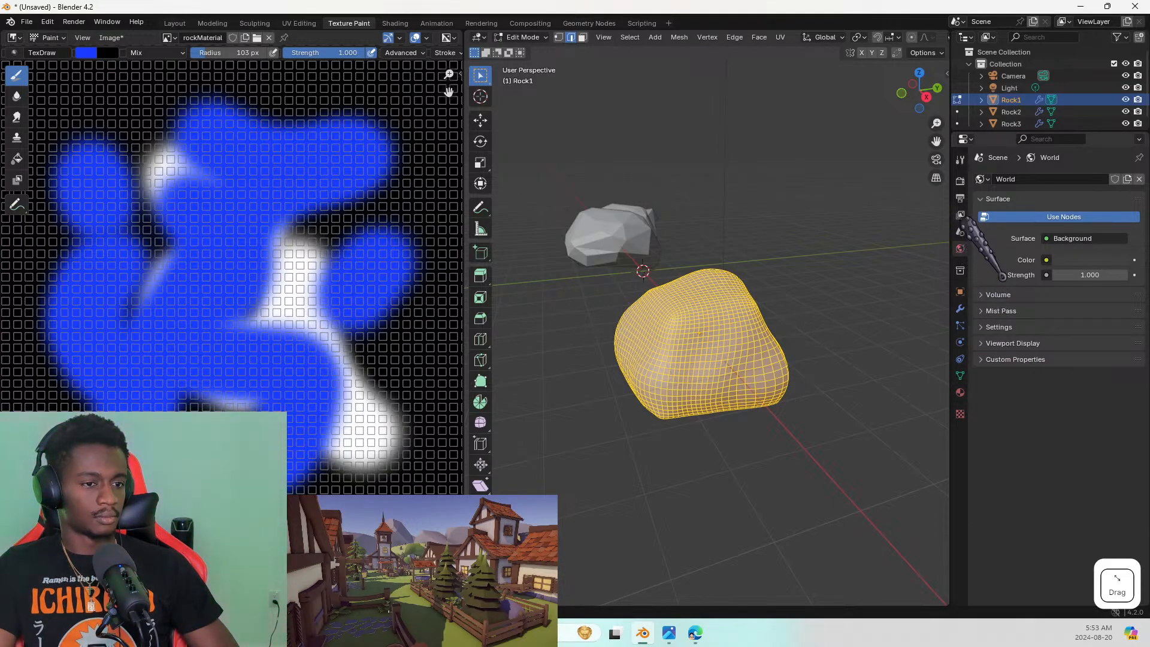
{"action": "left_click", "coordinate": [527, 346]}
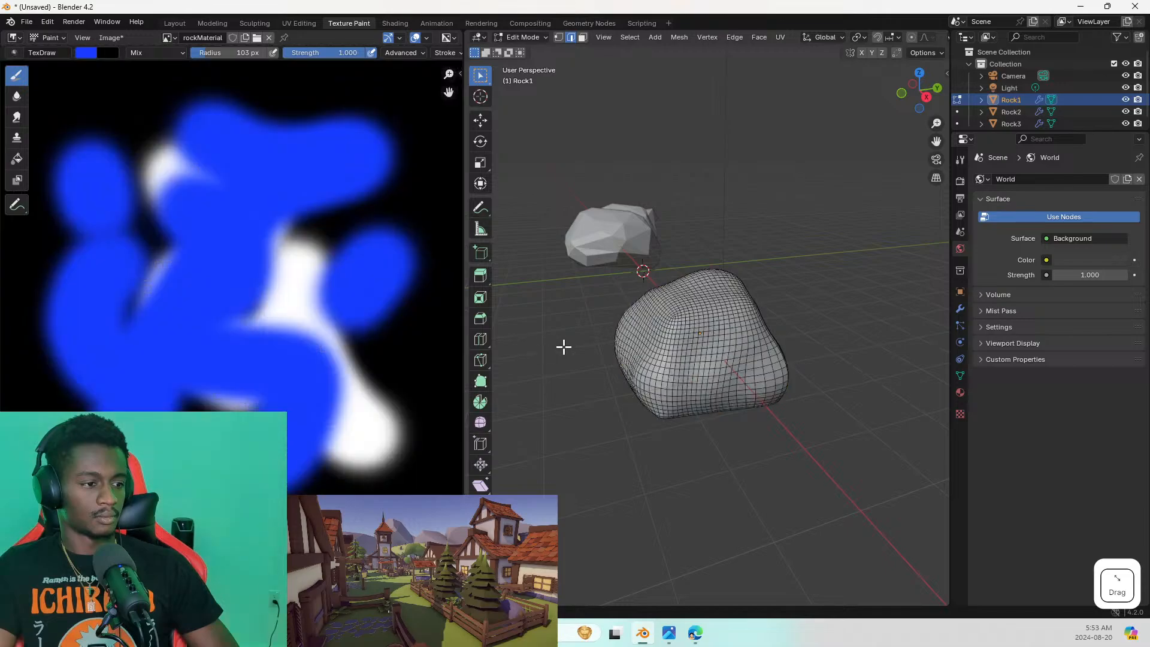
{"action": "key", "text": "Tab"}
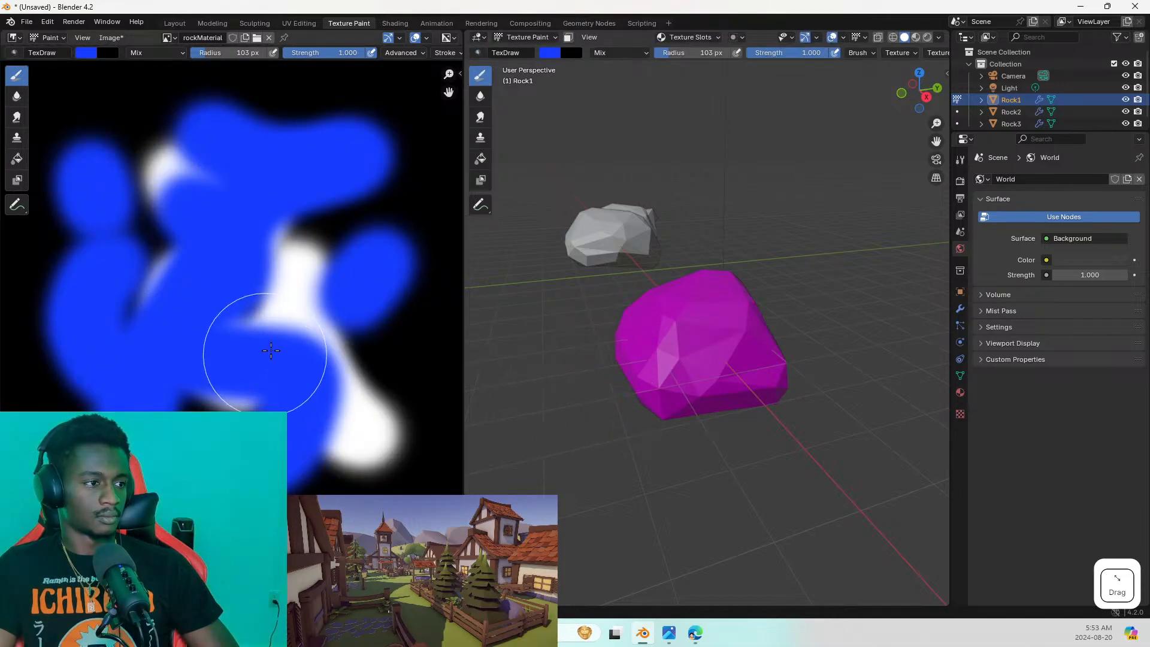
{"action": "mouse_move", "coordinate": [271, 350]}
{"action": "left_mouse_down"}
{"action": "mouse_move", "coordinate": [353, 380]}
{"action": "mouse_move", "coordinate": [374, 413]}
{"action": "left_mouse_up"}
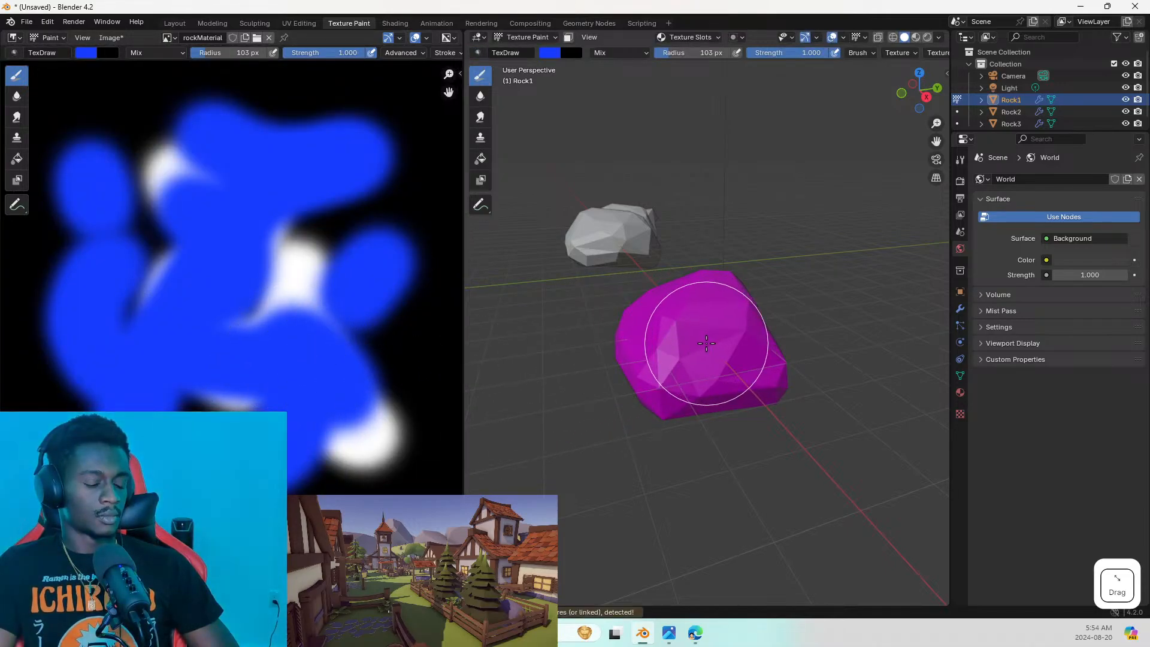
Check Rock1 in Material Preview while adding a blue stroke to the rockMaterial image, and return to Solid shading
{"action": "key", "text": "z"}
{"action": "left_click", "coordinate": [696, 407]}
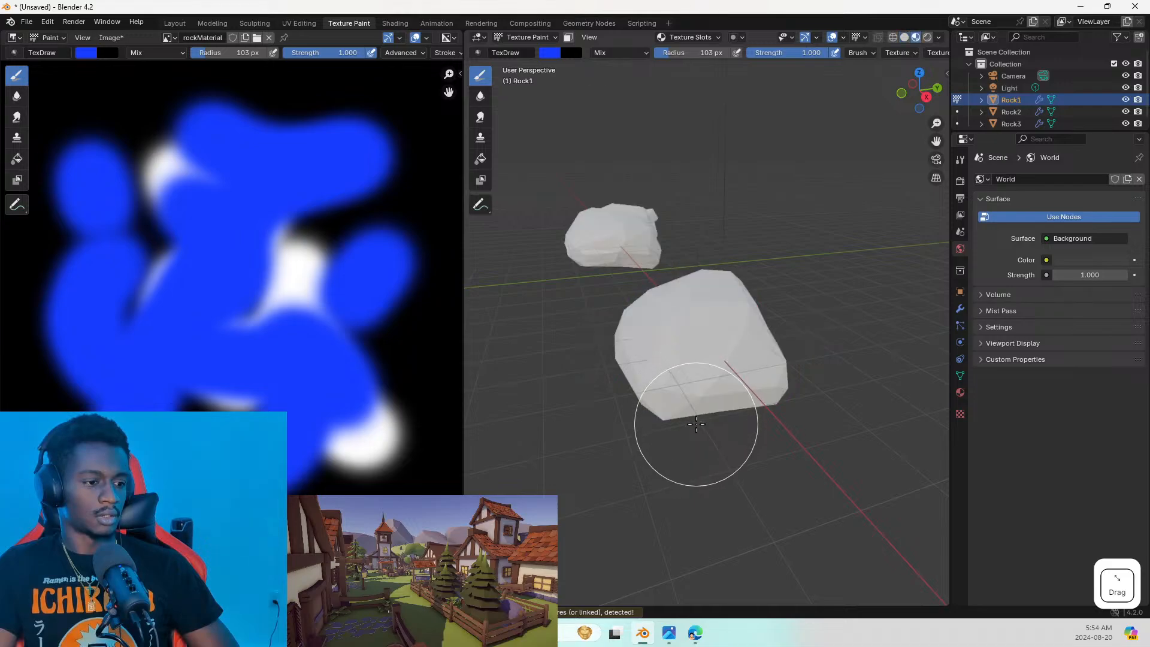
{"action": "mouse_move", "coordinate": [624, 329]}
{"action": "middle_mouse_down"}
{"action": "mouse_move", "coordinate": [718, 321]}
{"action": "mouse_move", "coordinate": [616, 303]}
{"action": "middle_mouse_up"}
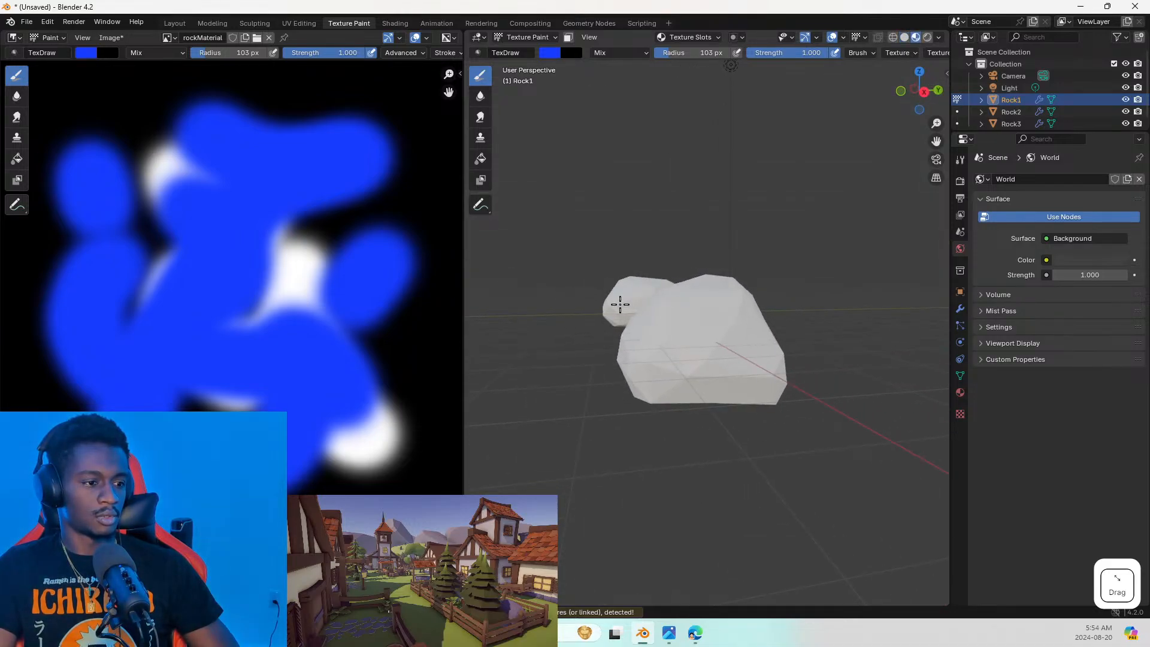
{"action": "left_click_drag", "start_coordinate": [269, 304], "coordinate": [501, 303]}
{"action": "key", "text": "z"}
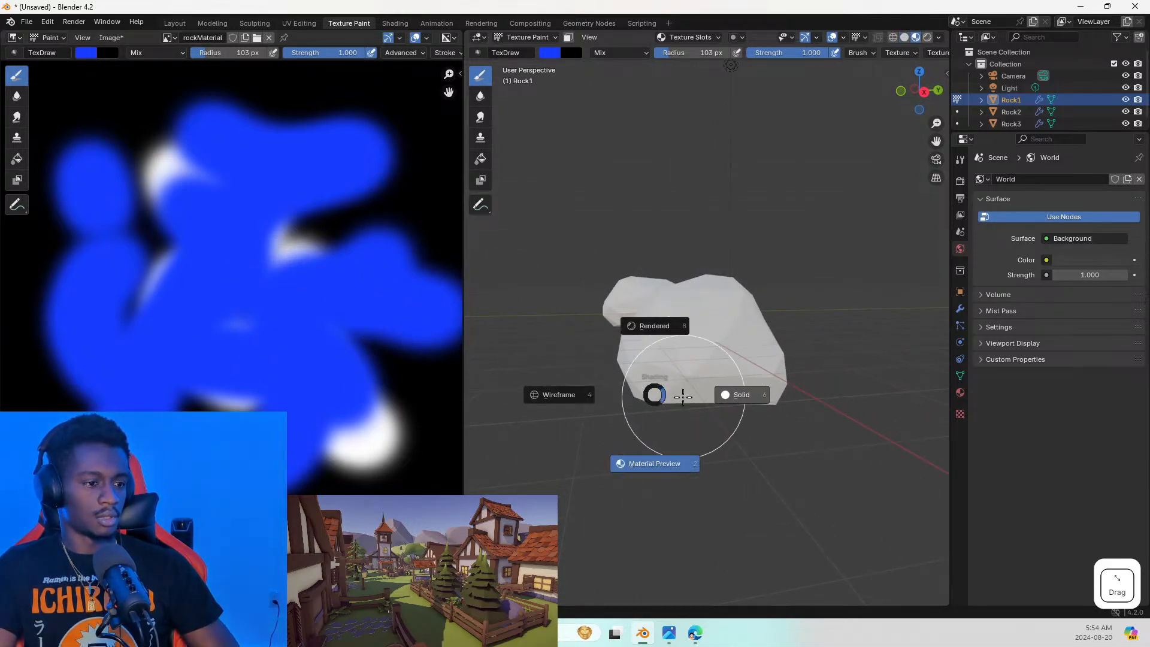
{"action": "left_click", "coordinate": [732, 398]}
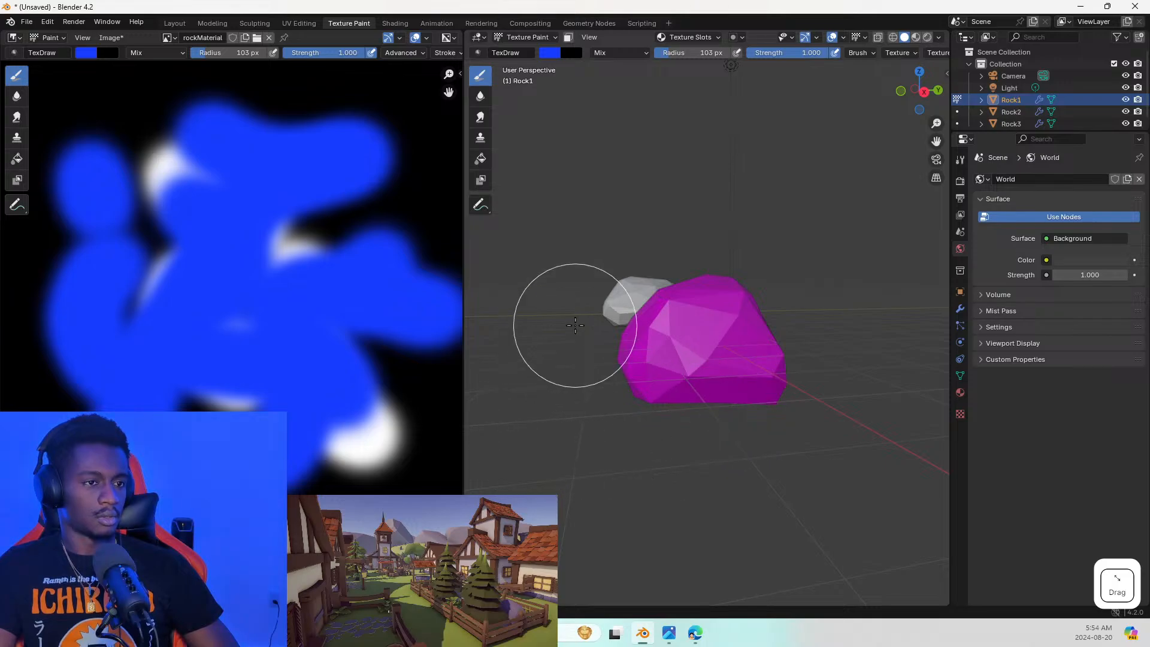
Add a Base Color paint slot to Rock1 using a blank 1024 × 1024 px image with Alpha, named Material Base Color
{"action": "left_click", "coordinate": [863, 37]}
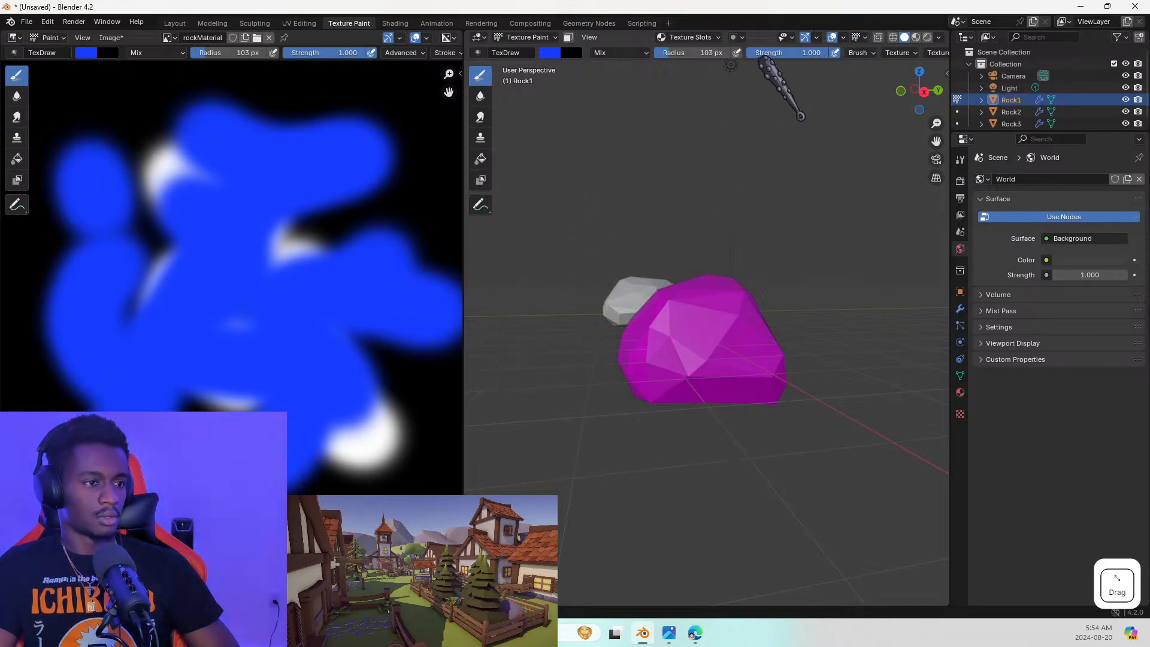
{"action": "left_click", "coordinate": [721, 37]}
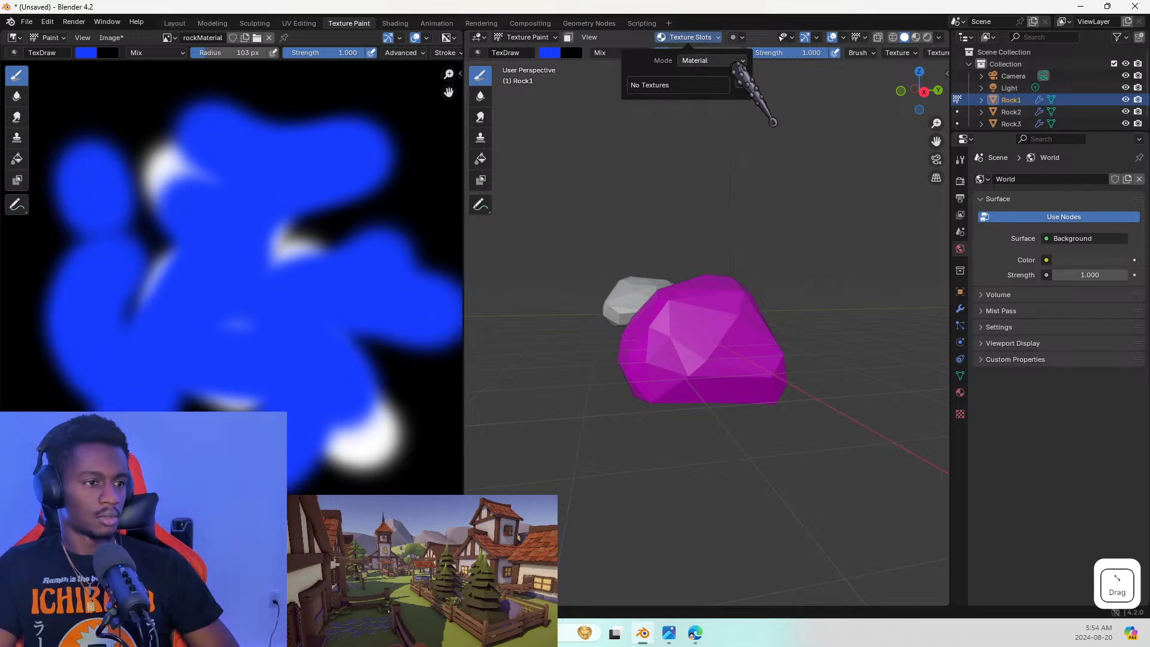
{"action": "left_click", "coordinate": [742, 82]}
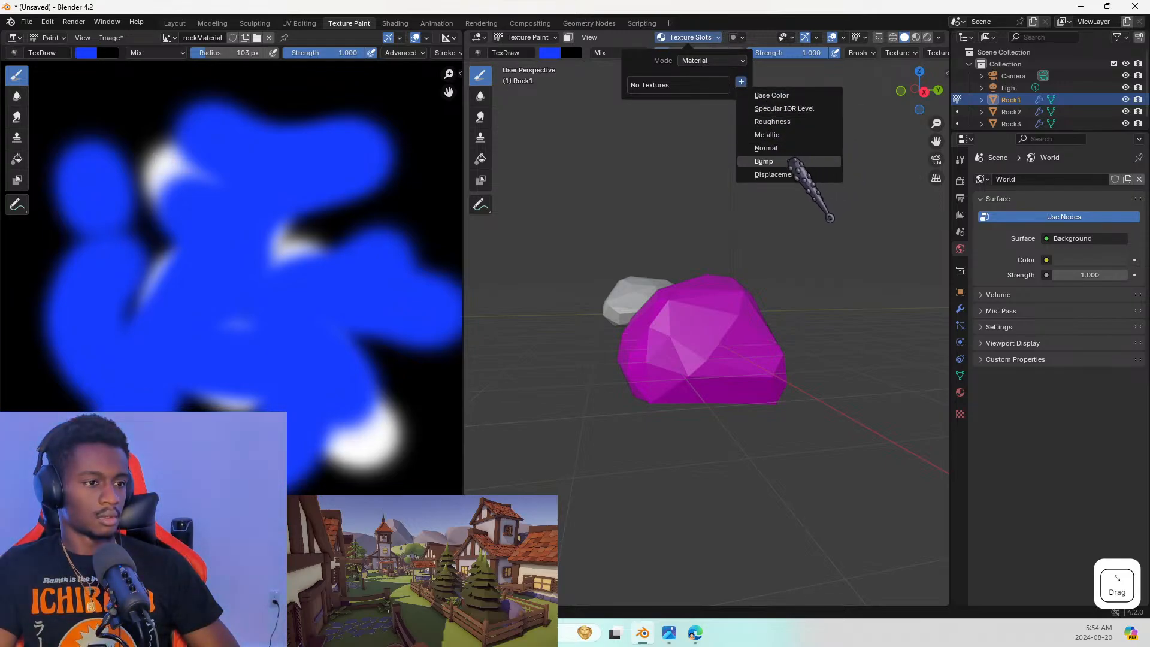
{"action": "left_click", "coordinate": [773, 96]}
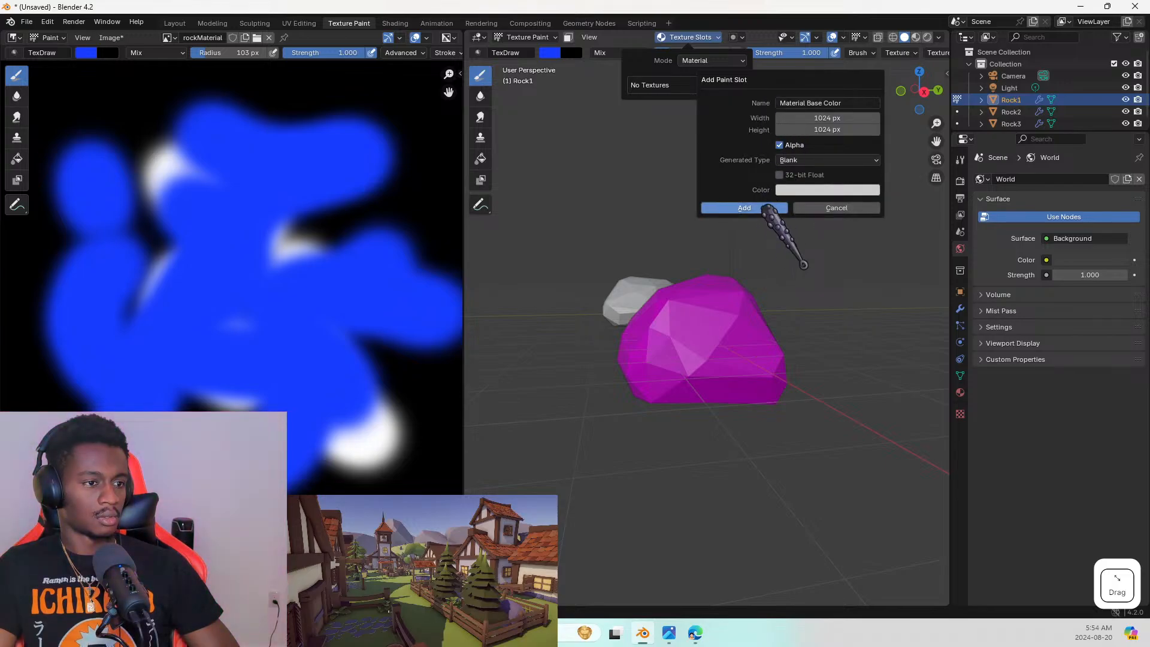
{"action": "left_click", "coordinate": [744, 208]}
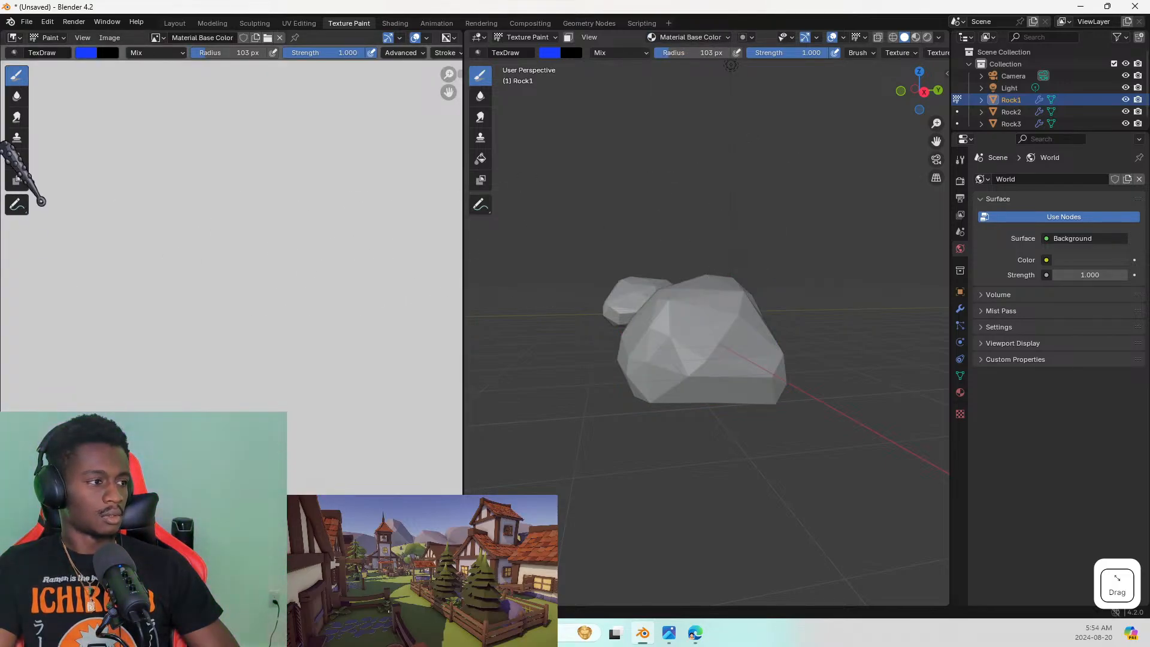
Paint a curved blue test stroke on the Material Base Color image and inspect it on the rocks
{"action": "mouse_move", "coordinate": [259, 227]}
{"action": "left_mouse_down"}
{"action": "mouse_move", "coordinate": [303, 281]}
{"action": "mouse_move", "coordinate": [279, 316]}
{"action": "left_mouse_up"}
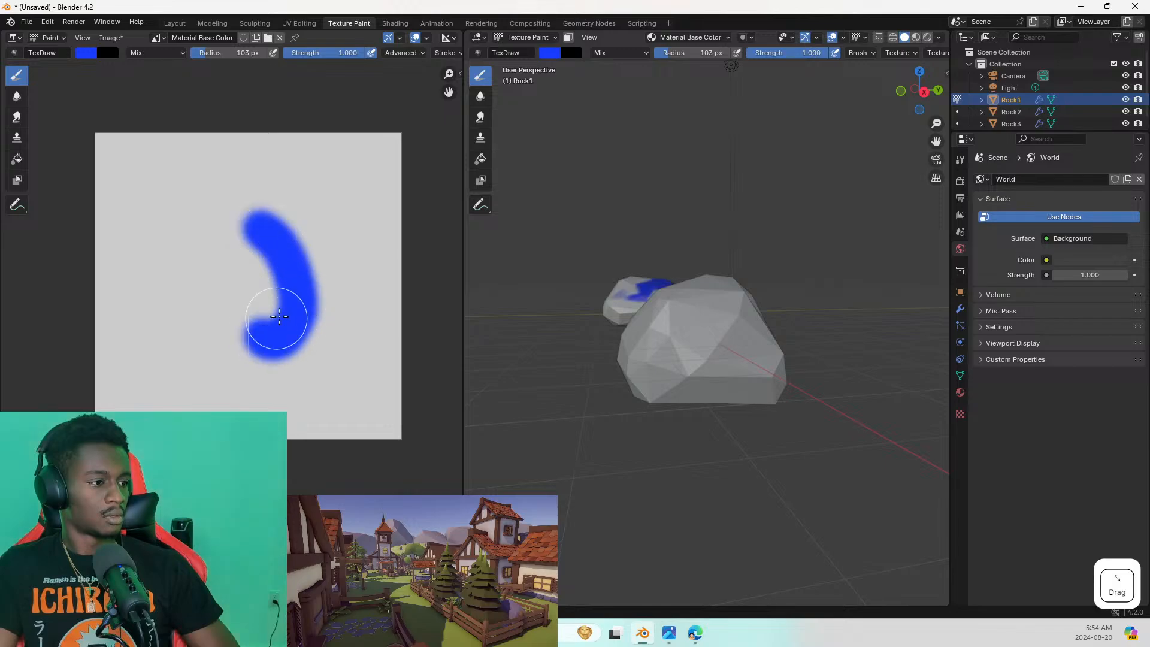
{"action": "mouse_move", "coordinate": [578, 258]}
{"action": "middle_mouse_down"}
{"action": "mouse_move", "coordinate": [686, 326]}
{"action": "mouse_move", "coordinate": [638, 304]}
{"action": "mouse_move", "coordinate": [624, 282]}
{"action": "mouse_move", "coordinate": [616, 303]}
{"action": "mouse_move", "coordinate": [552, 298]}
{"action": "mouse_move", "coordinate": [807, 274]}
{"action": "mouse_move", "coordinate": [614, 315]}
{"action": "mouse_move", "coordinate": [658, 338]}
{"action": "mouse_move", "coordinate": [610, 307]}
{"action": "middle_mouse_up"}
{"action": "mouse_move", "coordinate": [785, 314]}
{"action": "middle_mouse_down"}
{"action": "mouse_move", "coordinate": [788, 345]}
{"action": "mouse_move", "coordinate": [769, 315]}
{"action": "mouse_move", "coordinate": [703, 274]}
{"action": "mouse_move", "coordinate": [885, 303]}
{"action": "middle_mouse_up"}
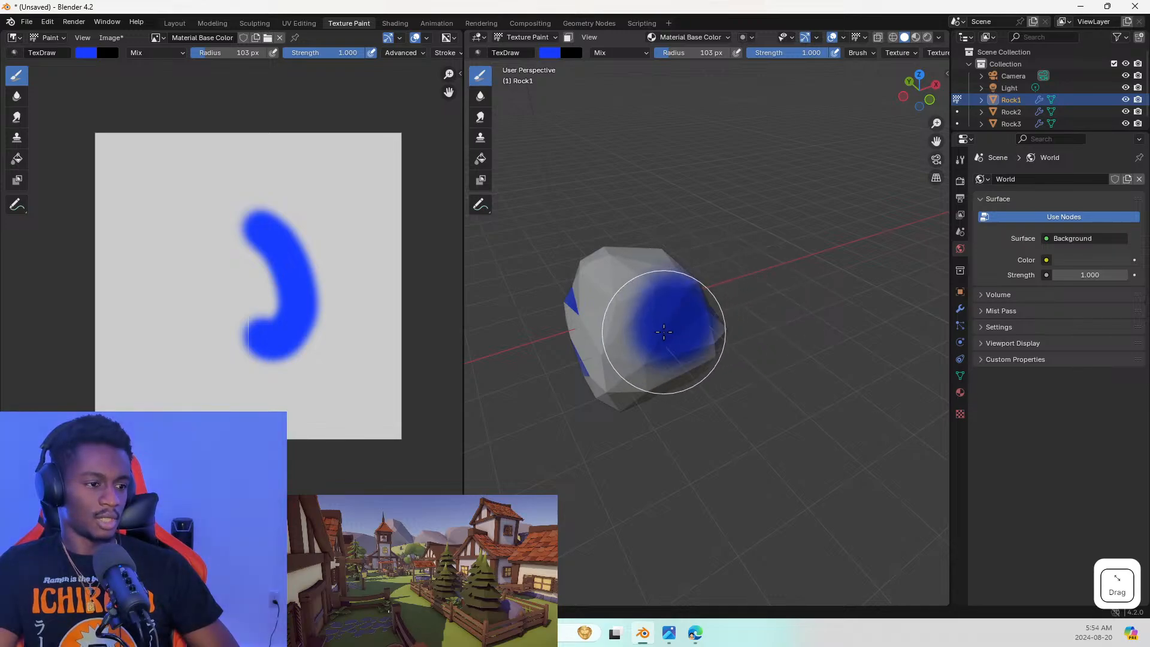
Paint Rock1's surface blue from all sides directly on the model and compare it with the other rocks
{"action": "left_click_drag", "start_coordinate": [593, 358], "coordinate": [689, 291]}
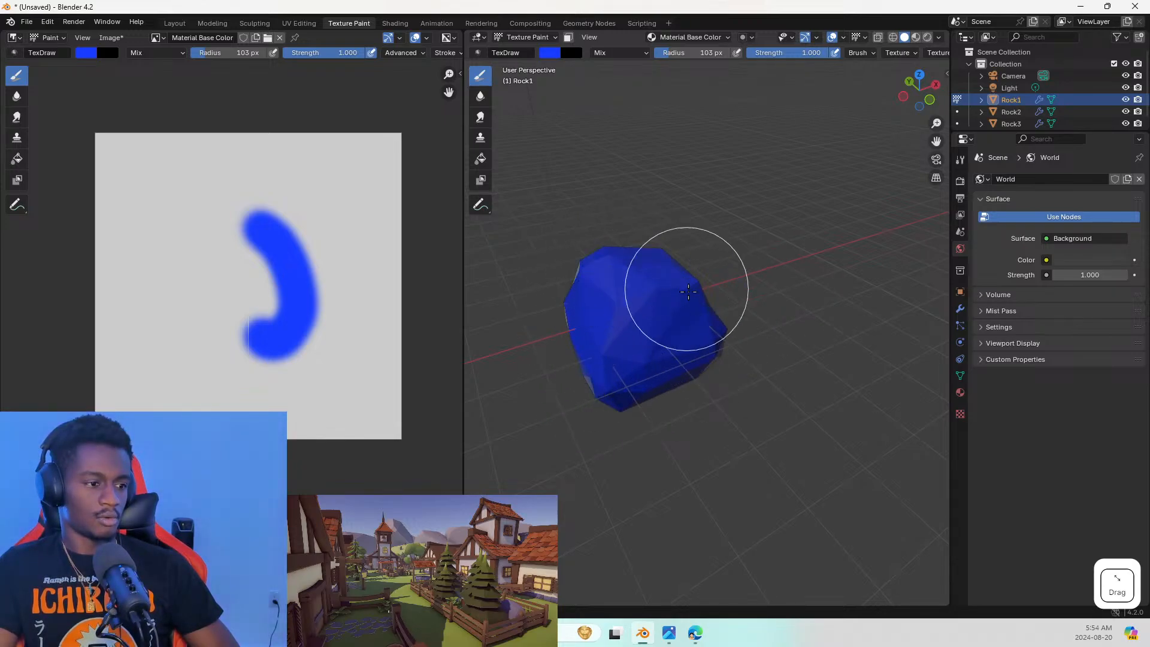
{"action": "middle_click_drag", "start_coordinate": [590, 329], "coordinate": [484, 294]}
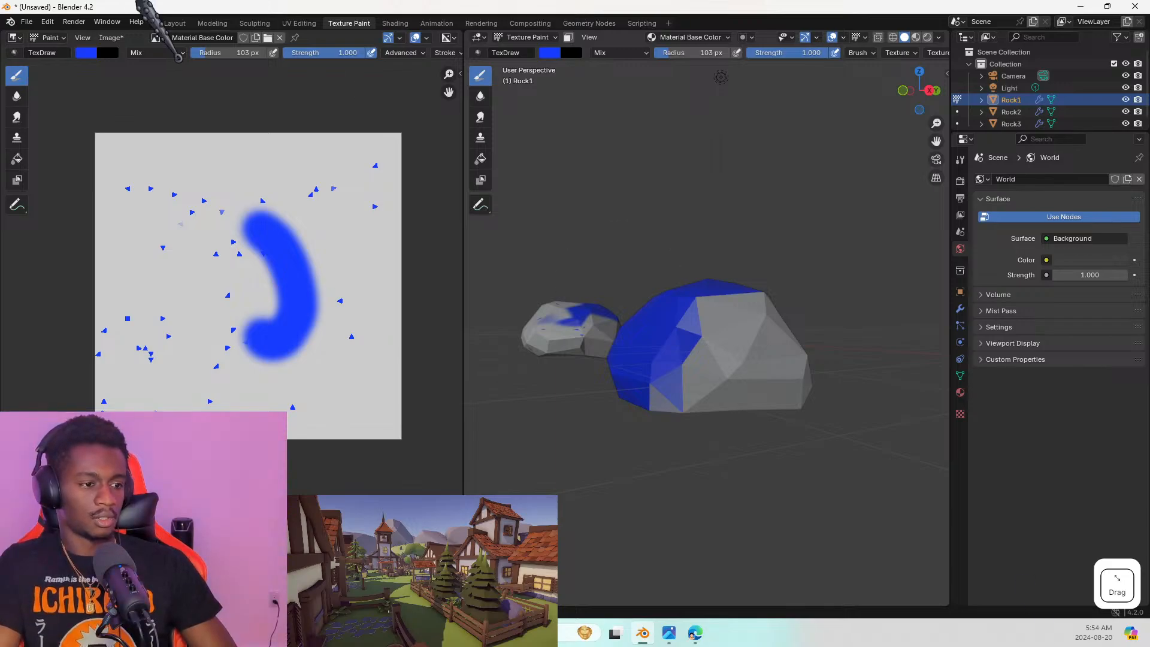
{"action": "left_click_drag", "start_coordinate": [765, 419], "coordinate": [754, 361]}
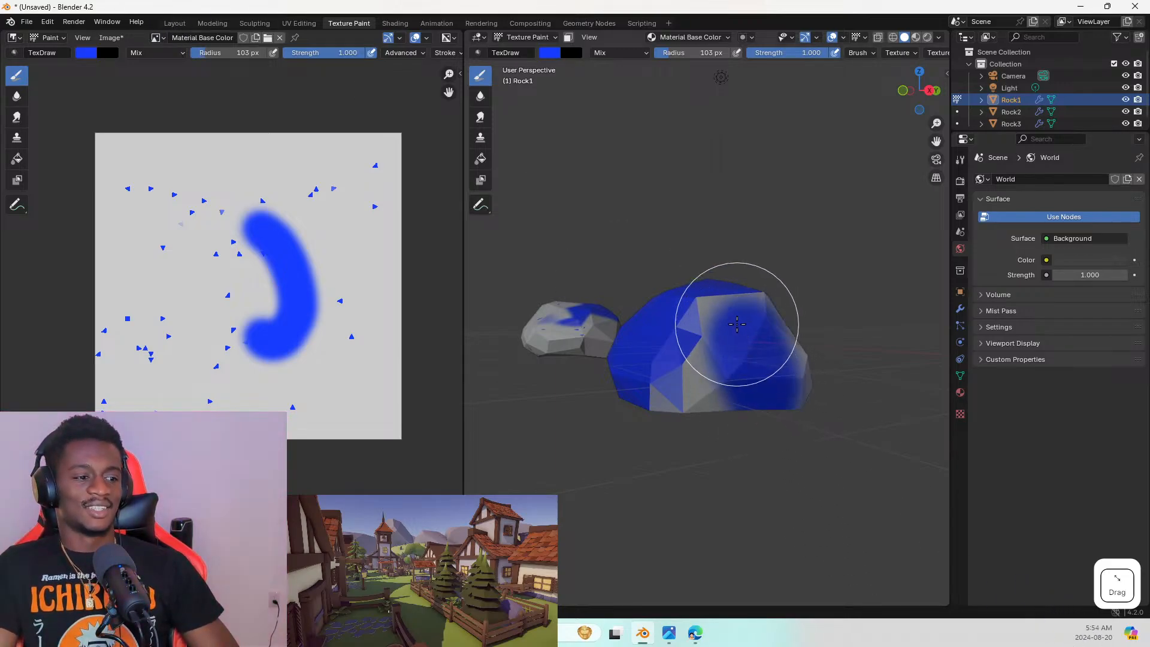
{"action": "mouse_move", "coordinate": [707, 317]}
{"action": "left_mouse_down"}
{"action": "mouse_move", "coordinate": [681, 390]}
{"action": "mouse_move", "coordinate": [827, 360]}
{"action": "left_mouse_up"}
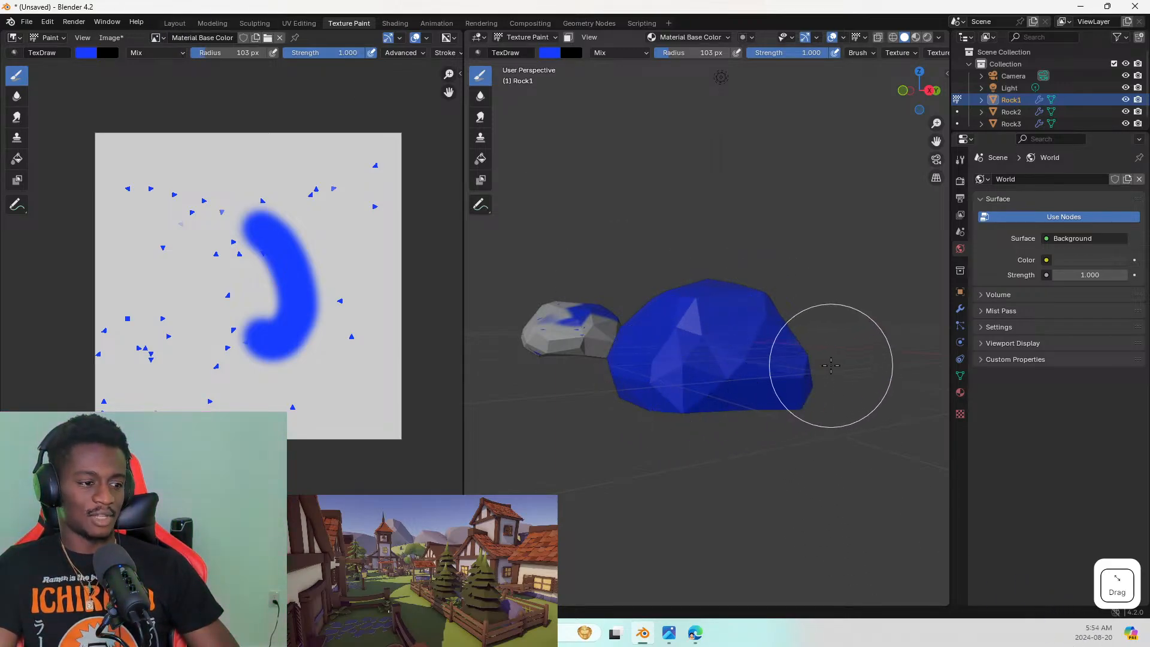
{"action": "middle_click_drag", "start_coordinate": [693, 356], "coordinate": [951, 349]}
{"action": "mouse_move", "coordinate": [861, 308]}
{"action": "left_mouse_down"}
{"action": "mouse_move", "coordinate": [796, 359]}
{"action": "mouse_move", "coordinate": [796, 303]}
{"action": "mouse_move", "coordinate": [886, 270]}
{"action": "mouse_move", "coordinate": [890, 401]}
{"action": "mouse_move", "coordinate": [808, 380]}
{"action": "mouse_move", "coordinate": [782, 418]}
{"action": "mouse_move", "coordinate": [821, 347]}
{"action": "mouse_move", "coordinate": [770, 380]}
{"action": "mouse_move", "coordinate": [821, 385]}
{"action": "mouse_move", "coordinate": [840, 349]}
{"action": "left_mouse_up"}
{"action": "middle_click_drag", "start_coordinate": [851, 338], "coordinate": [639, 287]}
{"action": "mouse_move", "coordinate": [640, 288]}
{"action": "left_mouse_down"}
{"action": "mouse_move", "coordinate": [688, 286]}
{"action": "mouse_move", "coordinate": [773, 220]}
{"action": "mouse_move", "coordinate": [751, 134]}
{"action": "mouse_move", "coordinate": [717, 179]}
{"action": "mouse_move", "coordinate": [698, 244]}
{"action": "left_mouse_up"}
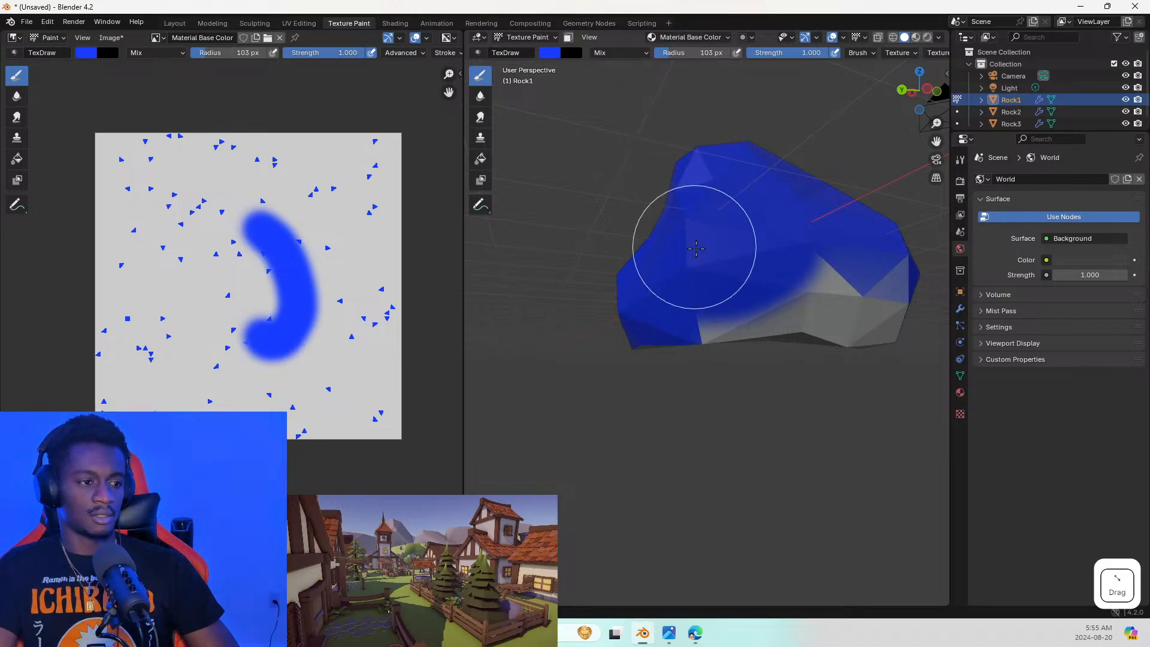
{"action": "middle_click_drag", "start_coordinate": [698, 244], "coordinate": [764, 267]}
{"action": "mouse_move", "coordinate": [764, 266]}
{"action": "left_mouse_down"}
{"action": "mouse_move", "coordinate": [846, 257]}
{"action": "mouse_move", "coordinate": [745, 287]}
{"action": "mouse_move", "coordinate": [758, 303]}
{"action": "left_mouse_up"}
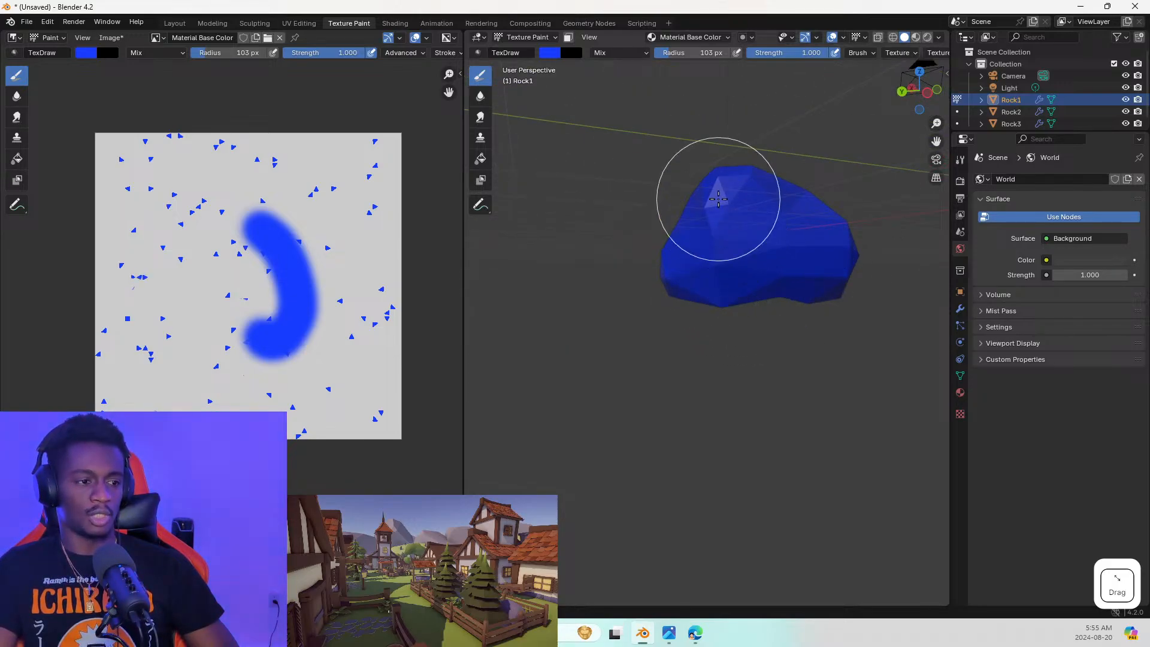
{"action": "mouse_move", "coordinate": [726, 257]}
{"action": "middle_mouse_down"}
{"action": "mouse_move", "coordinate": [815, 311]}
{"action": "mouse_move", "coordinate": [757, 308]}
{"action": "mouse_move", "coordinate": [946, 261]}
{"action": "mouse_move", "coordinate": [897, 229]}
{"action": "mouse_move", "coordinate": [846, 296]}
{"action": "middle_mouse_up"}
{"action": "scroll", "coordinate": [929, 270], "scroll_direction": "down", "scroll_amount": 4}
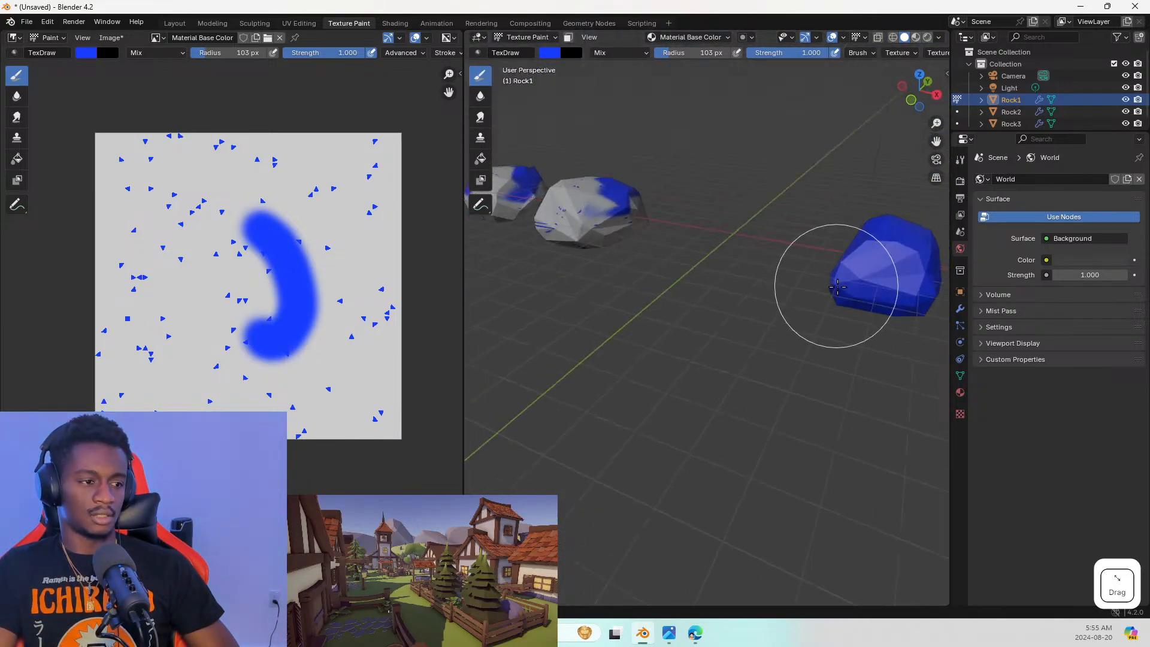
{"action": "scroll", "coordinate": [847, 303], "scroll_direction": "down", "scroll_amount": 2}
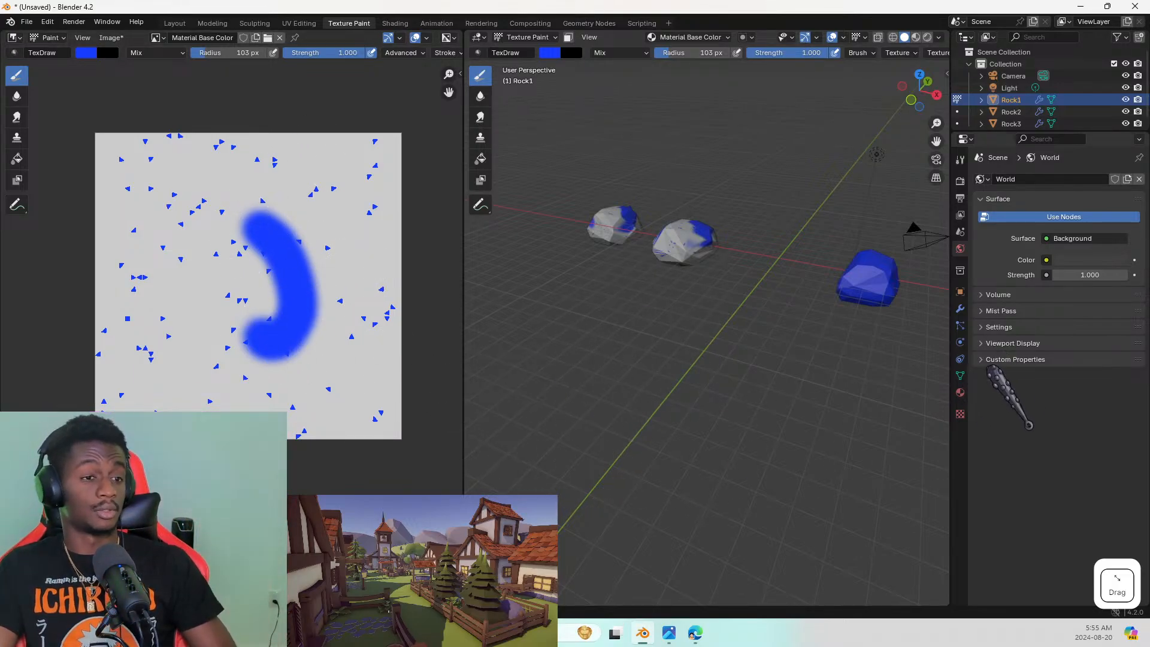
Undo all the blue test strokes on the Material Base Color image and the rocks
{"action": "key", "text": "ctrl+z"}
{"action": "key", "text": "ctrl+z"}
{"action": "key", "text": "ctrl+z"}
{"action": "key", "text": "ctrl+z"}
{"action": "key", "text": "ctrl+z"}
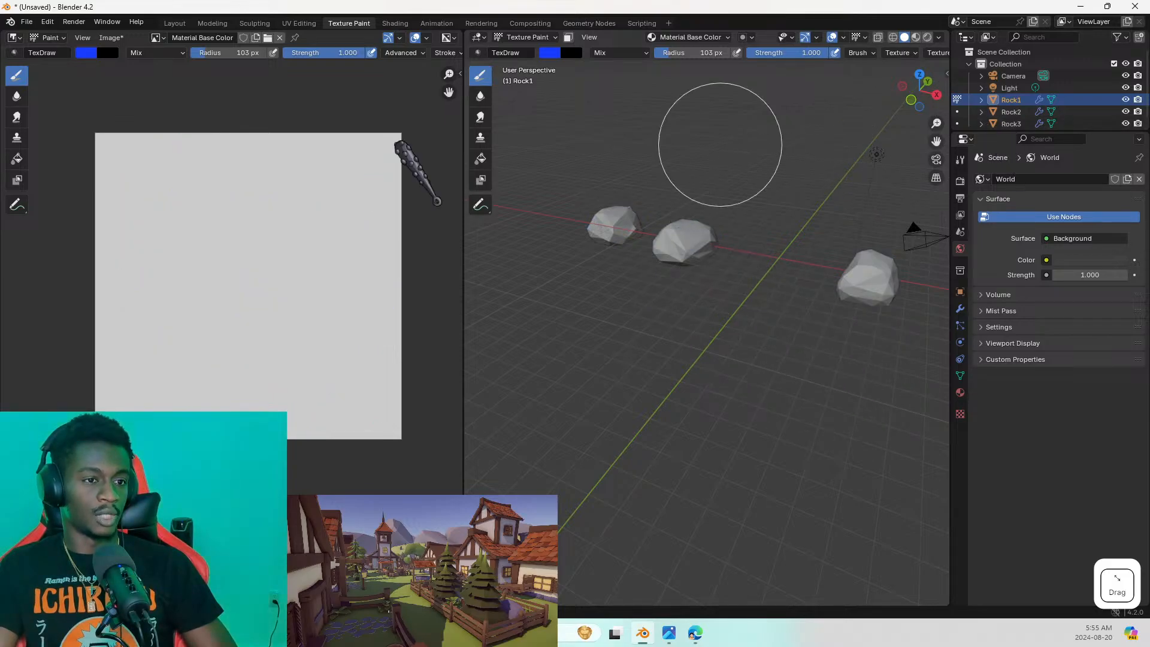
In the Layout workspace, duplicate all three rocks and place the copies more than 30 m away along the global Y axis
{"action": "left_click", "coordinate": [174, 23]}
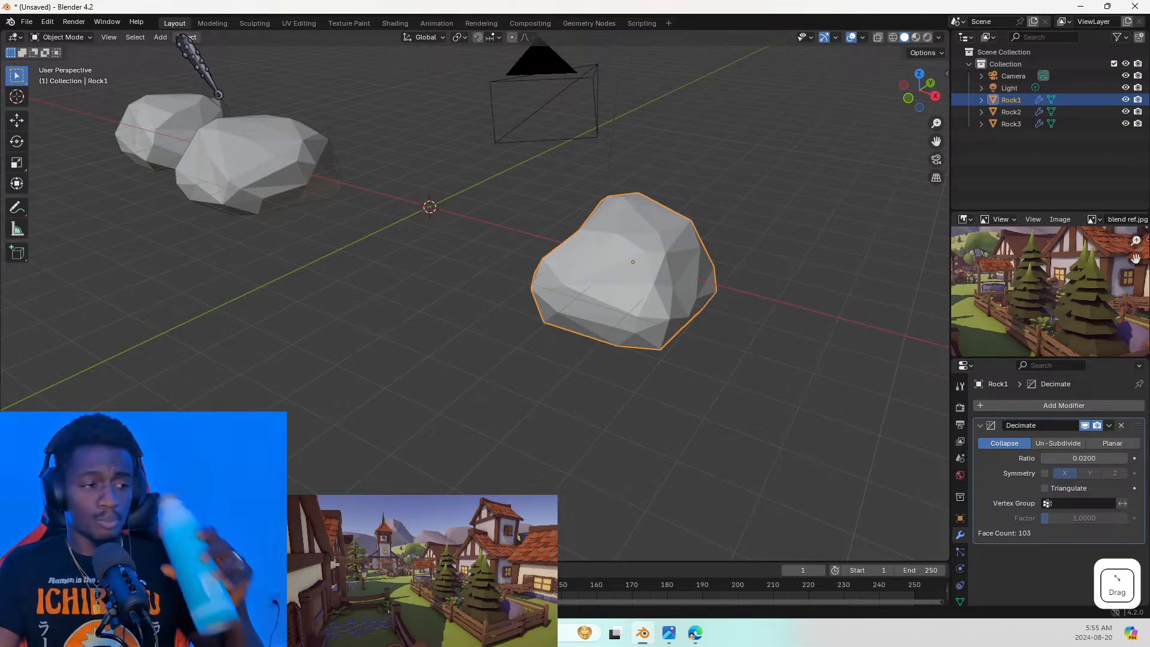
{"action": "scroll", "coordinate": [359, 257], "scroll_direction": "down", "scroll_amount": 4}
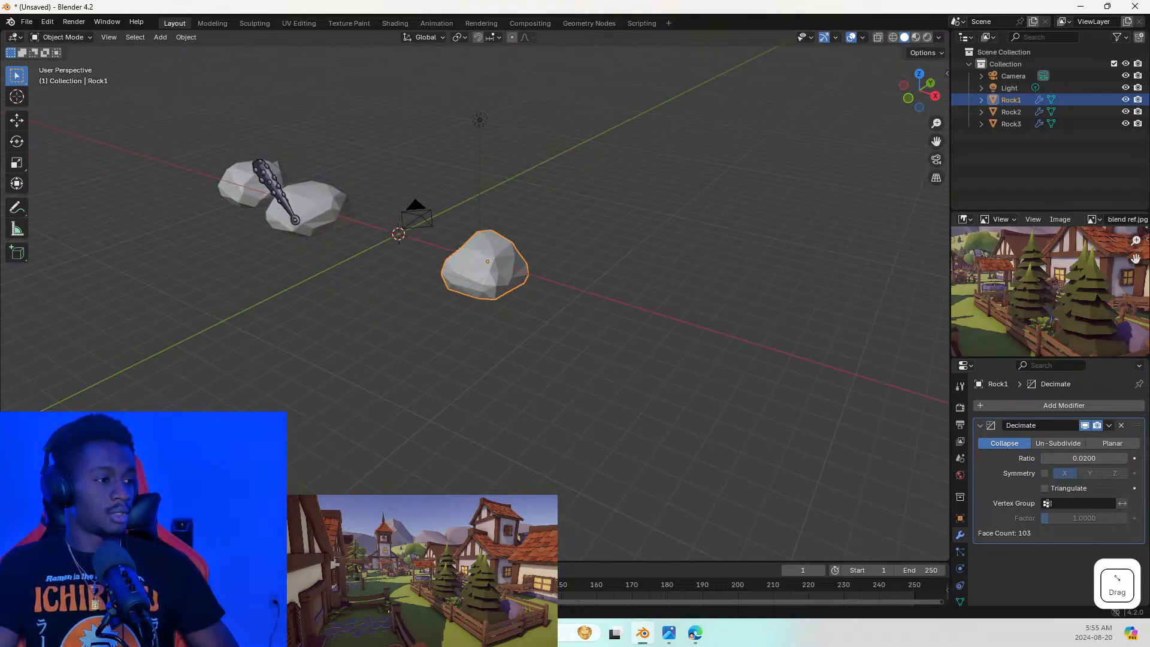
{"action": "left_click", "coordinate": [255, 181], "text": "shift"}
{"action": "left_click", "coordinate": [307, 206], "text": "shift"}
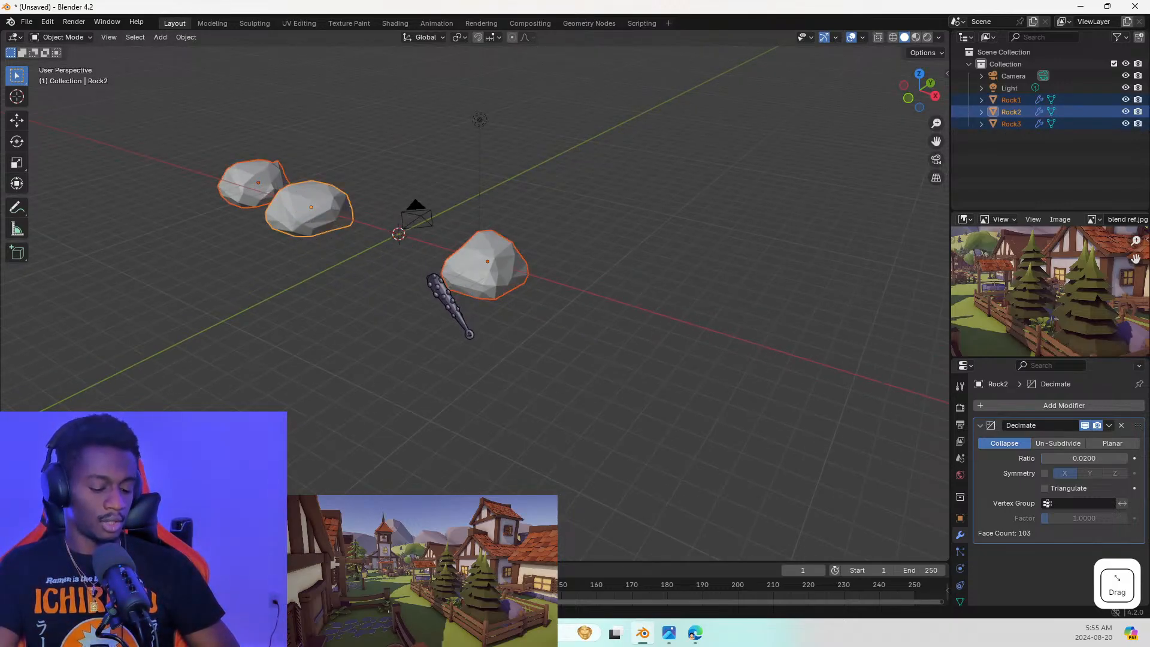
{"action": "key", "text": "shift+d"}
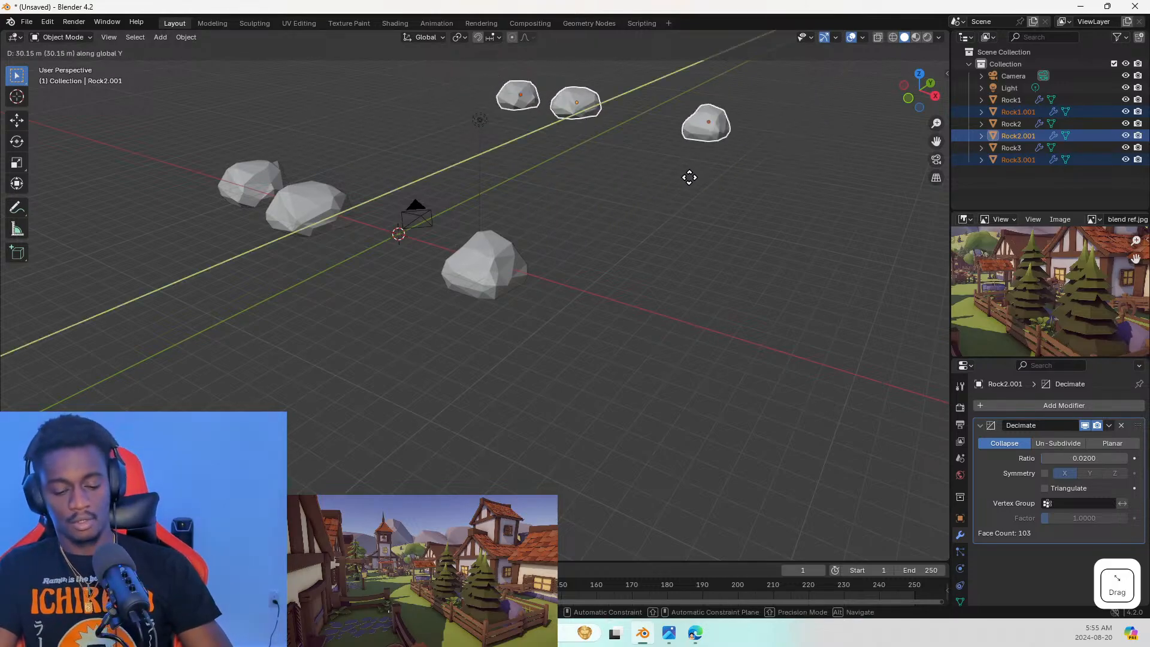
{"action": "left_click", "coordinate": [705, 163]}
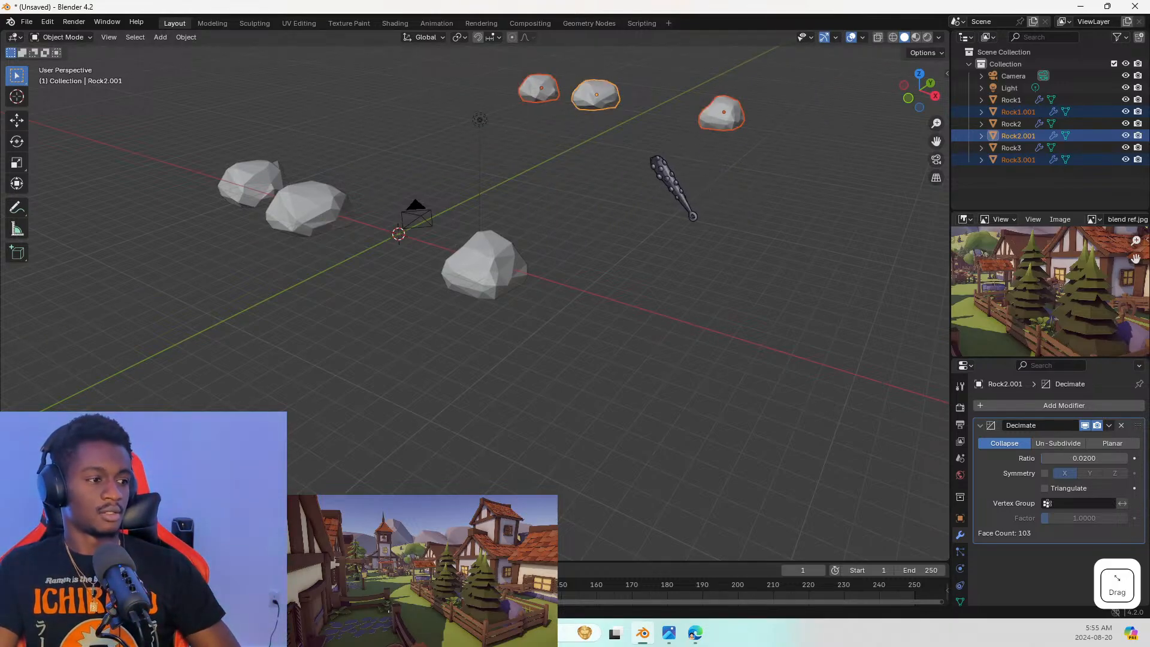
Select the three duplicated rocks, create a new collection and move them into it
{"action": "key", "text": "a"}
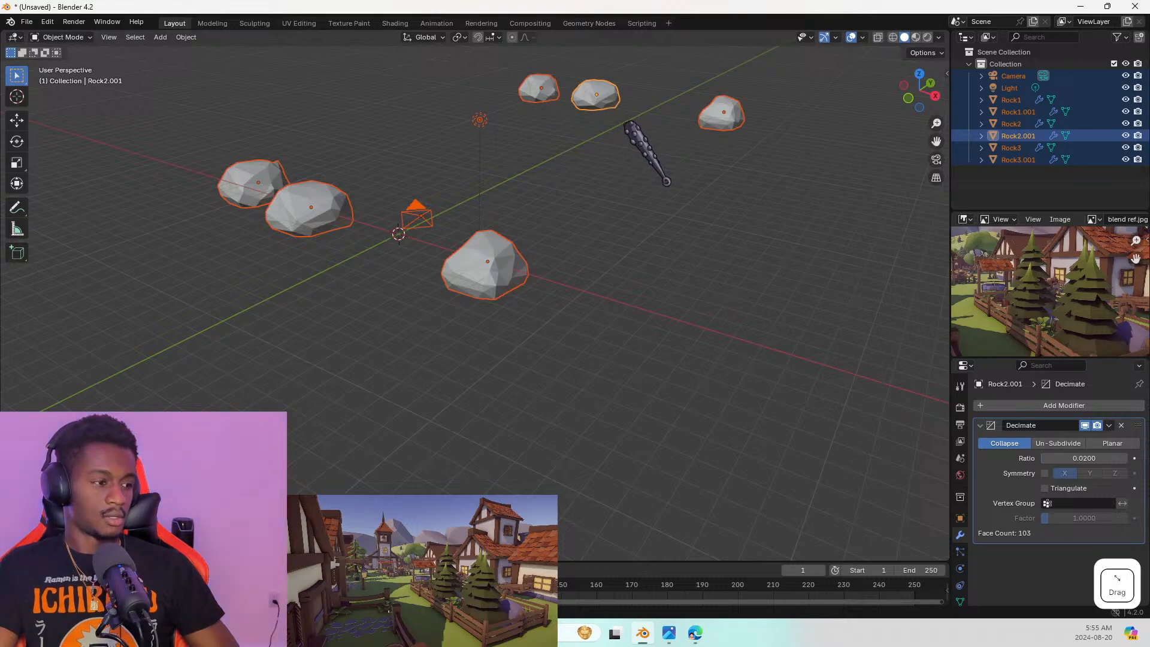
{"action": "left_click", "coordinate": [566, 119]}
{"action": "left_click", "coordinate": [534, 90]}
{"action": "left_click", "coordinate": [584, 94], "text": "shift"}
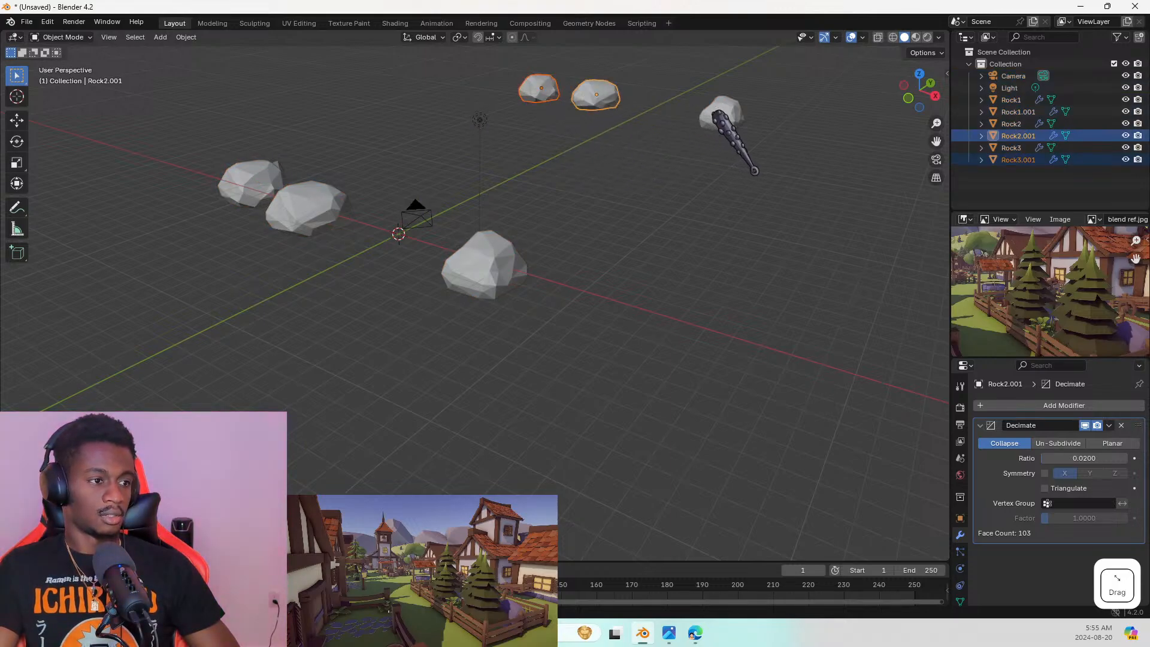
{"action": "left_click", "coordinate": [719, 113], "text": "shift"}
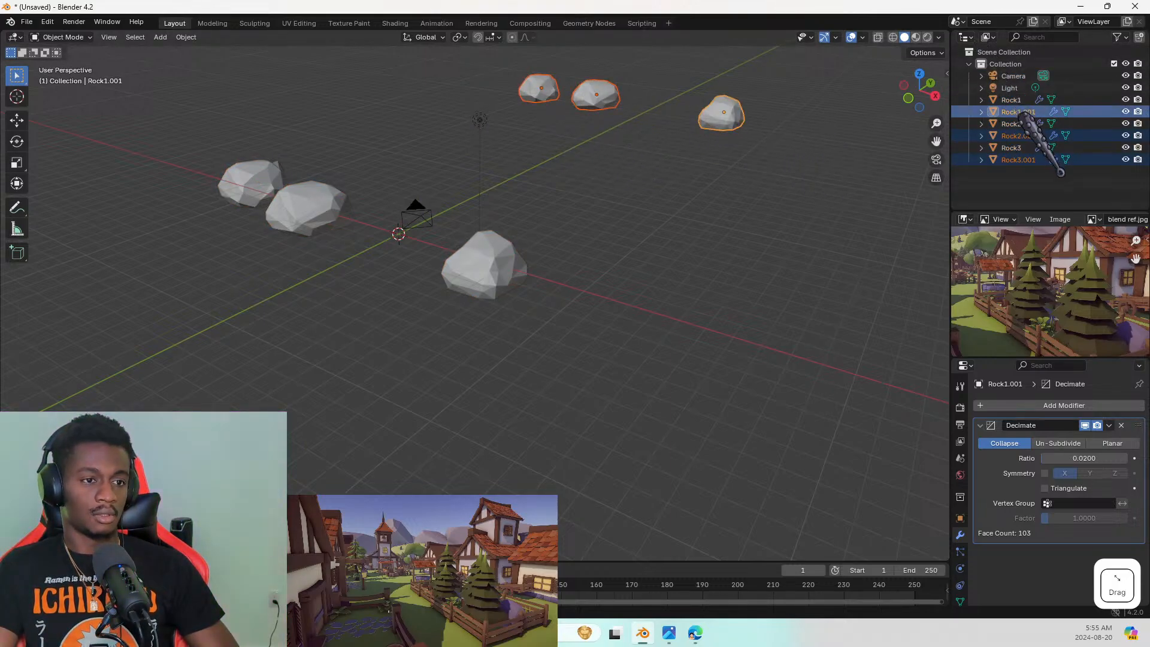
{"action": "right_click", "coordinate": [1016, 157]}
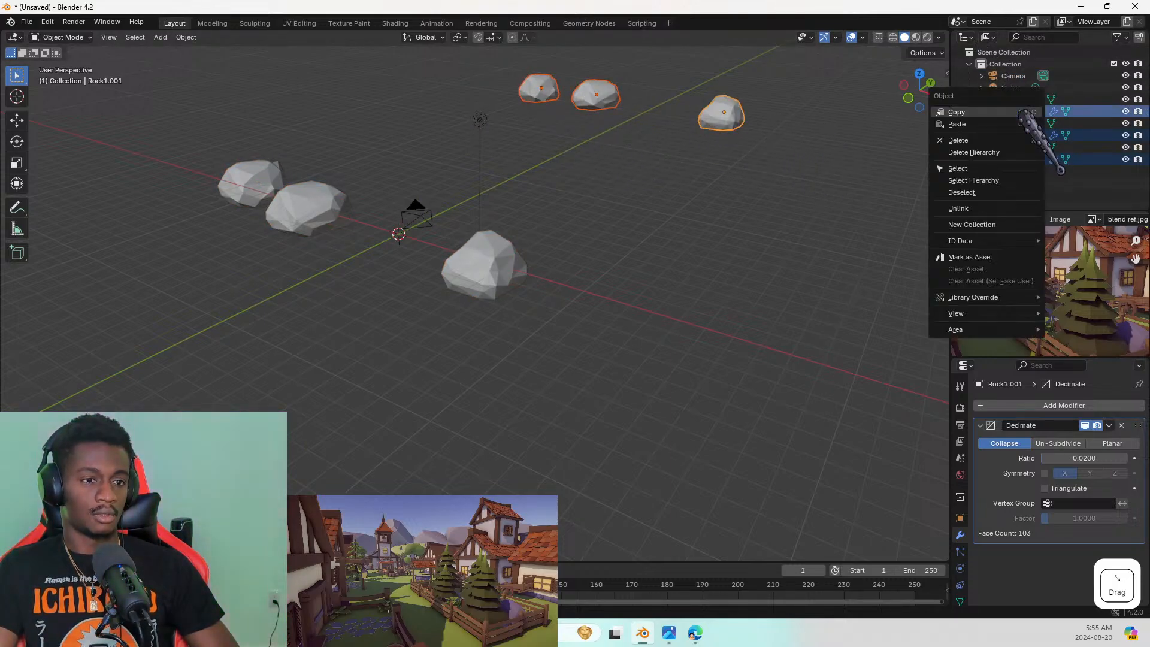
{"action": "left_click", "coordinate": [994, 225]}
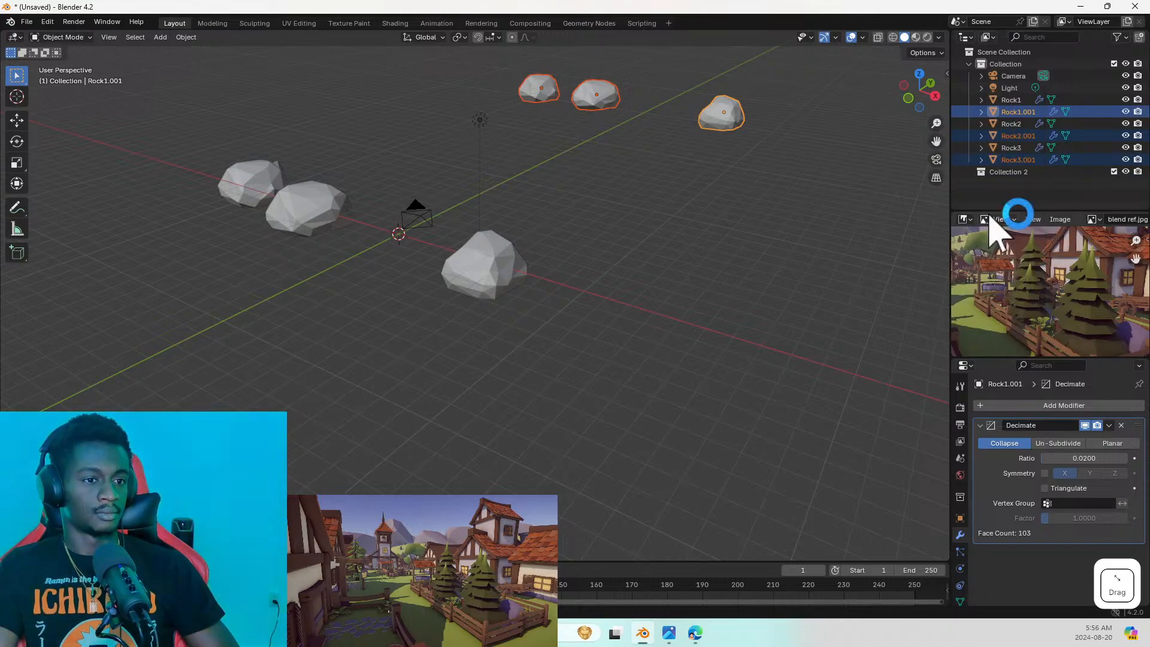
{"action": "left_click_drag", "start_coordinate": [1024, 121], "coordinate": [1012, 171]}
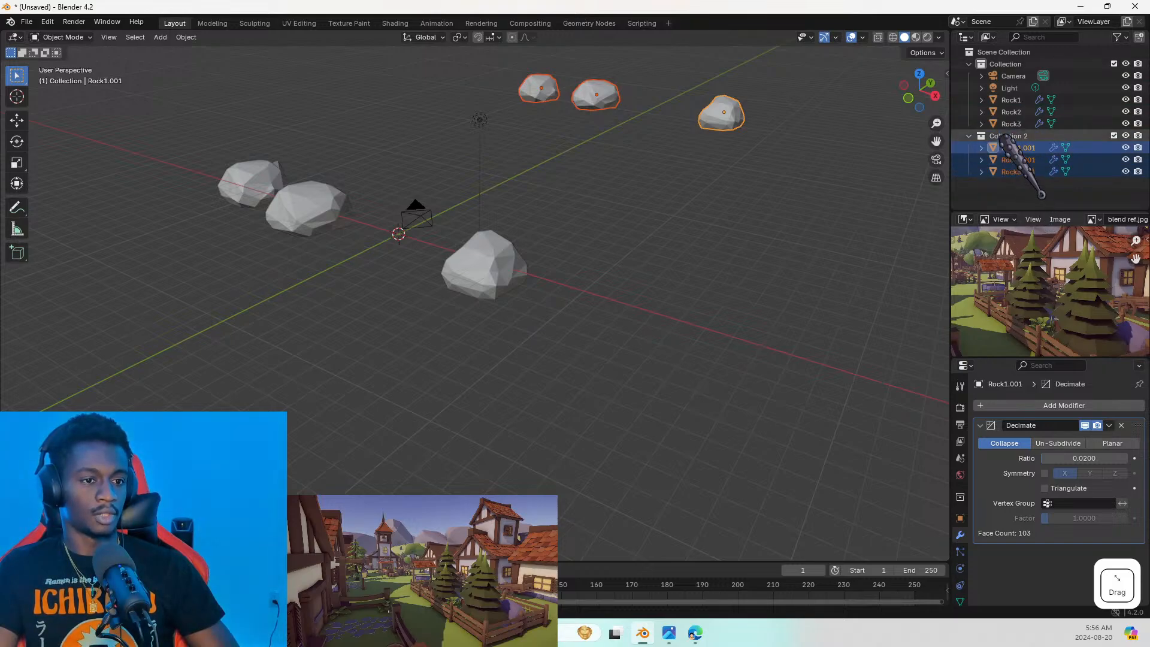
Rename the new collection holding the three duplicated rocks to Originals
{"action": "double_click", "coordinate": [1008, 135]}
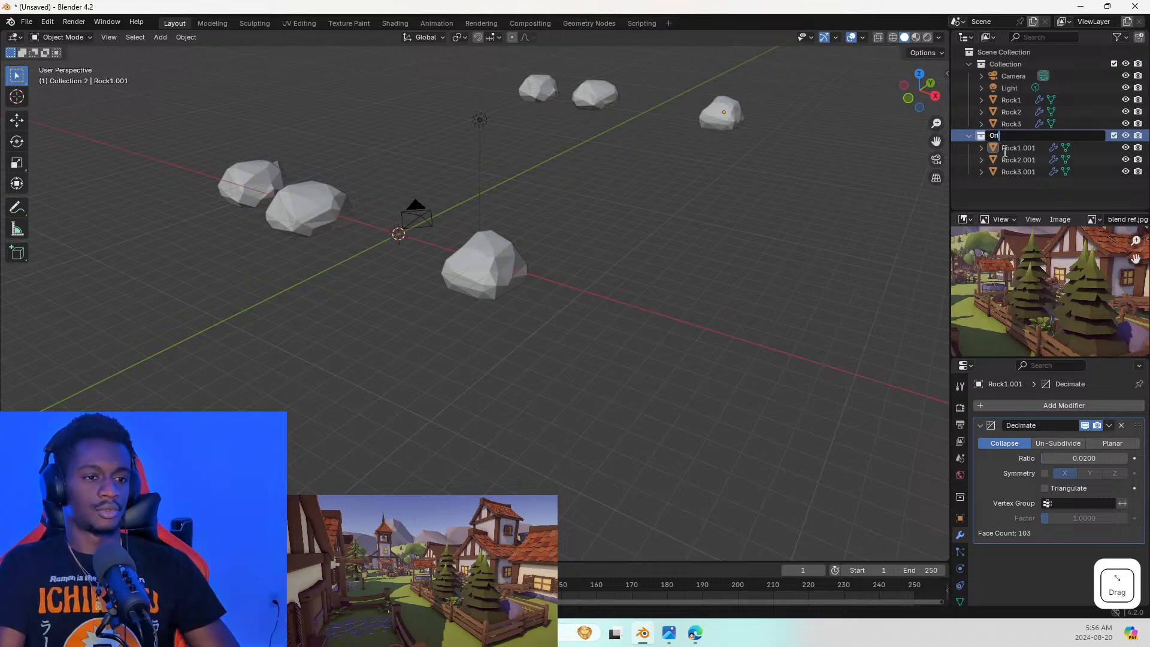
{"action": "type", "text": "Originals"}
{"action": "key", "text": "Return"}
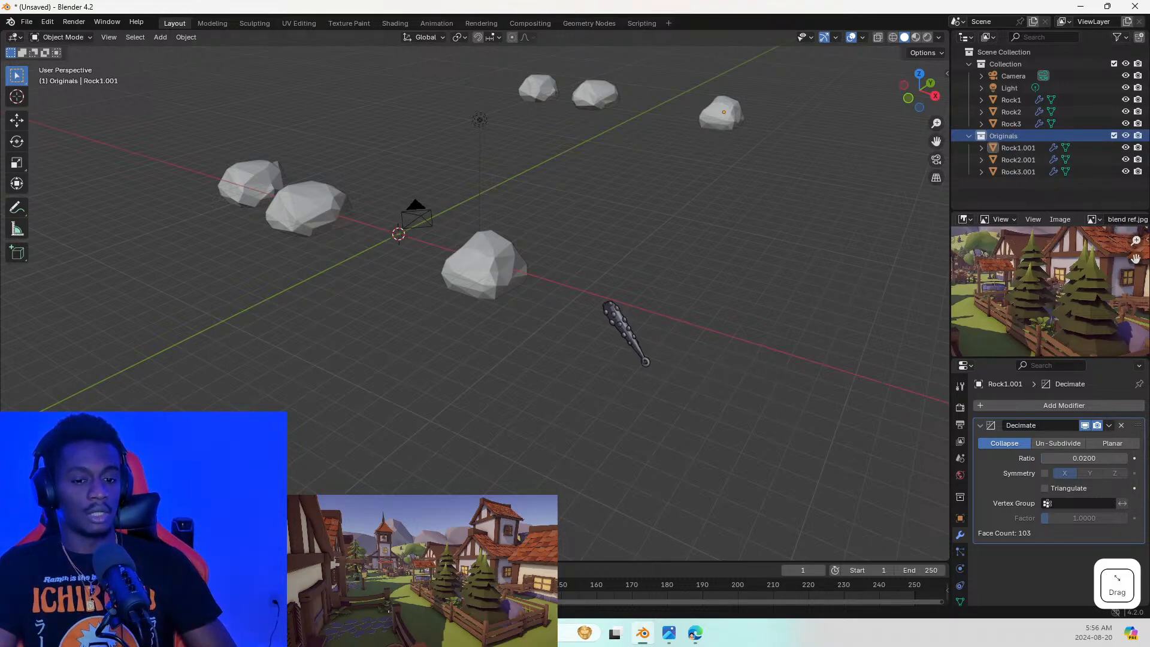
{"action": "left_click", "coordinate": [503, 254]}
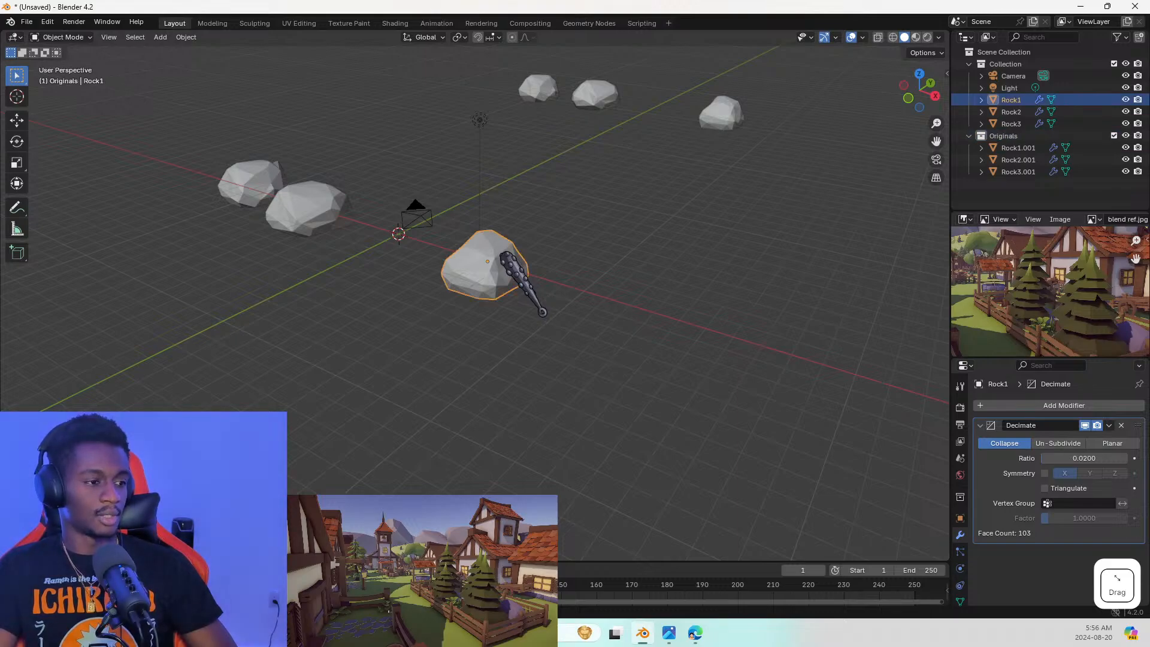
{"action": "key", "text": "Tab"}
{"action": "key", "text": "Tab"}
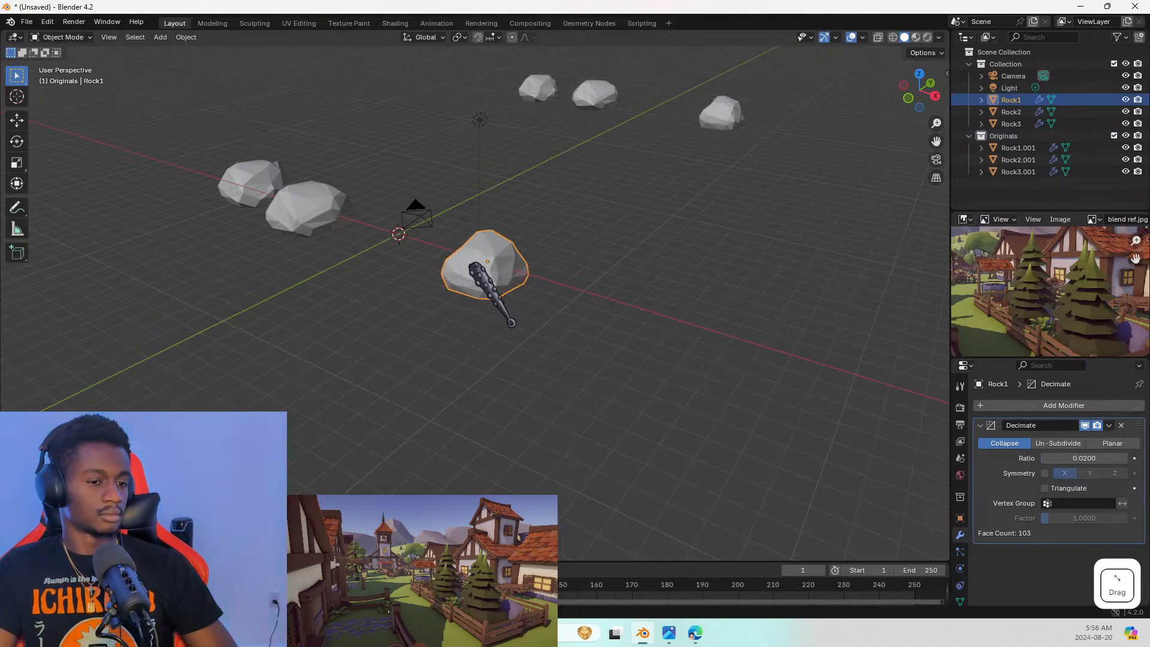
{"action": "left_click", "coordinate": [237, 190], "text": "shift"}
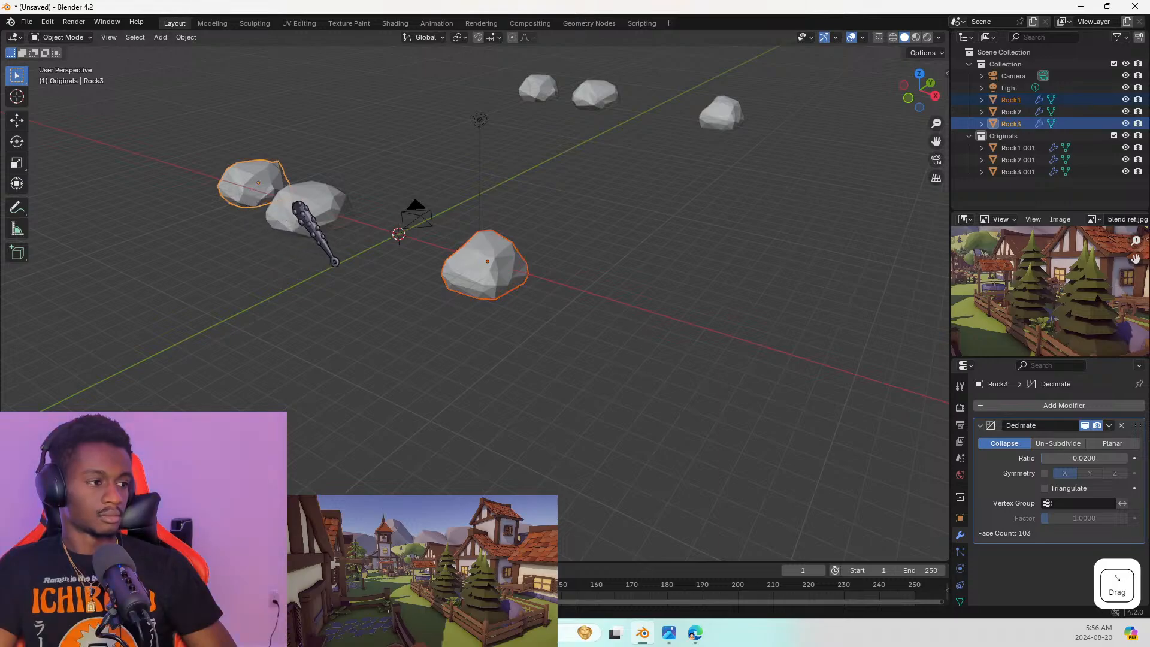
{"action": "left_click", "coordinate": [303, 207], "text": "shift"}
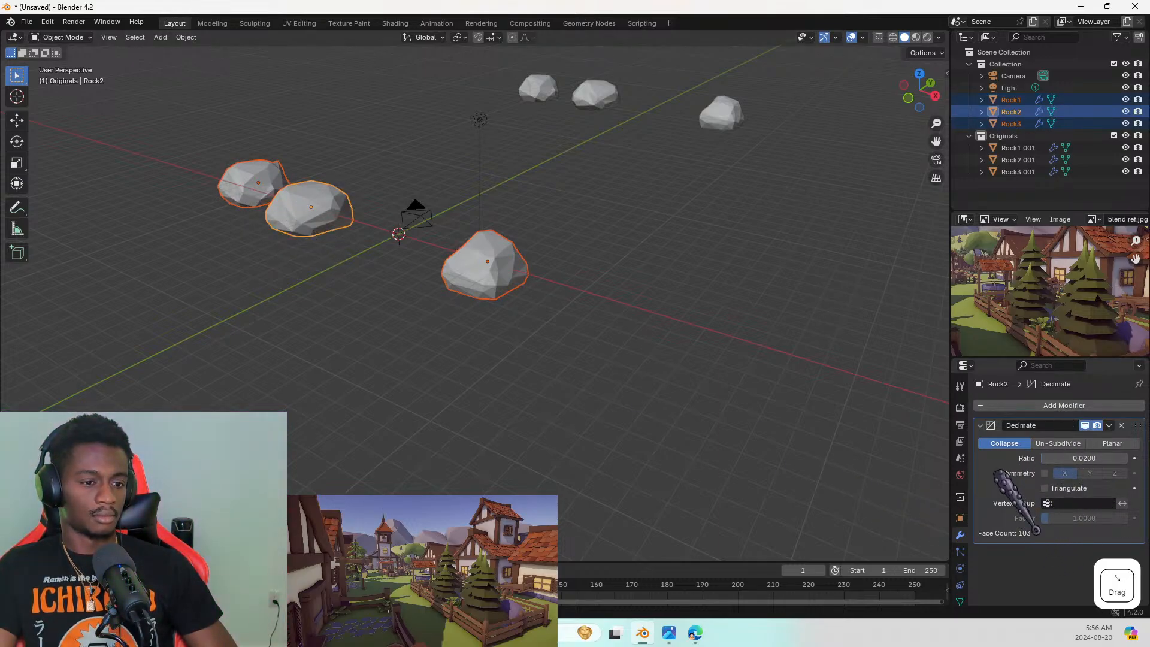
{"action": "key", "text": "a"}
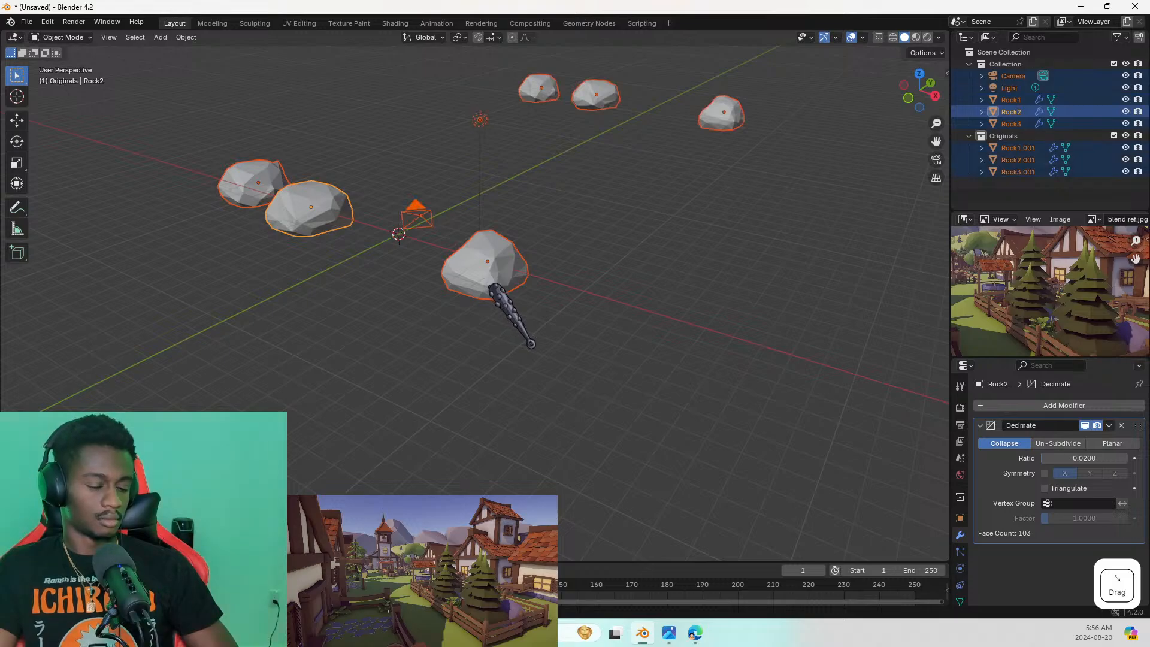
{"action": "key", "text": "alt+a"}
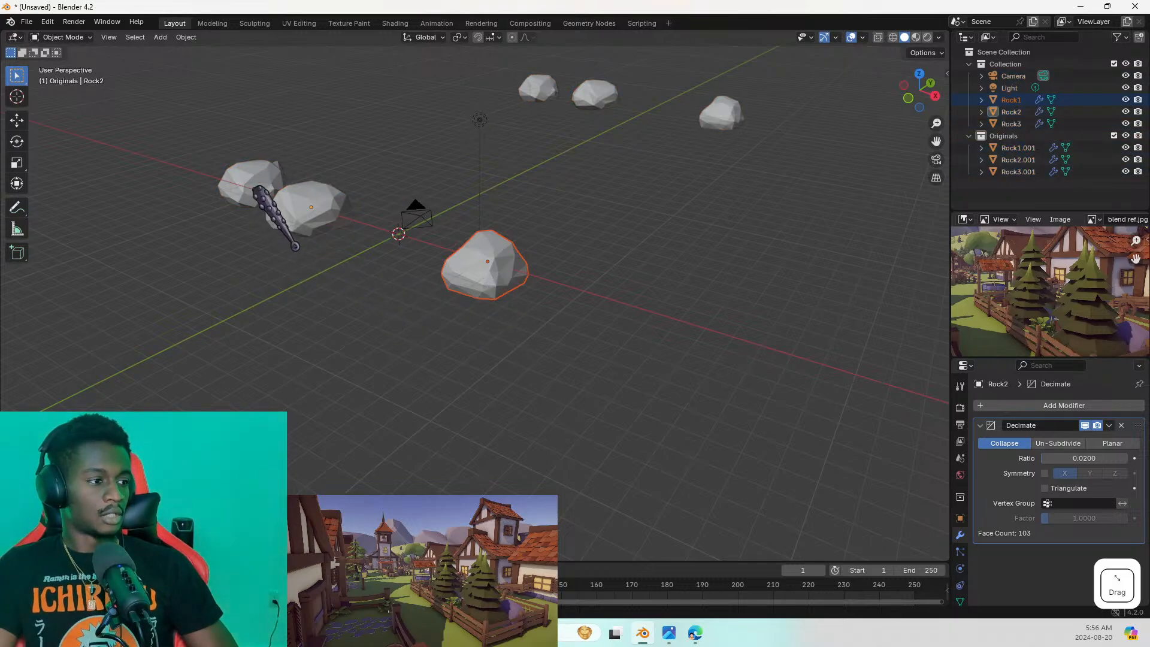
{"action": "left_click", "coordinate": [275, 197], "text": "shift"}
{"action": "left_click", "coordinate": [302, 213], "text": "shift"}
{"action": "left_click", "coordinate": [470, 283], "text": "shift"}
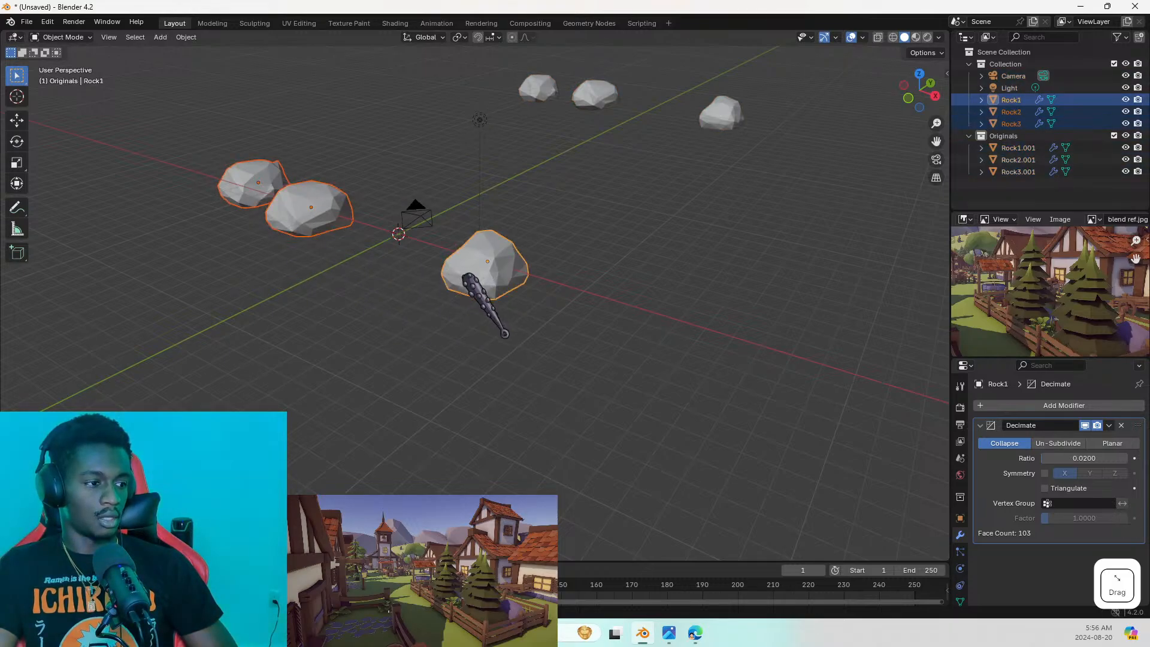
{"action": "key", "text": "ctrl+a"}
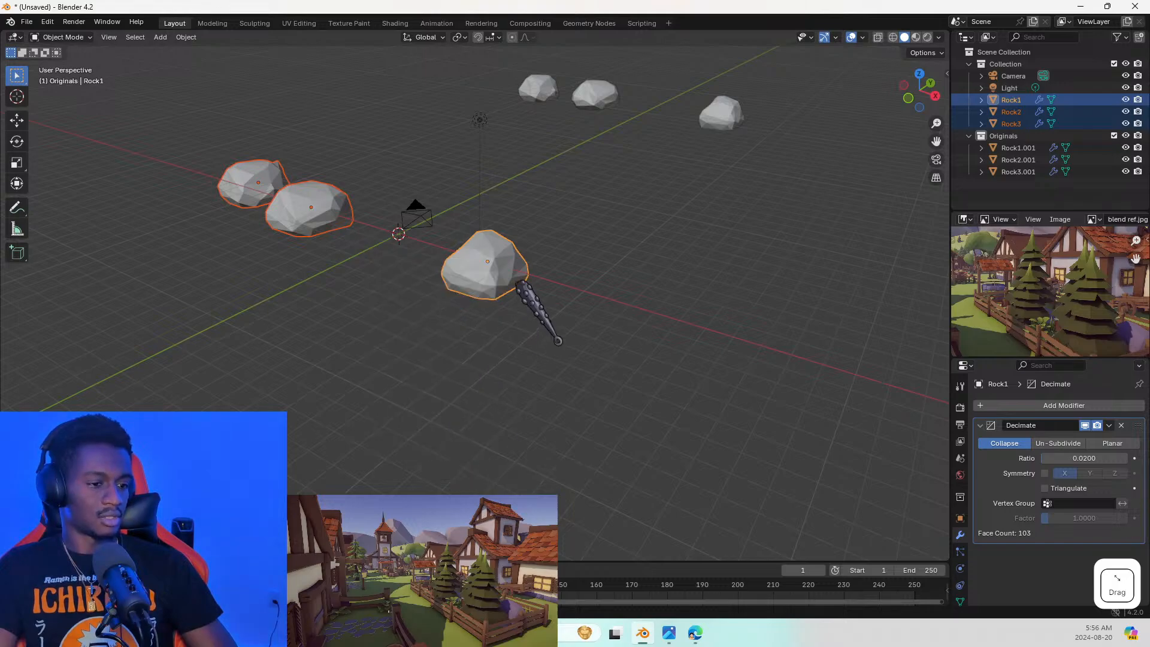
Apply the Decimate modifier on Rock1
{"action": "left_click", "coordinate": [501, 263]}
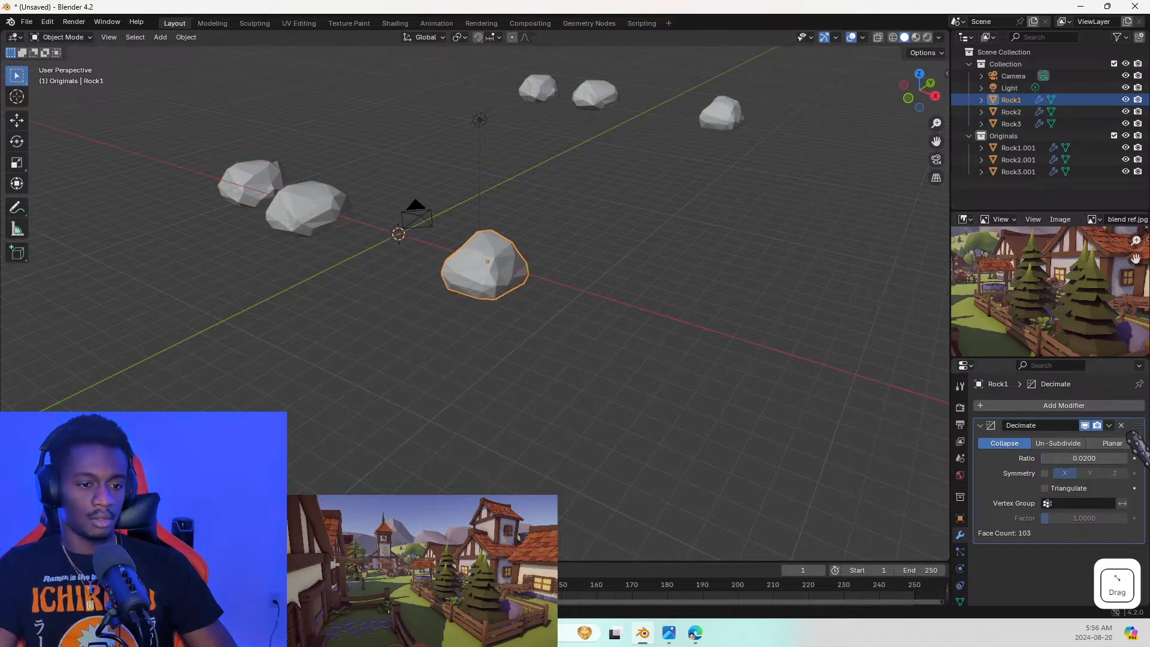
{"action": "left_click", "coordinate": [982, 425]}
{"action": "left_click", "coordinate": [982, 425]}
{"action": "left_click", "coordinate": [1109, 425]}
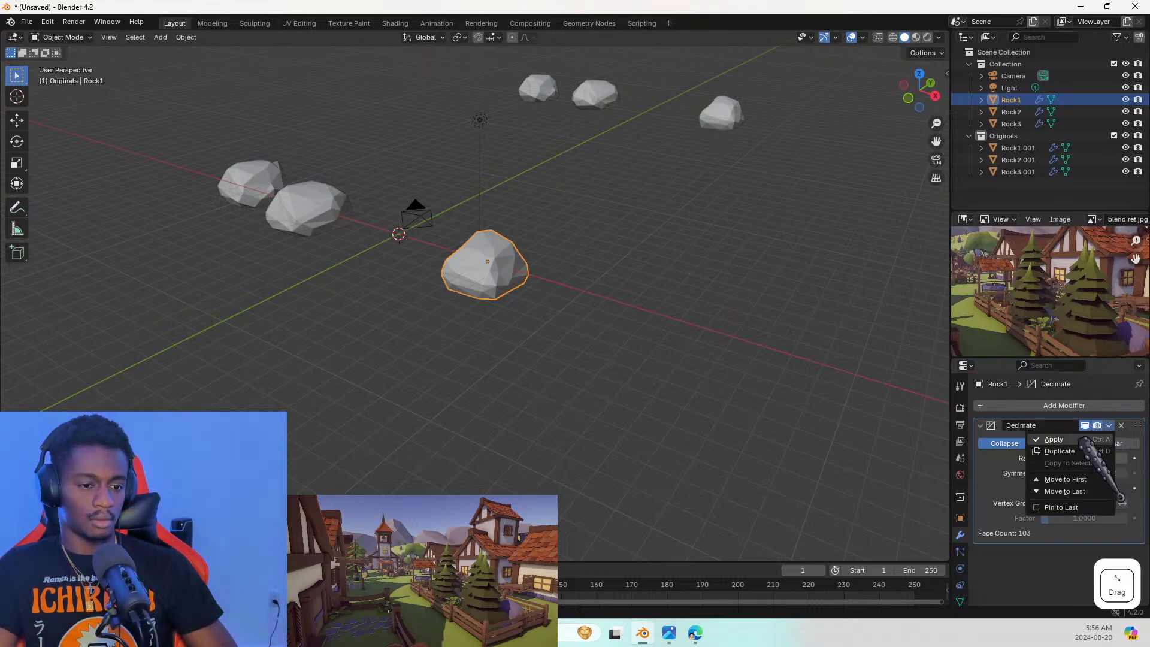
{"action": "left_click", "coordinate": [1091, 440]}
Apply the Decimate modifiers on Rock2 and Rock3
{"action": "left_click", "coordinate": [311, 216]}
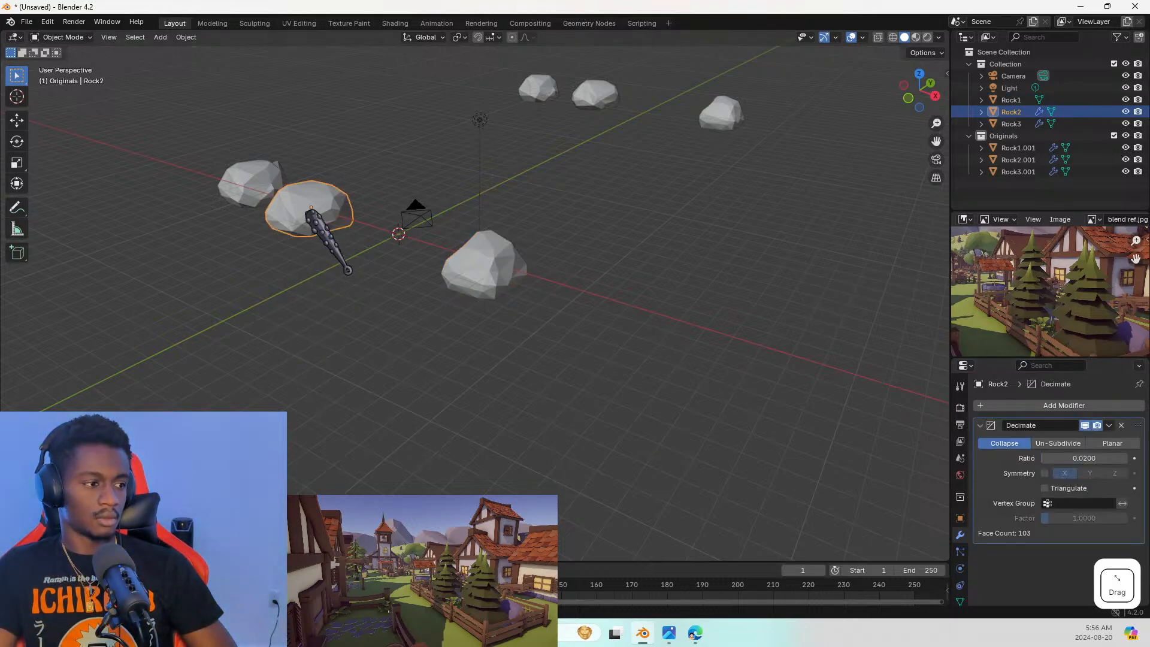
{"action": "key", "text": "ctrl+a"}
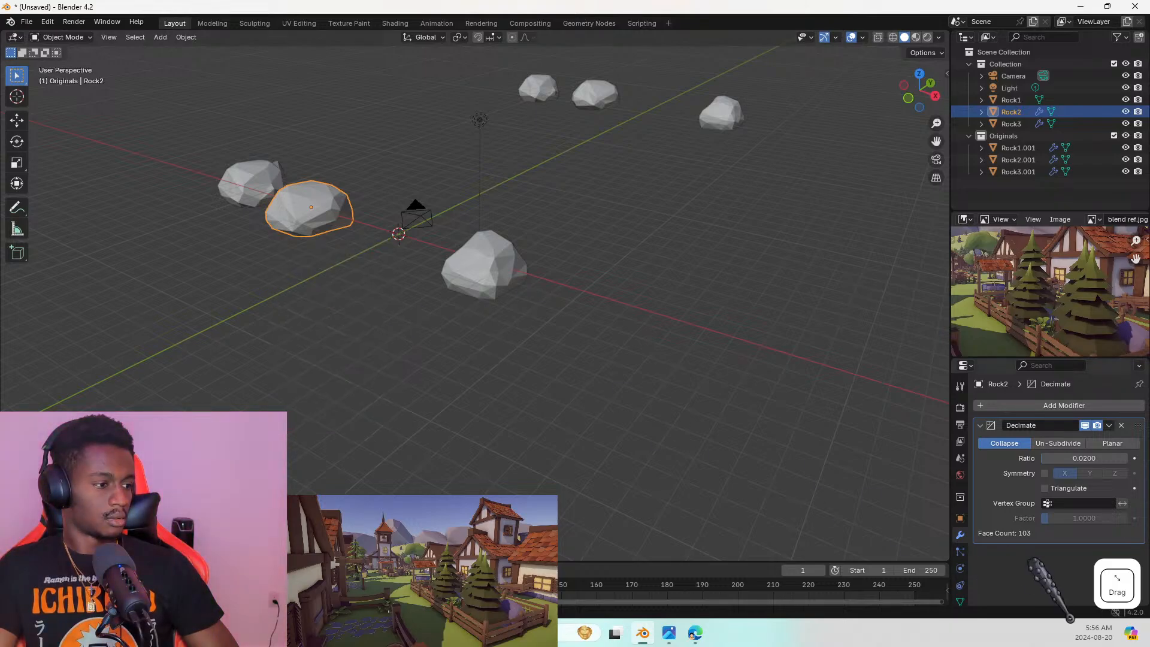
{"action": "key", "text": "ctrl+a"}
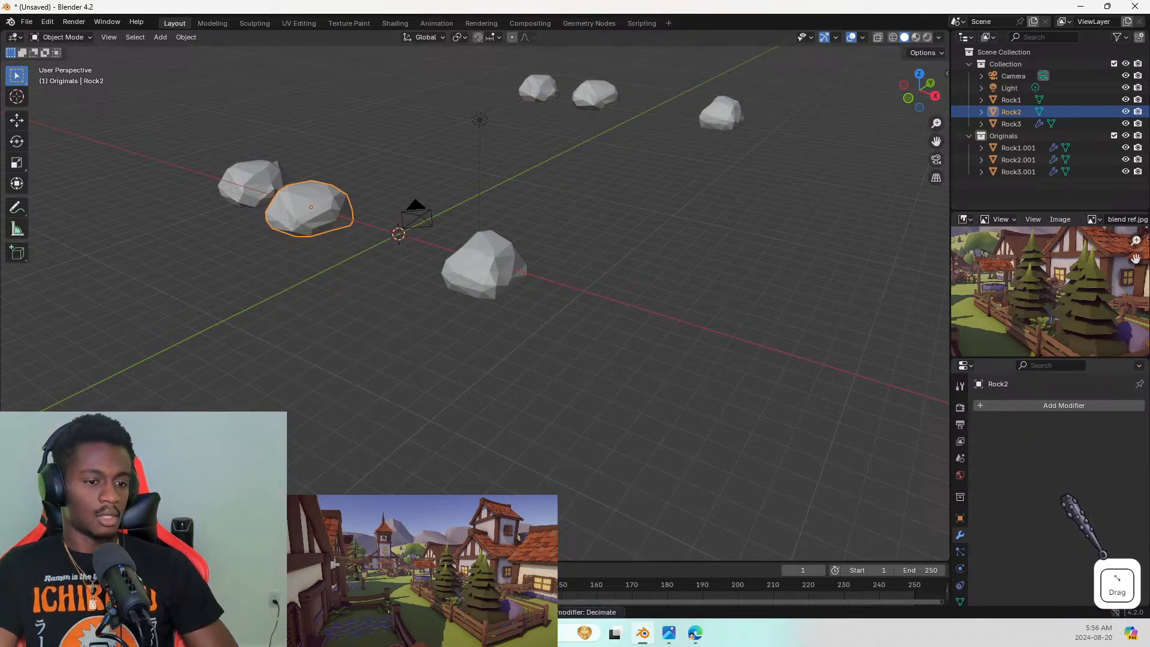
{"action": "left_click", "coordinate": [257, 191]}
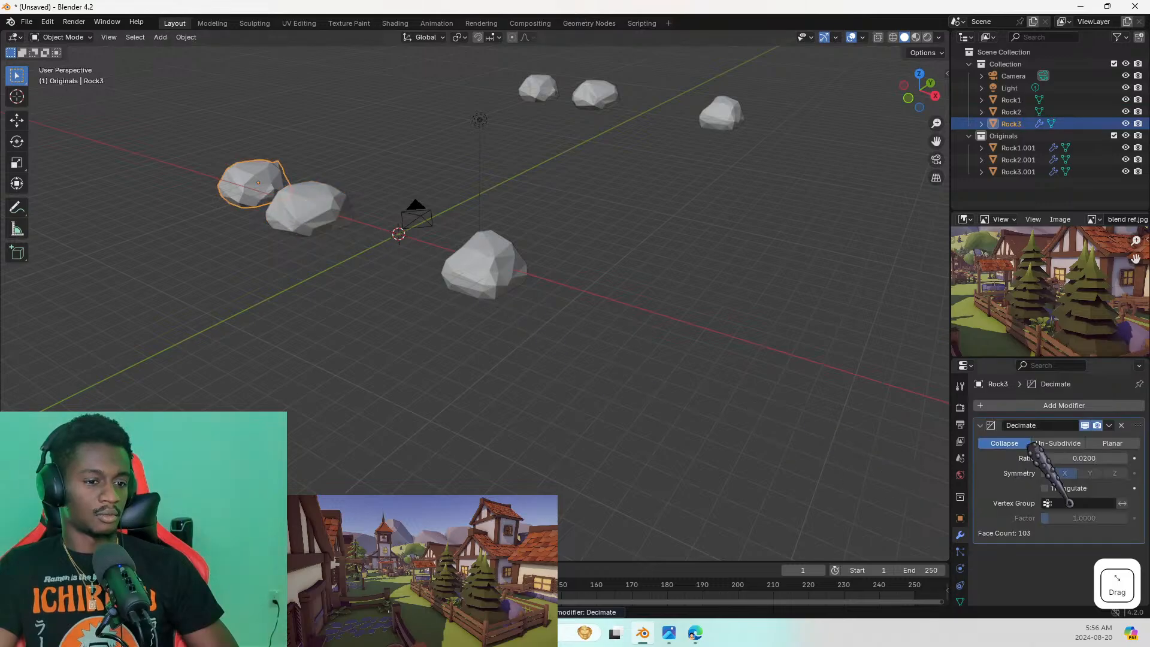
{"action": "key", "text": "ctrl+a"}
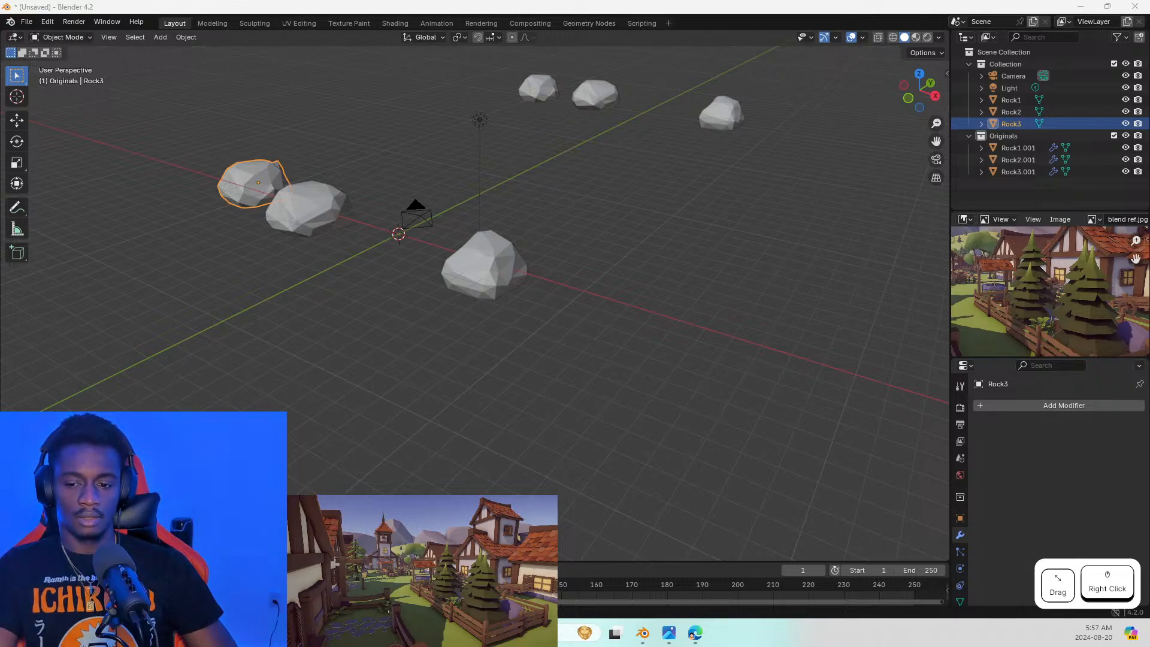
Switch to the Keyviz settings, look through the option pages and turn on Visualize Clicks
{"action": "left_click", "coordinate": [922, 584]}
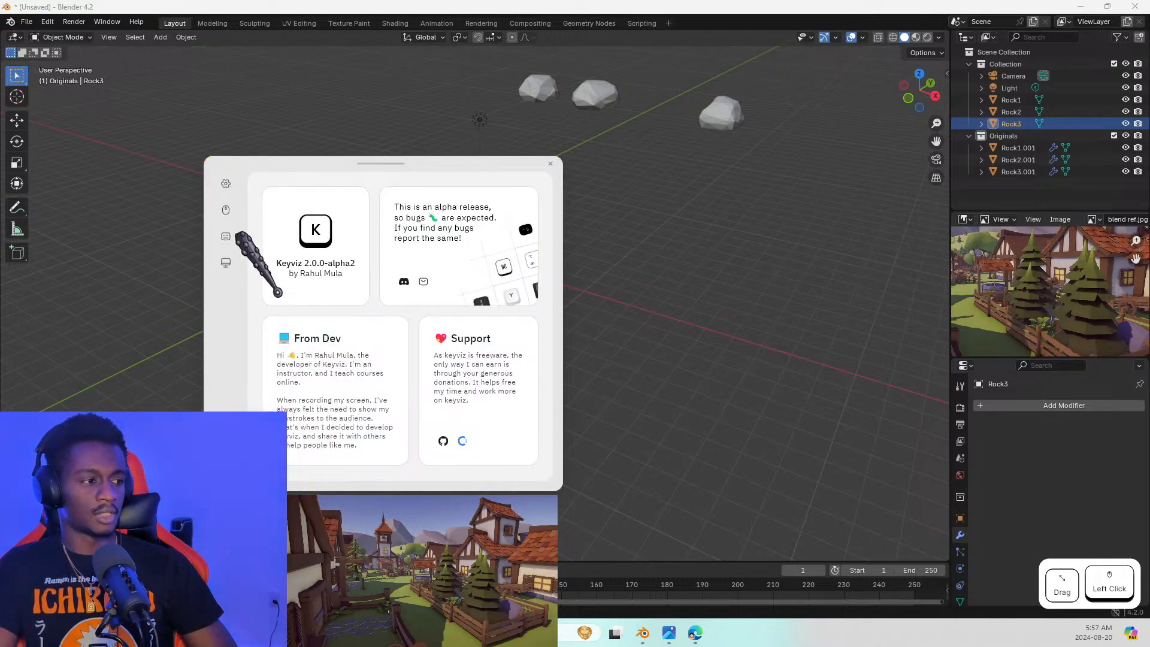
{"action": "left_click", "coordinate": [225, 184]}
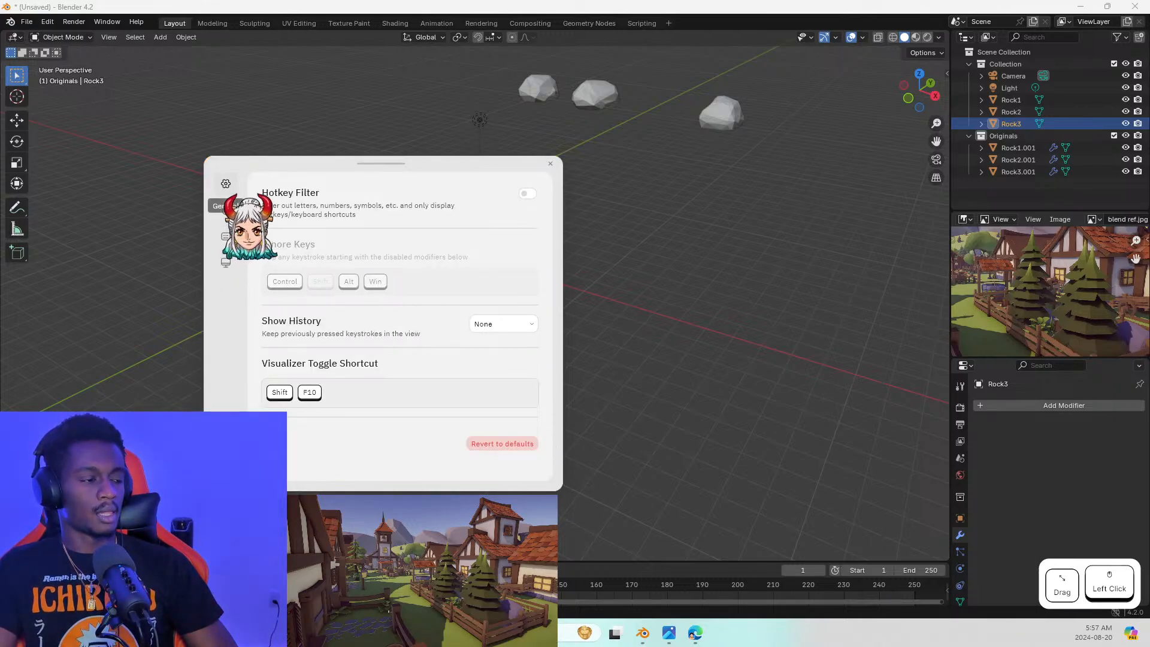
{"action": "left_click", "coordinate": [226, 262]}
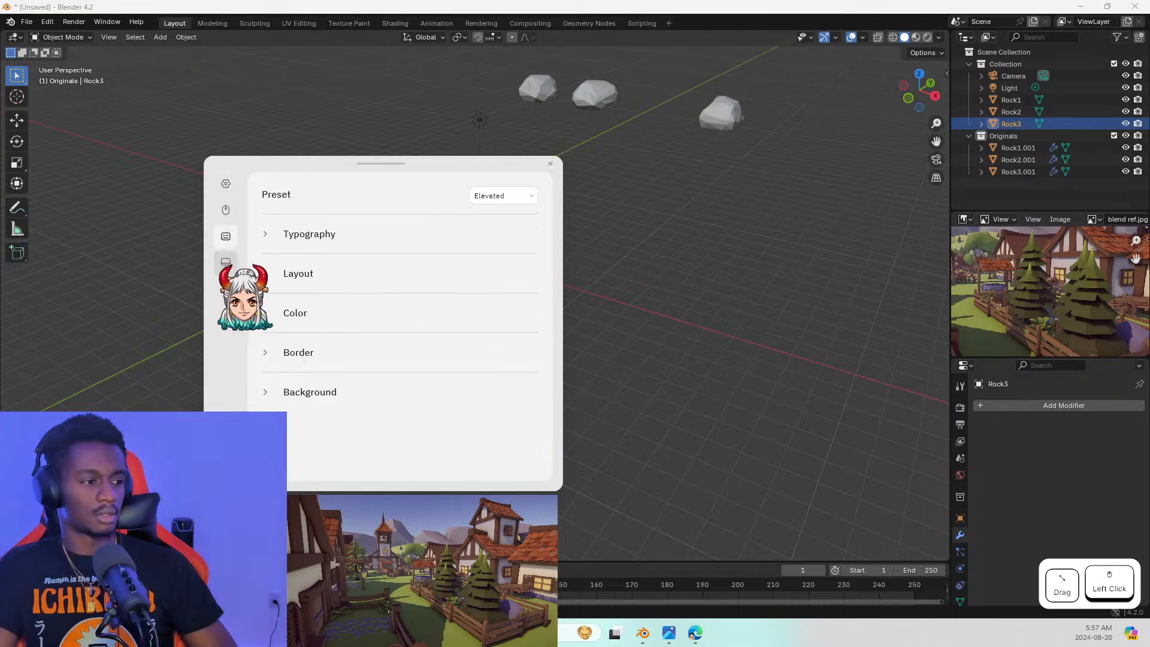
{"action": "left_click", "coordinate": [225, 236]}
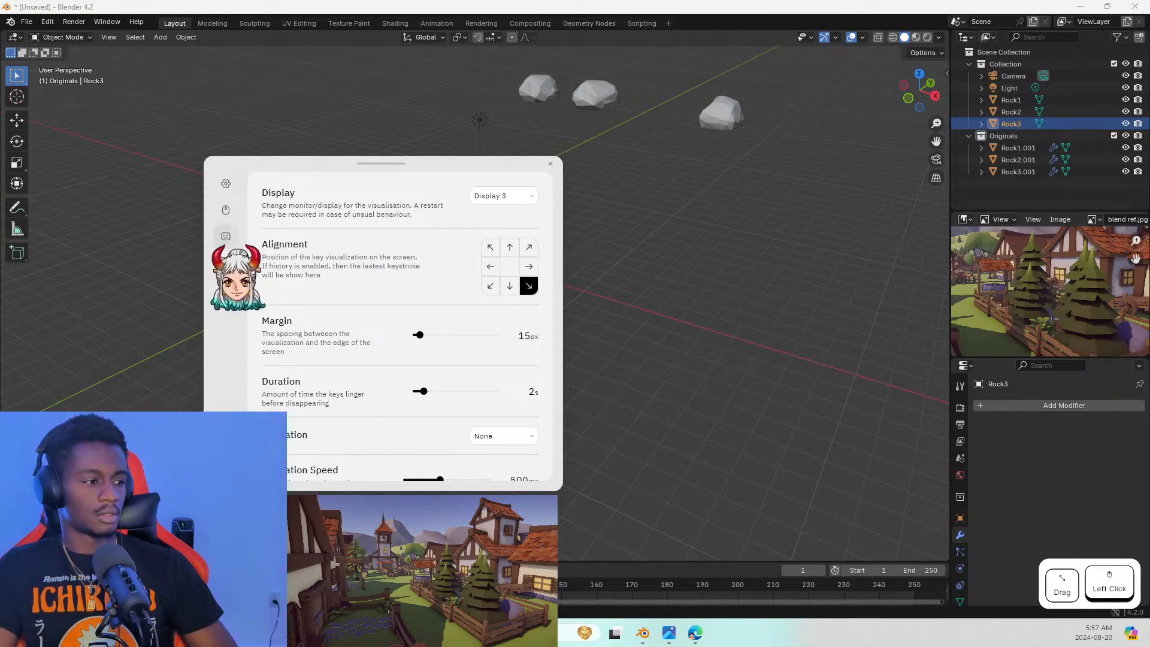
{"action": "left_click", "coordinate": [225, 262]}
{"action": "left_click", "coordinate": [225, 210]}
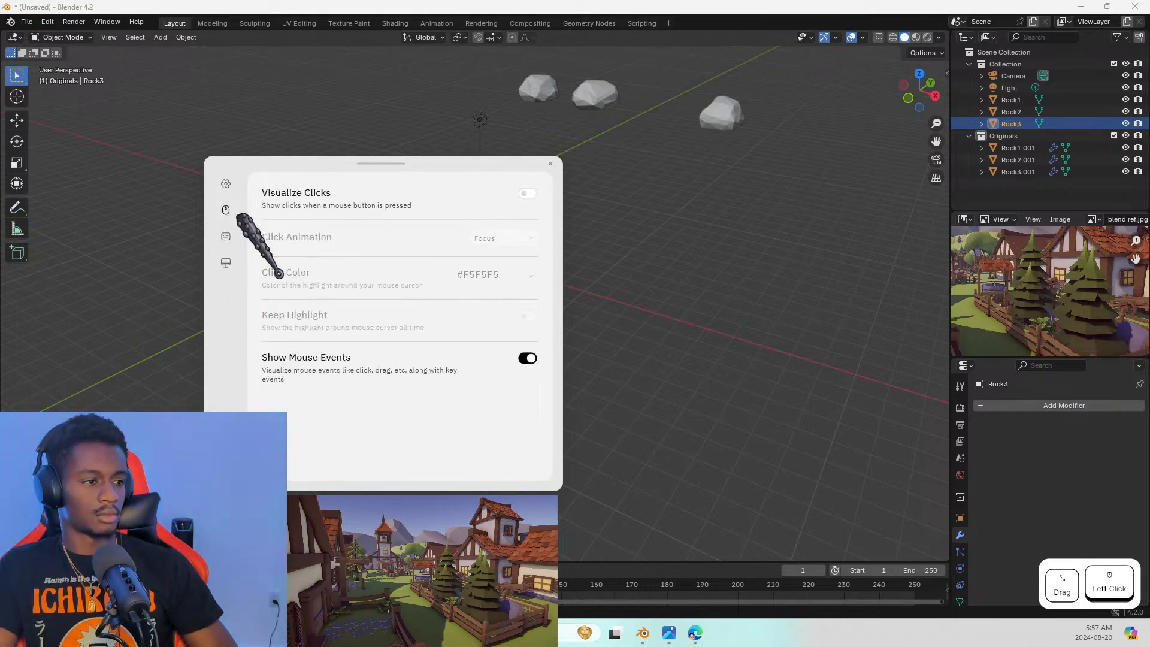
{"action": "left_click", "coordinate": [527, 193]}
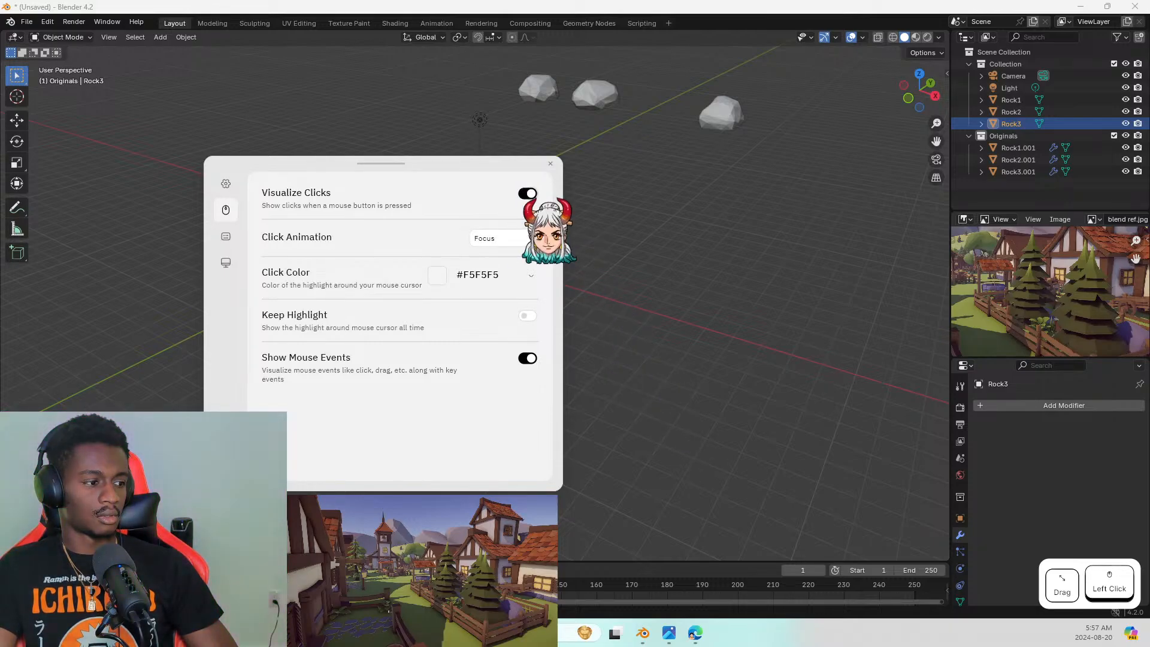
Set Keyviz's Show History to Vertically and test the key display with the Apply shortcut in Blender
{"action": "left_click", "coordinate": [225, 184]}
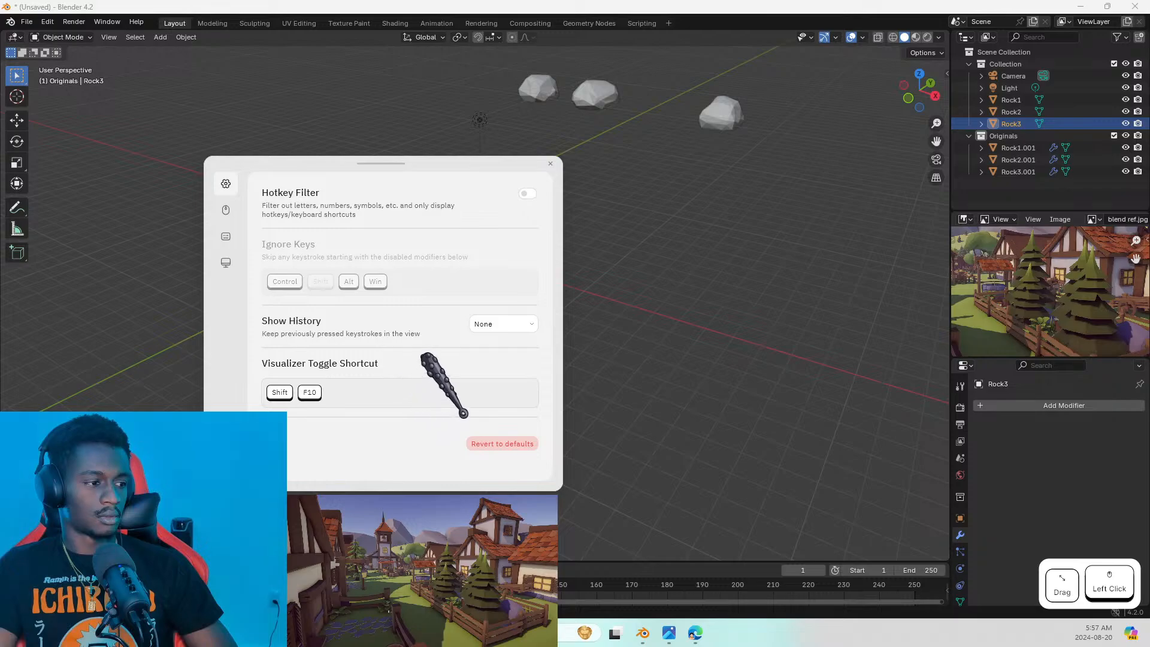
{"action": "left_click", "coordinate": [506, 323]}
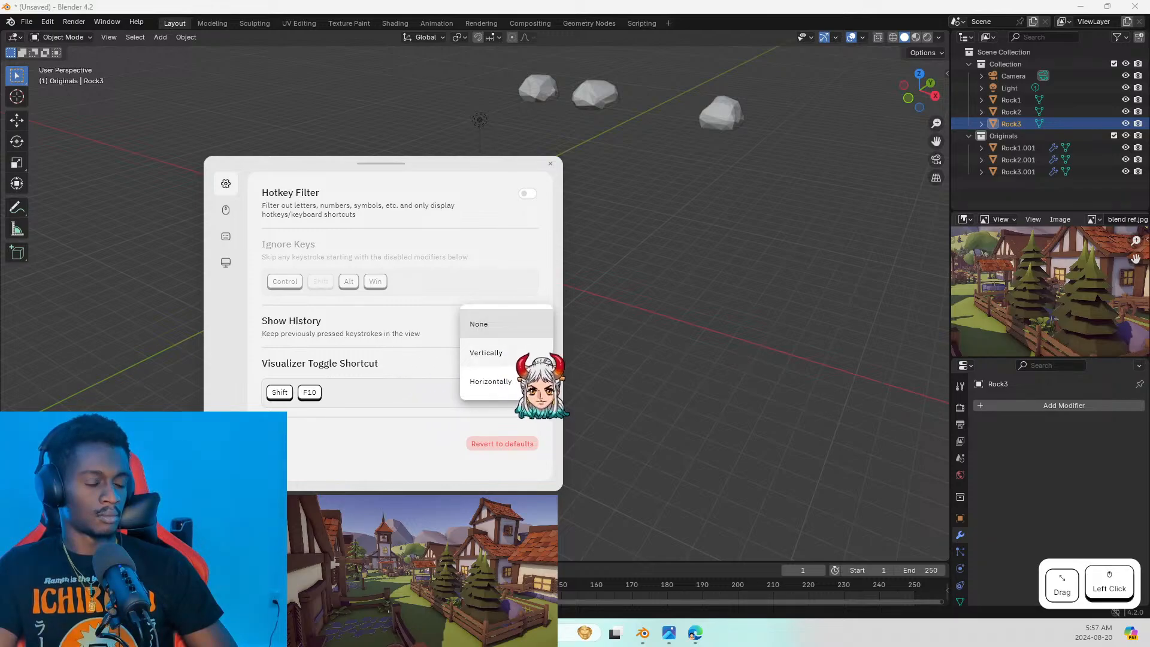
{"action": "left_click", "coordinate": [520, 354]}
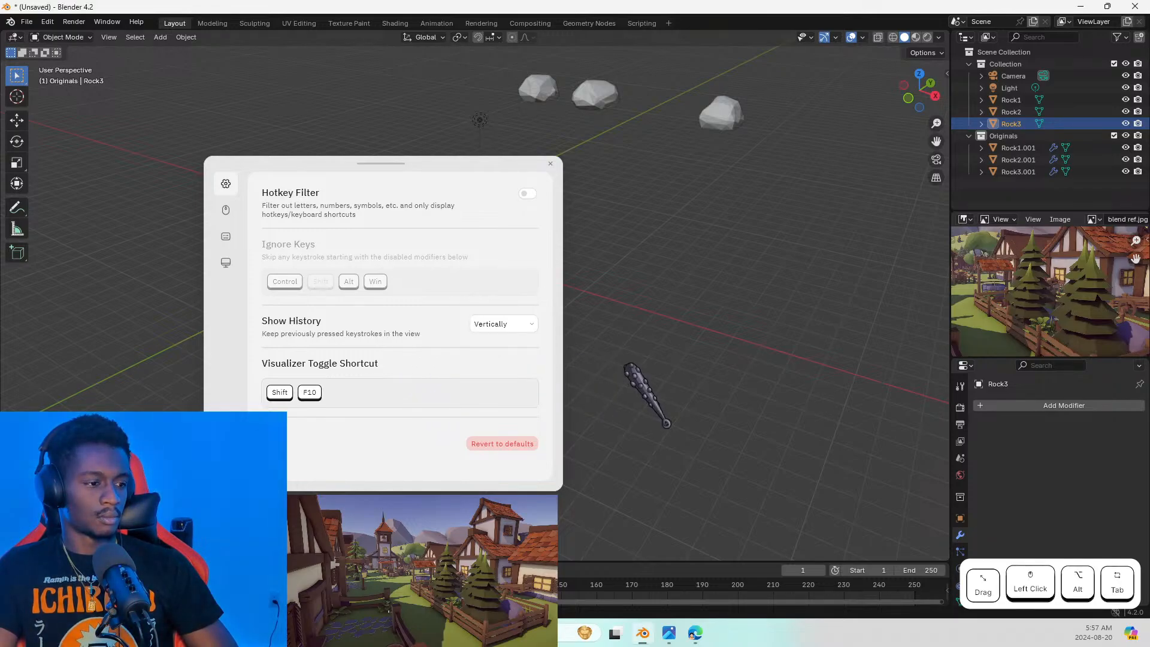
{"action": "key", "text": "alt+Tab"}
{"action": "key", "text": "alt+Tab"}
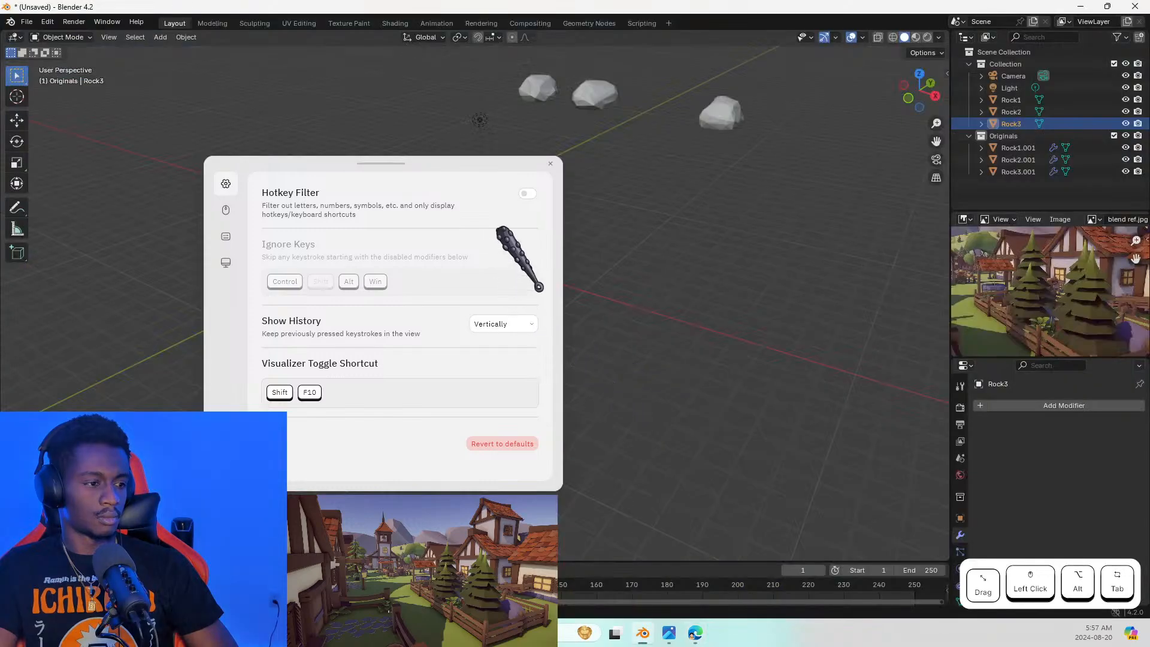
{"action": "key", "text": "ctrl+a"}
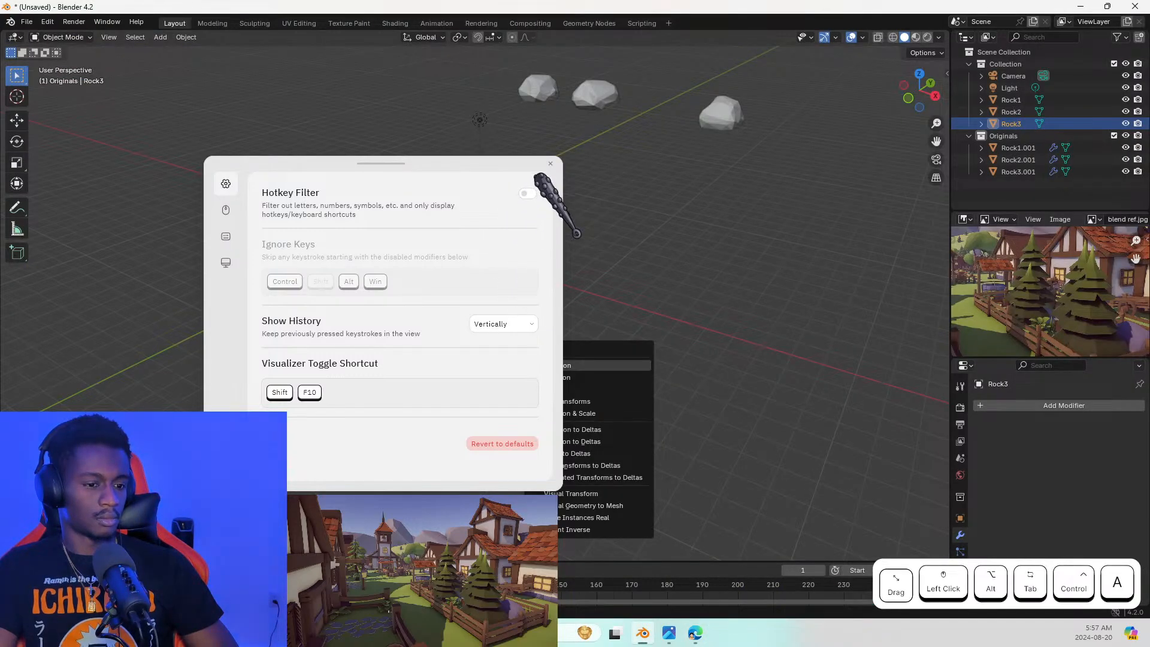
Set Show History to None and close the Keyviz settings window
{"action": "left_click", "coordinate": [509, 327]}
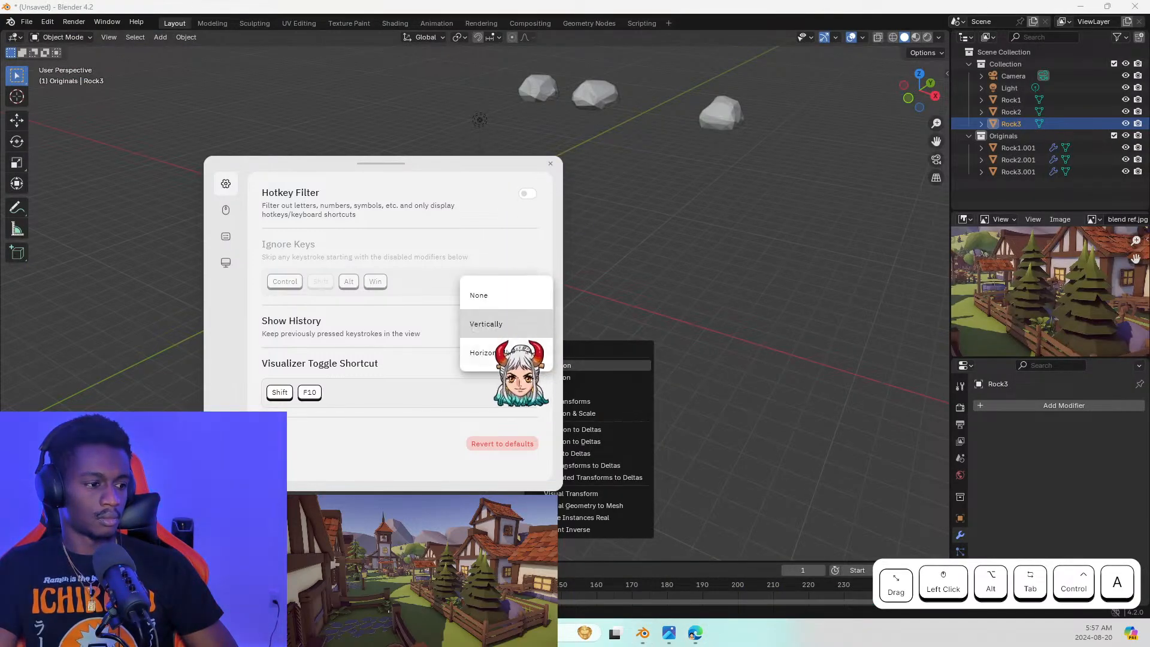
{"action": "left_click", "coordinate": [503, 295]}
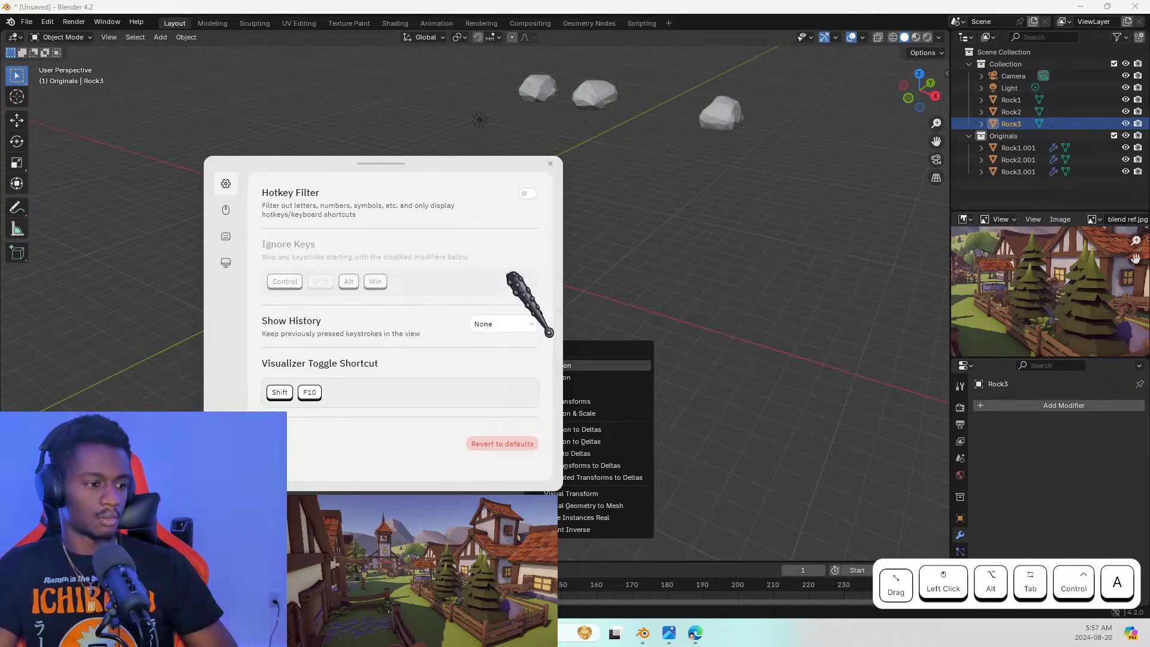
{"action": "left_click", "coordinate": [550, 163]}
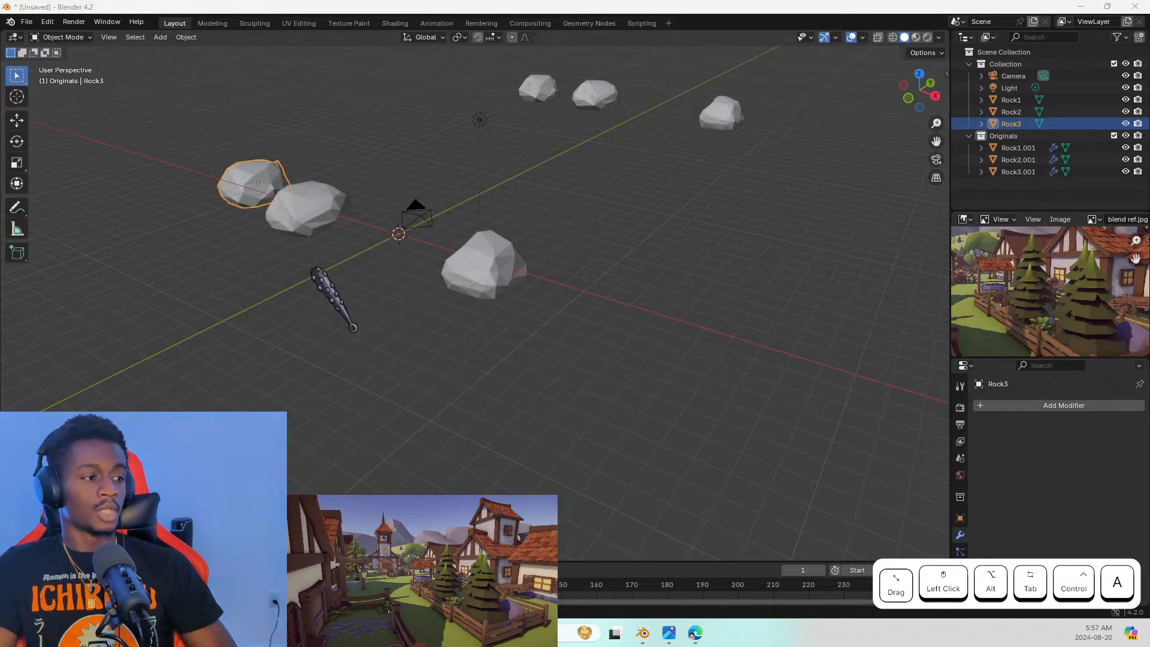
Select Rock1 in the scene and open it in the Texture Paint workspace
{"action": "middle_click_drag", "start_coordinate": [362, 221], "coordinate": [430, 214], "text": "shift"}
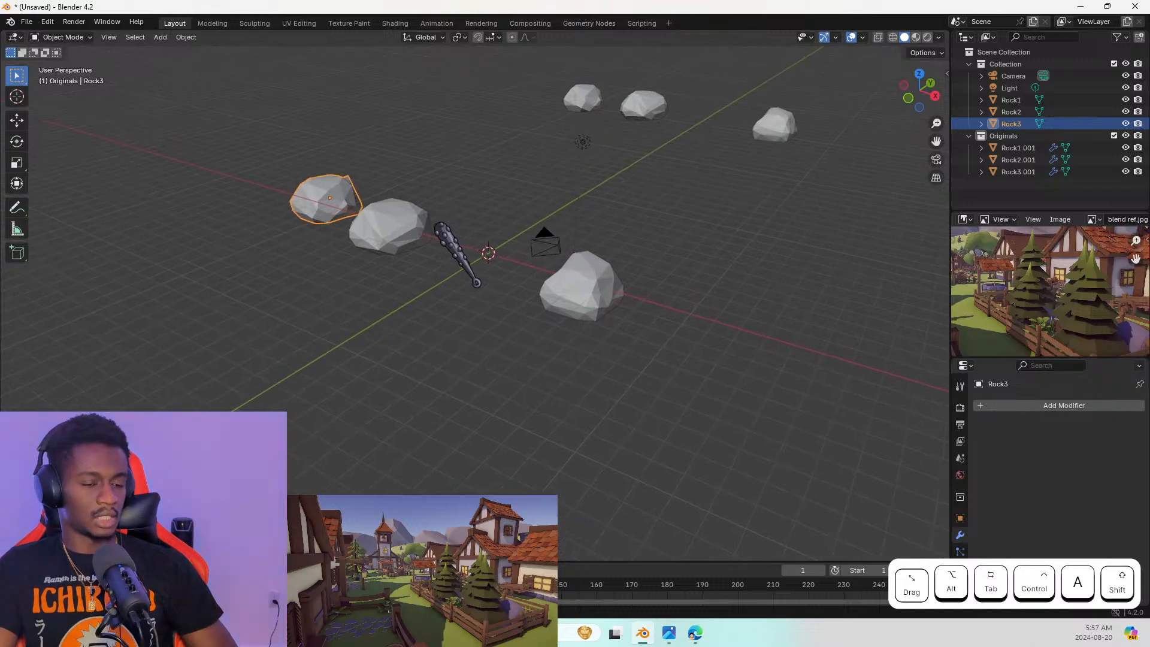
{"action": "scroll", "coordinate": [441, 234], "scroll_direction": "up", "scroll_amount": 2}
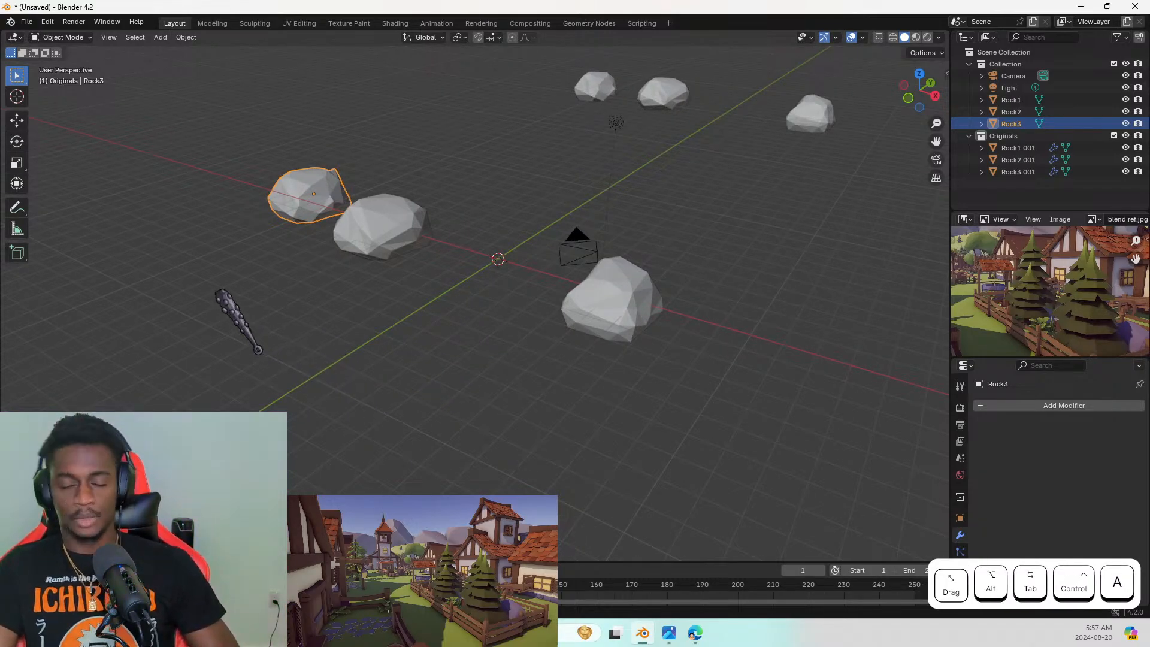
{"action": "middle_click_drag", "start_coordinate": [431, 257], "coordinate": [563, 257], "text": "shift"}
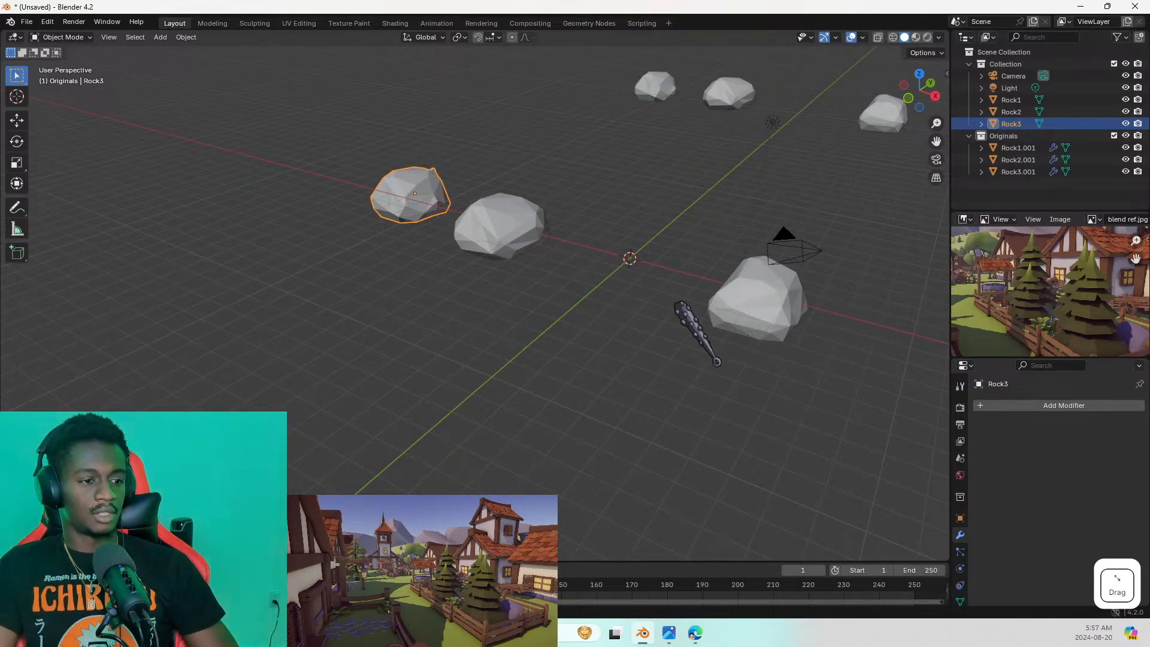
{"action": "left_click", "coordinate": [772, 295]}
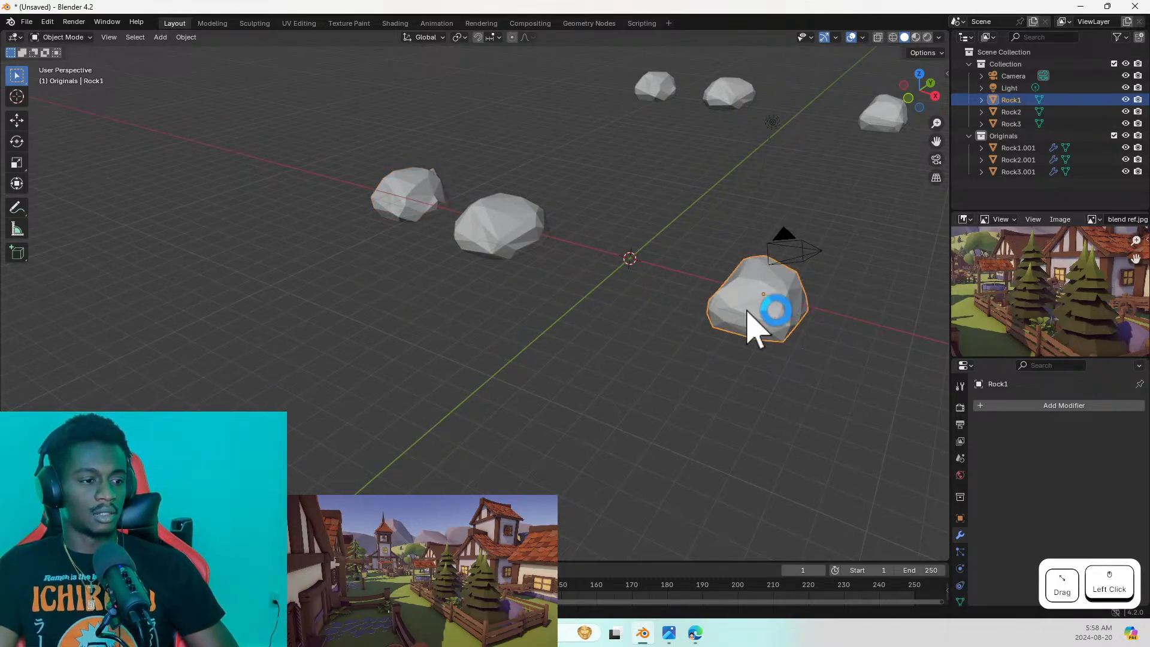
{"action": "left_click", "coordinate": [349, 23]}
{"action": "mouse_move", "coordinate": [812, 373]}
{"action": "middle_mouse_down", "text": "shift"}
{"action": "mouse_move", "coordinate": [746, 350]}
{"action": "mouse_move", "coordinate": [682, 353]}
{"action": "mouse_move", "coordinate": [743, 372]}
{"action": "middle_mouse_up", "text": "shift"}
{"action": "left_click", "coordinate": [748, 372]}
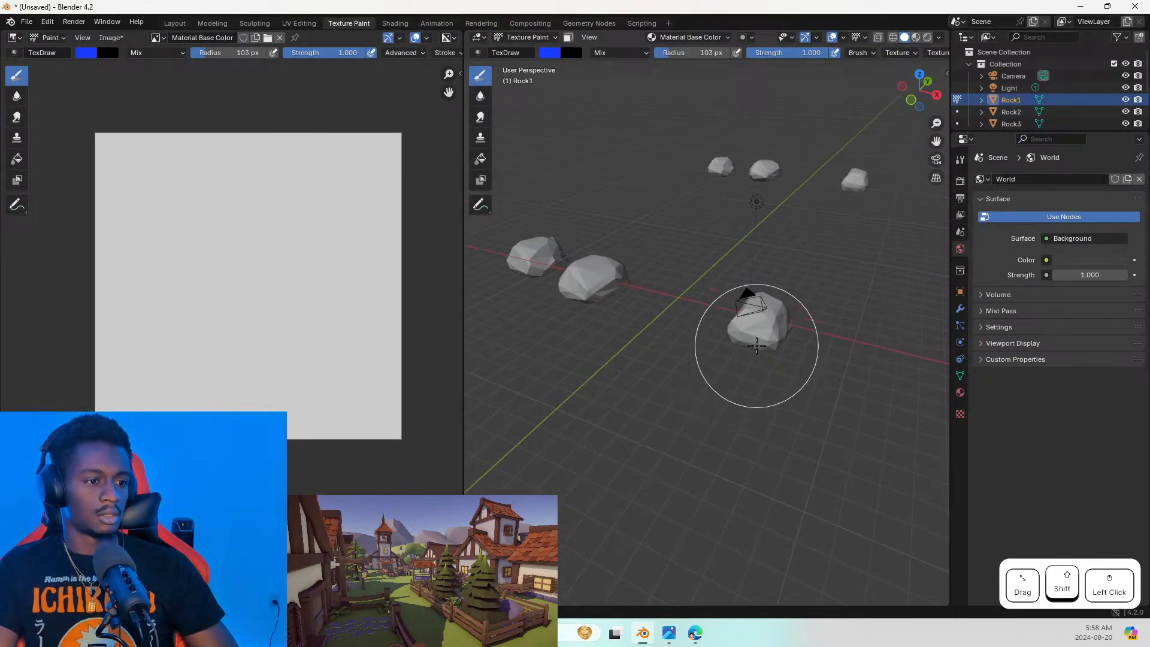
Paint a blue test stroke on the Material Base Color image, check it on the rocks, and undo it
{"action": "left_click_drag", "start_coordinate": [206, 248], "coordinate": [302, 326]}
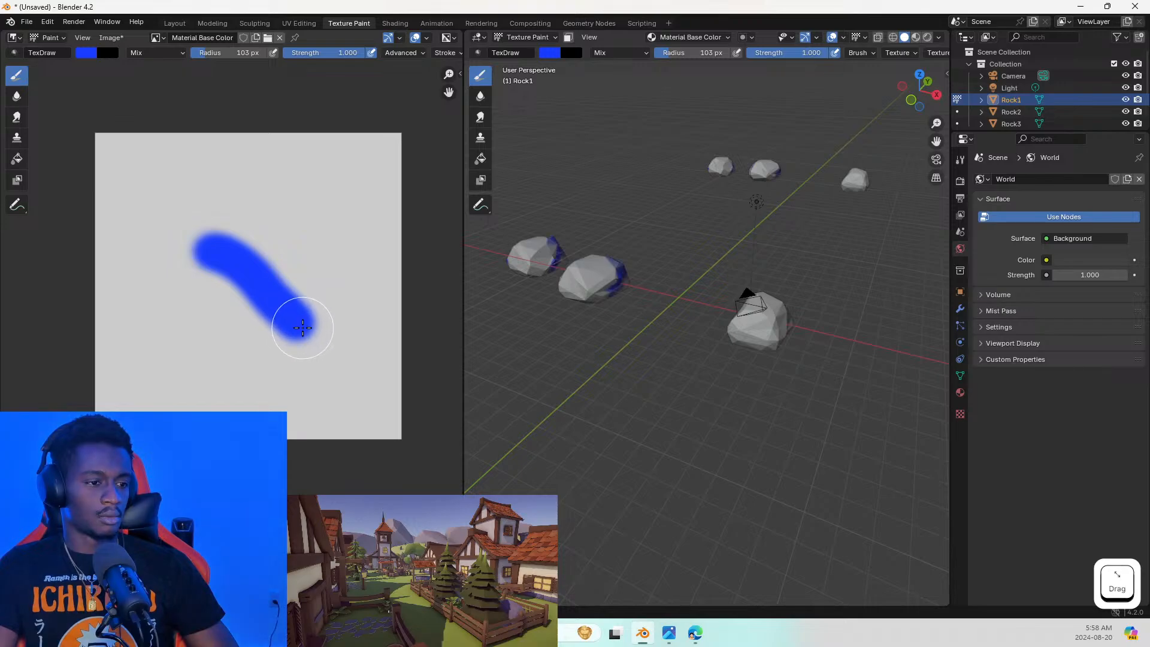
{"action": "mouse_move", "coordinate": [662, 339]}
{"action": "middle_mouse_down"}
{"action": "mouse_move", "coordinate": [858, 341]}
{"action": "mouse_move", "coordinate": [784, 369]}
{"action": "middle_mouse_up"}
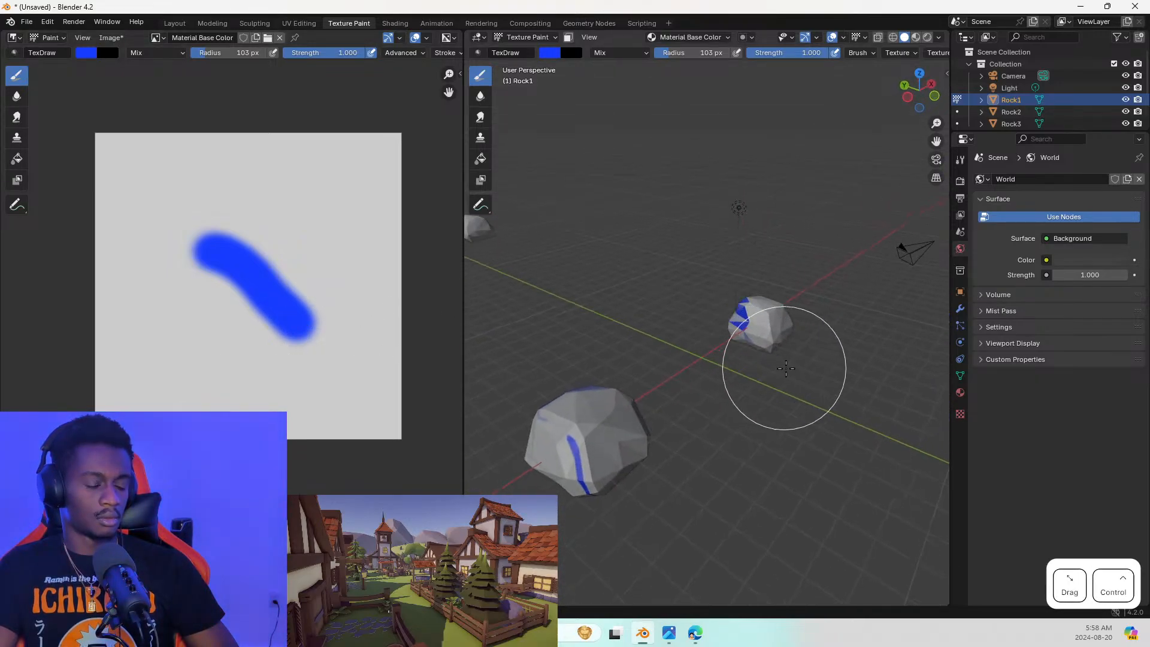
{"action": "key", "text": "ctrl+z"}
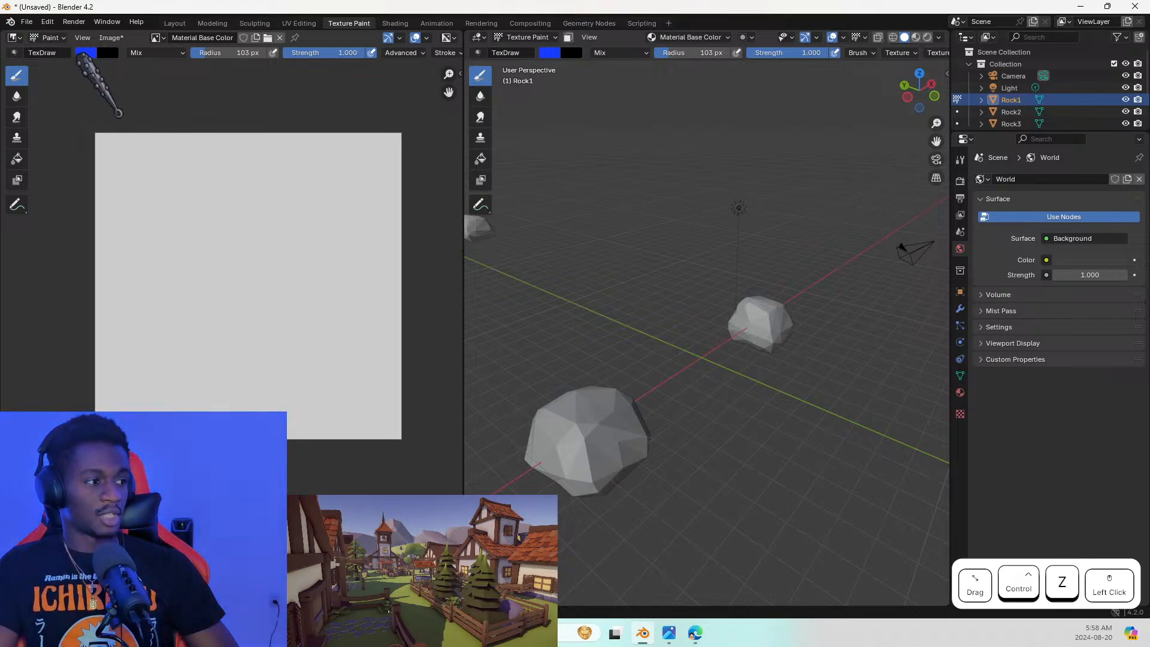
Check the rock colour in the blend ref.jpg reference image and open the brush colour picker in Blender
{"action": "left_click", "coordinate": [86, 53]}
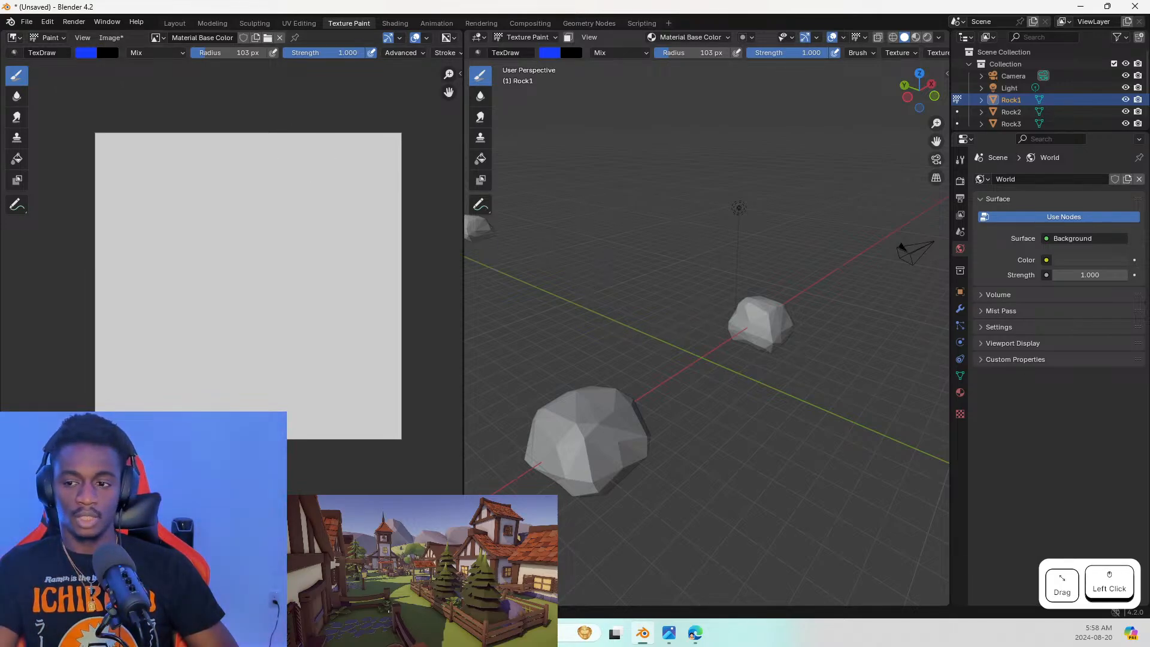
{"action": "key", "text": "alt+Tab"}
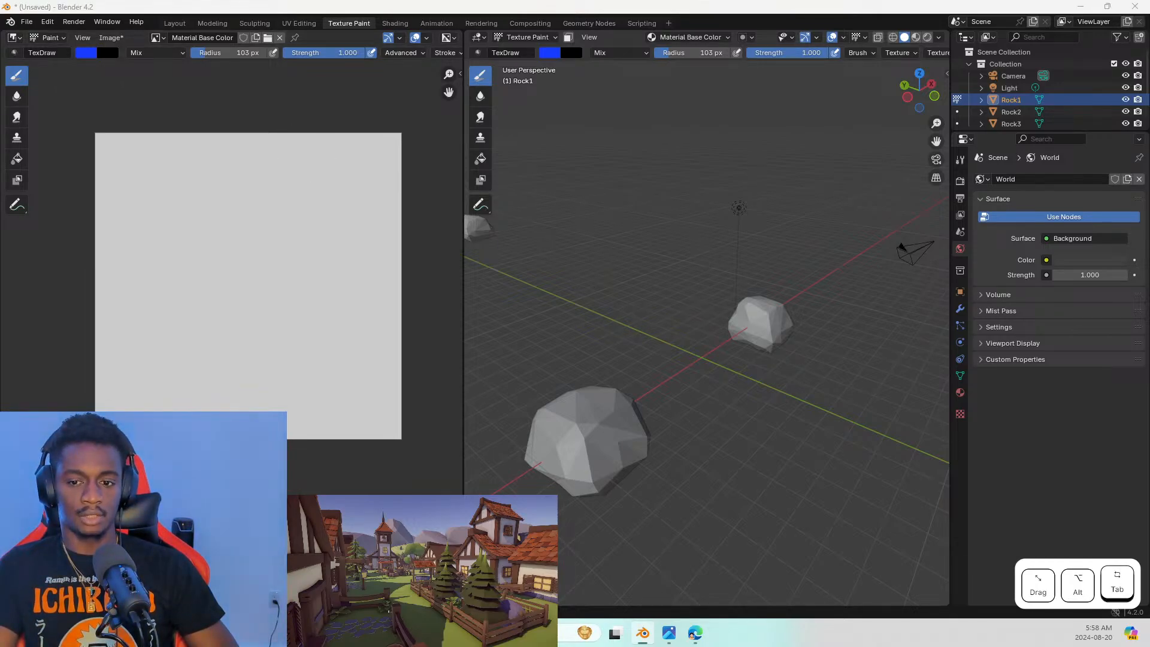
{"action": "key", "text": "alt+Tab"}
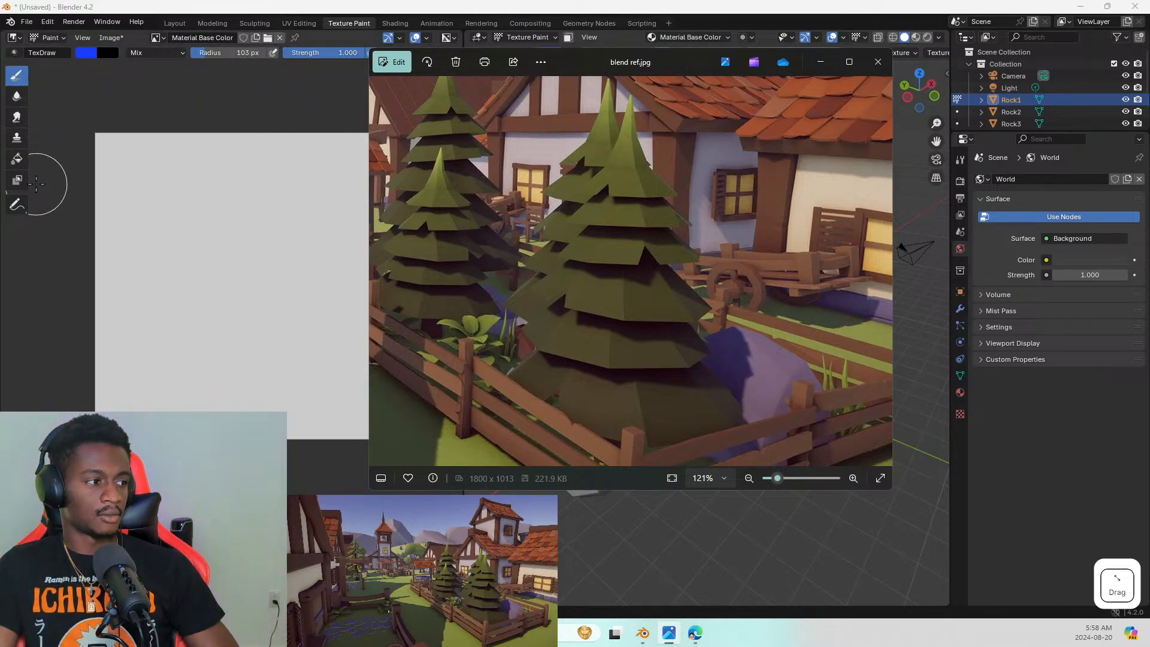
{"action": "left_click", "coordinate": [87, 53]}
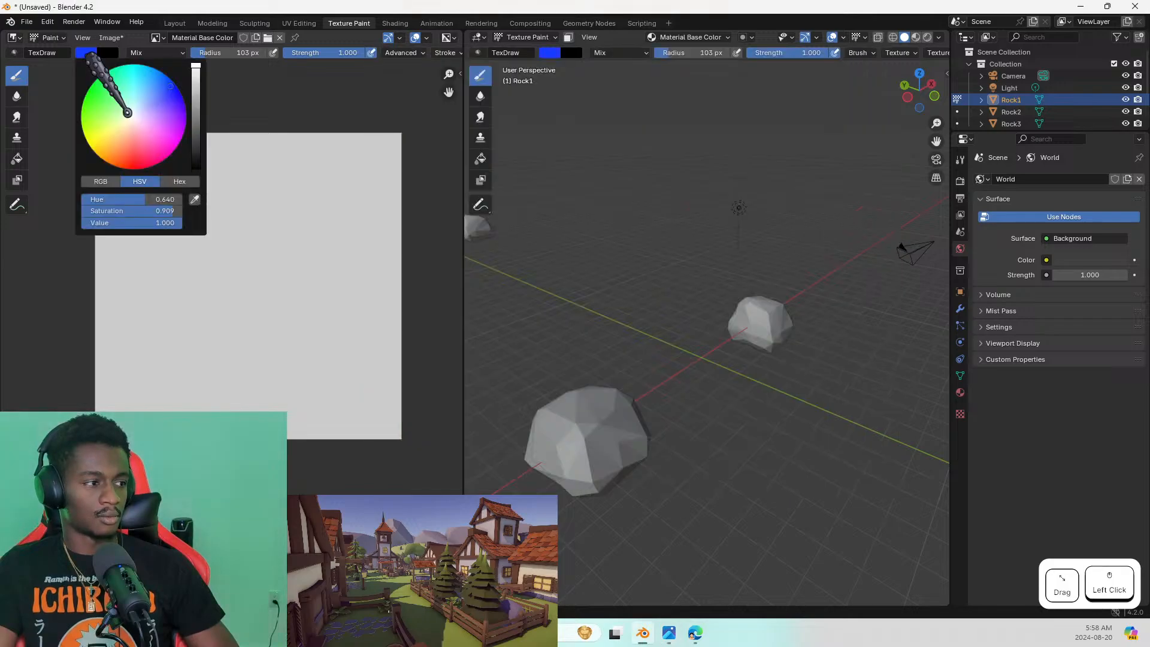
Try a pale blue and a saturated red brush colour, comparing the RGB and HSV values
{"action": "mouse_move", "coordinate": [156, 106]}
{"action": "left_mouse_down"}
{"action": "mouse_move", "coordinate": [168, 137]}
{"action": "mouse_move", "coordinate": [146, 108]}
{"action": "mouse_move", "coordinate": [194, 98]}
{"action": "mouse_move", "coordinate": [195, 111]}
{"action": "mouse_move", "coordinate": [194, 65]}
{"action": "left_mouse_up"}
{"action": "mouse_move", "coordinate": [146, 105]}
{"action": "left_mouse_down"}
{"action": "mouse_move", "coordinate": [149, 93]}
{"action": "mouse_move", "coordinate": [178, 120]}
{"action": "left_mouse_up"}
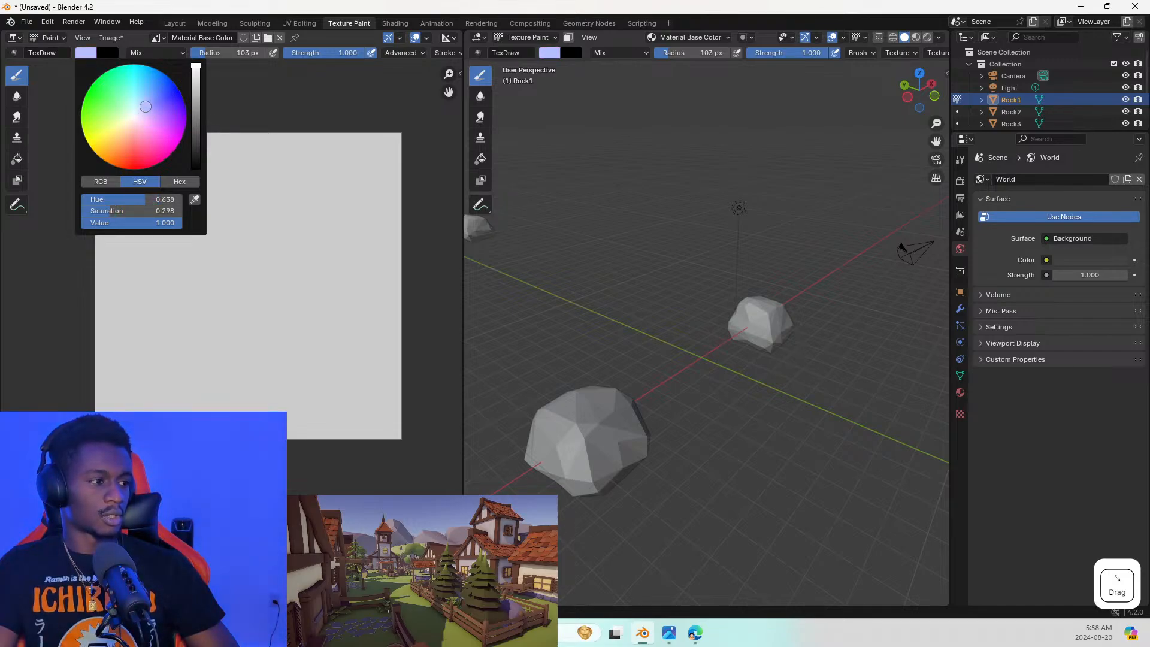
{"action": "mouse_move", "coordinate": [147, 107]}
{"action": "left_mouse_down"}
{"action": "mouse_move", "coordinate": [164, 115]}
{"action": "mouse_move", "coordinate": [161, 101]}
{"action": "mouse_move", "coordinate": [147, 103]}
{"action": "mouse_move", "coordinate": [168, 120]}
{"action": "mouse_move", "coordinate": [170, 155]}
{"action": "mouse_move", "coordinate": [134, 169]}
{"action": "mouse_move", "coordinate": [111, 163]}
{"action": "mouse_move", "coordinate": [129, 137]}
{"action": "mouse_move", "coordinate": [119, 168]}
{"action": "mouse_move", "coordinate": [139, 169]}
{"action": "left_mouse_up"}
{"action": "left_click", "coordinate": [101, 181]}
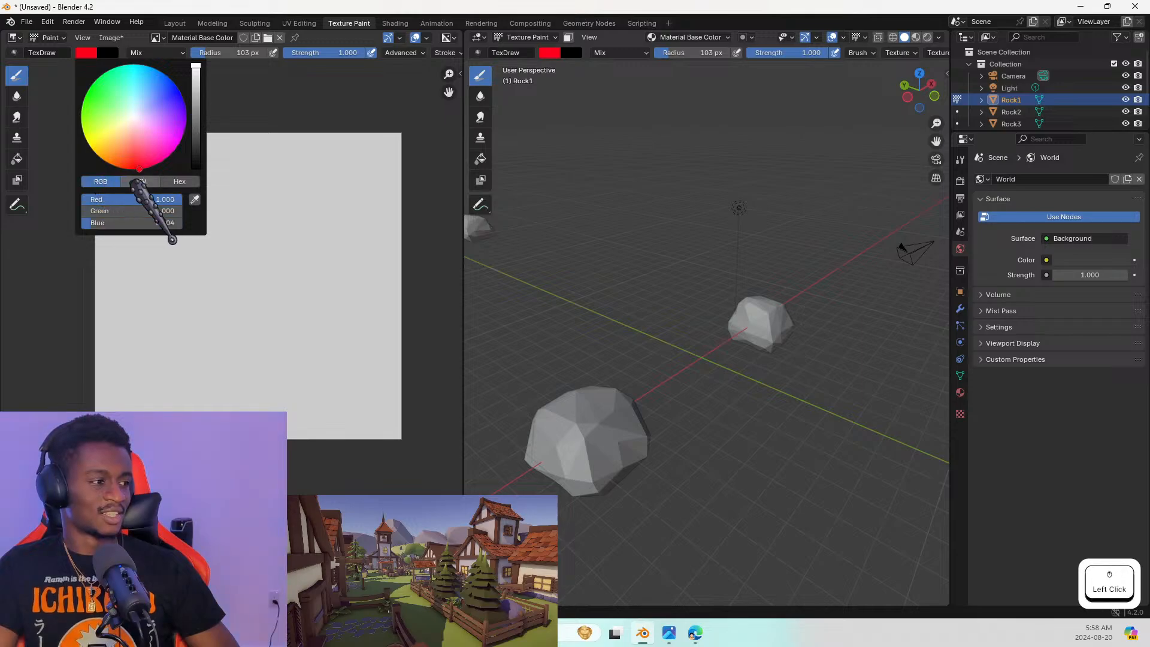
{"action": "left_click", "coordinate": [157, 181]}
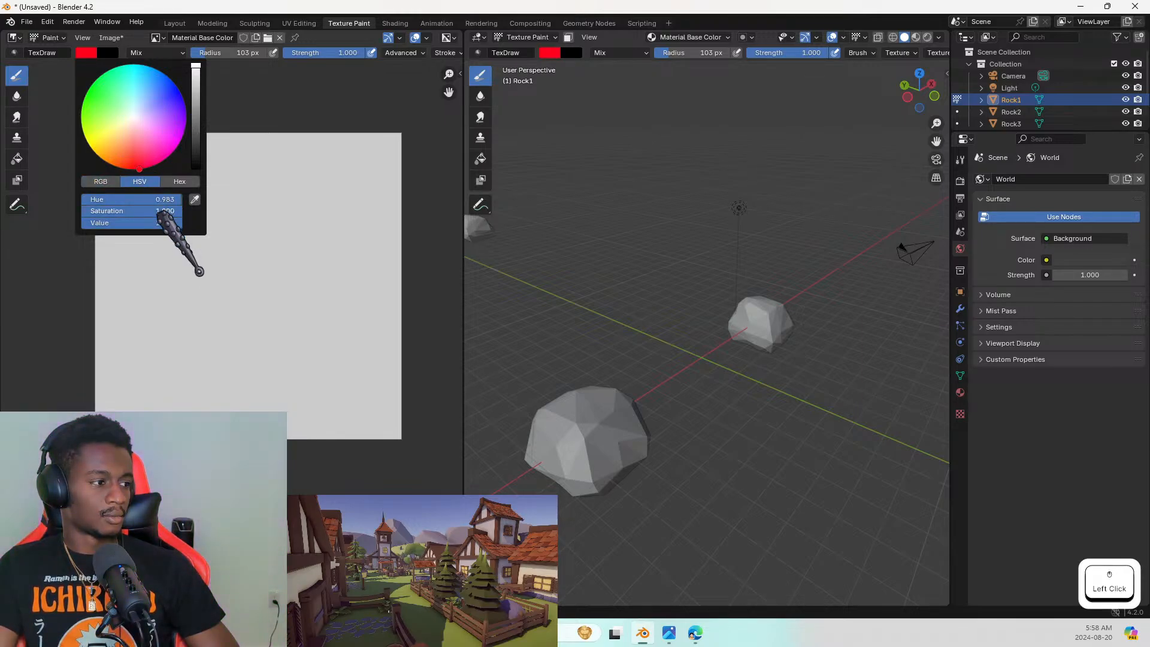
Set the brush colour's Value to 0.465 and pick a muted mauve on the colour wheel
{"action": "mouse_move", "coordinate": [160, 212]}
{"action": "left_mouse_down"}
{"action": "mouse_move", "coordinate": [135, 210]}
{"action": "mouse_move", "coordinate": [157, 223]}
{"action": "mouse_move", "coordinate": [131, 223]}
{"action": "left_mouse_up"}
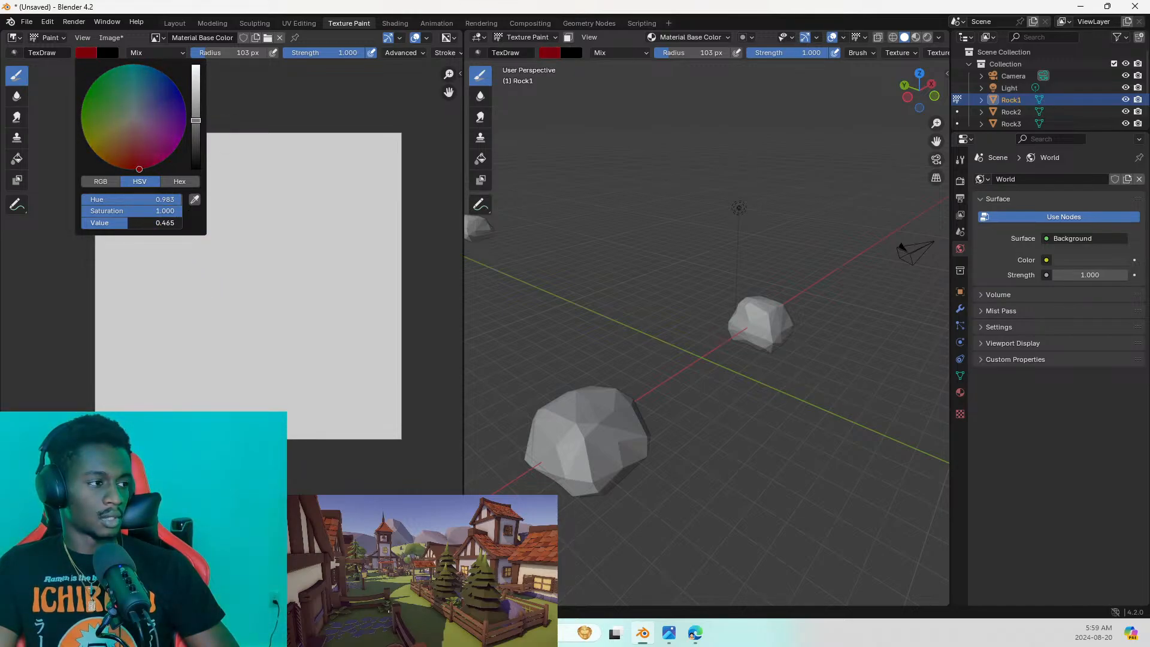
{"action": "left_click_drag", "start_coordinate": [140, 165], "coordinate": [149, 162]}
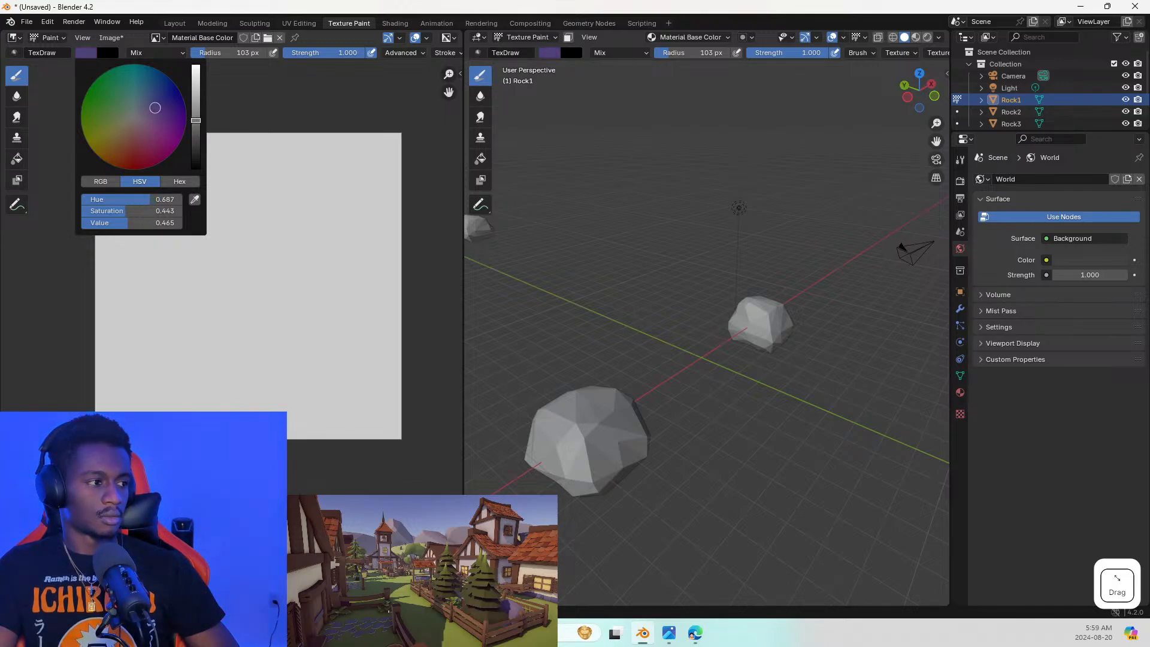
{"action": "mouse_move", "coordinate": [149, 102]}
{"action": "left_mouse_down"}
{"action": "mouse_move", "coordinate": [122, 111]}
{"action": "mouse_move", "coordinate": [144, 121]}
{"action": "mouse_move", "coordinate": [133, 116]}
{"action": "left_mouse_up"}
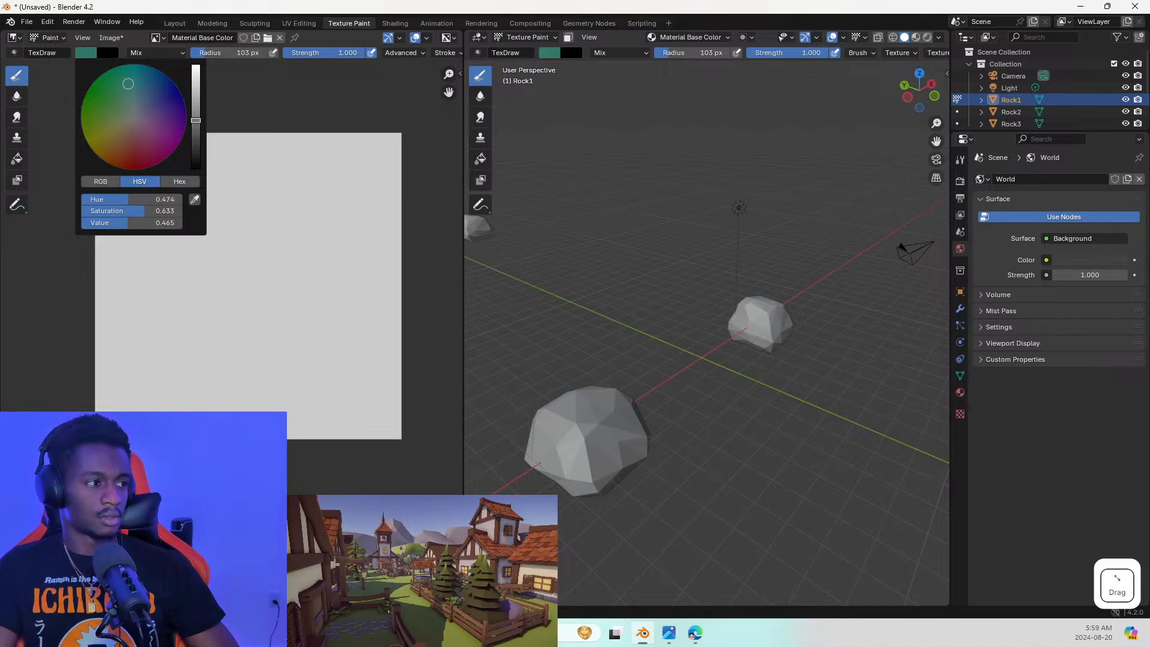
{"action": "mouse_move", "coordinate": [139, 83]}
{"action": "left_mouse_down"}
{"action": "mouse_move", "coordinate": [125, 120]}
{"action": "mouse_move", "coordinate": [83, 101]}
{"action": "mouse_move", "coordinate": [128, 109]}
{"action": "mouse_move", "coordinate": [143, 129]}
{"action": "mouse_move", "coordinate": [134, 137]}
{"action": "left_mouse_up"}
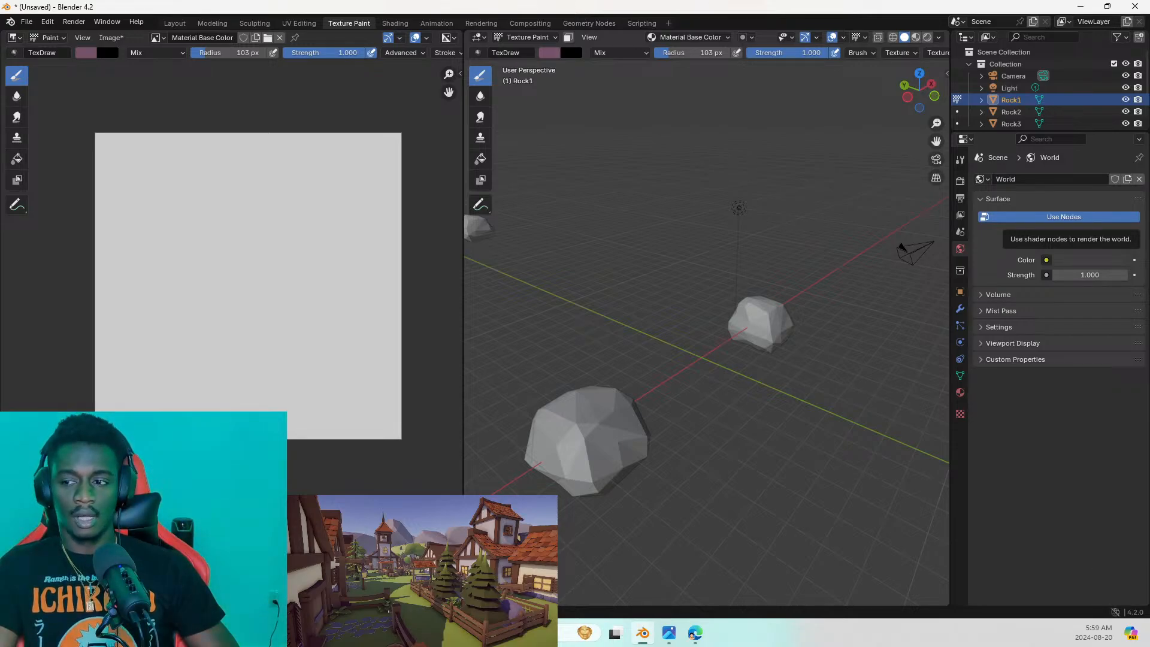
{"action": "left_click", "coordinate": [1063, 217]}
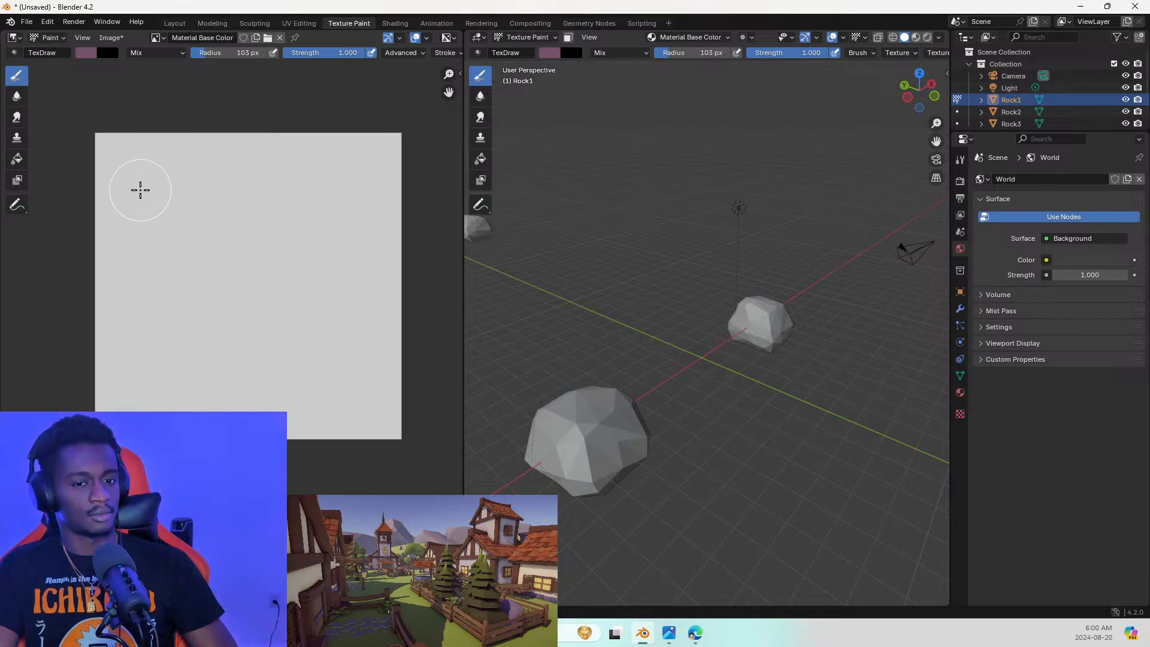
Paint a mauve loop on the Material Base Color image and cover the first side of Rock1 in the 3D view
{"action": "mouse_move", "coordinate": [140, 186]}
{"action": "left_mouse_down"}
{"action": "mouse_move", "coordinate": [128, 228]}
{"action": "mouse_move", "coordinate": [199, 250]}
{"action": "mouse_move", "coordinate": [171, 198]}
{"action": "left_mouse_up"}
{"action": "mouse_move", "coordinate": [709, 472]}
{"action": "middle_mouse_down", "text": "shift"}
{"action": "mouse_move", "coordinate": [790, 337]}
{"action": "mouse_move", "coordinate": [814, 360]}
{"action": "middle_mouse_up", "text": "shift"}
{"action": "mouse_move", "coordinate": [755, 337]}
{"action": "middle_mouse_down", "text": "shift"}
{"action": "mouse_move", "coordinate": [764, 340]}
{"action": "mouse_move", "coordinate": [640, 345]}
{"action": "mouse_move", "coordinate": [768, 339]}
{"action": "mouse_move", "coordinate": [670, 334]}
{"action": "mouse_move", "coordinate": [571, 349]}
{"action": "mouse_move", "coordinate": [718, 270]}
{"action": "mouse_move", "coordinate": [706, 252]}
{"action": "mouse_move", "coordinate": [727, 281]}
{"action": "mouse_move", "coordinate": [803, 290]}
{"action": "mouse_move", "coordinate": [811, 305]}
{"action": "mouse_move", "coordinate": [841, 294]}
{"action": "mouse_move", "coordinate": [876, 336]}
{"action": "mouse_move", "coordinate": [854, 315]}
{"action": "mouse_move", "coordinate": [818, 323]}
{"action": "mouse_move", "coordinate": [800, 351]}
{"action": "mouse_move", "coordinate": [764, 324]}
{"action": "mouse_move", "coordinate": [851, 299]}
{"action": "middle_mouse_up", "text": "shift"}
{"action": "scroll", "coordinate": [767, 330], "scroll_direction": "up", "scroll_amount": 3}
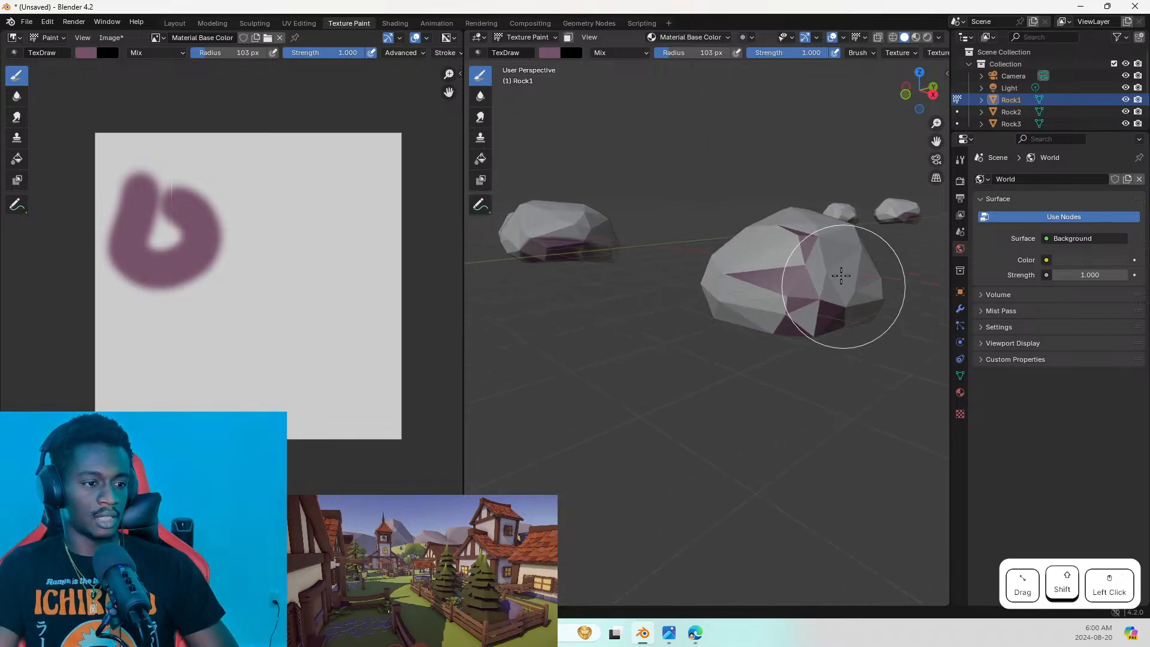
{"action": "mouse_move", "coordinate": [841, 276]}
{"action": "left_mouse_down"}
{"action": "mouse_move", "coordinate": [808, 283]}
{"action": "mouse_move", "coordinate": [842, 257]}
{"action": "mouse_move", "coordinate": [931, 245]}
{"action": "left_mouse_up"}
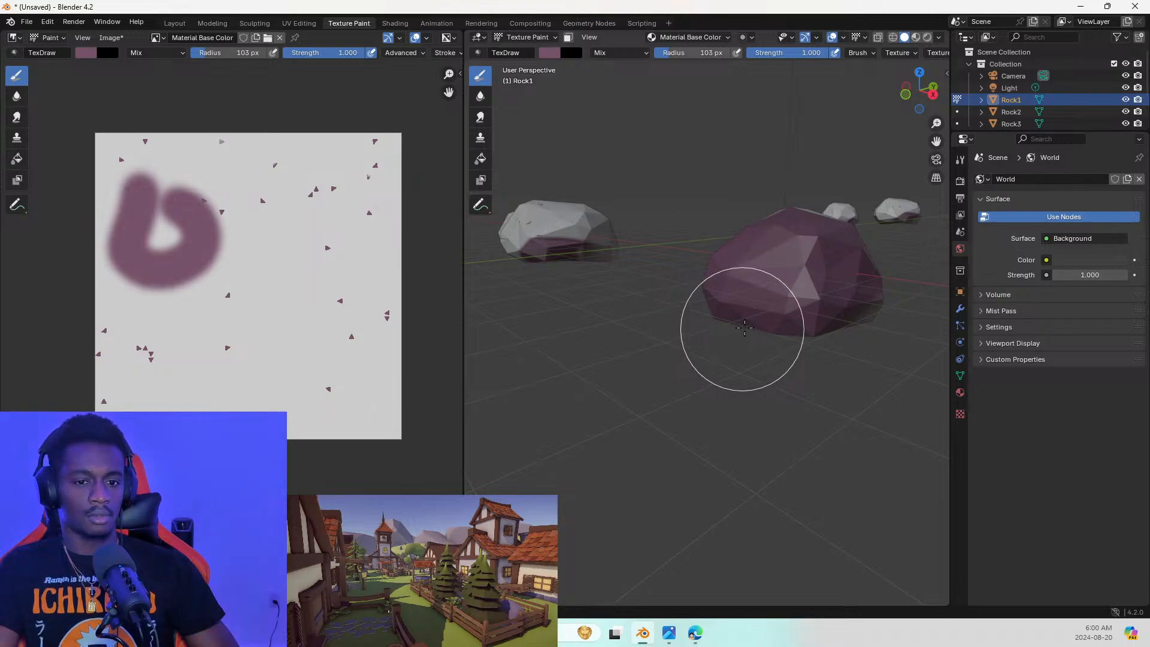
Paint the adjacent unpainted side of Rock1 mauve with the Draw brush
{"action": "mouse_move", "coordinate": [758, 320]}
{"action": "middle_mouse_down"}
{"action": "mouse_move", "coordinate": [761, 333]}
{"action": "mouse_move", "coordinate": [790, 318]}
{"action": "mouse_move", "coordinate": [713, 313]}
{"action": "mouse_move", "coordinate": [842, 311]}
{"action": "mouse_move", "coordinate": [721, 301]}
{"action": "middle_mouse_up"}
{"action": "scroll", "coordinate": [813, 321], "scroll_direction": "up", "scroll_amount": 3}
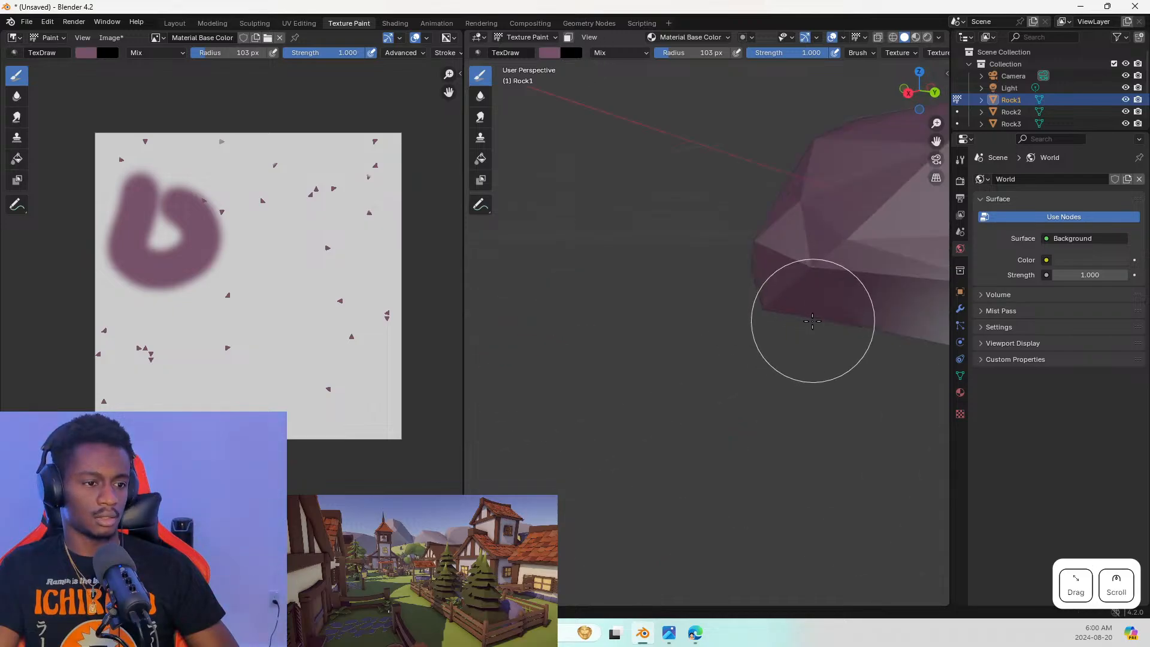
{"action": "mouse_move", "coordinate": [814, 321]}
{"action": "middle_mouse_down", "text": "shift"}
{"action": "mouse_move", "coordinate": [605, 318]}
{"action": "mouse_move", "coordinate": [731, 337]}
{"action": "middle_mouse_up", "text": "shift"}
{"action": "scroll", "coordinate": [732, 338], "scroll_direction": "down", "scroll_amount": 3}
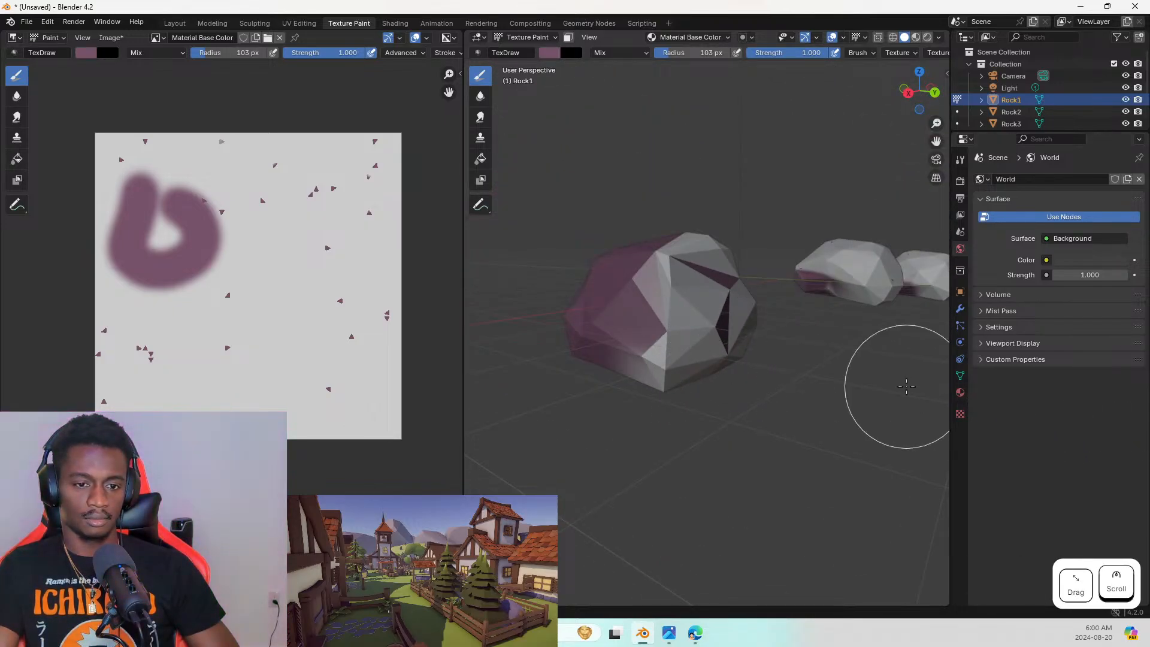
{"action": "mouse_move", "coordinate": [731, 372]}
{"action": "left_mouse_down"}
{"action": "mouse_move", "coordinate": [681, 341]}
{"action": "mouse_move", "coordinate": [661, 358]}
{"action": "left_mouse_up"}
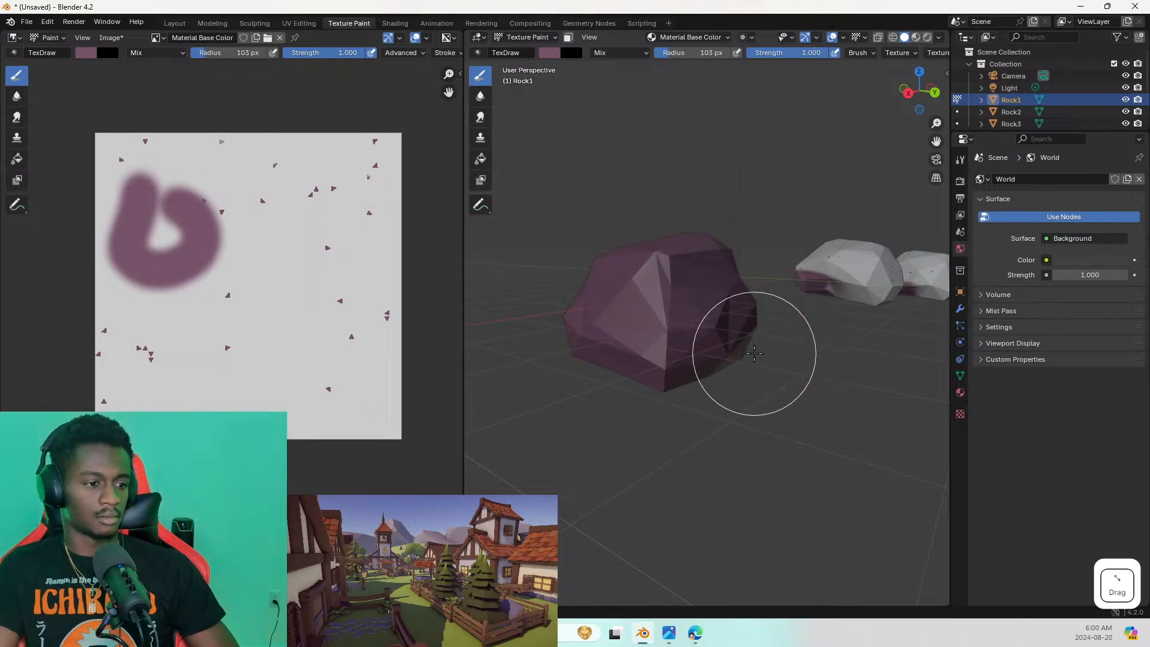
Paint the remaining grey faces on the far side of Rock1 mauve
{"action": "mouse_move", "coordinate": [687, 334]}
{"action": "middle_mouse_down", "text": "shift"}
{"action": "mouse_move", "coordinate": [548, 303]}
{"action": "mouse_move", "coordinate": [943, 332]}
{"action": "mouse_move", "coordinate": [858, 340]}
{"action": "mouse_move", "coordinate": [797, 329]}
{"action": "middle_mouse_up", "text": "shift"}
{"action": "middle_click_drag", "start_coordinate": [880, 331], "coordinate": [774, 300]}
{"action": "scroll", "coordinate": [782, 299], "scroll_direction": "down", "scroll_amount": 4}
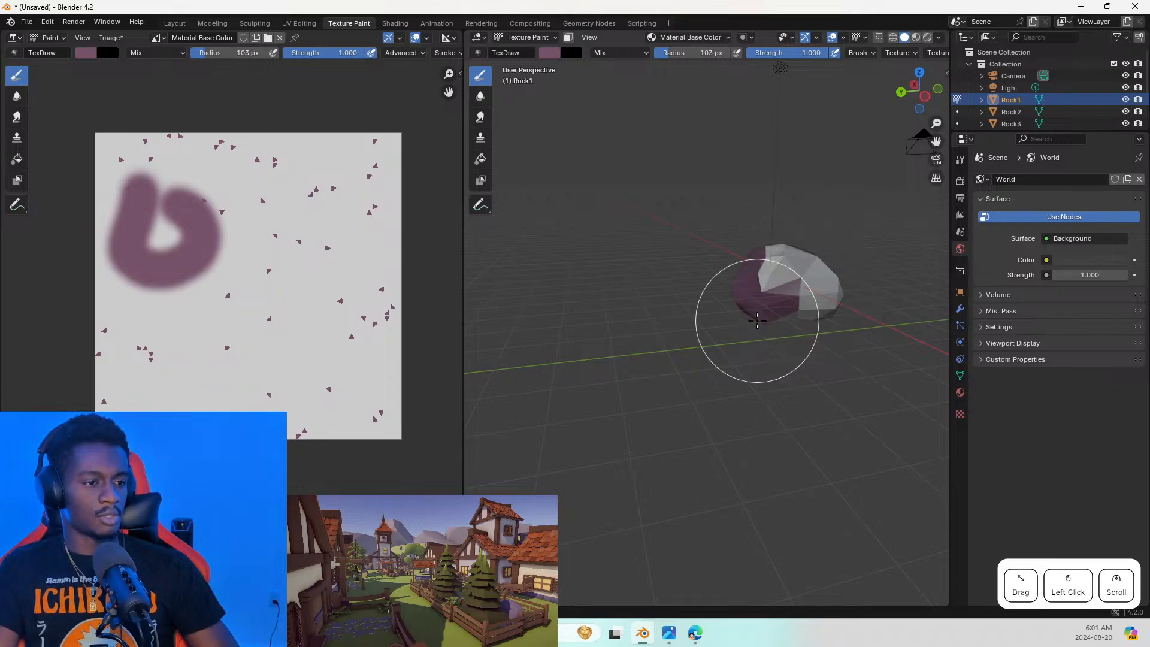
{"action": "mouse_move", "coordinate": [739, 308]}
{"action": "left_mouse_down"}
{"action": "mouse_move", "coordinate": [803, 270]}
{"action": "mouse_move", "coordinate": [840, 286]}
{"action": "left_mouse_up"}
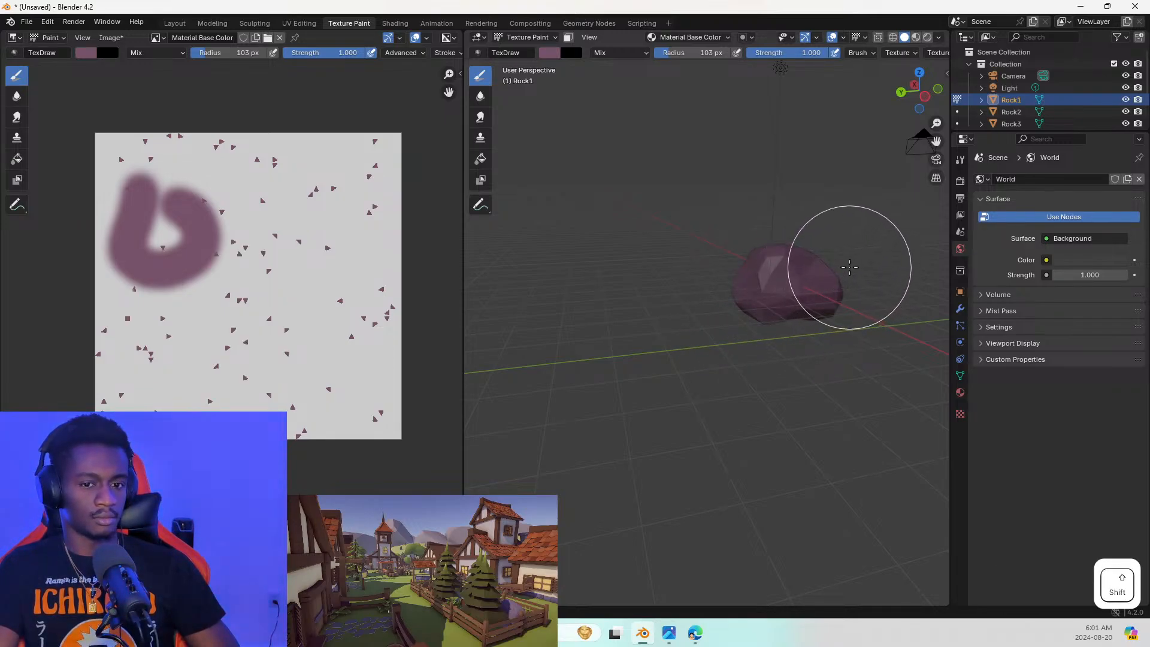
{"action": "middle_click_drag", "start_coordinate": [850, 257], "coordinate": [784, 278], "text": "shift"}
{"action": "left_click", "coordinate": [814, 287]}
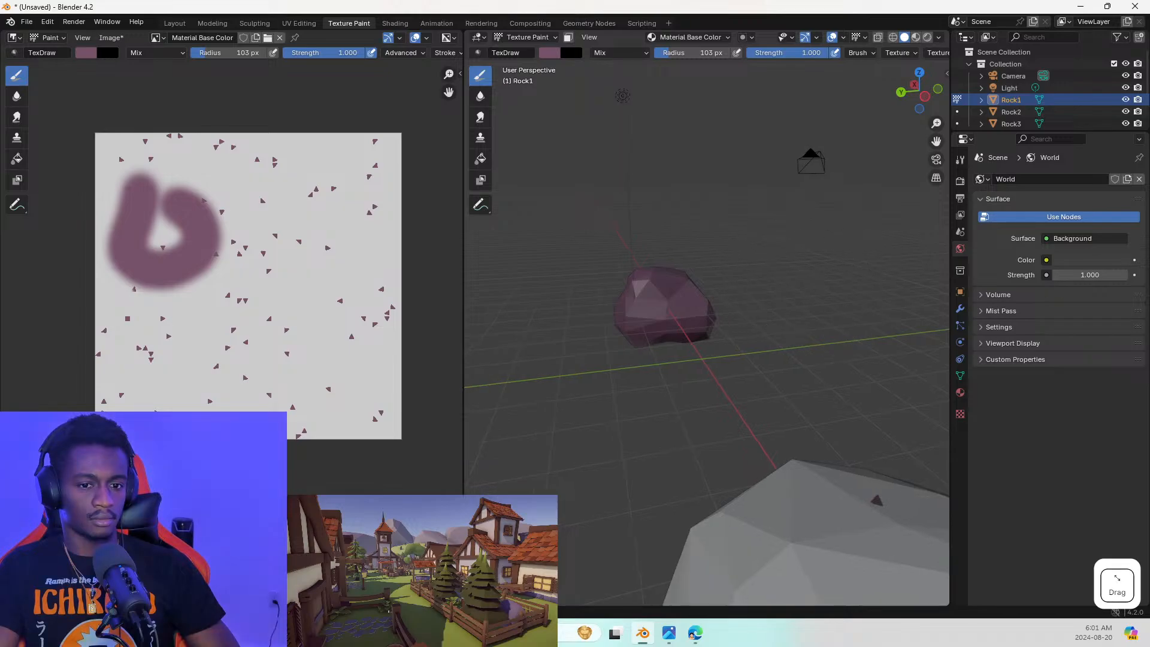
Paint the underside of Rock1 mauve and check the paint on the surrounding rocks
{"action": "mouse_move", "coordinate": [731, 342]}
{"action": "middle_mouse_down", "text": "shift"}
{"action": "mouse_move", "coordinate": [697, 332]}
{"action": "mouse_move", "coordinate": [772, 327]}
{"action": "mouse_move", "coordinate": [781, 394]}
{"action": "mouse_move", "coordinate": [655, 308]}
{"action": "mouse_move", "coordinate": [644, 254]}
{"action": "middle_mouse_up", "text": "shift"}
{"action": "left_click_drag", "start_coordinate": [821, 411], "coordinate": [780, 489]}
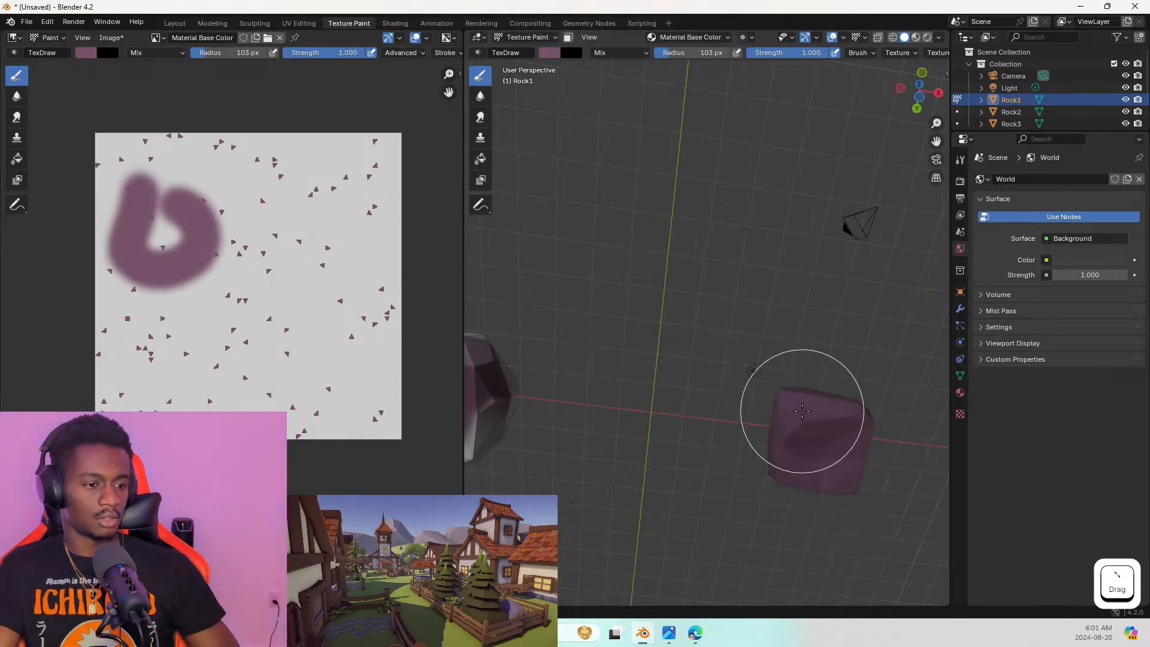
{"action": "middle_click_drag", "start_coordinate": [734, 347], "coordinate": [766, 392]}
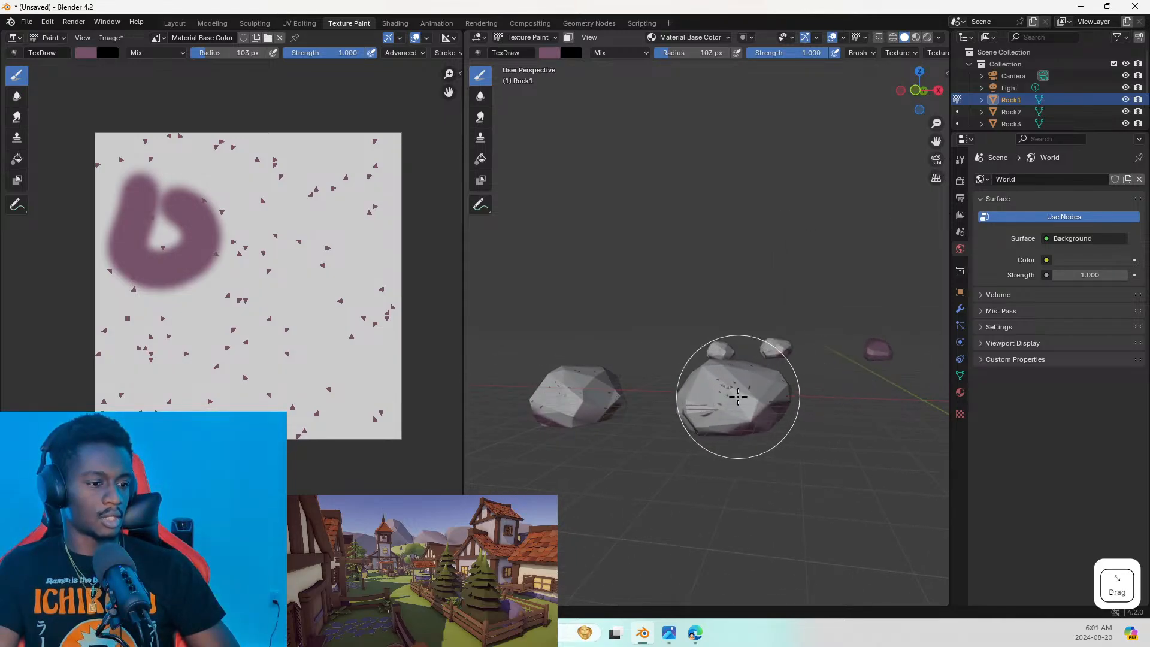
Return to the Layout workspace and select Rock2 and Rock3 in turn, ending with Rock1 selected
{"action": "left_click", "coordinate": [170, 23]}
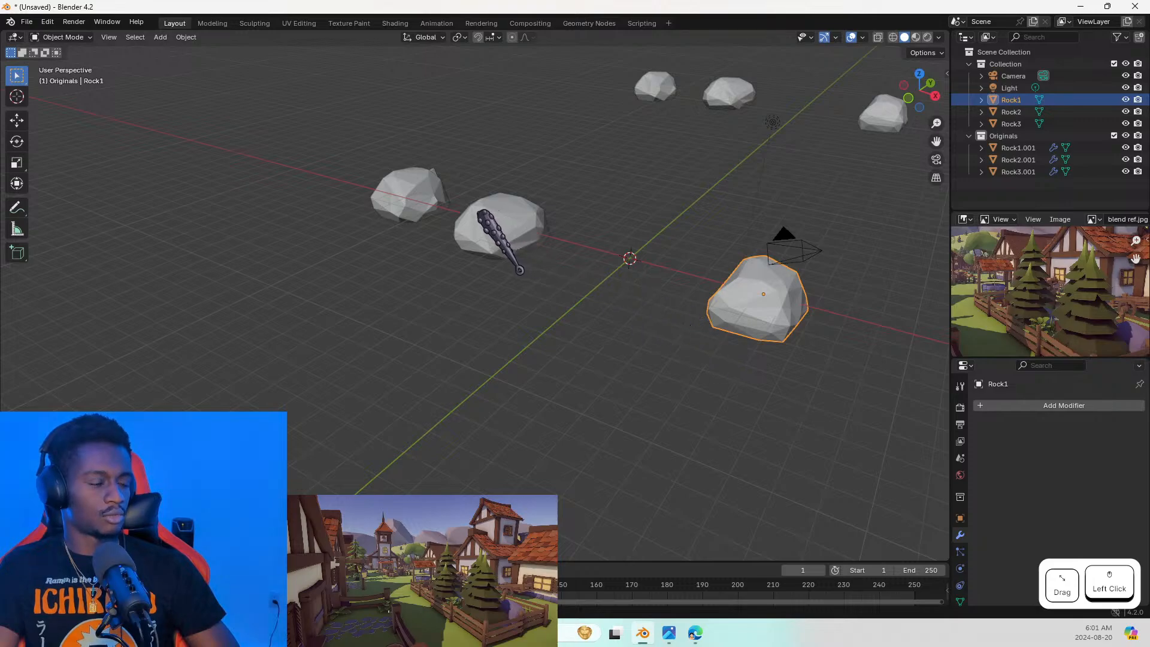
{"action": "left_click", "coordinate": [514, 228]}
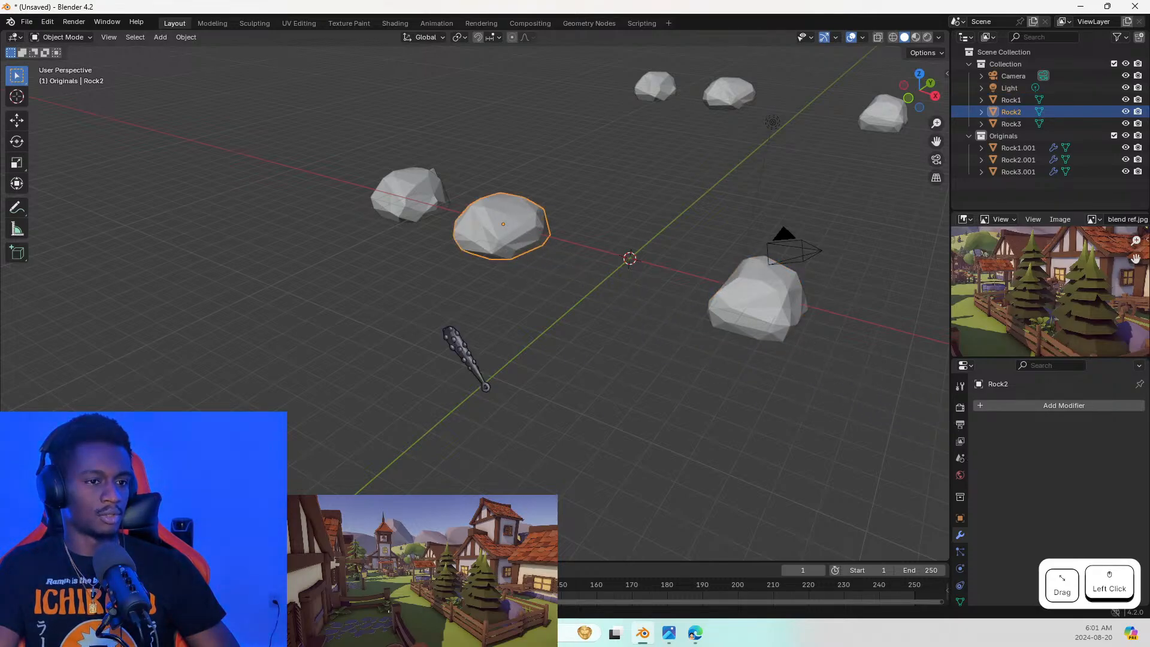
{"action": "left_click", "coordinate": [410, 203]}
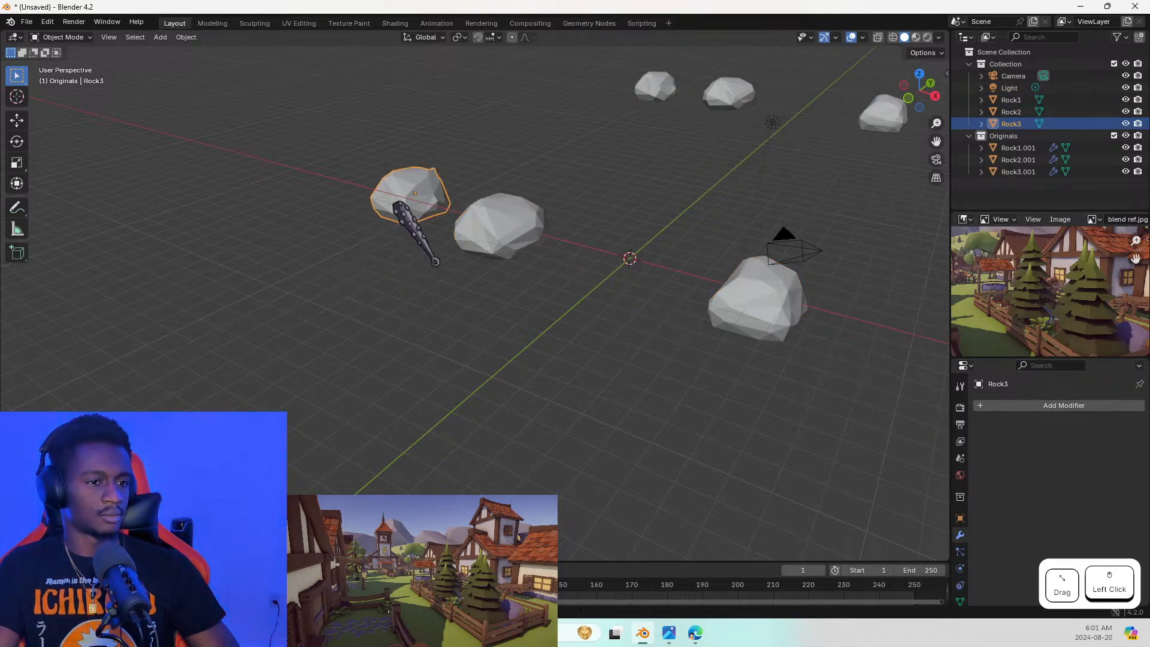
{"action": "left_click", "coordinate": [482, 223]}
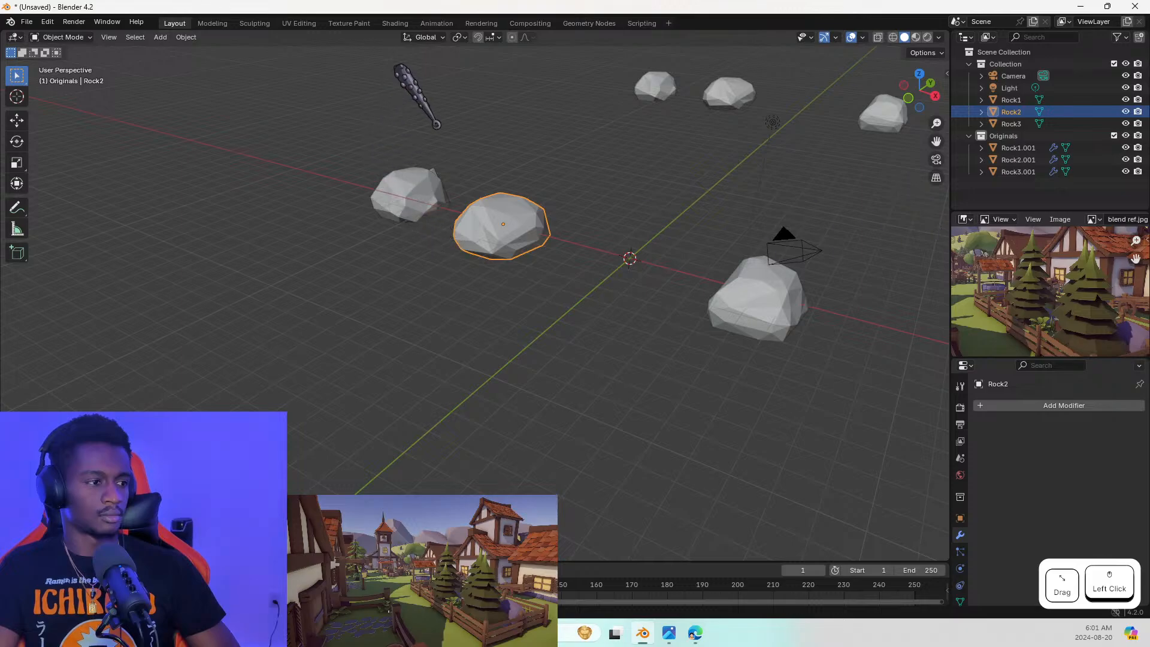
{"action": "left_click", "coordinate": [762, 301]}
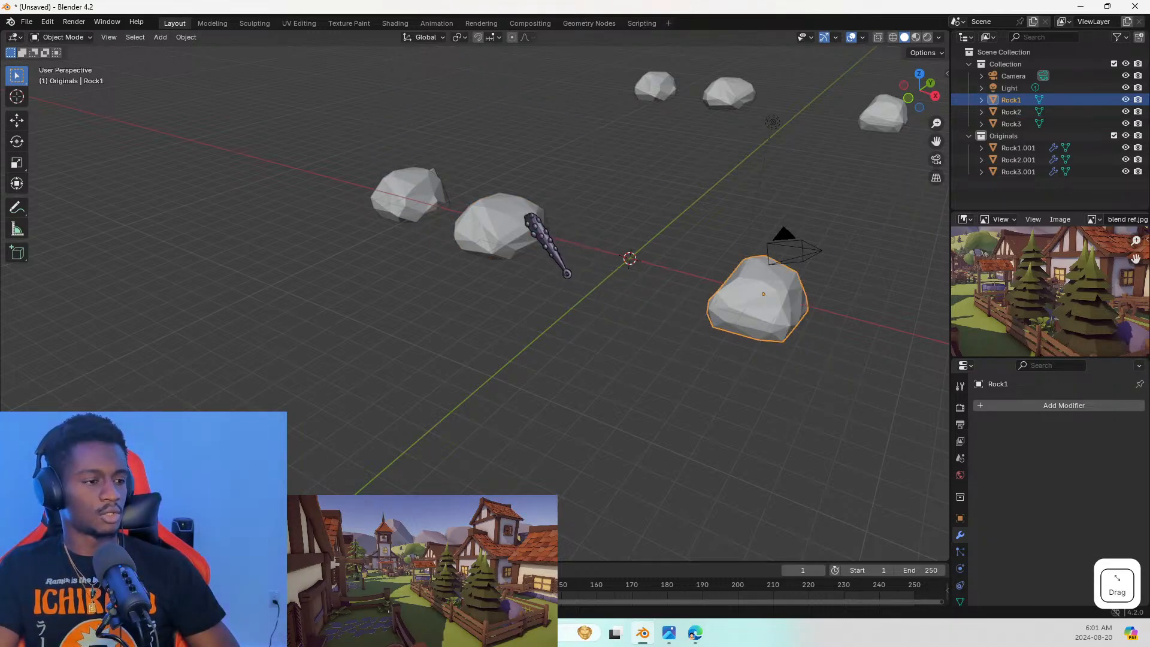
Collapse the Originals collection in the outliner and check the foreground rocks in turn, ending with Rock2 selected
{"action": "left_click", "coordinate": [528, 218]}
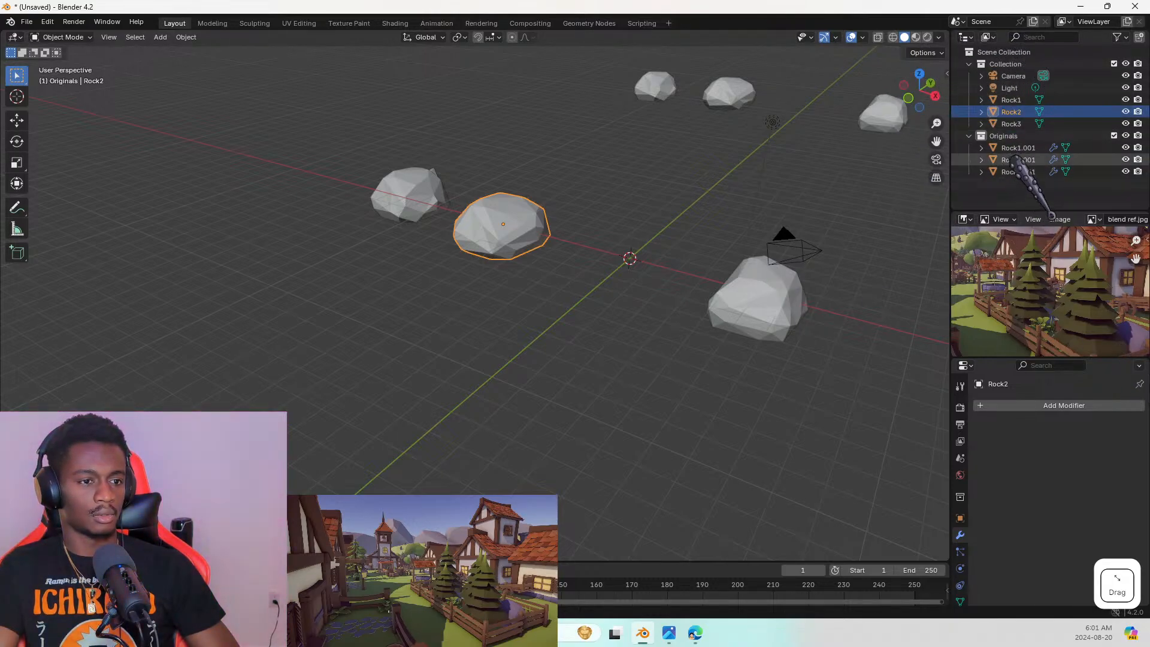
{"action": "left_click", "coordinate": [963, 139]}
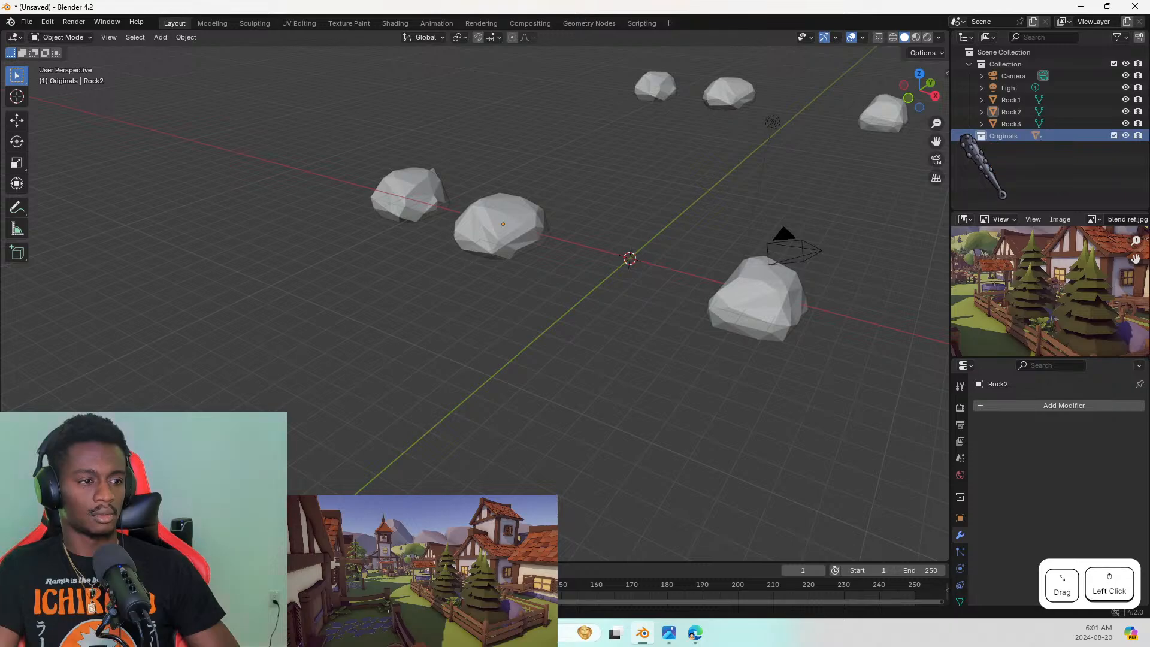
{"action": "left_click", "coordinate": [969, 136]}
{"action": "left_click", "coordinate": [752, 283]}
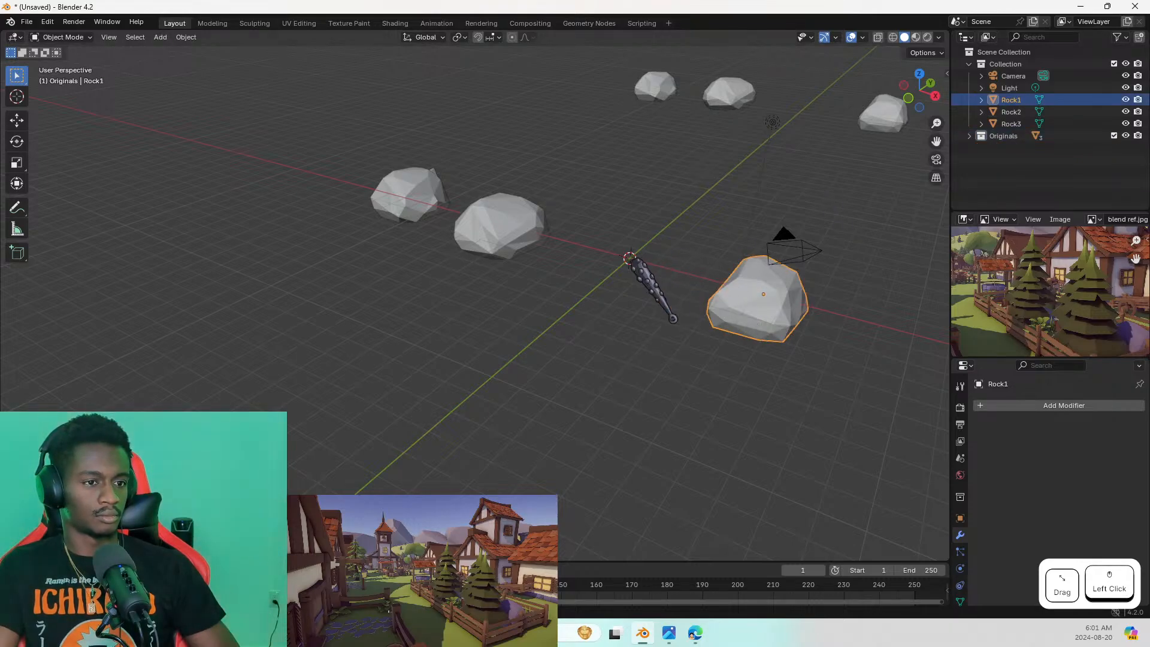
{"action": "left_click", "coordinate": [514, 241]}
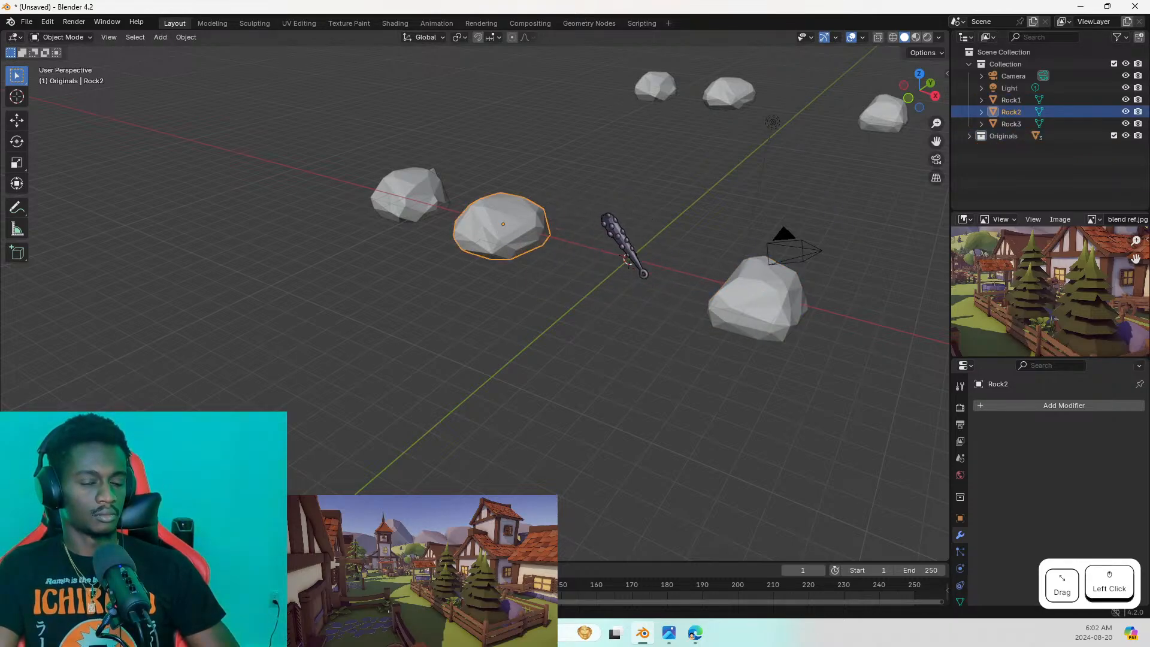
{"action": "left_click", "coordinate": [403, 193]}
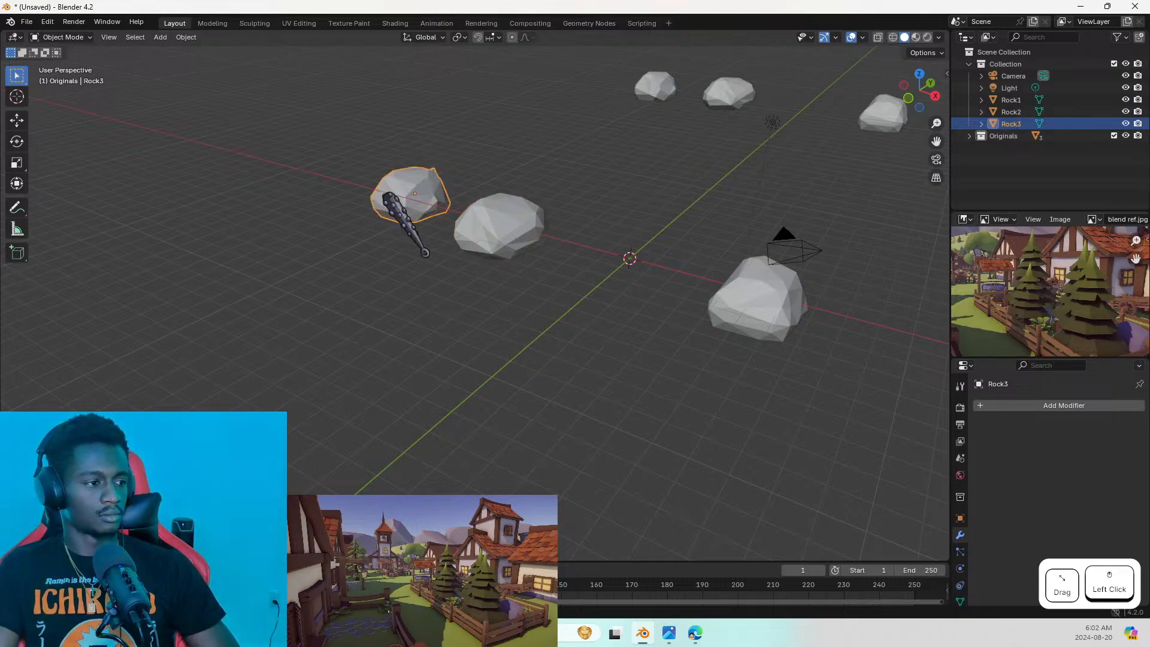
{"action": "left_click", "coordinate": [479, 222]}
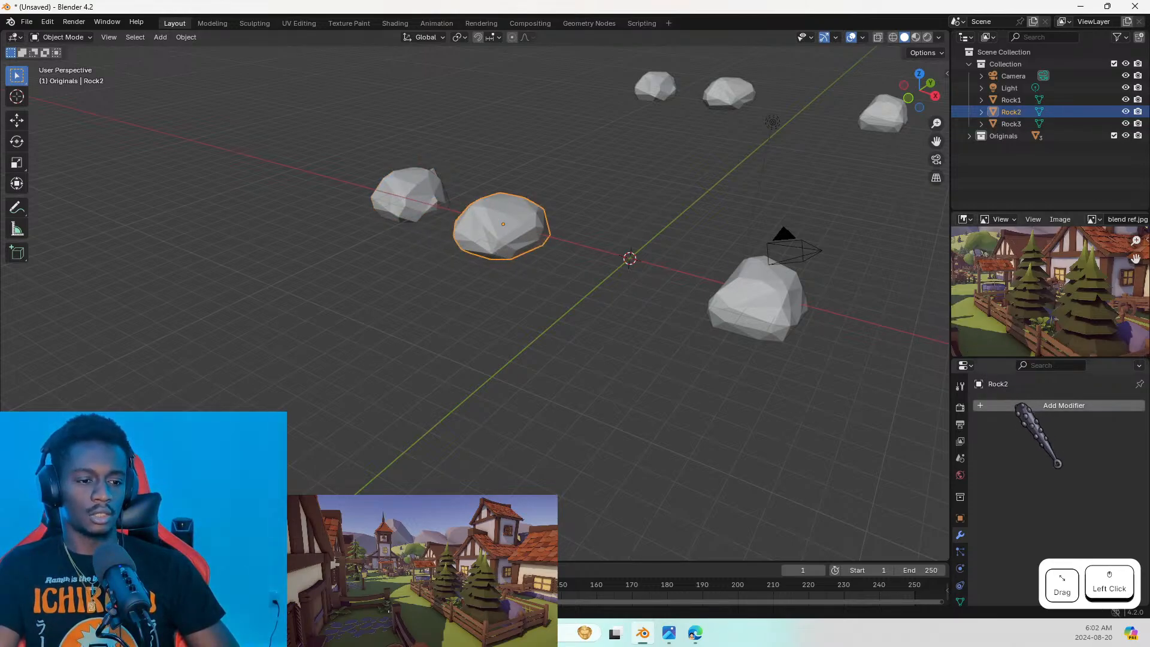
Inspect Rock2's mesh in Edit Mode from several angles and return to Object Mode
{"action": "key", "text": "Tab"}
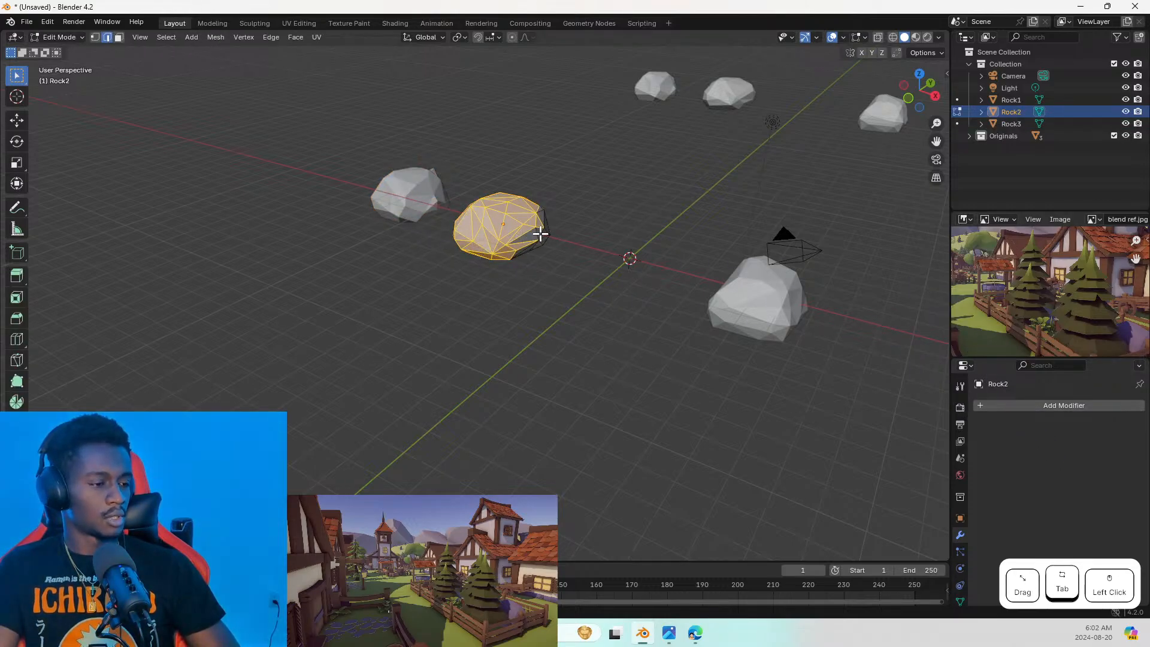
{"action": "middle_click_drag", "start_coordinate": [539, 231], "coordinate": [382, 200]}
{"action": "key", "text": "a"}
{"action": "key", "text": "a"}
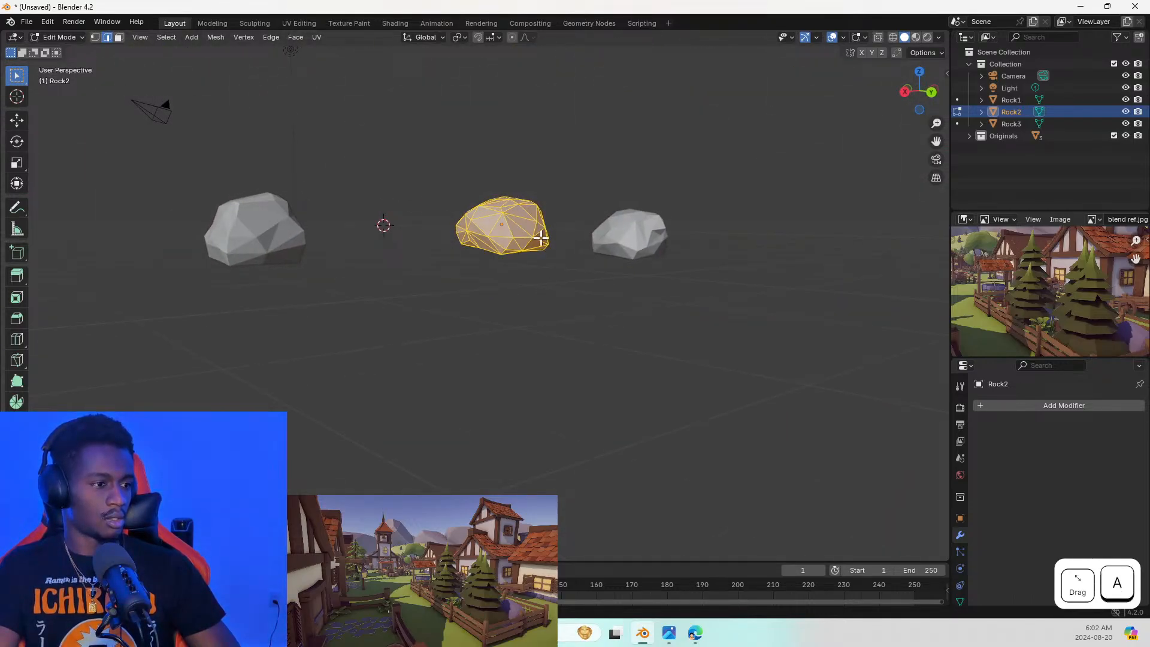
{"action": "middle_click_drag", "start_coordinate": [513, 250], "coordinate": [673, 252]}
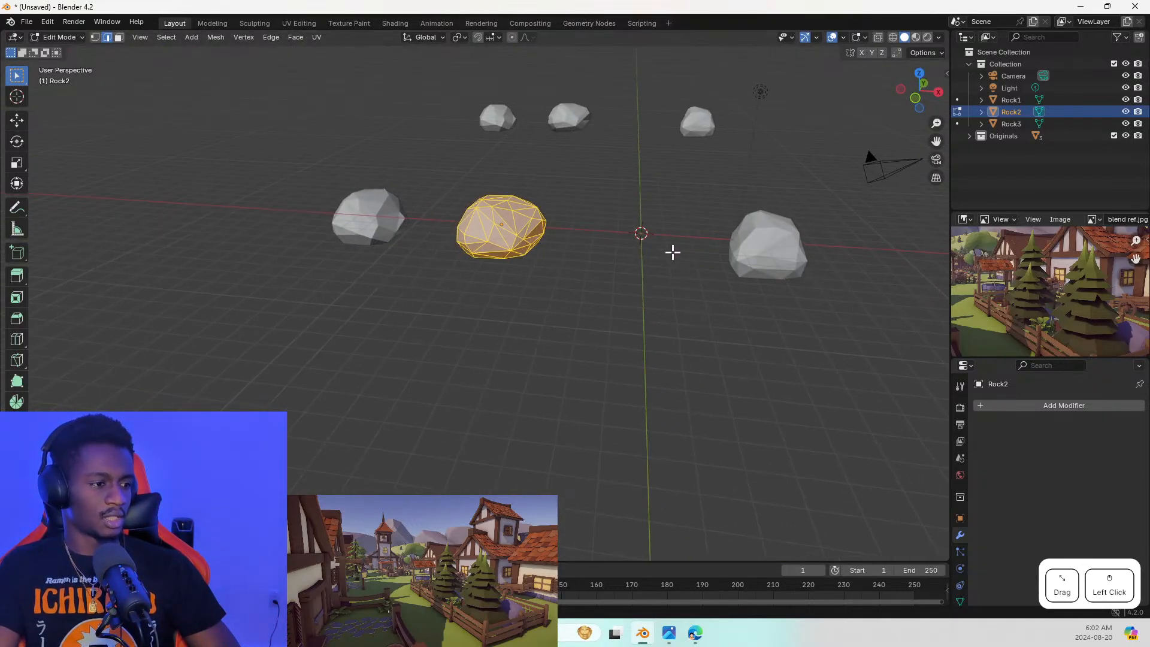
{"action": "key", "text": "Tab"}
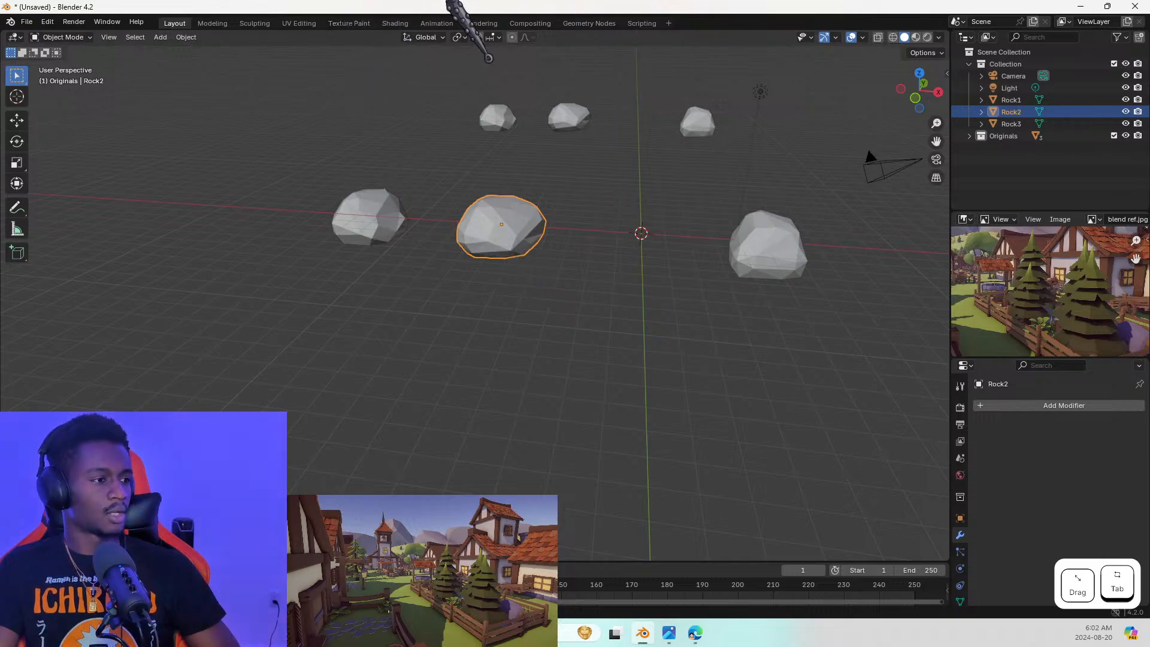
Open the Texture Paint workspace for Rock2 with all the rocks in view
{"action": "left_click", "coordinate": [213, 23]}
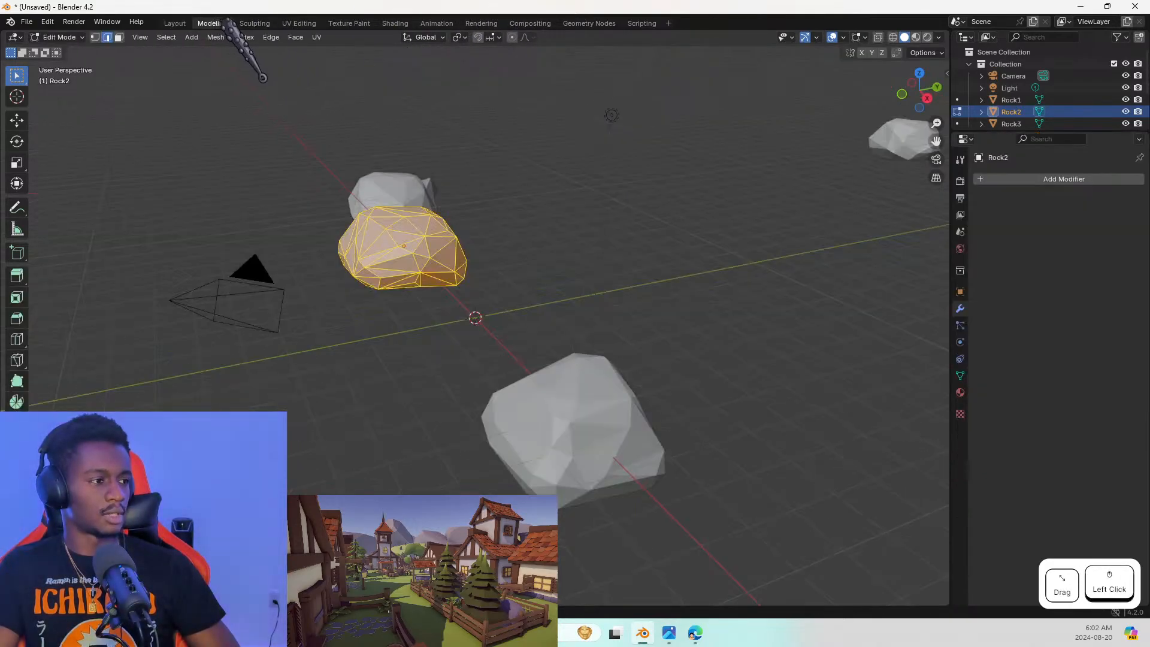
{"action": "left_click", "coordinate": [350, 23]}
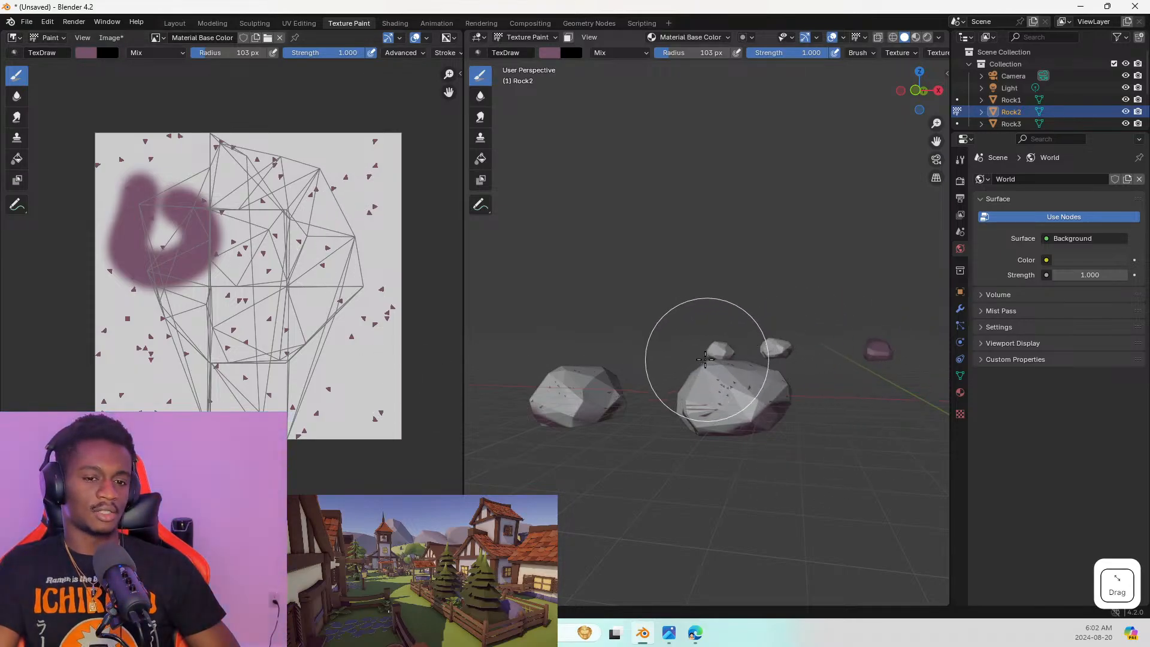
{"action": "mouse_move", "coordinate": [705, 358]}
{"action": "middle_mouse_down", "text": "shift"}
{"action": "mouse_move", "coordinate": [694, 336]}
{"action": "mouse_move", "coordinate": [816, 363]}
{"action": "mouse_move", "coordinate": [790, 367]}
{"action": "middle_mouse_up", "text": "shift"}
{"action": "scroll", "coordinate": [725, 330], "scroll_direction": "down", "scroll_amount": 5}
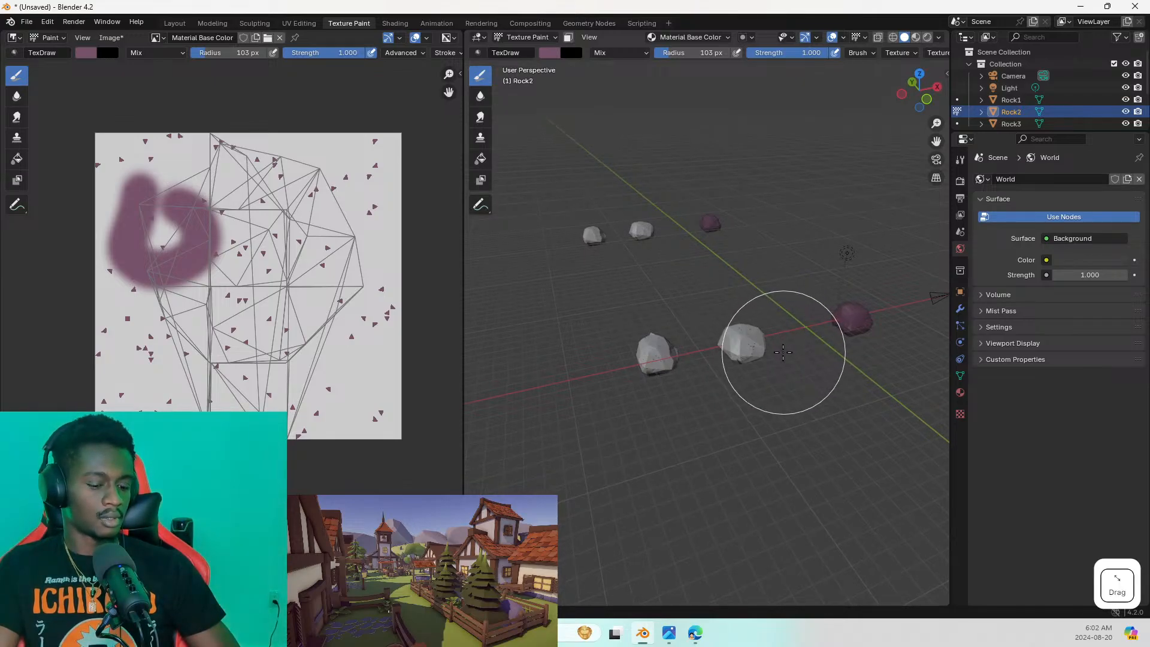
Delete Rock2's UV map, unwrap all its faces into a new layout of separately packed triangles, and return to Texture Paint mode
{"action": "key", "text": "Tab"}
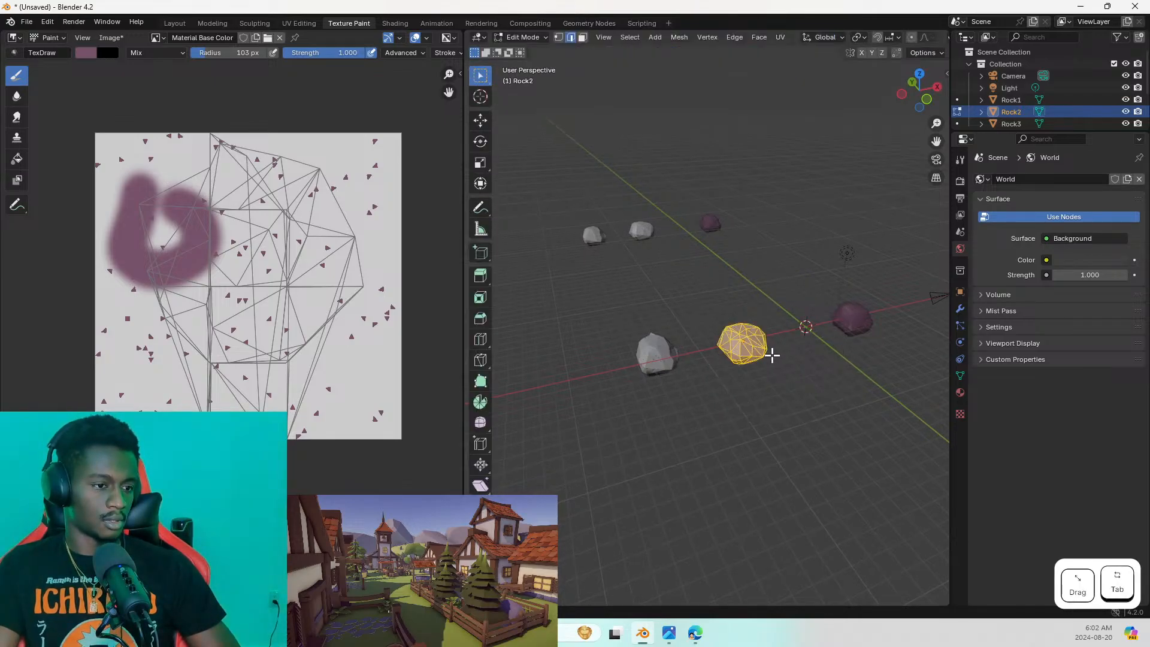
{"action": "left_click", "coordinate": [960, 376]}
{"action": "left_click", "coordinate": [1134, 391]}
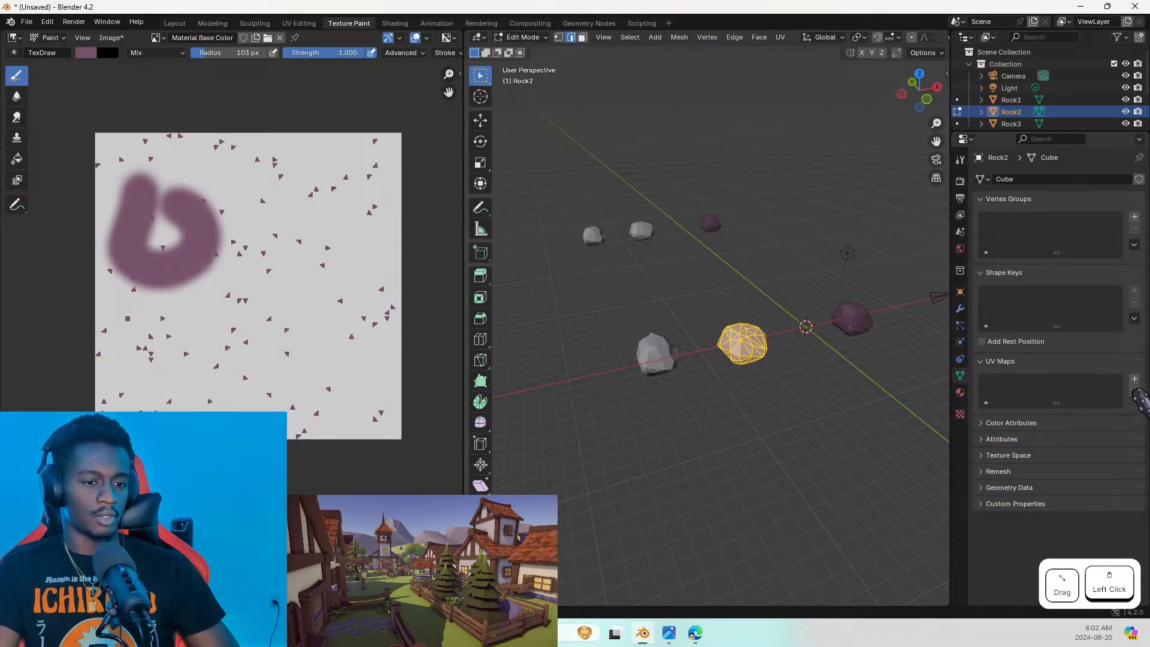
{"action": "key", "text": "Tab"}
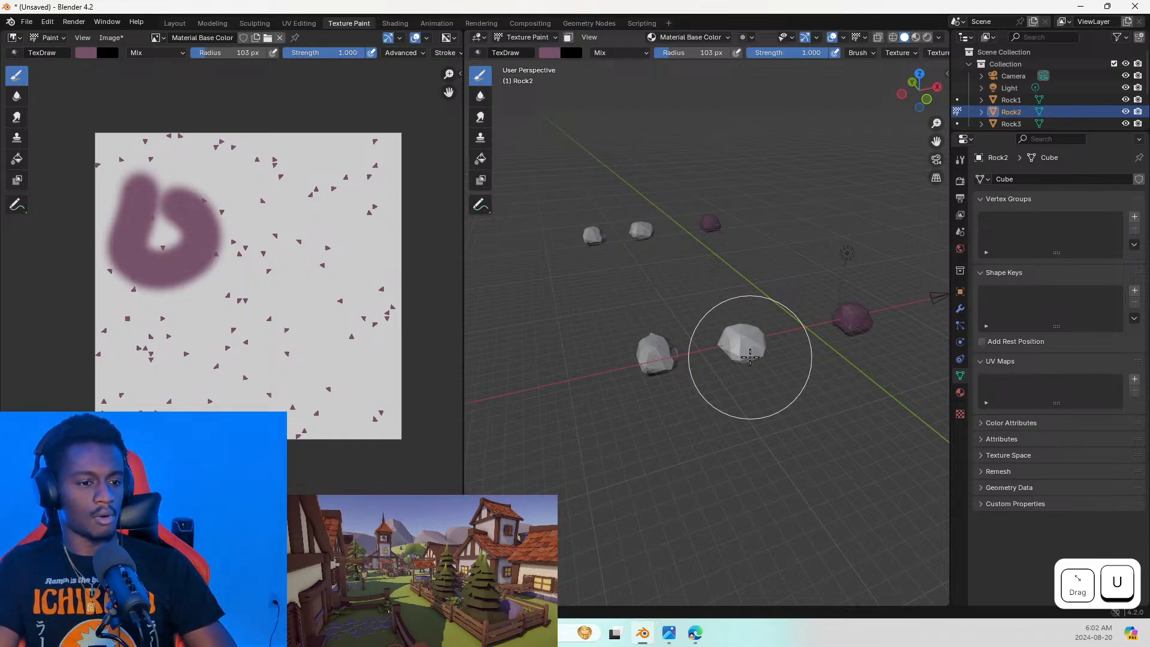
{"action": "key", "text": "Tab"}
{"action": "key", "text": "a"}
{"action": "key", "text": "u"}
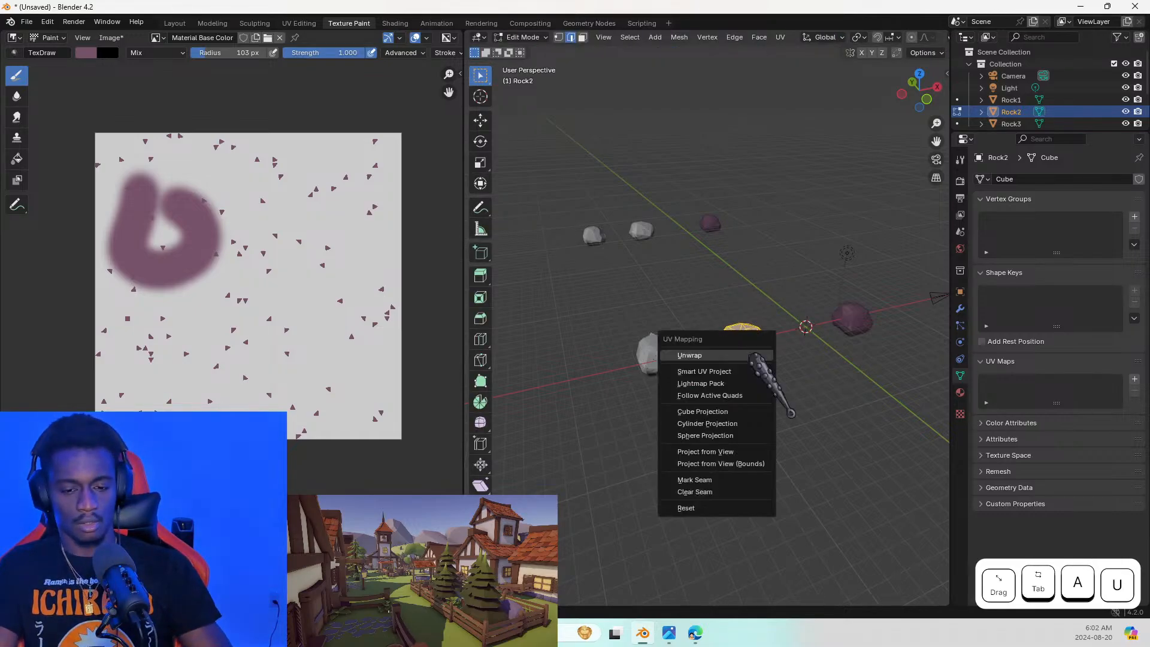
{"action": "left_click", "coordinate": [752, 355]}
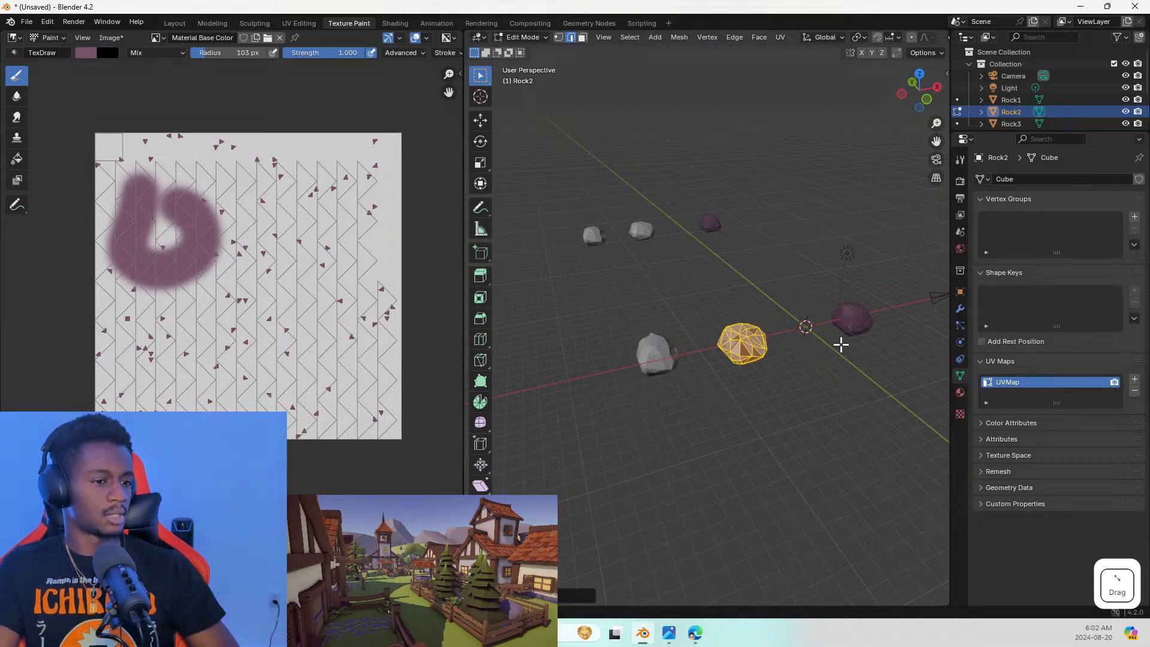
{"action": "left_click", "coordinate": [863, 323]}
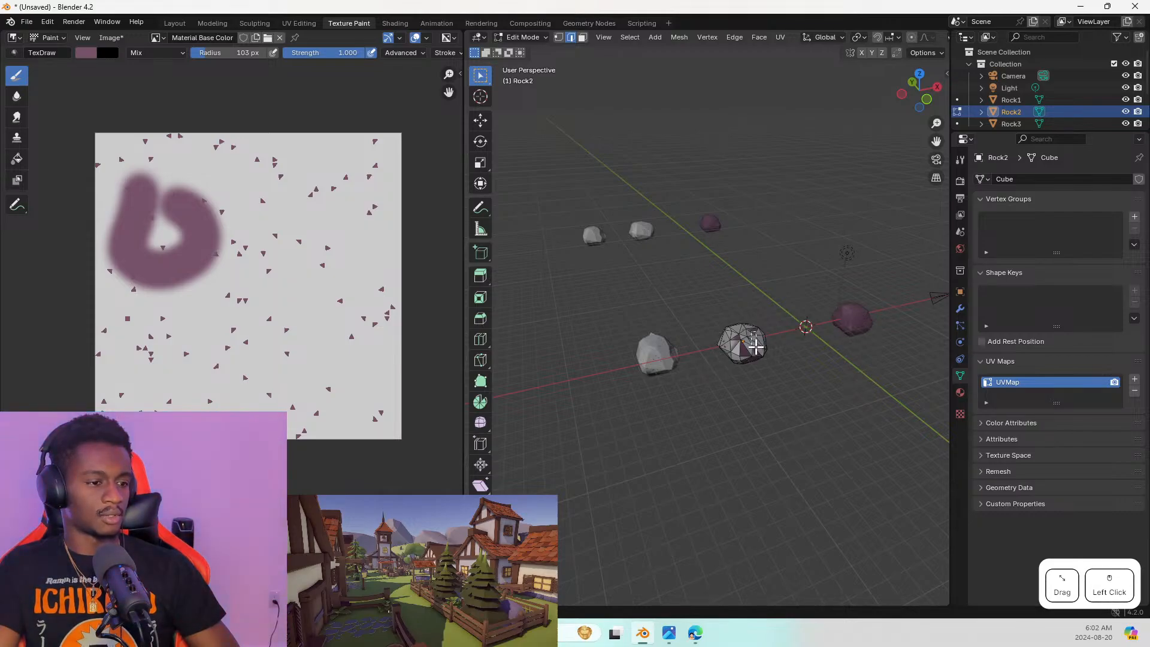
{"action": "key", "text": "Tab"}
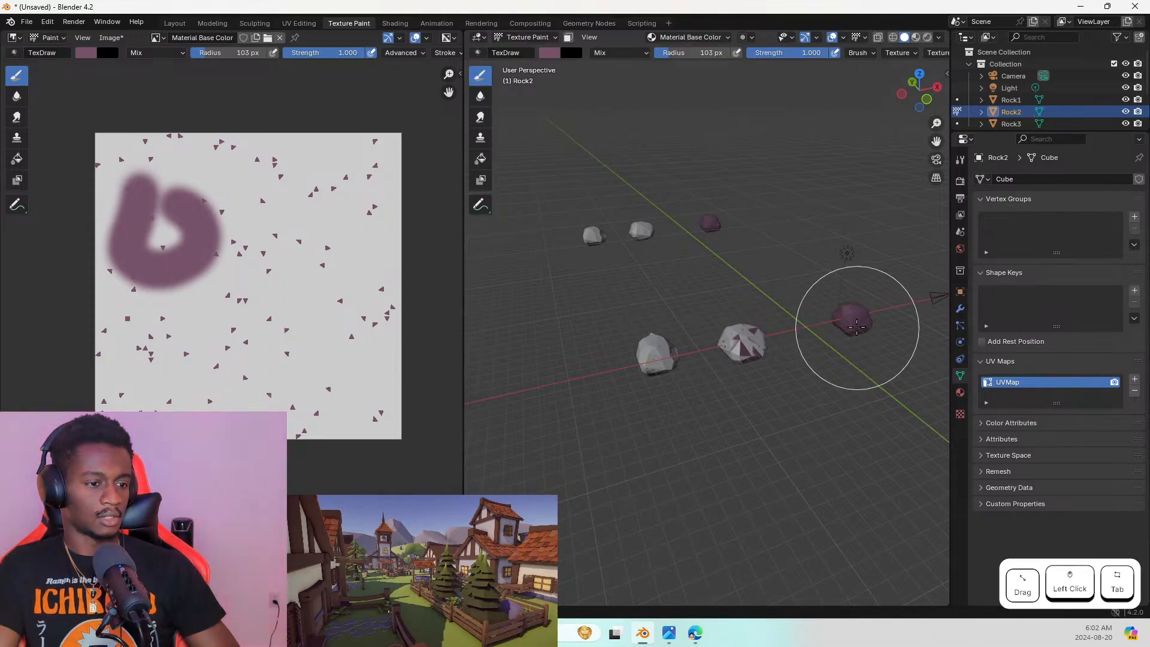
{"action": "key", "text": "Tab"}
{"action": "left_click", "coordinate": [856, 319]}
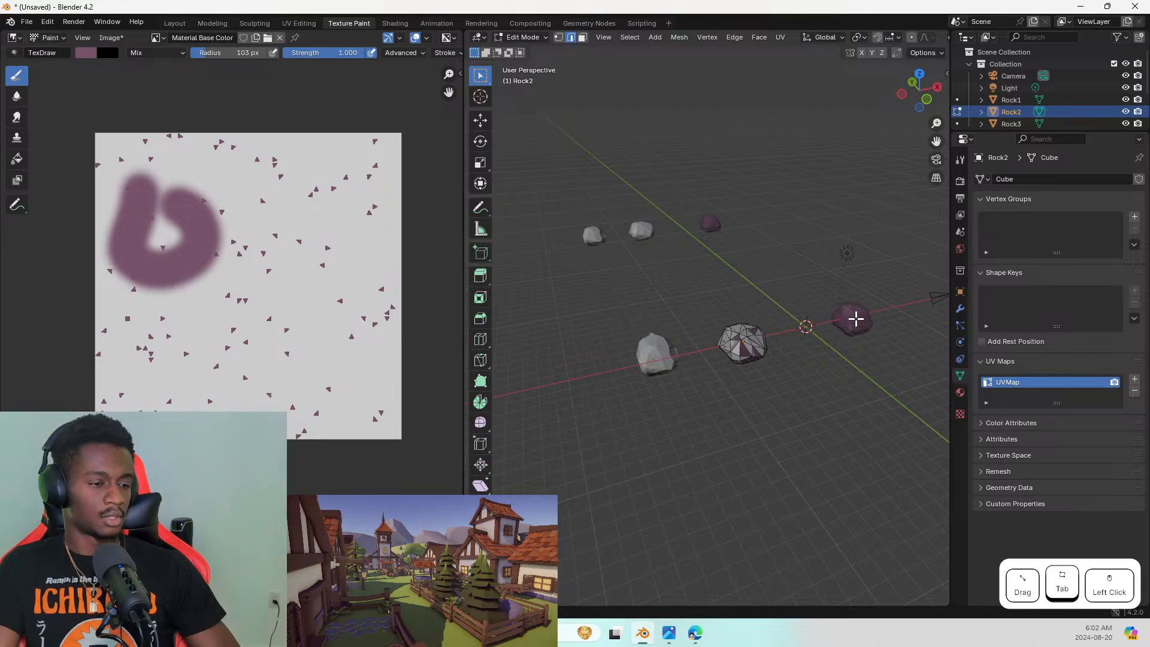
{"action": "key", "text": "Tab"}
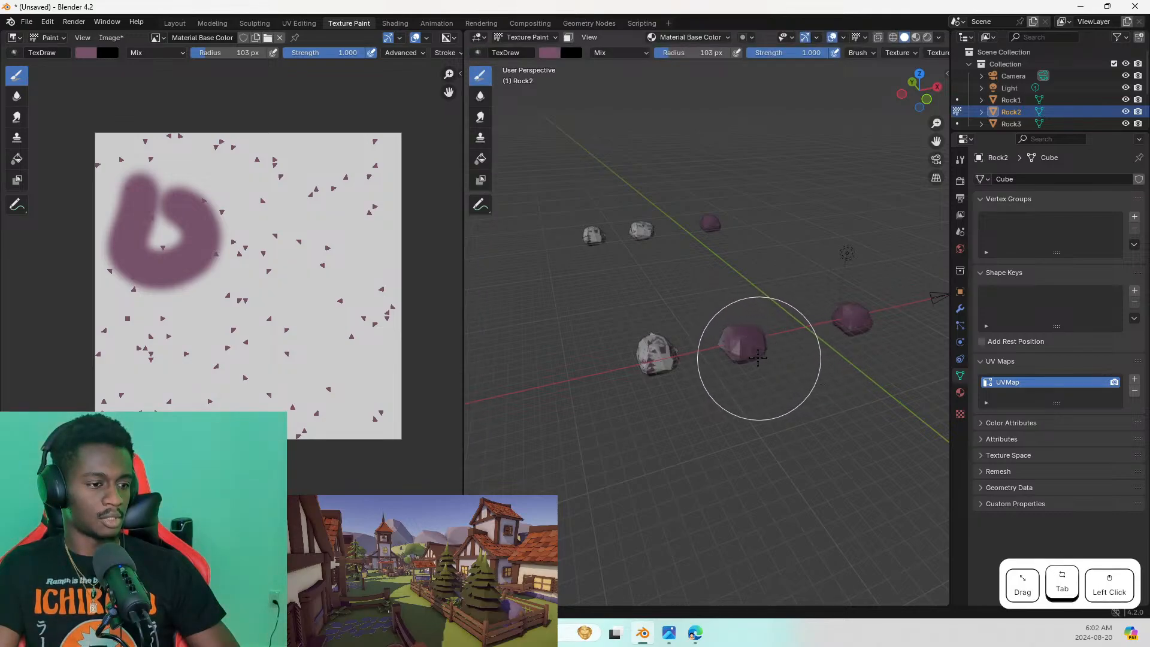
Paint the visible side of Rock2 mauve and add mauve strokes directly on the Material Base Color texture image
{"action": "left_click_drag", "start_coordinate": [739, 341], "coordinate": [745, 360]}
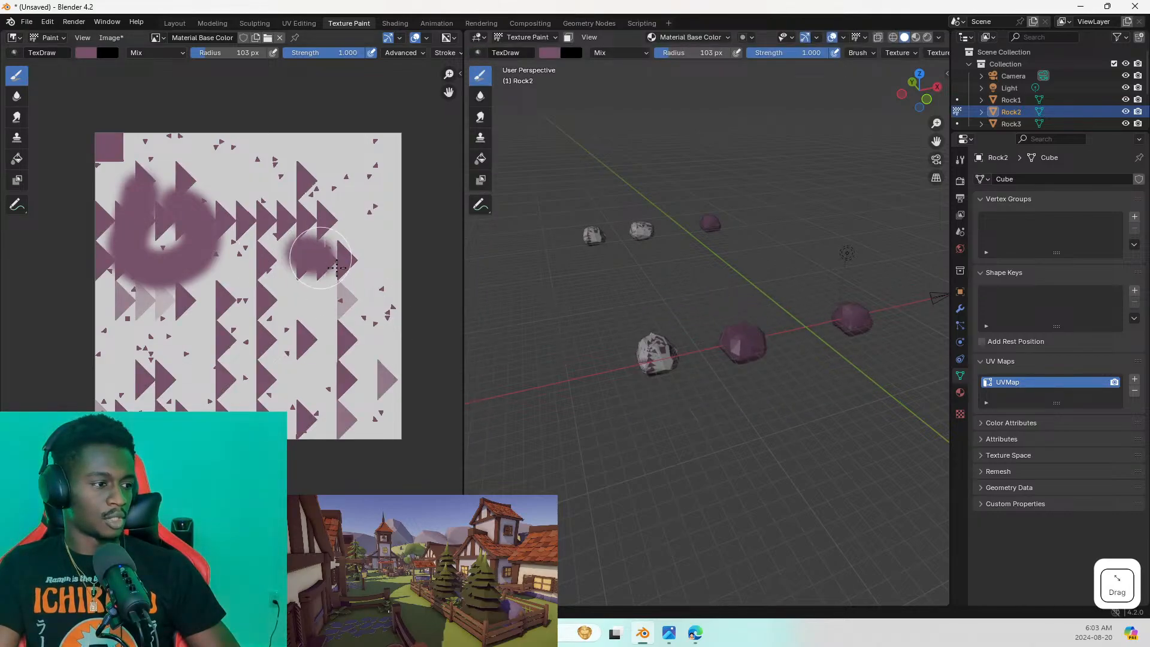
{"action": "mouse_move", "coordinate": [336, 267]}
{"action": "left_mouse_down"}
{"action": "mouse_move", "coordinate": [269, 335]}
{"action": "mouse_move", "coordinate": [383, 335]}
{"action": "left_mouse_up"}
{"action": "scroll", "coordinate": [773, 390], "scroll_direction": "up", "scroll_amount": 2}
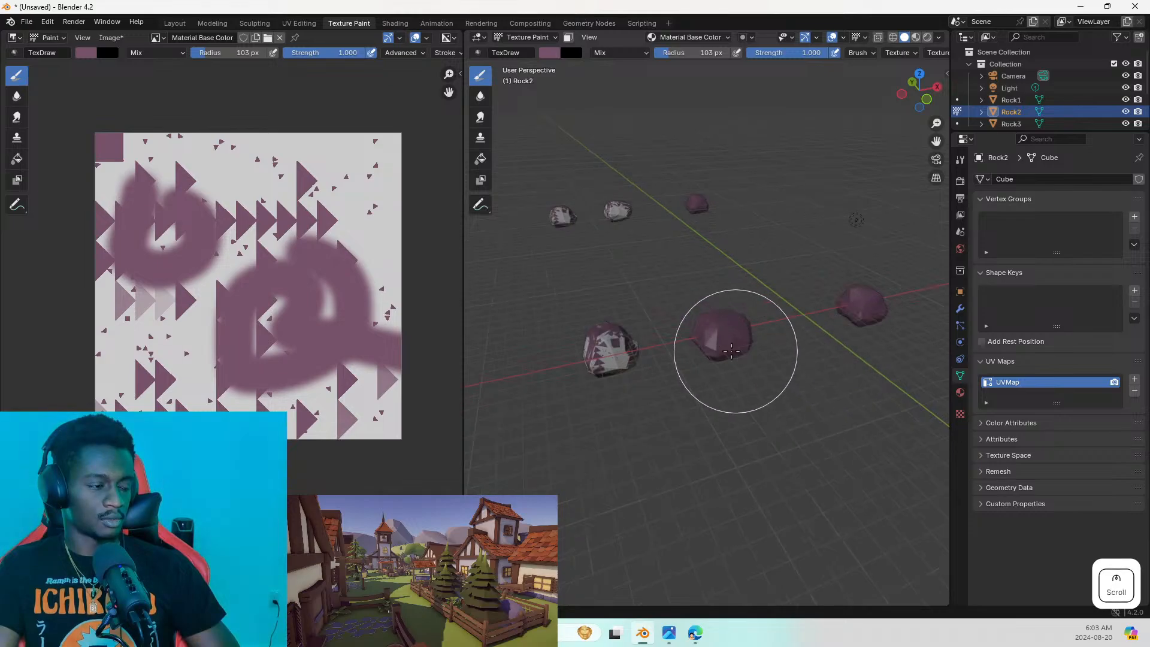
Paint the opposite side of Rock2 mauve with the Draw brush
{"action": "mouse_move", "coordinate": [710, 314]}
{"action": "middle_mouse_down"}
{"action": "mouse_move", "coordinate": [945, 327]}
{"action": "mouse_move", "coordinate": [773, 366]}
{"action": "middle_mouse_up"}
{"action": "left_click", "coordinate": [782, 356]}
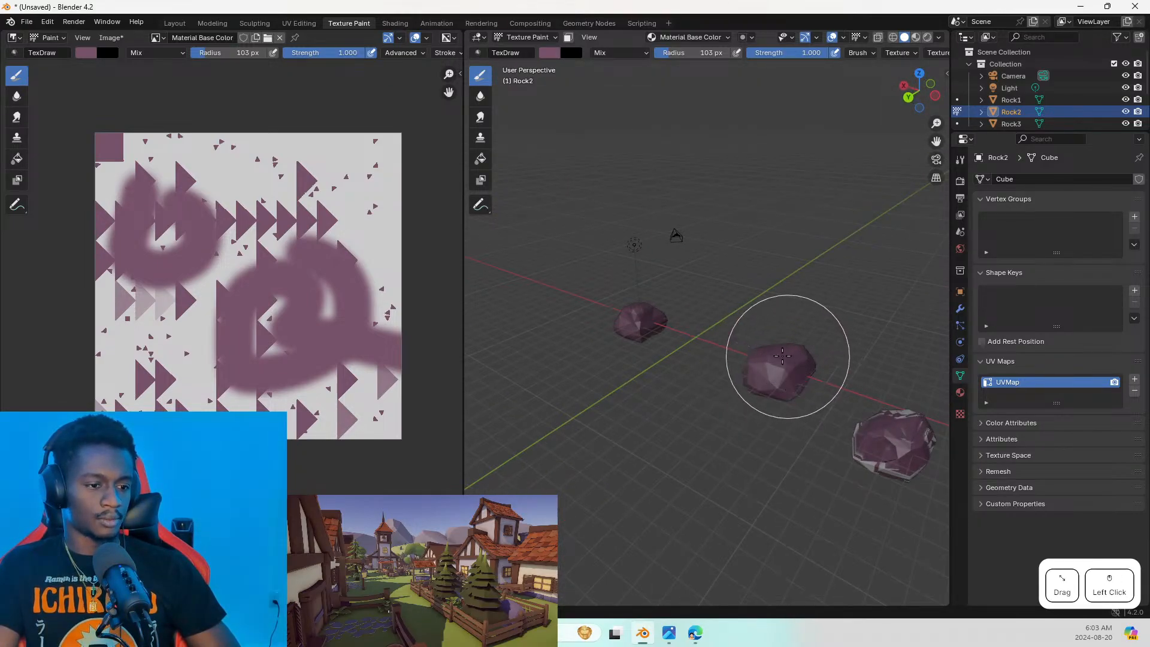
{"action": "left_click", "coordinate": [803, 395]}
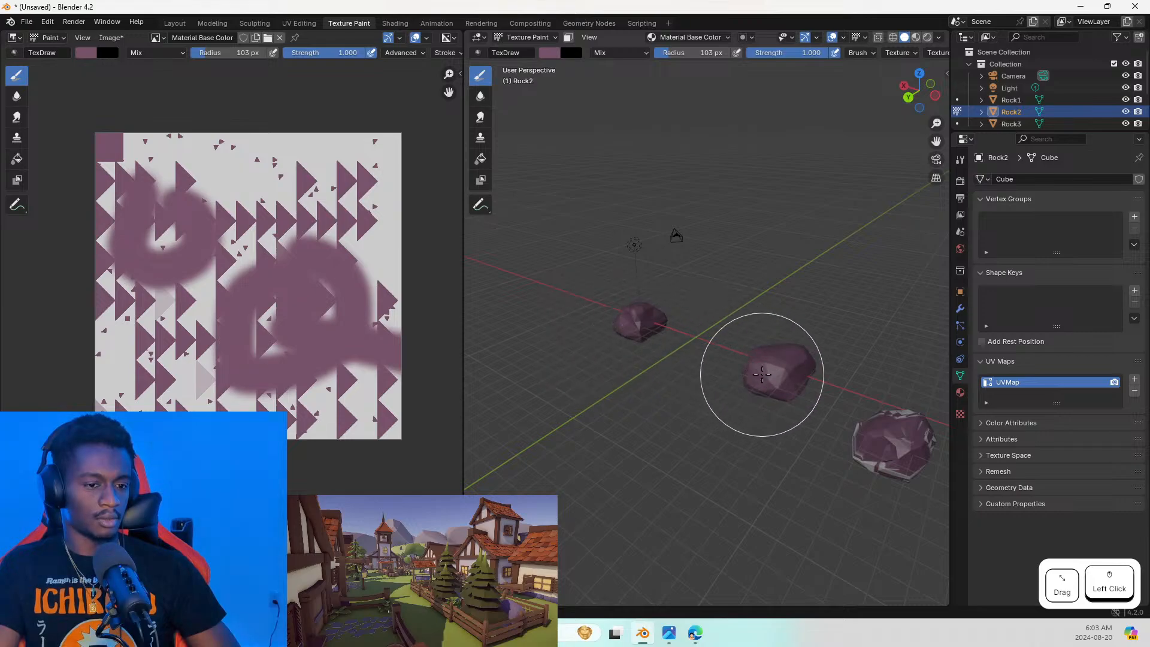
Paint the underside and the remaining light faces around Rock2 mauve
{"action": "mouse_move", "coordinate": [762, 374]}
{"action": "middle_mouse_down"}
{"action": "mouse_move", "coordinate": [602, 242]}
{"action": "mouse_move", "coordinate": [569, 231]}
{"action": "middle_mouse_up"}
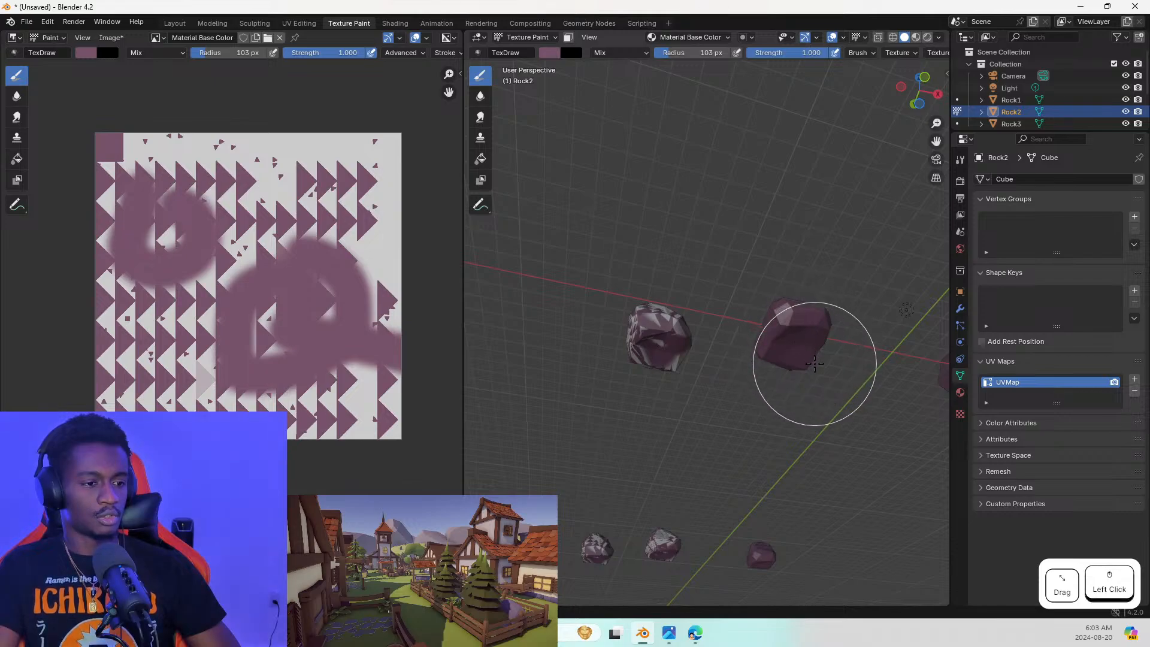
{"action": "middle_click_drag", "start_coordinate": [823, 355], "coordinate": [563, 419]}
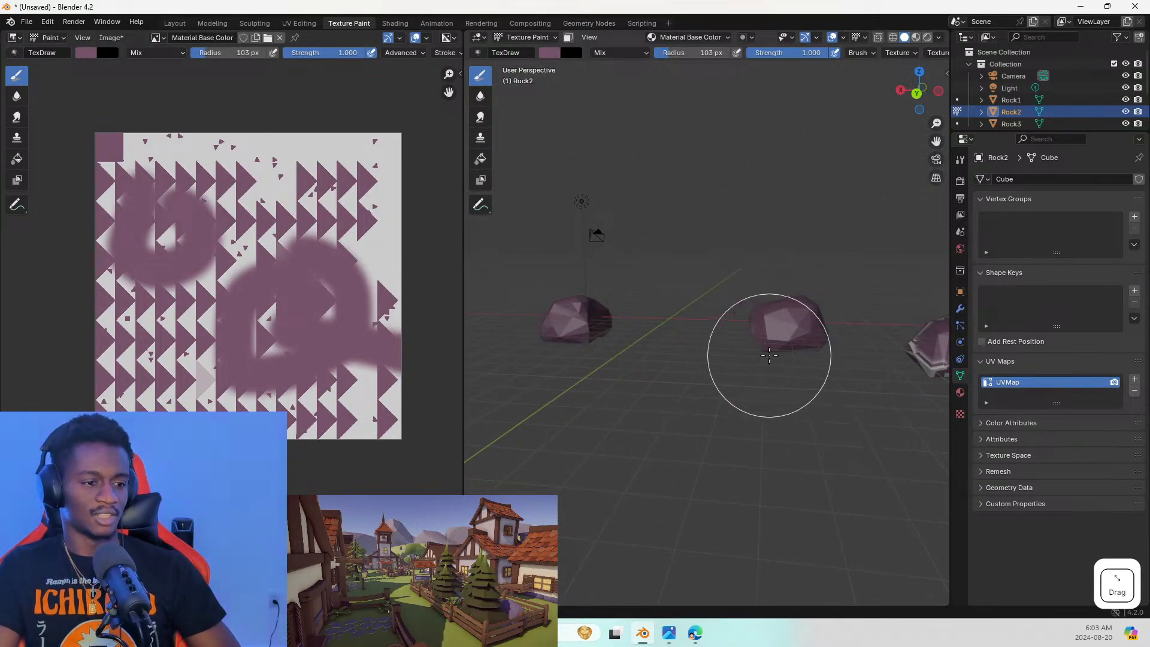
{"action": "left_click", "coordinate": [765, 333]}
{"action": "left_click_drag", "start_coordinate": [776, 333], "coordinate": [775, 331]}
{"action": "middle_click_drag", "start_coordinate": [775, 331], "coordinate": [768, 216]}
{"action": "mouse_move", "coordinate": [766, 377]}
{"action": "left_mouse_down"}
{"action": "mouse_move", "coordinate": [762, 350]}
{"action": "mouse_move", "coordinate": [784, 377]}
{"action": "left_mouse_up"}
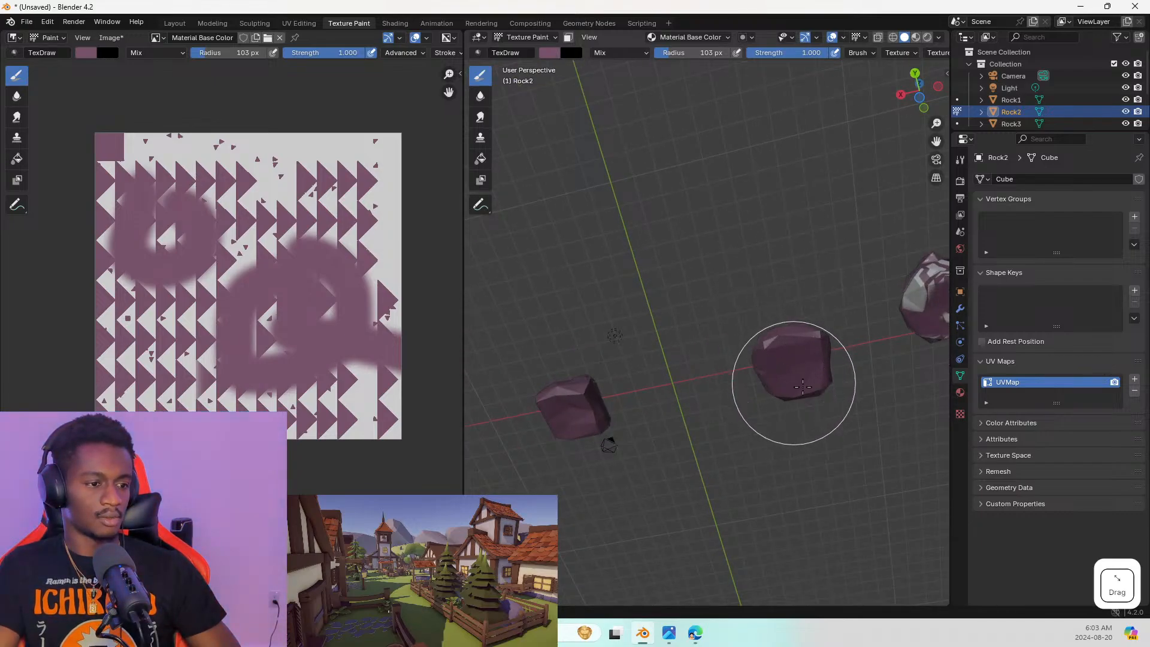
{"action": "middle_click_drag", "start_coordinate": [772, 384], "coordinate": [588, 446]}
{"action": "mouse_move", "coordinate": [762, 335]}
{"action": "left_mouse_down"}
{"action": "mouse_move", "coordinate": [781, 339]}
{"action": "mouse_move", "coordinate": [739, 361]}
{"action": "left_mouse_up"}
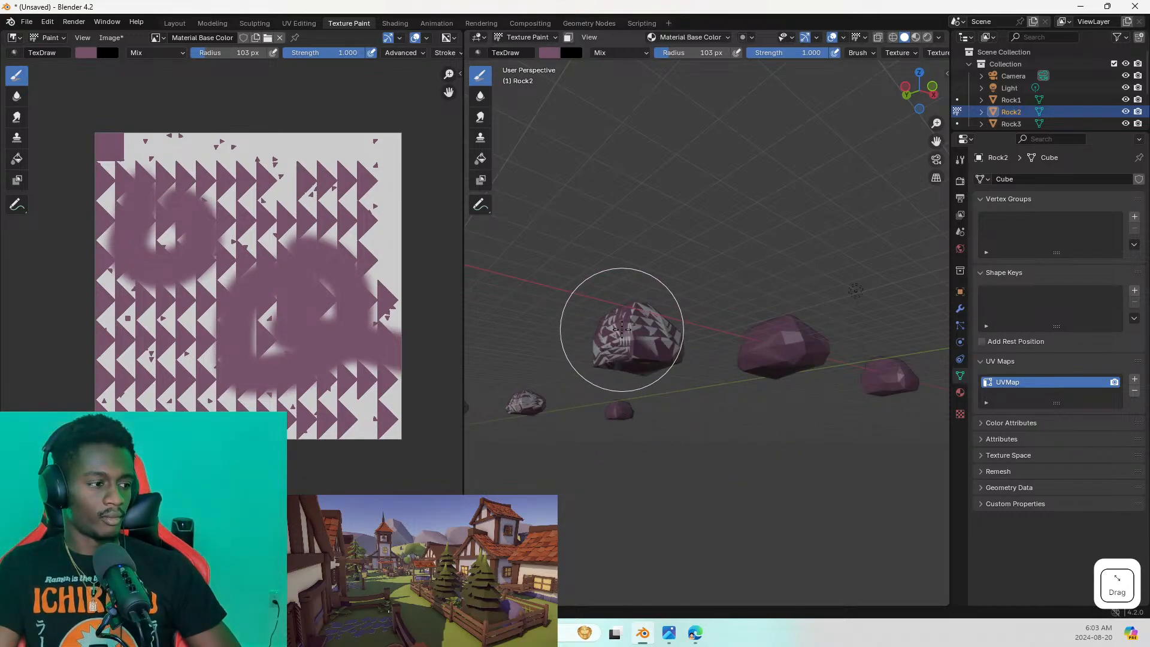
Leave Rock2's texture painting, return to the Layout workspace and select Rock3
{"action": "left_click_drag", "start_coordinate": [622, 329], "coordinate": [638, 331]}
{"action": "key", "text": "Tab"}
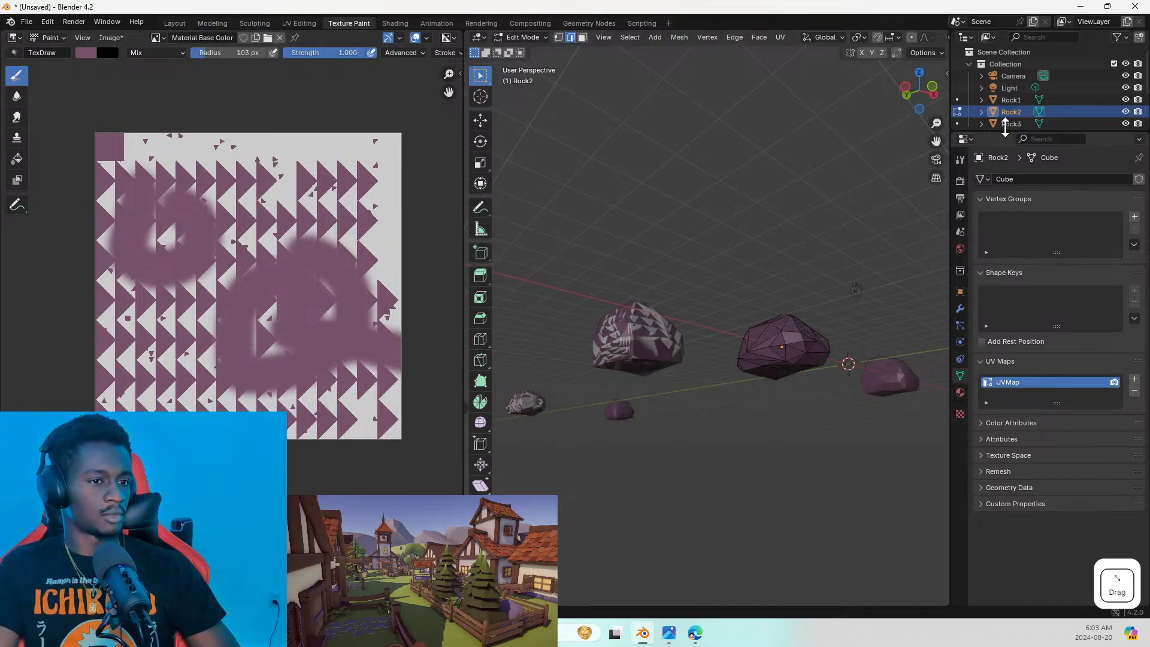
{"action": "left_click", "coordinate": [1029, 124]}
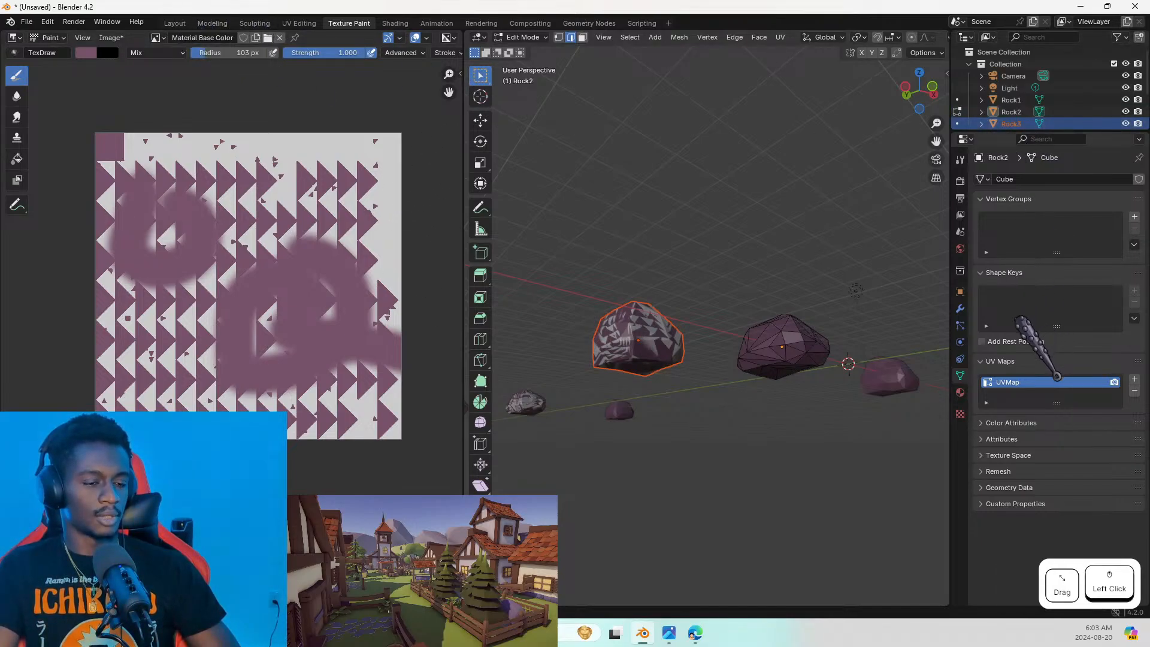
{"action": "left_click", "coordinate": [175, 22]}
{"action": "left_click", "coordinate": [997, 124]}
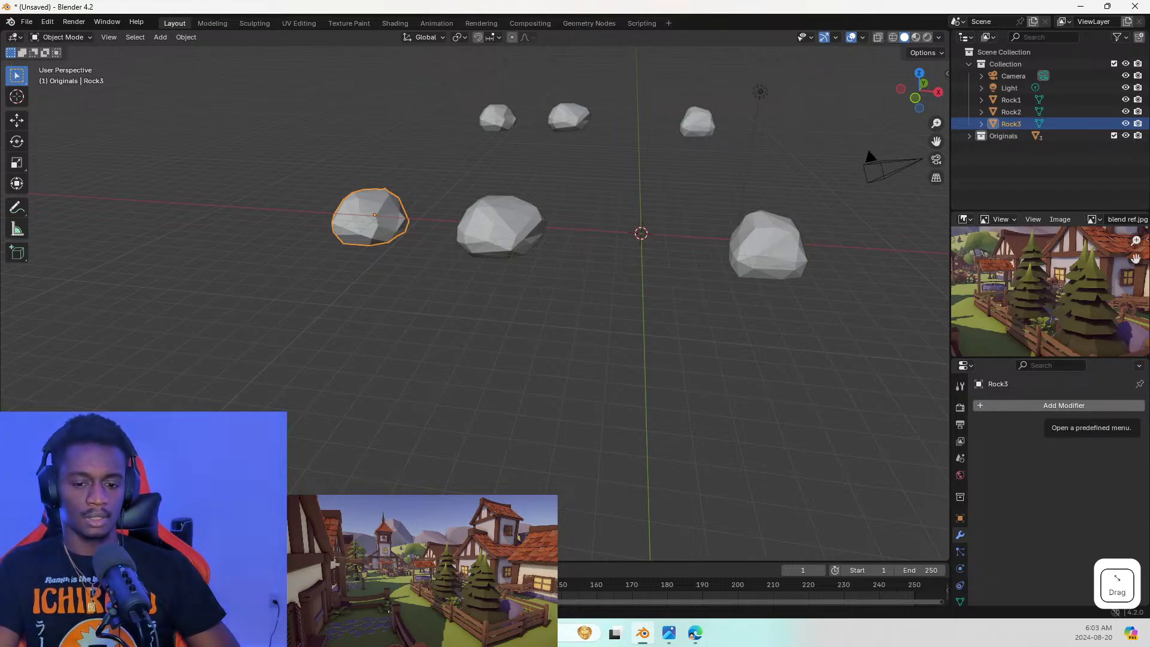
Switch to the Edge browser, open a new window and move it to the adjacent monitor
{"action": "left_click", "coordinate": [695, 633]}
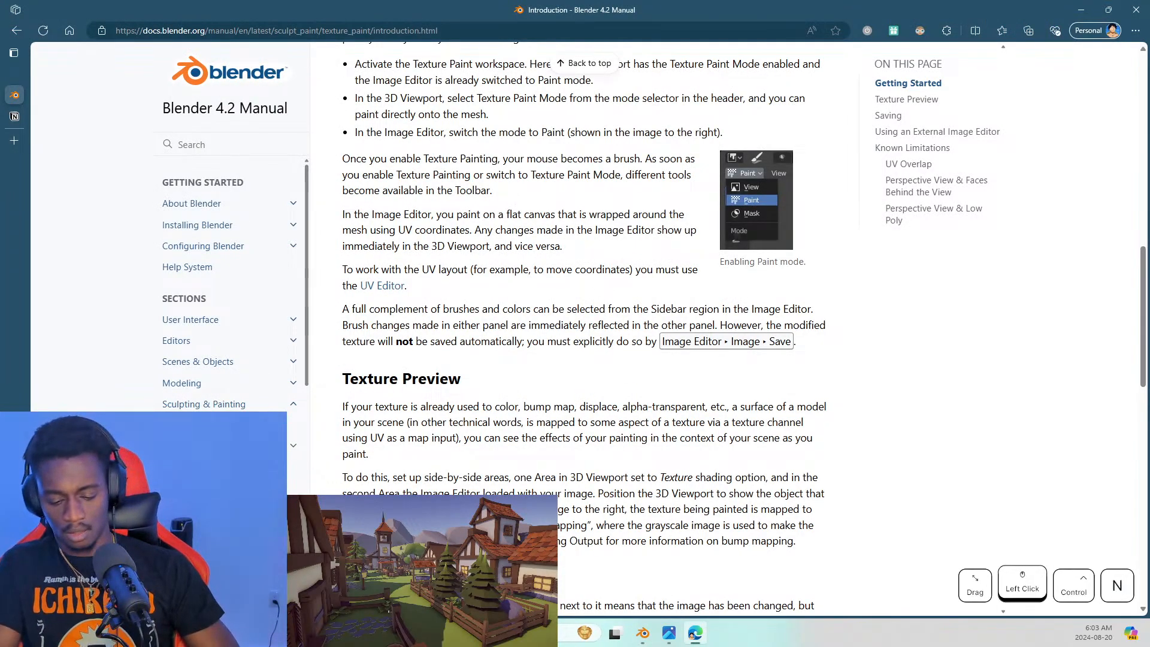
{"action": "key", "text": "ctrl+n"}
{"action": "key", "text": "super+shift+Right"}
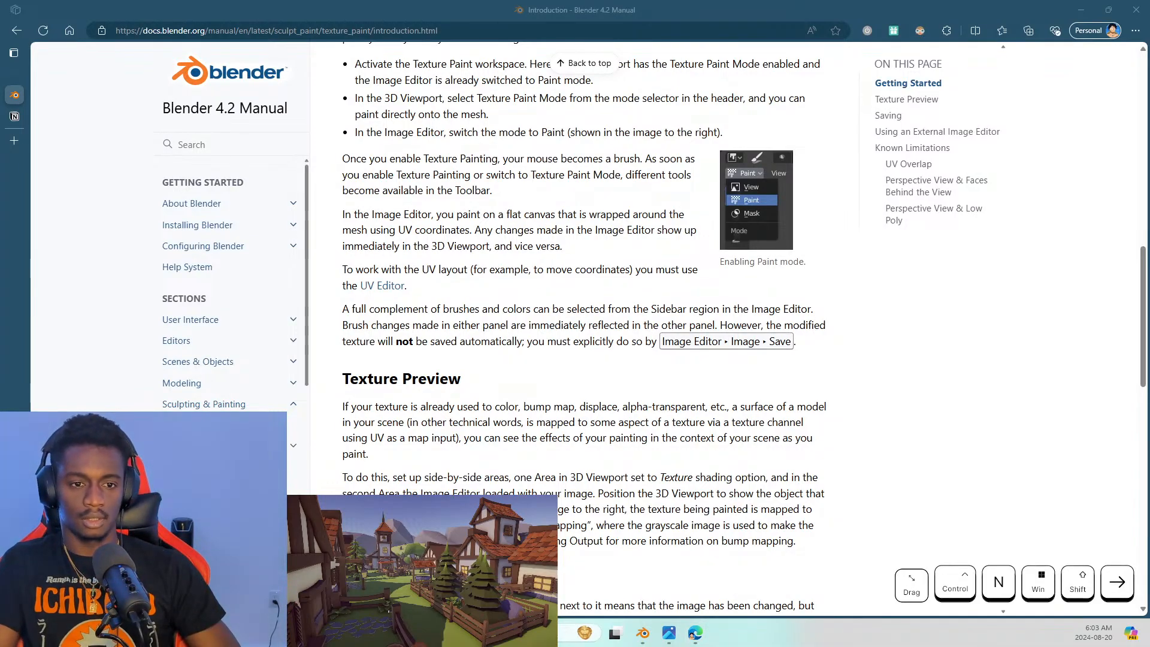
Search the web for "cheap viewers on" in the browser window on the adjacent monitor
{"action": "type", "text": "cheap v"}
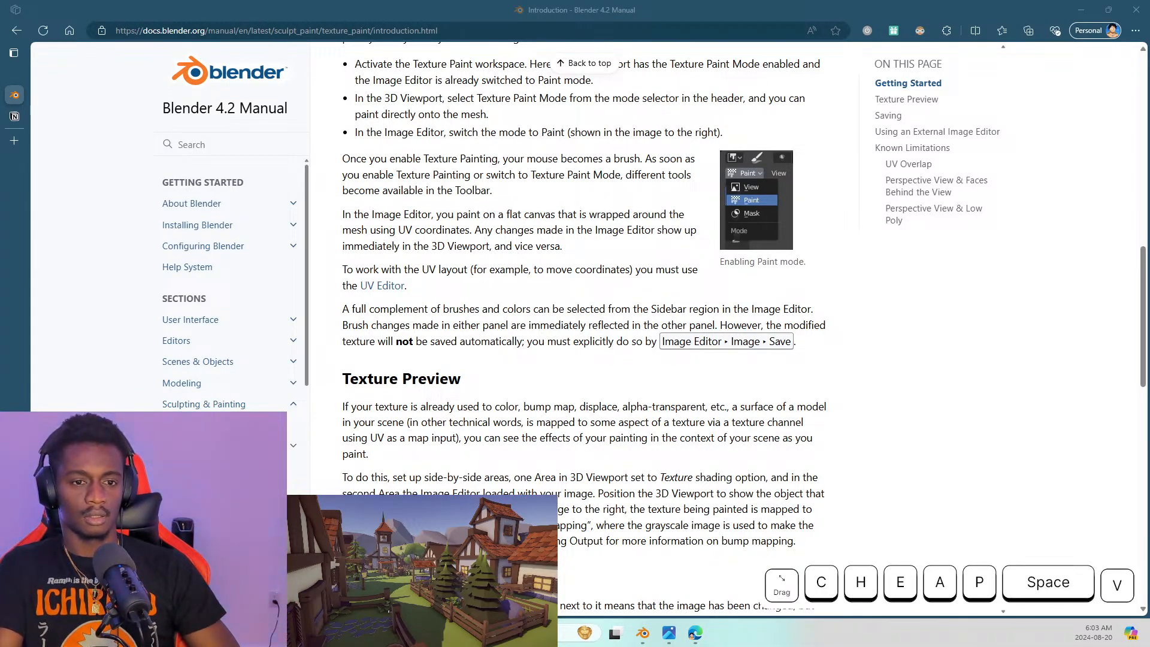
{"action": "type", "text": "iew"}
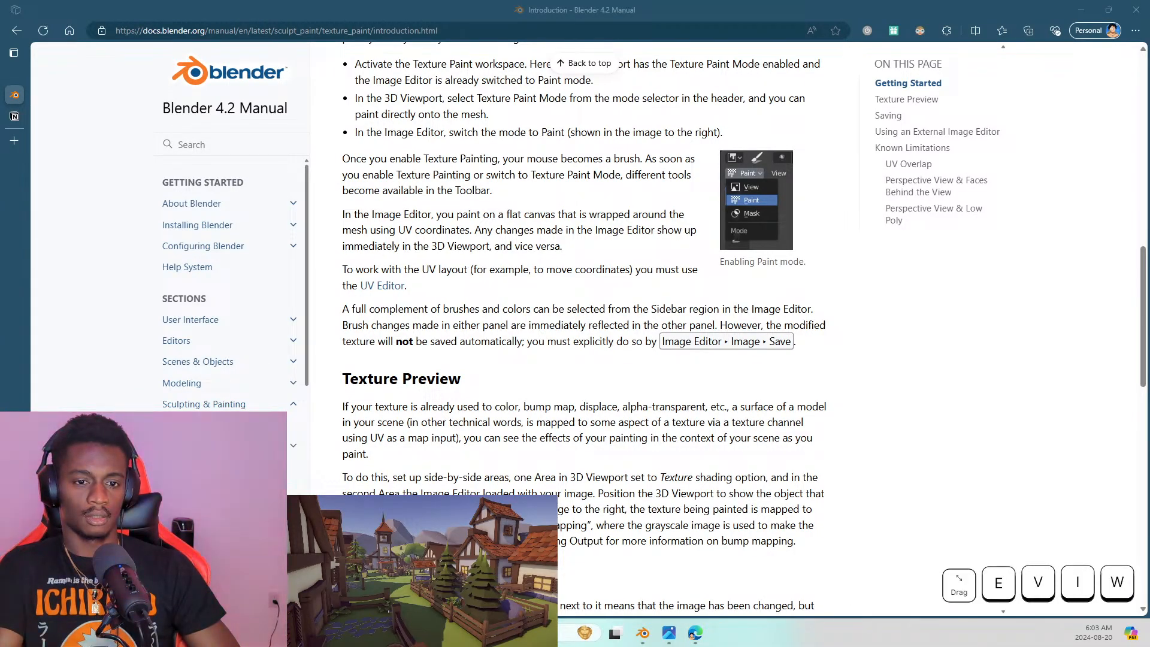
{"action": "type", "text": "ers on"}
{"action": "key", "text": "Return"}
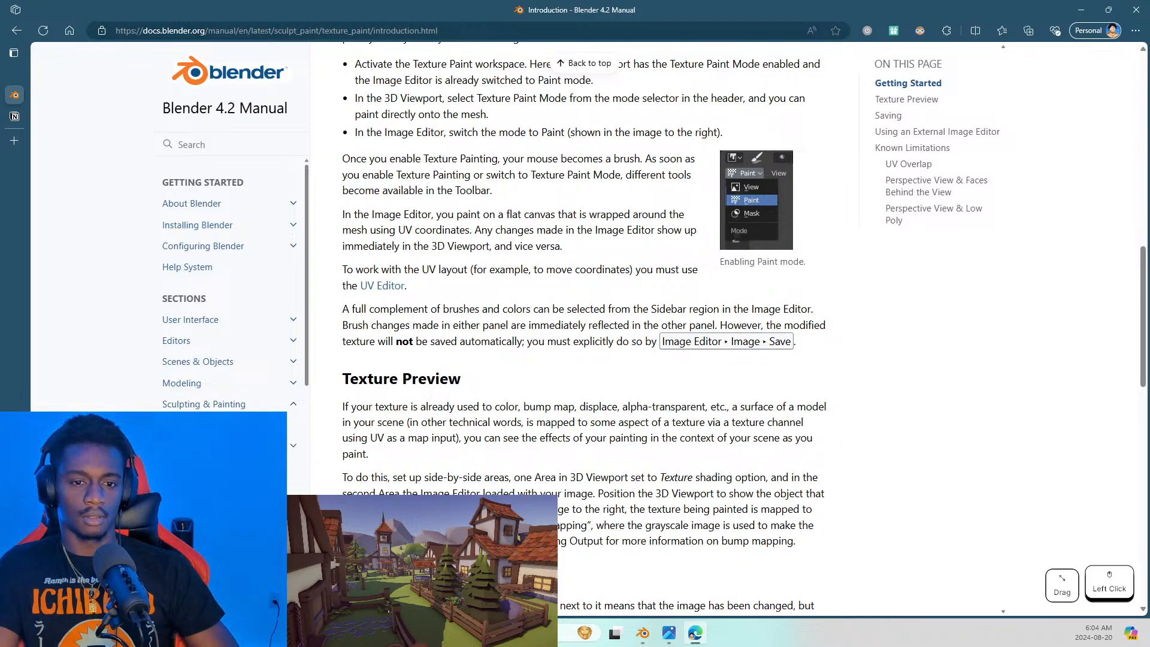
Return to Blender, open Rock3 in the UV Editing workspace and delete its existing UVMap
{"action": "key", "text": "alt+Tab"}
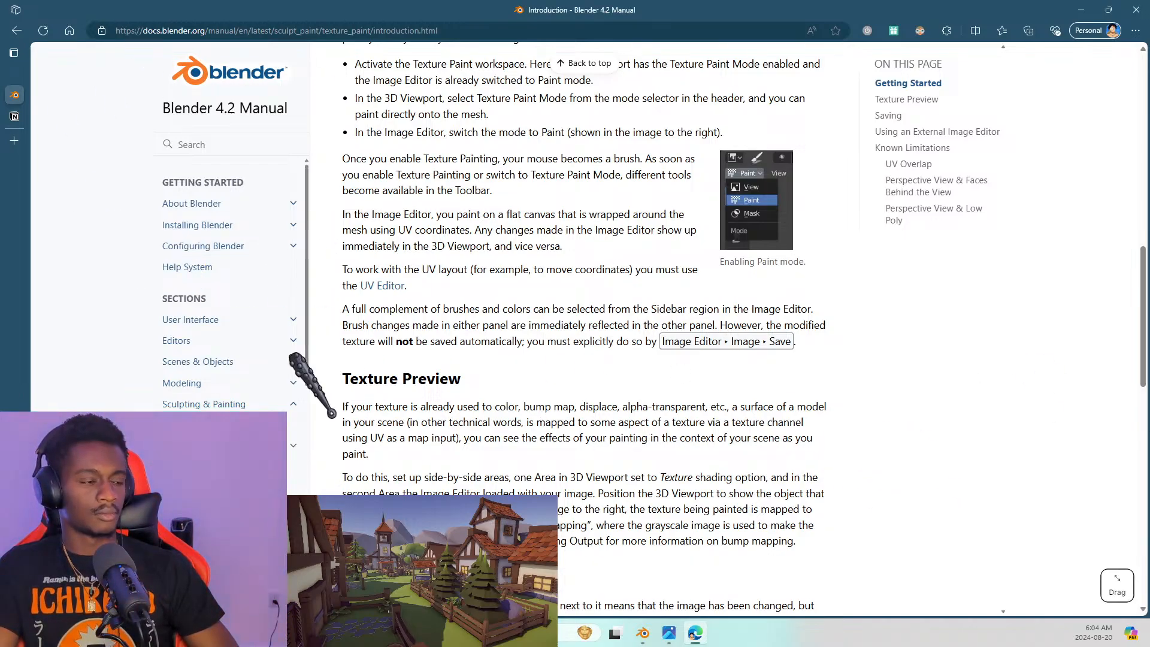
{"action": "key", "text": "alt+Tab"}
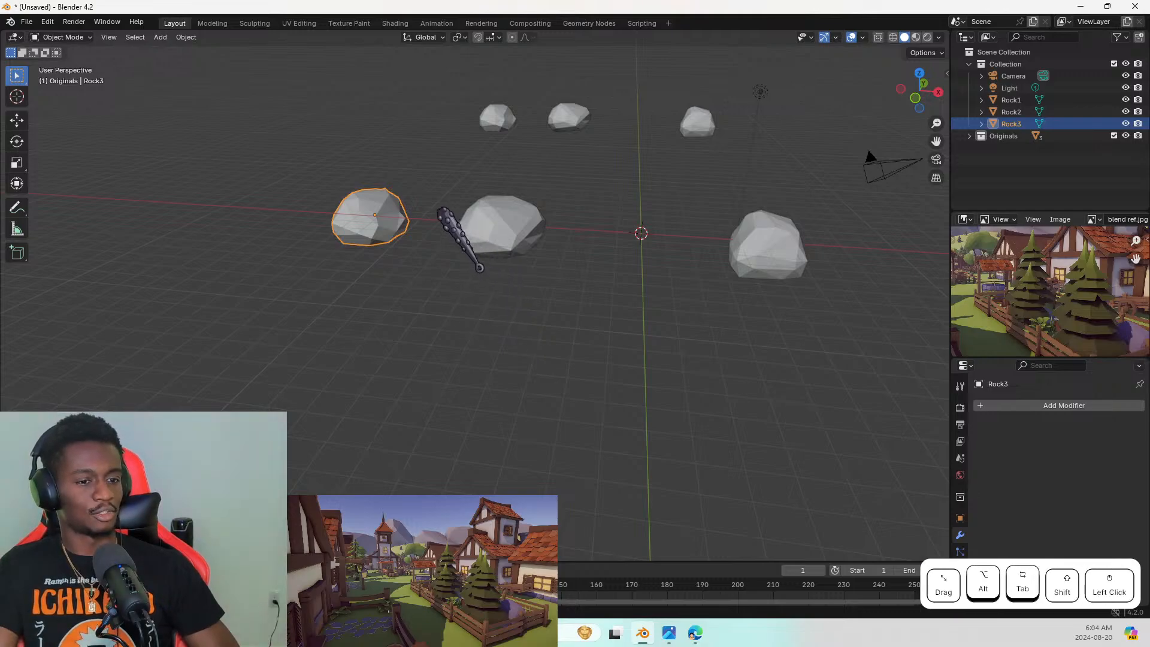
{"action": "middle_click_drag", "start_coordinate": [518, 238], "coordinate": [335, 202]}
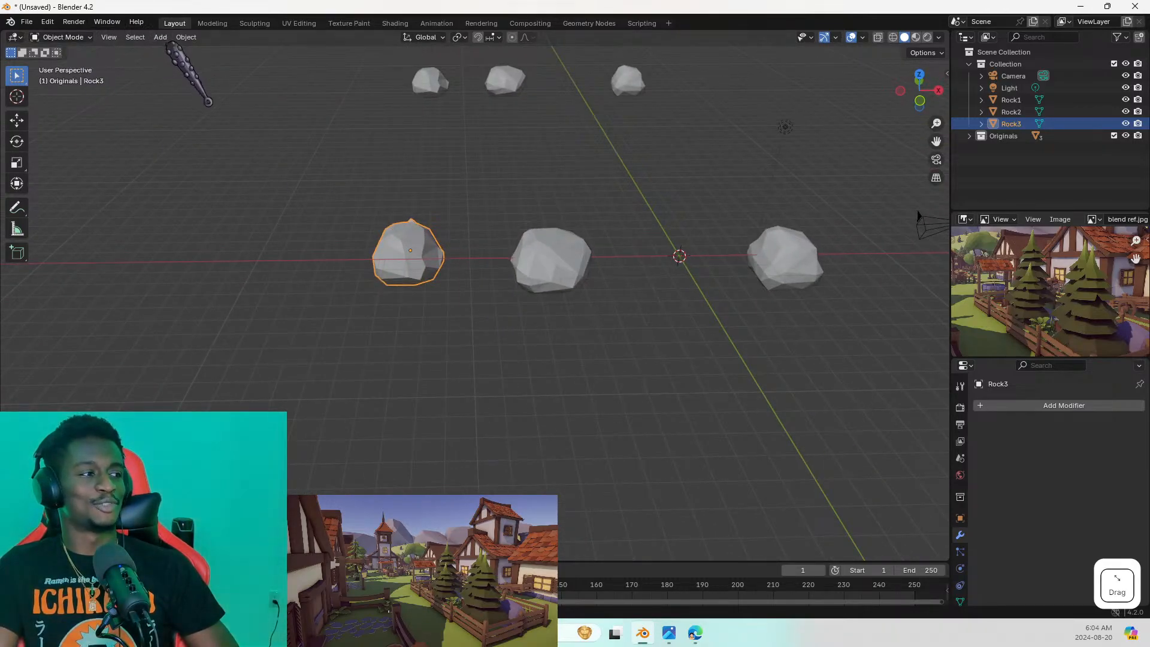
{"action": "key", "text": "Tab"}
{"action": "key", "text": "Tab"}
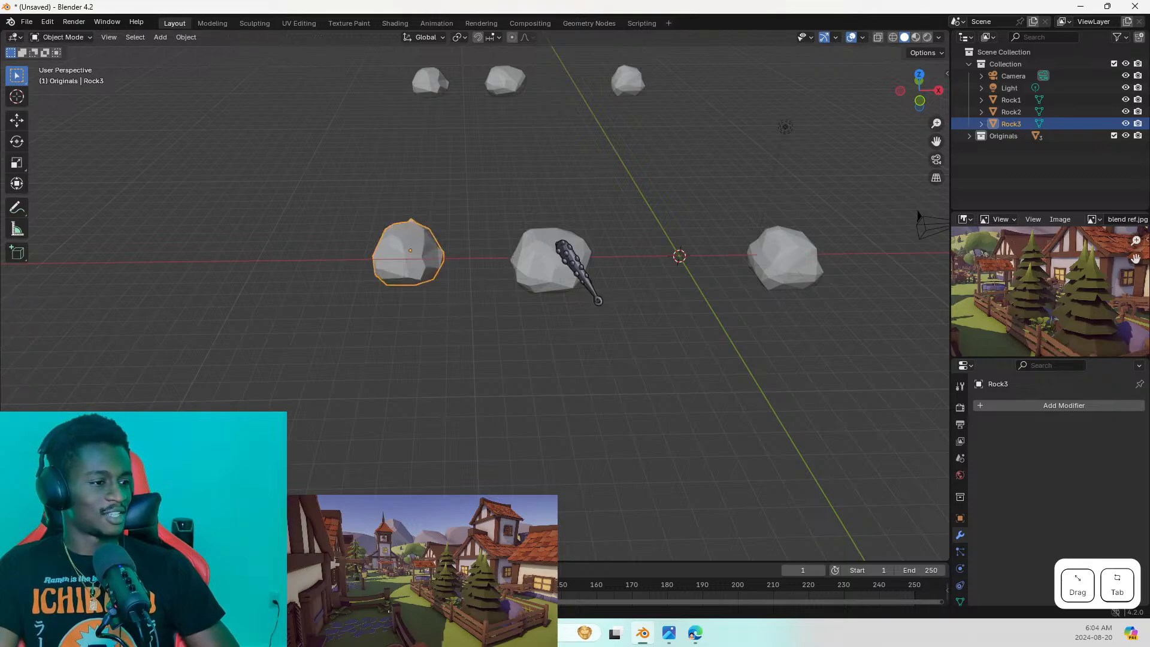
{"action": "left_click", "coordinate": [300, 22]}
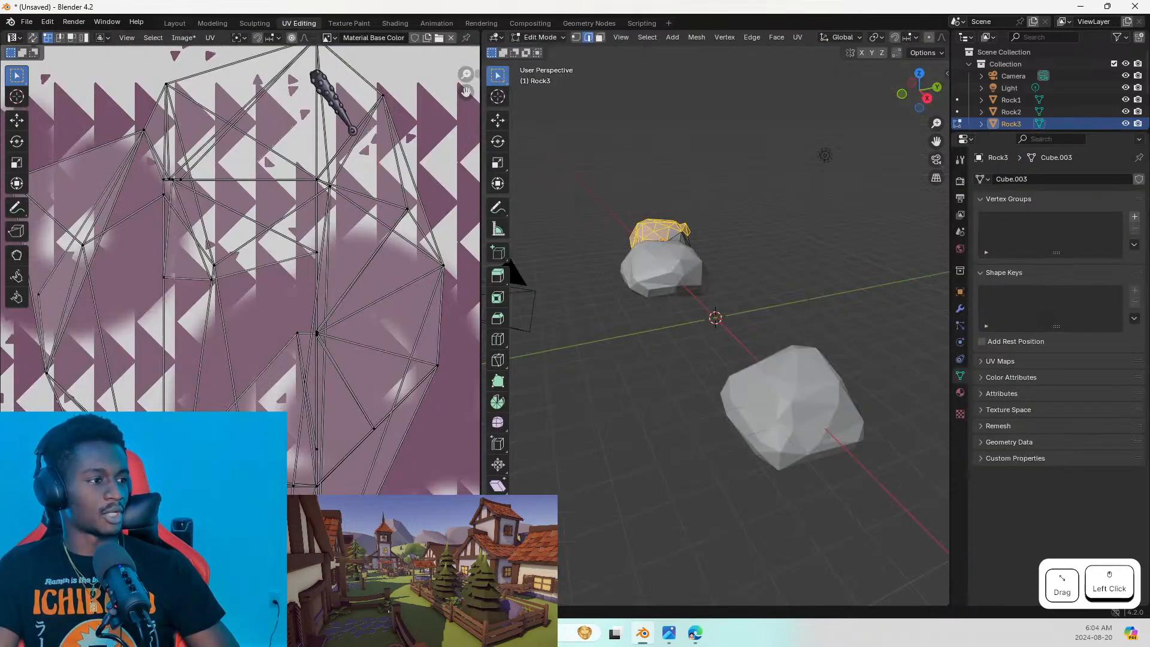
{"action": "middle_click_drag", "start_coordinate": [665, 248], "coordinate": [940, 358], "text": "shift"}
{"action": "left_click", "coordinate": [983, 361]}
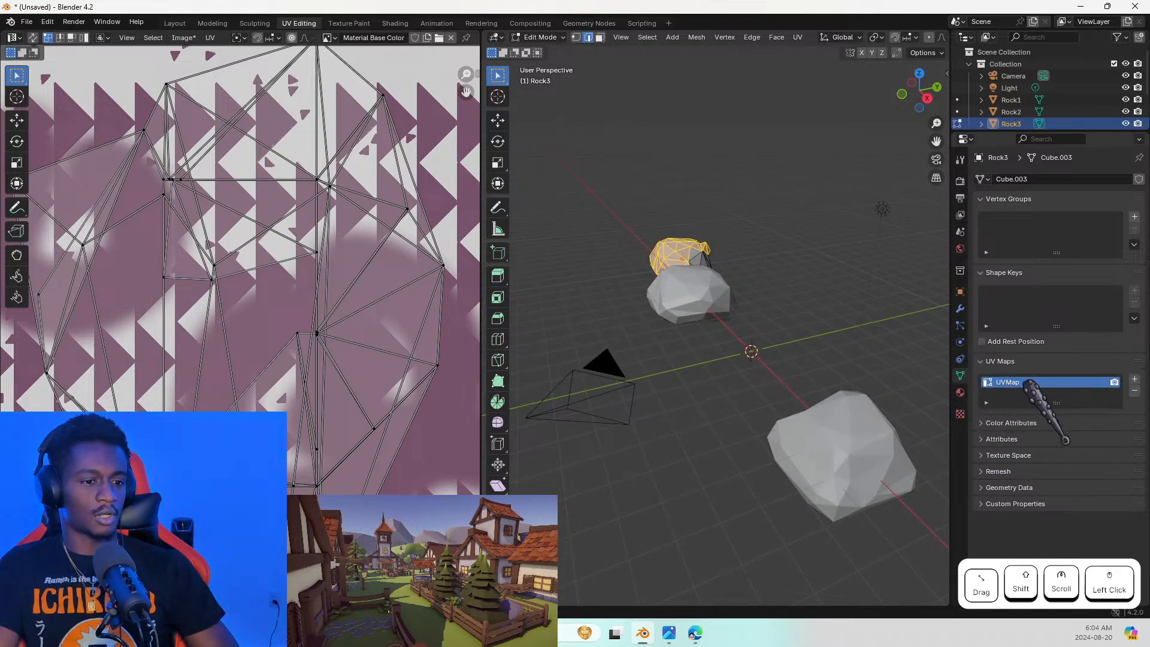
{"action": "left_click", "coordinate": [1135, 391]}
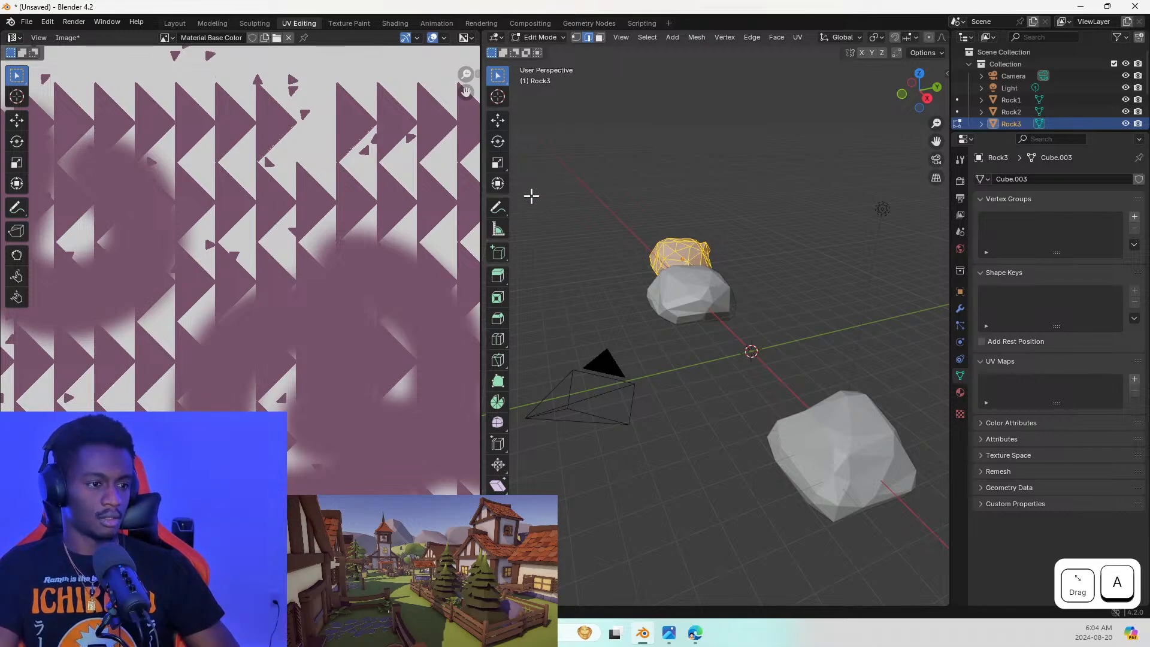
Select all of Rock3's geometry and unwrap it with the standard Unwrap method
{"action": "middle_click_drag", "start_coordinate": [531, 193], "coordinate": [529, 300], "text": "shift"}
{"action": "key", "text": "a"}
{"action": "scroll", "coordinate": [552, 298], "scroll_direction": "up", "scroll_amount": 5}
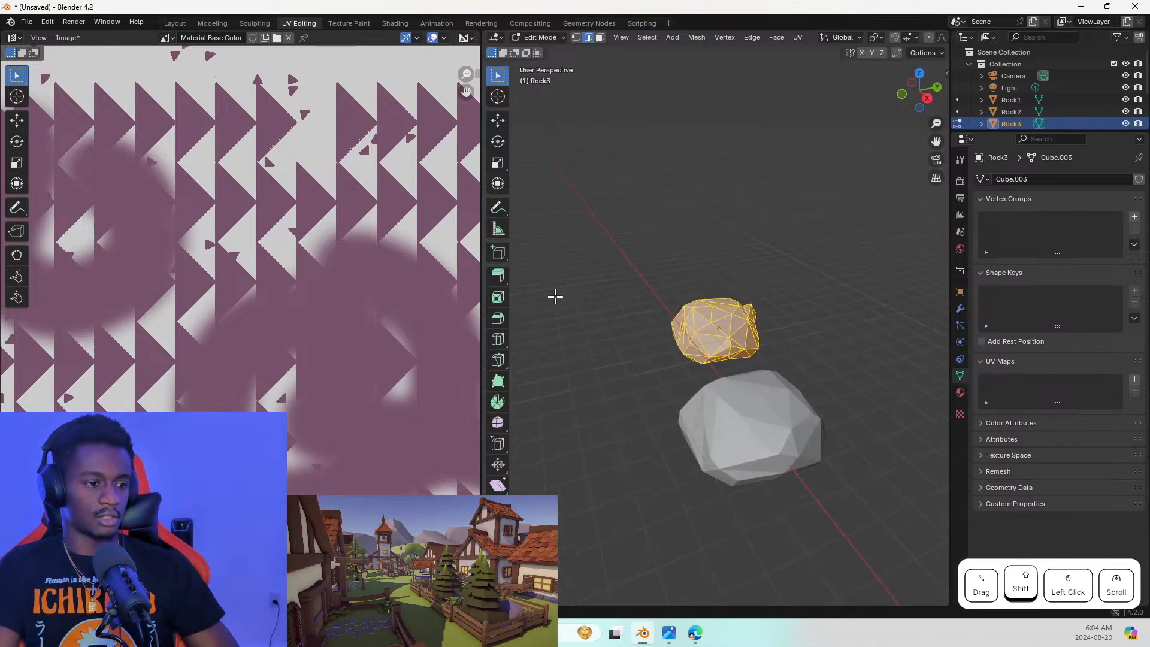
{"action": "middle_click_drag", "start_coordinate": [706, 311], "coordinate": [861, 303]}
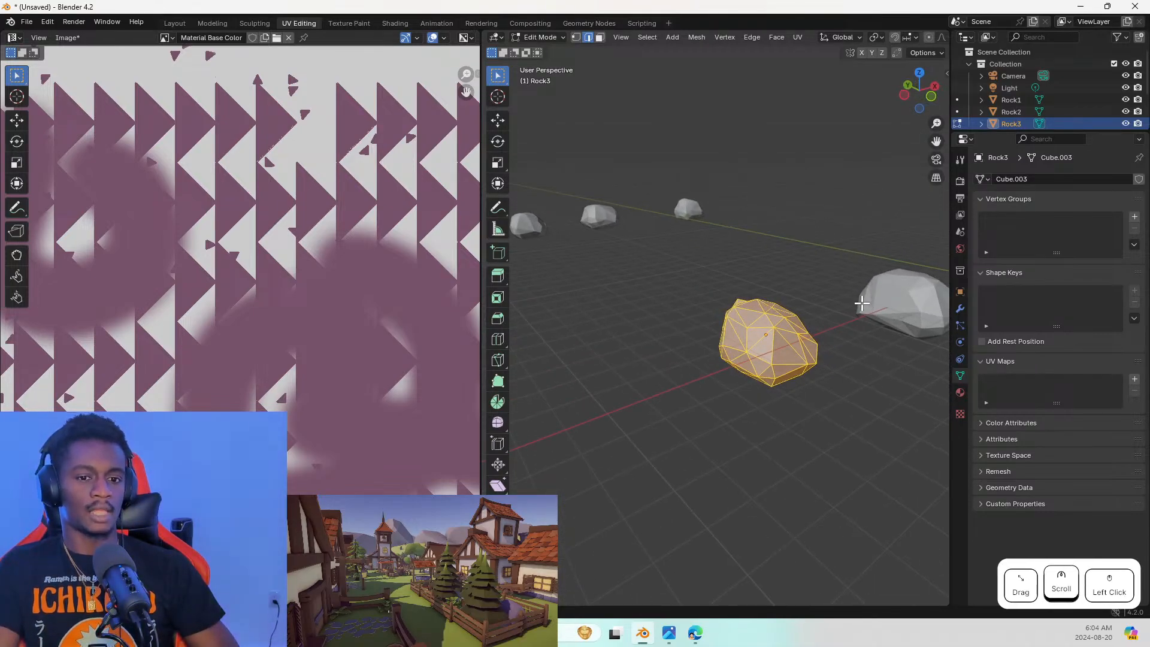
{"action": "key", "text": "u"}
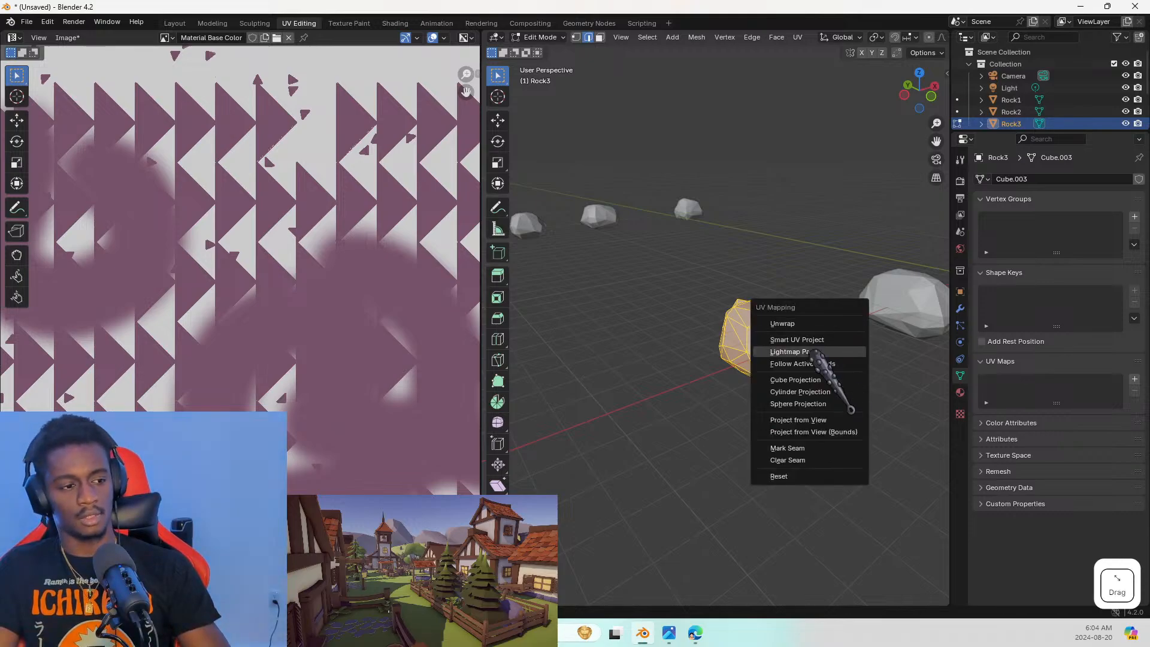
{"action": "left_click", "coordinate": [812, 324]}
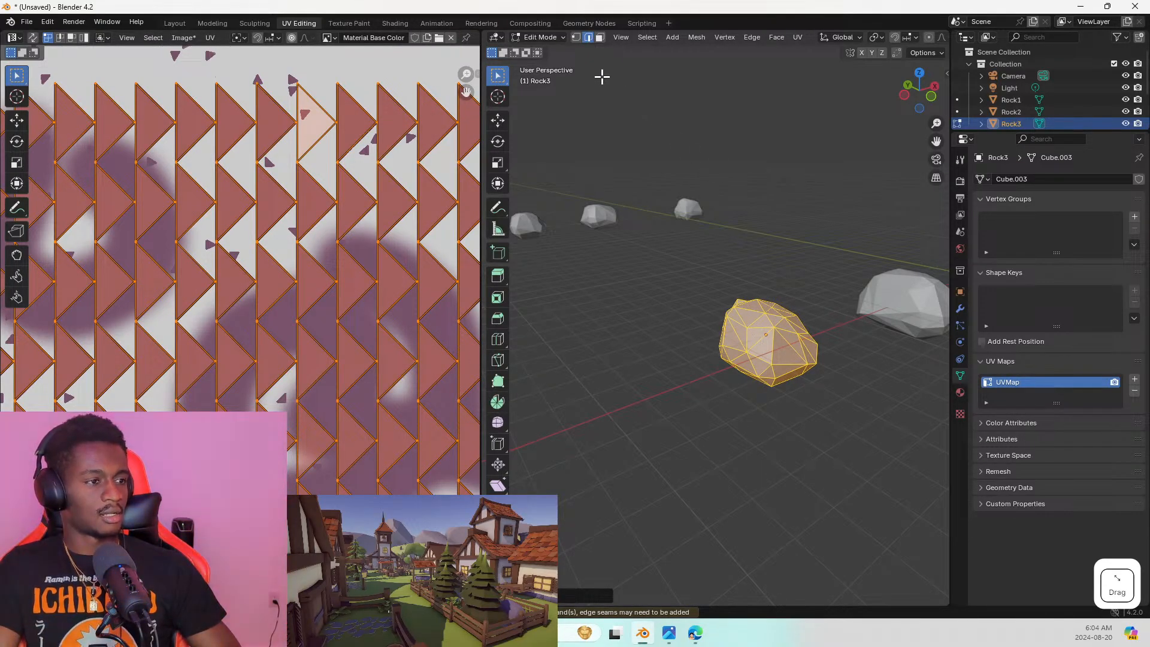
Switch to the Texture Paint workspace and view the rocks from several sides
{"action": "left_click", "coordinate": [349, 22]}
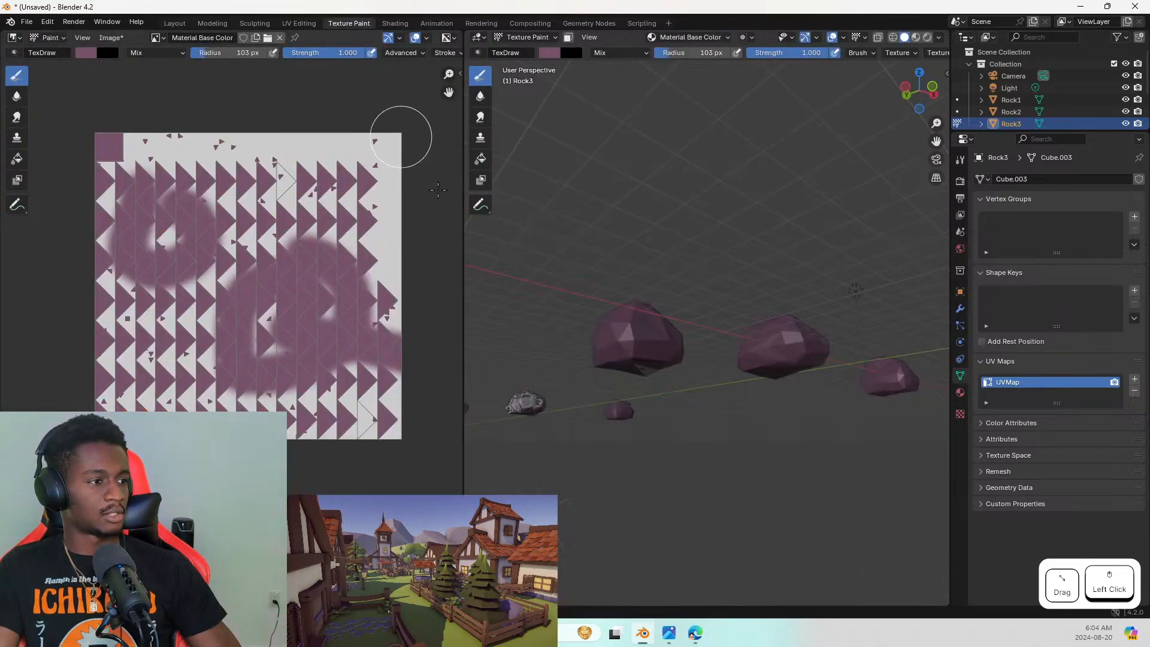
{"action": "middle_click_drag", "start_coordinate": [620, 372], "coordinate": [495, 400]}
{"action": "scroll", "coordinate": [495, 384], "scroll_direction": "down", "scroll_amount": 2}
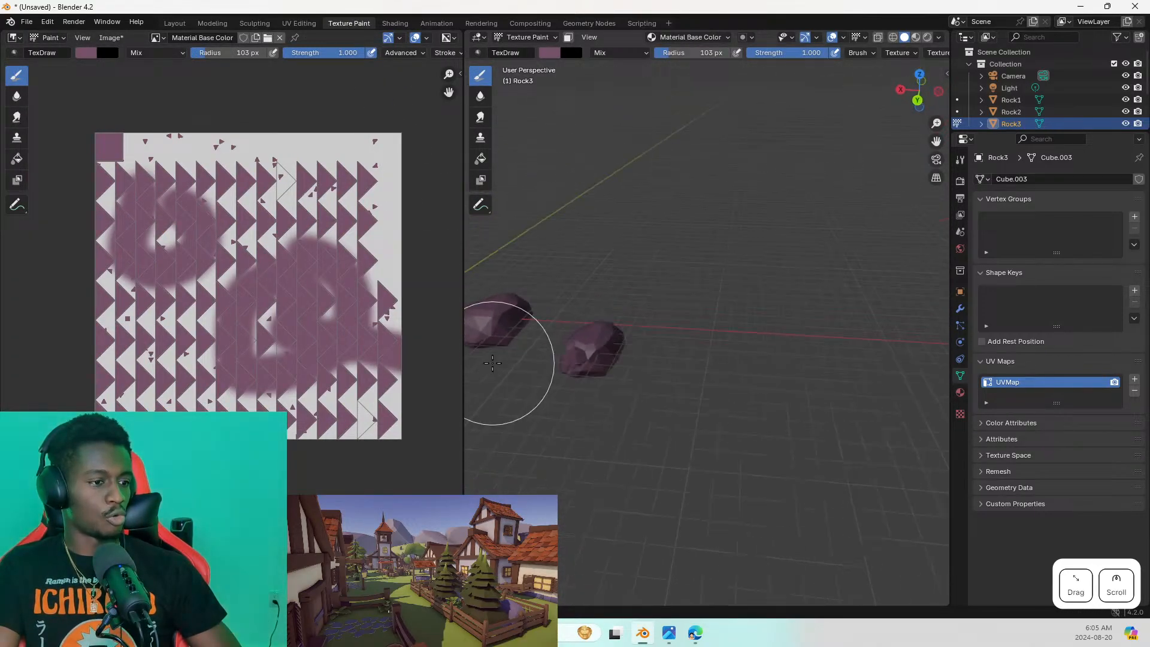
{"action": "left_click", "coordinate": [561, 351]}
{"action": "middle_click_drag", "start_coordinate": [561, 351], "coordinate": [616, 319]}
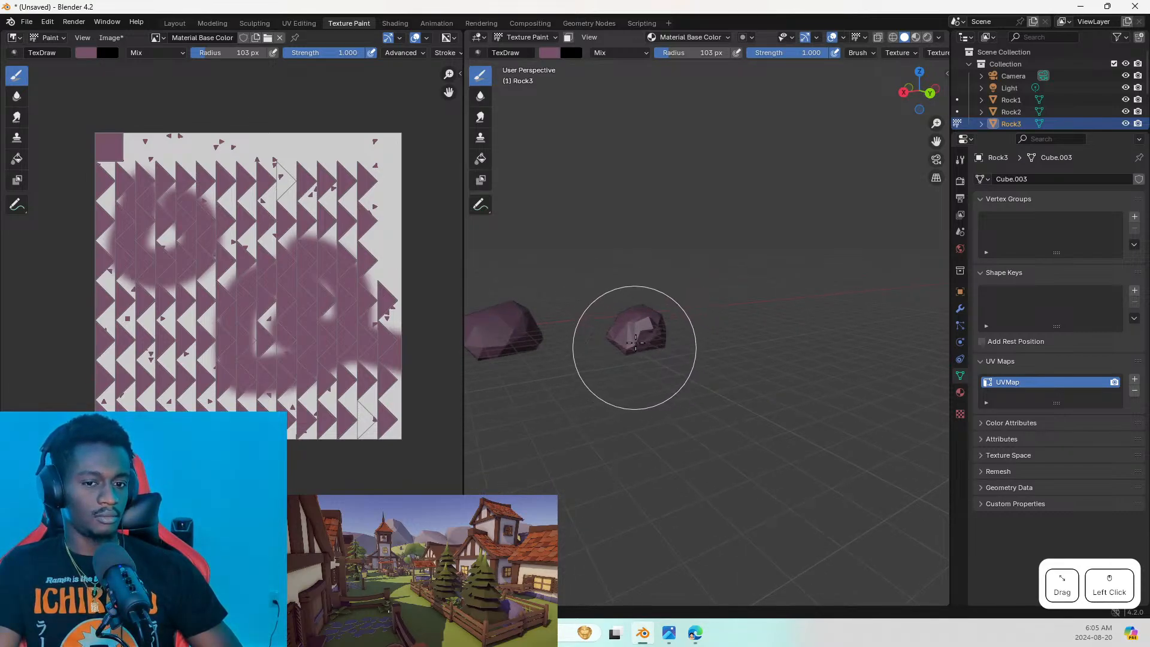
{"action": "middle_click_drag", "start_coordinate": [627, 366], "coordinate": [740, 366]}
Close the search page on the adjacent monitor and bring up the Edge window showing the Blender manual
{"action": "key", "text": "alt+Tab"}
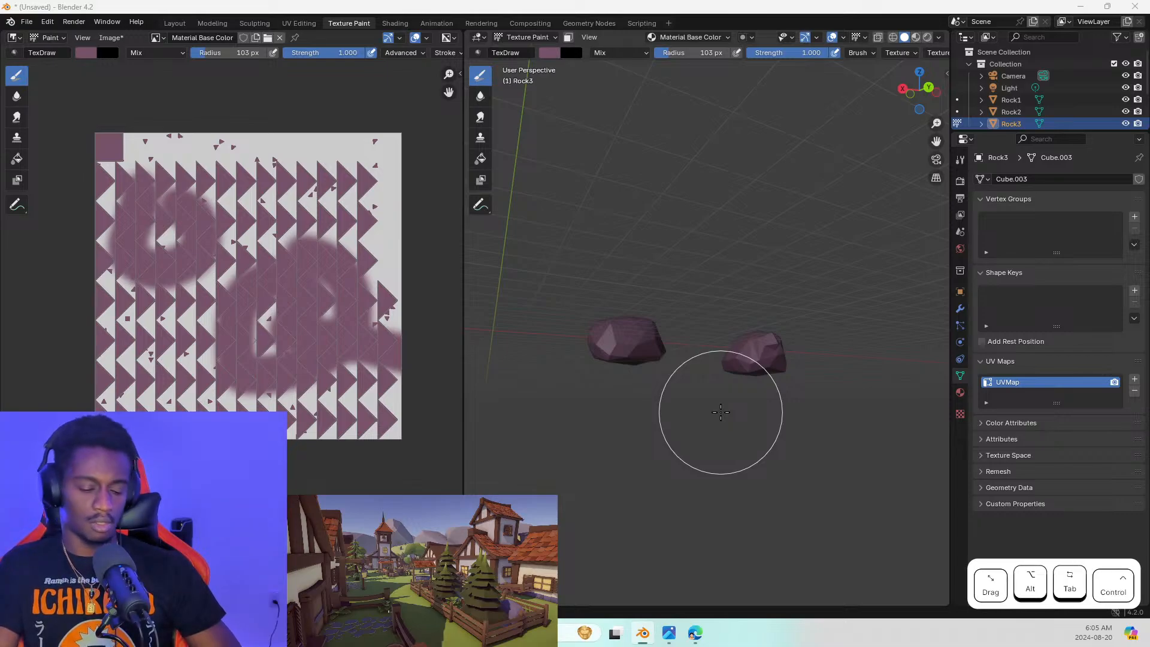
{"action": "key", "text": "ctrl+w"}
{"action": "key", "text": "alt+Tab"}
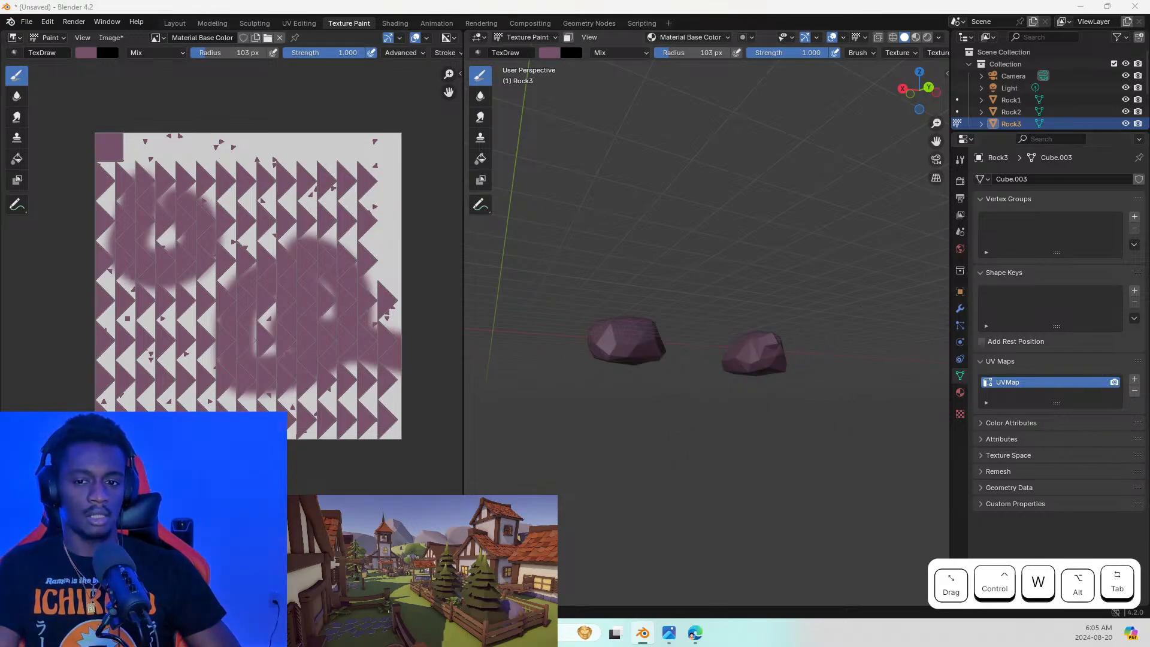
{"action": "key", "text": "shift+super+Left"}
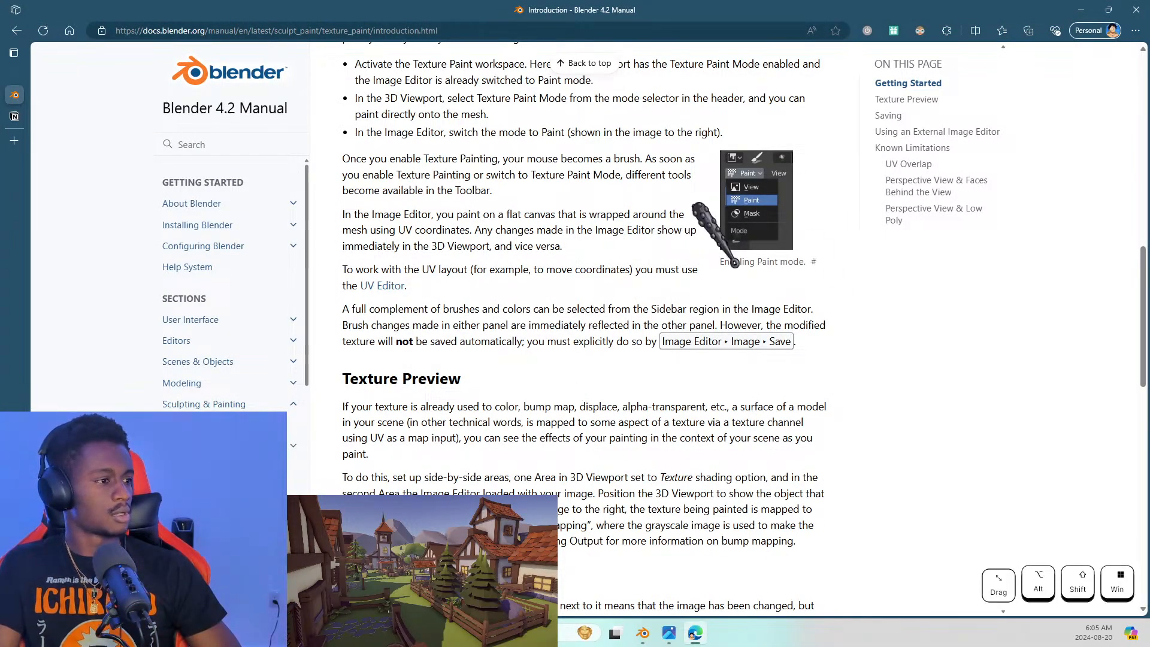
Open a new browser tab and search the web for "cheap viewers on"
{"action": "left_click", "coordinate": [14, 140]}
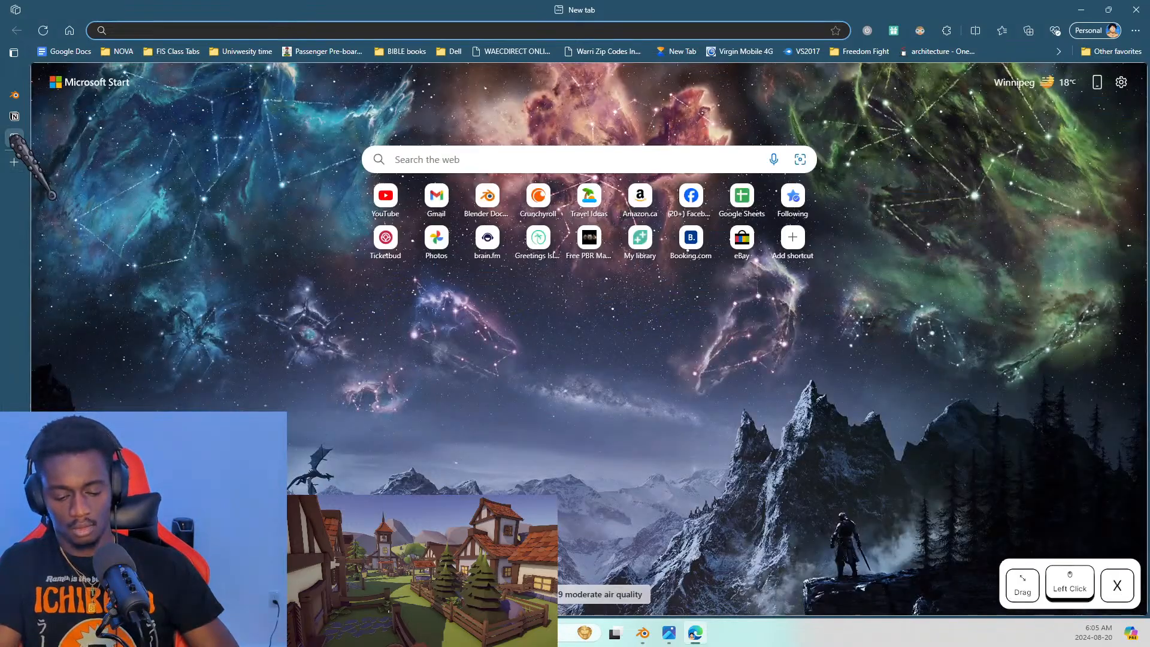
{"action": "type", "text": "xch"}
{"action": "key", "text": "BackSpace"}
{"action": "key", "text": "BackSpace"}
{"action": "key", "text": "BackSpace"}
{"action": "type", "text": "c"}
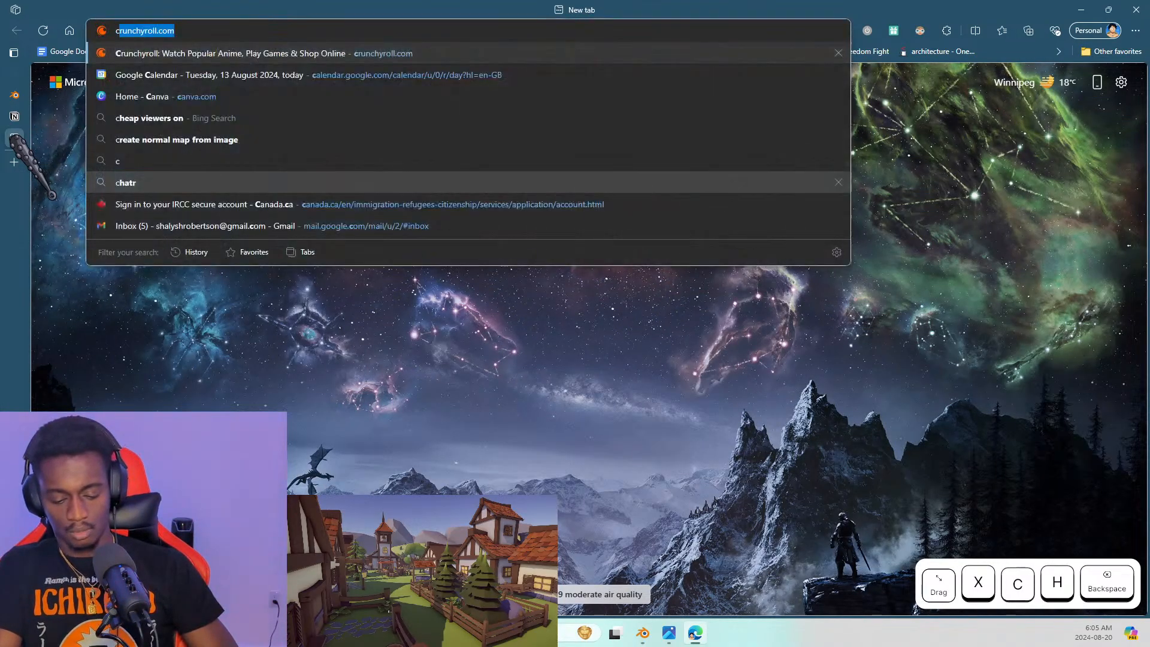
{"action": "type", "text": "heap"}
{"action": "key", "text": "Return"}
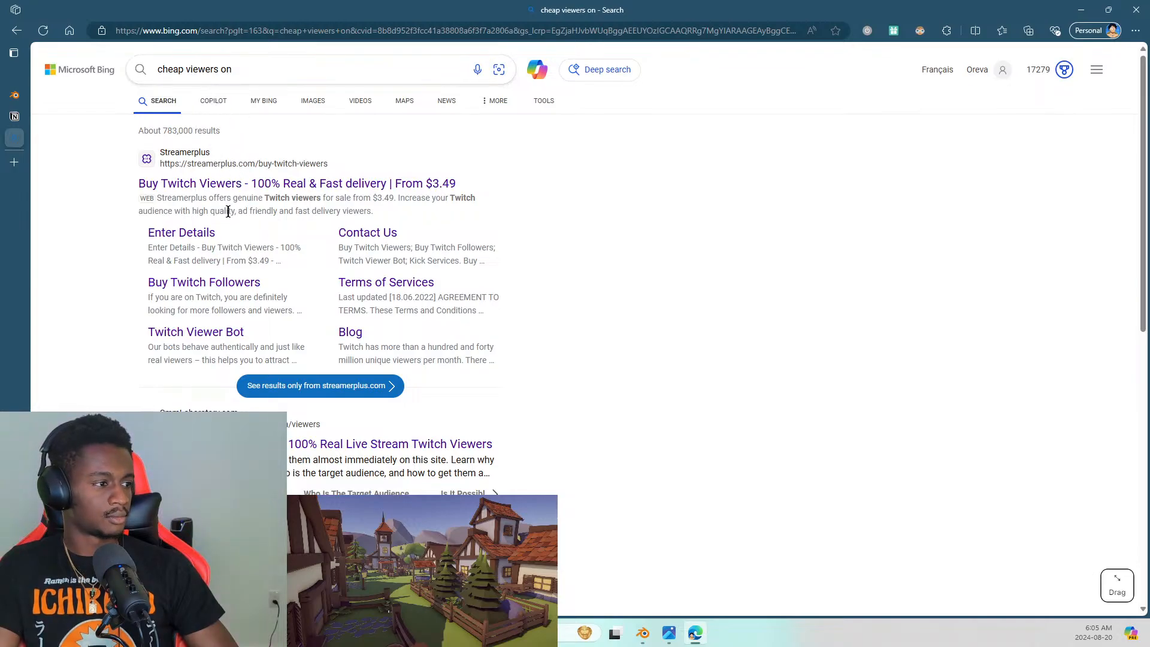
Look through the search results and move the Edge window to the adjacent monitor
{"action": "scroll", "coordinate": [228, 211], "scroll_direction": "down", "scroll_amount": 5}
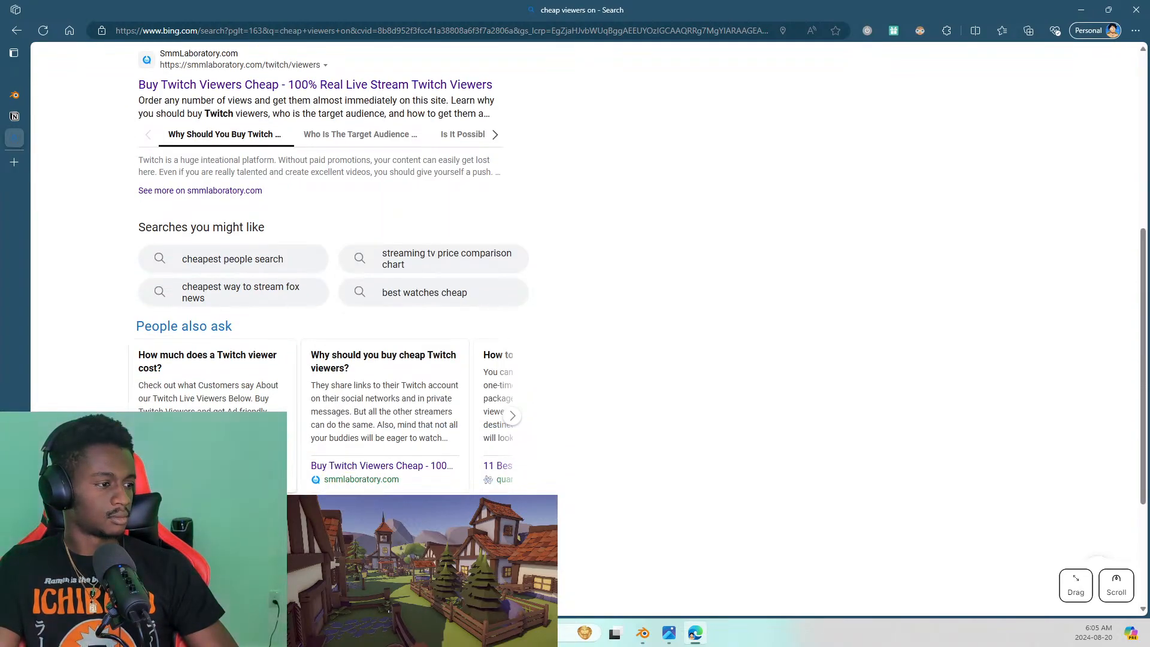
{"action": "scroll", "coordinate": [336, 270], "scroll_direction": "down", "scroll_amount": 3}
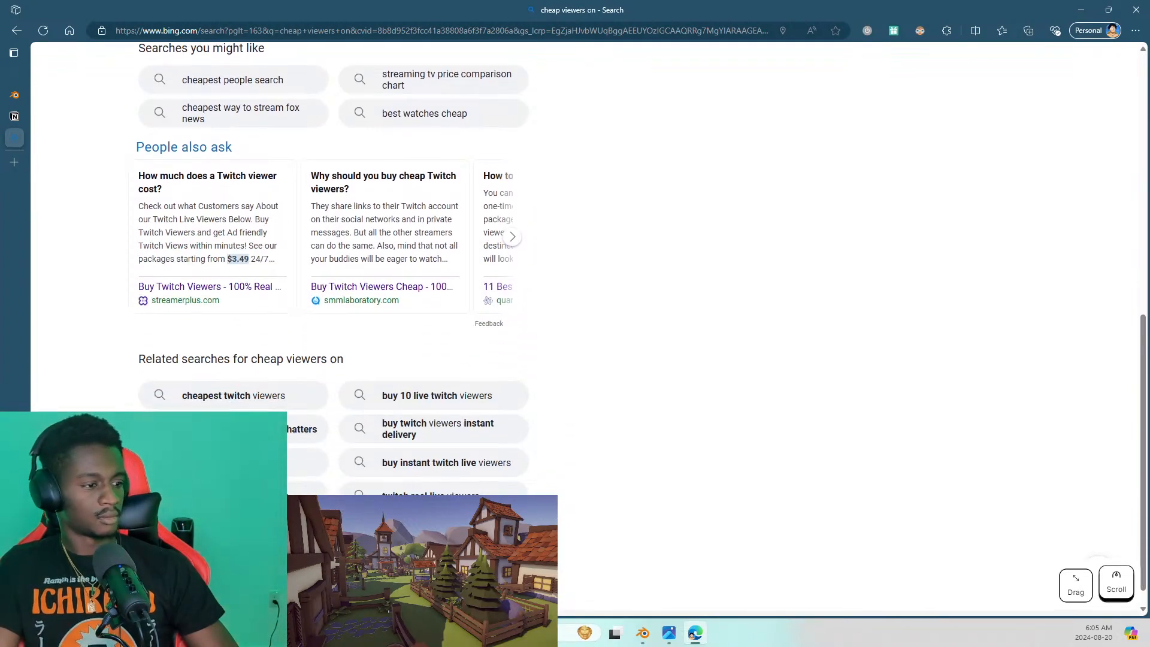
{"action": "scroll", "coordinate": [335, 270], "scroll_direction": "up", "scroll_amount": 9}
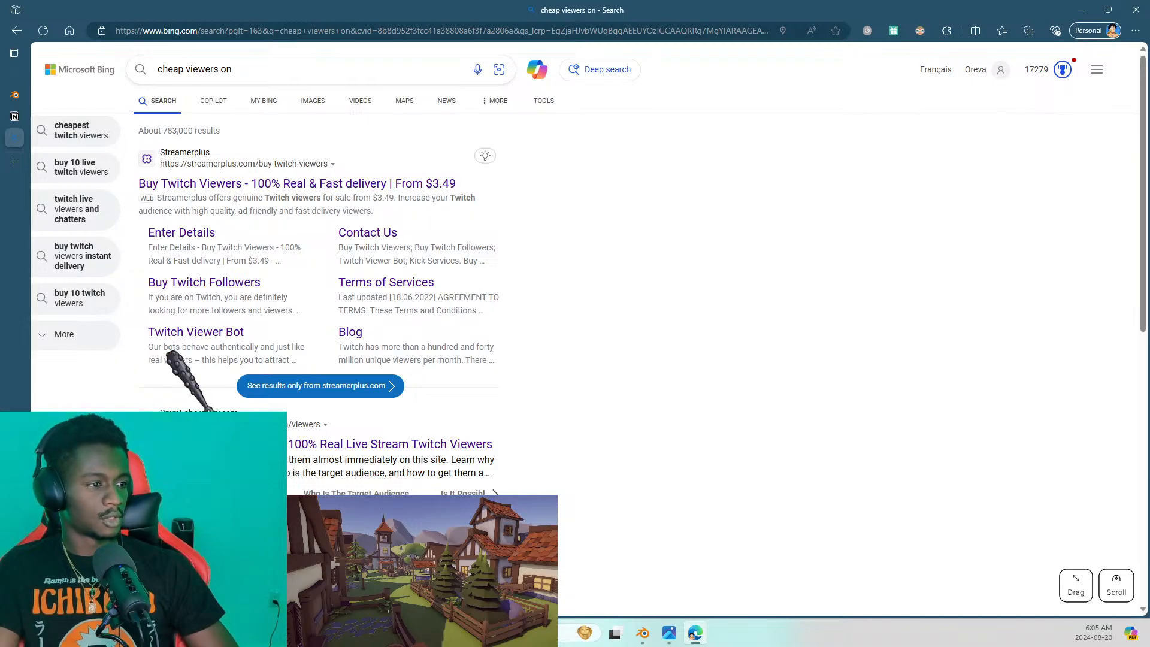
{"action": "key", "text": "shift+super+Right"}
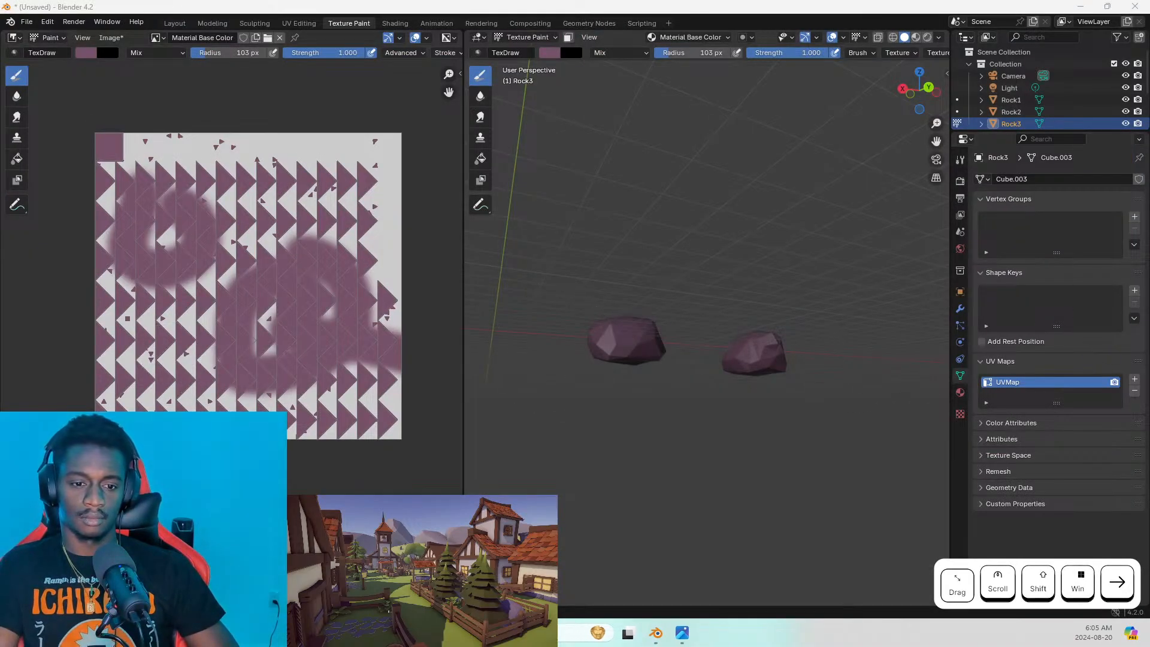
Look up a meaning in the browser on the adjacent monitor, and return to Blender
{"action": "key", "text": "space"}
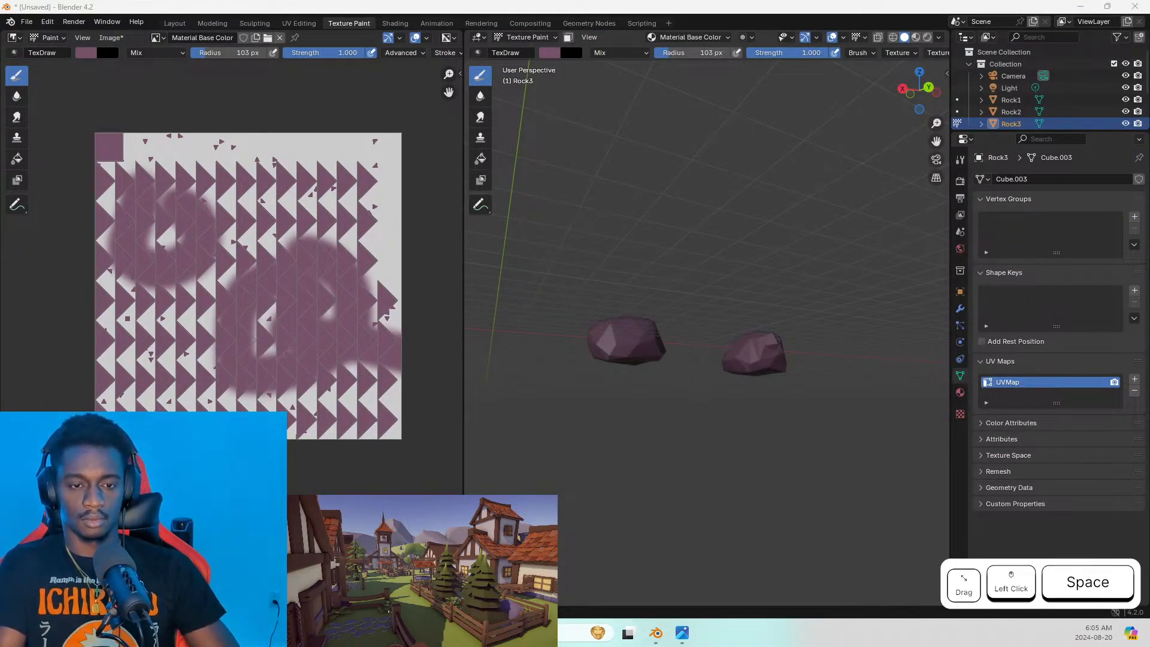
{"action": "type", "text": "meain"}
{"action": "key", "text": "BackSpace"}
{"action": "key", "text": "Caps_Lock"}
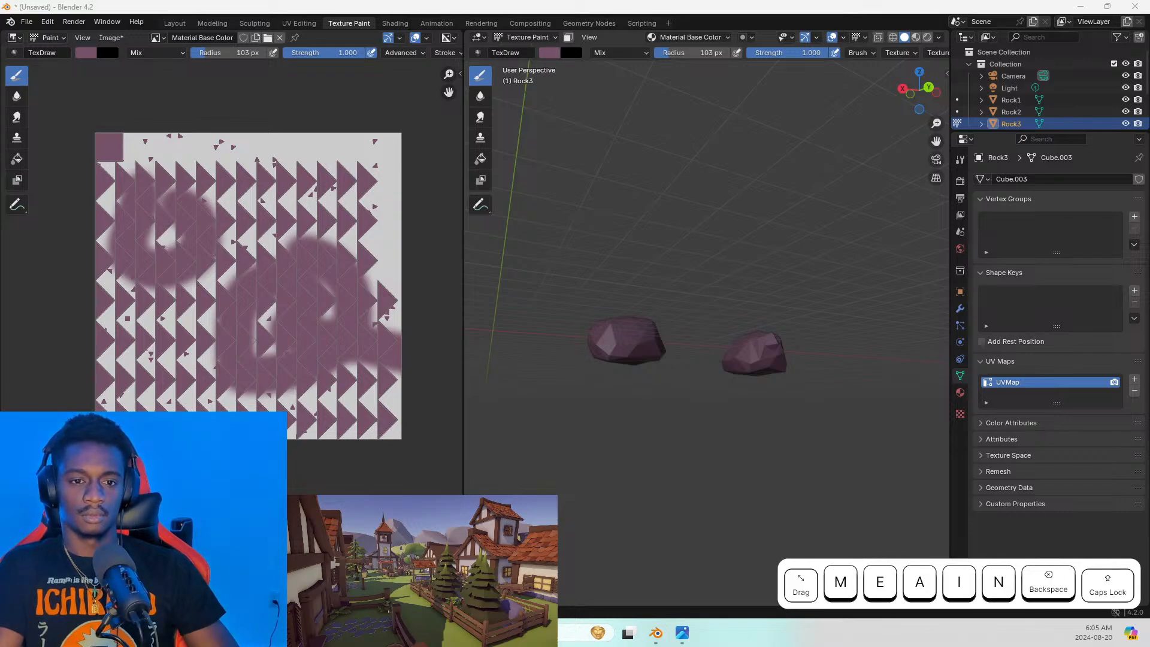
{"action": "type", "text": "G"}
{"action": "key", "text": "Return"}
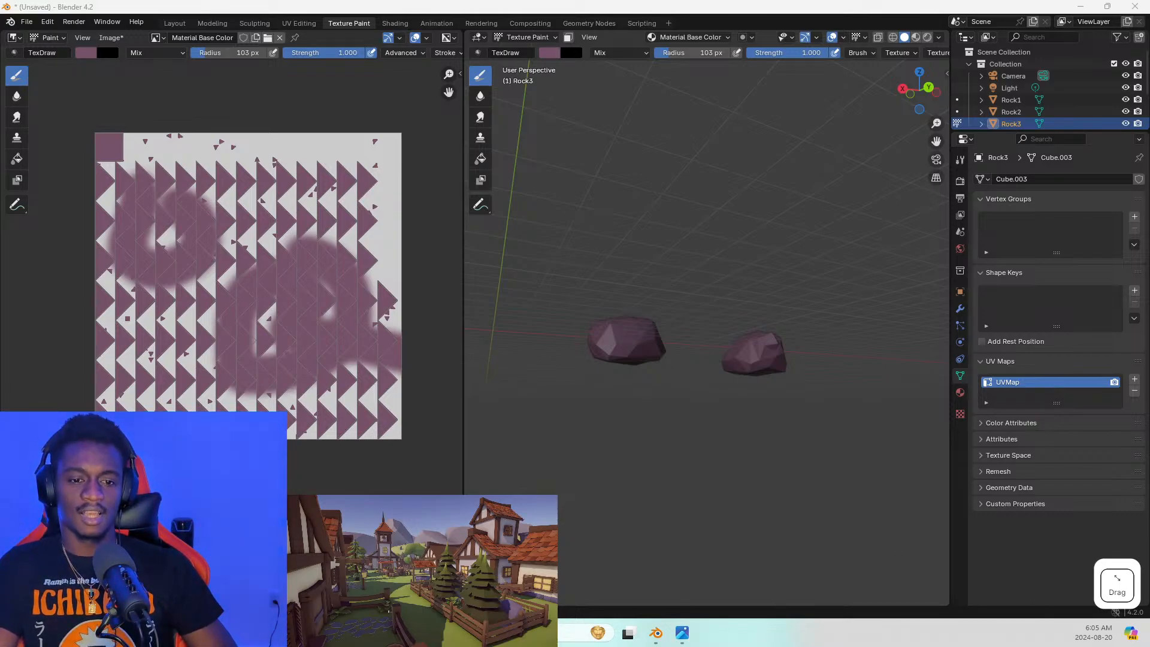
{"action": "scroll", "coordinate": [575, 323], "scroll_direction": "down", "scroll_amount": 2}
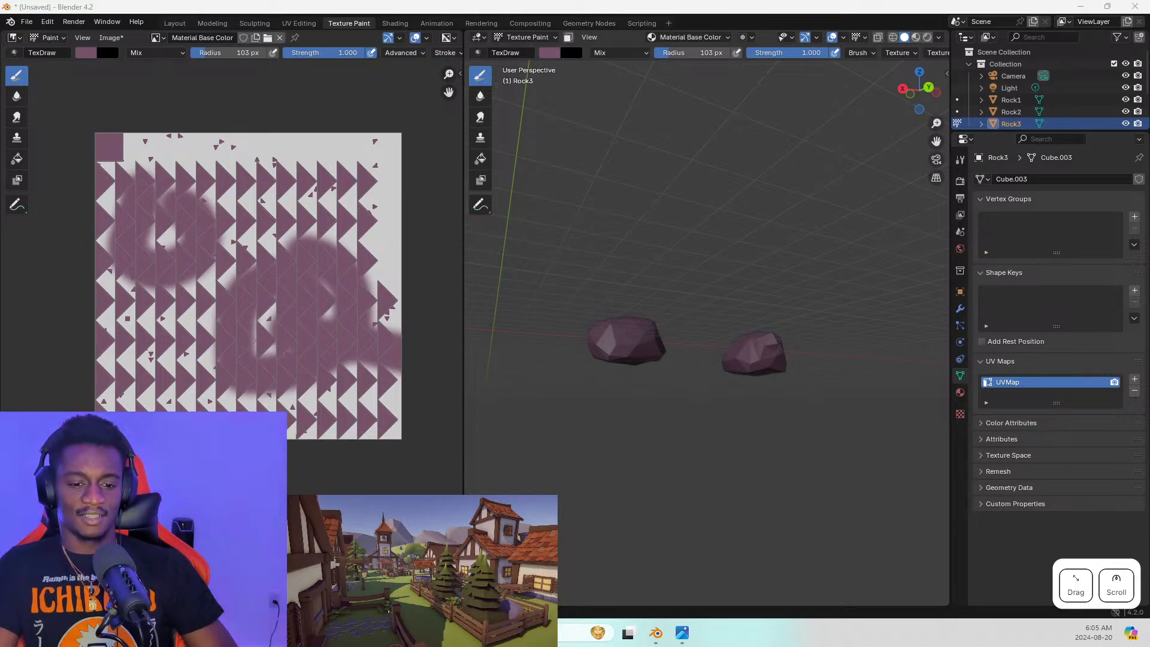
{"action": "key", "text": "ctrl+q"}
{"action": "key", "text": "ctrl+w"}
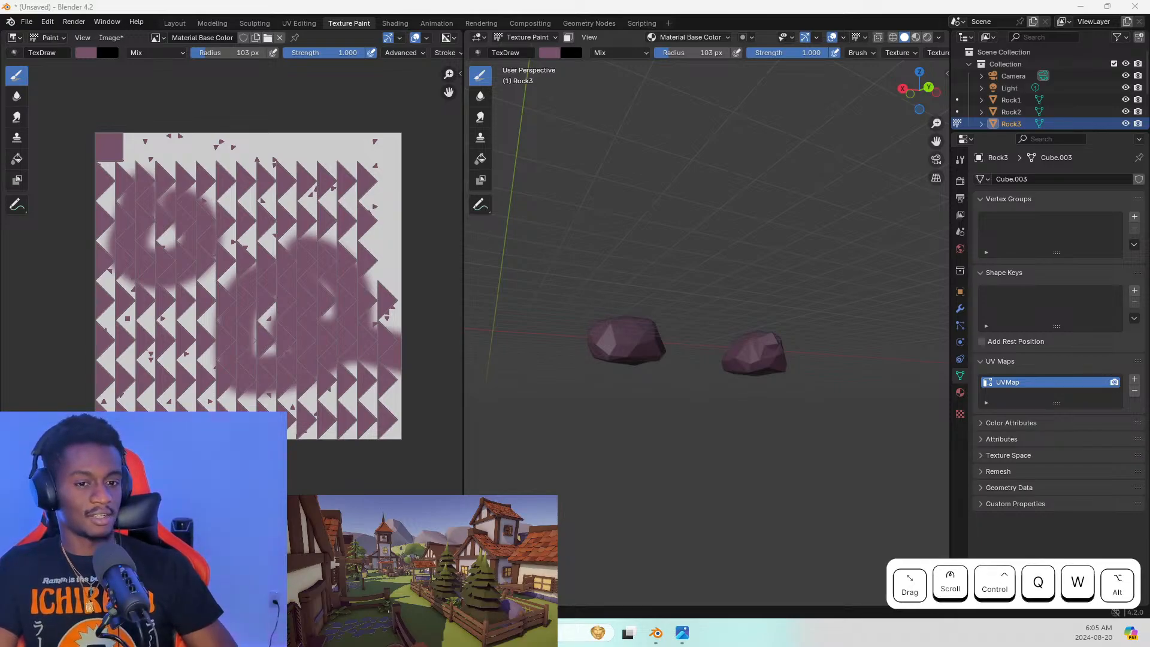
{"action": "key", "text": "alt+Tab"}
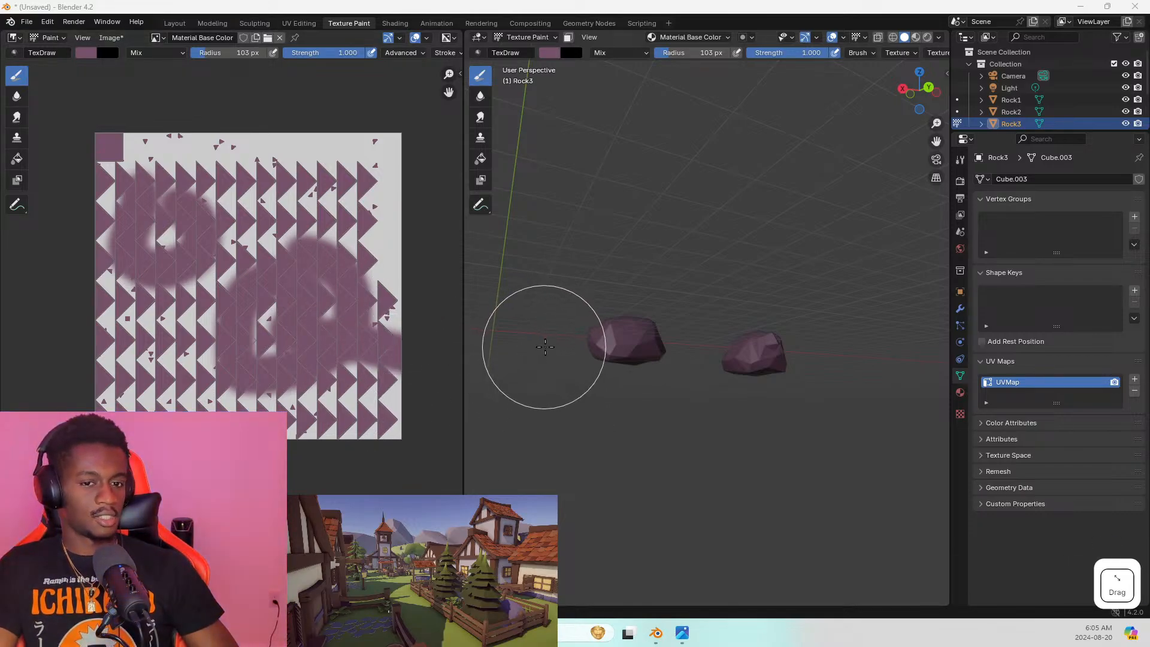
Examine the painted rocks and the original copies behind them from several angles and distances in the 3D view
{"action": "middle_click_drag", "start_coordinate": [569, 341], "coordinate": [768, 346]}
{"action": "scroll", "coordinate": [804, 341], "scroll_direction": "down", "scroll_amount": 5}
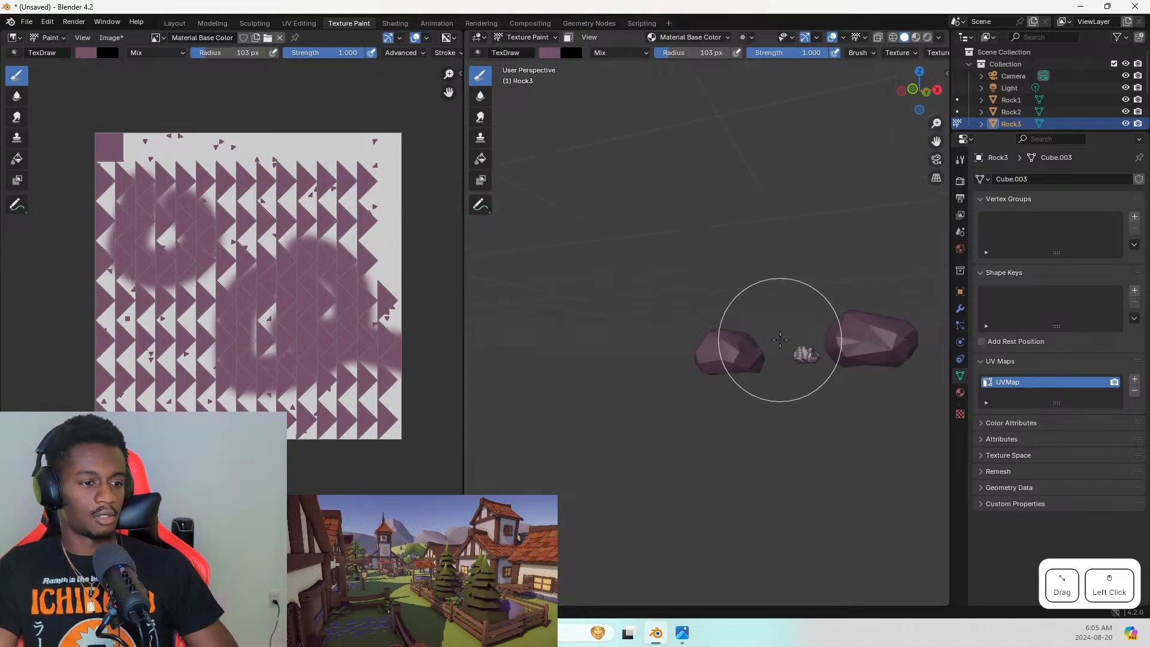
{"action": "middle_click_drag", "start_coordinate": [867, 329], "coordinate": [832, 376], "text": "shift"}
{"action": "scroll", "coordinate": [779, 371], "scroll_direction": "up", "scroll_amount": 3}
{"action": "scroll", "coordinate": [789, 393], "scroll_direction": "up", "scroll_amount": 3}
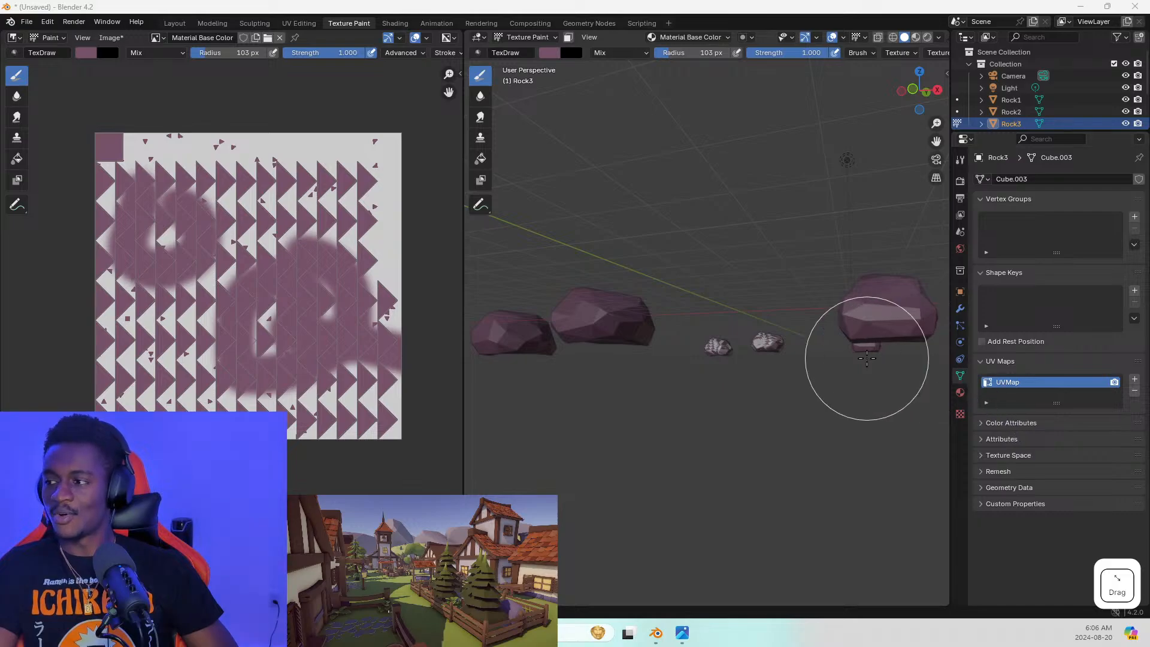
{"action": "left_click", "coordinate": [551, 357]}
{"action": "scroll", "coordinate": [551, 356], "scroll_direction": "up", "scroll_amount": 3}
{"action": "middle_click_drag", "start_coordinate": [551, 357], "coordinate": [522, 361], "text": "shift"}
{"action": "scroll", "coordinate": [522, 361], "scroll_direction": "down", "scroll_amount": 2}
{"action": "scroll", "coordinate": [681, 344], "scroll_direction": "down", "scroll_amount": 5}
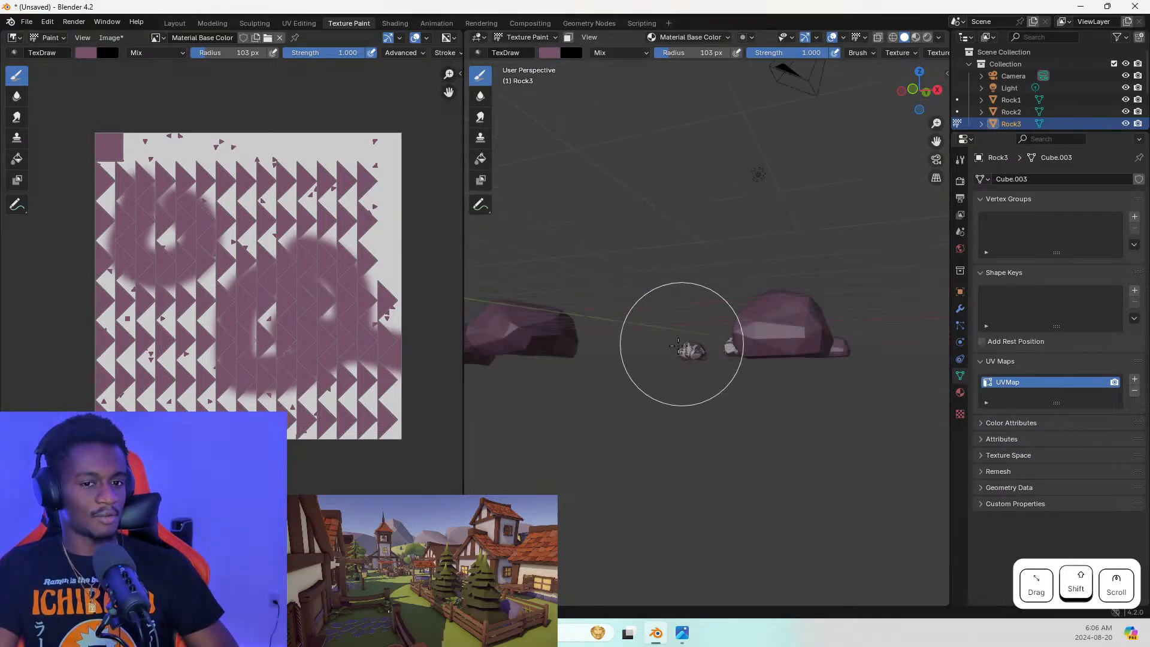
{"action": "middle_click_drag", "start_coordinate": [729, 372], "coordinate": [764, 382]}
{"action": "middle_click_drag", "start_coordinate": [621, 331], "coordinate": [667, 366], "text": "shift"}
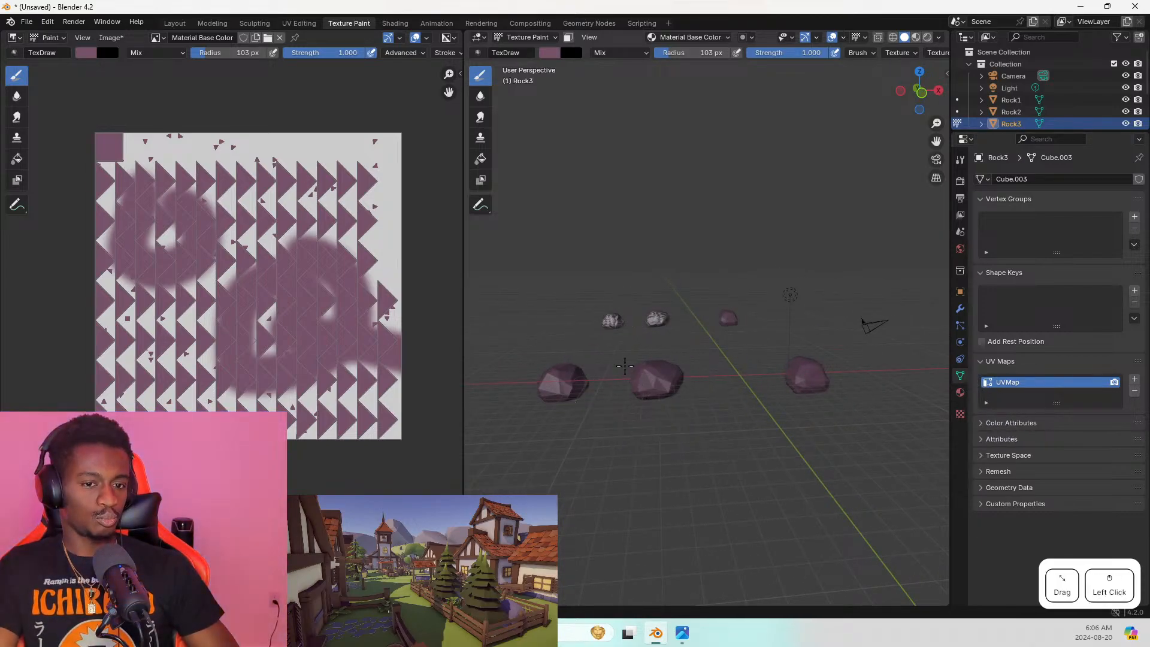
{"action": "middle_click_drag", "start_coordinate": [631, 379], "coordinate": [554, 392]}
{"action": "middle_click_drag", "start_coordinate": [530, 362], "coordinate": [612, 371]}
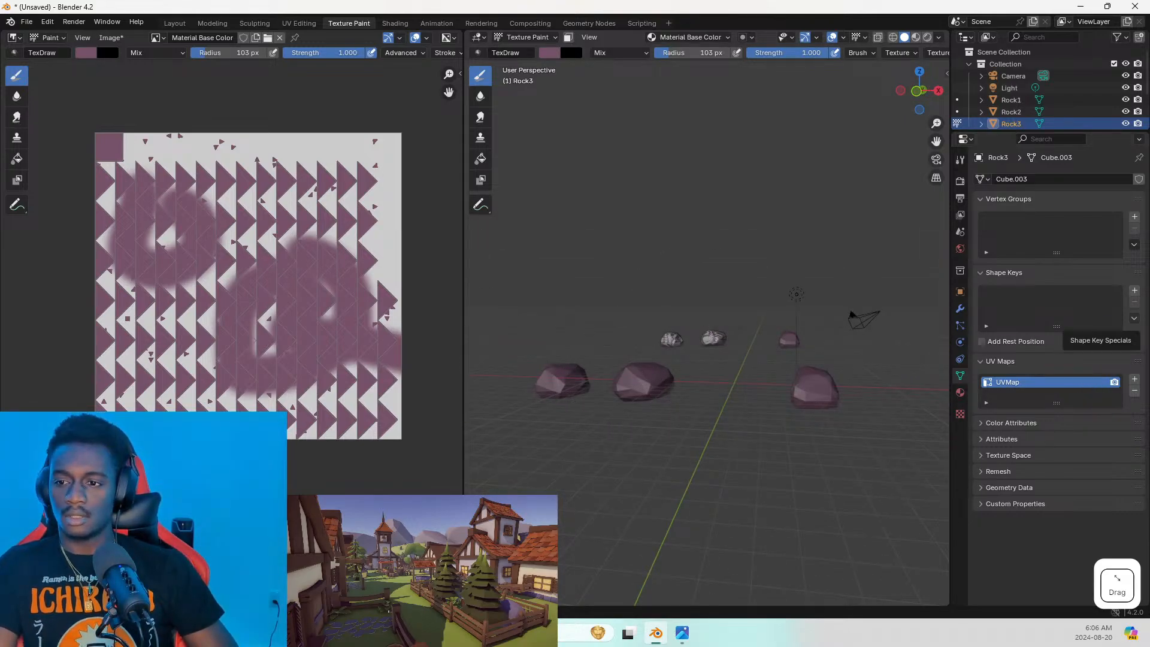
Bring up the reference image blend ref.jpg, study the purple rock beside the tree, and compare it with the painted rocks in Blender
{"action": "key", "text": "alt+Tab"}
{"action": "key", "text": "super+shift+Left"}
{"action": "key", "text": "super+shift+Left"}
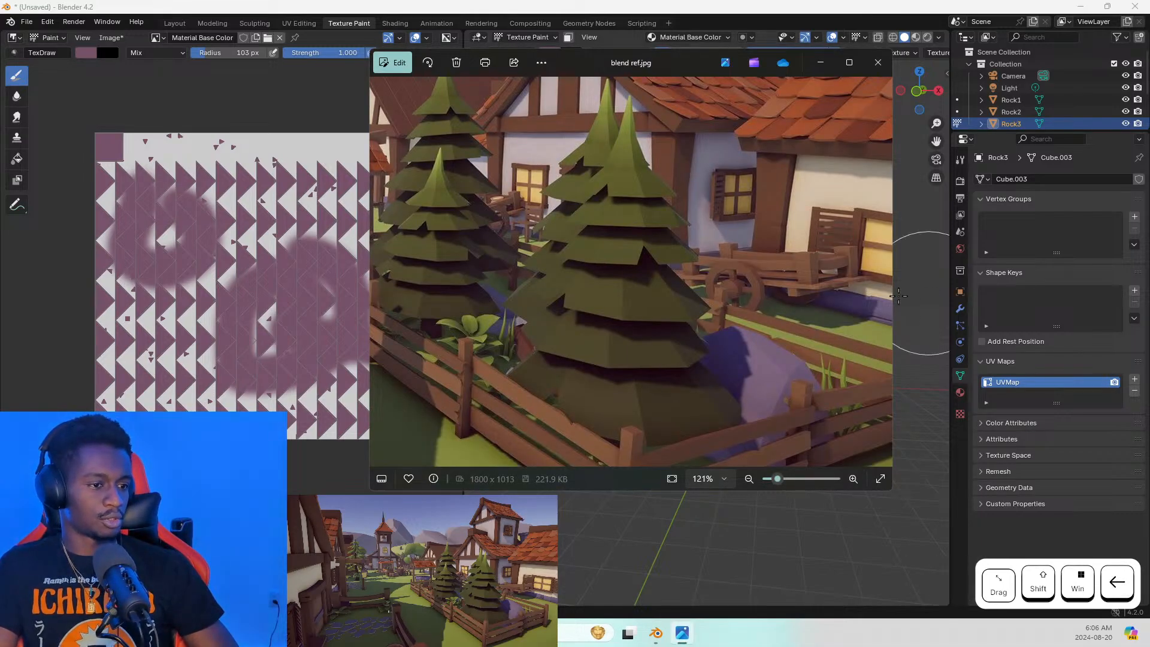
{"action": "left_click_drag", "start_coordinate": [811, 345], "coordinate": [688, 281]}
{"action": "scroll", "coordinate": [737, 354], "scroll_direction": "up", "scroll_amount": 1}
{"action": "key", "text": "alt+Tab"}
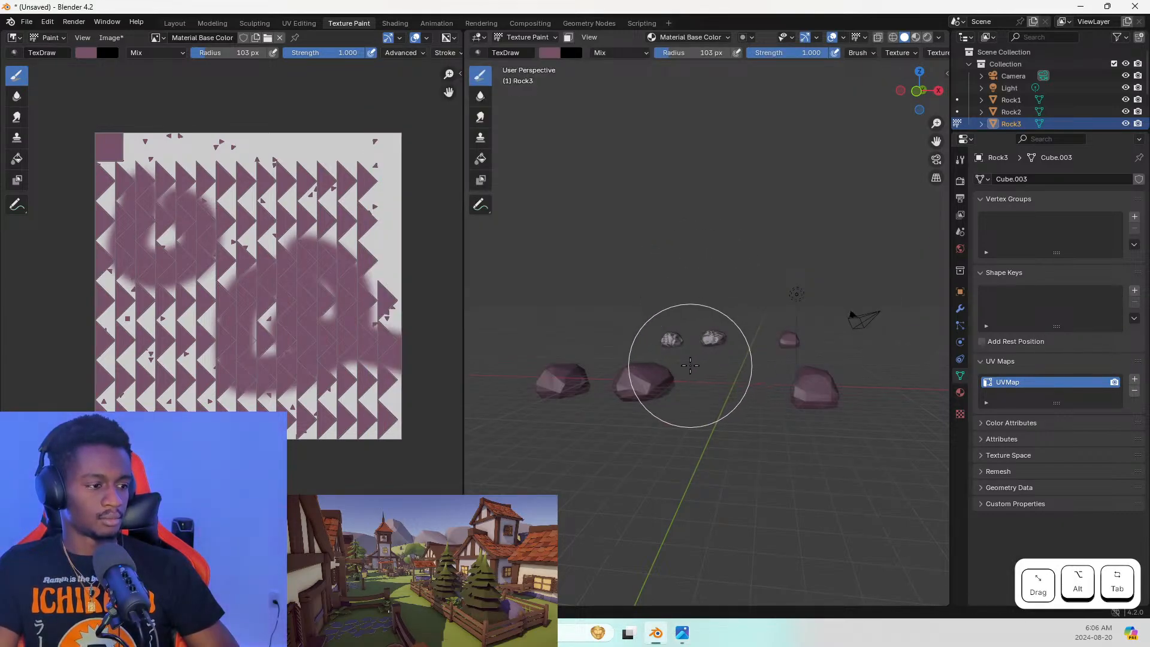
{"action": "mouse_move", "coordinate": [690, 365]}
{"action": "middle_mouse_down"}
{"action": "mouse_move", "coordinate": [566, 354]}
{"action": "mouse_move", "coordinate": [698, 338]}
{"action": "middle_mouse_up"}
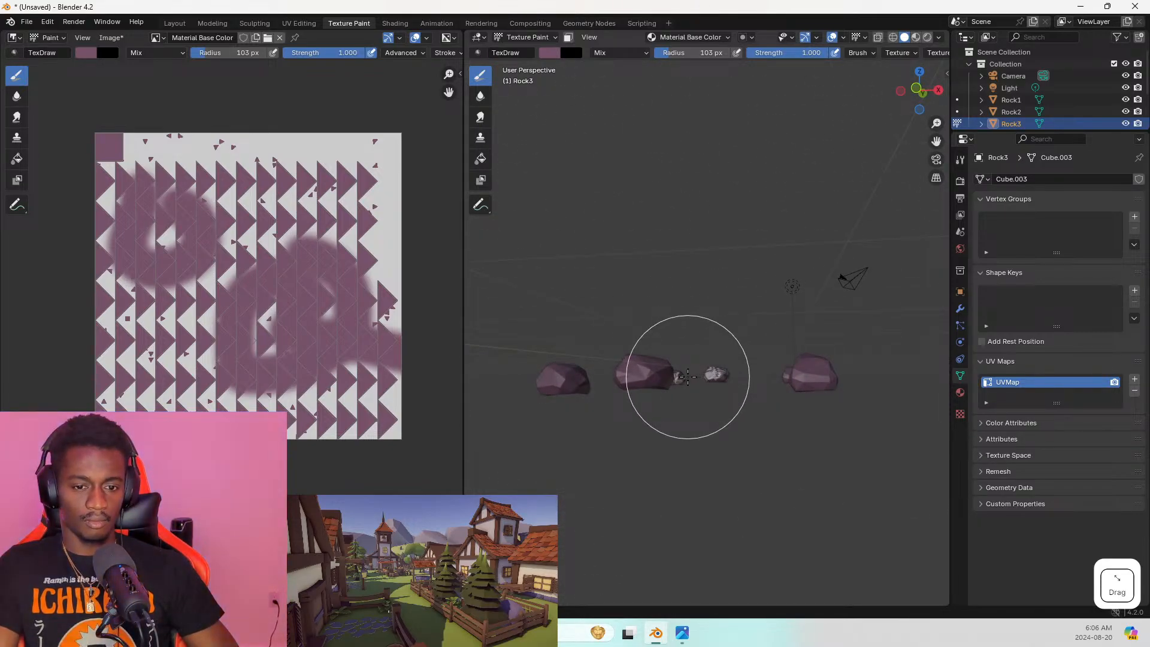
{"action": "left_click", "coordinate": [1149, 303]}
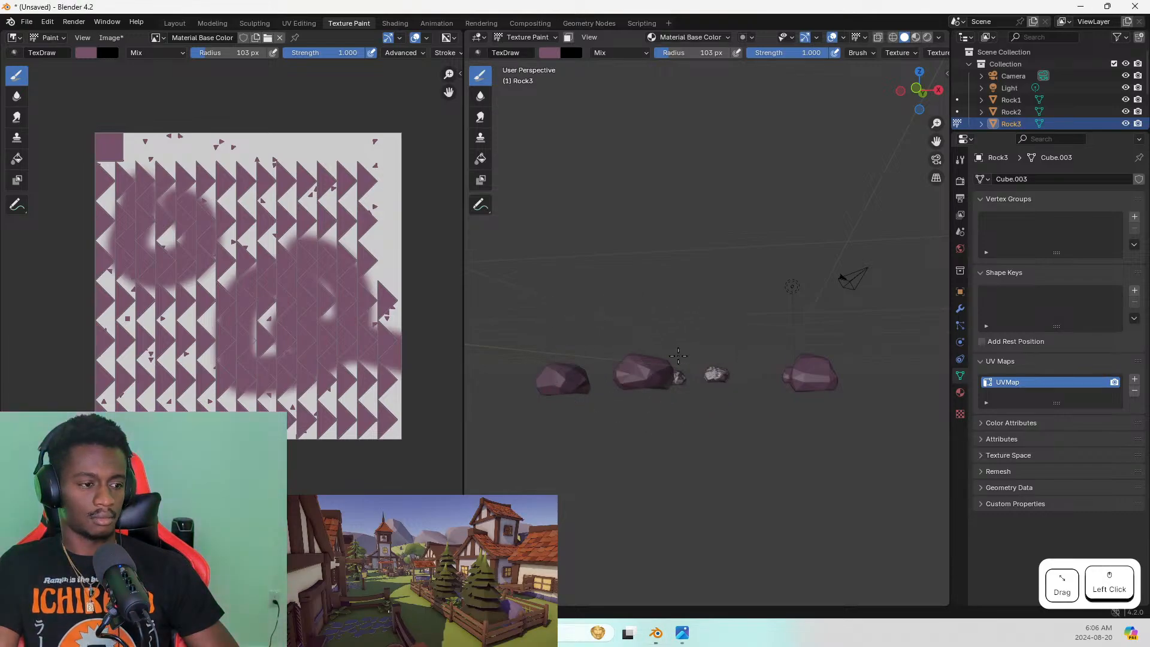
{"action": "mouse_move", "coordinate": [678, 356]}
{"action": "middle_mouse_down"}
{"action": "mouse_move", "coordinate": [649, 371]}
{"action": "mouse_move", "coordinate": [696, 388]}
{"action": "middle_mouse_up"}
{"action": "left_click", "coordinate": [695, 387]}
Reopen the reference image, look over its trees, fences, well and stone path, and close the image viewer
{"action": "key", "text": "alt+Tab"}
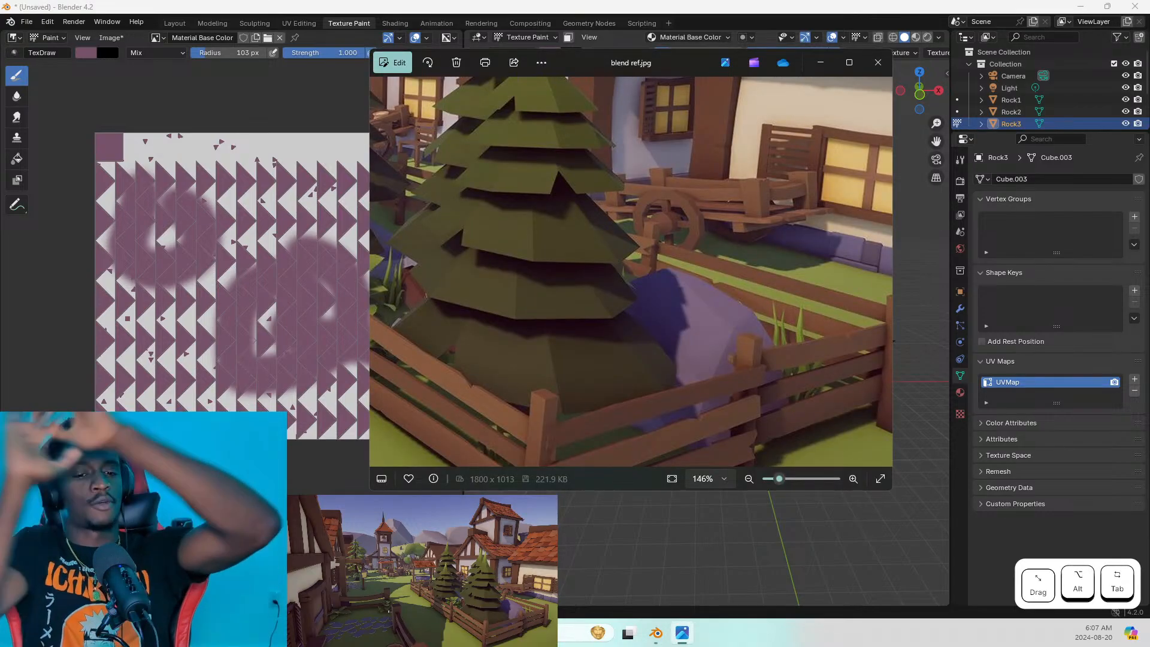
{"action": "scroll", "coordinate": [755, 296], "scroll_direction": "down", "scroll_amount": 3}
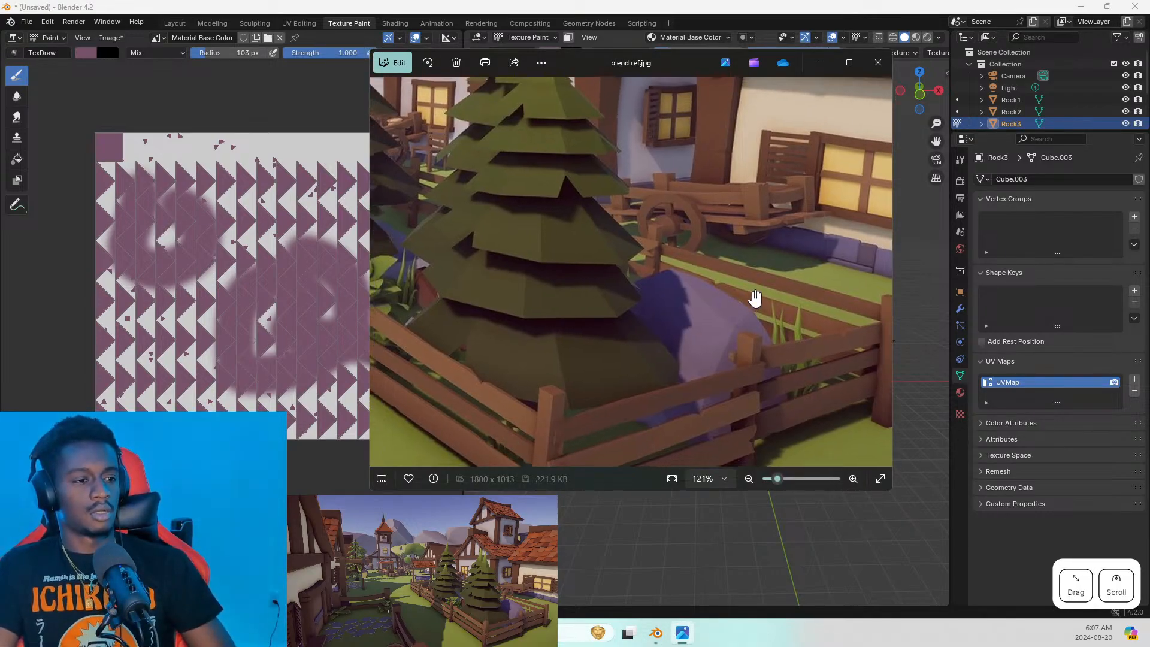
{"action": "scroll", "coordinate": [759, 297], "scroll_direction": "left", "scroll_amount": 5}
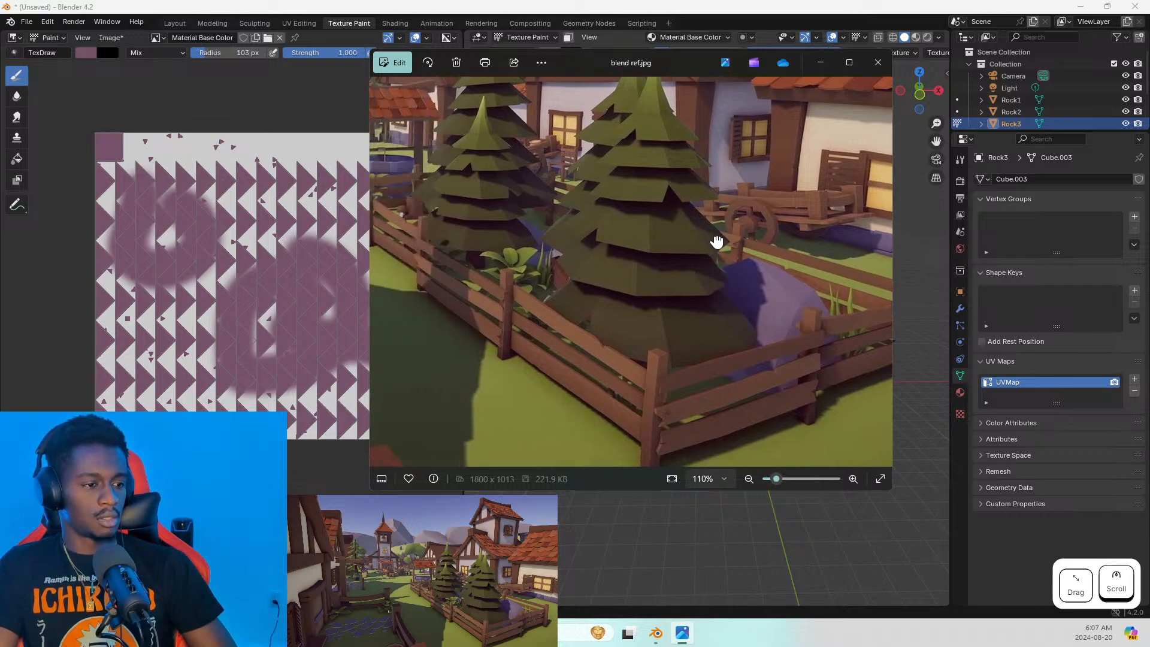
{"action": "left_click_drag", "start_coordinate": [790, 236], "coordinate": [849, 331]}
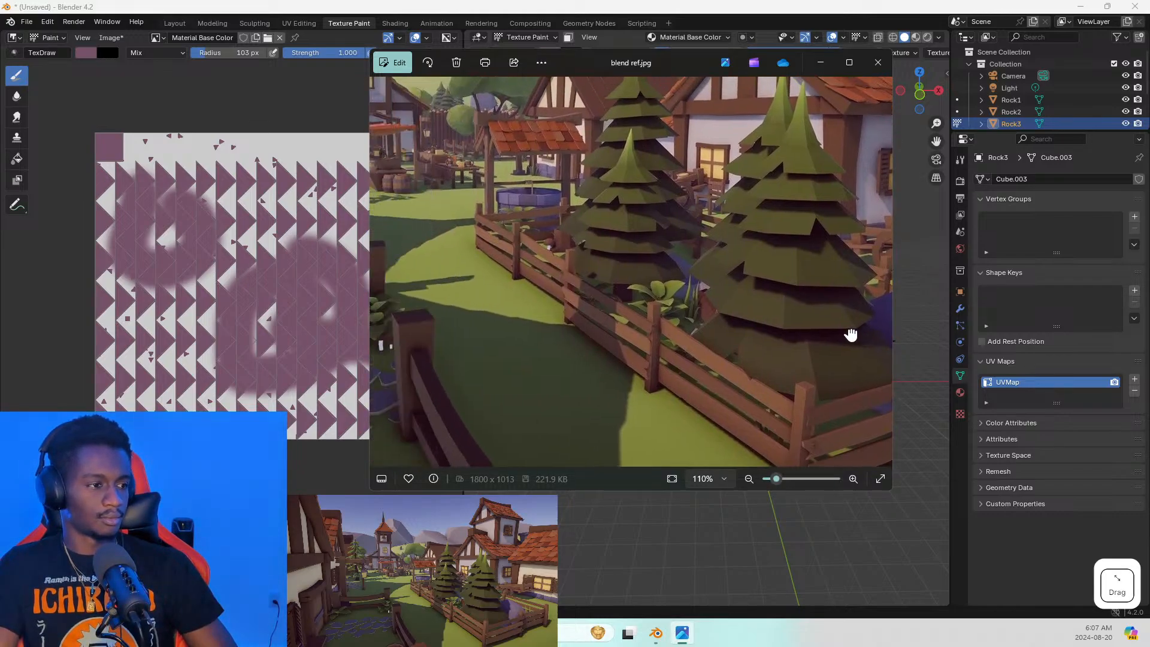
{"action": "left_click_drag", "start_coordinate": [436, 349], "coordinate": [620, 301]}
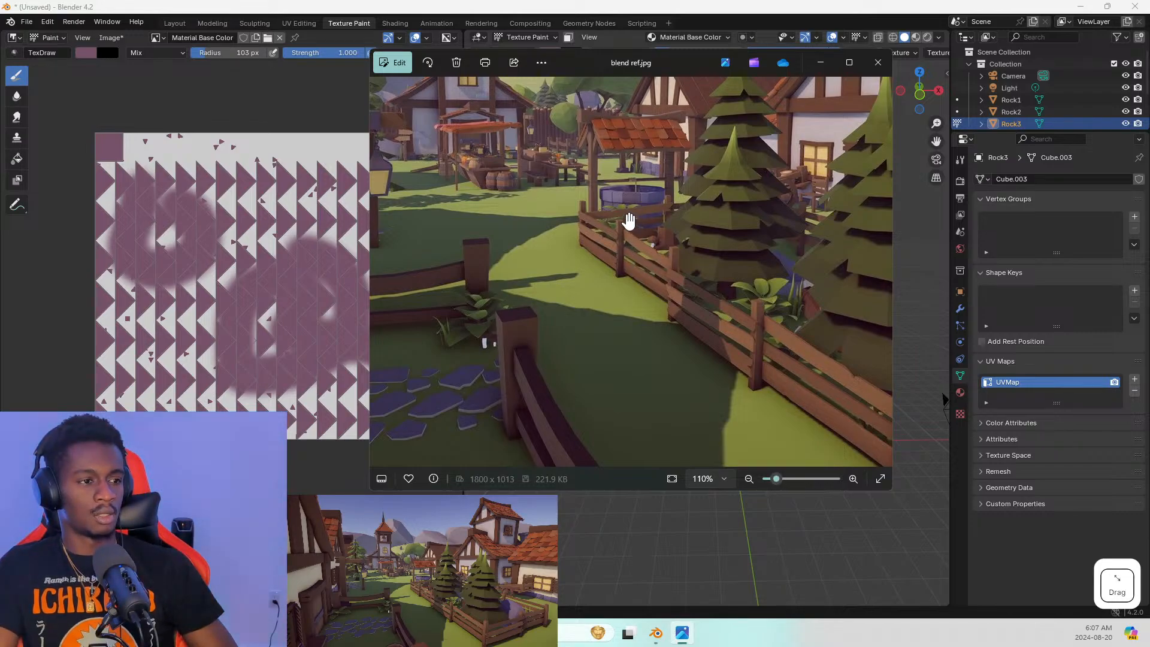
{"action": "left_click_drag", "start_coordinate": [574, 221], "coordinate": [610, 247]}
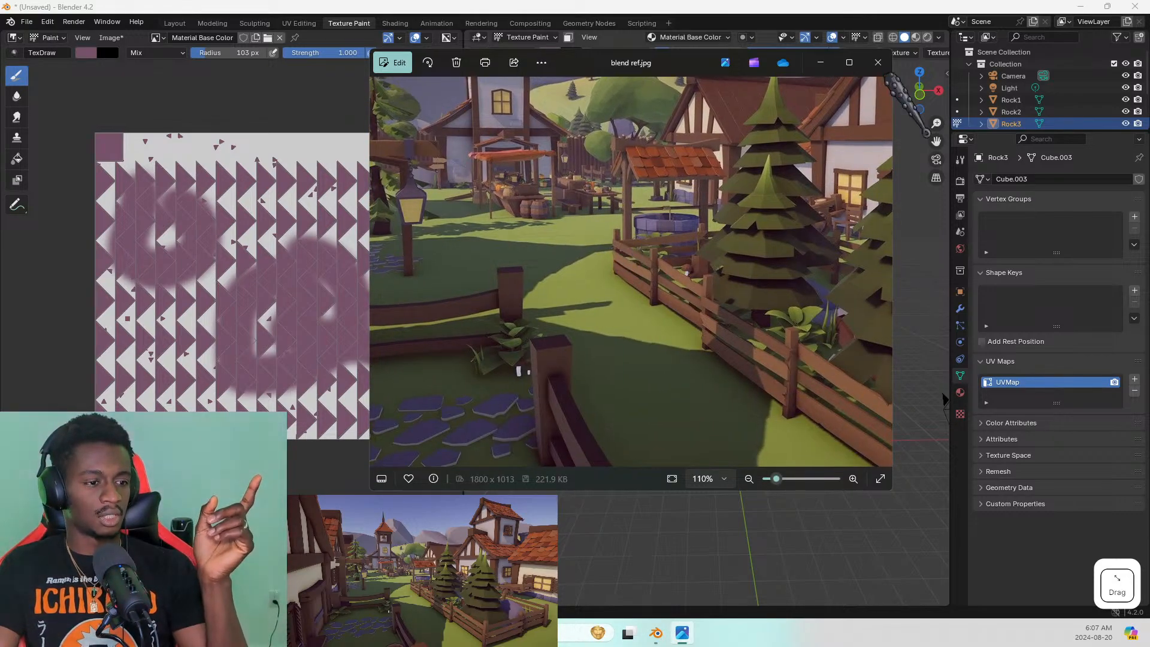
{"action": "left_click", "coordinate": [878, 62]}
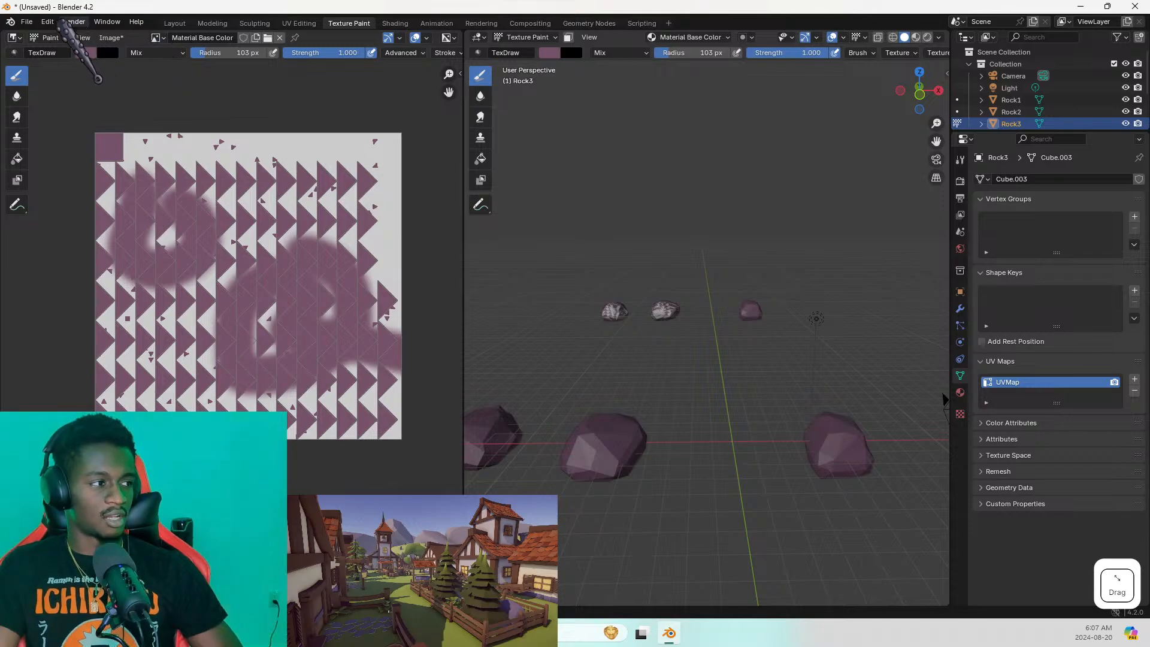
Save the scene as "rock modules.blend" in the livesteream folder
{"action": "left_click", "coordinate": [26, 21]}
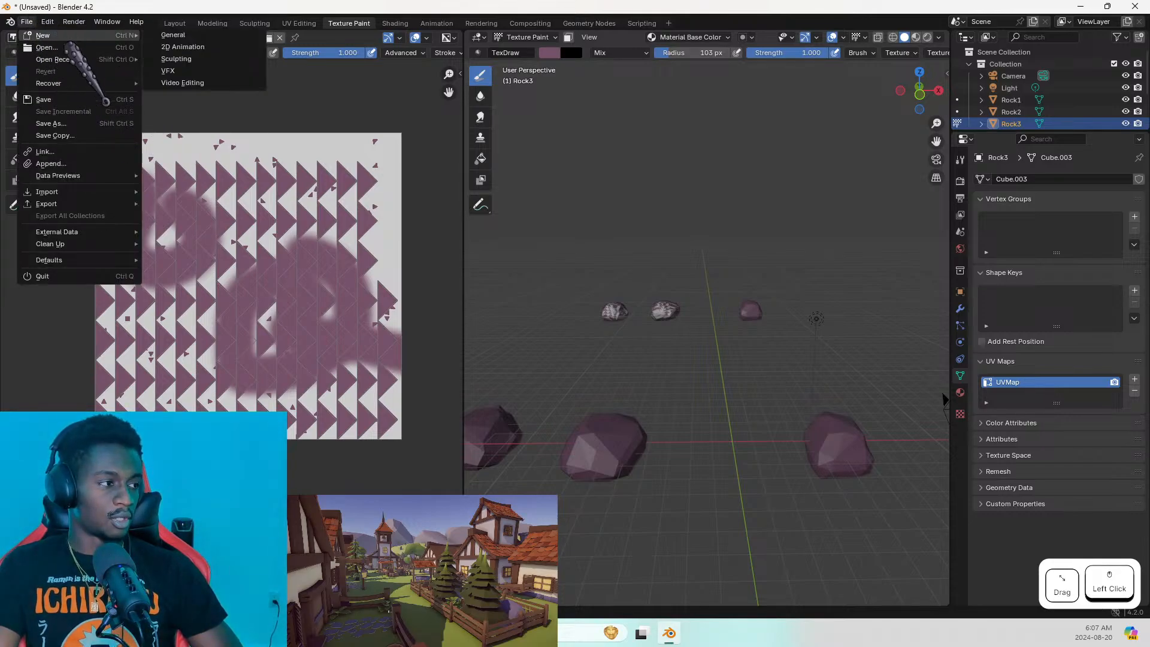
{"action": "left_click", "coordinate": [86, 101]}
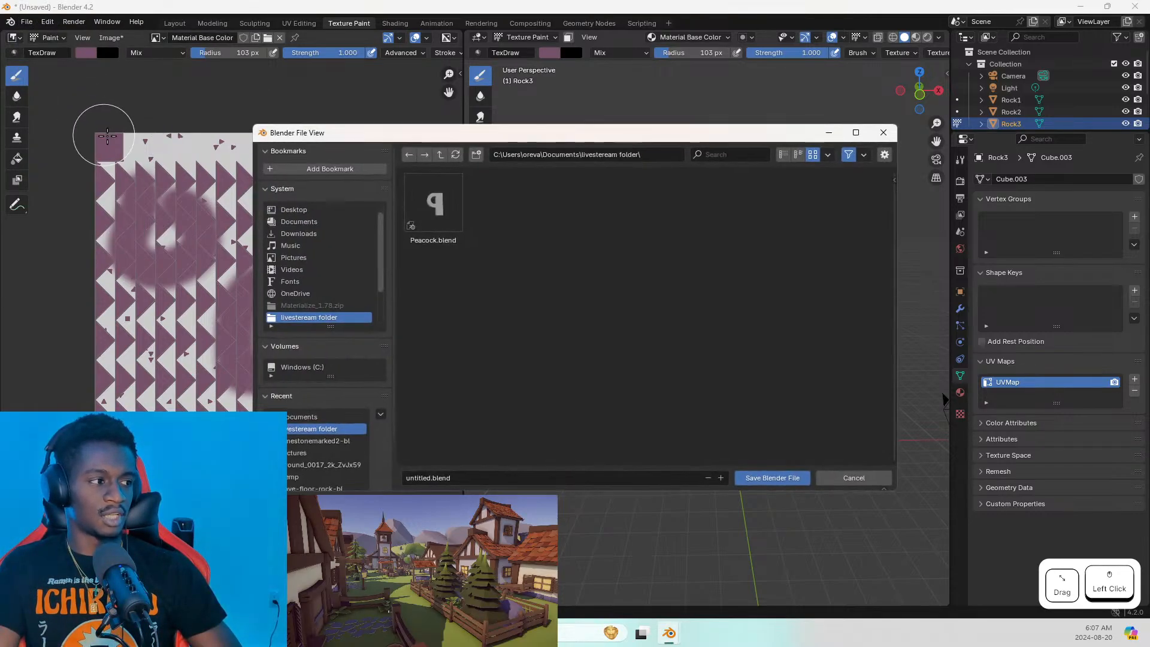
{"action": "left_click", "coordinate": [426, 478]}
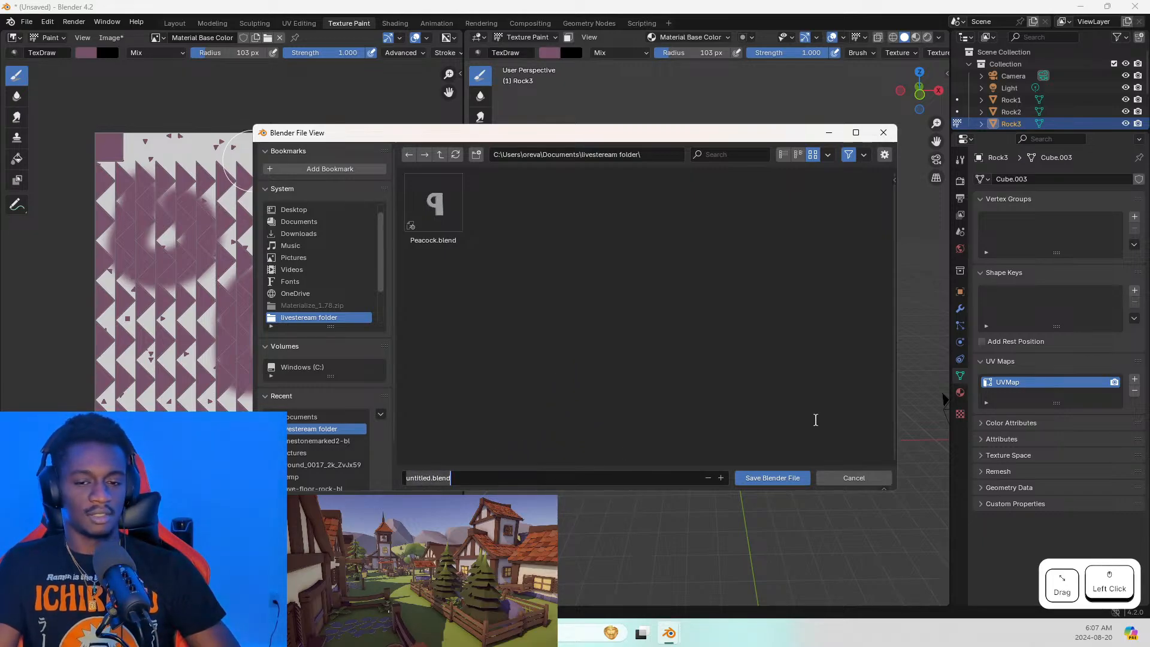
{"action": "type", "text": "rpcl"}
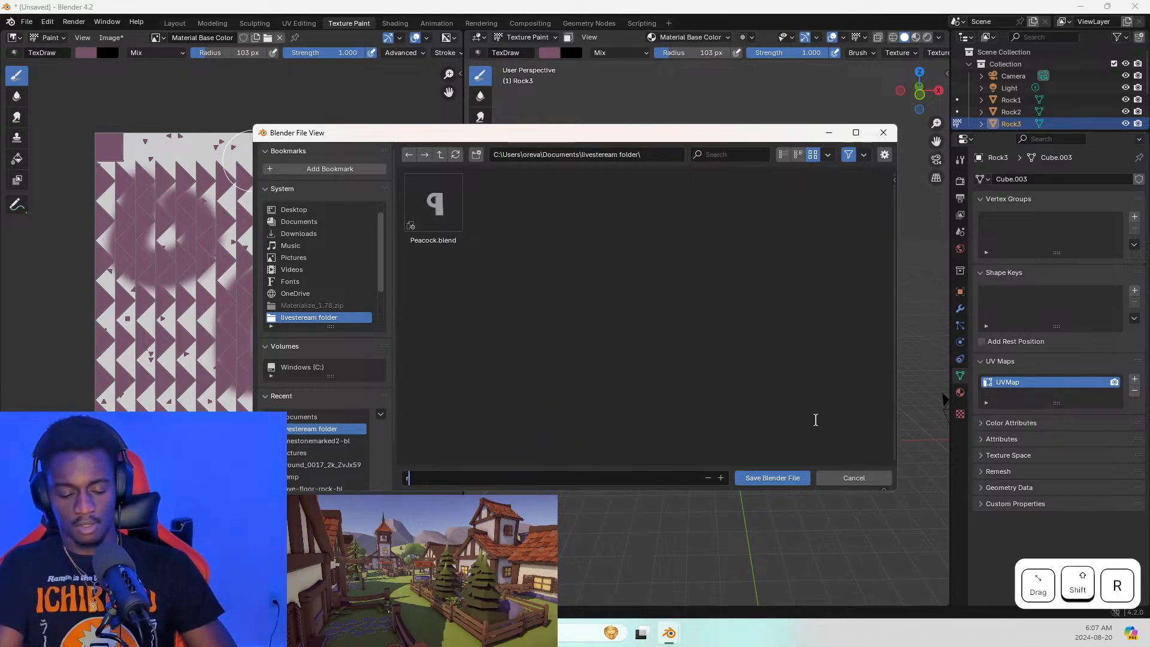
{"action": "key", "text": "BackSpace"}
{"action": "key", "text": "BackSpace"}
{"action": "key", "text": "BackSpace"}
{"action": "type", "text": "ov"}
{"action": "key", "text": "BackSpace"}
{"action": "type", "text": "cl ,"}
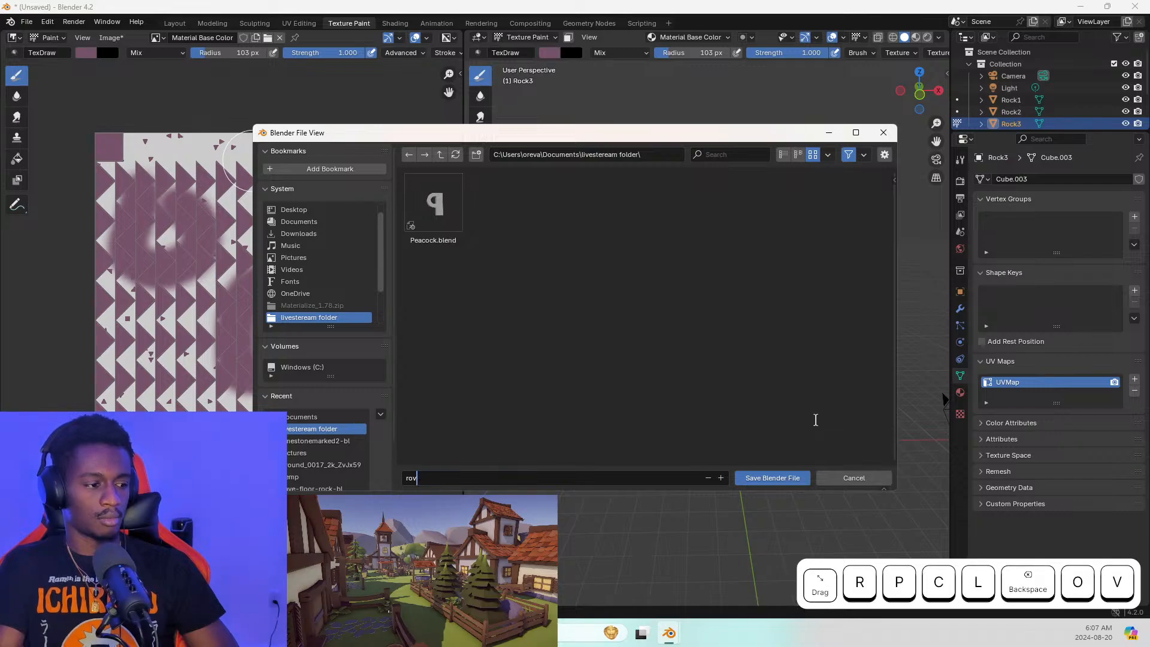
{"action": "key", "text": "BackSpace"}
{"action": "key", "text": "BackSpace"}
{"action": "key", "text": "BackSpace"}
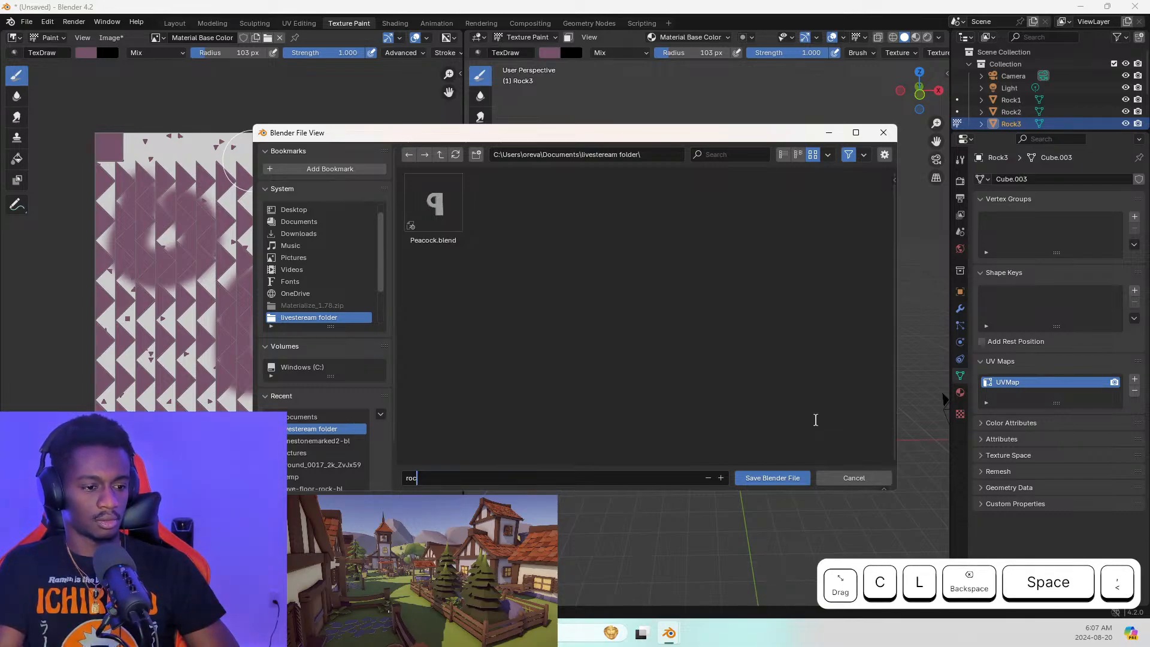
{"action": "type", "text": "k mod"}
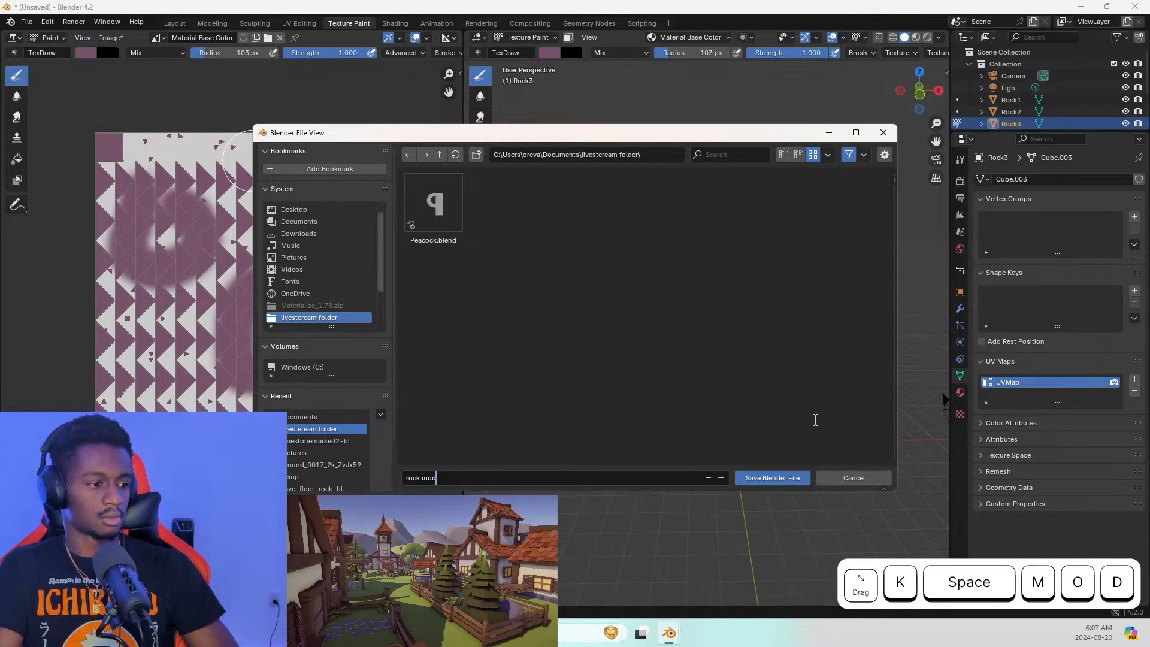
{"action": "type", "text": "ules"}
{"action": "key", "text": "Return"}
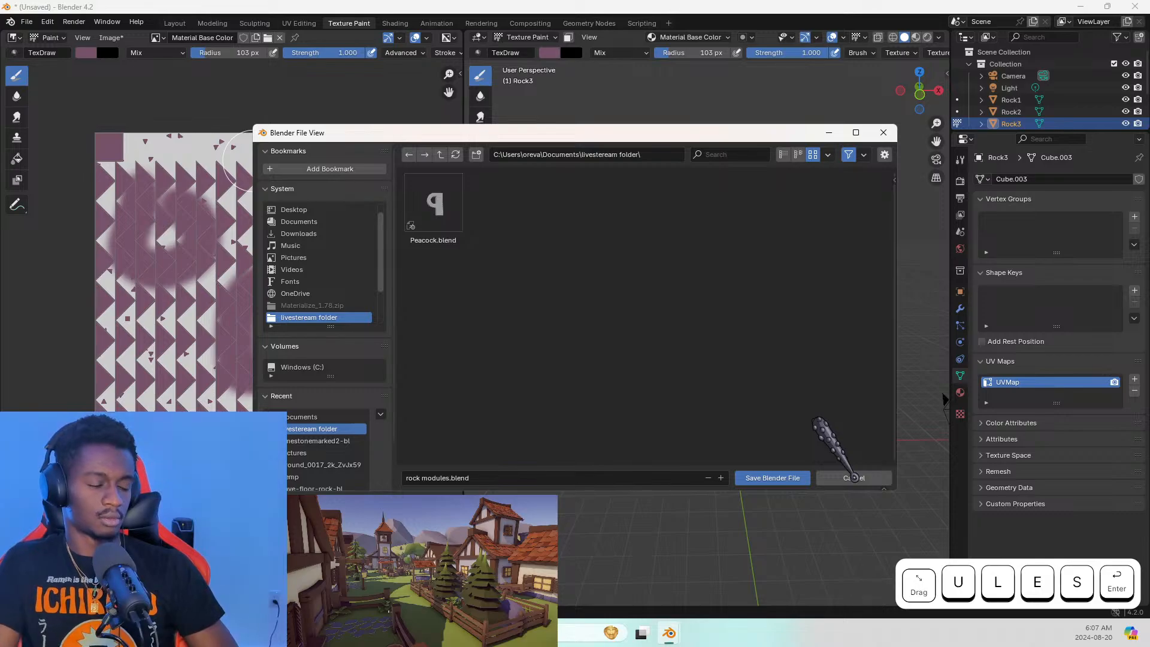
{"action": "left_click", "coordinate": [774, 478]}
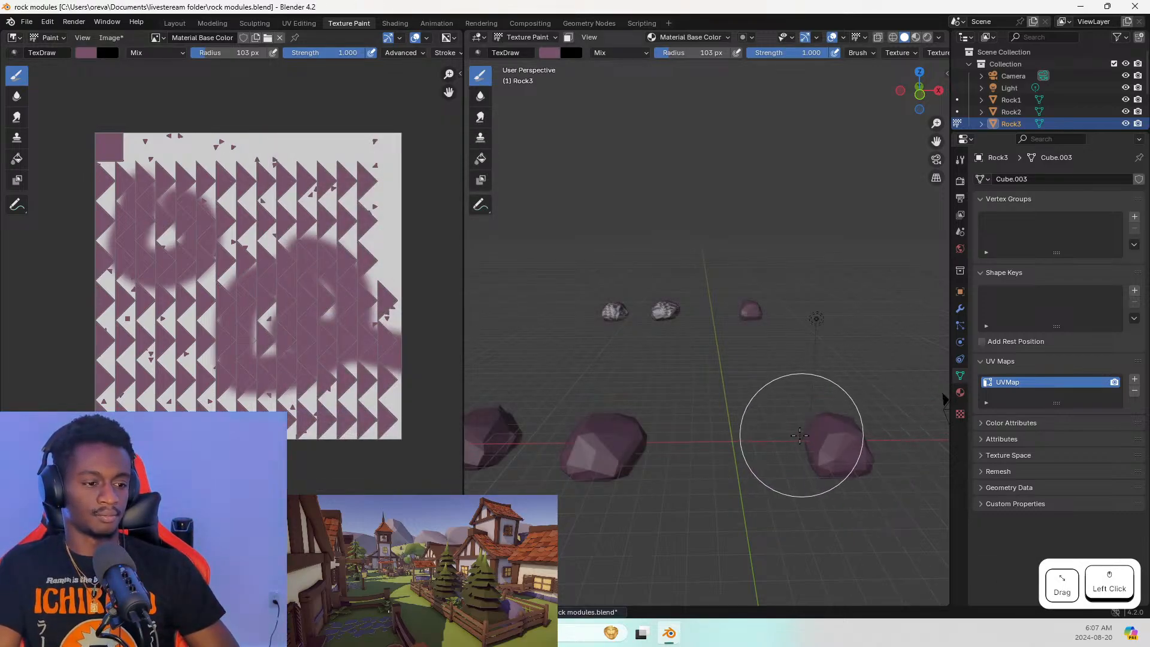
{"action": "key", "text": "Escape"}
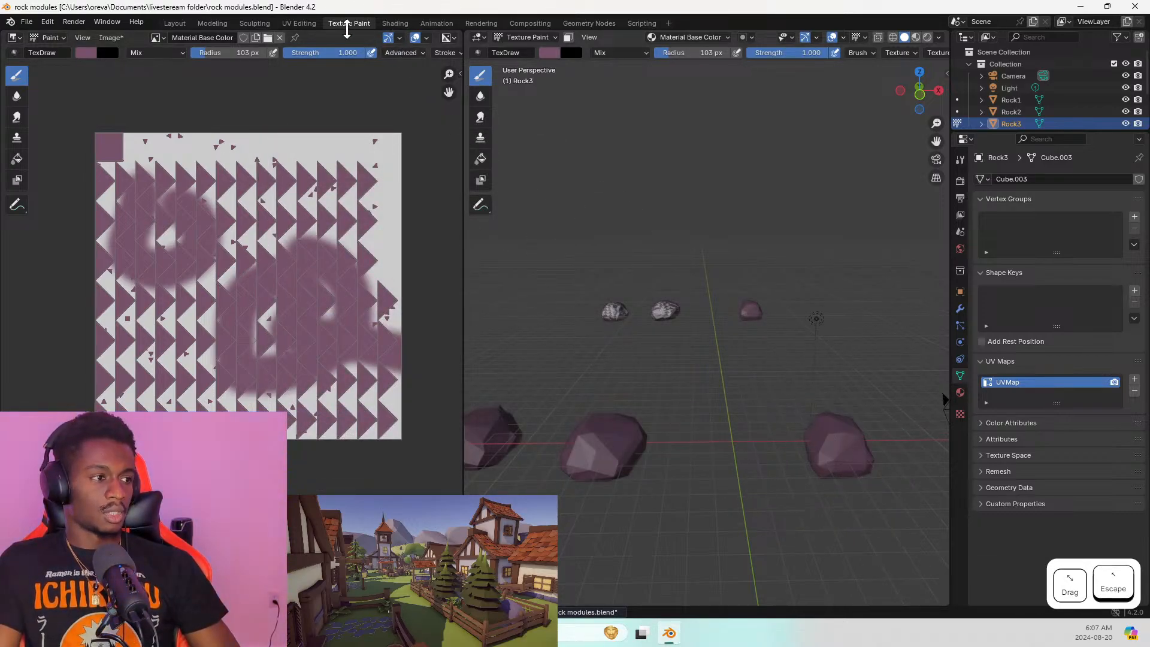
Switch to the Layout workspace and select Rock1
{"action": "left_click", "coordinate": [175, 23]}
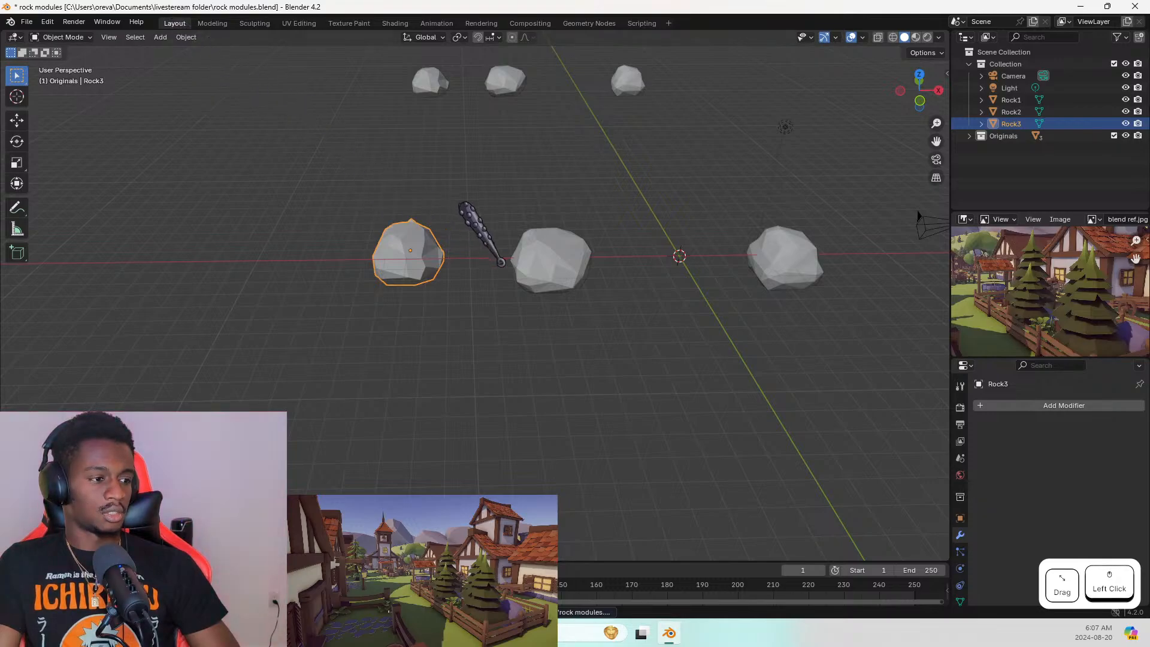
{"action": "left_click", "coordinate": [790, 247]}
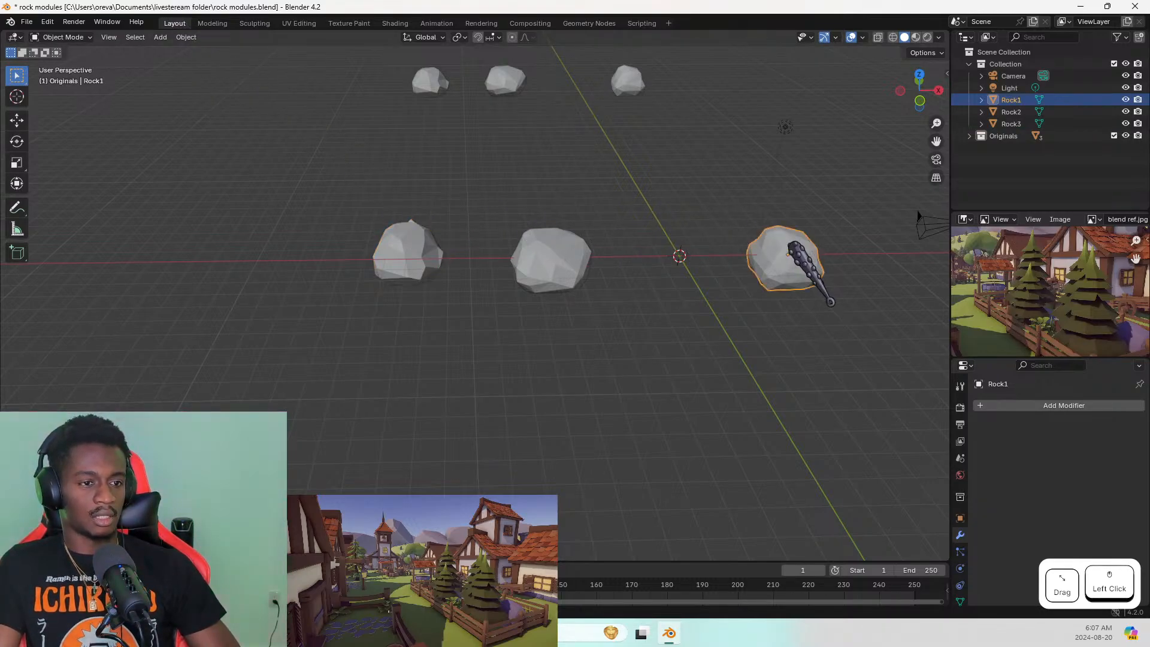
{"action": "key", "text": "g"}
{"action": "key", "text": "0"}
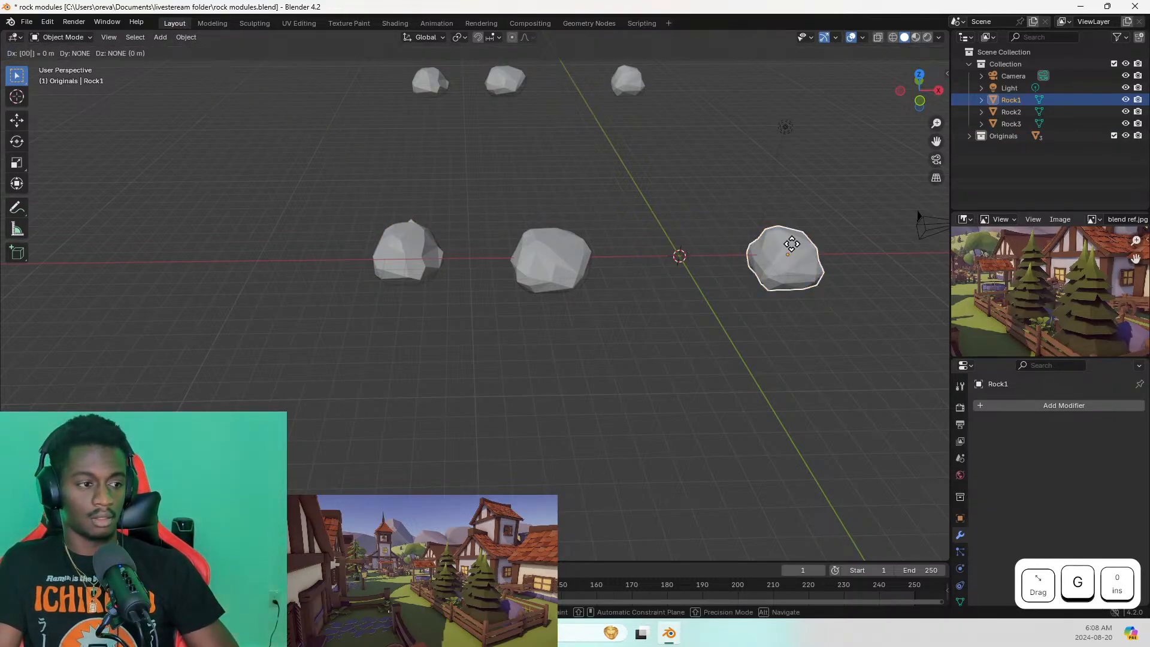
{"action": "key", "text": "x"}
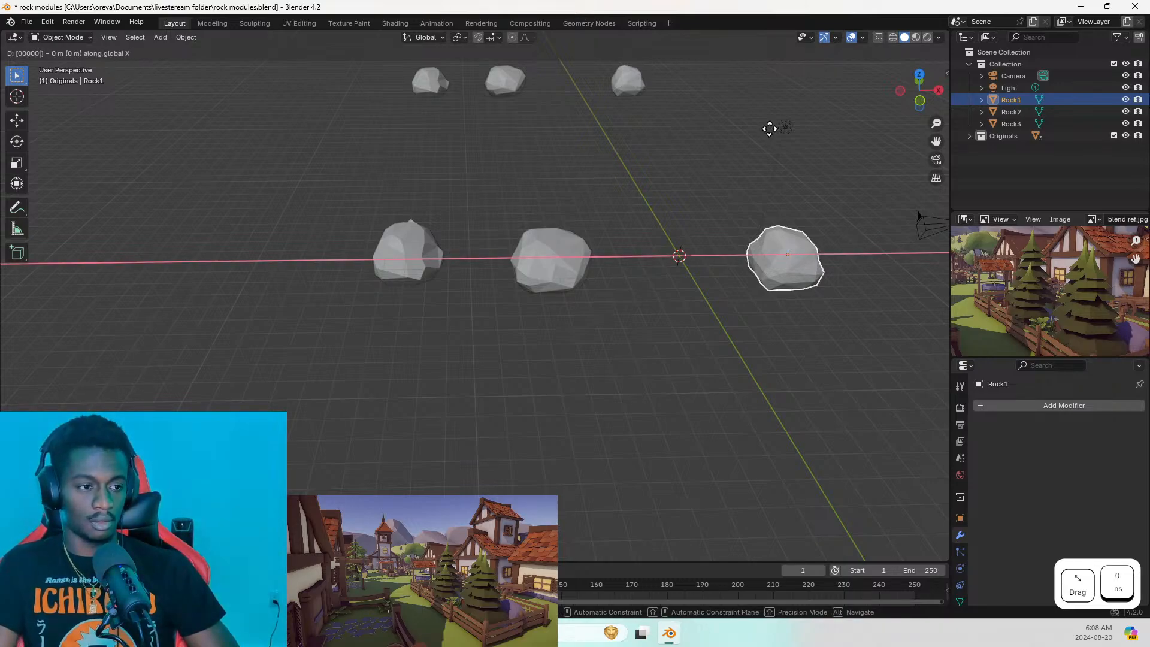
{"action": "key", "text": "Escape"}
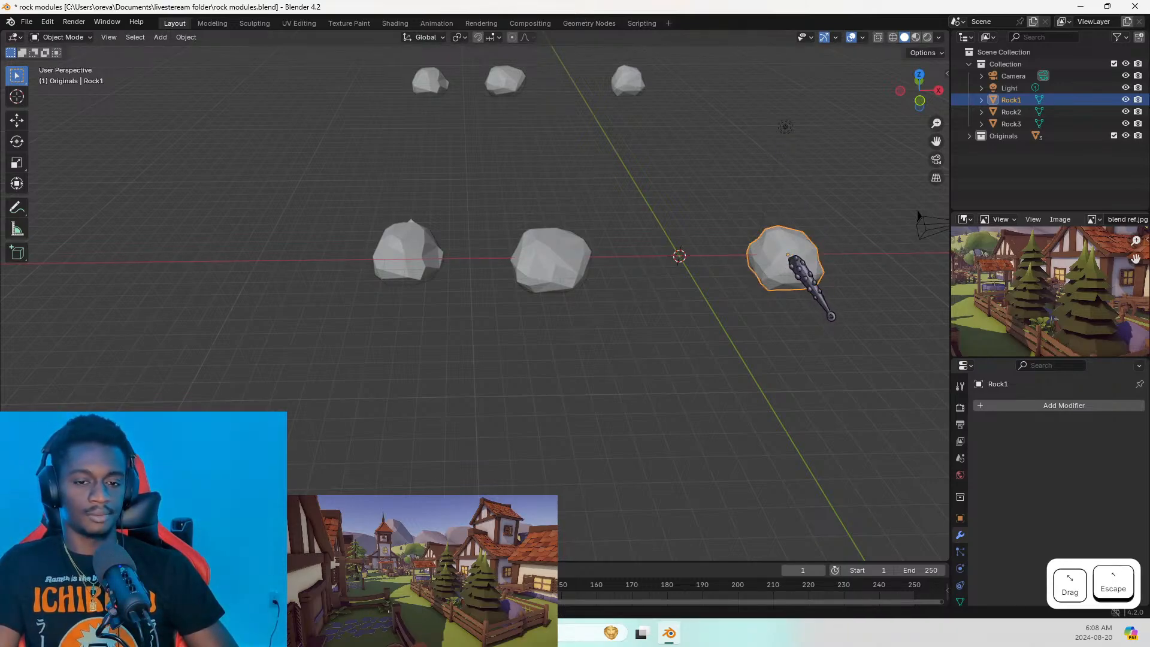
{"action": "key", "text": "g"}
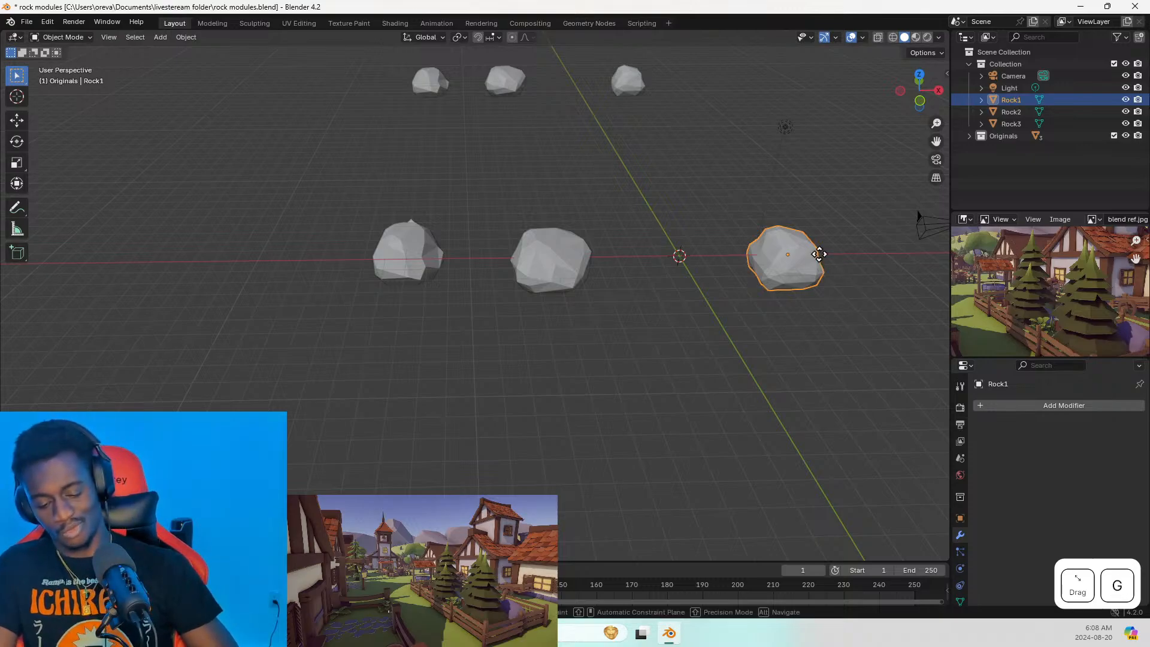
{"action": "key", "text": "0"}
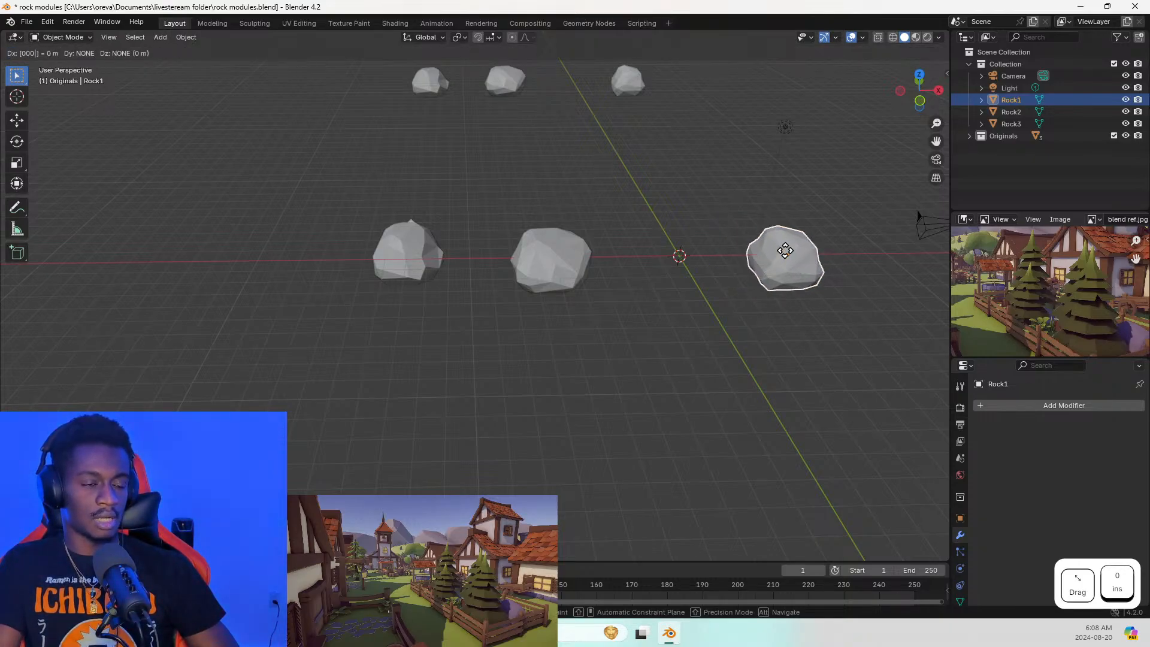
{"action": "key", "text": "Escape"}
{"action": "left_click", "coordinate": [782, 275]}
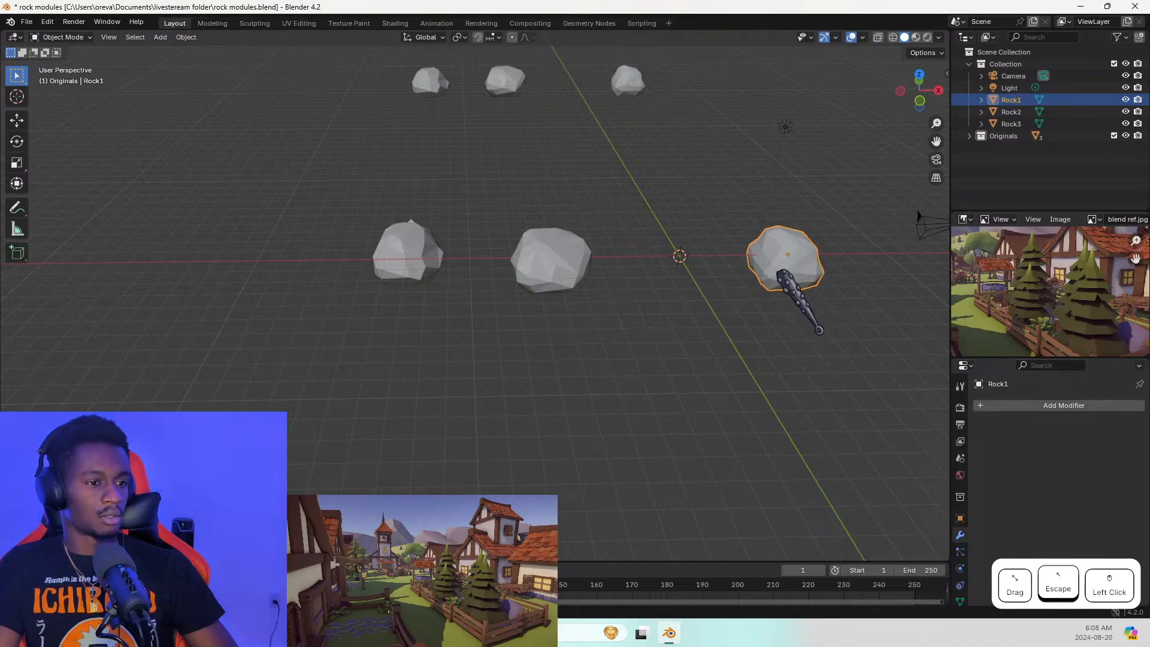
{"action": "key", "text": "g"}
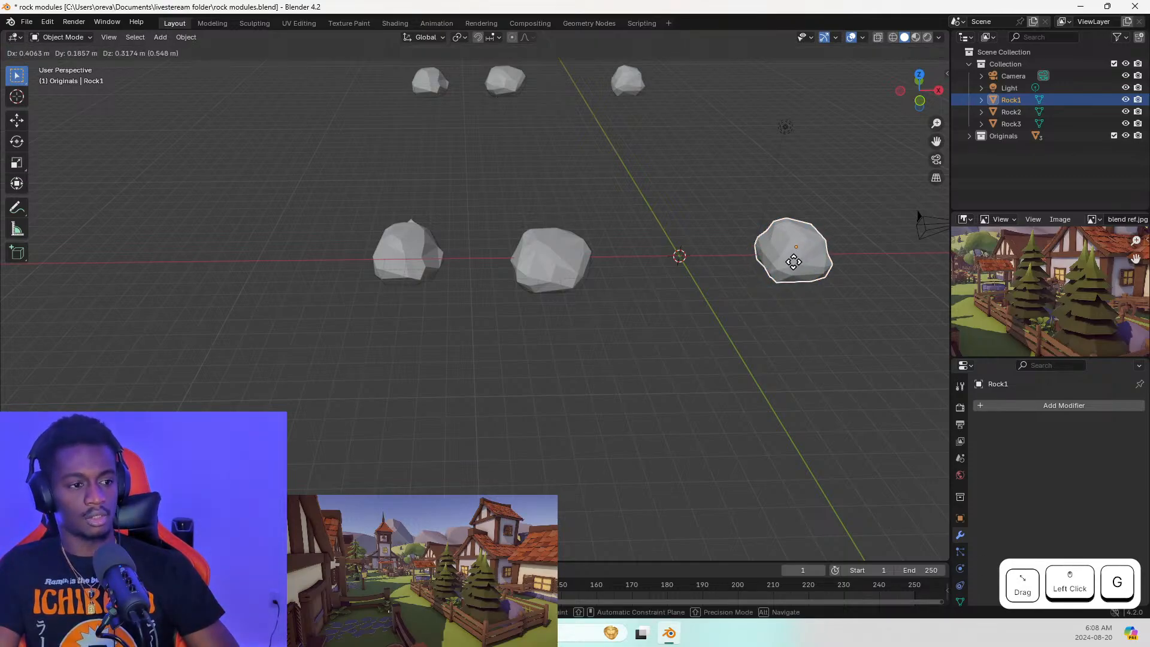
{"action": "key", "text": "x"}
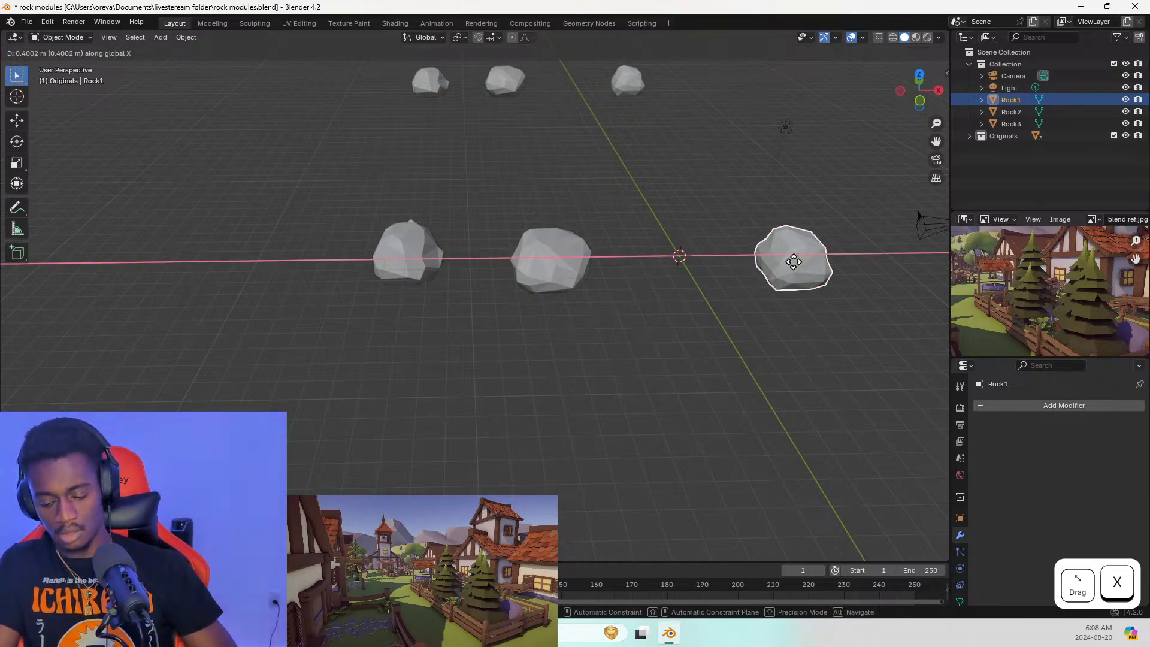
{"action": "key", "text": "0"}
{"action": "key", "text": "Return"}
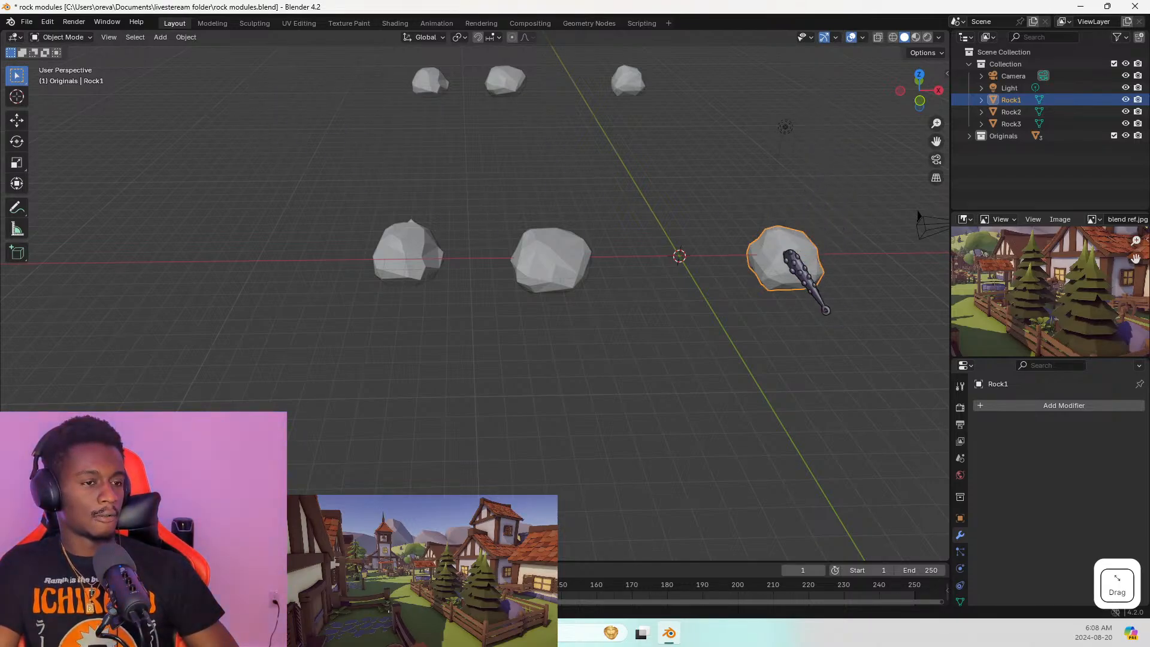
{"action": "key", "text": "g"}
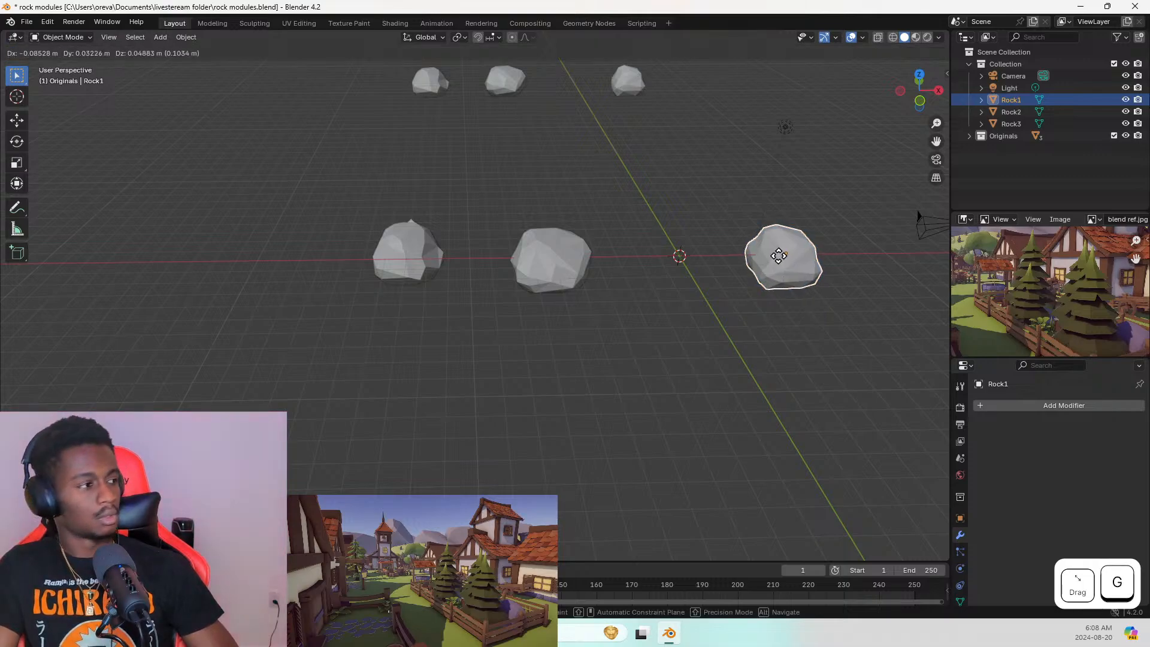
{"action": "key", "text": "Escape"}
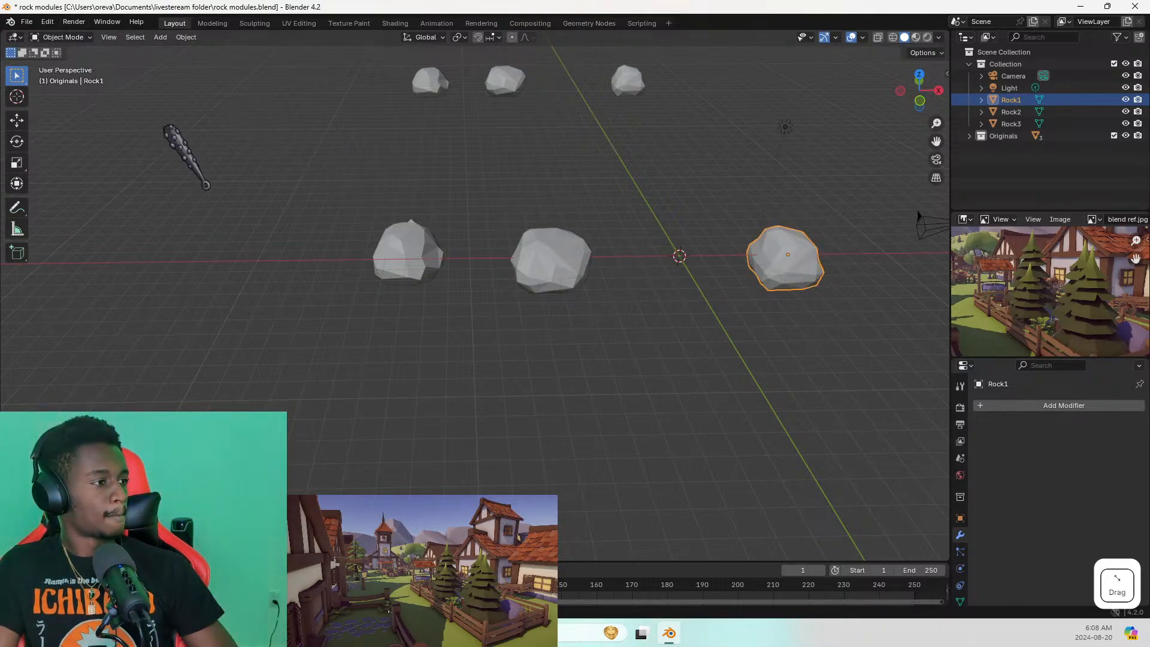
{"action": "key", "text": "g"}
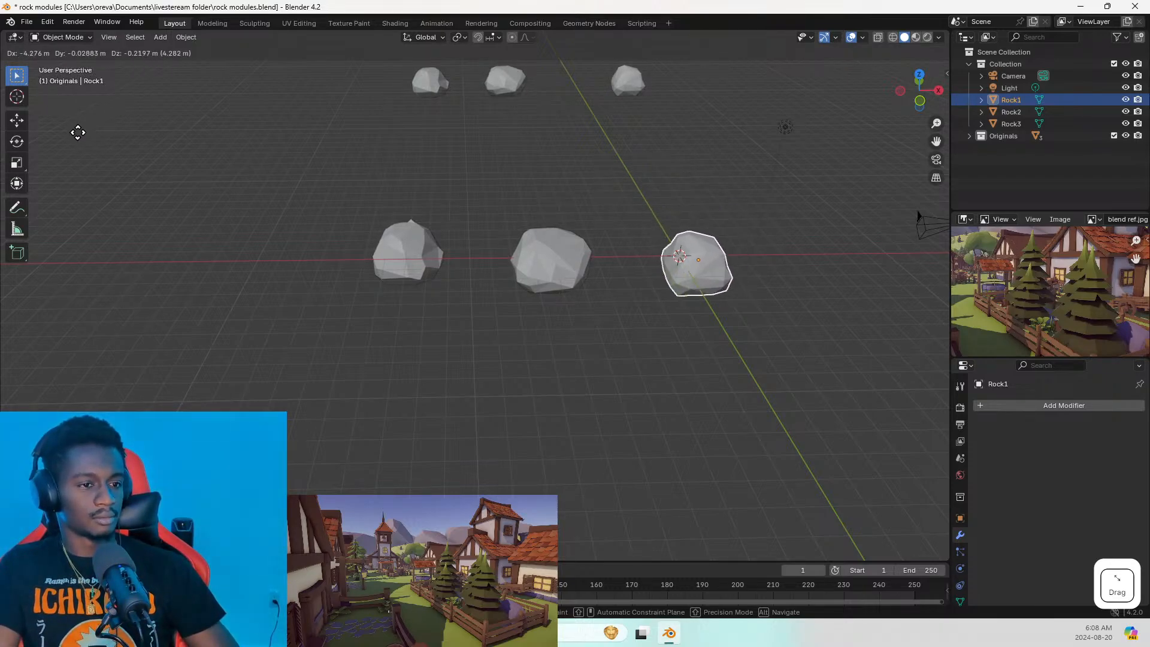
{"action": "key", "text": "Escape"}
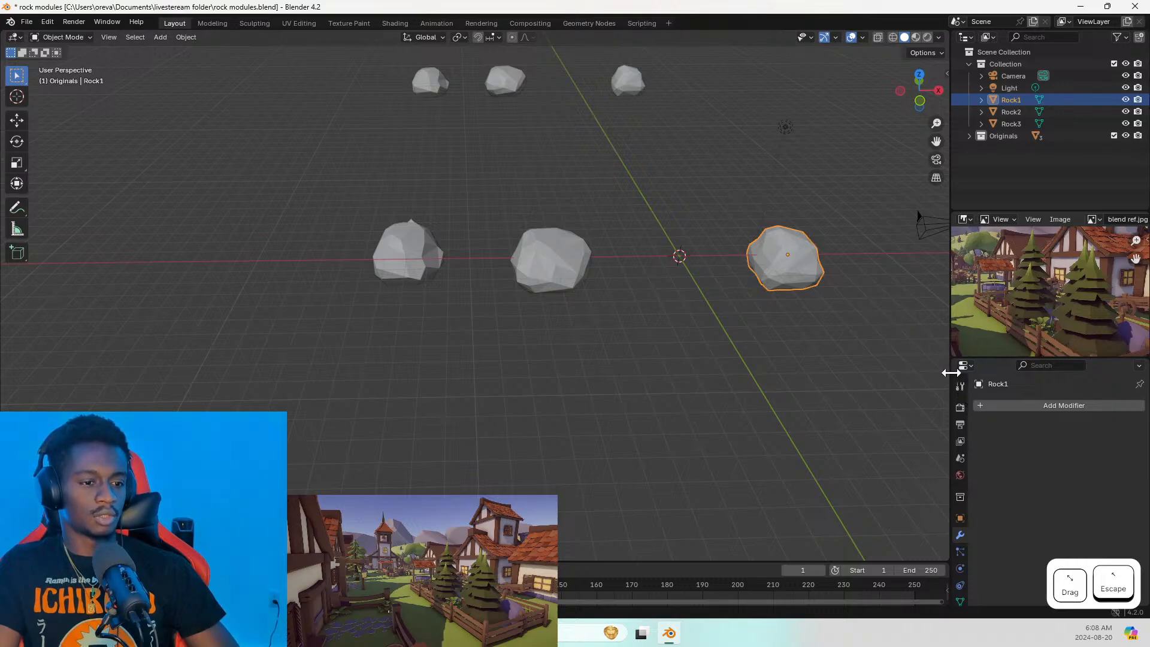
Open Rock1's object transform properties and set its Location X to 0 m
{"action": "left_click", "coordinate": [961, 386]}
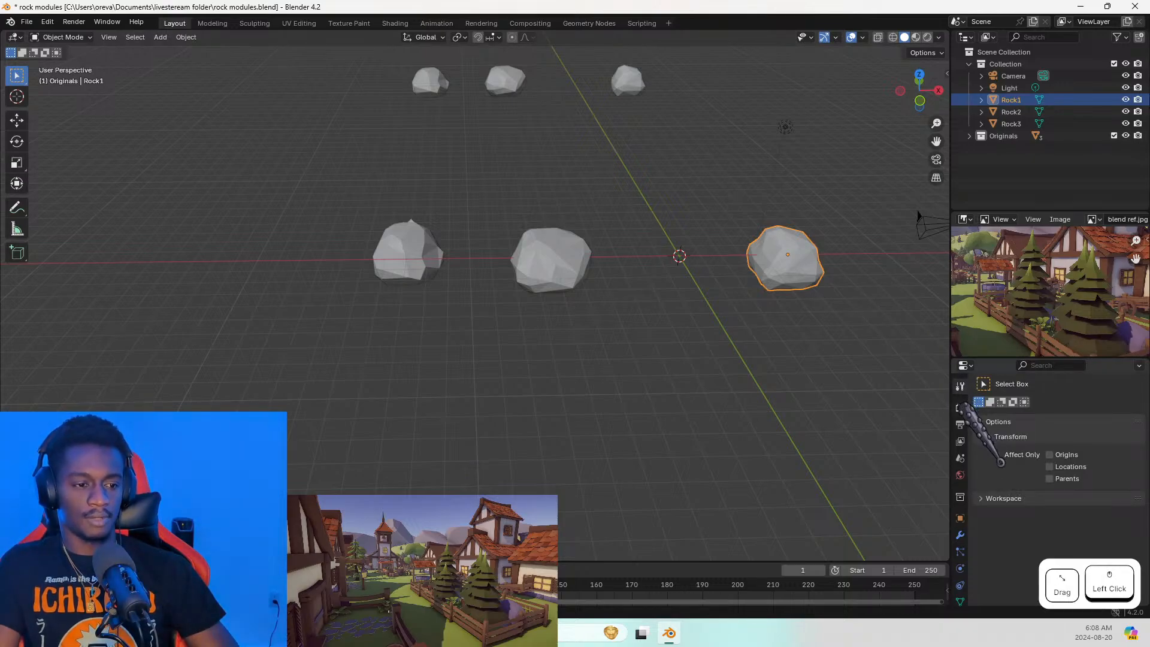
{"action": "left_click", "coordinate": [960, 475]}
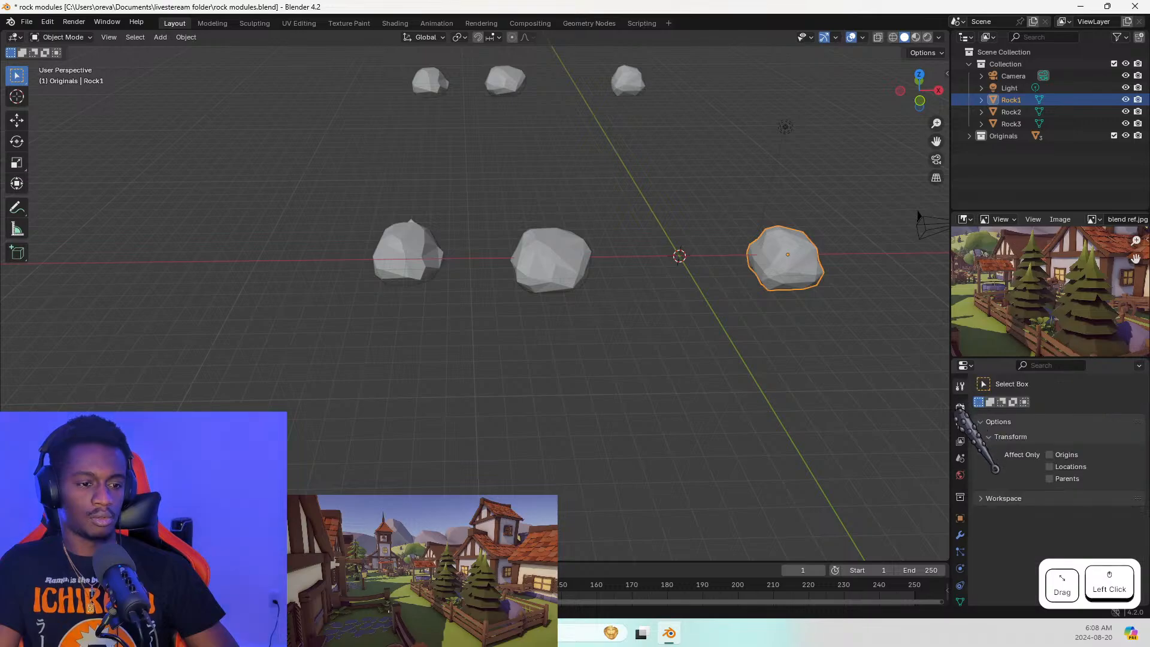
{"action": "left_click", "coordinate": [960, 442]}
{"action": "left_click", "coordinate": [959, 425]}
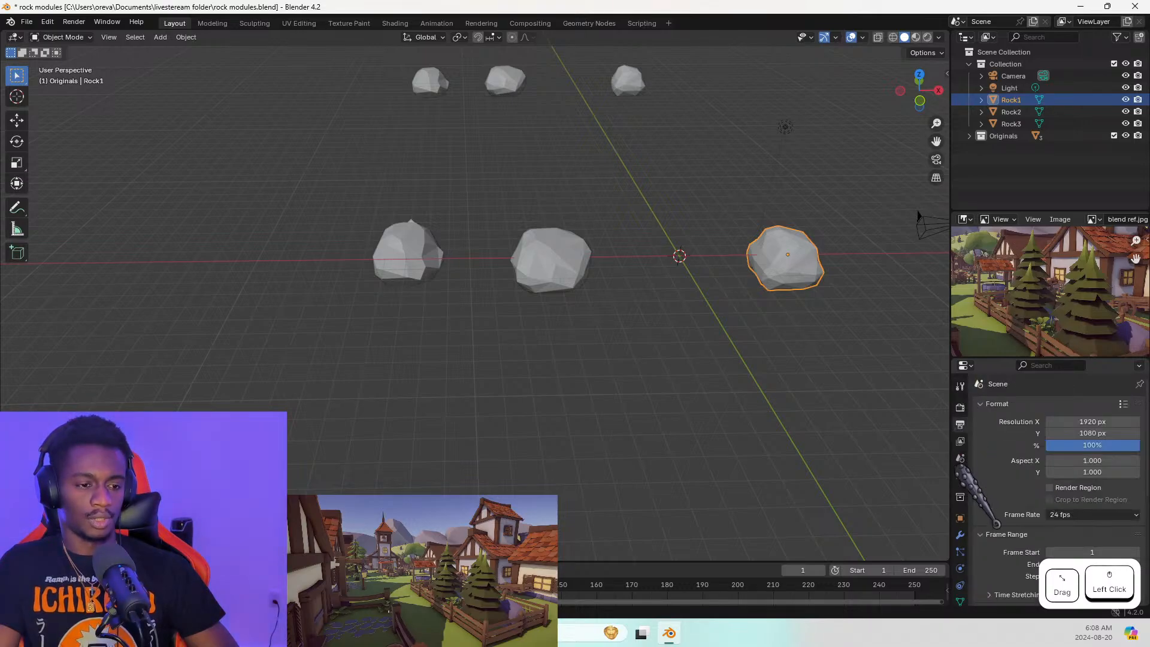
{"action": "scroll", "coordinate": [1000, 463], "scroll_direction": "down", "scroll_amount": 3}
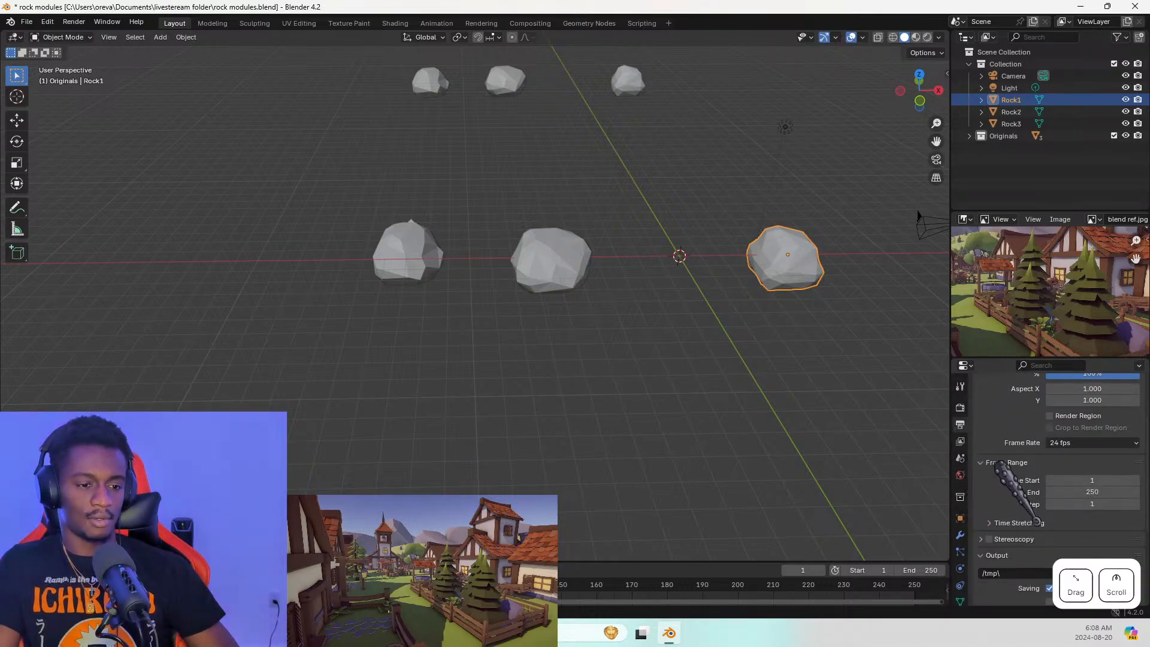
{"action": "left_click", "coordinate": [960, 518]}
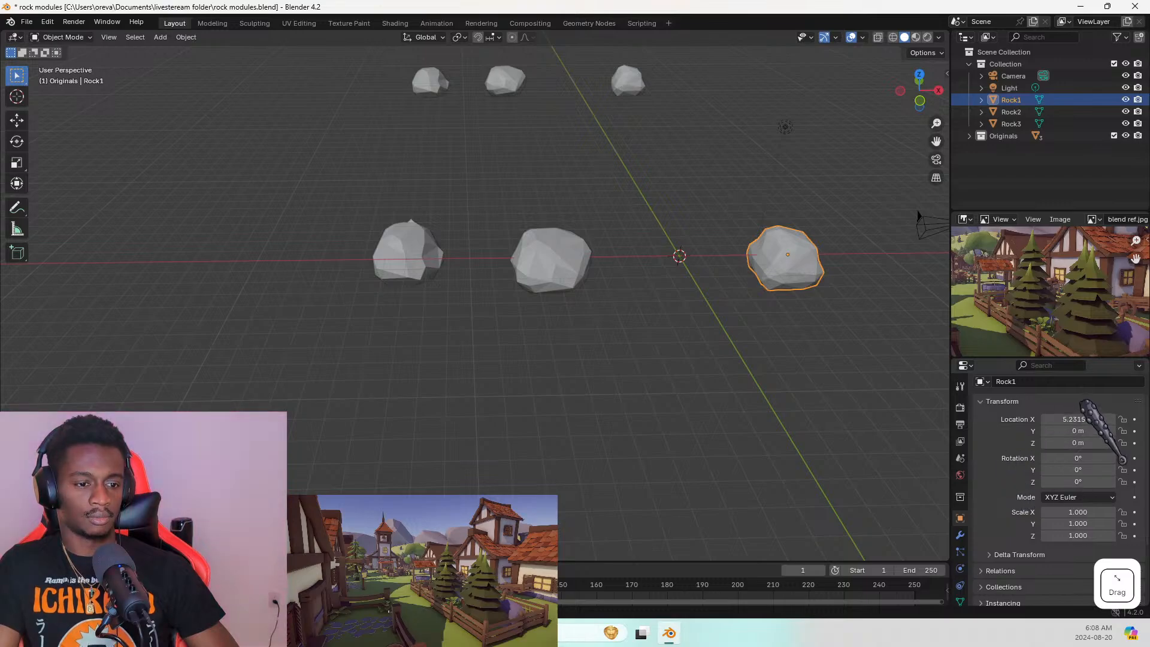
{"action": "left_click", "coordinate": [1084, 420]}
{"action": "type", "text": "0"}
{"action": "key", "text": "Return"}
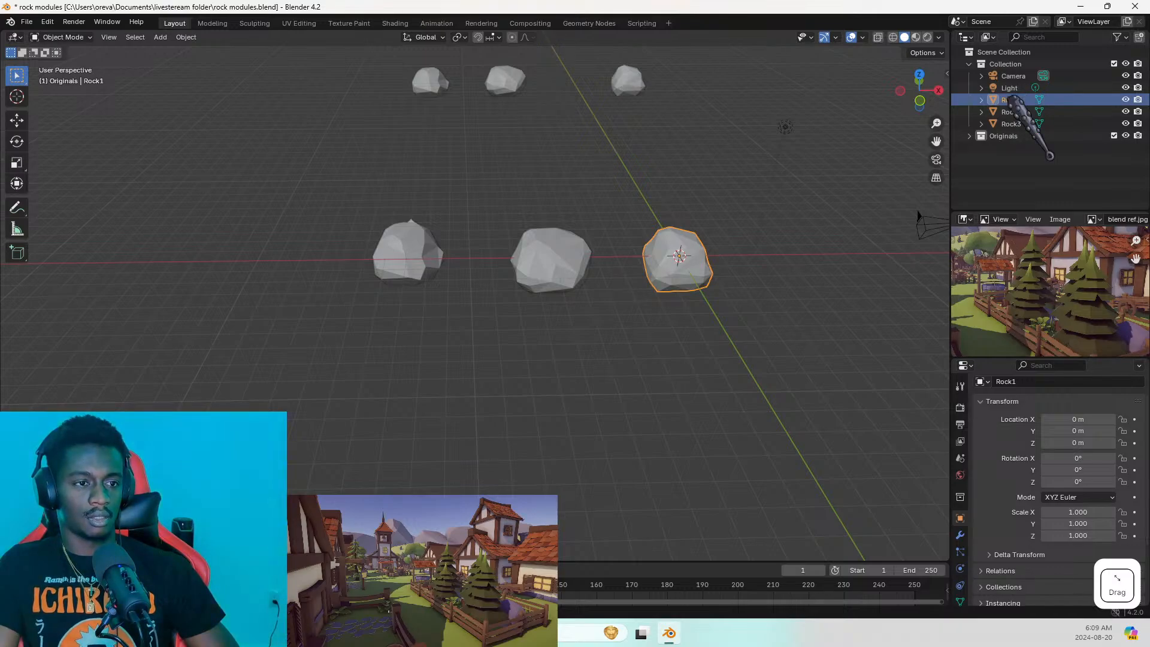
Create a new collection alongside Originals and rename it "Rocks"
{"action": "left_click", "coordinate": [1009, 122], "text": "shift"}
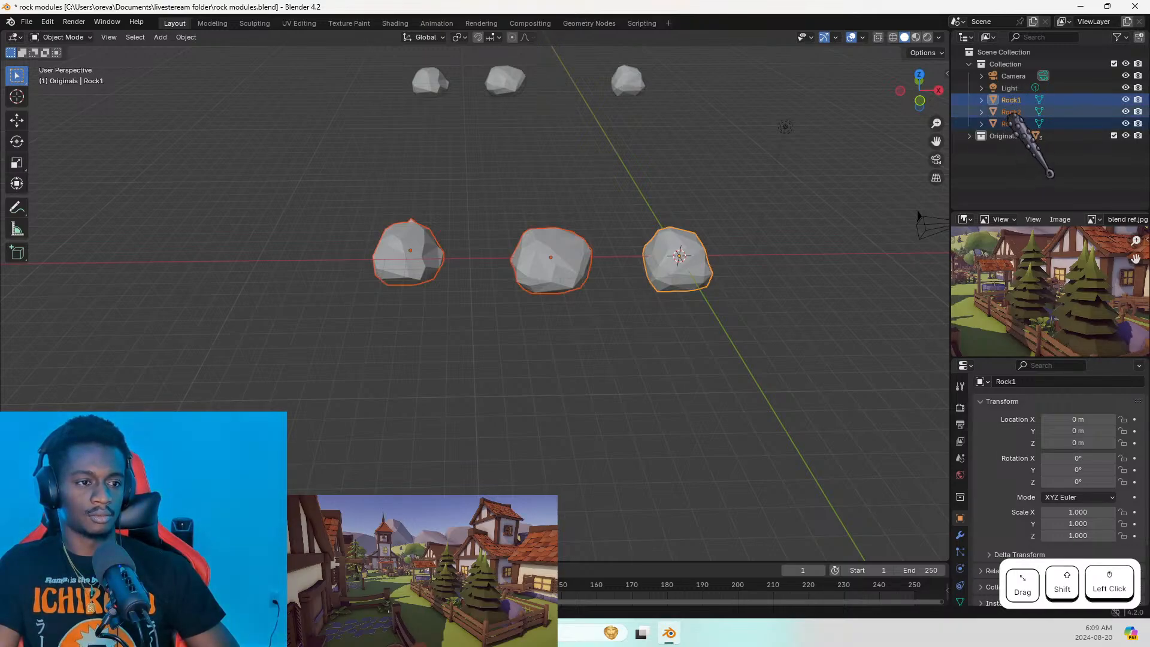
{"action": "right_click", "coordinate": [1010, 100]}
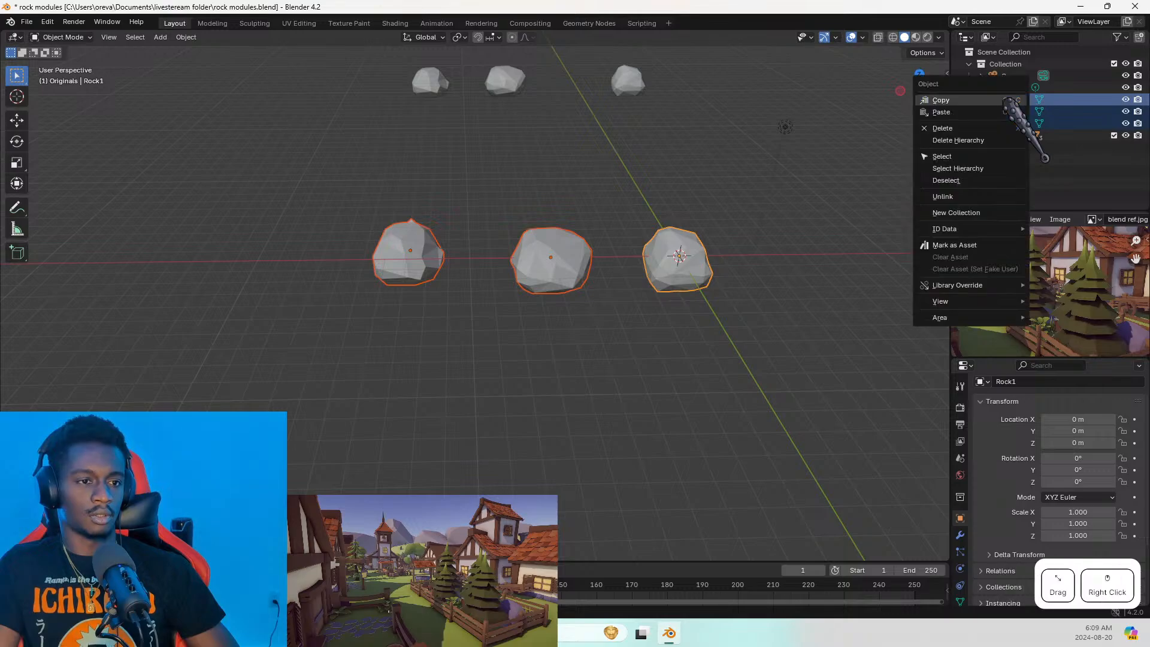
{"action": "left_click", "coordinate": [994, 214]}
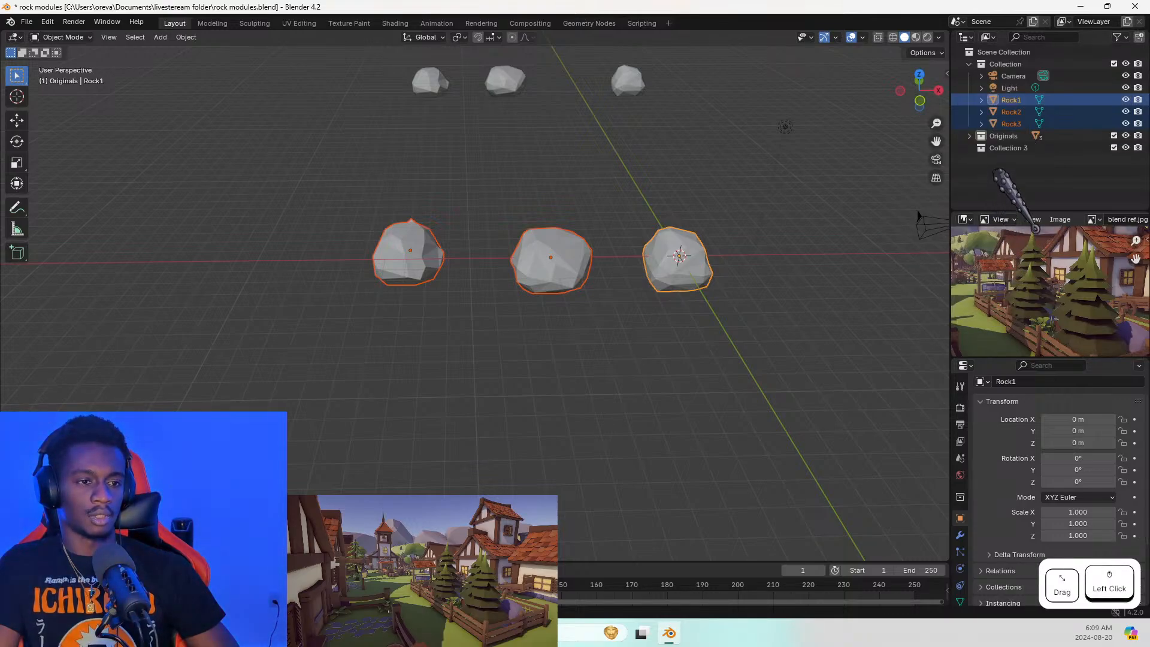
{"action": "left_click", "coordinate": [999, 149]}
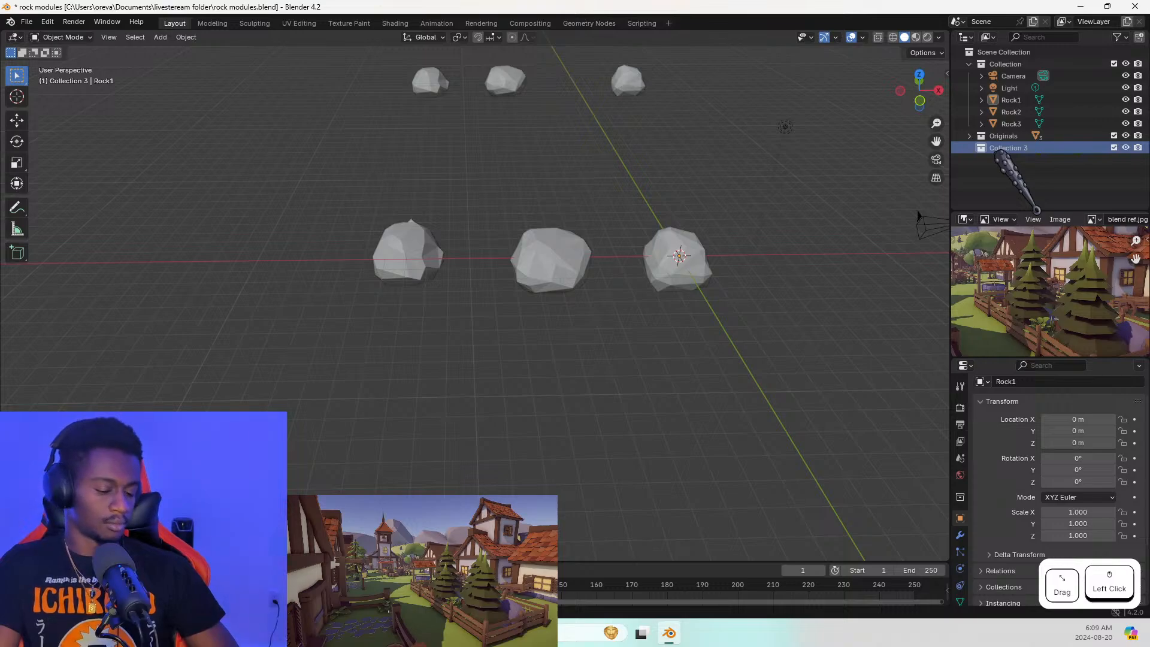
{"action": "key", "text": "F2"}
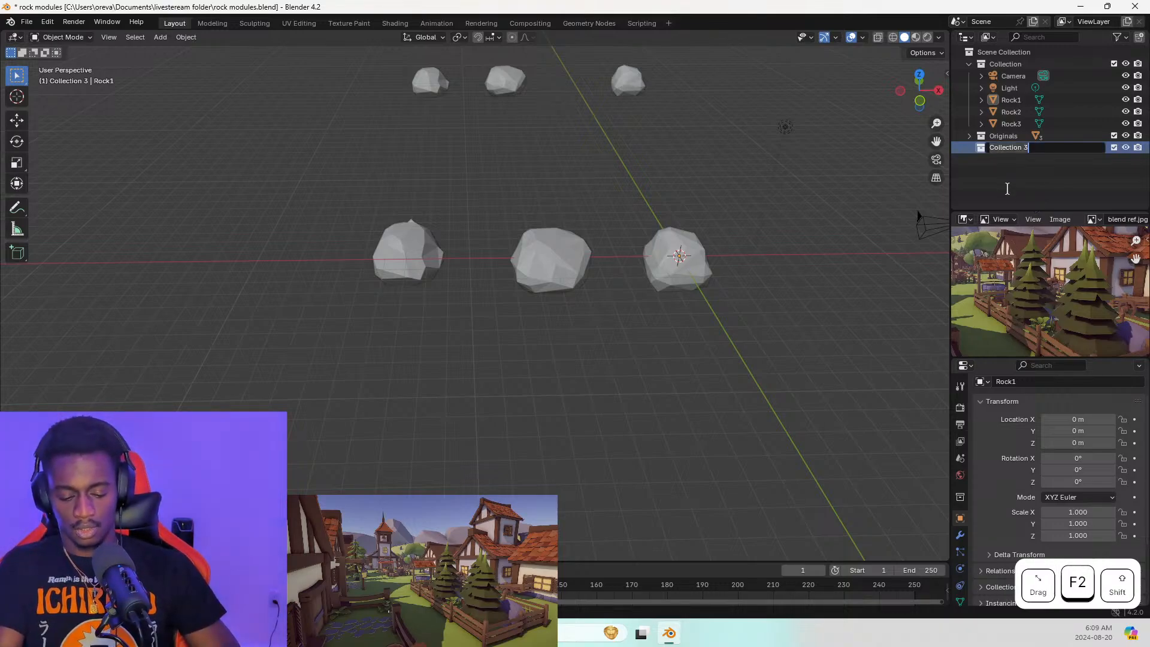
{"action": "type", "text": "RPcle"}
{"action": "key", "text": "BackSpace"}
{"action": "key", "text": "BackSpace"}
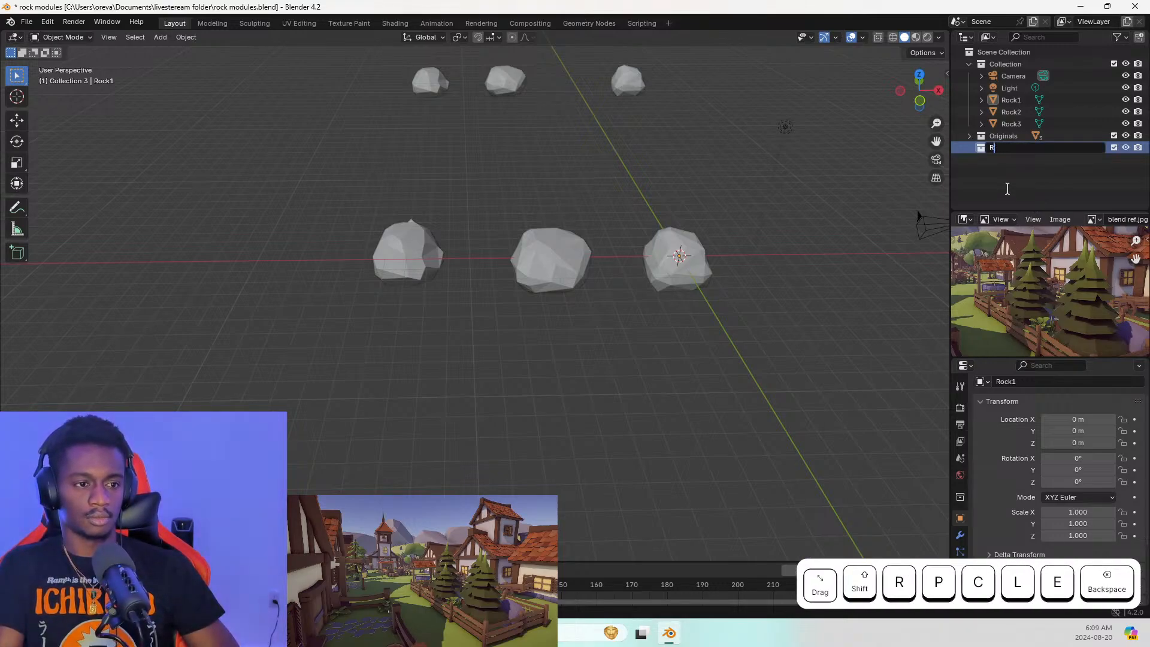
{"action": "type", "text": "ocks"}
{"action": "key", "text": "Return"}
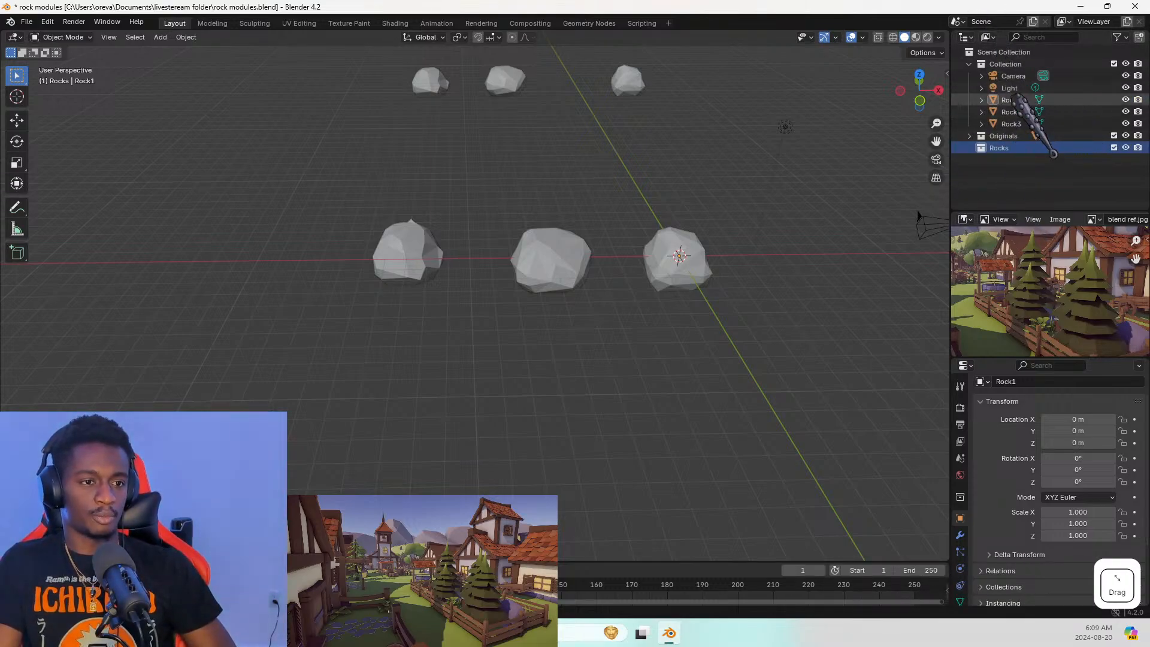
Move Rock1 into the Rocks collection and hide it in the viewport
{"action": "left_click_drag", "start_coordinate": [1012, 100], "coordinate": [1000, 147]}
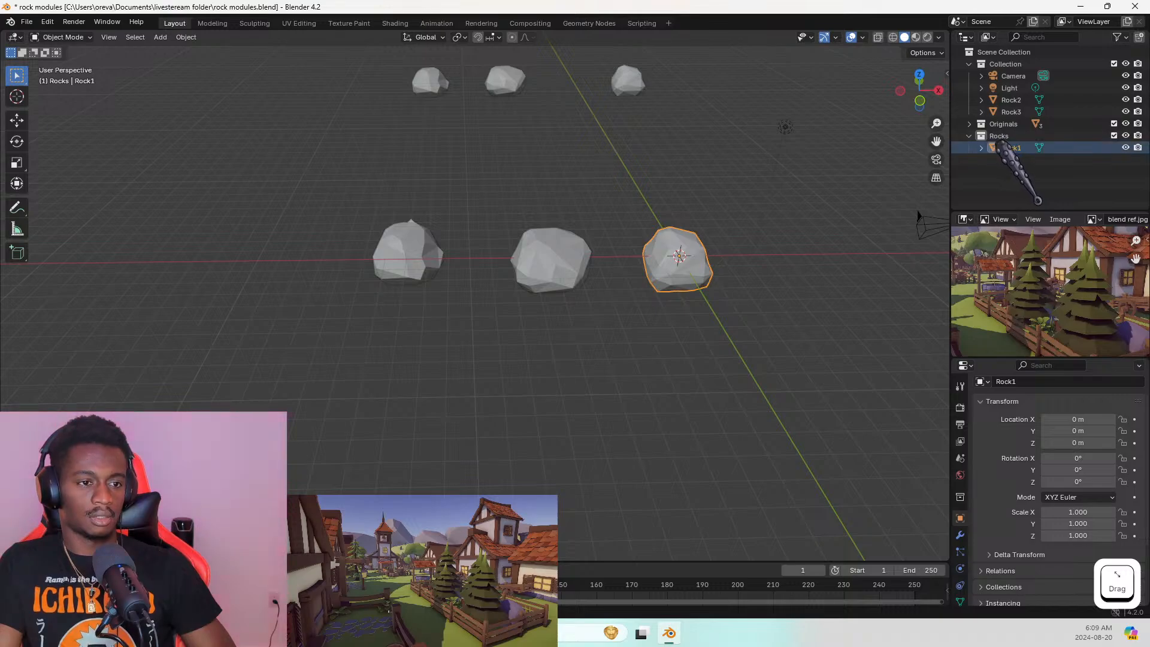
{"action": "left_click", "coordinate": [1125, 148]}
Set Rock2's Location X to 0 m and store it hidden in the Rocks collection
{"action": "left_click", "coordinate": [564, 278]}
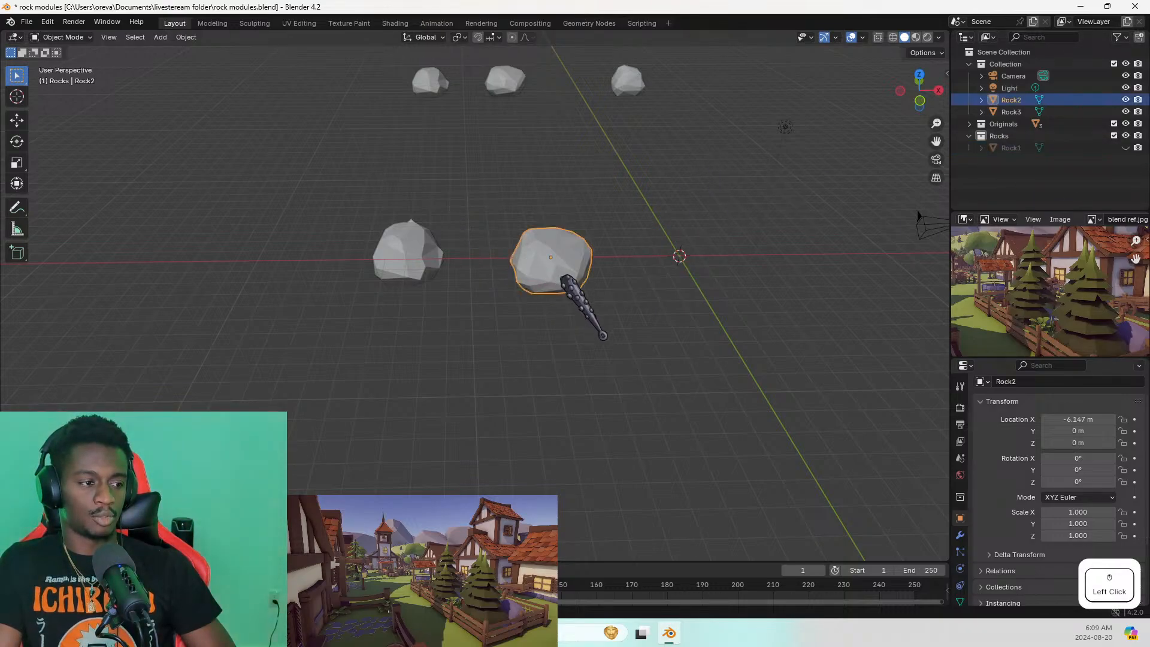
{"action": "left_click", "coordinate": [1096, 420]}
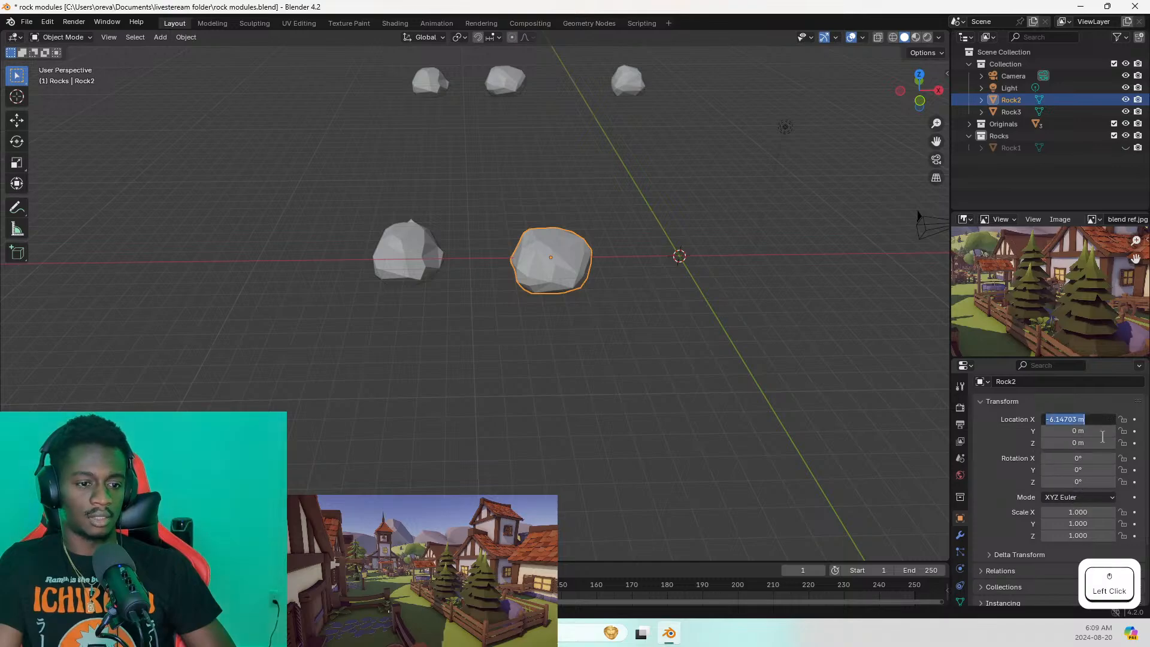
{"action": "type", "text": "0"}
{"action": "key", "text": "Return"}
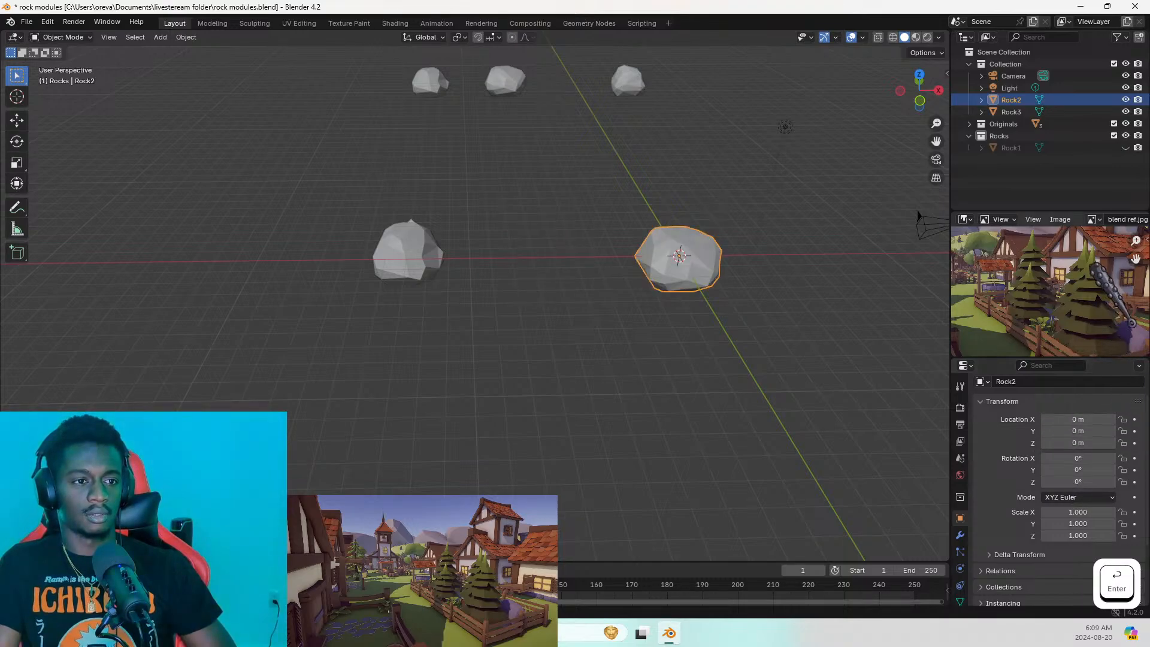
{"action": "left_click_drag", "start_coordinate": [1011, 100], "coordinate": [998, 136]}
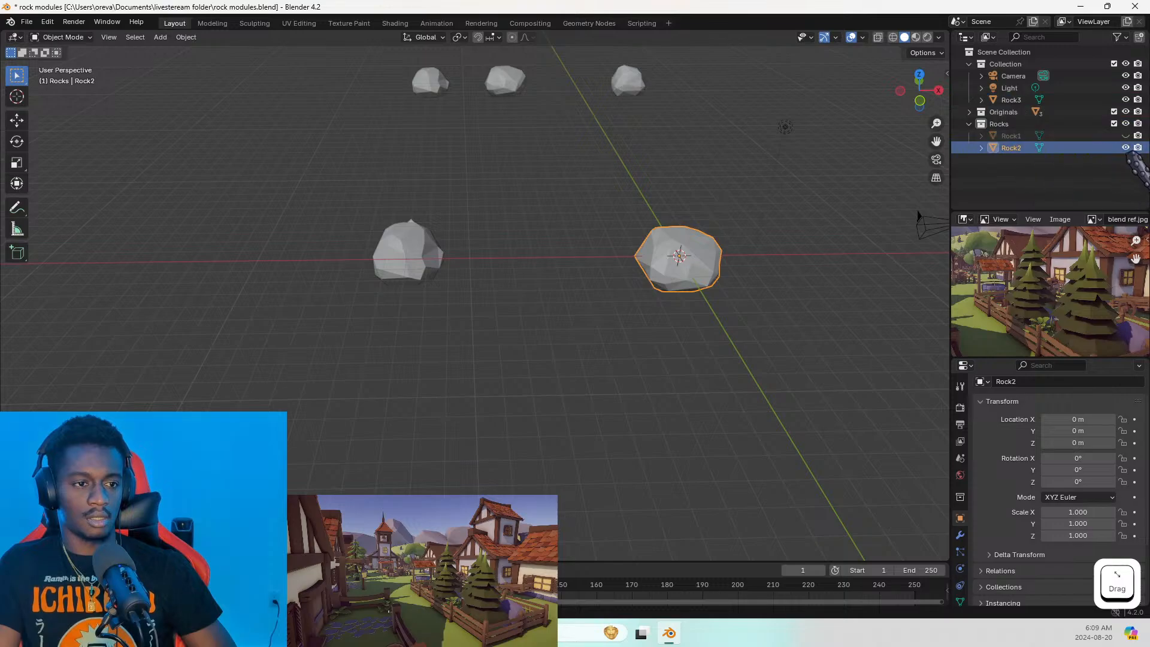
{"action": "left_click", "coordinate": [1126, 147]}
Set Rock3's Location X, Y and Z to 0 m and move it into the Rocks collection
{"action": "left_click", "coordinate": [412, 252]}
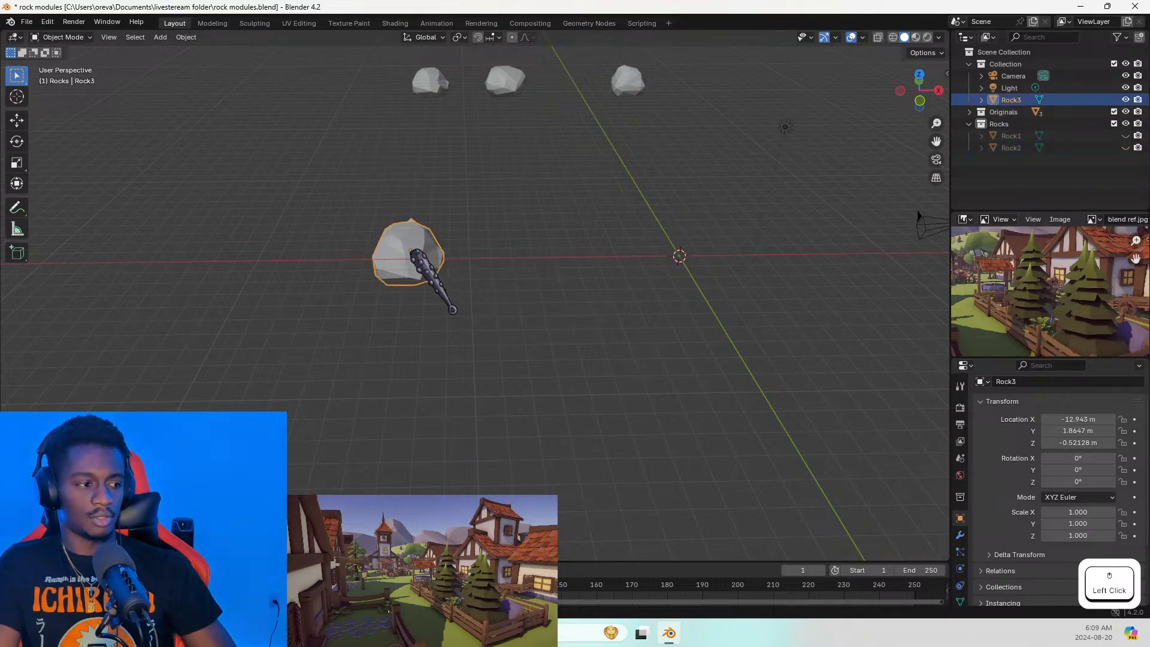
{"action": "left_click", "coordinate": [1077, 420]}
{"action": "type", "text": "0"}
{"action": "key", "text": "Return"}
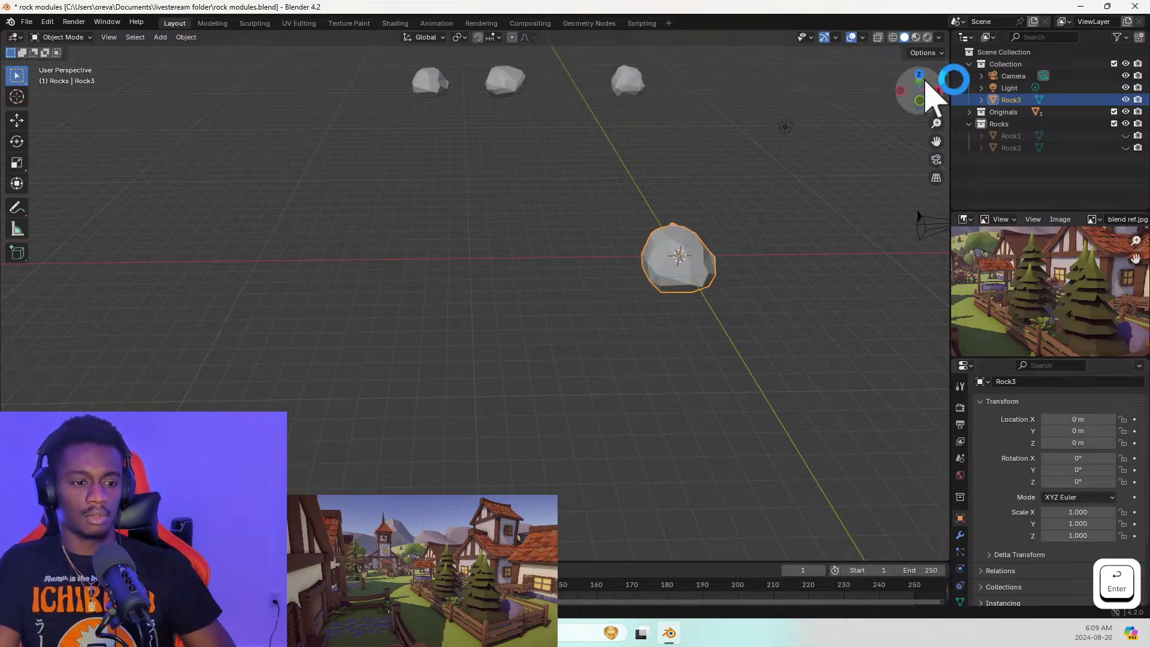
{"action": "left_click_drag", "start_coordinate": [1011, 99], "coordinate": [1001, 124]}
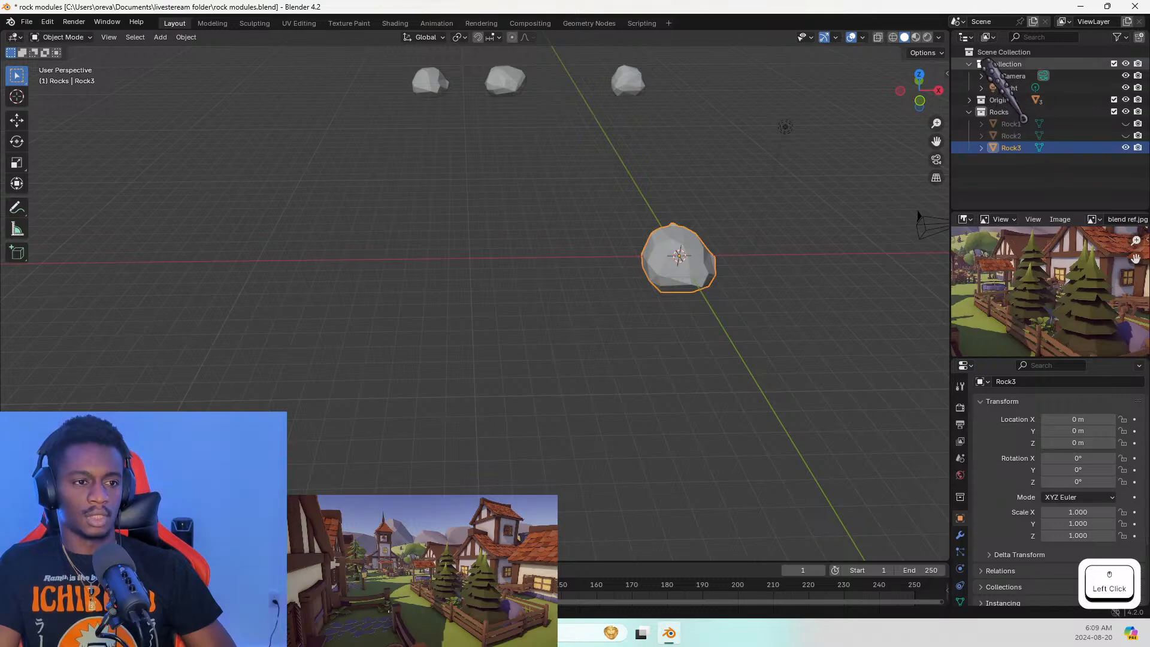
Delete the camera and the light from the scene
{"action": "left_click", "coordinate": [1015, 75]}
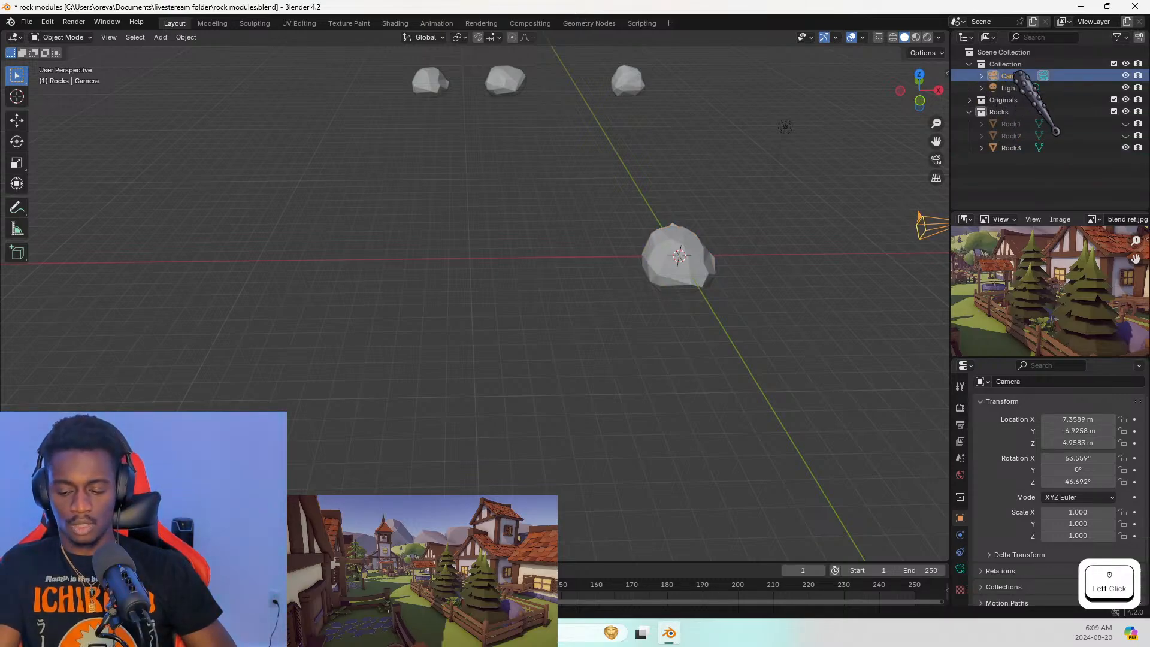
{"action": "key", "text": "Delete"}
{"action": "left_click", "coordinate": [1020, 75]}
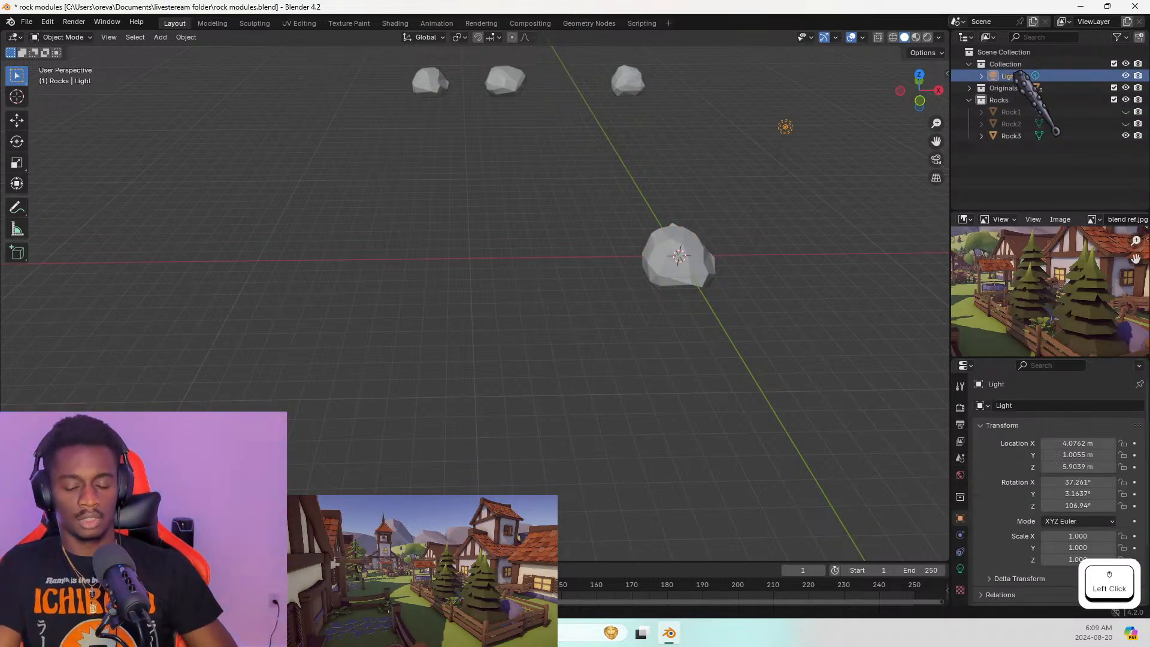
{"action": "key", "text": "Delete"}
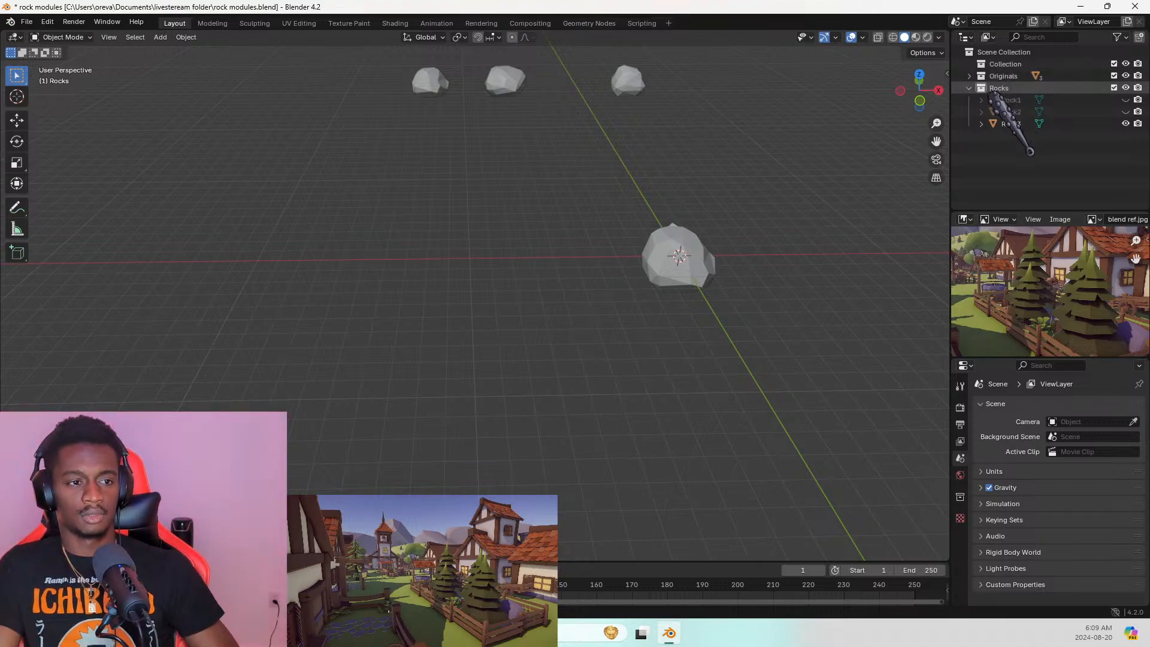
Hide Rock3 and the Originals collection in the viewport, and collapse the Rocks collection
{"action": "left_click", "coordinate": [1125, 124]}
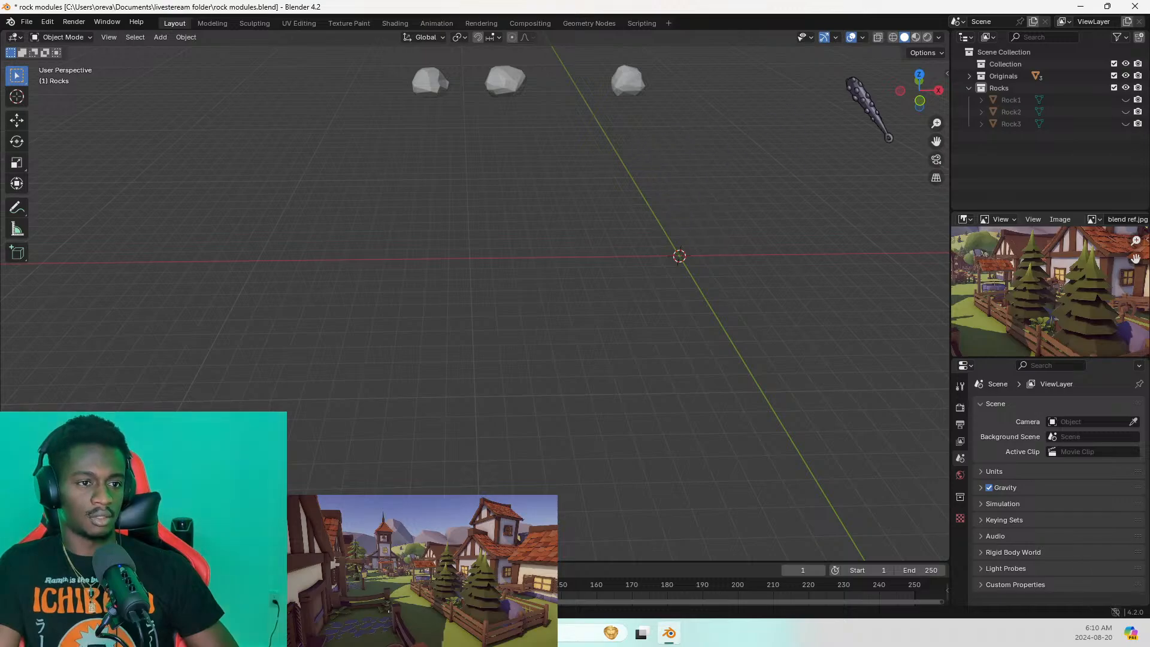
{"action": "left_click", "coordinate": [1126, 76]}
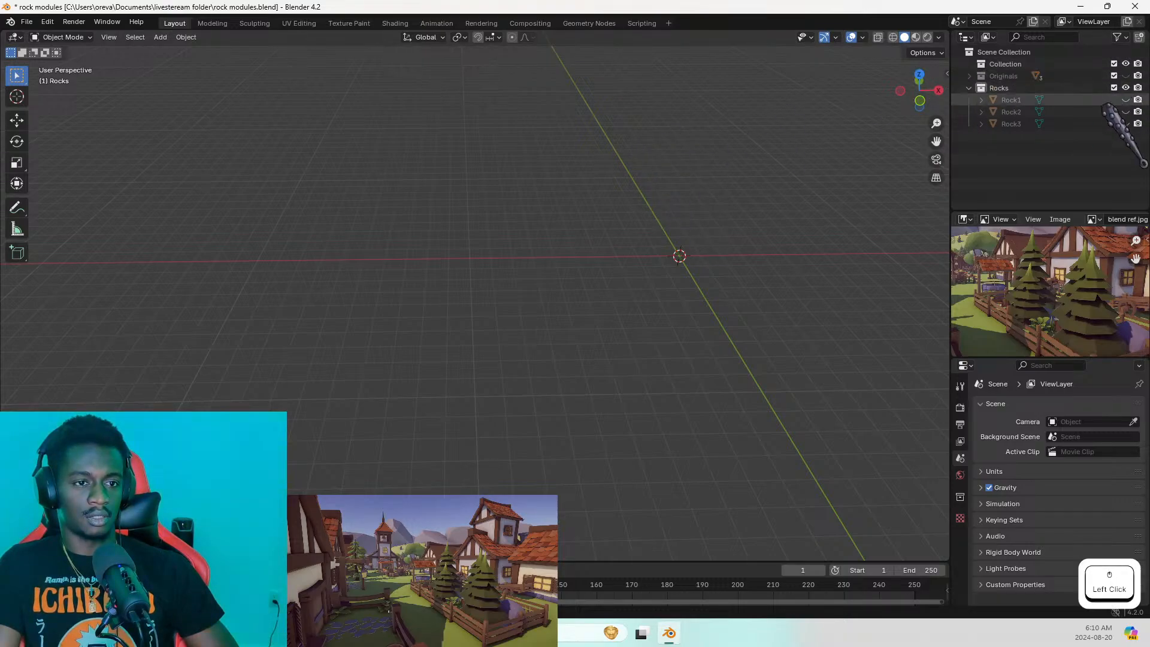
{"action": "left_click", "coordinate": [969, 88]}
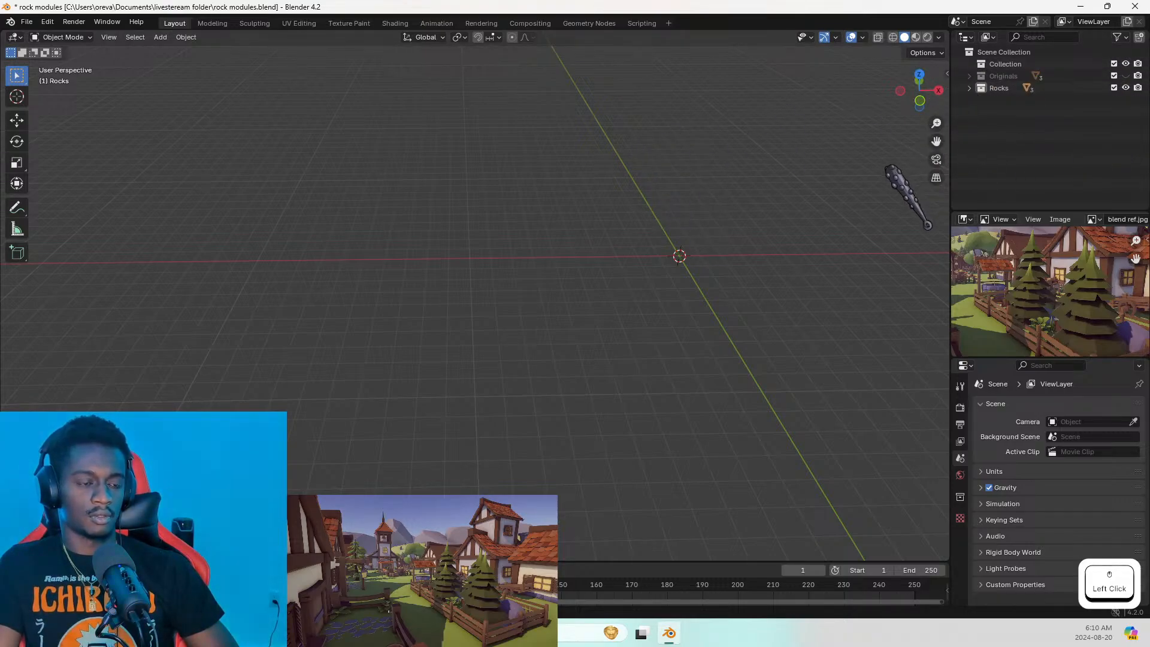
Save the rock modules file and close Blender, saving the one modified image as well
{"action": "key", "text": "ctrl+s"}
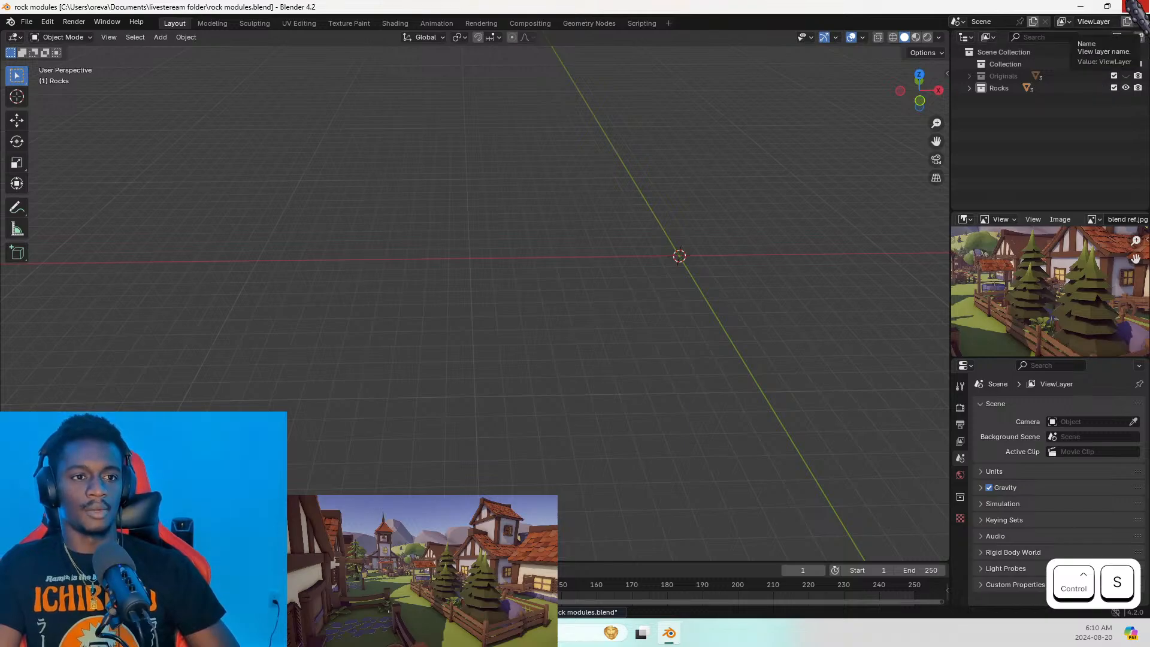
{"action": "left_click", "coordinate": [1134, 7]}
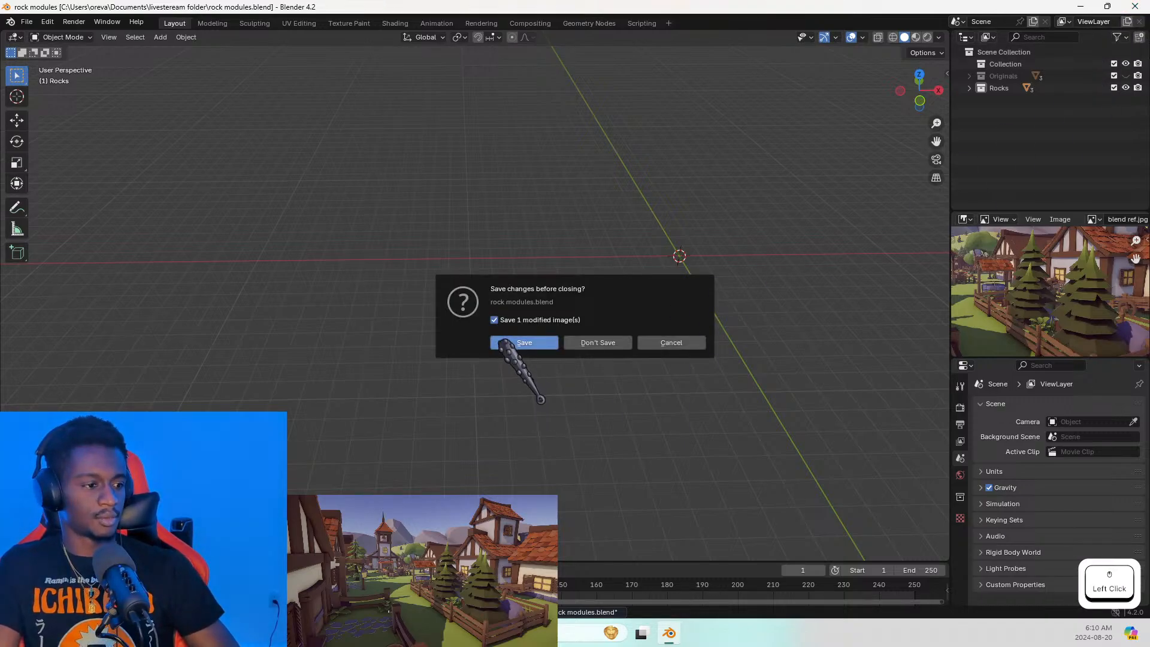
{"action": "left_click", "coordinate": [503, 343]}
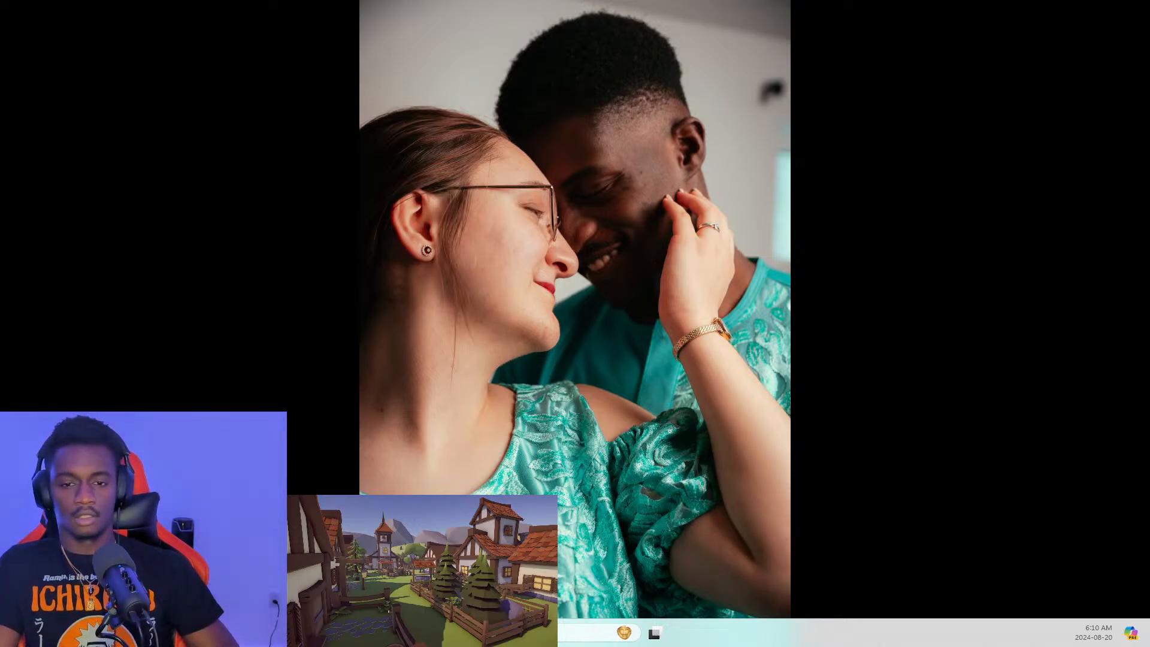
Launch Blender again, bring its window onto this monitor and dismiss the splash screen to start a new General scene
{"action": "key", "text": "super"}
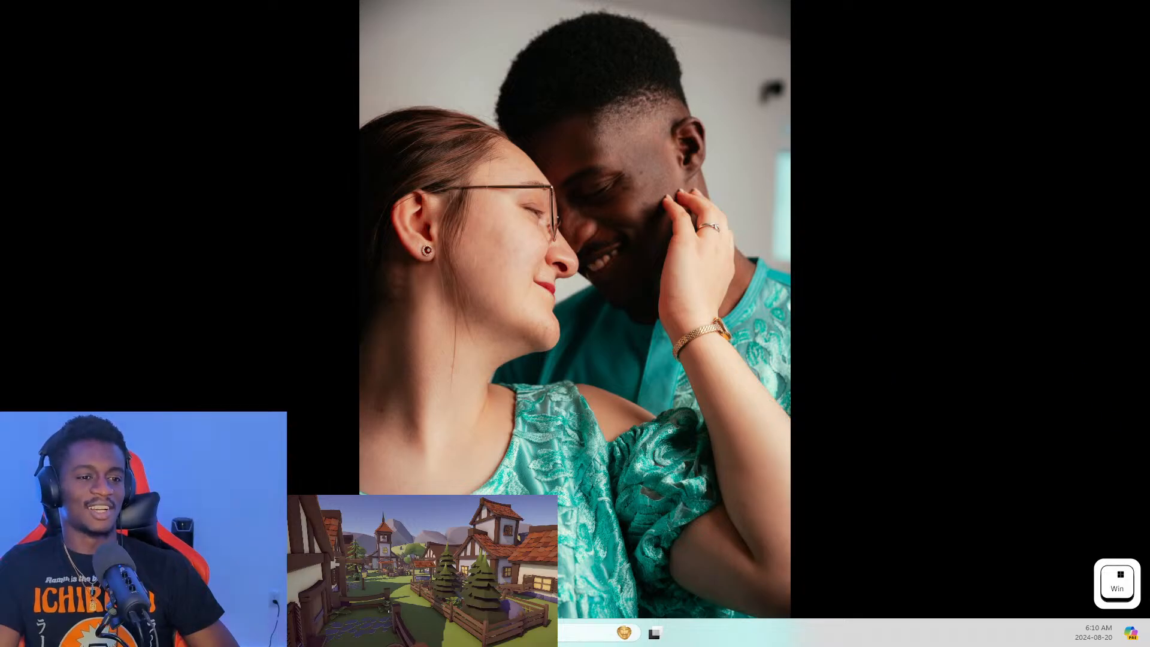
{"action": "type", "text": "blend"}
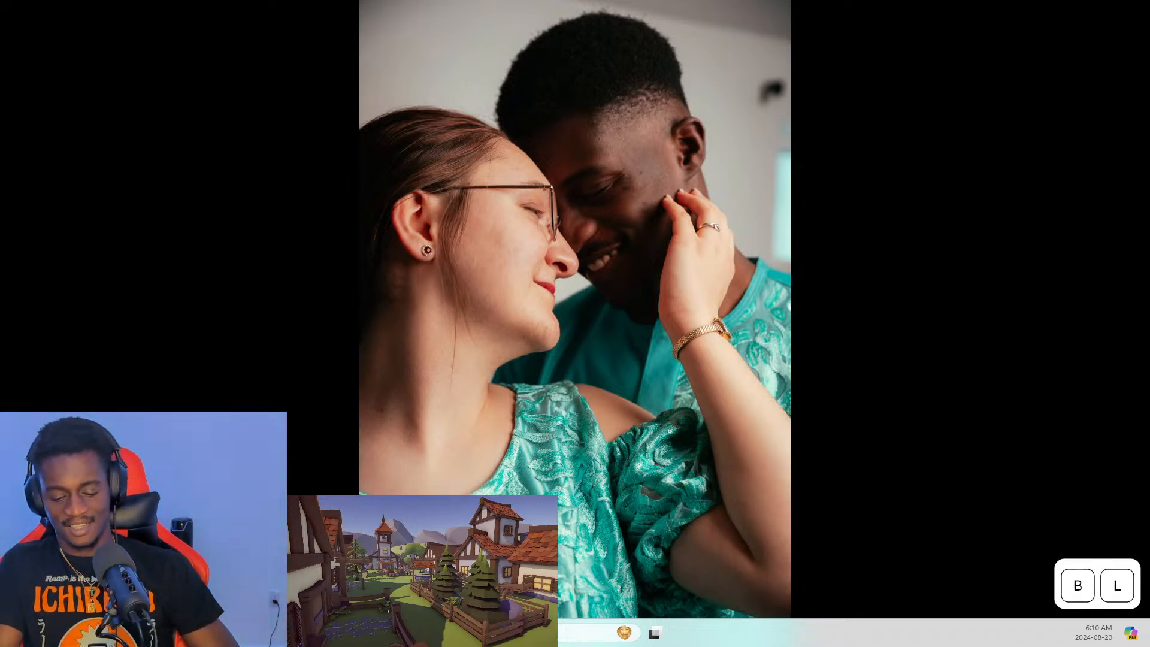
{"action": "key", "text": "Return"}
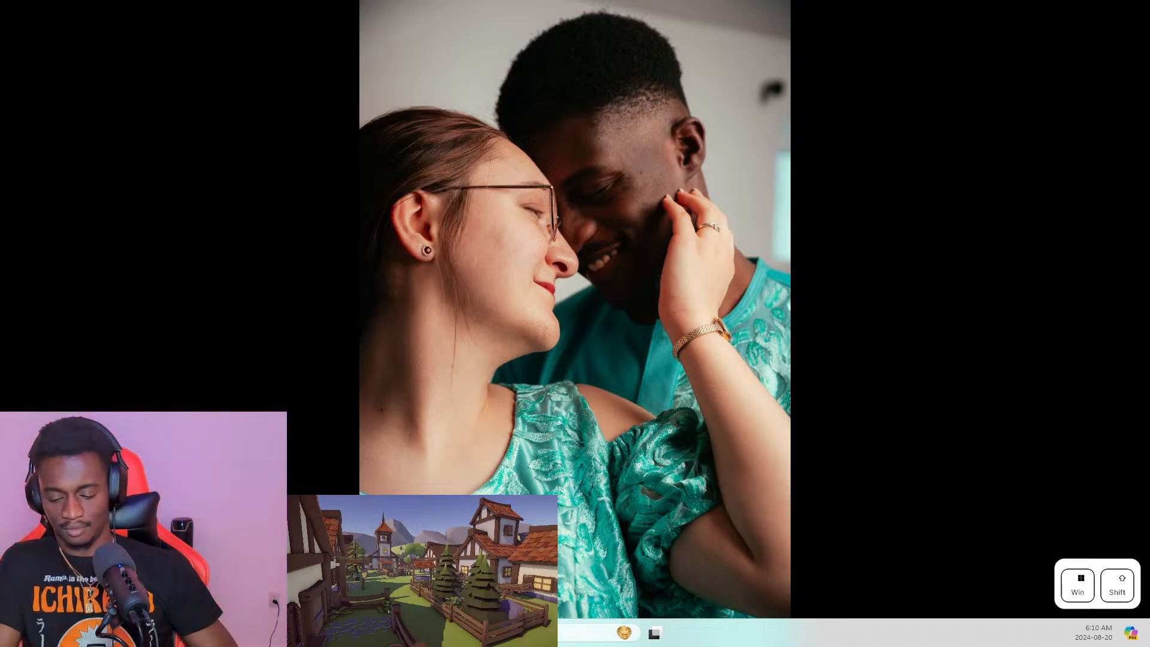
{"action": "key", "text": "super+shift+Left"}
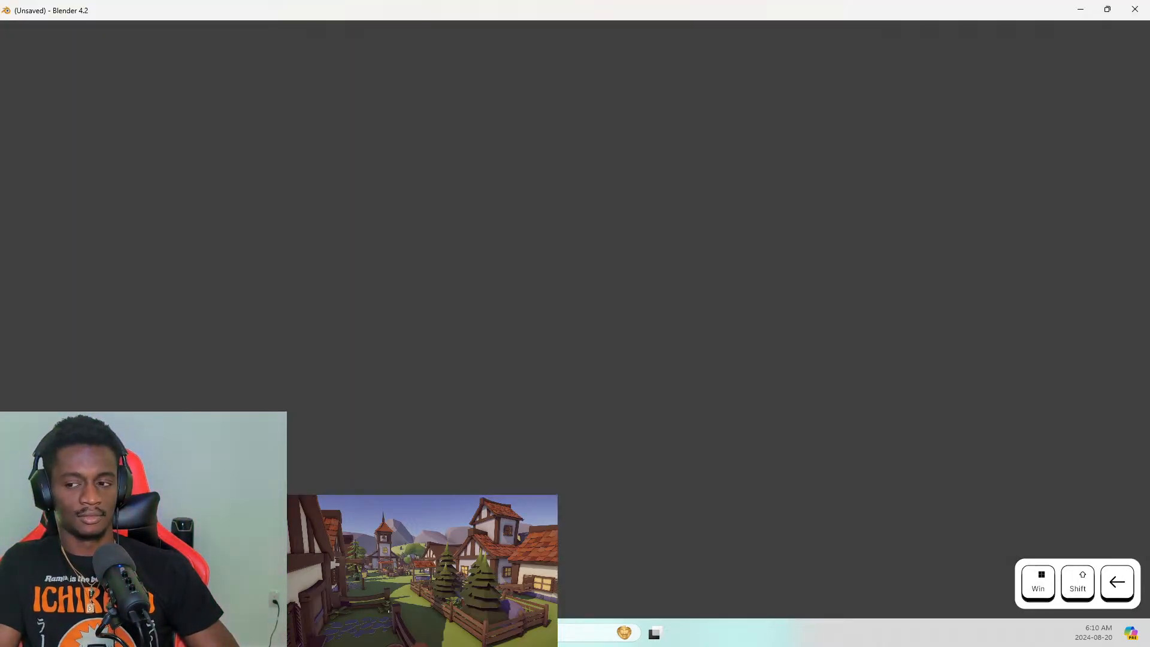
{"action": "left_click", "coordinate": [530, 353]}
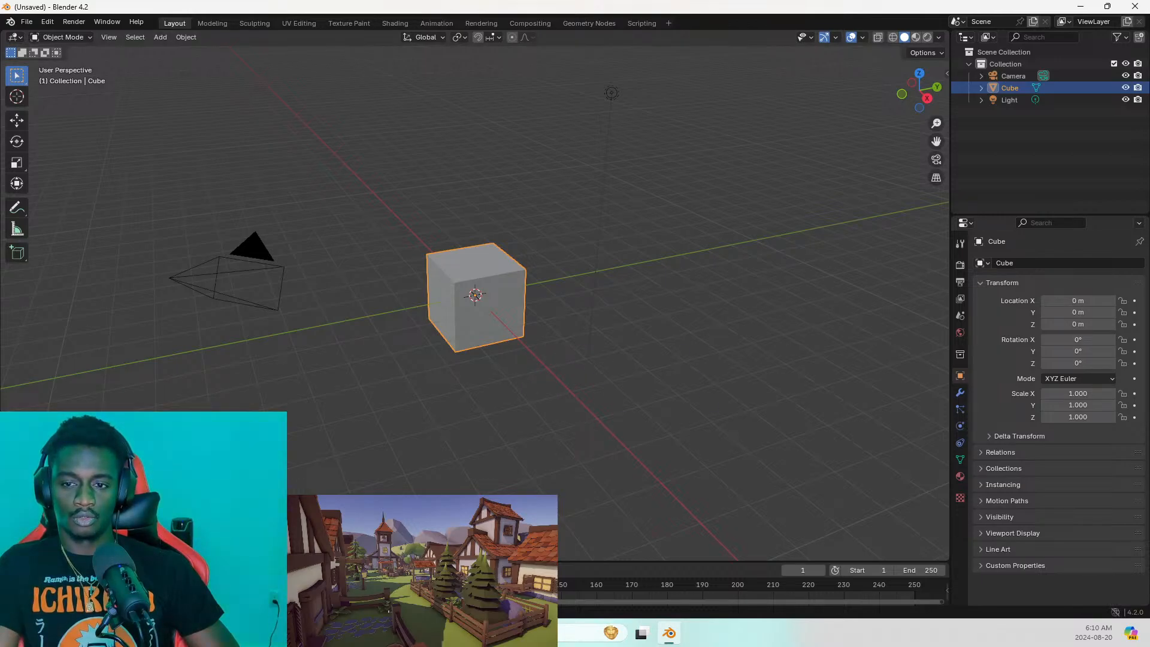
Open the reference image blend ref.jpg in the image viewer and bring its window onto this monitor over Blender
{"action": "key", "text": "alt+Tab"}
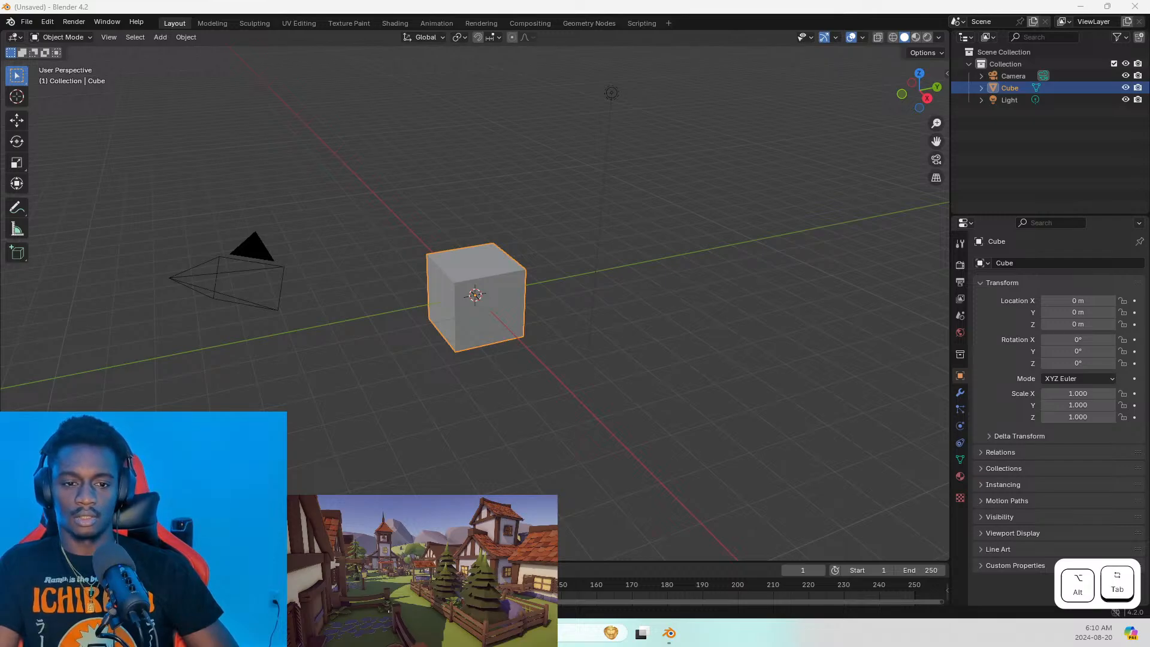
{"action": "key", "text": "ctrl+j"}
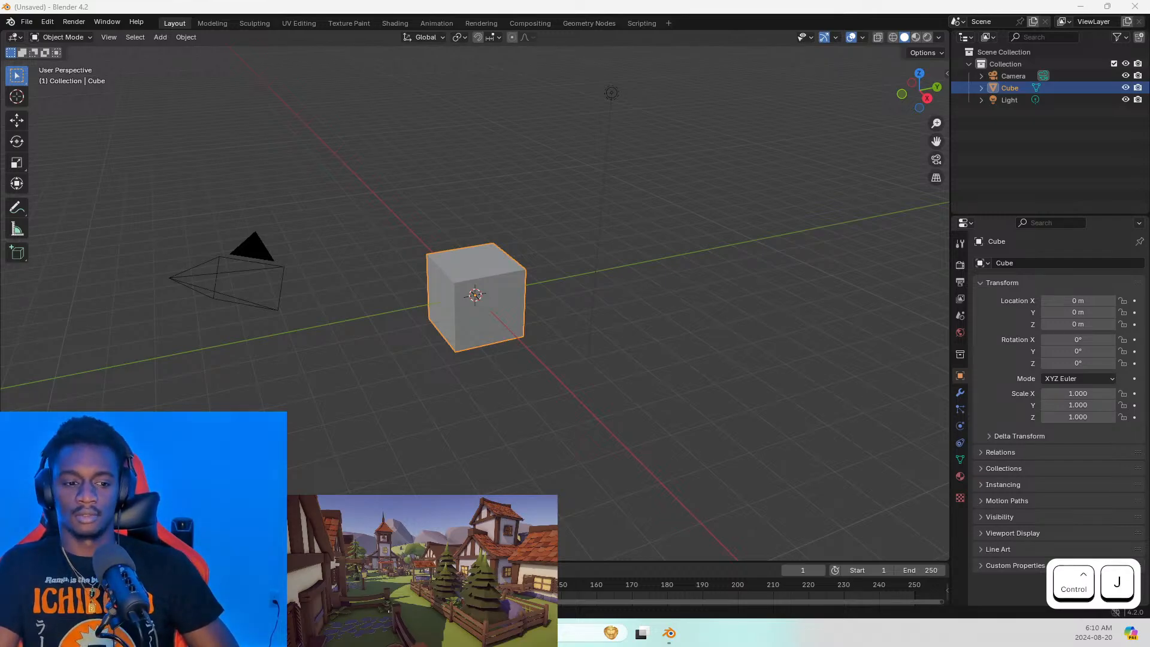
{"action": "key", "text": "j"}
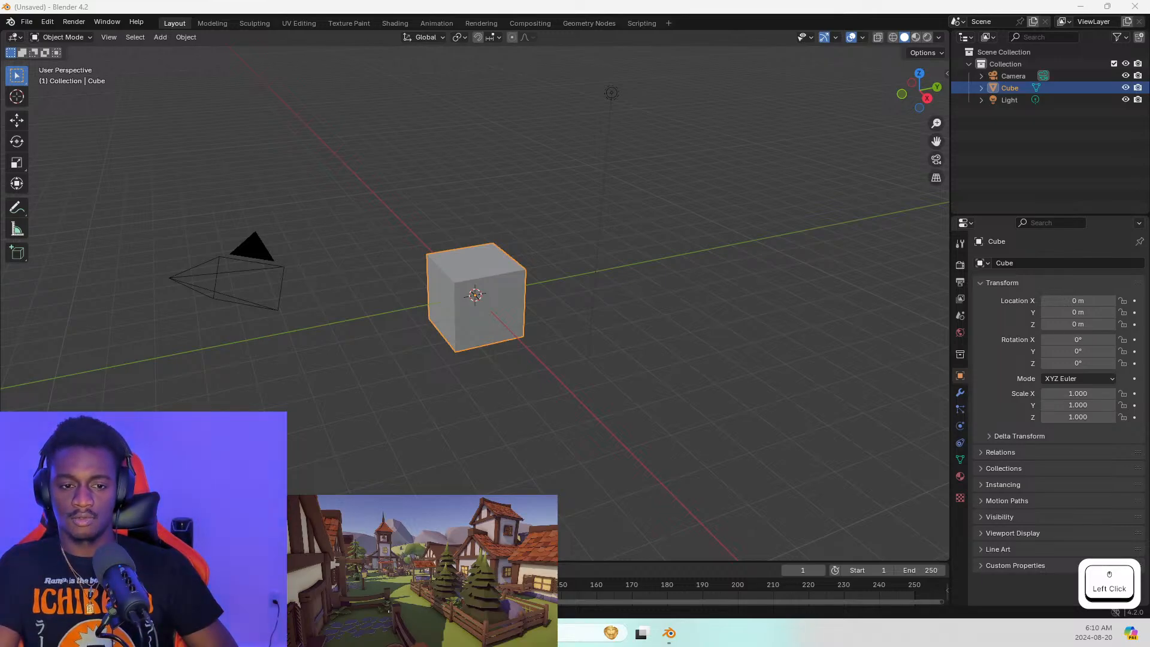
{"action": "key", "text": "shift+super+Left"}
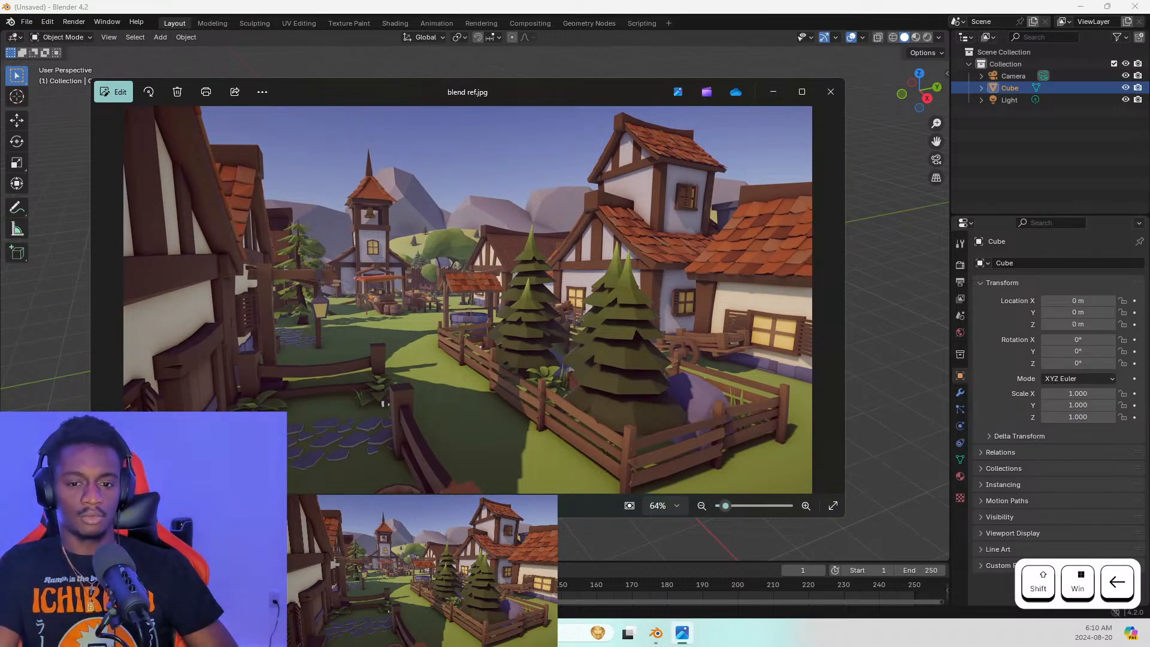
{"action": "key", "text": "alt+Tab"}
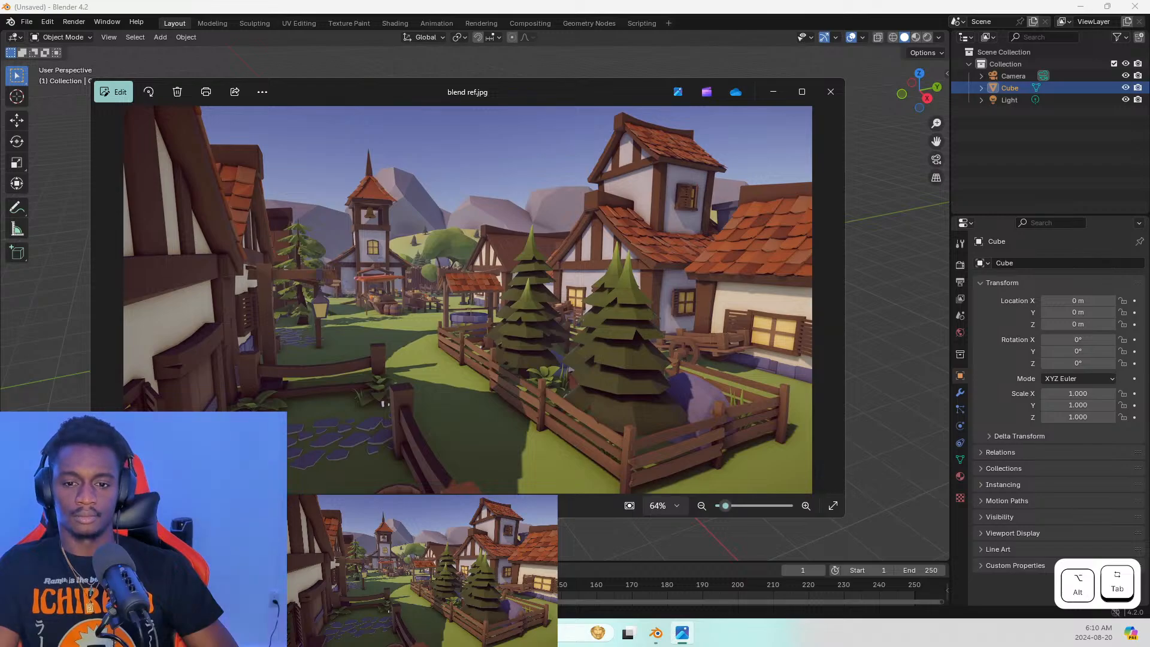
{"action": "left_click", "coordinate": [794, 295], "text": "alt"}
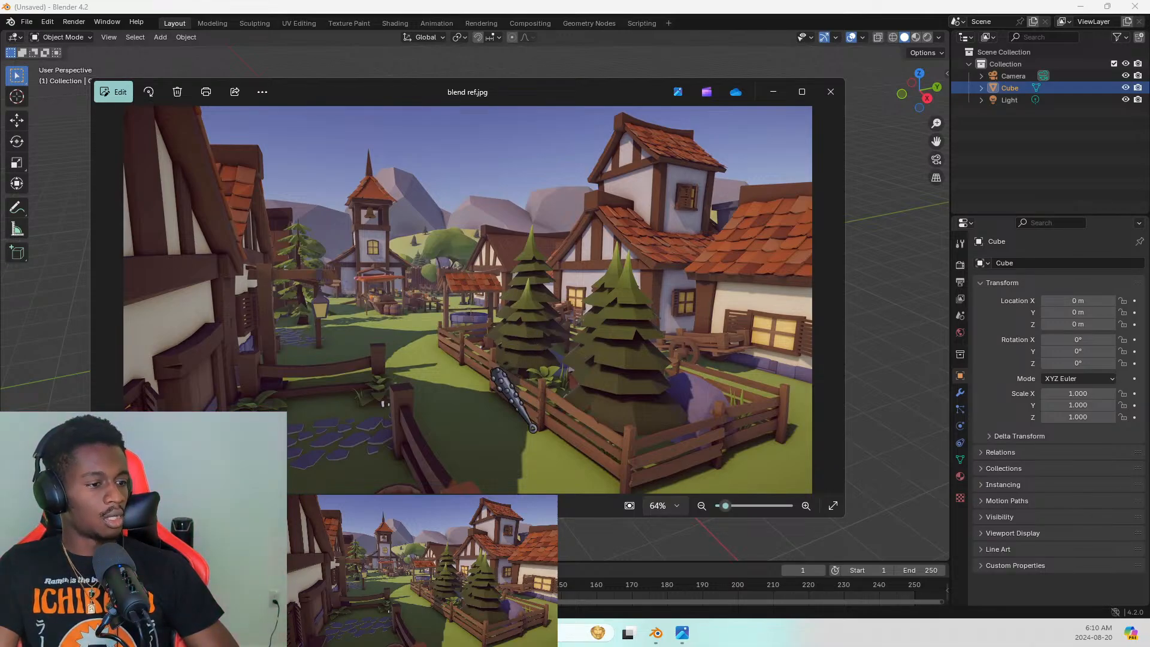
Examine the pine trees and the wooden fence around them in the reference image, and return to Blender
{"action": "scroll", "coordinate": [518, 355], "scroll_direction": "up", "scroll_amount": 3}
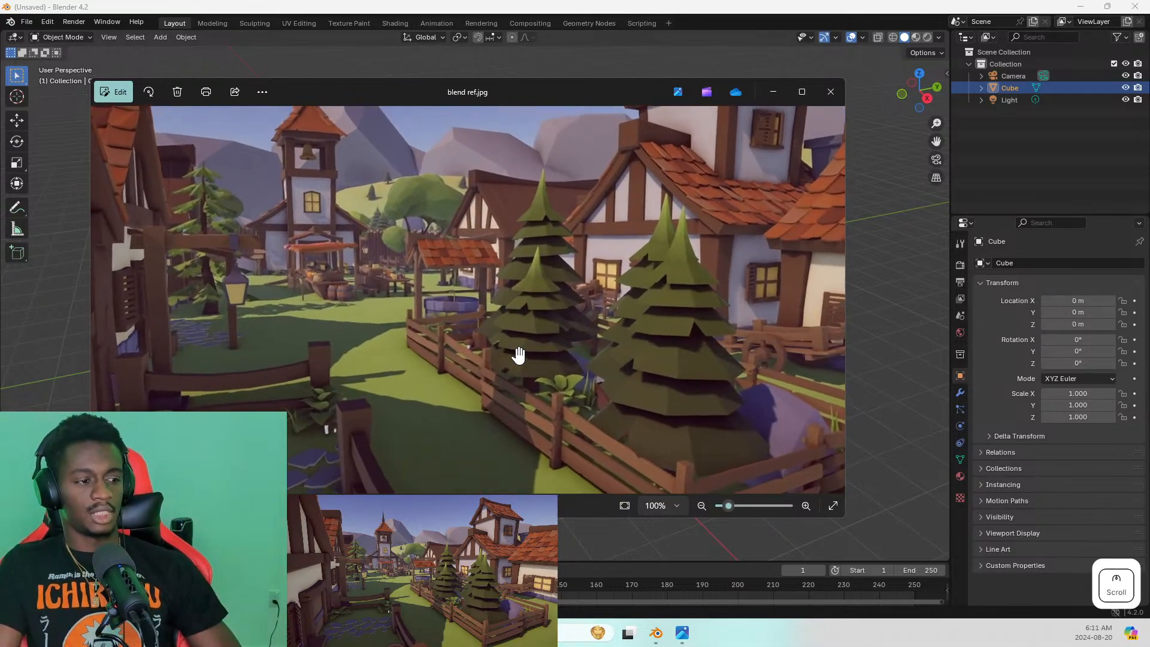
{"action": "scroll", "coordinate": [519, 355], "scroll_direction": "up", "scroll_amount": 5}
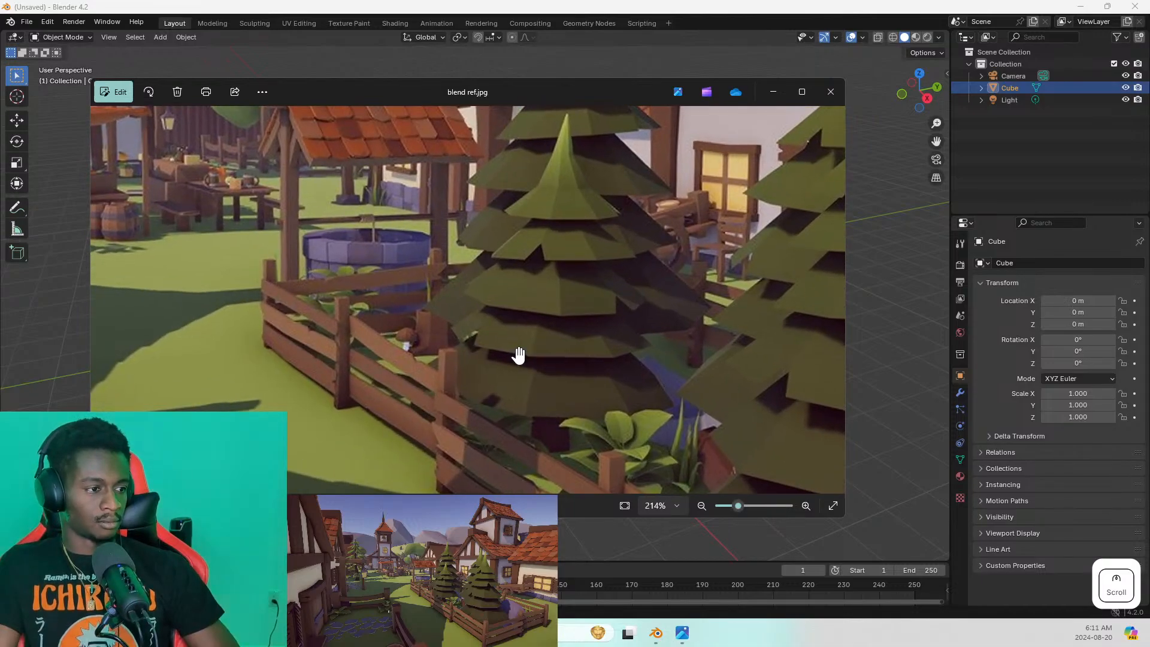
{"action": "scroll", "coordinate": [518, 355], "scroll_direction": "down", "scroll_amount": 6}
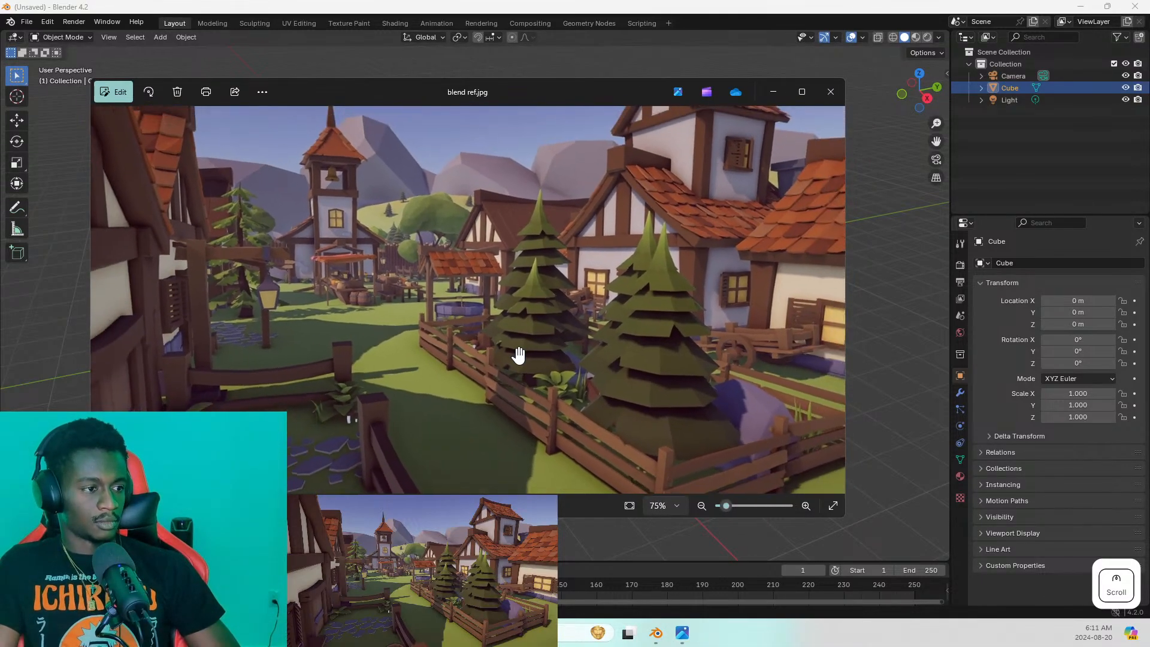
{"action": "scroll", "coordinate": [519, 355], "scroll_direction": "up", "scroll_amount": 1}
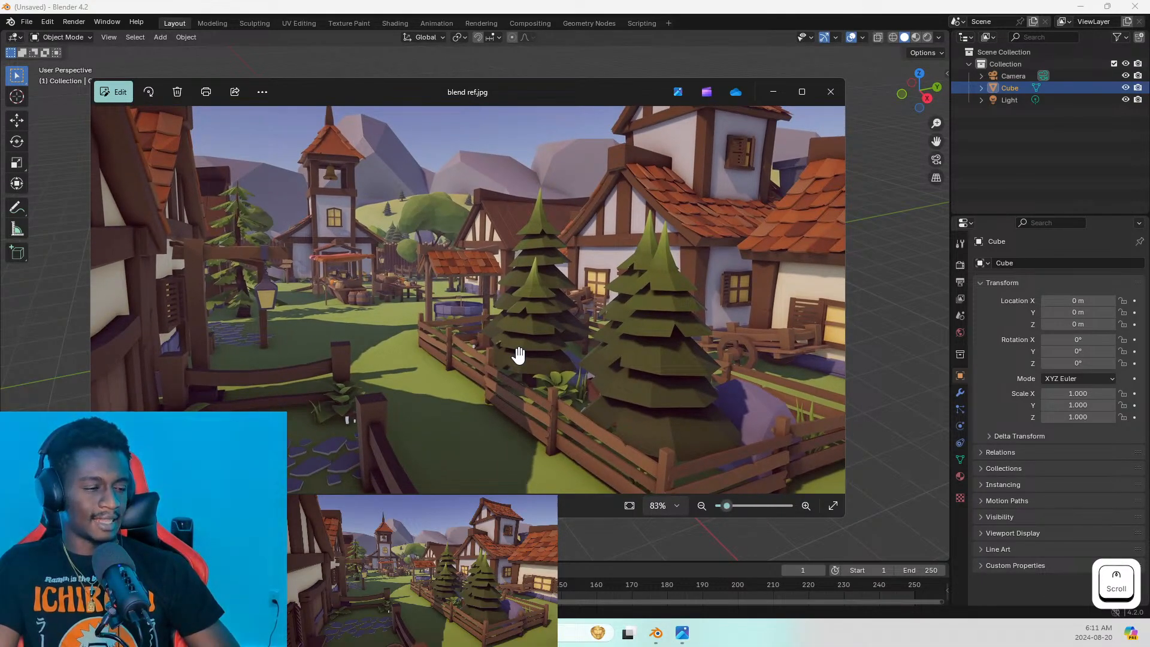
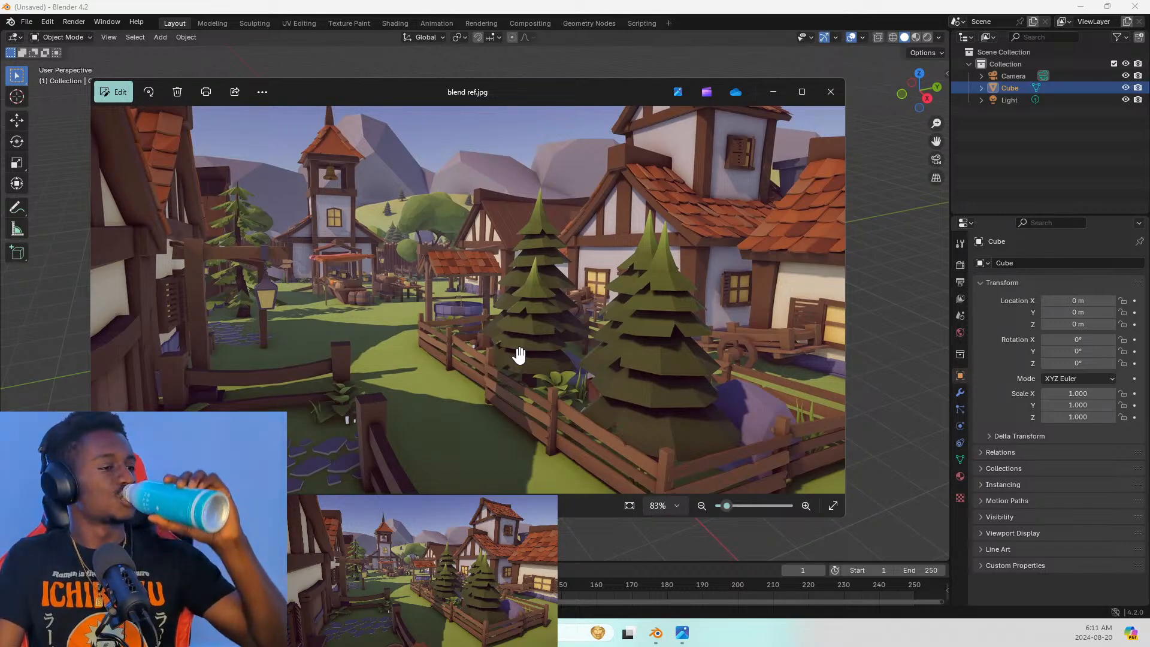
{"action": "left_click", "coordinate": [767, 83]}
{"action": "left_click", "coordinate": [769, 83]}
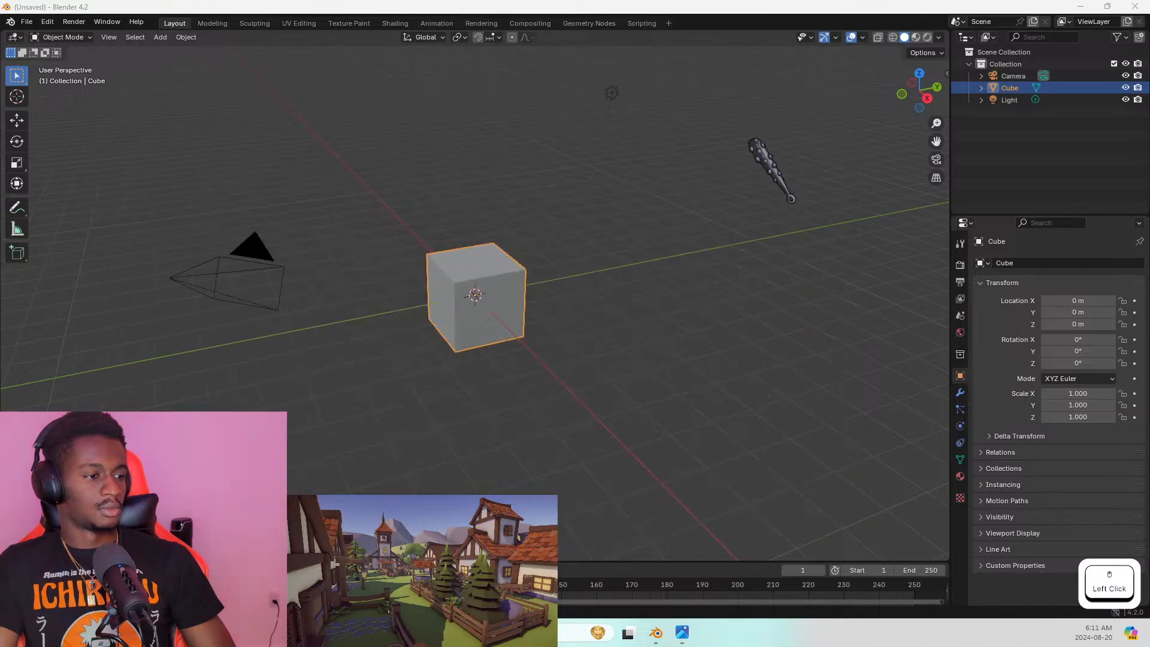
{"action": "key", "text": "alt+Tab"}
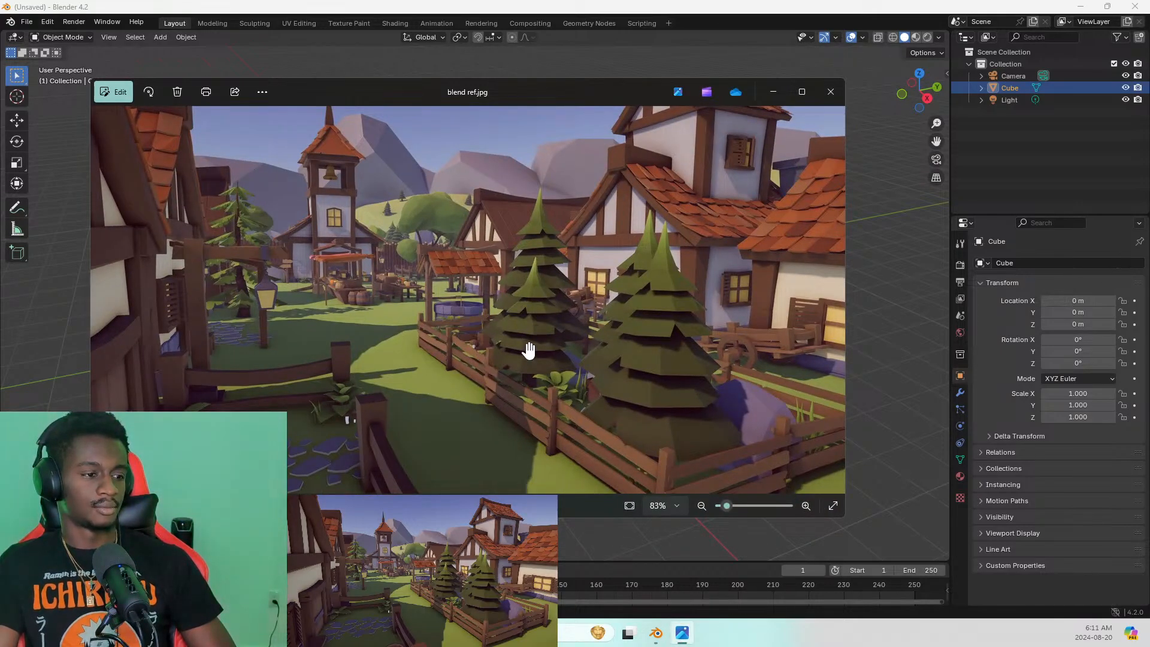
{"action": "left_click_drag", "start_coordinate": [527, 347], "coordinate": [521, 275]}
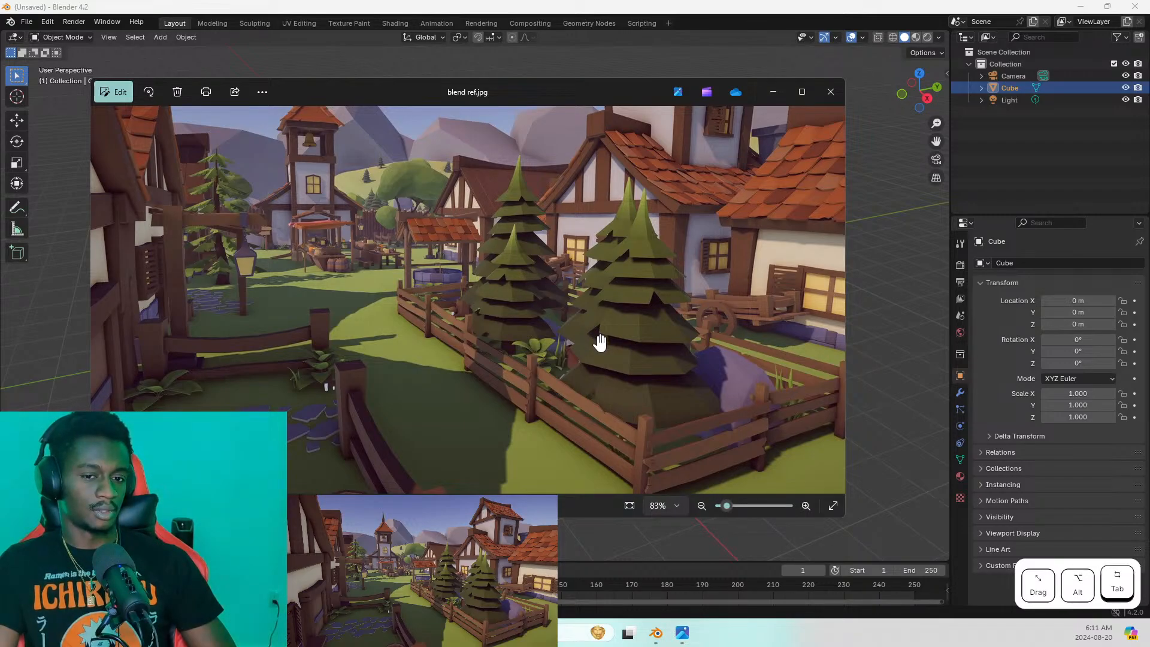
{"action": "key", "text": "alt+Tab"}
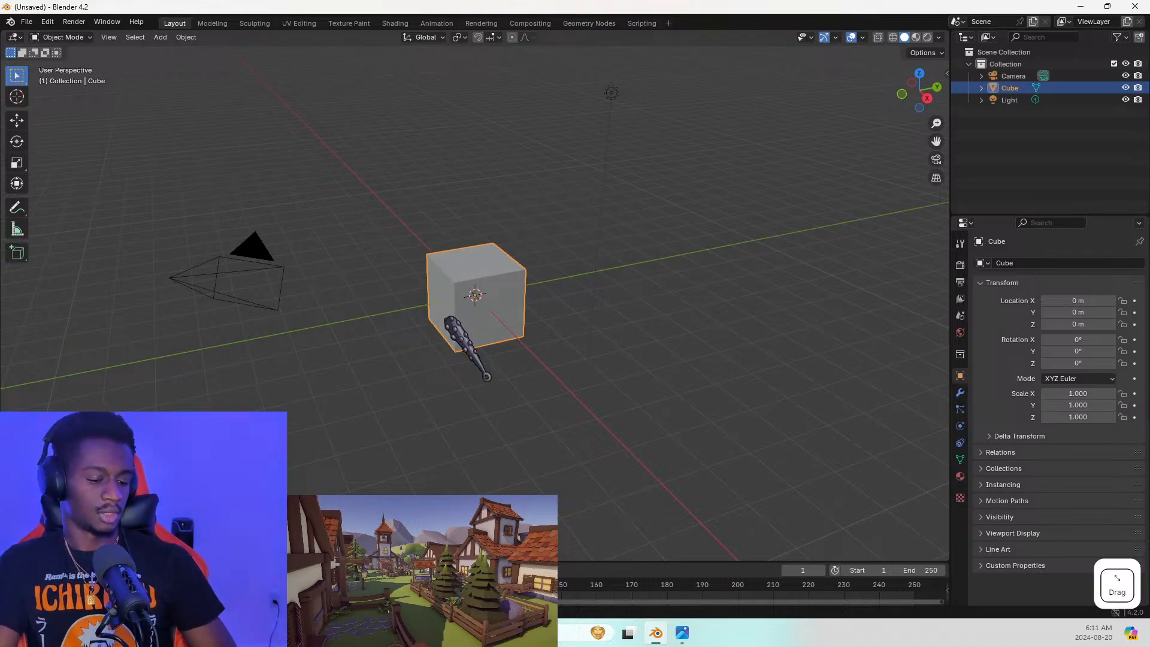
In Edit Mode, move the default cube's top face up along Z to stretch the cube into a tall post
{"action": "key", "text": "Tab"}
{"action": "middle_click_drag", "start_coordinate": [462, 316], "coordinate": [500, 268]}
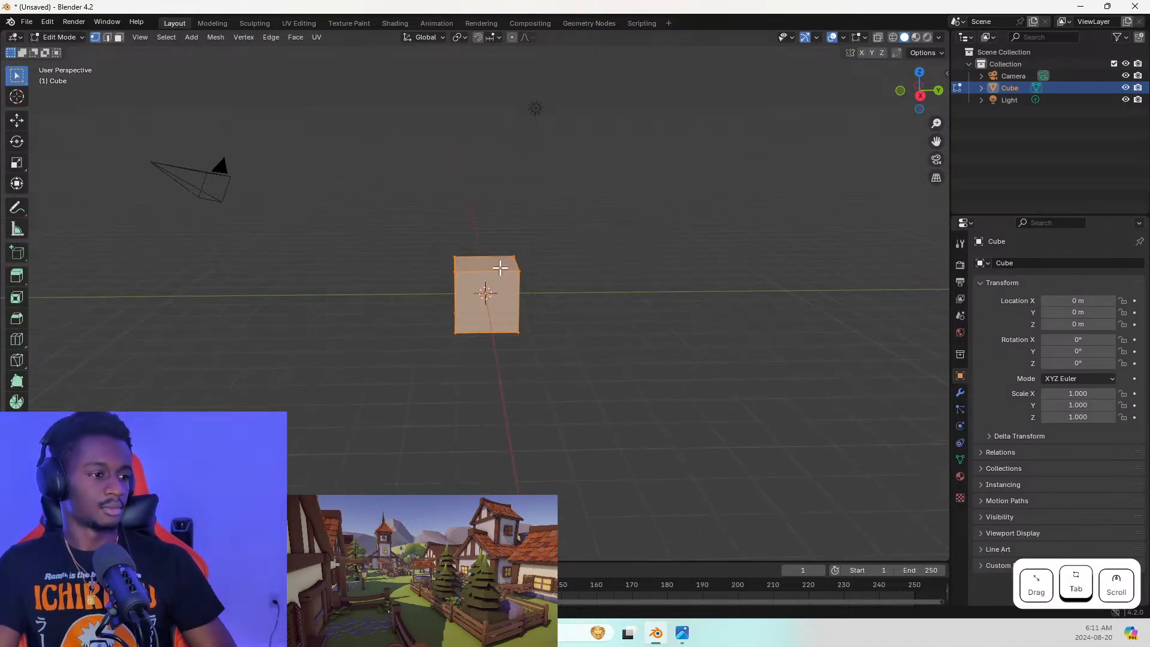
{"action": "left_click", "coordinate": [500, 268]}
{"action": "key", "text": "3"}
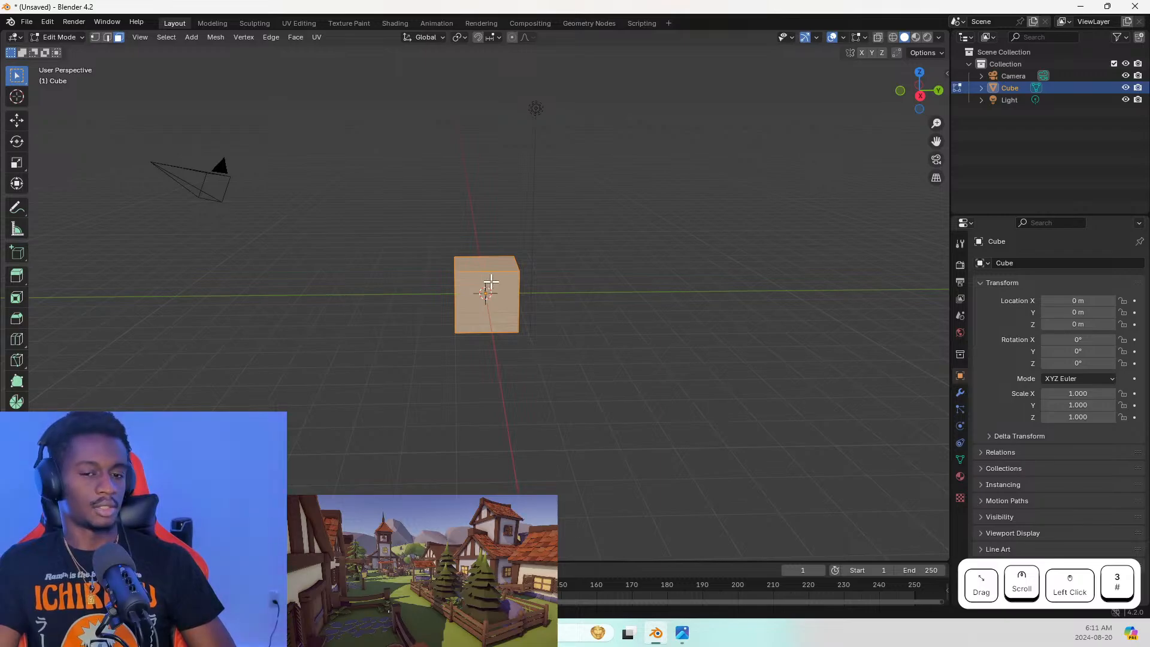
{"action": "middle_click_drag", "start_coordinate": [485, 296], "coordinate": [523, 278]}
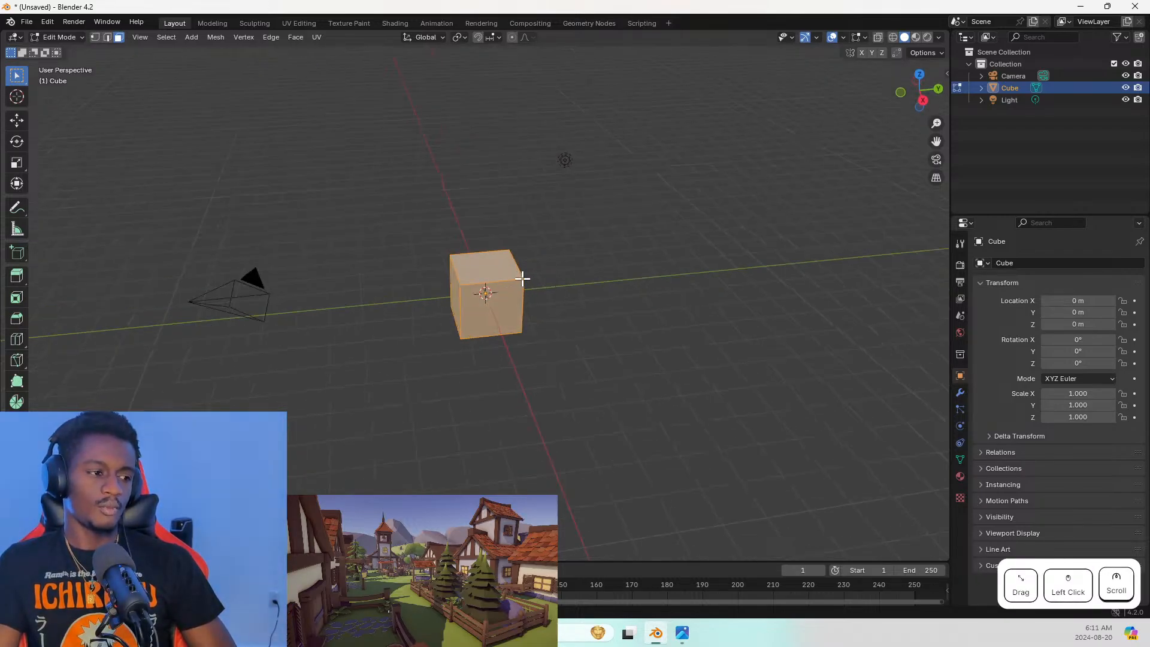
{"action": "left_click", "coordinate": [522, 278]}
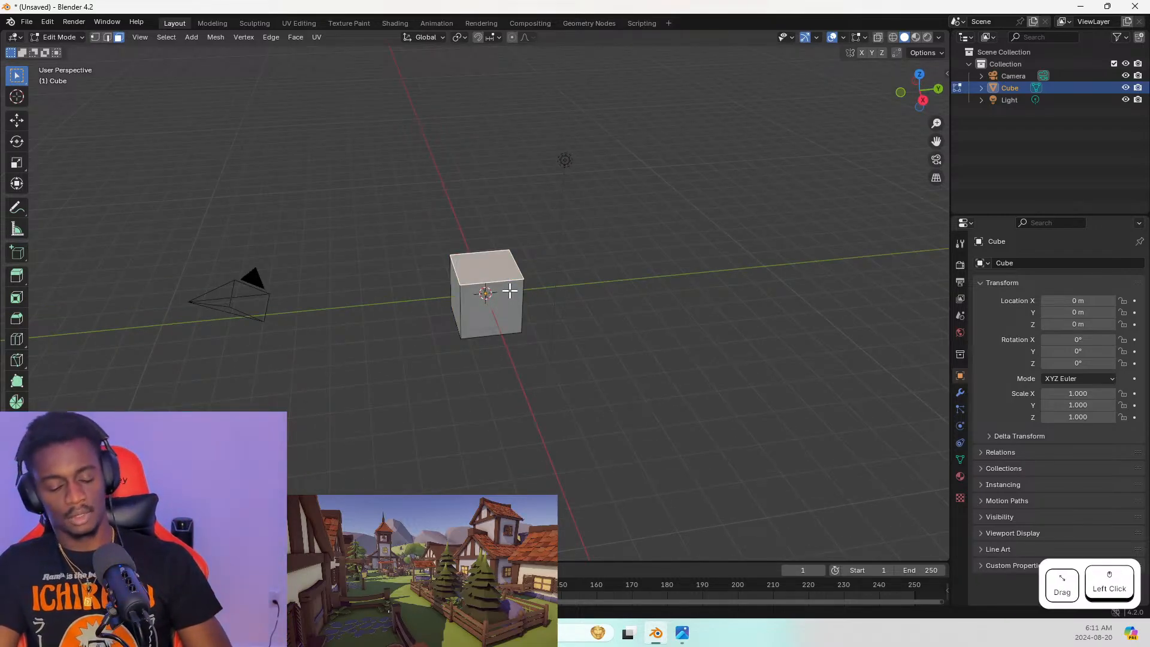
{"action": "key", "text": "g"}
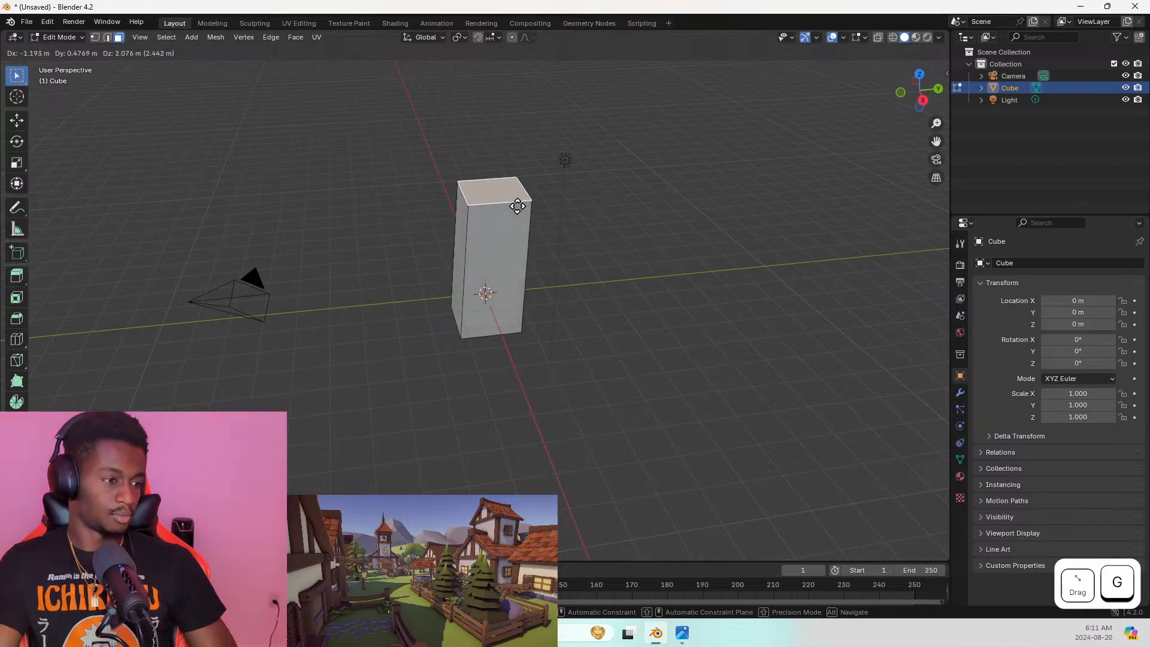
{"action": "key", "text": "z"}
{"action": "left_click", "coordinate": [498, 85]}
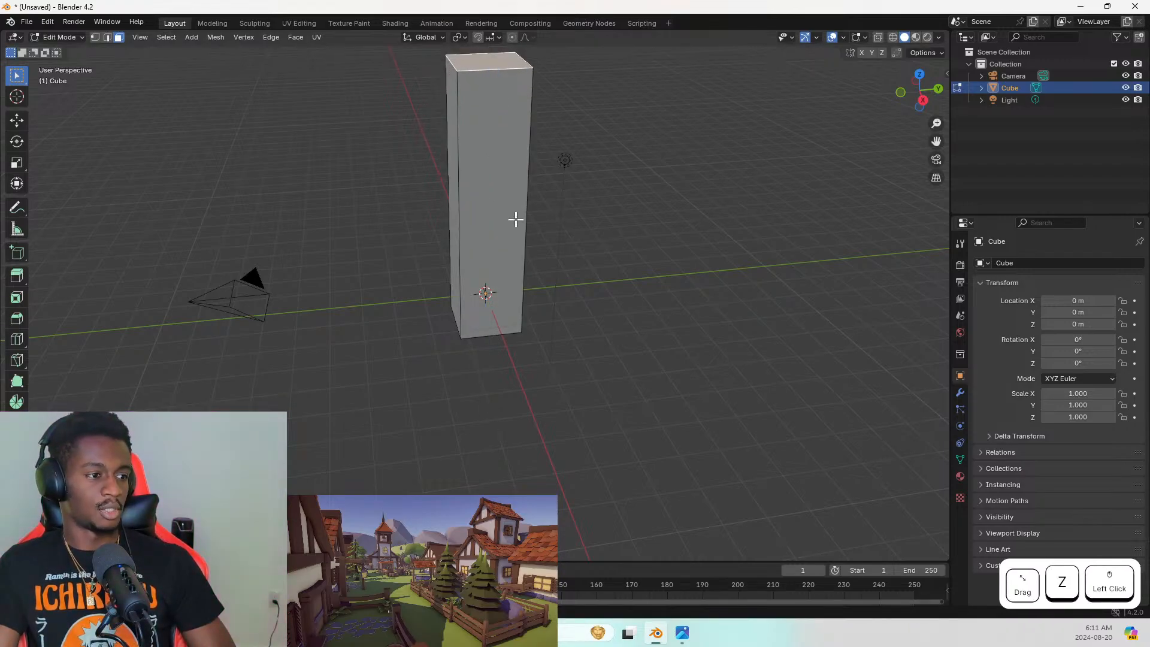
From the front view, move the post's top face up by about 8 m to make the post much taller
{"action": "key", "text": "KP_1"}
{"action": "scroll", "coordinate": [538, 251], "scroll_direction": "down", "scroll_amount": 3}
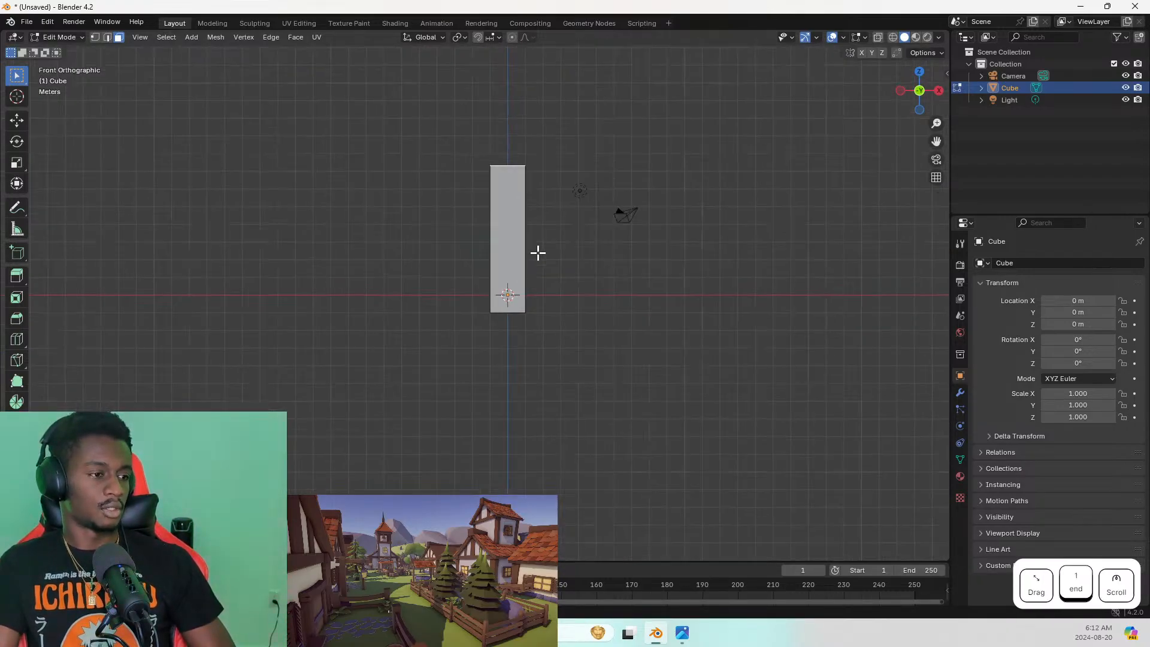
{"action": "middle_click_drag", "start_coordinate": [531, 249], "coordinate": [536, 413]}
{"action": "key", "text": "KP_1"}
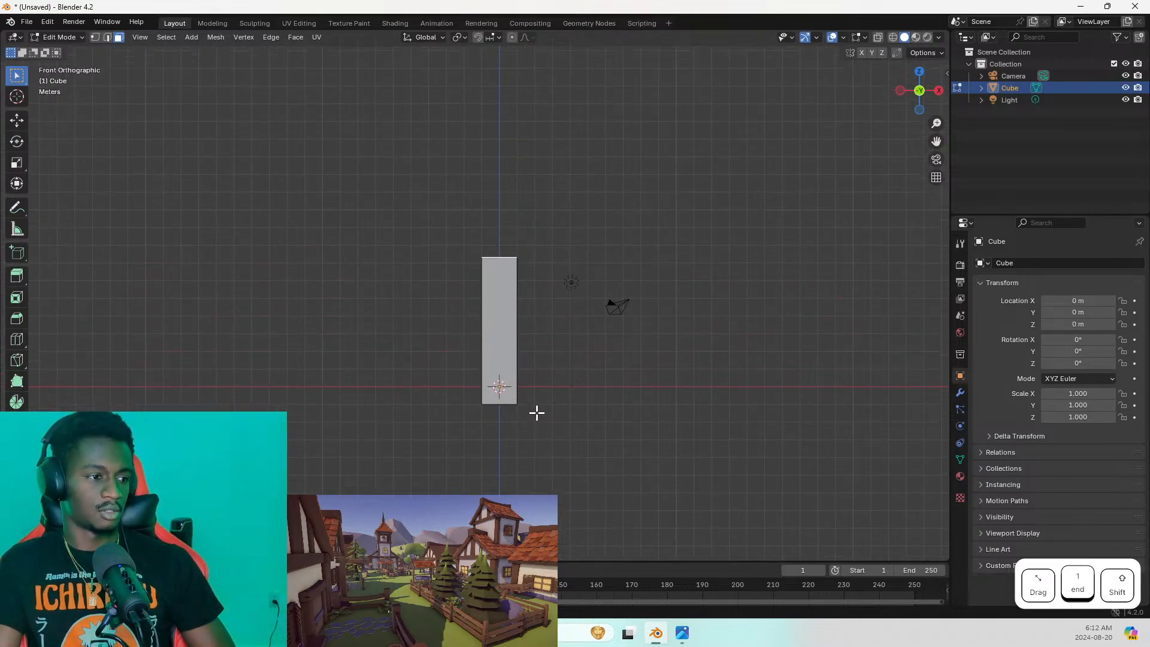
{"action": "key", "text": "g"}
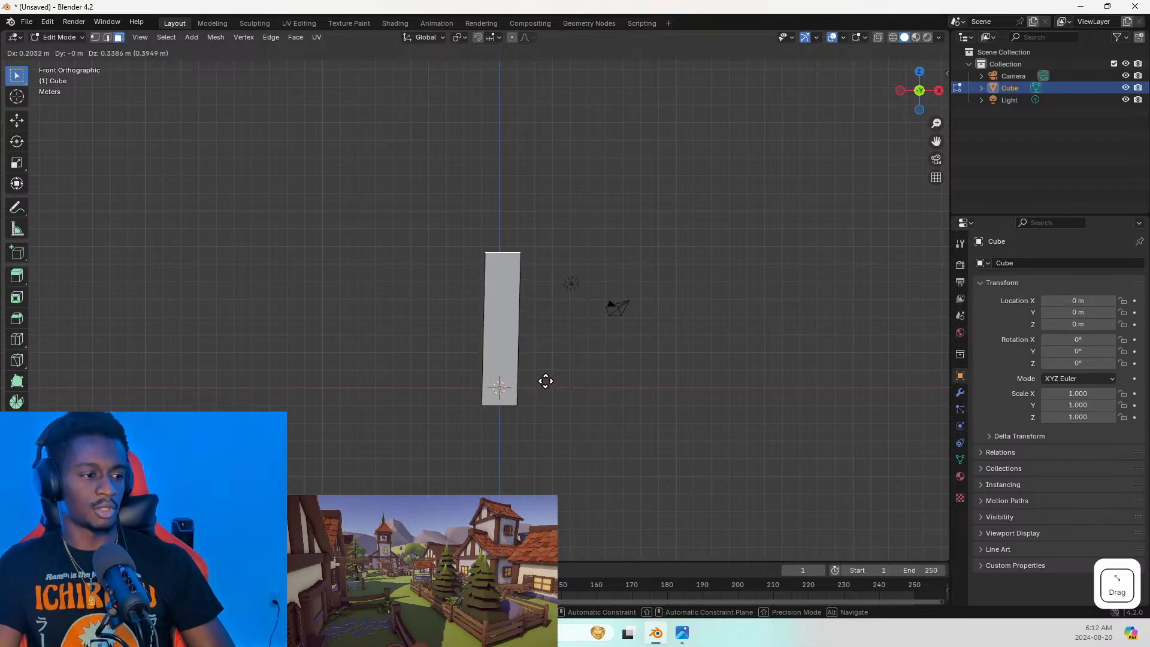
{"action": "left_click", "coordinate": [544, 381]}
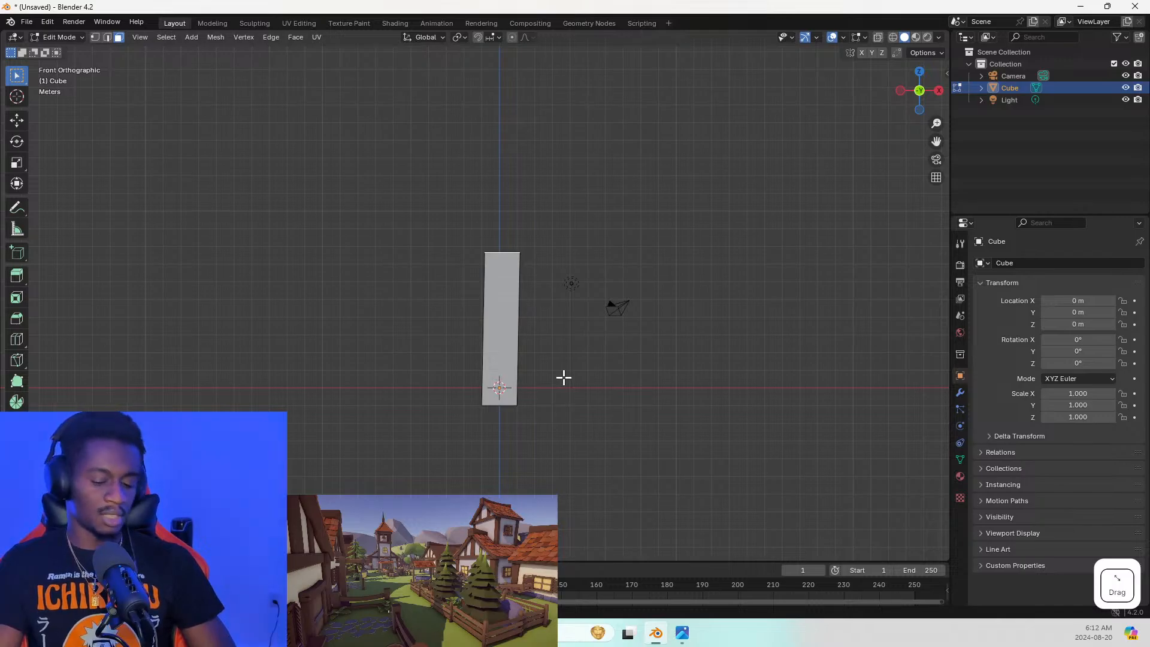
{"action": "key", "text": "g"}
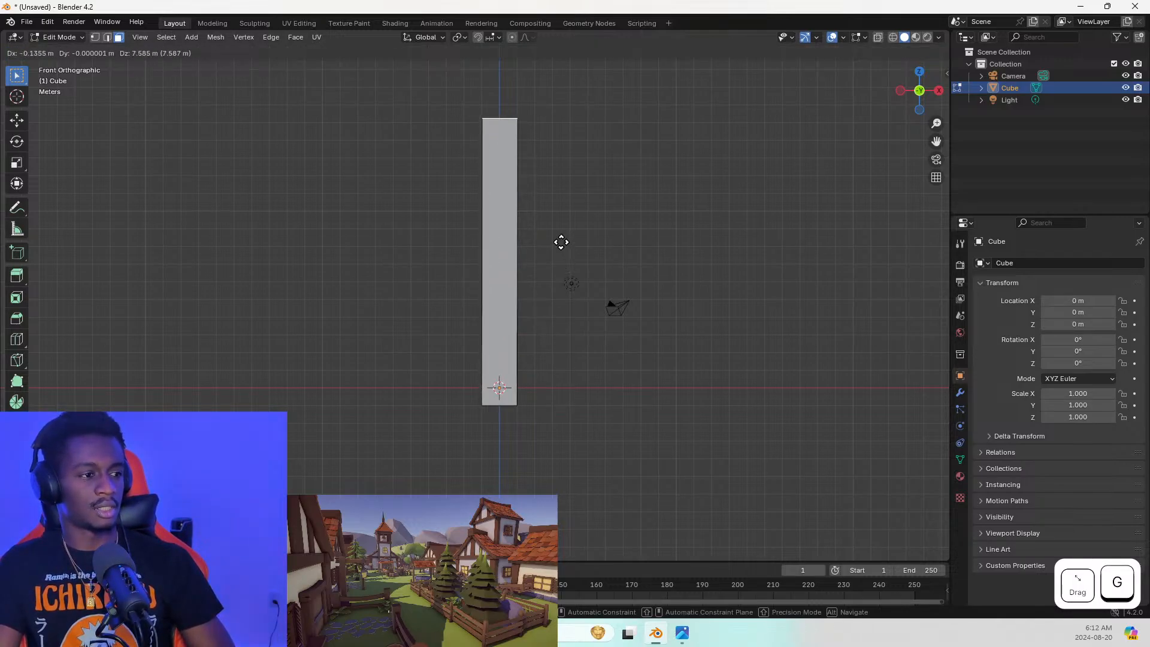
{"action": "left_click", "coordinate": [560, 232]}
{"action": "middle_click_drag", "start_coordinate": [560, 231], "coordinate": [462, 257]}
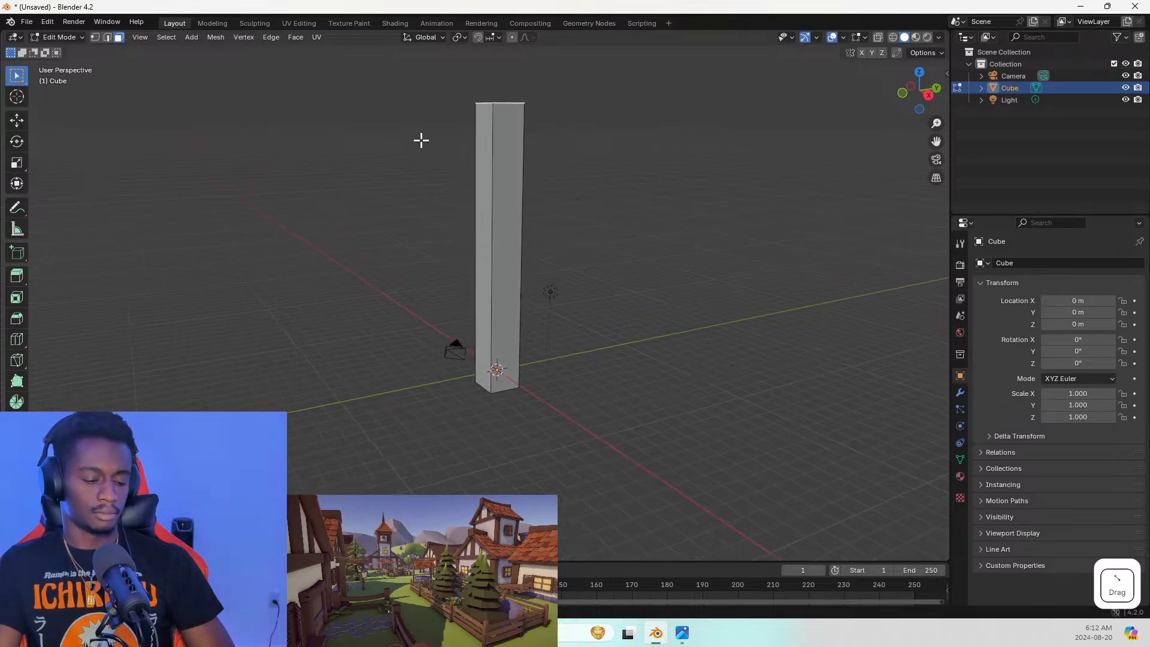
{"action": "key", "text": "Tab"}
{"action": "key", "text": "Tab"}
{"action": "key", "text": "Caps_Lock"}
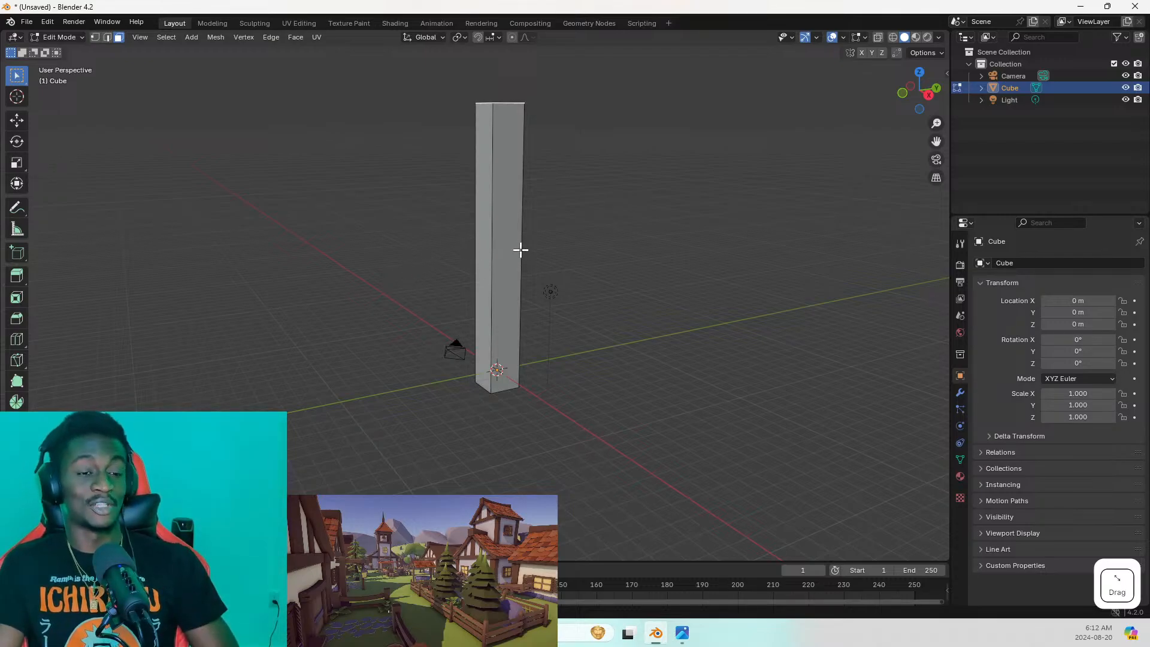
Try five evenly spaced horizontal loop cuts along the post's height and undo them
{"action": "middle_click_drag", "start_coordinate": [525, 243], "coordinate": [592, 243]}
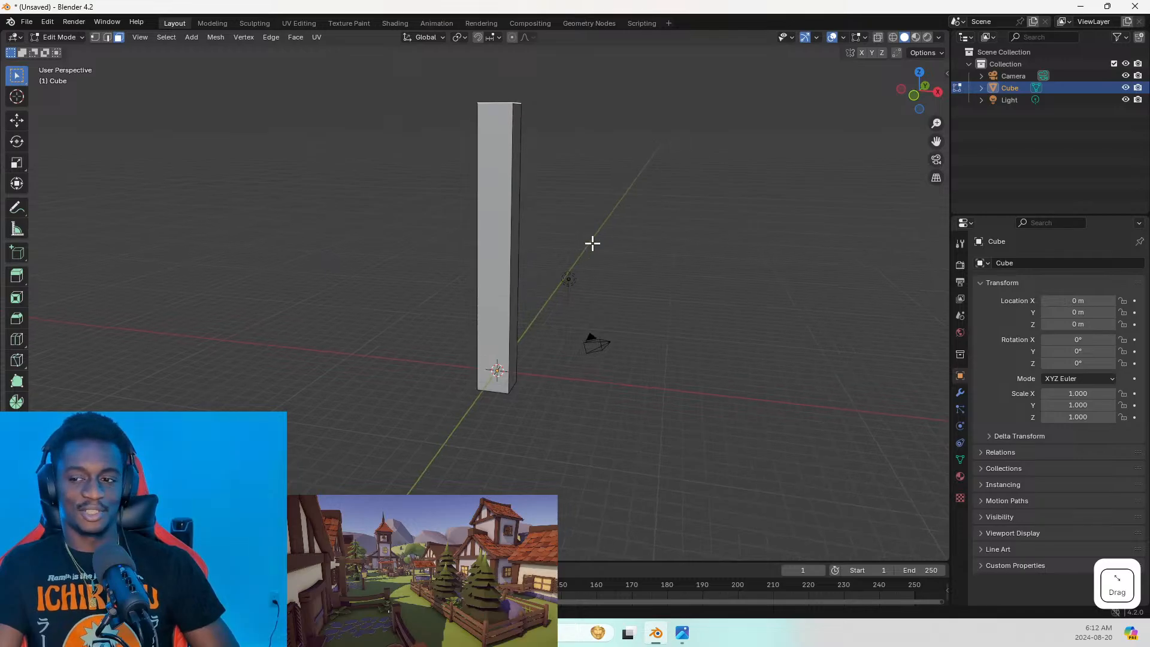
{"action": "scroll", "coordinate": [599, 257], "scroll_direction": "up", "scroll_amount": 2}
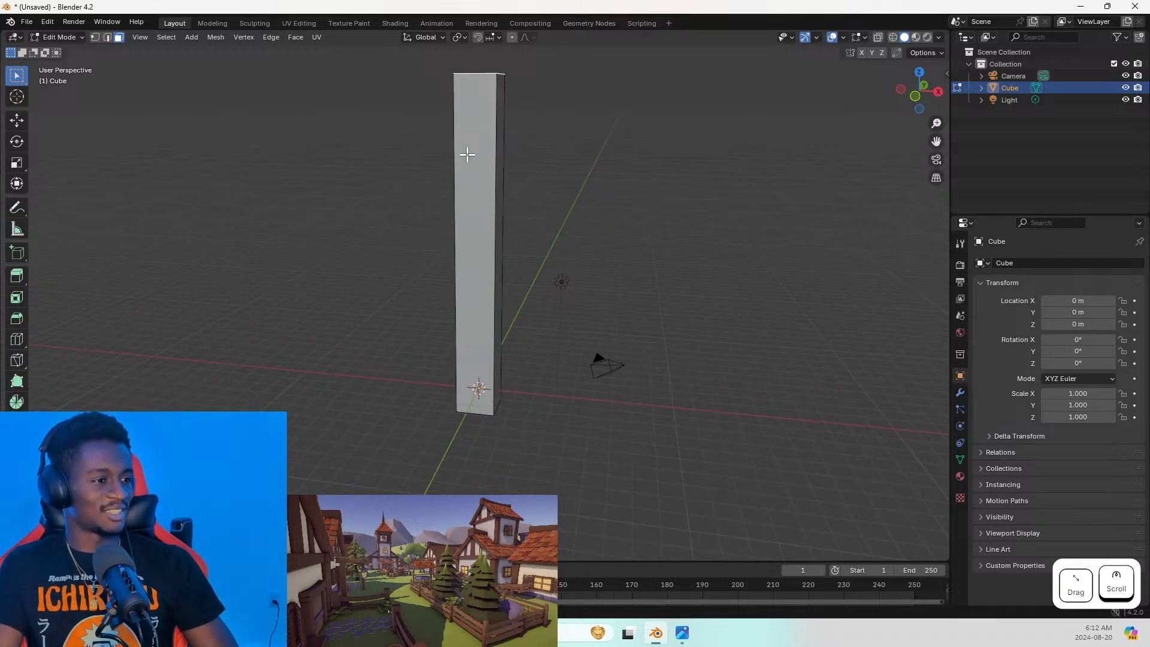
{"action": "key", "text": "ctrl+r"}
{"action": "scroll", "coordinate": [467, 171], "scroll_direction": "up", "scroll_amount": 1}
{"action": "scroll", "coordinate": [467, 171], "scroll_direction": "up", "scroll_amount": 3}
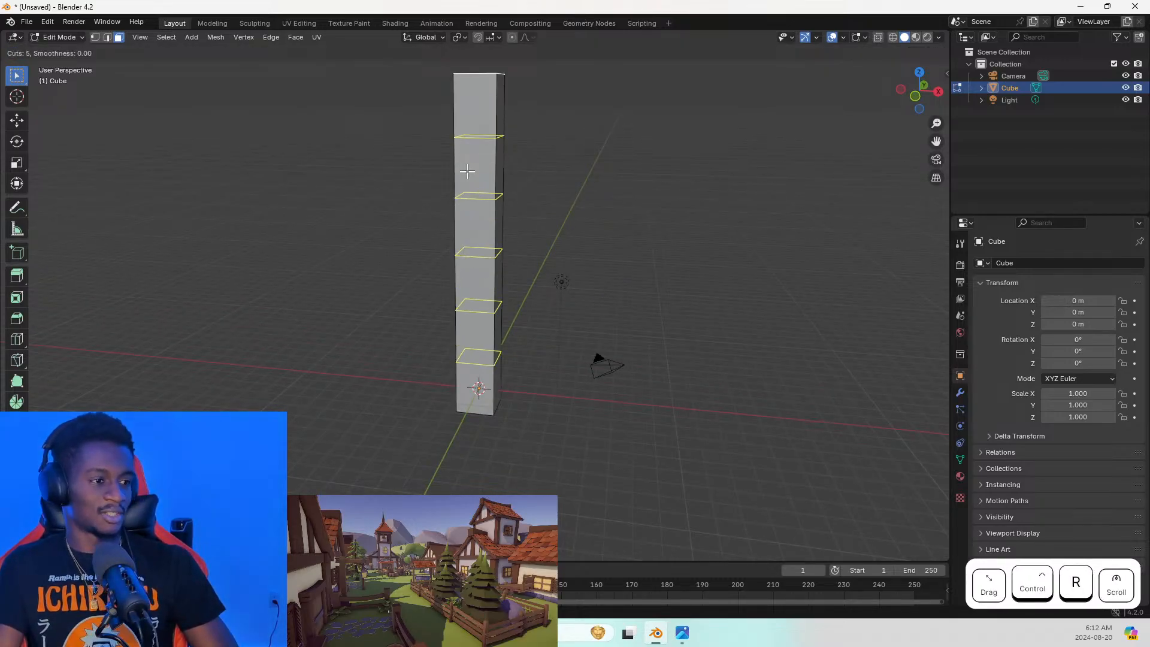
{"action": "left_click", "coordinate": [466, 171]}
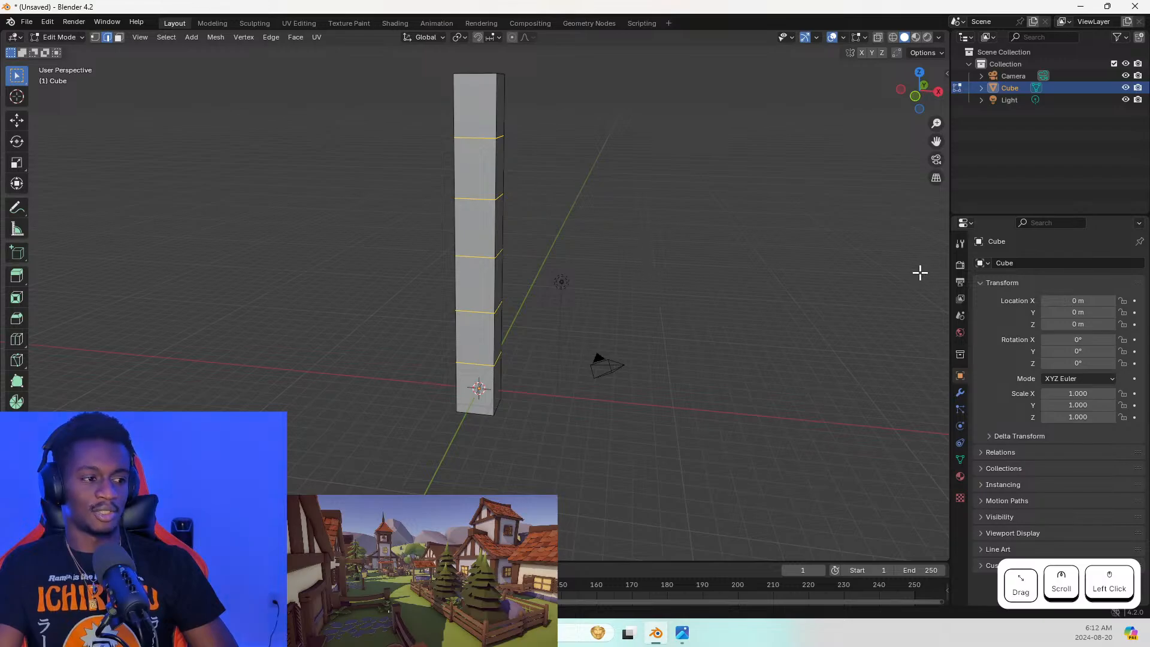
{"action": "key", "text": "ctrl+z"}
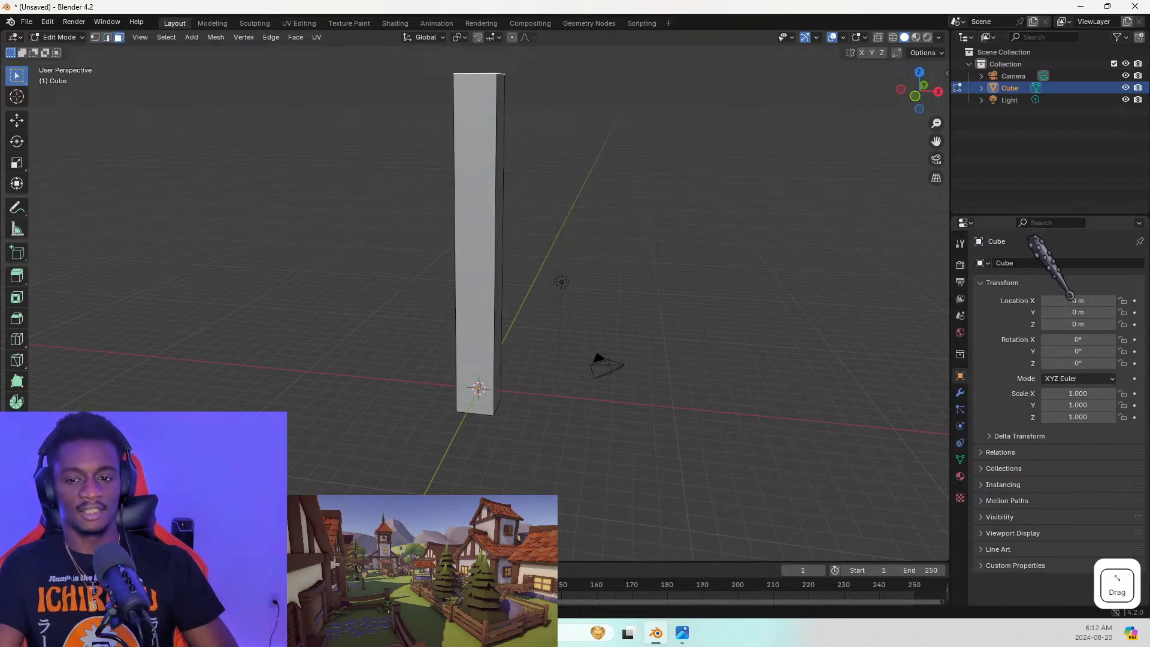
Bring up the reference image blend ref.jpg, send its window to the other monitor, and inspect the post from several sides
{"action": "key", "text": "alt+Tab"}
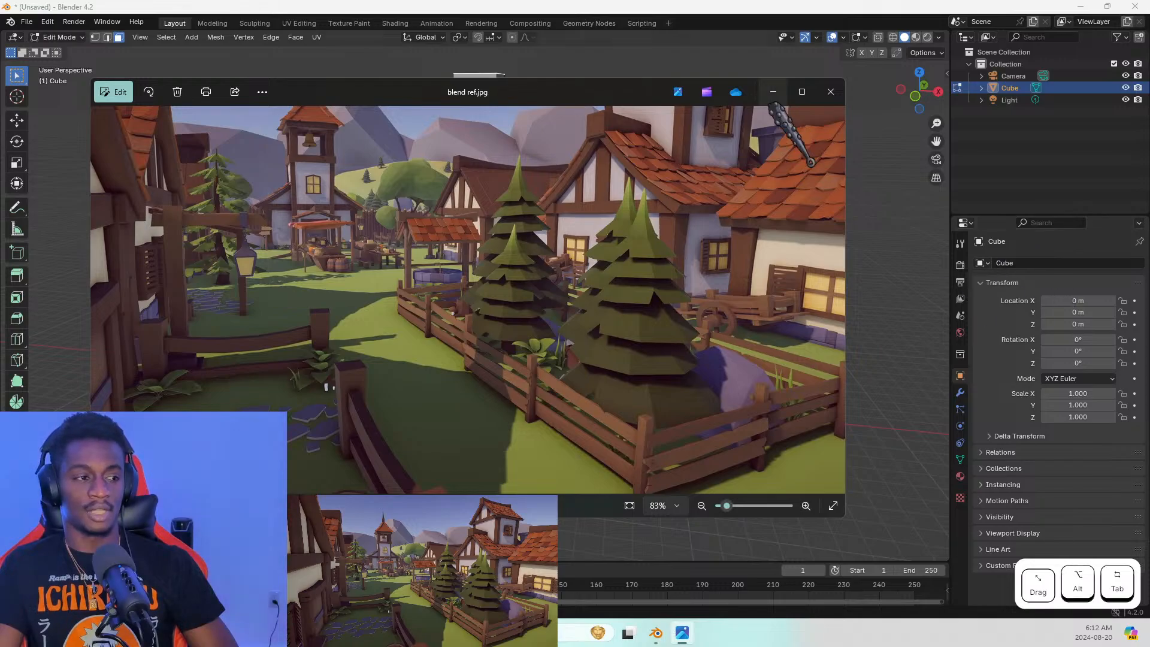
{"action": "key", "text": "super+shift+Right"}
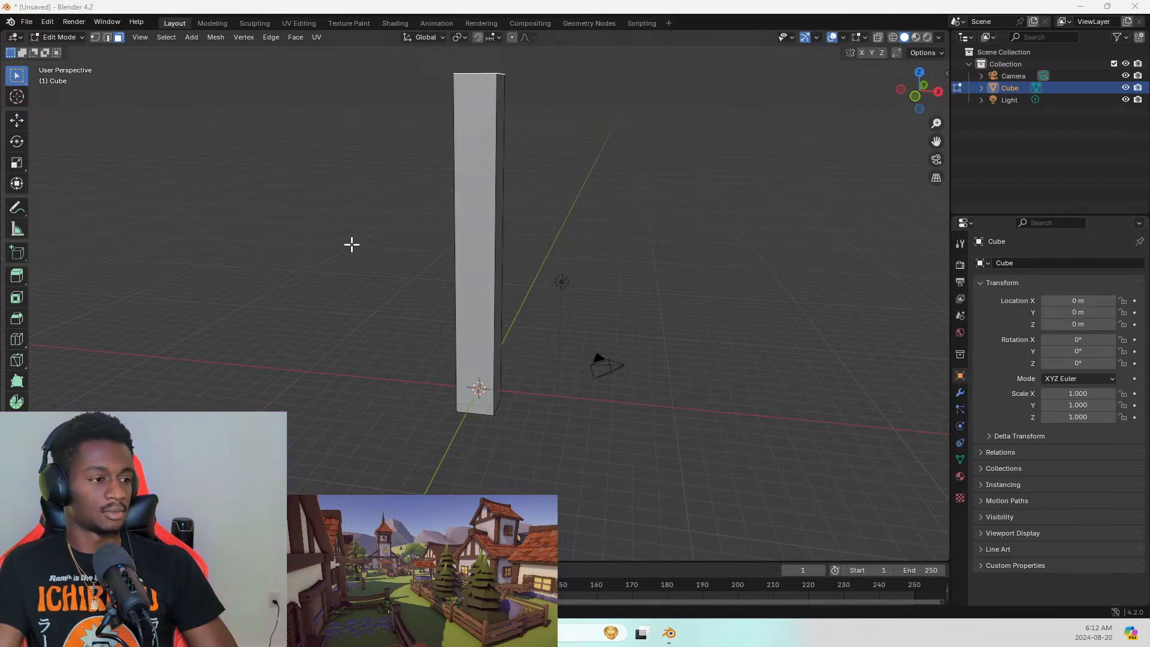
{"action": "middle_click_drag", "start_coordinate": [491, 209], "coordinate": [514, 198]}
{"action": "left_click", "coordinate": [513, 199]}
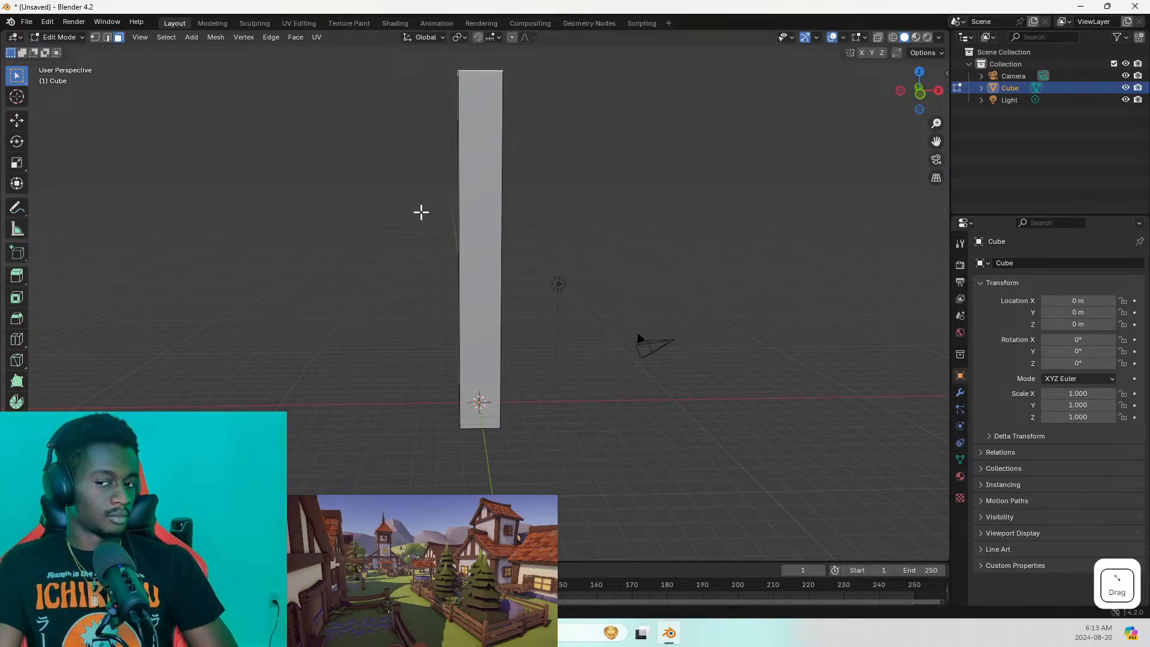
{"action": "key", "text": "Tab"}
{"action": "key", "text": "Tab"}
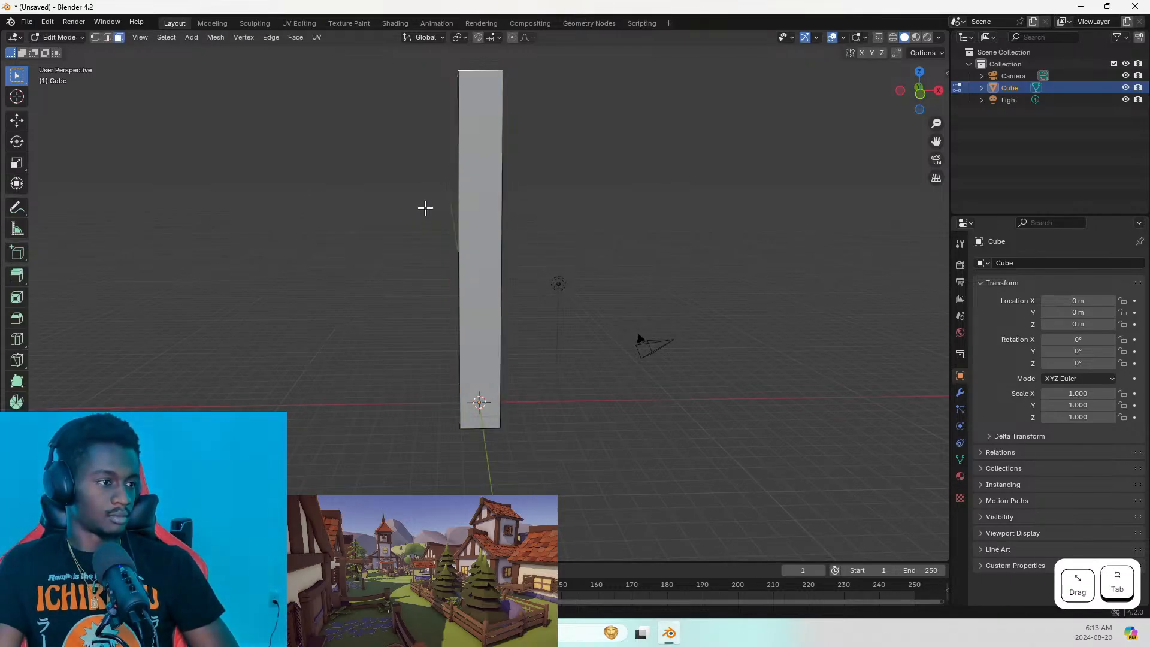
{"action": "middle_click_drag", "start_coordinate": [424, 205], "coordinate": [526, 233]}
{"action": "left_click", "coordinate": [527, 232]}
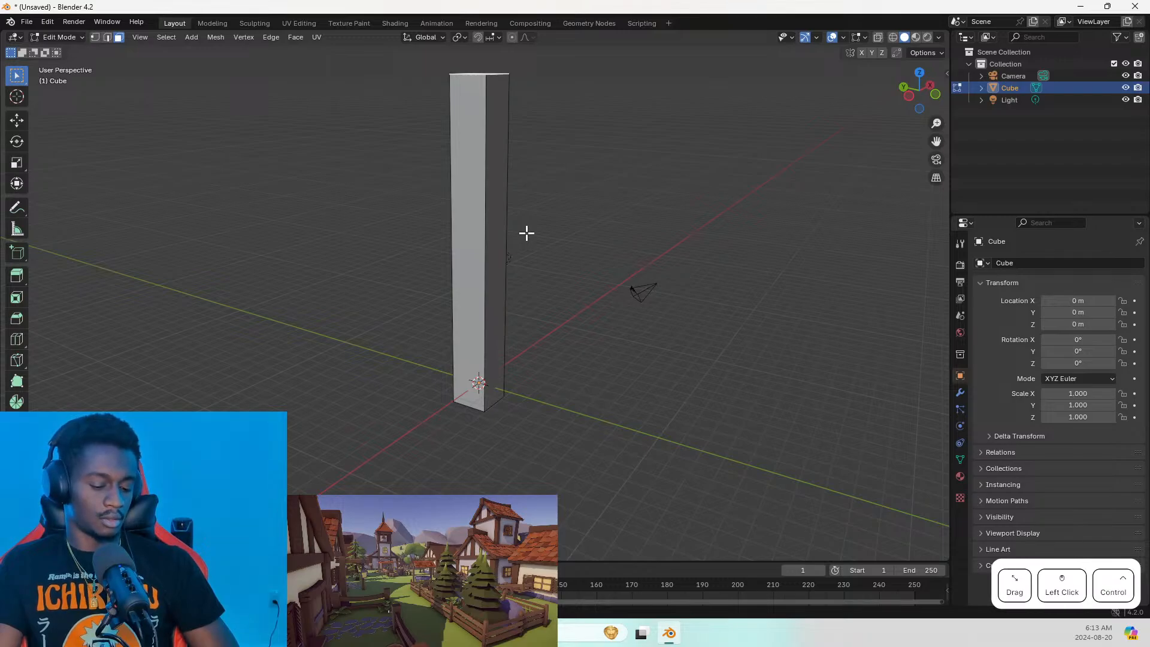
Try dividing the post into six segments with five loop cuts, cancel a further cut, and undo the five cuts
{"action": "key", "text": "ctrl+r"}
{"action": "scroll", "coordinate": [527, 229], "scroll_direction": "up", "scroll_amount": 1}
{"action": "scroll", "coordinate": [527, 229], "scroll_direction": "up", "scroll_amount": 3}
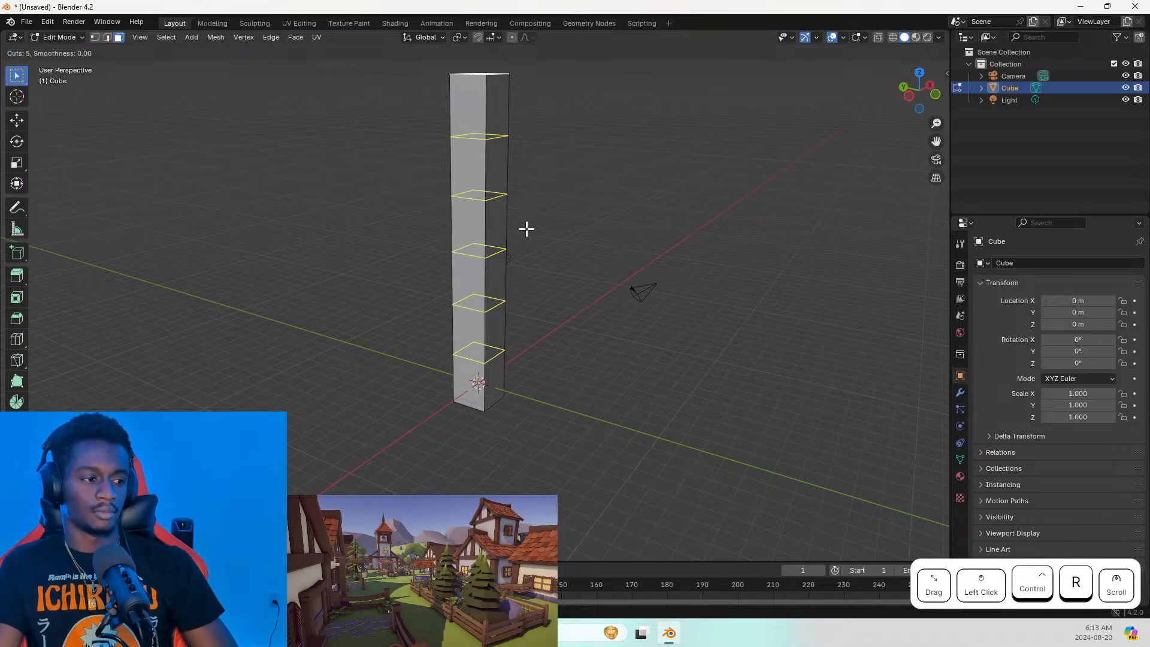
{"action": "left_click", "coordinate": [527, 229]}
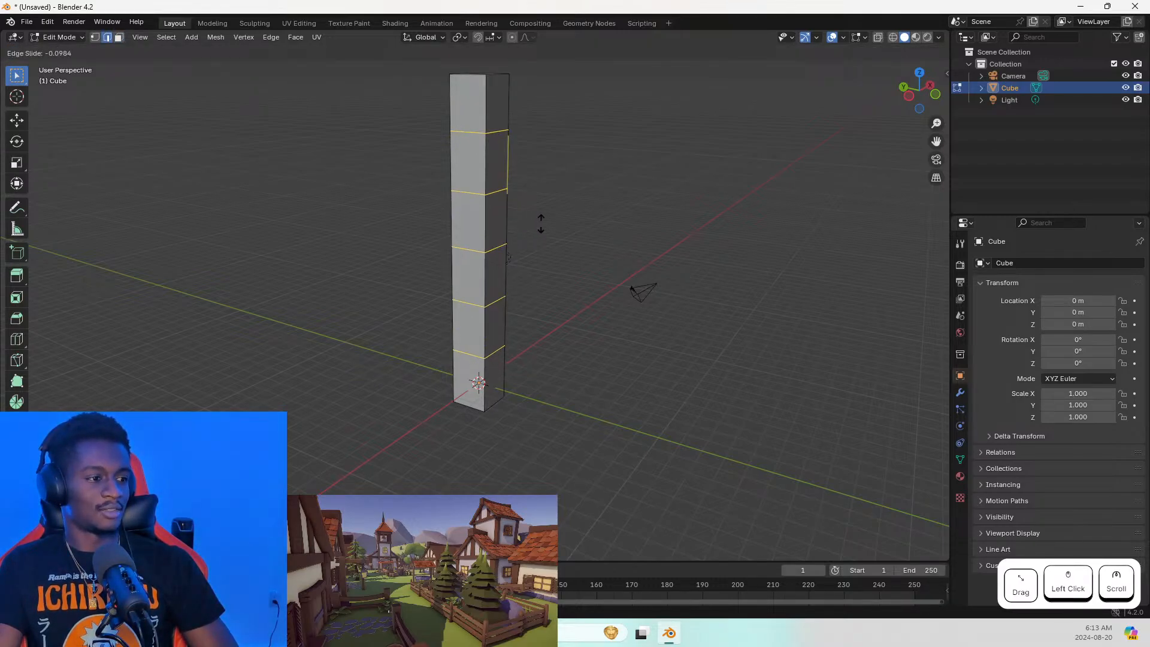
{"action": "left_click", "coordinate": [539, 225]}
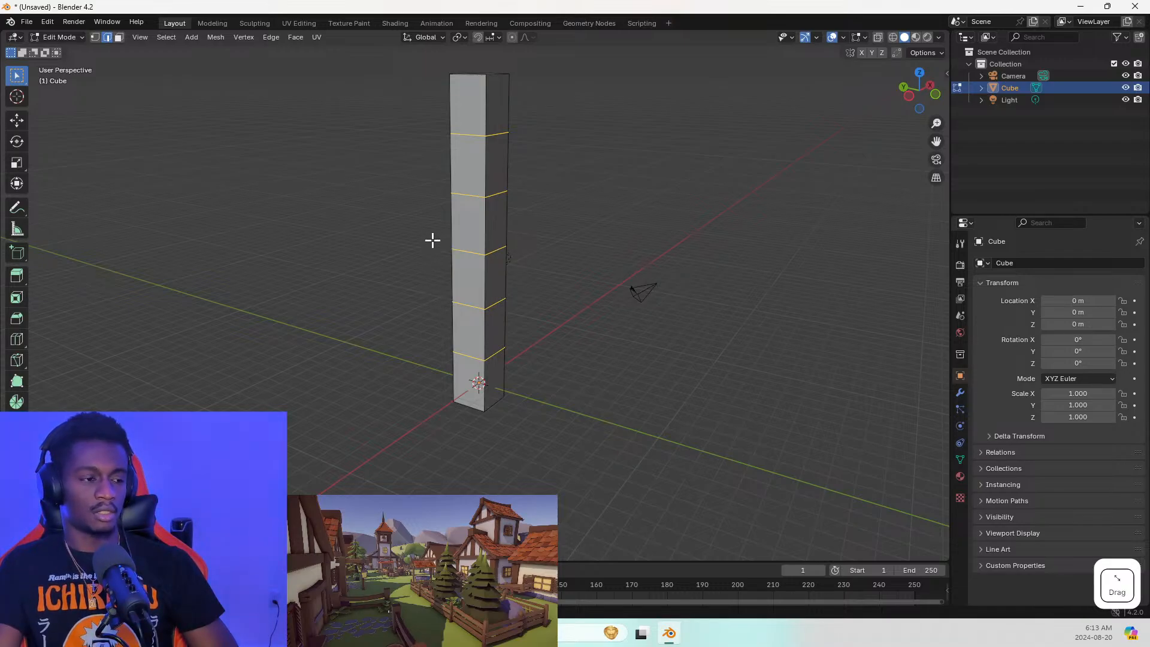
{"action": "middle_click_drag", "start_coordinate": [442, 231], "coordinate": [372, 205]}
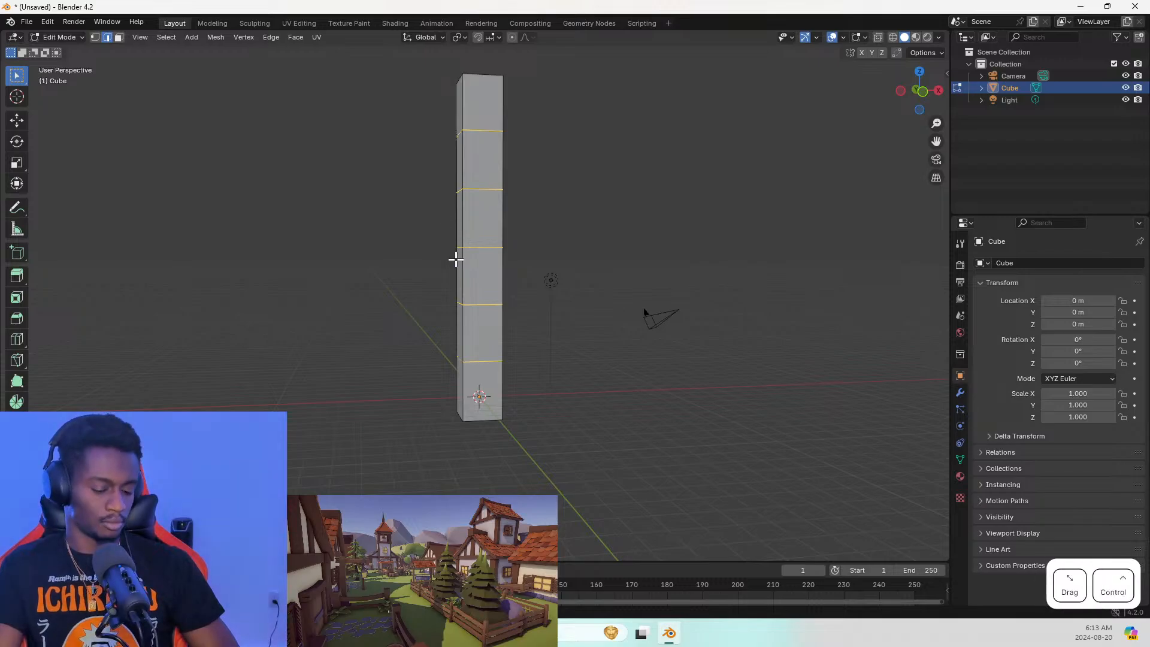
{"action": "key", "text": "ctrl+r"}
{"action": "key", "text": "Escape"}
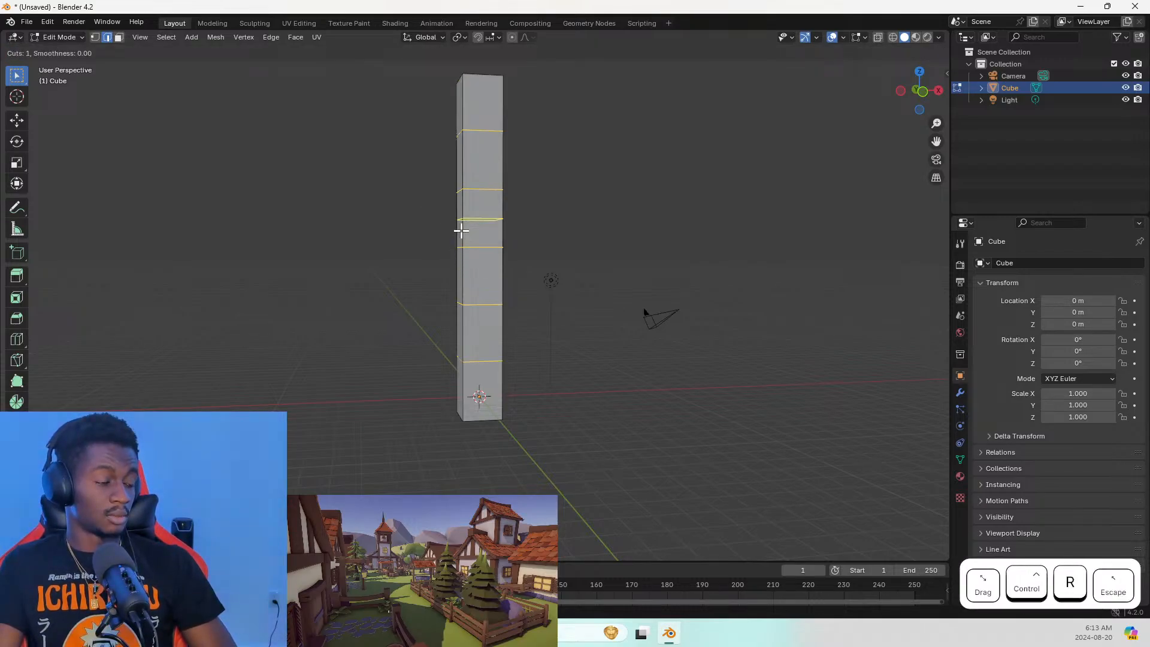
{"action": "key", "text": "ctrl+z"}
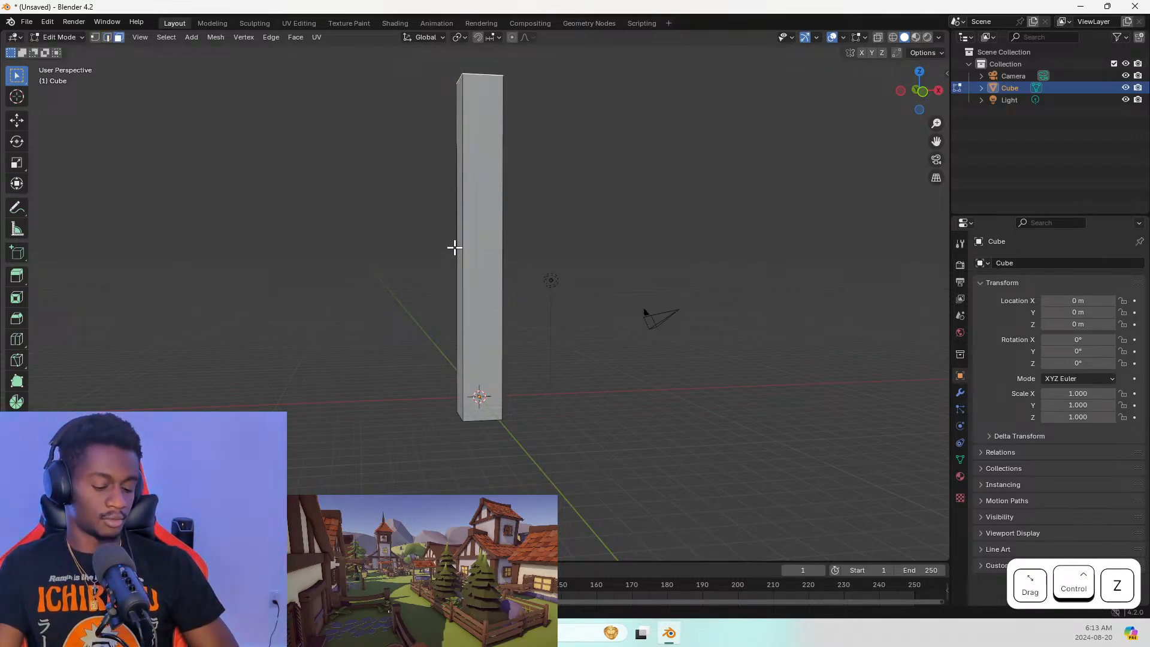
Try a denser division of the post with ten centred loop cuts and undo it
{"action": "key", "text": "ctrl+r"}
{"action": "scroll", "coordinate": [454, 247], "scroll_direction": "up", "scroll_amount": 8}
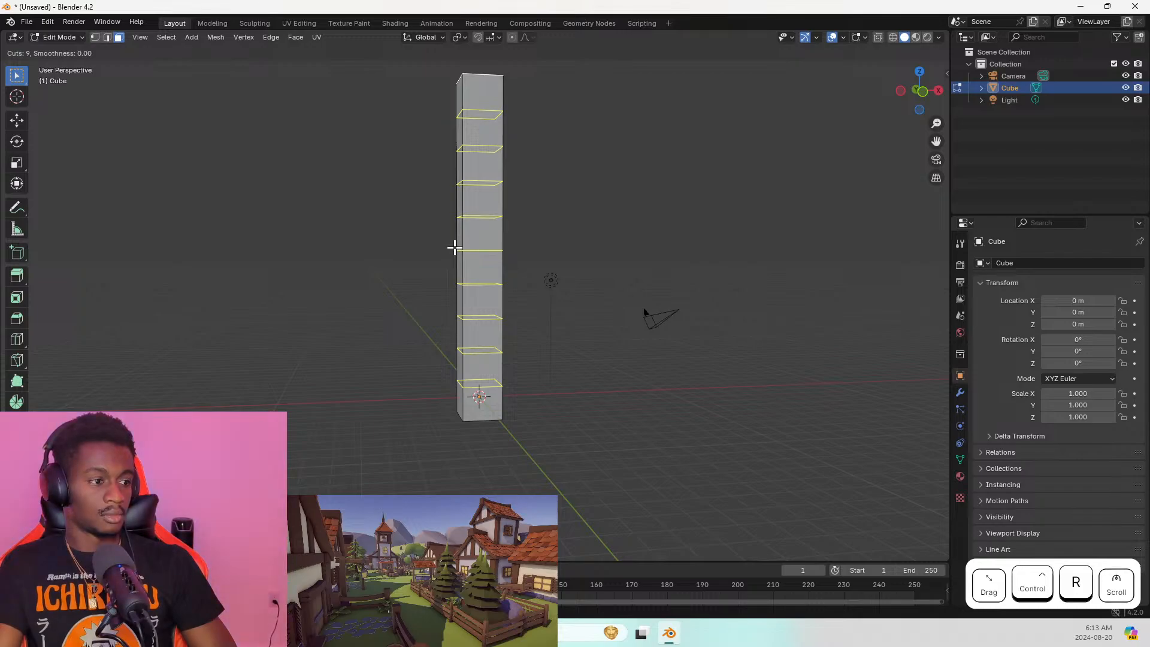
{"action": "scroll", "coordinate": [454, 247], "scroll_direction": "up", "scroll_amount": 1}
{"action": "left_click", "coordinate": [454, 247]}
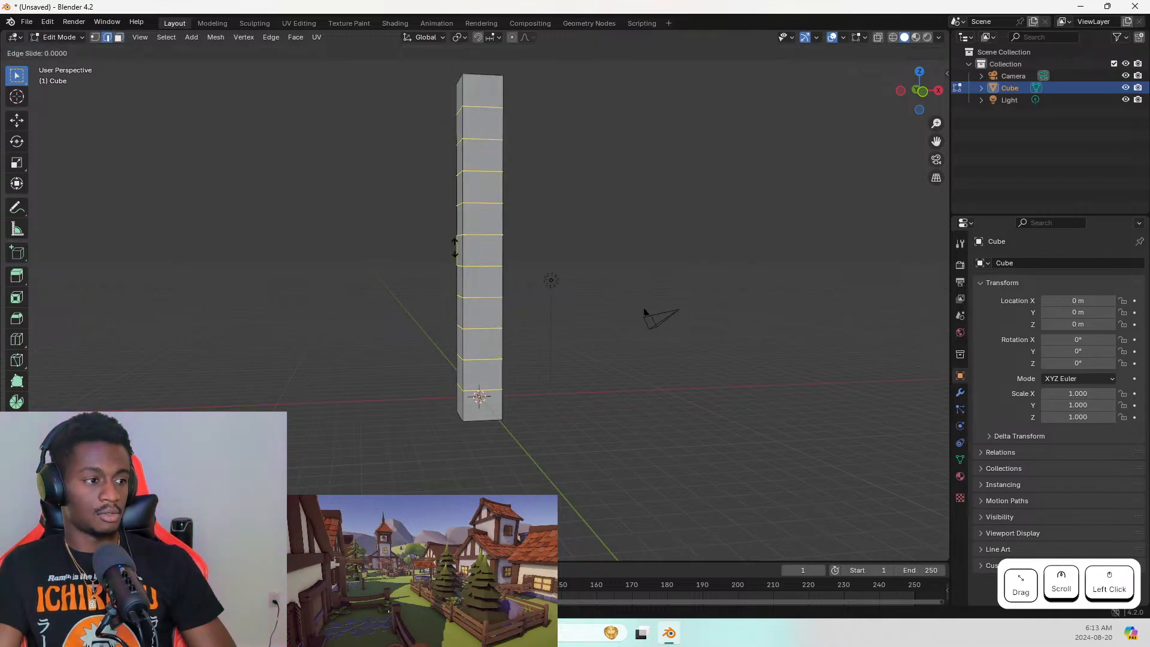
{"action": "key", "text": "Escape"}
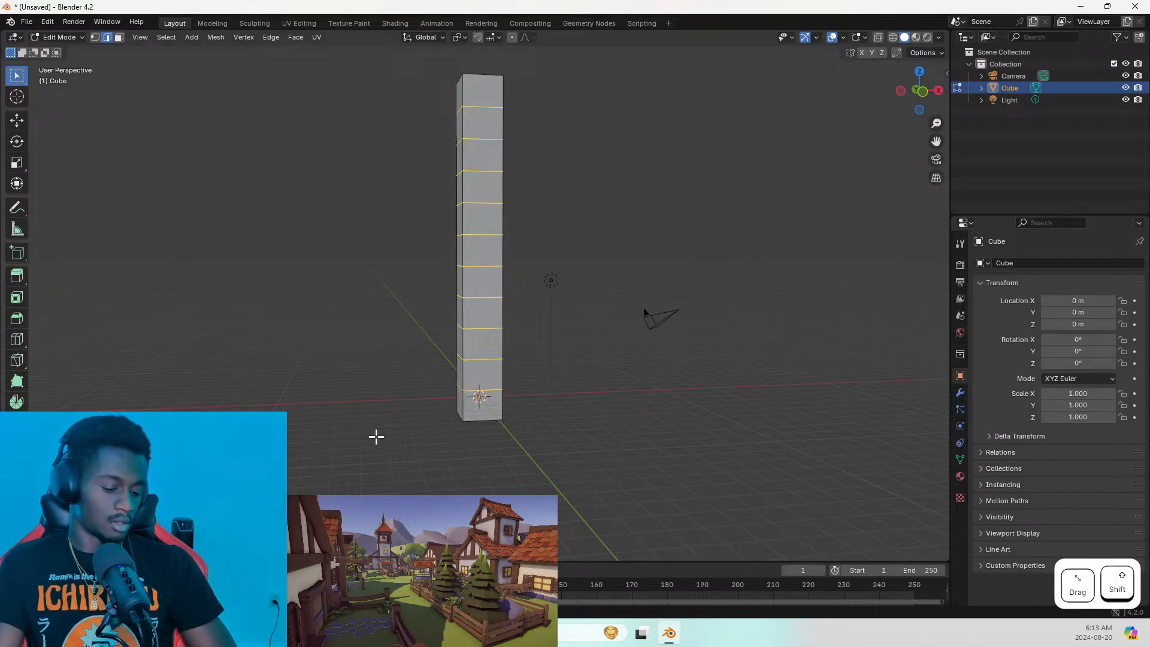
{"action": "key", "text": "ctrl+z"}
Add five evenly spaced horizontal loop cuts along the height of the post
{"action": "key", "text": "ctrl+r"}
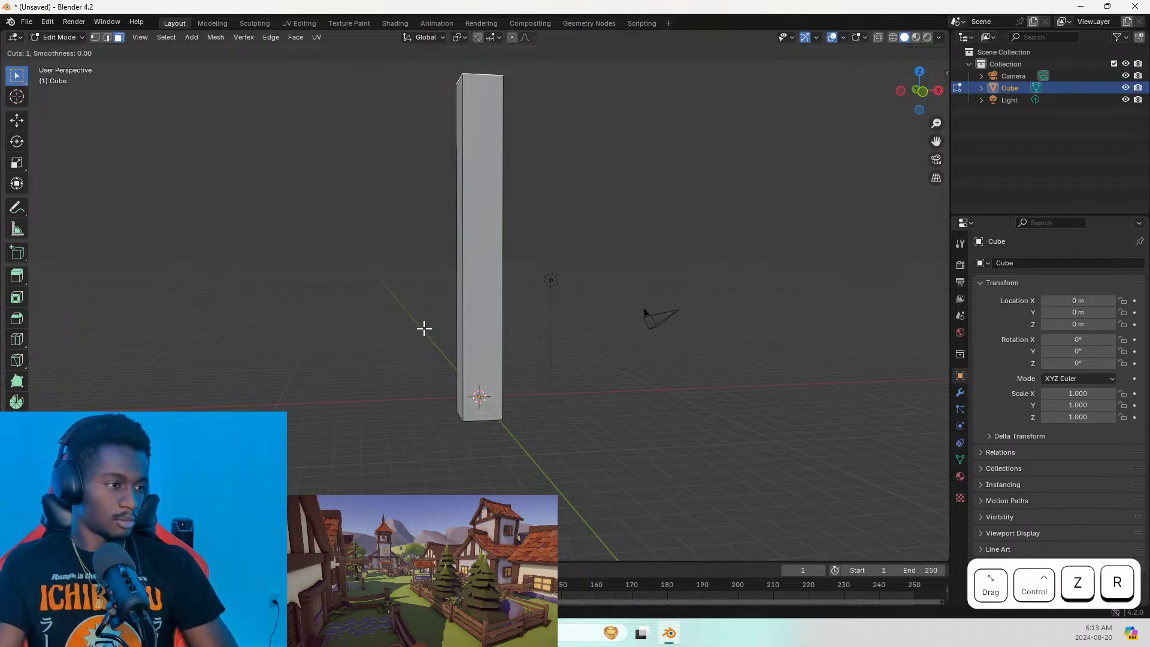
{"action": "scroll", "coordinate": [470, 298], "scroll_direction": "up", "scroll_amount": 3}
{"action": "left_click", "coordinate": [470, 298]}
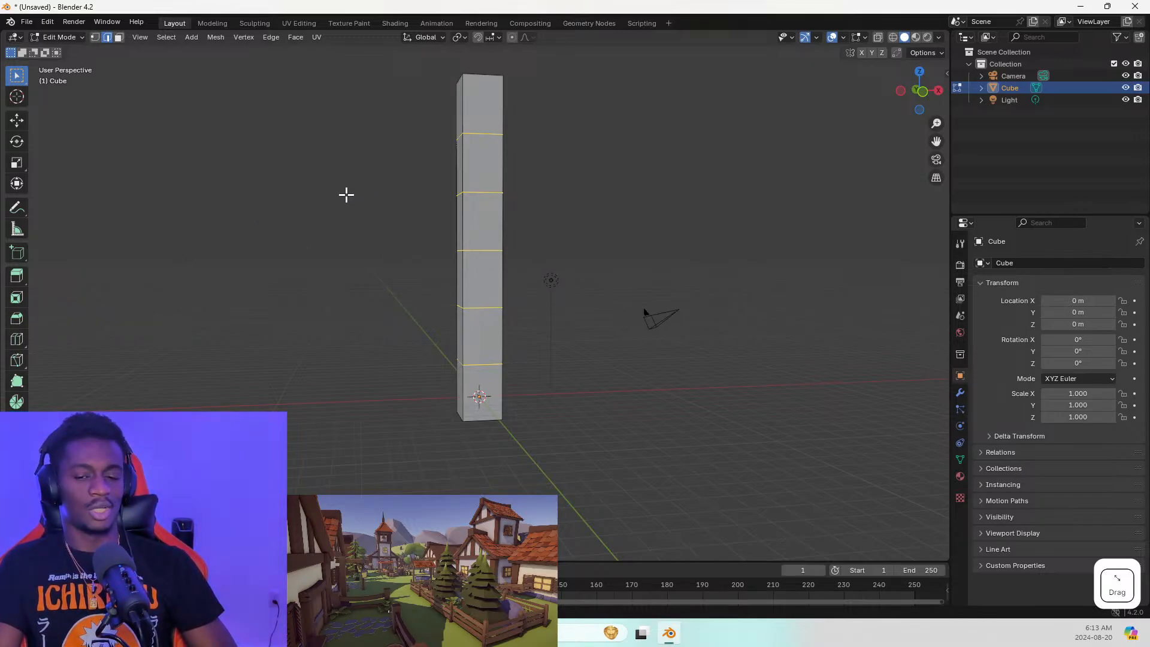
{"action": "scroll", "coordinate": [417, 291], "scroll_direction": "down", "scroll_amount": 2}
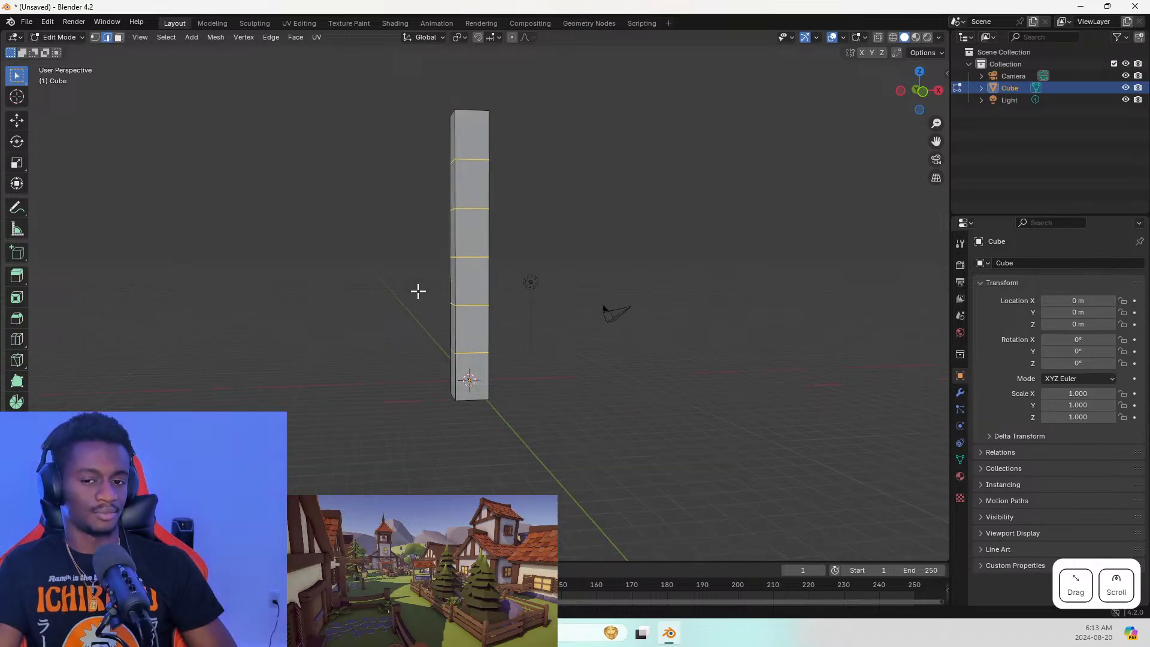
{"action": "middle_click_drag", "start_coordinate": [427, 294], "coordinate": [518, 299]}
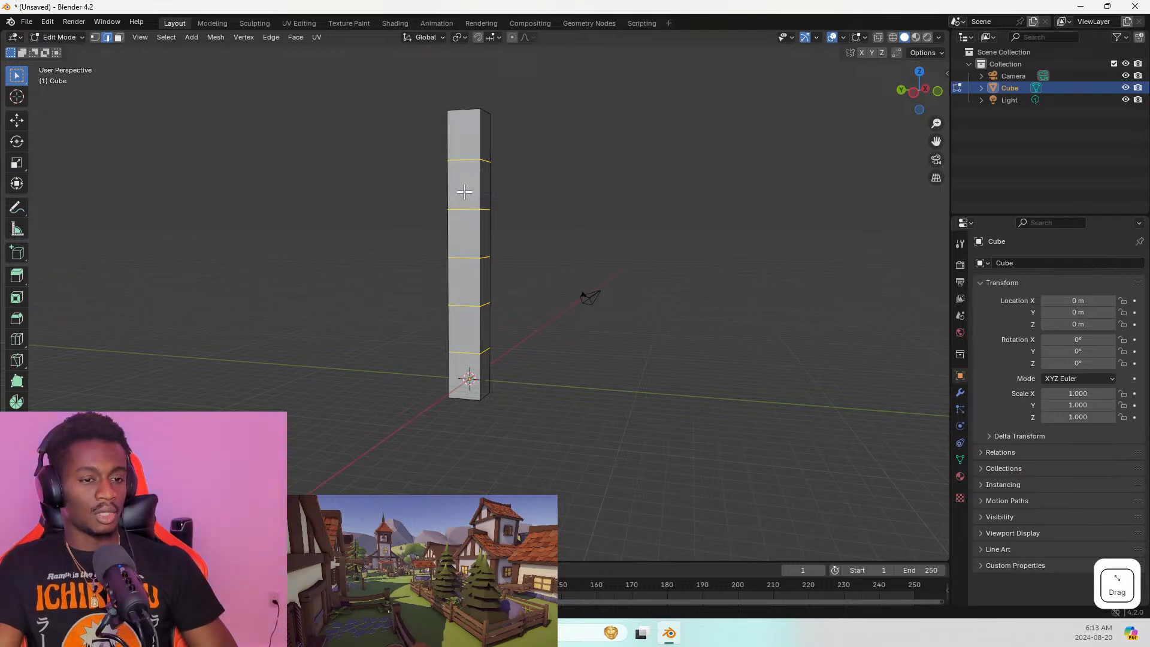
Bring the reference image window onto this monitor, examine the pine trees and fence, and return to Blender
{"action": "left_click_drag", "start_coordinate": [1018, 1], "coordinate": [520, 100]}
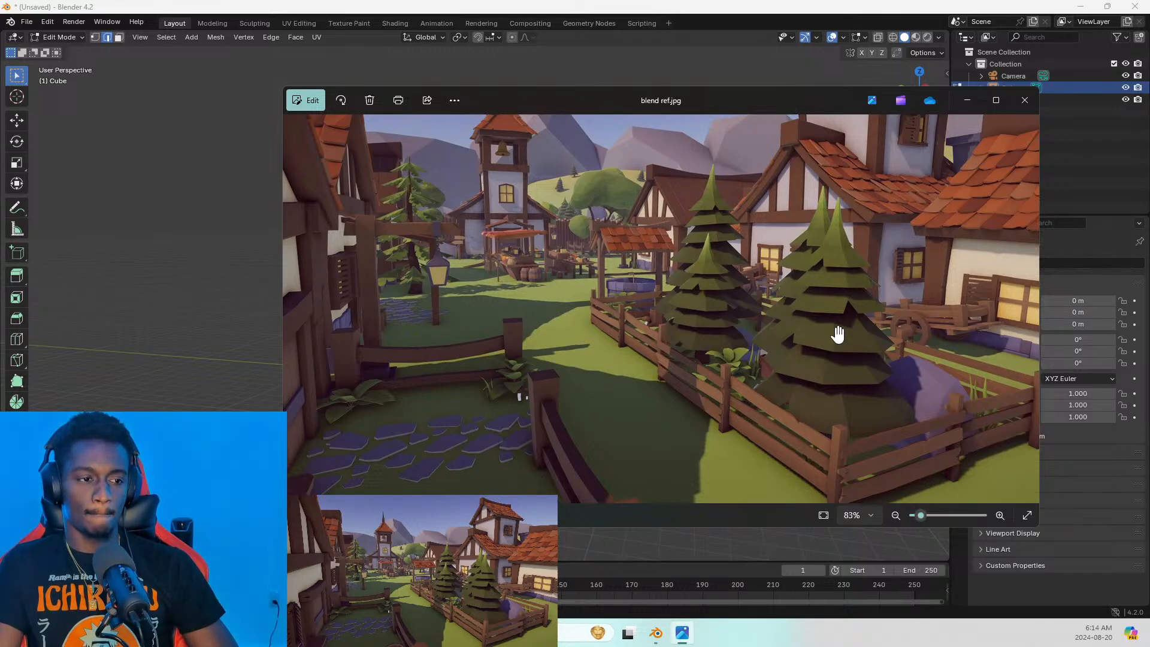
{"action": "key", "text": "alt+Tab"}
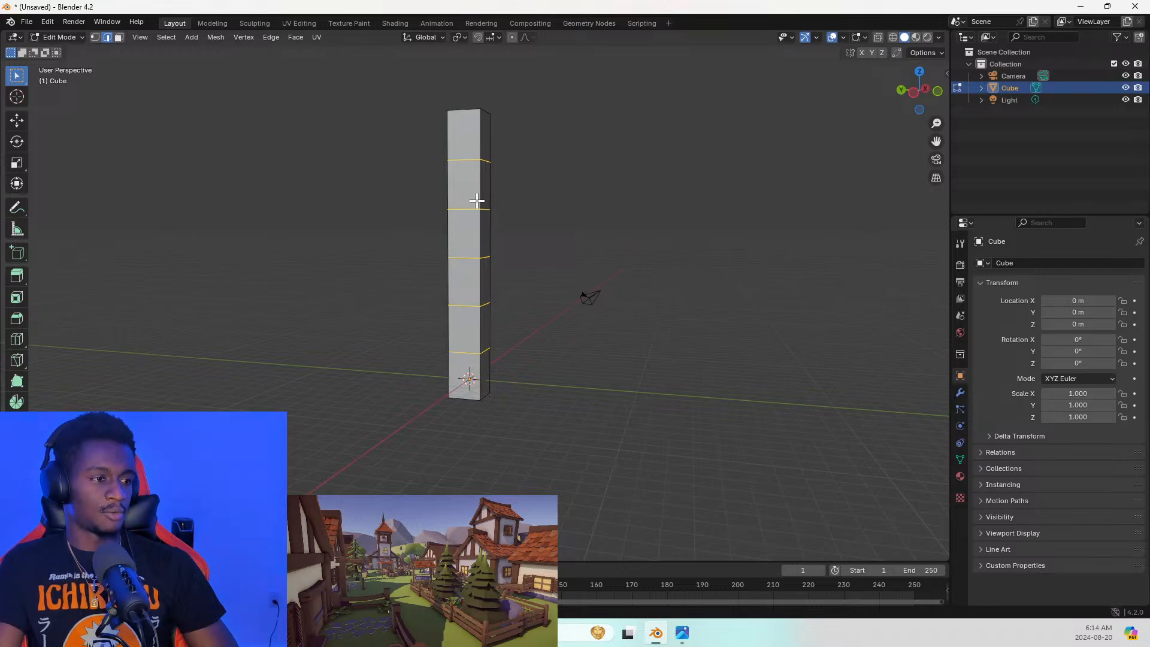
{"action": "middle_click_drag", "start_coordinate": [480, 200], "coordinate": [440, 179]}
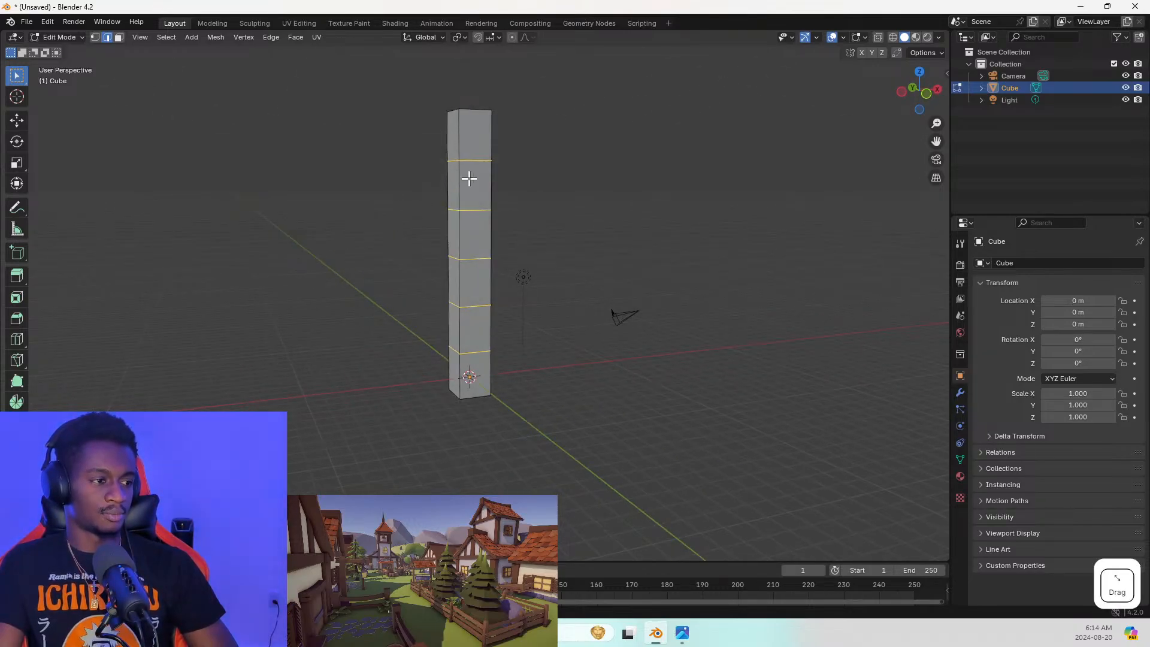
Add a loop cut midway in the post's second segment from the top and scale it outward to about 3.6 times
{"action": "left_click", "coordinate": [469, 177]}
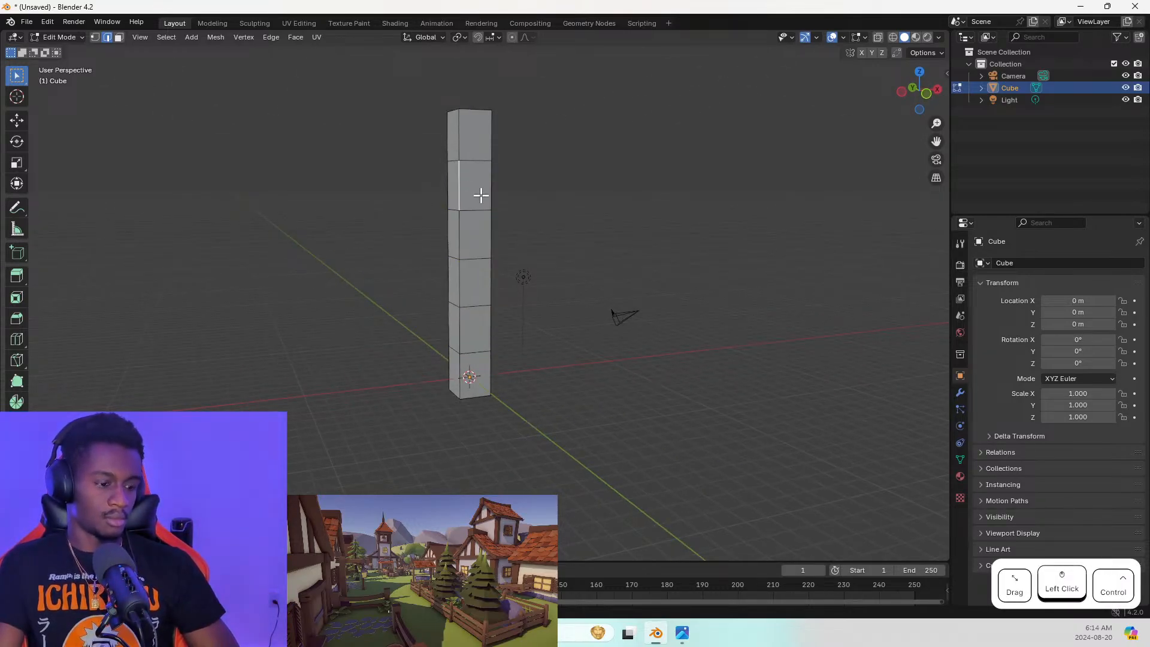
{"action": "key", "text": "ctrl+r"}
{"action": "left_click", "coordinate": [481, 194]}
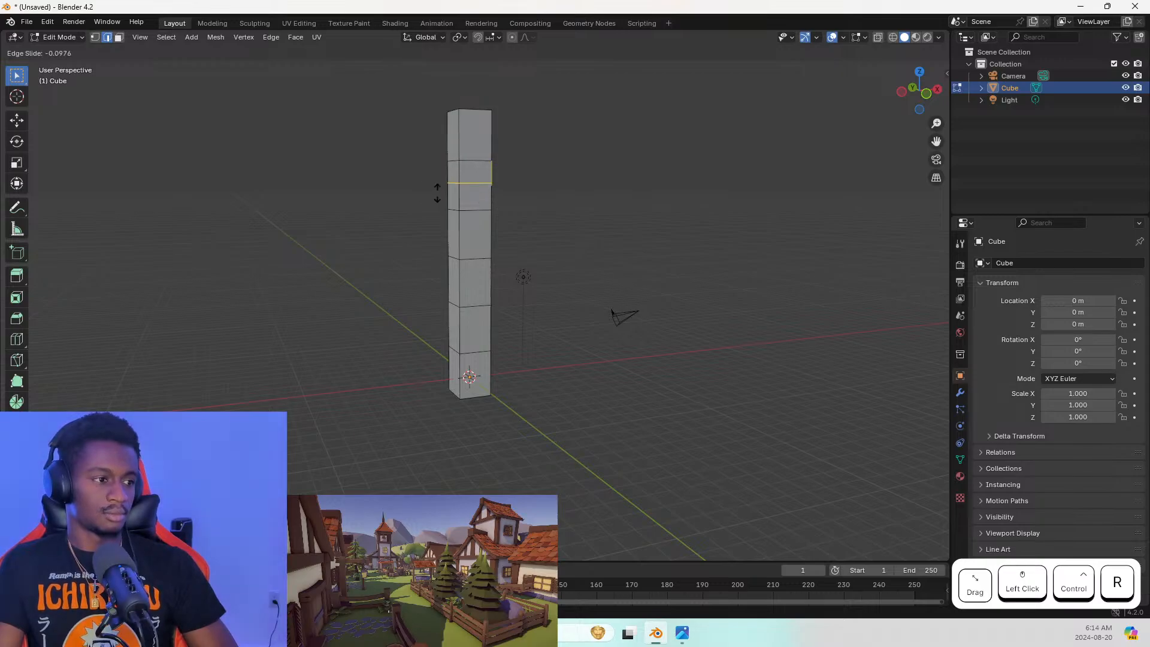
{"action": "left_click", "coordinate": [437, 193]}
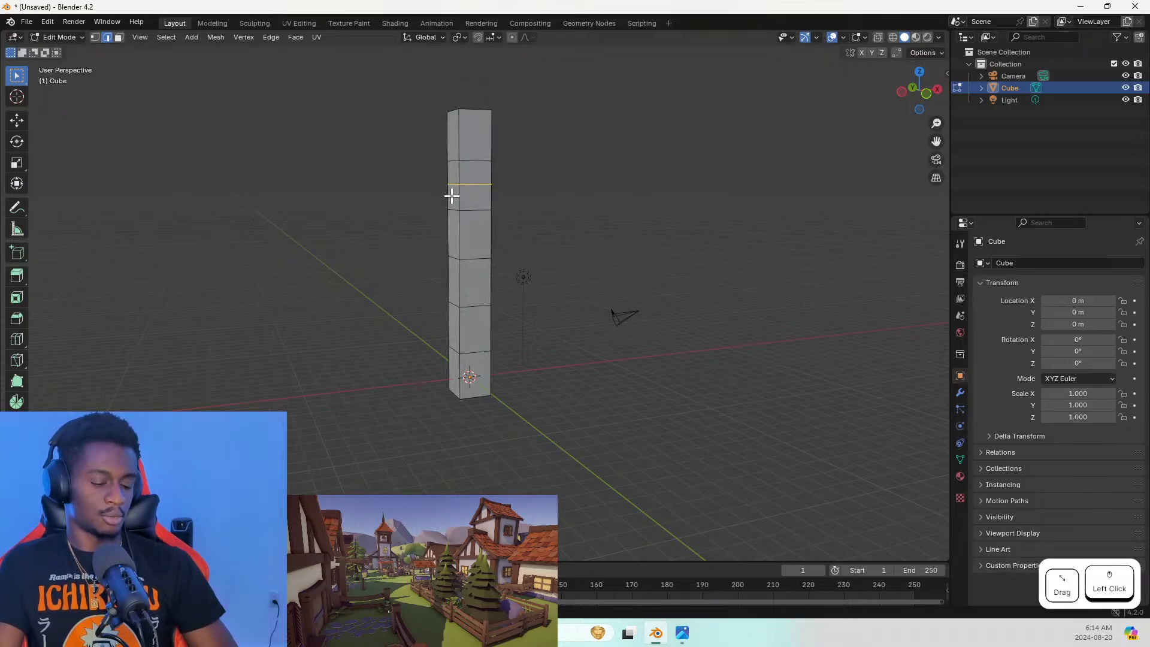
{"action": "key", "text": "g"}
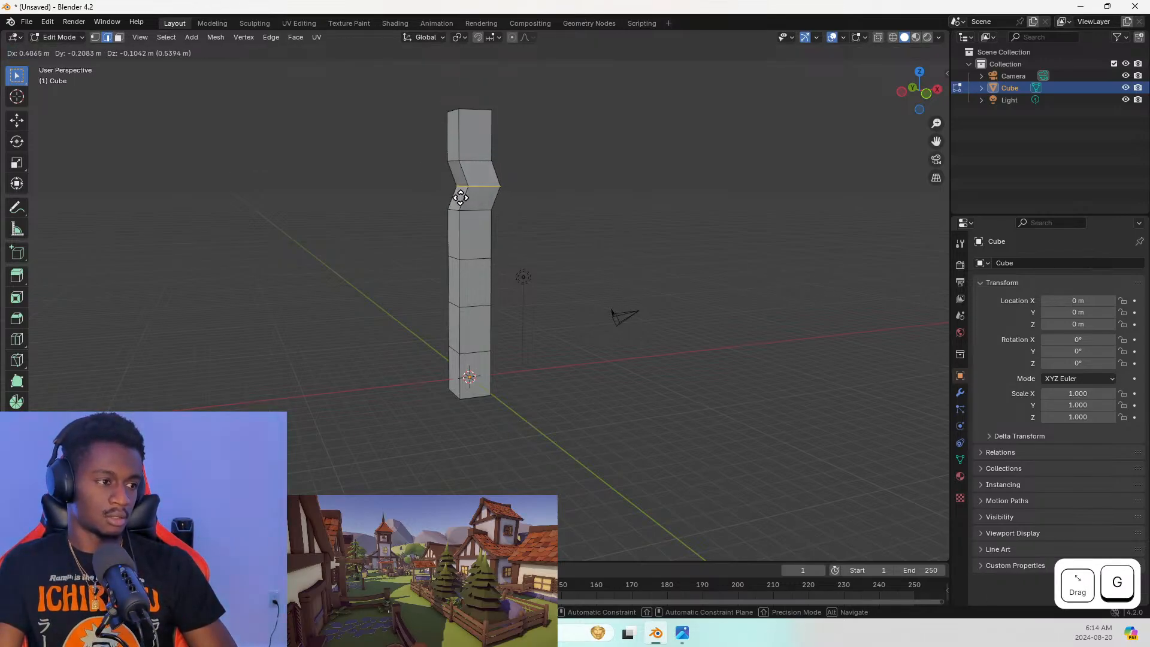
{"action": "key", "text": "Escape"}
{"action": "key", "text": "s"}
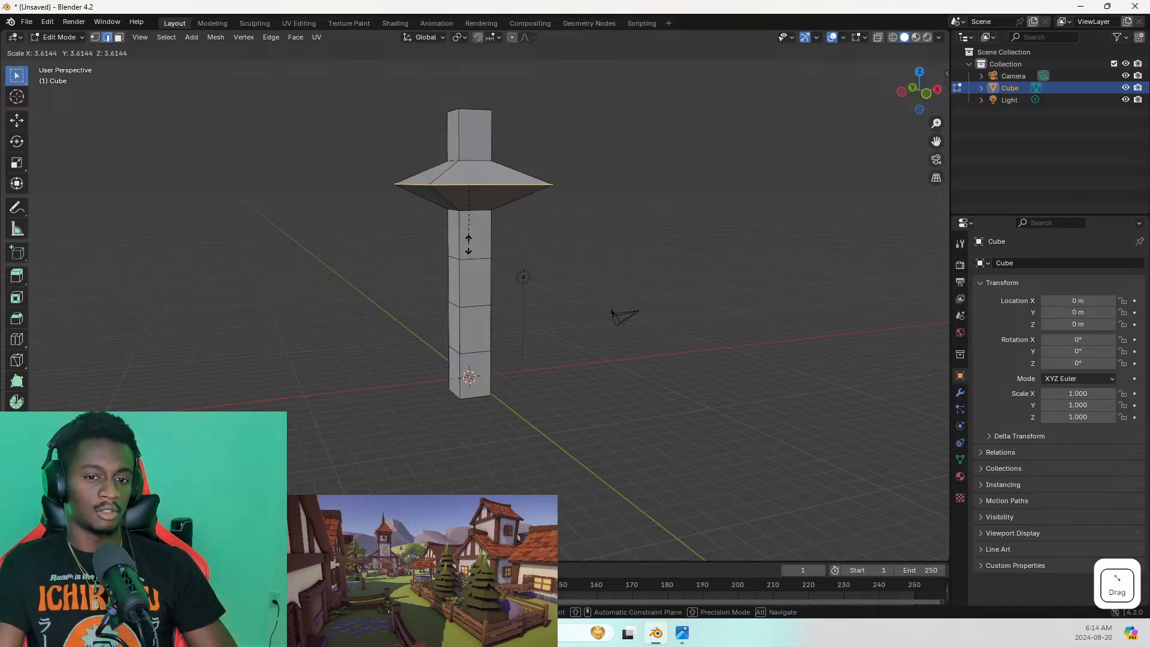
{"action": "left_click", "coordinate": [468, 246]}
Move the reference image window off to the other monitor and return to Blender
{"action": "key", "text": "alt+Tab"}
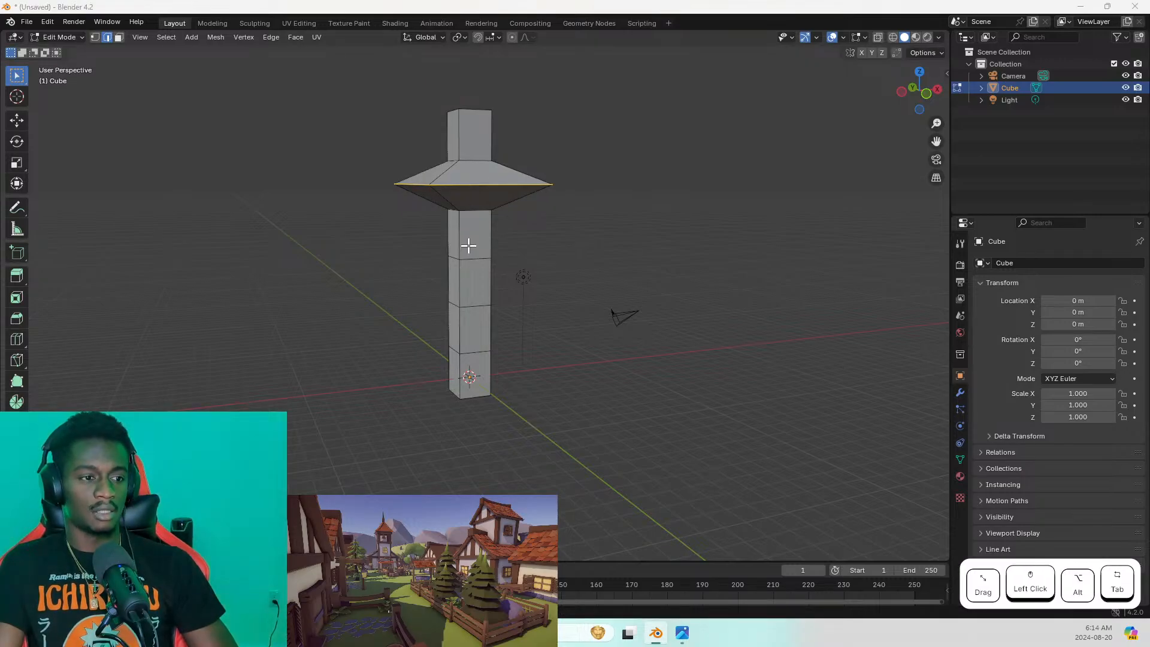
{"action": "key", "text": "super+shift+Right"}
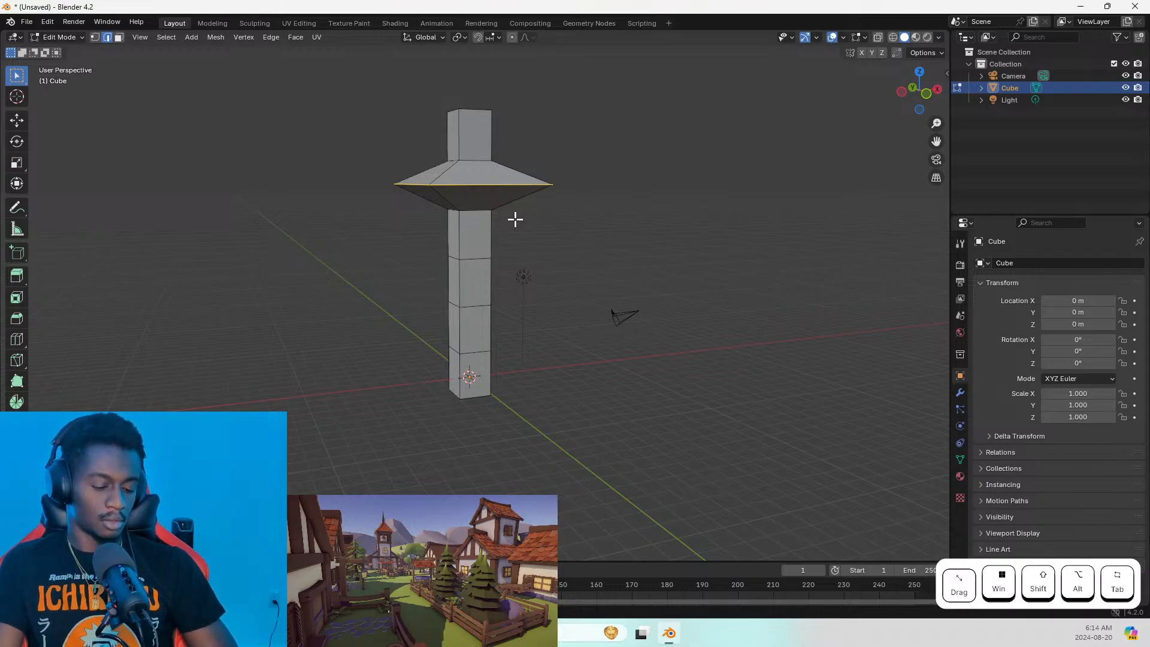
{"action": "key", "text": "alt+Tab"}
{"action": "key", "text": "alt+Tab"}
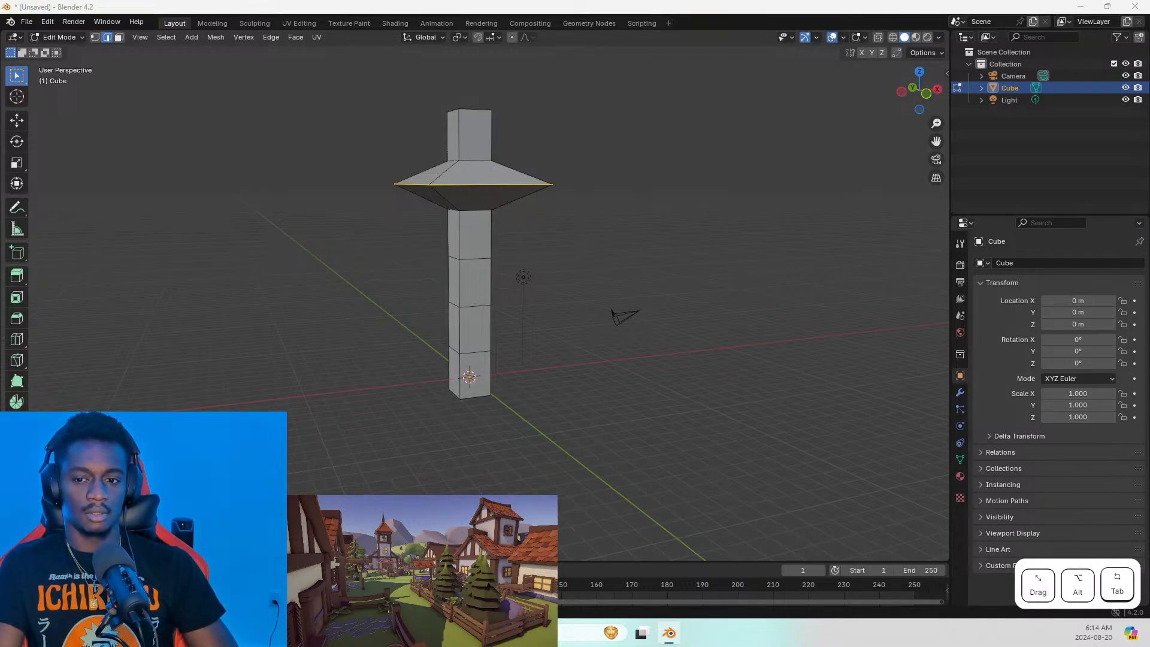
{"action": "key", "text": "alt+Tab"}
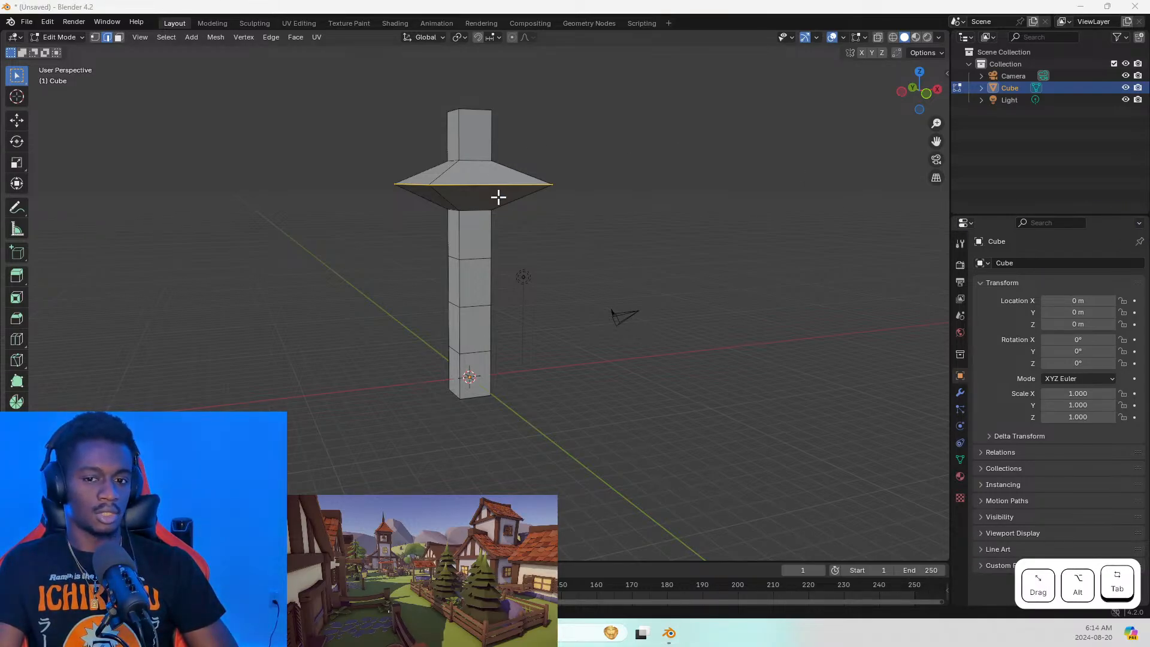
Lower the flared edge loop by about 1.7 m so it forms a downward-sloping skirt around the post
{"action": "key", "text": "g"}
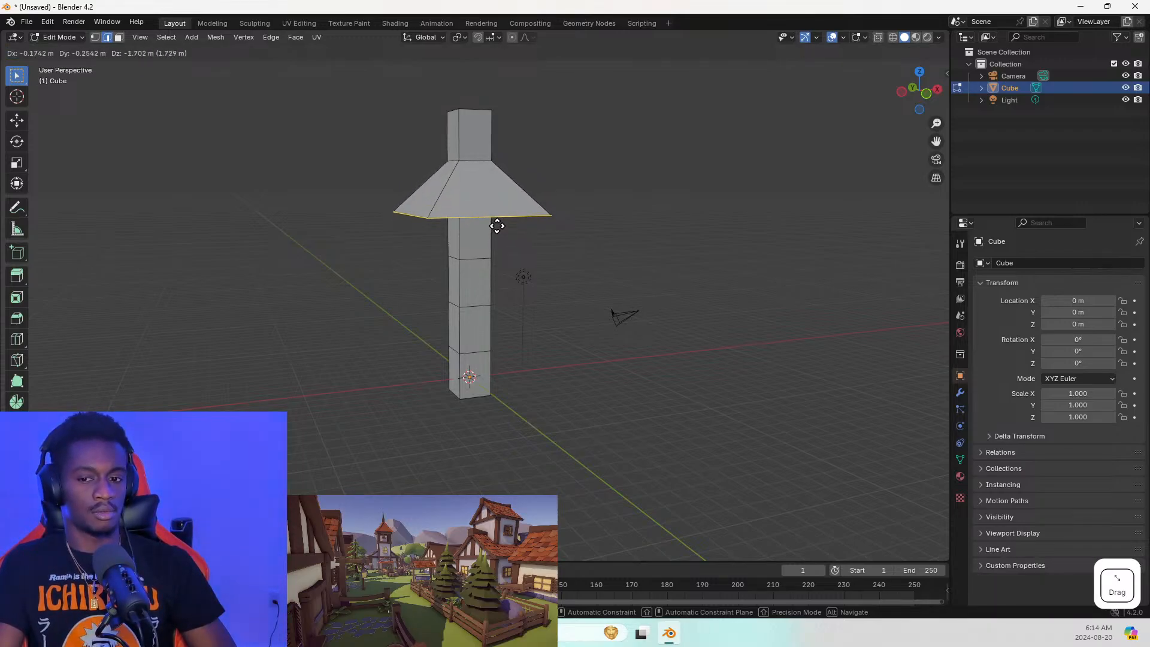
{"action": "left_click", "coordinate": [499, 225]}
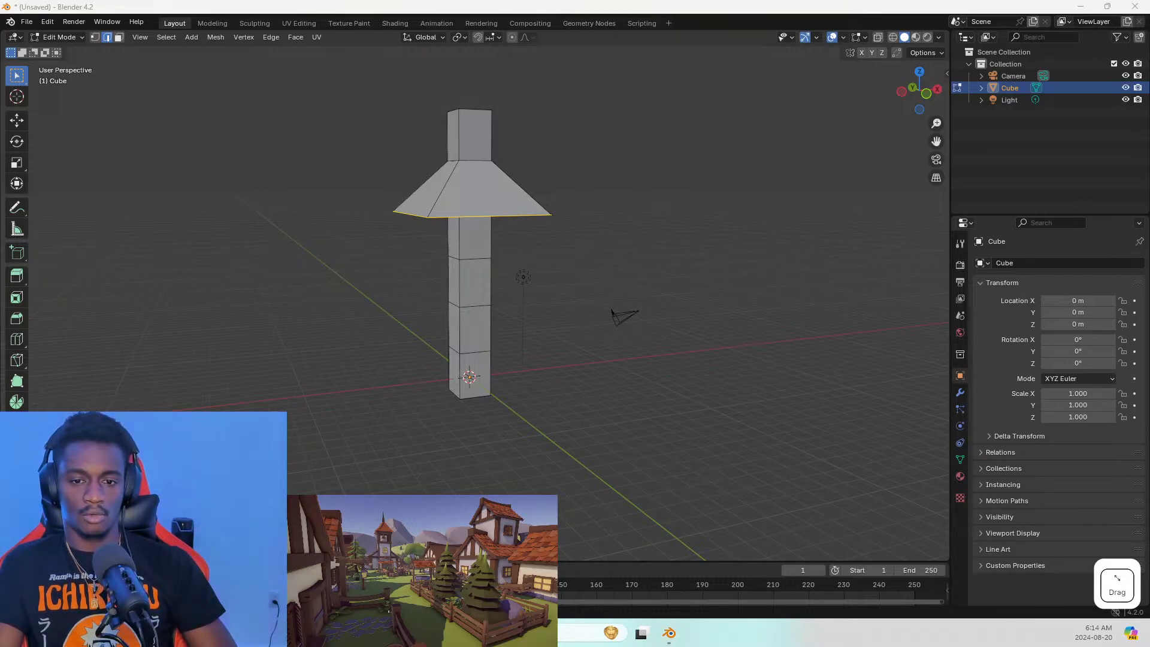
{"action": "mouse_move", "coordinate": [514, 354]}
{"action": "middle_mouse_down"}
{"action": "mouse_move", "coordinate": [419, 138]}
{"action": "mouse_move", "coordinate": [413, 96]}
{"action": "mouse_move", "coordinate": [398, 236]}
{"action": "mouse_move", "coordinate": [280, 182]}
{"action": "mouse_move", "coordinate": [282, 124]}
{"action": "mouse_move", "coordinate": [387, 111]}
{"action": "mouse_move", "coordinate": [564, 190]}
{"action": "mouse_move", "coordinate": [570, 208]}
{"action": "middle_mouse_up"}
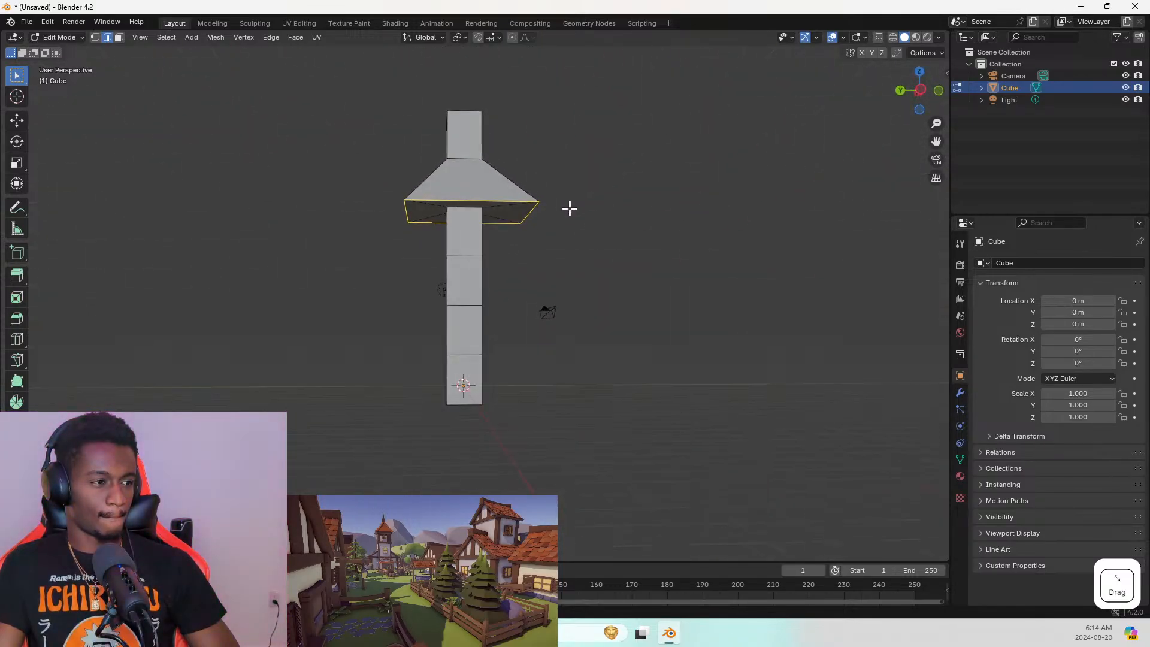
Undo the lowering, the outward scaling and the extra loop cut in the post's second segment
{"action": "left_click", "coordinate": [557, 228]}
{"action": "key", "text": "ctrl+z"}
{"action": "key", "text": "ctrl+z"}
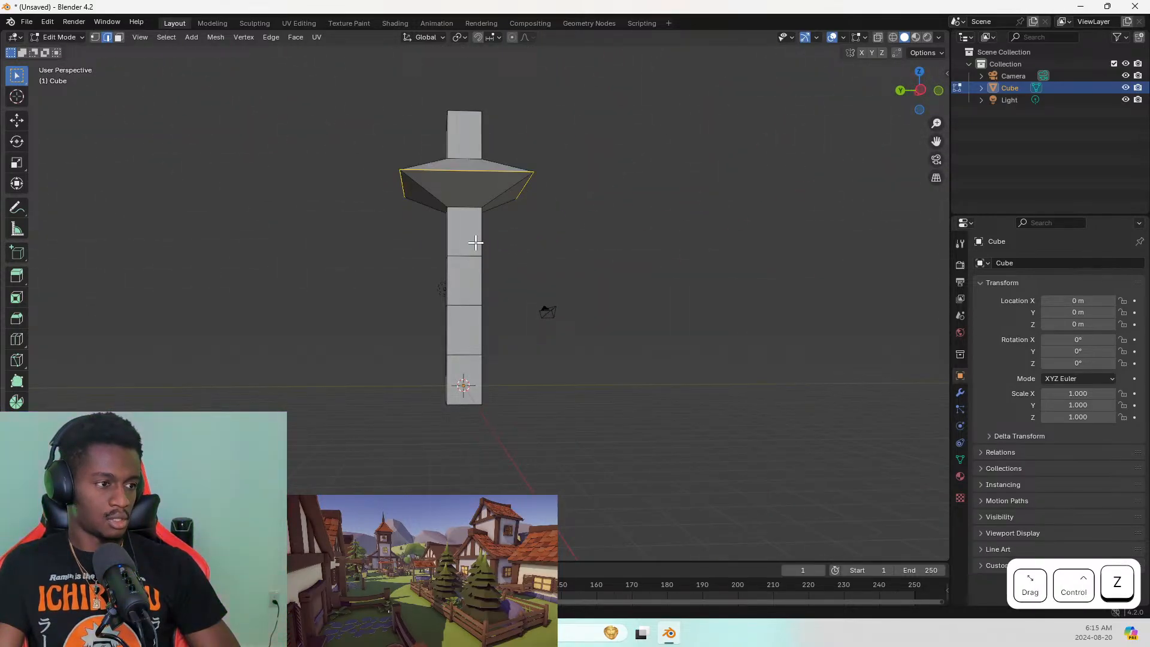
{"action": "key", "text": "ctrl+z"}
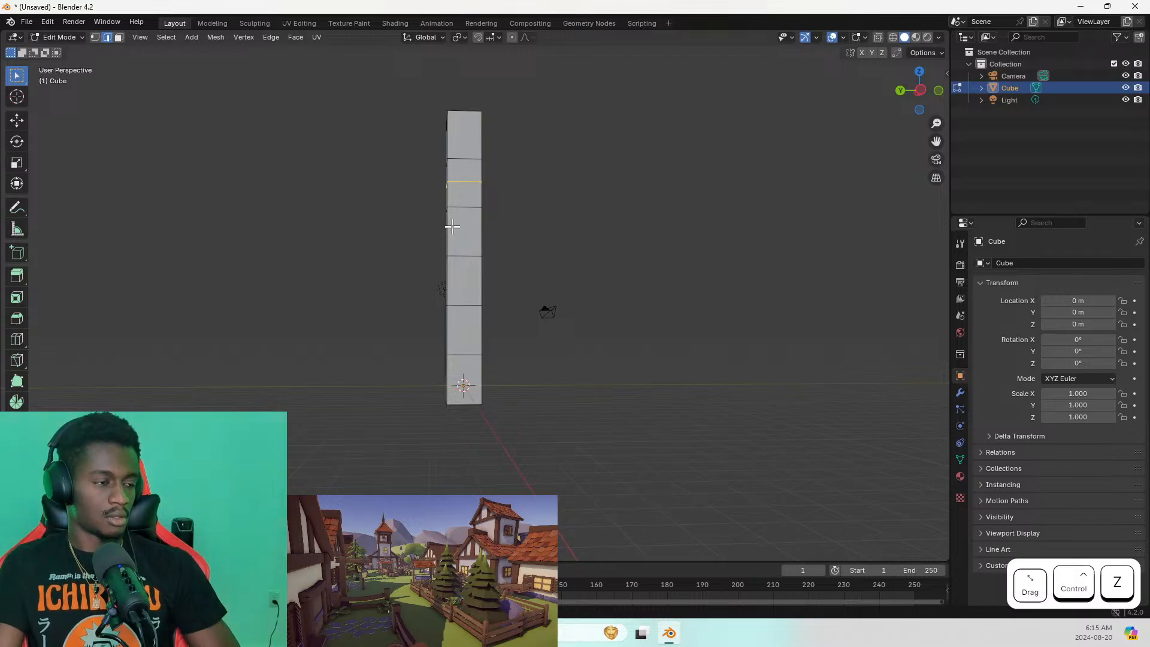
{"action": "key", "text": "ctrl+z"}
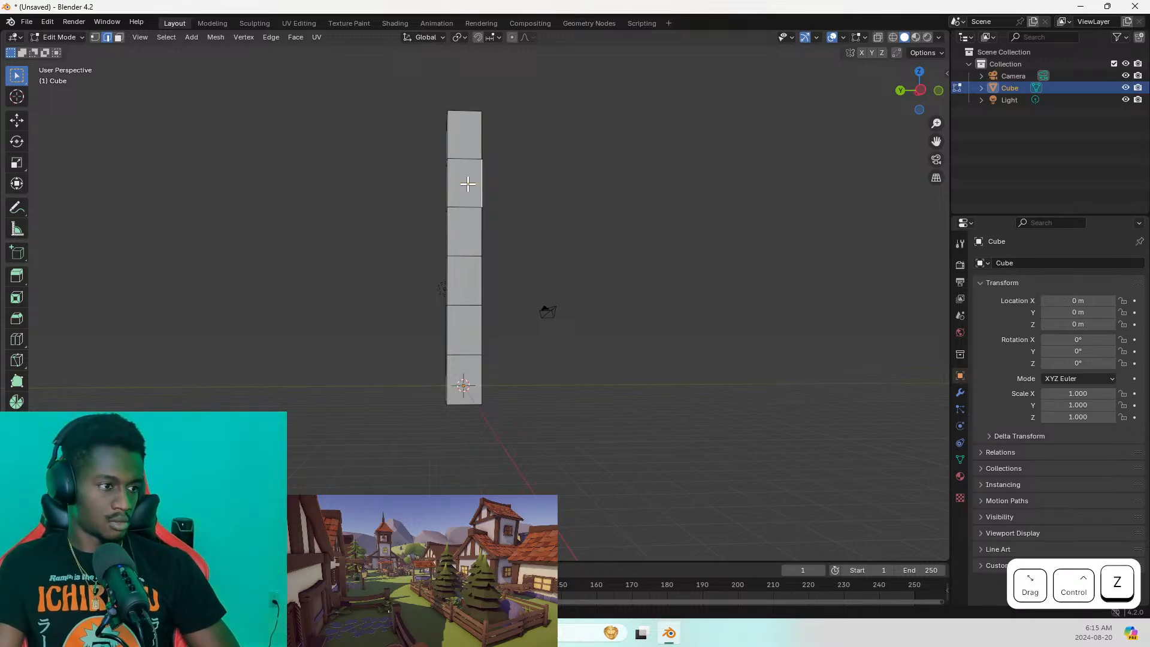
Try scaling the post's uppermost horizontal loop cut outward to about 2.6 times and cancel it
{"action": "middle_click_drag", "start_coordinate": [513, 203], "coordinate": [618, 231]}
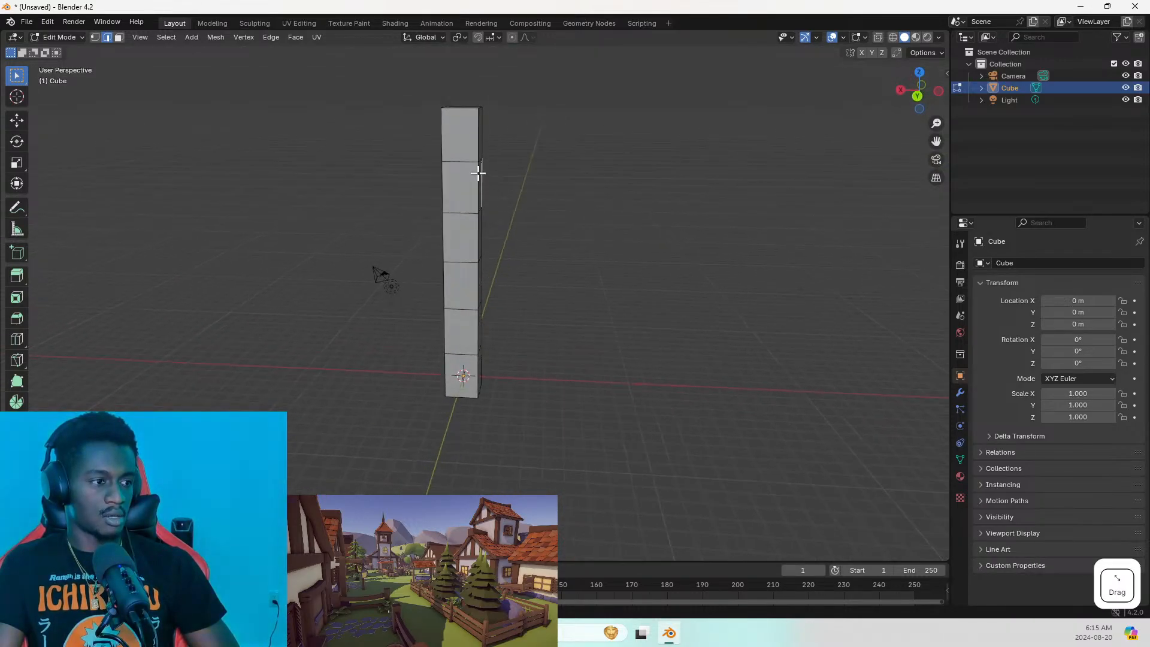
{"action": "left_click", "coordinate": [469, 169], "text": "alt"}
{"action": "left_click", "coordinate": [467, 160], "text": "alt"}
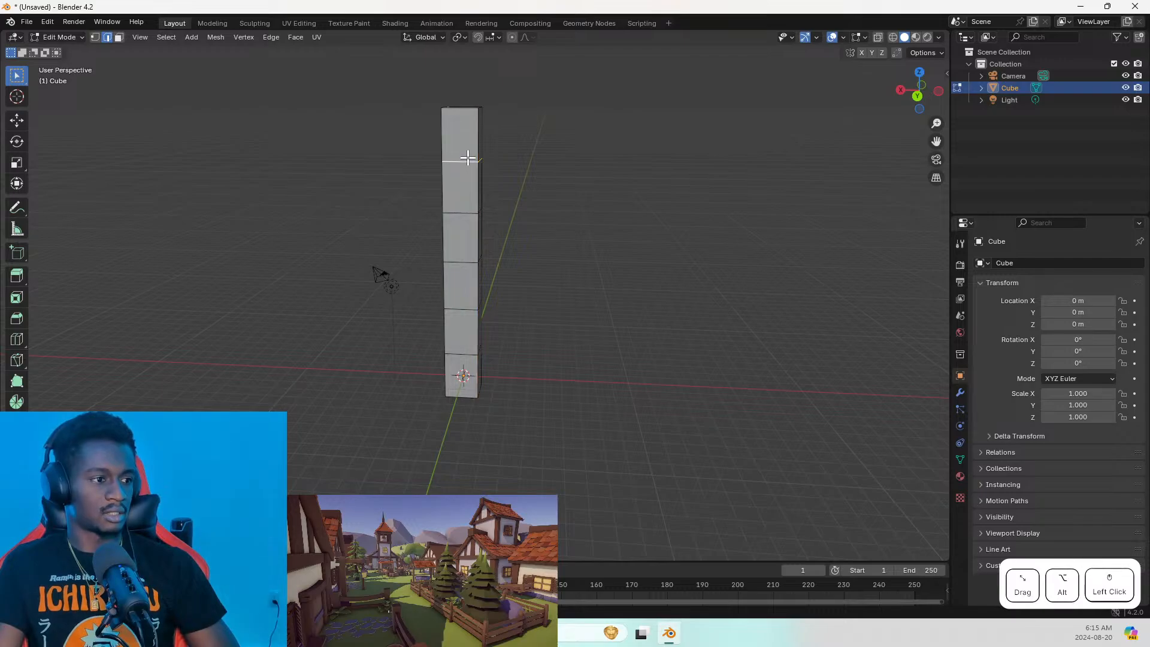
{"action": "key", "text": "s"}
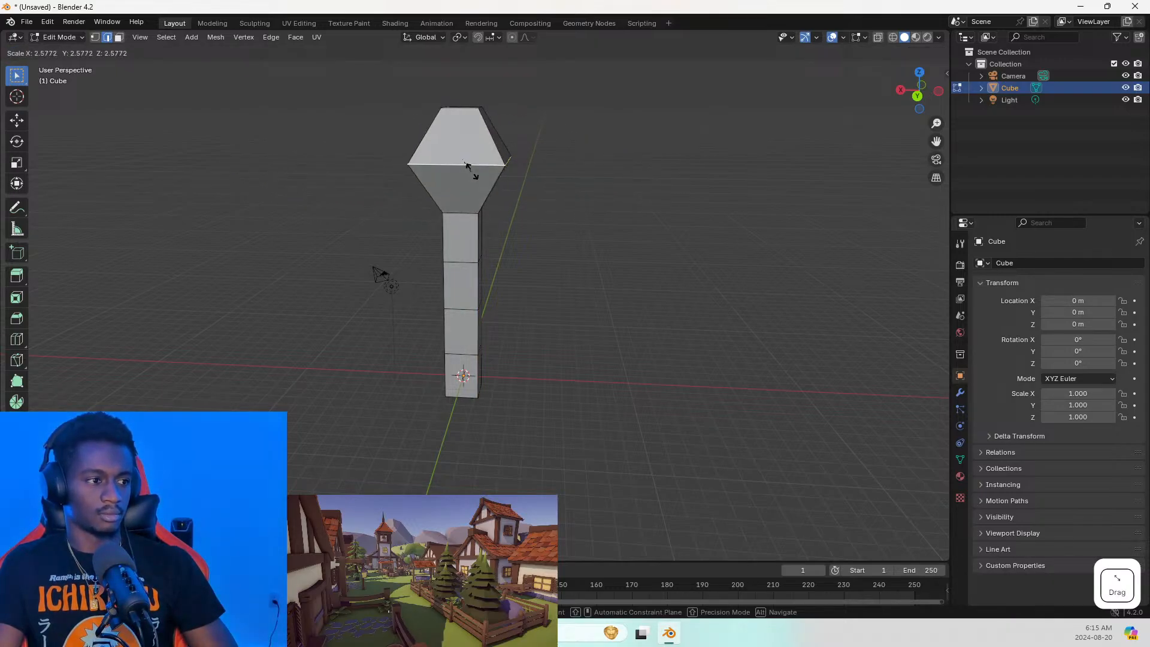
{"action": "key", "text": "Escape"}
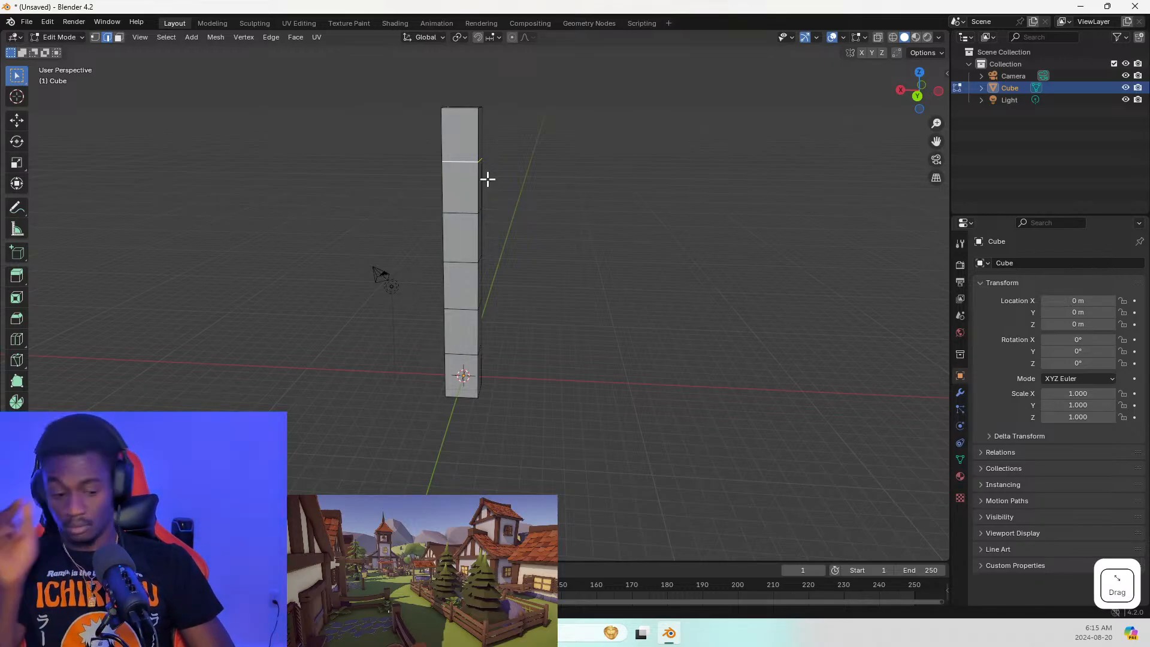
Extrude the uppermost edge loop in place and try scaling the new edges outward into a flat skirt, cancelling each attempt
{"action": "key", "text": "e"}
{"action": "key", "text": "Escape"}
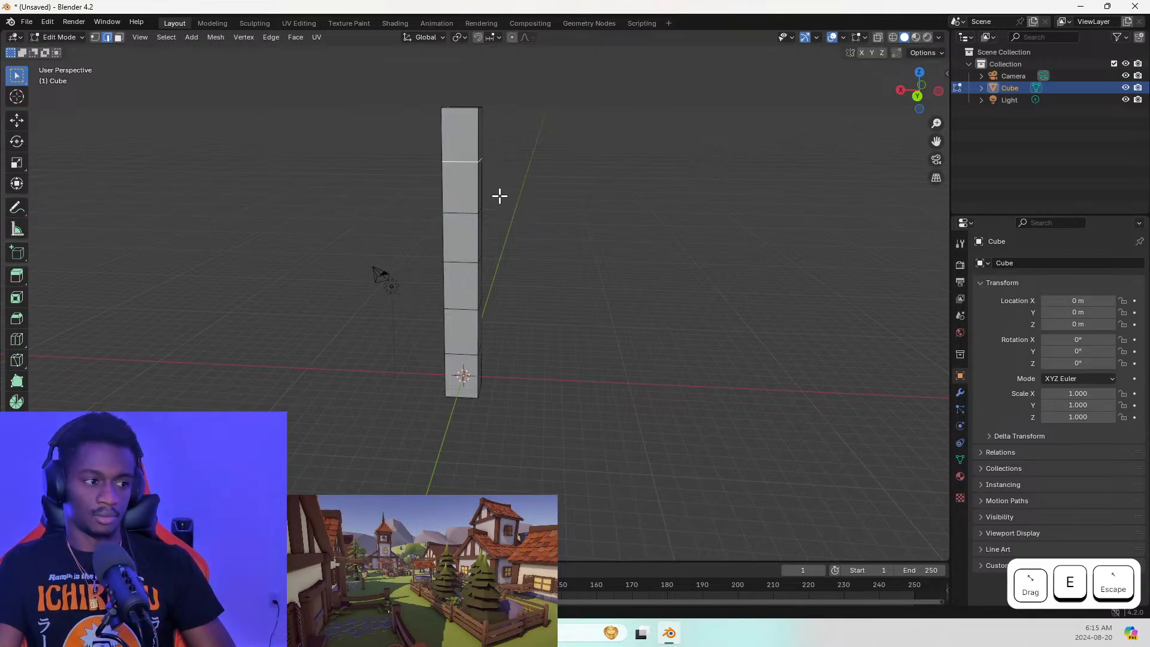
{"action": "middle_click_drag", "start_coordinate": [497, 191], "coordinate": [389, 161]}
{"action": "scroll", "coordinate": [391, 163], "scroll_direction": "up", "scroll_amount": 1}
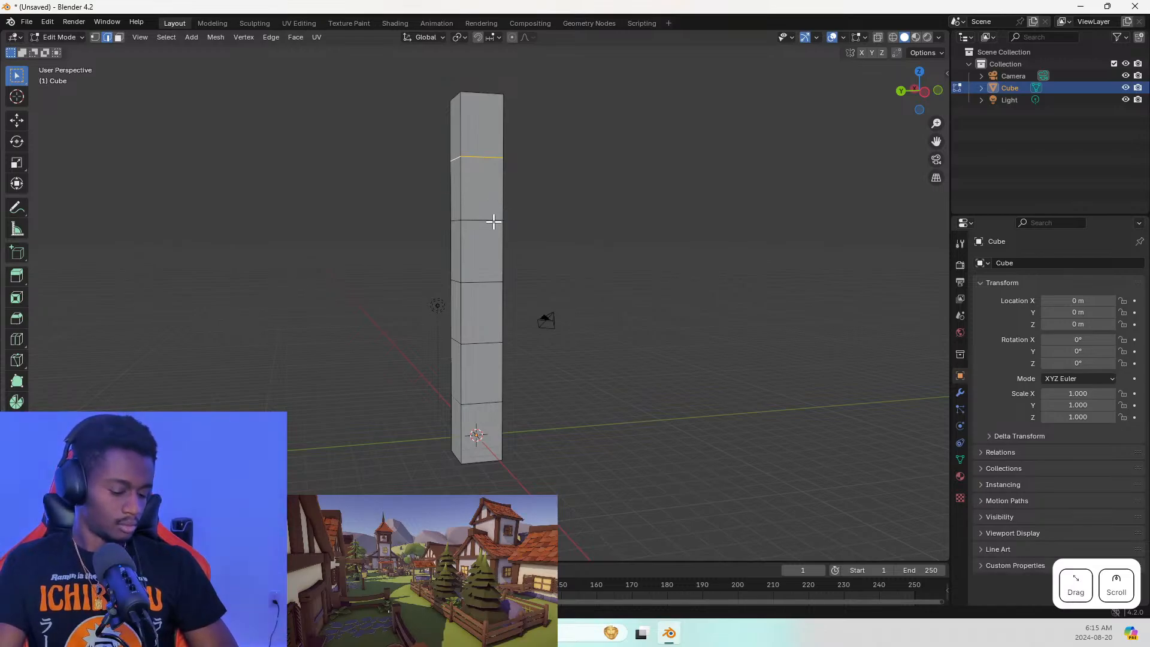
{"action": "key", "text": "s"}
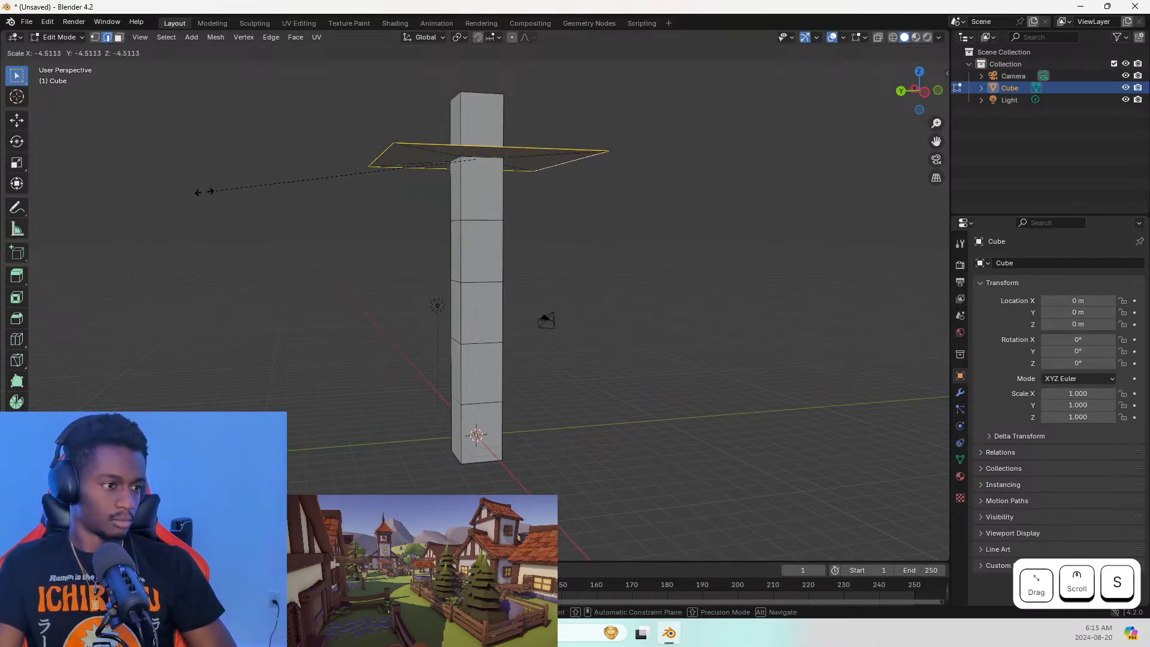
{"action": "key", "text": "Escape"}
{"action": "scroll", "coordinate": [239, 97], "scroll_direction": "up", "scroll_amount": 1}
{"action": "middle_click_drag", "start_coordinate": [239, 98], "coordinate": [486, 146]}
{"action": "key", "text": "s"}
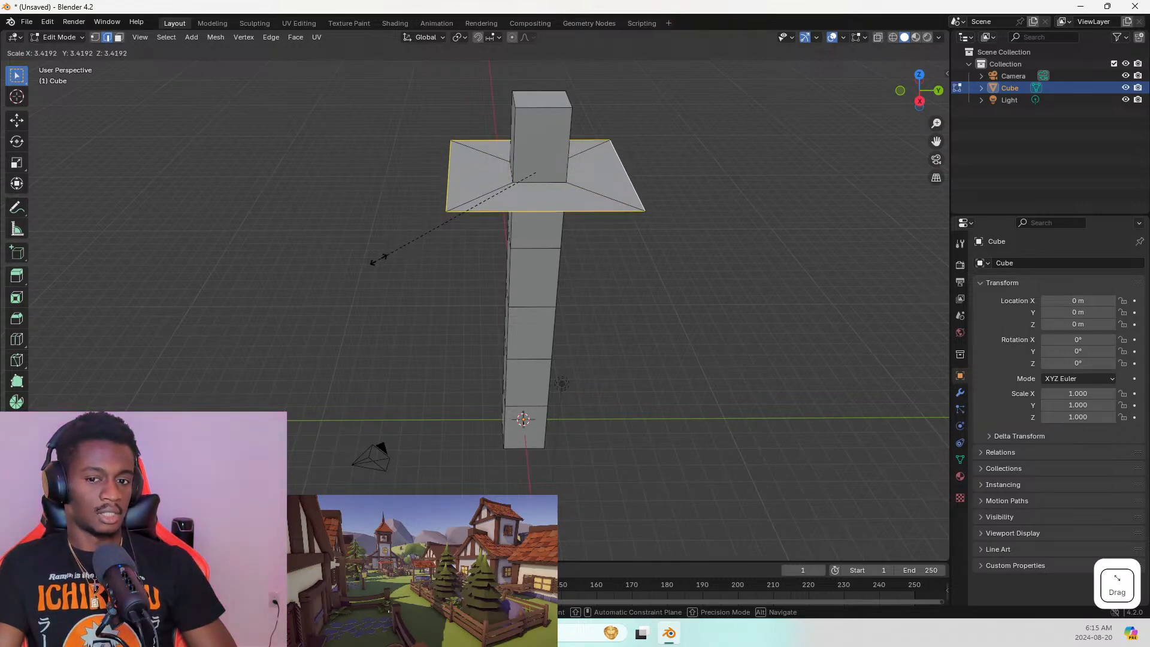
{"action": "key", "text": "Escape"}
Undo the in-place extrusion of the uppermost edge loop
{"action": "middle_click_drag", "start_coordinate": [457, 273], "coordinate": [467, 226]}
{"action": "left_click", "coordinate": [482, 239]}
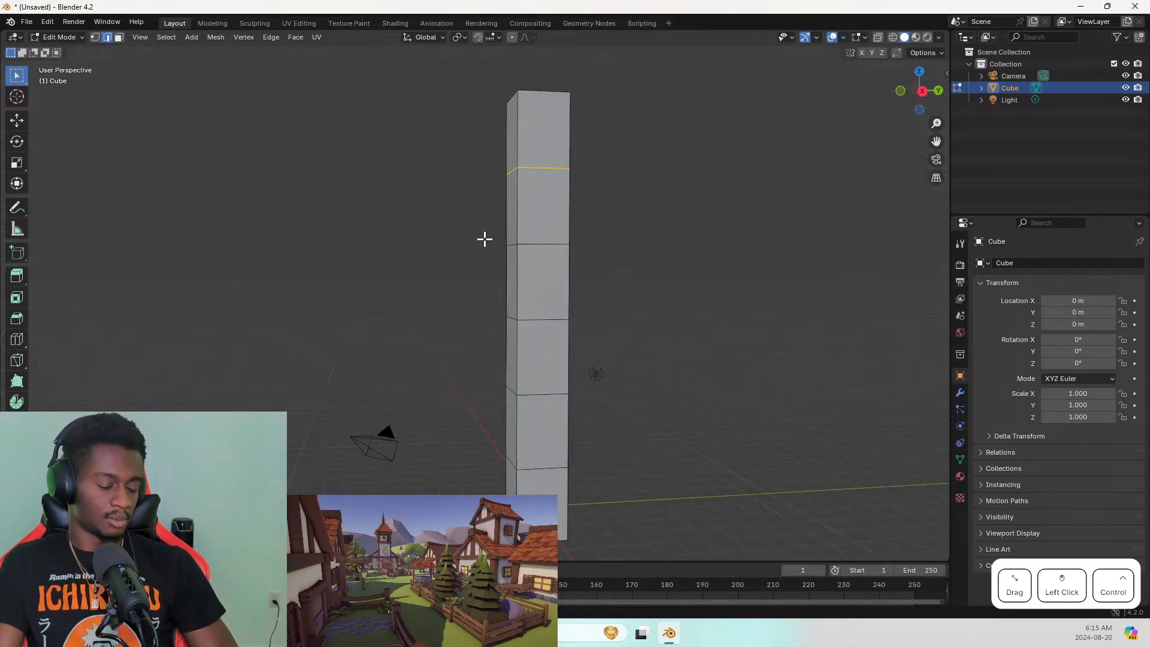
{"action": "key", "text": "ctrl+z"}
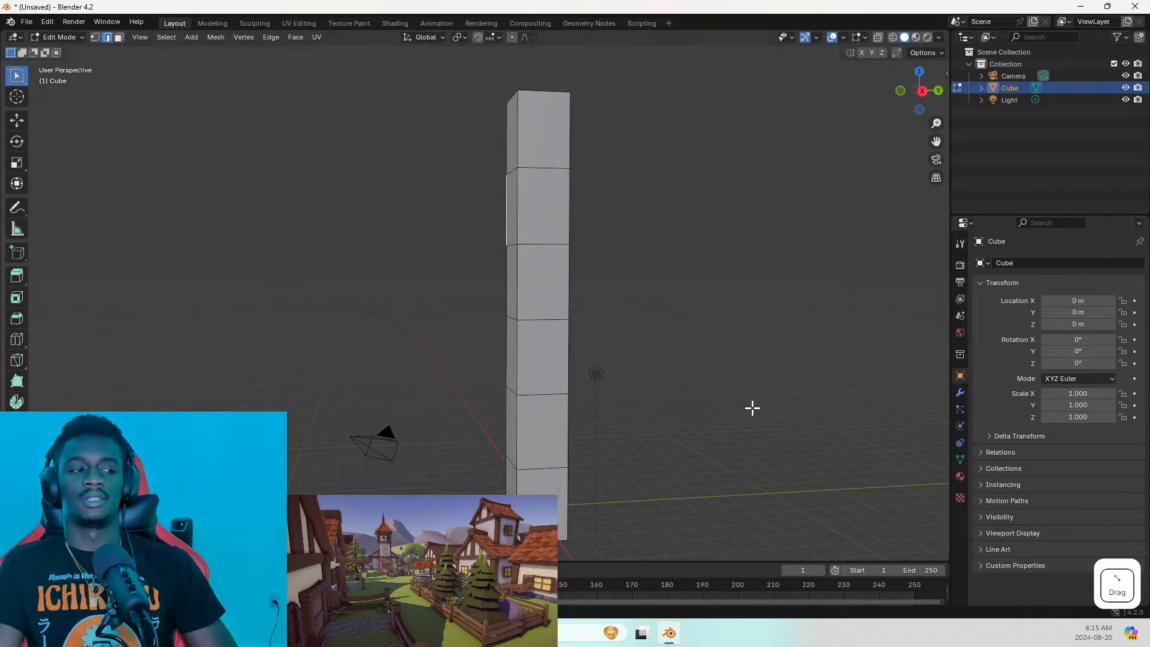
Select the full lowest horizontal edge loop of the post, leaving its scale and snapping unchanged
{"action": "left_click", "coordinate": [536, 469]}
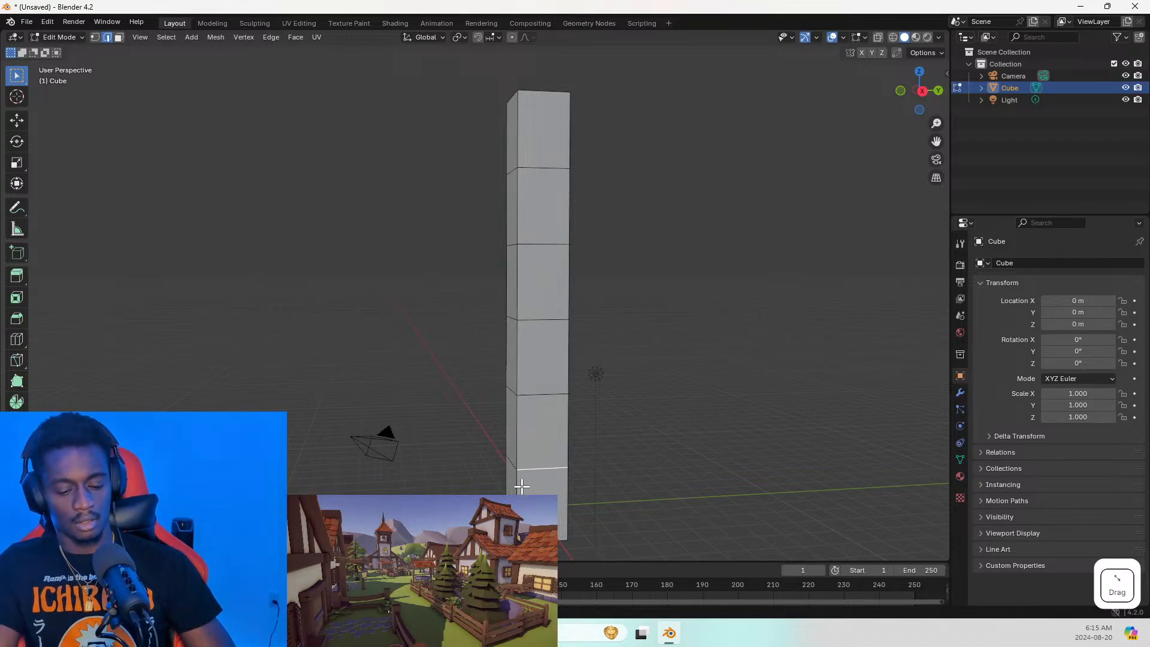
{"action": "key", "text": "alt"}
{"action": "left_click", "coordinate": [541, 469], "text": "alt"}
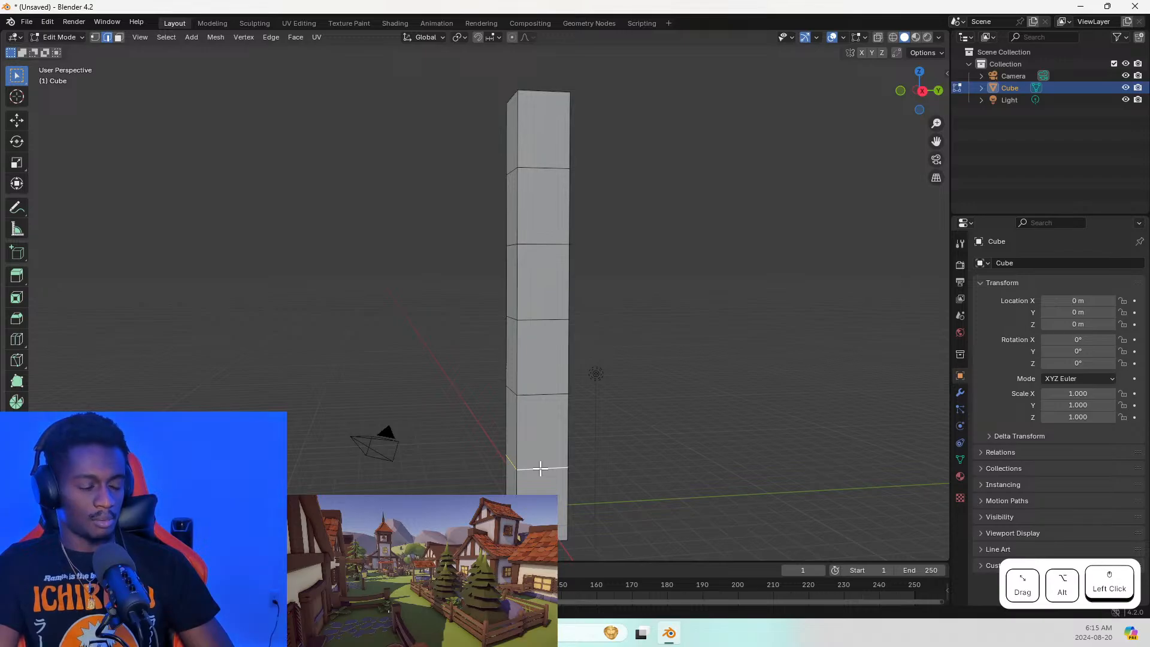
{"action": "key", "text": "s"}
{"action": "key", "text": "Escape"}
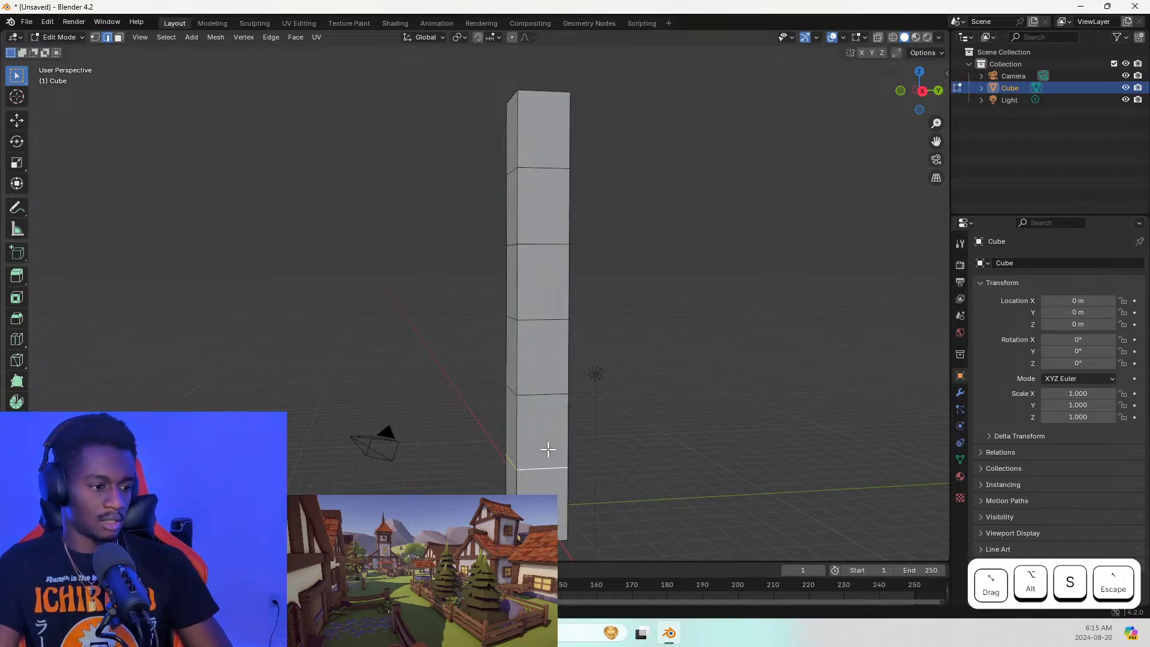
{"action": "key", "text": "shift"}
{"action": "key", "text": "shift+s"}
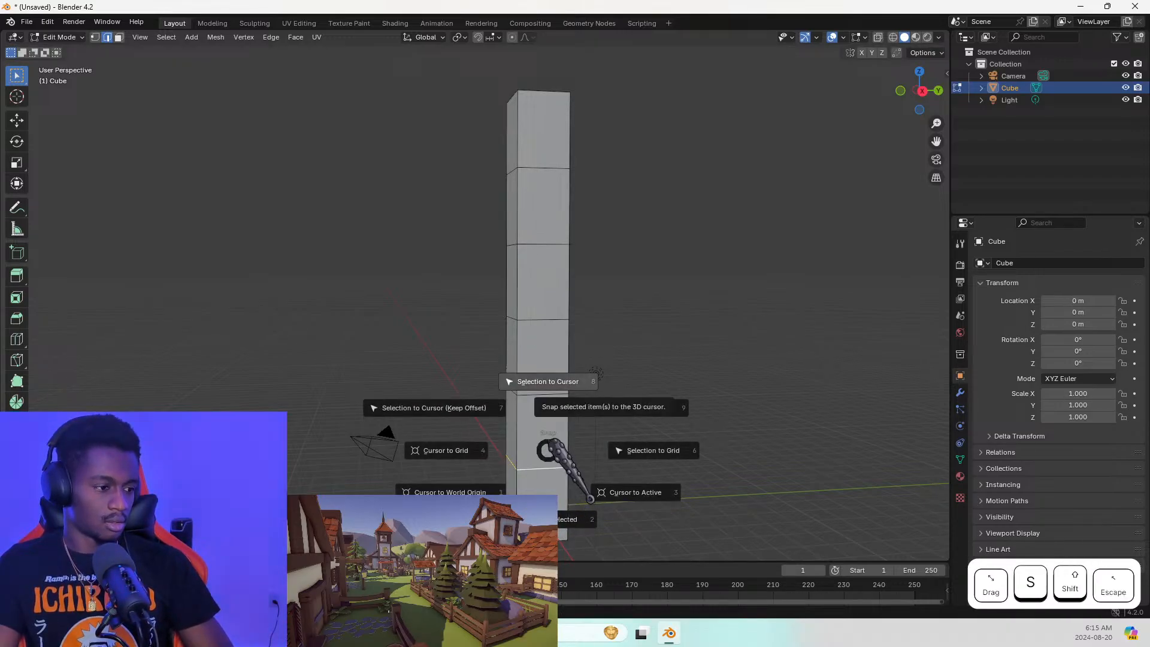
{"action": "key", "text": "Escape"}
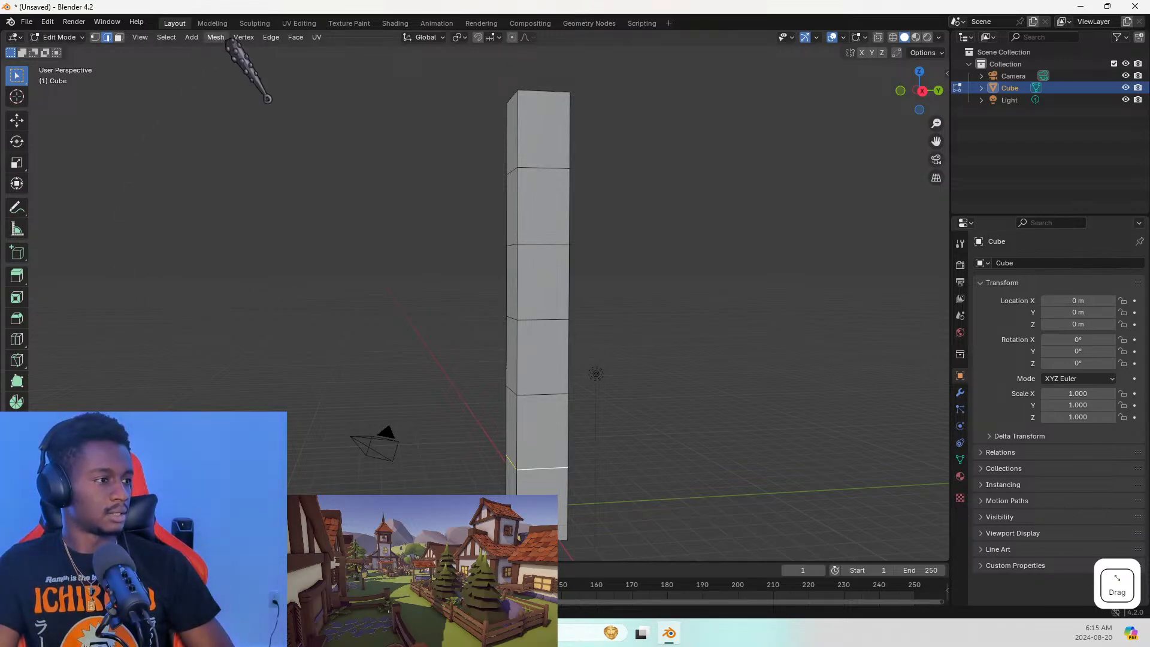
Try Edge Slide on the lowest edge loop, moving it up by a factor of about 0.70, and cancel the slide
{"action": "left_click", "coordinate": [271, 37]}
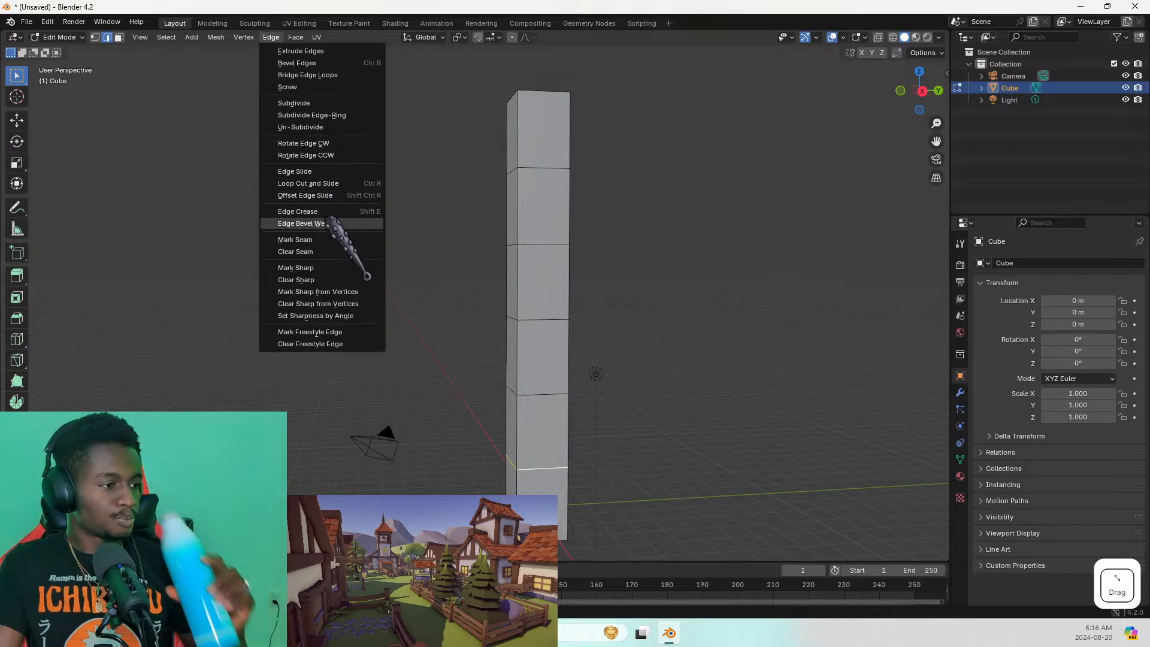
{"action": "left_click", "coordinate": [339, 174]}
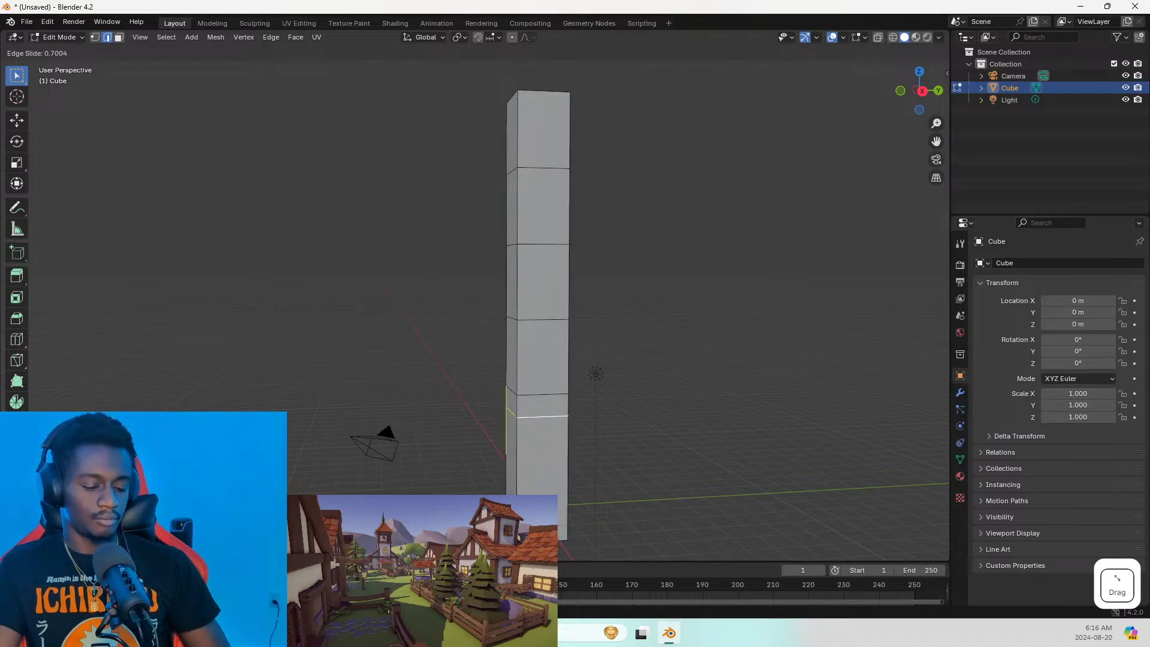
{"action": "key", "text": "ctrl+z"}
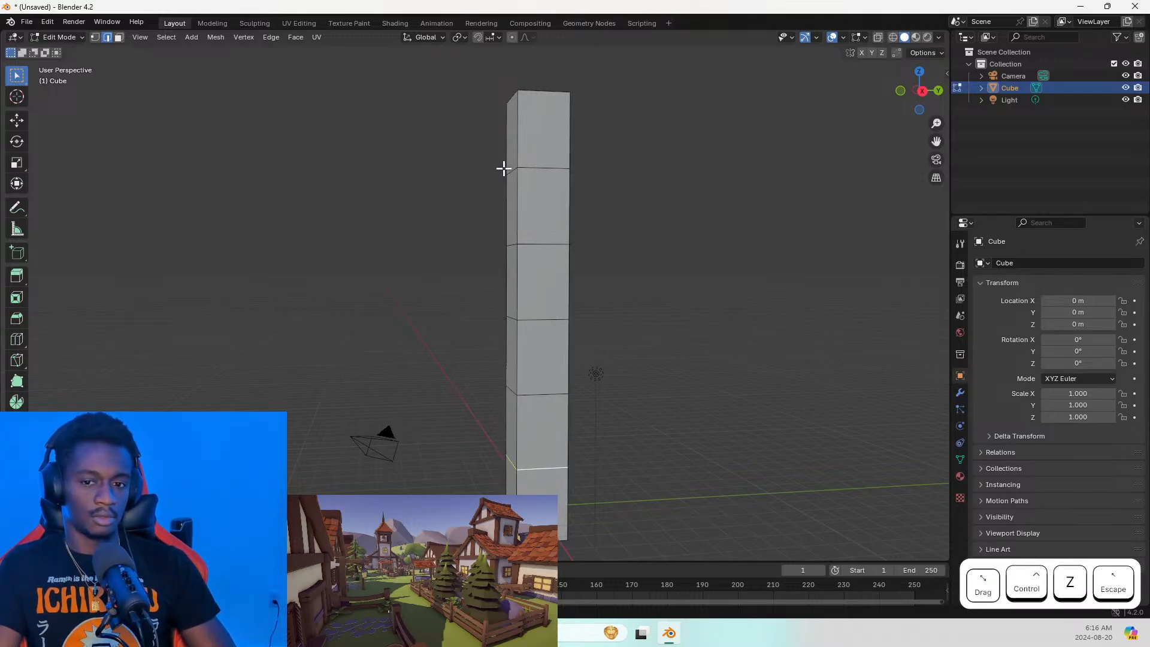
{"action": "key", "text": "Escape"}
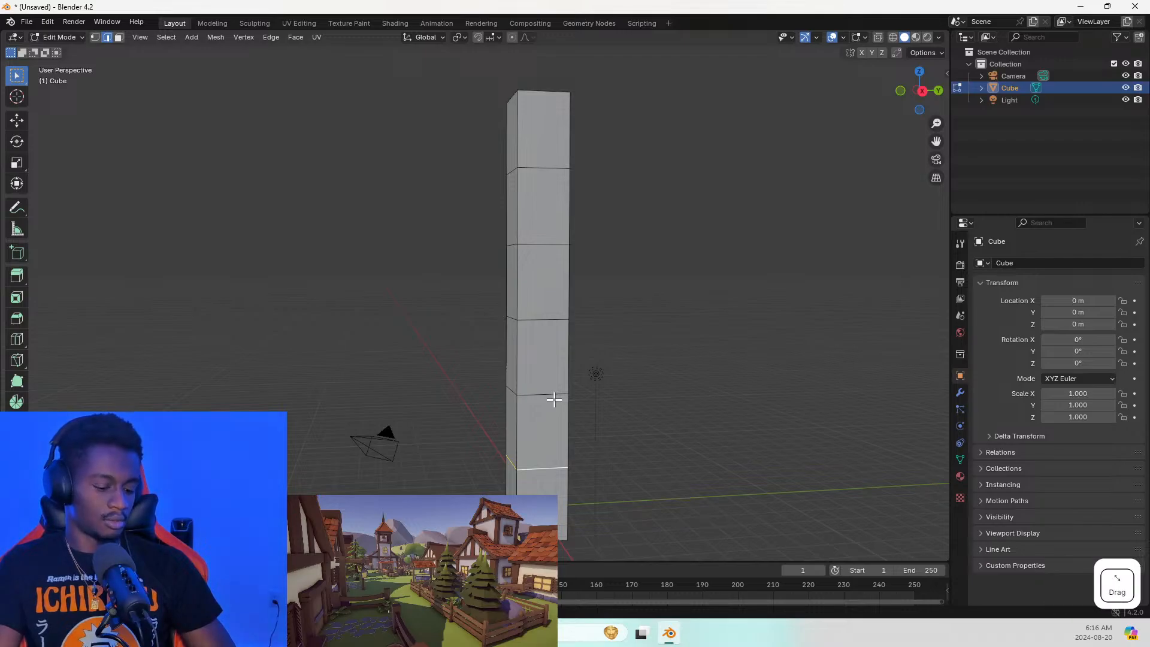
Add the post's remaining horizontal edge loops to the selection and edge-slide all five upward by a factor of about 0.72
{"action": "left_click", "coordinate": [547, 396], "text": "alt+shift"}
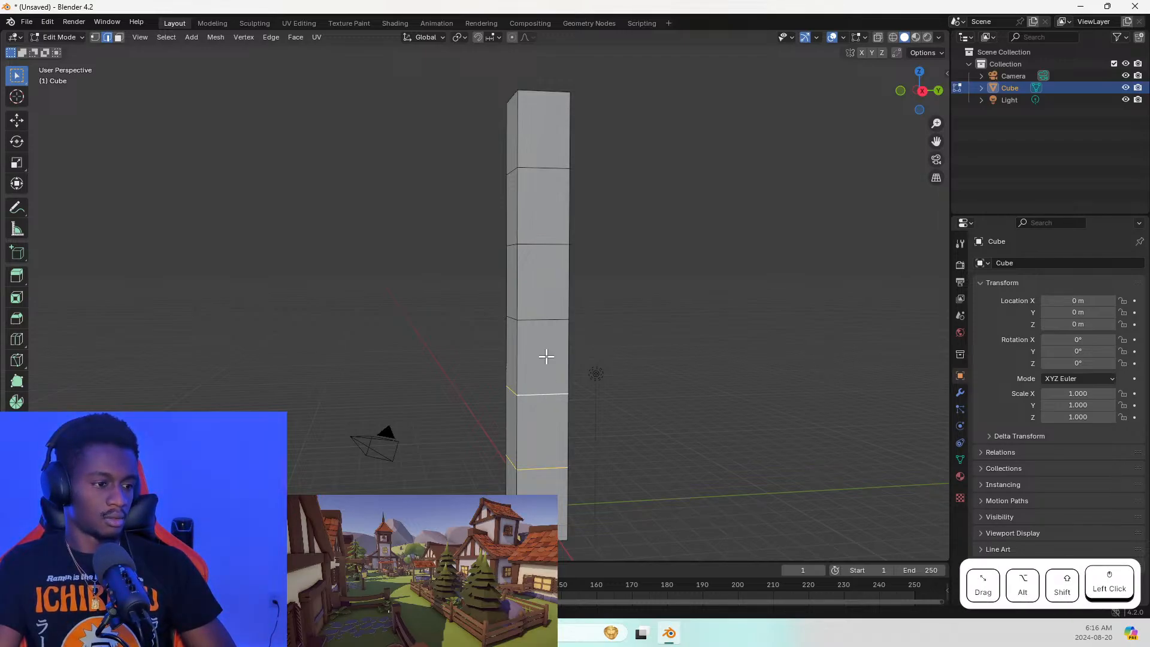
{"action": "left_click", "coordinate": [555, 319], "text": "alt+shift"}
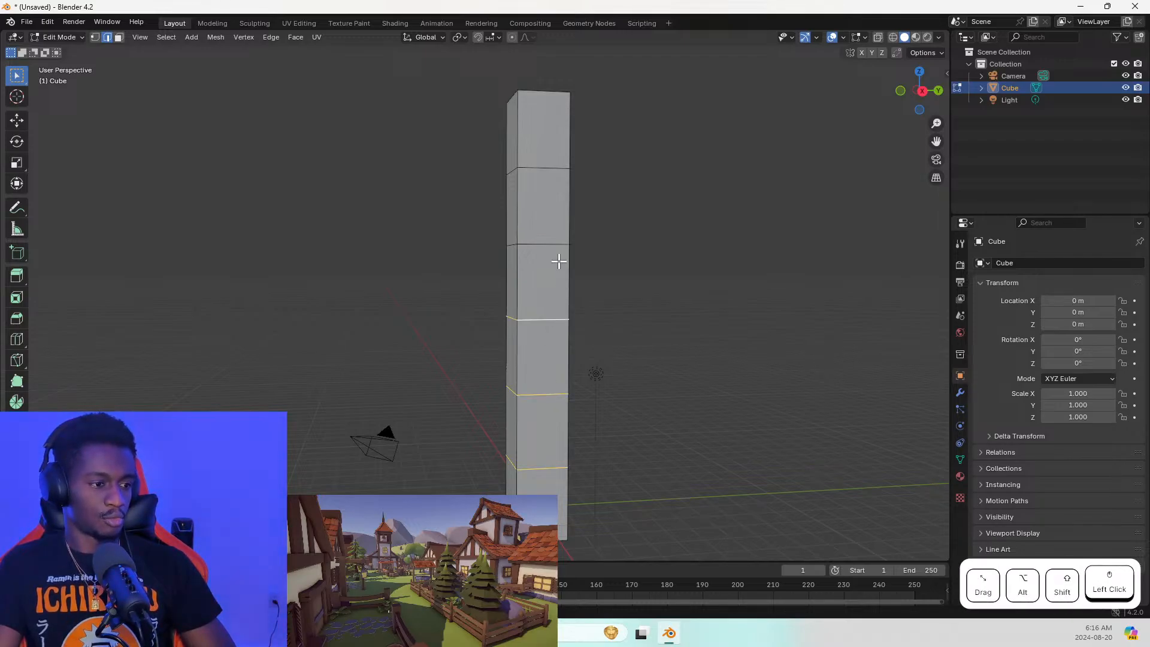
{"action": "left_click", "coordinate": [547, 169], "text": "alt+shift"}
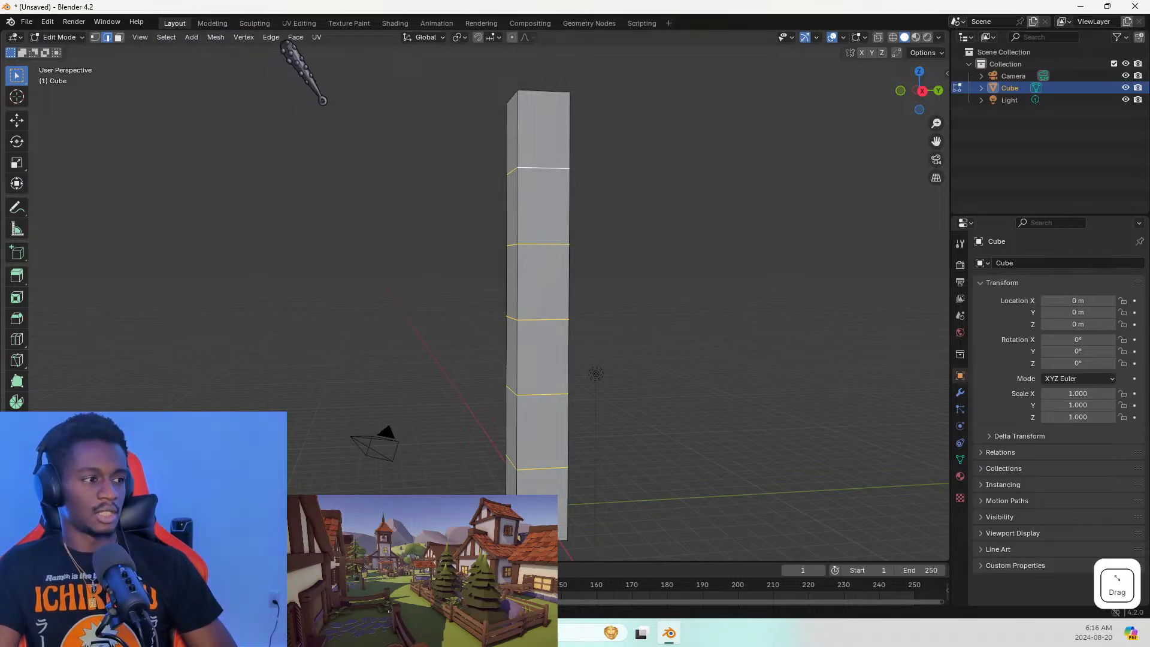
{"action": "left_click", "coordinate": [244, 37]}
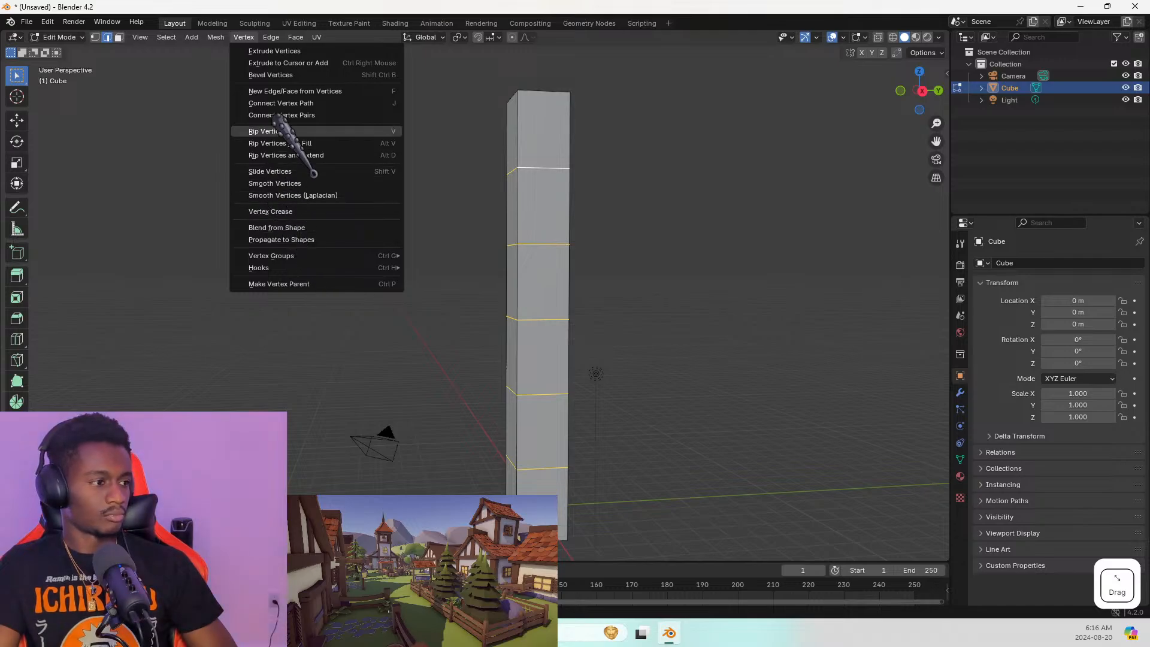
{"action": "left_click", "coordinate": [268, 29]}
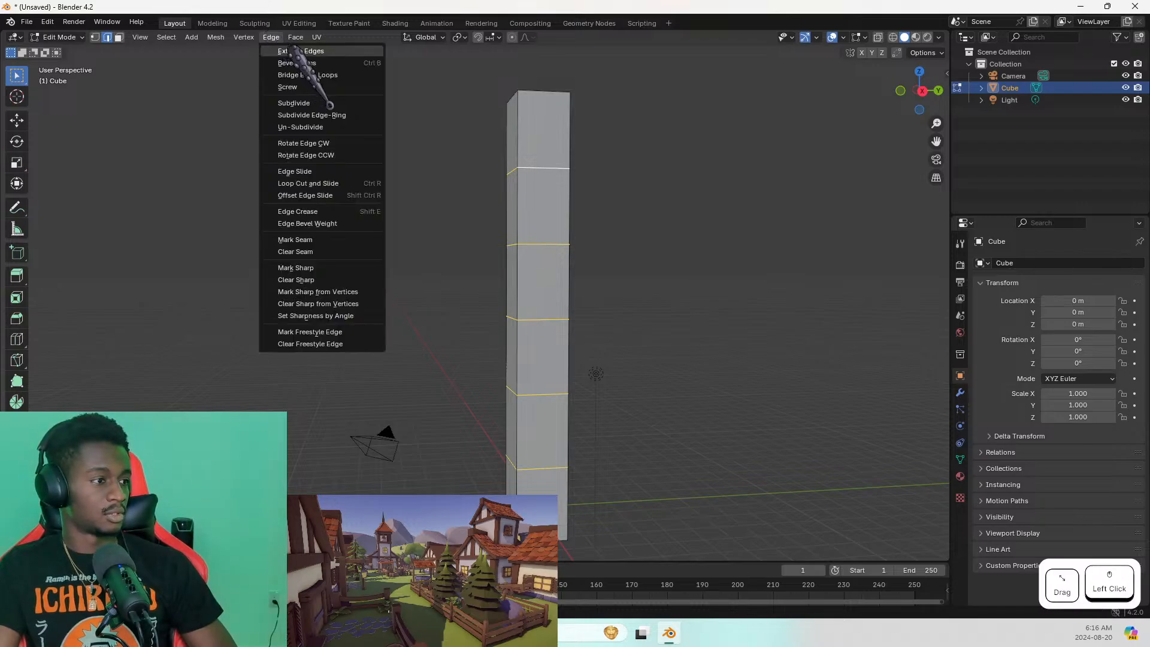
{"action": "left_click", "coordinate": [243, 40]}
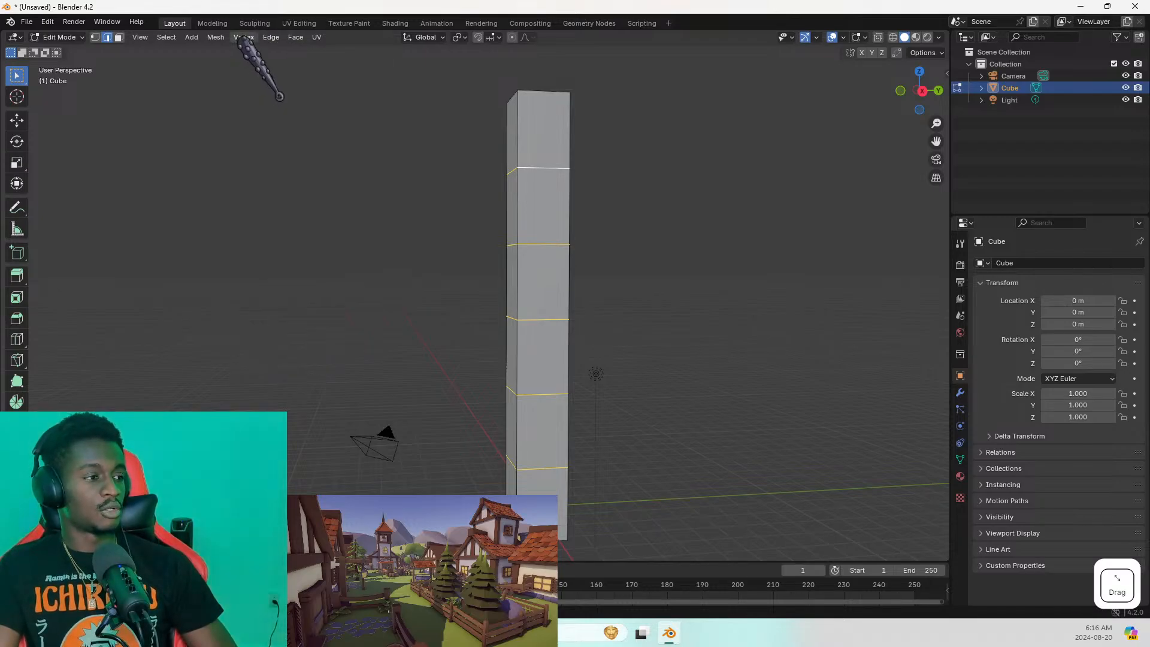
{"action": "left_click", "coordinate": [243, 39]}
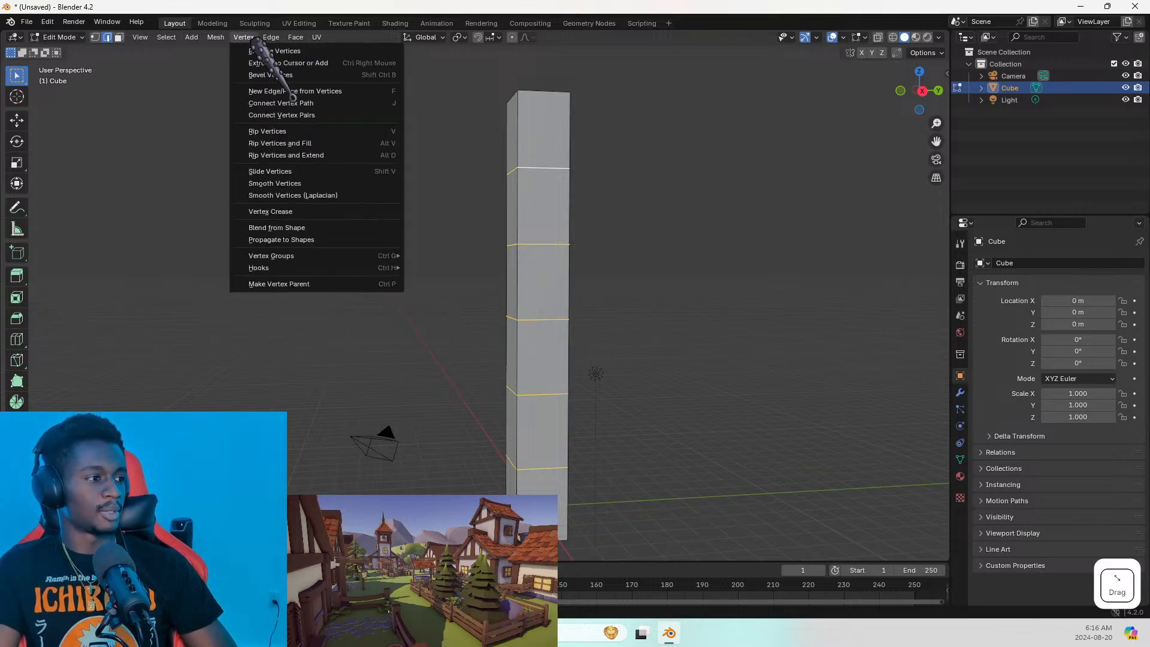
{"action": "mouse_move", "coordinate": [270, 38]}
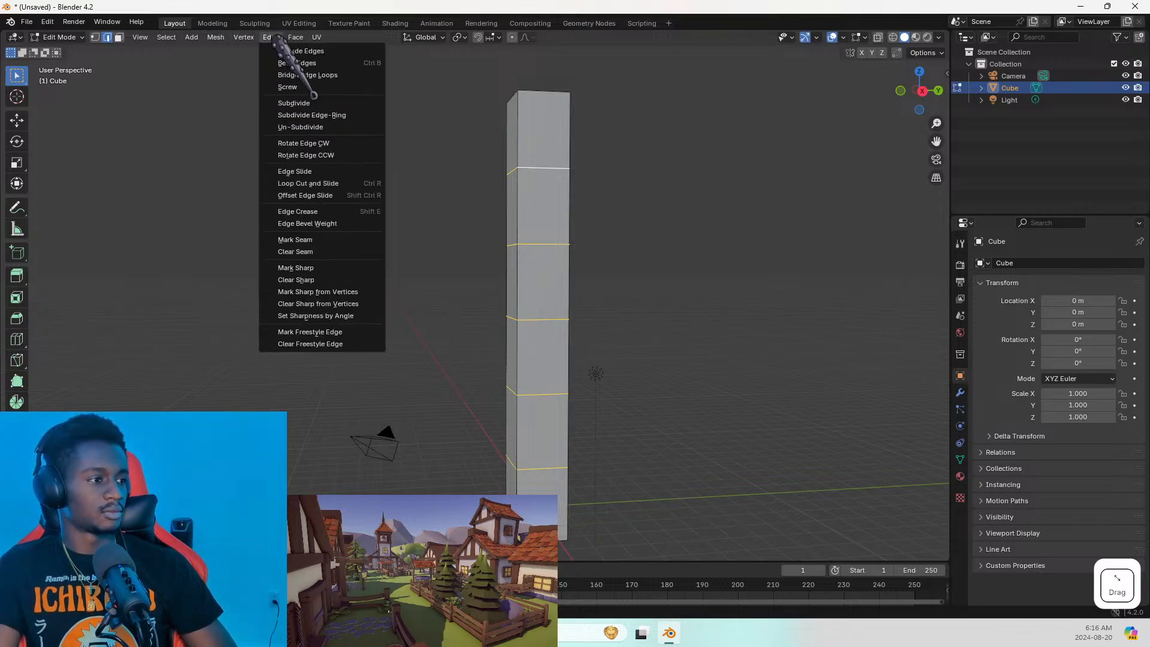
{"action": "left_click", "coordinate": [324, 172]}
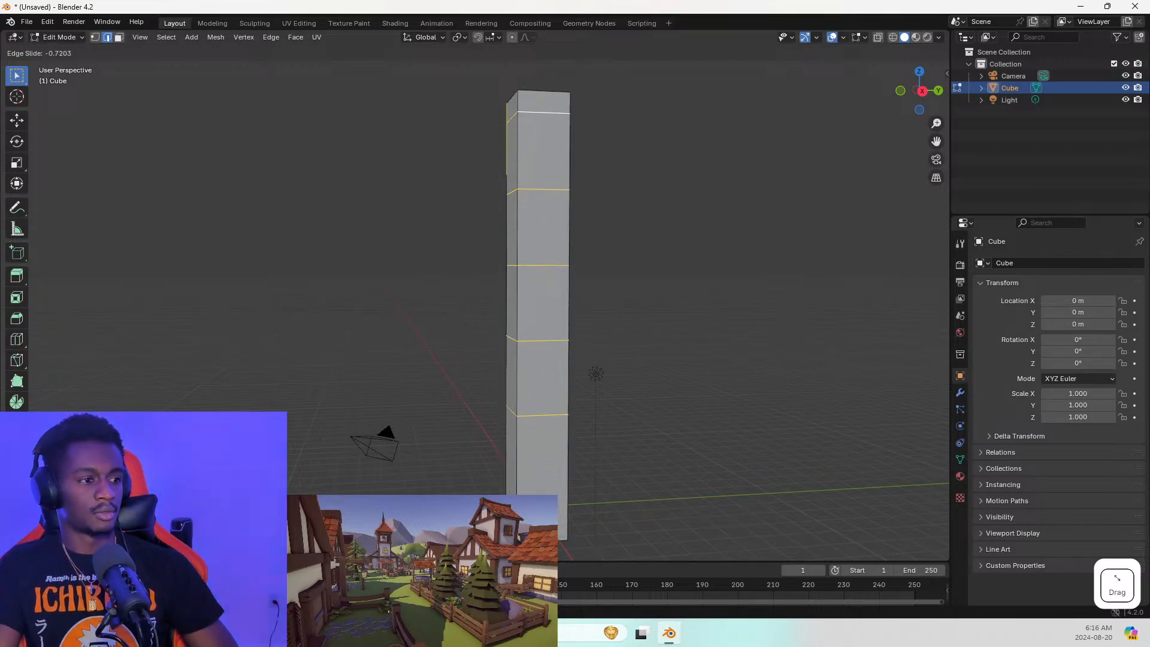
{"action": "left_click", "coordinate": [430, 121]}
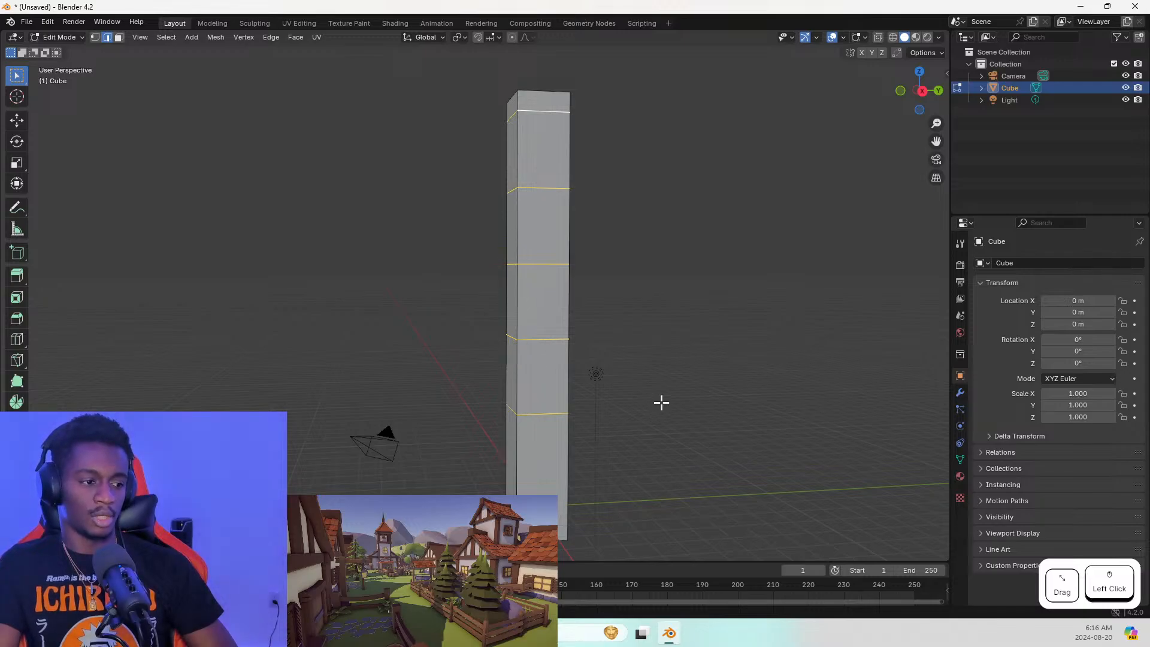
Extrude the post's lowest horizontal edge loop in place and scale the new edges outward into a wide flat skirt
{"action": "middle_click_drag", "start_coordinate": [662, 402], "coordinate": [745, 403]}
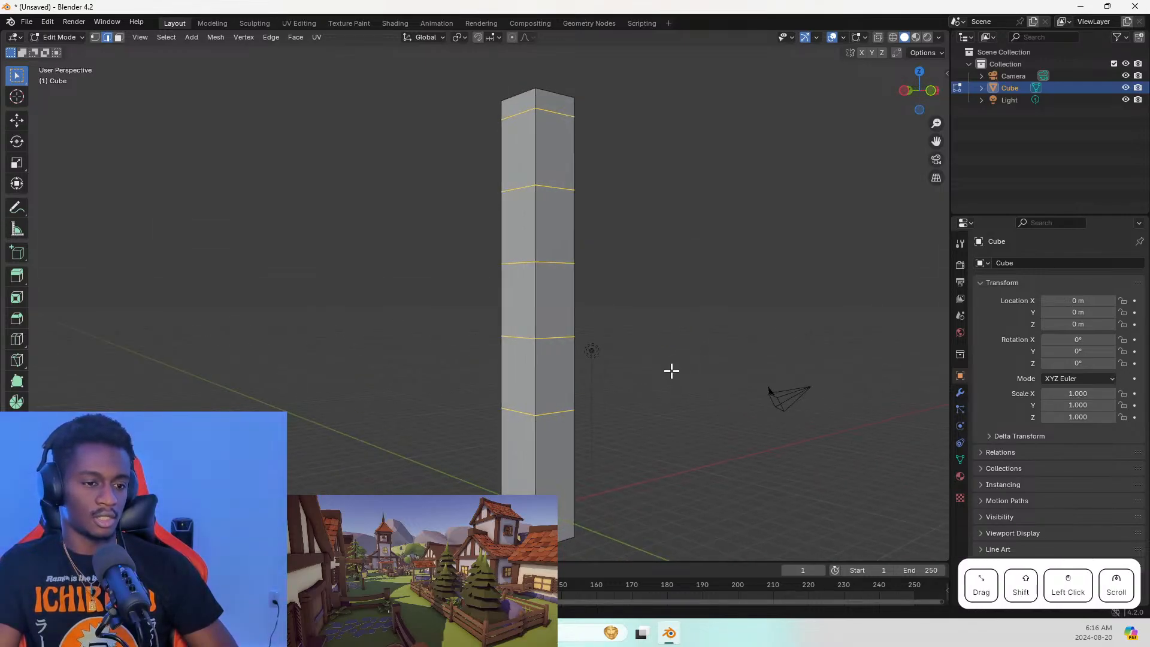
{"action": "mouse_move", "coordinate": [671, 371]}
{"action": "middle_mouse_down", "text": "shift"}
{"action": "mouse_move", "coordinate": [655, 342]}
{"action": "mouse_move", "coordinate": [675, 350]}
{"action": "middle_mouse_up", "text": "shift"}
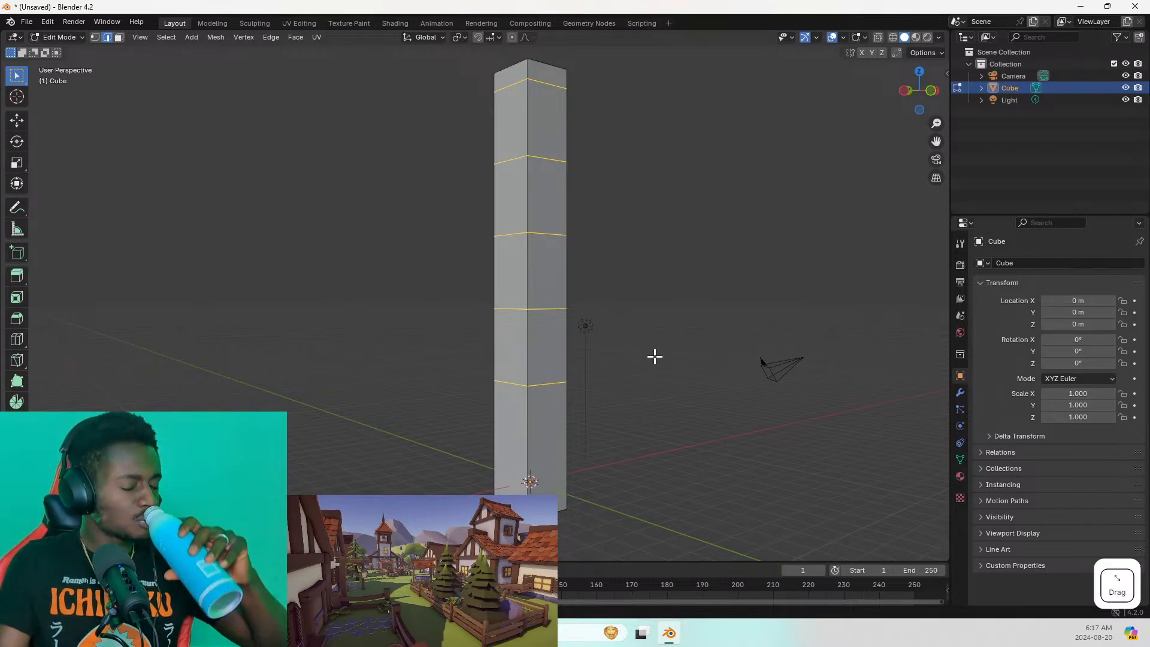
{"action": "left_click", "coordinate": [539, 395]}
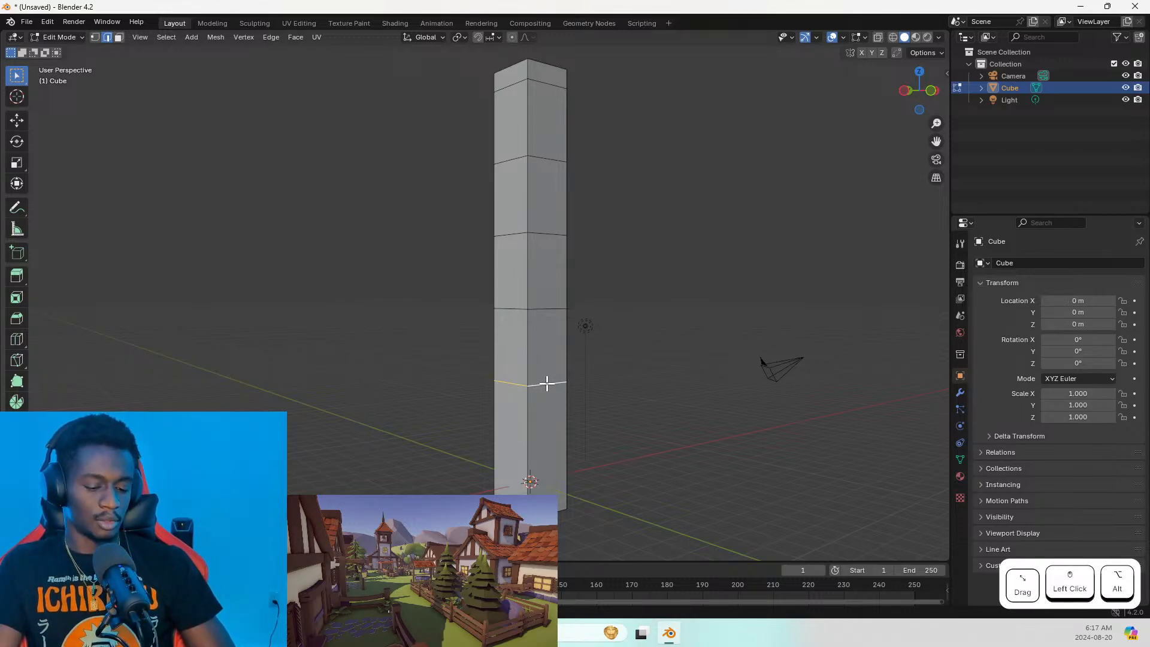
{"action": "key", "text": "e"}
{"action": "left_click", "coordinate": [547, 383]}
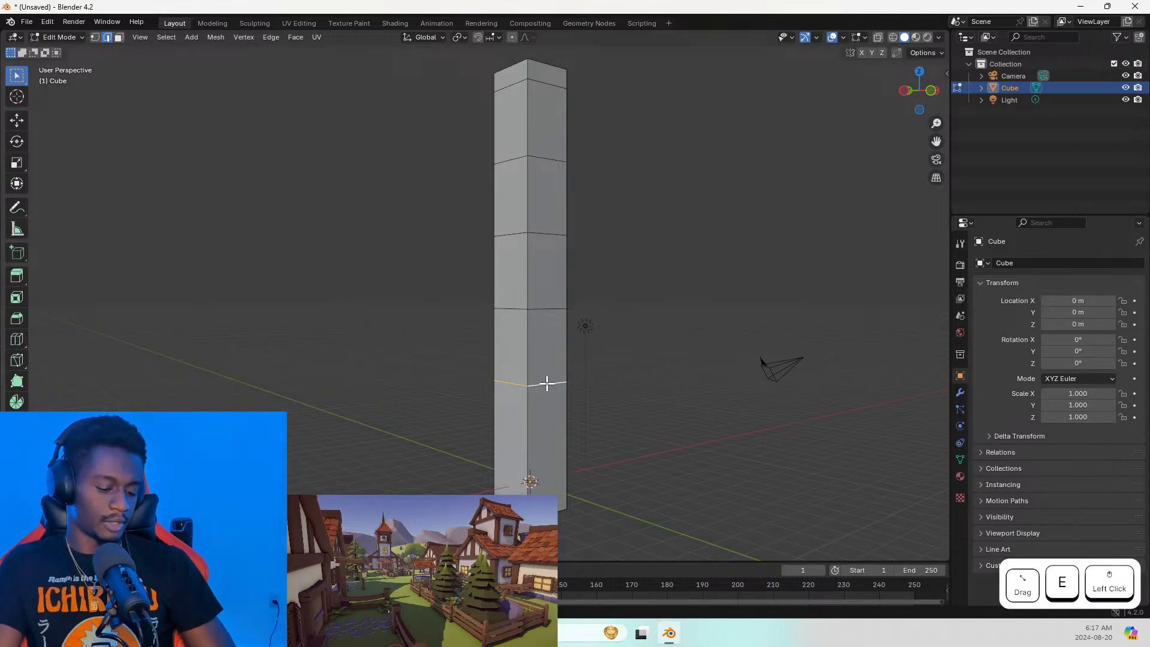
{"action": "key", "text": "s"}
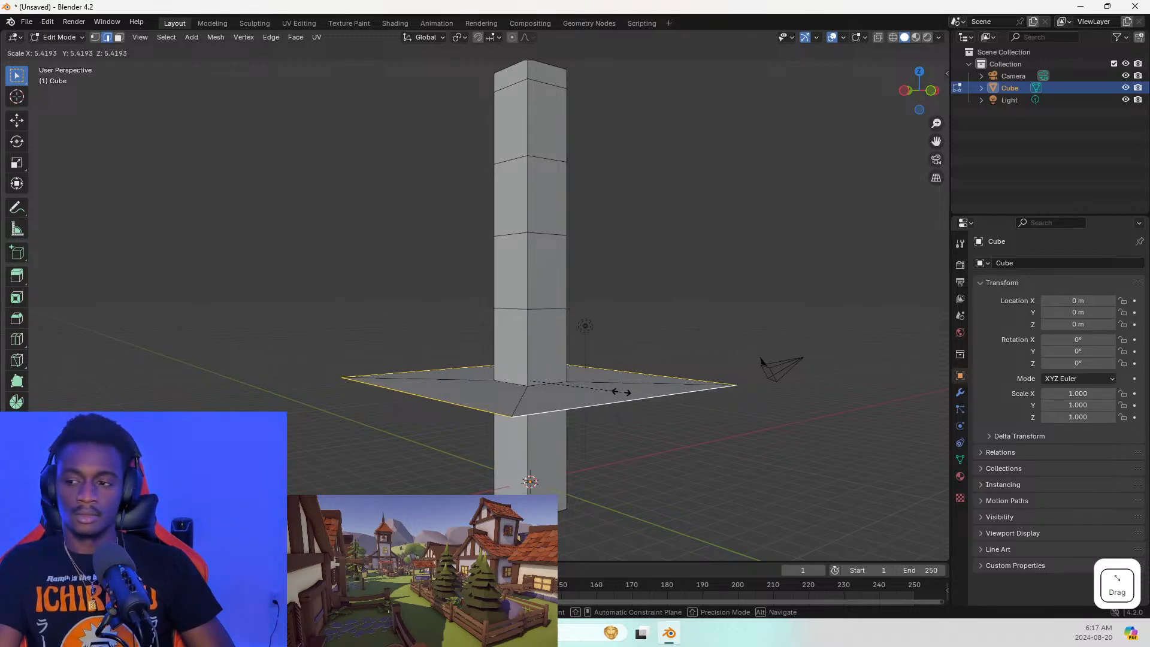
{"action": "left_click", "coordinate": [632, 408]}
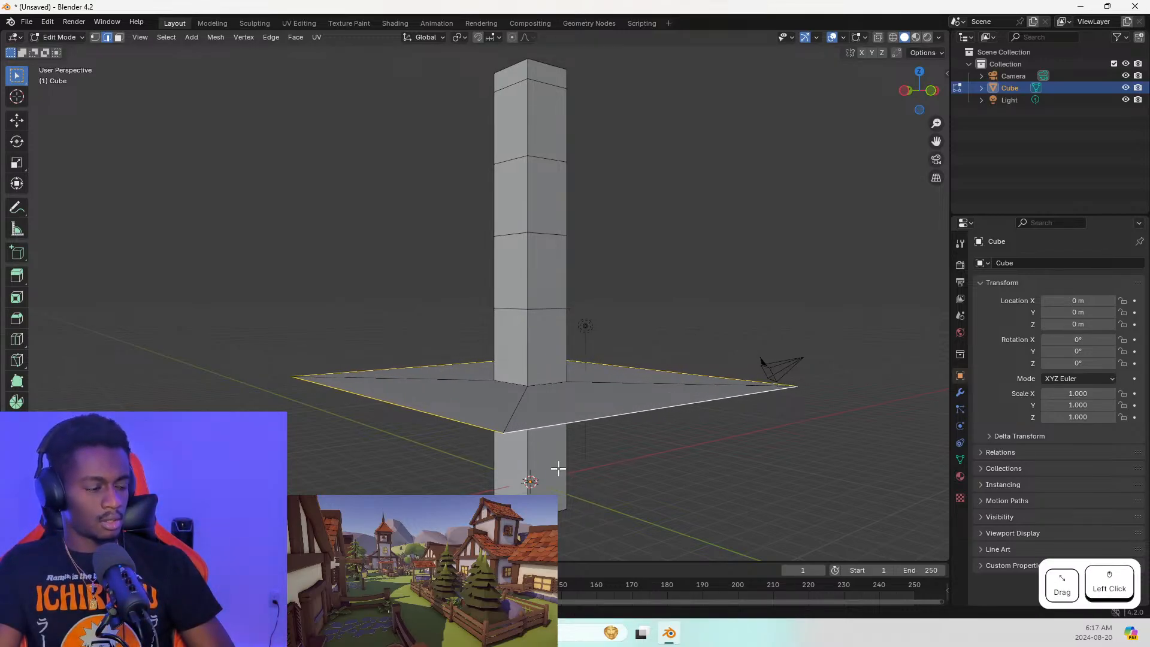
Scale the flat skirt's outer edge loop inward slightly to make the skirt narrower
{"action": "middle_click_drag", "start_coordinate": [558, 468], "coordinate": [559, 442]}
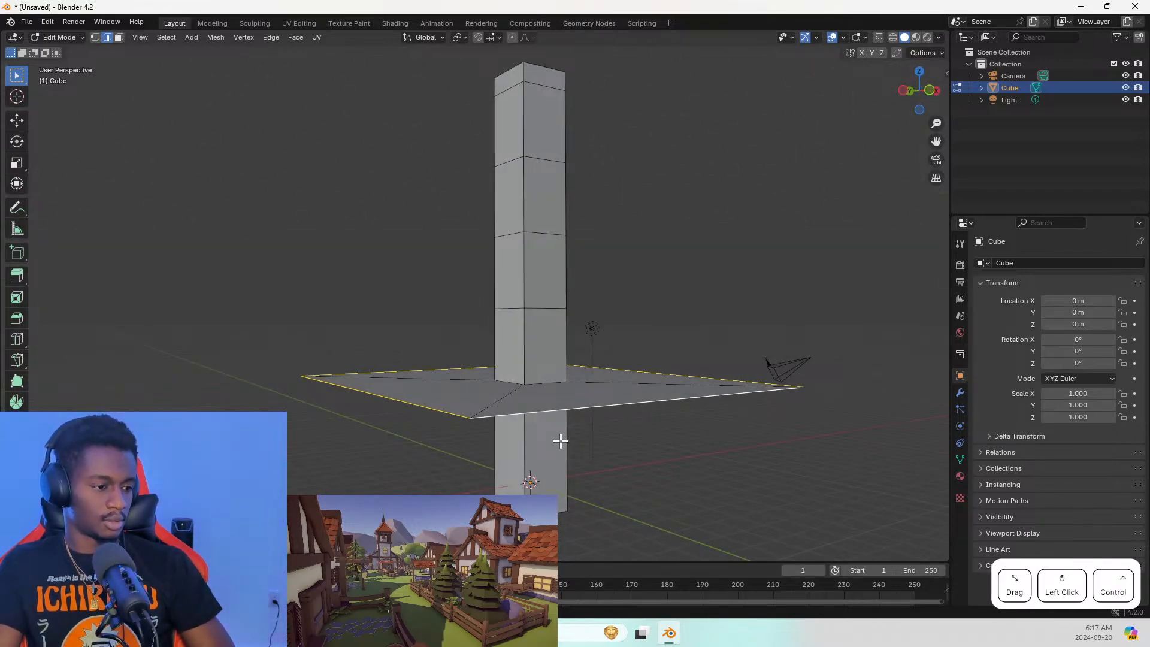
{"action": "key", "text": "s"}
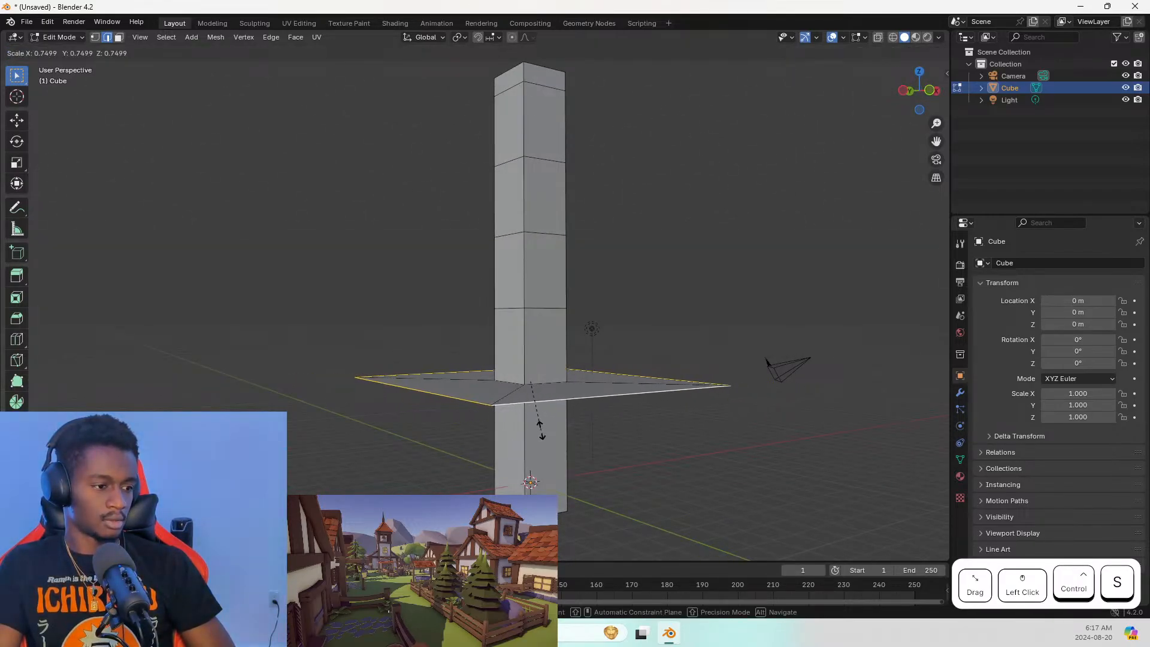
{"action": "left_click", "coordinate": [553, 432]}
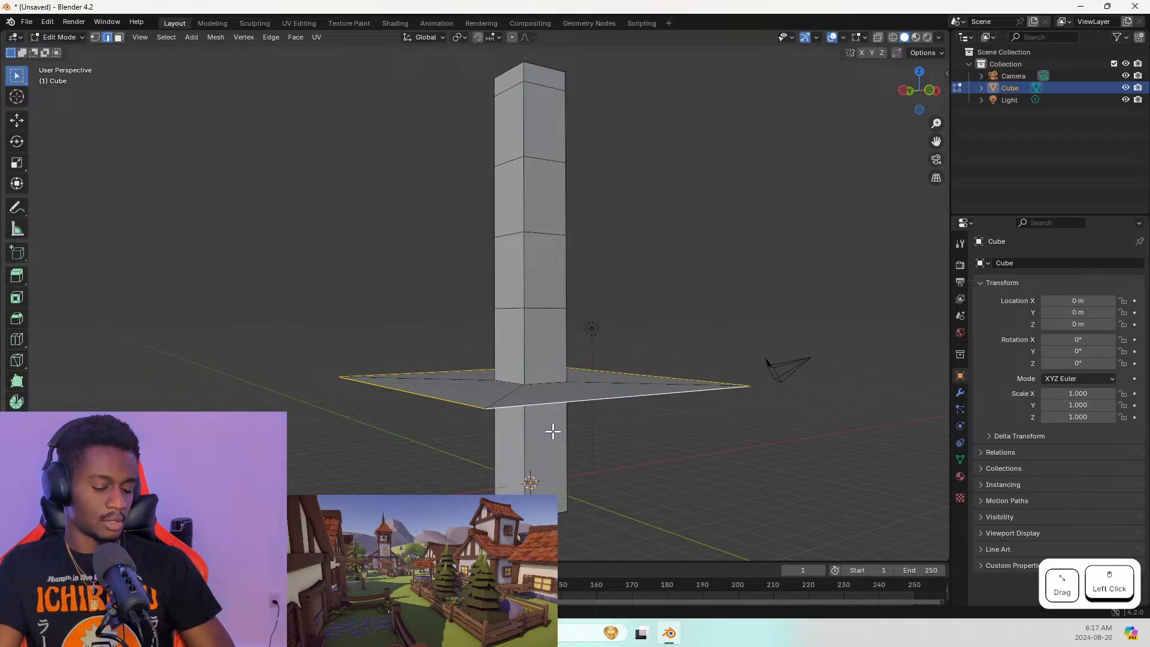
Fill the skirt's outer edge loop with a face, try lowering it about 2.07 m along Z, and cancel the move
{"action": "key", "text": "f"}
{"action": "key", "text": "g"}
{"action": "key", "text": "z"}
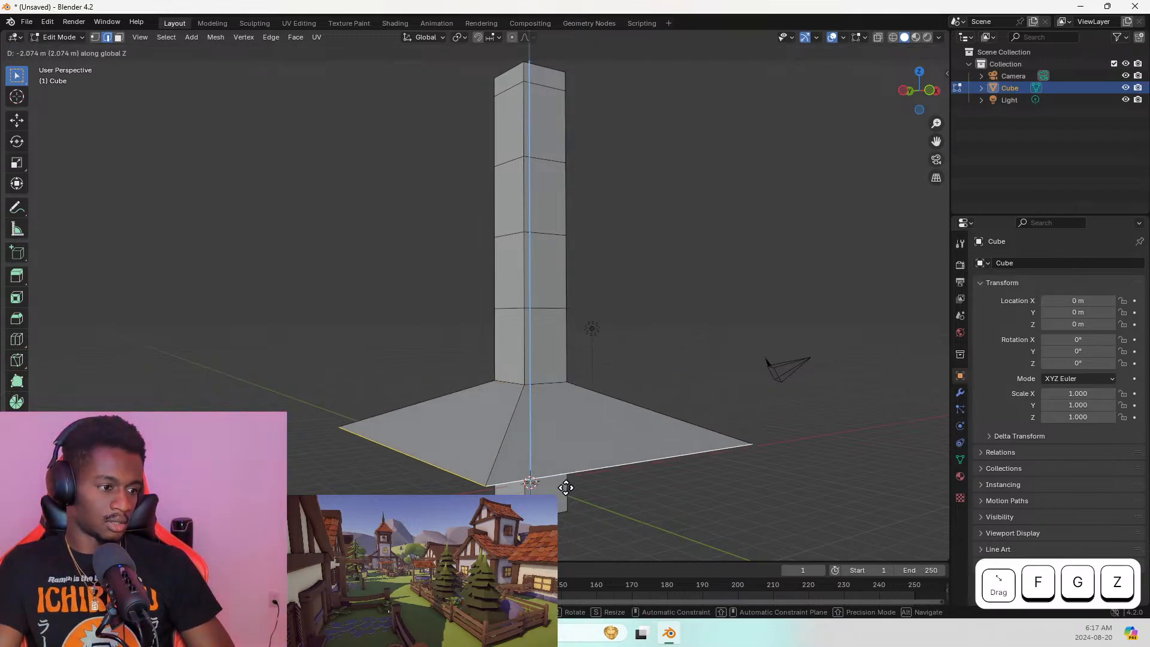
{"action": "key", "text": "Escape"}
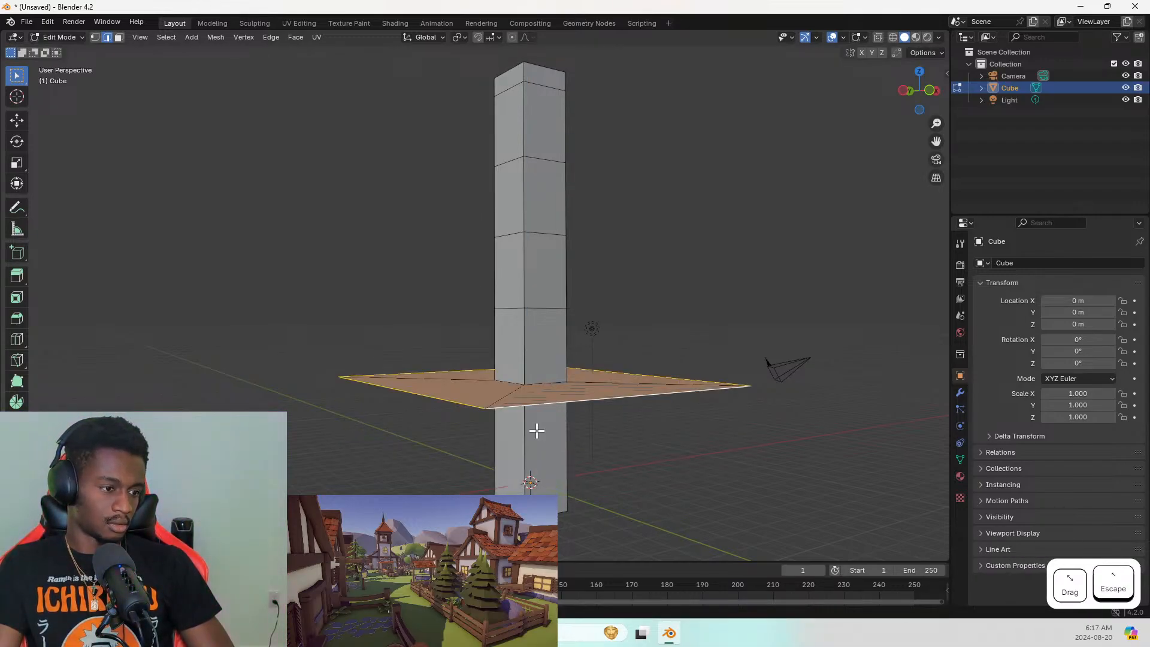
Undo the face fill and select the skirt's full outer edge loop again
{"action": "middle_click_drag", "start_coordinate": [537, 430], "coordinate": [659, 477]}
{"action": "left_click", "coordinate": [385, 369]}
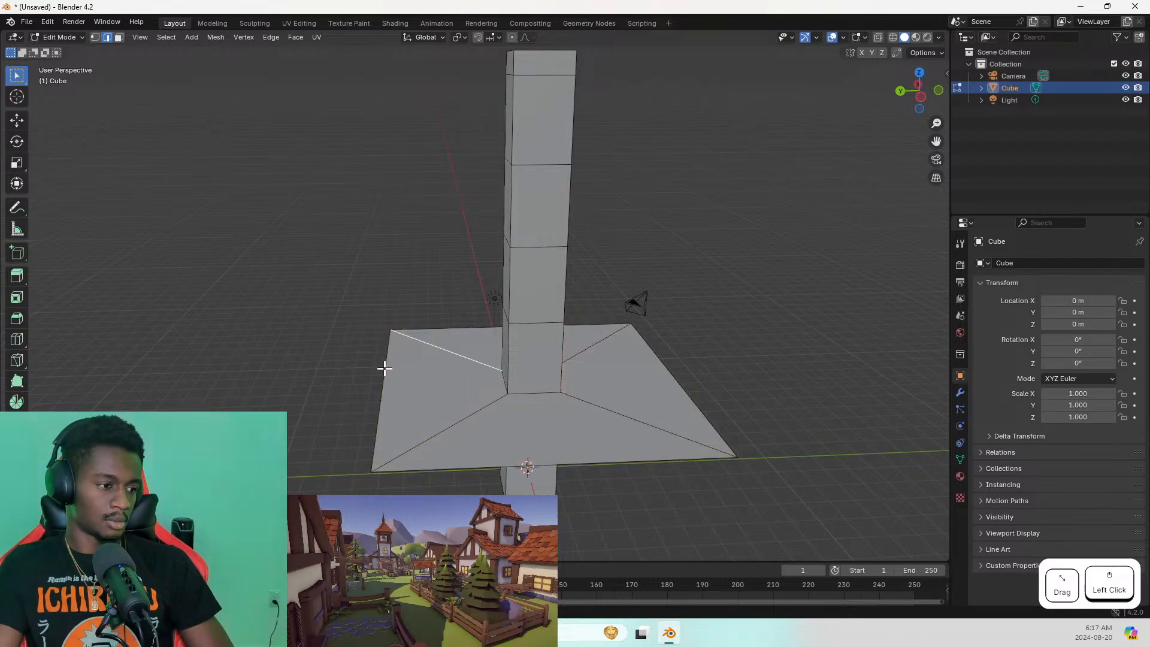
{"action": "key", "text": "alt"}
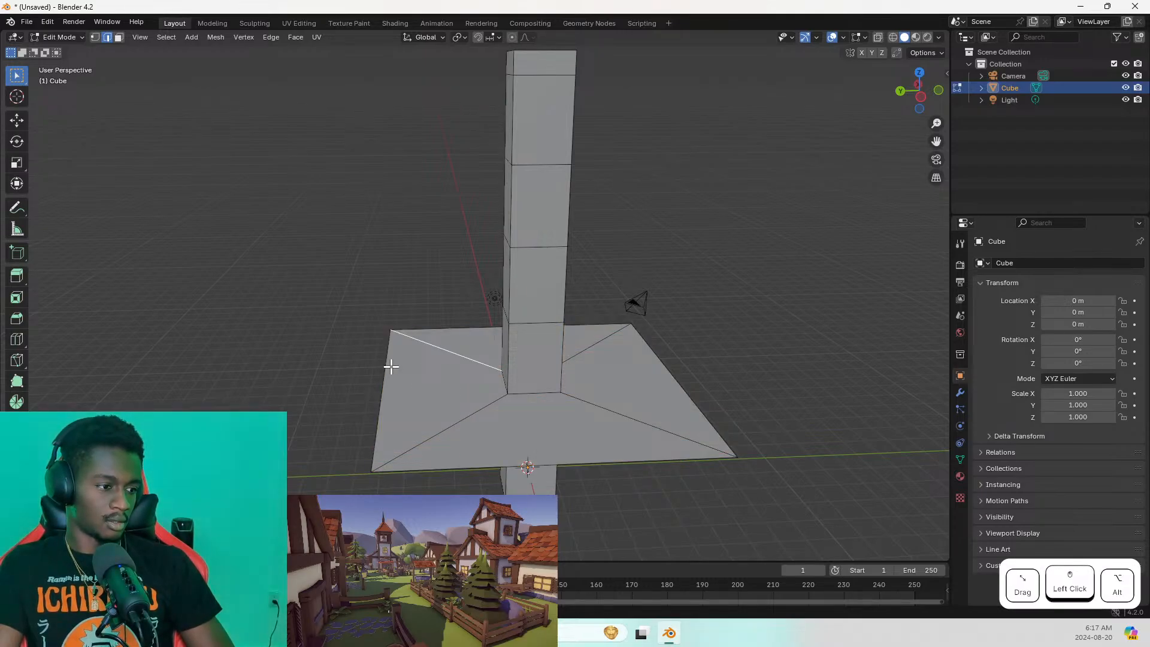
{"action": "left_click", "coordinate": [384, 379], "text": "alt"}
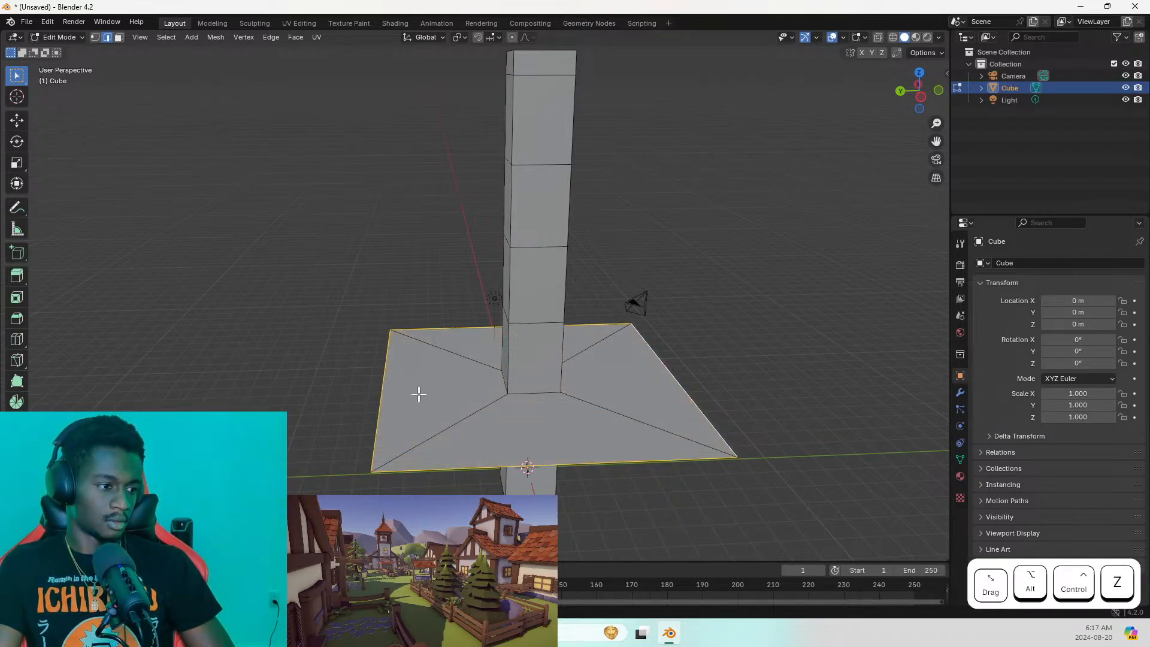
Try filling the skirt's outer edge loop with a face while viewing it from below, and undo the fill
{"action": "middle_click_drag", "start_coordinate": [419, 393], "coordinate": [334, 326]}
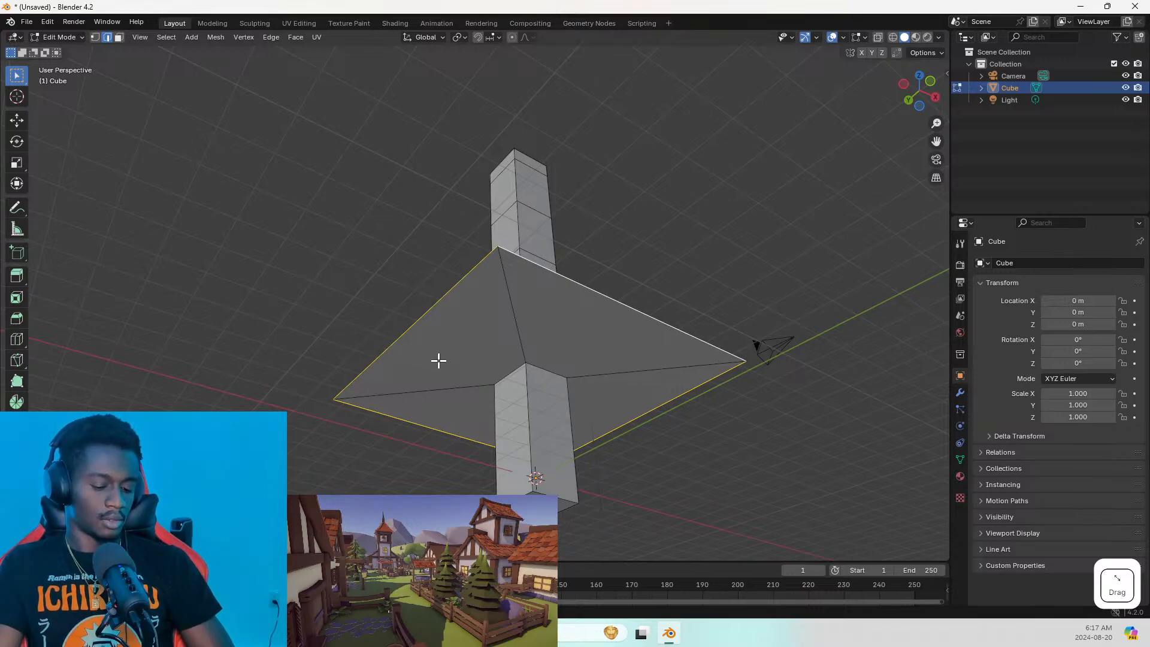
{"action": "key", "text": "f"}
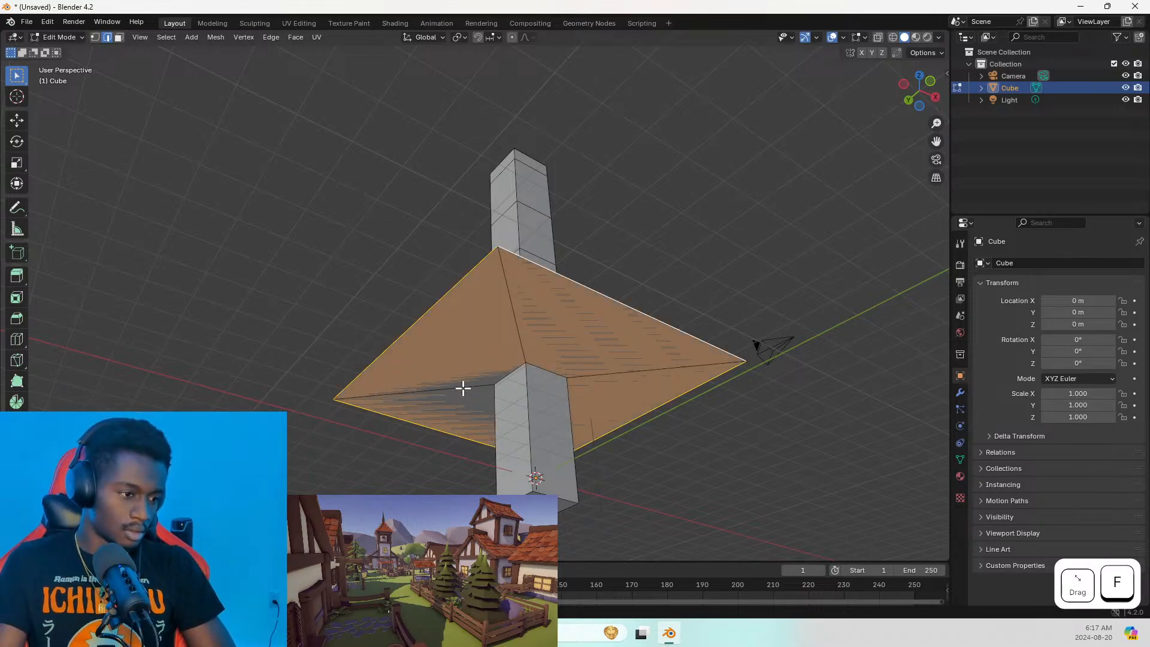
{"action": "middle_click_drag", "start_coordinate": [436, 341], "coordinate": [515, 401]}
{"action": "left_click", "coordinate": [515, 401]}
{"action": "key", "text": "Escape"}
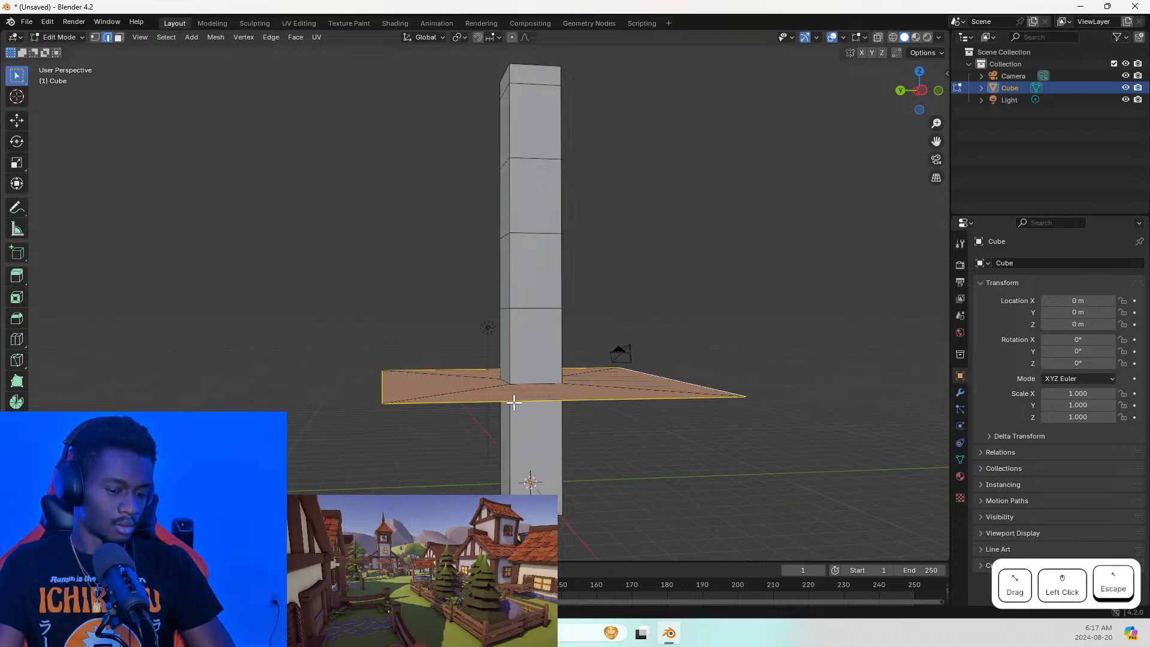
{"action": "key", "text": "ctrl+z"}
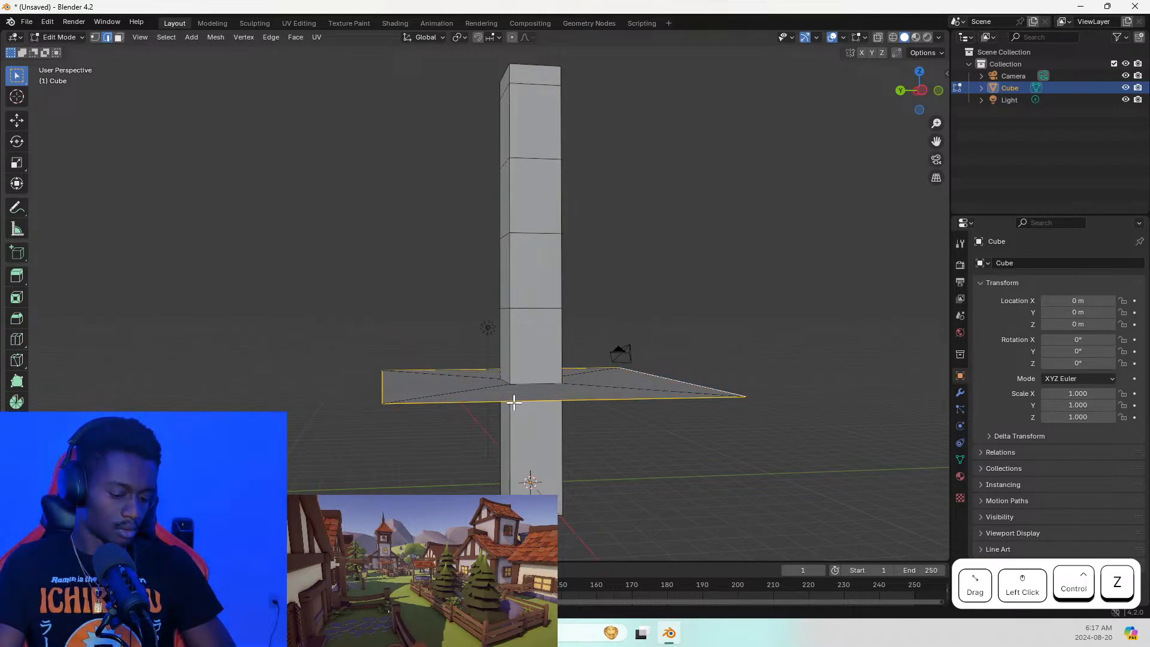
Move the skirt's outer edge loop down along Z to turn the flat skirt into a sloping pyramid tier
{"action": "left_click_drag", "start_coordinate": [514, 402], "coordinate": [528, 443]}
{"action": "key", "text": "z"}
{"action": "middle_click_drag", "start_coordinate": [529, 444], "coordinate": [320, 396]}
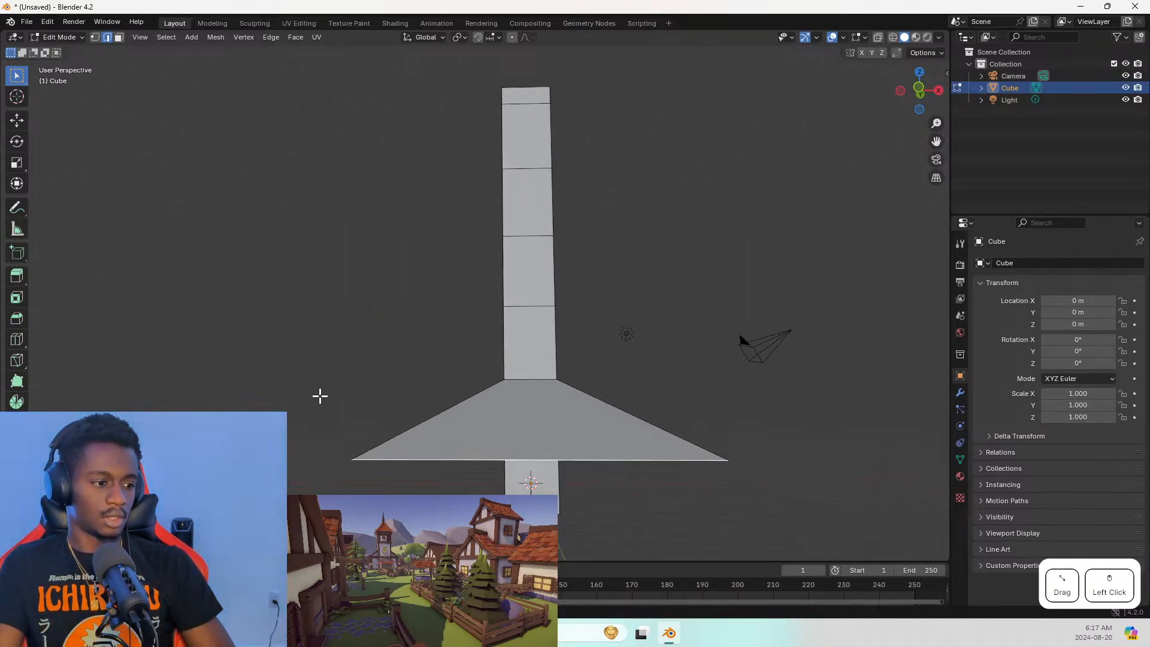
In front view, raise the edge loop where the skirt meets the post about 1.61 m along Z
{"action": "key", "text": "KP_1"}
{"action": "scroll", "coordinate": [356, 393], "scroll_direction": "down", "scroll_amount": 2}
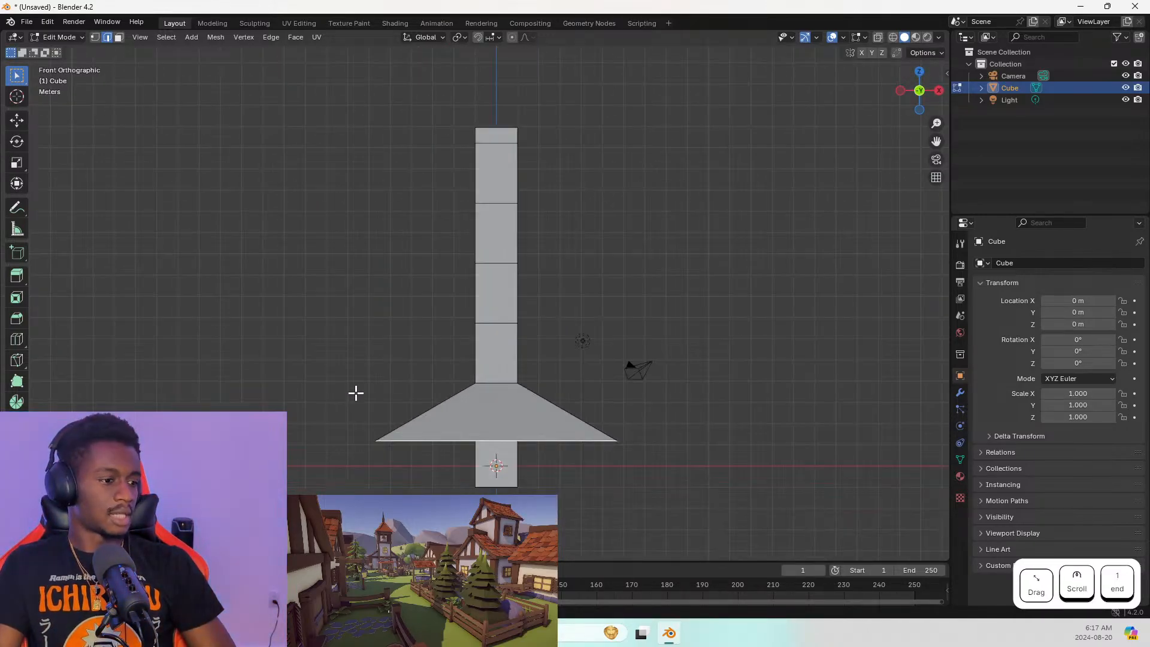
{"action": "left_click", "coordinate": [498, 383], "text": "alt"}
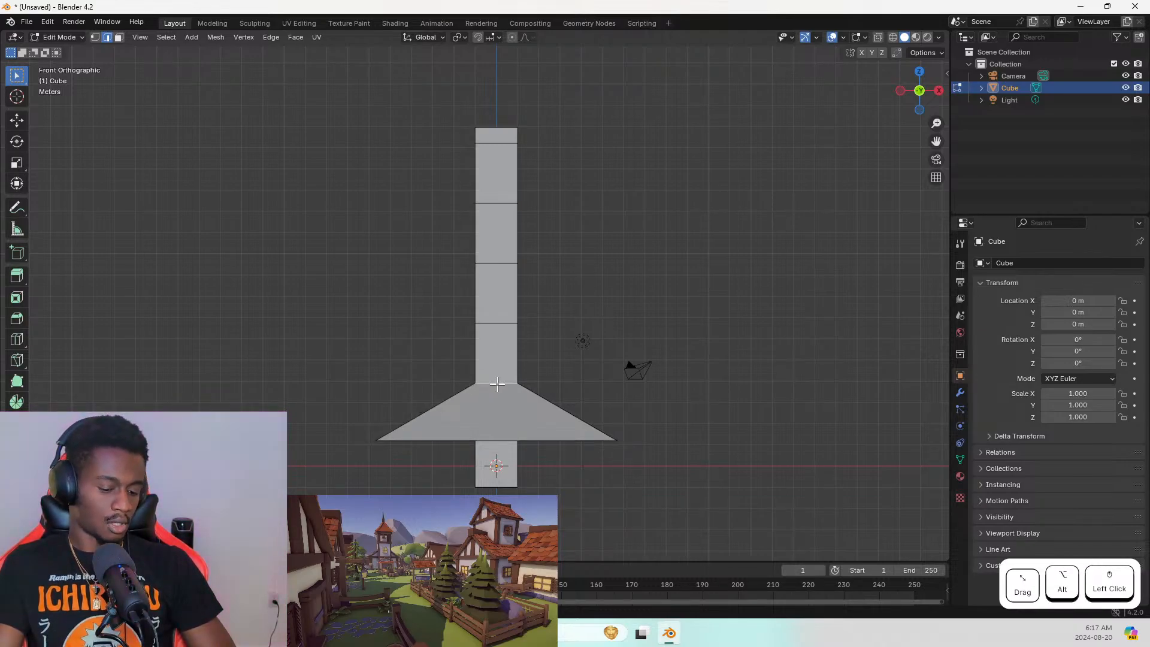
{"action": "key", "text": "g"}
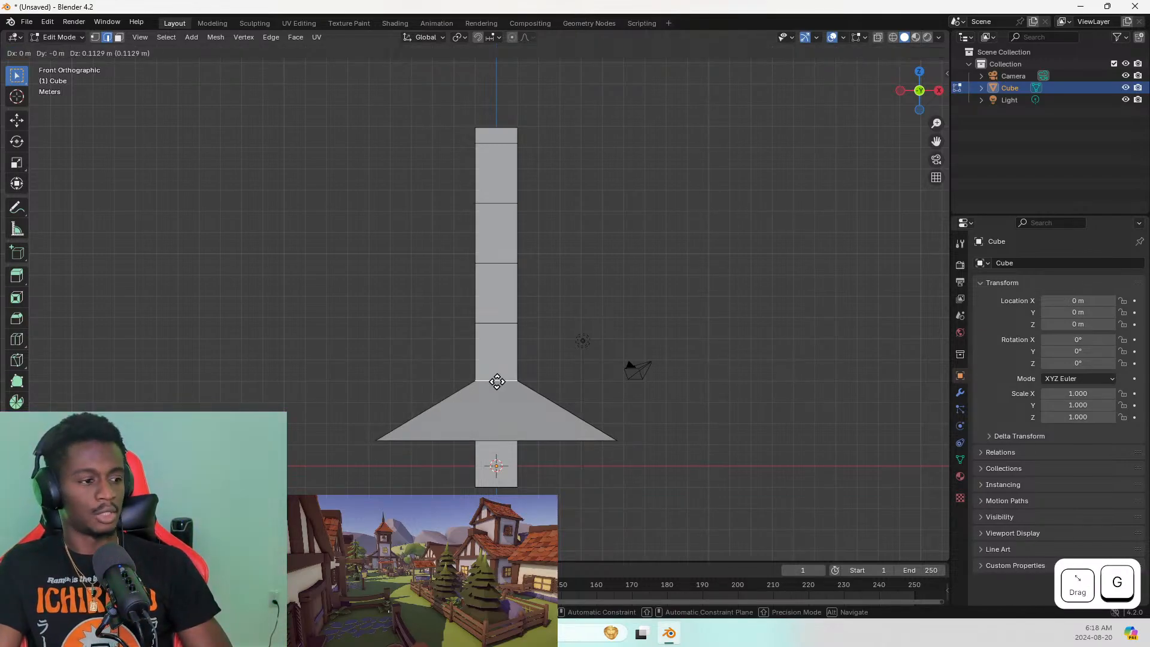
{"action": "key", "text": "z"}
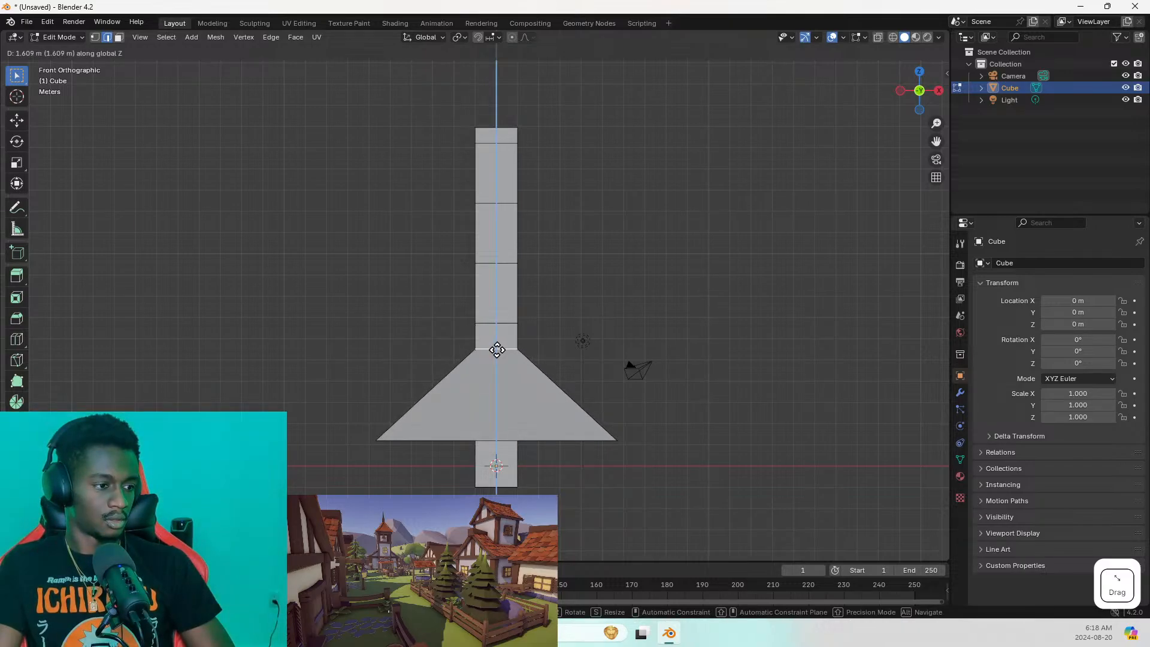
{"action": "left_click", "coordinate": [497, 349]}
Select the post's edge loop just above the first tier and raise it about 1.48 m along Z
{"action": "mouse_move", "coordinate": [497, 350]}
{"action": "middle_mouse_down"}
{"action": "mouse_move", "coordinate": [385, 328]}
{"action": "mouse_move", "coordinate": [282, 341]}
{"action": "mouse_move", "coordinate": [442, 354]}
{"action": "mouse_move", "coordinate": [534, 341]}
{"action": "mouse_move", "coordinate": [560, 359]}
{"action": "mouse_move", "coordinate": [511, 367]}
{"action": "middle_mouse_up"}
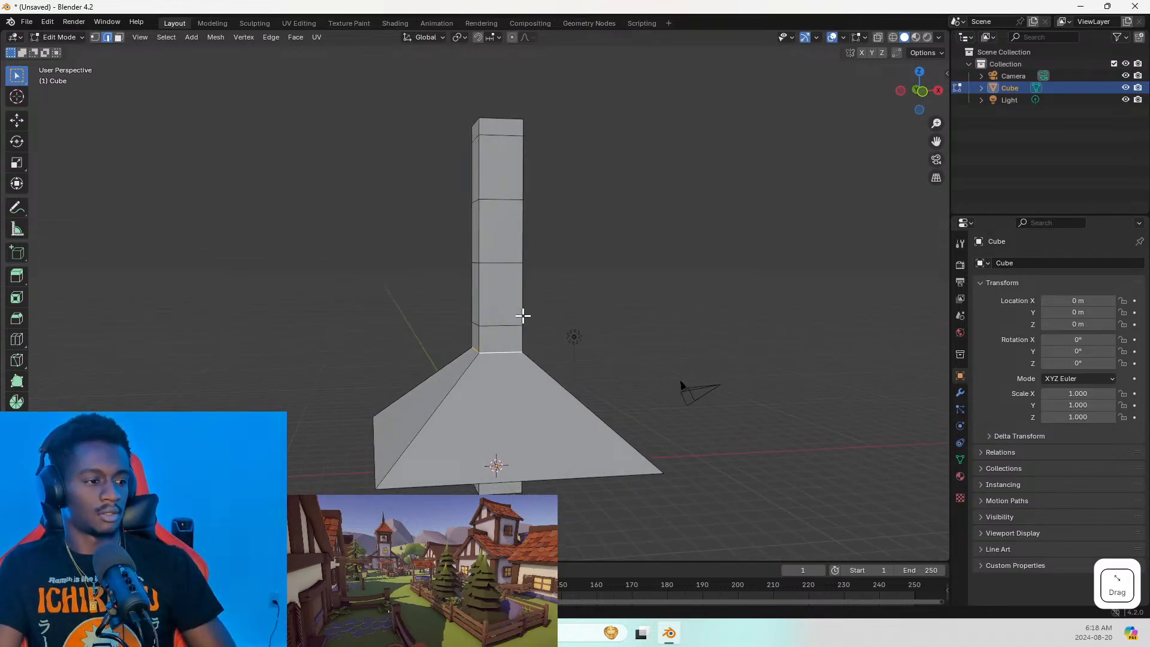
{"action": "left_click", "coordinate": [498, 324]}
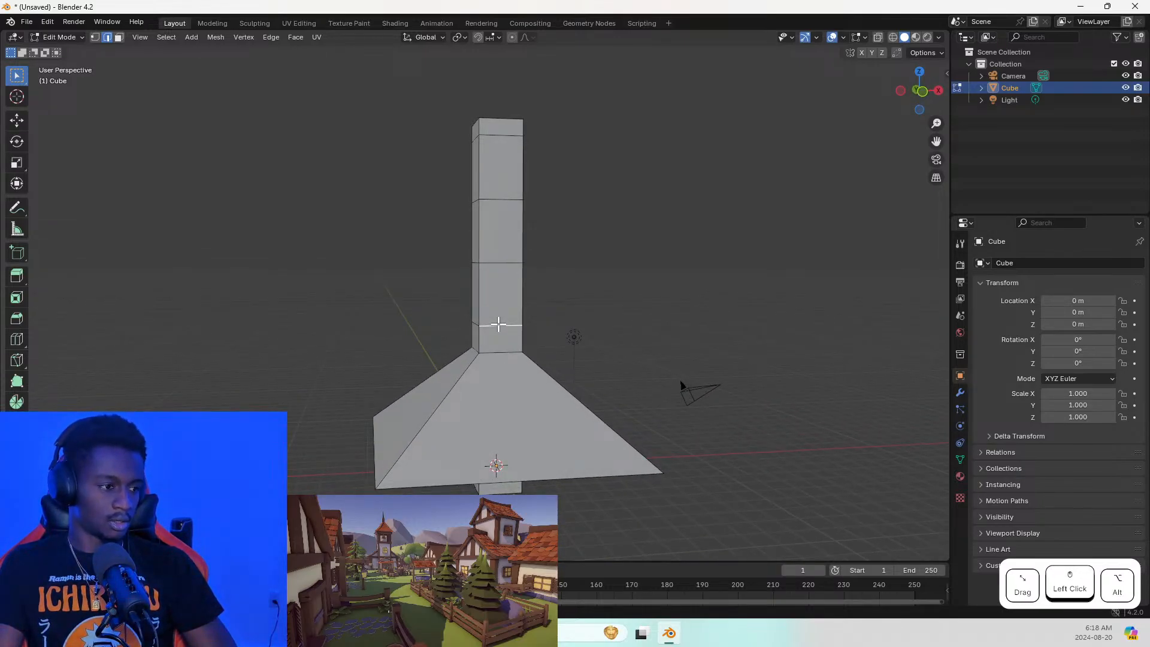
{"action": "left_click", "coordinate": [498, 324], "text": "alt"}
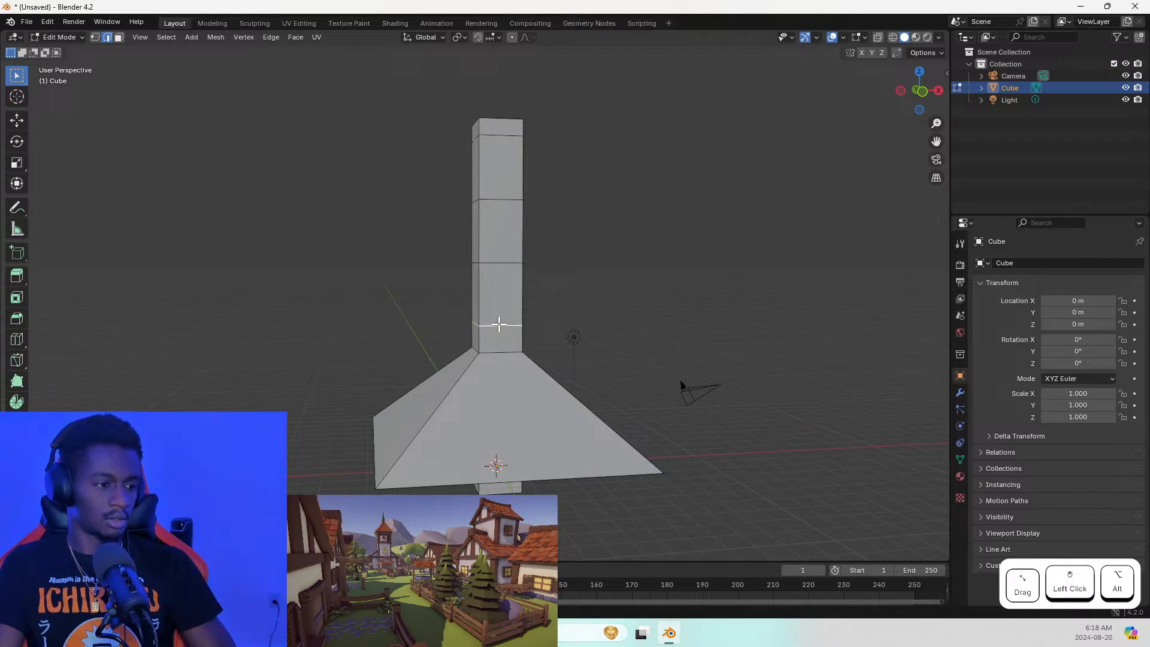
{"action": "key", "text": "g"}
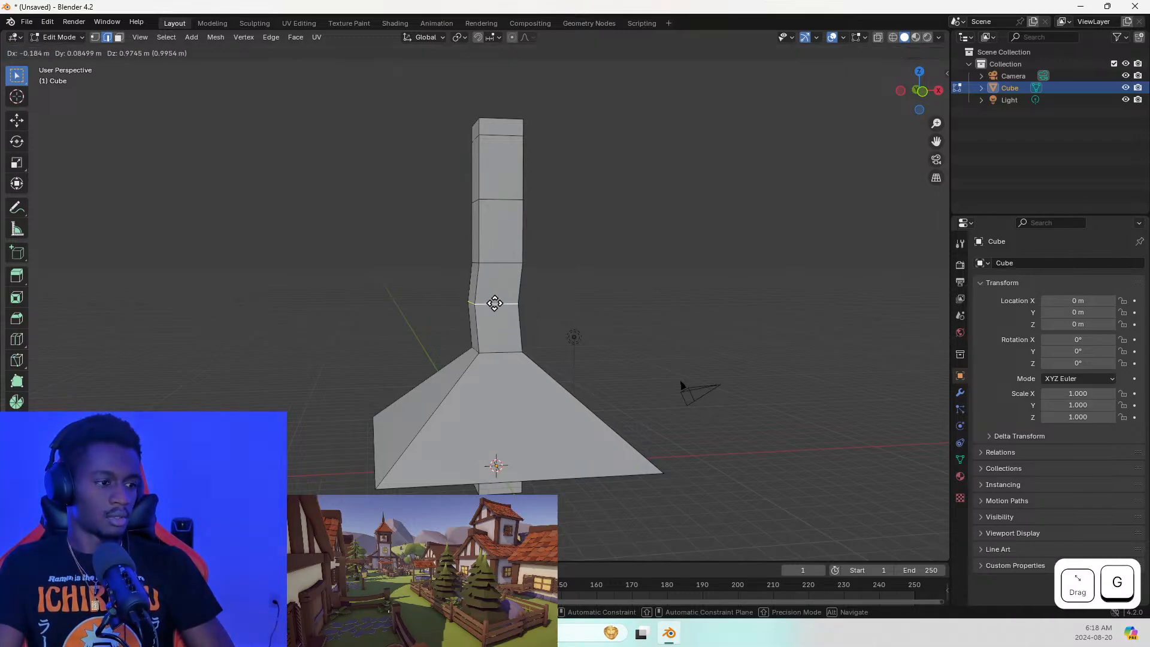
{"action": "key", "text": "z"}
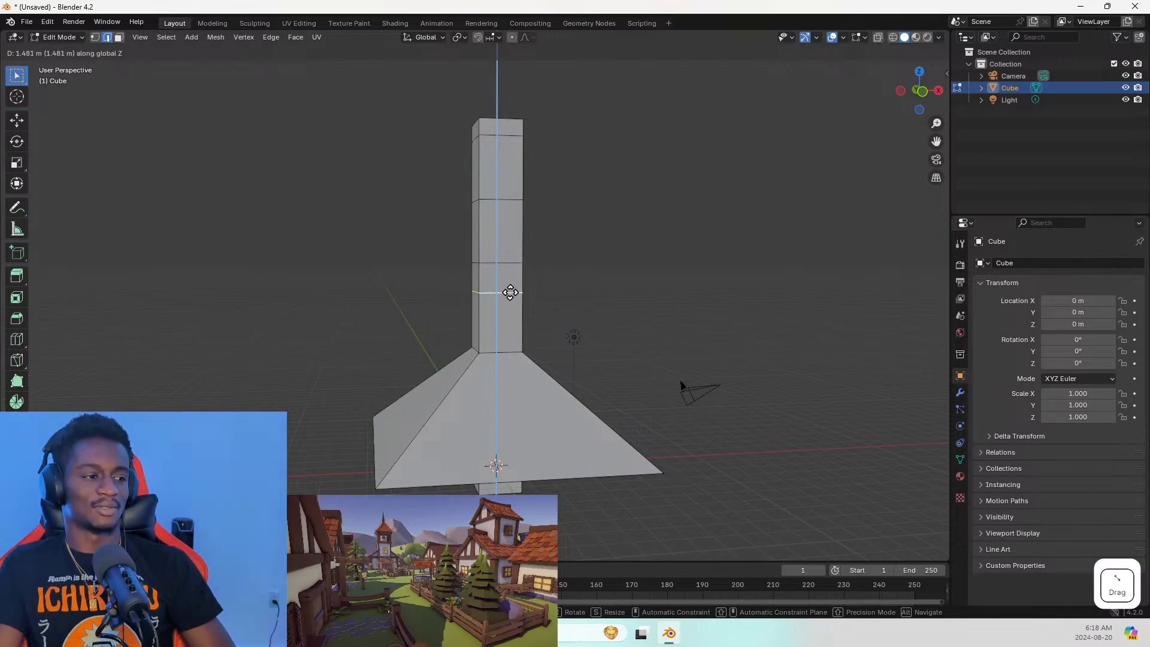
{"action": "left_click", "coordinate": [511, 293]}
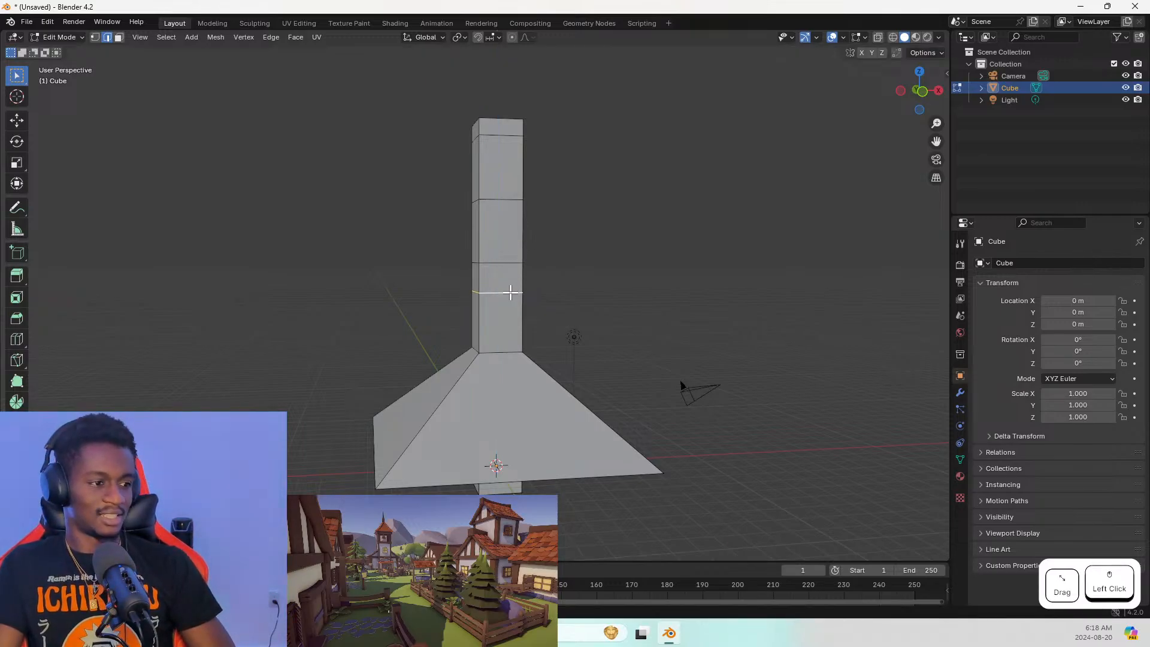
Extrude the raised loop and scale it about 5.98 times into a flat skirt, trying a face fill on it and undoing the fill
{"action": "key", "text": "e"}
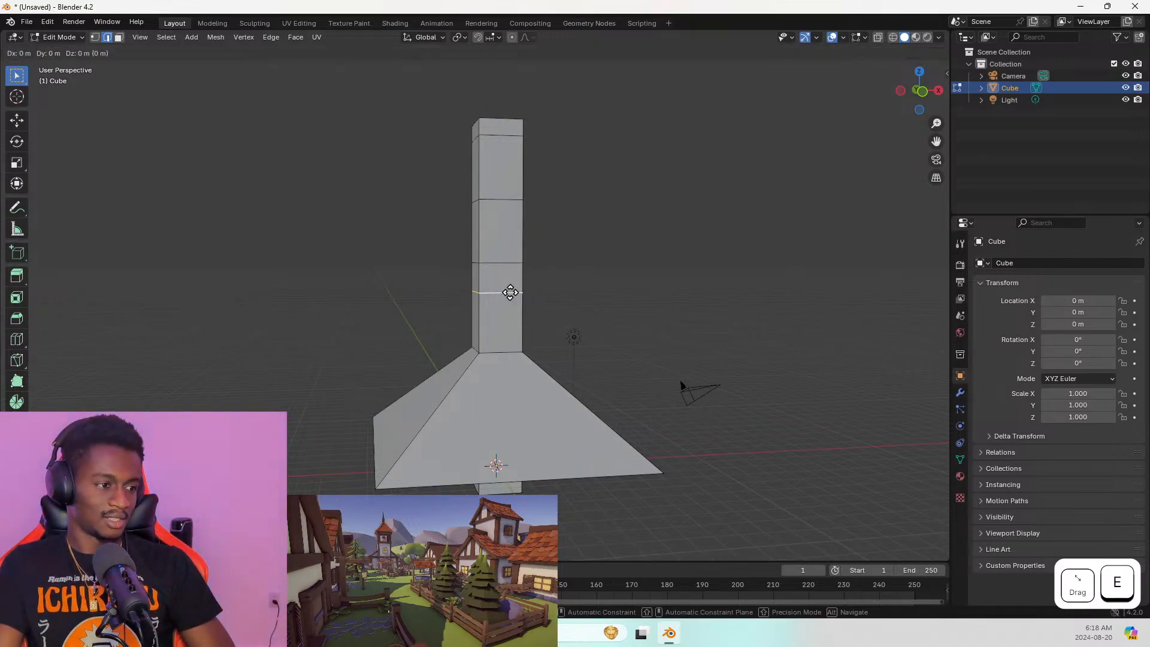
{"action": "left_click", "coordinate": [511, 292]}
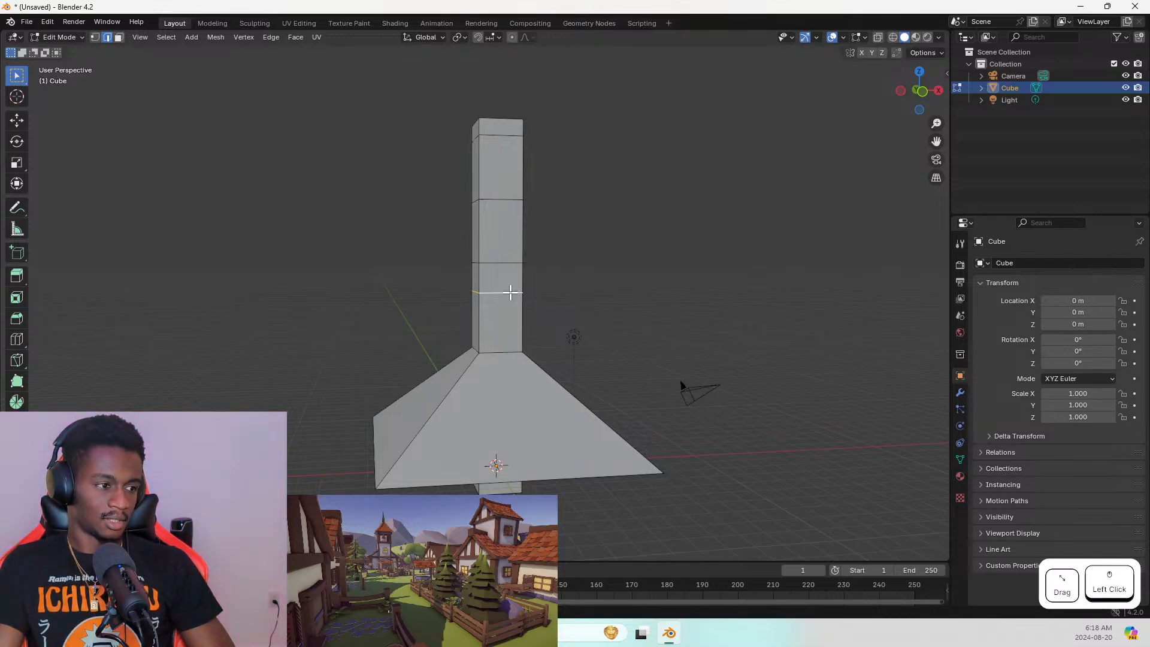
{"action": "key", "text": "s"}
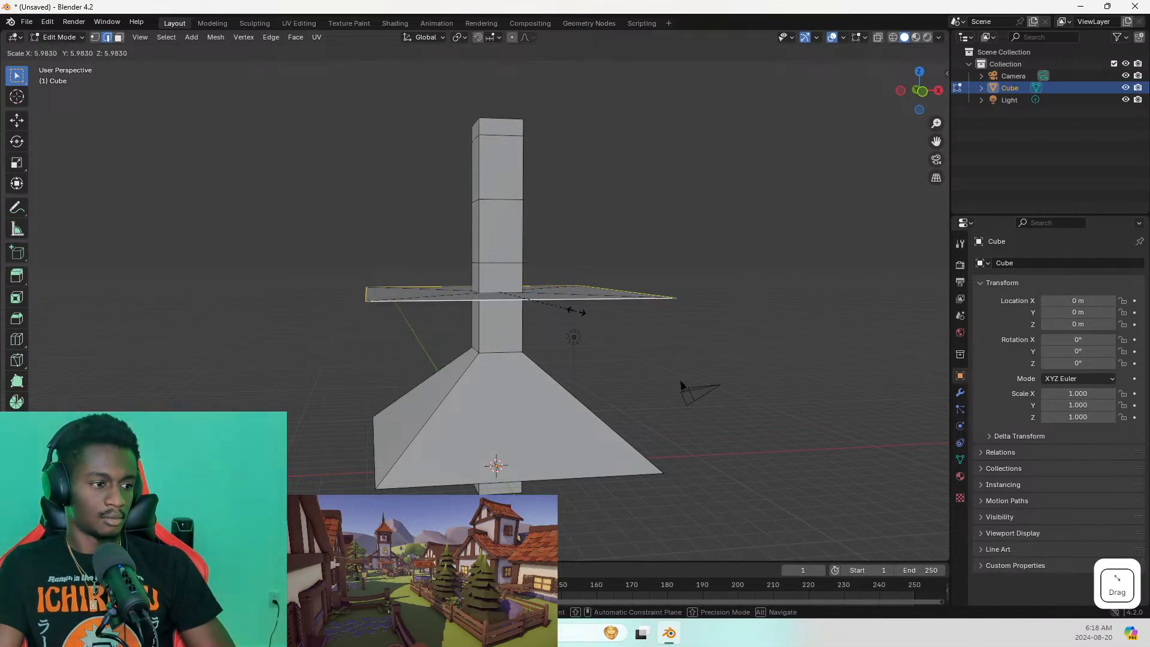
{"action": "left_click", "coordinate": [576, 310]}
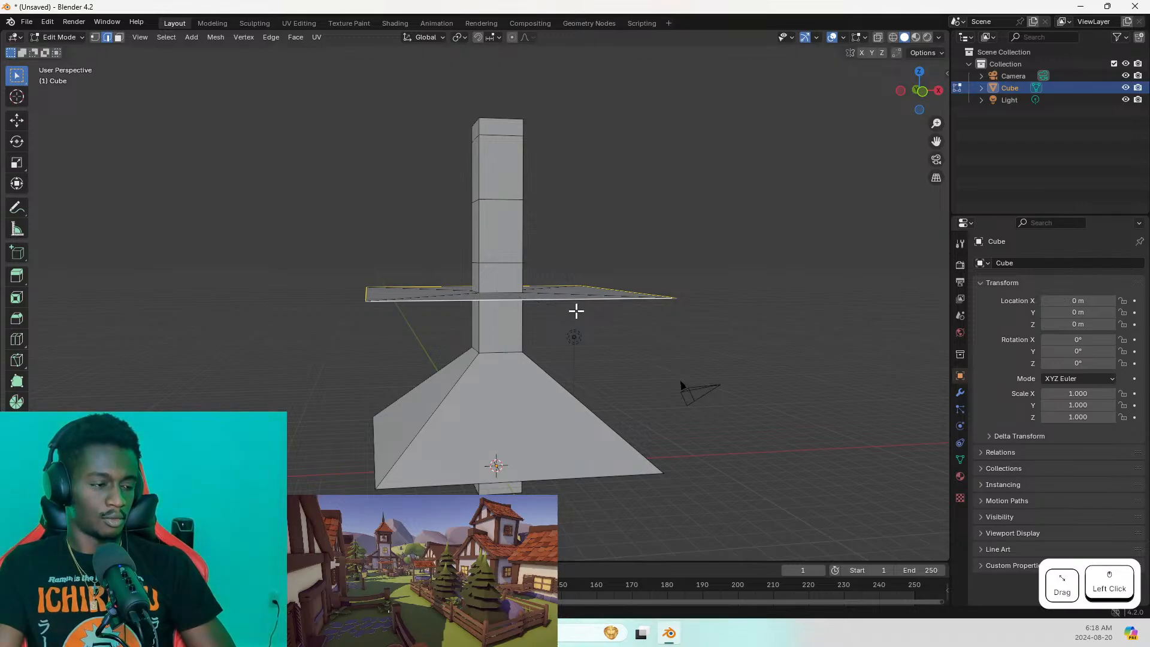
{"action": "key", "text": "f"}
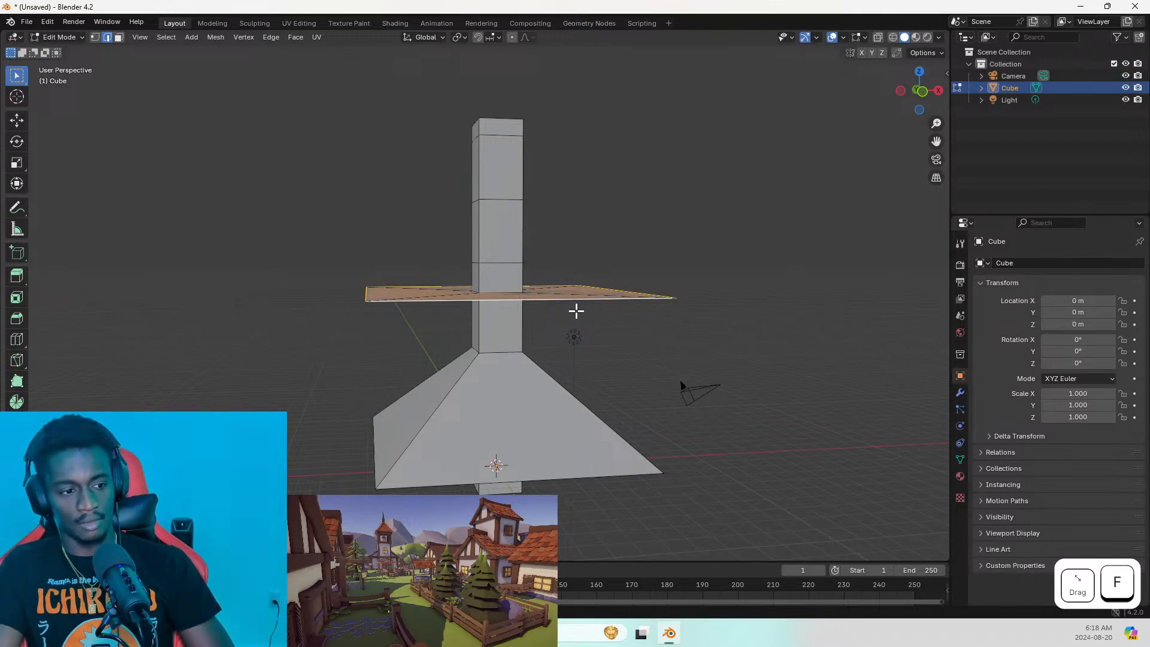
{"action": "key", "text": "ctrl+z"}
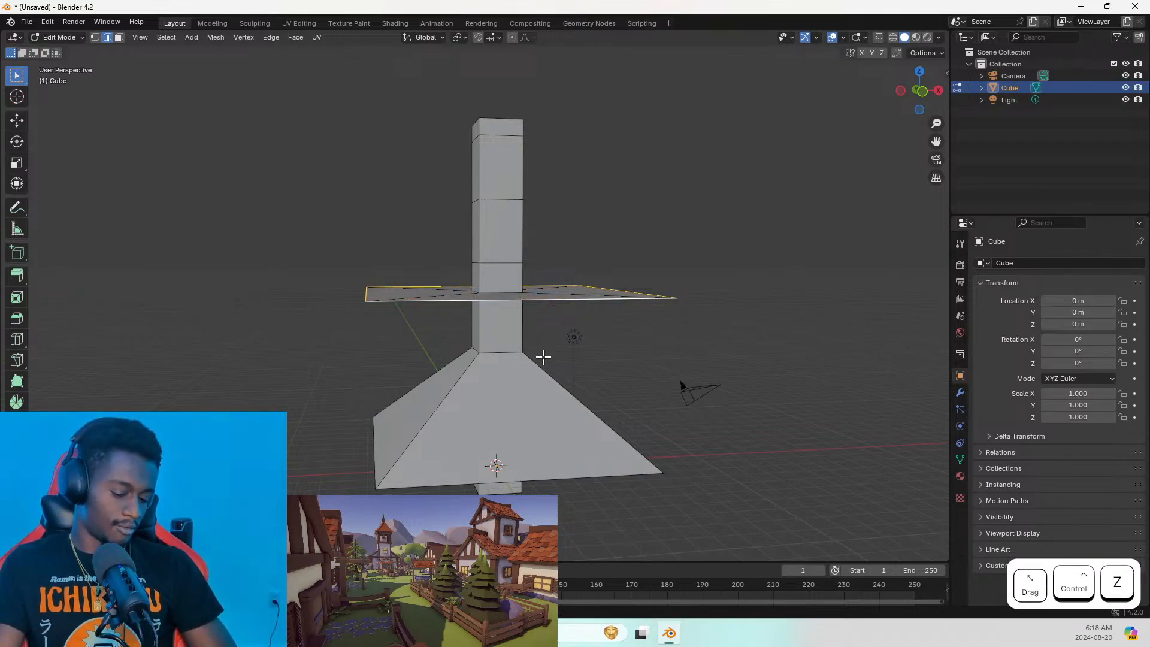
Lower the second skirt's outer loop about 4.8 m along Z and, in front view, scale it to about 0.79
{"action": "key", "text": "g"}
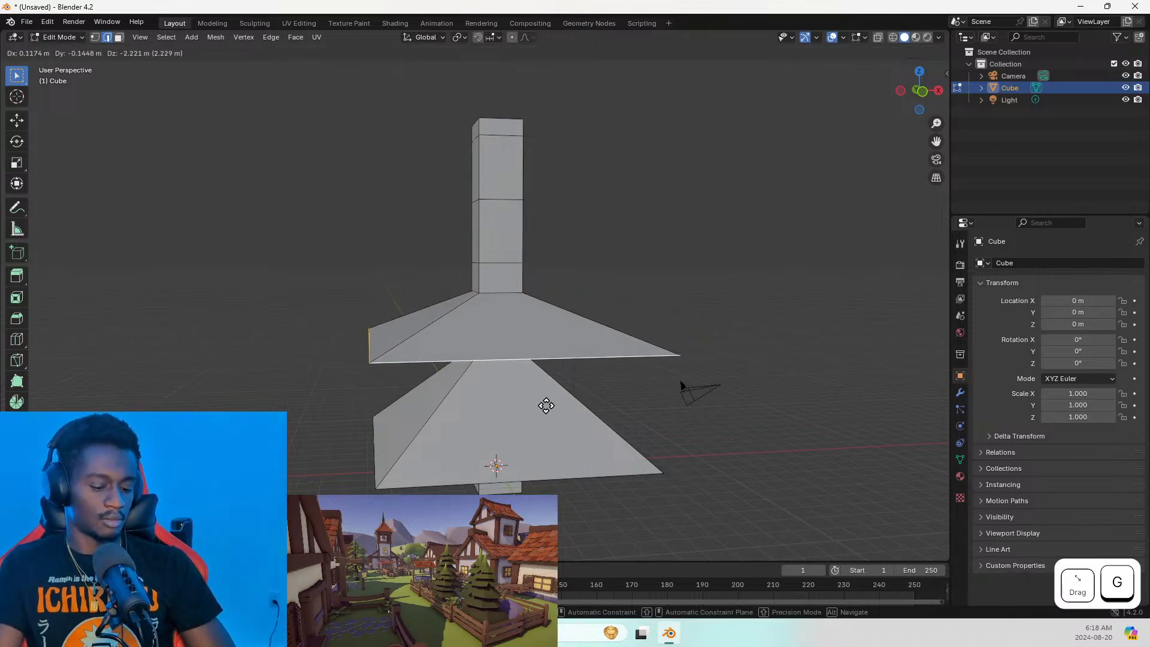
{"action": "key", "text": "z"}
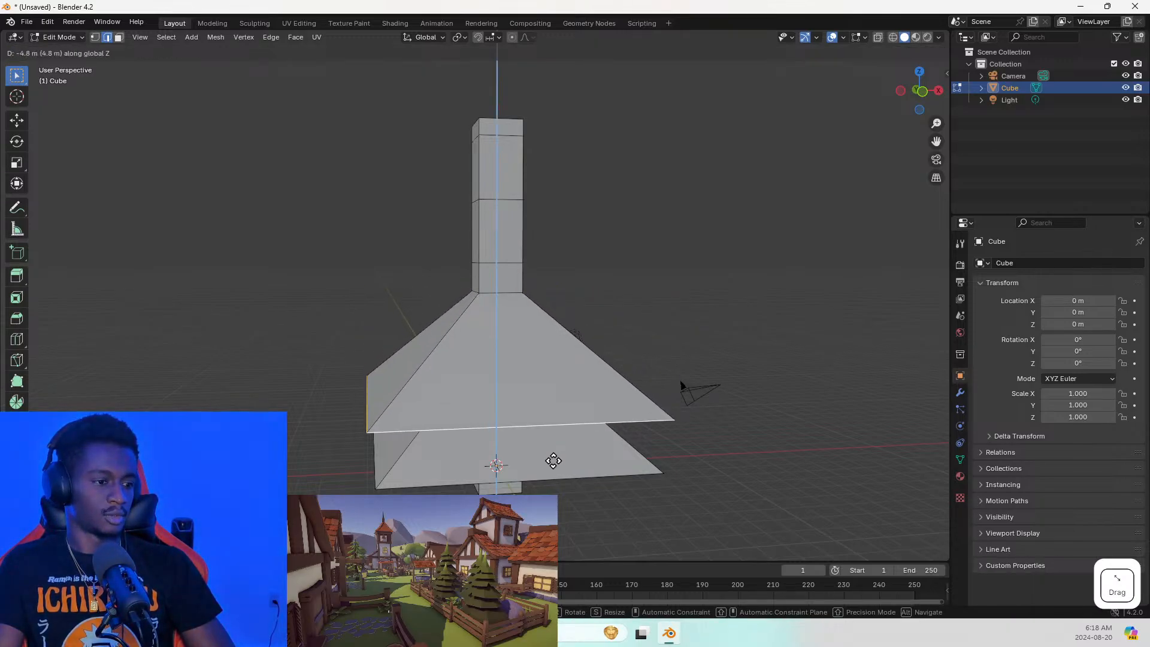
{"action": "left_click", "coordinate": [549, 462]}
{"action": "key", "text": "KP_1"}
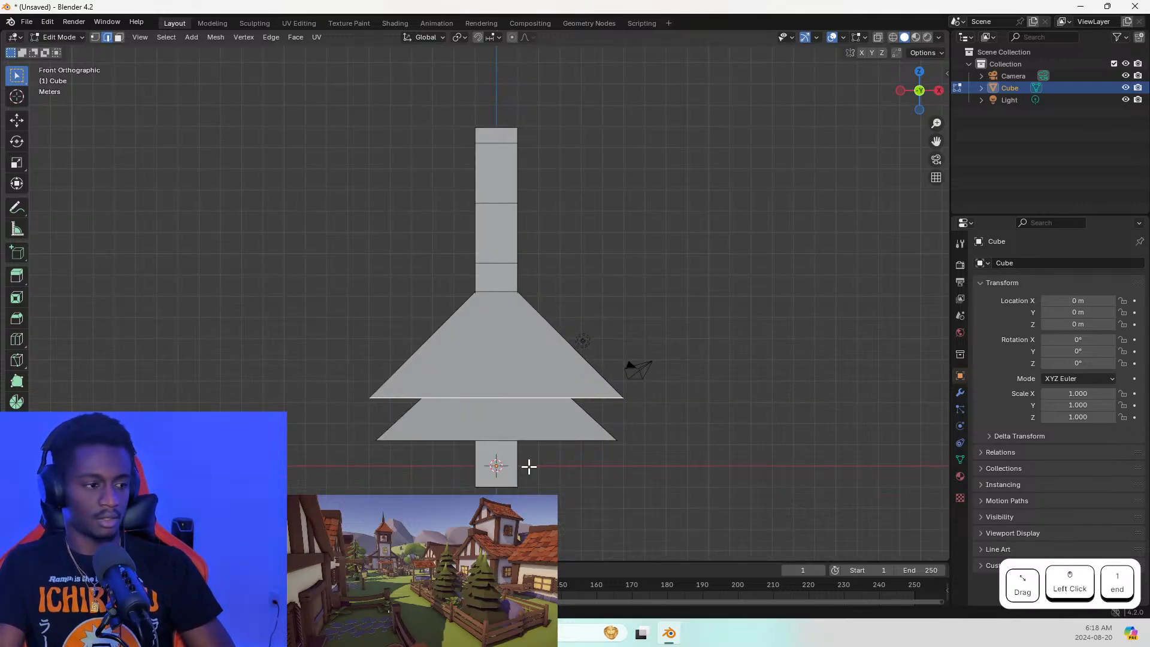
{"action": "key", "text": "s"}
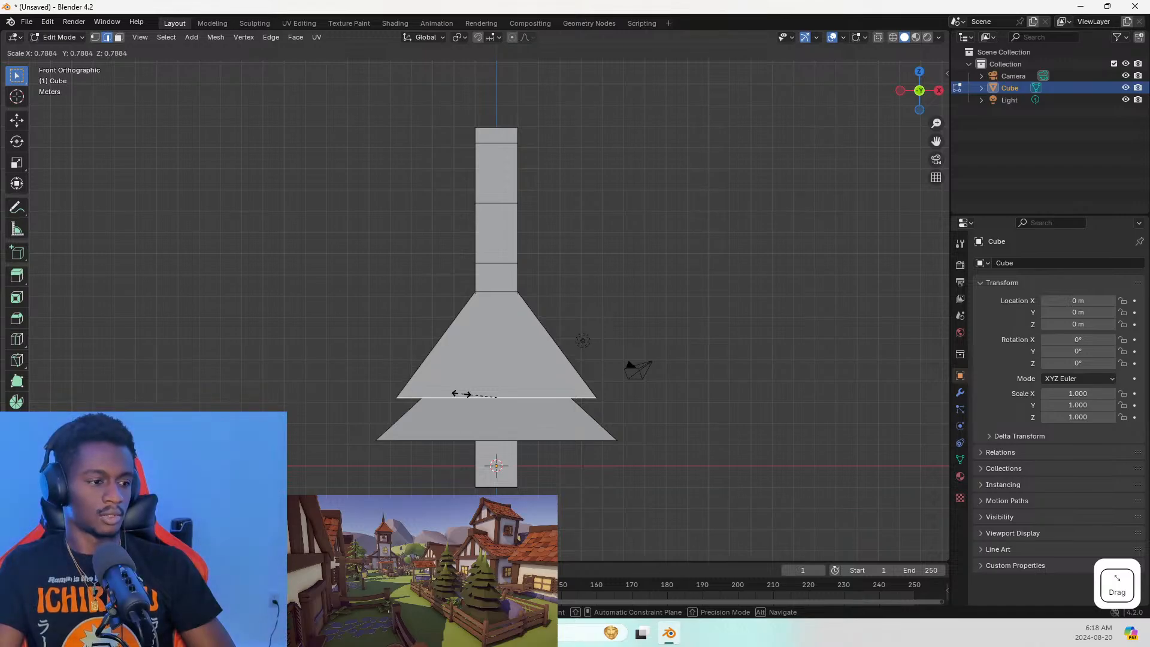
{"action": "left_click", "coordinate": [461, 393]}
In front view, raise the post's edge loop just above the second tier slightly along Z and extrude it in place
{"action": "middle_click_drag", "start_coordinate": [460, 399], "coordinate": [406, 313]}
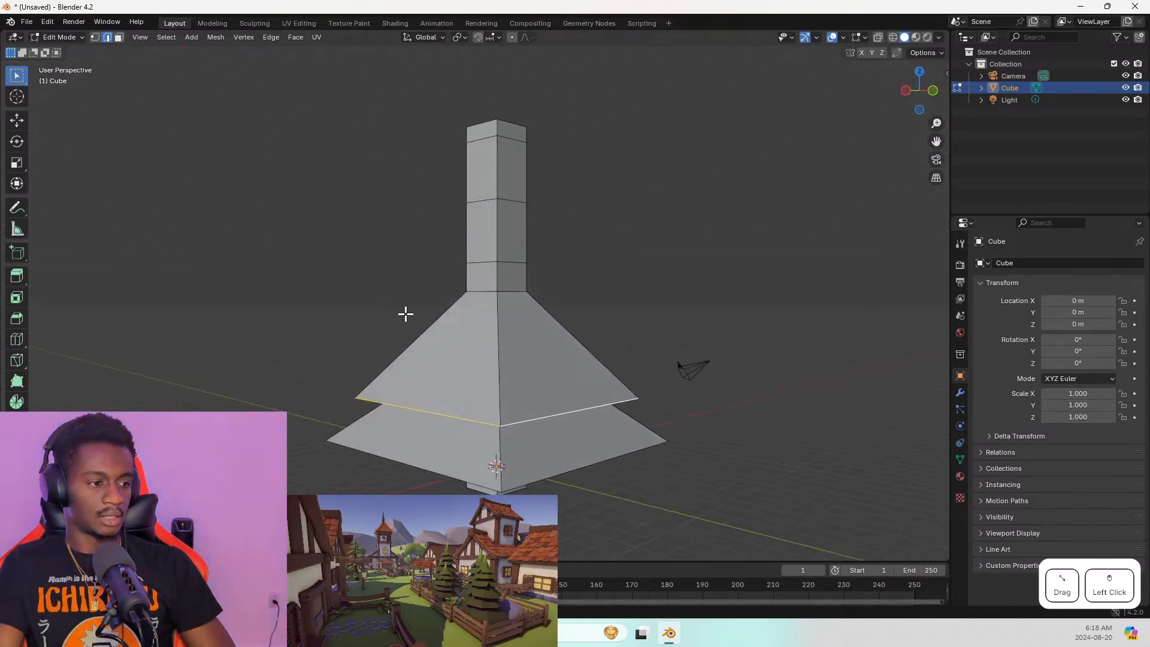
{"action": "left_click", "coordinate": [488, 262], "text": "alt"}
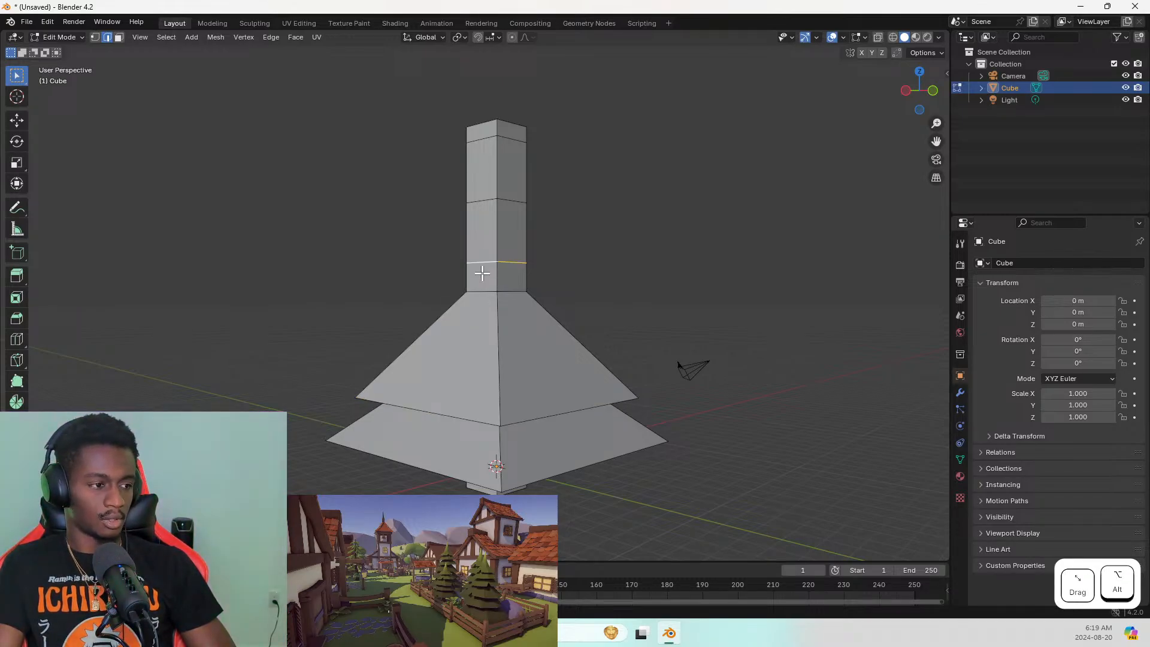
{"action": "key", "text": "KP_1"}
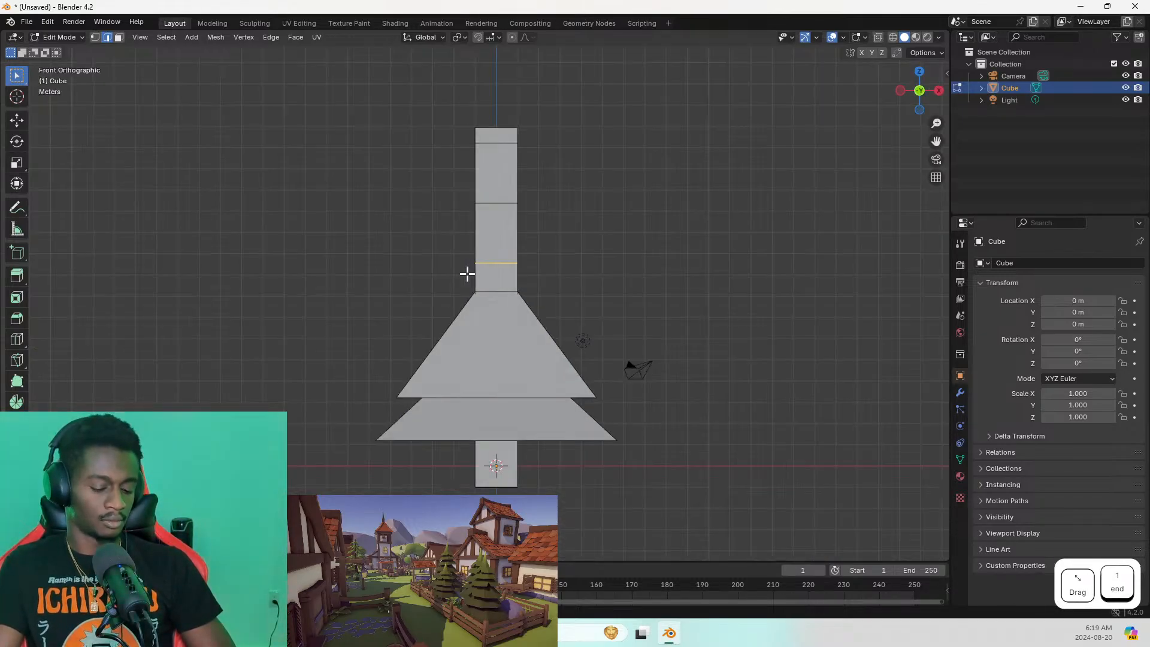
{"action": "key", "text": "g"}
{"action": "key", "text": "z"}
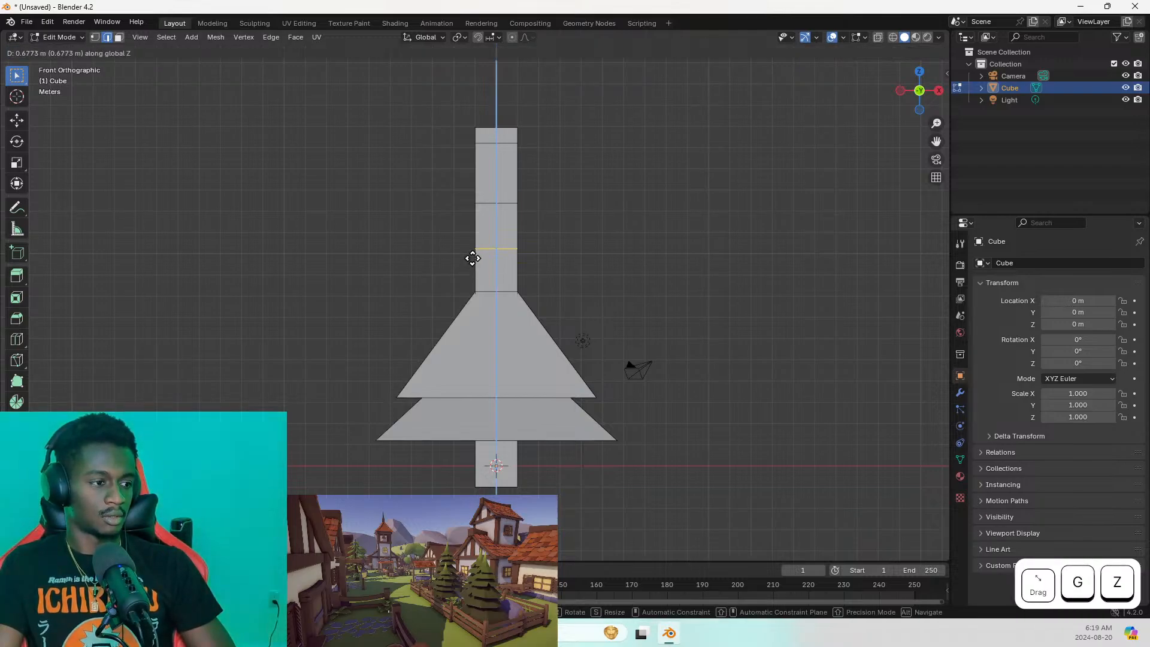
{"action": "left_click", "coordinate": [474, 254]}
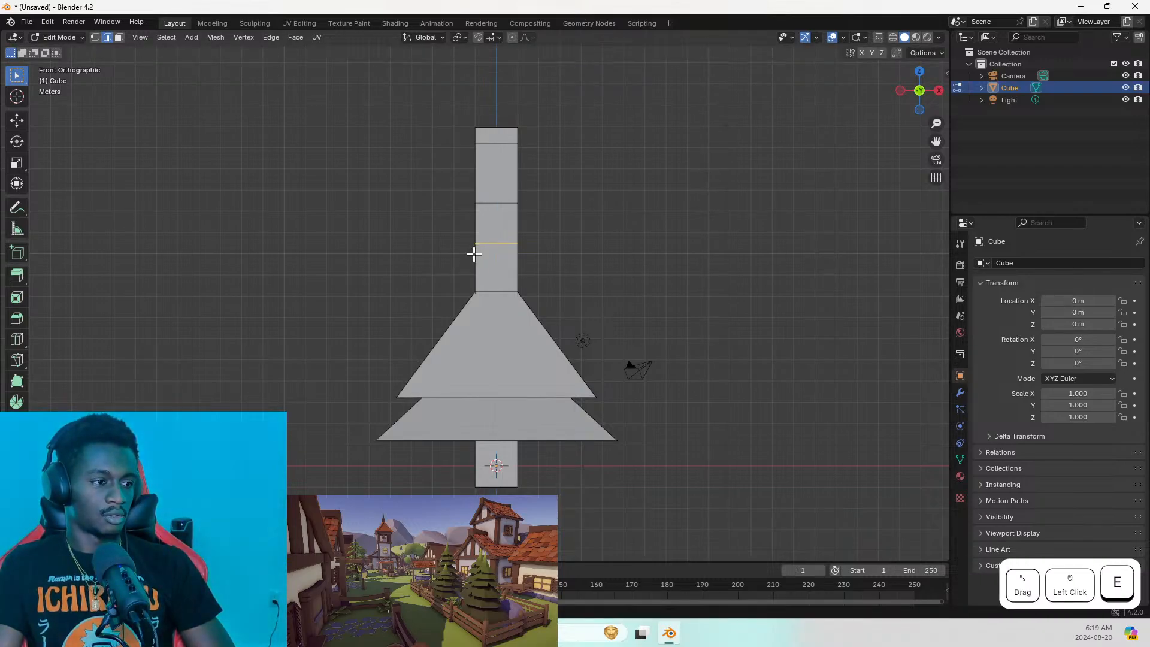
{"action": "key", "text": "s"}
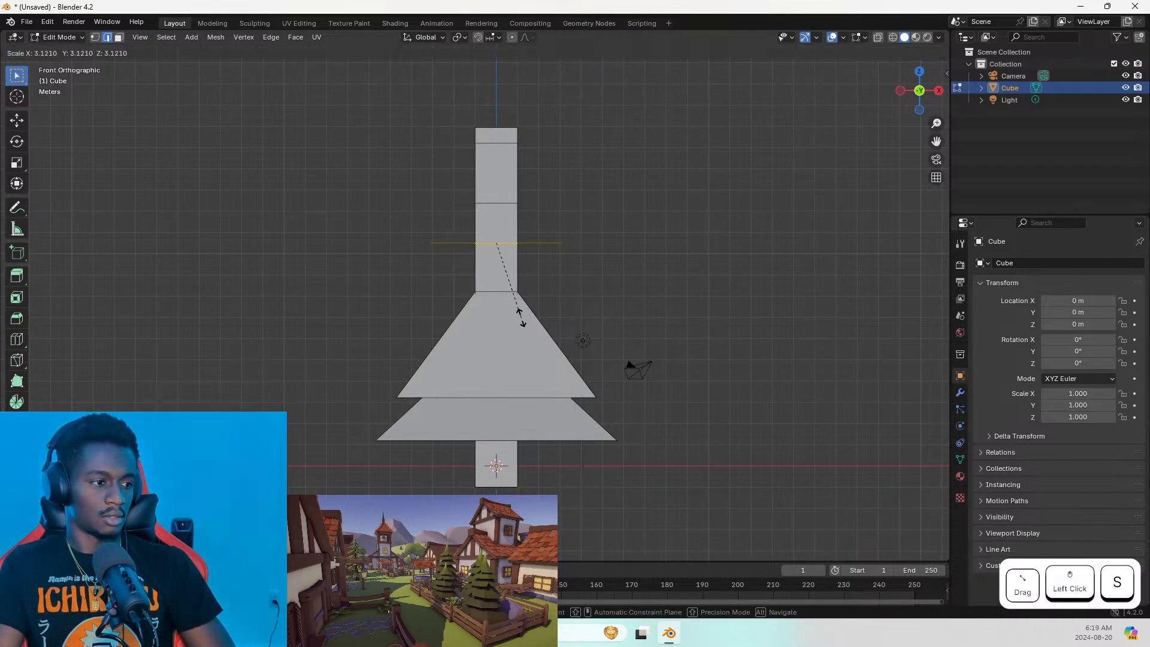
{"action": "key", "text": "Escape"}
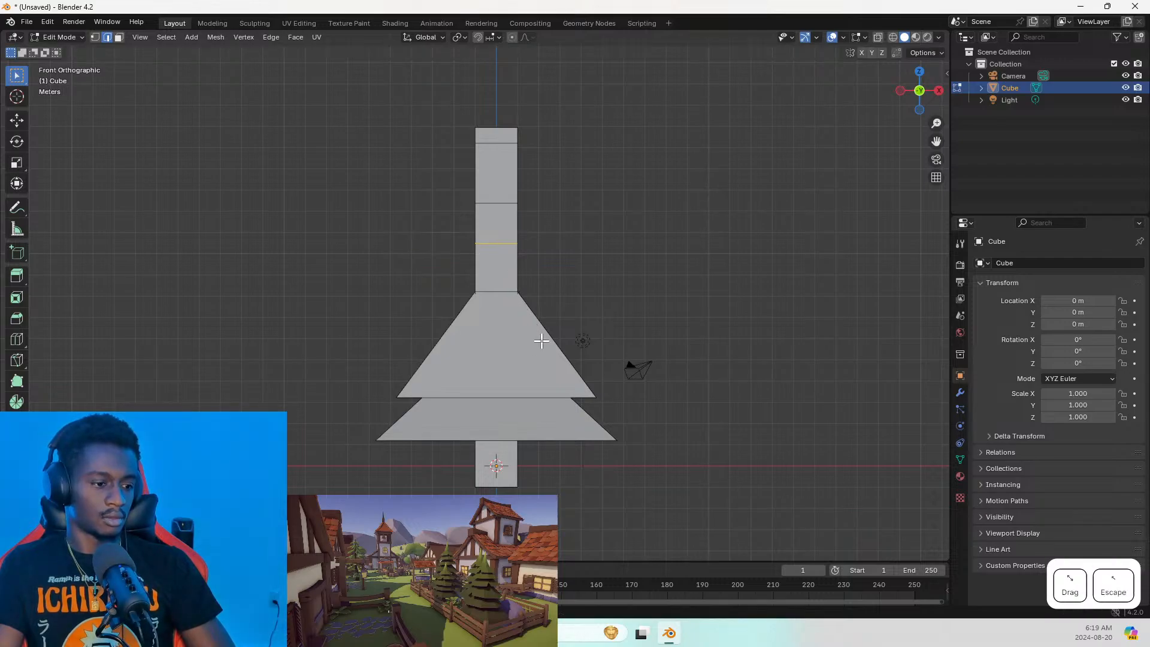
{"action": "middle_click_drag", "start_coordinate": [521, 338], "coordinate": [559, 367]}
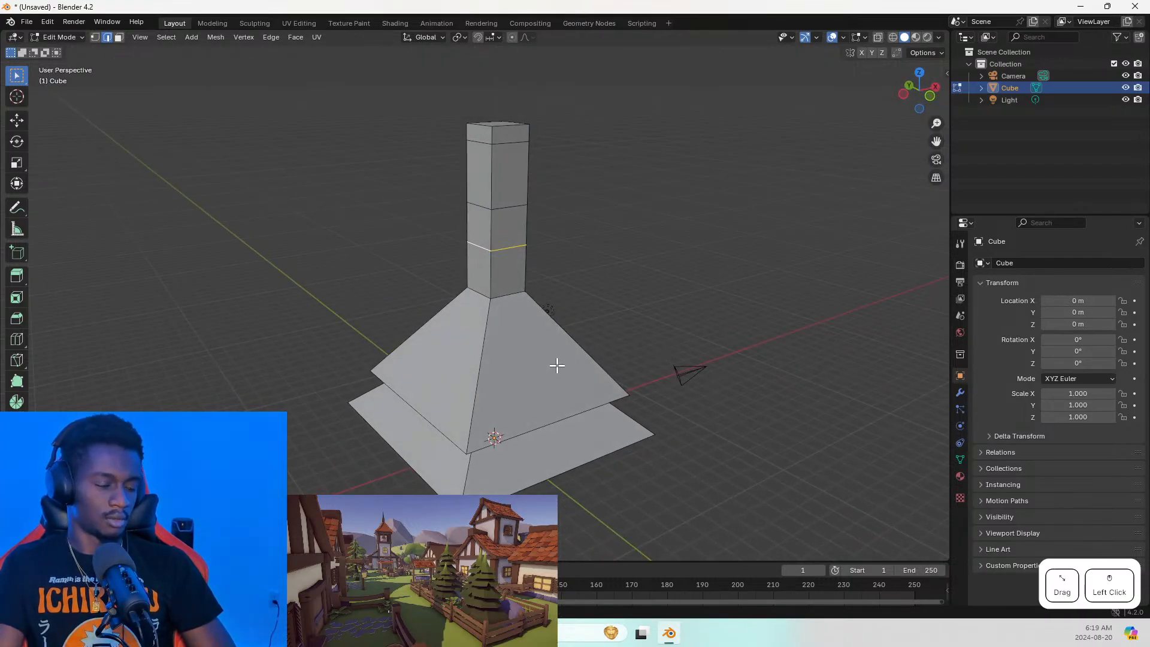
{"action": "key", "text": "s"}
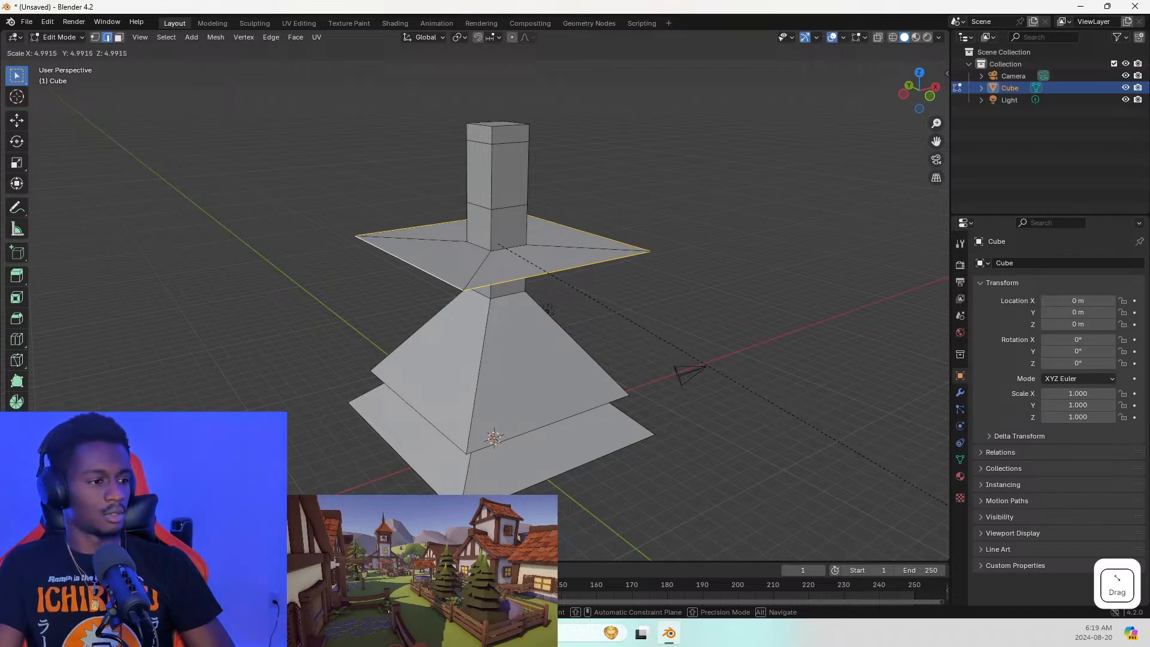
{"action": "key", "text": "Escape"}
Scale the extruded loop outward in two passes into a flat third skirt, nearly as wide as the tier below
{"action": "key", "text": "KP_1"}
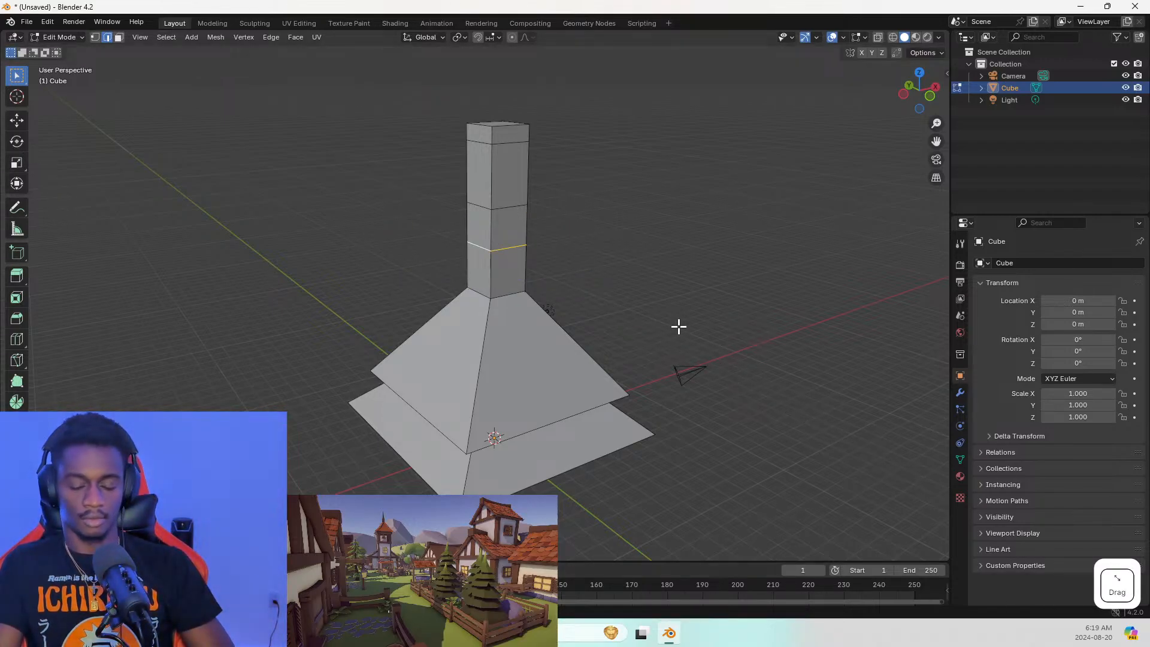
{"action": "key", "text": "KP_1"}
{"action": "key", "text": "s"}
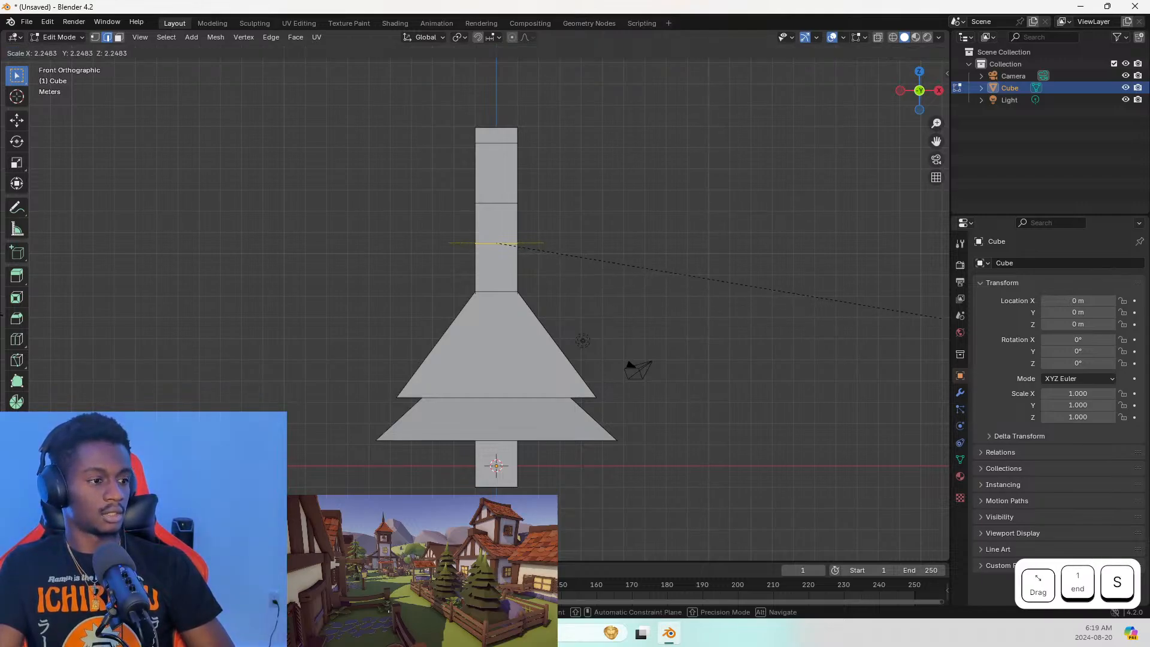
{"action": "left_click", "coordinate": [942, 317]}
{"action": "middle_click_drag", "start_coordinate": [82, 216], "coordinate": [342, 297]}
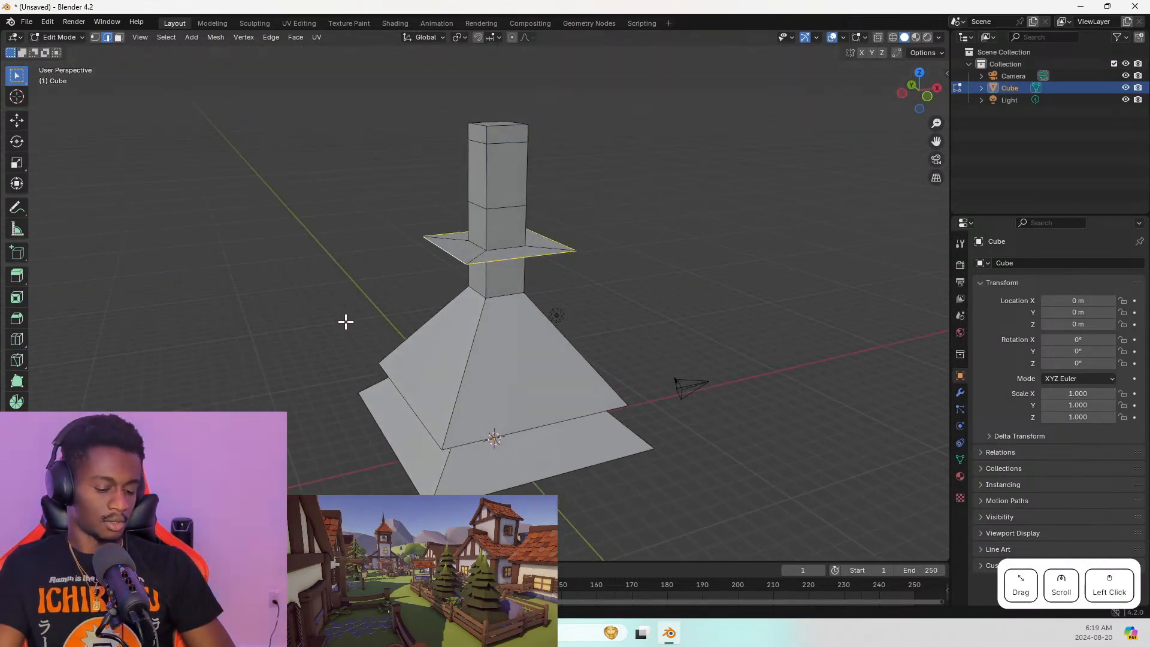
{"action": "middle_click_drag", "start_coordinate": [365, 346], "coordinate": [359, 321]}
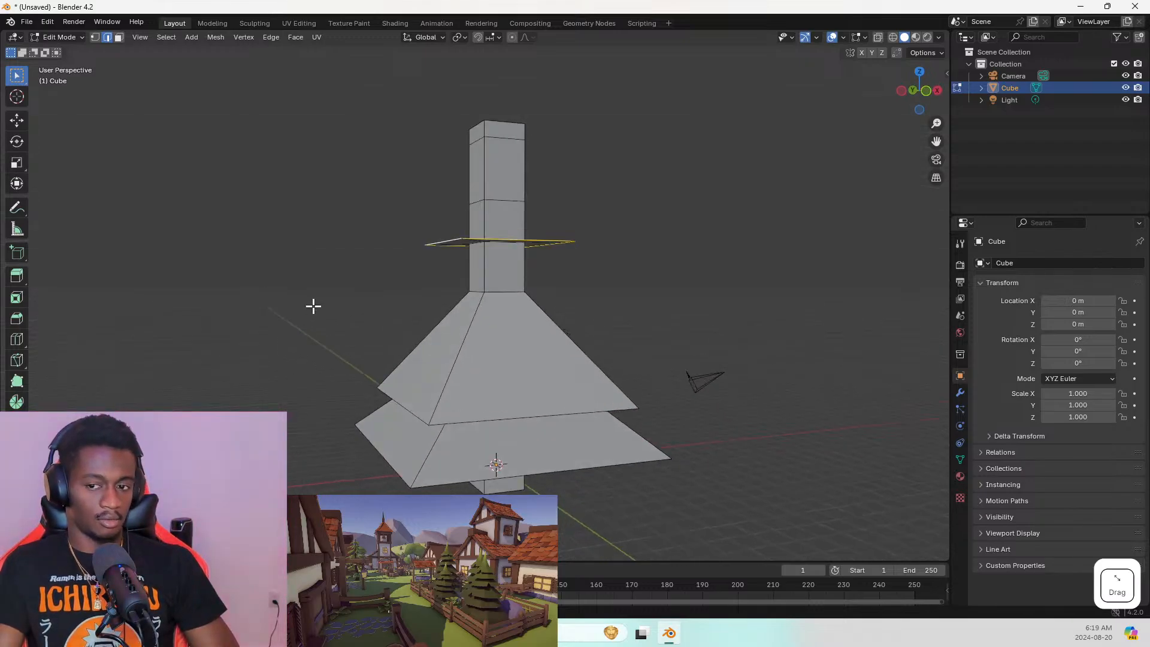
{"action": "key", "text": "s"}
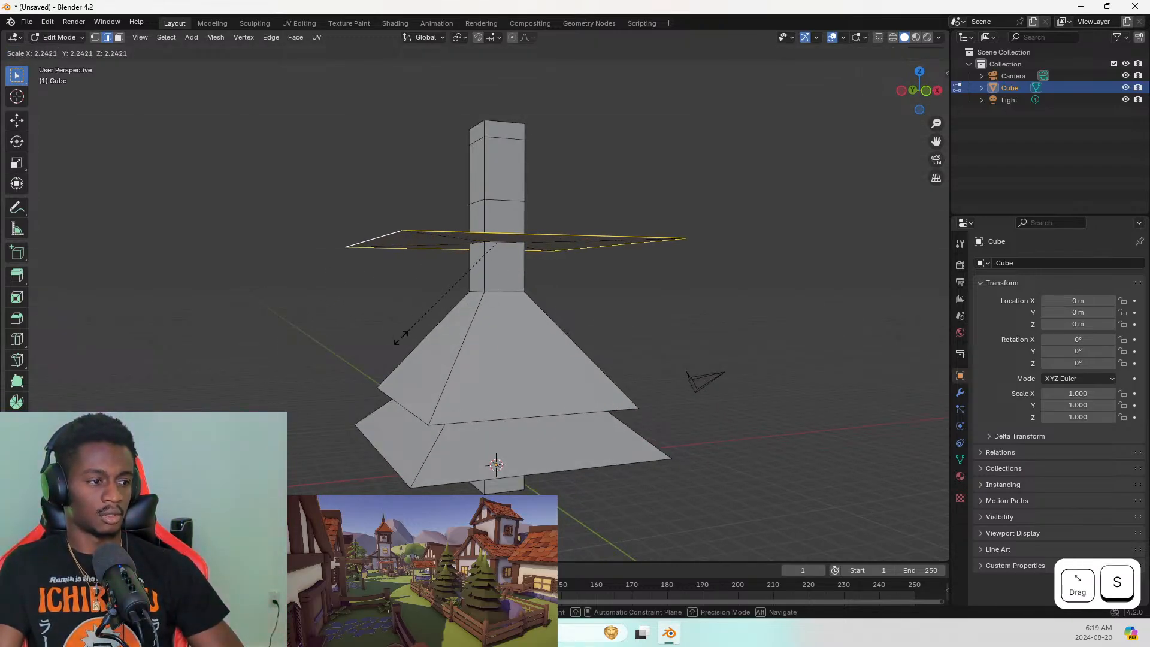
{"action": "left_click", "coordinate": [449, 339]}
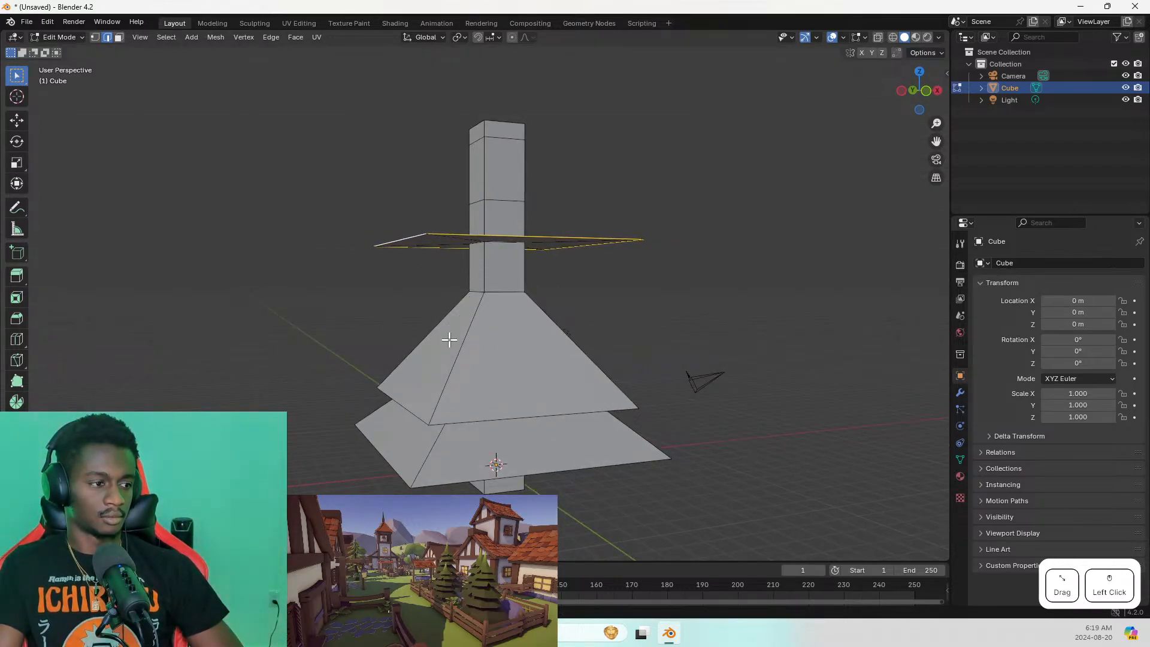
Lower the third skirt's outer loop about 5.3 m along Z and, in front view, scale it to about 0.81
{"action": "key", "text": "g"}
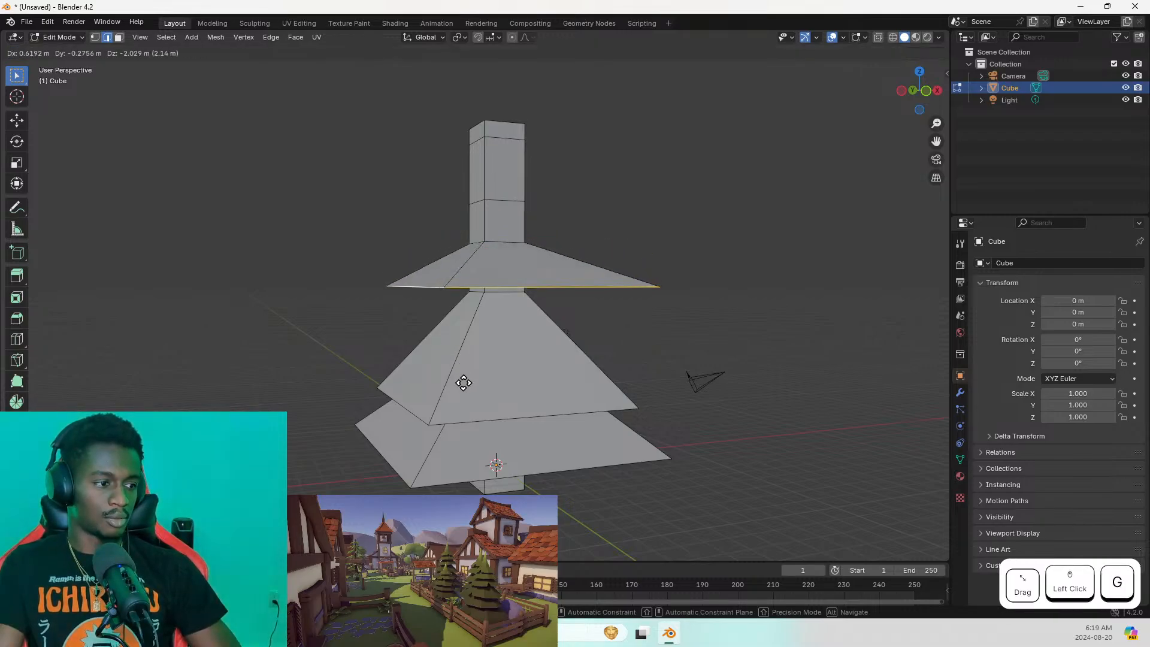
{"action": "key", "text": "z"}
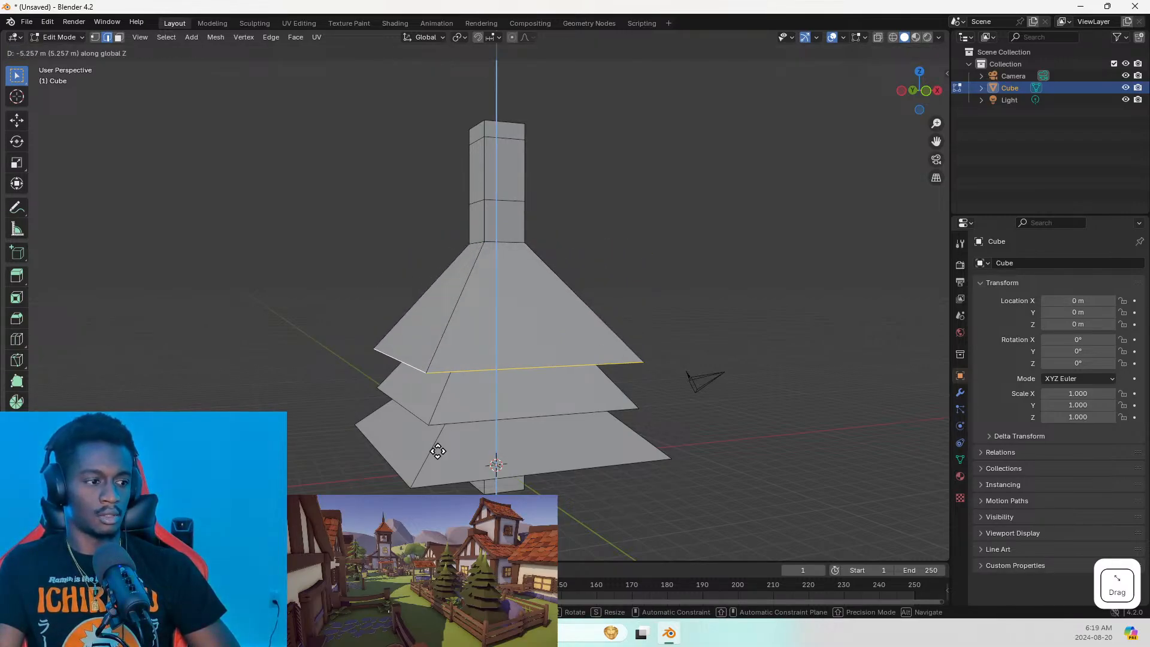
{"action": "left_click", "coordinate": [437, 447]}
{"action": "key", "text": "KP_1"}
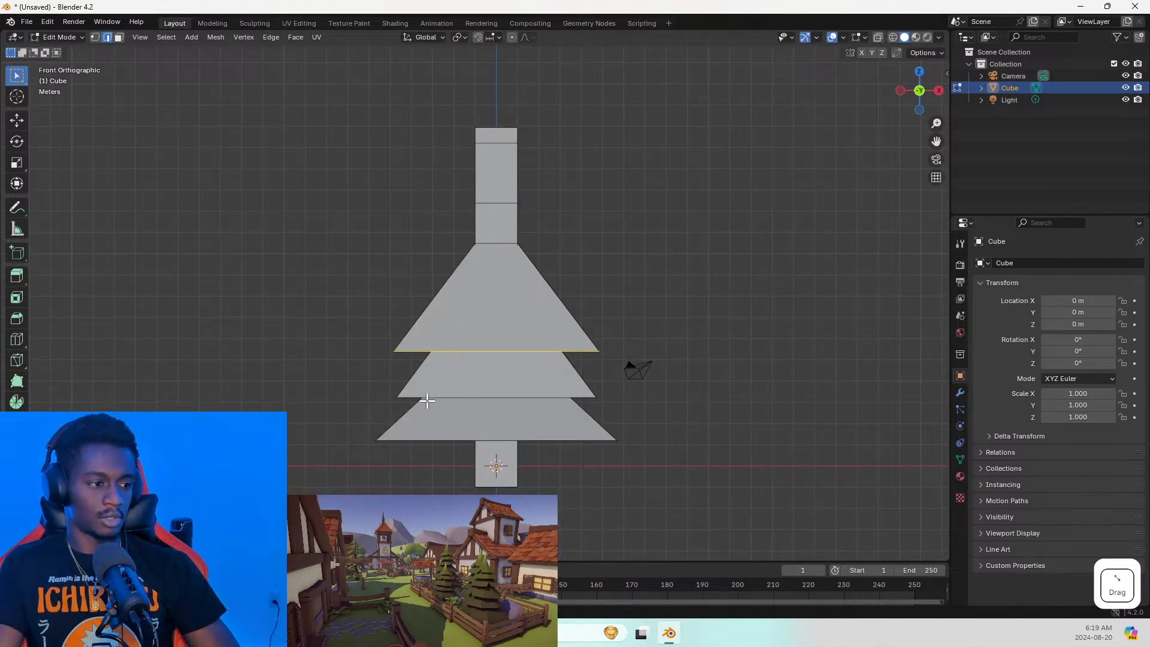
{"action": "key", "text": "s"}
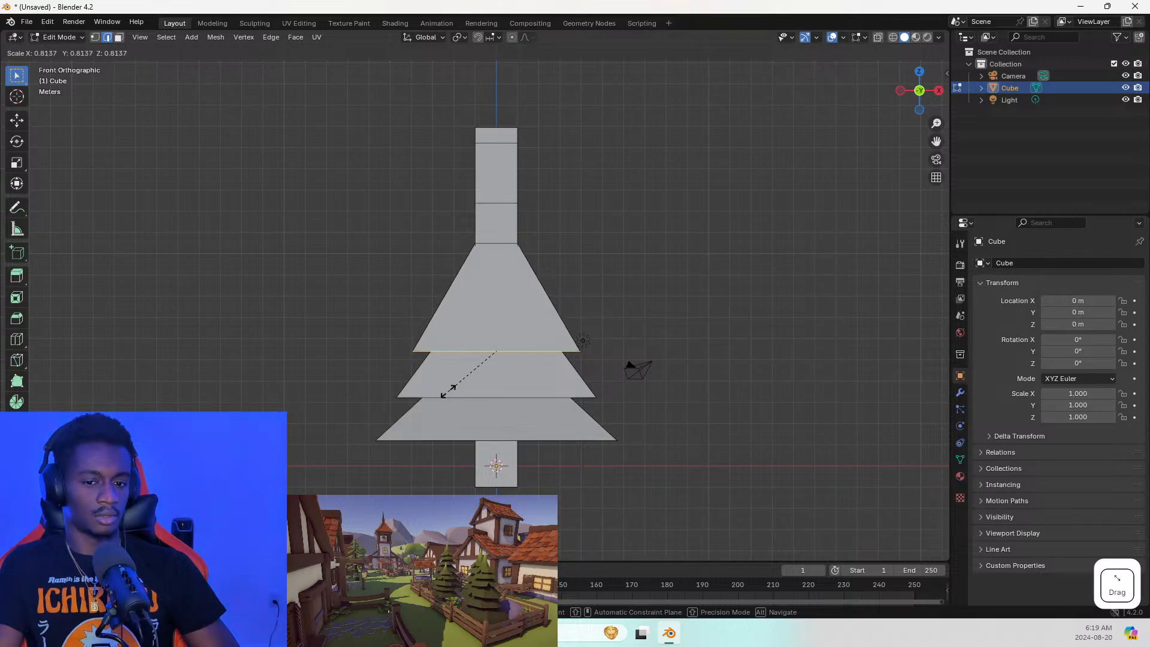
{"action": "left_click", "coordinate": [446, 392]}
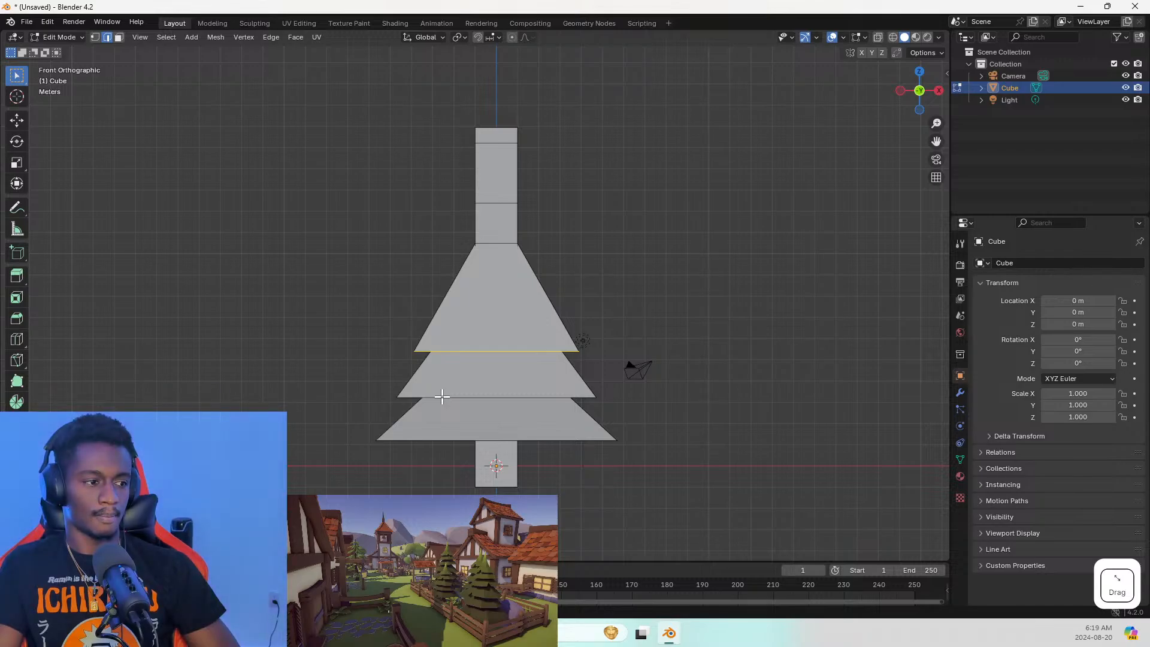
Turn on X-ray display so the tree's hidden inner edges can be selected through the tiers
{"action": "mouse_move", "coordinate": [473, 317]}
{"action": "middle_mouse_down"}
{"action": "mouse_move", "coordinate": [609, 308]}
{"action": "mouse_move", "coordinate": [675, 264]}
{"action": "mouse_move", "coordinate": [728, 259]}
{"action": "mouse_move", "coordinate": [782, 308]}
{"action": "mouse_move", "coordinate": [637, 336]}
{"action": "mouse_move", "coordinate": [475, 309]}
{"action": "mouse_move", "coordinate": [457, 321]}
{"action": "middle_mouse_up"}
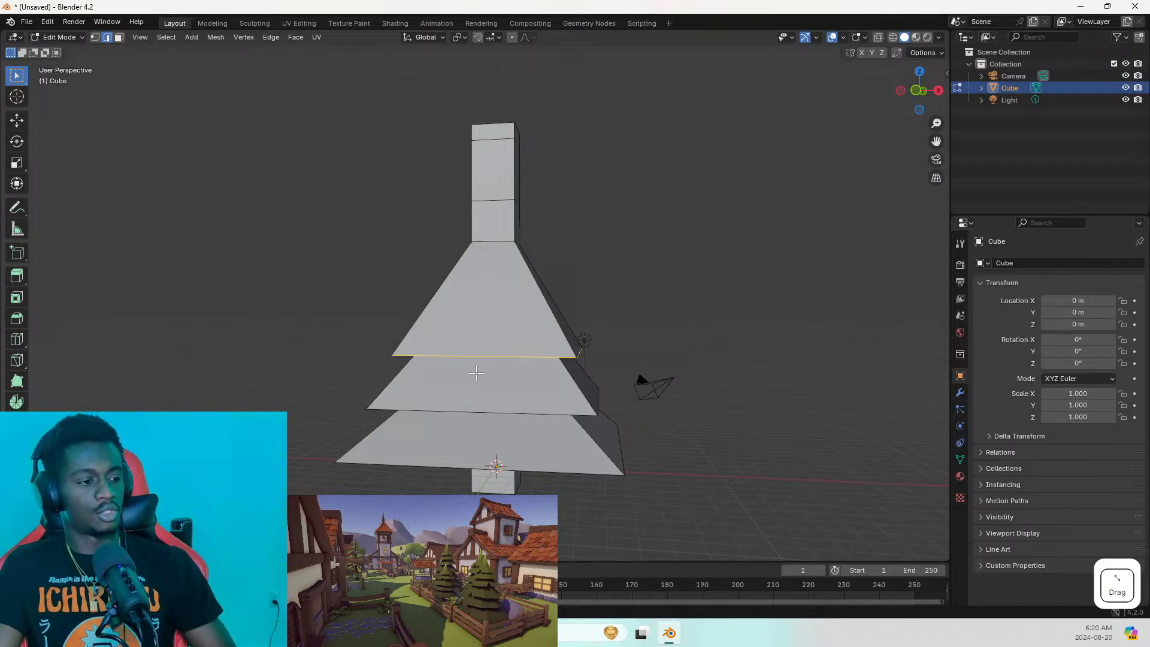
{"action": "middle_click_drag", "start_coordinate": [476, 373], "coordinate": [518, 358]}
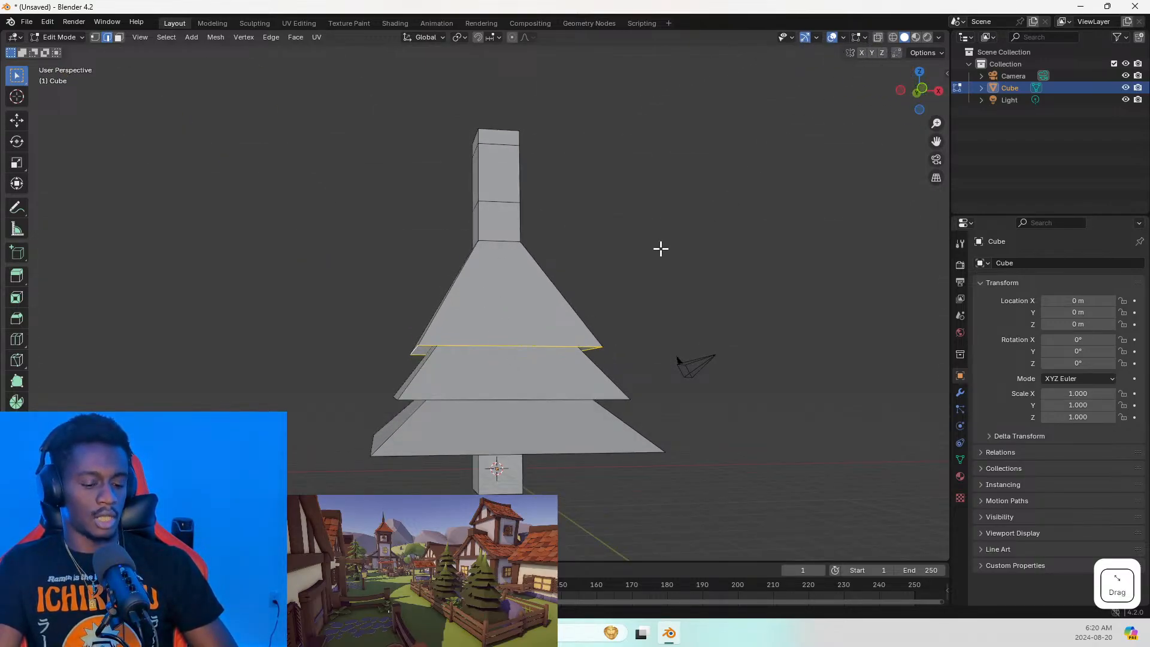
{"action": "key", "text": "alt+z"}
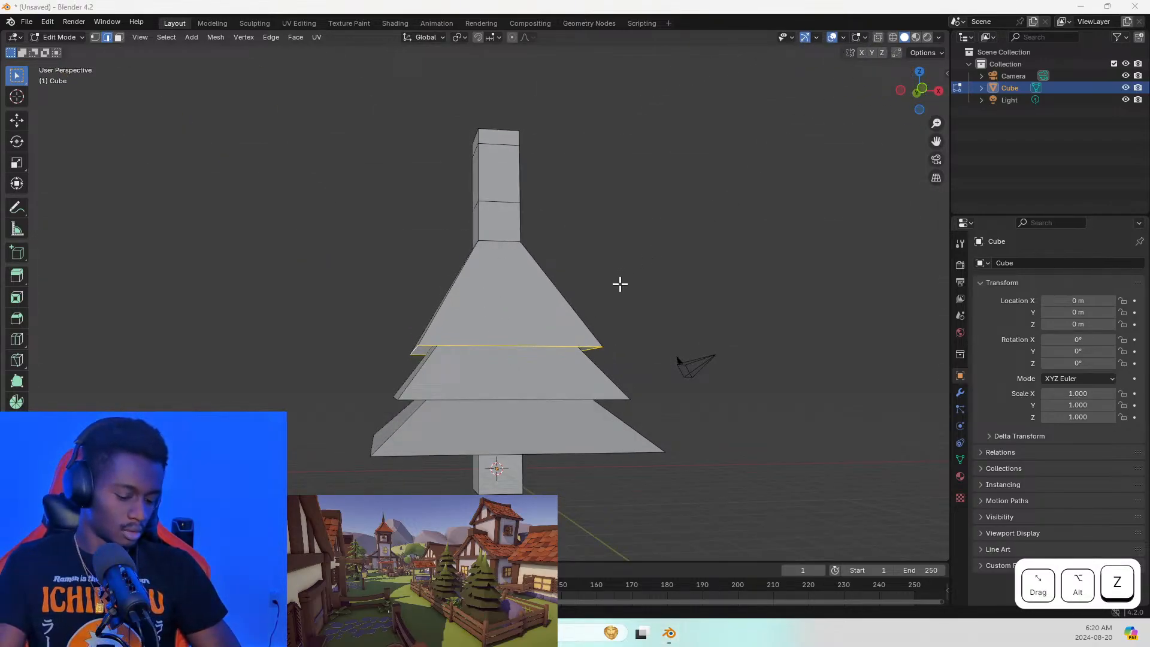
{"action": "left_click", "coordinate": [620, 284]}
{"action": "key", "text": "Escape"}
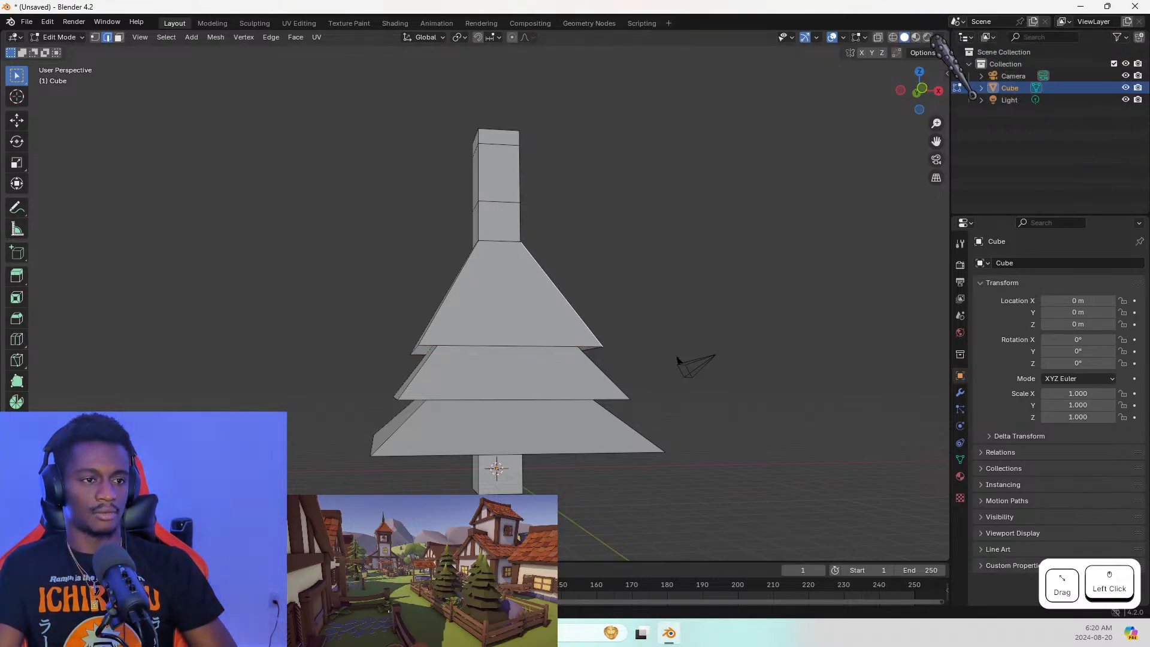
{"action": "left_click", "coordinate": [878, 37]}
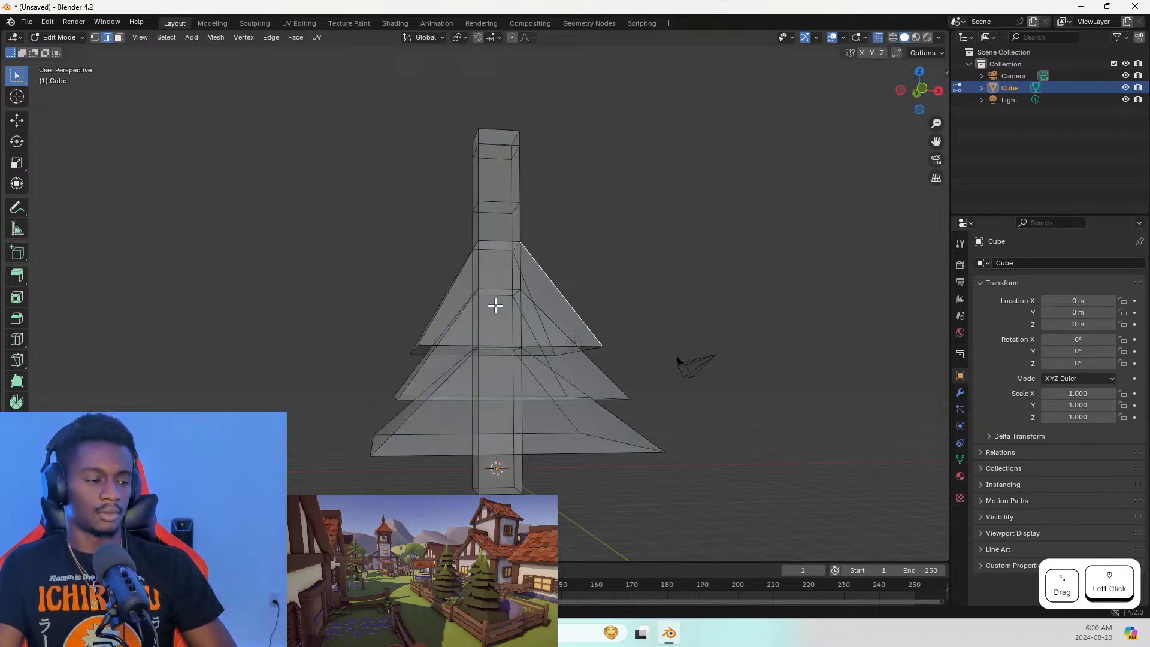
Select the second tier's top edge loop inside the tree and lower it along Z to just above the bottom tier's top loop
{"action": "middle_click_drag", "start_coordinate": [451, 337], "coordinate": [469, 321]}
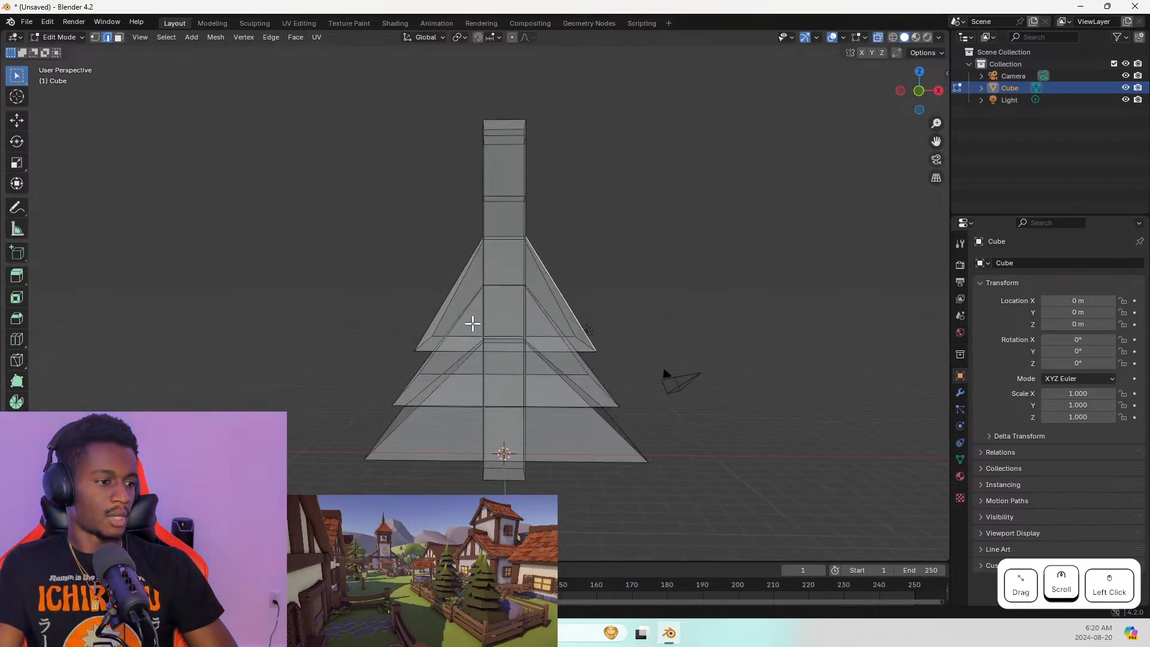
{"action": "left_click_drag", "start_coordinate": [473, 280], "coordinate": [531, 300]}
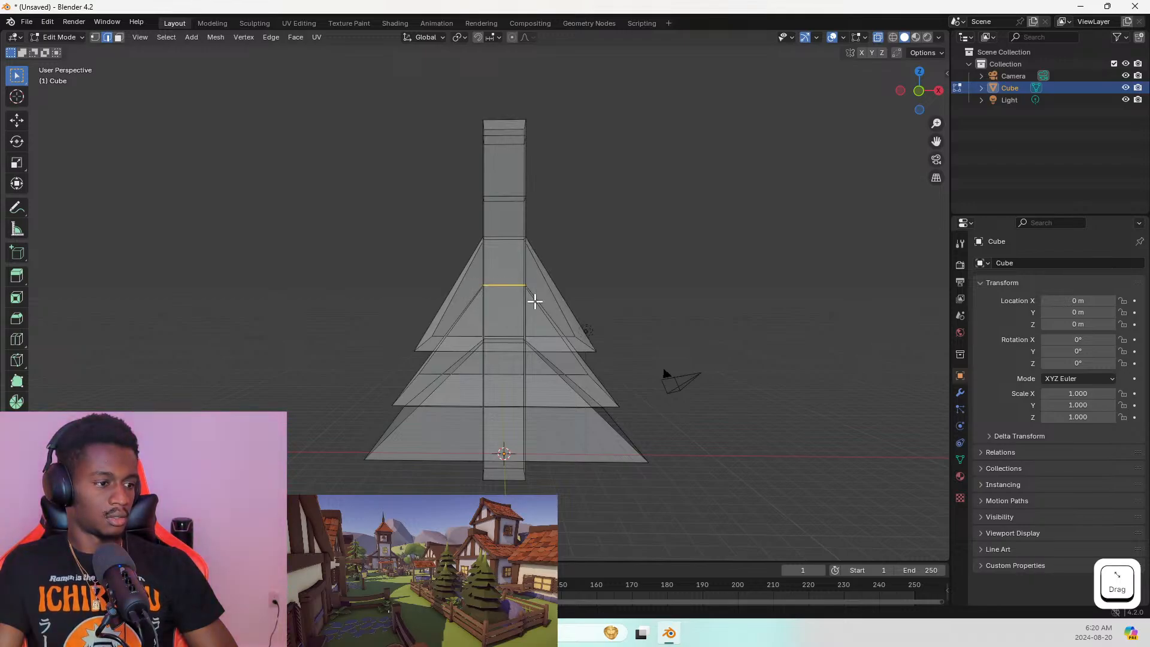
{"action": "key", "text": "g"}
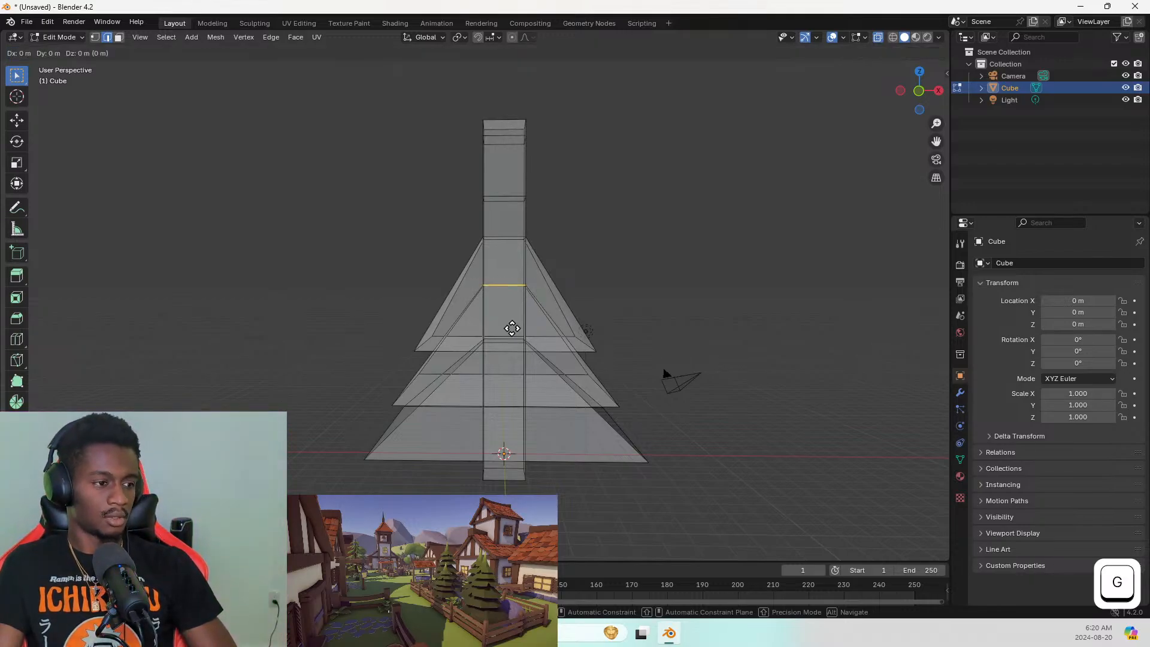
{"action": "key", "text": "z"}
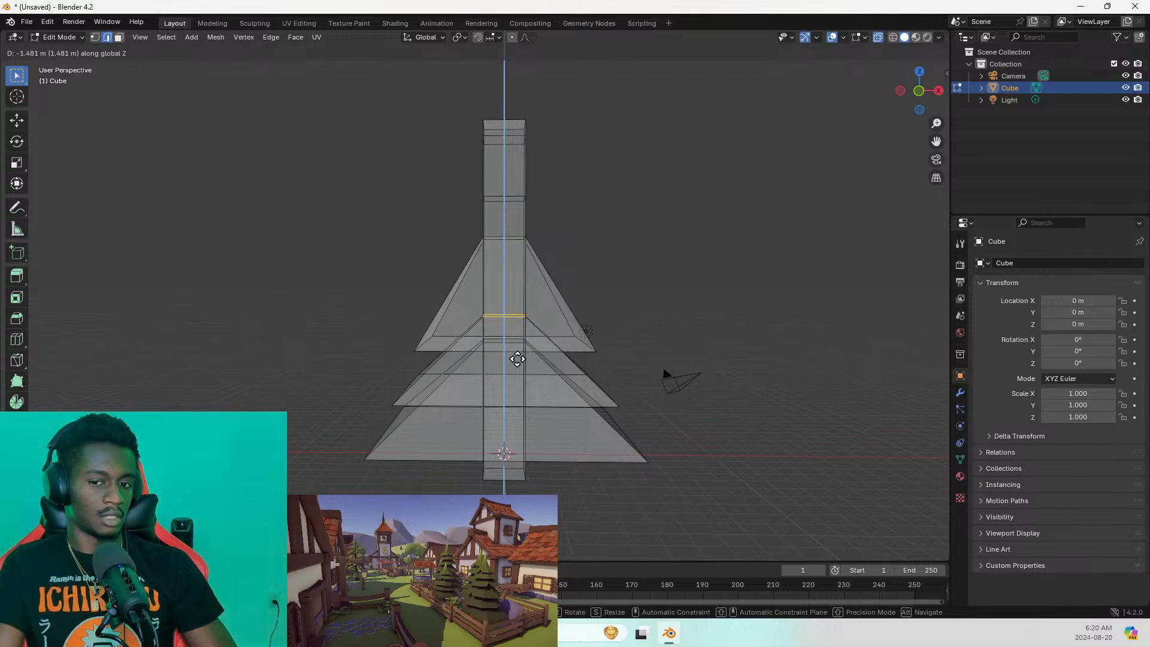
{"action": "left_click", "coordinate": [516, 354]}
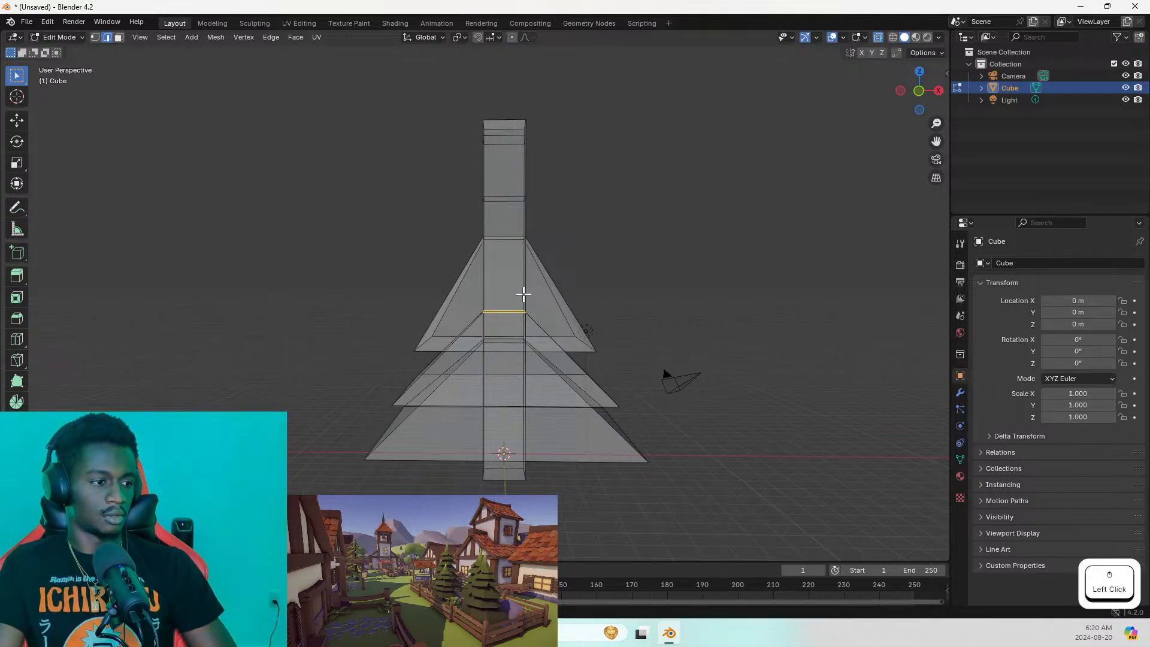
Lower the third tier's top edge loop about 1.3 m along Z
{"action": "left_click", "coordinate": [504, 238], "text": "alt"}
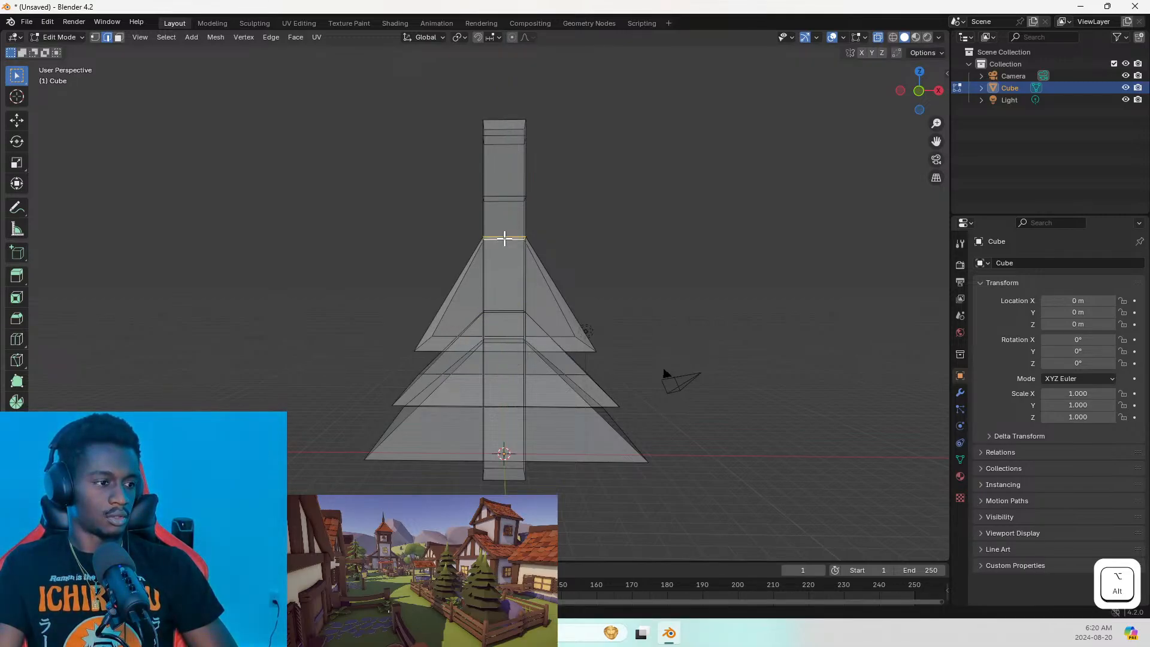
{"action": "key", "text": "g"}
{"action": "key", "text": "z"}
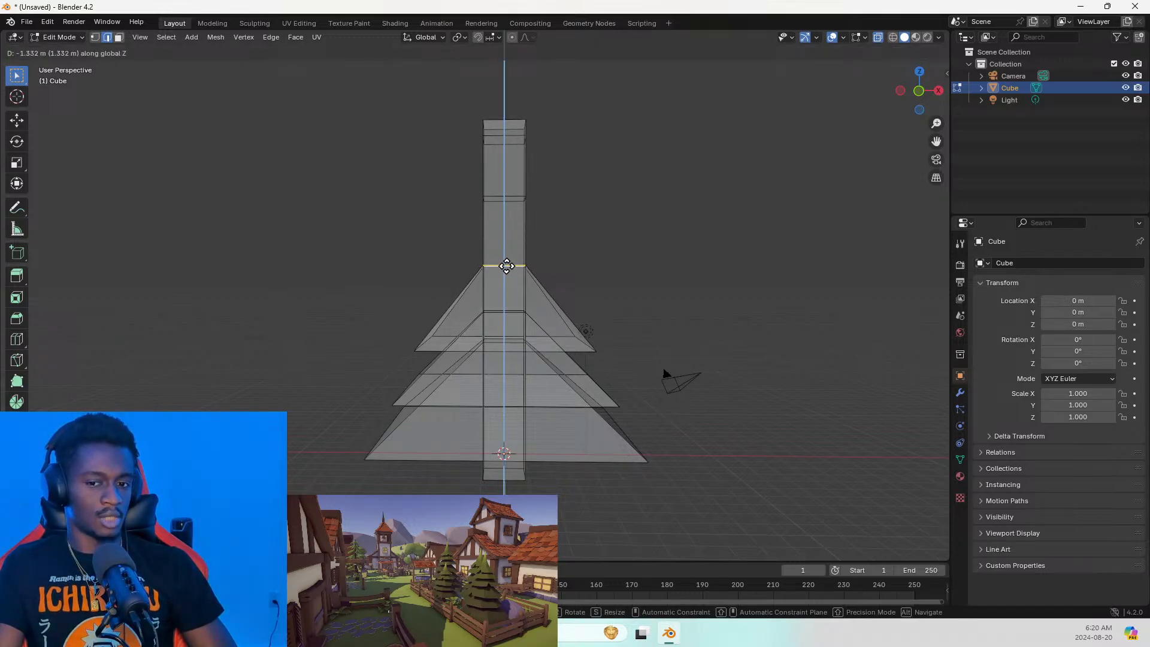
{"action": "left_click", "coordinate": [505, 268]}
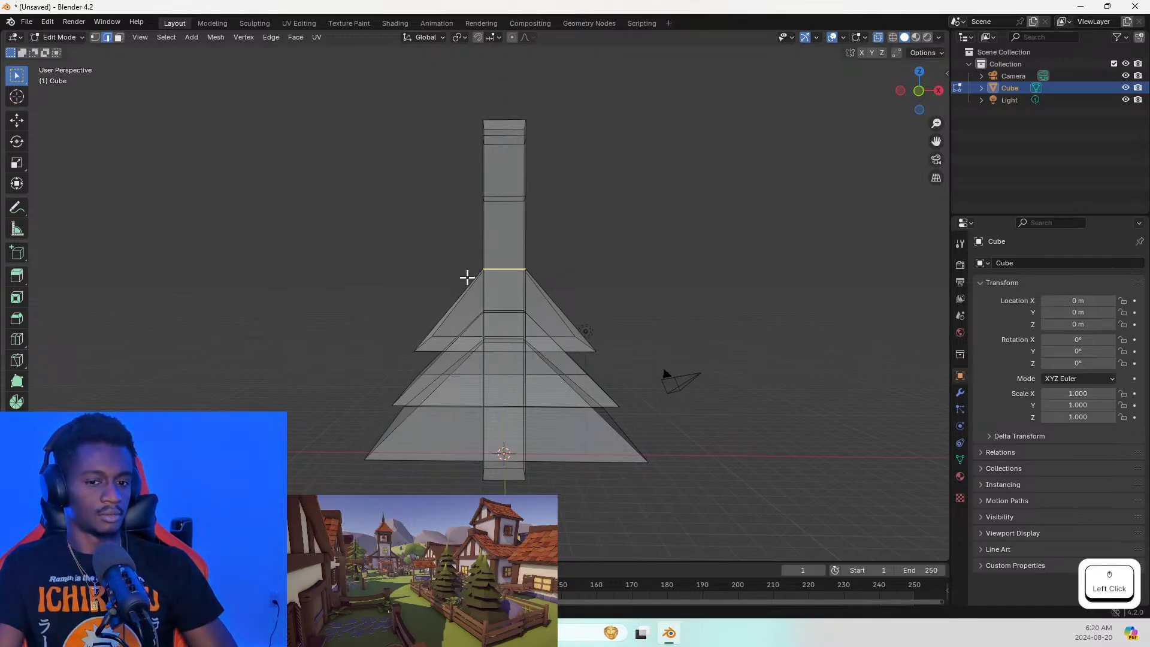
Turn off X-ray display in Object Mode, return to Edit Mode and select the post's edge loop just above the third tier
{"action": "key", "text": "Tab"}
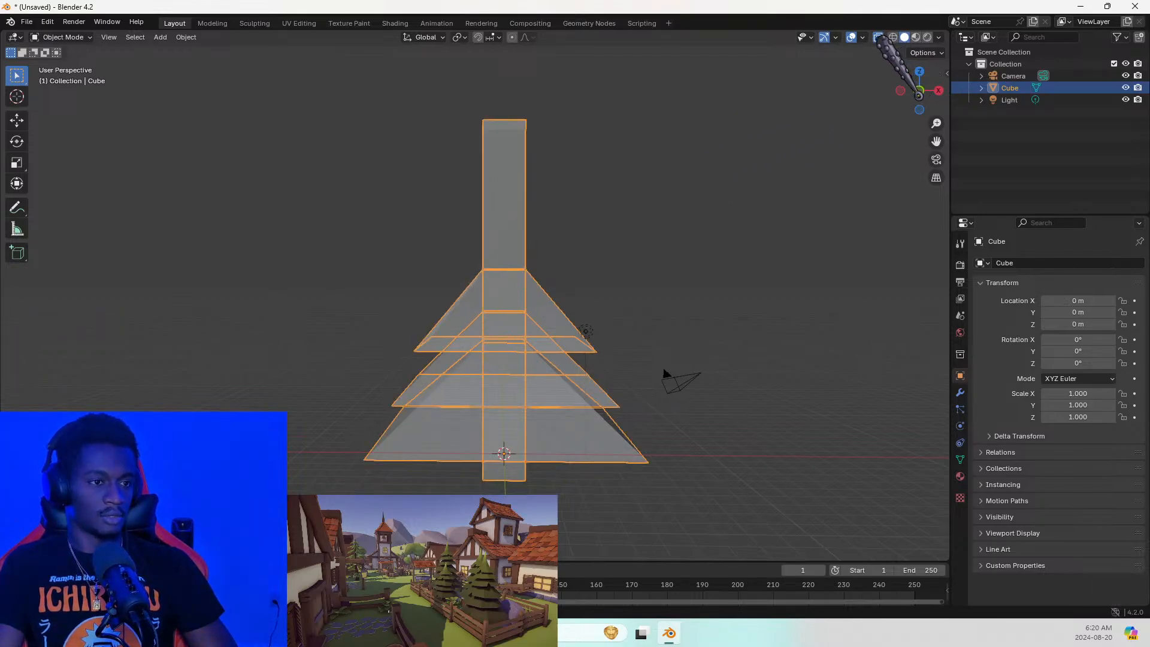
{"action": "left_click", "coordinate": [878, 37]}
{"action": "middle_click_drag", "start_coordinate": [367, 276], "coordinate": [565, 282]}
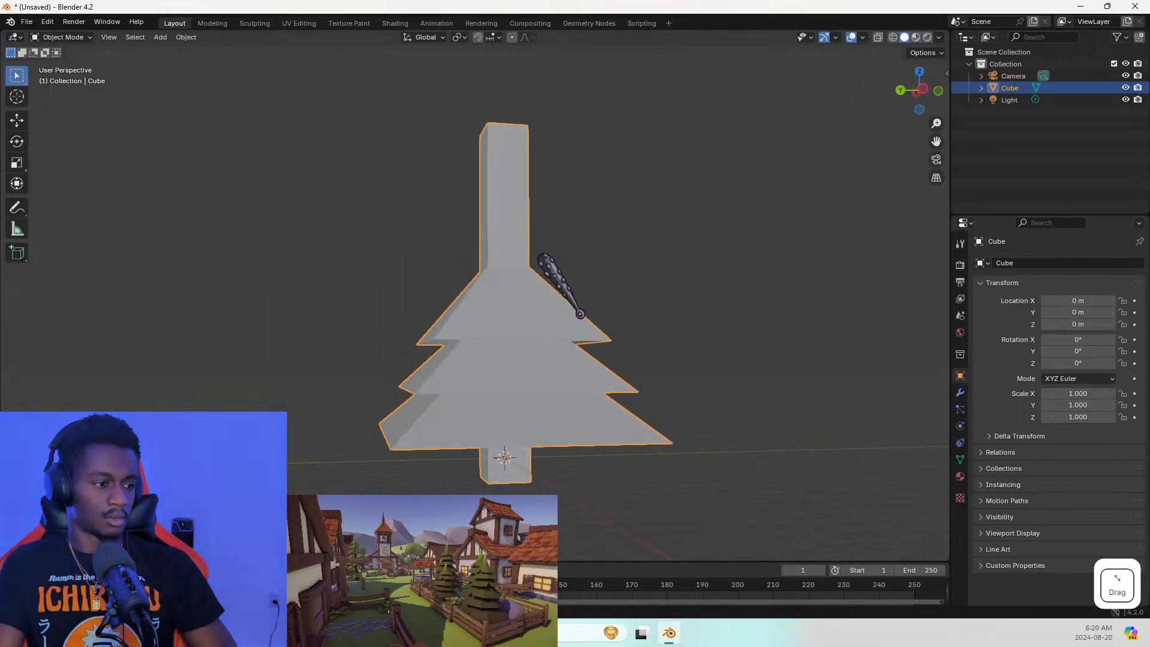
{"action": "key", "text": "Tab"}
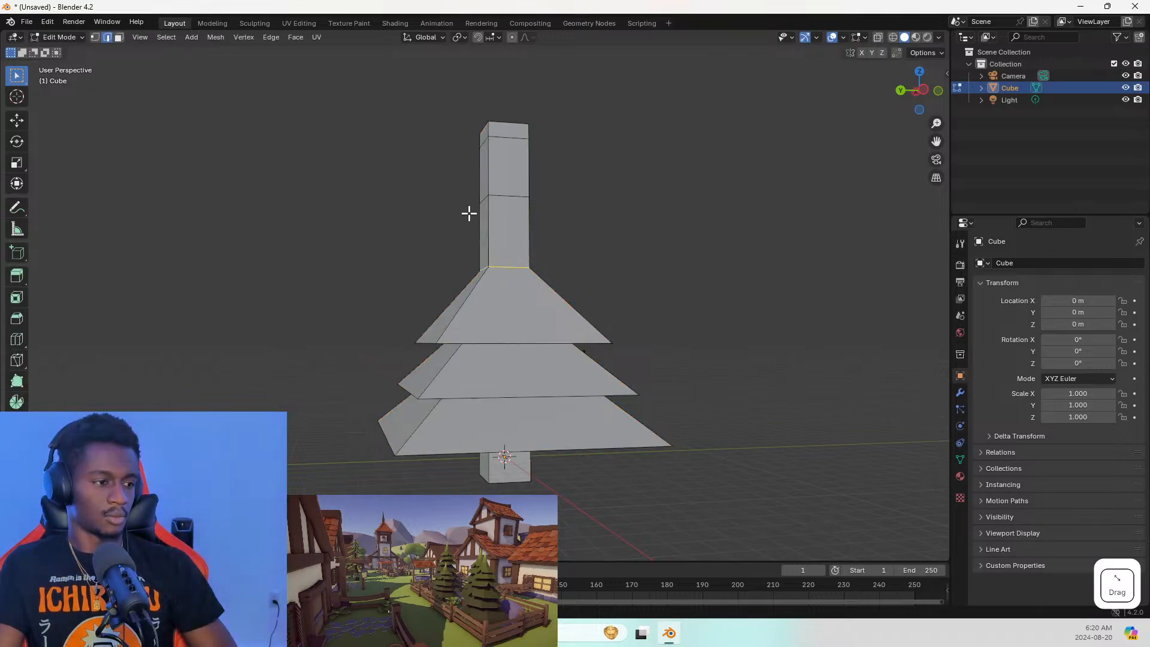
{"action": "middle_click_drag", "start_coordinate": [469, 214], "coordinate": [551, 228]}
{"action": "left_click", "coordinate": [517, 207], "text": "alt"}
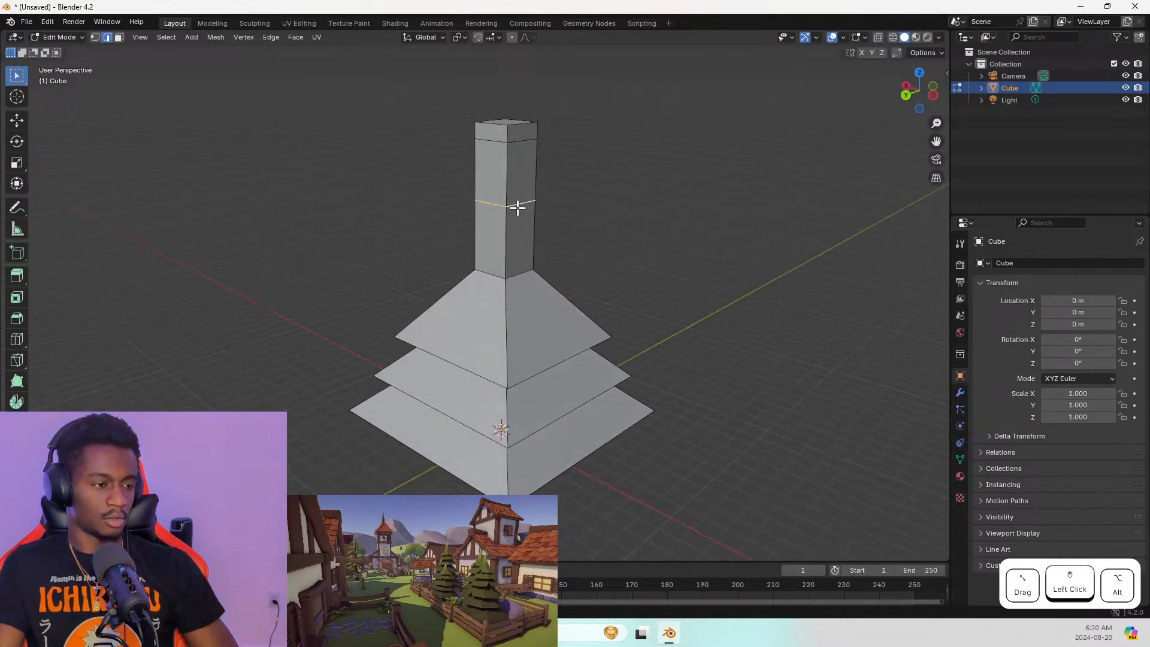
{"action": "key", "text": "g"}
{"action": "key", "text": "Escape"}
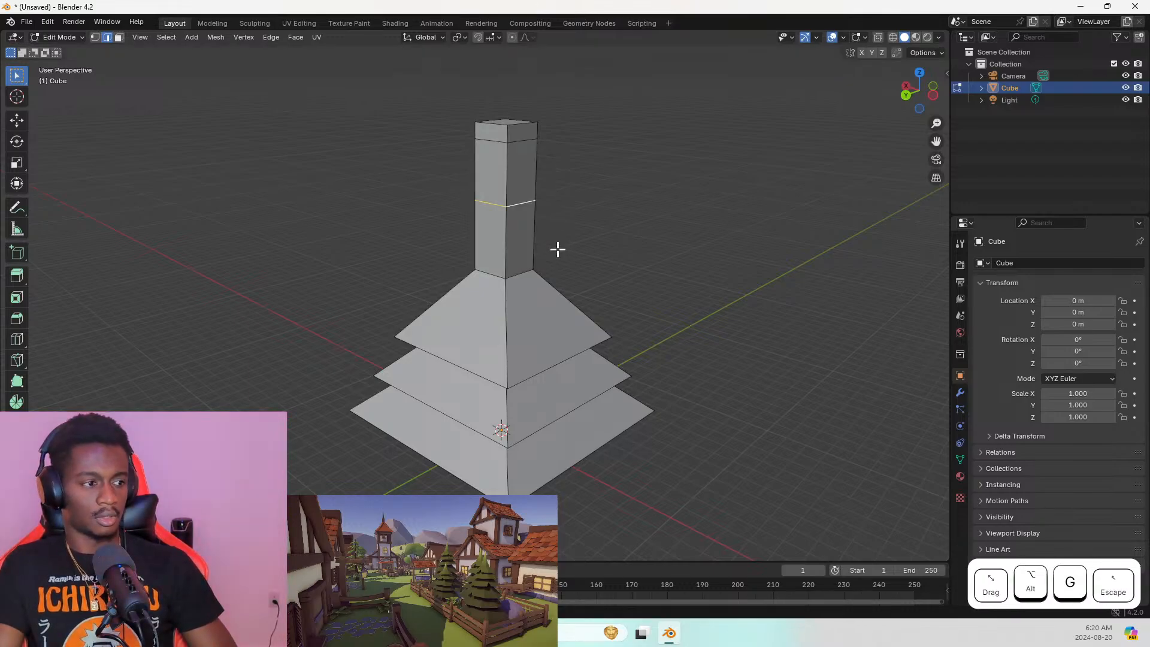
{"action": "key", "text": "s"}
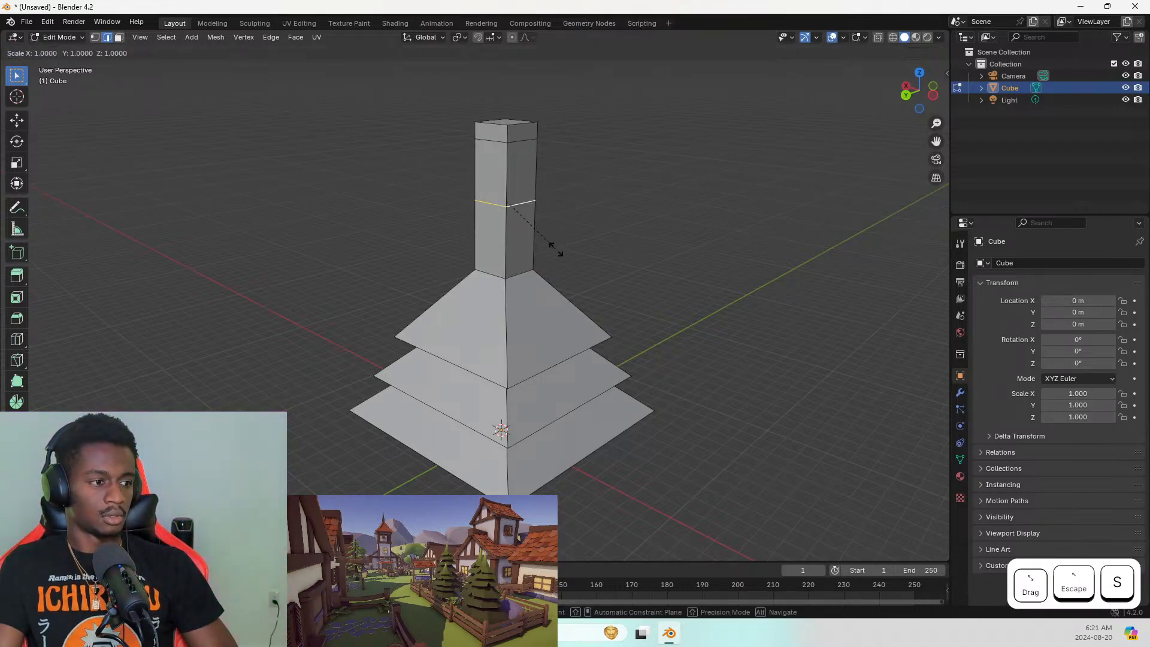
{"action": "key", "text": "Escape"}
Extrude the selected post loop in place and scale it outward into a flat fourth skirt, slightly wider than the third tier
{"action": "key", "text": "e"}
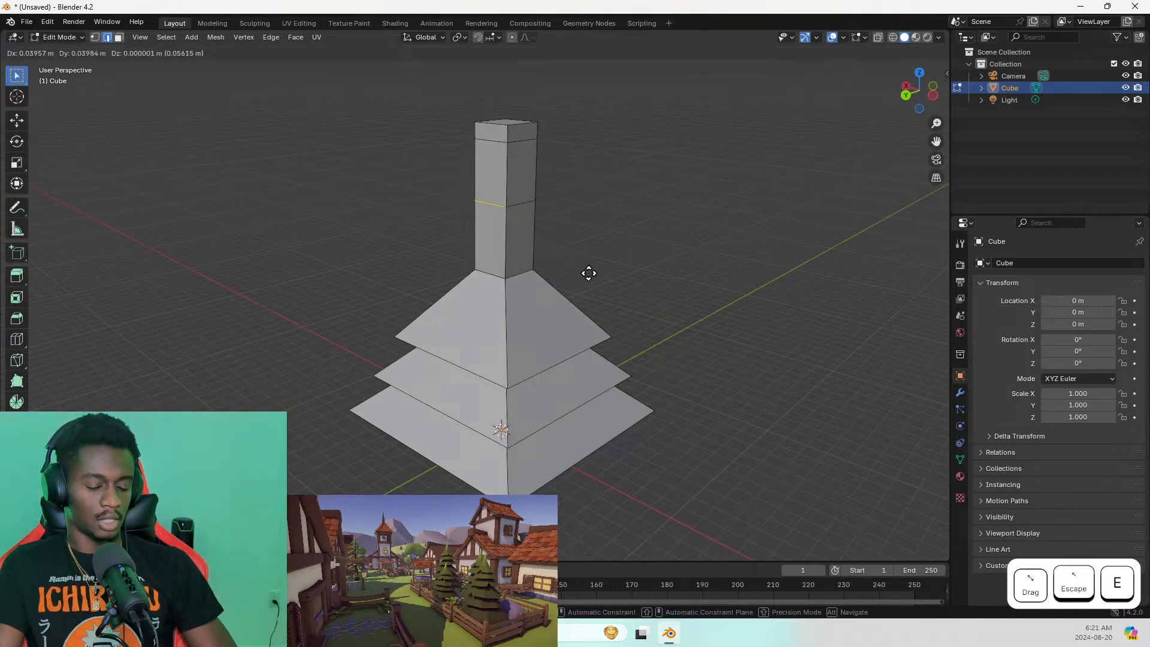
{"action": "left_click", "coordinate": [589, 273]}
{"action": "key", "text": "s"}
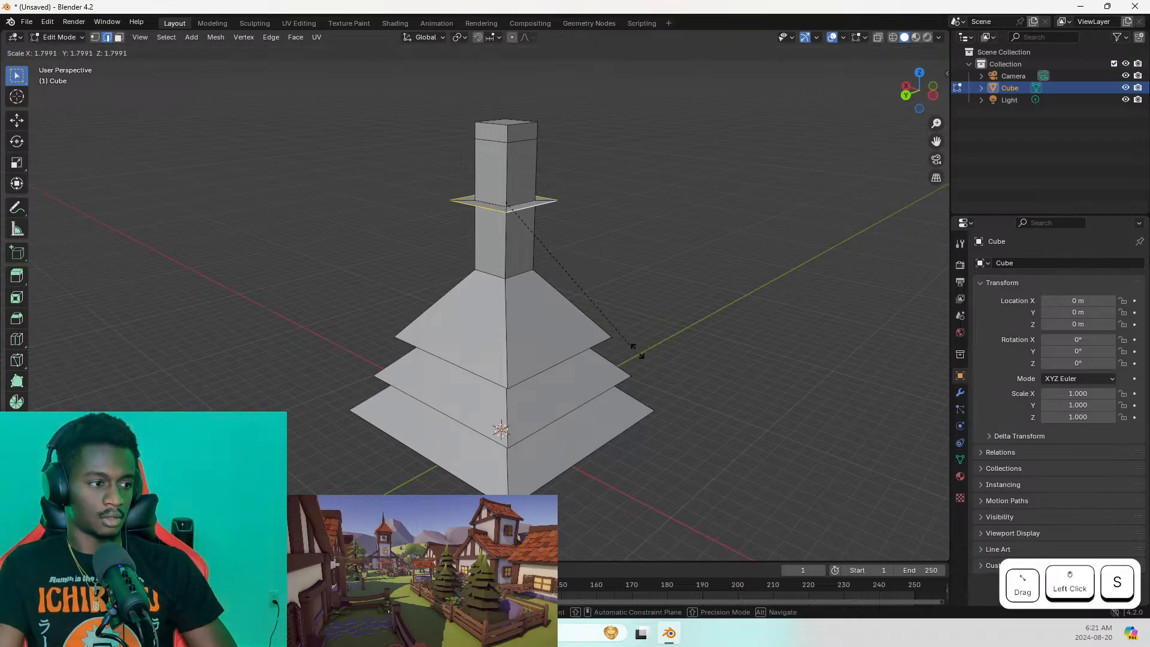
{"action": "left_click", "coordinate": [856, 473]}
In front view, lower the fourth skirt's outer loop about 4.5 m along Z and scale it narrower than the third tier
{"action": "key", "text": "KP_1"}
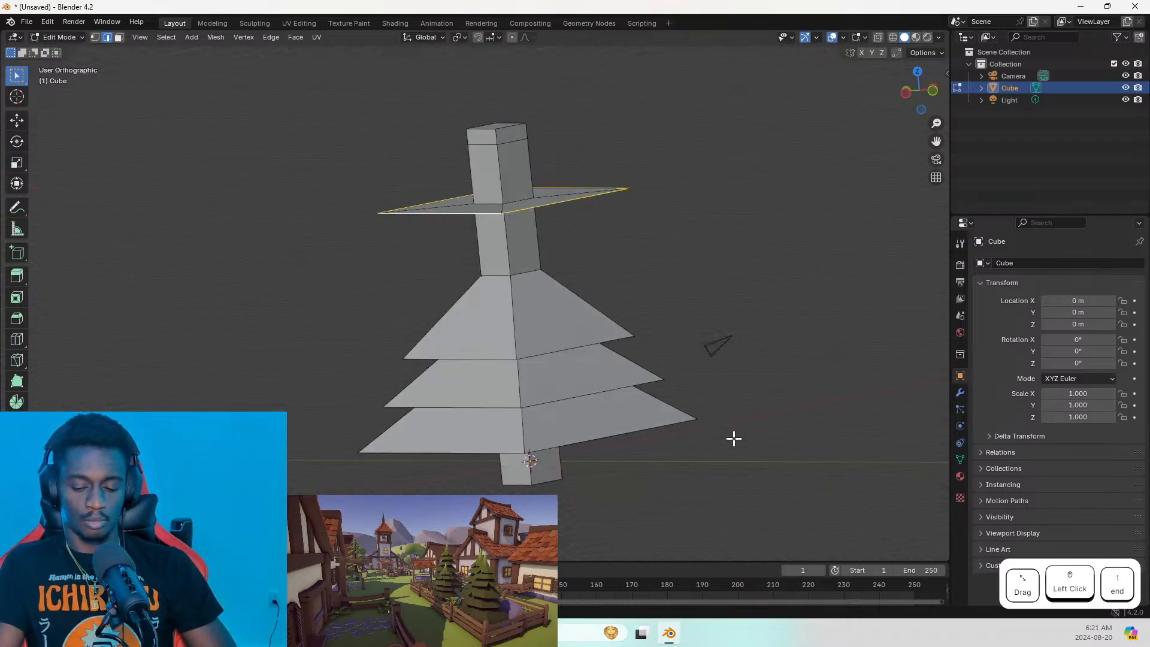
{"action": "key", "text": "g"}
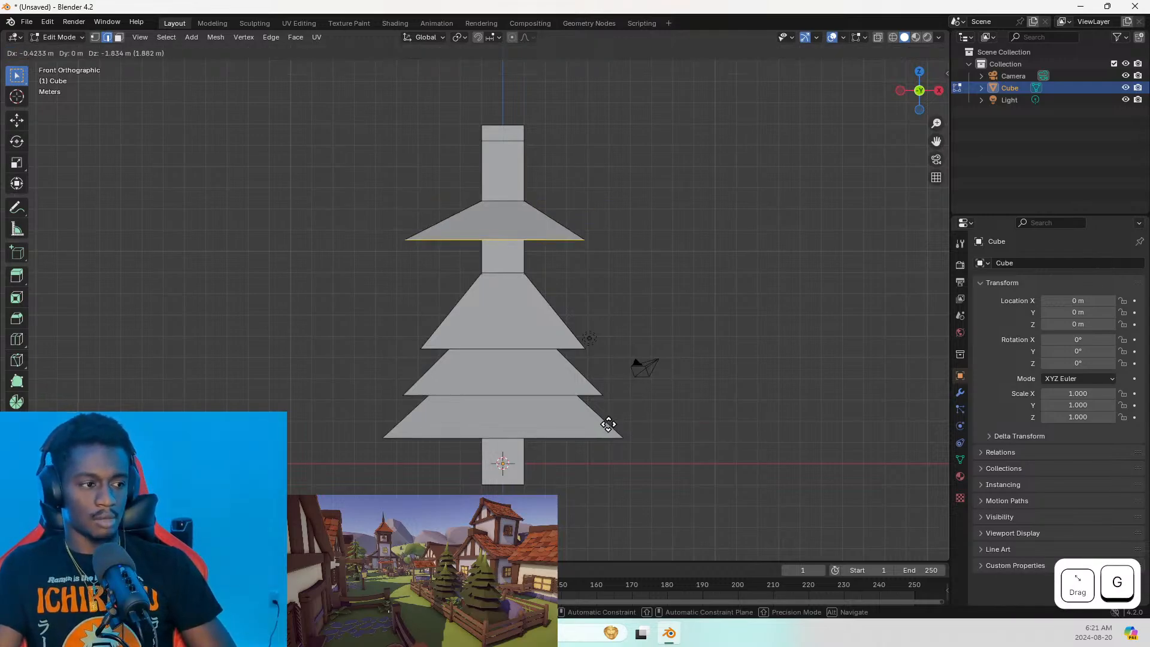
{"action": "key", "text": "z"}
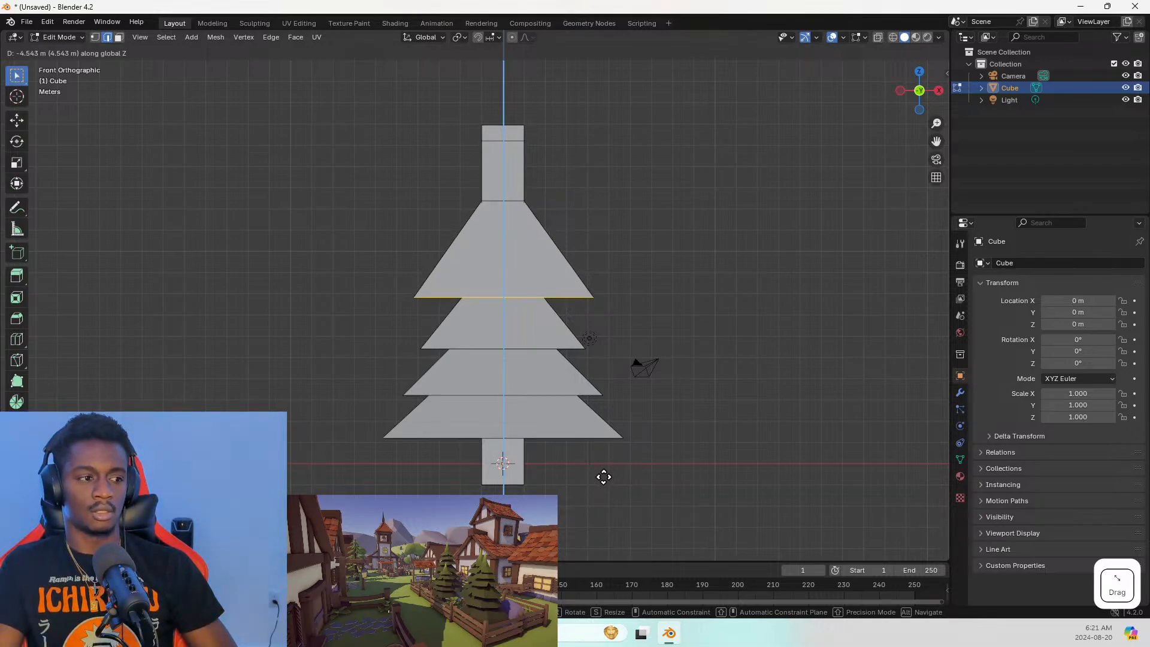
{"action": "left_click", "coordinate": [603, 477]}
{"action": "key", "text": "s"}
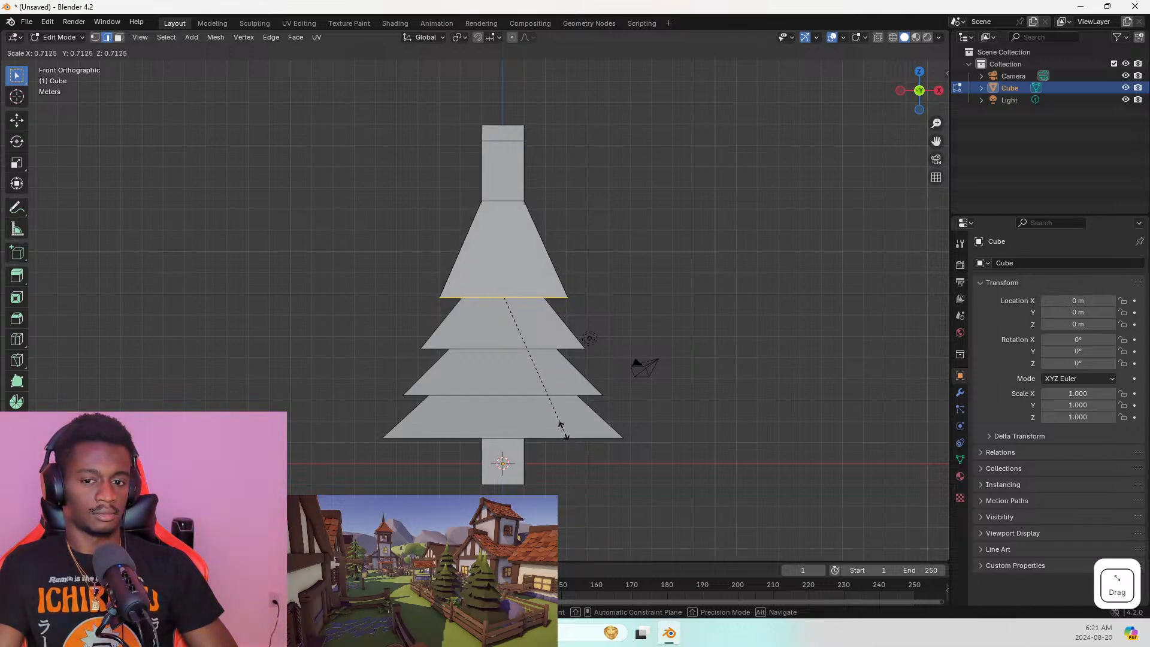
{"action": "left_click", "coordinate": [540, 425]}
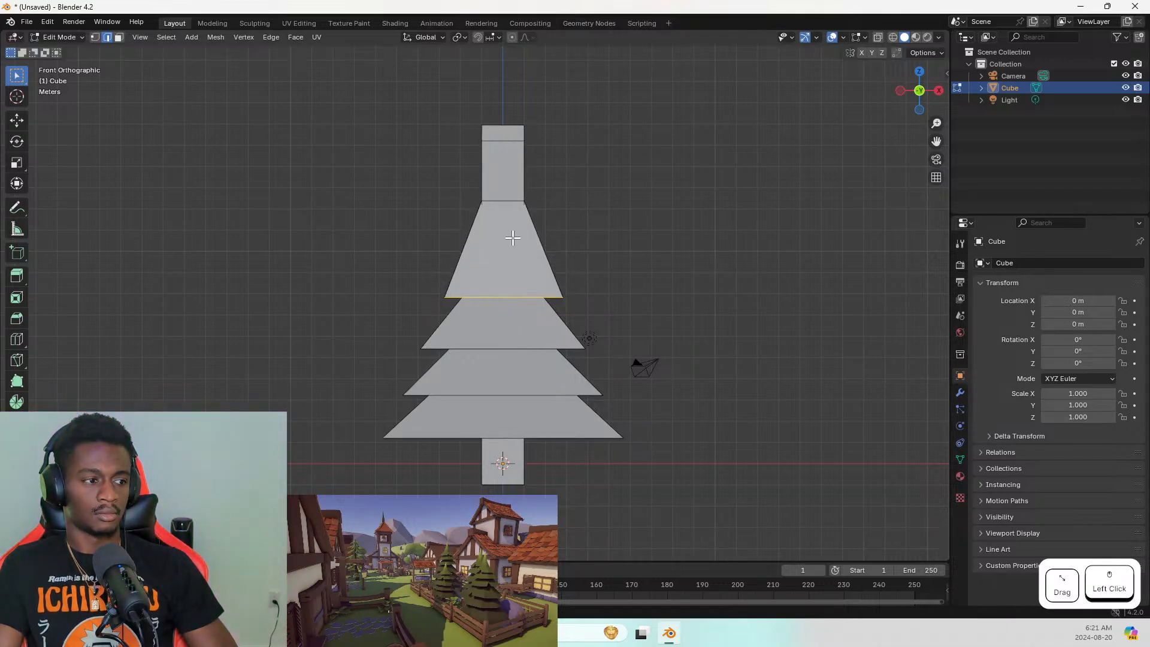
Select the edge loop where the fourth tier's top meets the post
{"action": "key", "text": "super"}
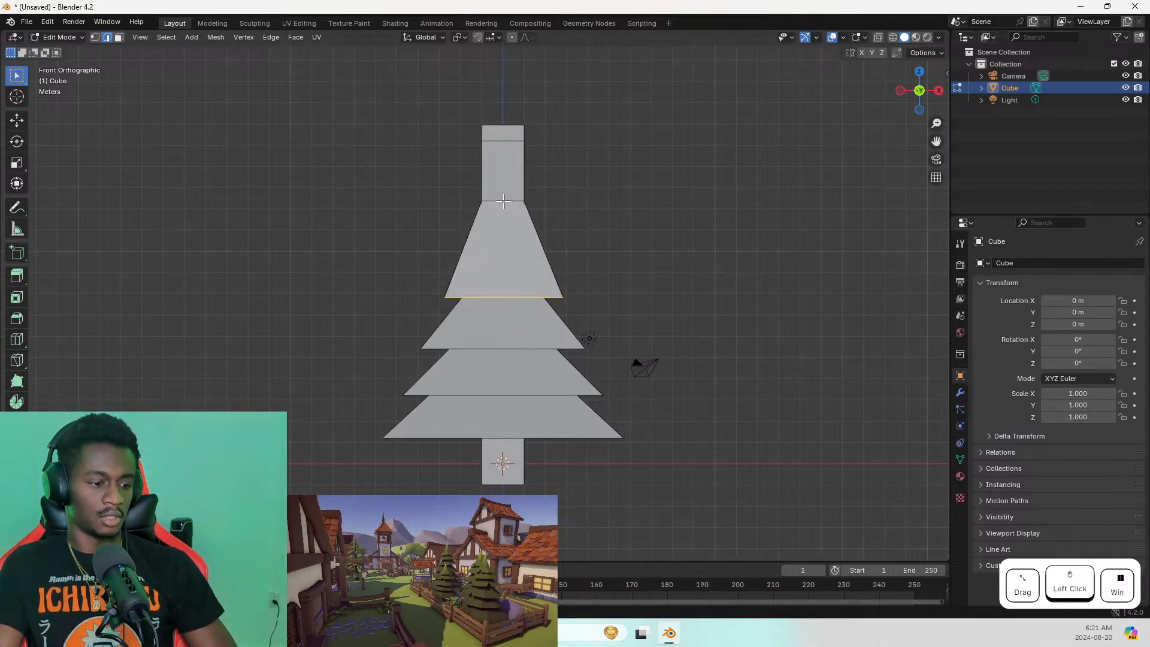
{"action": "key", "text": "alt"}
{"action": "left_click", "coordinate": [503, 202], "text": "alt"}
{"action": "middle_click_drag", "start_coordinate": [503, 203], "coordinate": [613, 210]}
{"action": "key", "text": "s"}
{"action": "key", "text": "z"}
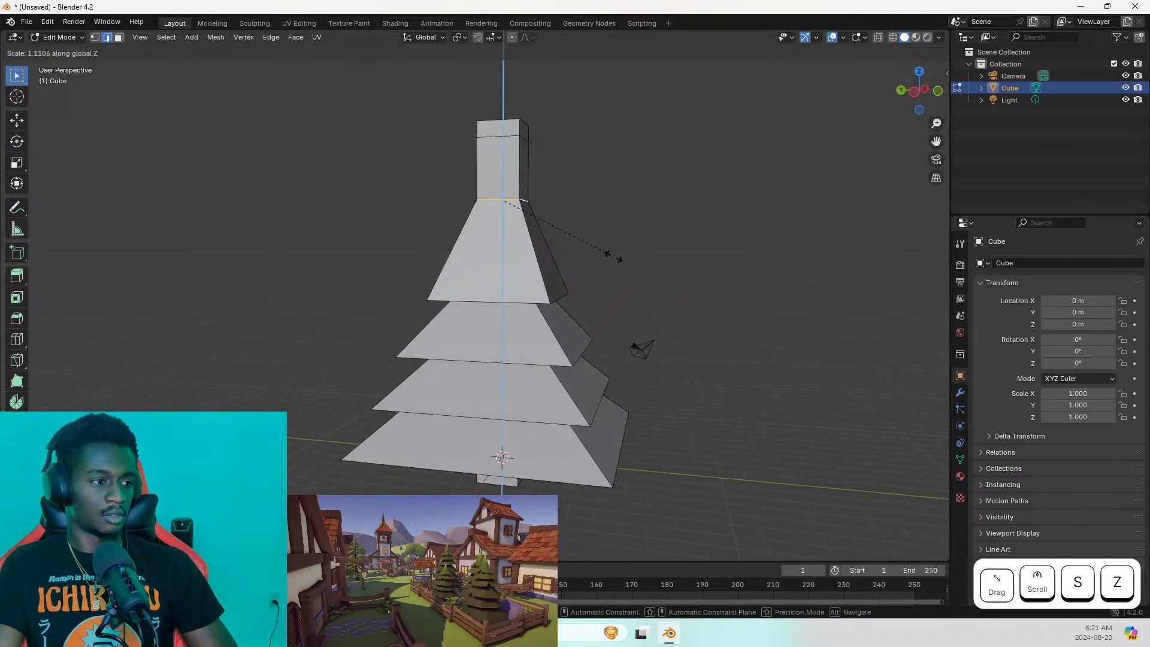
{"action": "key", "text": "Escape"}
Lower the edge loop at the fourth tier's top a little over 2 m along Z, shortening that tier
{"action": "key", "text": "g"}
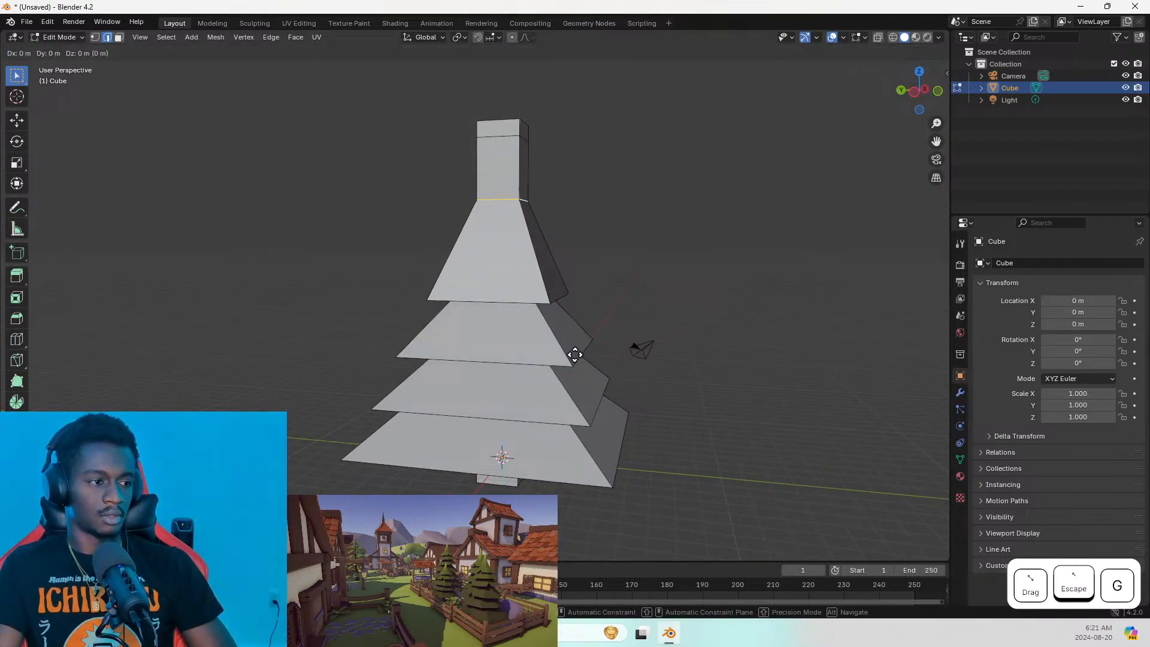
{"action": "key", "text": "z"}
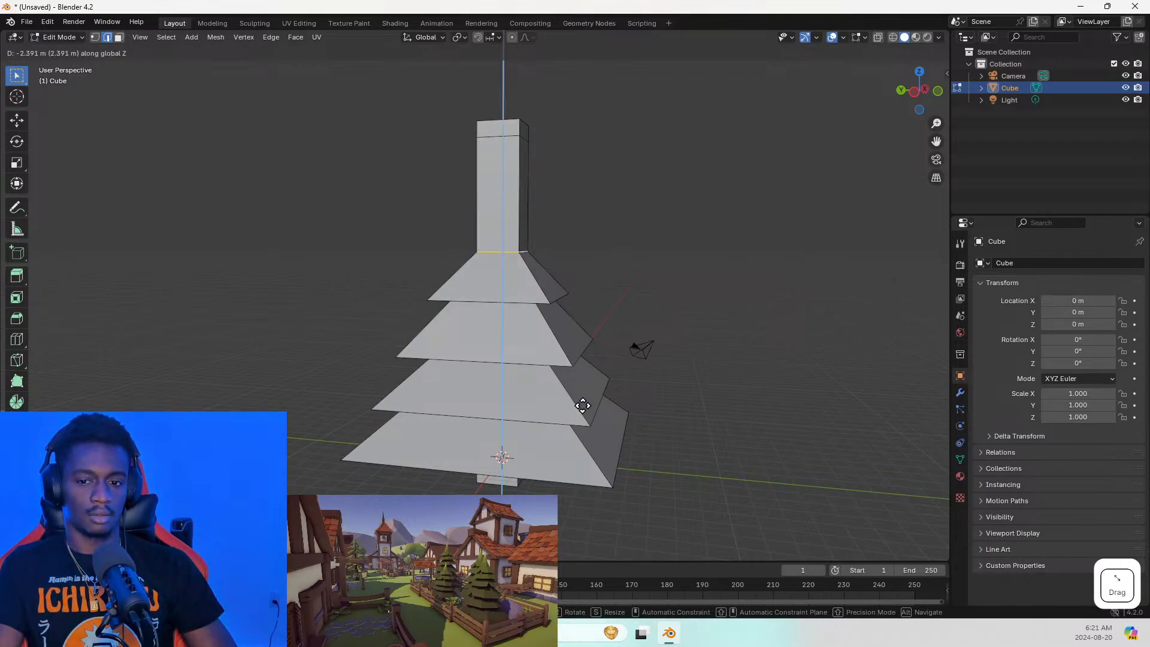
{"action": "left_click", "coordinate": [584, 402]}
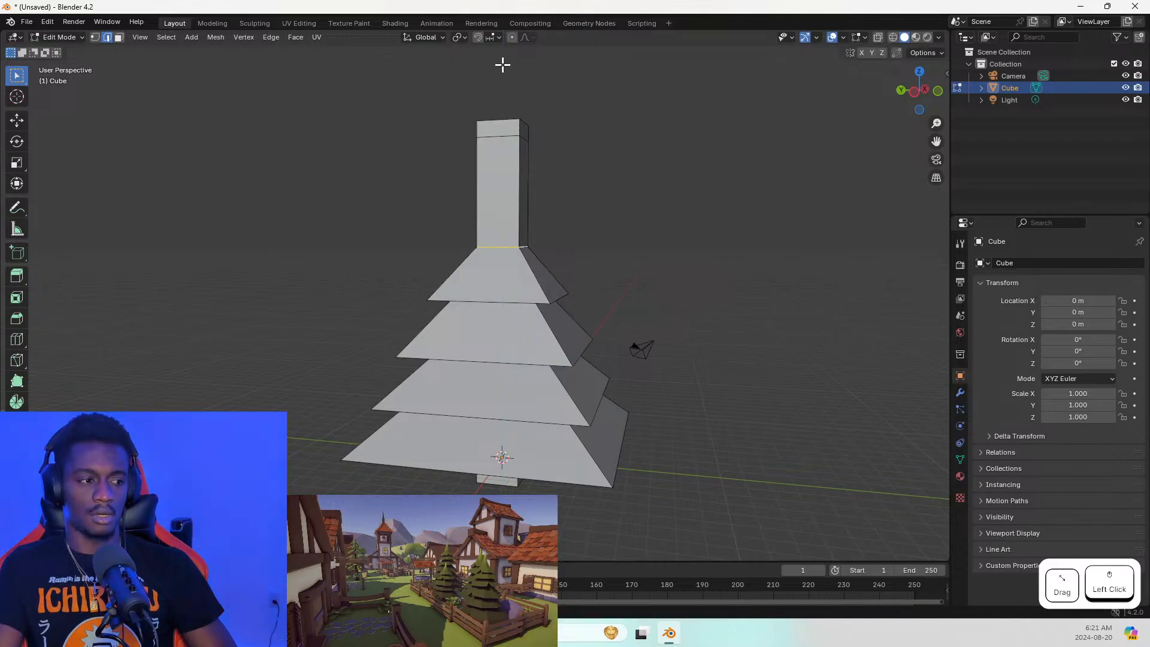
Select the post's uppermost inner edge loop and lower it a little over 3 m along Z to just above the fourth tier
{"action": "left_click", "coordinate": [491, 138], "text": "alt"}
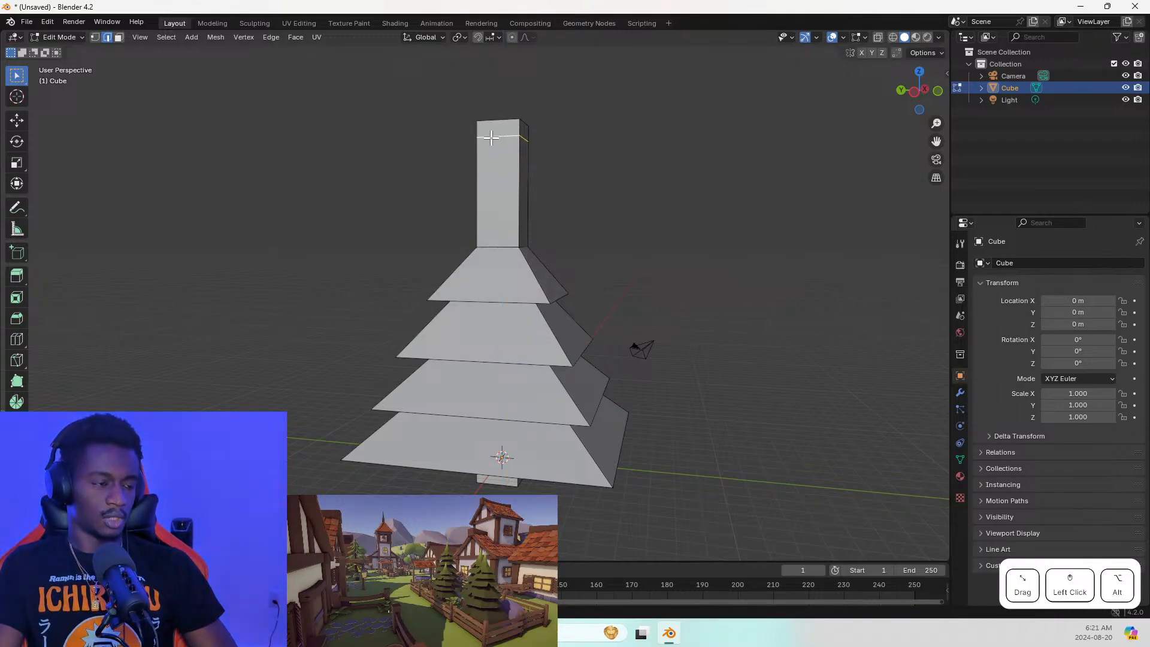
{"action": "key", "text": "g"}
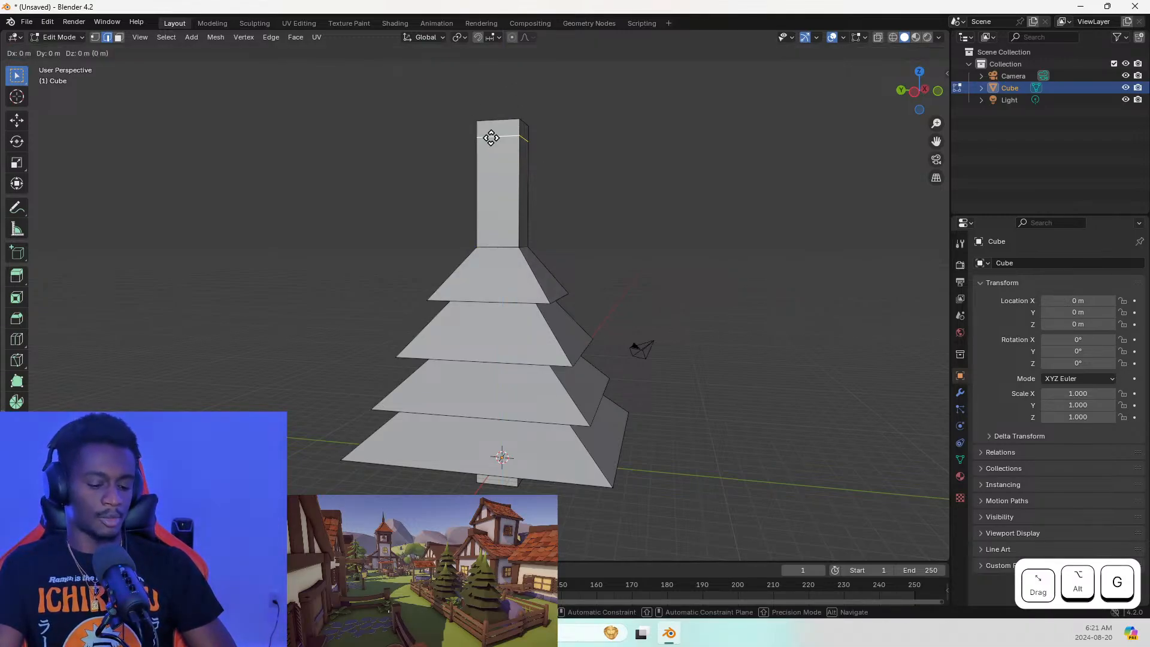
{"action": "key", "text": "z"}
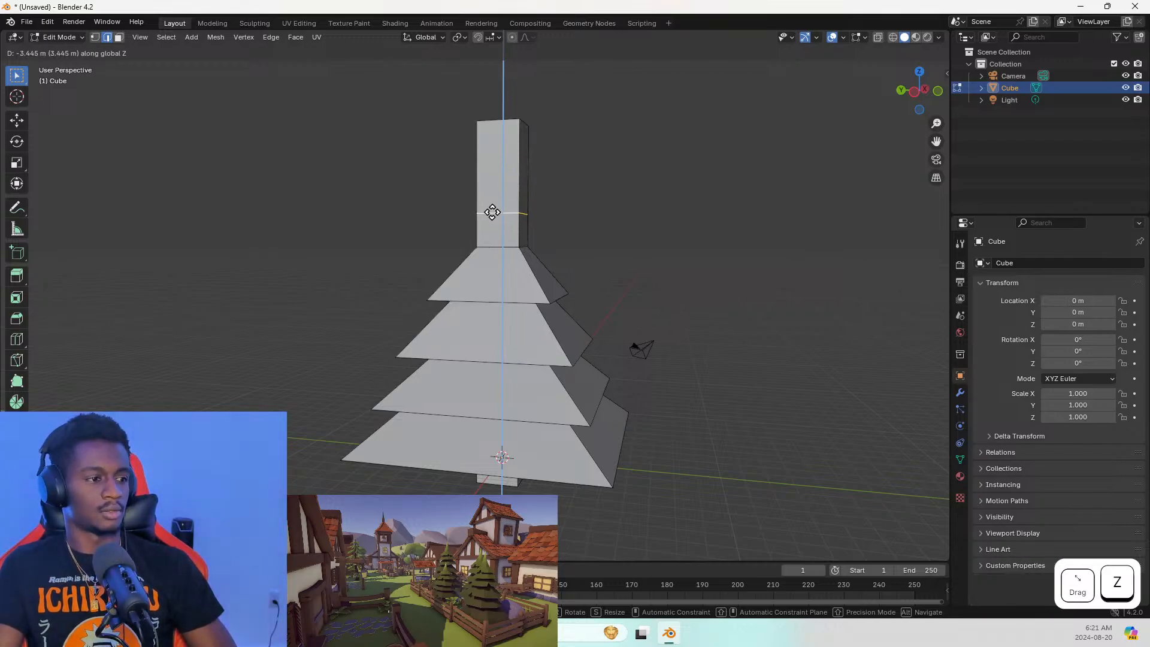
{"action": "left_click", "coordinate": [501, 207]}
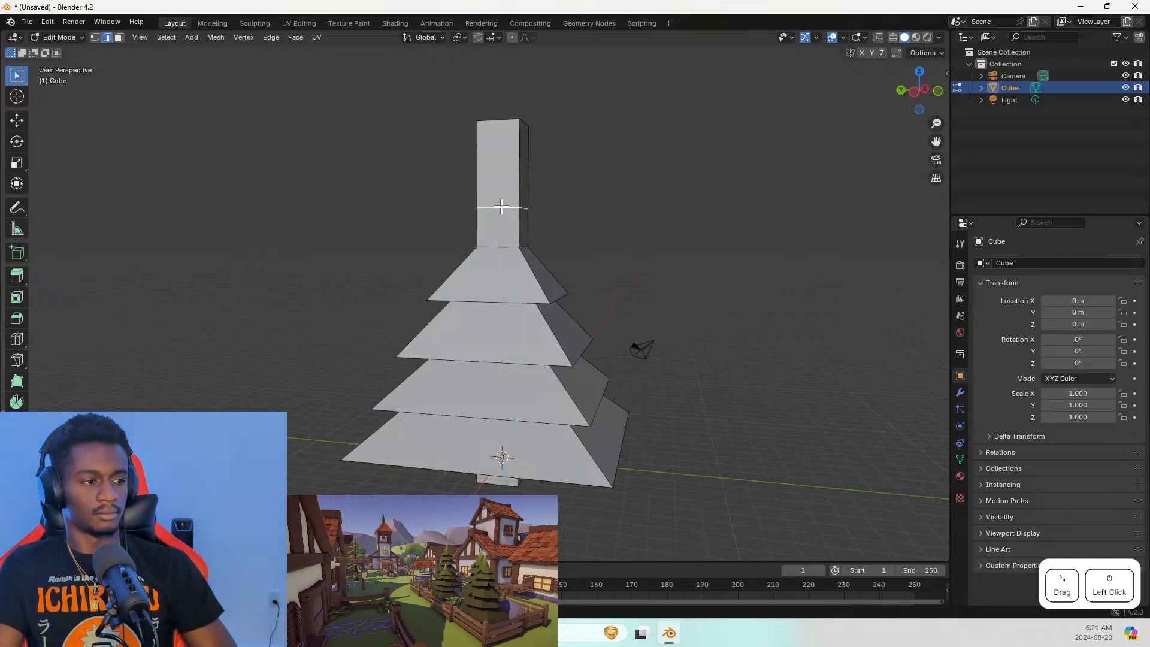
Extrude the selected post loop in place and scale it outward by about 3.3 into a flat fifth skirt
{"action": "key", "text": "e"}
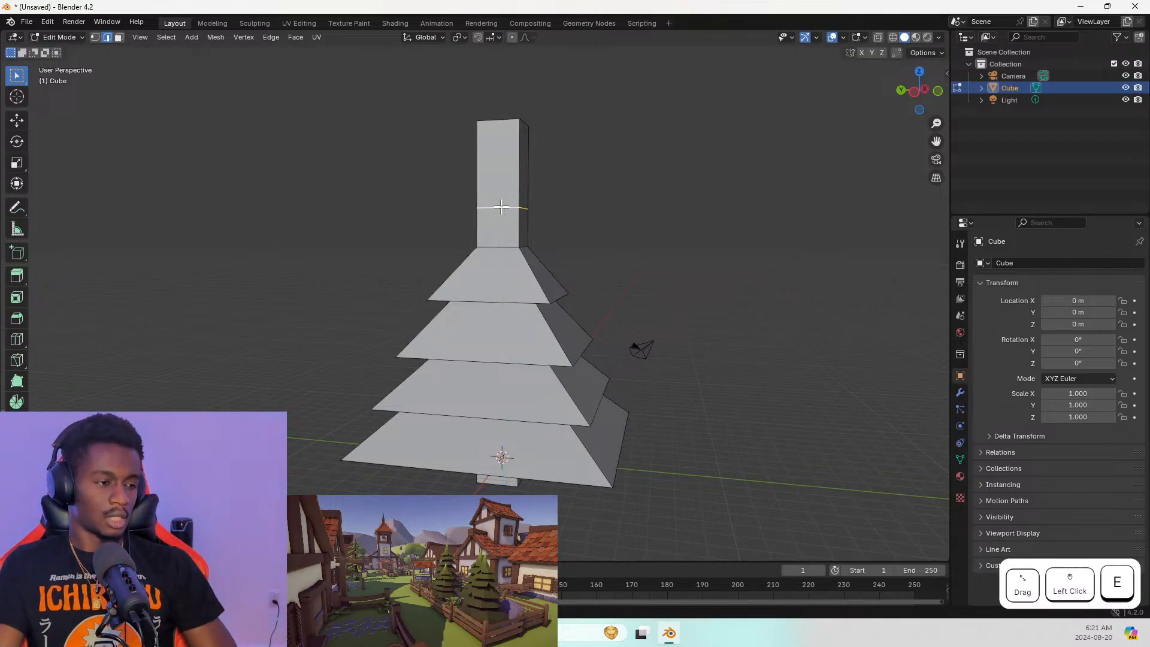
{"action": "key", "text": "s"}
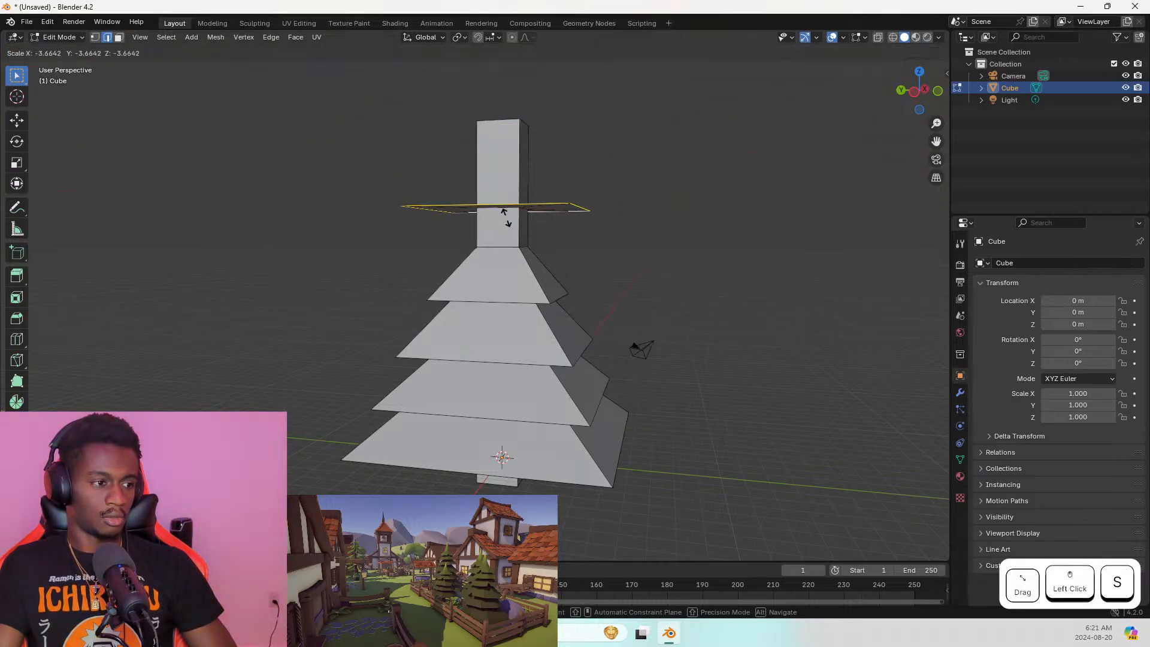
{"action": "key", "text": "Escape"}
{"action": "key", "text": "s"}
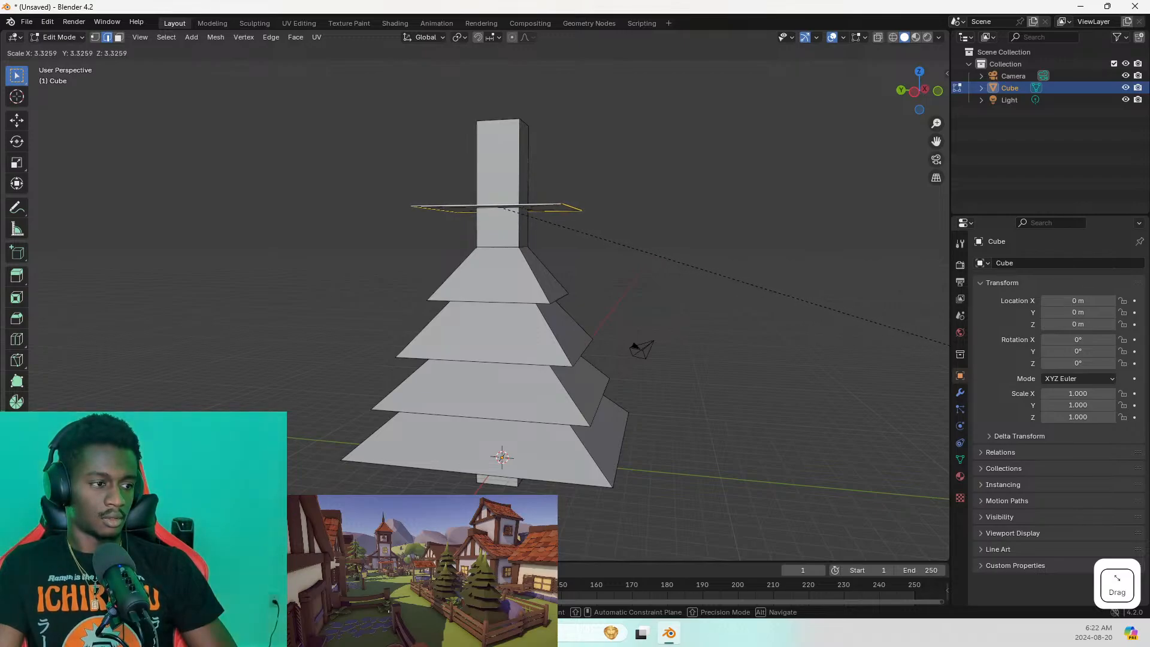
{"action": "left_click", "coordinate": [947, 343]}
Lower the fifth skirt's outer loop about 2.3 m along Z and scale it by about 0.65 in front view, narrower than the fourth tier
{"action": "key", "text": "g"}
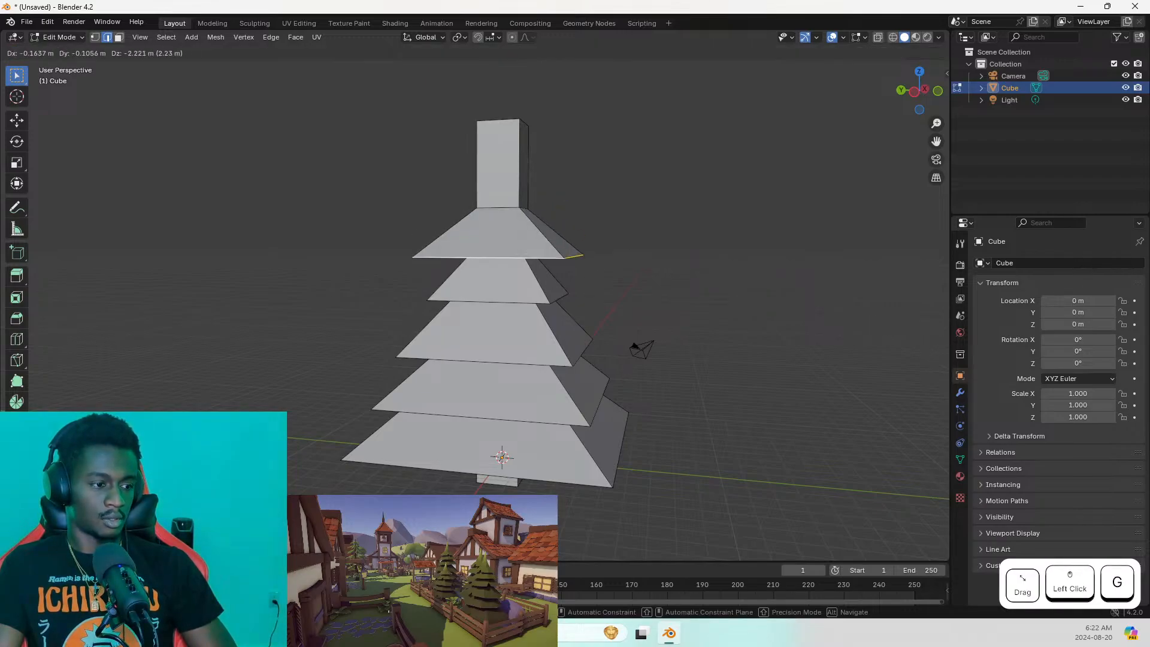
{"action": "key", "text": "z"}
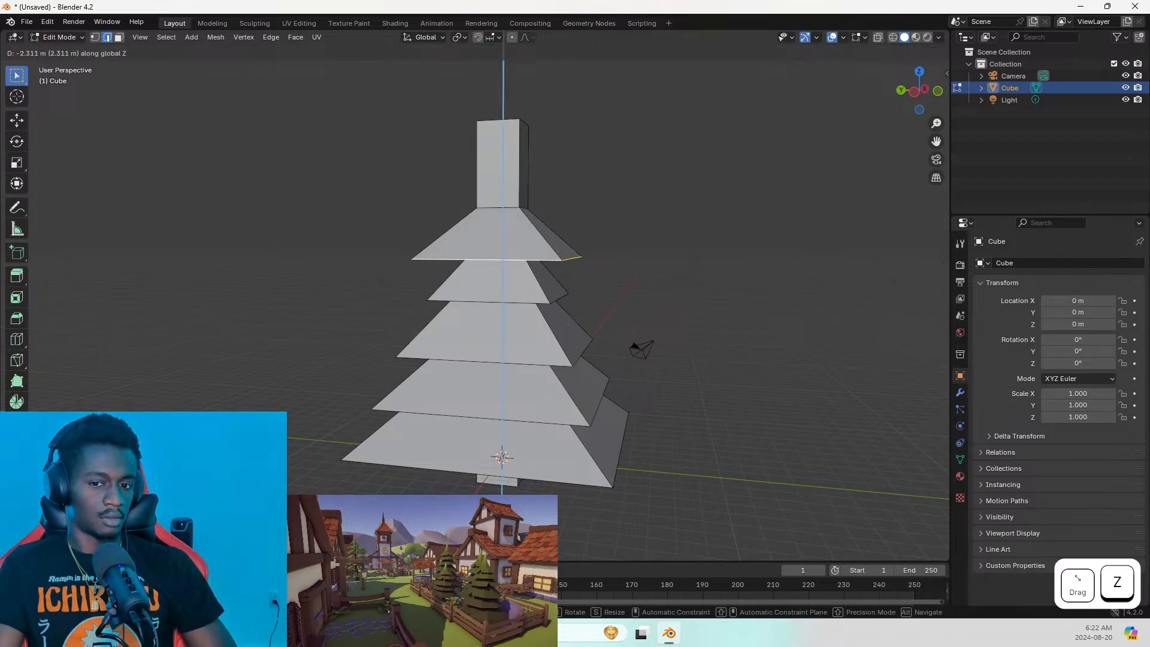
{"action": "left_click", "coordinate": [568, 84]}
{"action": "key", "text": "KP_1"}
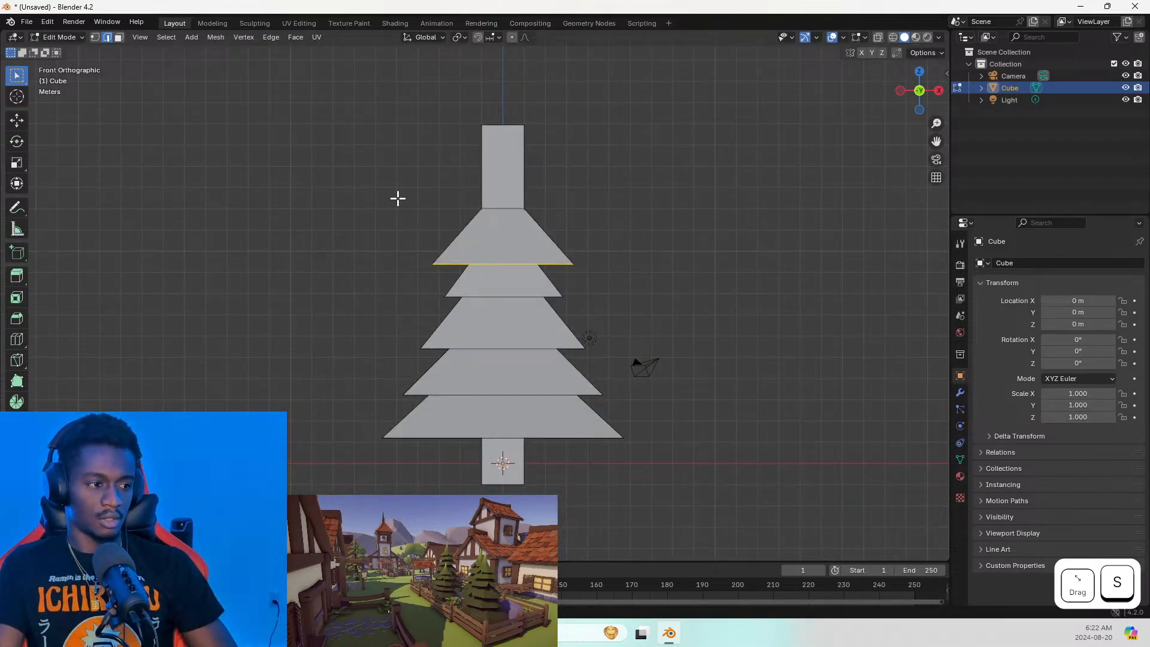
{"action": "key", "text": "s"}
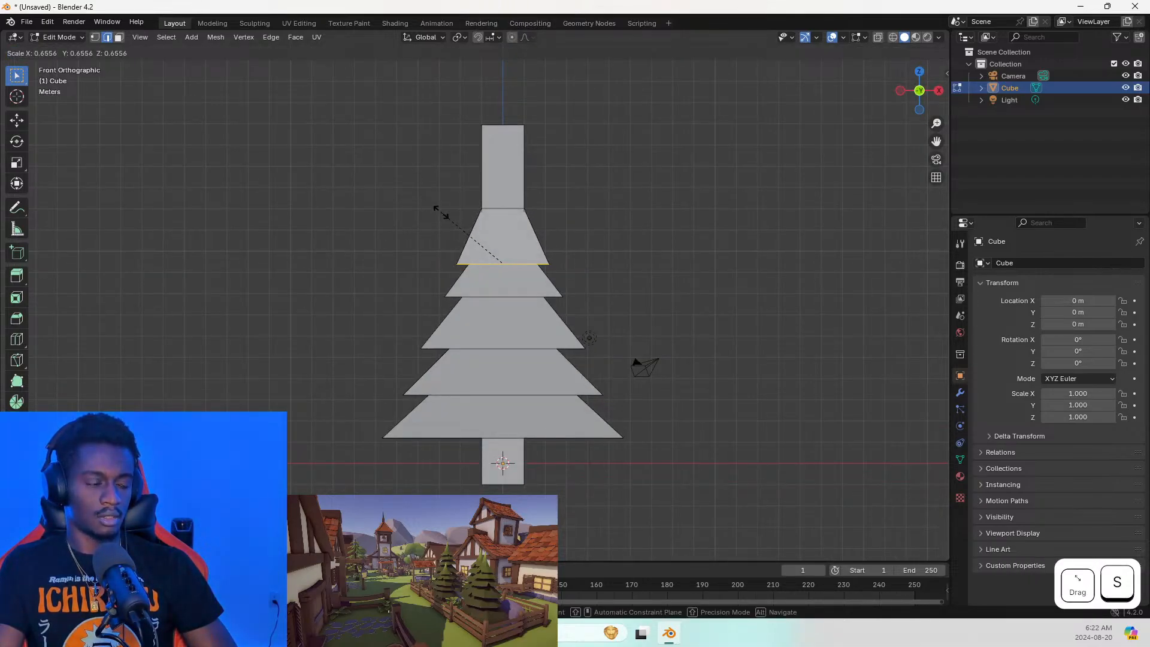
{"action": "left_click", "coordinate": [442, 211]}
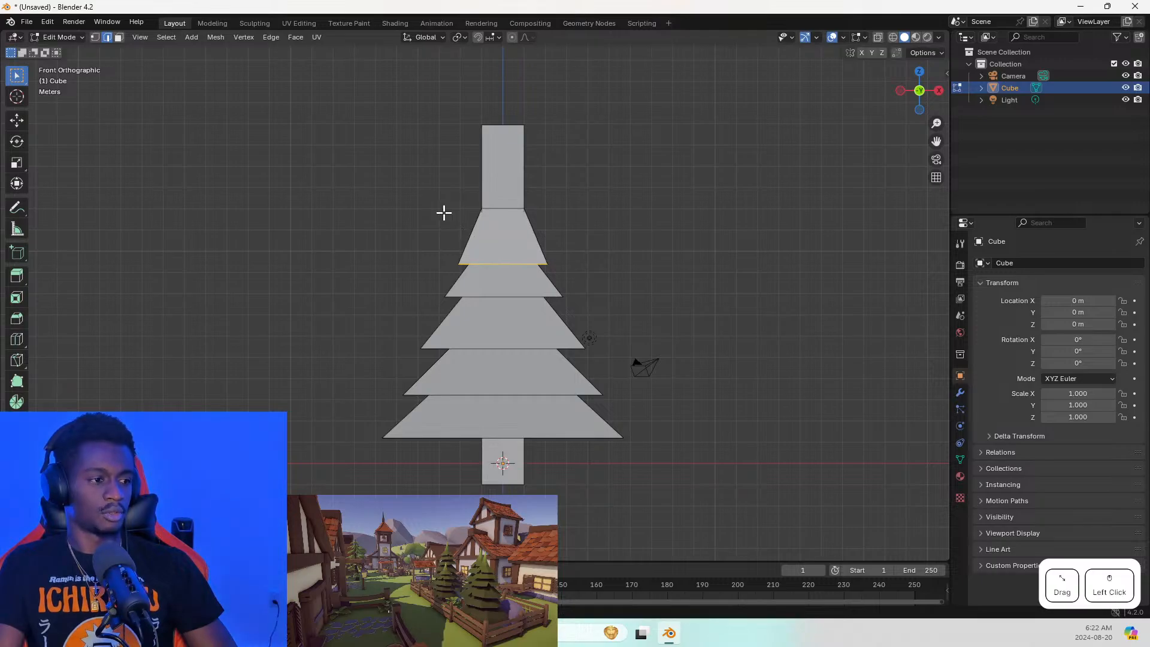
{"action": "left_click", "coordinate": [504, 209], "text": "alt"}
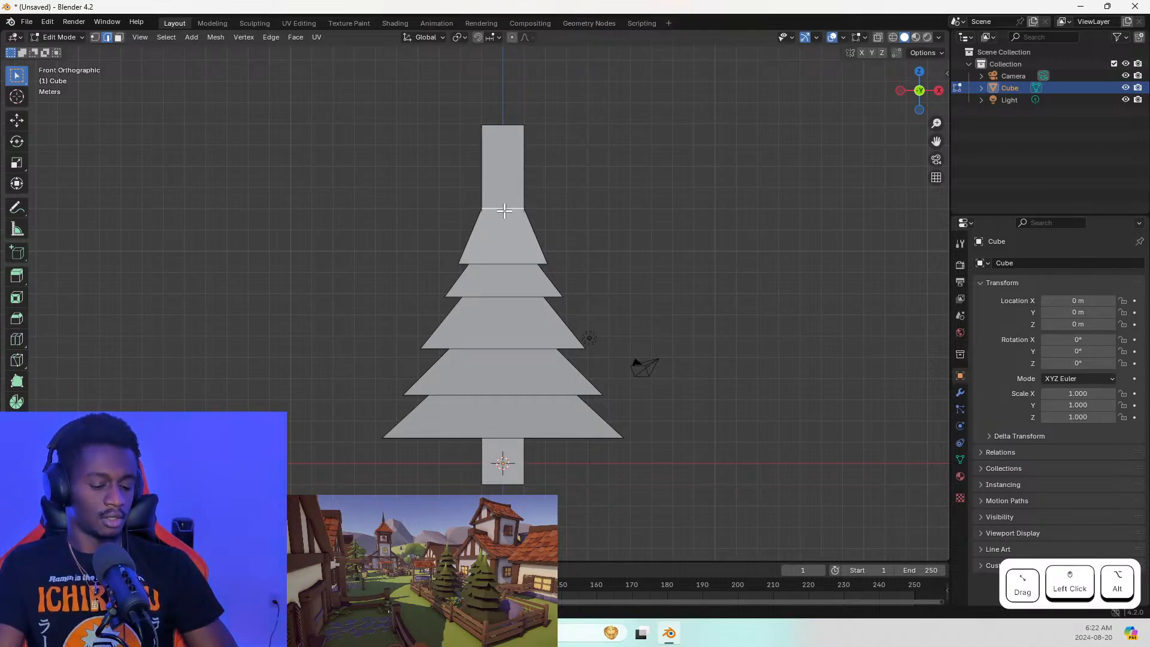
{"action": "key", "text": "g"}
{"action": "key", "text": "z"}
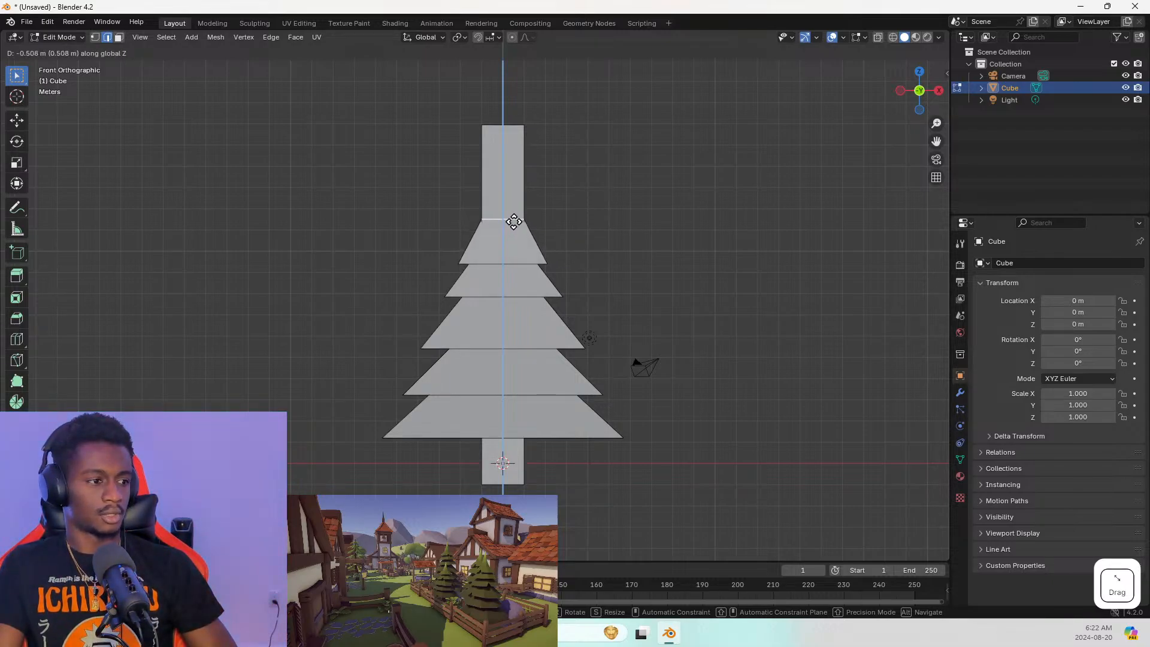
{"action": "key", "text": "Escape"}
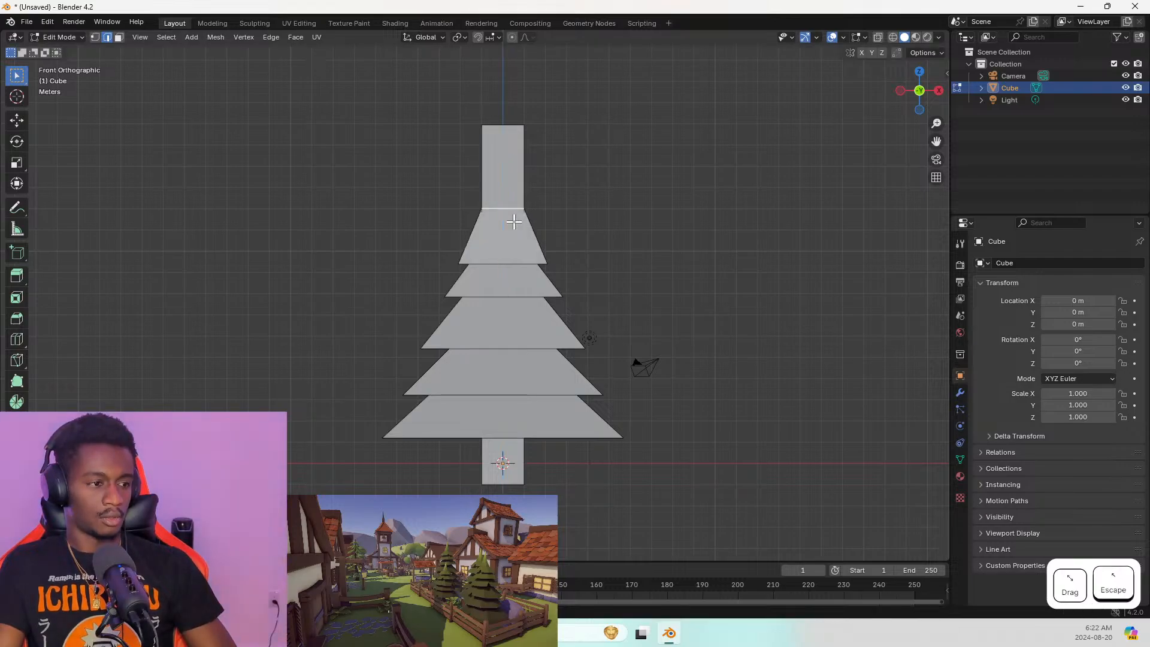
Select the fifth tier's outer bottom edge loop and raise it about 0.4 m along Z to even out the tier spacing
{"action": "left_click", "coordinate": [495, 264], "text": "super"}
{"action": "left_click", "coordinate": [496, 262], "text": "super"}
{"action": "left_click", "coordinate": [484, 262], "text": "super"}
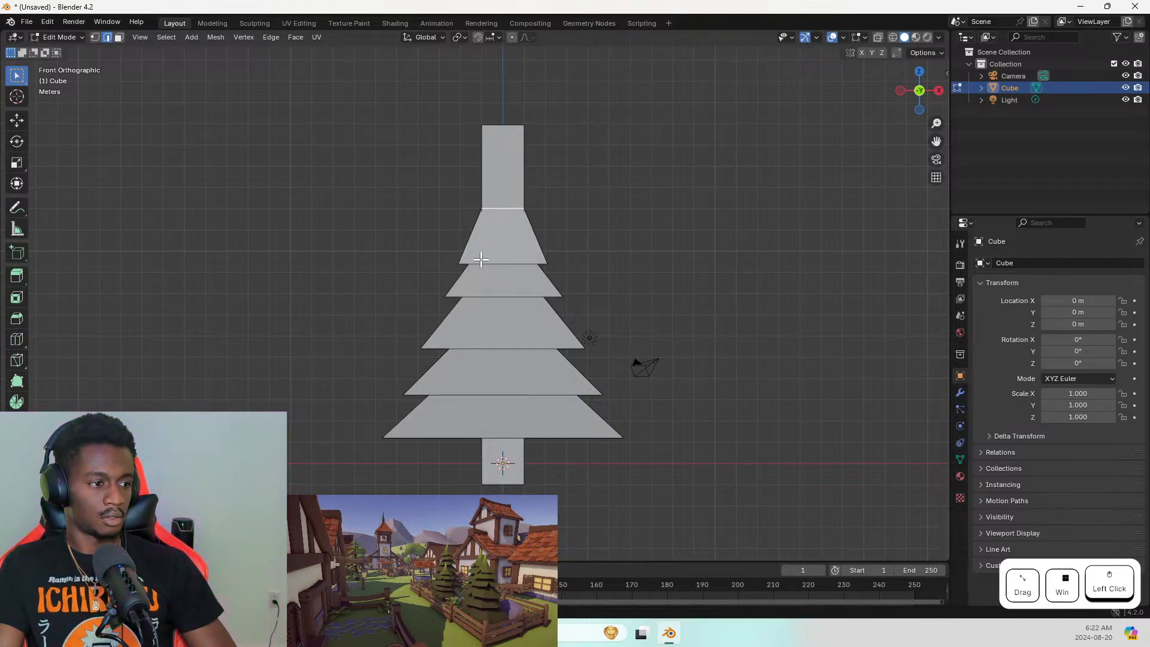
{"action": "key", "text": "super"}
{"action": "left_click", "coordinate": [472, 267], "text": "alt"}
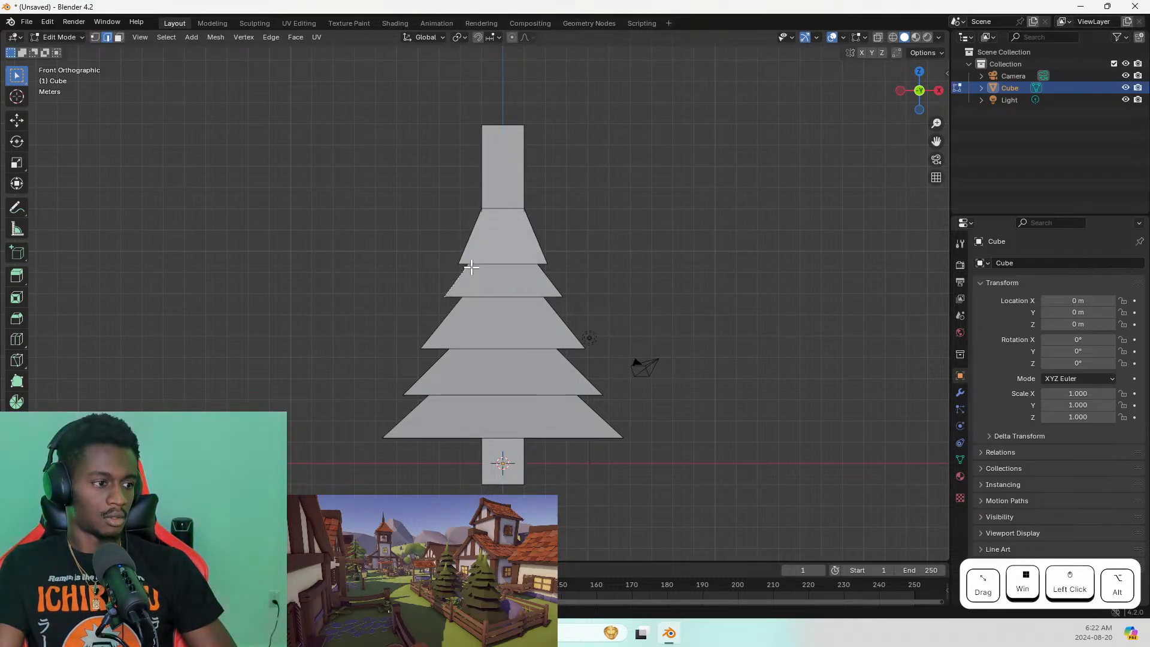
{"action": "left_click", "coordinate": [466, 264], "text": "alt"}
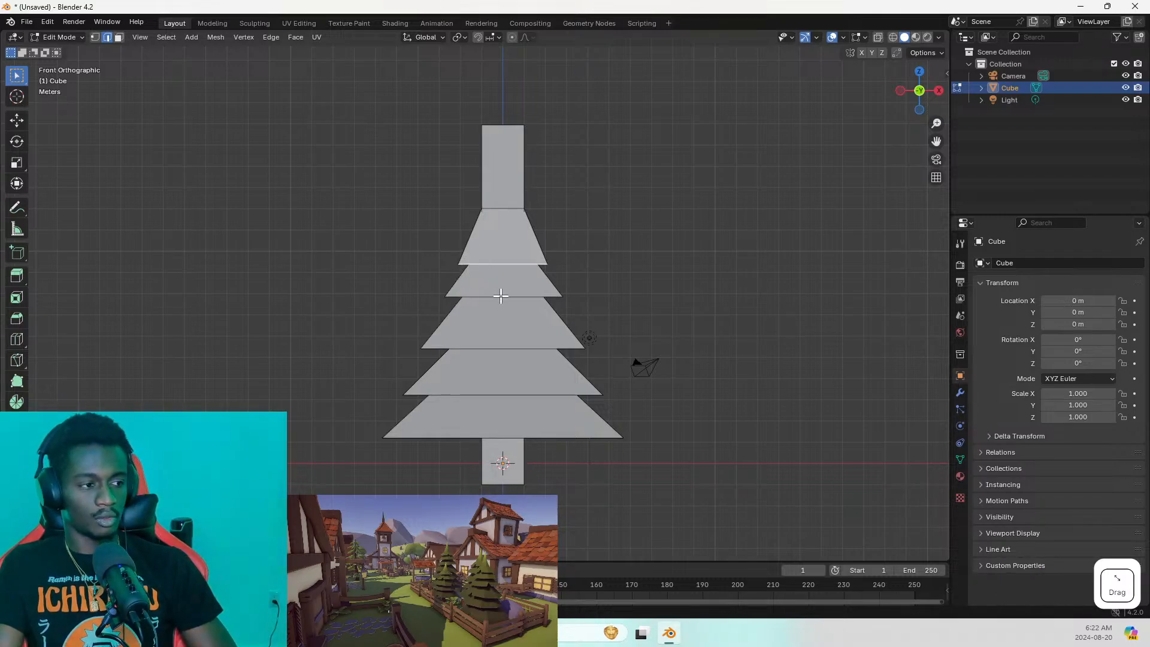
{"action": "key", "text": "g"}
{"action": "key", "text": "z"}
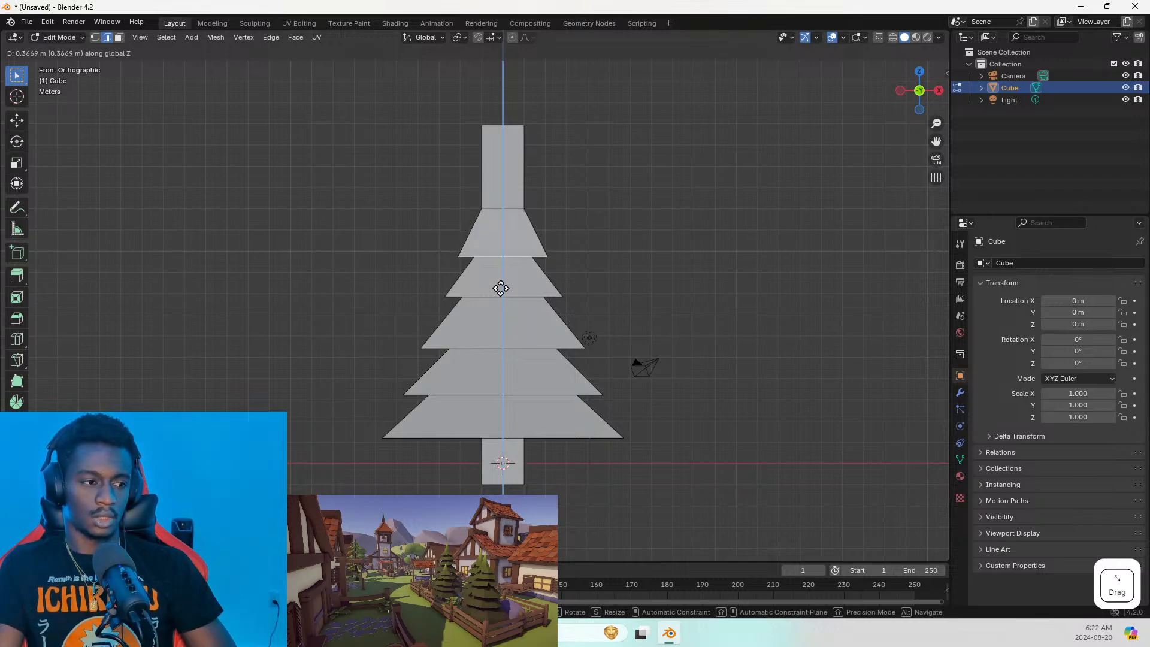
{"action": "left_click", "coordinate": [503, 286]}
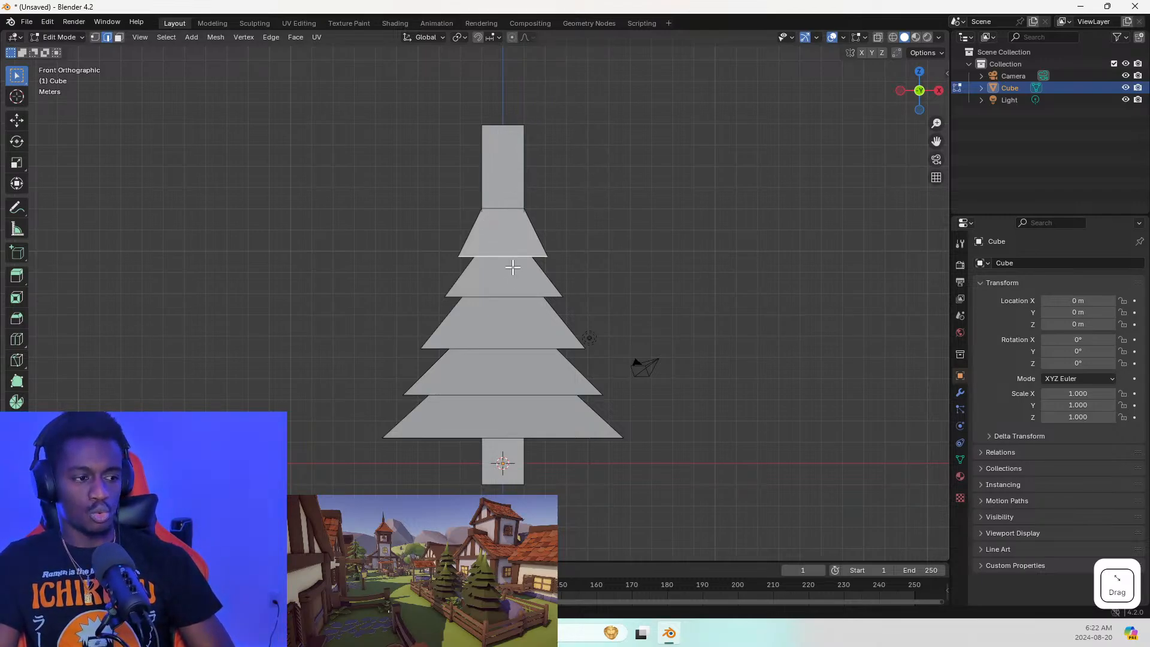
Compare the tree with the pines in the blend ref.jpg reference image, examining their tiers and tops, and return to the model
{"action": "middle_click_drag", "start_coordinate": [512, 267], "coordinate": [662, 244]}
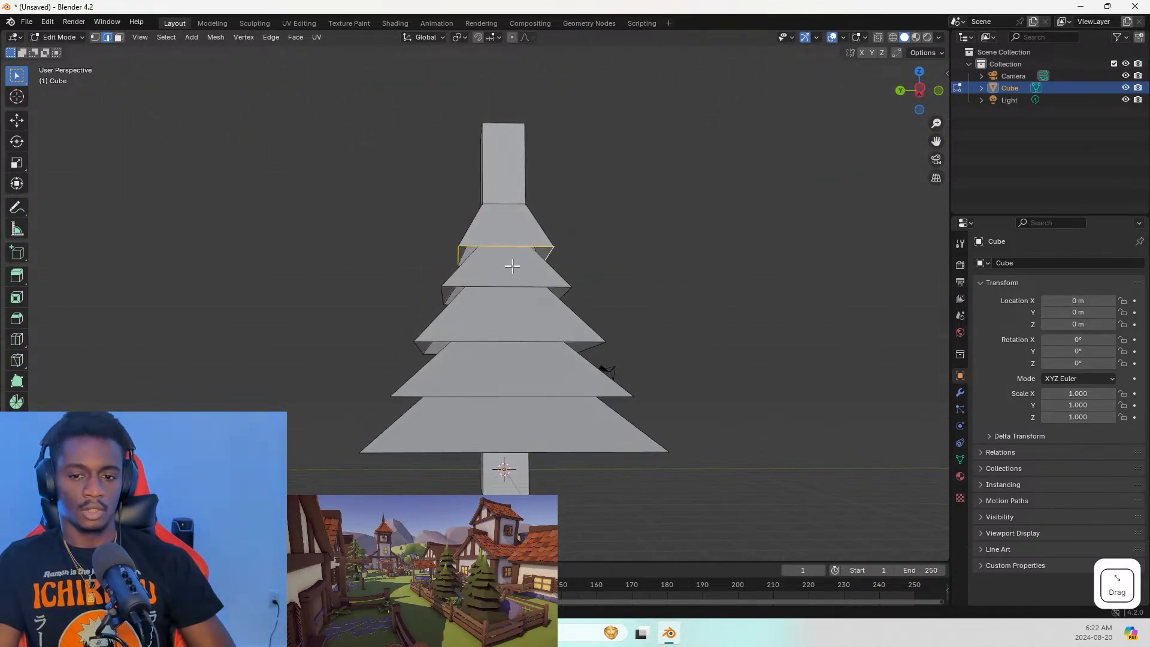
{"action": "middle_click_drag", "start_coordinate": [513, 266], "coordinate": [923, 261]}
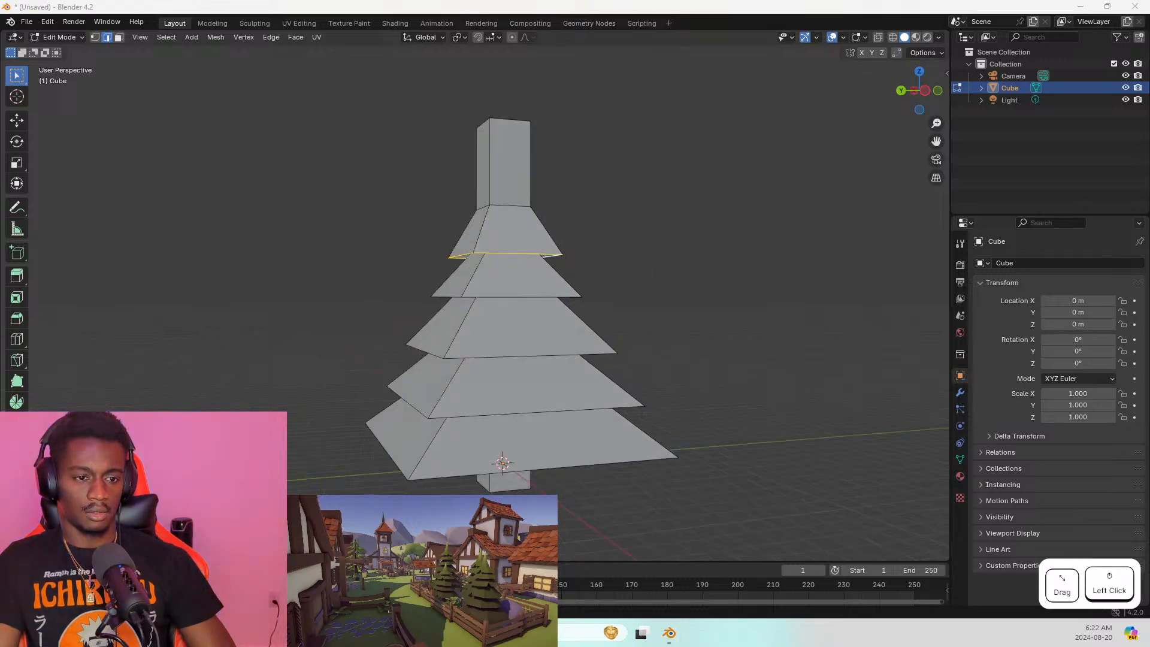
{"action": "key", "text": "super+shift+Left"}
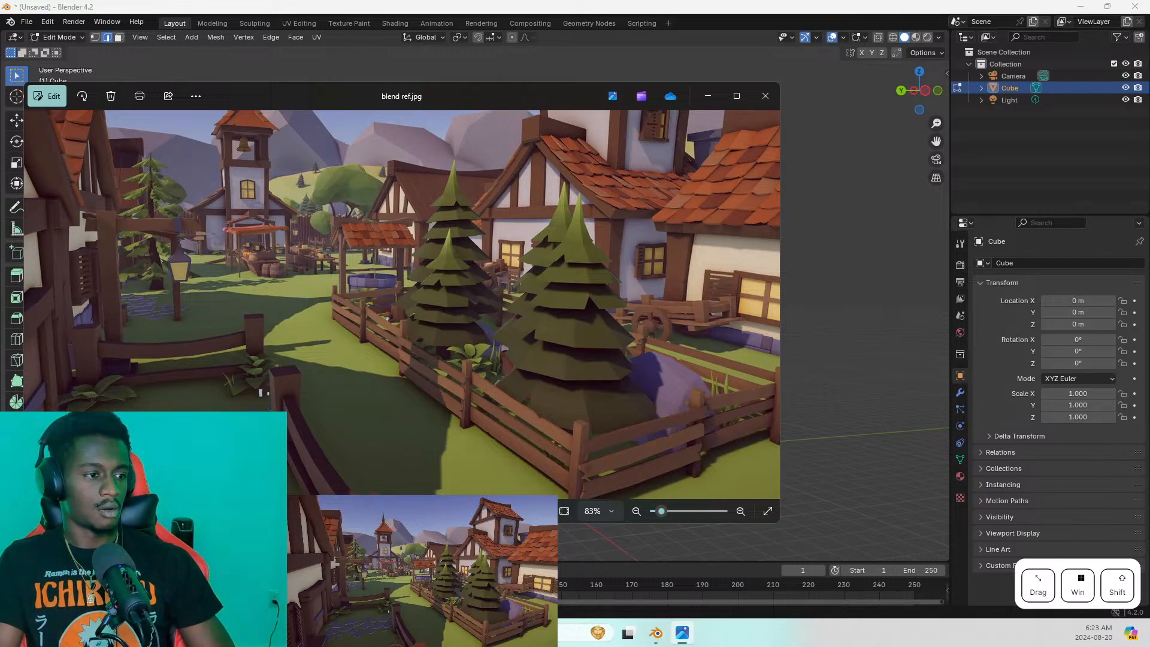
{"action": "key", "text": "super+shift+Right"}
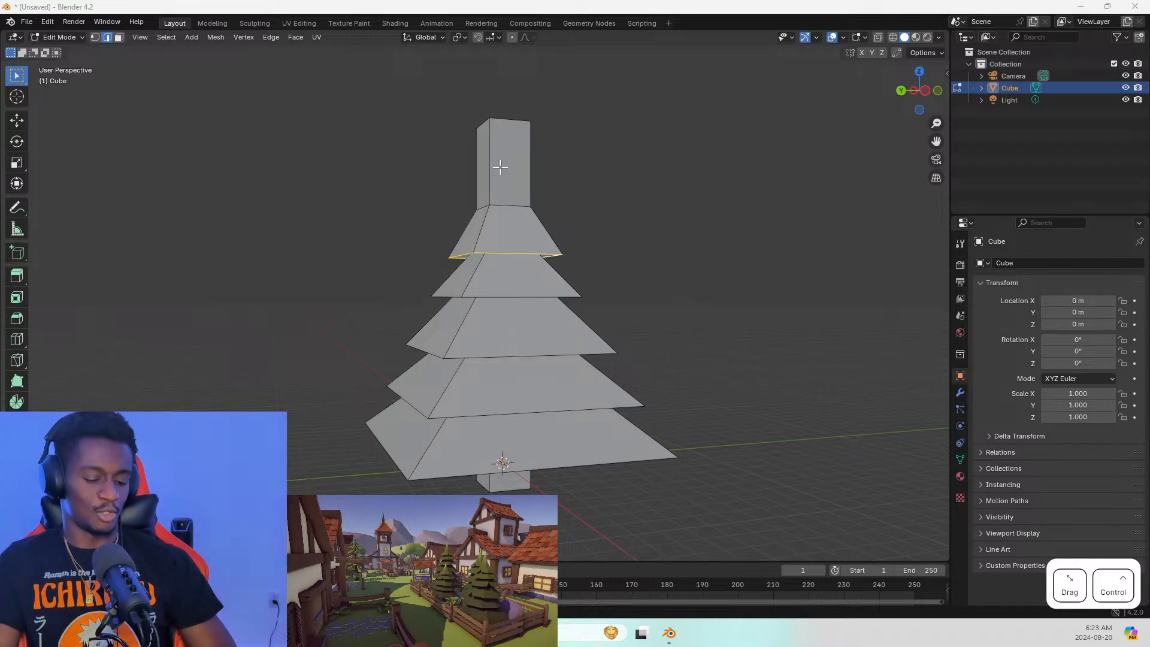
Add one edge loop around the bare post above the fifth tier and slide it downward by 0.25
{"action": "key", "text": "ctrl+r"}
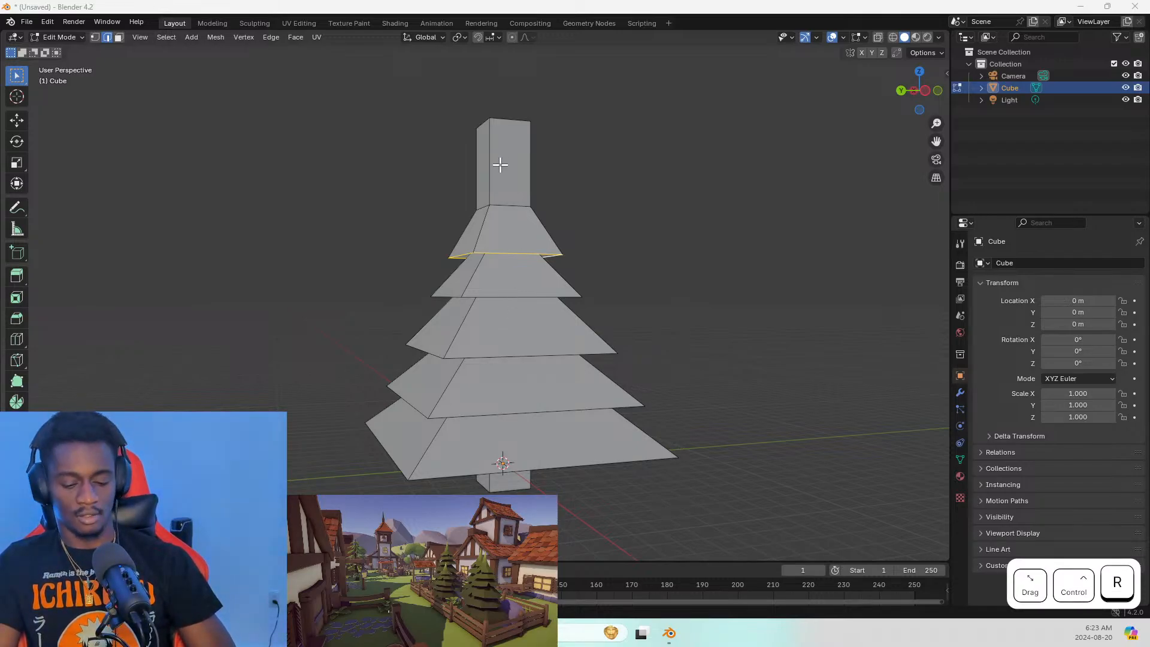
{"action": "key", "text": "alt+Tab"}
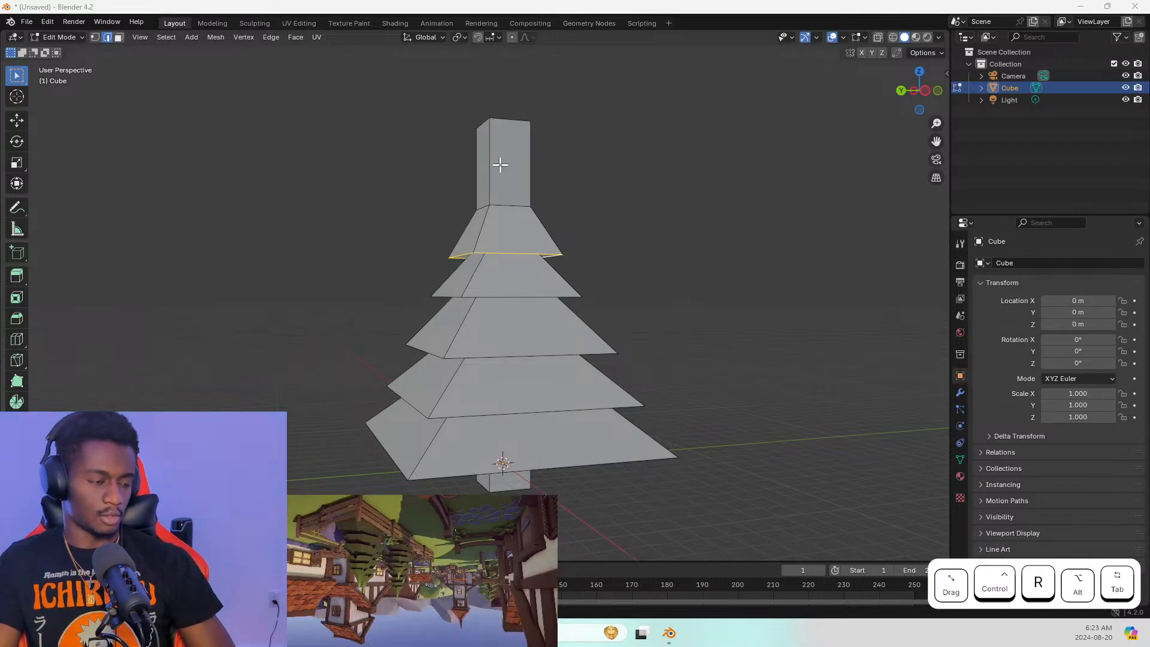
{"action": "key", "text": "ctrl+r"}
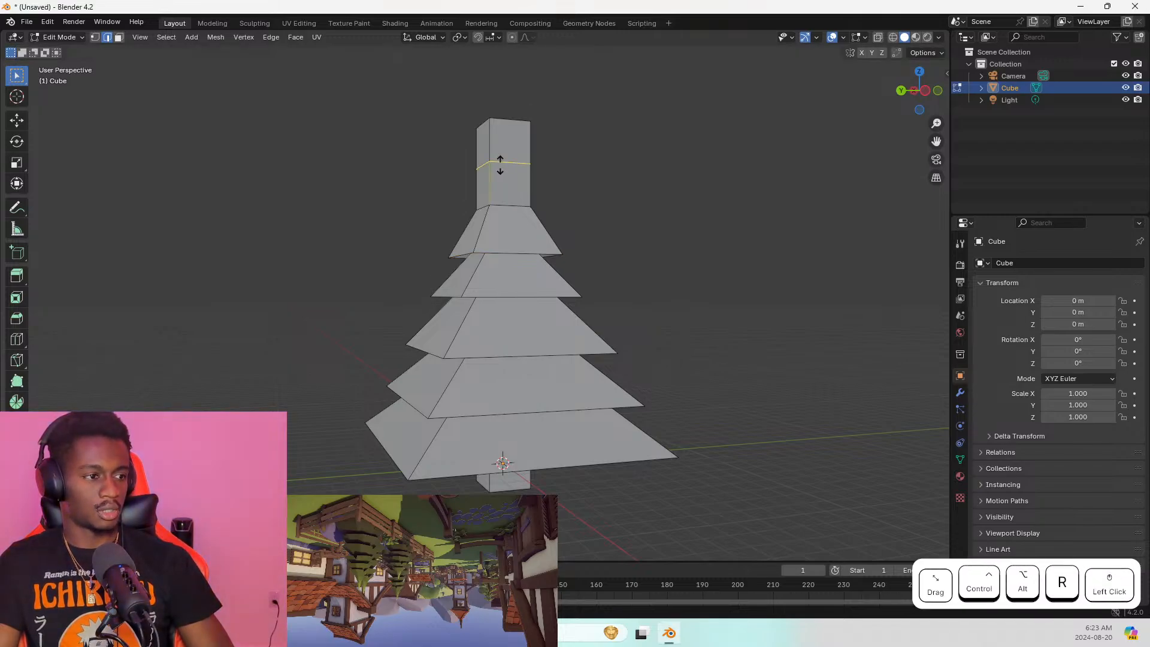
{"action": "left_click", "coordinate": [500, 164]}
{"action": "left_click_drag", "start_coordinate": [500, 164], "coordinate": [502, 175]}
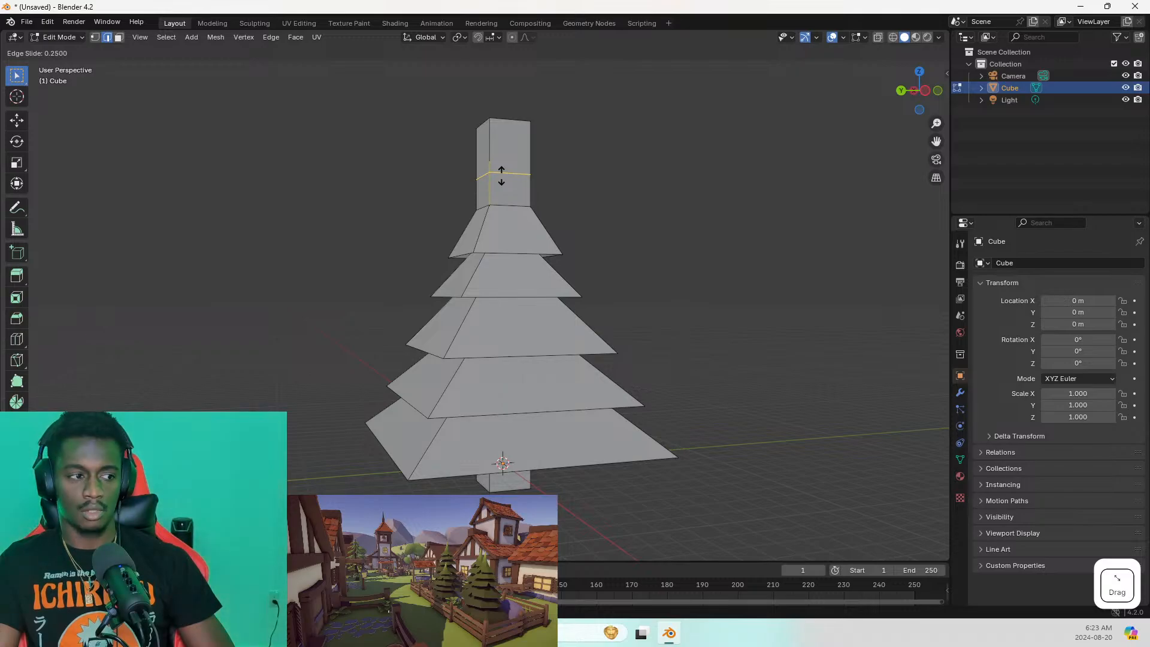
{"action": "left_click", "coordinate": [501, 175]}
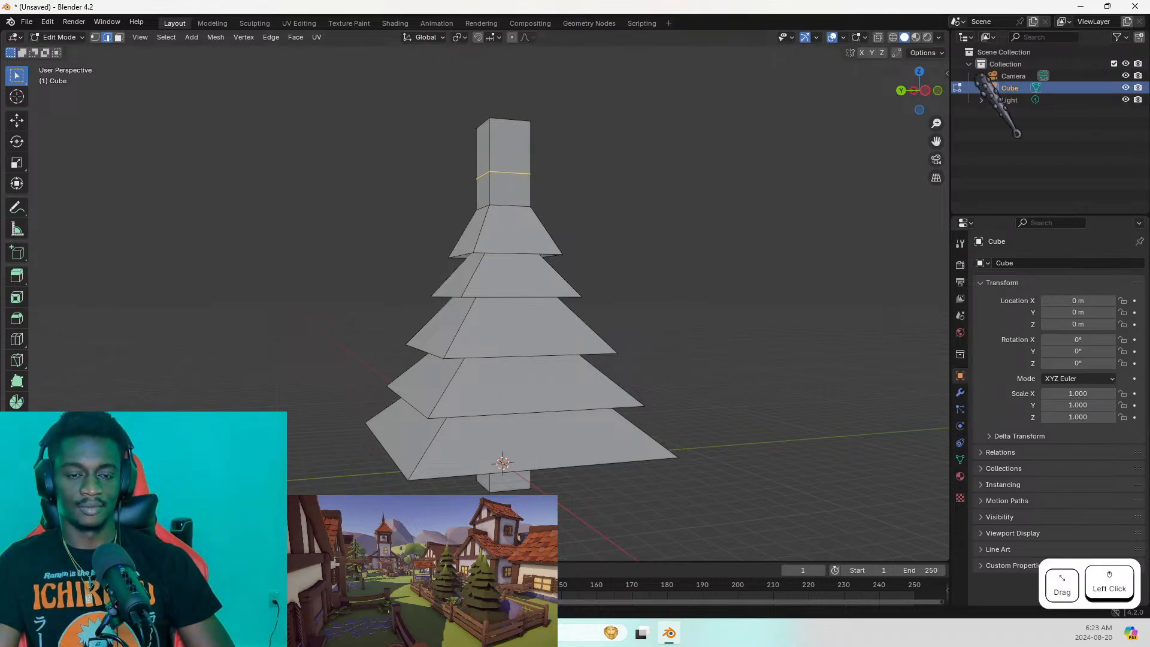
Extrude the new post loop in place and scale it outward into a flat sixth skirt, slightly narrower than the fifth tier
{"action": "middle_click_drag", "start_coordinate": [654, 287], "coordinate": [637, 259]}
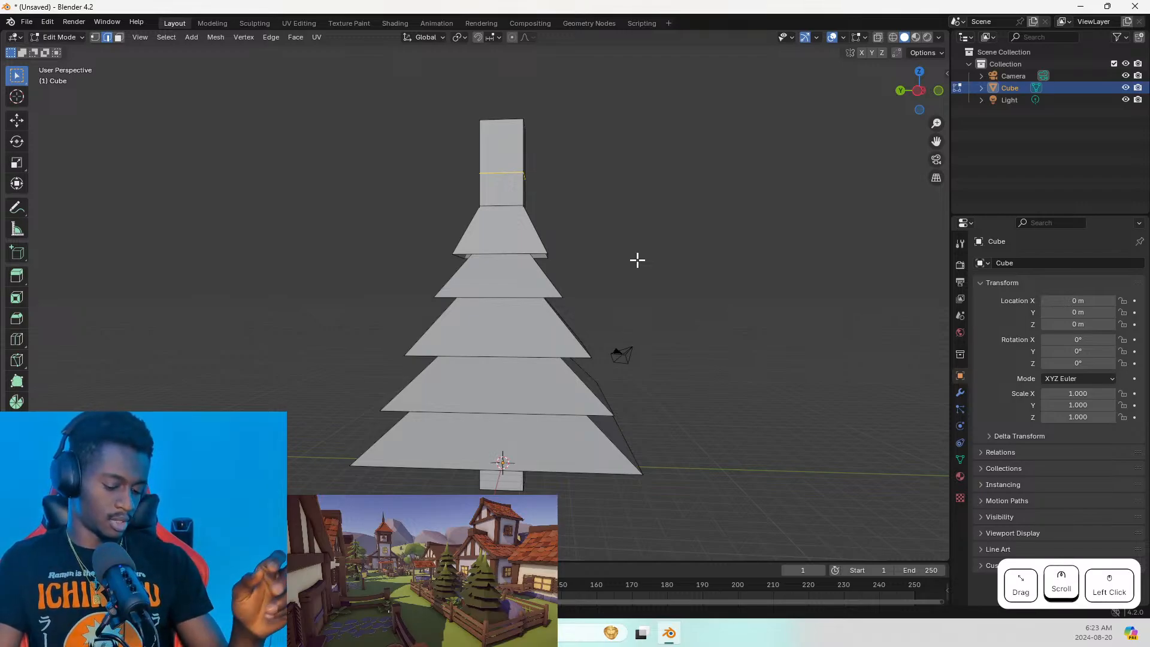
{"action": "key", "text": "e"}
{"action": "key", "text": "s"}
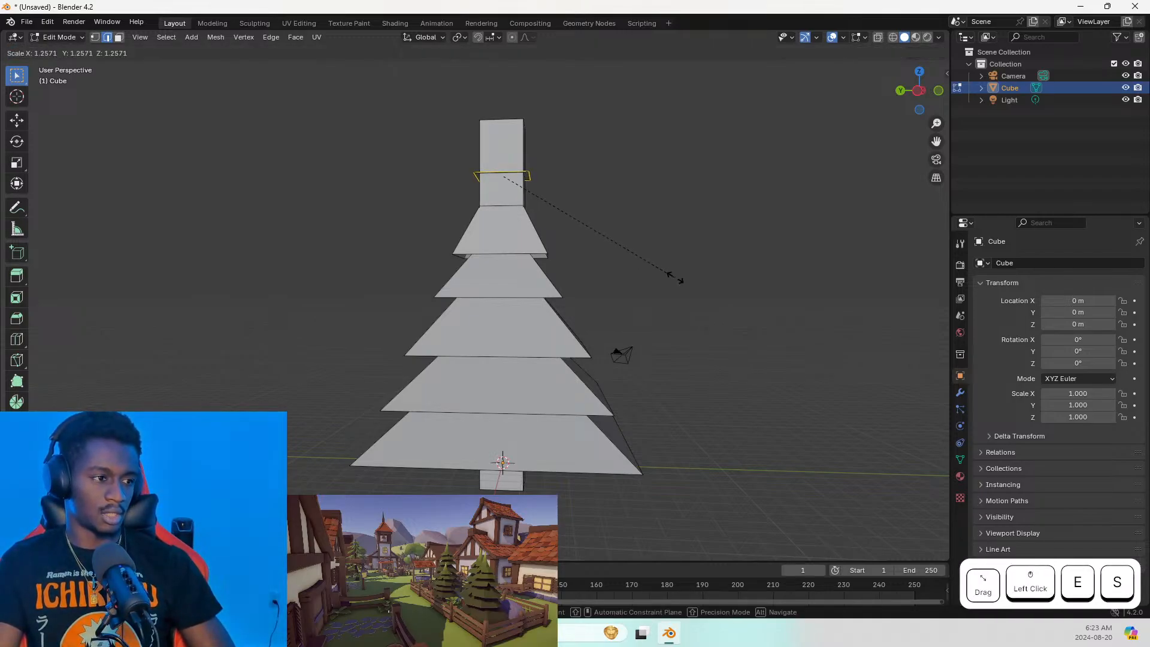
{"action": "left_click", "coordinate": [734, 281]}
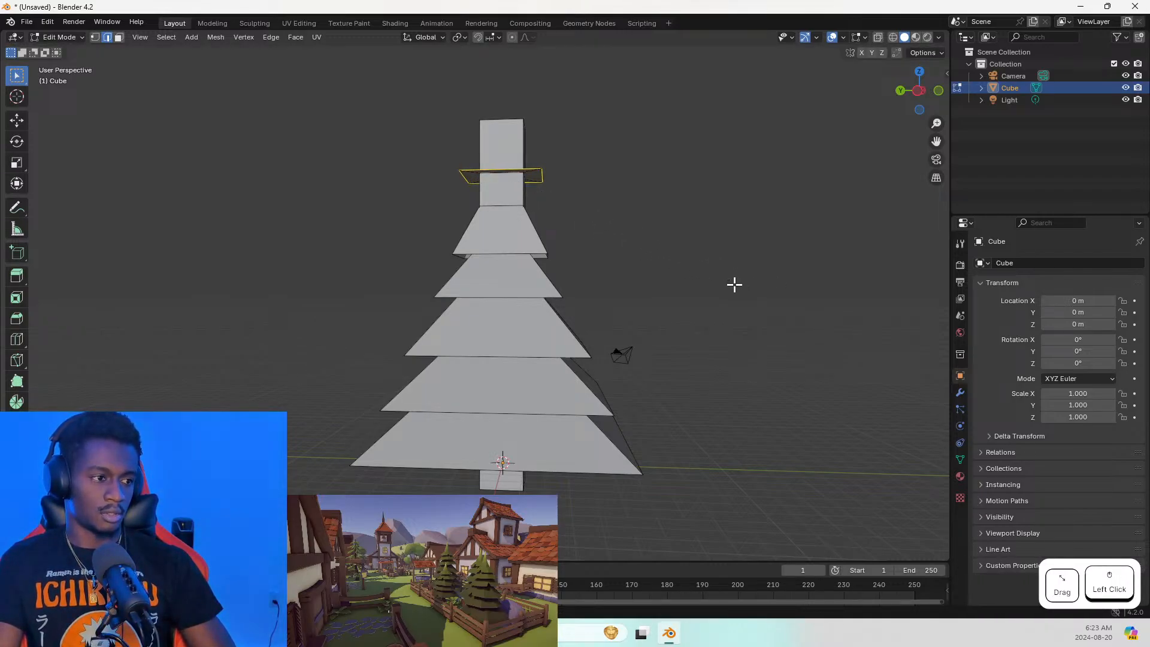
Lower the flat sixth skirt about 2 m along Z so it slopes down over the top of the fifth tier
{"action": "key", "text": "s"}
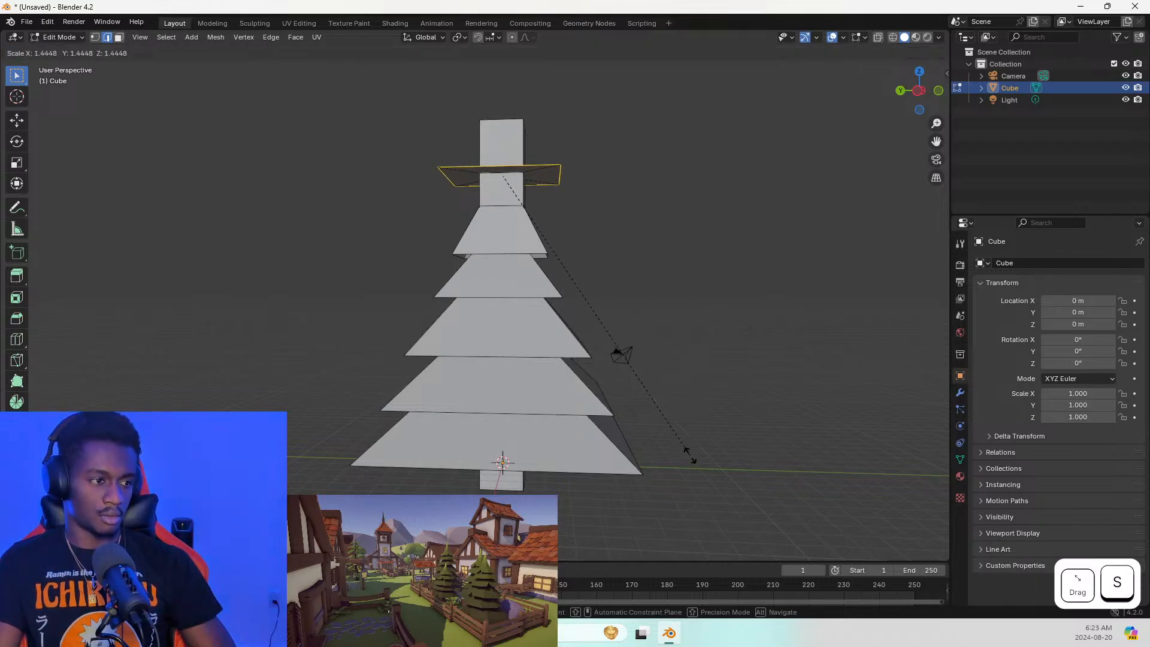
{"action": "key", "text": "Escape"}
{"action": "key", "text": "g"}
{"action": "key", "text": "z"}
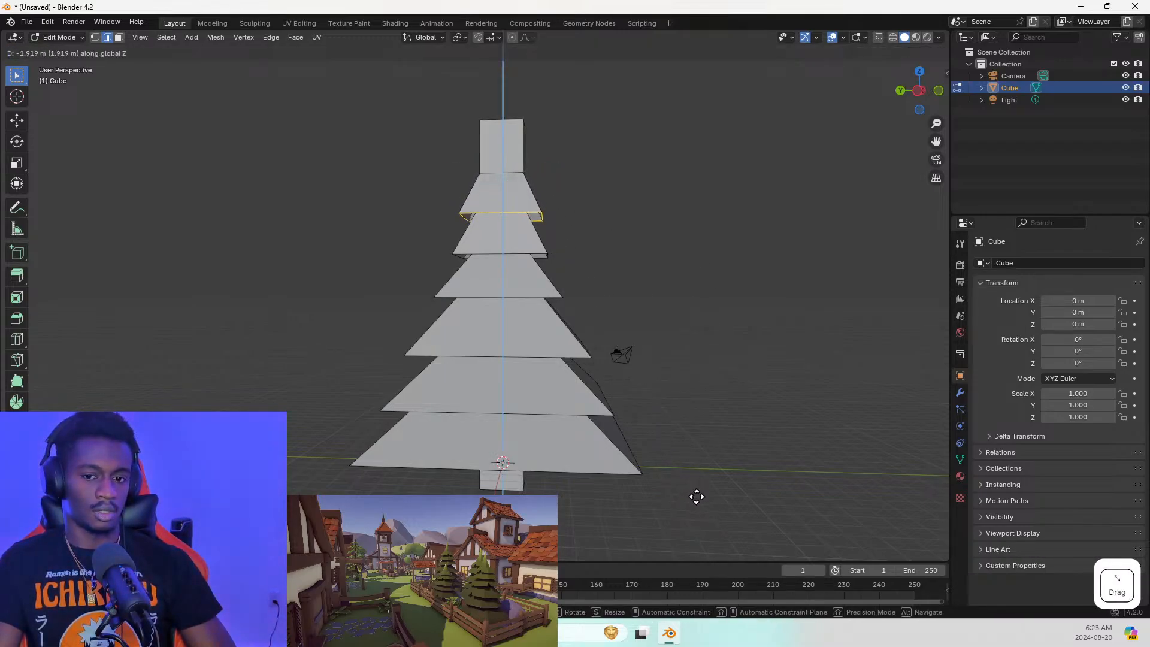
{"action": "left_click", "coordinate": [696, 501]}
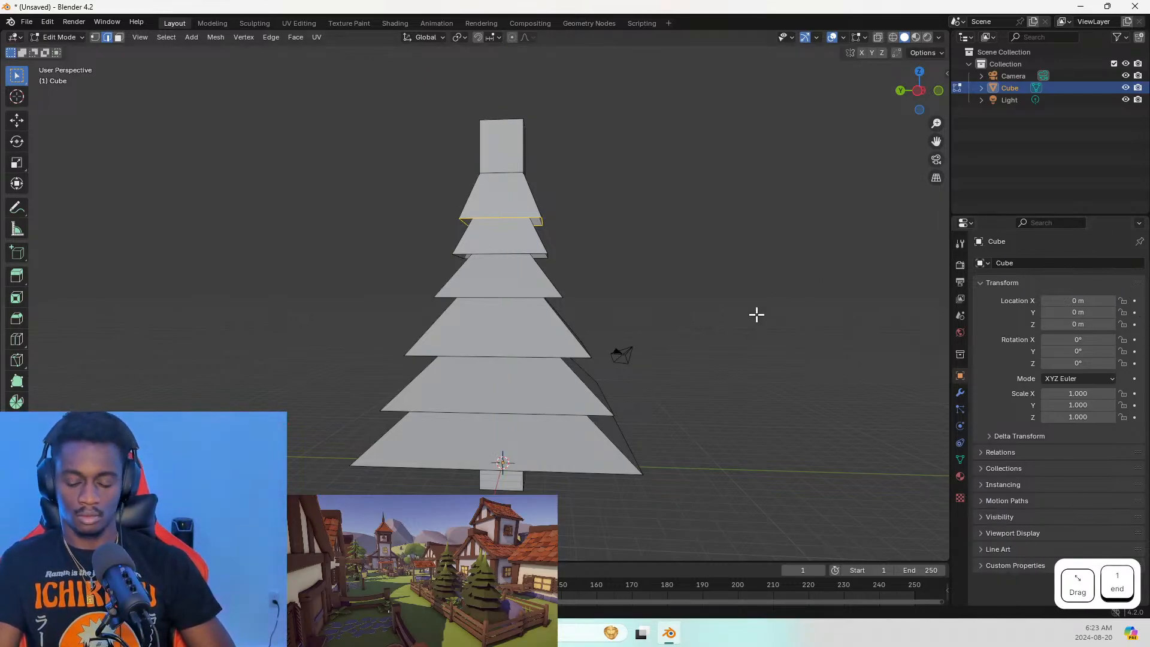
Select the edge loop where the bare post meets the sixth tier and scale it inward to about 0.54
{"action": "key", "text": "KP_1"}
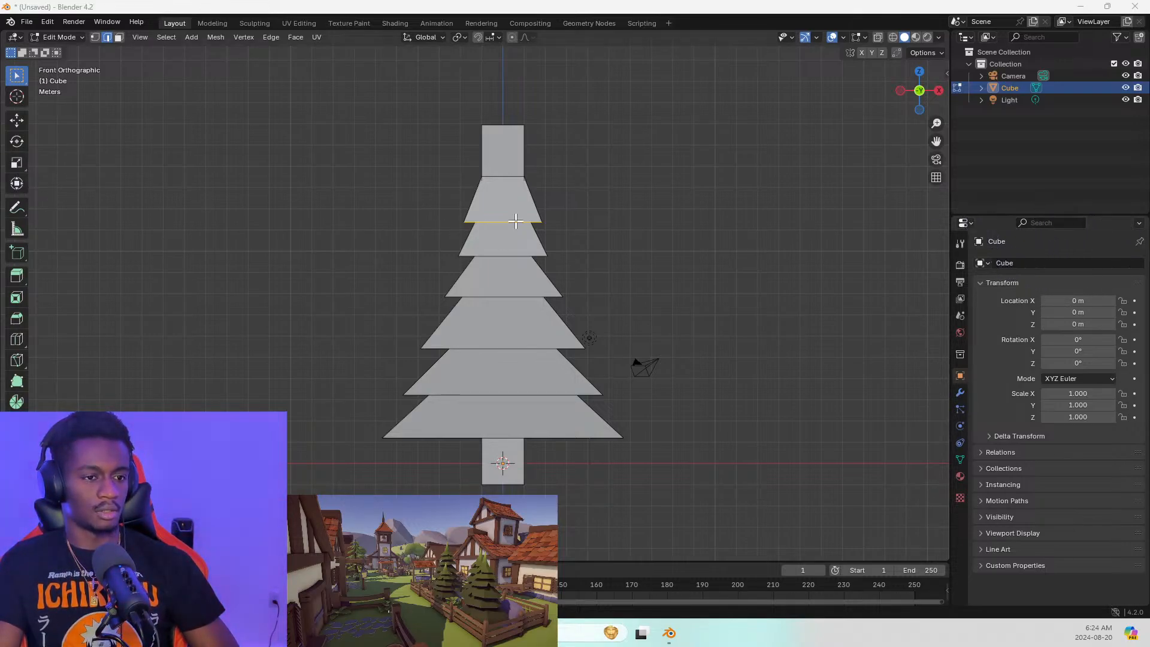
{"action": "left_click", "coordinate": [485, 159]}
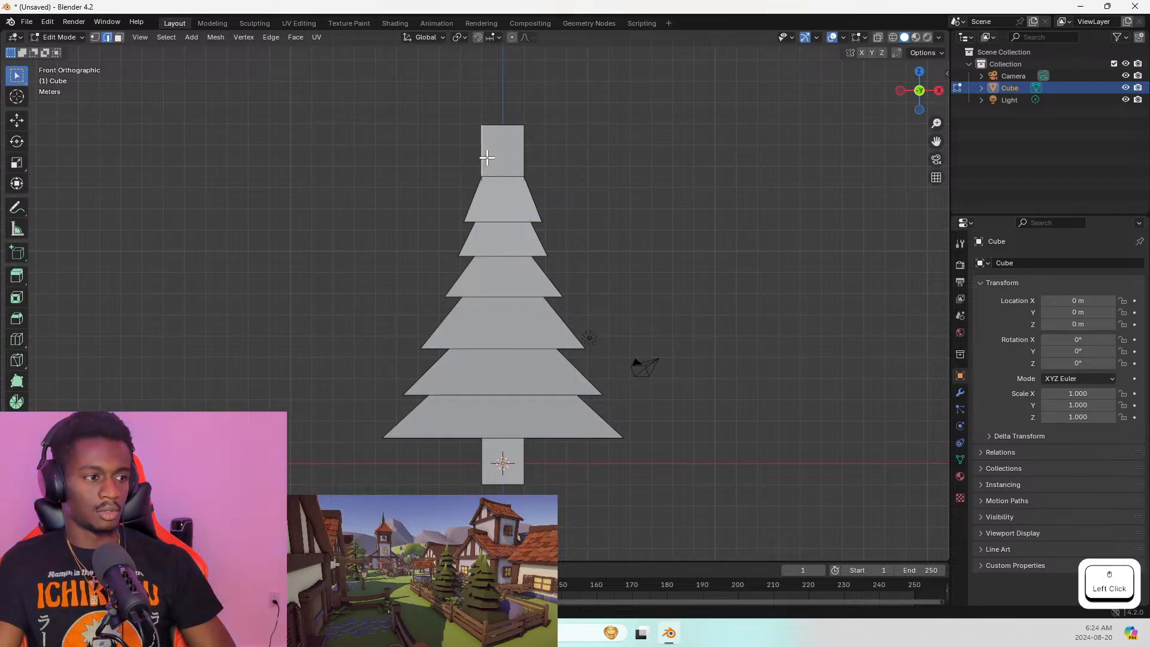
{"action": "middle_click_drag", "start_coordinate": [488, 172], "coordinate": [653, 214]}
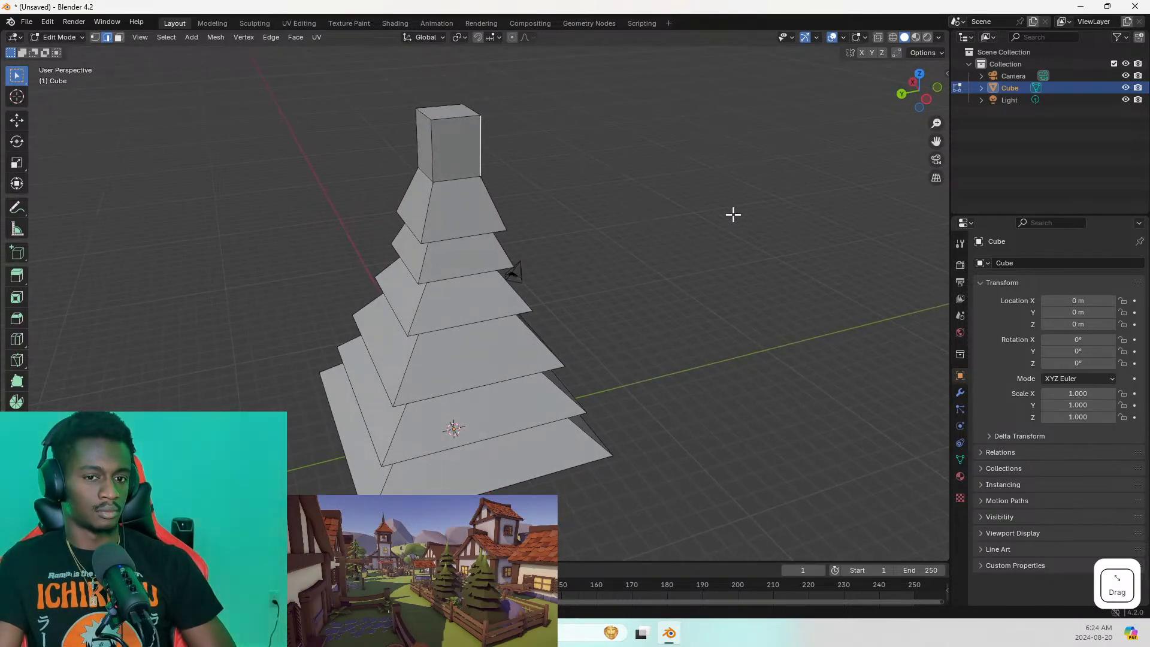
{"action": "left_click", "coordinate": [459, 177], "text": "alt"}
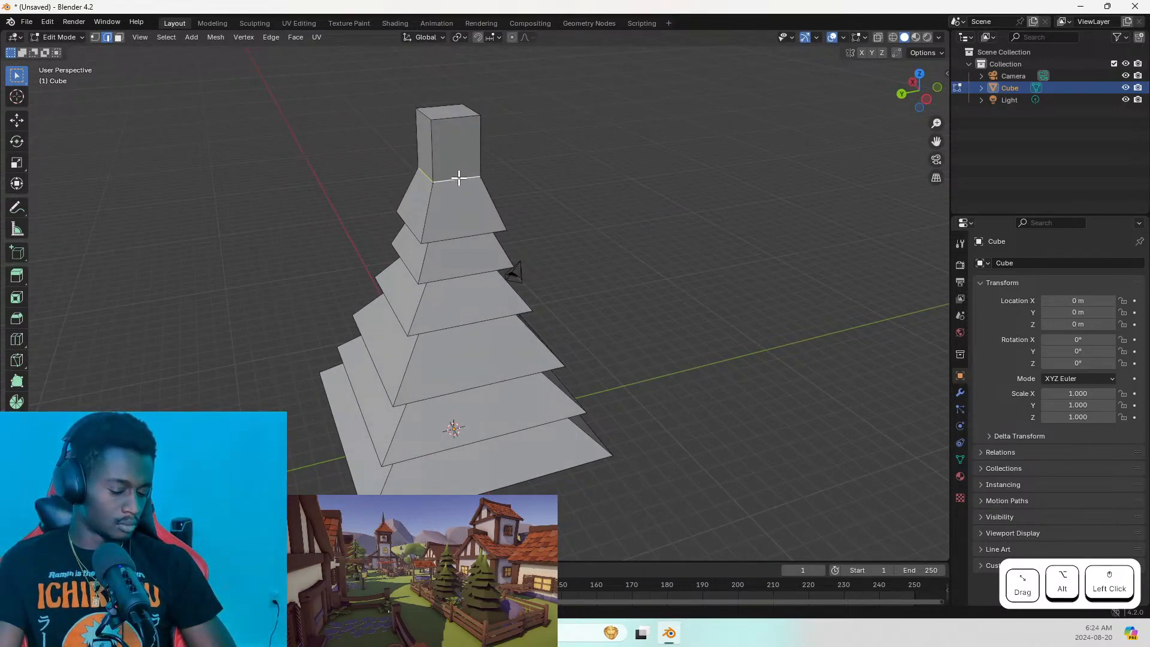
{"action": "key", "text": "e"}
{"action": "key", "text": "Escape"}
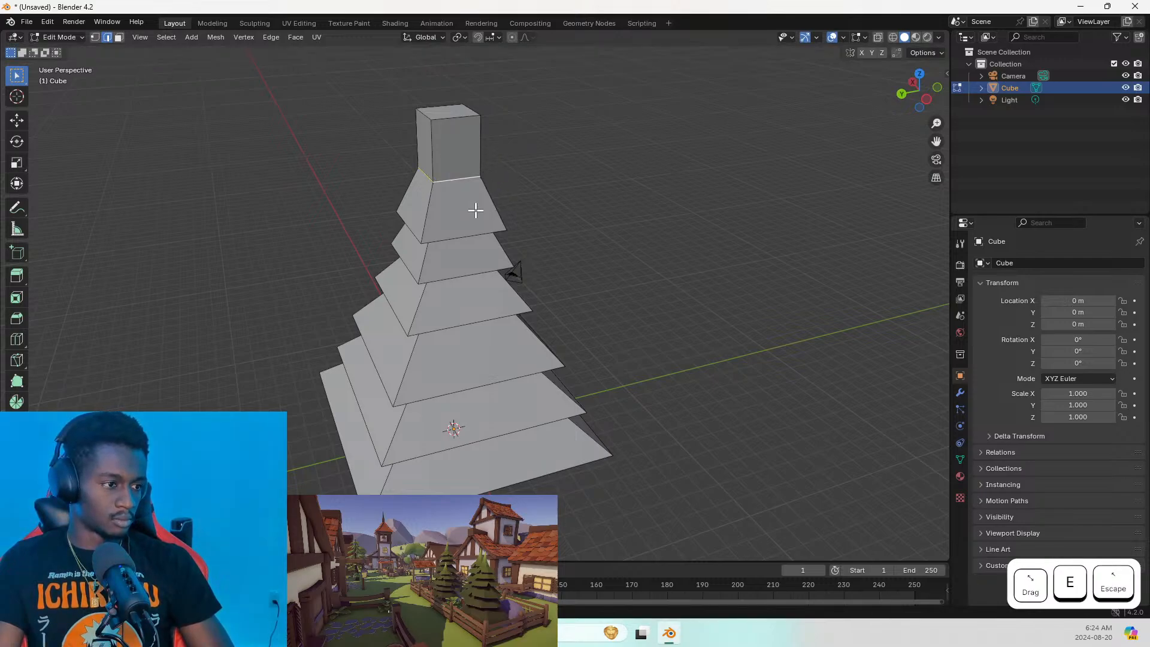
{"action": "key", "text": "ctrl+z"}
{"action": "key", "text": "s"}
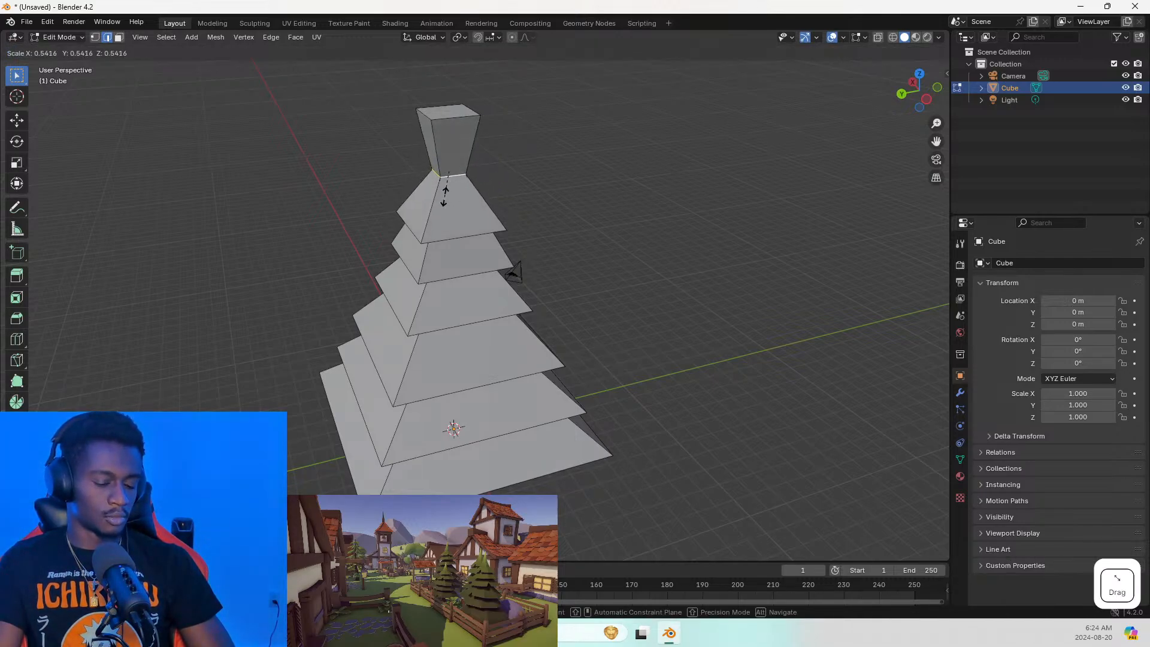
{"action": "left_click", "coordinate": [444, 195]}
{"action": "middle_click_drag", "start_coordinate": [444, 196], "coordinate": [501, 147]}
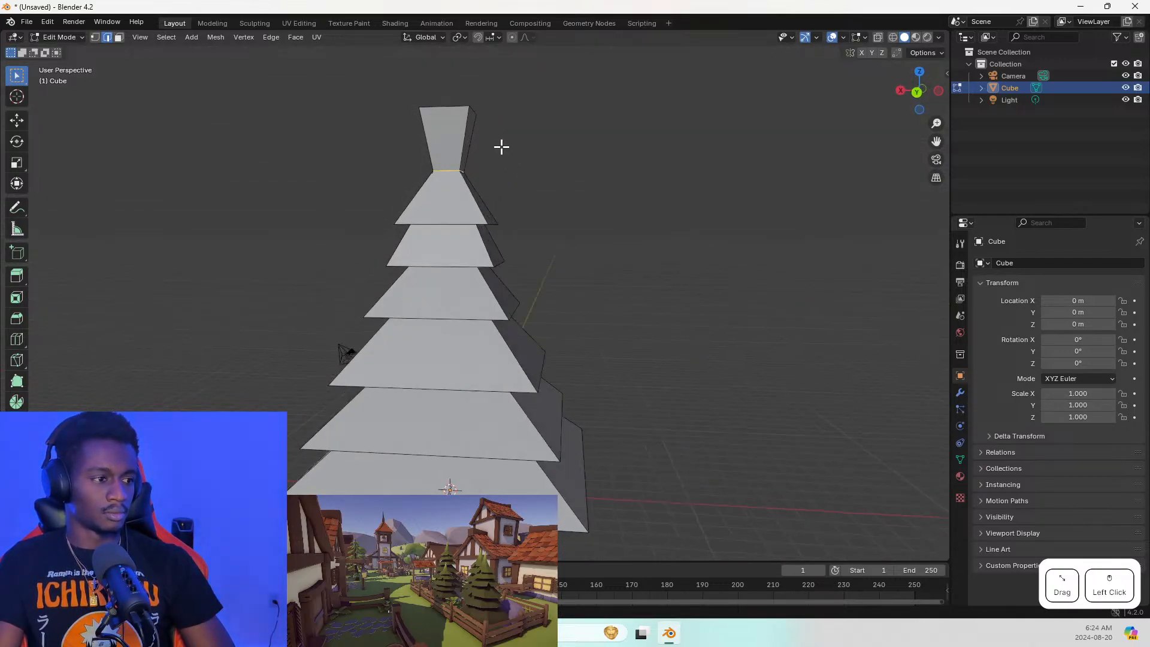
{"action": "left_click", "coordinate": [458, 110], "text": "ctrl+alt"}
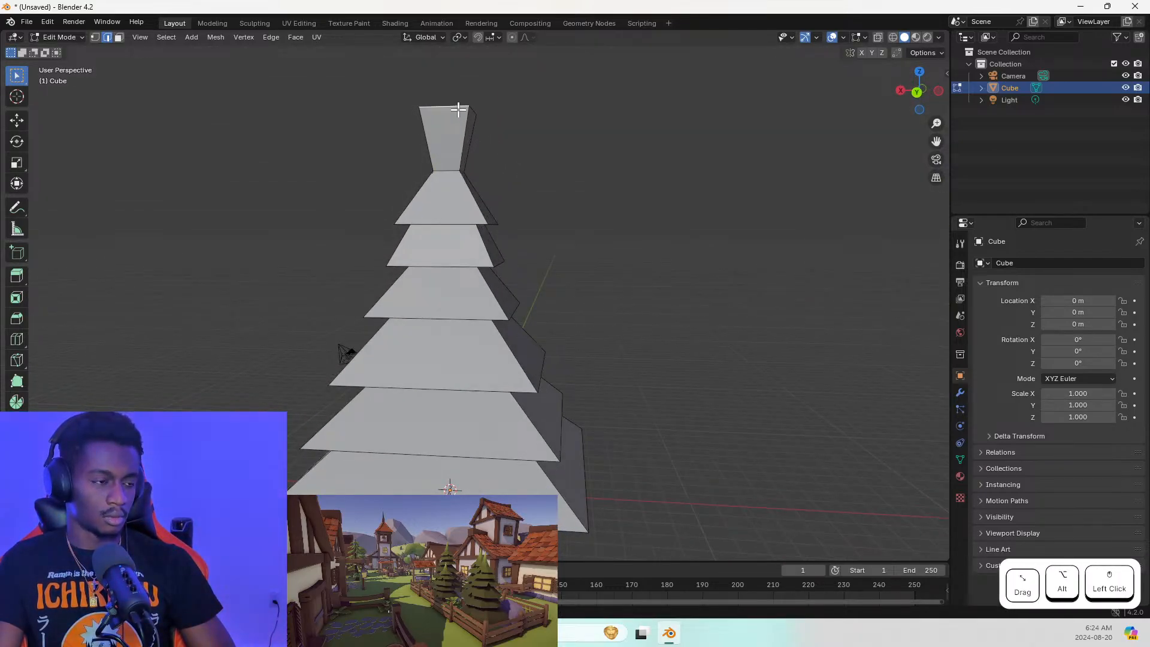
{"action": "mouse_move", "coordinate": [464, 153]}
{"action": "middle_mouse_down"}
{"action": "mouse_move", "coordinate": [503, 197]}
{"action": "mouse_move", "coordinate": [467, 159]}
{"action": "middle_mouse_up"}
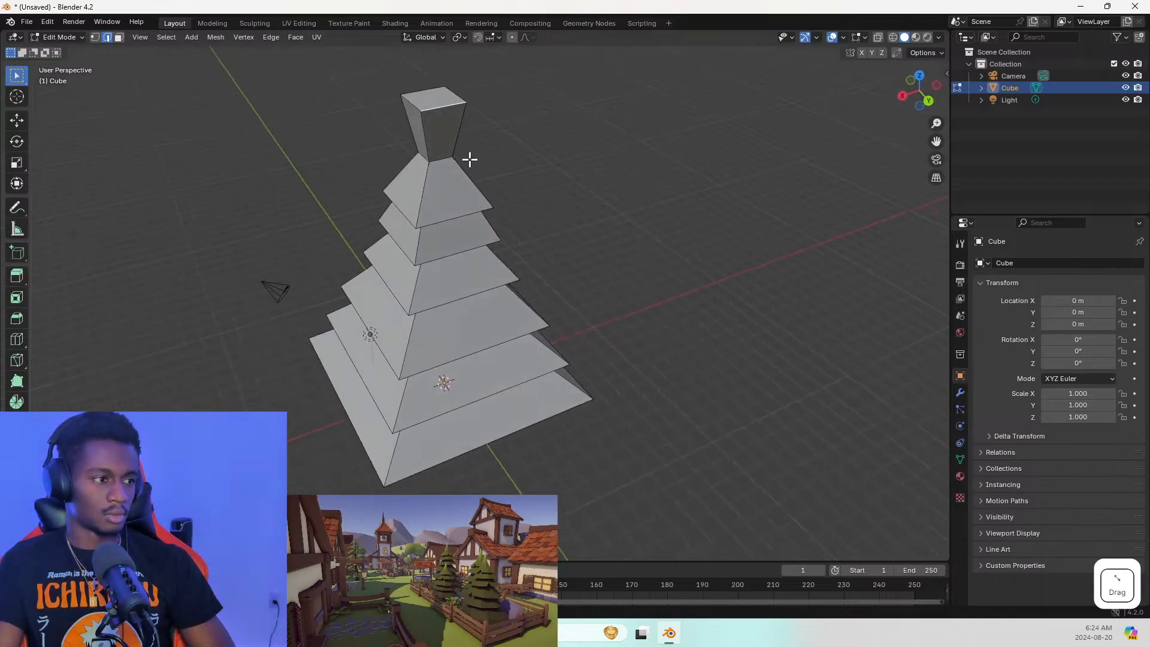
{"action": "left_click", "coordinate": [457, 108], "text": "alt"}
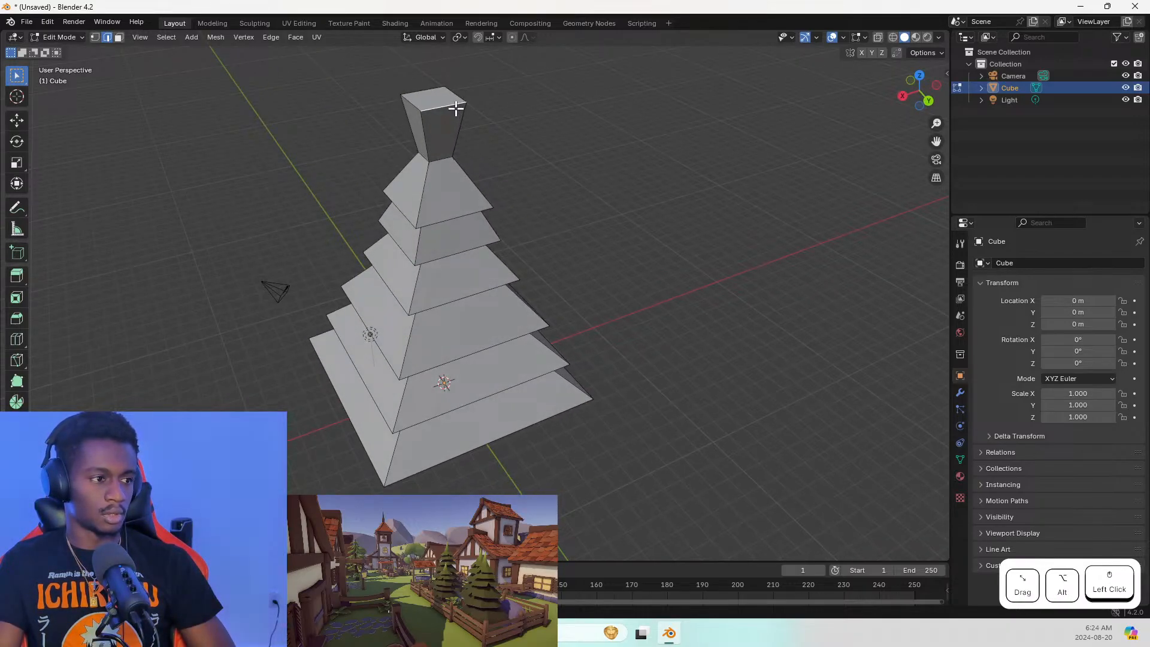
{"action": "left_click", "coordinate": [408, 106], "text": "alt"}
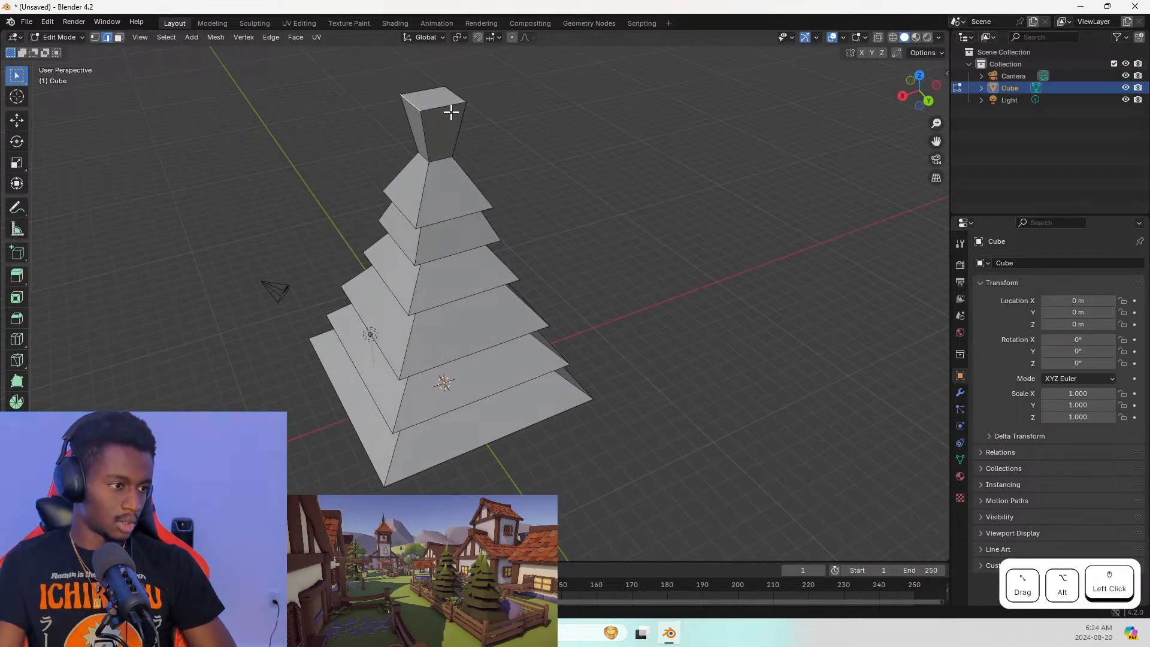
{"action": "left_click", "coordinate": [450, 113], "text": "alt"}
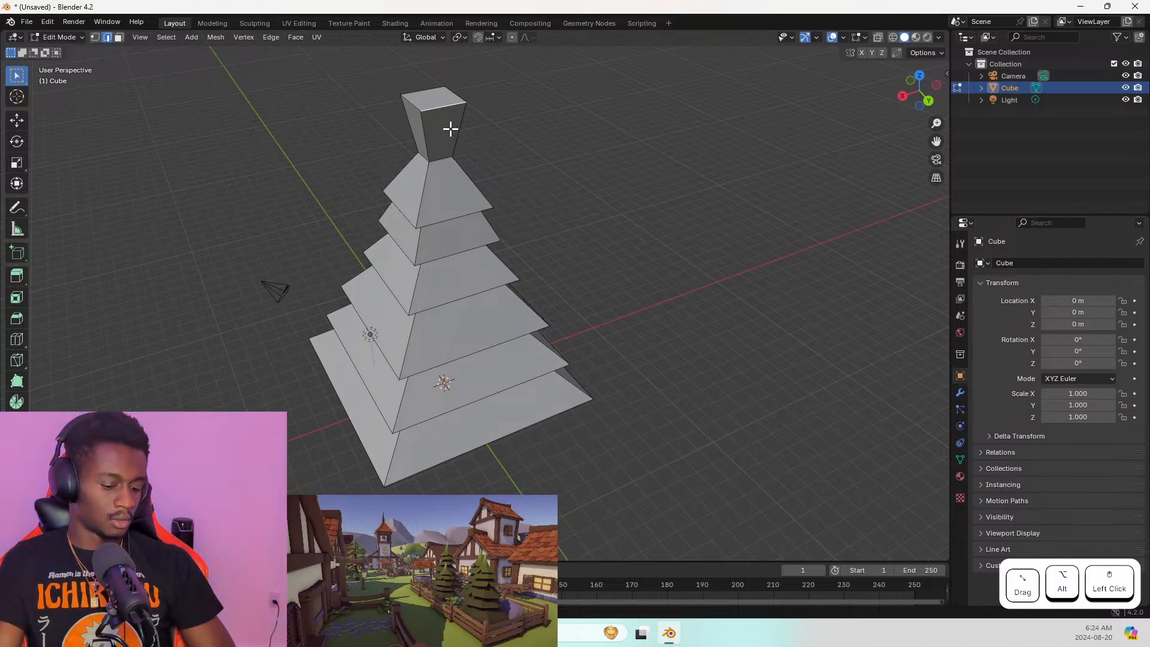
{"action": "key", "text": "s"}
{"action": "key", "text": "Escape"}
Select all four edges around the top face of the post
{"action": "middle_click_drag", "start_coordinate": [460, 195], "coordinate": [542, 131]}
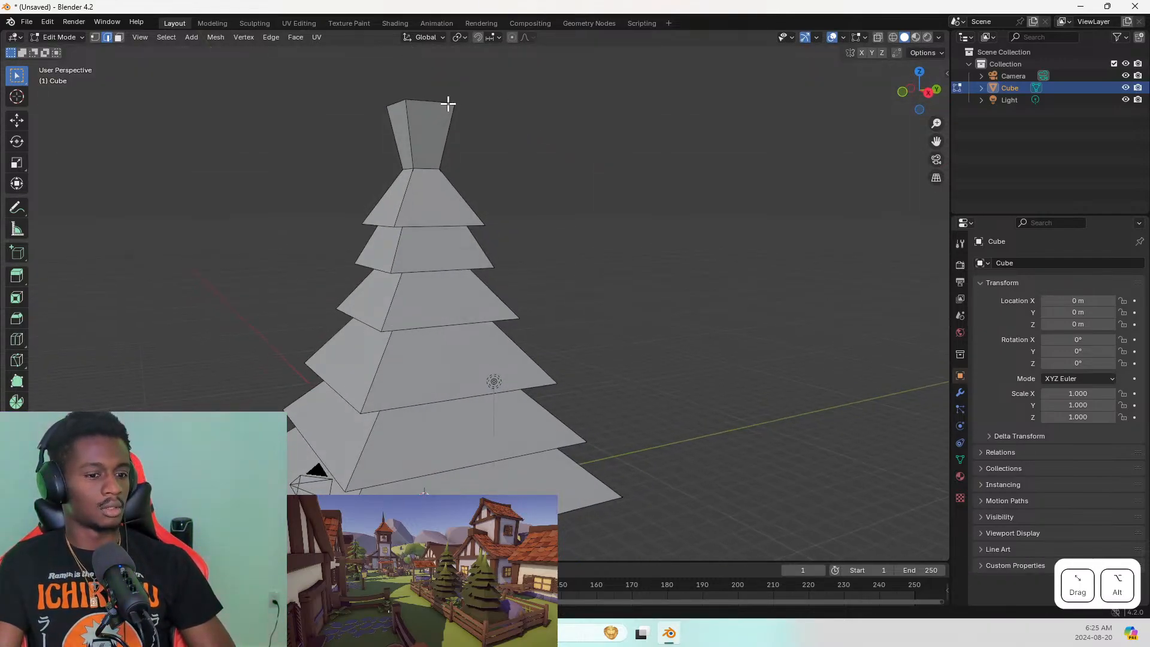
{"action": "left_click", "coordinate": [438, 103], "text": "alt"}
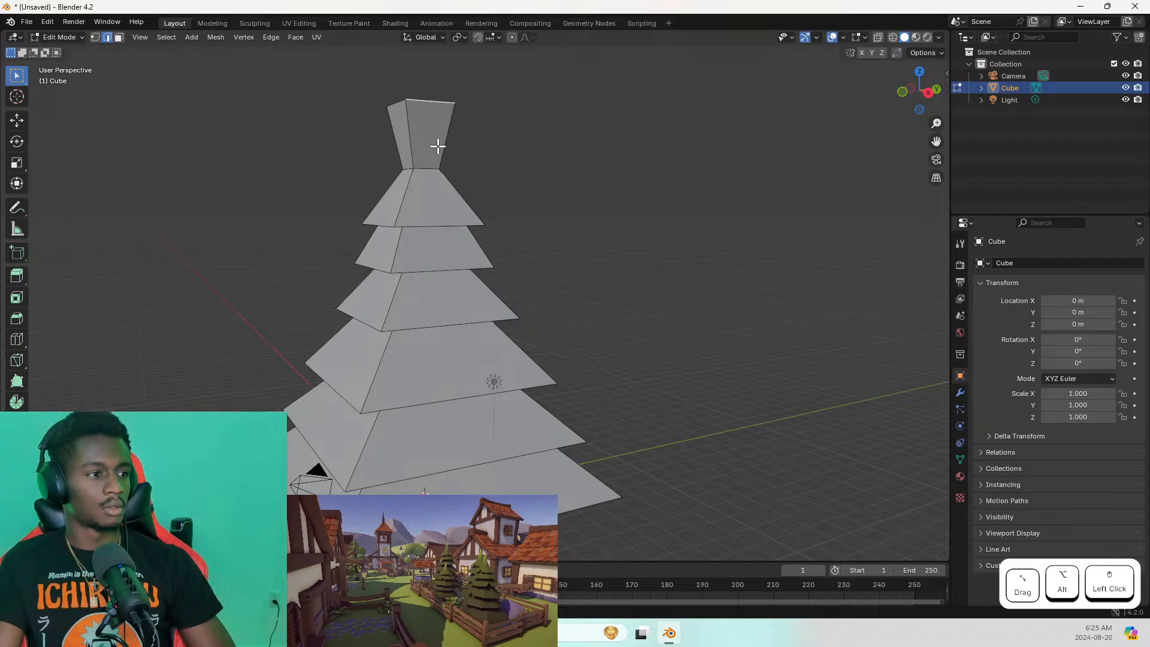
{"action": "middle_click_drag", "start_coordinate": [436, 147], "coordinate": [468, 195]}
{"action": "left_click", "coordinate": [404, 105], "text": "alt"}
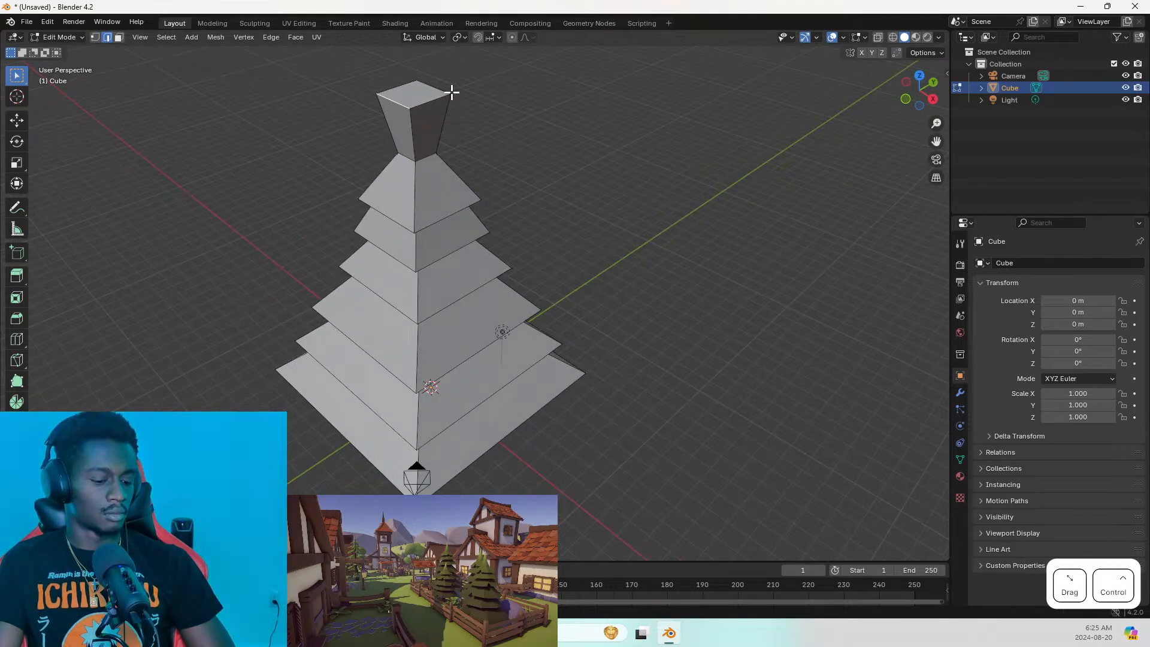
{"action": "middle_click_drag", "start_coordinate": [397, 121], "coordinate": [294, 131]}
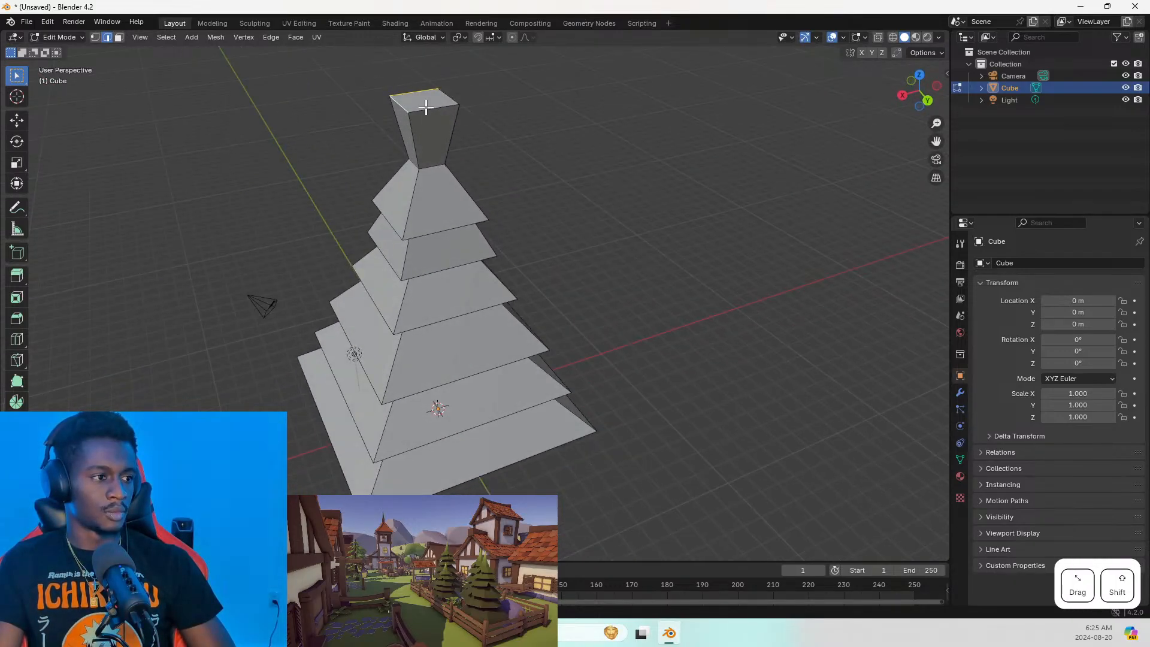
{"action": "left_click", "coordinate": [443, 110], "text": "shift"}
{"action": "middle_click_drag", "start_coordinate": [451, 98], "coordinate": [551, 99]}
{"action": "key", "text": "s"}
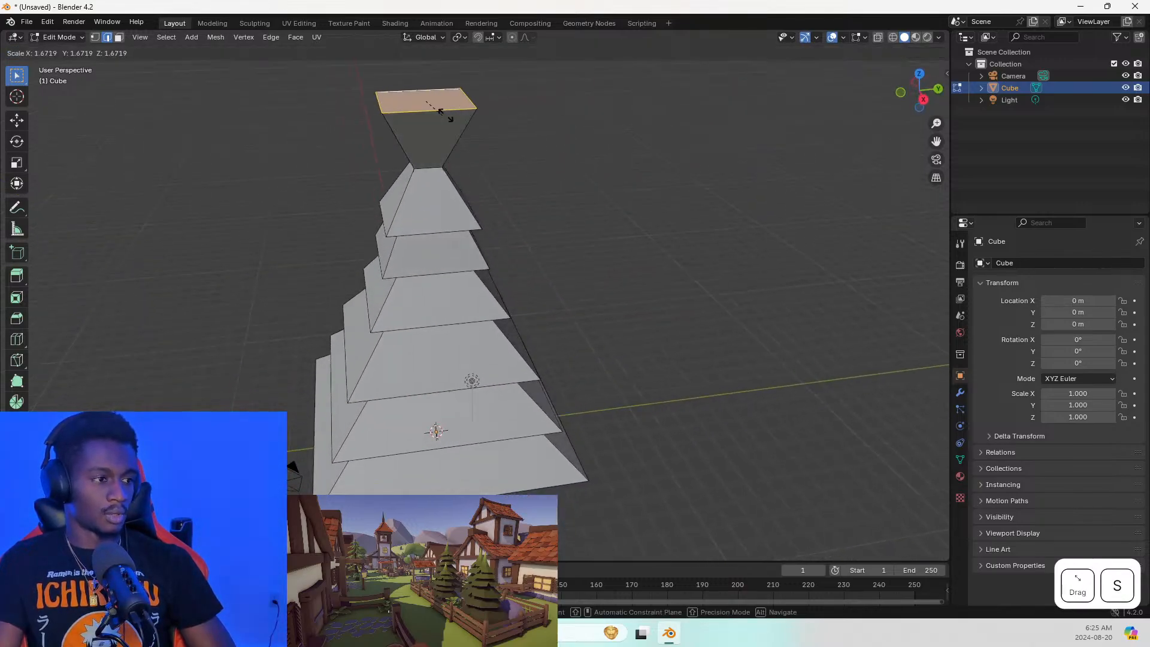
{"action": "key", "text": "Escape"}
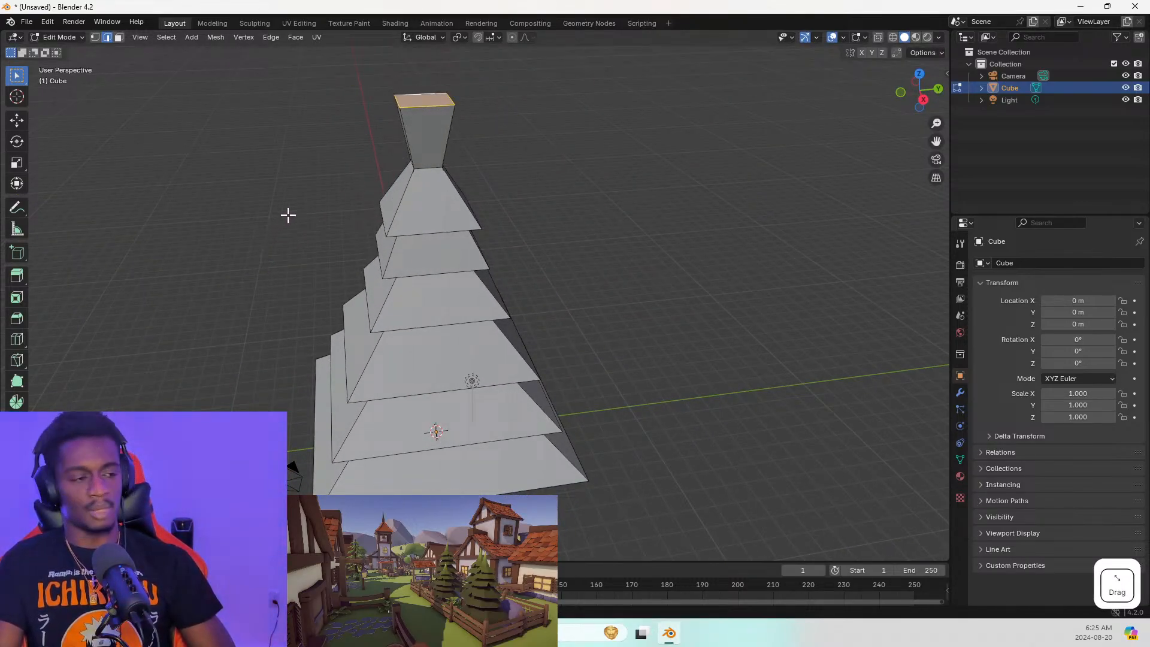
{"action": "key", "text": "s"}
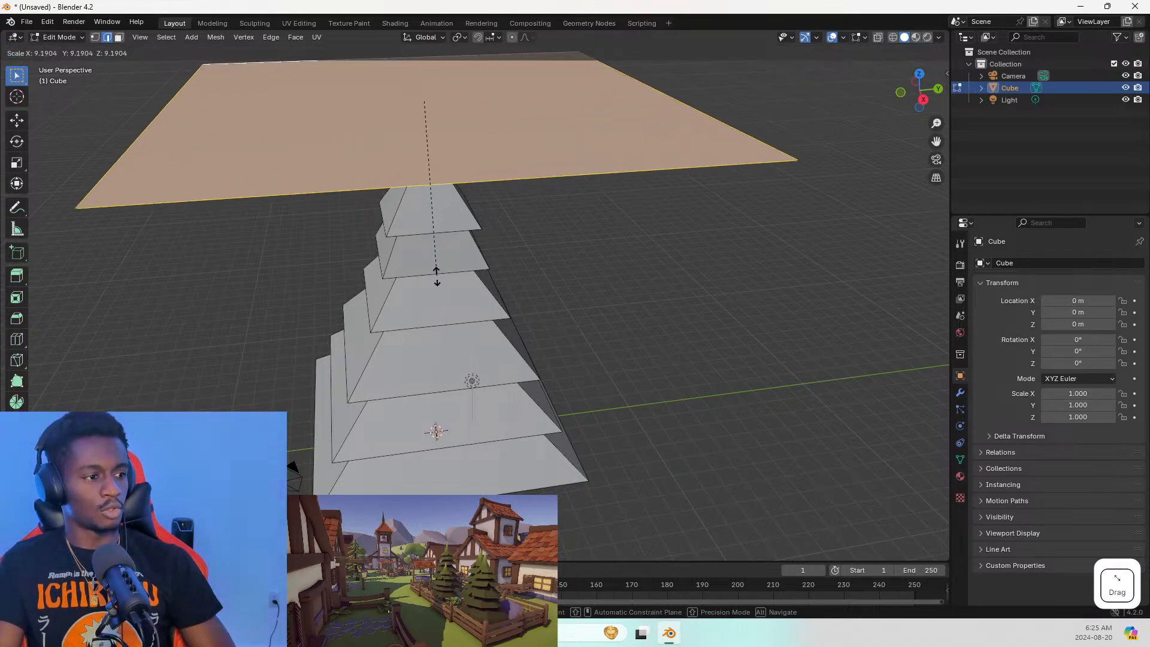
{"action": "key", "text": "Escape"}
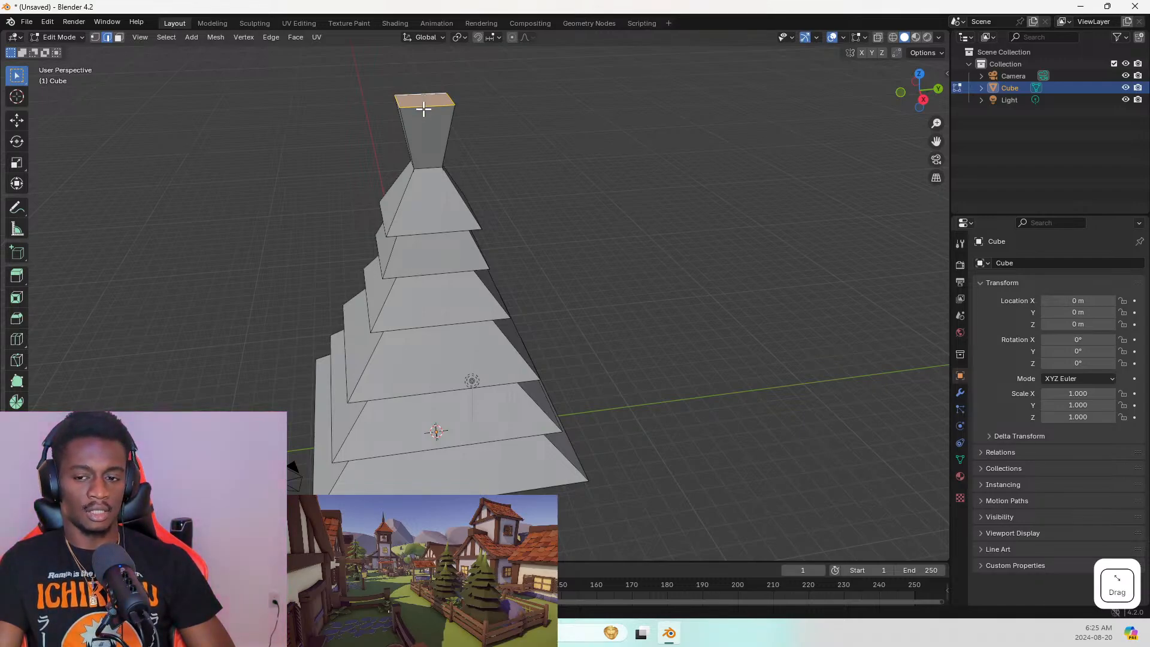
{"action": "key", "text": "s"}
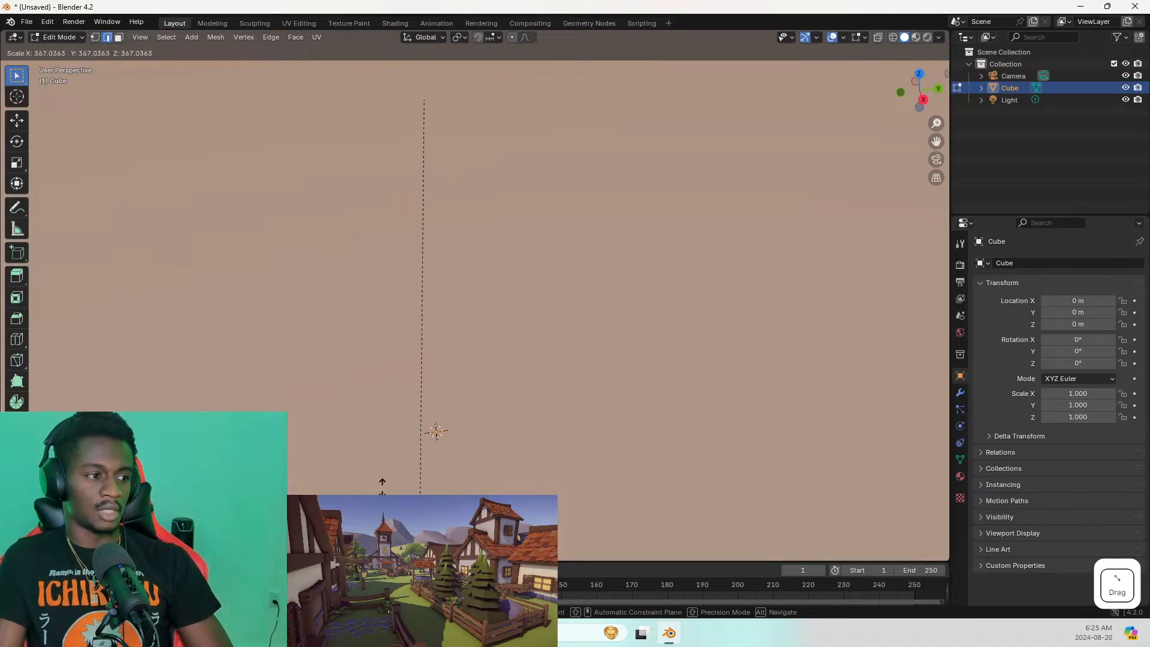
{"action": "key", "text": "Escape"}
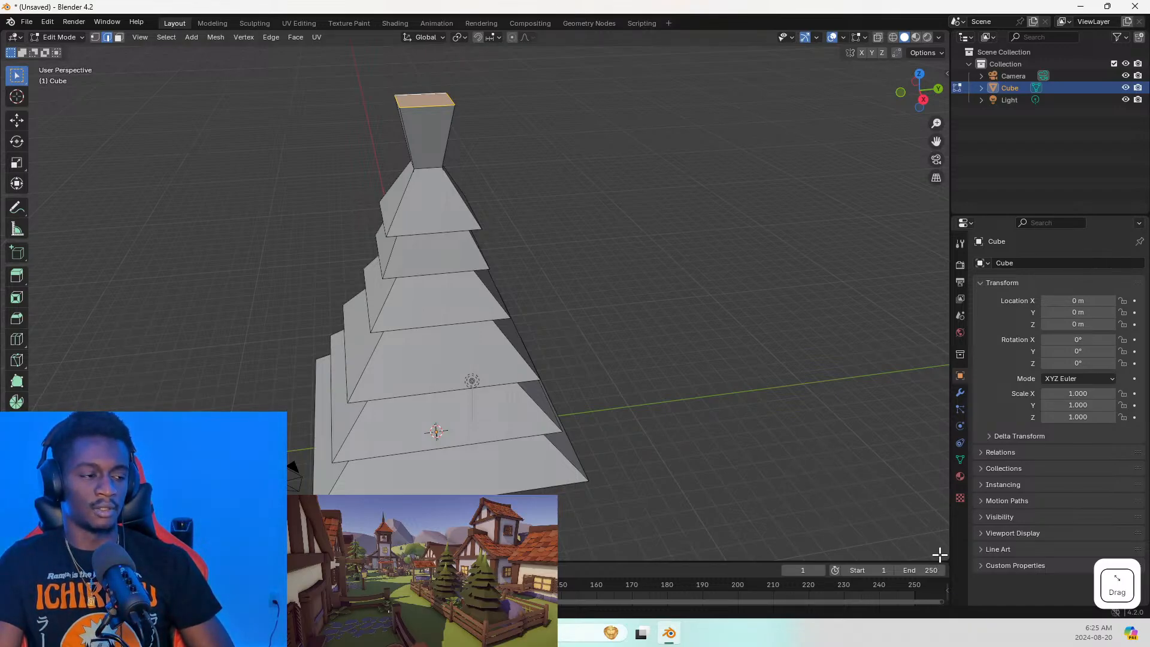
{"action": "key", "text": "s"}
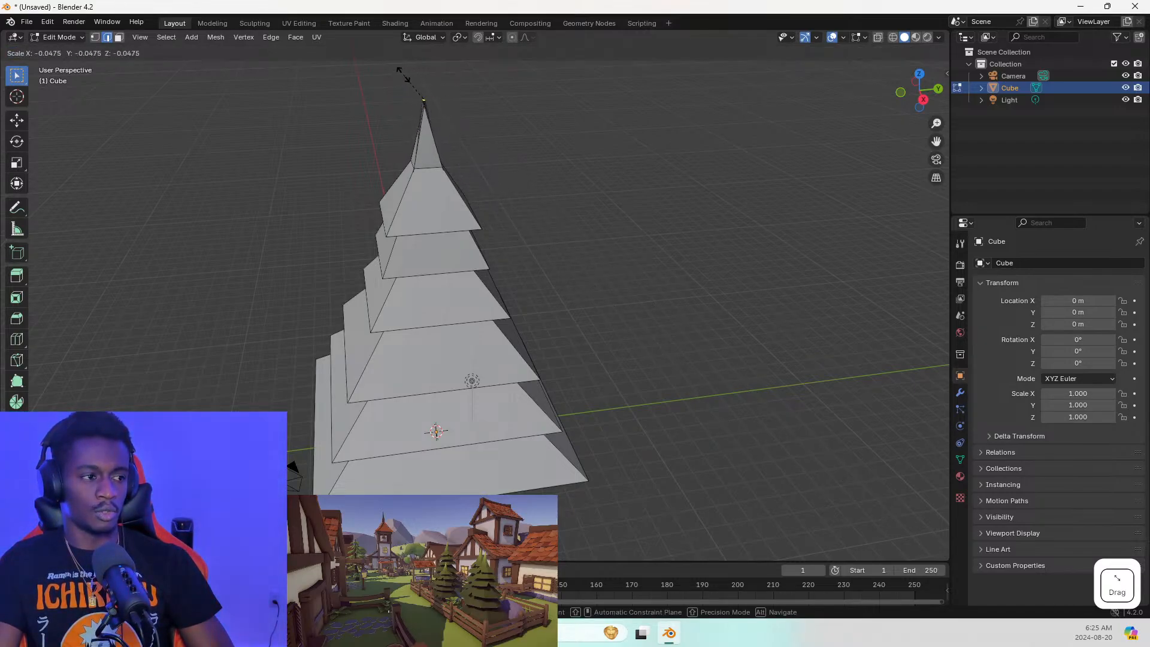
{"action": "key", "text": "Escape"}
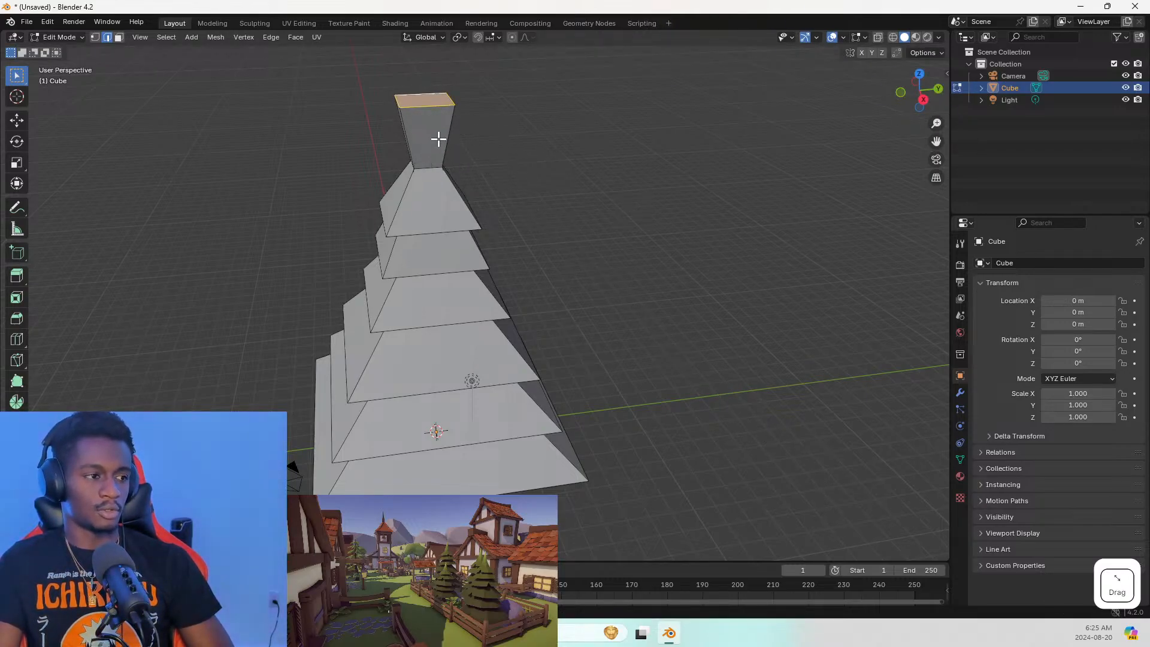
{"action": "key", "text": "s"}
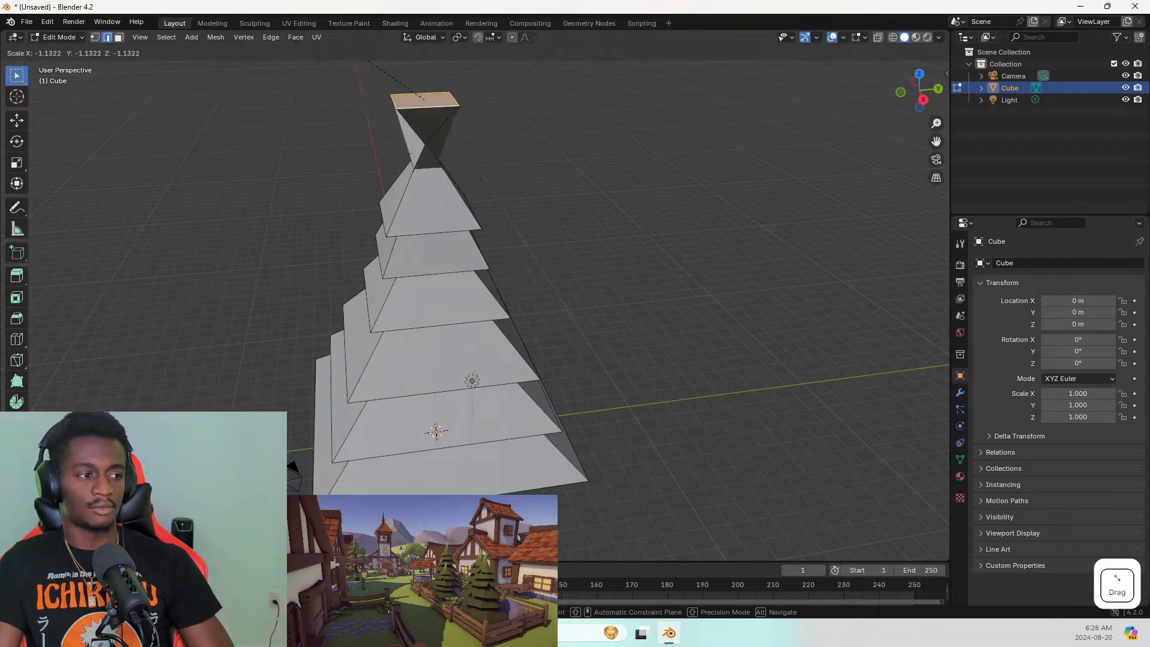
{"action": "key", "text": "Escape"}
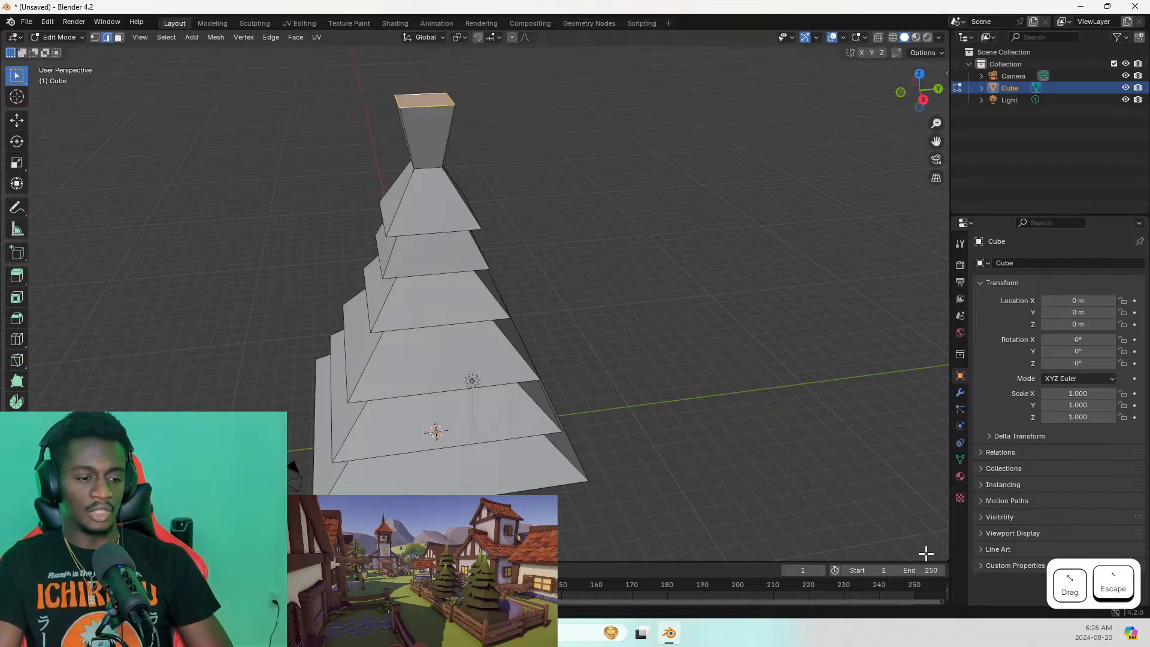
Scale the post's top face inward to less than half its size so the post tapers upward
{"action": "key", "text": "s"}
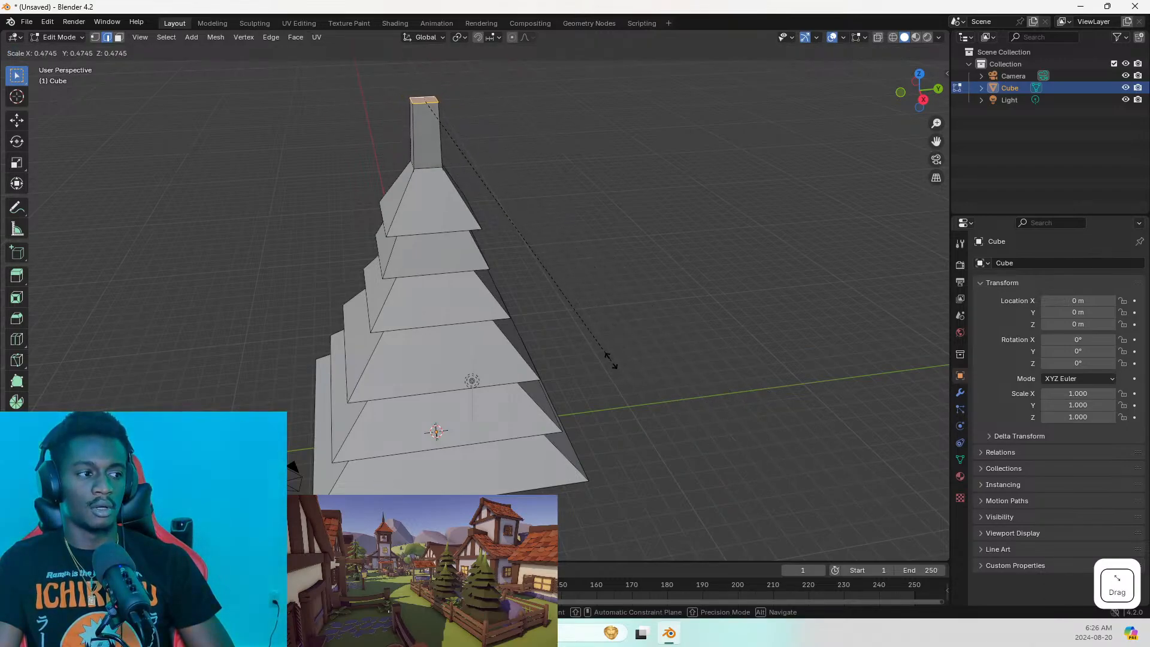
{"action": "left_click", "coordinate": [584, 328]}
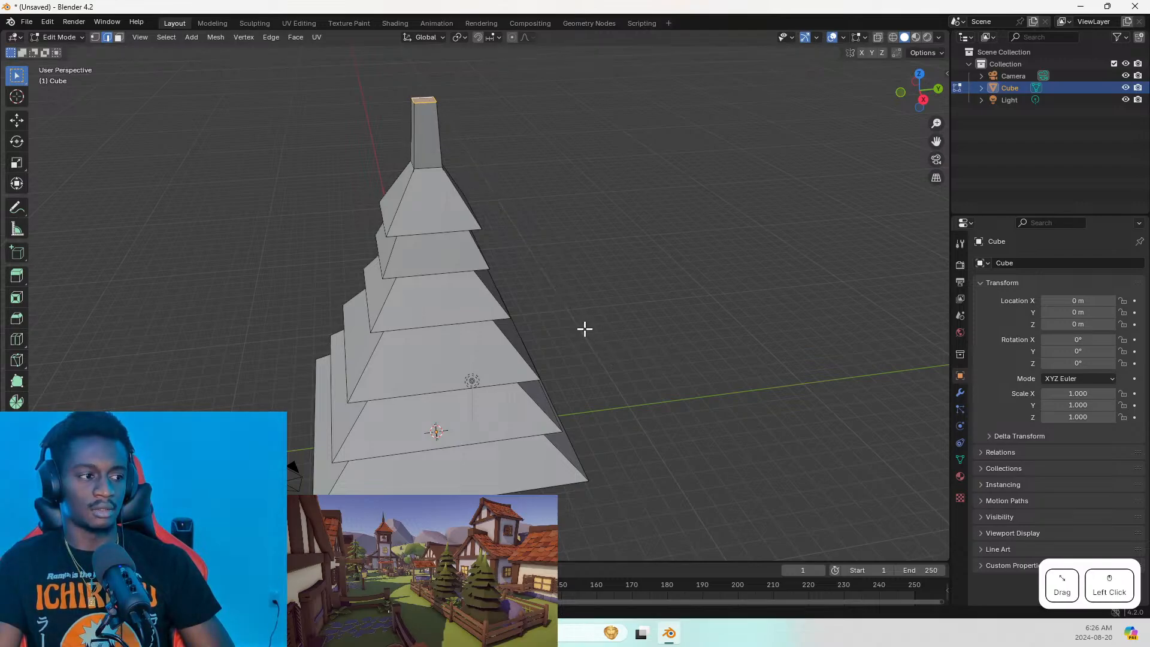
{"action": "middle_click_drag", "start_coordinate": [667, 375], "coordinate": [537, 250]}
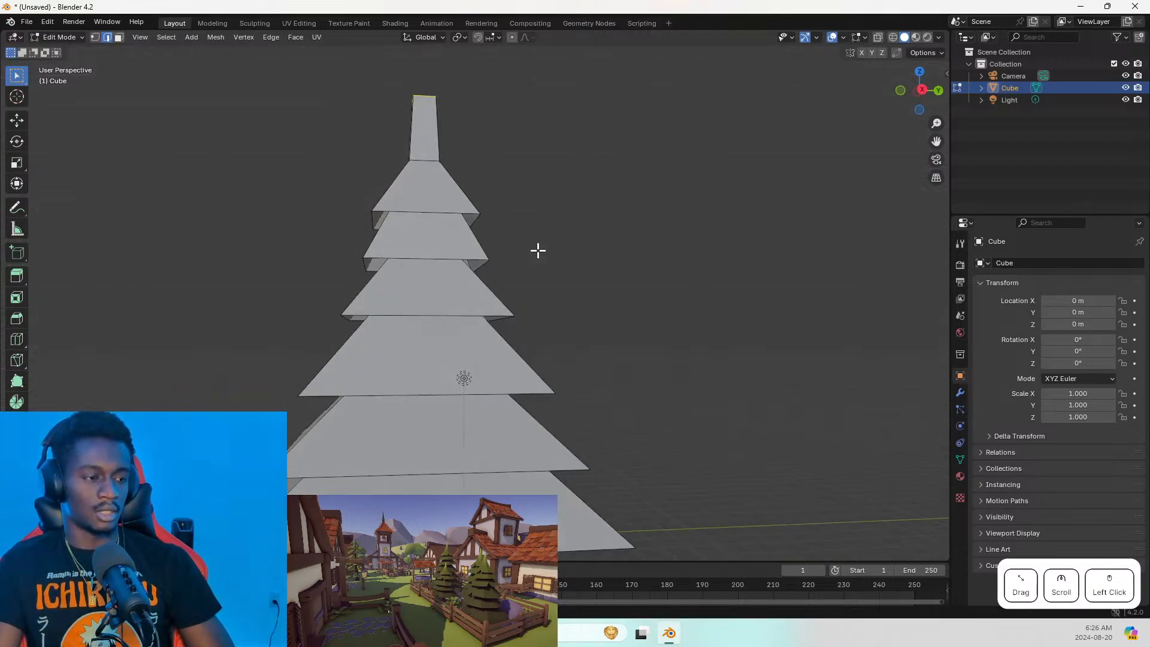
Extrude the post's top face upward about 0.9 m and scale the new end face inward to about 0.56
{"action": "key", "text": "KP_1"}
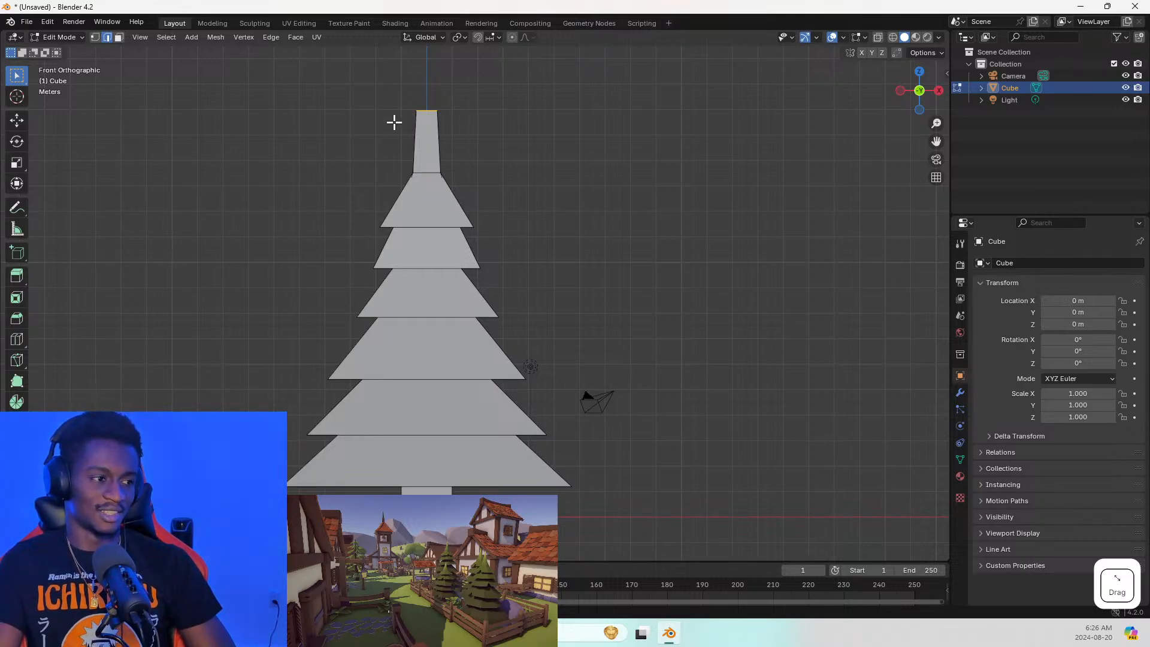
{"action": "key", "text": "e"}
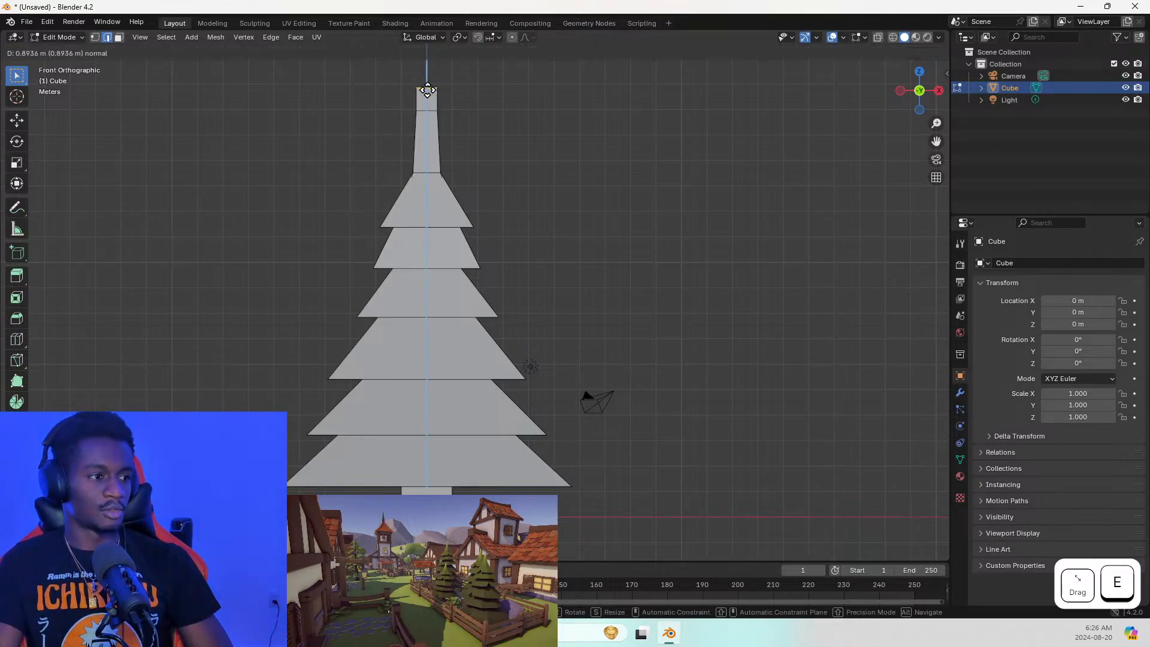
{"action": "left_click", "coordinate": [416, 89]}
{"action": "key", "text": "s"}
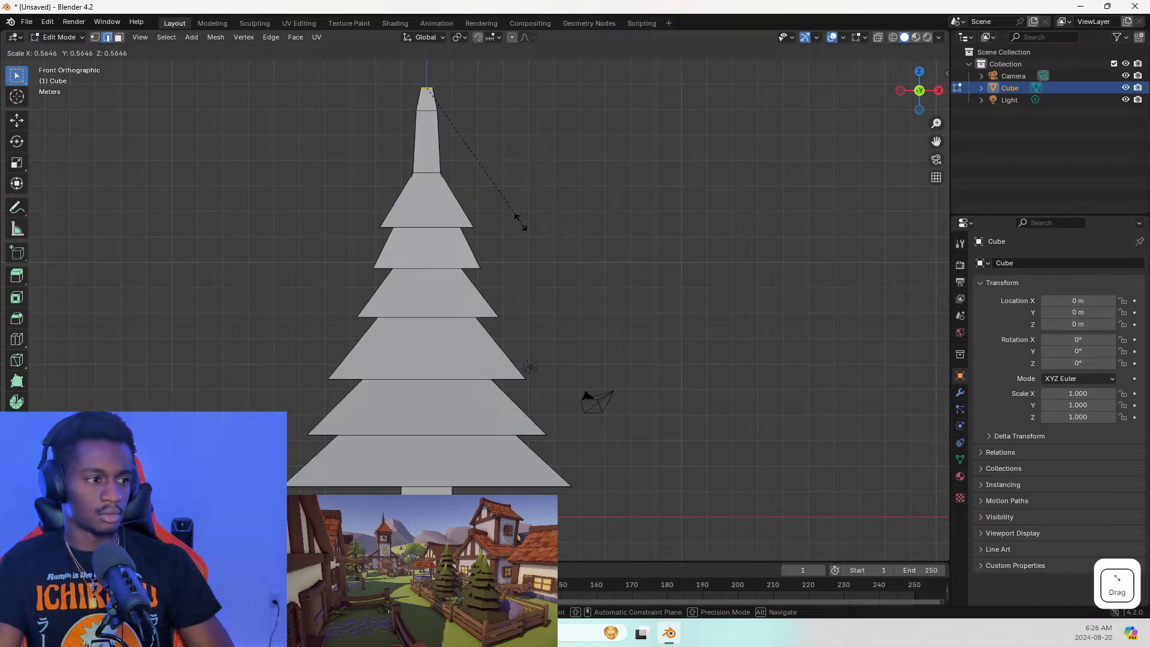
{"action": "left_click", "coordinate": [517, 220]}
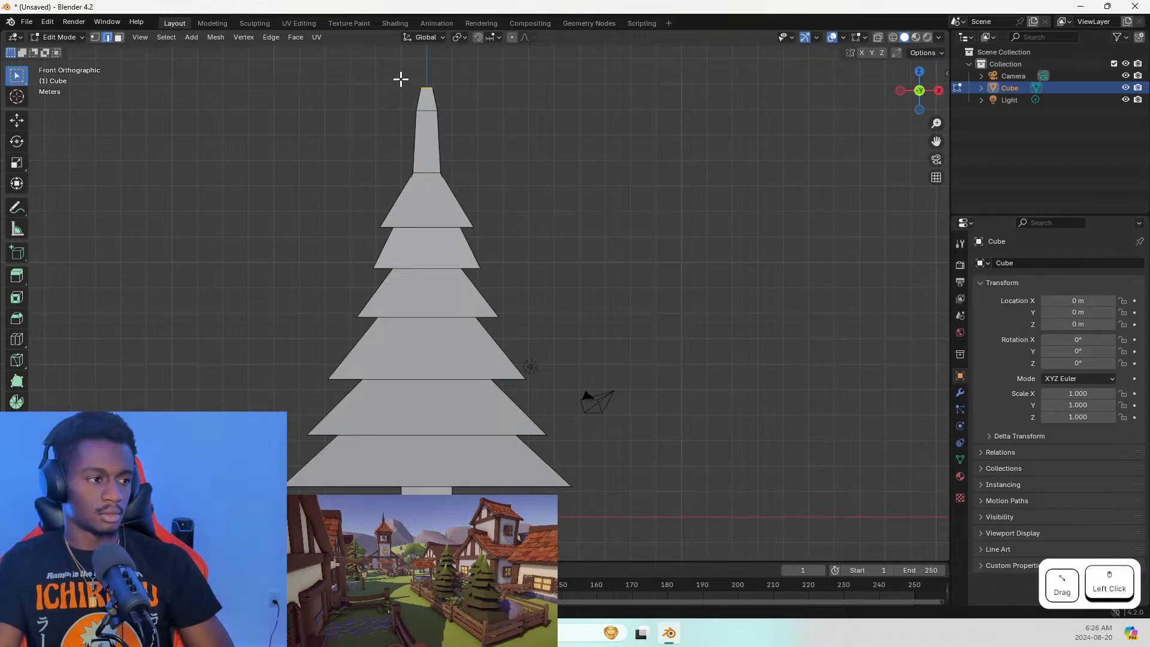
{"action": "left_click_drag", "start_coordinate": [400, 78], "coordinate": [450, 124]}
{"action": "key", "text": "g"}
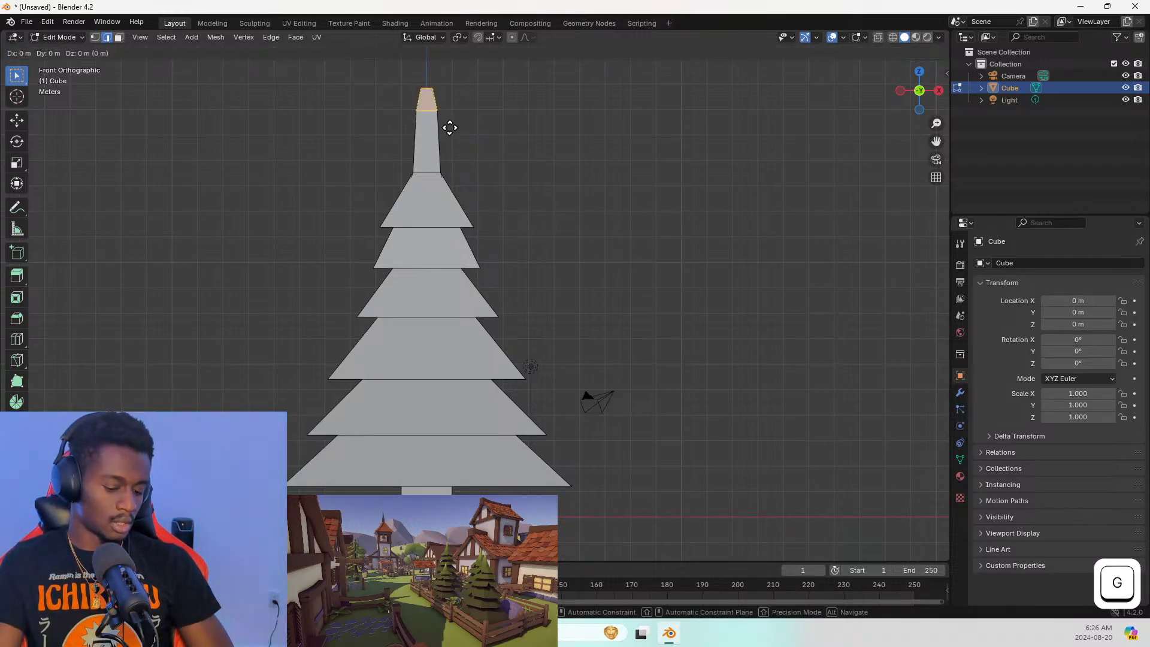
{"action": "key", "text": "Escape"}
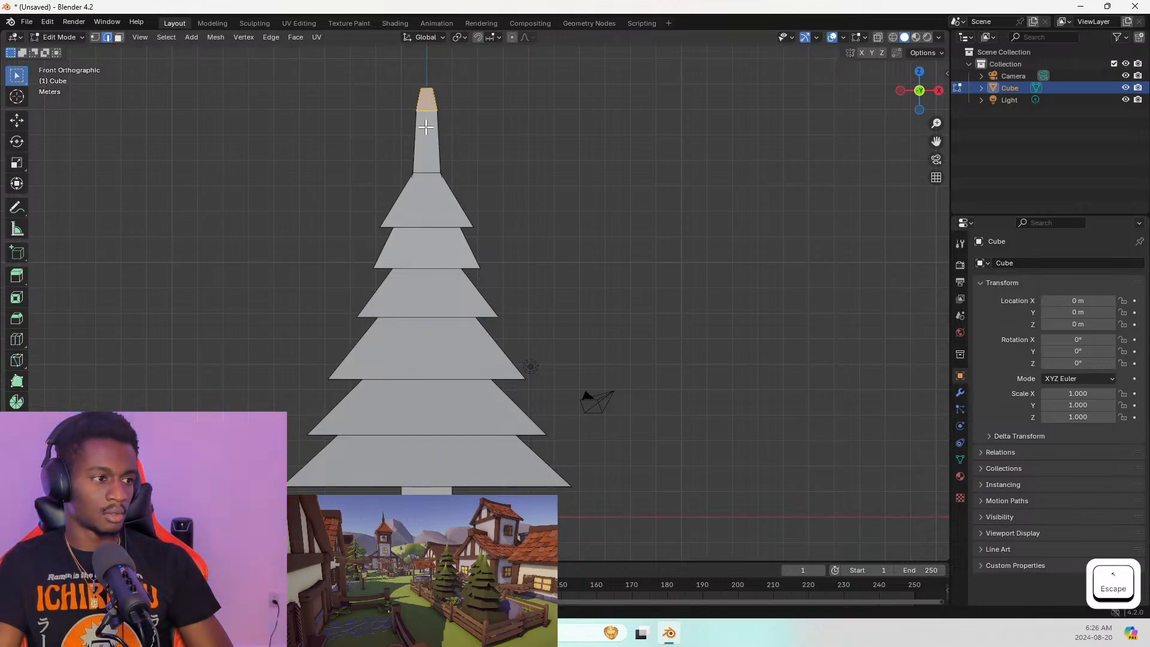
{"action": "left_click", "coordinate": [411, 109]}
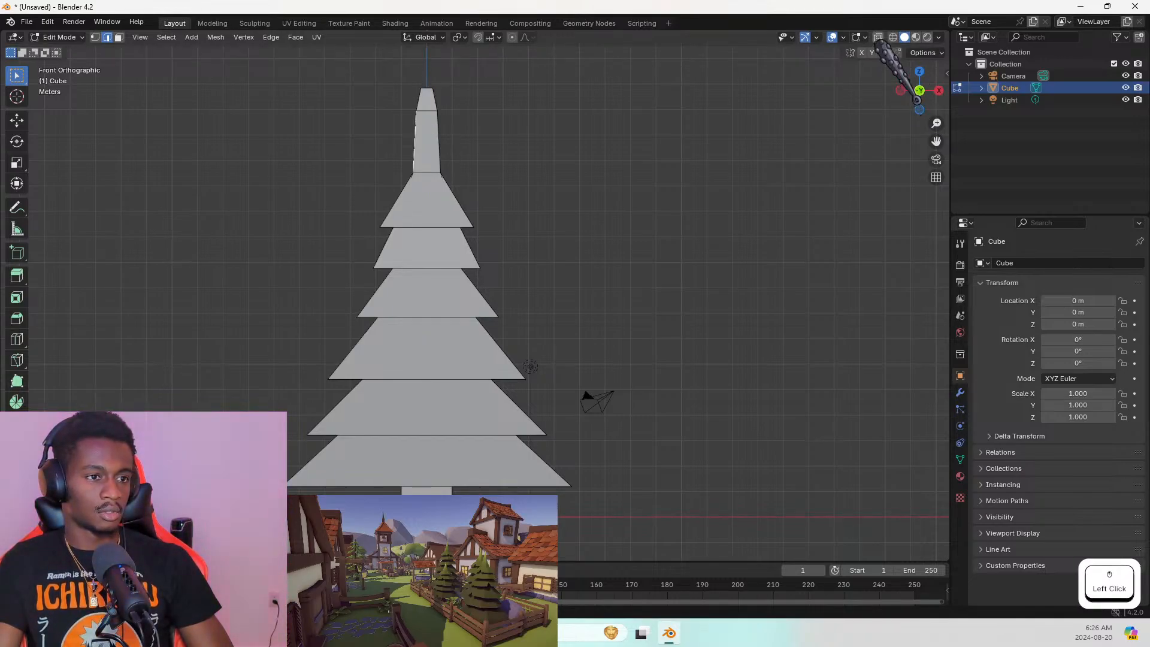
Select the whole end segment of the post through the mesh with X-ray and lower it about 1.1 m along Z
{"action": "left_click", "coordinate": [878, 37]}
{"action": "left_click_drag", "start_coordinate": [443, 79], "coordinate": [507, 125]}
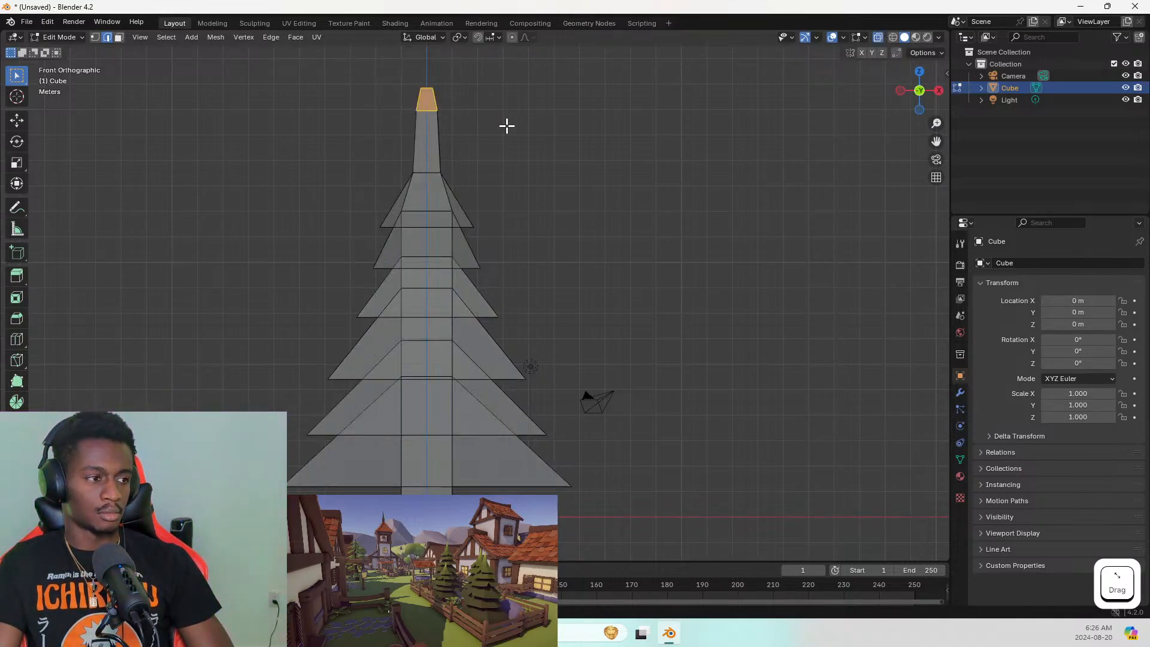
{"action": "key", "text": "g"}
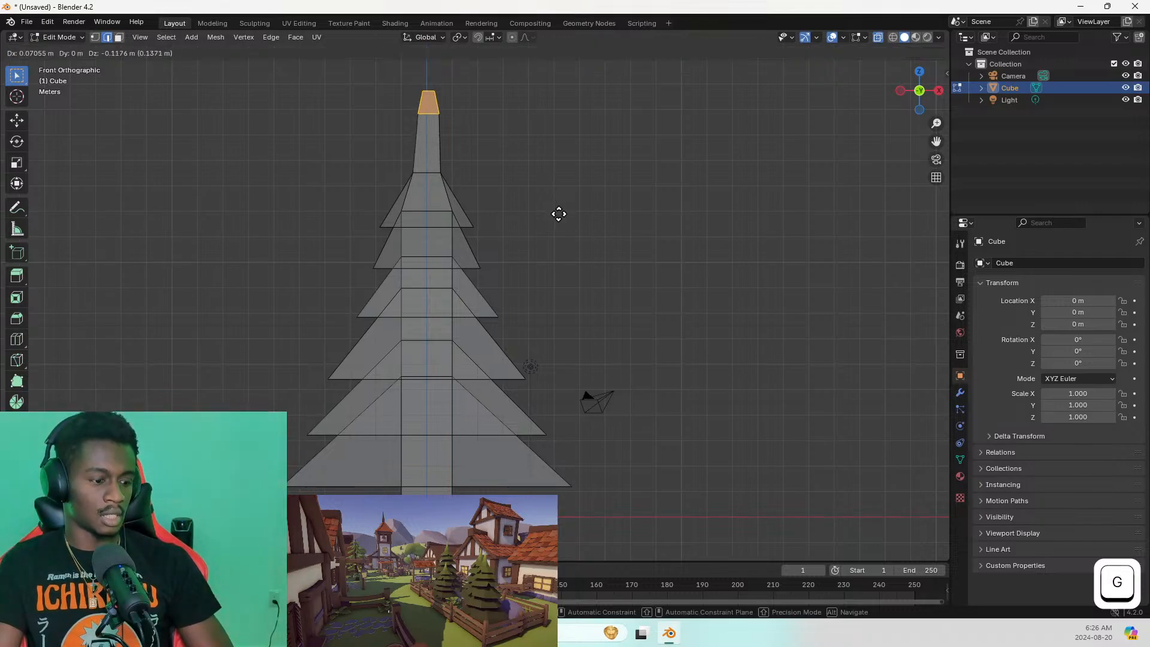
{"action": "key", "text": "z"}
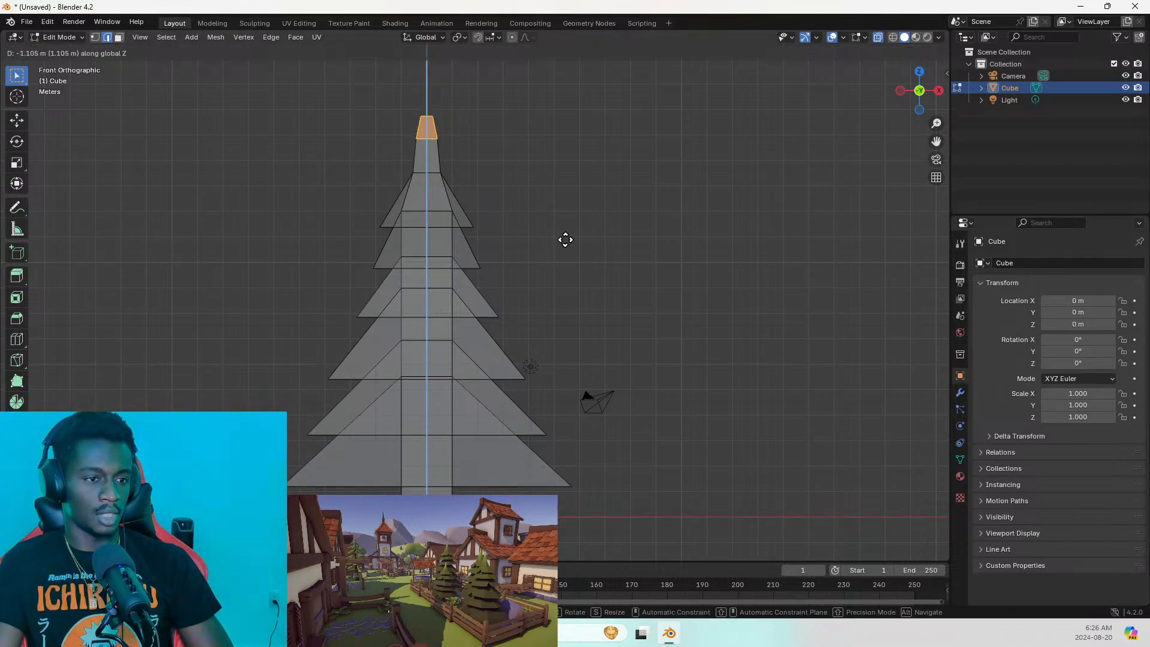
{"action": "left_click", "coordinate": [565, 241]}
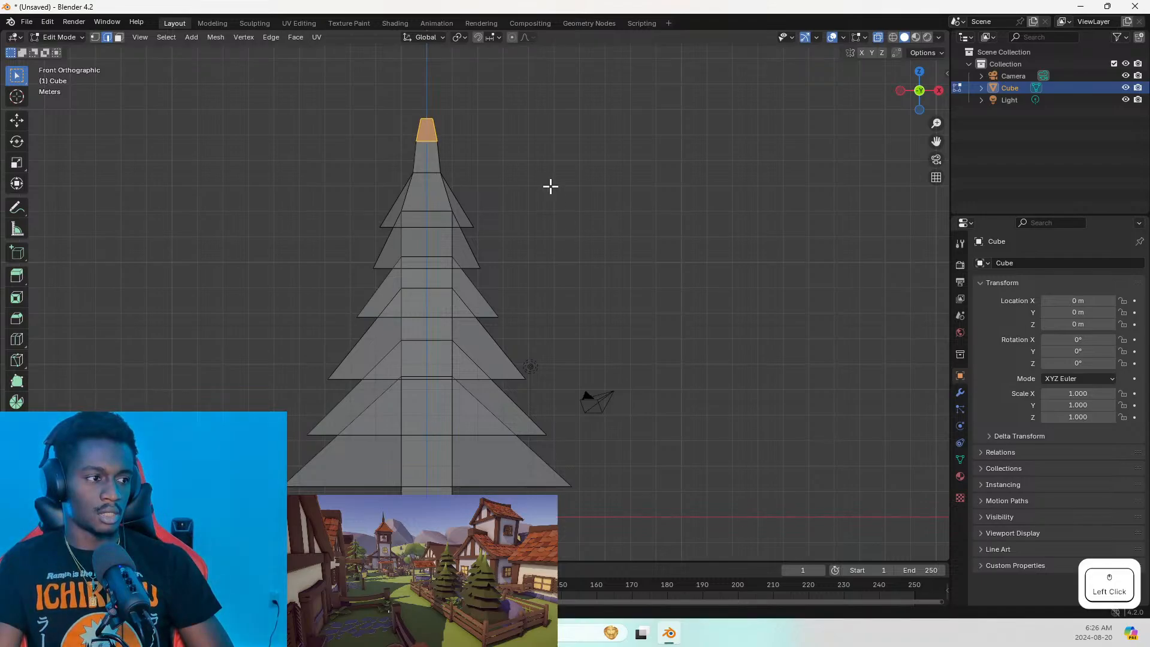
Clear the selection and return the mesh from X-ray to solid display
{"action": "left_click", "coordinate": [443, 128]}
{"action": "middle_click_drag", "start_coordinate": [436, 139], "coordinate": [469, 193]}
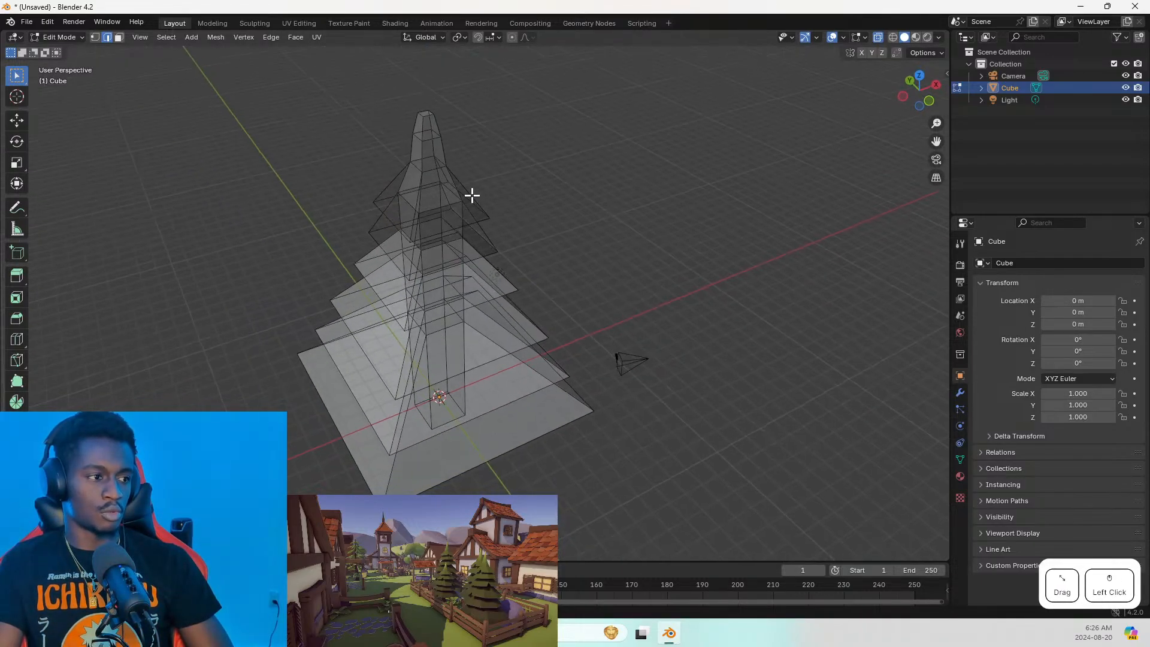
{"action": "key", "text": "Tab"}
{"action": "key", "text": "Tab"}
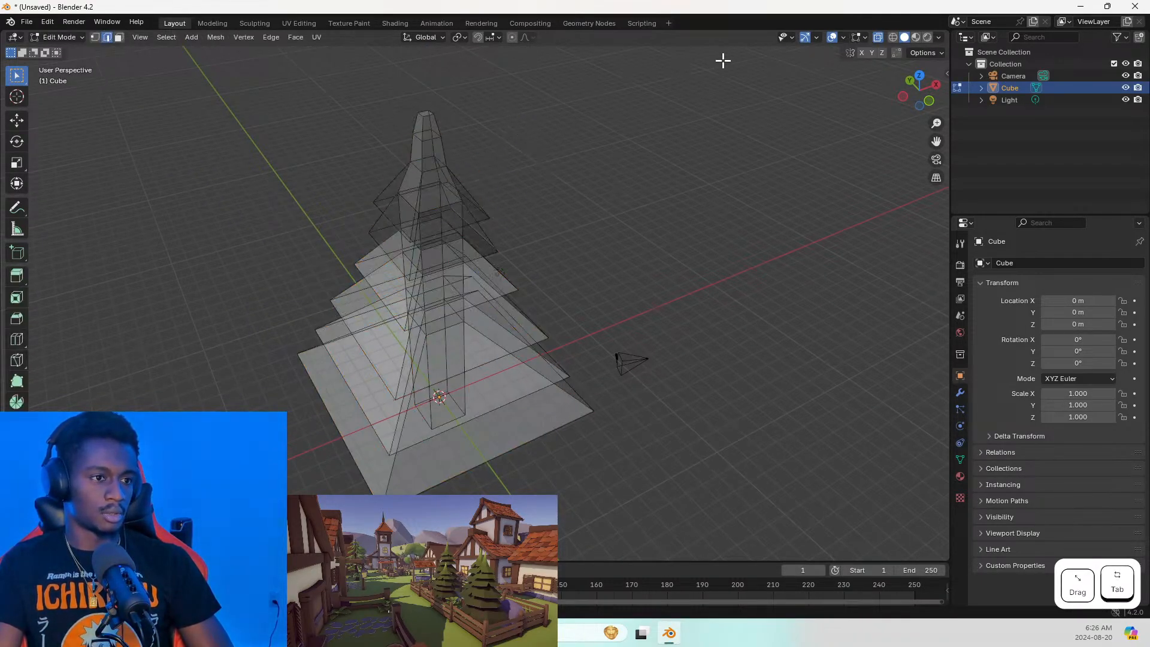
{"action": "left_click", "coordinate": [878, 38]}
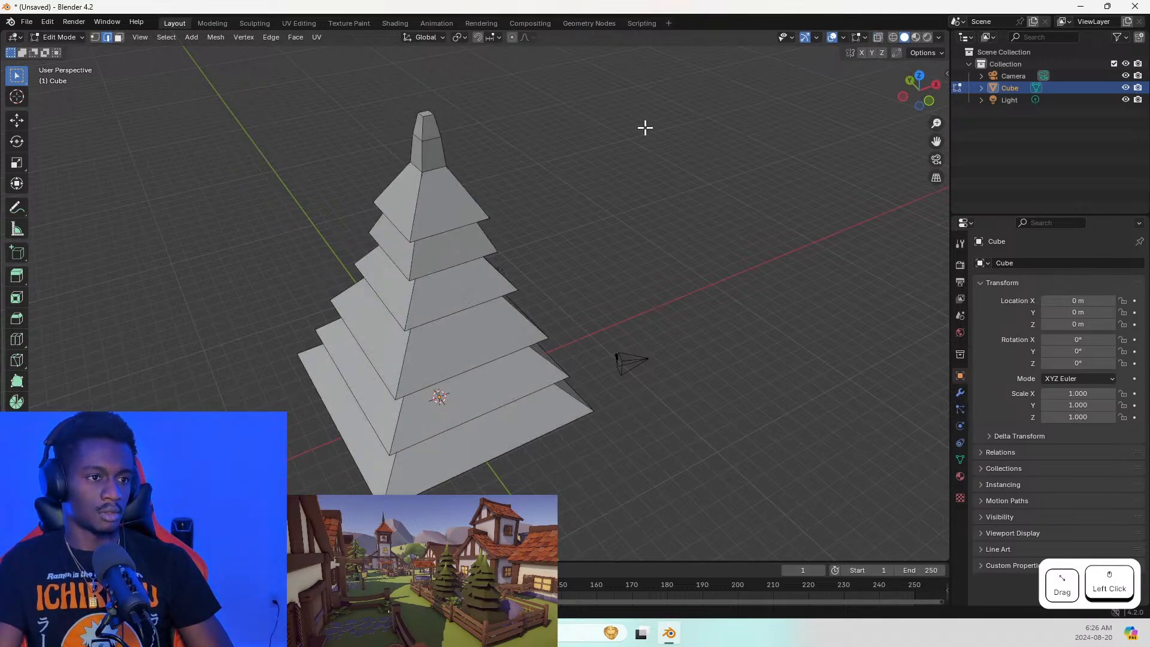
Extrude the small face at the very top of the tree about 0.8 m and scale it inward to a narrow tip
{"action": "key", "text": "3"}
{"action": "left_click", "coordinate": [426, 114]}
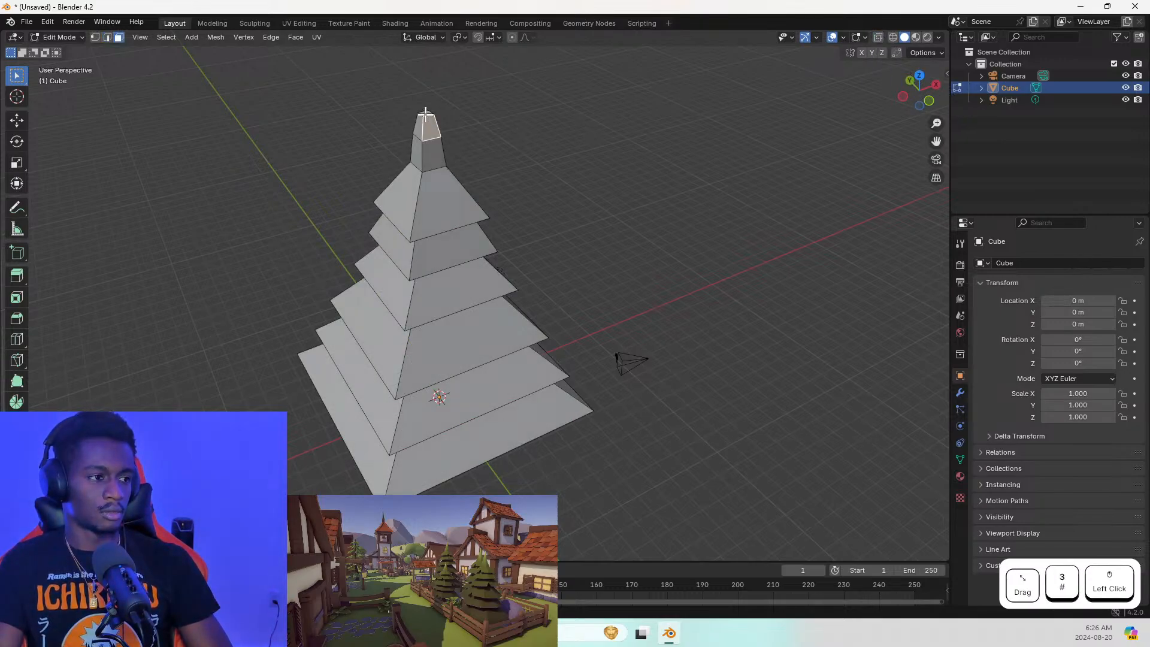
{"action": "left_click", "coordinate": [425, 114]}
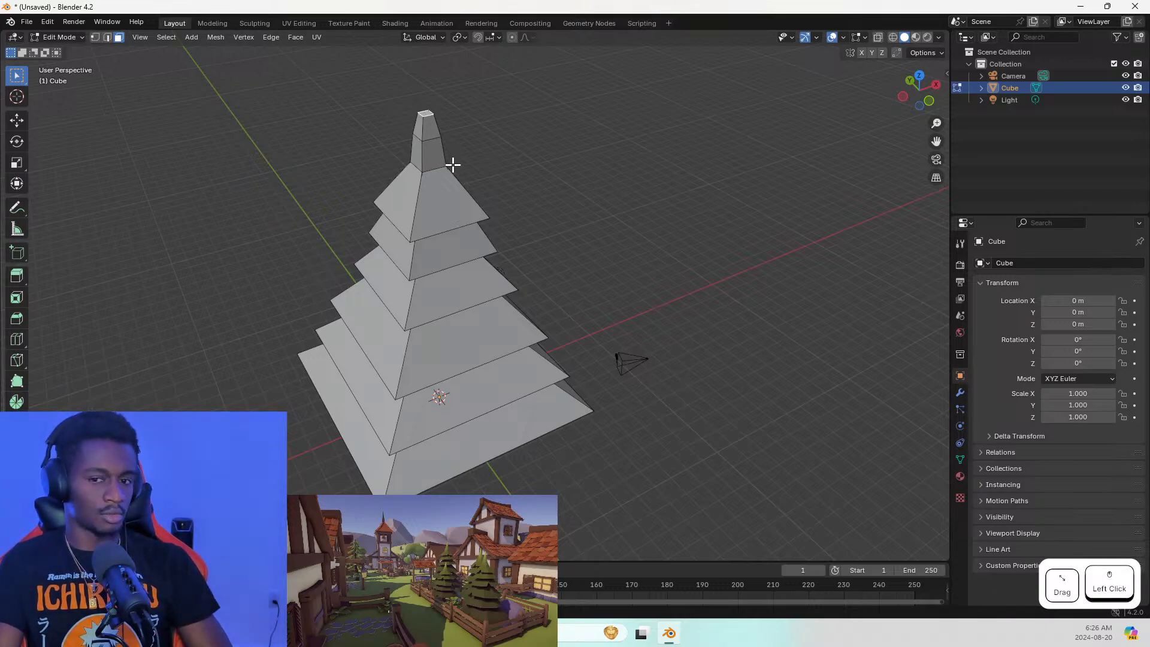
{"action": "key", "text": "e"}
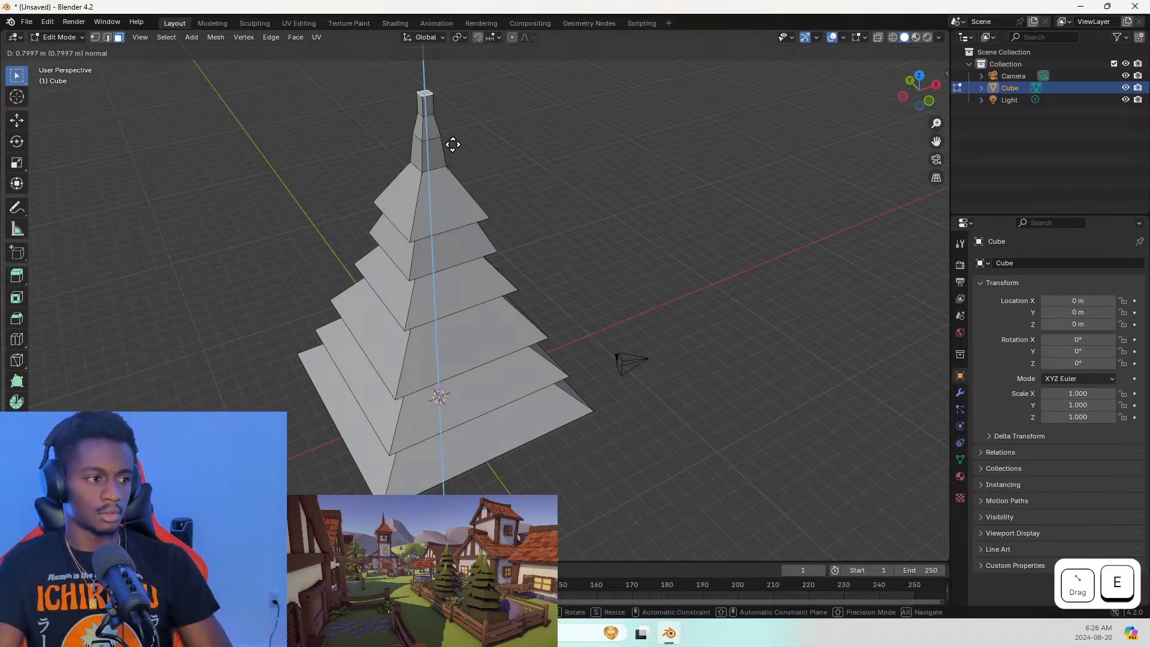
{"action": "left_click", "coordinate": [452, 145]}
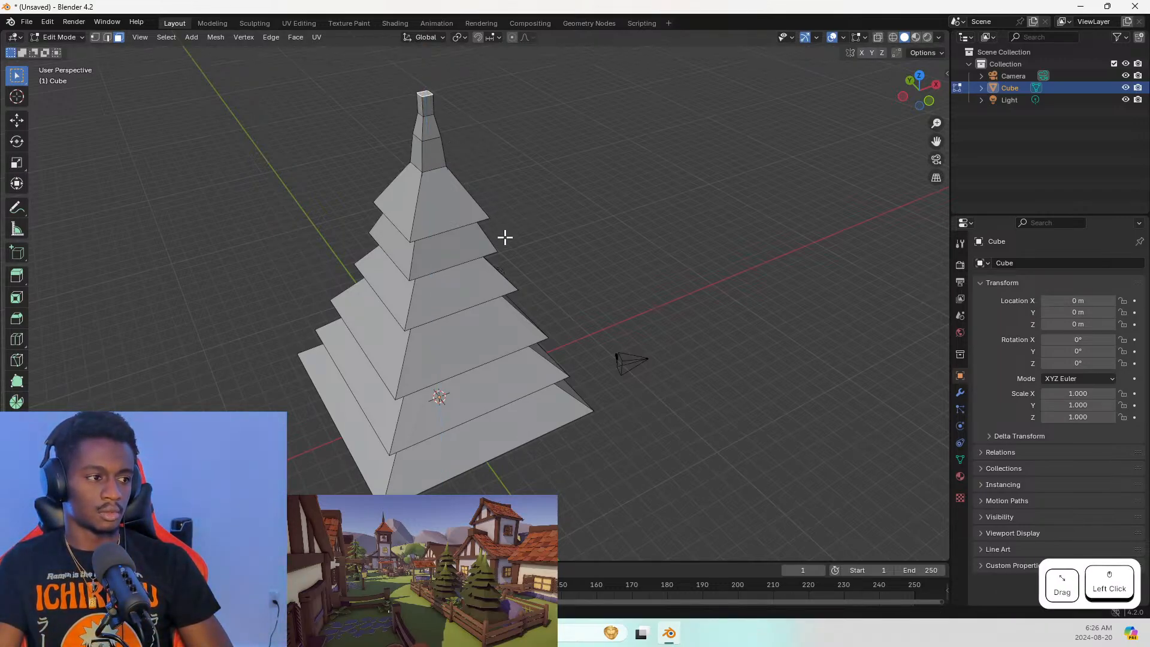
{"action": "key", "text": "s"}
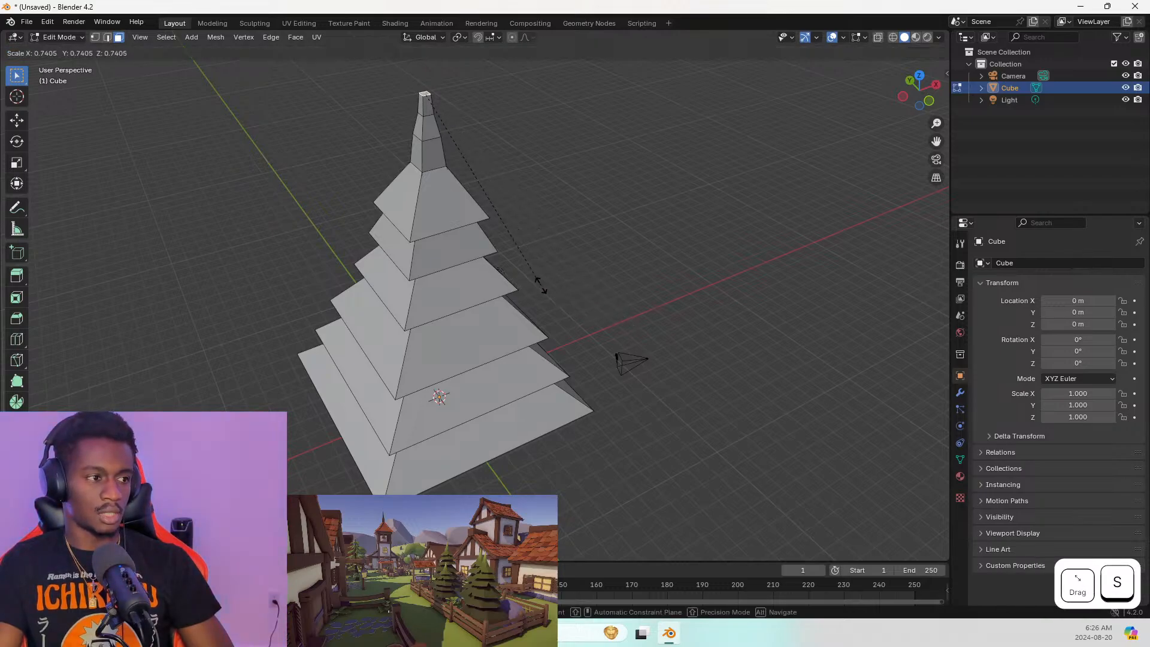
{"action": "left_click", "coordinate": [434, 231]}
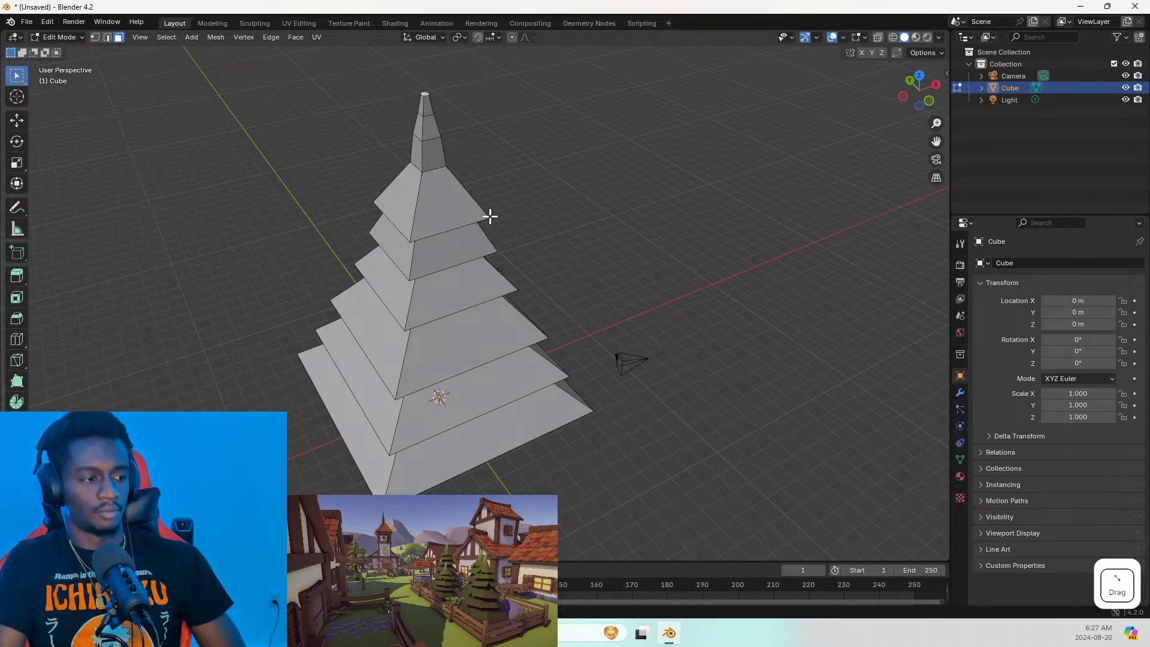
Inspect the tree's silhouette from several sides and compare it with the pine trees in the reference image blend ref.jpg
{"action": "middle_click_drag", "start_coordinate": [478, 354], "coordinate": [606, 287]}
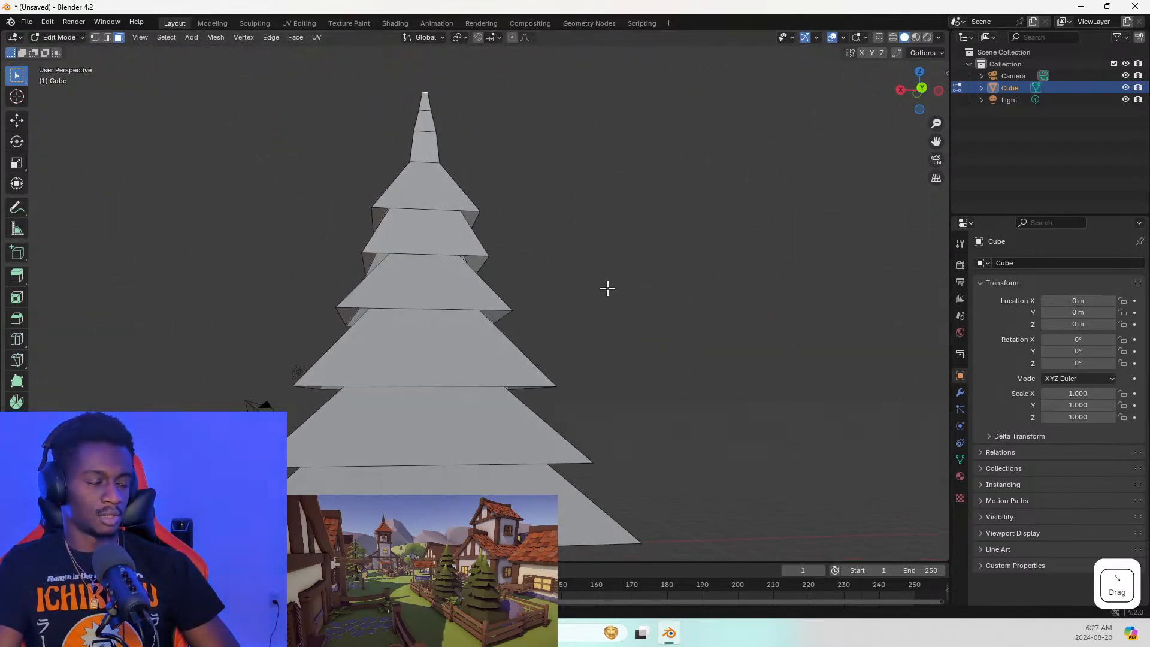
{"action": "scroll", "coordinate": [521, 249], "scroll_direction": "down", "scroll_amount": 3}
{"action": "middle_click_drag", "start_coordinate": [521, 250], "coordinate": [742, 236]}
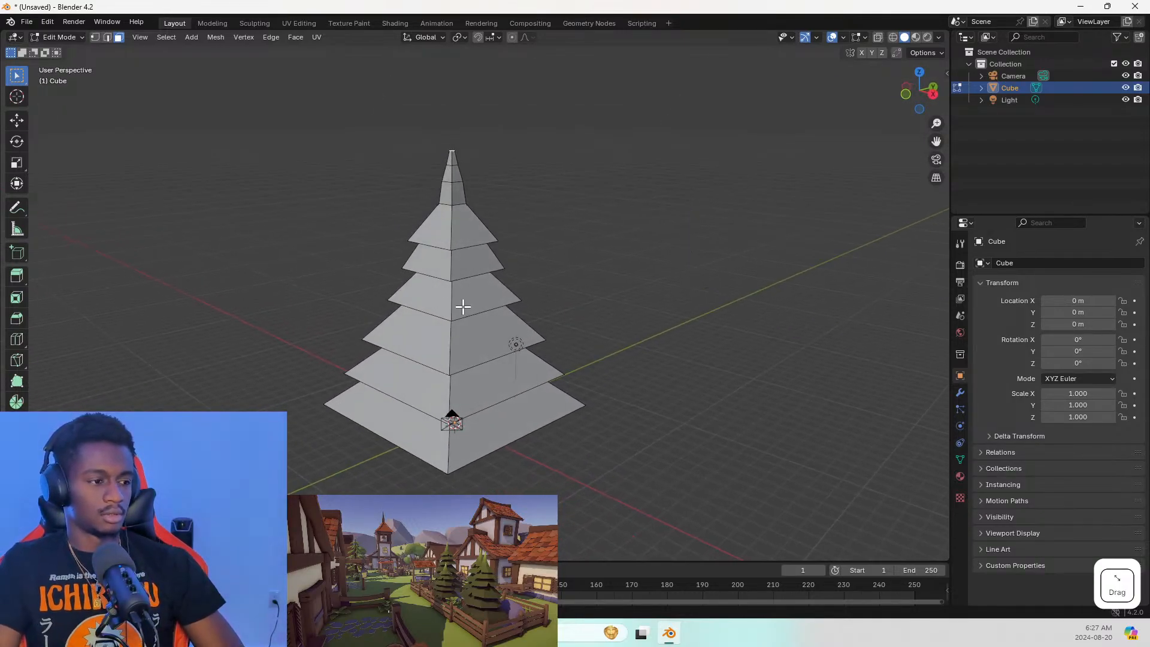
{"action": "middle_click_drag", "start_coordinate": [421, 216], "coordinate": [539, 198]}
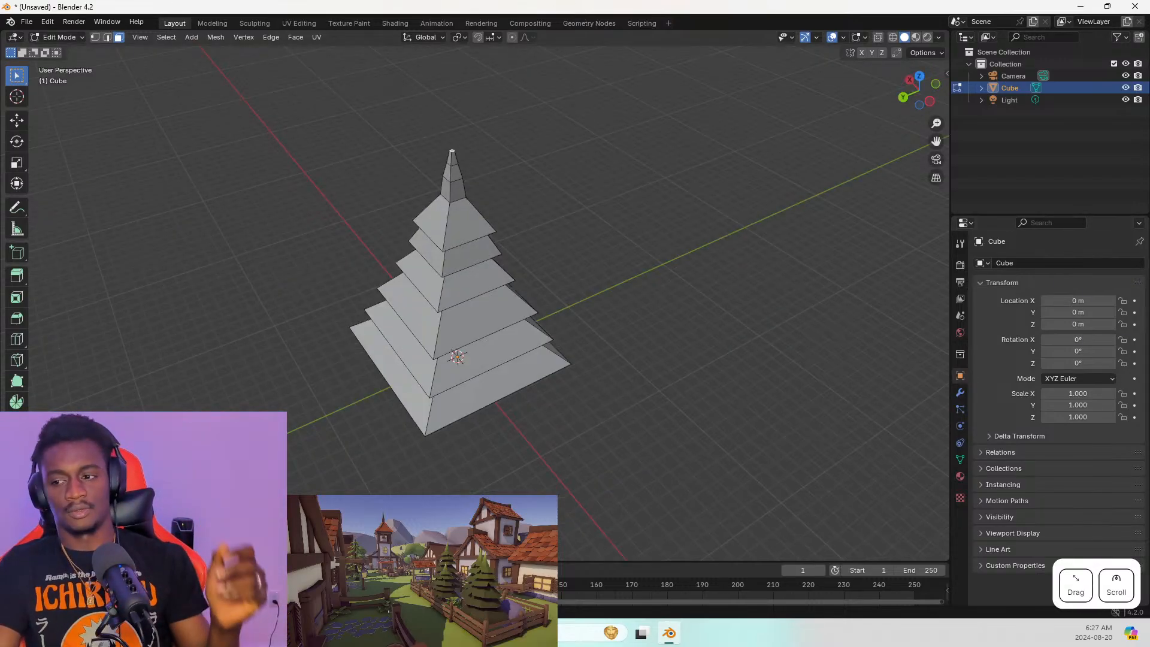
{"action": "left_click_drag", "start_coordinate": [1149, 27], "coordinate": [860, 83]}
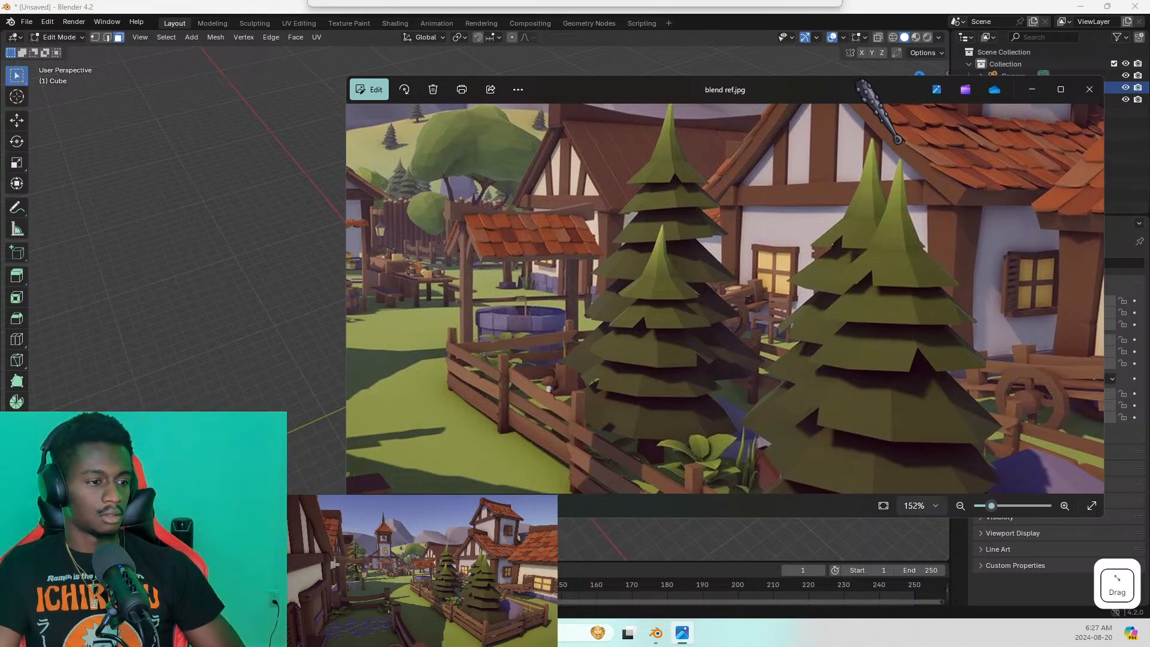
{"action": "left_click_drag", "start_coordinate": [861, 84], "coordinate": [1149, 135]}
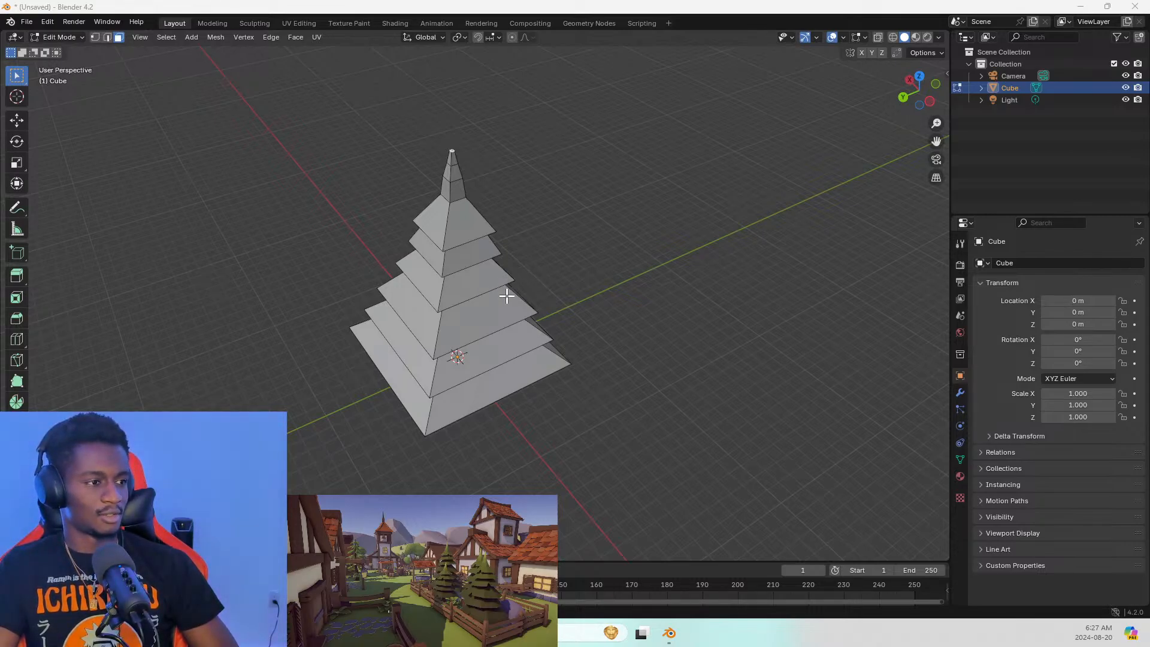
{"action": "middle_click_drag", "start_coordinate": [597, 309], "coordinate": [540, 280]}
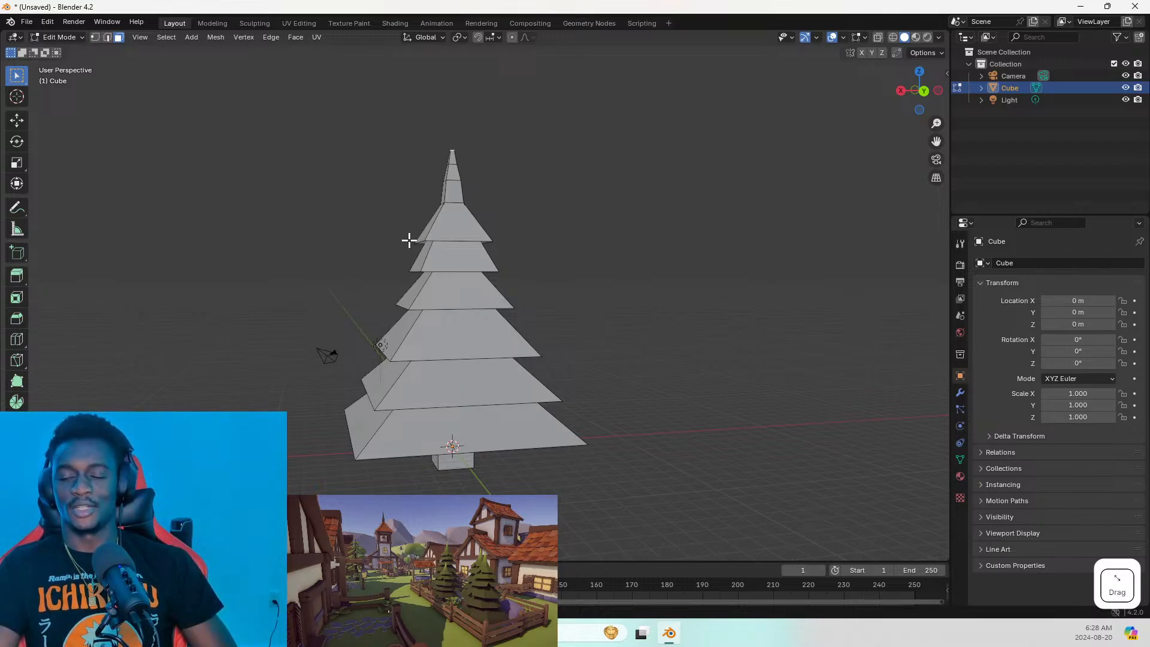
{"action": "mouse_move", "coordinate": [403, 244]}
{"action": "middle_mouse_down", "text": "shift"}
{"action": "mouse_move", "coordinate": [577, 251]}
{"action": "mouse_move", "coordinate": [539, 278]}
{"action": "mouse_move", "coordinate": [556, 277]}
{"action": "mouse_move", "coordinate": [533, 241]}
{"action": "mouse_move", "coordinate": [557, 247]}
{"action": "mouse_move", "coordinate": [529, 244]}
{"action": "mouse_move", "coordinate": [556, 234]}
{"action": "middle_mouse_up", "text": "shift"}
{"action": "scroll", "coordinate": [390, 234], "scroll_direction": "down", "scroll_amount": 2}
{"action": "scroll", "coordinate": [569, 258], "scroll_direction": "up", "scroll_amount": 4}
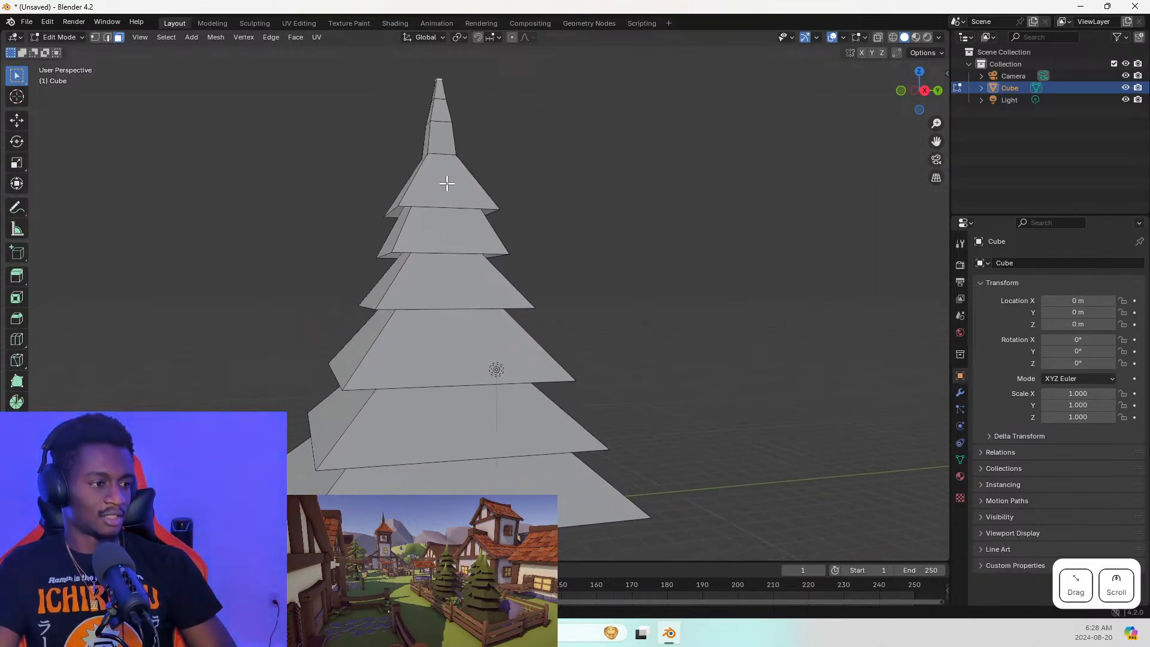
{"action": "middle_click_drag", "start_coordinate": [481, 217], "coordinate": [599, 246]}
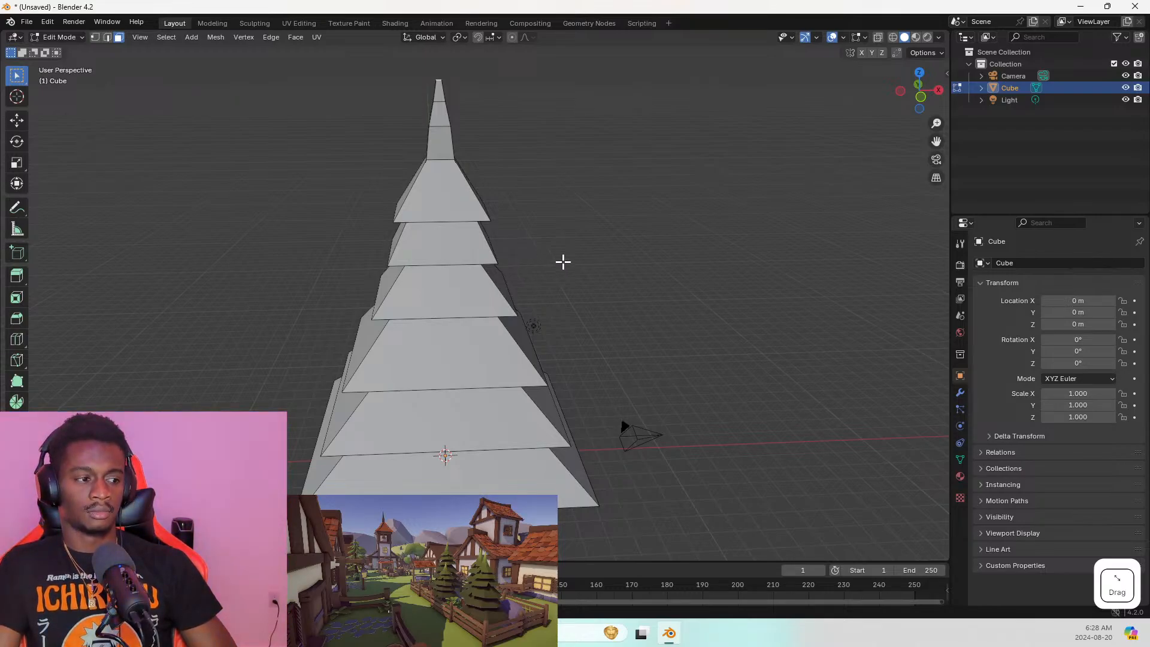
{"action": "key", "text": "ctrl+r"}
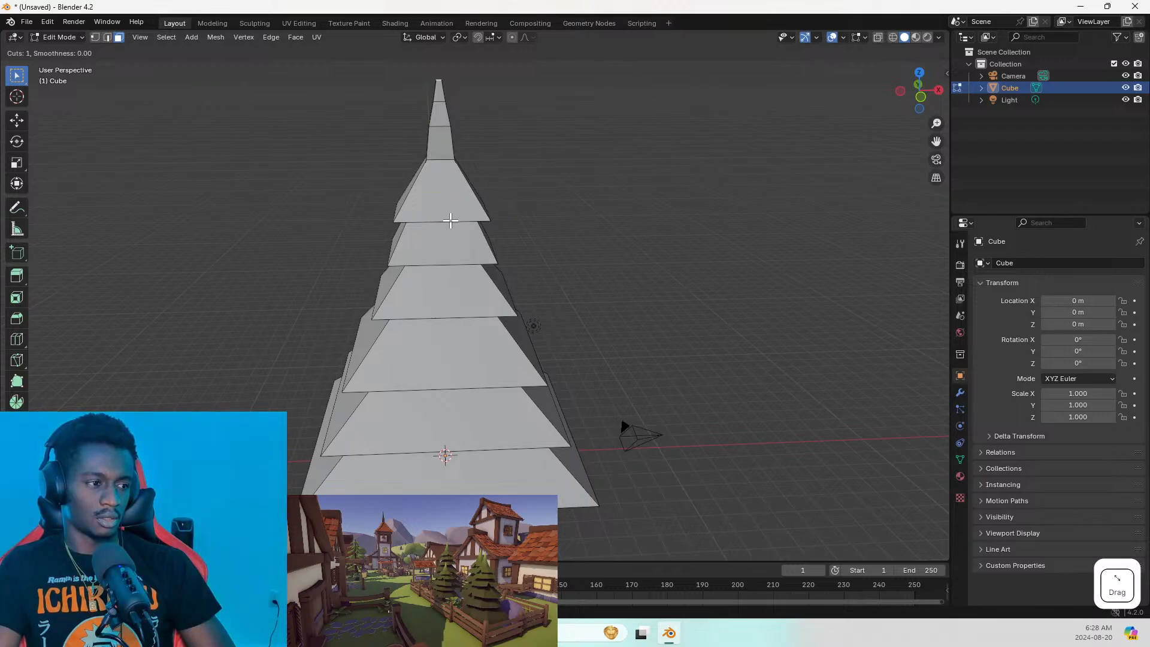
{"action": "key", "text": "Escape"}
{"action": "middle_click_drag", "start_coordinate": [308, 185], "coordinate": [429, 158]}
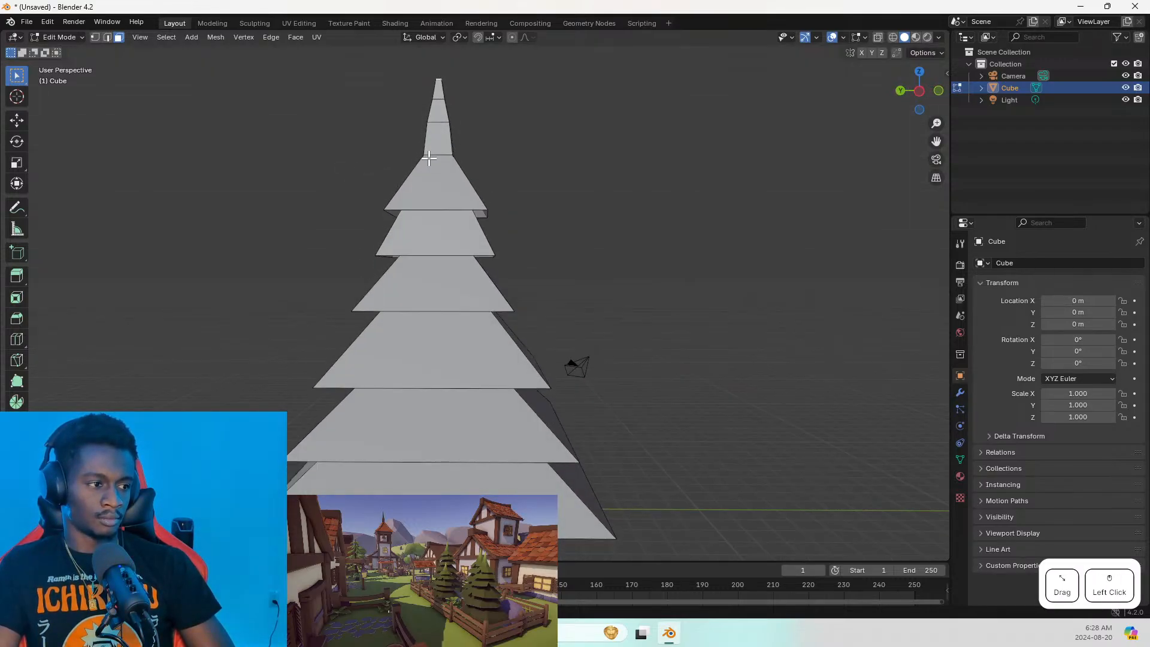
{"action": "key", "text": "ctrl+r"}
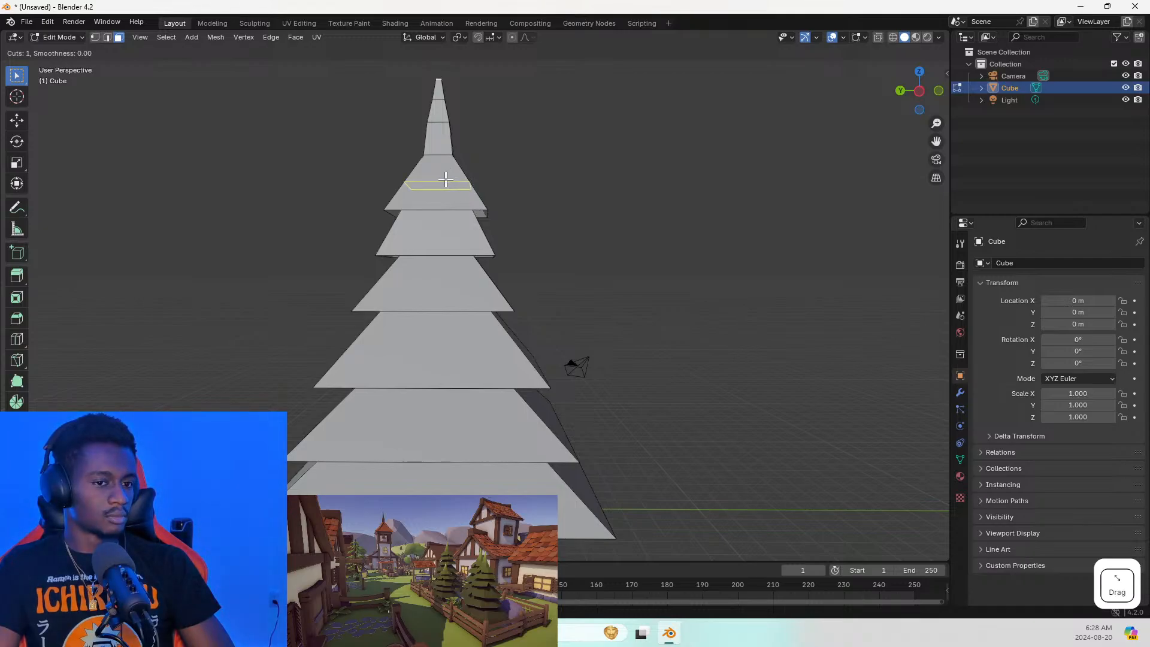
{"action": "key", "text": "Escape"}
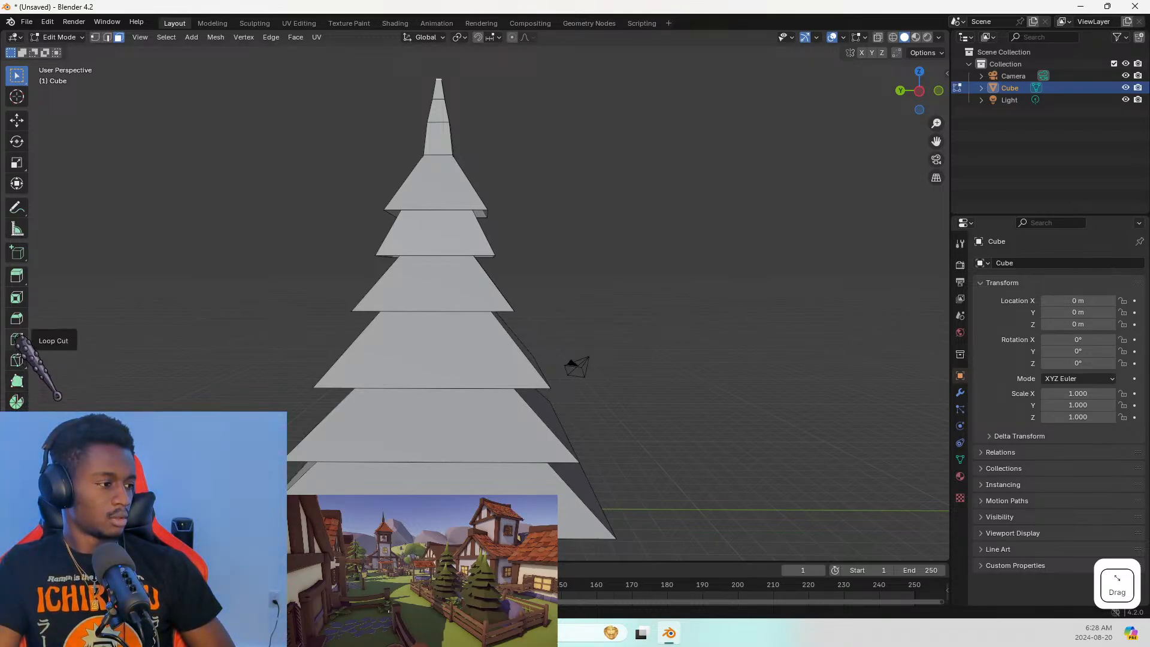
{"action": "left_click", "coordinate": [17, 360]}
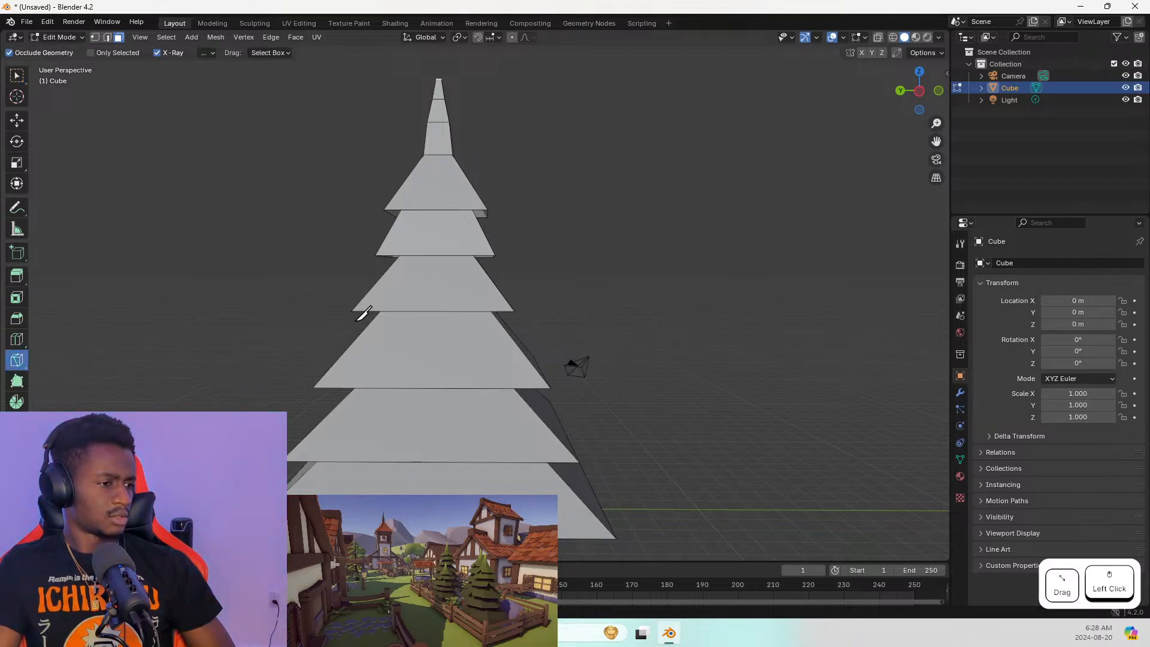
{"action": "left_click", "coordinate": [423, 269]}
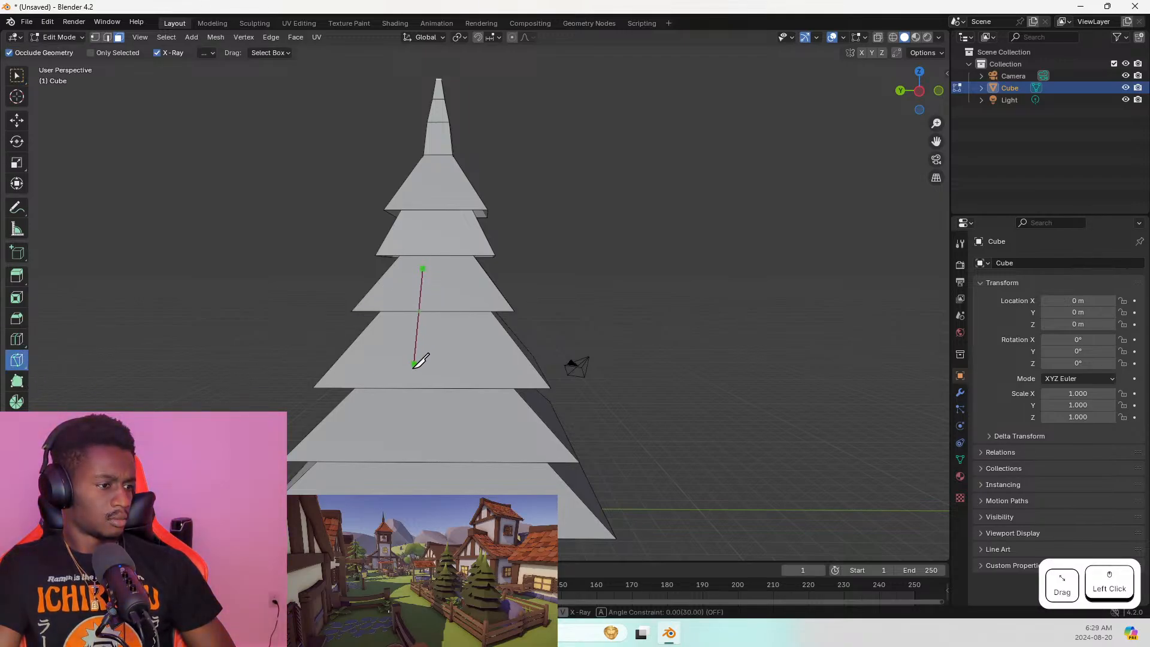
{"action": "left_click", "coordinate": [417, 311]}
{"action": "left_click", "coordinate": [411, 376]}
{"action": "left_click", "coordinate": [468, 282]}
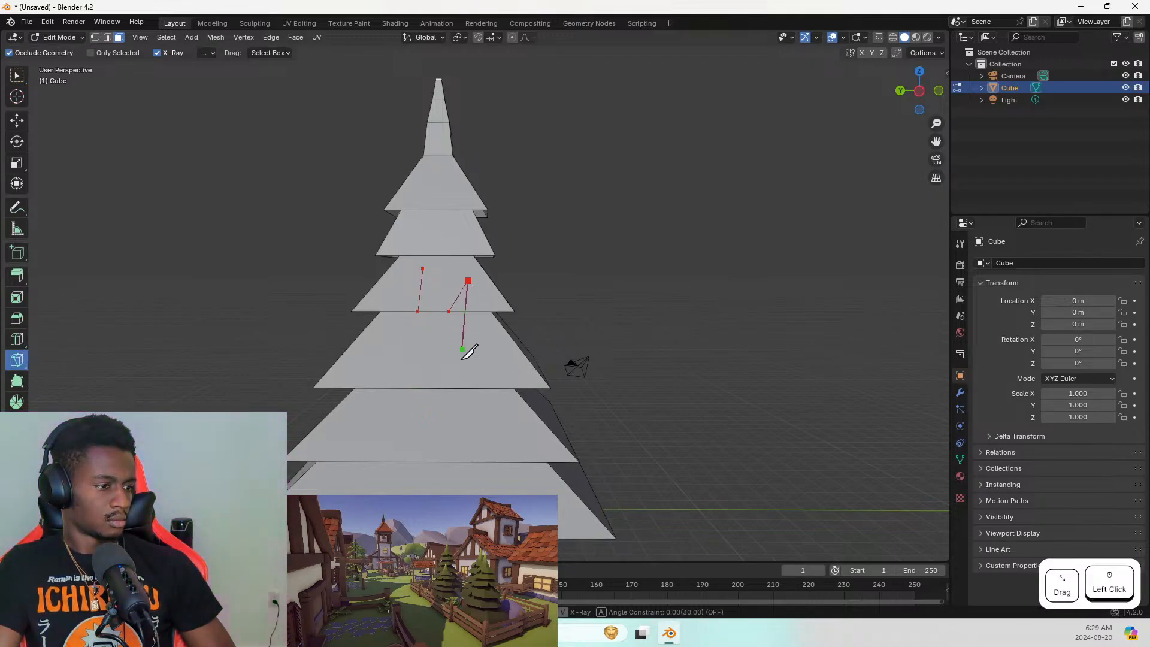
{"action": "key", "text": "Escape"}
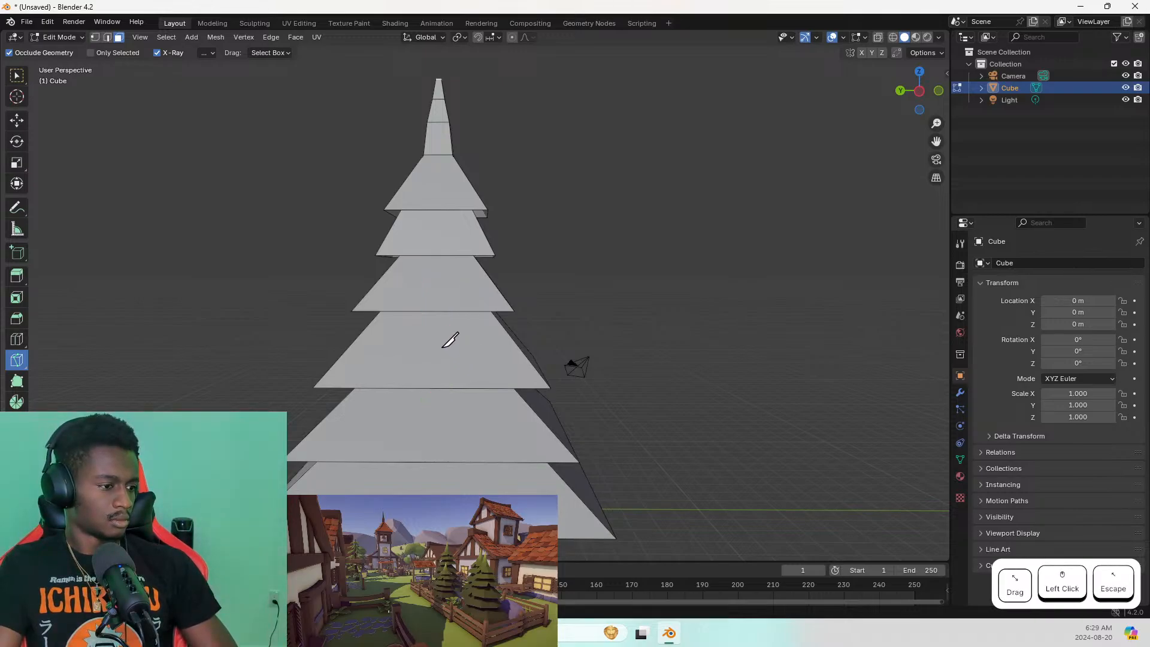
Try cutting freehand lines with the Knife tool into the top foliage tier and down across the tiers around the tree's corner
{"action": "left_click_drag", "start_coordinate": [415, 167], "coordinate": [418, 210]}
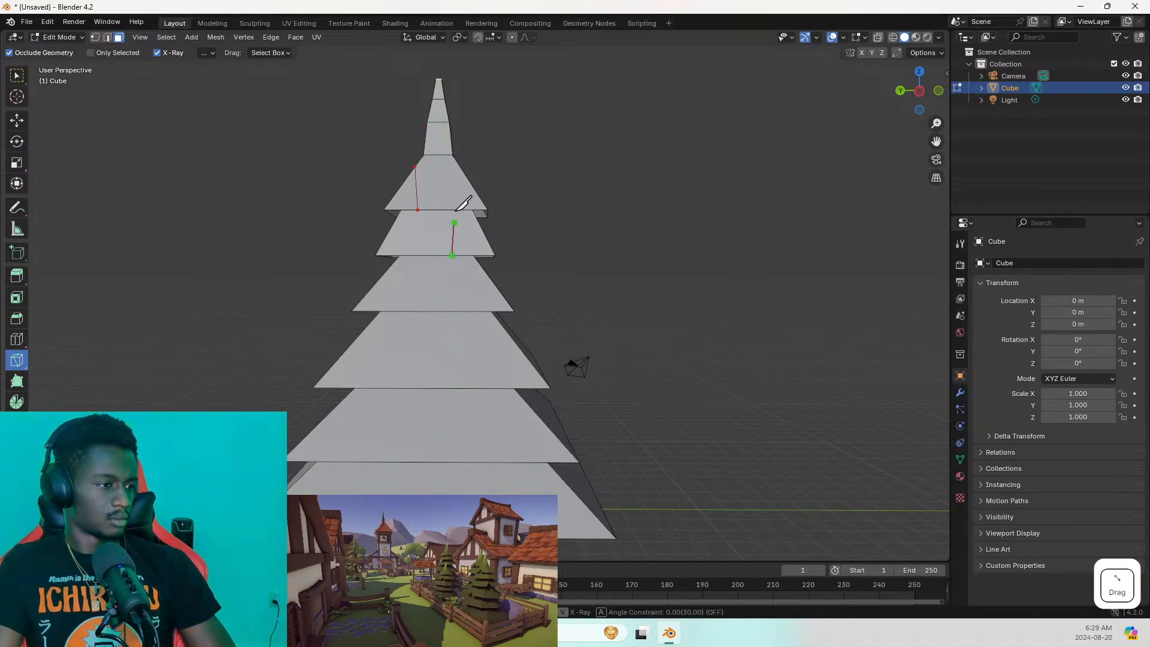
{"action": "left_click_drag", "start_coordinate": [452, 140], "coordinate": [443, 93]}
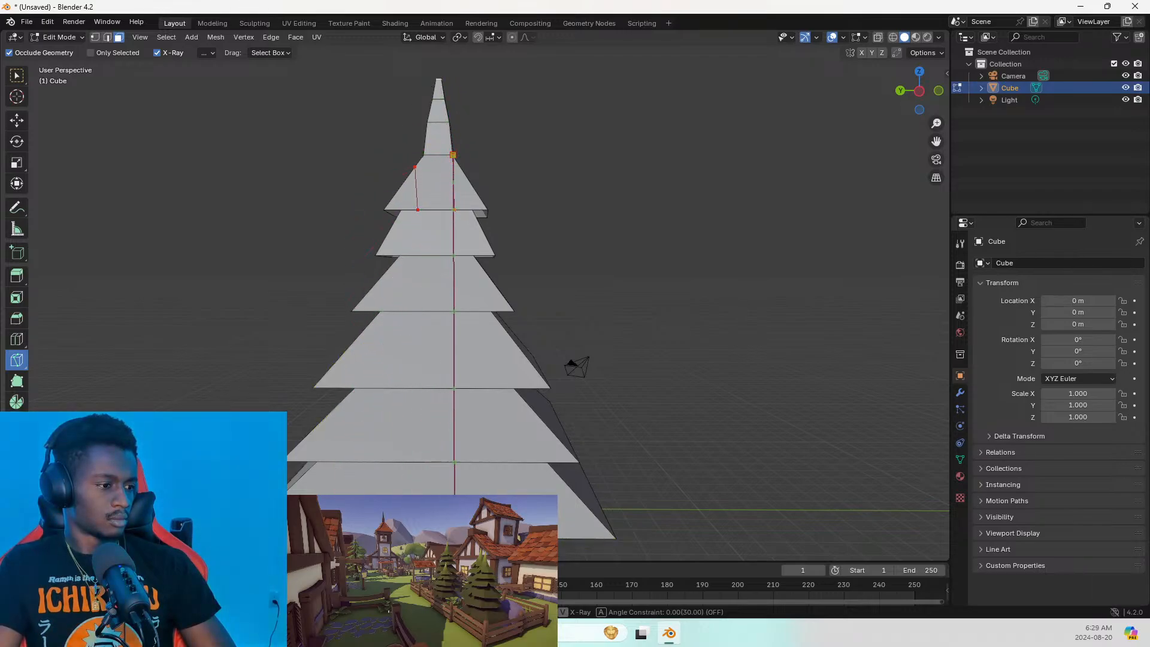
{"action": "left_click", "coordinate": [608, 537]}
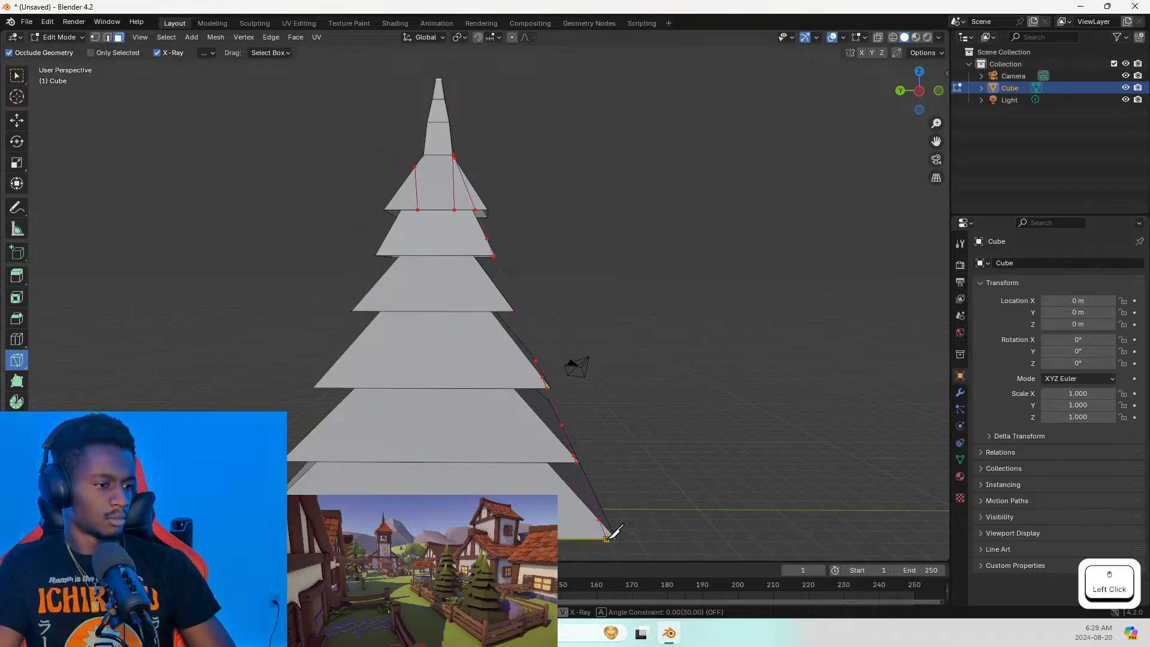
{"action": "middle_click_drag", "start_coordinate": [560, 411], "coordinate": [442, 397]}
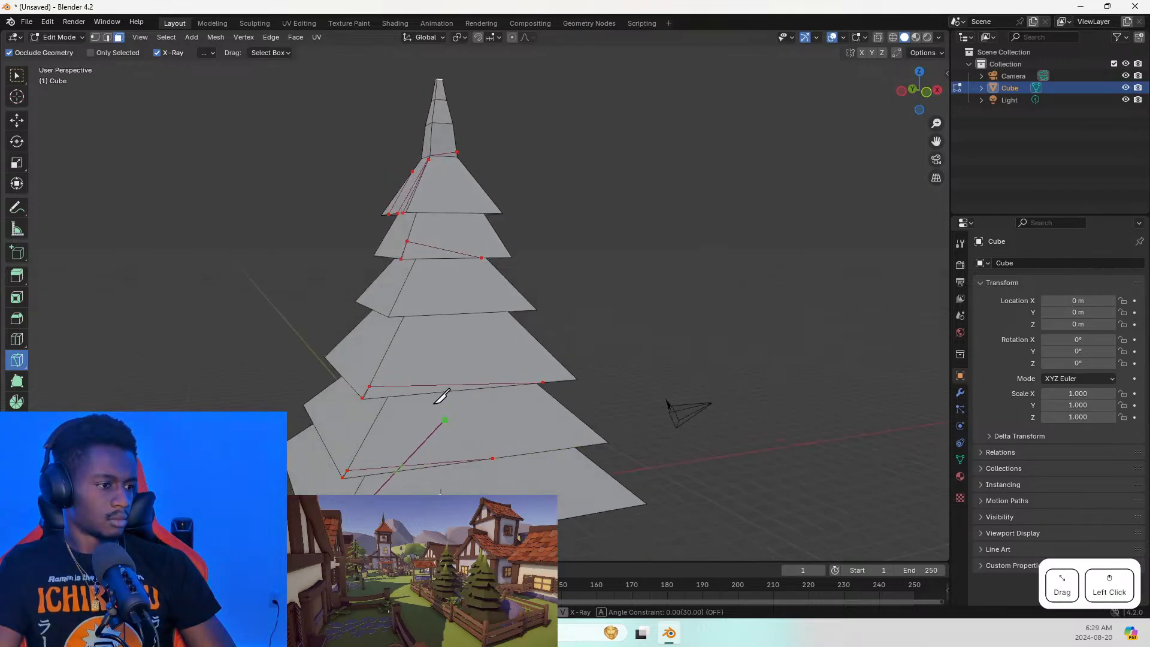
{"action": "left_click", "coordinate": [450, 351]}
{"action": "key", "text": "Return"}
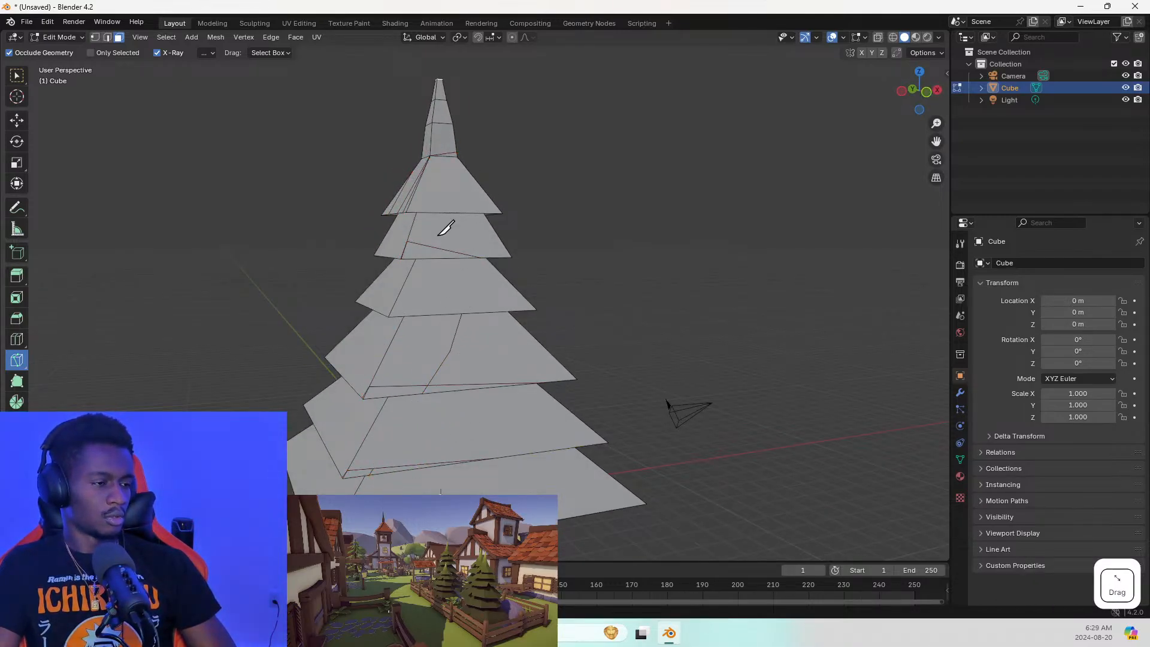
Check the knife-cut tree in Object Mode and at vertex level, and undo the knife cuts
{"action": "middle_click_drag", "start_coordinate": [442, 226], "coordinate": [513, 230]}
{"action": "key", "text": "Tab"}
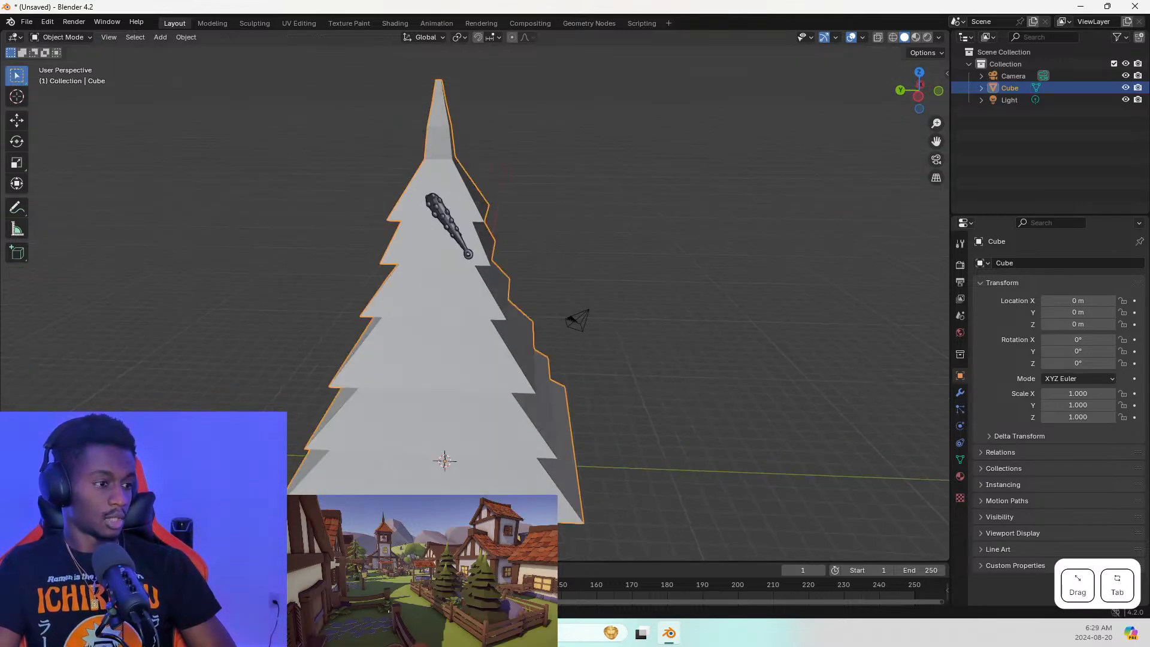
{"action": "key", "text": "Tab"}
{"action": "key", "text": "1"}
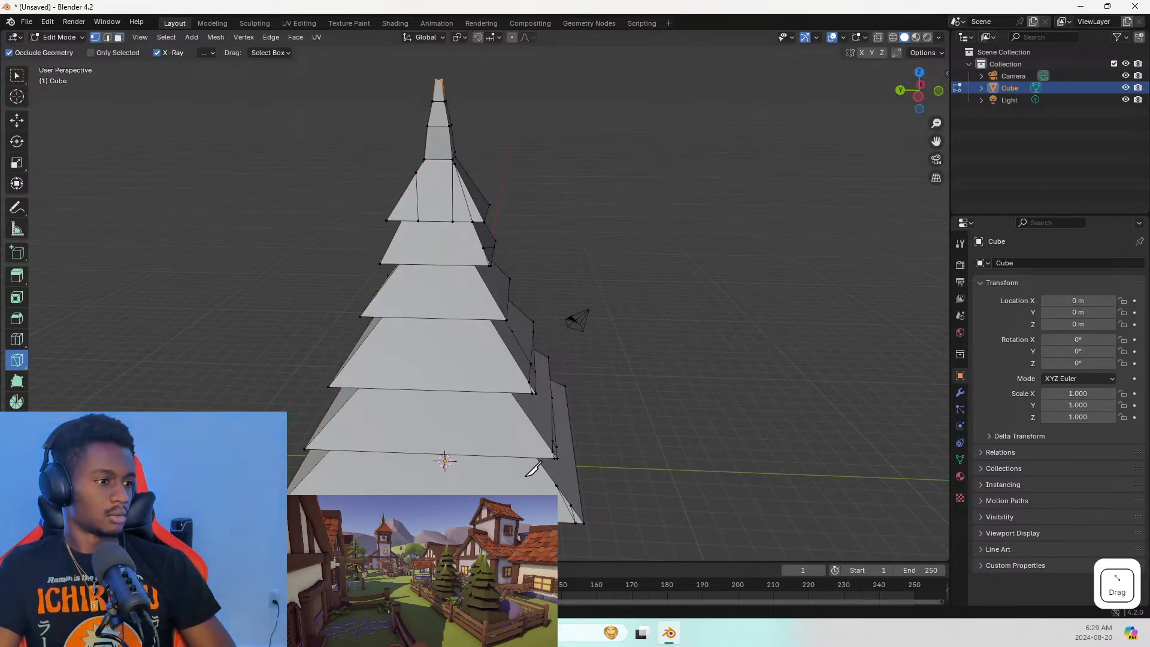
{"action": "key", "text": "ctrl+z"}
{"action": "key", "text": "ctrl+z"}
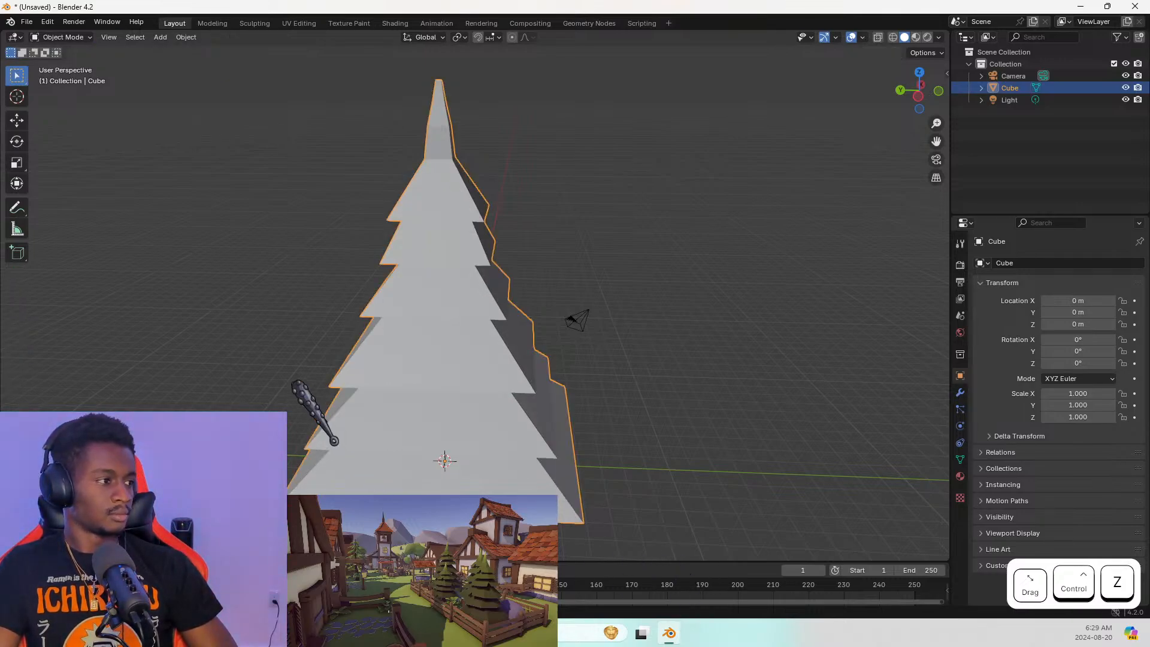
{"action": "key", "text": "ctrl+z"}
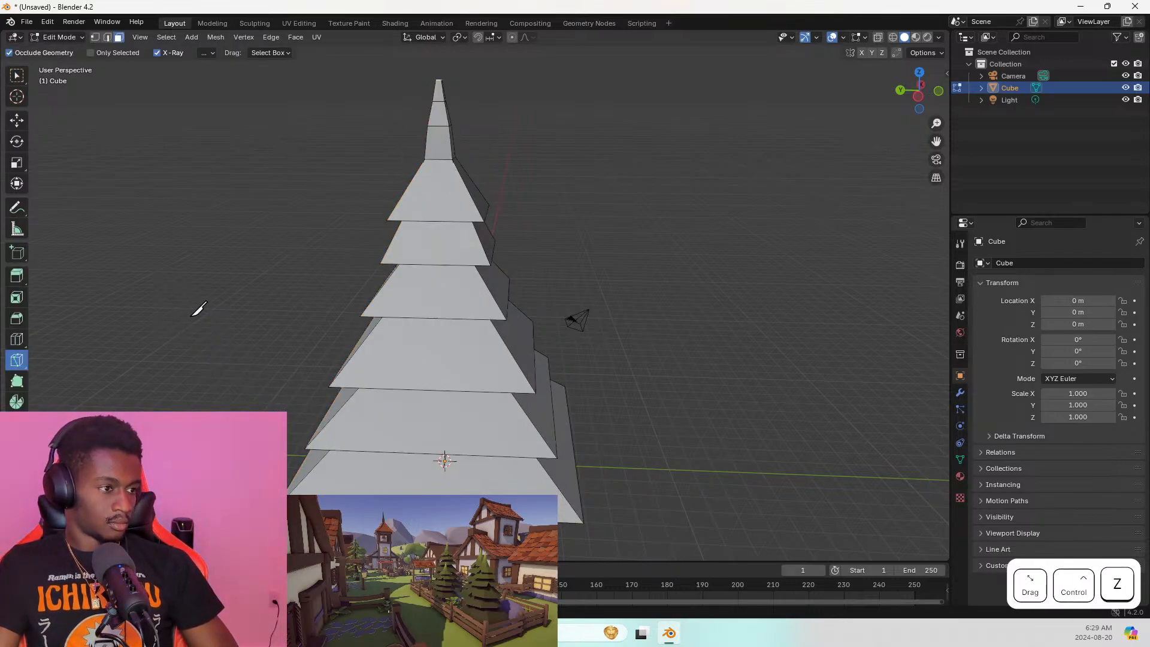
{"action": "middle_click_drag", "start_coordinate": [424, 329], "coordinate": [841, 331]}
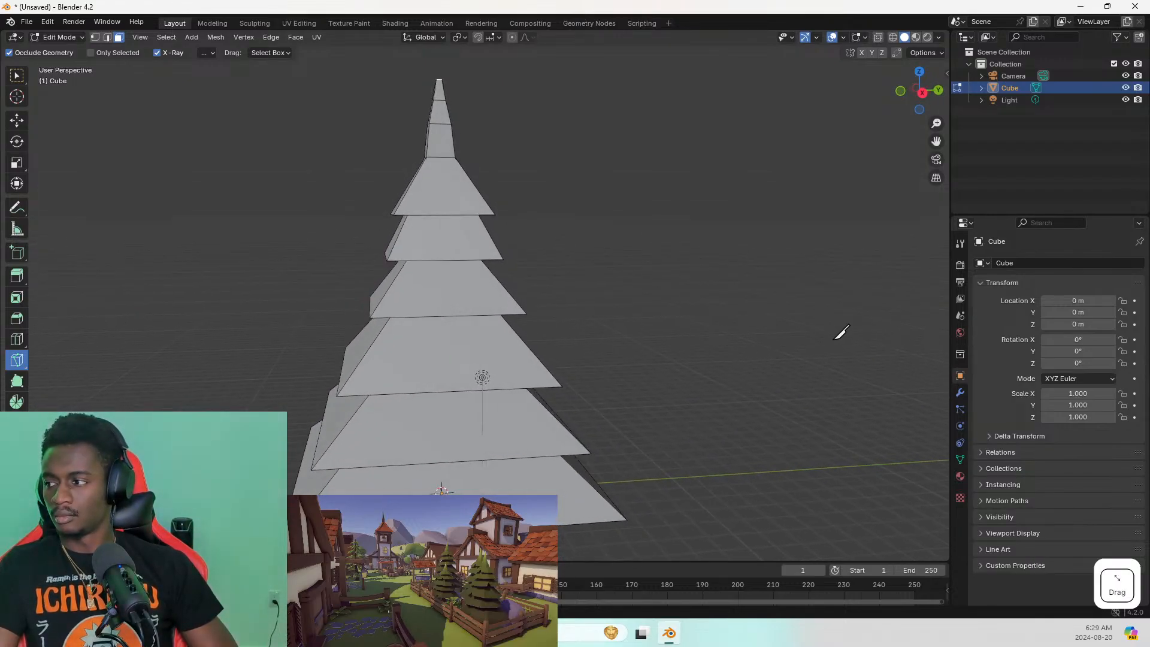
{"action": "key", "text": "alt+Tab"}
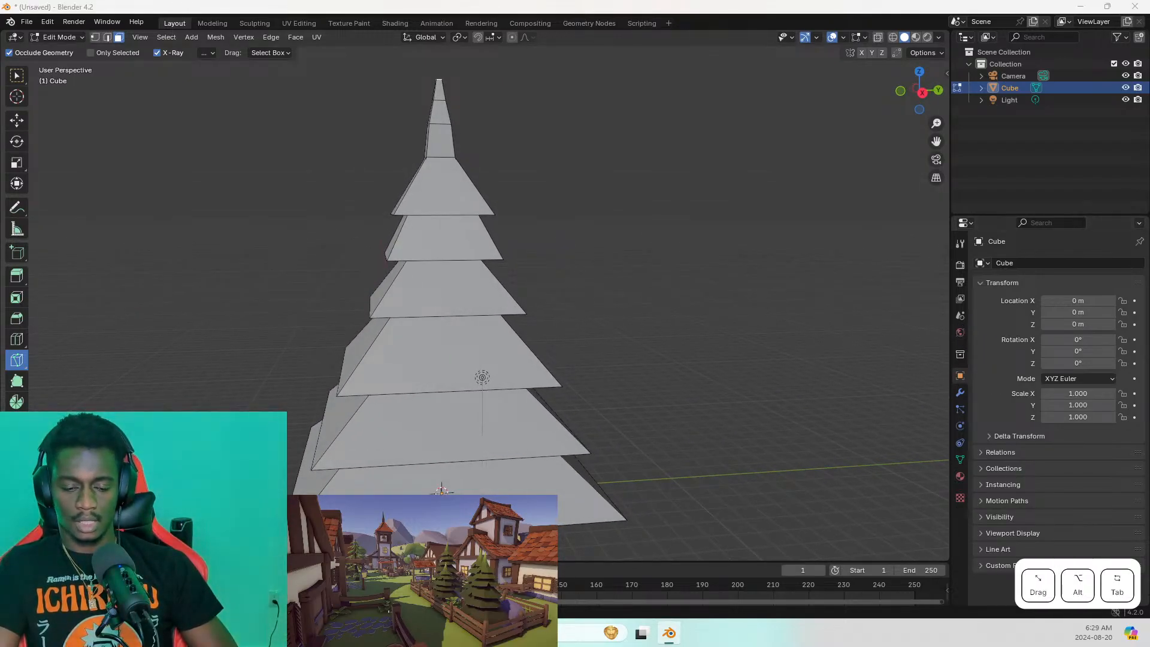
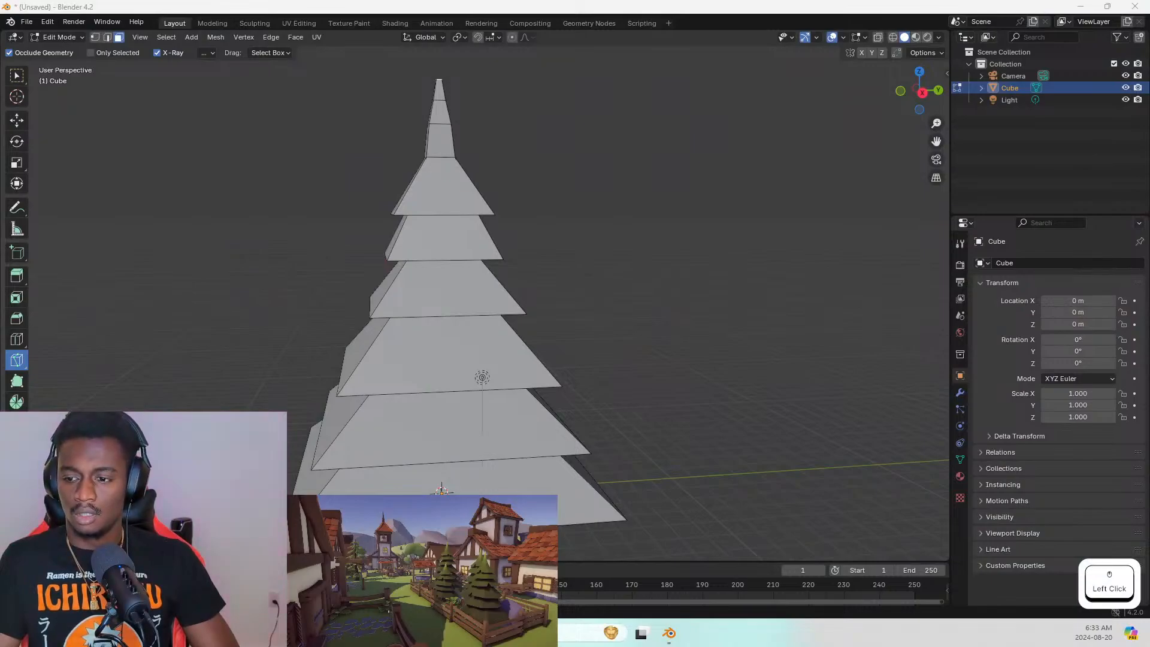
{"action": "key", "text": "alt+Tab"}
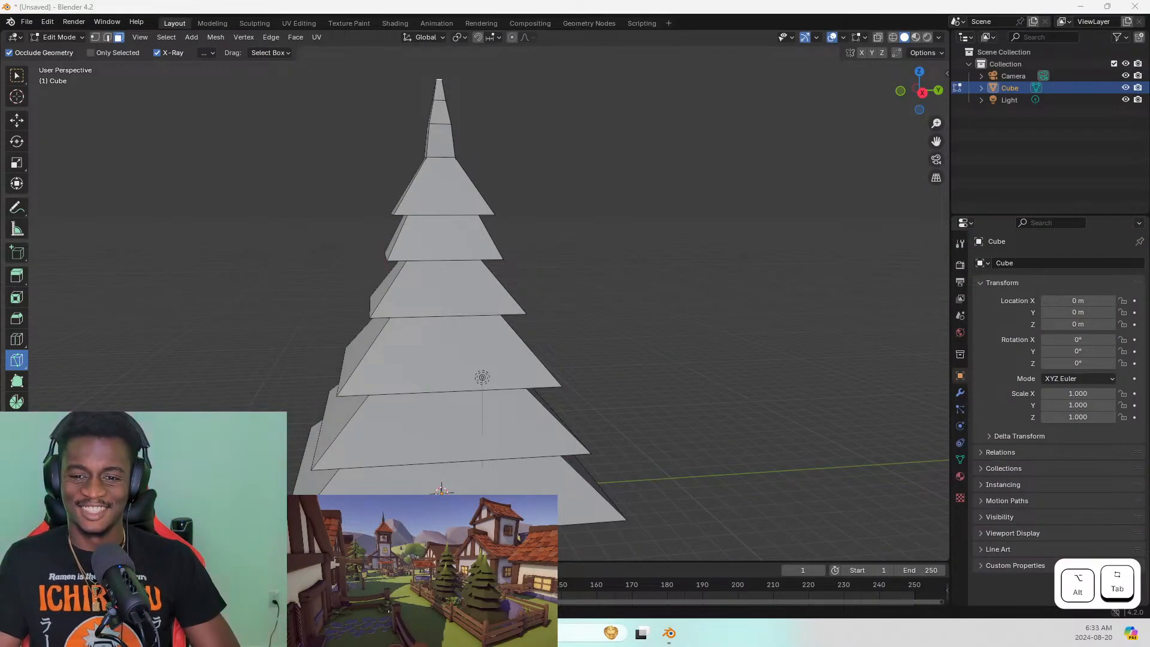
{"action": "key", "text": "space"}
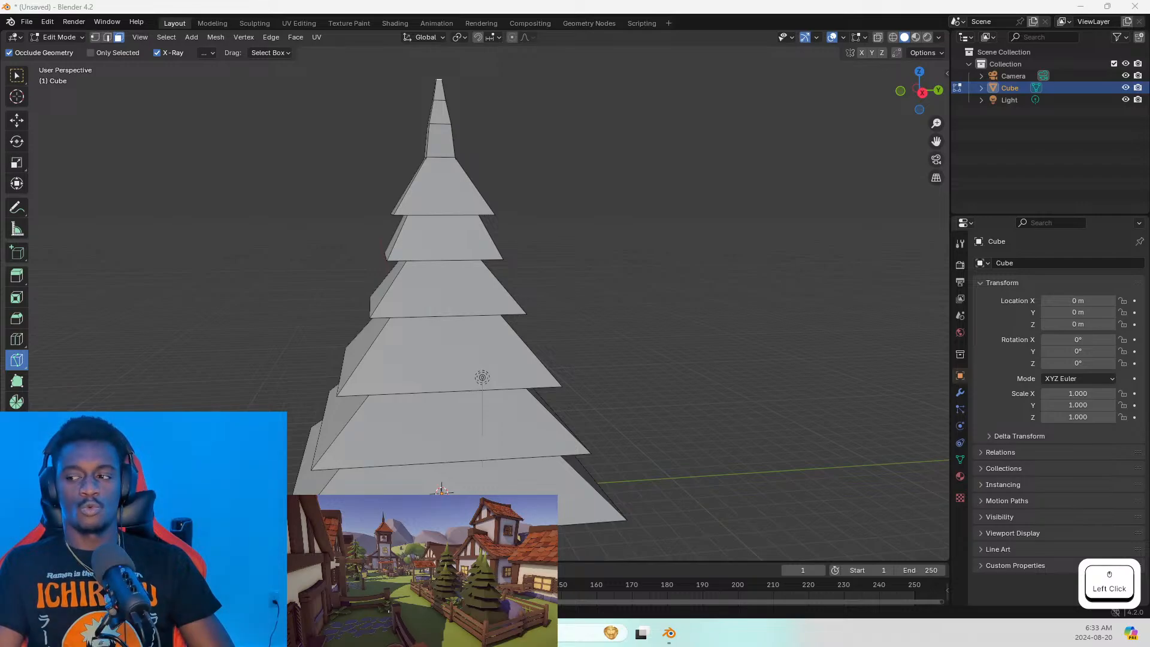
Examine the tree's trunk, foliage tiers and tip from several sides
{"action": "middle_click_drag", "start_coordinate": [592, 366], "coordinate": [527, 234], "text": "shift"}
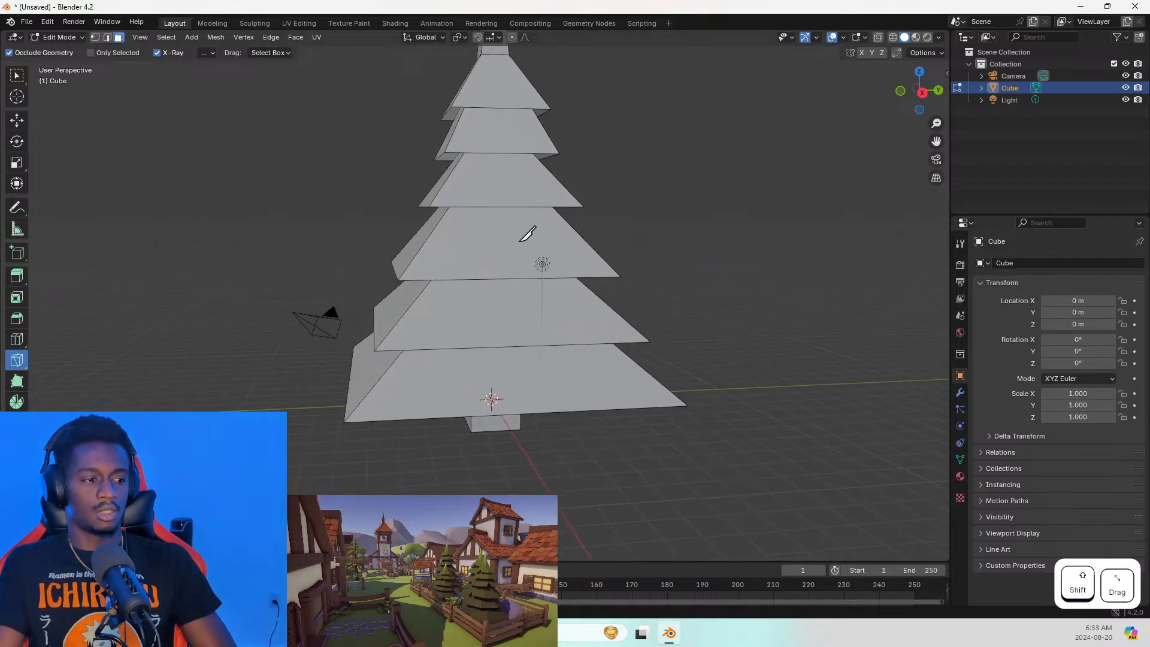
{"action": "middle_click_drag", "start_coordinate": [490, 192], "coordinate": [691, 242]}
{"action": "scroll", "coordinate": [731, 255], "scroll_direction": "up", "scroll_amount": 1}
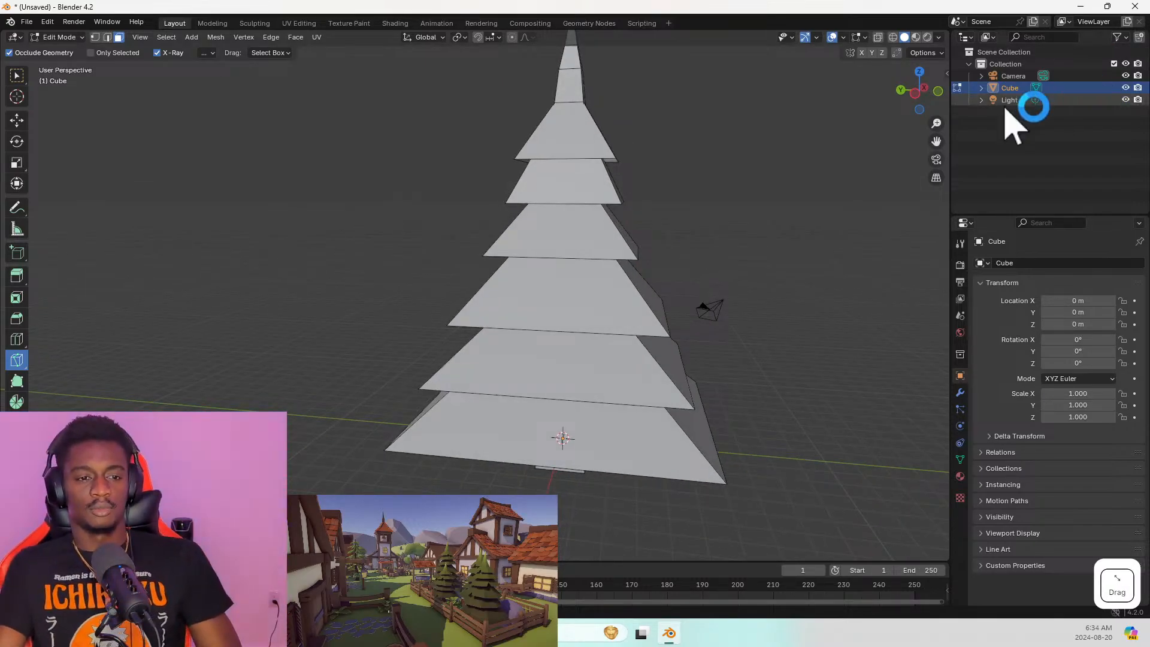
{"action": "middle_click_drag", "start_coordinate": [783, 150], "coordinate": [829, 350], "text": "shift"}
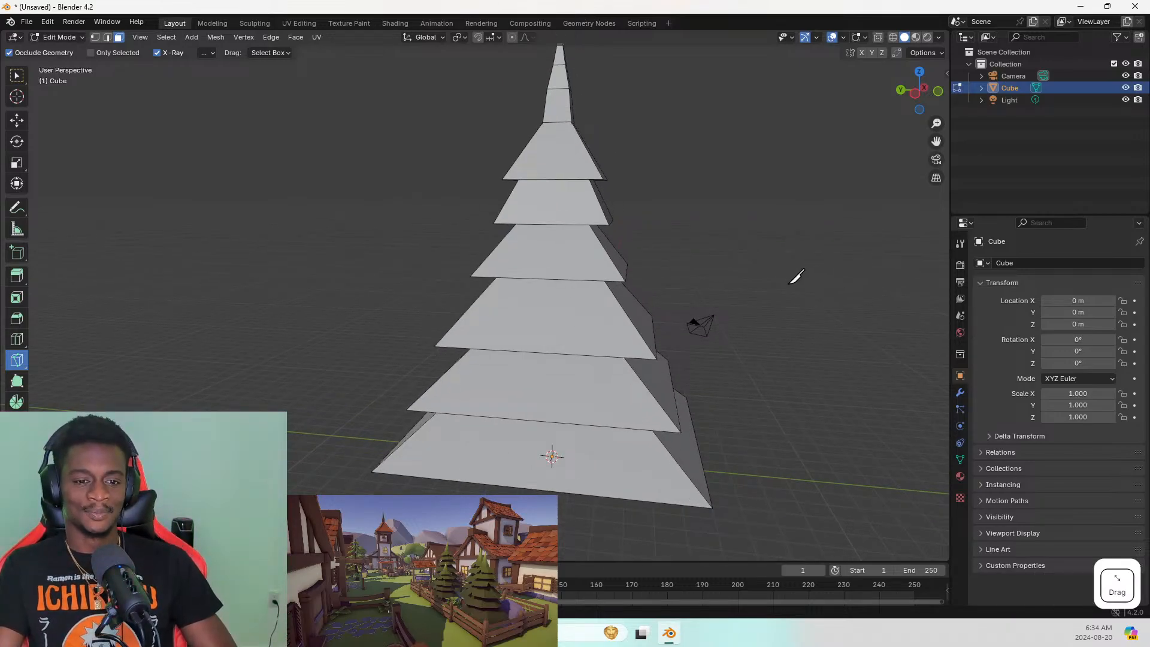
{"action": "mouse_move", "coordinate": [797, 276]}
{"action": "middle_mouse_down", "text": "shift"}
{"action": "mouse_move", "coordinate": [780, 275]}
{"action": "mouse_move", "coordinate": [803, 275]}
{"action": "middle_mouse_up", "text": "shift"}
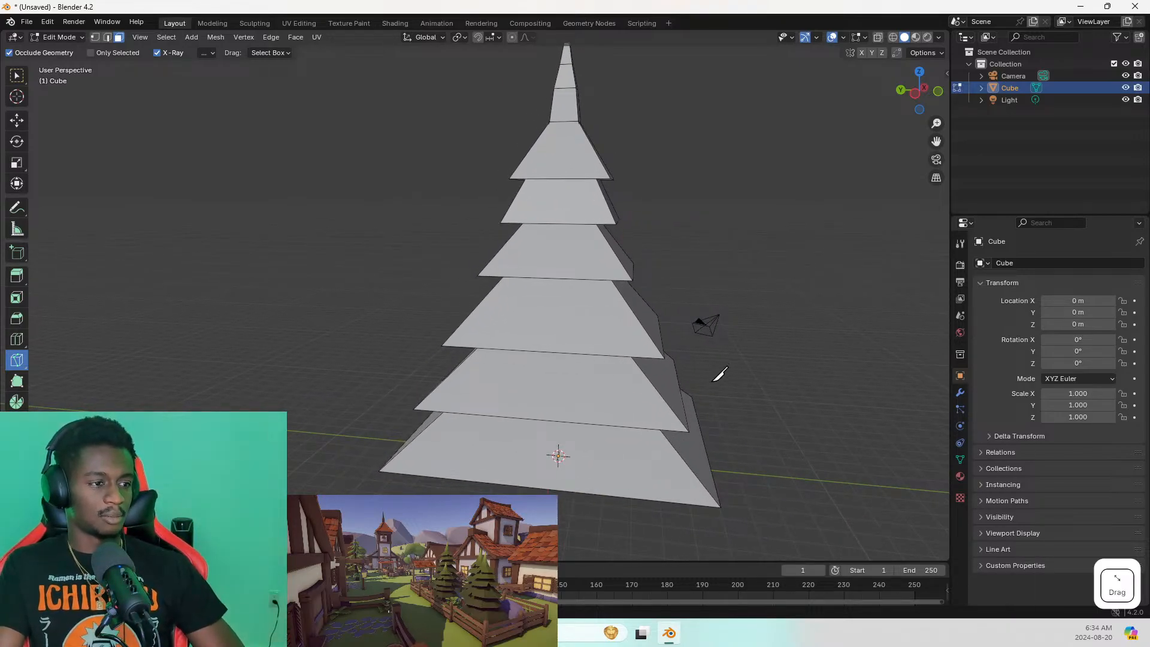
{"action": "middle_click_drag", "start_coordinate": [719, 374], "coordinate": [664, 373]}
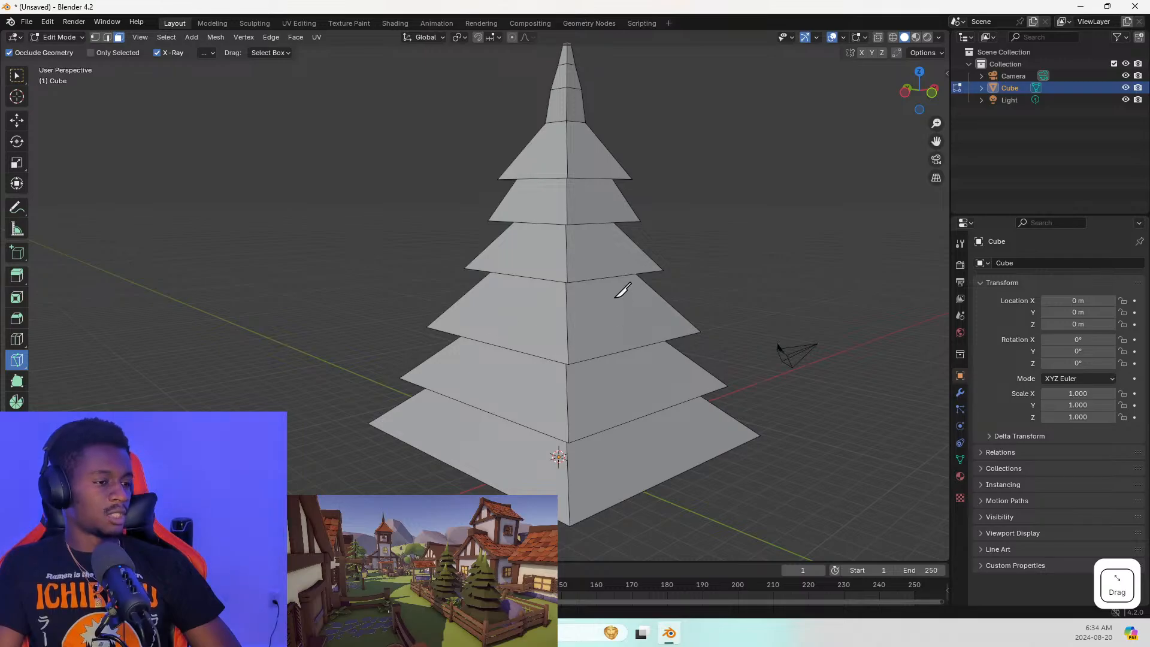
{"action": "middle_click_drag", "start_coordinate": [622, 291], "coordinate": [609, 90]}
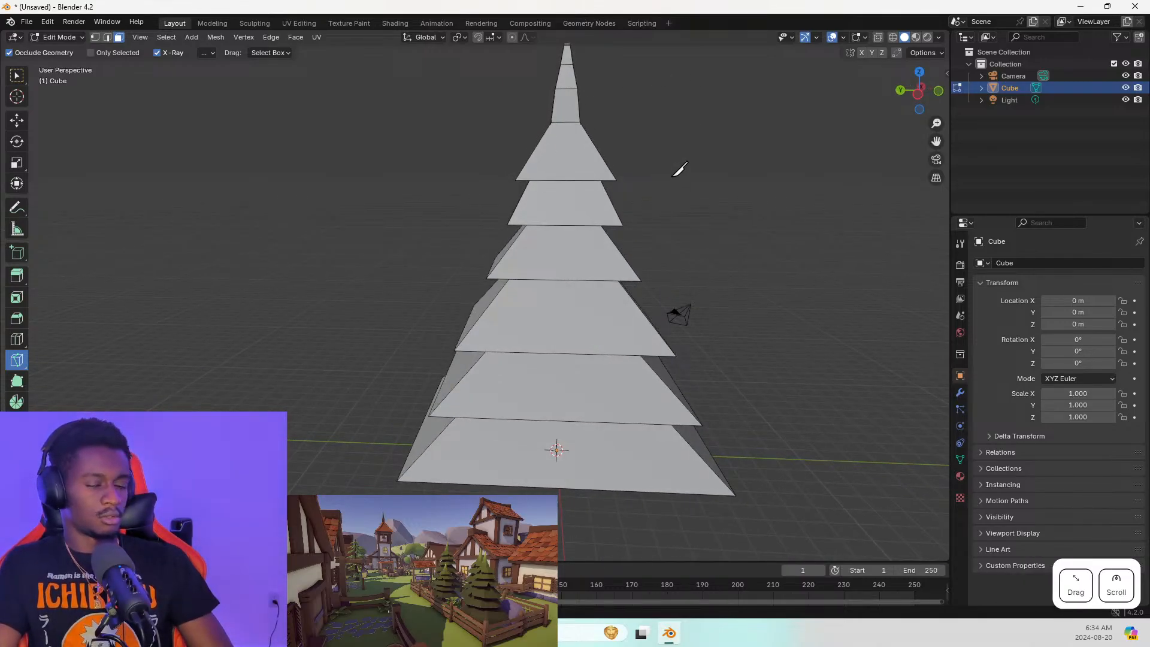
{"action": "left_click", "coordinate": [568, 180]}
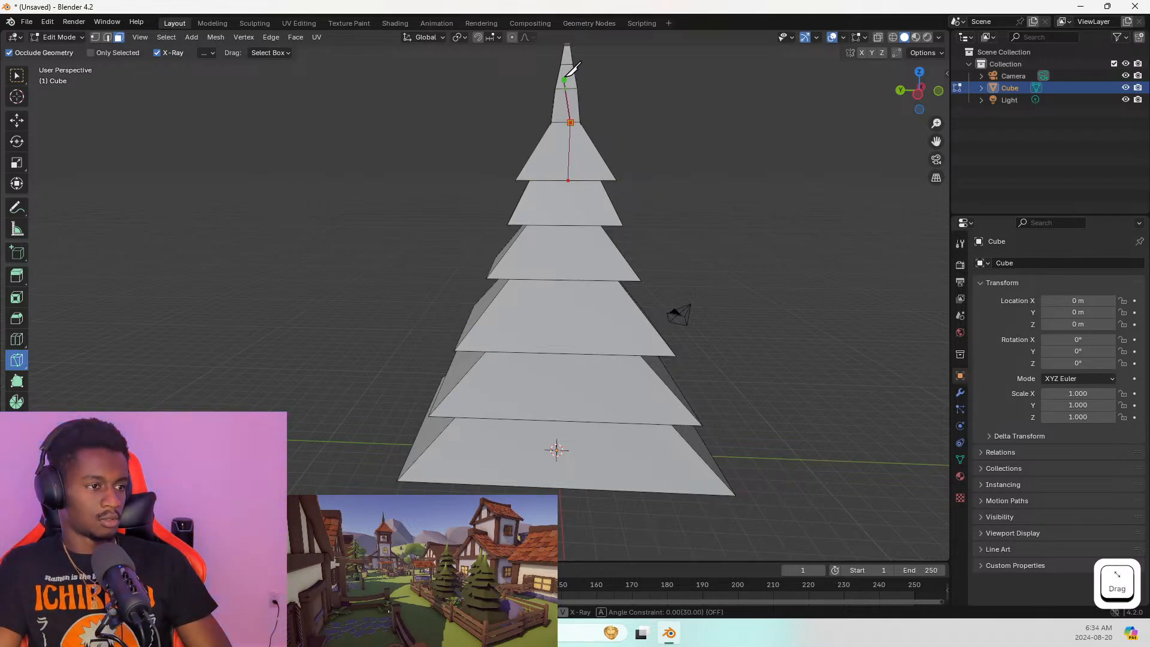
{"action": "key", "text": "Escape"}
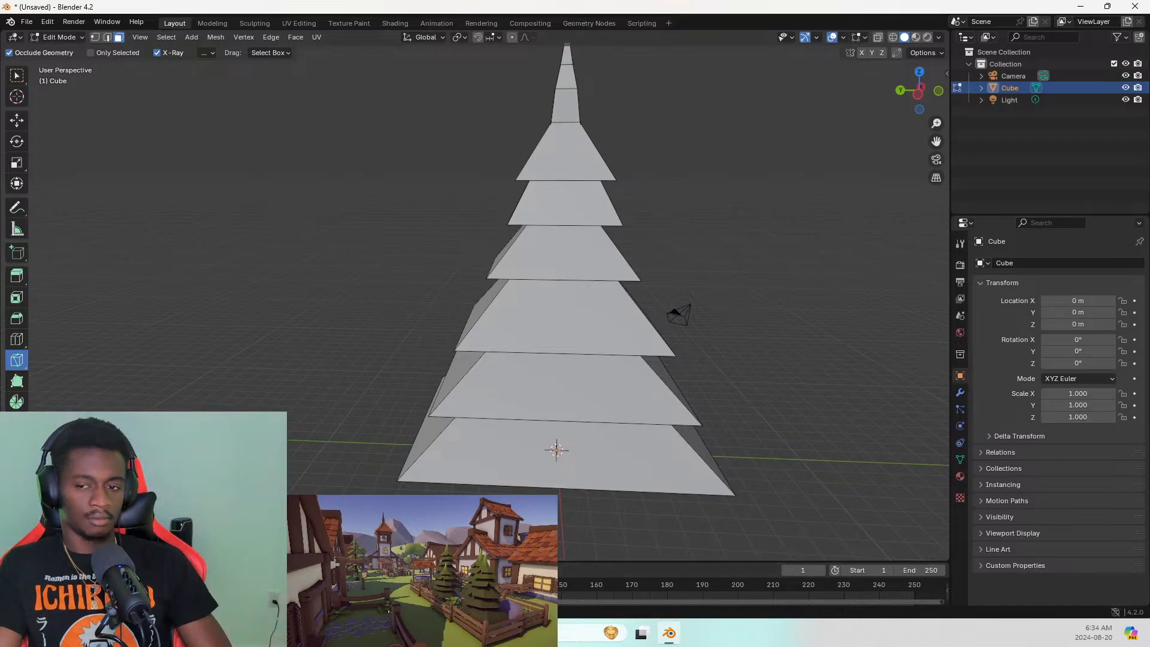
{"action": "key", "text": "alt+Tab"}
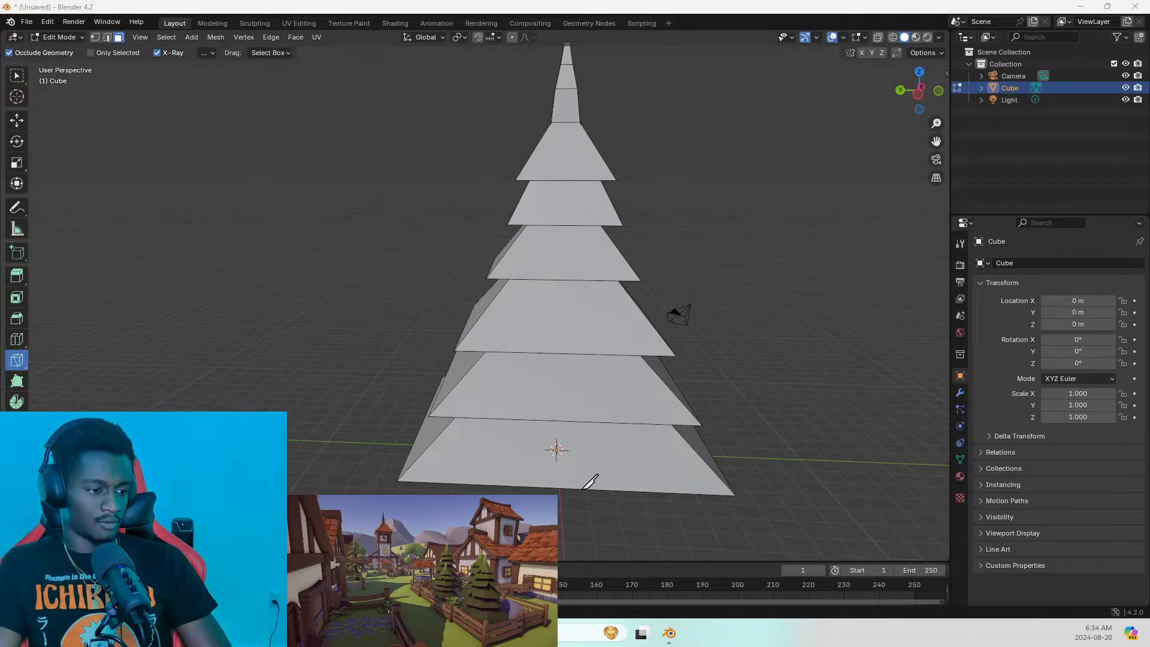
Try to knife a vertical line up the middle of the front side between the lowest tier and the tip, and undo the cut
{"action": "left_click_drag", "start_coordinate": [579, 487], "coordinate": [585, 412]}
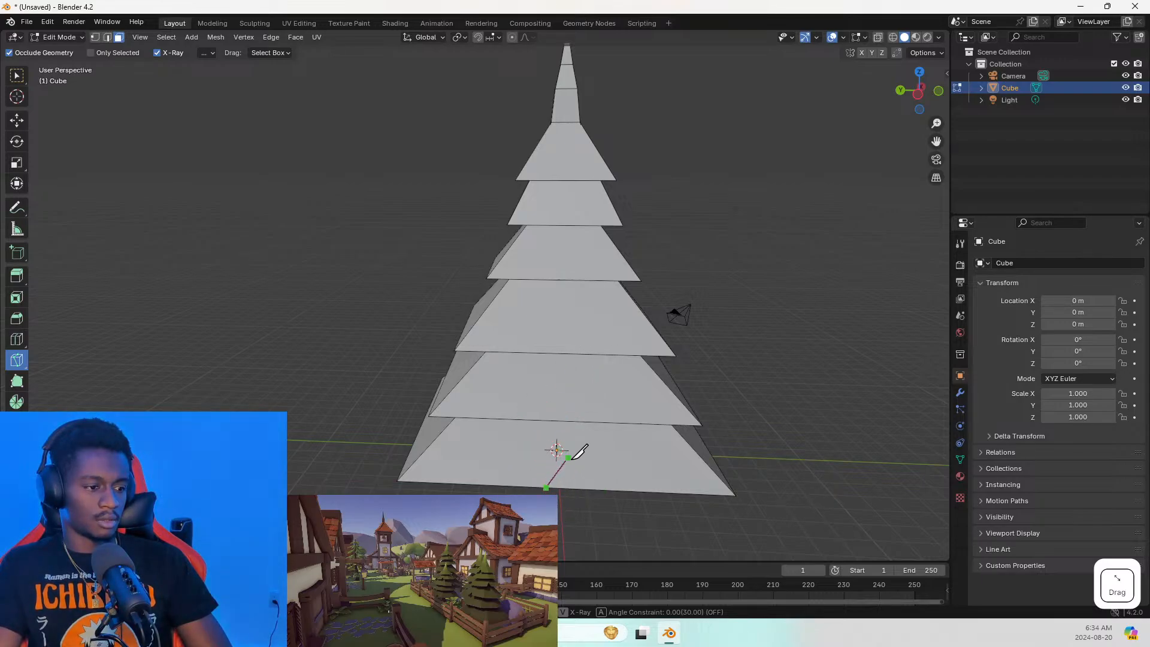
{"action": "left_click_drag", "start_coordinate": [569, 489], "coordinate": [586, 426]}
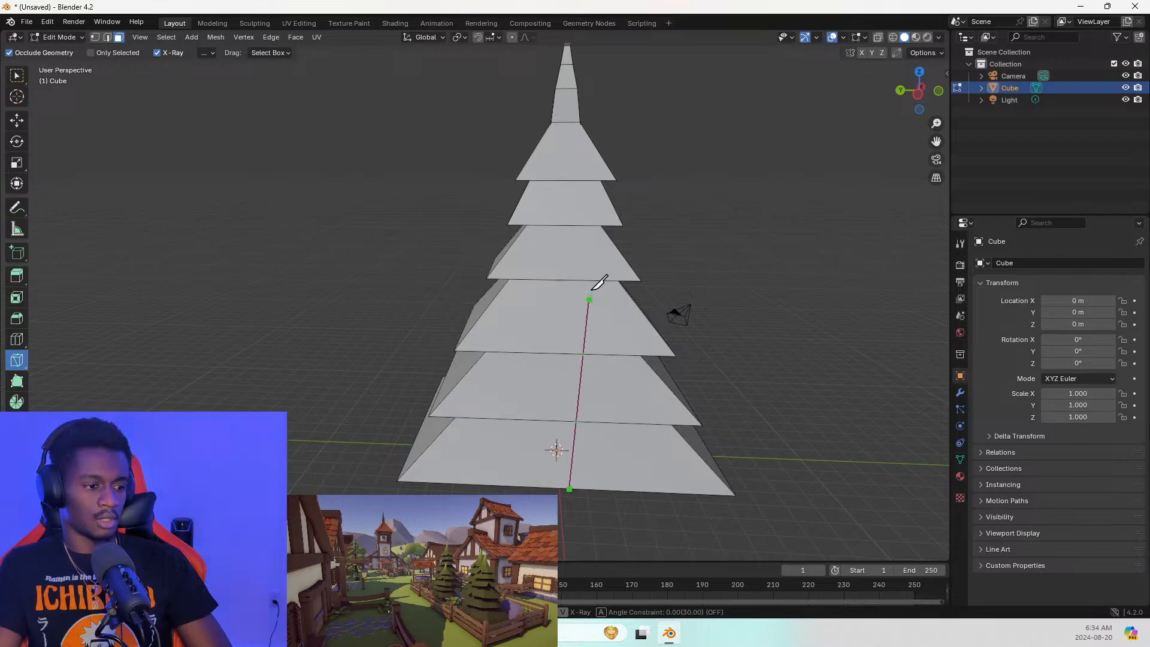
{"action": "left_click", "coordinate": [570, 44]}
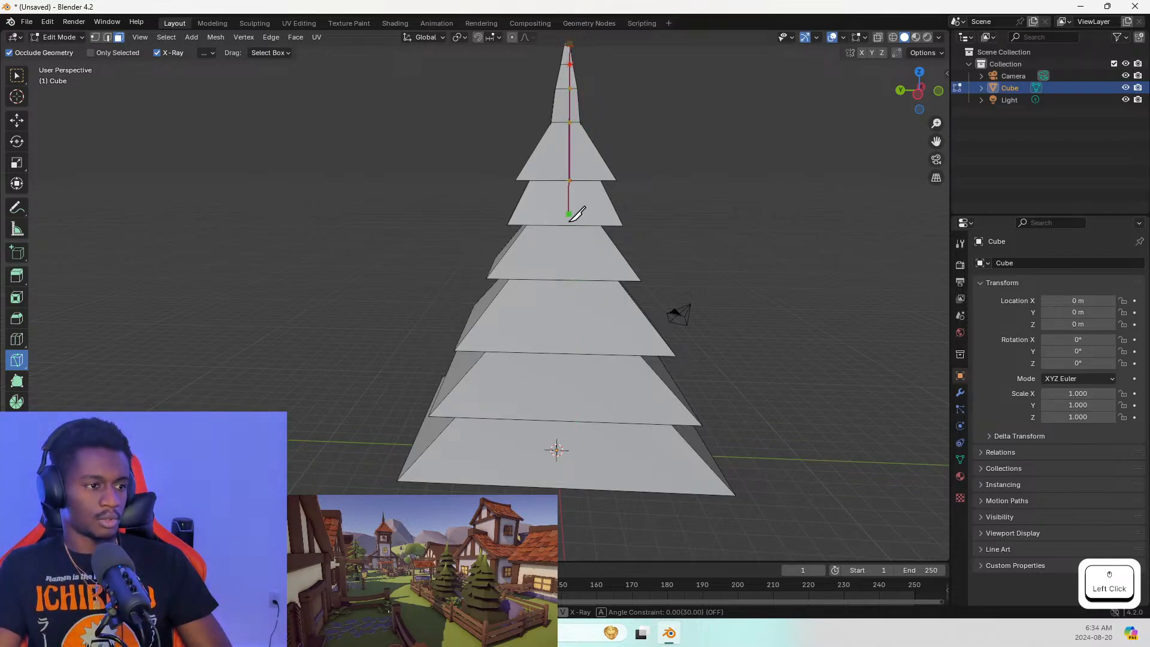
{"action": "key", "text": "ctrl+z"}
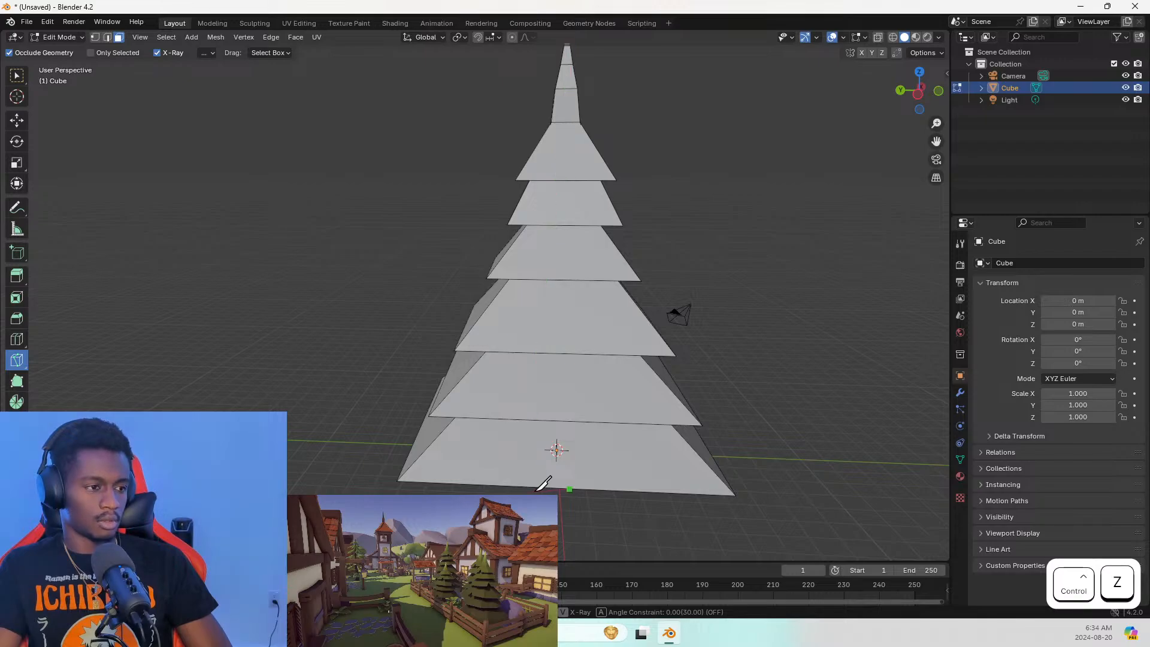
{"action": "left_click", "coordinate": [570, 46]}
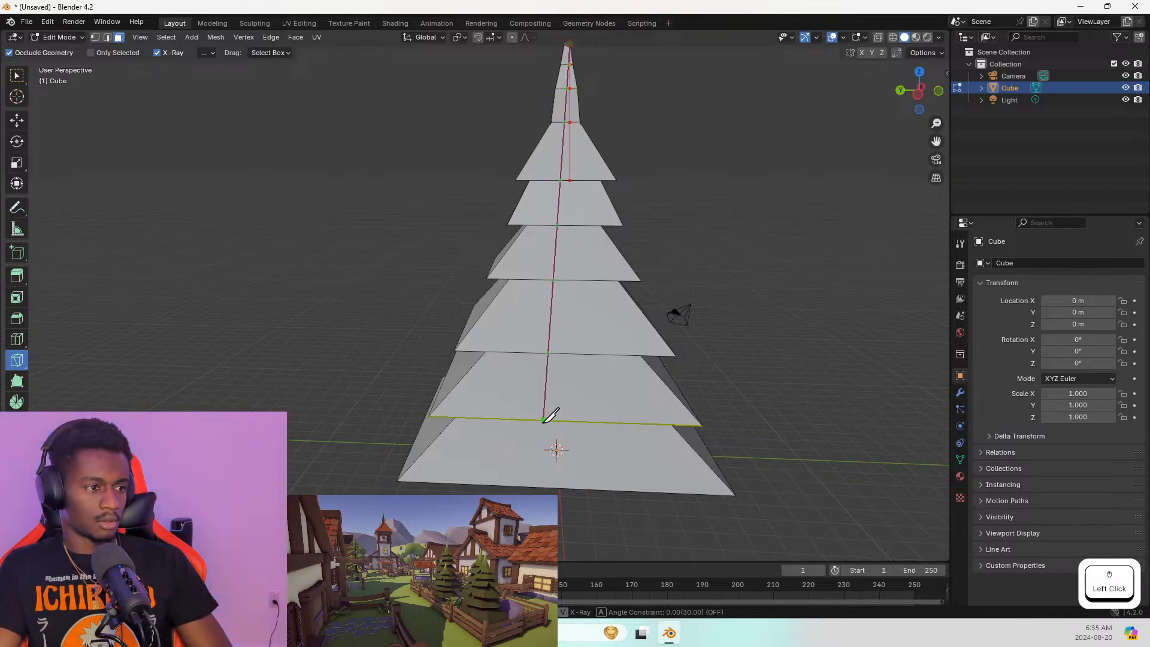
{"action": "key", "text": "Return"}
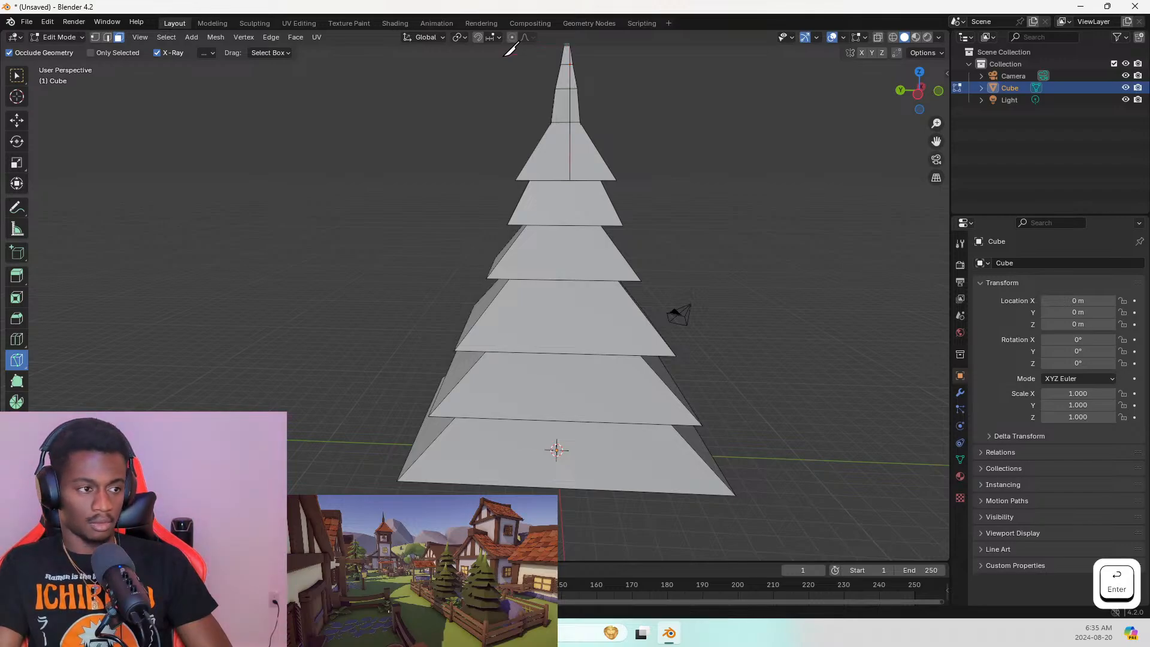
{"action": "key", "text": "ctrl+z"}
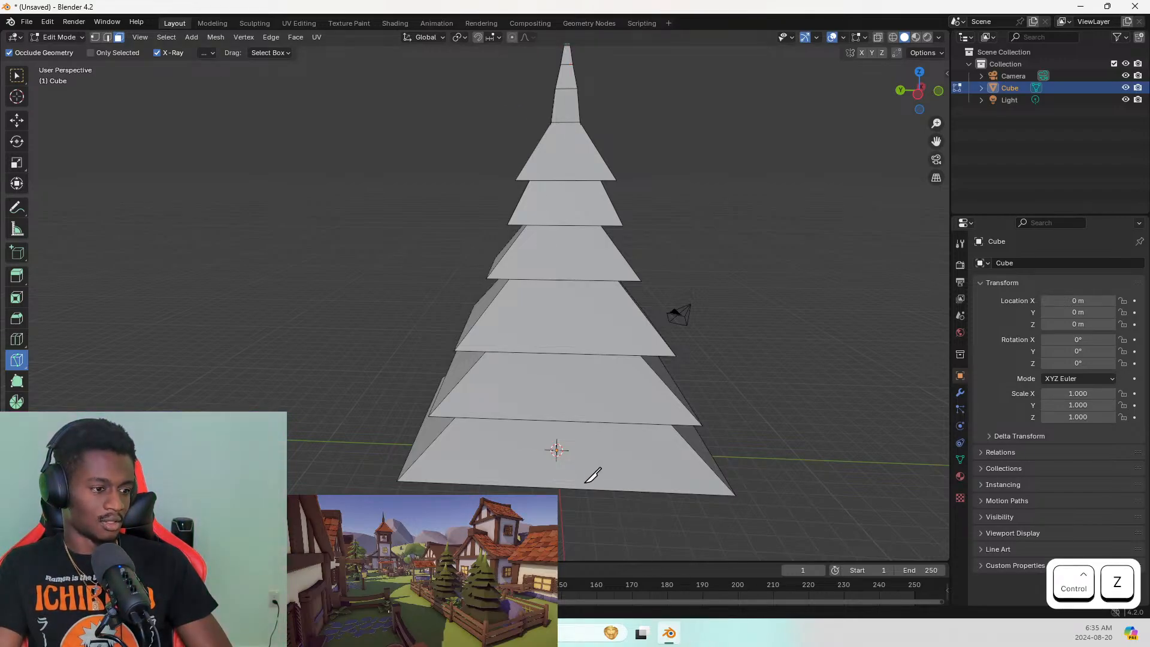
Try to knife a vertical line up the front side from the lowest tier's bottom edge to the base of the spire, and undo it
{"action": "left_click", "coordinate": [554, 487]}
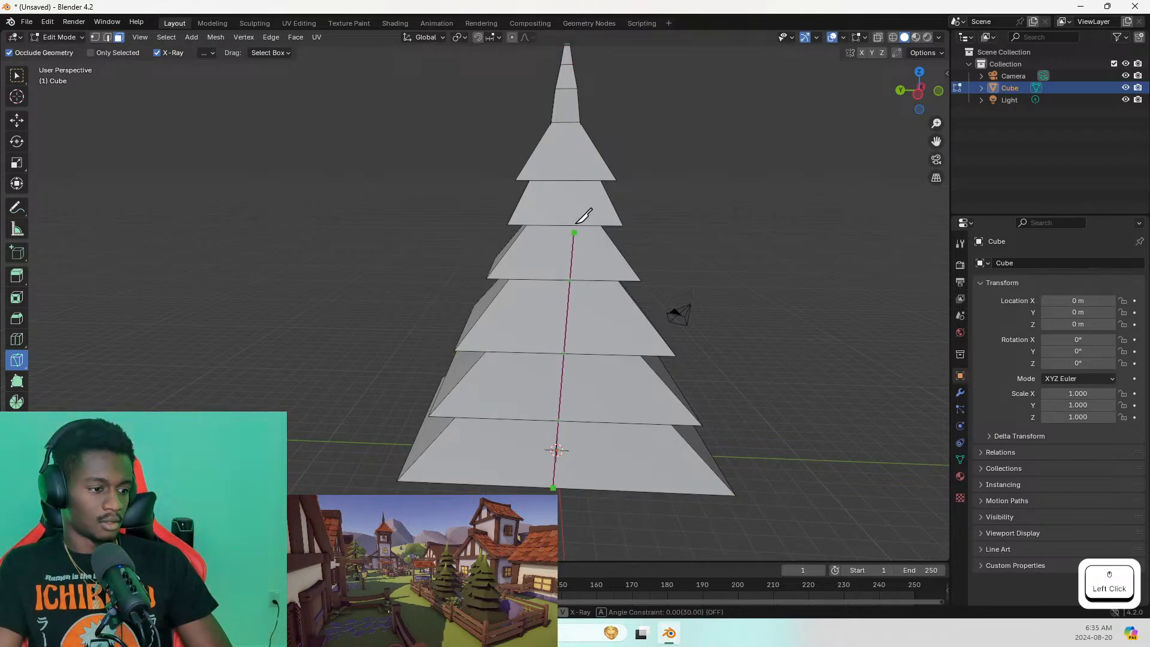
{"action": "left_click", "coordinate": [566, 122]}
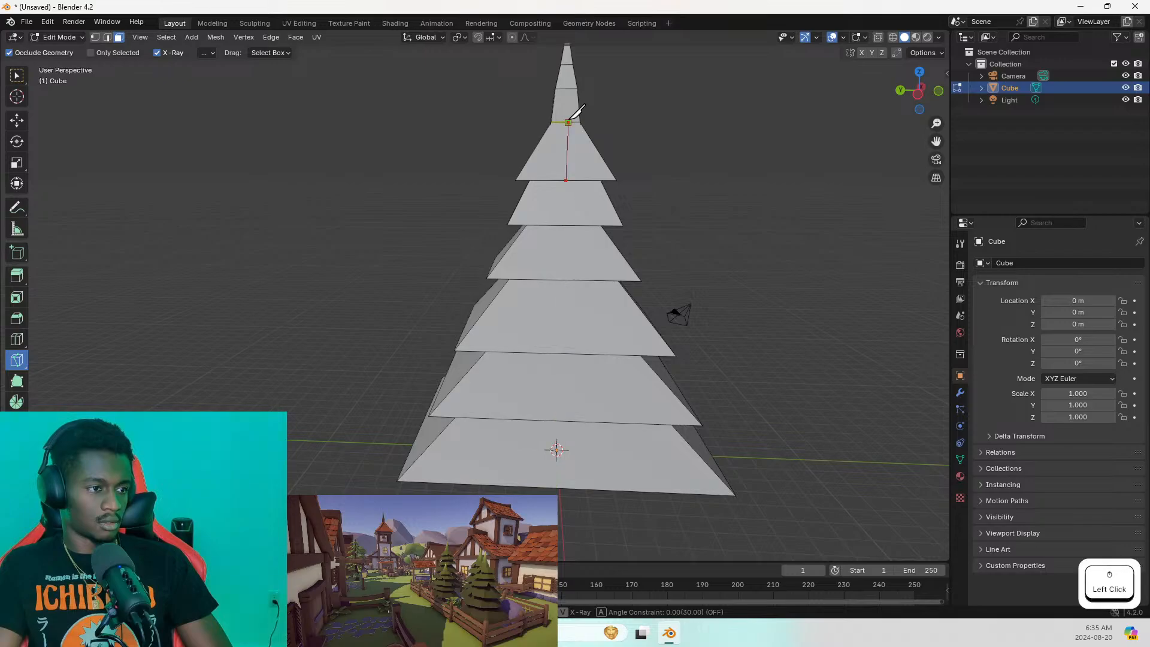
{"action": "key", "text": "ctrl"}
{"action": "key", "text": "ctrl+z"}
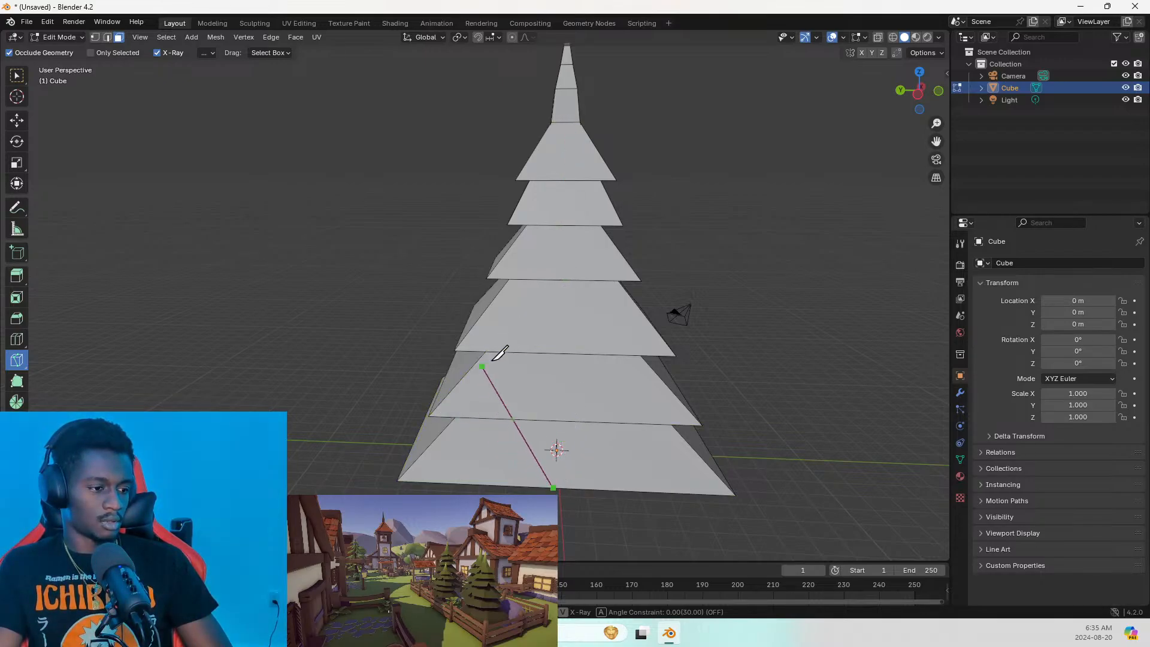
Try to knife a short vertical line across the front face of the second-lowest tier, and cancel the cut
{"action": "scroll", "coordinate": [503, 353], "scroll_direction": "up", "scroll_amount": 2}
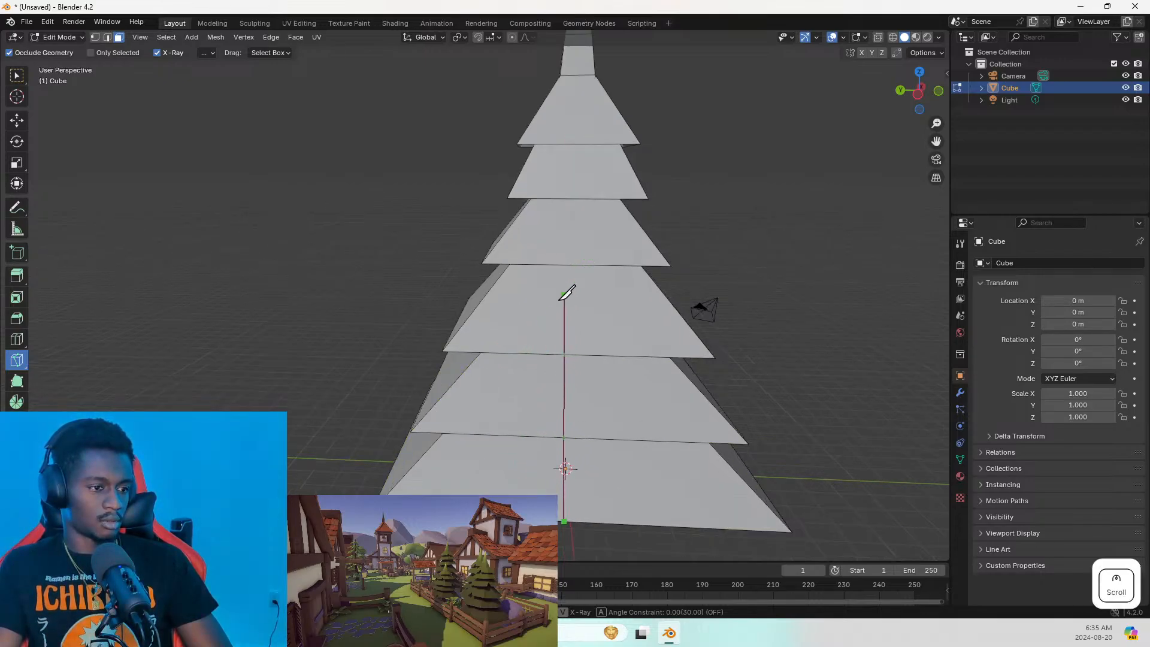
{"action": "left_click", "coordinate": [568, 437]}
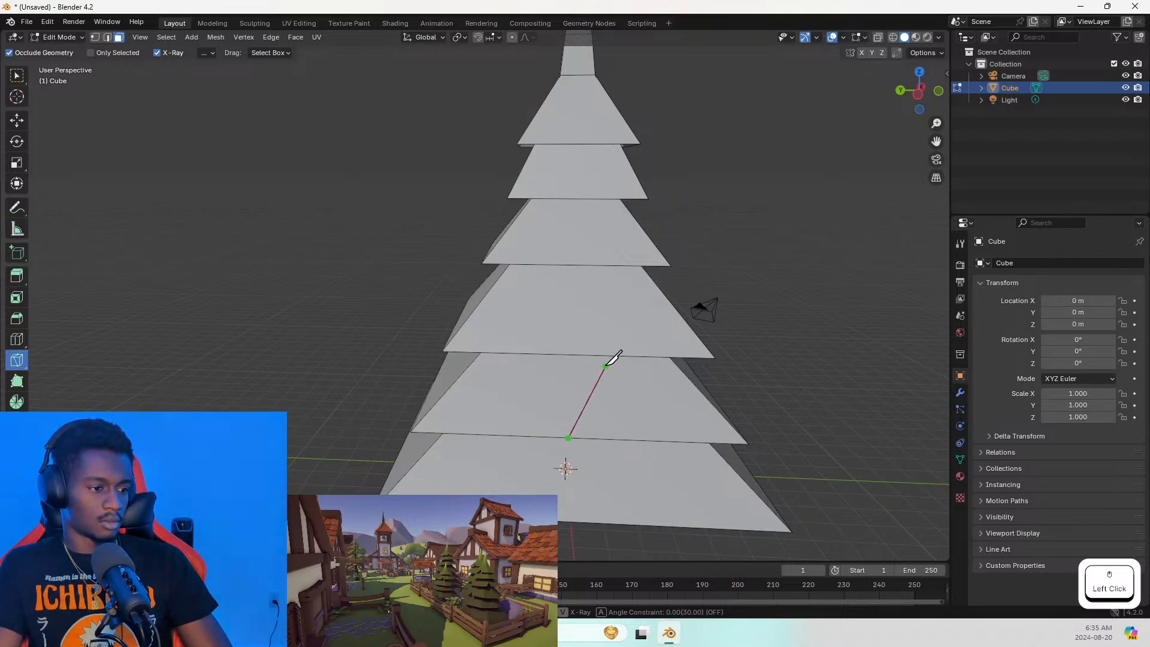
{"action": "left_click", "coordinate": [578, 355]}
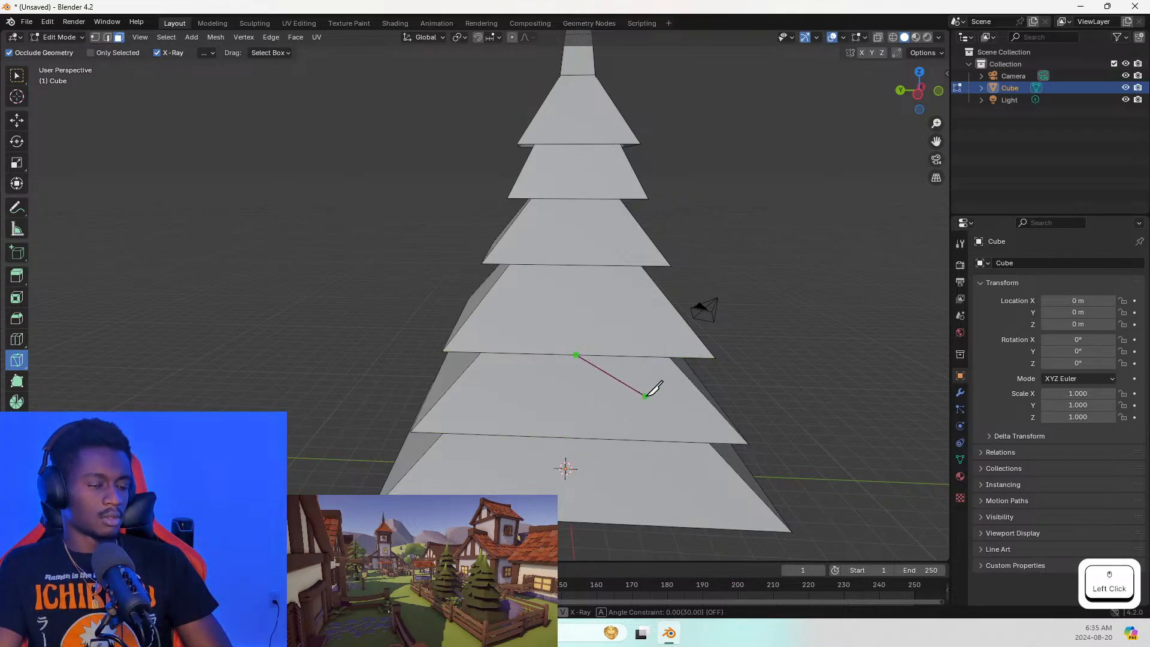
{"action": "middle_click_drag", "start_coordinate": [646, 395], "coordinate": [676, 312]}
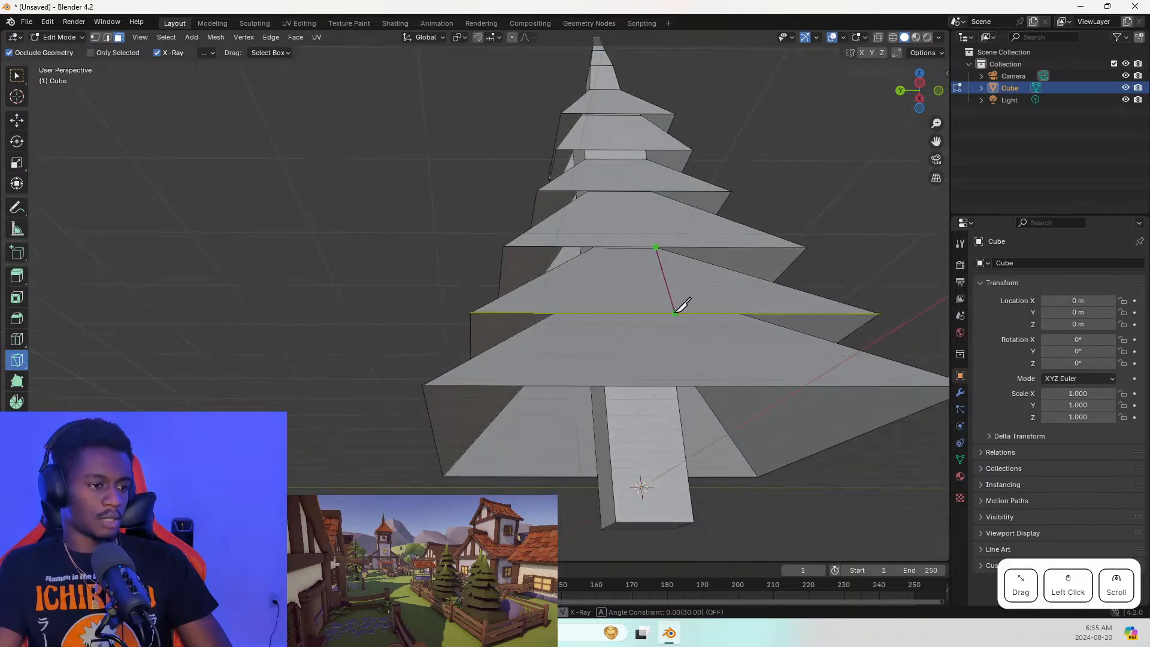
{"action": "key", "text": "Escape"}
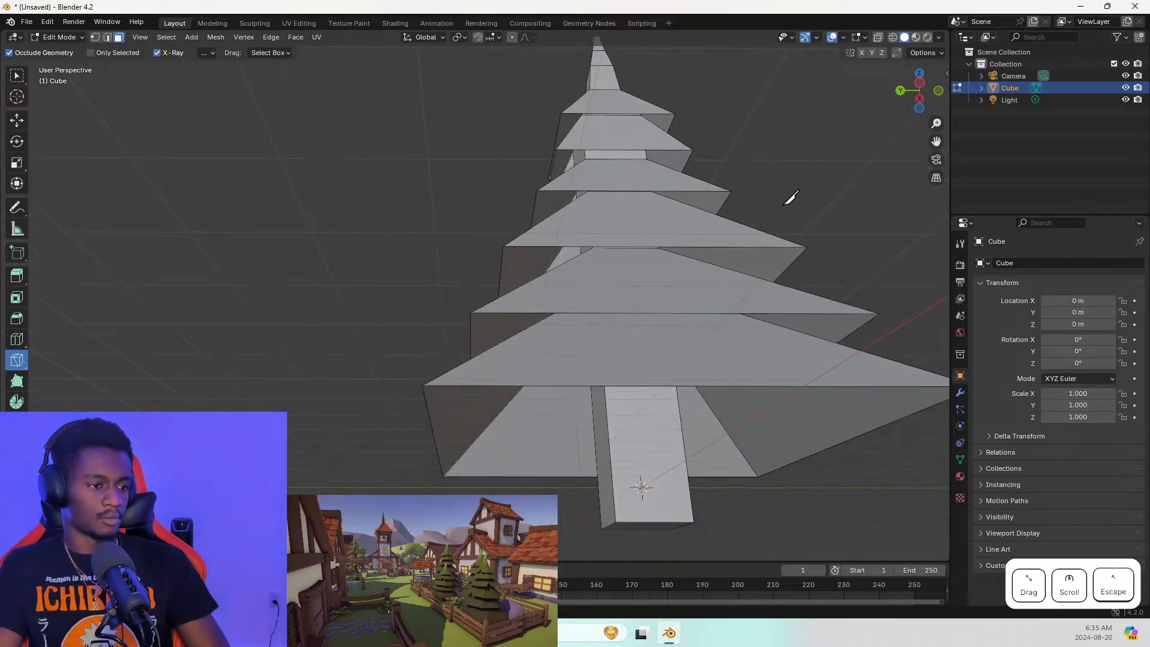
Try a see-through knife cut upward from the lowest tier's edge with X-ray shading on, cancel it, and restore solid shading
{"action": "left_click", "coordinate": [874, 38]}
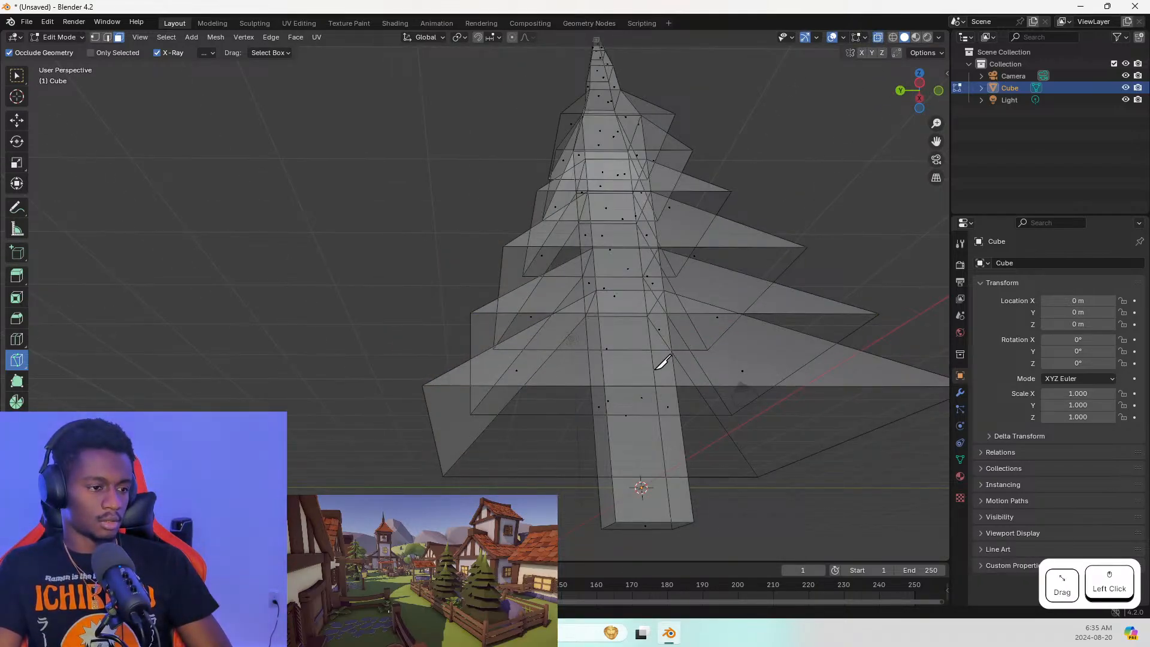
{"action": "left_click", "coordinate": [668, 386]}
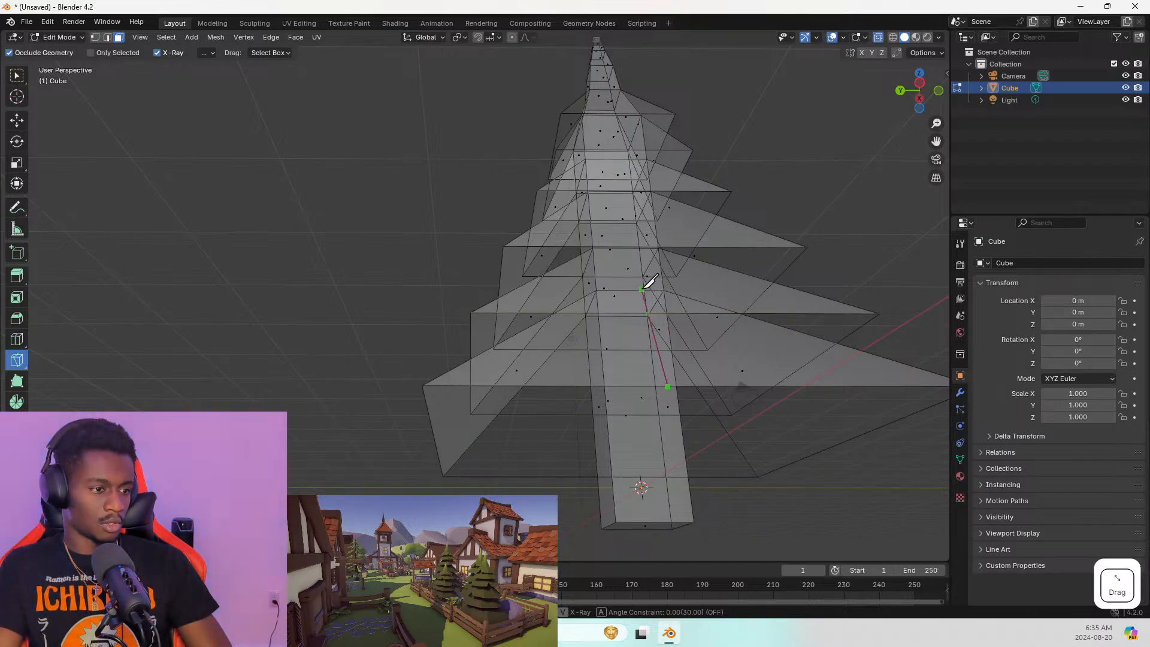
{"action": "left_click", "coordinate": [647, 292]}
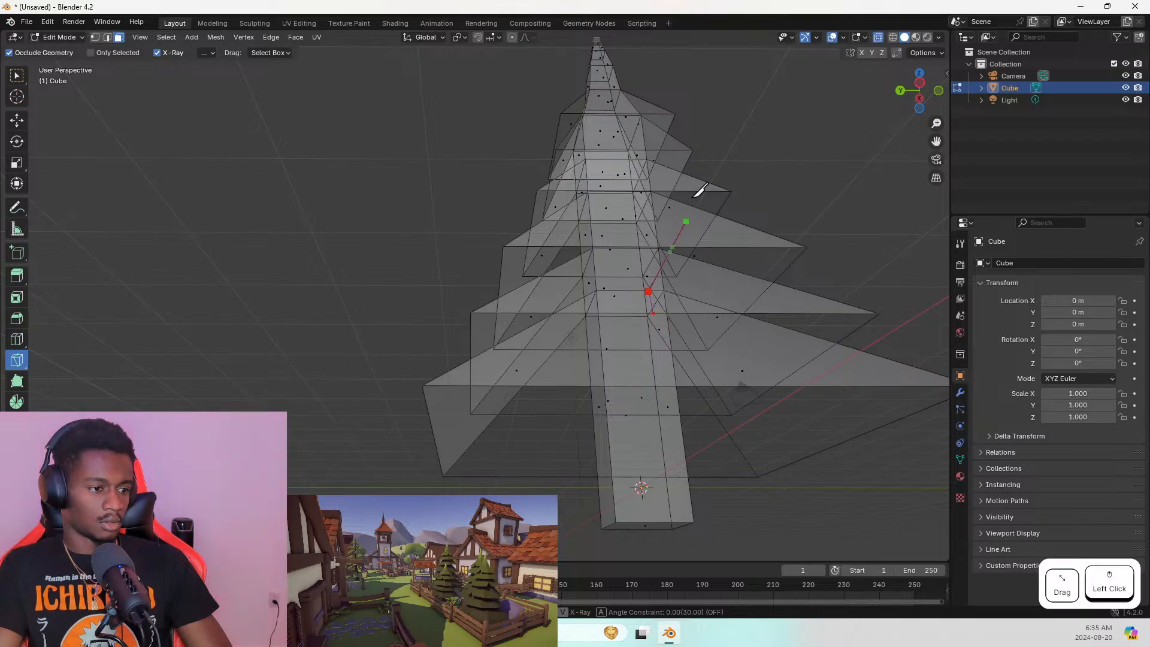
{"action": "key", "text": "Escape"}
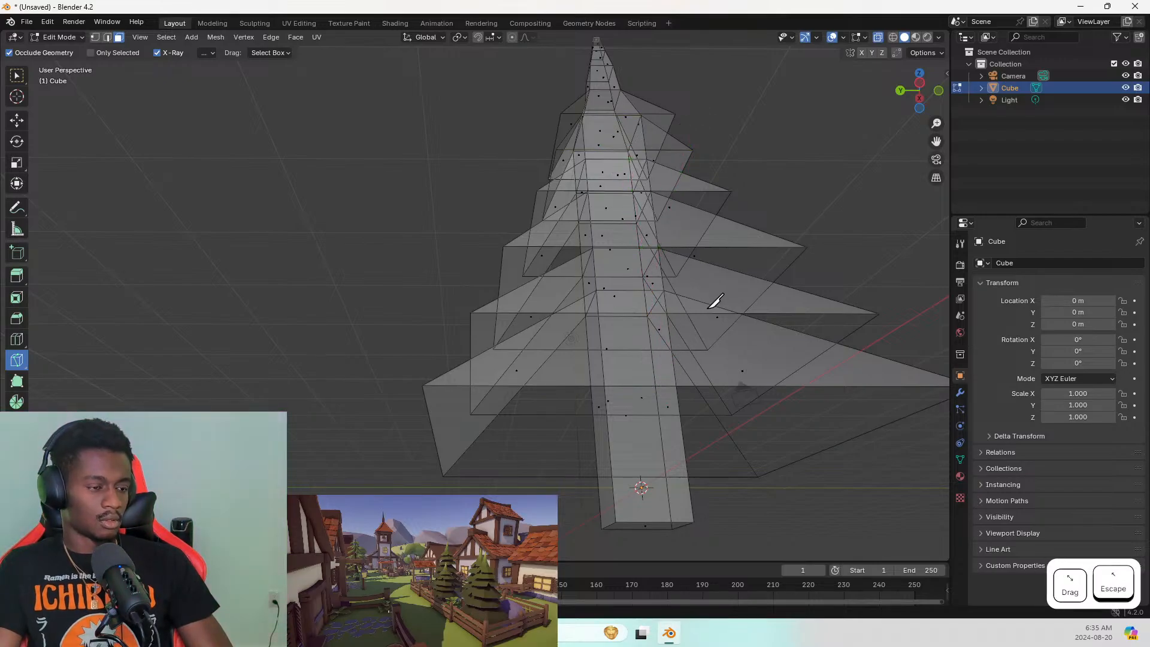
{"action": "middle_click_drag", "start_coordinate": [716, 301], "coordinate": [600, 250]}
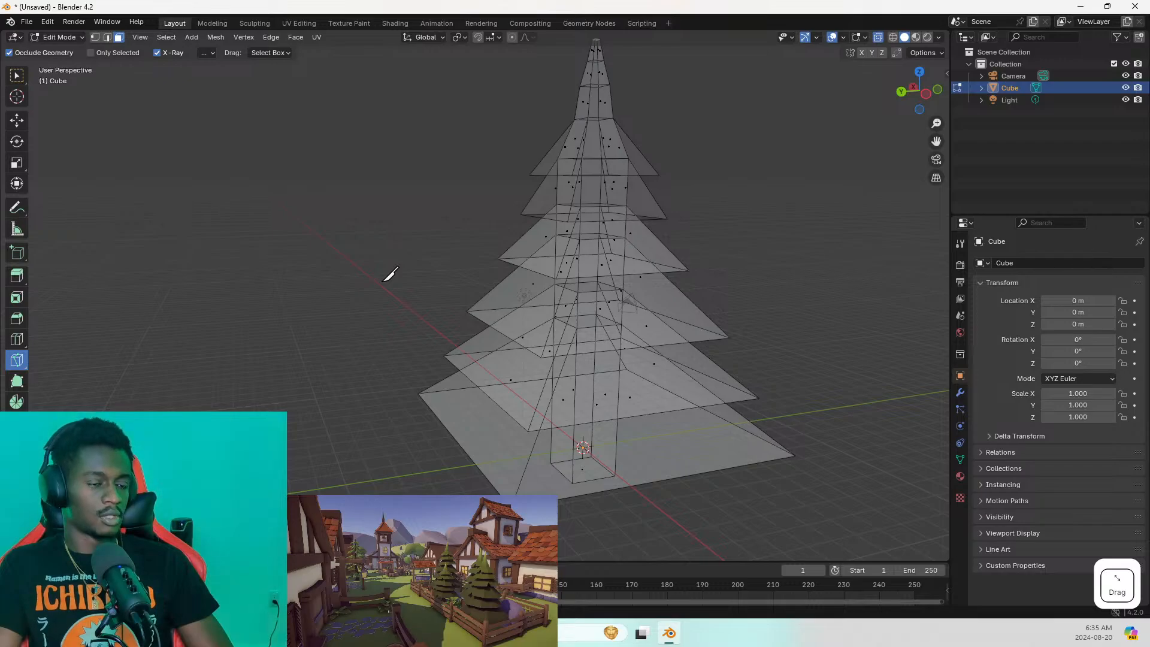
{"action": "left_click", "coordinate": [882, 31]}
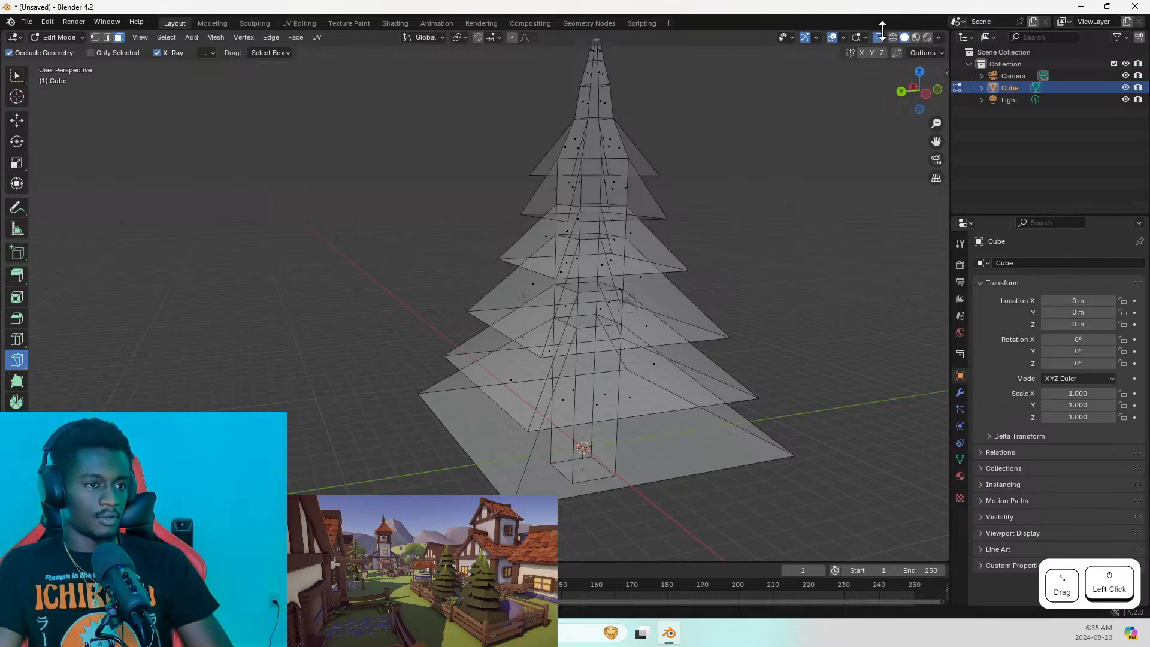
{"action": "left_click", "coordinate": [877, 37]}
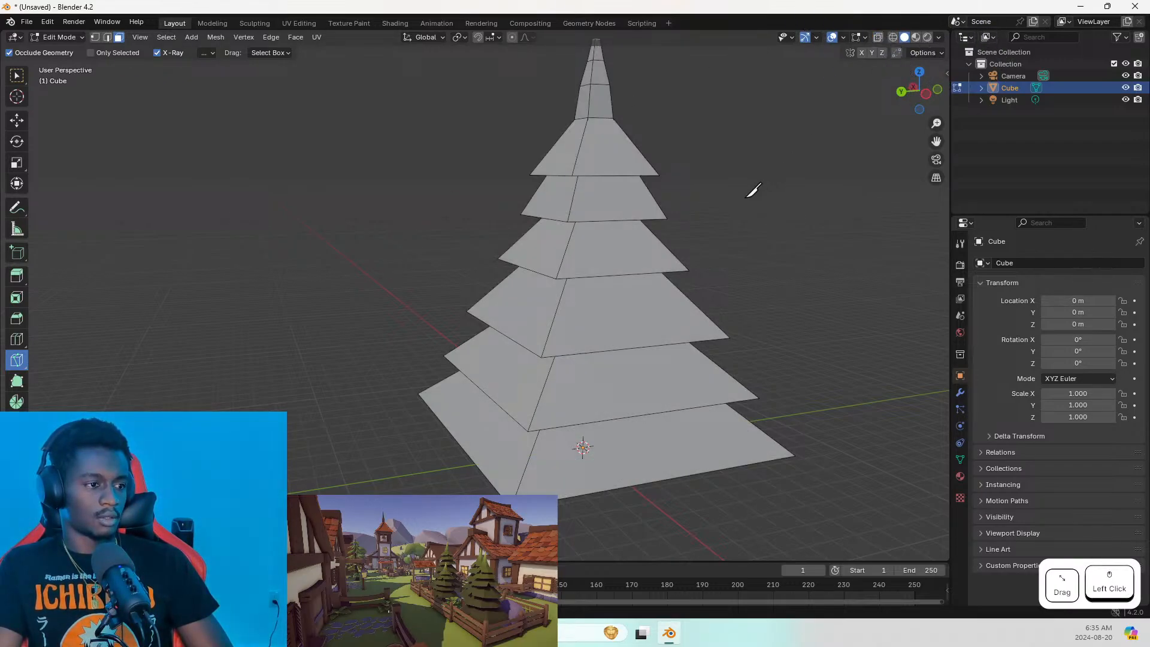
Try to knife one straight line from the lowest tier's edge above the trunk to the tree's tip, and cancel the cut
{"action": "middle_click_drag", "start_coordinate": [487, 367], "coordinate": [470, 342]}
{"action": "left_click", "coordinate": [629, 485]}
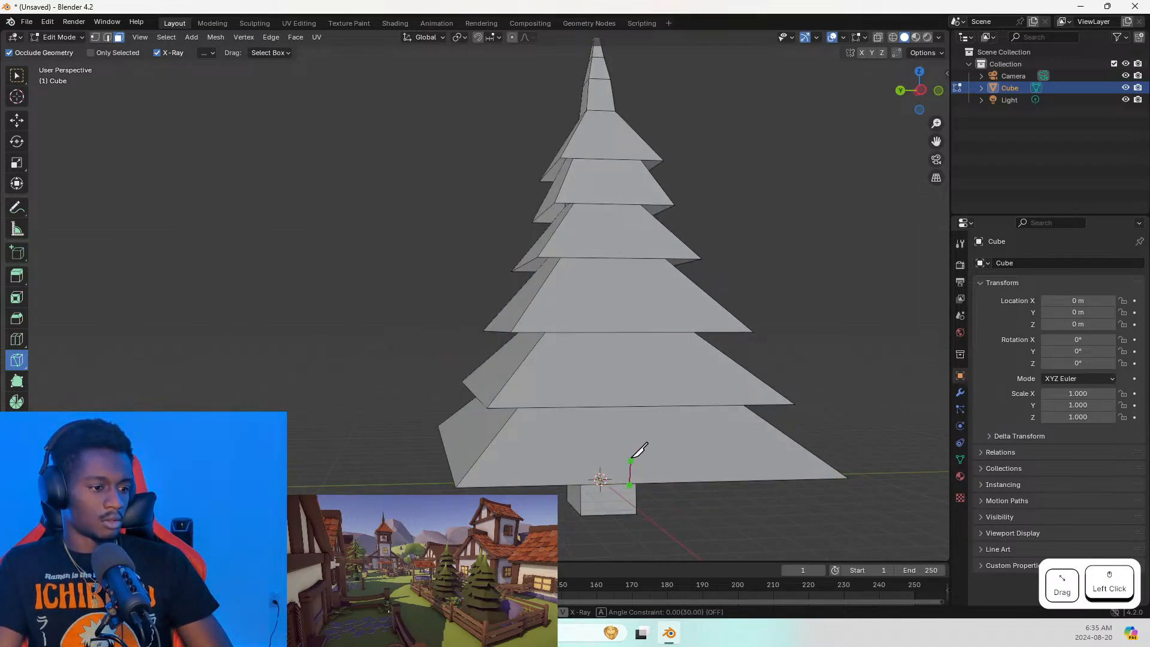
{"action": "left_click", "coordinate": [599, 39]}
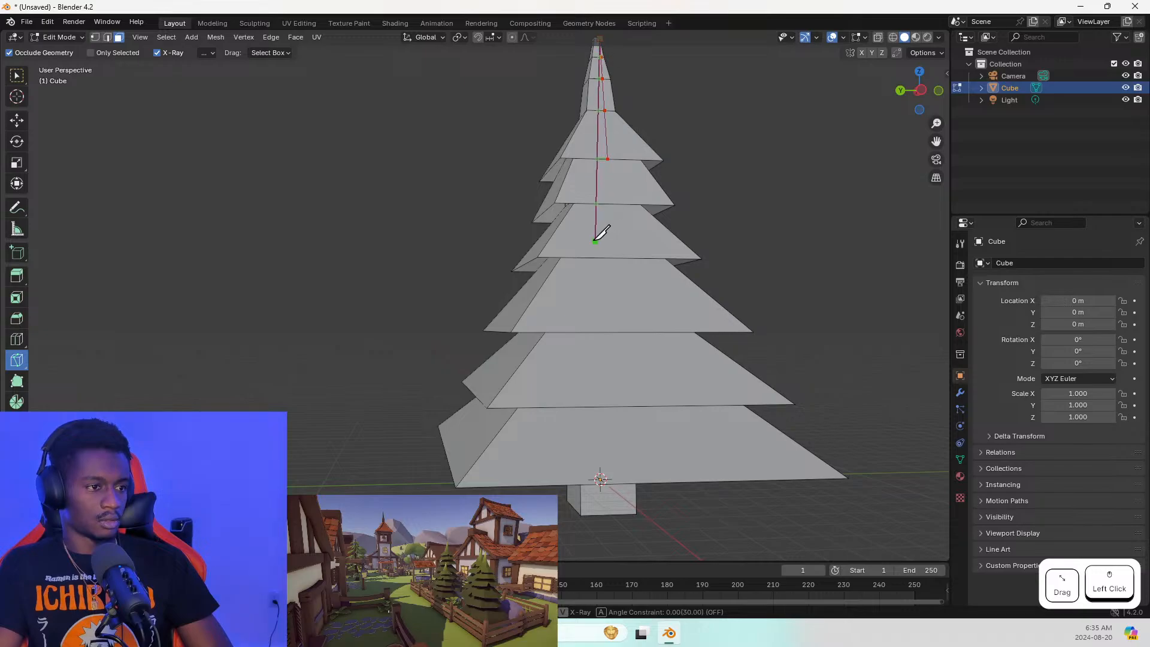
{"action": "middle_click_drag", "start_coordinate": [569, 231], "coordinate": [808, 290]}
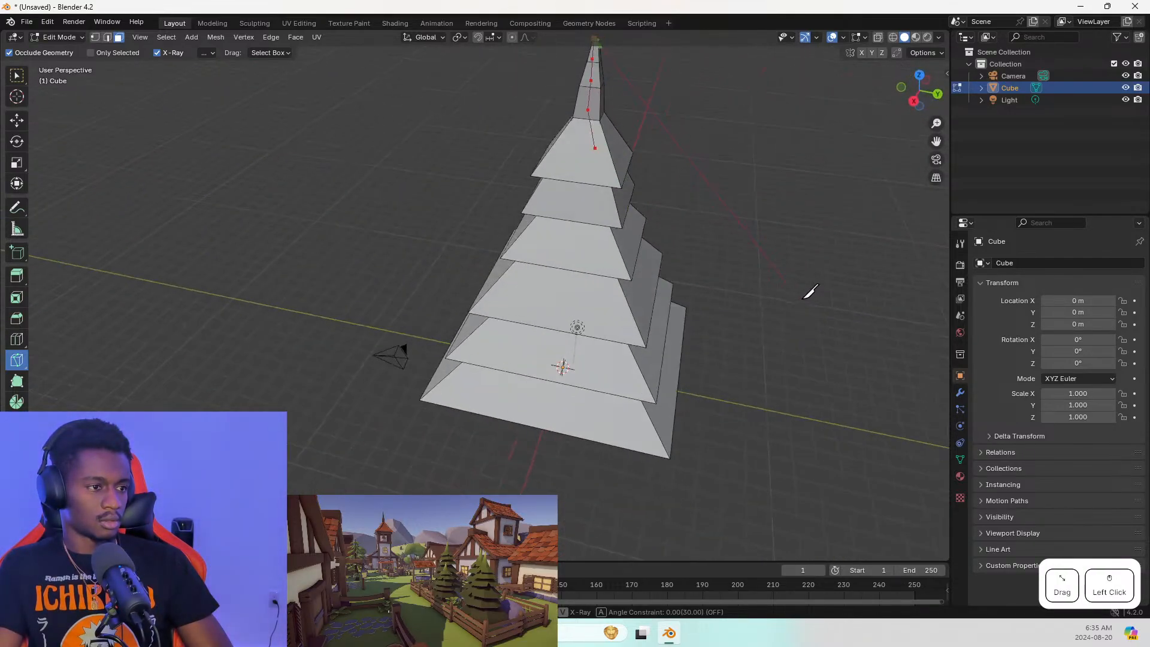
{"action": "key", "text": "ctrl+z"}
{"action": "left_click", "coordinate": [552, 353]}
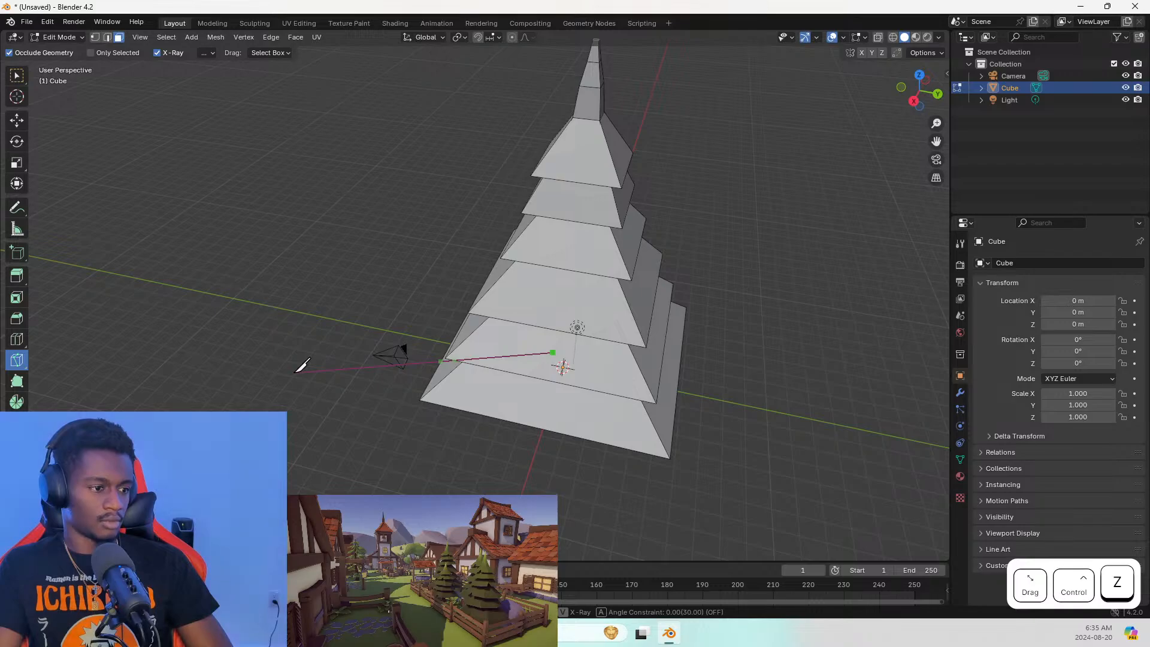
{"action": "key", "text": "Escape"}
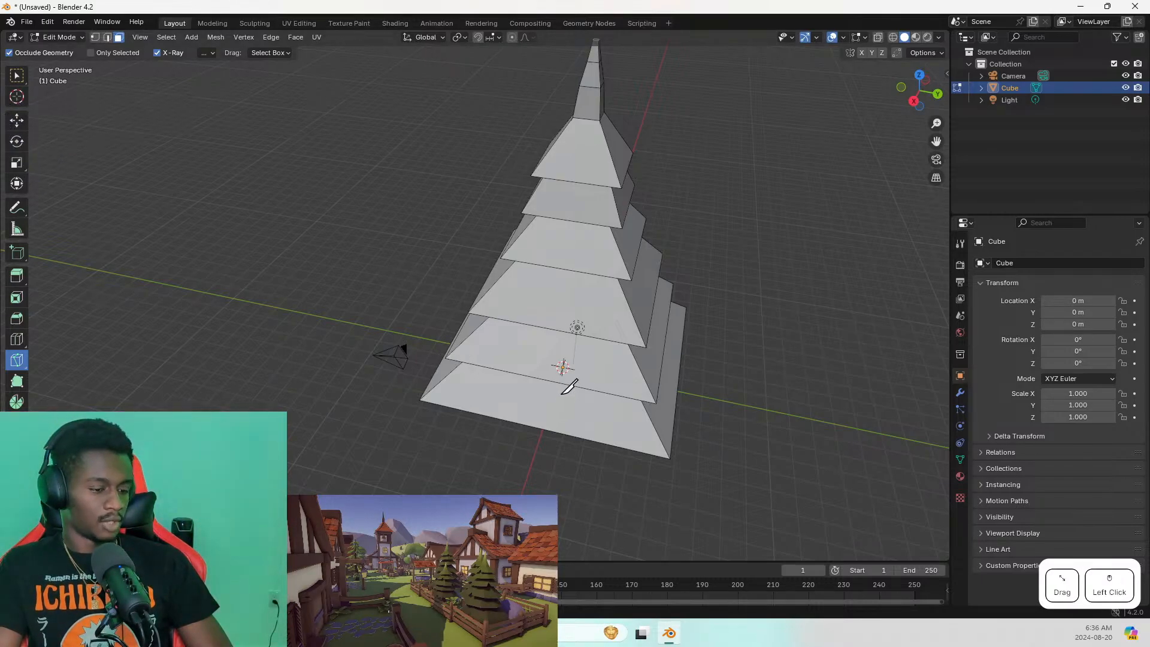
Select the front face of the lowest foliage tier with the Select Box tool, and try to add a loop cut there
{"action": "middle_click_drag", "start_coordinate": [535, 404], "coordinate": [599, 359]}
{"action": "key", "text": "Tab"}
{"action": "key", "text": "Tab"}
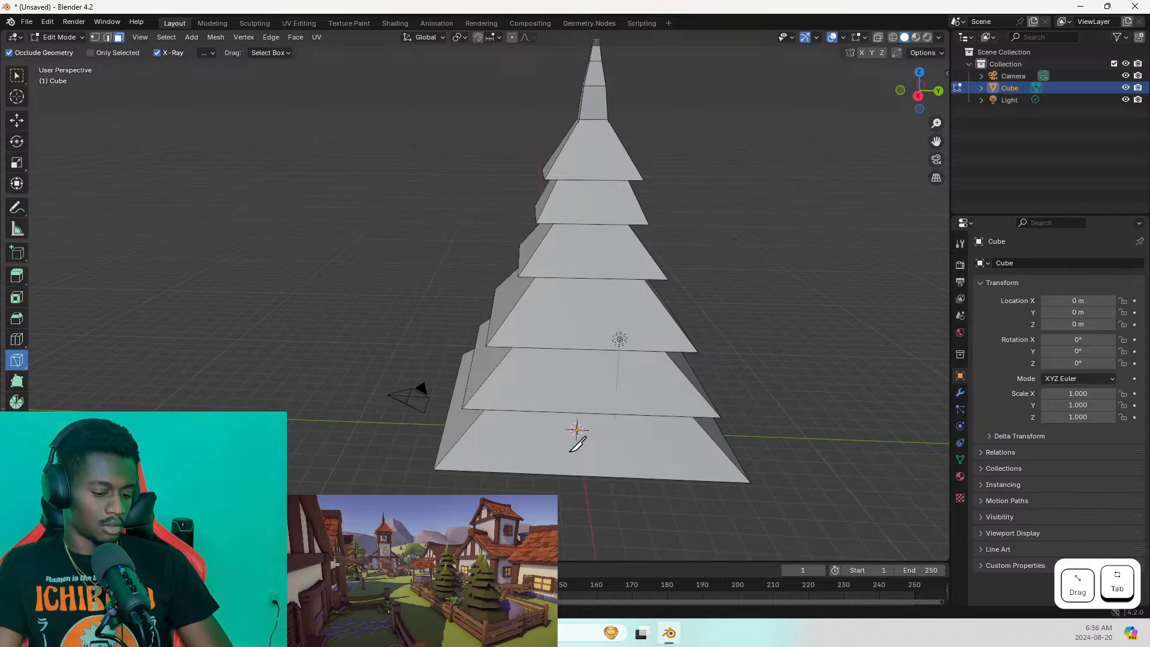
{"action": "key", "text": "3"}
{"action": "left_click", "coordinate": [9, 80]}
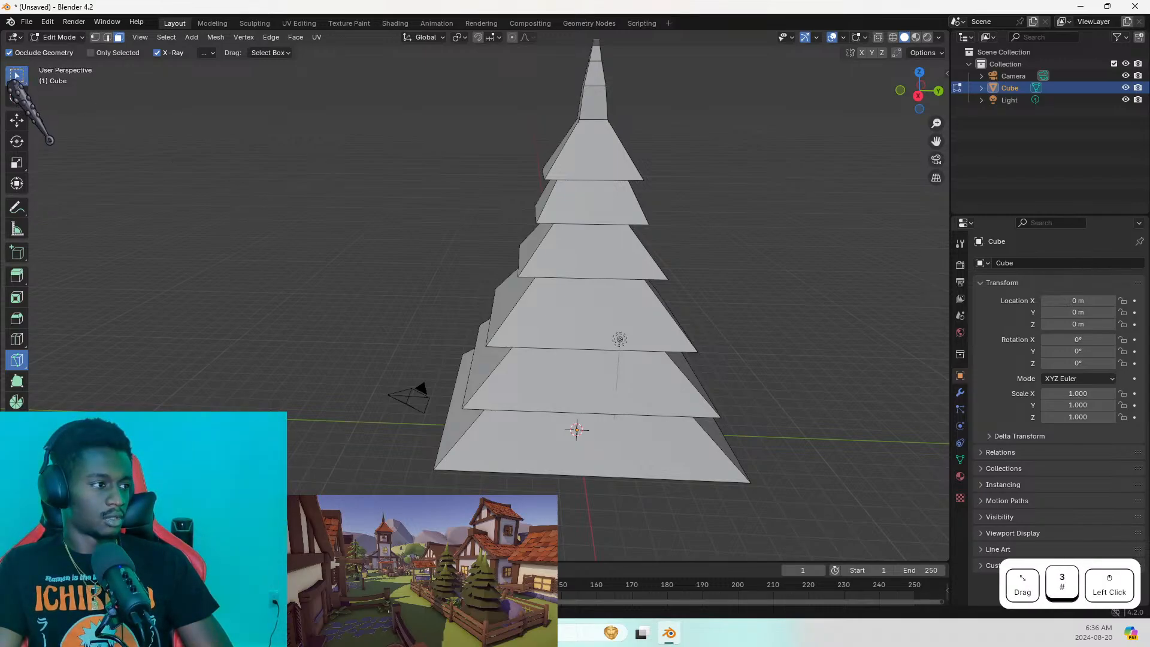
{"action": "left_click", "coordinate": [572, 468]}
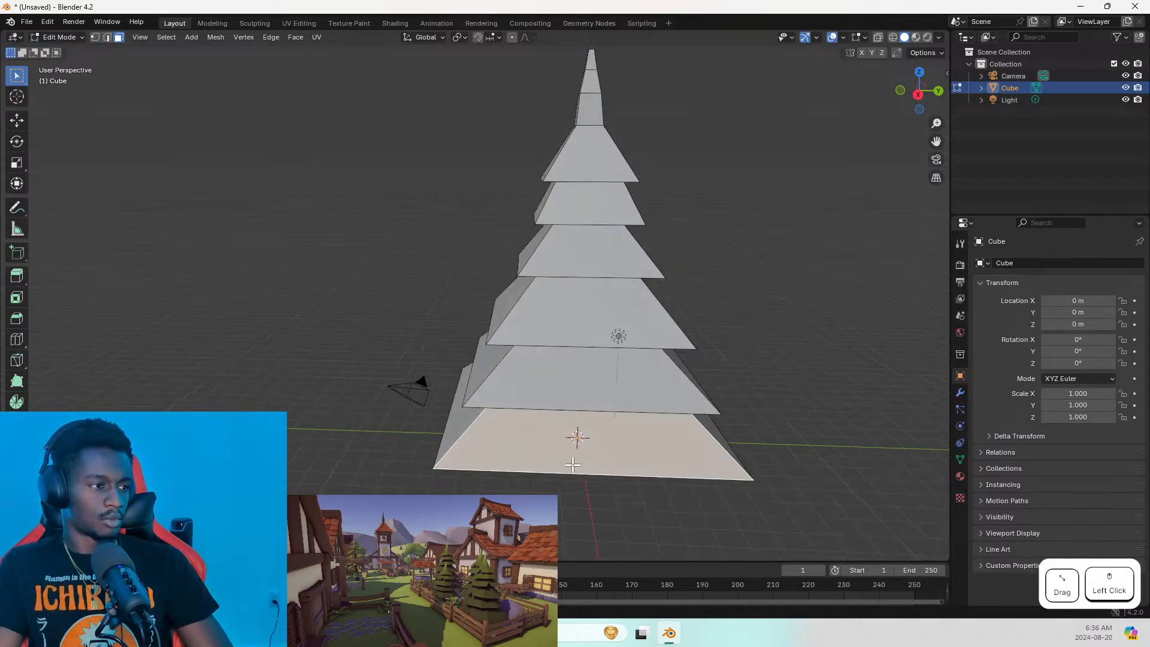
{"action": "middle_click_drag", "start_coordinate": [572, 465], "coordinate": [591, 483]}
{"action": "key", "text": "ctrl+r"}
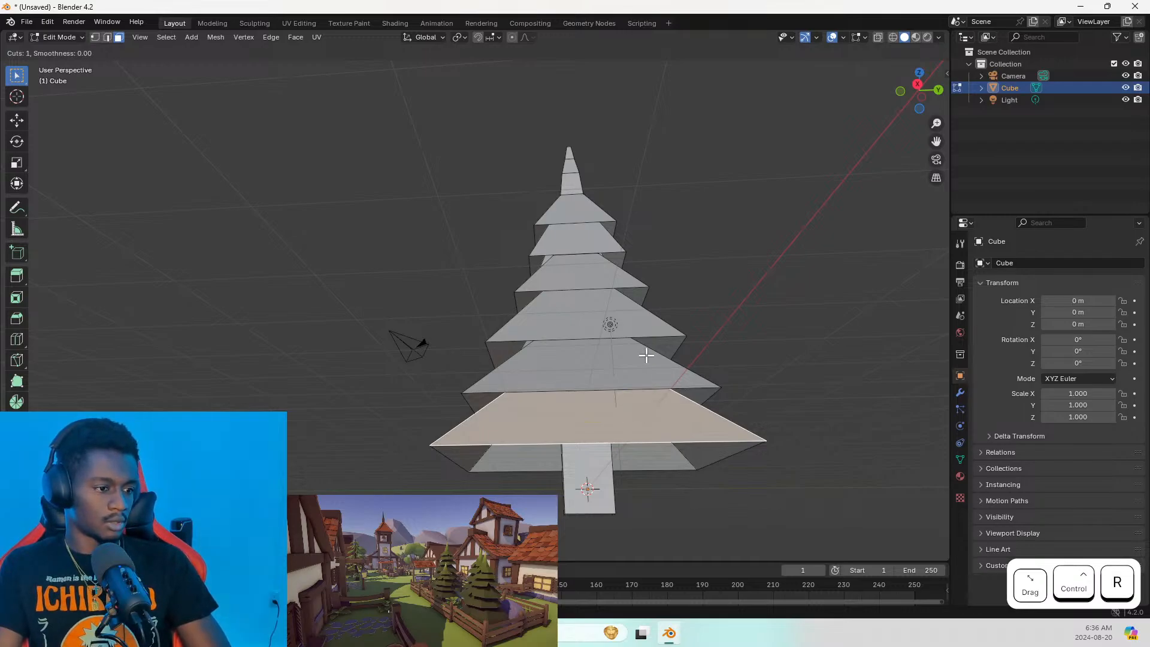
{"action": "key", "text": "Escape"}
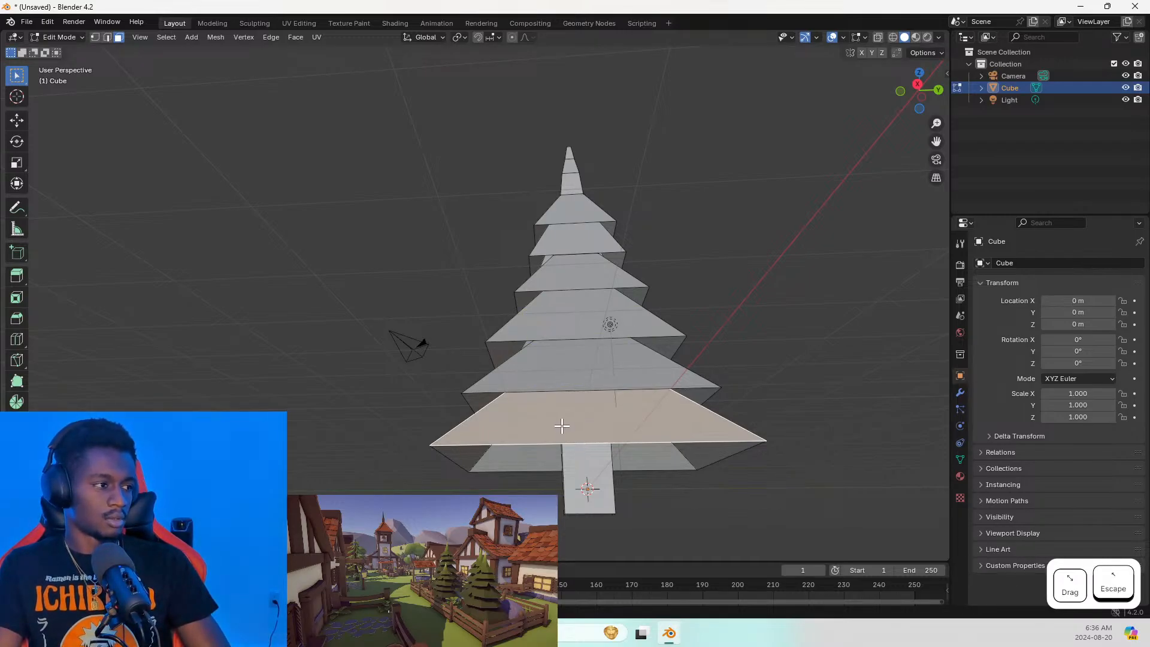
Switch to the Blender manual in the browser, search it for "split face" and look through the results
{"action": "key", "text": "alt+Tab"}
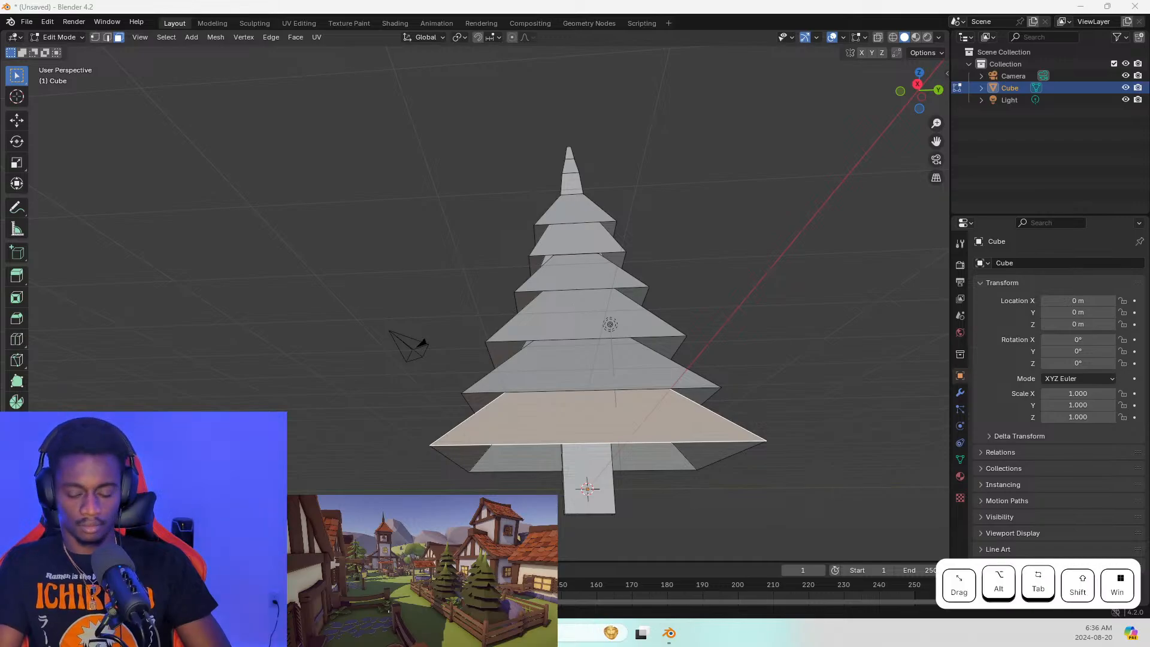
{"action": "key", "text": "shift+super+Left"}
{"action": "key", "text": "ctrl+Tab"}
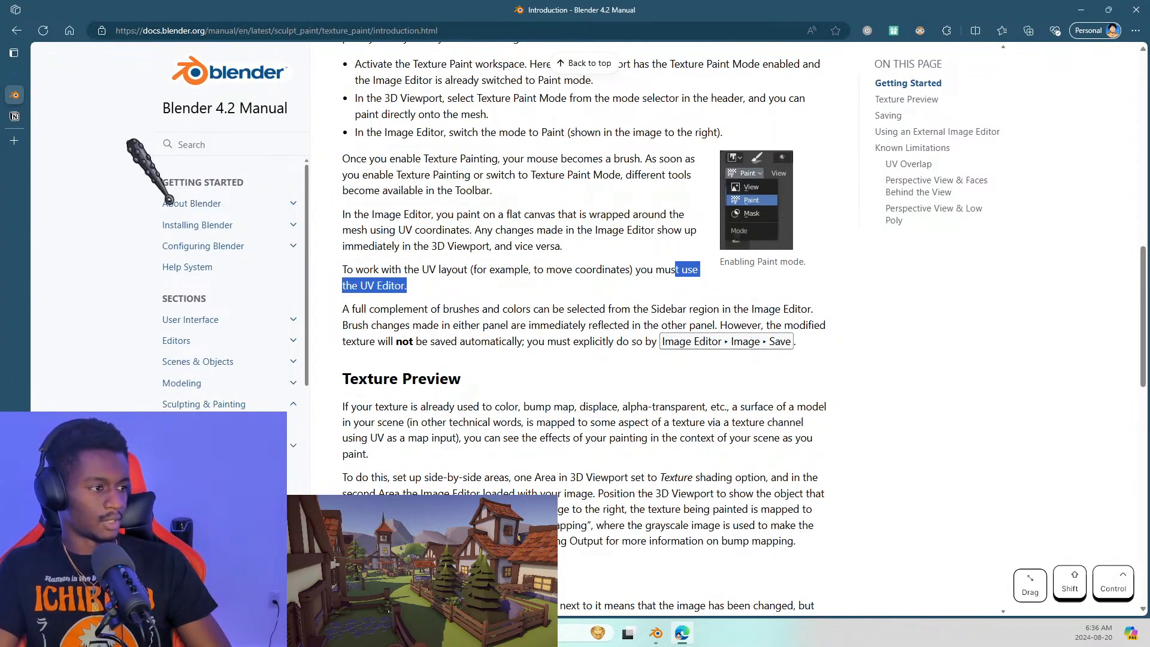
{"action": "left_click", "coordinate": [208, 139]}
{"action": "type", "text": "split"}
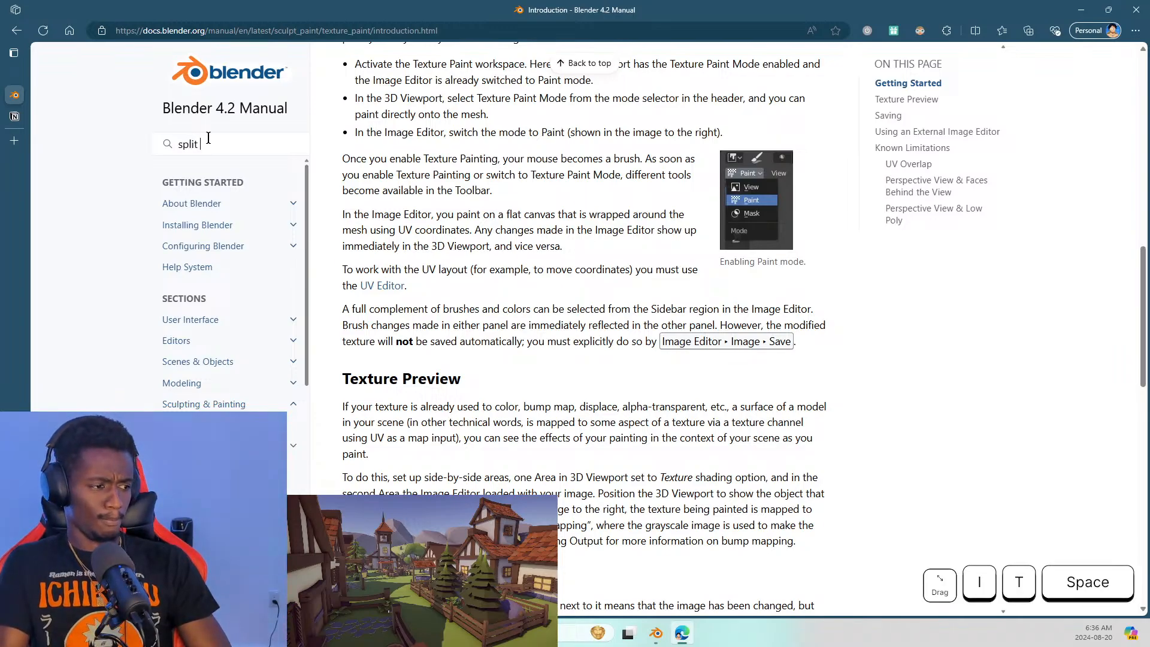
{"action": "type", "text": " face"}
{"action": "key", "text": "Return"}
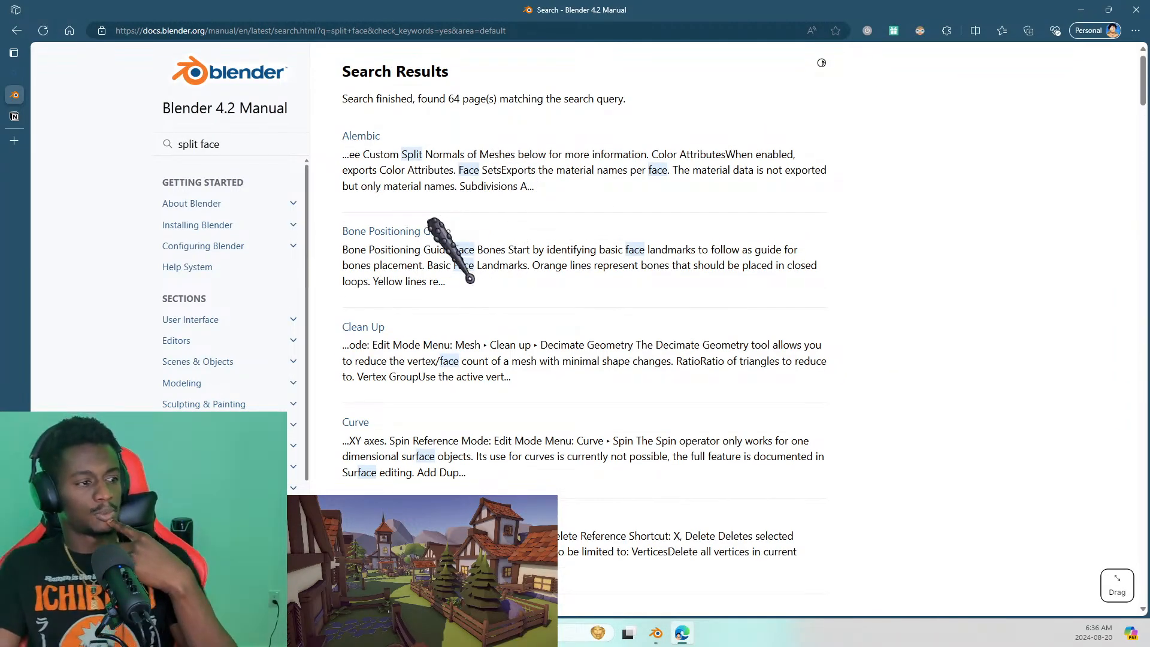
{"action": "scroll", "coordinate": [501, 307], "scroll_direction": "down", "scroll_amount": 5}
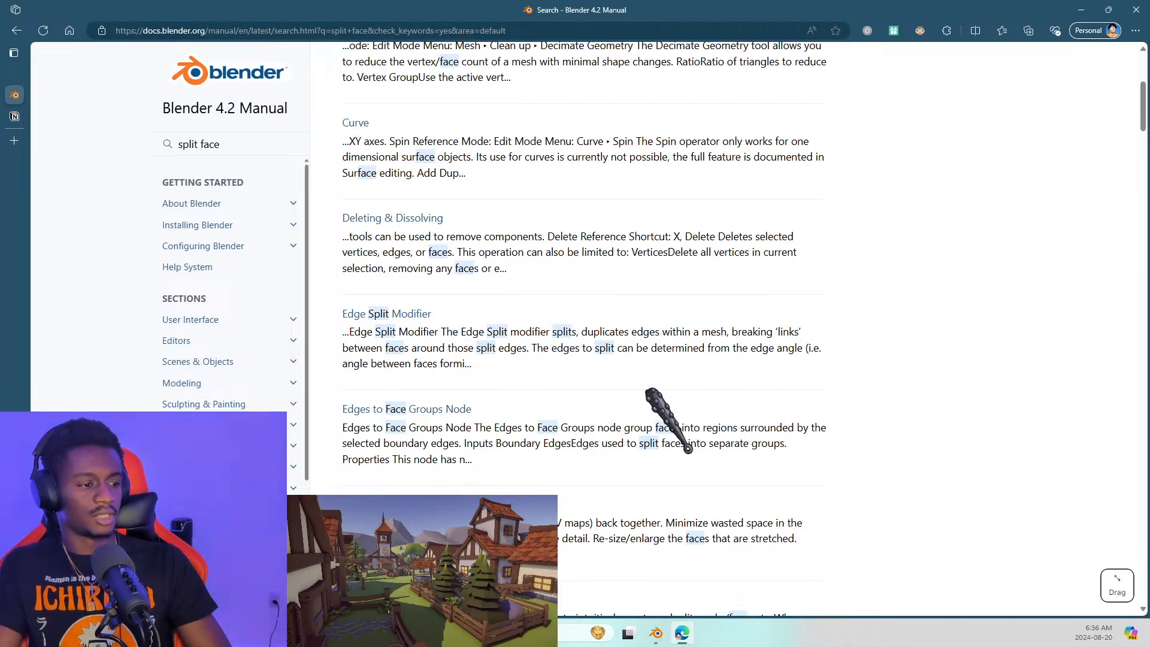
Switch back to Blender, try an Edge Split modifier on the tree with a 135° edge angle, and remove the modifier
{"action": "key", "text": "alt+Tab"}
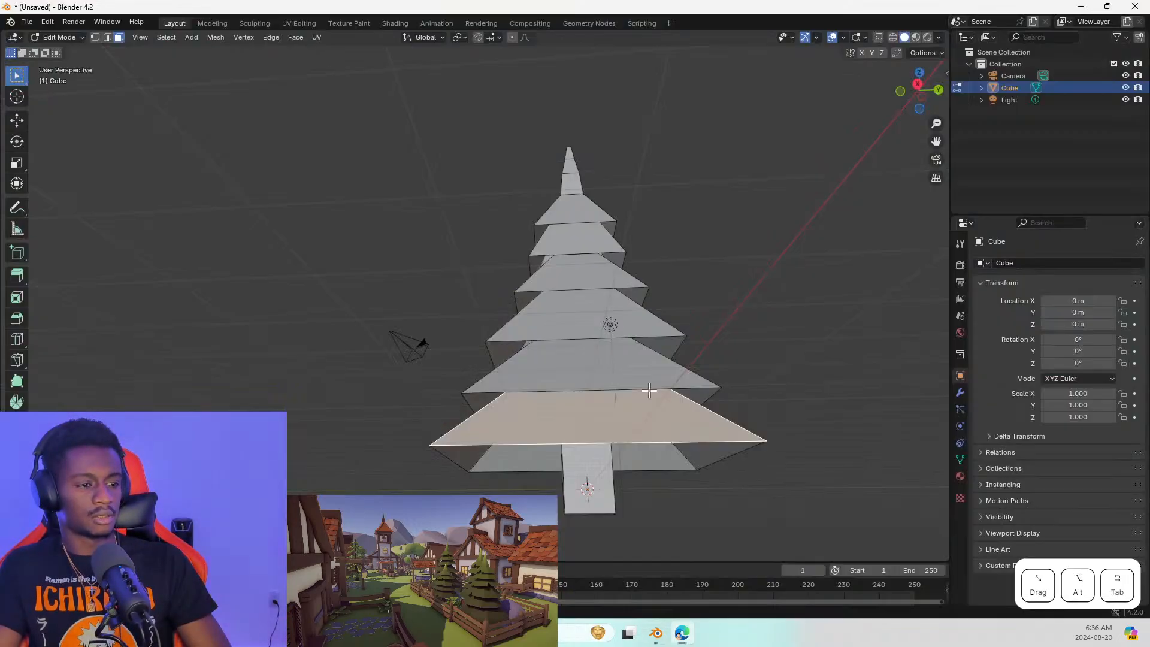
{"action": "middle_click_drag", "start_coordinate": [664, 422], "coordinate": [662, 479]}
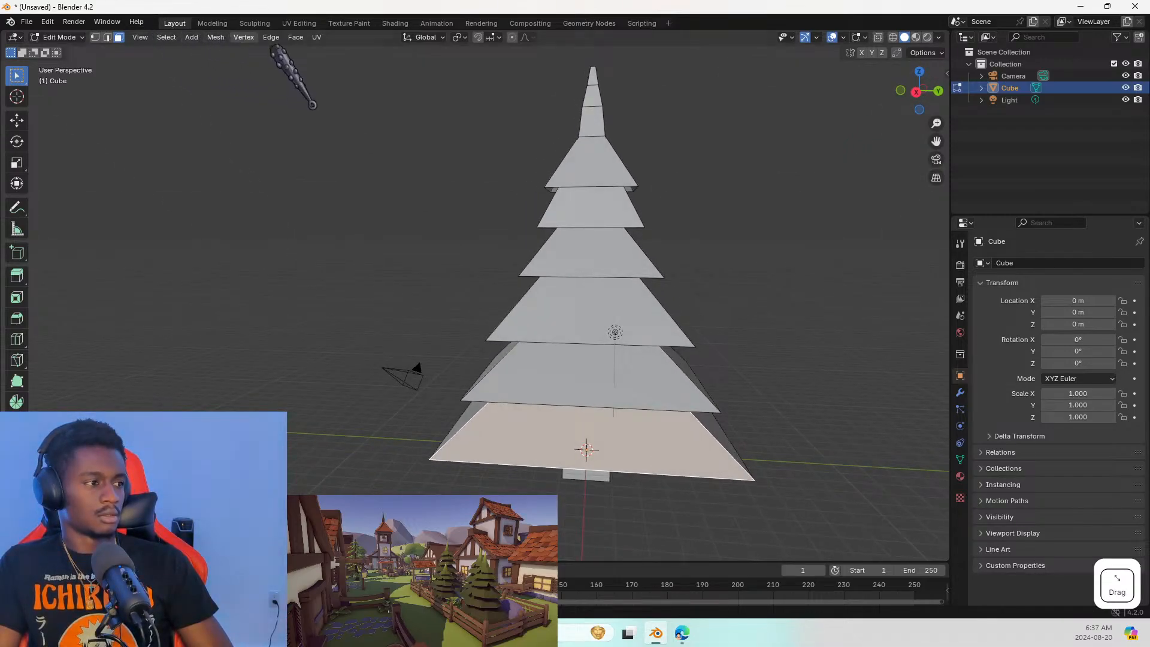
{"action": "left_click", "coordinate": [960, 392]}
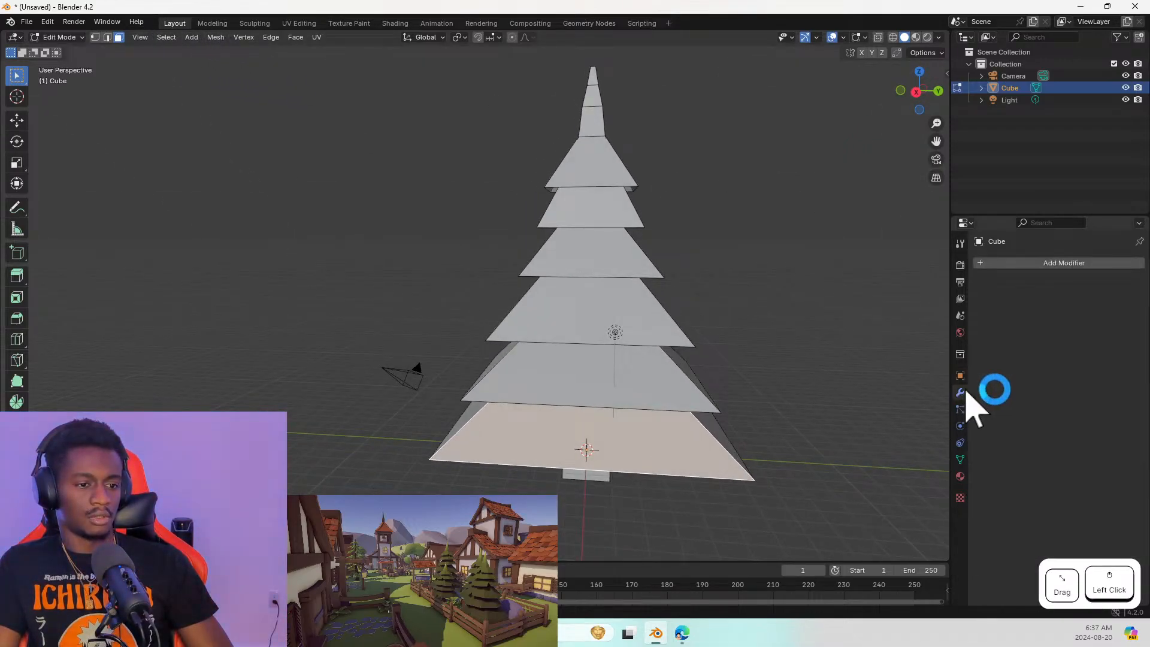
{"action": "left_click", "coordinate": [1042, 263]}
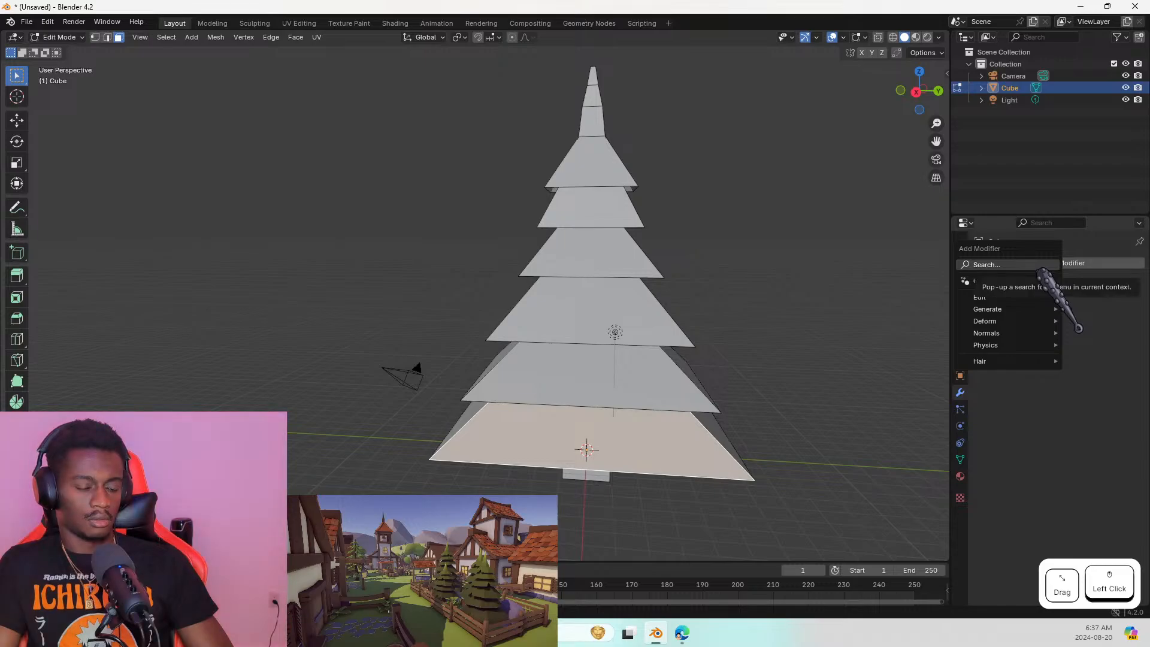
{"action": "type", "text": "ed"}
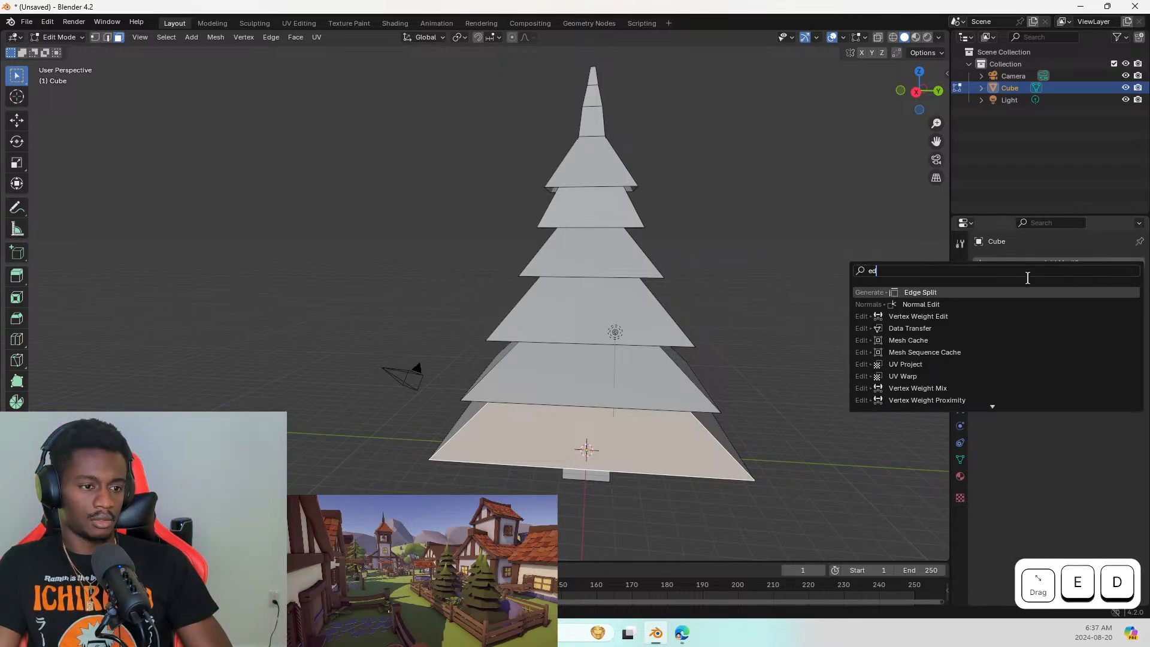
{"action": "left_click", "coordinate": [949, 292]}
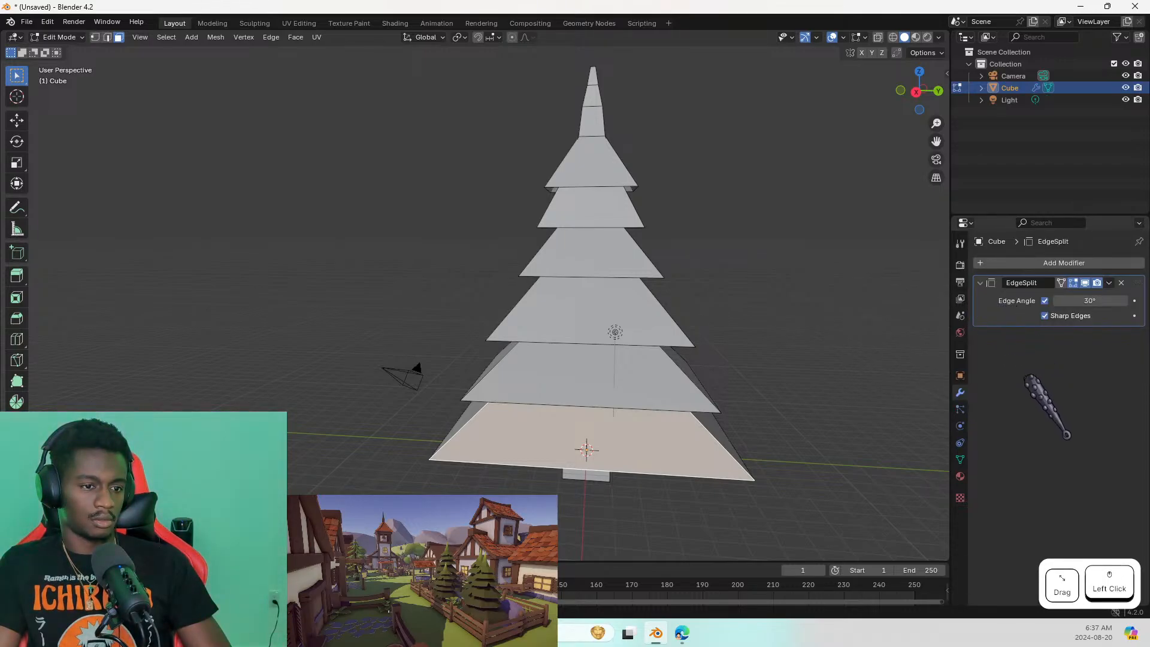
{"action": "key", "text": "Tab"}
{"action": "key", "text": "Tab"}
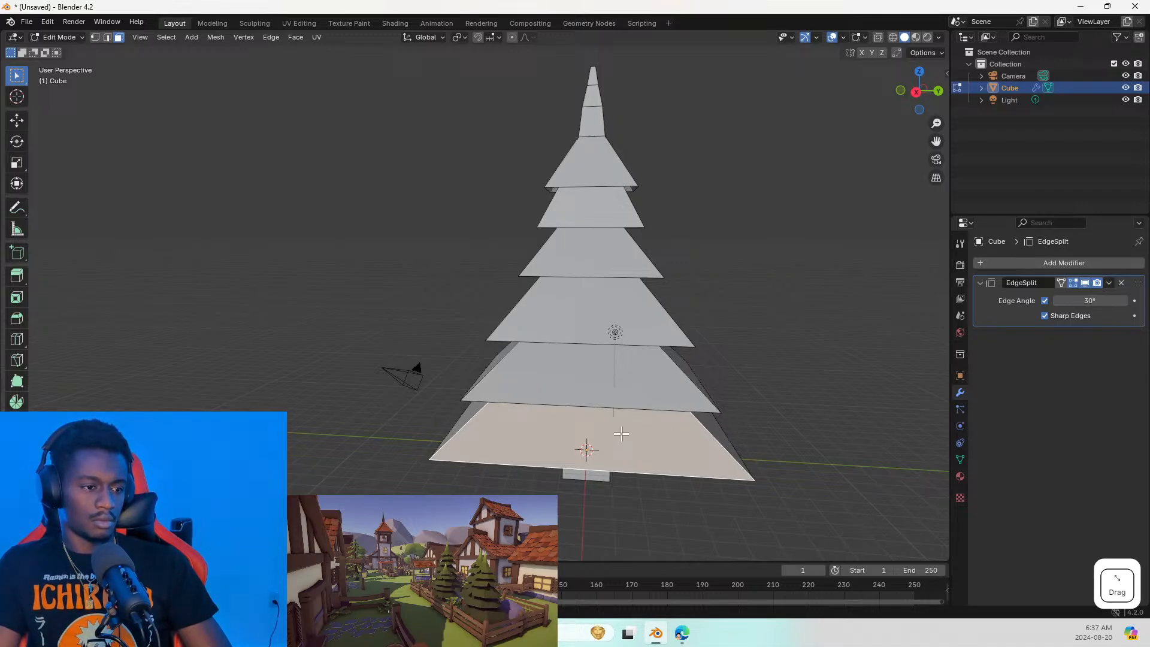
{"action": "left_click_drag", "start_coordinate": [1066, 301], "coordinate": [1072, 301]}
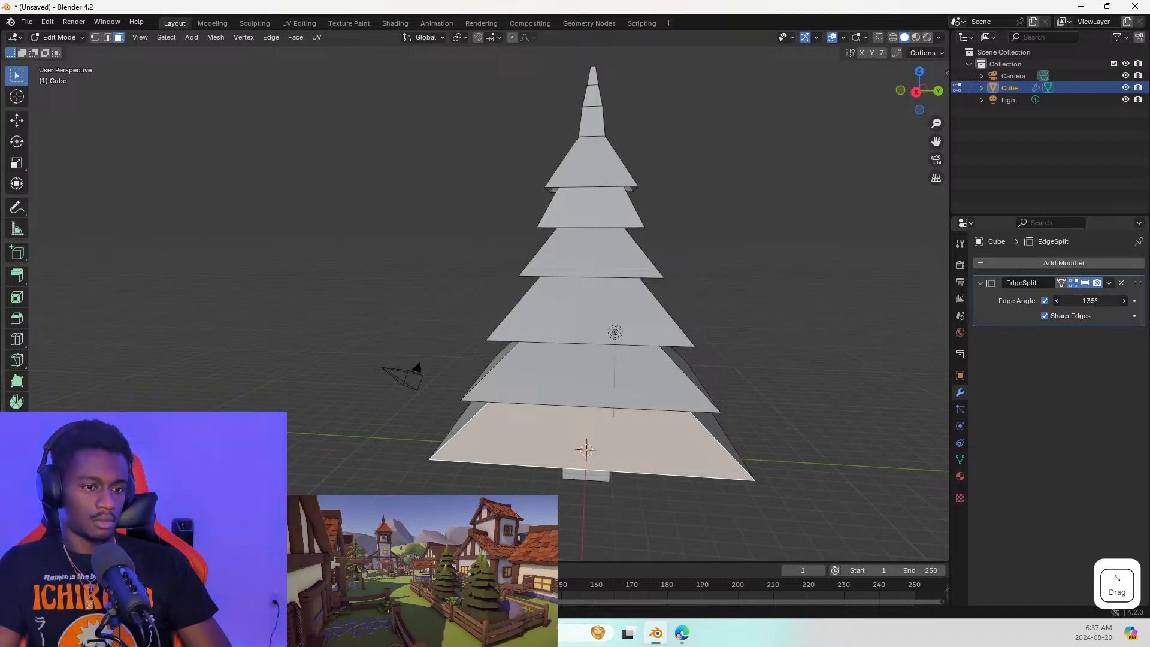
{"action": "left_click", "coordinate": [1121, 283]}
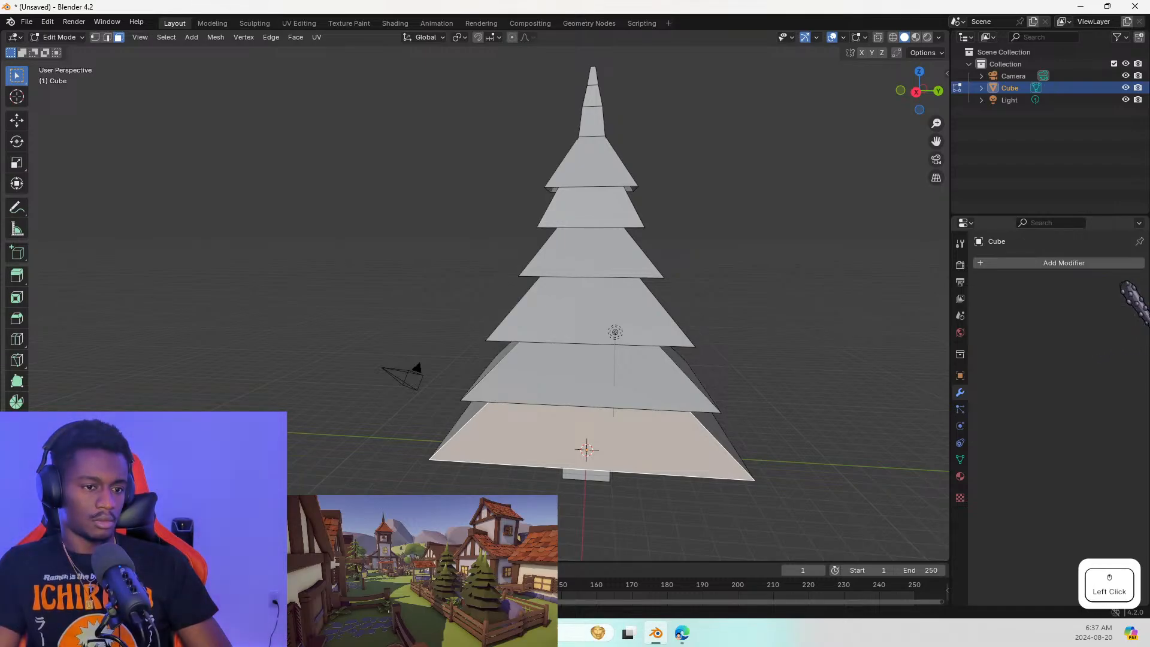
Switch to the browser, search the web for "split faces in blender" in a new tab and look through the results
{"action": "key", "text": "alt+Tab"}
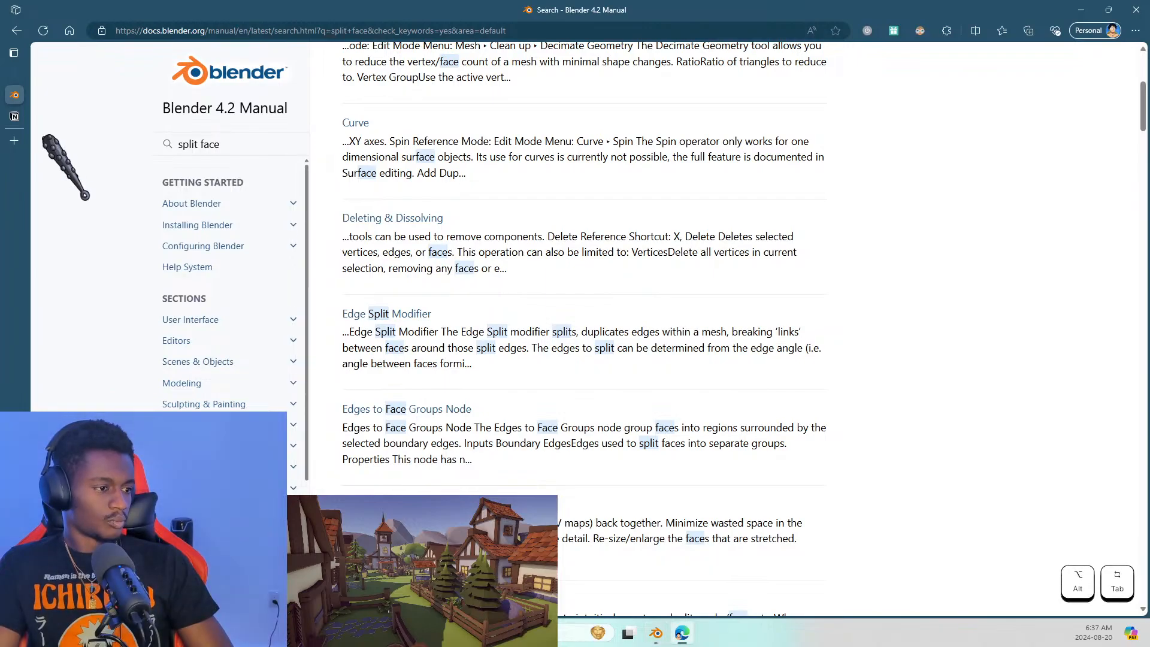
{"action": "scroll", "coordinate": [659, 419], "scroll_direction": "down", "scroll_amount": 6}
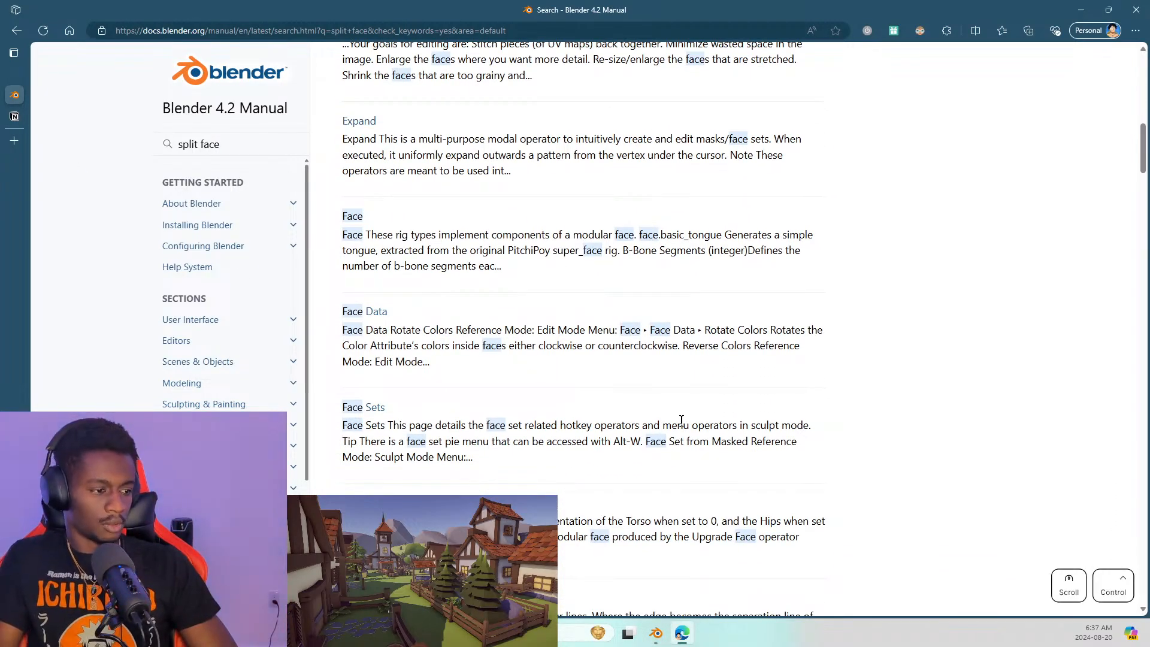
{"action": "key", "text": "ctrl+t"}
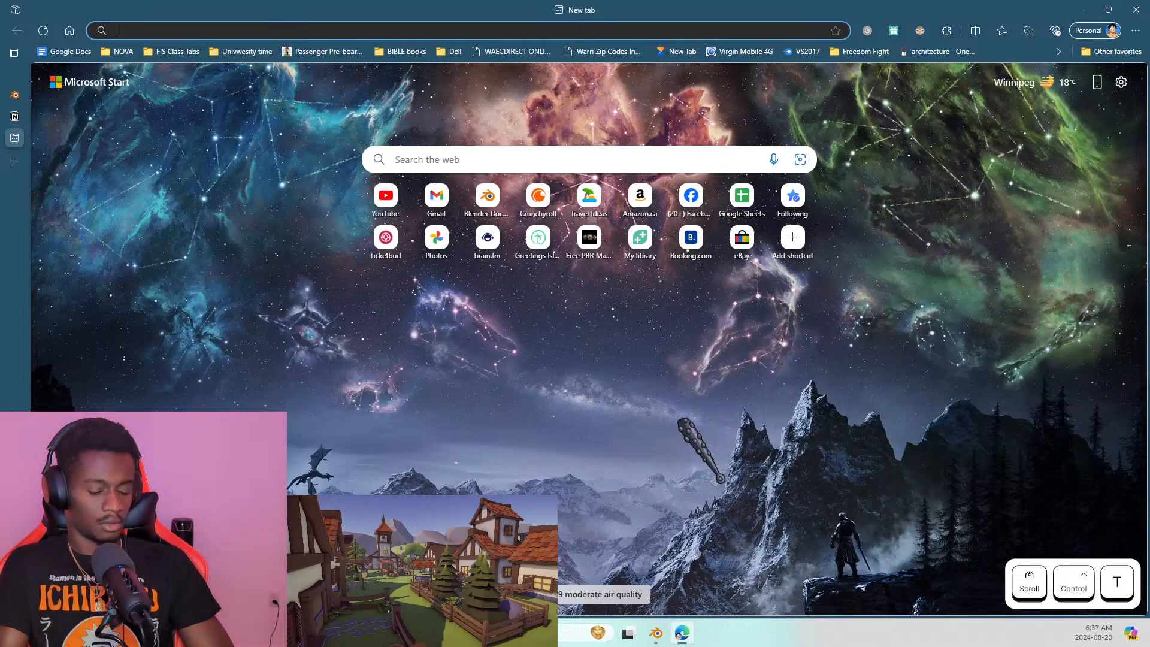
{"action": "type", "text": "s:"}
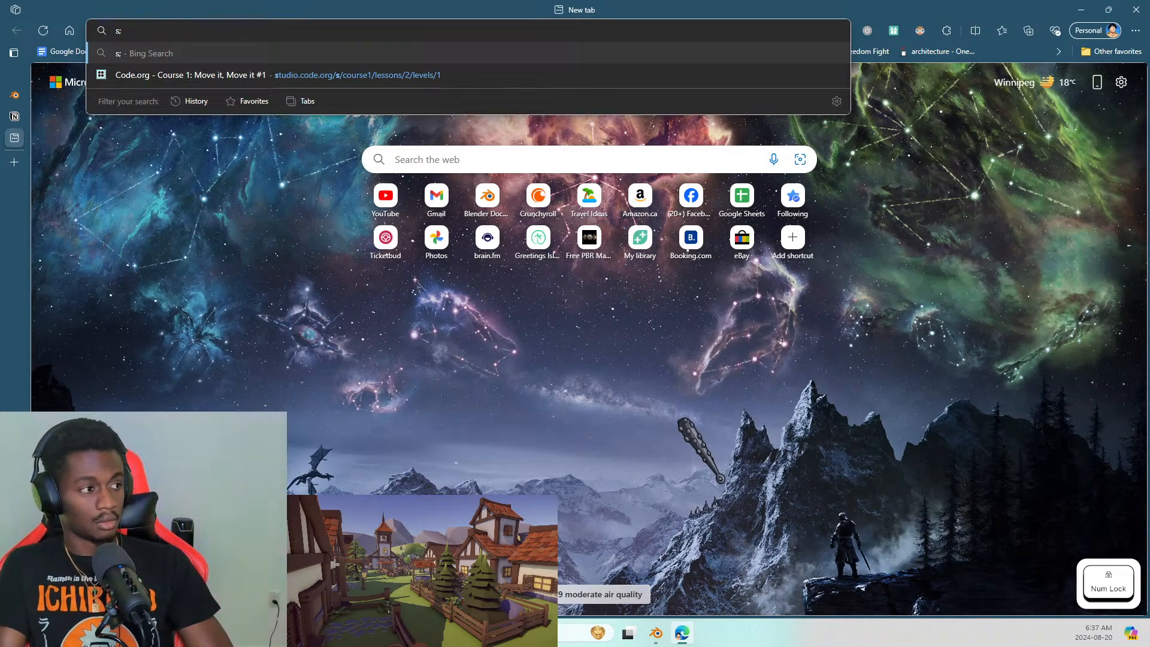
{"action": "key", "text": "BackSpace"}
{"action": "type", "text": "plit face"}
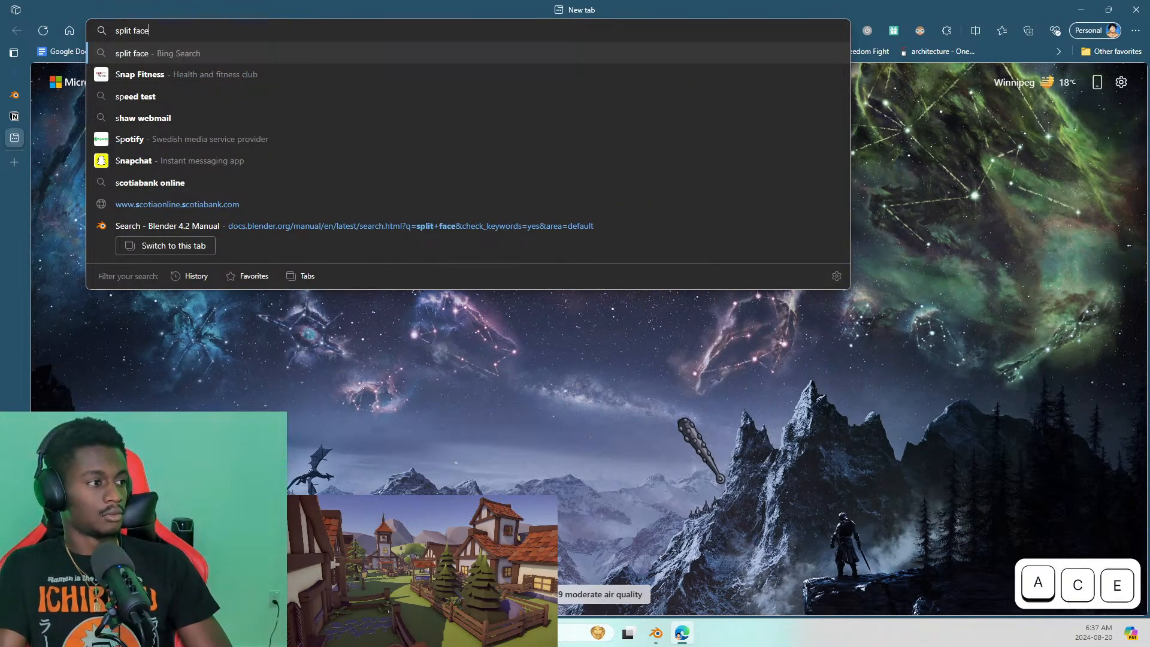
{"action": "type", "text": "s o"}
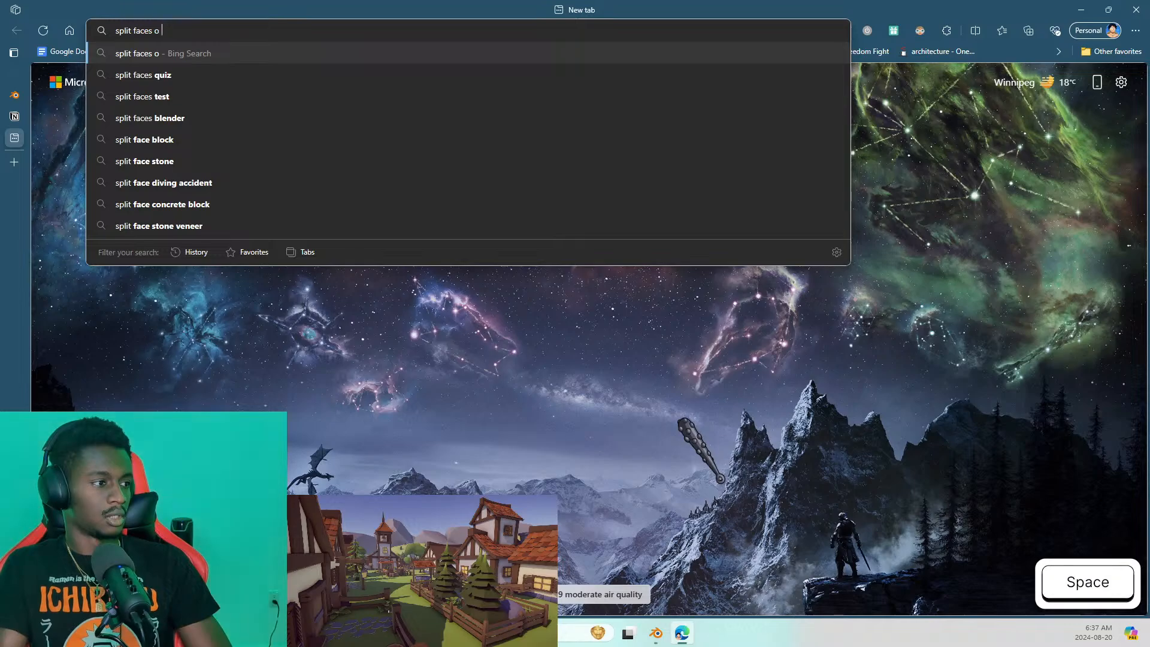
{"action": "key", "text": "BackSpace"}
{"action": "key", "text": "BackSpace"}
{"action": "type", "text": "in blende"}
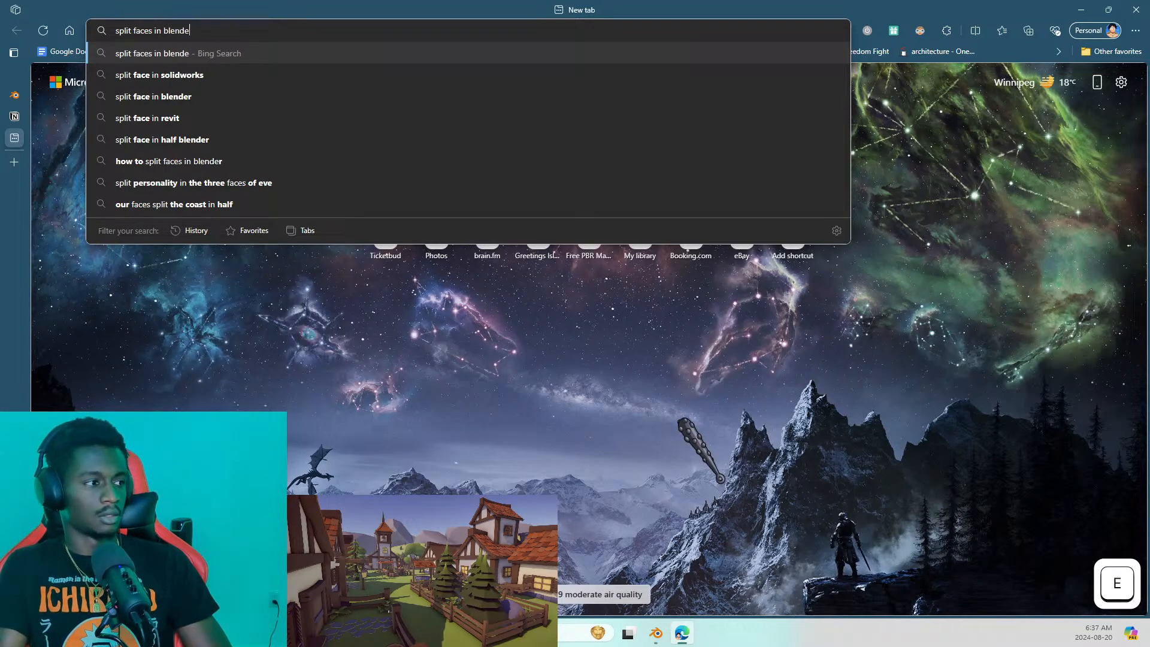
{"action": "type", "text": "r"}
{"action": "key", "text": "Return"}
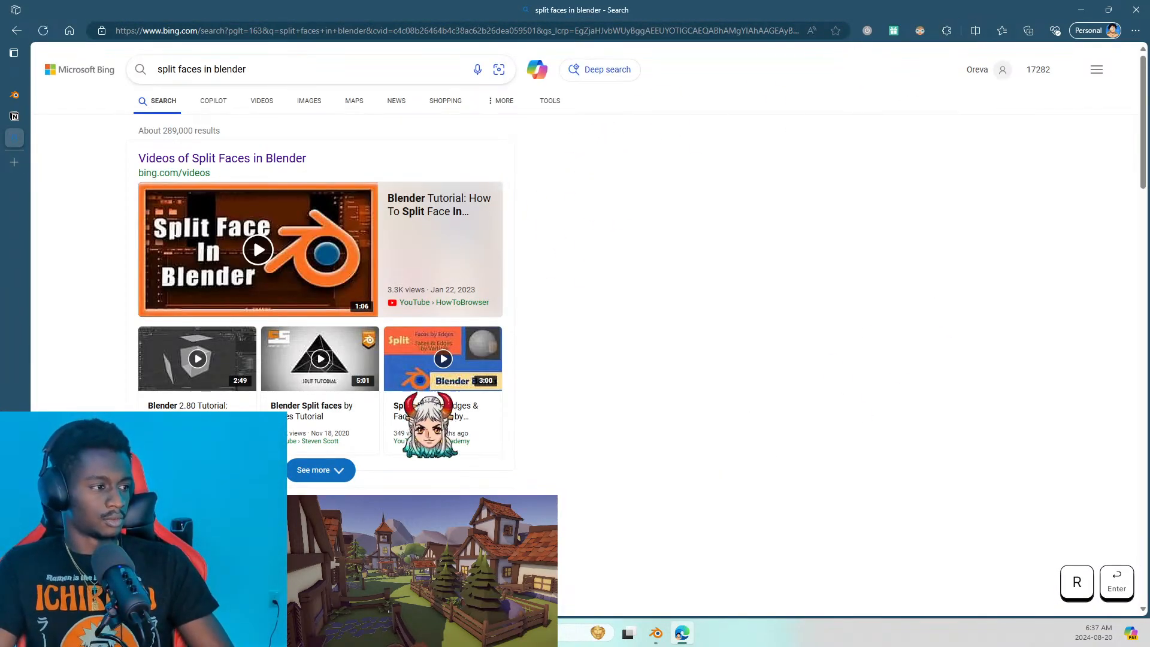
{"action": "scroll", "coordinate": [443, 407], "scroll_direction": "down", "scroll_amount": 2}
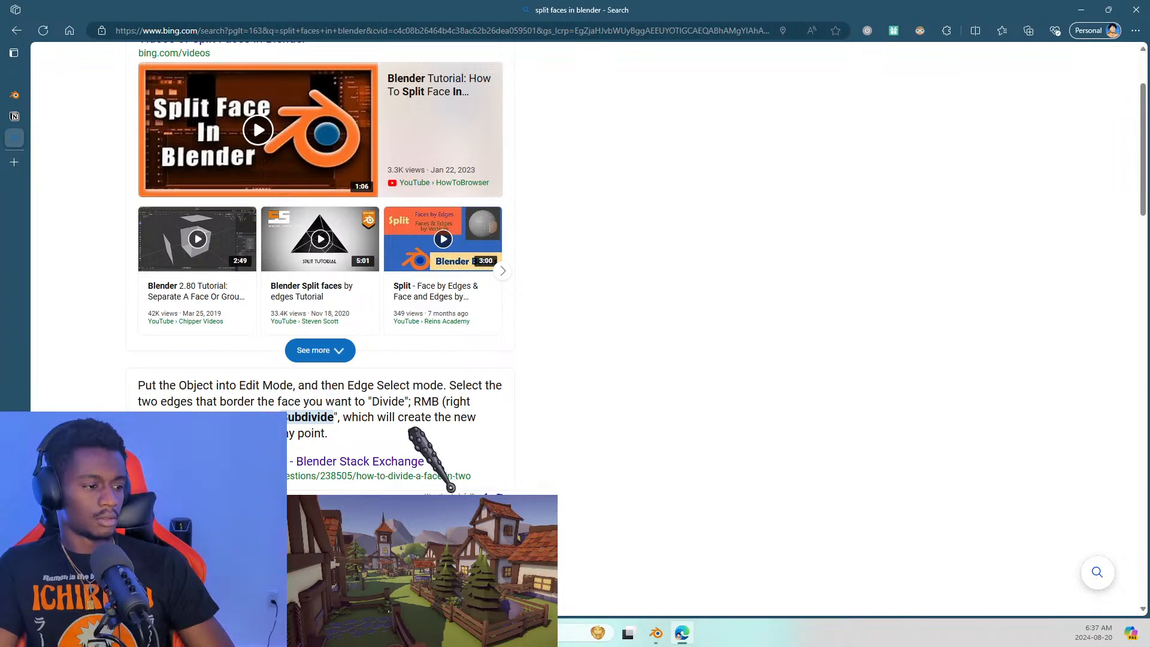
Return to Blender, try subdividing the two slanted side edges of the lowest tier's front face, and undo the subdivision
{"action": "key", "text": "alt+Tab"}
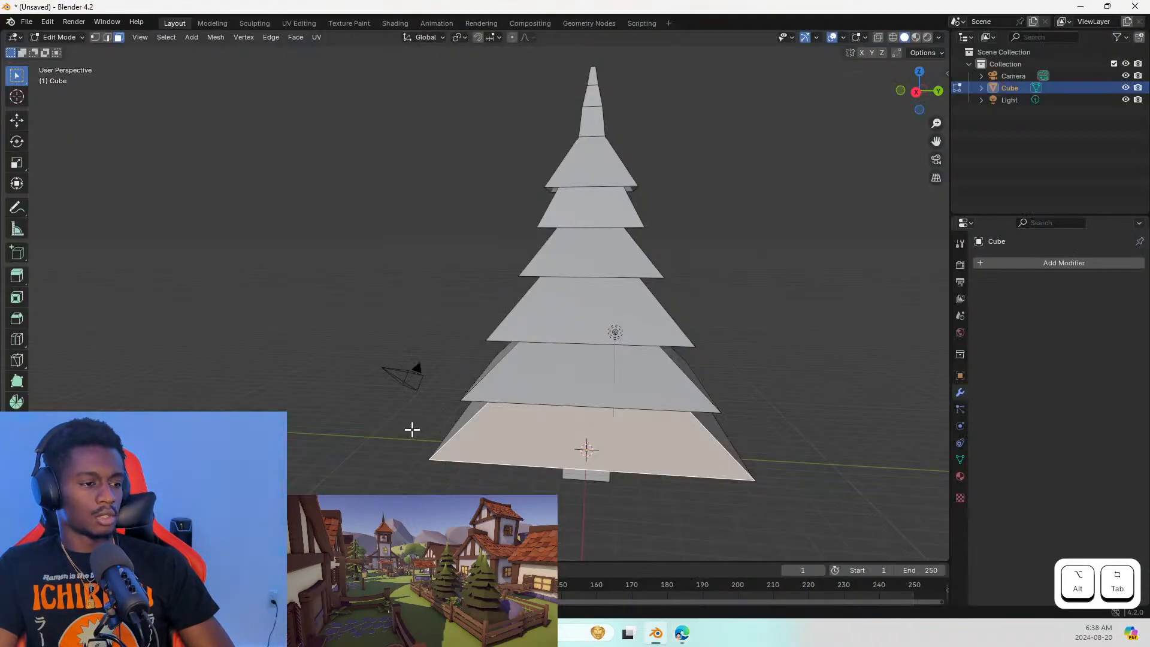
{"action": "key", "text": "2"}
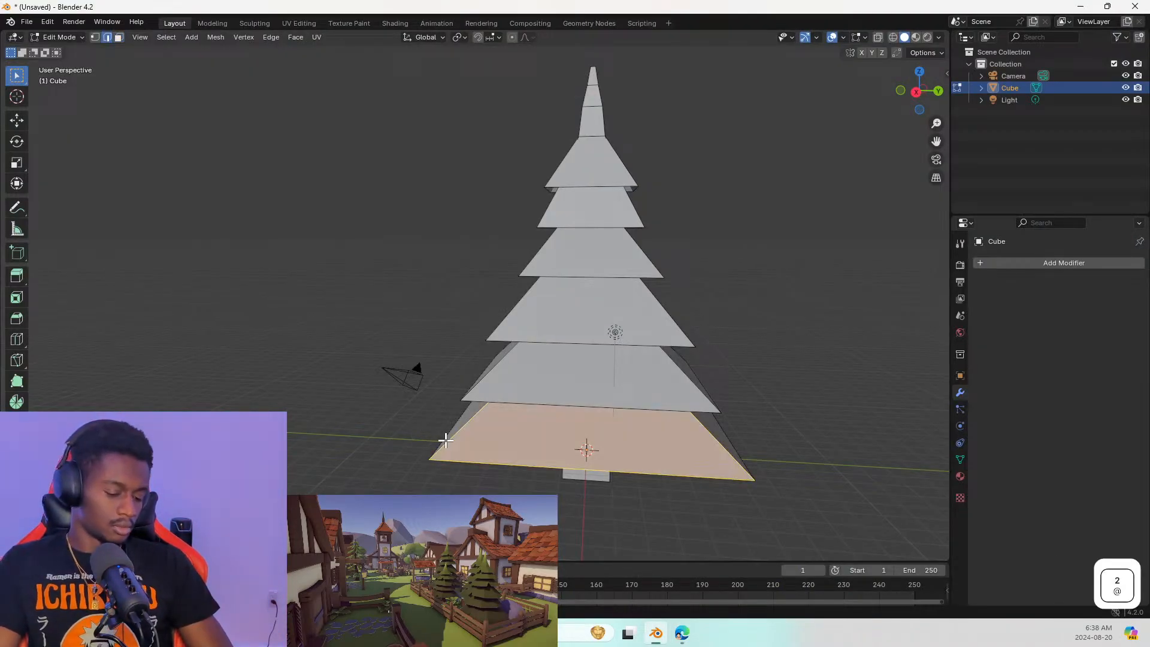
{"action": "left_click", "coordinate": [445, 442]}
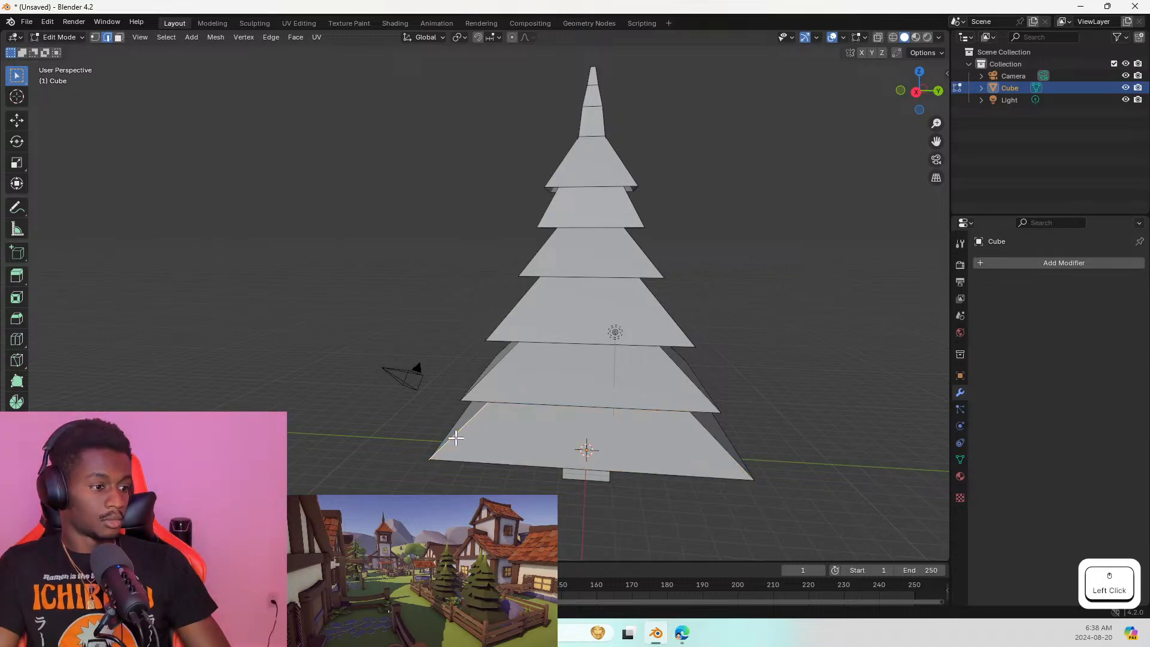
{"action": "left_click", "coordinate": [709, 430], "text": "shift"}
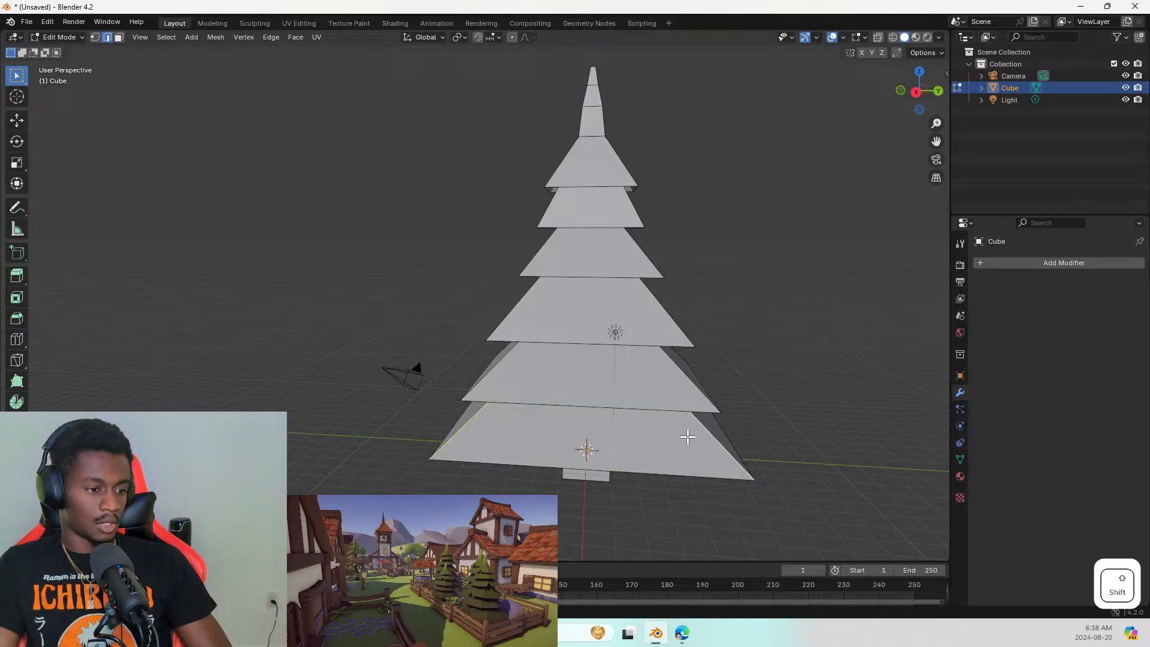
{"action": "right_click", "coordinate": [666, 444]}
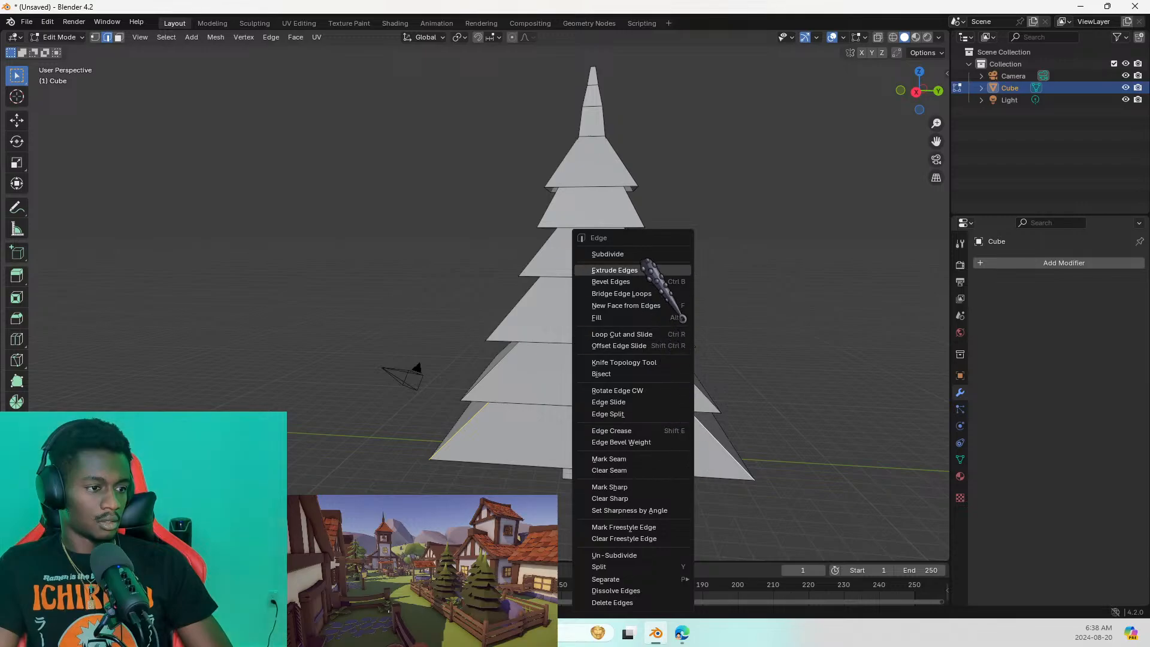
{"action": "left_click", "coordinate": [642, 255]}
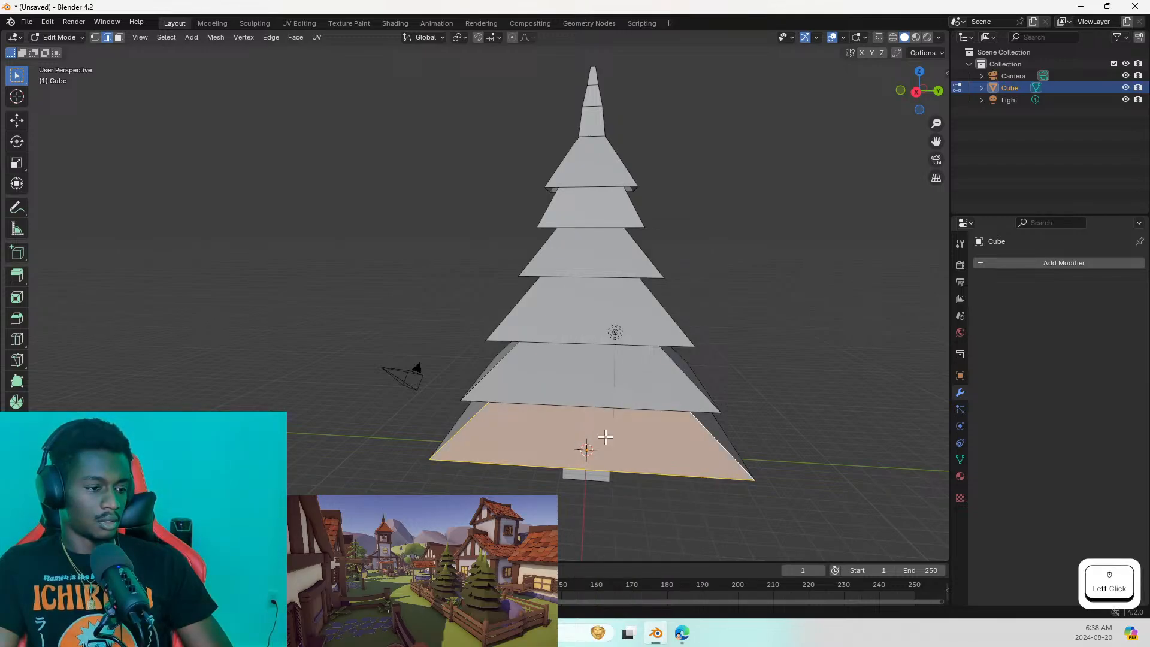
{"action": "middle_click_drag", "start_coordinate": [605, 436], "coordinate": [621, 368]}
{"action": "key", "text": "ctrl+z"}
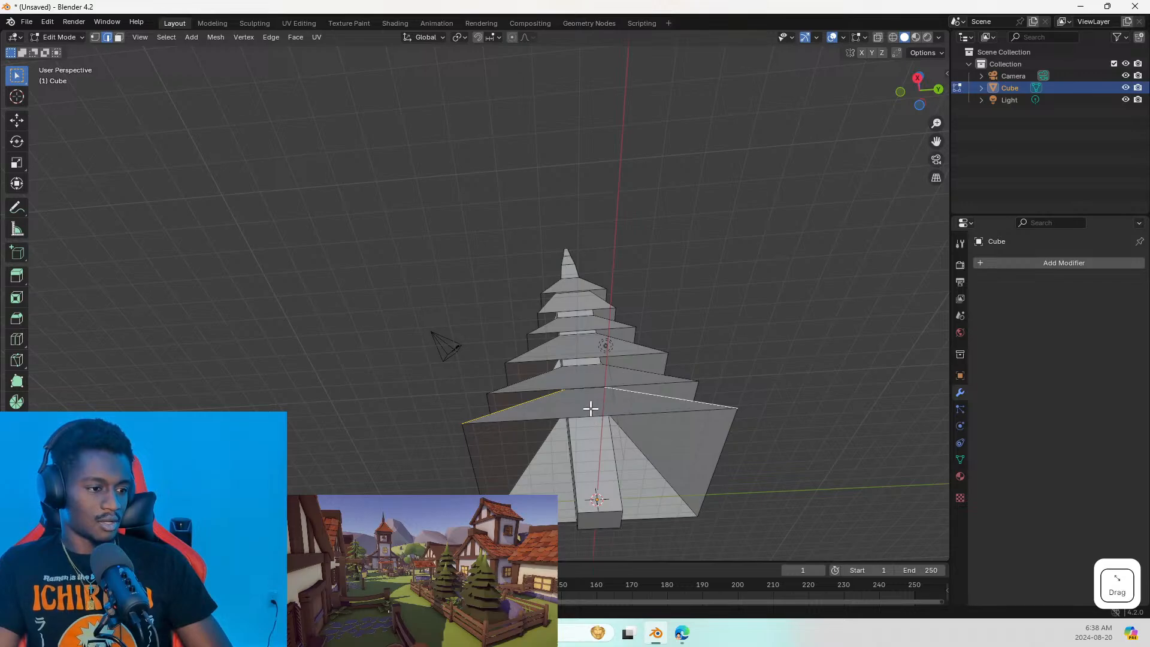
Turn on X-ray shading and try to select the horizontal bottom and top edges of the lowest tier's front face
{"action": "left_click", "coordinate": [878, 37]}
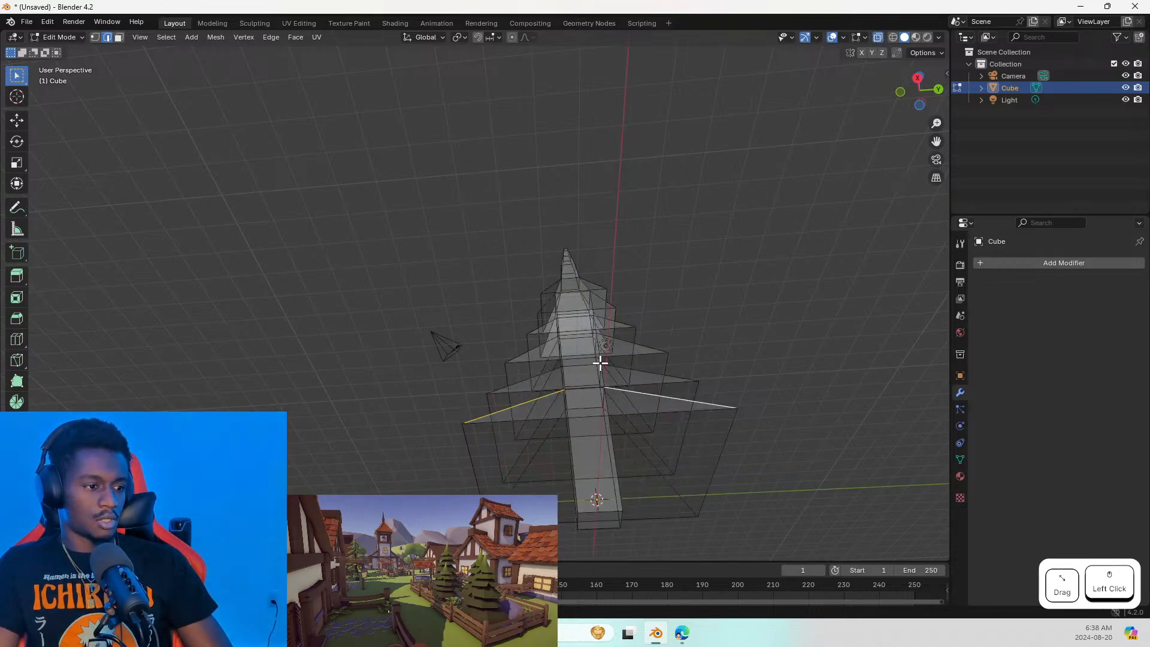
{"action": "scroll", "coordinate": [600, 363], "scroll_direction": "up", "scroll_amount": 3}
{"action": "left_click", "coordinate": [581, 465]}
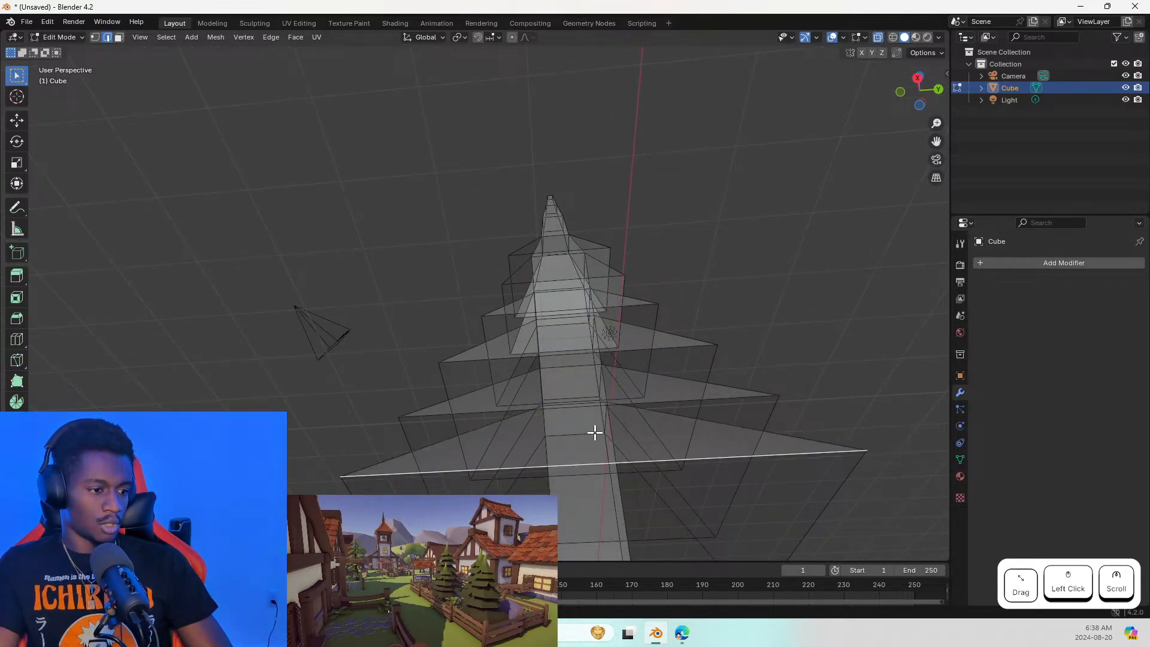
{"action": "left_click", "coordinate": [584, 405], "text": "shift"}
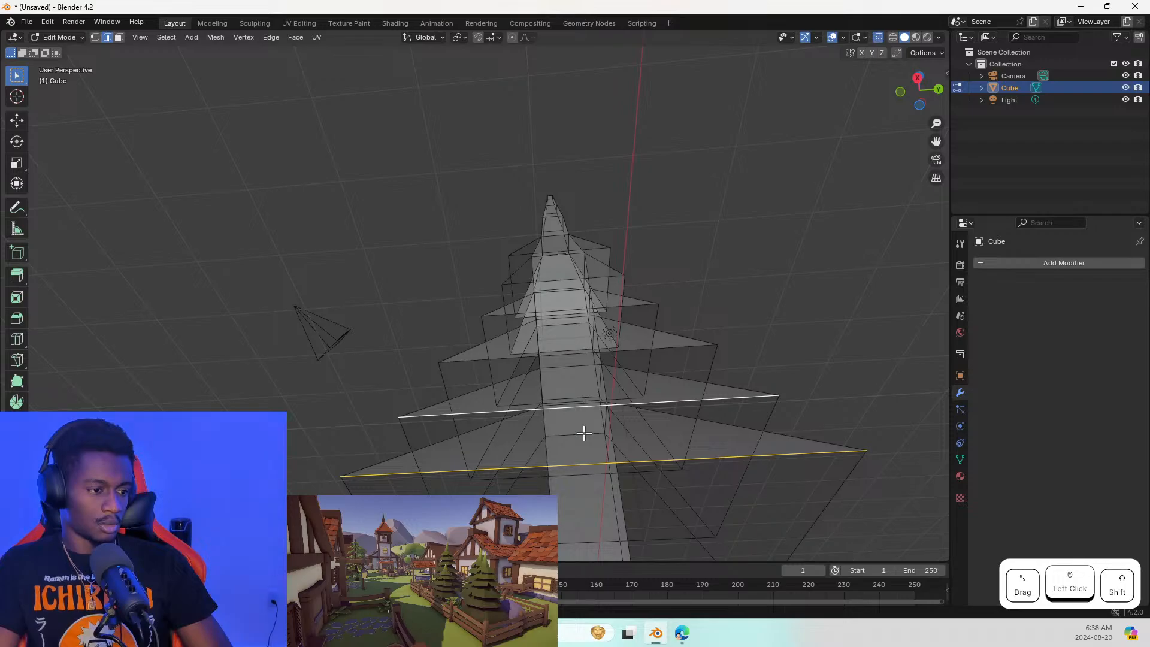
{"action": "scroll", "coordinate": [584, 432], "scroll_direction": "up", "scroll_amount": 5}
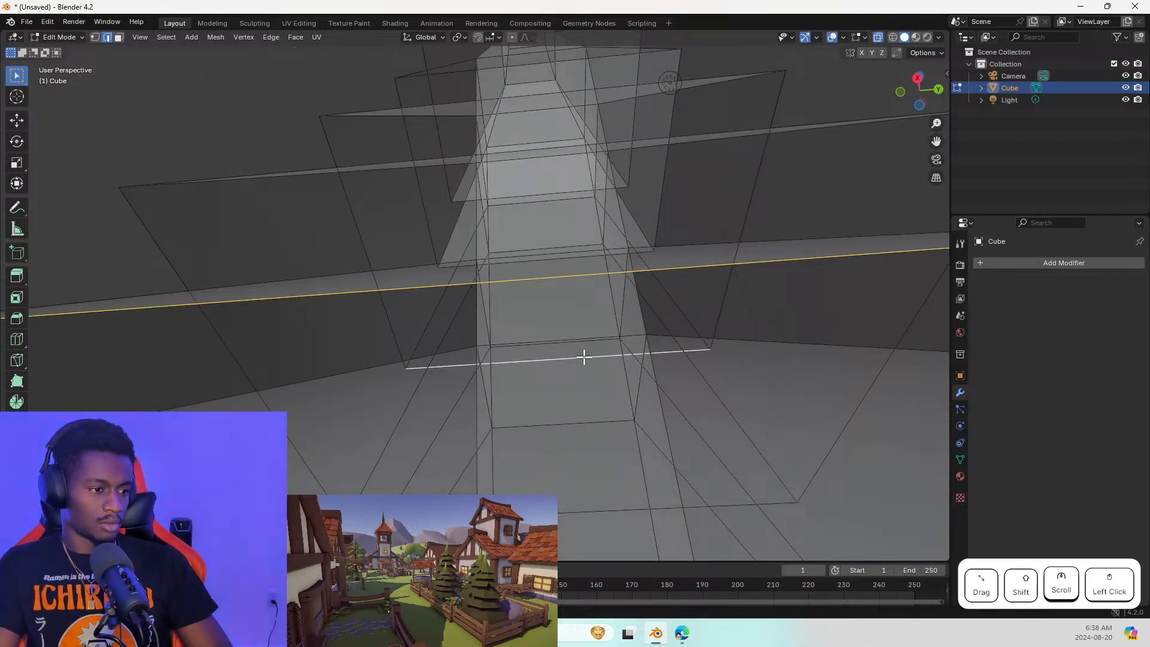
{"action": "scroll", "coordinate": [583, 357], "scroll_direction": "down", "scroll_amount": 3}
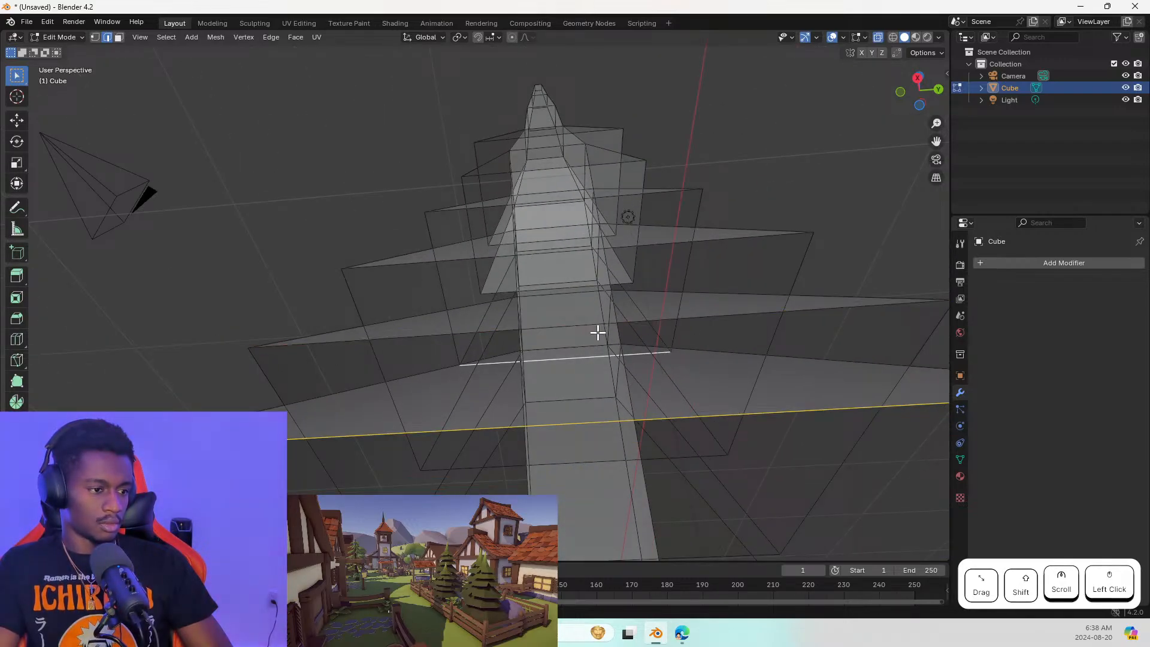
{"action": "middle_click_drag", "start_coordinate": [585, 357], "coordinate": [590, 403]}
{"action": "left_click", "coordinate": [598, 416]}
{"action": "scroll", "coordinate": [598, 417], "scroll_direction": "down", "scroll_amount": 2}
{"action": "scroll", "coordinate": [585, 417], "scroll_direction": "down", "scroll_amount": 3}
{"action": "scroll", "coordinate": [630, 459], "scroll_direction": "down", "scroll_amount": 2}
{"action": "key", "text": "Escape"}
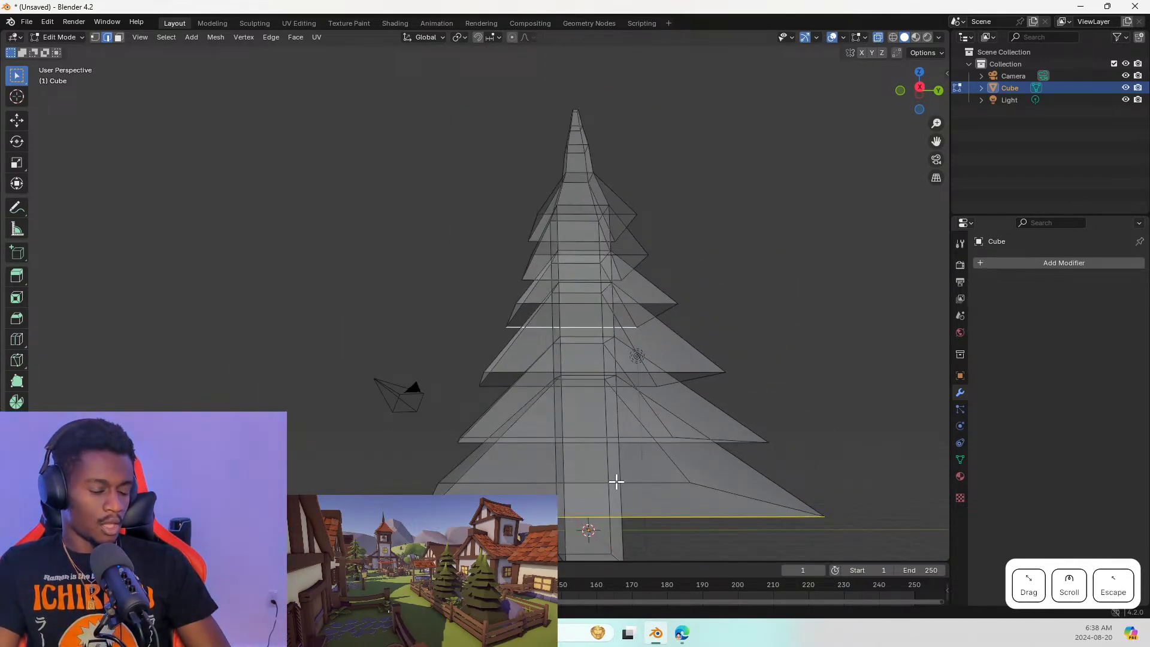
Select the narrow edge loop at the top of the lowest tier together with the edge loop around its bottom rim
{"action": "left_click", "coordinate": [591, 513]}
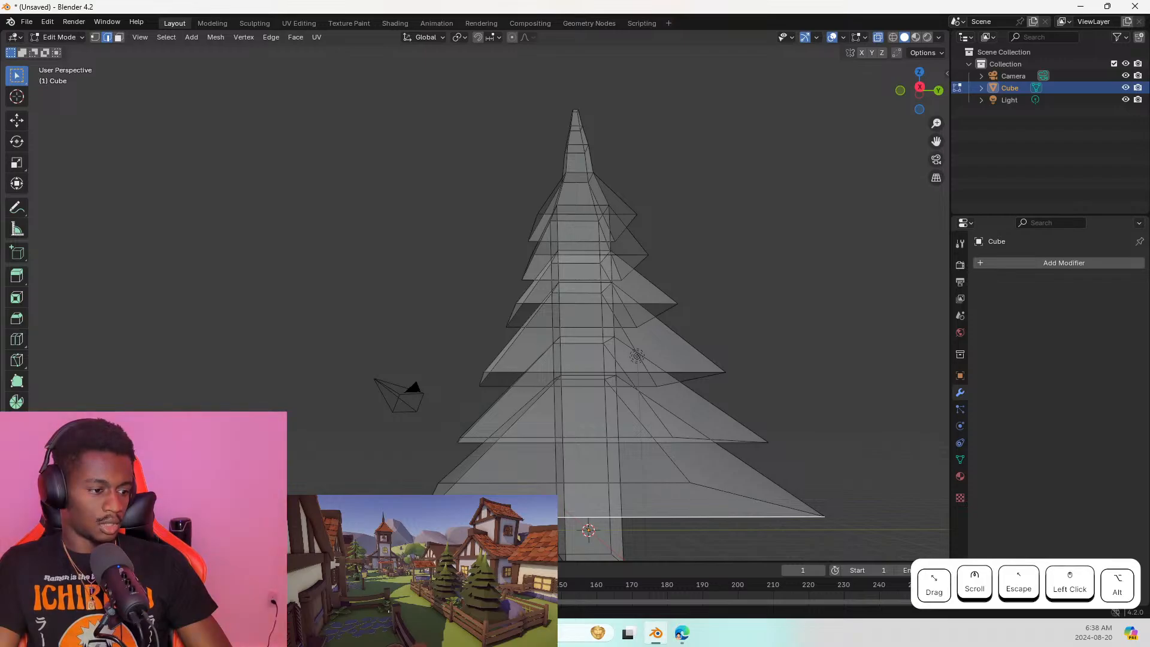
{"action": "left_click", "coordinate": [552, 516], "text": "alt"}
{"action": "left_click", "coordinate": [583, 375], "text": "alt"}
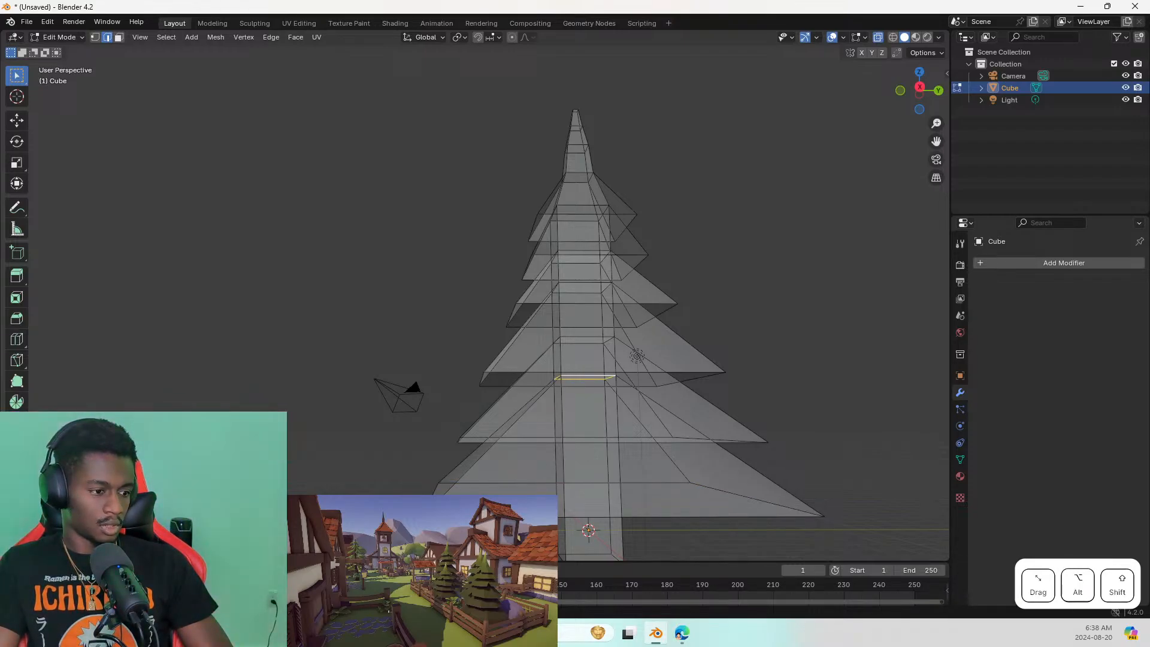
{"action": "left_click", "coordinate": [548, 515], "text": "alt+shift"}
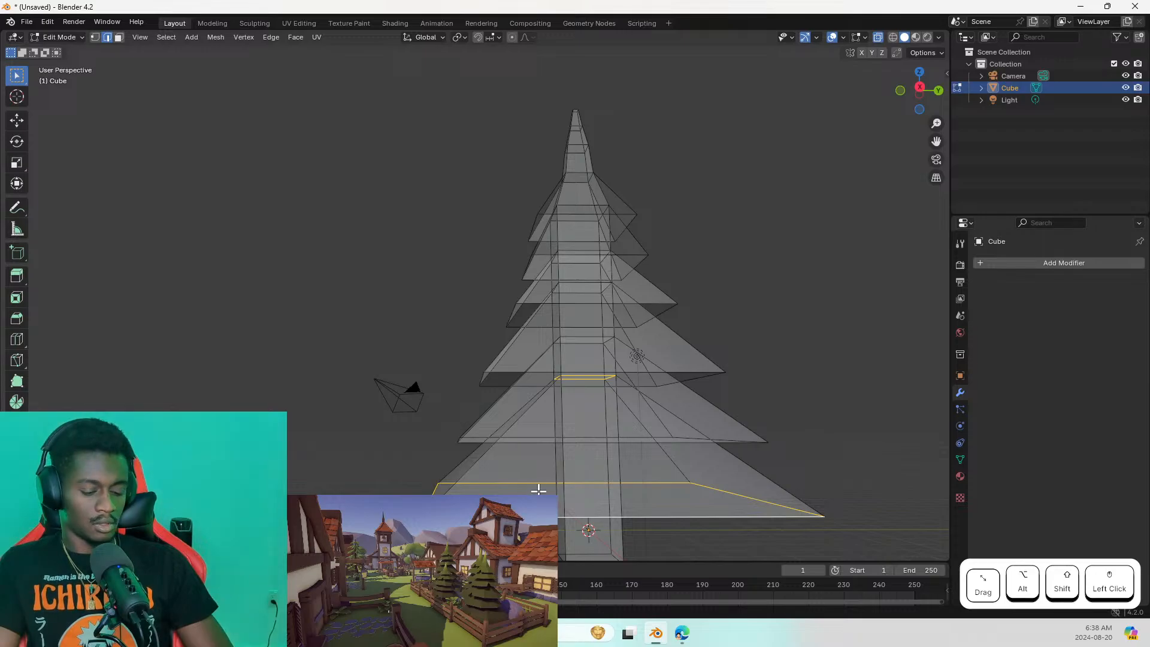
Bridge the selected lower rim of the lowest branch tier to the trunk edge loop above it
{"action": "right_click", "coordinate": [497, 254]}
{"action": "left_click", "coordinate": [490, 293]}
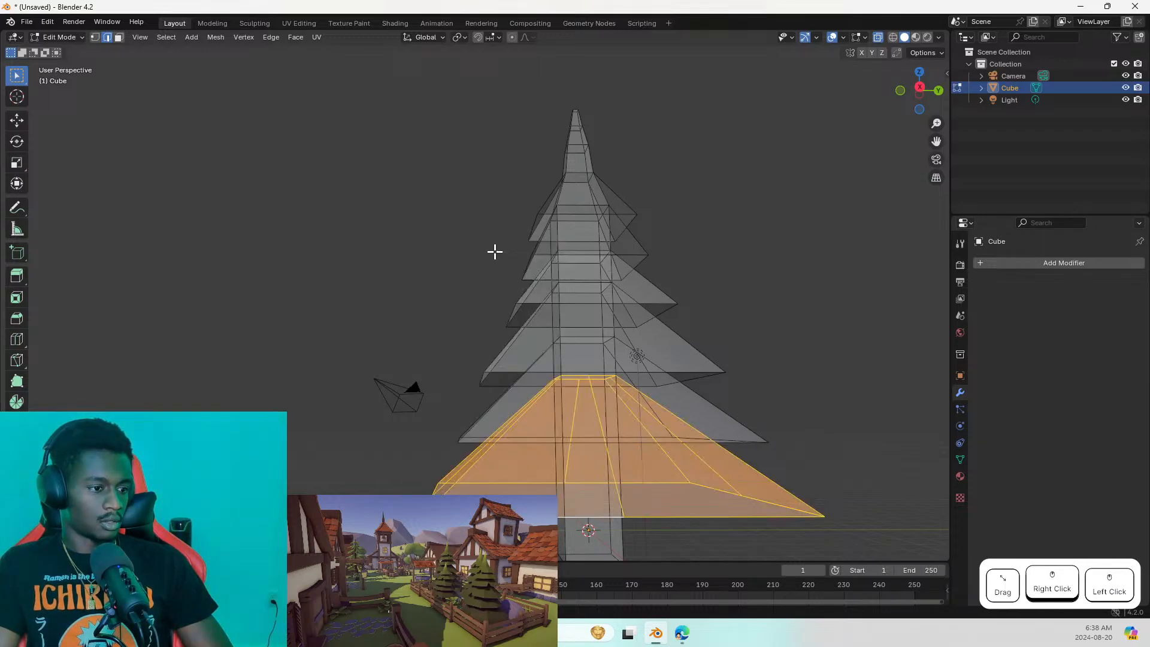
{"action": "mouse_move", "coordinate": [614, 458]}
{"action": "middle_mouse_down"}
{"action": "mouse_move", "coordinate": [729, 475]}
{"action": "mouse_move", "coordinate": [590, 452]}
{"action": "mouse_move", "coordinate": [609, 463]}
{"action": "middle_mouse_up"}
{"action": "left_click", "coordinate": [611, 453], "text": "shift"}
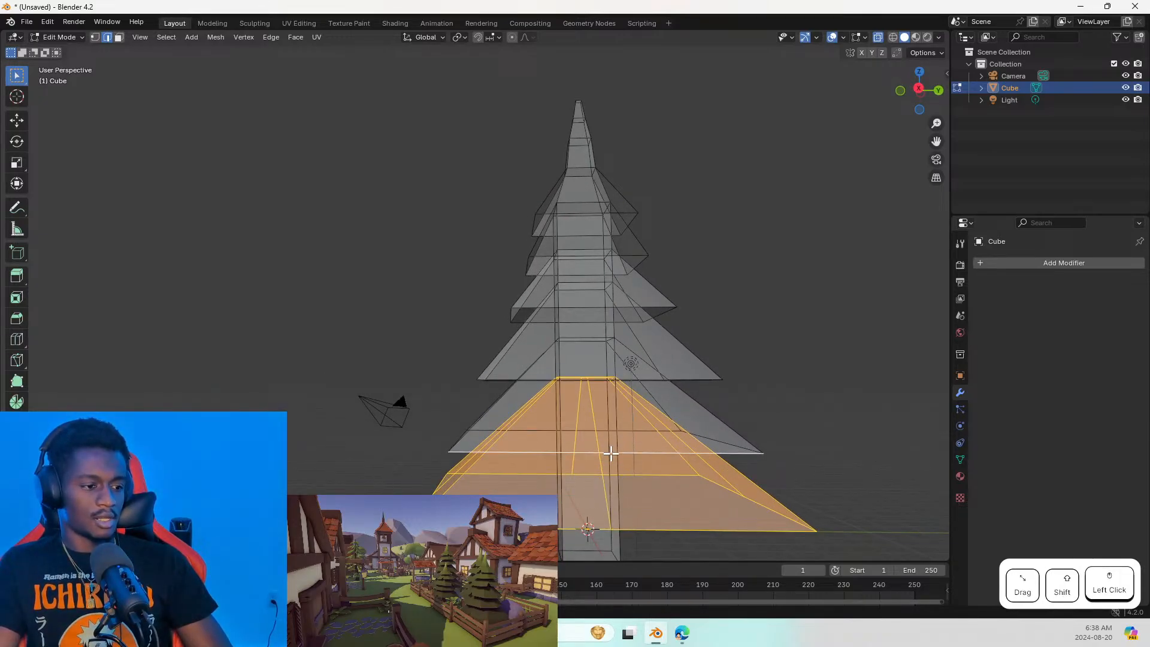
Switch to the Edge browser and copy the search-result paragraph explaining how to divide a face with Subdivide
{"action": "key", "text": "alt+Tab"}
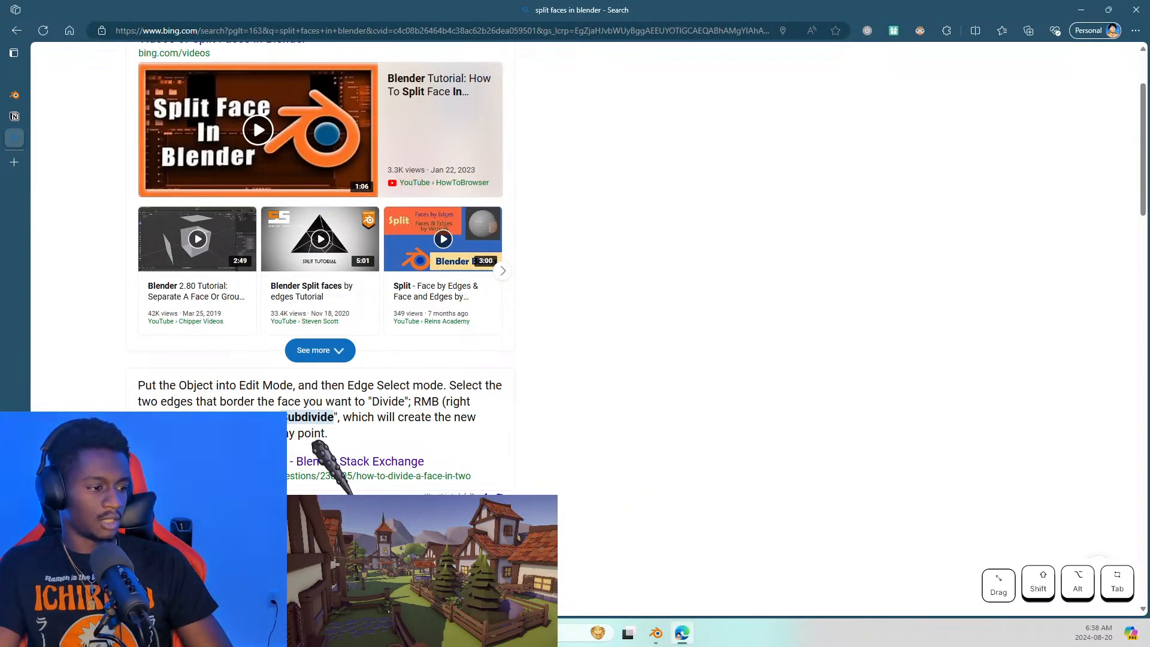
{"action": "left_click_drag", "start_coordinate": [329, 434], "coordinate": [164, 387]}
{"action": "key", "text": "ctrl+c"}
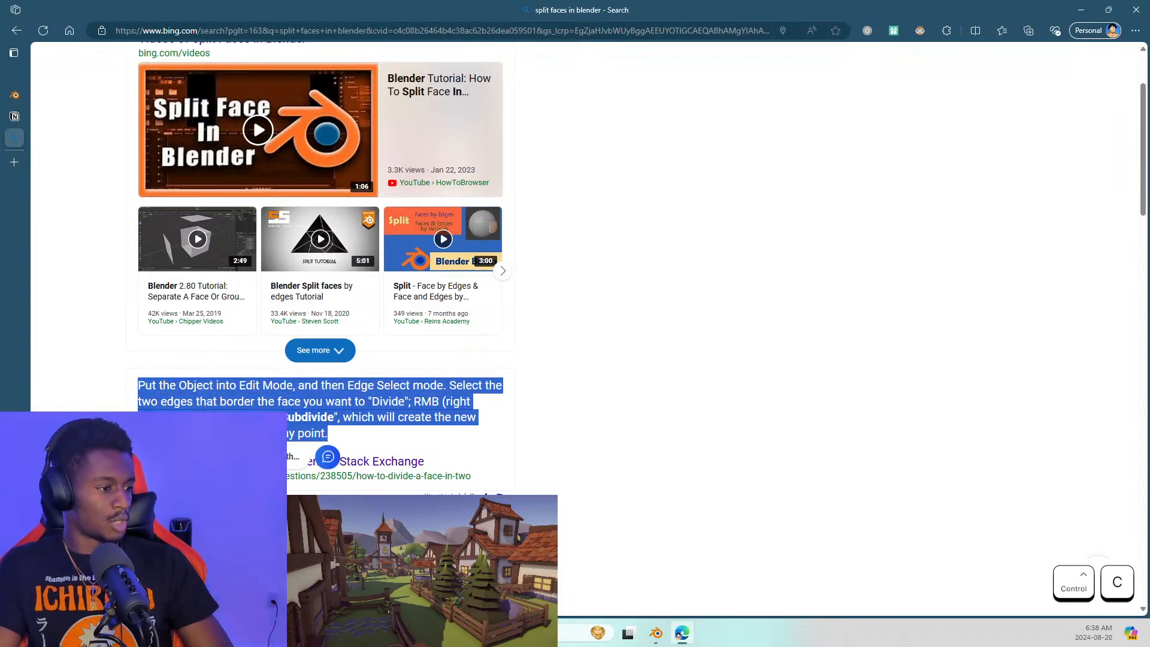
{"action": "left_click", "coordinate": [163, 419]}
Go to the Notion page with the Blender Toolbox database and open its "3d modeling" entry
{"action": "key", "text": "ctrl+Tab"}
{"action": "key", "text": "ctrl+Tab"}
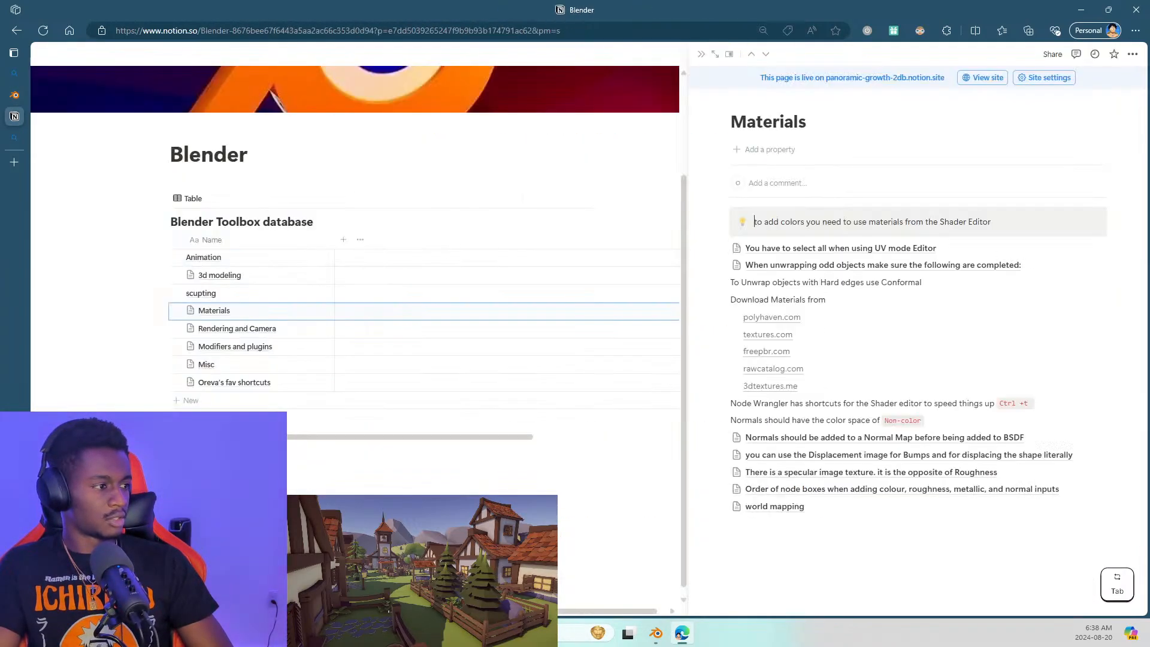
{"action": "left_click", "coordinate": [314, 276]}
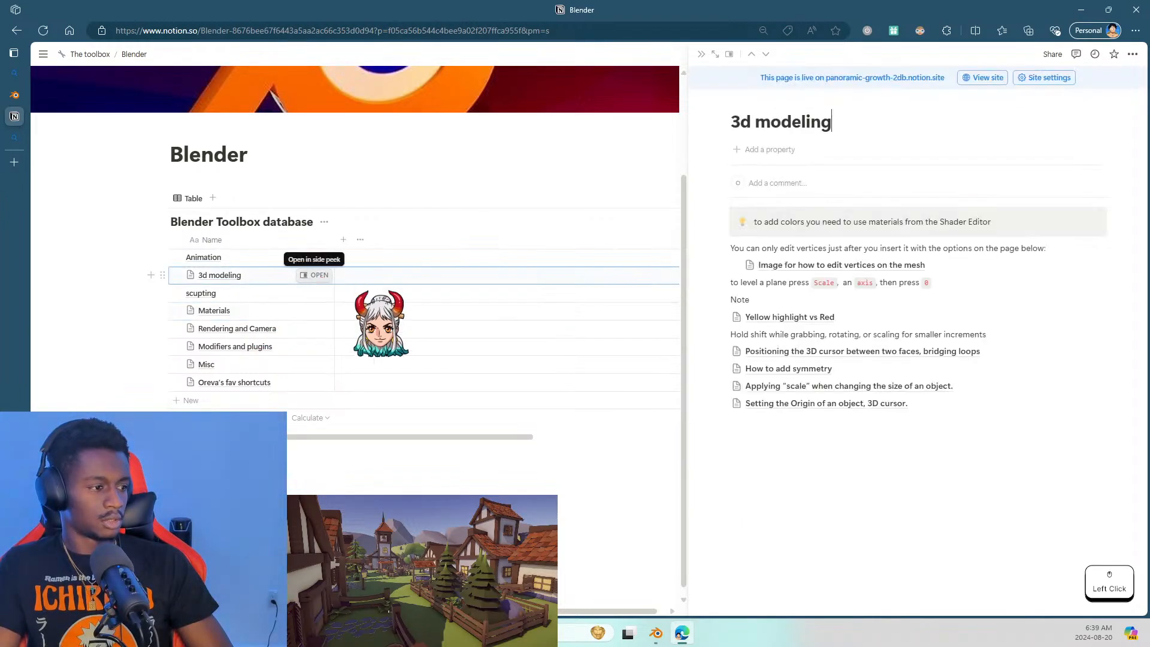
Add the line "How to split faces" at the end of the 3d modeling notes
{"action": "left_click", "coordinate": [786, 435]}
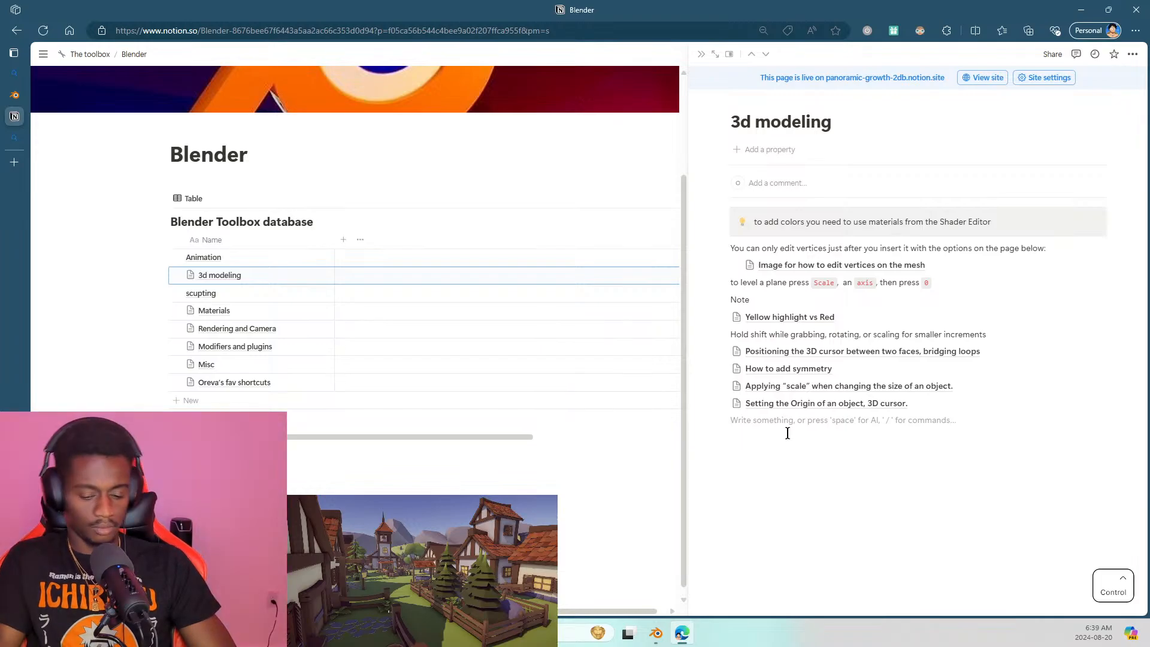
{"action": "key", "text": "ctrl+v"}
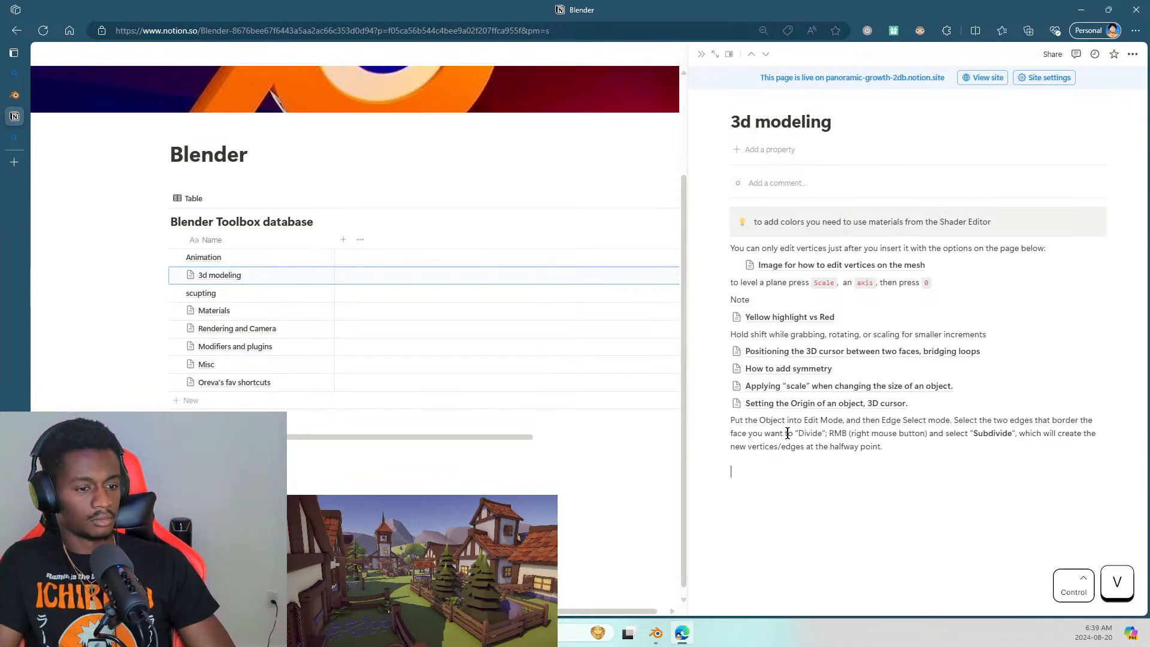
{"action": "key", "text": "ctrl+z"}
{"action": "type", "text": "How rto"}
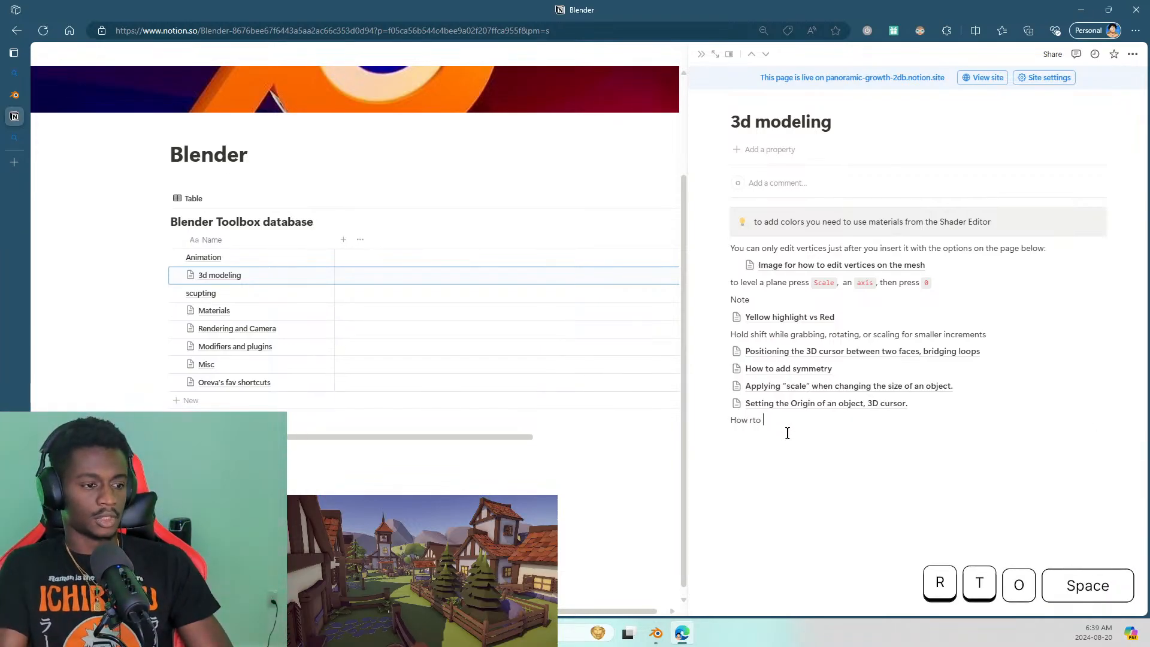
{"action": "key", "text": "BackSpace"}
{"action": "key", "text": "BackSpace"}
{"action": "key", "text": "BackSpace"}
{"action": "key", "text": "BackSpace"}
{"action": "type", "text": "to "}
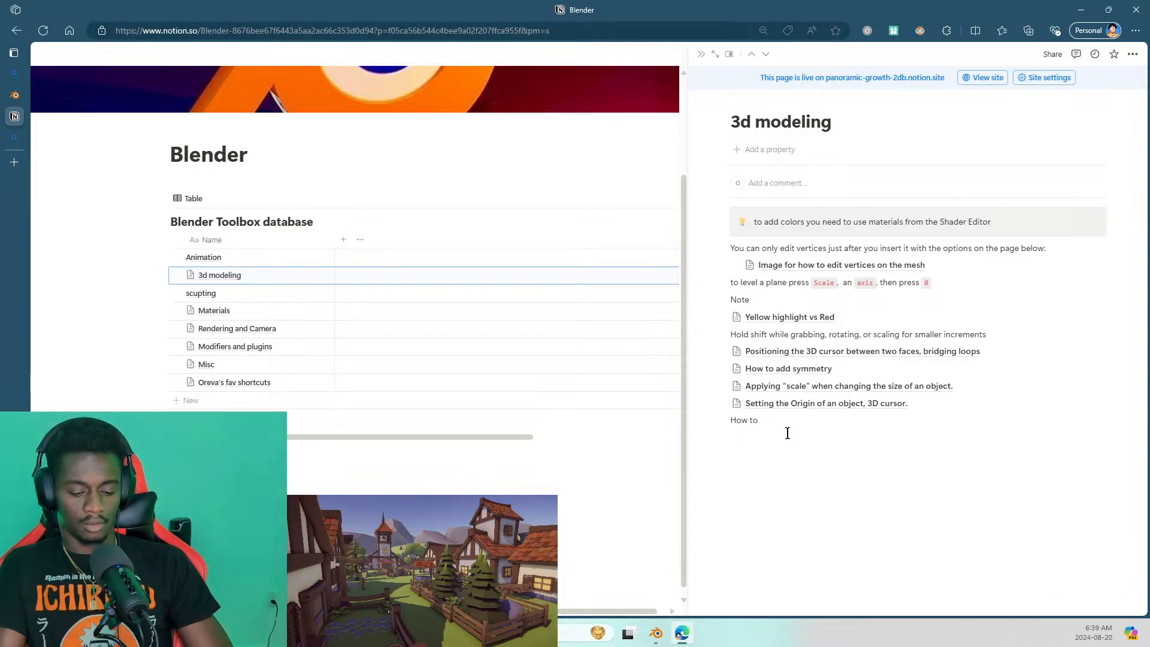
{"action": "type", "text": "split faces"}
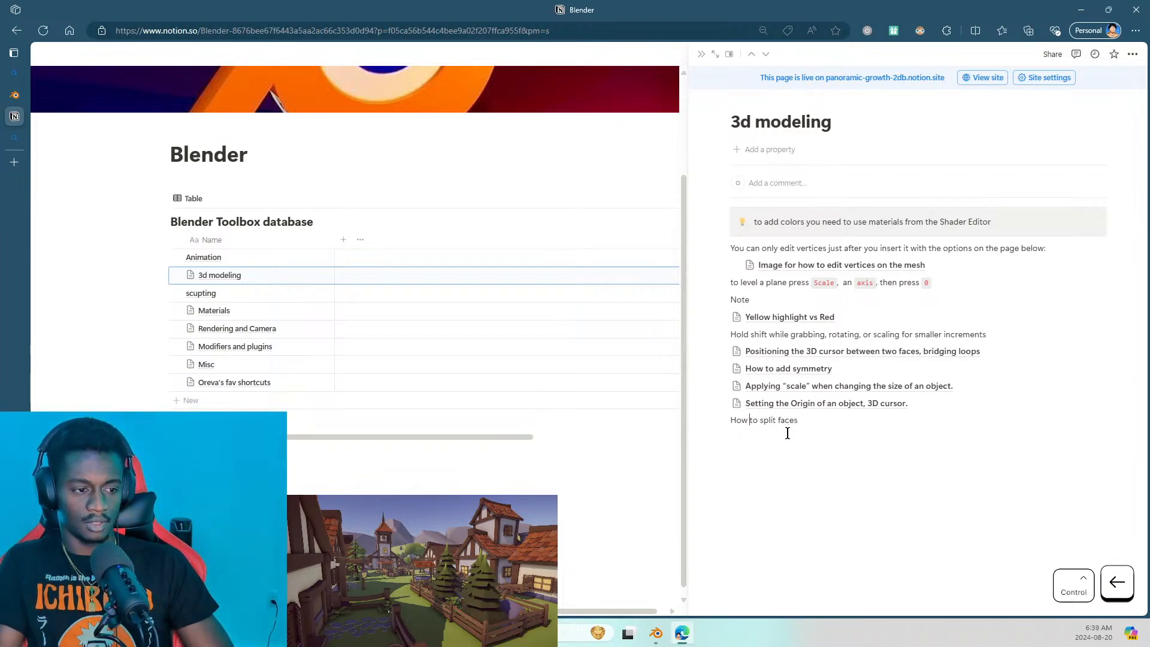
{"action": "left_click", "coordinate": [810, 421]}
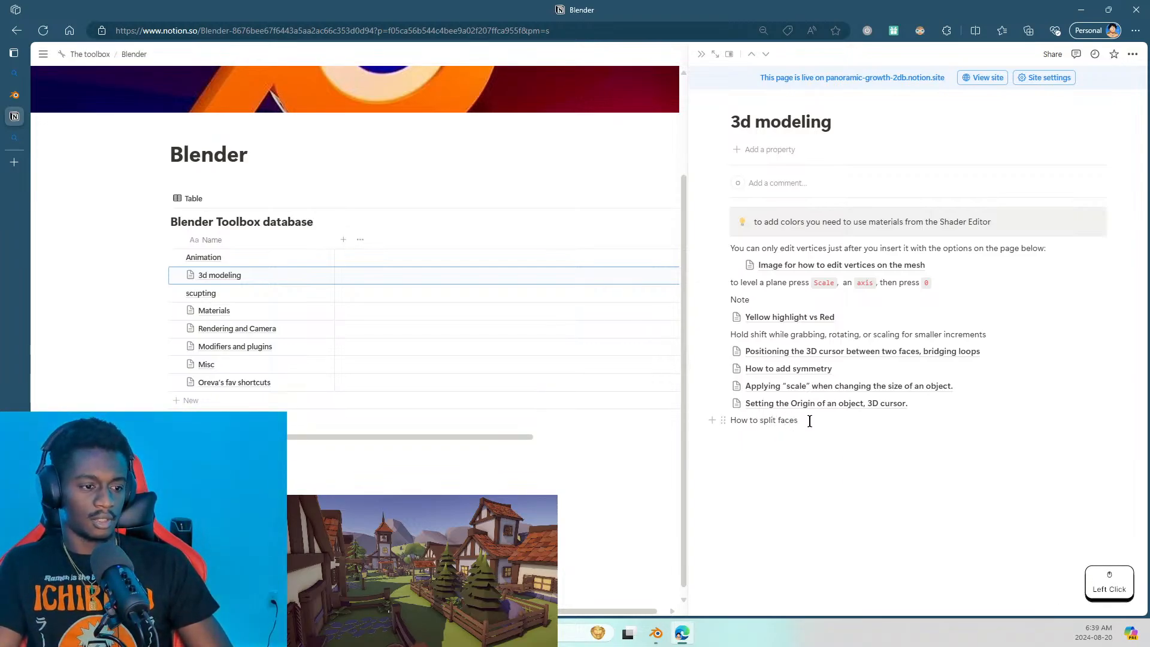
Turn the "How to split faces" line into a page
{"action": "left_click", "coordinate": [726, 421]}
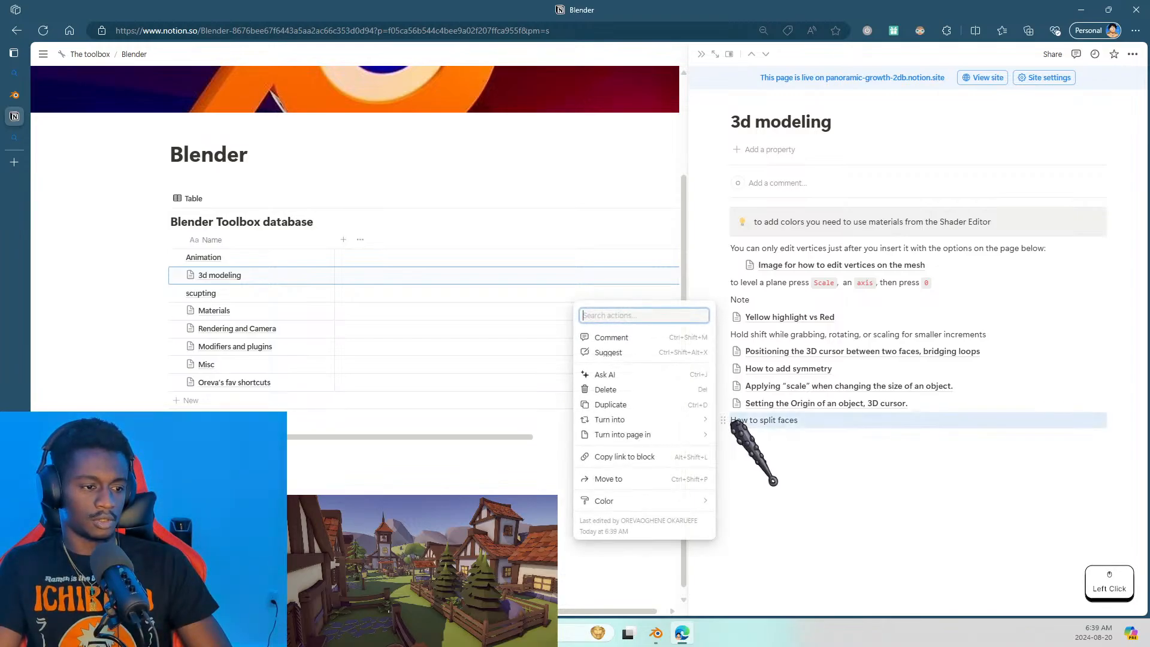
{"action": "mouse_move", "coordinate": [707, 420]}
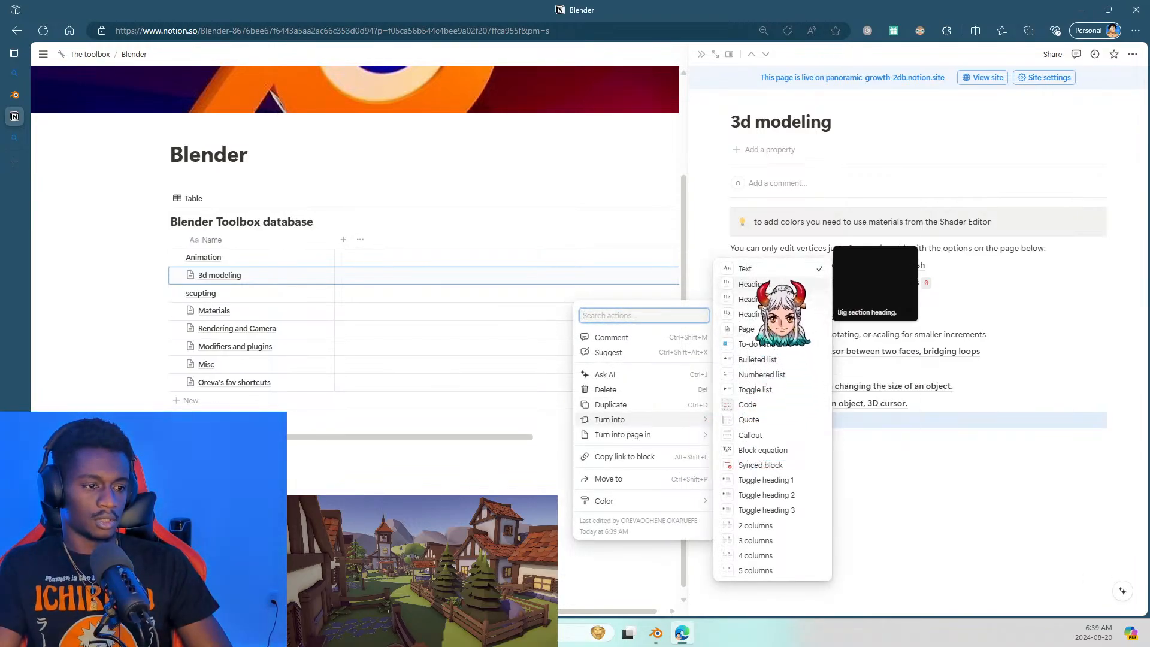
{"action": "left_click", "coordinate": [746, 329]}
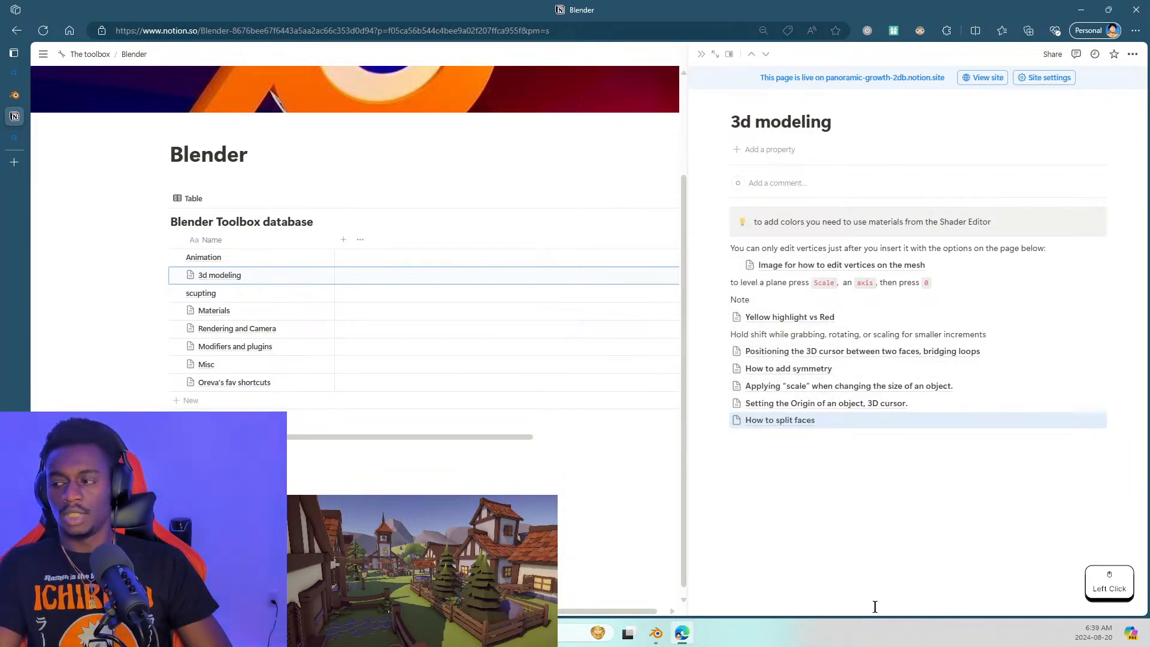
Open the "How to split faces" page and paste the copied Subdivide instructions into its body
{"action": "left_click", "coordinate": [736, 419]}
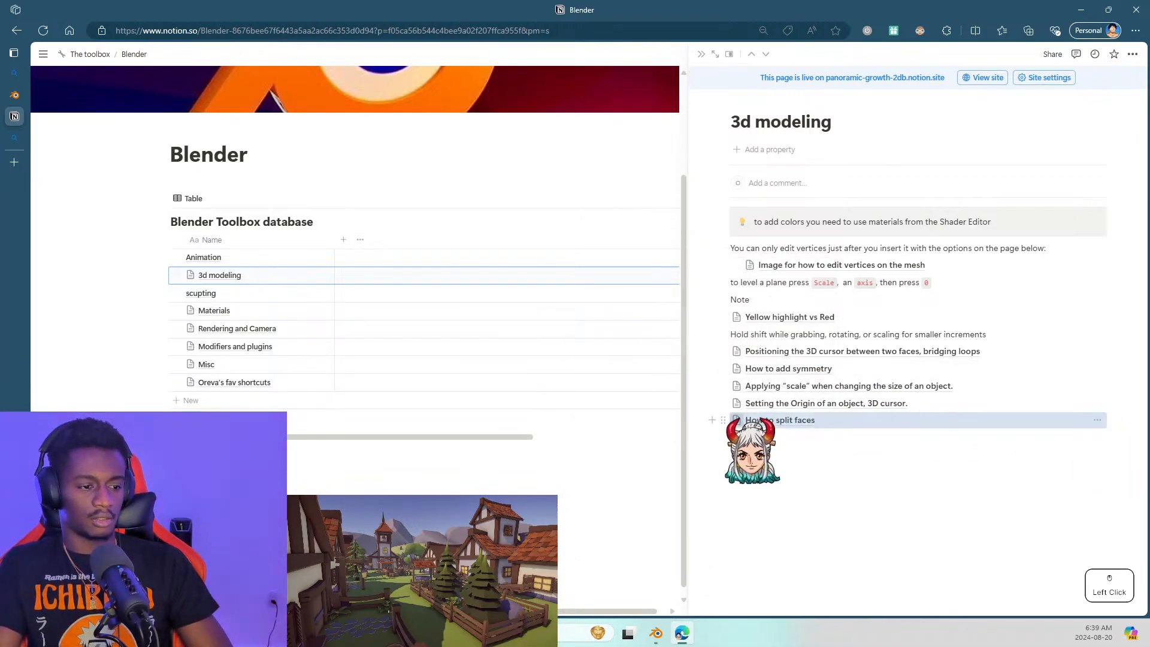
{"action": "left_click", "coordinate": [760, 431]}
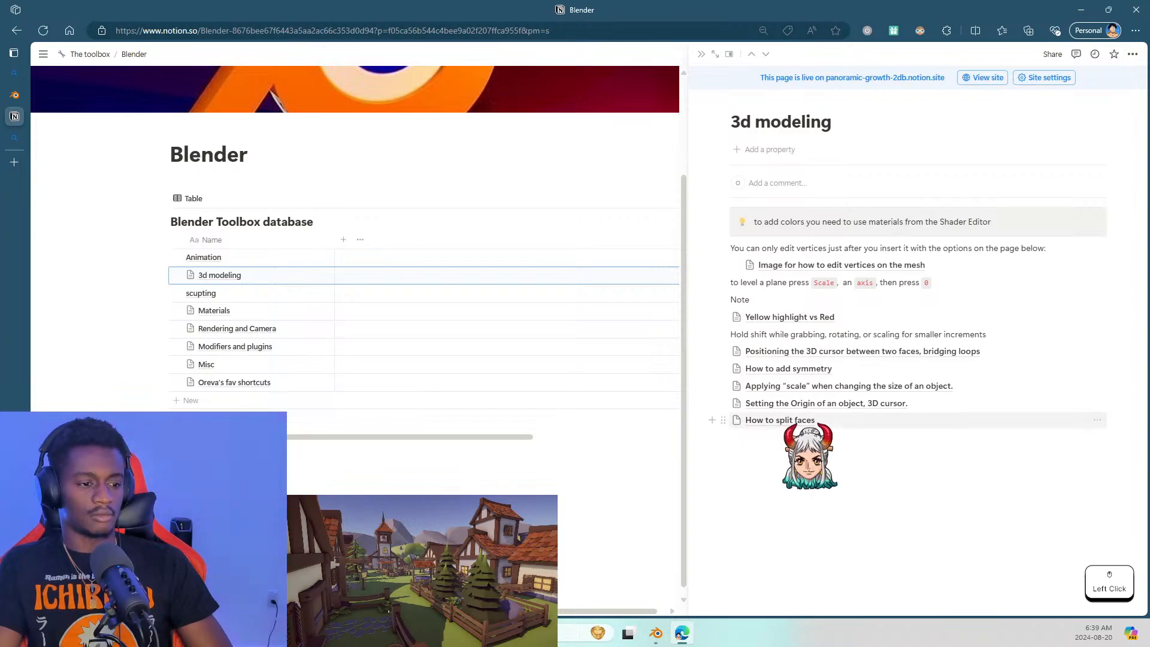
{"action": "left_click", "coordinate": [785, 421]}
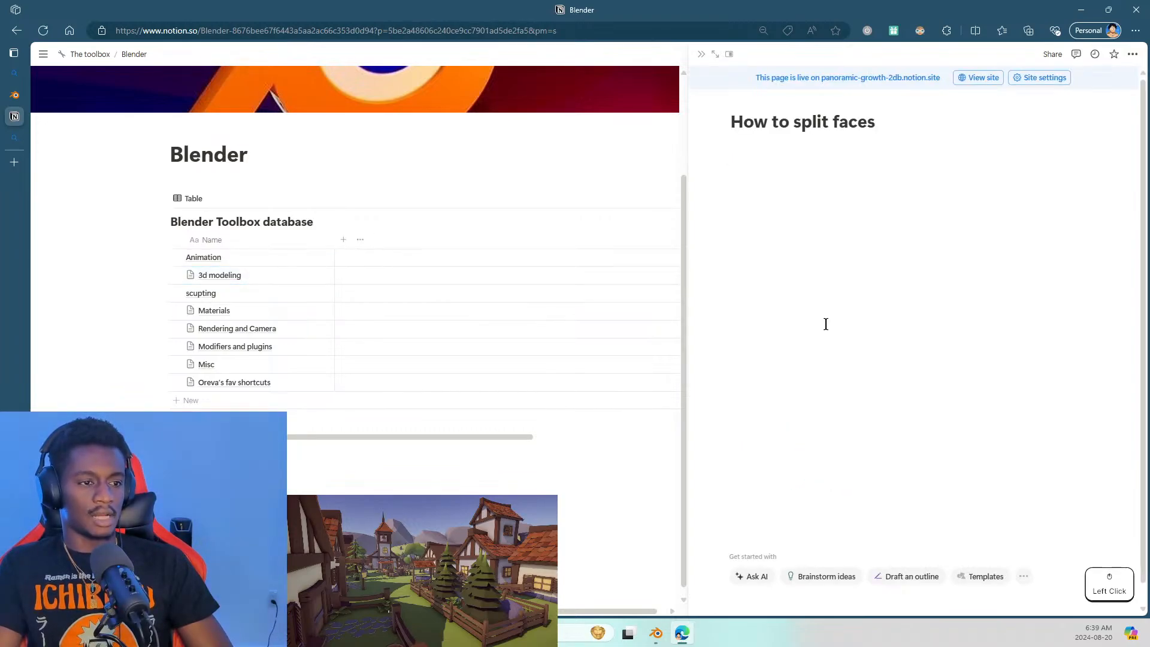
{"action": "left_click", "coordinate": [836, 165]}
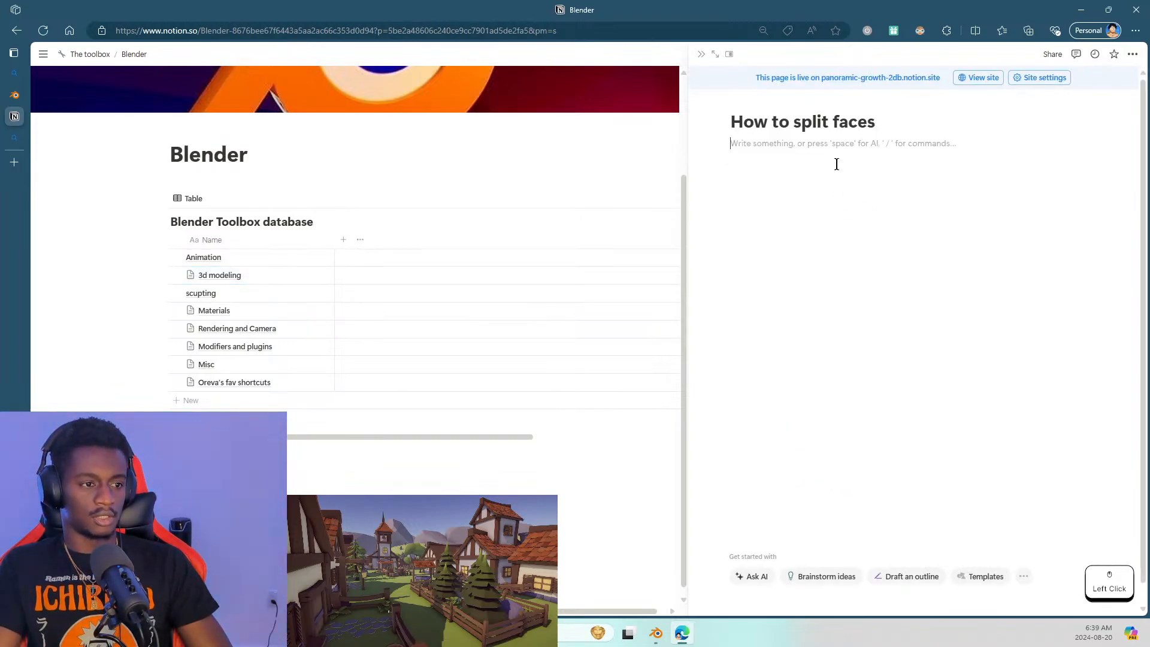
{"action": "key", "text": "ctrl+v"}
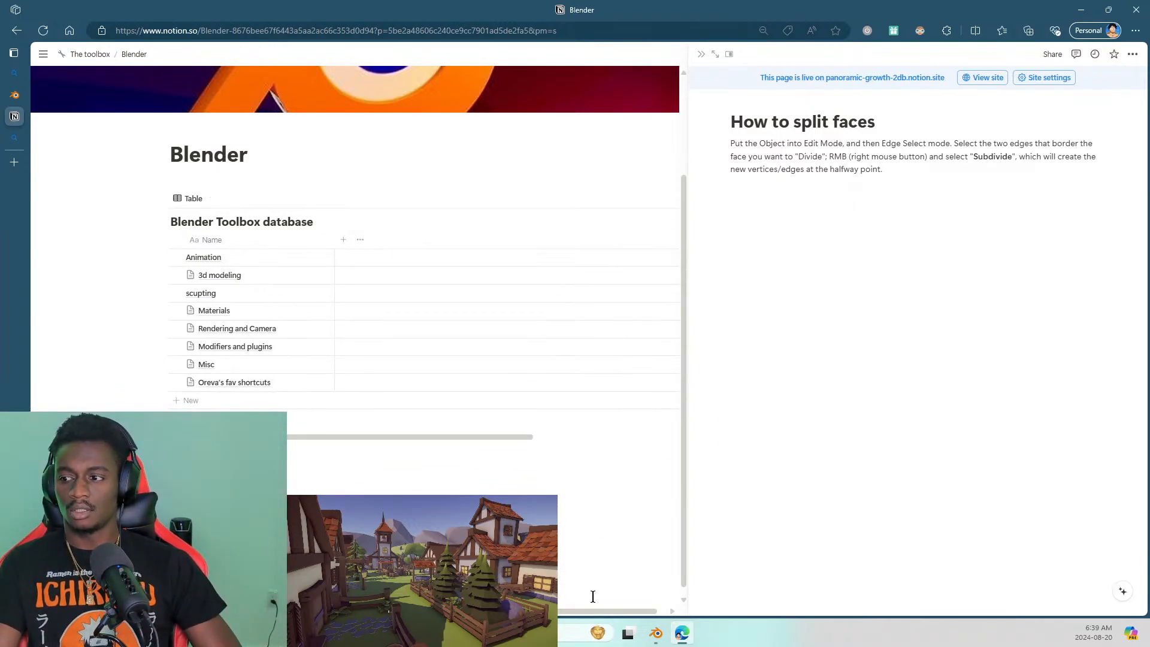
Switch back to Blender and select the second-lowest tier's lower rim loop together with the trunk edge loop at the lowest tier's top
{"action": "key", "text": "alt+Tab"}
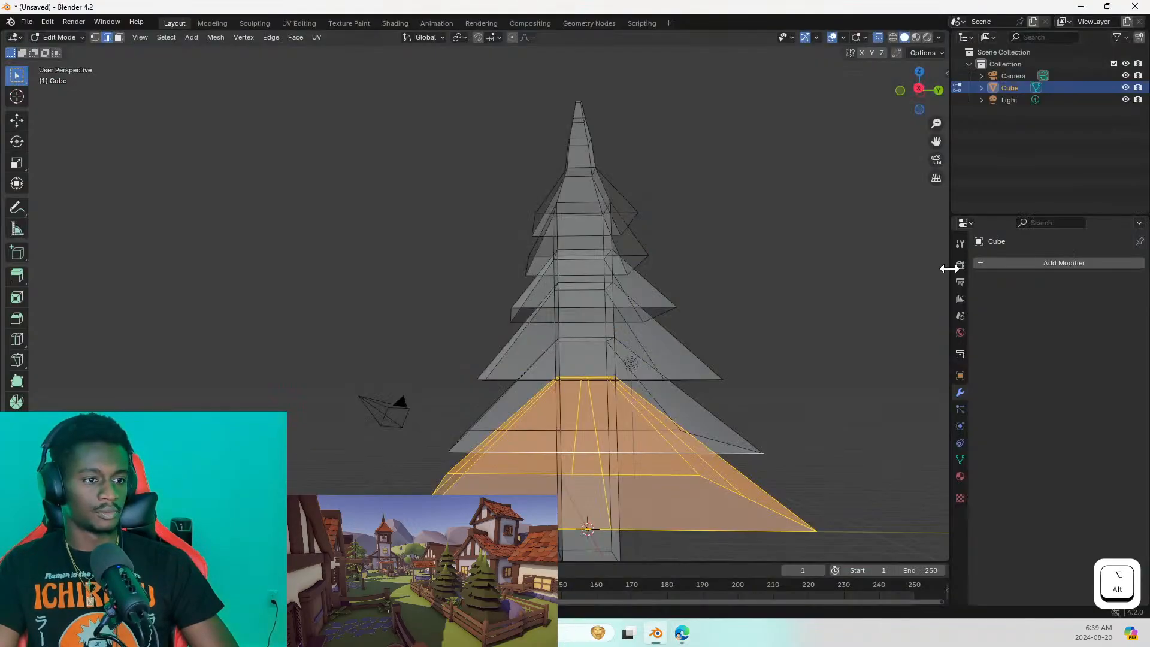
{"action": "key", "text": "alt+Tab"}
{"action": "key", "text": "alt+Tab"}
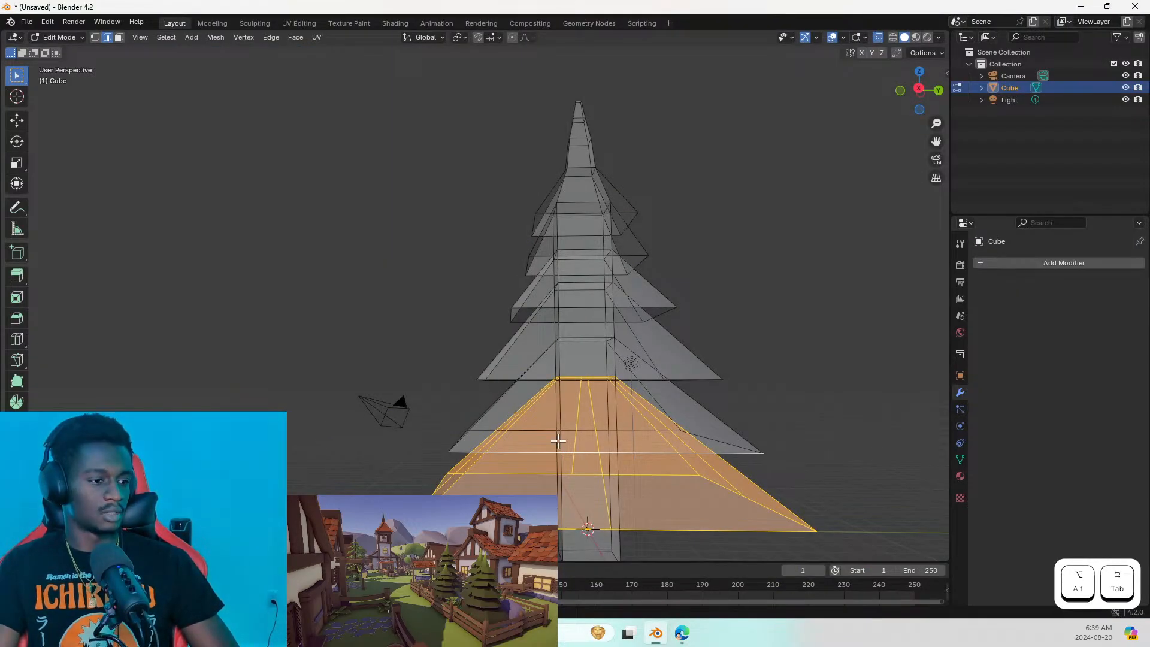
{"action": "mouse_move", "coordinate": [464, 452]}
{"action": "middle_mouse_down"}
{"action": "mouse_move", "coordinate": [473, 398]}
{"action": "mouse_move", "coordinate": [533, 415]}
{"action": "mouse_move", "coordinate": [462, 453]}
{"action": "middle_mouse_up"}
{"action": "left_click", "coordinate": [488, 419], "text": "alt"}
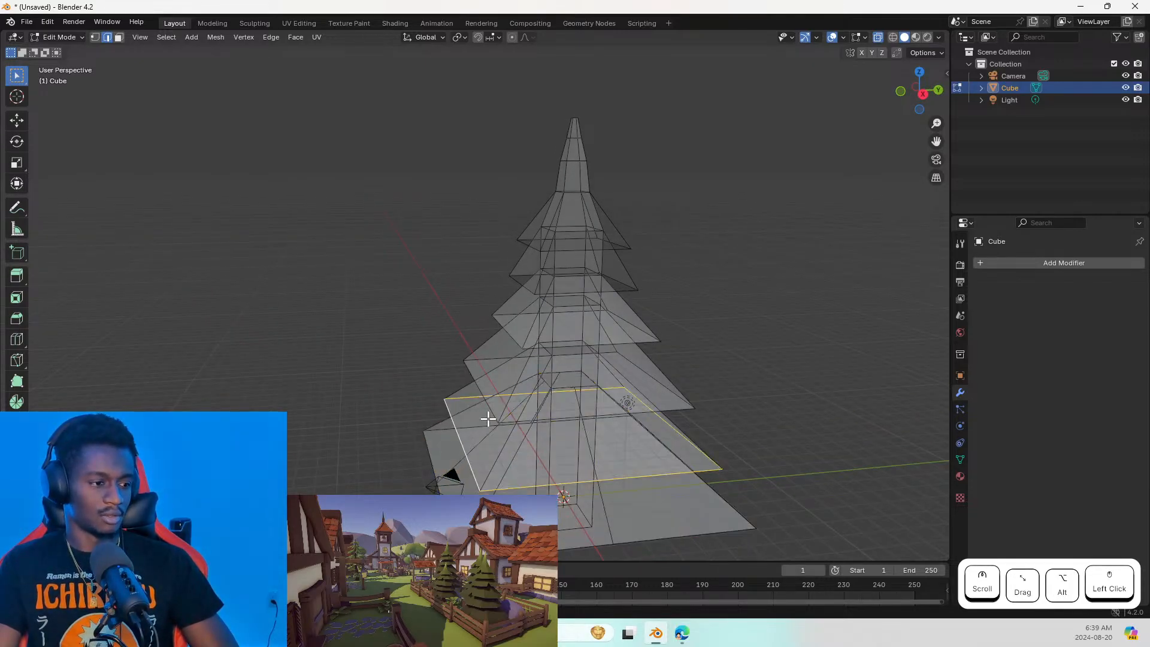
{"action": "middle_click_drag", "start_coordinate": [645, 531], "coordinate": [646, 532], "text": "alt"}
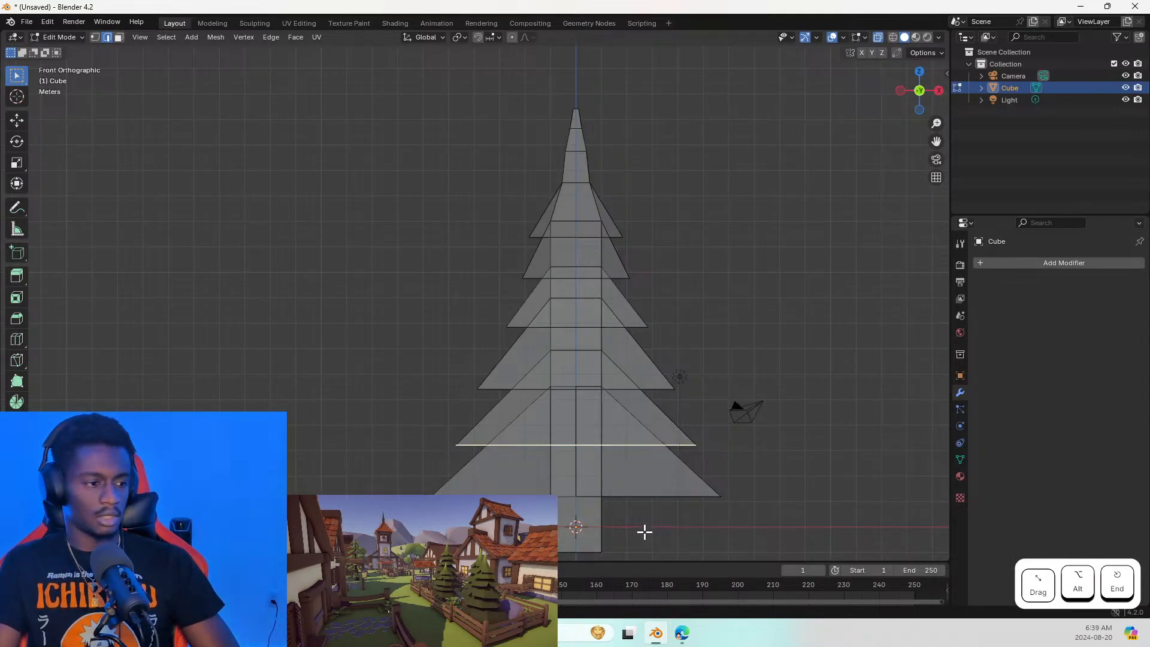
{"action": "scroll", "coordinate": [658, 509], "scroll_direction": "up", "scroll_amount": 4}
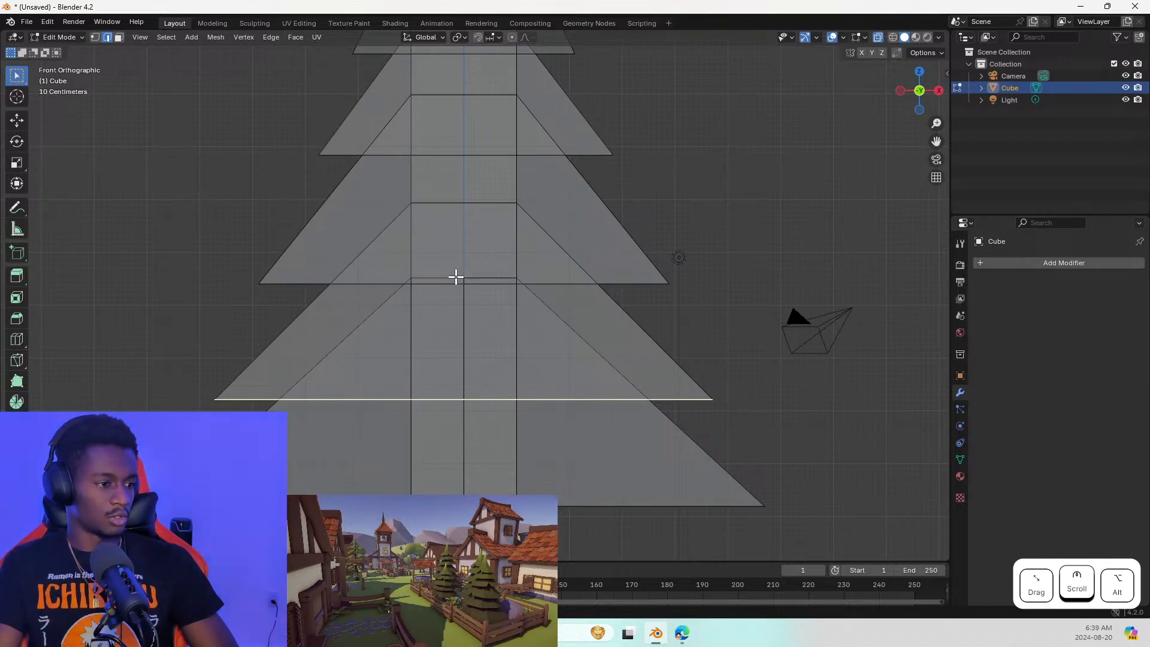
{"action": "left_click", "coordinate": [456, 277], "text": "alt+shift"}
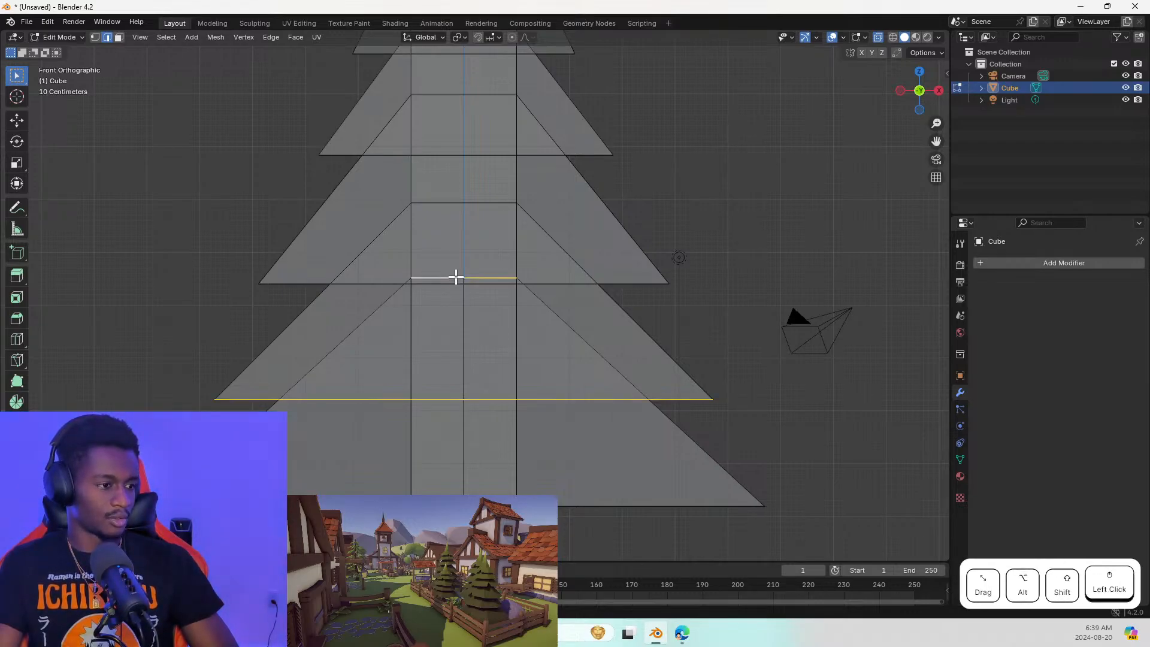
Subdivide the two selected edge loops and check the result from the front and at an angle
{"action": "mouse_move", "coordinate": [554, 411]}
{"action": "middle_mouse_down"}
{"action": "mouse_move", "coordinate": [645, 403]}
{"action": "mouse_move", "coordinate": [559, 402]}
{"action": "middle_mouse_up"}
{"action": "right_click", "coordinate": [559, 403]}
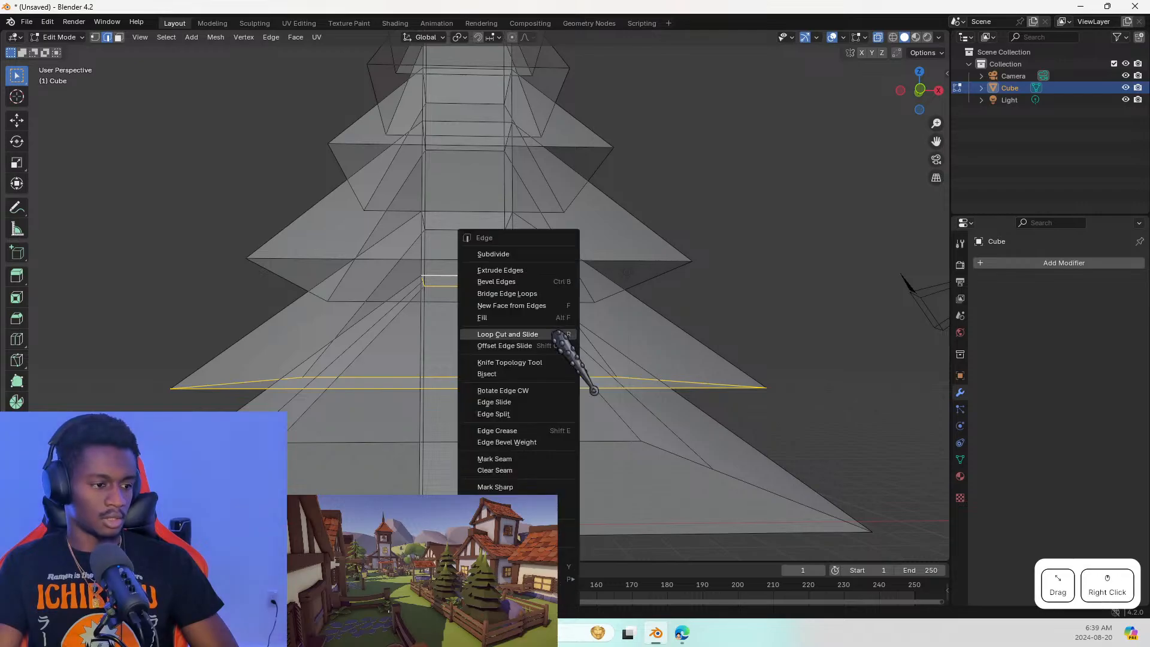
{"action": "key", "text": "s"}
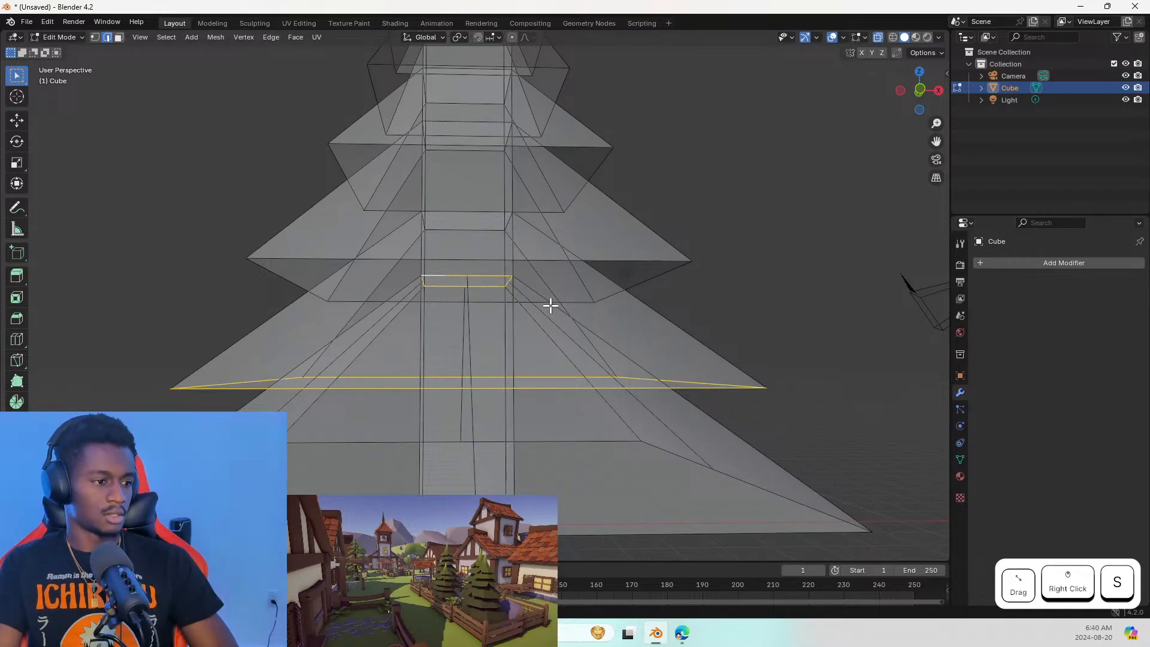
{"action": "middle_click_drag", "start_coordinate": [551, 305], "coordinate": [567, 358]}
{"action": "key", "text": "KP_1"}
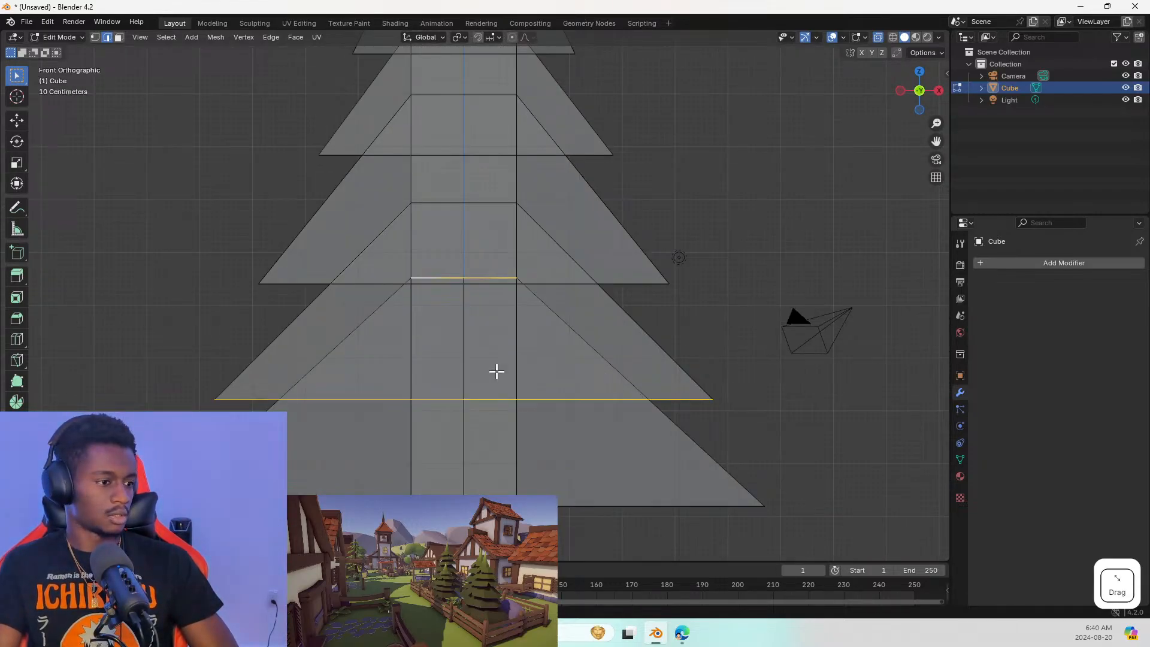
{"action": "scroll", "coordinate": [468, 383], "scroll_direction": "up", "scroll_amount": 3}
{"action": "middle_click_drag", "start_coordinate": [470, 383], "coordinate": [603, 386]}
{"action": "scroll", "coordinate": [590, 365], "scroll_direction": "down", "scroll_amount": 8}
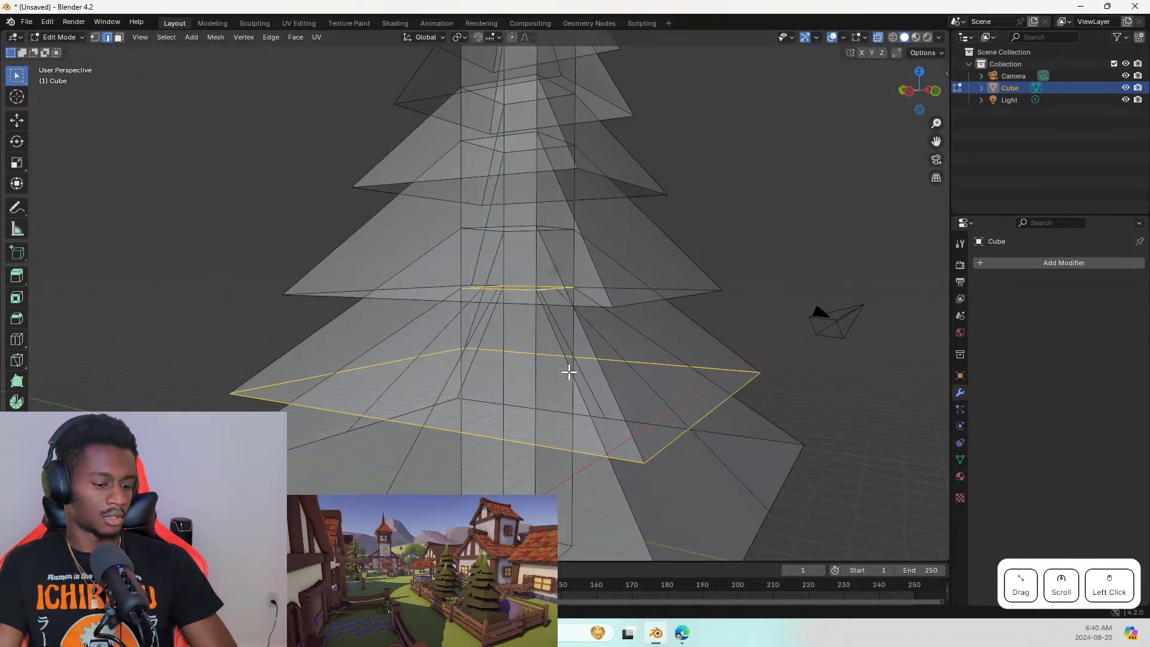
Clear the edge loop selection and select a single vertical trunk edge inside the lowest tier
{"action": "key", "text": "a"}
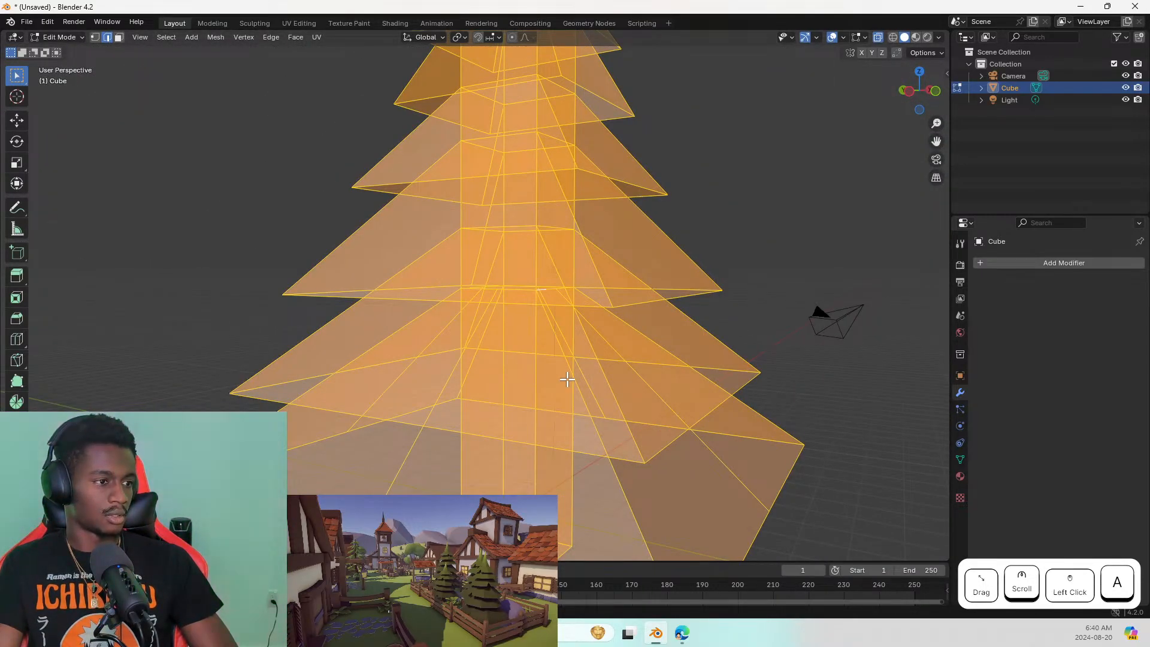
{"action": "key", "text": "Tab"}
{"action": "key", "text": "Tab"}
{"action": "left_click", "coordinate": [570, 383]}
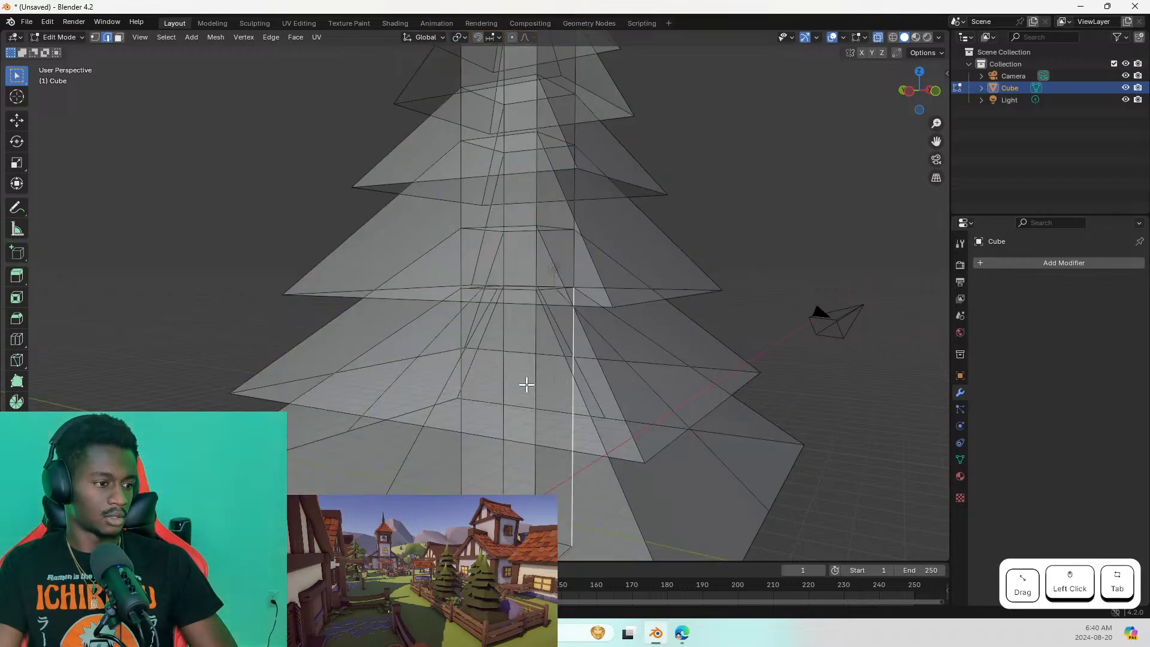
{"action": "left_click", "coordinate": [460, 375]}
{"action": "middle_click_drag", "start_coordinate": [467, 377], "coordinate": [533, 422]}
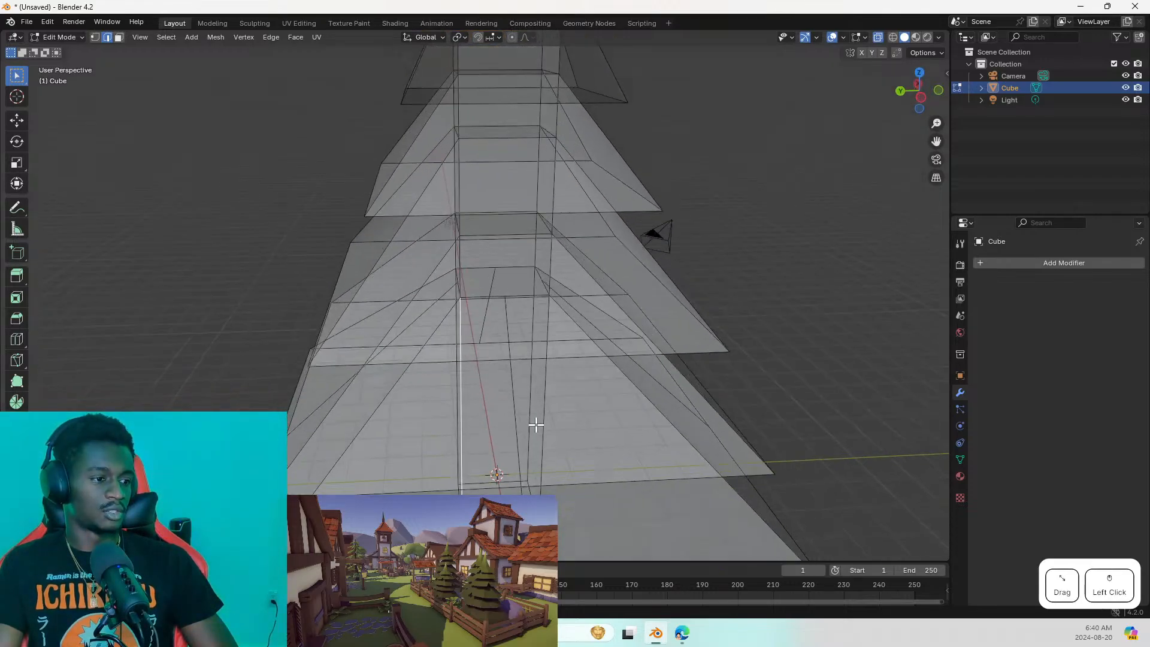
Turn off X-ray and view the solid lower branch tiers from below
{"action": "left_click", "coordinate": [878, 37]}
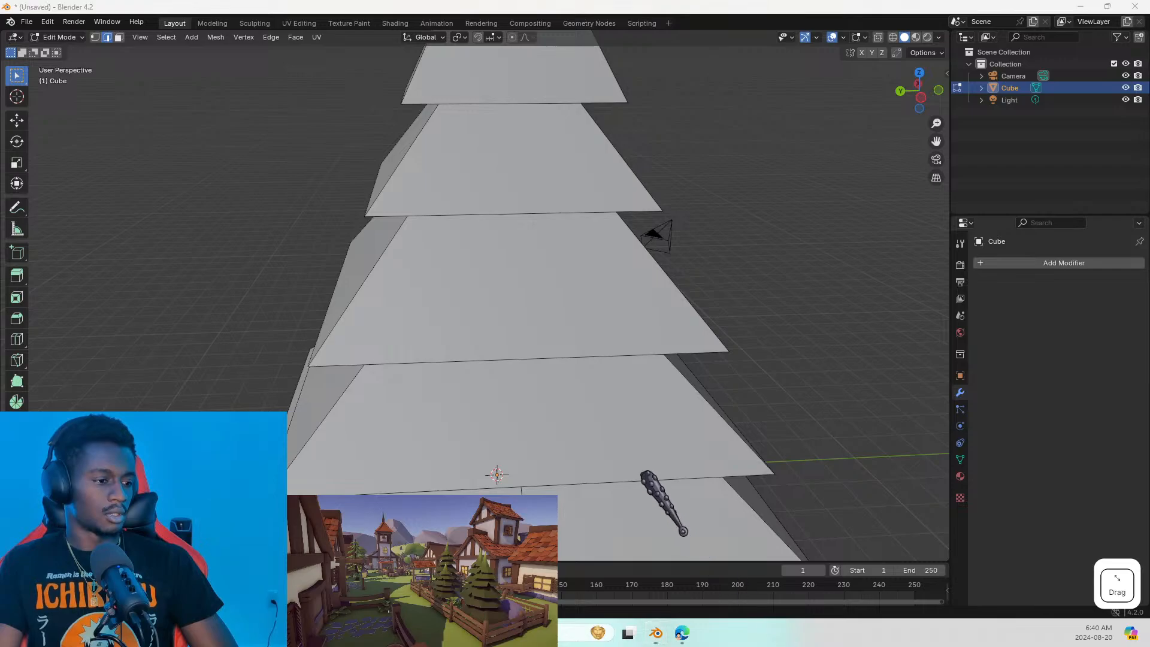
{"action": "middle_click_drag", "start_coordinate": [629, 470], "coordinate": [529, 387]}
{"action": "scroll", "coordinate": [529, 388], "scroll_direction": "up", "scroll_amount": 1}
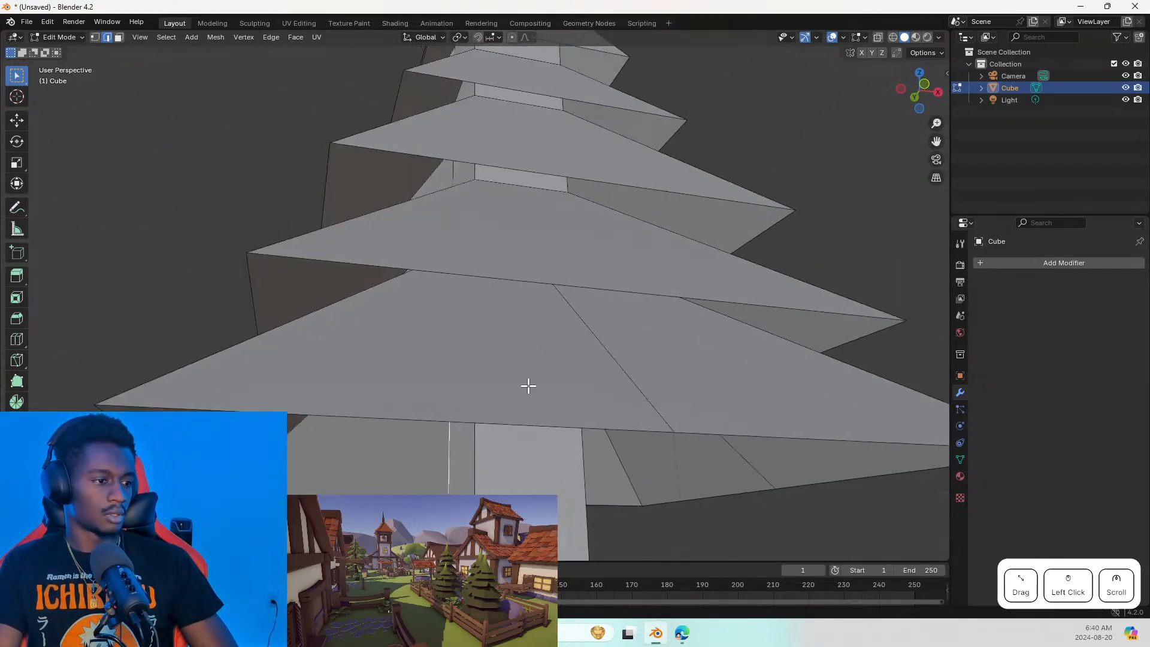
Try to split the second-lowest tier by subdividing its lower rim loop together with the trunk edge loop at its top
{"action": "left_click", "coordinate": [617, 289], "text": "alt"}
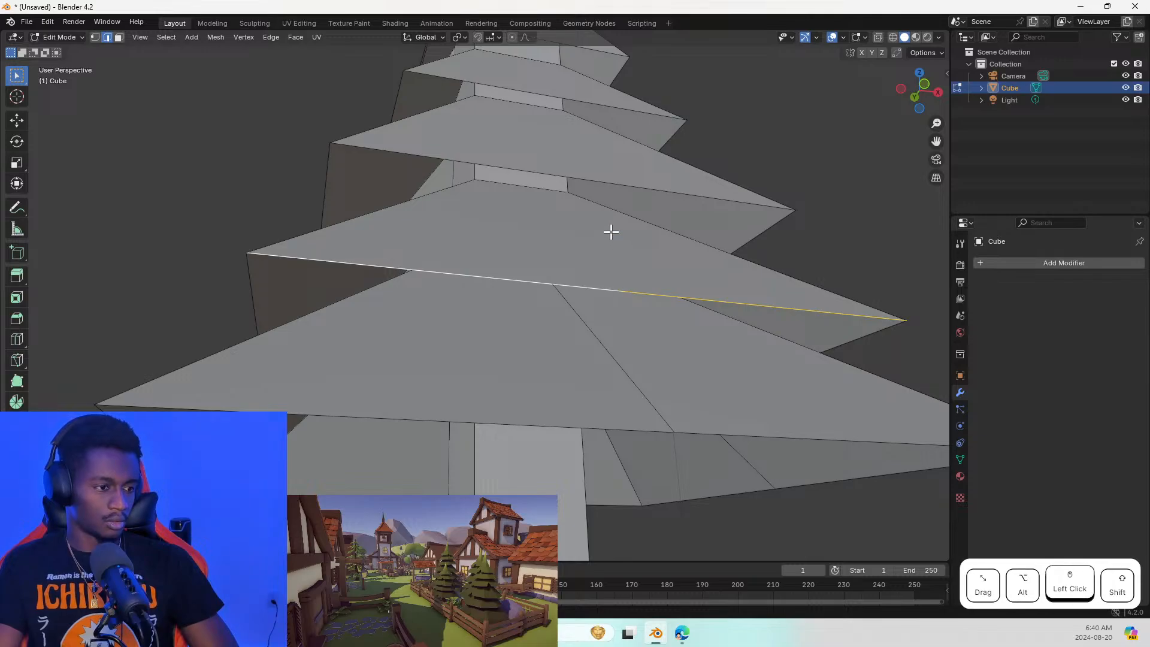
{"action": "left_click", "coordinate": [541, 186], "text": "alt+shift"}
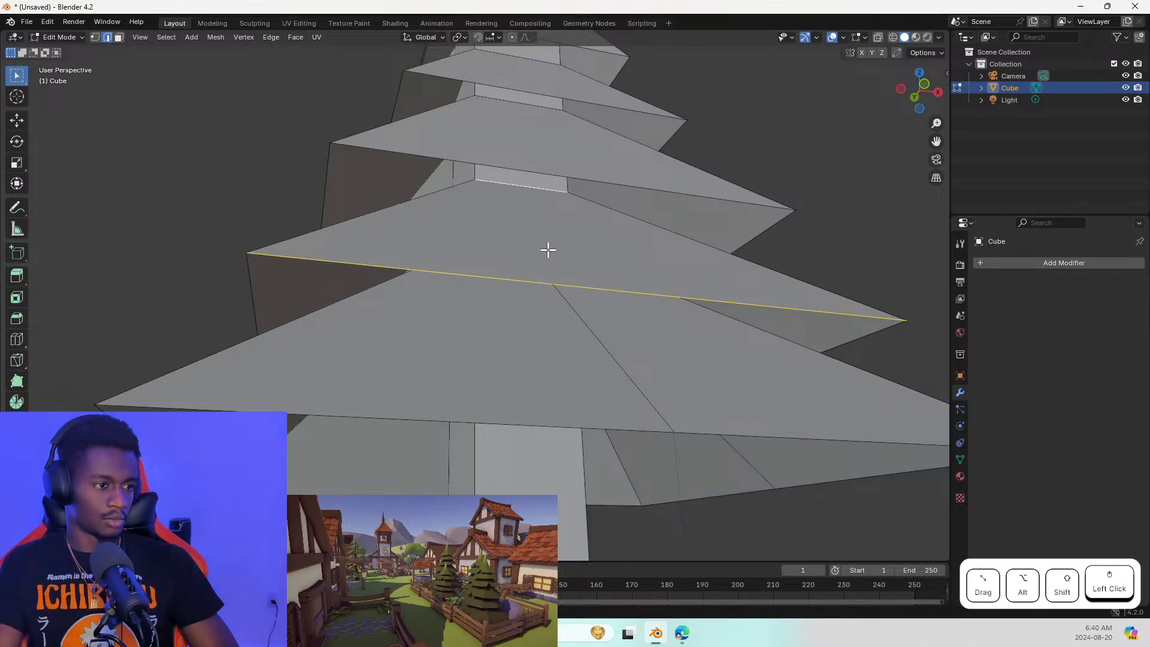
{"action": "middle_click_drag", "start_coordinate": [462, 301], "coordinate": [503, 323]}
{"action": "left_click", "coordinate": [502, 327], "text": "alt"}
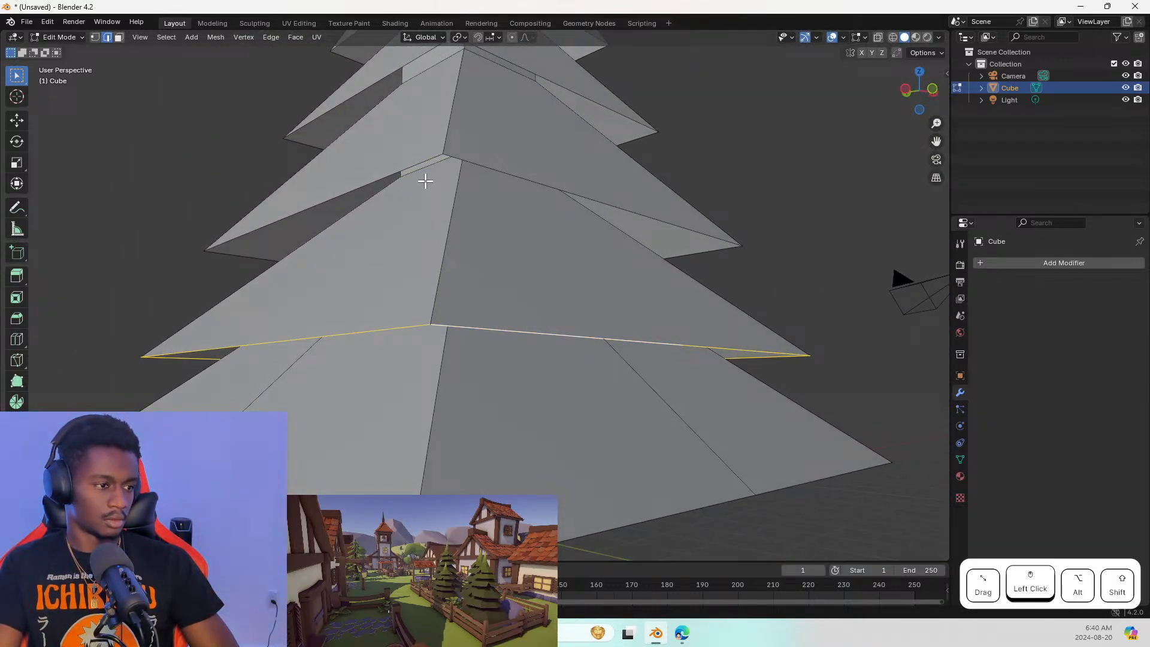
{"action": "middle_click_drag", "start_coordinate": [467, 293], "coordinate": [570, 280]}
{"action": "right_click", "coordinate": [560, 260]}
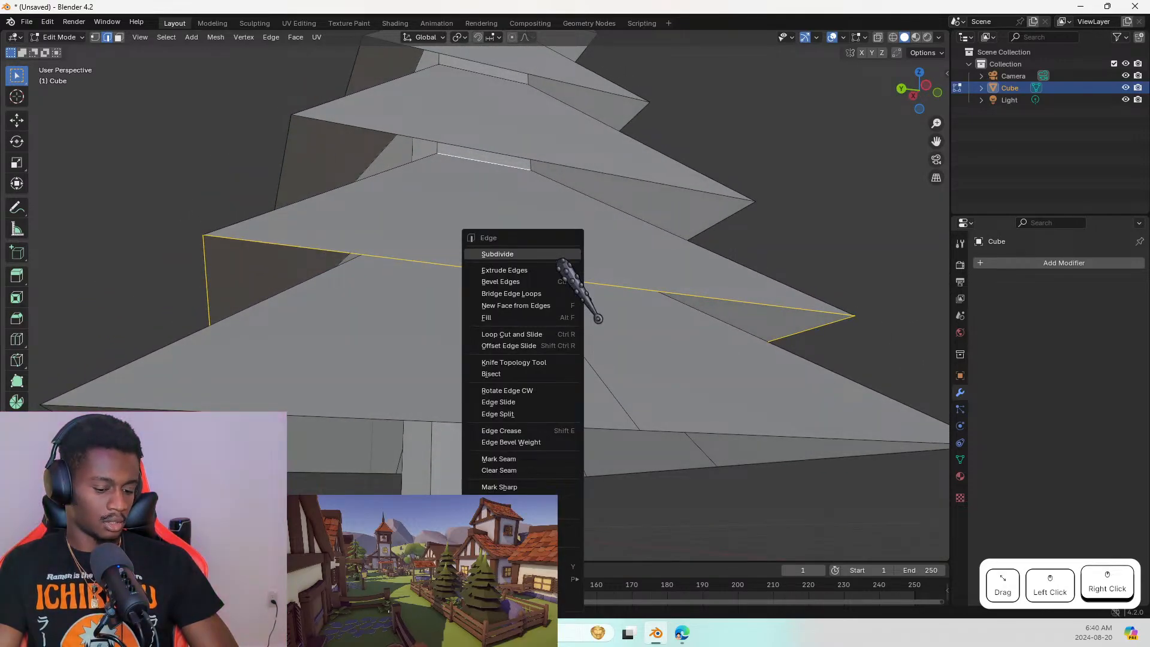
{"action": "key", "text": "s"}
{"action": "middle_click_drag", "start_coordinate": [559, 260], "coordinate": [655, 287]}
{"action": "scroll", "coordinate": [614, 308], "scroll_direction": "up", "scroll_amount": 2}
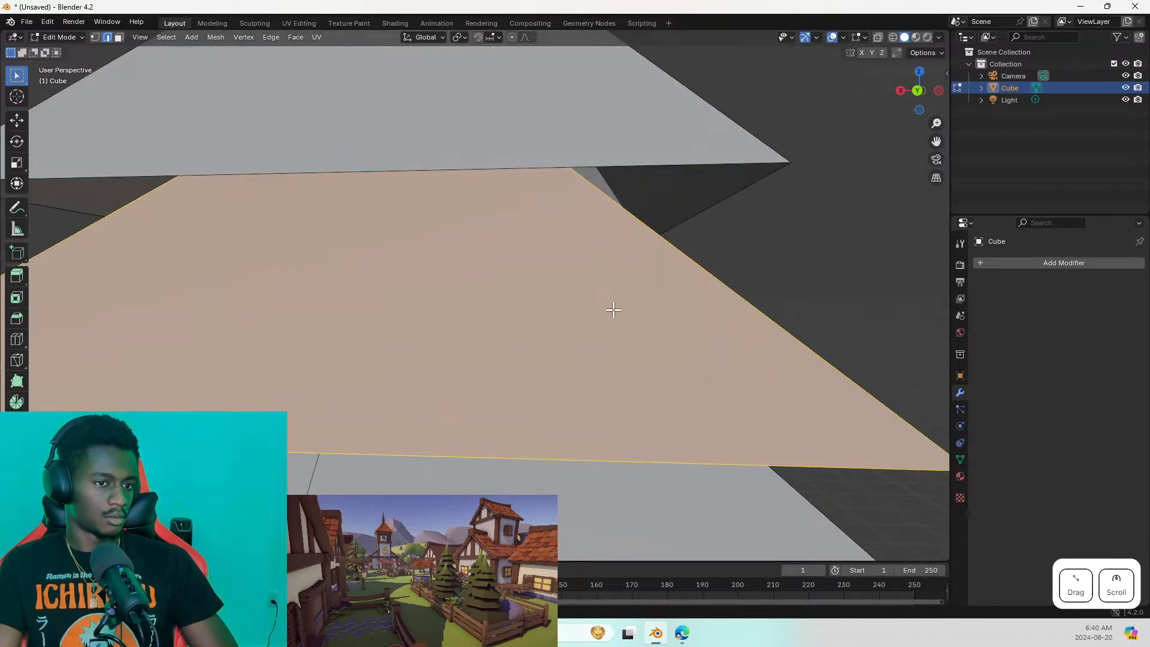
{"action": "scroll", "coordinate": [614, 308], "scroll_direction": "down", "scroll_amount": 2}
{"action": "middle_click_drag", "start_coordinate": [562, 308], "coordinate": [574, 270]}
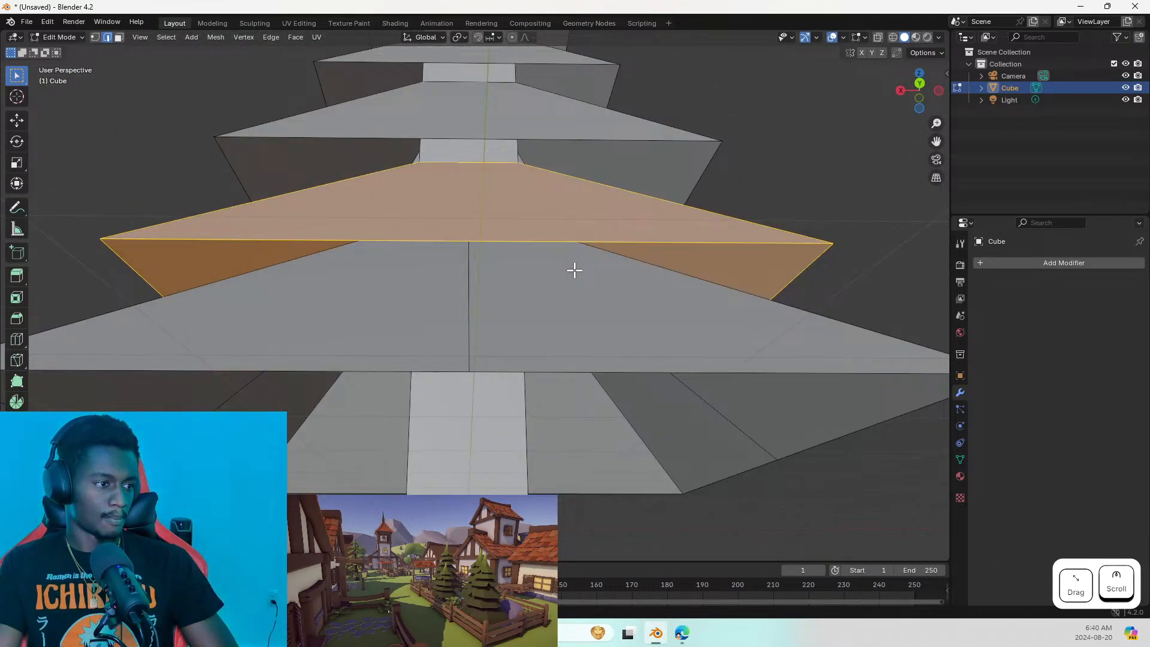
Try subdividing the second-lowest tier's selected edges again, and select segments of its front lower rim to check the cuts
{"action": "right_click", "coordinate": [477, 195]}
{"action": "left_click", "coordinate": [496, 194]}
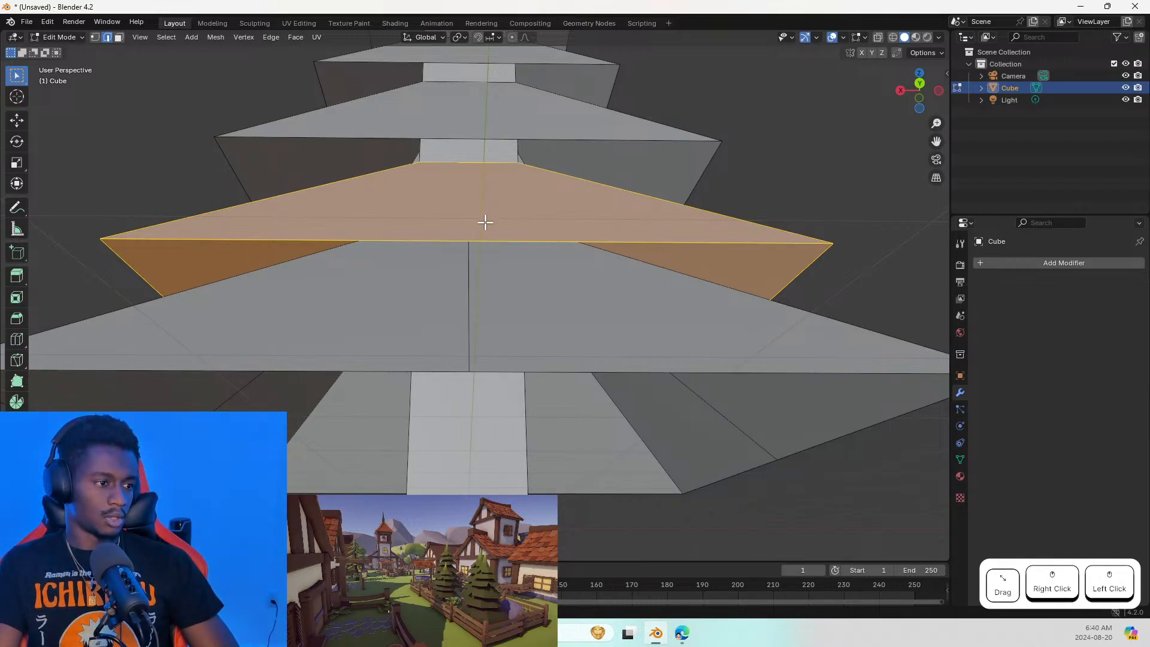
{"action": "left_click", "coordinate": [479, 239]}
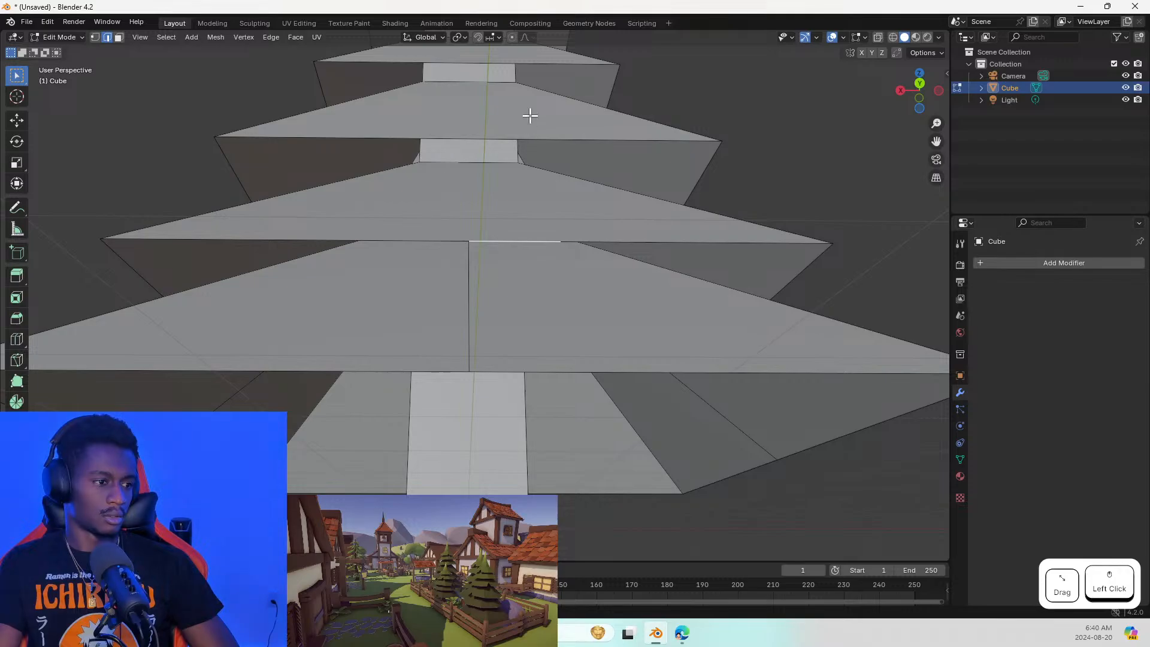
{"action": "mouse_move", "coordinate": [530, 116]}
{"action": "middle_mouse_down"}
{"action": "mouse_move", "coordinate": [544, 92]}
{"action": "mouse_move", "coordinate": [514, 92]}
{"action": "mouse_move", "coordinate": [523, 123]}
{"action": "middle_mouse_up"}
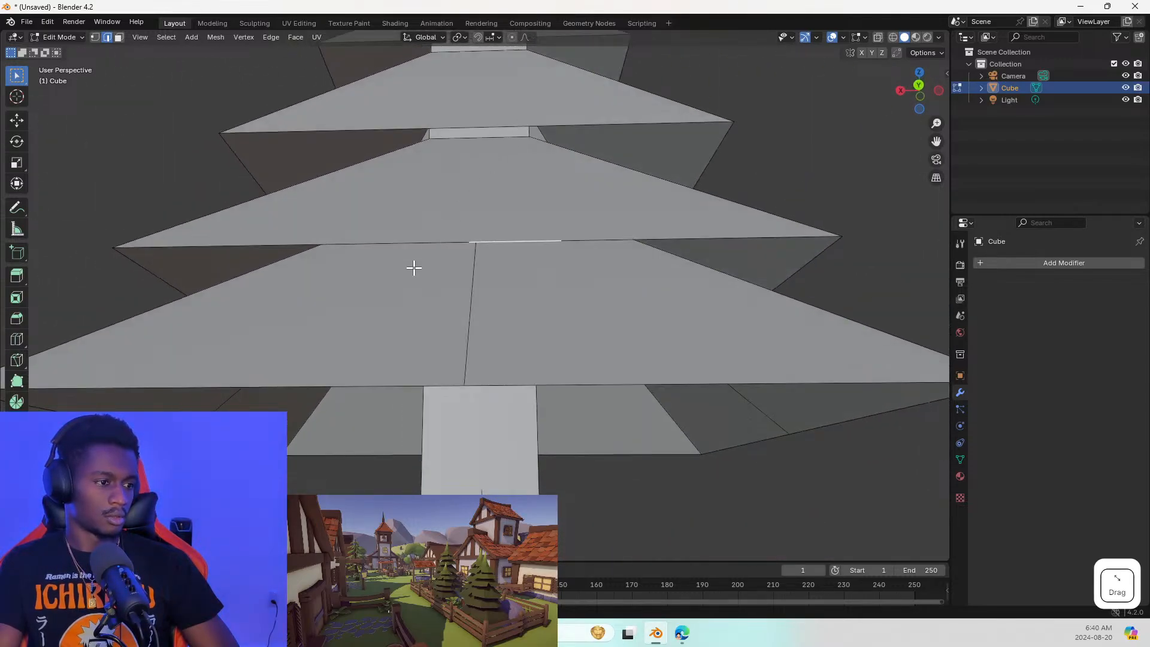
{"action": "left_click", "coordinate": [417, 233]}
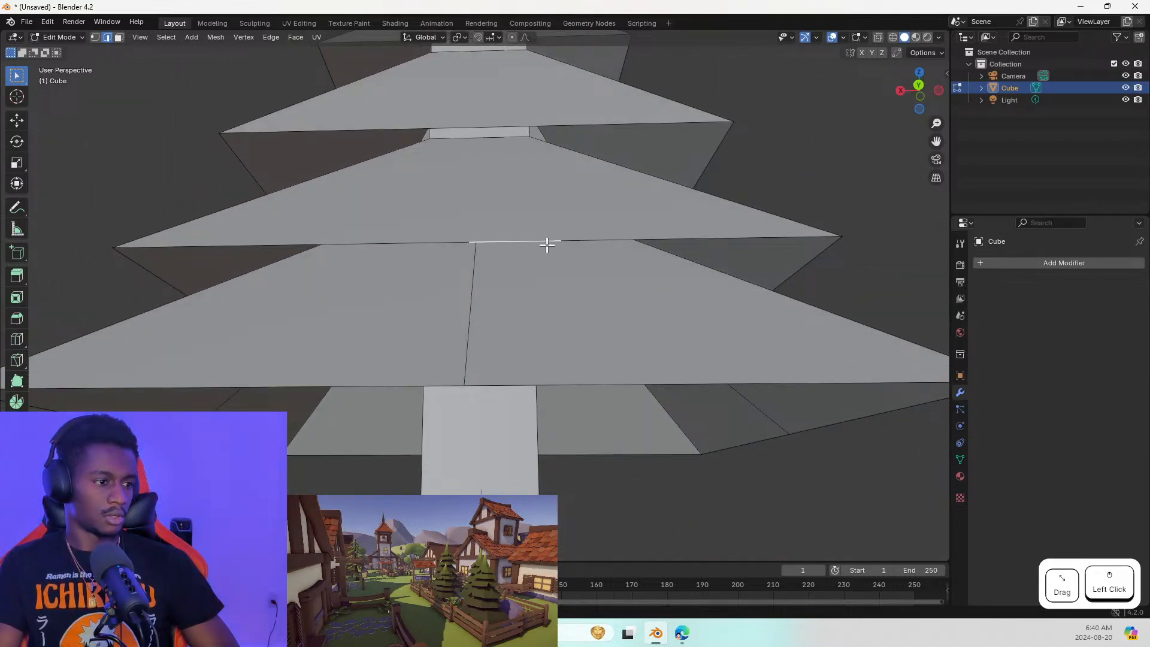
Undo the tier's subdivisions and select each half of its front lower rim edge to check for an existing split
{"action": "key", "text": "ctrl+z"}
{"action": "key", "text": "ctrl+z"}
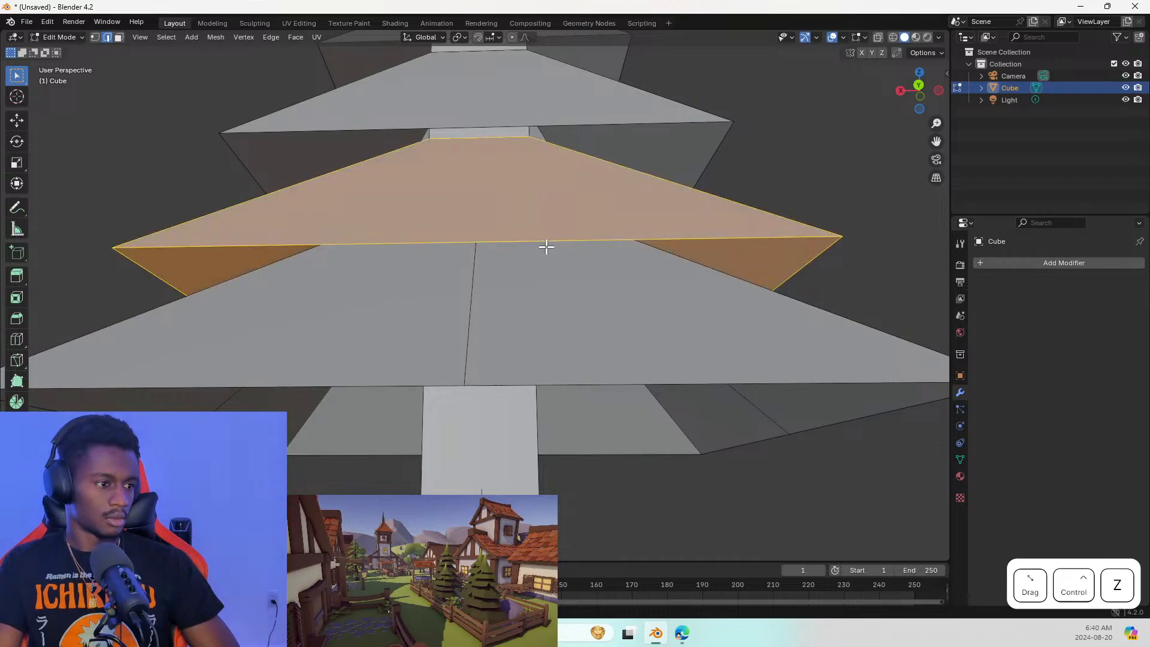
{"action": "key", "text": "ctrl+z"}
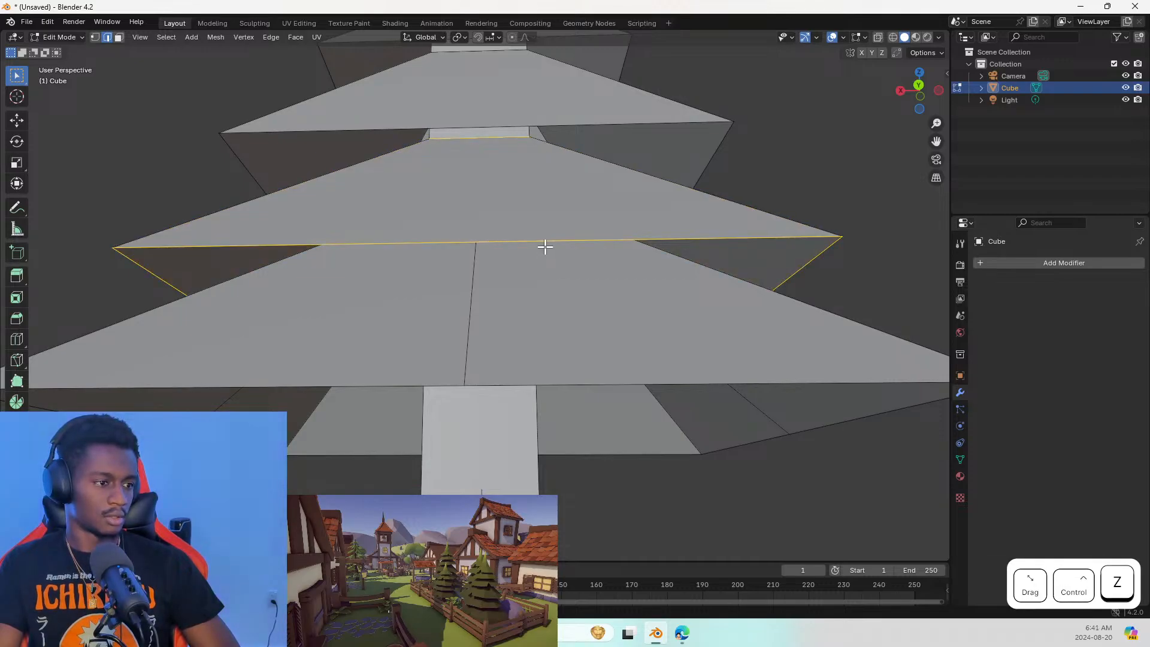
{"action": "key", "text": "ctrl+z"}
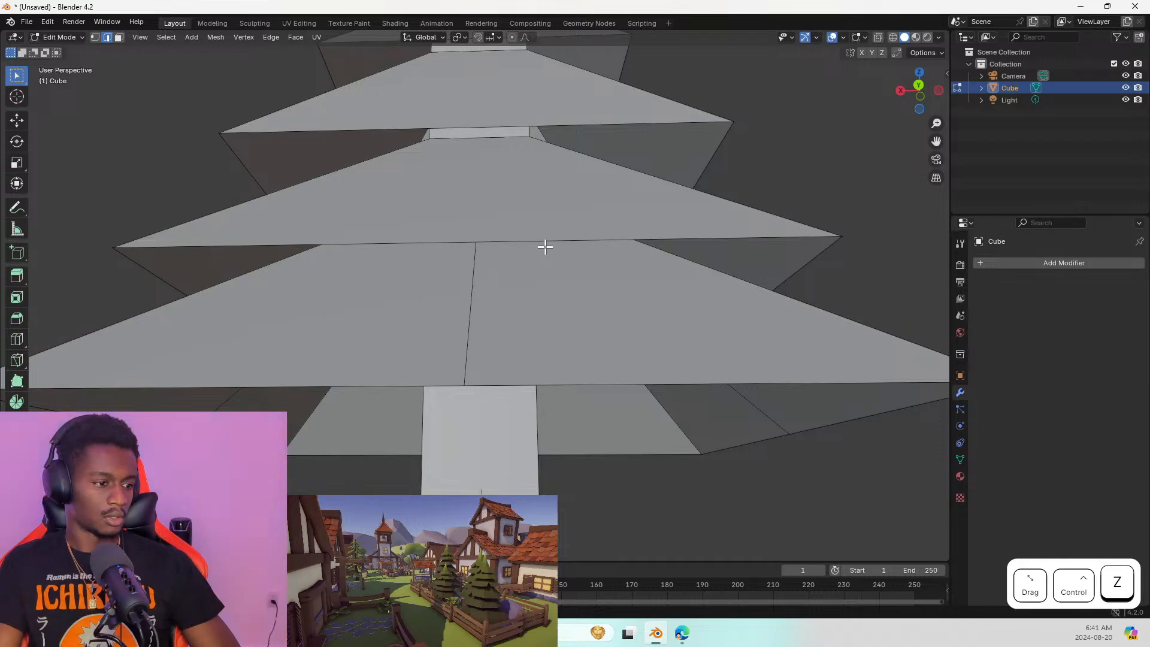
{"action": "left_click", "coordinate": [506, 237]}
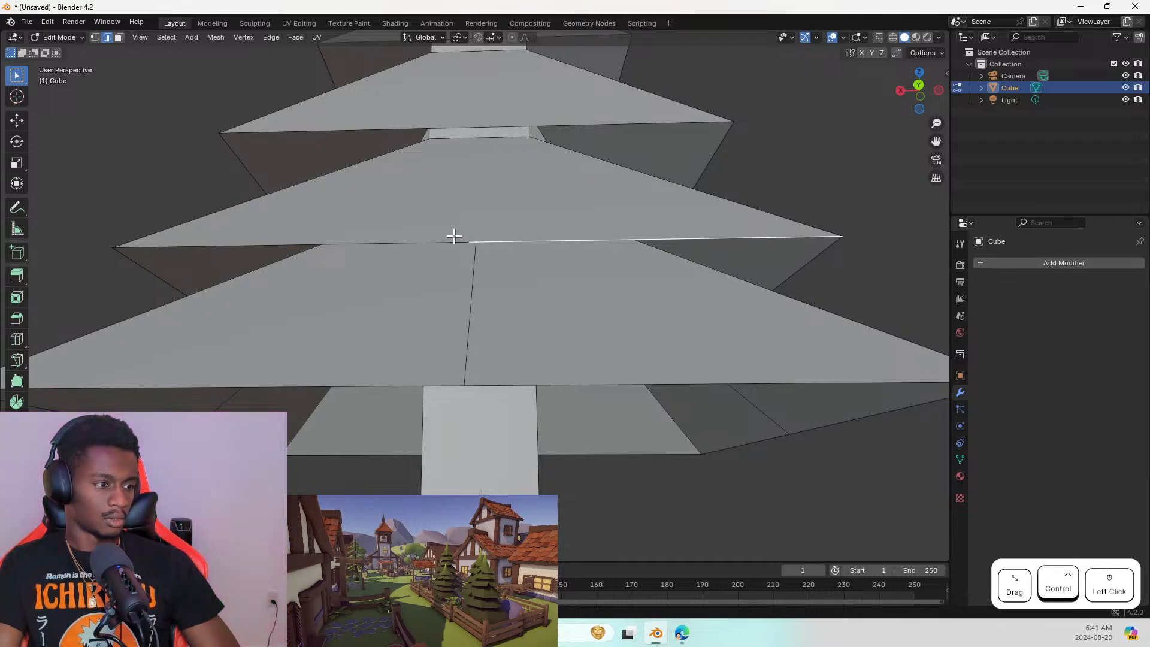
{"action": "left_click", "coordinate": [433, 245]}
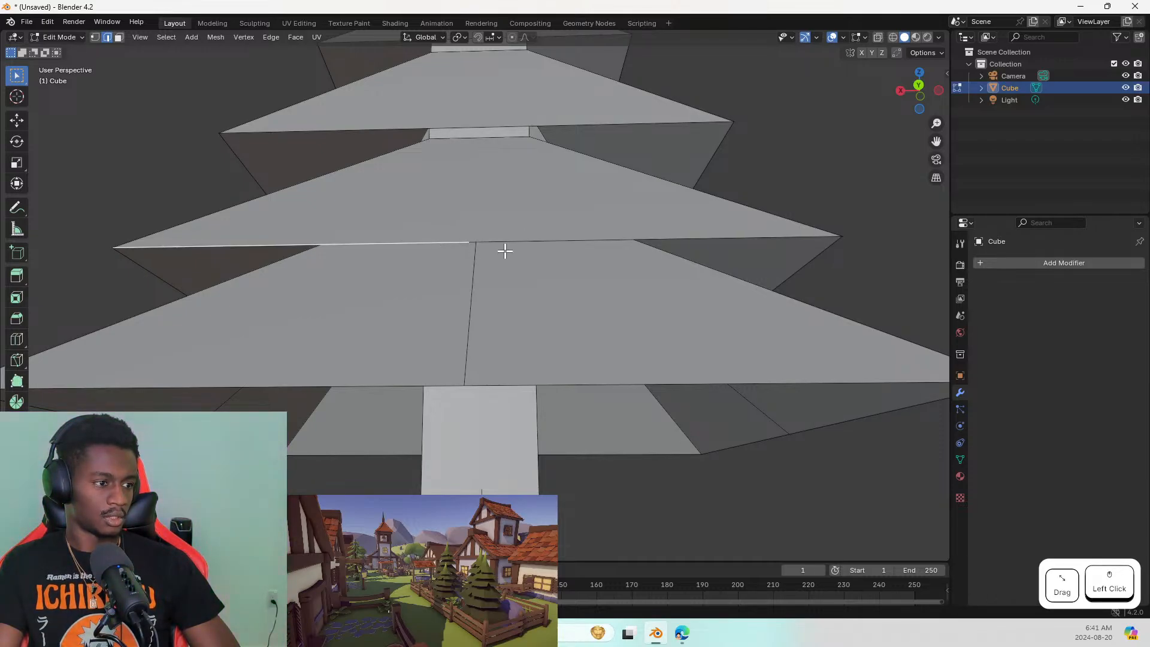
{"action": "key", "text": "ctrl+z"}
{"action": "key", "text": "ctrl+z"}
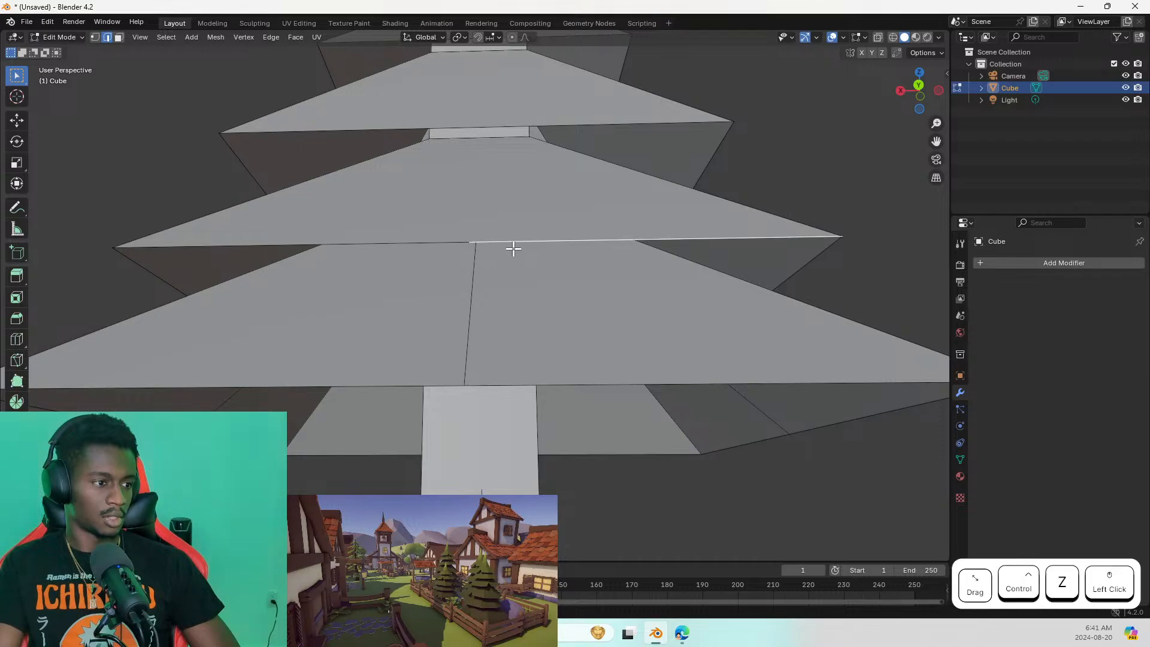
{"action": "left_click", "coordinate": [427, 243]}
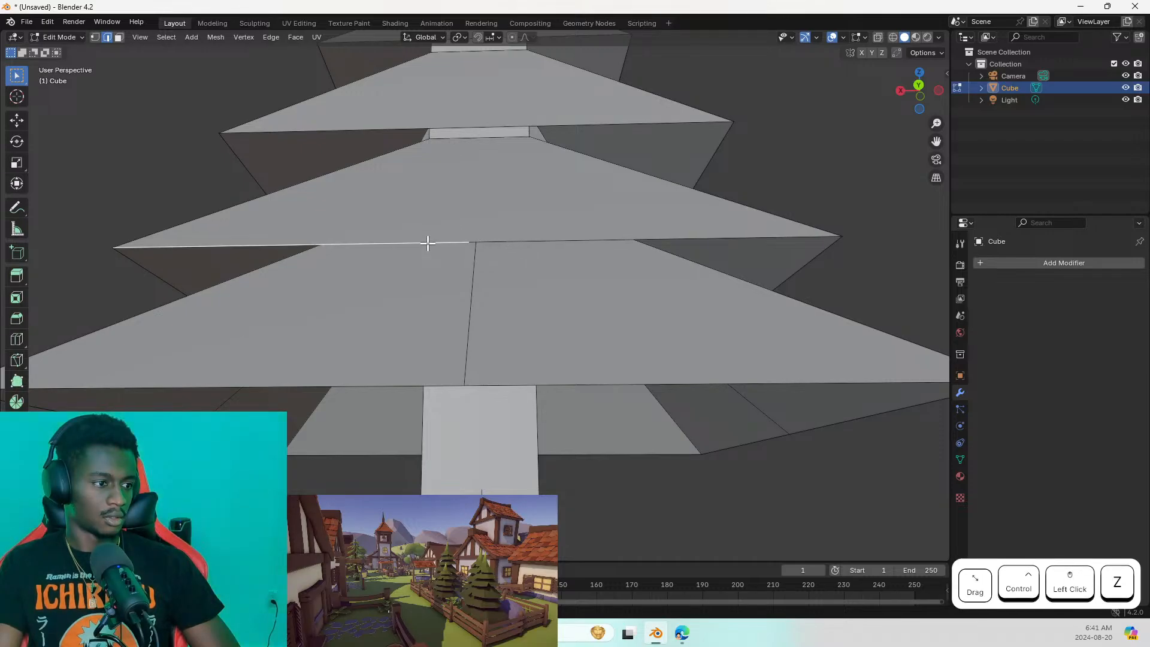
Undo the earlier edits back to the lowest tier's subdivision, with the EdgeSplit modifier in place
{"action": "key", "text": "ctrl+z"}
{"action": "key", "text": "ctrl+z"}
{"action": "key", "text": "ctrl+z"}
{"action": "key", "text": "ctrl+z"}
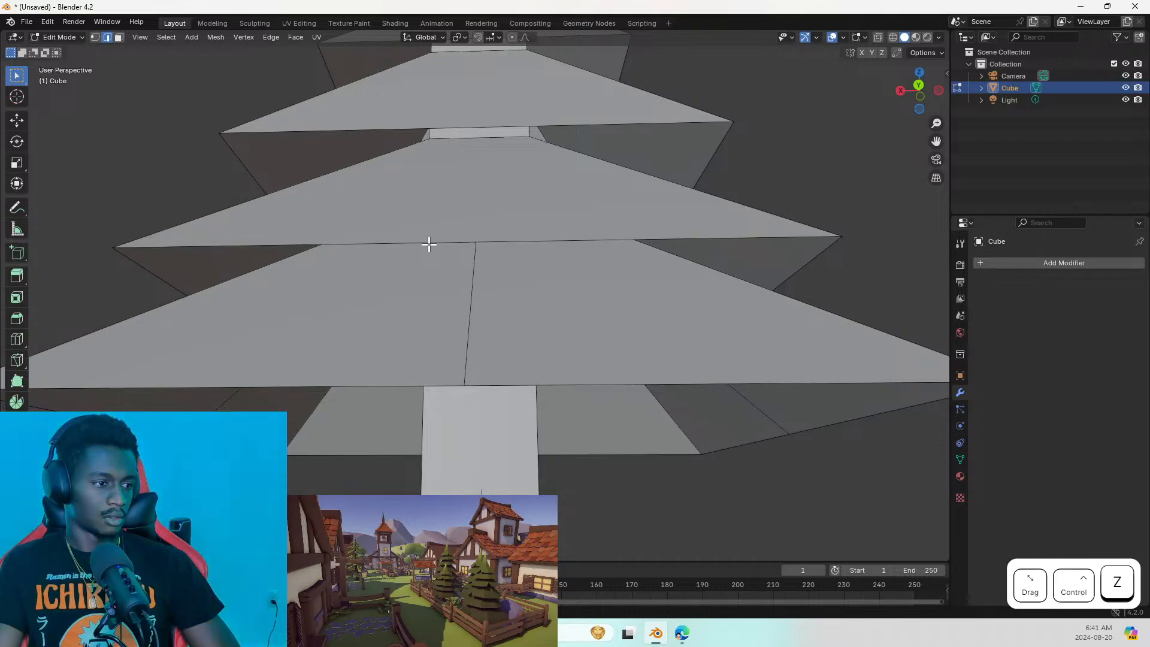
{"action": "key", "text": "ctrl+z"}
{"action": "key", "text": "ctrl+z"}
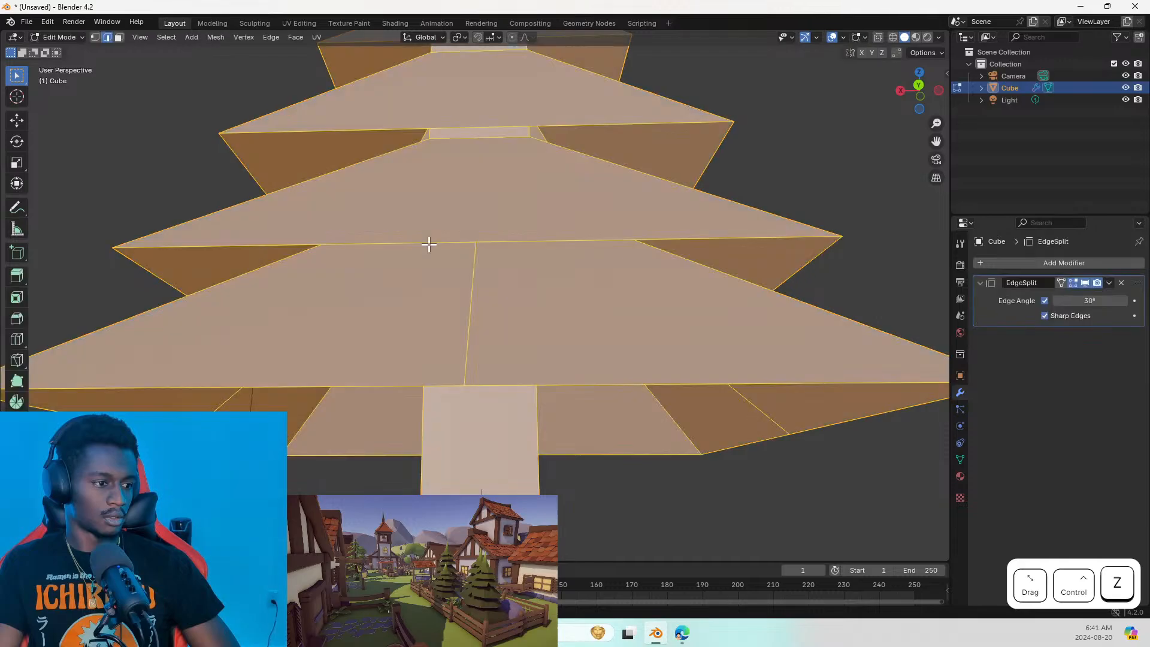
{"action": "key", "text": "ctrl+z"}
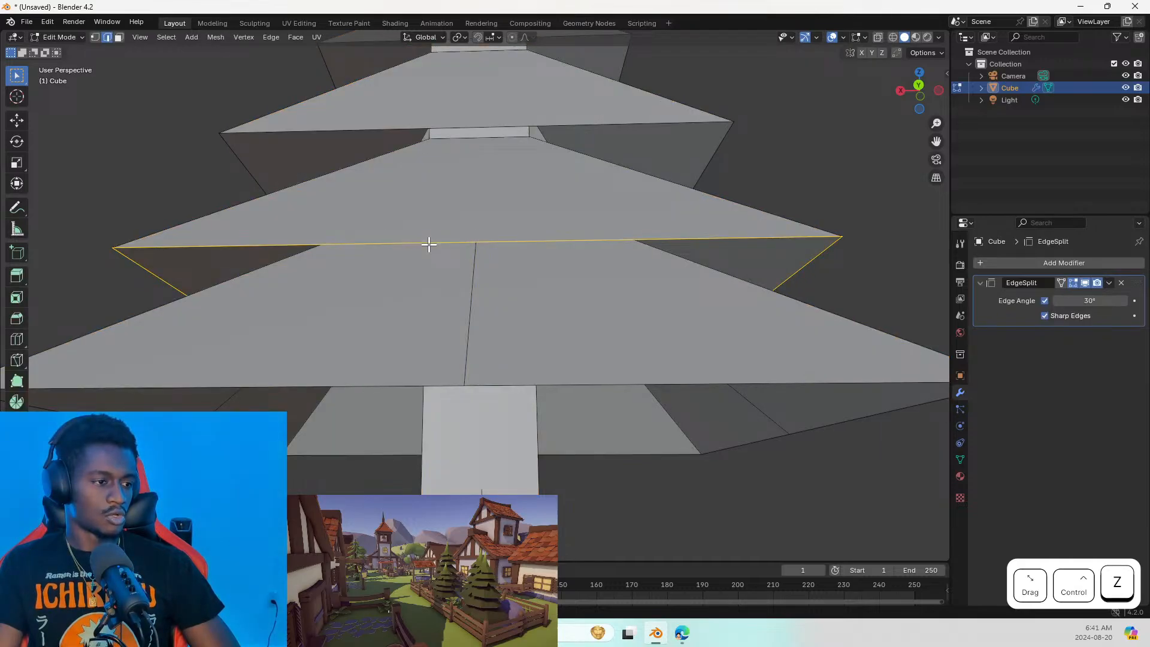
{"action": "key", "text": "ctrl+z"}
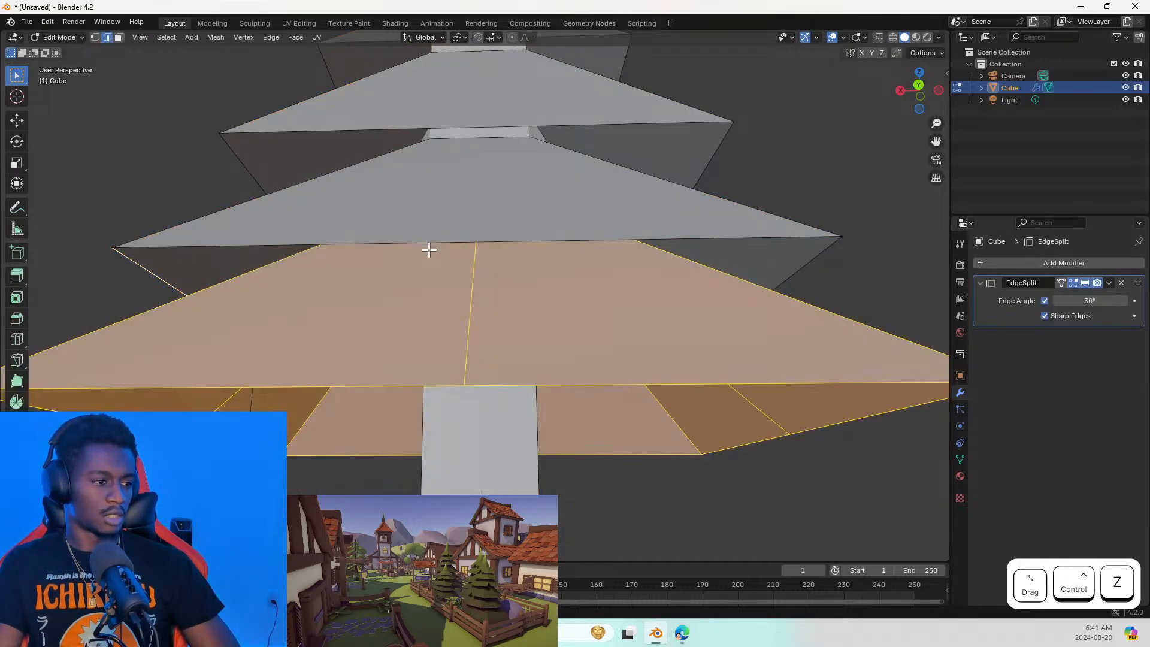
Try subdividing only the second-lowest tier's front lower rim edge and the matching trunk edge, and undo the cut
{"action": "left_click", "coordinate": [461, 241]}
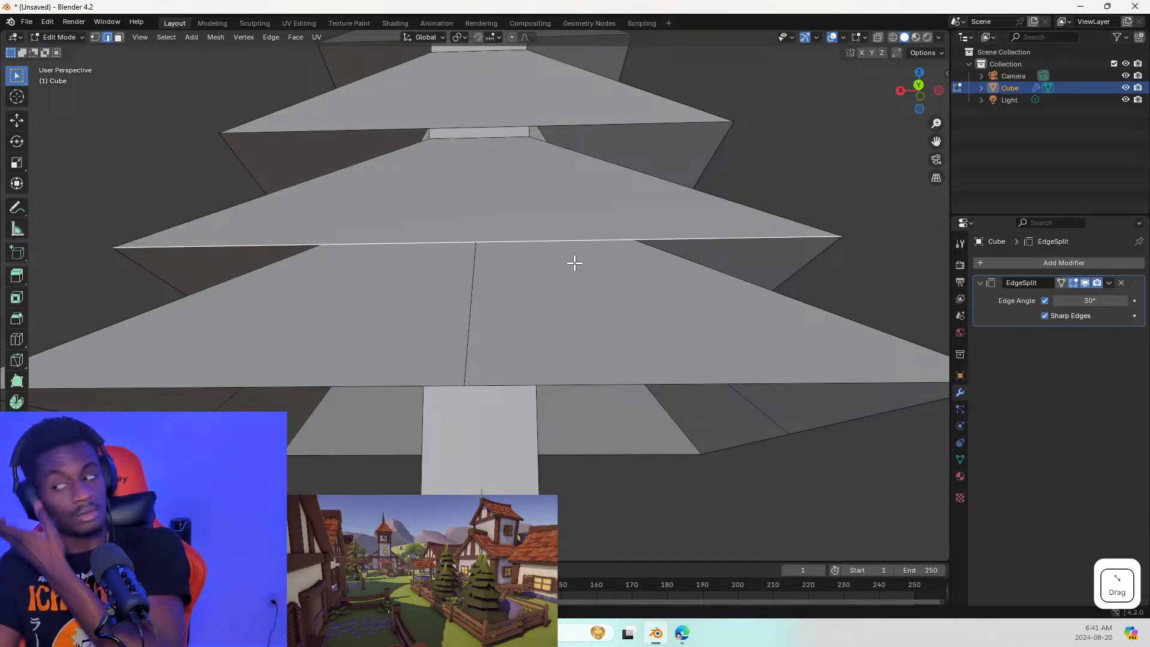
{"action": "left_click", "coordinate": [470, 138], "text": "shift"}
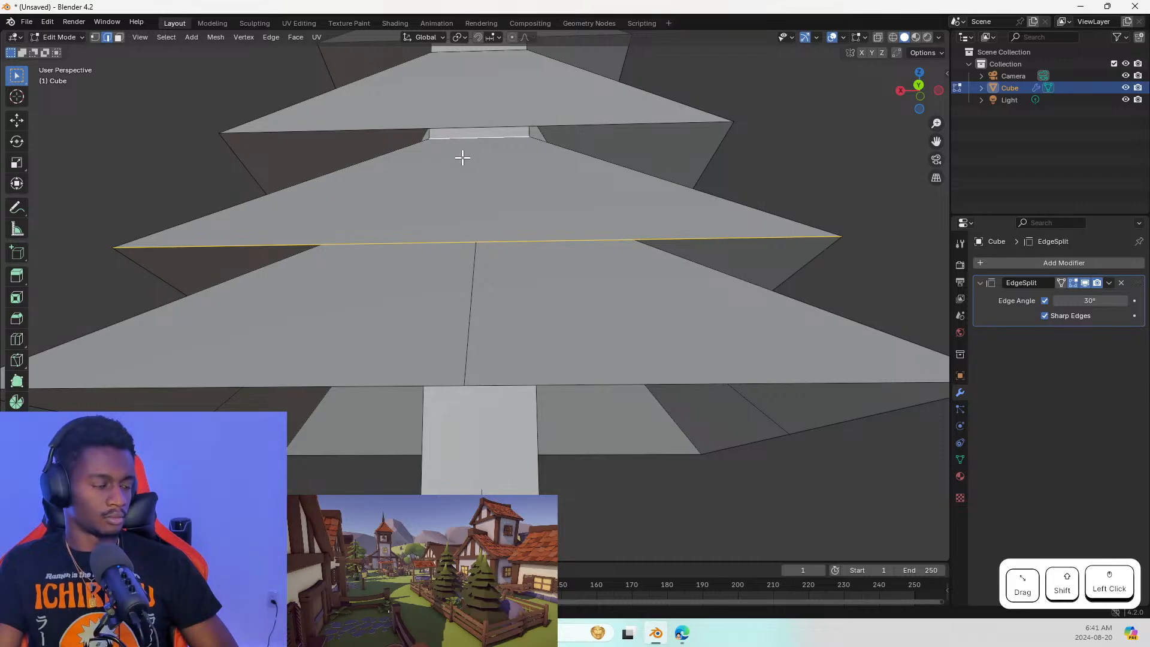
{"action": "right_click", "coordinate": [460, 163]}
{"action": "left_click", "coordinate": [465, 169]}
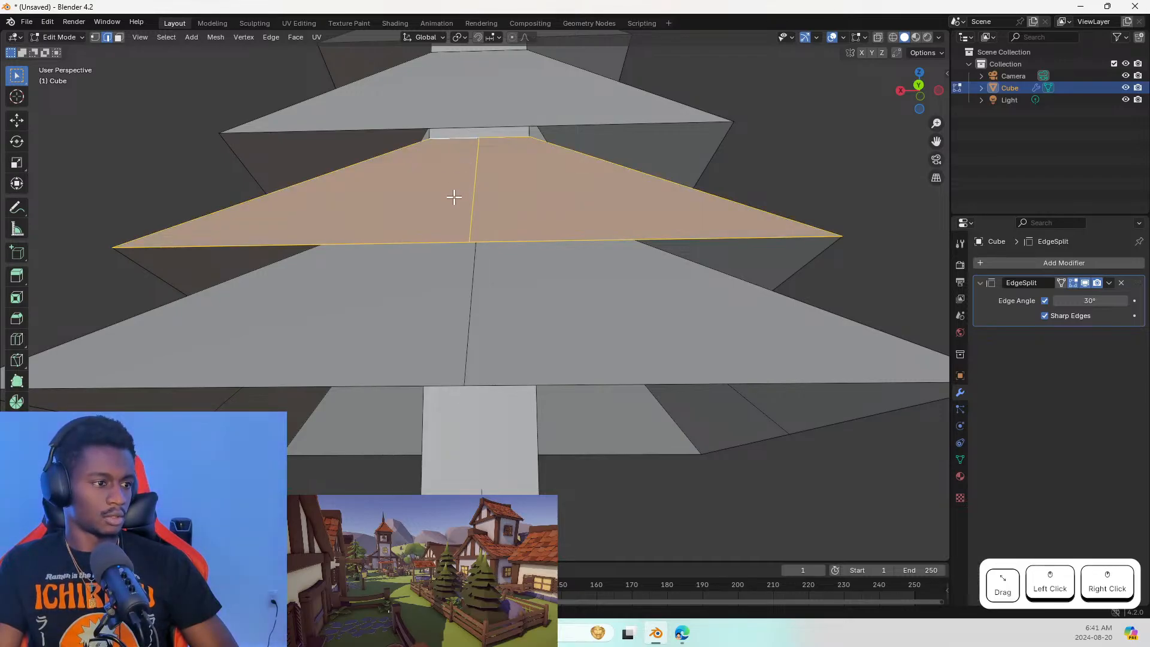
{"action": "key", "text": "ctrl+z"}
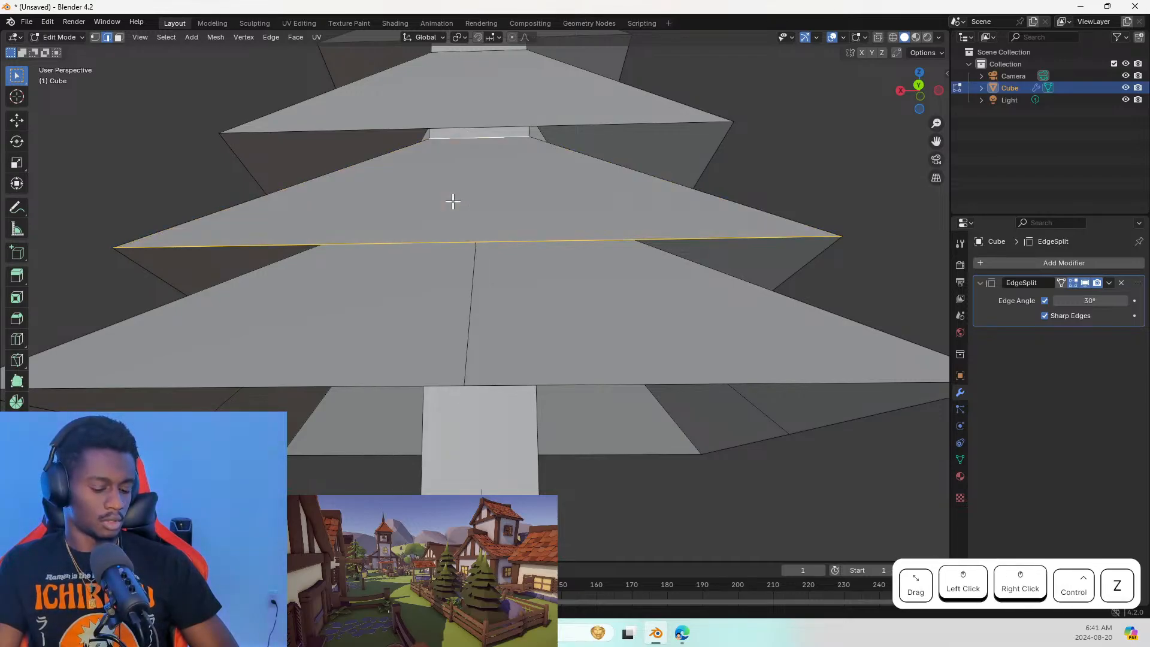
Subdivide the second-lowest tier's full lower rim loop together with the trunk edge loop at its top
{"action": "left_click", "coordinate": [448, 241], "text": "alt"}
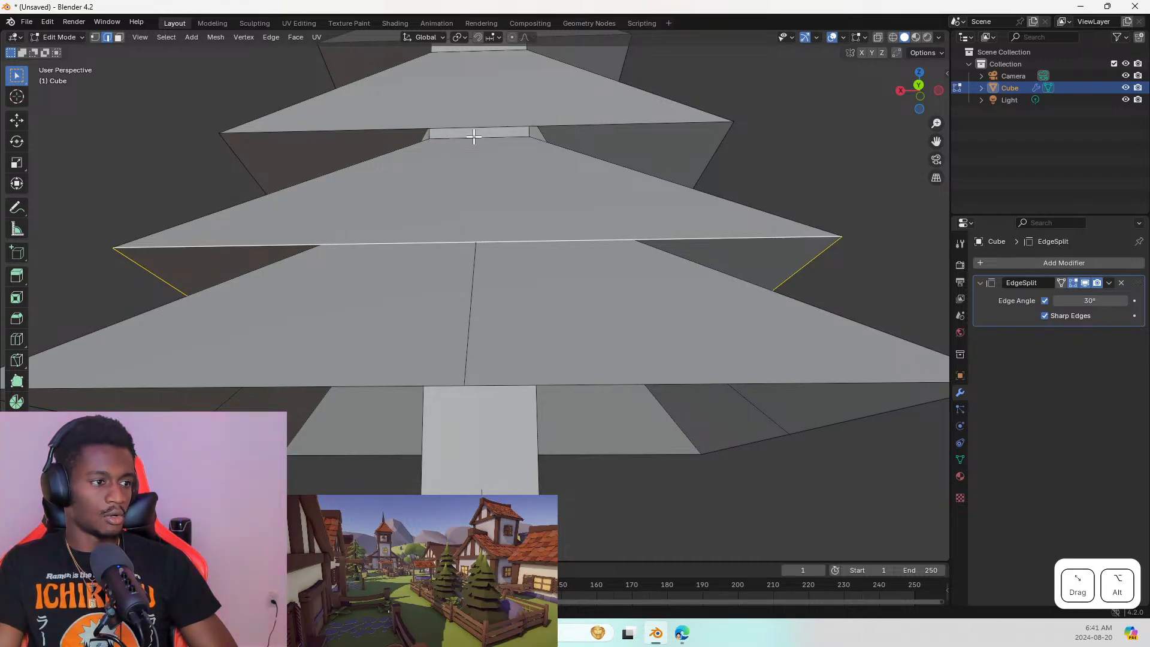
{"action": "key", "text": "shift"}
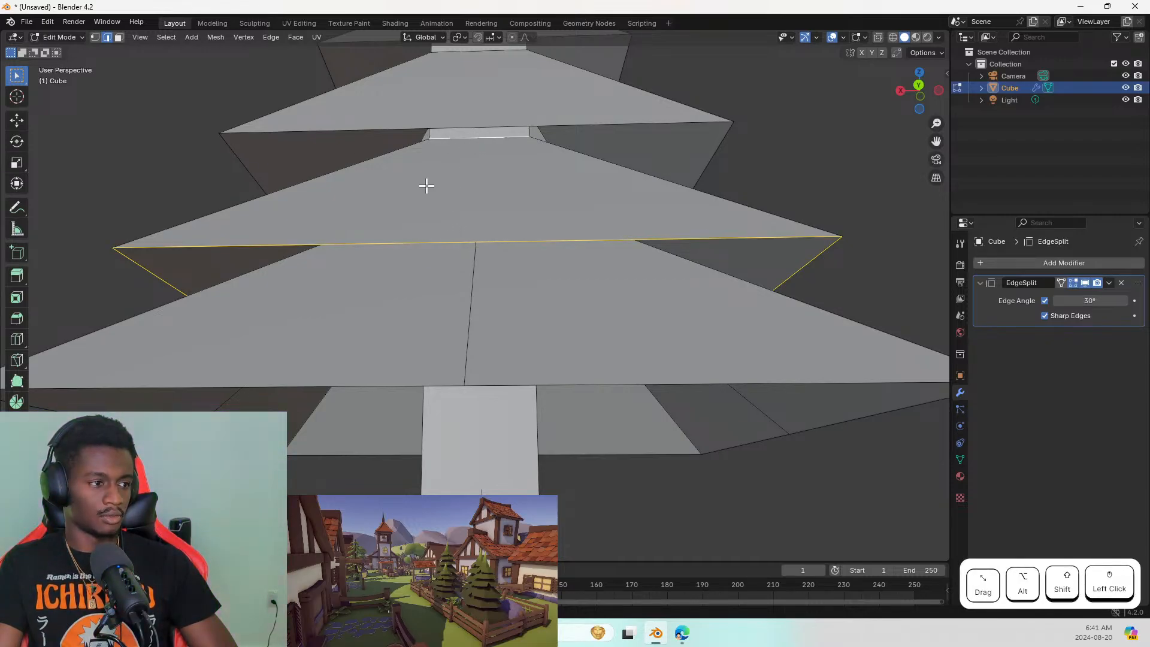
{"action": "middle_click_drag", "start_coordinate": [426, 185], "coordinate": [362, 149]}
{"action": "right_click", "coordinate": [441, 172]}
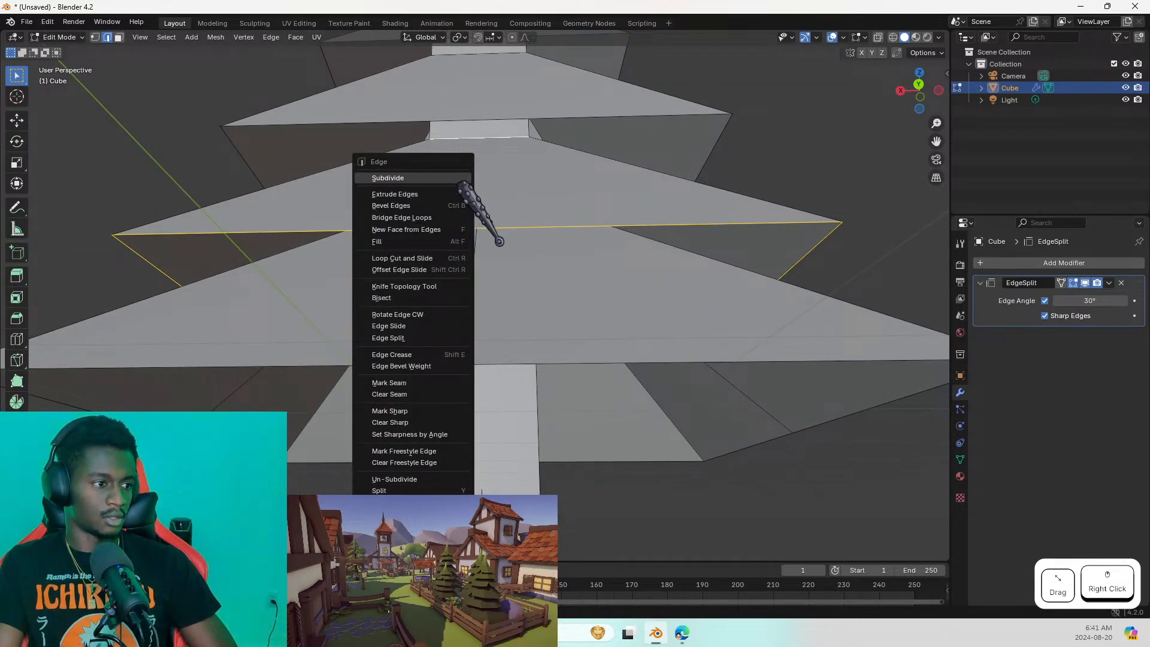
{"action": "left_click", "coordinate": [461, 184]}
Subdivide the third-lowest tier's lower rim loop together with the trunk edge loop at its top
{"action": "middle_click_drag", "start_coordinate": [447, 206], "coordinate": [464, 179]}
{"action": "middle_click_drag", "start_coordinate": [464, 179], "coordinate": [481, 252], "text": "shift"}
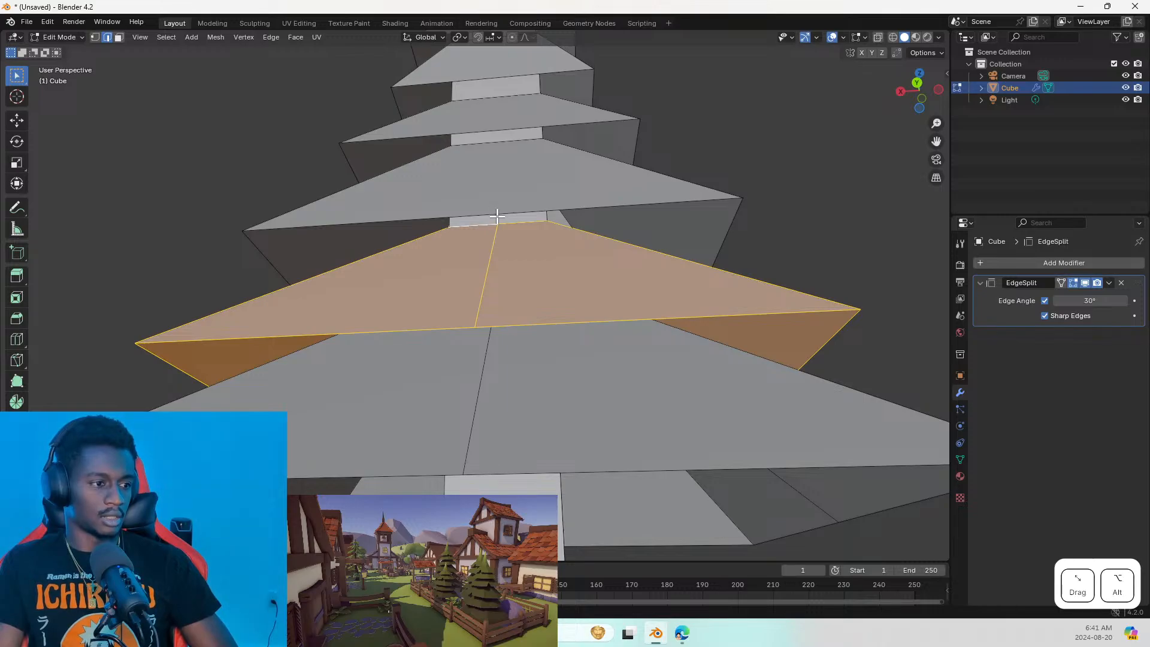
{"action": "left_click", "coordinate": [498, 216], "text": "alt"}
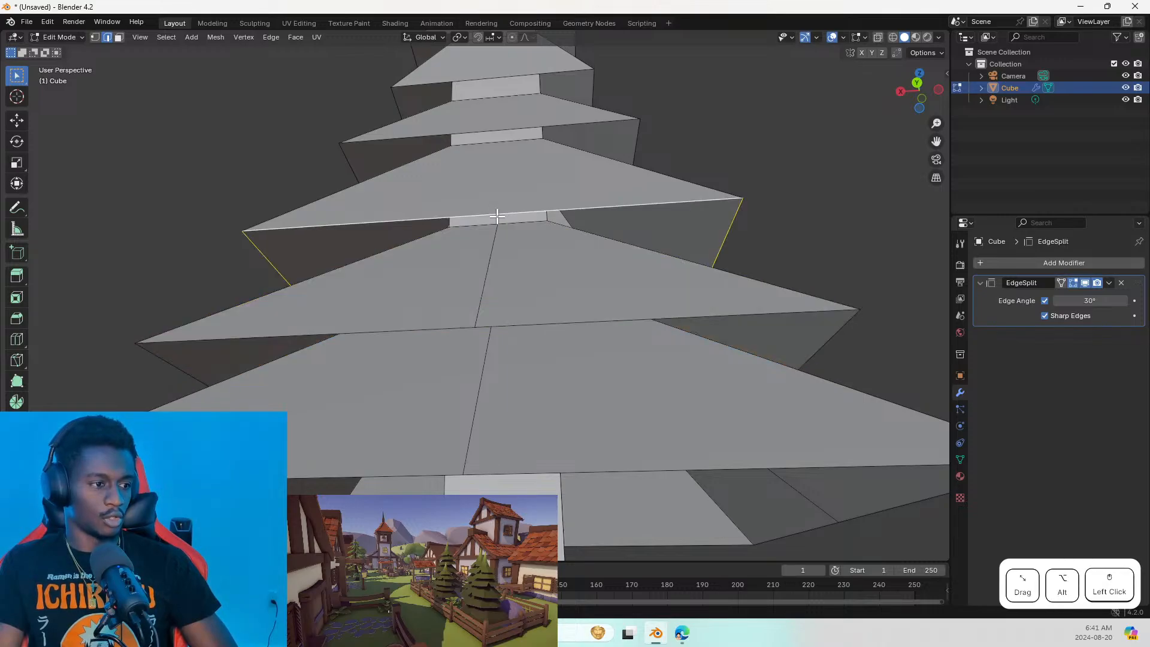
{"action": "left_click", "coordinate": [502, 140], "text": "alt+shift"}
{"action": "right_click", "coordinate": [503, 159]}
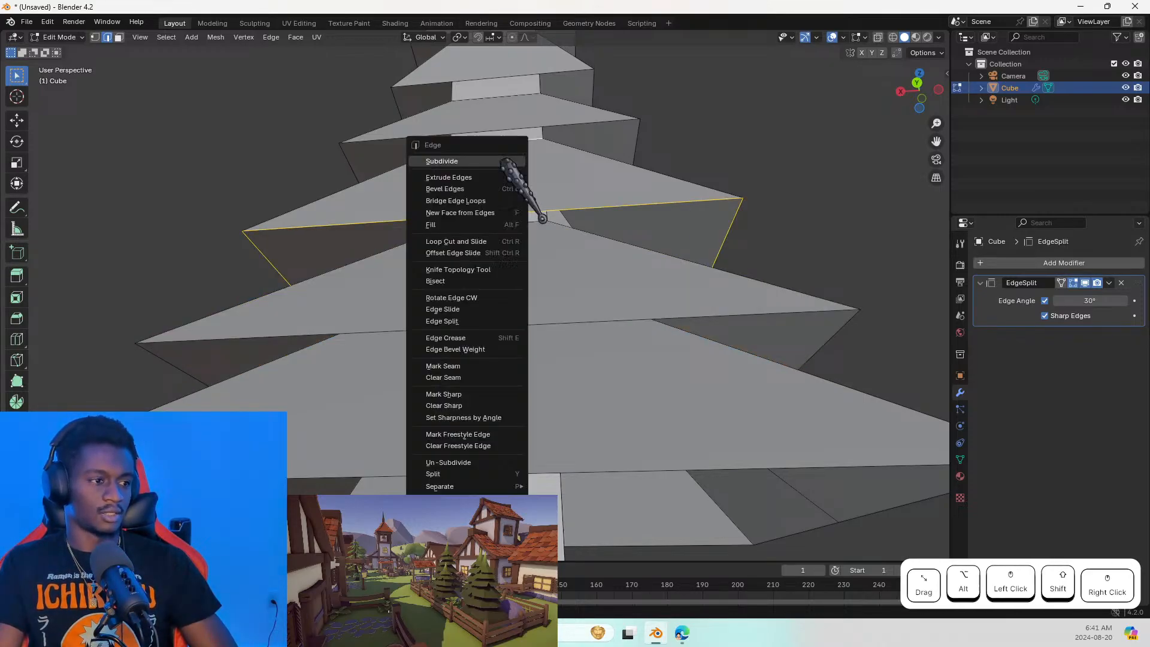
{"action": "left_click", "coordinate": [504, 160]}
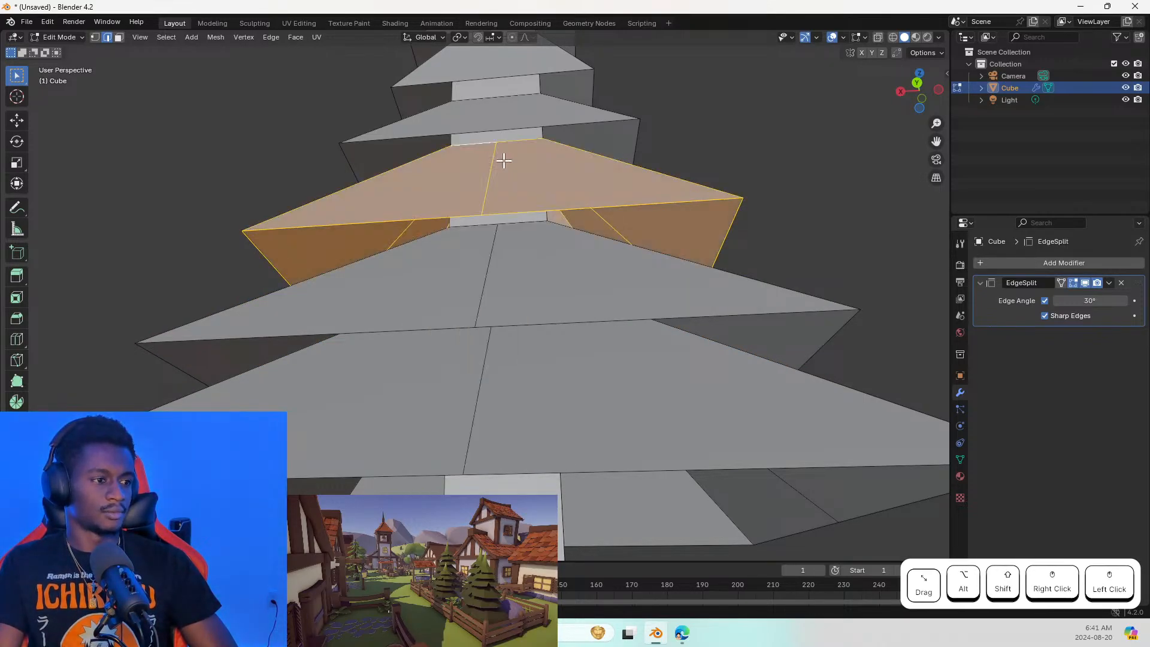
Subdivide the fourth-lowest tier's front lower rim edge together with the matching trunk edge above it
{"action": "left_click", "coordinate": [525, 122], "text": "alt"}
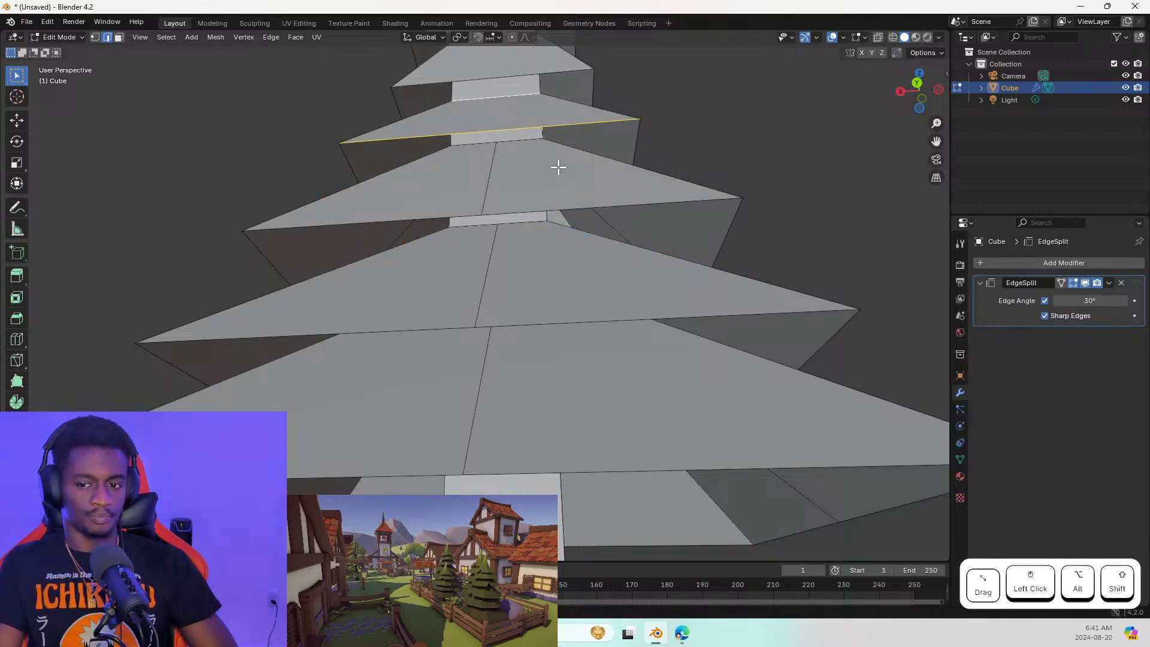
{"action": "right_click", "coordinate": [516, 122]}
{"action": "key", "text": "s"}
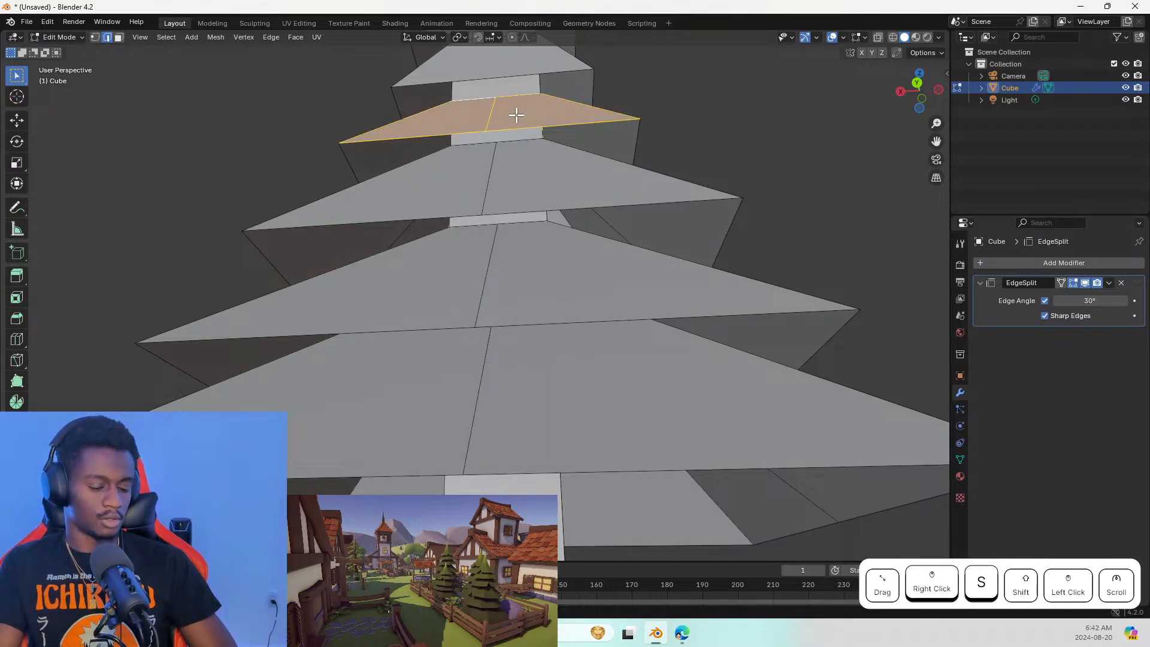
{"action": "middle_click_drag", "start_coordinate": [513, 114], "coordinate": [506, 302], "text": "shift"}
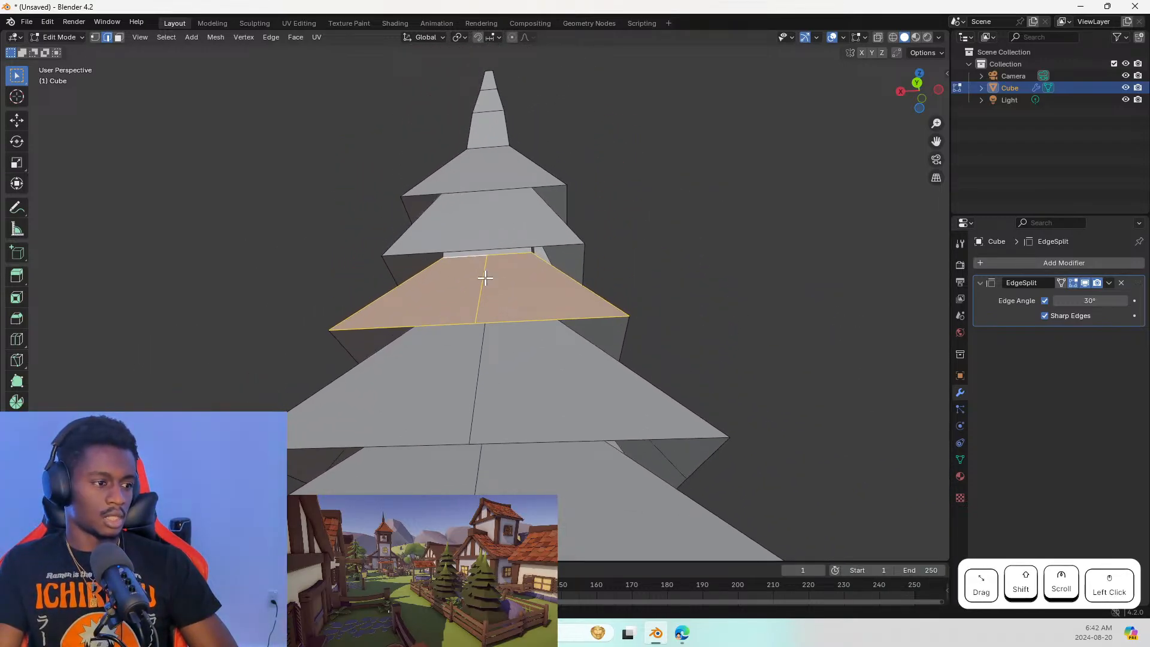
Subdivide the two uppermost tiers' lower rim loops together with the trunk edge loops at their tops
{"action": "left_click", "coordinate": [485, 251], "text": "alt"}
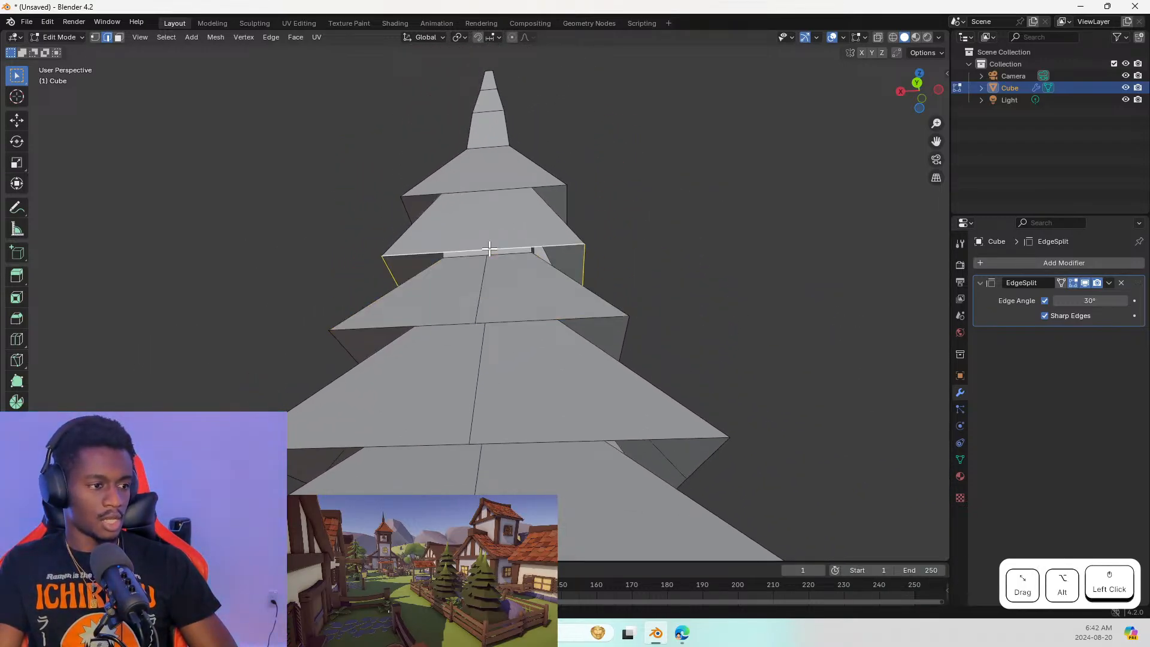
{"action": "left_click", "coordinate": [486, 190], "text": "alt+shift"}
{"action": "scroll", "coordinate": [455, 215], "scroll_direction": "up", "scroll_amount": 2}
{"action": "scroll", "coordinate": [448, 218], "scroll_direction": "up", "scroll_amount": 1}
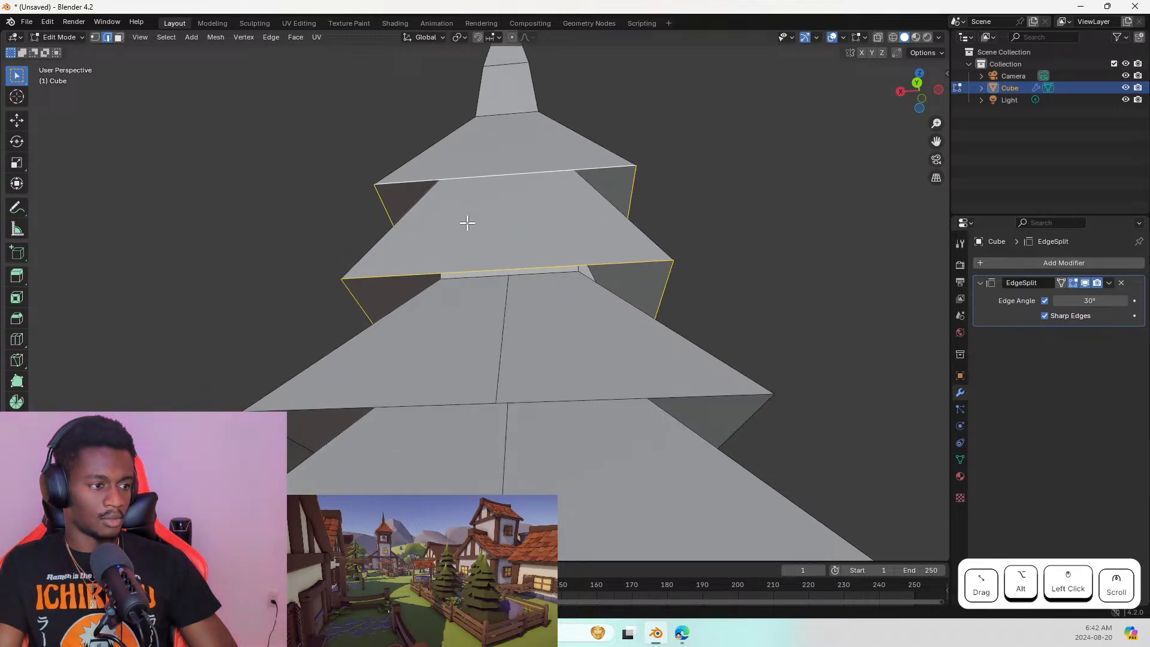
{"action": "middle_click_drag", "start_coordinate": [478, 219], "coordinate": [470, 167], "text": "shift"}
{"action": "scroll", "coordinate": [470, 167], "scroll_direction": "down", "scroll_amount": 3}
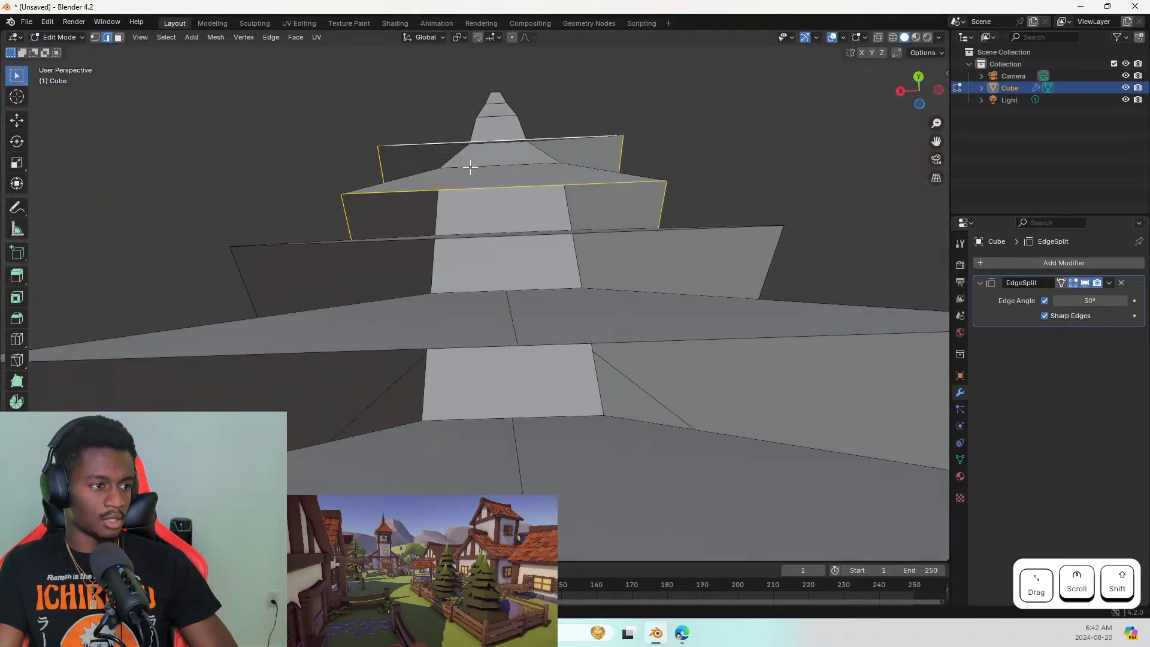
{"action": "left_click", "coordinate": [478, 165], "text": "alt+shift"}
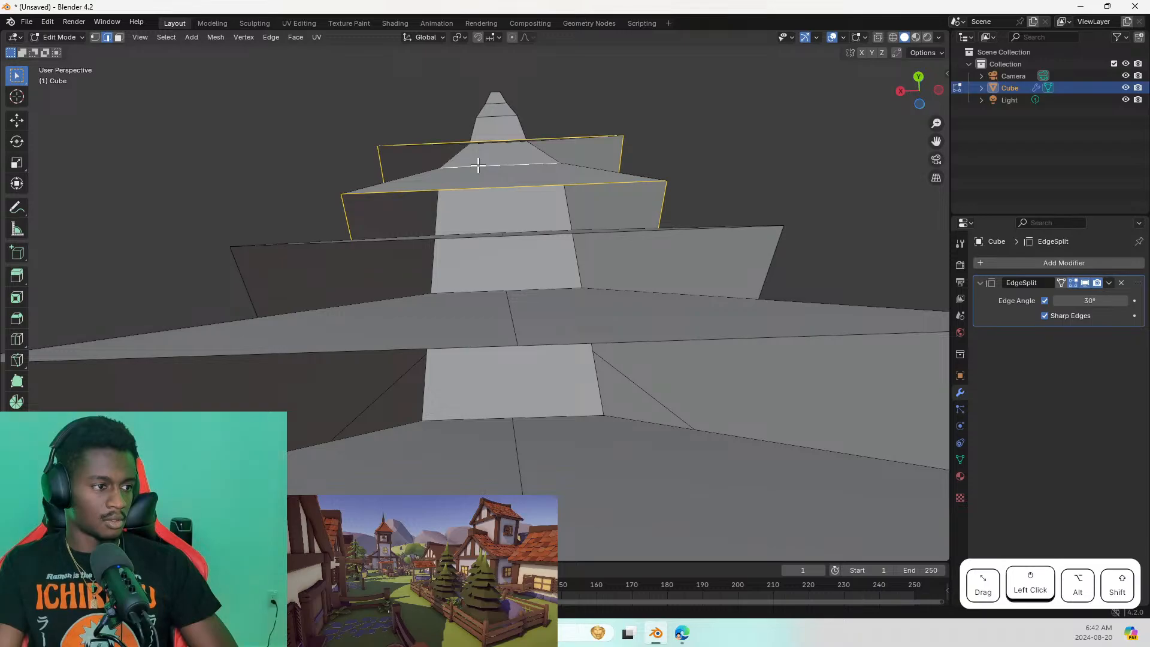
{"action": "middle_click_drag", "start_coordinate": [472, 184], "coordinate": [507, 220]}
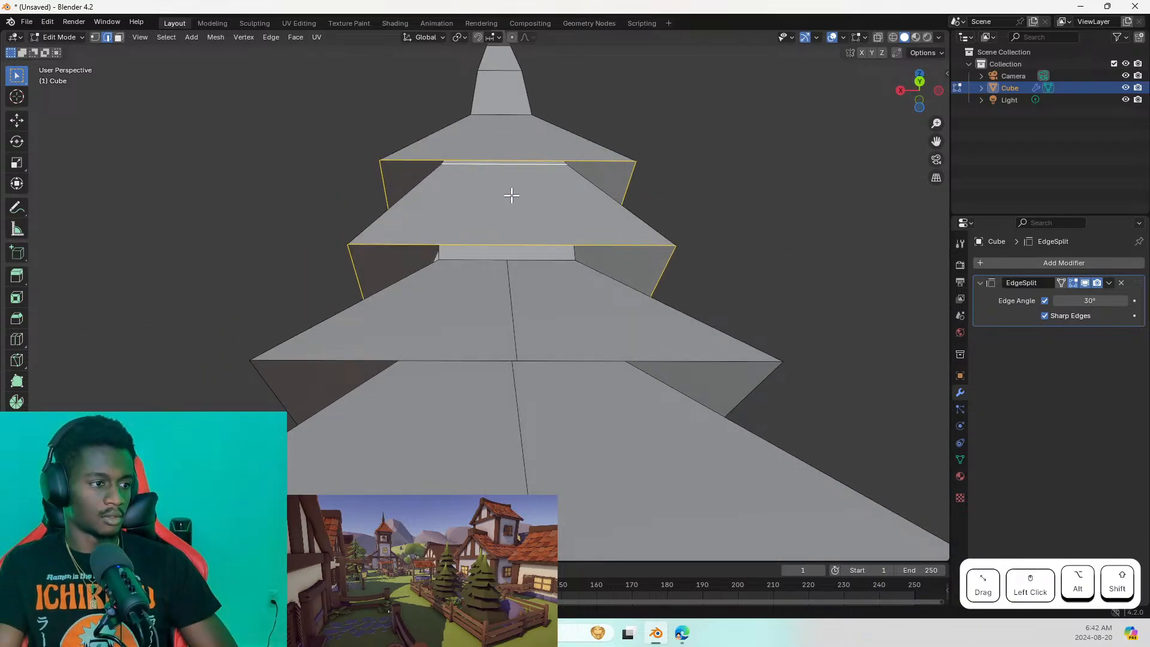
{"action": "left_click", "coordinate": [516, 123], "text": "alt+shift"}
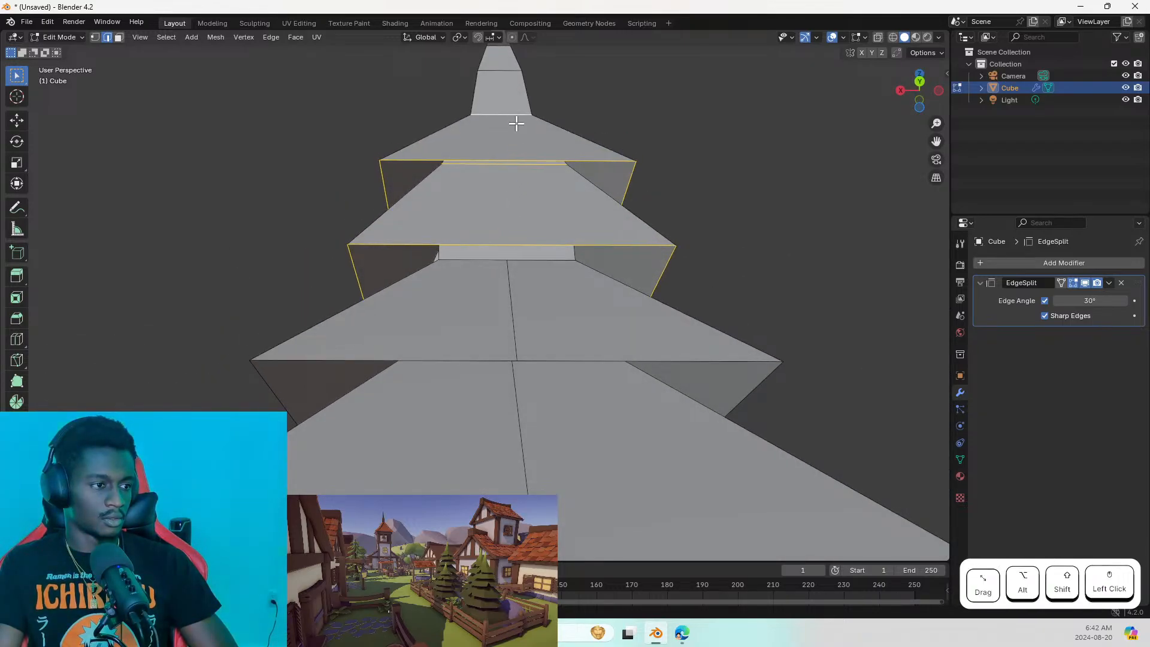
{"action": "right_click", "coordinate": [521, 180]}
{"action": "left_click", "coordinate": [523, 178]}
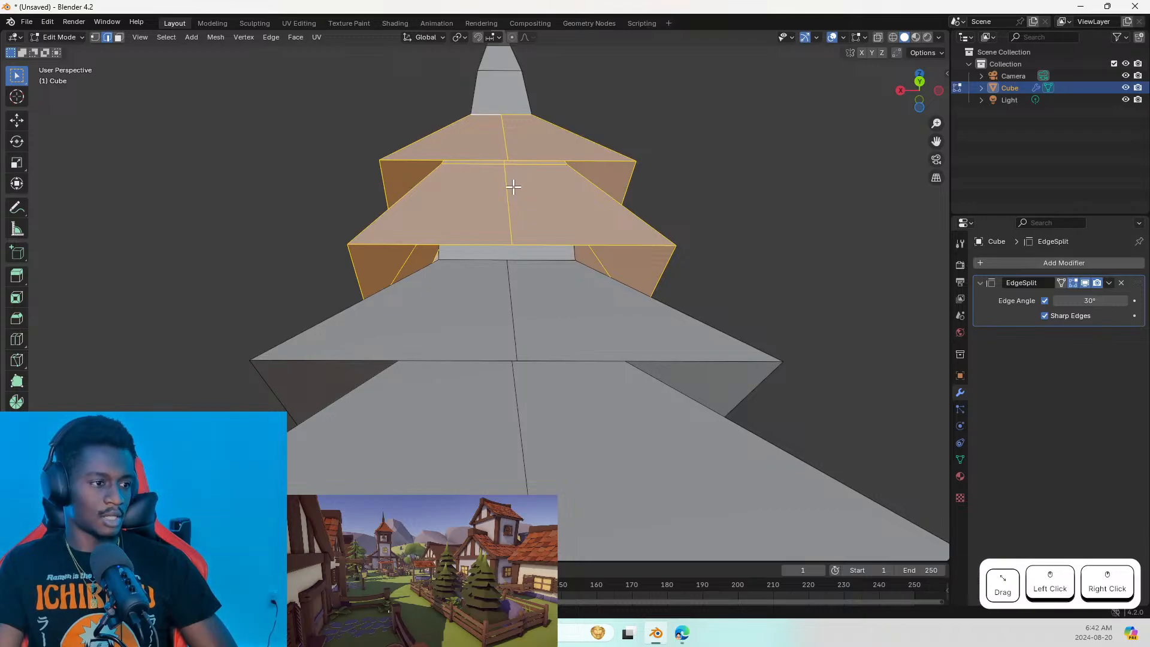
Try subdividing the two tip edge loops while the two uppermost tiers are still selected, and undo the cut
{"action": "middle_click_drag", "start_coordinate": [516, 157], "coordinate": [487, 200]}
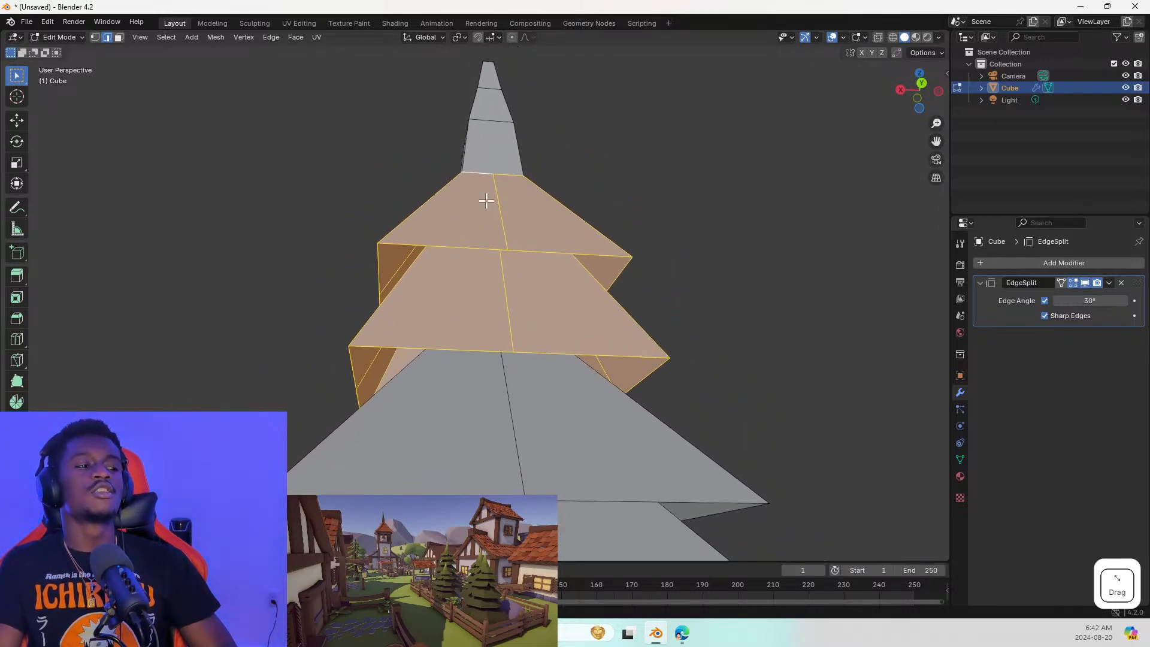
{"action": "left_click", "coordinate": [495, 91], "text": "alt"}
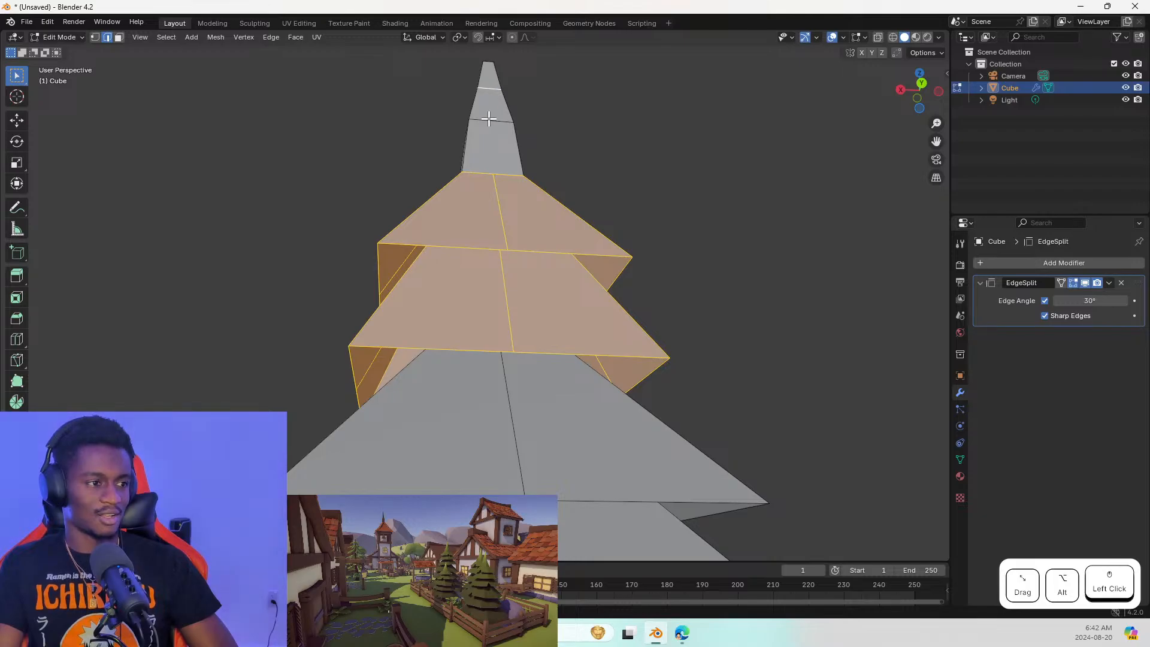
{"action": "left_click", "coordinate": [488, 119], "text": "alt"}
{"action": "middle_click_drag", "start_coordinate": [511, 145], "coordinate": [657, 154]}
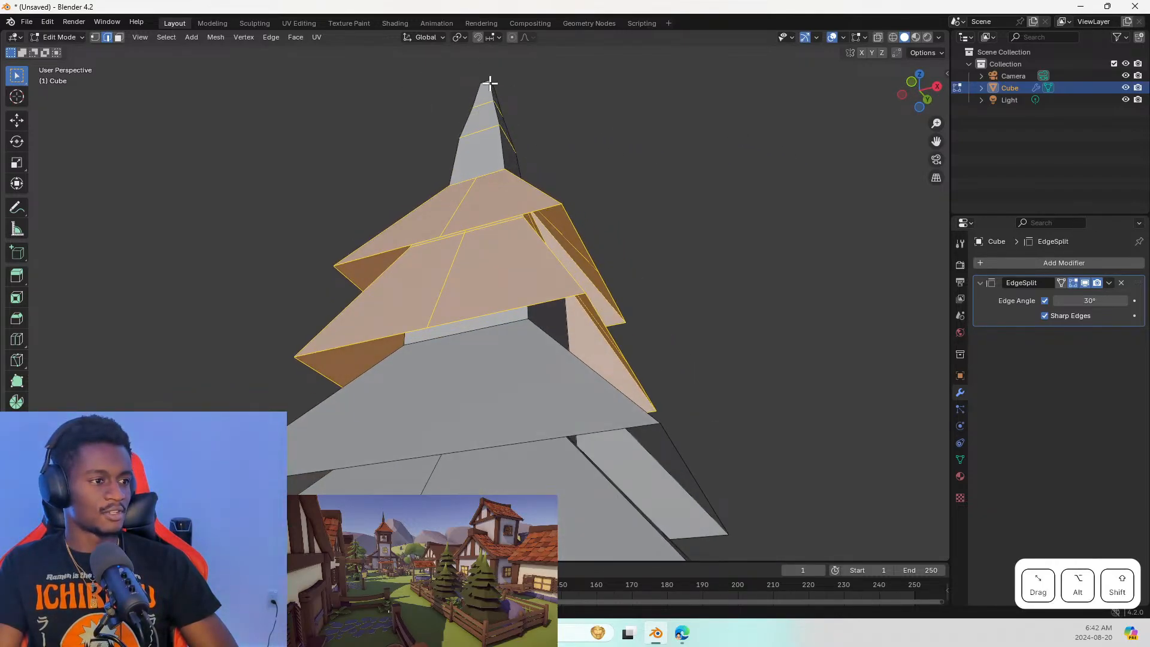
{"action": "left_click", "coordinate": [530, 136], "text": "alt+shift"}
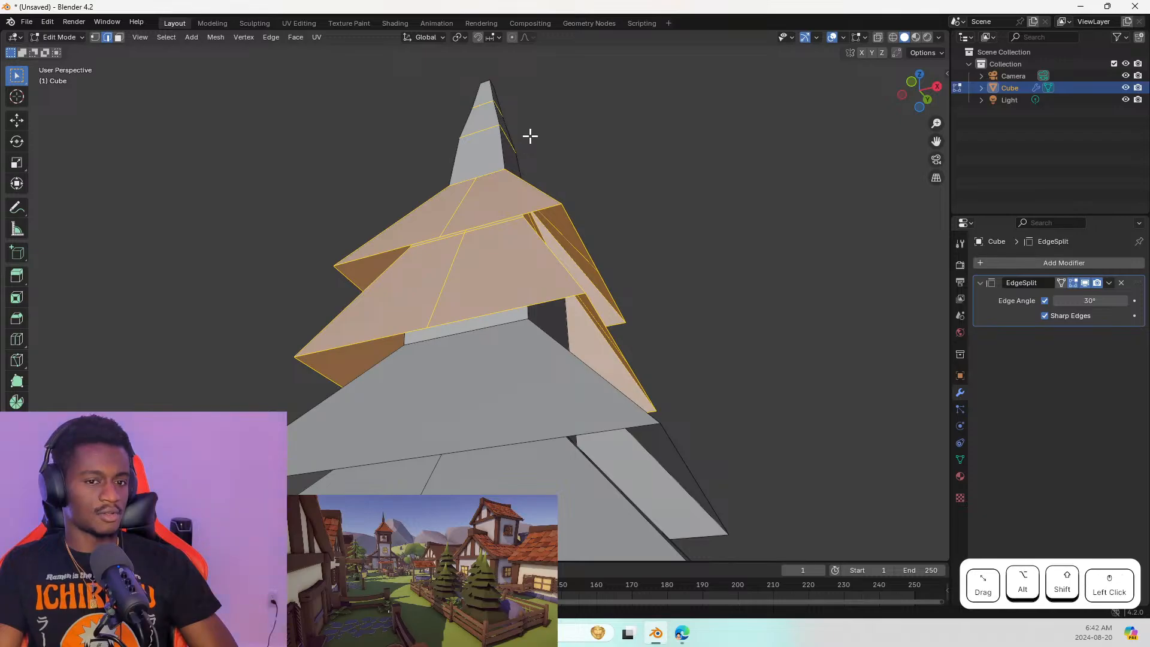
{"action": "mouse_move", "coordinate": [518, 128]}
{"action": "middle_mouse_down"}
{"action": "mouse_move", "coordinate": [537, 157]}
{"action": "mouse_move", "coordinate": [537, 123]}
{"action": "middle_mouse_up"}
{"action": "scroll", "coordinate": [537, 123], "scroll_direction": "up", "scroll_amount": 1}
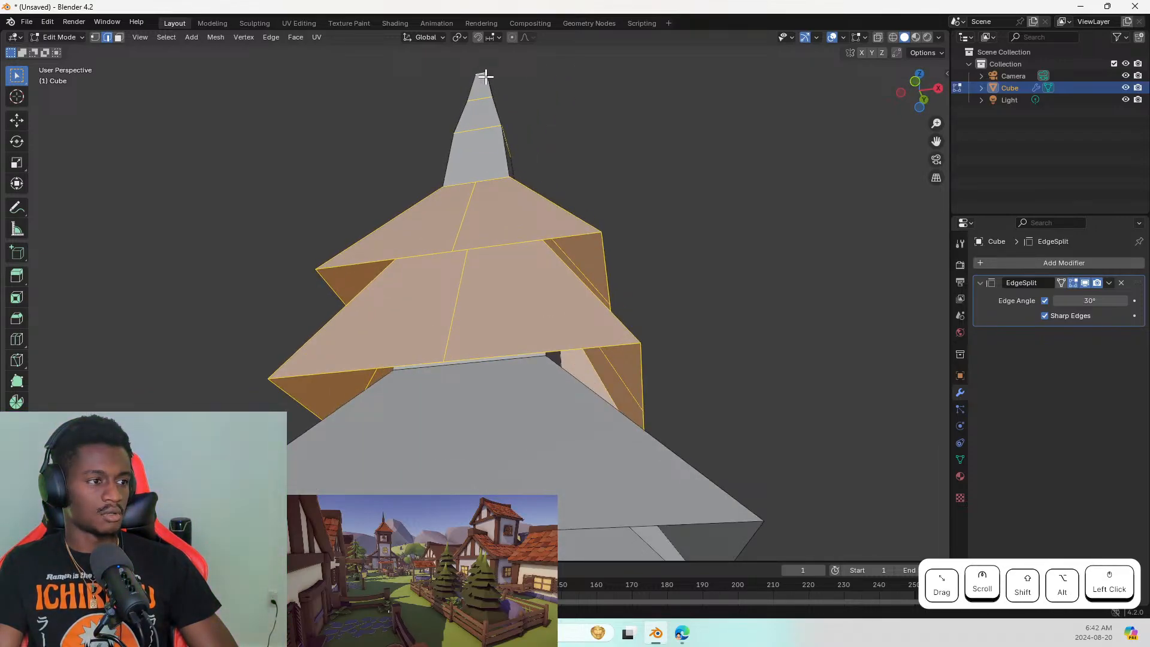
{"action": "left_click", "coordinate": [519, 136], "text": "alt+shift"}
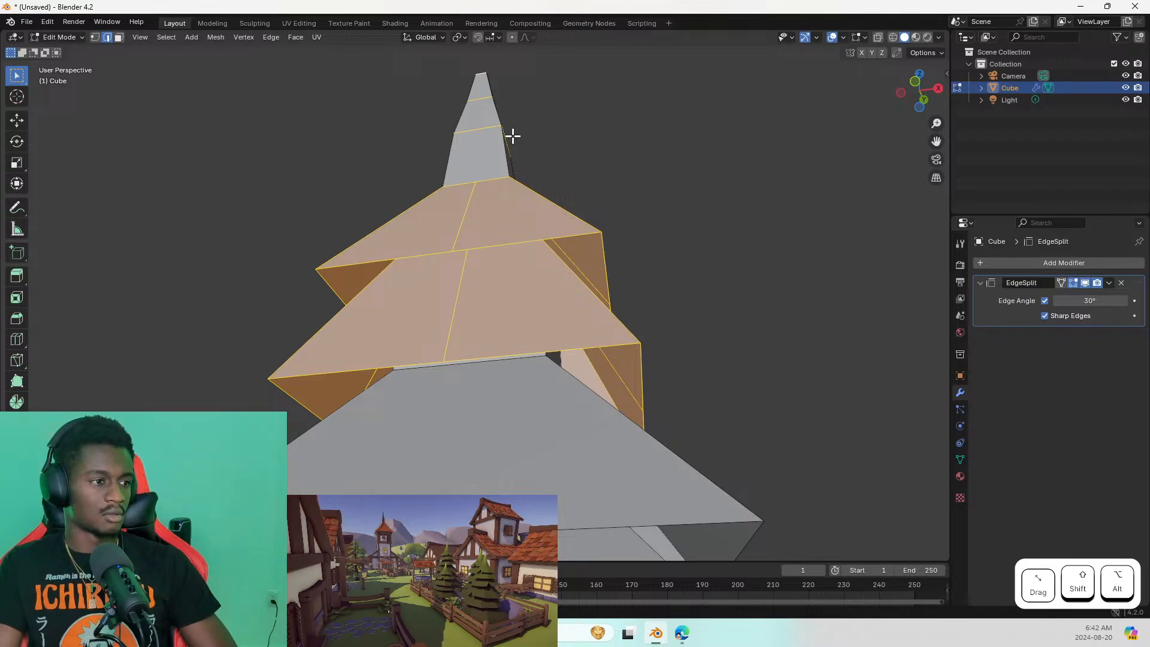
{"action": "right_click", "coordinate": [514, 133]}
{"action": "left_click", "coordinate": [507, 134]}
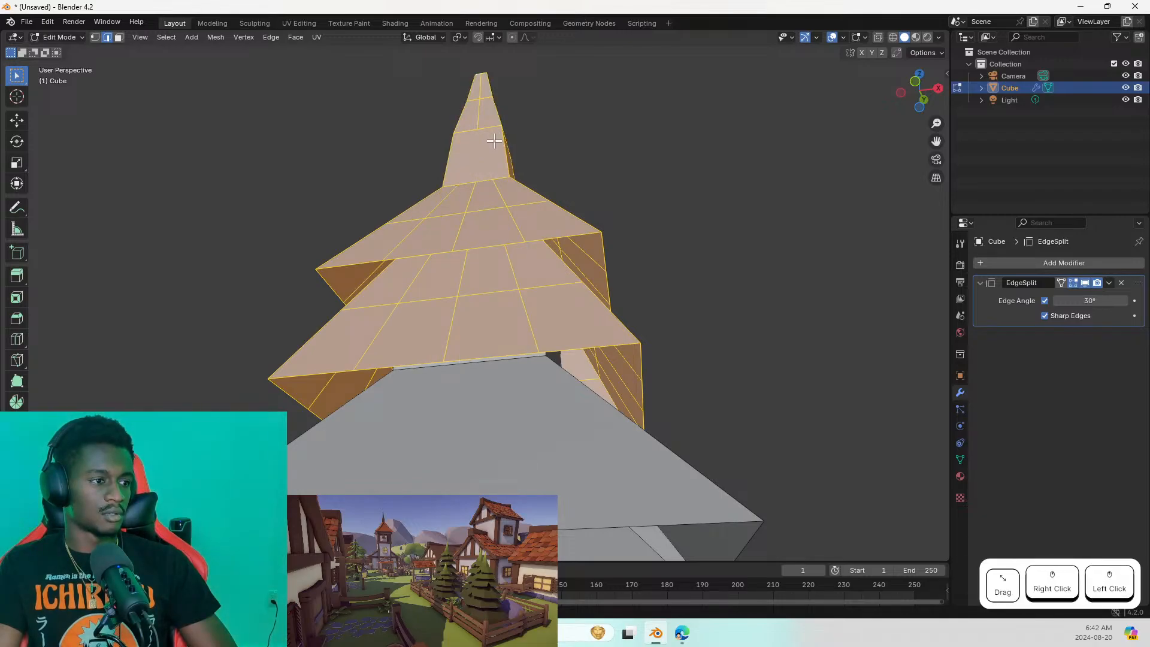
{"action": "middle_click_drag", "start_coordinate": [496, 142], "coordinate": [693, 144]}
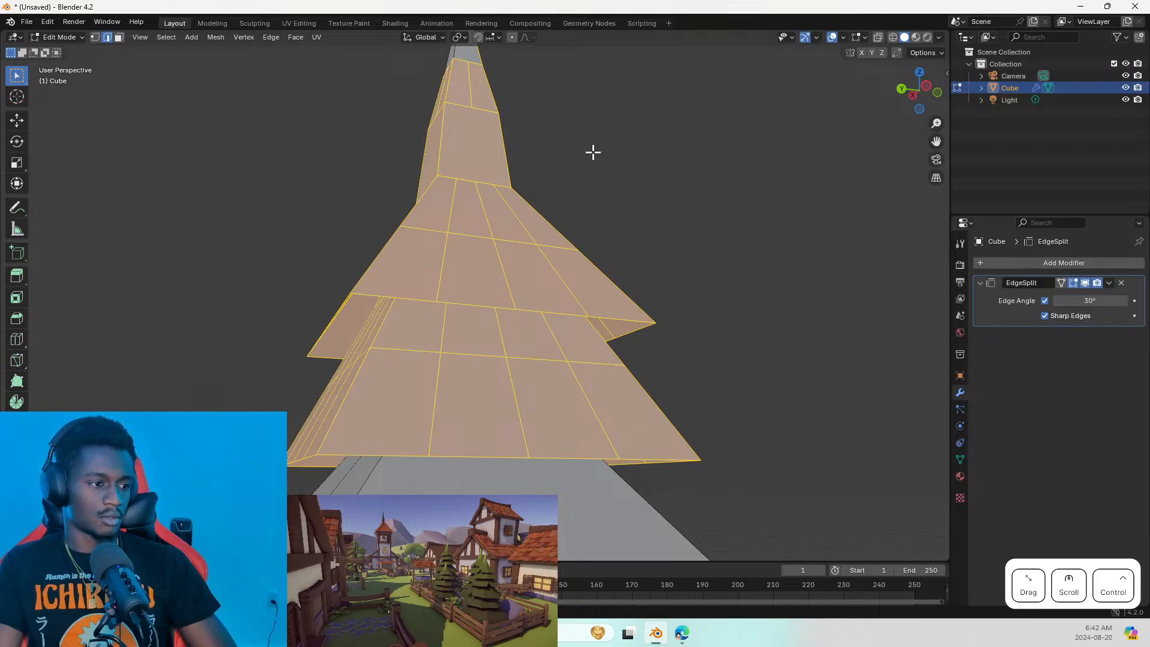
{"action": "key", "text": "ctrl+z"}
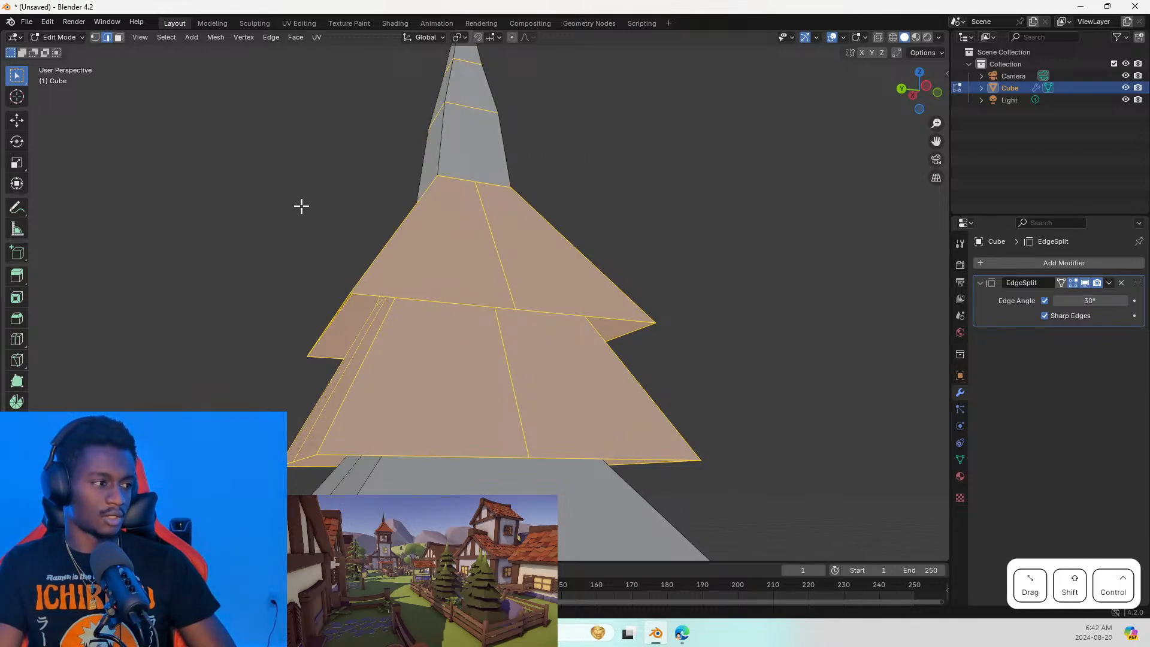
Try box-deselecting the two uppermost tiers while keeping the tip edge loops selected, undoing the boxes that remove too much
{"action": "left_click_drag", "start_coordinate": [303, 206], "coordinate": [421, 388], "text": "ctrl"}
{"action": "left_click_drag", "start_coordinate": [254, 246], "coordinate": [757, 476], "text": "ctrl"}
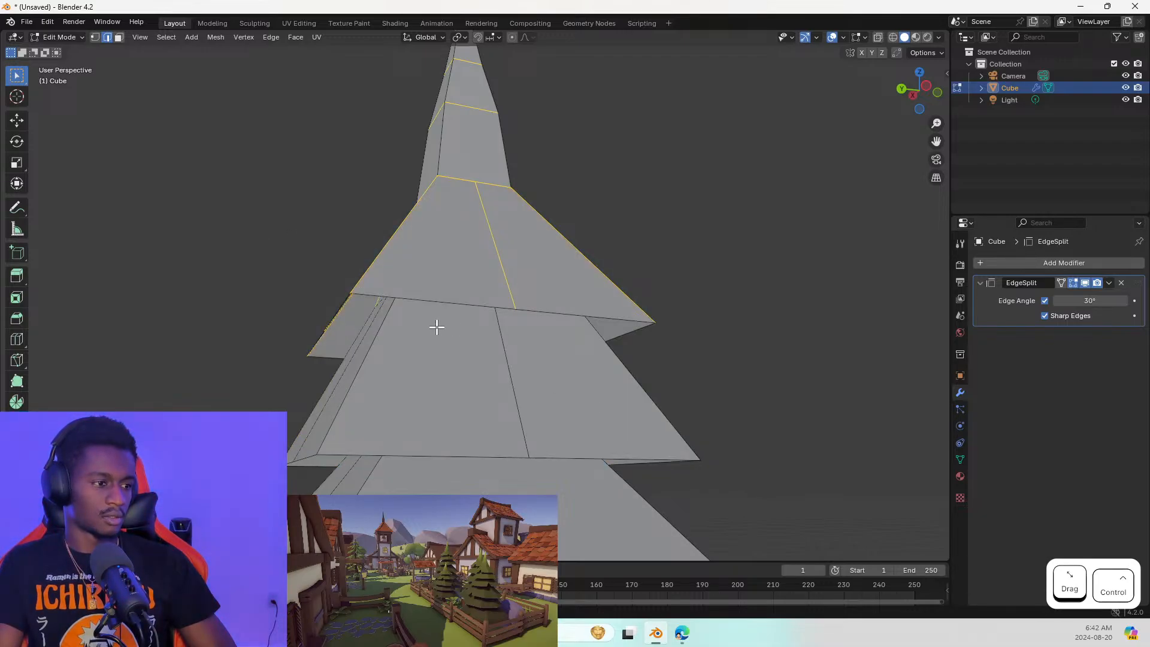
{"action": "middle_click_drag", "start_coordinate": [432, 311], "coordinate": [577, 321]}
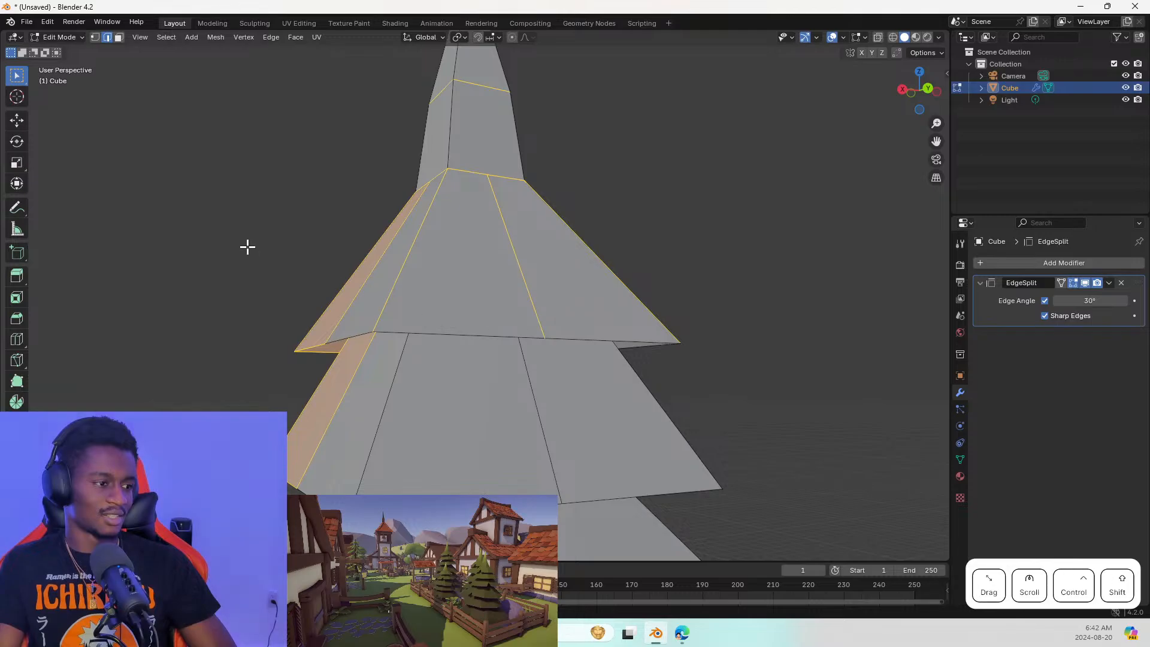
{"action": "left_click_drag", "start_coordinate": [219, 232], "coordinate": [734, 521], "text": "ctrl"}
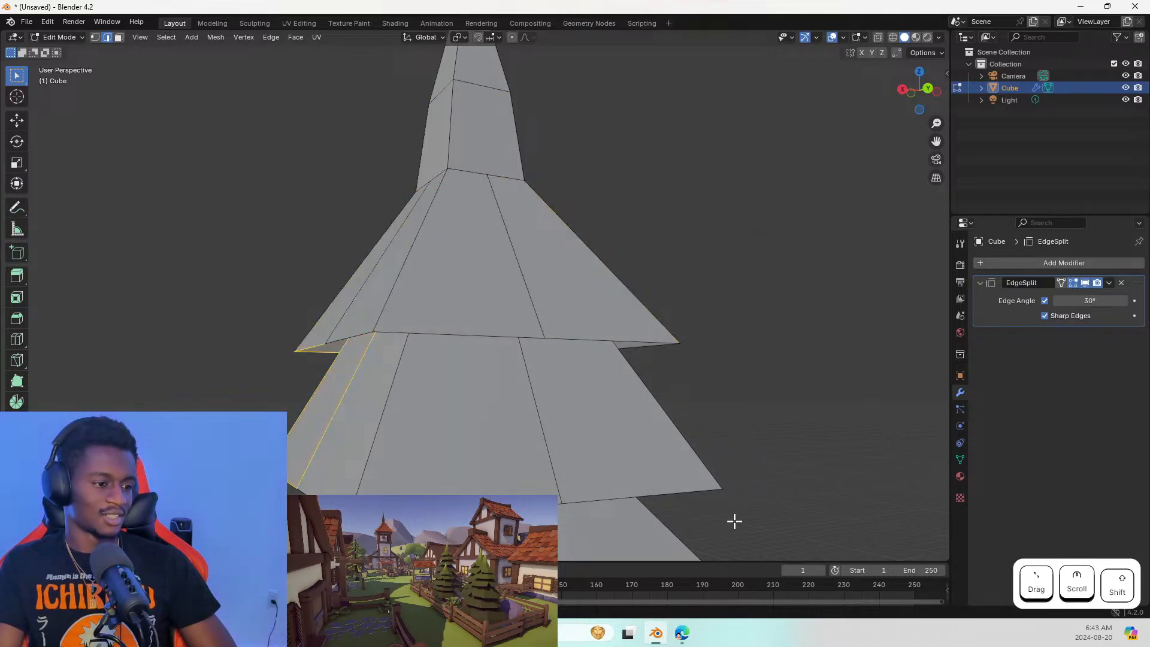
{"action": "key", "text": "ctrl+z"}
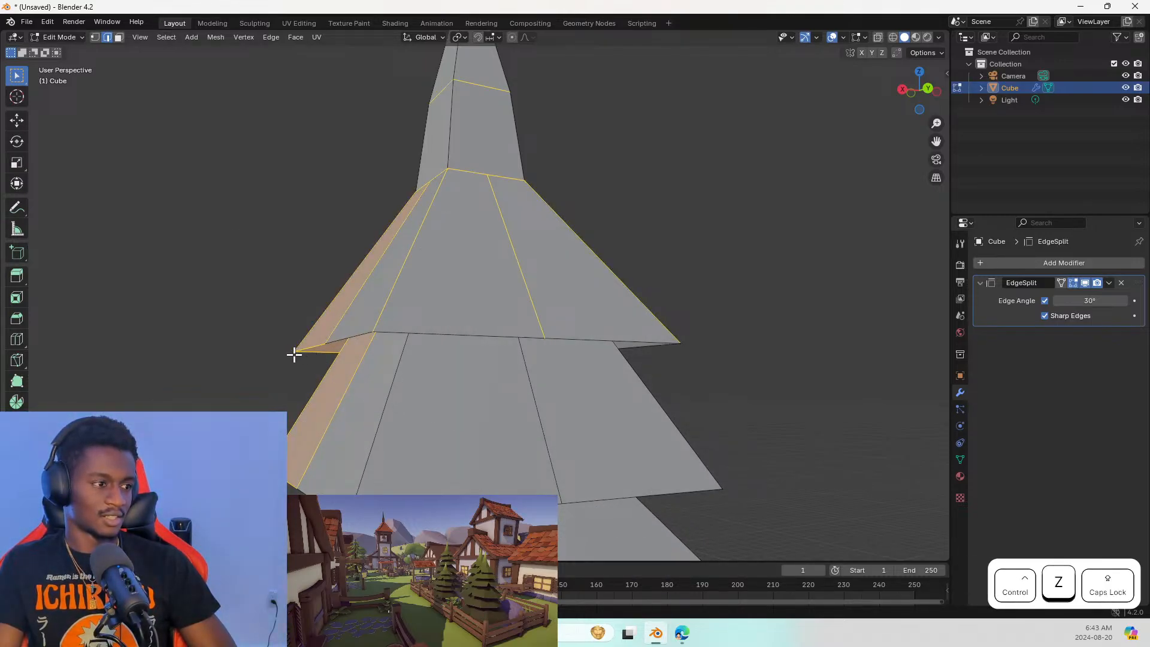
{"action": "left_click_drag", "start_coordinate": [253, 287], "coordinate": [761, 527], "text": "ctrl"}
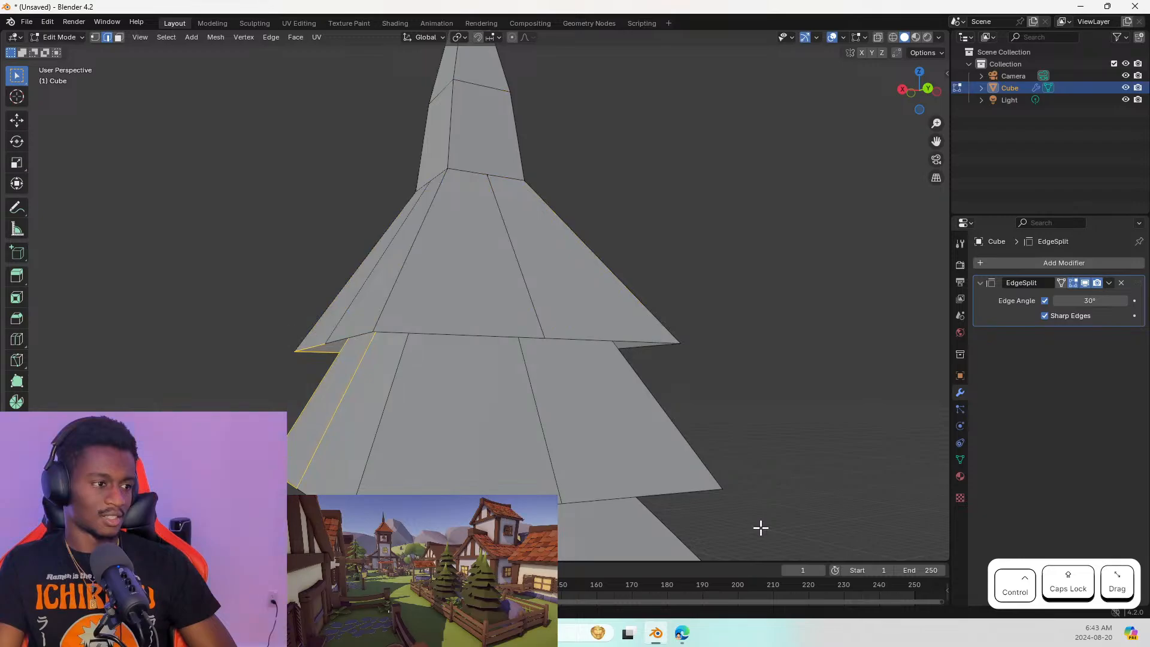
{"action": "key", "text": "ctrl+z"}
Deselect the uppermost tier's split edges and corner edge one by one, and replace the leftover selection with a single edge
{"action": "middle_click_drag", "start_coordinate": [321, 296], "coordinate": [498, 306]}
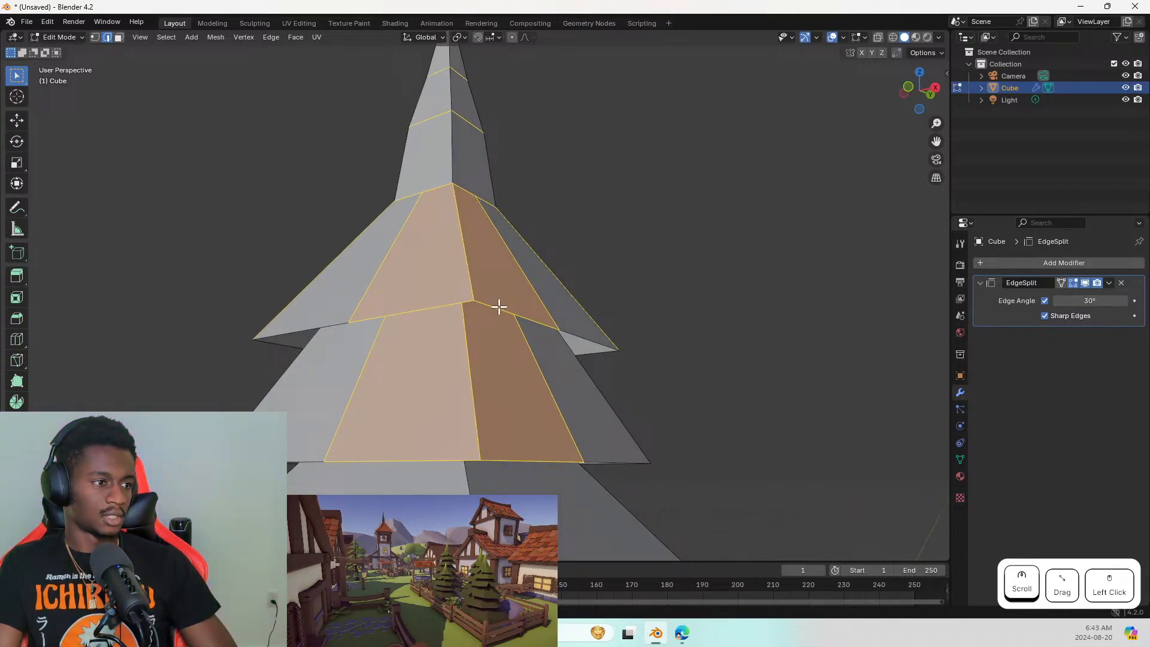
{"action": "left_click", "coordinate": [393, 266], "text": "ctrl"}
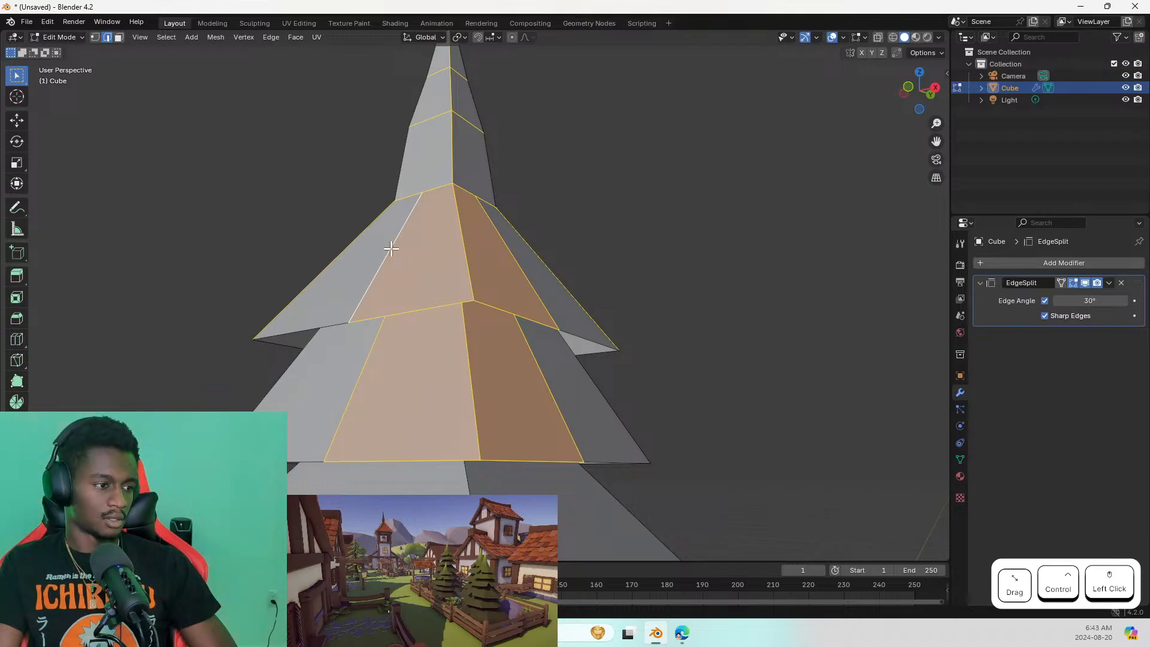
{"action": "left_click", "coordinate": [390, 248], "text": "ctrl"}
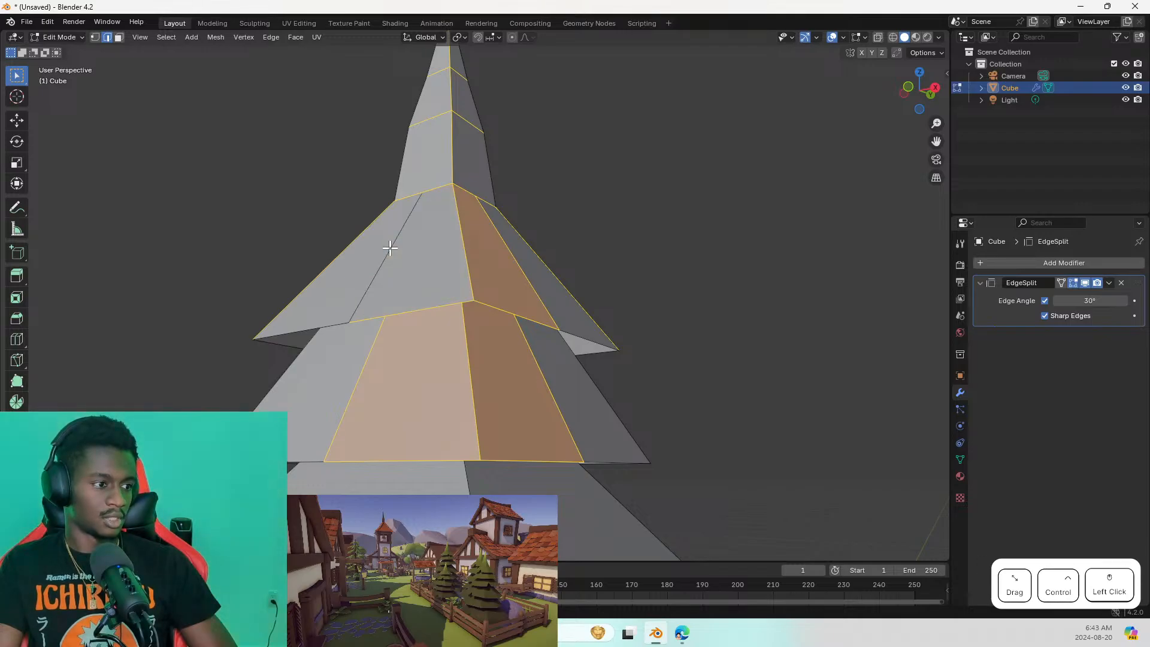
{"action": "left_click", "coordinate": [476, 248], "text": "ctrl"}
{"action": "left_click", "coordinate": [471, 245], "text": "ctrl"}
{"action": "left_click", "coordinate": [470, 245], "text": "ctrl"}
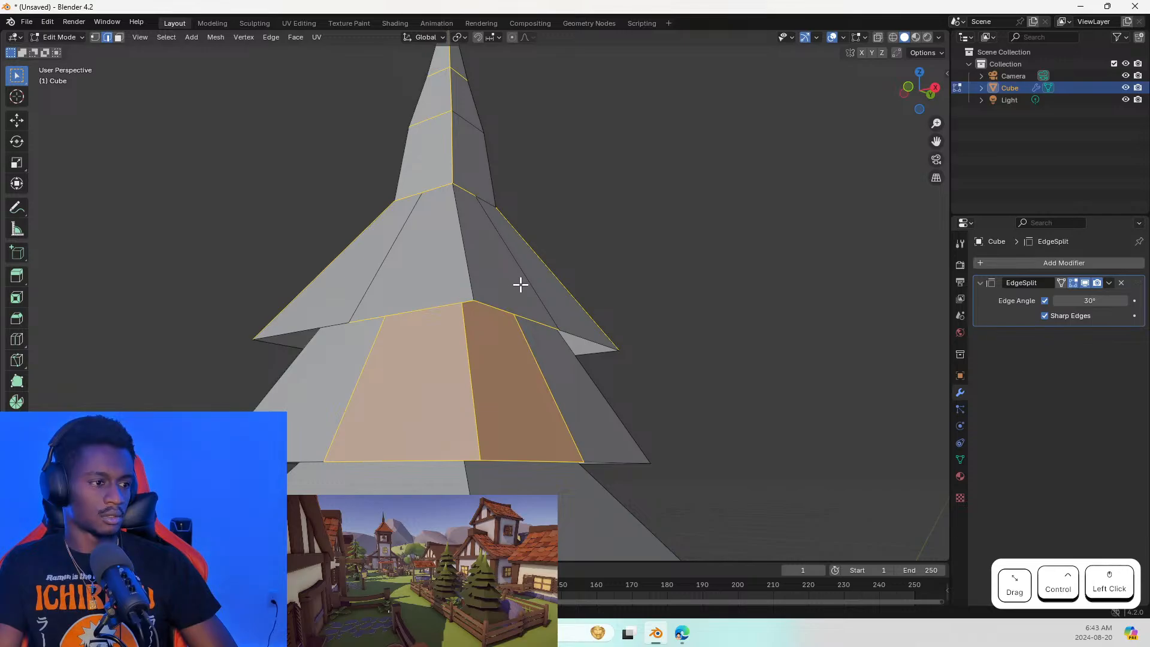
{"action": "left_click", "coordinate": [483, 200]}
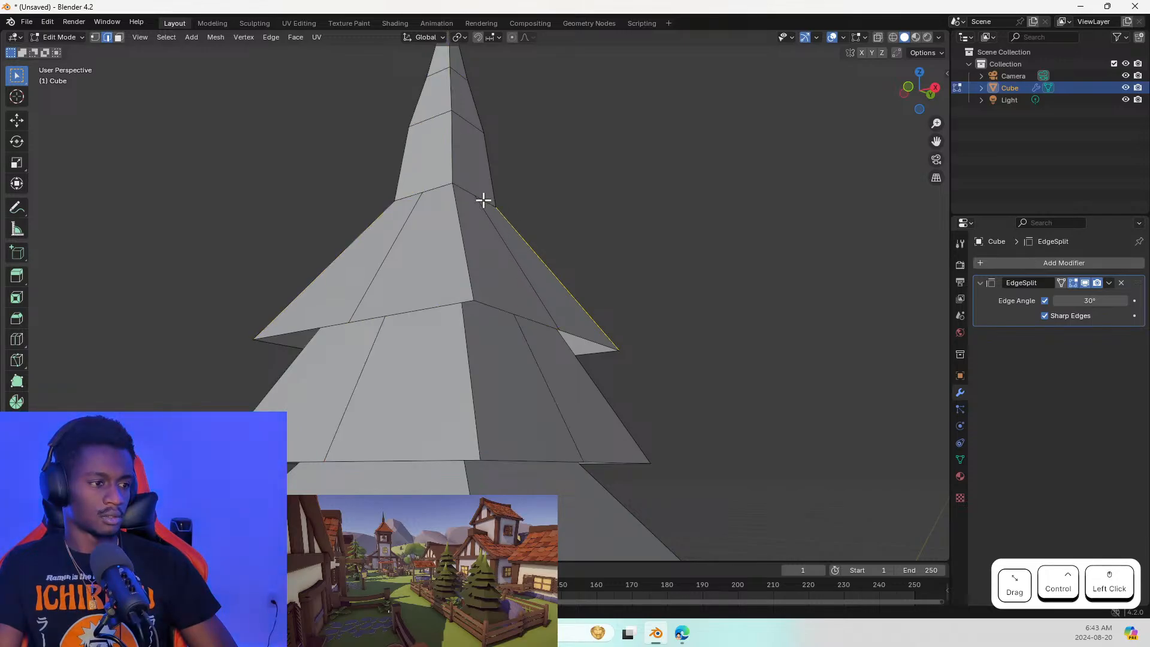
Try subdividing the two tip edge loops together with the trunk edge loop at the uppermost tier's top
{"action": "middle_click_drag", "start_coordinate": [470, 270], "coordinate": [390, 360], "text": "shift"}
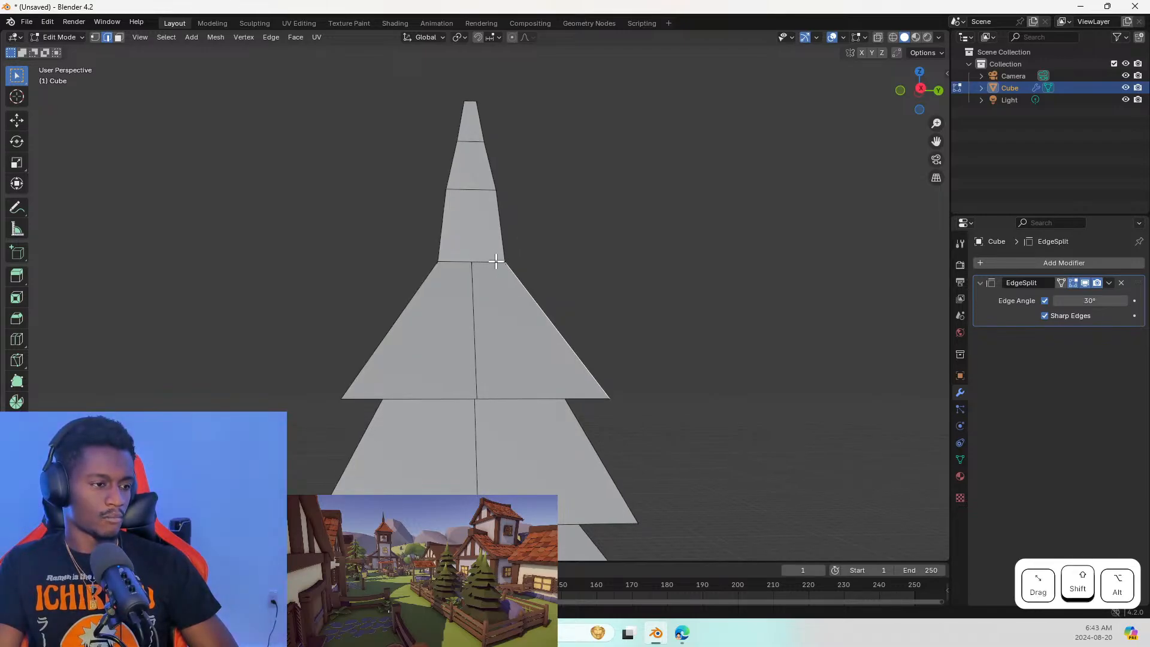
{"action": "left_click", "coordinate": [496, 261], "text": "alt+shift"}
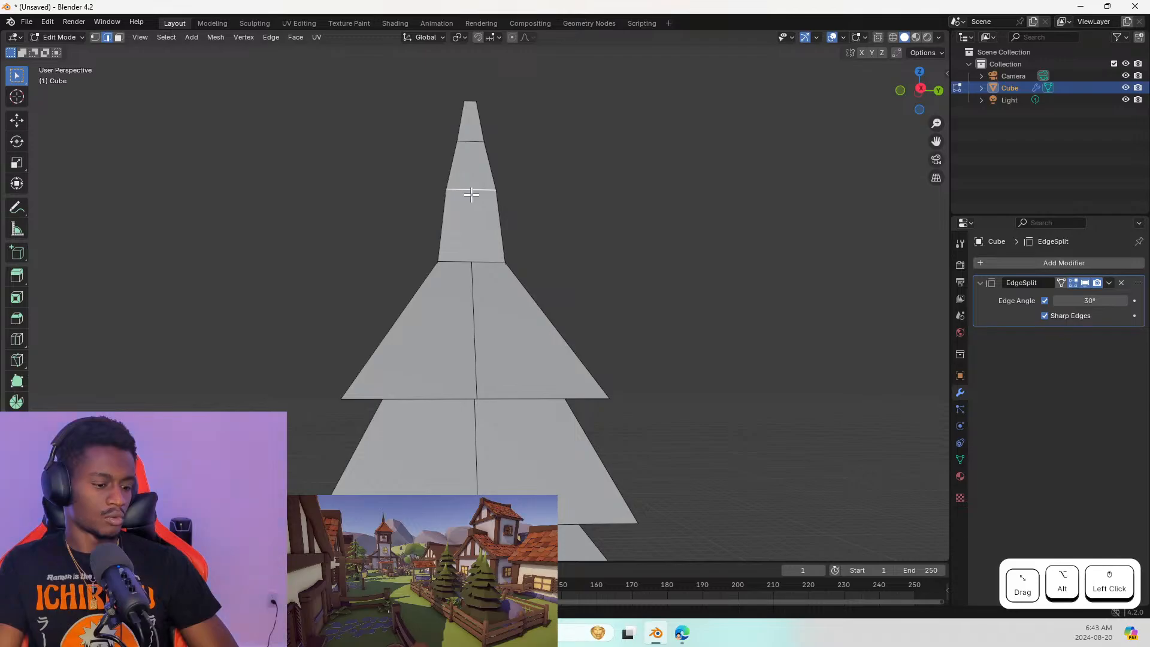
{"action": "left_click", "coordinate": [476, 144], "text": "alt+shift"}
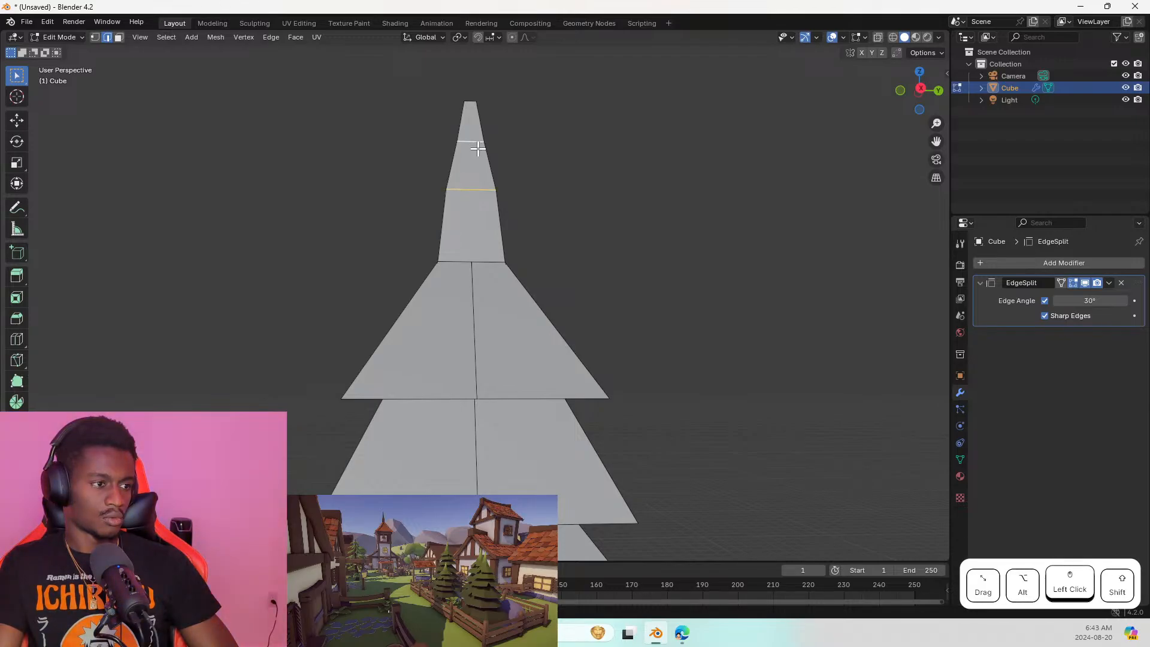
{"action": "left_click", "coordinate": [495, 260], "text": "alt+shift"}
{"action": "middle_click_drag", "start_coordinate": [520, 278], "coordinate": [670, 225]}
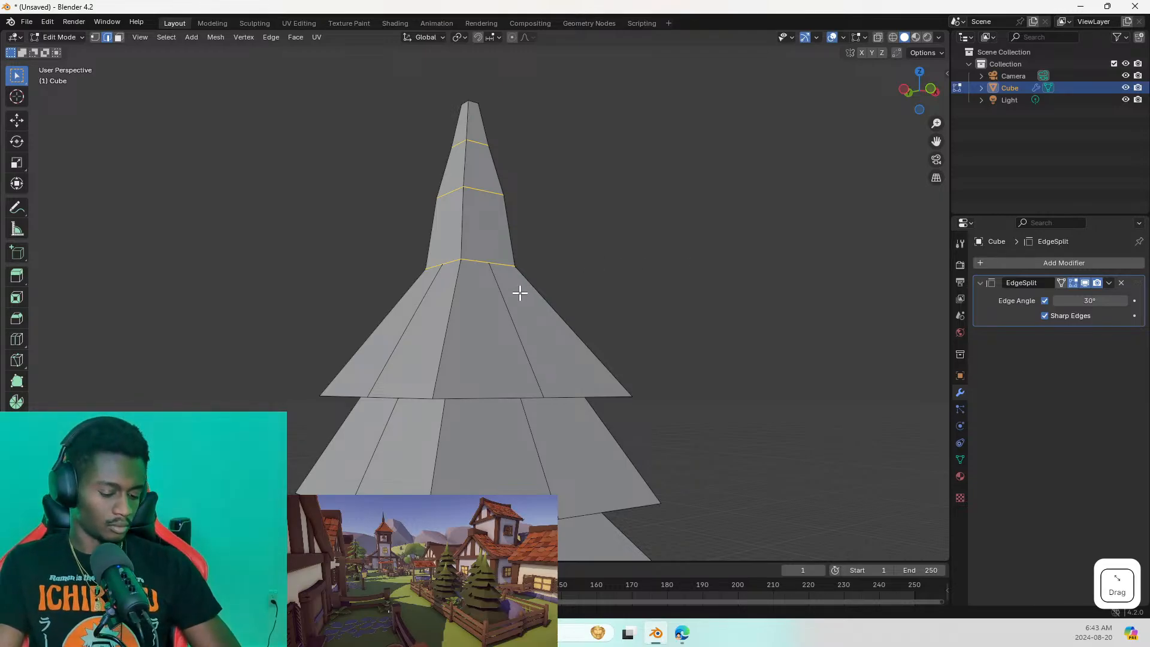
{"action": "right_click", "coordinate": [468, 217]}
{"action": "left_click", "coordinate": [468, 219]}
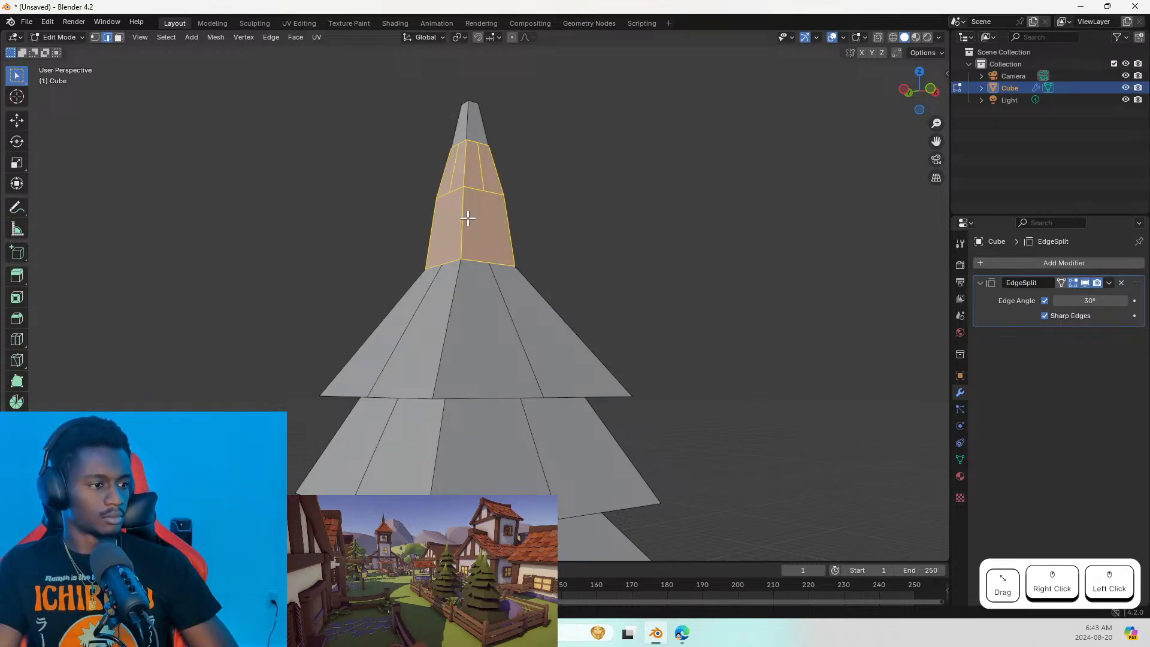
Check the split trunk edge at the base of the tip by selecting its halves, and undo the tip subdivision
{"action": "middle_click_drag", "start_coordinate": [535, 246], "coordinate": [818, 245]}
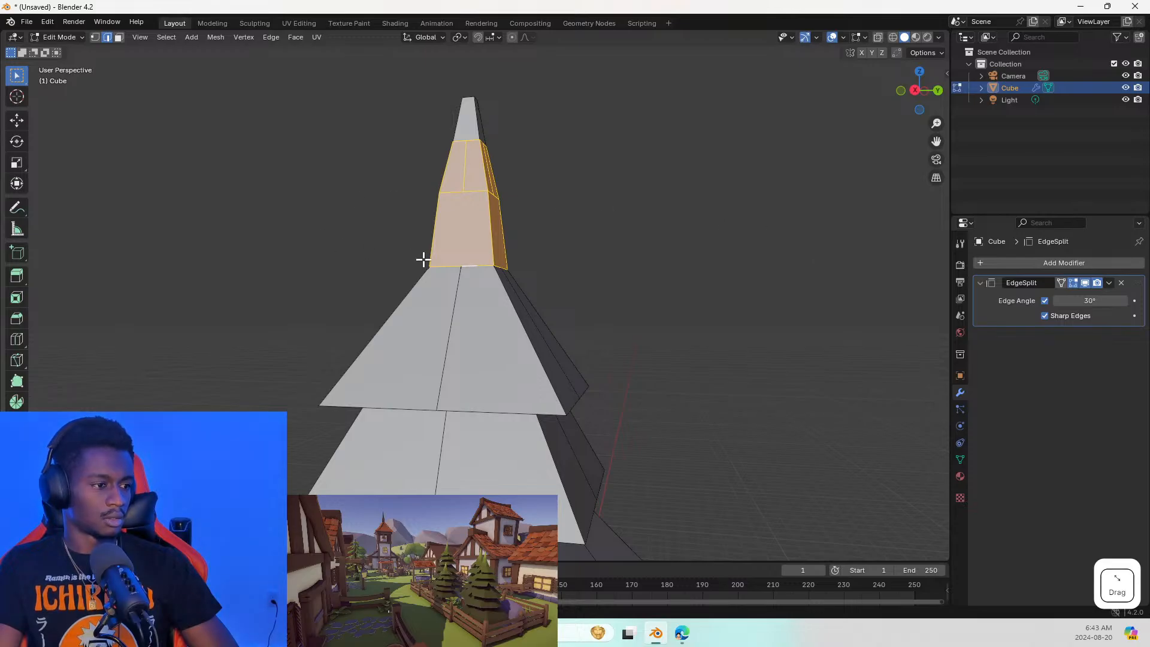
{"action": "left_click", "coordinate": [466, 264]}
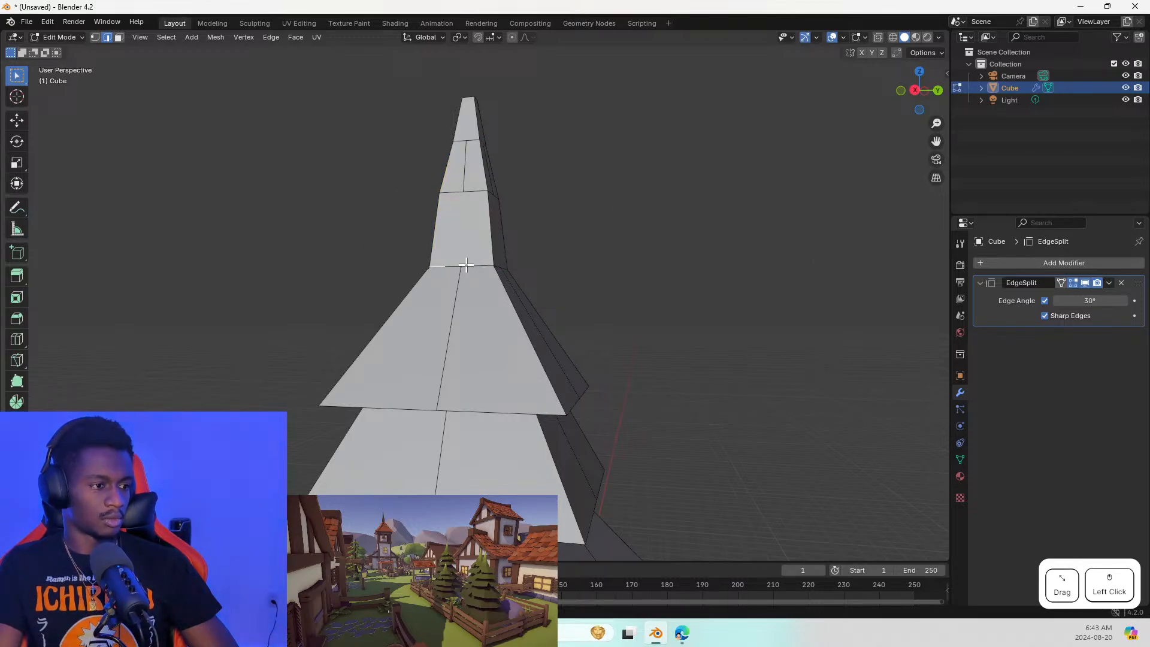
{"action": "left_click", "coordinate": [482, 266]}
{"action": "key", "text": "ctrl+z"}
{"action": "key", "text": "ctrl+z"}
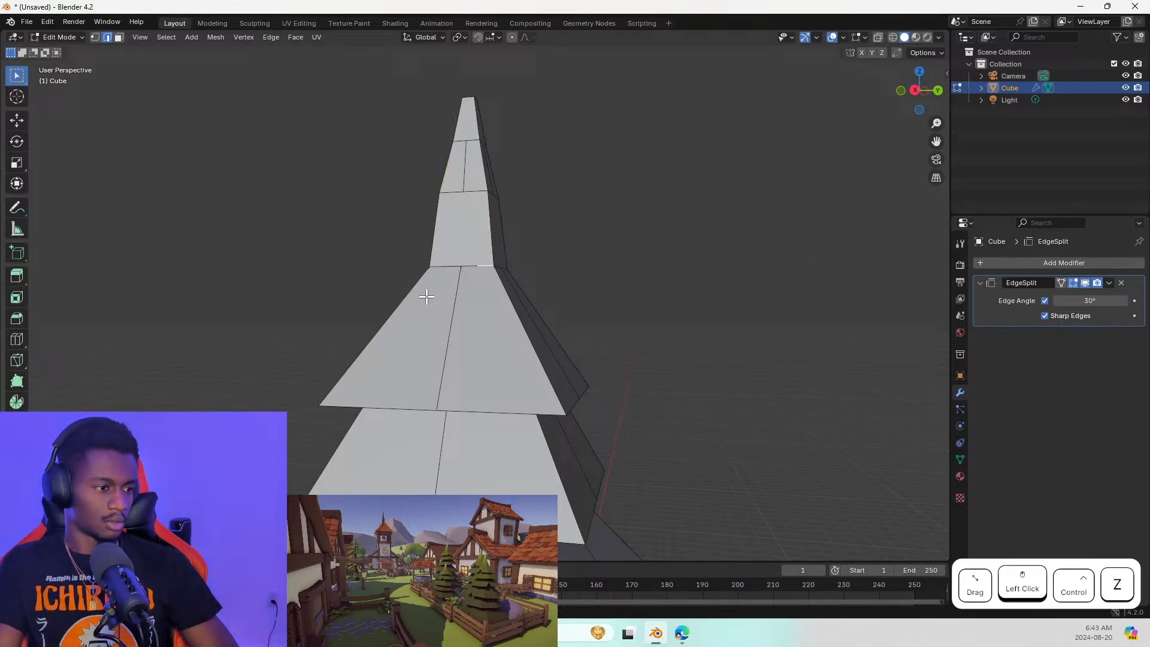
{"action": "key", "text": "ctrl+z"}
{"action": "key", "text": "ctrl+z"}
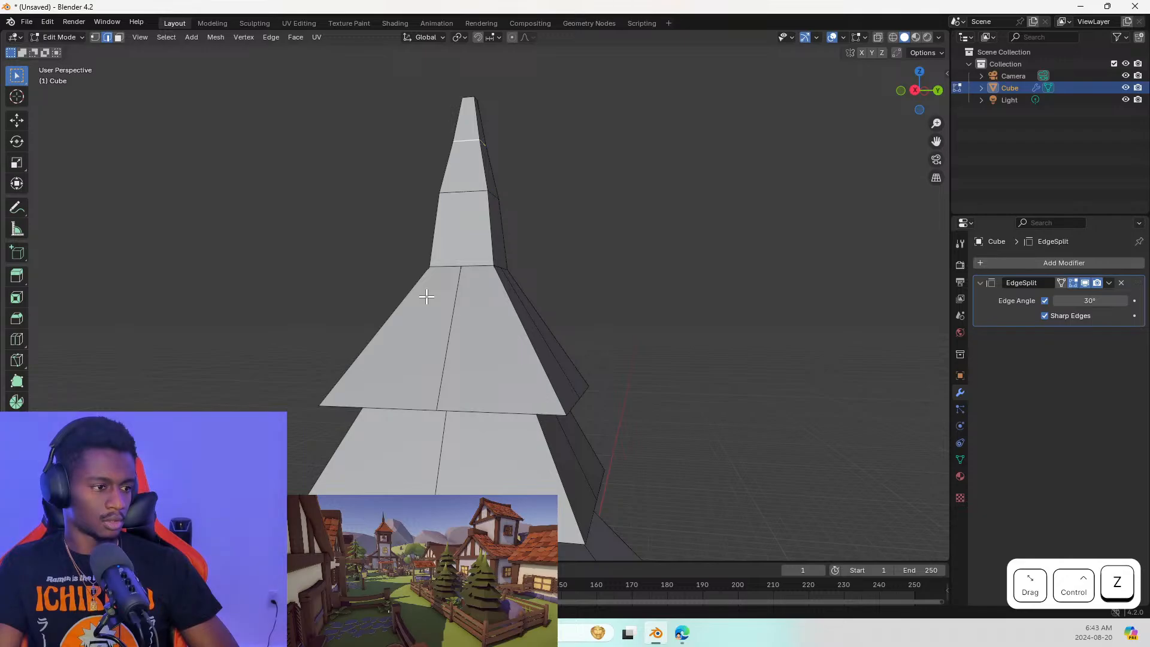
Try selecting both halves of the split edge at the tip's base together with the edge above them
{"action": "left_click", "coordinate": [445, 264]}
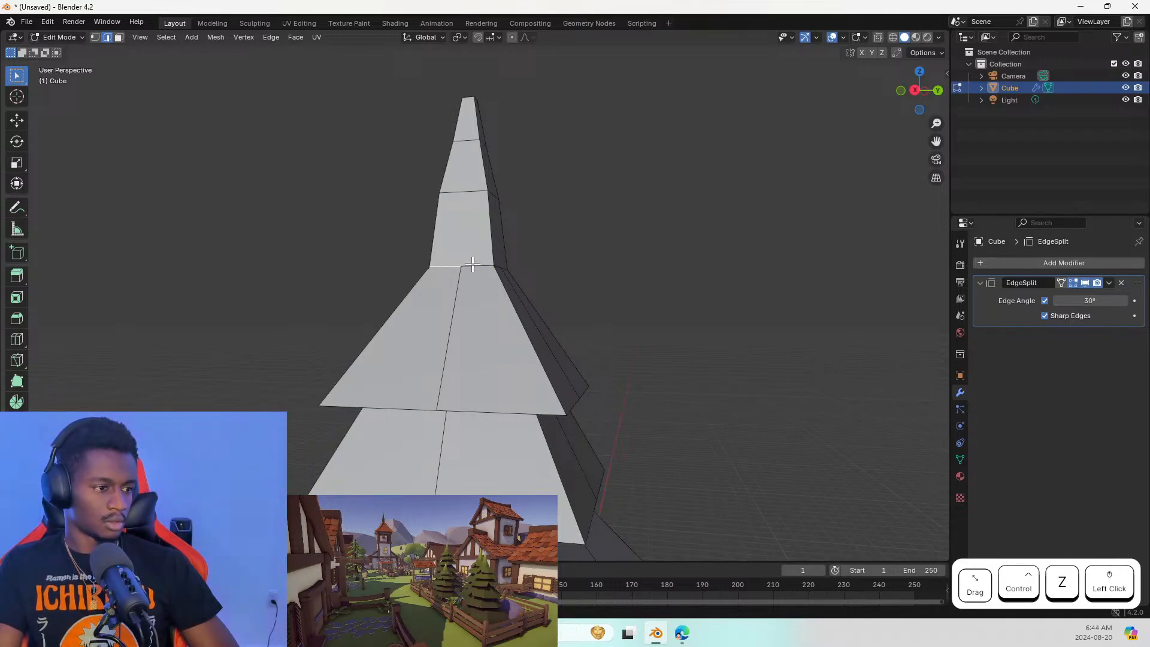
{"action": "middle_click_drag", "start_coordinate": [472, 264], "coordinate": [539, 270]}
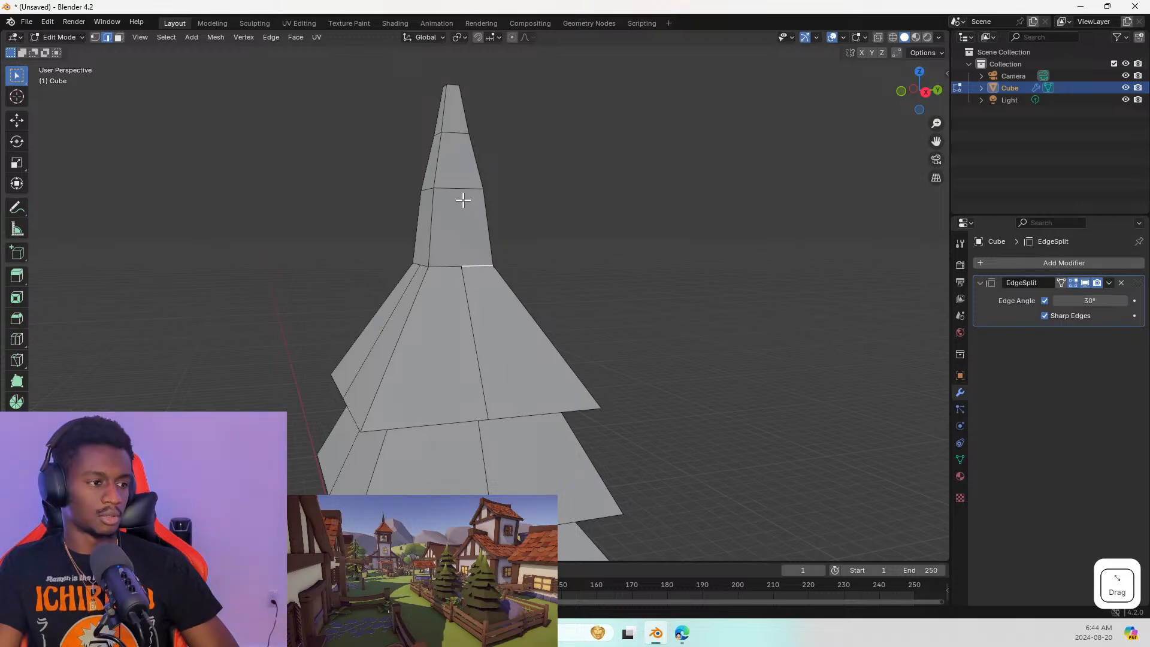
{"action": "left_click", "coordinate": [452, 256], "text": "shift"}
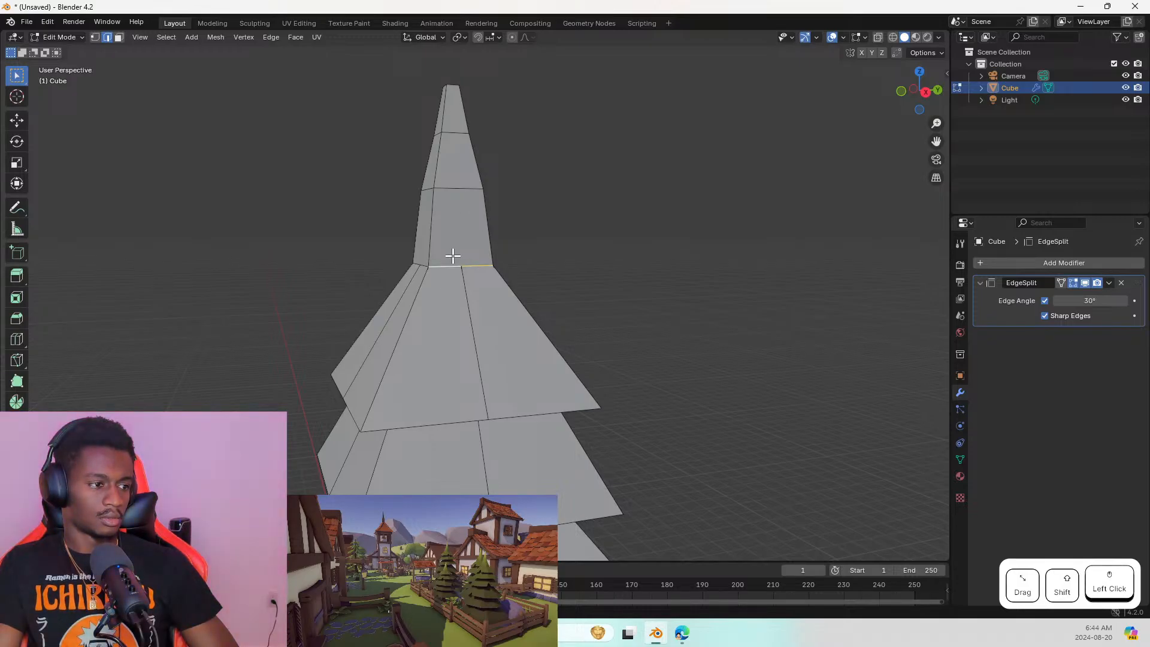
{"action": "right_click", "coordinate": [472, 212]}
{"action": "left_click", "coordinate": [477, 239]}
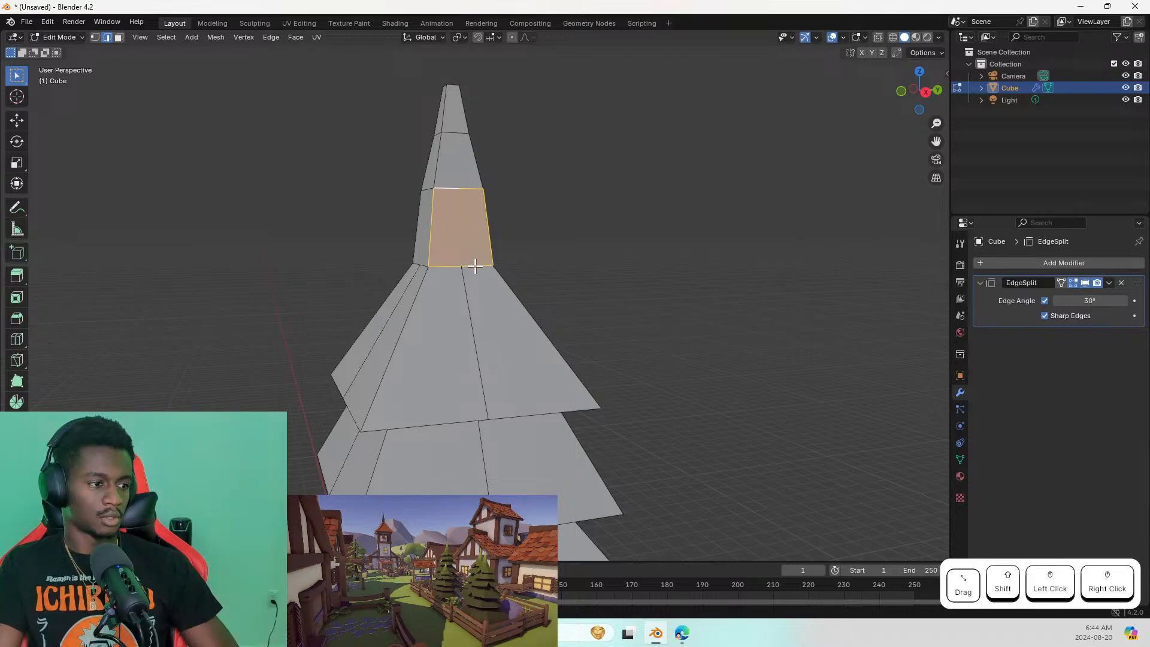
{"action": "key", "text": "ctrl+z"}
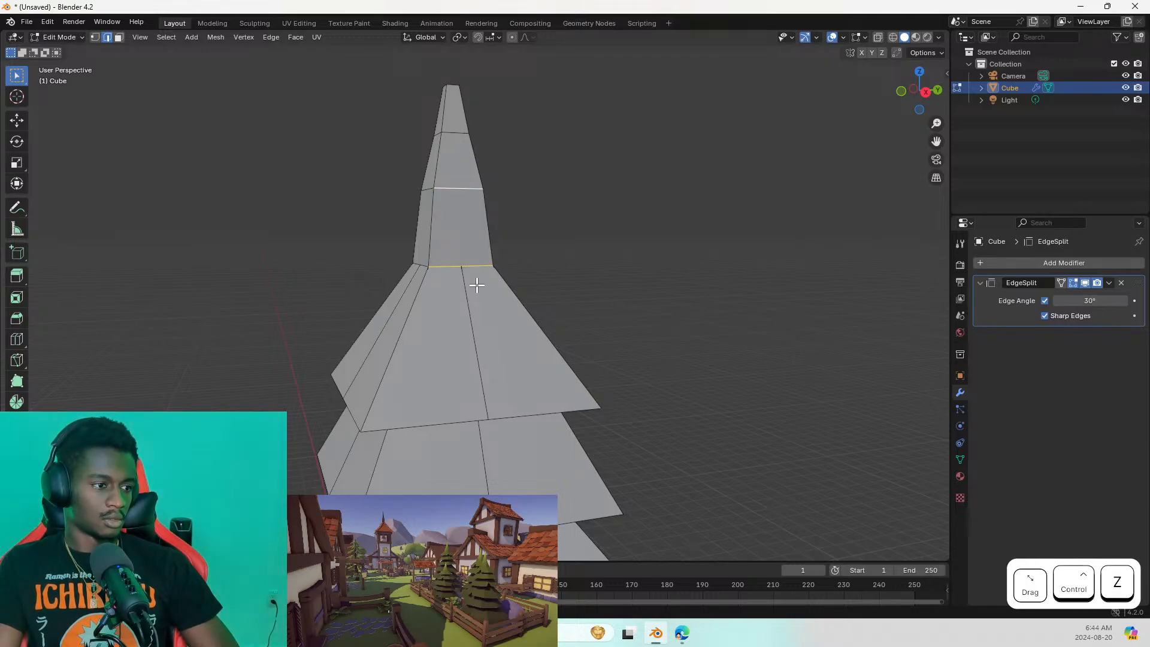
{"action": "left_click", "coordinate": [477, 276]}
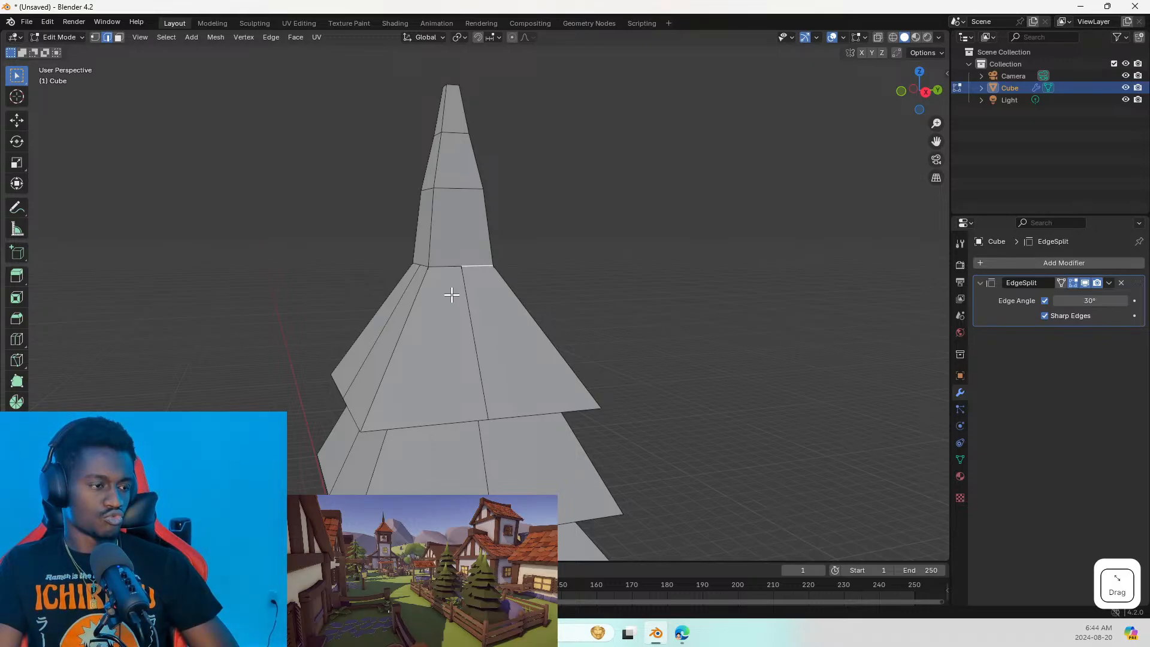
Undo the recent selection changes back to the point where only the two uppermost tiers are selected
{"action": "key", "text": "ctrl+z"}
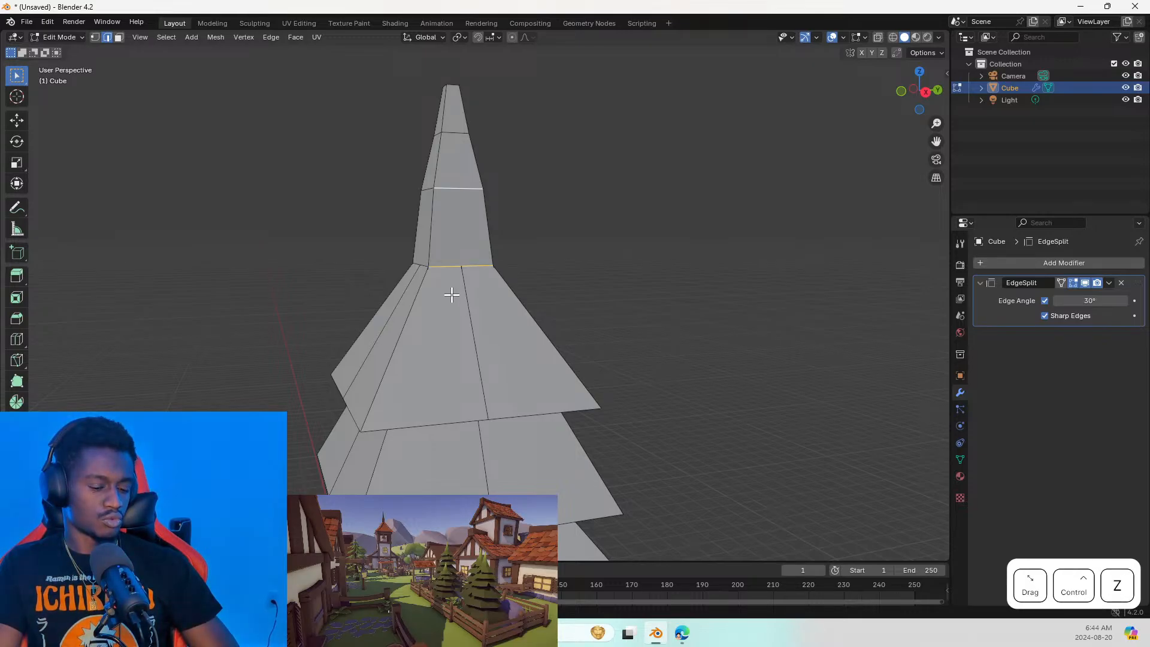
{"action": "key", "text": "ctrl+z"}
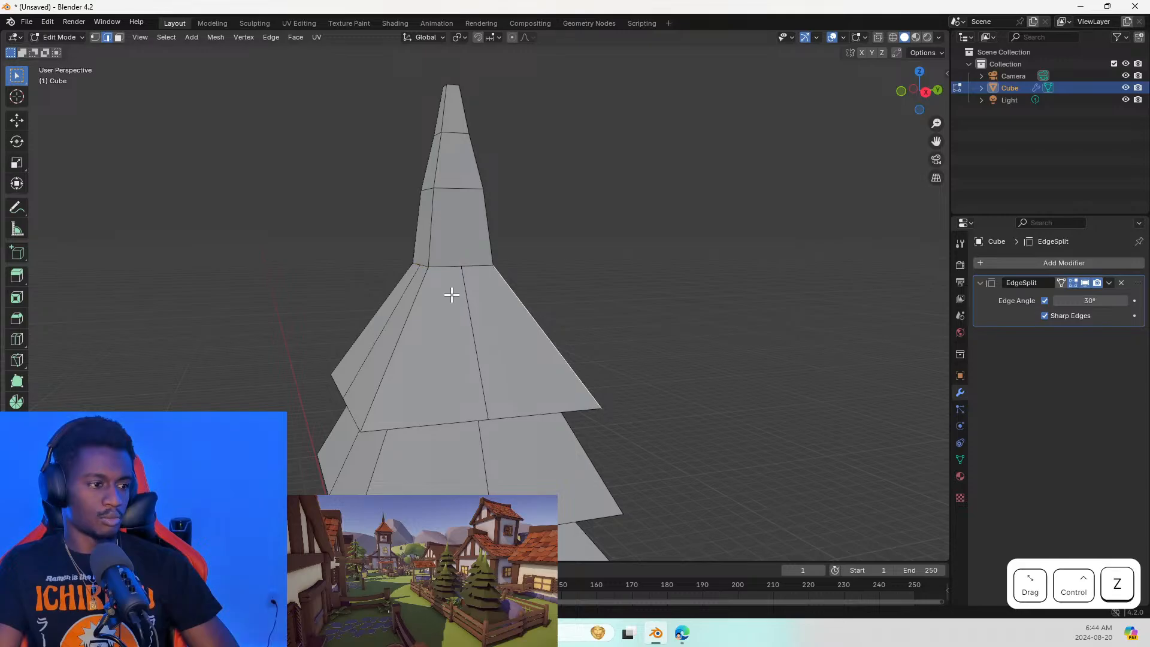
{"action": "key", "text": "ctrl+z"}
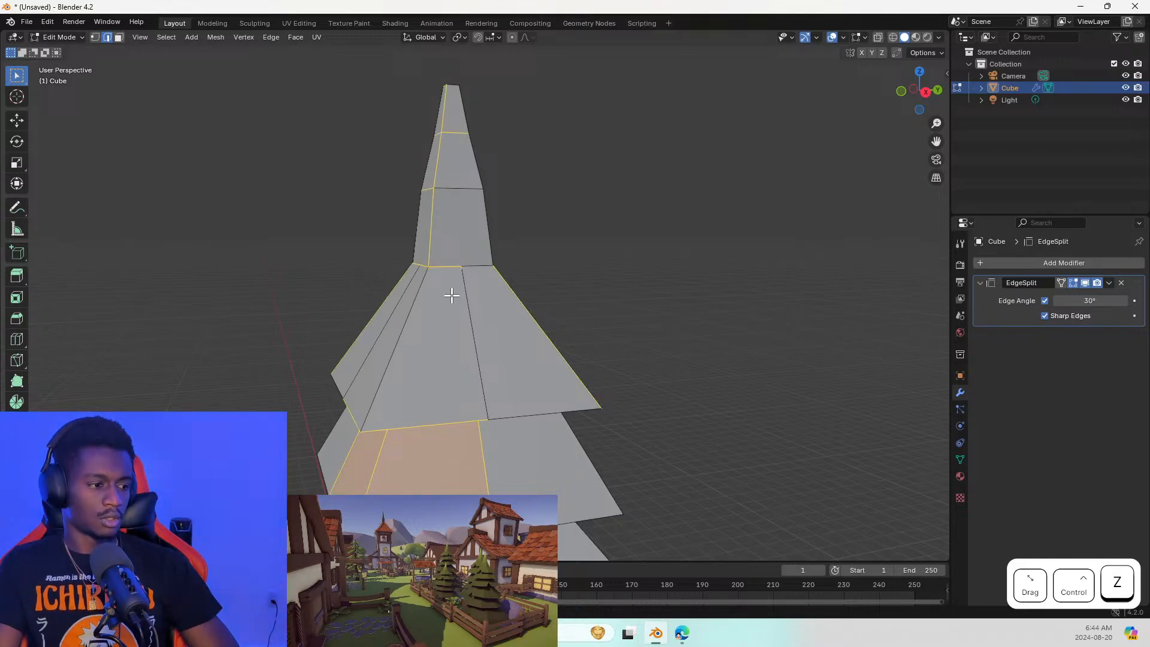
{"action": "middle_click_drag", "start_coordinate": [462, 300], "coordinate": [354, 275]}
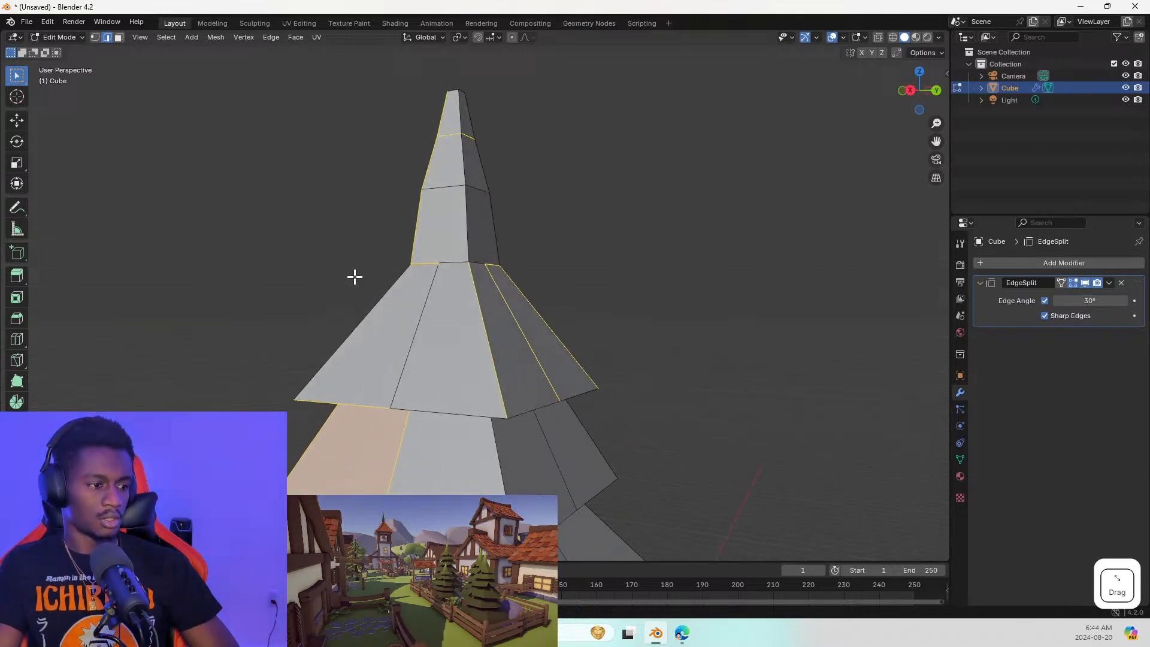
{"action": "key", "text": "ctrl+z"}
{"action": "key", "text": "ctrl+z"}
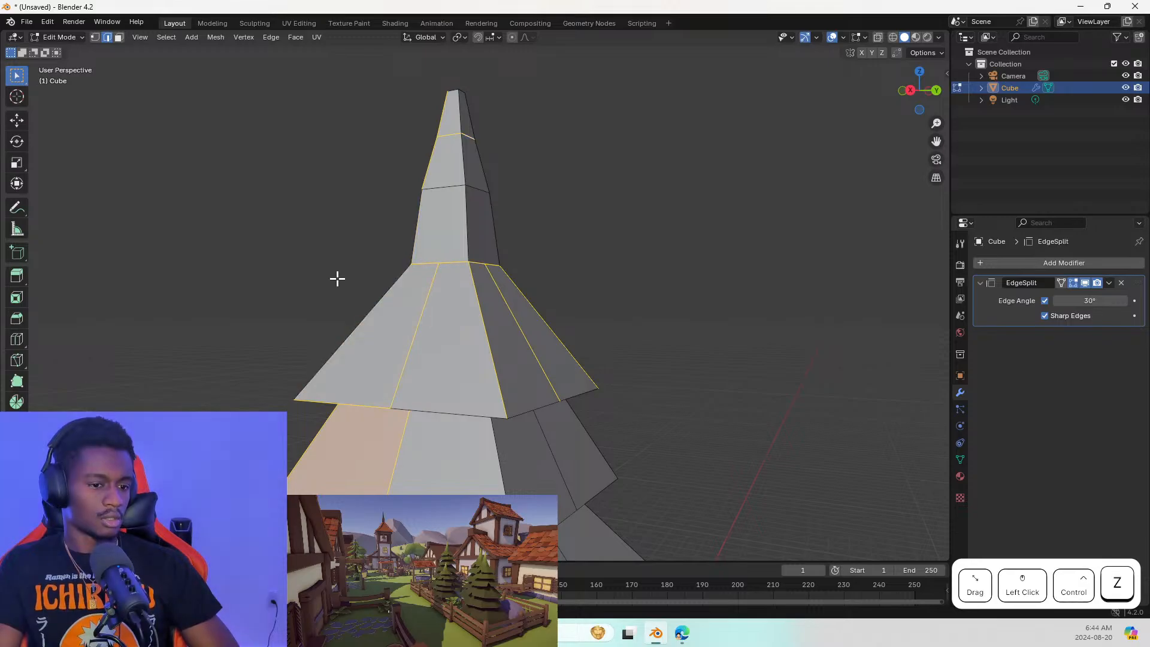
{"action": "key", "text": "ctrl+z"}
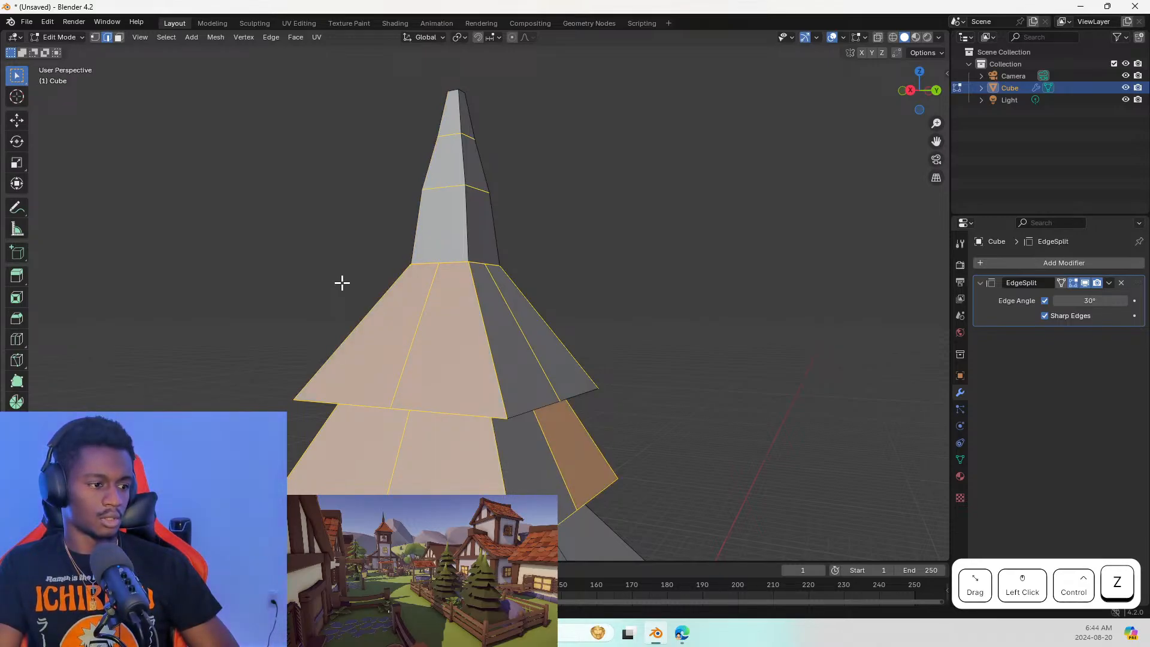
{"action": "key", "text": "ctrl+z"}
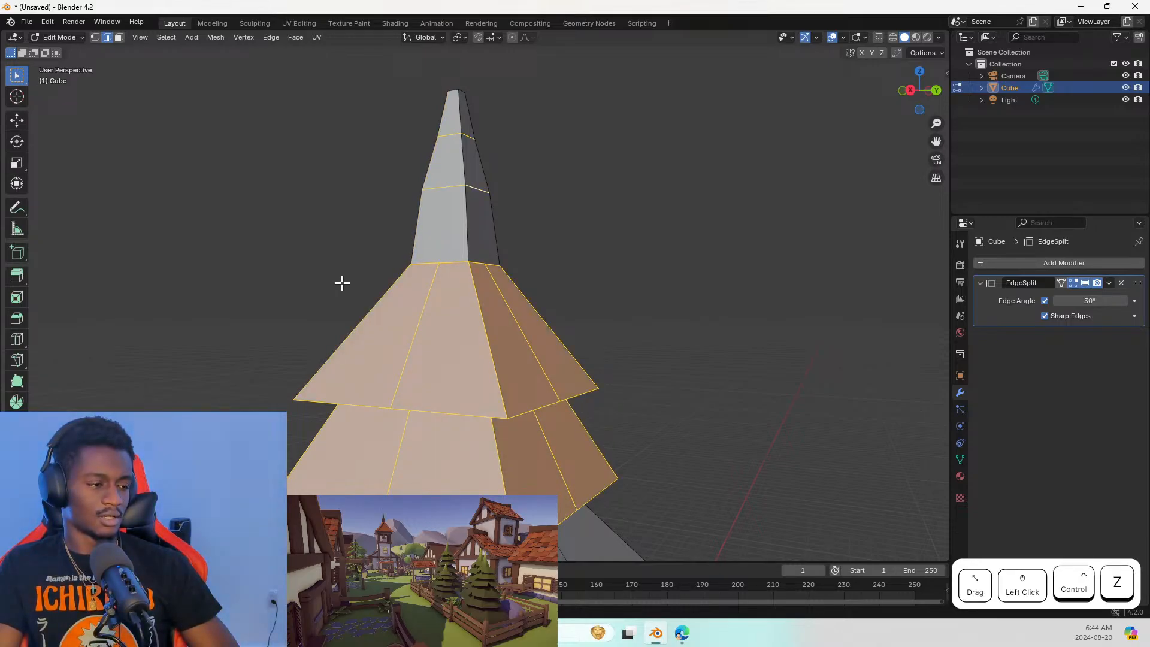
{"action": "middle_click_drag", "start_coordinate": [342, 283], "coordinate": [663, 268]}
{"action": "right_click", "coordinate": [466, 283]}
{"action": "left_click", "coordinate": [442, 256]}
{"action": "key", "text": "ctrl+z"}
{"action": "key", "text": "ctrl+z"}
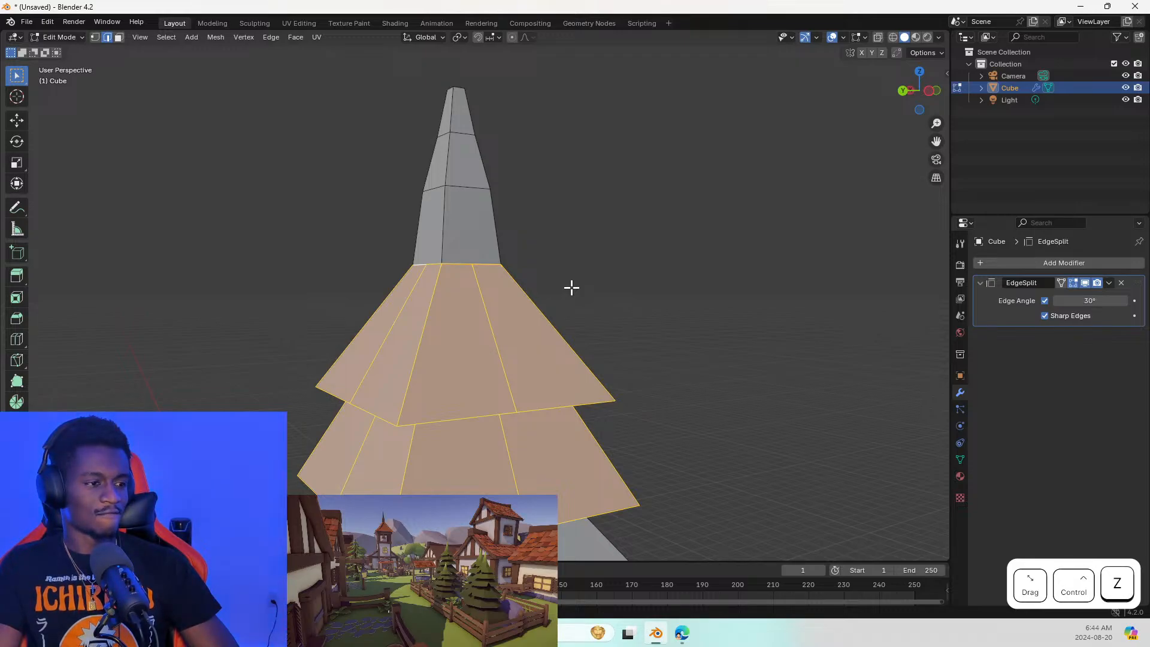
Try a vertical loop cut through the tip's lowest section, cancel it, and select the section's side edges
{"action": "middle_click_drag", "start_coordinate": [571, 288], "coordinate": [639, 246]}
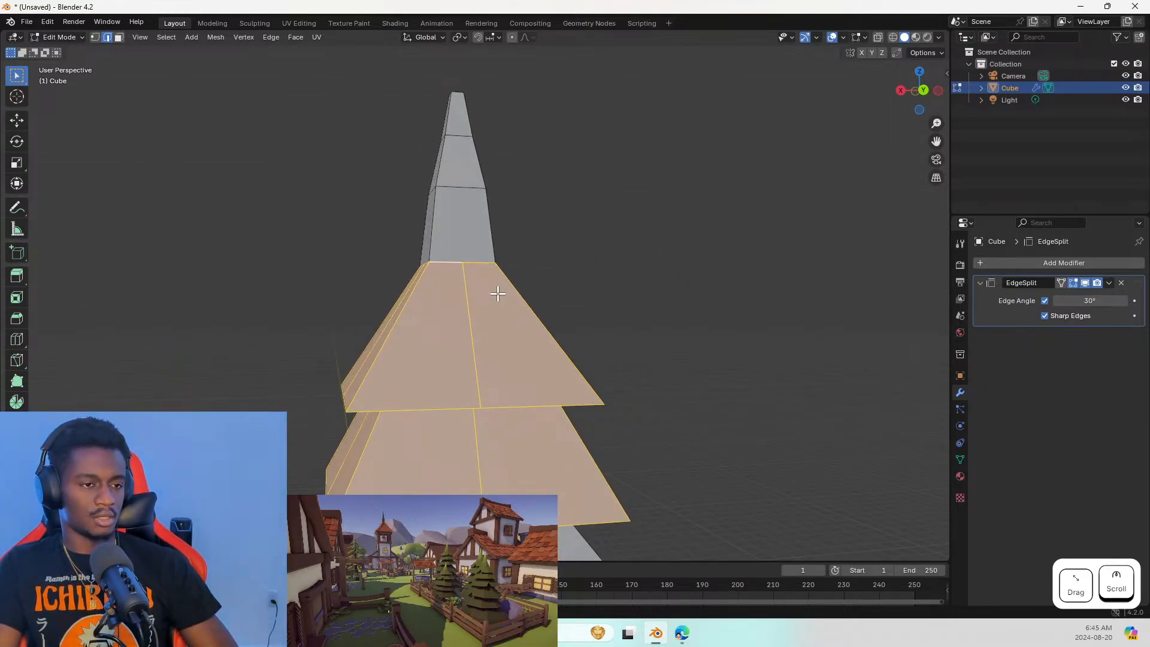
{"action": "left_click", "coordinate": [470, 190]}
{"action": "middle_click_drag", "start_coordinate": [462, 221], "coordinate": [513, 228]}
{"action": "key", "text": "ctrl+r"}
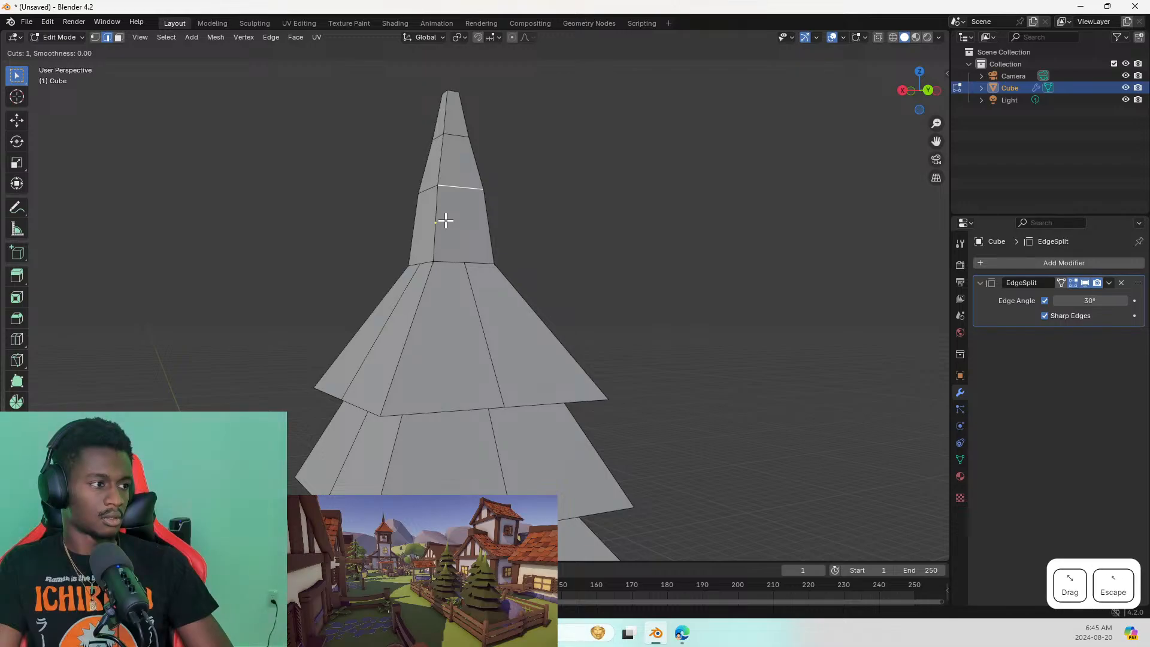
{"action": "key", "text": "Escape"}
{"action": "middle_click_drag", "start_coordinate": [457, 251], "coordinate": [405, 239]}
{"action": "left_click", "coordinate": [405, 240]}
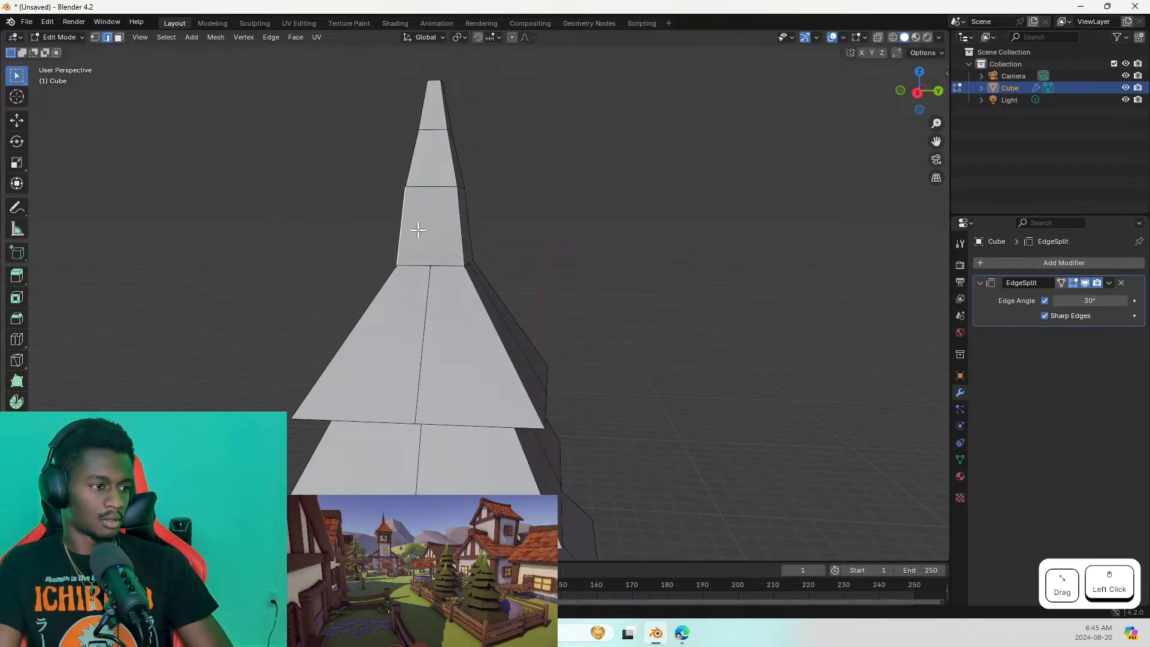
{"action": "left_click", "coordinate": [441, 232]}
{"action": "left_click", "coordinate": [452, 255]}
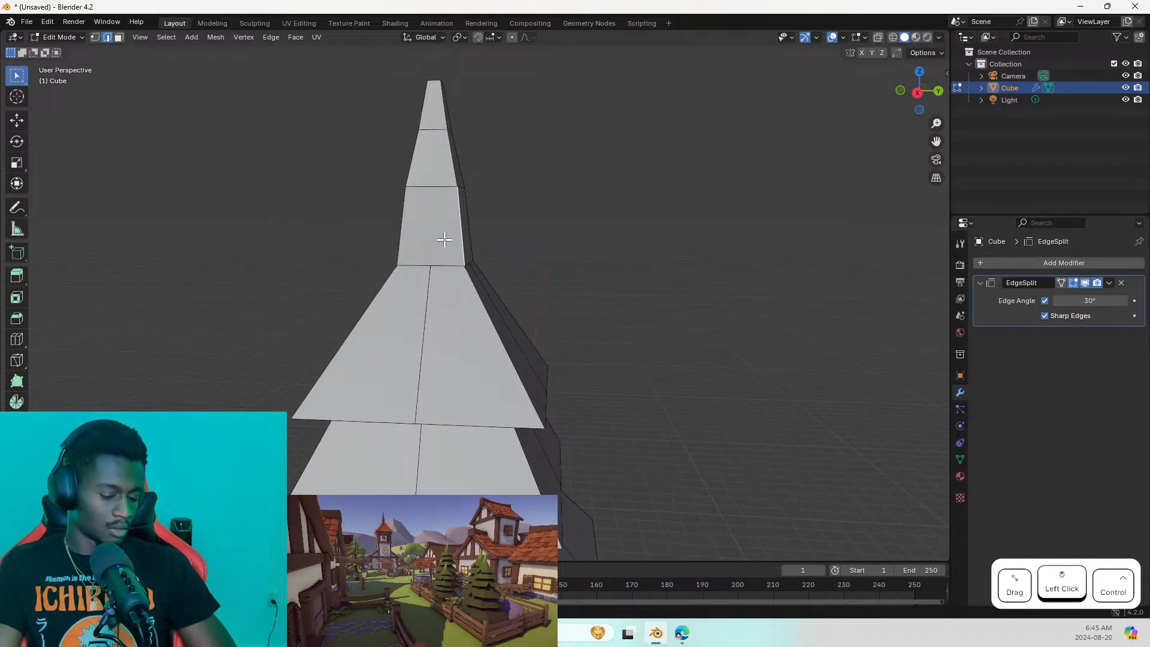
Add a centred vertical loop cut through the tip's two upper sections on each of two adjacent sides
{"action": "key", "text": "ctrl+r"}
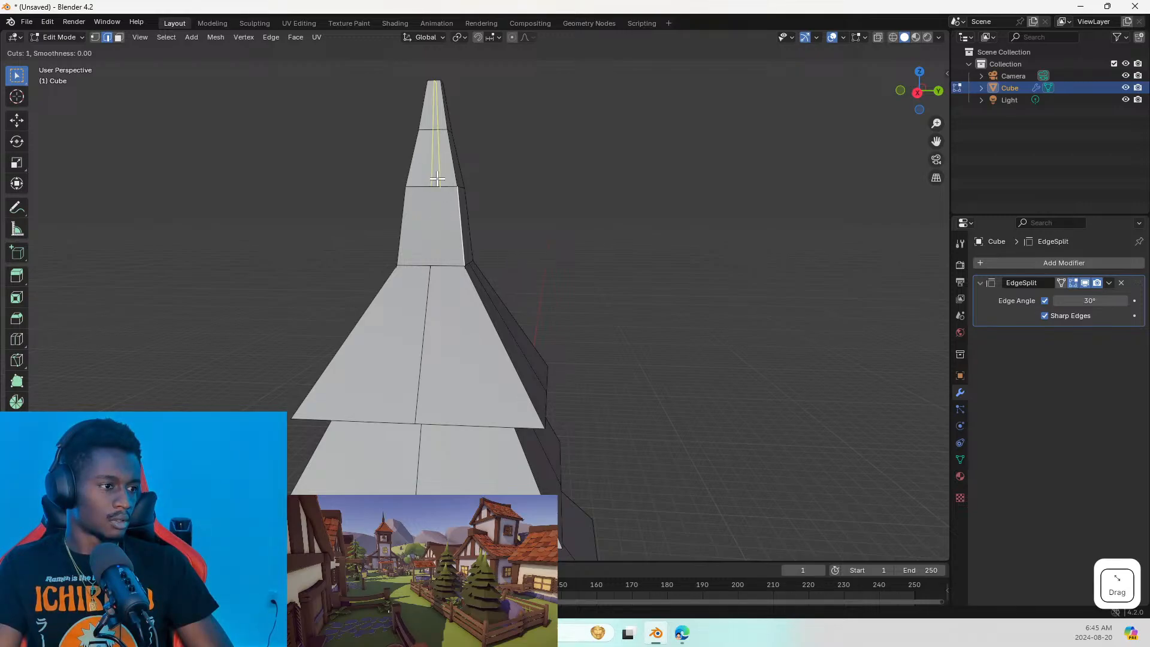
{"action": "left_click", "coordinate": [436, 183]}
{"action": "middle_click_drag", "start_coordinate": [422, 223], "coordinate": [316, 221]}
{"action": "key", "text": "ctrl+r"}
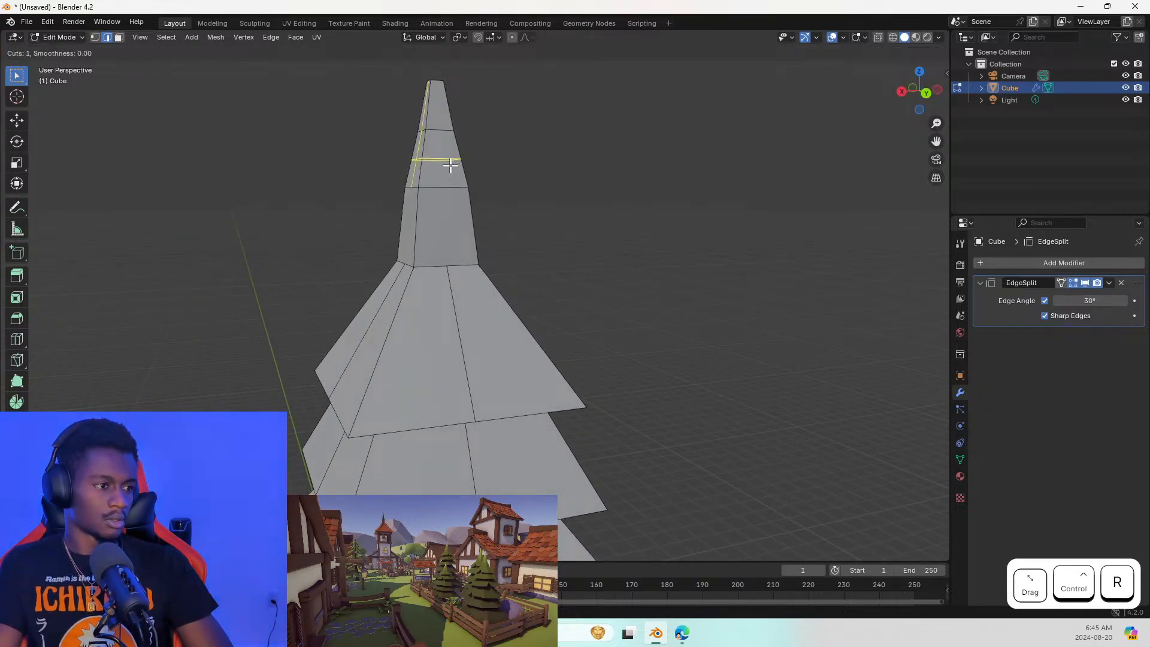
{"action": "left_click", "coordinate": [443, 115]}
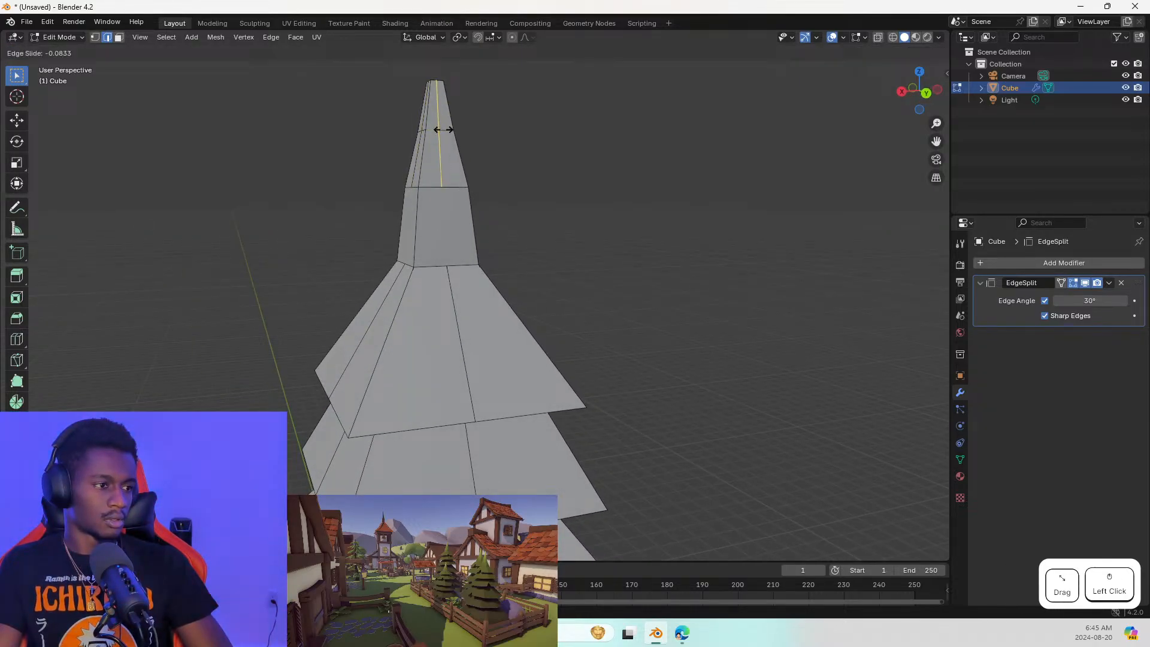
{"action": "key", "text": "Escape"}
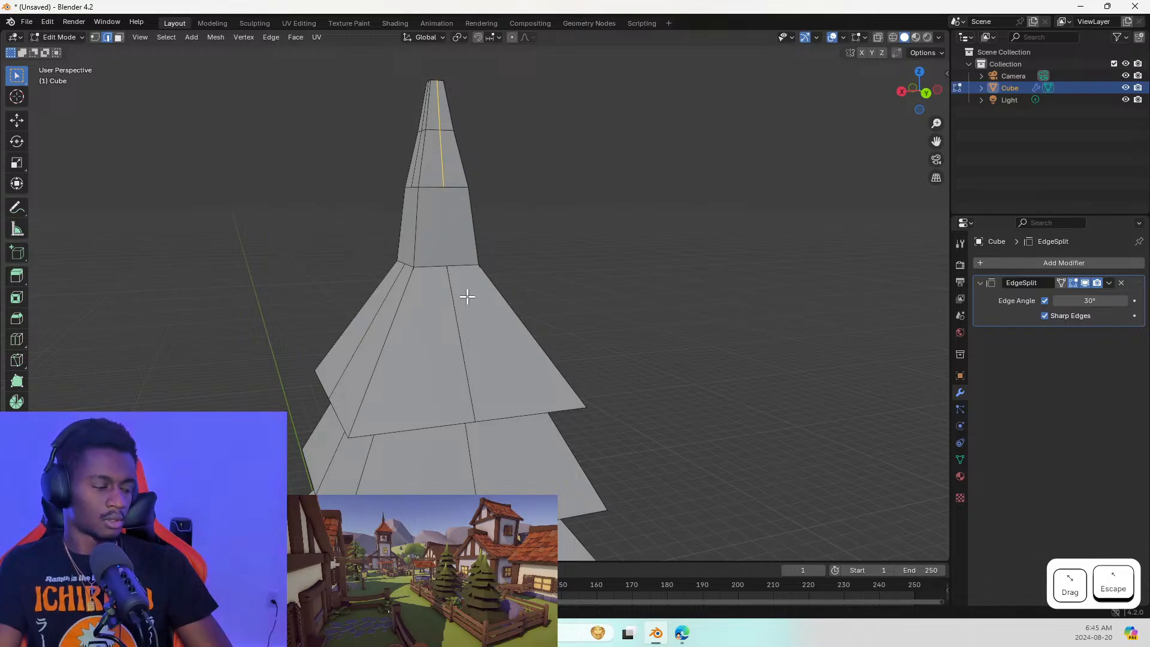
Try continuing the vertical split into the tip's lowest section with another loop cut, and restore the previous selection
{"action": "middle_click_drag", "start_coordinate": [465, 296], "coordinate": [441, 308]}
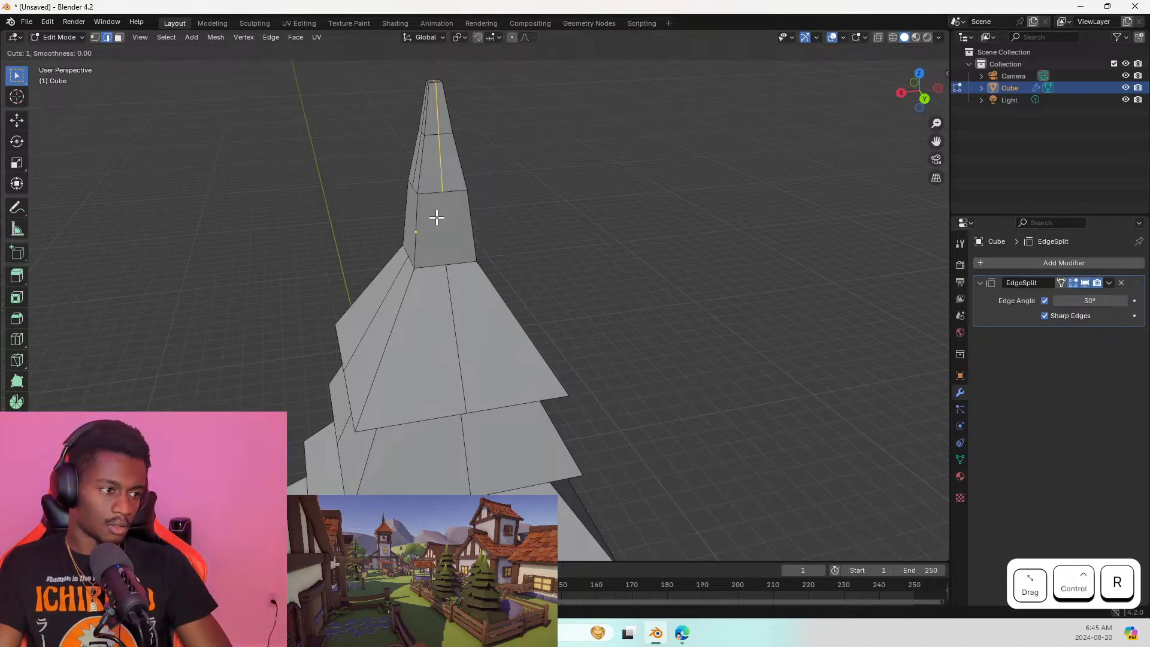
{"action": "left_click", "coordinate": [461, 219]}
{"action": "key", "text": "Escape"}
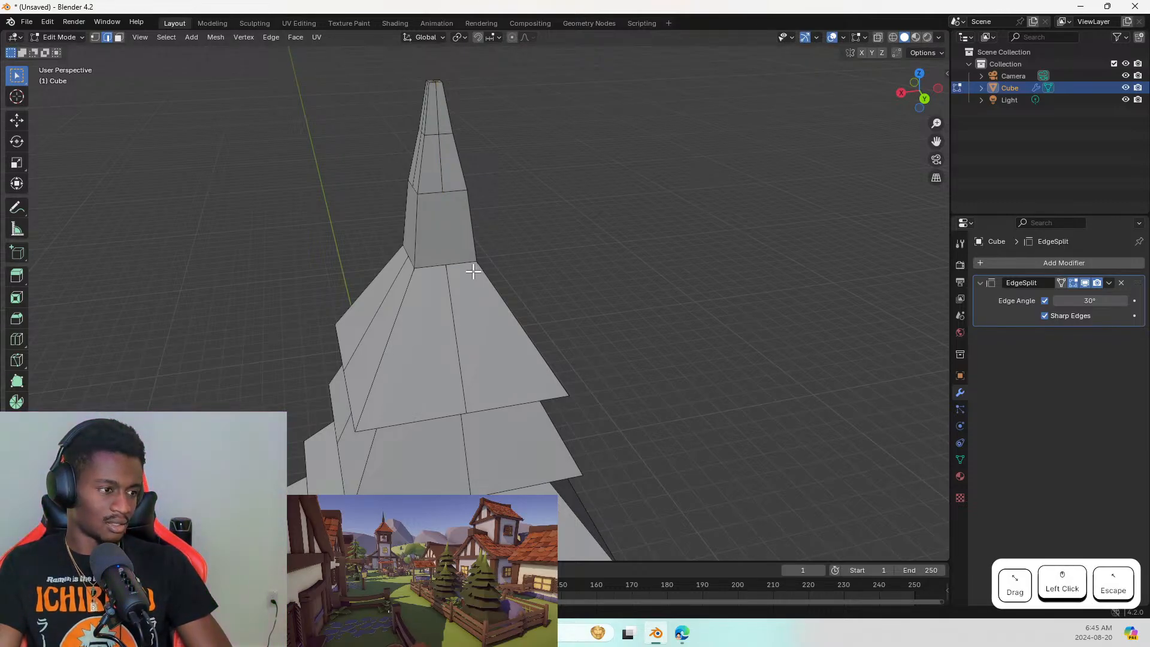
{"action": "key", "text": "ctrl+z"}
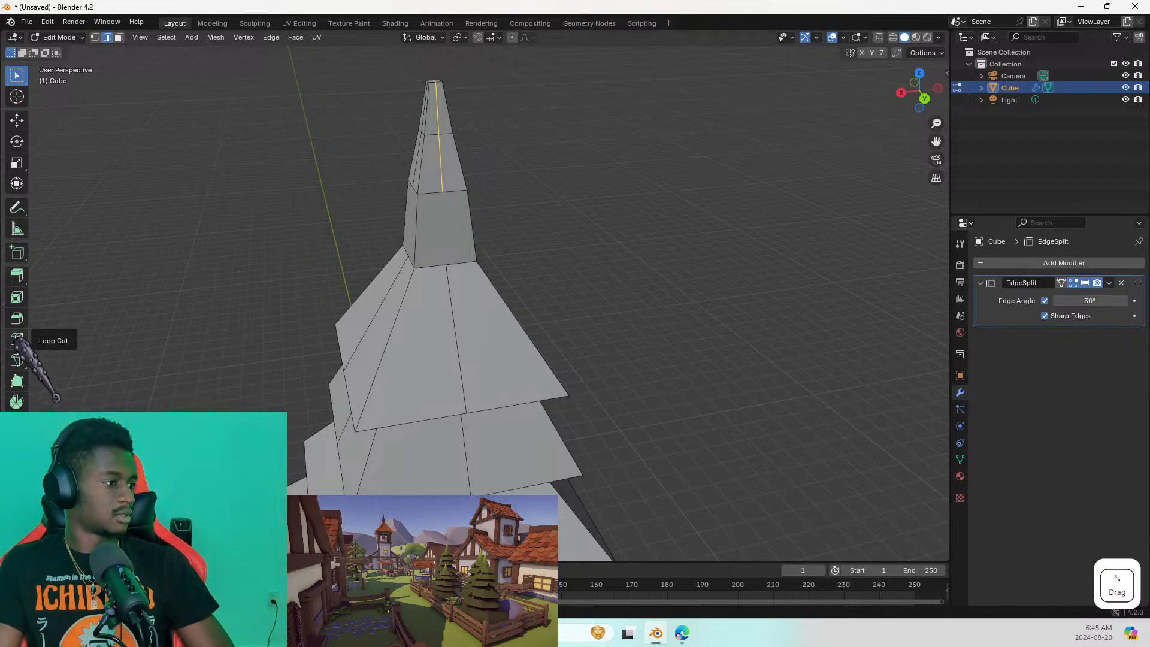
Knife-cut the tip's lowest face from the end of the vertical split to the base edge's midpoint, undoing the misplaced first cut
{"action": "left_click_drag", "start_coordinate": [20, 362], "coordinate": [292, 294]}
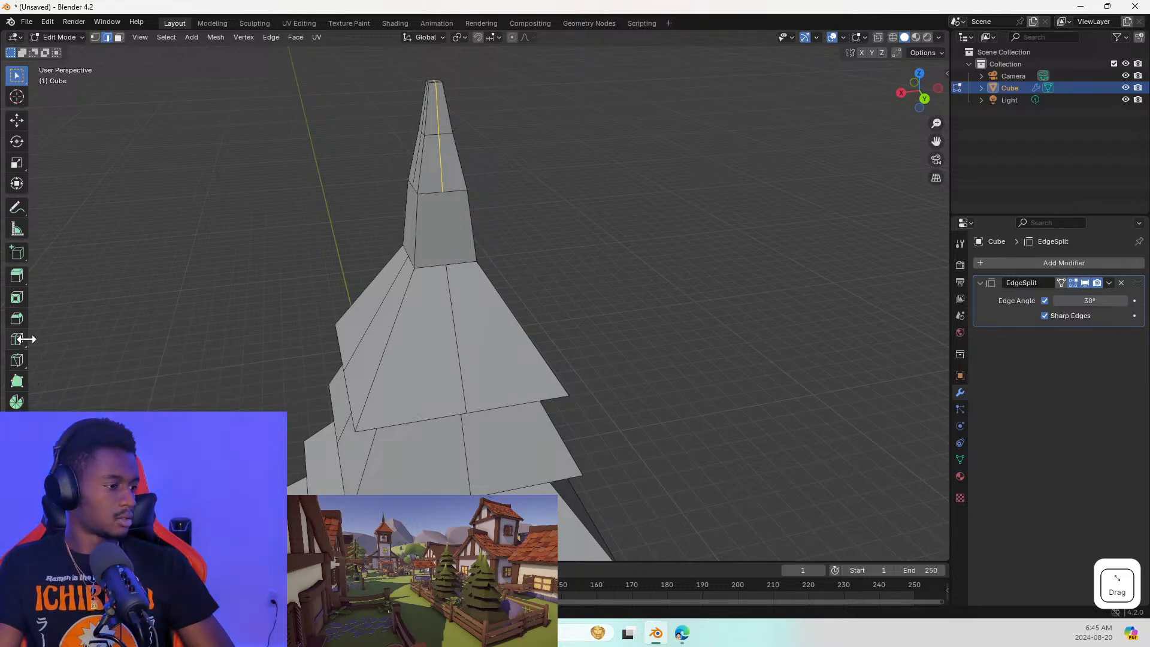
{"action": "left_click", "coordinate": [18, 360]}
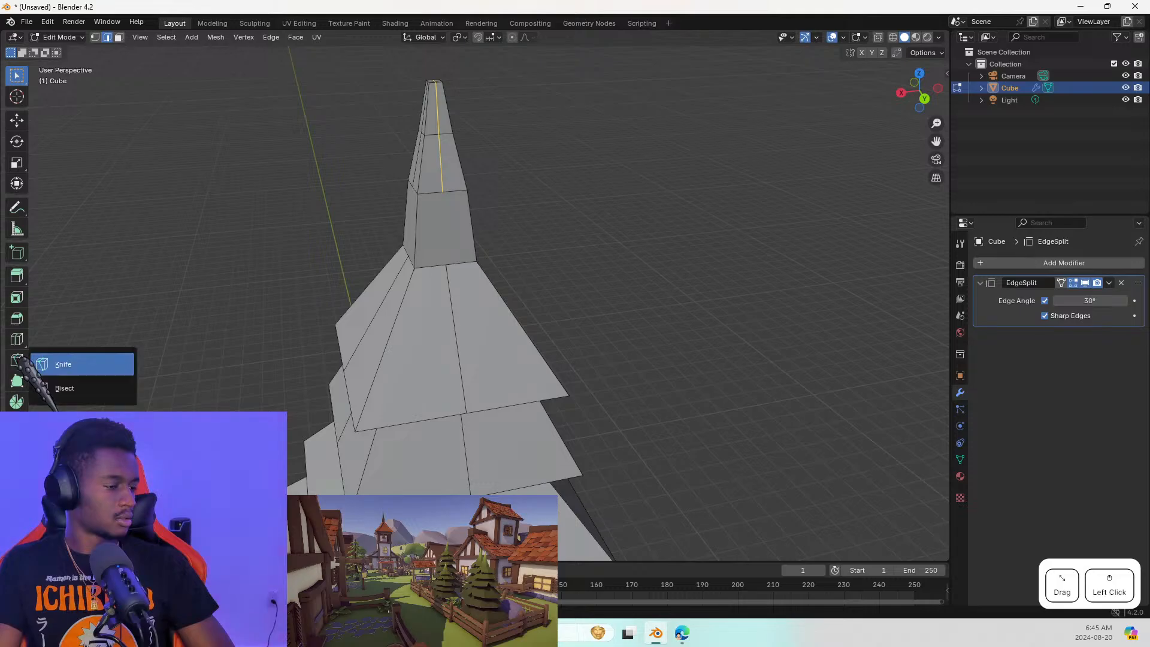
{"action": "left_click", "coordinate": [42, 364]}
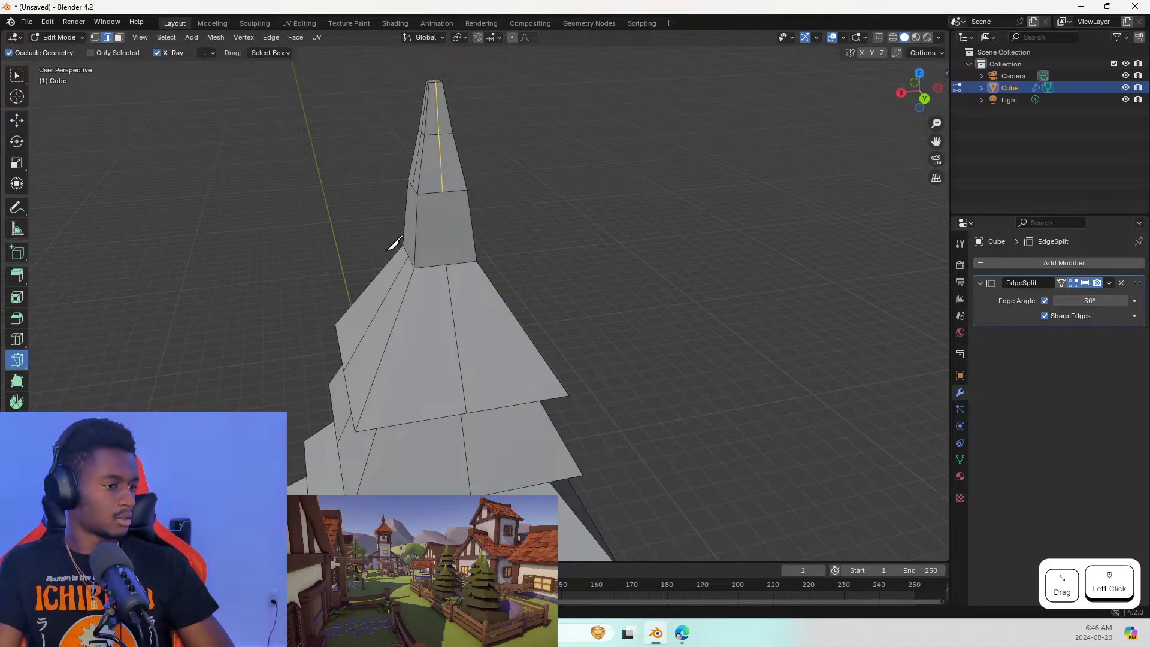
{"action": "left_click", "coordinate": [441, 198]}
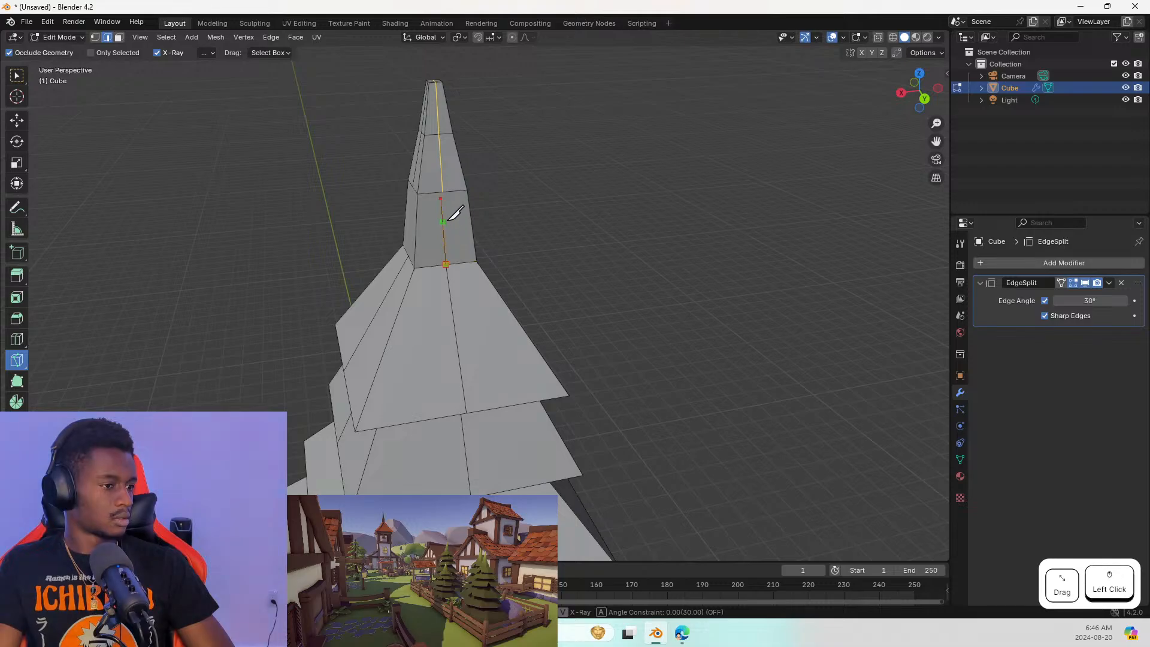
{"action": "key", "text": "ctrl+z"}
{"action": "key", "text": "ctrl+z"}
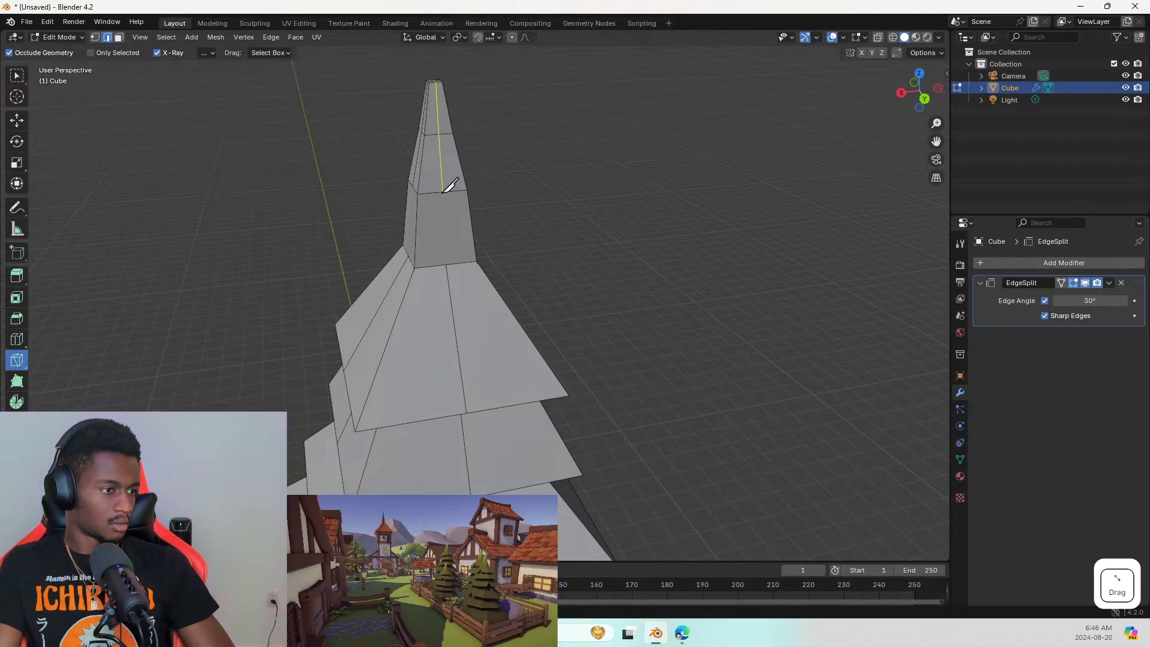
{"action": "left_click", "coordinate": [443, 191]}
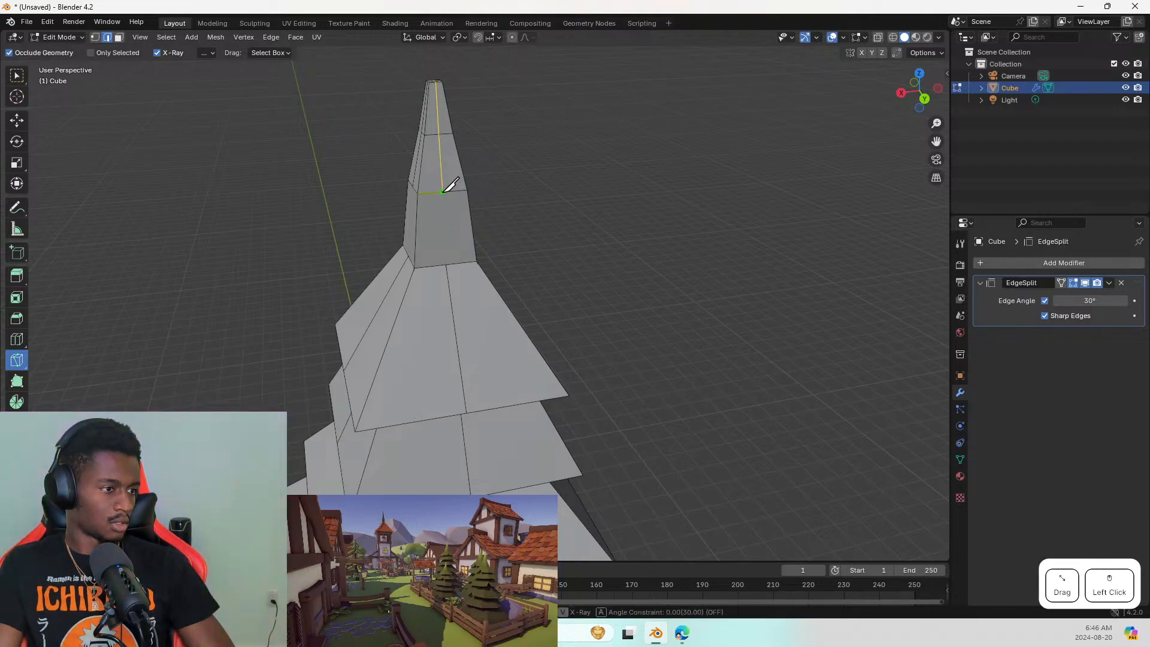
{"action": "left_click", "coordinate": [447, 264]}
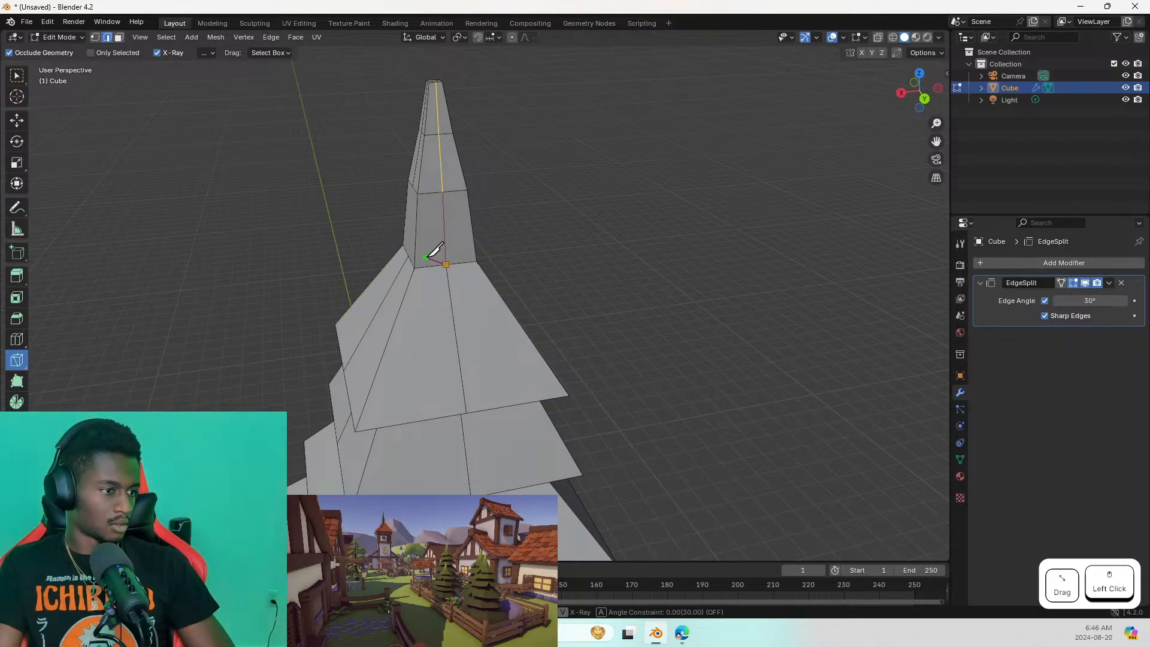
{"action": "key", "text": "Return"}
Knife-cut the lowest tip face on the adjacent side from its vertical split down to the base edge's midpoint
{"action": "middle_click_drag", "start_coordinate": [471, 270], "coordinate": [585, 249]}
{"action": "left_click", "coordinate": [431, 190]}
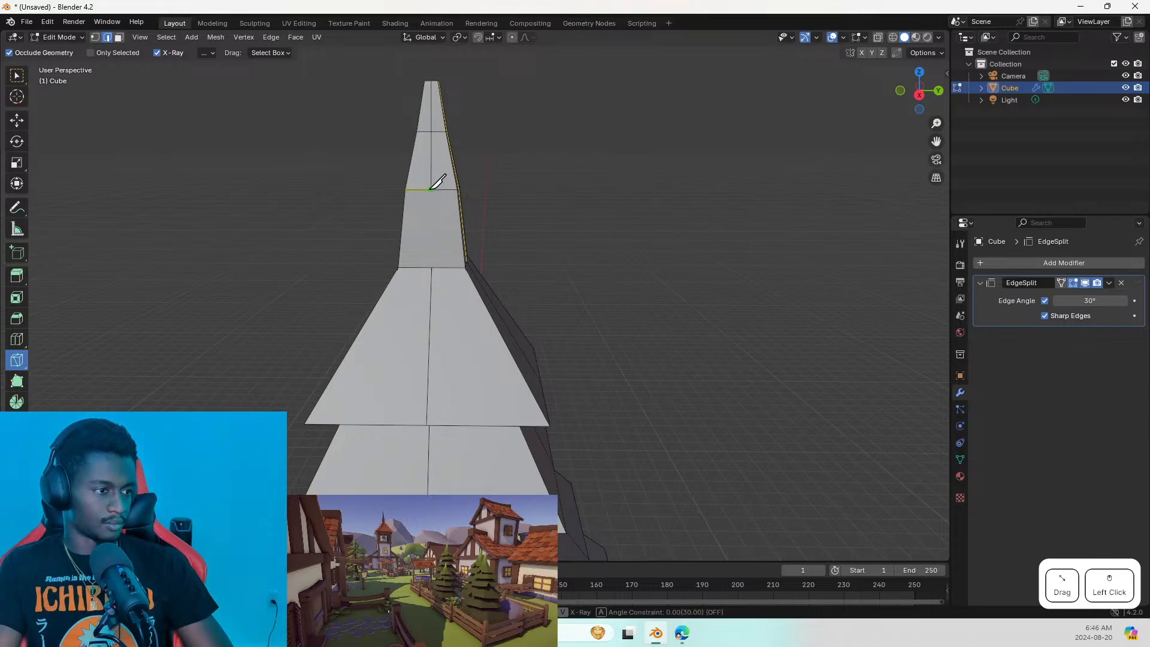
{"action": "left_click", "coordinate": [432, 267]}
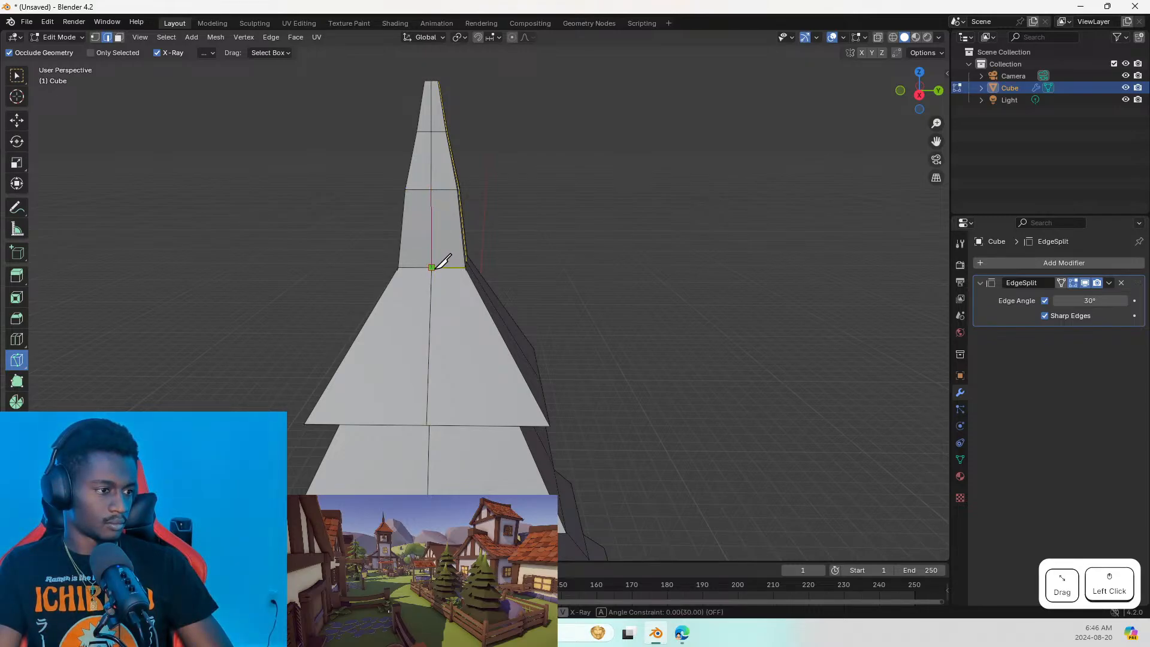
{"action": "key", "text": "Return"}
{"action": "middle_click_drag", "start_coordinate": [449, 251], "coordinate": [608, 249]}
{"action": "scroll", "coordinate": [609, 249], "scroll_direction": "up", "scroll_amount": 1}
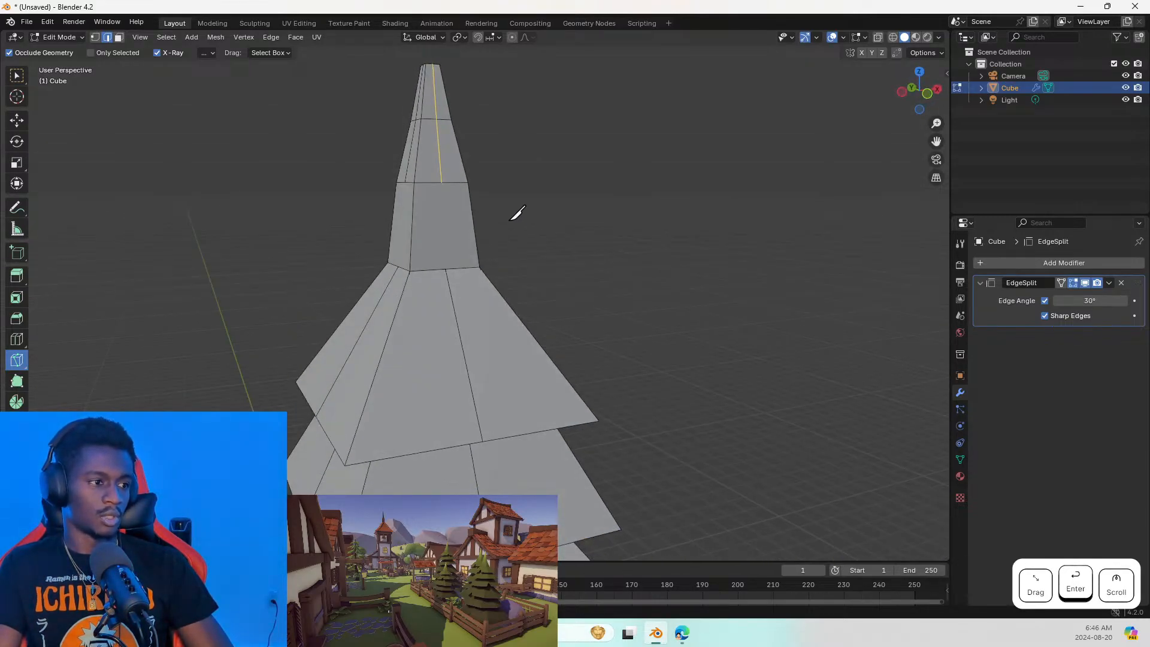
Knife-cut the lowest tip face on the third side from the end of its vertical split to the base edge's midpoint
{"action": "left_click", "coordinate": [441, 181]}
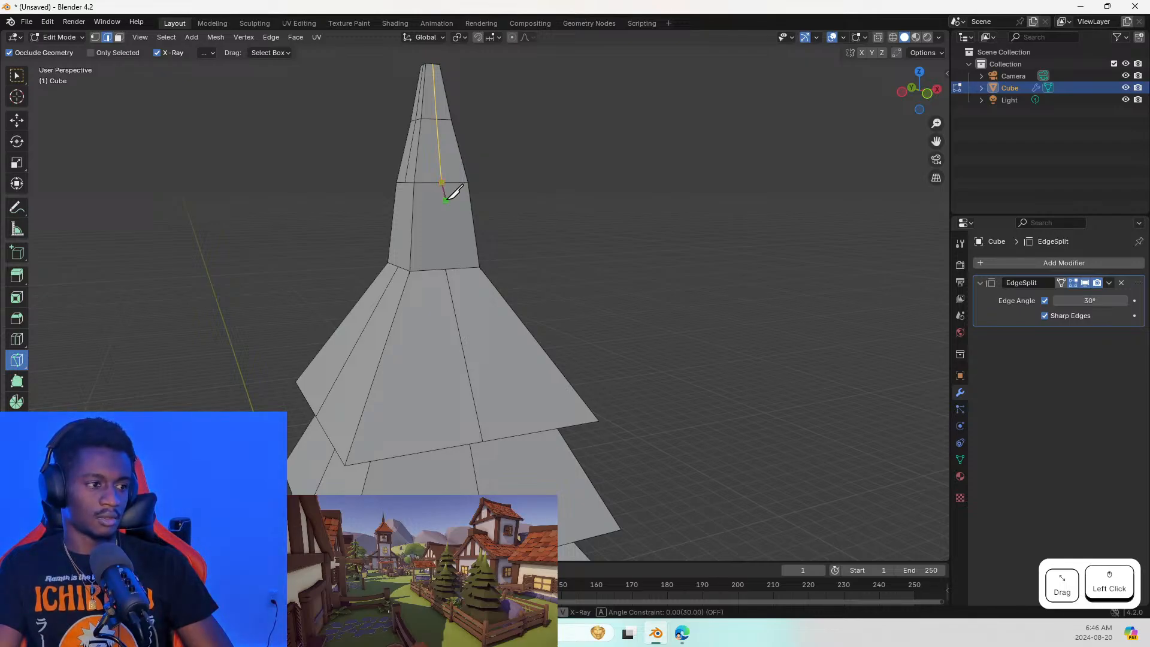
{"action": "left_click", "coordinate": [446, 269]}
{"action": "key", "text": "Return"}
{"action": "middle_click_drag", "start_coordinate": [457, 266], "coordinate": [509, 215]}
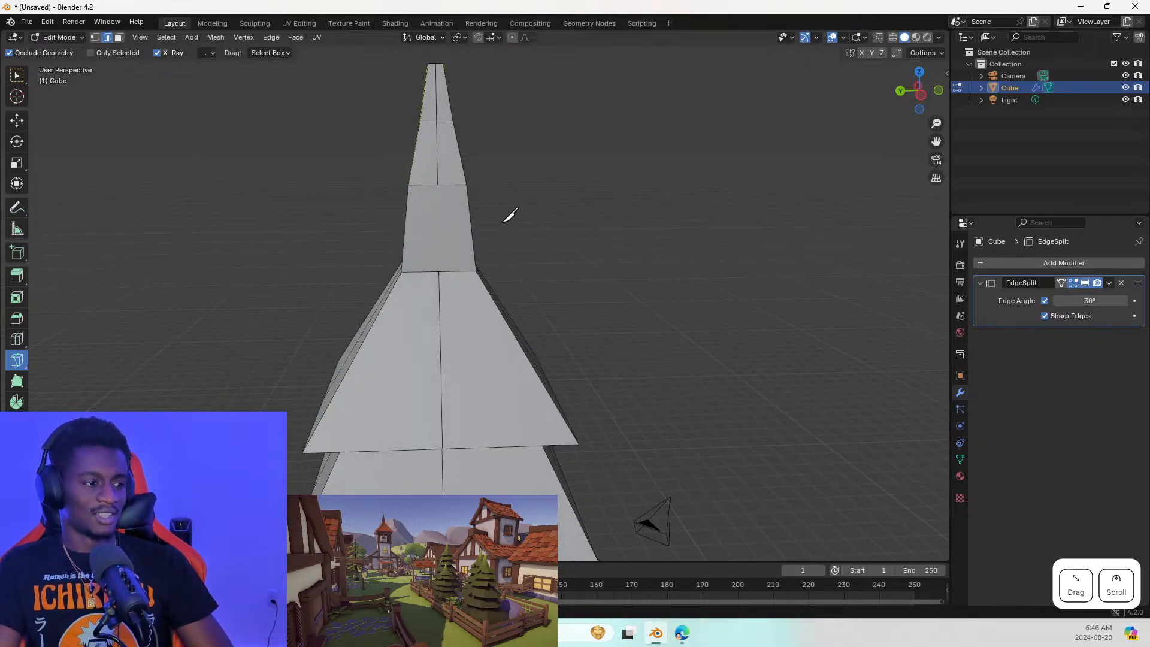
Knife-cut the lowest tip face on the remaining uncut side from its vertical split down to the base edge's midpoint
{"action": "left_click", "coordinate": [438, 185]}
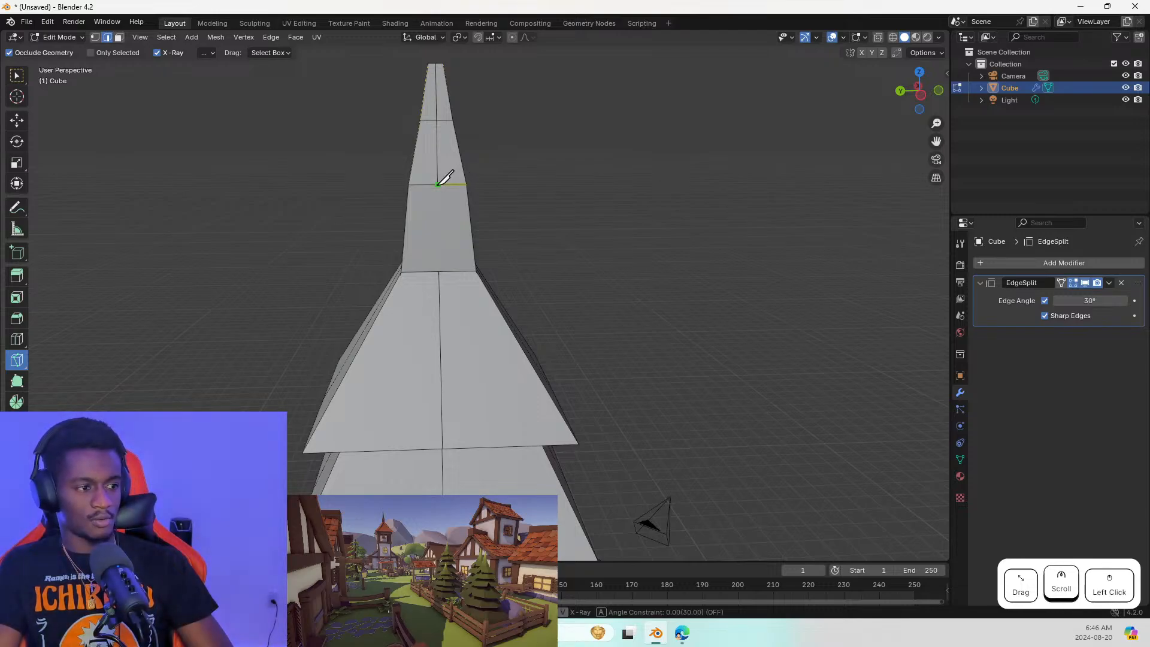
{"action": "left_click", "coordinate": [445, 271]}
{"action": "key", "text": "Return"}
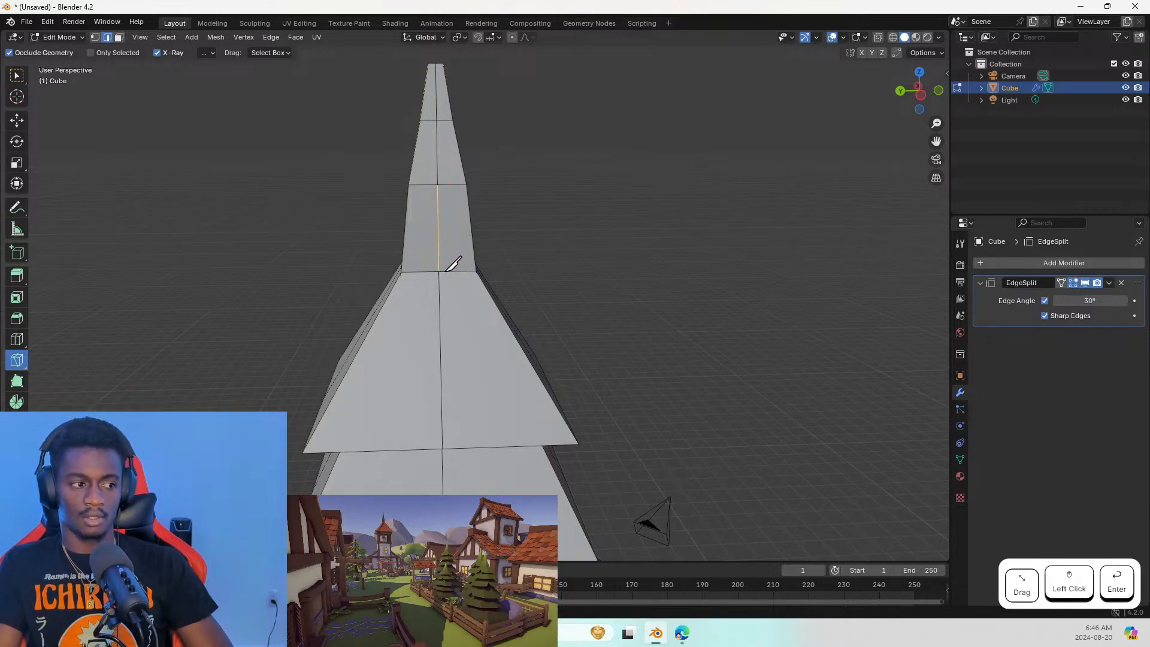
Check the tree's shading around the tip and upper tiers in Object Mode, and return to Edit Mode
{"action": "middle_click_drag", "start_coordinate": [521, 257], "coordinate": [577, 292]}
{"action": "scroll", "coordinate": [502, 245], "scroll_direction": "down", "scroll_amount": 2}
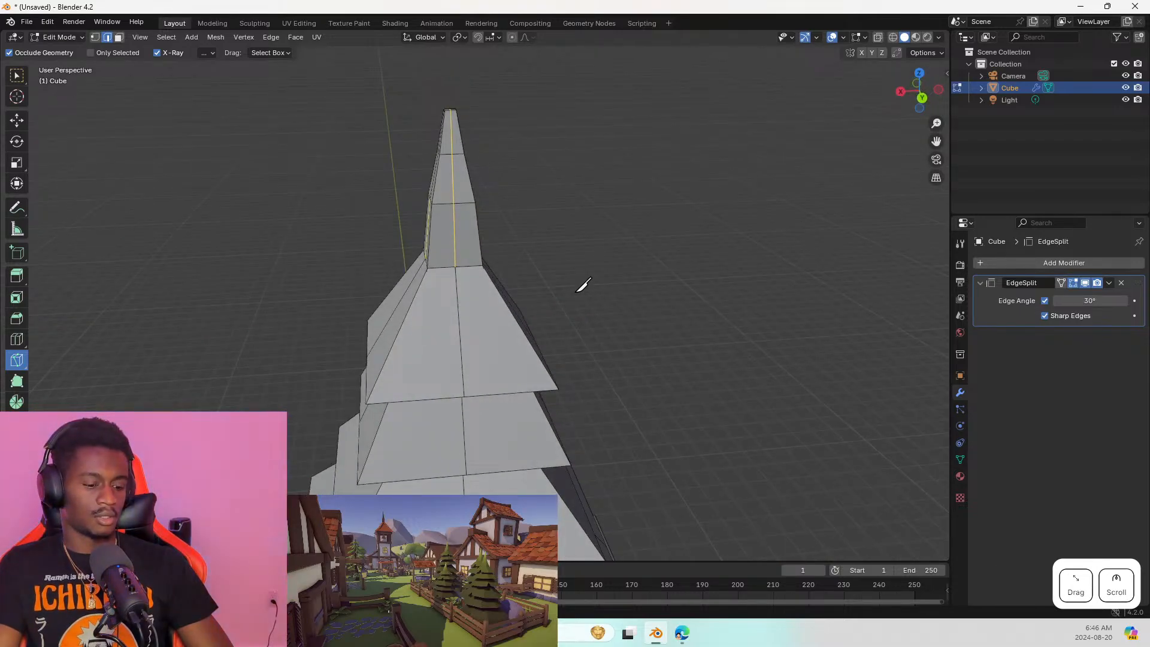
{"action": "key", "text": "Tab"}
{"action": "middle_click_drag", "start_coordinate": [325, 269], "coordinate": [532, 219]}
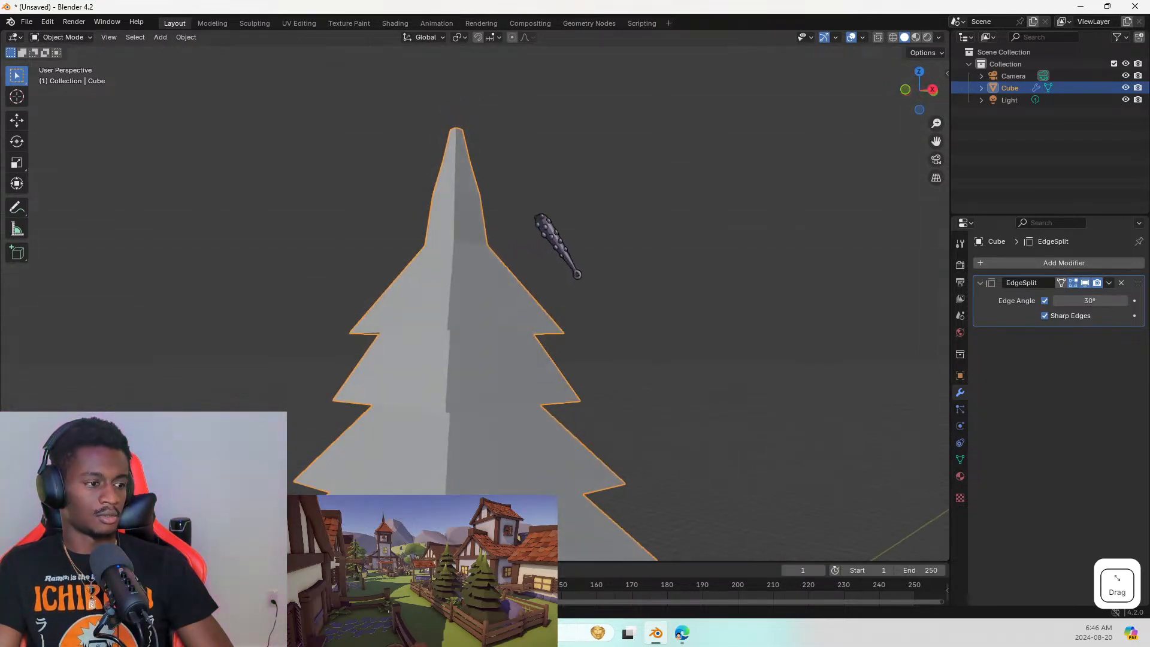
{"action": "key", "text": "Tab"}
Select the two halves of the third tier's upper edge, try merging them at center, and undo the merge
{"action": "left_click", "coordinate": [16, 75]}
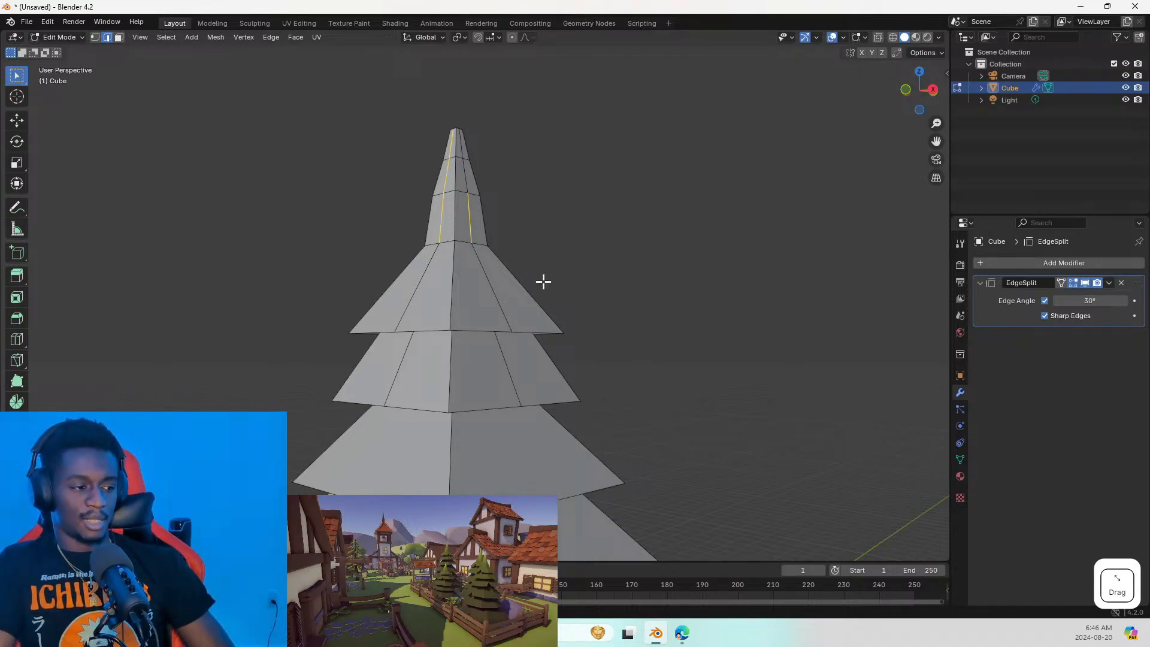
{"action": "middle_click_drag", "start_coordinate": [543, 281], "coordinate": [896, 240]}
{"action": "middle_click_drag", "start_coordinate": [920, 239], "coordinate": [439, 328]}
{"action": "left_click", "coordinate": [380, 460], "text": "shift"}
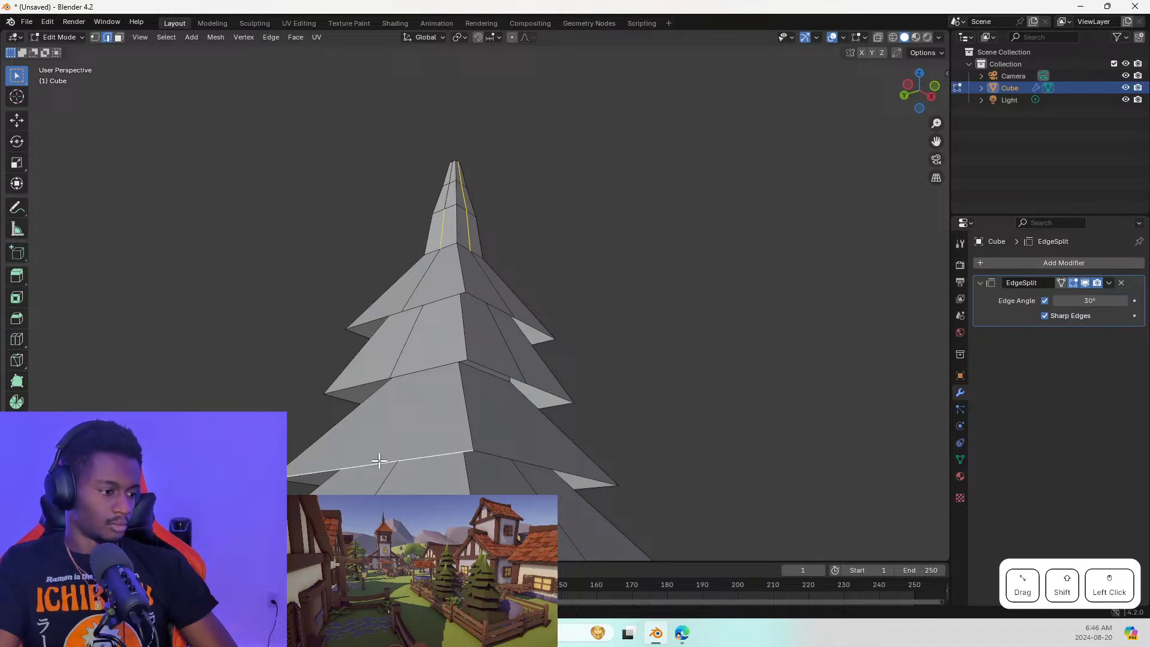
{"action": "scroll", "coordinate": [393, 407], "scroll_direction": "down", "scroll_amount": 3}
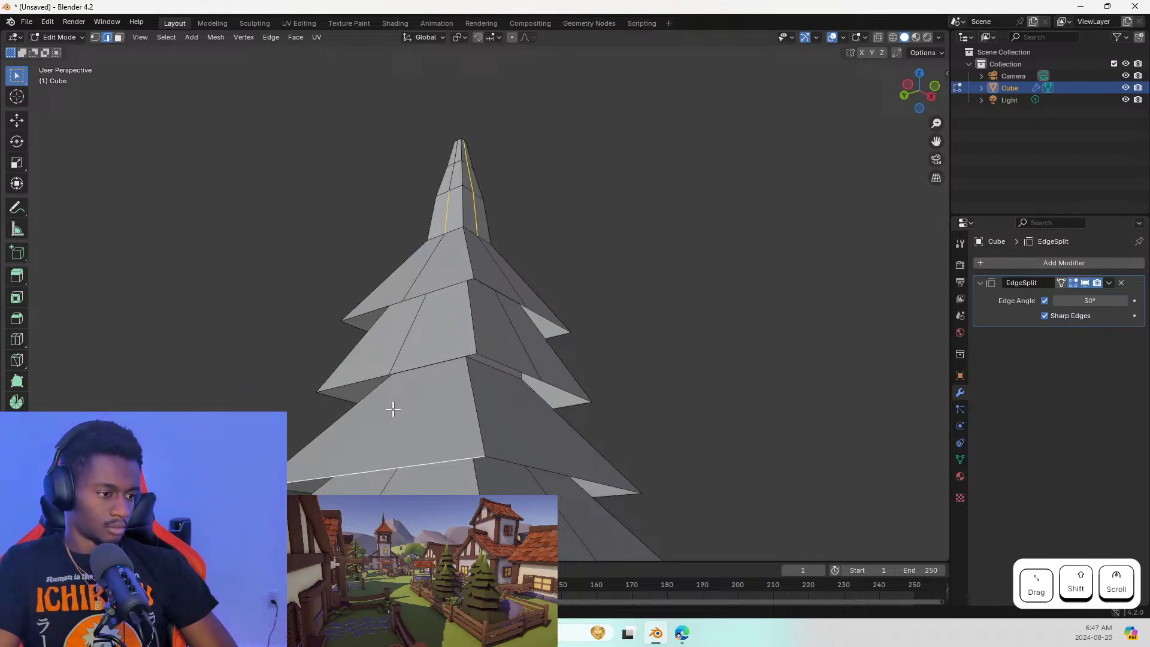
{"action": "middle_click_drag", "start_coordinate": [393, 406], "coordinate": [417, 385]}
{"action": "left_click", "coordinate": [431, 347], "text": "shift"}
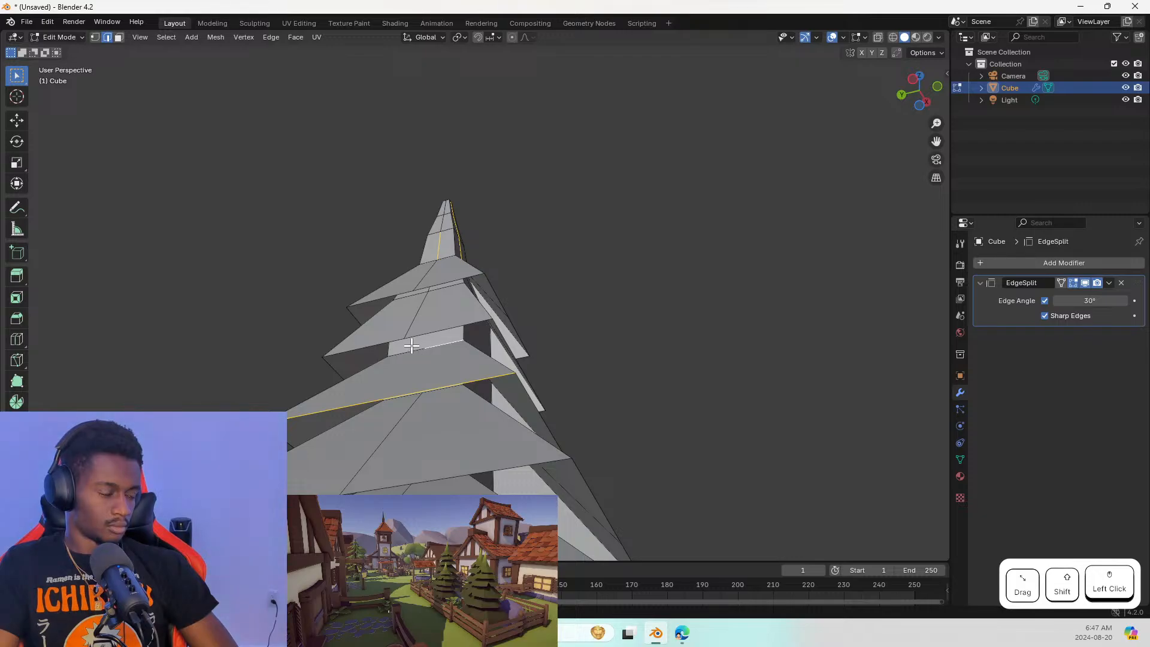
{"action": "left_click", "coordinate": [431, 344]}
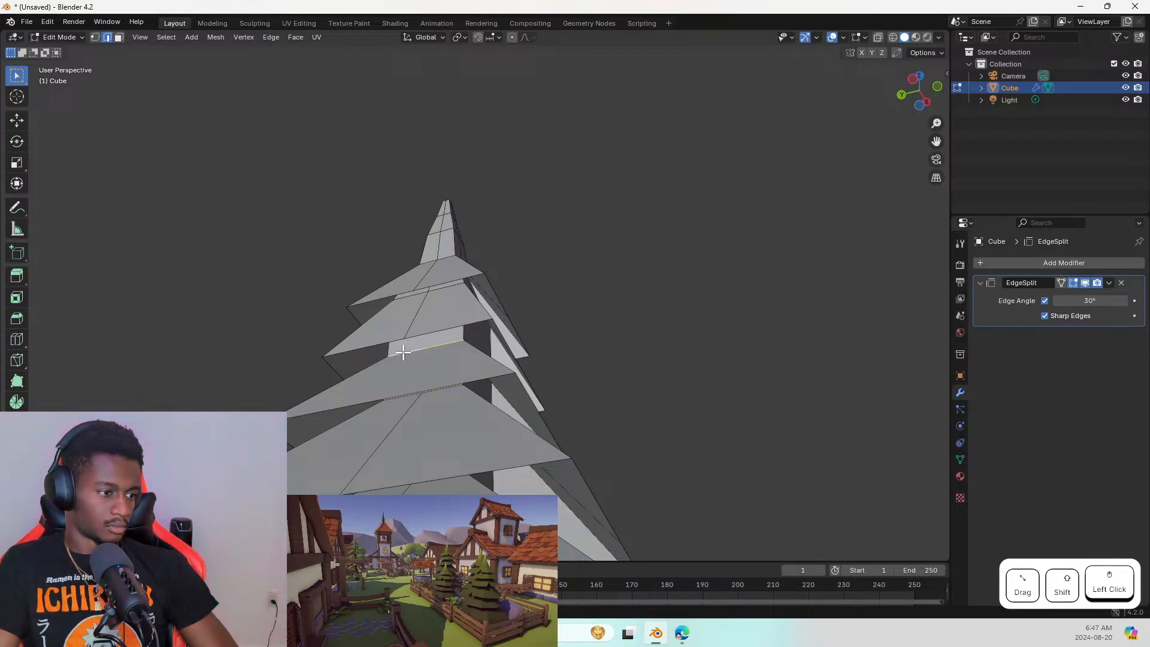
{"action": "key", "text": "m"}
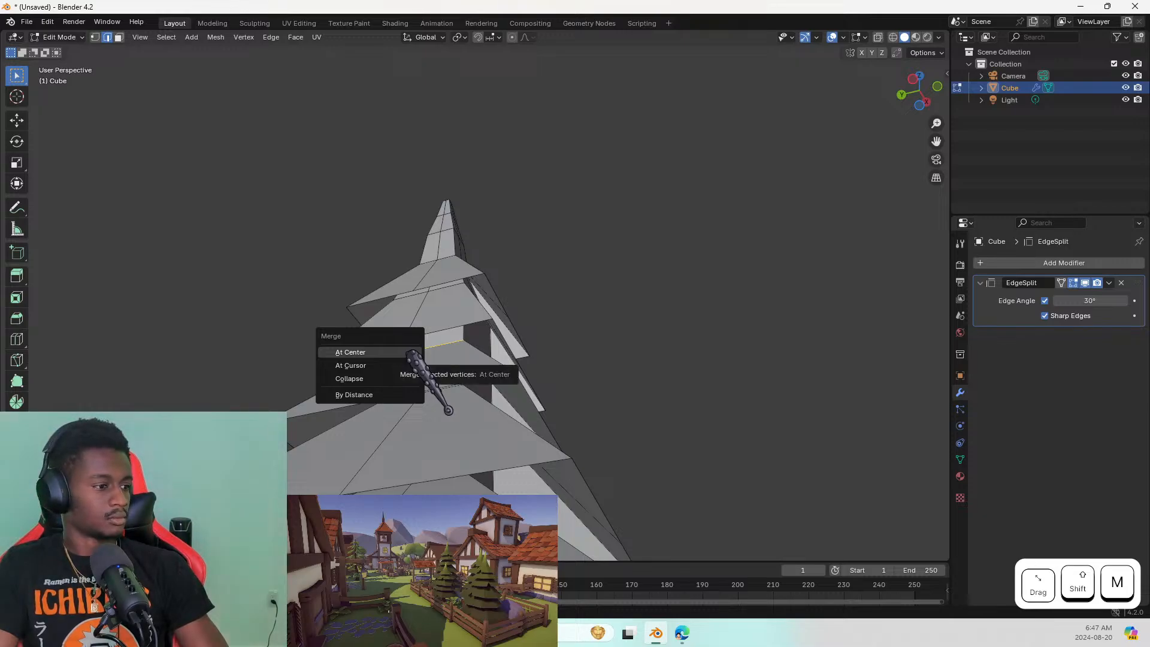
{"action": "left_click", "coordinate": [413, 353]}
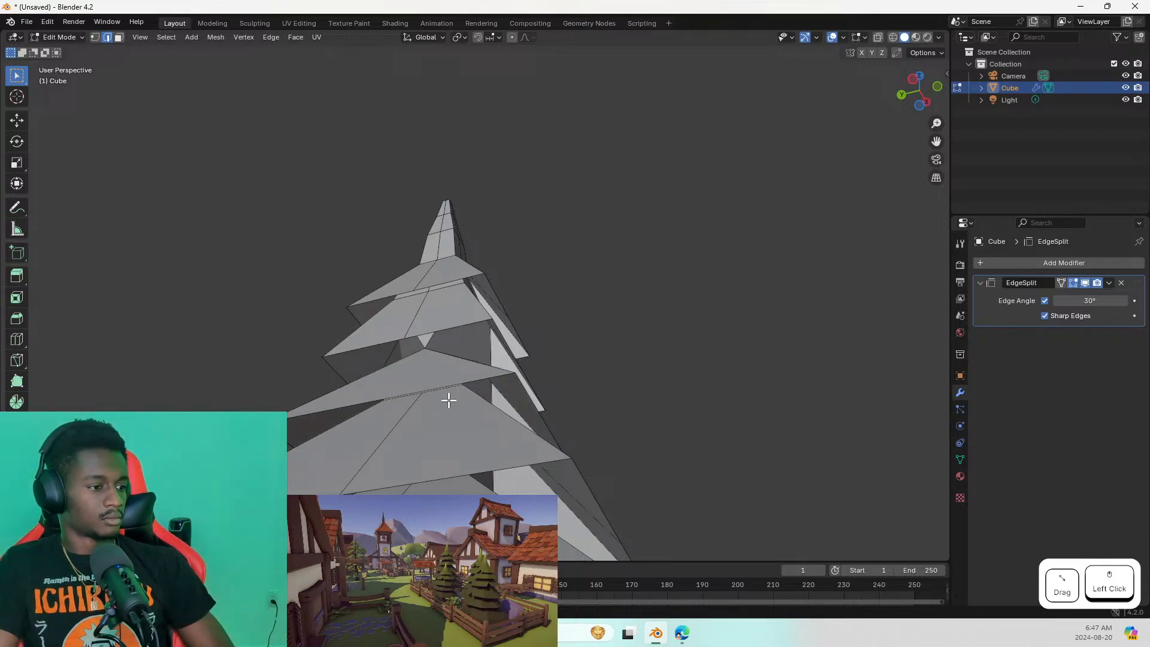
{"action": "key", "text": "ctrl+z"}
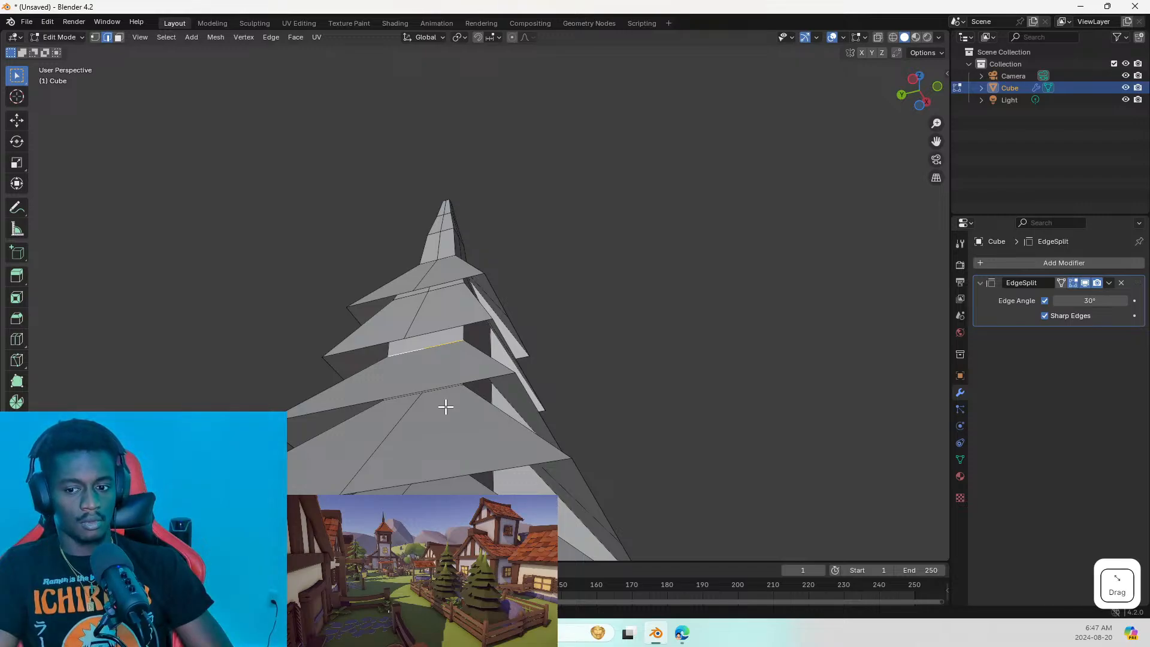
Switch to the browser, bring up the "split faces in blender" search page, and return to Blender
{"action": "key", "text": "alt+Tab"}
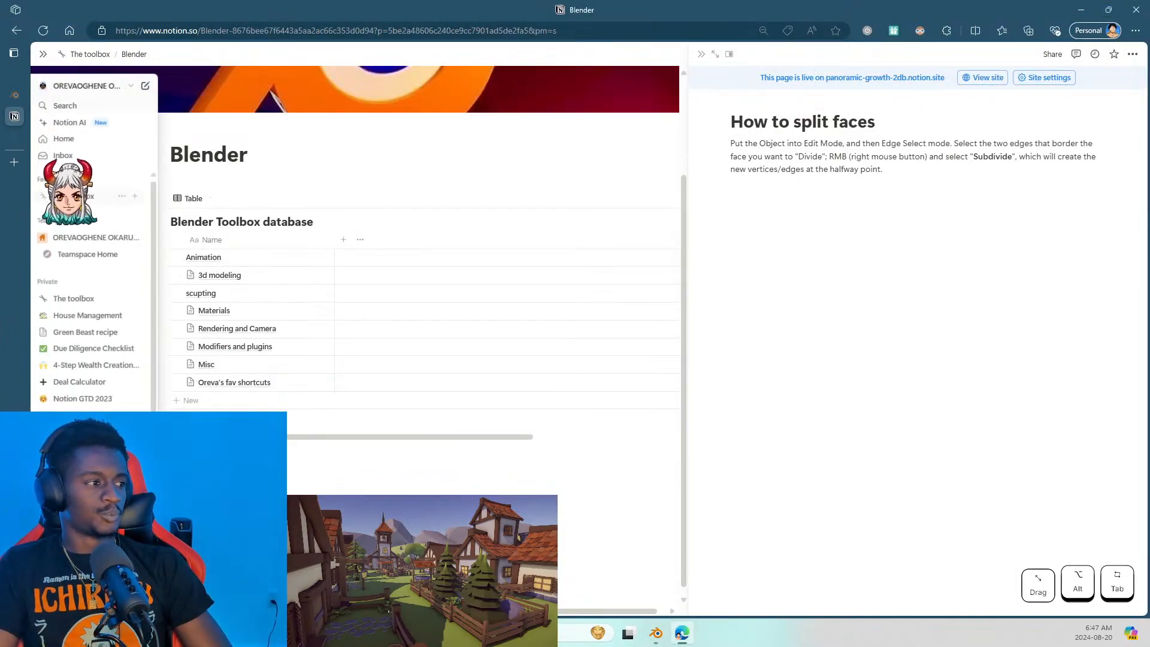
{"action": "left_click", "coordinate": [15, 138]}
{"action": "scroll", "coordinate": [210, 138], "scroll_direction": "up", "scroll_amount": 3}
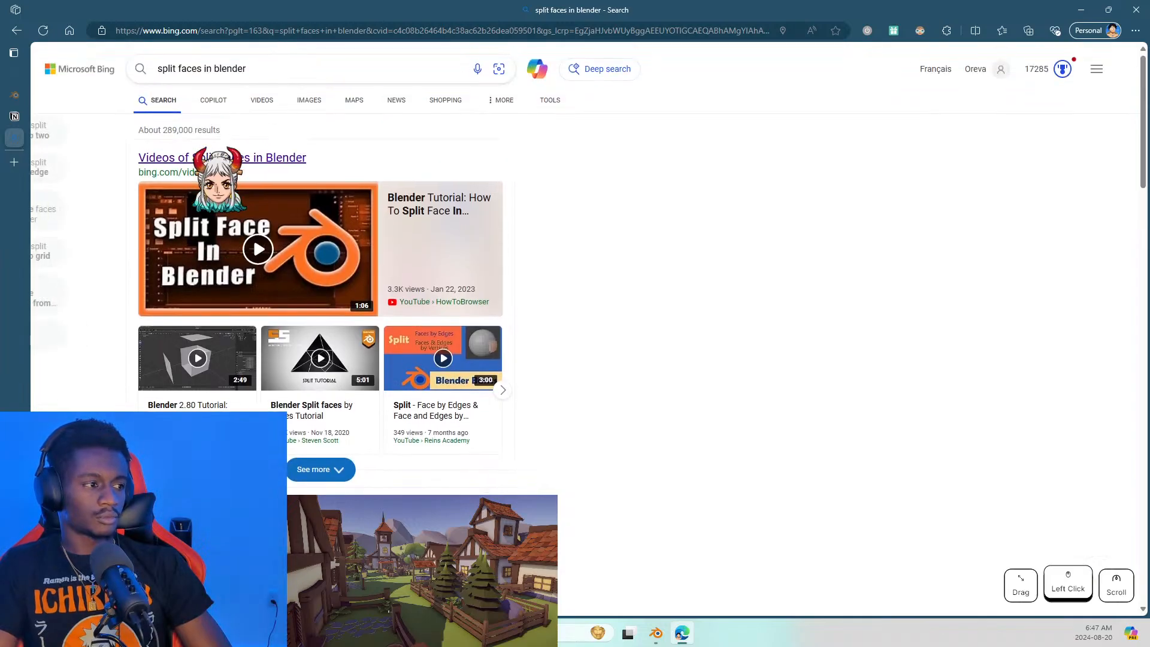
{"action": "triple_click", "coordinate": [191, 69]}
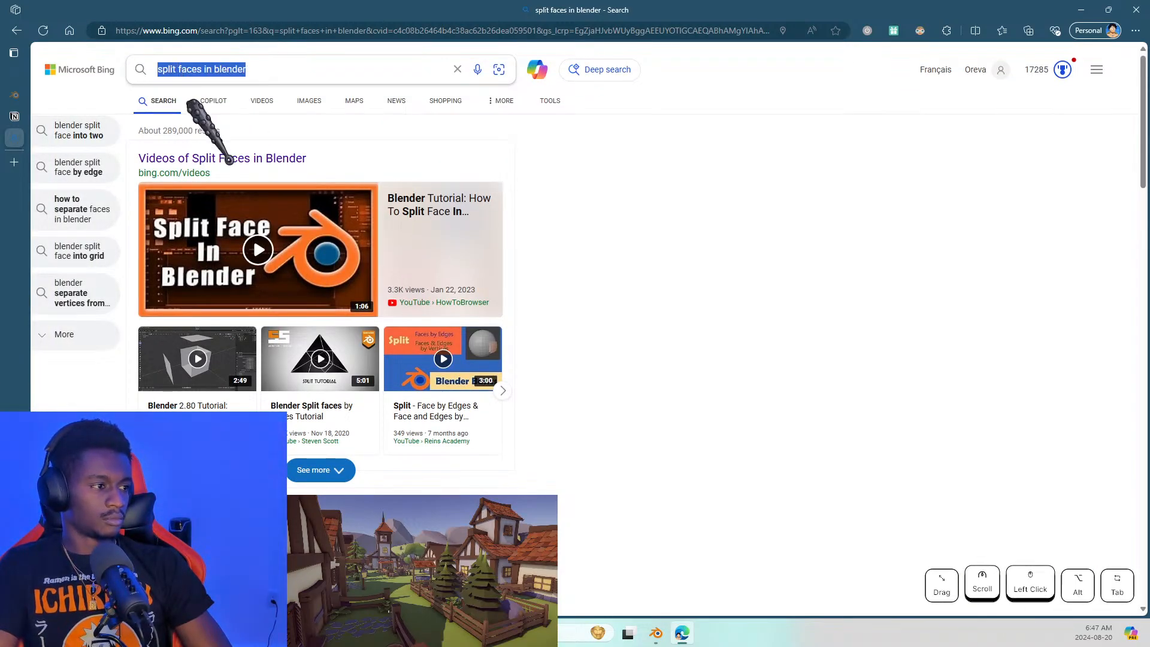
{"action": "key", "text": "alt+Tab"}
Try to join the two halves of the third tier's upper edge into one with Dissolve Edges
{"action": "right_click", "coordinate": [436, 341]}
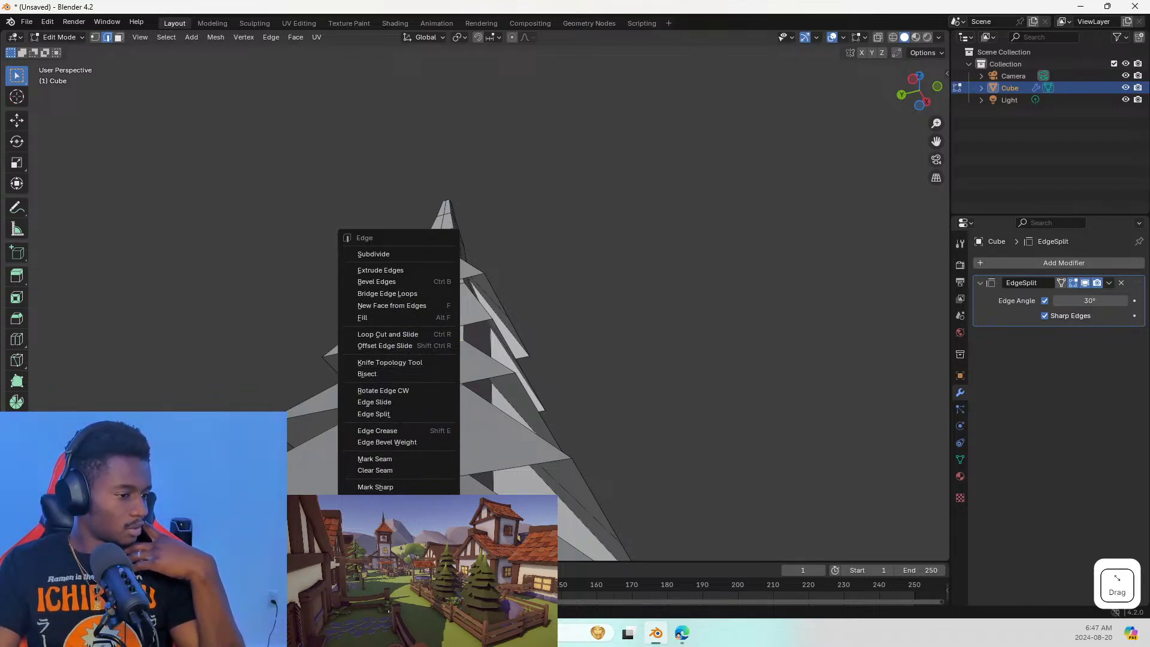
{"action": "left_click", "coordinate": [390, 590]}
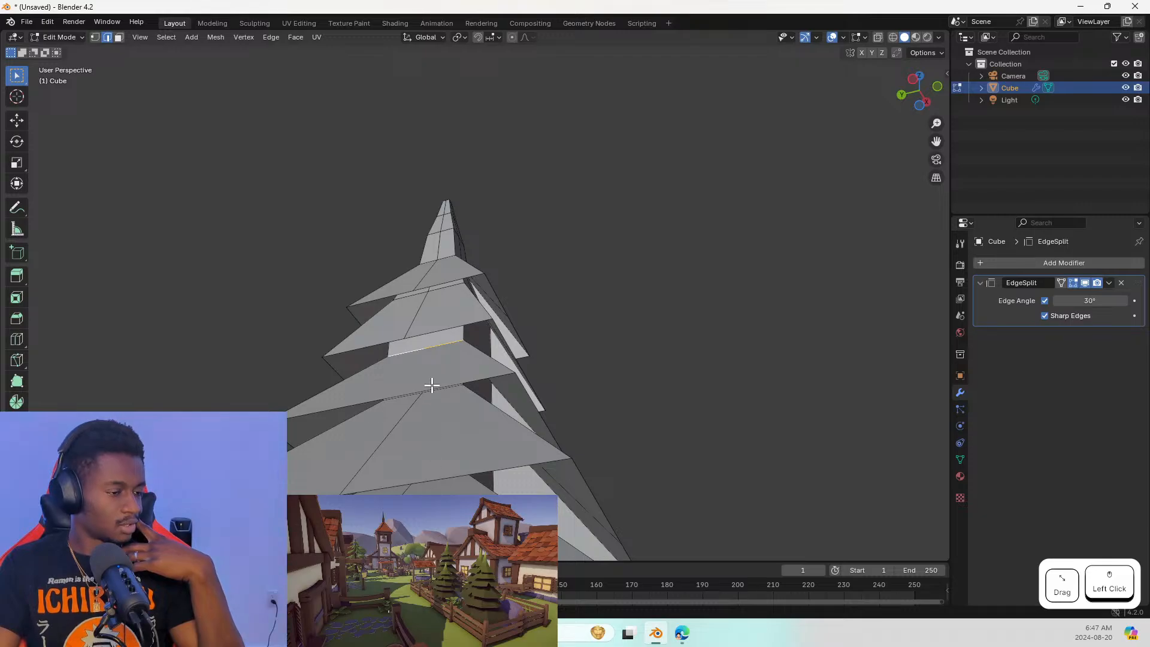
{"action": "left_click", "coordinate": [432, 360]}
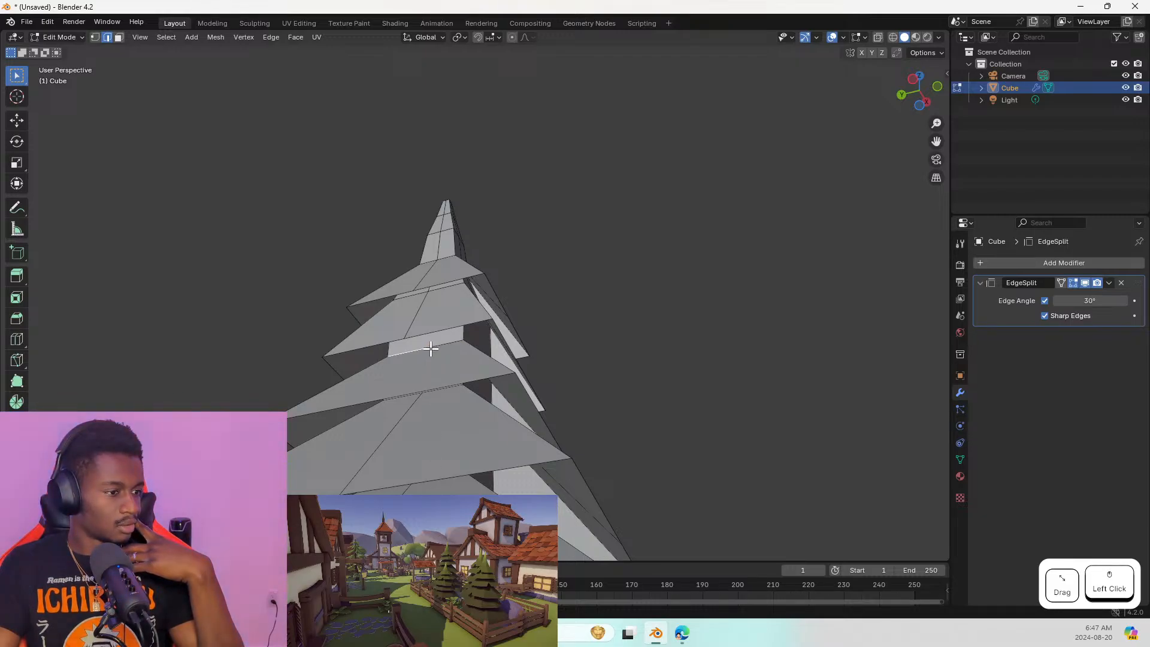
{"action": "left_click", "coordinate": [415, 354], "text": "shift"}
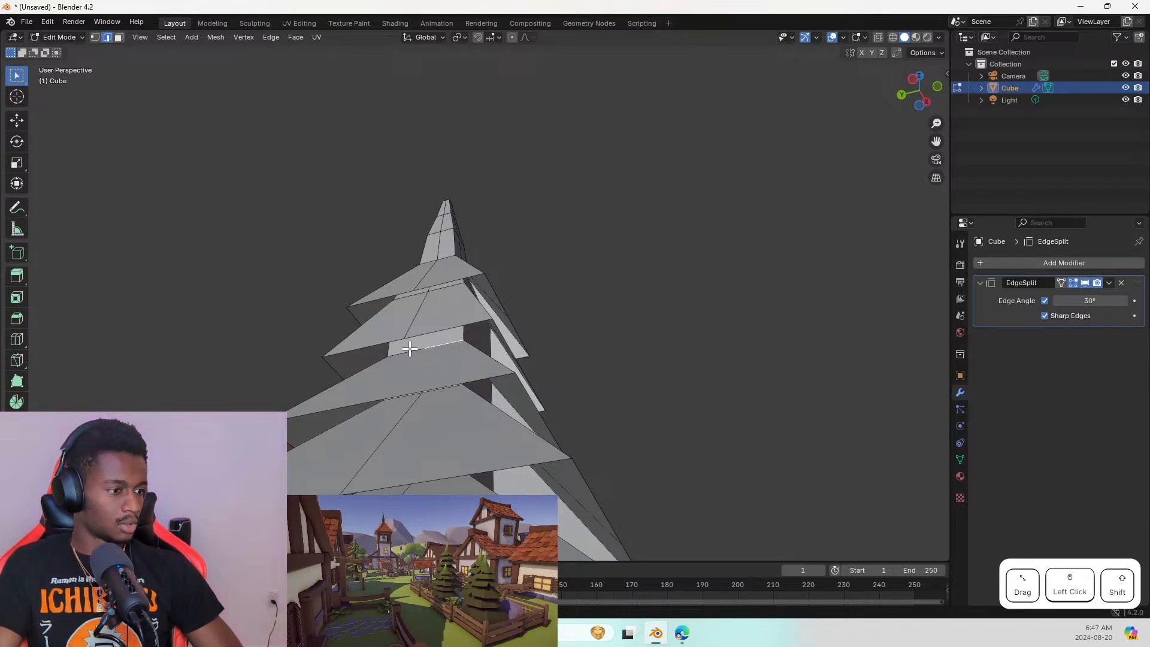
{"action": "right_click", "coordinate": [418, 349]}
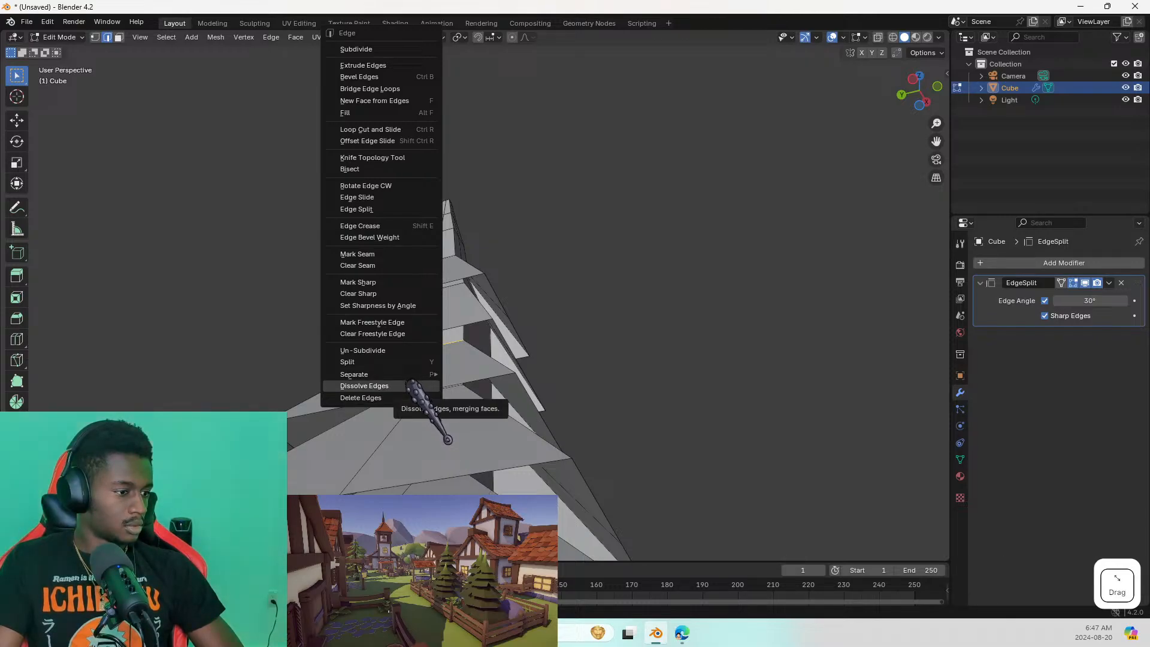
{"action": "left_click", "coordinate": [411, 386]}
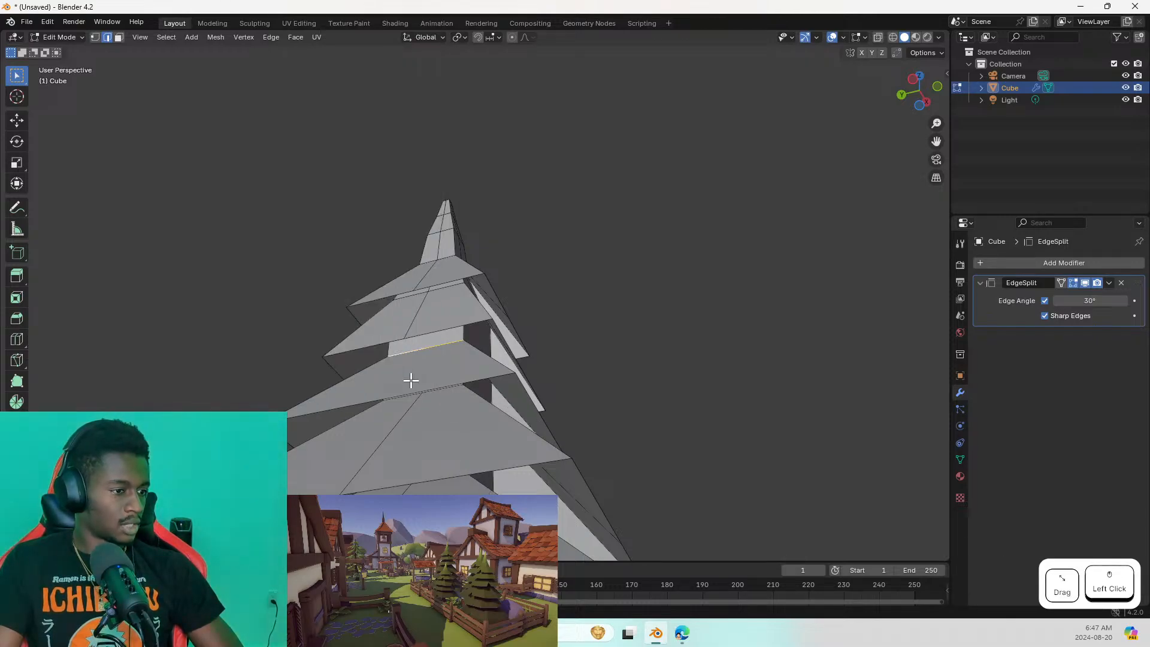
Reselect both halves of the third tier's upper edge, try Fill on them, and look through the other edge operations
{"action": "left_click", "coordinate": [439, 346]}
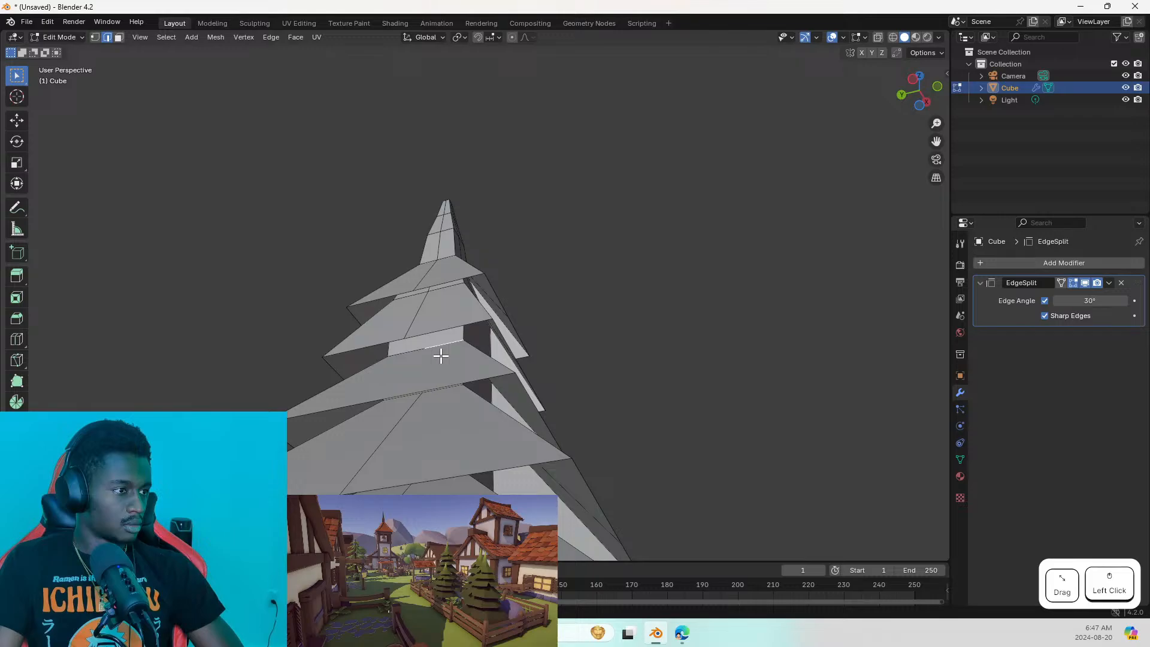
{"action": "left_click", "coordinate": [409, 346], "text": "shift"}
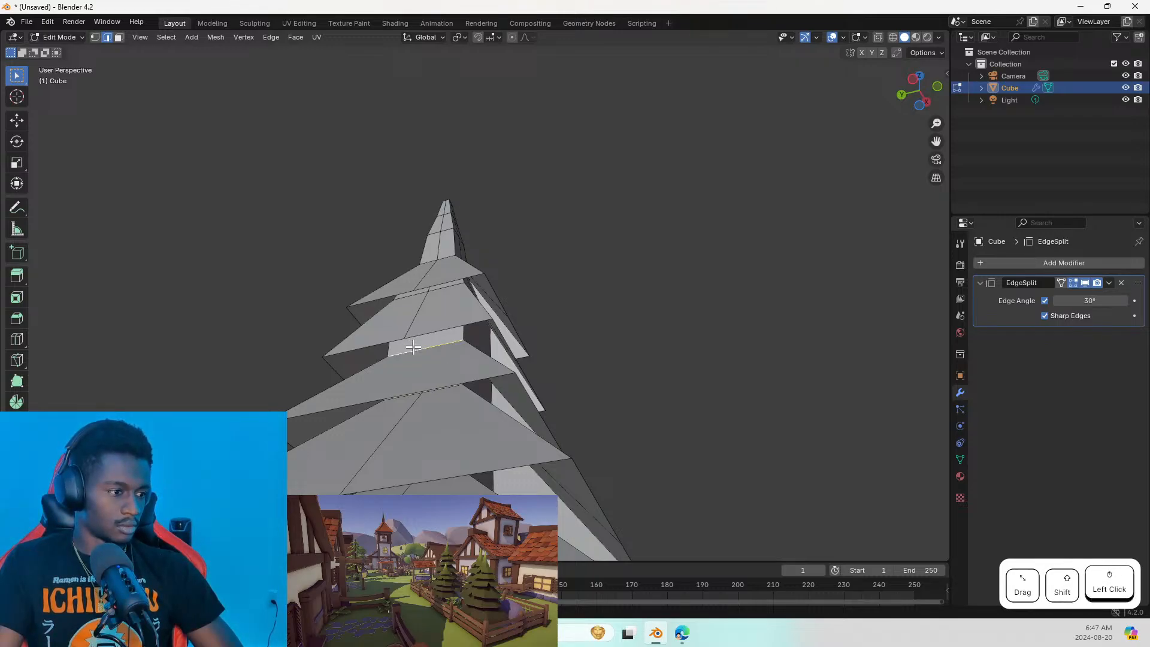
{"action": "right_click", "coordinate": [421, 348]}
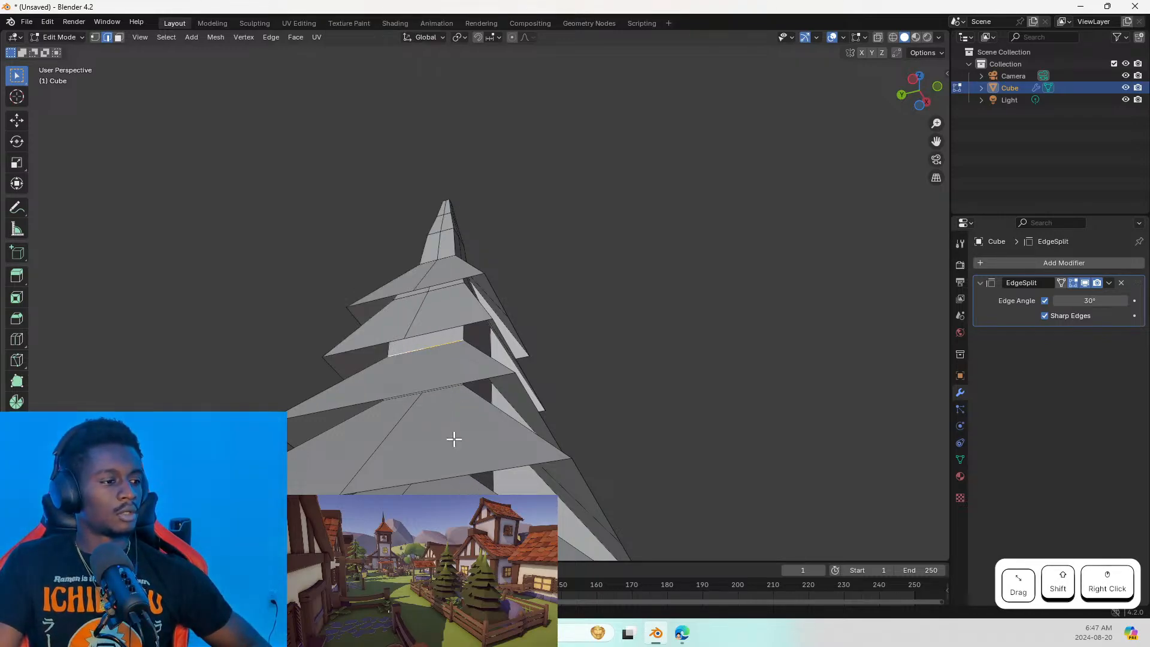
{"action": "right_click", "coordinate": [435, 359]}
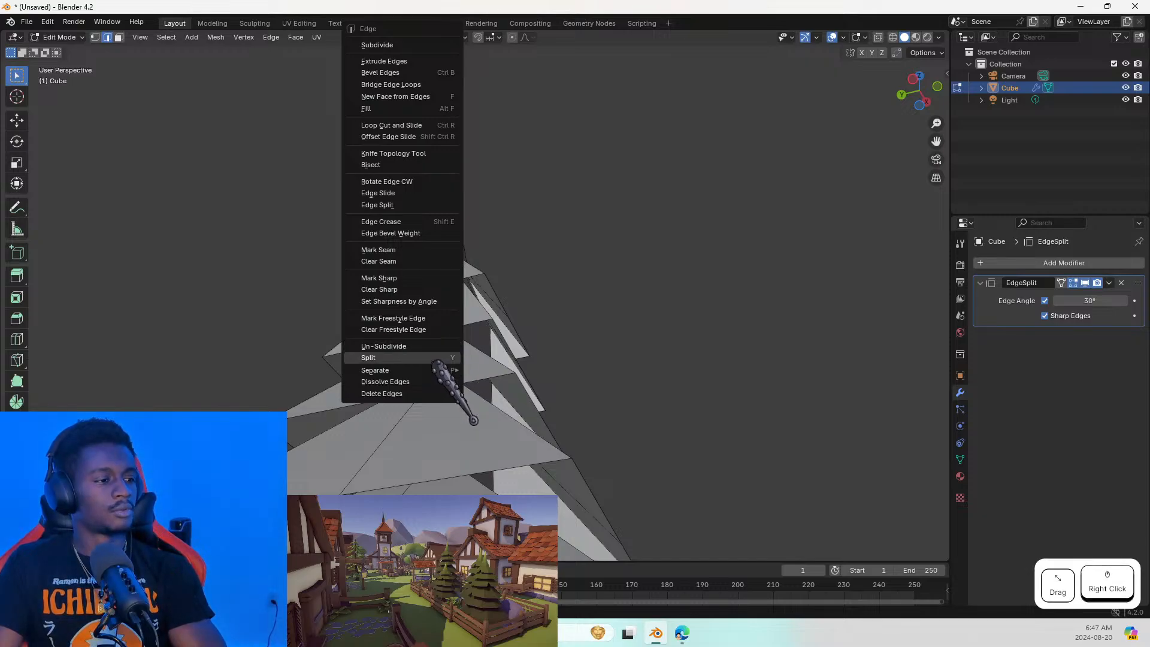
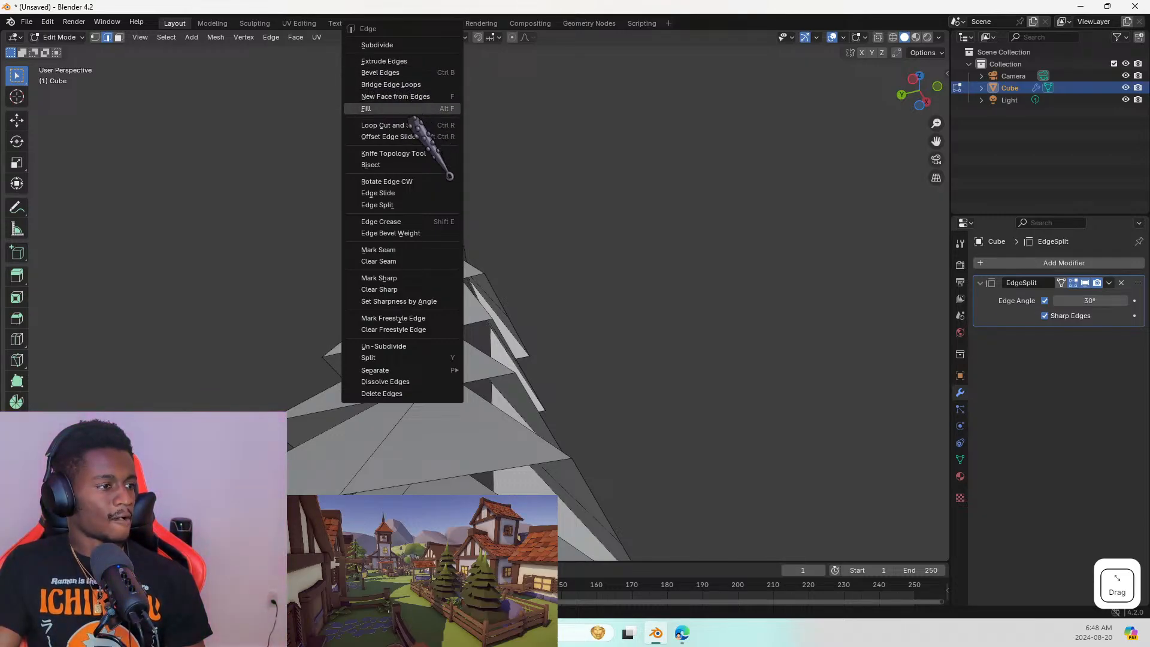
{"action": "left_click", "coordinate": [373, 112]}
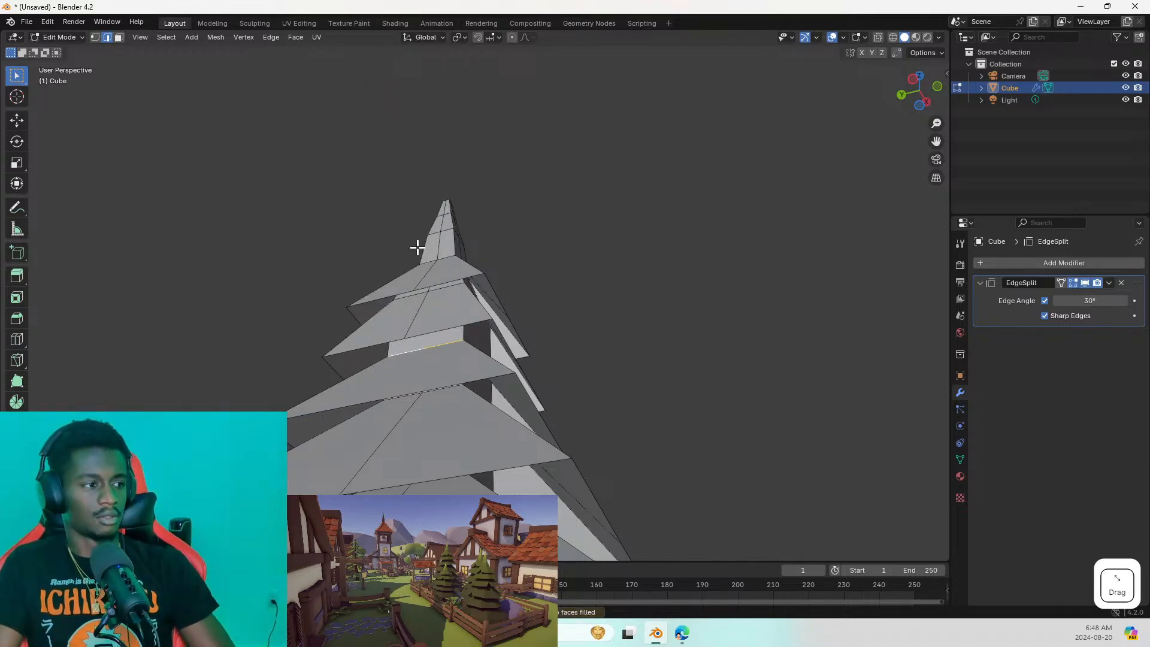
{"action": "left_click", "coordinate": [271, 37]}
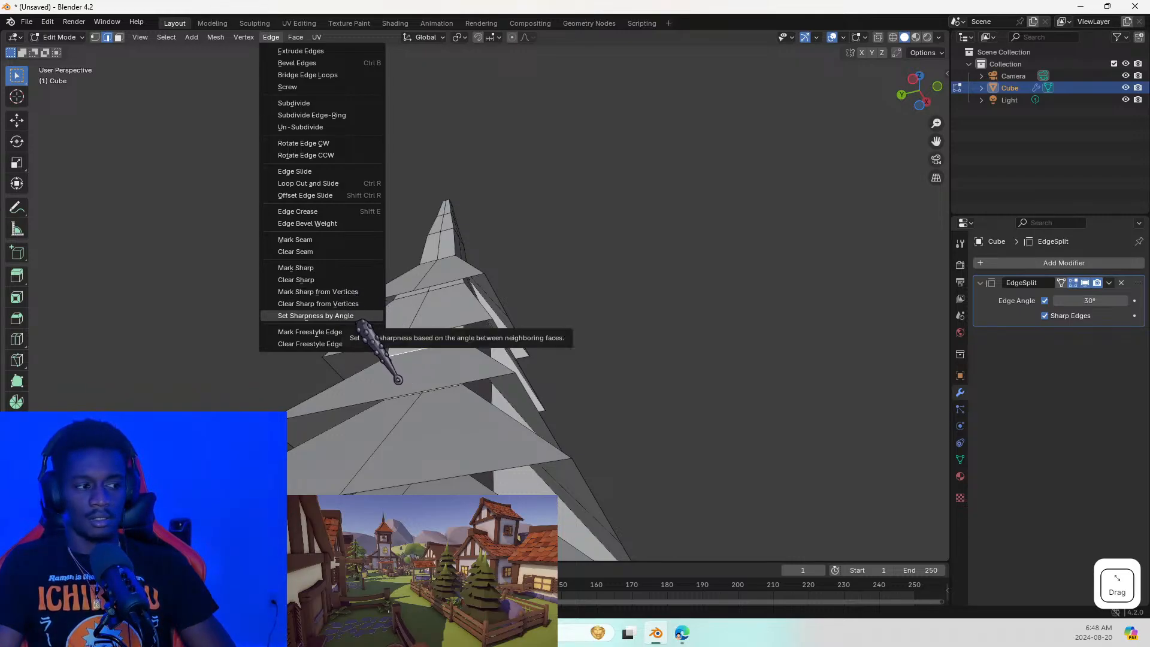
{"action": "key", "text": "Escape"}
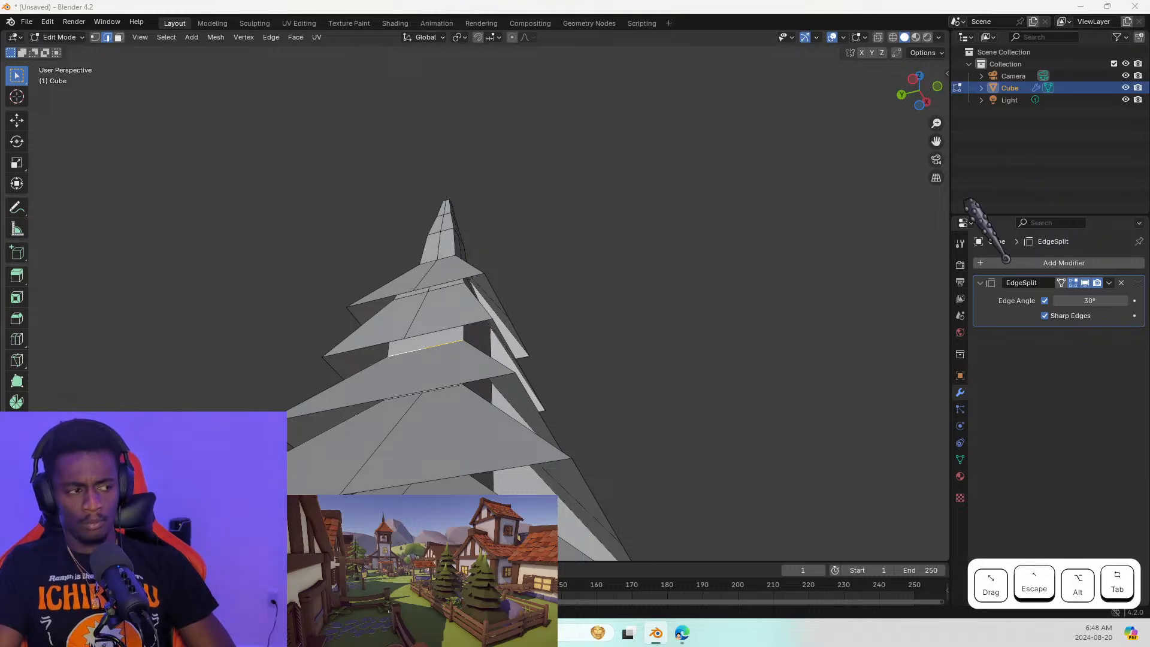
Switch to the browser, search for "combining edges in blender", and look through the results for instructions on merging edges
{"action": "key", "text": "alt+Tab"}
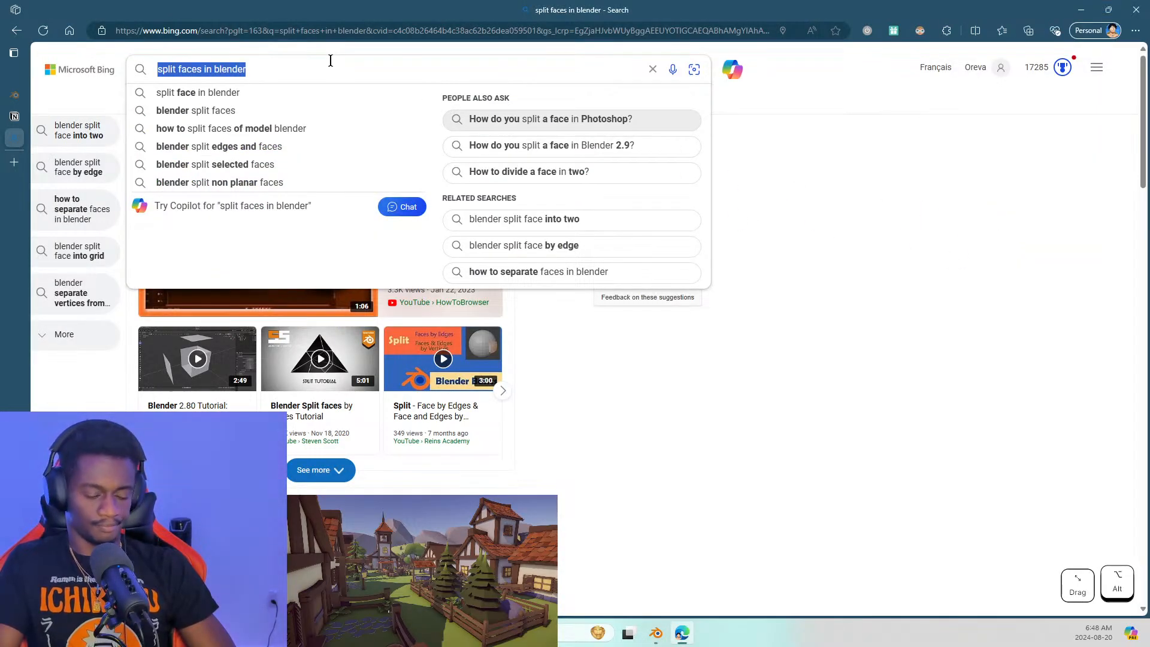
{"action": "type", "text": "cop"}
{"action": "key", "text": "BackSpace"}
{"action": "key", "text": "BackSpace"}
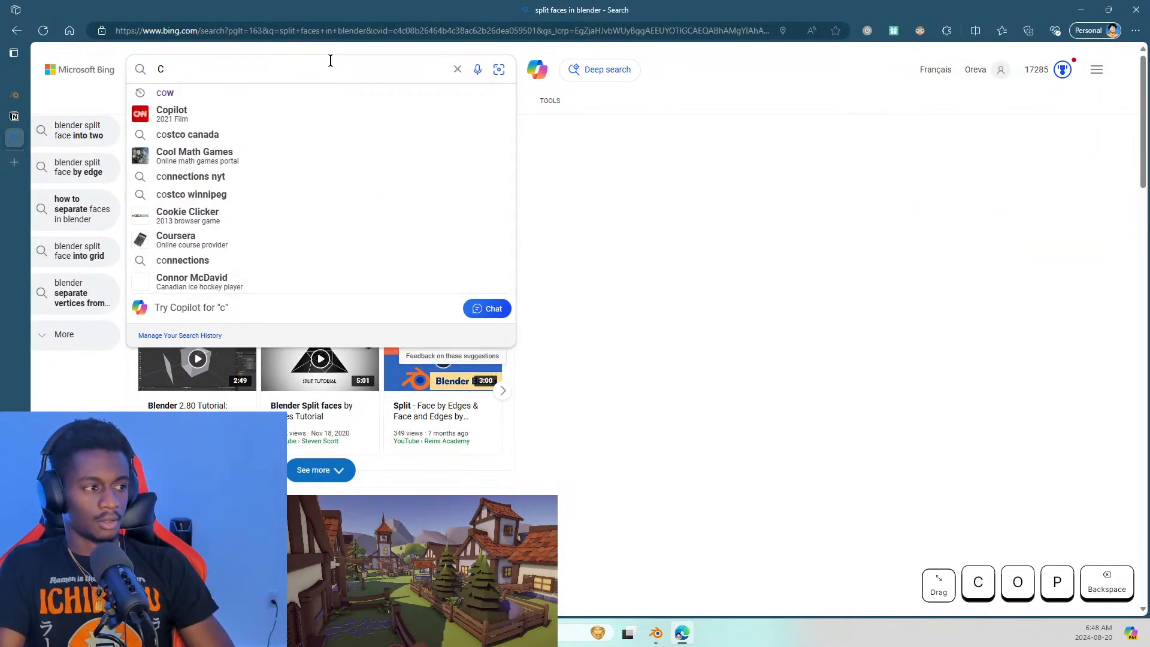
{"action": "type", "text": "OMBINE E"}
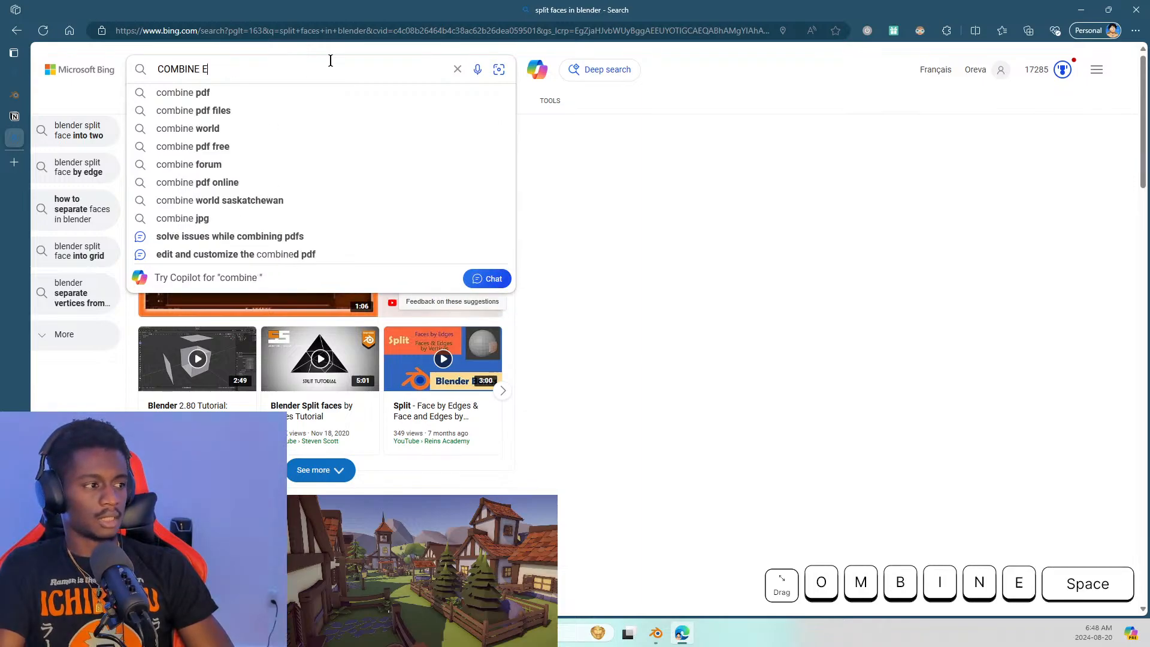
{"action": "type", "text": "DGES IN"}
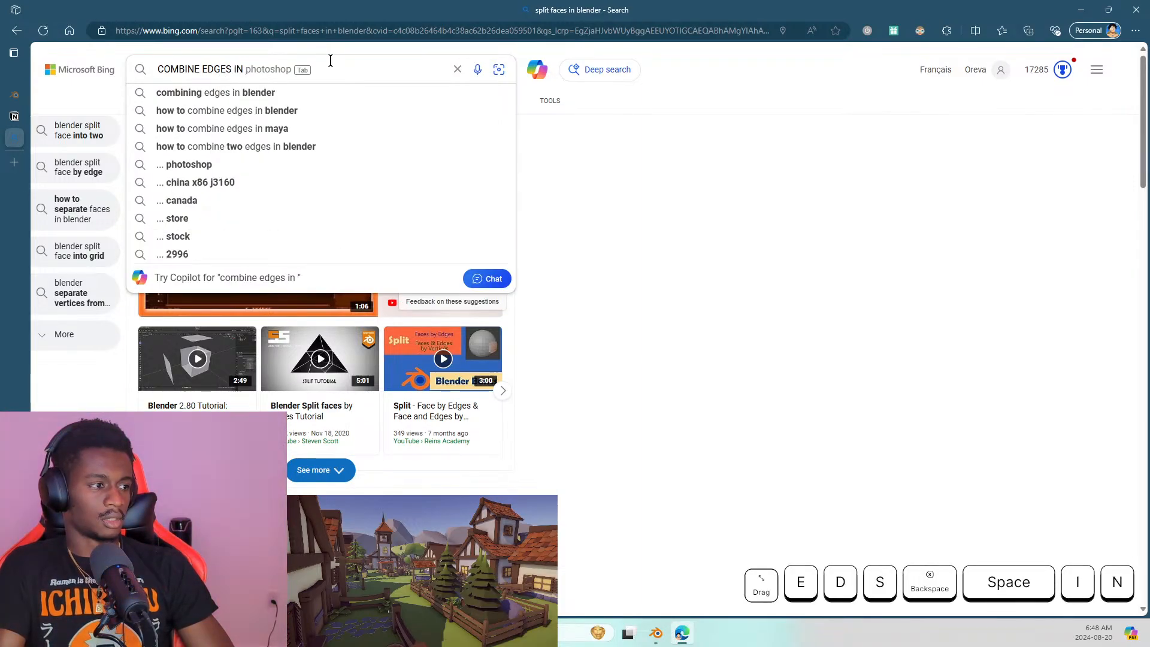
{"action": "key", "text": "Down"}
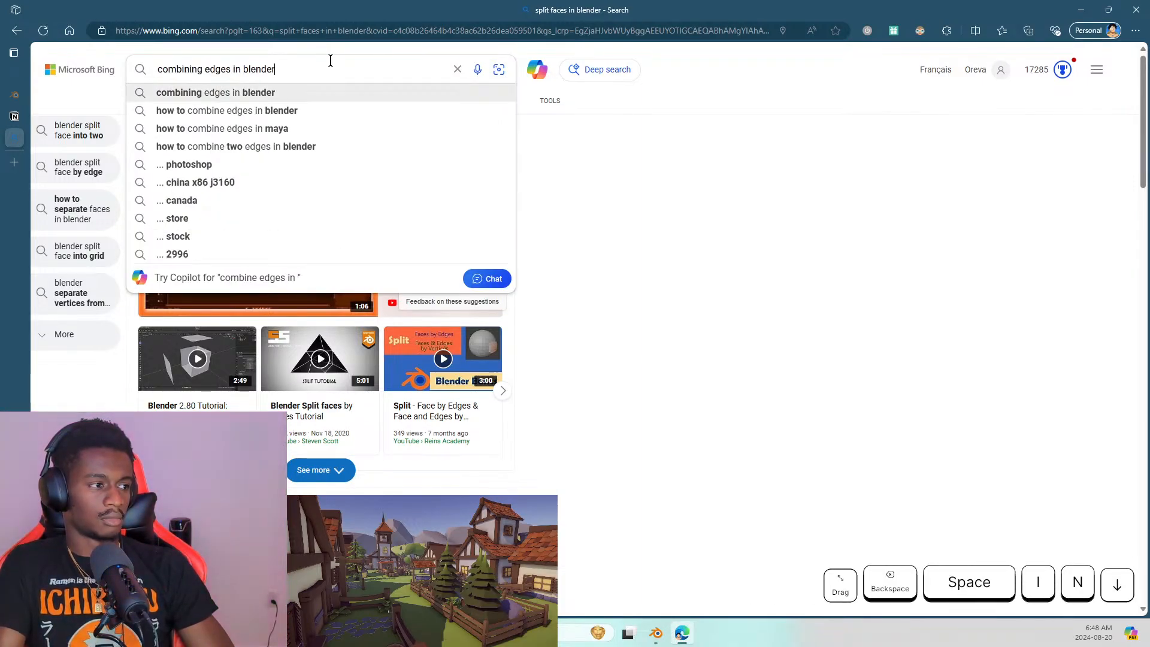
{"action": "key", "text": "Return"}
{"action": "key", "text": "Caps_Lock"}
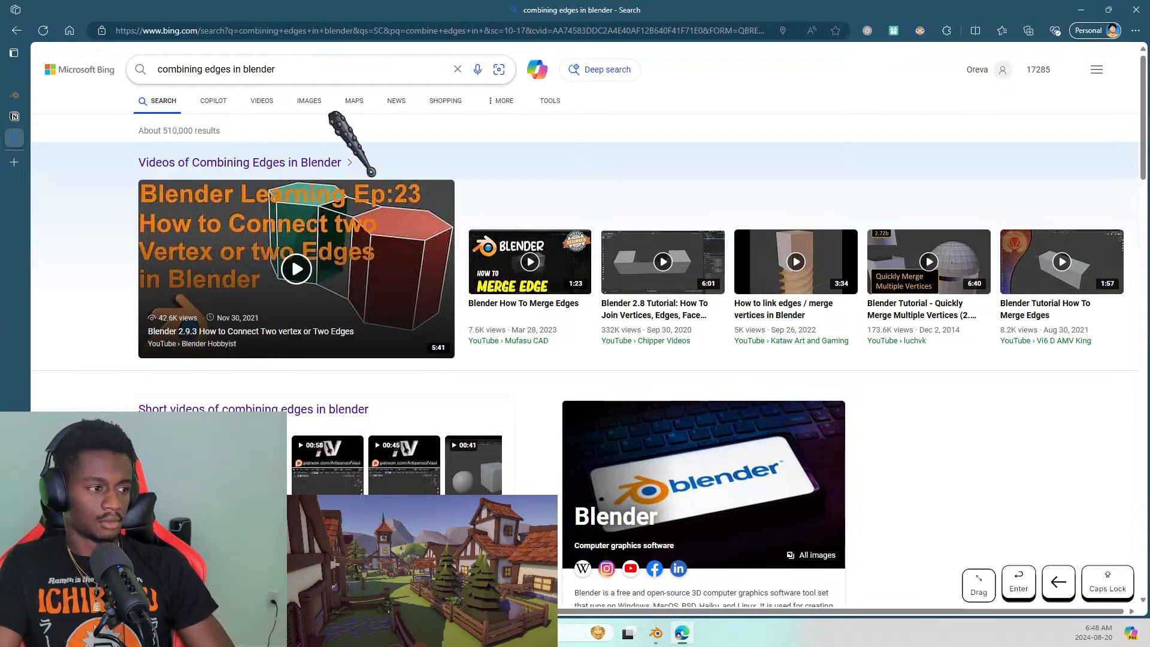
{"action": "scroll", "coordinate": [359, 252], "scroll_direction": "down", "scroll_amount": 4}
{"action": "scroll", "coordinate": [367, 236], "scroll_direction": "down", "scroll_amount": 3}
{"action": "scroll", "coordinate": [475, 269], "scroll_direction": "up", "scroll_amount": 1}
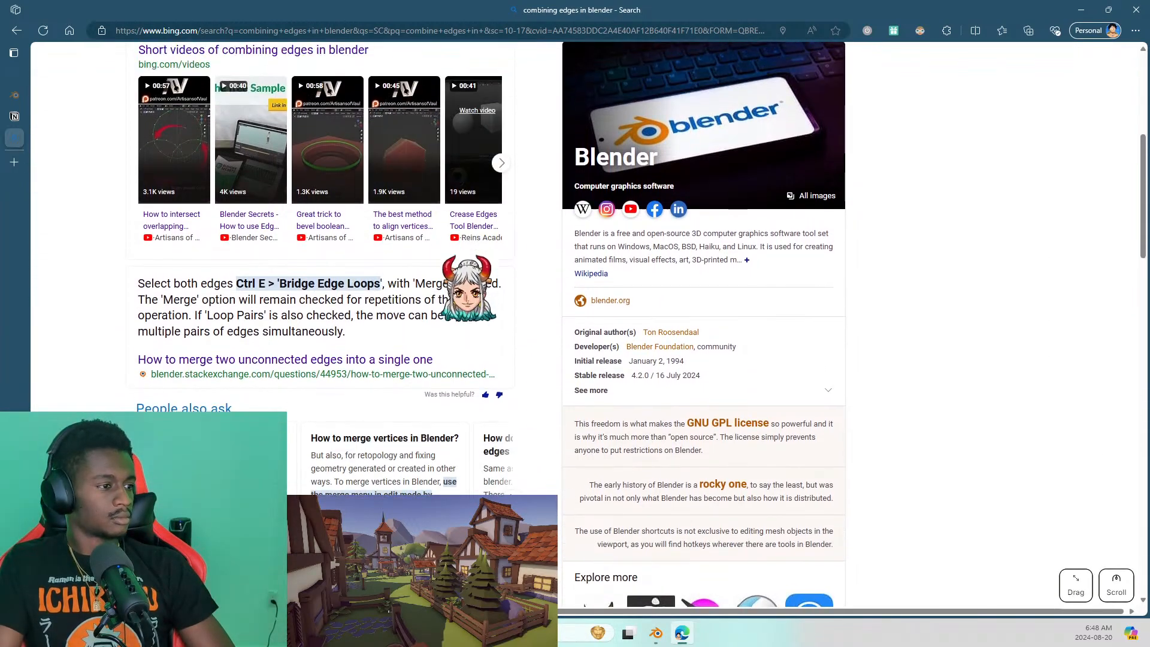
Return to Blender and try Bridge Edge Loops on the halves of the third tier's upper edge
{"action": "key", "text": "alt+Tab"}
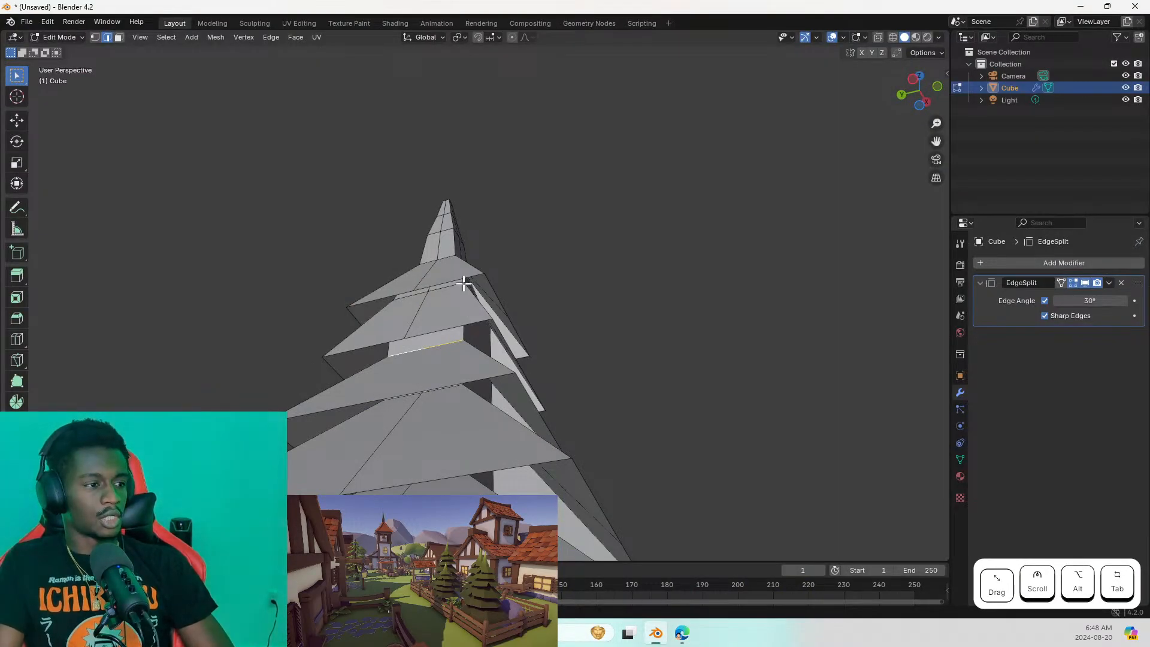
{"action": "right_click", "coordinate": [440, 345]}
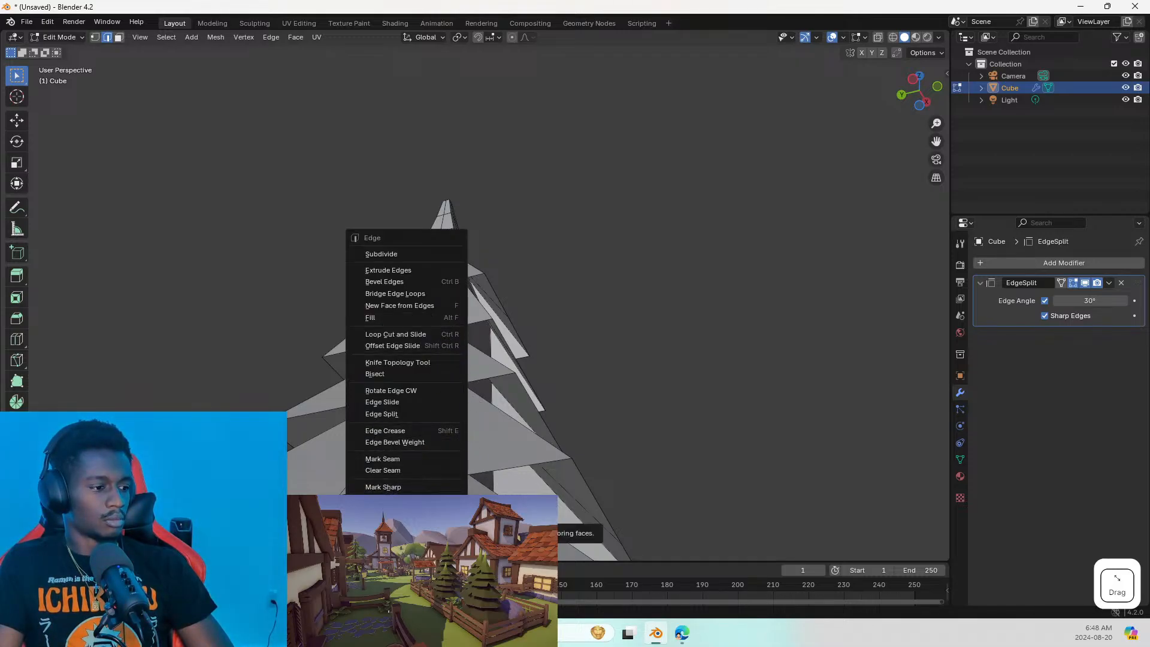
{"action": "key", "text": "alt+Tab"}
{"action": "key", "text": "alt+Tab"}
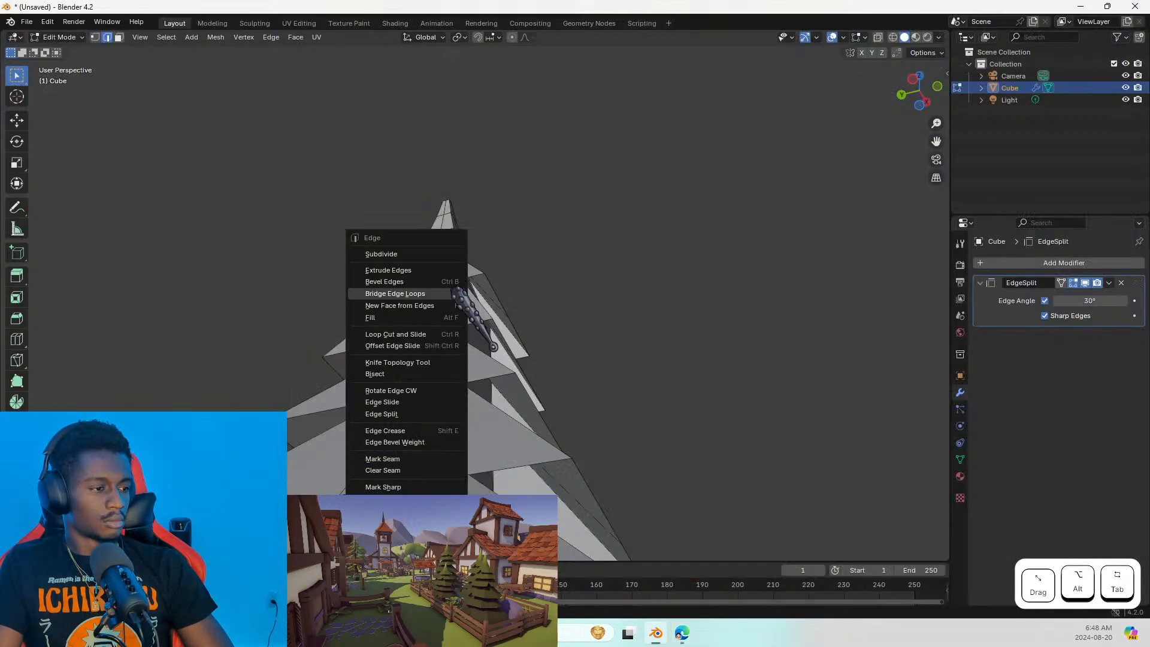
{"action": "left_click", "coordinate": [448, 343]}
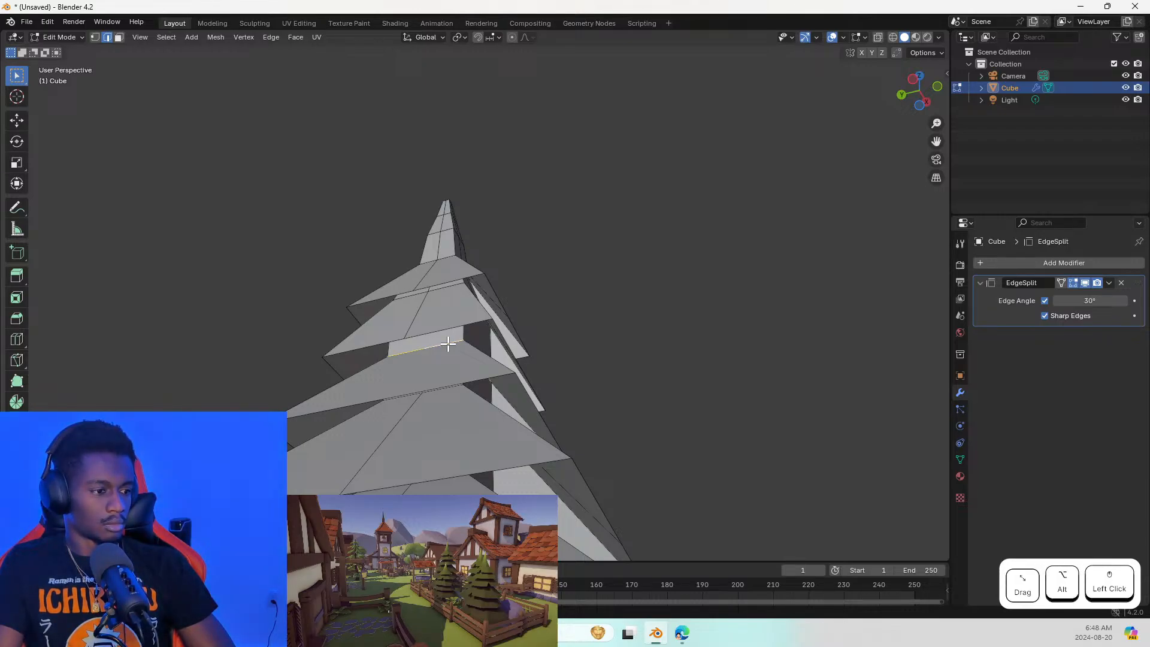
{"action": "right_click", "coordinate": [448, 344]}
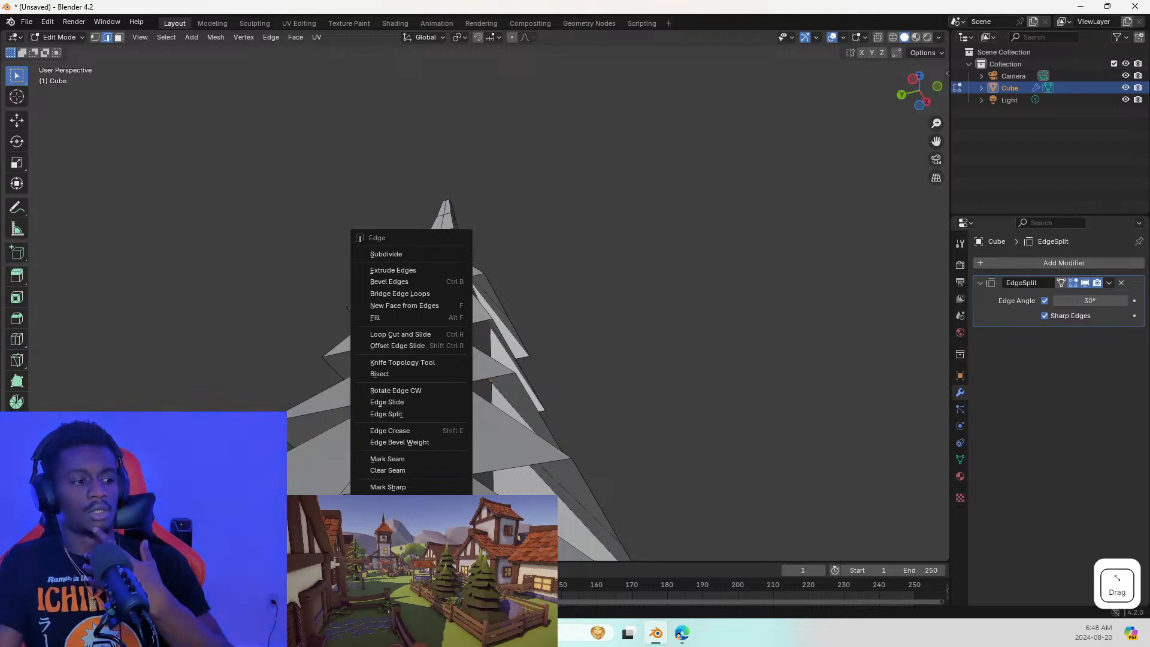
{"action": "left_click", "coordinate": [410, 293]}
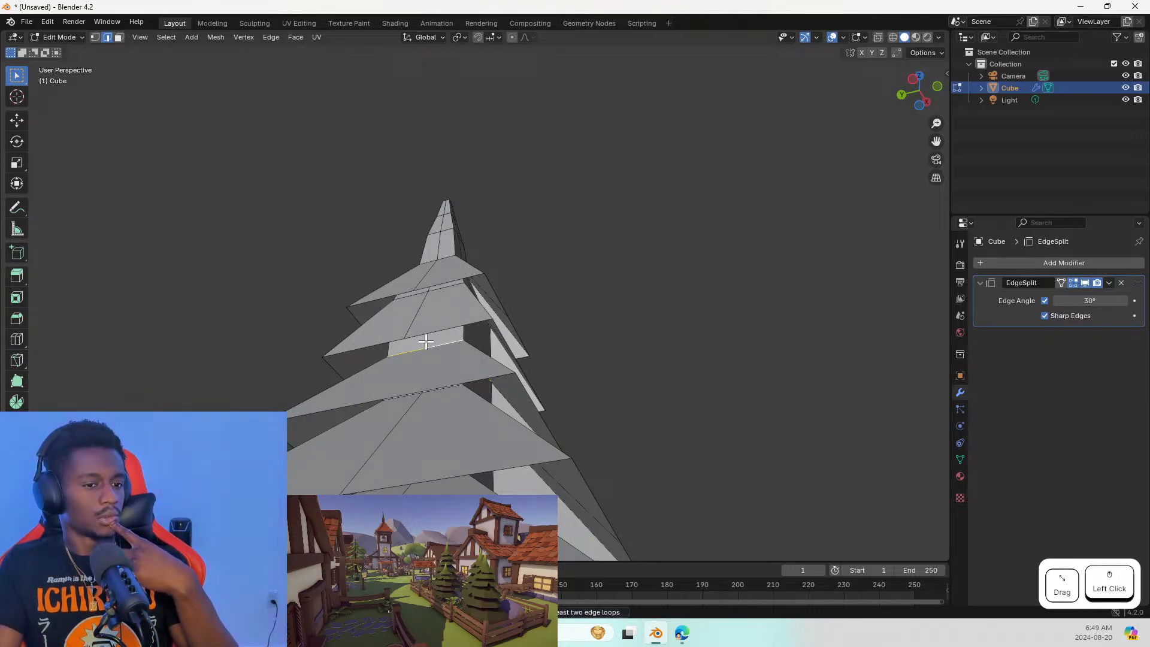
Check the third tier's upper edge halves from the other side, and remove the EdgeSplit modifier from the tree
{"action": "middle_click_drag", "start_coordinate": [429, 380], "coordinate": [934, 378]}
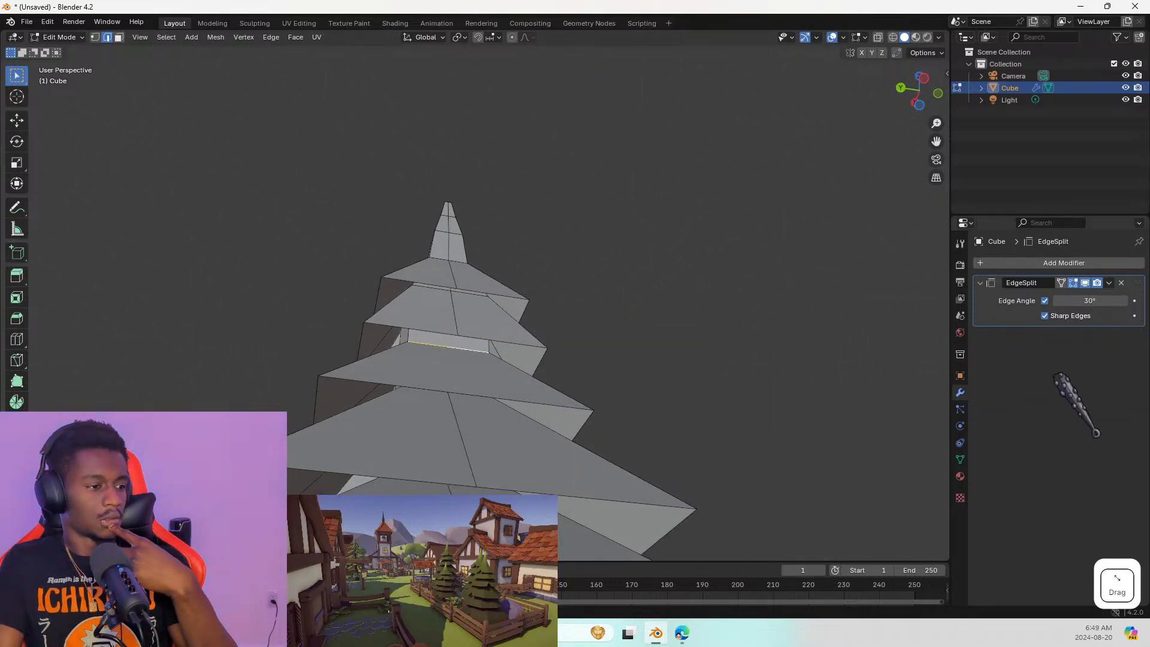
{"action": "left_click", "coordinate": [458, 348]}
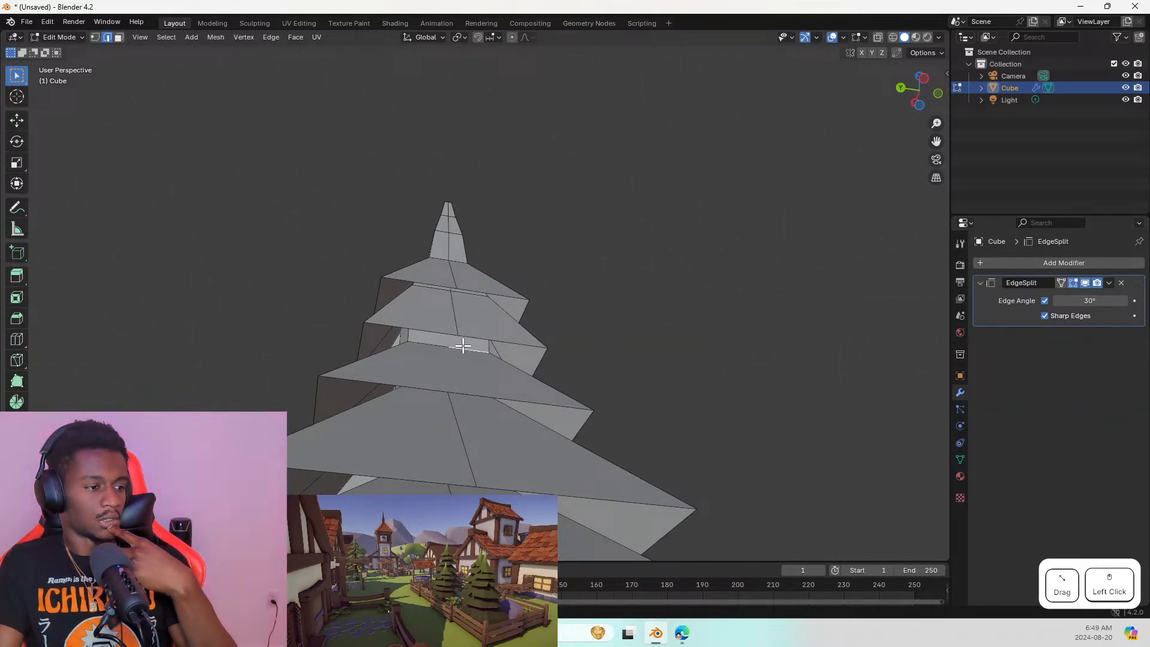
{"action": "left_click", "coordinate": [441, 344]}
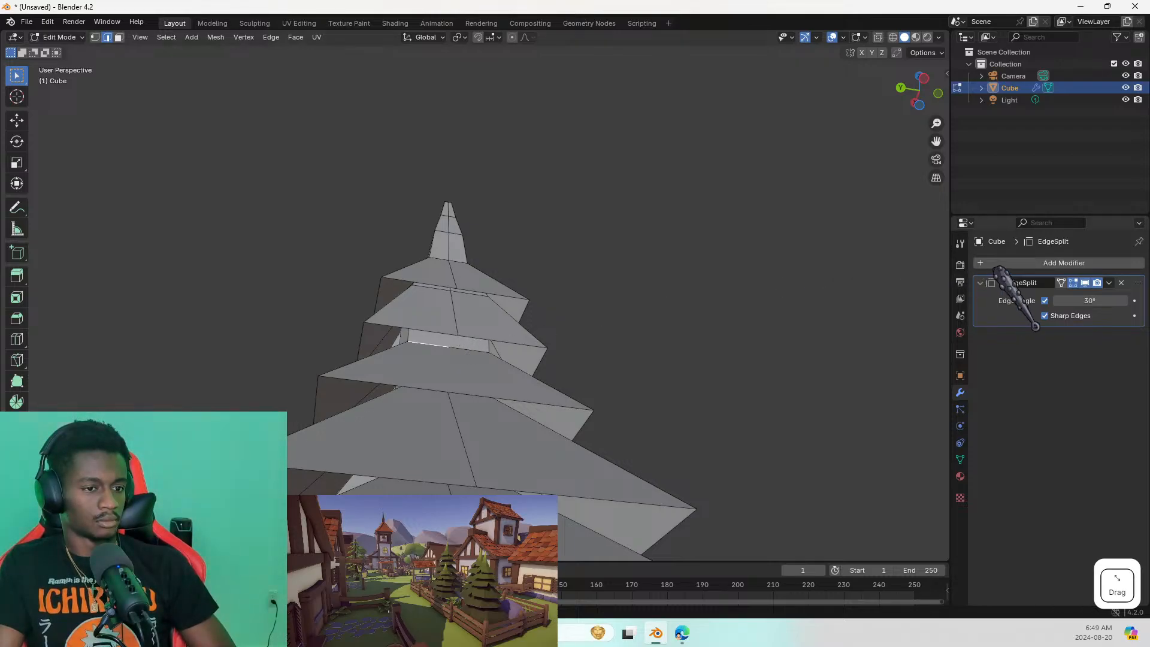
{"action": "right_click", "coordinate": [998, 320]}
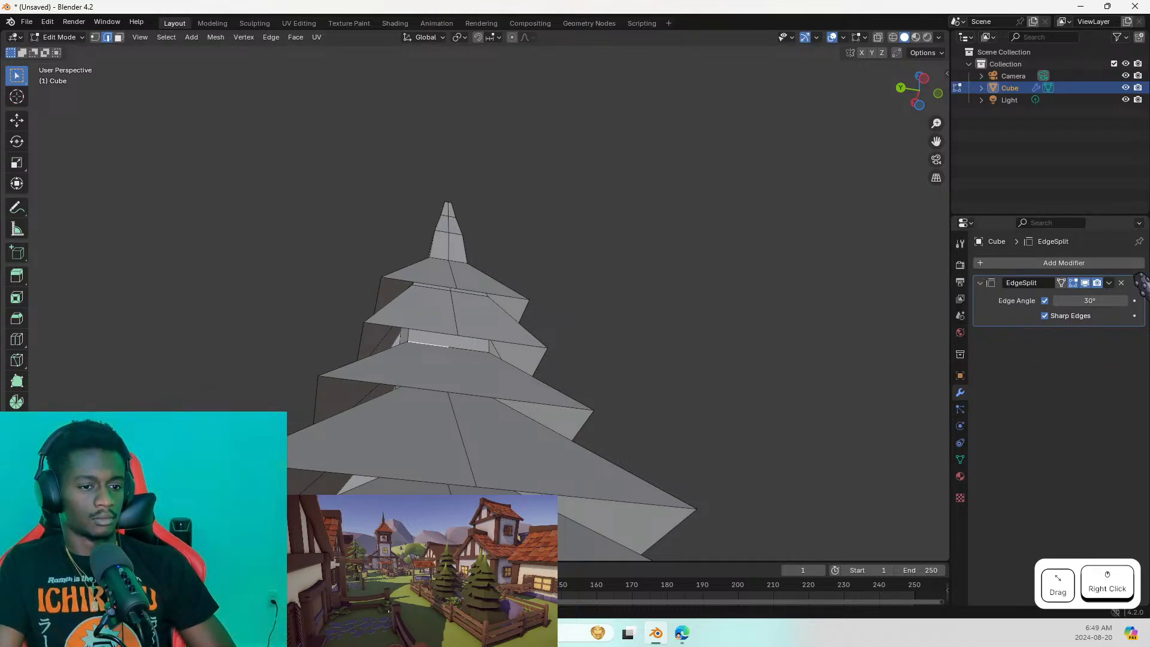
{"action": "left_click", "coordinate": [1121, 283]}
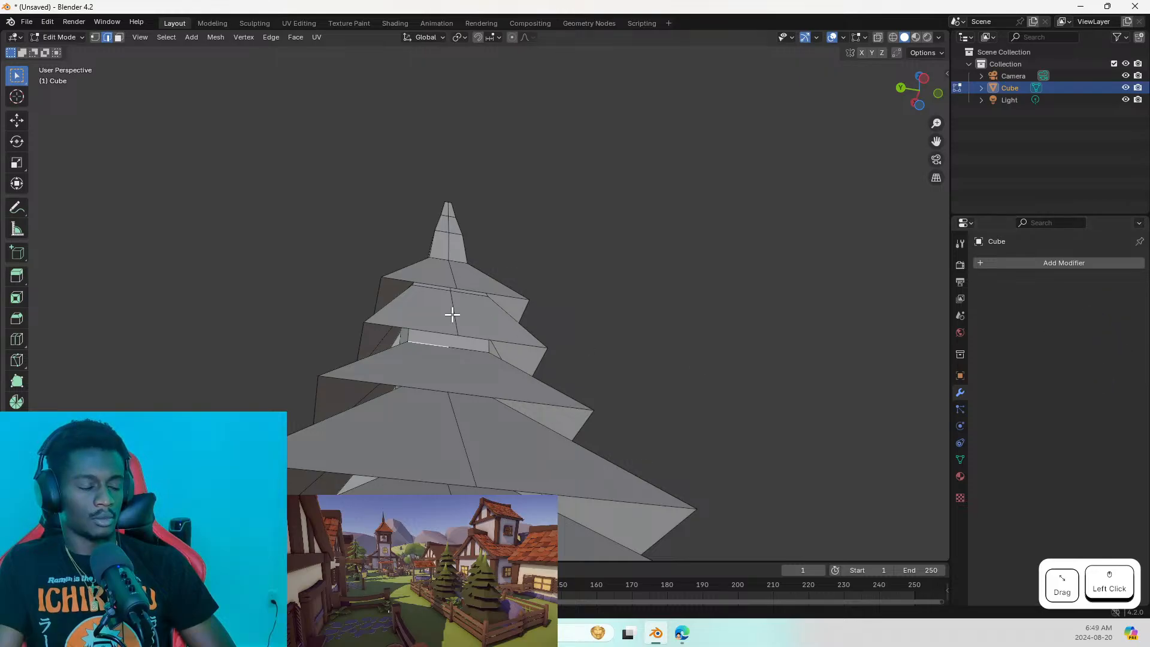
Retry Bridge Edge Loops on the upper edge halves without the modifier, and recheck the merging instructions in the browser
{"action": "right_click", "coordinate": [482, 349]}
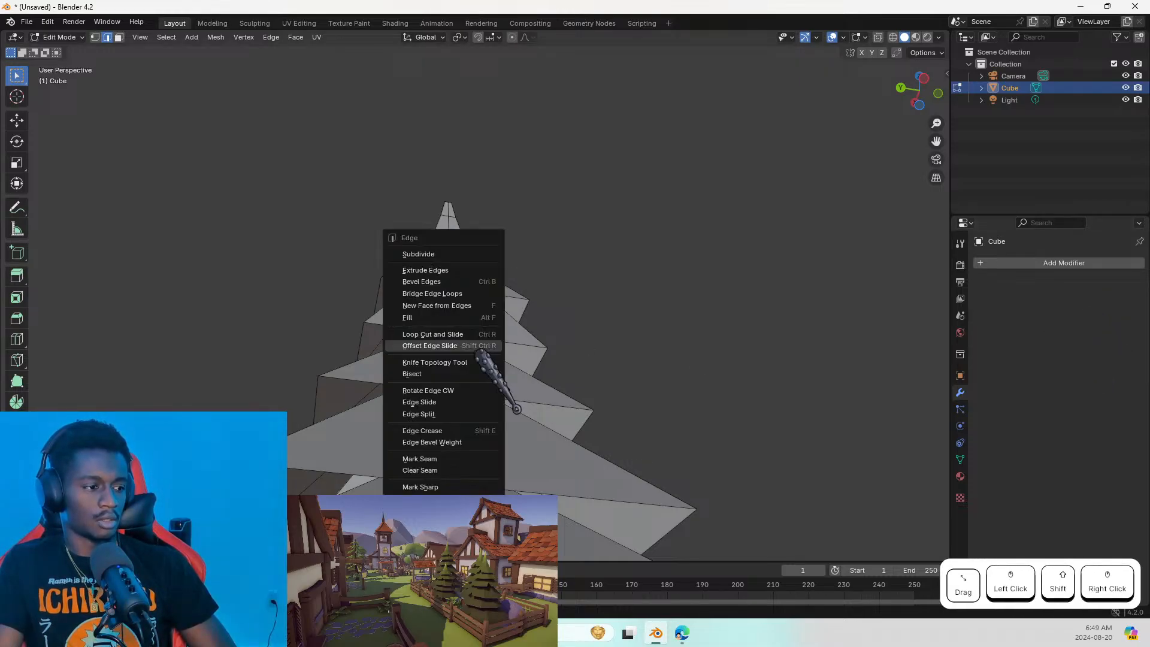
{"action": "left_click", "coordinate": [441, 292]}
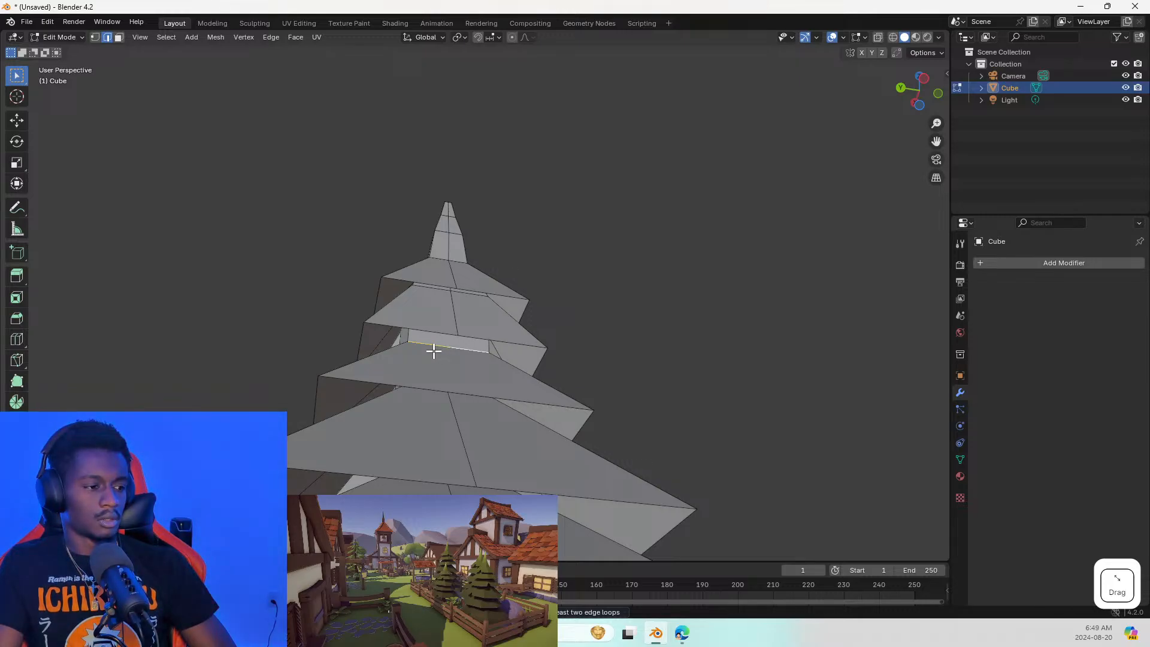
{"action": "key", "text": "alt+Tab"}
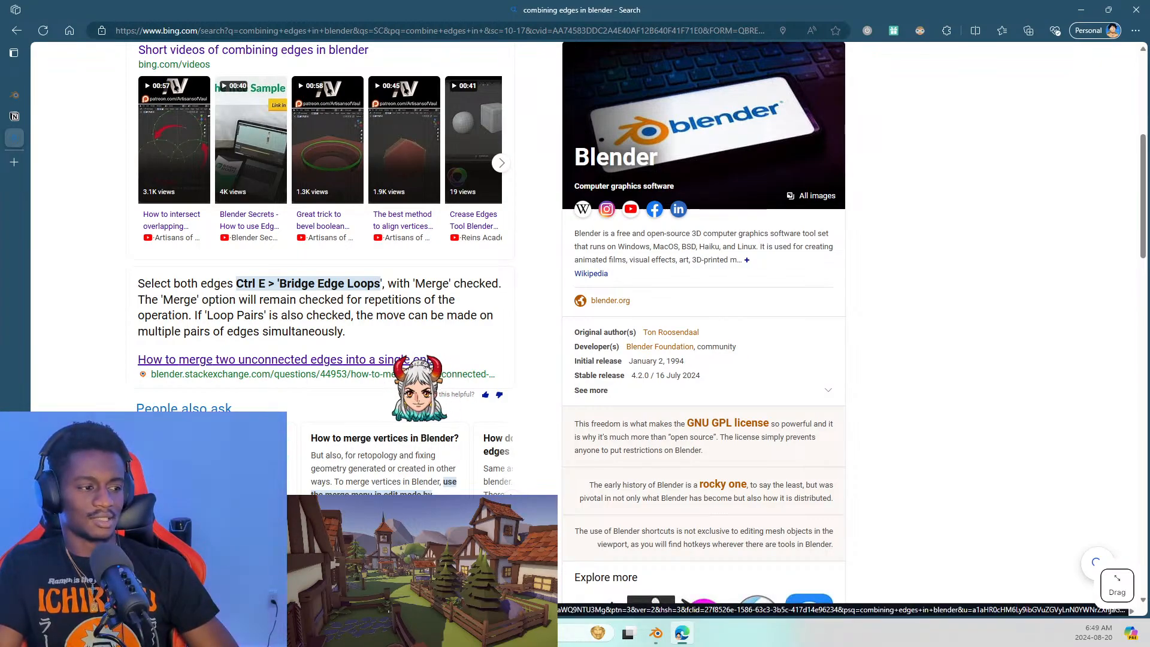
{"action": "key", "text": "alt+Tab"}
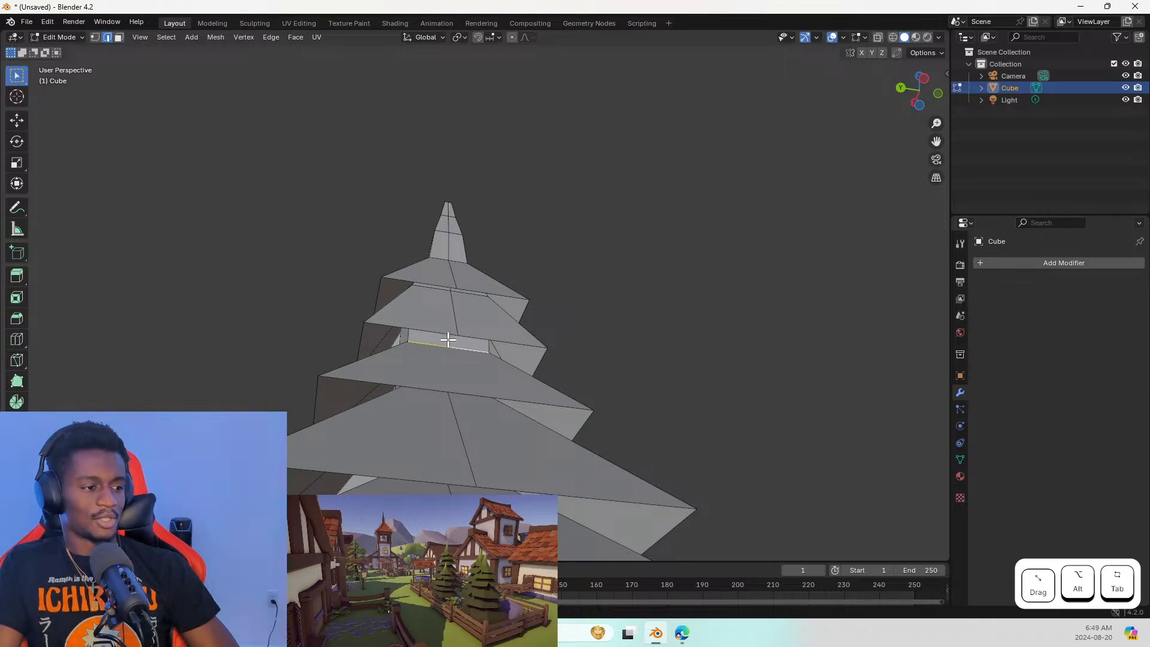
Add the third tier's lower edge loop to the selection, try Bridge Edge Loops, and undo the bridge
{"action": "left_click", "coordinate": [445, 386], "text": "alt+shift"}
{"action": "right_click", "coordinate": [444, 353]}
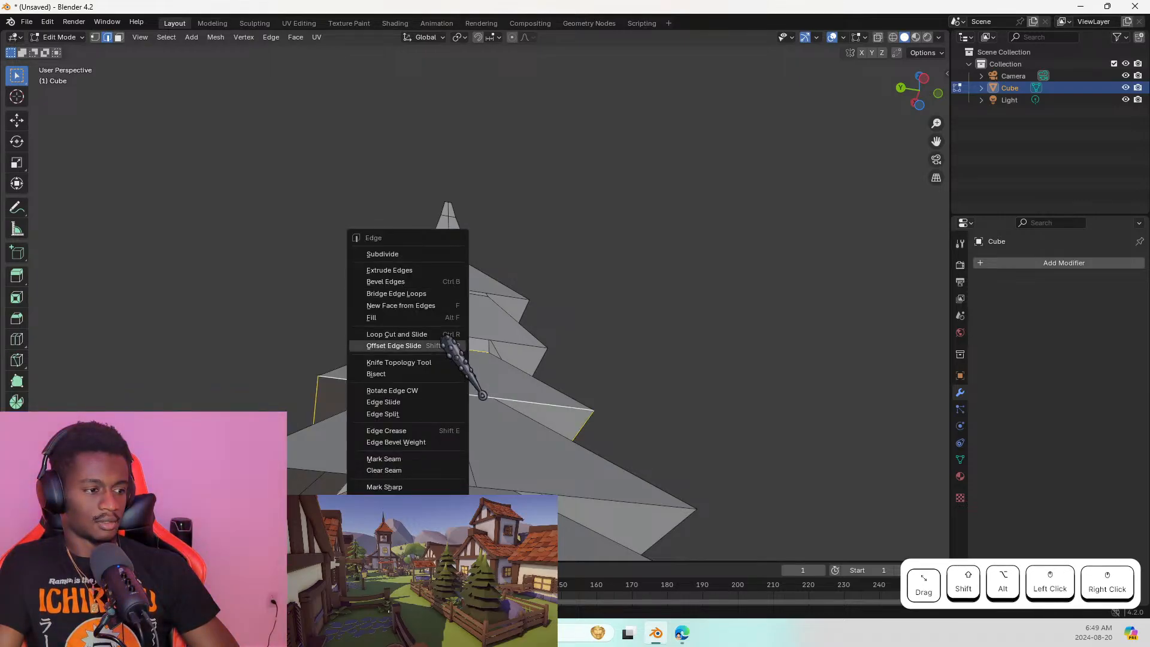
{"action": "left_click", "coordinate": [440, 294]}
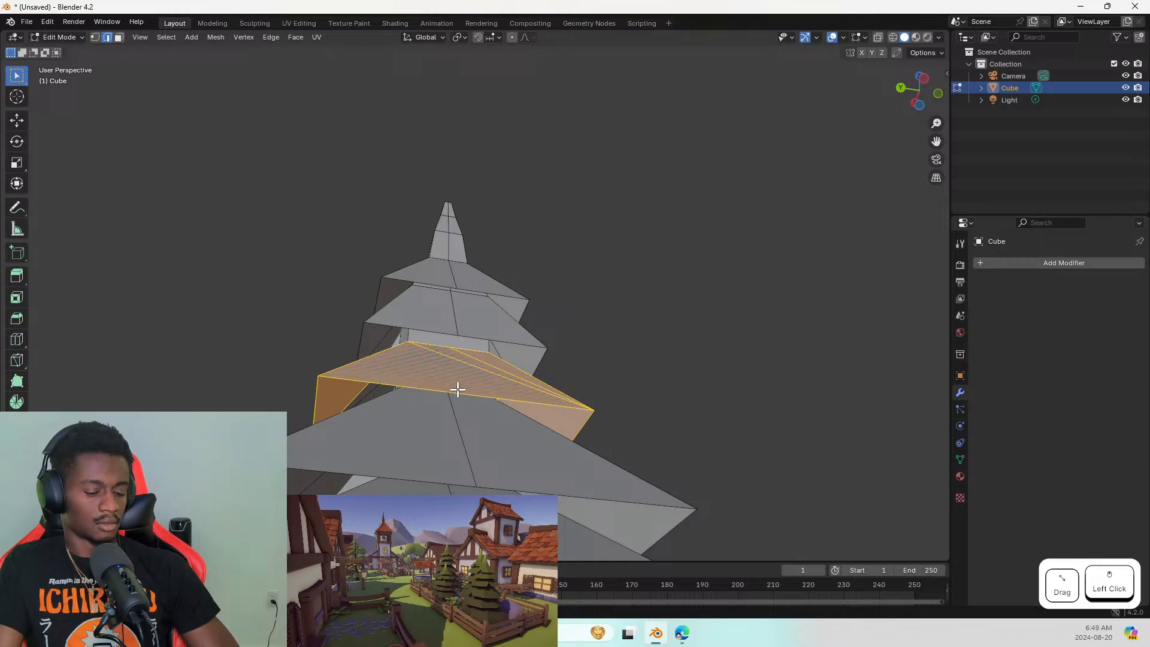
{"action": "key", "text": "ctrl+z"}
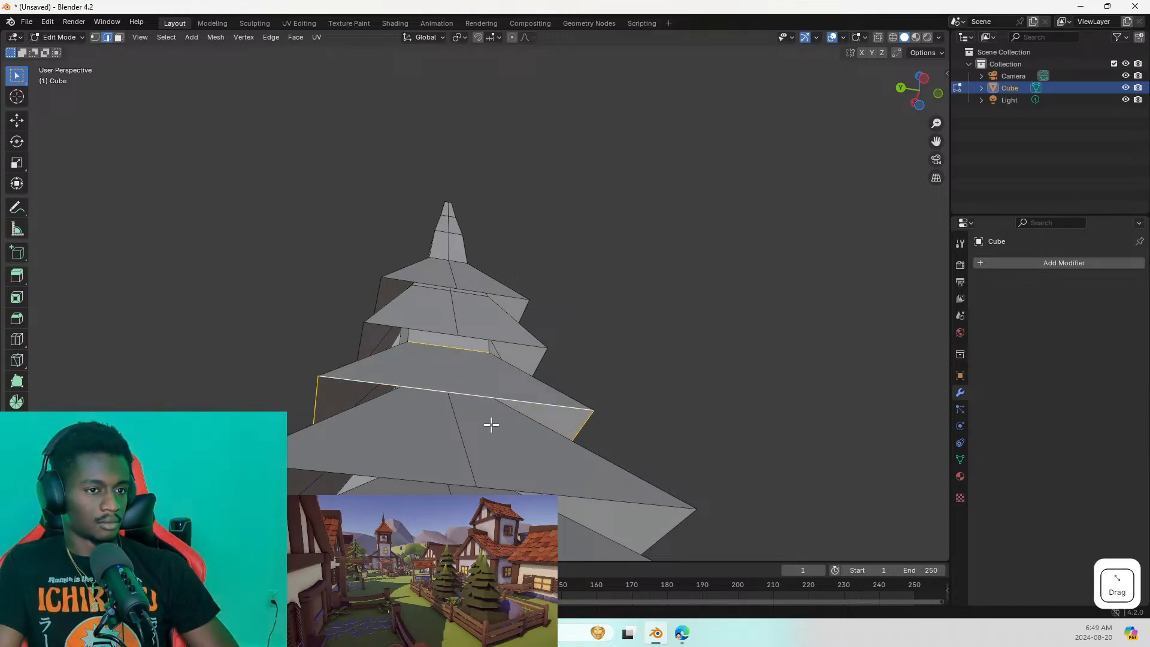
Bridge the third tier's upper edge and lower edge loop again, and try the Merge option of Bridge Edge Loops
{"action": "mouse_move", "coordinate": [482, 369]}
{"action": "middle_mouse_down"}
{"action": "mouse_move", "coordinate": [499, 385]}
{"action": "mouse_move", "coordinate": [480, 385]}
{"action": "mouse_move", "coordinate": [488, 379]}
{"action": "middle_mouse_up"}
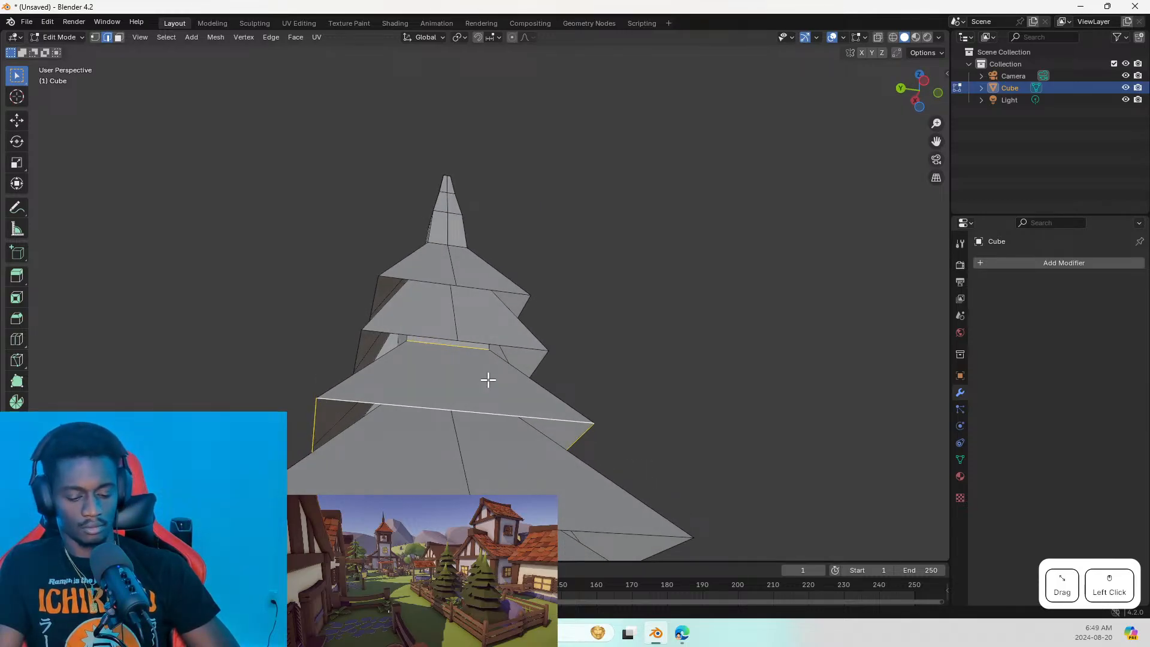
{"action": "right_click", "coordinate": [476, 374]}
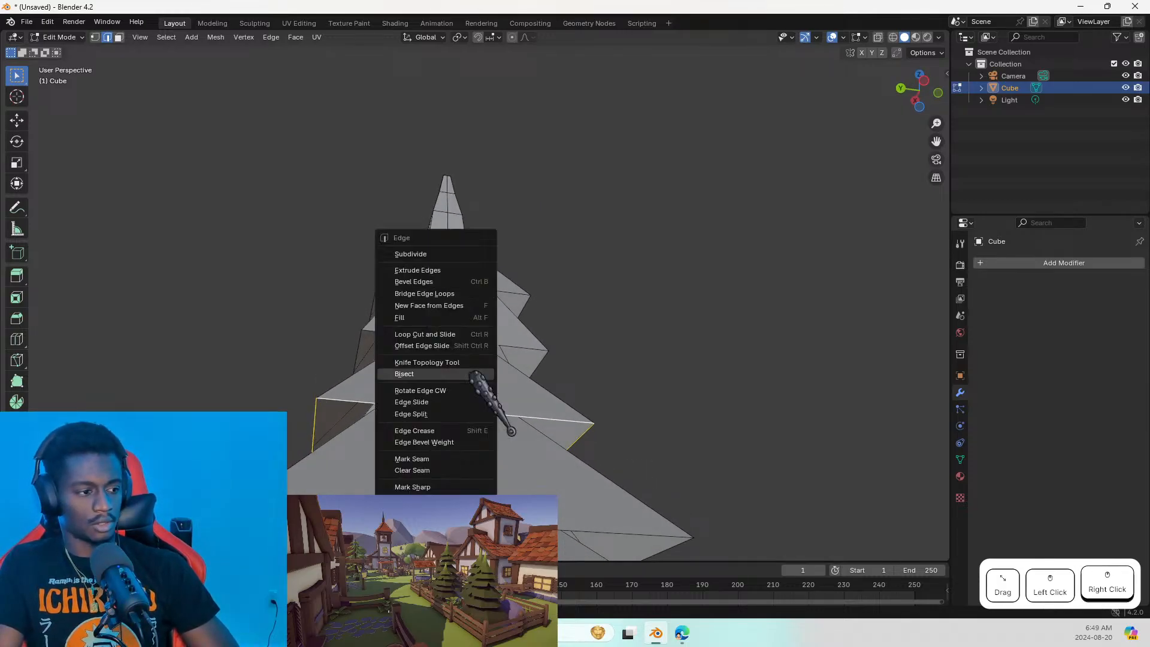
{"action": "left_click", "coordinate": [425, 295]}
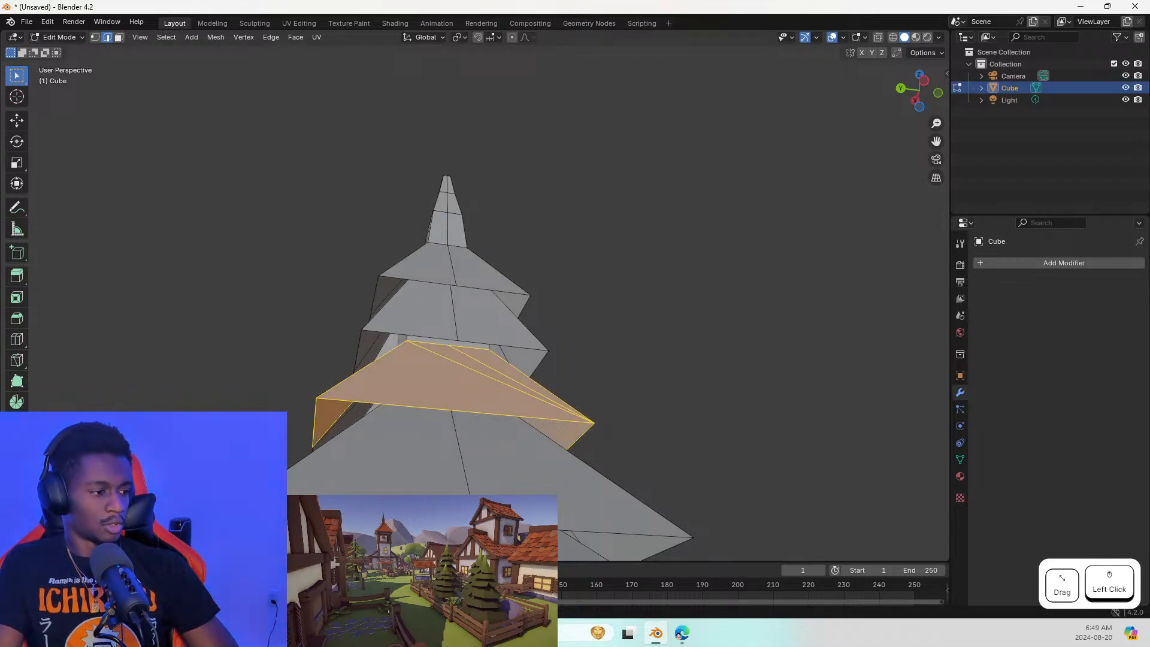
{"action": "left_click", "coordinate": [114, 453]}
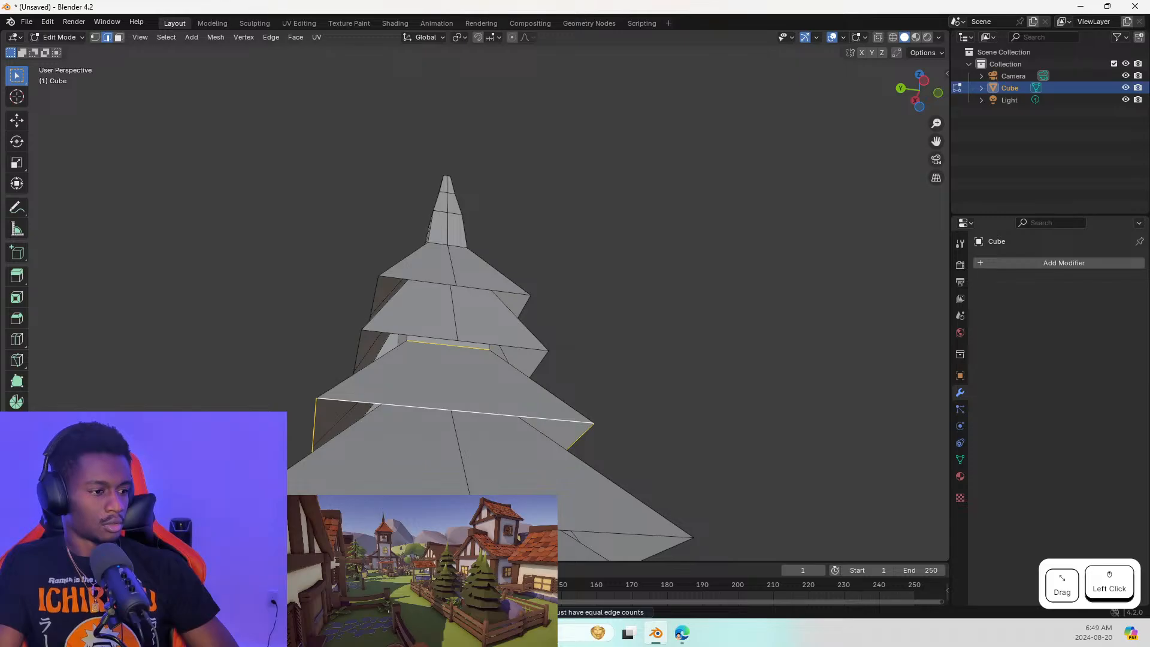
{"action": "key", "text": "Return"}
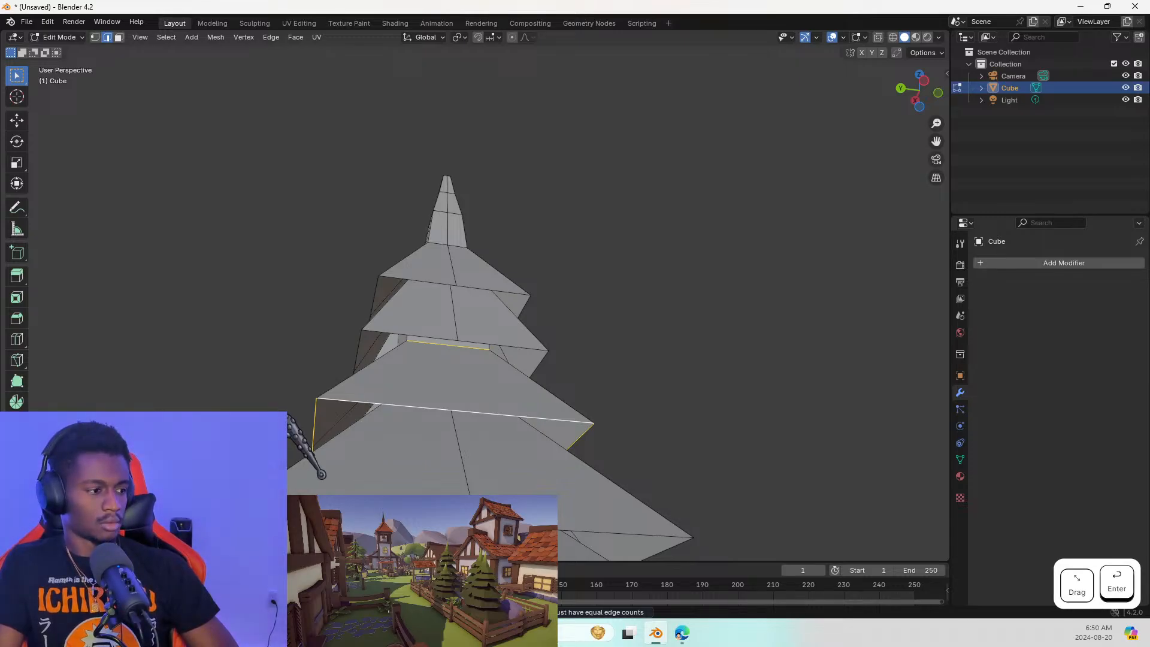
Undo the latest selection changes back to the two halves of the third tier's upper edge
{"action": "left_click", "coordinate": [363, 382]}
{"action": "left_click", "coordinate": [367, 394]}
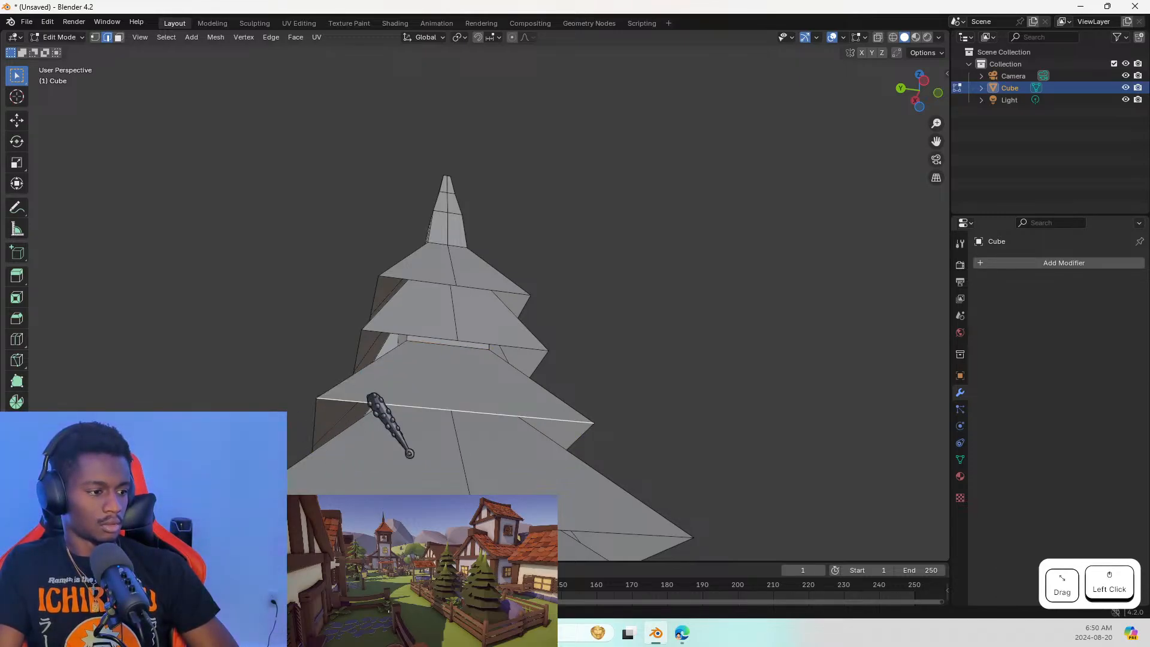
{"action": "middle_click_drag", "start_coordinate": [370, 395], "coordinate": [398, 379]}
{"action": "left_click", "coordinate": [397, 384]}
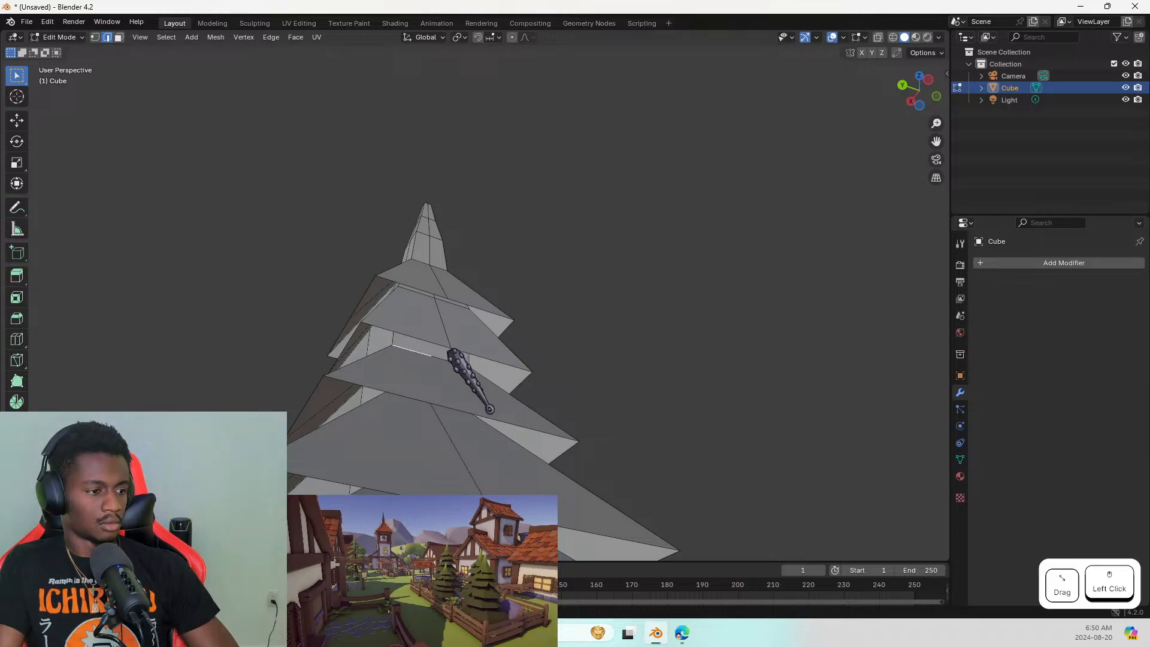
{"action": "left_click", "coordinate": [456, 359]}
{"action": "key", "text": "ctrl+z"}
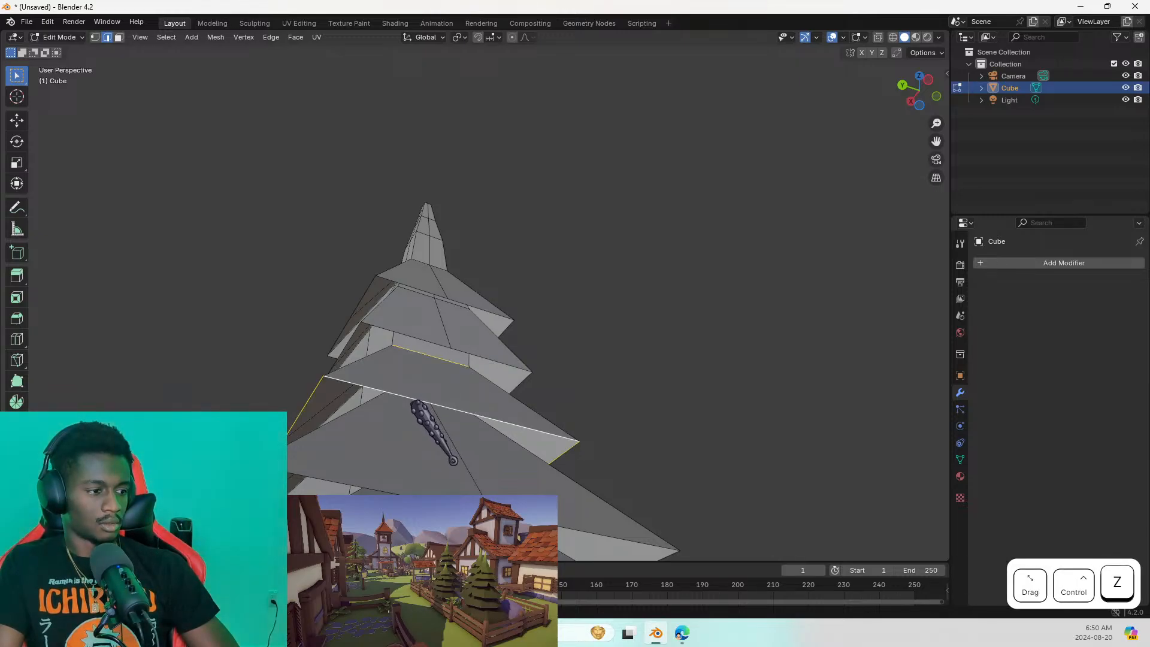
{"action": "key", "text": "ctrl+z"}
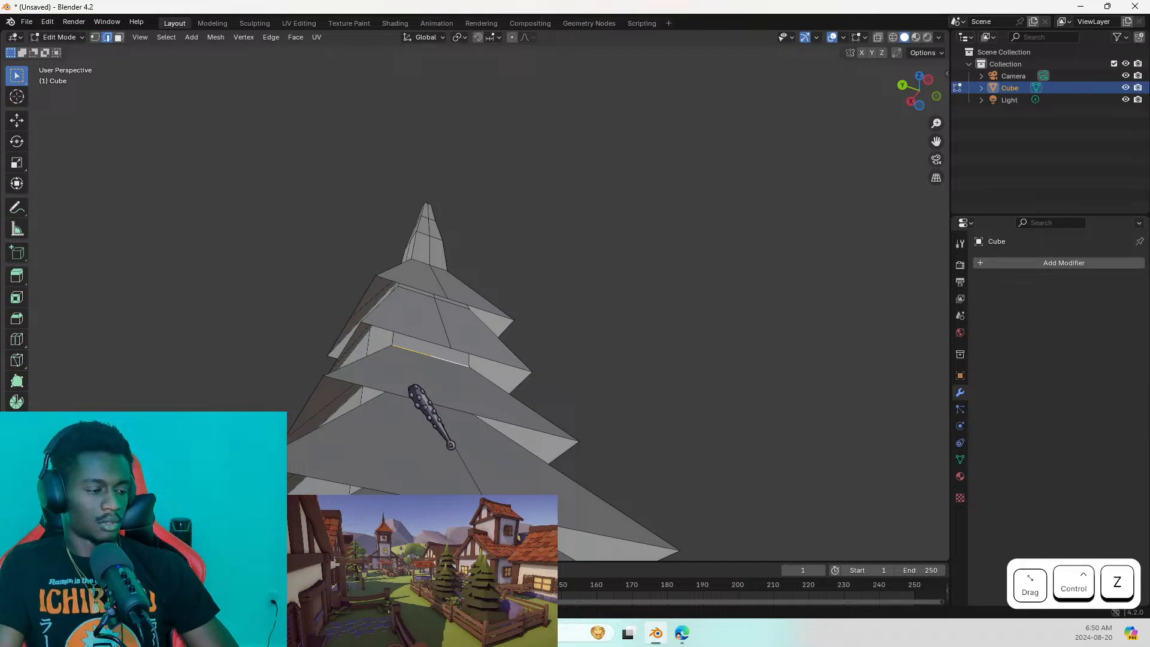
Try Fill on the halves of the third tier's upper edge, and select one half alone
{"action": "right_click", "coordinate": [428, 337]}
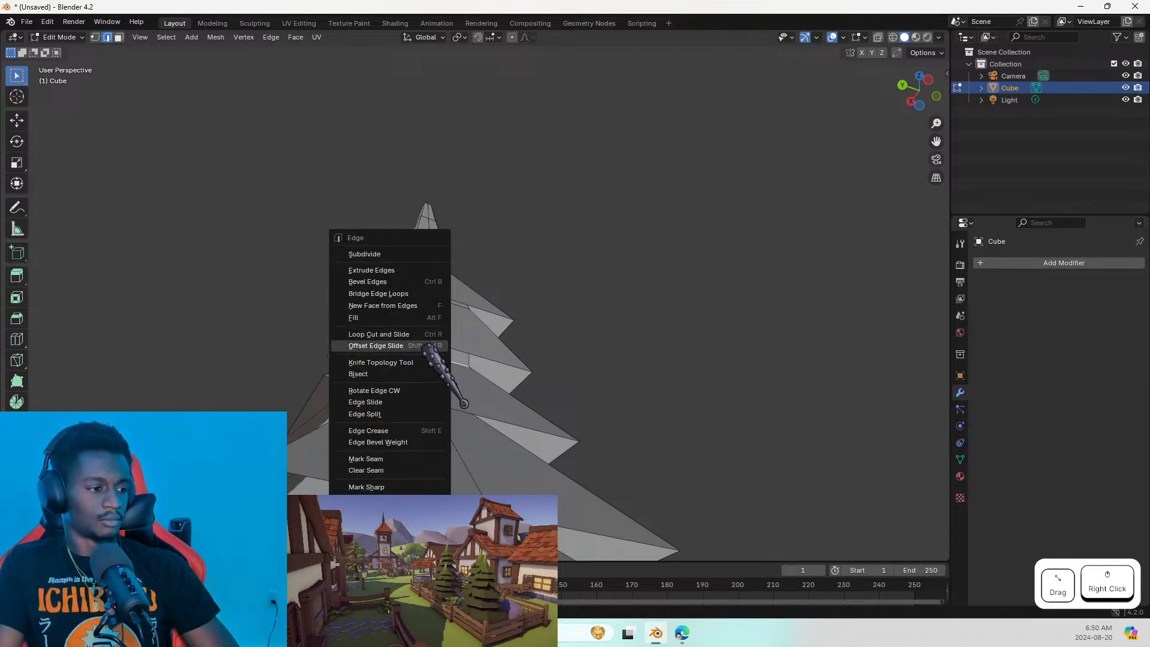
{"action": "left_click", "coordinate": [364, 317]}
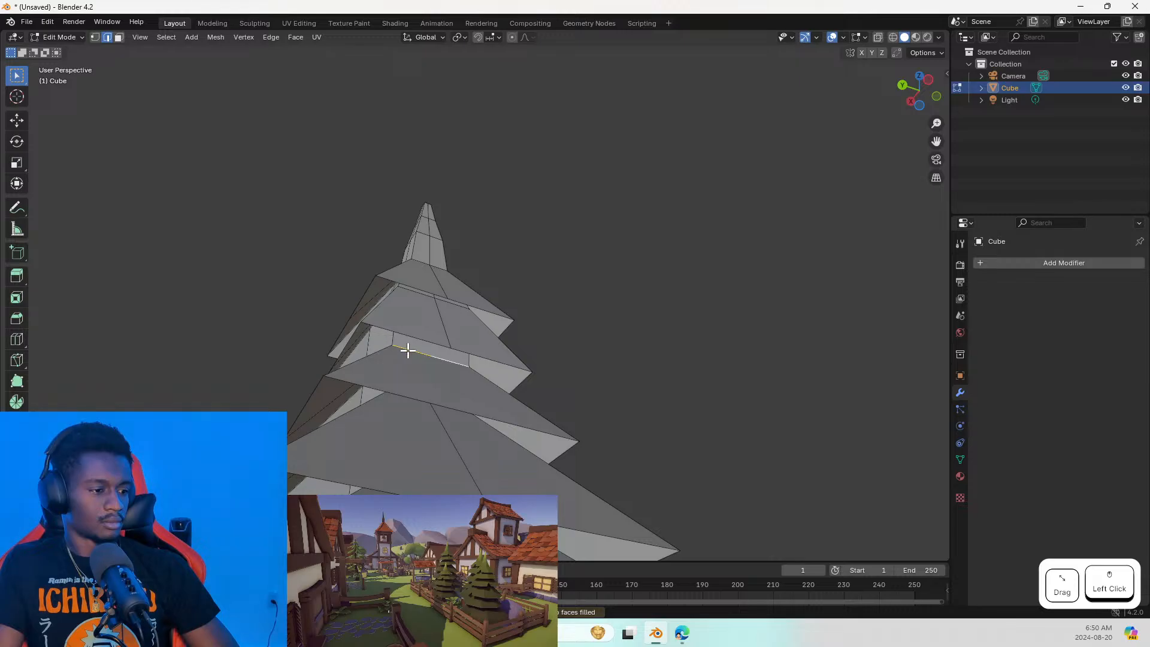
{"action": "right_click", "coordinate": [408, 351]}
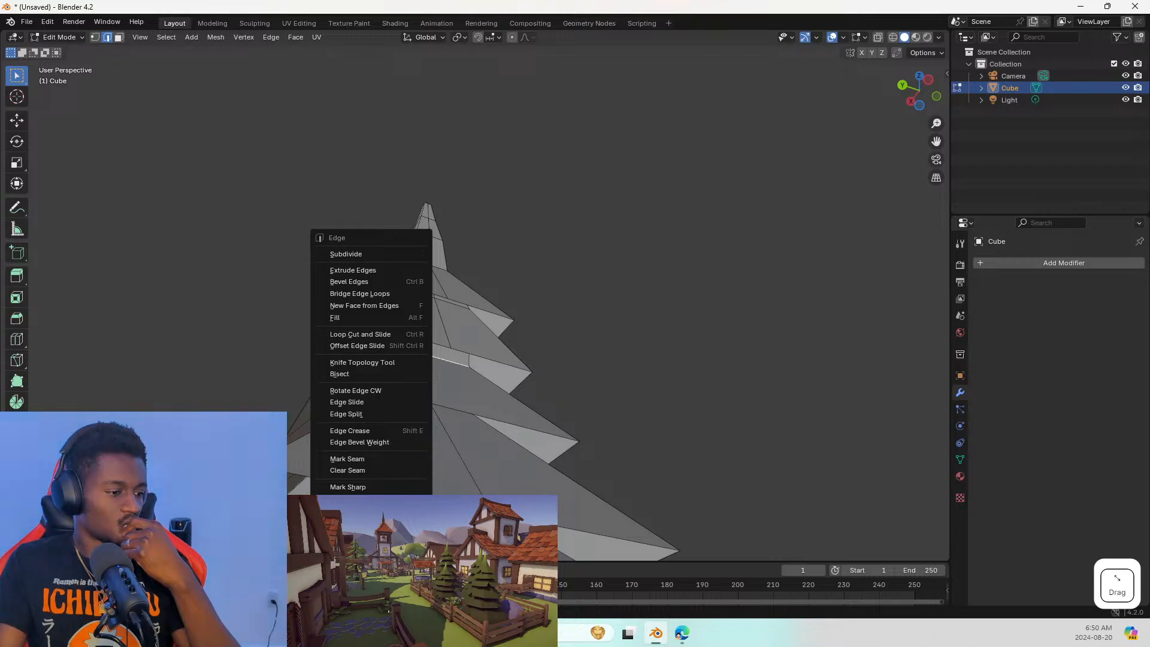
{"action": "left_click", "coordinate": [360, 527]}
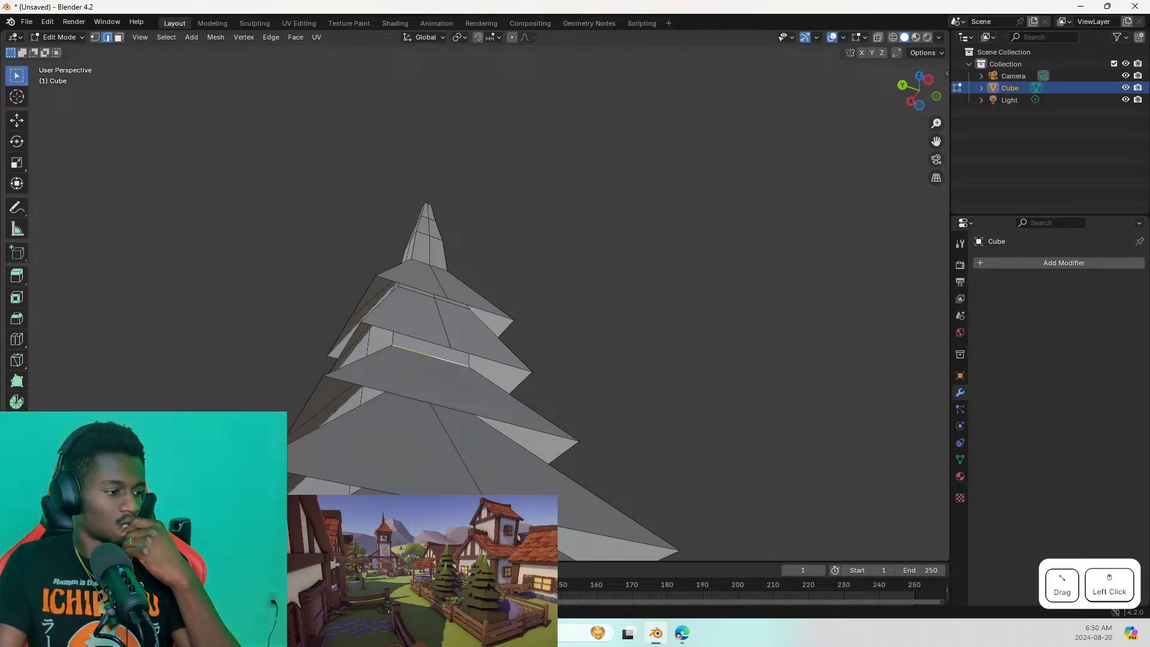
{"action": "key", "text": "Return"}
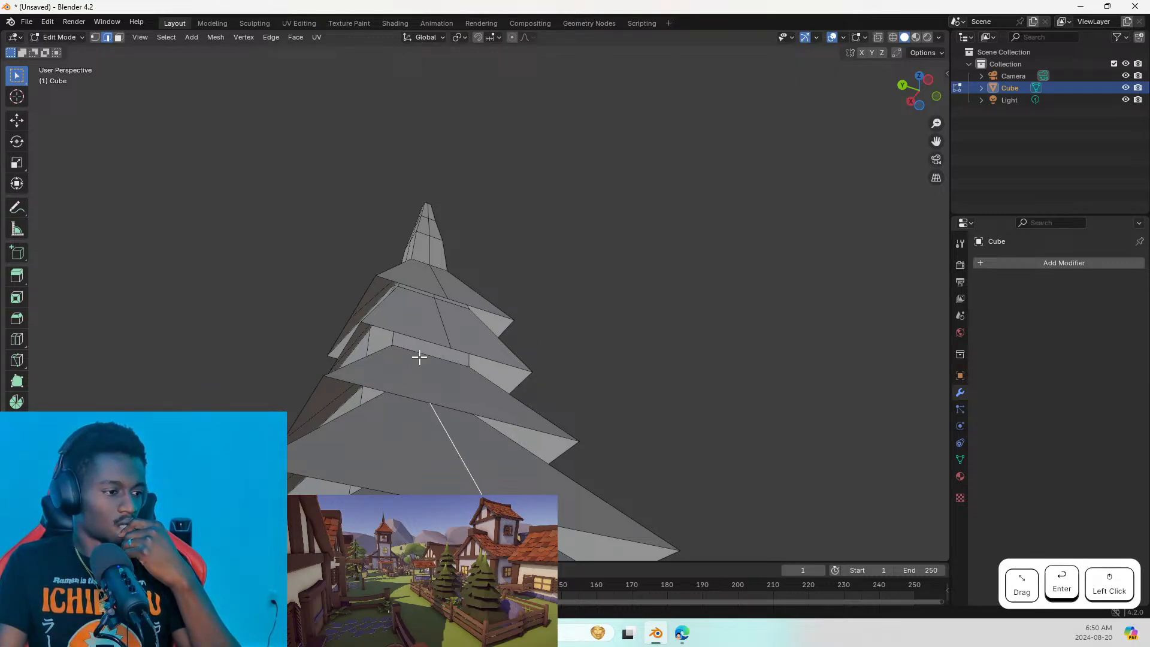
{"action": "left_click", "coordinate": [437, 356]}
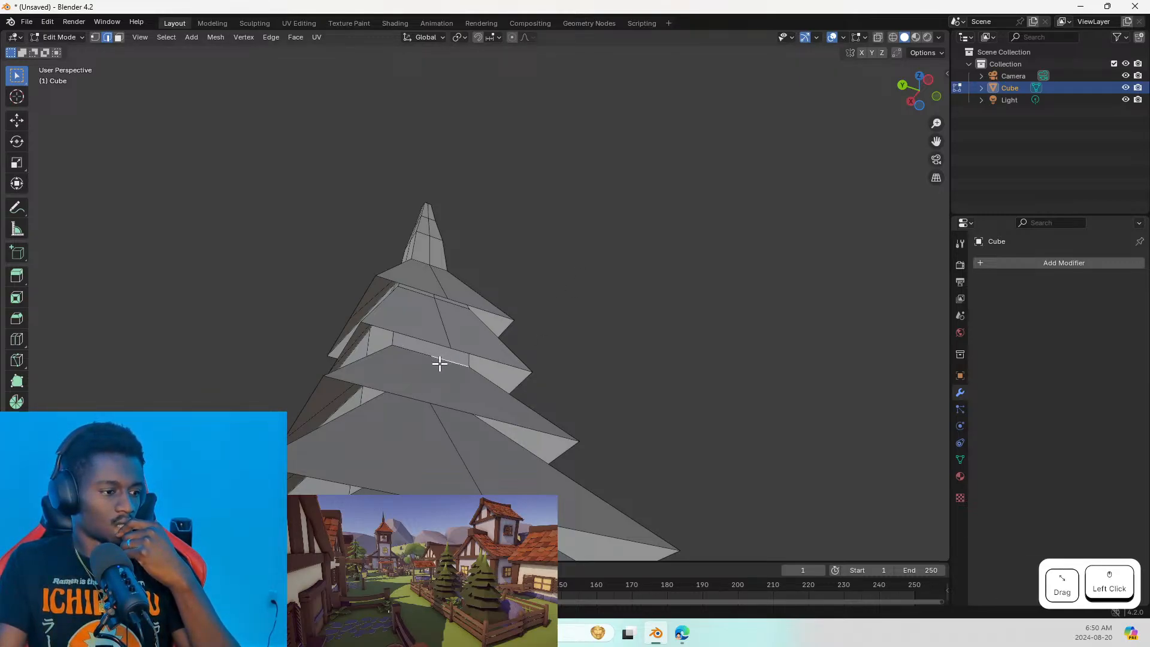
{"action": "middle_click_drag", "start_coordinate": [451, 385], "coordinate": [286, 401]}
Switch to the browser, look through the search results on combining edges, and open the brandon3d.com article on merging vertices, edges and faces
{"action": "key", "text": "alt+Tab"}
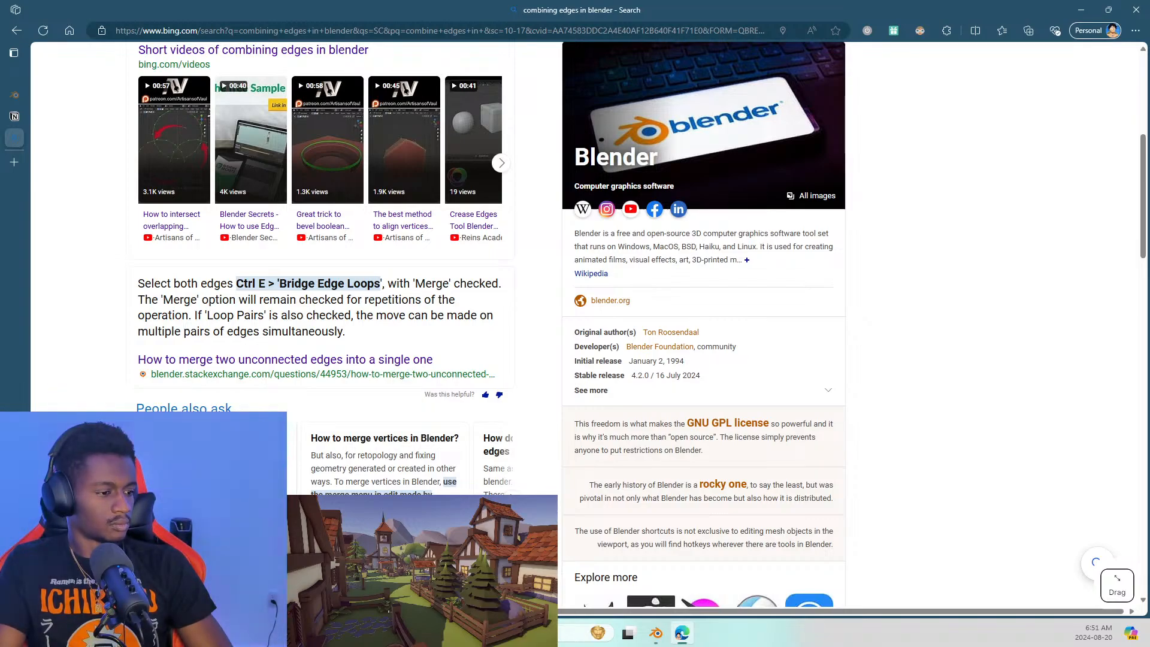
{"action": "scroll", "coordinate": [574, 300], "scroll_direction": "down", "scroll_amount": 6}
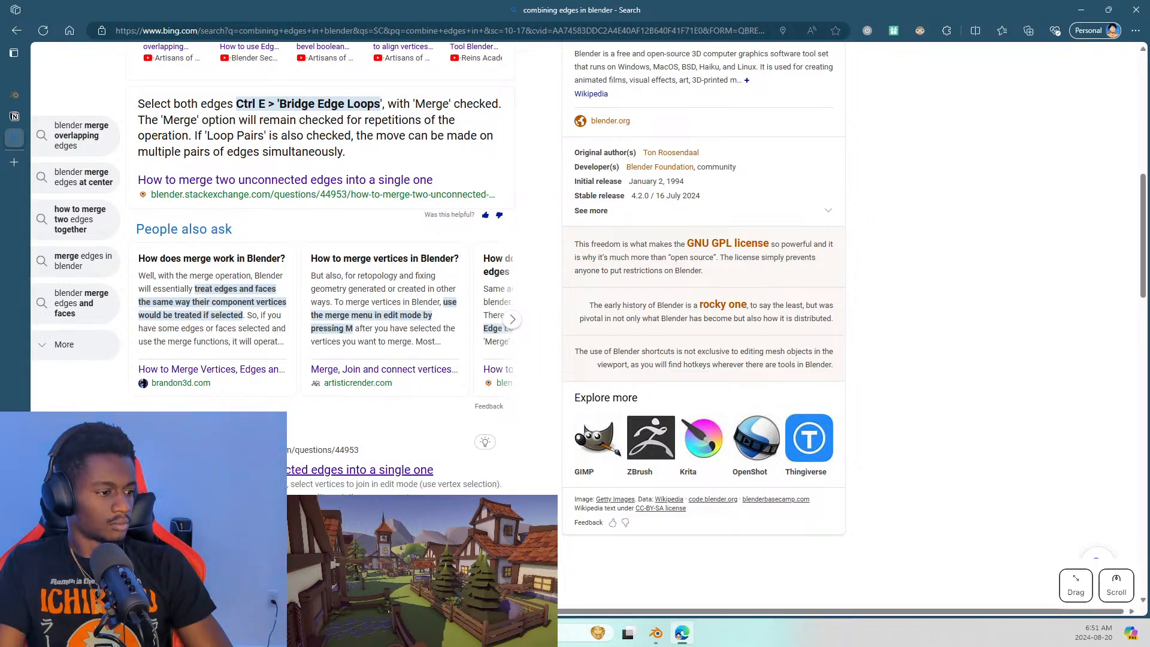
{"action": "scroll", "coordinate": [575, 299], "scroll_direction": "up", "scroll_amount": 1}
{"action": "scroll", "coordinate": [215, 249], "scroll_direction": "down", "scroll_amount": 1}
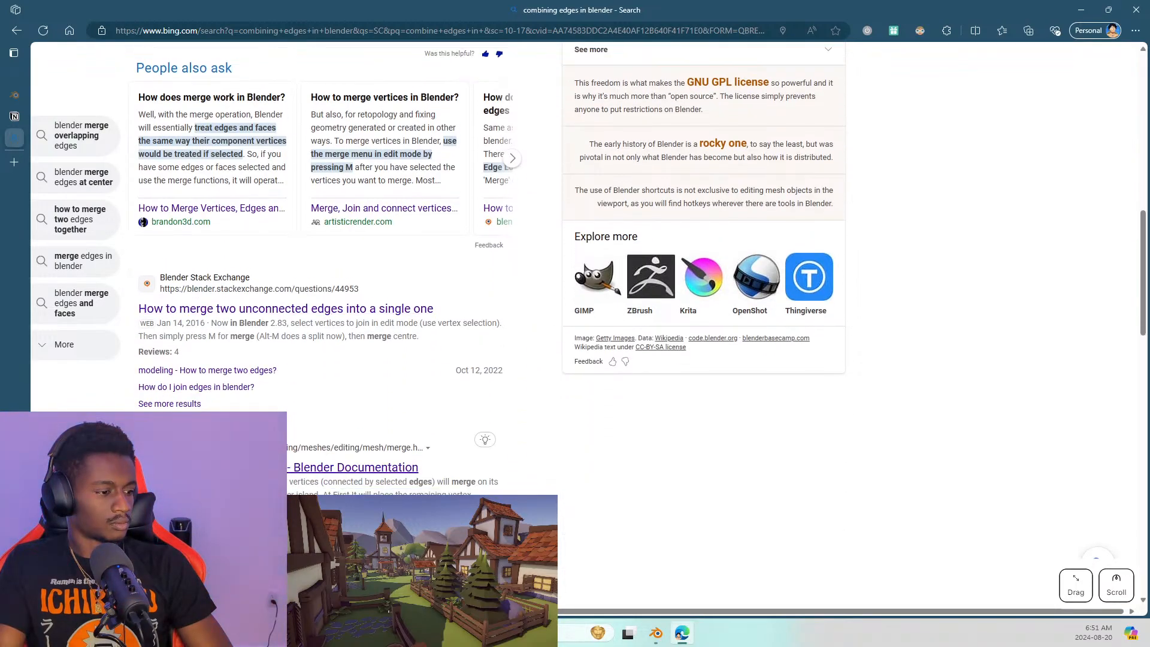
{"action": "scroll", "coordinate": [215, 249], "scroll_direction": "up", "scroll_amount": 4}
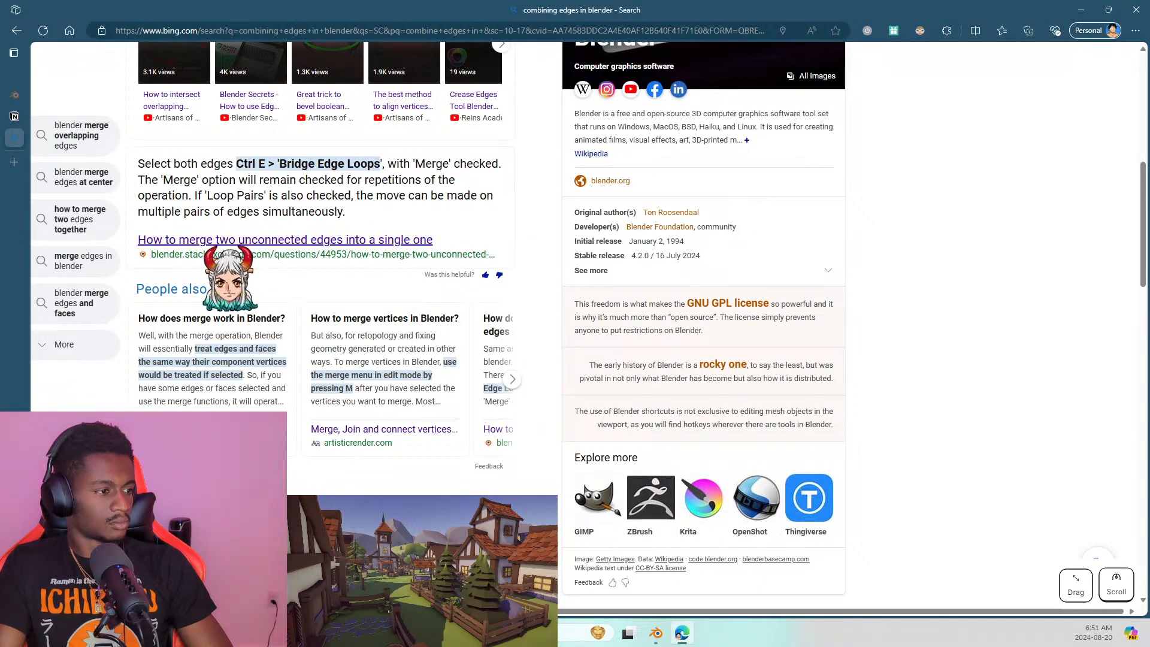
{"action": "left_click", "coordinate": [209, 402]}
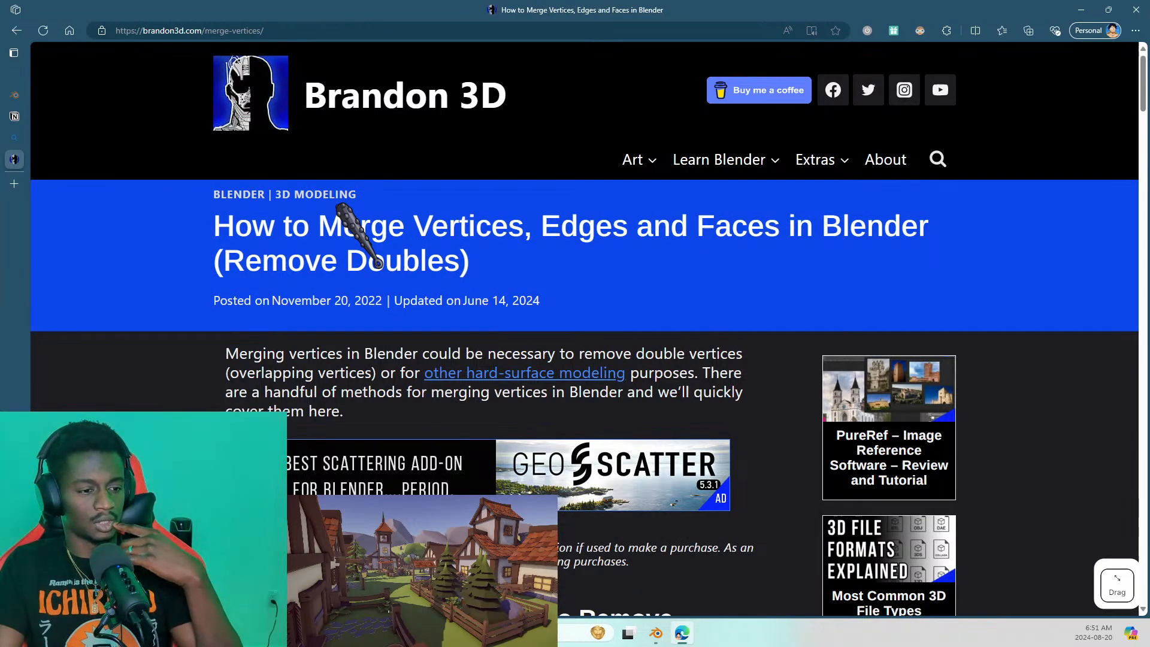
Return to Blender and select one half of the top tier's lower edge together with the matching half of its upper edge
{"action": "key", "text": "alt+Tab"}
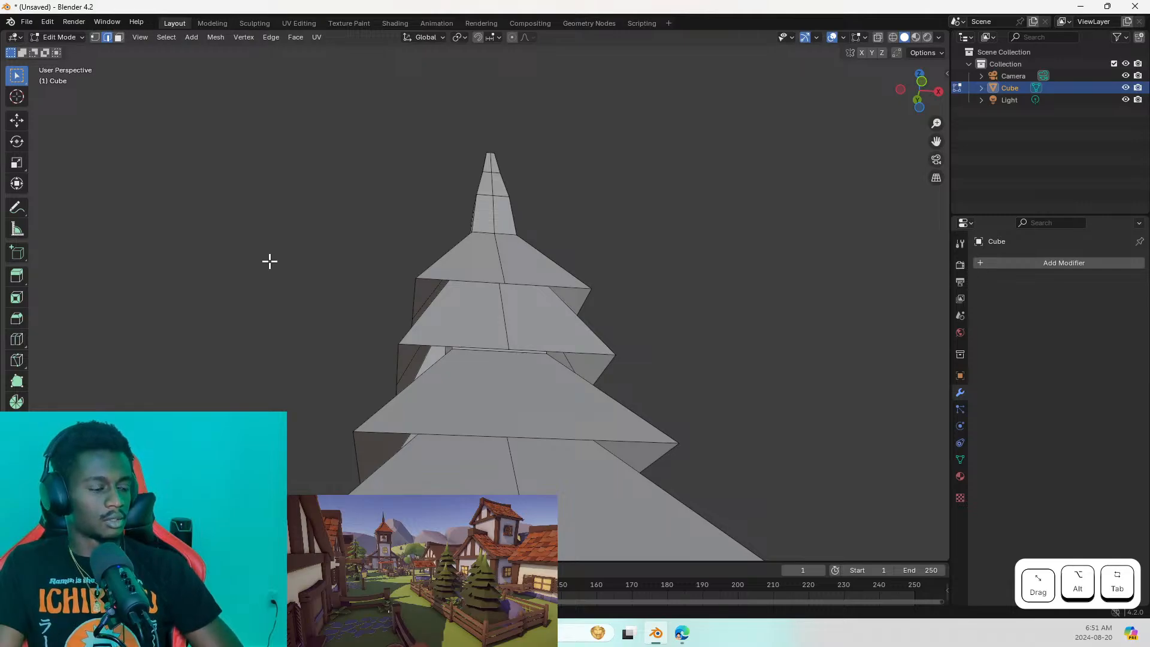
{"action": "middle_click_drag", "start_coordinate": [270, 262], "coordinate": [462, 309]}
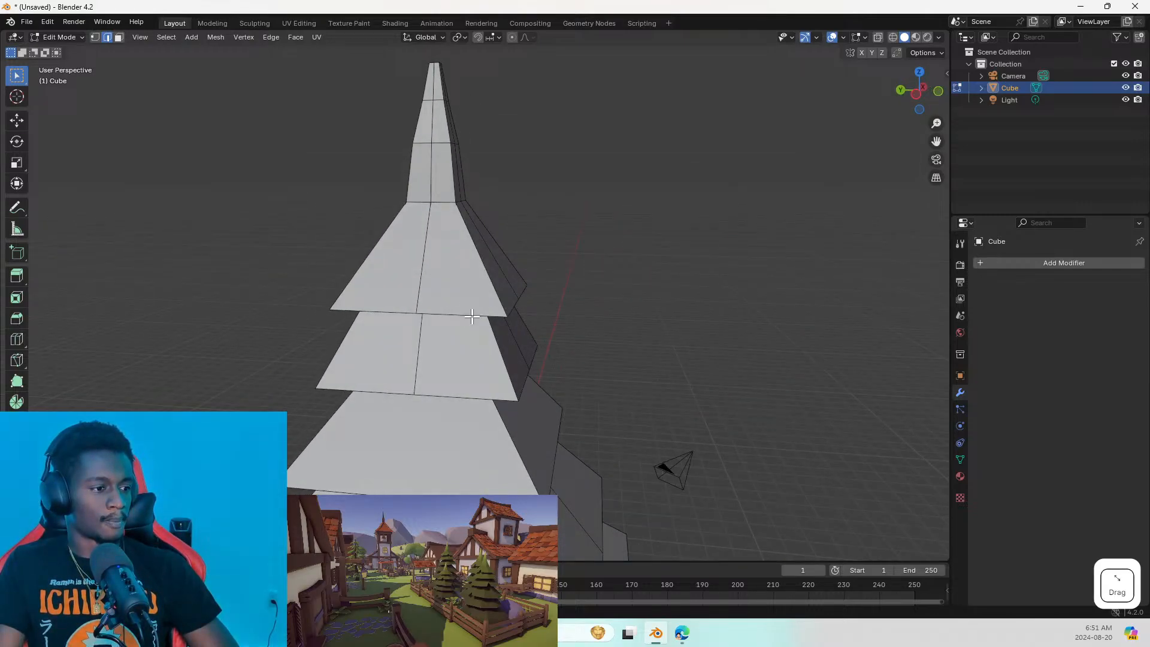
{"action": "left_click", "coordinate": [471, 316]}
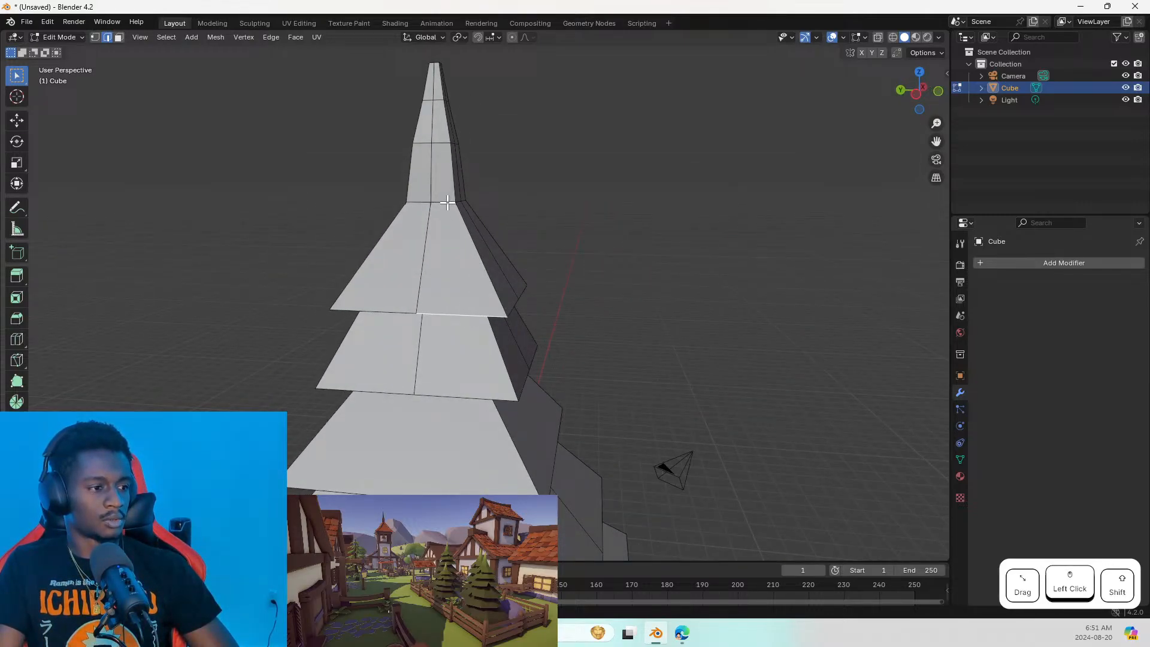
{"action": "left_click", "coordinate": [451, 203], "text": "shift"}
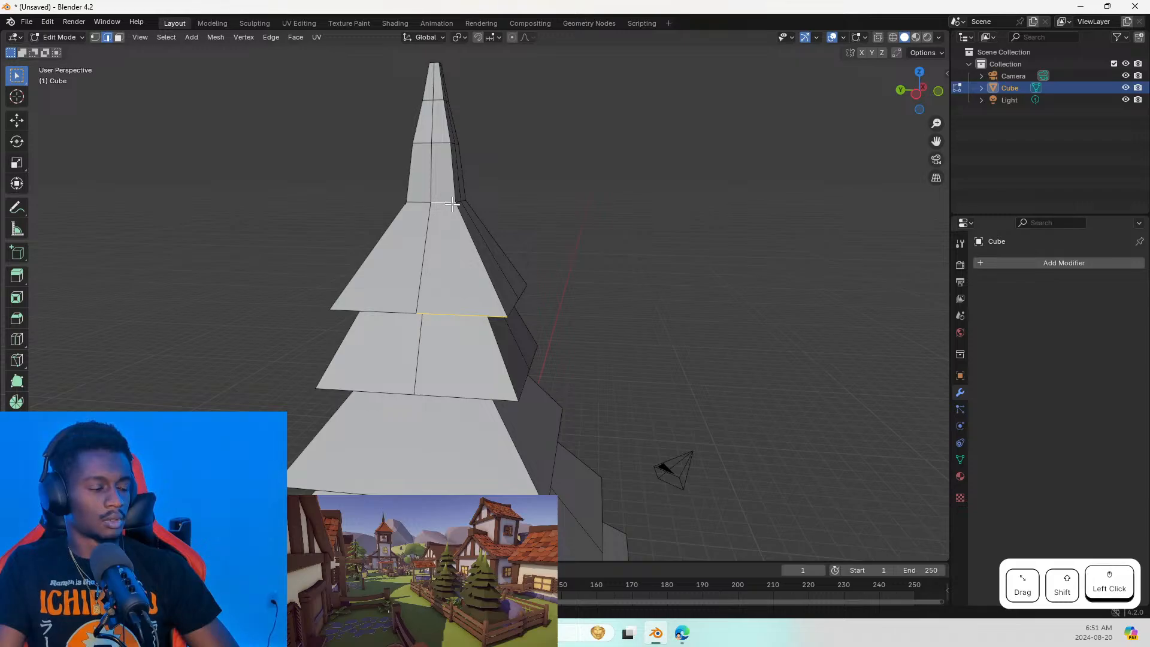
{"action": "key", "text": "Escape"}
Read the merging article's instructions on removing double vertices in the browser
{"action": "key", "text": "alt+Tab"}
{"action": "scroll", "coordinate": [611, 413], "scroll_direction": "down", "scroll_amount": 5}
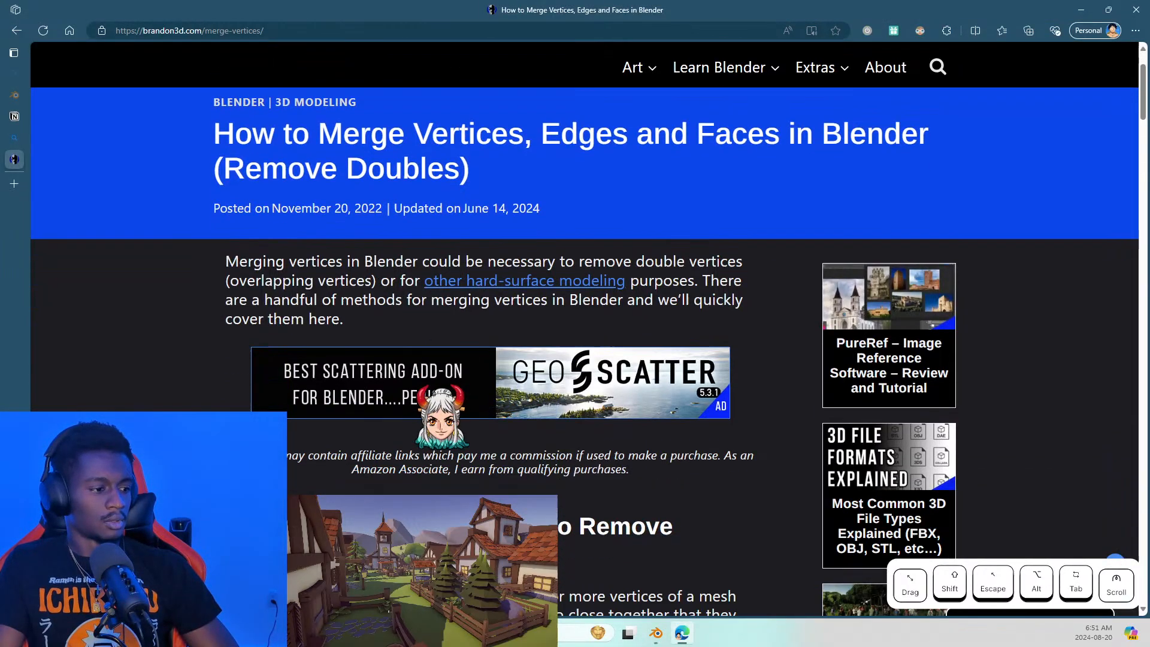
{"action": "scroll", "coordinate": [611, 413], "scroll_direction": "down", "scroll_amount": 8}
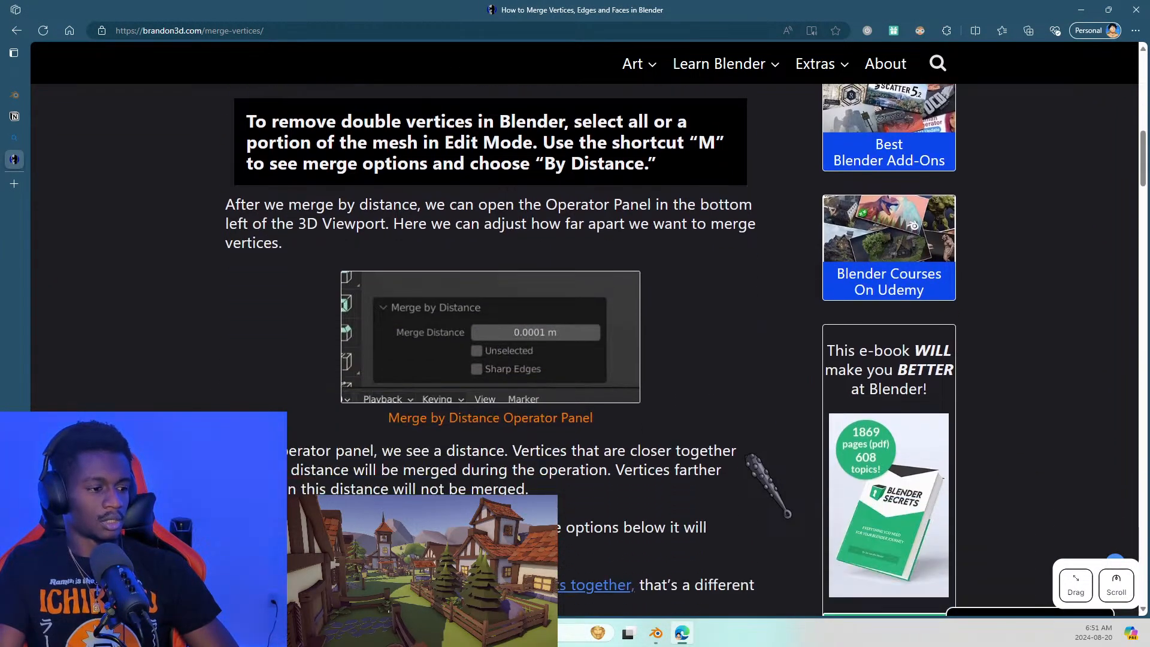
{"action": "scroll", "coordinate": [749, 458], "scroll_direction": "up", "scroll_amount": 3}
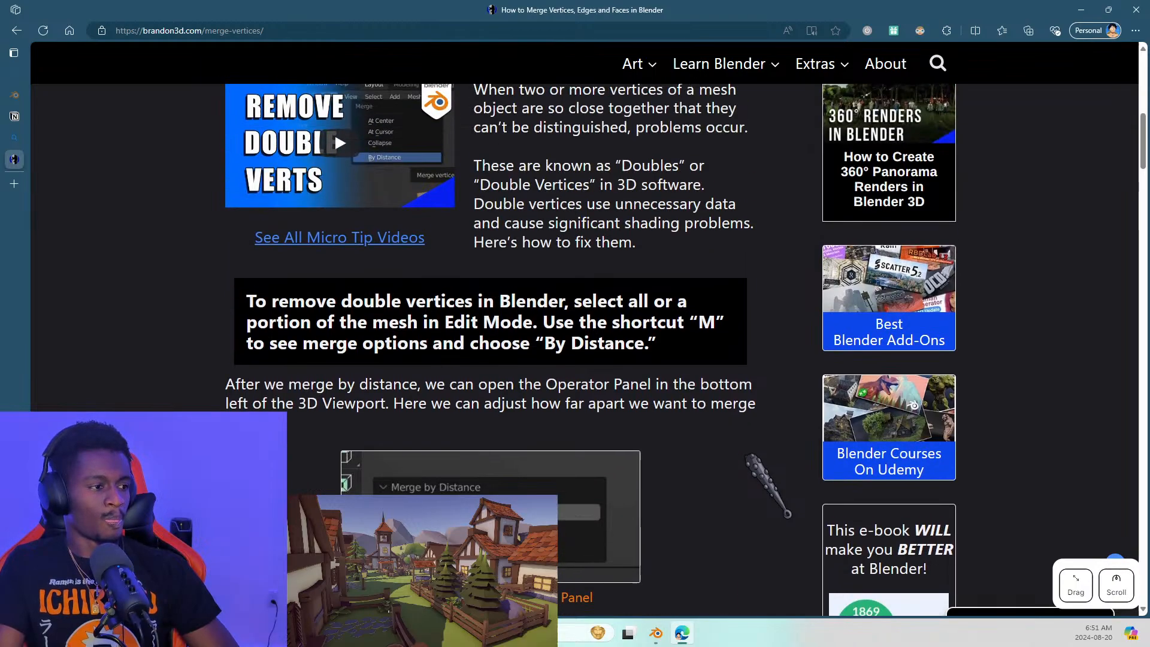
{"action": "scroll", "coordinate": [750, 458], "scroll_direction": "down", "scroll_amount": 1}
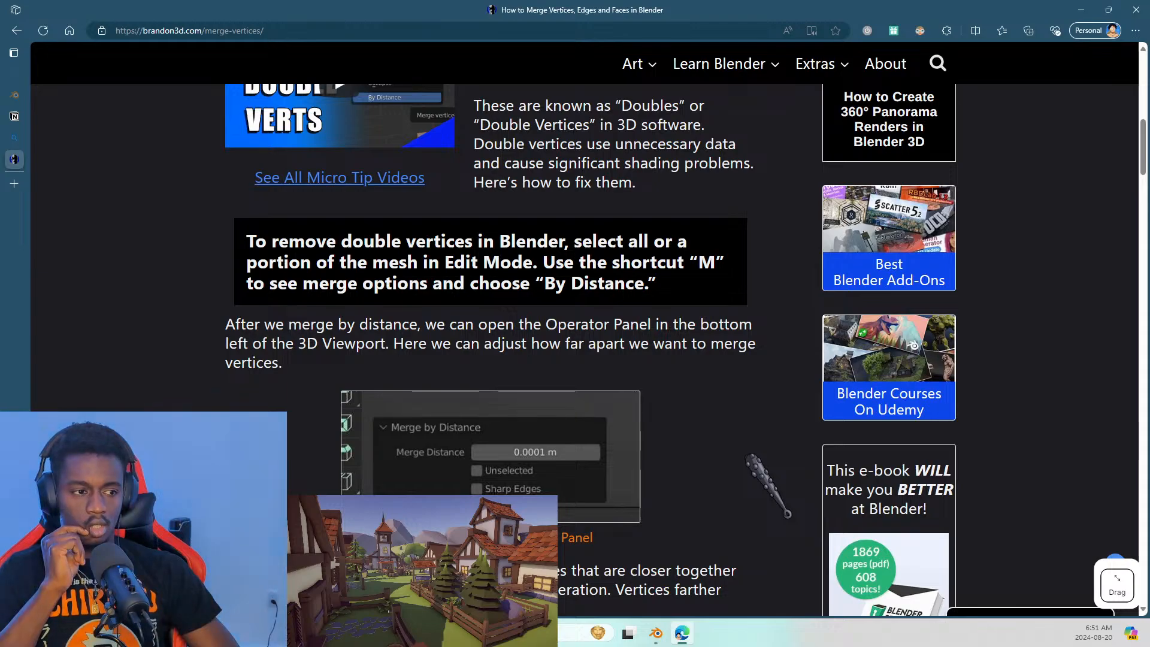
Return to Blender and merge the vertices of the whole tree by distance
{"action": "key", "text": "alt+Tab"}
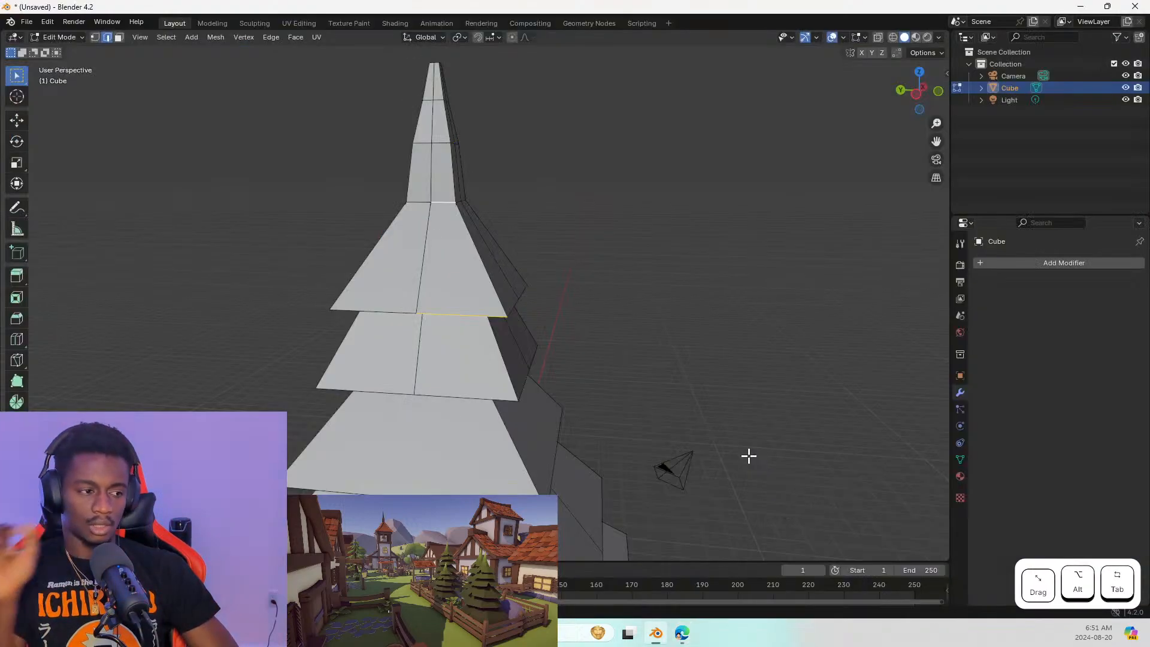
{"action": "key", "text": "a"}
{"action": "key", "text": "m"}
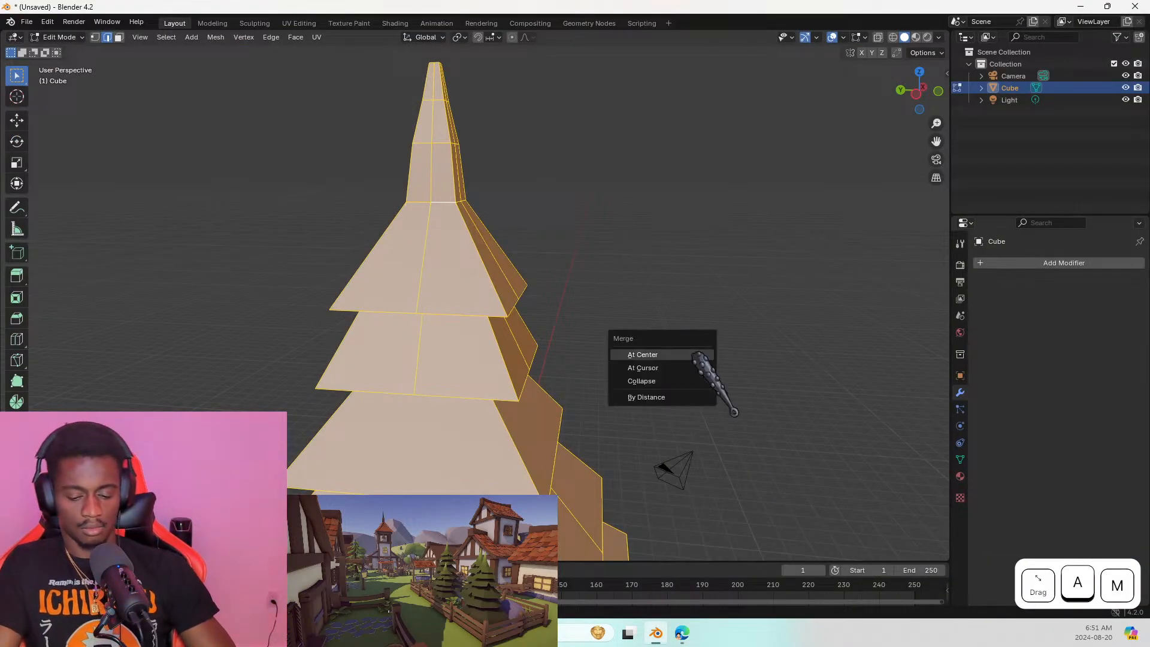
{"action": "left_click", "coordinate": [685, 397]}
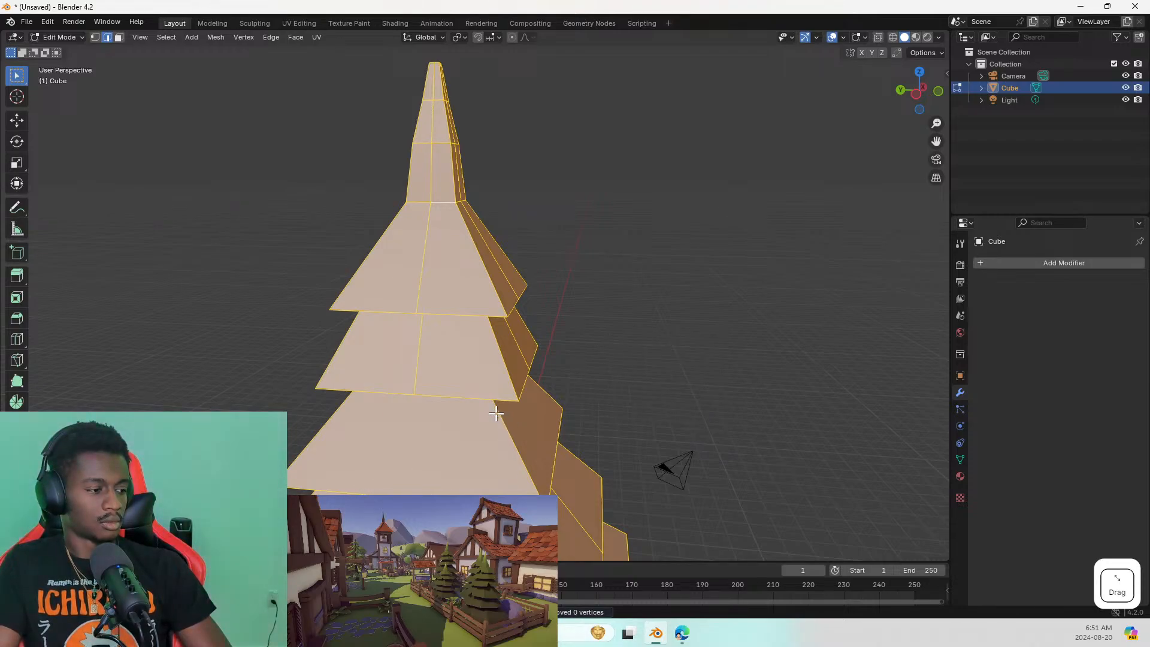
Examine the whole tree and its underside, checking an edge between the lowest tiers
{"action": "middle_click_drag", "start_coordinate": [500, 413], "coordinate": [623, 318], "text": "shift"}
{"action": "scroll", "coordinate": [593, 303], "scroll_direction": "down", "scroll_amount": 2}
{"action": "scroll", "coordinate": [589, 312], "scroll_direction": "down", "scroll_amount": 3}
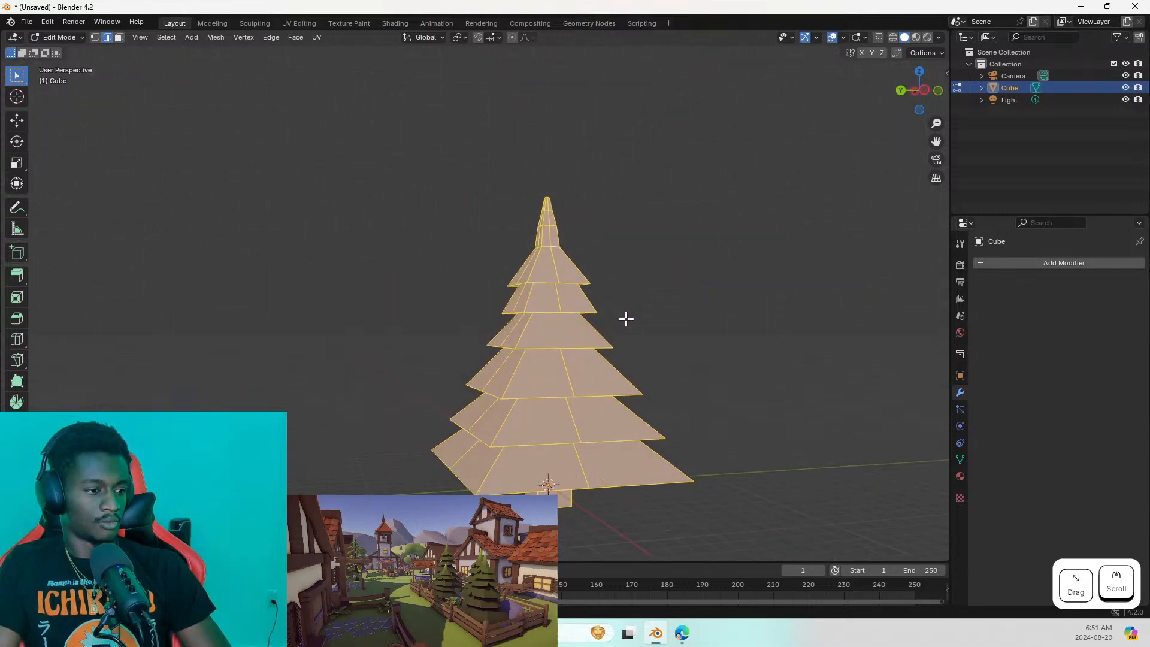
{"action": "key", "text": "Return"}
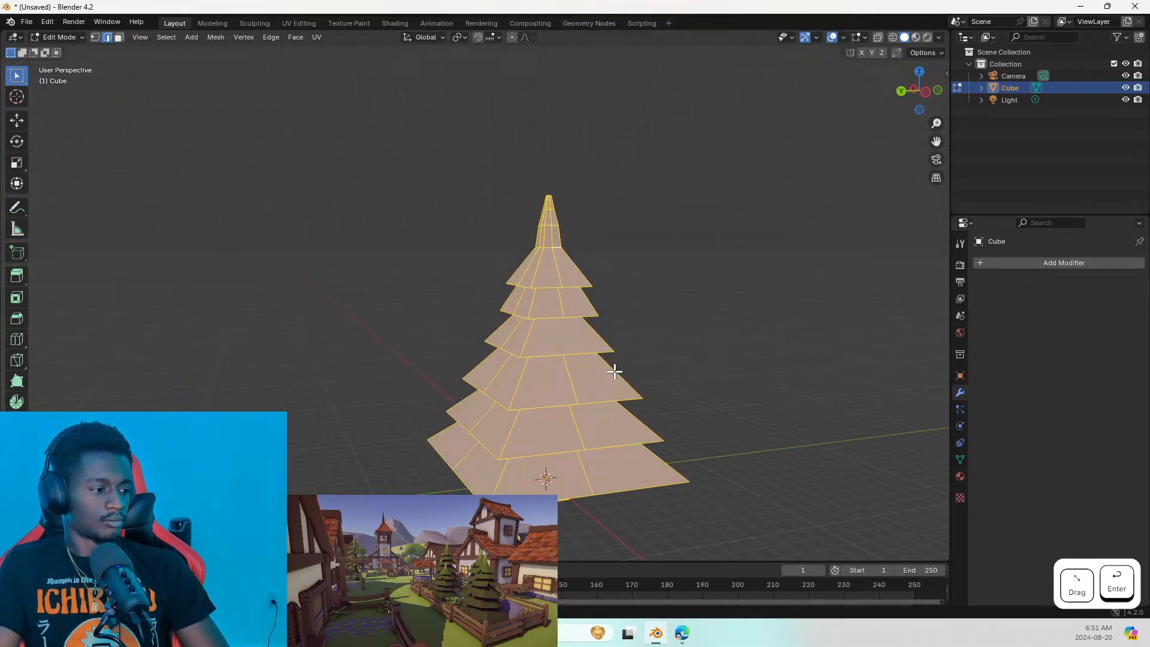
{"action": "key", "text": "Escape"}
{"action": "middle_click_drag", "start_coordinate": [516, 306], "coordinate": [645, 247]}
{"action": "left_click", "coordinate": [491, 393]}
{"action": "left_click", "coordinate": [525, 397]}
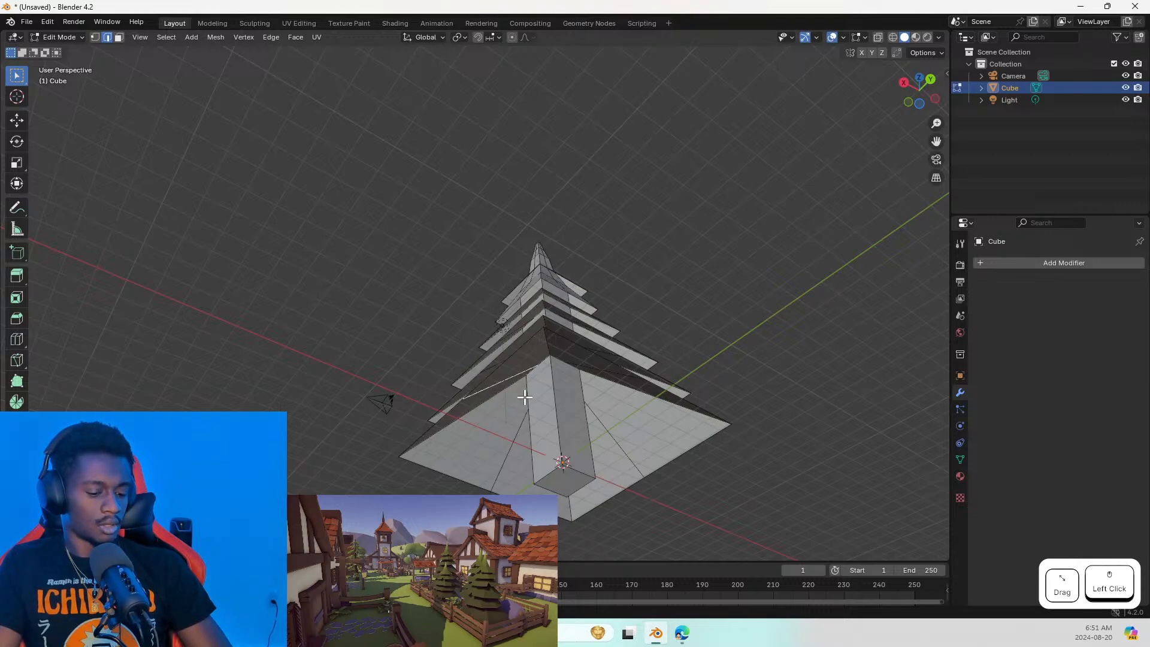
Switch to the browser and read the article's section on other ways to merge vertices
{"action": "key", "text": "alt+Tab"}
{"action": "scroll", "coordinate": [548, 425], "scroll_direction": "down", "scroll_amount": 5}
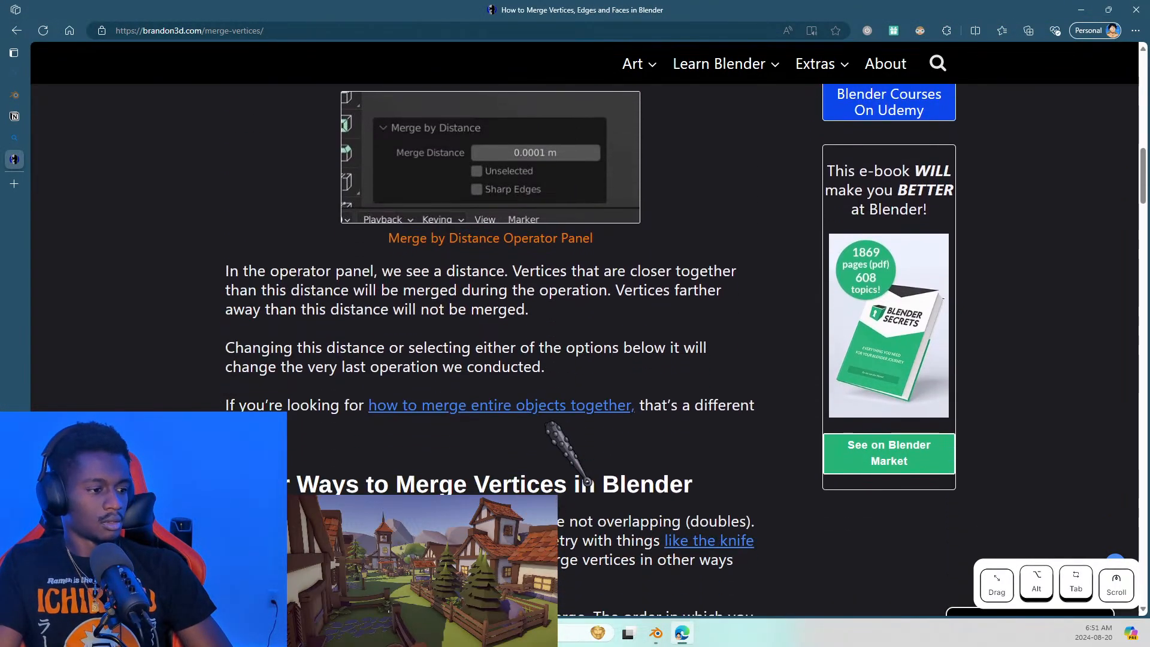
{"action": "scroll", "coordinate": [510, 414], "scroll_direction": "down", "scroll_amount": 2}
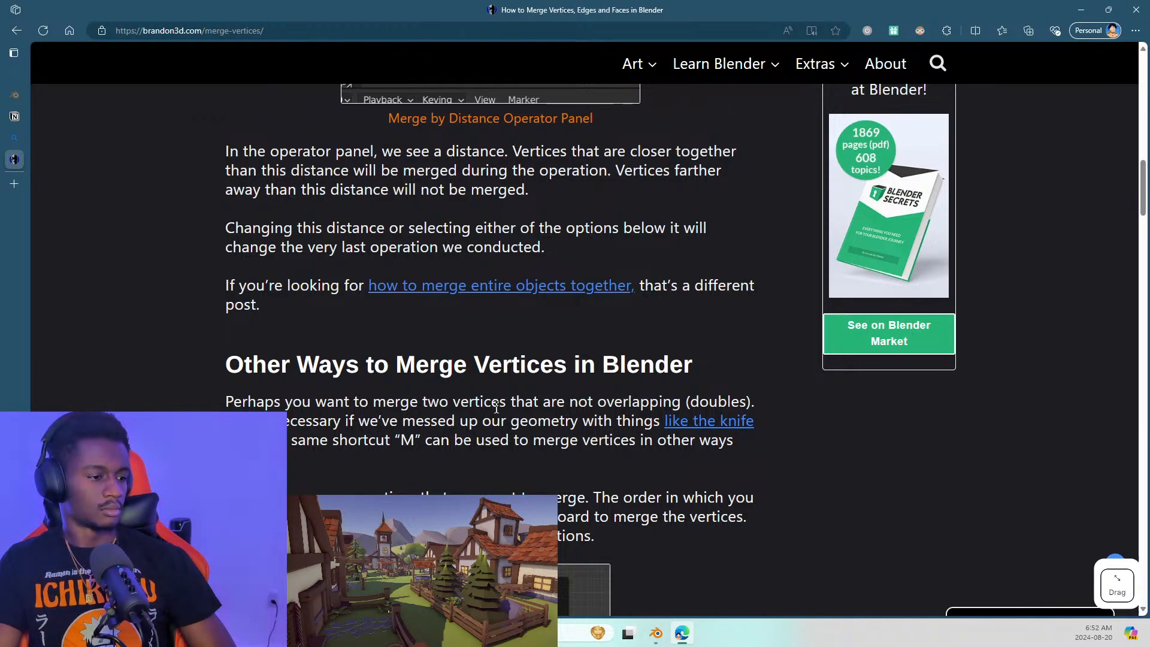
{"action": "scroll", "coordinate": [496, 407], "scroll_direction": "down", "scroll_amount": 3}
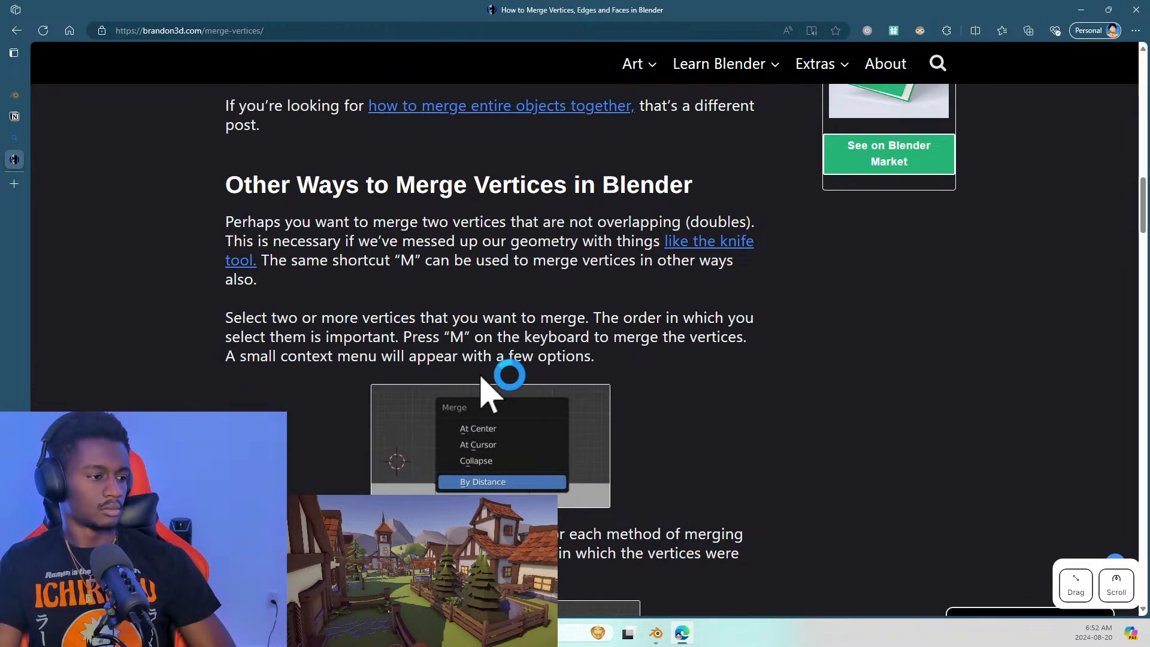
Return to Blender and select both halves of the split edge just above the middle tier
{"action": "key", "text": "alt+Tab"}
{"action": "scroll", "coordinate": [527, 286], "scroll_direction": "up", "scroll_amount": 5}
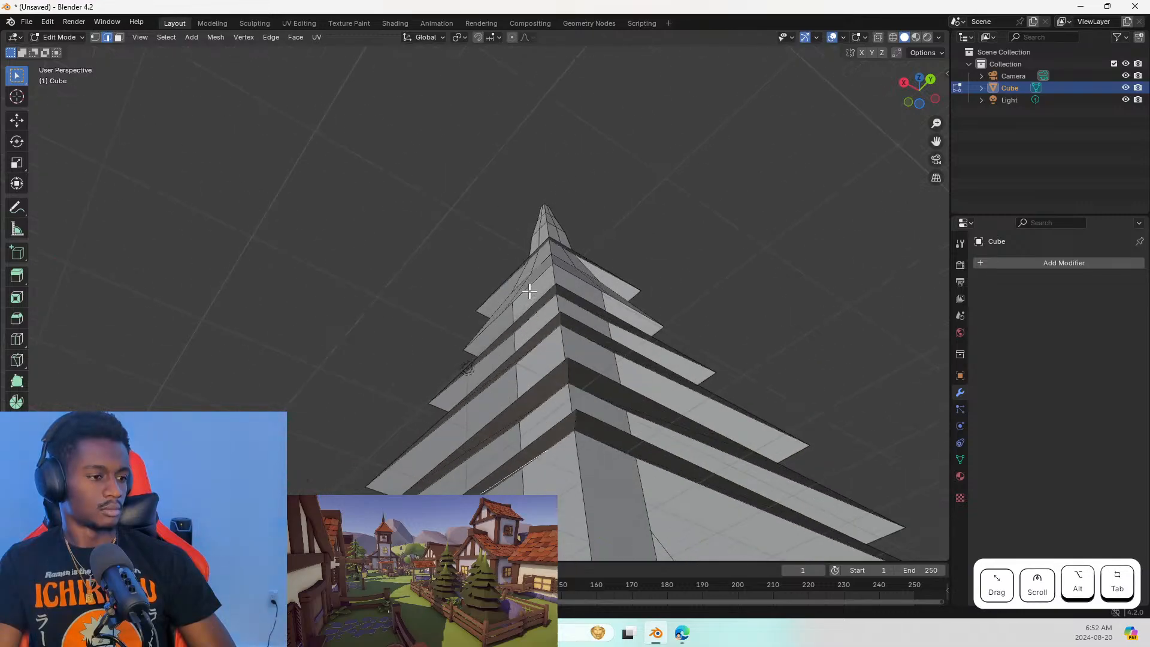
{"action": "middle_click_drag", "start_coordinate": [593, 324], "coordinate": [562, 272]}
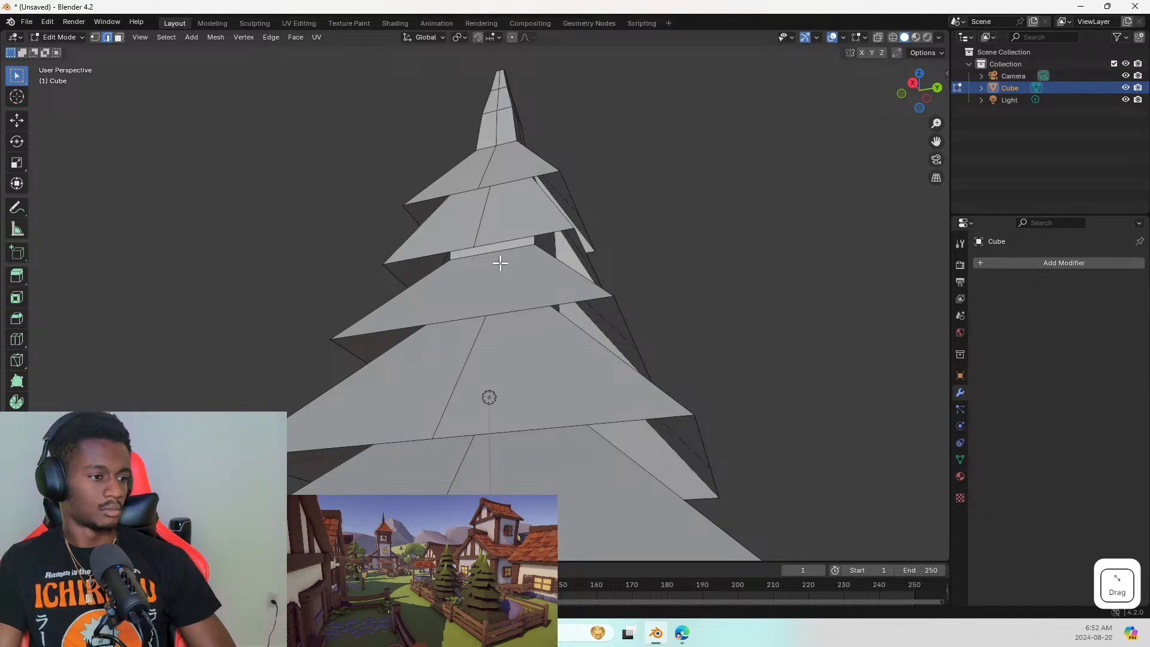
{"action": "left_click", "coordinate": [514, 249]}
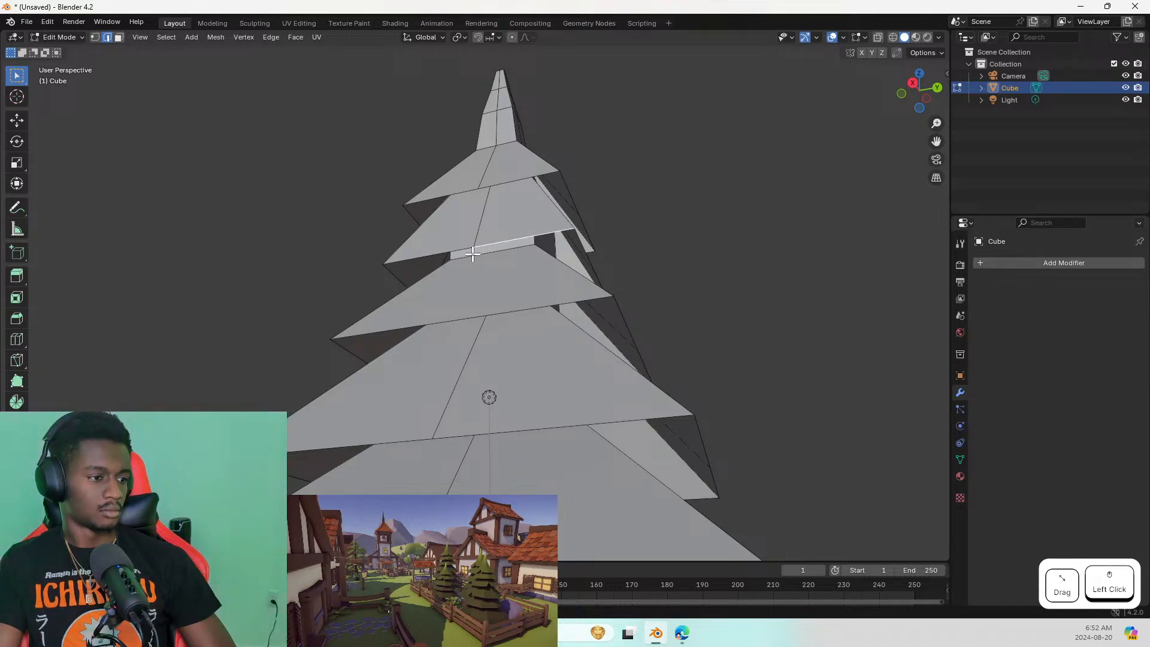
{"action": "key", "text": "Caps_Lock"}
{"action": "left_click", "coordinate": [509, 249], "text": "shift"}
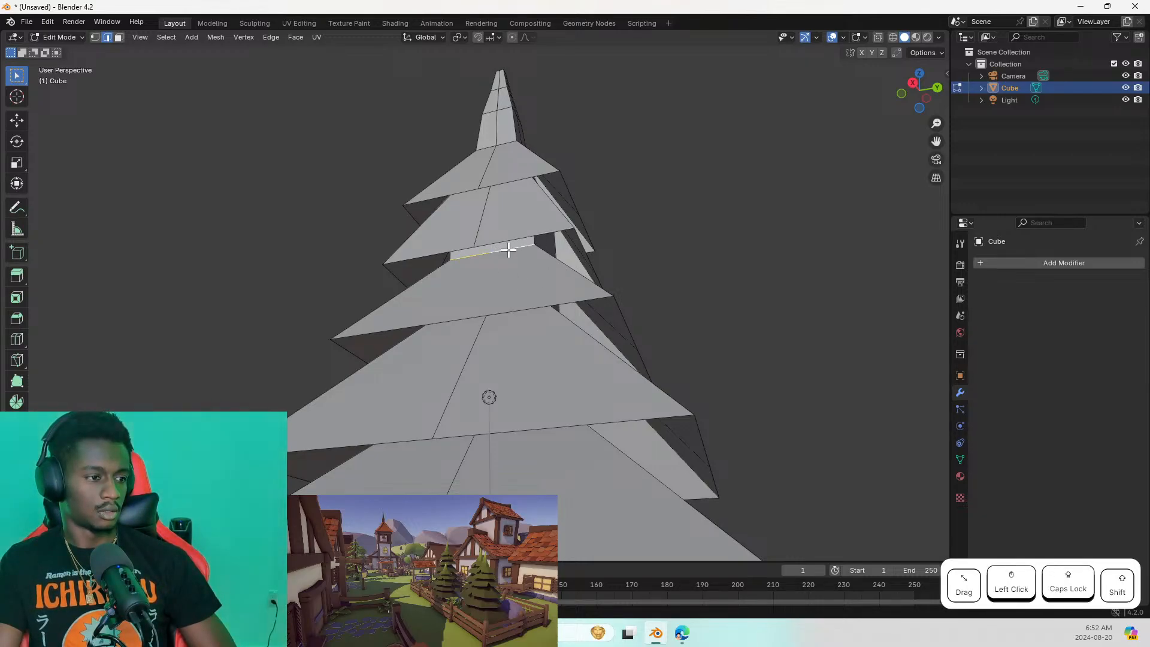
Try merging the two selected edge halves at their center and by collapse, undoing each merge
{"action": "middle_click_drag", "start_coordinate": [542, 360], "coordinate": [570, 344]}
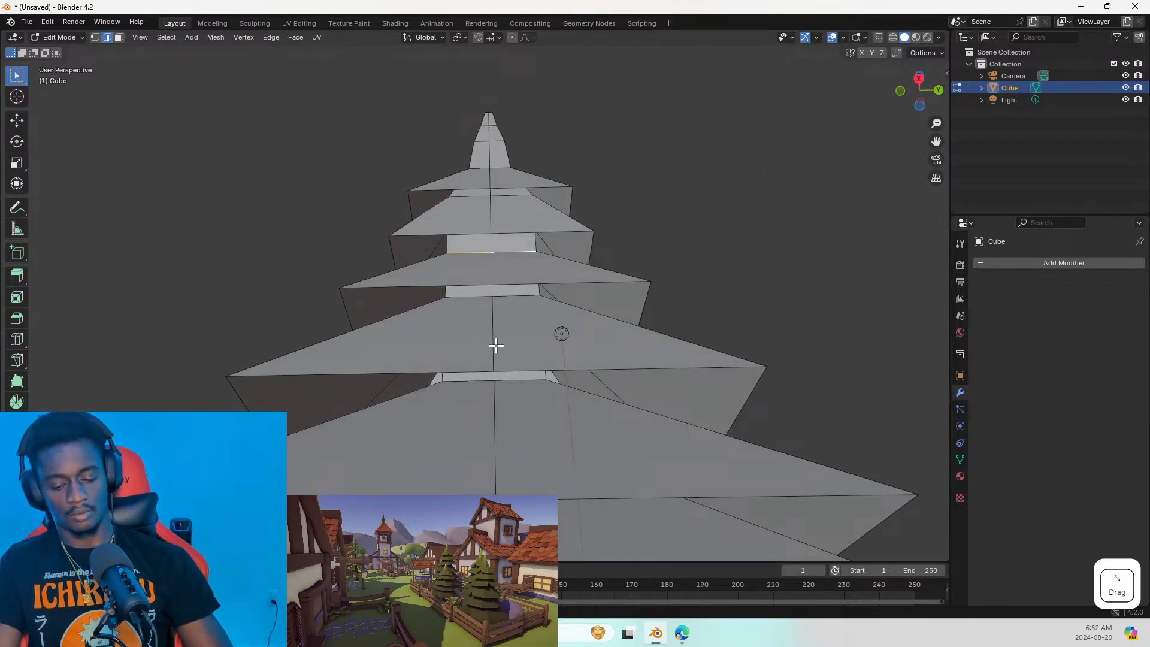
{"action": "key", "text": "m"}
{"action": "left_click", "coordinate": [504, 282]}
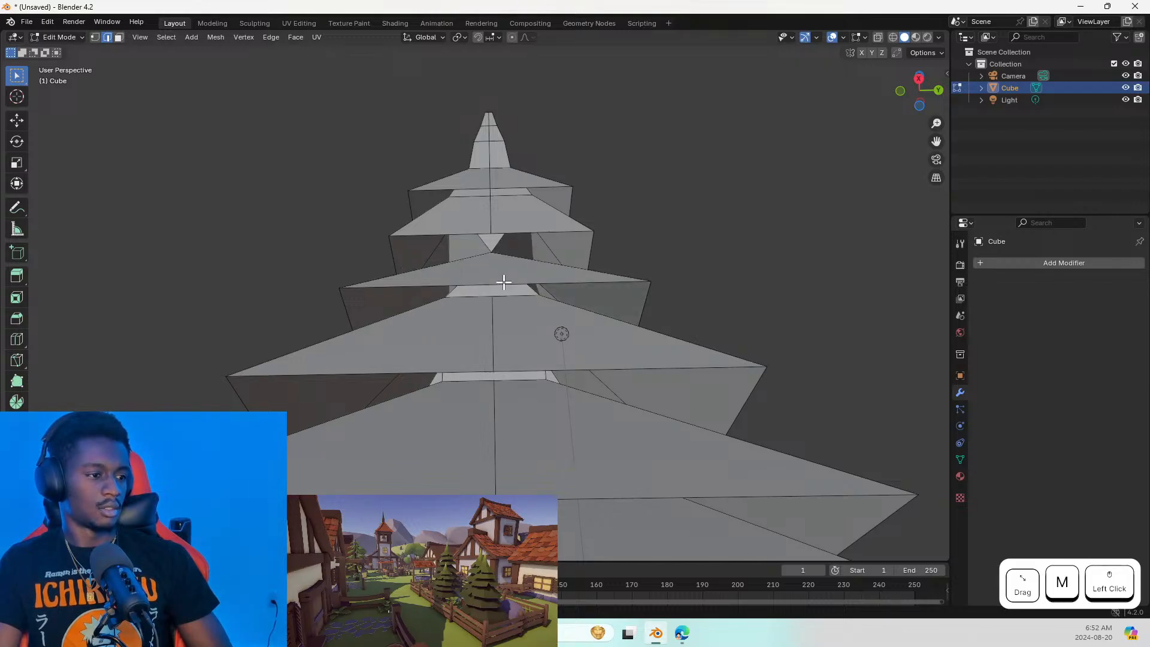
{"action": "key", "text": "ctrl+z"}
{"action": "key", "text": "m"}
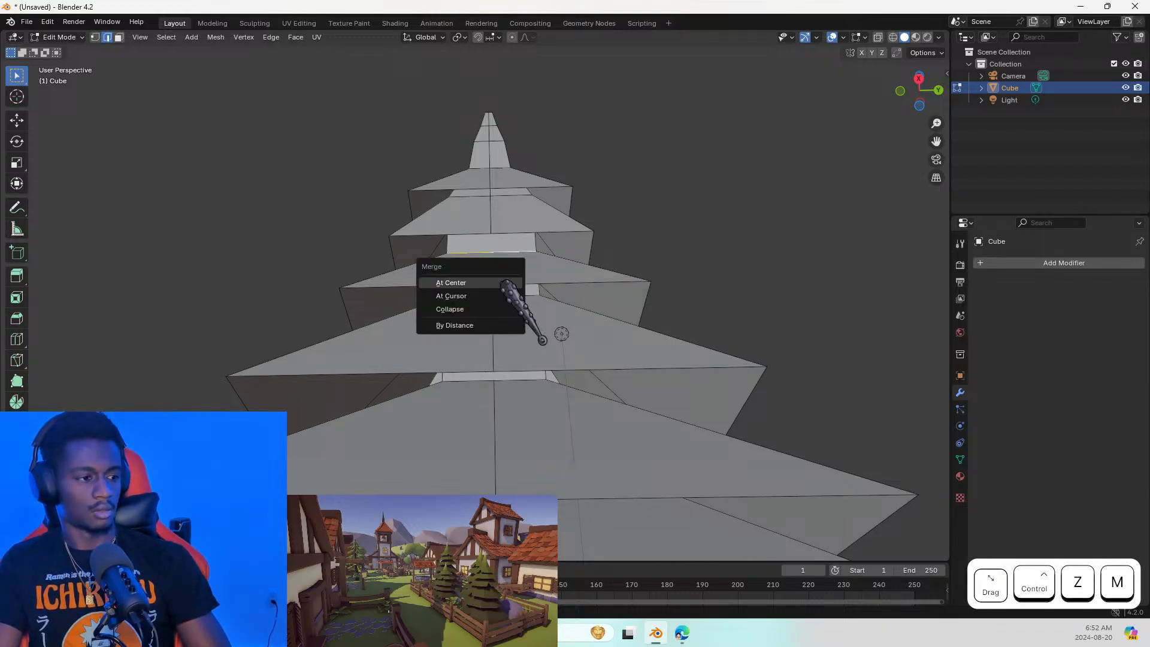
{"action": "left_click", "coordinate": [498, 306]}
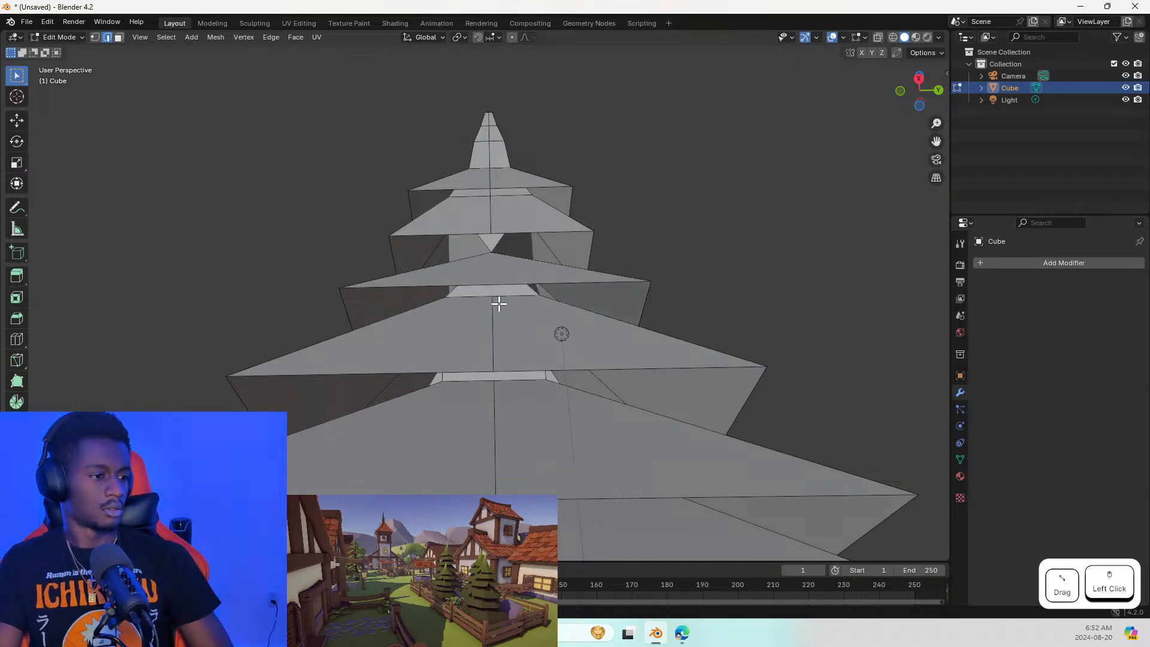
{"action": "key", "text": "ctrl+z"}
Try merging the vertices of the two selected edge halves by distance
{"action": "key", "text": "m"}
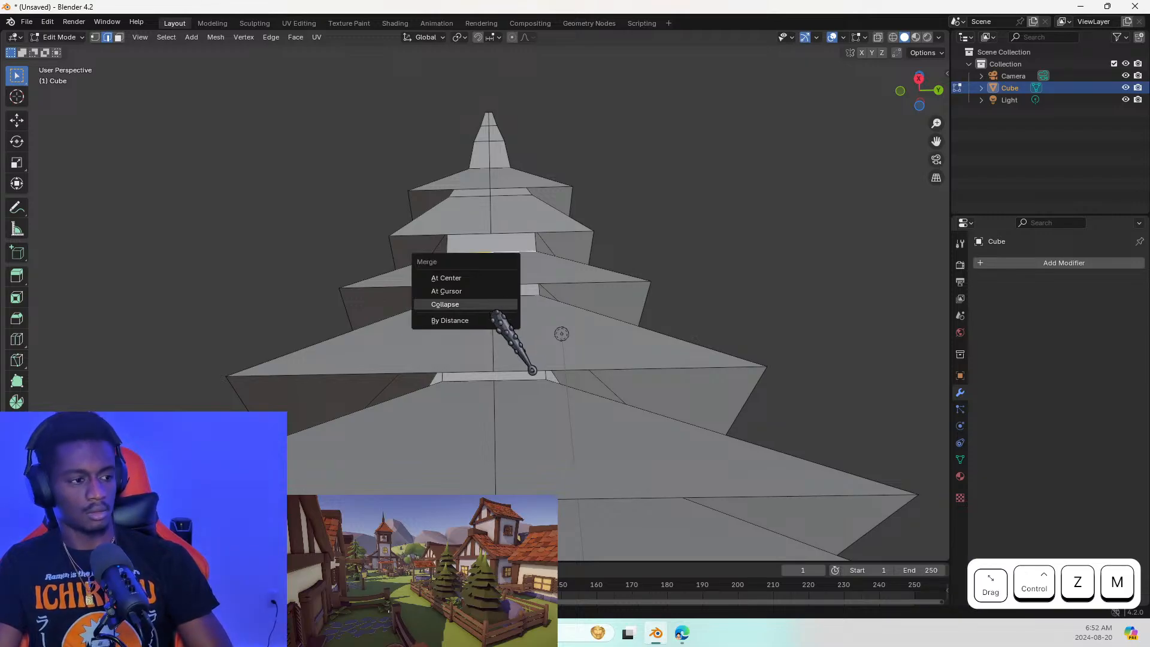
{"action": "left_click", "coordinate": [493, 318]}
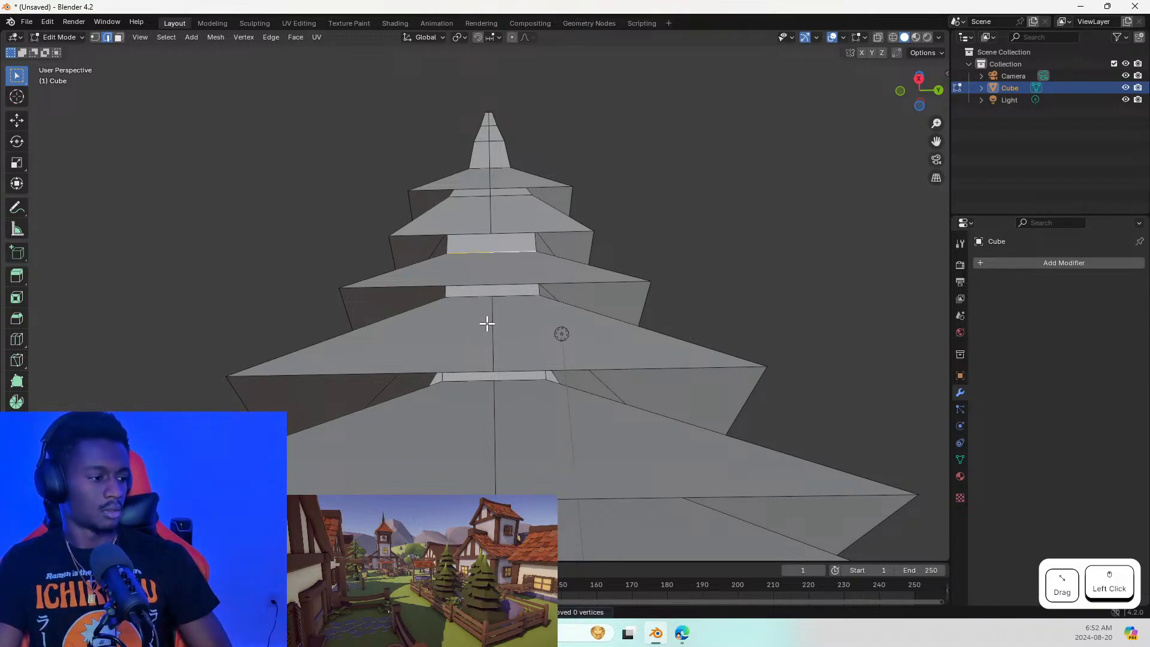
{"action": "key", "text": "Return"}
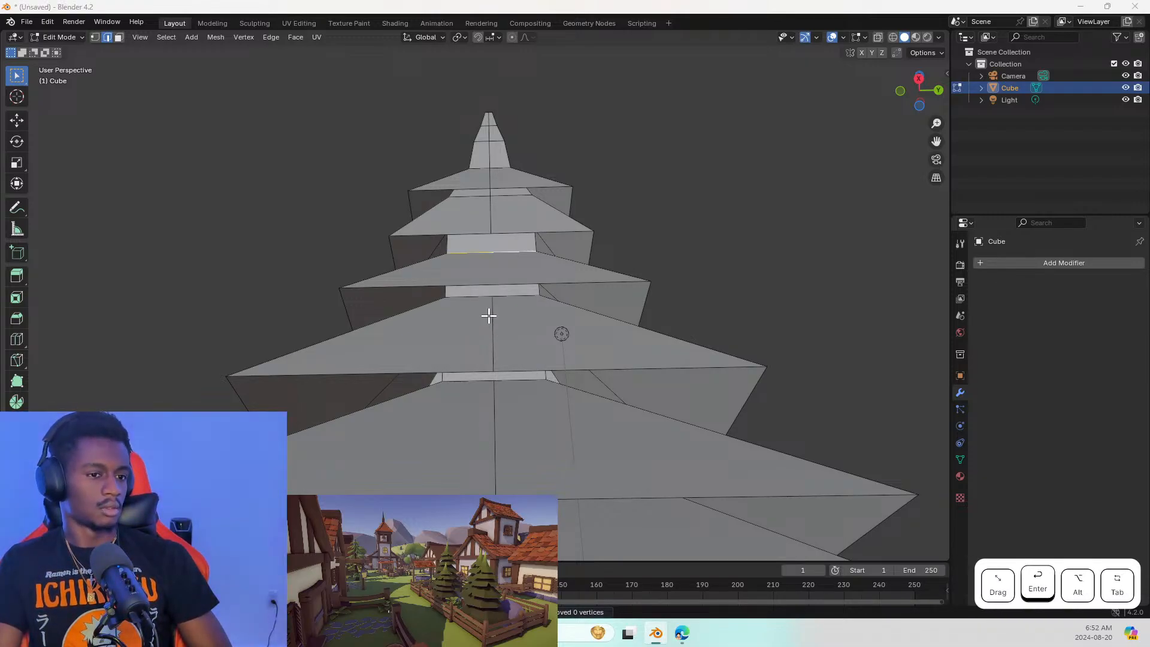
Switch to the browser and read the article's descriptions of the different merge options, through Merge At Last
{"action": "key", "text": "alt+Tab"}
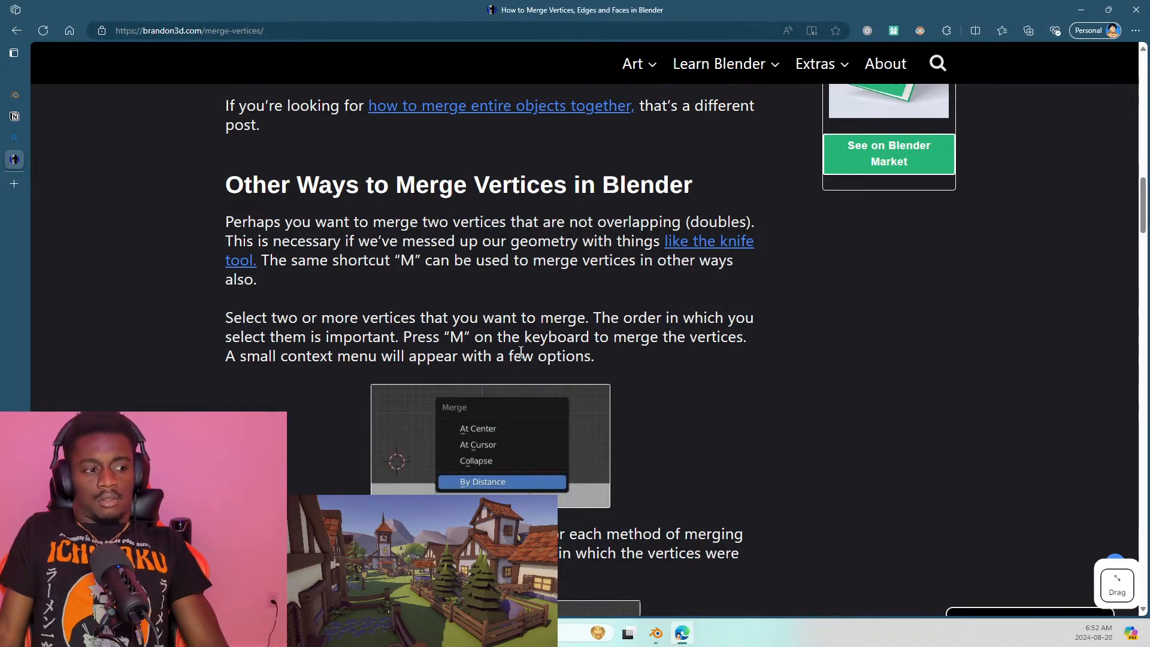
{"action": "scroll", "coordinate": [518, 348], "scroll_direction": "down", "scroll_amount": 3}
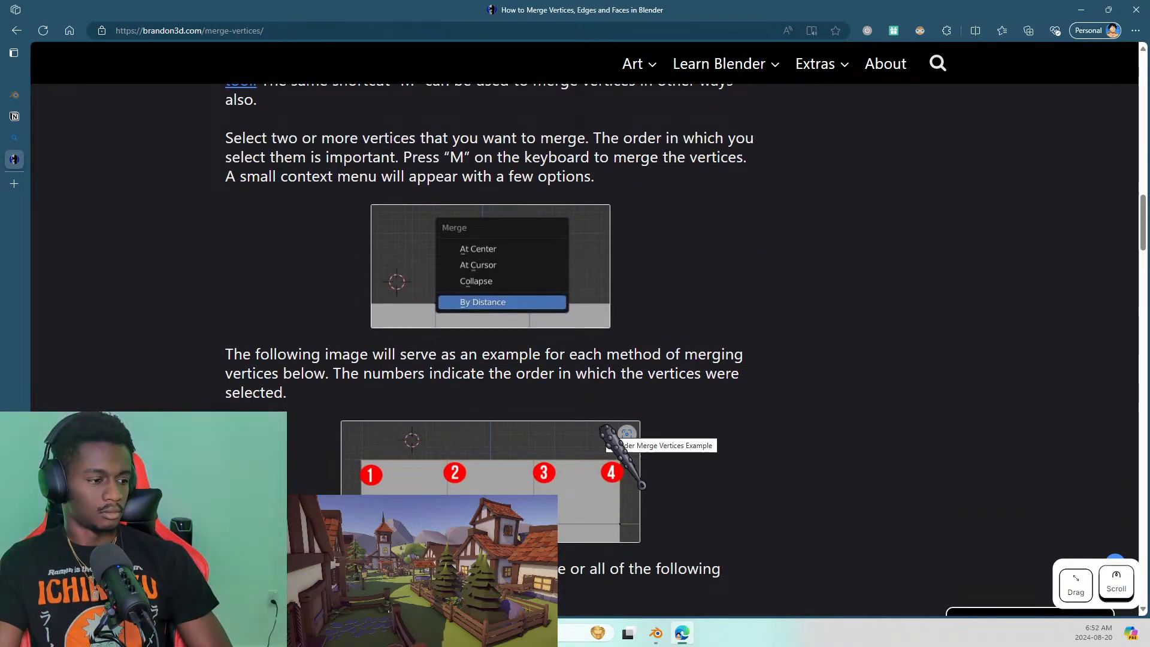
{"action": "scroll", "coordinate": [604, 428], "scroll_direction": "down", "scroll_amount": 9}
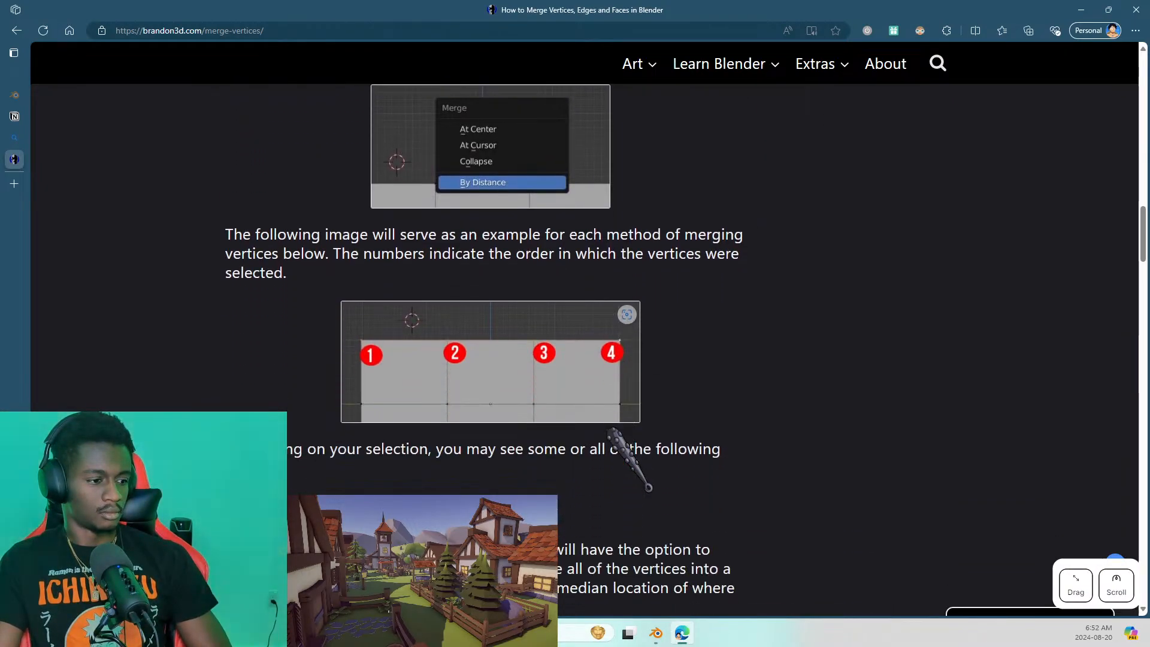
{"action": "scroll", "coordinate": [634, 407], "scroll_direction": "down", "scroll_amount": 12}
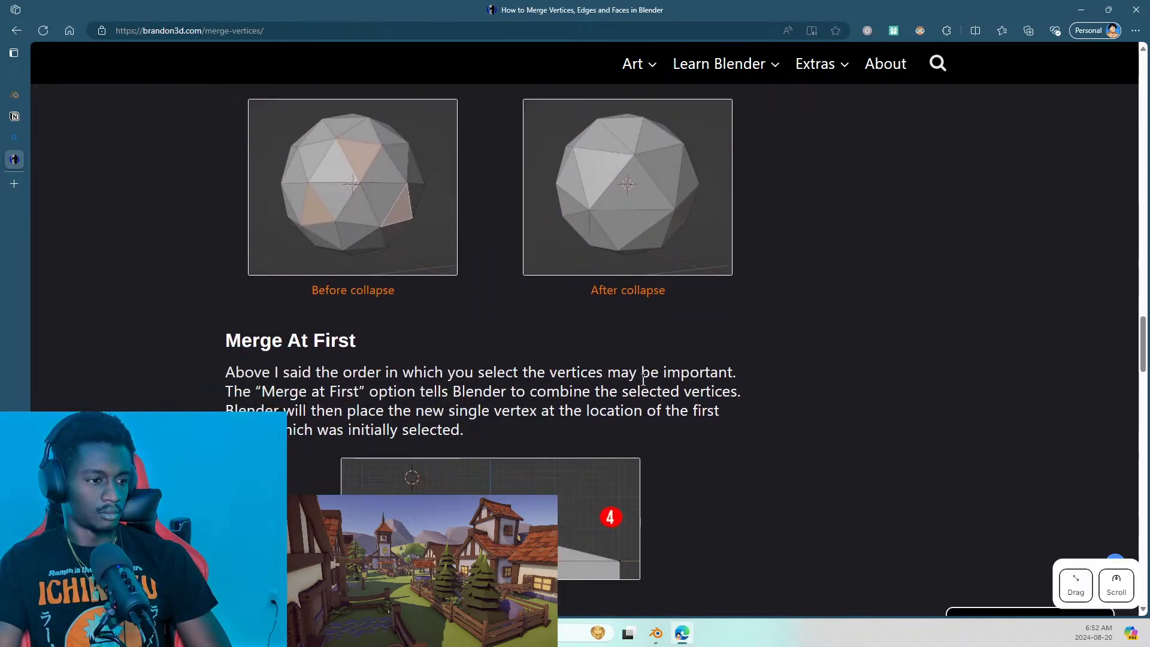
{"action": "scroll", "coordinate": [643, 379], "scroll_direction": "down", "scroll_amount": 6}
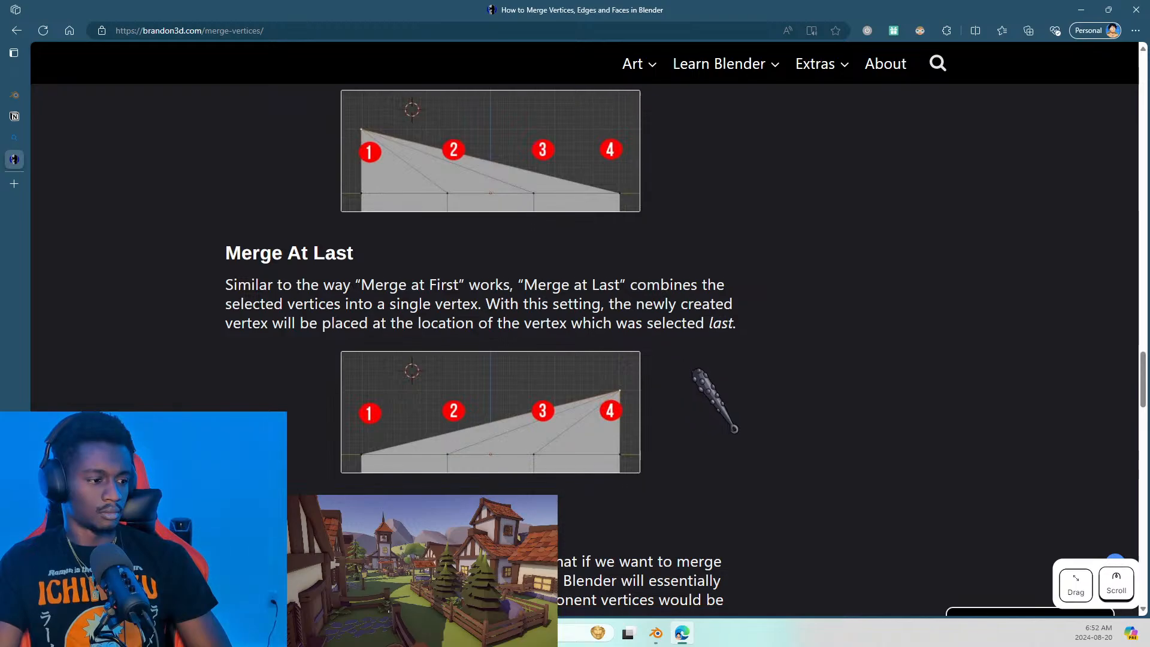
Read the article's Joining Edges & Faces section, including how two edges are joined into a face
{"action": "scroll", "coordinate": [664, 370], "scroll_direction": "down", "scroll_amount": 12}
{"action": "scroll", "coordinate": [736, 344], "scroll_direction": "down", "scroll_amount": 6}
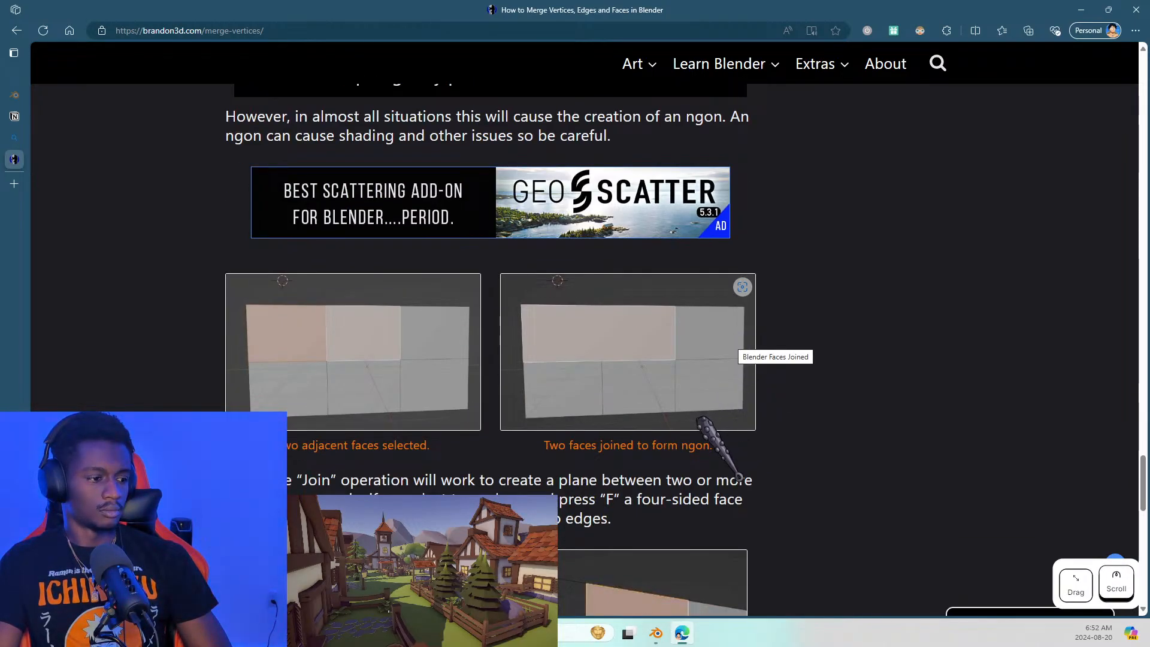
{"action": "scroll", "coordinate": [703, 418], "scroll_direction": "down", "scroll_amount": 2}
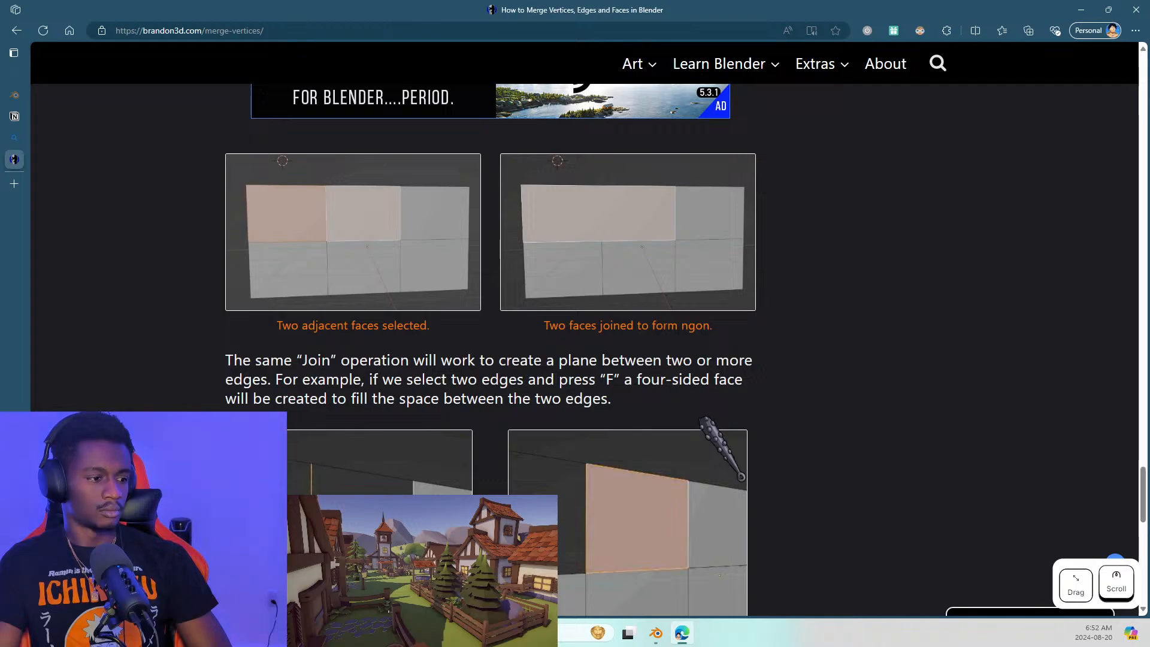
{"action": "scroll", "coordinate": [702, 418], "scroll_direction": "down", "scroll_amount": 1}
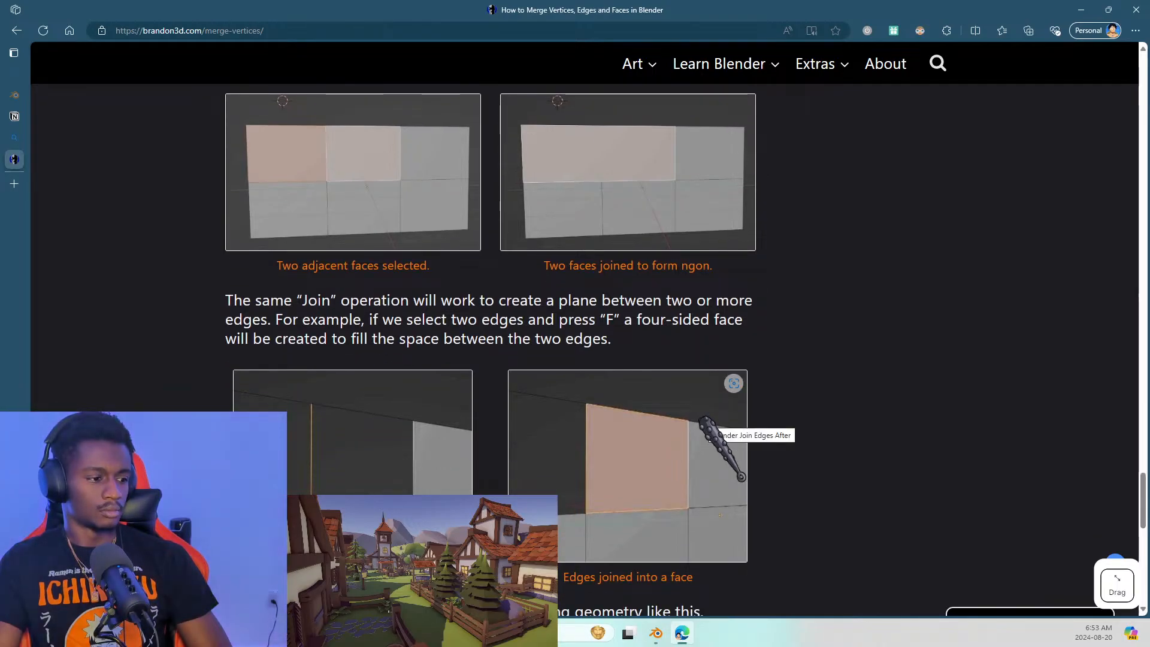
{"action": "scroll", "coordinate": [706, 421], "scroll_direction": "down", "scroll_amount": 3}
{"action": "scroll", "coordinate": [705, 421], "scroll_direction": "up", "scroll_amount": 3}
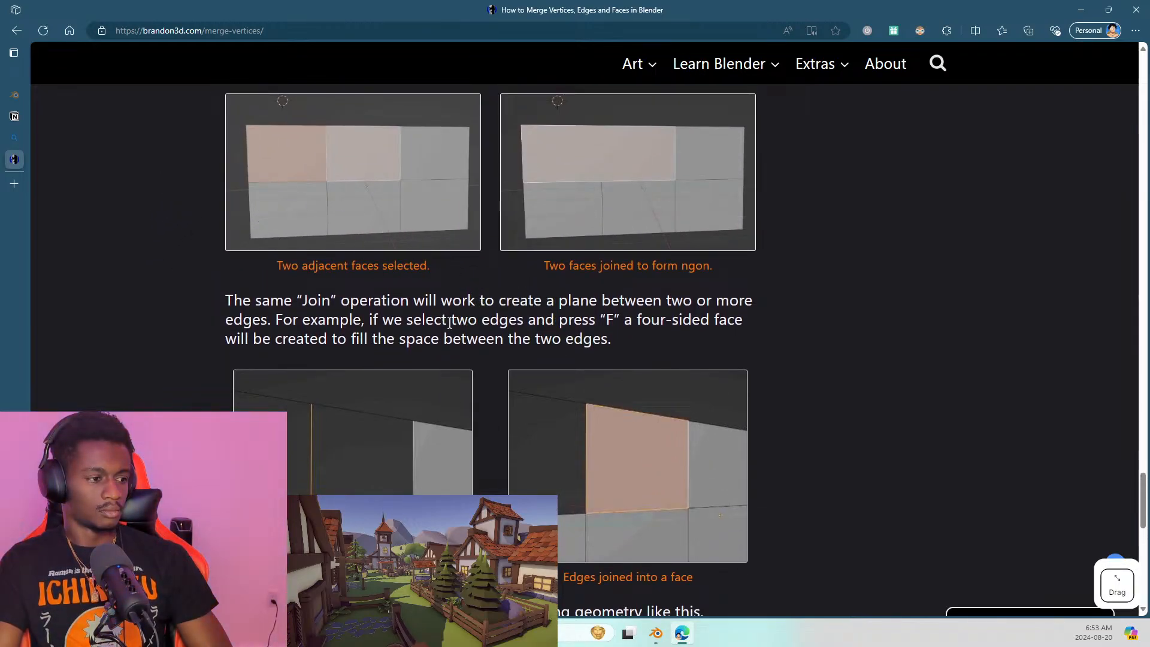
{"action": "scroll", "coordinate": [450, 323], "scroll_direction": "up", "scroll_amount": 3}
{"action": "scroll", "coordinate": [355, 380], "scroll_direction": "up", "scroll_amount": 4}
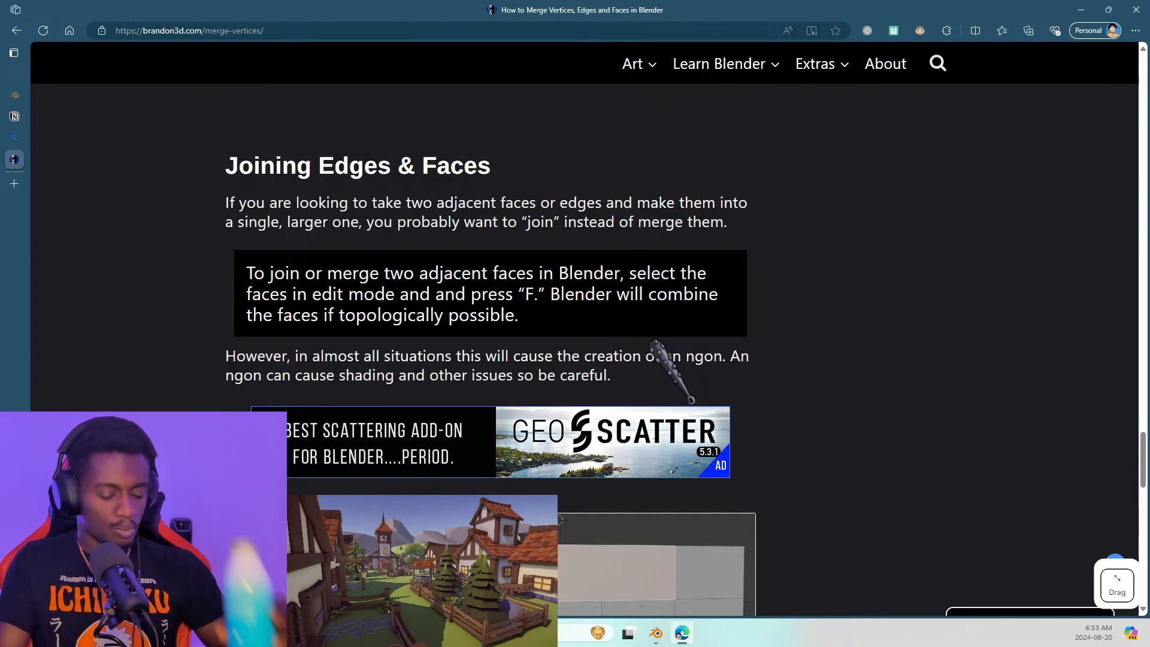
Return to Blender, join the two selected edge halves with Fill, and check the edge above the middle tier by selecting it
{"action": "key", "text": "alt+Tab"}
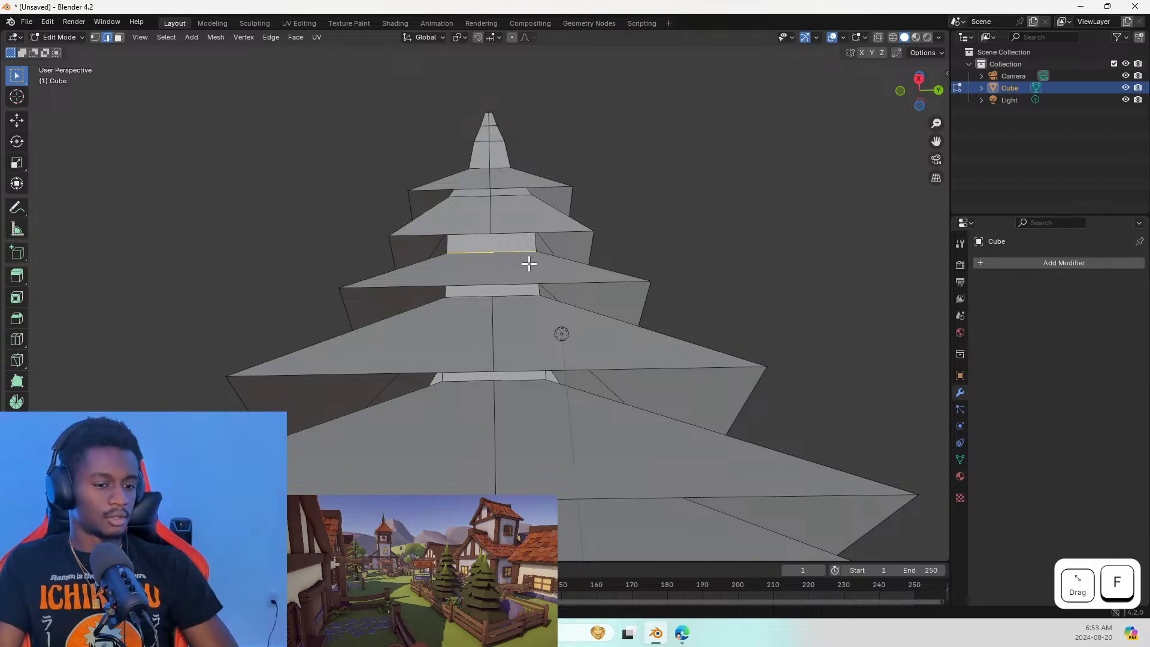
{"action": "left_click", "coordinate": [499, 271]}
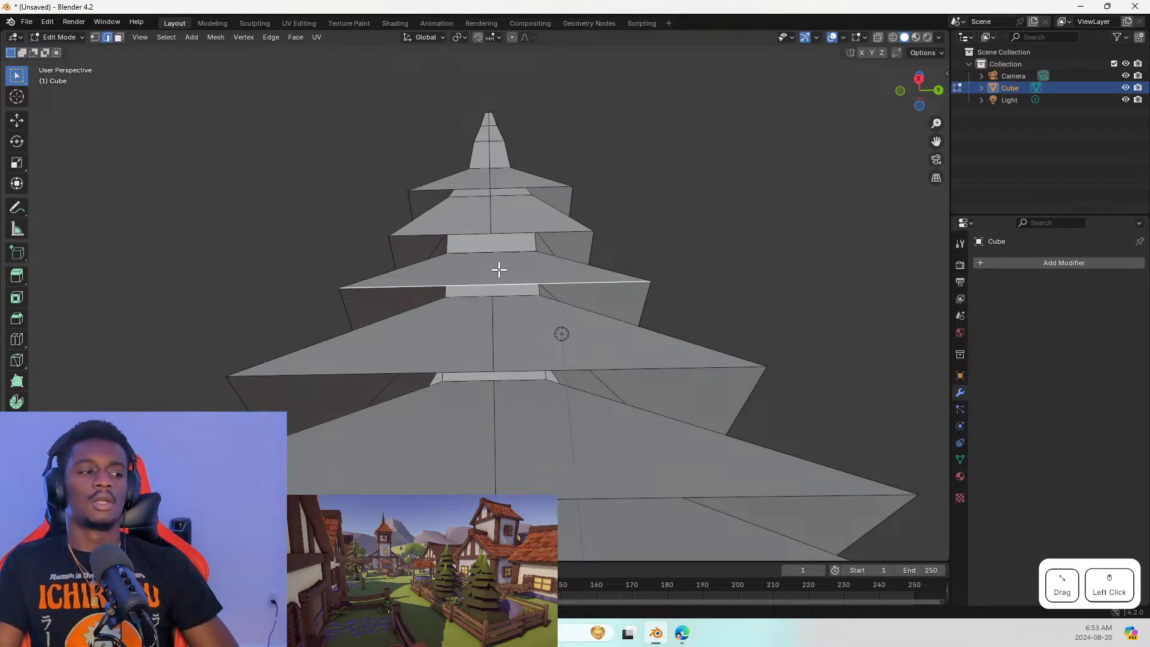
{"action": "left_click", "coordinate": [502, 251]}
Switch to the browser and open the favorite shortcuts page from the Blender Toolbox database in Notion
{"action": "key", "text": "alt+Tab"}
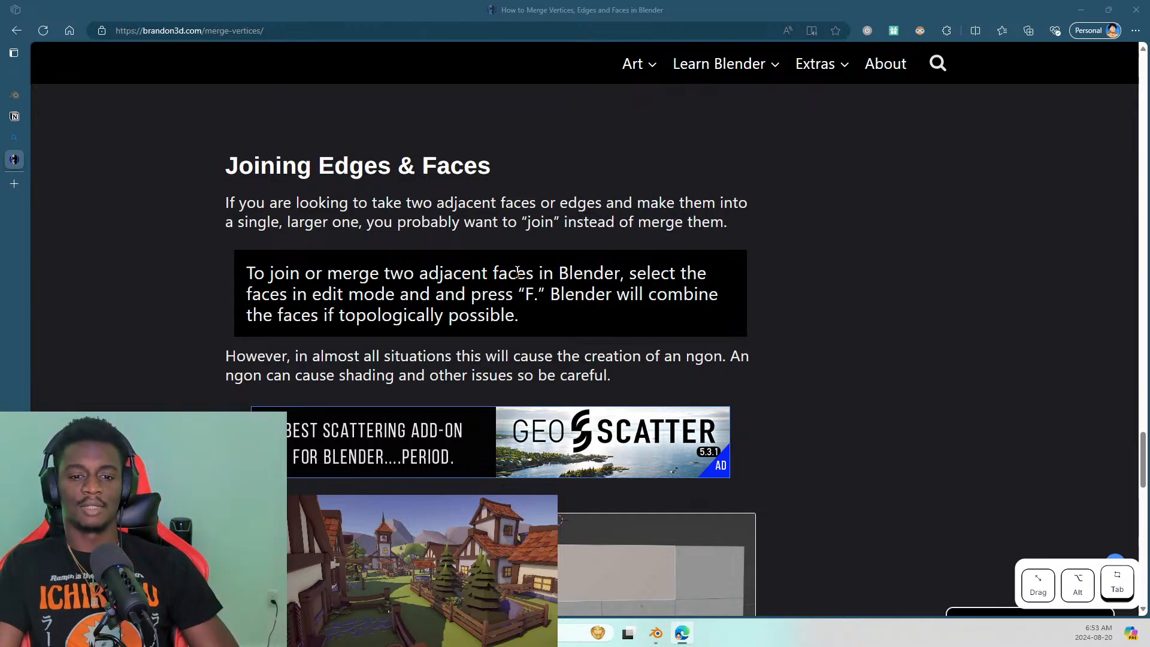
{"action": "left_click", "coordinate": [13, 115]}
{"action": "left_click", "coordinate": [14, 94]}
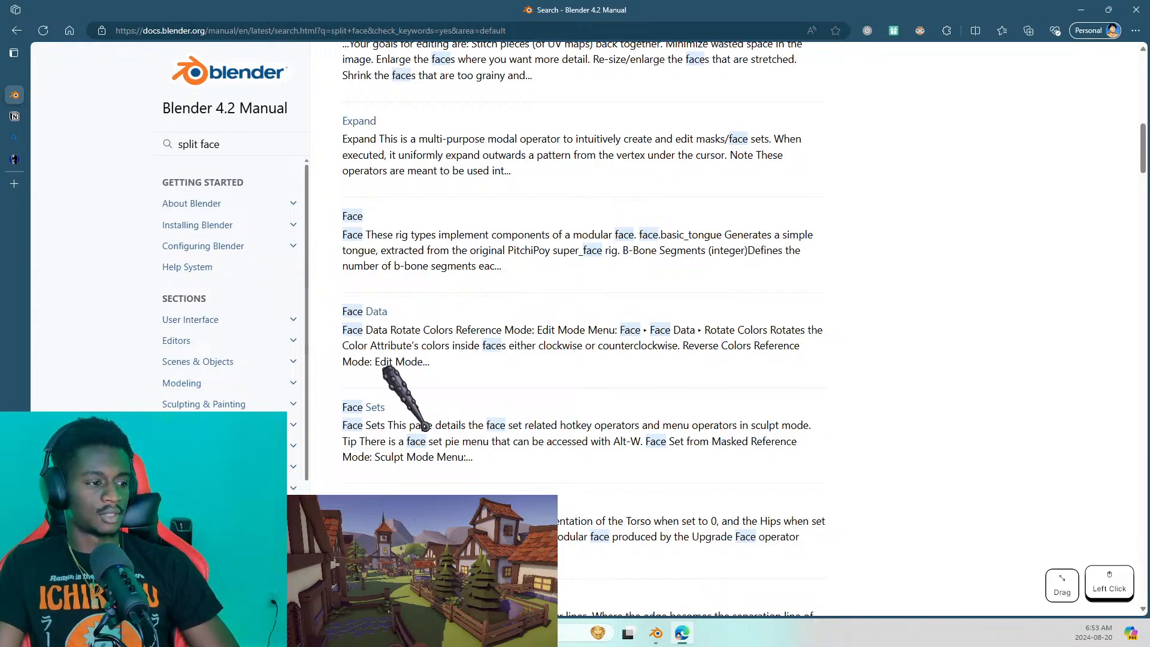
{"action": "left_click", "coordinate": [15, 116]}
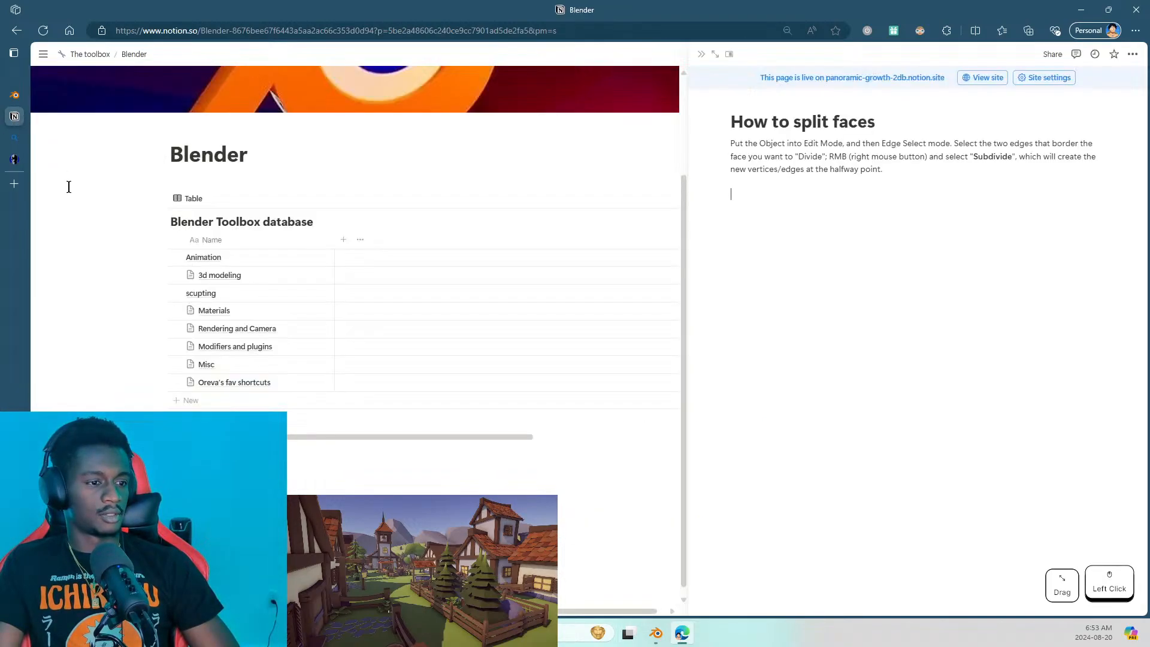
{"action": "left_click", "coordinate": [301, 382]}
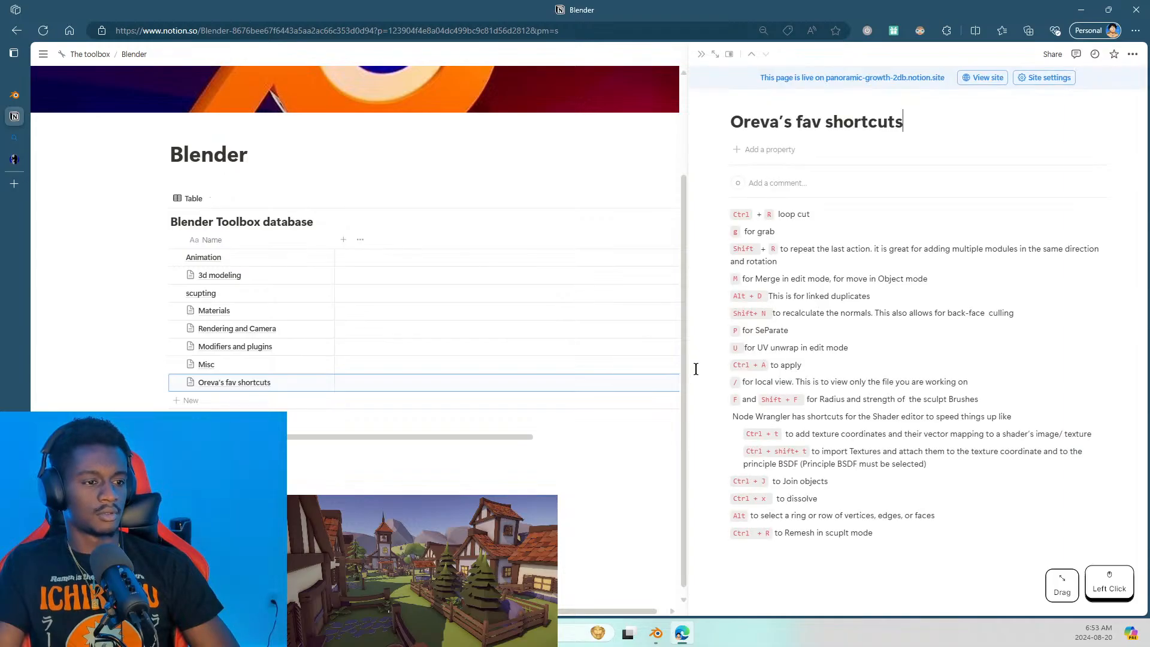
Under the sculpt brush shortcuts, add an indented note reading "In edit mode it is to Fill/ Join faces and edges adjacent to each other"
{"action": "left_click", "coordinate": [842, 400]}
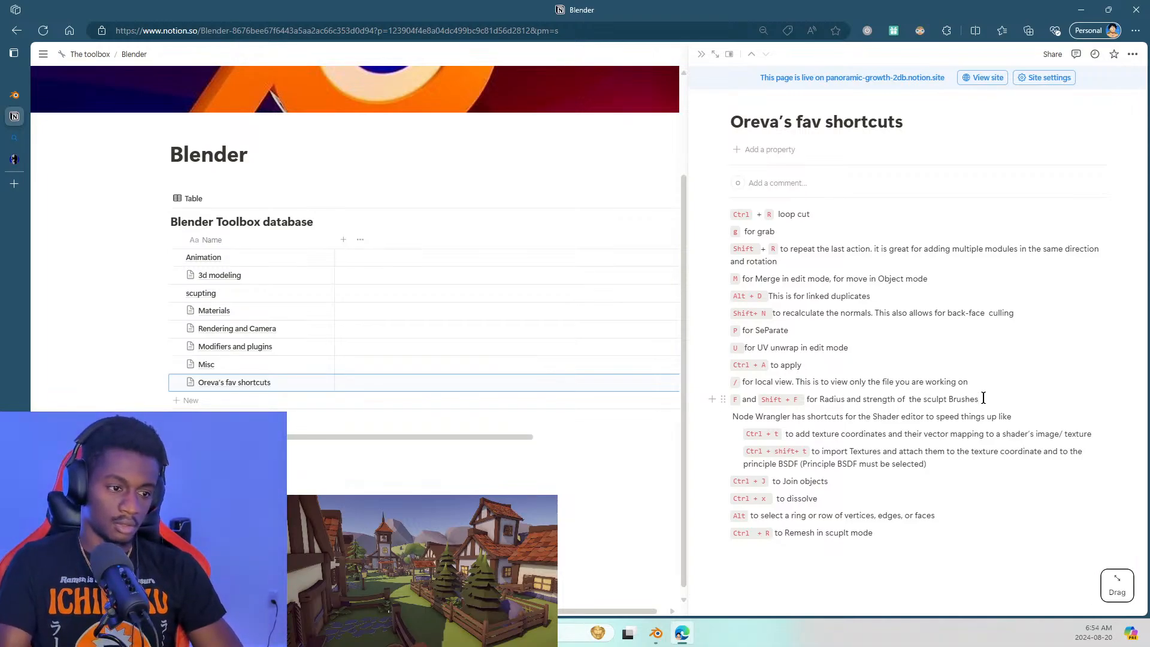
{"action": "key", "text": "Return"}
{"action": "key", "text": "Tab"}
{"action": "type", "text": "OM E"}
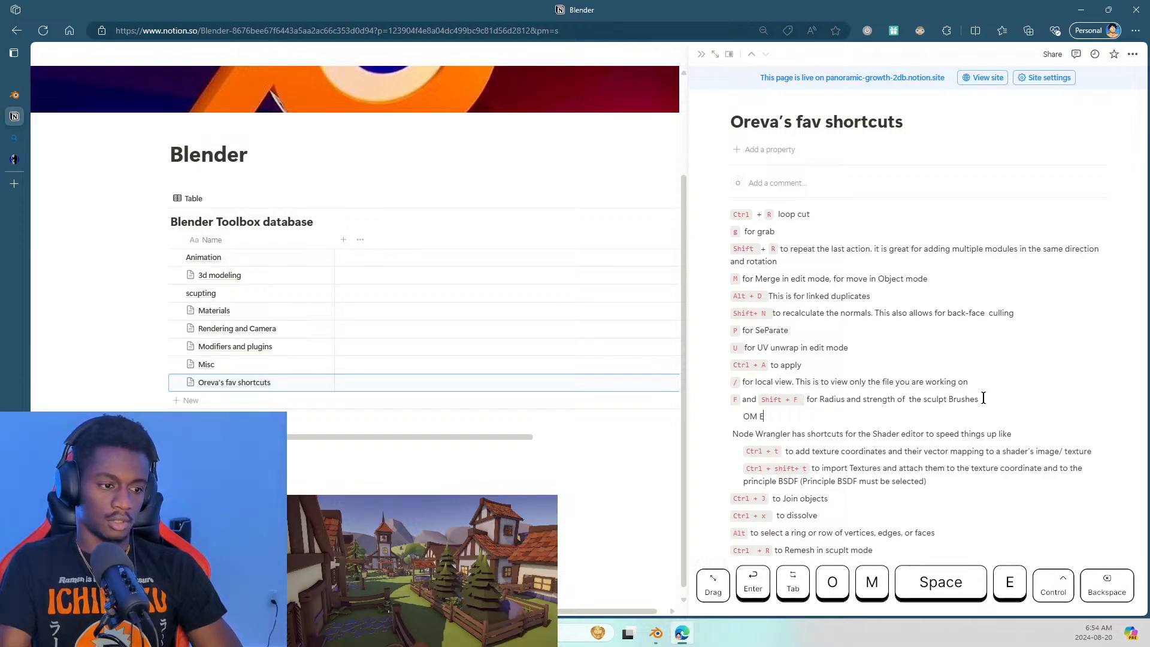
{"action": "key", "text": "ctrl+BackSpace"}
{"action": "key", "text": "ctrl+BackSpace"}
{"action": "type", "text": "IO"}
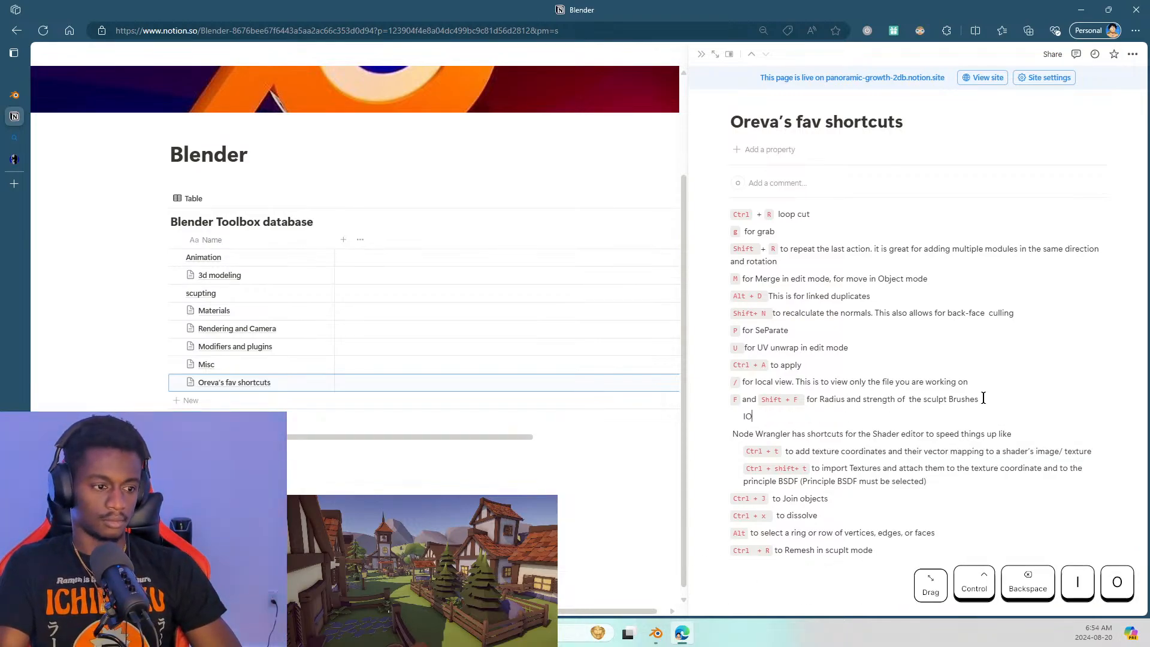
{"action": "key", "text": "BackSpace"}
{"action": "key", "text": "Caps_Lock"}
{"action": "type", "text": "n edit"}
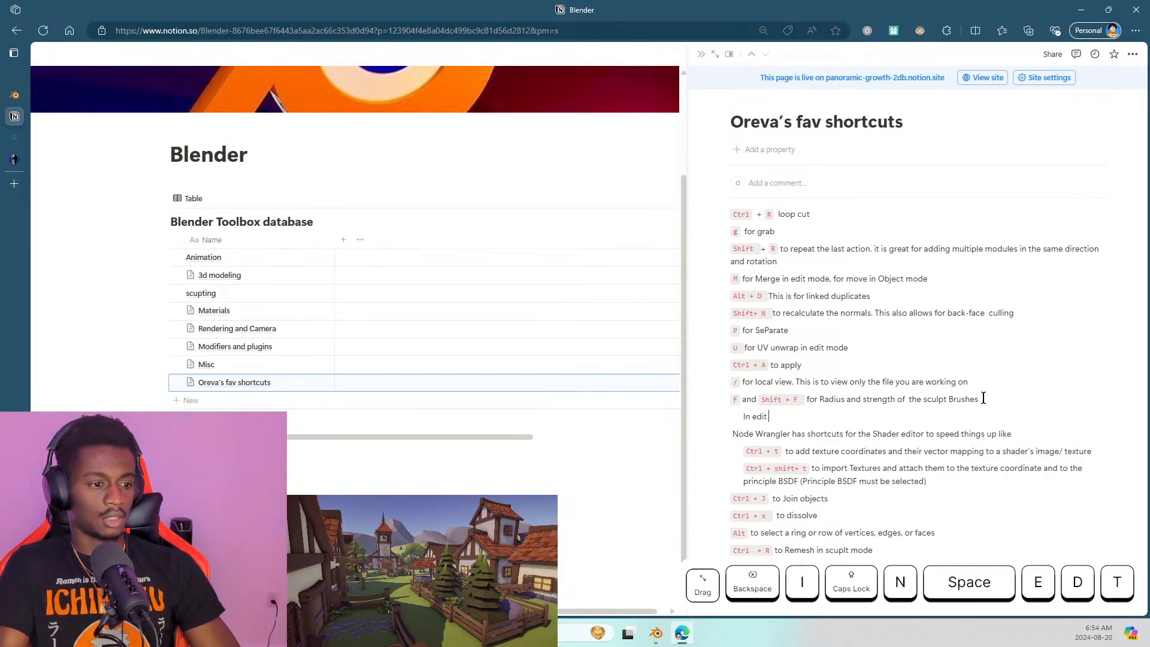
{"action": "type", "text": " mode it is to"}
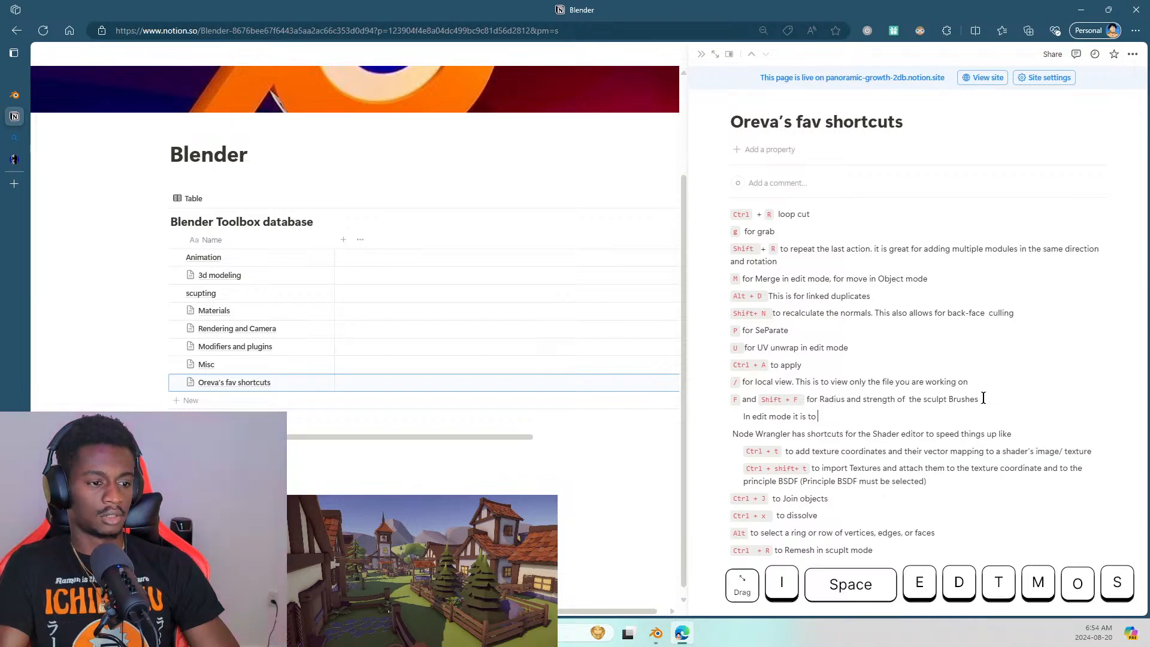
{"action": "type", "text": "Fill"}
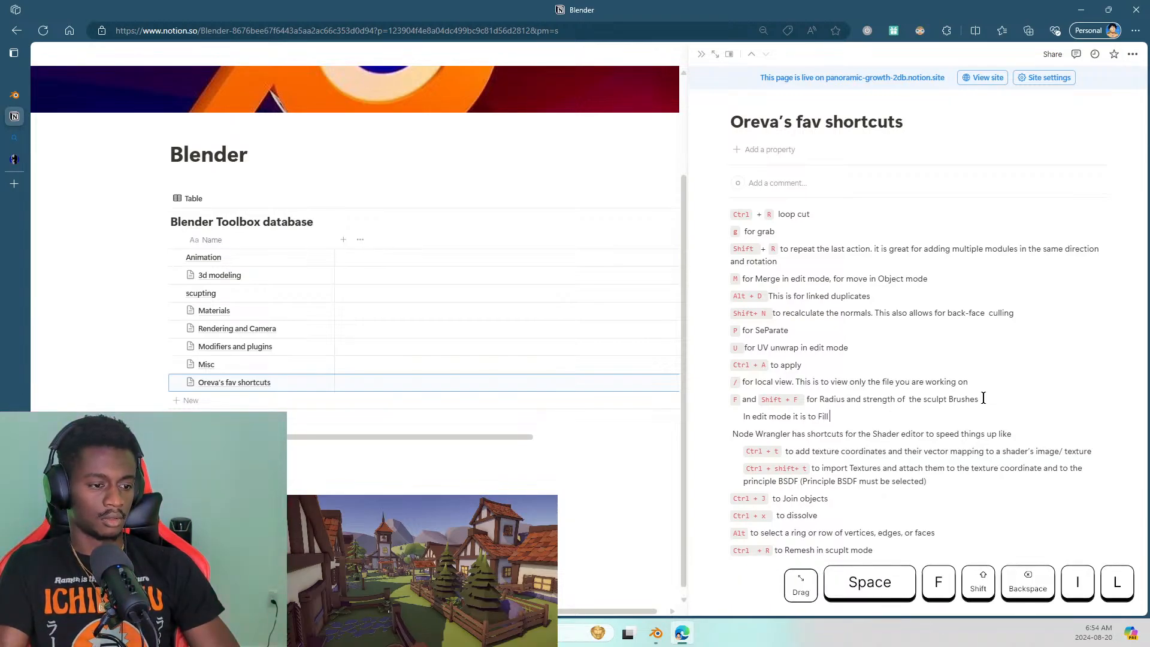
{"action": "type", "text": "/ Join"}
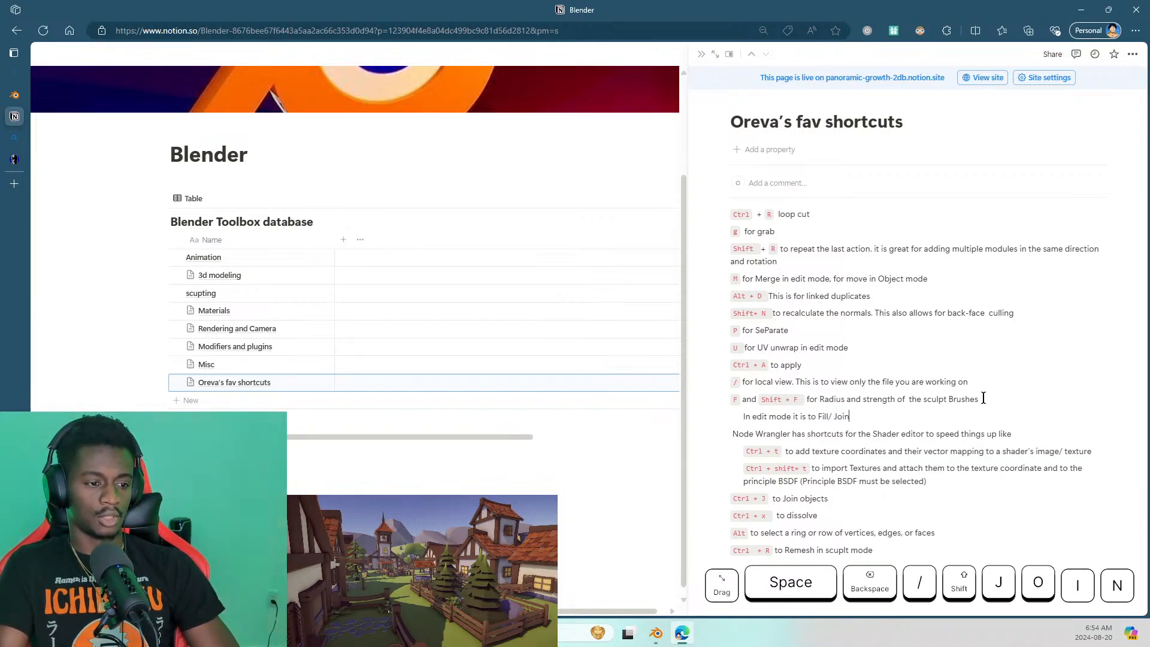
{"action": "type", "text": " faces and eg"}
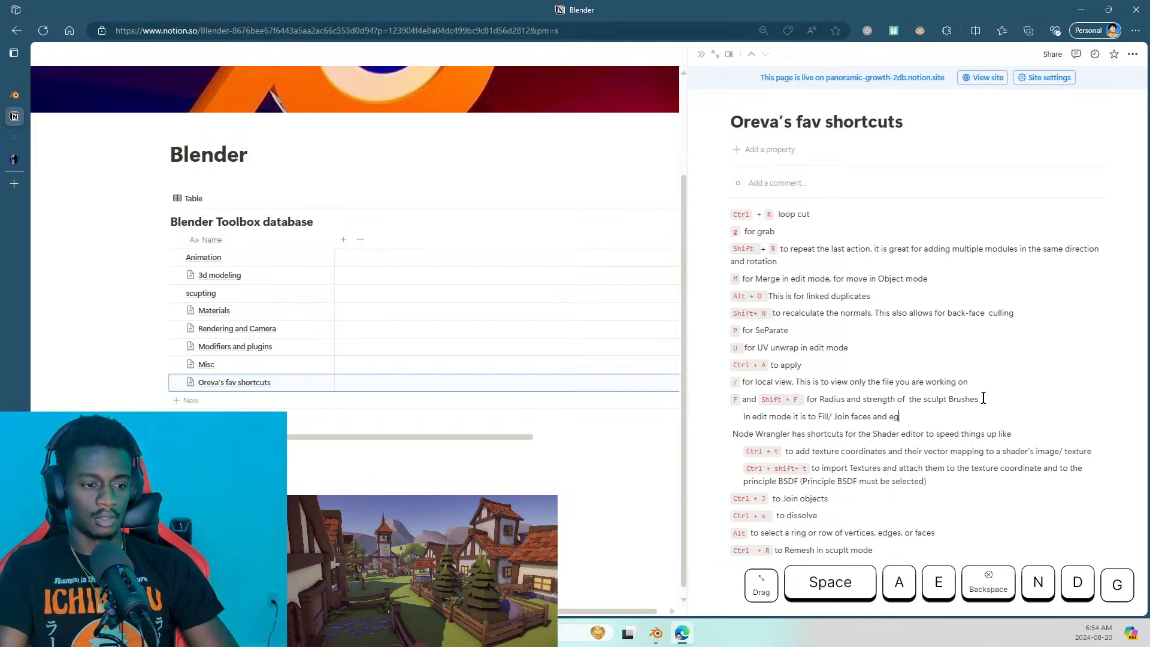
{"action": "key", "text": "BackSpace"}
{"action": "type", "text": "dges "}
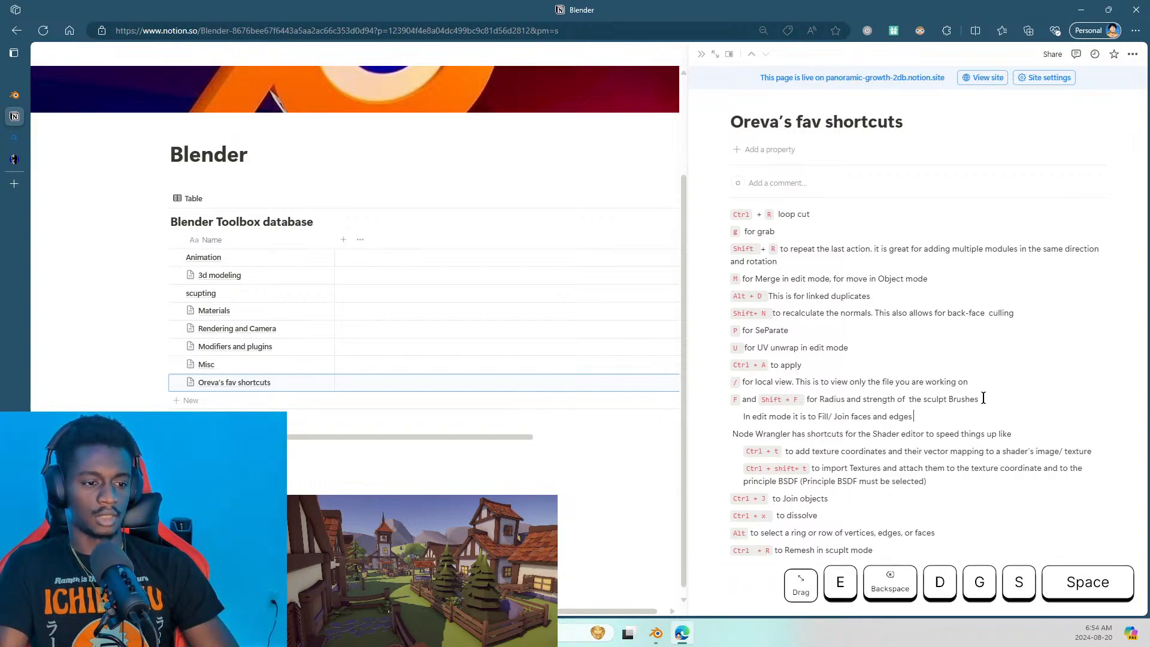
{"action": "type", "text": "af"}
{"action": "type", "text": "djac"}
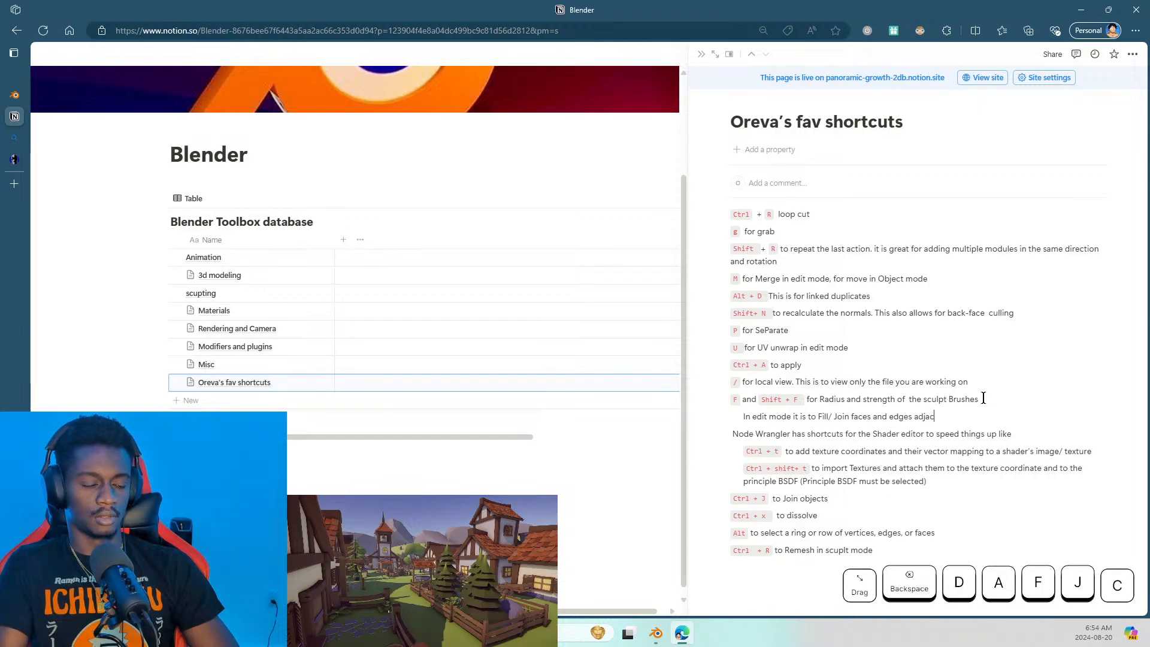
{"action": "type", "text": "ent to each"}
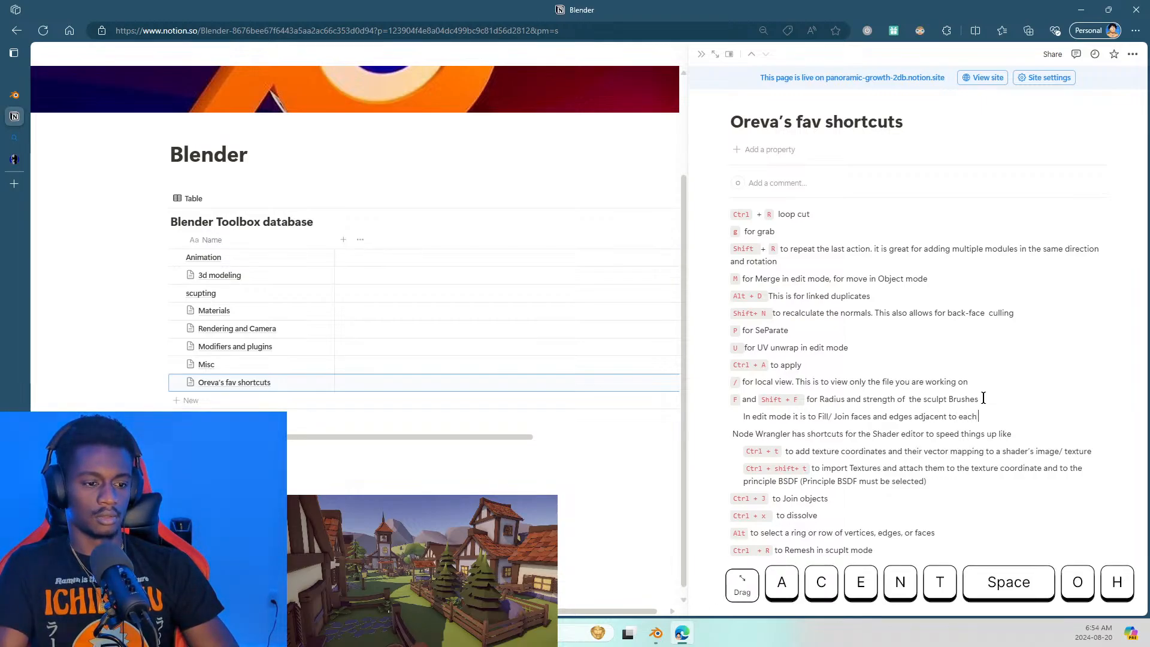
{"action": "type", "text": " other"}
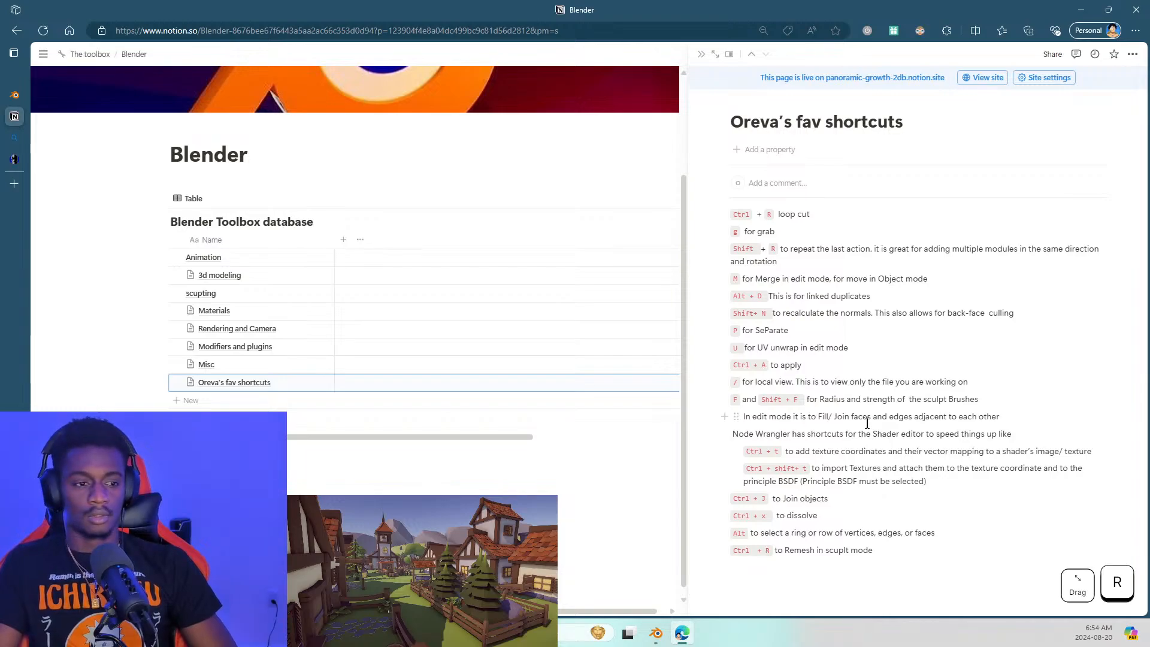
Append "(merge is different)" to the end of the new Fill/Join note
{"action": "type", "text": " (mer"}
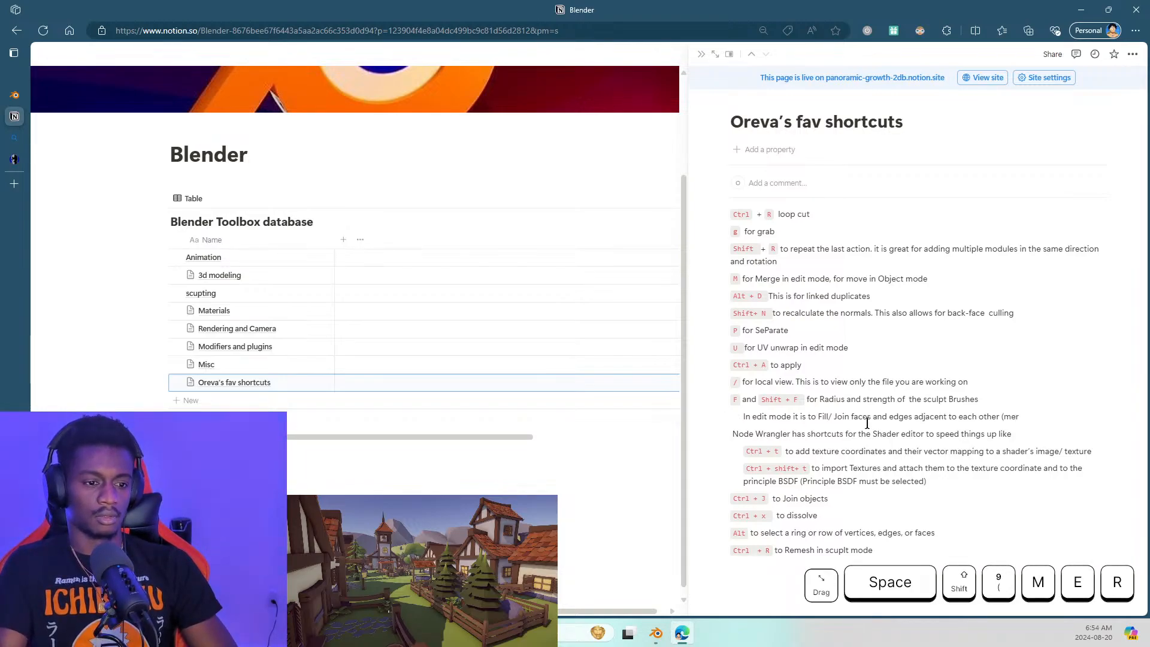
{"action": "type", "text": "ge ois"}
{"action": "key", "text": "BackSpace"}
{"action": "key", "text": "BackSpace"}
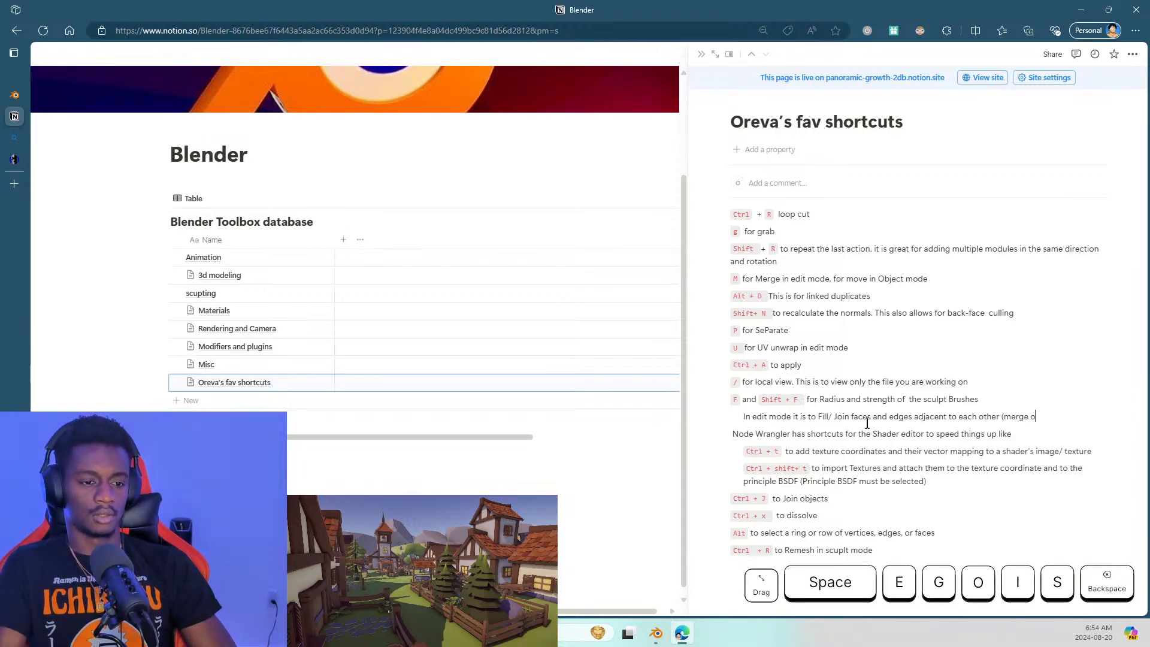
{"action": "key", "text": "BackSpace"}
{"action": "type", "text": "d"}
{"action": "type", "text": "is "}
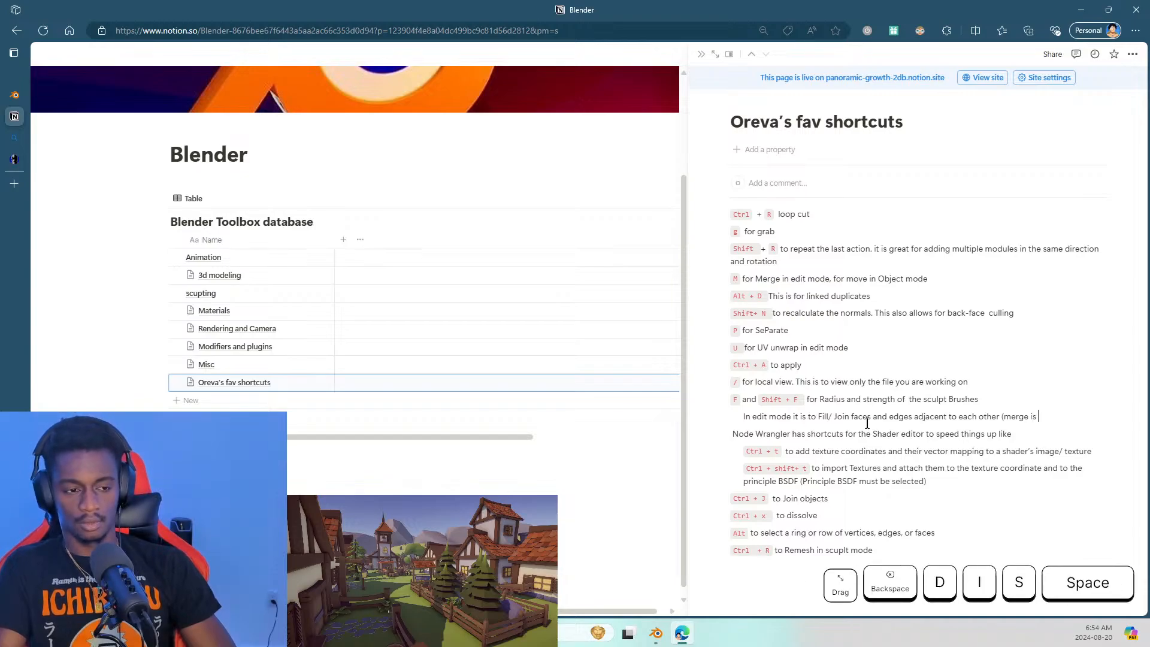
{"action": "type", "text": "di"}
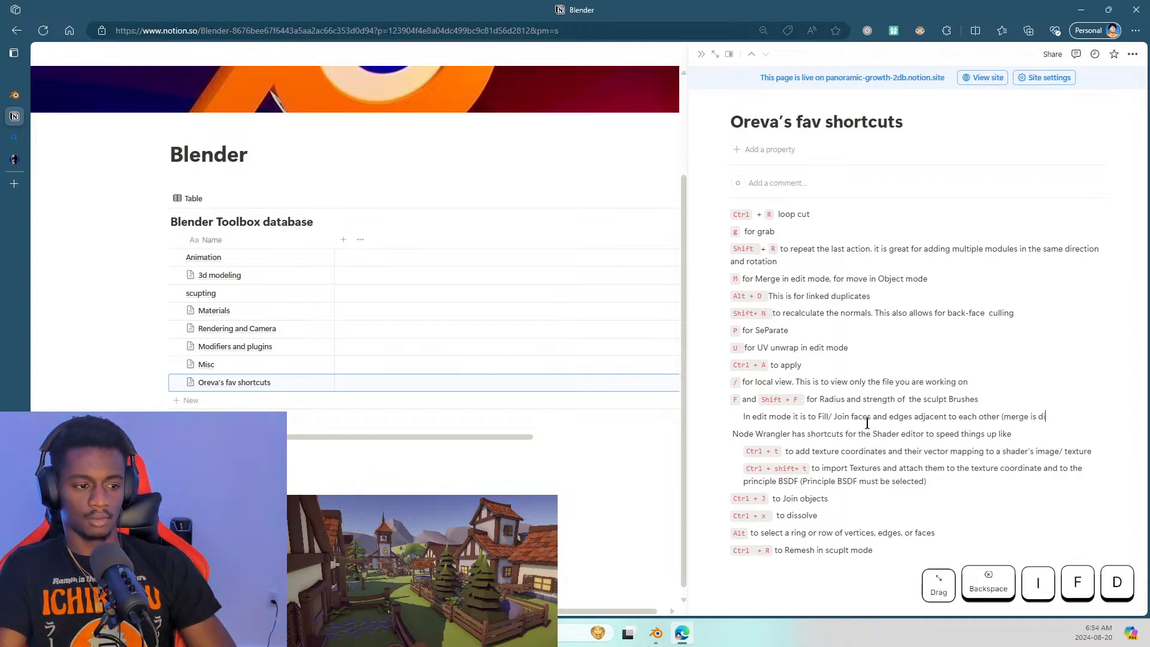
{"action": "type", "text": "fferent"}
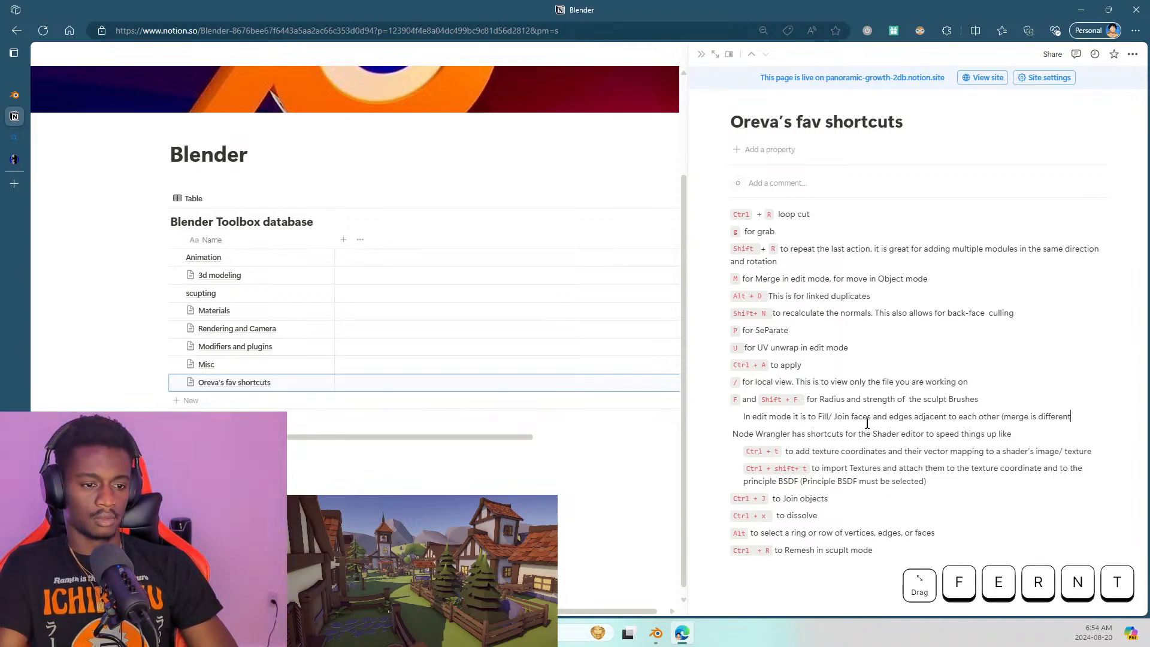
{"action": "type", "text": ")"}
Switch to Blender, select the split half of the lower edge on the tier below the middle one, and look through the edge operations
{"action": "key", "text": "alt+Tab"}
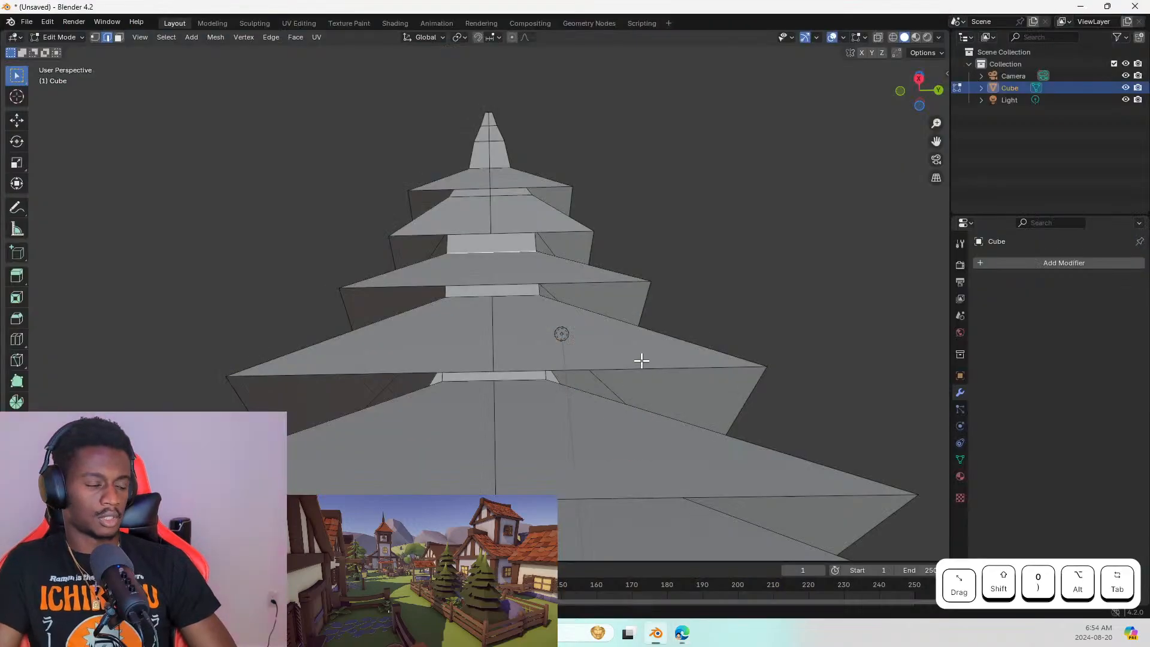
{"action": "left_click", "coordinate": [547, 367]}
{"action": "right_click", "coordinate": [548, 368]}
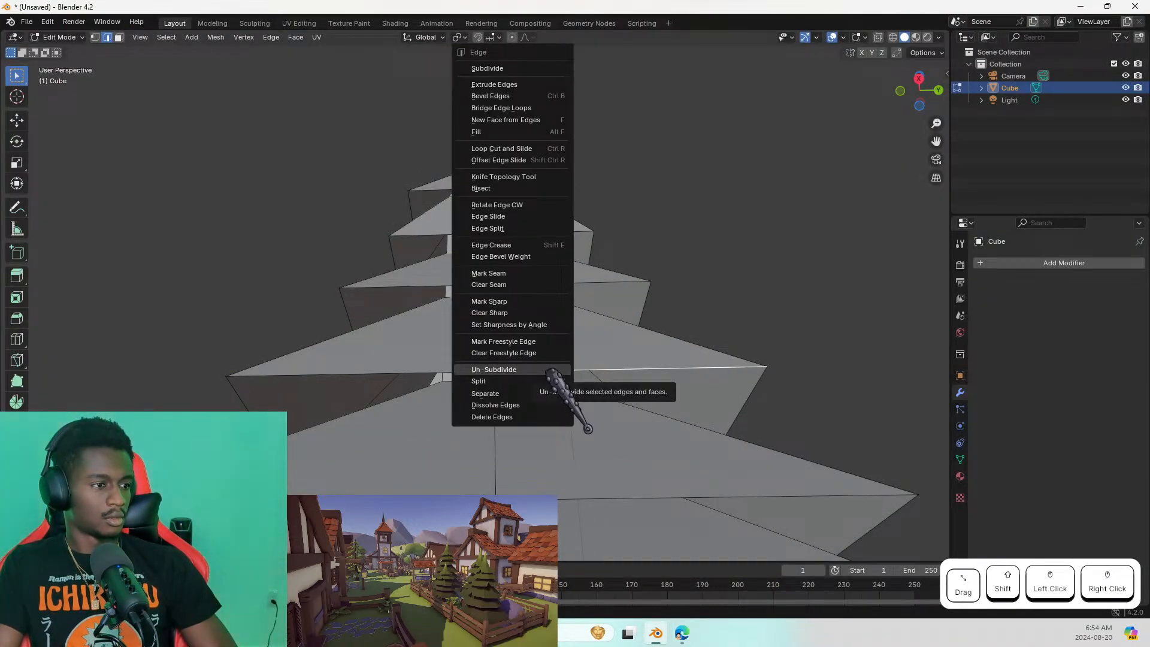
{"action": "key", "text": "grave"}
{"action": "key", "text": "Escape"}
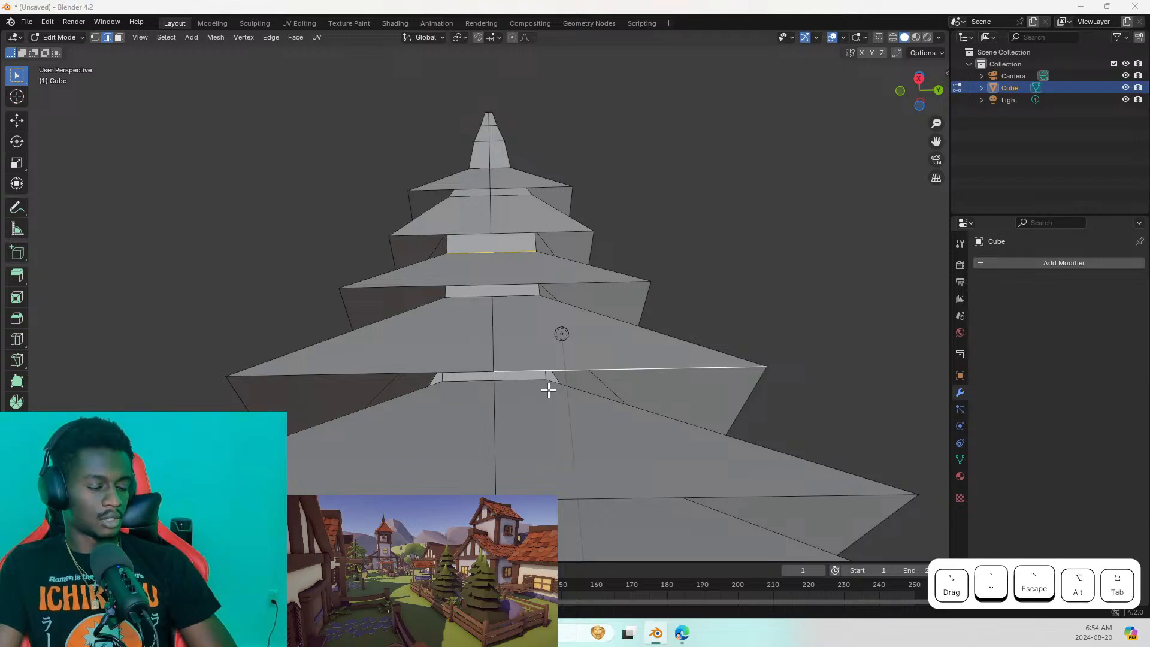
Switch to the browser's merge article and look up its section on removing double vertices with Merge by Distance
{"action": "key", "text": "alt+Tab"}
{"action": "key", "text": "ctrl+Tab"}
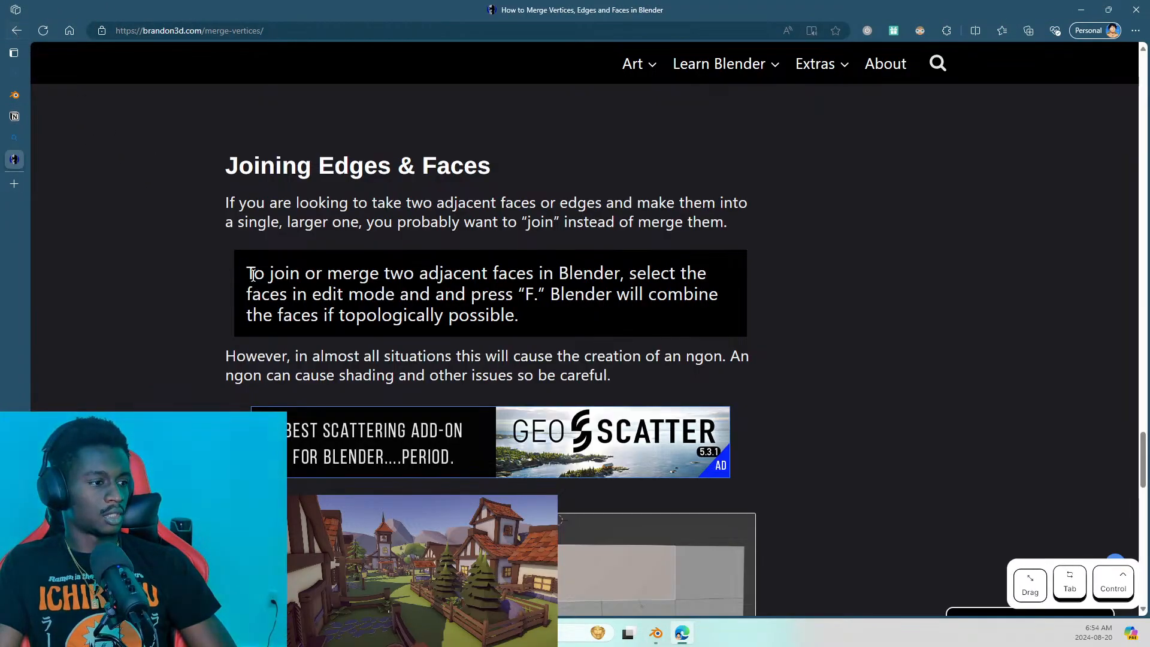
{"action": "scroll", "coordinate": [332, 129], "scroll_direction": "up", "scroll_amount": 10}
{"action": "scroll", "coordinate": [331, 129], "scroll_direction": "up", "scroll_amount": 5}
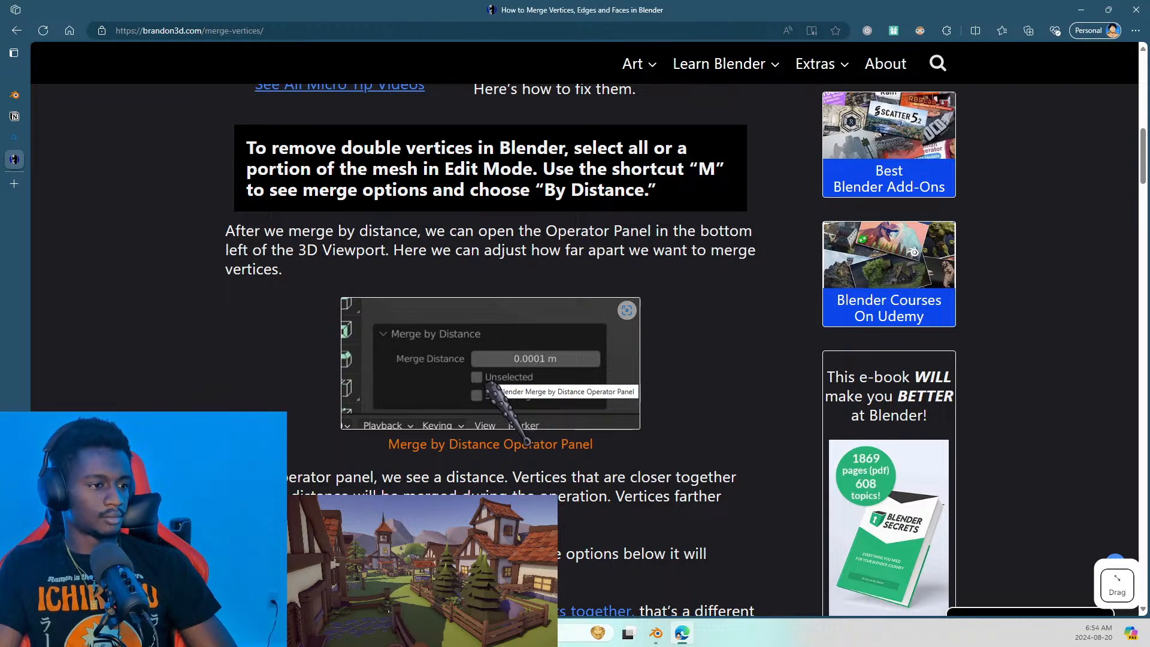
{"action": "key", "text": "alt+Tab"}
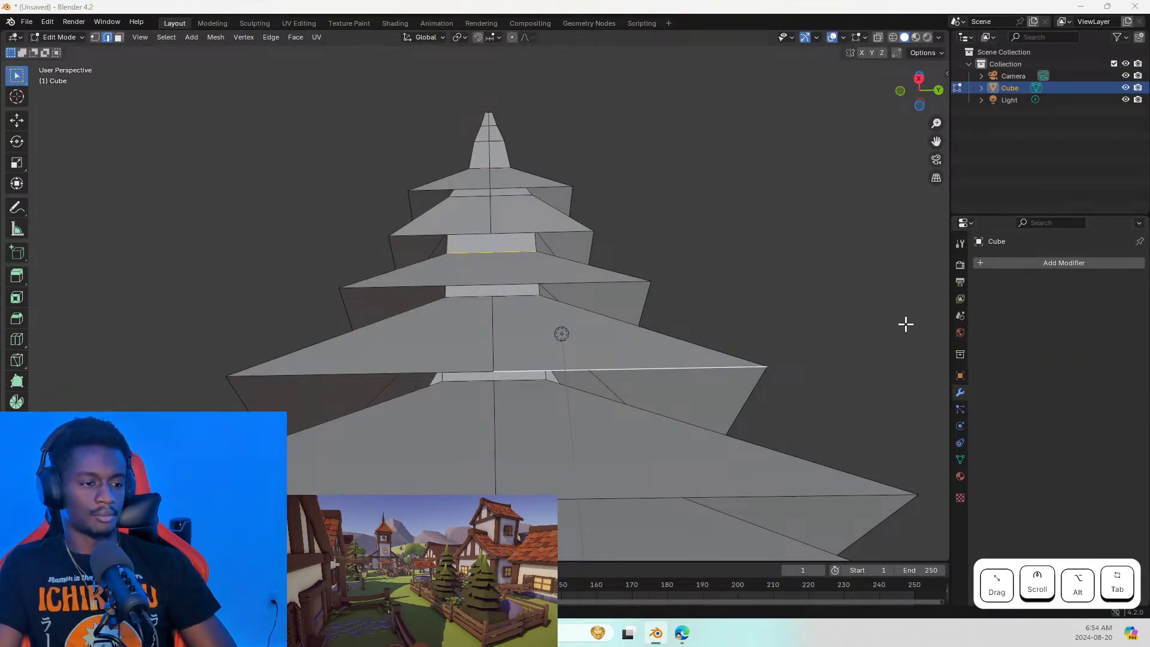
{"action": "key", "text": "alt+Tab"}
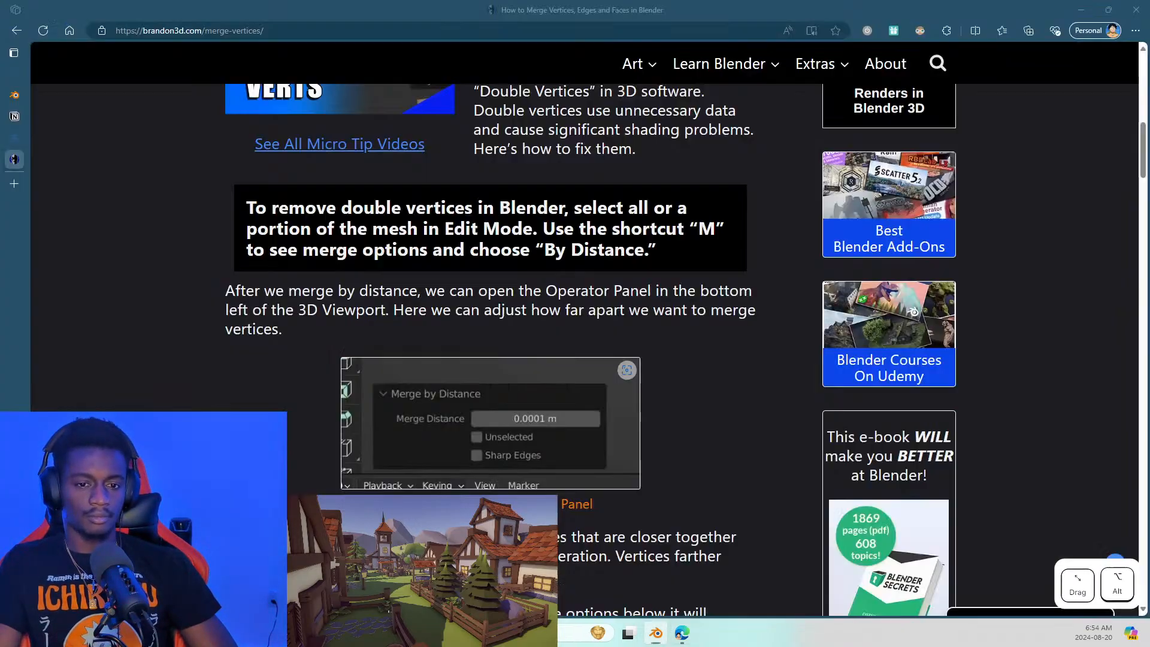
Check the Merge shortcut entry in the Notion favorite shortcuts page and close that page
{"action": "key", "text": "ctrl+Tab"}
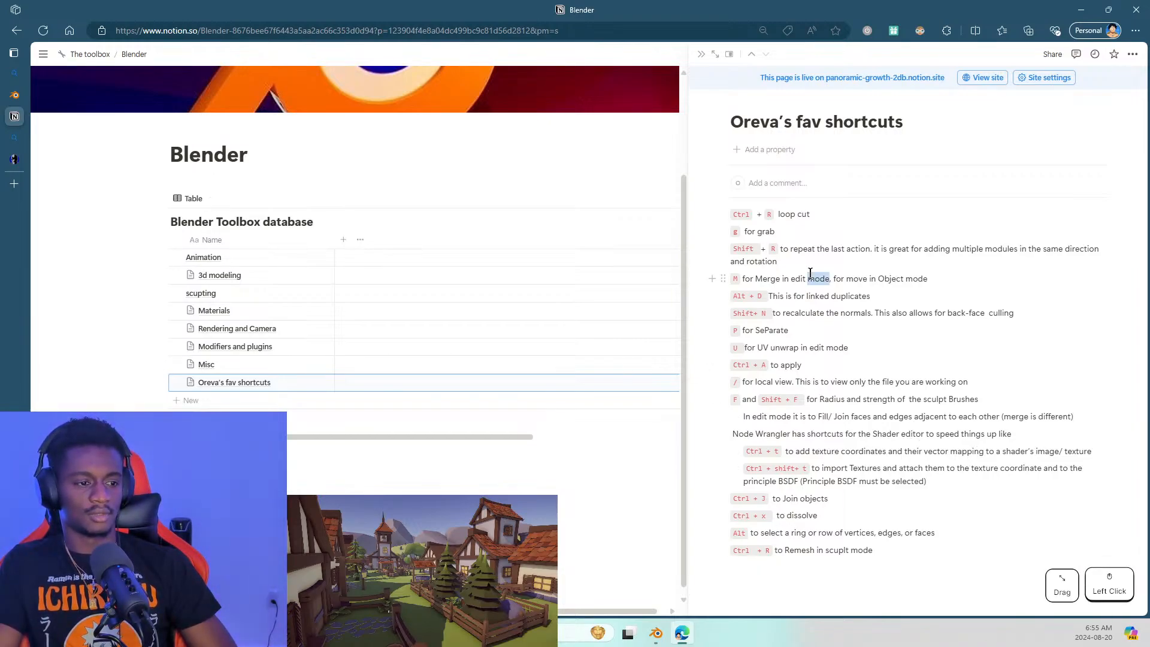
{"action": "left_click", "coordinate": [771, 286]}
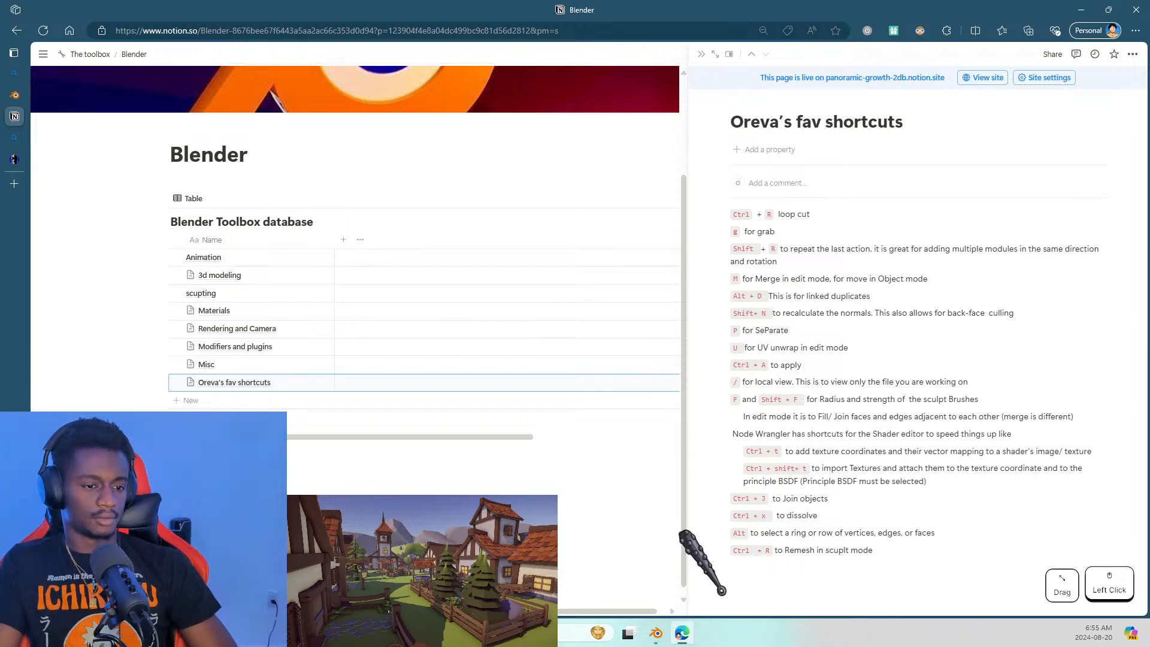
{"action": "key", "text": "Escape"}
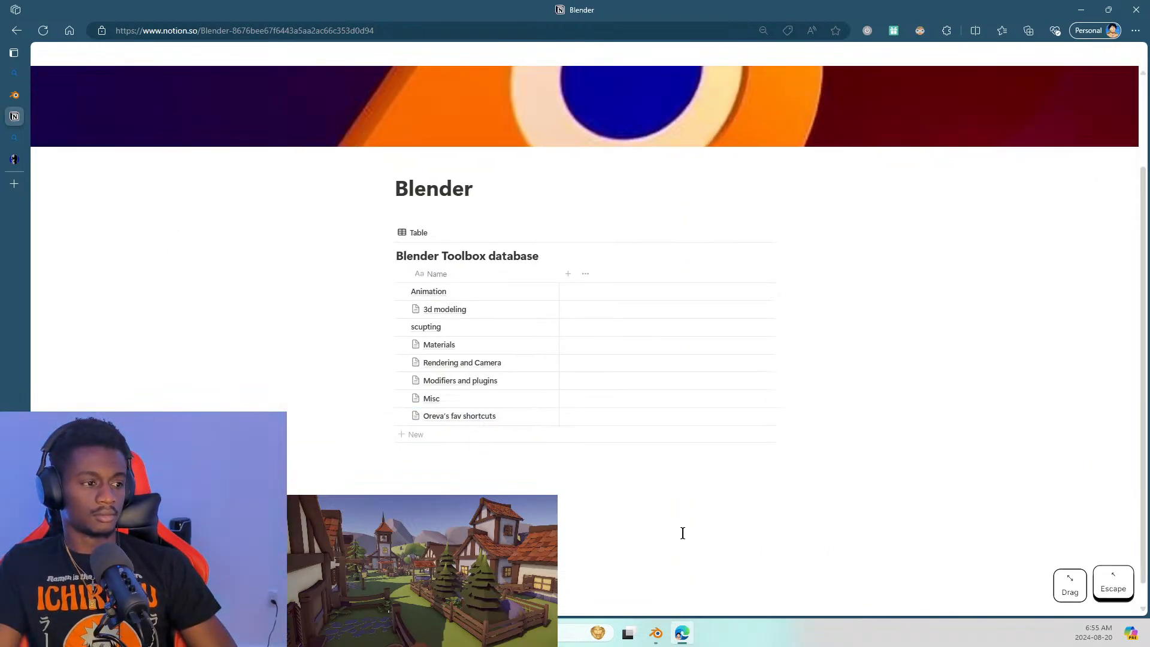
Switch to Blender and select the middle tier's lower edge loop together with its upper edge
{"action": "key", "text": "alt+Tab"}
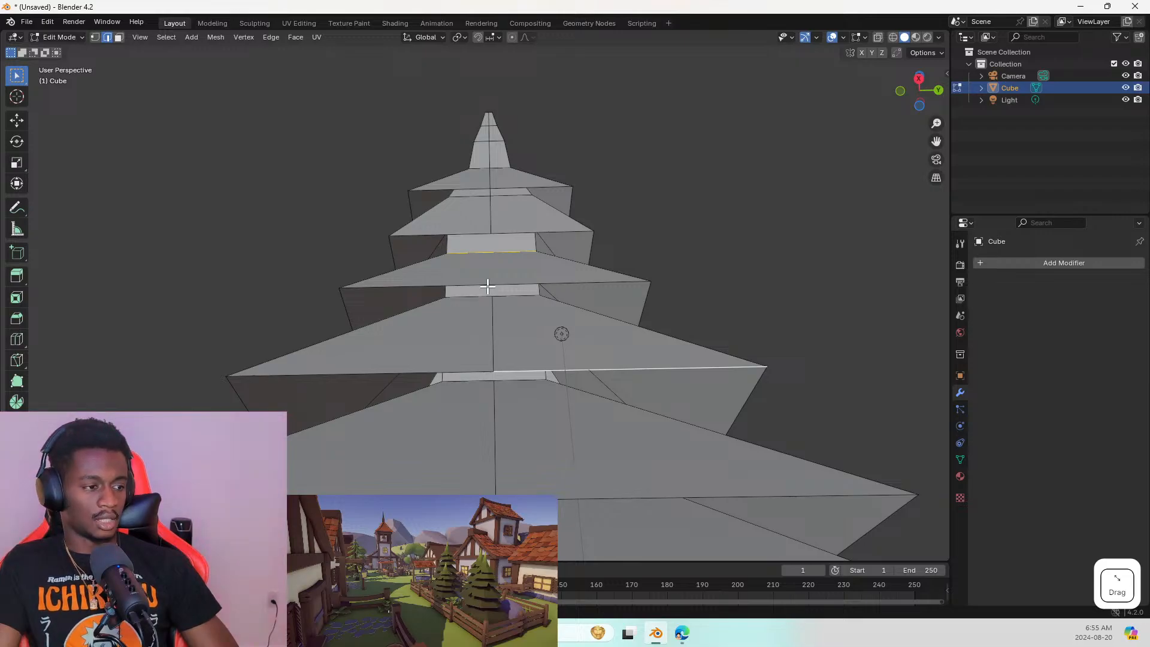
{"action": "left_click", "coordinate": [489, 258]}
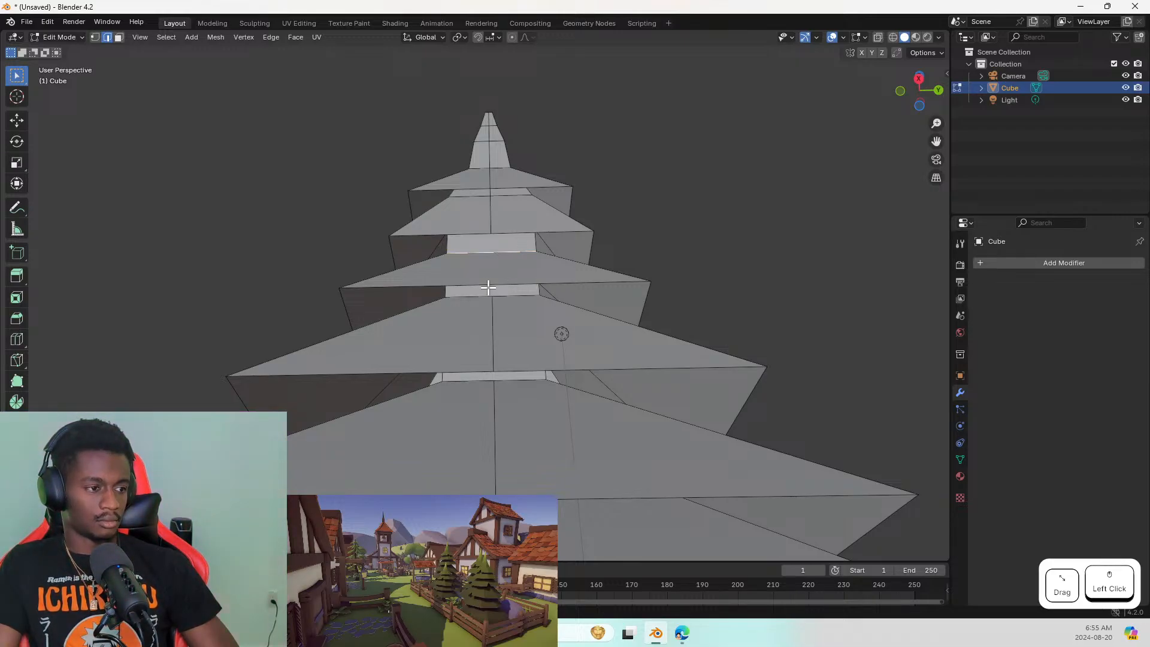
{"action": "left_click", "coordinate": [488, 288]}
{"action": "left_click", "coordinate": [499, 255]}
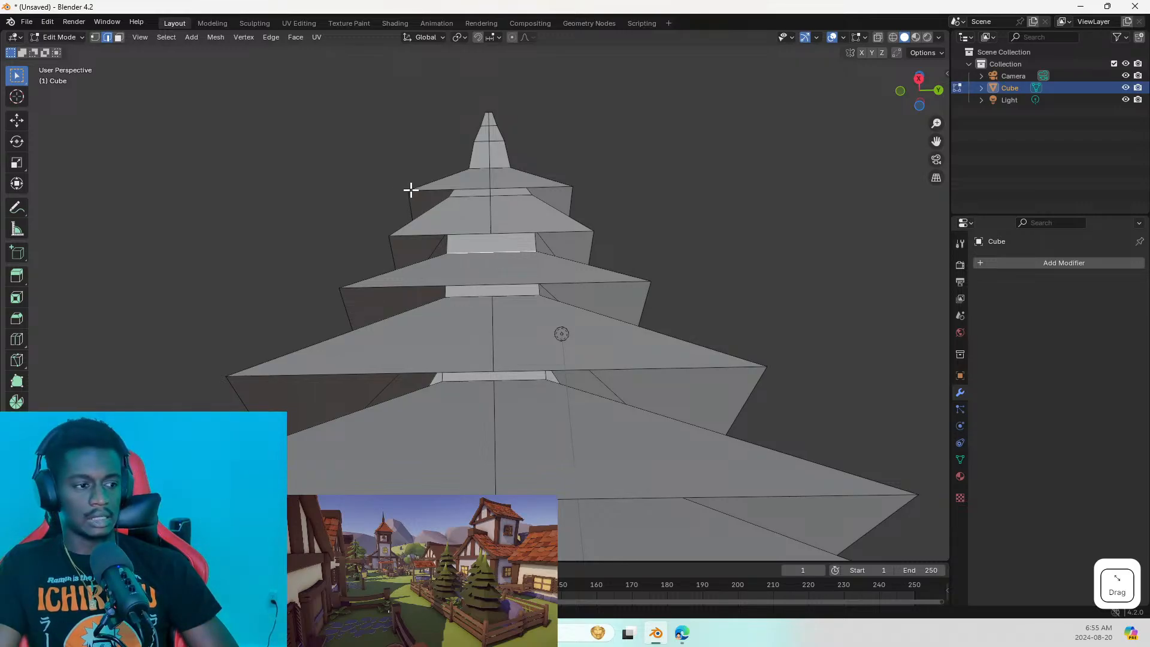
{"action": "left_click", "coordinate": [498, 287], "text": "shift"}
{"action": "middle_click_drag", "start_coordinate": [496, 290], "coordinate": [523, 296]}
{"action": "left_click", "coordinate": [522, 295], "text": "alt"}
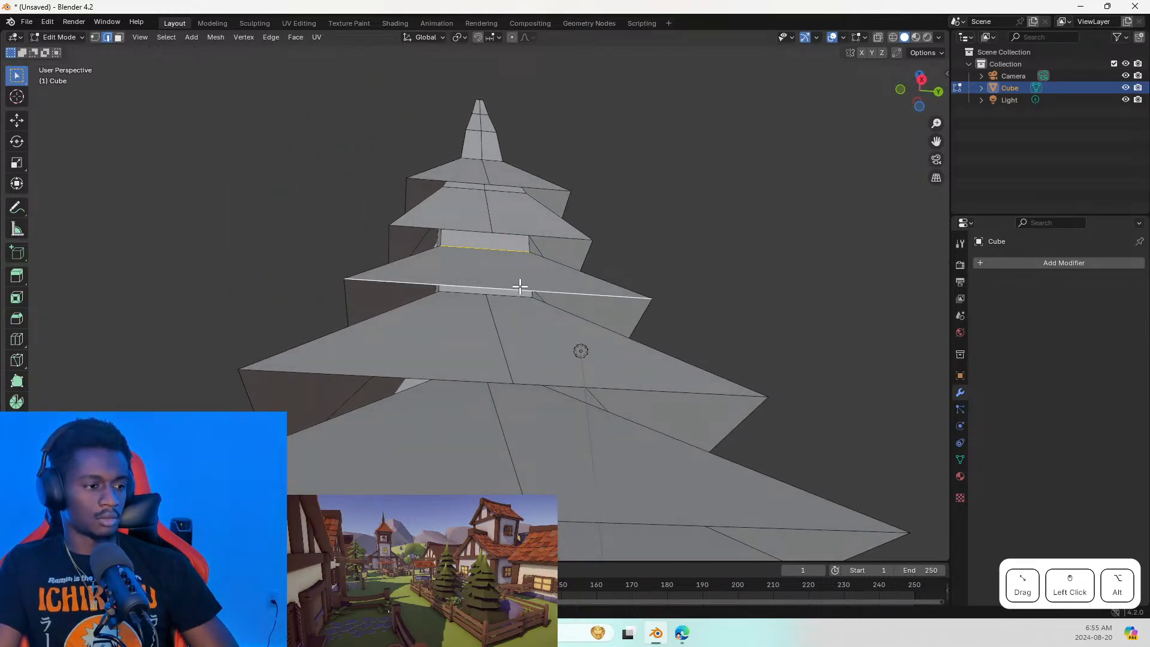
{"action": "left_click", "coordinate": [506, 249], "text": "alt+shift"}
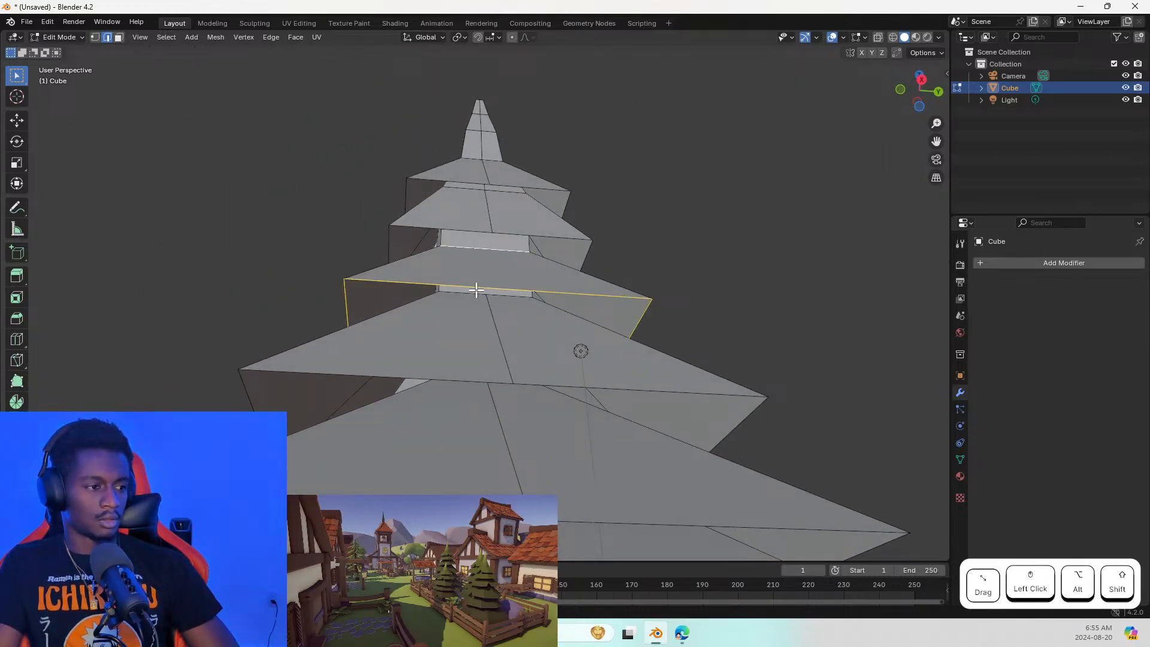
{"action": "mouse_move", "coordinate": [476, 290]}
{"action": "middle_mouse_down"}
{"action": "mouse_move", "coordinate": [560, 288]}
{"action": "mouse_move", "coordinate": [488, 290]}
{"action": "middle_mouse_up"}
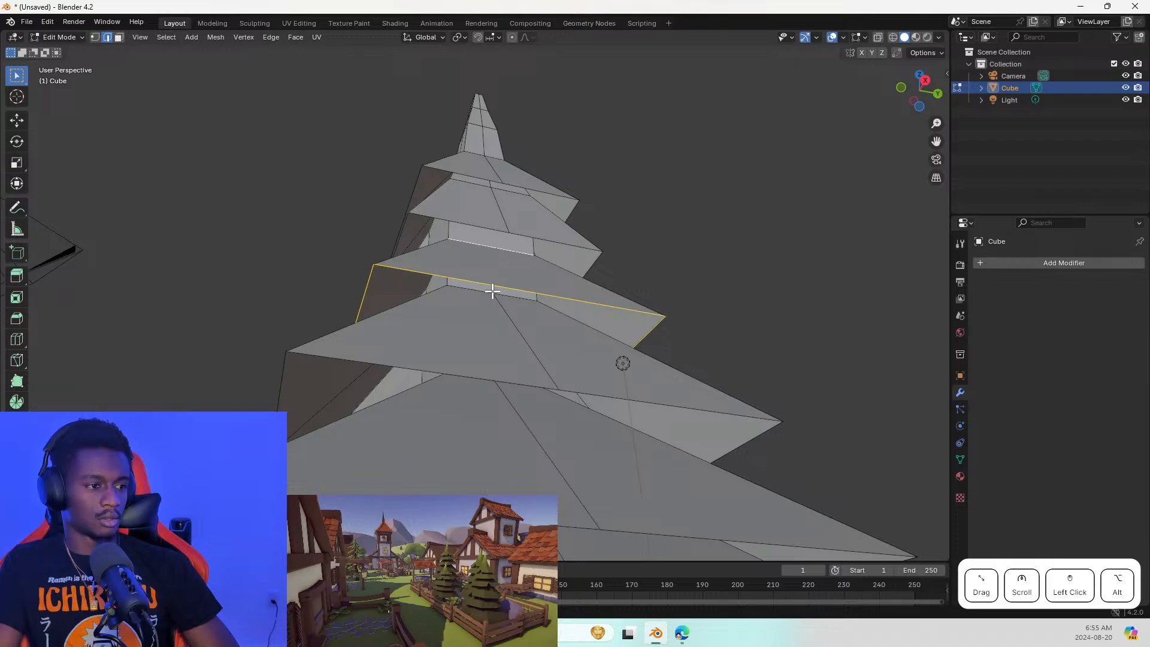
{"action": "left_click", "coordinate": [488, 247], "text": "alt+shift"}
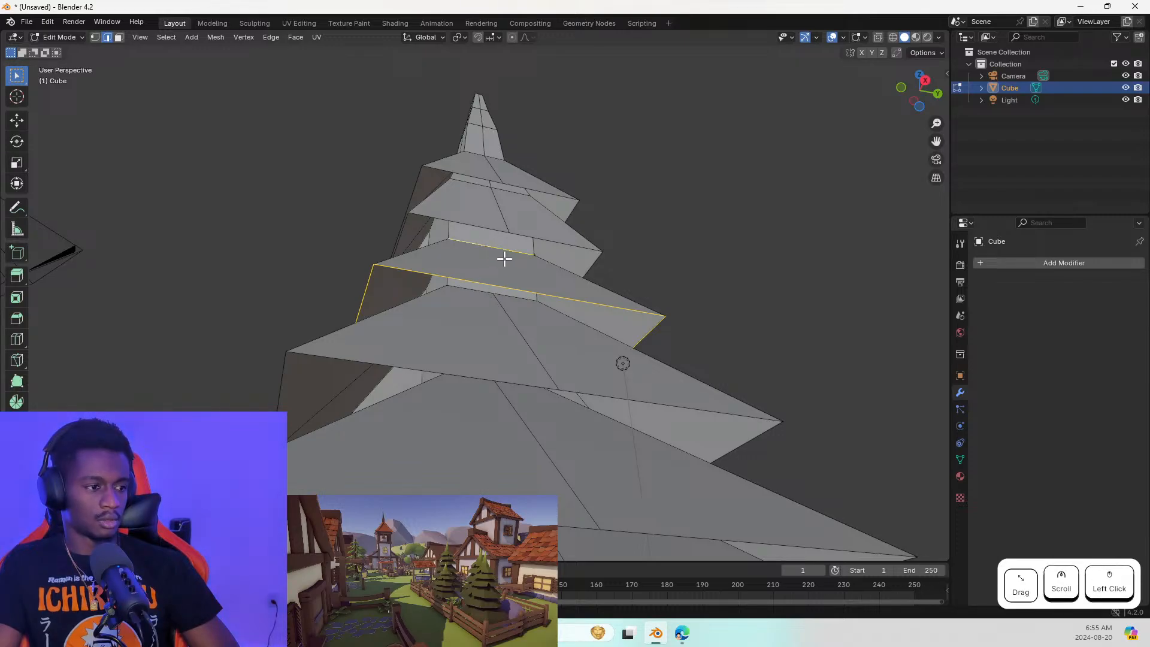
{"action": "middle_click_drag", "start_coordinate": [504, 258], "coordinate": [527, 283]}
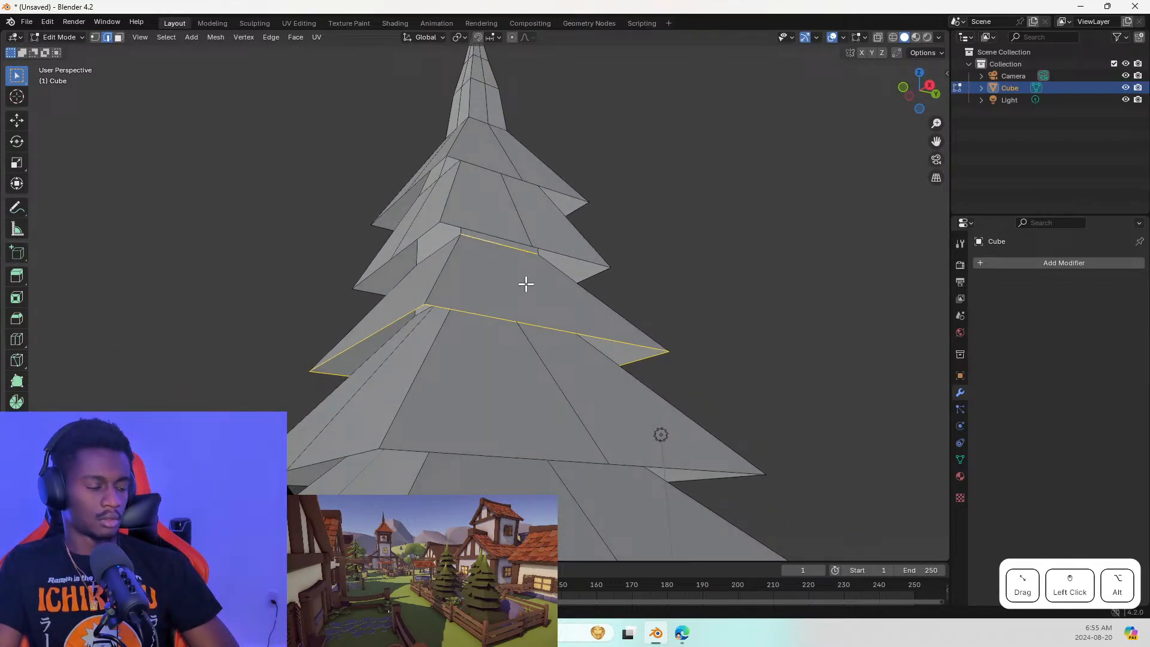
Try to extrude the middle tier's upper edge on its own, cancel, and delete the leftover edge
{"action": "left_click", "coordinate": [496, 249], "text": "alt+shift"}
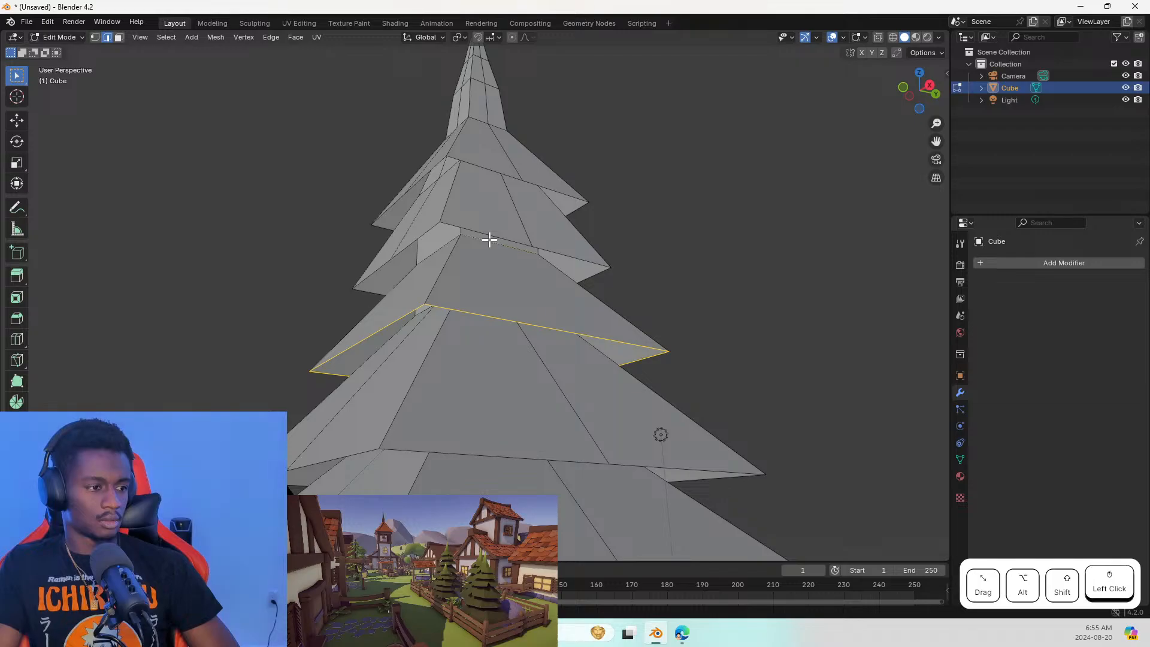
{"action": "left_click", "coordinate": [489, 239], "text": "alt+shift"}
{"action": "key", "text": "e"}
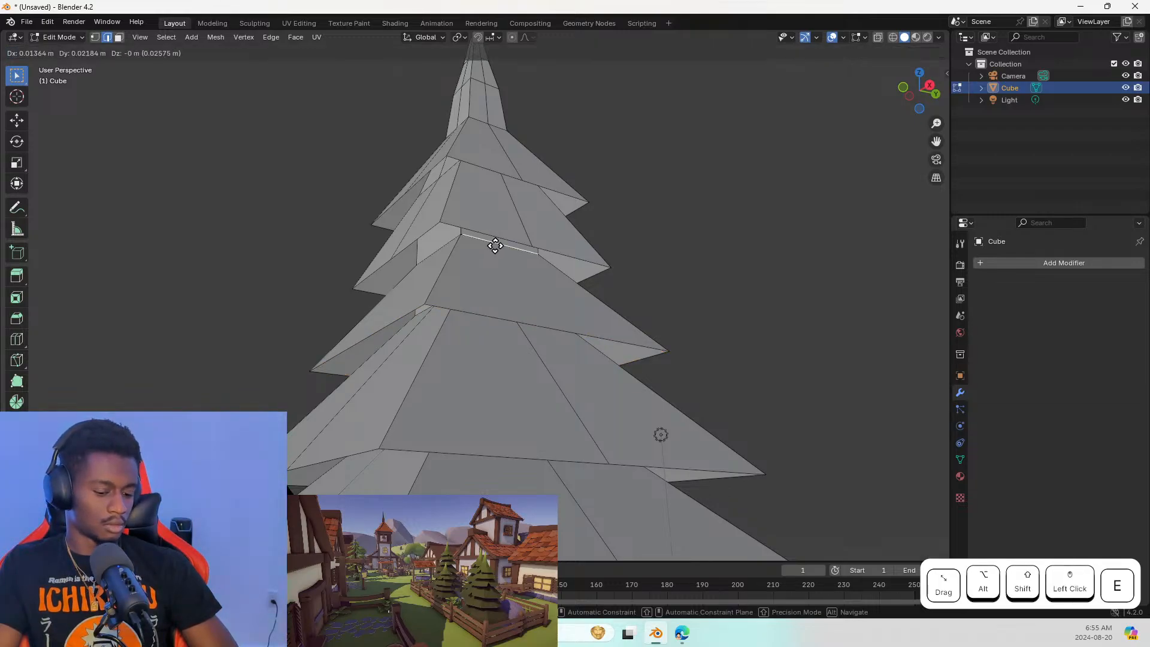
{"action": "key", "text": "Escape"}
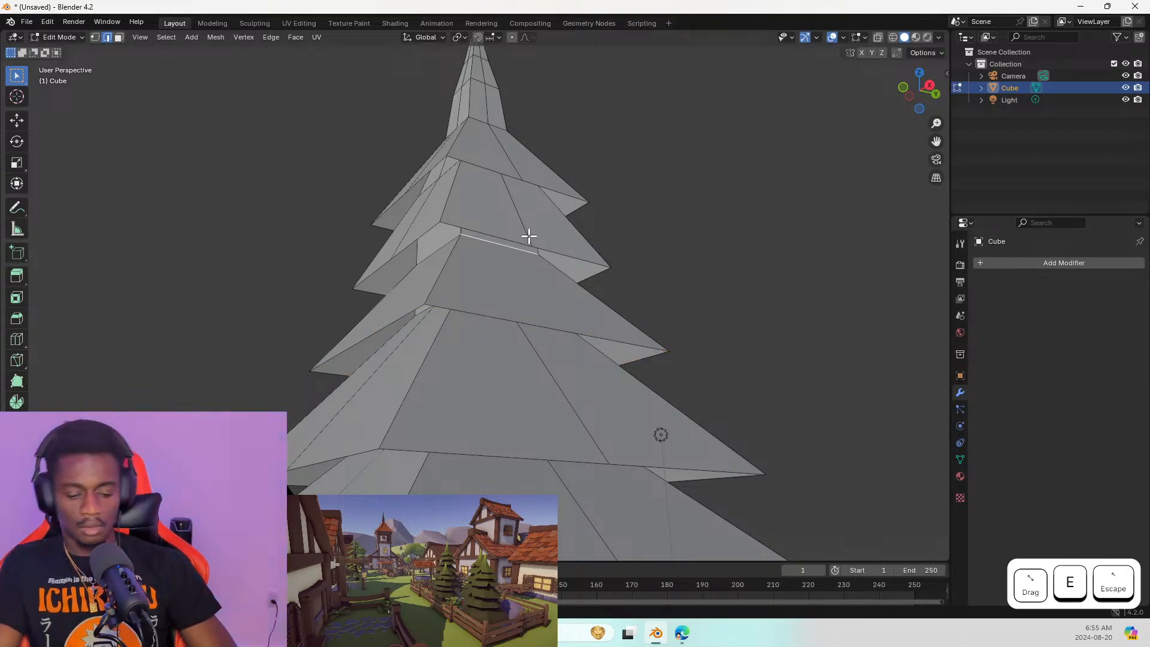
{"action": "key", "text": "g"}
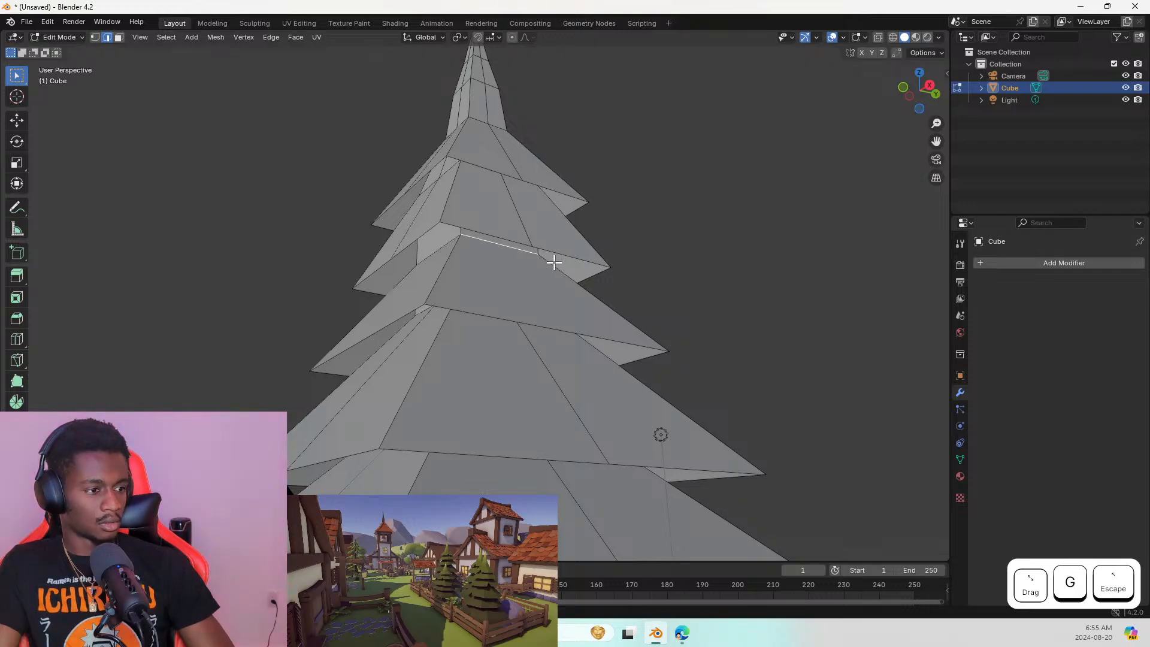
{"action": "key", "text": "Delete"}
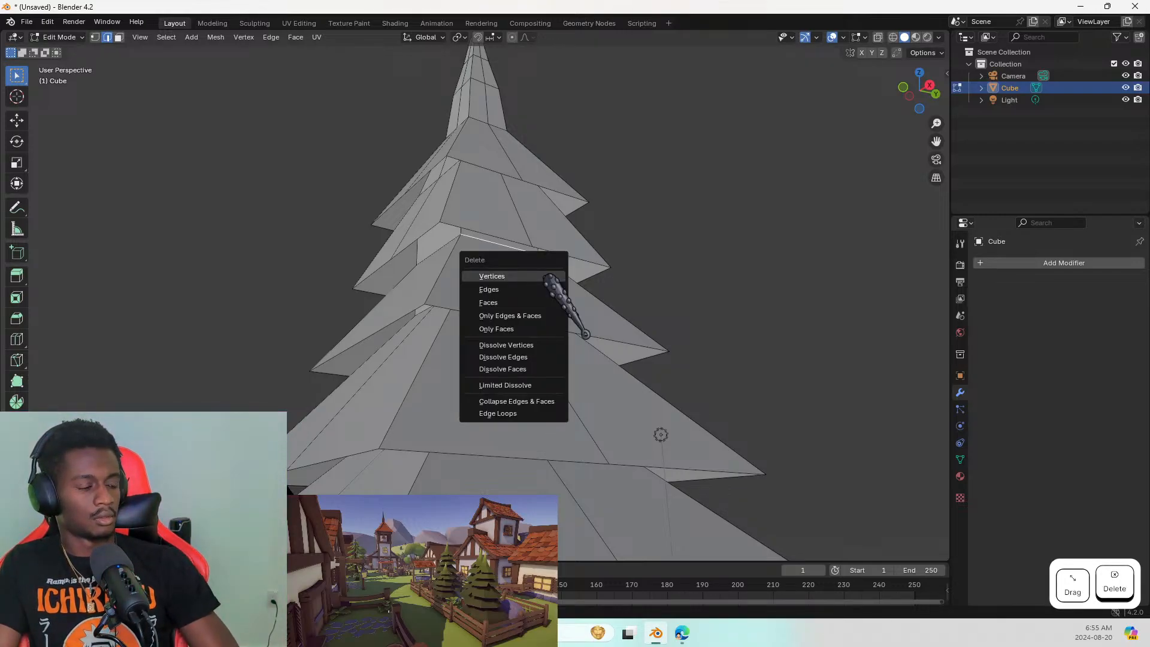
{"action": "left_click", "coordinate": [537, 289]}
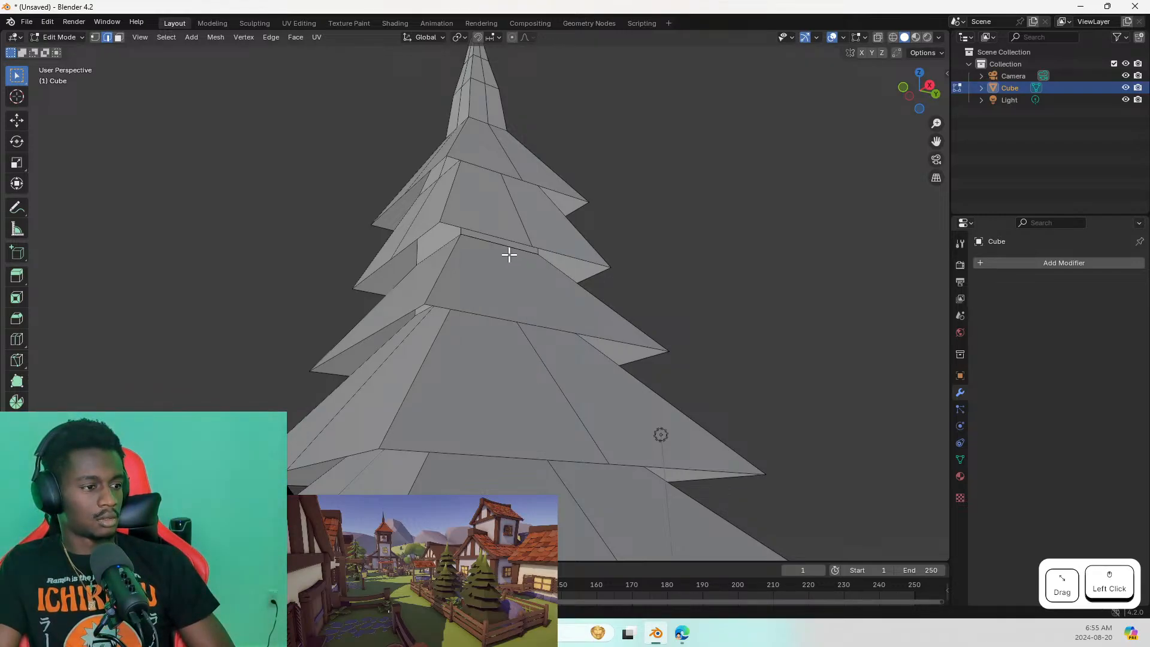
Test-move the middle tier's upper edge, cancel the move, and delete the duplicate edge lying on it
{"action": "key", "text": "g"}
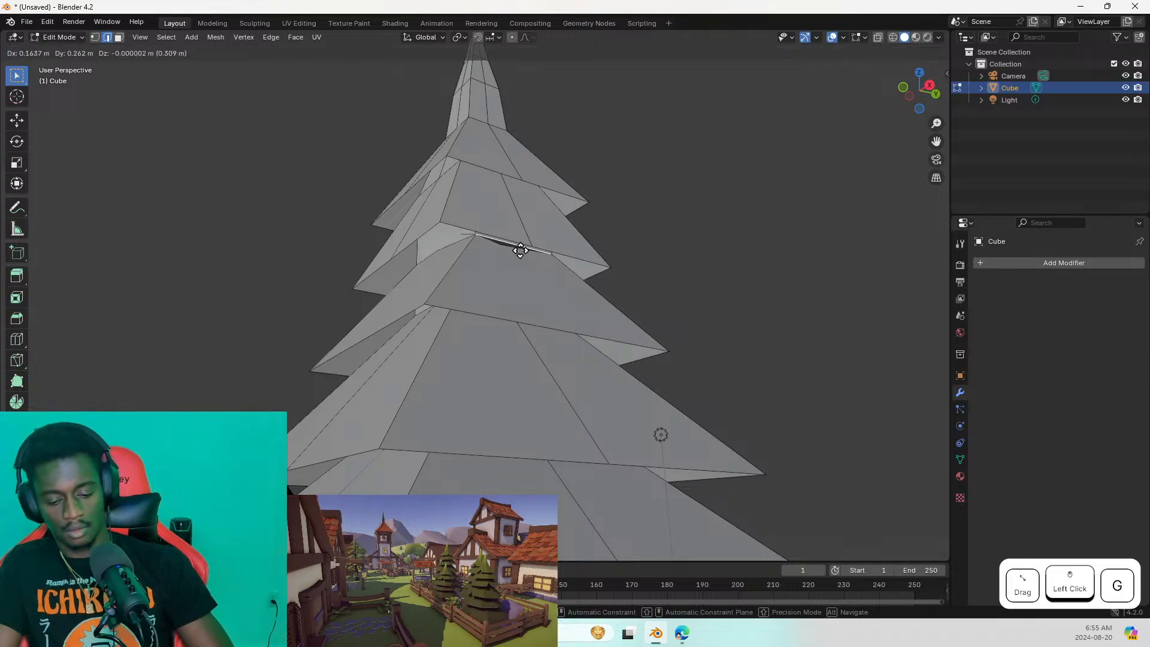
{"action": "key", "text": "Escape"}
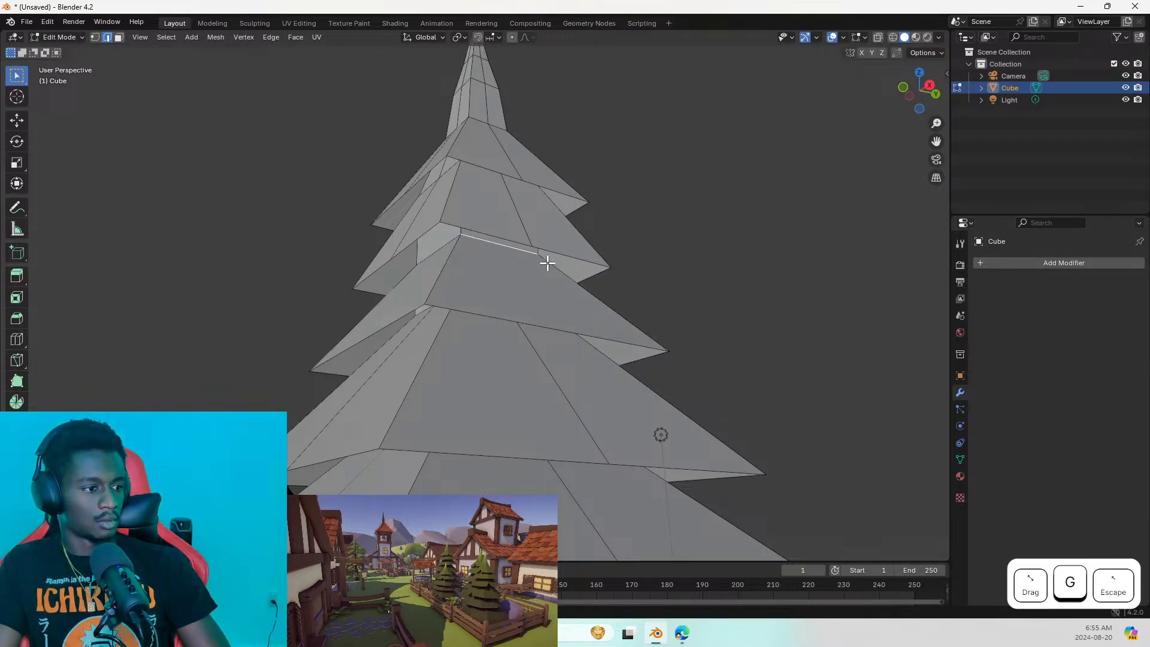
{"action": "left_click", "coordinate": [455, 241], "text": "alt"}
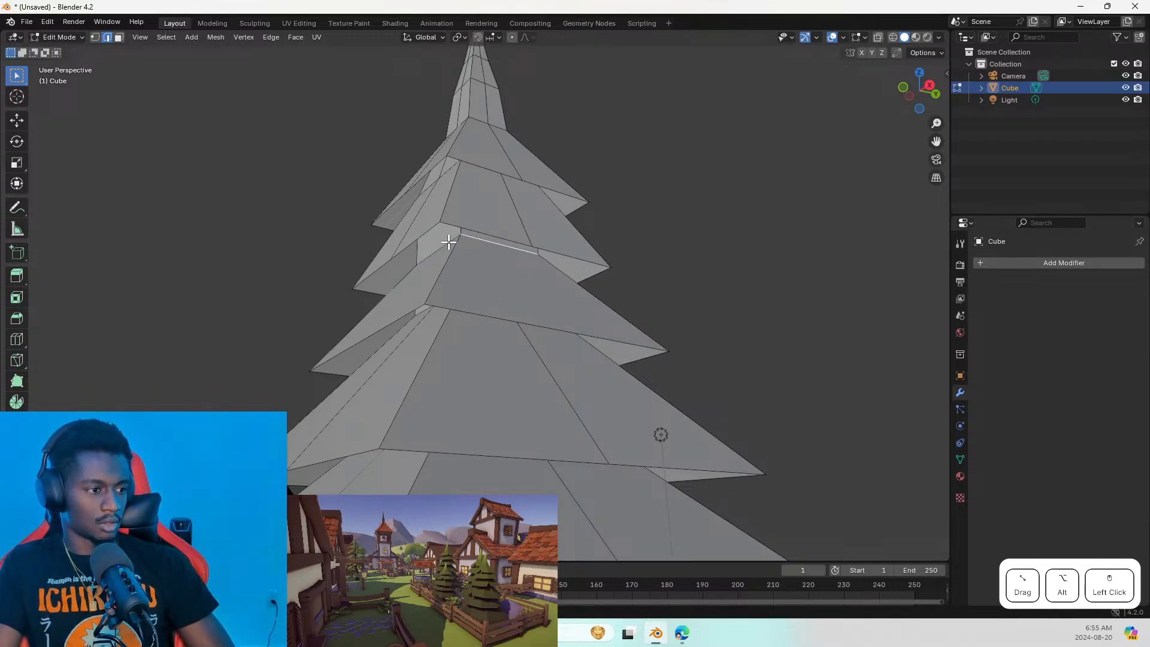
{"action": "left_click", "coordinate": [489, 239], "text": "alt"}
{"action": "key", "text": "Delete"}
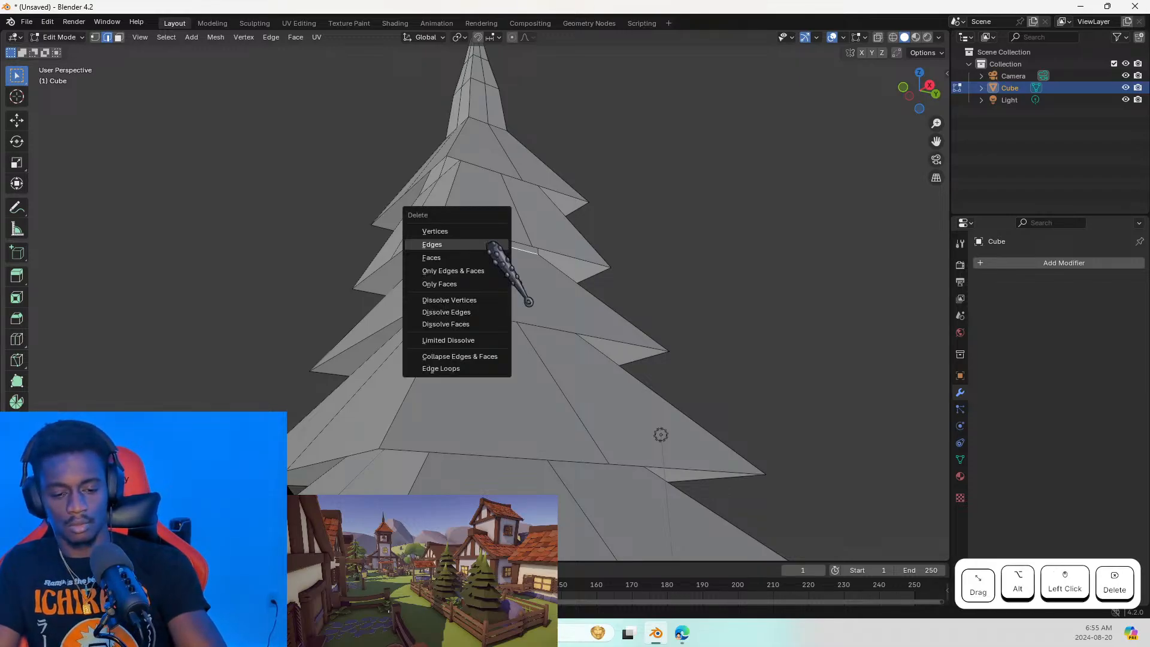
{"action": "left_click", "coordinate": [455, 244]}
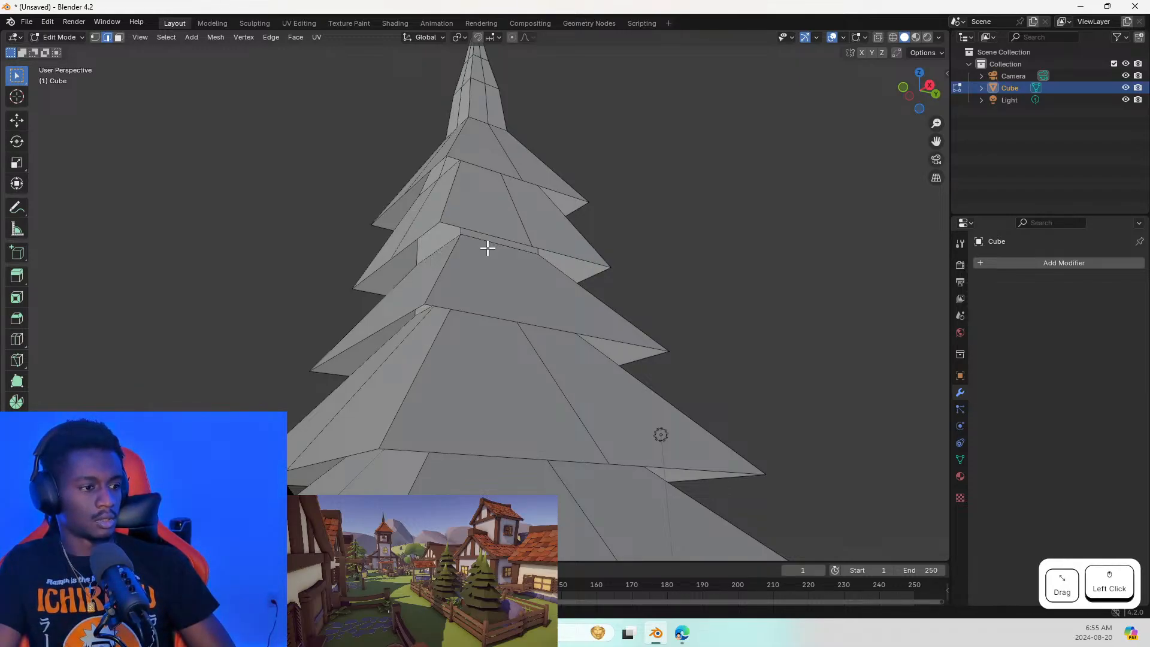
Try to delete one half of the middle tier's split upper edge, and undo the deletion
{"action": "left_click", "coordinate": [488, 240]}
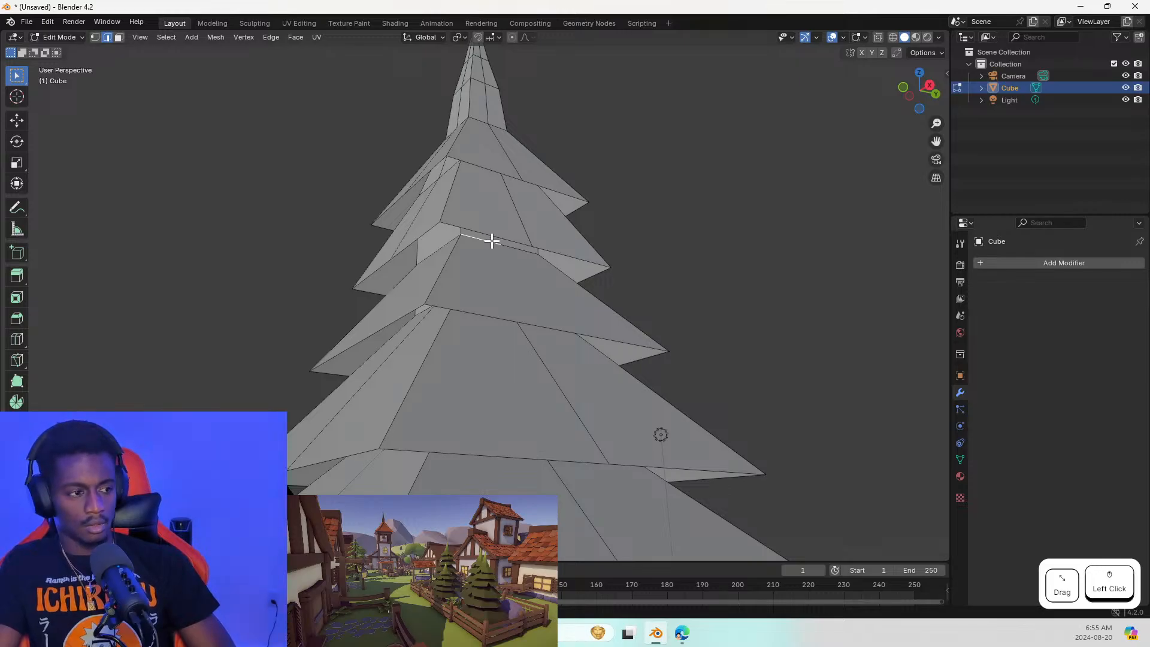
{"action": "left_click", "coordinate": [509, 247]}
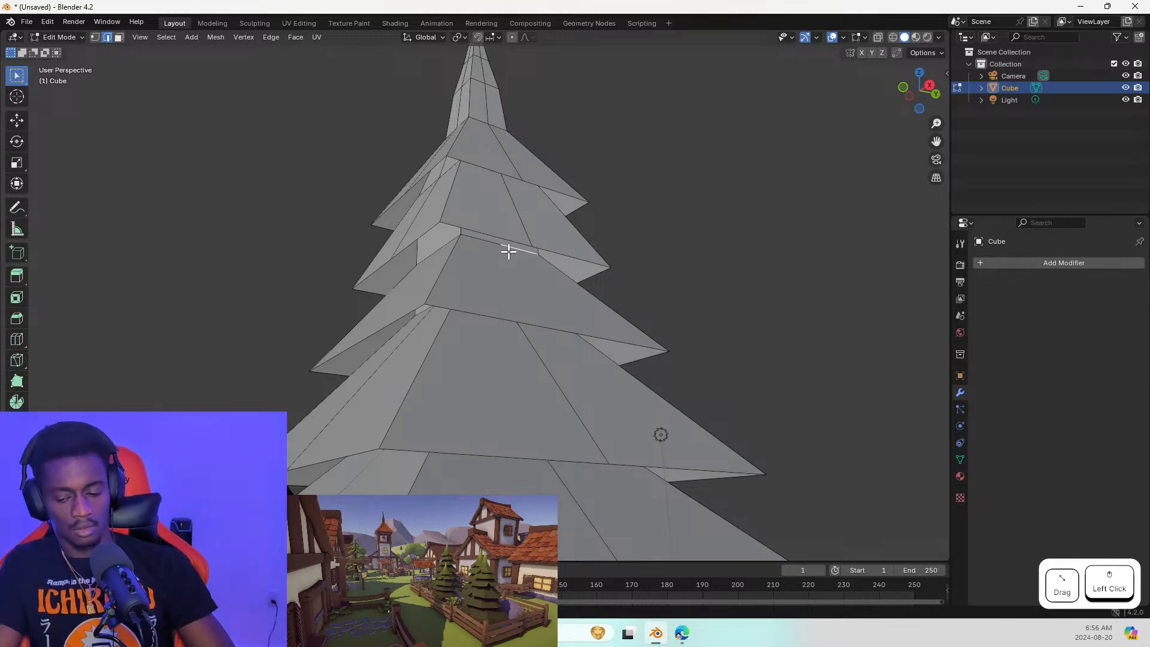
{"action": "key", "text": "Delete"}
{"action": "left_click", "coordinate": [522, 256]}
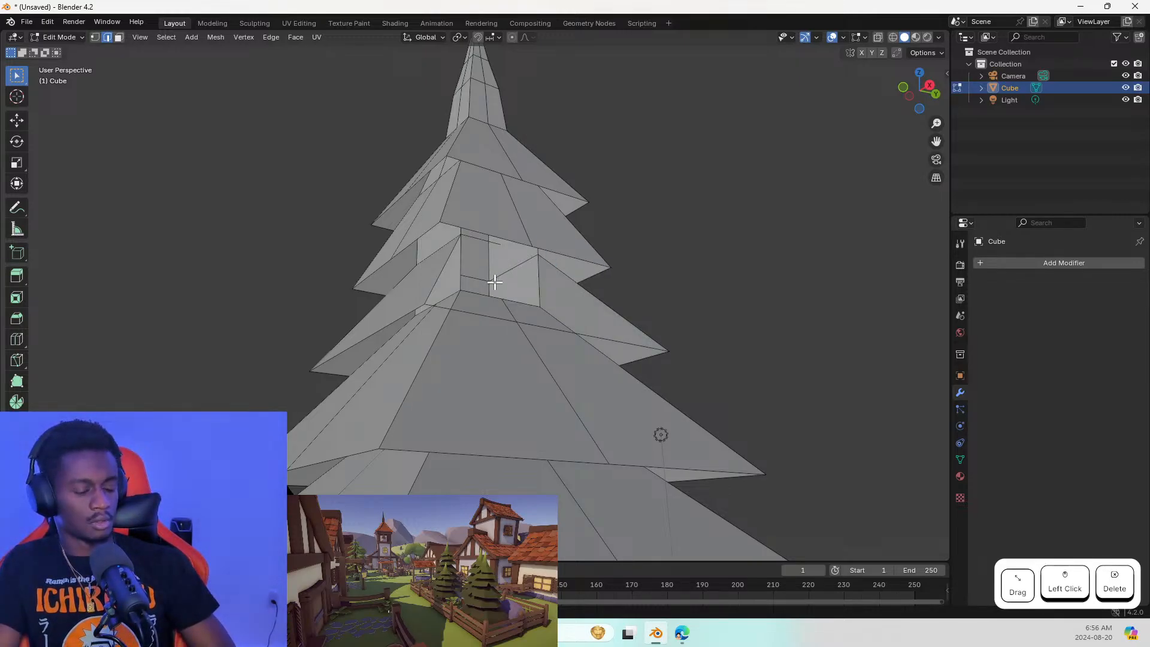
{"action": "key", "text": "ctrl+z"}
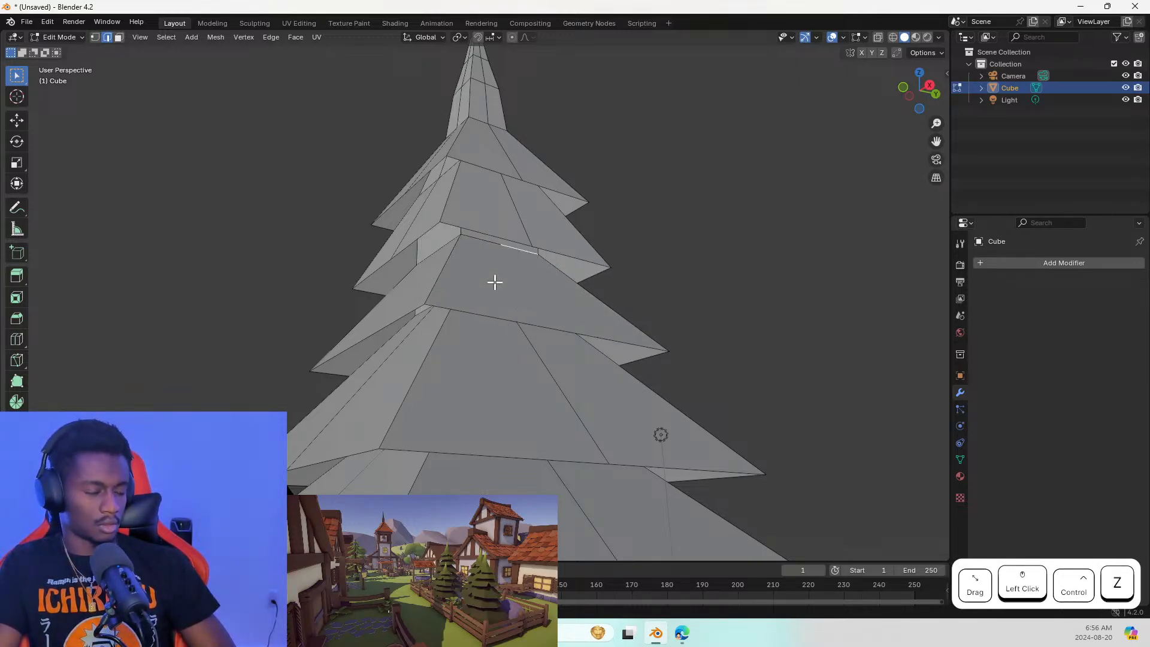
Apply Fill/Join to both halves of the middle tier's upper edge and test-move it, cancelling the move
{"action": "left_click", "coordinate": [493, 245], "text": "shift"}
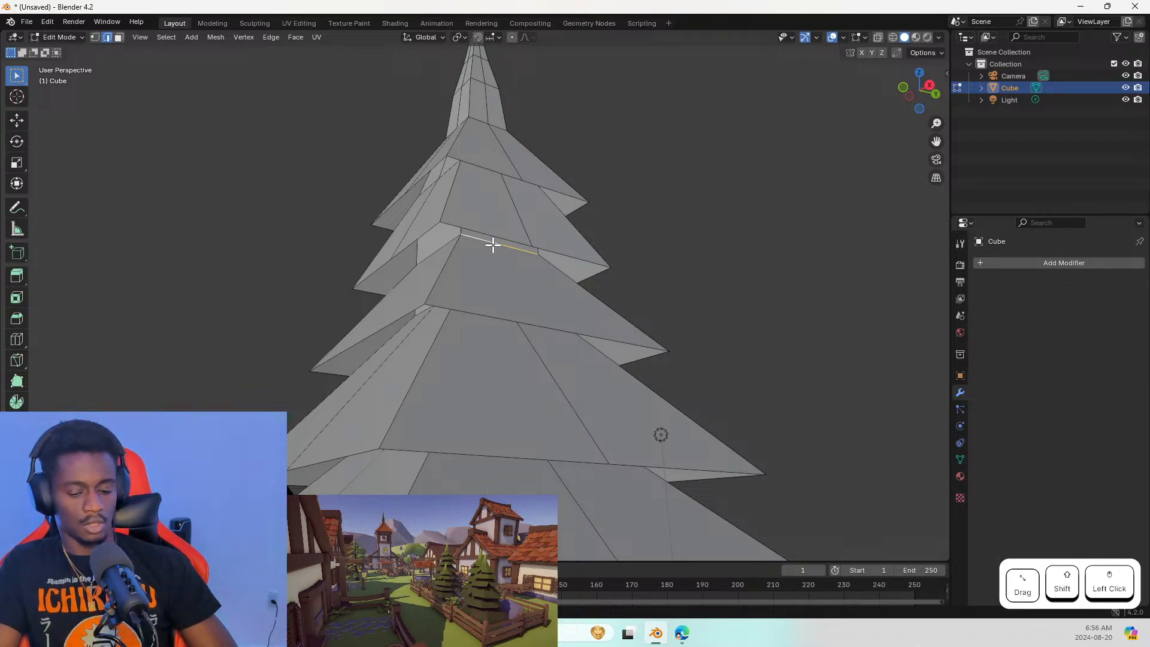
{"action": "key", "text": "f"}
{"action": "key", "text": "g"}
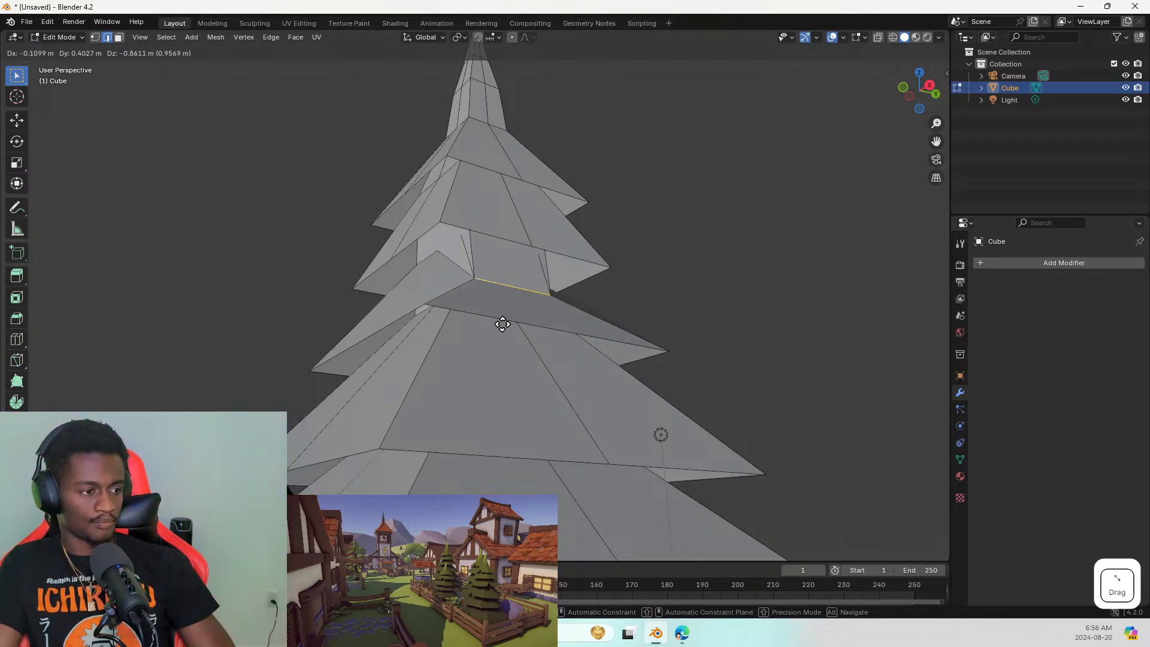
{"action": "key", "text": "Escape"}
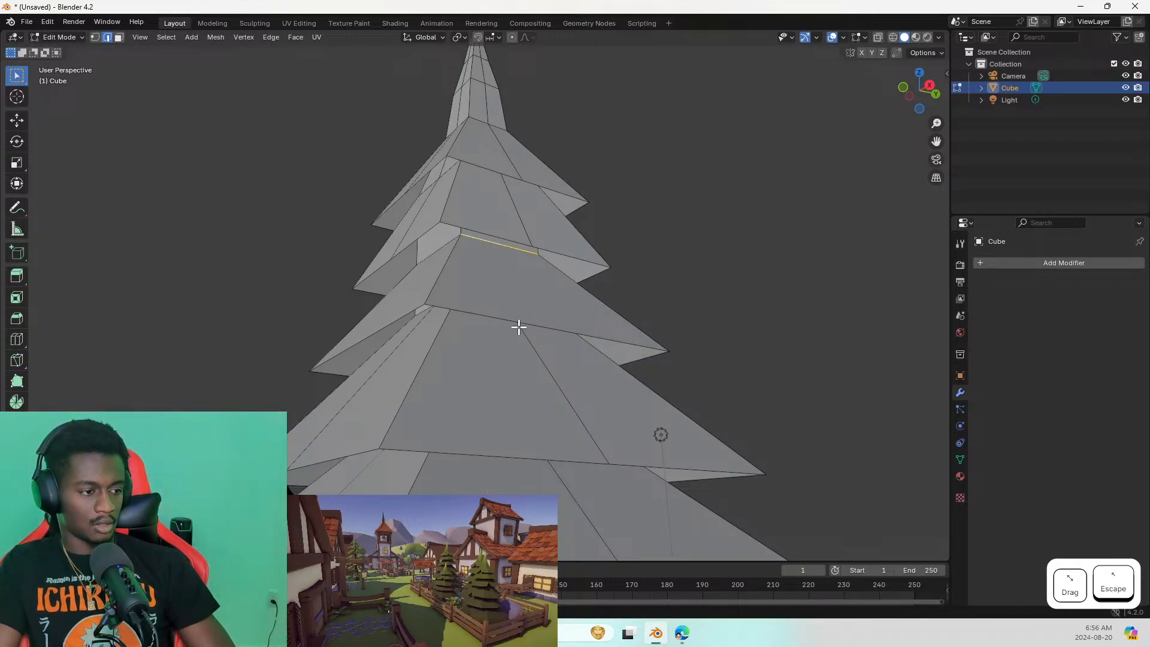
Try to create a face between the middle tier's upper and lower edges, and undo it
{"action": "left_click", "coordinate": [518, 325], "text": "alt"}
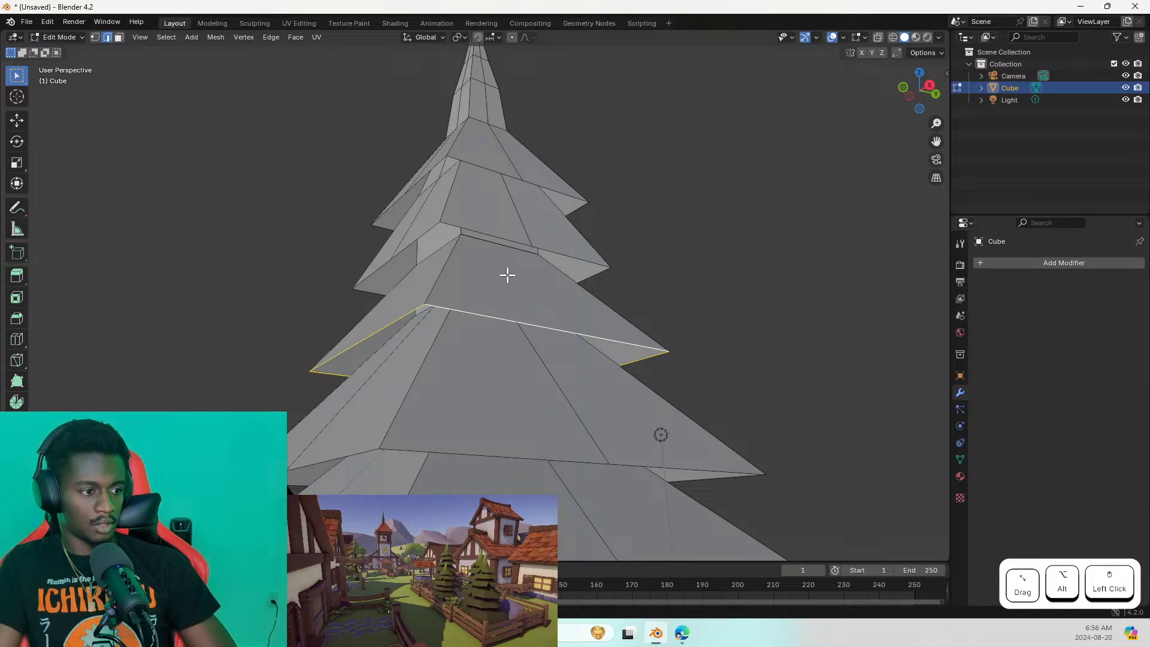
{"action": "left_click", "coordinate": [505, 249], "text": "shift"}
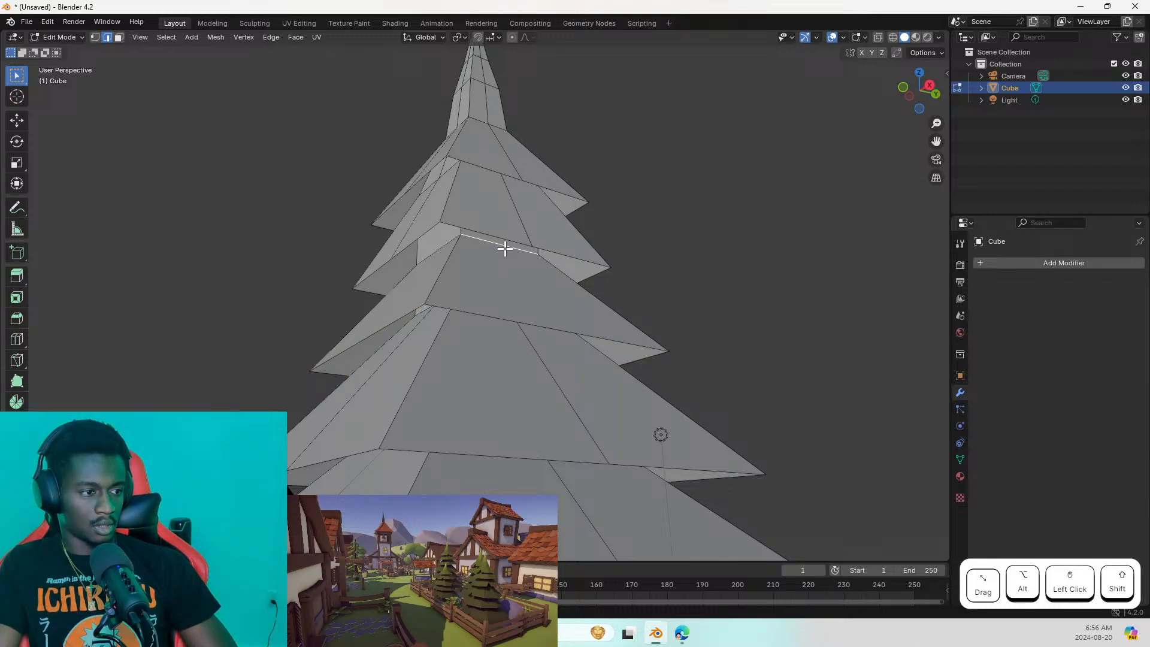
{"action": "left_click", "coordinate": [505, 318], "text": "shift"}
{"action": "right_click", "coordinate": [505, 318]}
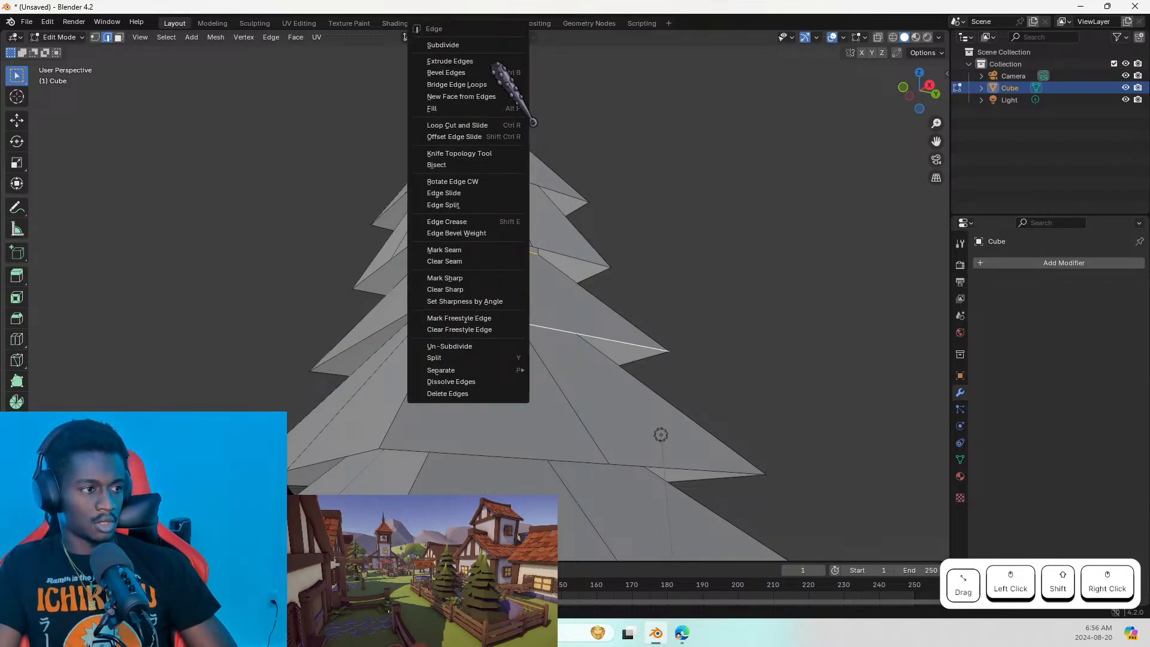
{"action": "left_click", "coordinate": [485, 45]}
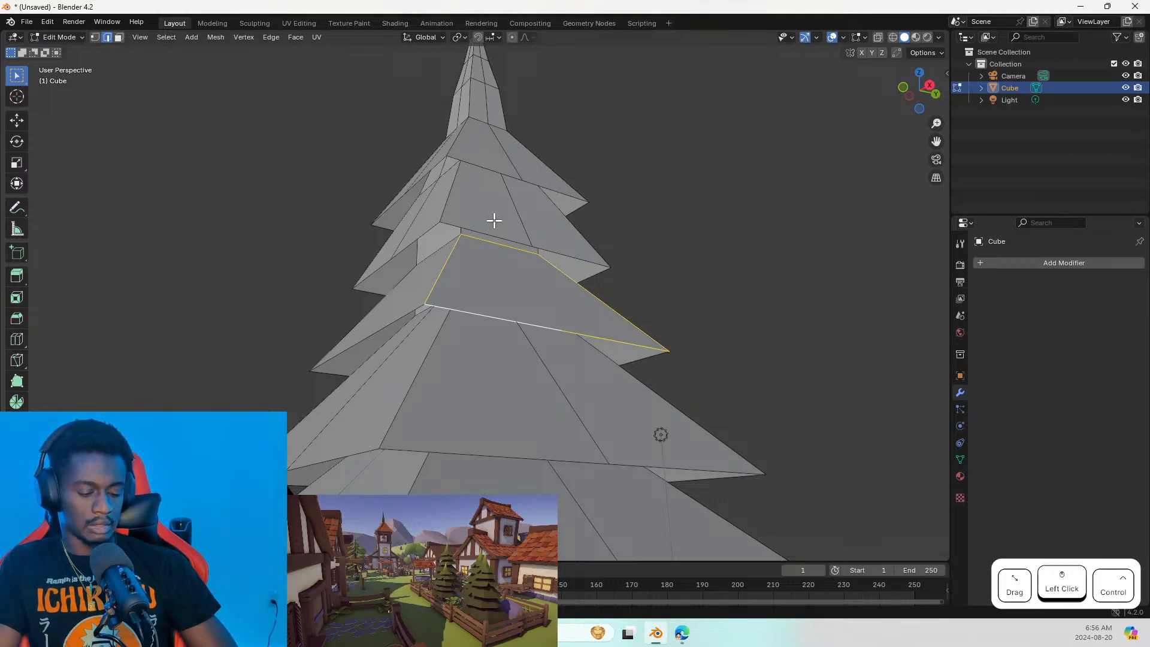
{"action": "key", "text": "ctrl+z"}
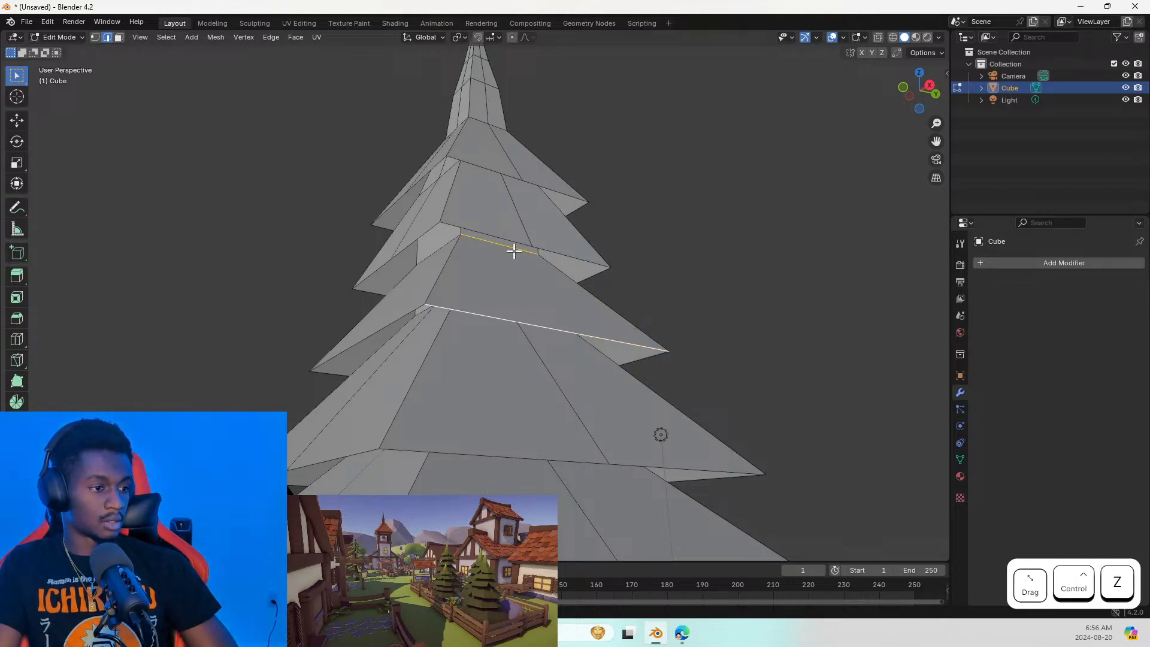
{"action": "key", "text": "g"}
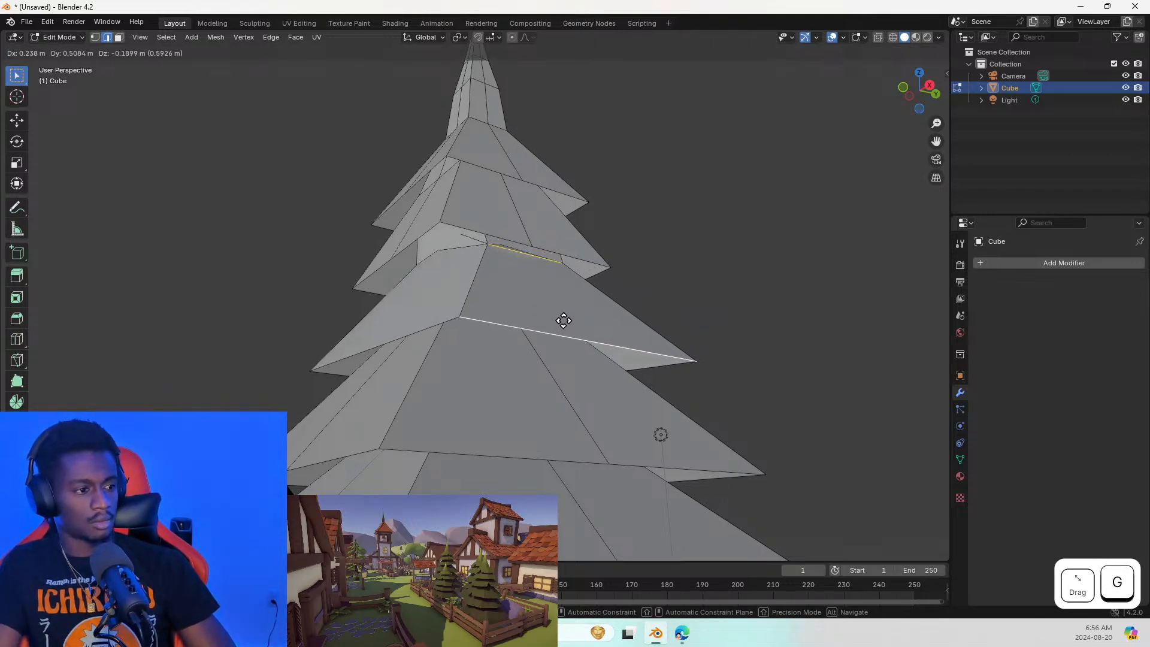
{"action": "key", "text": "Escape"}
{"action": "left_click", "coordinate": [559, 323]}
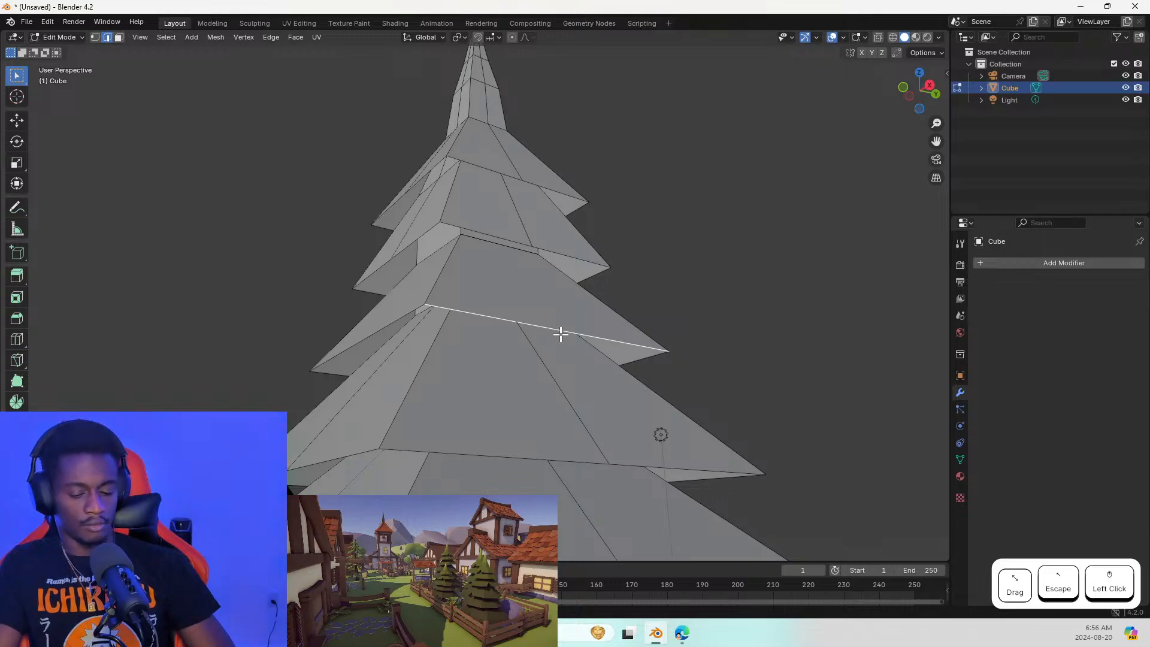
{"action": "key", "text": "g"}
{"action": "key", "text": "Escape"}
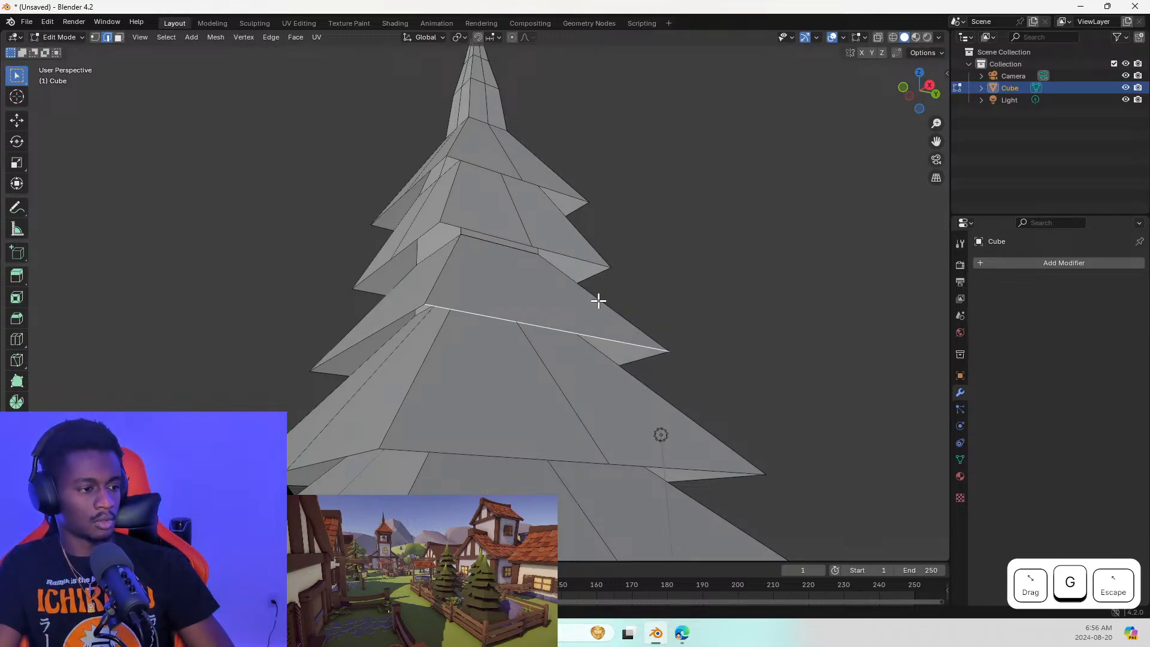
Apply Dissolve Edges to the middle tier's upper edge
{"action": "left_click", "coordinate": [508, 258]}
{"action": "key", "text": "Delete"}
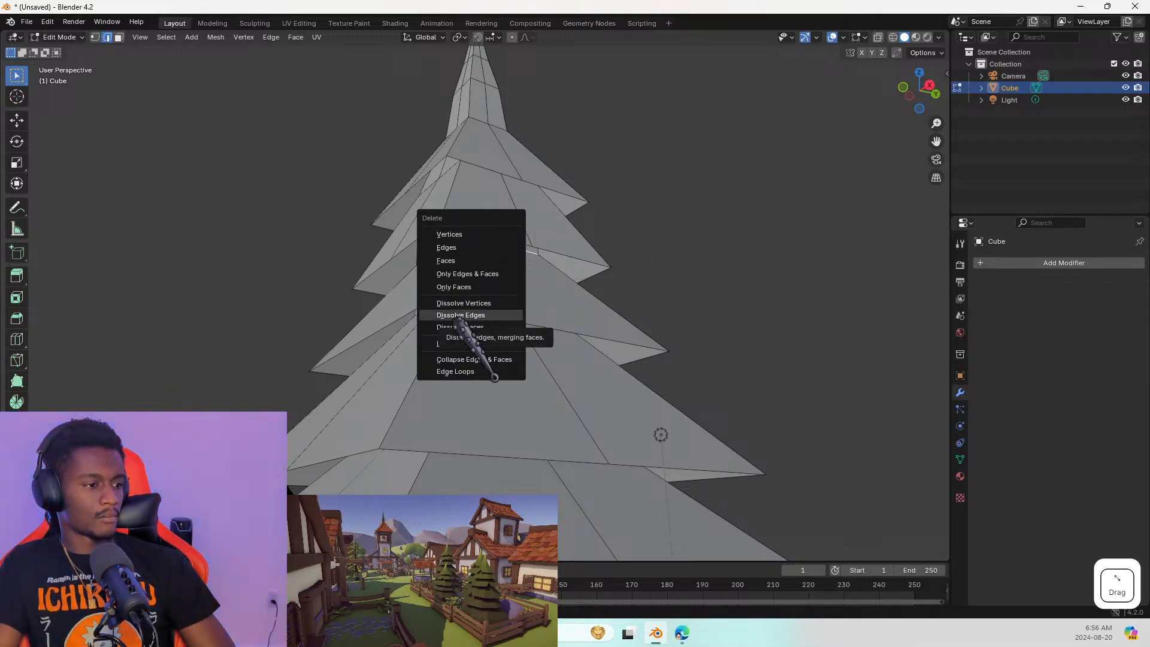
{"action": "left_click", "coordinate": [487, 315]}
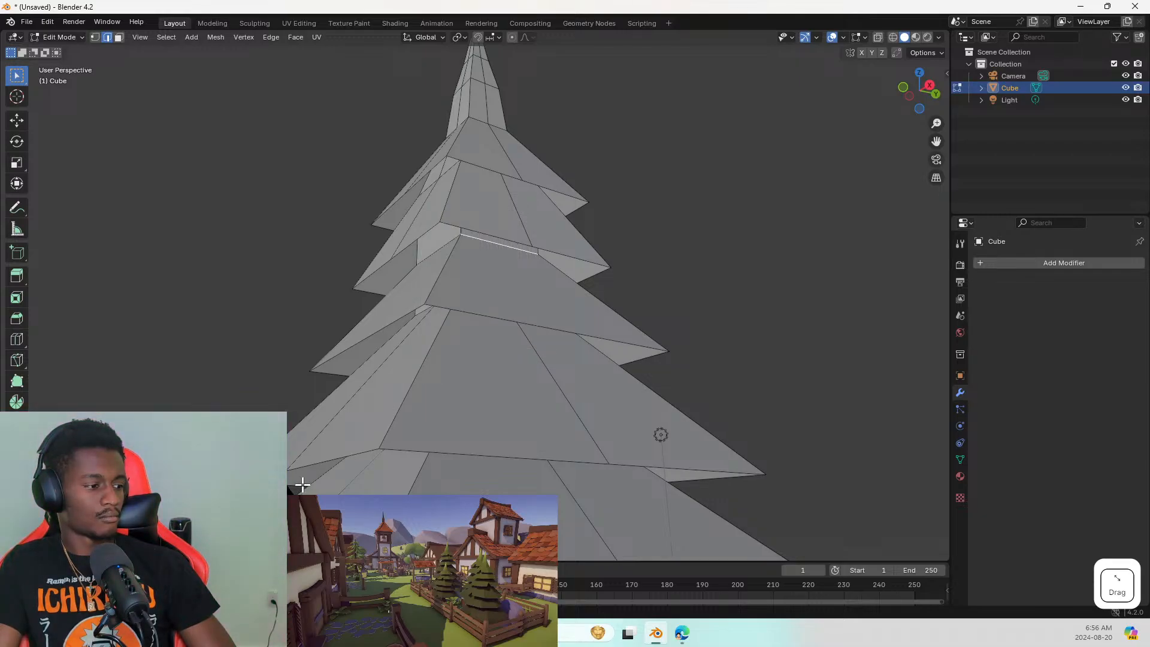
Test-move the middle tier's upper edge and cancel the move
{"action": "left_click", "coordinate": [499, 251]}
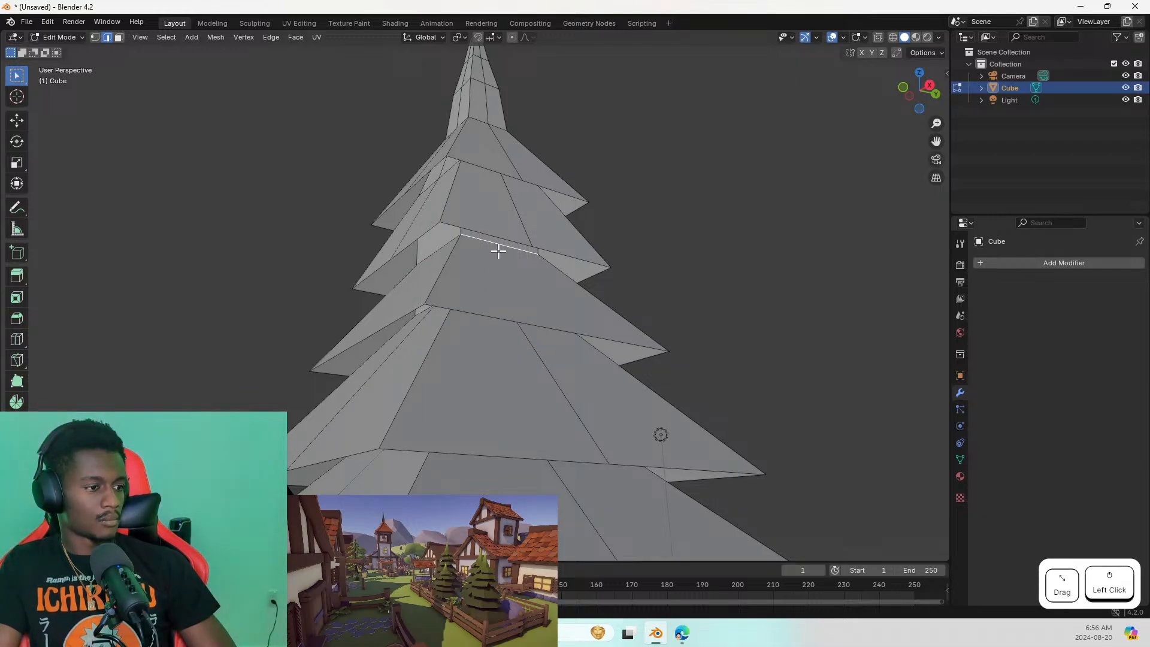
{"action": "left_click", "coordinate": [506, 306]}
{"action": "left_click", "coordinate": [502, 245]}
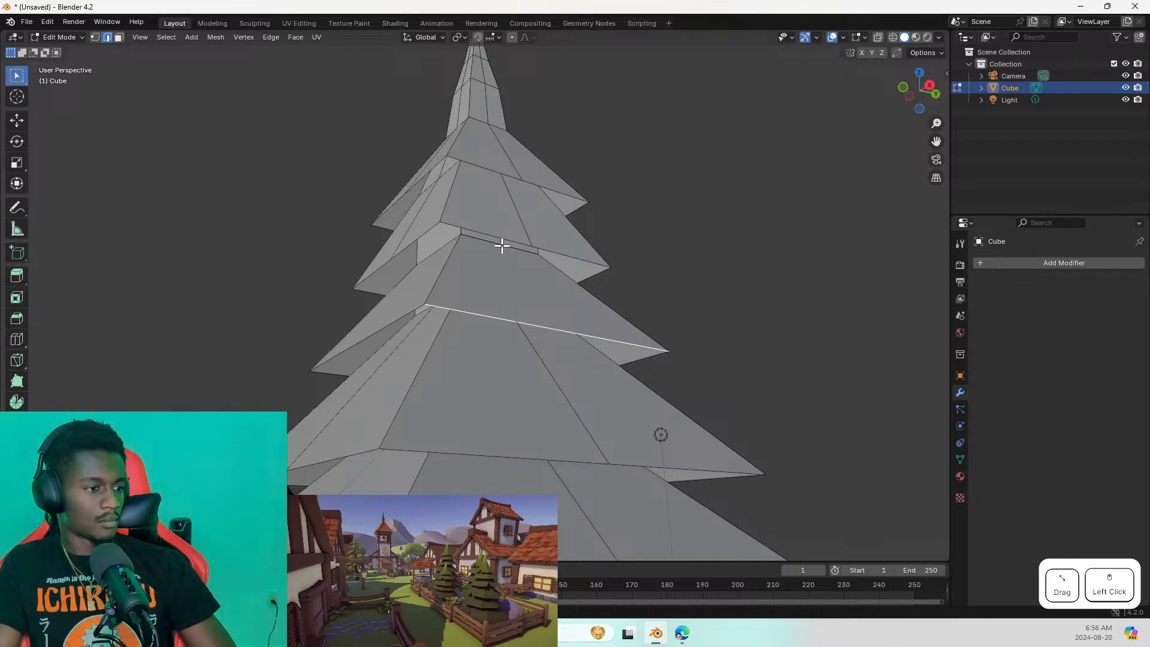
{"action": "key", "text": "g"}
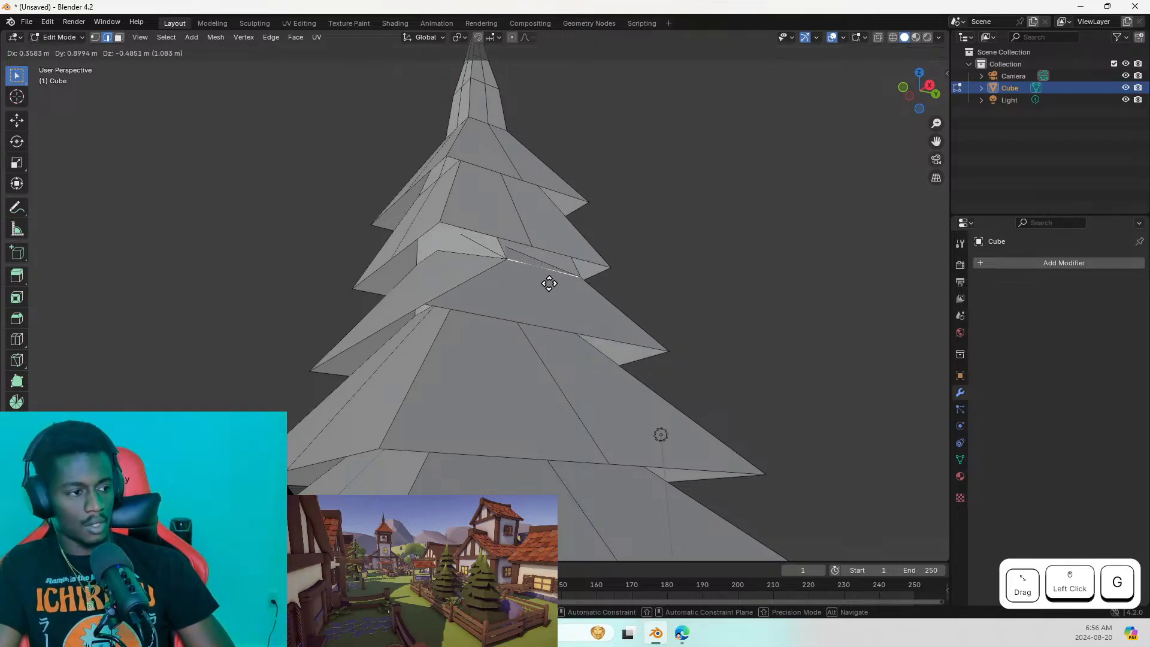
{"action": "key", "text": "Escape"}
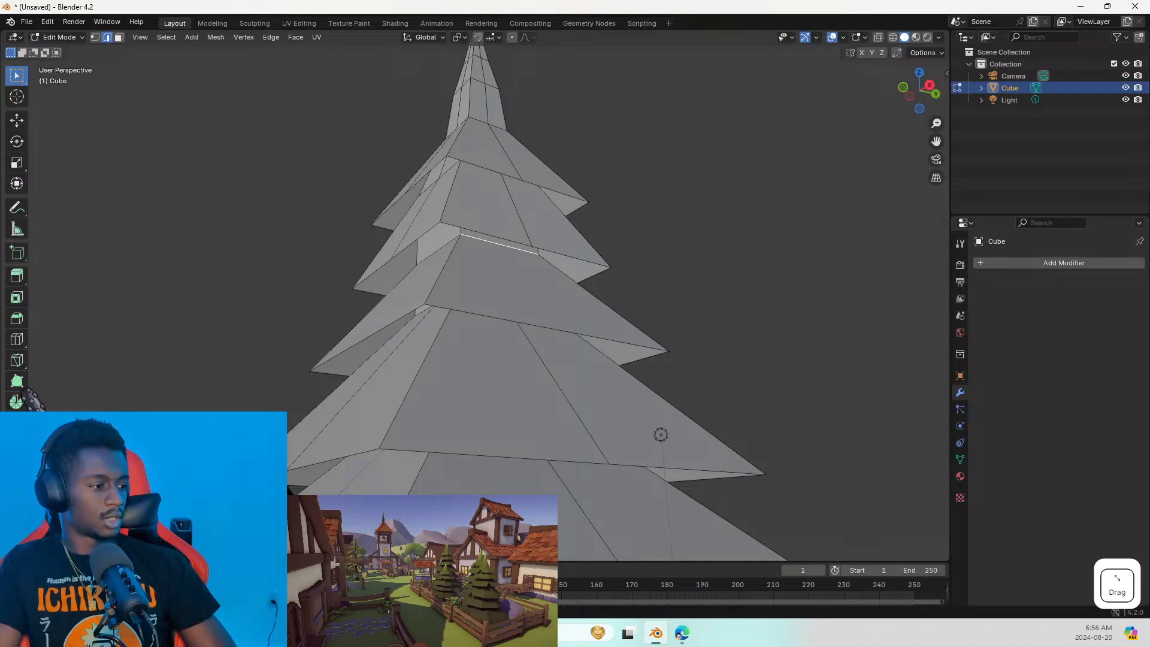
Knife-cut the middle tier's front face from the middle of its upper edge to its lower edge
{"action": "left_click", "coordinate": [18, 359]}
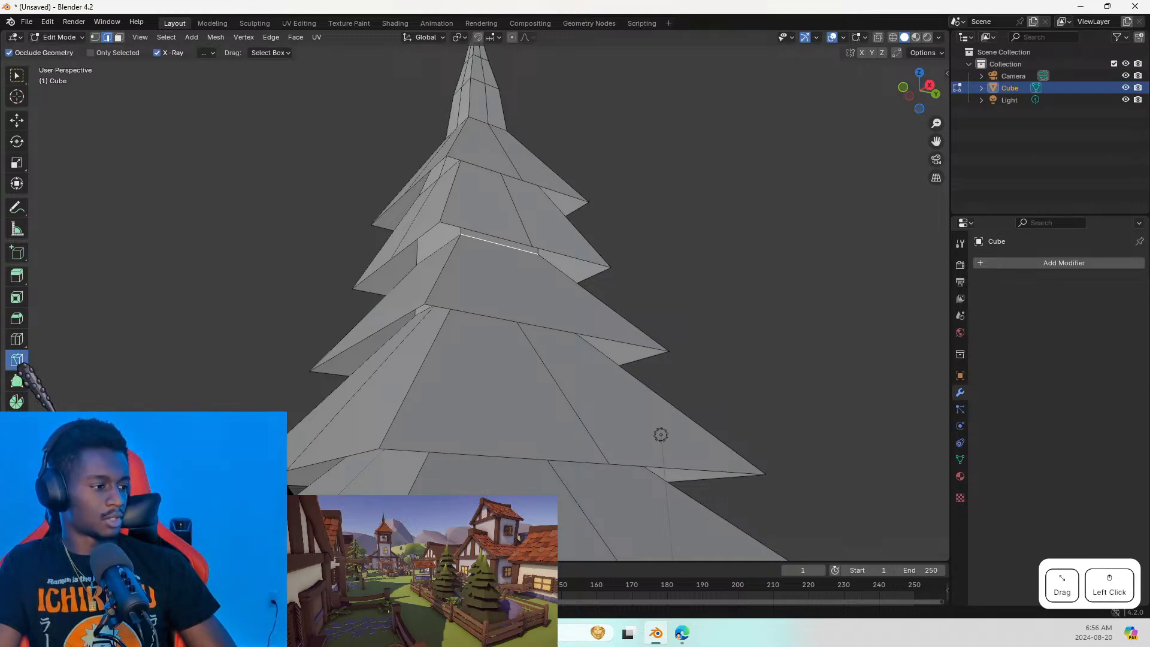
{"action": "left_click", "coordinate": [509, 247]}
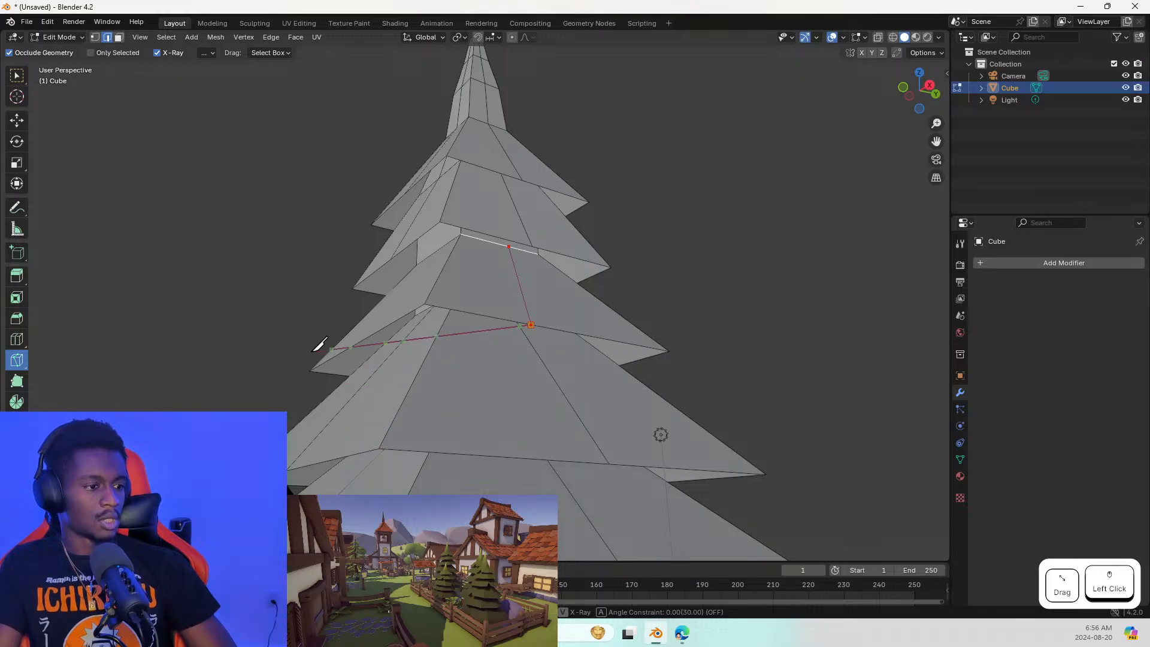
{"action": "key", "text": "Return"}
Knife-cut the middle tier's adjacent side from the middle of its upper edge to its lower edge, in line with the tier below
{"action": "mouse_move", "coordinate": [464, 283]}
{"action": "middle_mouse_down"}
{"action": "mouse_move", "coordinate": [469, 249]}
{"action": "mouse_move", "coordinate": [493, 260]}
{"action": "mouse_move", "coordinate": [498, 233]}
{"action": "mouse_move", "coordinate": [476, 267]}
{"action": "middle_mouse_up"}
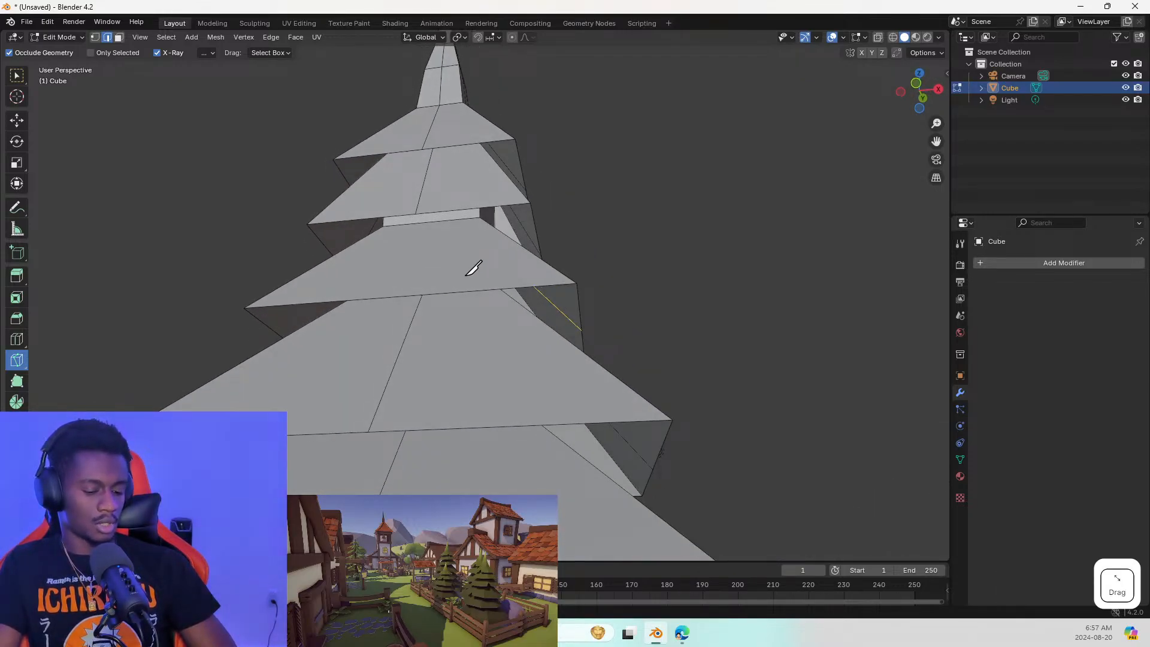
{"action": "left_click", "coordinate": [17, 75]}
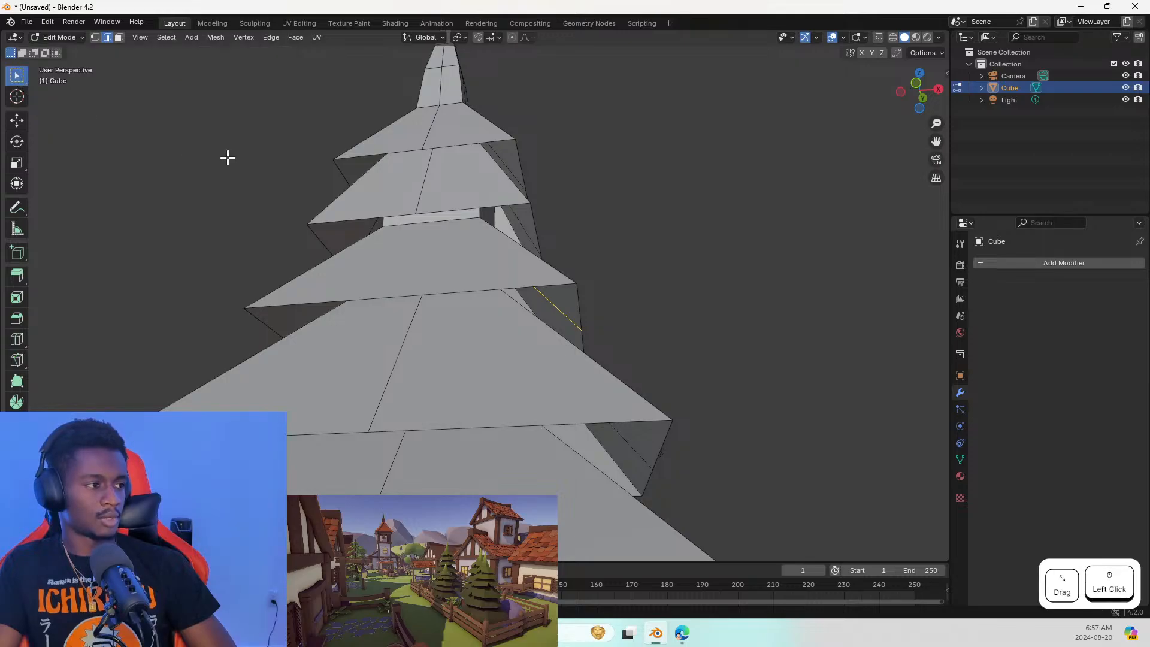
{"action": "left_click", "coordinate": [416, 294]}
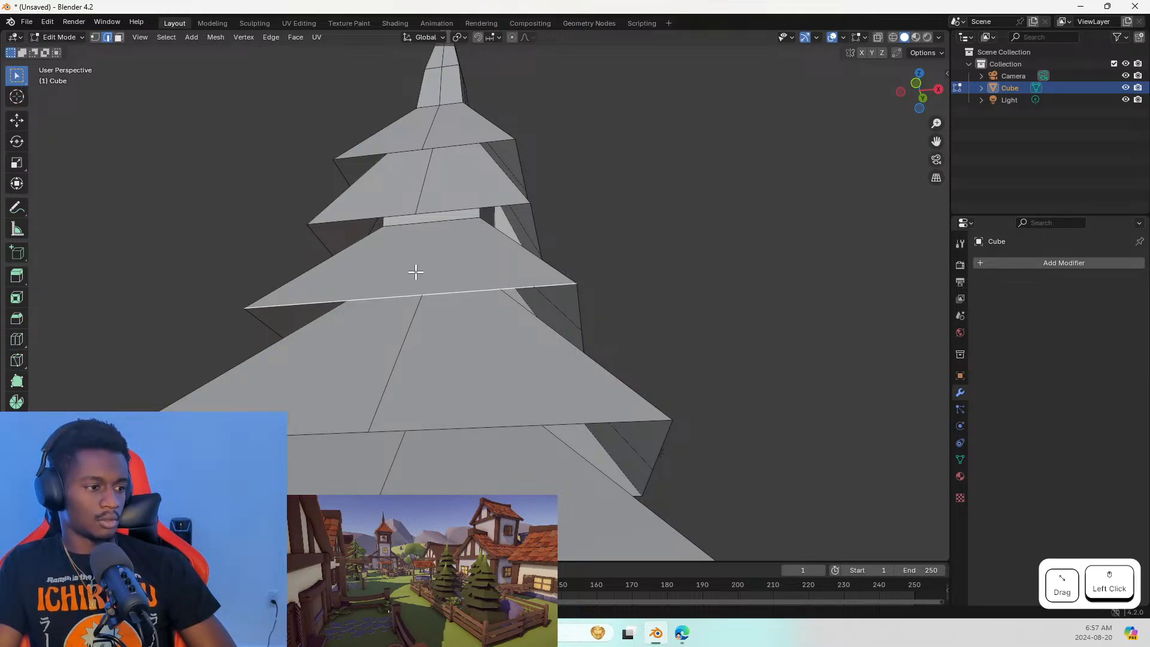
{"action": "left_click", "coordinate": [416, 226], "text": "shift"}
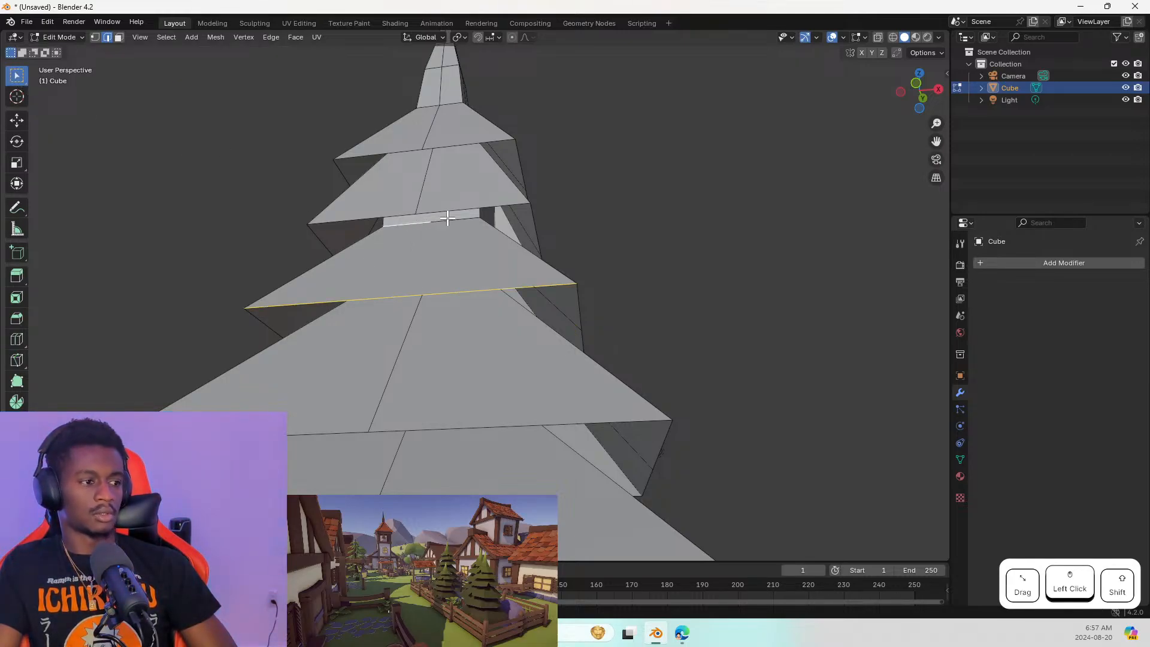
{"action": "left_click", "coordinate": [16, 359]}
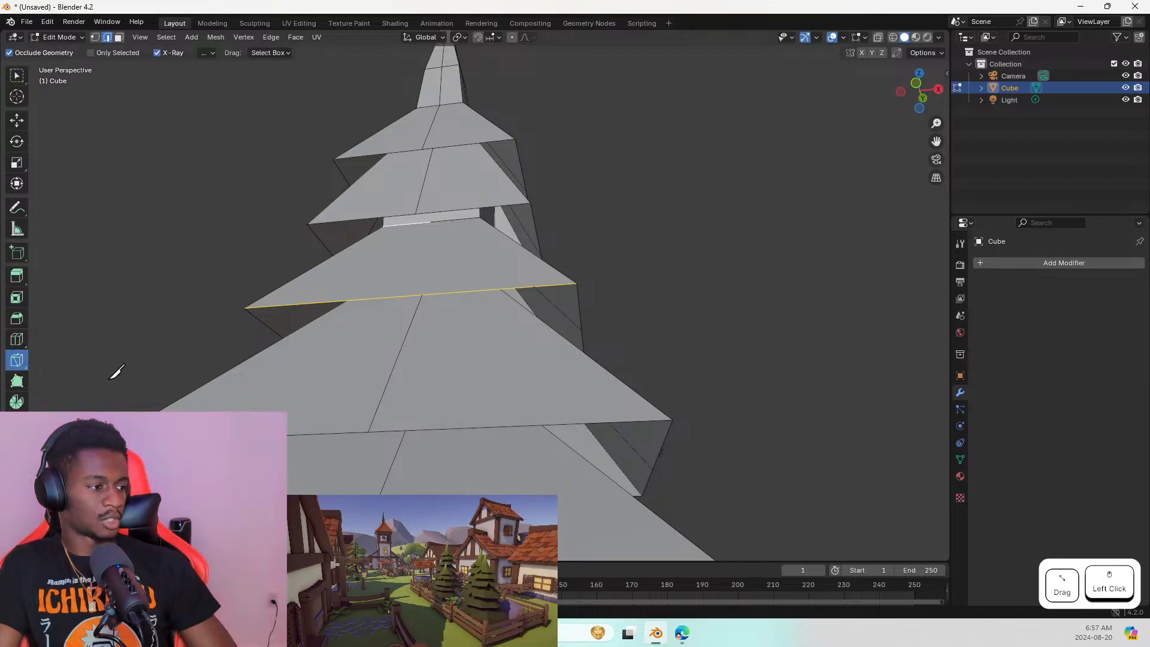
{"action": "left_click", "coordinate": [431, 221]}
{"action": "left_click", "coordinate": [420, 295]}
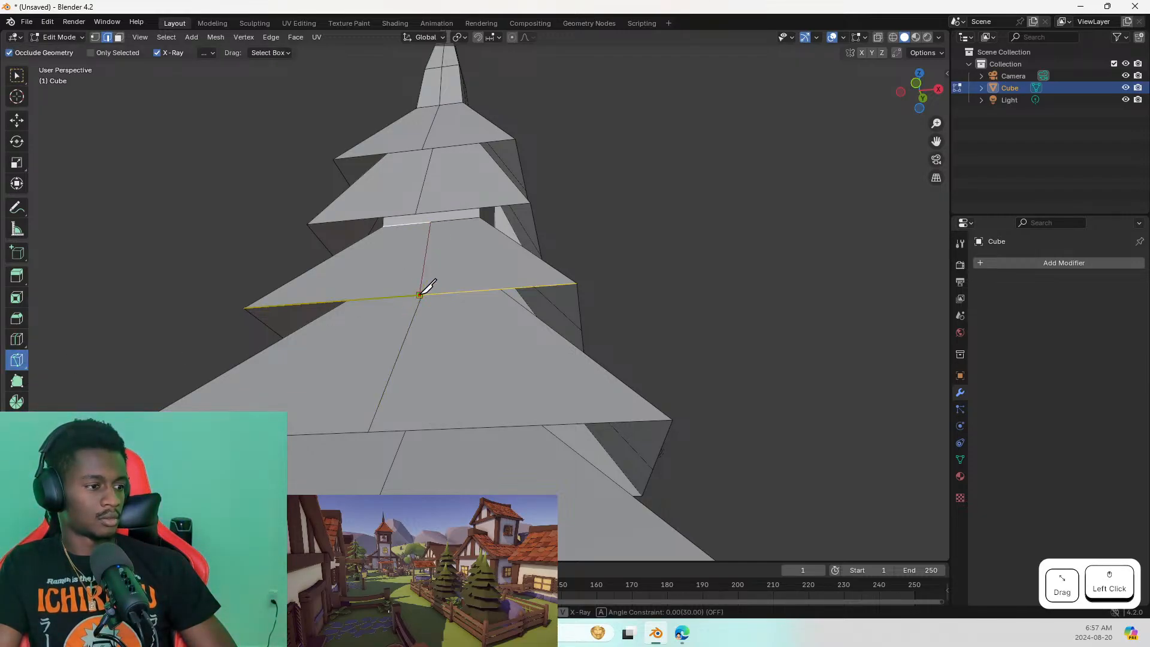
{"action": "key", "text": "Return"}
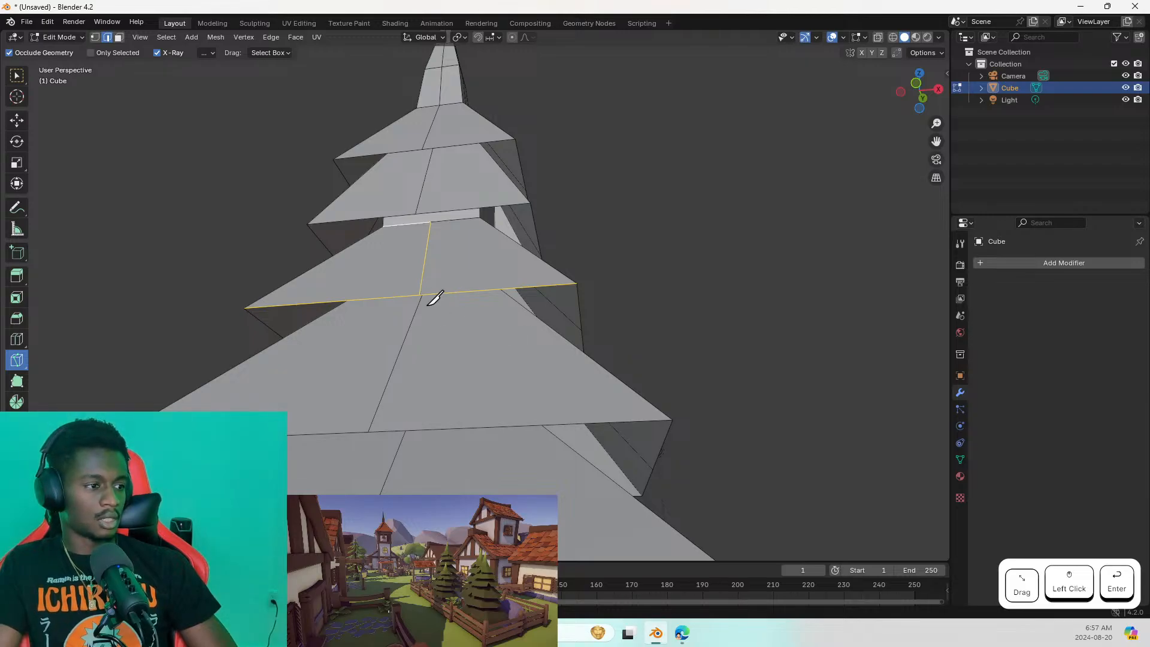
Knife-cut the middle tier's third side from the midpoint of its upper edge down to its lower edge
{"action": "middle_click_drag", "start_coordinate": [435, 298], "coordinate": [489, 286]}
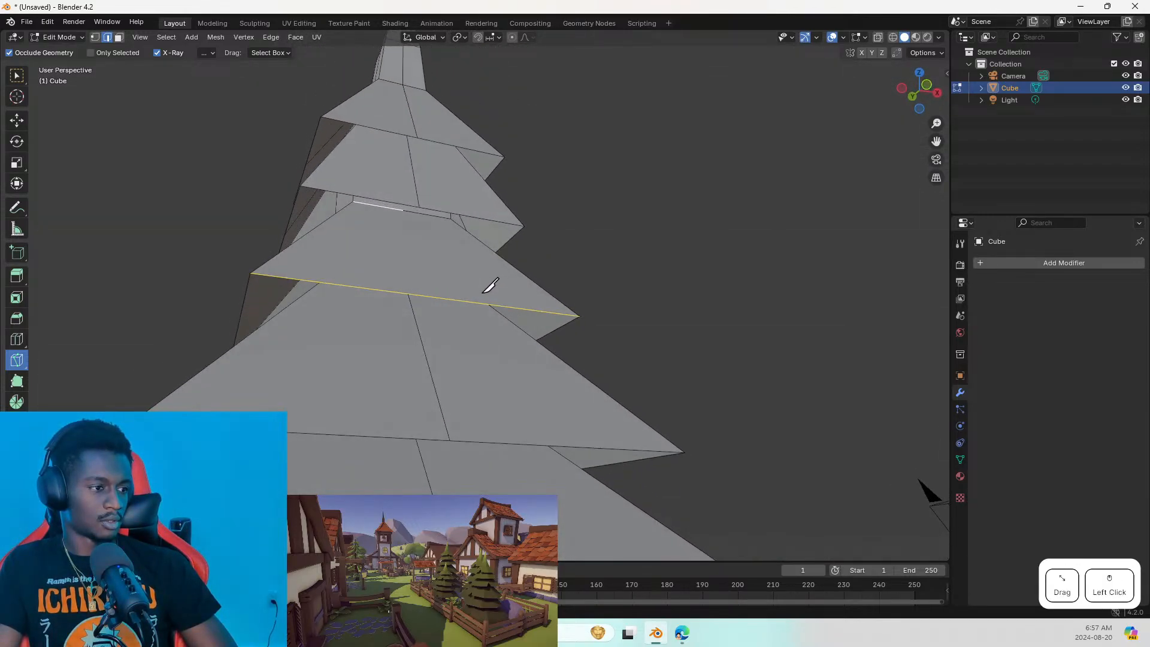
{"action": "left_click", "coordinate": [403, 211]}
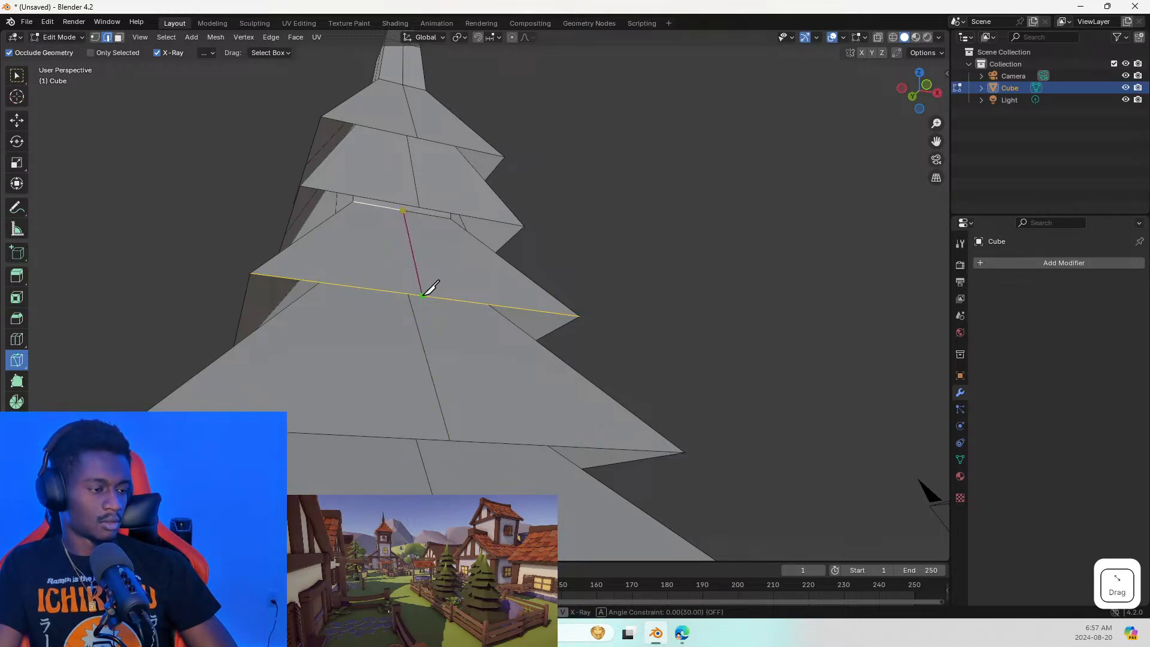
{"action": "left_click", "coordinate": [422, 296]}
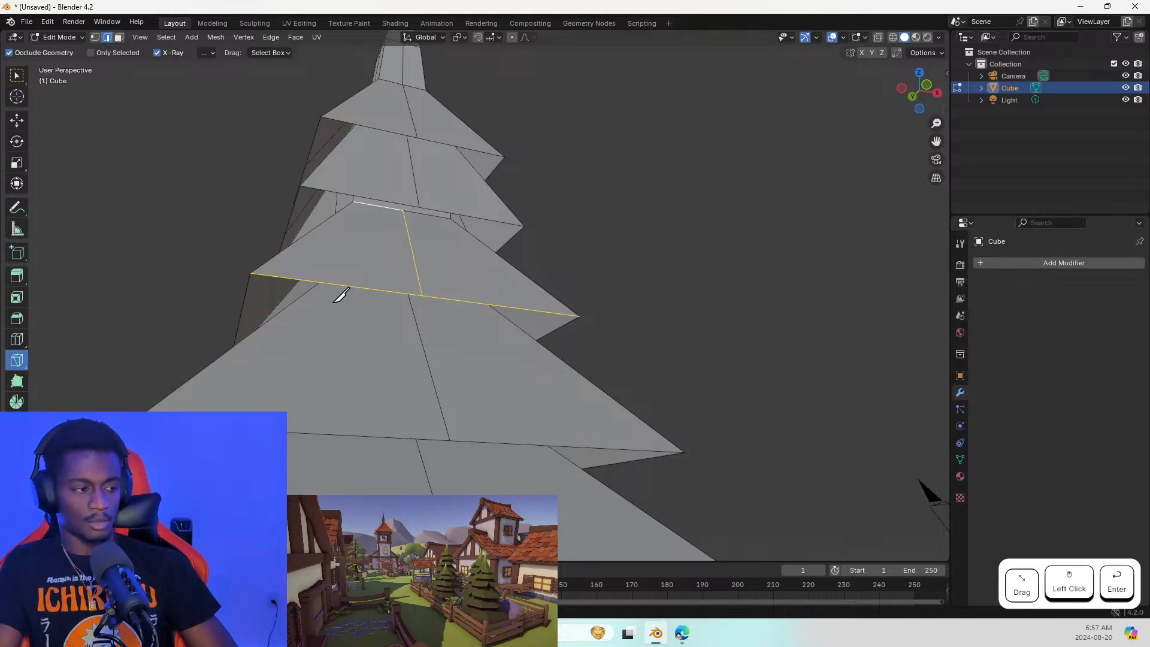
Knife-cut the middle tier's last uncut side from its upper edge to its lower edge, meeting the centre edge below
{"action": "middle_click_drag", "start_coordinate": [339, 295], "coordinate": [511, 320]}
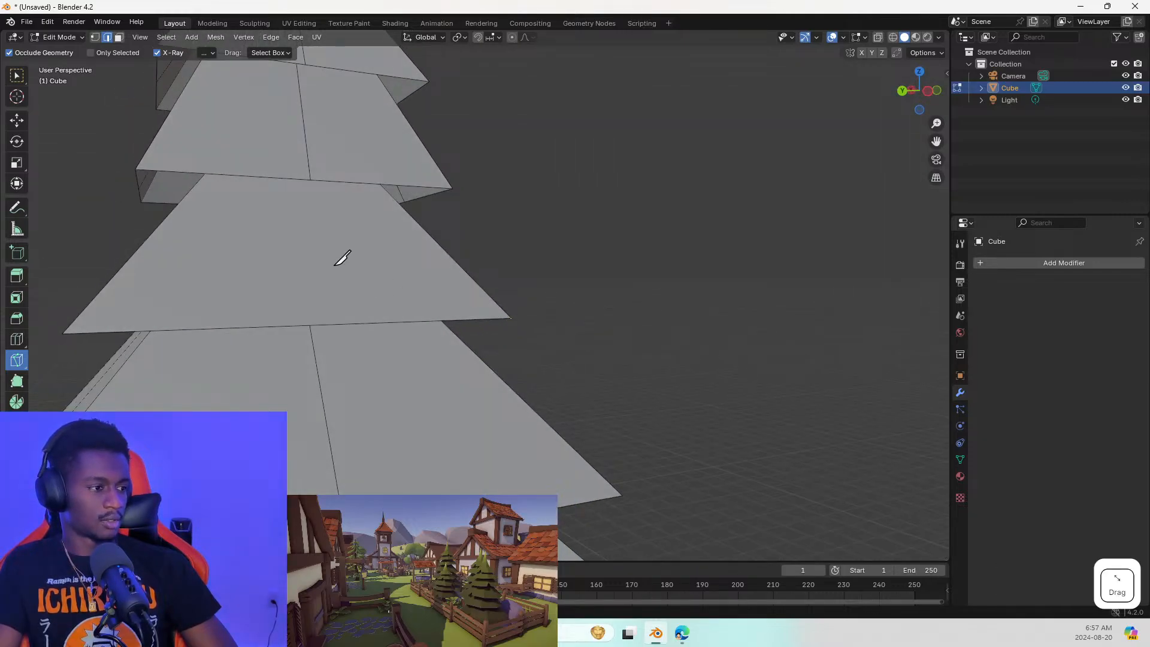
{"action": "middle_click_drag", "start_coordinate": [341, 256], "coordinate": [333, 207]}
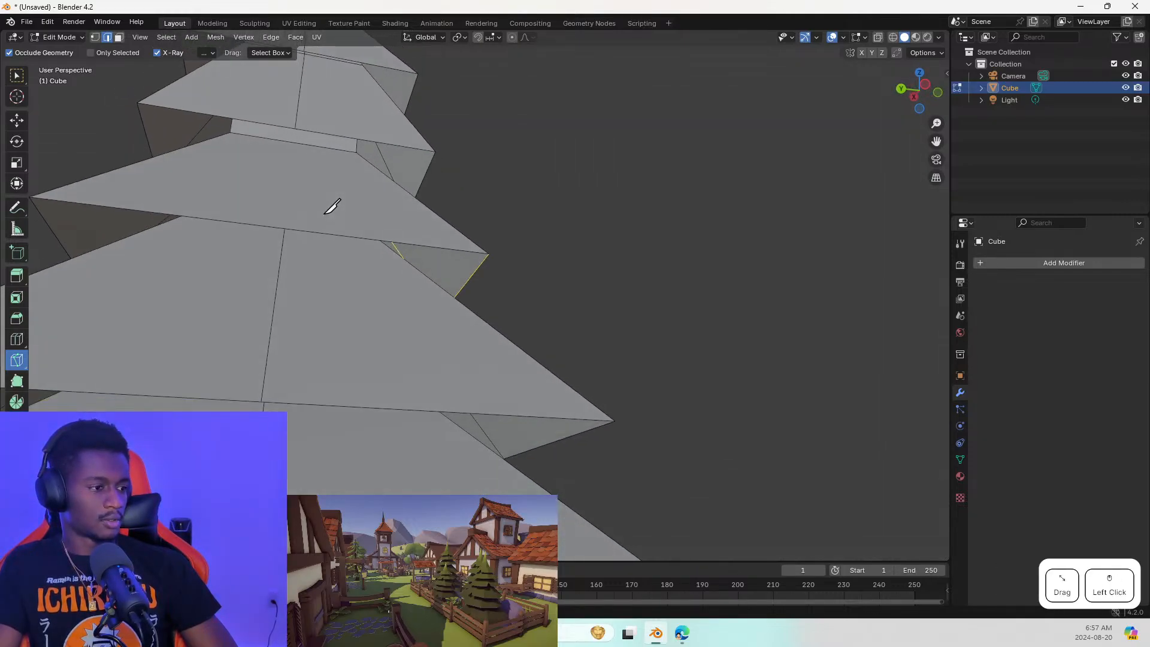
{"action": "left_click", "coordinate": [300, 144]}
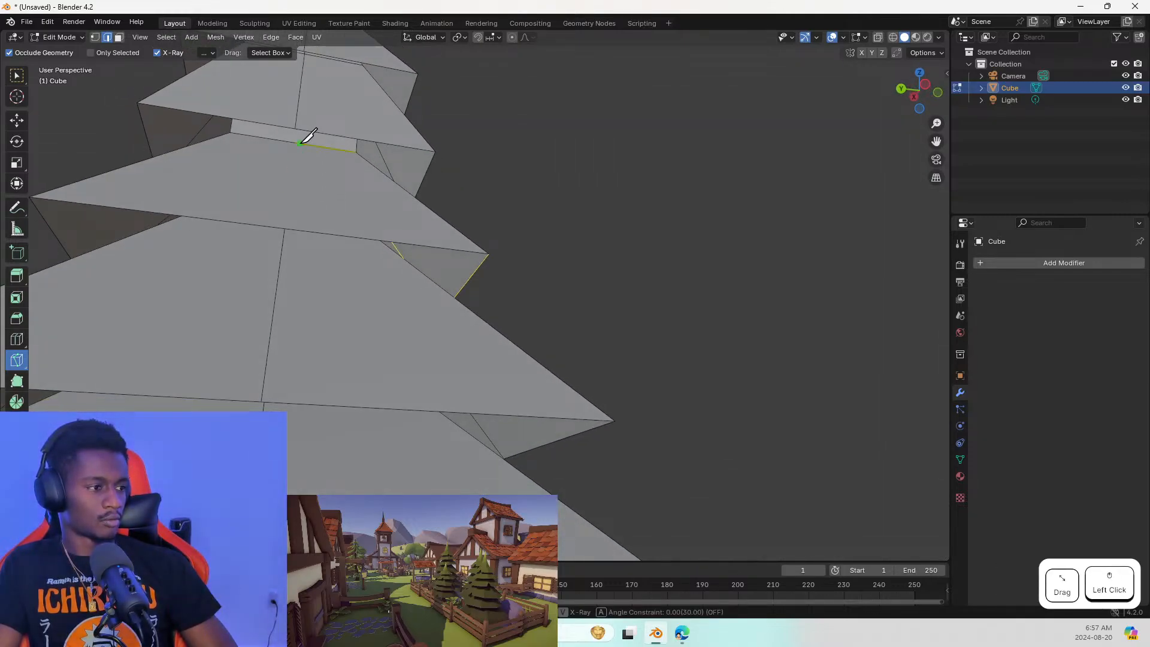
{"action": "left_click", "coordinate": [284, 228]}
Inspect the tree's tiers from all sides to check the new centre cuts, and return to the selection tool
{"action": "middle_click_drag", "start_coordinate": [270, 278], "coordinate": [615, 319]}
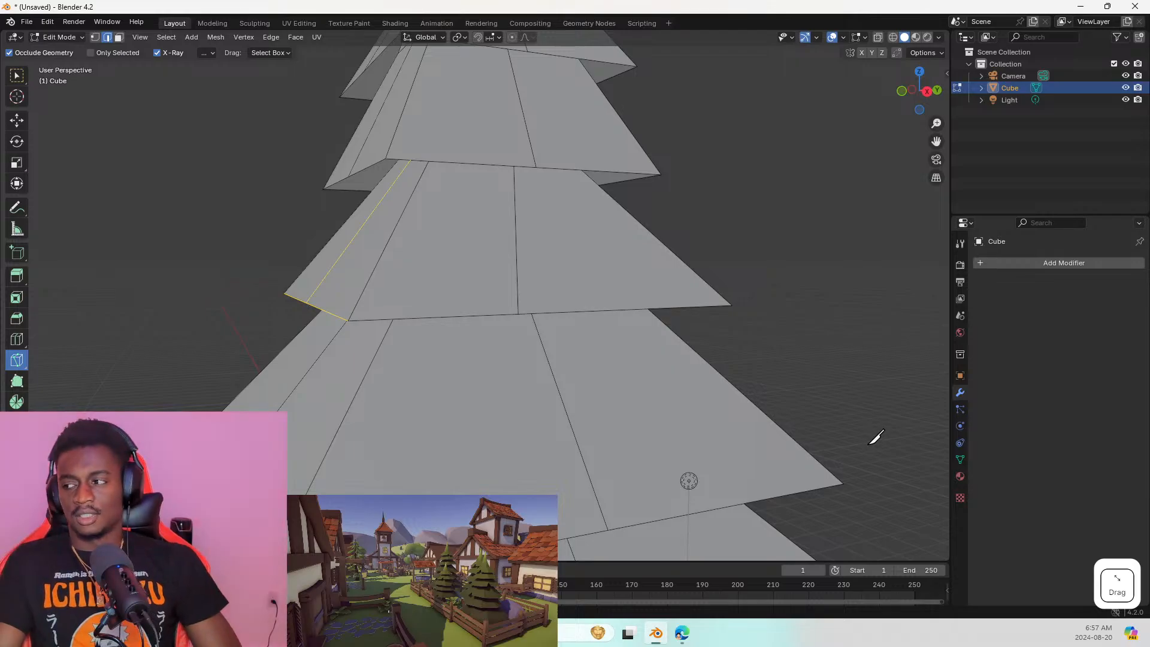
{"action": "scroll", "coordinate": [569, 308], "scroll_direction": "down", "scroll_amount": 4}
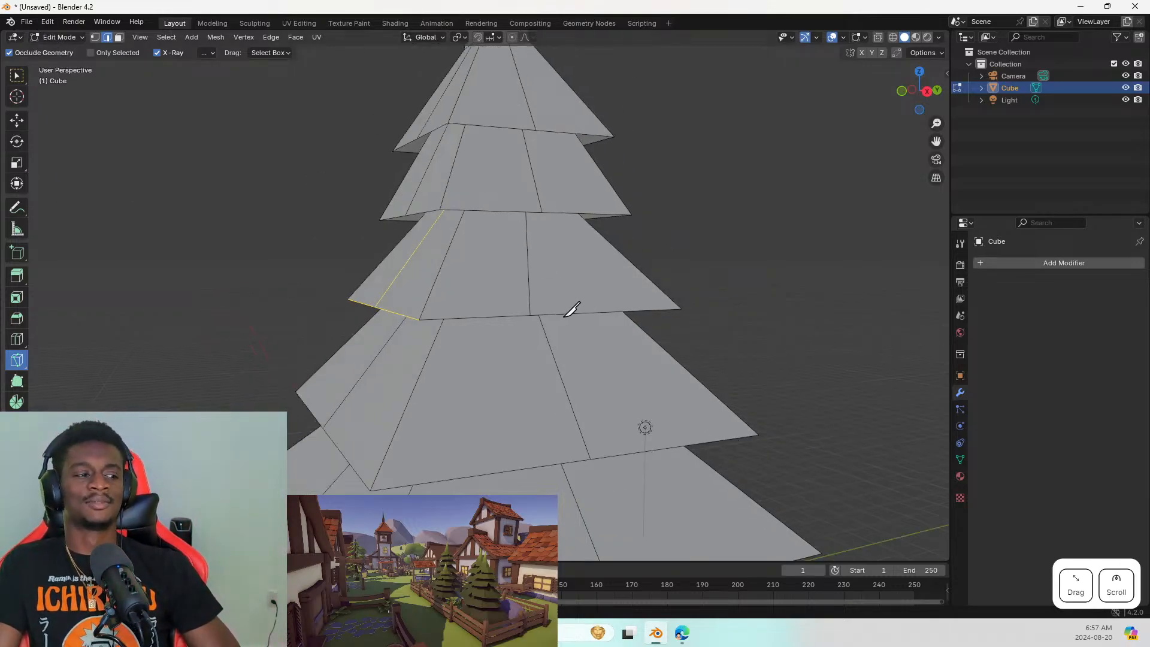
{"action": "middle_click_drag", "start_coordinate": [457, 291], "coordinate": [677, 295]}
{"action": "scroll", "coordinate": [677, 295], "scroll_direction": "up", "scroll_amount": 2}
{"action": "scroll", "coordinate": [611, 325], "scroll_direction": "down", "scroll_amount": 2}
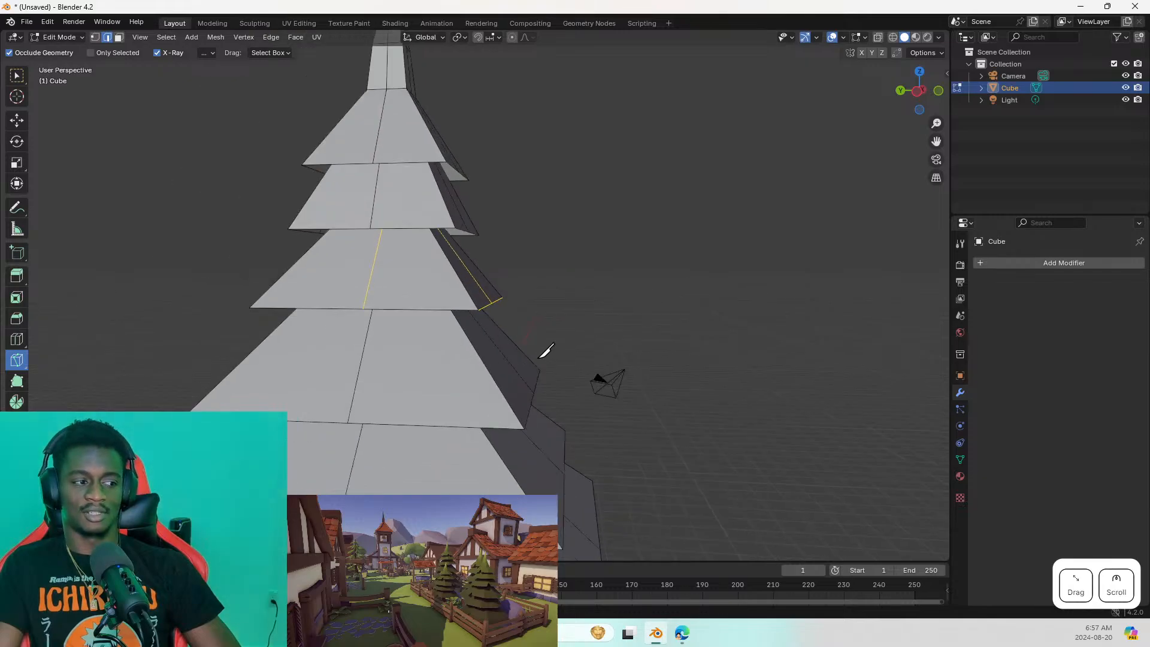
{"action": "middle_click_drag", "start_coordinate": [442, 379], "coordinate": [505, 341]}
{"action": "scroll", "coordinate": [504, 340], "scroll_direction": "down", "scroll_amount": 2}
{"action": "scroll", "coordinate": [492, 336], "scroll_direction": "down", "scroll_amount": 2}
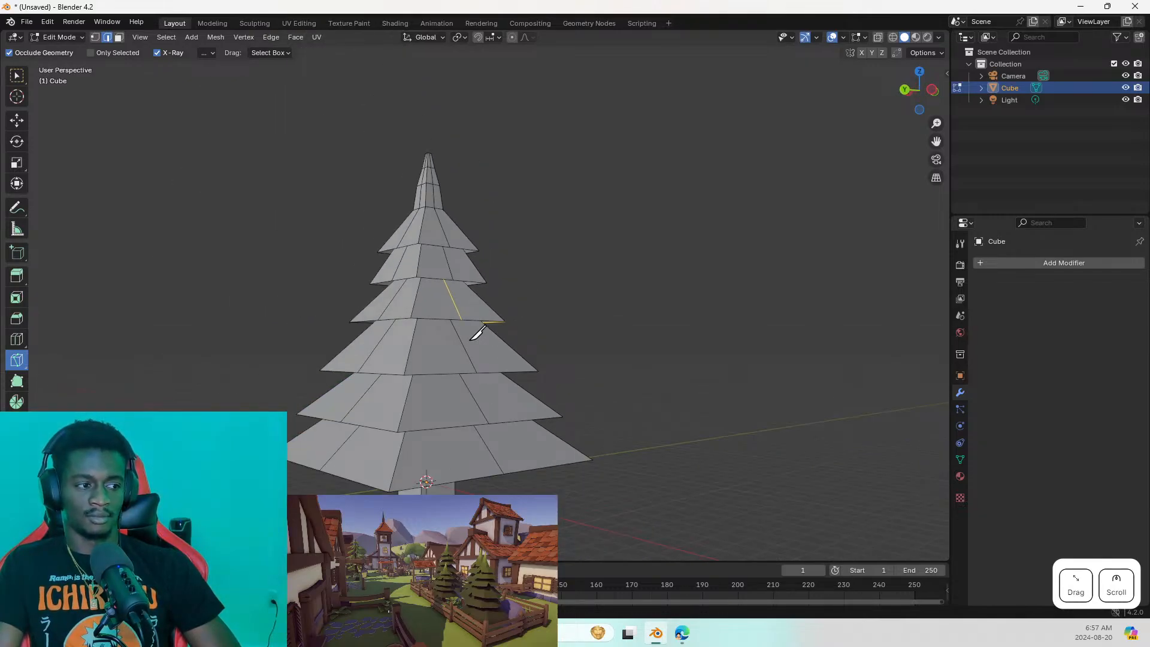
{"action": "scroll", "coordinate": [476, 333], "scroll_direction": "up", "scroll_amount": 1}
{"action": "left_click", "coordinate": [17, 75]}
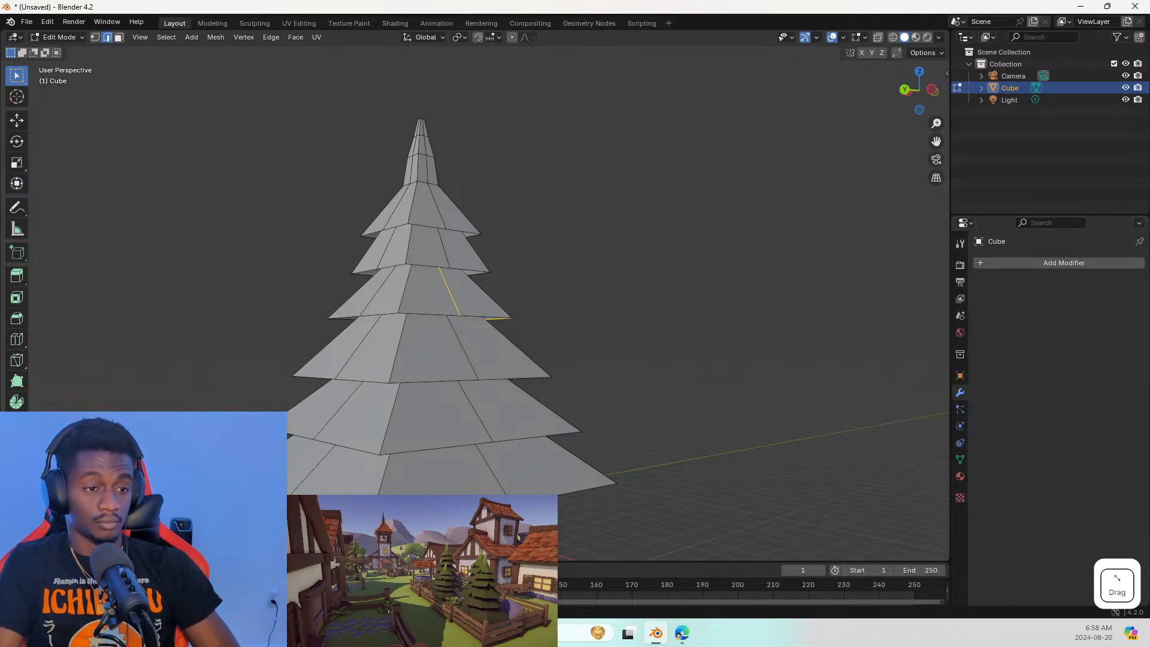
Try a Subdivision Surface modifier on the tree and remove it
{"action": "left_click", "coordinate": [1025, 262]}
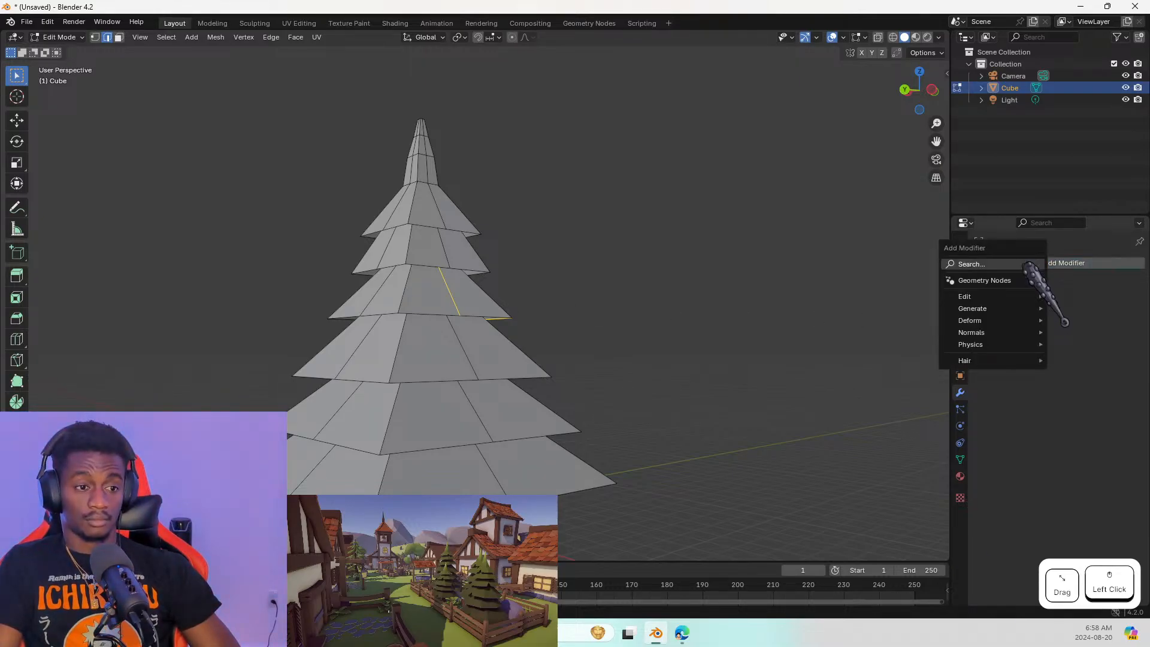
{"action": "mouse_move", "coordinate": [1031, 297]}
{"action": "type", "text": "su"}
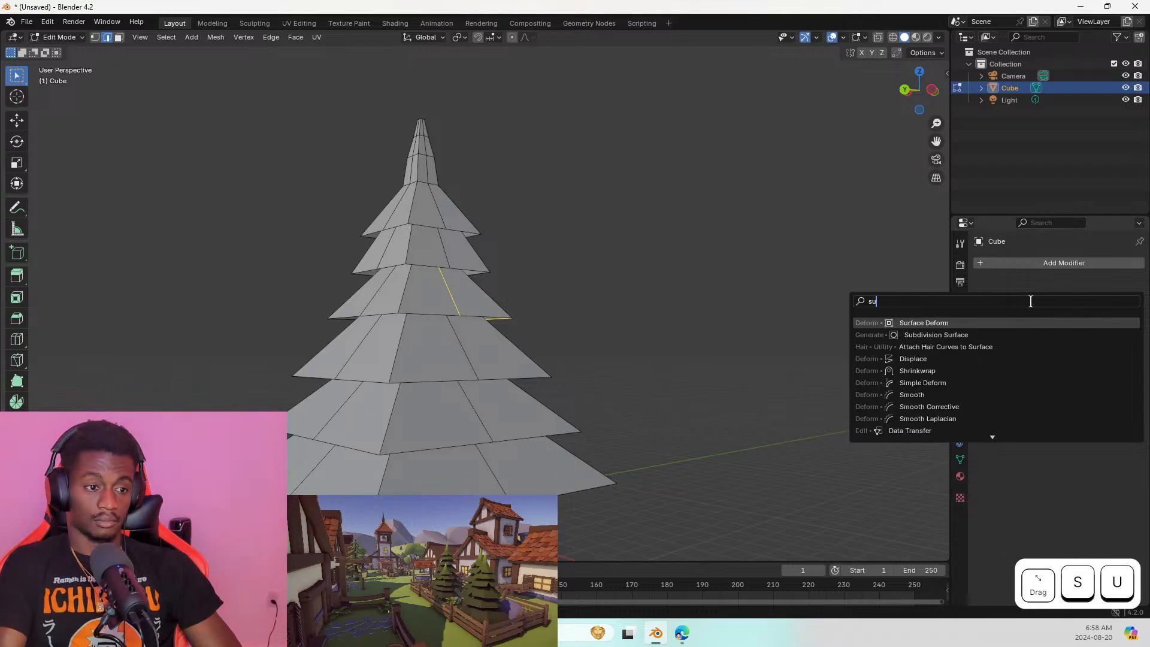
{"action": "left_click", "coordinate": [971, 334]}
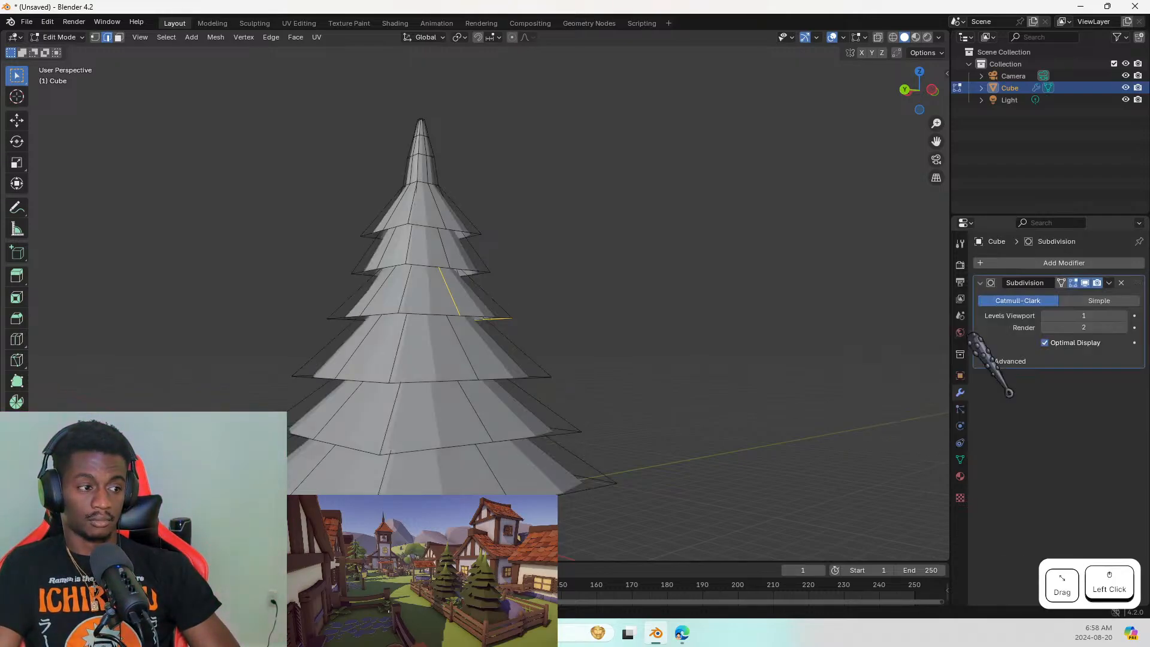
{"action": "left_click", "coordinate": [1120, 282]}
Try a Multiresolution modifier on the tree and remove it
{"action": "left_click", "coordinate": [1025, 262]}
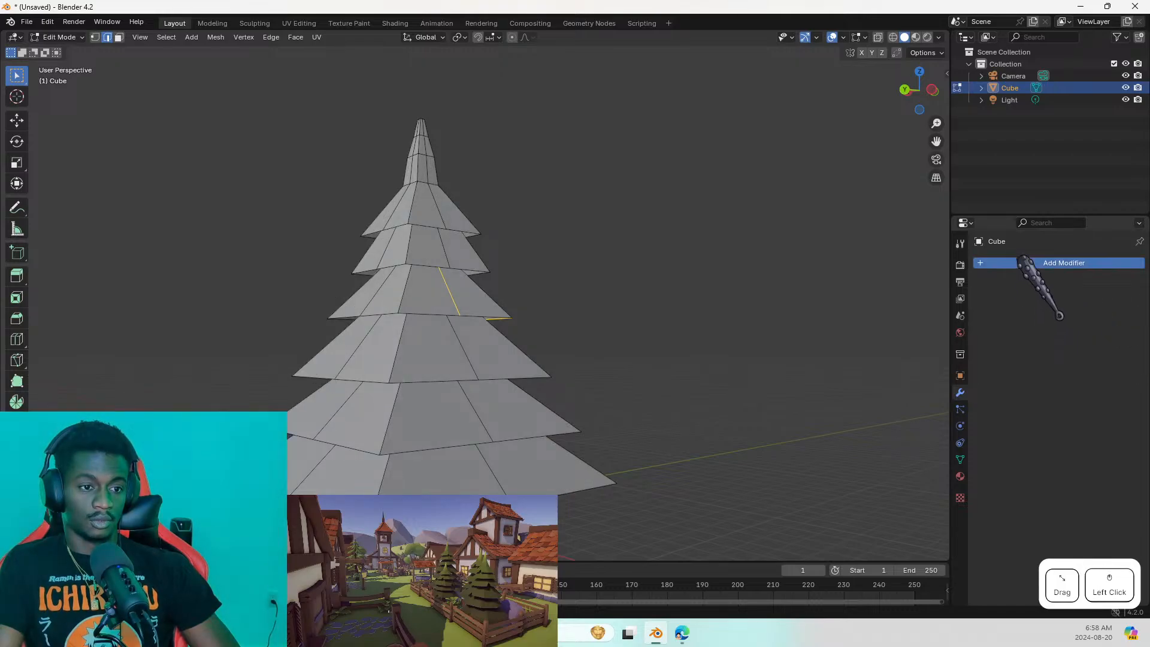
{"action": "mouse_move", "coordinate": [1012, 289]}
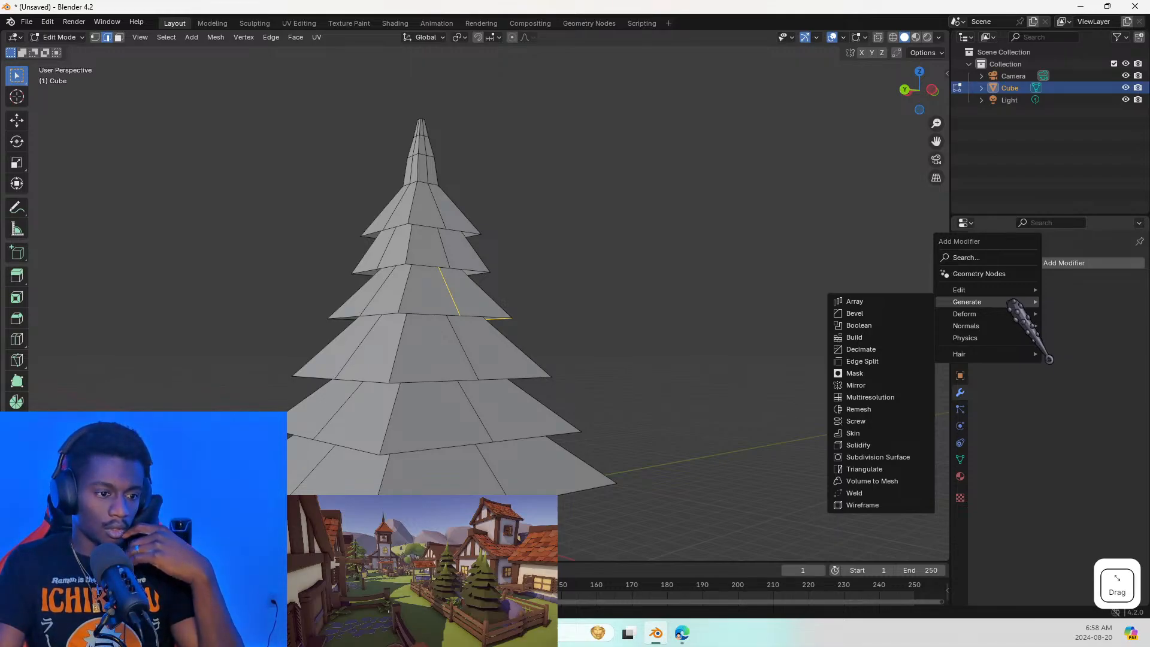
{"action": "left_click", "coordinate": [890, 396]}
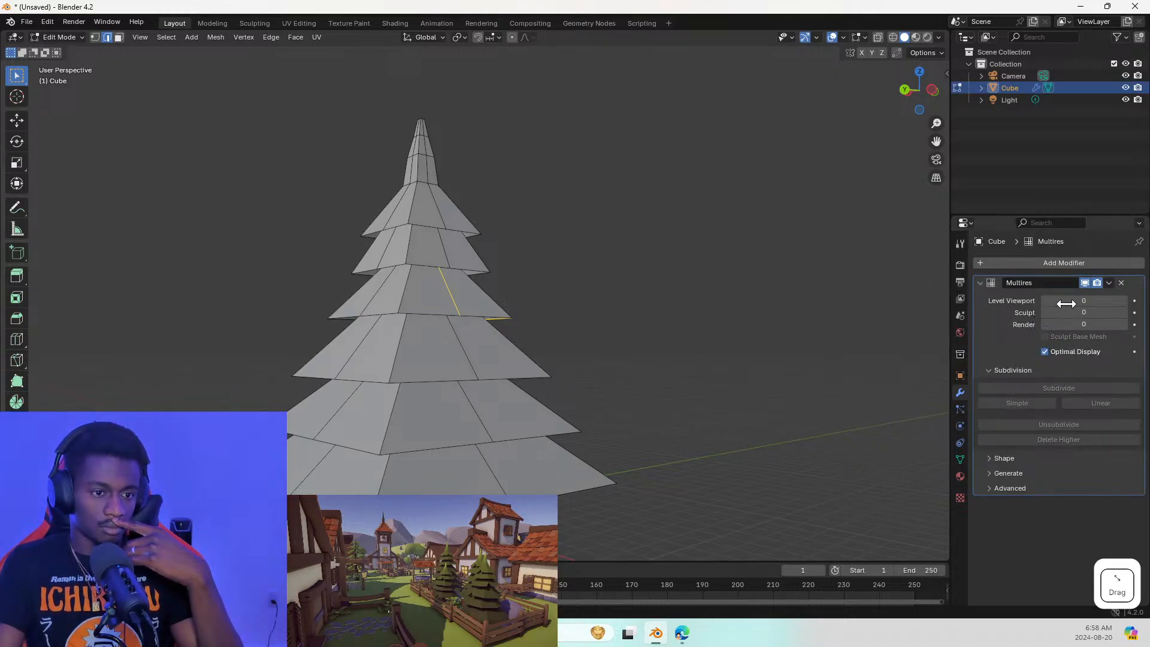
{"action": "left_click_drag", "start_coordinate": [1071, 303], "coordinate": [1096, 303]}
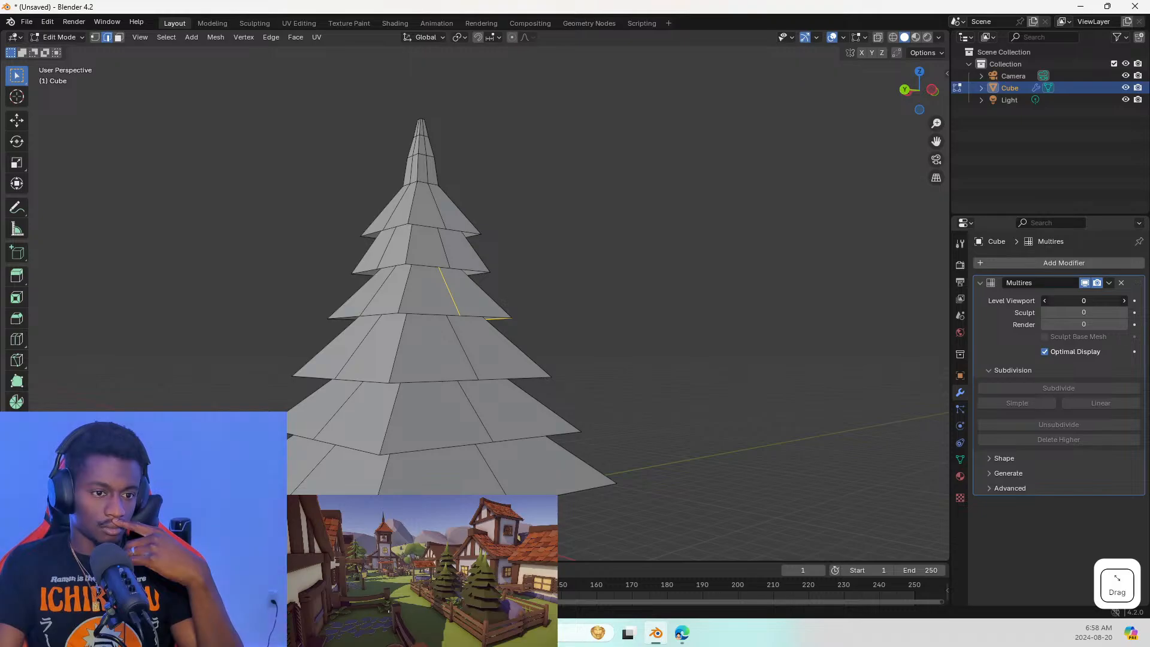
{"action": "left_click", "coordinate": [1122, 283]}
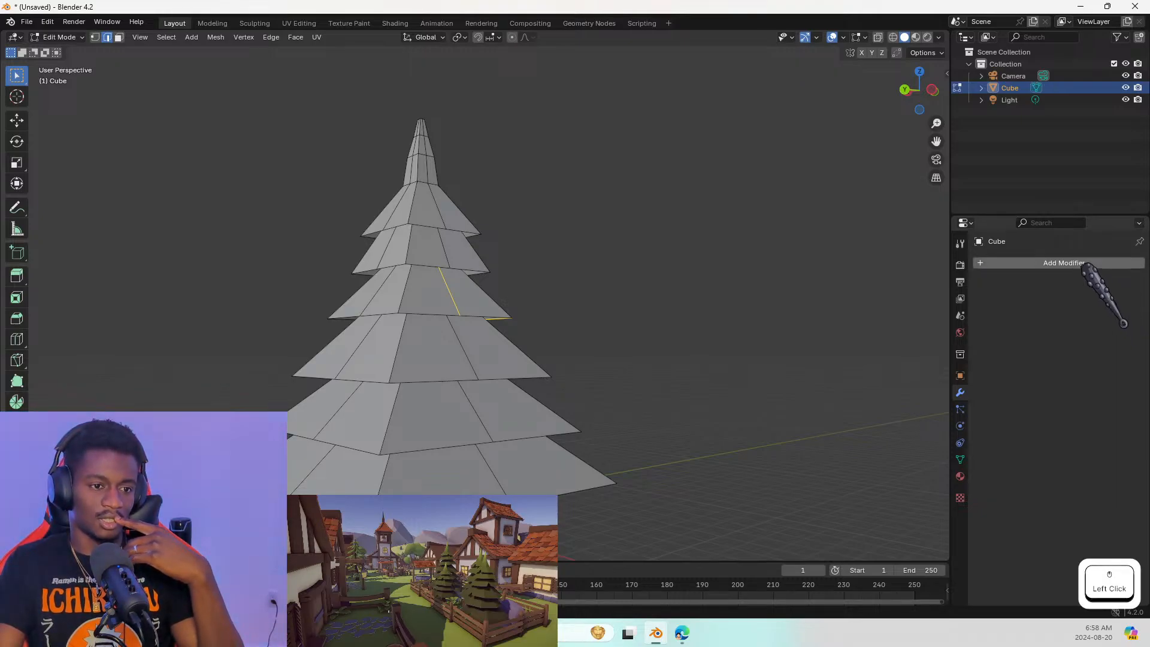
Add a Remesh modifier to the tree, raise its voxel size to 0.13 m and display it in Edit Mode
{"action": "left_click", "coordinate": [1087, 263]}
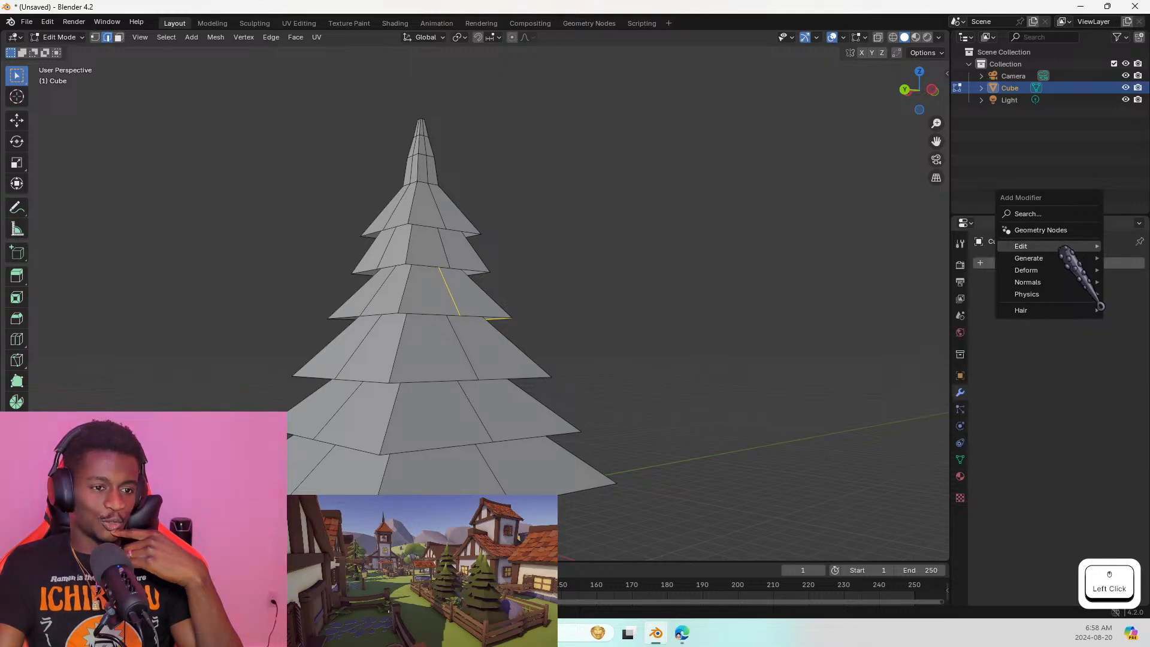
{"action": "mouse_move", "coordinate": [1066, 248]}
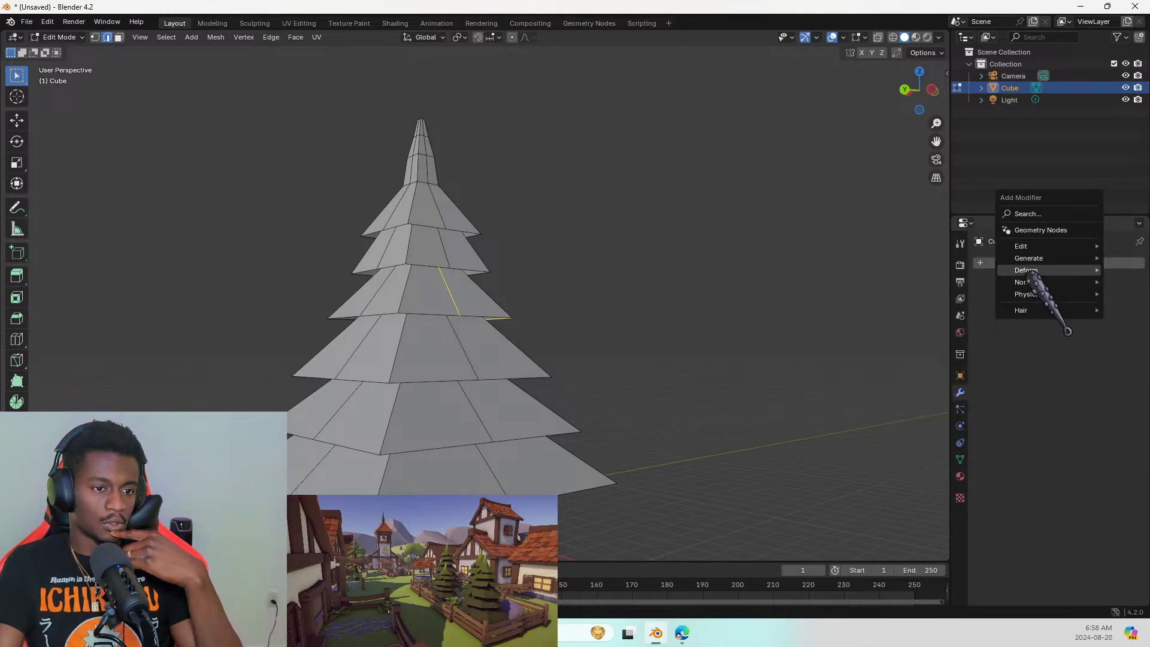
{"action": "mouse_move", "coordinate": [1029, 272]}
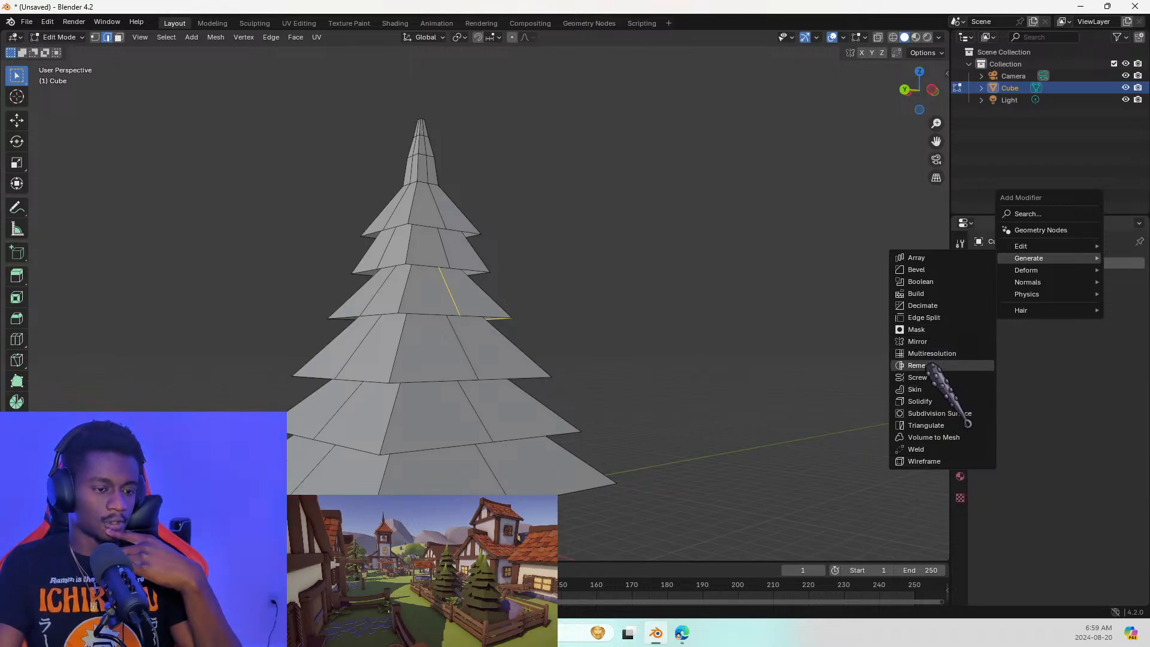
{"action": "left_click", "coordinate": [958, 367]}
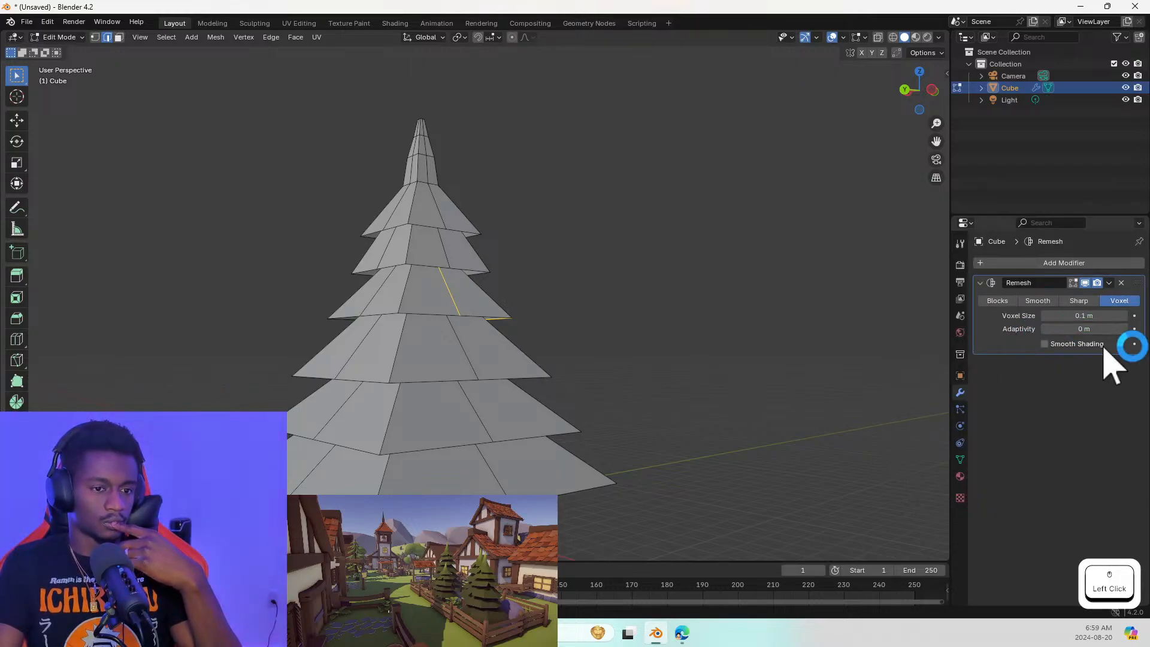
{"action": "left_click", "coordinate": [1125, 315]}
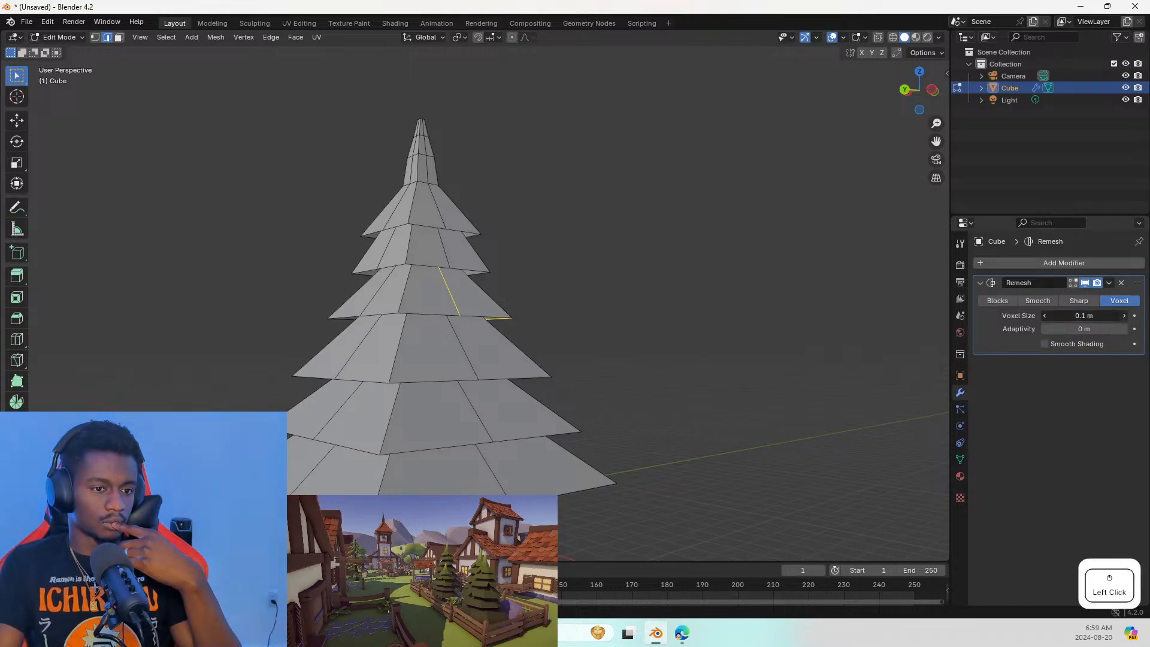
{"action": "left_click", "coordinate": [1125, 315]}
{"action": "left_click", "coordinate": [1124, 316]}
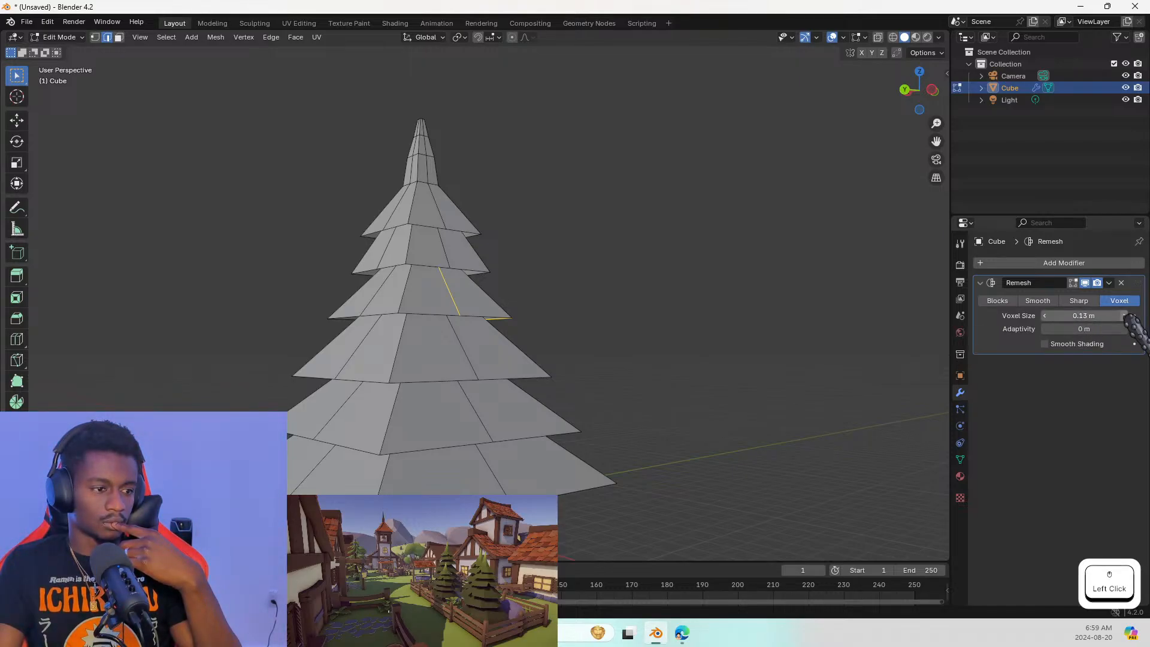
{"action": "left_click", "coordinate": [1048, 315]}
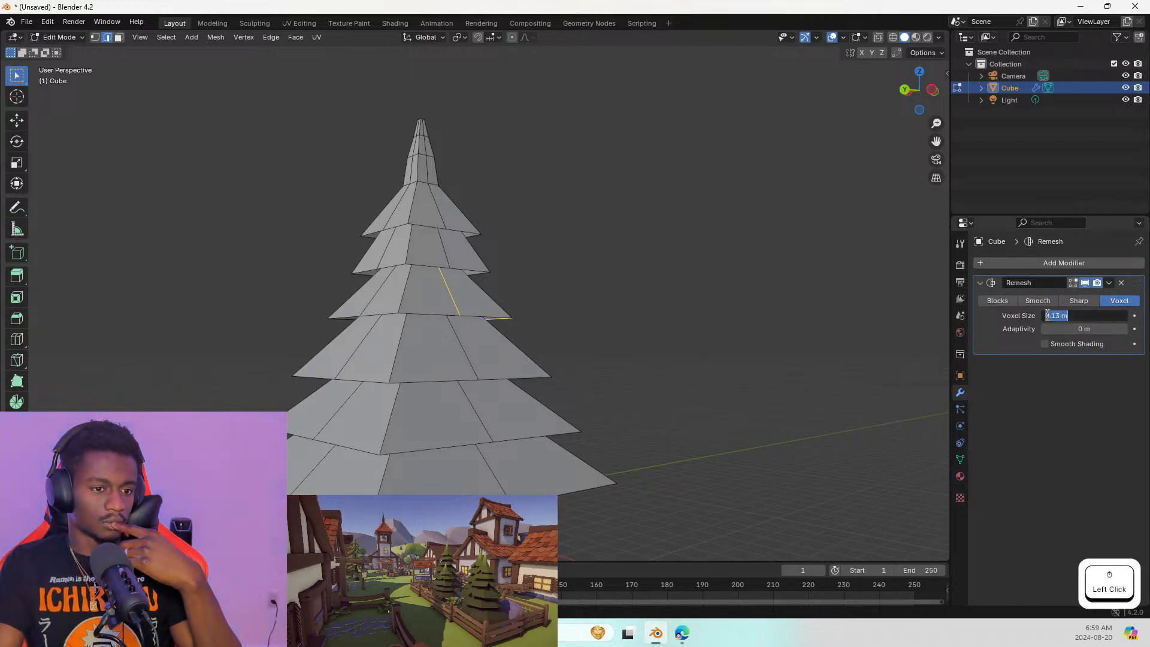
{"action": "left_click", "coordinate": [1073, 283]}
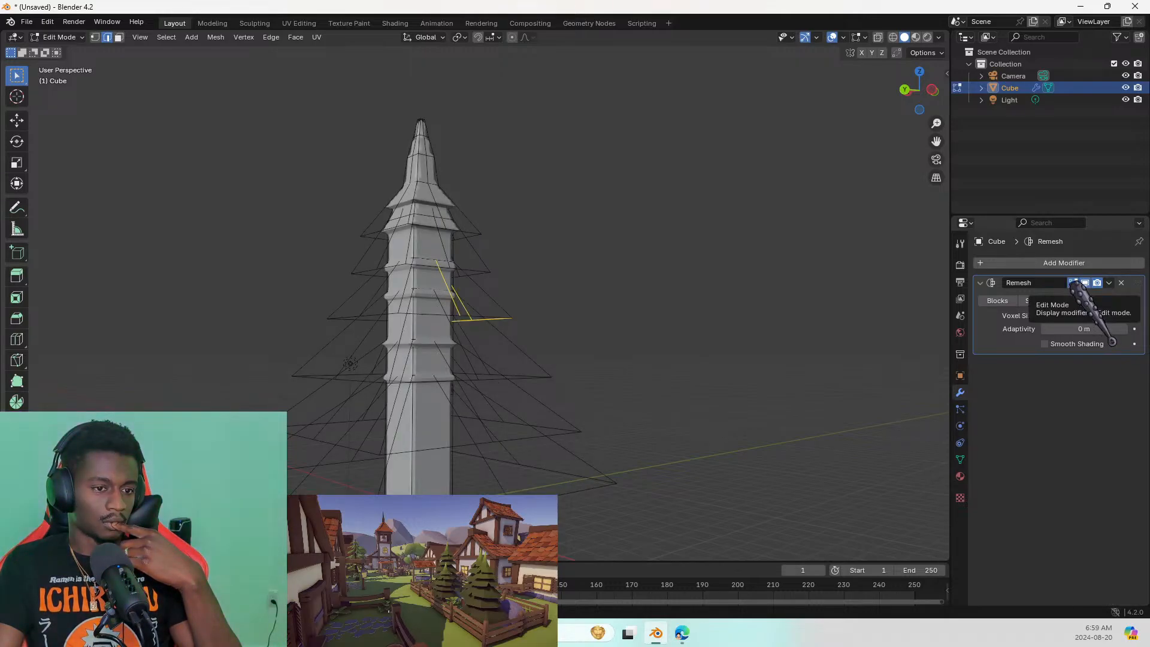
Try Remesh voxel sizes from 0.05 m up to 0.896 m, with adaptivity at 1 m, and remove the modifier
{"action": "left_click", "coordinate": [1045, 315]}
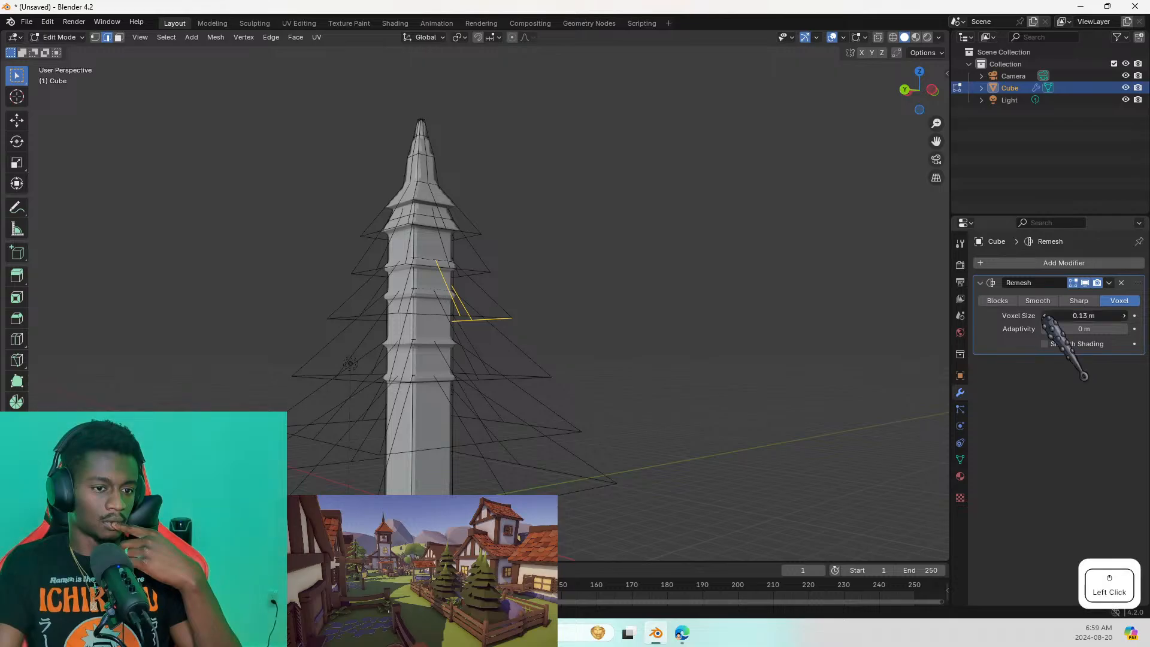
{"action": "left_click", "coordinate": [1045, 315]}
{"action": "left_click", "coordinate": [1045, 316]}
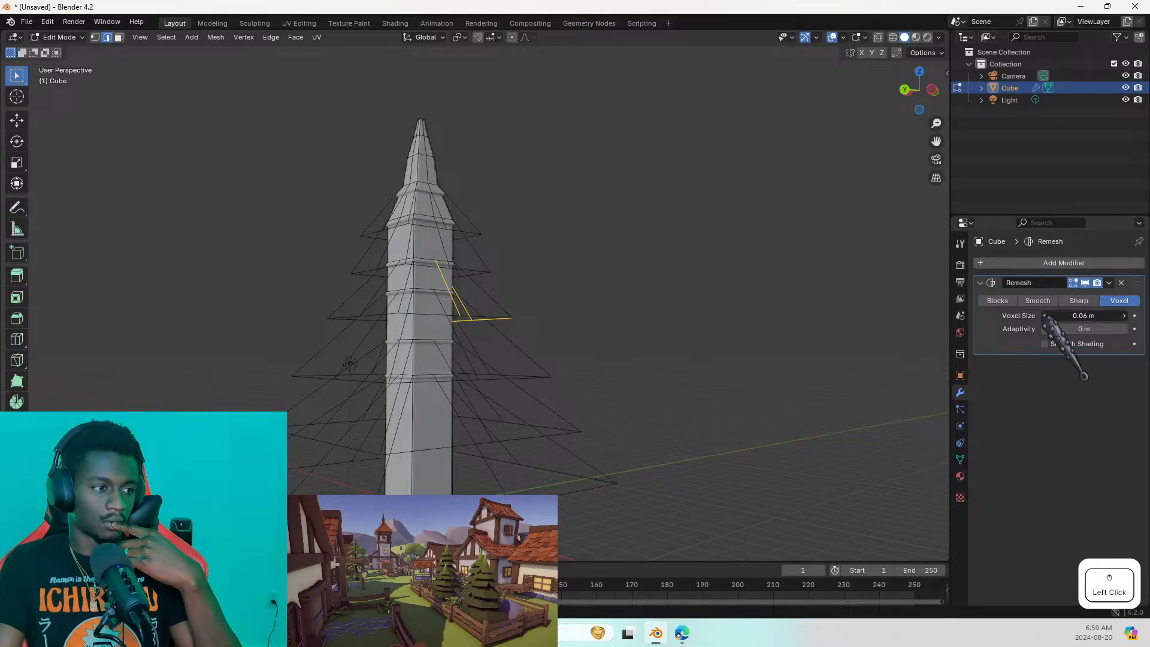
{"action": "left_click", "coordinate": [1045, 316]}
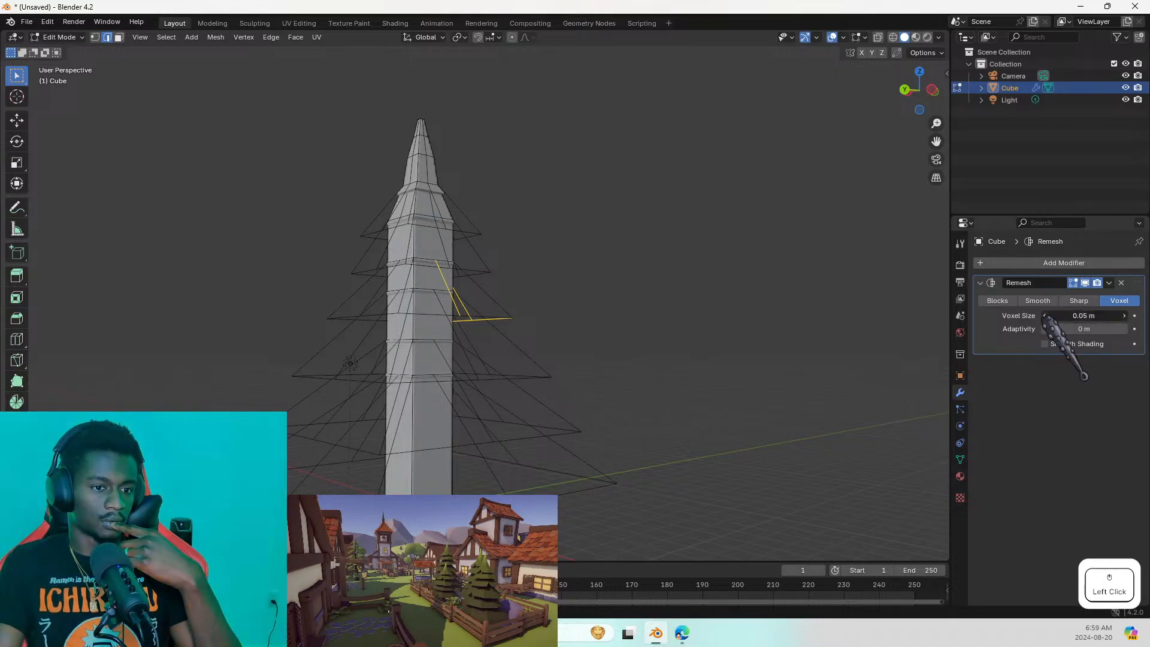
{"action": "left_click", "coordinate": [1119, 317]}
{"action": "left_click", "coordinate": [1119, 318]}
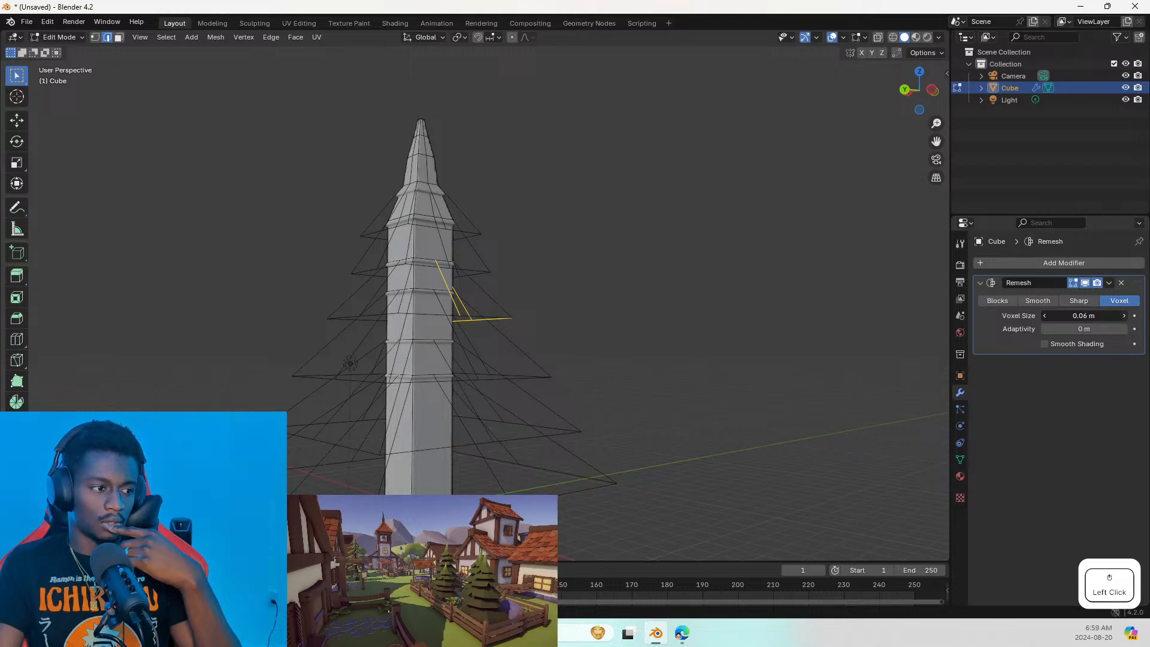
{"action": "left_click", "coordinate": [1120, 317]}
{"action": "left_click", "coordinate": [1120, 317]}
{"action": "left_click", "coordinate": [1119, 318]}
{"action": "left_click", "coordinate": [1123, 316]}
{"action": "left_click", "coordinate": [1123, 315]}
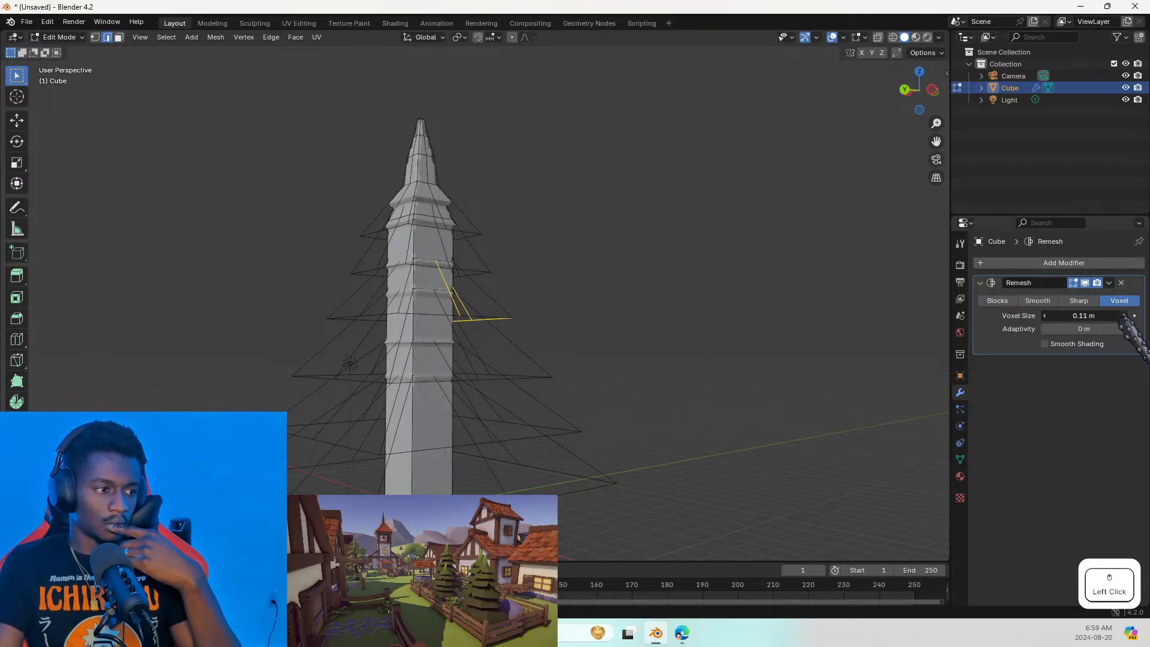
{"action": "left_click", "coordinate": [1124, 316]}
{"action": "left_click", "coordinate": [1124, 316]}
{"action": "left_click", "coordinate": [1123, 316]}
{"action": "left_click", "coordinate": [1123, 315]}
{"action": "left_click", "coordinate": [1123, 316]}
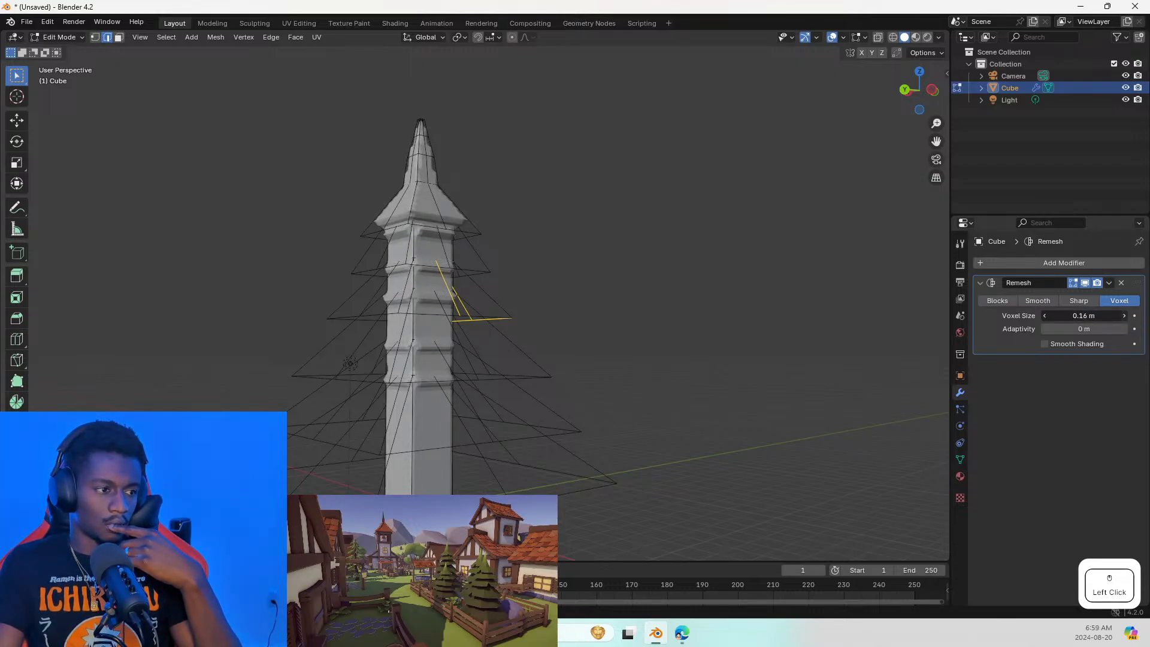
{"action": "left_click", "coordinate": [1123, 316]}
{"action": "left_click", "coordinate": [1124, 316]}
{"action": "left_click", "coordinate": [1123, 315]}
{"action": "left_click", "coordinate": [1123, 315]}
{"action": "mouse_move", "coordinate": [1105, 317]}
{"action": "left_mouse_down"}
{"action": "mouse_move", "coordinate": [1138, 317]}
{"action": "mouse_move", "coordinate": [1034, 316]}
{"action": "mouse_move", "coordinate": [1126, 329]}
{"action": "mouse_move", "coordinate": [1096, 315]}
{"action": "mouse_move", "coordinate": [1128, 316]}
{"action": "mouse_move", "coordinate": [1102, 316]}
{"action": "left_mouse_up"}
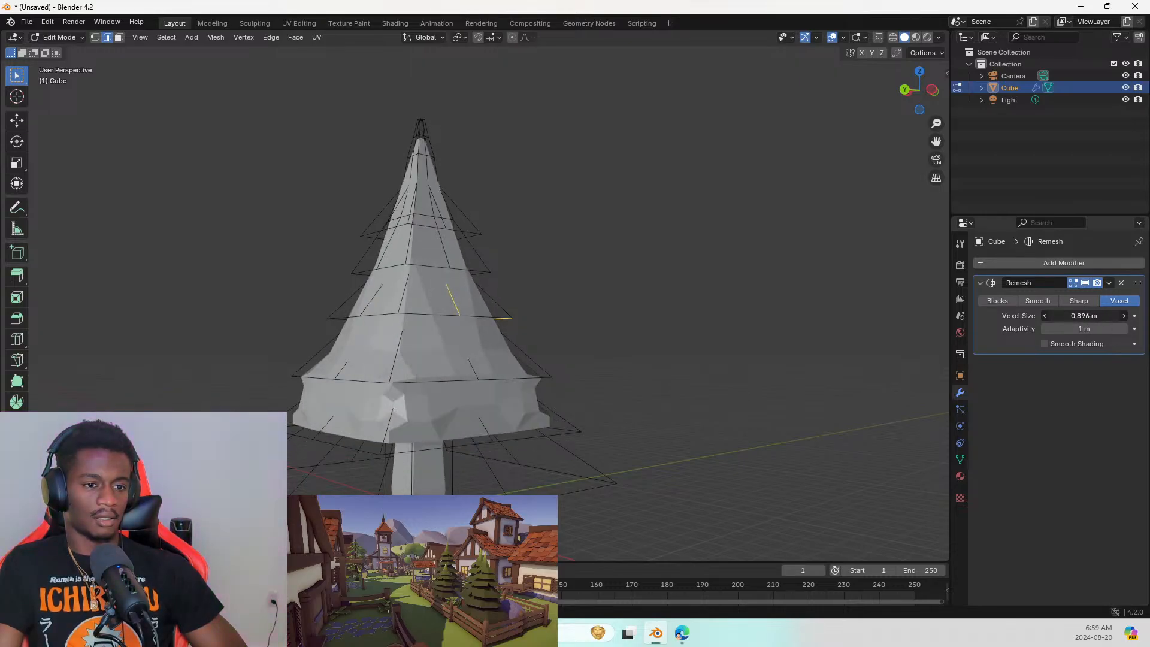
{"action": "left_click", "coordinate": [1120, 283]}
Add a Triangulate modifier to the tree and switch to Object Mode
{"action": "left_click", "coordinate": [1072, 263]}
{"action": "left_click", "coordinate": [1042, 302]}
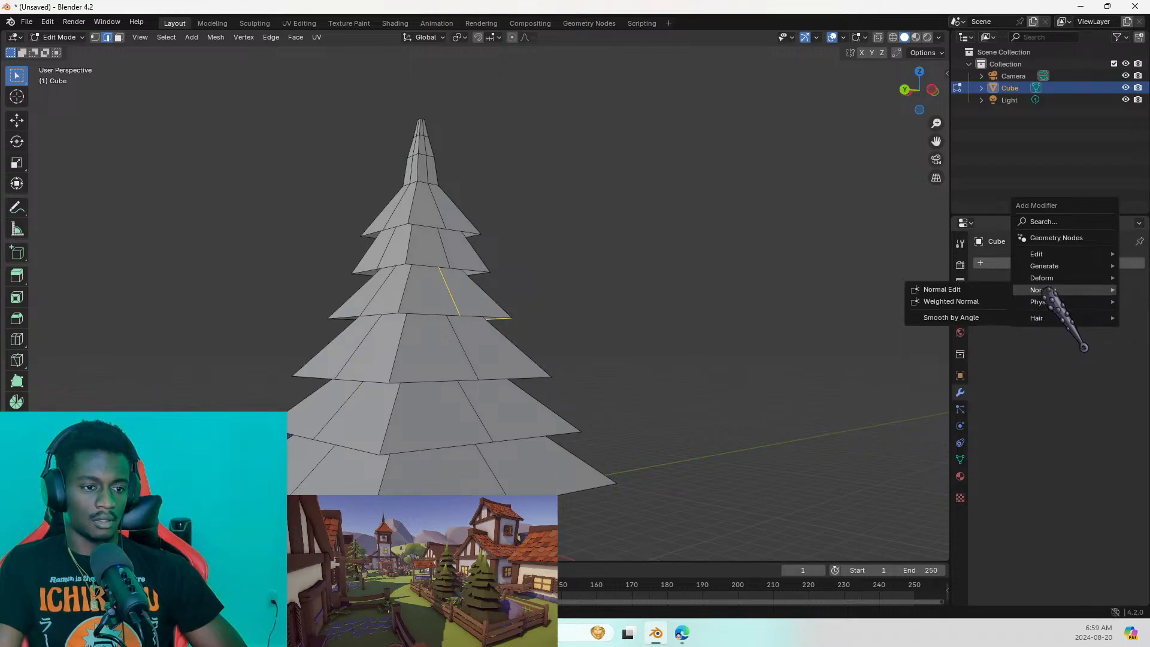
{"action": "mouse_move", "coordinate": [1045, 278]}
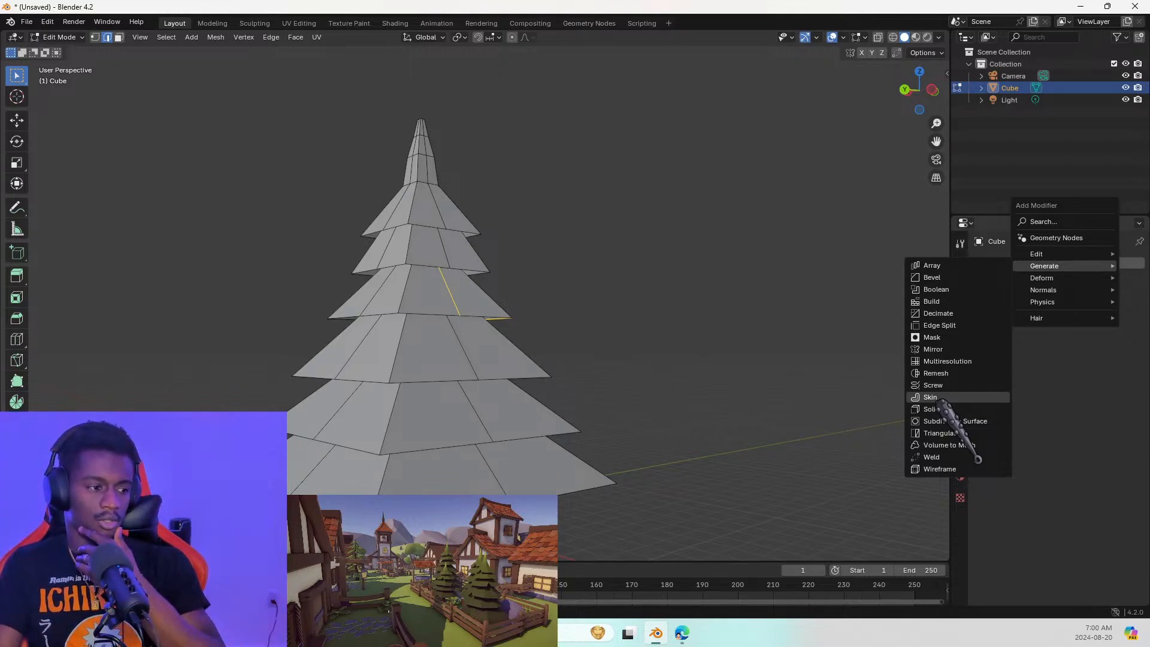
{"action": "left_click", "coordinate": [942, 432]}
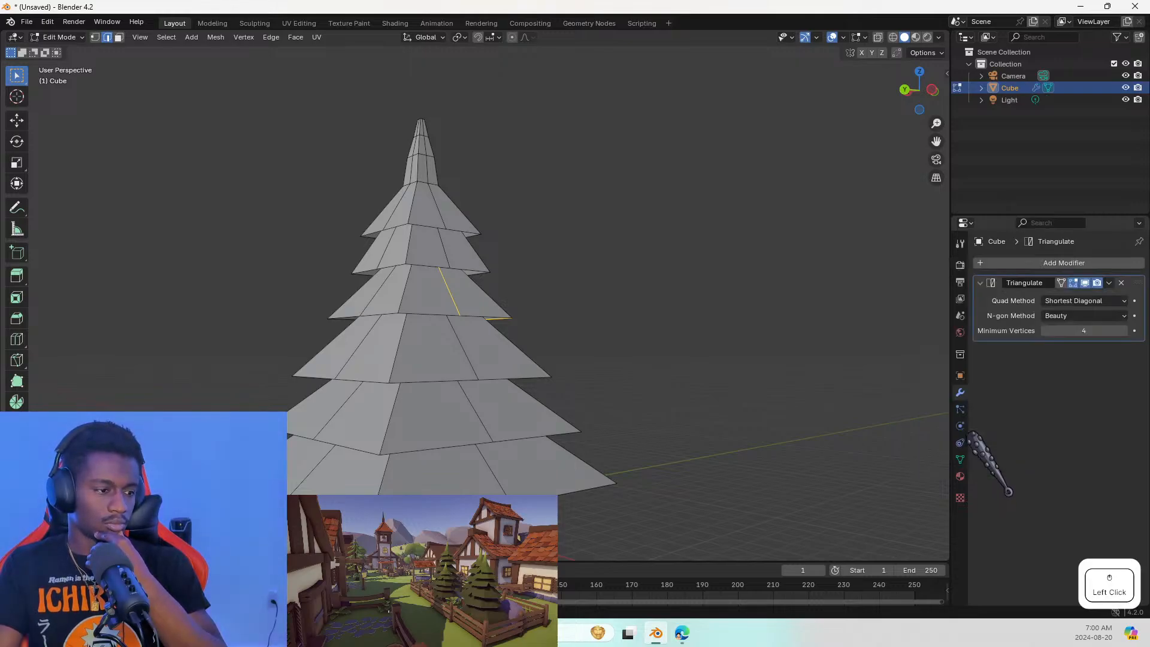
{"action": "left_click", "coordinate": [1059, 283]}
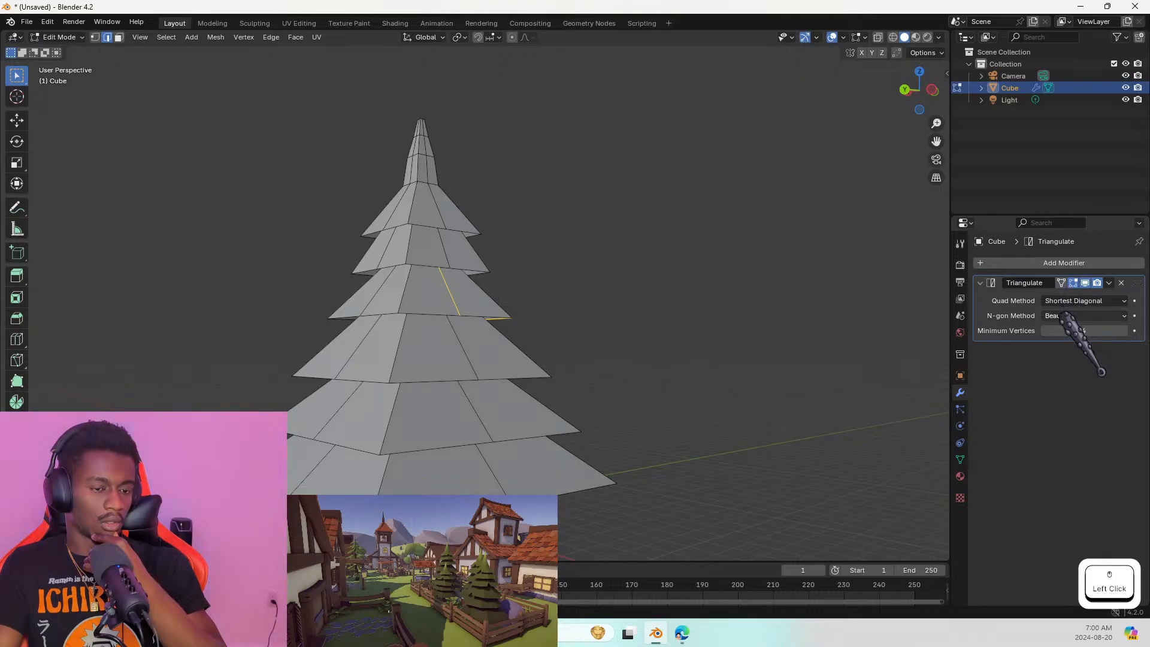
{"action": "key", "text": "Tab"}
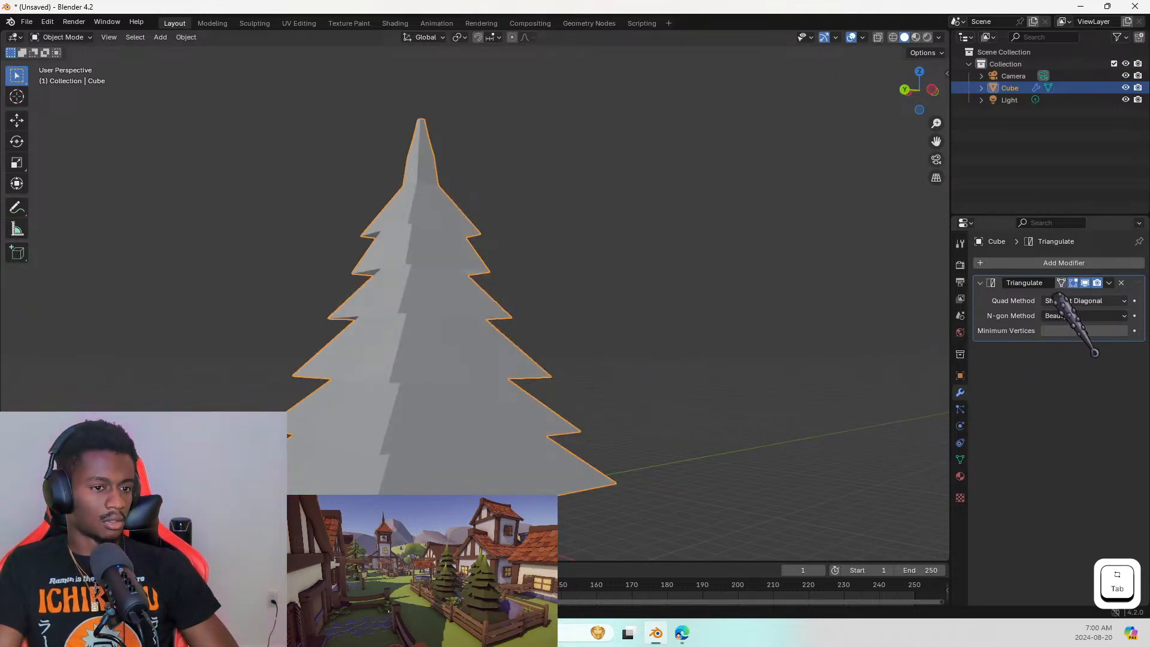
Try the Fixed, Fixed Alternate and Shortest Diagonal quad methods, settle on Longest Diagonal, and return to Edit Mode
{"action": "left_click", "coordinate": [1076, 301]}
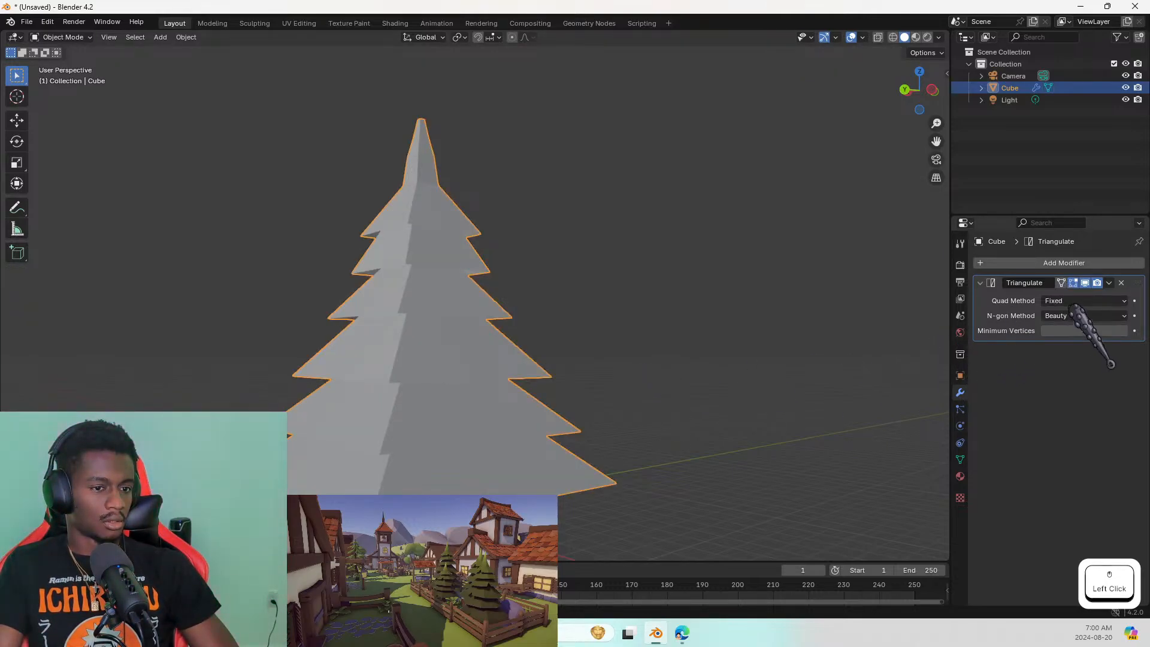
{"action": "left_click", "coordinate": [1073, 304]}
{"action": "left_click", "coordinate": [1078, 333]}
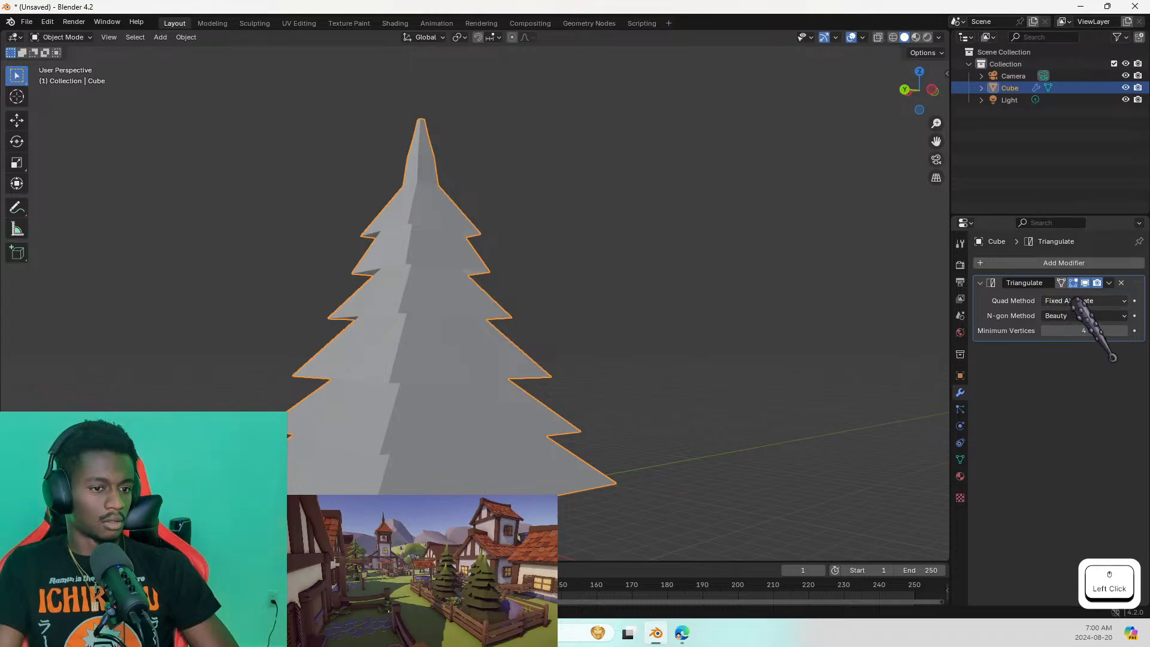
{"action": "left_click", "coordinate": [1076, 300]}
{"action": "left_click", "coordinate": [1087, 351]}
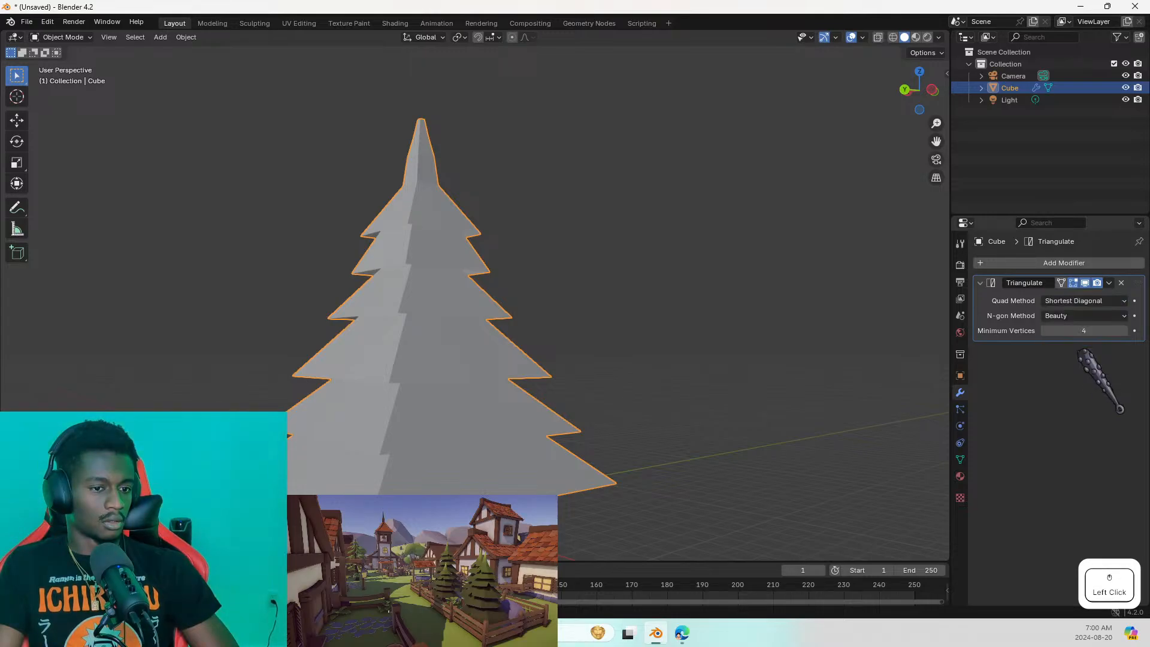
{"action": "left_click", "coordinate": [1078, 301]}
{"action": "left_click", "coordinate": [1085, 359]}
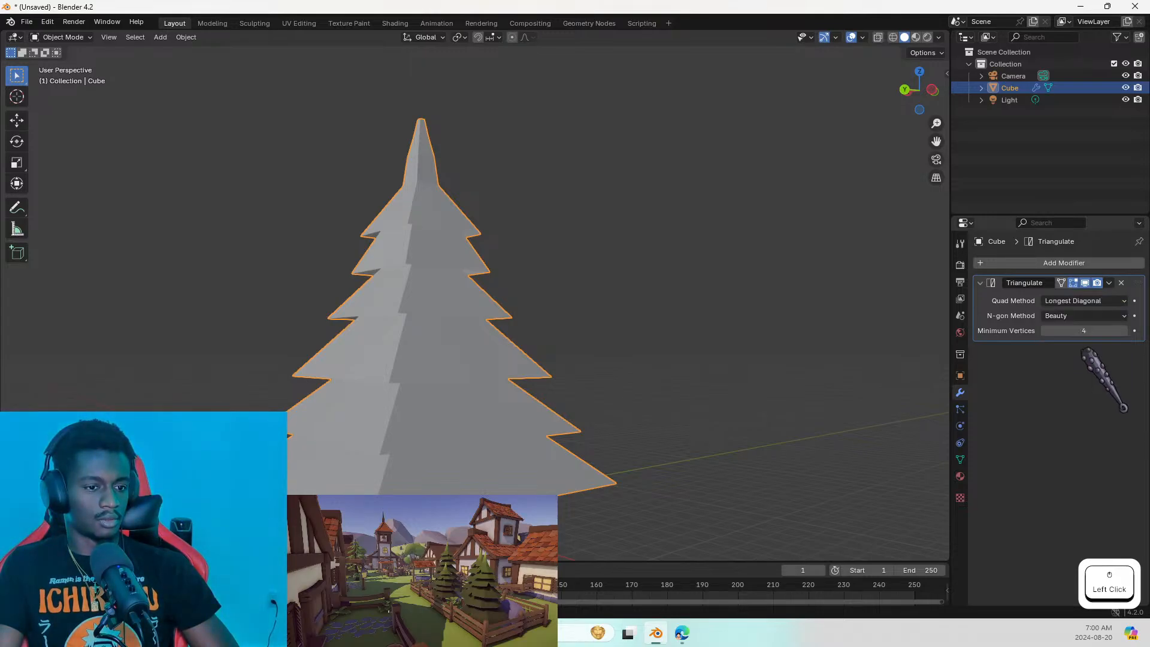
{"action": "key", "text": "Tab"}
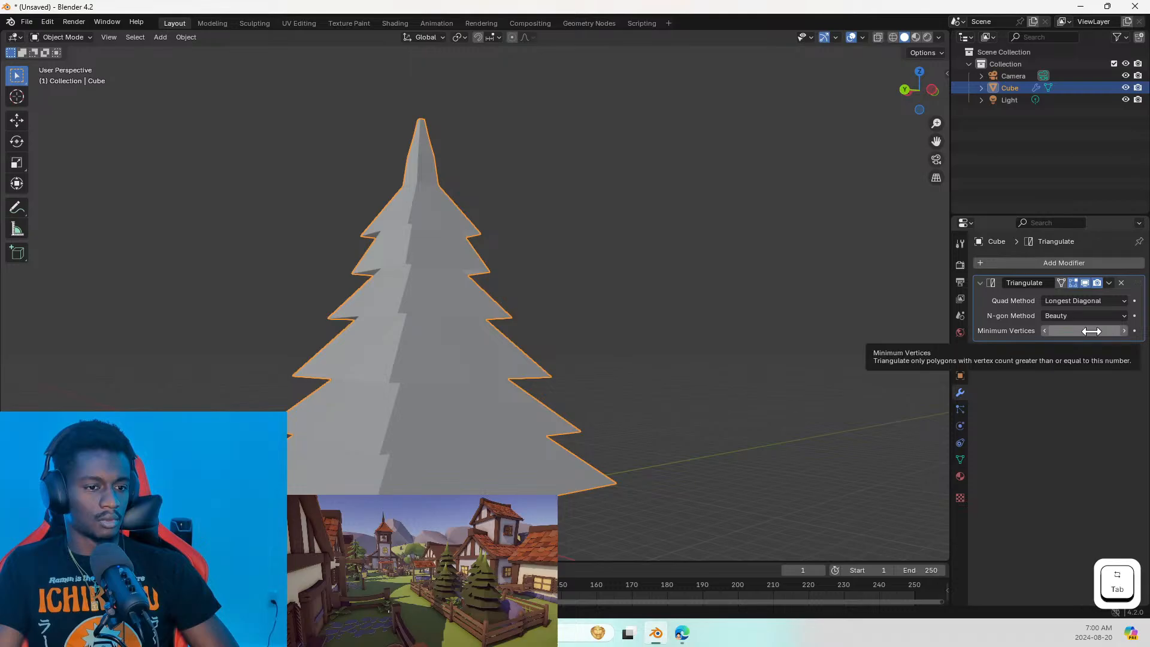
{"action": "key", "text": "Tab"}
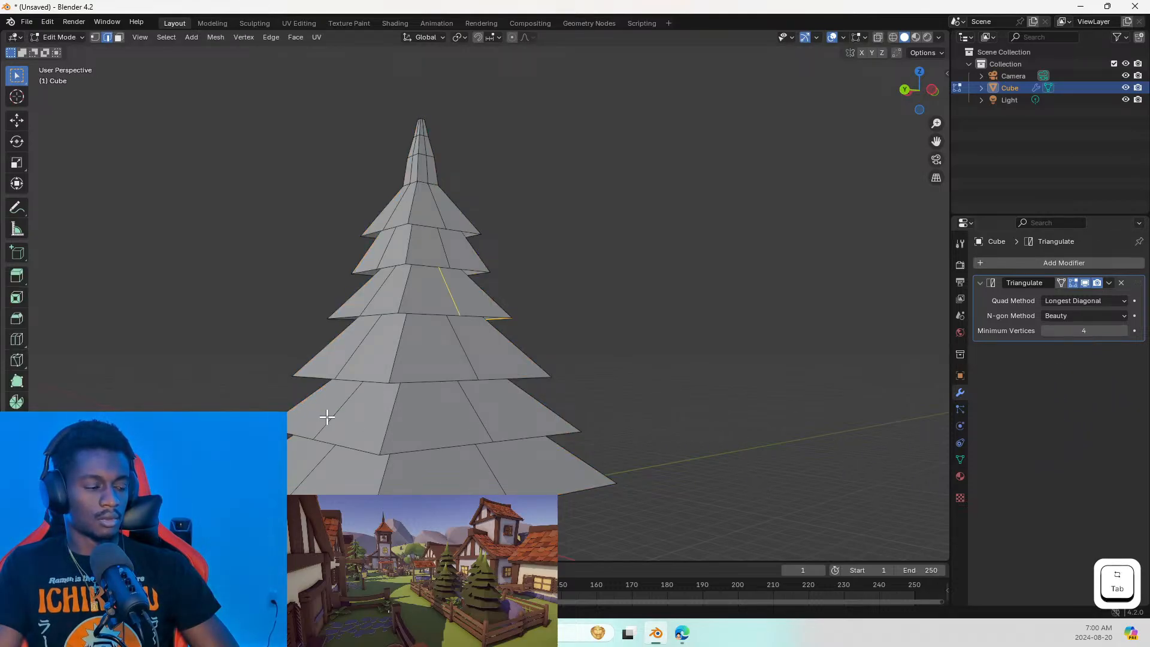
Rotate one half of the uppermost branch tier's lower edge by about -7.33 degrees
{"action": "middle_click_drag", "start_coordinate": [545, 415], "coordinate": [671, 423]}
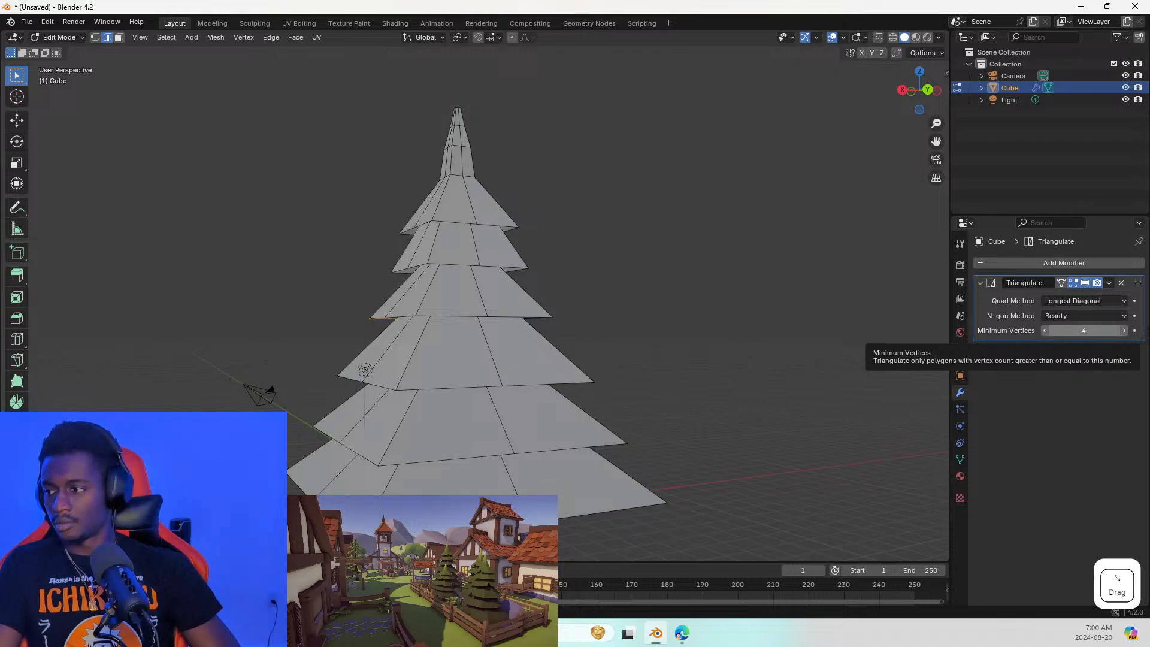
{"action": "middle_click_drag", "start_coordinate": [479, 324], "coordinate": [521, 295], "text": "shift"}
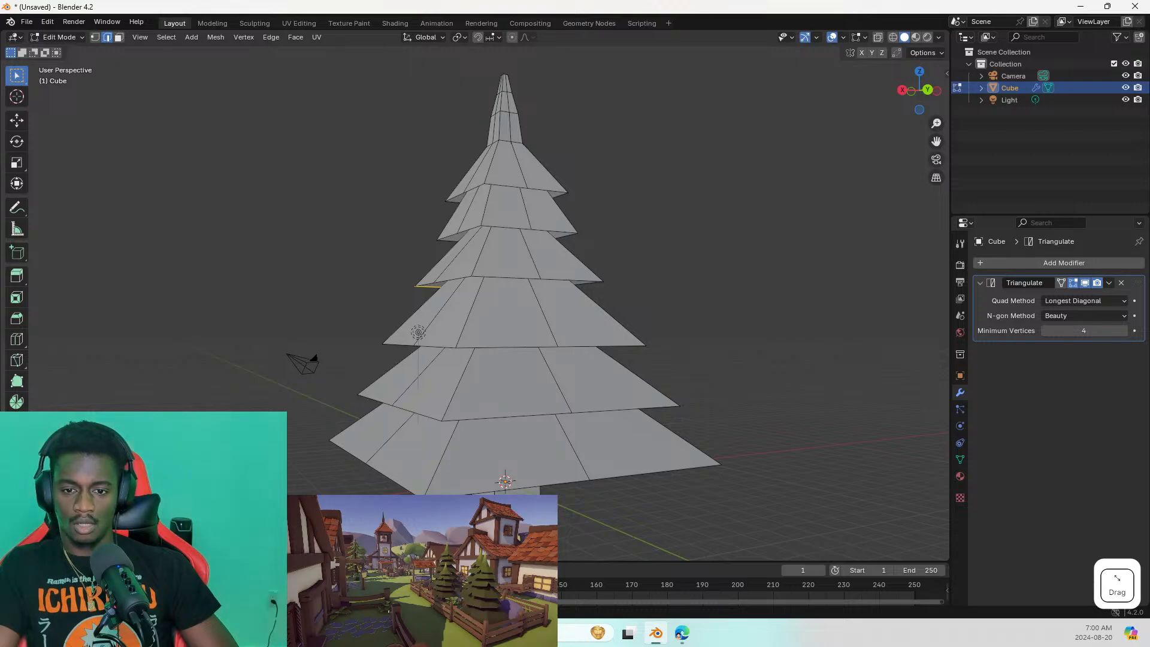
{"action": "left_click", "coordinate": [500, 182]}
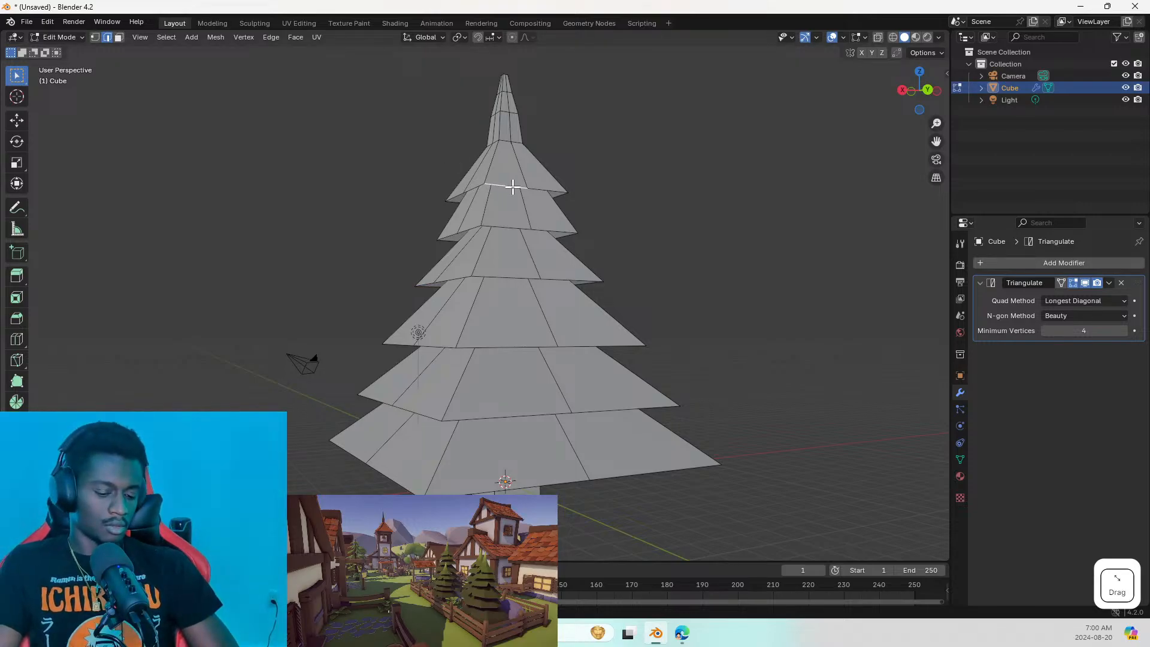
{"action": "key", "text": "r"}
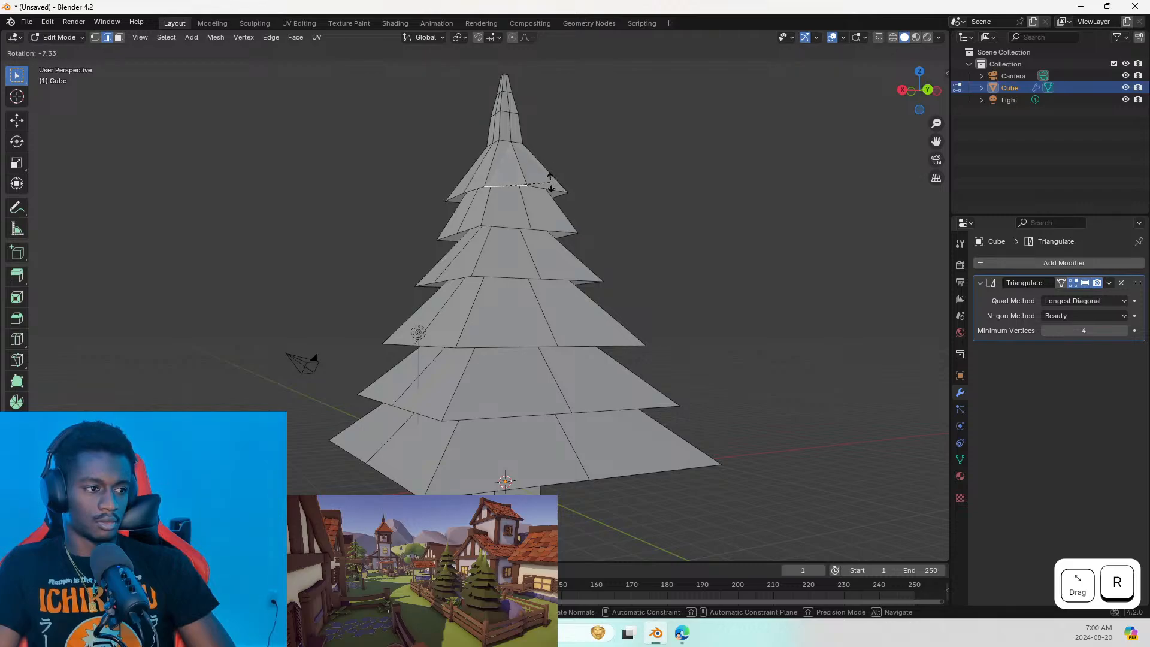
{"action": "left_click", "coordinate": [550, 181]}
{"action": "middle_click_drag", "start_coordinate": [497, 182], "coordinate": [495, 216]}
{"action": "left_click", "coordinate": [560, 182]}
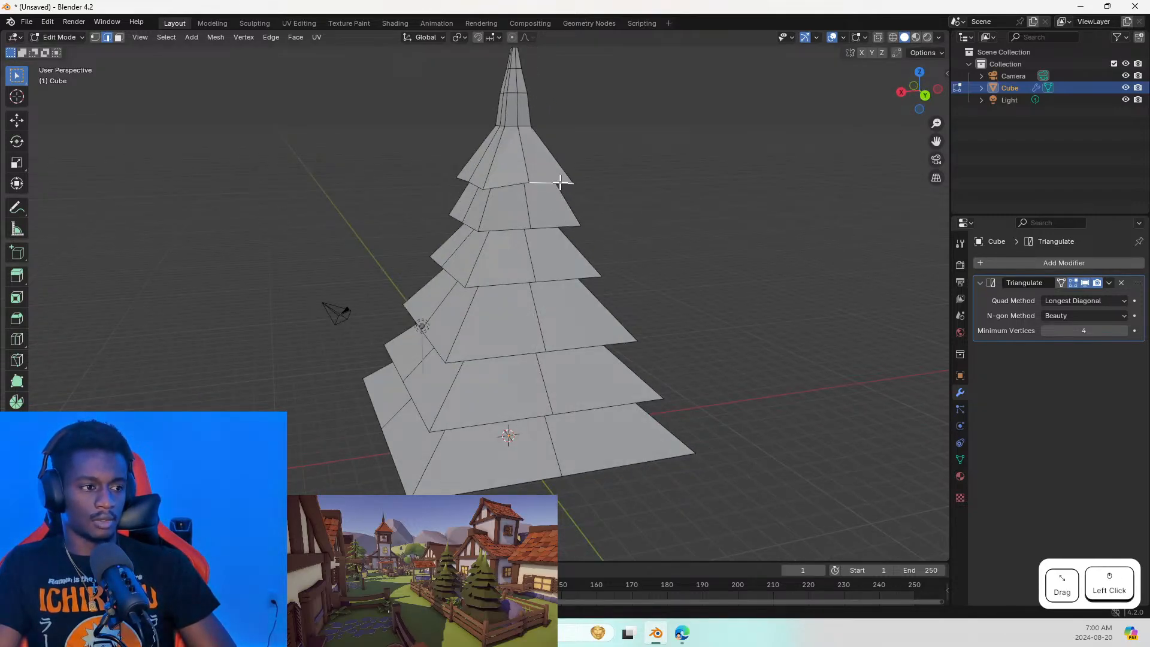
{"action": "key", "text": "r"}
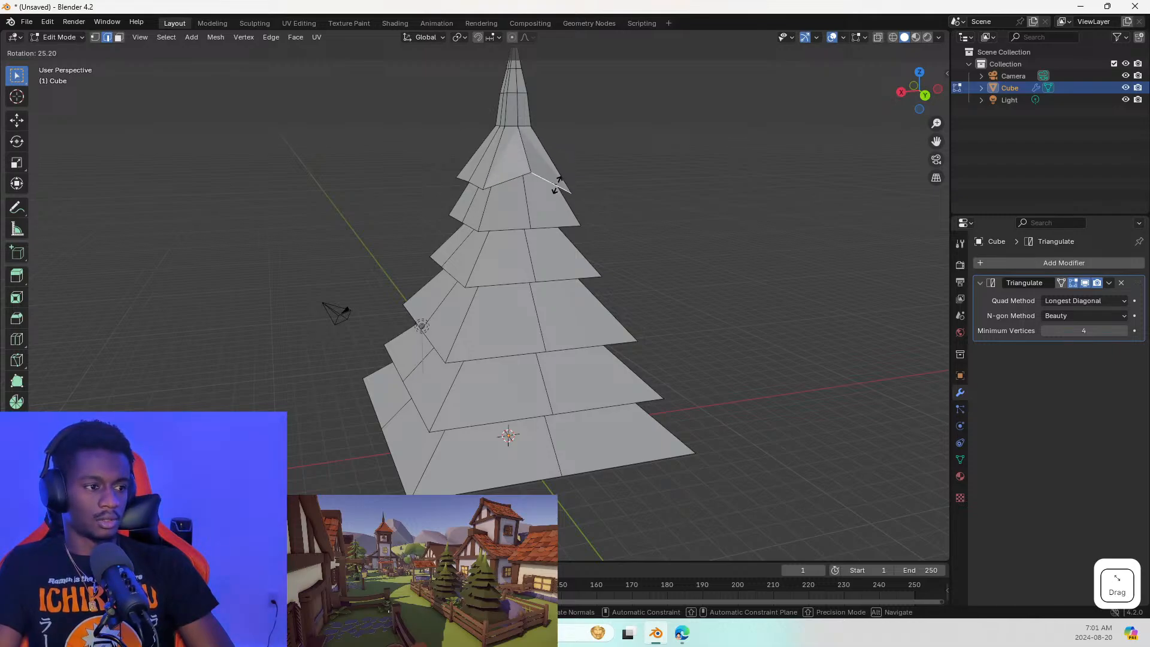
{"action": "left_click", "coordinate": [562, 181]}
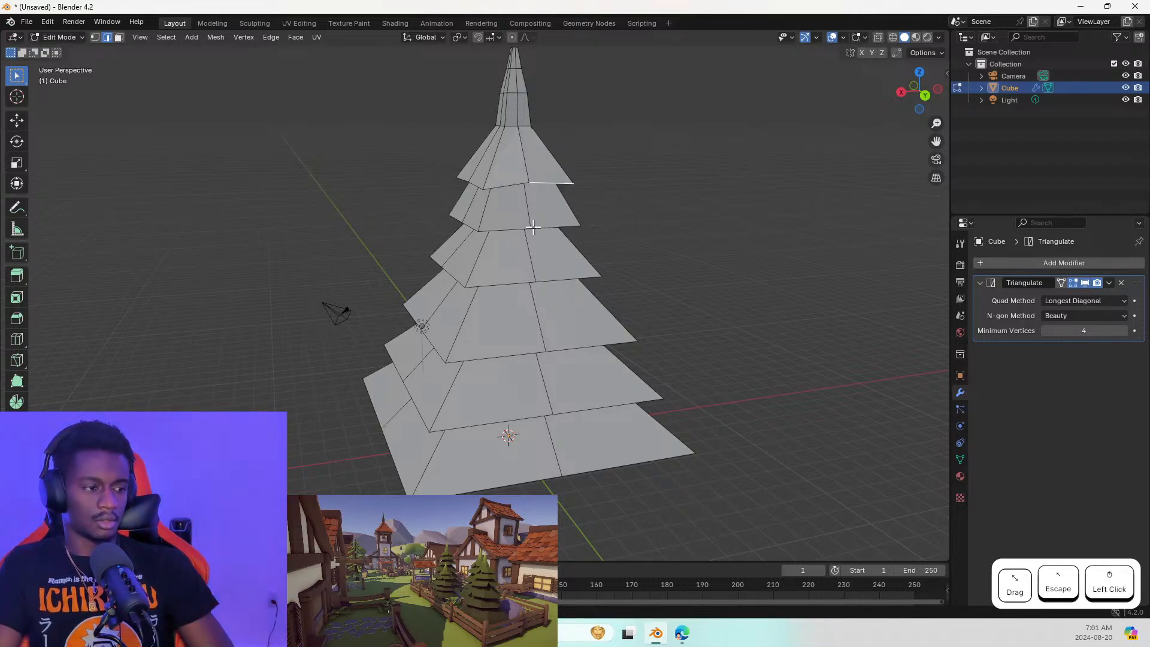
{"action": "middle_click_drag", "start_coordinate": [532, 226], "coordinate": [607, 323]}
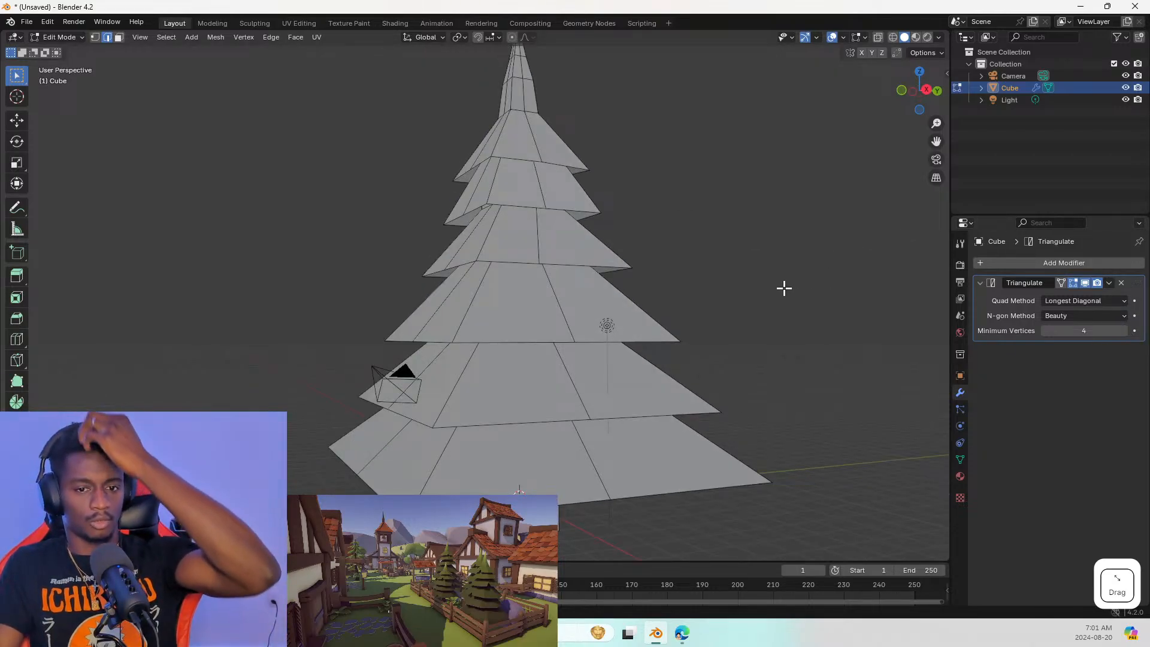
{"action": "middle_click_drag", "start_coordinate": [703, 146], "coordinate": [505, 175]}
{"action": "scroll", "coordinate": [603, 175], "scroll_direction": "up", "scroll_amount": 1}
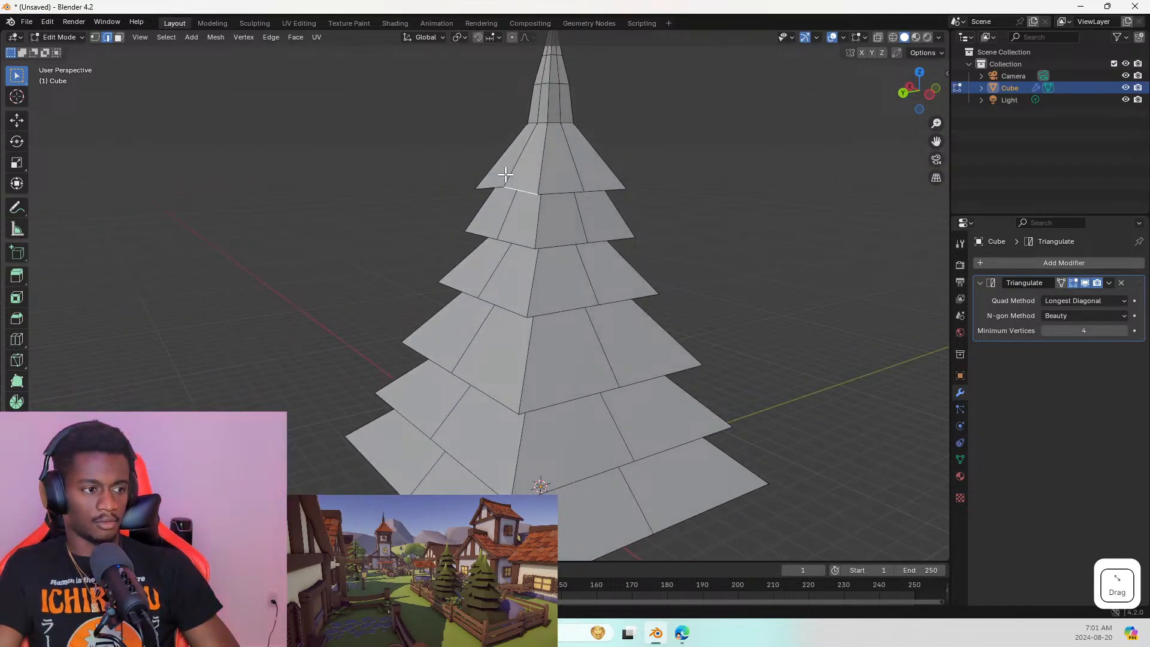
Rotate the other half of the uppermost branch tier's lower edge, right of the front corner, by about 10.39 degrees
{"action": "left_click", "coordinate": [606, 189]}
{"action": "key", "text": "r"}
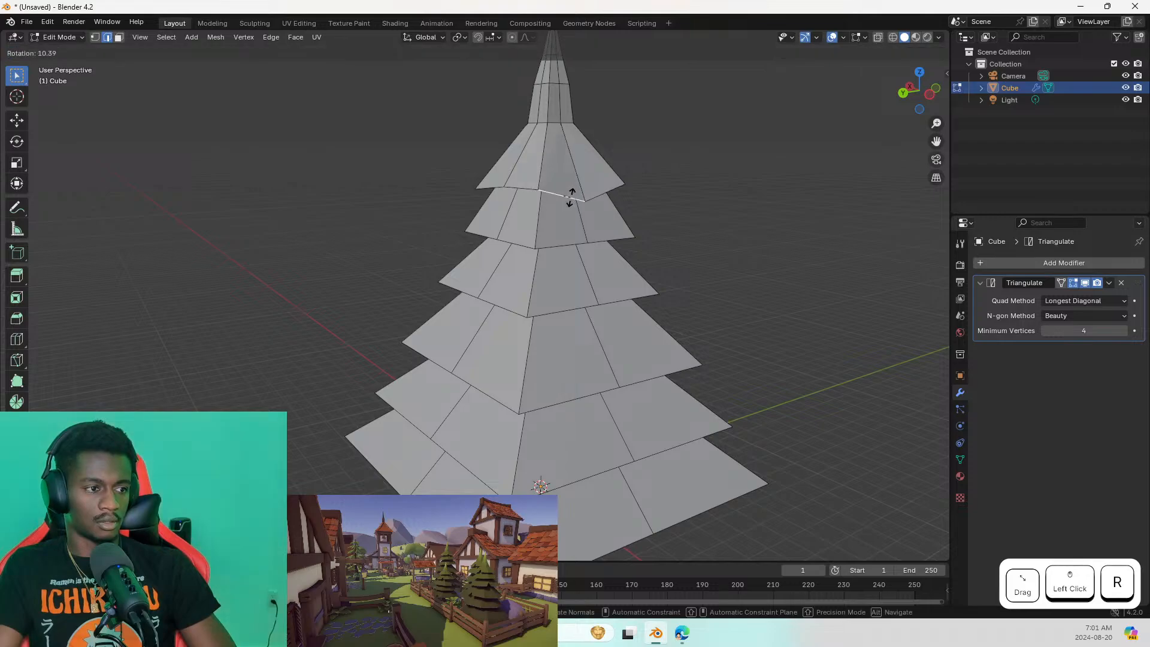
{"action": "left_click", "coordinate": [570, 196]}
Try rotating the right half of the uppermost tier's lower edge on the adjacent side, and undo that rotation
{"action": "middle_click_drag", "start_coordinate": [569, 197], "coordinate": [488, 191]}
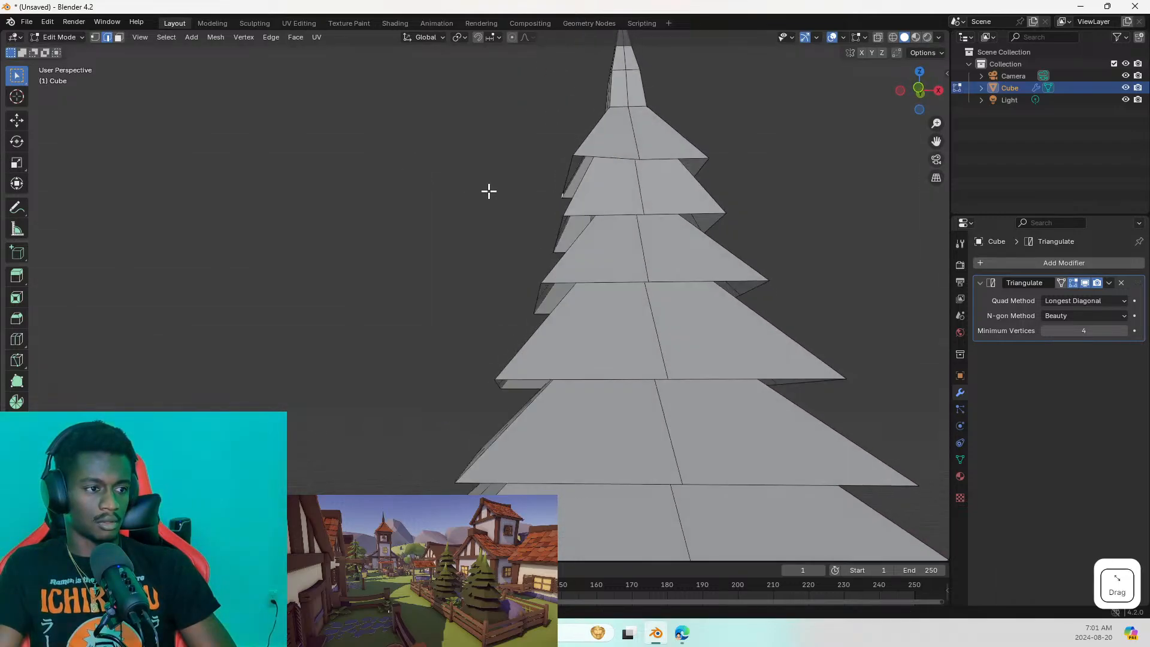
{"action": "left_click", "coordinate": [663, 159]}
{"action": "key", "text": "r"}
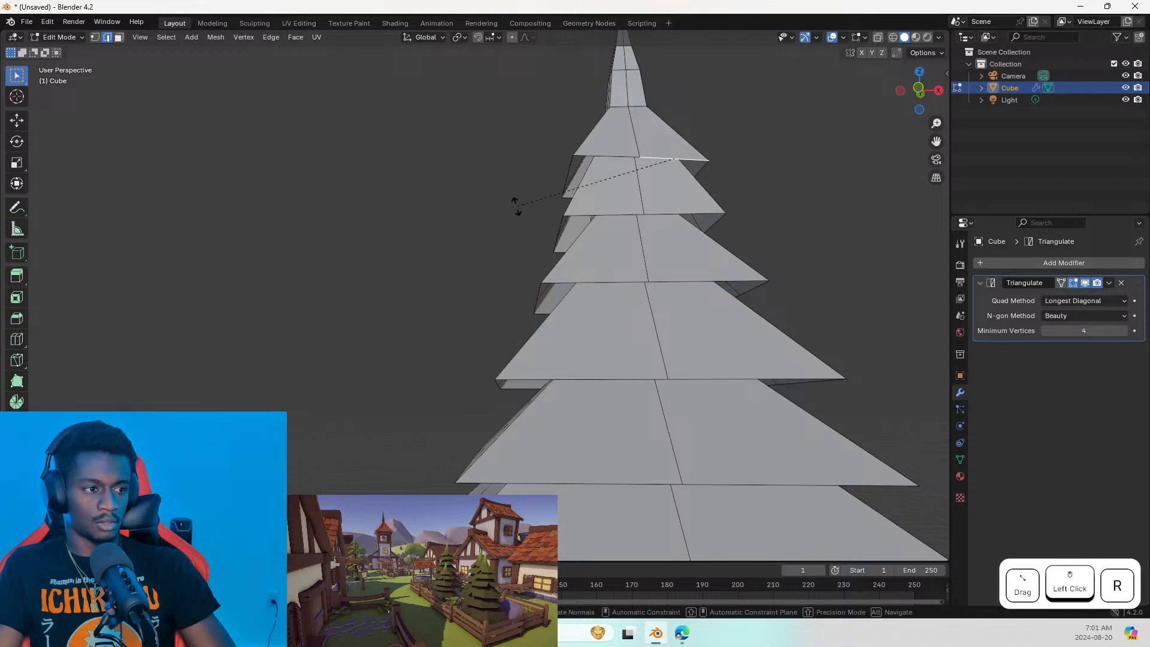
{"action": "left_click", "coordinate": [603, 153]}
{"action": "key", "text": "Escape"}
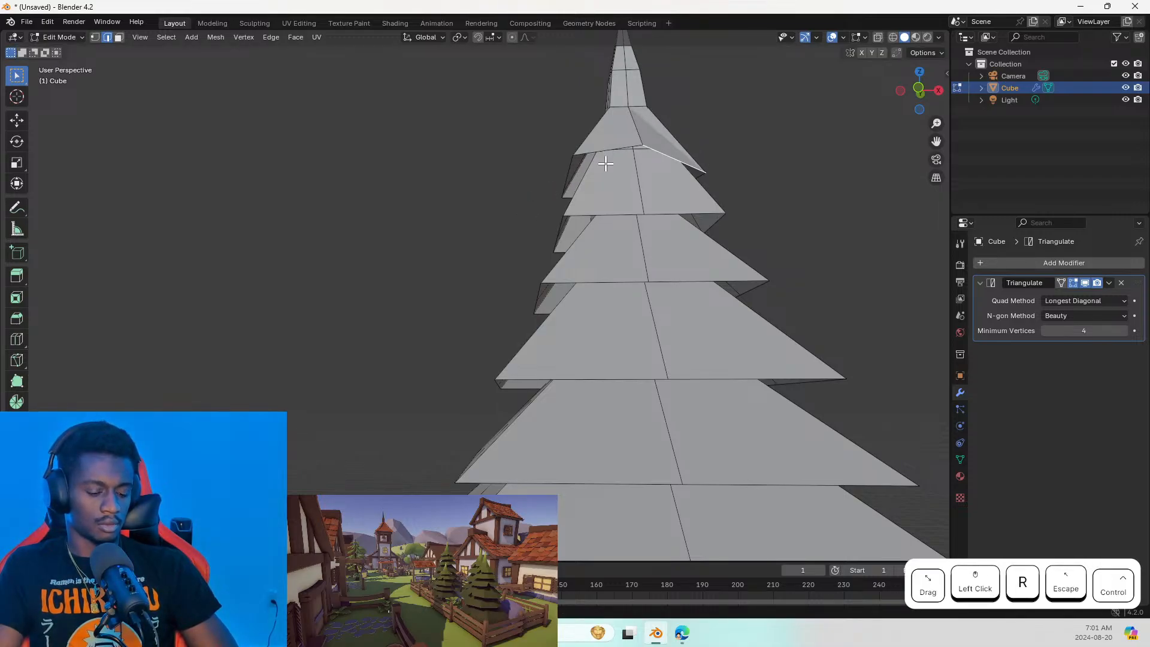
{"action": "key", "text": "ctrl+z"}
Rotate the left half of that side's uppermost tier edge slightly, lowering its outer corner and raising the midpoint
{"action": "left_click", "coordinate": [602, 158]}
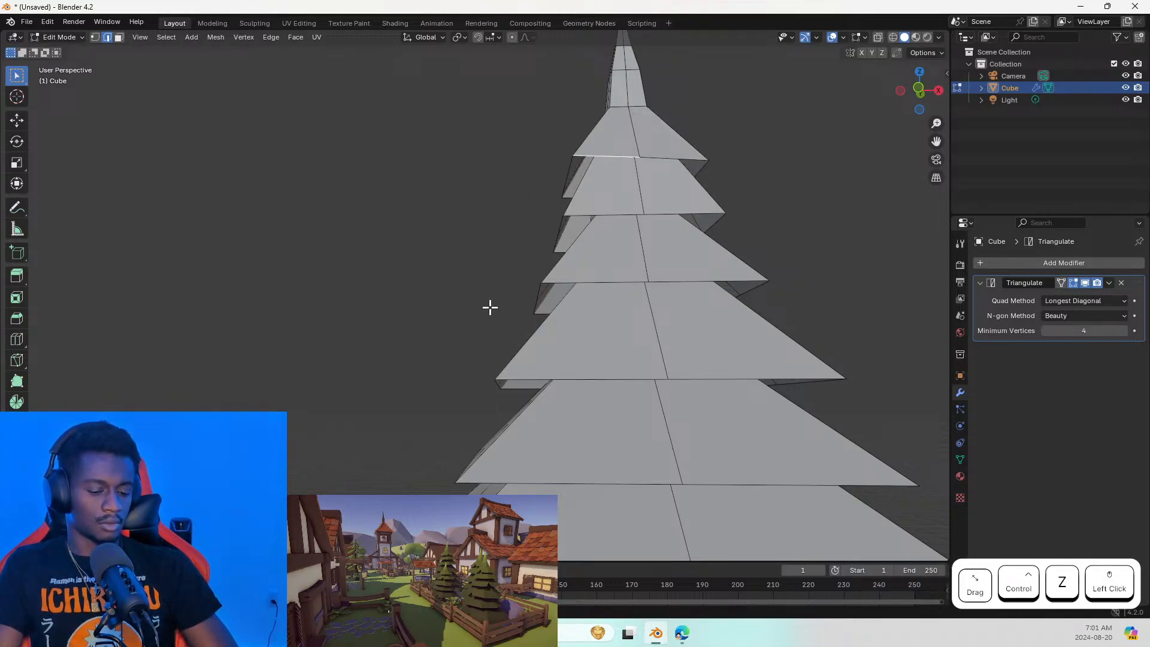
{"action": "key", "text": "r"}
{"action": "left_click", "coordinate": [476, 360]}
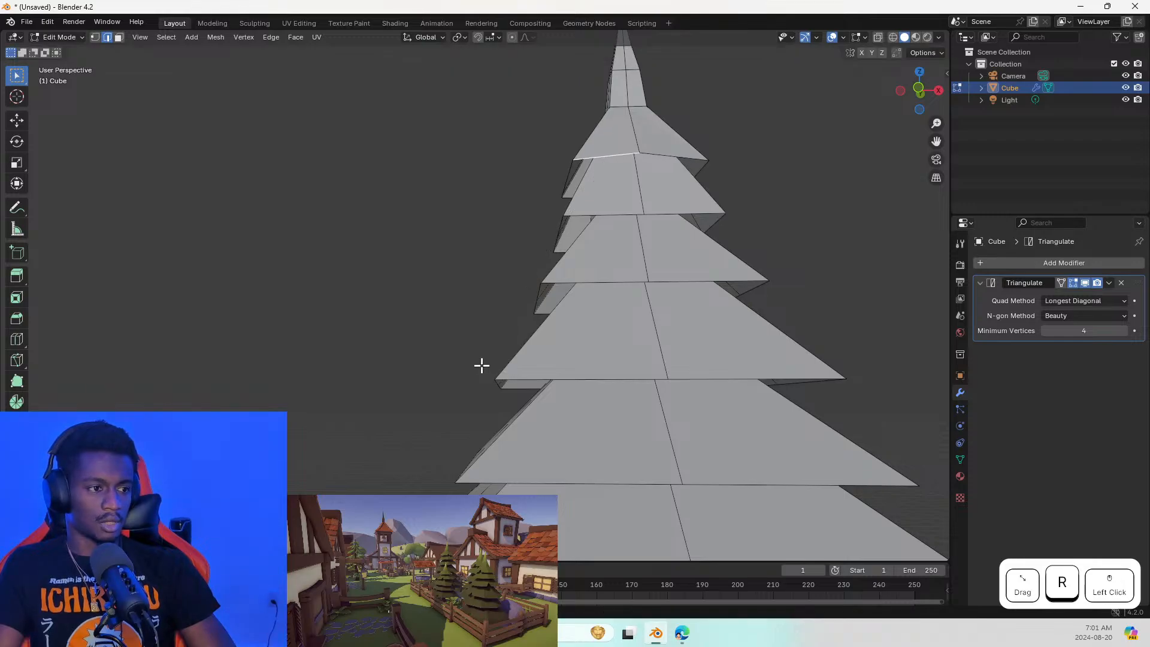
Tilt one lower edge of the tree's topmost foliage tier by rotating it about -10 degrees
{"action": "middle_click_drag", "start_coordinate": [641, 306], "coordinate": [557, 257]}
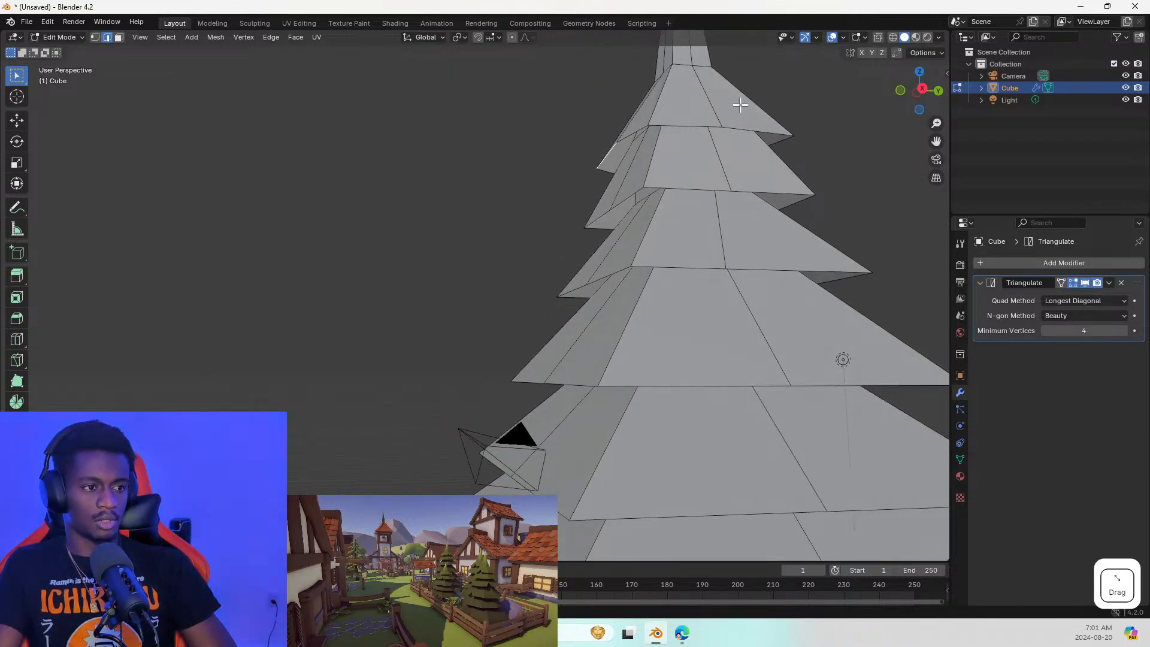
{"action": "left_click", "coordinate": [700, 127]}
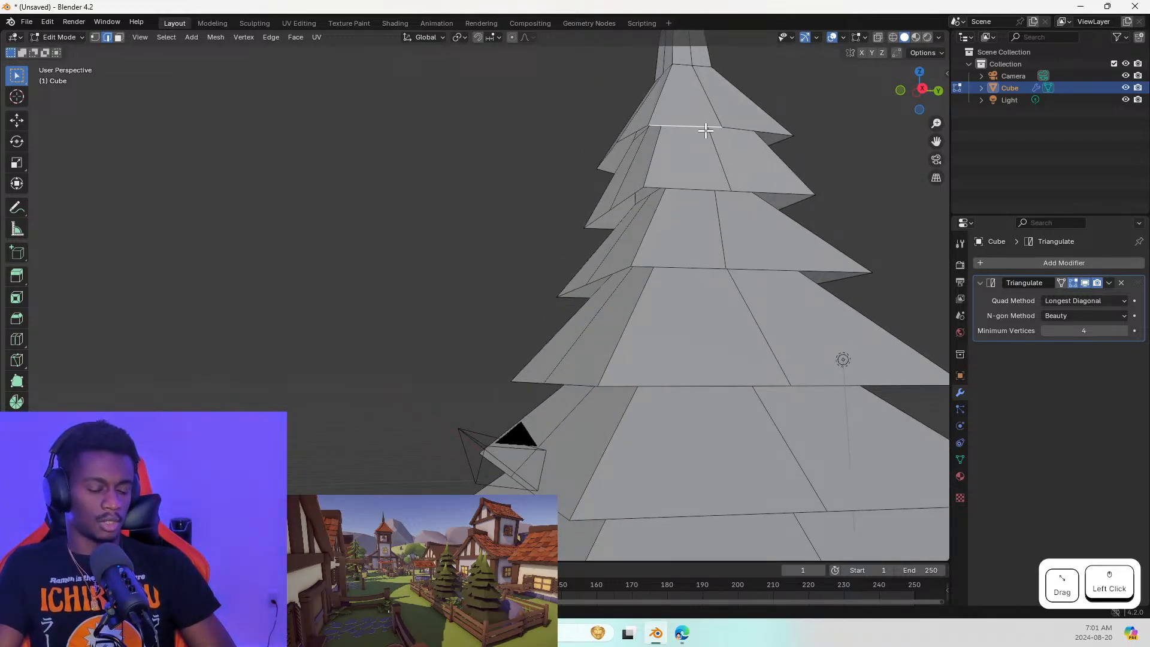
{"action": "key", "text": "r"}
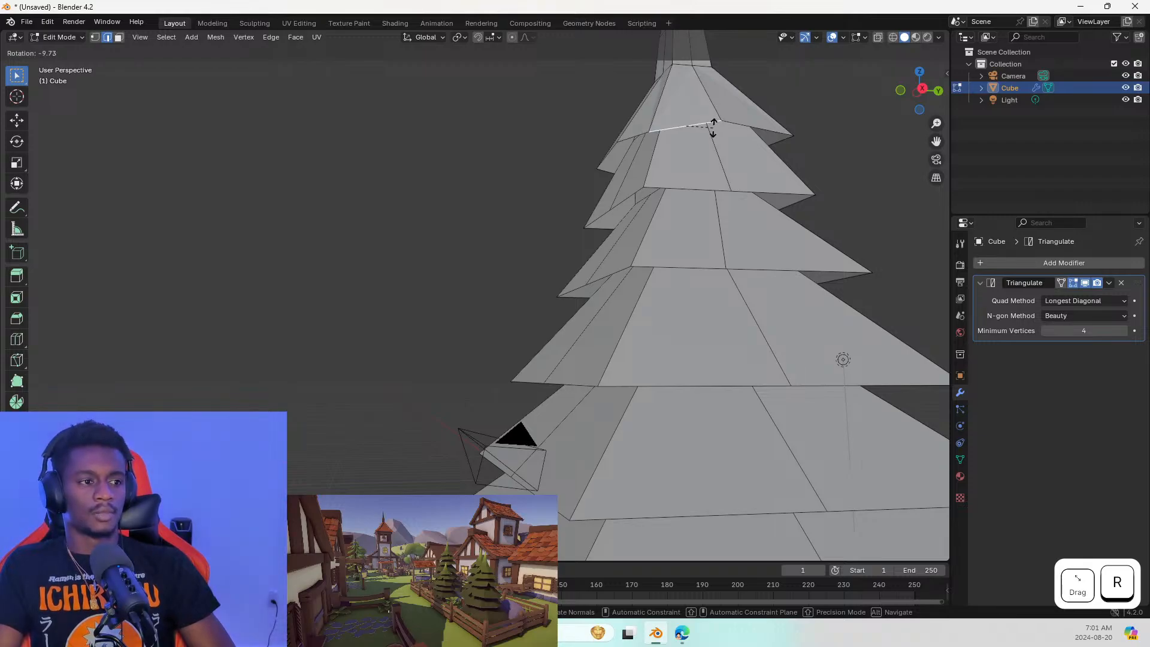
{"action": "left_click", "coordinate": [713, 129]}
Rotate two neighbouring lower edges of the second foliage tier to different tilts and shift the outer one slightly outward
{"action": "middle_click_drag", "start_coordinate": [709, 149], "coordinate": [760, 171]}
{"action": "left_click", "coordinate": [675, 196]}
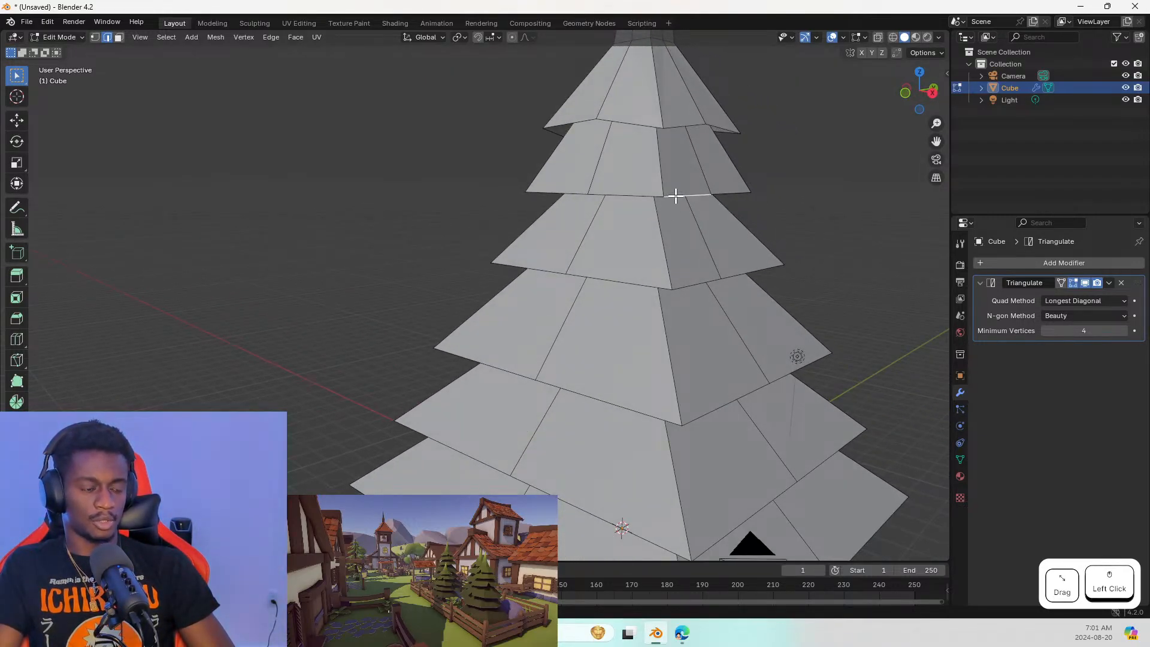
{"action": "key", "text": "r"}
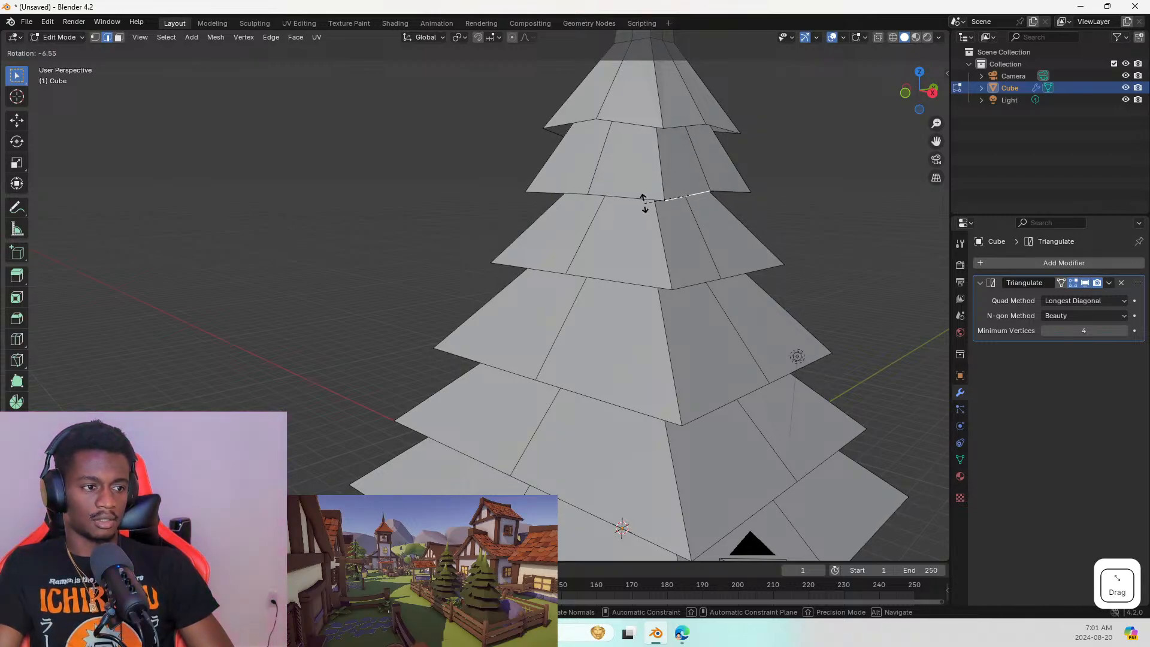
{"action": "left_click", "coordinate": [658, 196]}
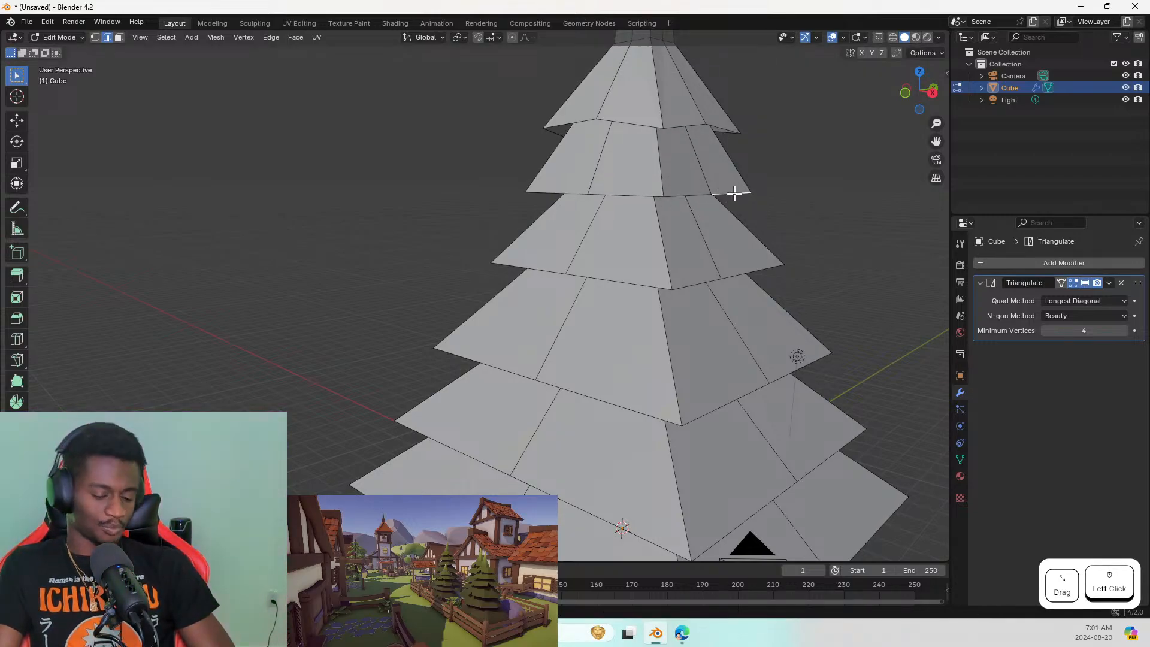
{"action": "key", "text": "r"}
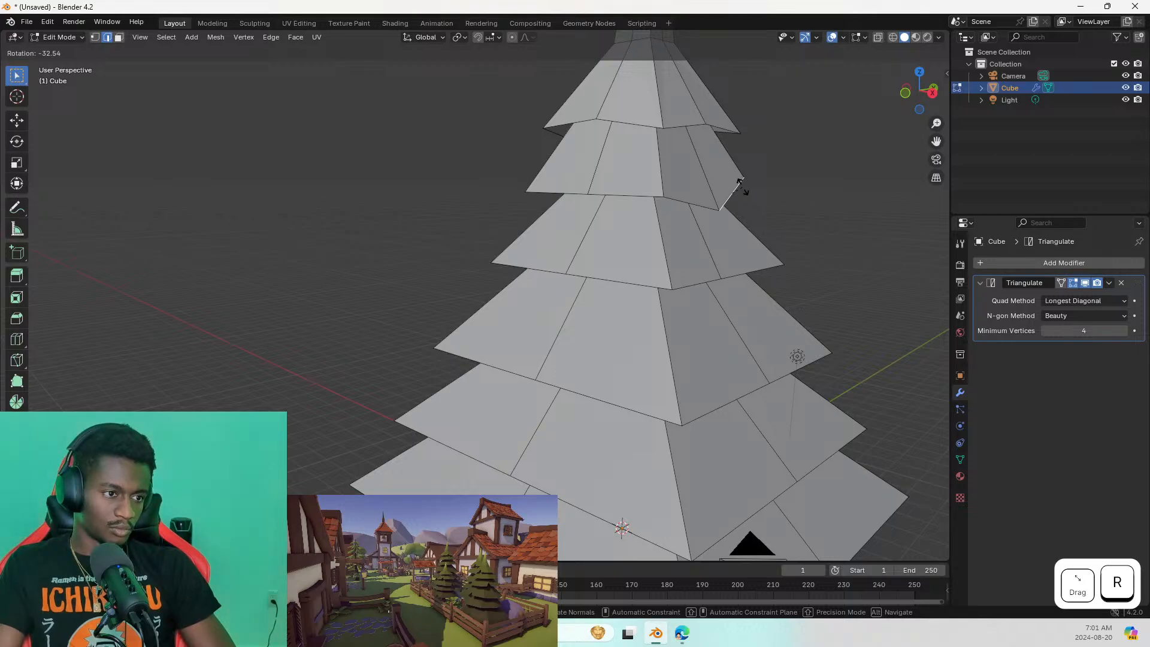
{"action": "left_click", "coordinate": [741, 187]}
{"action": "middle_click_drag", "start_coordinate": [678, 205], "coordinate": [688, 185]}
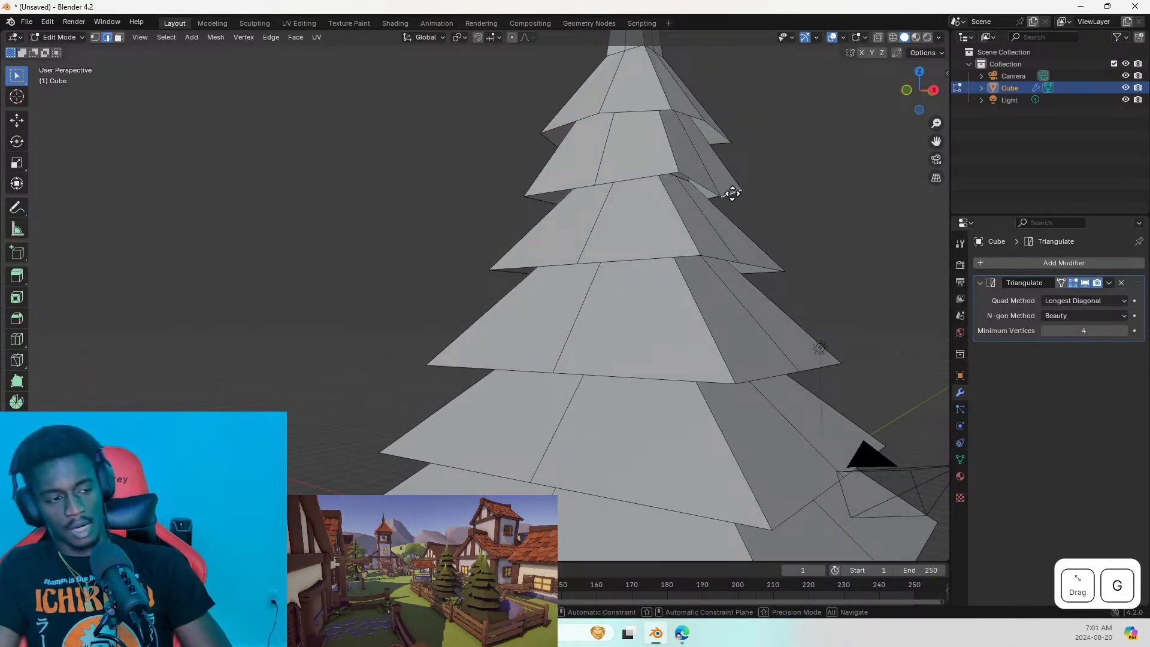
{"action": "key", "text": "g"}
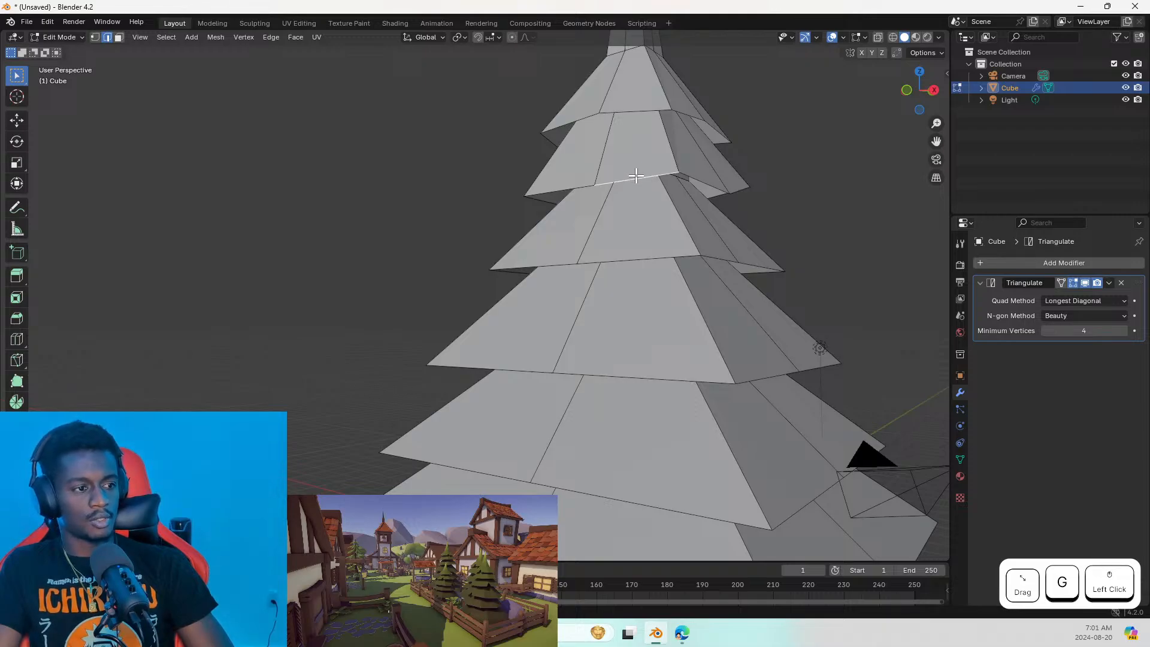
Rotate two more lower edges of the second tier, the first by about 15 degrees and the other in the opposite direction
{"action": "key", "text": "r"}
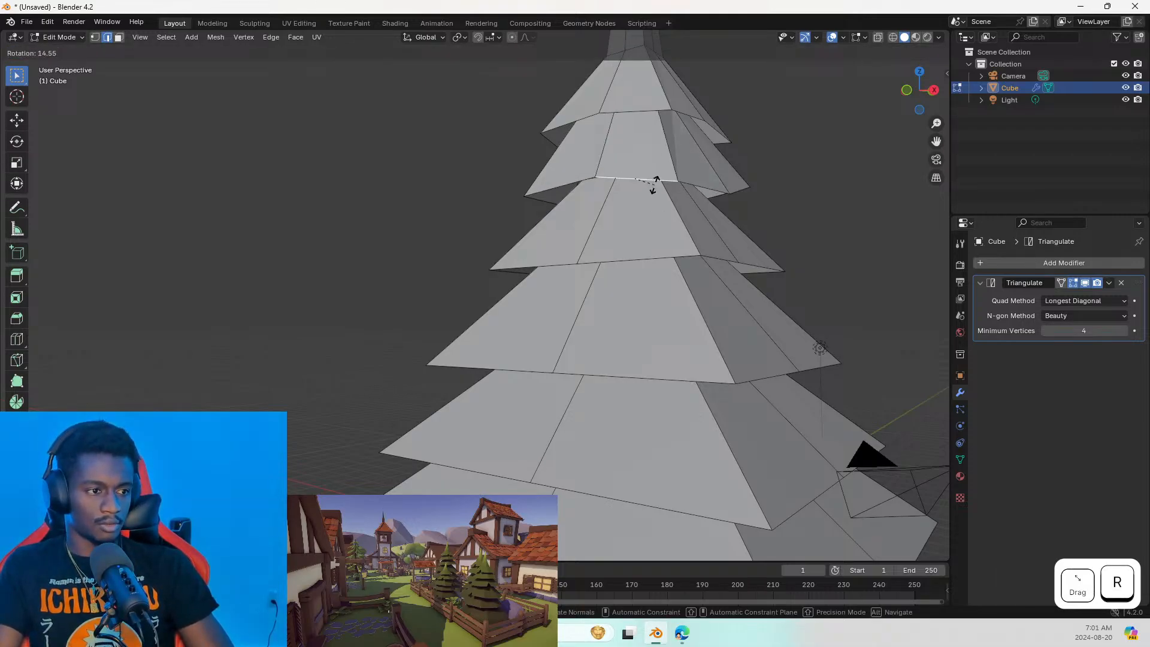
{"action": "left_click", "coordinate": [655, 184]}
{"action": "middle_click_drag", "start_coordinate": [639, 206], "coordinate": [729, 174]}
{"action": "left_click", "coordinate": [547, 158]}
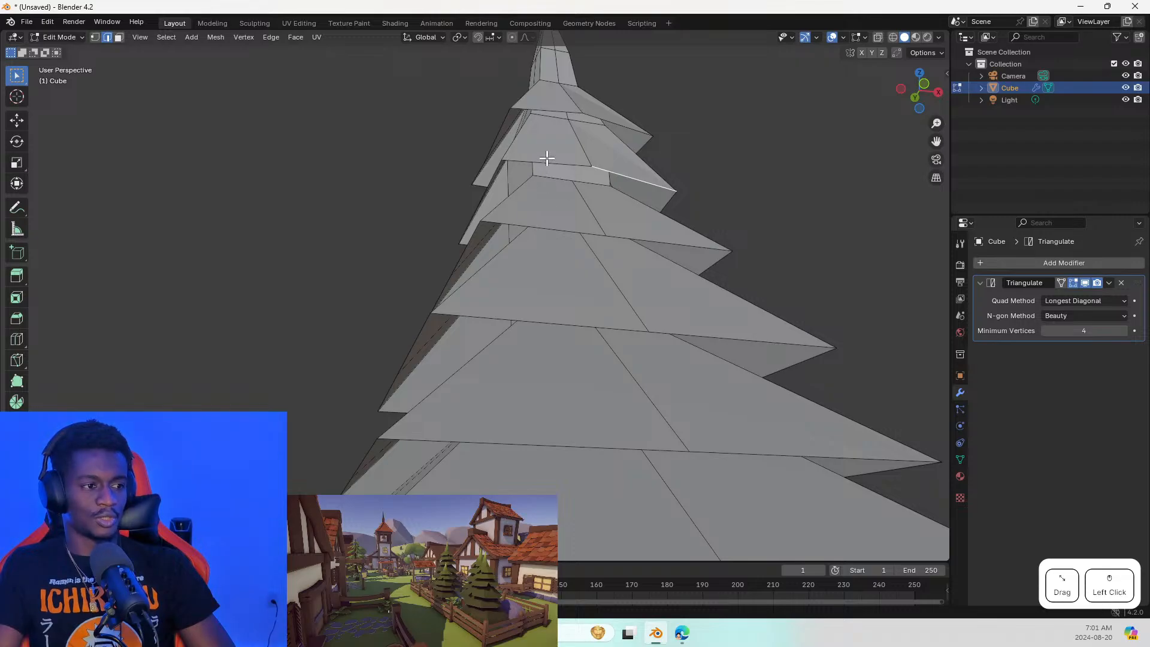
{"action": "key", "text": "r"}
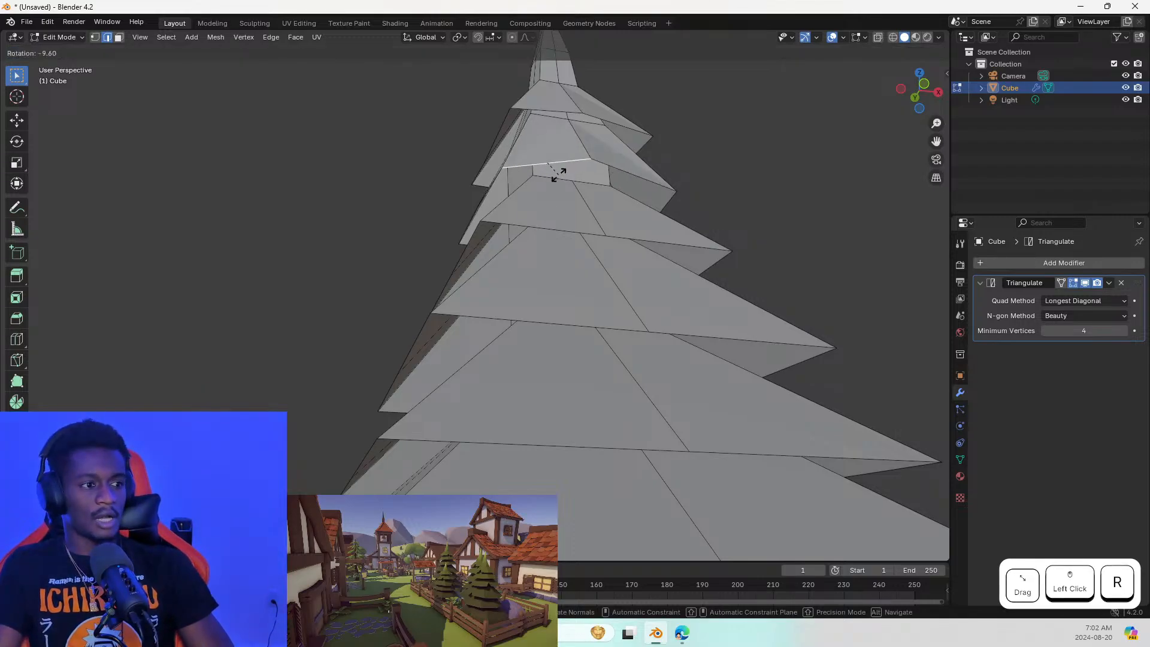
{"action": "left_click", "coordinate": [548, 180]}
Nudge another lower edge on the far side of the second tier upward and rotate it closer to level
{"action": "scroll", "coordinate": [521, 204], "scroll_direction": "down", "scroll_amount": 2}
{"action": "middle_click_drag", "start_coordinate": [521, 204], "coordinate": [577, 185]}
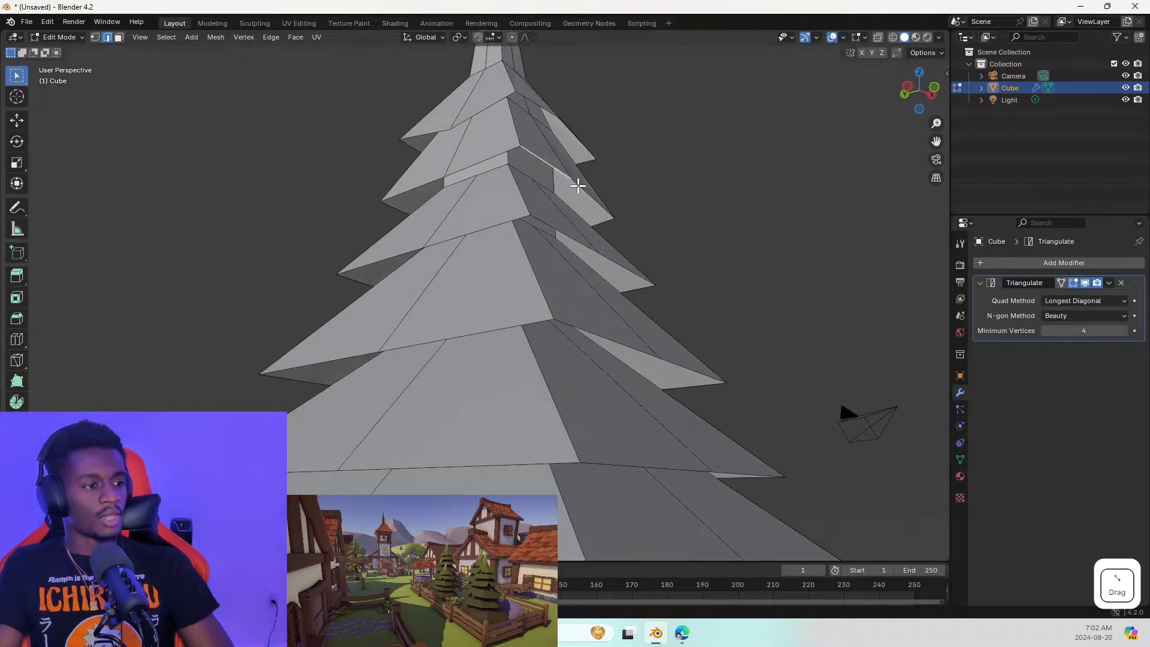
{"action": "left_click", "coordinate": [498, 151]}
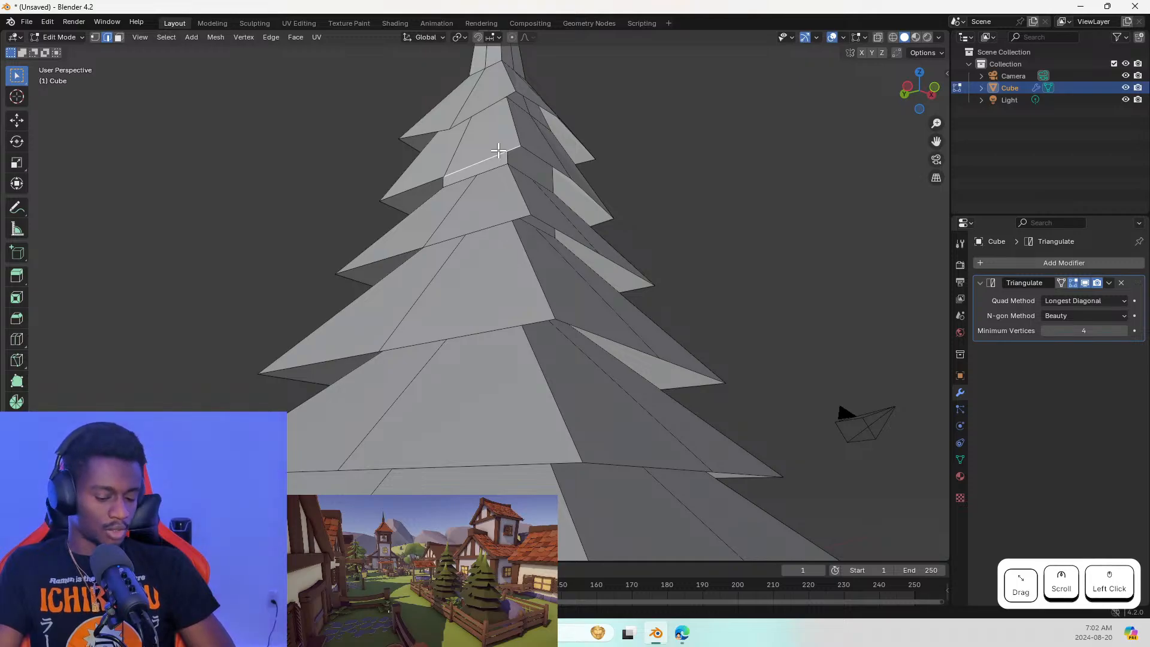
{"action": "key", "text": "g"}
{"action": "left_click", "coordinate": [496, 147]}
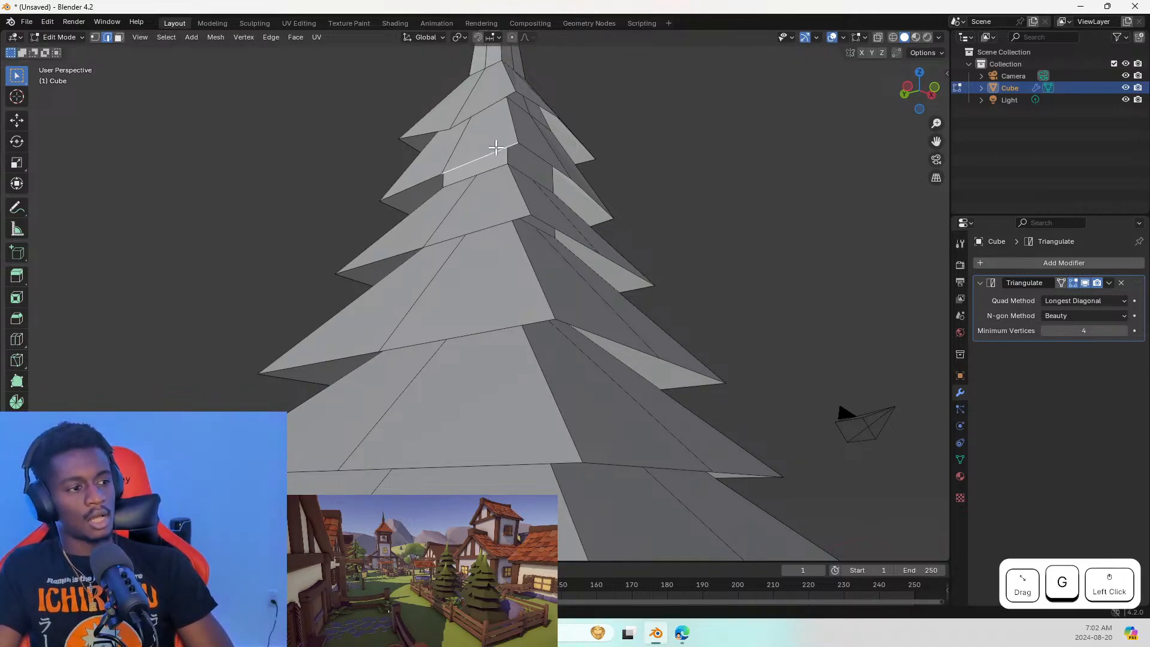
{"action": "key", "text": "r"}
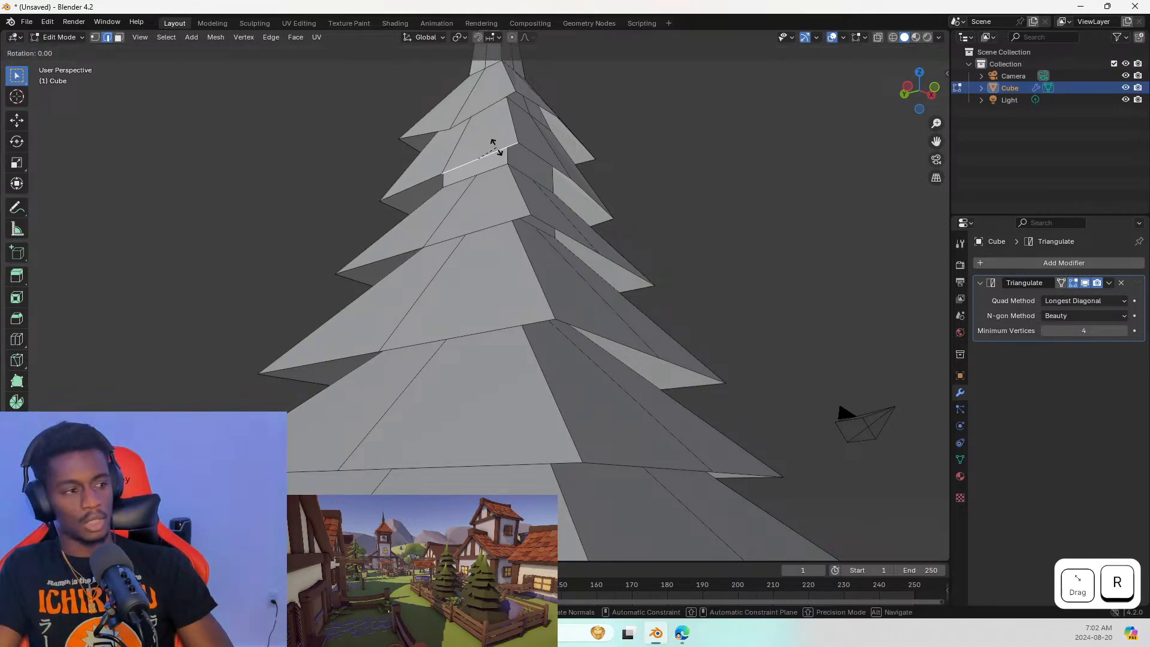
{"action": "left_click", "coordinate": [505, 150]}
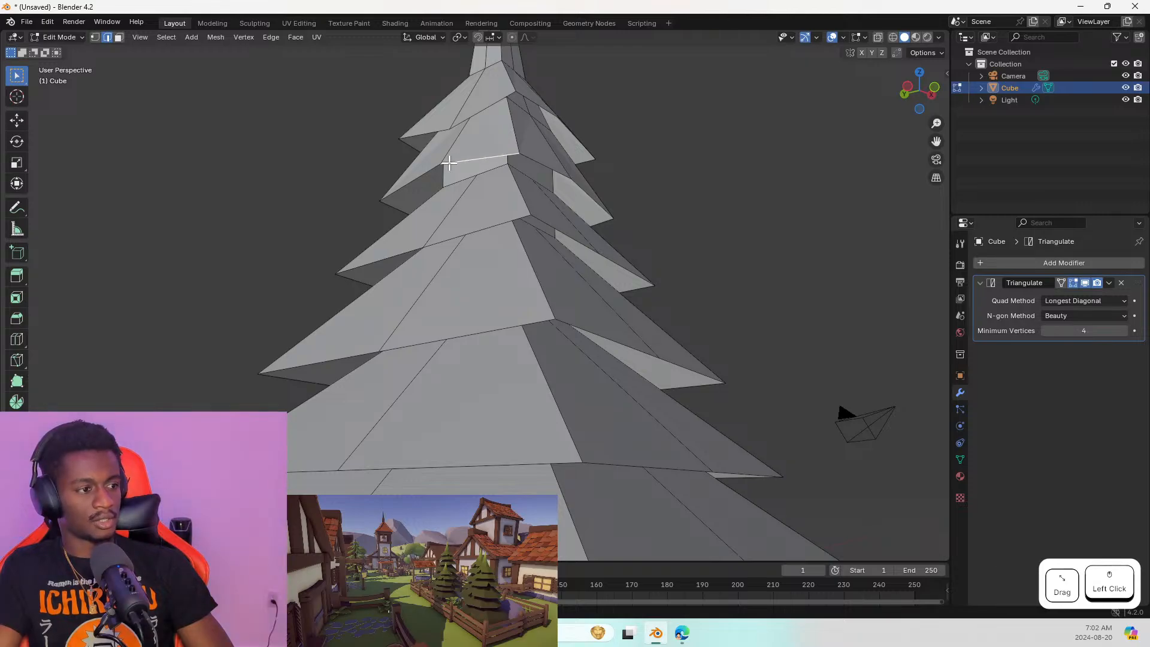
Move a lower edge of the third foliage tier up and inward, and rotate it to a gentler slope
{"action": "left_click", "coordinate": [469, 233]}
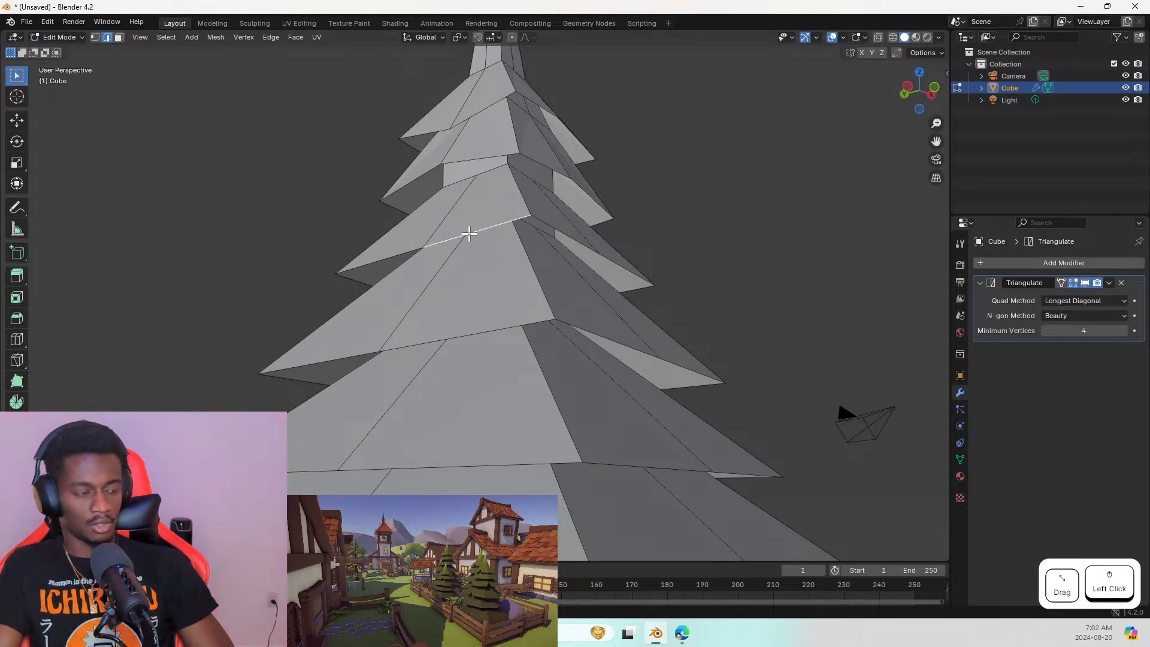
{"action": "key", "text": "g"}
{"action": "left_click", "coordinate": [459, 220]}
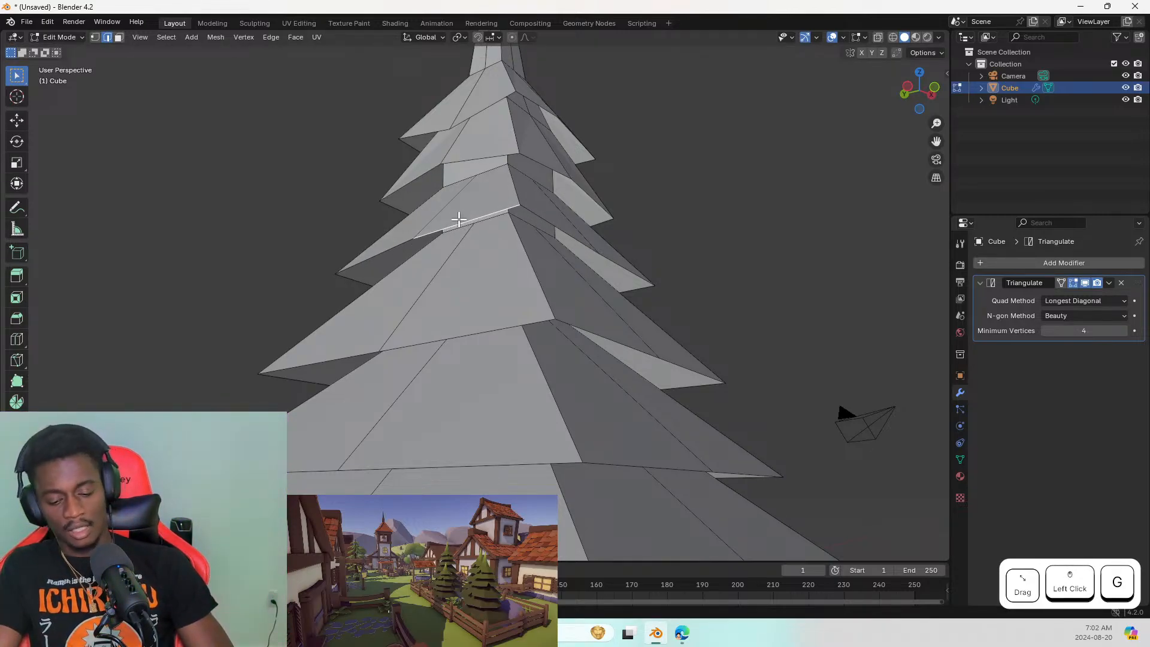
{"action": "key", "text": "r"}
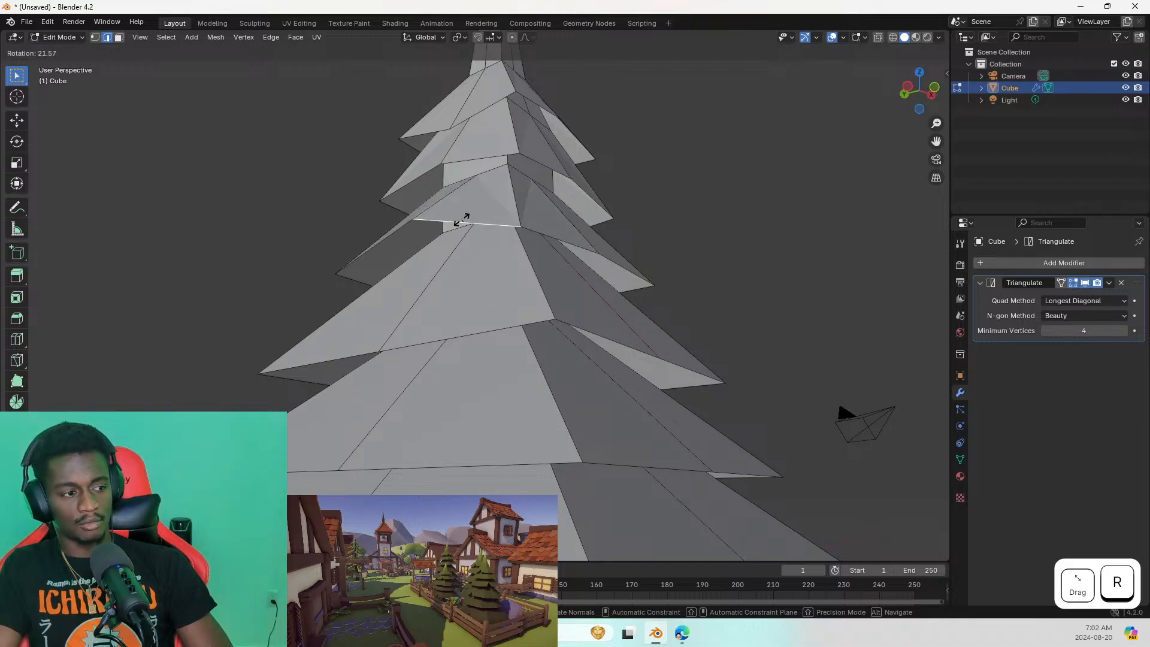
{"action": "key", "text": "Escape"}
{"action": "key", "text": "r"}
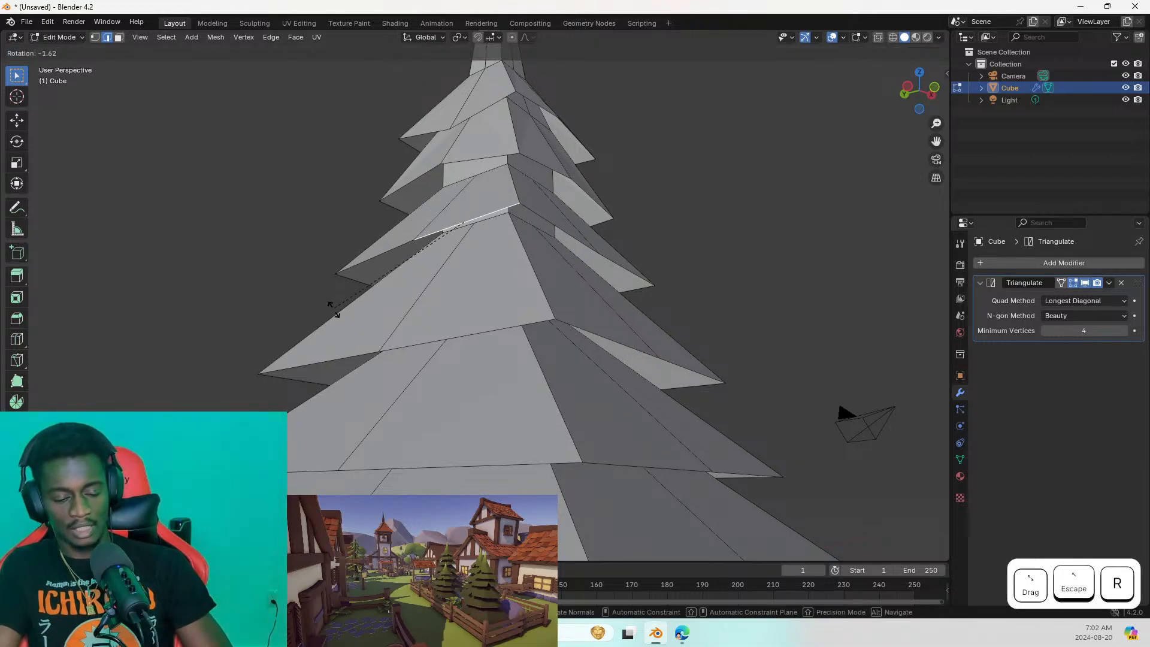
{"action": "left_click", "coordinate": [288, 302]}
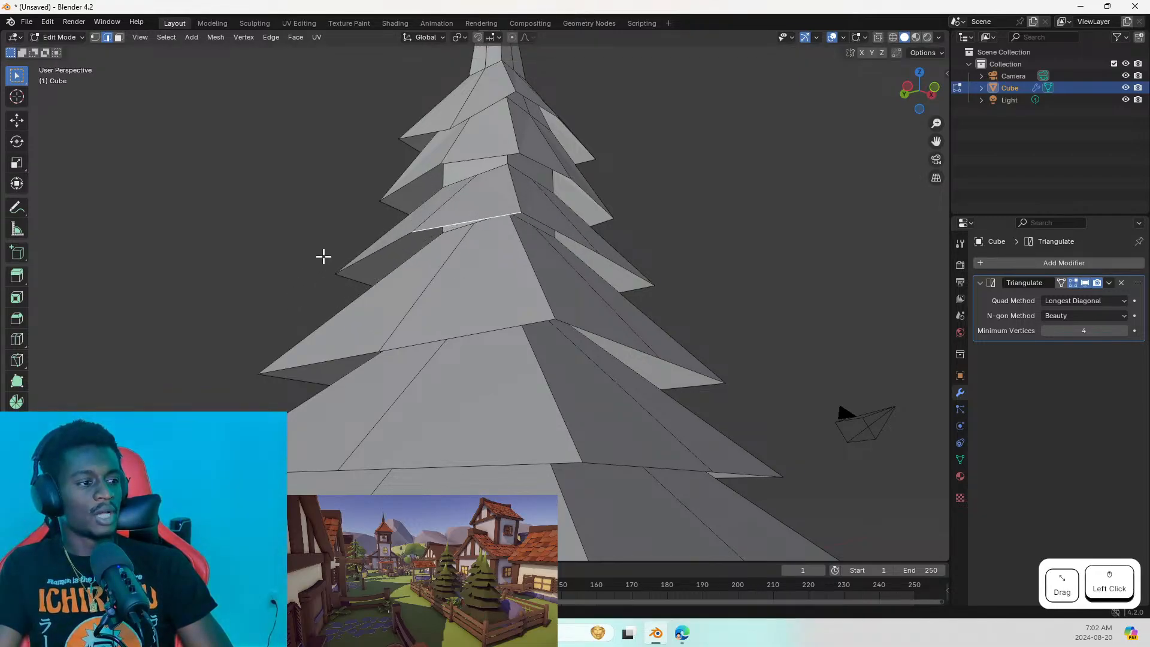
Rotate the lower edge on the adjacent side of the third tier until it is roughly level
{"action": "left_click", "coordinate": [362, 254]}
{"action": "middle_click_drag", "start_coordinate": [373, 257], "coordinate": [427, 279]}
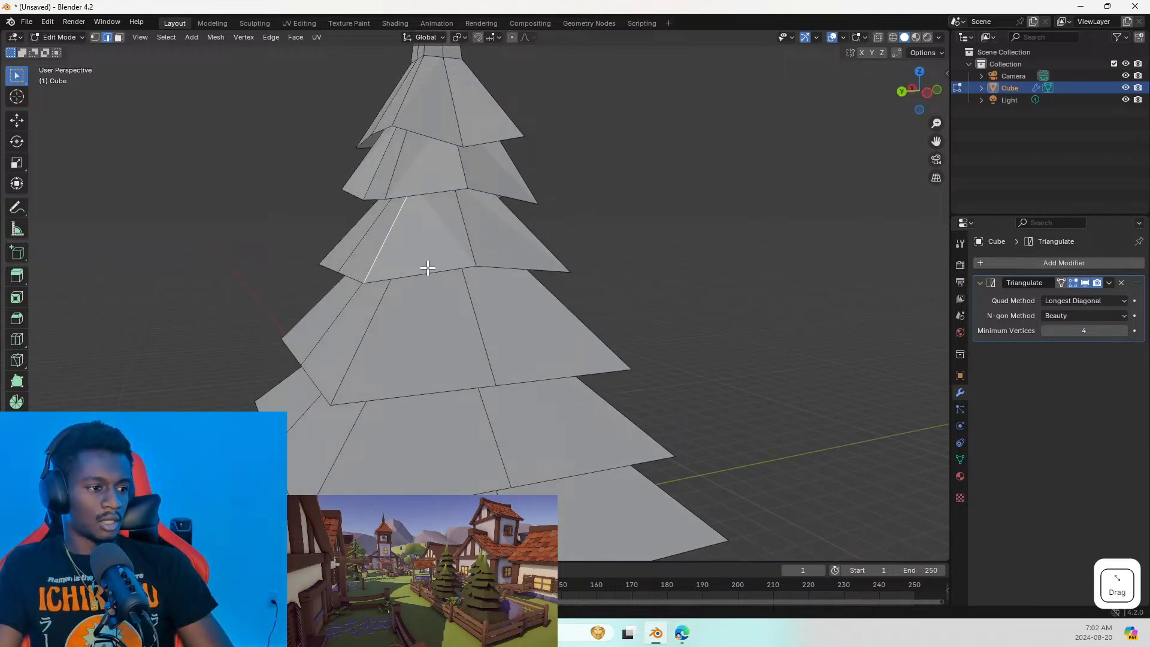
{"action": "left_click", "coordinate": [428, 269]}
{"action": "key", "text": "r"}
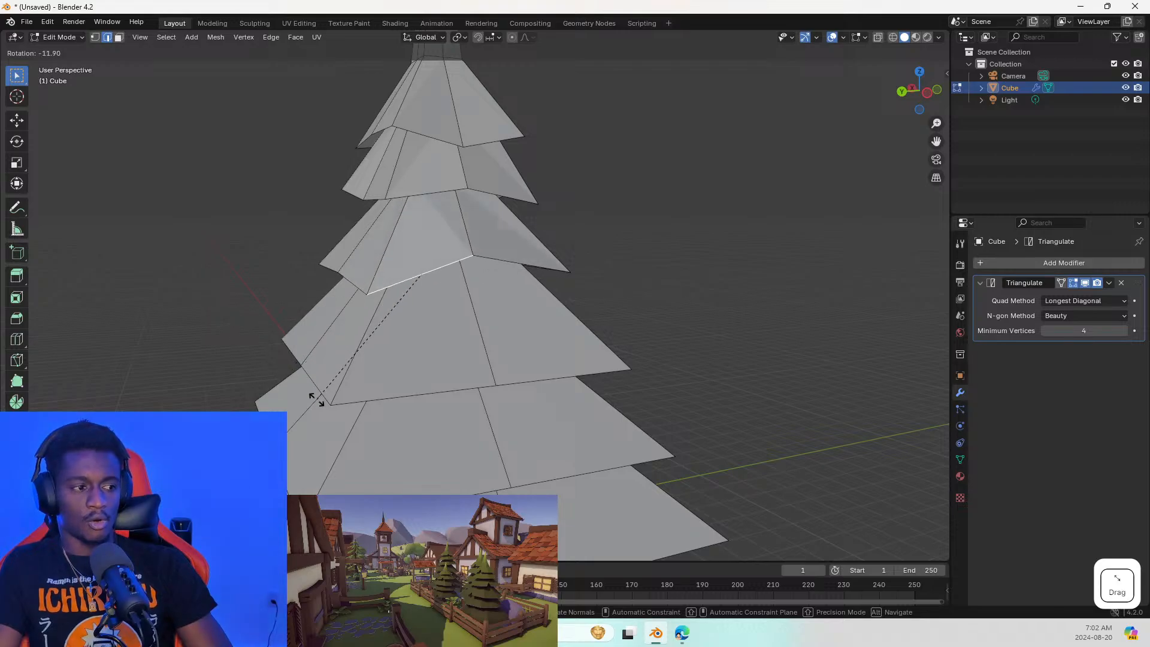
{"action": "left_click", "coordinate": [279, 353]}
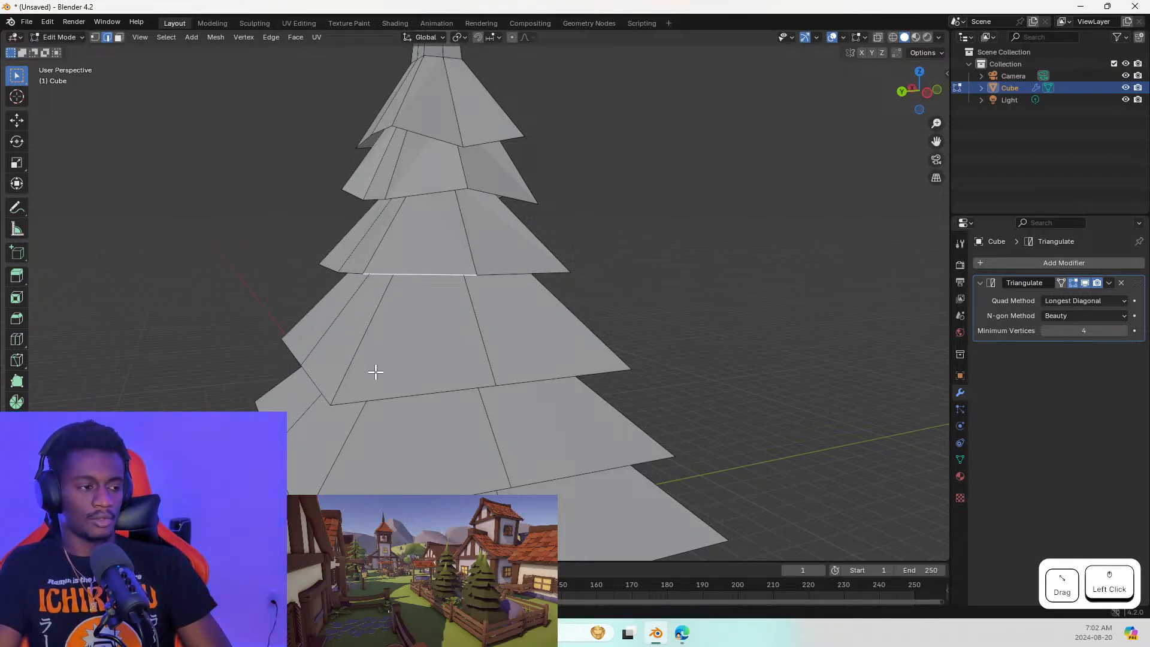
Rotate two more lower edges around the third tier, the first by about 25 degrees and the second into an upward slant
{"action": "middle_click_drag", "start_coordinate": [375, 372], "coordinate": [475, 354]}
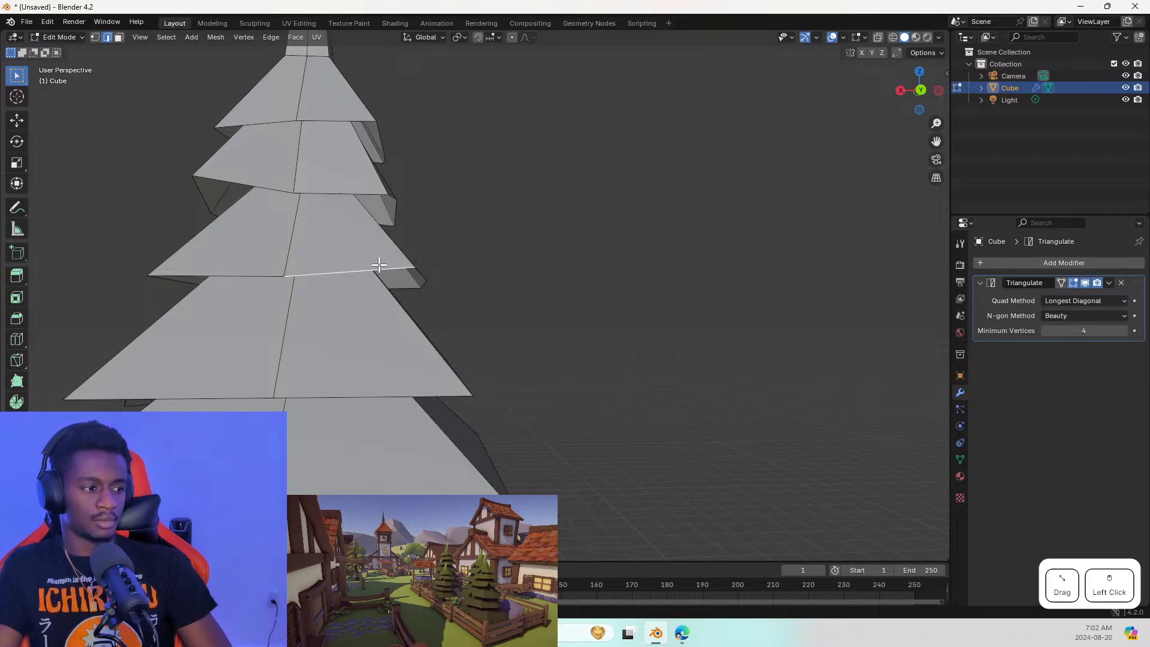
{"action": "key", "text": "r"}
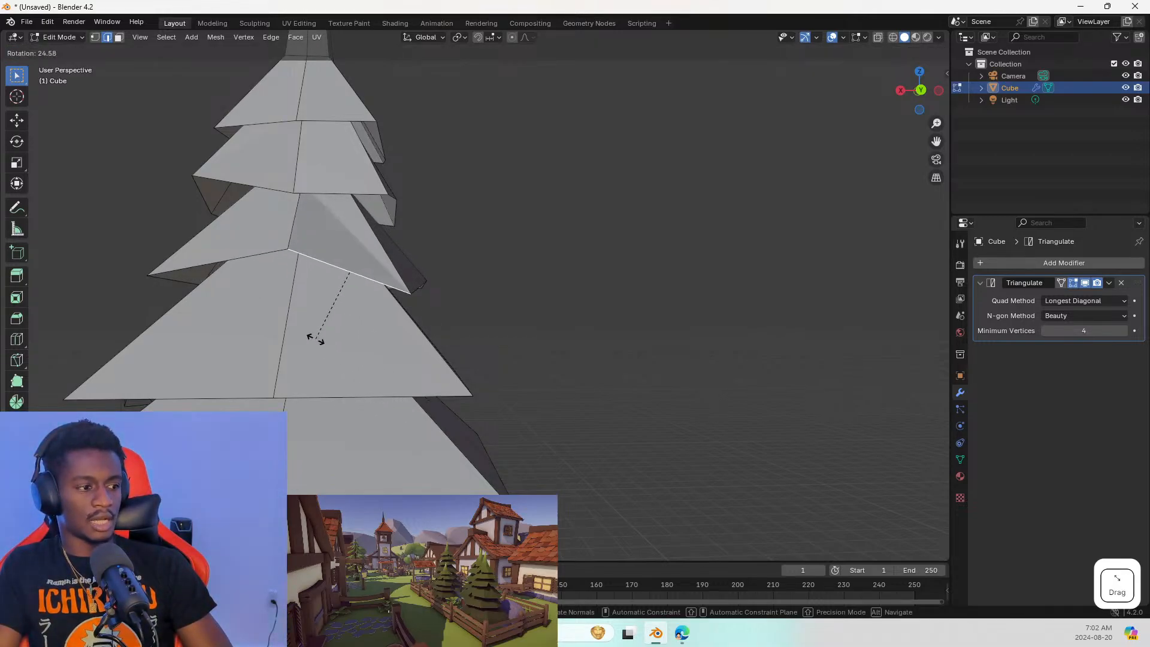
{"action": "left_click", "coordinate": [320, 341]}
{"action": "middle_click_drag", "start_coordinate": [354, 320], "coordinate": [513, 344]}
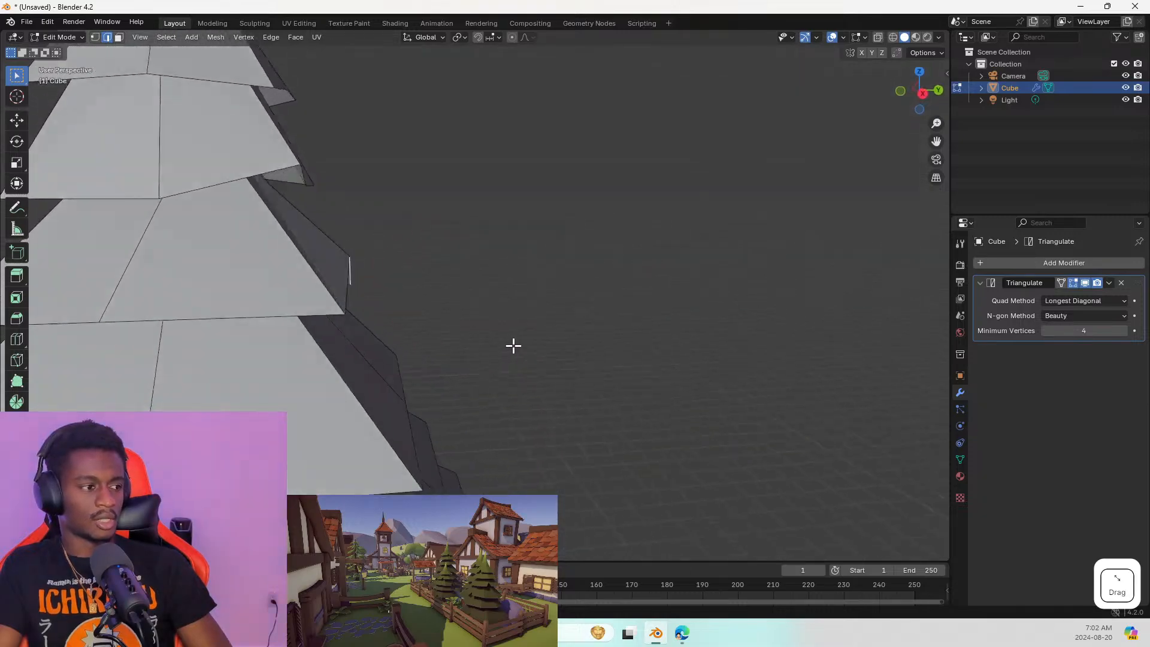
{"action": "left_click", "coordinate": [261, 311]}
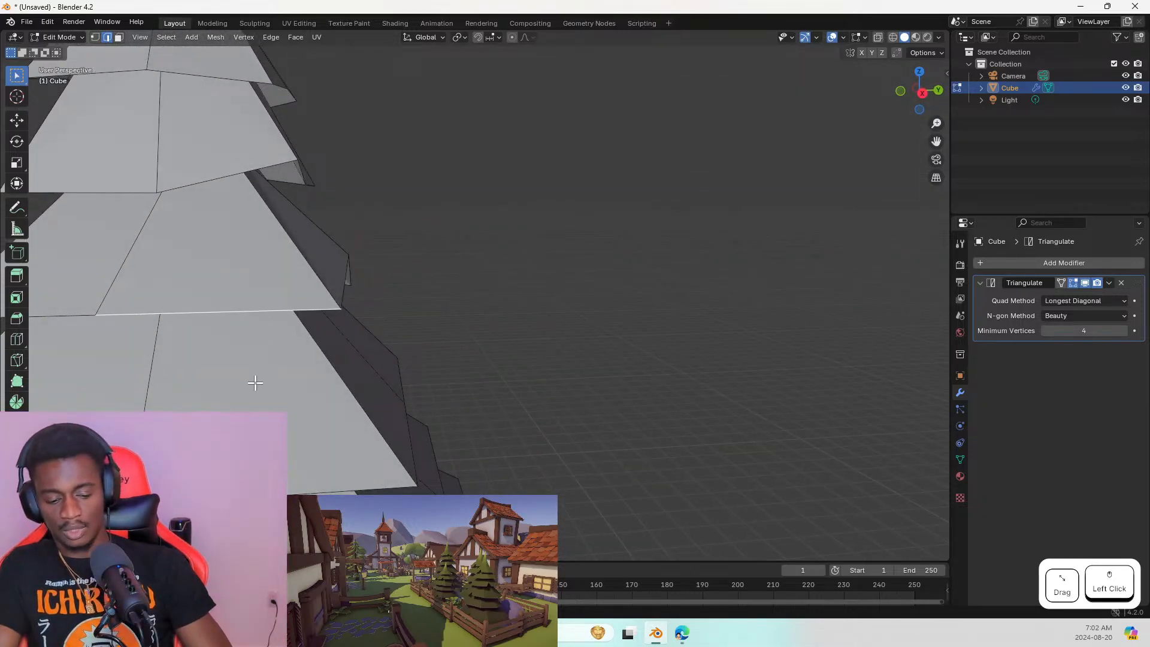
{"action": "key", "text": "r"}
{"action": "left_click", "coordinate": [287, 382]}
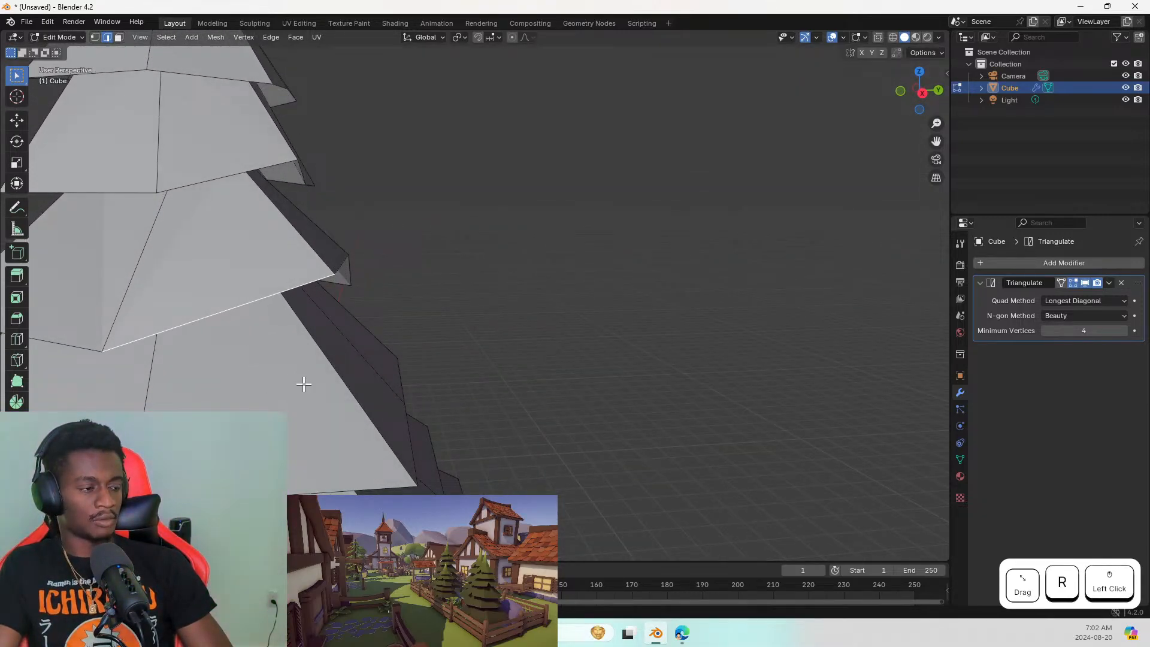
Raise the steeply slanted lower edge of the third tier slightly and rotate it about -36 degrees
{"action": "middle_click_drag", "start_coordinate": [304, 384], "coordinate": [504, 328], "text": "shift"}
{"action": "middle_click_drag", "start_coordinate": [504, 328], "coordinate": [585, 264]}
{"action": "left_click", "coordinate": [587, 261]}
{"action": "key", "text": "g"}
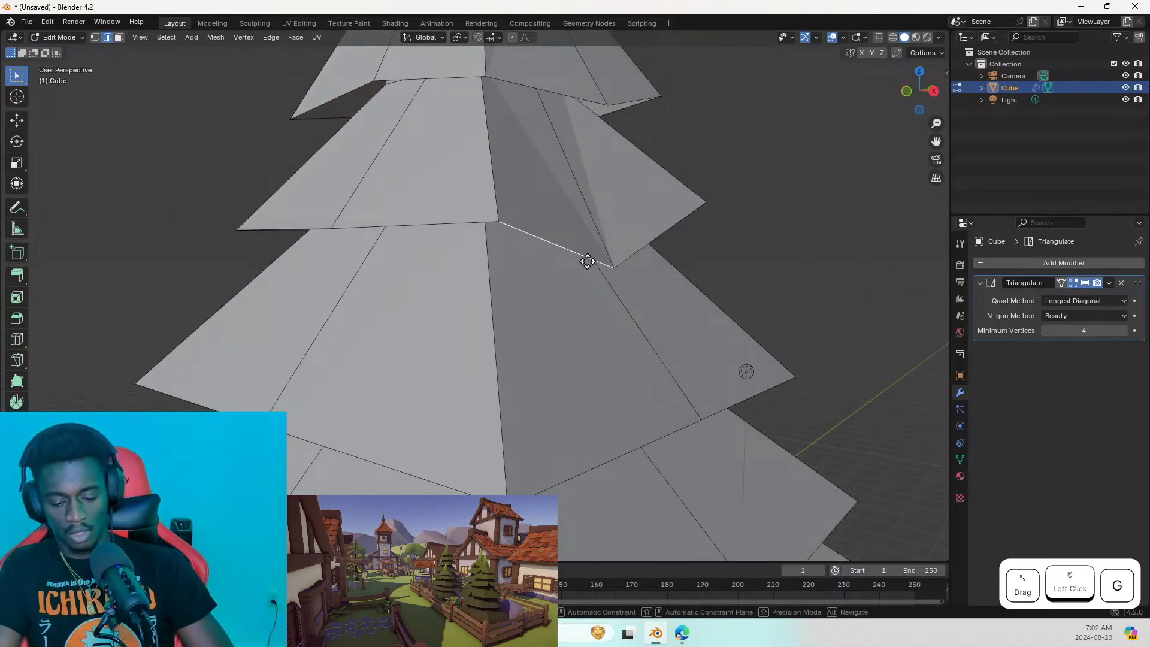
{"action": "left_click", "coordinate": [593, 251]}
{"action": "key", "text": "r"}
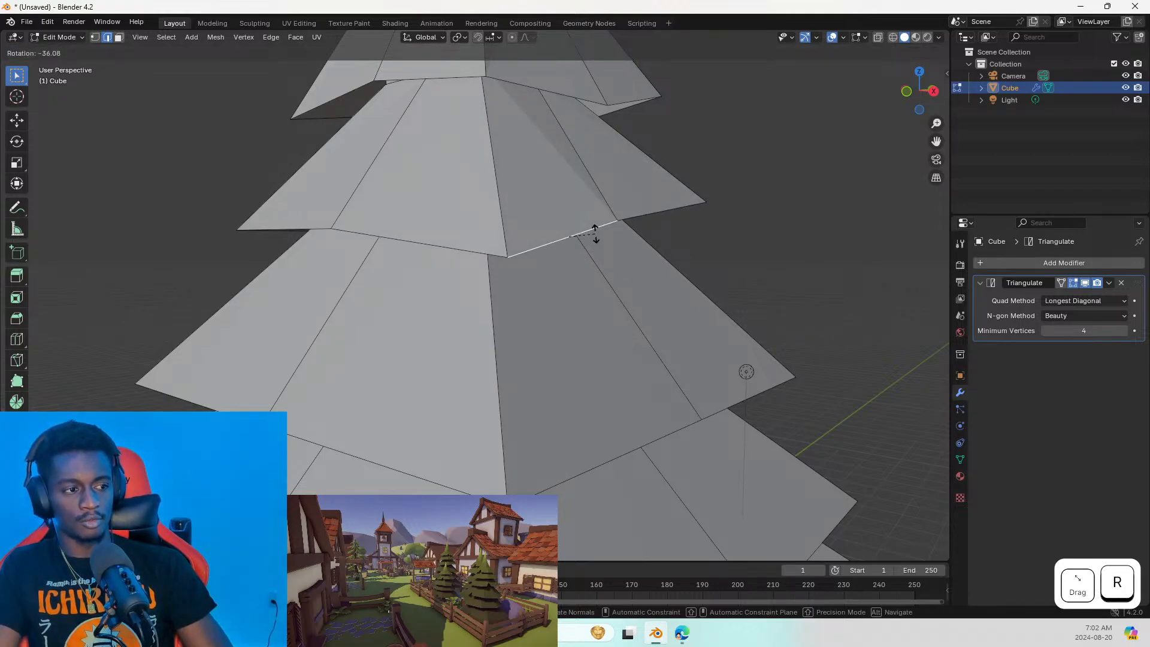
{"action": "left_click", "coordinate": [595, 233]}
Rotate another lower edge of the third foliage tier so it slopes down towards the tier's middle seam
{"action": "middle_click_drag", "start_coordinate": [598, 233], "coordinate": [649, 226]}
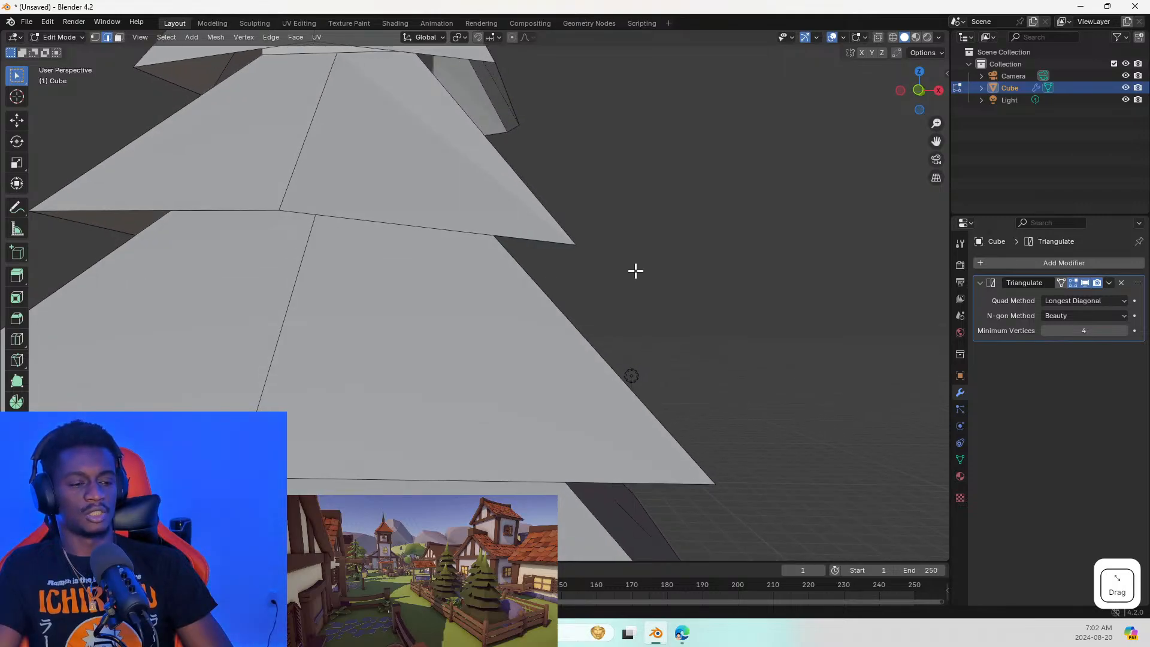
{"action": "scroll", "coordinate": [634, 270], "scroll_direction": "down", "scroll_amount": 5}
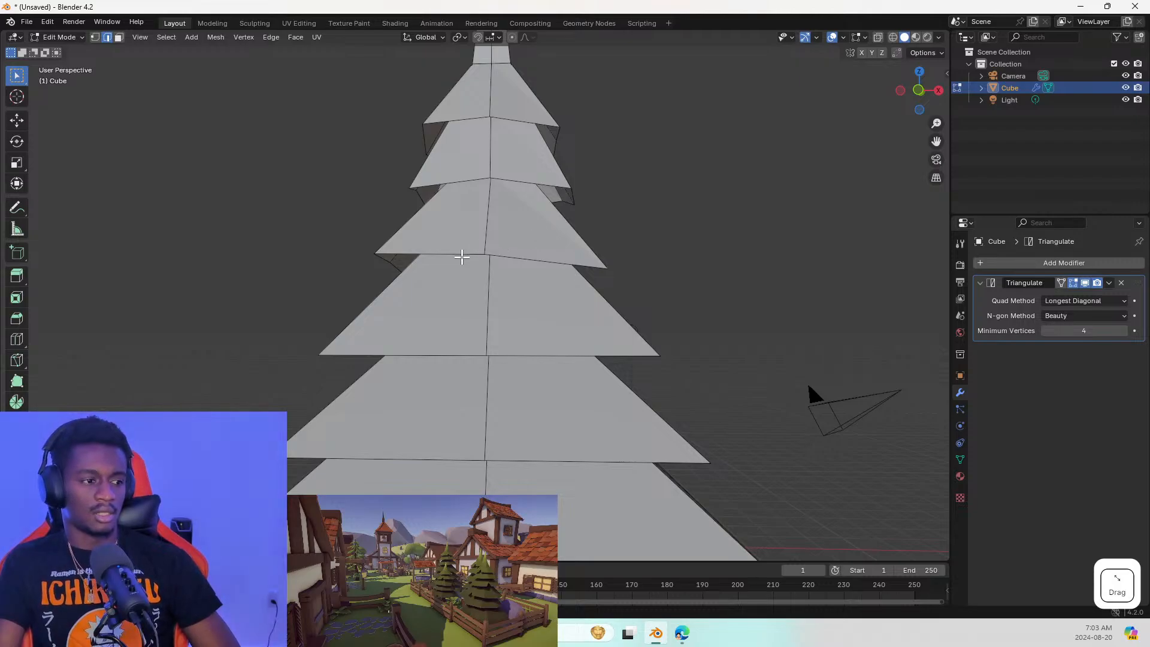
{"action": "left_click", "coordinate": [461, 257]}
{"action": "key", "text": "g"}
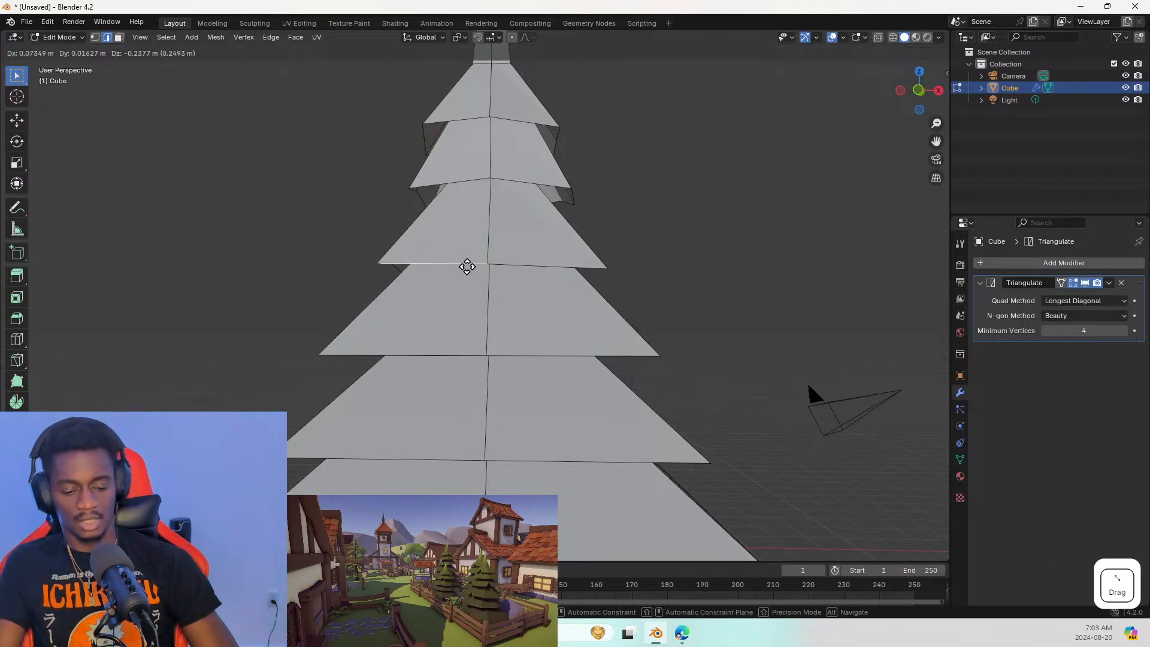
{"action": "key", "text": "Escape"}
{"action": "key", "text": "r"}
{"action": "left_click", "coordinate": [461, 275]}
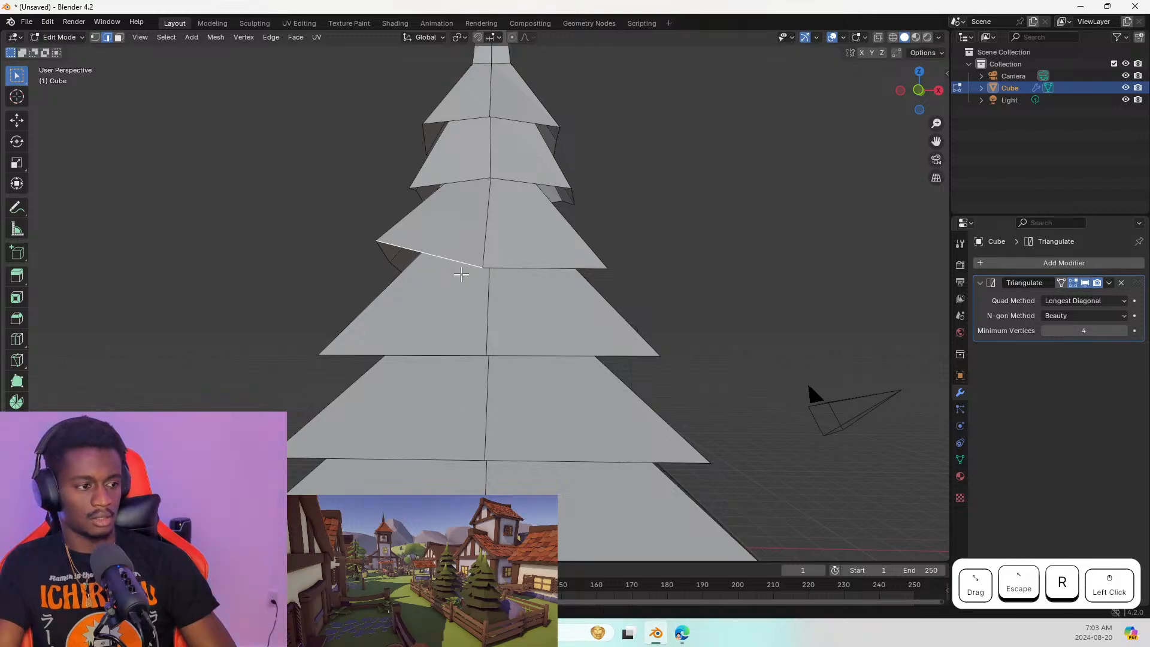
Select the third tier's seam edge running down to that lower edge and rotate it about -7 degrees
{"action": "middle_click_drag", "start_coordinate": [482, 261], "coordinate": [505, 234]}
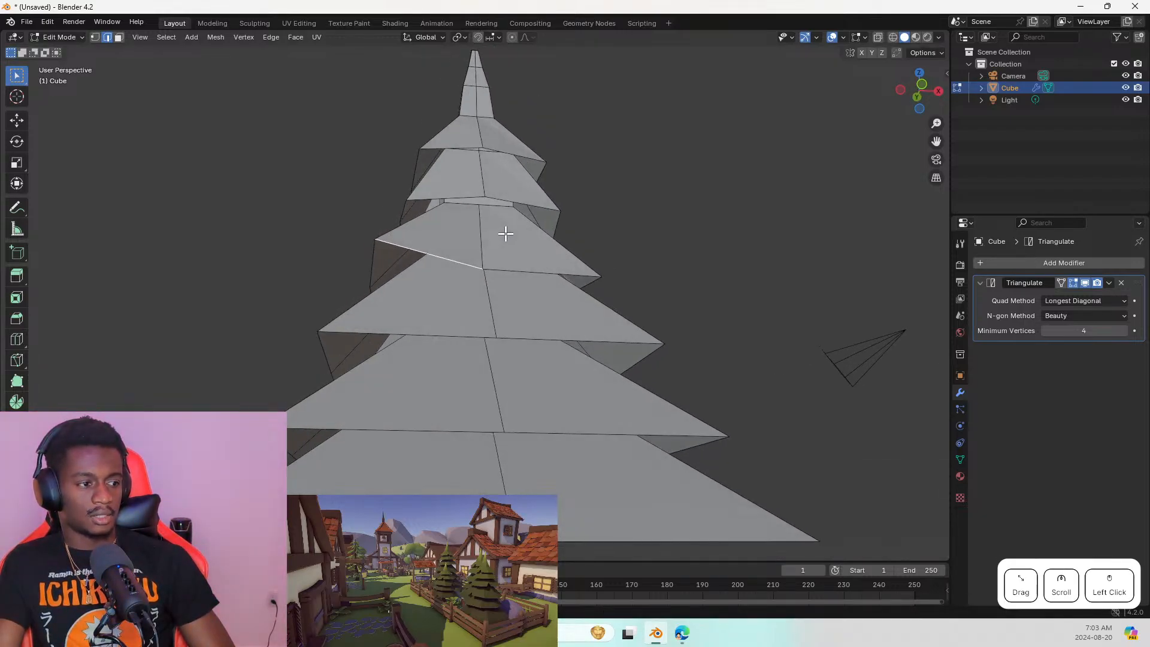
{"action": "left_click", "coordinate": [481, 247]}
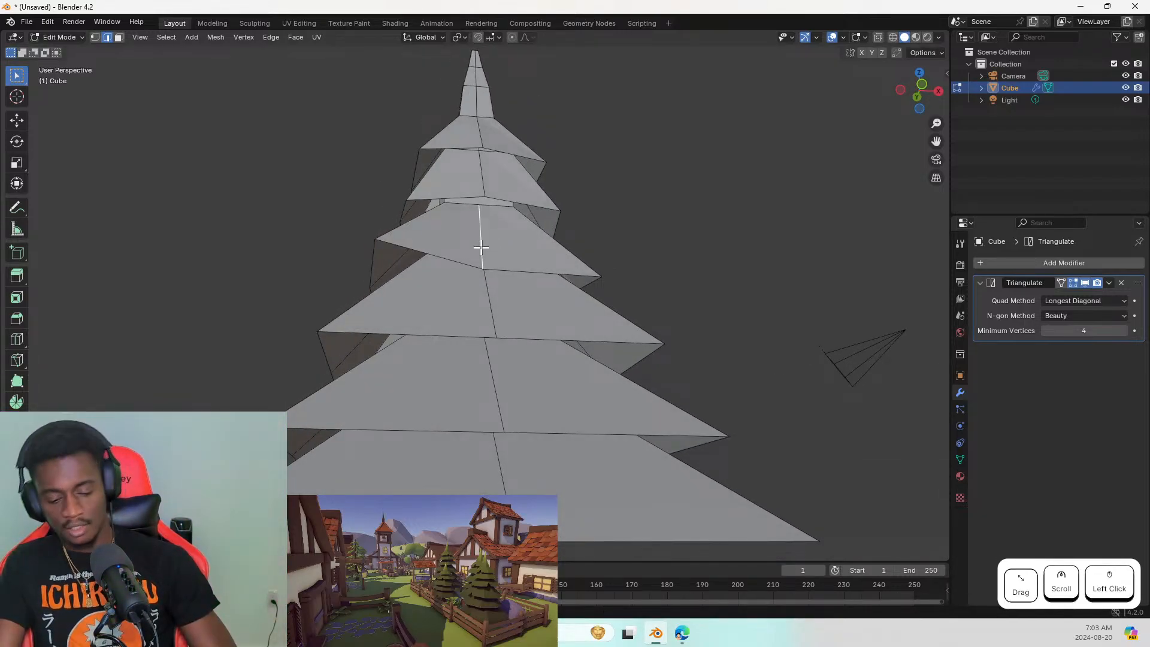
{"action": "key", "text": "r"}
{"action": "key", "text": "Escape"}
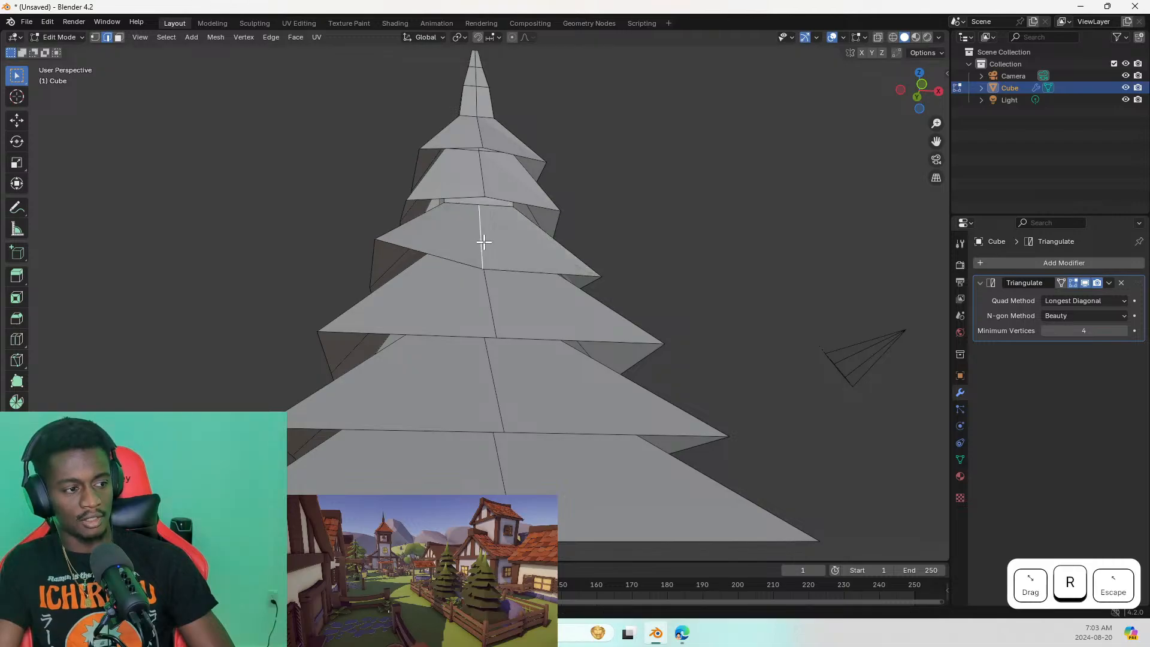
{"action": "middle_click_drag", "start_coordinate": [451, 295], "coordinate": [537, 316]}
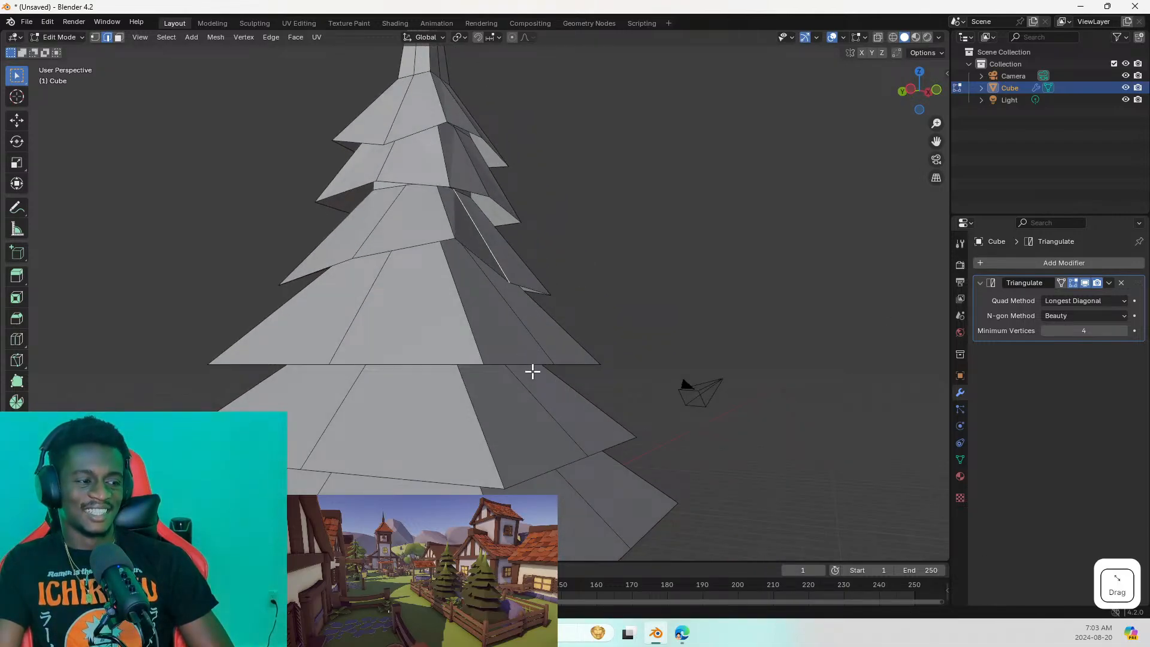
{"action": "key", "text": "r"}
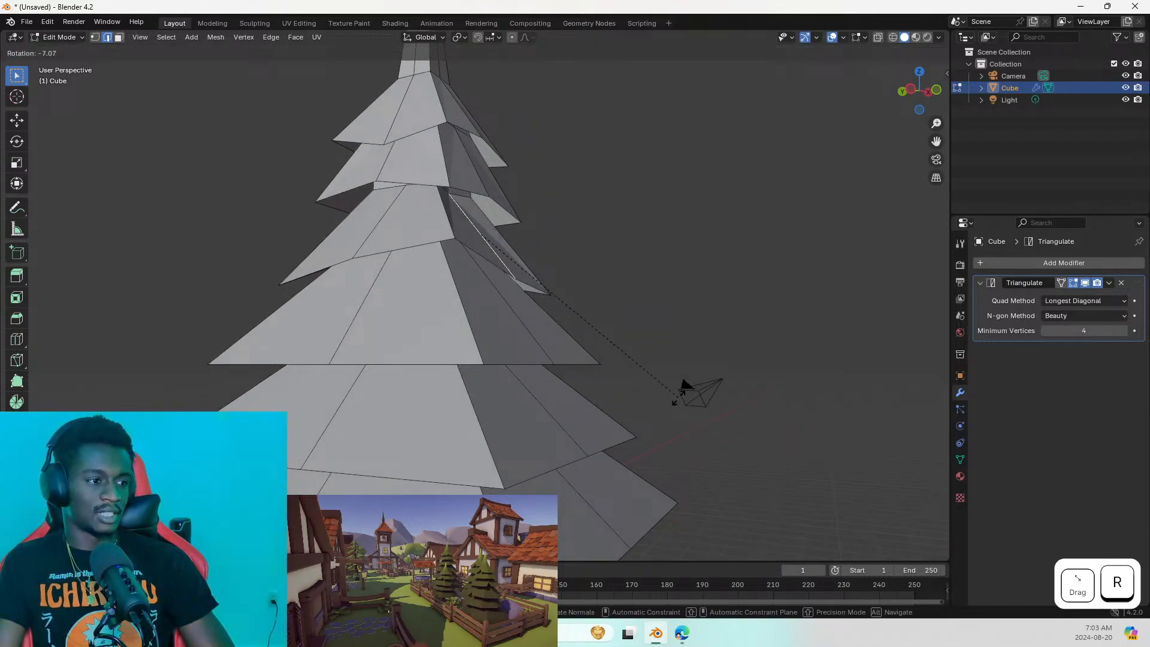
{"action": "left_click", "coordinate": [683, 390]}
{"action": "key", "text": "g"}
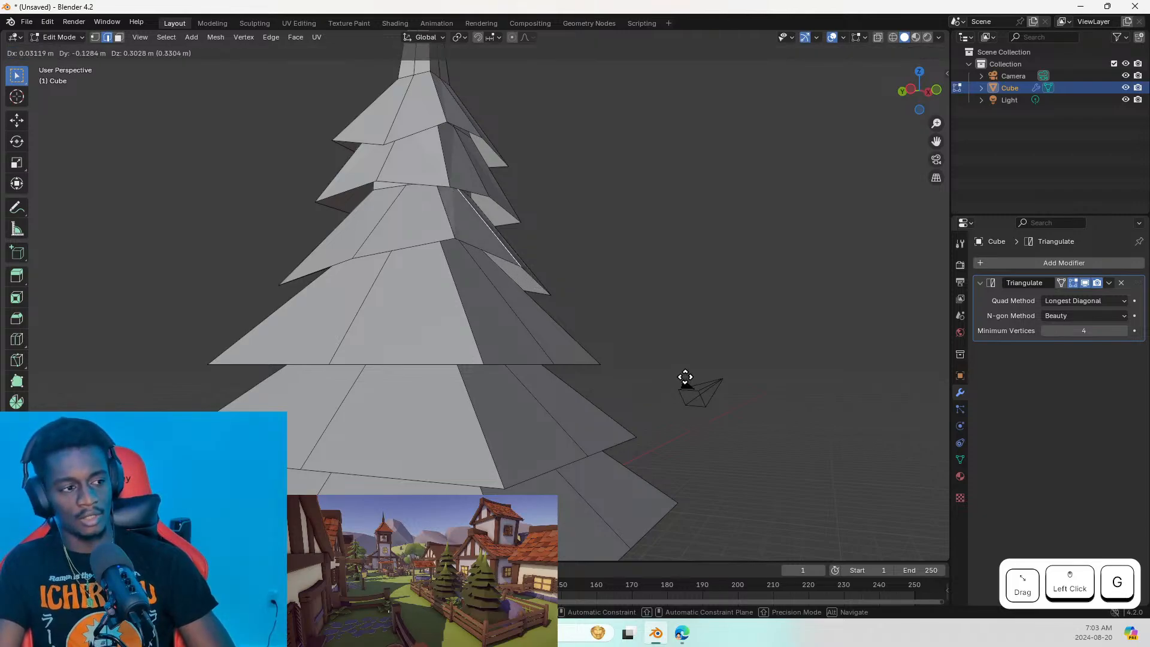
{"action": "key", "text": "Escape"}
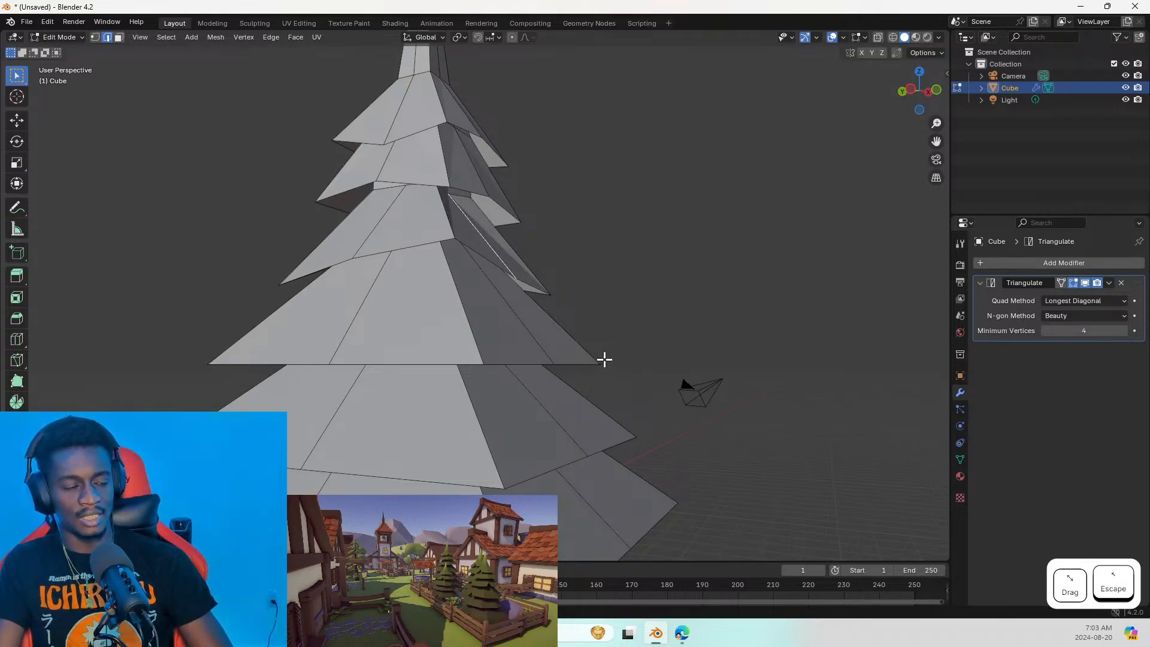
Rotate a lower edge of the fourth foliage tier by about 15 degrees so it slopes down towards its outer corner
{"action": "middle_click_drag", "start_coordinate": [520, 333], "coordinate": [550, 316]}
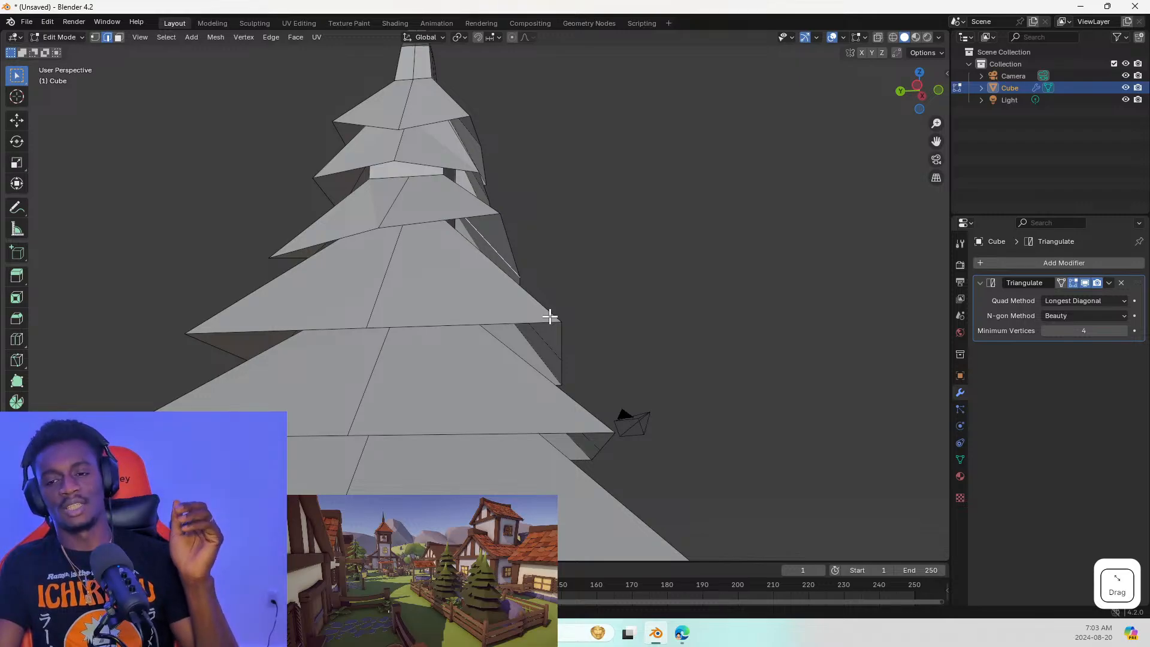
{"action": "middle_click_drag", "start_coordinate": [550, 316], "coordinate": [565, 318]}
{"action": "scroll", "coordinate": [575, 313], "scroll_direction": "up", "scroll_amount": 4}
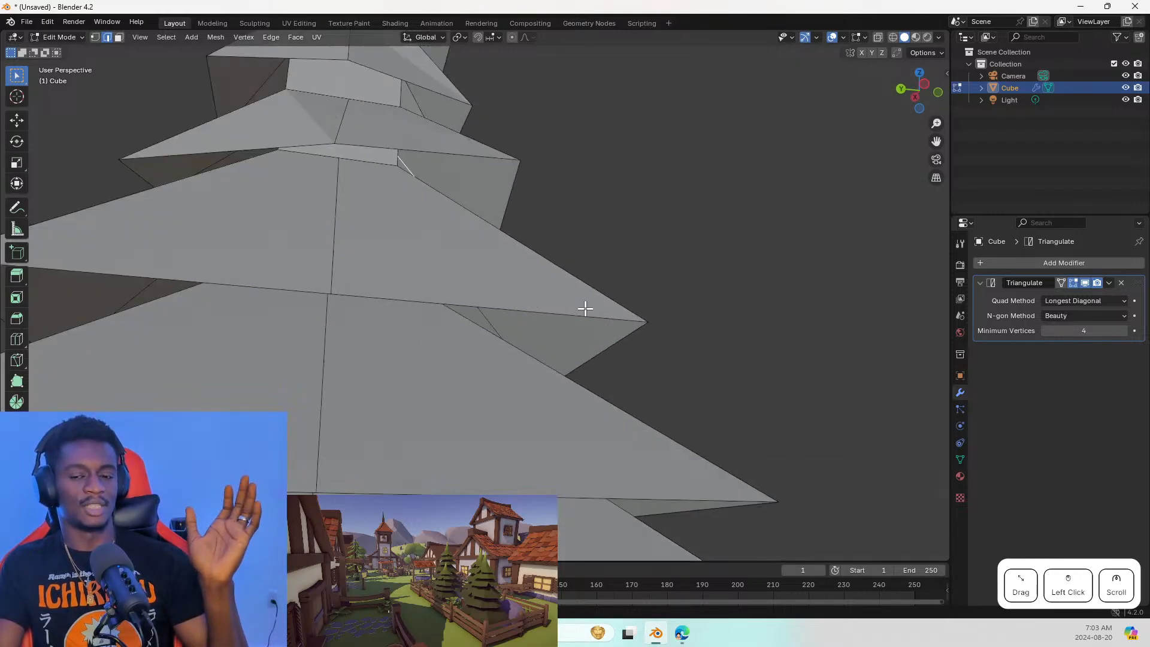
{"action": "scroll", "coordinate": [424, 278], "scroll_direction": "down", "scroll_amount": 5}
{"action": "middle_click_drag", "start_coordinate": [423, 278], "coordinate": [453, 269]}
{"action": "scroll", "coordinate": [468, 235], "scroll_direction": "up", "scroll_amount": 3}
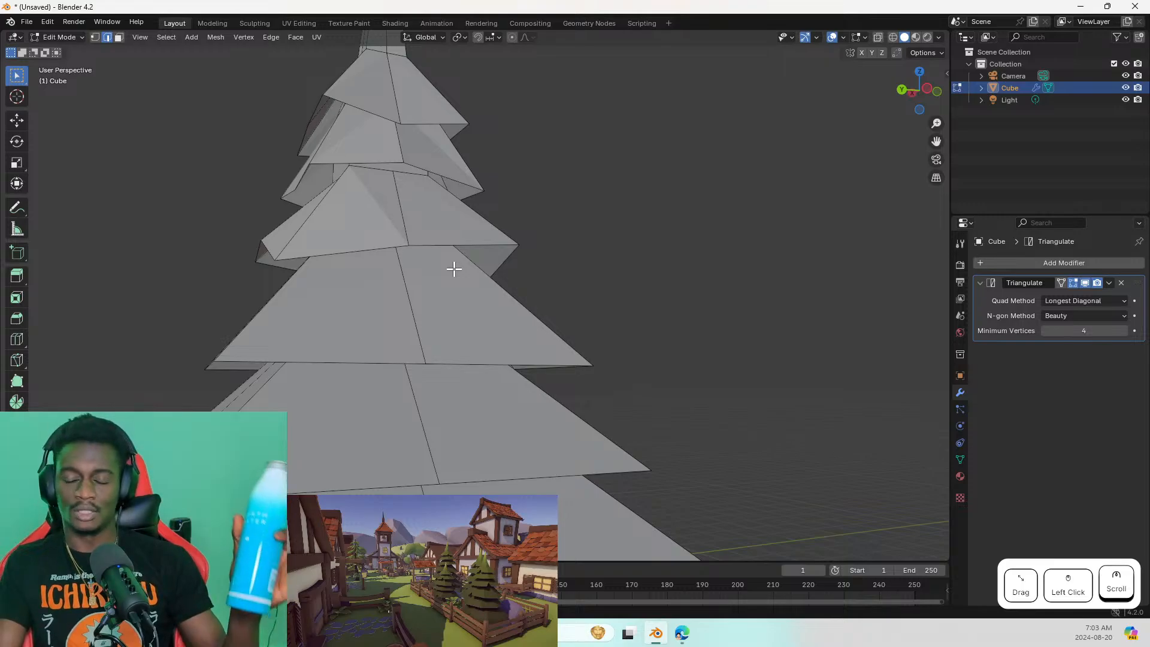
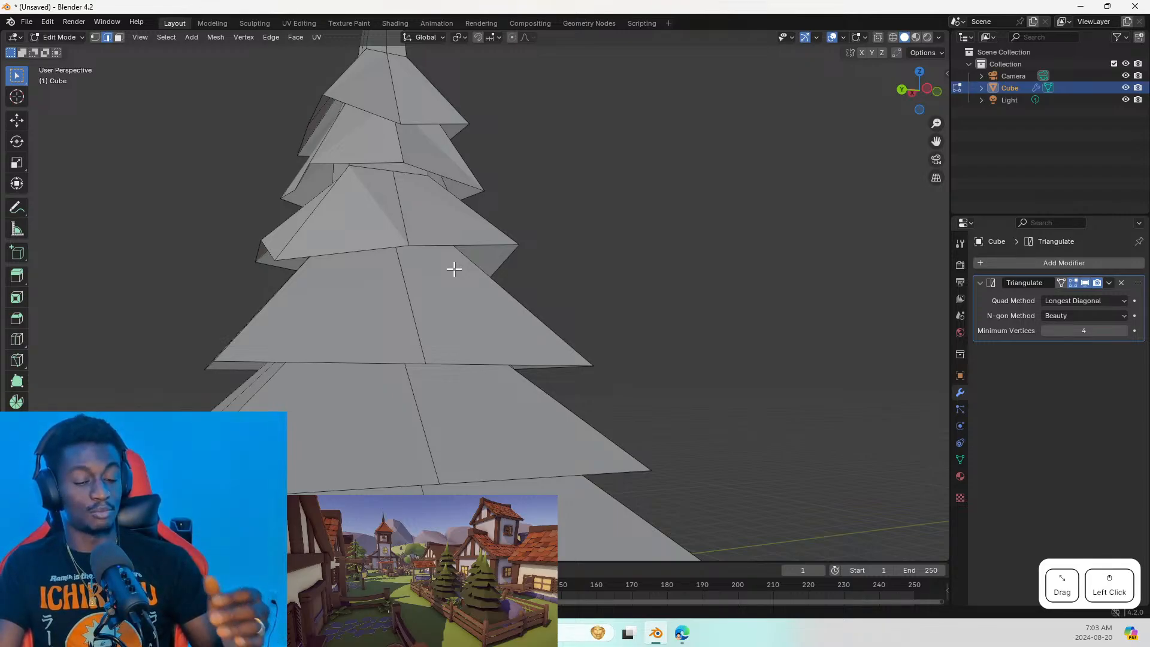
{"action": "middle_click_drag", "start_coordinate": [397, 275], "coordinate": [341, 288]}
{"action": "left_click", "coordinate": [433, 314]}
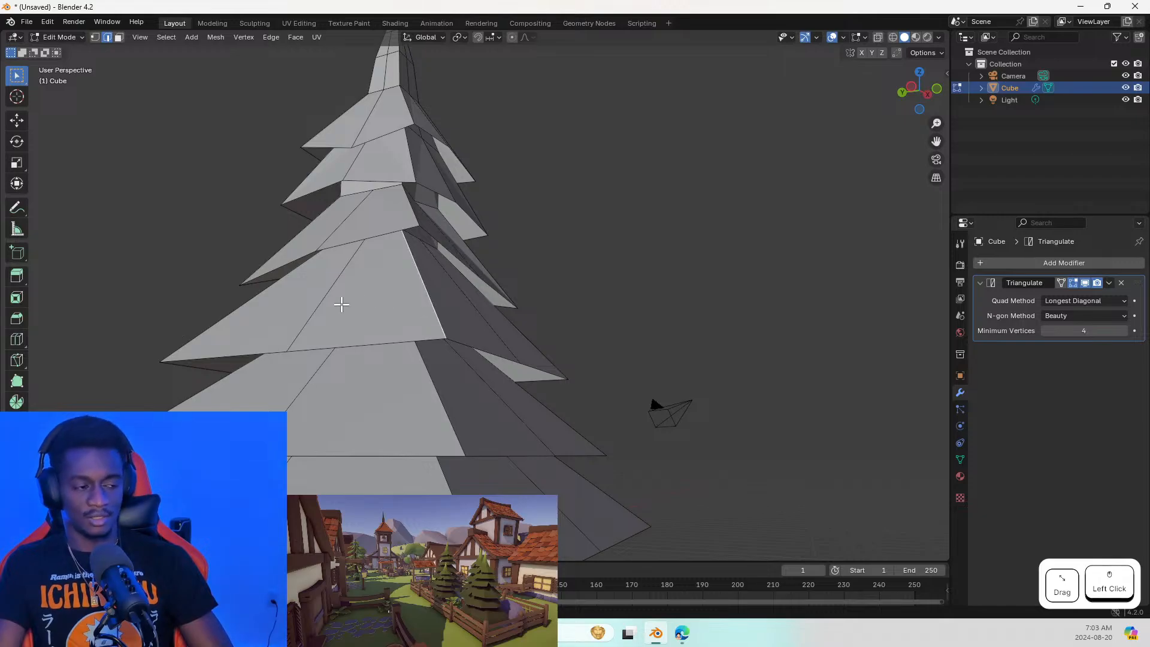
{"action": "middle_click_drag", "start_coordinate": [479, 318], "coordinate": [547, 311]}
{"action": "left_click", "coordinate": [449, 354]}
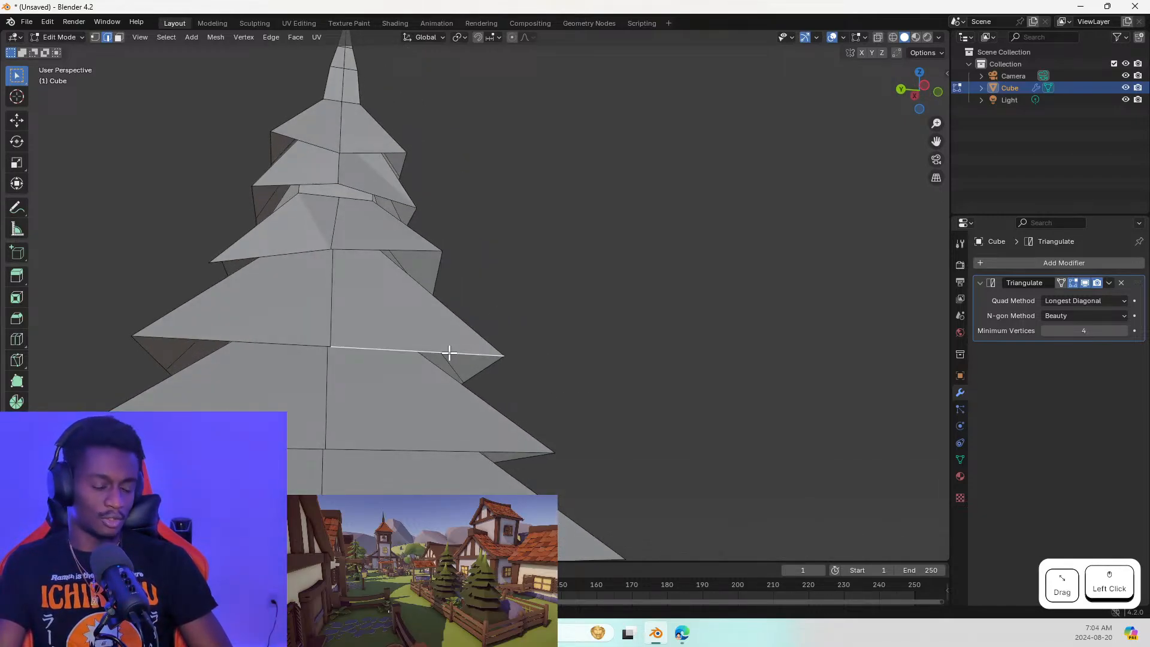
{"action": "key", "text": "r"}
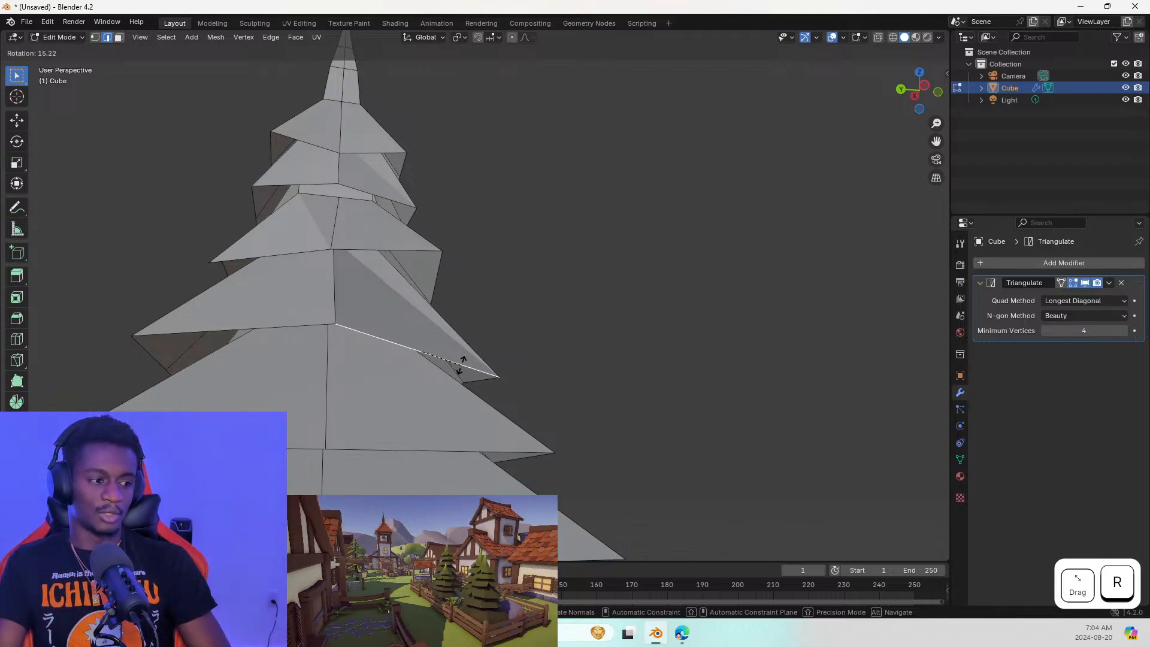
{"action": "left_click", "coordinate": [461, 365]}
Rotate the next two lower edges around the fourth tier, the first to a steeper downward slant and the second to a gentler slope
{"action": "middle_click_drag", "start_coordinate": [465, 406], "coordinate": [354, 307]}
{"action": "scroll", "coordinate": [546, 397], "scroll_direction": "up", "scroll_amount": 1, "text": "shift"}
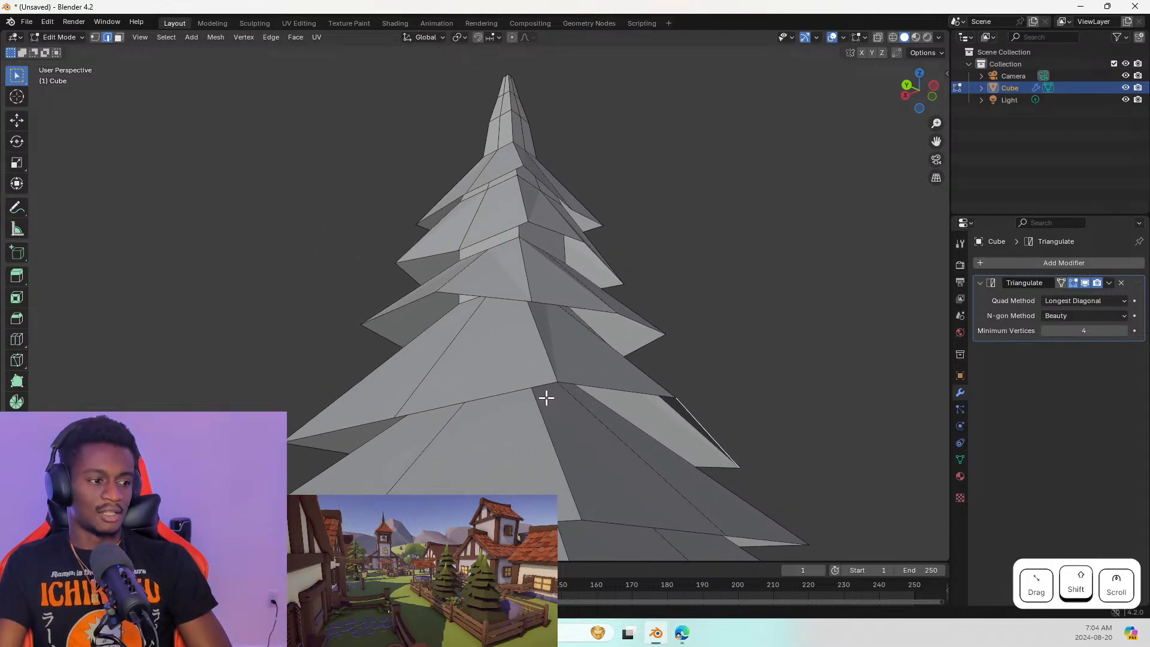
{"action": "left_click", "coordinate": [590, 392]}
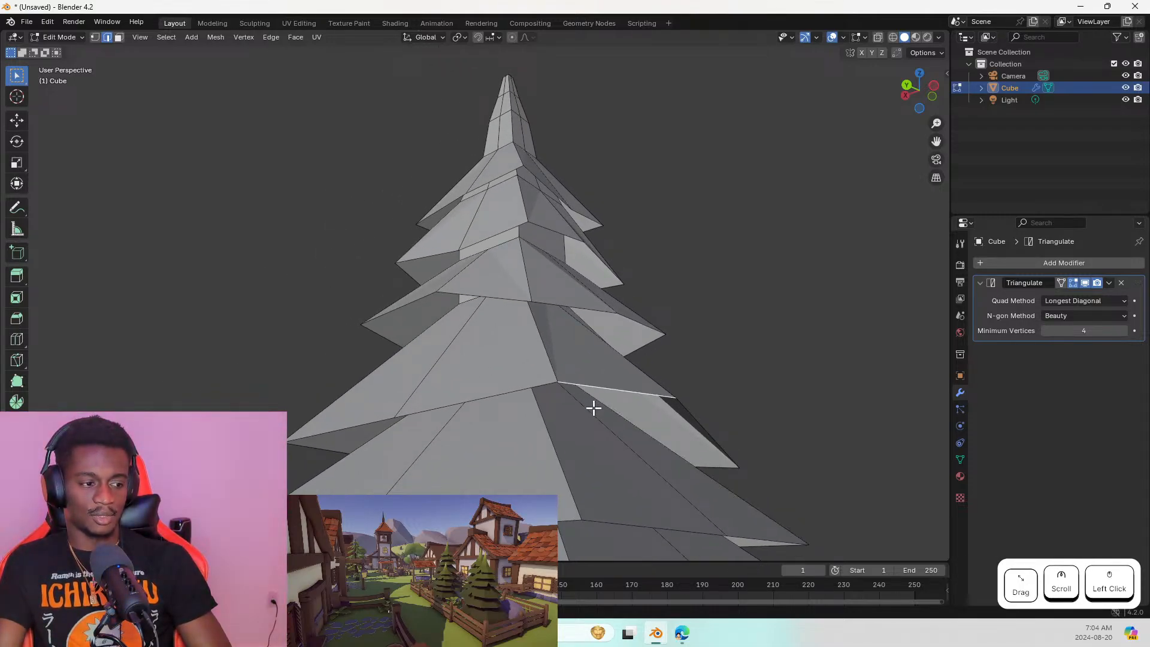
{"action": "key", "text": "r"}
{"action": "left_click", "coordinate": [549, 389]}
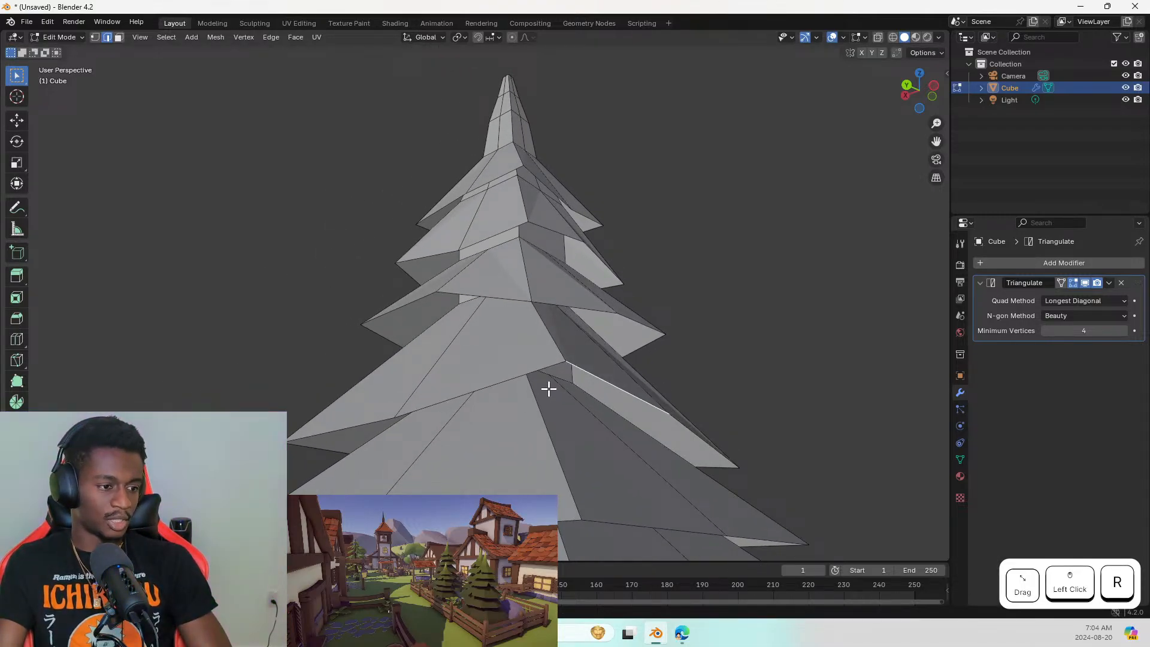
{"action": "left_click", "coordinate": [502, 373]}
{"action": "key", "text": "r"}
{"action": "left_click", "coordinate": [454, 387]}
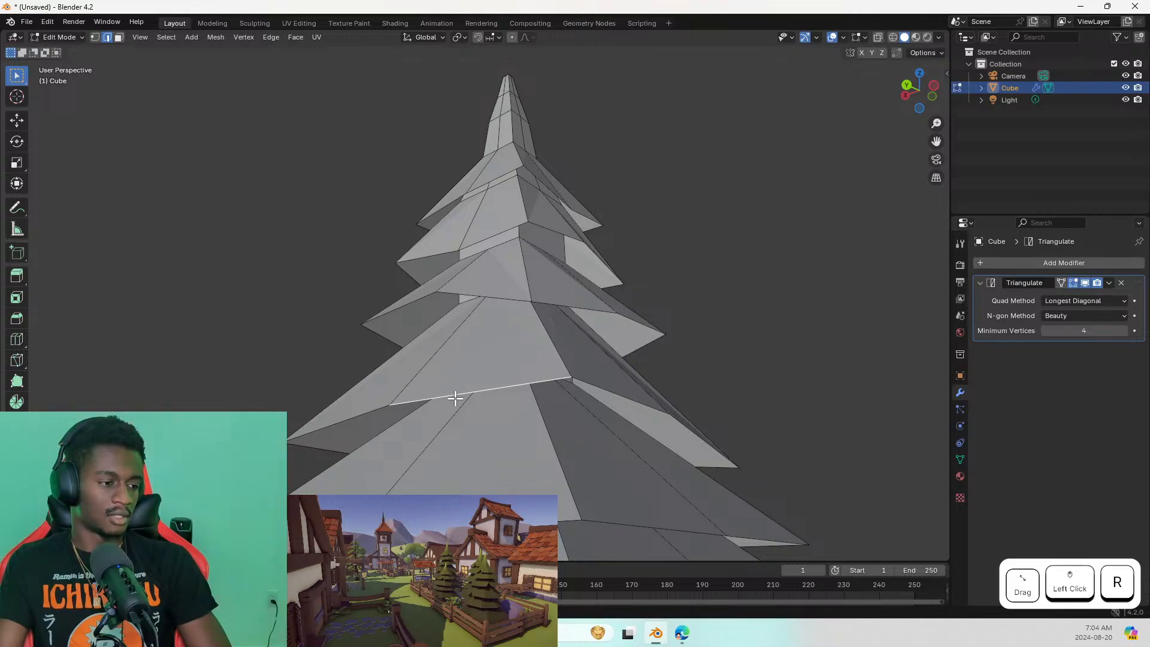
Rotate two more lower edges of the fourth tier, tilting the first more steeply and giving the second a slight opposite slope
{"action": "middle_click_drag", "start_coordinate": [455, 397], "coordinate": [560, 424]}
{"action": "left_click", "coordinate": [402, 414]}
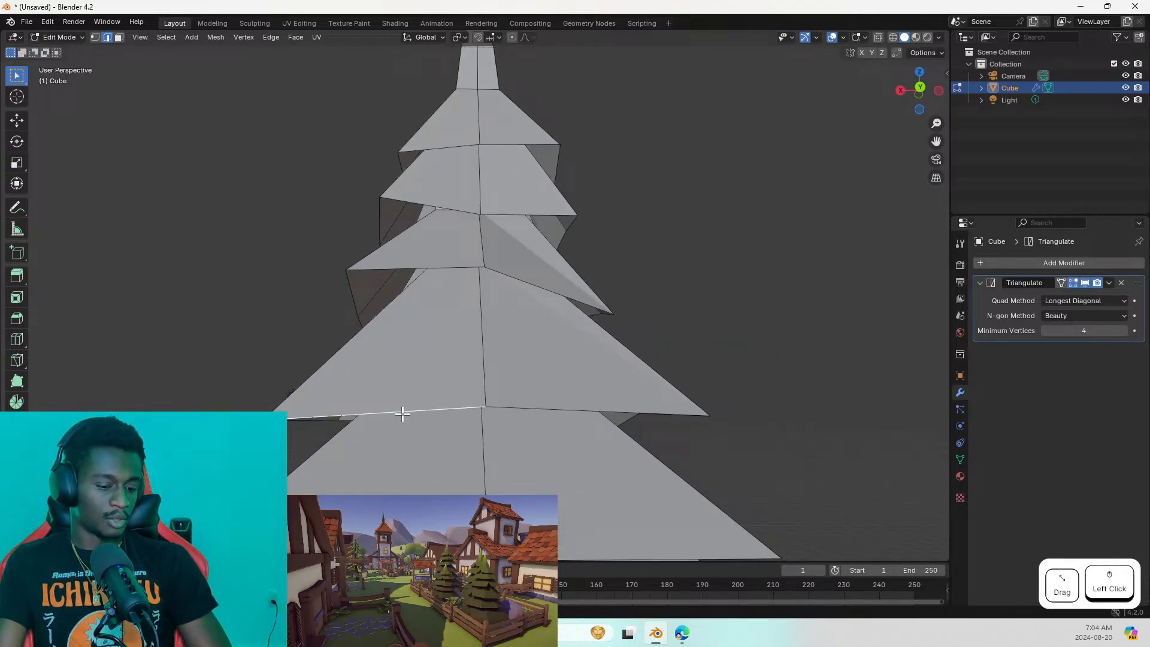
{"action": "key", "text": "r"}
{"action": "left_click", "coordinate": [419, 406]}
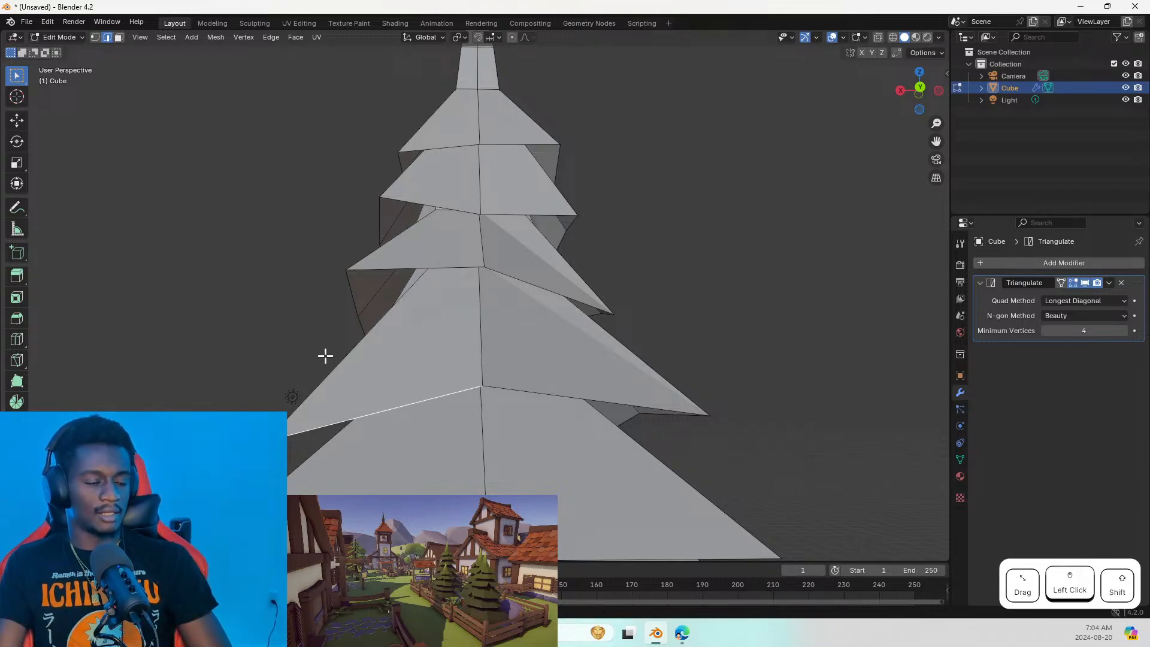
{"action": "middle_click_drag", "start_coordinate": [325, 356], "coordinate": [436, 359]}
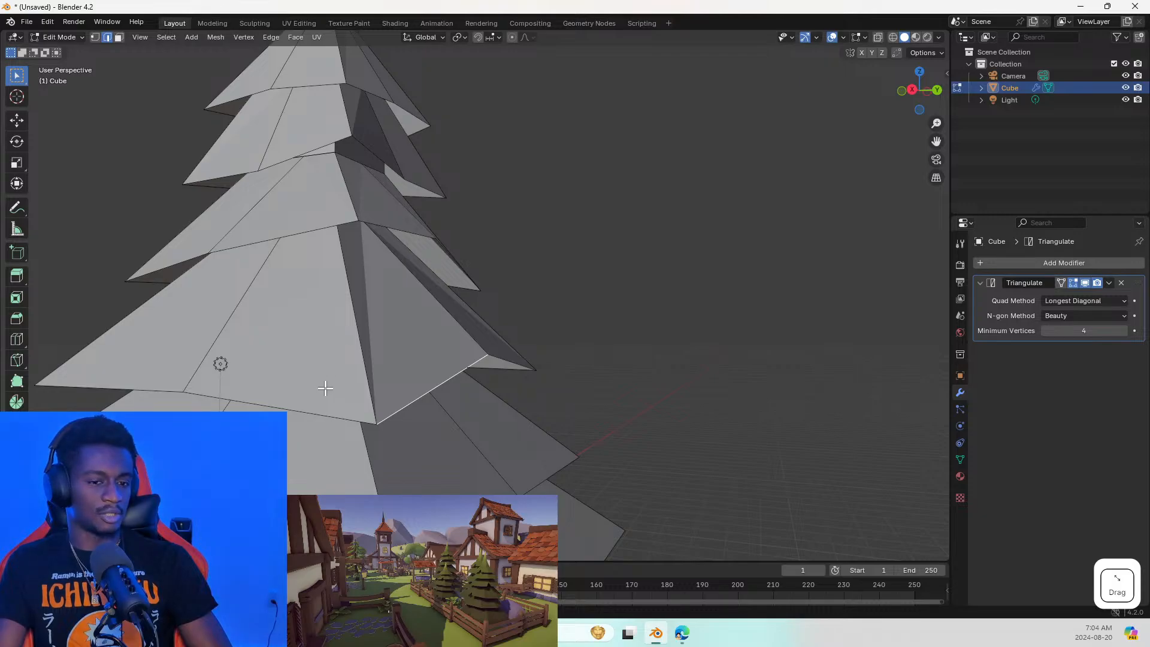
{"action": "middle_click_drag", "start_coordinate": [325, 388], "coordinate": [414, 374]}
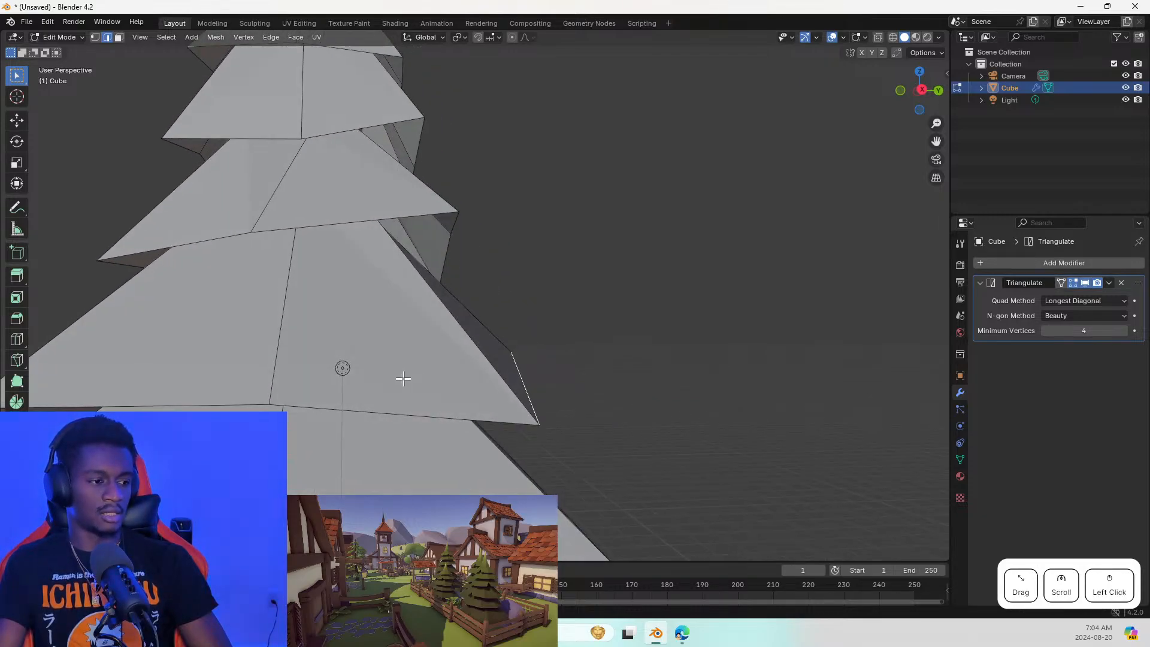
{"action": "key", "text": "r"}
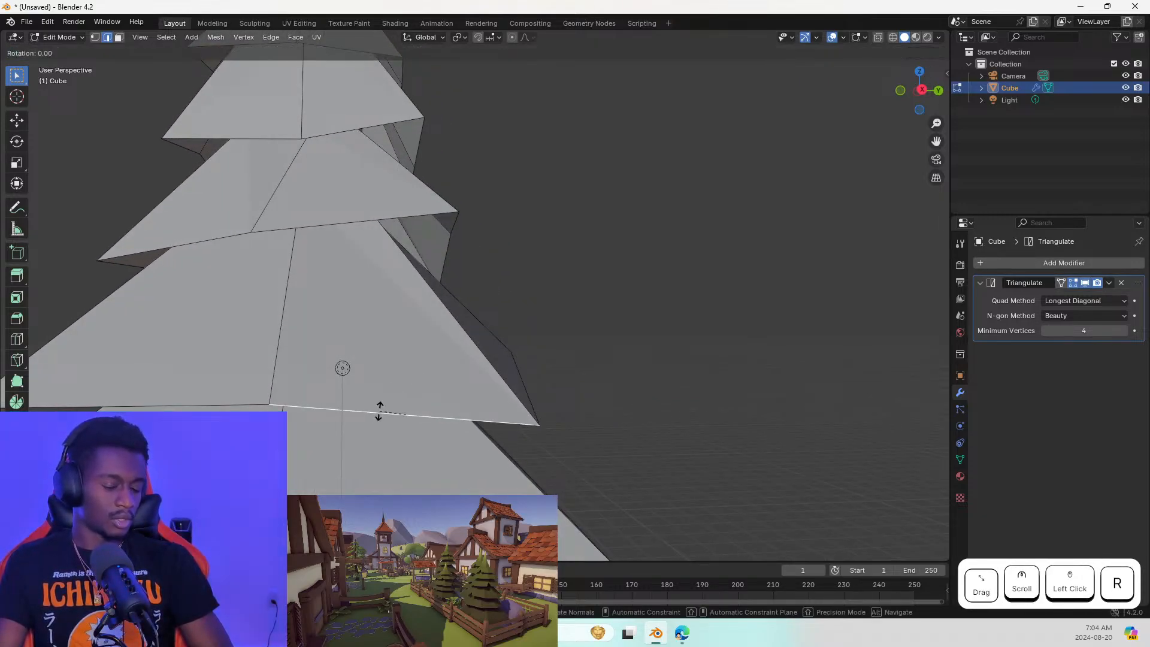
{"action": "left_click", "coordinate": [374, 414]}
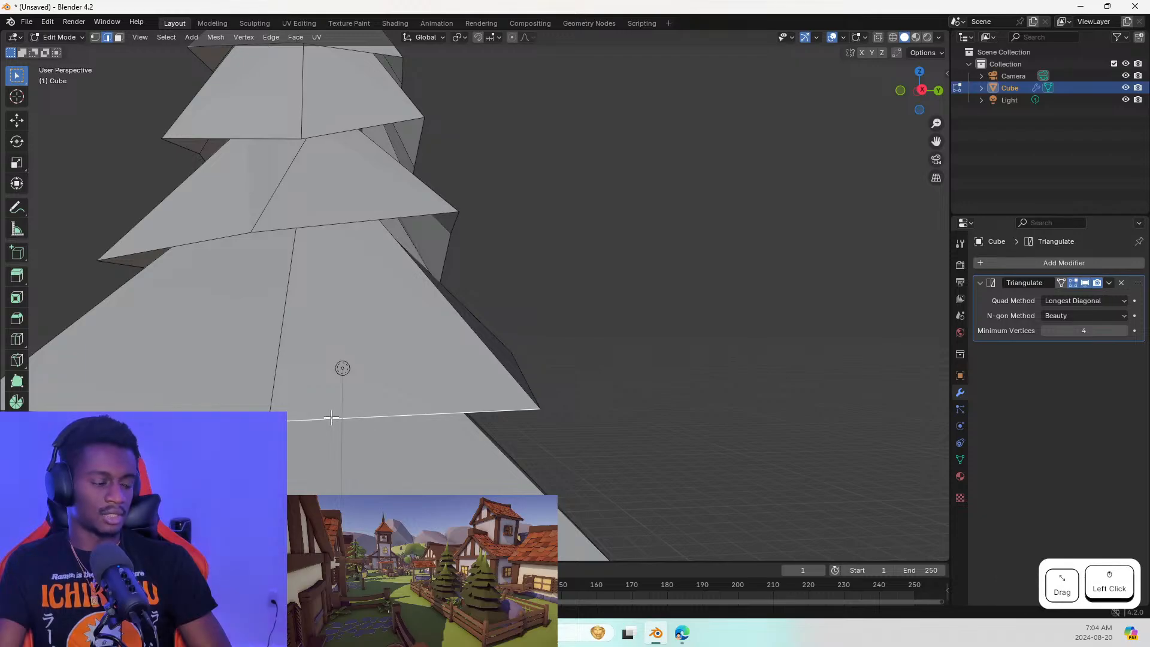
Rotate the adjoining lower edge of the fourth tier by about 3 degrees
{"action": "middle_click_drag", "start_coordinate": [329, 416], "coordinate": [382, 356], "text": "shift"}
{"action": "left_click", "coordinate": [375, 298]}
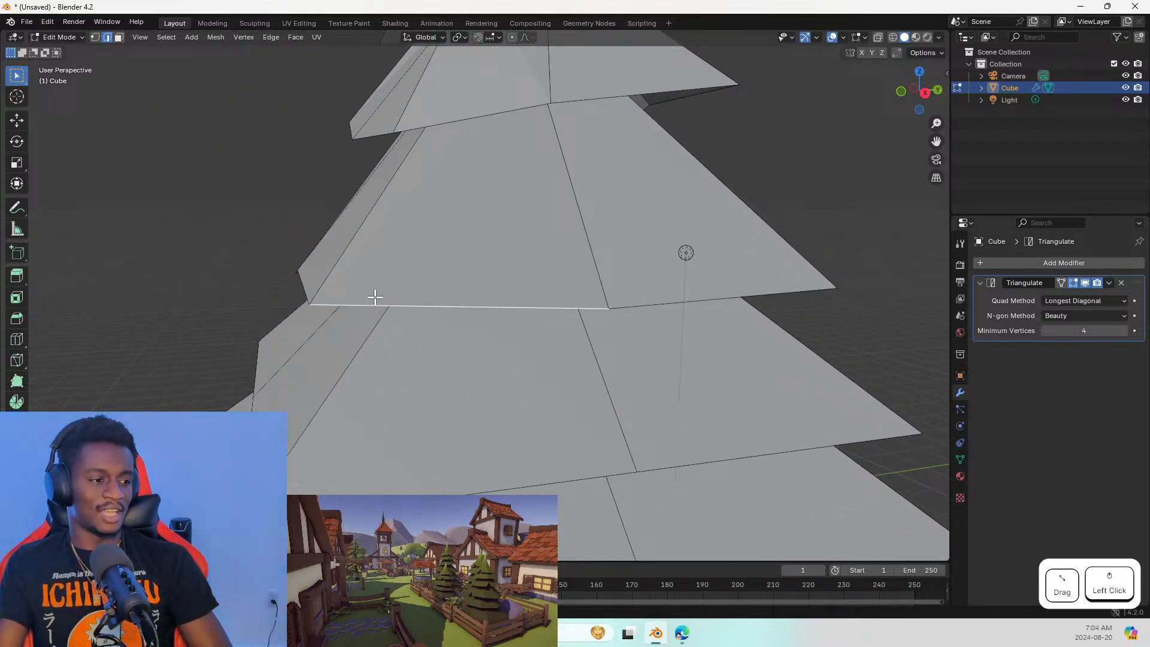
{"action": "key", "text": "r"}
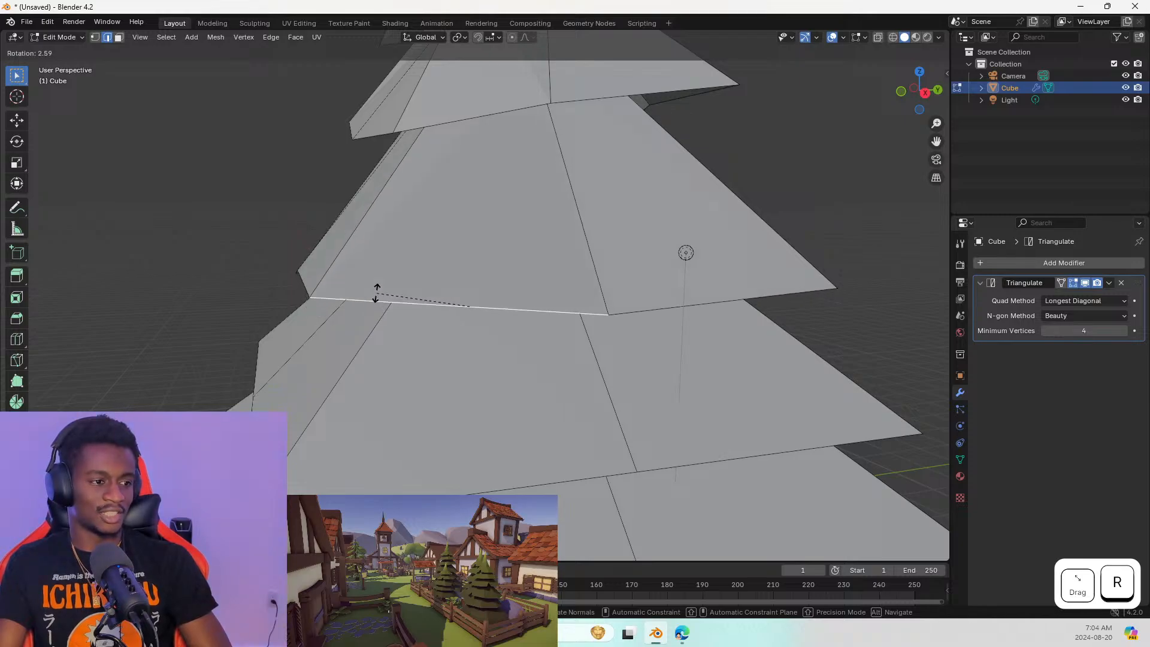
{"action": "left_click", "coordinate": [376, 292]}
Rotate the next lower edge around the fourth tier very slightly and move it down a little
{"action": "middle_click_drag", "start_coordinate": [381, 326], "coordinate": [490, 331]}
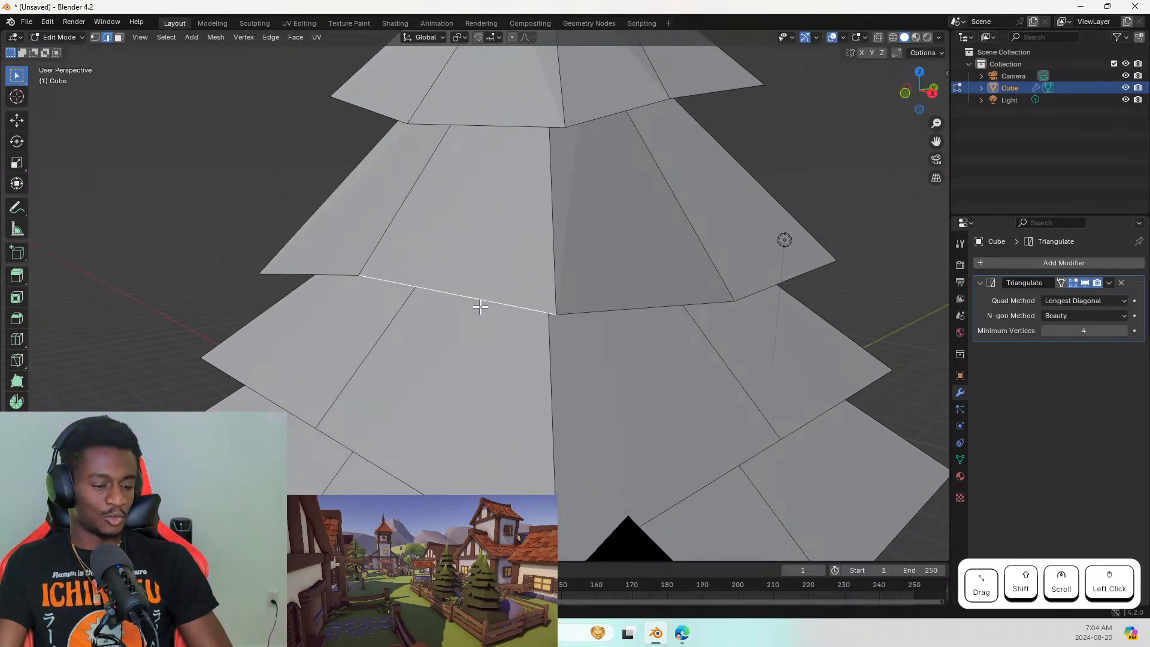
{"action": "key", "text": "r"}
{"action": "left_click", "coordinate": [486, 309]}
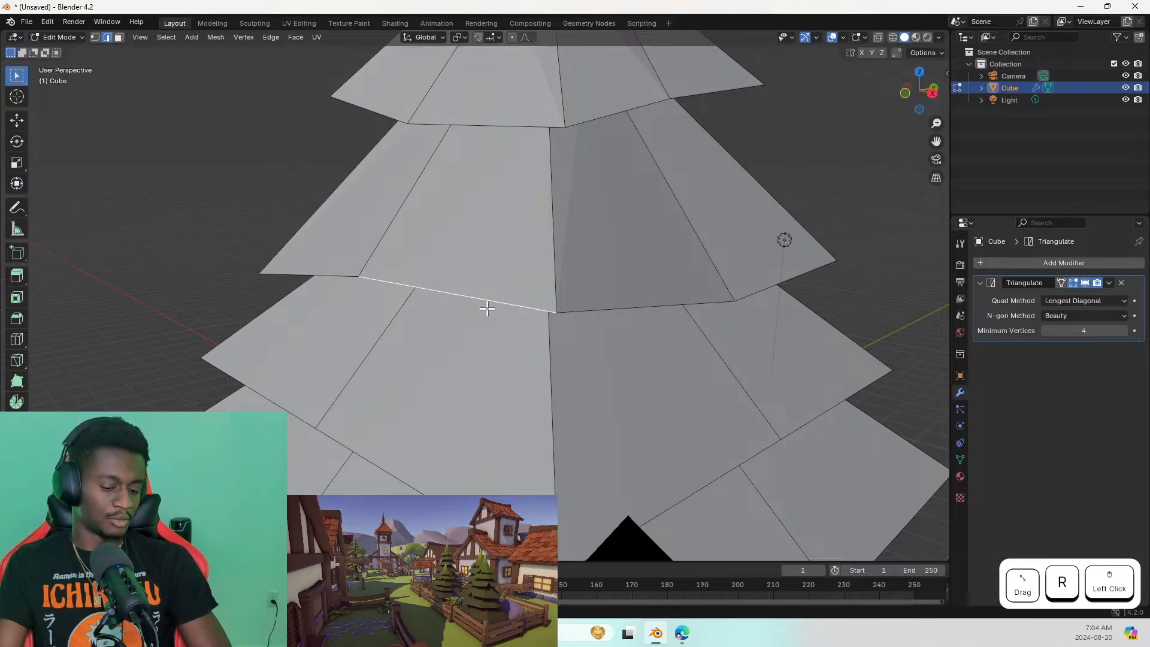
{"action": "key", "text": "g"}
{"action": "left_click", "coordinate": [483, 316]}
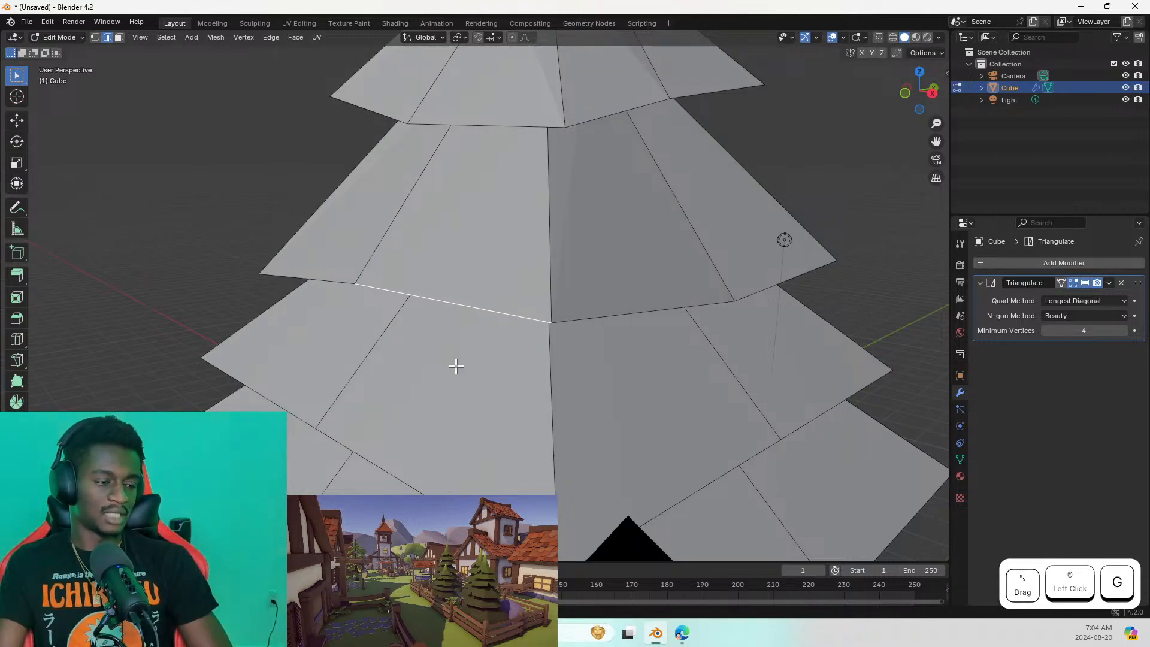
{"action": "middle_click_drag", "start_coordinate": [456, 366], "coordinate": [500, 320]}
{"action": "scroll", "coordinate": [352, 266], "scroll_direction": "down", "scroll_amount": 5}
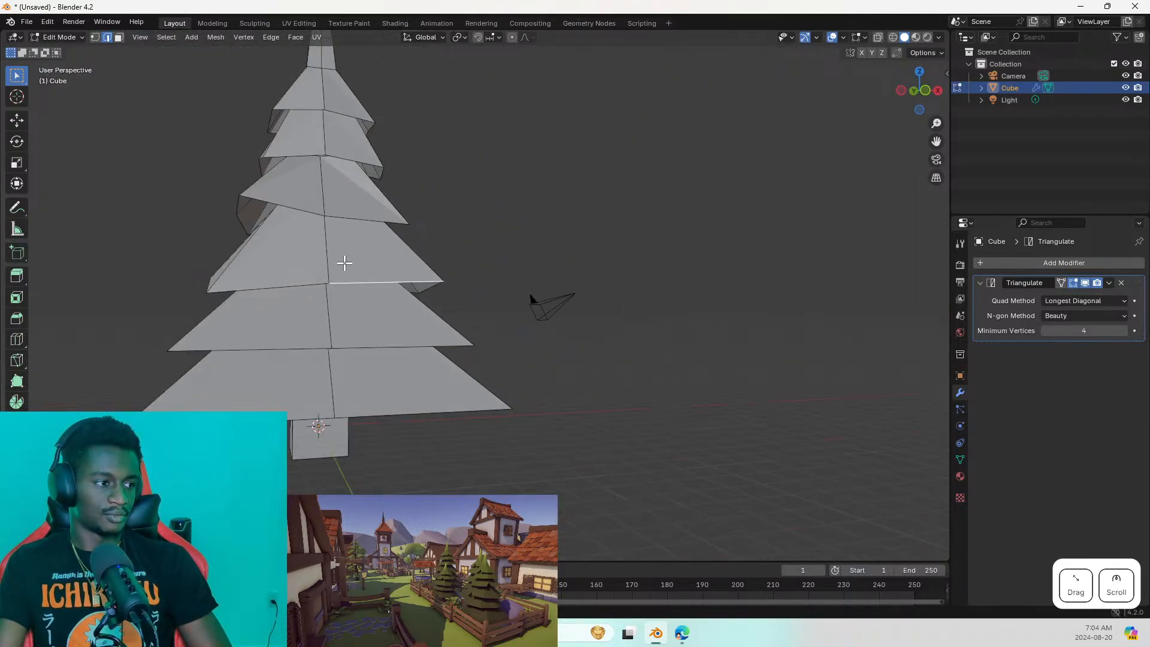
{"action": "scroll", "coordinate": [344, 262], "scroll_direction": "down", "scroll_amount": 4}
{"action": "left_click", "coordinate": [329, 264]}
{"action": "scroll", "coordinate": [319, 269], "scroll_direction": "up", "scroll_amount": 3}
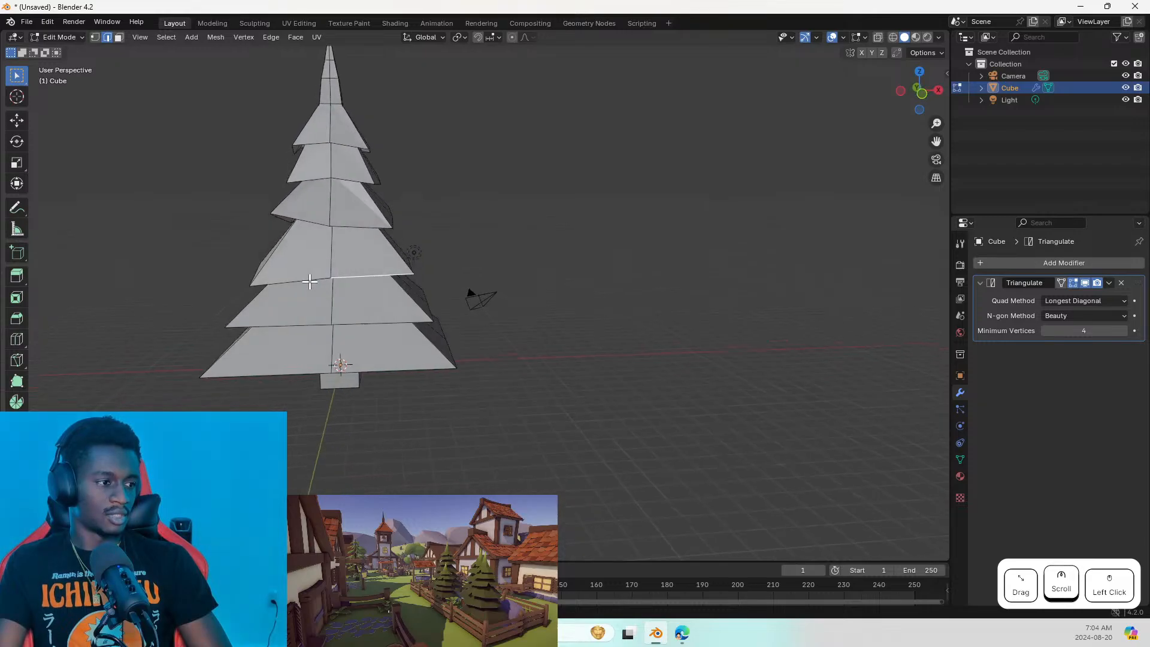
Move two lower edges of the second tier from the top, around its side corner, slightly upward and outward
{"action": "middle_click_drag", "start_coordinate": [310, 282], "coordinate": [393, 212]}
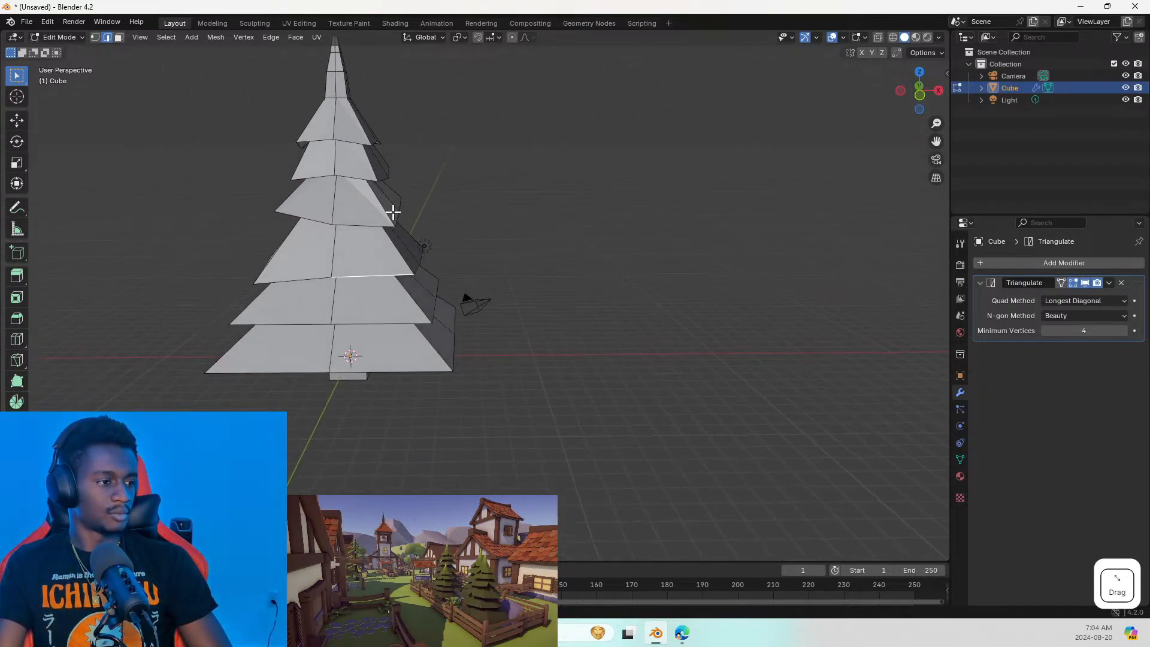
{"action": "left_click", "coordinate": [380, 180]}
{"action": "key", "text": "g"}
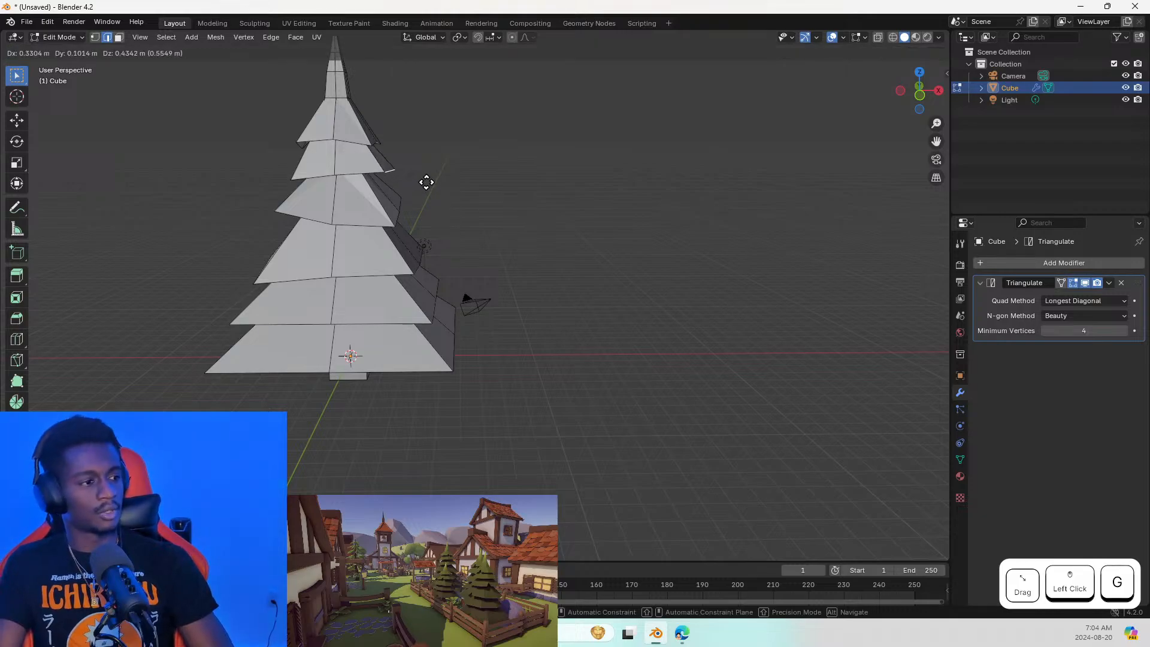
{"action": "left_click", "coordinate": [419, 182]}
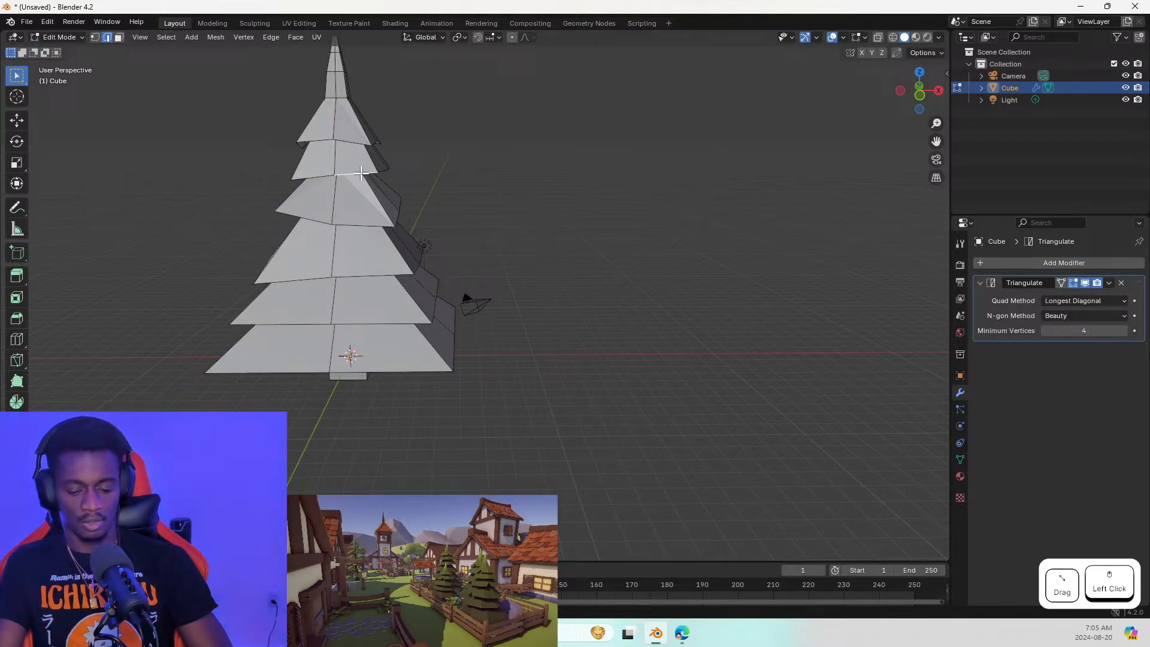
{"action": "middle_click_drag", "start_coordinate": [361, 173], "coordinate": [317, 183]}
{"action": "left_click", "coordinate": [338, 177]}
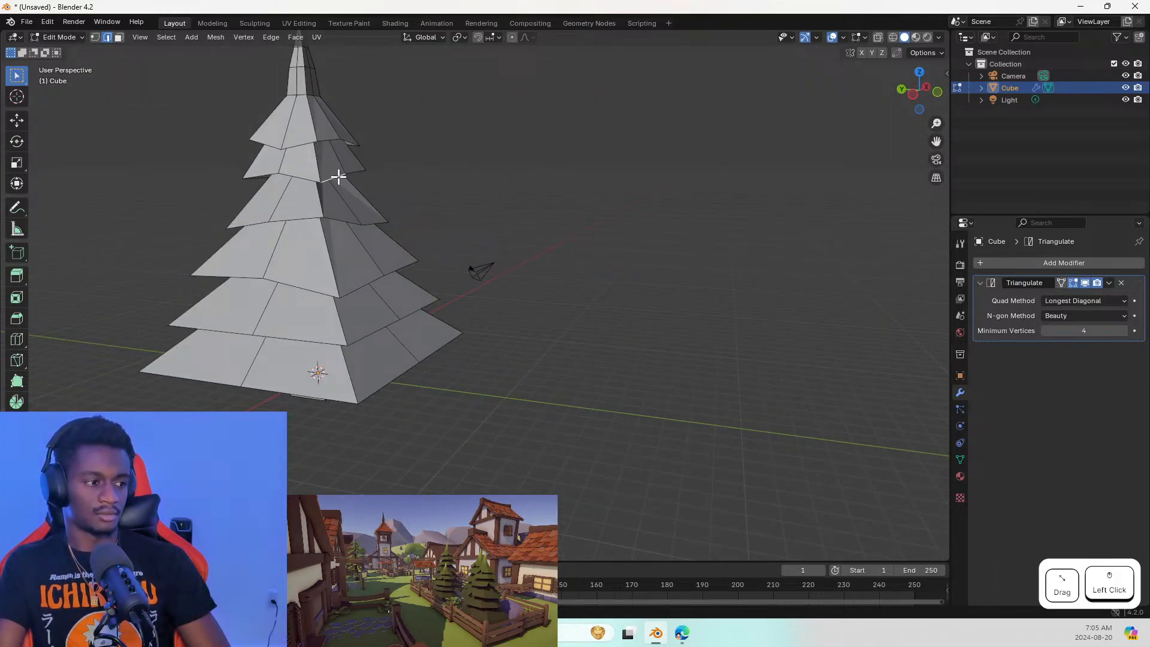
{"action": "key", "text": "g"}
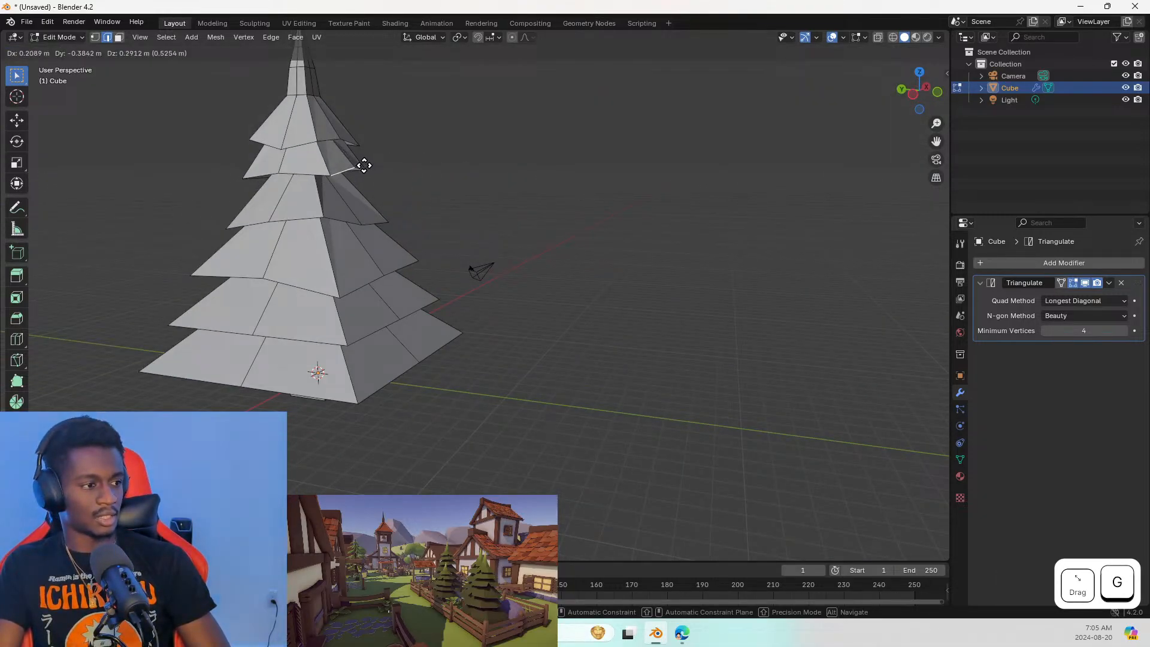
{"action": "left_click", "coordinate": [358, 170]}
Move one lower edge of the topmost foliage tier slightly outward and upward, as seen from below
{"action": "middle_click_drag", "start_coordinate": [321, 198], "coordinate": [359, 259]}
{"action": "middle_click_drag", "start_coordinate": [288, 182], "coordinate": [328, 133]}
{"action": "left_click", "coordinate": [299, 110]}
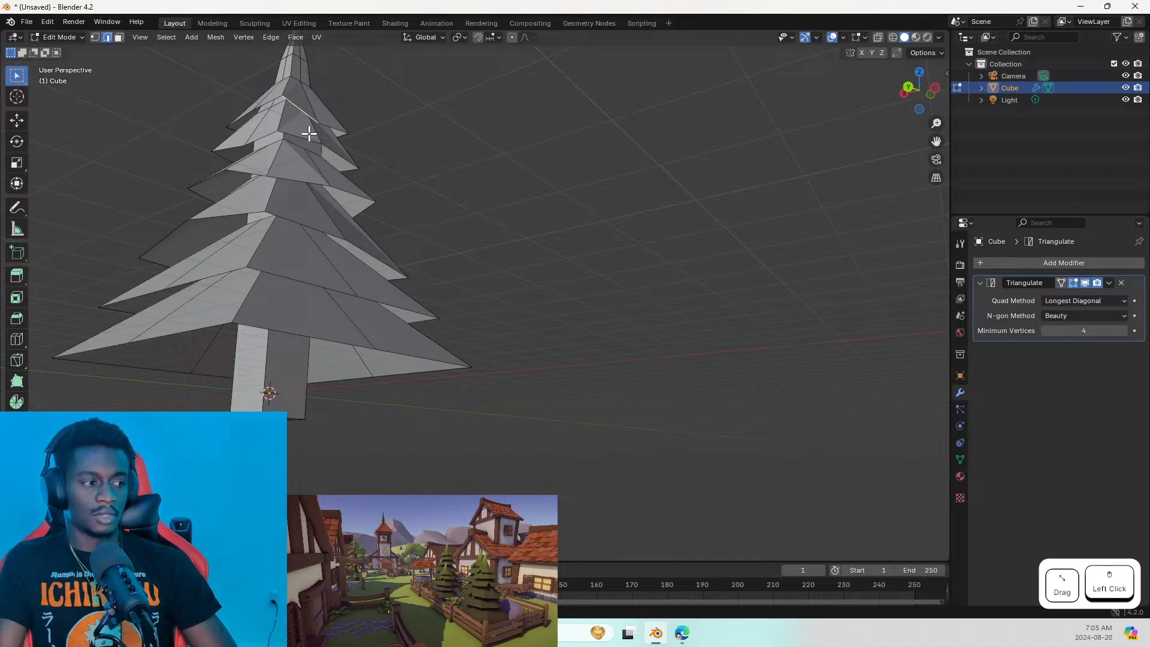
{"action": "key", "text": "g"}
{"action": "left_click", "coordinate": [329, 127]}
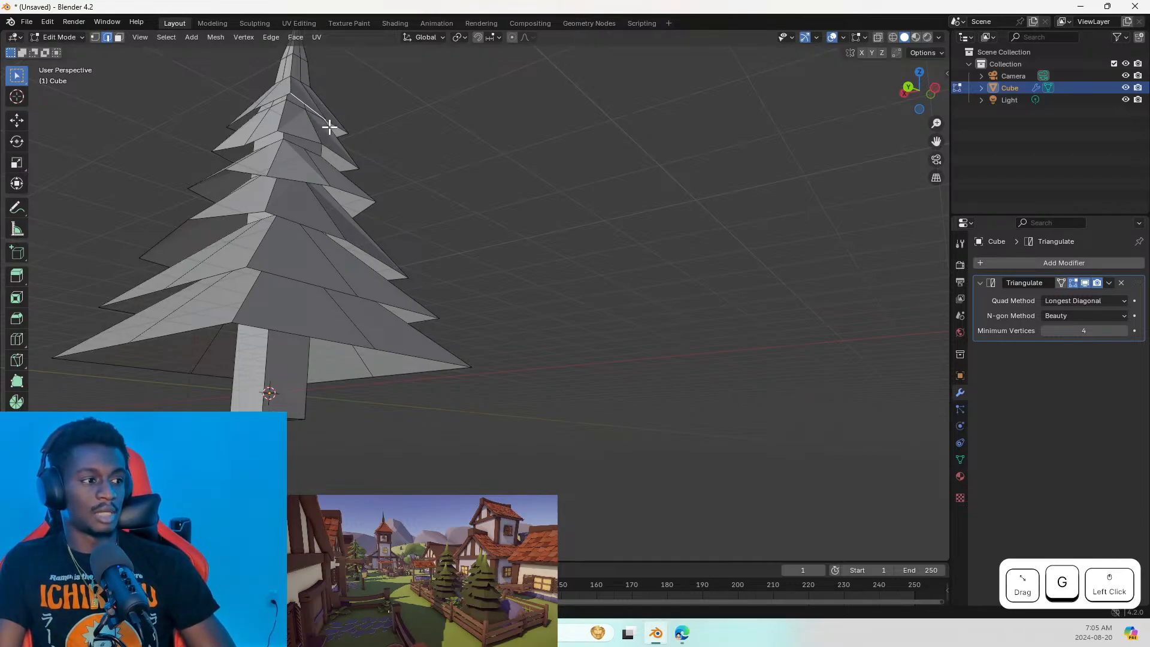
Select a lower edge of the fifth tier and hide the viewport's toolbar
{"action": "left_click", "coordinate": [279, 276]}
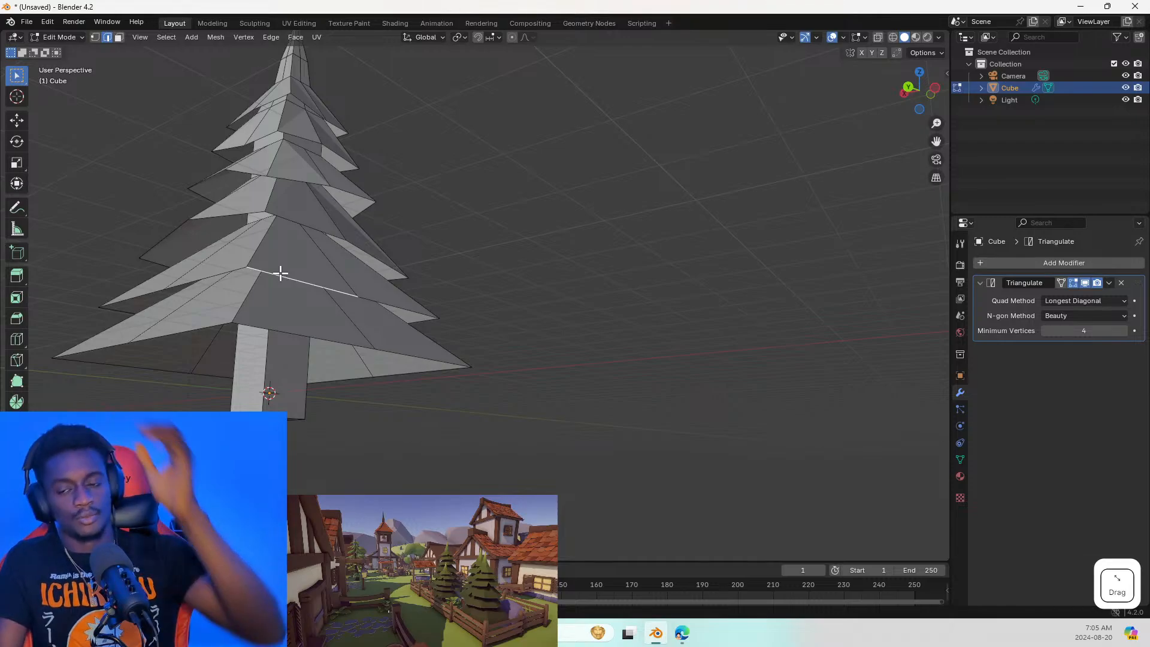
{"action": "key", "text": "t"}
{"action": "key", "text": "g"}
{"action": "key", "text": "Escape"}
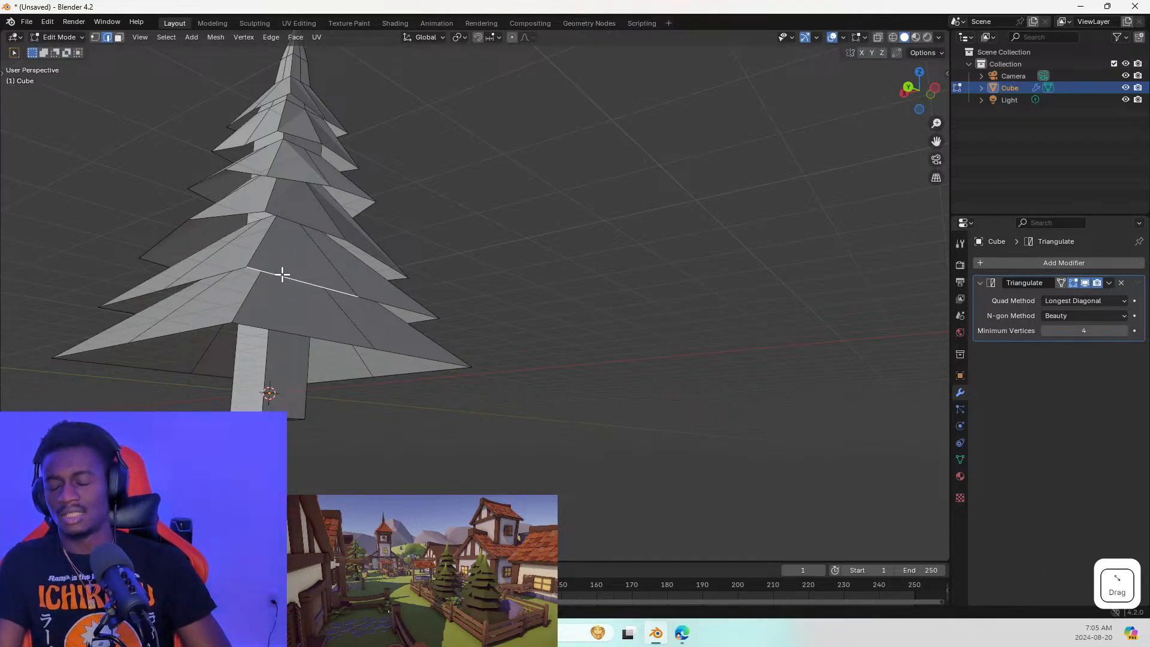
{"action": "middle_click_drag", "start_coordinate": [269, 273], "coordinate": [423, 279]}
{"action": "left_click", "coordinate": [424, 285]}
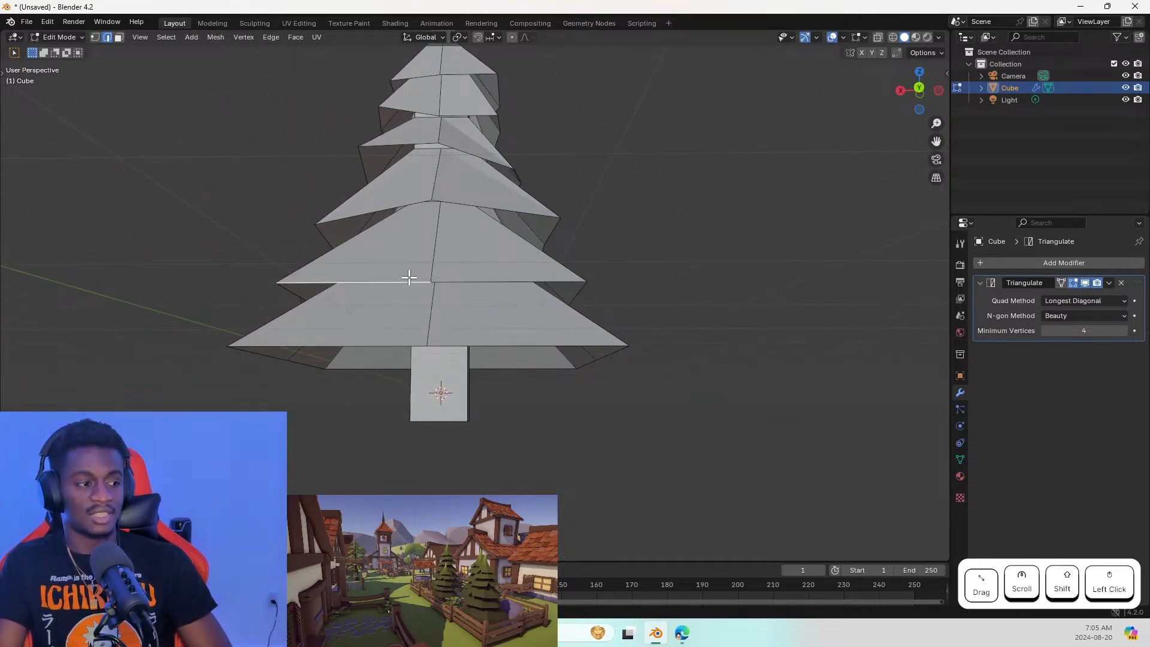
{"action": "key", "text": "g"}
{"action": "key", "text": "Escape"}
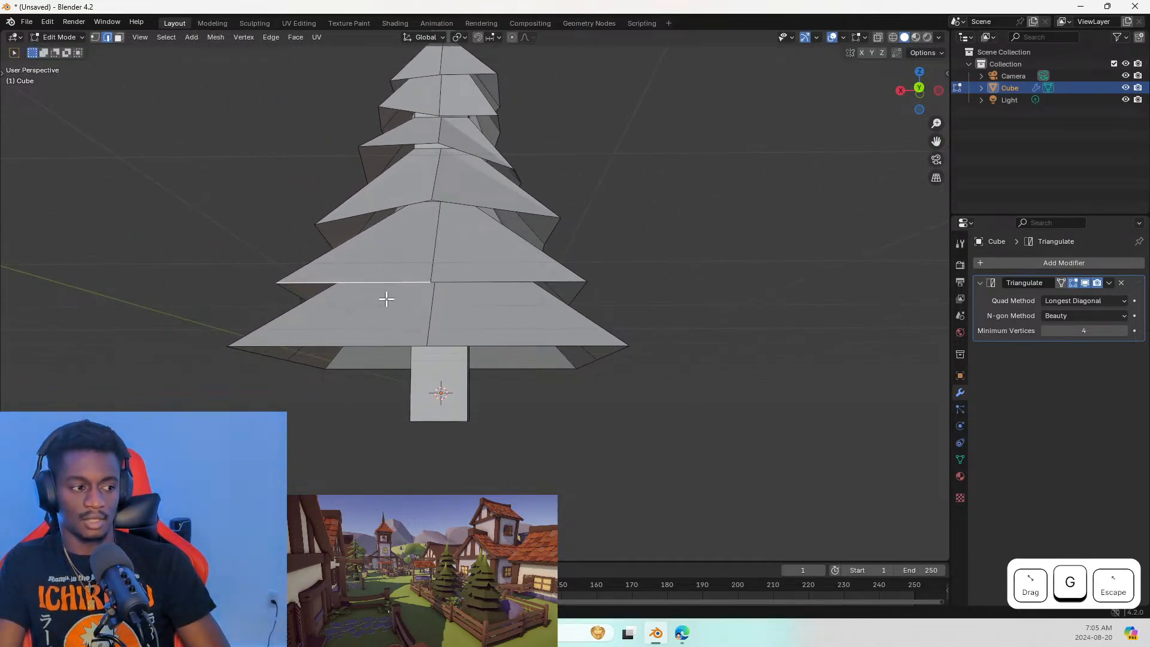
{"action": "middle_click_drag", "start_coordinate": [466, 310], "coordinate": [595, 318]}
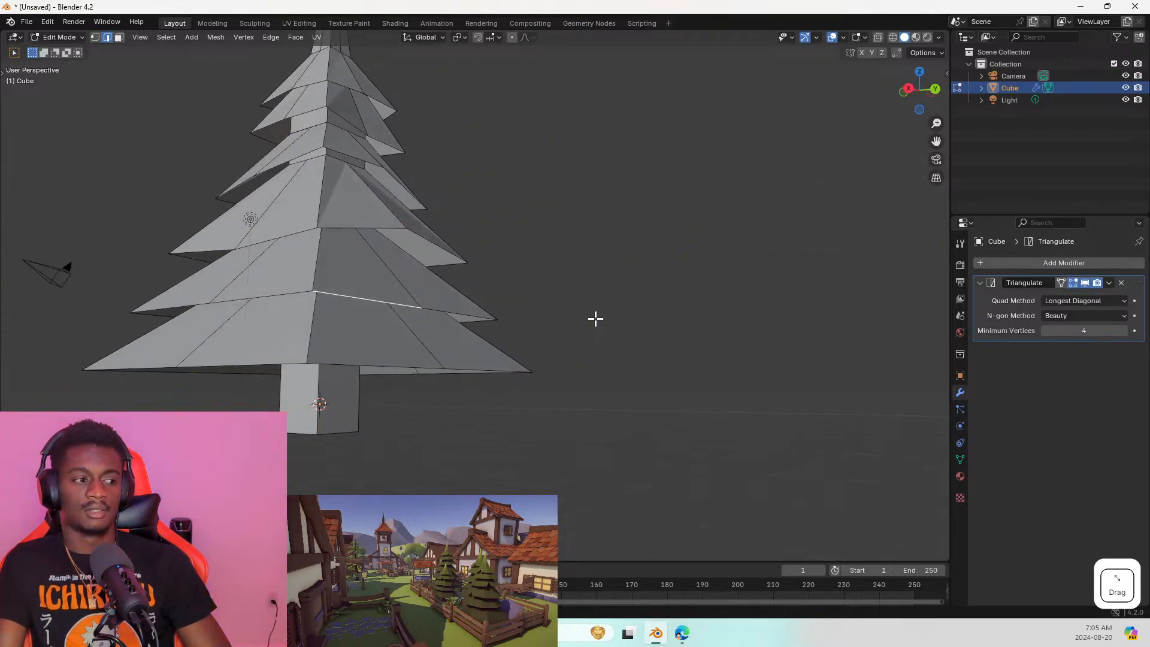
{"action": "key", "text": "g"}
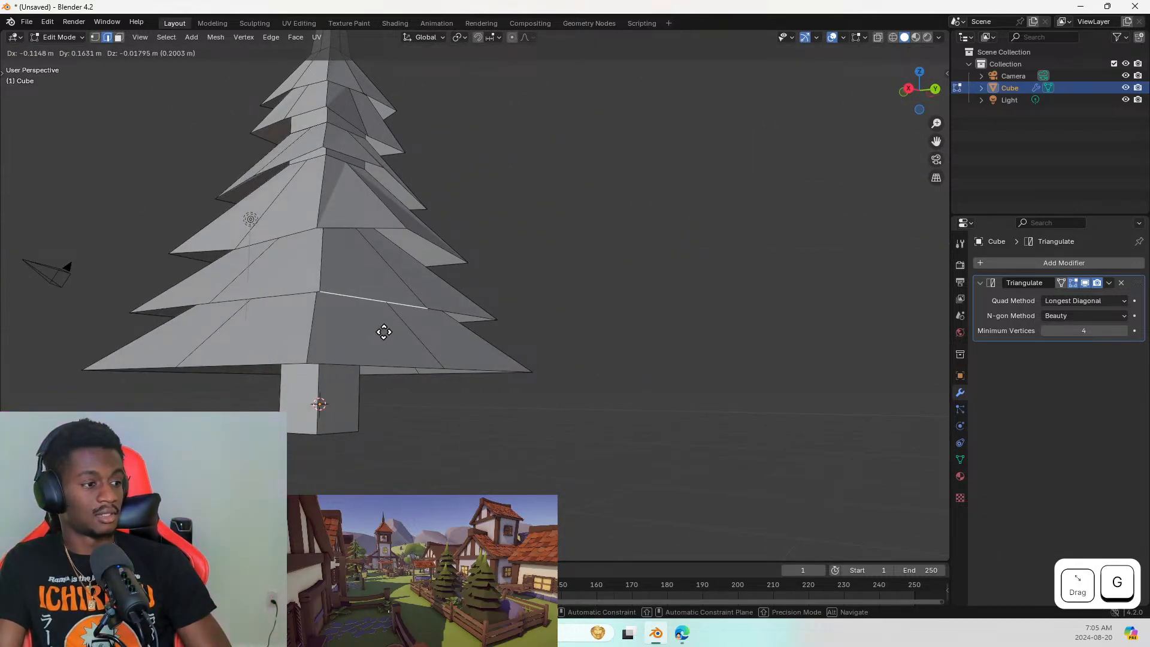
{"action": "key", "text": "Escape"}
{"action": "key", "text": "g"}
{"action": "key", "text": "g"}
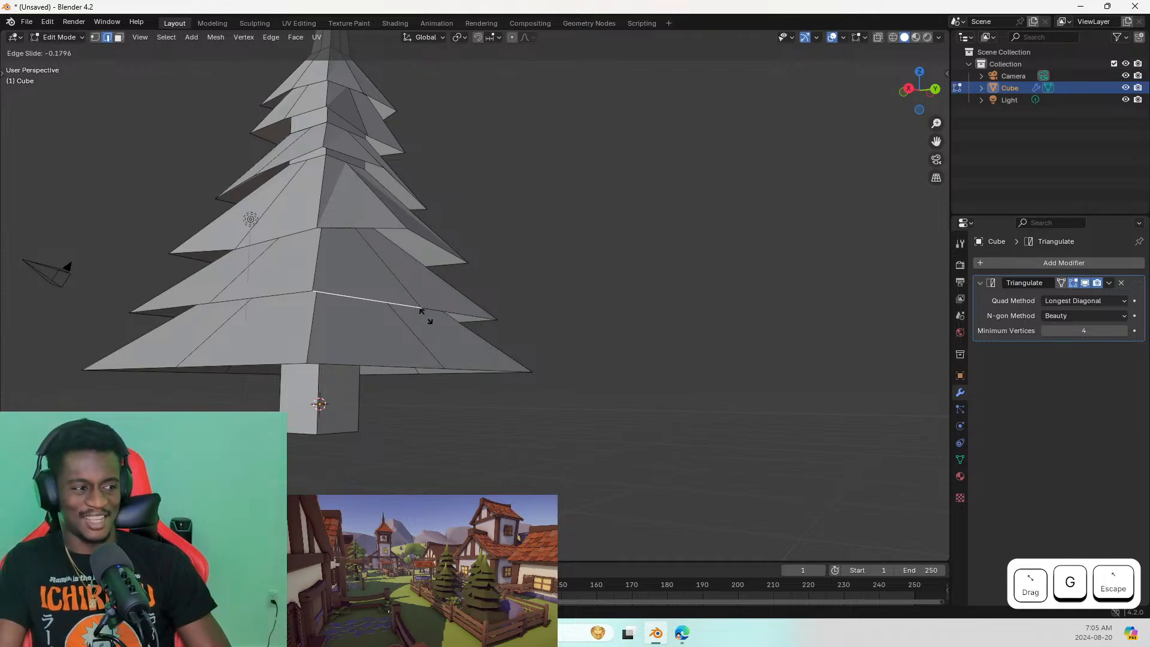
{"action": "left_click", "coordinate": [422, 311]}
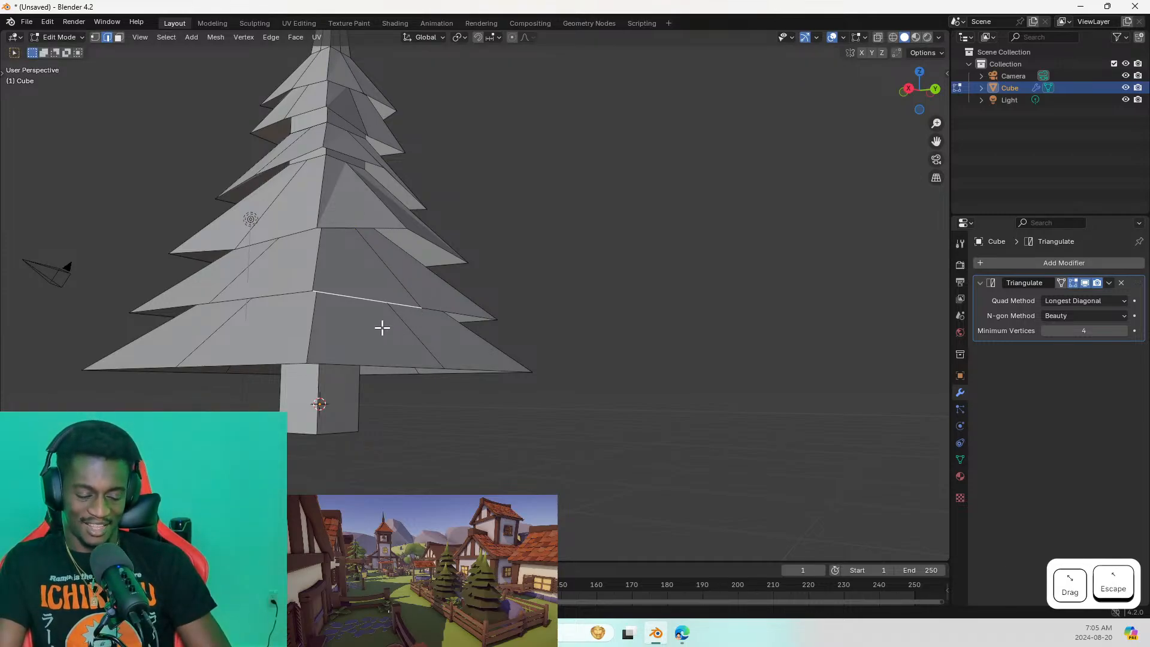
{"action": "key", "text": "g"}
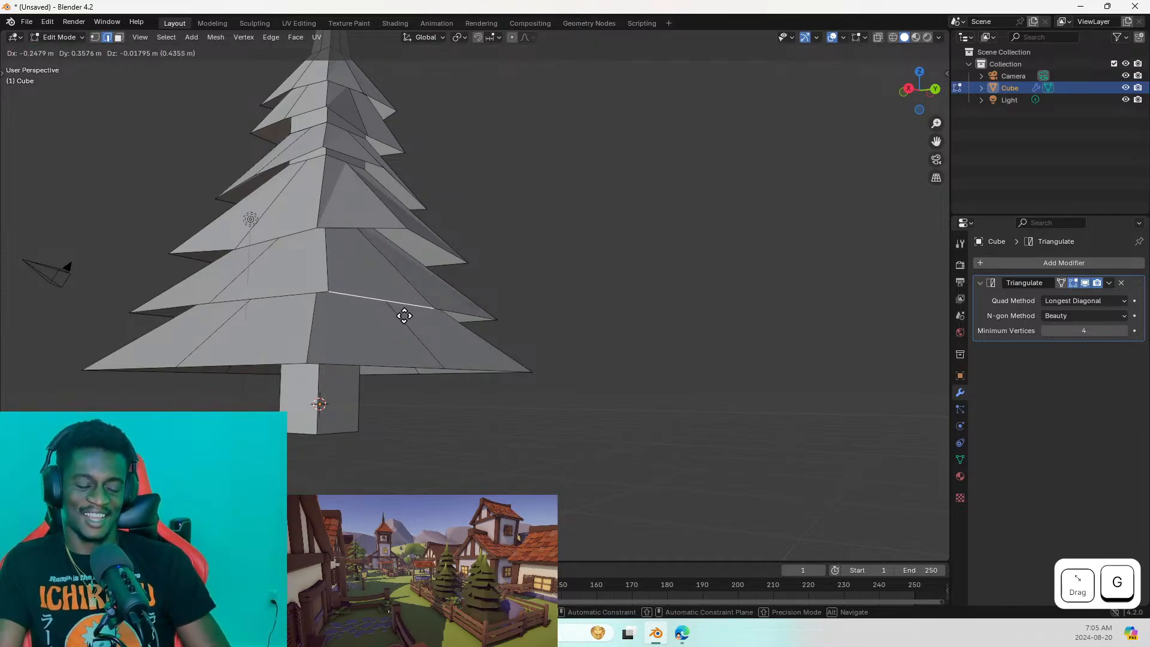
{"action": "key", "text": "Escape"}
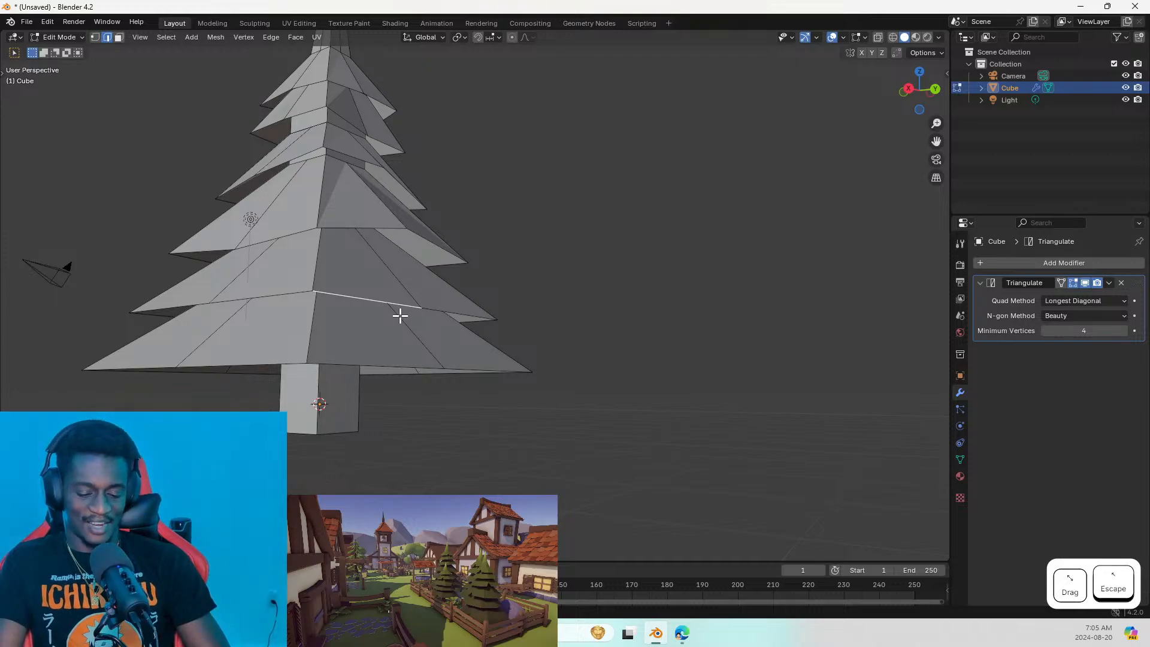
Rotate the selected lower edge of the fifth tier by about 6 degrees to flatten it, and tilt its neighbour more steeply downward
{"action": "key", "text": "r"}
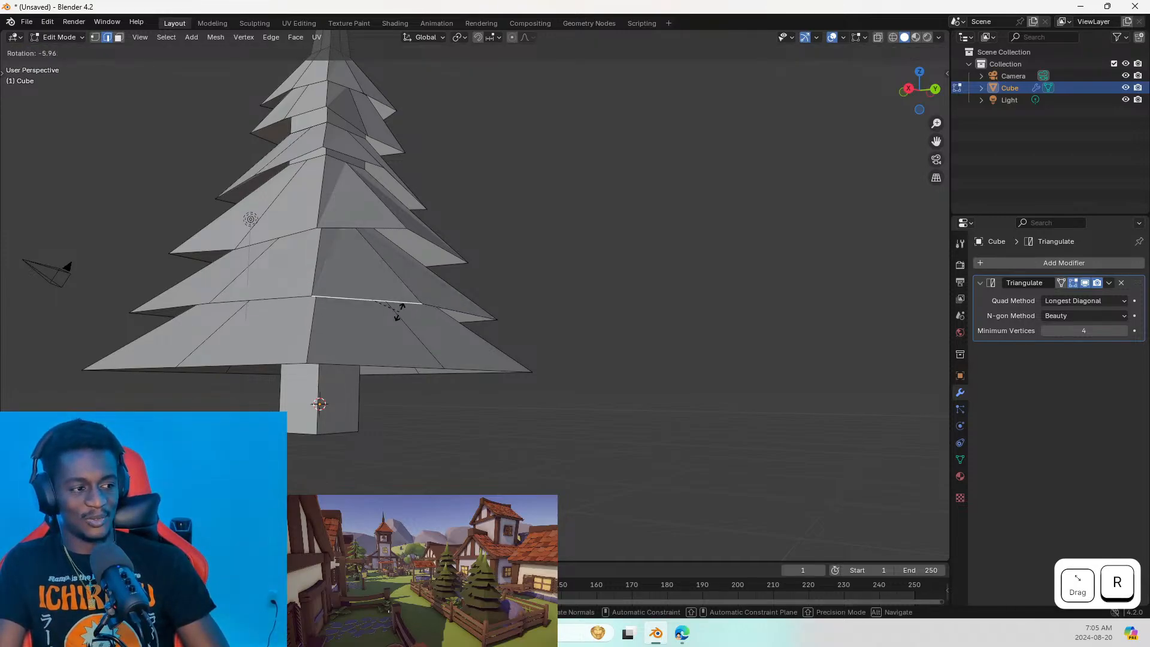
{"action": "left_click", "coordinate": [398, 311]}
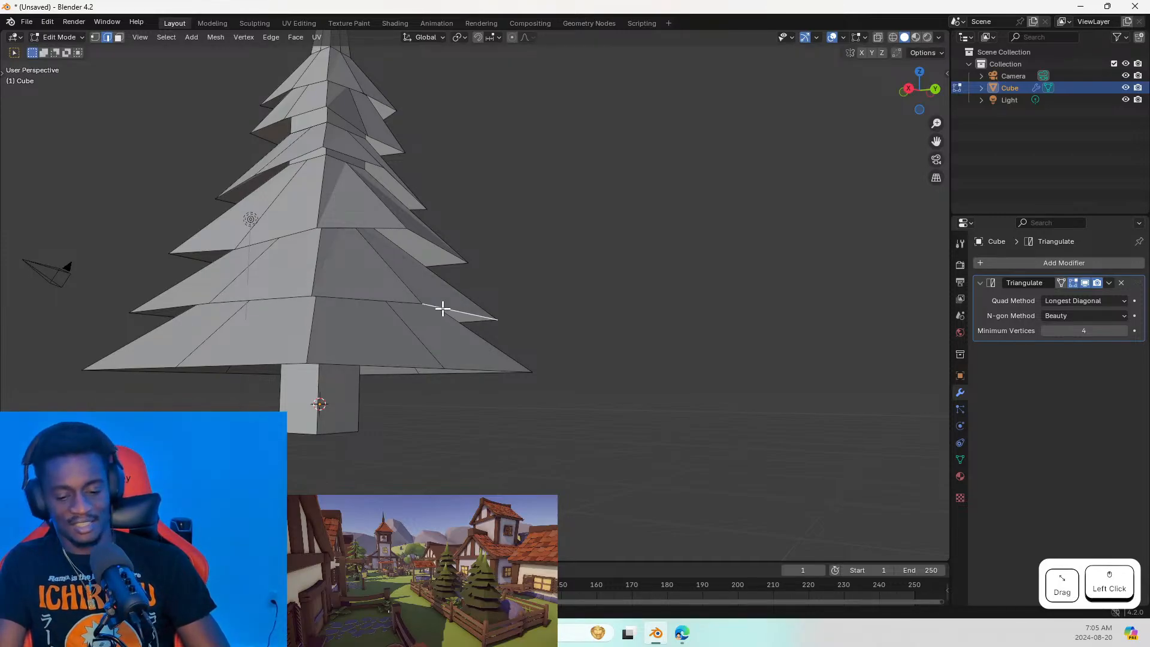
{"action": "key", "text": "r"}
{"action": "left_click", "coordinate": [443, 306]}
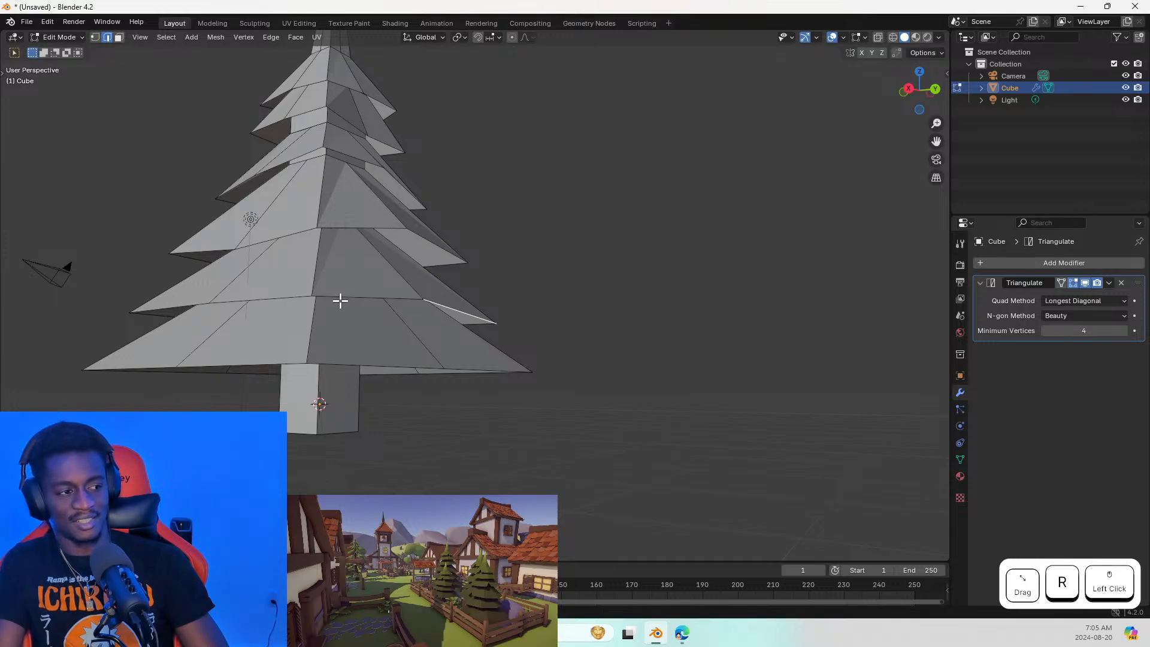
Move the next lower edge around the fifth tier slightly upward and rotate it by about 4 degrees
{"action": "middle_click_drag", "start_coordinate": [340, 301], "coordinate": [318, 290]}
{"action": "key", "text": "g"}
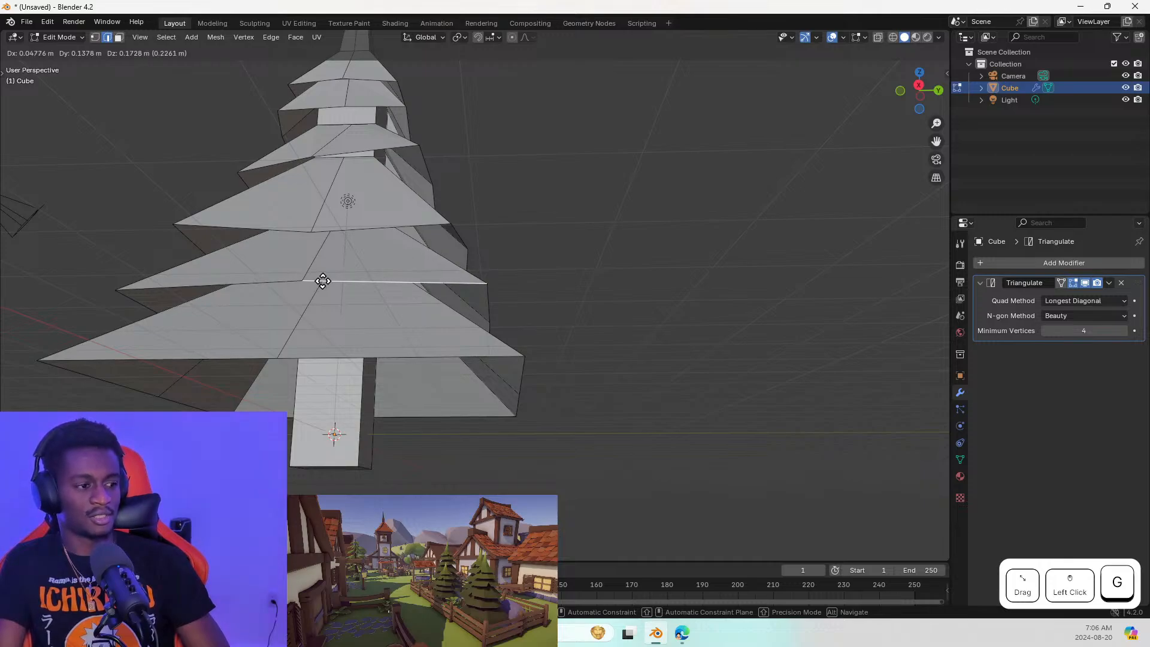
{"action": "left_click", "coordinate": [323, 281]}
{"action": "key", "text": "r"}
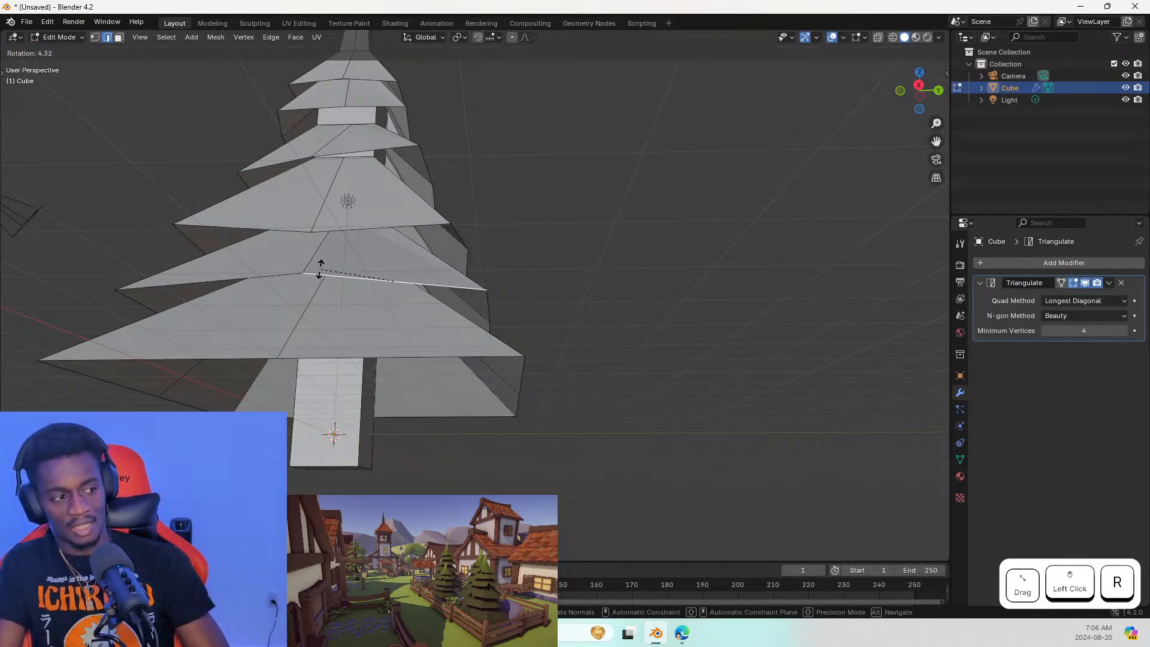
{"action": "left_click", "coordinate": [320, 268]}
Rotate the next two lower edges around the fifth tier slightly, giving the first a gentle slope in the opposite direction
{"action": "middle_click_drag", "start_coordinate": [224, 279], "coordinate": [370, 295]}
{"action": "left_click", "coordinate": [428, 294], "text": "shift"}
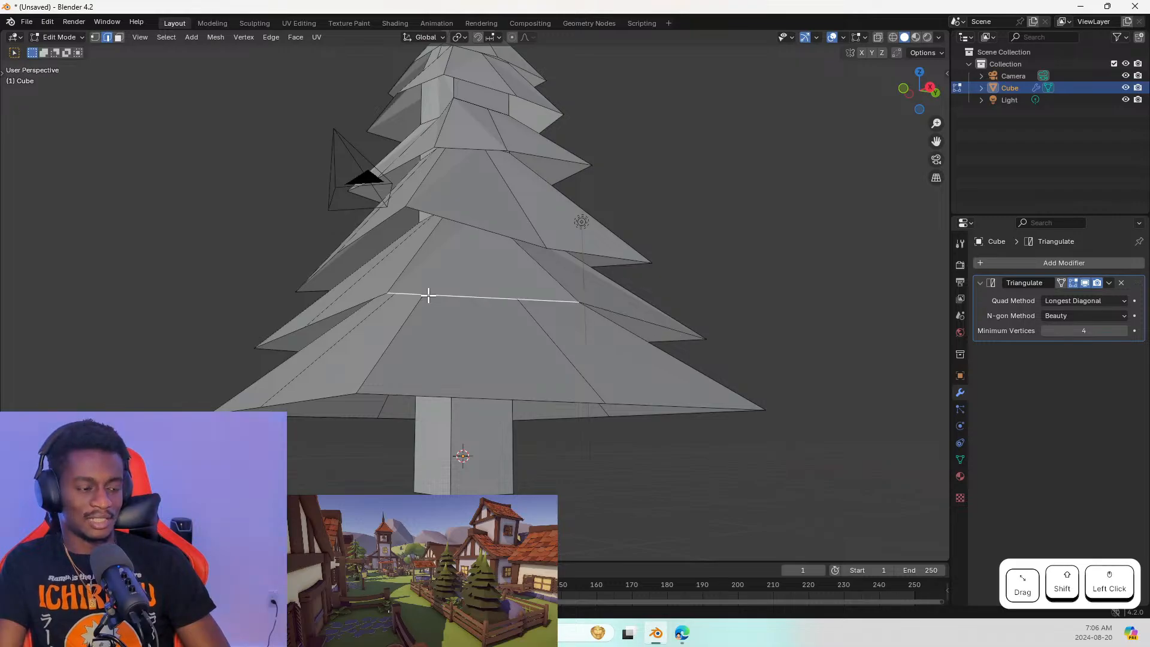
{"action": "key", "text": "r"}
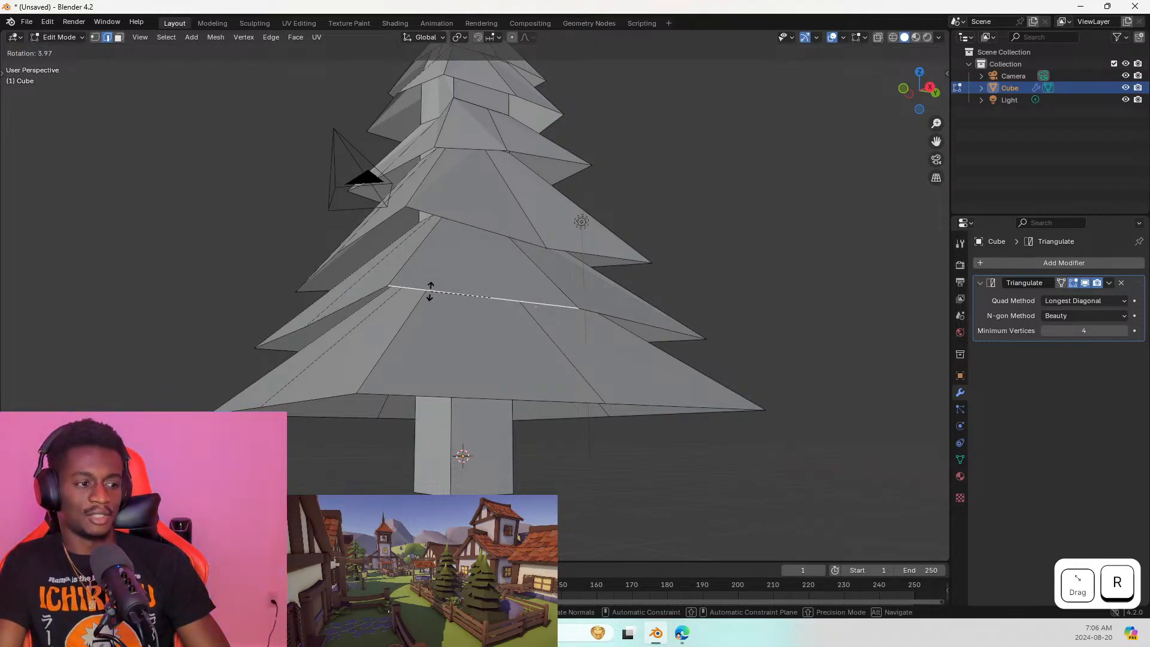
{"action": "left_click", "coordinate": [443, 299]}
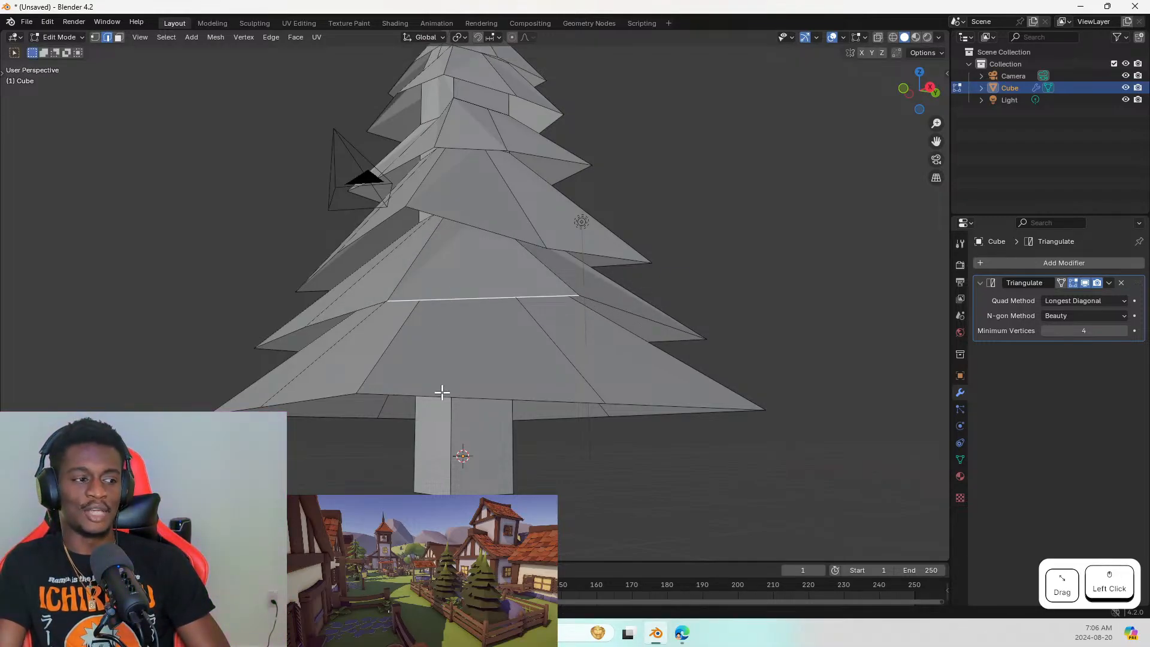
{"action": "middle_click_drag", "start_coordinate": [386, 351], "coordinate": [429, 318]}
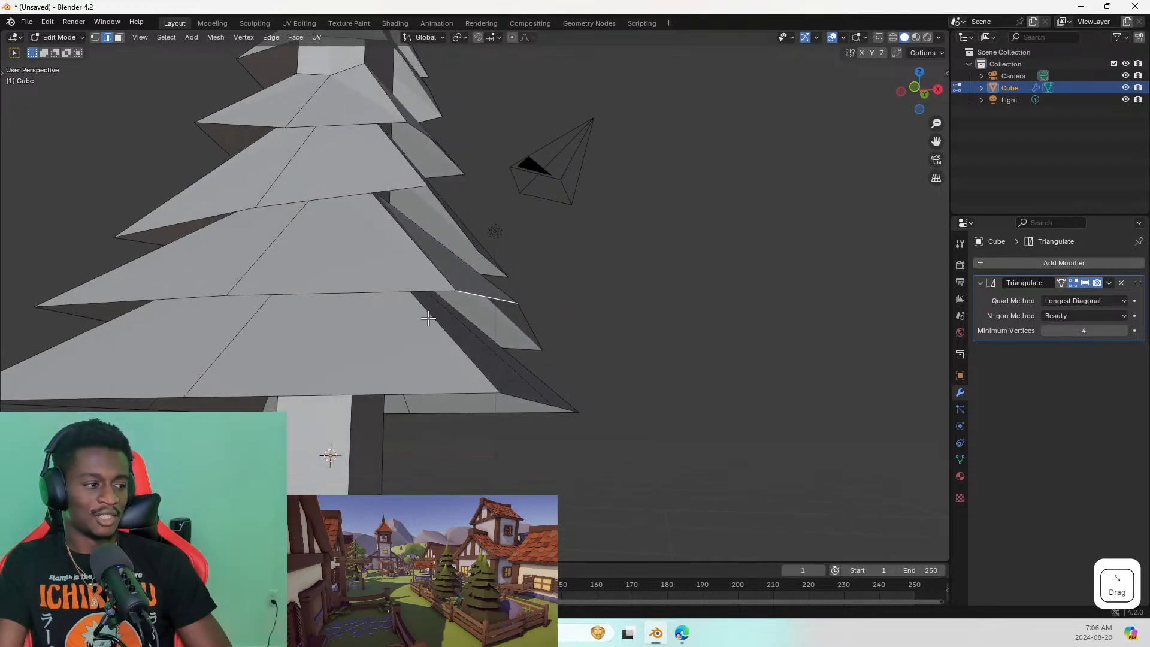
{"action": "left_click", "coordinate": [403, 296]}
{"action": "key", "text": "r"}
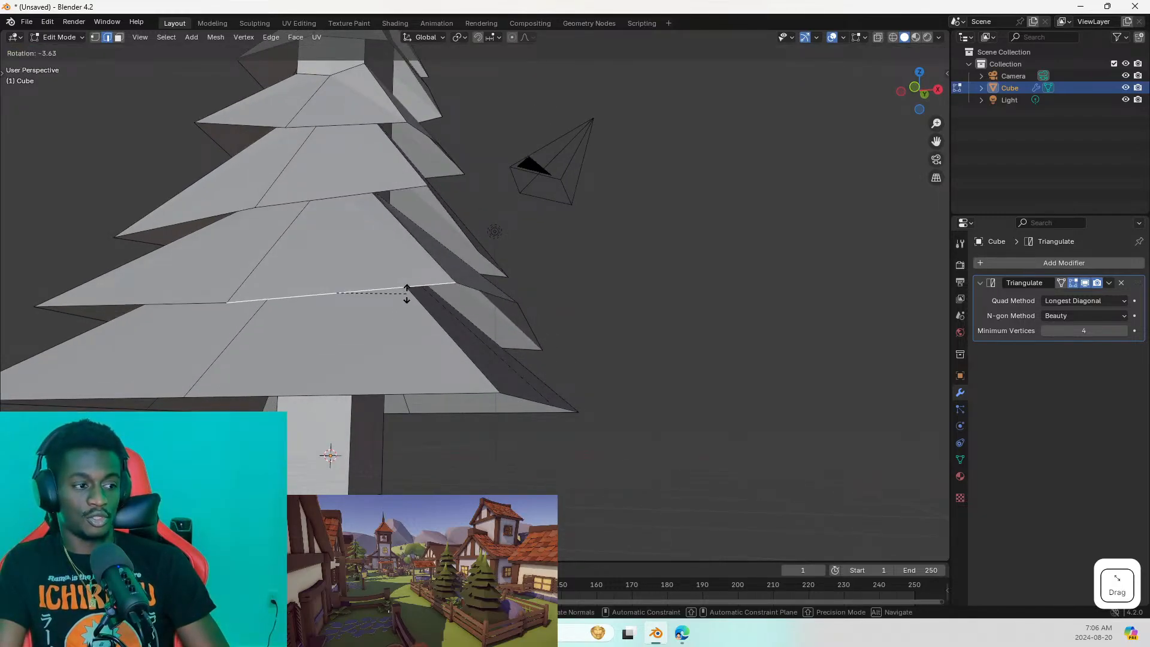
{"action": "left_click", "coordinate": [406, 300]}
Rotate the adjoining lower edge of the fifth tier to a steeper slope
{"action": "middle_click_drag", "start_coordinate": [387, 360], "coordinate": [536, 397]}
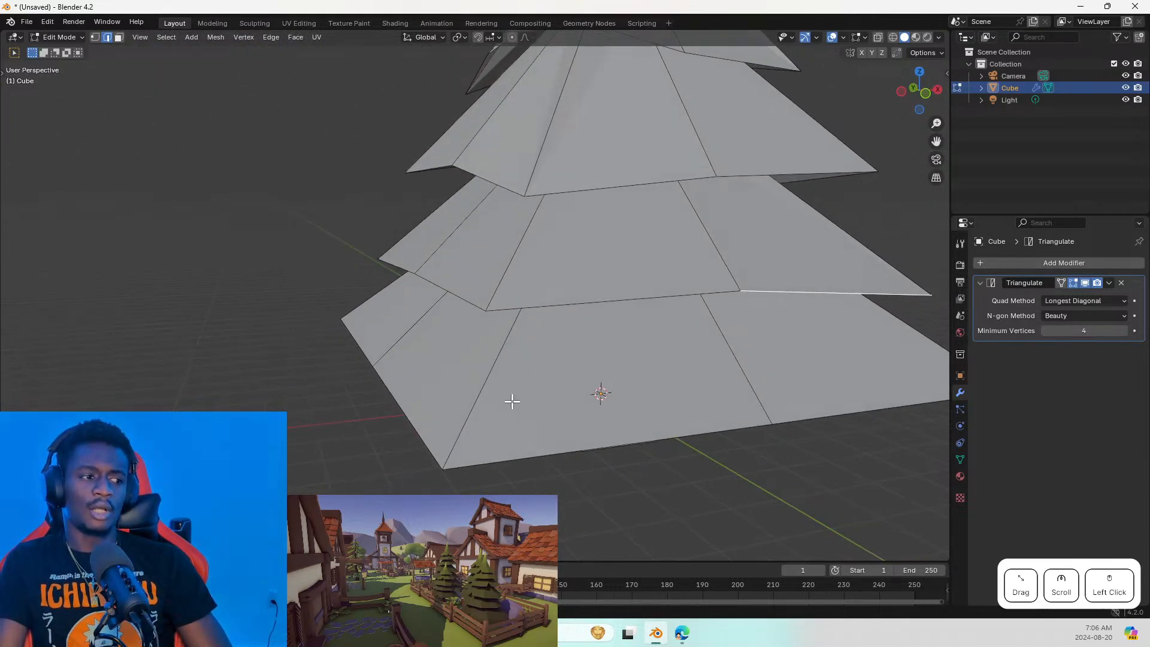
{"action": "left_click", "coordinate": [560, 309]}
{"action": "key", "text": "r"}
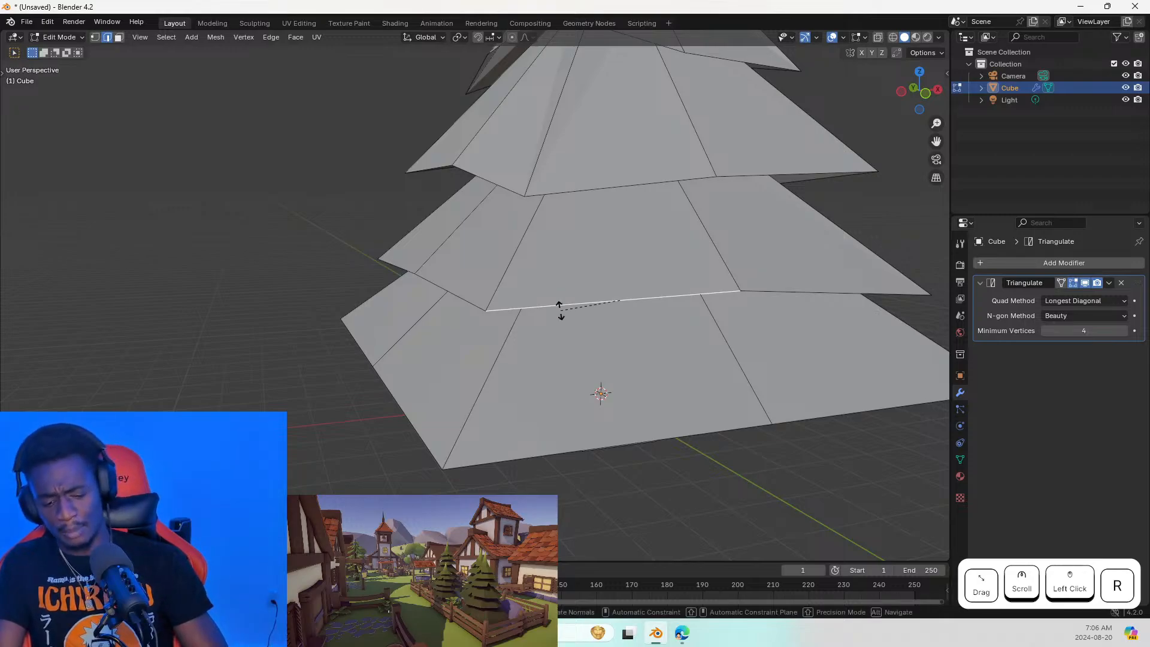
{"action": "left_click", "coordinate": [562, 314]}
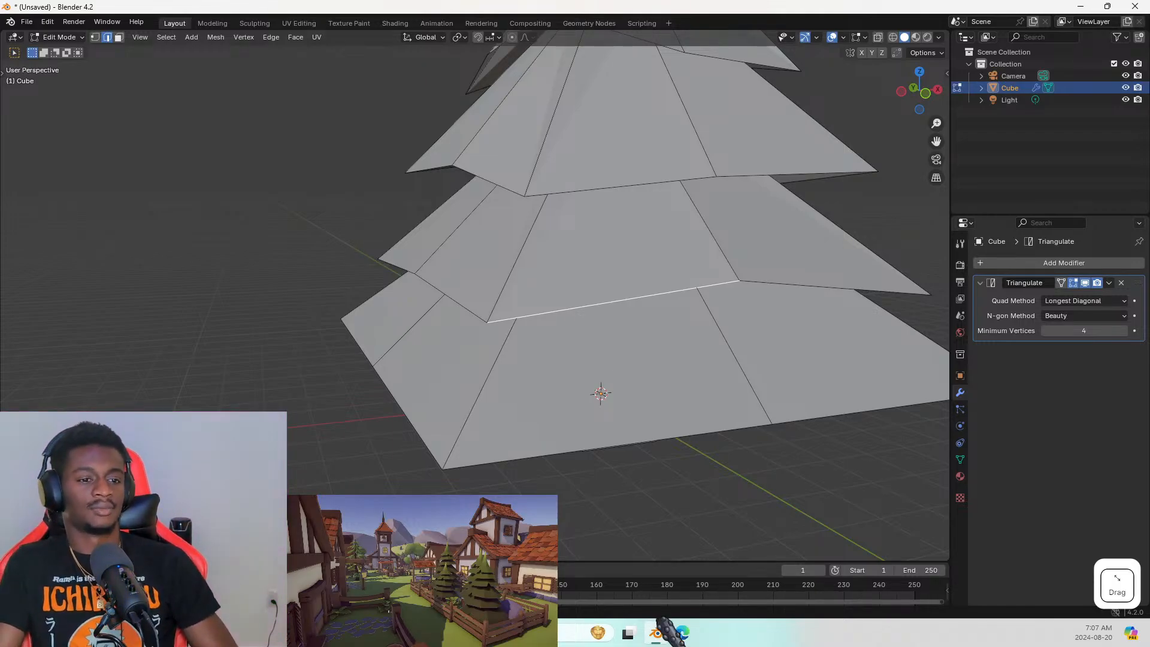
Rotate two adjoining lower edges of the bottom tier, reversing the first one's slope and tilting the second more steeply downward
{"action": "middle_click_drag", "start_coordinate": [442, 377], "coordinate": [501, 350]}
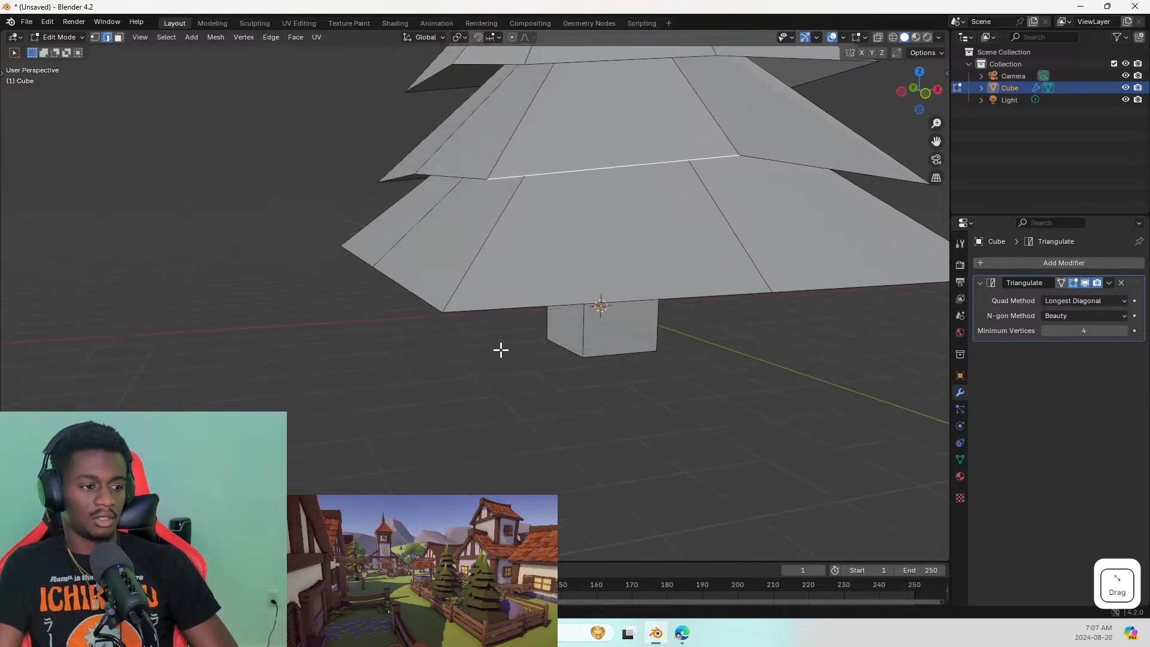
{"action": "left_click", "coordinate": [491, 312]}
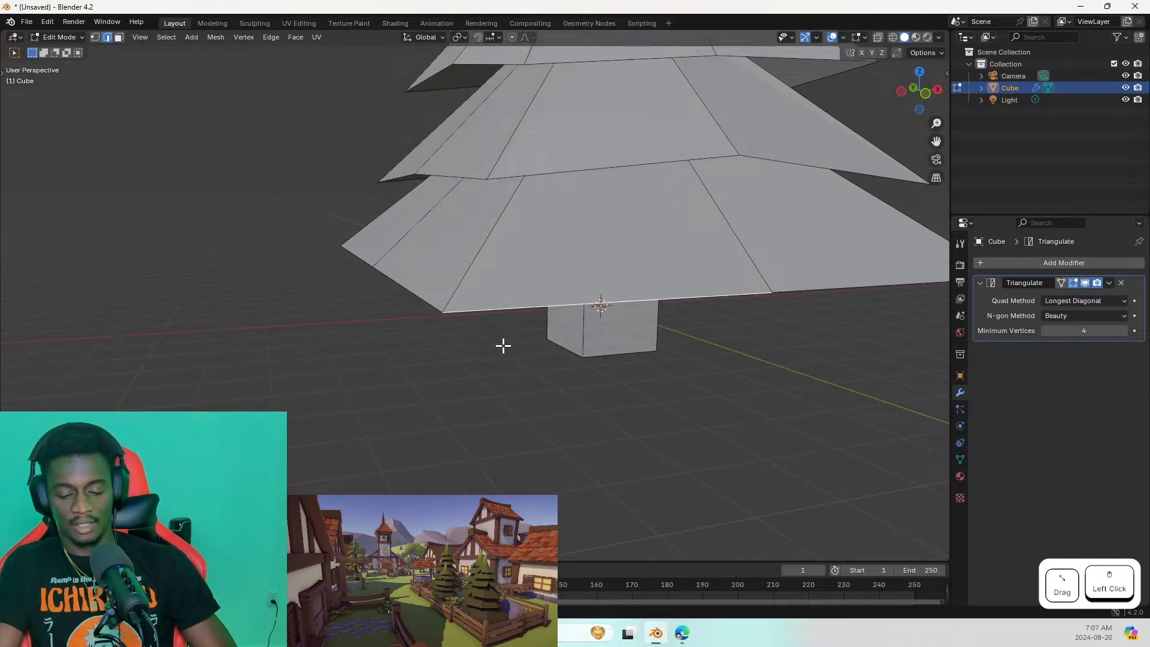
{"action": "key", "text": "r"}
{"action": "left_click", "coordinate": [498, 325]}
{"action": "left_click", "coordinate": [423, 285]}
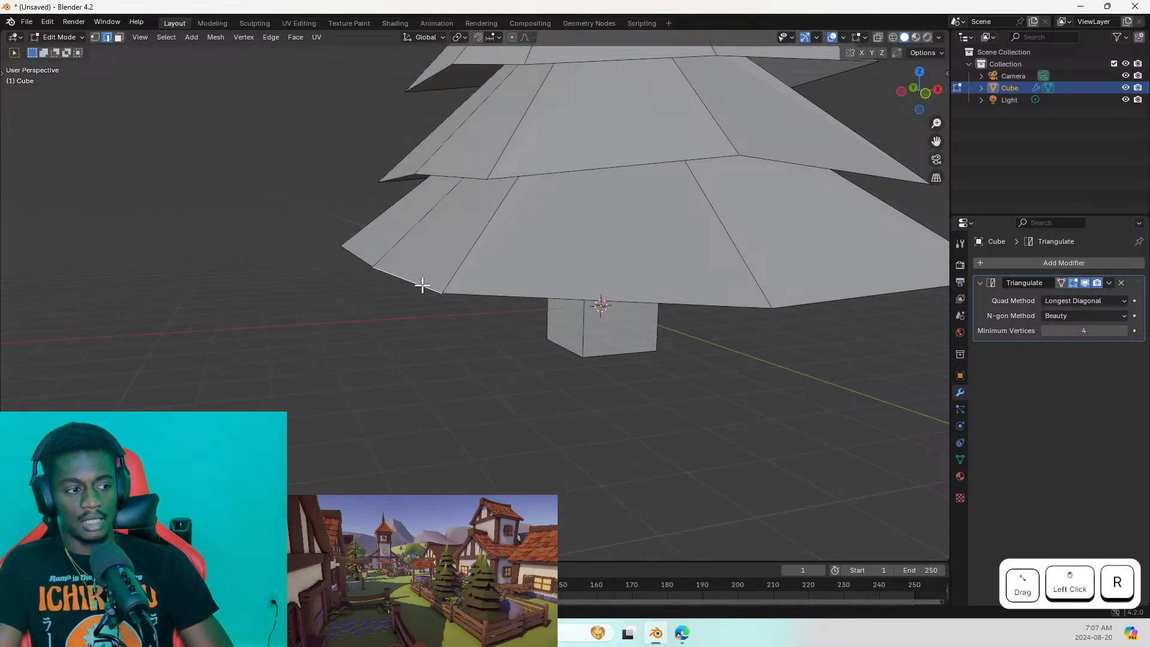
{"action": "key", "text": "r"}
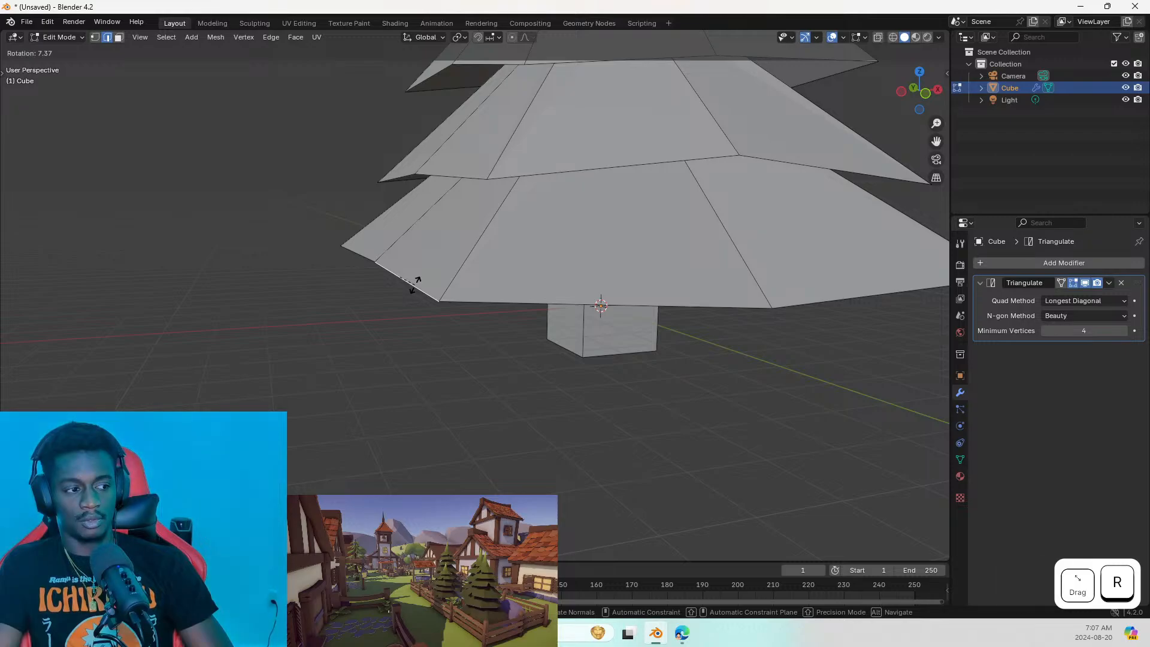
{"action": "left_click", "coordinate": [411, 278]}
{"action": "middle_click_drag", "start_coordinate": [354, 289], "coordinate": [649, 267], "text": "shift"}
{"action": "scroll", "coordinate": [662, 267], "scroll_direction": "up", "scroll_amount": 2}
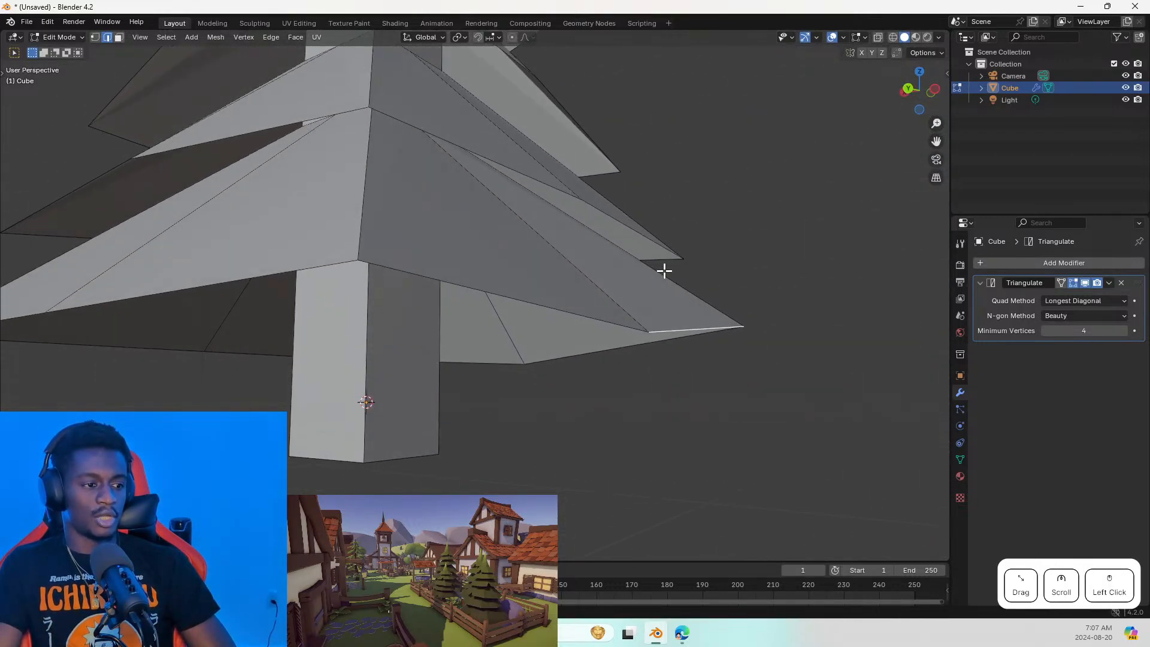
Rotate the next adjoining lower edge of the bottom tier until it slopes gently in the opposite direction
{"action": "left_click", "coordinate": [551, 312]}
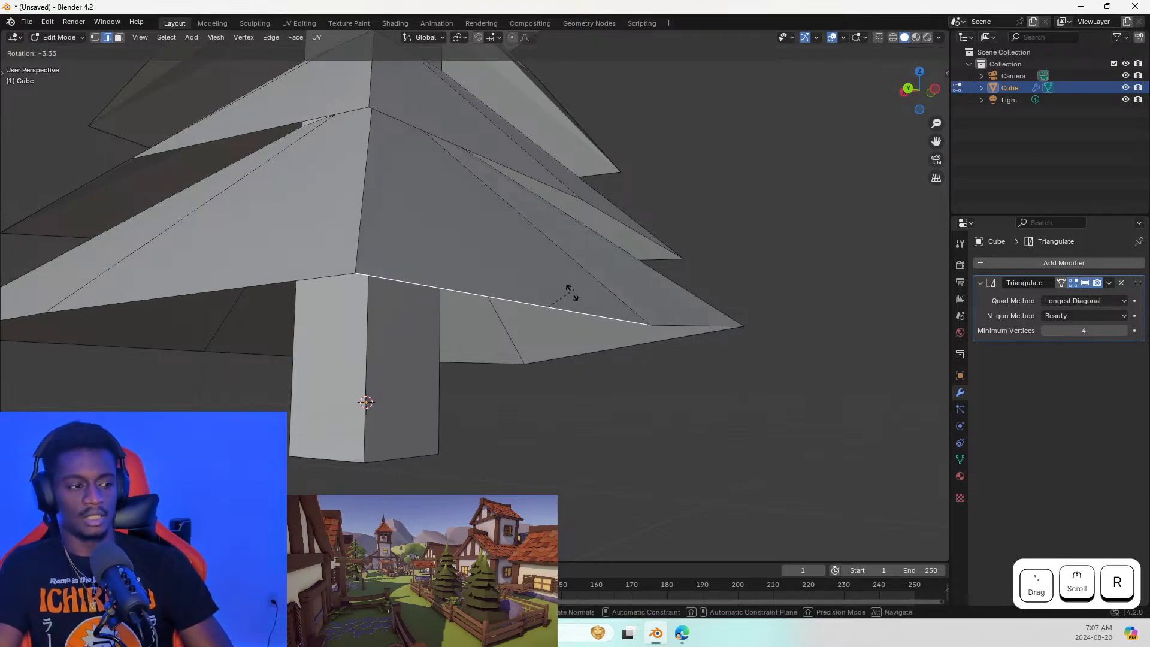
{"action": "key", "text": "r"}
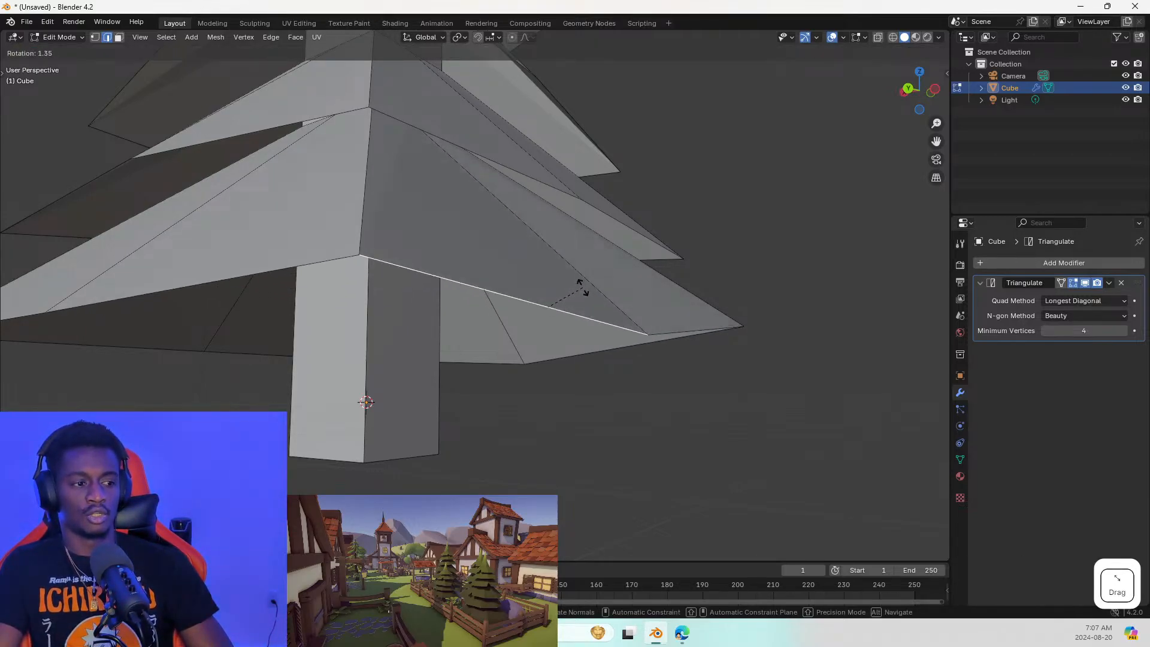
{"action": "left_click", "coordinate": [592, 264]}
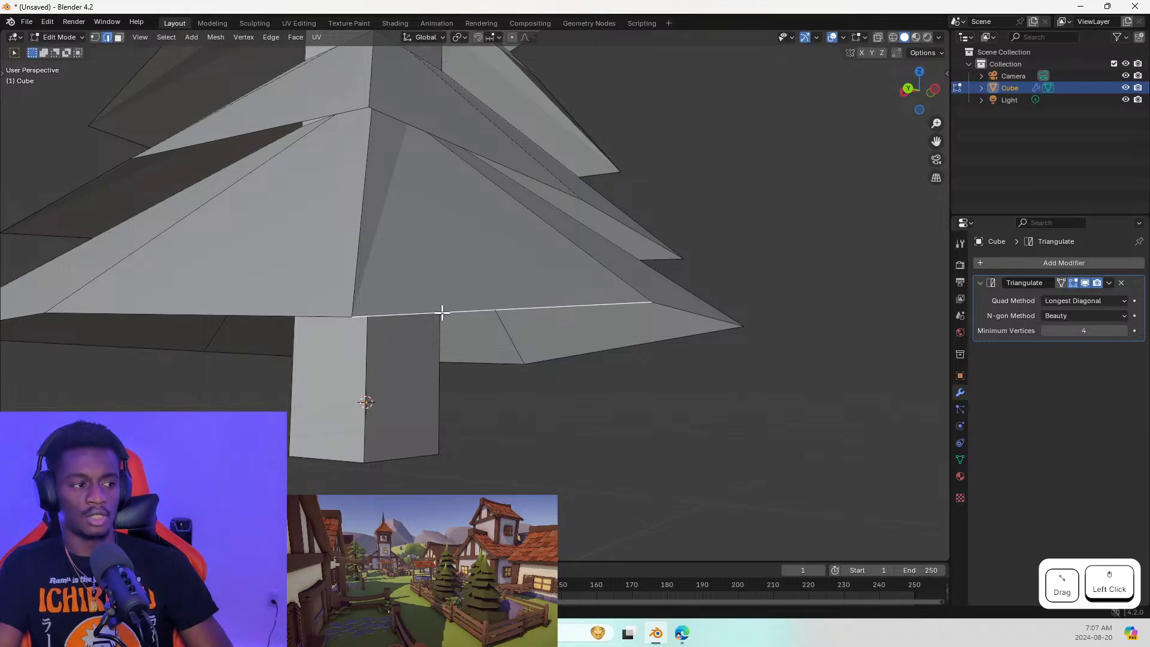
Rotate the selected lower edge of the bottom tier slightly around the global Z axis
{"action": "middle_click_drag", "start_coordinate": [388, 300], "coordinate": [513, 359], "text": "shift"}
{"action": "scroll", "coordinate": [546, 314], "scroll_direction": "down", "scroll_amount": 7}
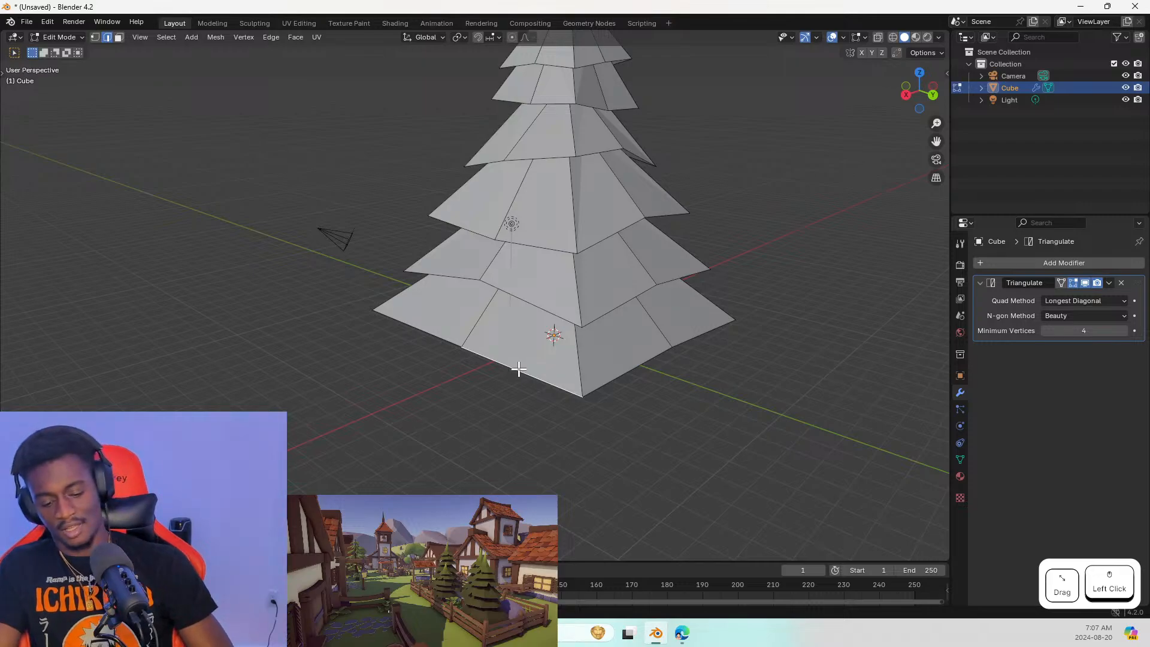
{"action": "key", "text": "r"}
{"action": "key", "text": "Escape"}
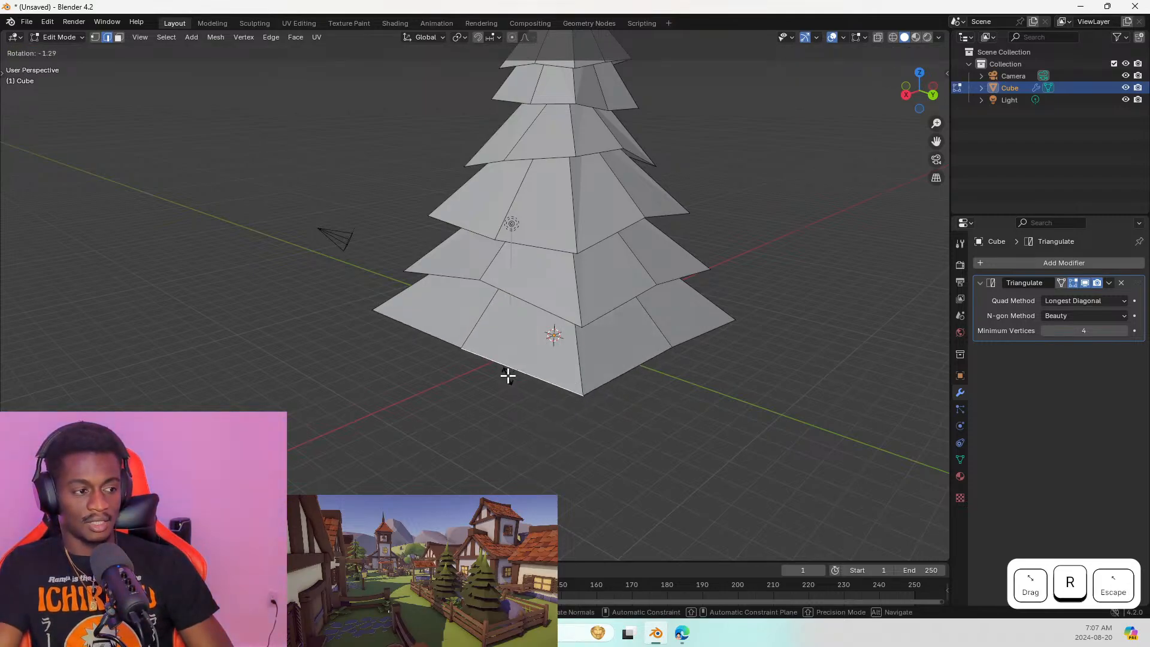
{"action": "key", "text": "r"}
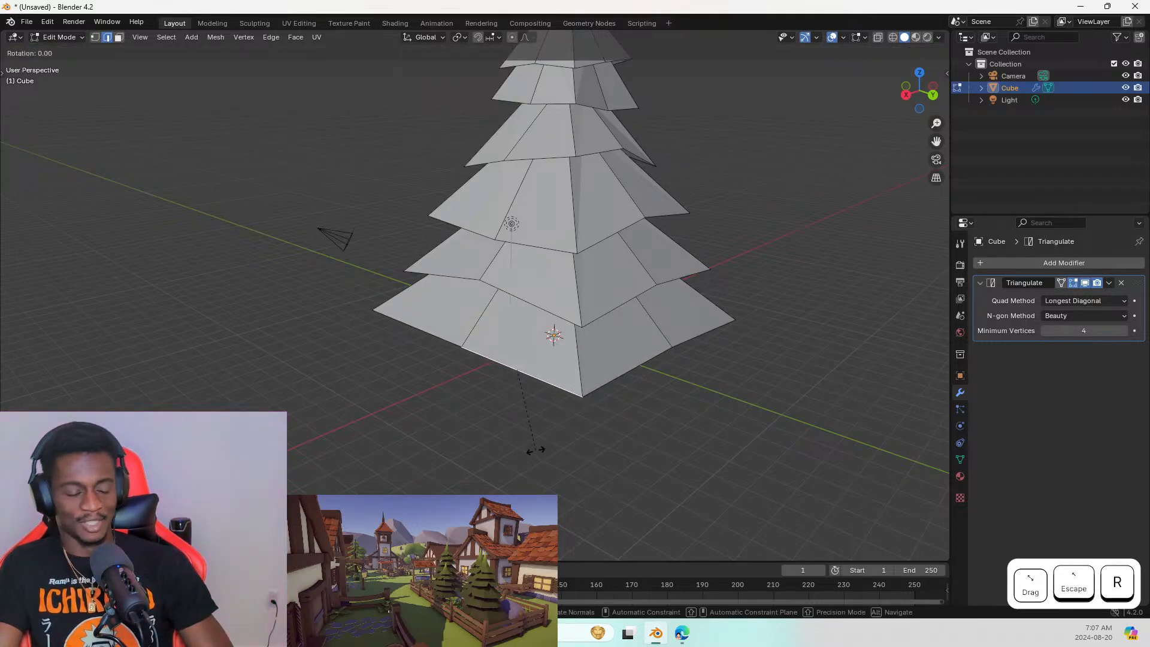
{"action": "key", "text": "z"}
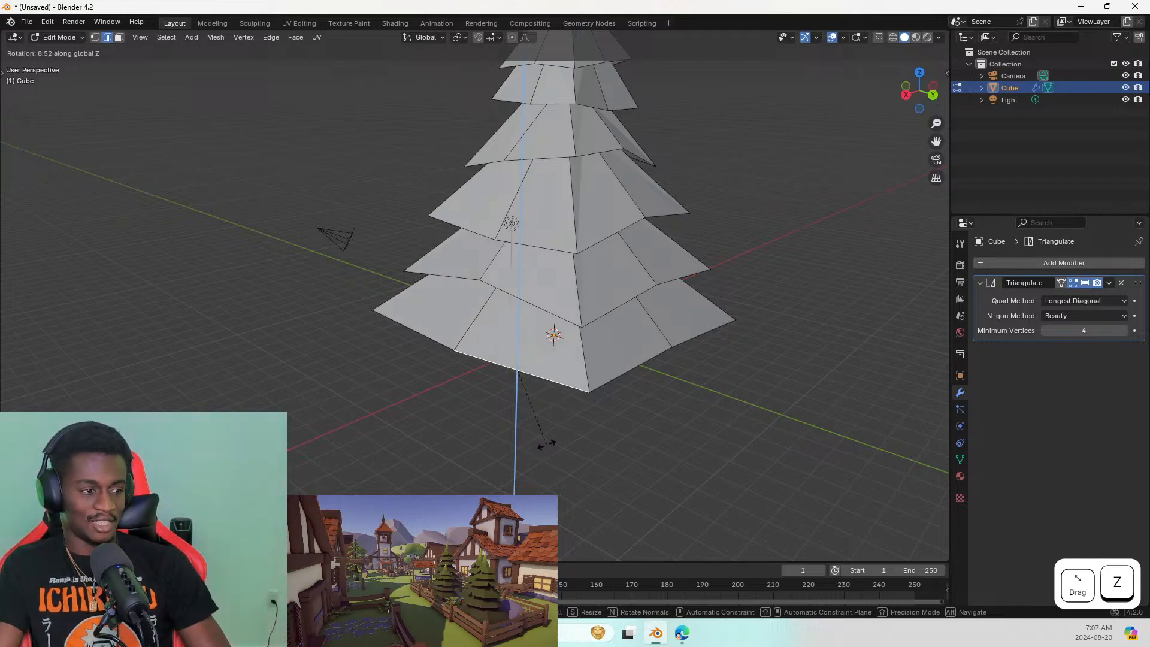
{"action": "left_click", "coordinate": [560, 438]}
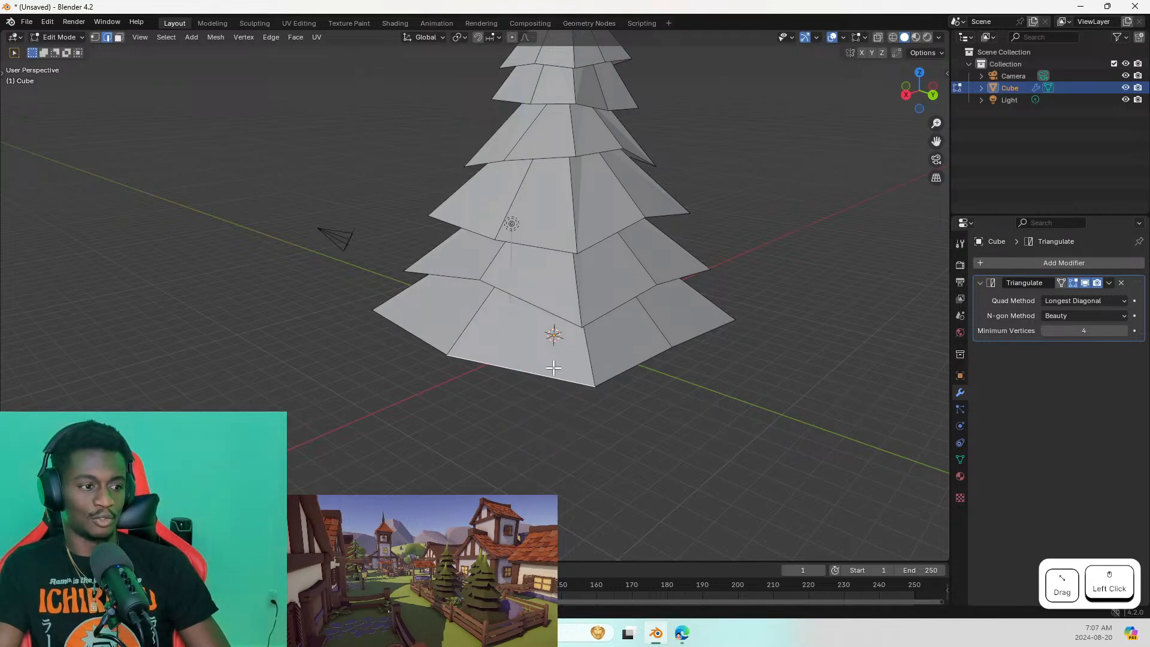
With the Rotate tool, turn the fifth tier's front lower edge slightly around Z, and move it a little sideways
{"action": "left_click", "coordinate": [520, 304]}
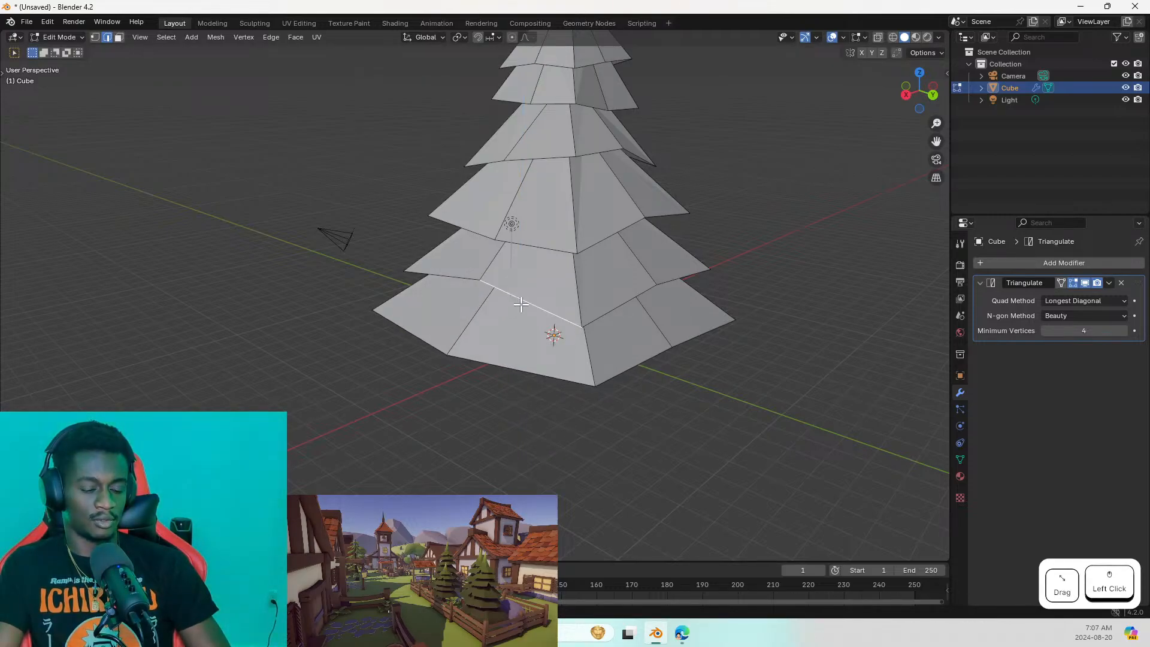
{"action": "key", "text": "r"}
{"action": "key", "text": "z"}
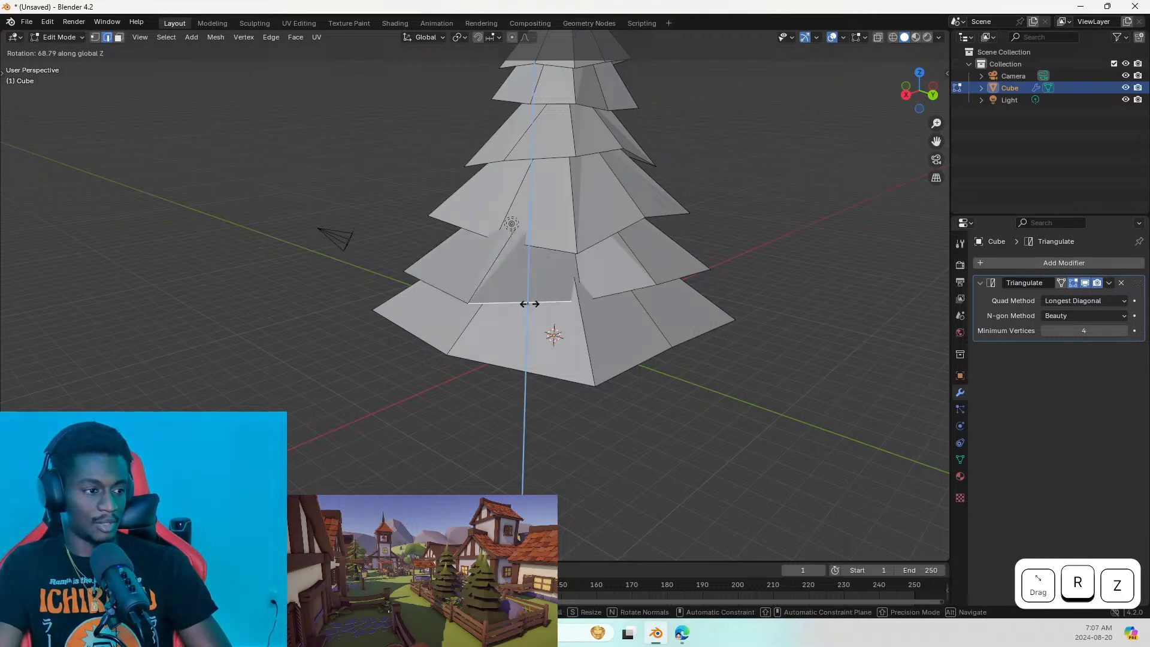
{"action": "key", "text": "Escape"}
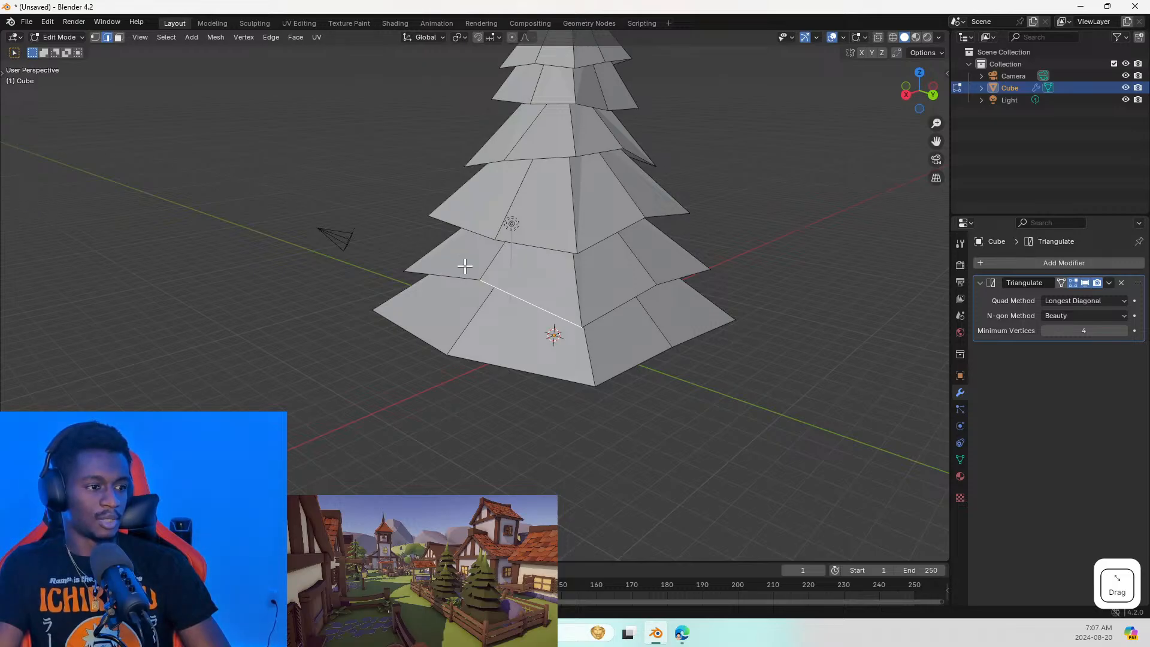
{"action": "left_click", "coordinate": [4, 73]}
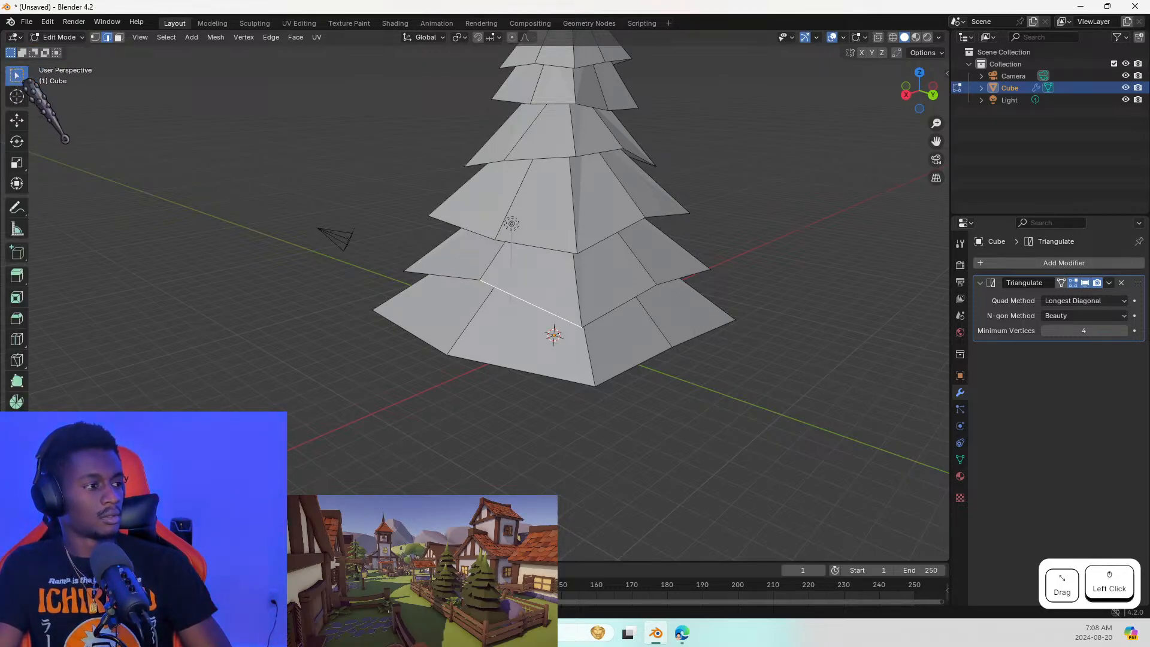
{"action": "left_click", "coordinate": [17, 142]}
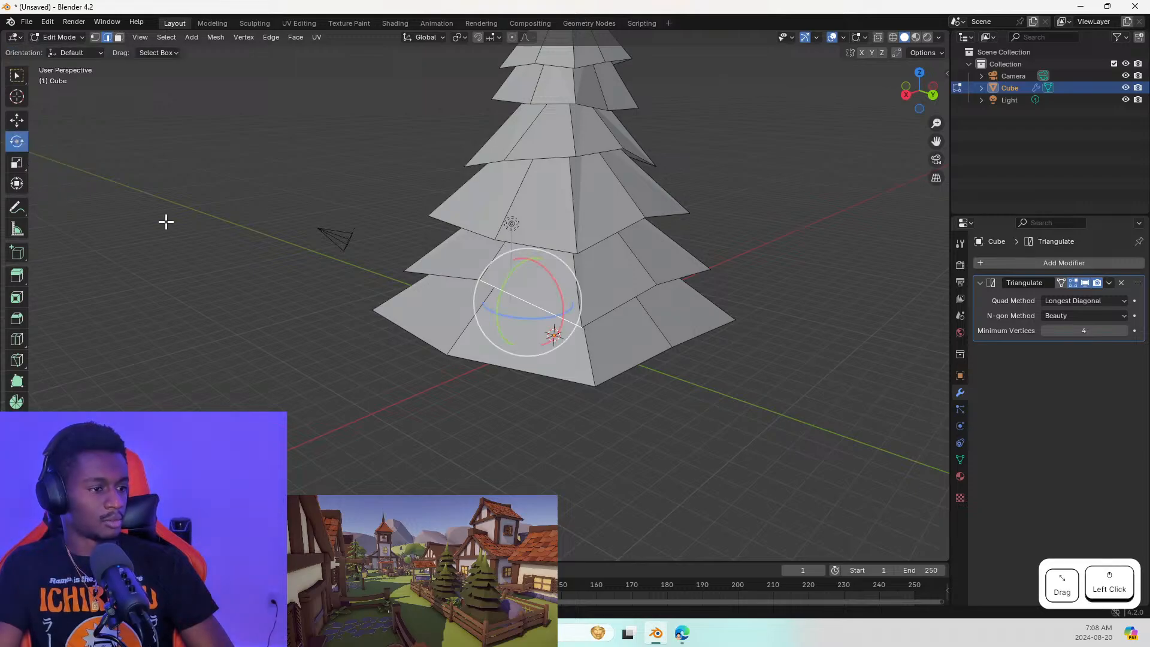
{"action": "mouse_move", "coordinate": [519, 318]}
{"action": "left_mouse_down"}
{"action": "mouse_move", "coordinate": [542, 312]}
{"action": "mouse_move", "coordinate": [530, 320]}
{"action": "left_mouse_up"}
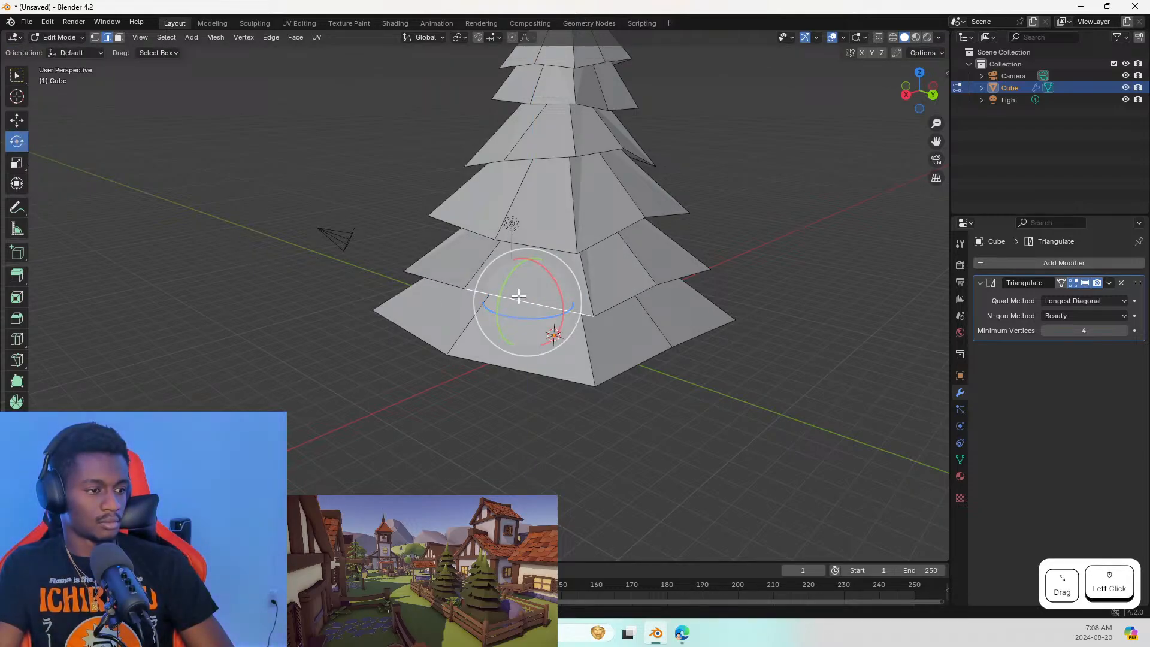
{"action": "key", "text": "g"}
{"action": "left_click", "coordinate": [493, 292]}
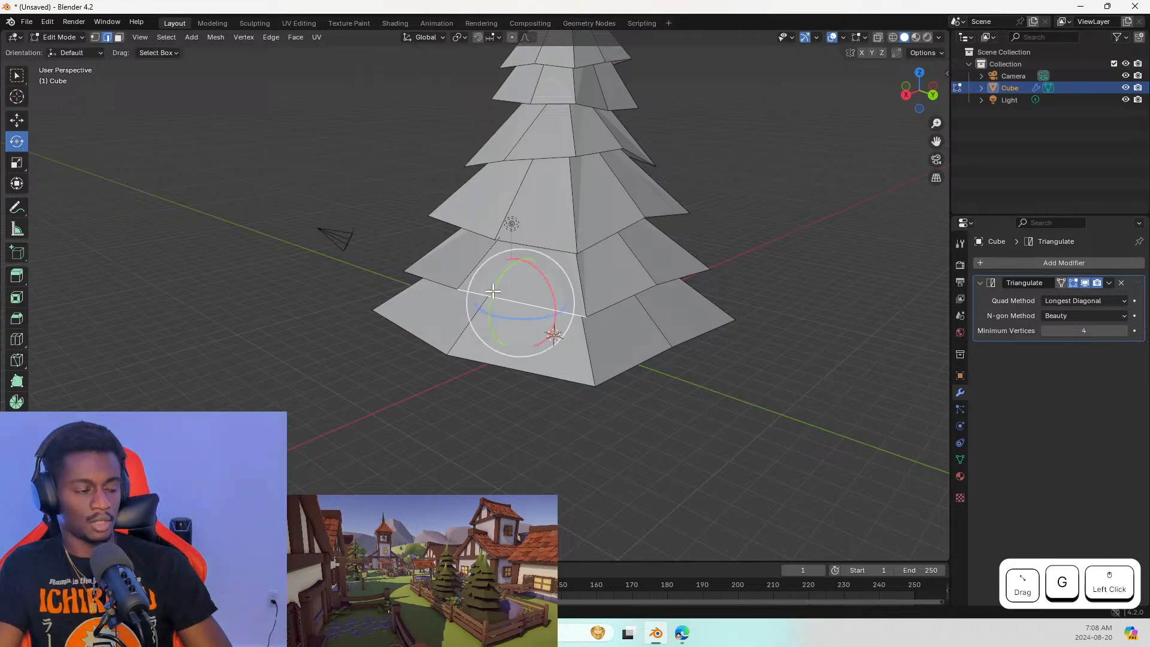
Turn the adjoining lower edge of the fifth tier slightly around Z, and rotate it around X to a gentler slope
{"action": "left_click", "coordinate": [436, 281]}
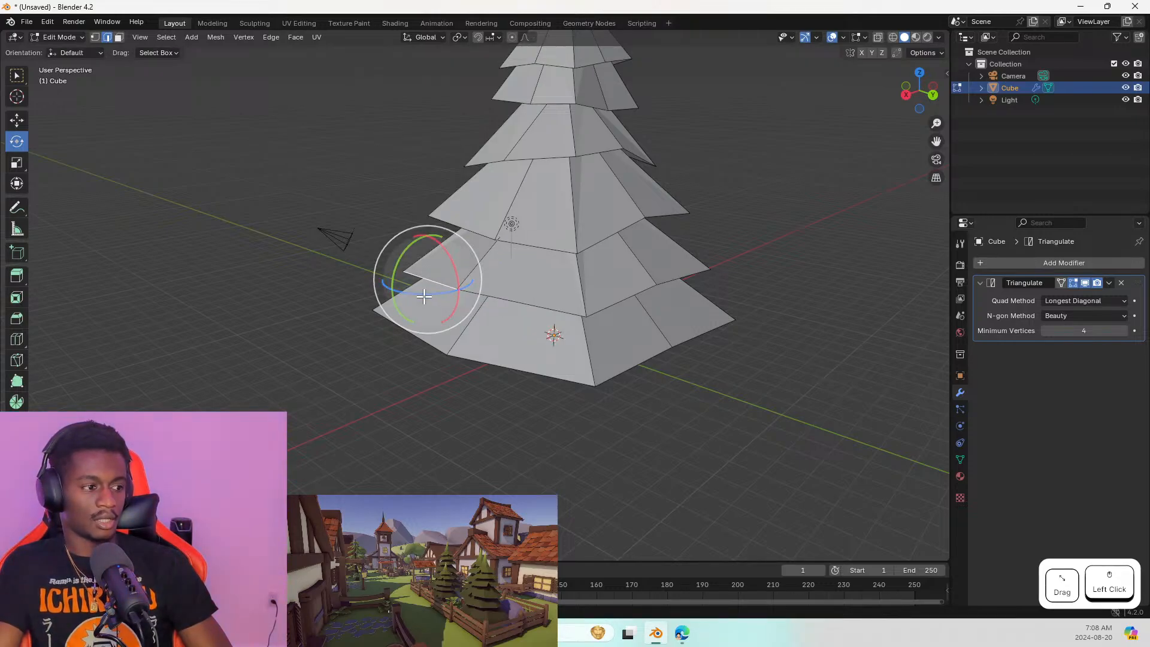
{"action": "left_click_drag", "start_coordinate": [422, 296], "coordinate": [414, 294]}
{"action": "middle_click_drag", "start_coordinate": [413, 293], "coordinate": [549, 287]}
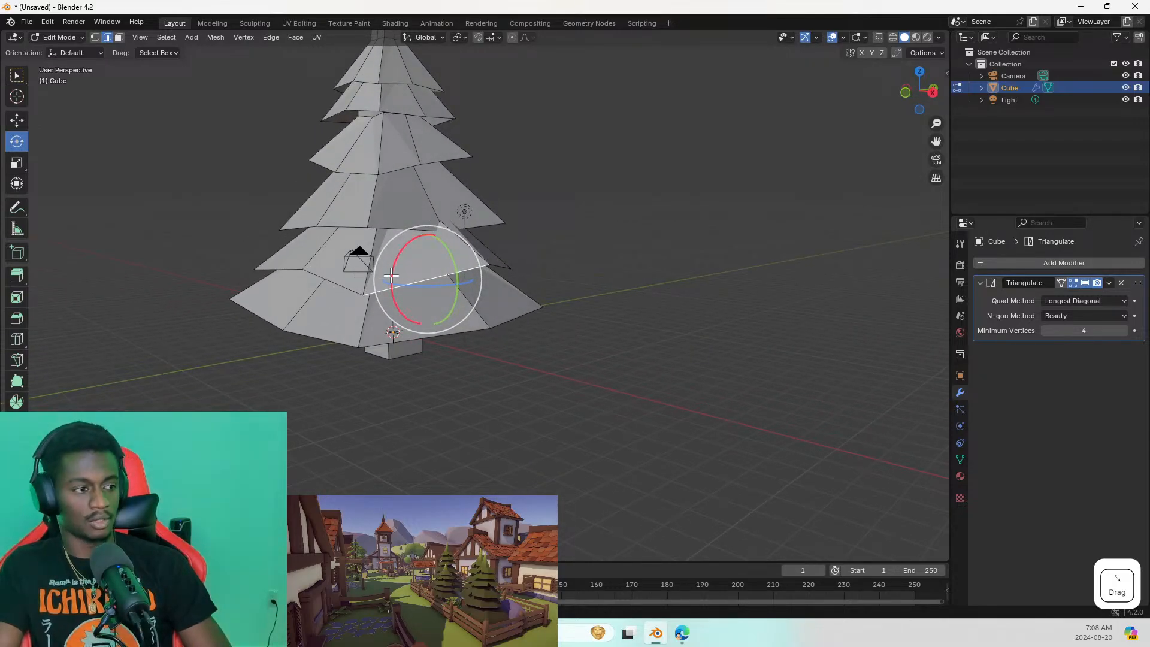
{"action": "left_click_drag", "start_coordinate": [399, 261], "coordinate": [347, 271]}
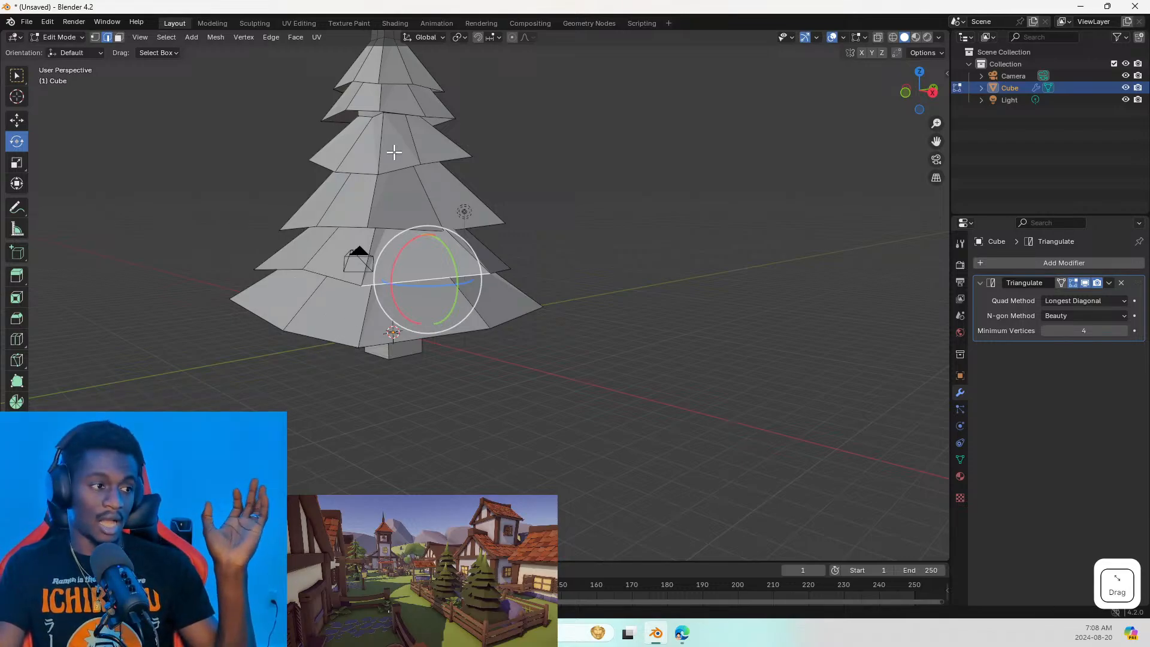
Select a lower edge of the fourth tier and rotate it slightly around the Z and Y axes
{"action": "middle_click_drag", "start_coordinate": [393, 151], "coordinate": [437, 221]}
{"action": "left_click", "coordinate": [508, 222]}
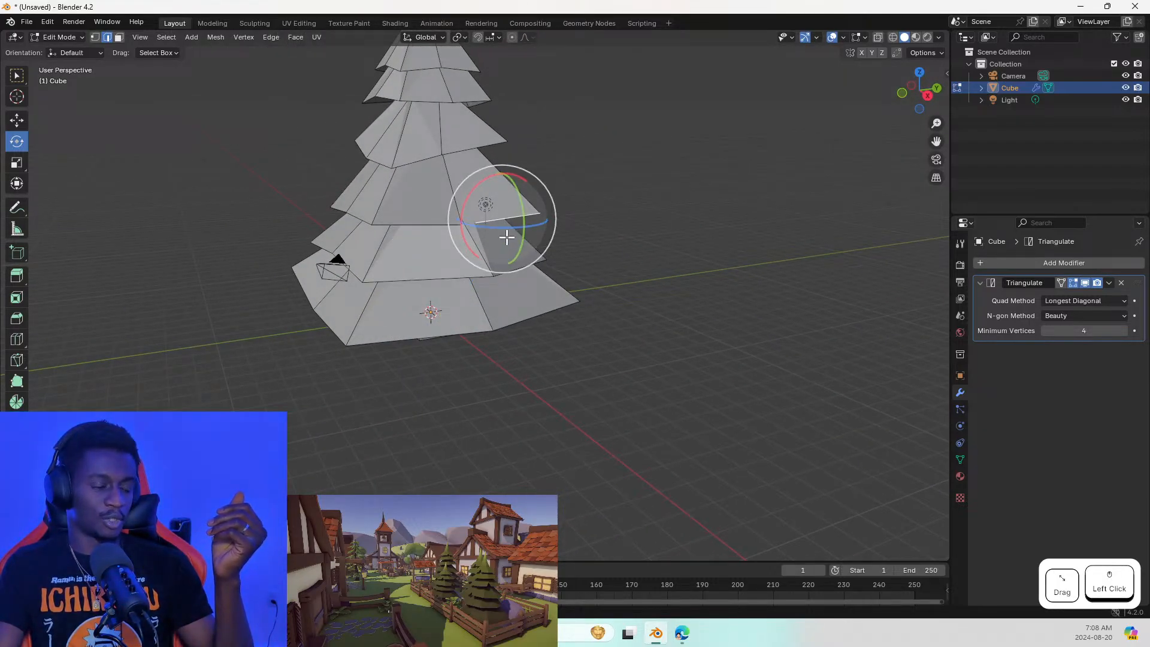
{"action": "left_click_drag", "start_coordinate": [505, 217], "coordinate": [518, 227]}
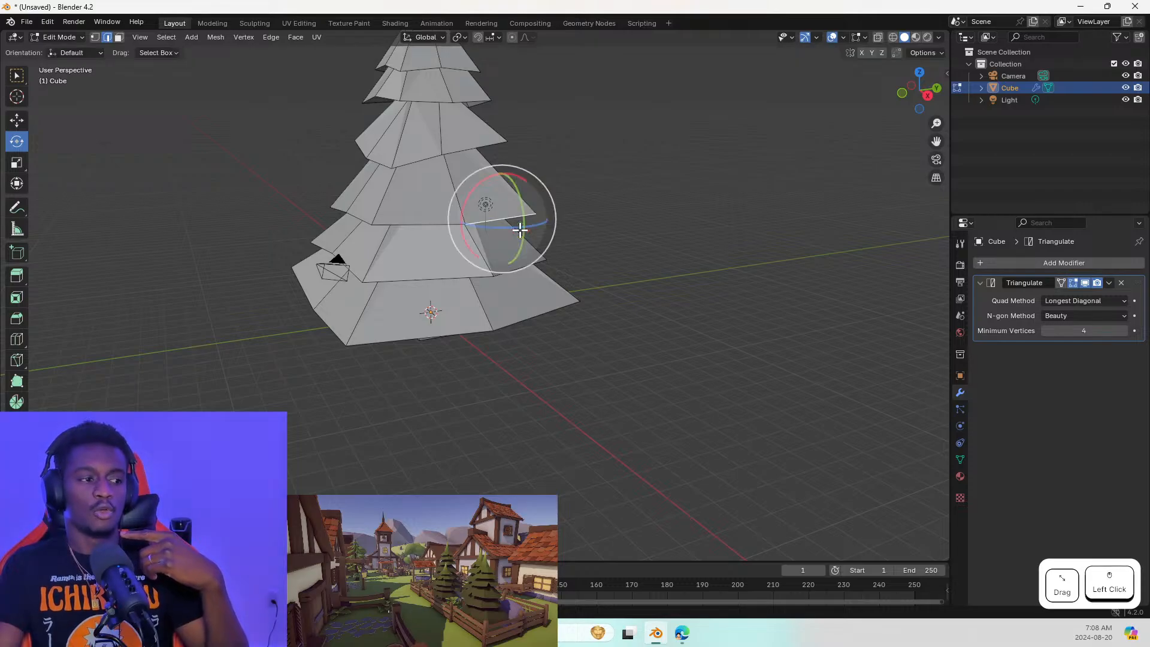
{"action": "middle_click_drag", "start_coordinate": [518, 227], "coordinate": [390, 210]}
{"action": "scroll", "coordinate": [390, 210], "scroll_direction": "up", "scroll_amount": 1}
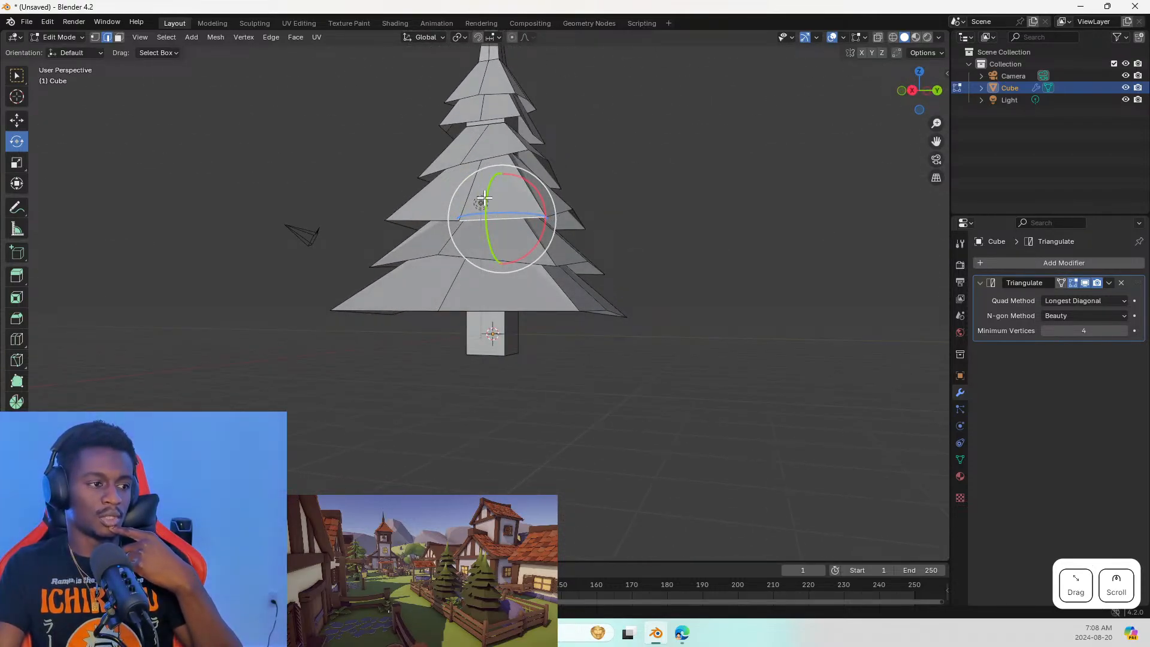
{"action": "left_click_drag", "start_coordinate": [484, 198], "coordinate": [490, 186]}
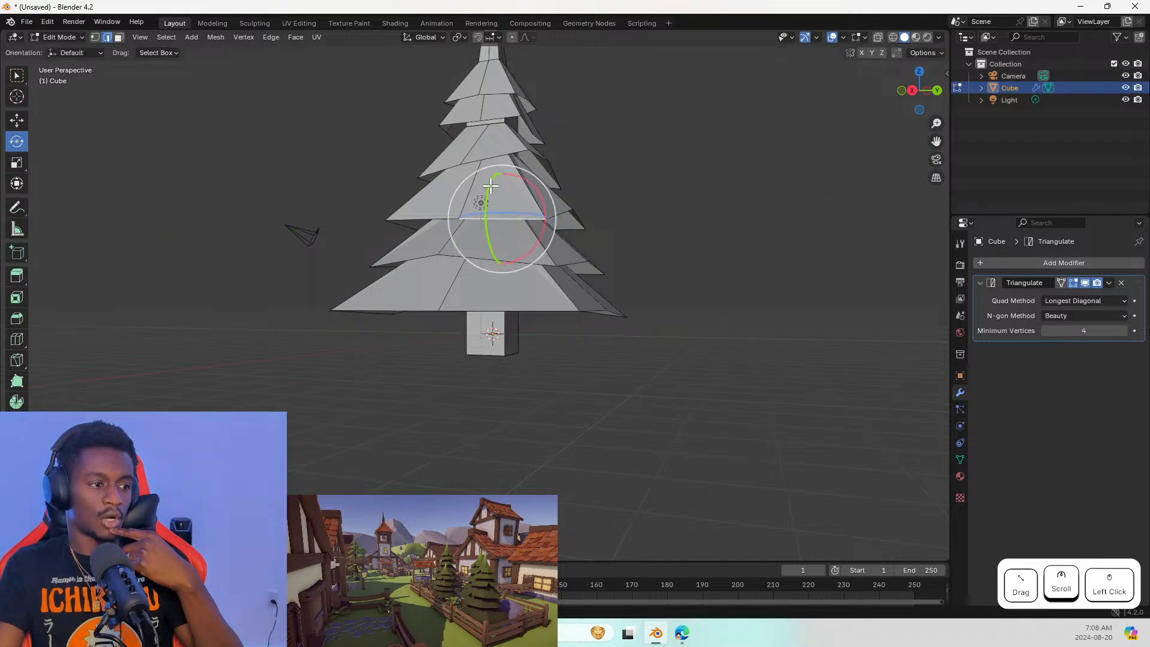
{"action": "middle_click_drag", "start_coordinate": [410, 249], "coordinate": [358, 266]}
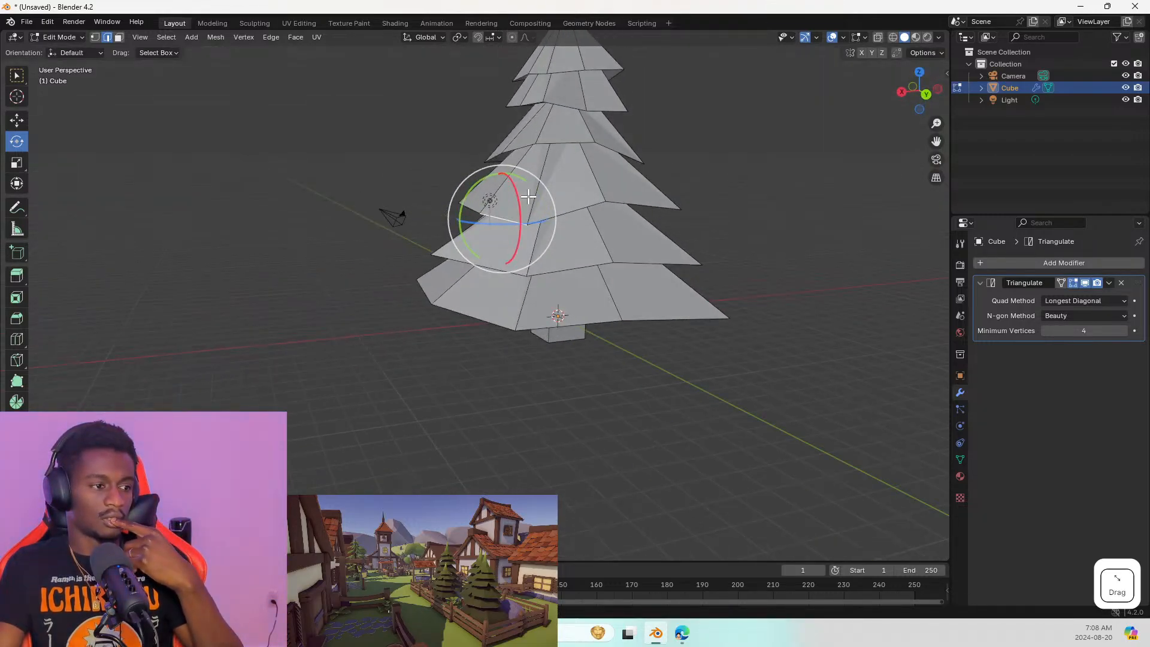
{"action": "left_click", "coordinate": [486, 180]}
{"action": "left_click_drag", "start_coordinate": [485, 181], "coordinate": [496, 206]}
{"action": "key", "text": "Escape"}
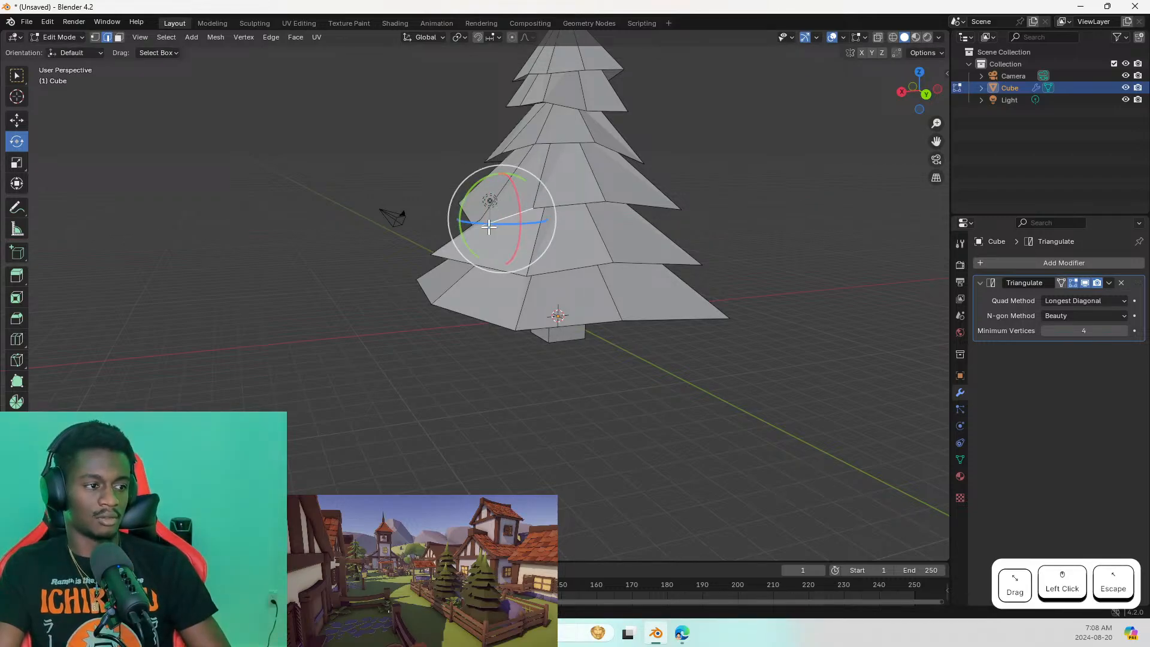
{"action": "key", "text": "ctrl+z"}
{"action": "left_click_drag", "start_coordinate": [506, 200], "coordinate": [510, 192]}
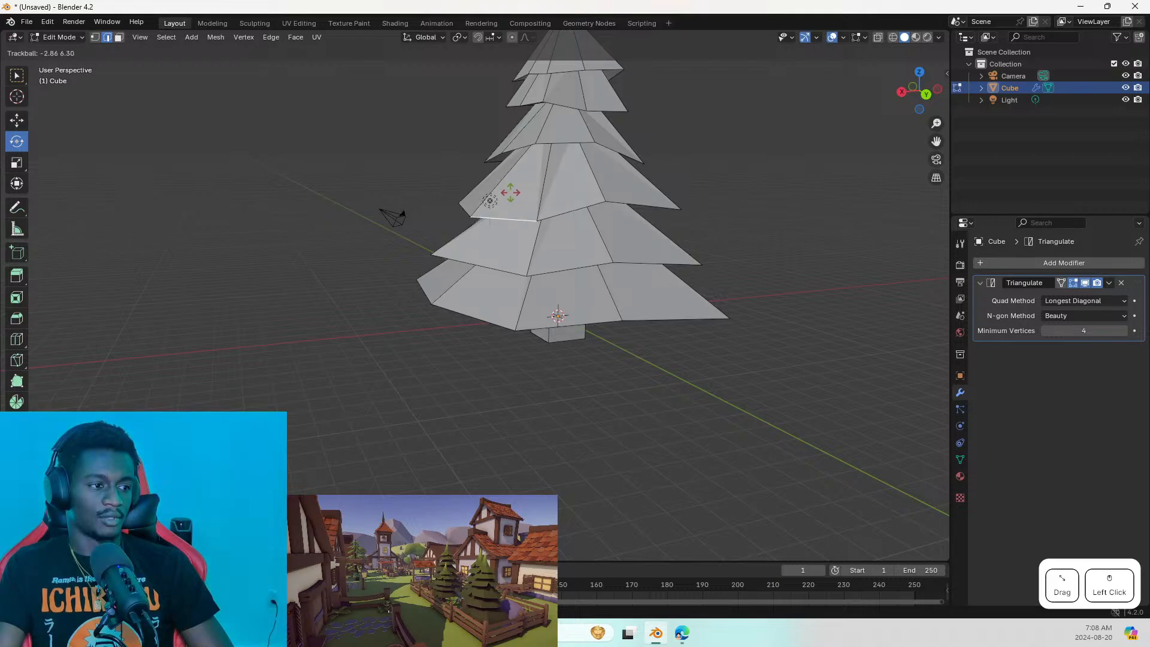
{"action": "key", "text": "Escape"}
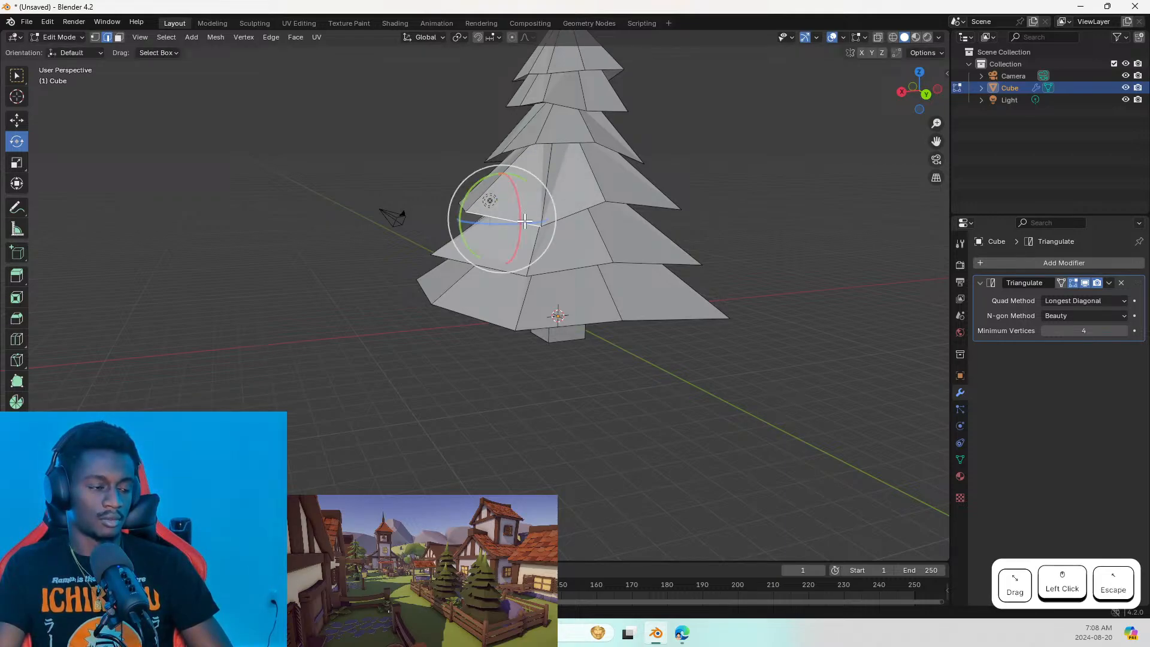
Fine-tune the fourth tier's selected lower edge with small rotations around the Y and Z axes
{"action": "mouse_move", "coordinate": [468, 245]}
{"action": "left_mouse_down"}
{"action": "mouse_move", "coordinate": [469, 236]}
{"action": "mouse_move", "coordinate": [479, 247]}
{"action": "left_mouse_up"}
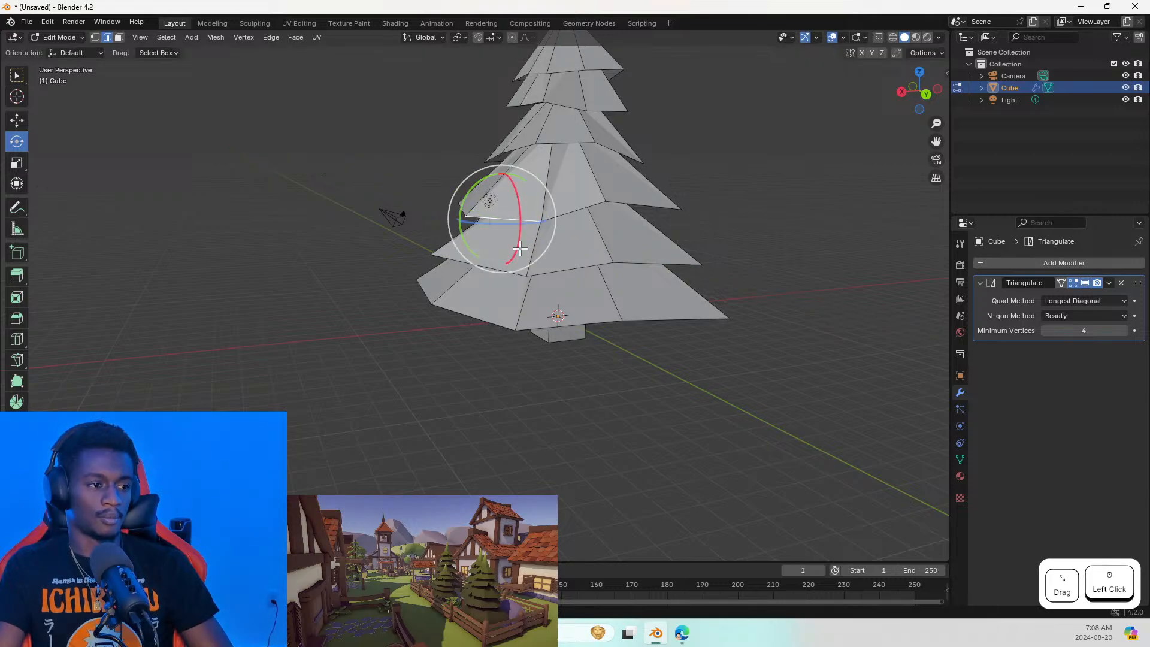
{"action": "left_click_drag", "start_coordinate": [543, 222], "coordinate": [527, 230]}
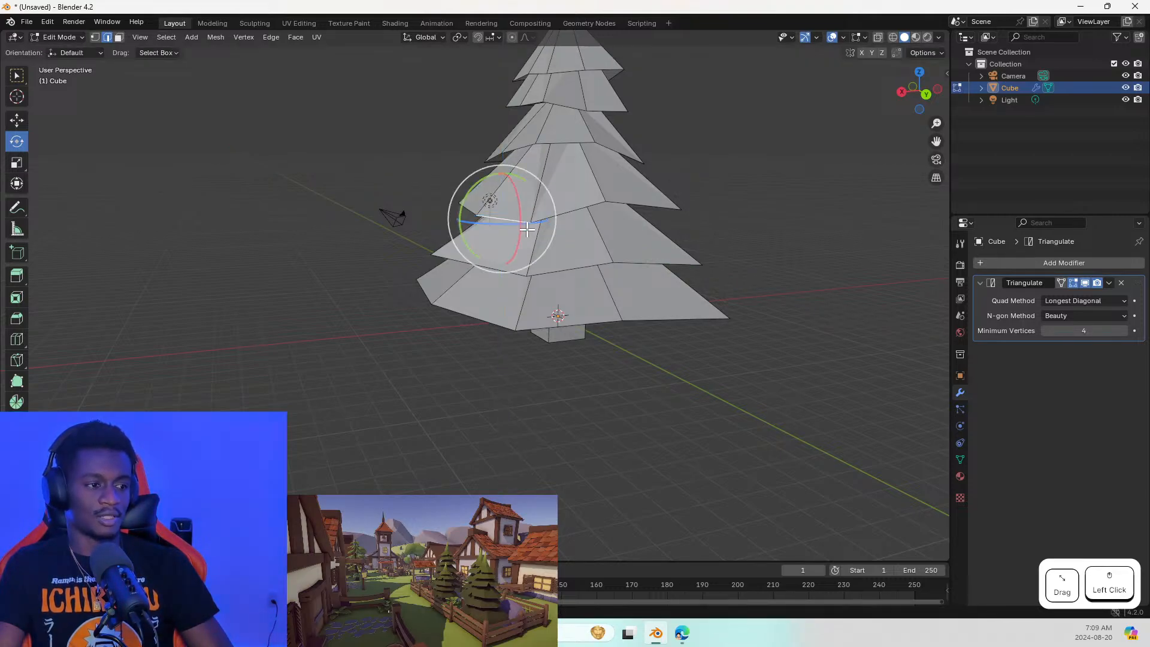
{"action": "middle_click_drag", "start_coordinate": [528, 275], "coordinate": [652, 259]}
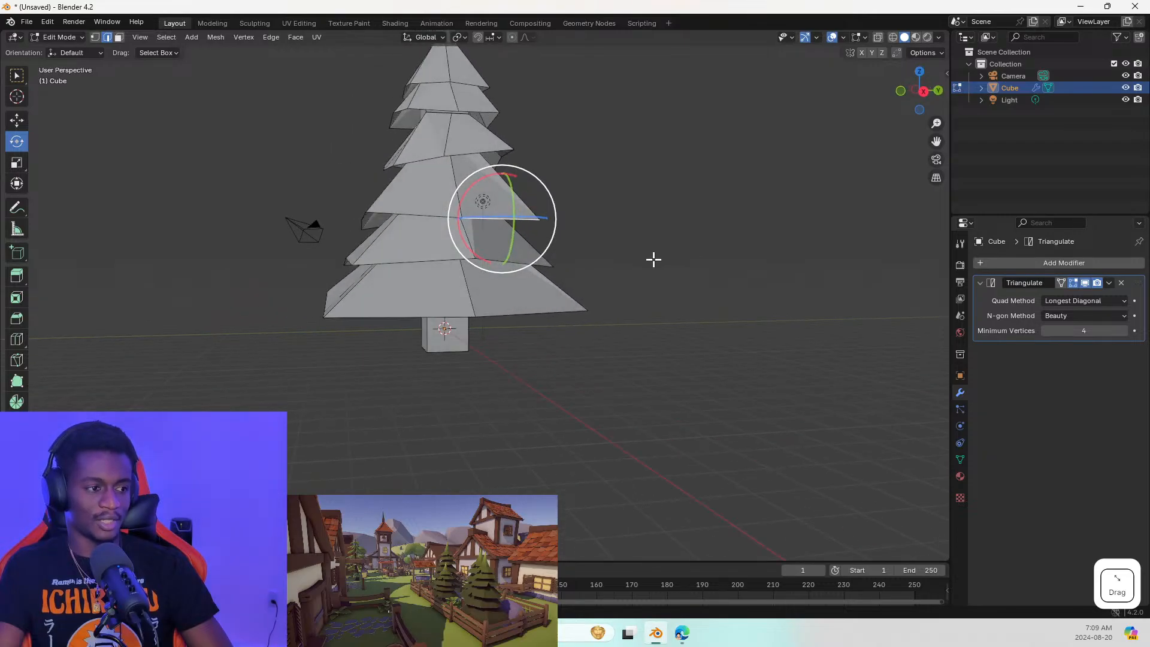
{"action": "left_click_drag", "start_coordinate": [508, 191], "coordinate": [513, 193]}
Select a lower edge of the third tier and move it slightly upward
{"action": "middle_click_drag", "start_coordinate": [513, 224], "coordinate": [503, 182]}
{"action": "left_click", "coordinate": [441, 155]}
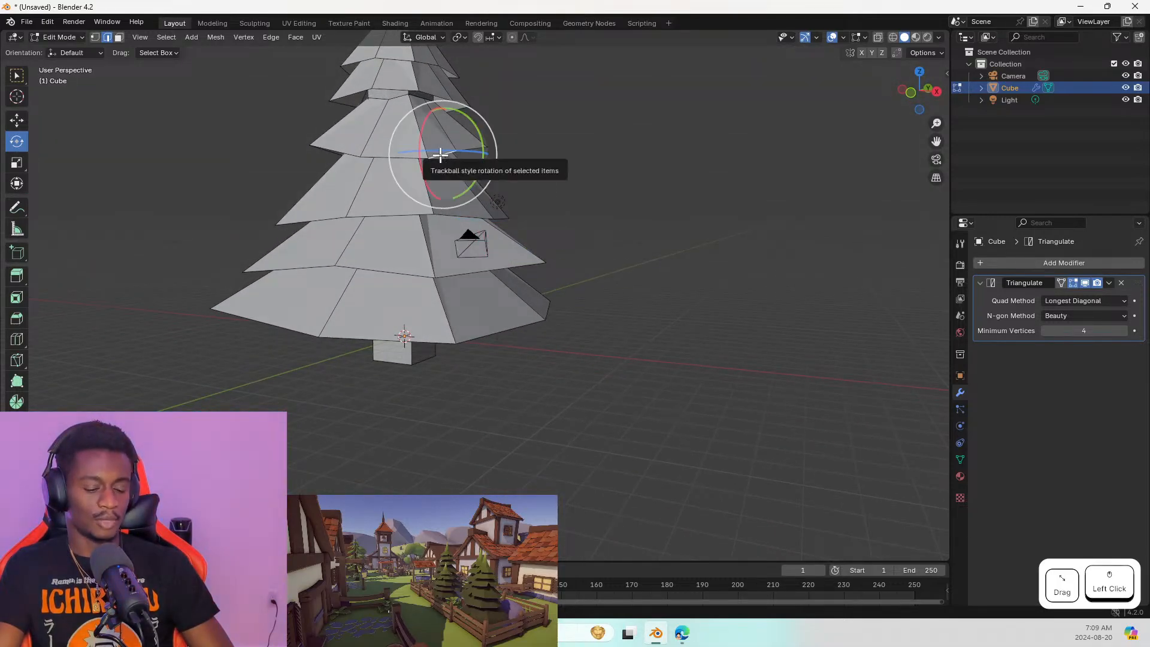
{"action": "key", "text": "g"}
{"action": "left_click", "coordinate": [440, 152]}
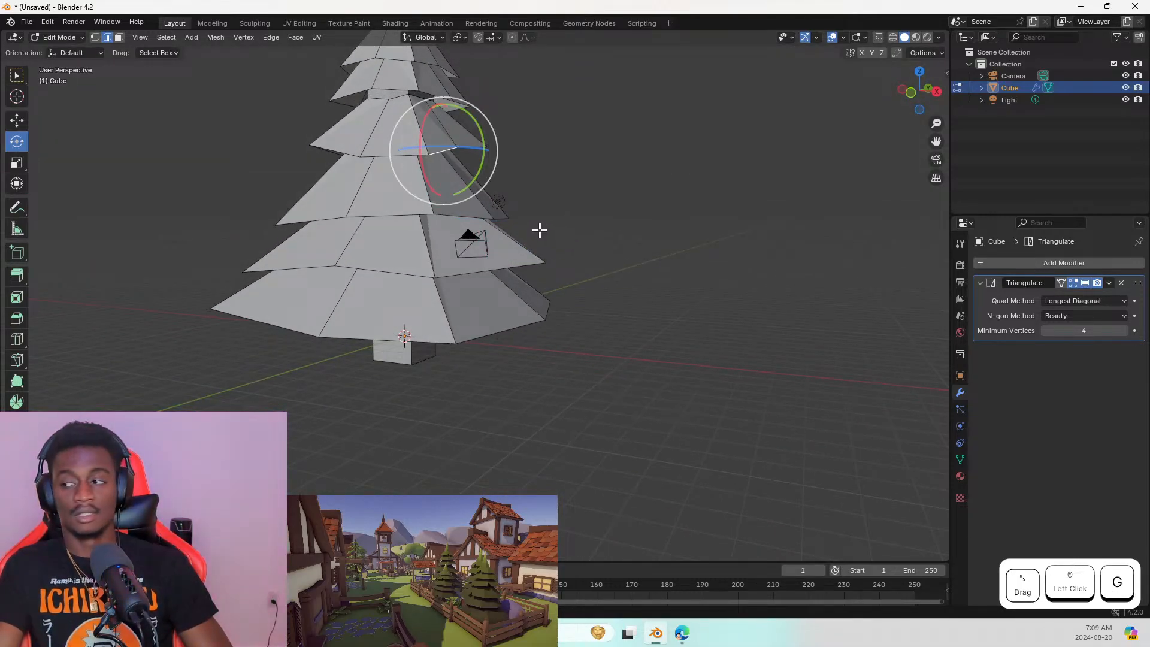
Turn on X-ray display and select the edge loop around the trunk inside the tree's upper foliage tiers
{"action": "middle_click_drag", "start_coordinate": [565, 206], "coordinate": [570, 241]}
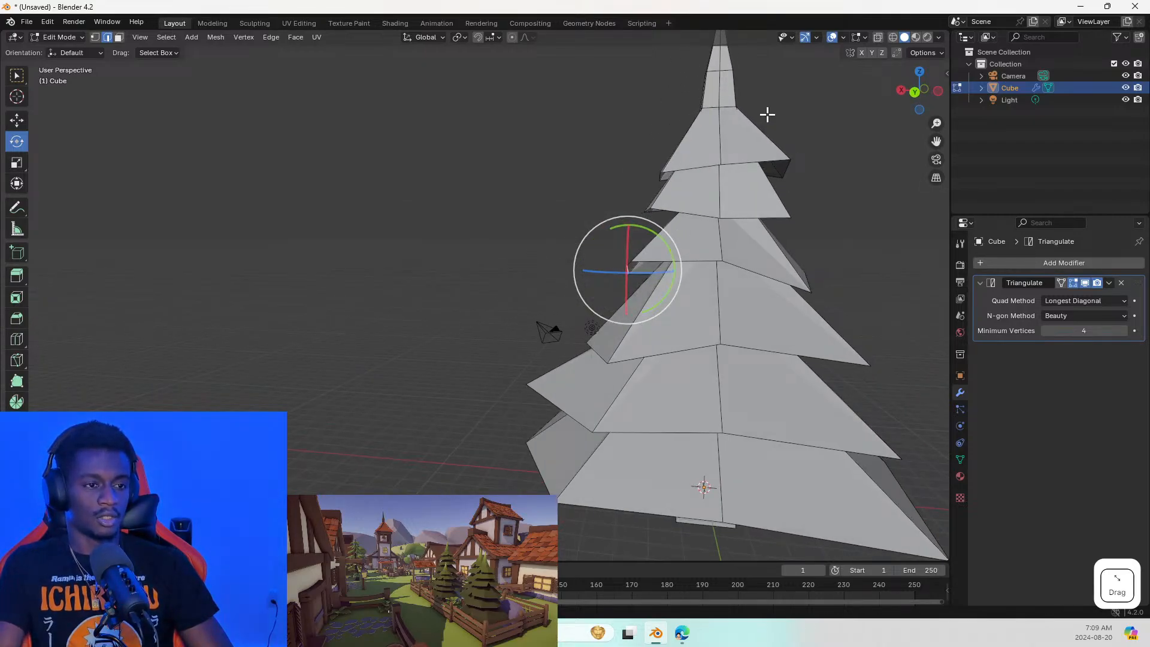
{"action": "left_click", "coordinate": [878, 37]}
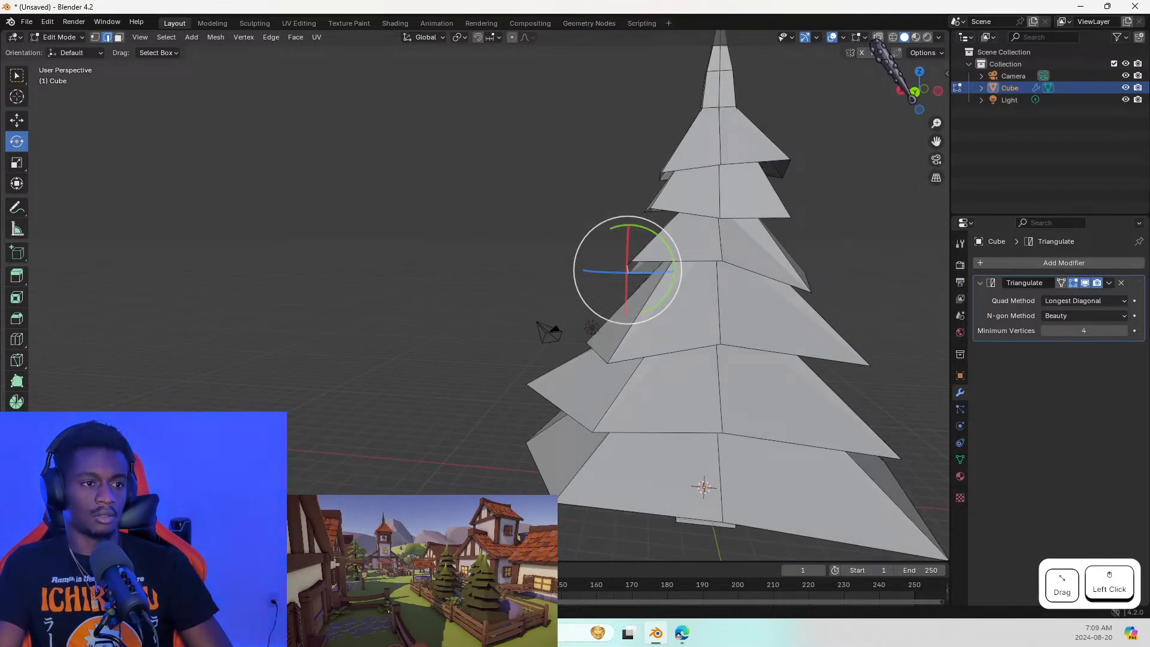
{"action": "scroll", "coordinate": [722, 273], "scroll_direction": "up", "scroll_amount": 2}
{"action": "scroll", "coordinate": [743, 269], "scroll_direction": "down", "scroll_amount": 1}
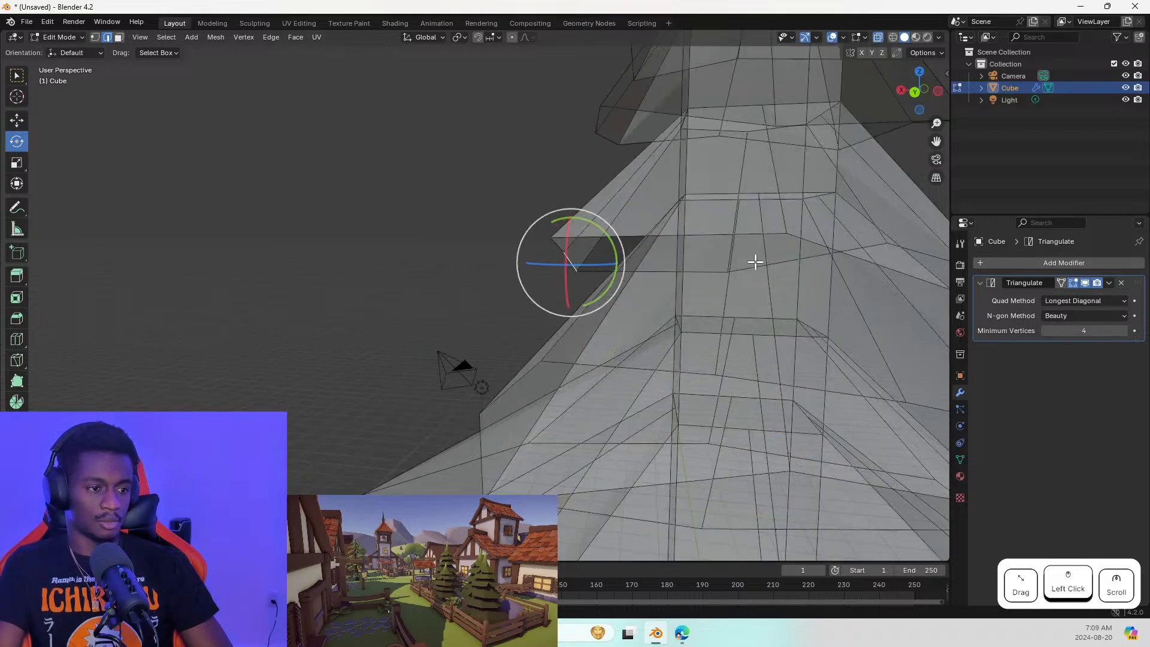
{"action": "middle_click_drag", "start_coordinate": [773, 234], "coordinate": [739, 225], "text": "shift"}
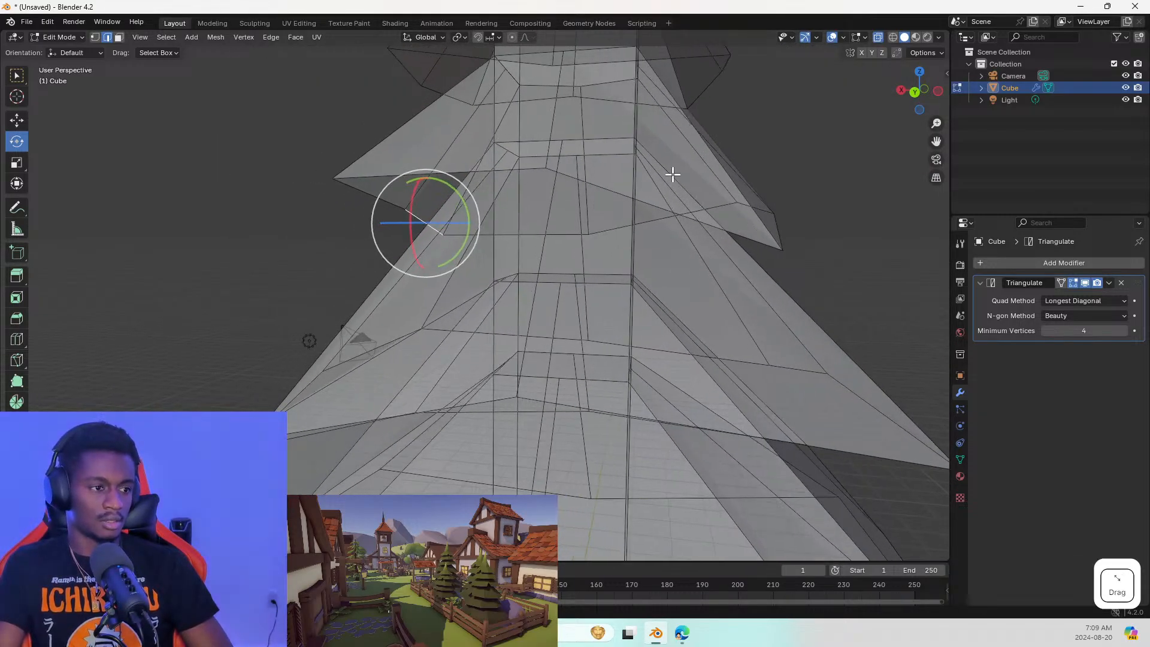
{"action": "left_click", "coordinate": [620, 139], "text": "alt"}
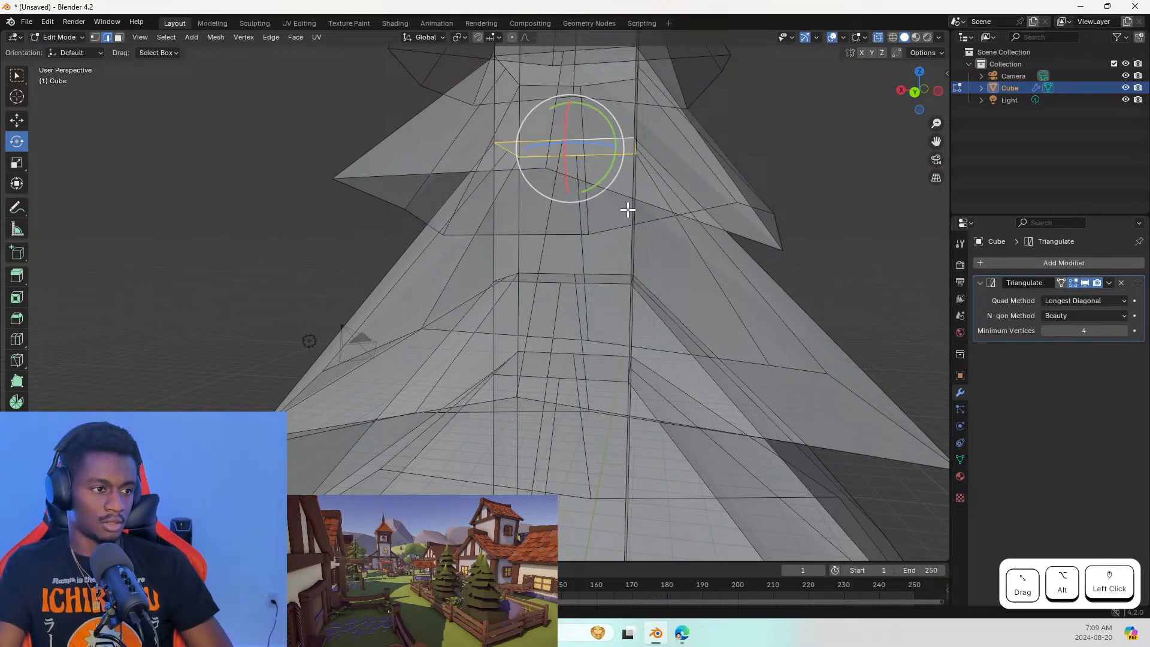
{"action": "scroll", "coordinate": [644, 190], "scroll_direction": "down", "scroll_amount": 5}
{"action": "key", "text": "KP_1"}
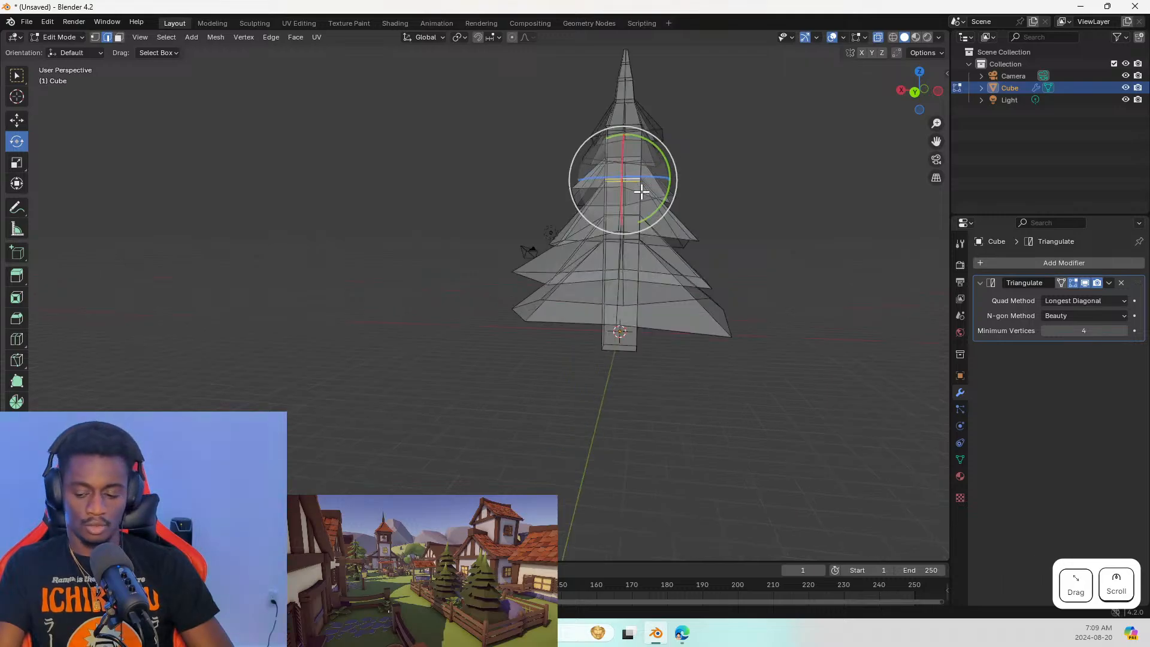
{"action": "scroll", "coordinate": [641, 192], "scroll_direction": "up", "scroll_amount": 6}
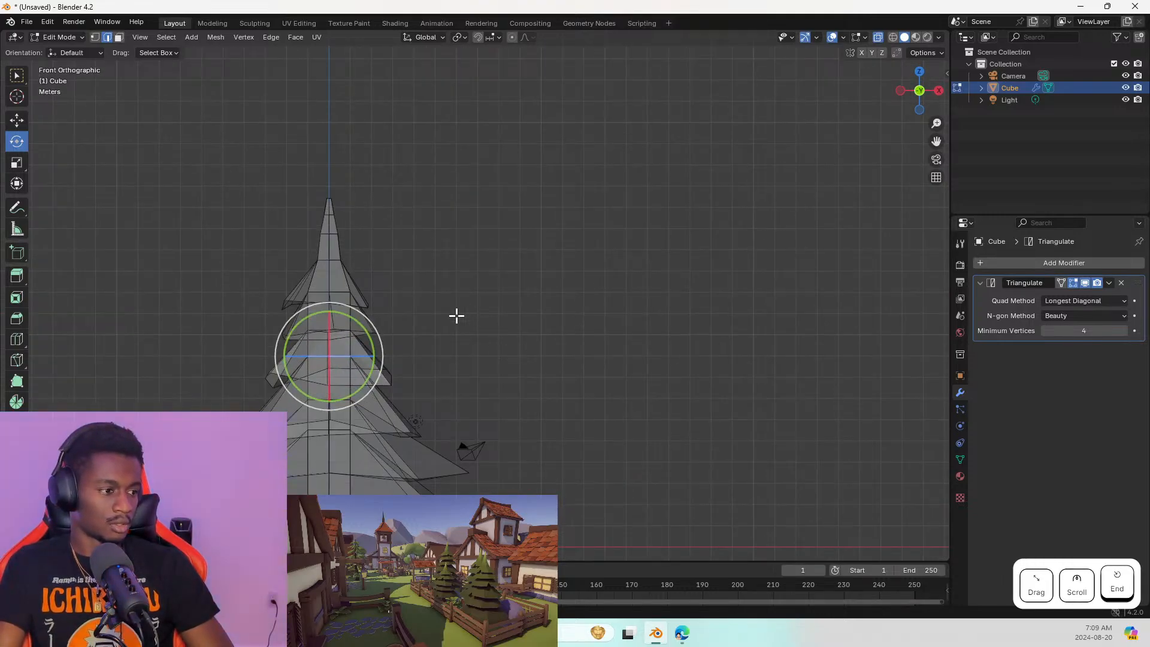
{"action": "middle_click_drag", "start_coordinate": [456, 316], "coordinate": [555, 252], "text": "shift"}
{"action": "key", "text": "r"}
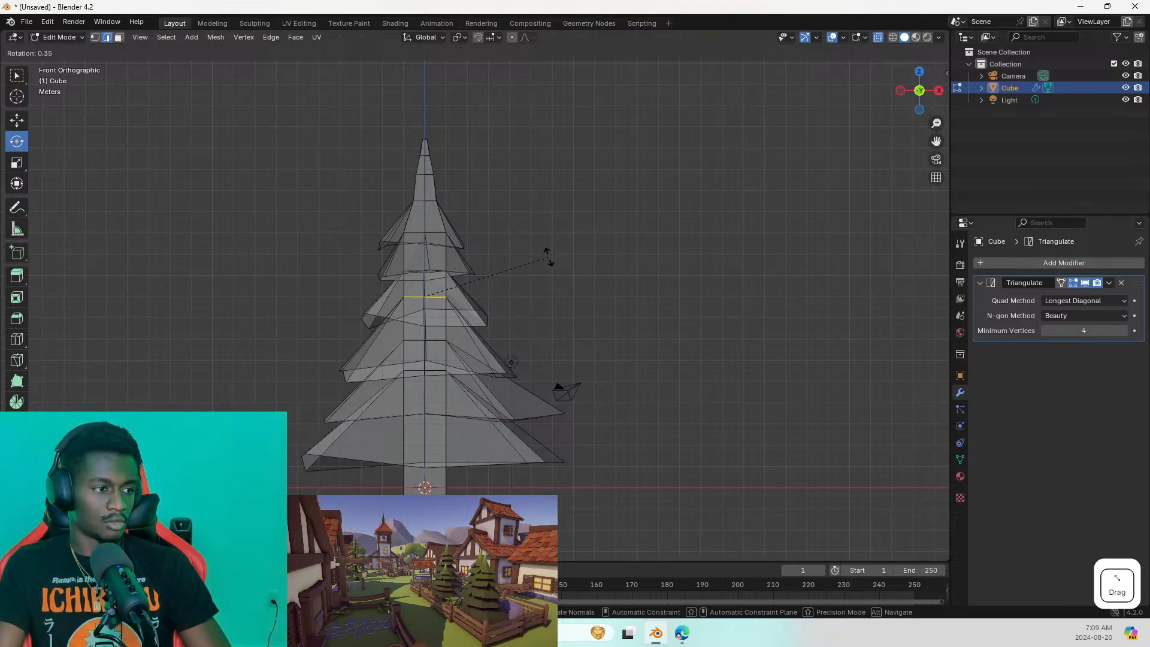
{"action": "key", "text": "Escape"}
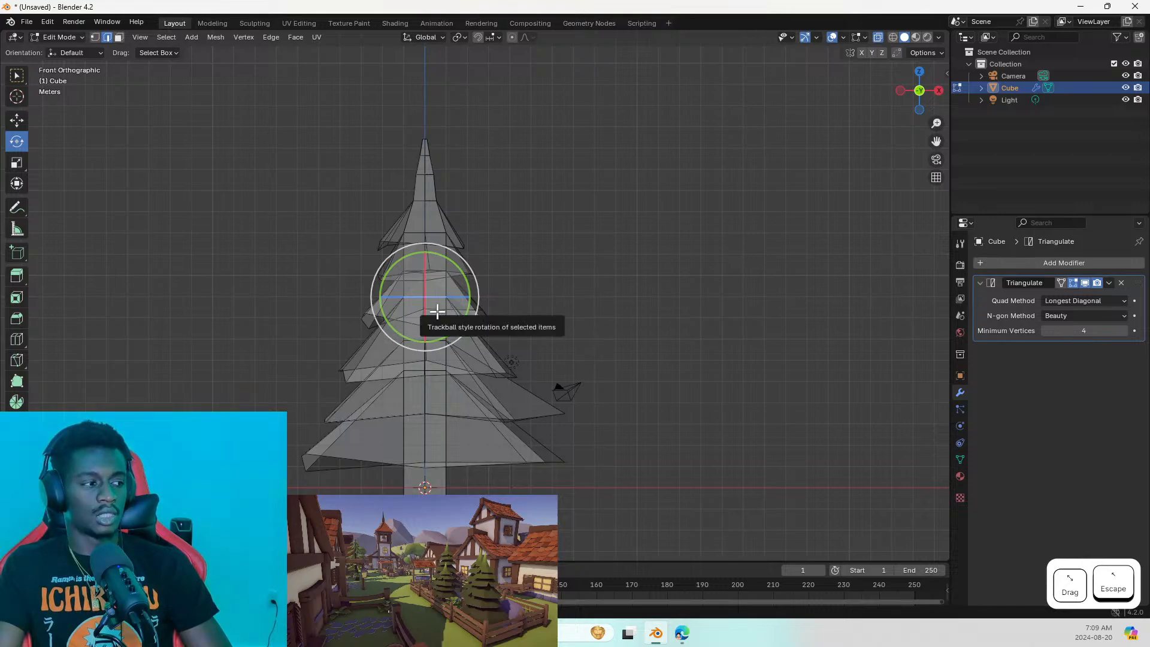
Switch to face selection and select one of the foliage faces near the trunk in the middle of the tree
{"action": "left_click", "coordinate": [119, 37]}
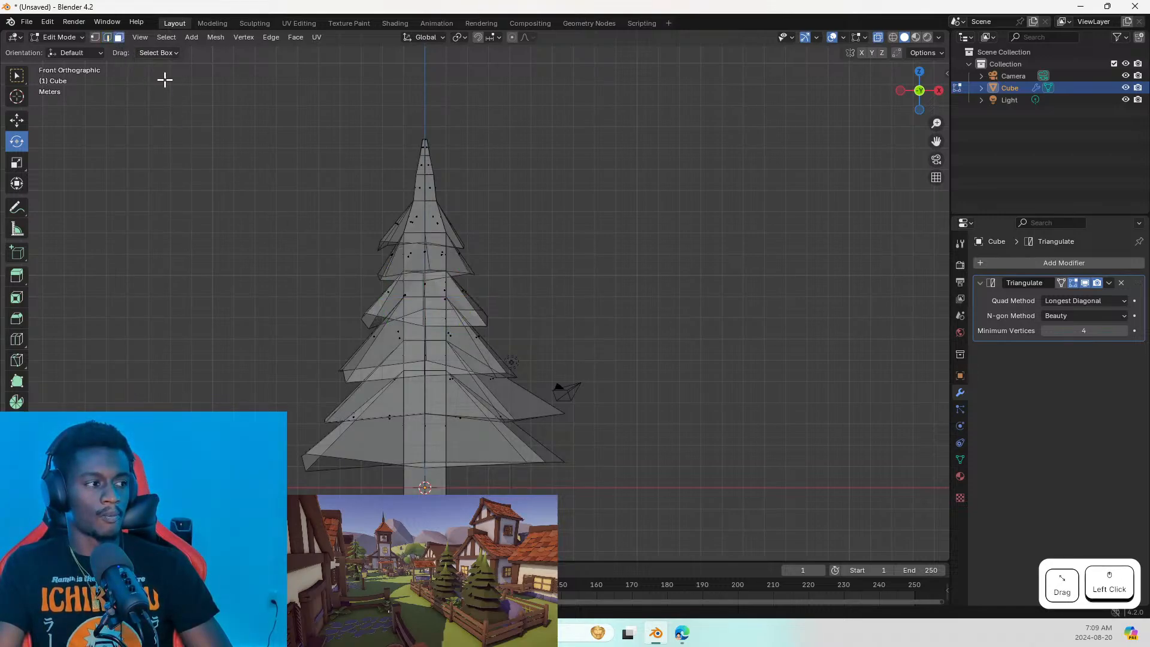
{"action": "scroll", "coordinate": [401, 287], "scroll_direction": "up", "scroll_amount": 6}
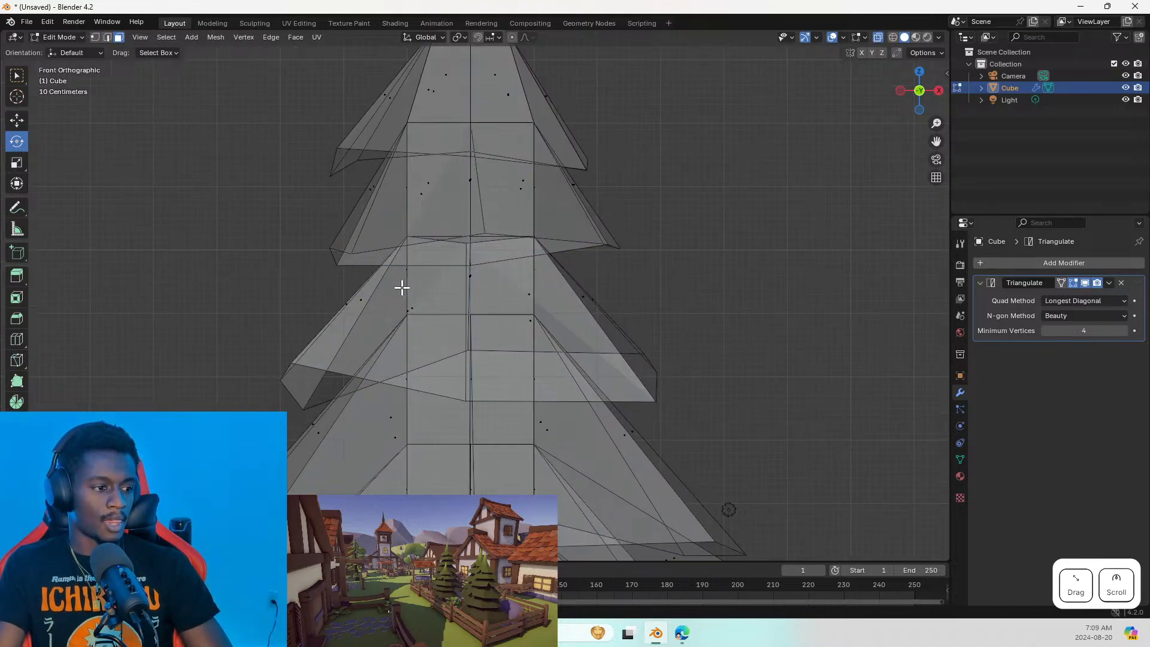
{"action": "middle_click_drag", "start_coordinate": [401, 288], "coordinate": [188, 281]}
{"action": "scroll", "coordinate": [188, 281], "scroll_direction": "up", "scroll_amount": 5}
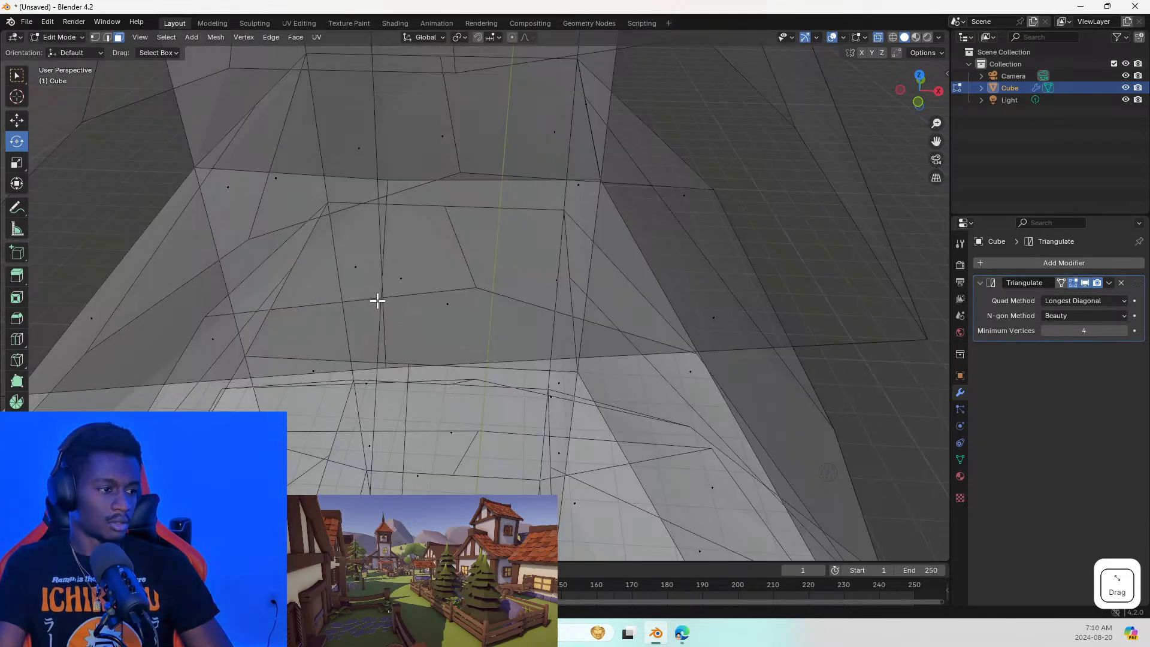
{"action": "left_click", "coordinate": [415, 295]}
{"action": "left_click", "coordinate": [471, 244]}
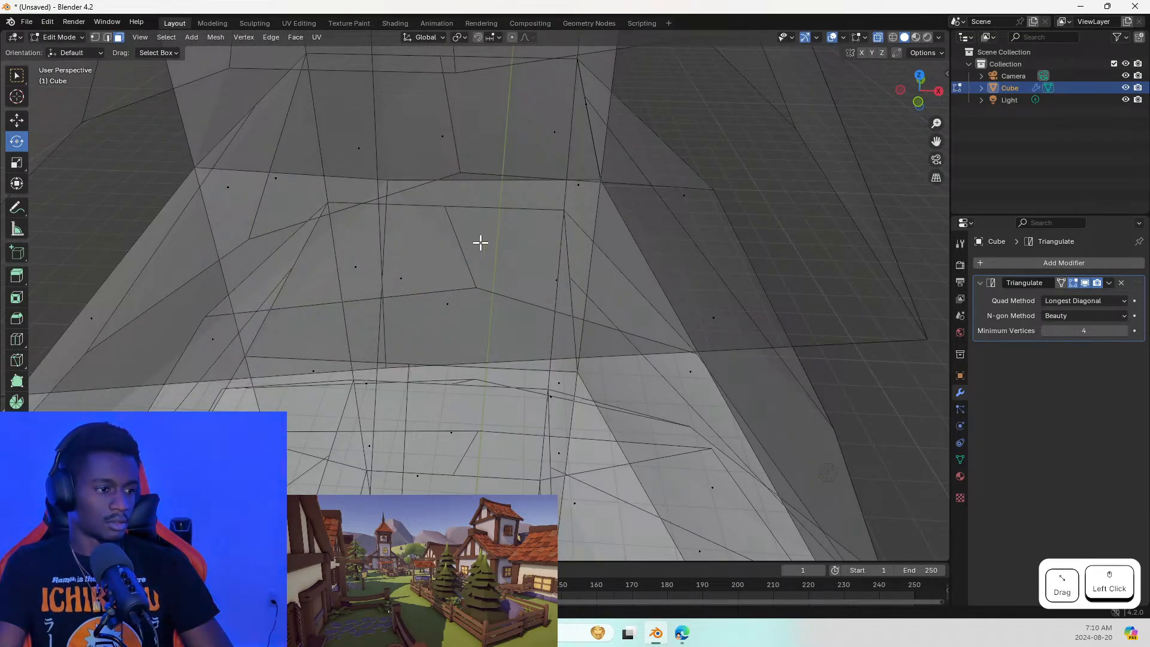
{"action": "left_click", "coordinate": [341, 265]}
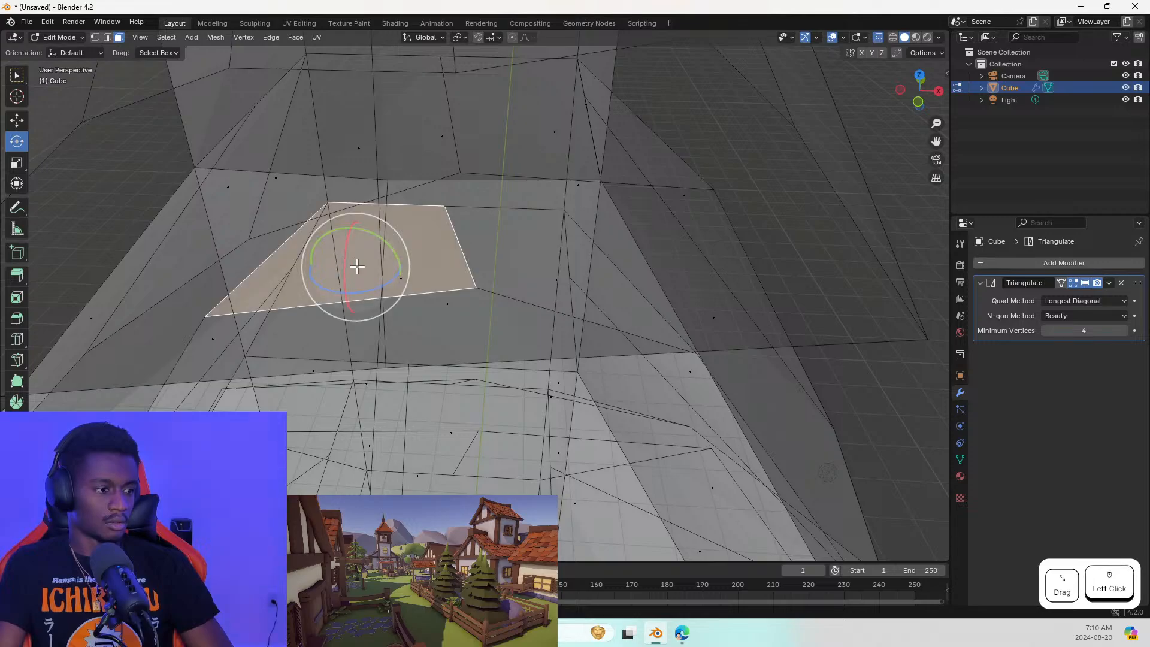
Compare the tree's inner faces in wireframe and solid shading with X-ray on and off, ending in solid shading with X-ray
{"action": "scroll", "coordinate": [443, 302], "scroll_direction": "down", "scroll_amount": 4}
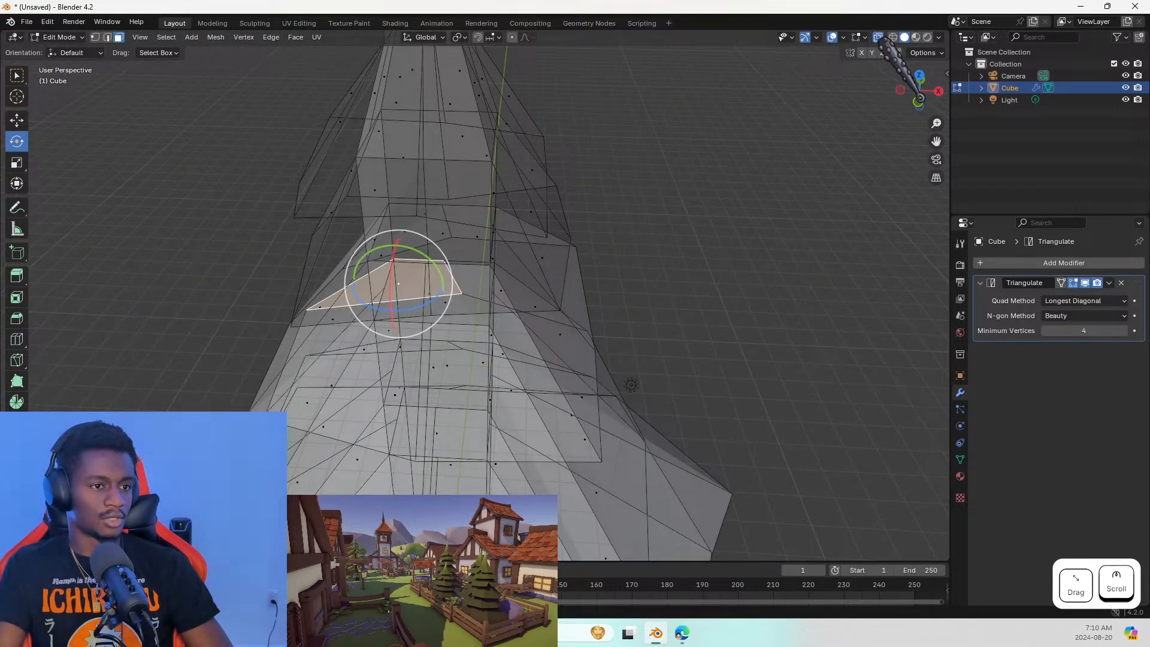
{"action": "left_click", "coordinate": [878, 37]}
{"action": "left_click", "coordinate": [893, 38]}
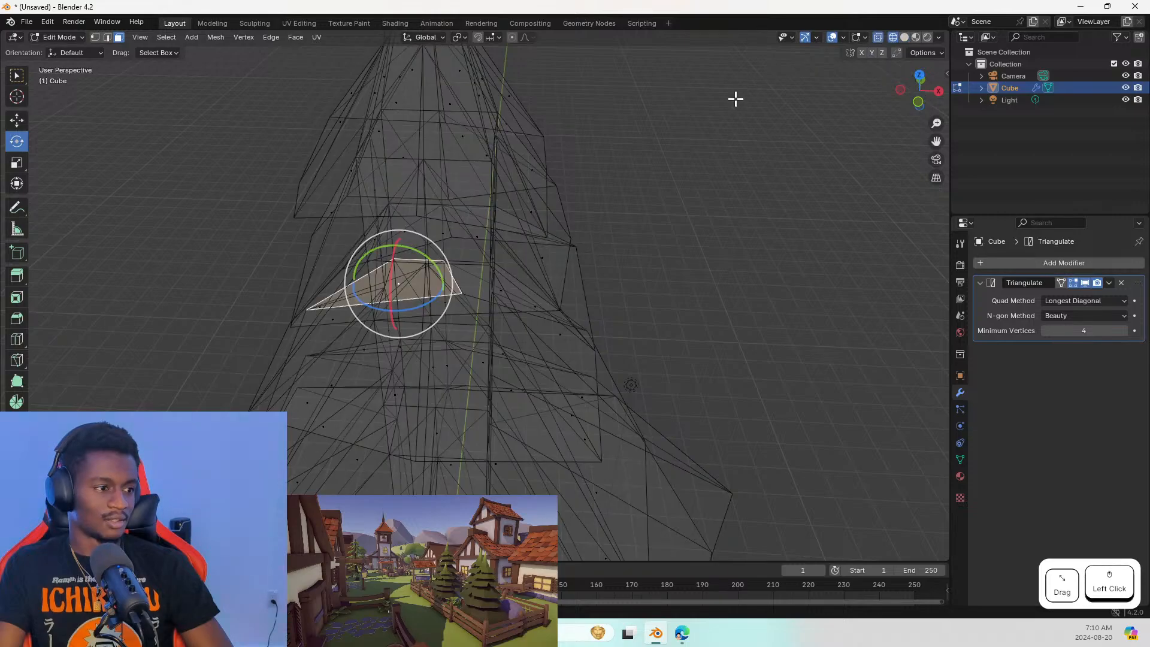
{"action": "left_click", "coordinate": [878, 37]}
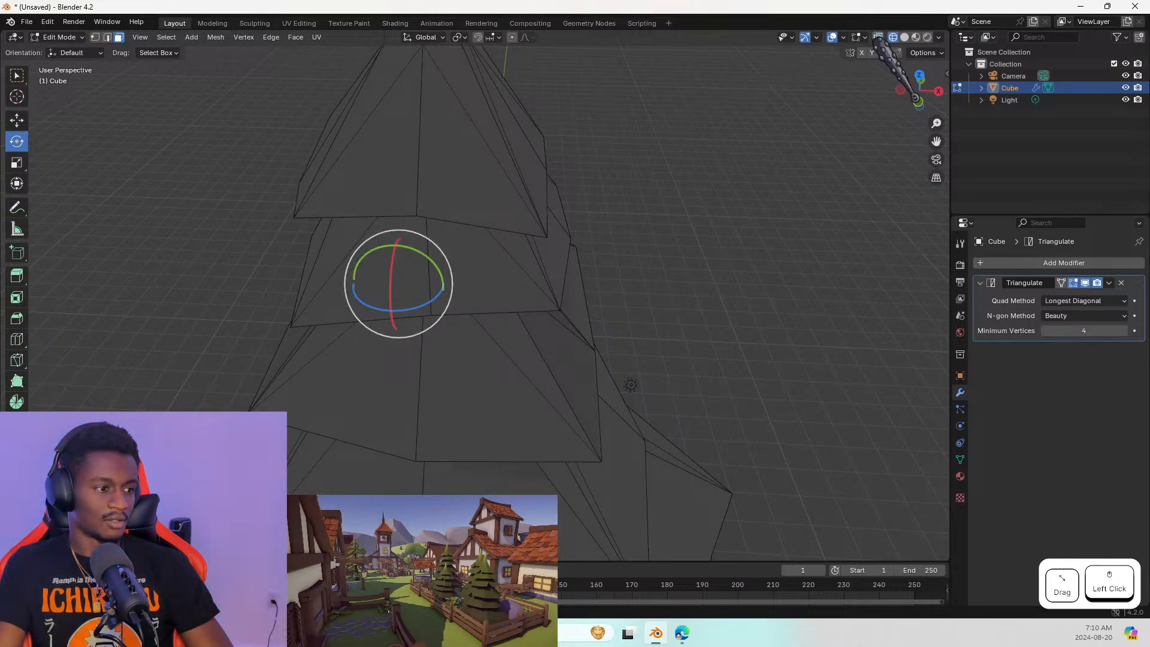
{"action": "left_click", "coordinate": [878, 38]}
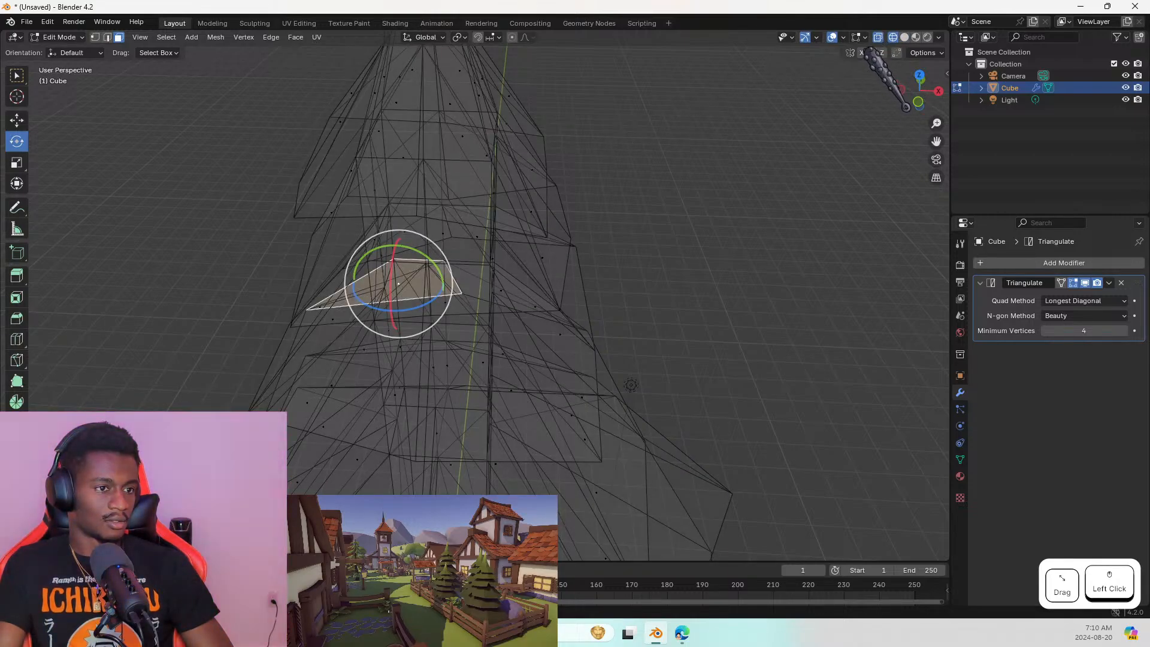
{"action": "left_click", "coordinate": [904, 37]}
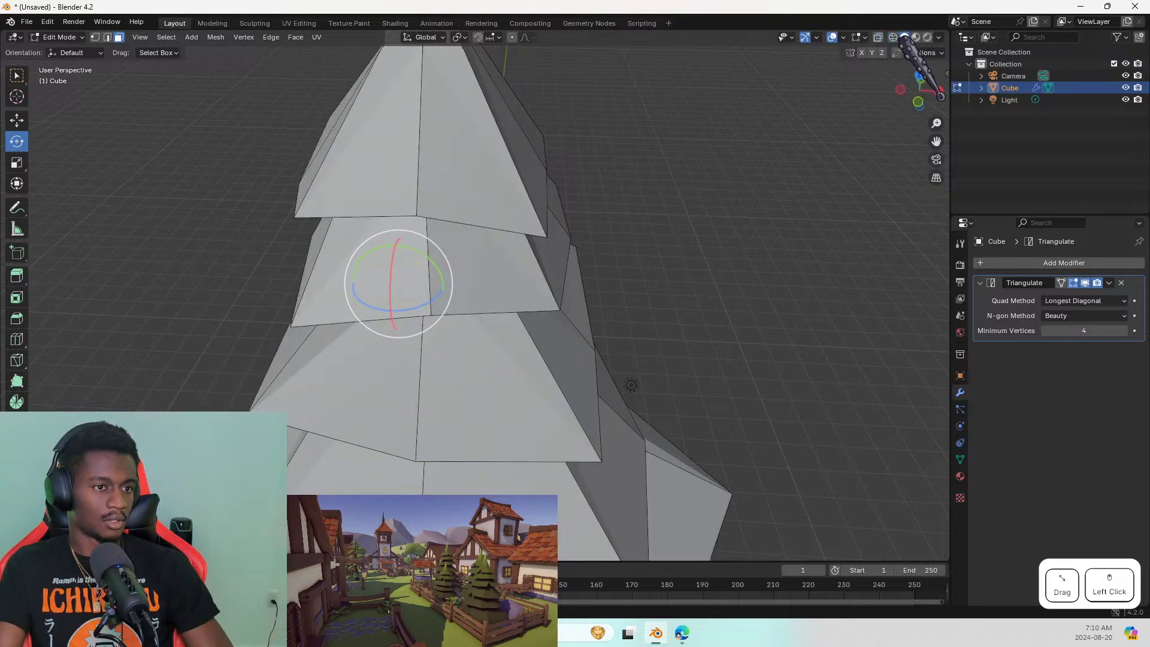
{"action": "left_click", "coordinate": [878, 37]}
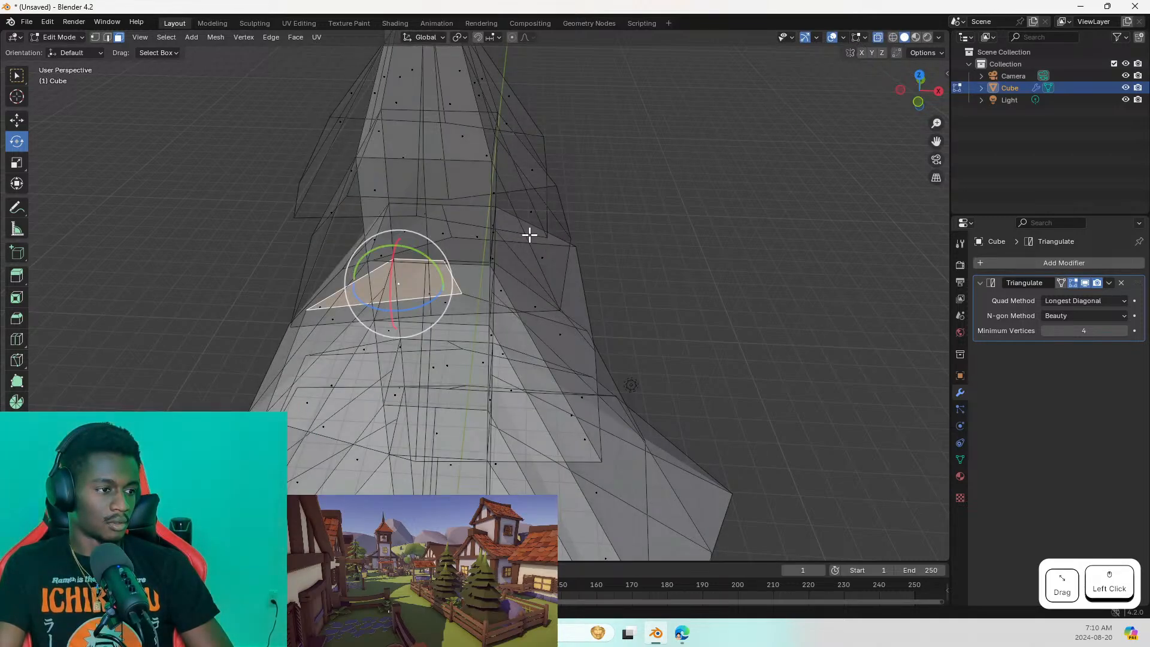
View the tree from below and try to select an inner trunk face between the tiers
{"action": "scroll", "coordinate": [530, 235], "scroll_direction": "up", "scroll_amount": 4}
{"action": "scroll", "coordinate": [530, 235], "scroll_direction": "down", "scroll_amount": 4}
{"action": "scroll", "coordinate": [529, 234], "scroll_direction": "up", "scroll_amount": 4}
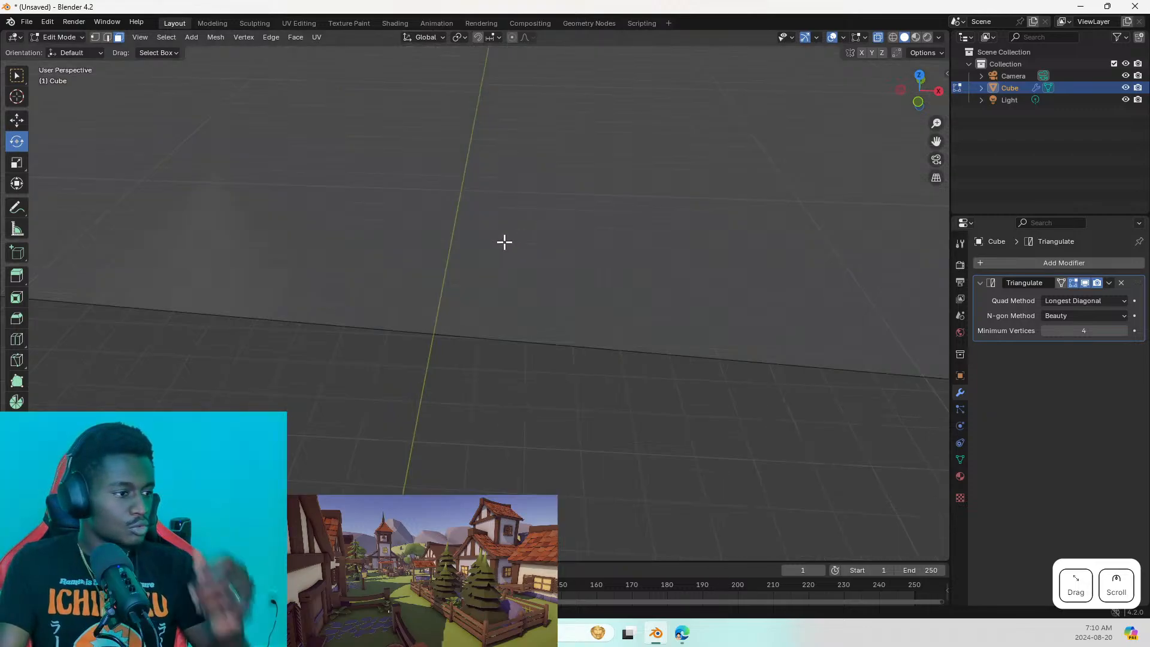
{"action": "scroll", "coordinate": [503, 242], "scroll_direction": "down", "scroll_amount": 4}
{"action": "middle_click_drag", "start_coordinate": [491, 275], "coordinate": [536, 137]}
{"action": "left_click", "coordinate": [536, 136]}
{"action": "scroll", "coordinate": [493, 156], "scroll_direction": "up", "scroll_amount": 5}
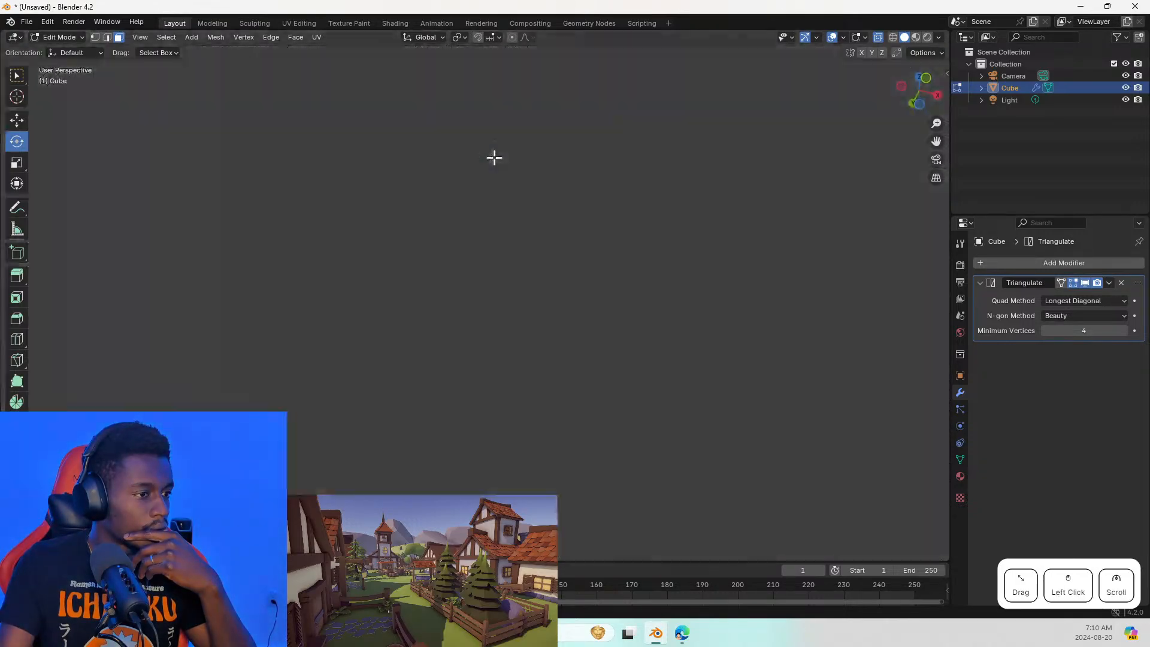
{"action": "scroll", "coordinate": [493, 157], "scroll_direction": "down", "scroll_amount": 5}
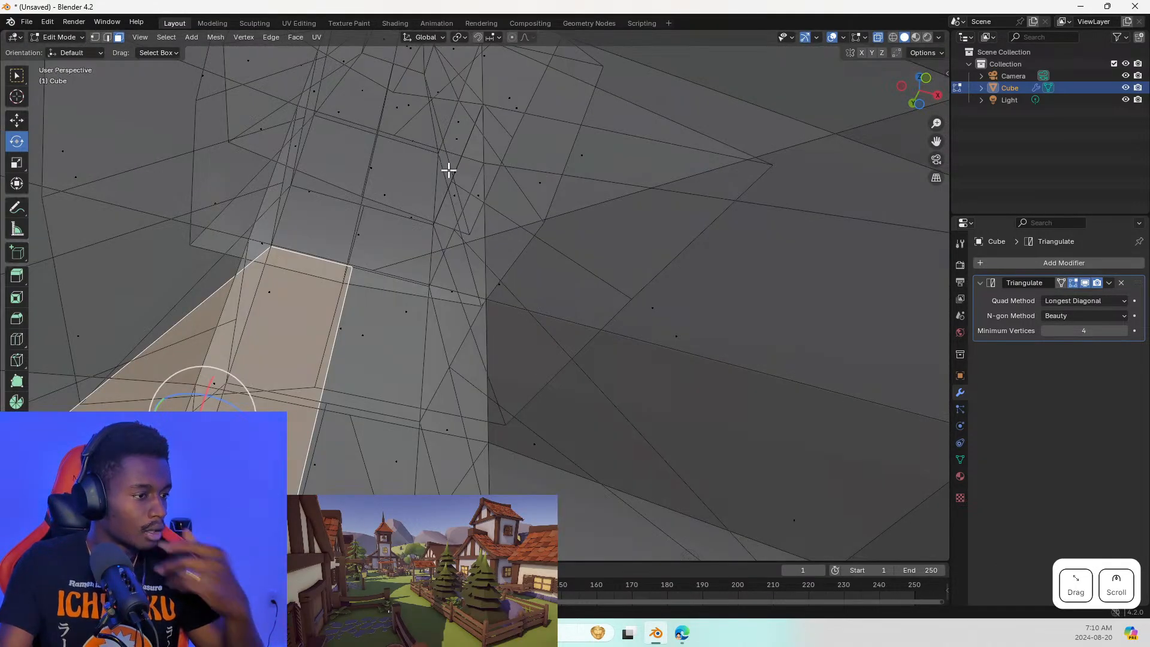
{"action": "scroll", "coordinate": [443, 191], "scroll_direction": "down", "scroll_amount": 3}
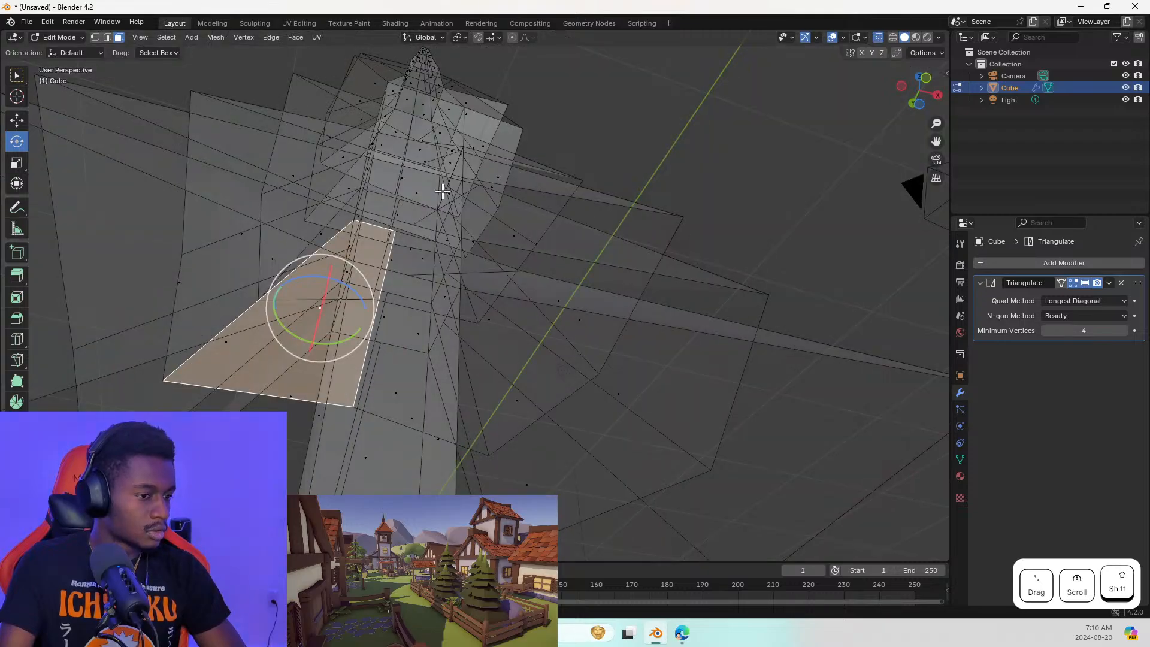
{"action": "left_click", "coordinate": [427, 200]}
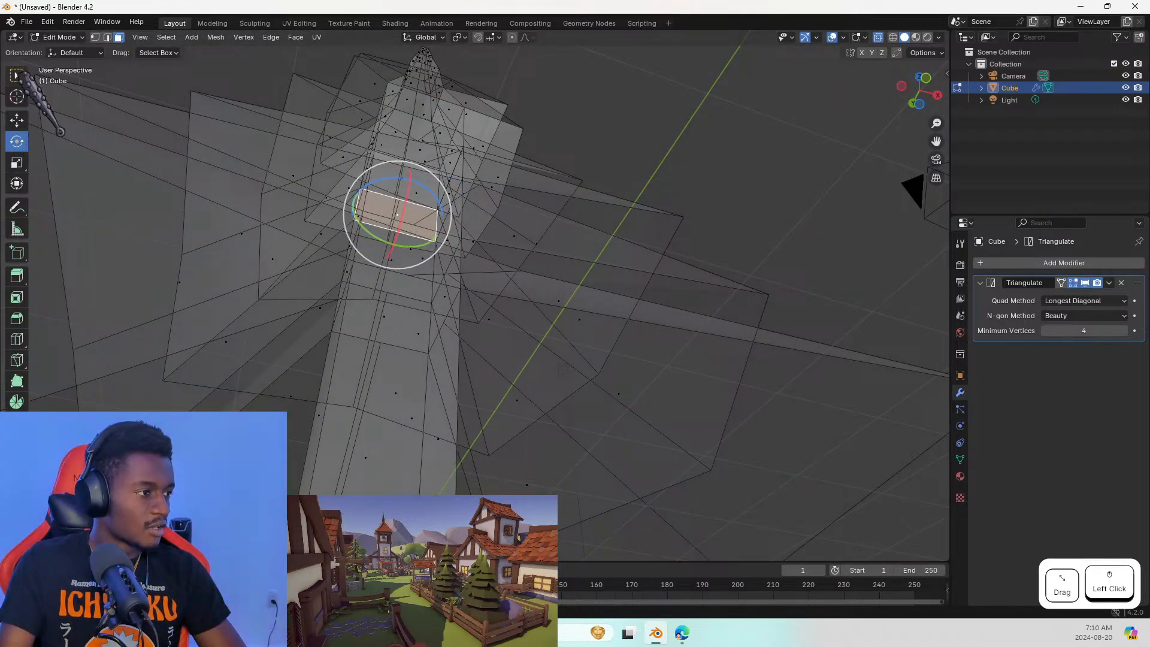
Activate the Select Box tool and try selecting the hidden trunk faces behind the middle foliage tier
{"action": "left_click", "coordinate": [16, 75]}
{"action": "middle_click_drag", "start_coordinate": [375, 239], "coordinate": [457, 344]}
{"action": "left_click", "coordinate": [441, 198]}
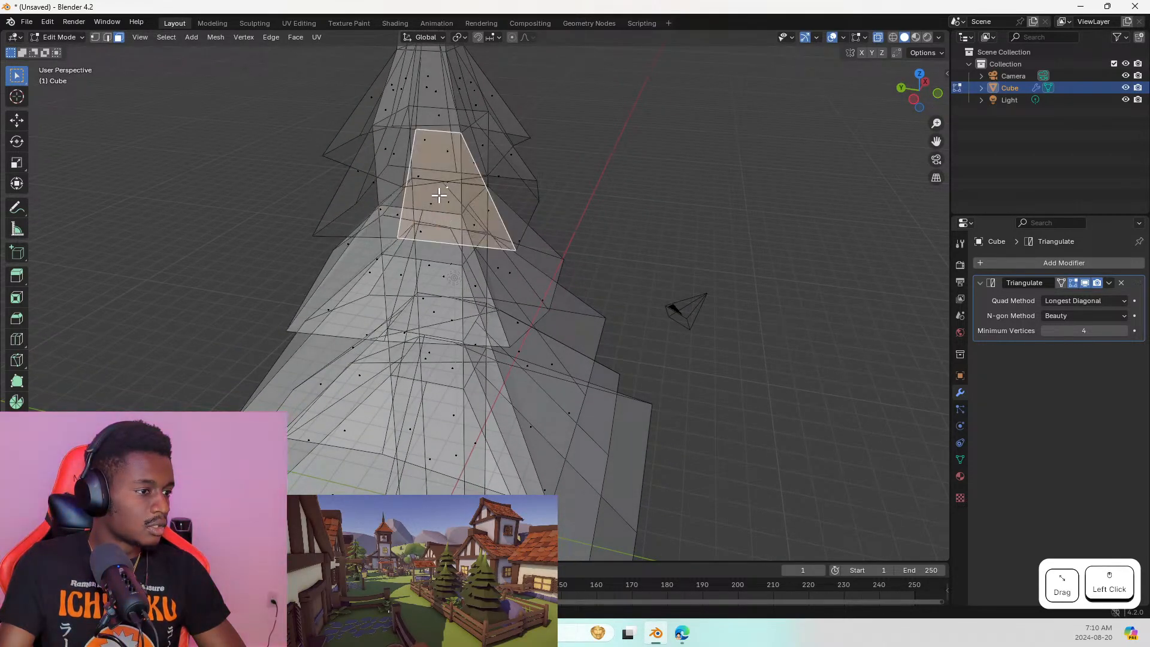
{"action": "left_click", "coordinate": [439, 197]}
{"action": "left_click", "coordinate": [425, 201]}
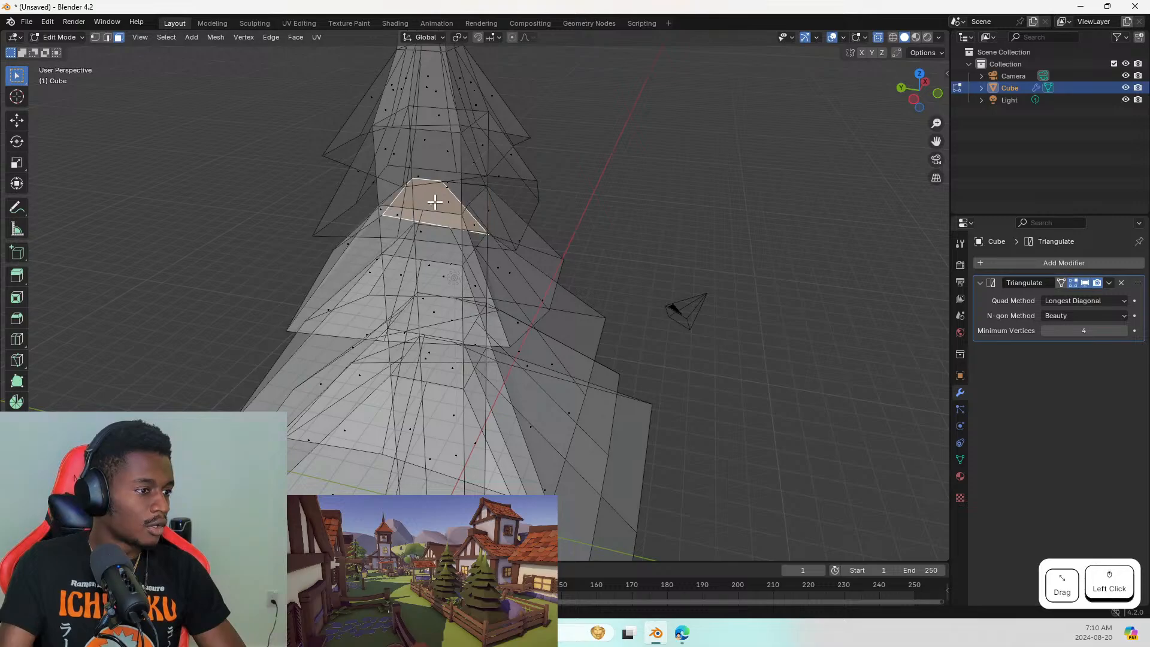
{"action": "mouse_move", "coordinate": [472, 199]}
{"action": "middle_mouse_down"}
{"action": "mouse_move", "coordinate": [477, 259]}
{"action": "mouse_move", "coordinate": [468, 207]}
{"action": "middle_mouse_up"}
{"action": "left_click", "coordinate": [445, 208]}
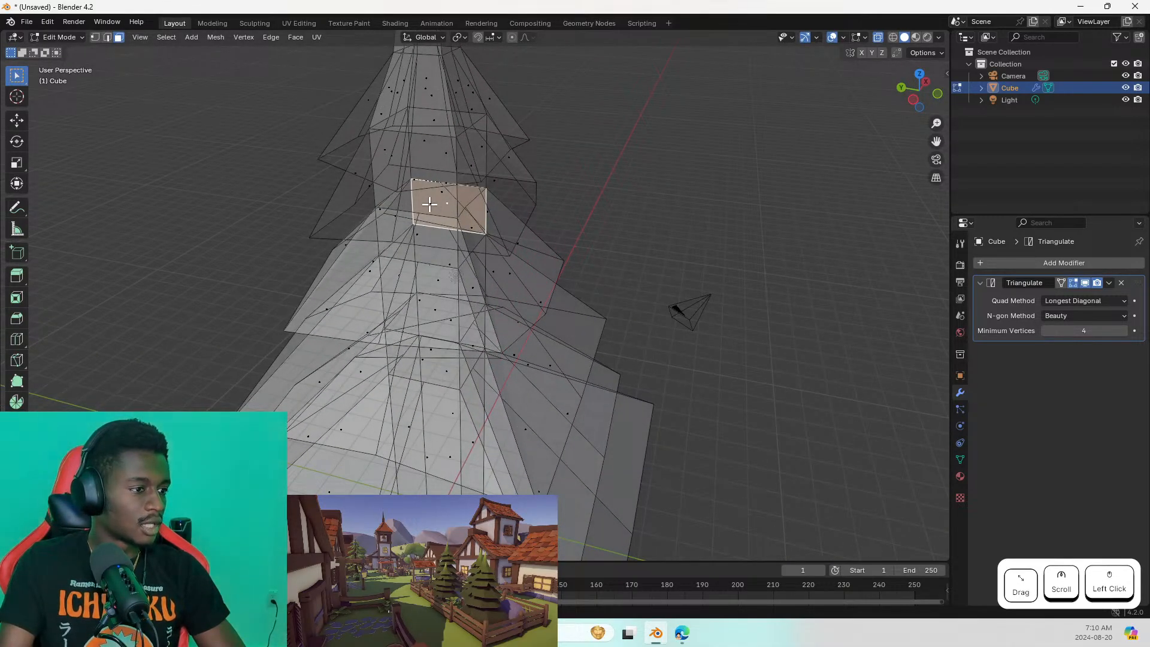
Try other faces around the trunk and select a single side face of the inner trunk section
{"action": "left_click", "coordinate": [437, 204]}
{"action": "left_click", "coordinate": [455, 194]}
{"action": "middle_click_drag", "start_coordinate": [449, 192], "coordinate": [318, 239]}
{"action": "left_click", "coordinate": [443, 186]}
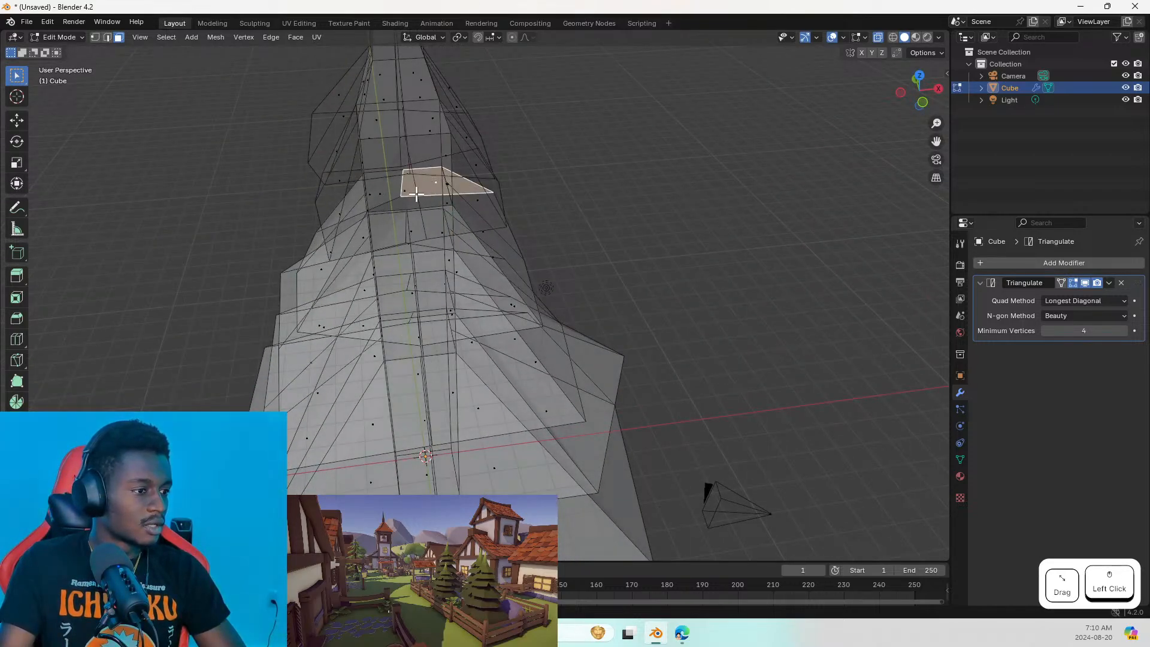
{"action": "left_click", "coordinate": [407, 209]}
{"action": "middle_click_drag", "start_coordinate": [464, 142], "coordinate": [487, 103]}
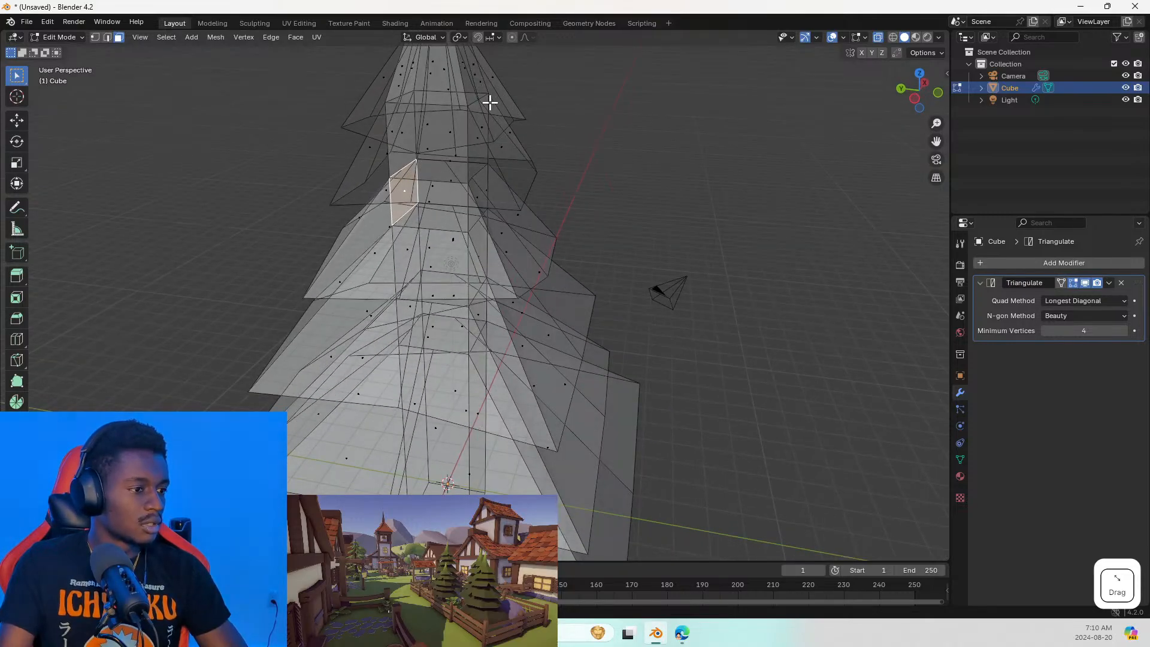
Select the trunk's edge loop inside the middle tier in edge mode, and try to select the matching face loop in face mode
{"action": "left_click", "coordinate": [107, 37]}
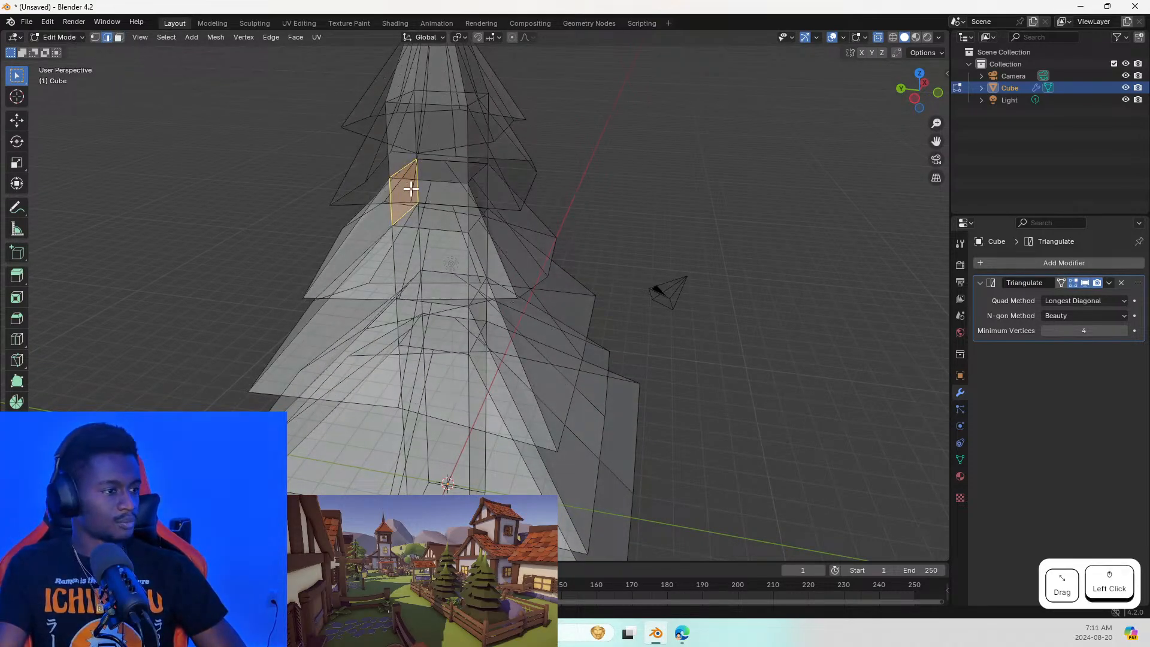
{"action": "left_click", "coordinate": [451, 231], "text": "ctrl+alt"}
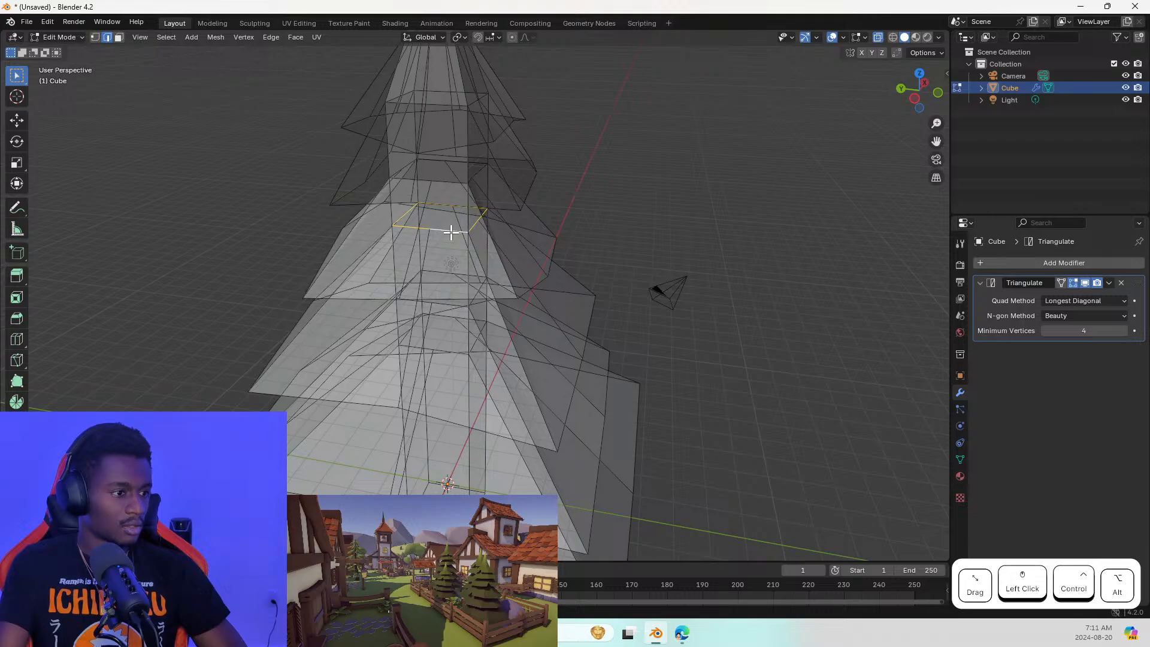
{"action": "left_click", "coordinate": [118, 37]}
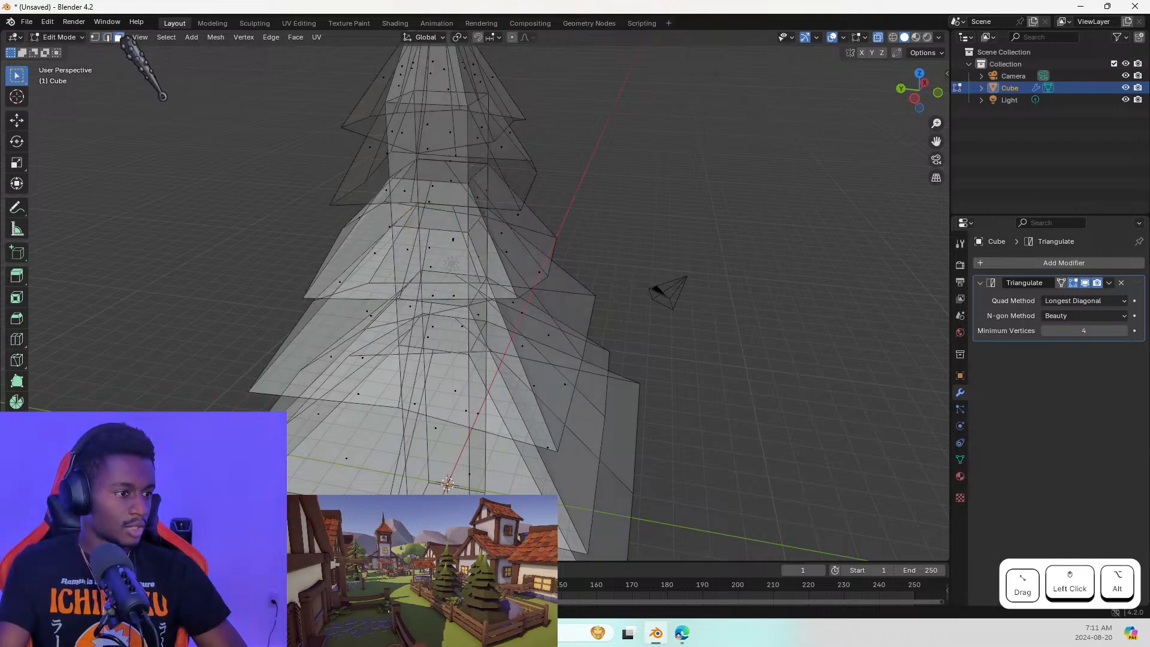
{"action": "left_click", "coordinate": [442, 233], "text": "alt"}
{"action": "left_click", "coordinate": [364, 218], "text": "alt"}
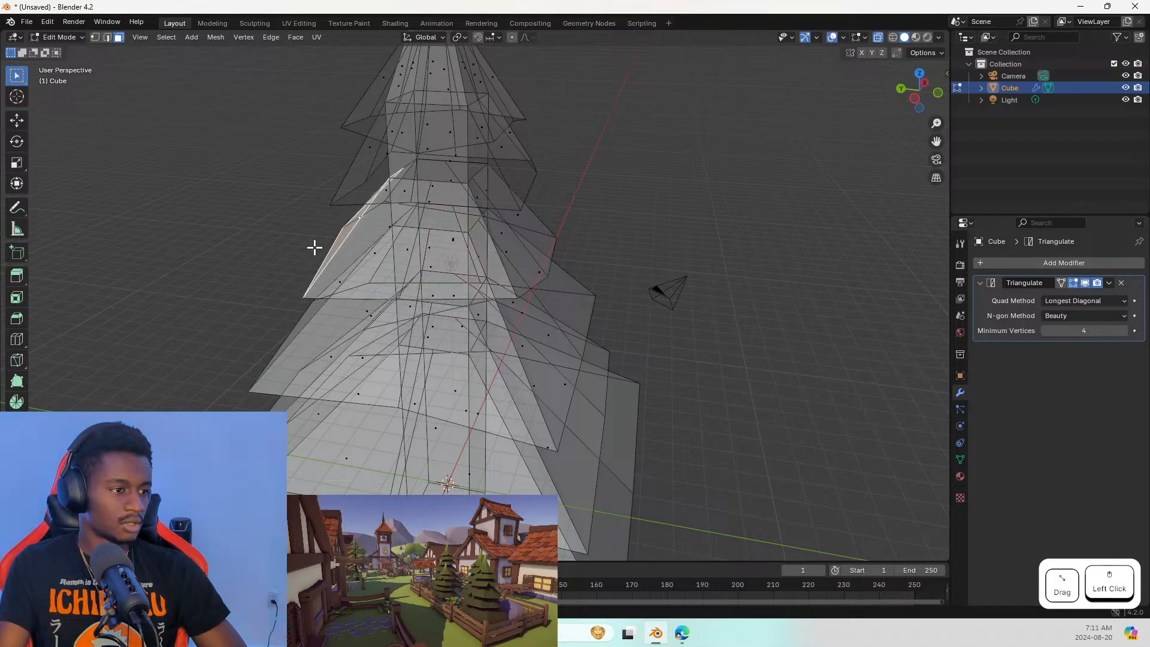
{"action": "key", "text": "Escape"}
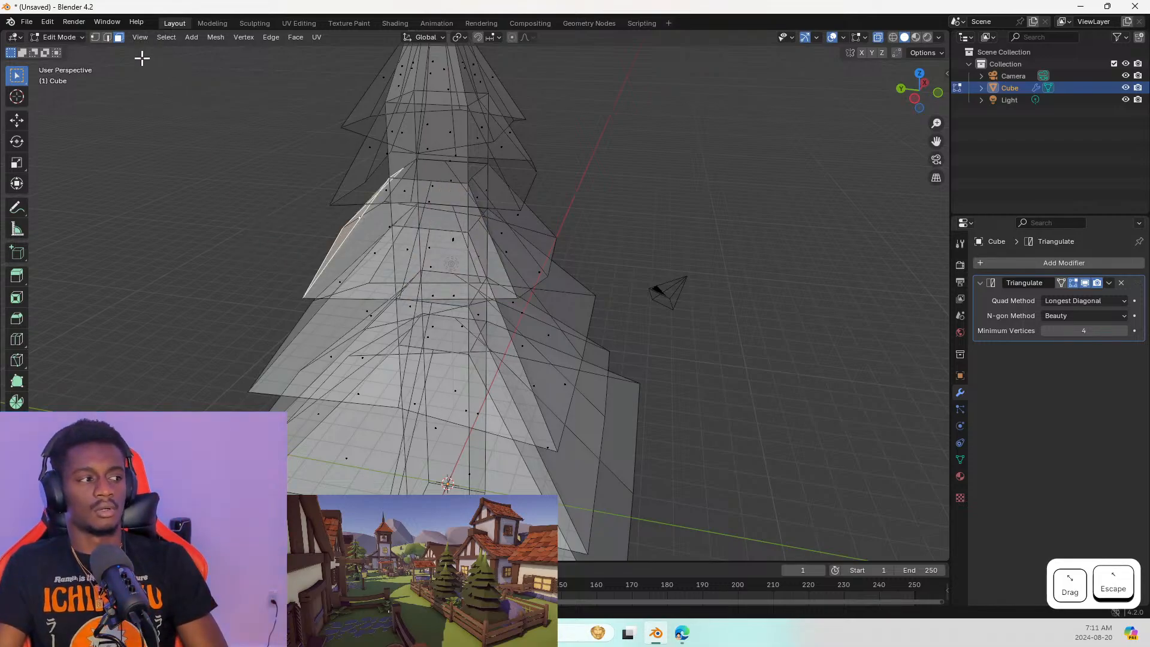
Switch to edge selection mode and turn on proportional editing for the tree mesh
{"action": "left_click", "coordinate": [106, 37]}
{"action": "middle_click_drag", "start_coordinate": [352, 227], "coordinate": [444, 221]}
{"action": "scroll", "coordinate": [487, 171], "scroll_direction": "down", "scroll_amount": 4}
{"action": "scroll", "coordinate": [487, 207], "scroll_direction": "down", "scroll_amount": 2}
{"action": "scroll", "coordinate": [483, 211], "scroll_direction": "up", "scroll_amount": 4}
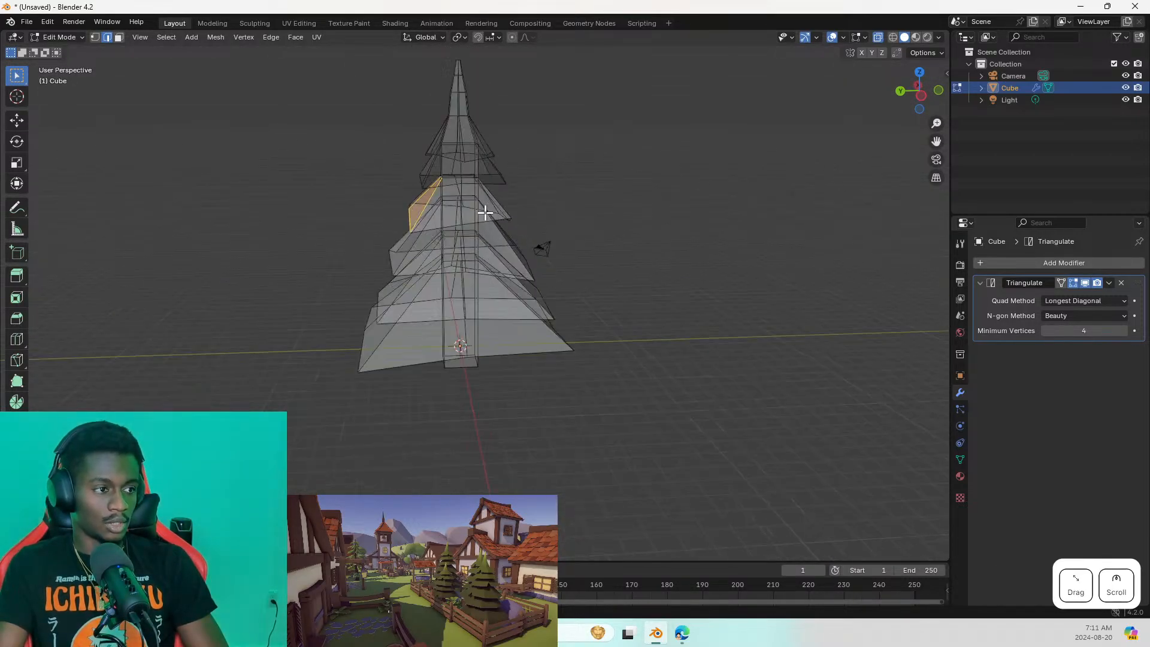
{"action": "scroll", "coordinate": [485, 212], "scroll_direction": "down", "scroll_amount": 2}
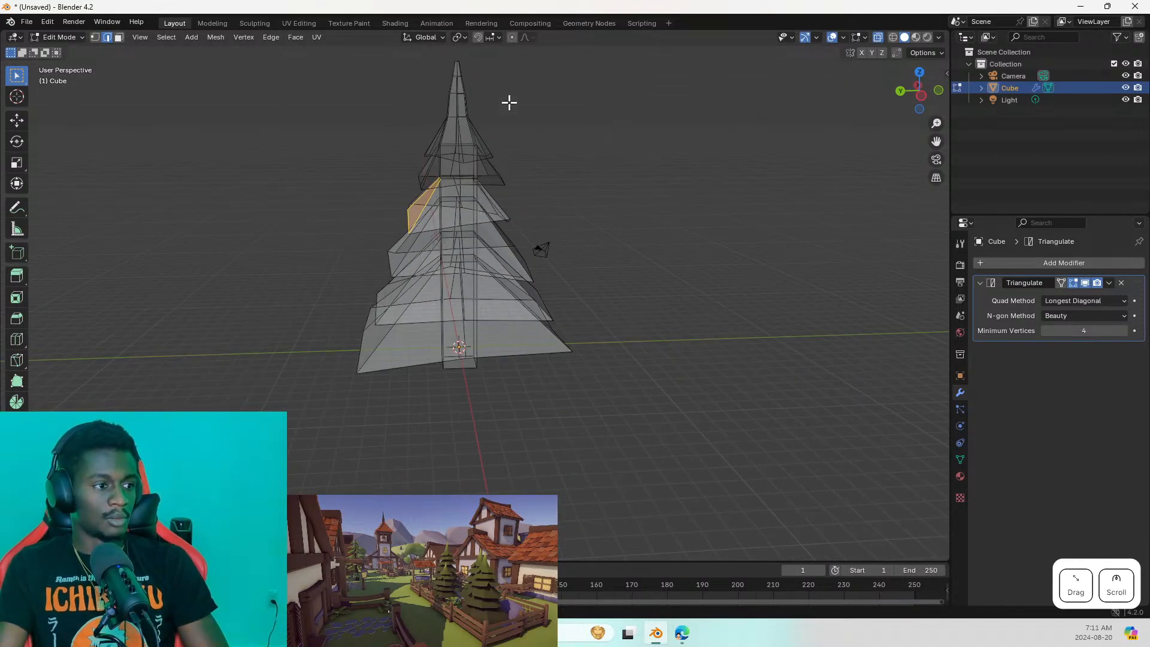
{"action": "left_click", "coordinate": [512, 37]}
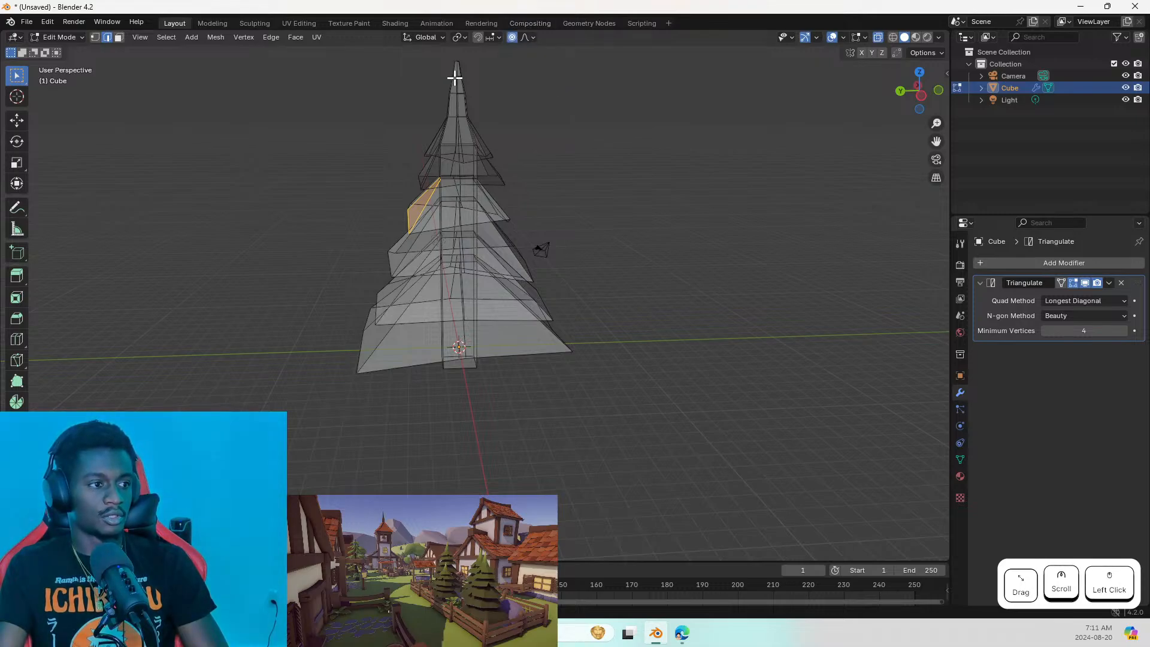
Rotate the edge loop just below the tree's tip by about -7.6° using a smooth proportional size of about 5.05
{"action": "left_click", "coordinate": [468, 122]}
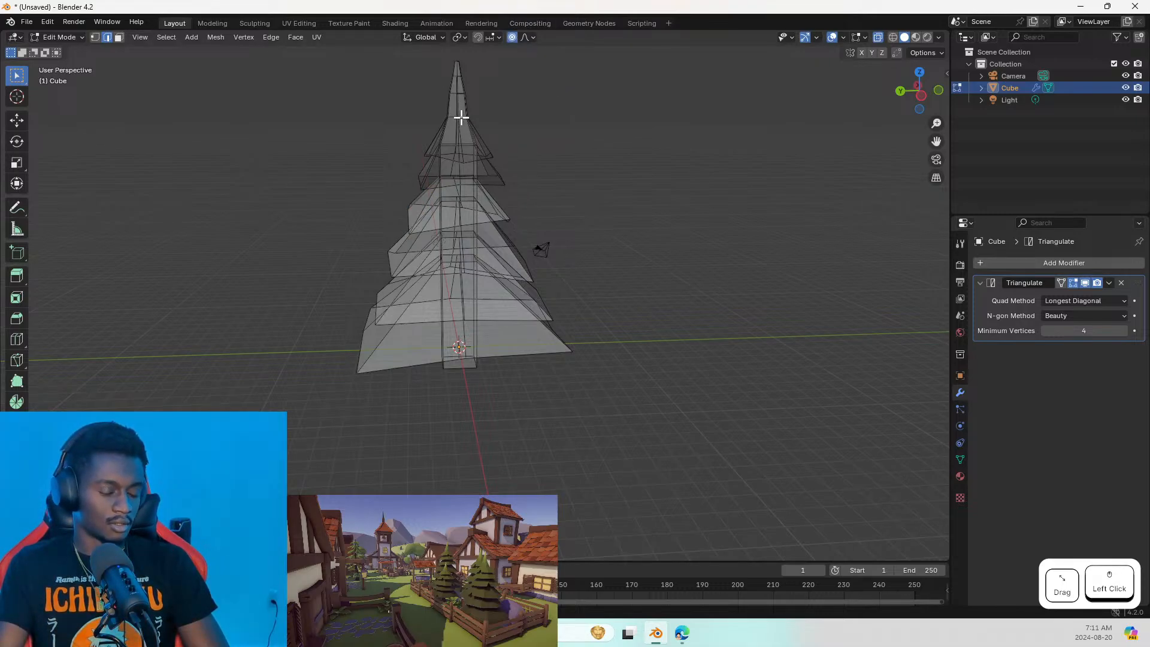
{"action": "left_click", "coordinate": [461, 117], "text": "alt"}
{"action": "key", "text": "r"}
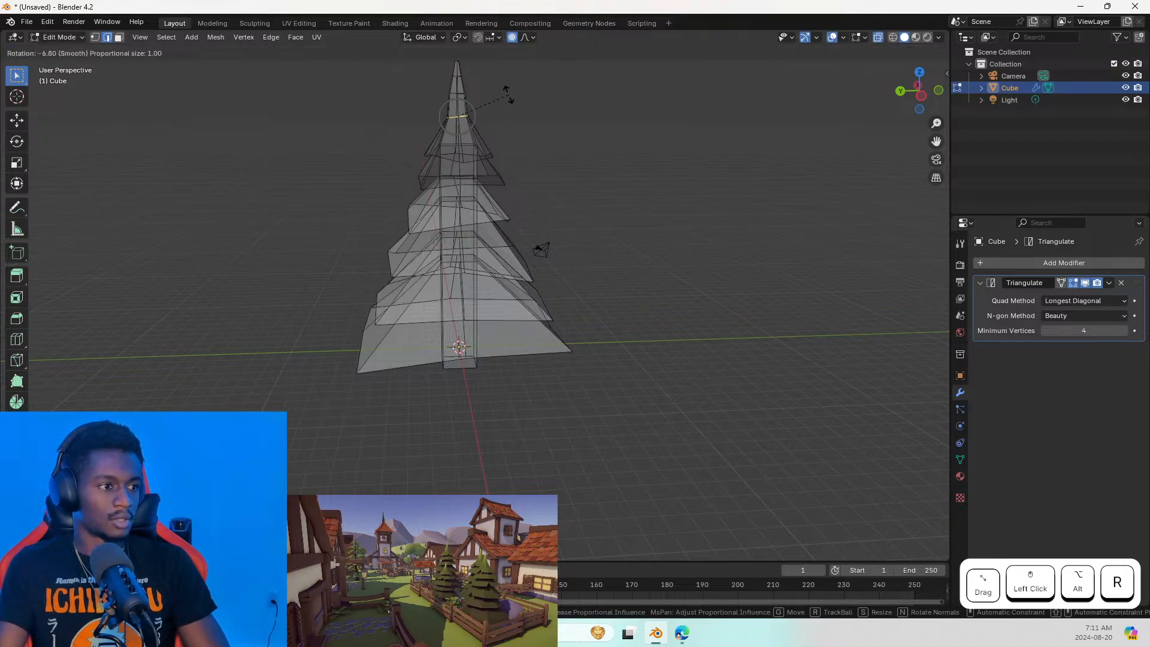
{"action": "scroll", "coordinate": [509, 95], "scroll_direction": "down", "scroll_amount": 5}
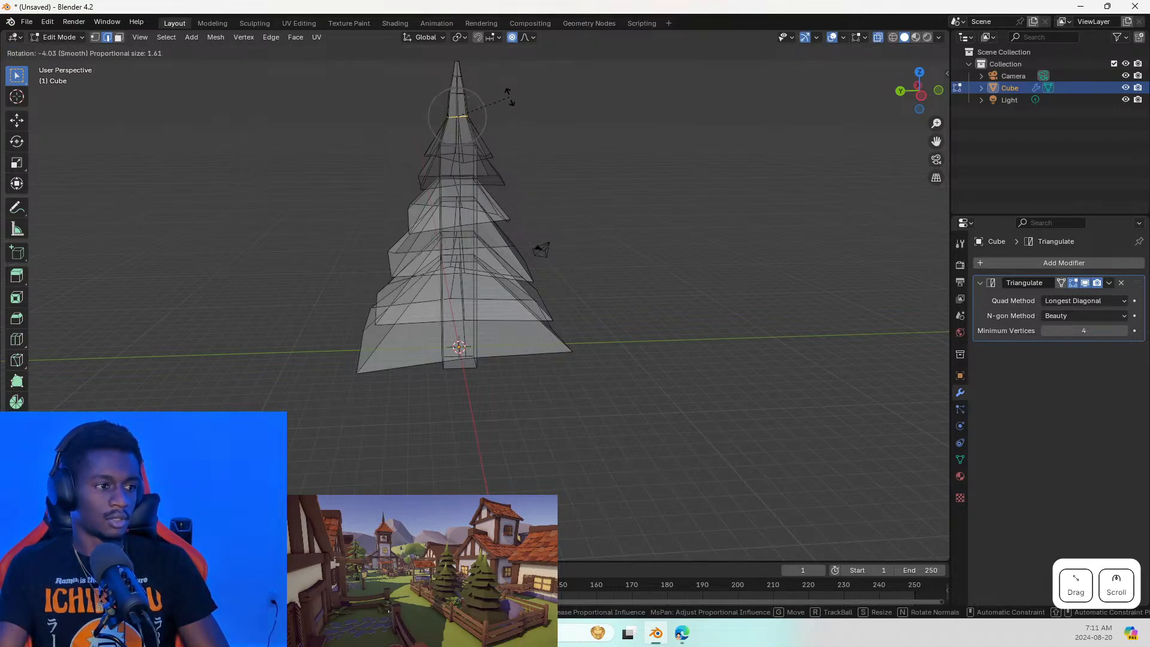
{"action": "scroll", "coordinate": [509, 96], "scroll_direction": "down", "scroll_amount": 4}
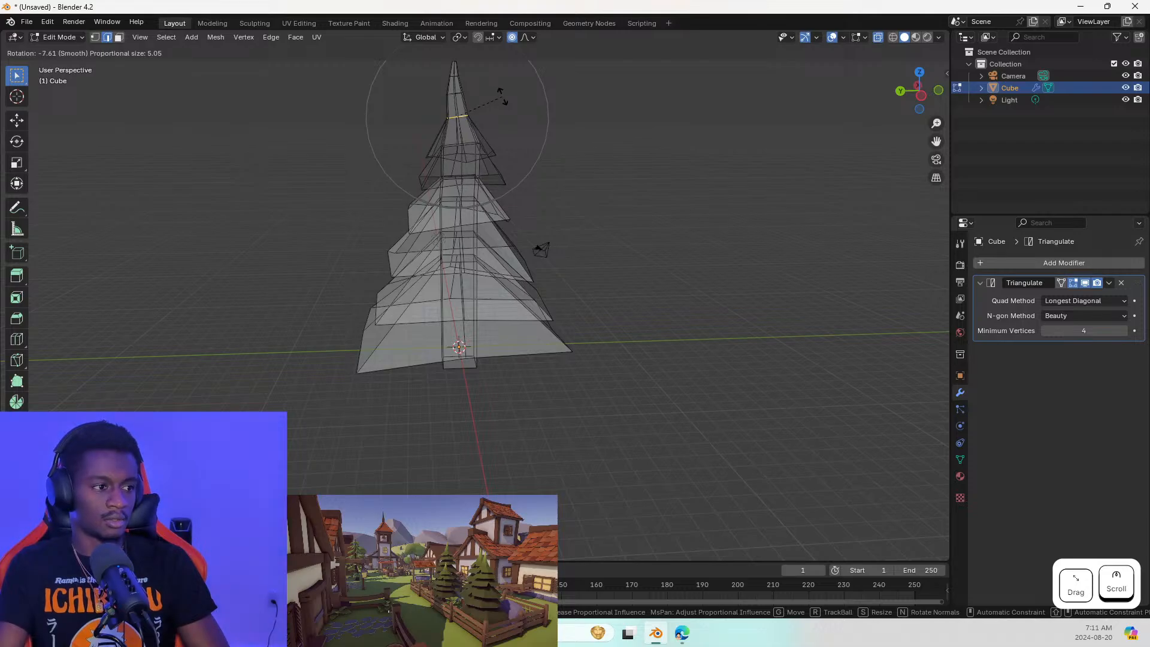
{"action": "left_click", "coordinate": [502, 96]}
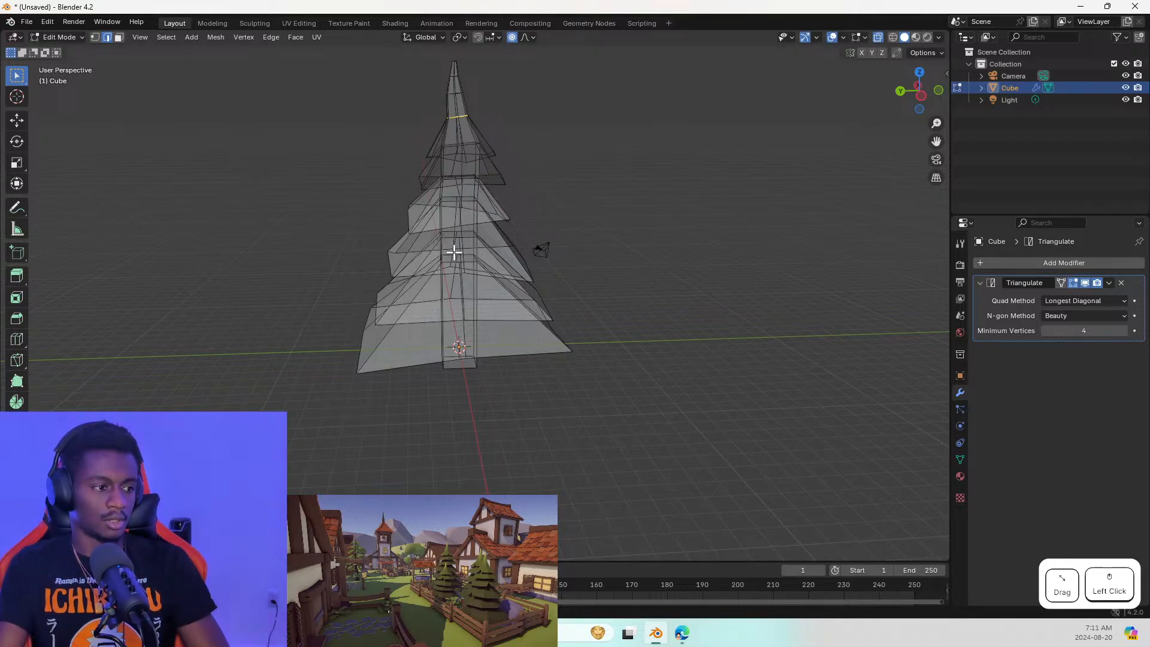
Select the horizontal trunk edge loop inside the middle tiers and try rotating it with proportional editing
{"action": "key", "text": "r"}
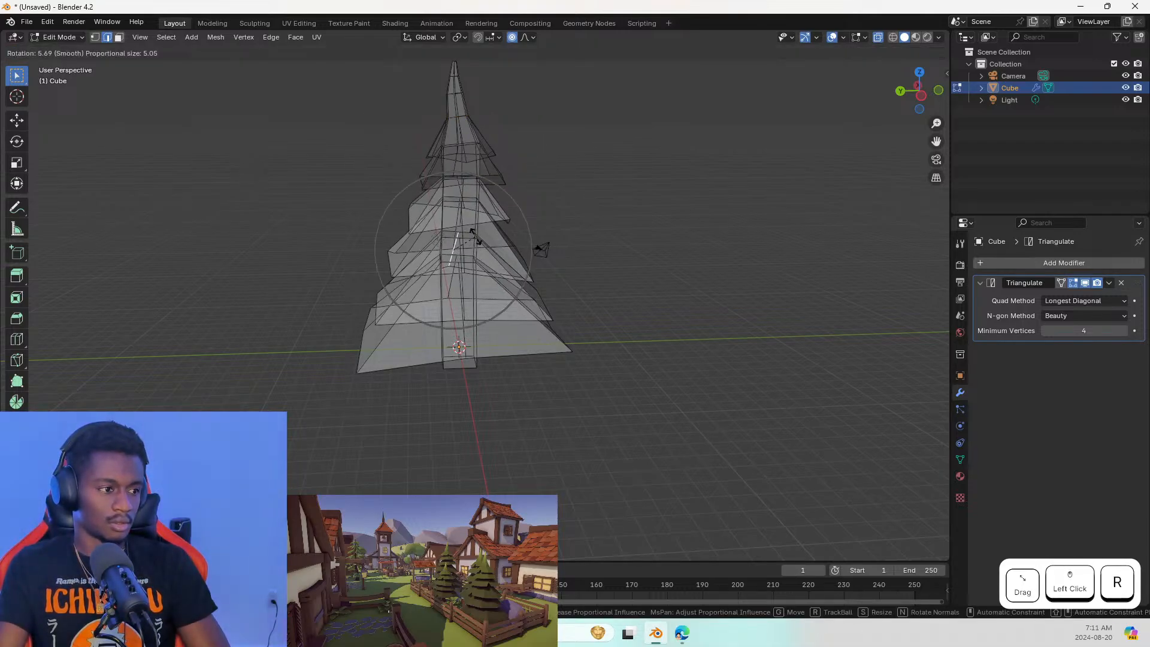
{"action": "key", "text": "Escape"}
{"action": "left_click", "coordinate": [467, 264], "text": "alt"}
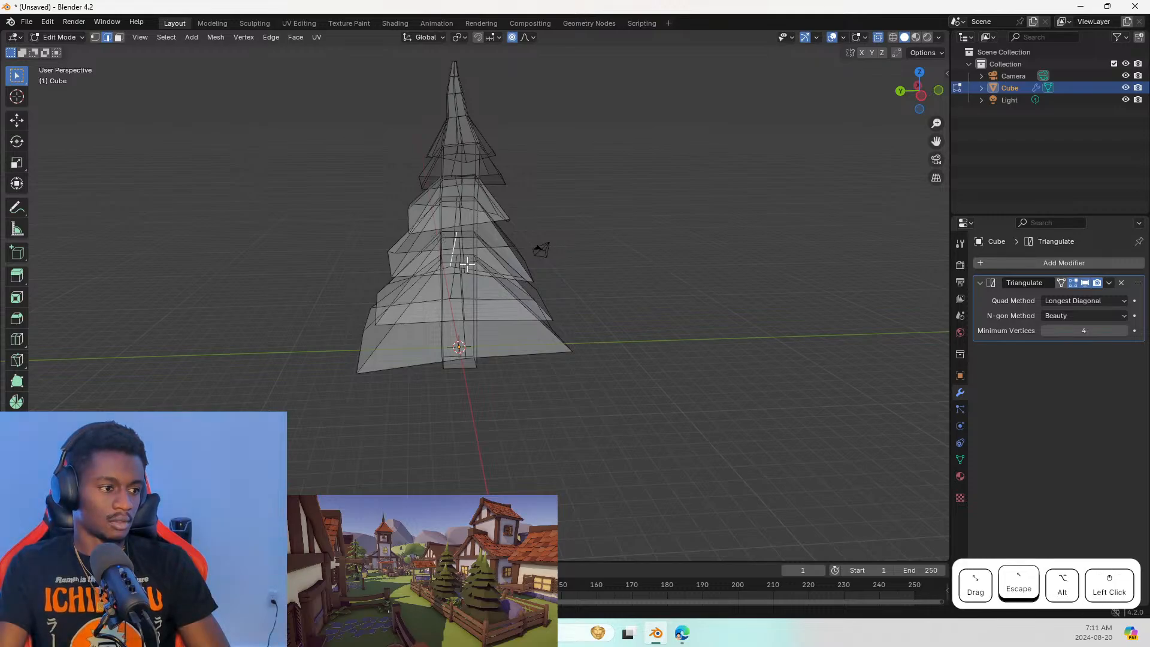
{"action": "key", "text": "r"}
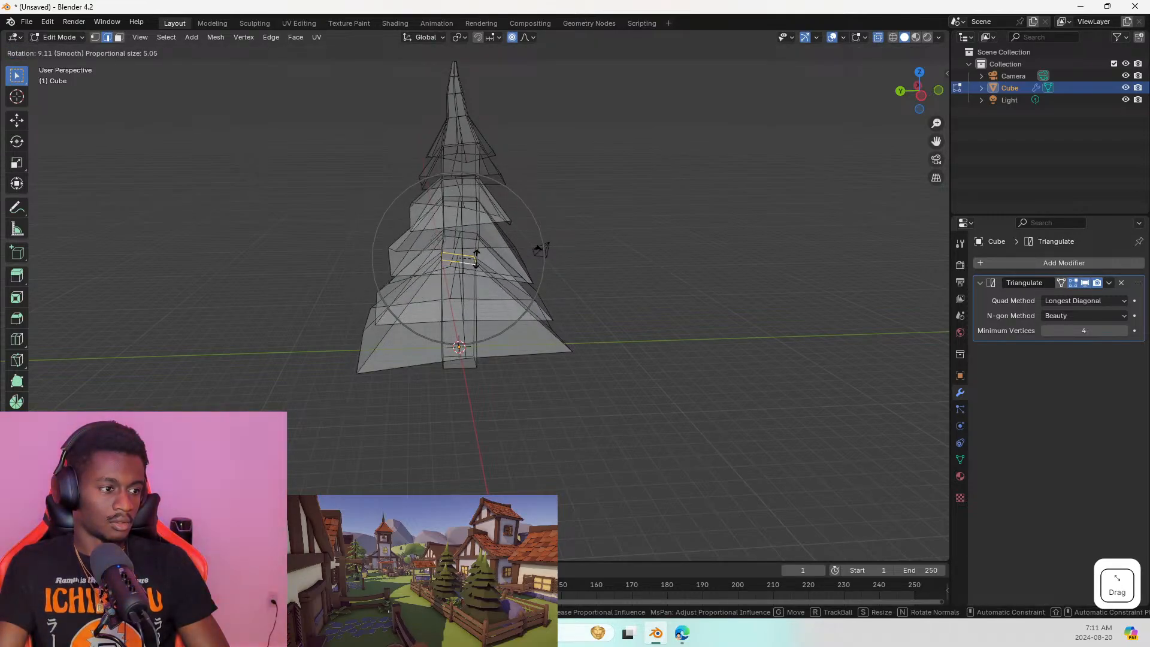
{"action": "key", "text": "Escape"}
{"action": "key", "text": "r"}
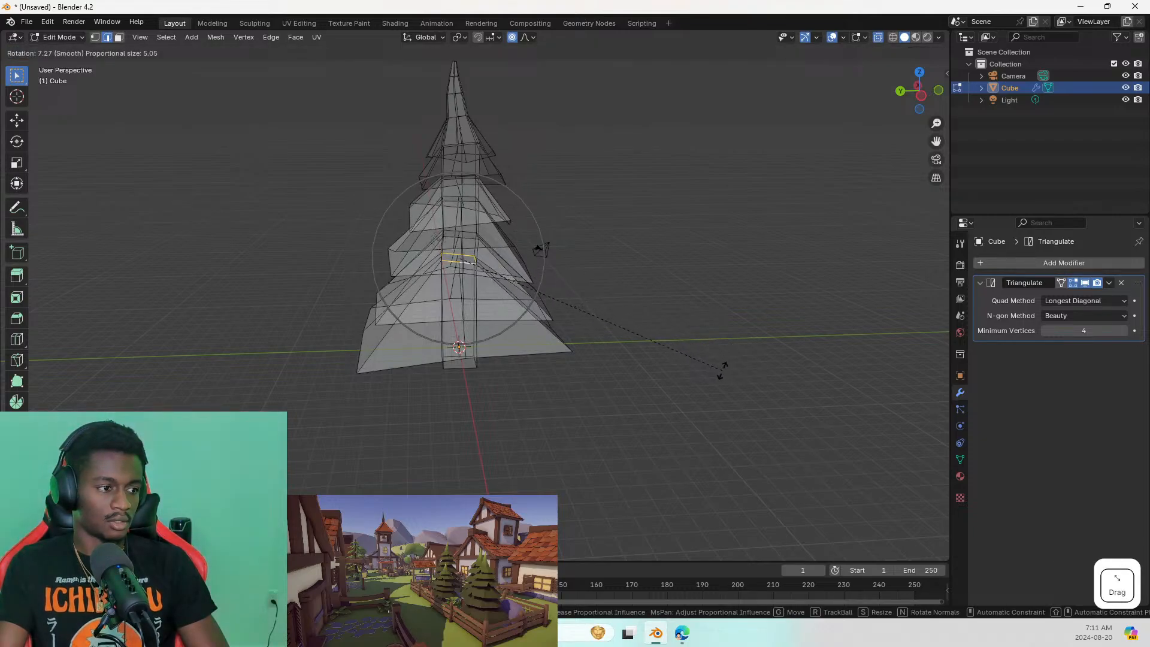
{"action": "key", "text": "Escape"}
Rotate the selected middle trunk edge loop slightly in the right orthographic view with proportional editing
{"action": "scroll", "coordinate": [616, 444], "scroll_direction": "up", "scroll_amount": 2}
{"action": "key", "text": "KP_1"}
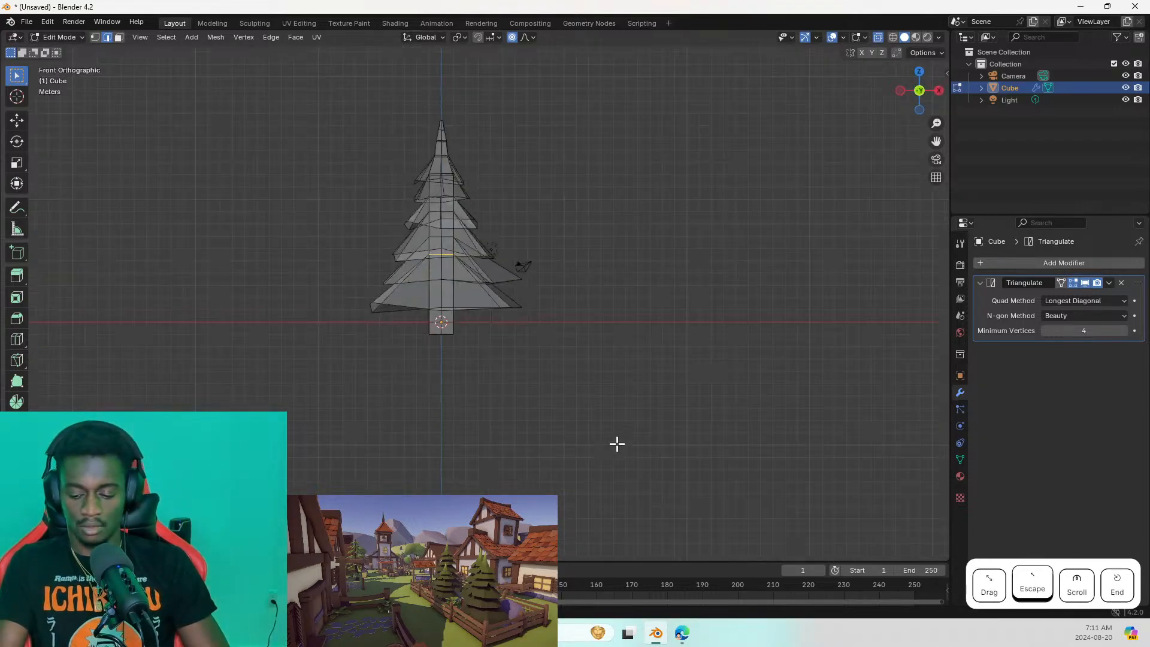
{"action": "middle_click_drag", "start_coordinate": [509, 354], "coordinate": [685, 358]}
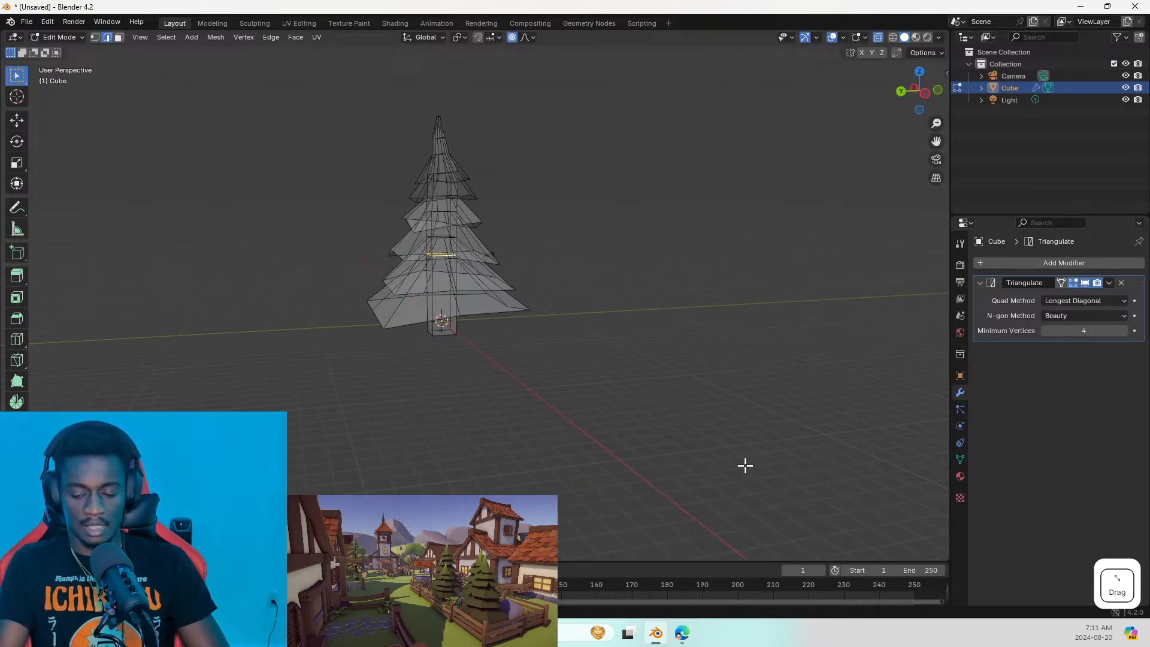
{"action": "key", "text": "KP_3"}
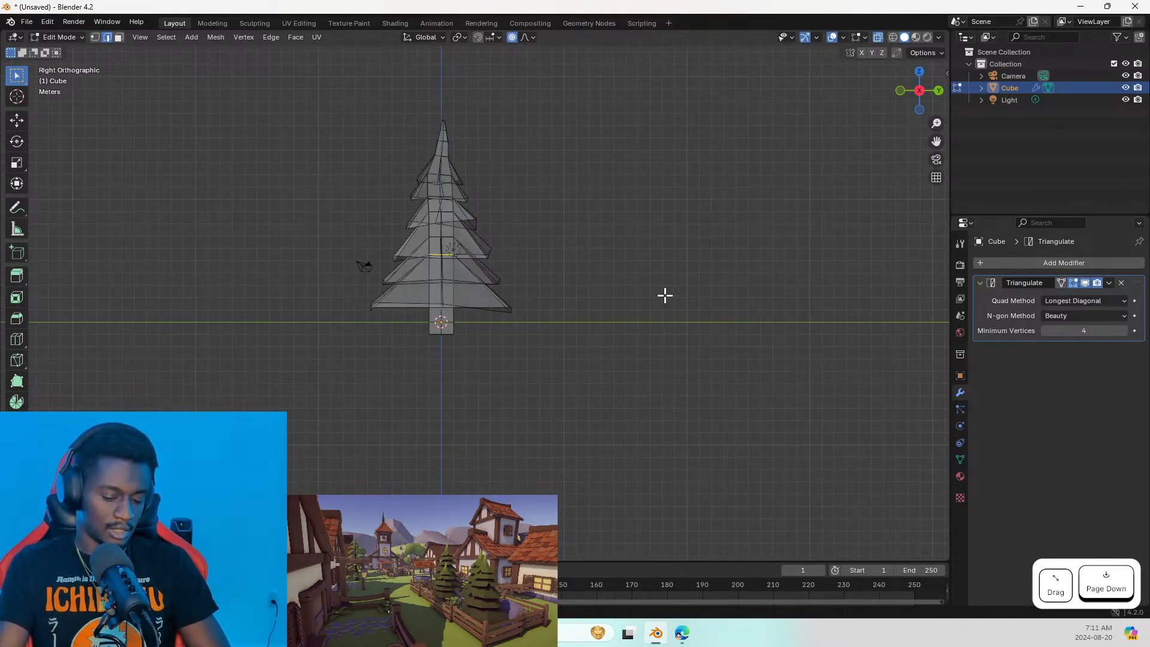
{"action": "key", "text": "r"}
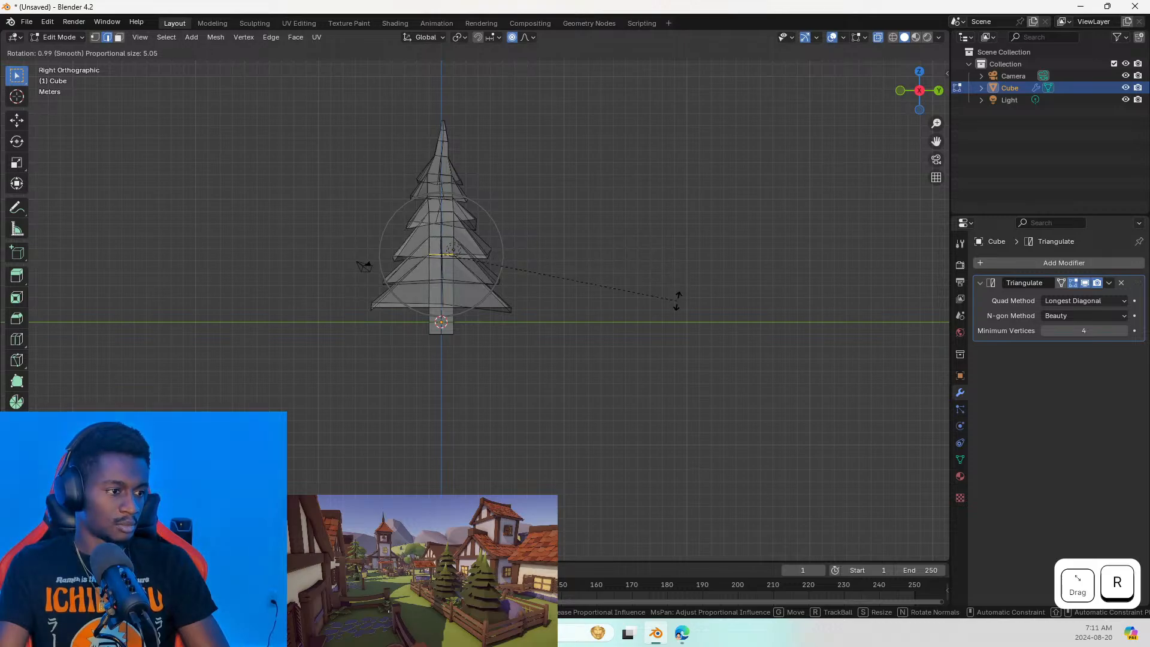
{"action": "left_click", "coordinate": [660, 331]}
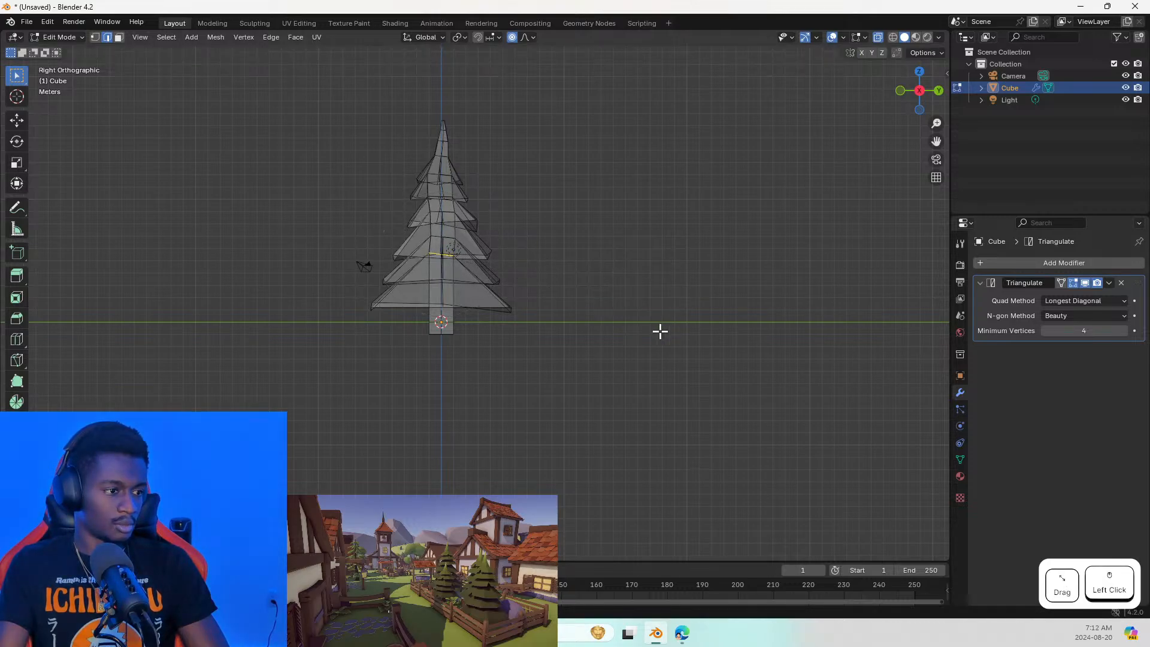
Preview the tree in wireframe shading, return to solid shading and turn off X-ray
{"action": "middle_click_drag", "start_coordinate": [487, 387], "coordinate": [452, 390]}
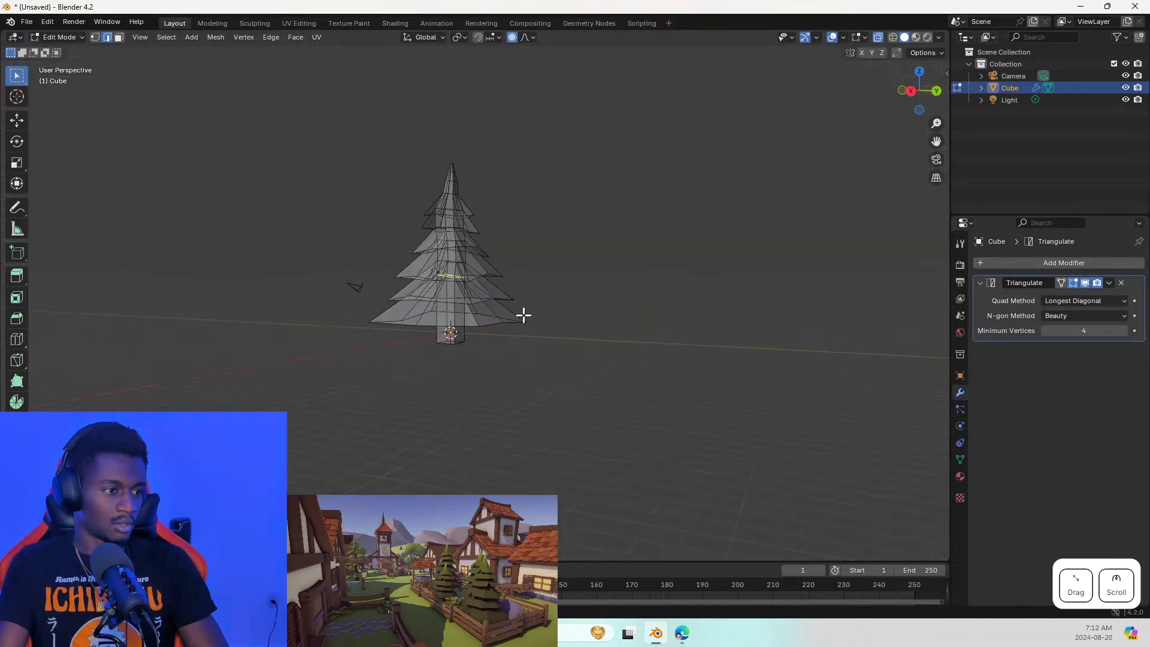
{"action": "left_click", "coordinate": [893, 37]}
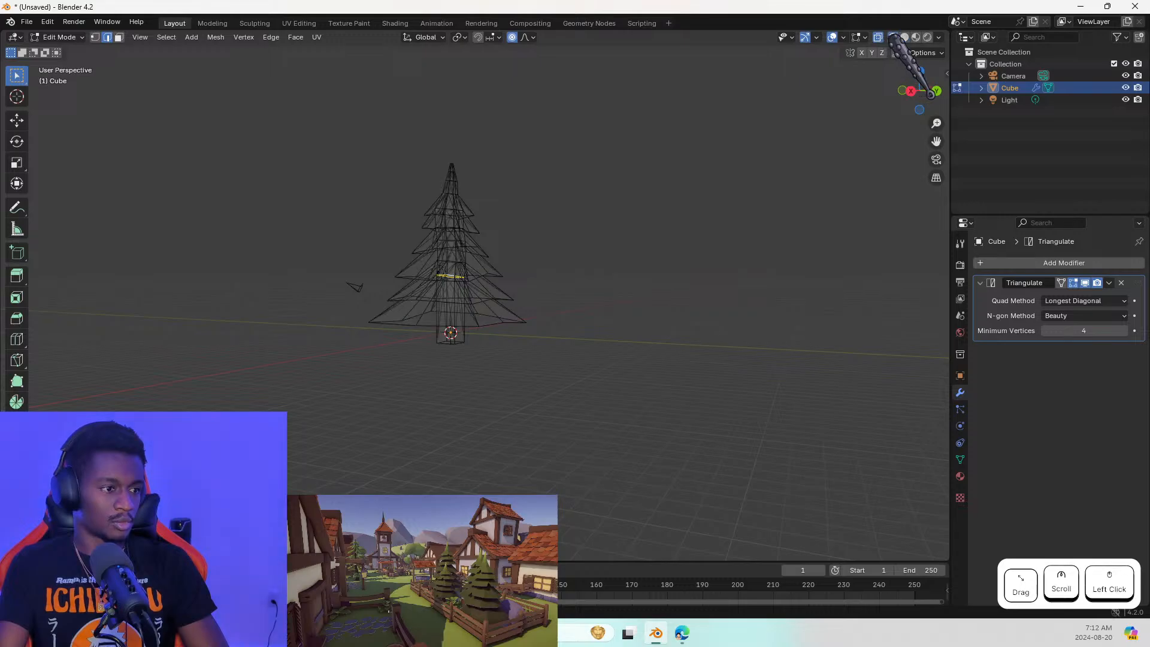
{"action": "left_click", "coordinate": [905, 37]}
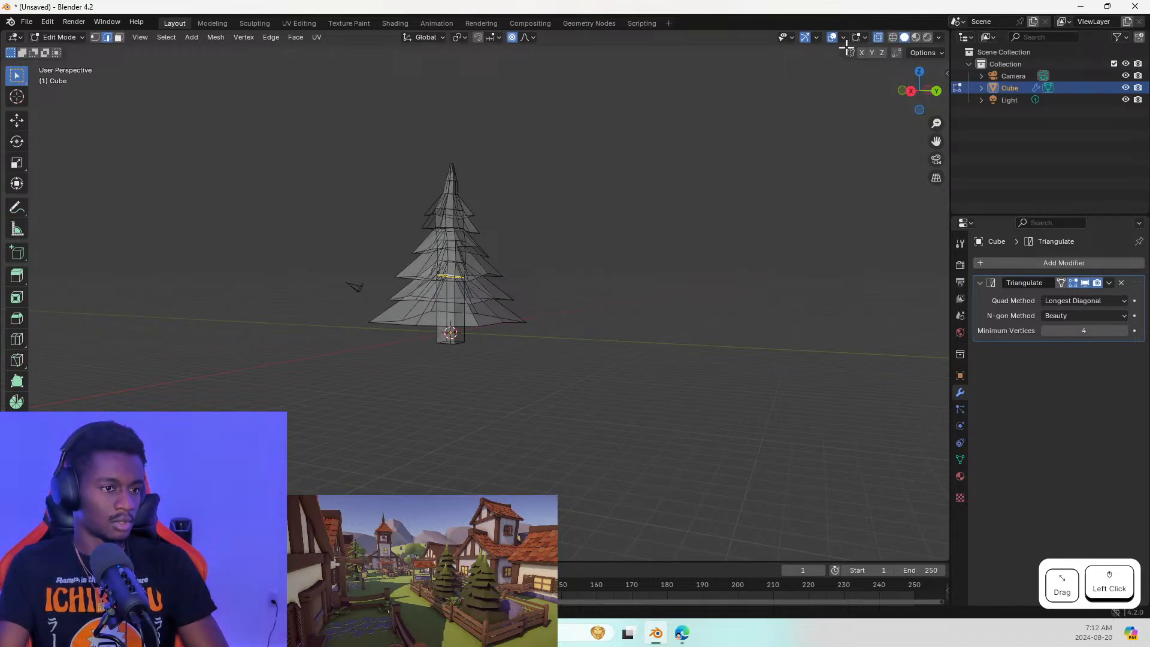
{"action": "left_click", "coordinate": [878, 37]}
{"action": "middle_click_drag", "start_coordinate": [508, 289], "coordinate": [691, 349]}
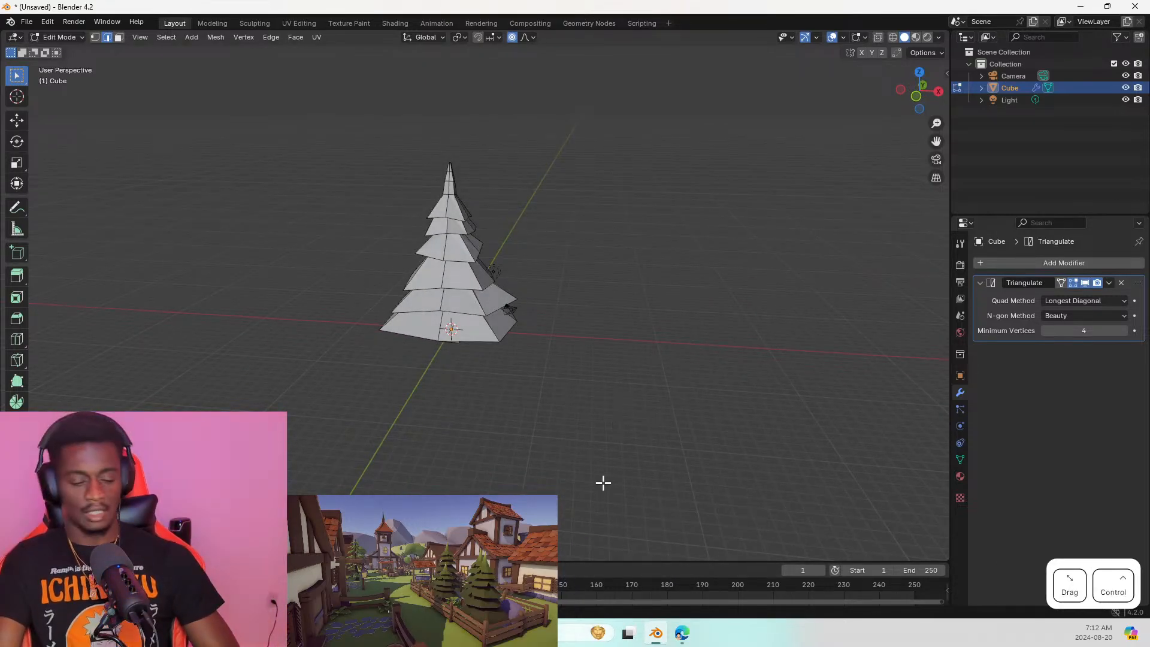
Save the project as "Trees modules.blend" in the livestream folder
{"action": "key", "text": "ctrl+s"}
{"action": "left_click", "coordinate": [423, 477]}
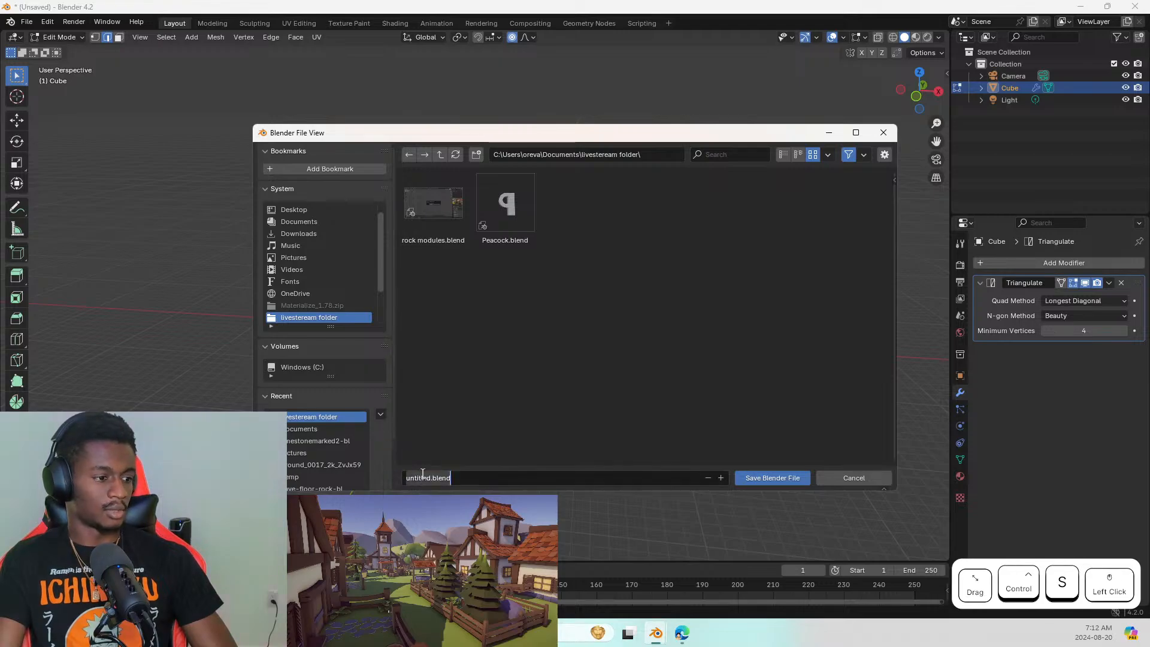
{"action": "type", "text": "TRE"}
{"action": "key", "text": "BackSpace"}
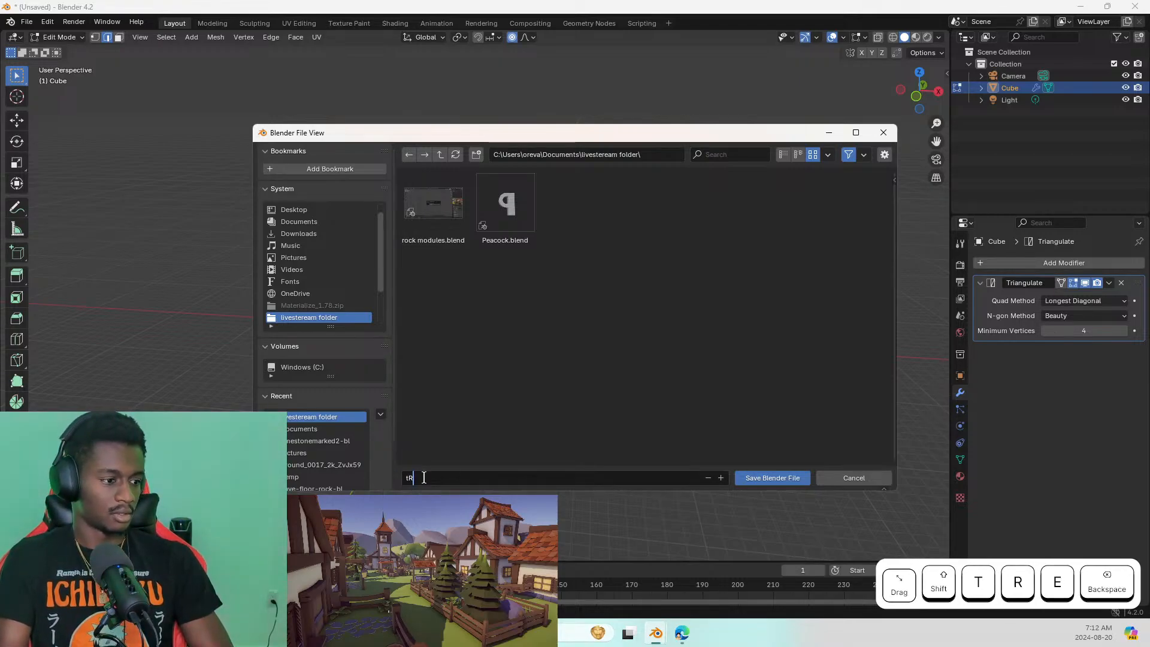
{"action": "key", "text": "Caps_Lock"}
{"action": "type", "text": "rew"}
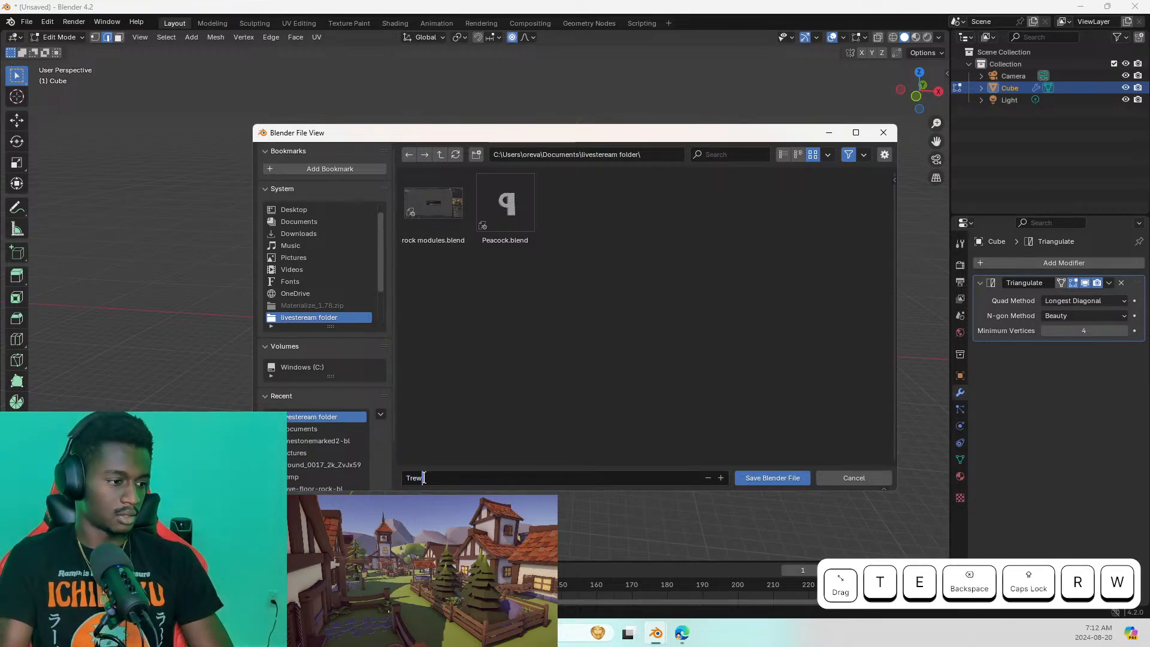
{"action": "key", "text": "BackSpace"}
{"action": "type", "text": "es "}
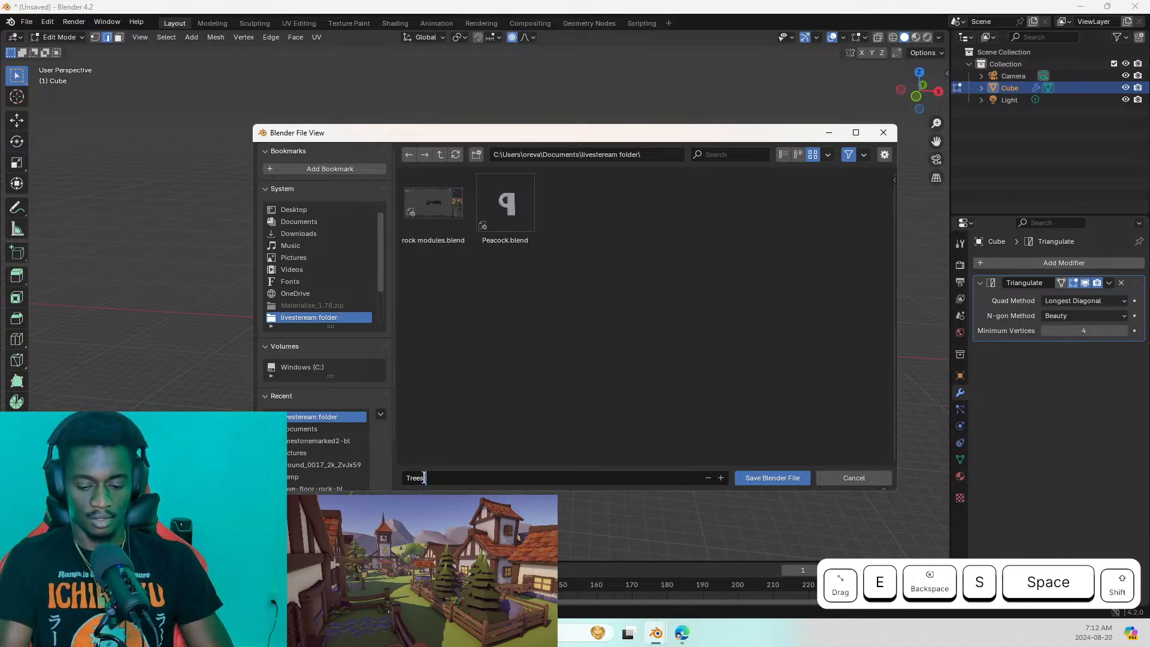
{"action": "type", "text": "<"}
{"action": "key", "text": "BackSpace"}
{"action": "type", "text": "mod"}
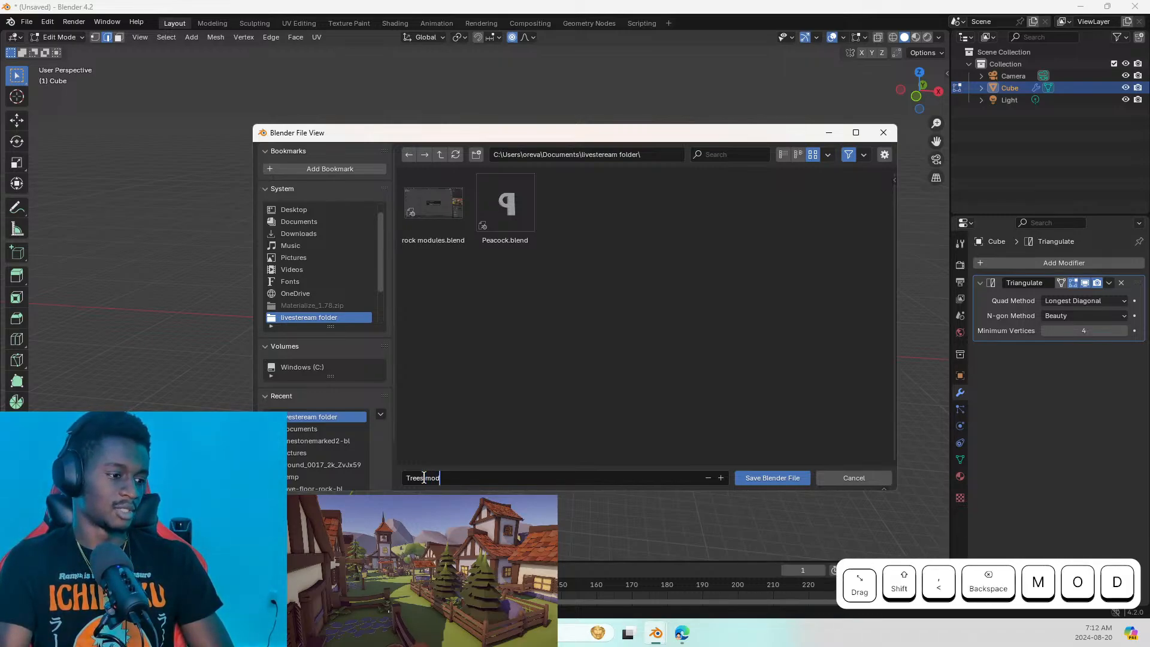
{"action": "type", "text": "ules"}
{"action": "key", "text": "Return"}
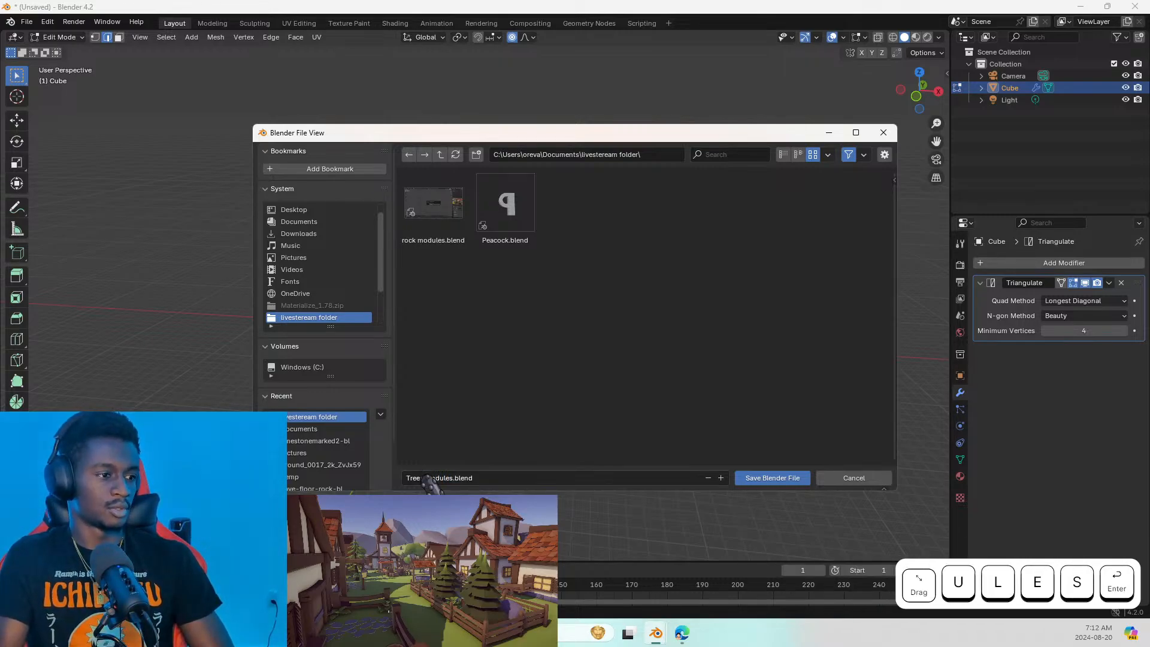
{"action": "left_click", "coordinate": [875, 516]}
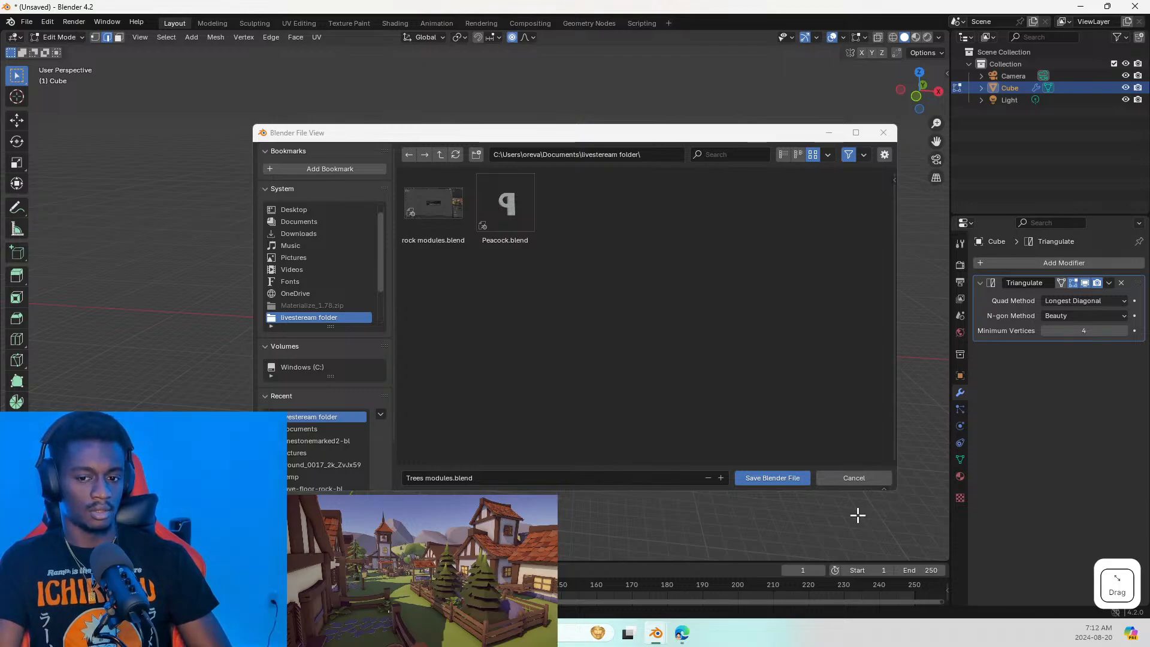
{"action": "left_click", "coordinate": [796, 478]}
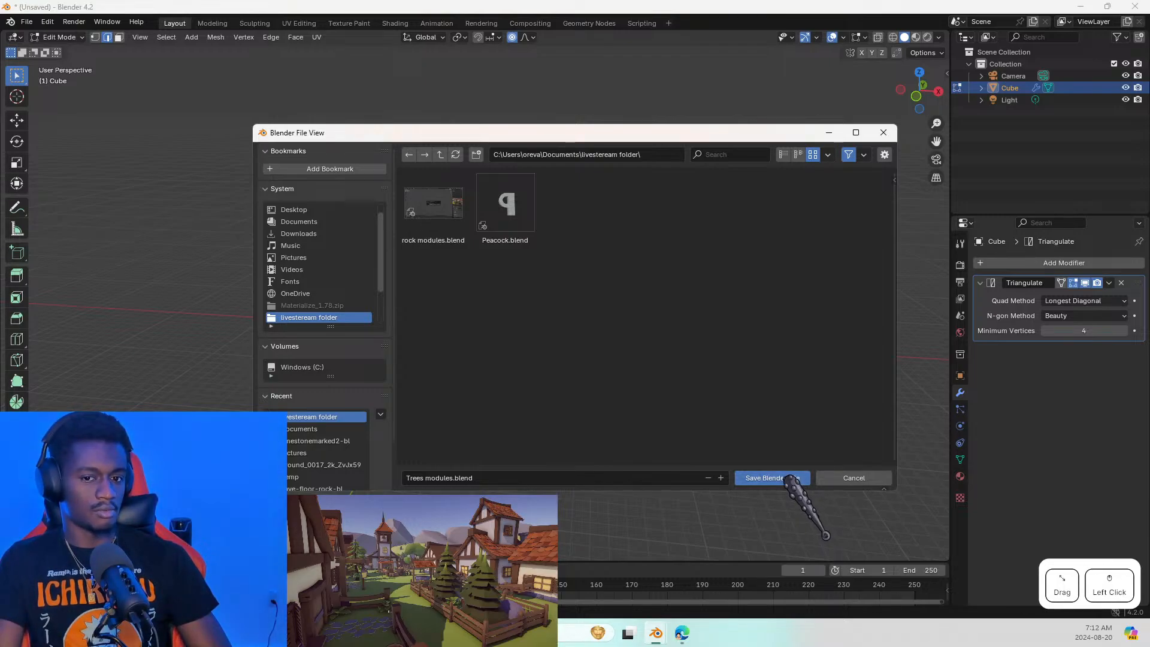
{"action": "middle_click_drag", "start_coordinate": [441, 247], "coordinate": [539, 227]}
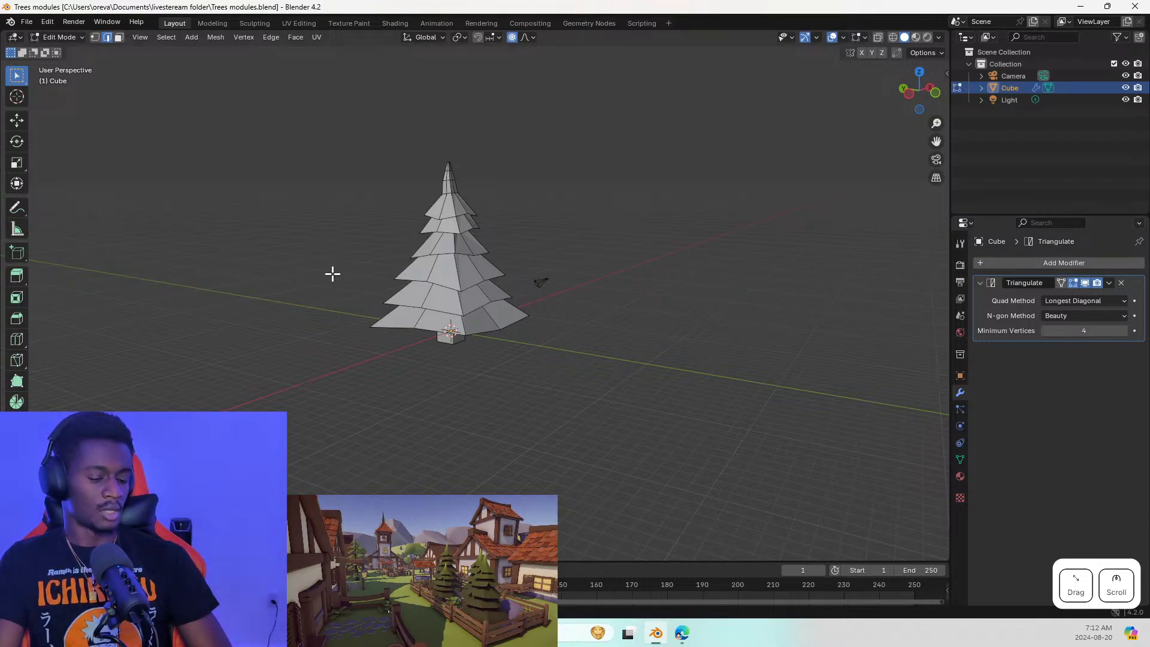
{"action": "key", "text": "shift+d"}
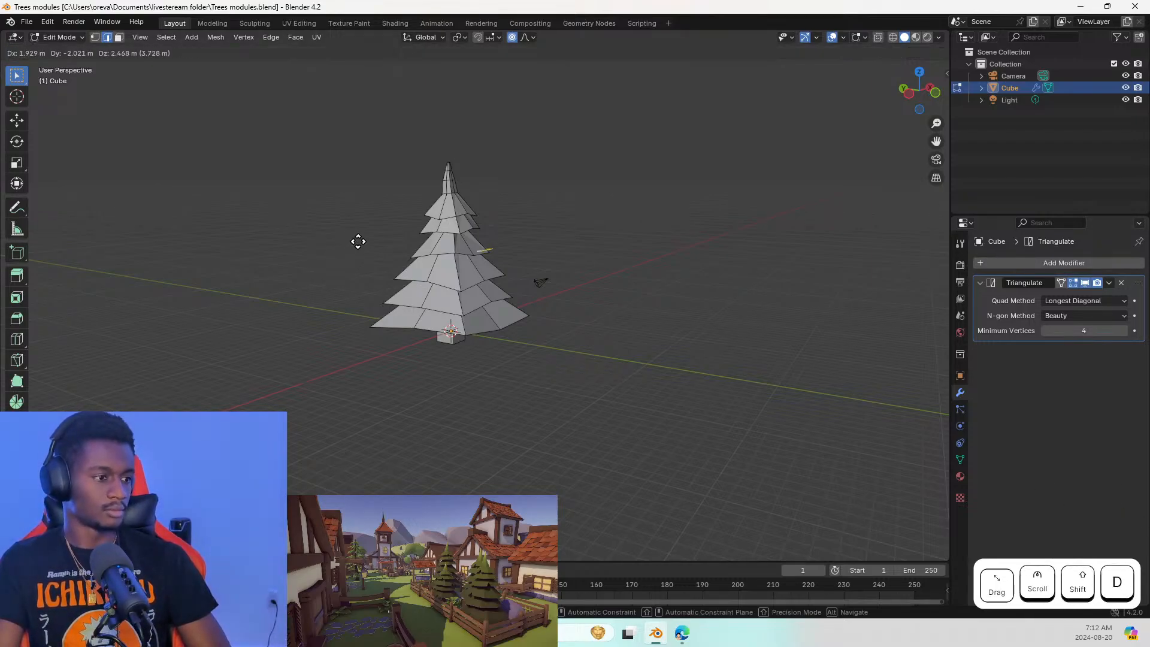
{"action": "key", "text": "Escape"}
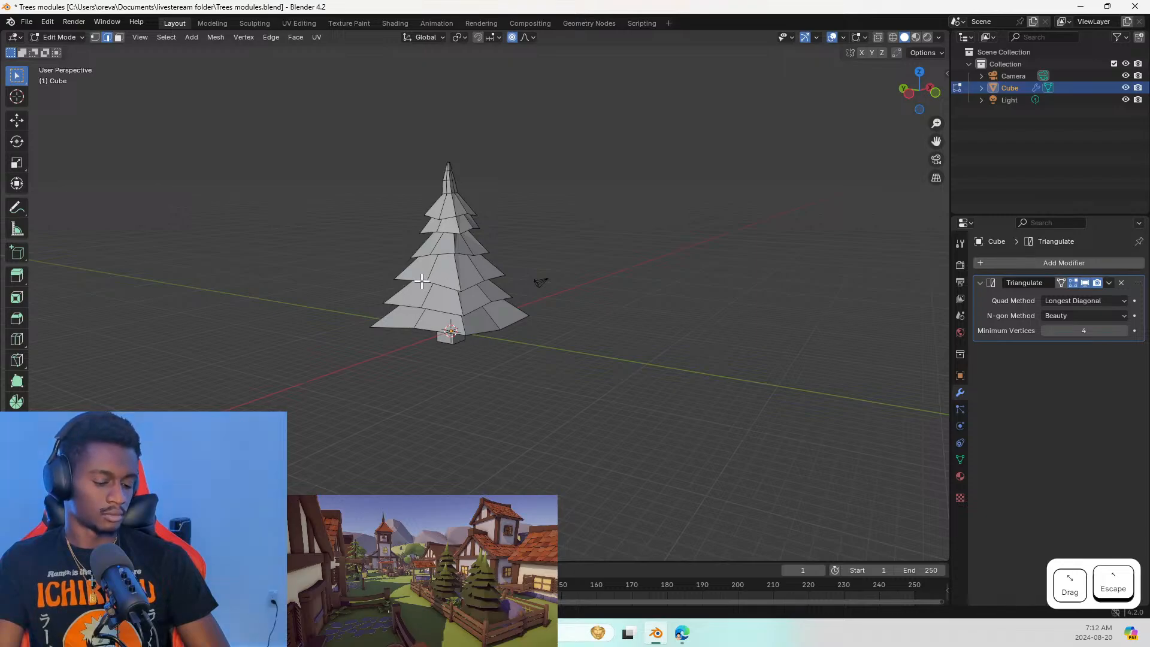
{"action": "key", "text": "ctrl+z"}
{"action": "left_click", "coordinate": [708, 334]}
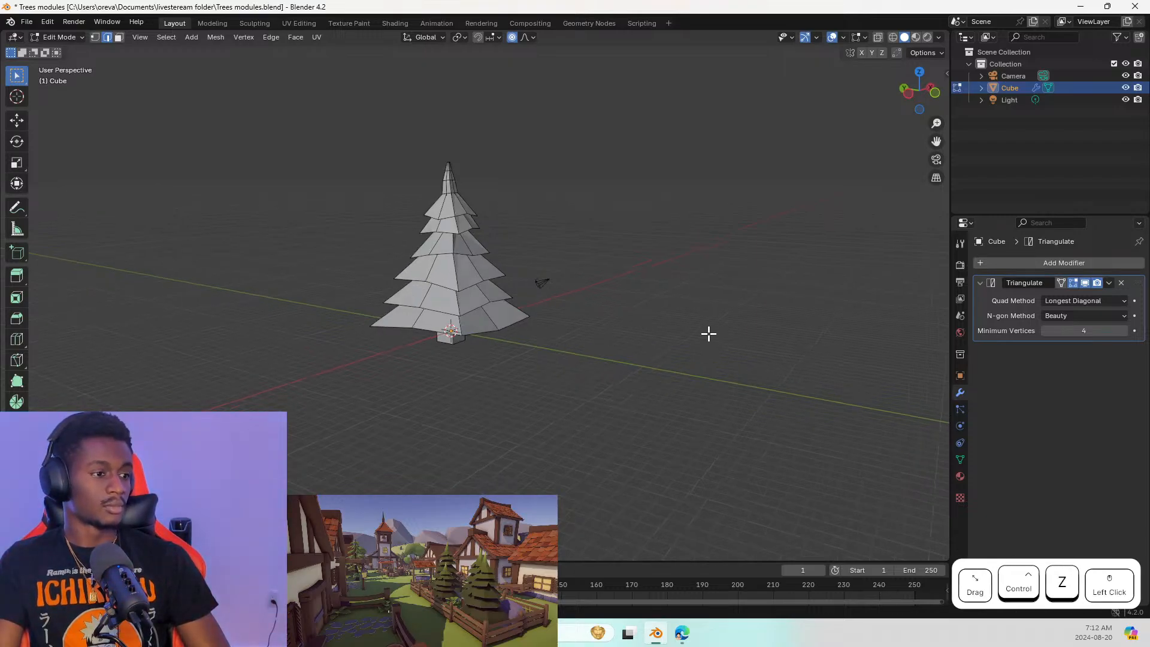
Leave Edit Mode and rename the Cube object to "Tree" in the outliner
{"action": "middle_click_drag", "start_coordinate": [708, 333], "coordinate": [551, 325]}
{"action": "left_click", "coordinate": [551, 325]}
{"action": "key", "text": "Tab"}
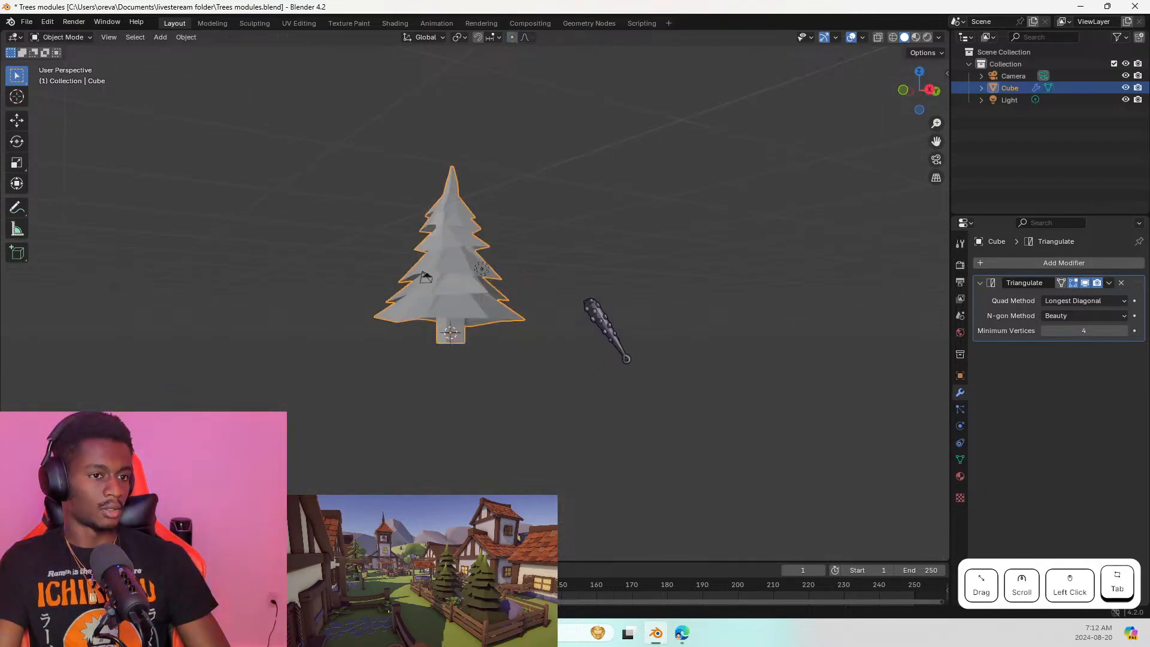
{"action": "double_click", "coordinate": [1009, 88]}
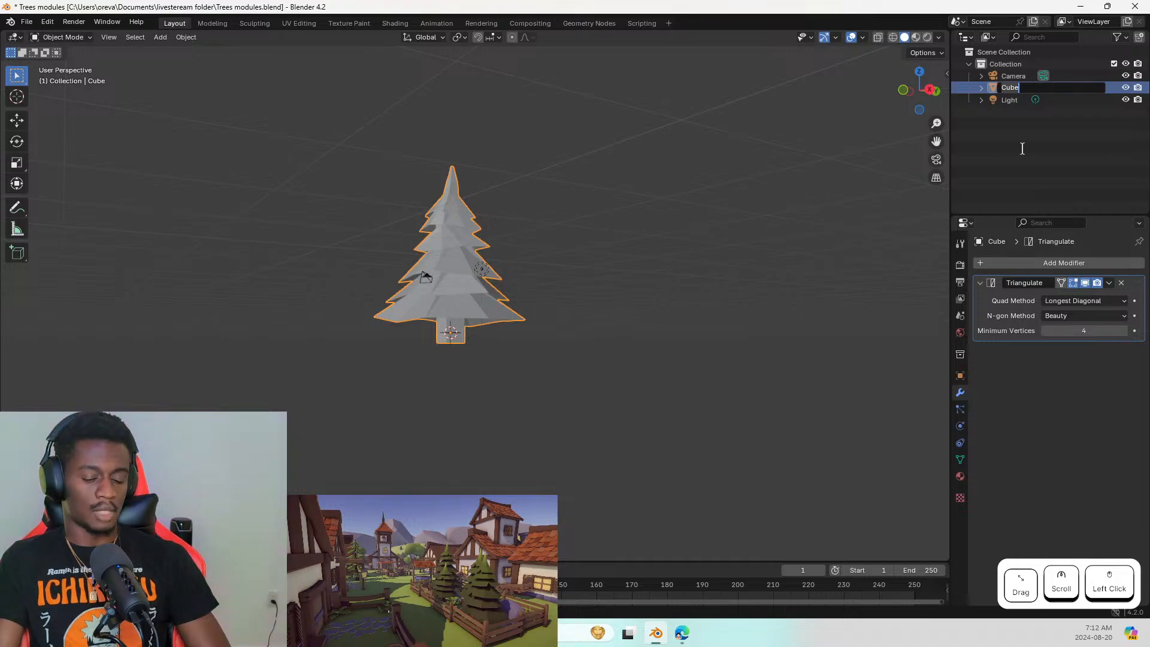
{"action": "type", "text": "Tree"}
{"action": "key", "text": "Return"}
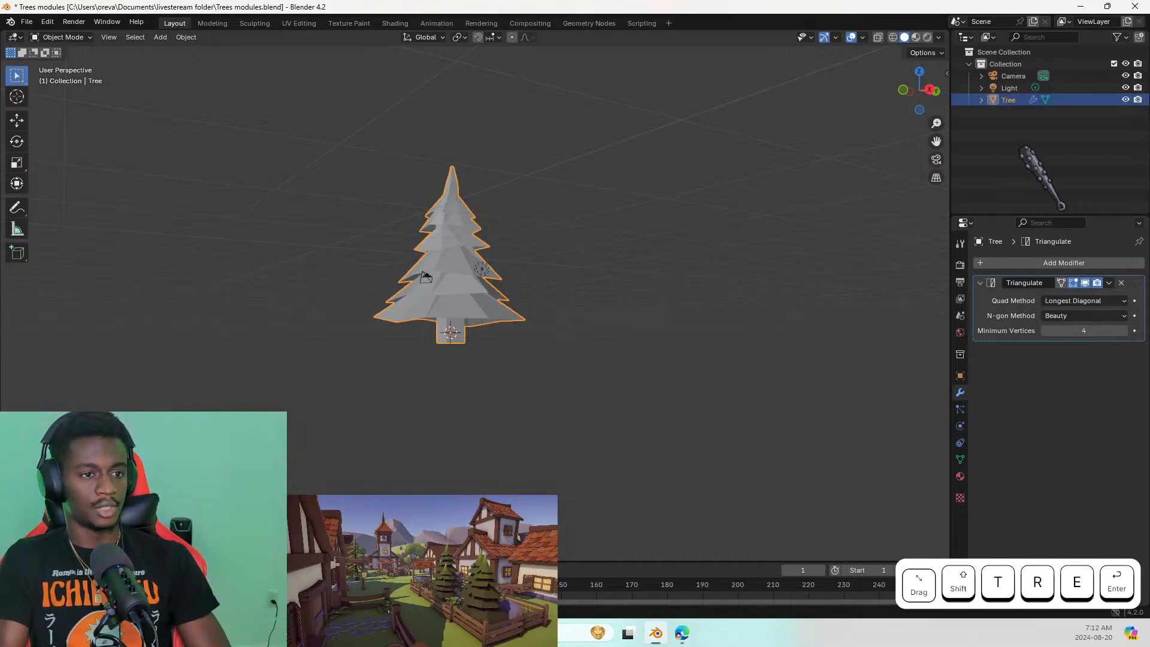
Try placing a duplicate of the tree beside it along the X axis, and undo the duplication
{"action": "key", "text": "shift+d"}
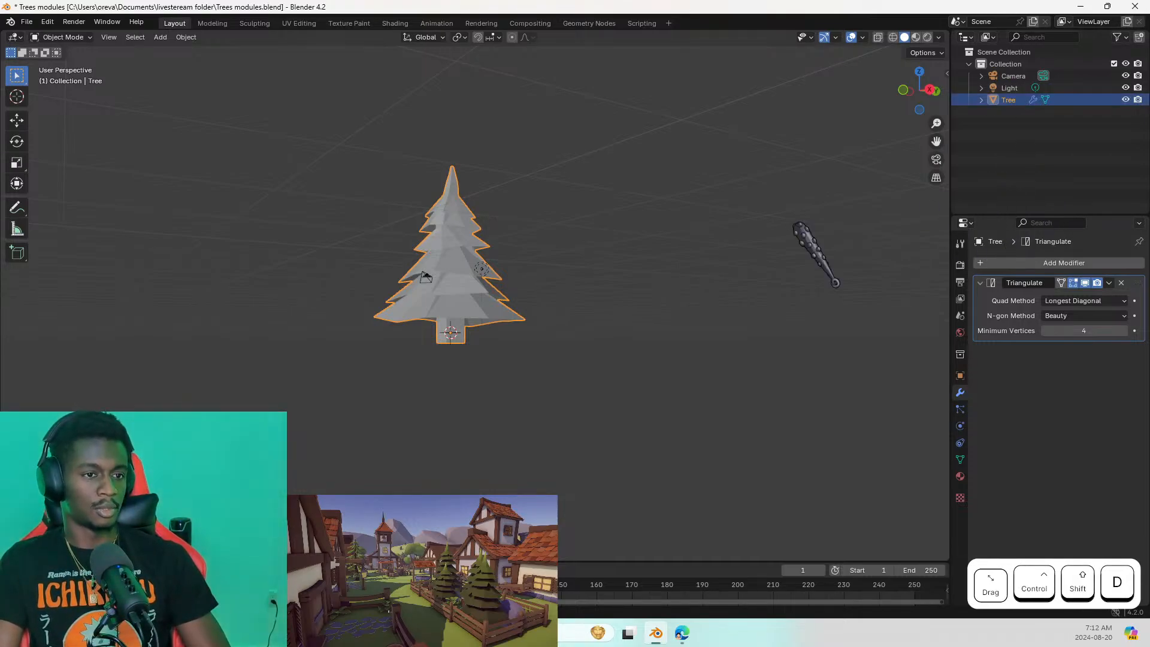
{"action": "left_click", "coordinate": [468, 279]}
{"action": "key", "text": "shift+d"}
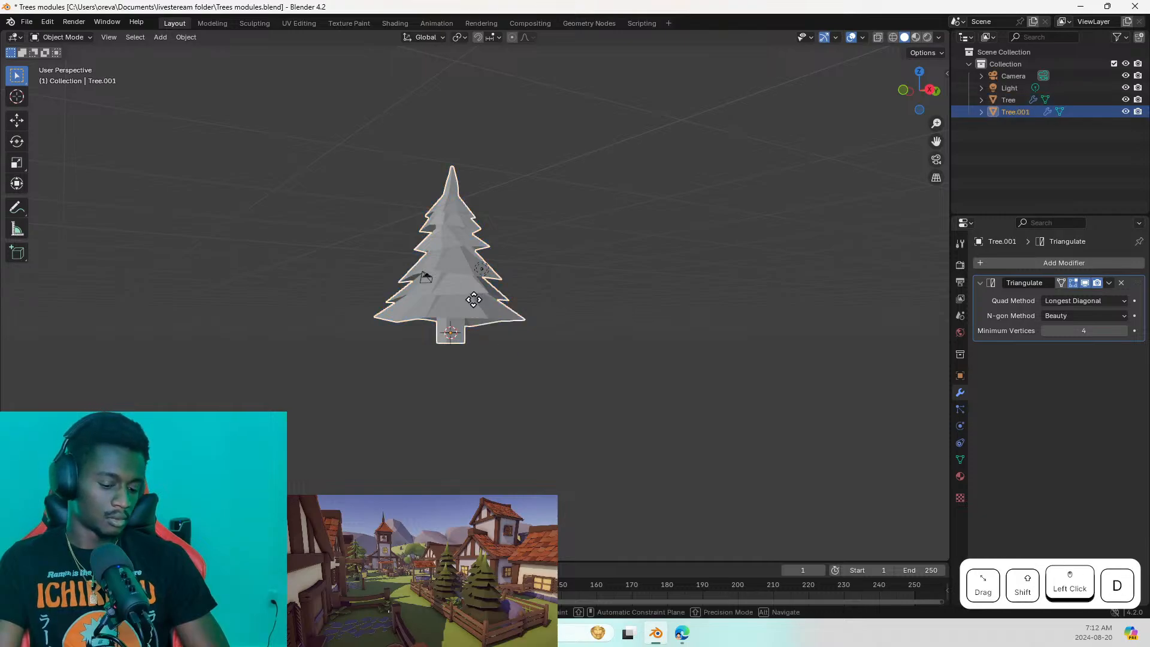
{"action": "key", "text": "x"}
{"action": "left_click", "coordinate": [617, 308]}
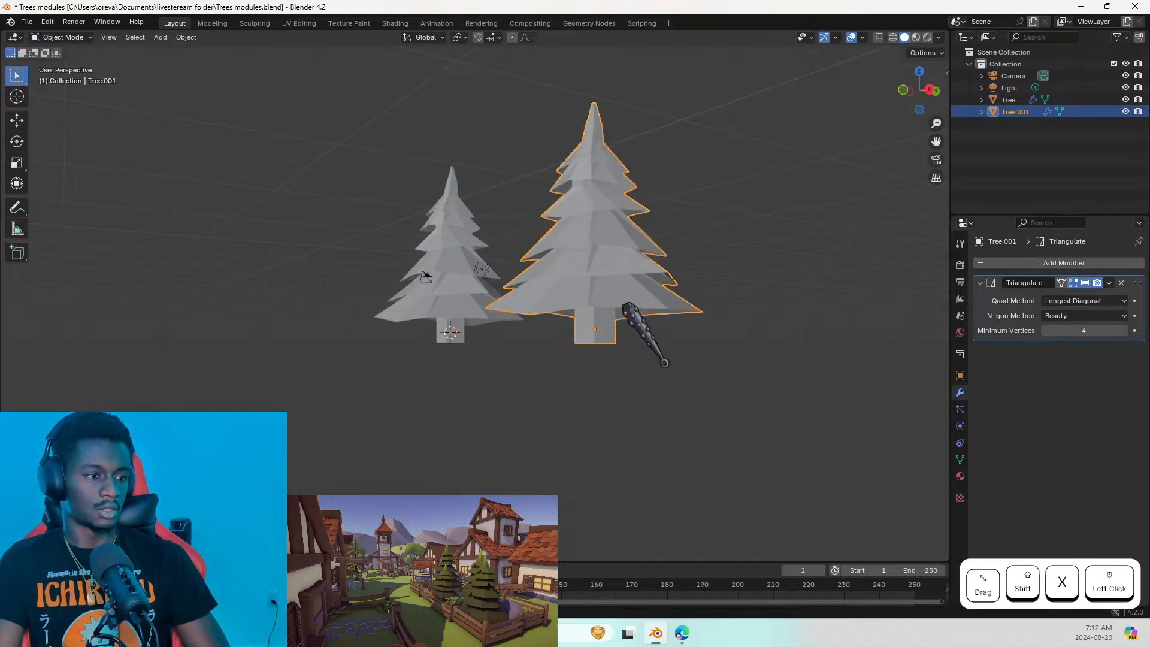
{"action": "middle_click_drag", "start_coordinate": [623, 304], "coordinate": [754, 326]}
{"action": "key", "text": "ctrl+z"}
Enter Edit Mode on the tree and look at the pine trees in the reference image blend ref.jpg
{"action": "key", "text": "Tab"}
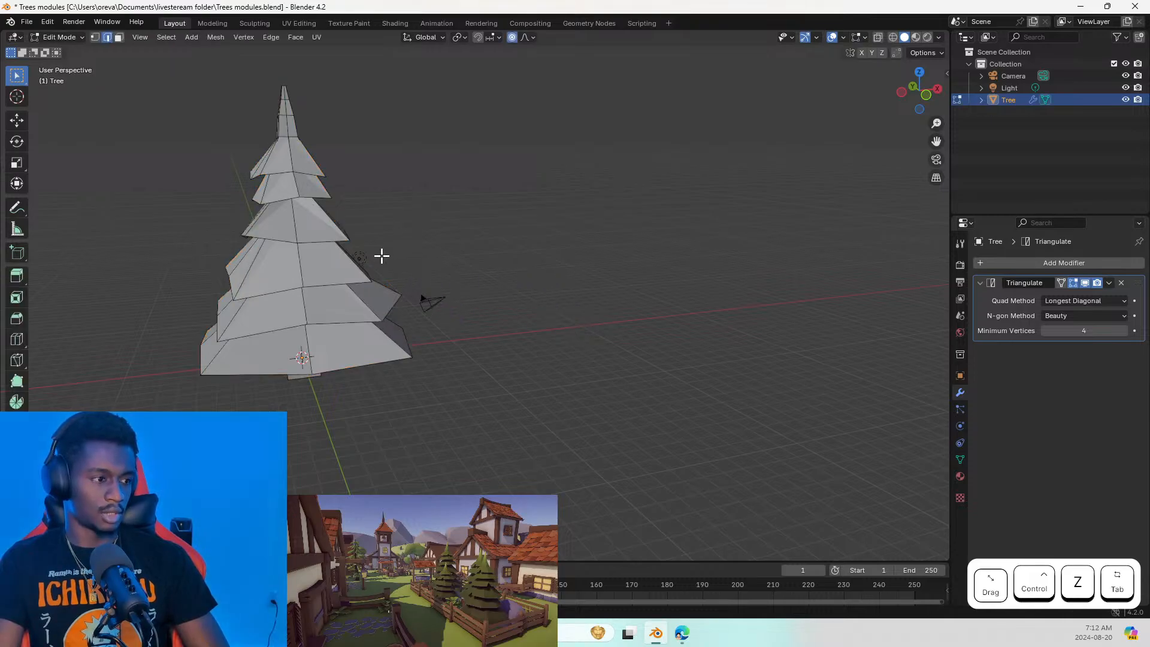
{"action": "key", "text": "alt+Tab"}
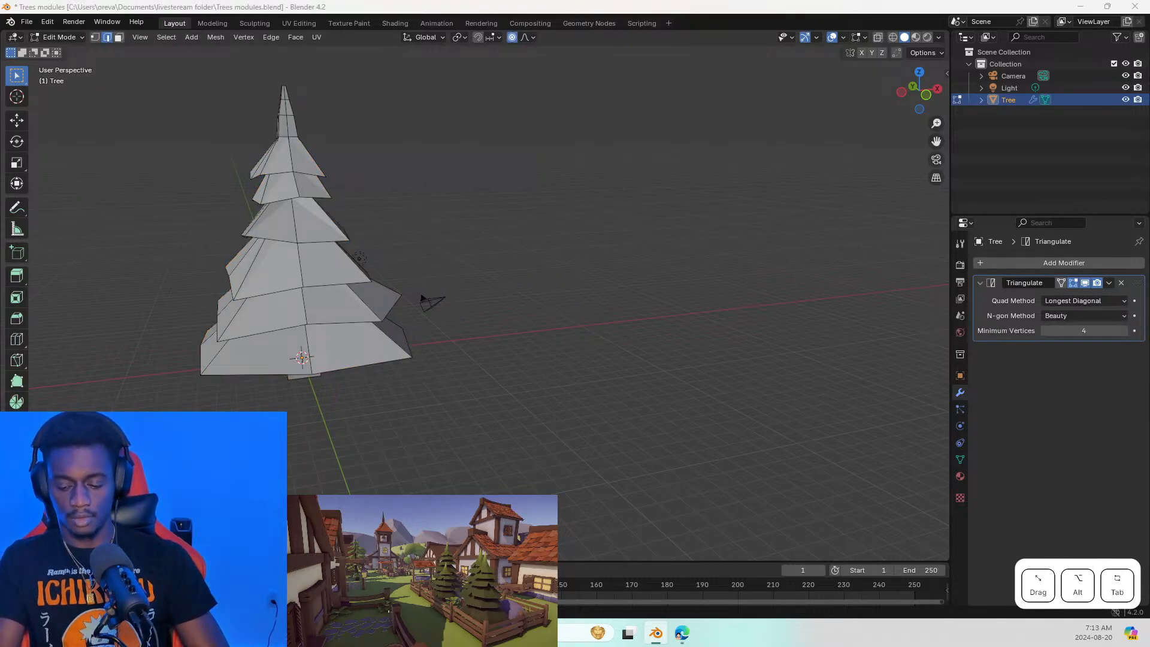
{"action": "key", "text": "super+shift+Left"}
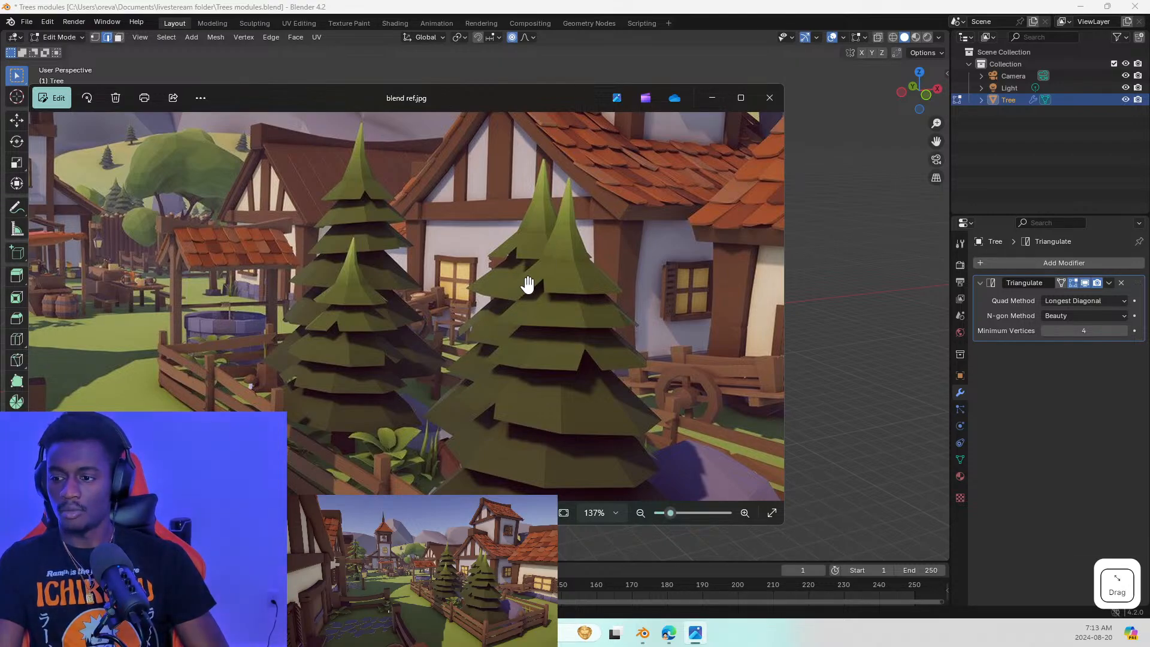
{"action": "key", "text": "super+shift+Right"}
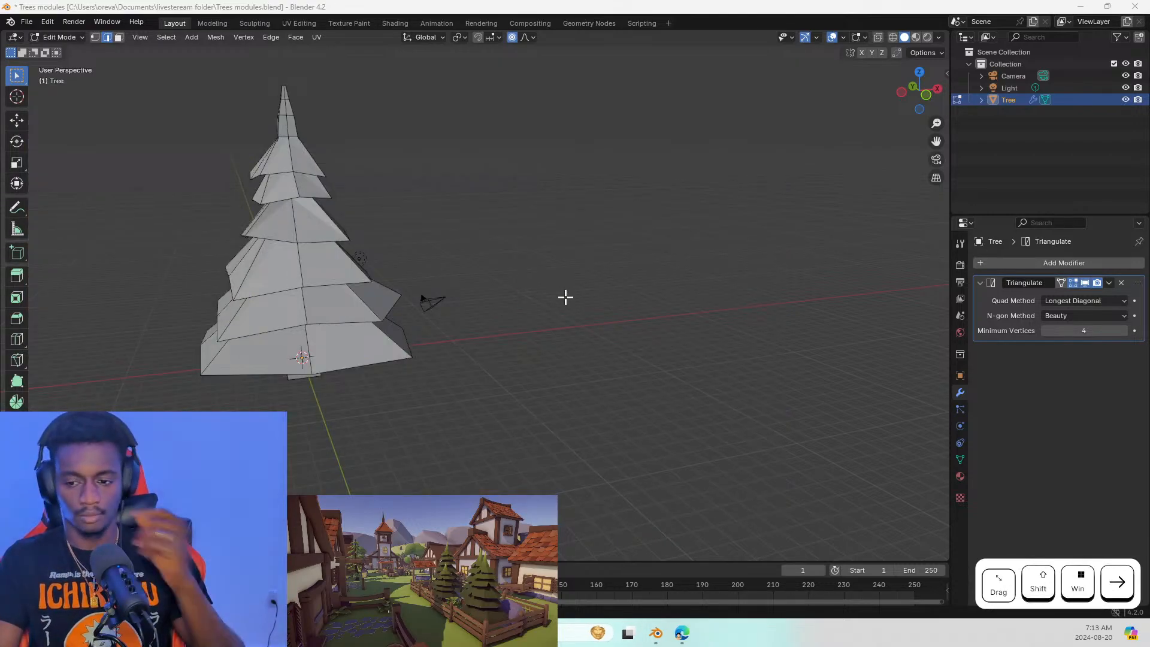
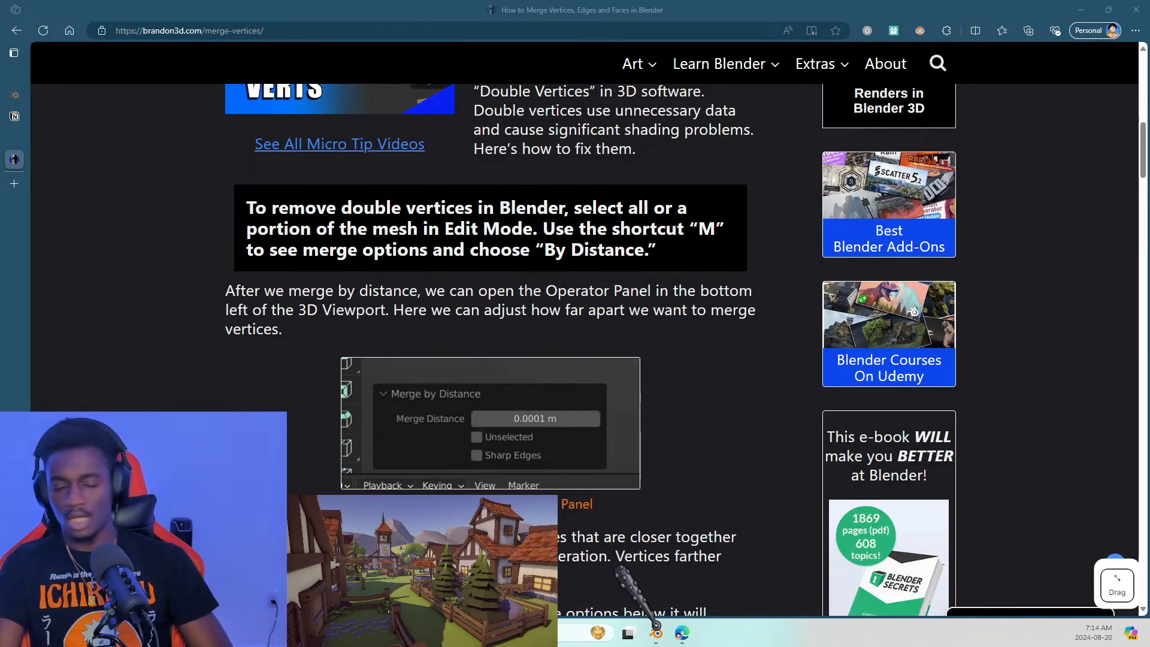
Check the Blender manual search results for "split face" in the browser and return to Blender
{"action": "left_click", "coordinate": [13, 108]}
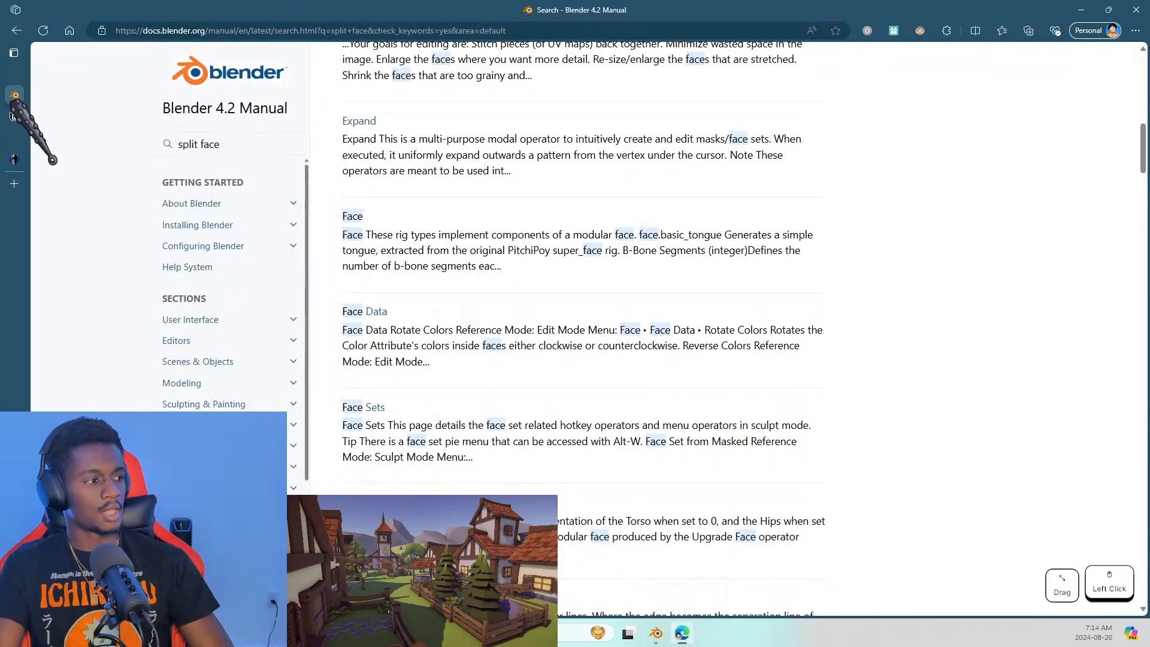
{"action": "mouse_move", "coordinate": [11, 121]}
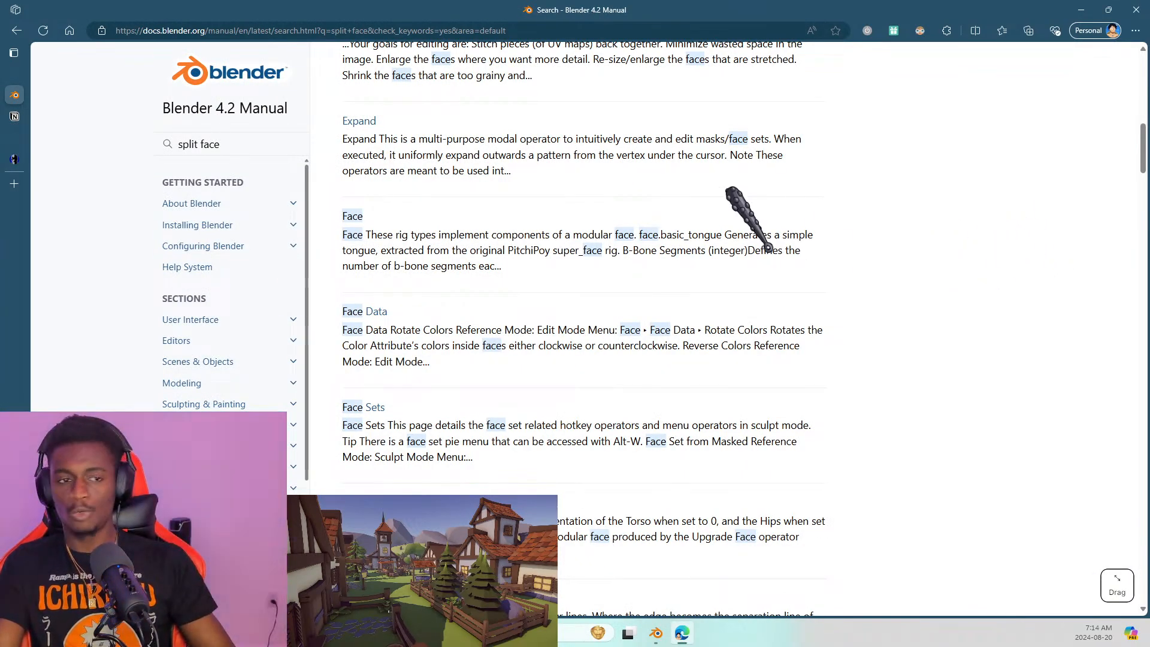
{"action": "key", "text": "alt+Tab"}
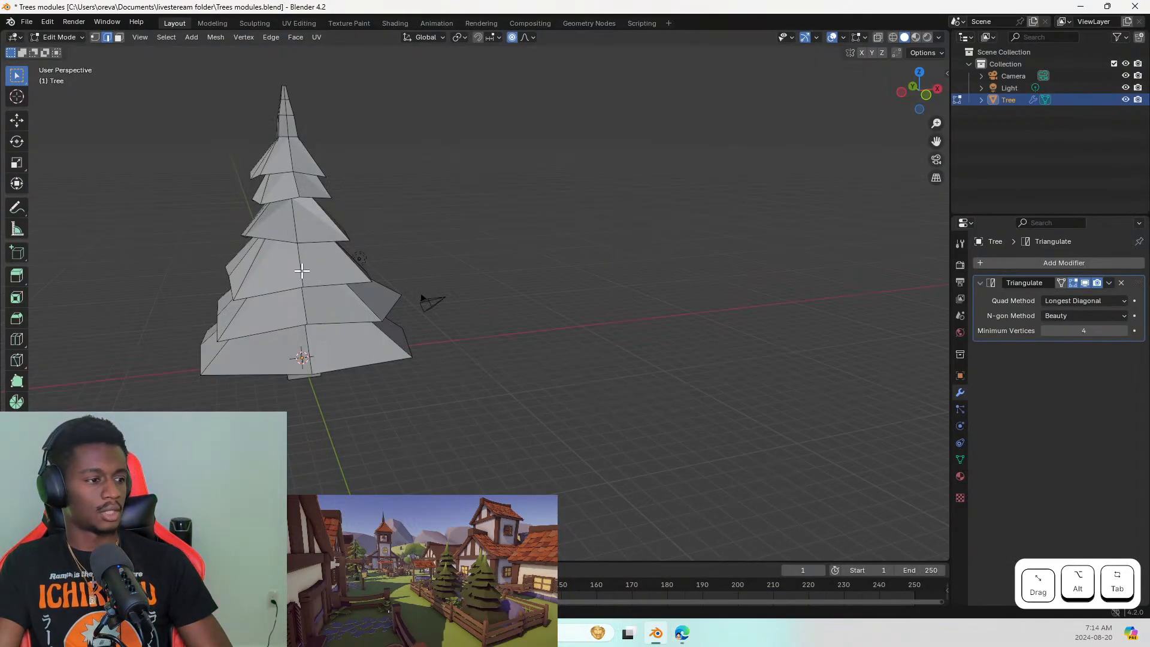
Compare the modeled tree's tiers with the jagged branch rims of the pines in blend ref.jpg
{"action": "middle_click_drag", "start_coordinate": [390, 314], "coordinate": [518, 275]}
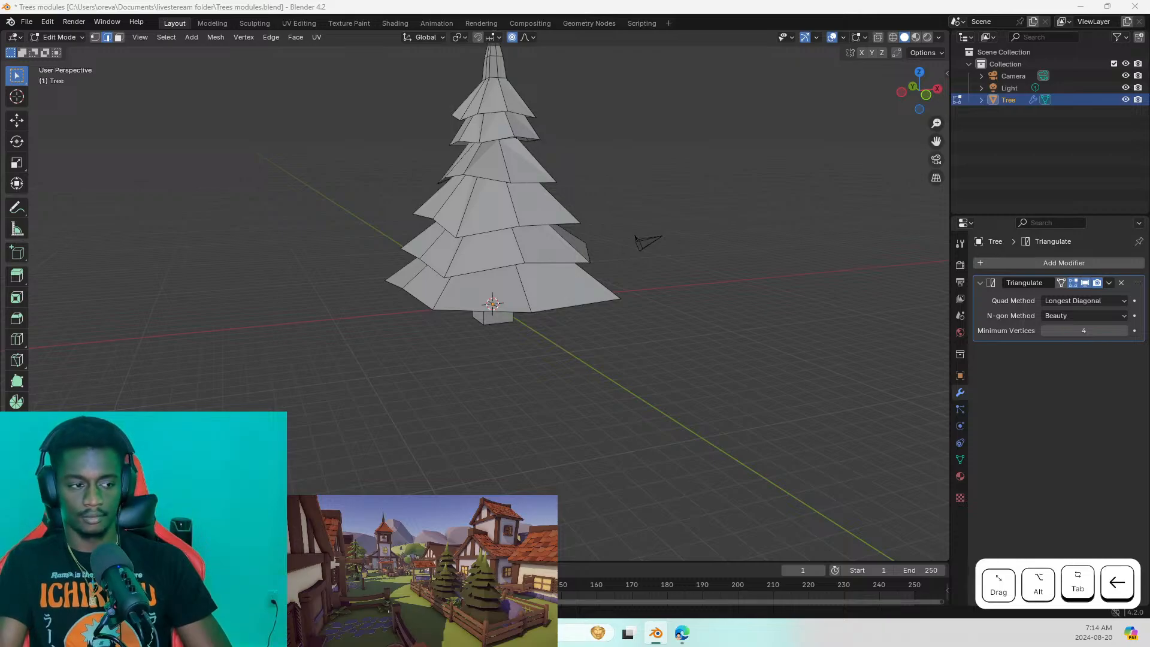
{"action": "key", "text": "super+shift+Left"}
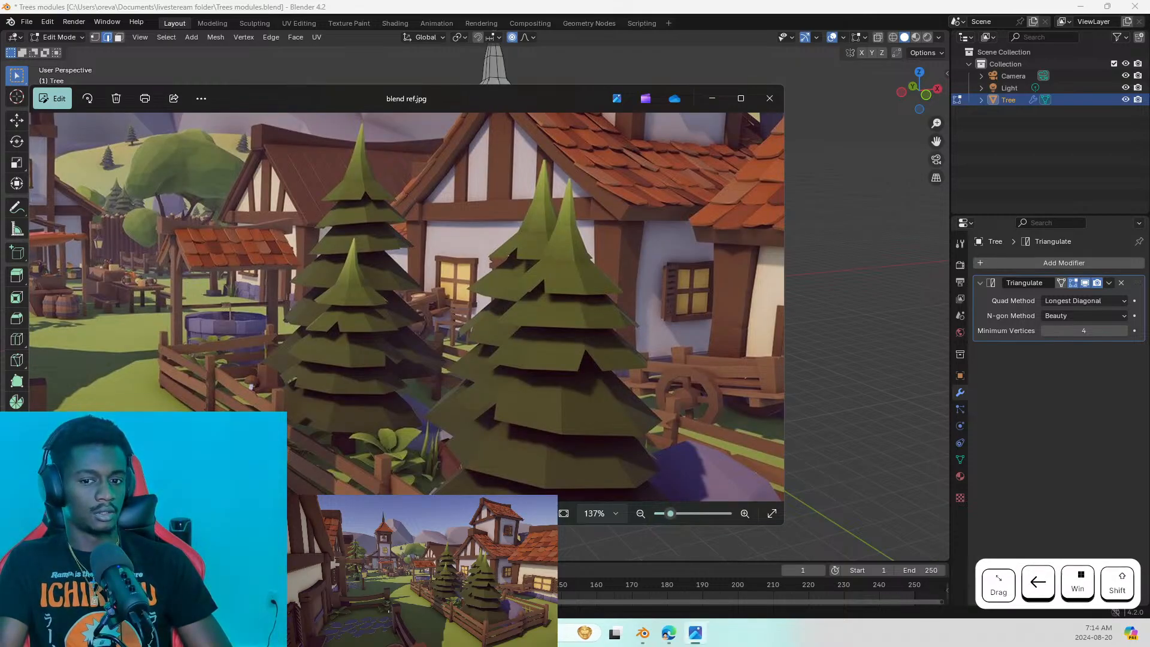
{"action": "key", "text": "alt+Tab"}
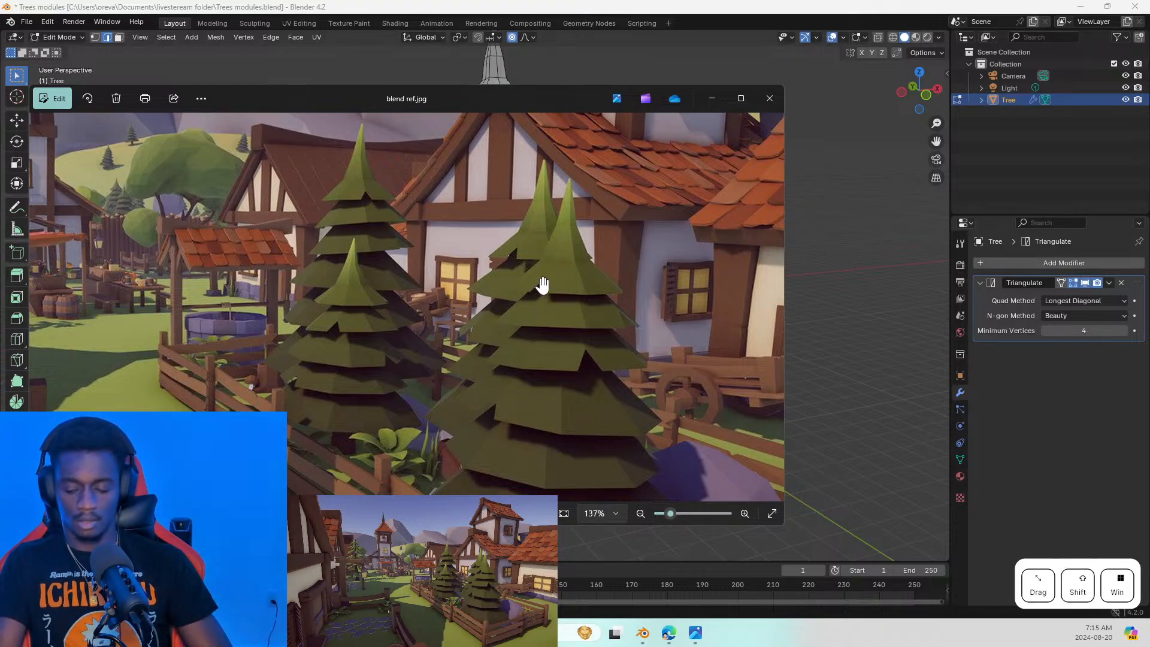
{"action": "key", "text": "shift+super+Right"}
{"action": "key", "text": "shift+super+Left"}
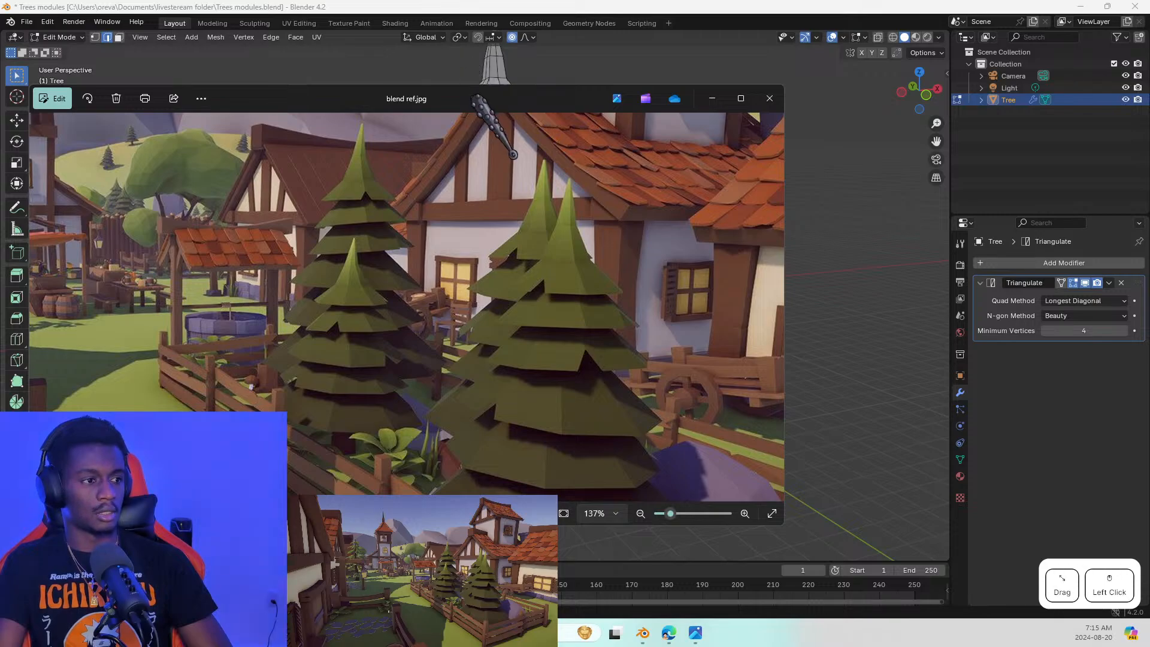
{"action": "key", "text": "shift+super+Right"}
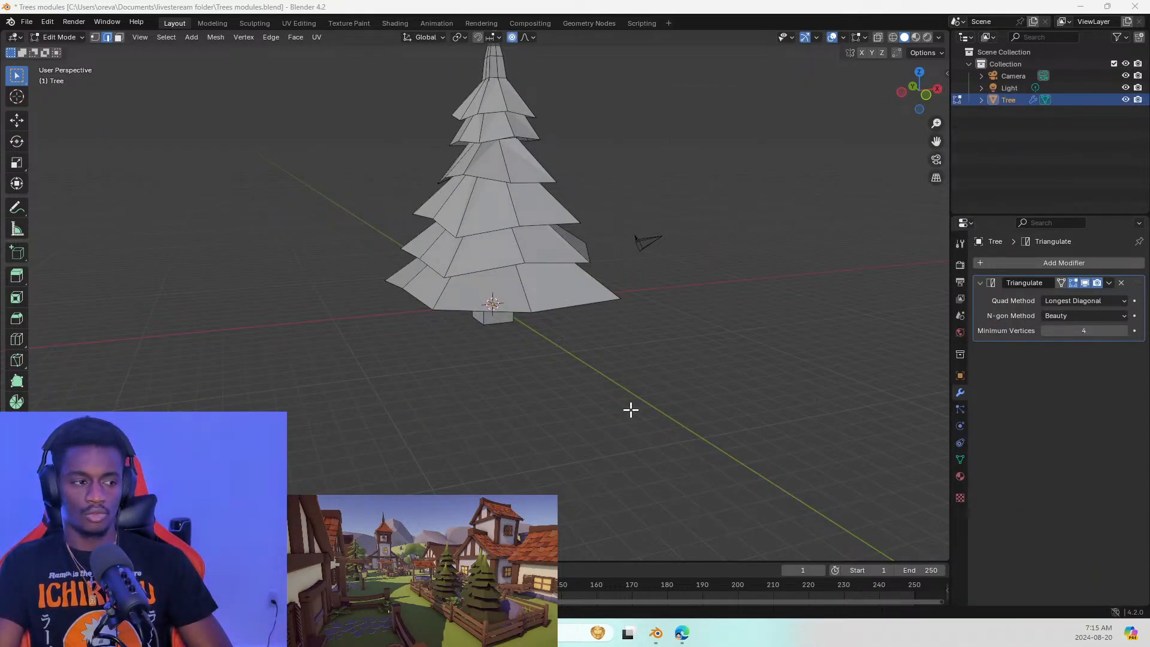
Subdivide the vertical middle edge on one side of the third tier from the base and select its lower half
{"action": "middle_click_drag", "start_coordinate": [537, 335], "coordinate": [547, 232]}
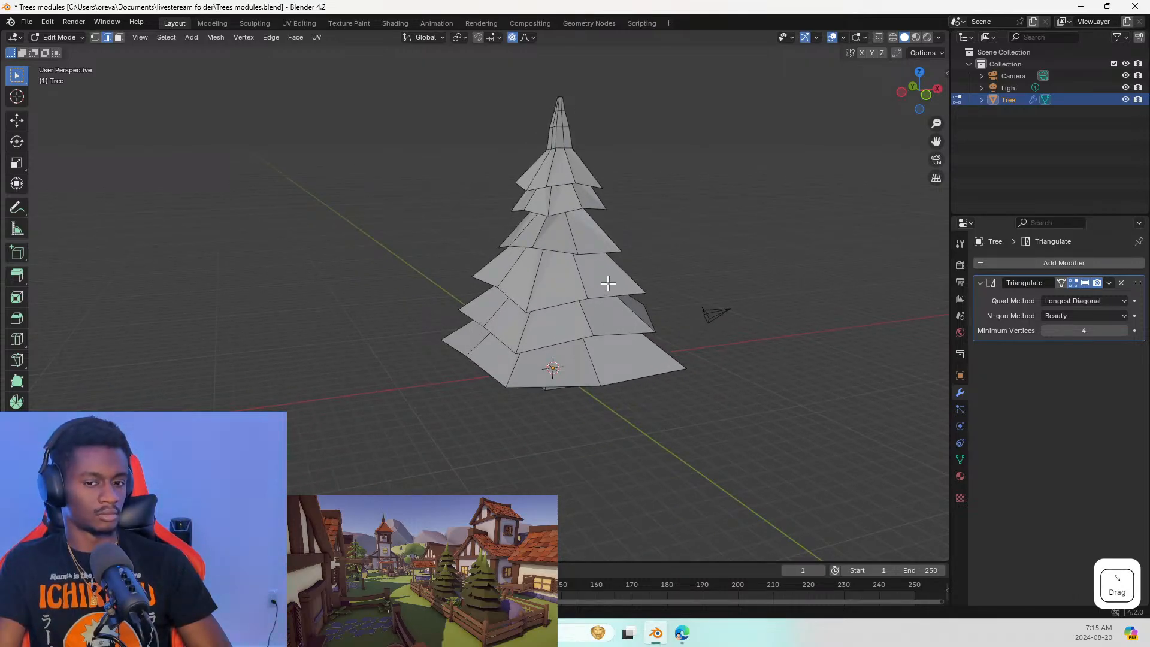
{"action": "middle_click_drag", "start_coordinate": [503, 197], "coordinate": [673, 192]}
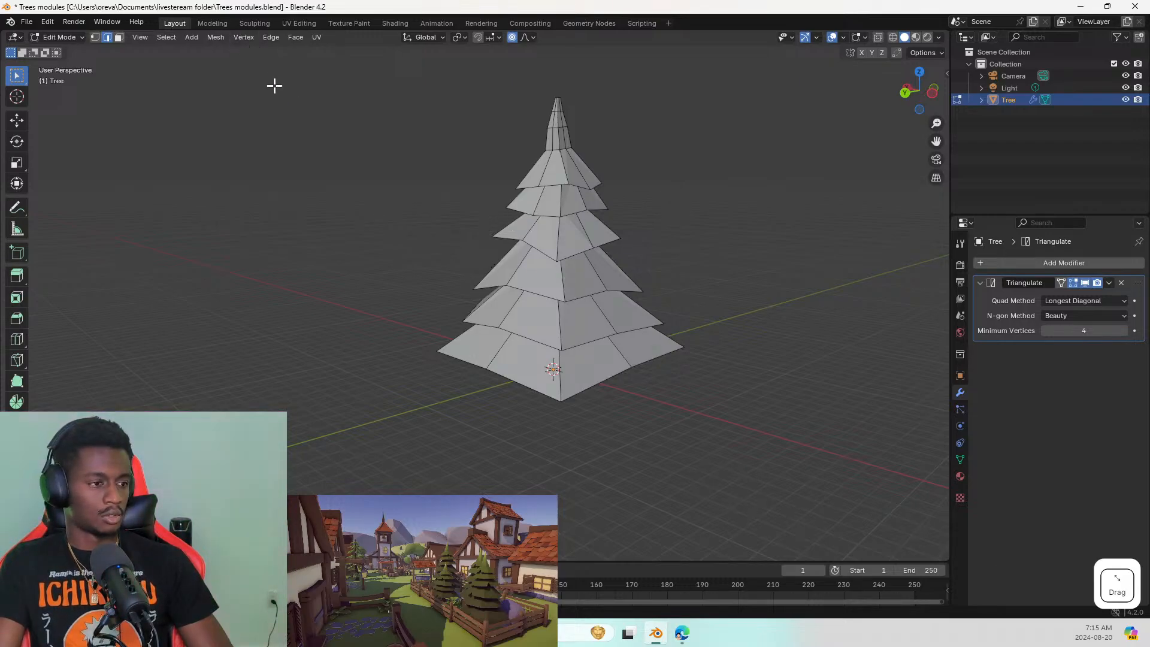
{"action": "middle_click_drag", "start_coordinate": [472, 262], "coordinate": [677, 253]}
{"action": "left_click", "coordinate": [678, 253]}
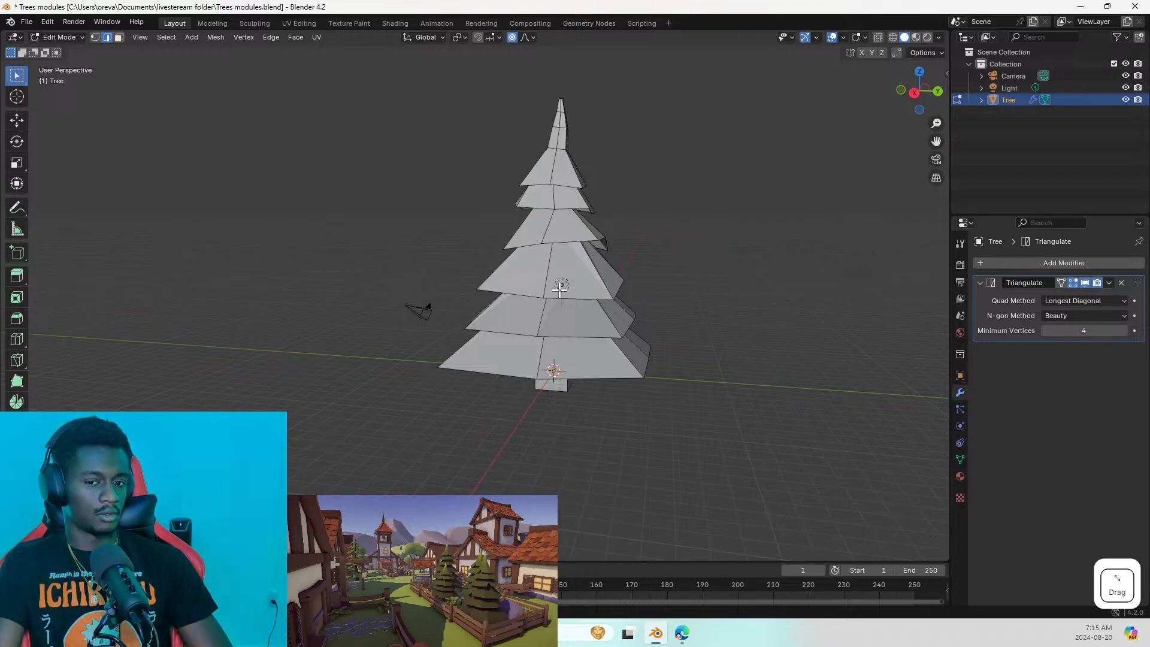
{"action": "left_click", "coordinate": [545, 295]}
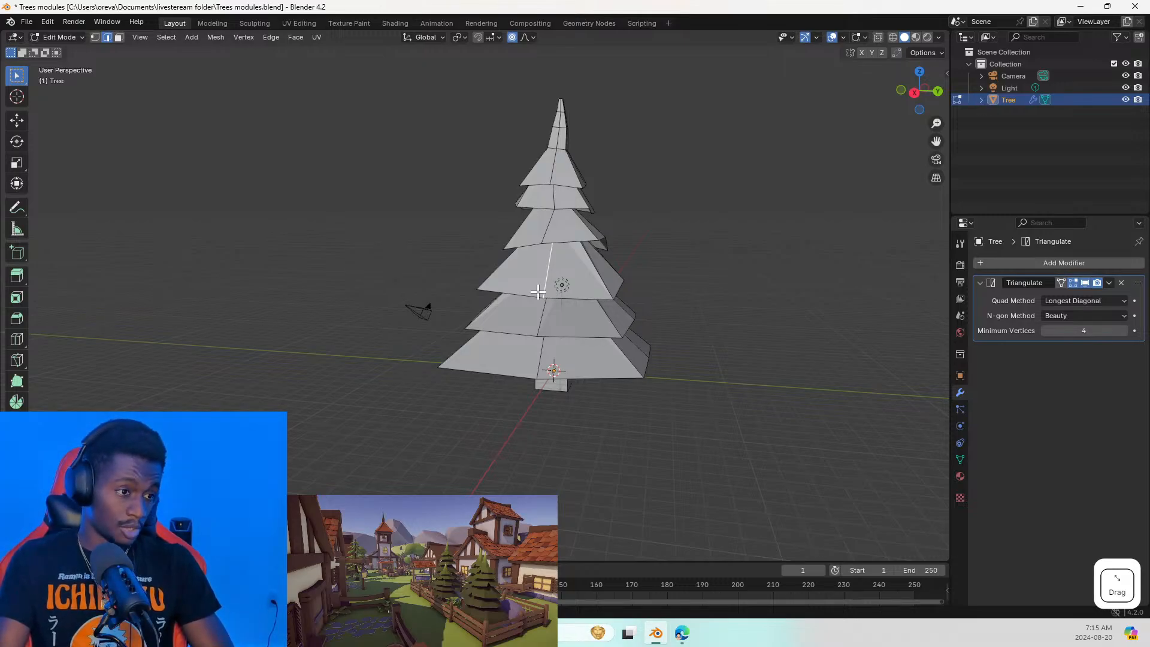
{"action": "right_click", "coordinate": [545, 282]}
{"action": "left_click", "coordinate": [545, 281]}
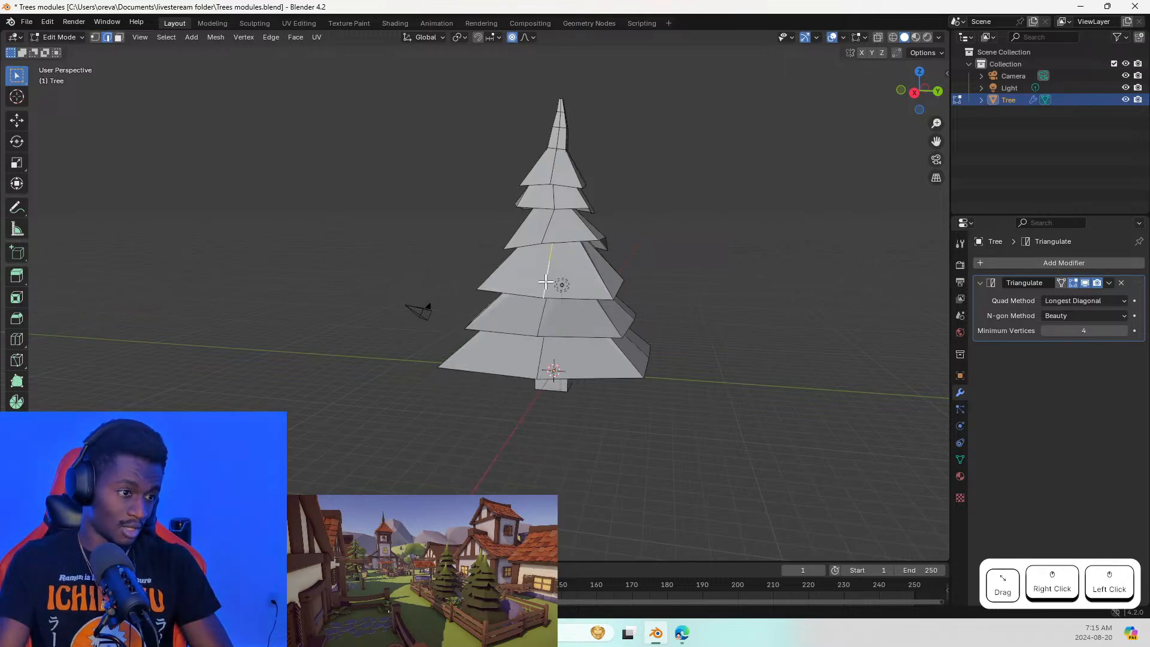
{"action": "left_click", "coordinate": [546, 277]}
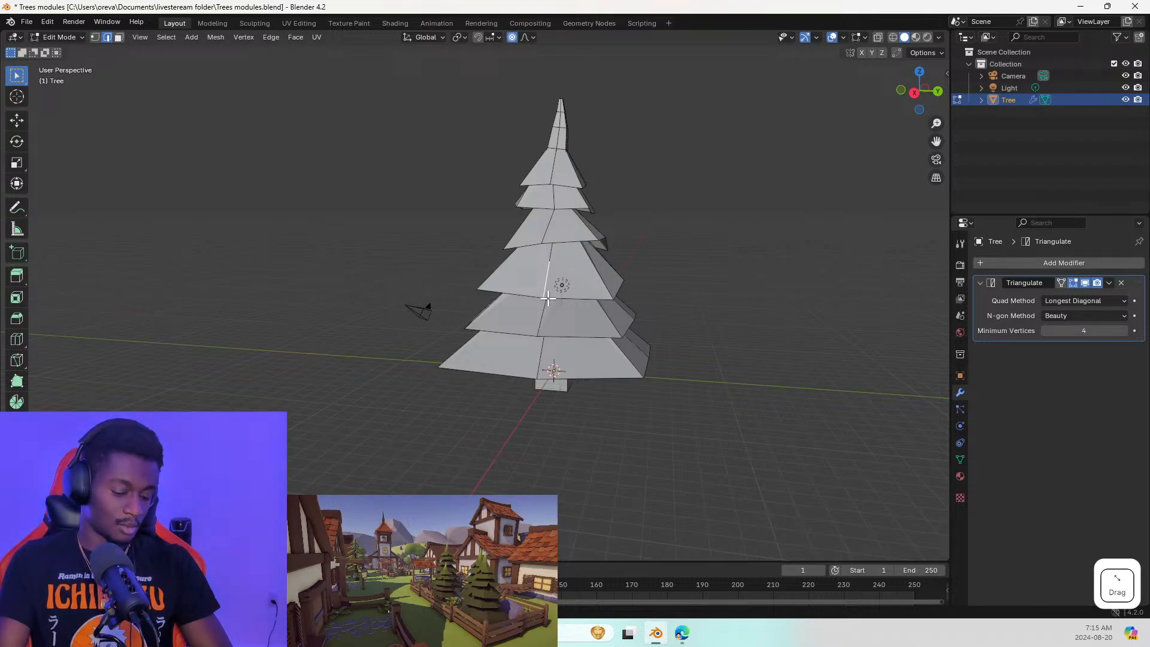
Cancel scaling the selected half edge and turn off proportional editing
{"action": "key", "text": "s"}
{"action": "key", "text": "Escape"}
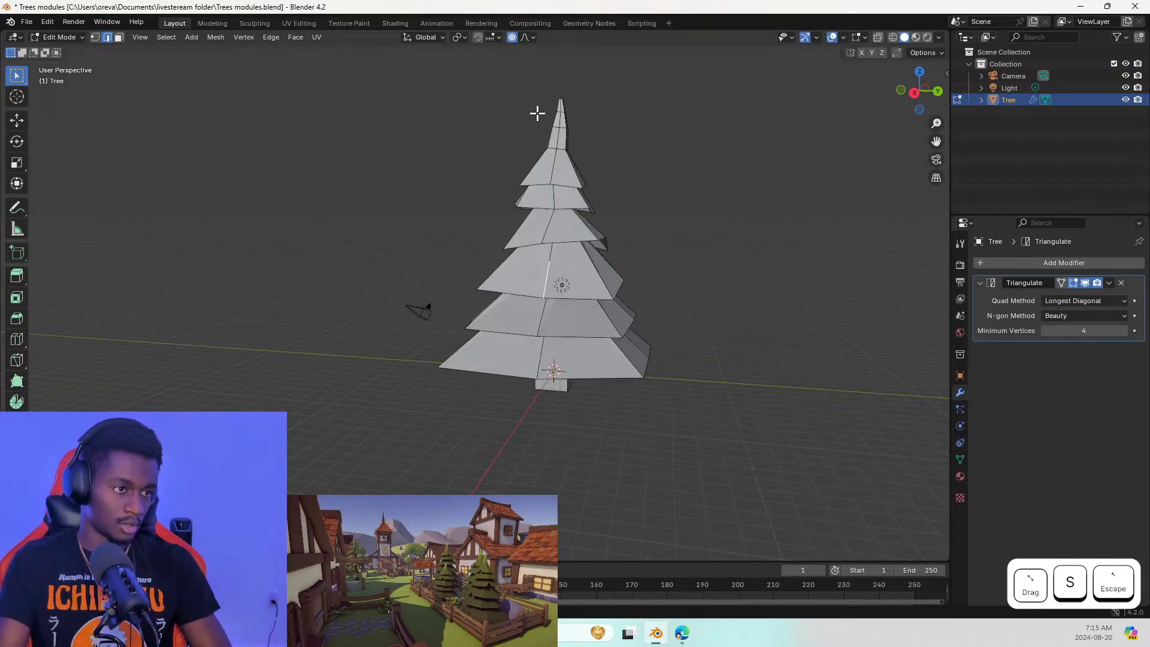
{"action": "key", "text": "o"}
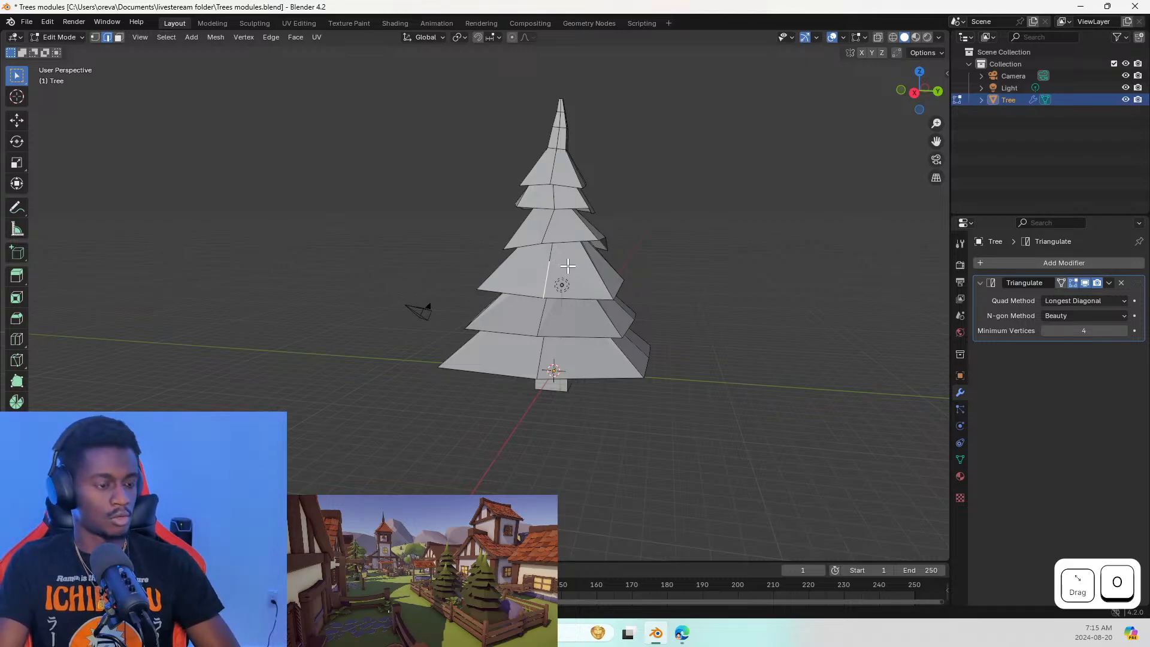
Try scaling down the lower half of the subdivided vertical edge, and undo the scaling
{"action": "key", "text": "s"}
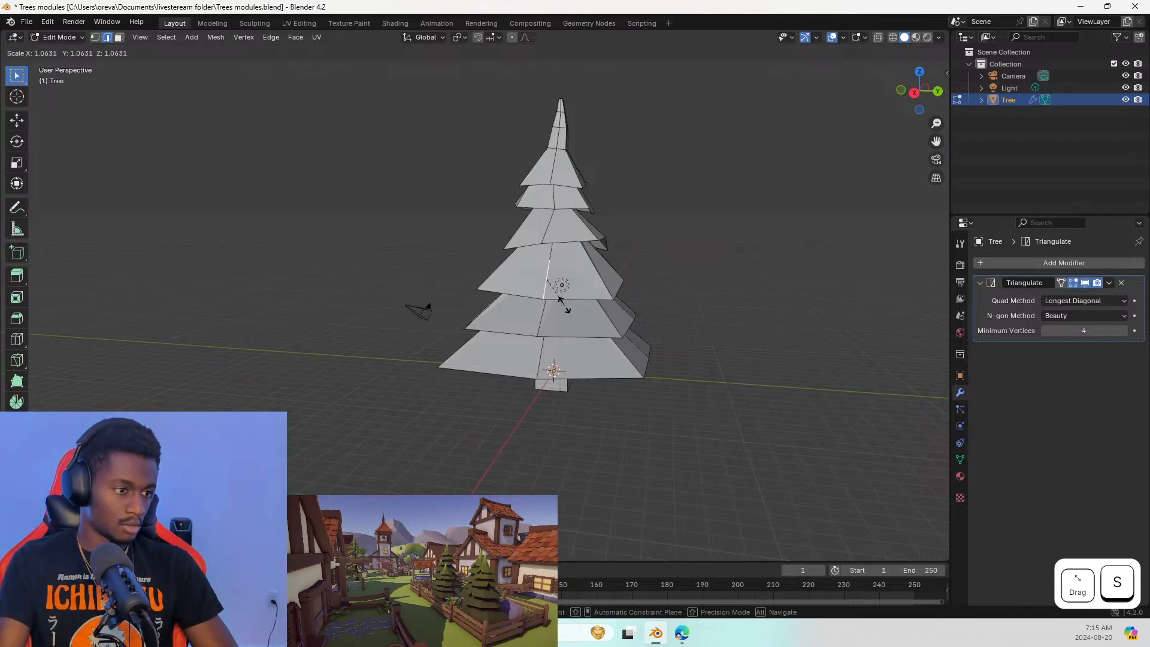
{"action": "key", "text": "Escape"}
{"action": "key", "text": "s"}
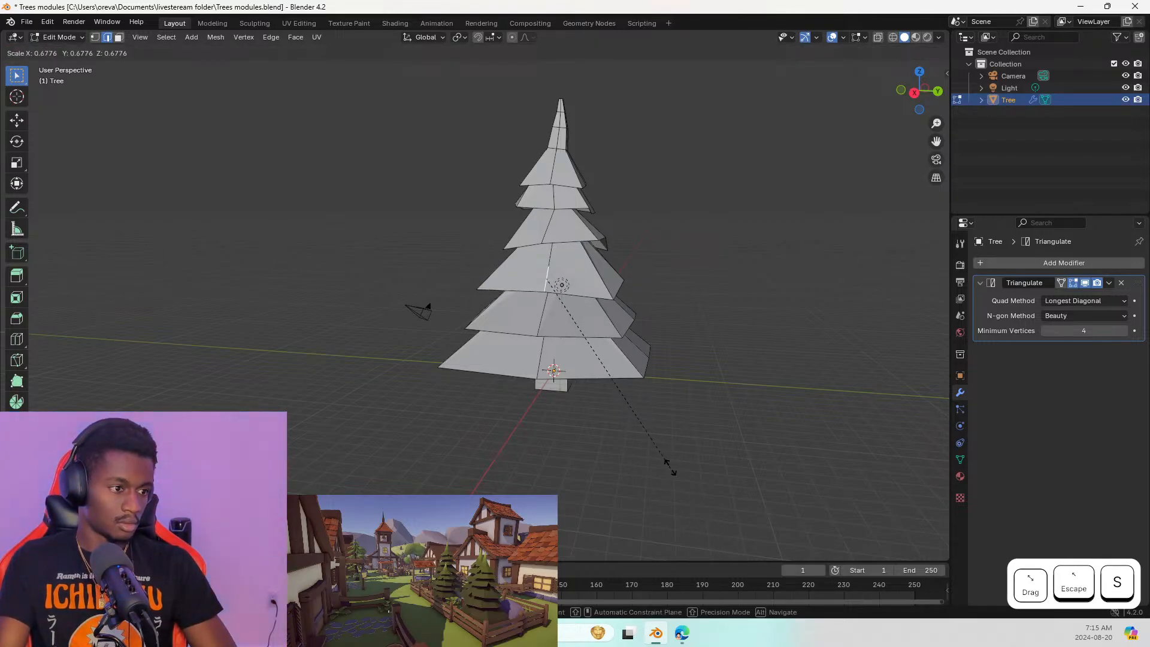
{"action": "left_click", "coordinate": [526, 274]}
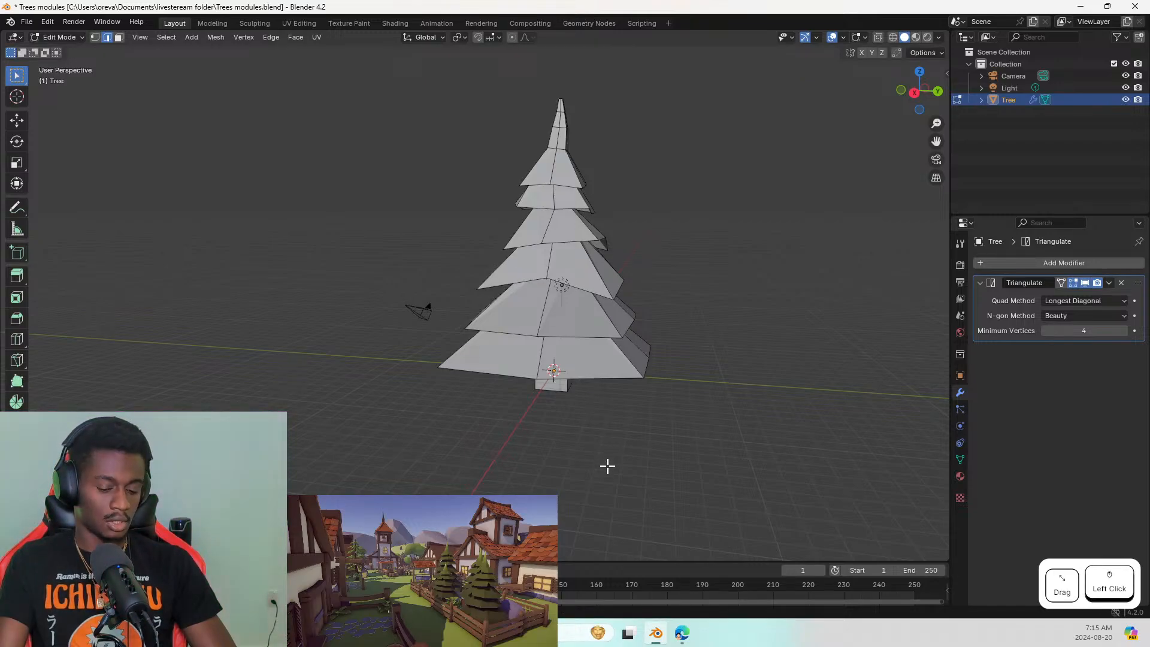
{"action": "key", "text": "ctrl+z"}
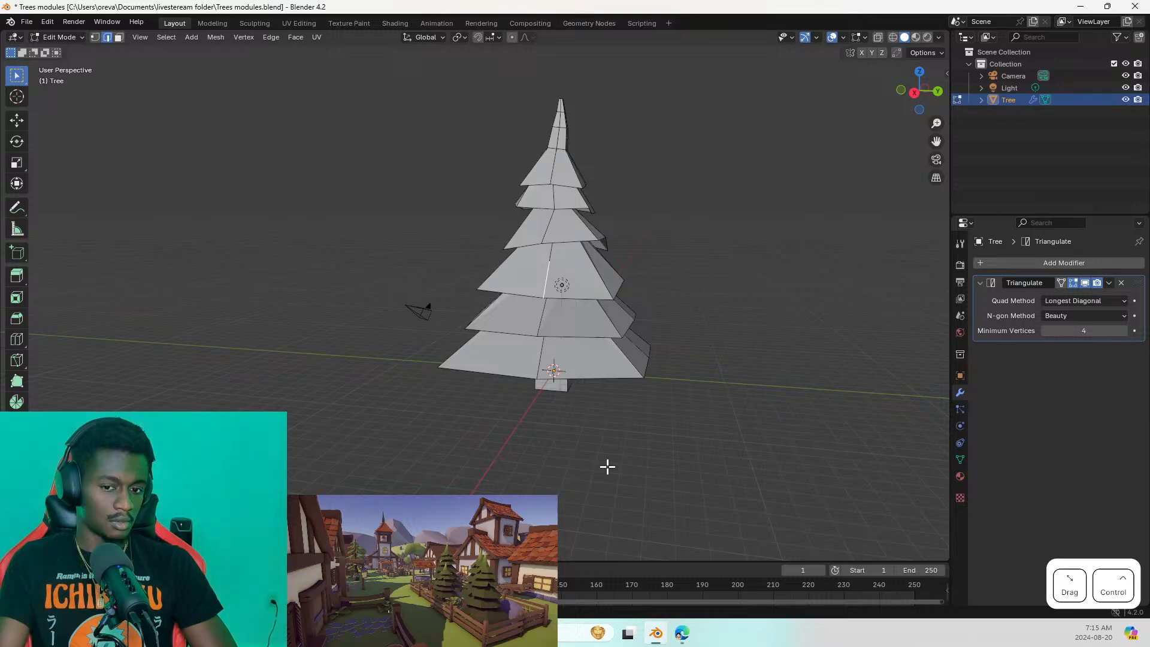
{"action": "key", "text": "ctrl+z"}
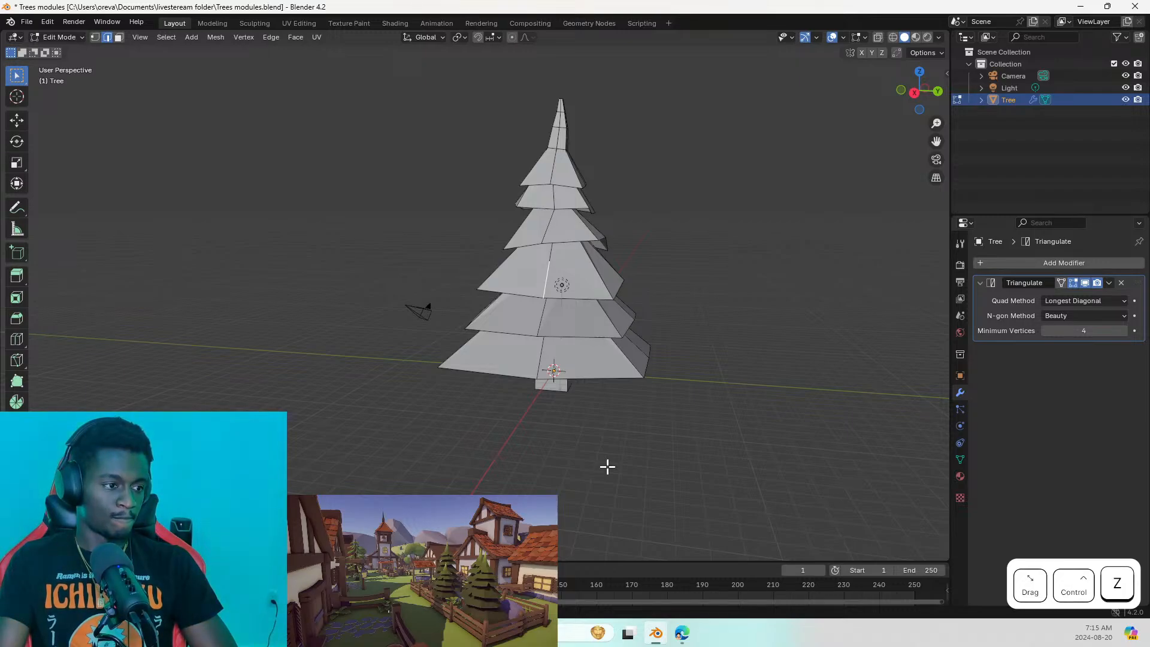
Subdivide the lower rim edge of the third tier from the base, beside the split vertical edge
{"action": "left_click", "coordinate": [519, 294]}
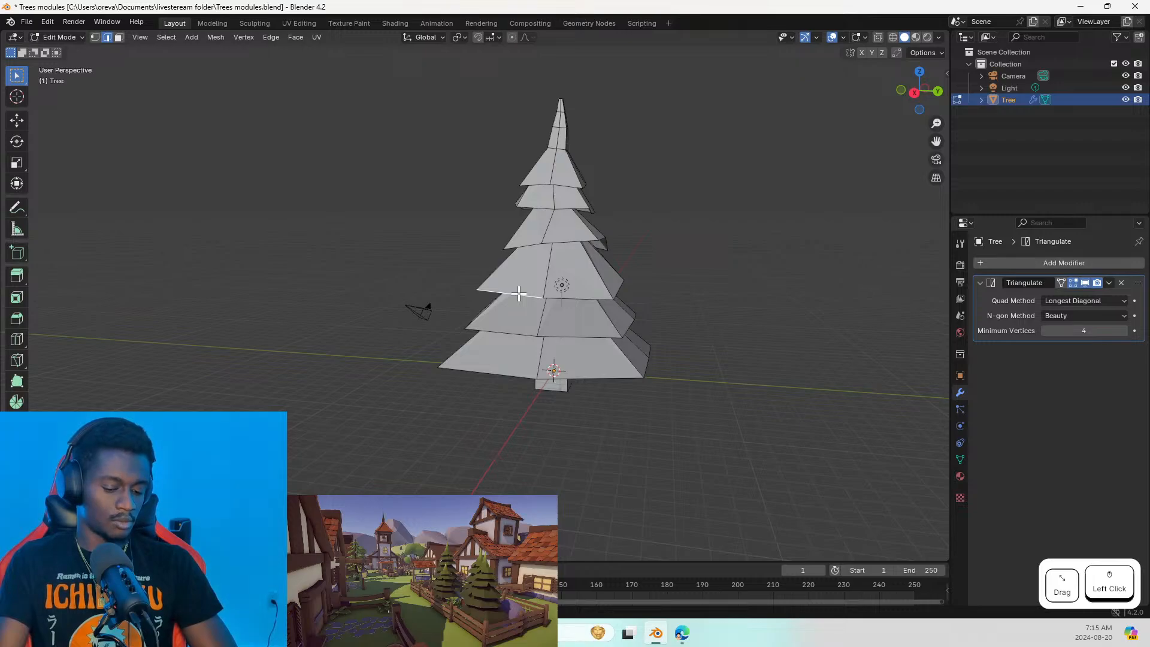
{"action": "right_click", "coordinate": [518, 294]}
{"action": "left_click", "coordinate": [516, 278]}
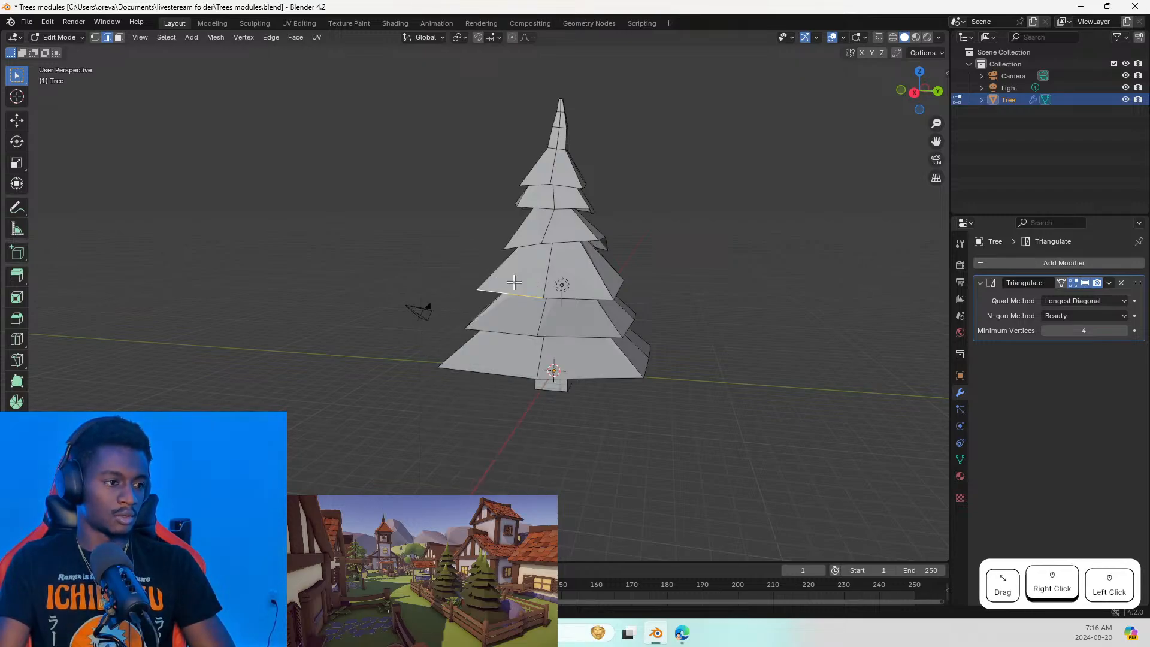
{"action": "right_click", "coordinate": [598, 299]}
{"action": "left_click", "coordinate": [572, 271]}
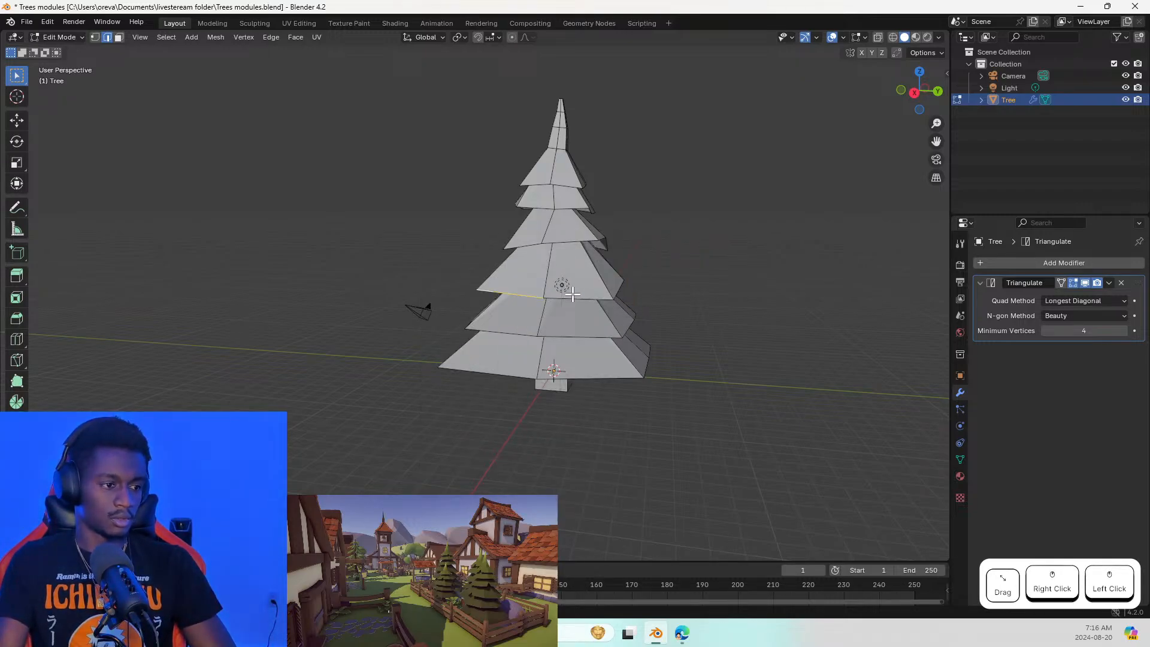
Subdivide the lower rim edge on the other side of the split vertical edge of the third tier
{"action": "left_click", "coordinate": [560, 298]}
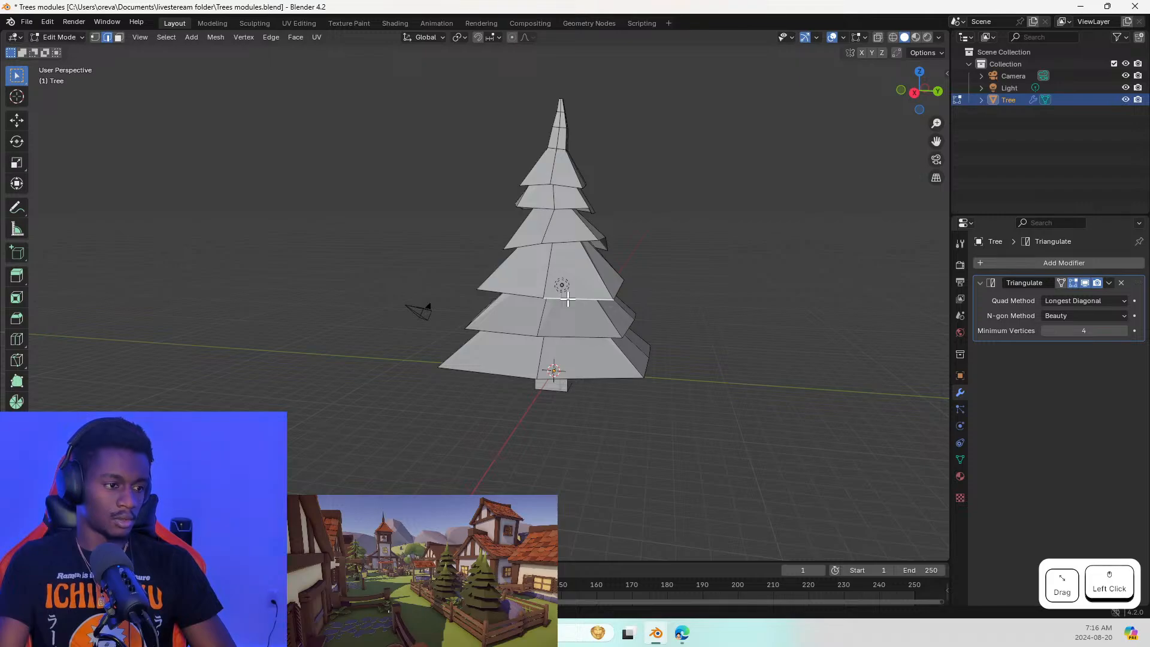
{"action": "right_click", "coordinate": [569, 299]}
{"action": "left_click", "coordinate": [566, 279]}
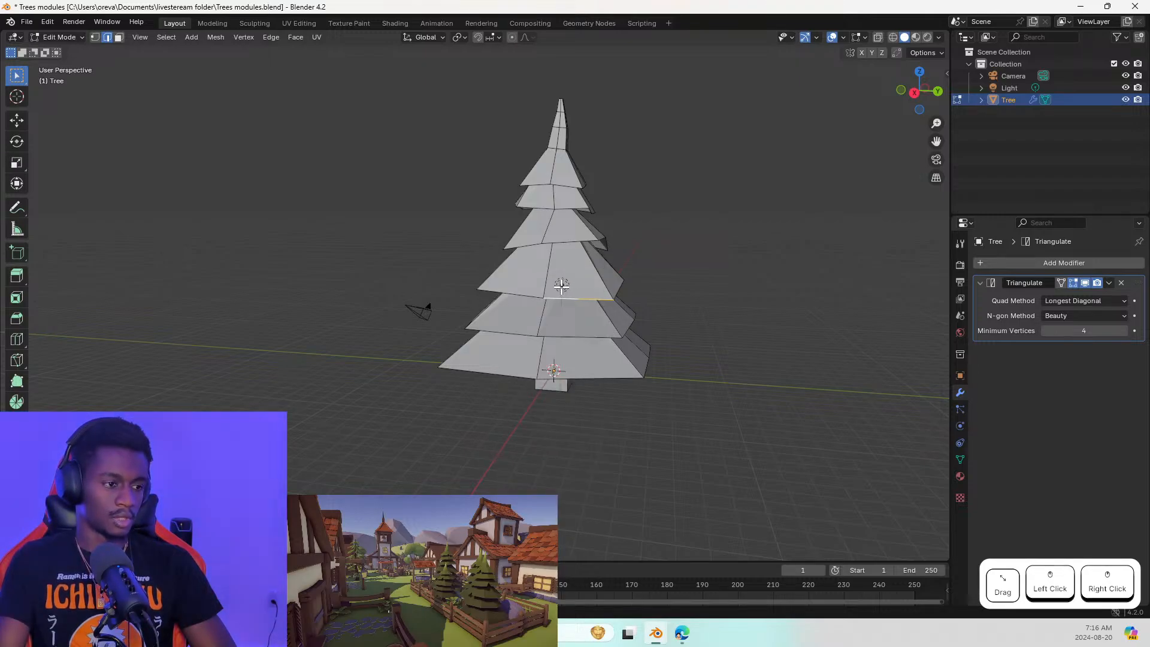
Hide the Light in the viewport and undo the last rim edge subdivision
{"action": "left_click", "coordinate": [1125, 87]}
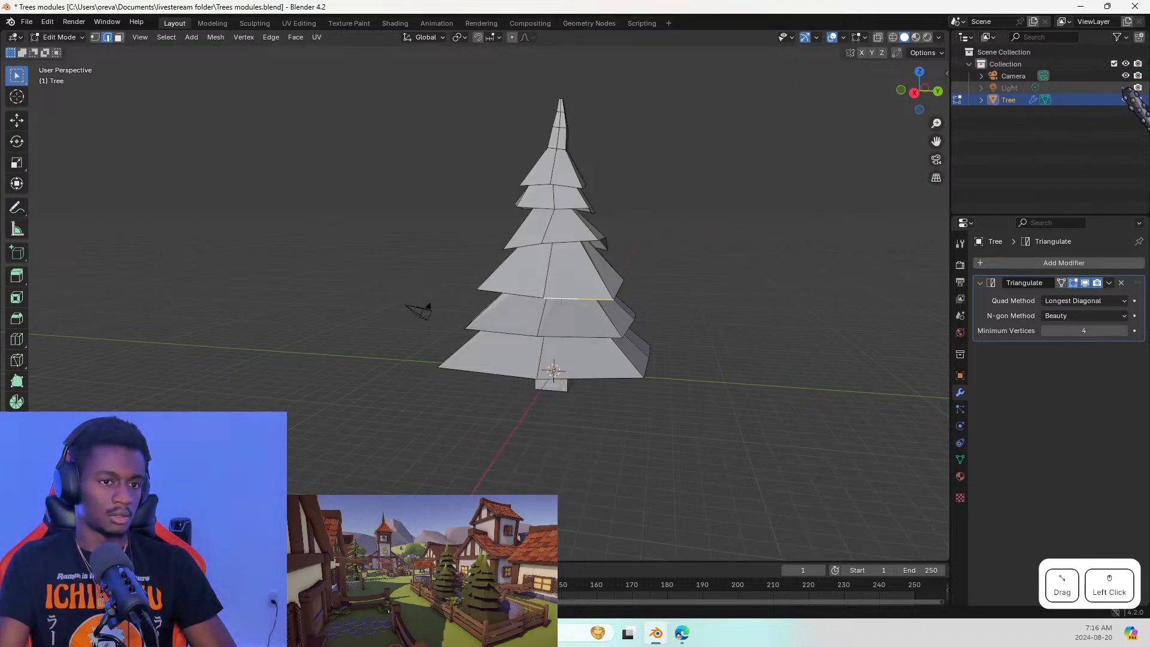
{"action": "left_click", "coordinate": [533, 294]}
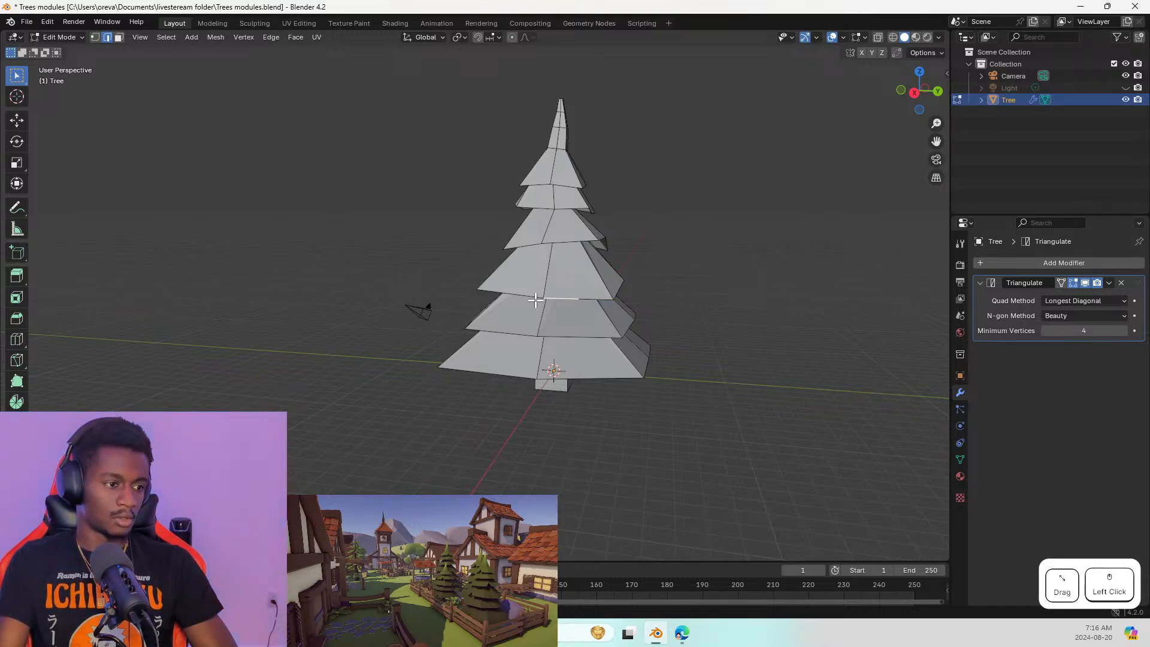
{"action": "left_click", "coordinate": [500, 304]}
{"action": "left_click", "coordinate": [515, 292]}
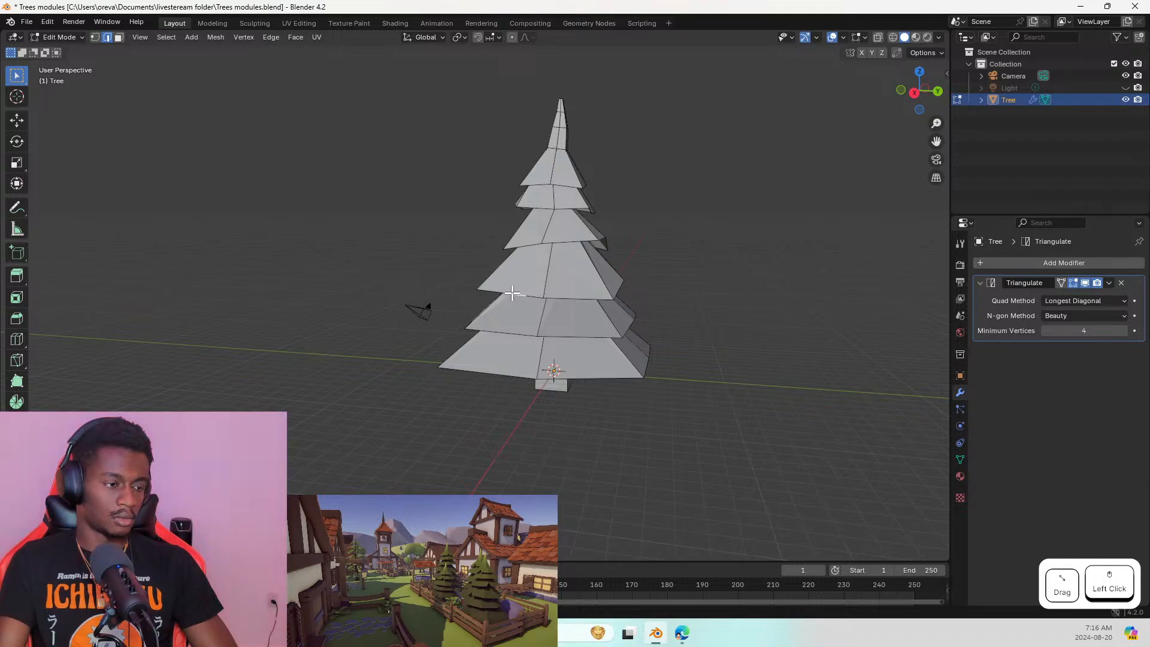
{"action": "key", "text": "ctrl+z"}
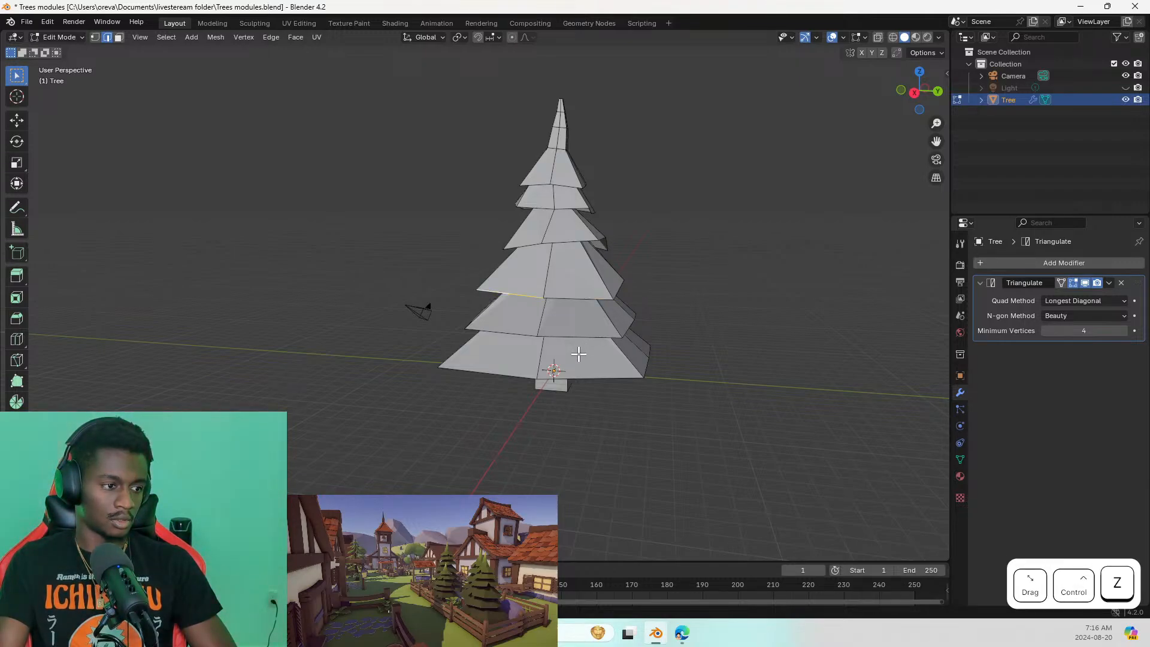
Try subdividing the same third-tier rim edge again, and undo the attempt
{"action": "left_click", "coordinate": [584, 294]}
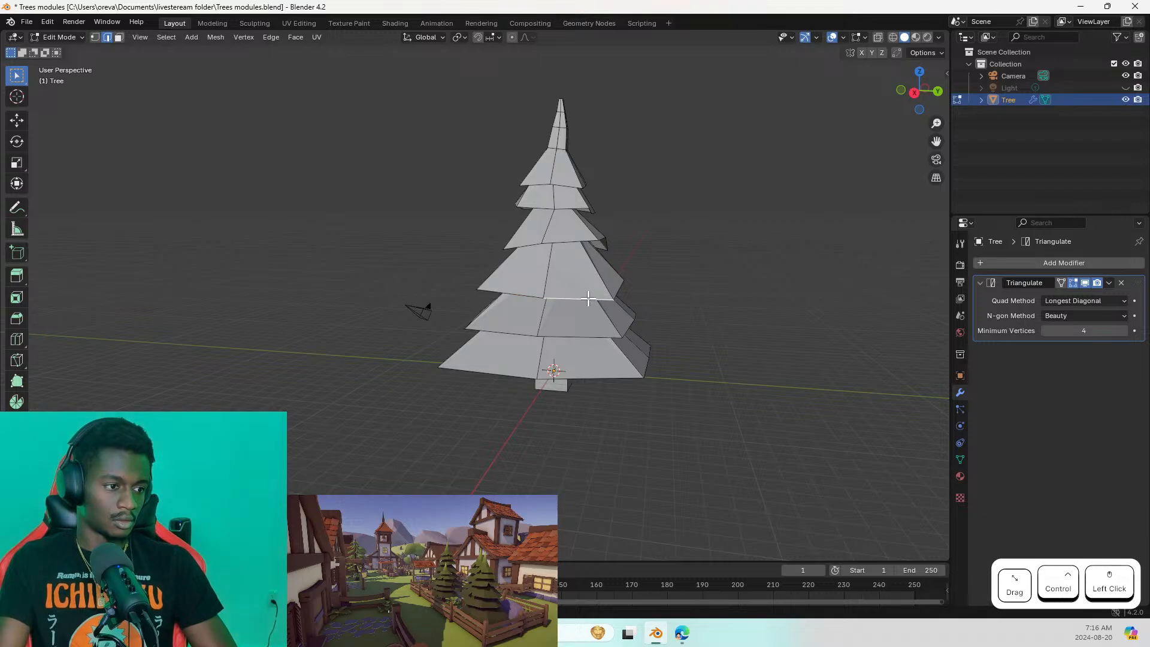
{"action": "right_click", "coordinate": [574, 279]}
{"action": "left_click", "coordinate": [574, 280]}
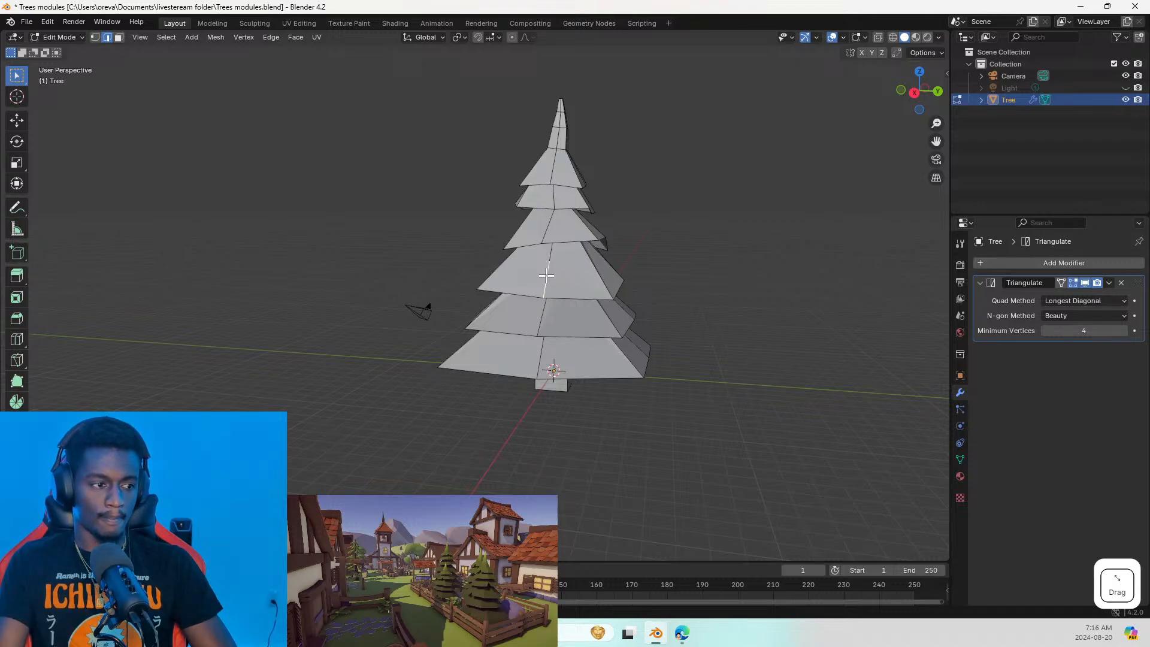
{"action": "key", "text": "ctrl+z"}
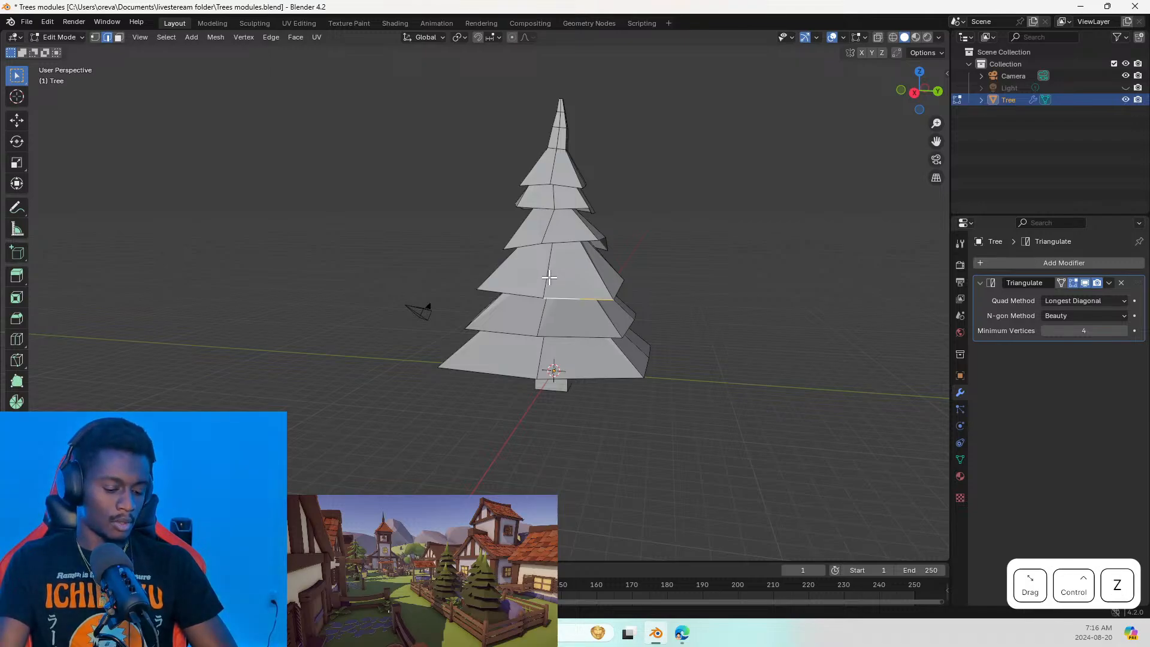
Subdivide both lower rim edges beside the vertical middle edge of the third tier together
{"action": "left_click", "coordinate": [578, 297]}
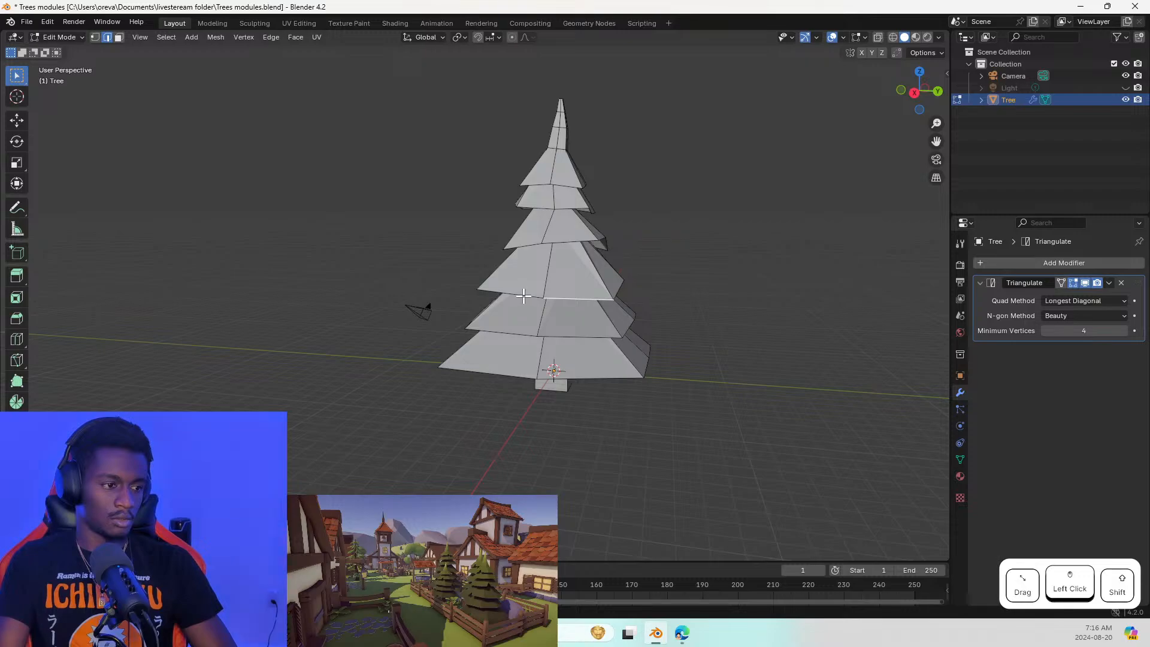
{"action": "right_click", "coordinate": [537, 295]}
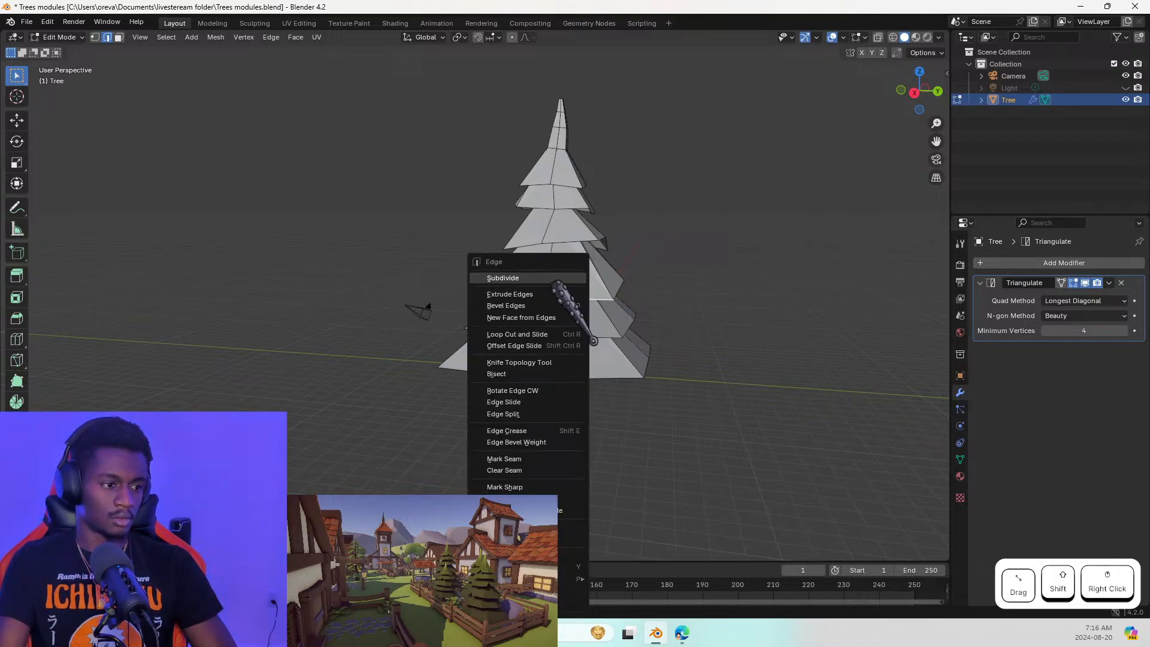
{"action": "left_click", "coordinate": [536, 276]}
{"action": "left_click", "coordinate": [521, 297]}
{"action": "right_click", "coordinate": [532, 299]}
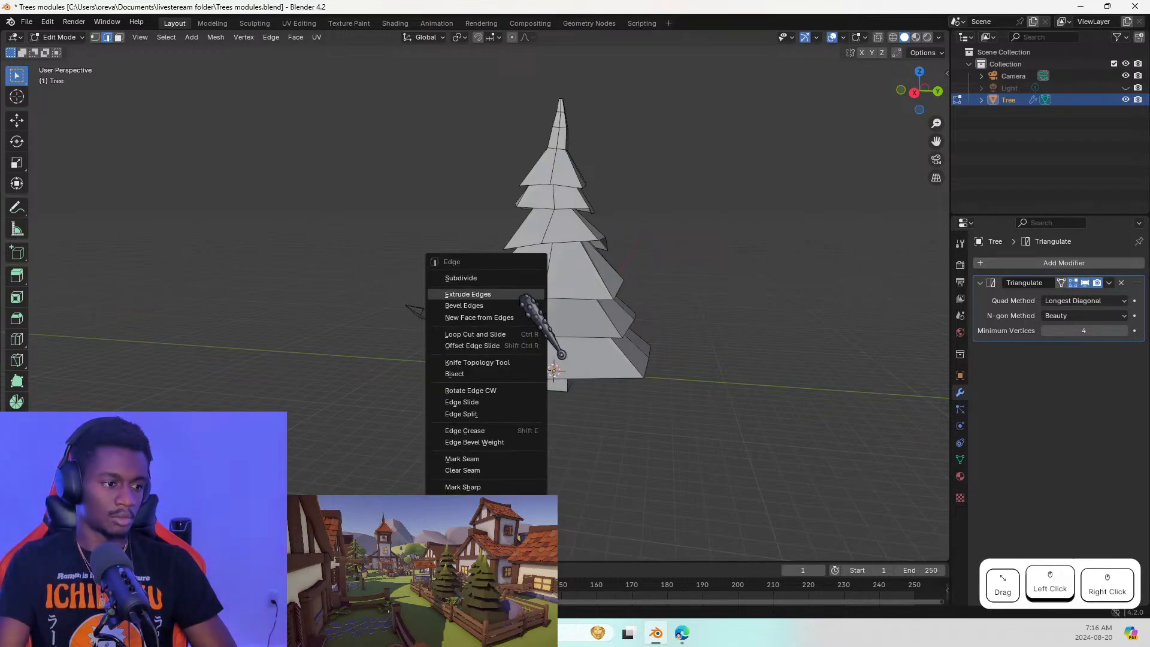
Select the third tier's vertical middle edge, try moving it freely, and cancel the move
{"action": "left_click", "coordinate": [545, 292]}
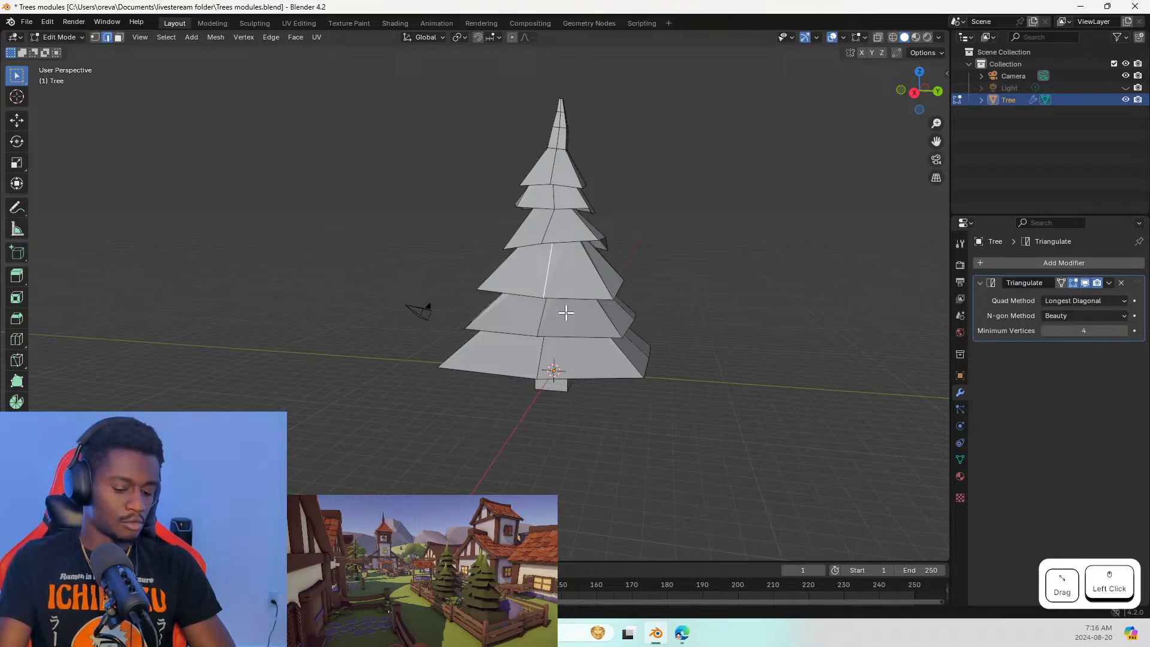
{"action": "key", "text": "g"}
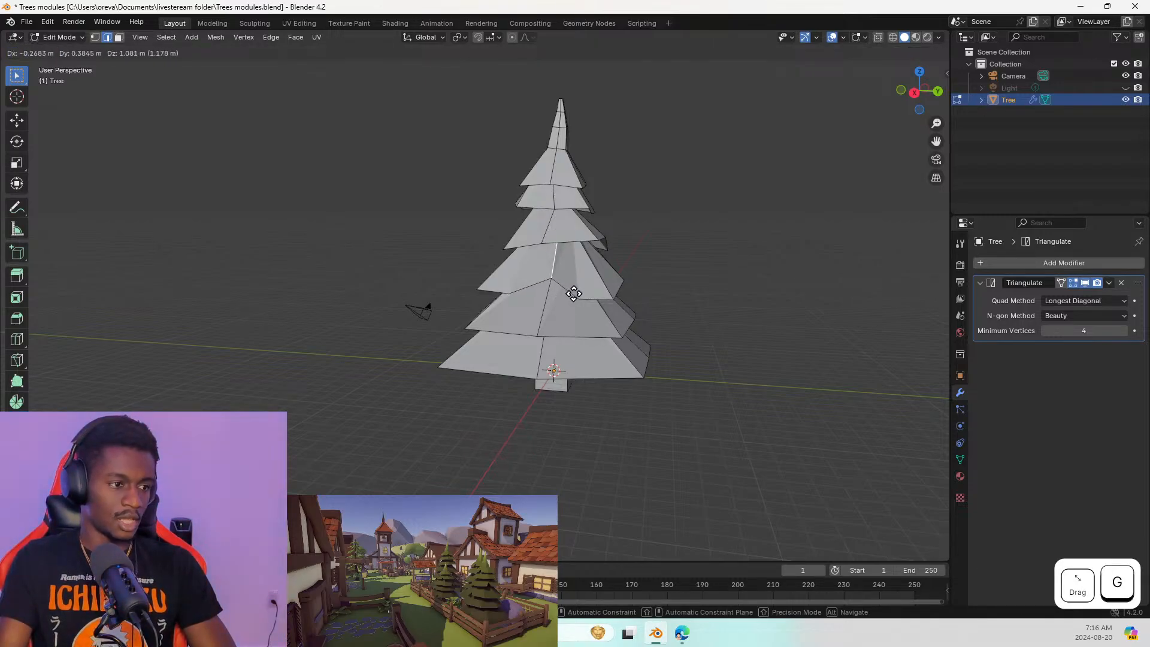
{"action": "key", "text": "Escape"}
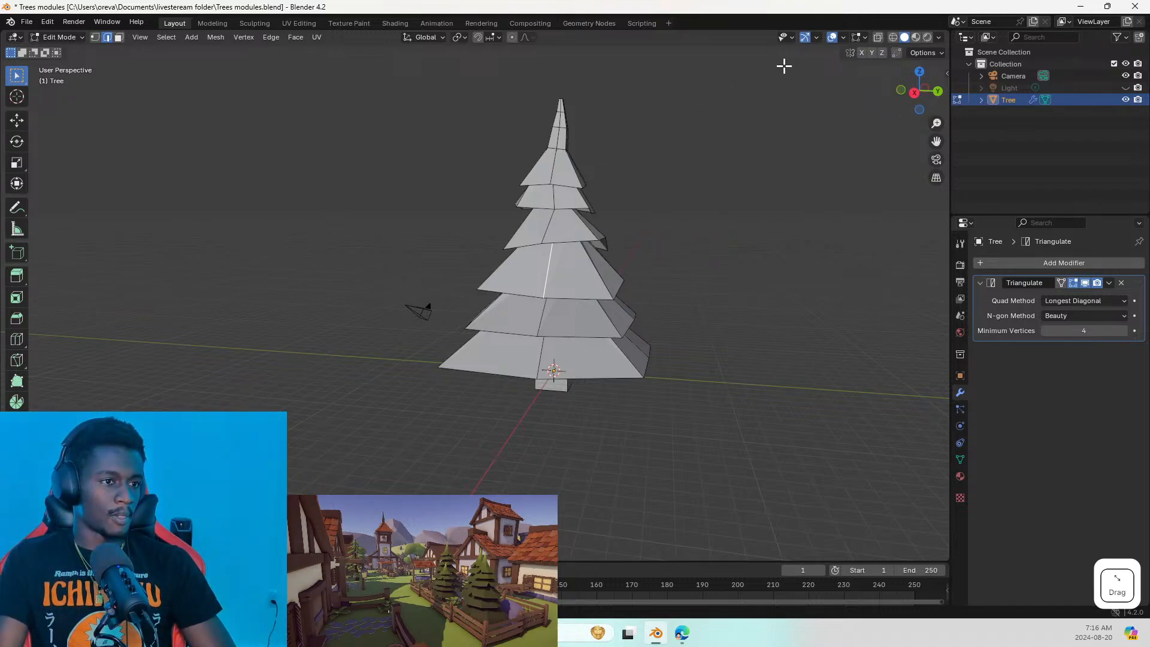
Set the object gizmo orientation to Local
{"action": "left_click", "coordinate": [817, 37]}
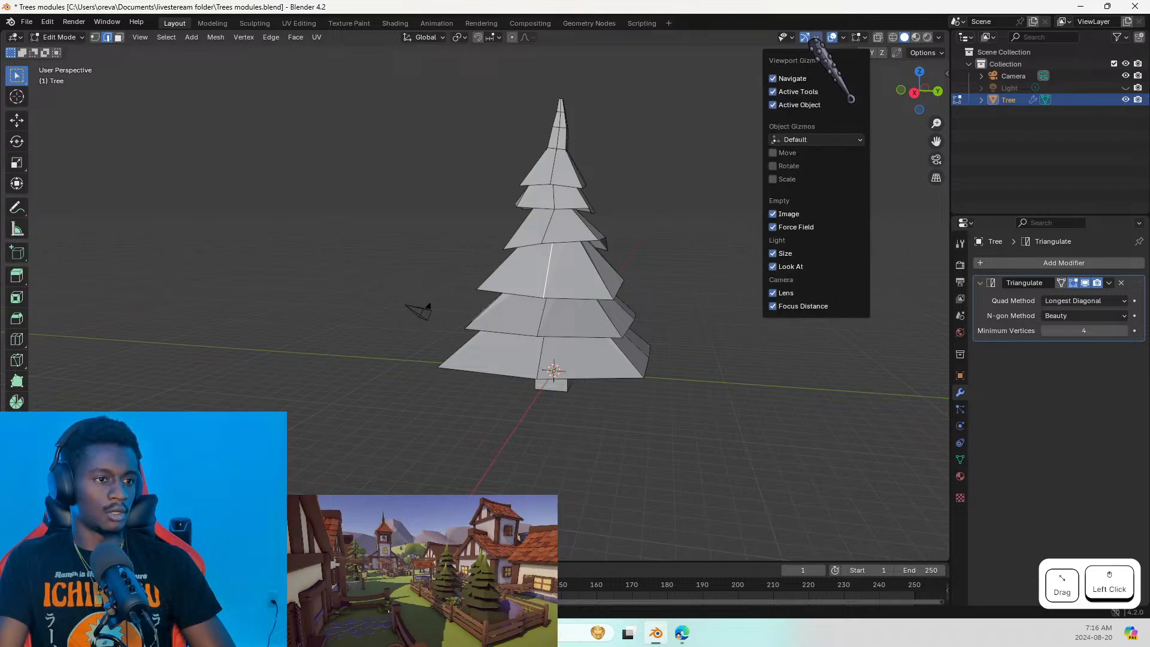
{"action": "left_click", "coordinate": [832, 140]}
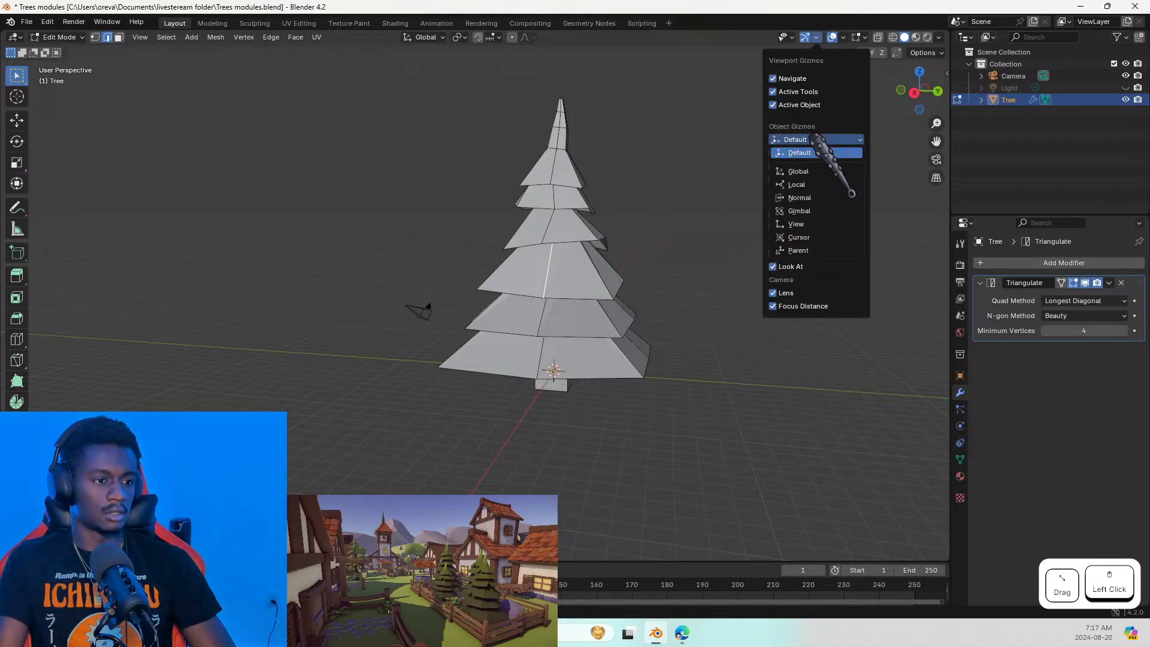
{"action": "left_click", "coordinate": [808, 186]}
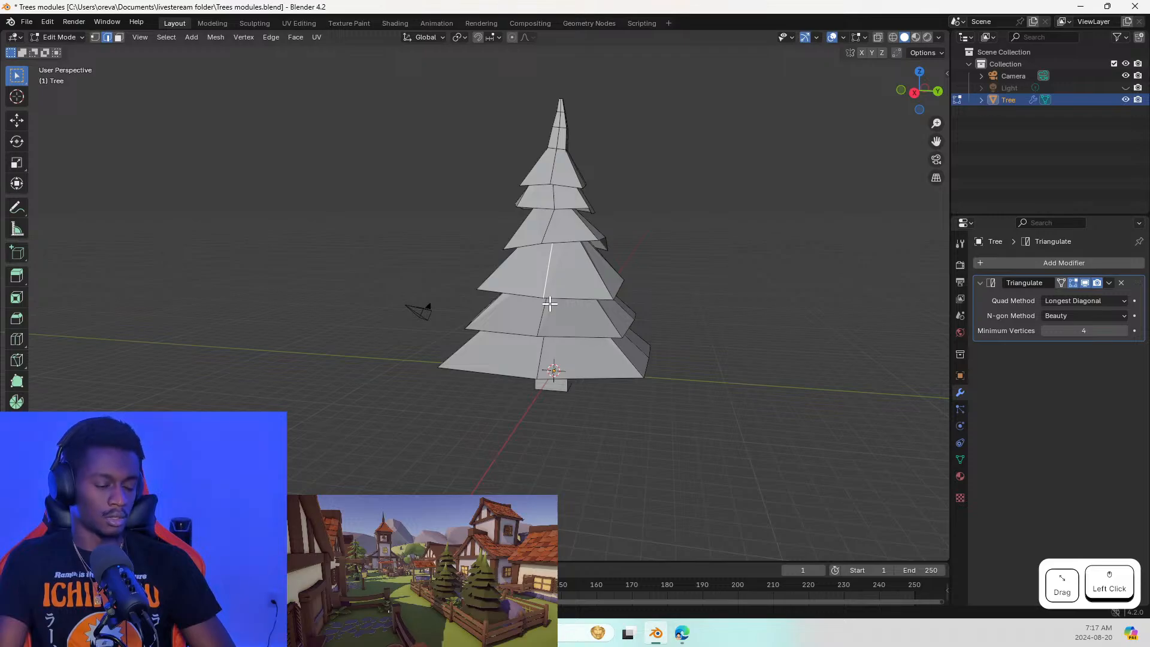
Try moving the third tier's vertical middle edge along the X axis, and cancel the move
{"action": "key", "text": "g"}
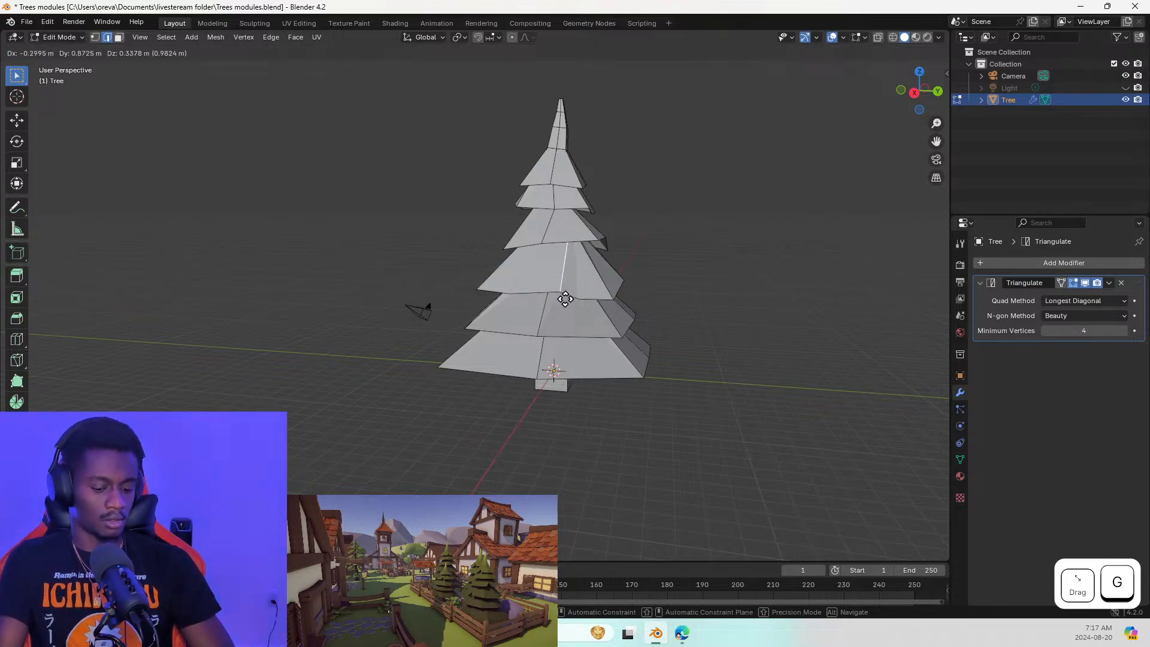
{"action": "key", "text": "z"}
{"action": "key", "text": "x"}
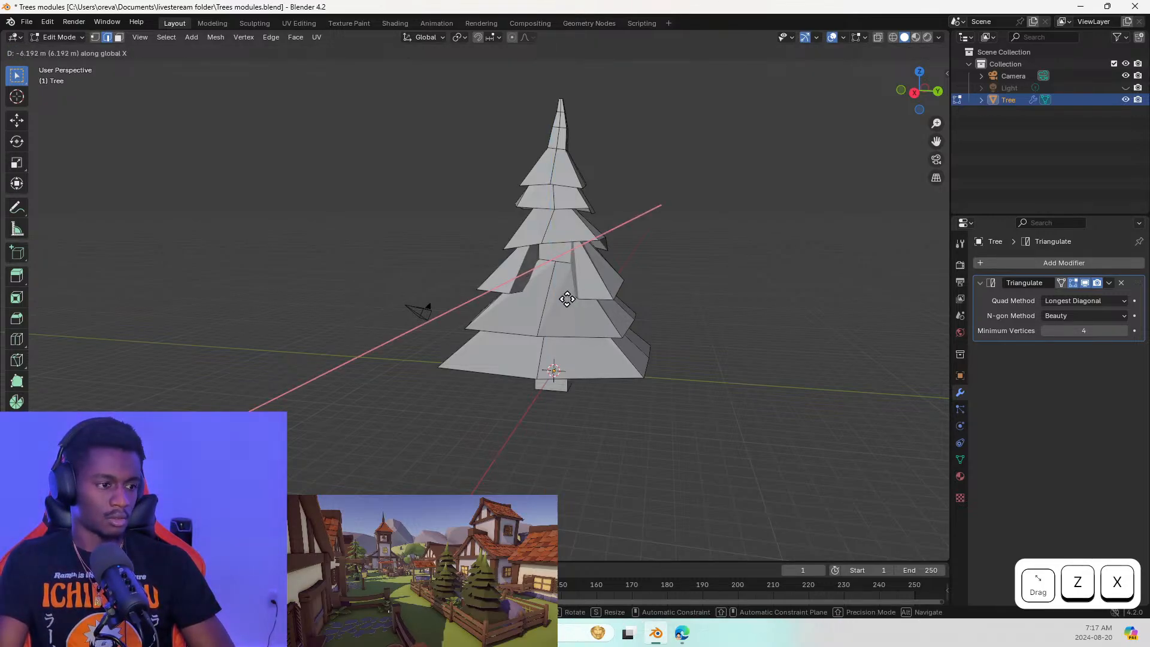
{"action": "key", "text": "Escape"}
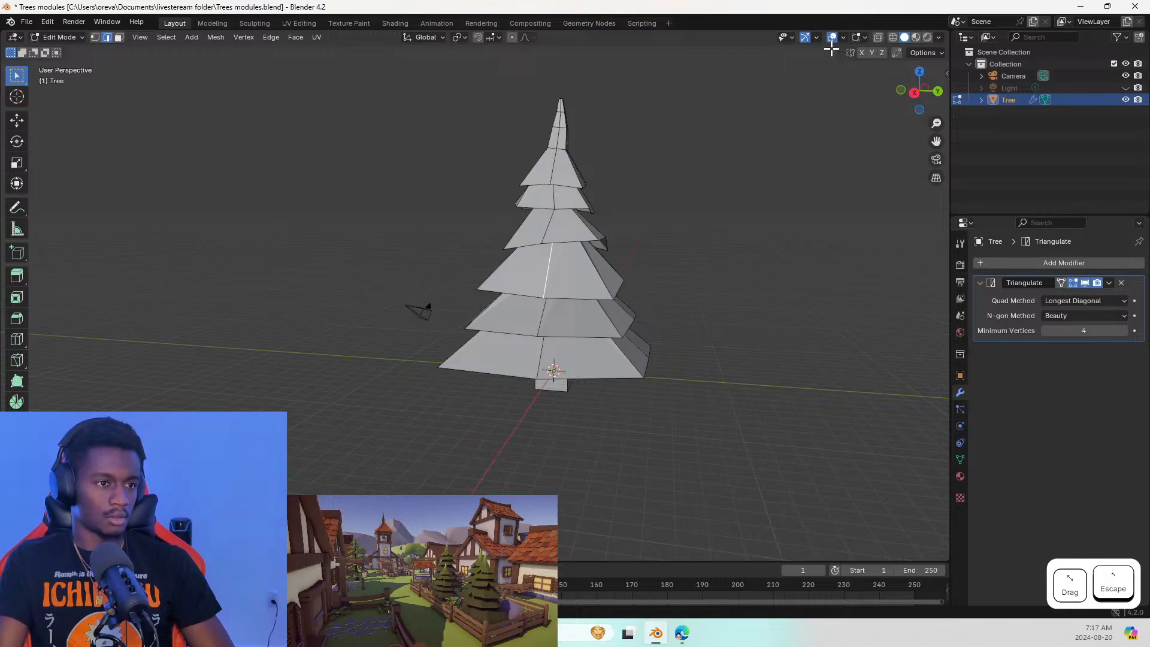
Show the Move gizmo on the selected vertical edge
{"action": "left_click", "coordinate": [817, 37]}
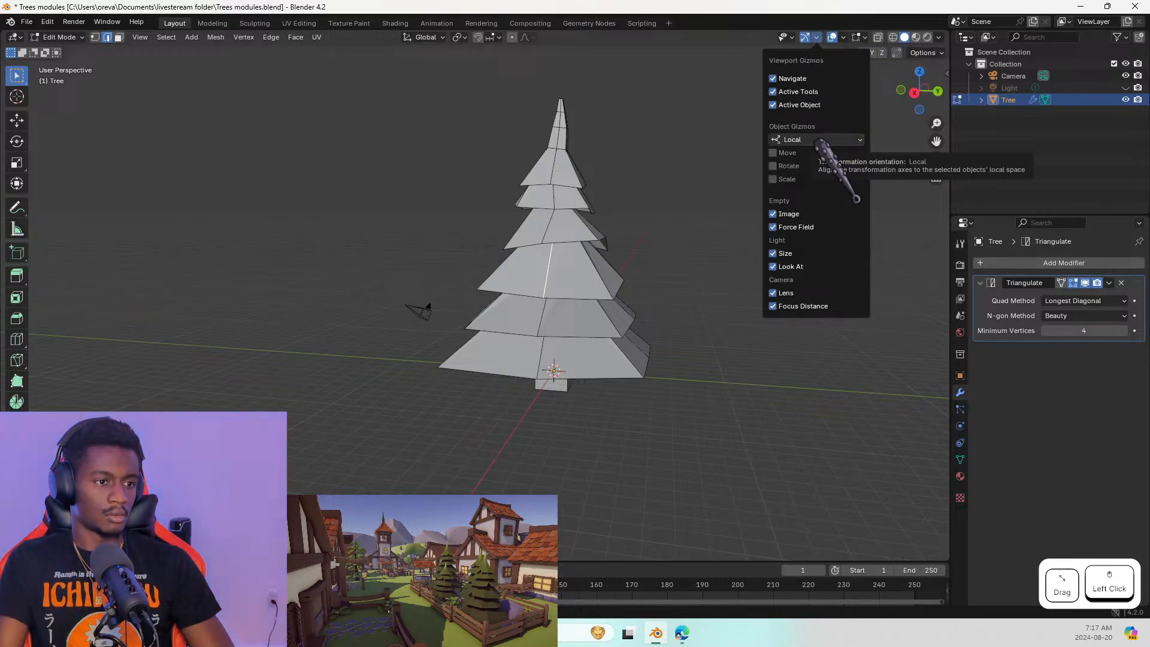
{"action": "left_click", "coordinate": [774, 152]}
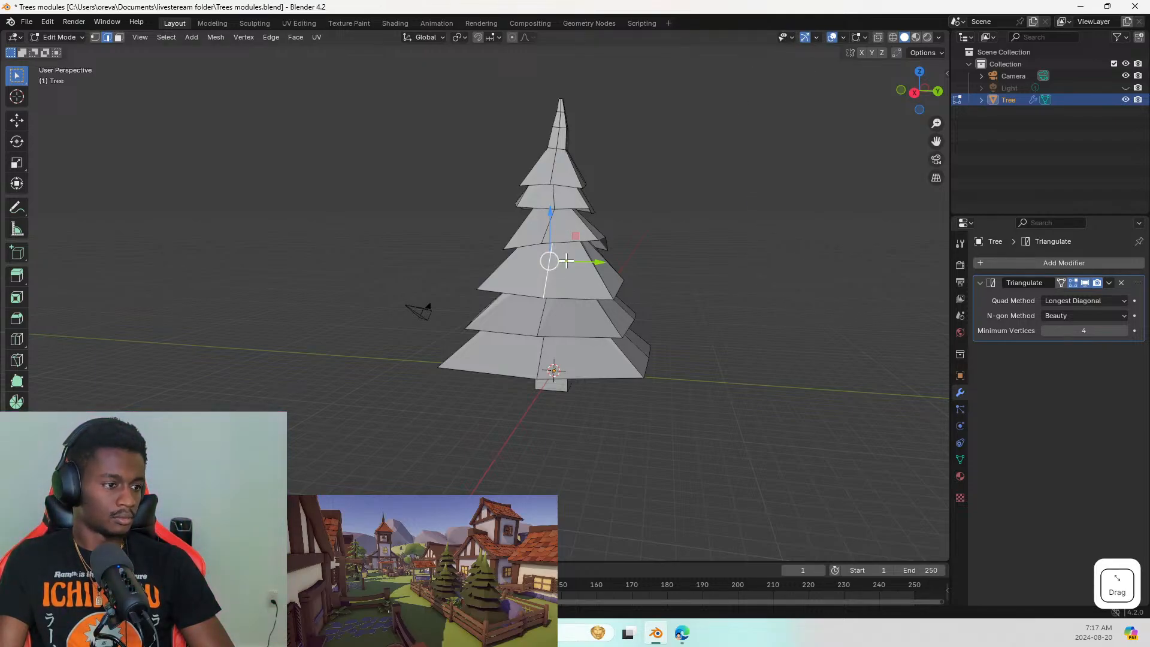
{"action": "scroll", "coordinate": [554, 247], "scroll_direction": "up", "scroll_amount": 2}
{"action": "middle_click_drag", "start_coordinate": [554, 247], "coordinate": [498, 239]}
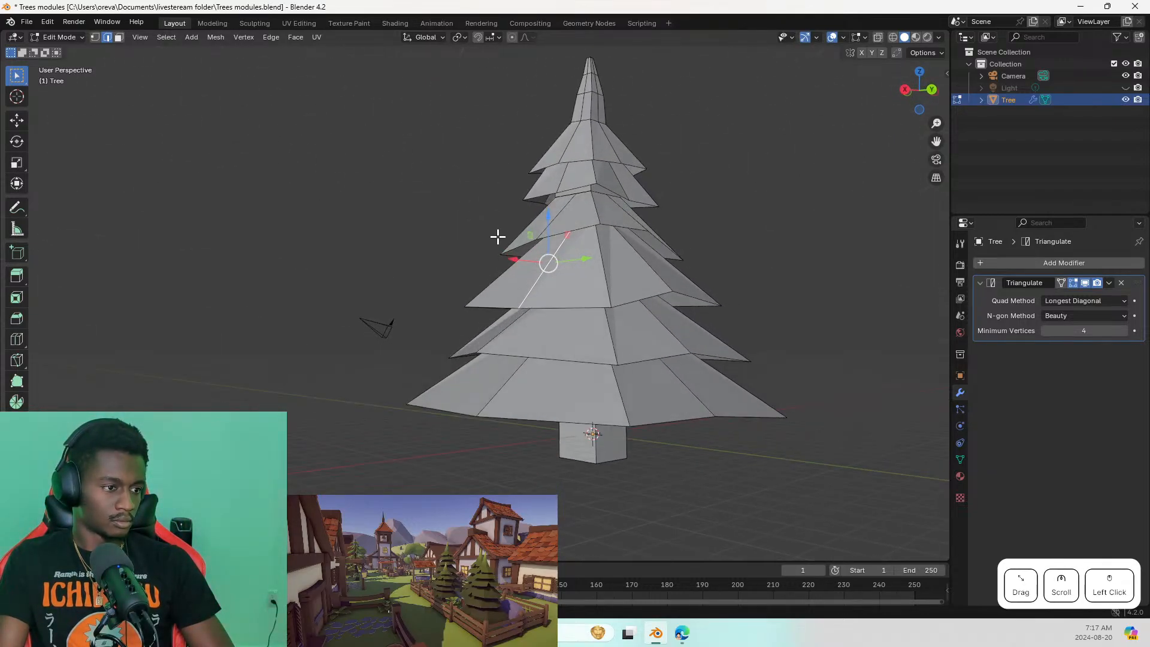
Try the Global orientation for the object gizmo, and set it back to Local
{"action": "left_click", "coordinate": [923, 52]}
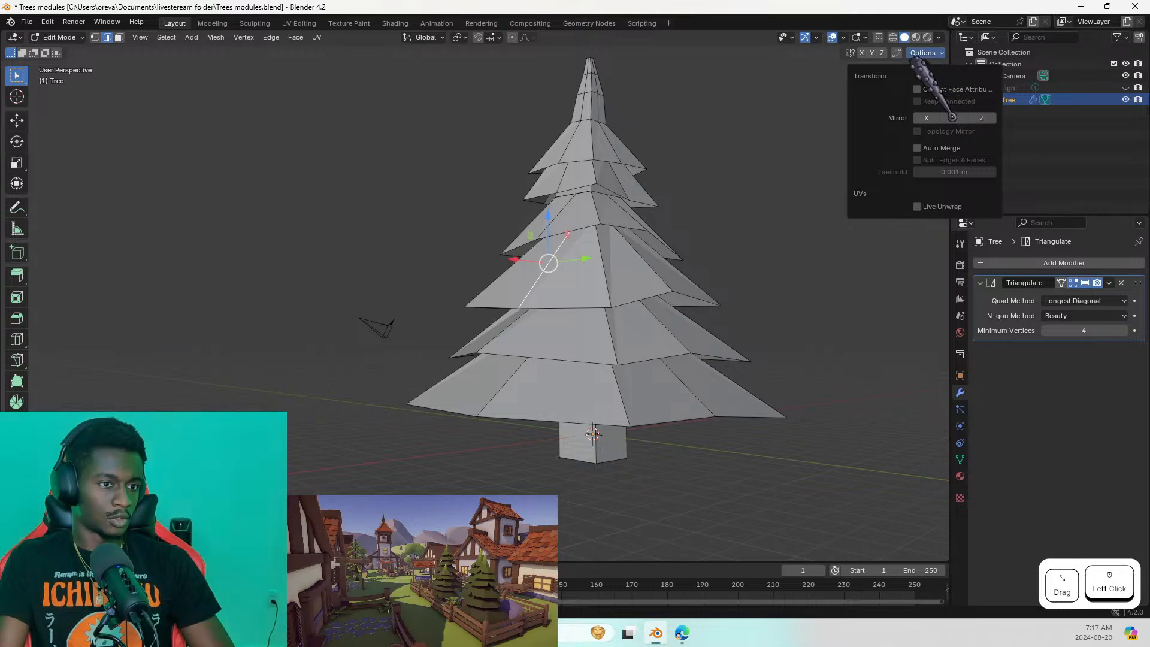
{"action": "left_click", "coordinate": [816, 37]}
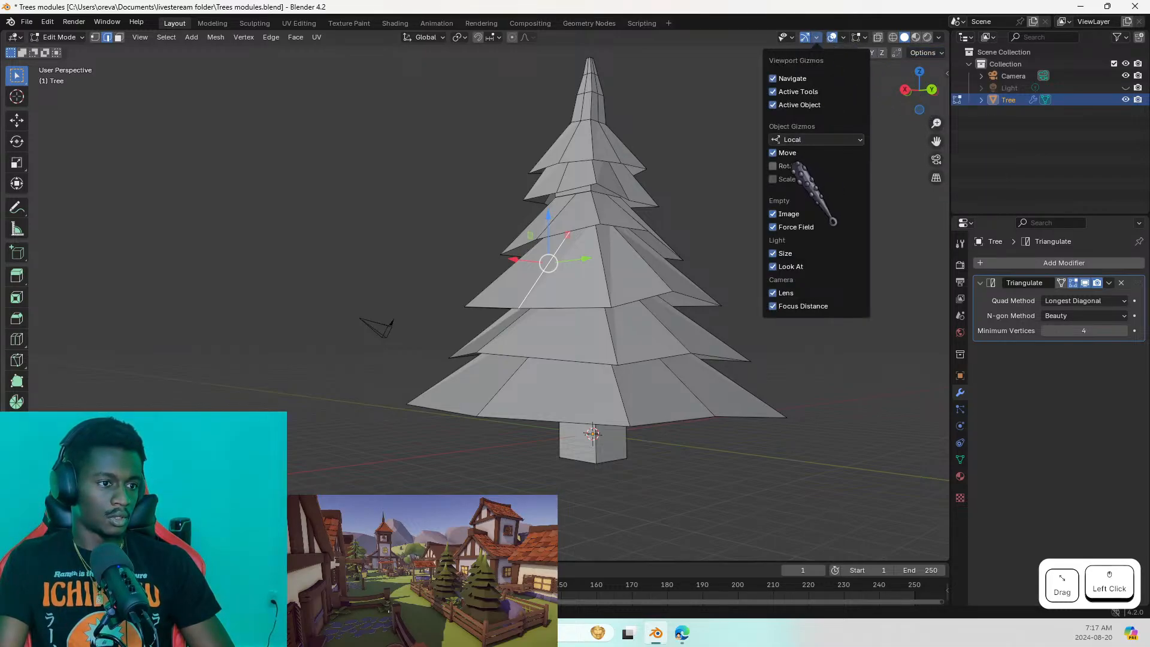
{"action": "left_click", "coordinate": [791, 139]}
{"action": "left_click", "coordinate": [797, 171]}
{"action": "left_click", "coordinate": [801, 139]}
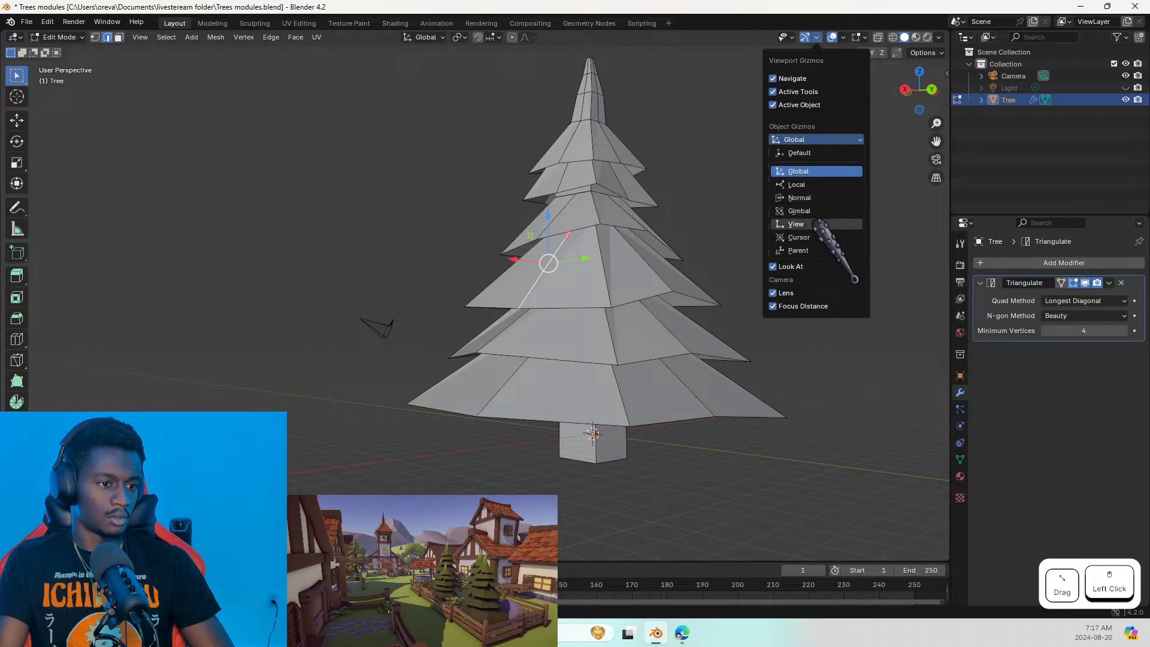
{"action": "left_click", "coordinate": [798, 184]}
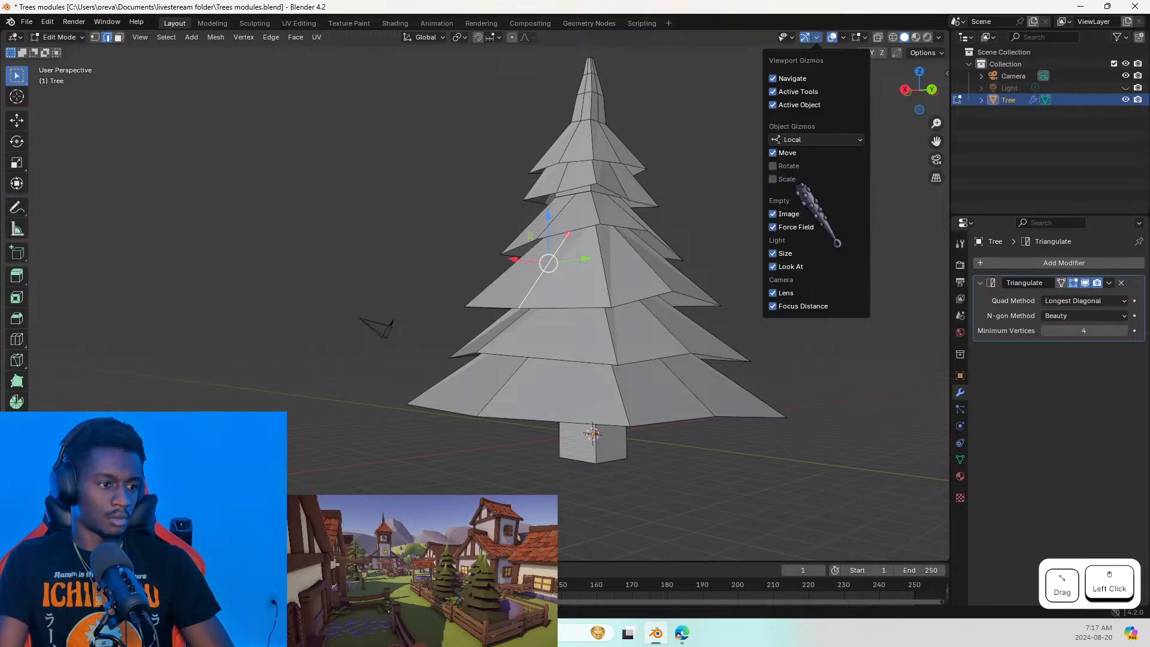
Try moving the vertical edge outward with the Move gizmo, and undo the move while keeping the edge selected
{"action": "left_click_drag", "start_coordinate": [570, 236], "coordinate": [479, 262]}
{"action": "key", "text": "ctrl+z"}
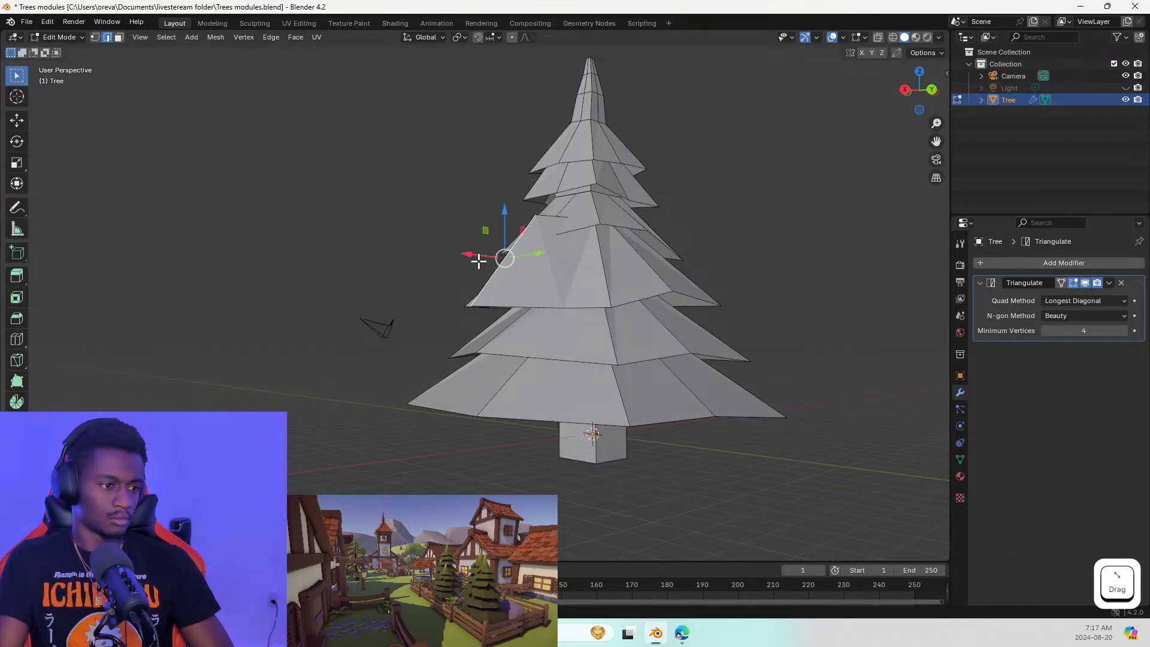
{"action": "key", "text": "ctrl+z"}
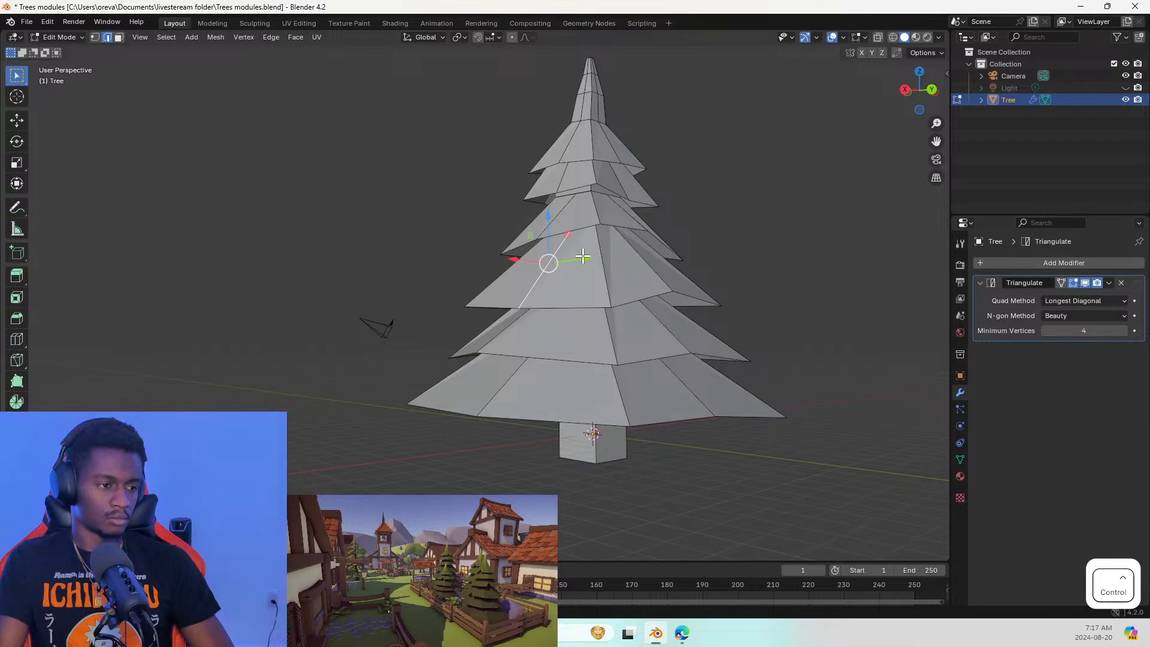
{"action": "key", "text": "ctrl+z"}
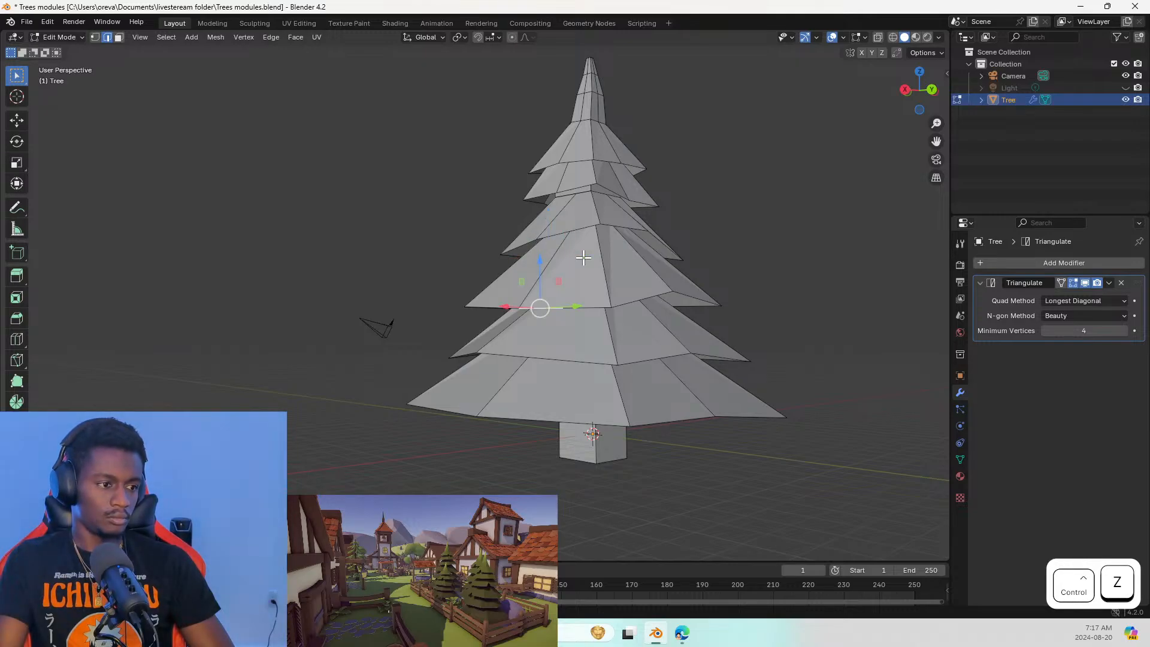
{"action": "key", "text": "ctrl+shift+z"}
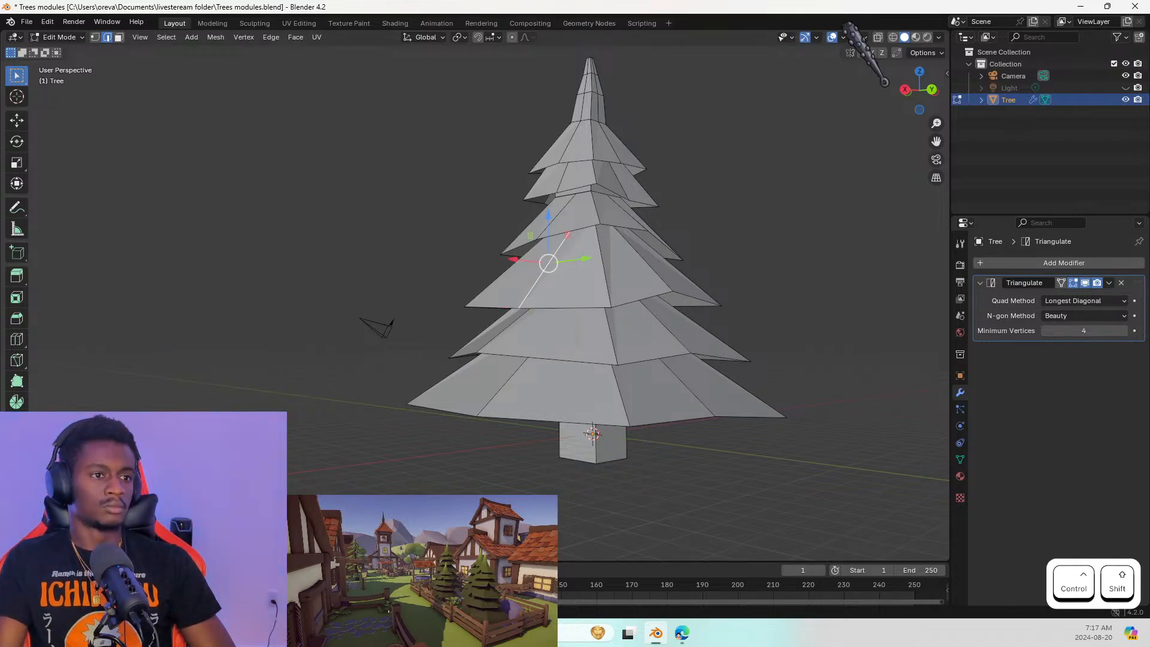
Hide the Move gizmo and reset the object gizmo orientation to Default
{"action": "left_click", "coordinate": [816, 37]}
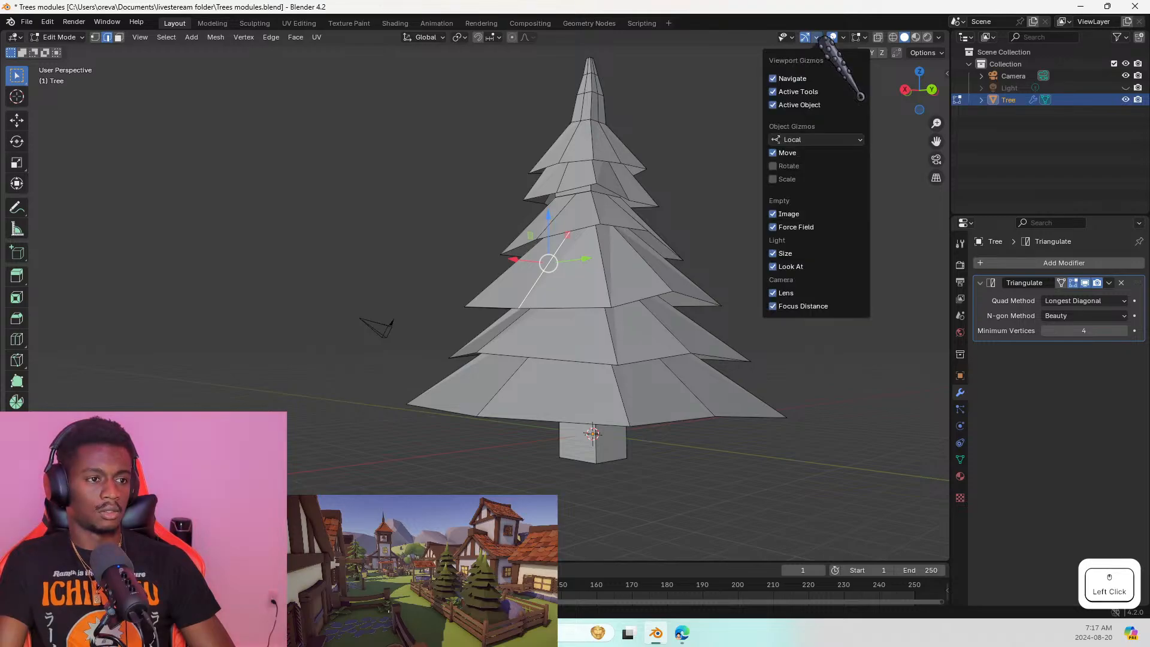
{"action": "left_click", "coordinate": [782, 153]}
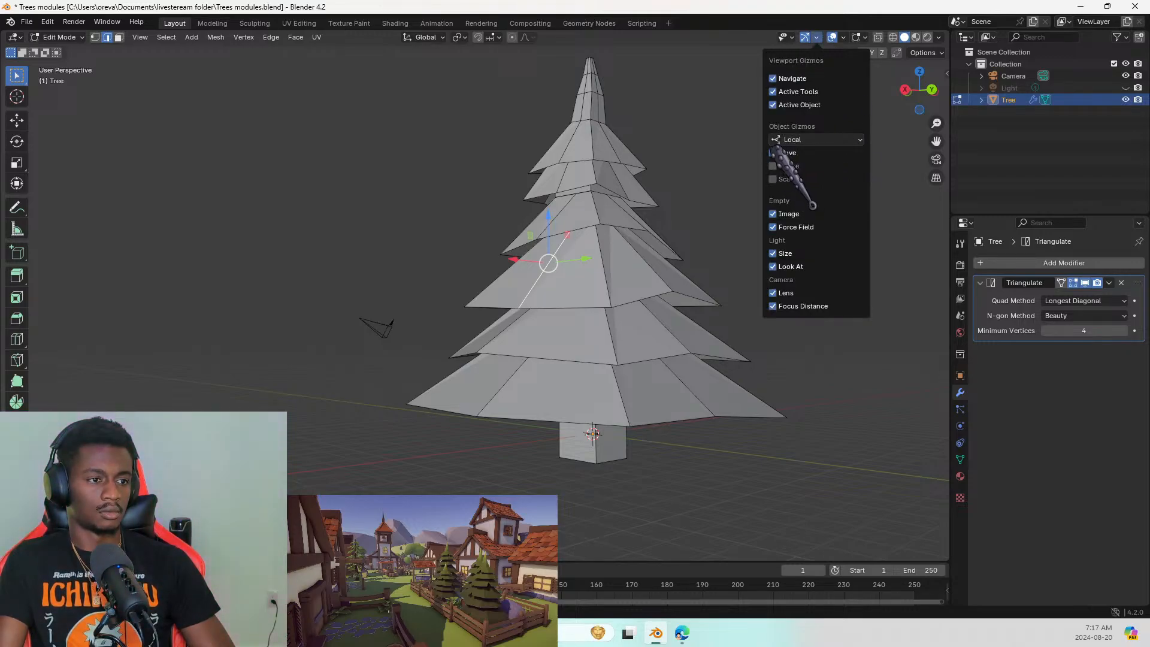
{"action": "left_click", "coordinate": [786, 139]}
{"action": "left_click", "coordinate": [791, 149]}
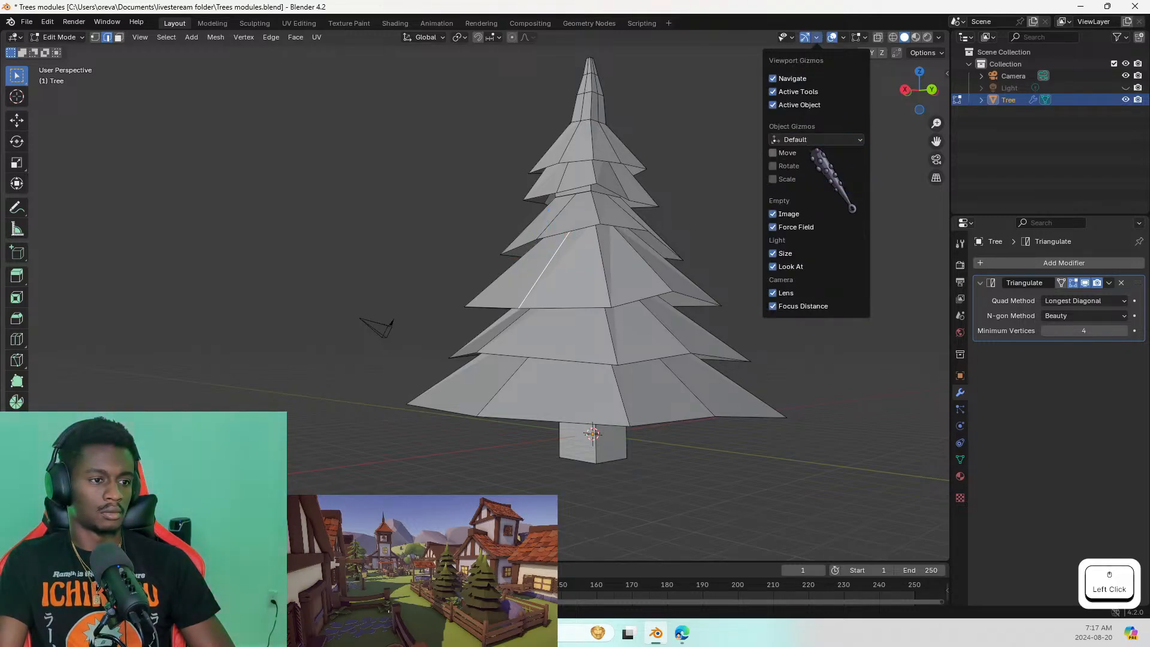
Show the Move gizmo and set its object orientation to Local after trying Gimbal and Global
{"action": "left_click", "coordinate": [779, 139]}
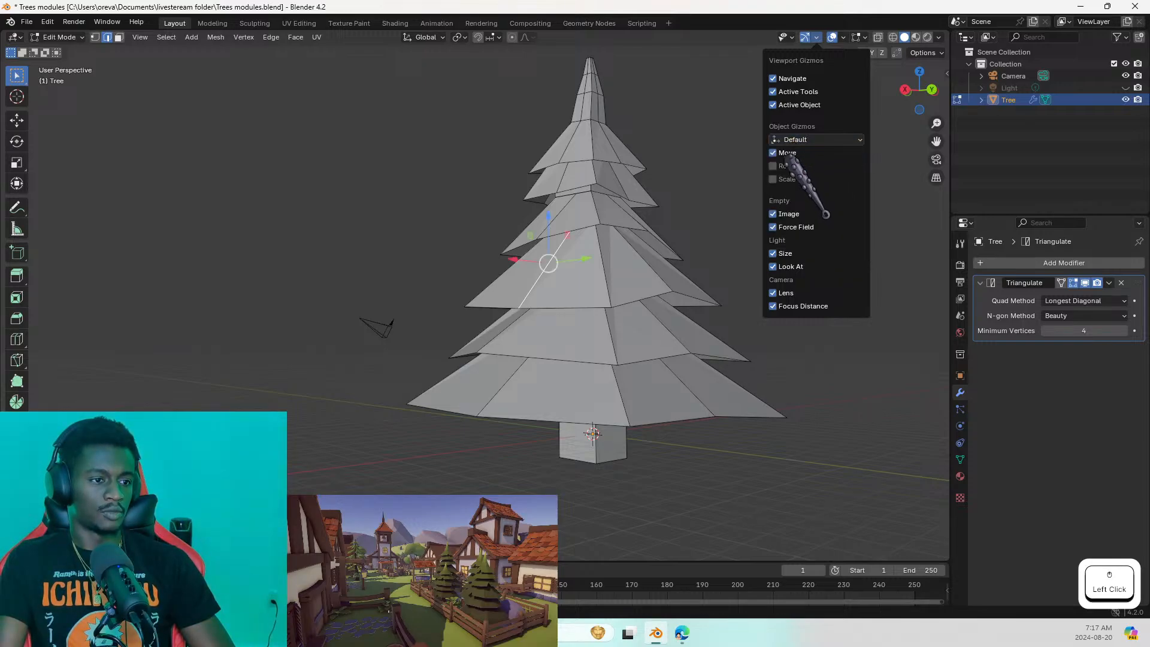
{"action": "left_click", "coordinate": [792, 140]}
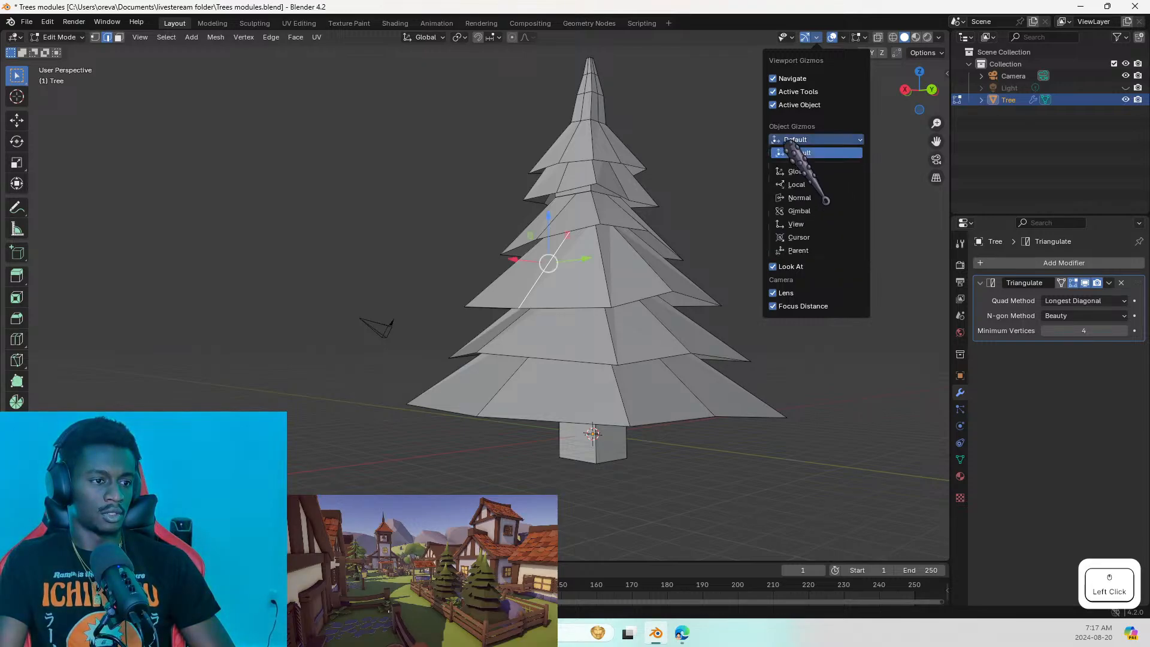
{"action": "left_click", "coordinate": [794, 185]}
{"action": "left_click", "coordinate": [796, 143]}
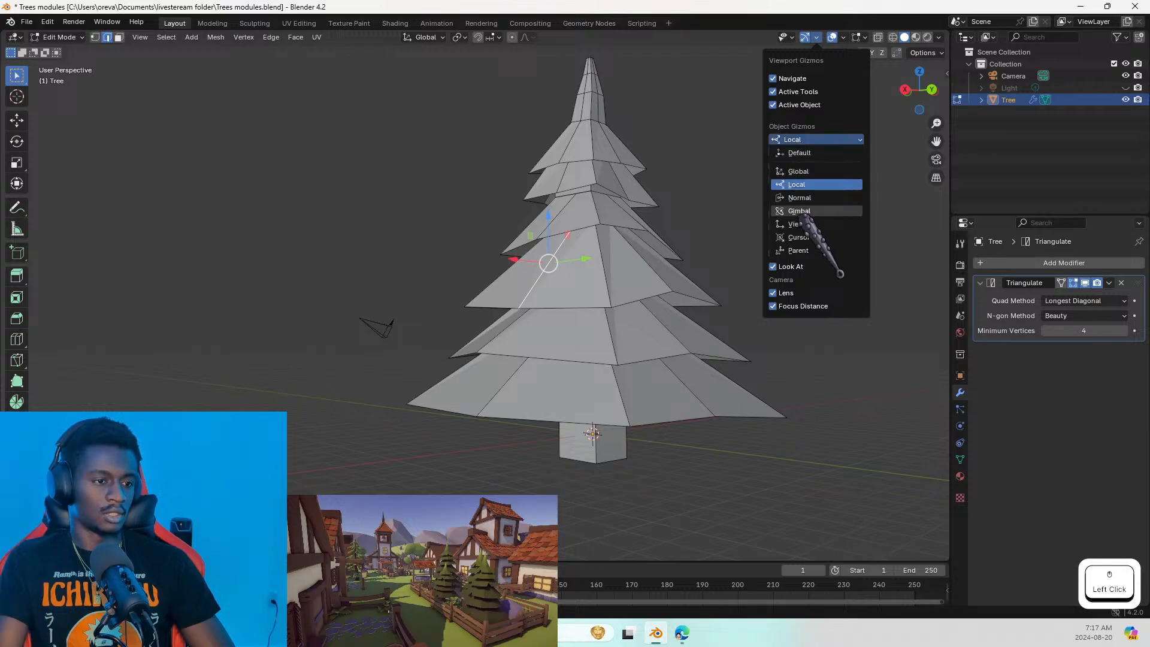
{"action": "left_click", "coordinate": [801, 211]}
{"action": "left_click", "coordinate": [802, 140]}
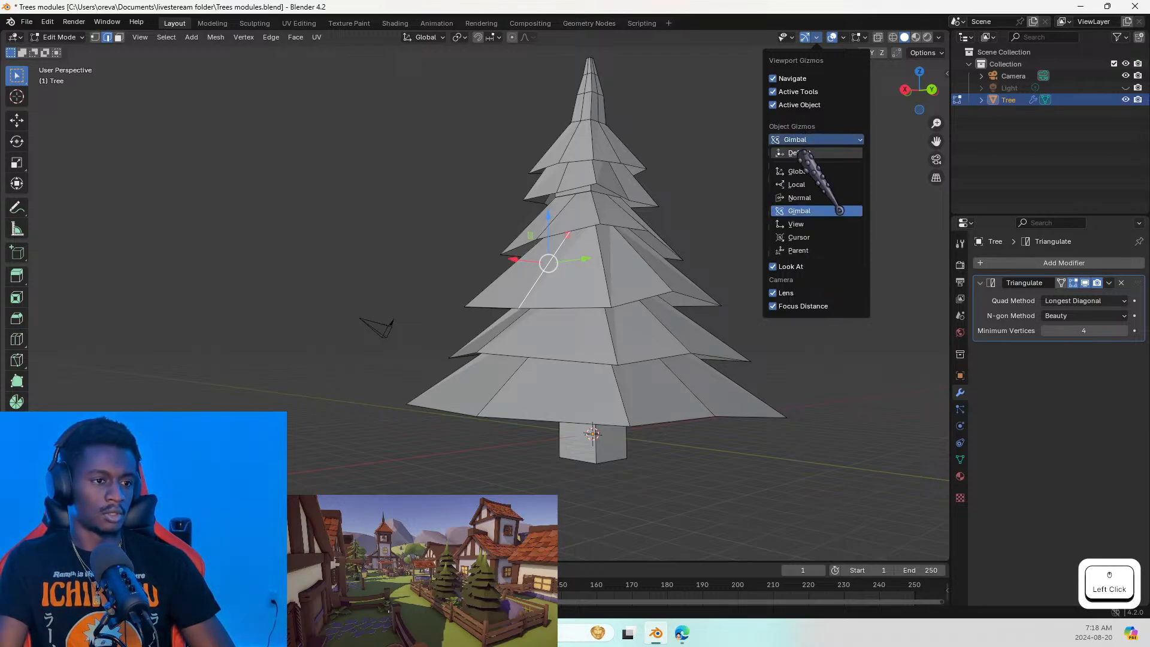
{"action": "left_click", "coordinate": [802, 172]}
{"action": "left_click", "coordinate": [833, 140]}
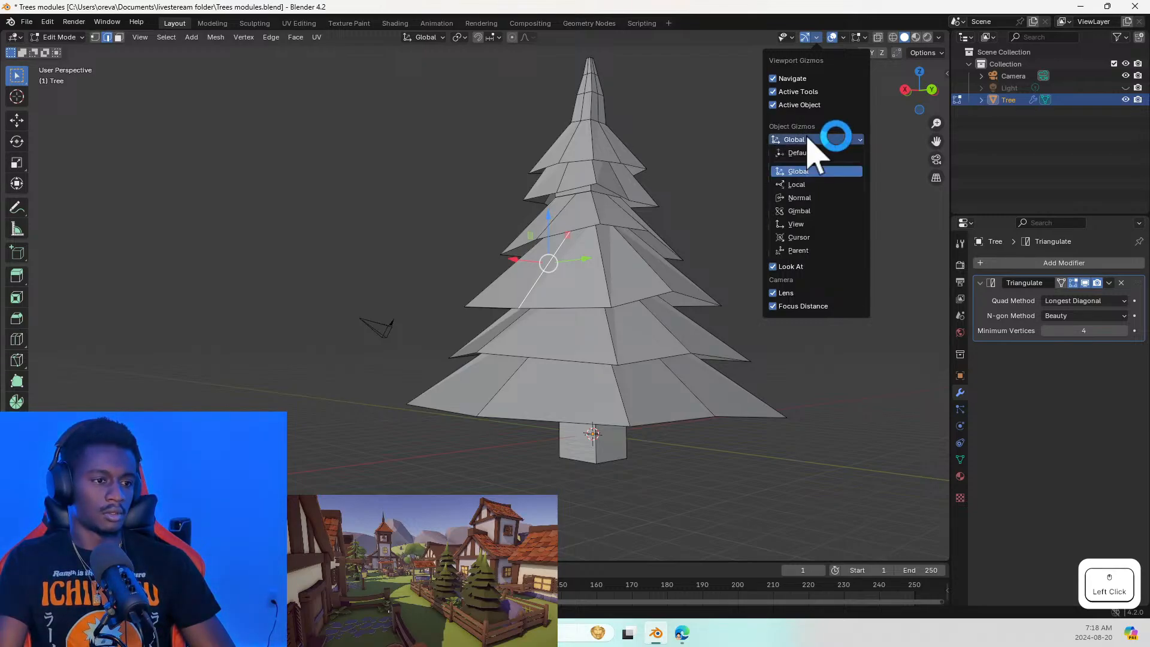
{"action": "left_click", "coordinate": [810, 185]}
Compare the Move gizmo's axis directions on different edges of the tree tiers, and check the gizmo orientation setting
{"action": "left_click", "coordinate": [604, 240]}
{"action": "left_click", "coordinate": [599, 157]}
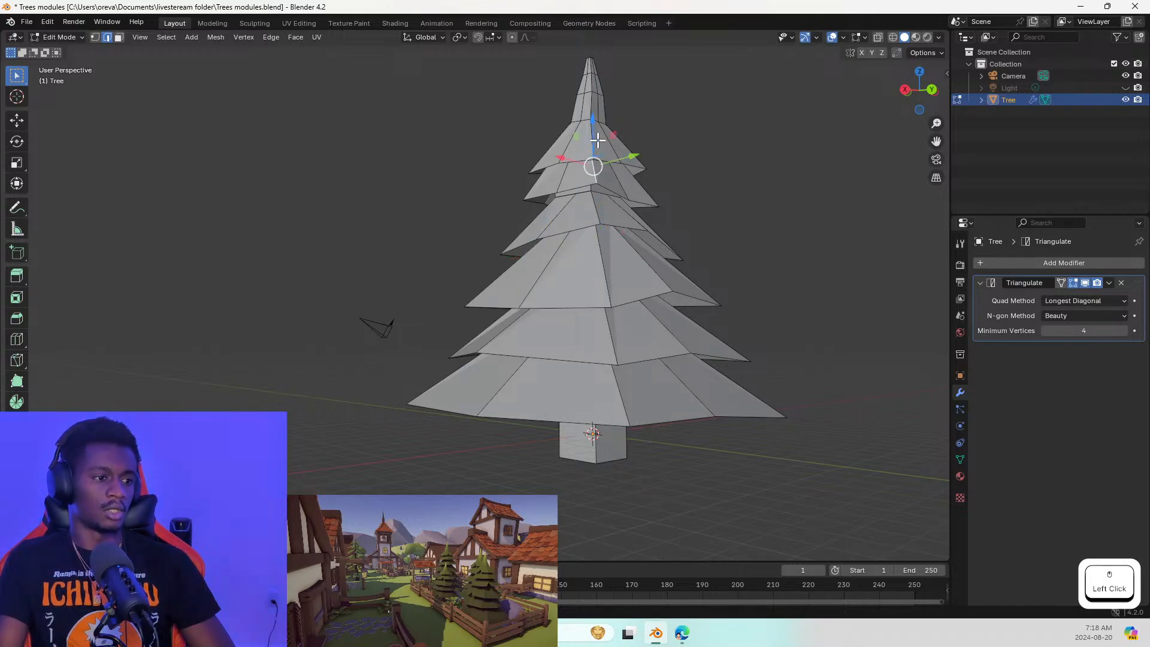
{"action": "left_click", "coordinate": [565, 244]}
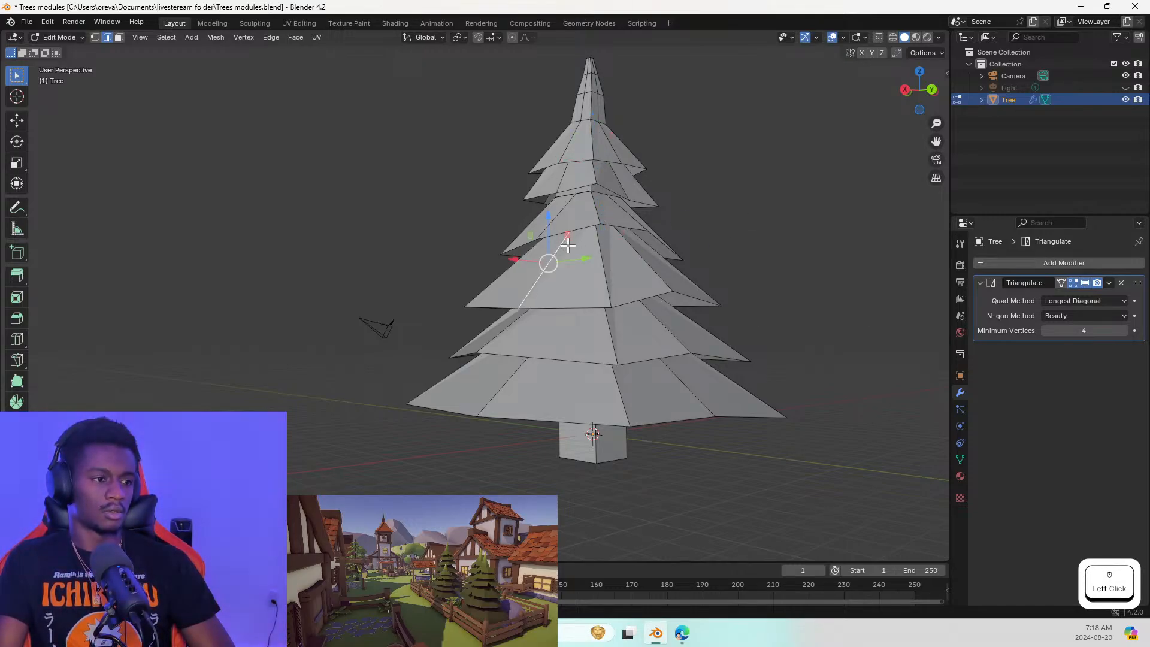
{"action": "left_click", "coordinate": [607, 296]}
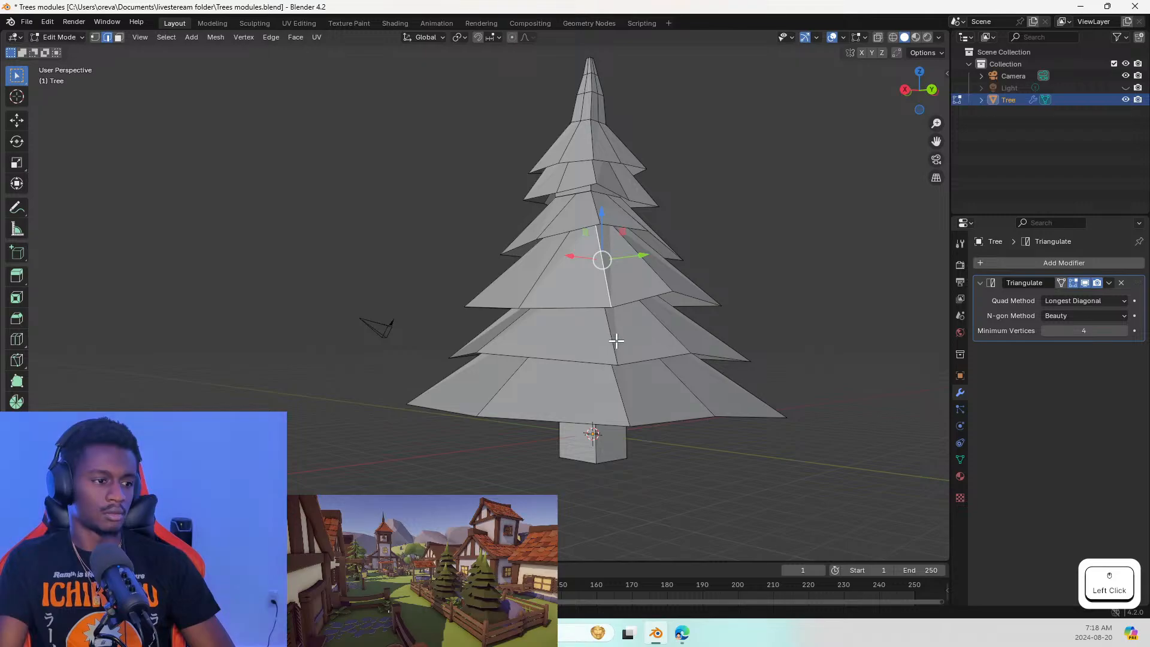
{"action": "left_click", "coordinate": [816, 38]}
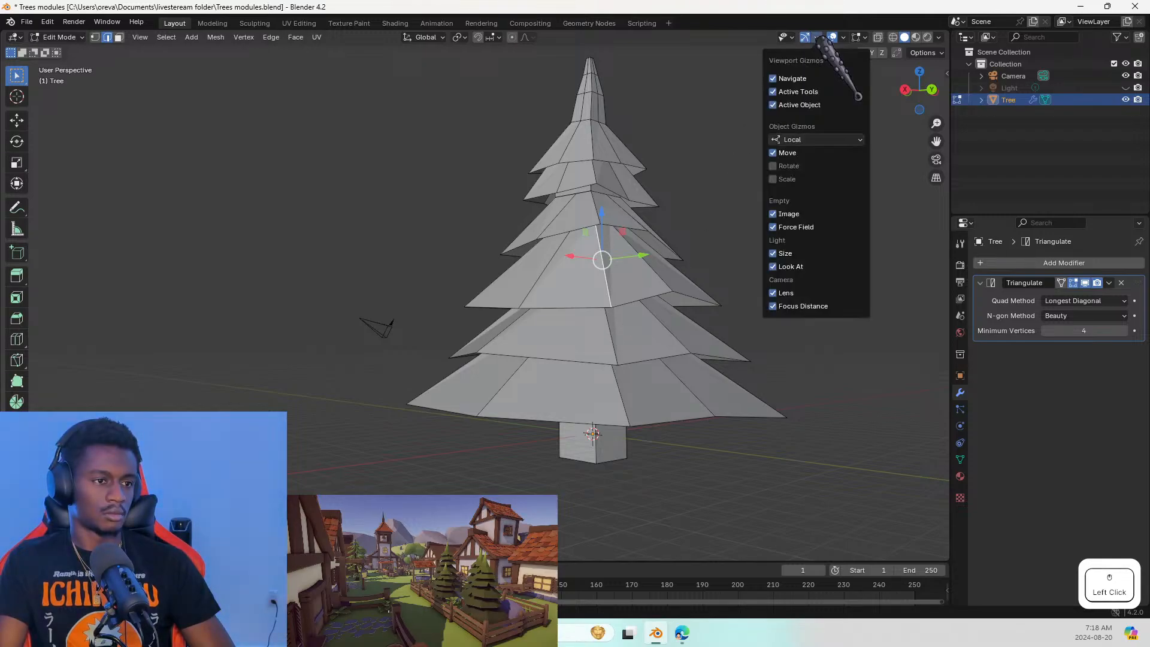
Try rotating a rim edge of the bottom tier, and try rotating the sloping edge beside it
{"action": "left_click", "coordinate": [635, 419]}
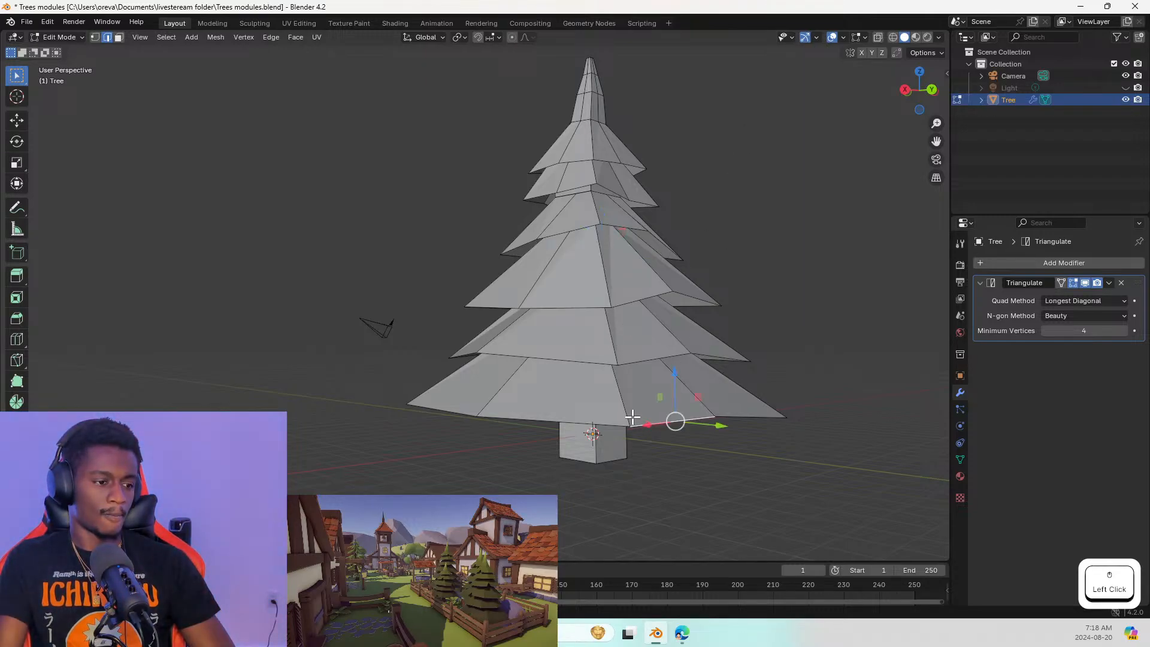
{"action": "key", "text": "g"}
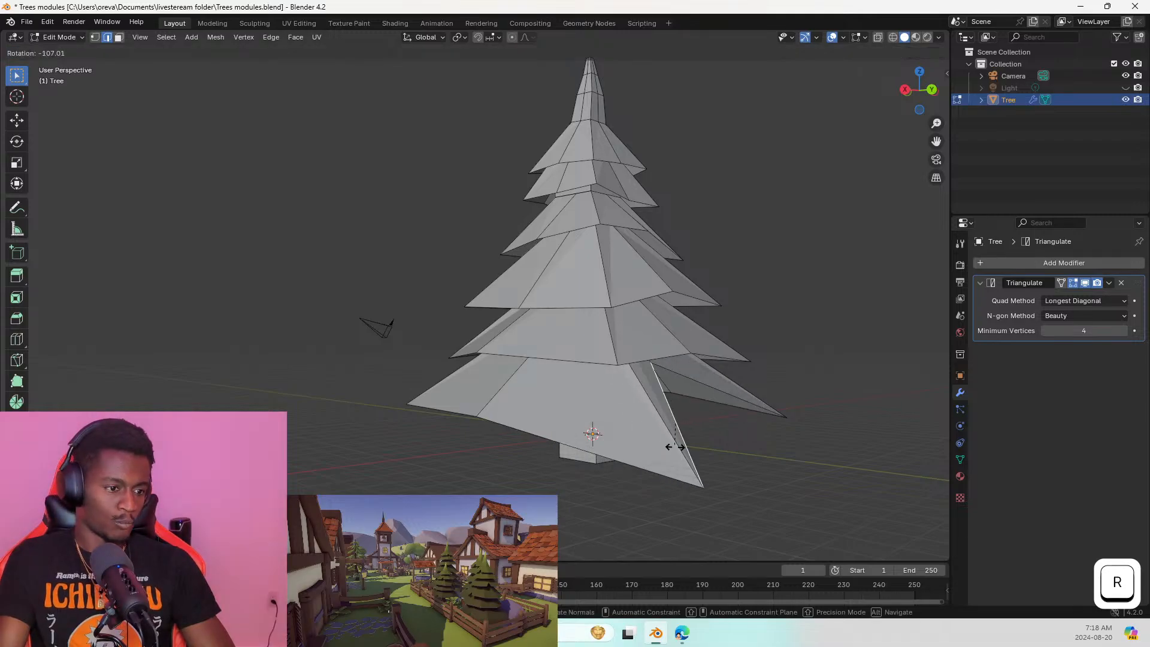
{"action": "key", "text": "Escape"}
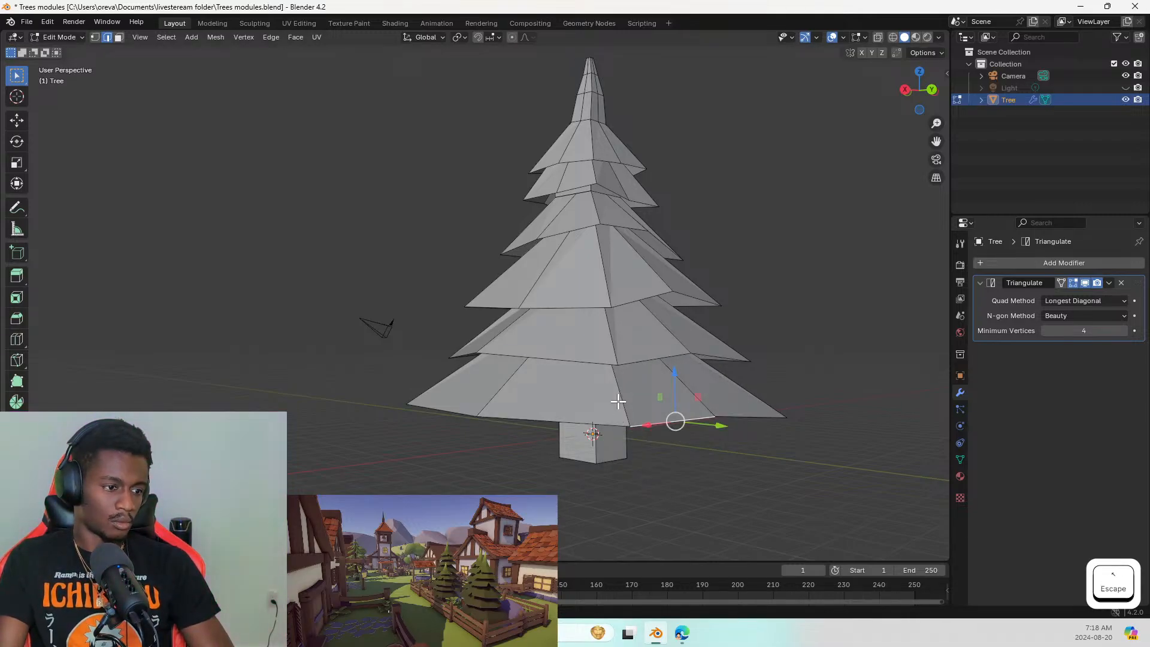
{"action": "left_click", "coordinate": [730, 416]}
{"action": "left_click", "coordinate": [684, 388]}
{"action": "key", "text": "r"}
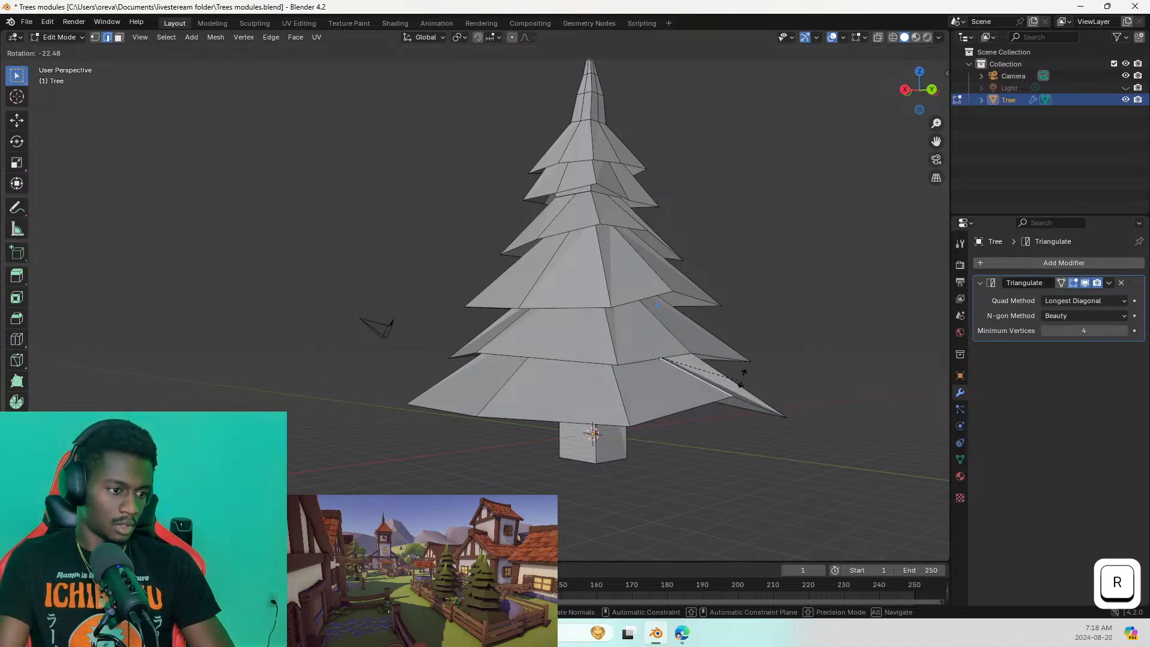
{"action": "left_click", "coordinate": [646, 393]}
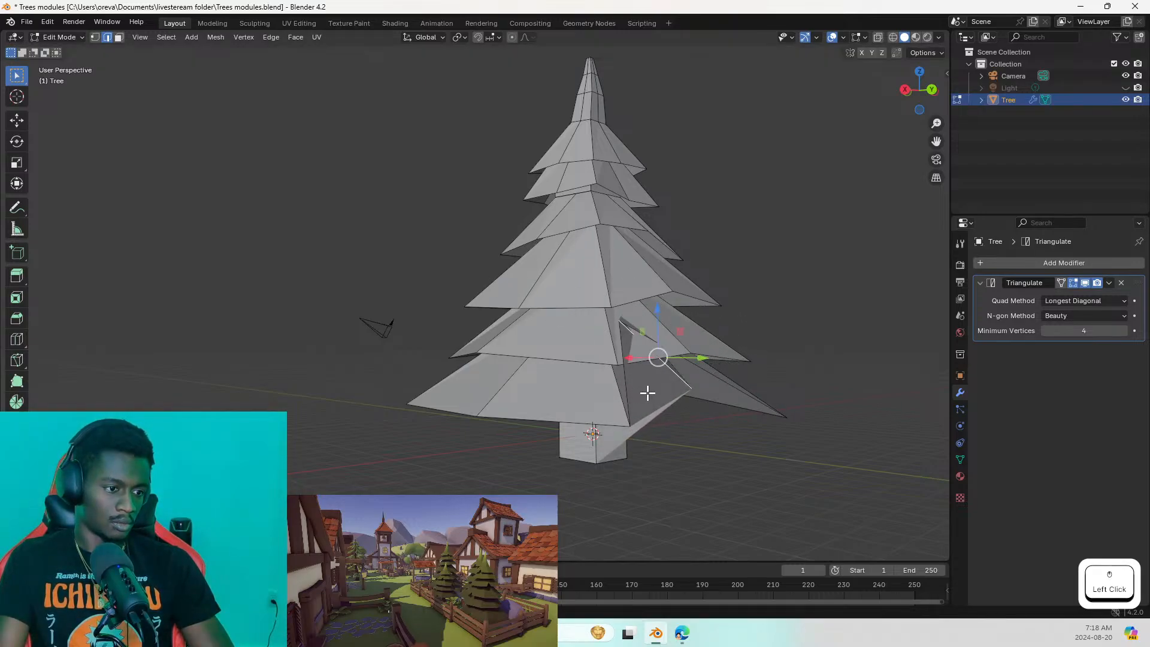
Undo the bottom-tier edge rotation and the selection changes back to the sloping edge on the middle tier
{"action": "left_click", "coordinate": [817, 37]}
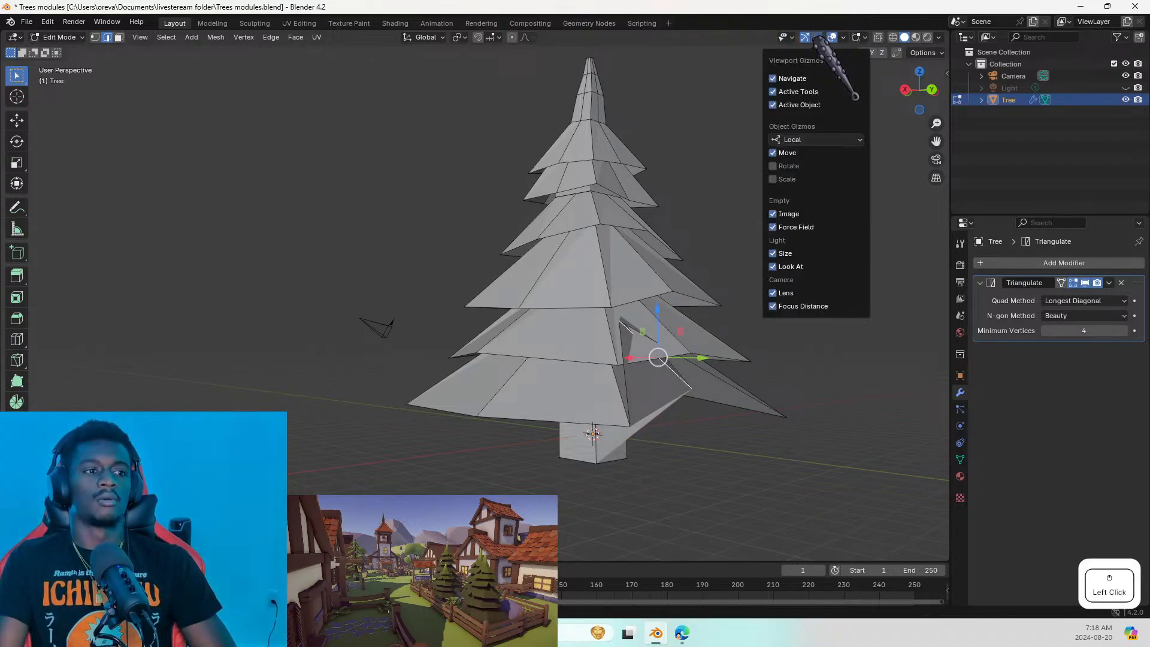
{"action": "left_click", "coordinate": [724, 440]}
{"action": "key", "text": "ctrl+z"}
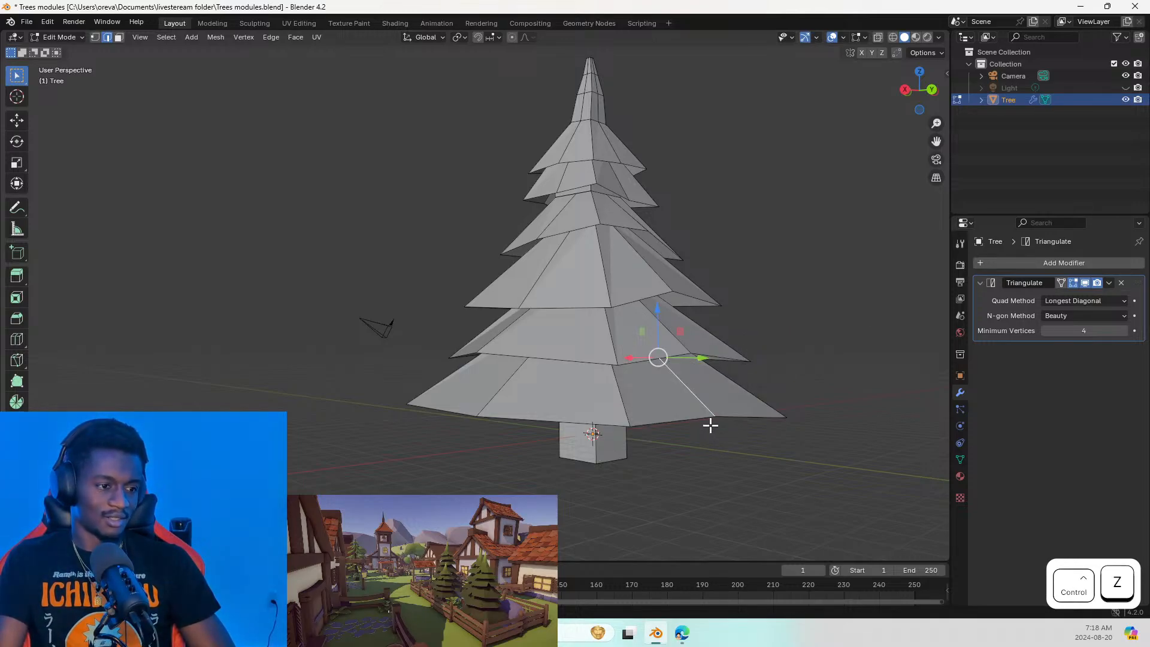
{"action": "left_click", "coordinate": [710, 424]}
{"action": "key", "text": "ctrl+z"}
{"action": "key", "text": "ctrl+z"}
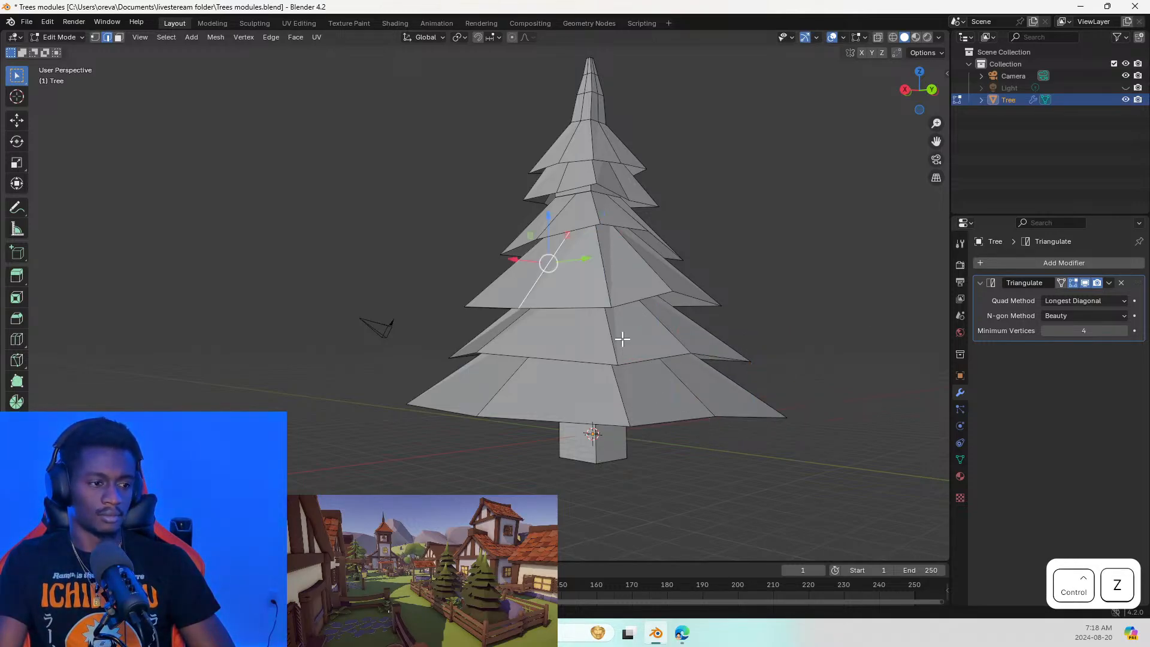
Switch to Microsoft Edge and search the web for "change transform on local axis blender"
{"action": "left_click", "coordinate": [860, 37]}
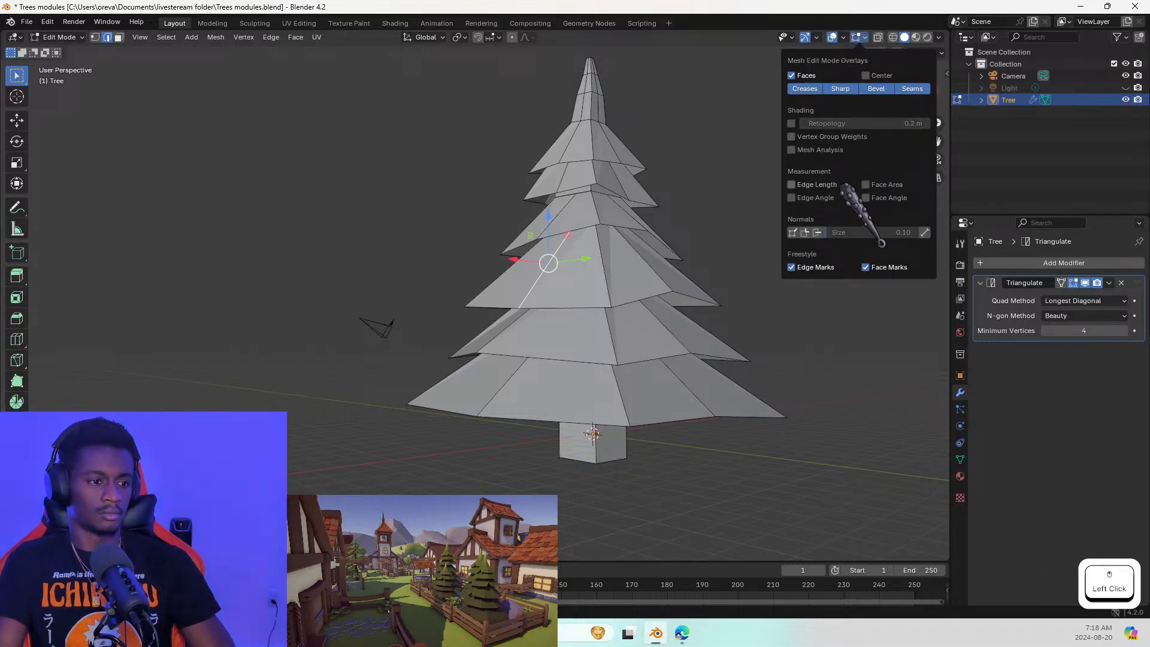
{"action": "key", "text": "alt+Tab"}
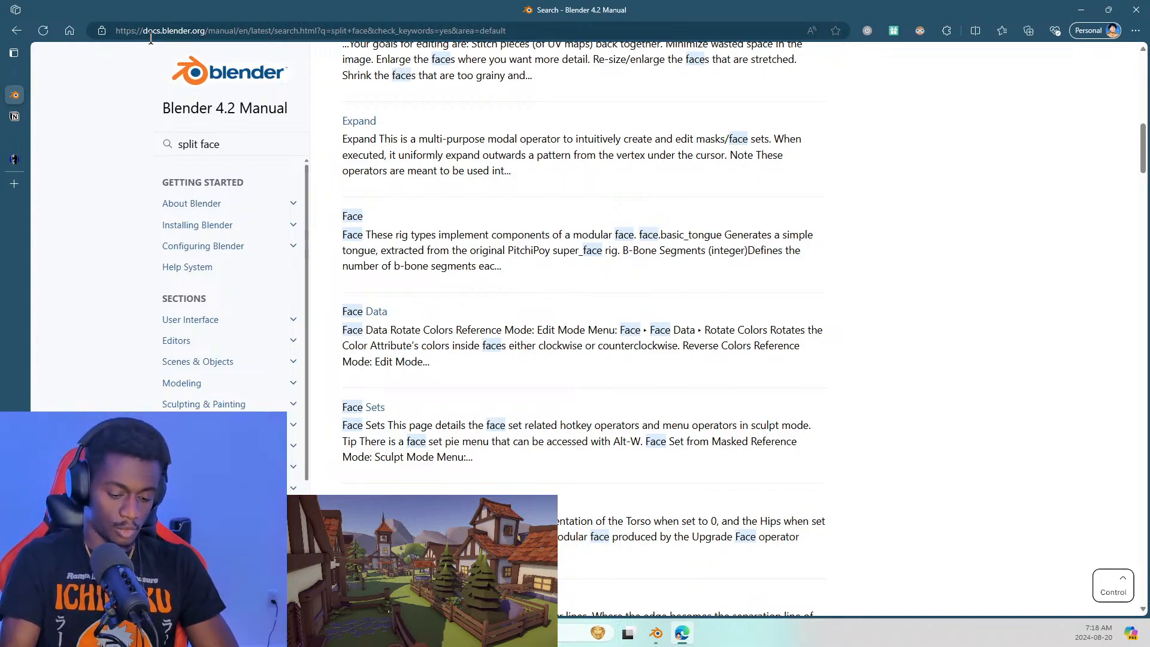
{"action": "key", "text": "ctrl+l"}
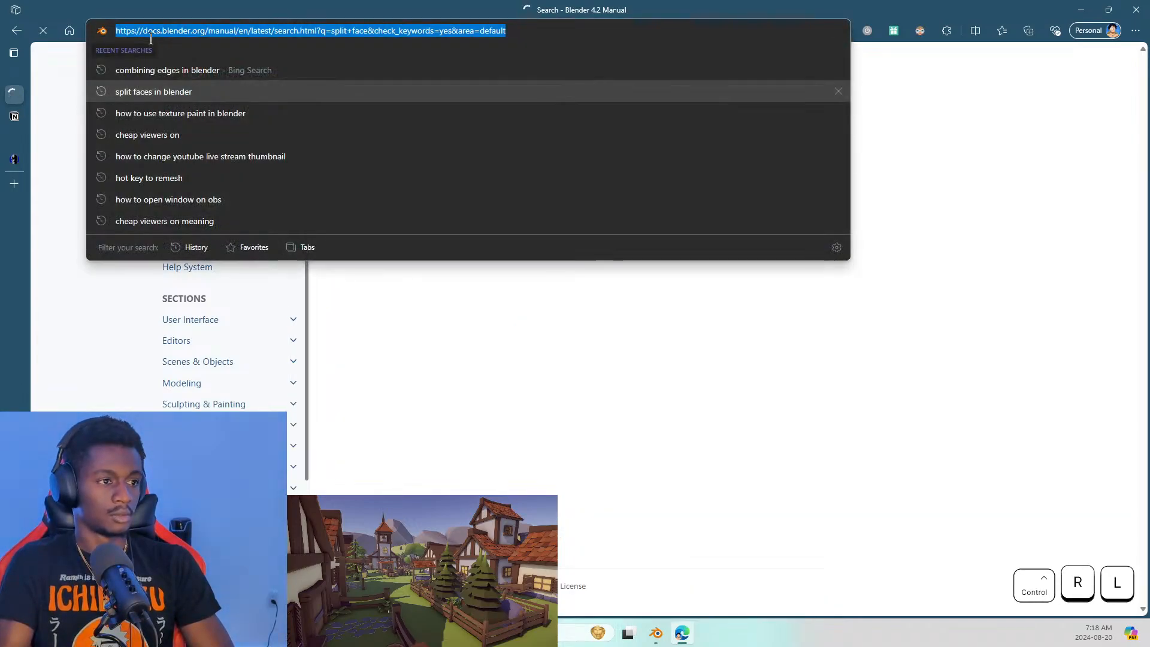
{"action": "type", "text": "mesh"}
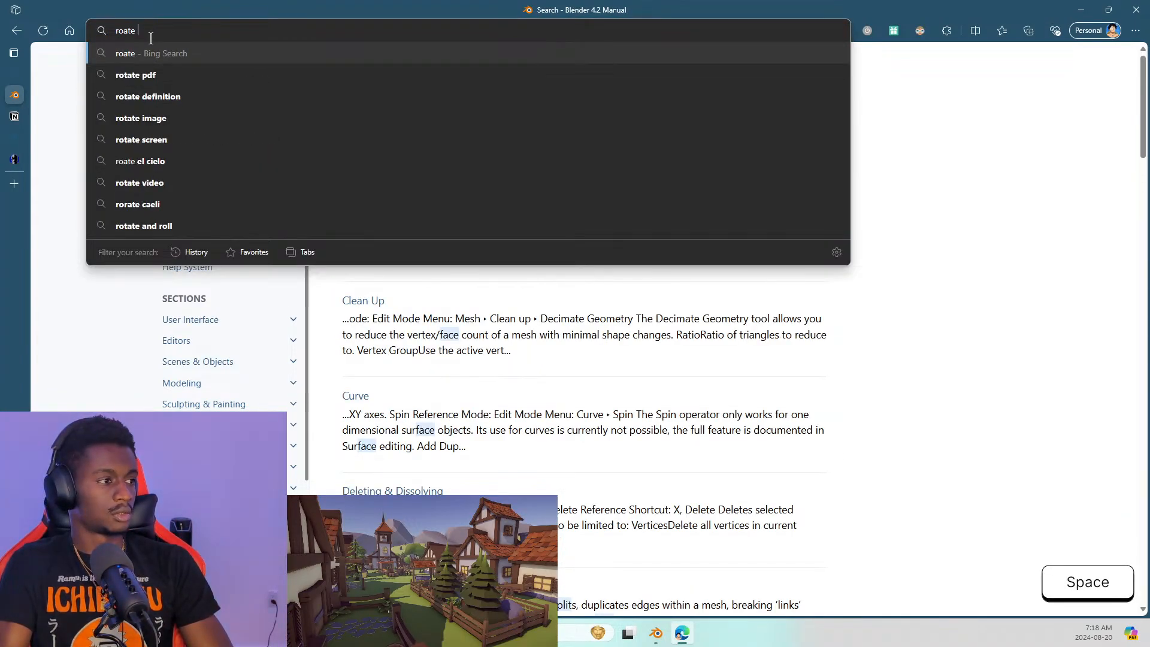
{"action": "key", "text": "ctrl+BackSpace"}
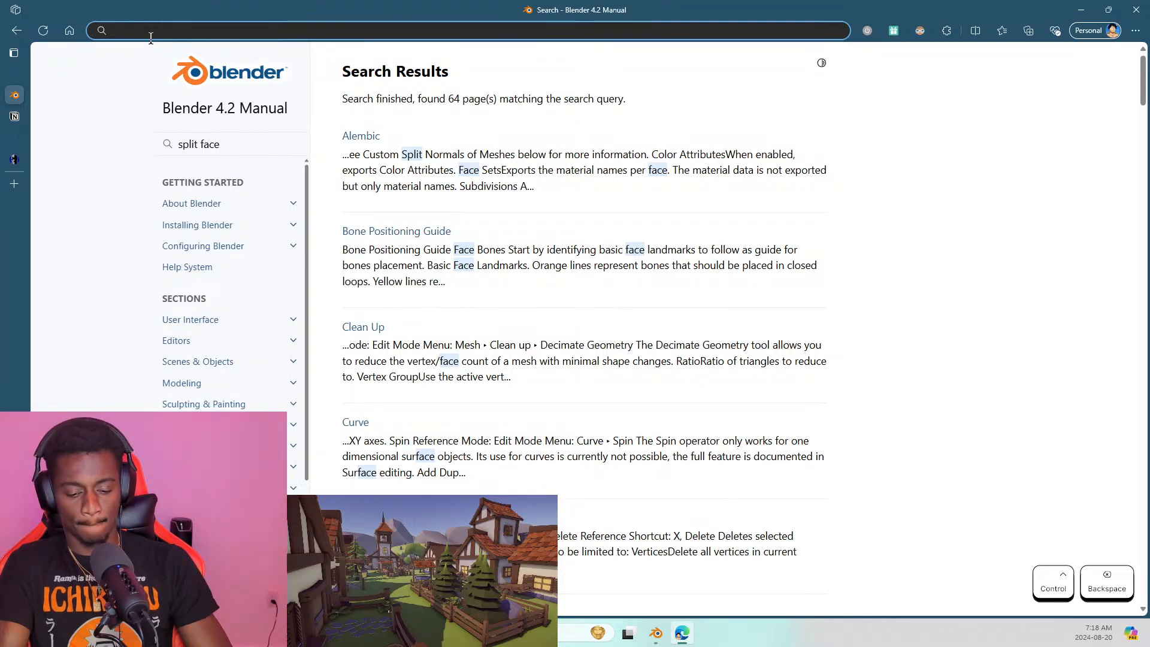
{"action": "type", "text": "hjanoe"}
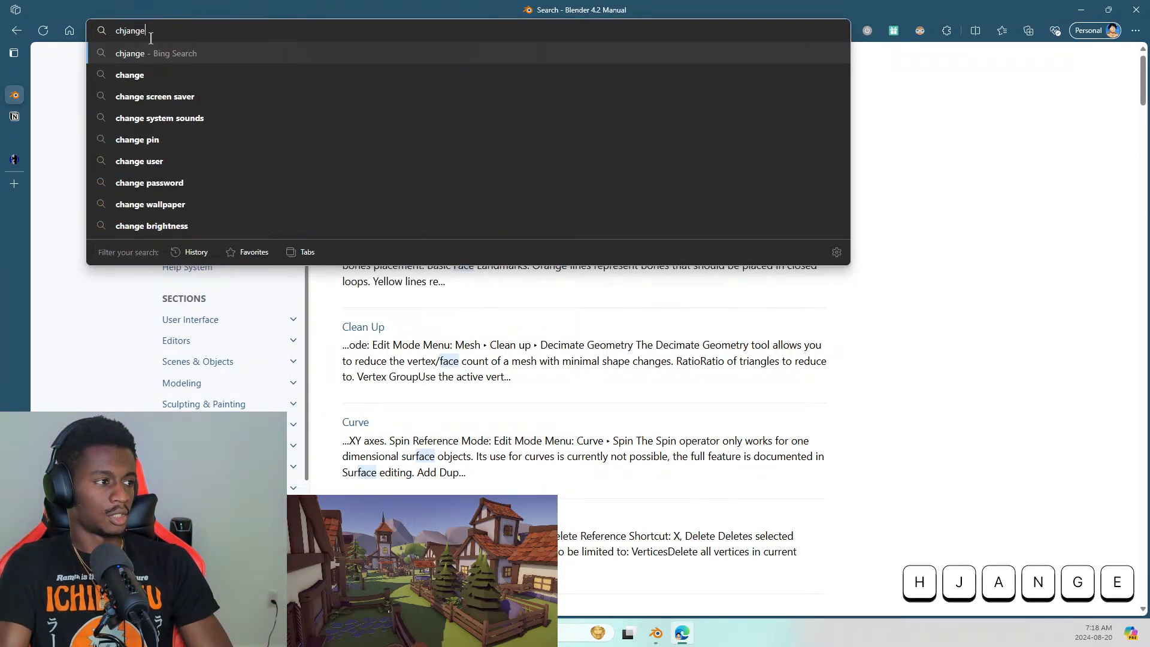
{"action": "key", "text": "ctrl+BackSpace"}
{"action": "type", "text": "change tre"}
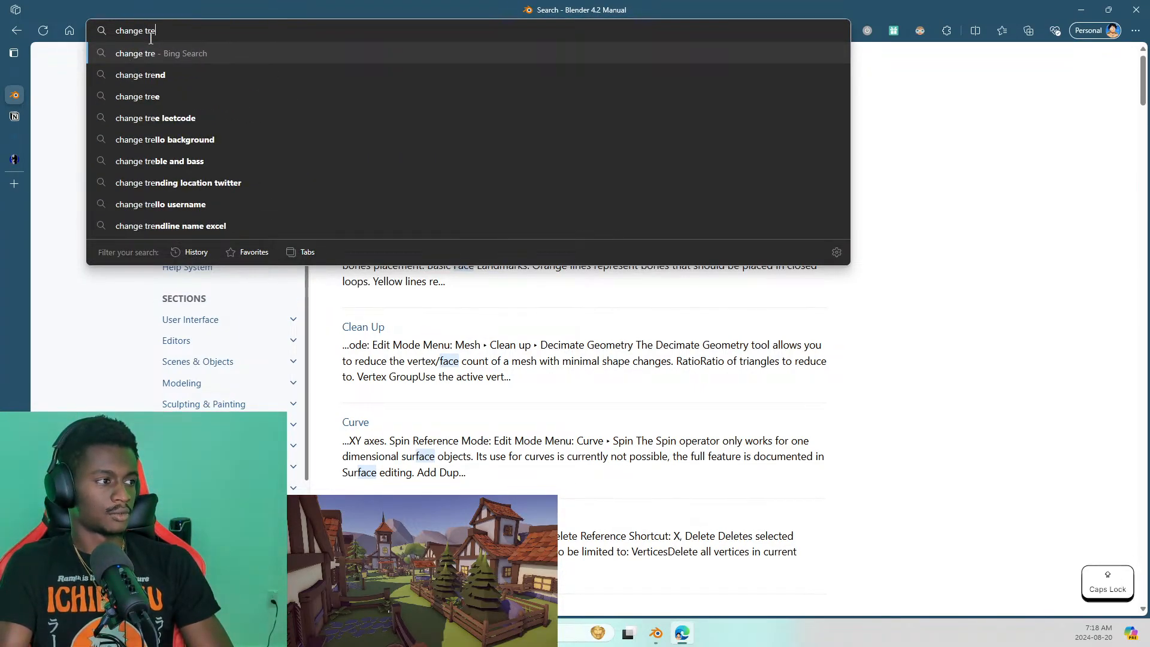
{"action": "key", "text": "BackSpace"}
{"action": "type", "text": "an"}
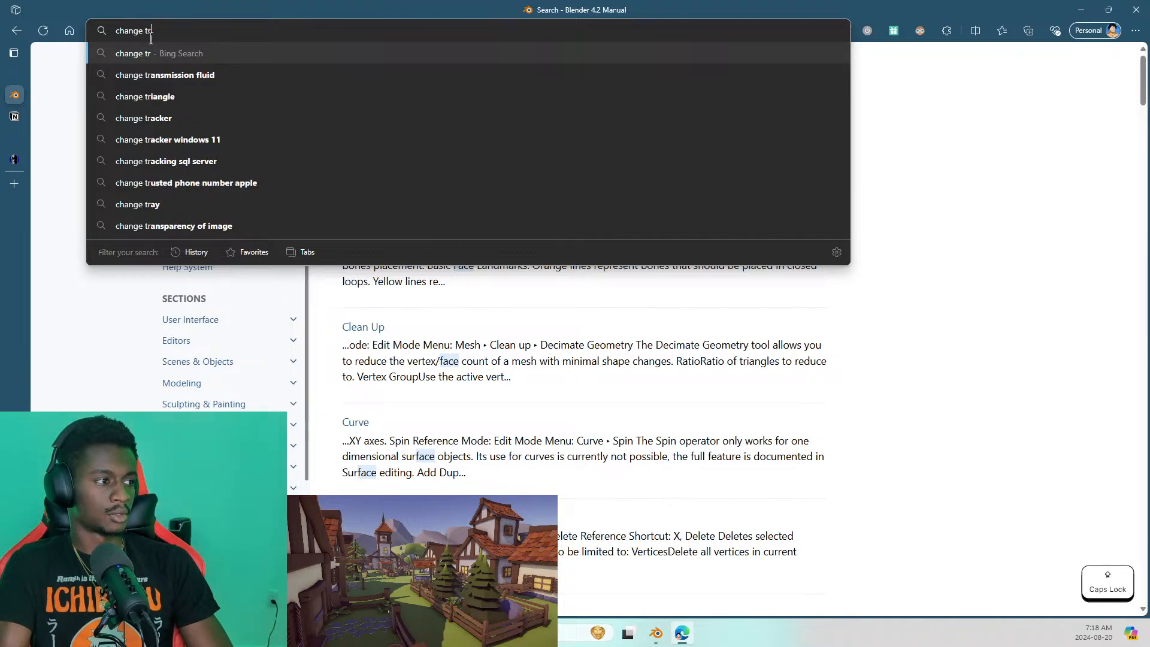
{"action": "type", "text": "sform on"}
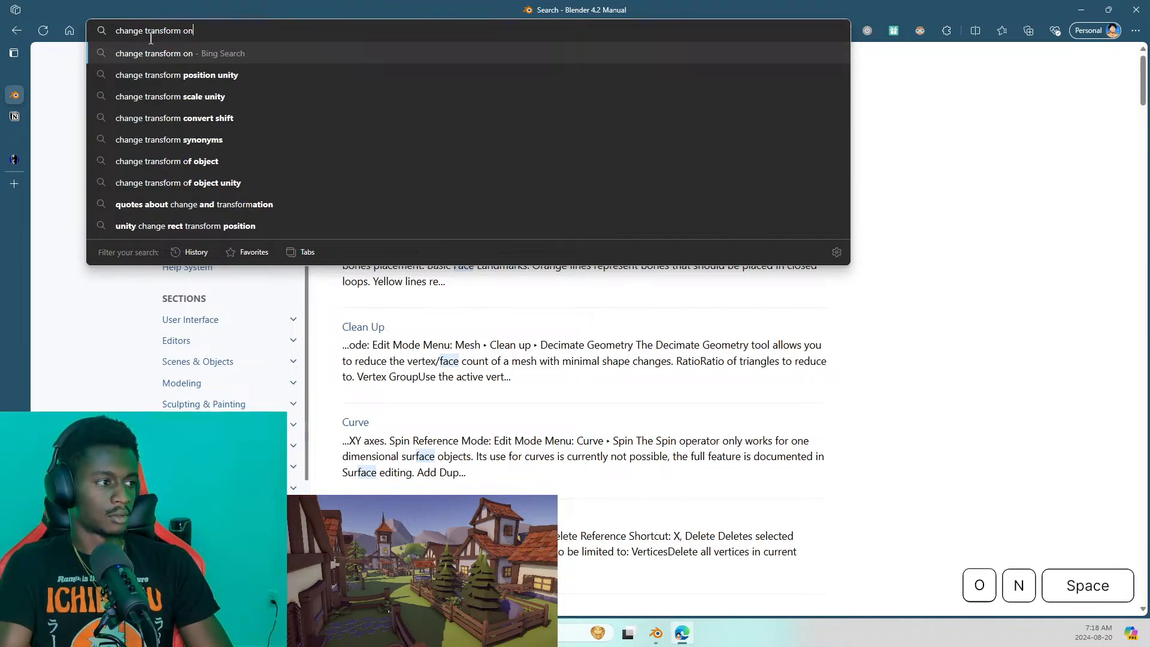
{"action": "type", "text": " local ae"}
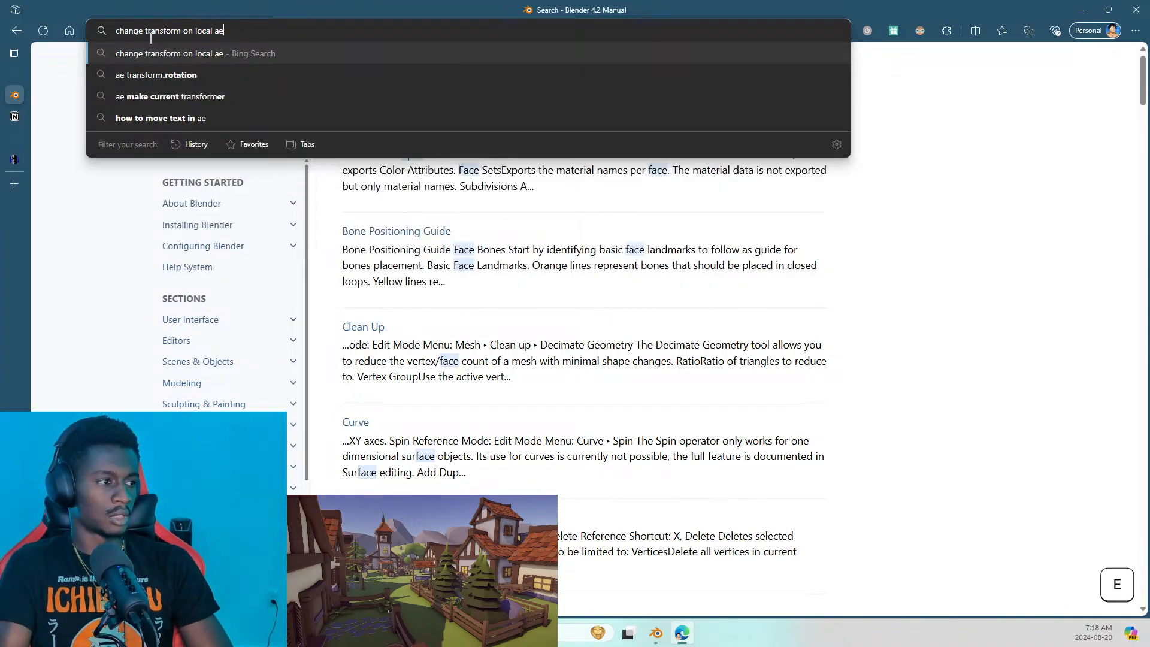
{"action": "key", "text": "BackSpace"}
{"action": "type", "text": "xis bvlen"}
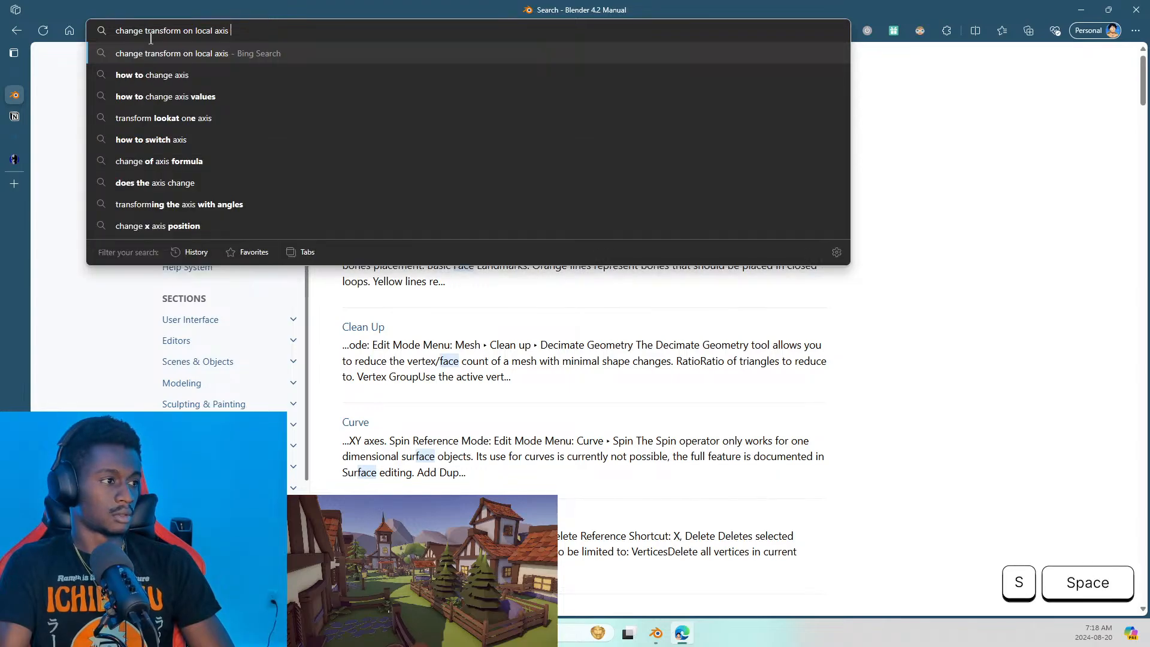
{"action": "key", "text": "BackSpace"}
{"action": "key", "text": "BackSpace"}
{"action": "key", "text": "BackSpace"}
{"action": "key", "text": "BackSpace"}
{"action": "type", "text": "bl"}
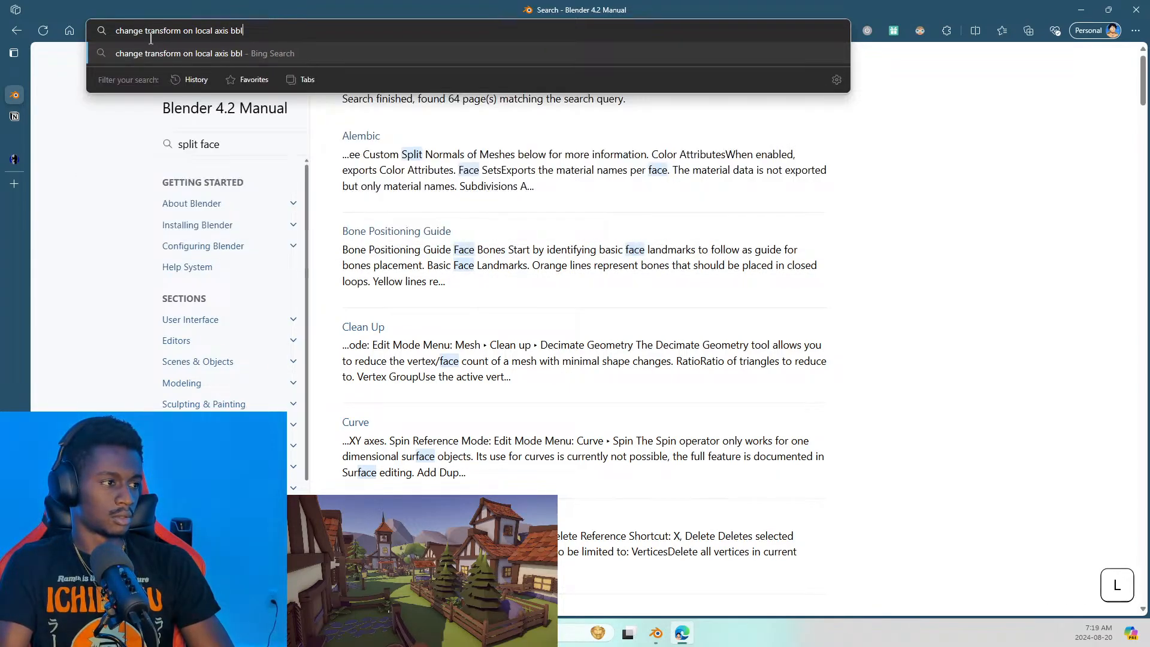
{"action": "key", "text": "BackSpace"}
{"action": "key", "text": "BackSpace"}
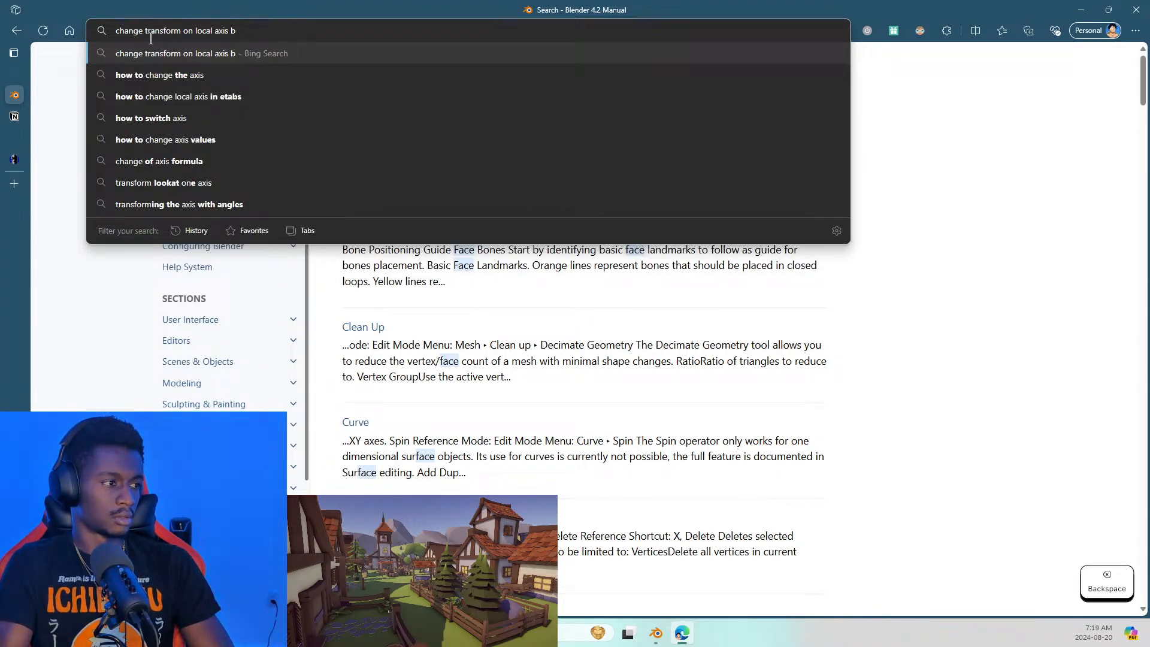
{"action": "type", "text": "lender"}
{"action": "key", "text": "Return"}
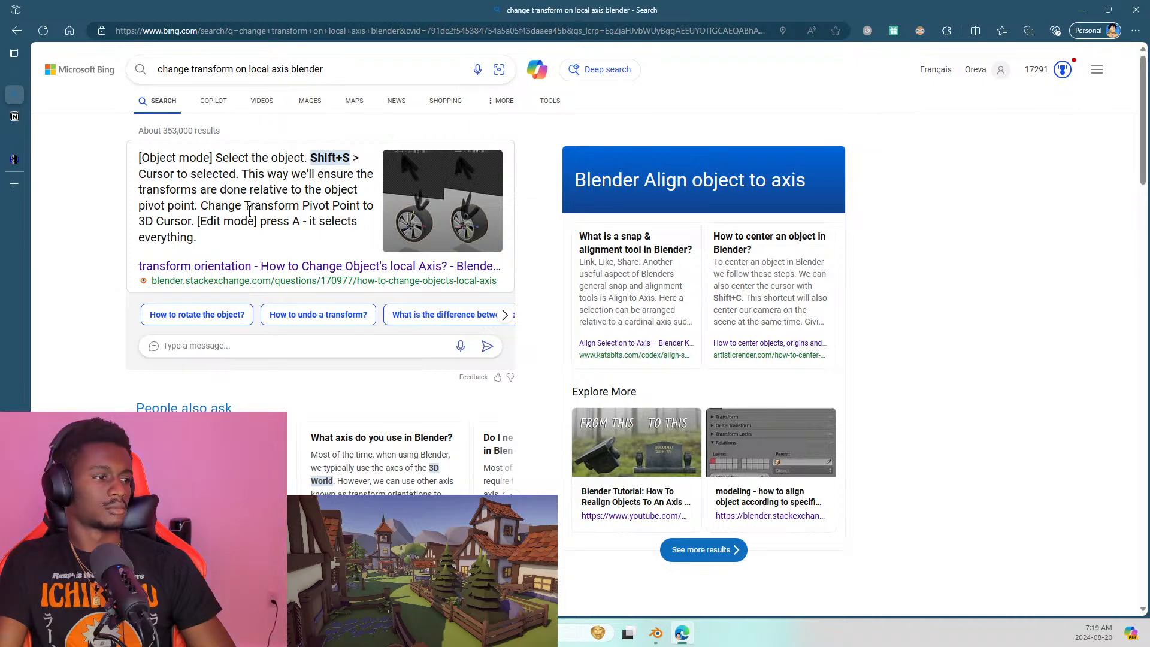
Open the Stack Exchange question "How to Change Object's local Axis?" and read its top answer
{"action": "left_click", "coordinate": [250, 265]}
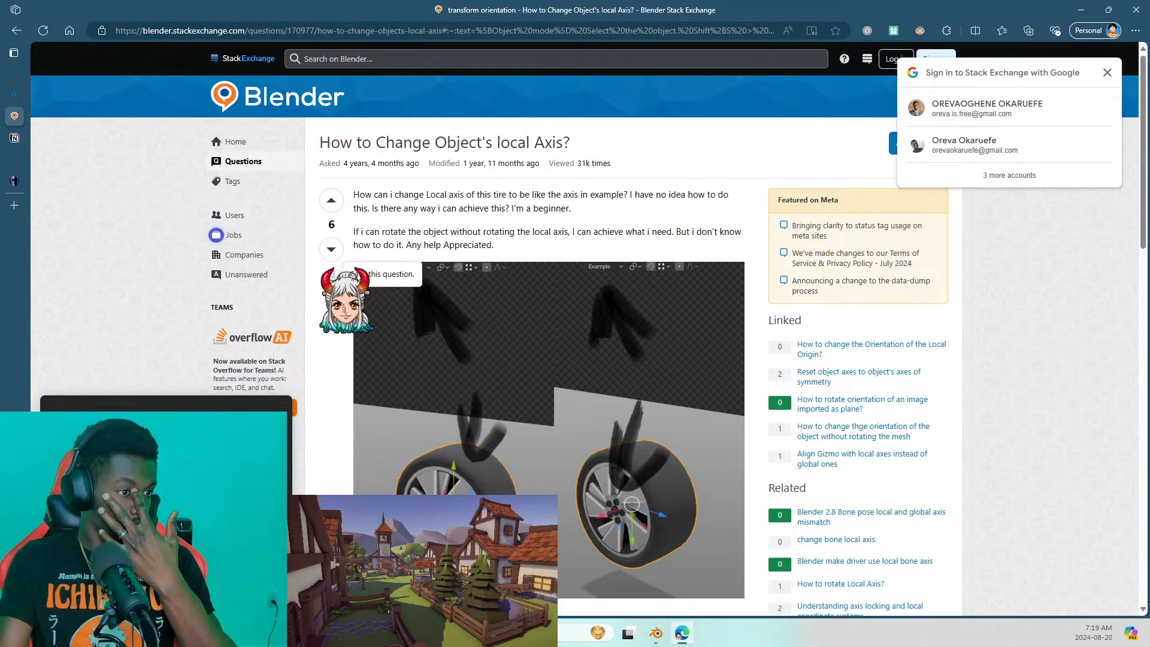
{"action": "scroll", "coordinate": [527, 296], "scroll_direction": "down", "scroll_amount": 7}
{"action": "scroll", "coordinate": [527, 297], "scroll_direction": "down", "scroll_amount": 4}
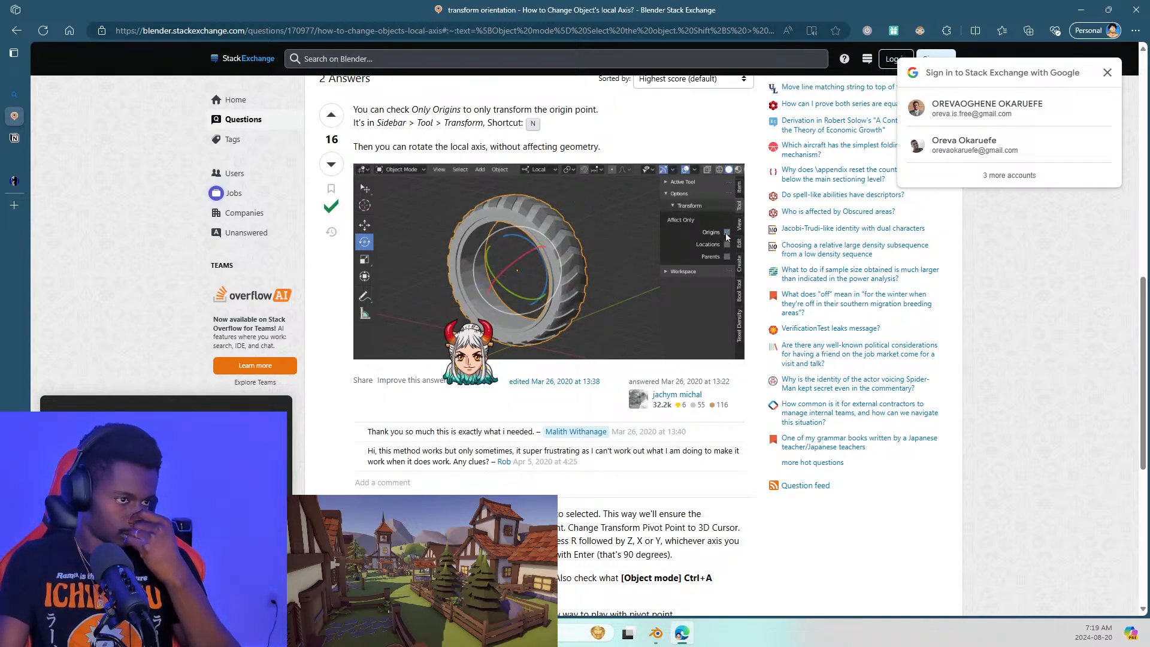
Switch to Blender and look through the sidebar's tool options for the origin-only transform setting described in the answer
{"action": "key", "text": "alt+Tab"}
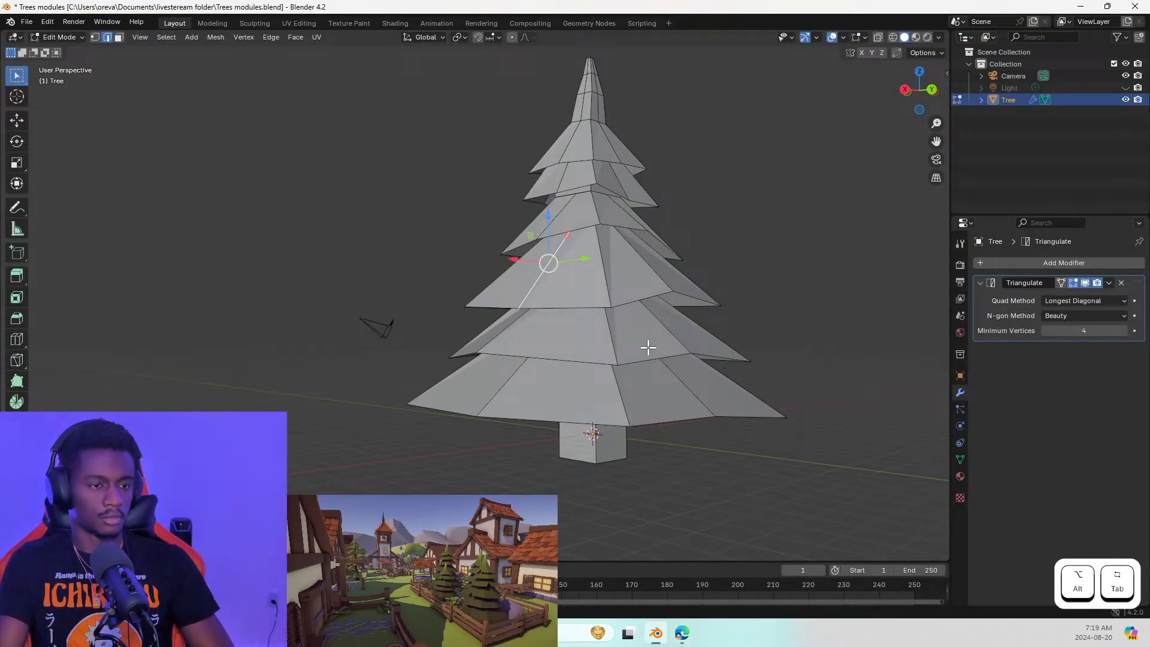
{"action": "key", "text": "n"}
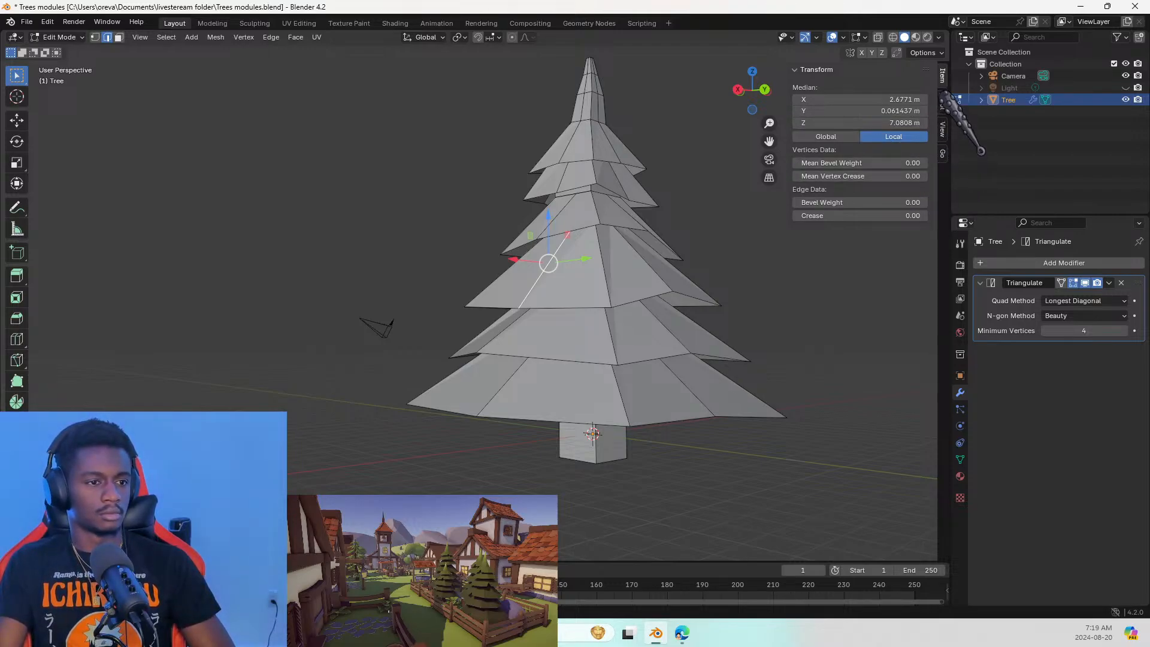
{"action": "key", "text": "alt+Tab"}
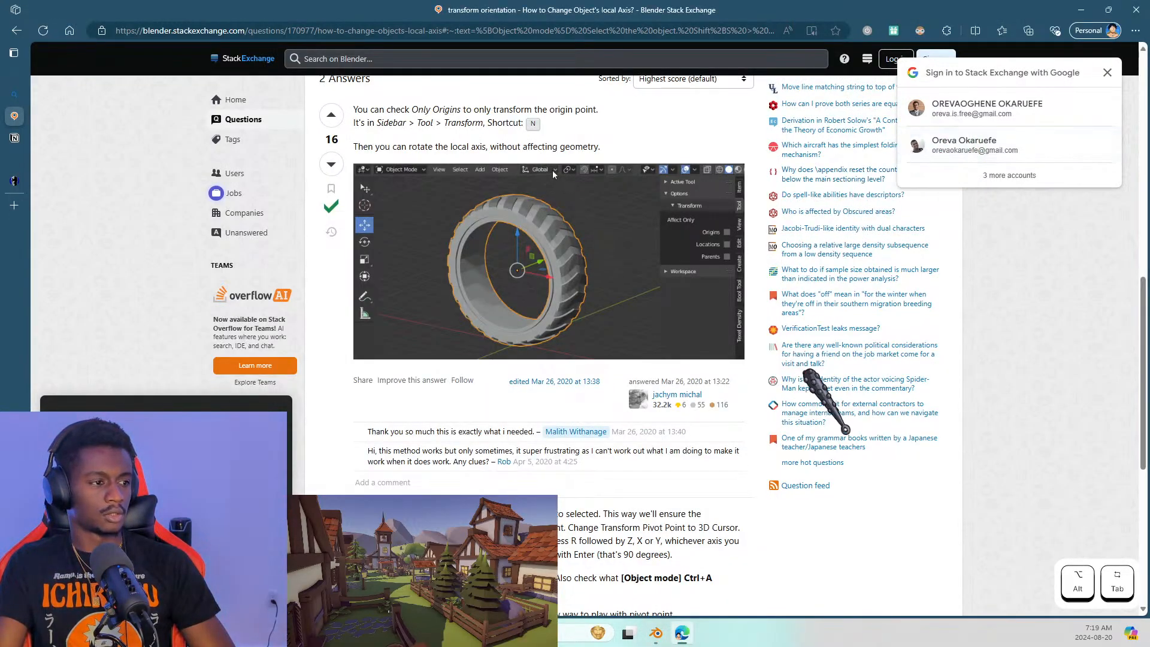
{"action": "key", "text": "shift+super+Right"}
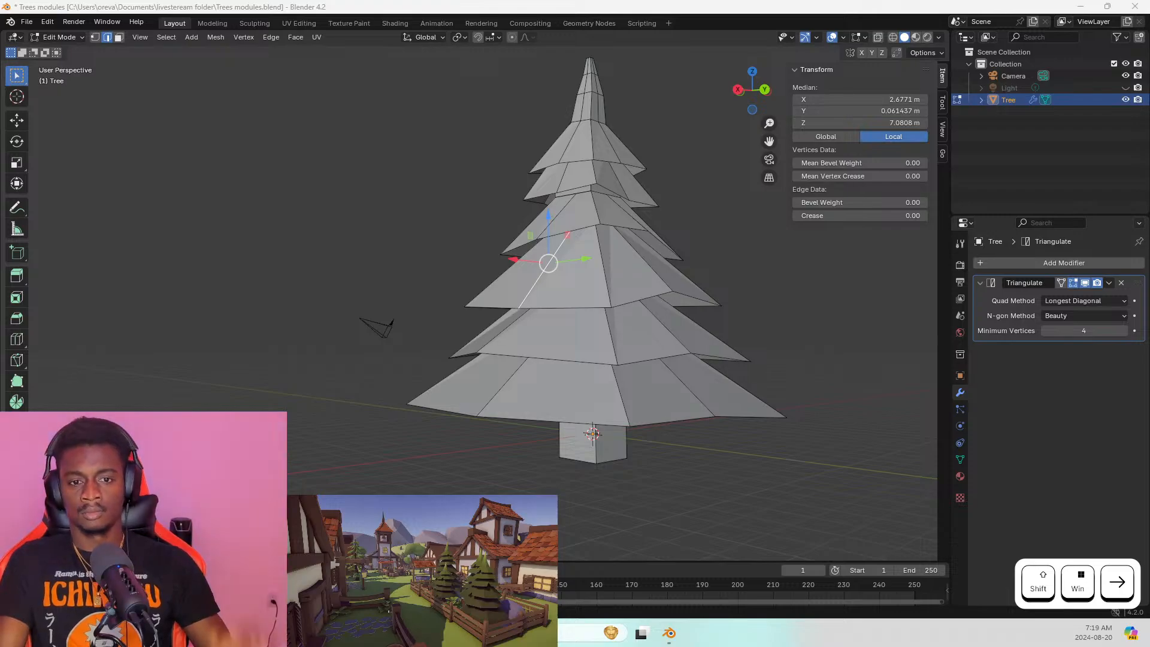
{"action": "left_click", "coordinate": [941, 102]}
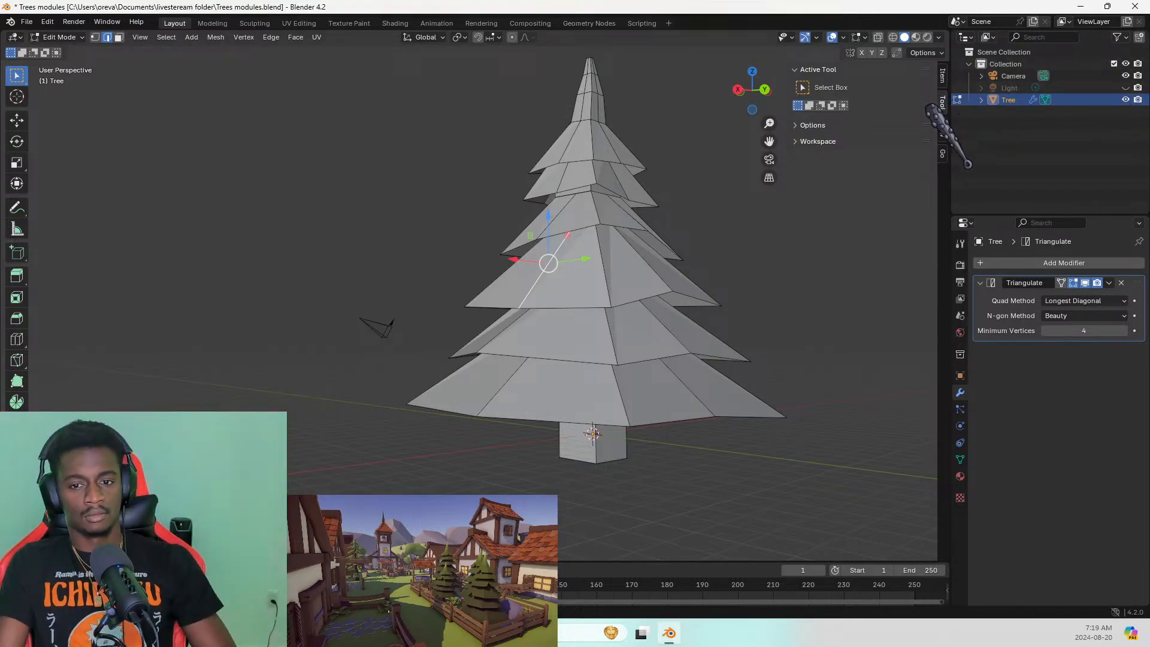
{"action": "left_click", "coordinate": [810, 125]}
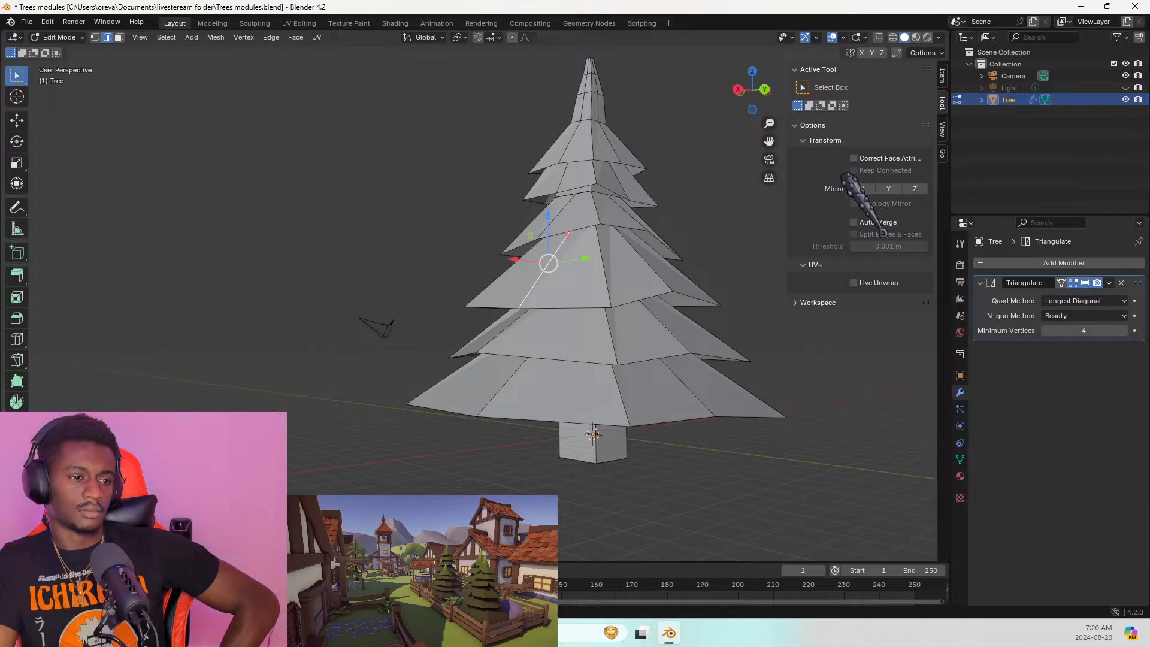
{"action": "left_click", "coordinate": [800, 125]}
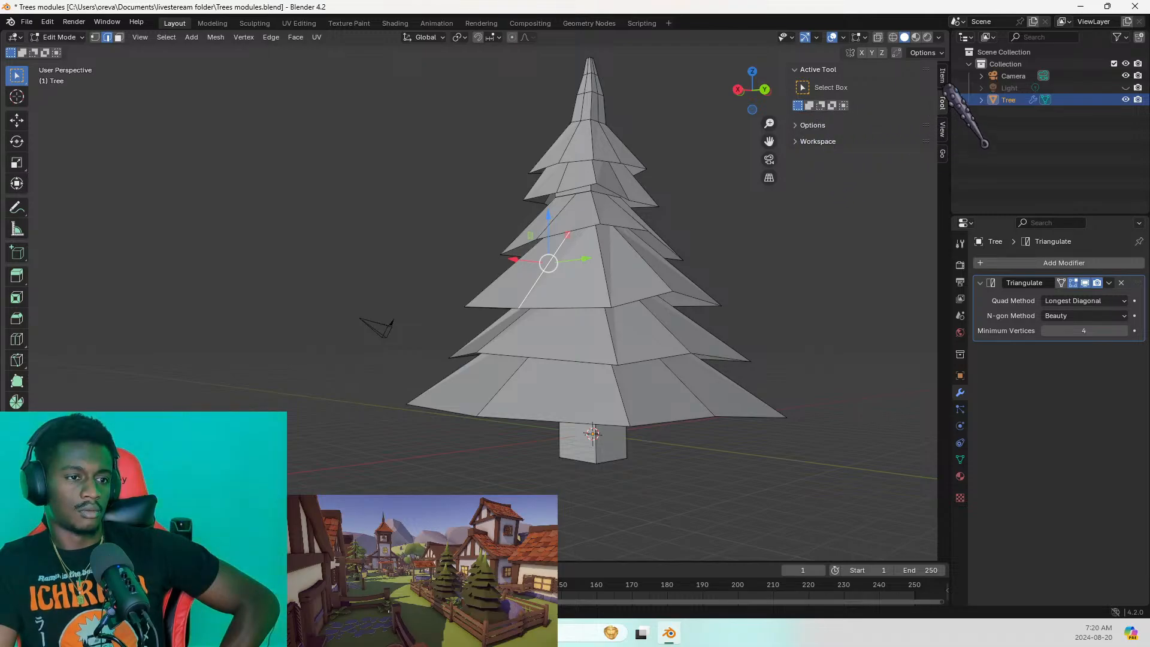
Show the selected edge's median coordinates in Global space and look through the sidebar's view and tool settings
{"action": "left_click", "coordinate": [942, 76]}
{"action": "left_click", "coordinate": [942, 125]}
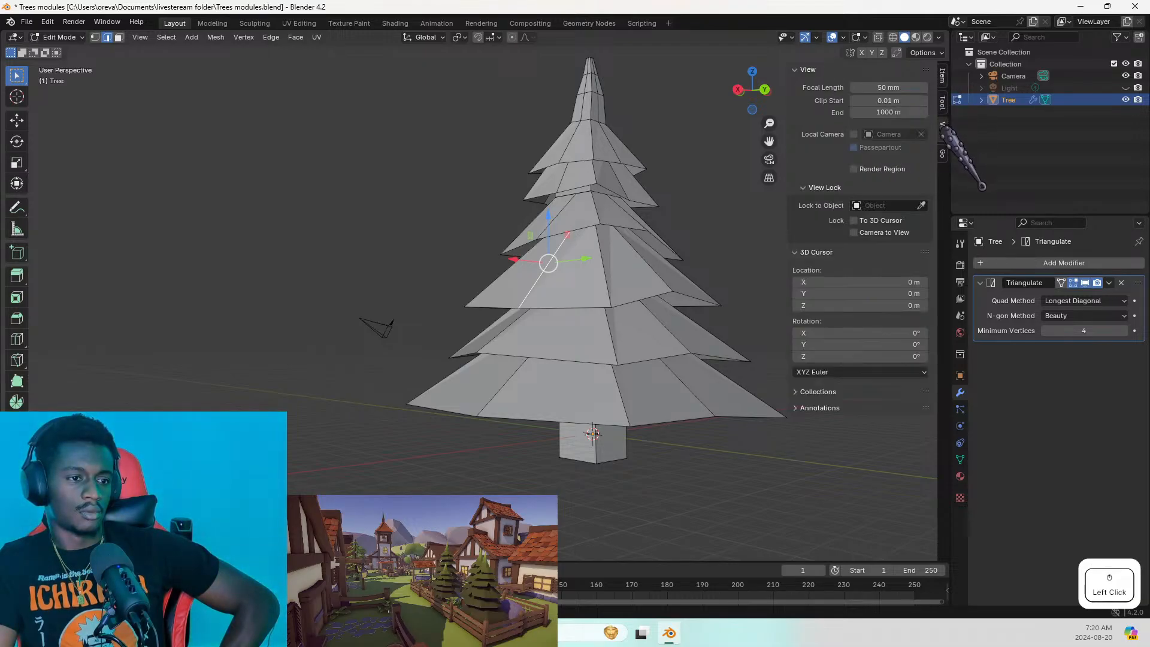
{"action": "left_click", "coordinate": [942, 75]}
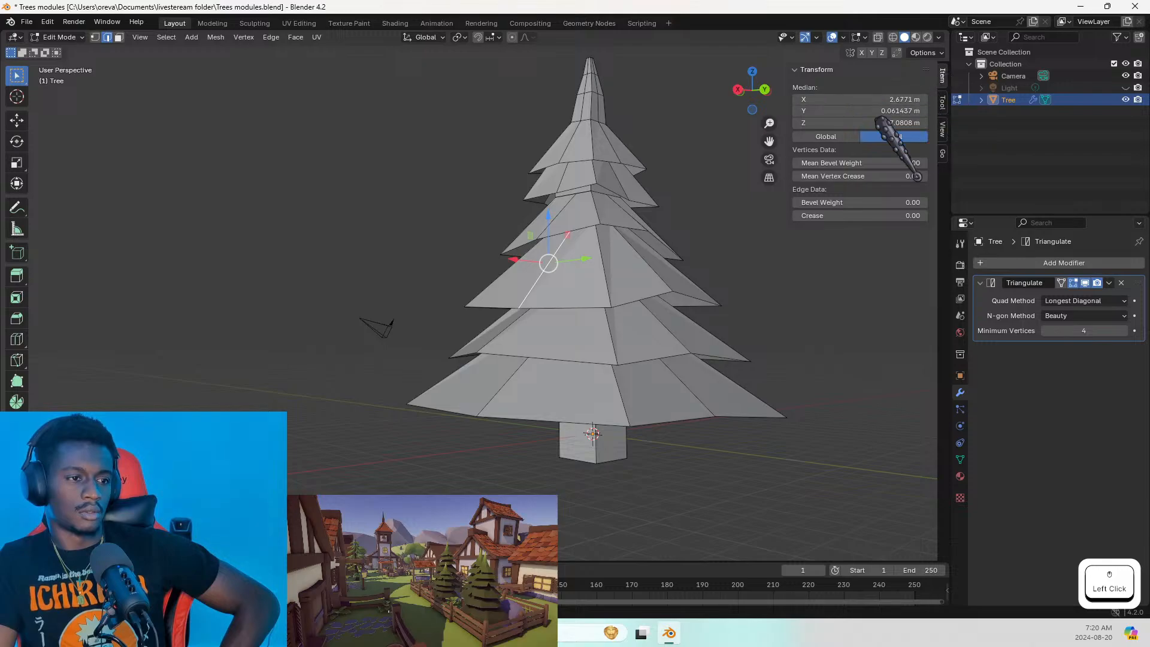
{"action": "left_click", "coordinate": [834, 125]}
{"action": "left_click", "coordinate": [835, 138]}
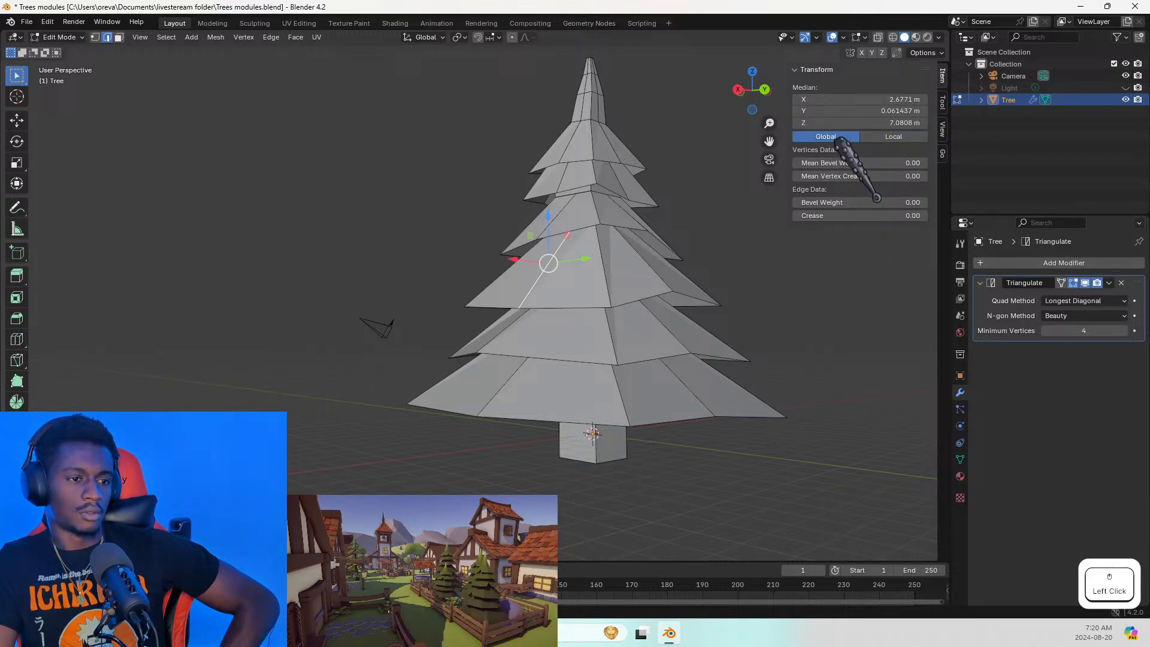
{"action": "left_click", "coordinate": [942, 127]}
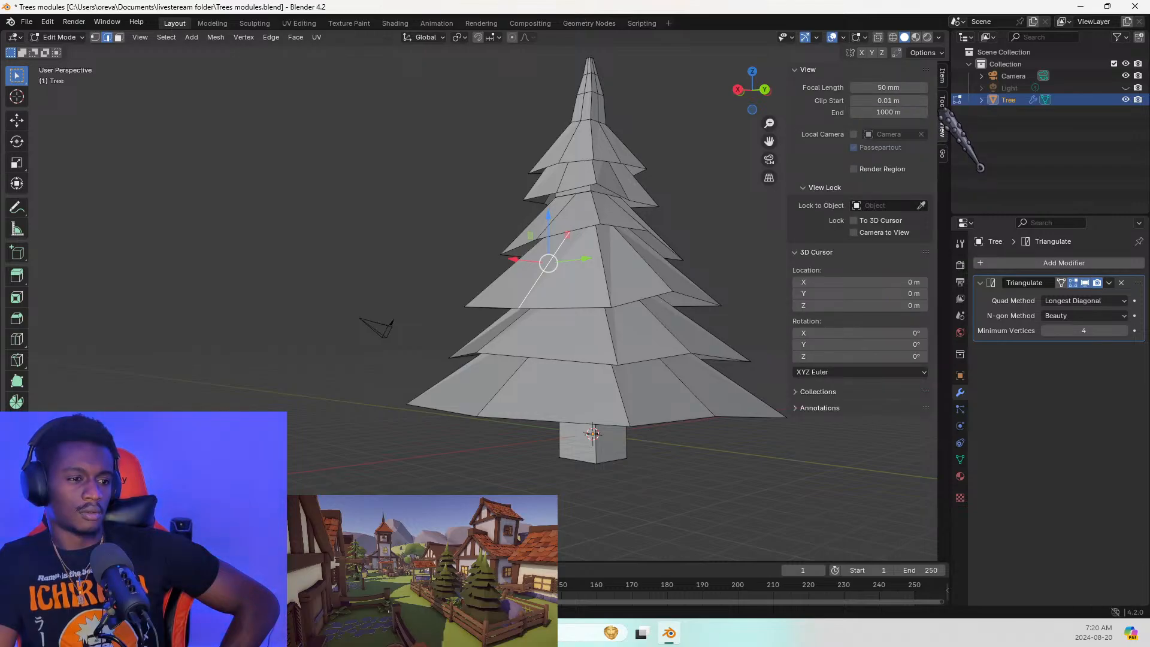
{"action": "left_click", "coordinate": [942, 103]}
{"action": "scroll", "coordinate": [942, 103], "scroll_direction": "down", "scroll_amount": 3}
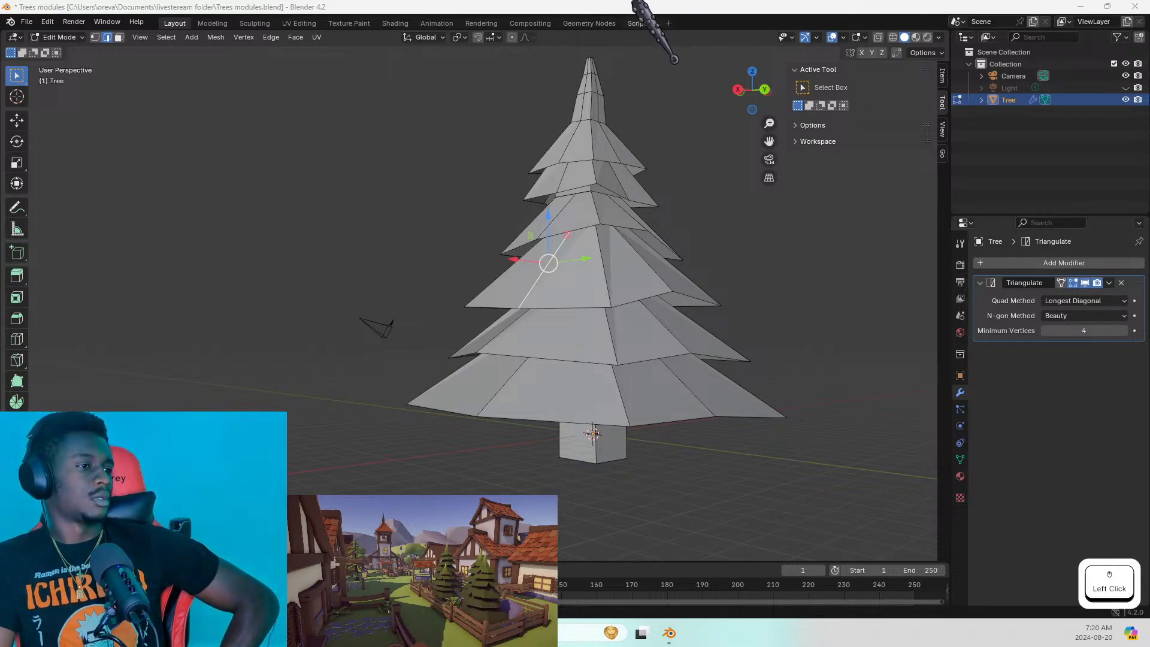
Set the transform orientation to Local, try moving the middle tier's sloping edge along the X axis, and undo the move
{"action": "left_click", "coordinate": [424, 37]}
{"action": "left_click", "coordinate": [420, 87]}
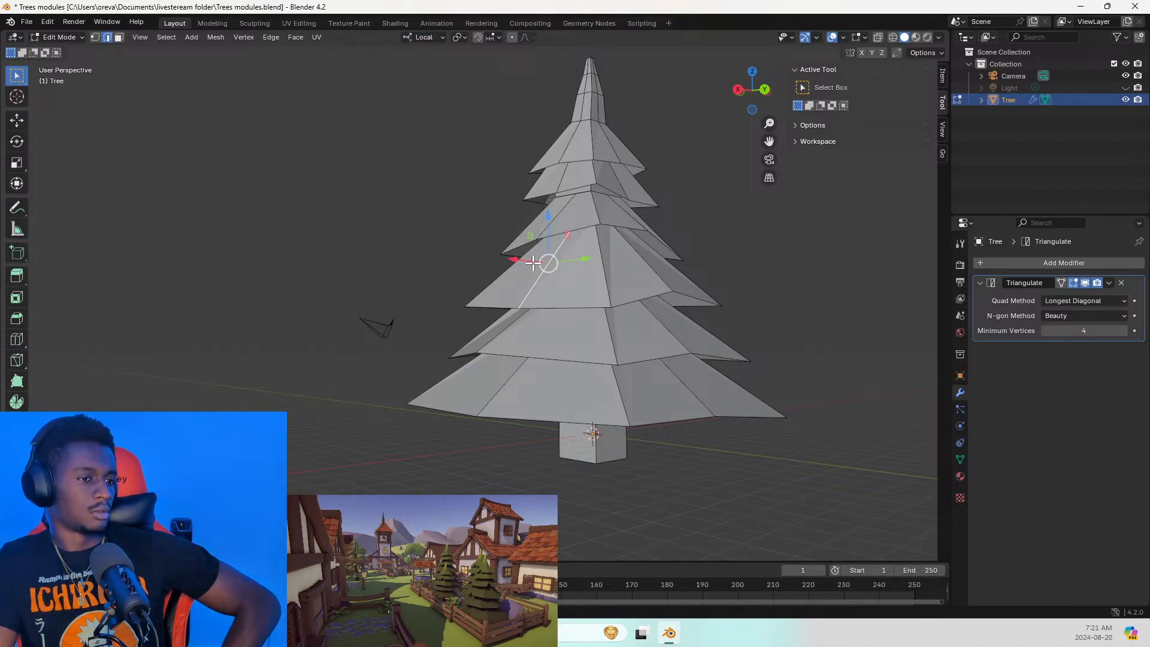
{"action": "left_click_drag", "start_coordinate": [523, 261], "coordinate": [501, 261]}
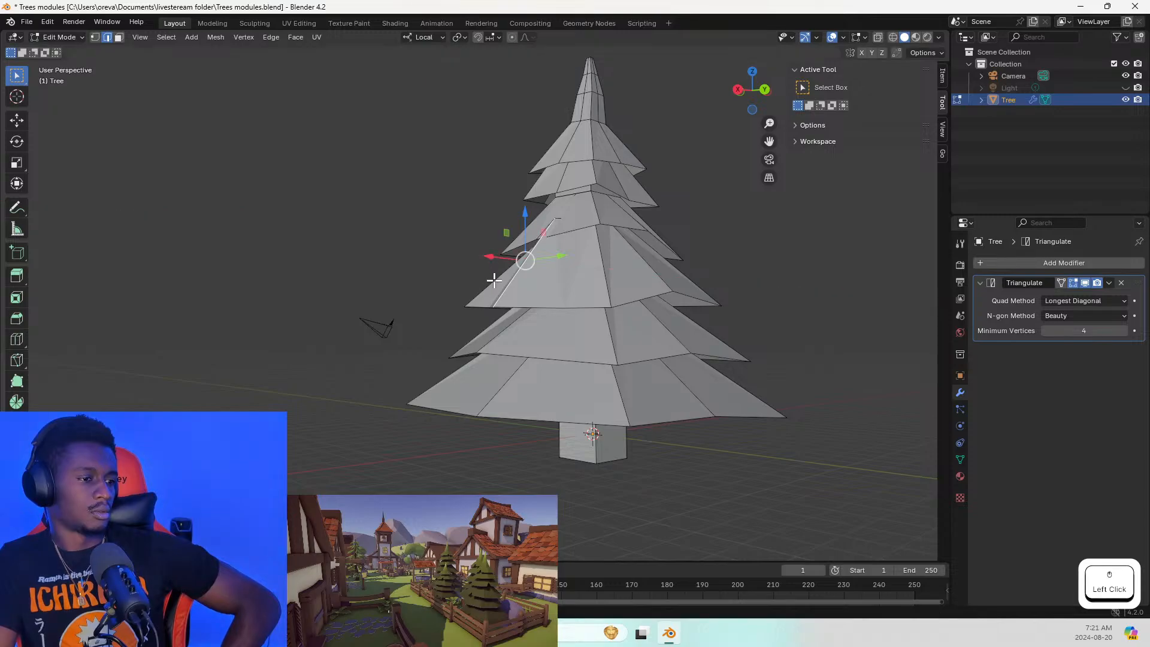
{"action": "key", "text": "ctrl+z"}
Reselect the middle tier's sloping edge, try rotating it in the Local orientation, and undo the rotation
{"action": "left_click", "coordinate": [607, 298]}
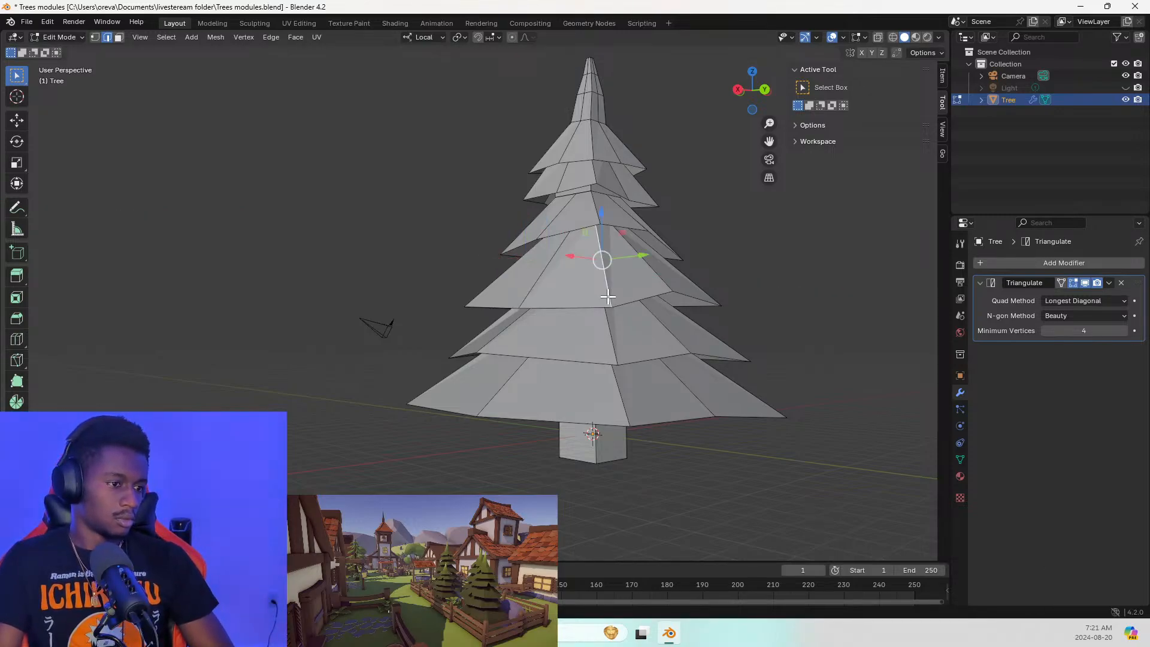
{"action": "left_click", "coordinate": [528, 293]}
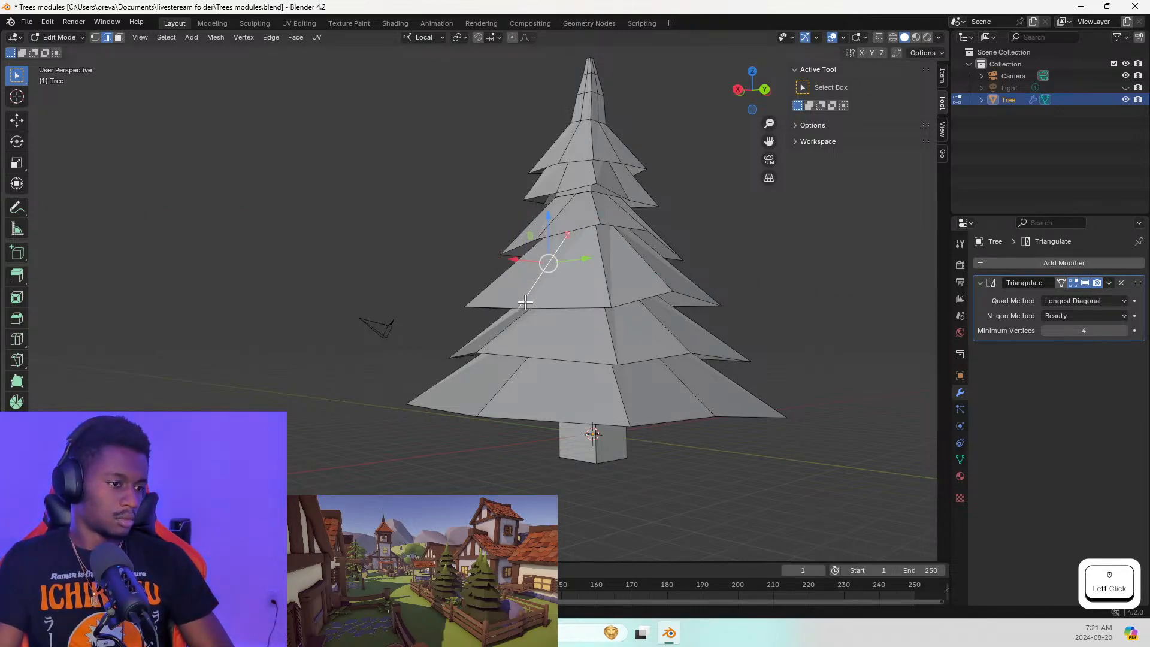
{"action": "key", "text": "r"}
{"action": "key", "text": "Escape"}
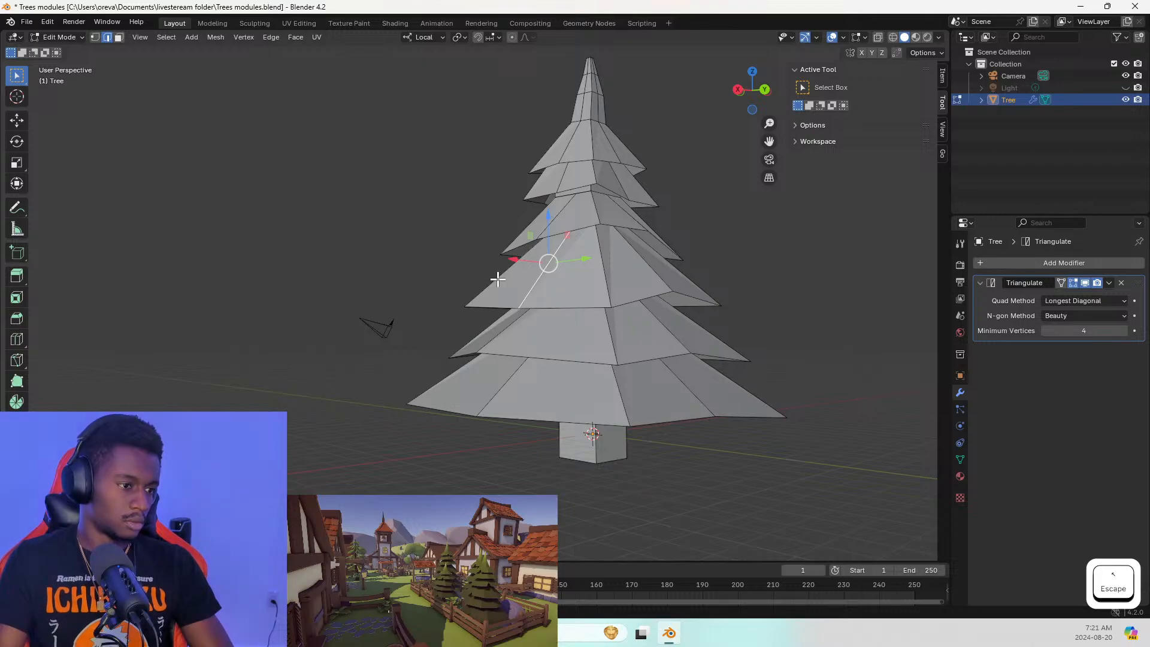
{"action": "key", "text": "r"}
{"action": "left_click", "coordinate": [524, 252]}
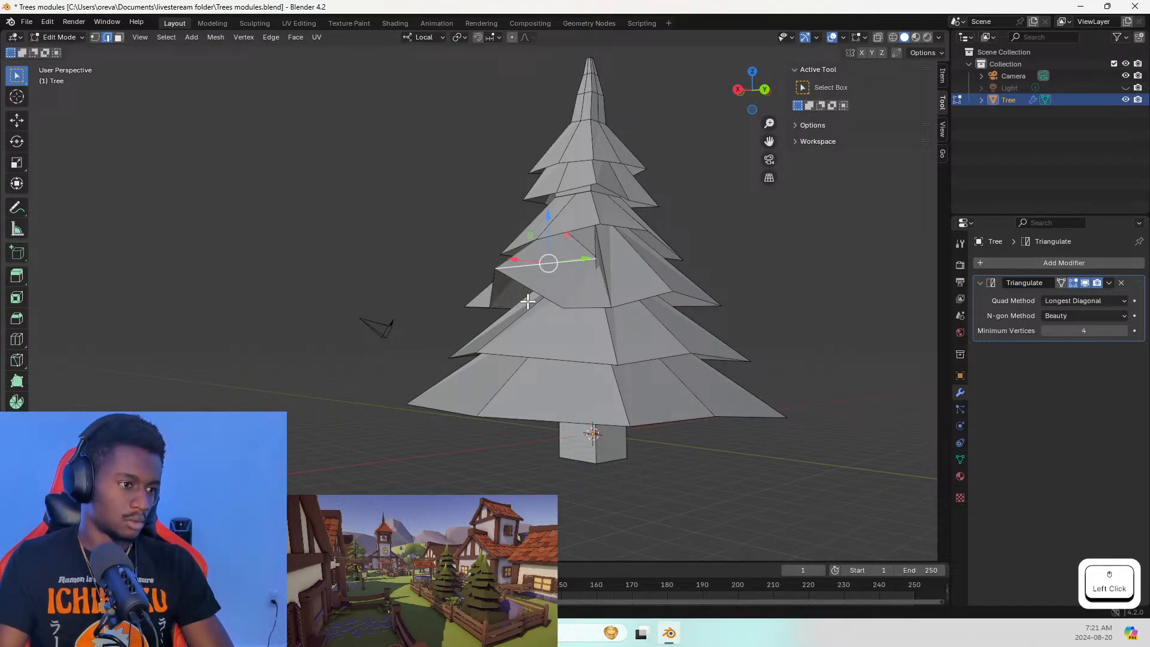
{"action": "key", "text": "ctrl+z"}
Switch the transform orientation to Global and back to Local
{"action": "left_click", "coordinate": [426, 39]}
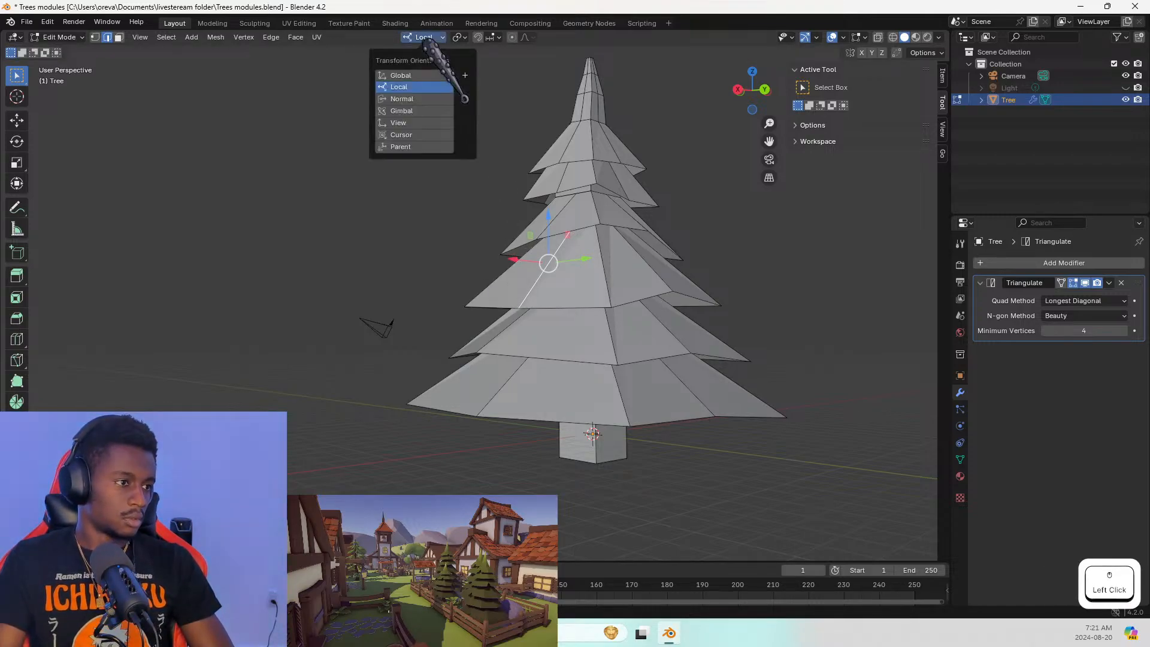
{"action": "left_click", "coordinate": [401, 76]}
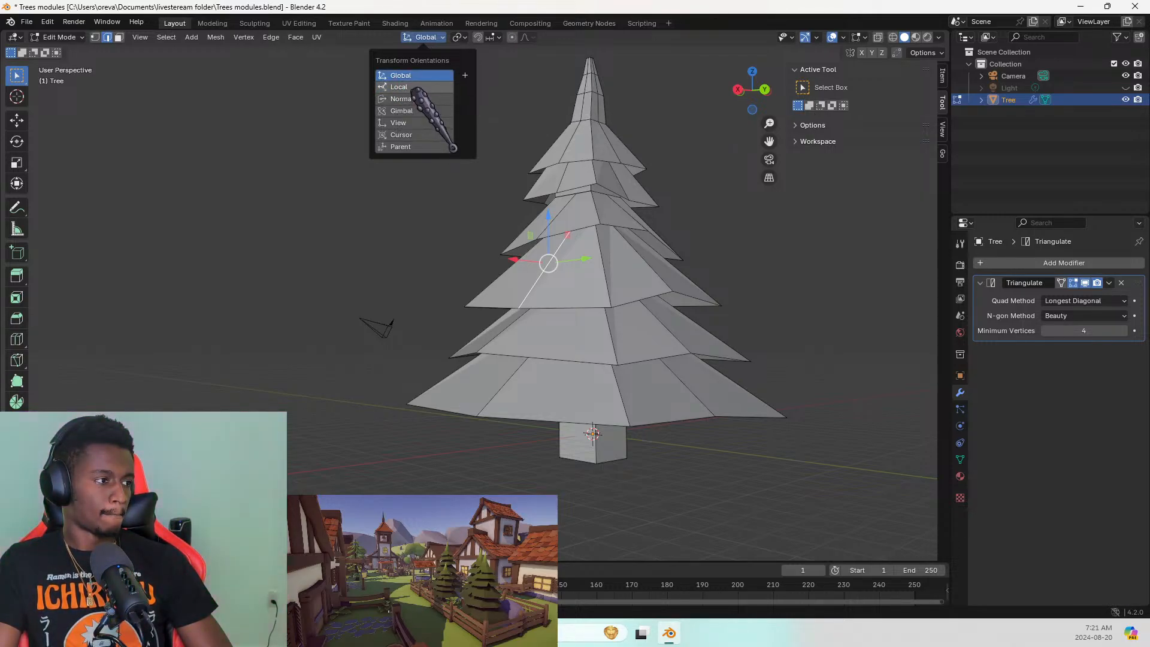
{"action": "left_click", "coordinate": [415, 87]}
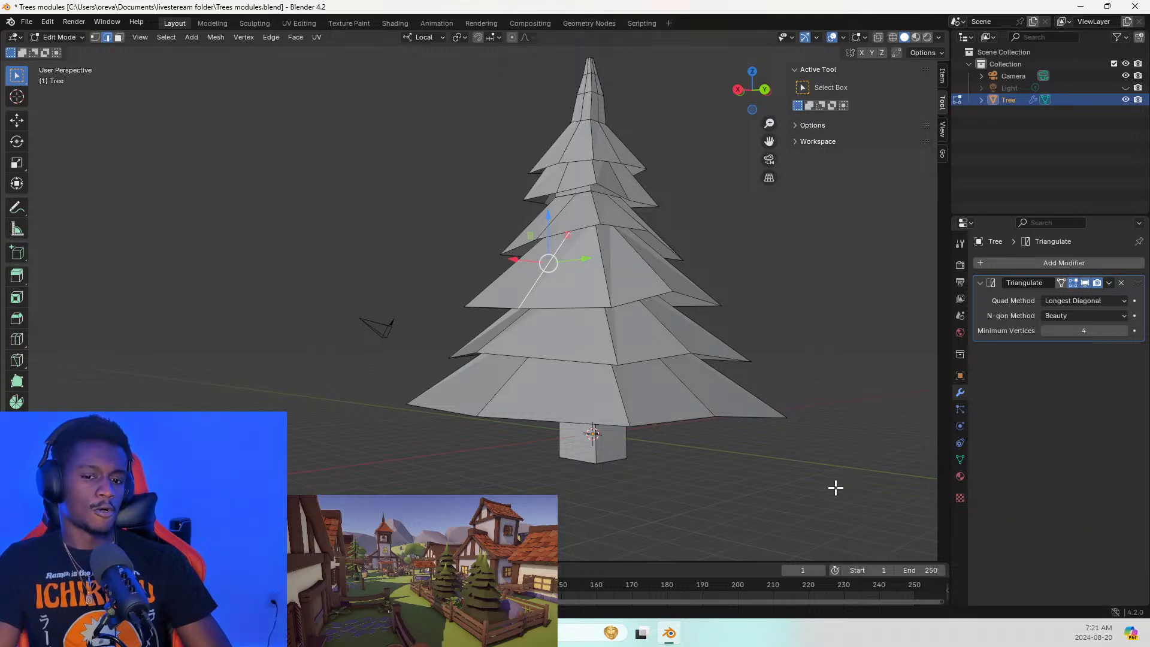
Switch to Microsoft Edge and read the steps of the GrabCAD tutorial "How to use the Global and Local Axis in Blender"
{"action": "key", "text": "super+shift+Left"}
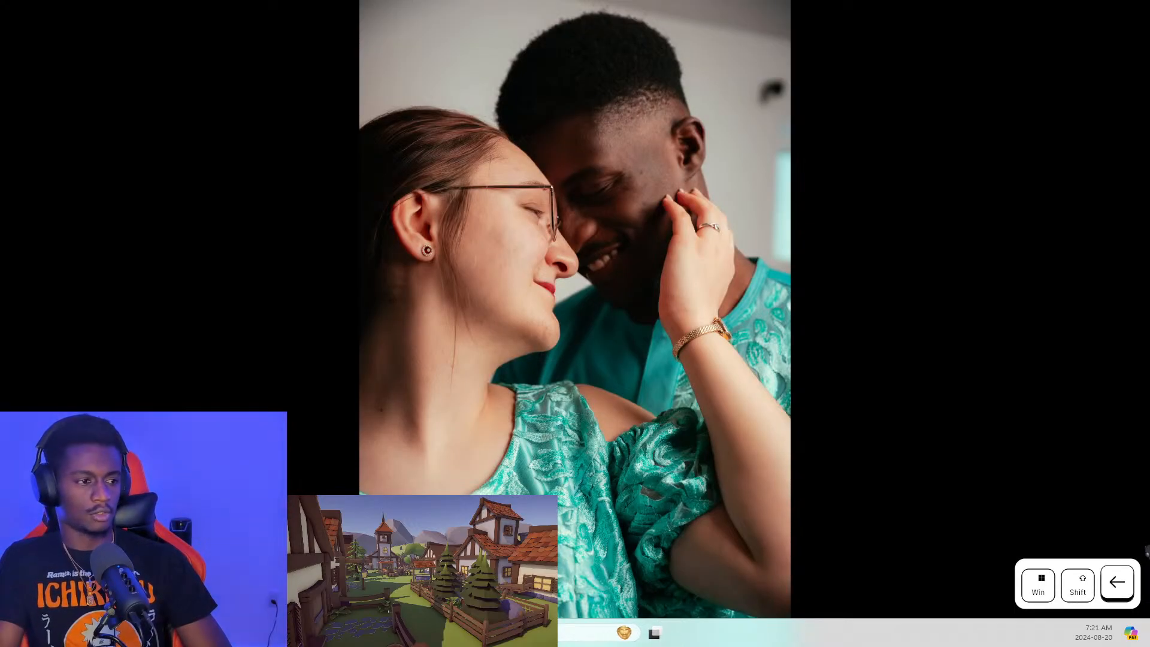
{"action": "key", "text": "super+shift+Left"}
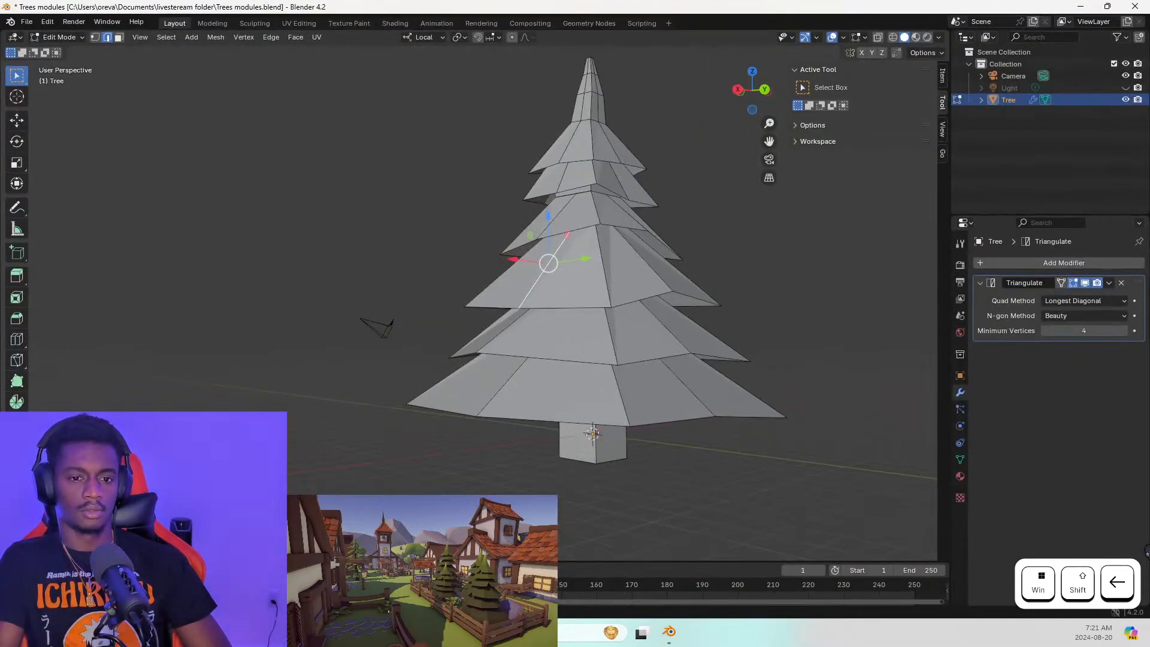
{"action": "key", "text": "alt+Tab"}
{"action": "key", "text": "super+shift+Left"}
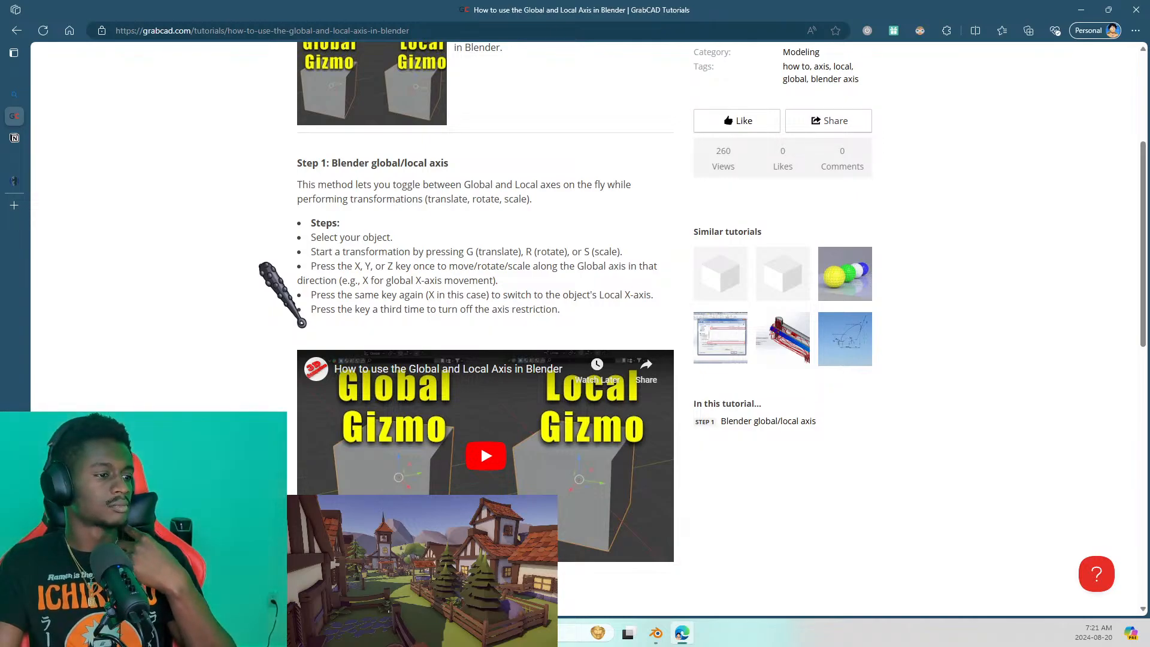
{"action": "key", "text": "alt+Tab"}
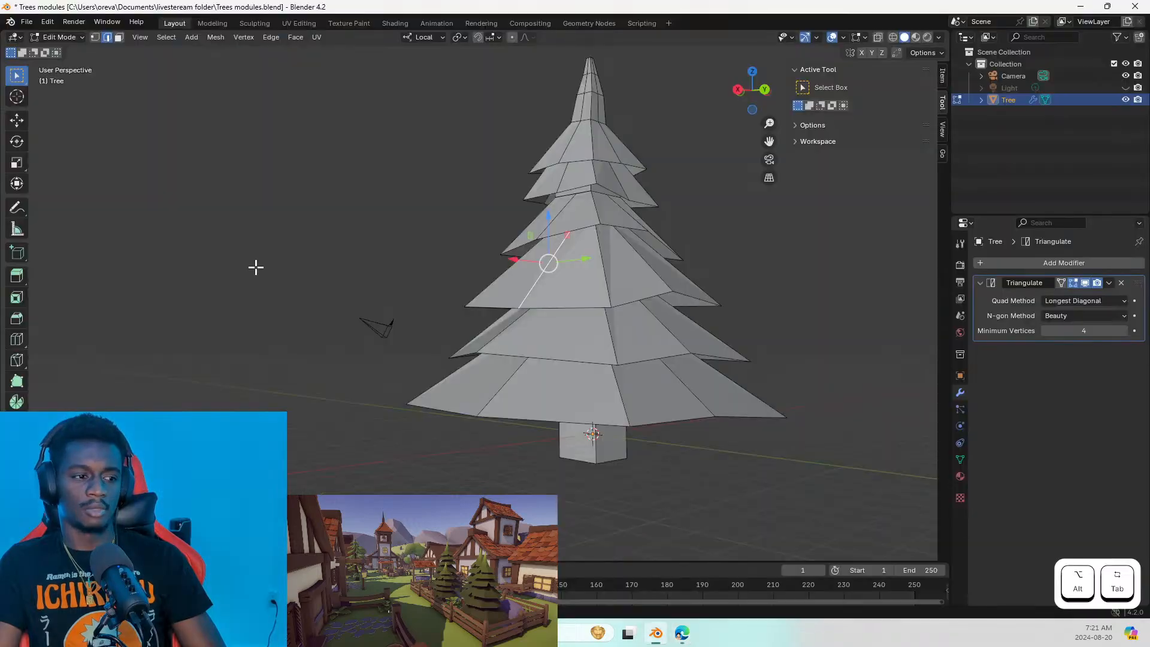
{"action": "key", "text": "alt+Tab"}
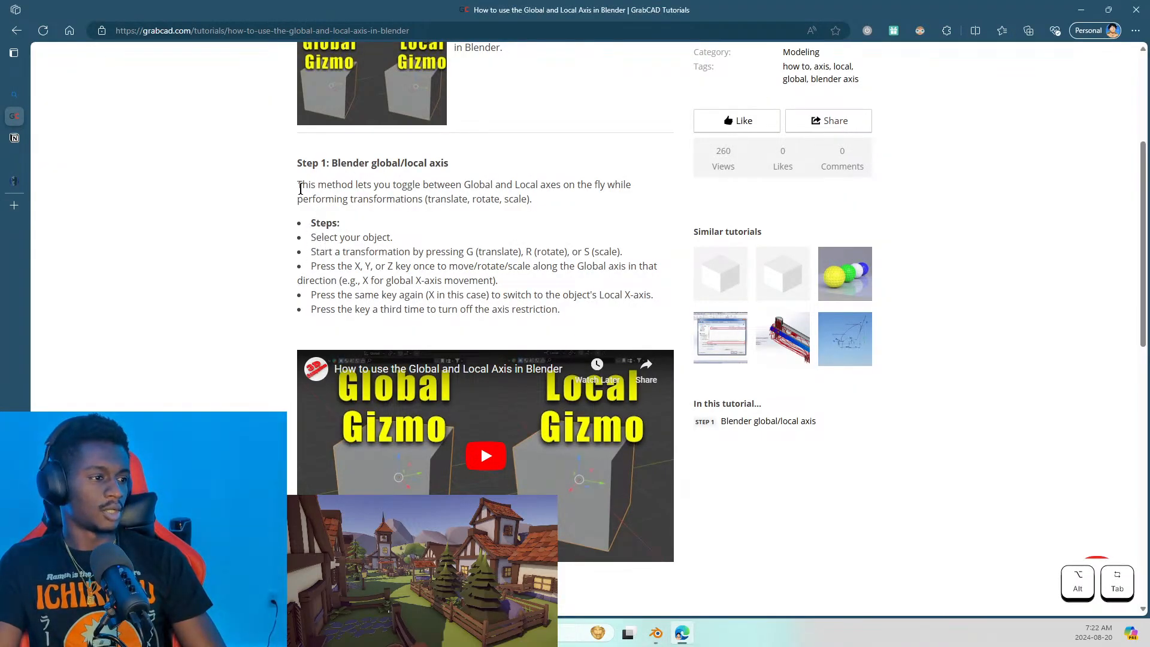
Copy the web address of the GrabCAD tutorial on the global and local axis
{"action": "scroll", "coordinate": [302, 171], "scroll_direction": "up", "scroll_amount": 4}
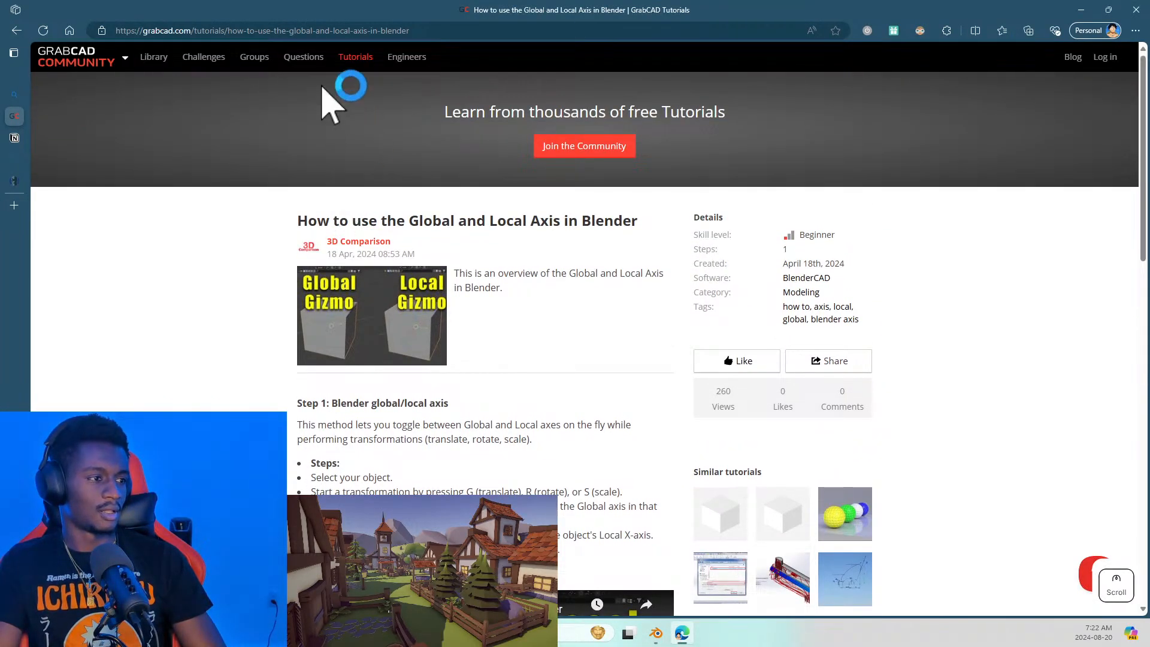
{"action": "left_click", "coordinate": [400, 27]}
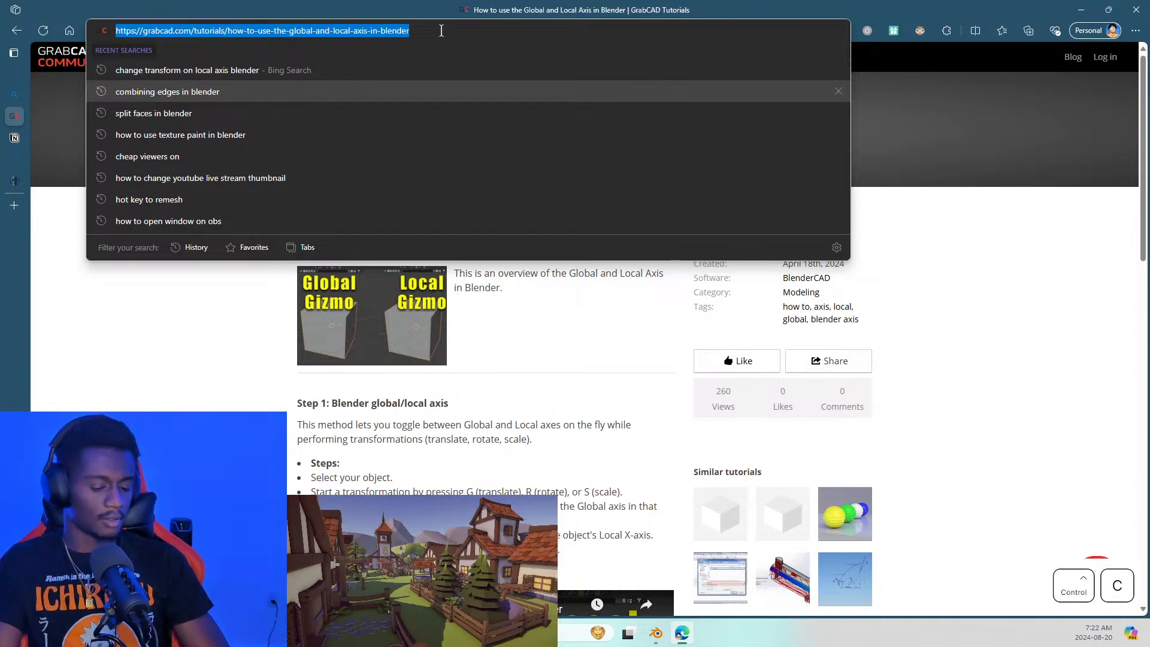
{"action": "key", "text": "alt+Tab"}
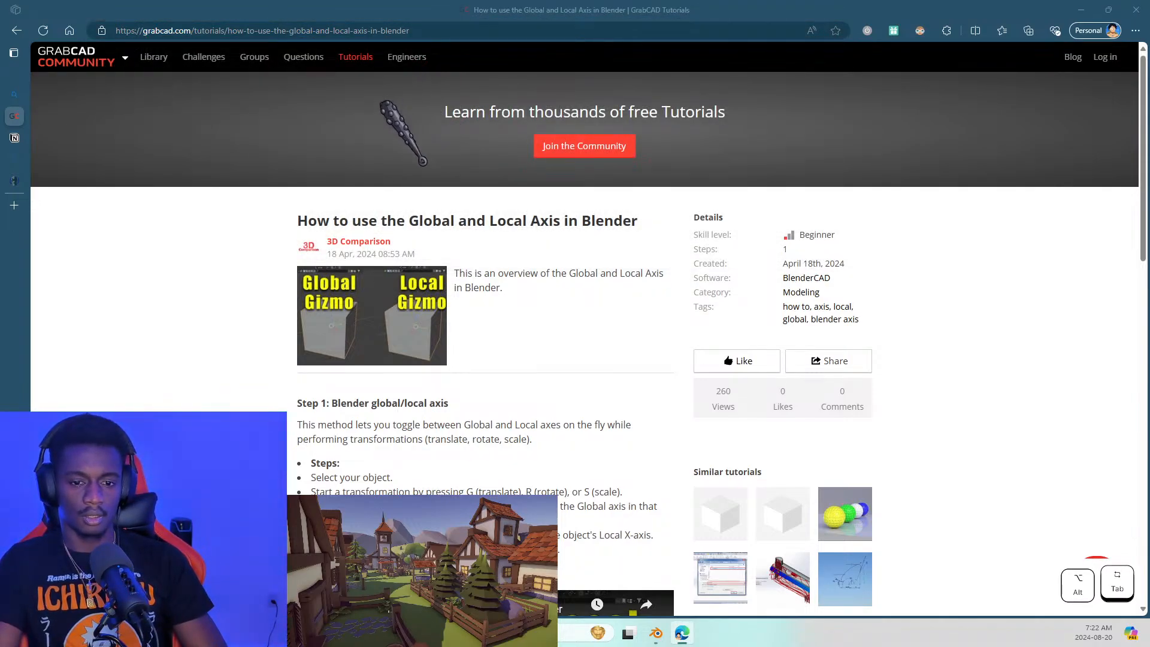
{"action": "key", "text": "alt+Tab"}
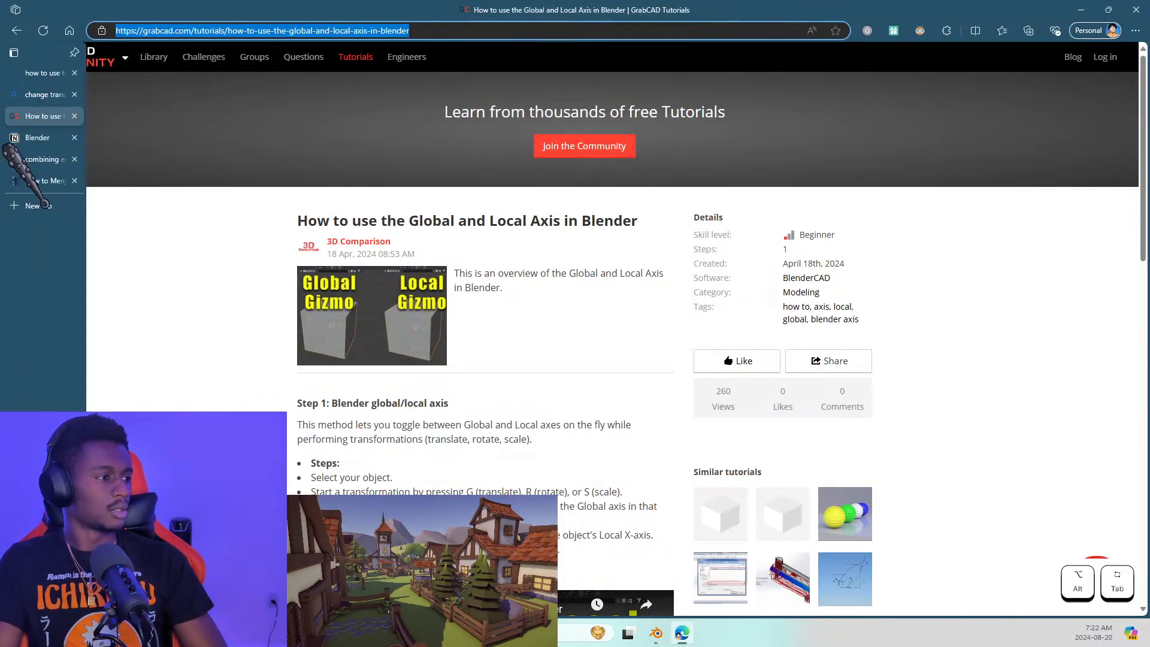
Paste the tutorial link at the end of the "3d modeling" page in Notion's Blender Toolbox database and close that page
{"action": "left_click", "coordinate": [14, 137]}
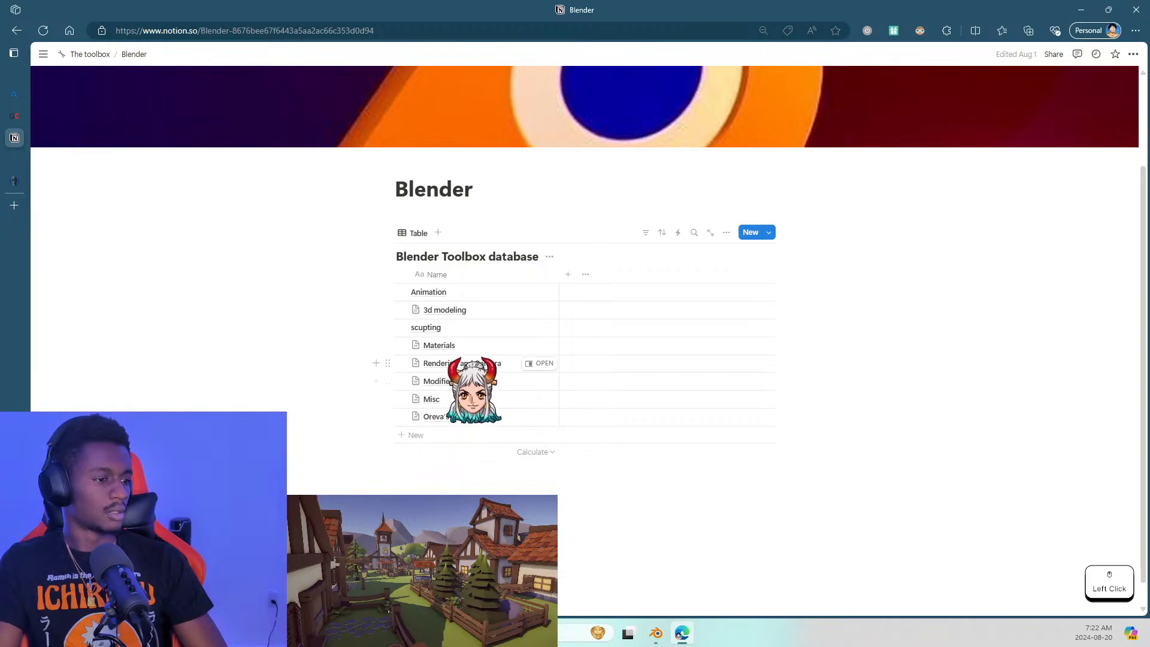
{"action": "left_click", "coordinate": [539, 309]}
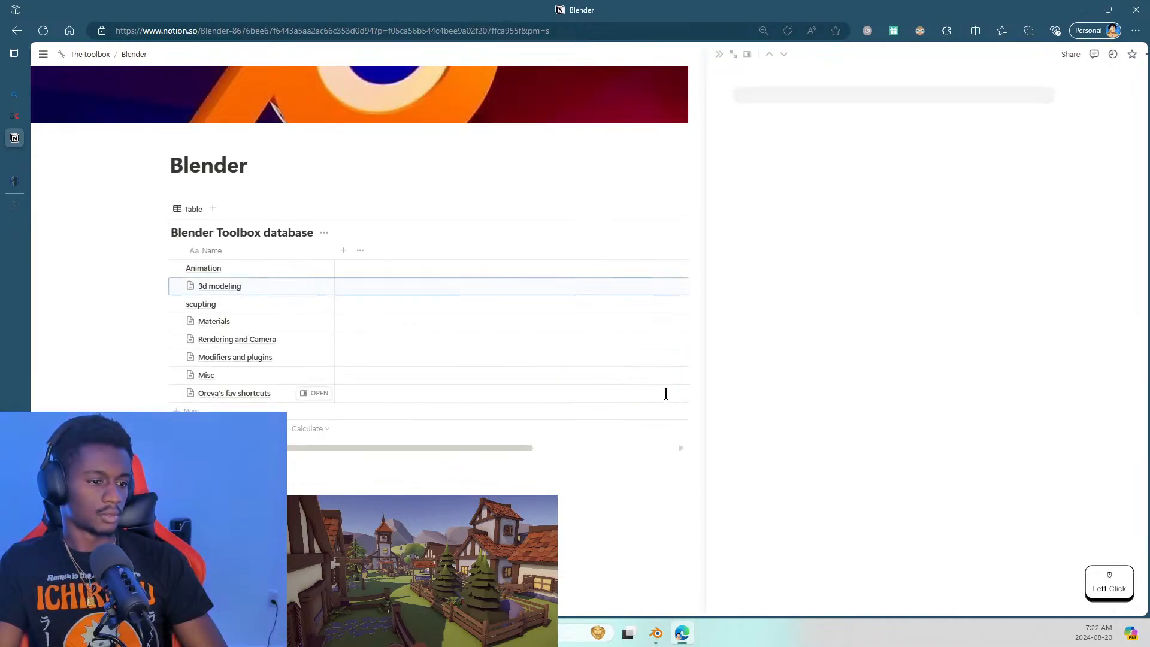
{"action": "left_click", "coordinate": [873, 433]}
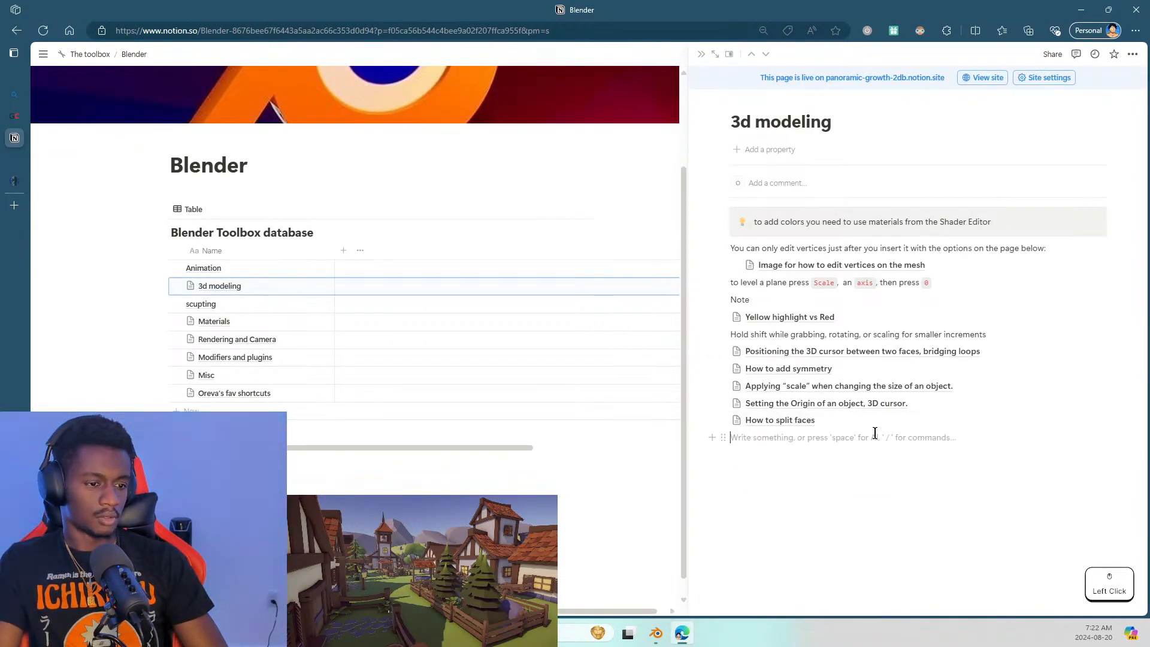
{"action": "type", "text": "How to use the Global and Local Axis in Blender | GrabCAD Tutorials"}
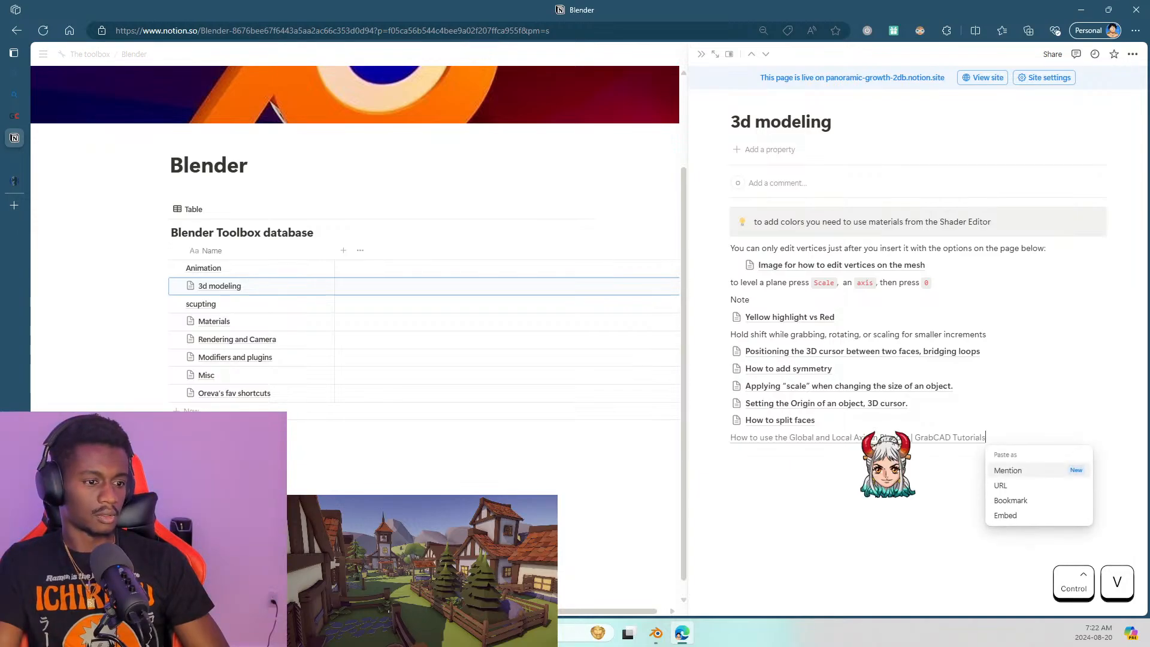
{"action": "left_click", "coordinate": [653, 509]}
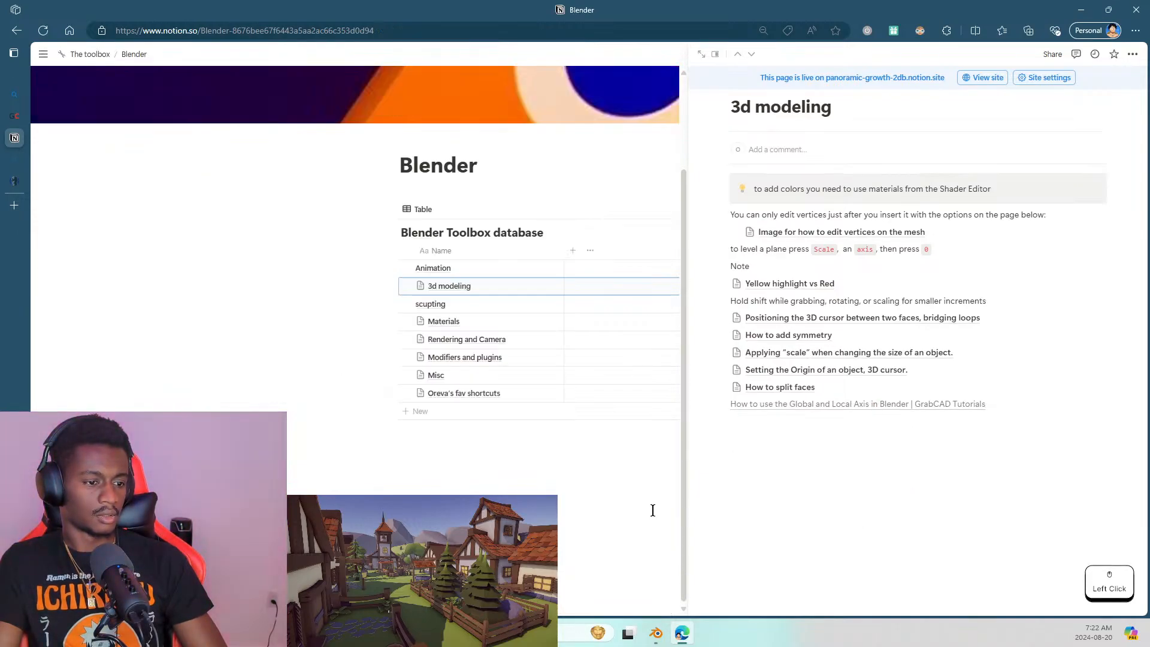
Switch to Blender and select the middle ridge edge on the front of the tree's third tier from the ground
{"action": "key", "text": "alt+Tab"}
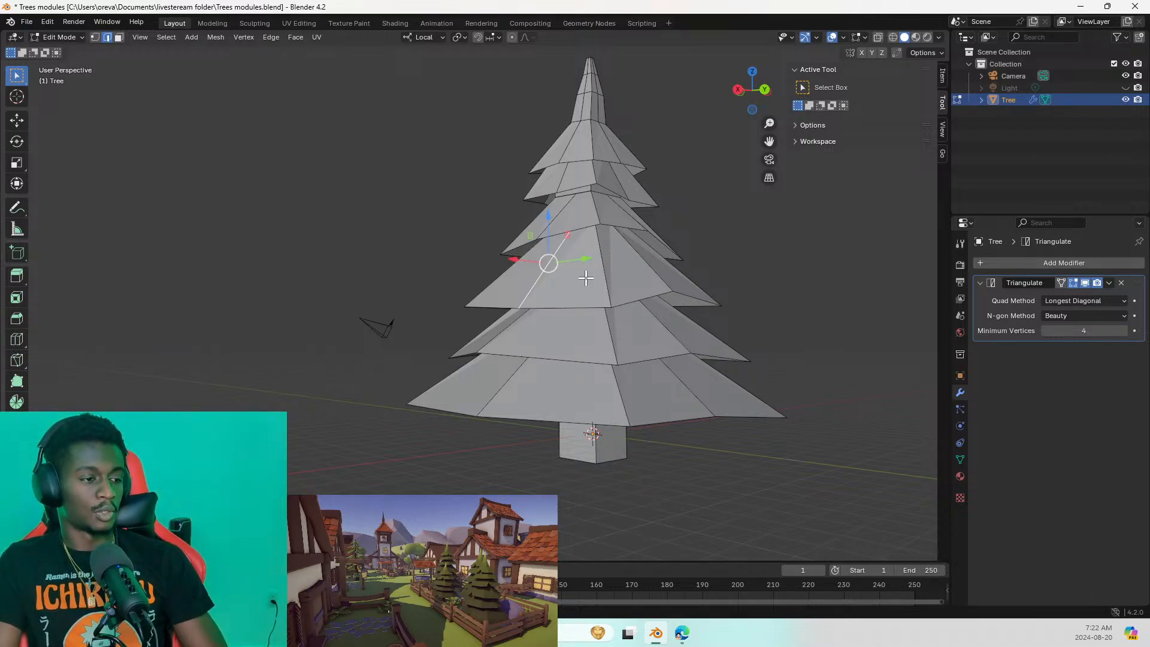
{"action": "middle_click_drag", "start_coordinate": [552, 337], "coordinate": [638, 312]}
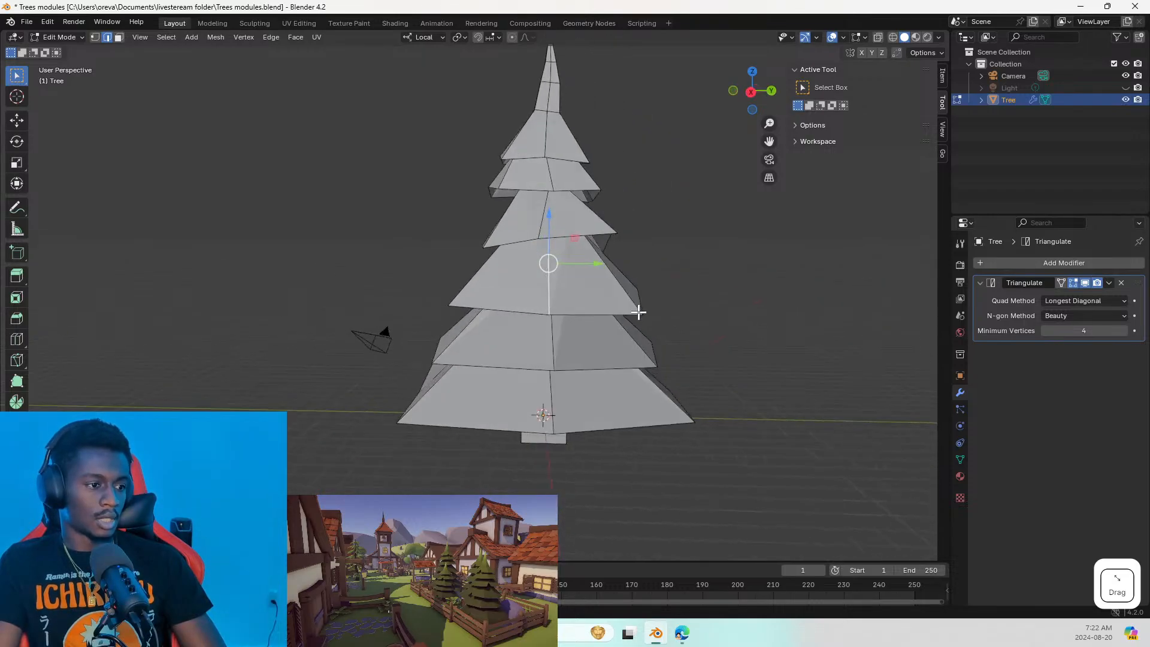
{"action": "left_click", "coordinate": [524, 309]}
{"action": "left_click", "coordinate": [574, 314]}
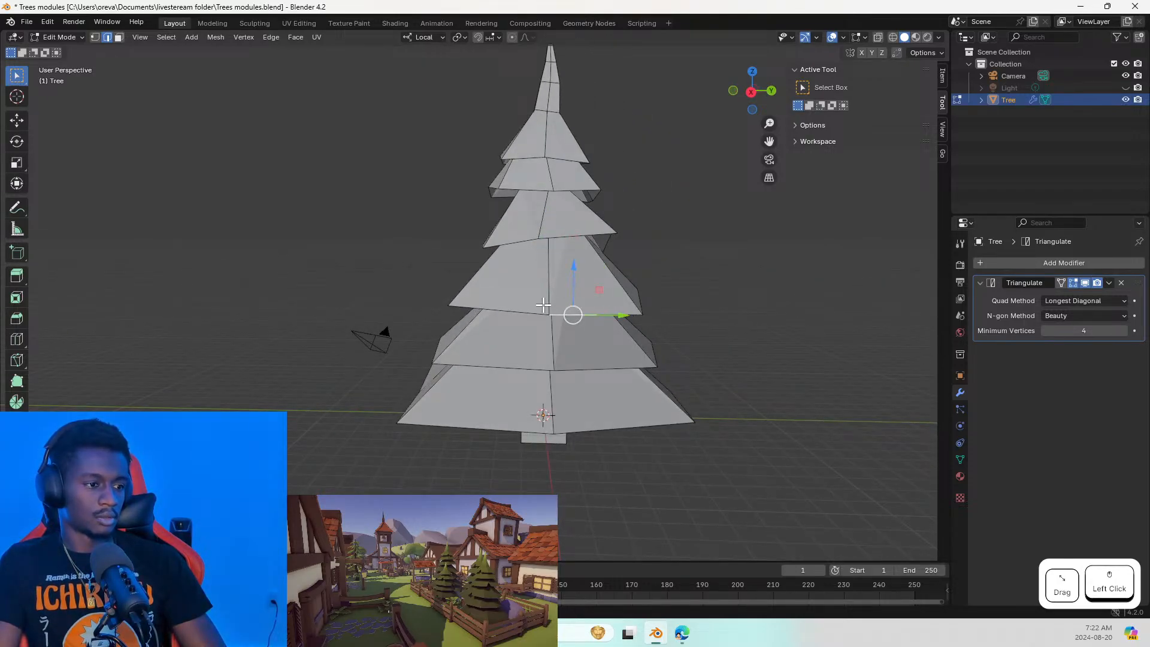
{"action": "left_click", "coordinate": [480, 310]}
{"action": "left_click", "coordinate": [619, 314]}
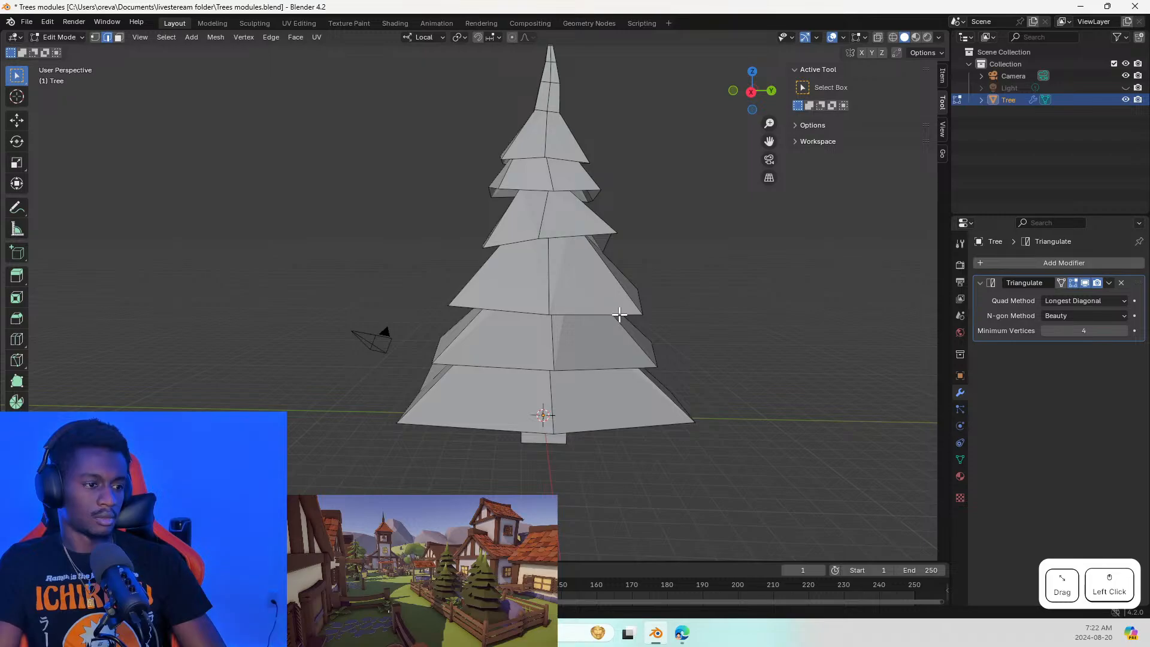
{"action": "left_click", "coordinate": [575, 315]}
{"action": "left_click", "coordinate": [552, 298]}
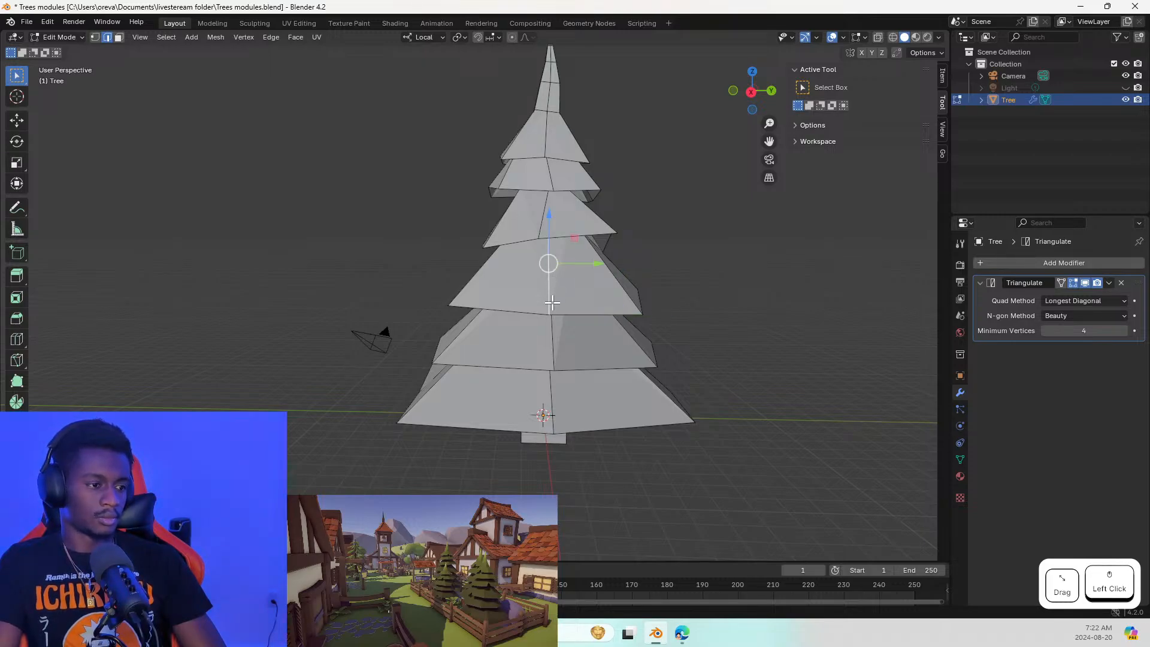
{"action": "middle_click_drag", "start_coordinate": [779, 389], "coordinate": [659, 367]}
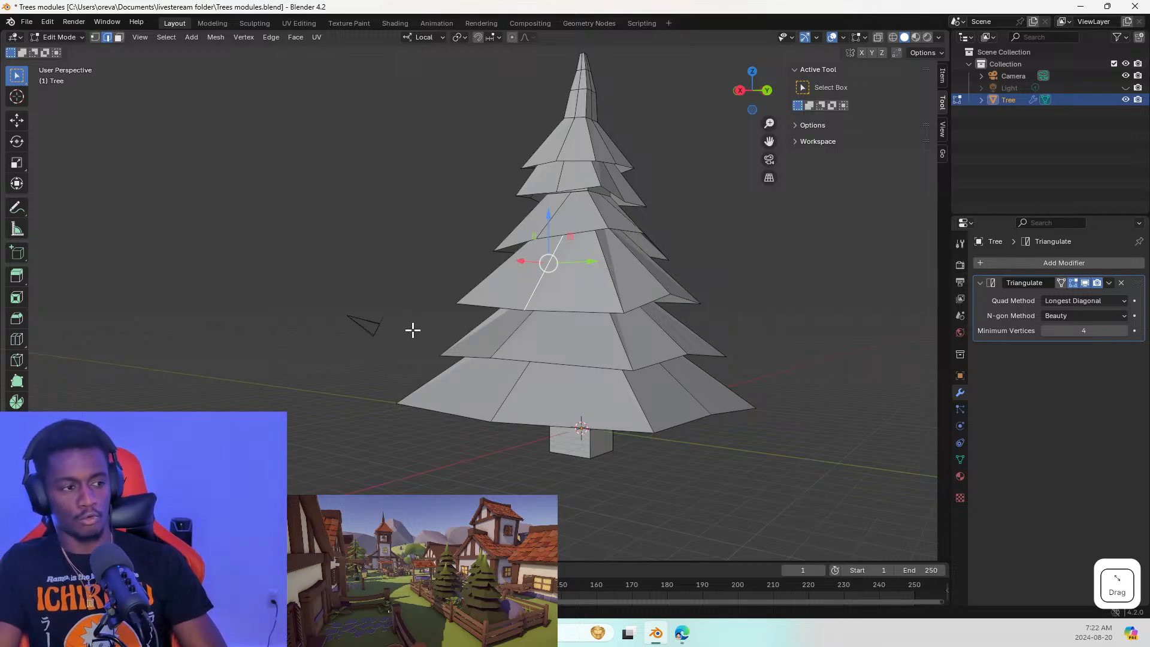
Try scaling the selected ridge edge along the X, Z and Y axes and cancel the change
{"action": "key", "text": "s"}
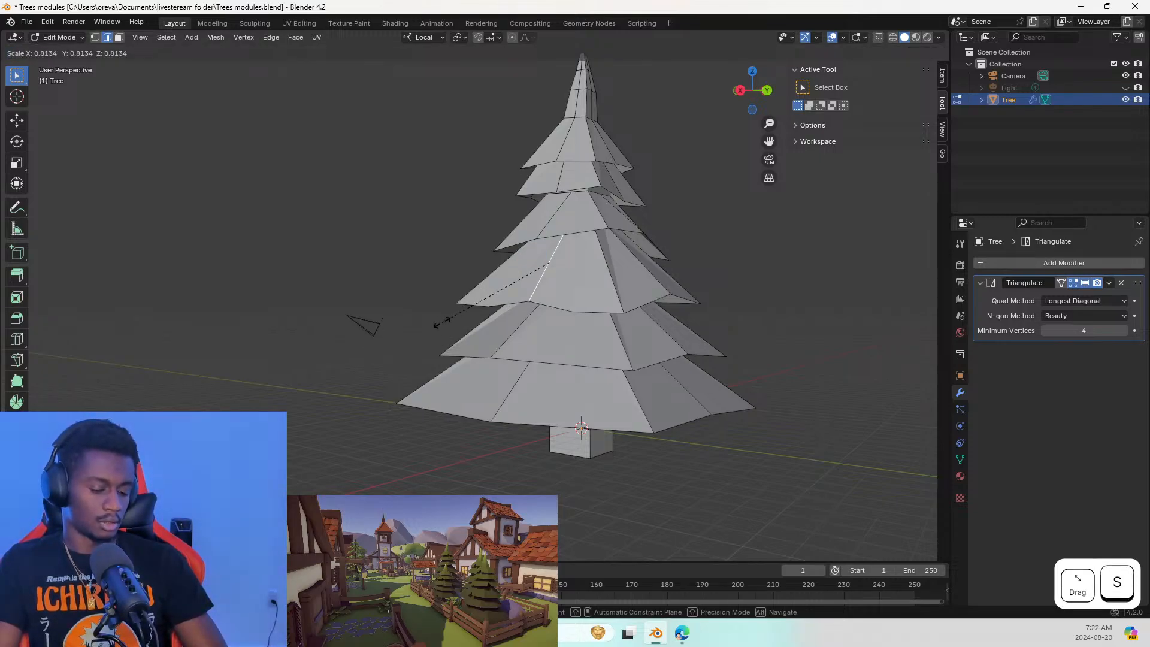
{"action": "key", "text": "x"}
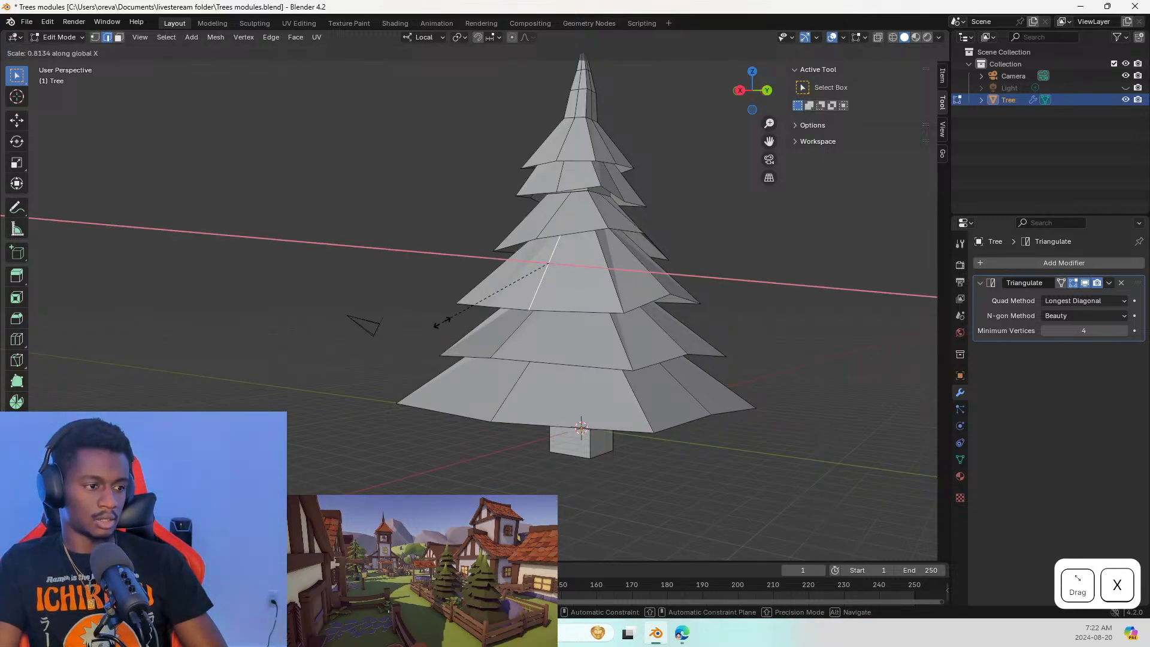
{"action": "key", "text": "x"}
{"action": "key", "text": "x"}
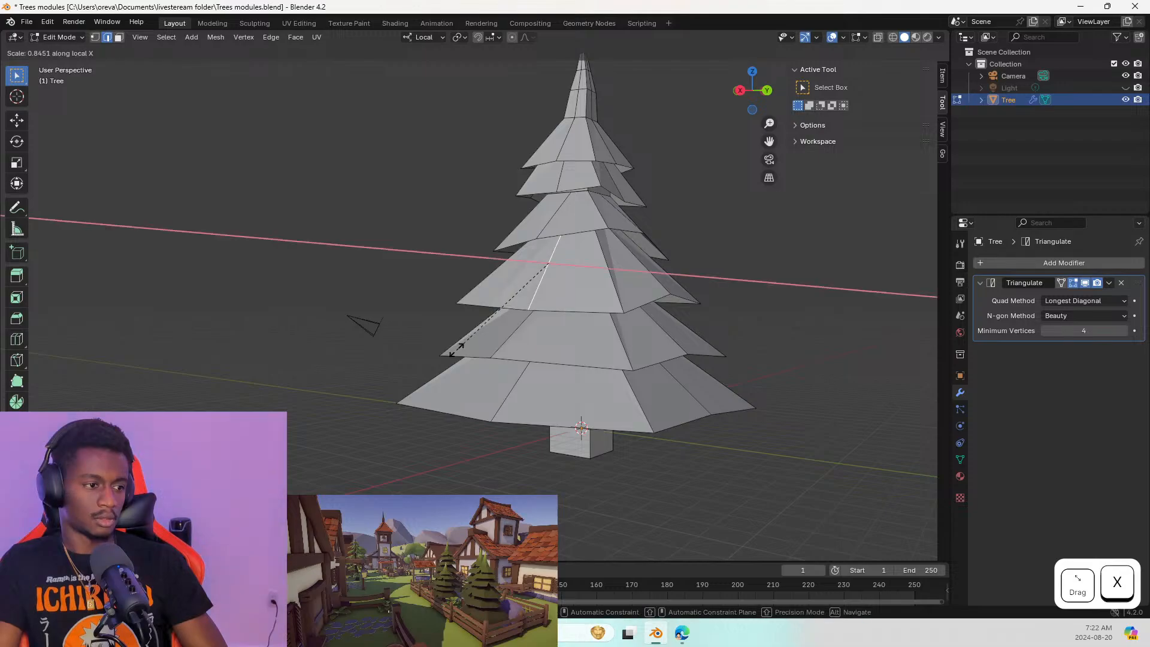
{"action": "key", "text": "z"}
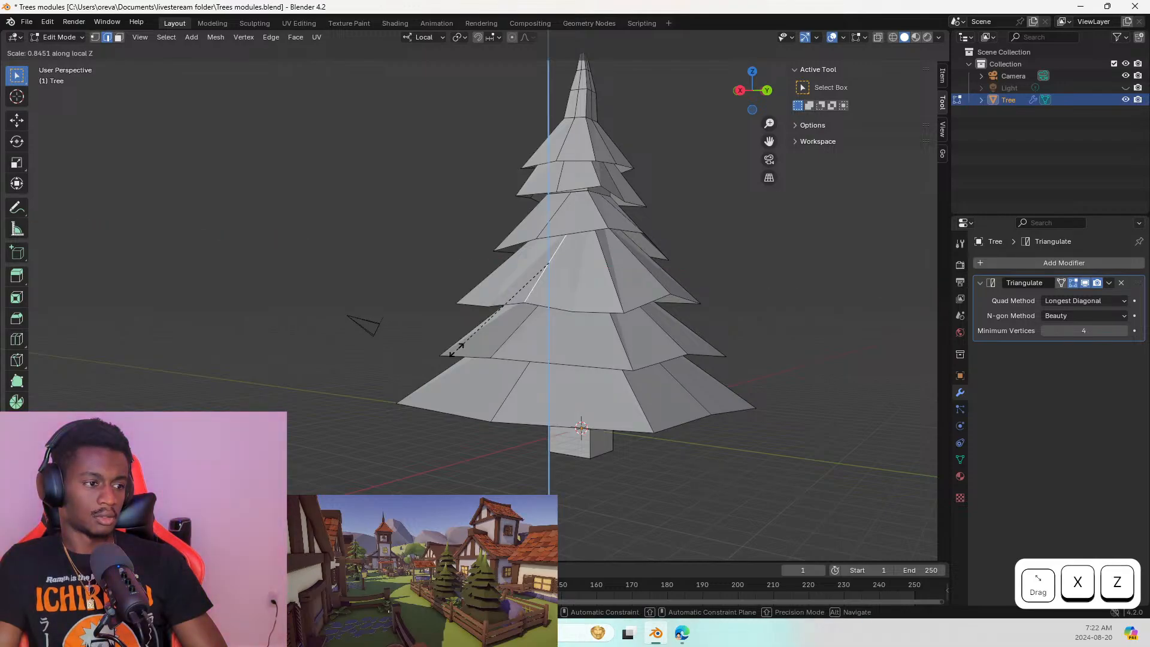
{"action": "key", "text": "y"}
{"action": "key", "text": "Escape"}
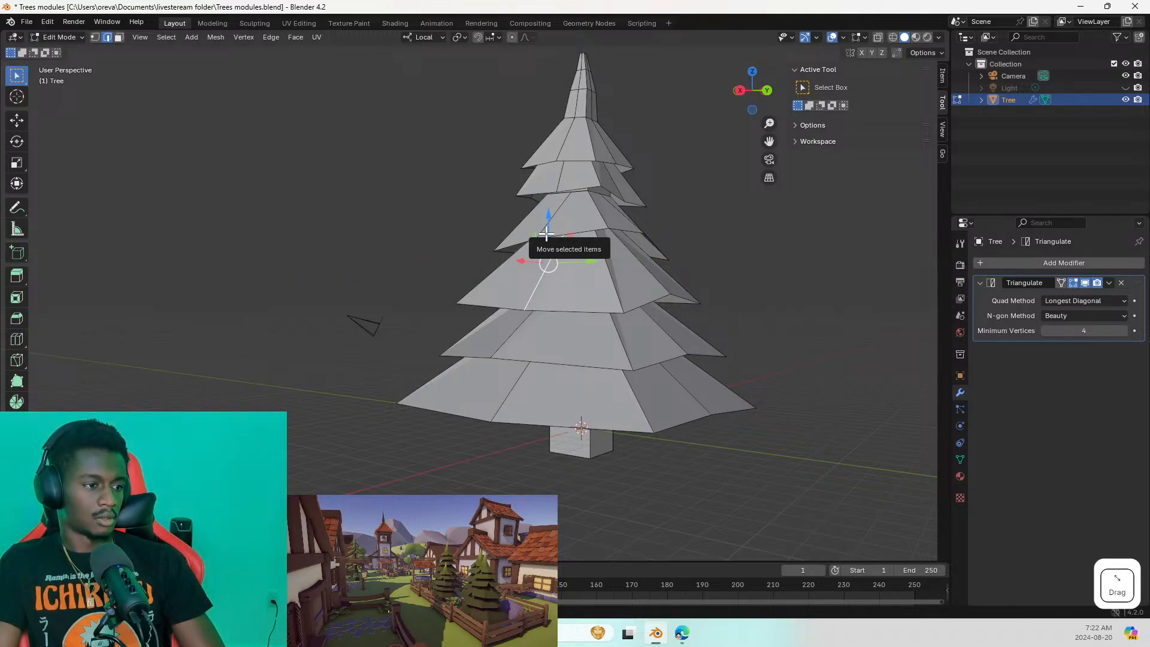
Try rotating the ridge edge about 65° and moving it up about 2.2 m along Z, and undo both
{"action": "key", "text": "r"}
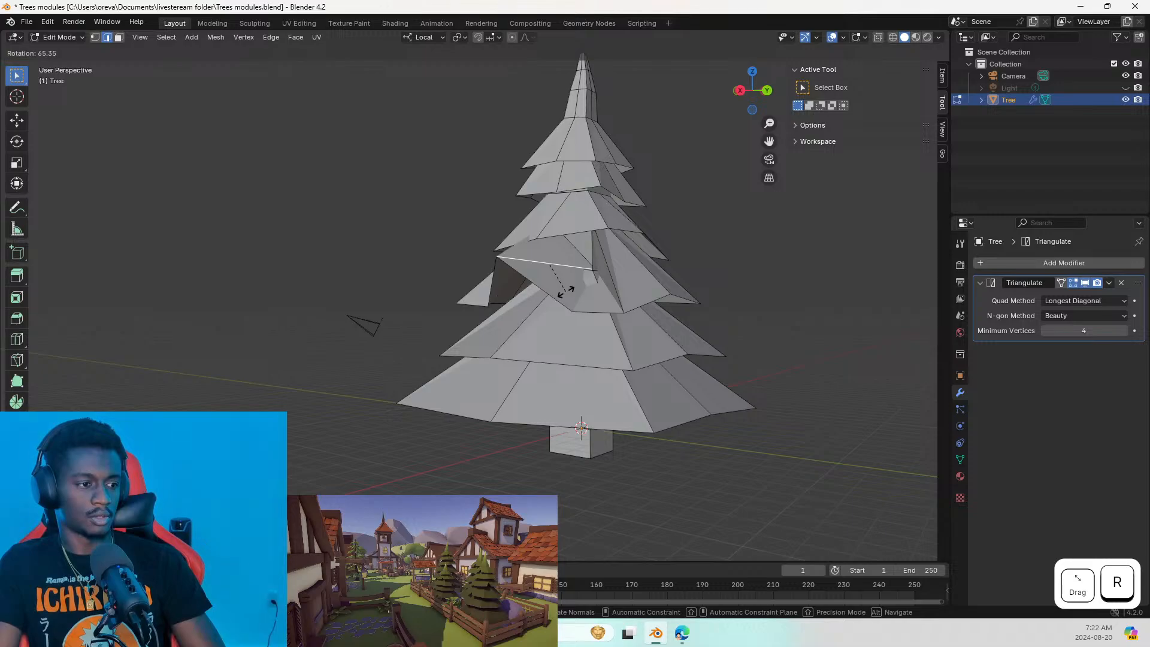
{"action": "left_click", "coordinate": [565, 290]}
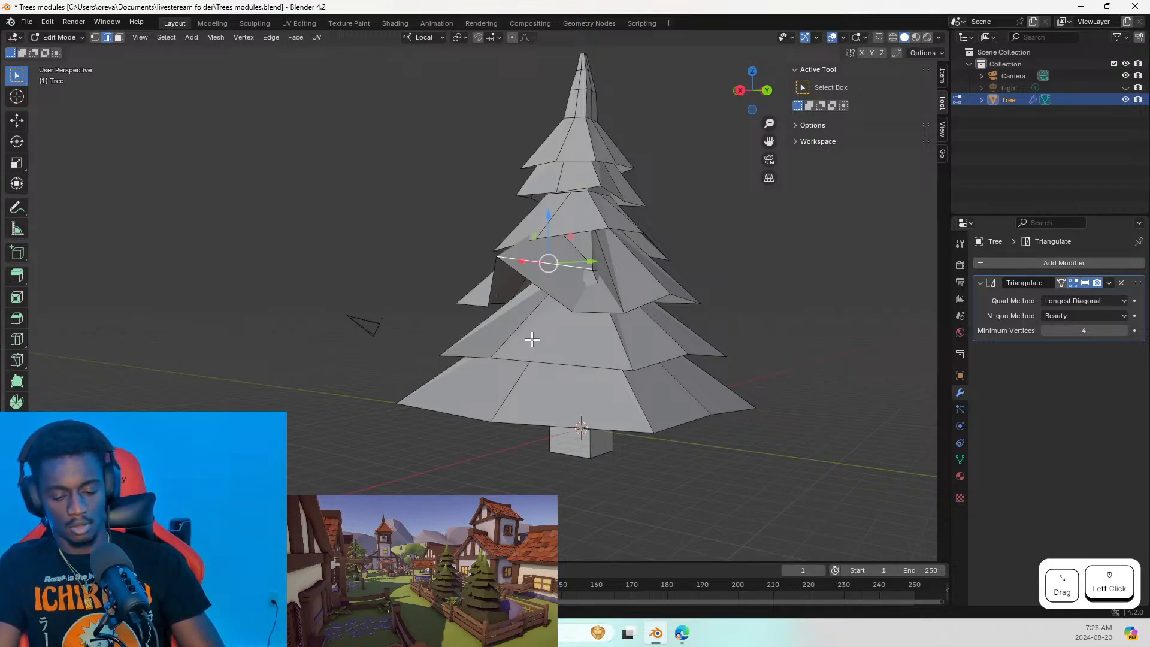
{"action": "key", "text": "g"}
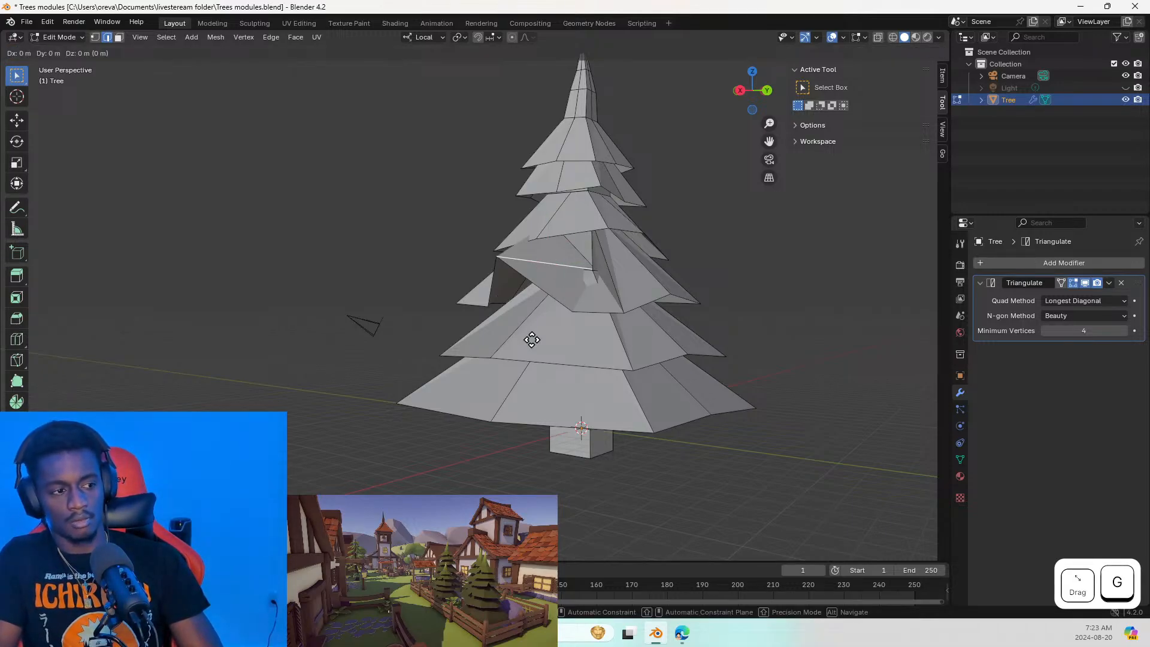
{"action": "key", "text": "x"}
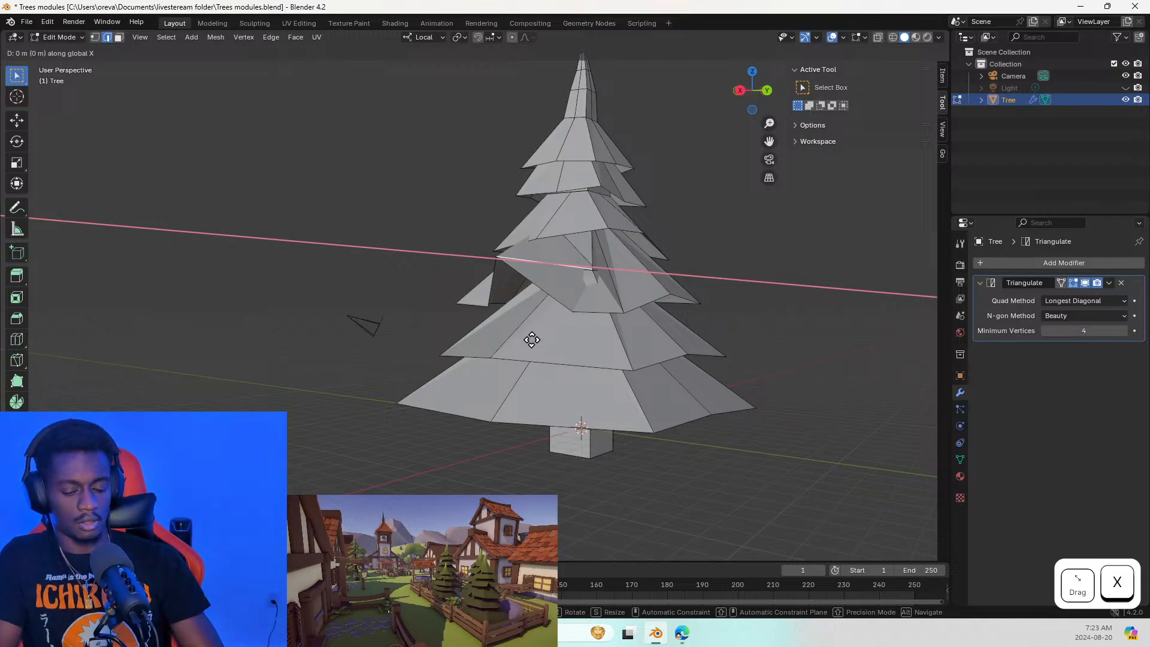
{"action": "key", "text": "y"}
{"action": "key", "text": "y"}
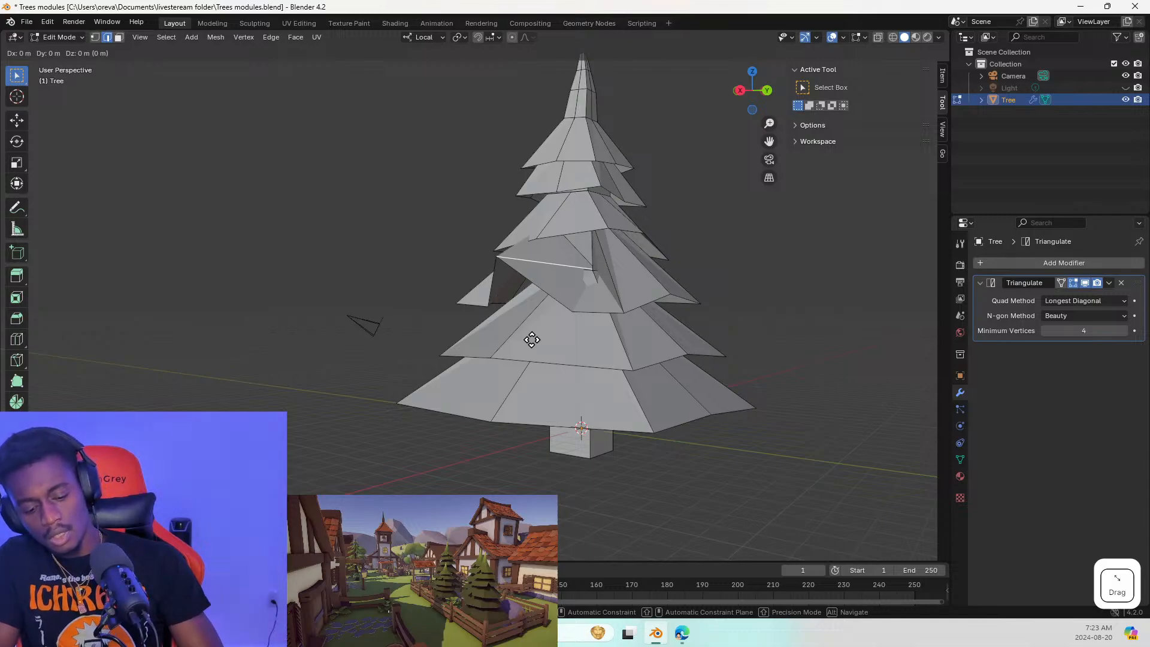
{"action": "key", "text": "z"}
{"action": "key", "text": "z"}
{"action": "key", "text": "z"}
{"action": "key", "text": "z"}
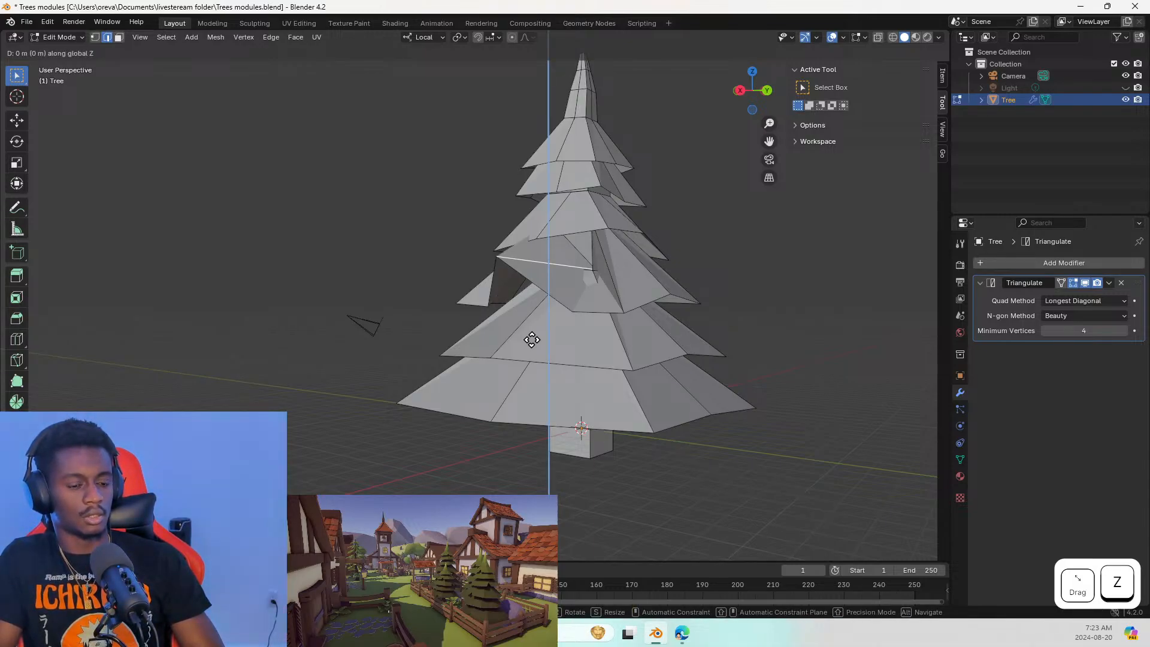
{"action": "left_click_drag", "start_coordinate": [532, 340], "coordinate": [520, 287]}
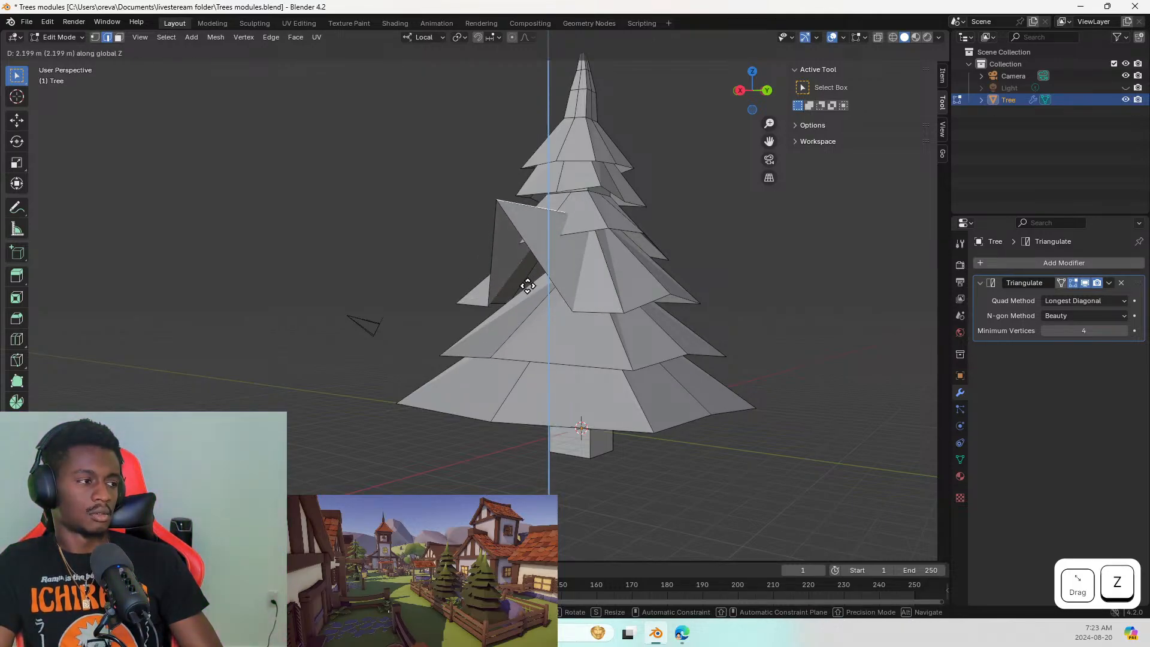
{"action": "key", "text": "Escape"}
{"action": "key", "text": "ctrl+z"}
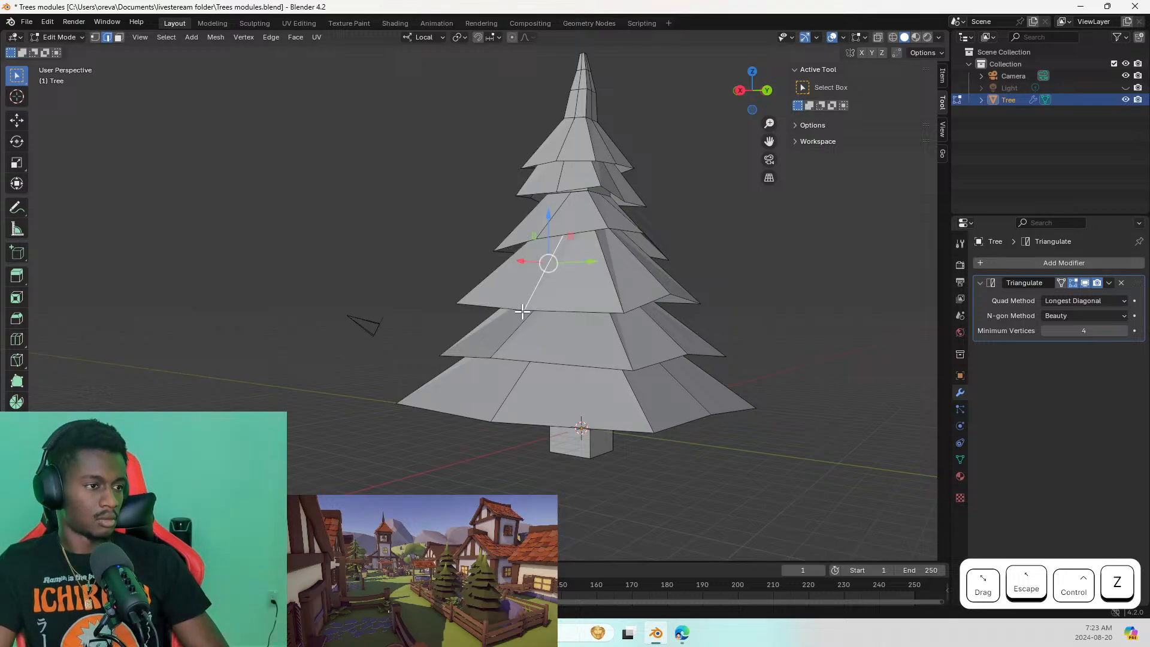
Set the transform orientation to Global and try moving the ridge edge up about 1.97 m along global and local Z
{"action": "left_click", "coordinate": [424, 37]}
{"action": "left_click", "coordinate": [401, 75]}
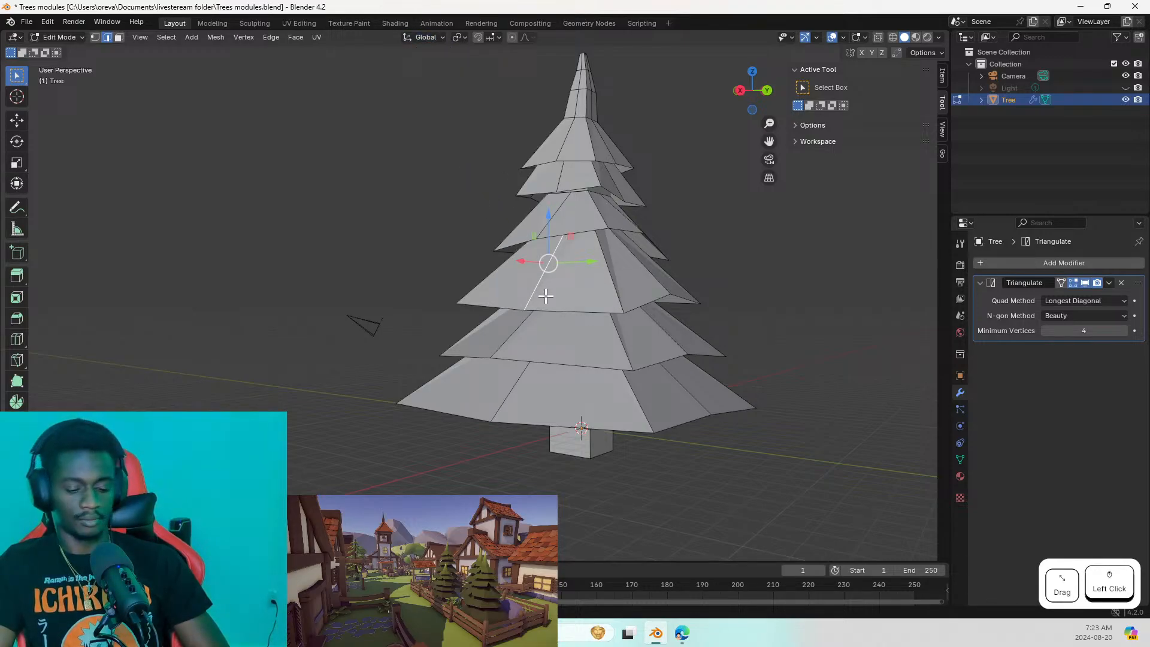
{"action": "key", "text": "g"}
{"action": "key", "text": "z"}
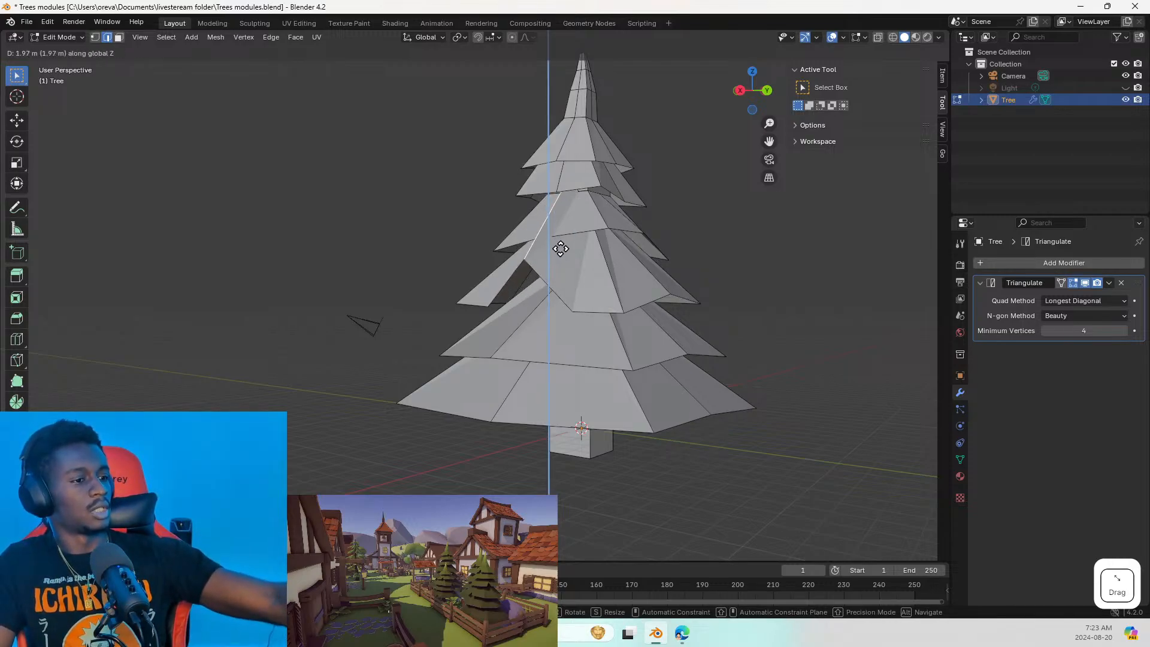
{"action": "key", "text": "z"}
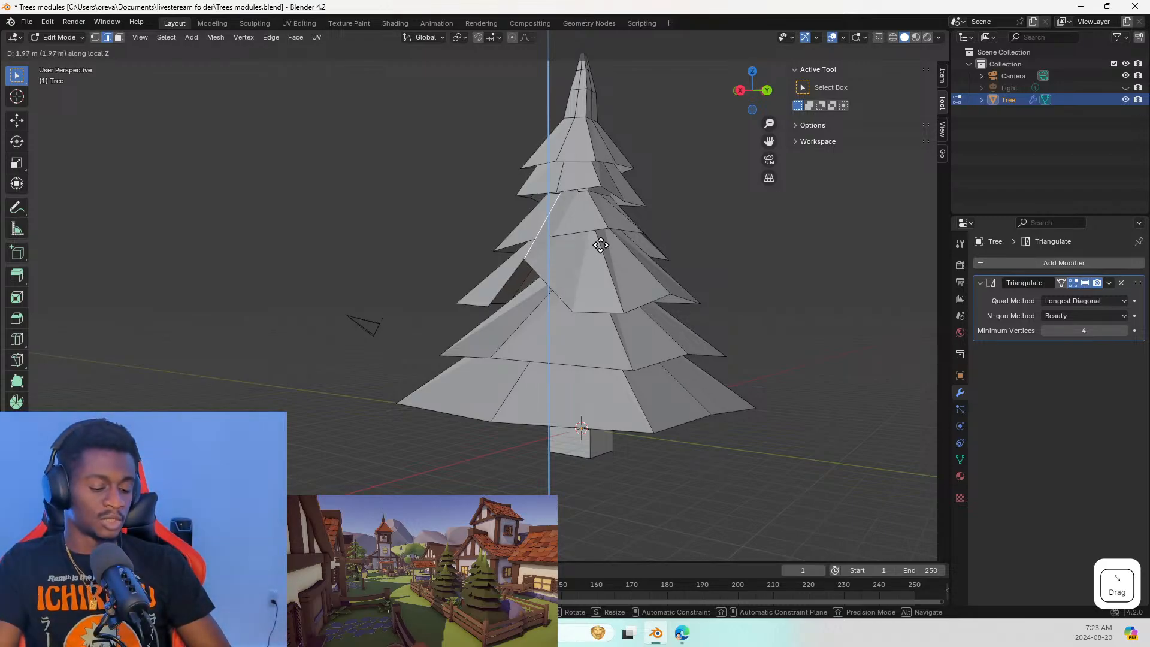
{"action": "key", "text": "Escape"}
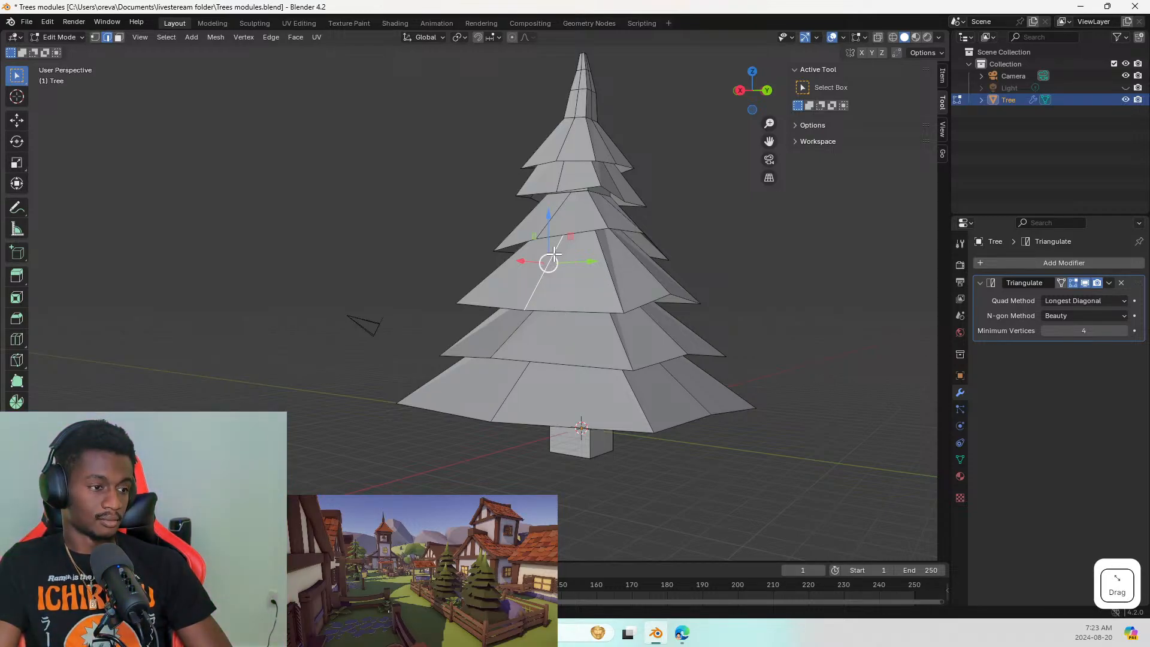
Try moving the ridge edge upward within a plane and back down freely, and undo the moves
{"action": "left_click_drag", "start_coordinate": [534, 237], "coordinate": [552, 207]}
{"action": "middle_click_drag", "start_coordinate": [526, 308], "coordinate": [578, 320]}
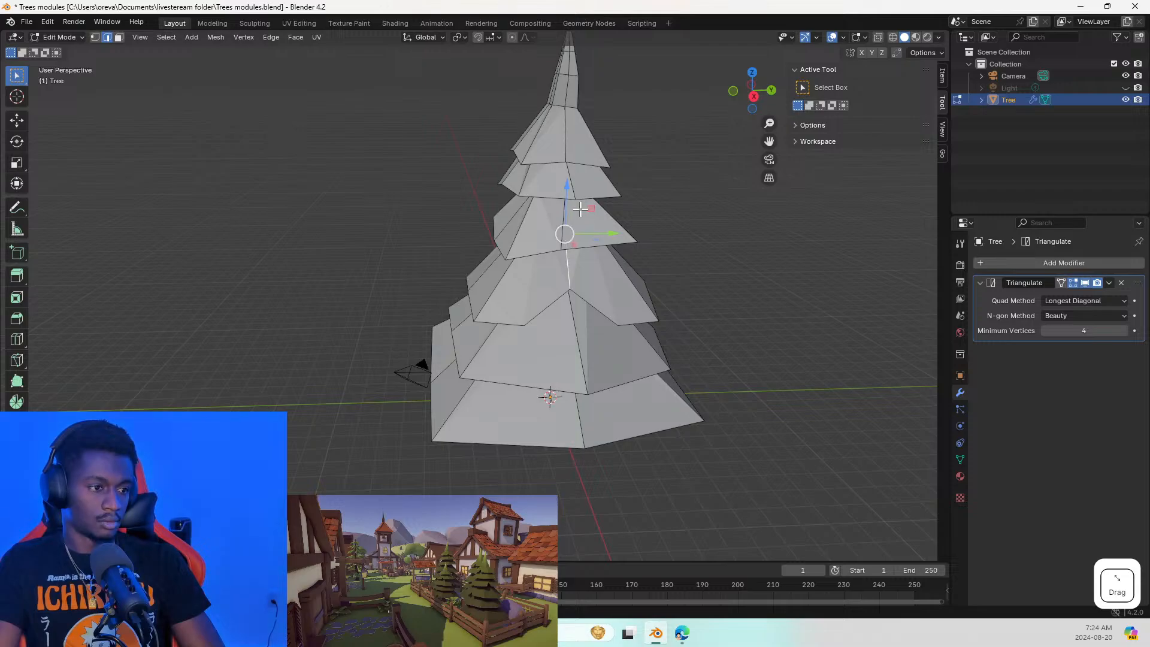
{"action": "left_click_drag", "start_coordinate": [564, 233], "coordinate": [565, 257]}
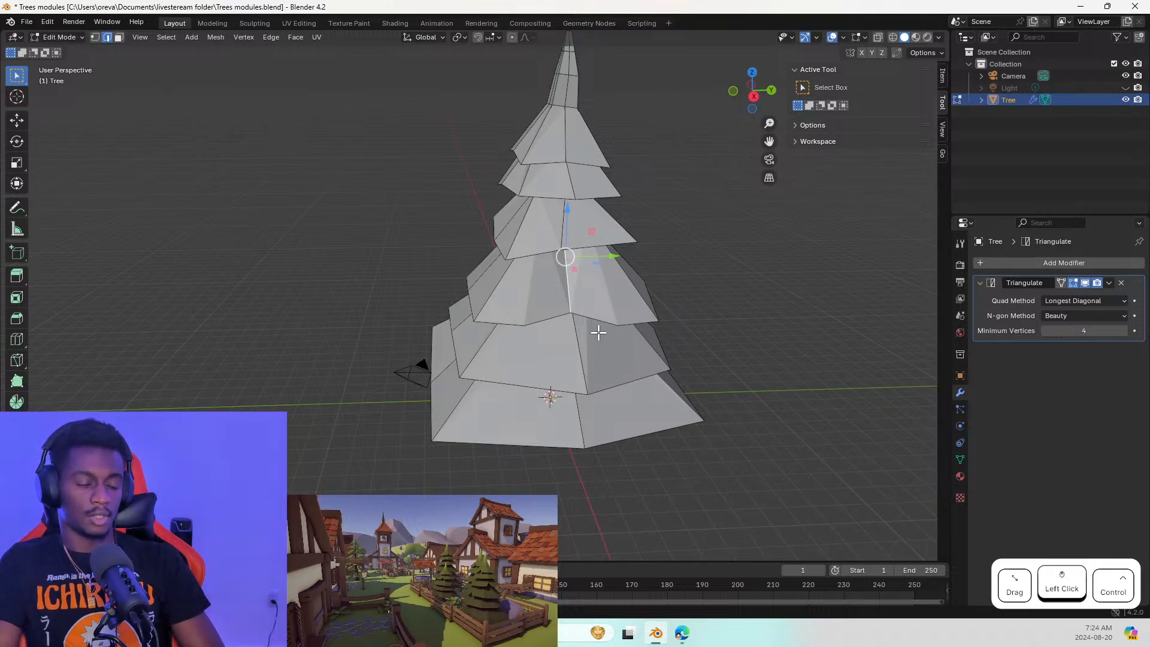
{"action": "key", "text": "ctrl+z"}
{"action": "key", "text": "ctrl+z"}
{"action": "key", "text": "ctrl+z"}
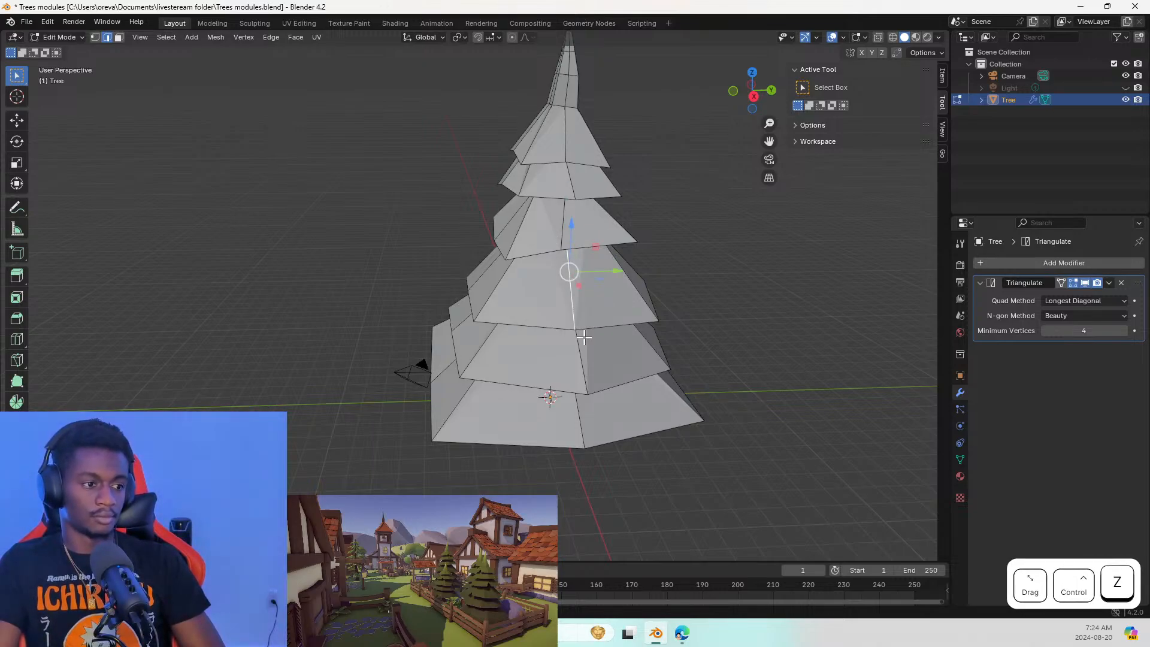
Select the two front rim edges of the third tier from the ground and try rotating them together by about 7°
{"action": "middle_click_drag", "start_coordinate": [611, 285], "coordinate": [592, 259]}
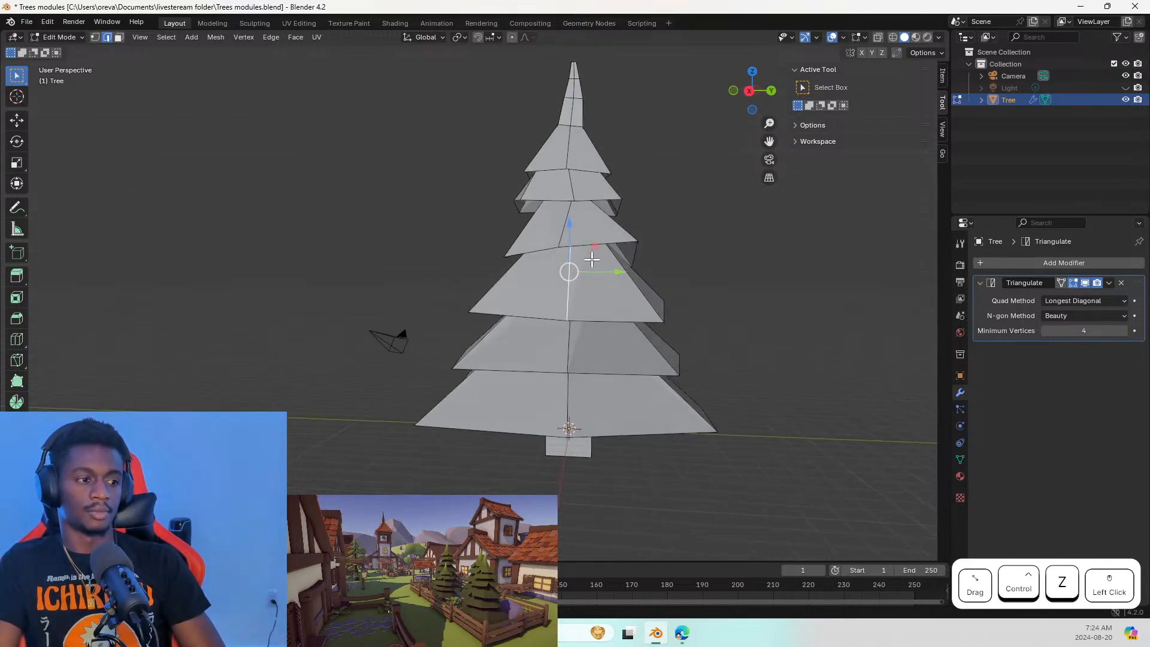
{"action": "left_click", "coordinate": [556, 319]}
{"action": "left_click", "coordinate": [519, 316]}
{"action": "left_click", "coordinate": [540, 318]}
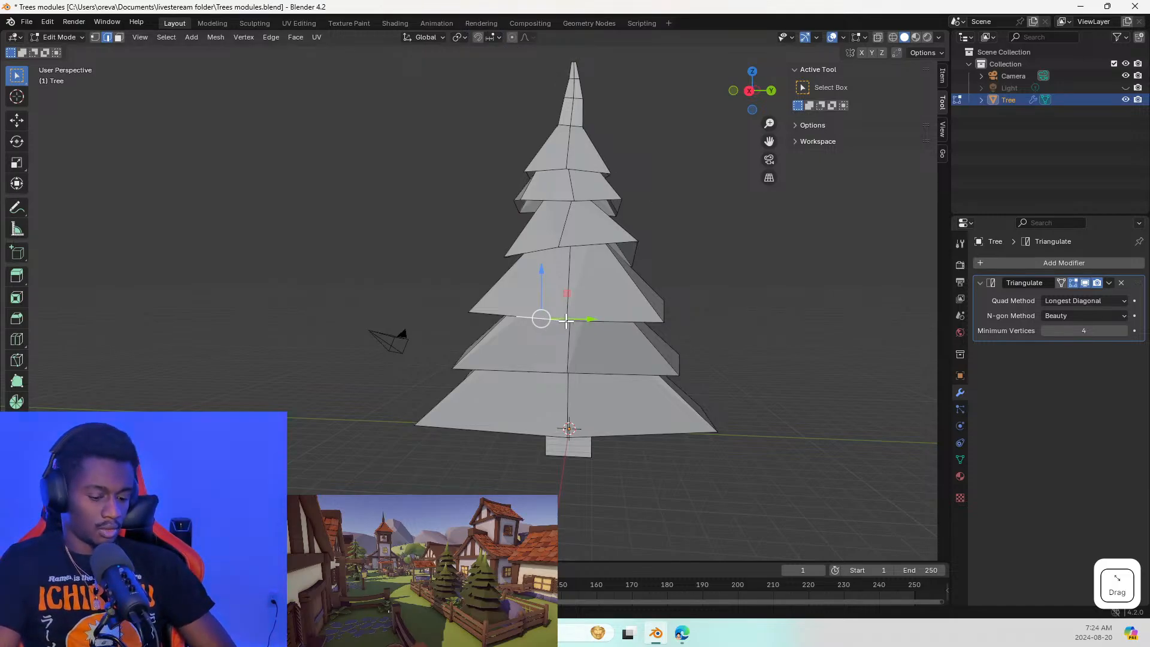
{"action": "left_click", "coordinate": [593, 319]}
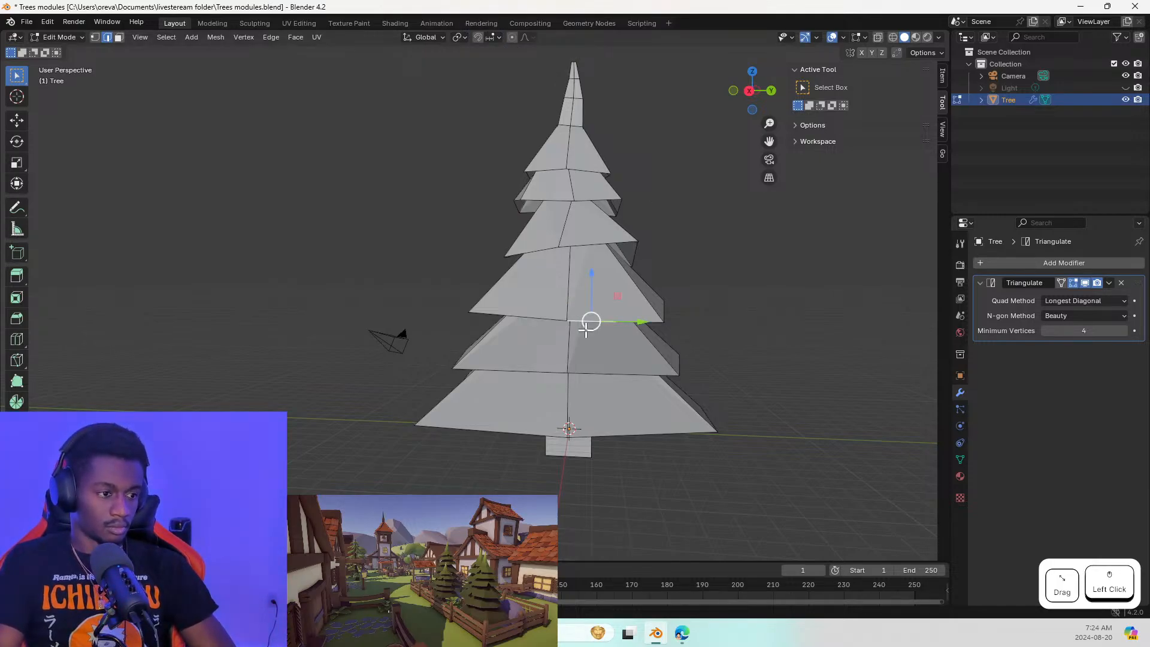
{"action": "left_click", "coordinate": [557, 318], "text": "shift"}
{"action": "key", "text": "r"}
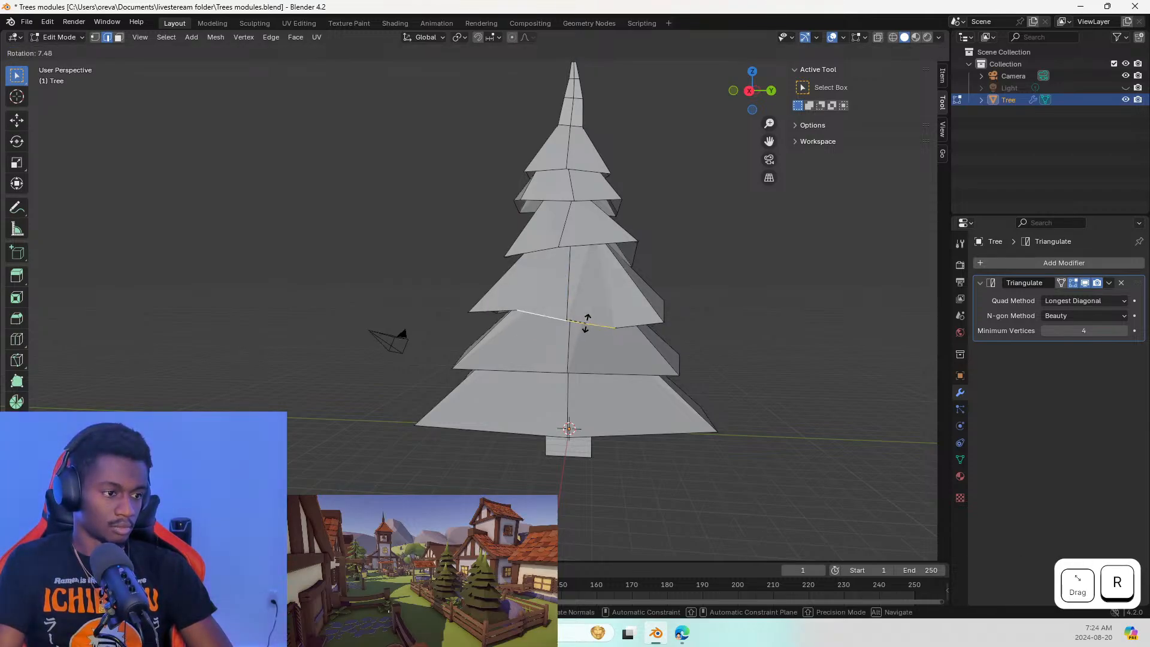
{"action": "key", "text": "Escape"}
Try rotating and scaling only the left front rim edge of the third tier, and cancel the change
{"action": "left_click", "coordinate": [559, 321]}
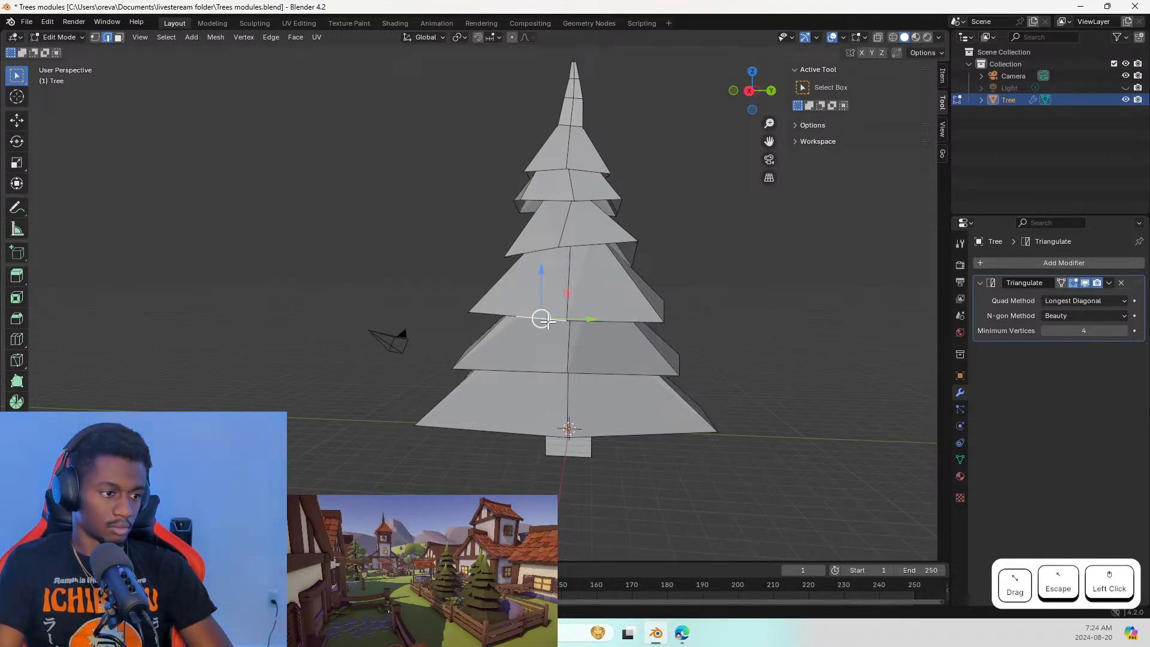
{"action": "key", "text": "r"}
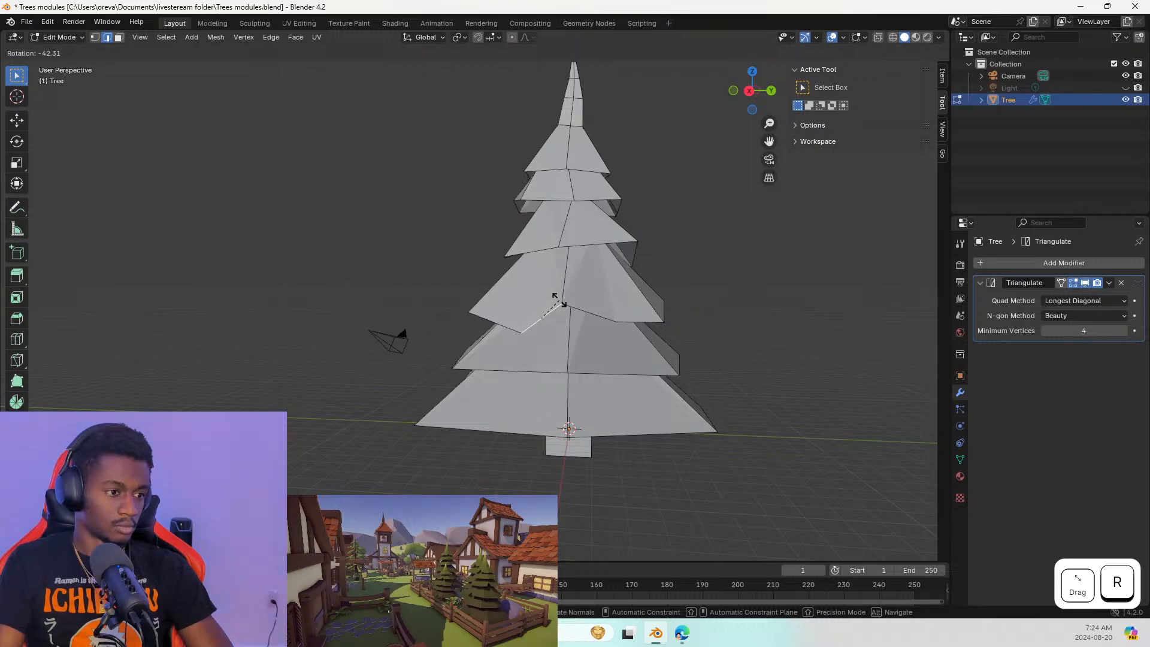
{"action": "key", "text": "s"}
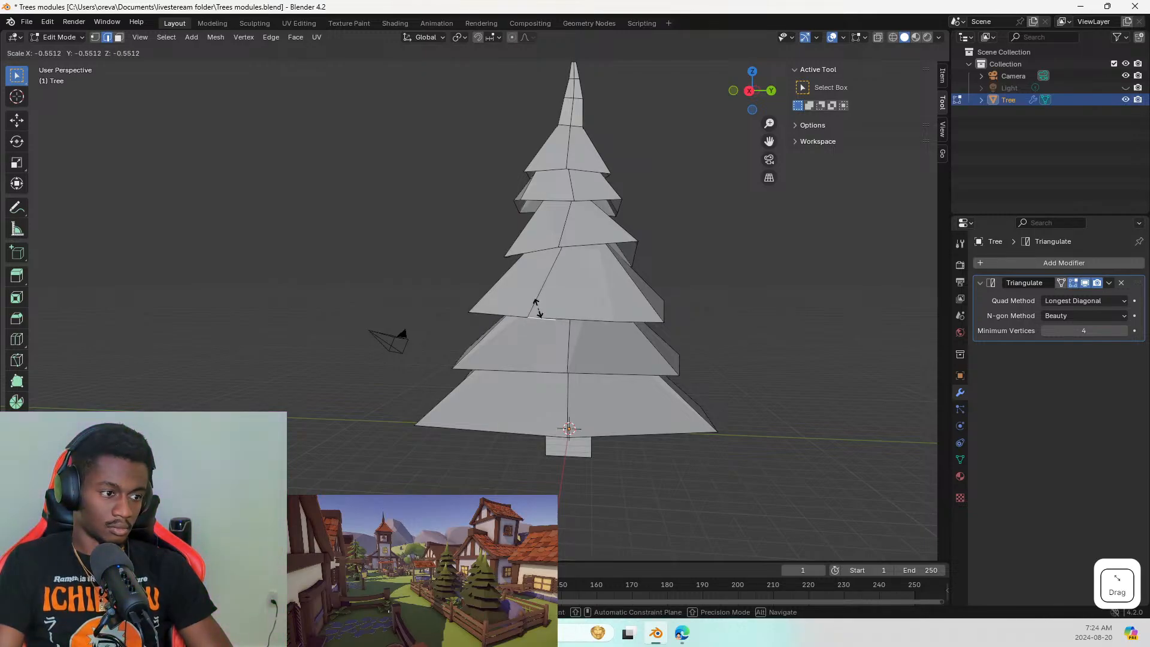
{"action": "key", "text": "Escape"}
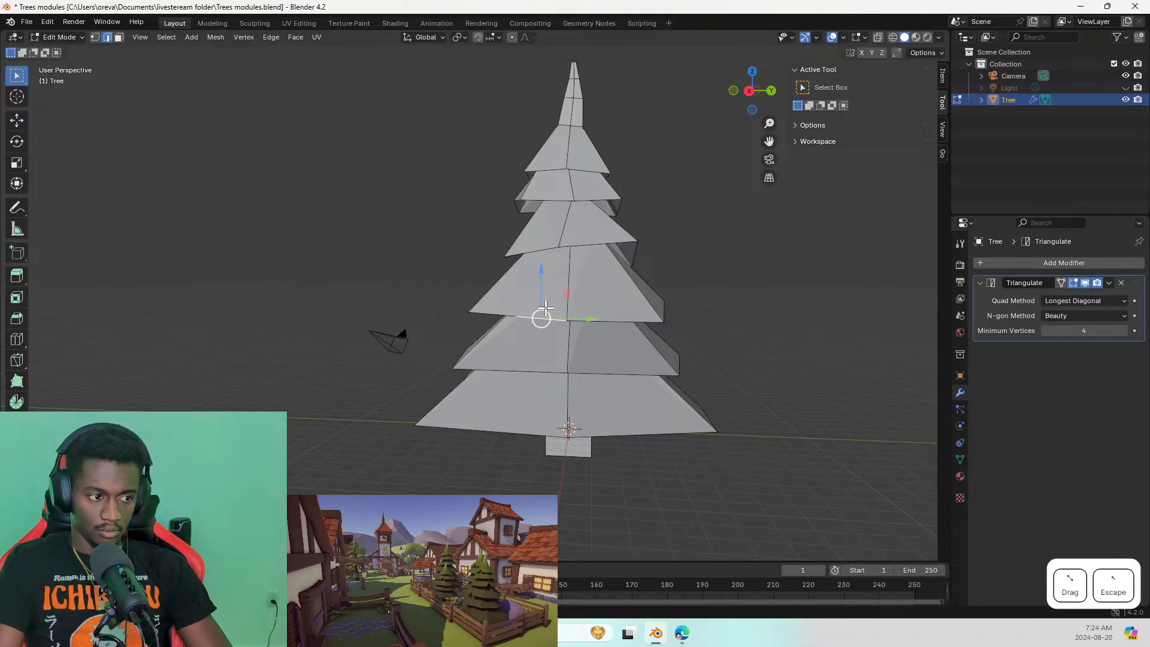
Select the two front rim edges of the third tier from the ground and scale them together to about 0.51
{"action": "left_click", "coordinate": [601, 323], "text": "shift"}
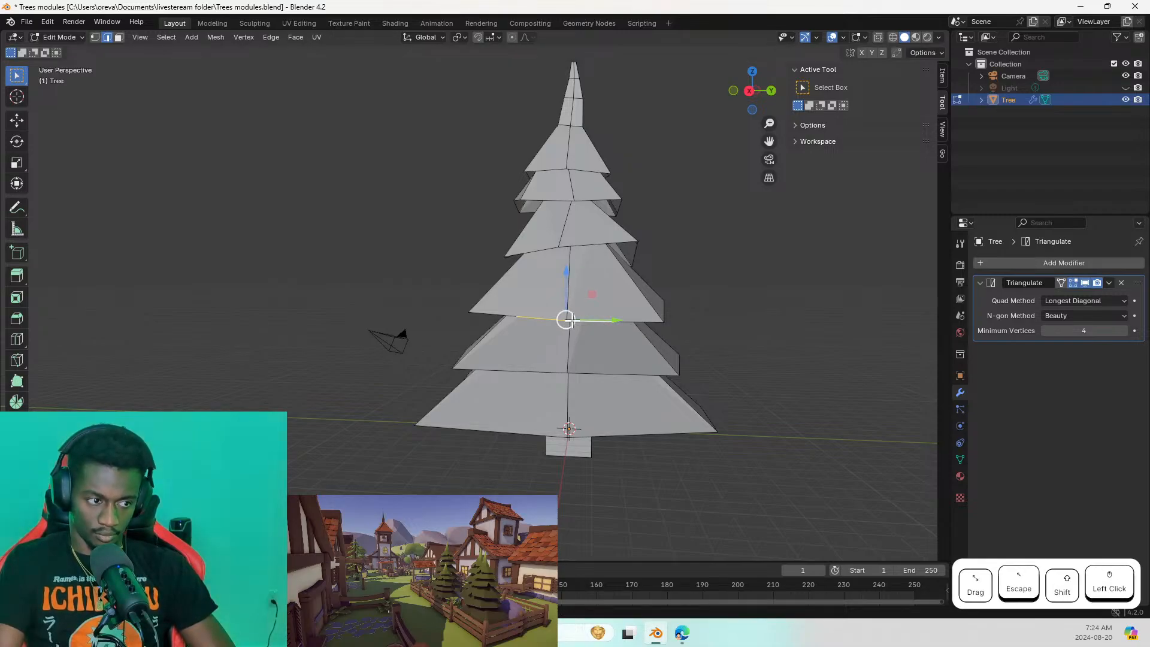
{"action": "key", "text": "s"}
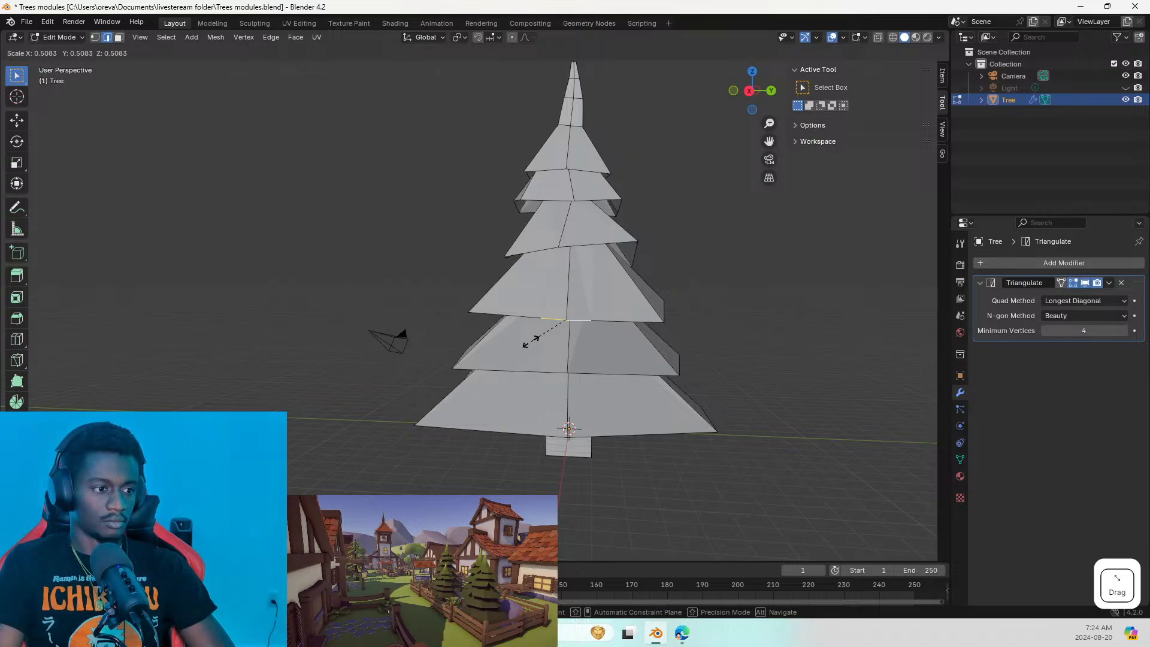
{"action": "left_click", "coordinate": [531, 341]}
Try moving the third tier's front ridge edge freely and with global Y locked, and cancel the move
{"action": "left_click", "coordinate": [574, 264]}
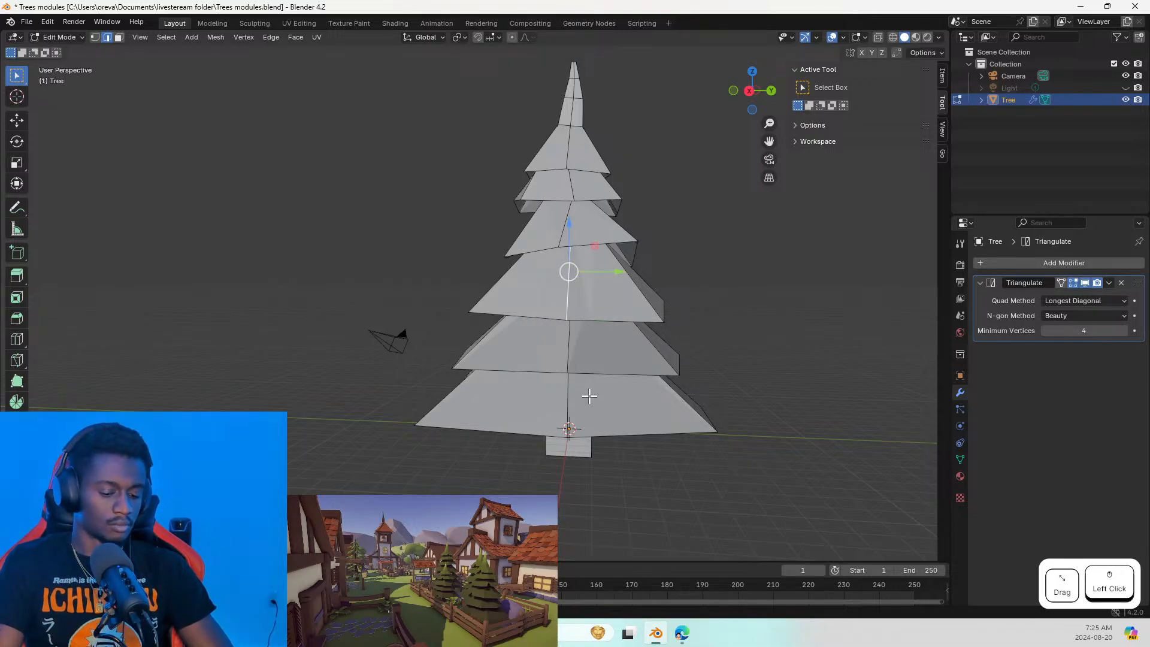
{"action": "key", "text": "g"}
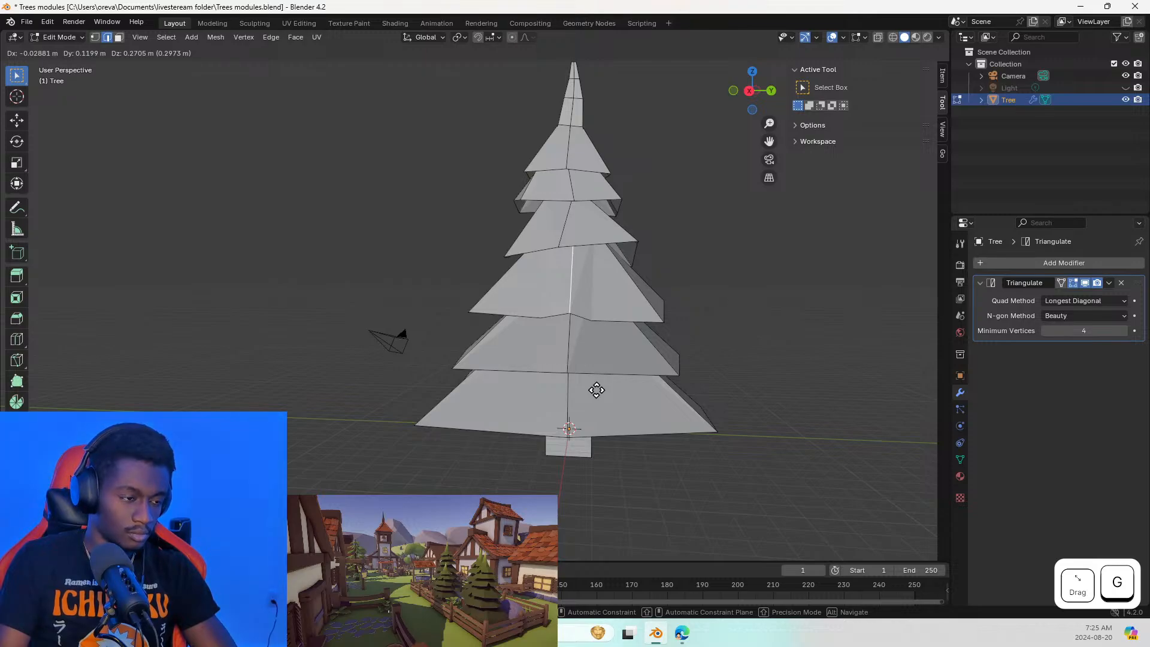
{"action": "key", "text": "shift"}
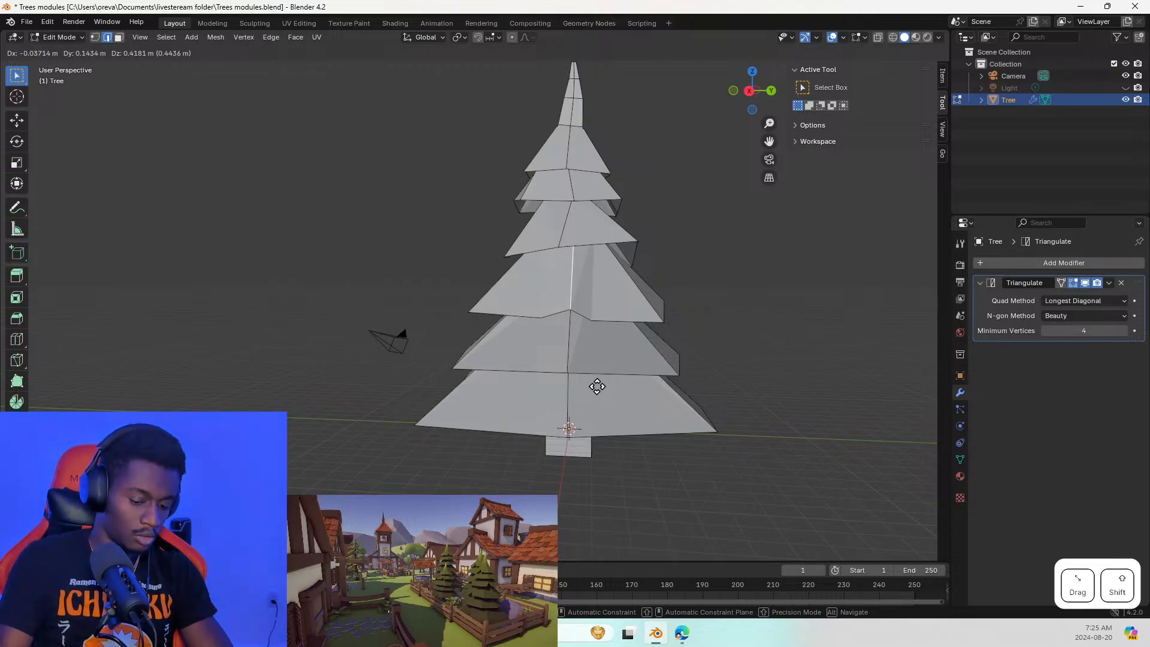
{"action": "key", "text": "alt"}
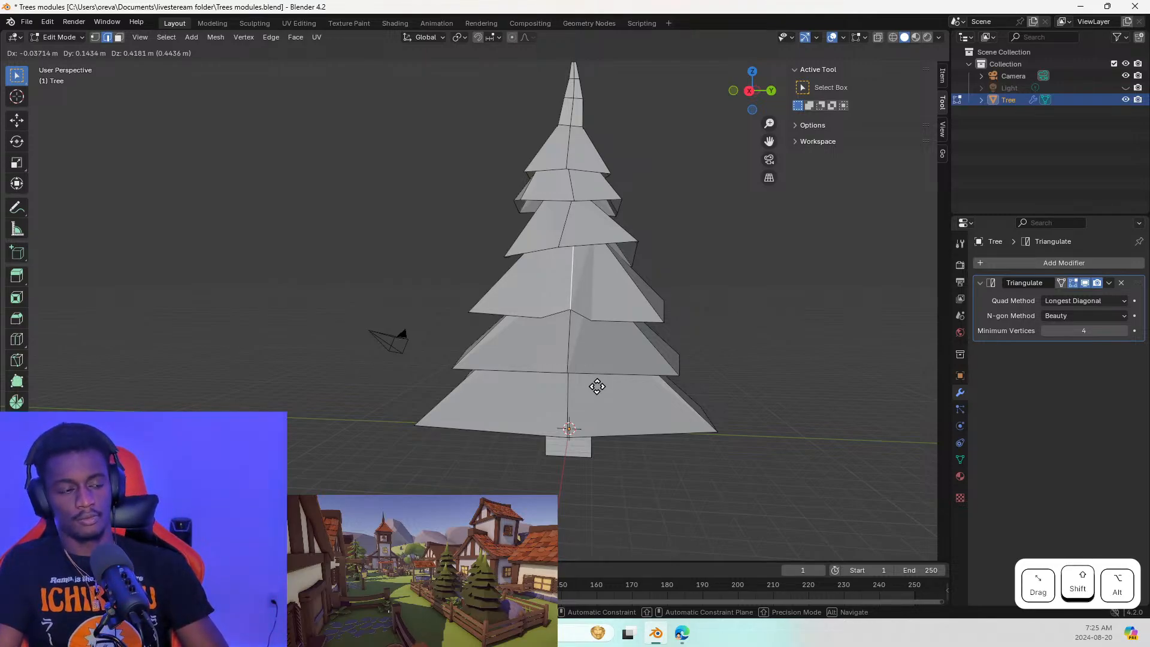
{"action": "key", "text": "shift+y"}
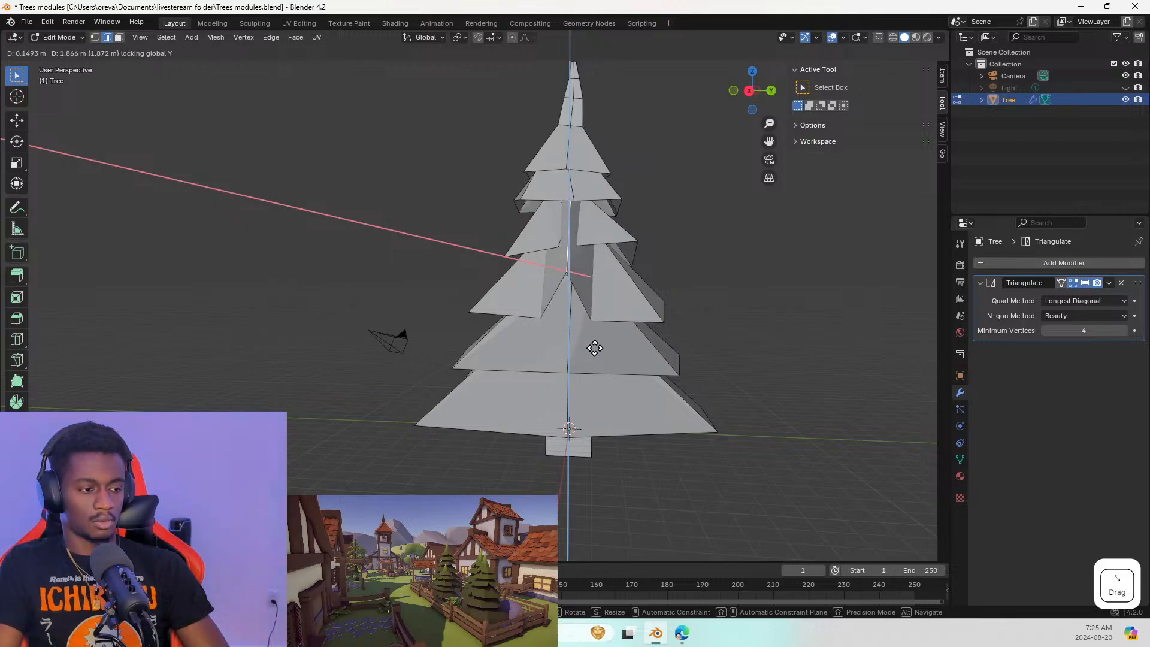
{"action": "key", "text": "Escape"}
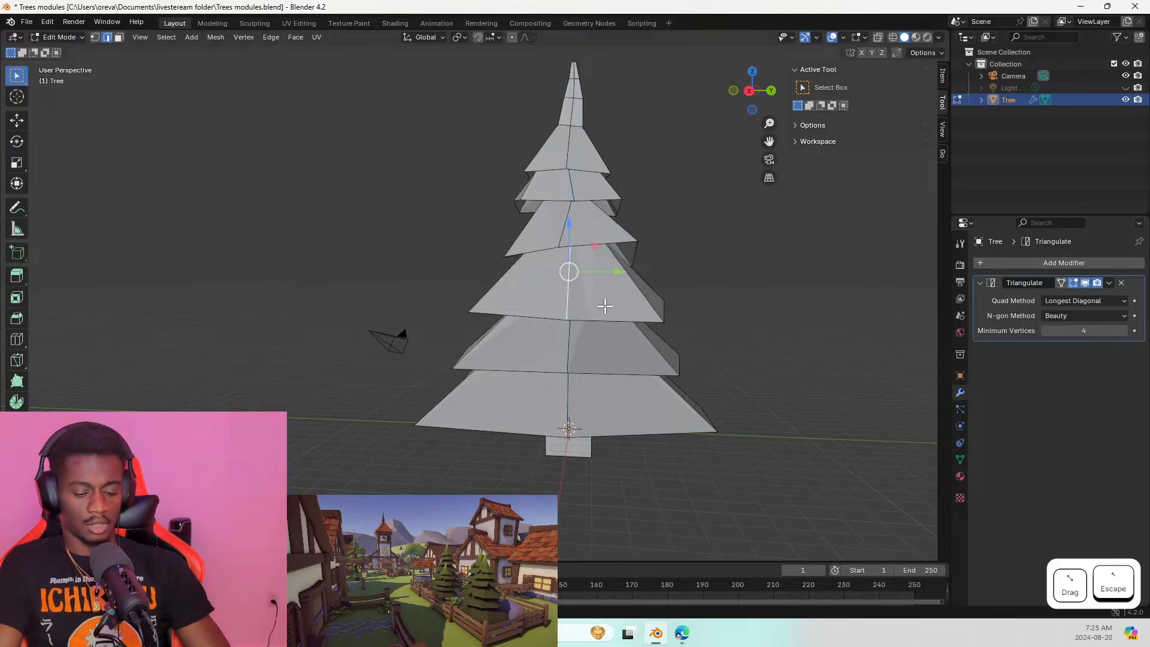
Try moving the same ridge edge freely up about 0.63 m and then sideways, and undo the moves
{"action": "key", "text": "g"}
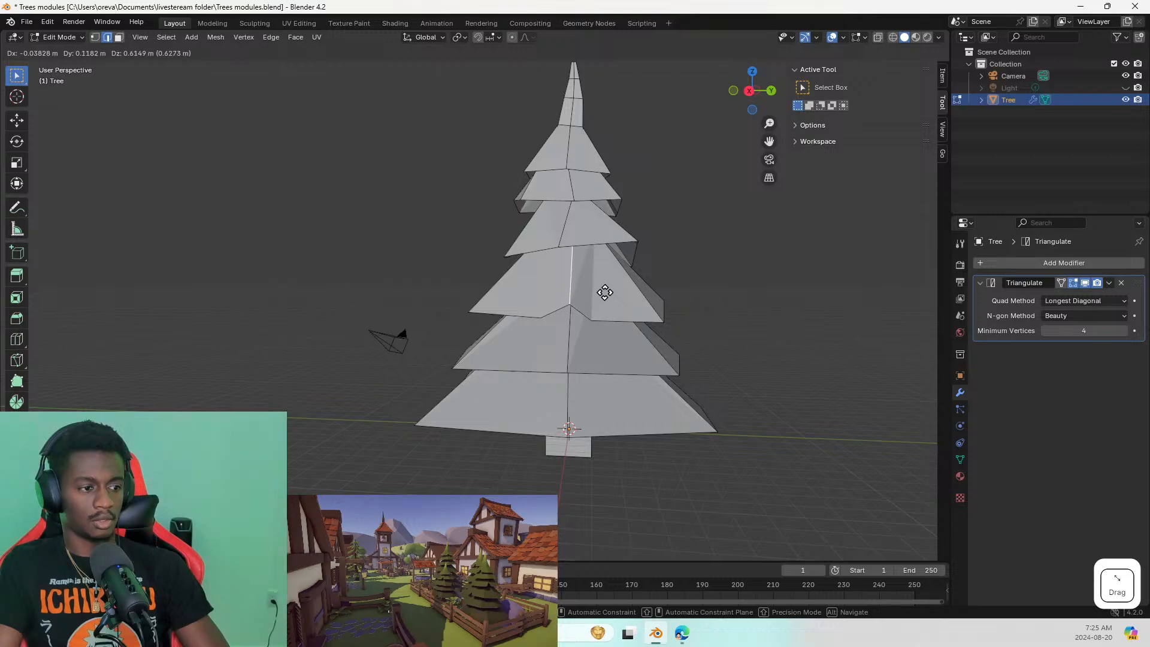
{"action": "left_click", "coordinate": [603, 290]}
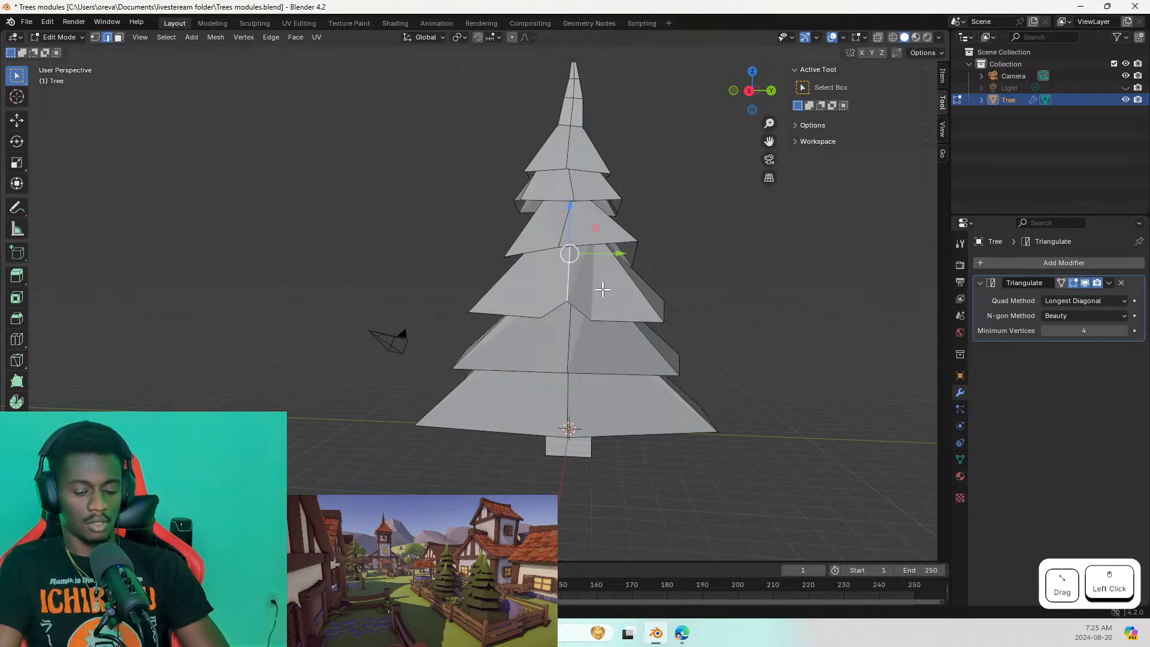
{"action": "key", "text": "g"}
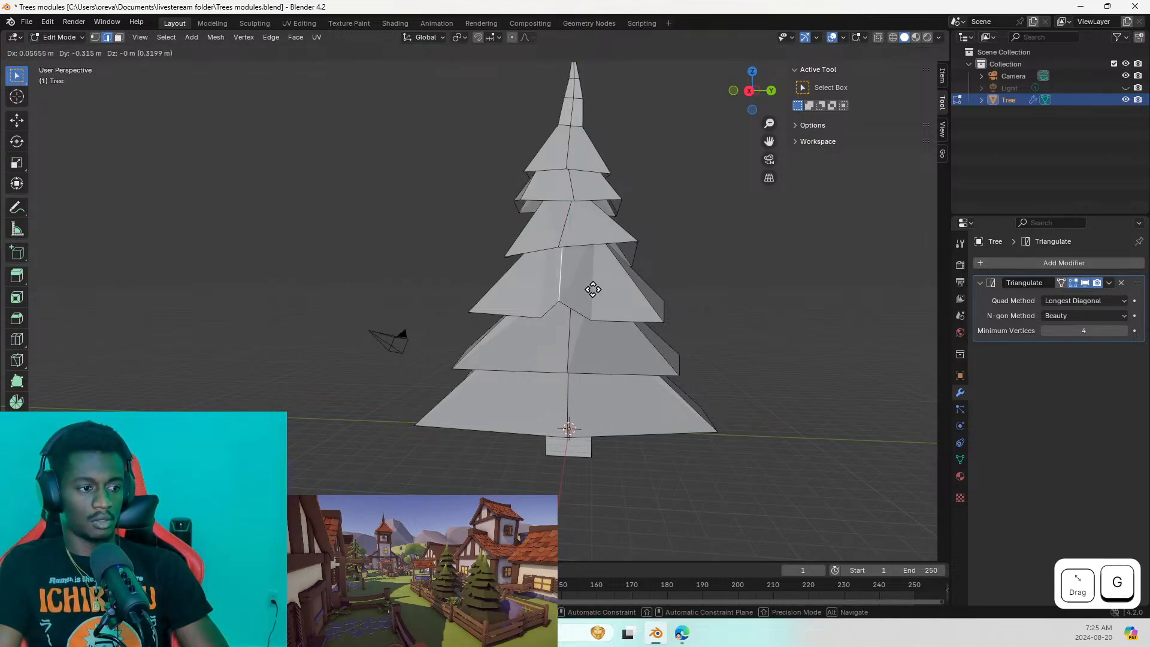
{"action": "left_click", "coordinate": [601, 290]}
{"action": "middle_click_drag", "start_coordinate": [588, 320], "coordinate": [618, 333]}
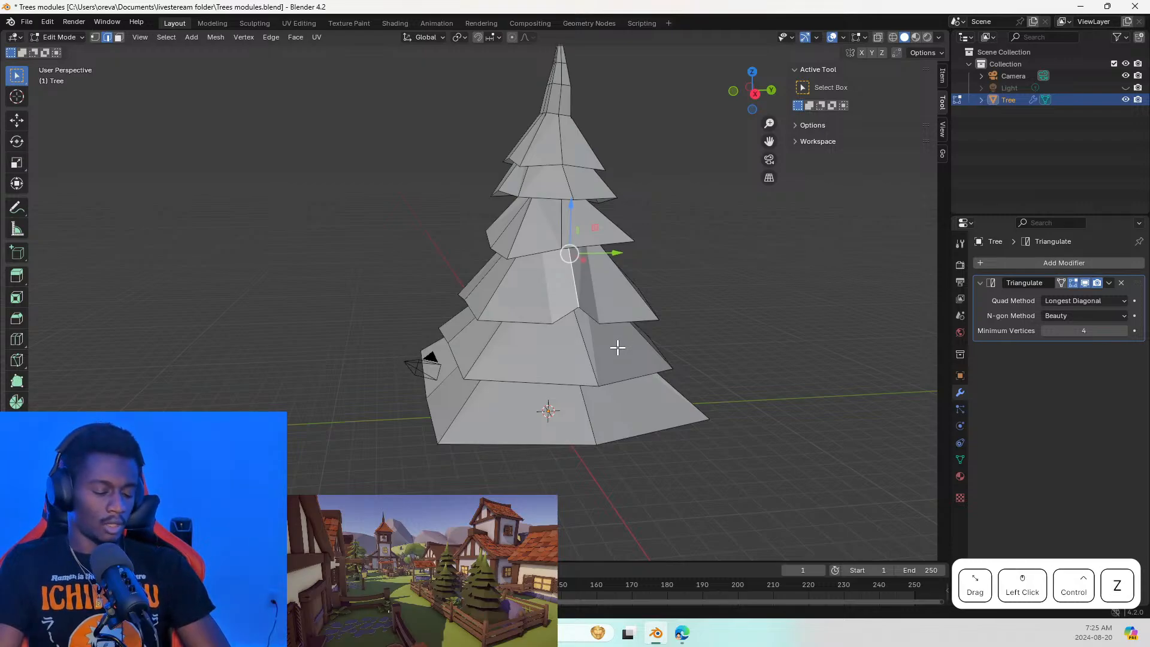
{"action": "key", "text": "ctrl+z"}
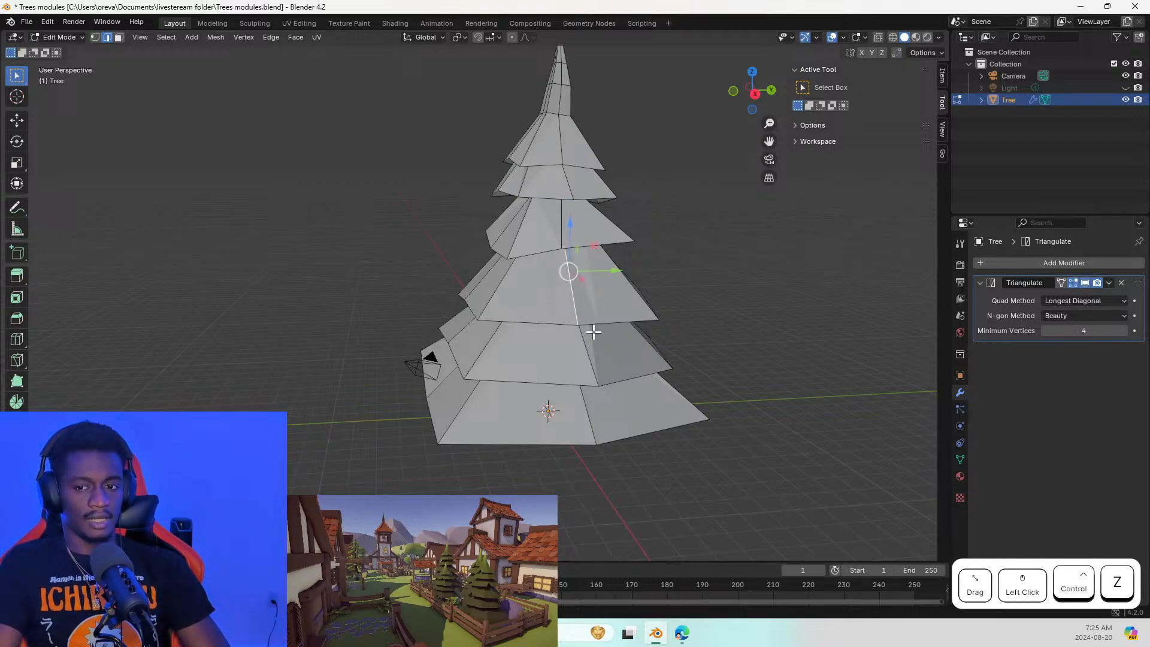
Subdivide the third tier's front ridge edge and scale its lower segment down to about half, notching the rim
{"action": "right_click", "coordinate": [579, 301]}
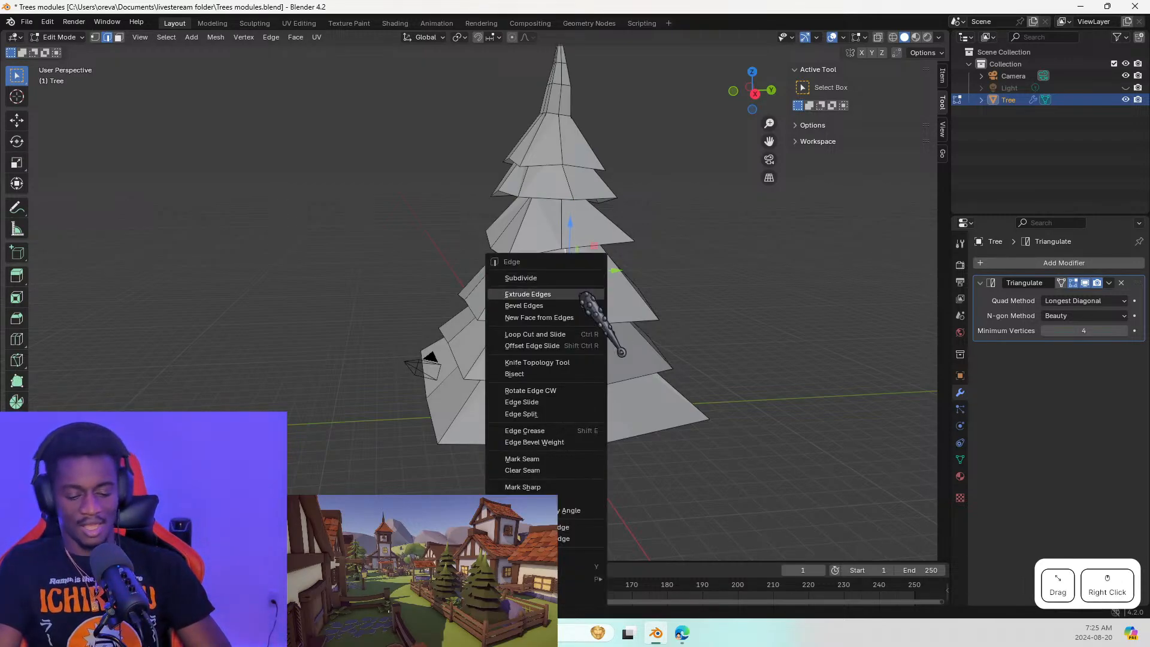
{"action": "left_click", "coordinate": [551, 273]}
{"action": "left_click", "coordinate": [573, 299]}
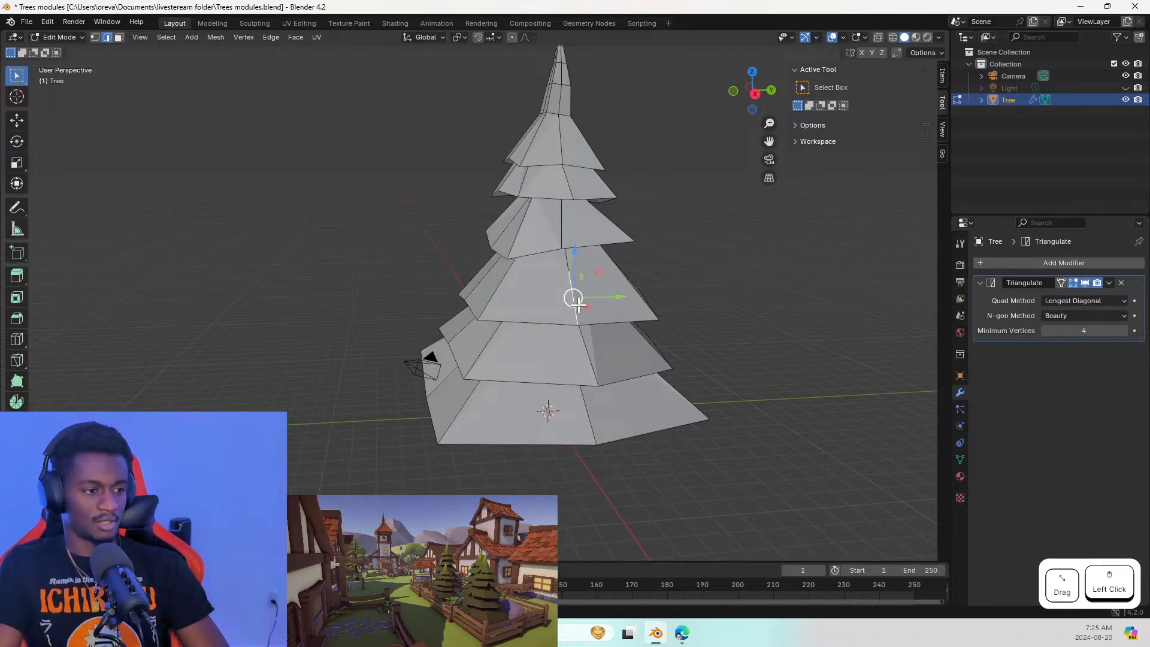
{"action": "key", "text": "s"}
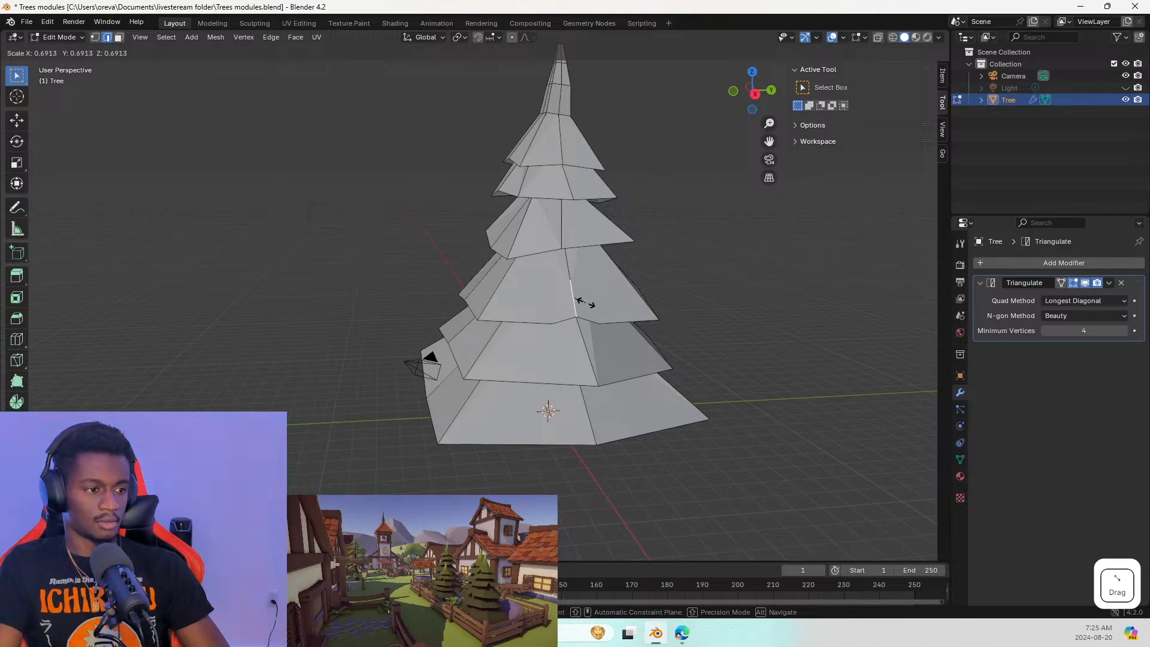
{"action": "key", "text": "Escape"}
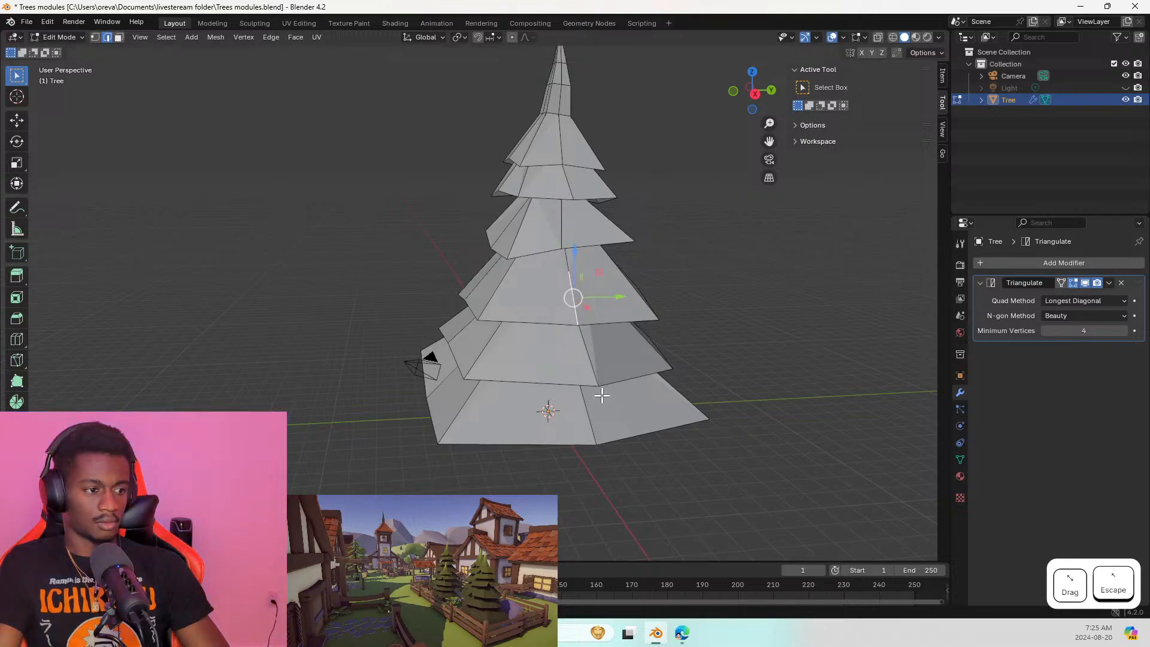
{"action": "key", "text": "s"}
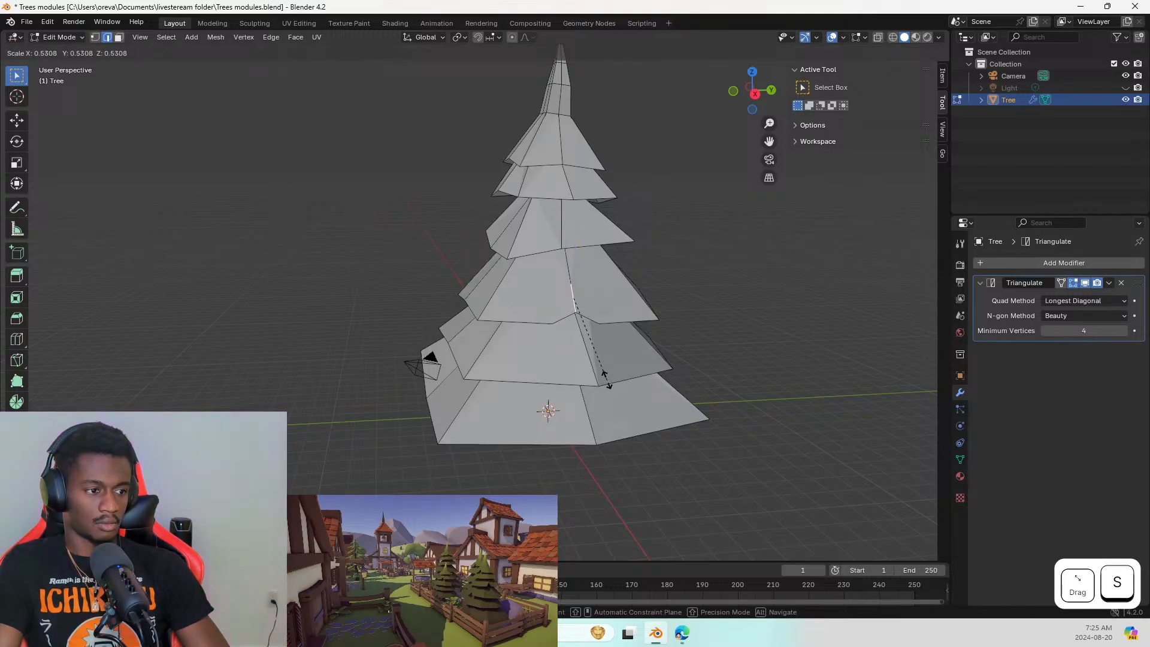
{"action": "left_click", "coordinate": [601, 364]}
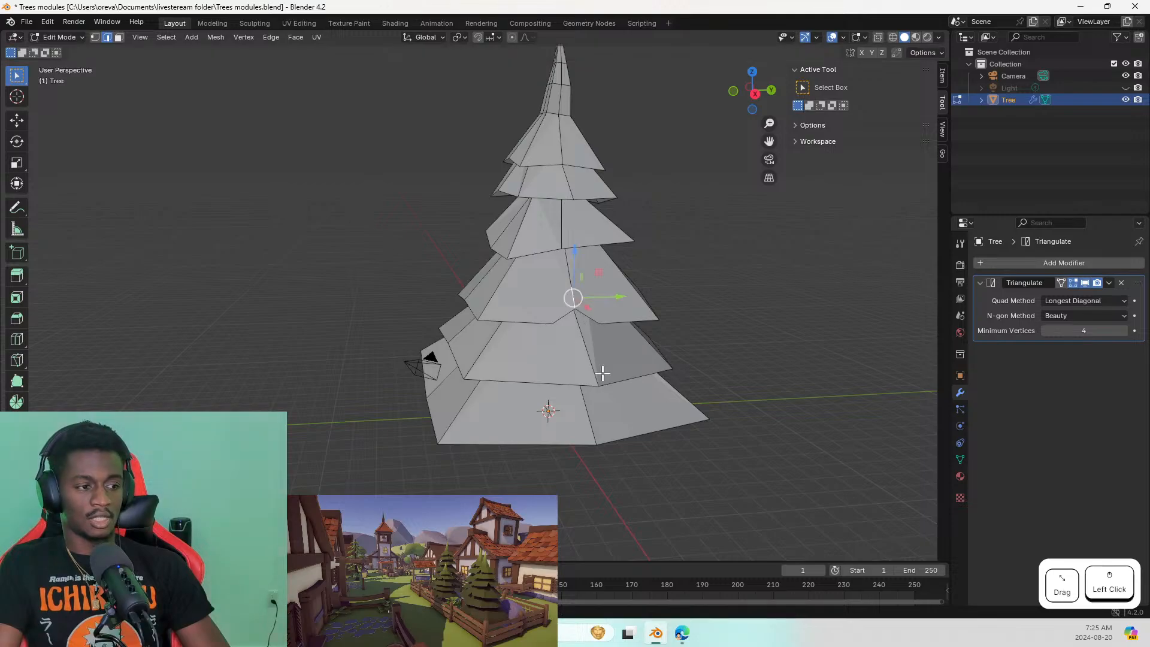
Clear the edge selection and save the Trees modules file
{"action": "middle_click_drag", "start_coordinate": [616, 379], "coordinate": [816, 362]}
{"action": "middle_click_drag", "start_coordinate": [454, 265], "coordinate": [536, 250]}
{"action": "scroll", "coordinate": [536, 250], "scroll_direction": "up", "scroll_amount": 1}
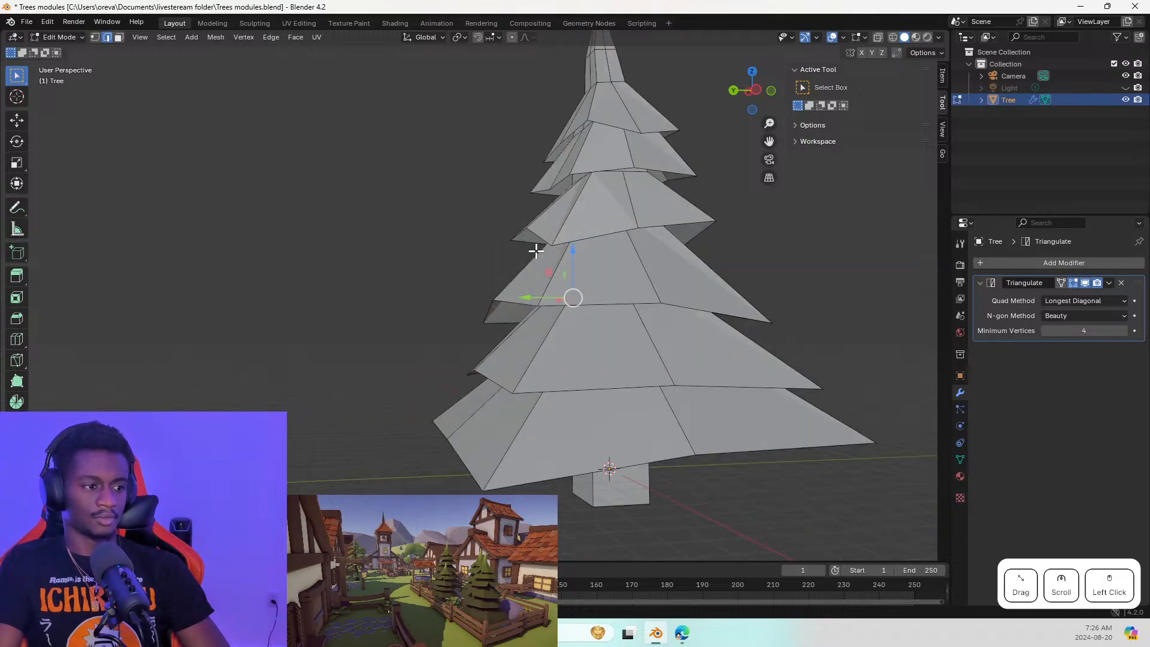
{"action": "mouse_move", "coordinate": [634, 245]}
{"action": "middle_mouse_down"}
{"action": "mouse_move", "coordinate": [609, 251]}
{"action": "mouse_move", "coordinate": [619, 260]}
{"action": "middle_mouse_up"}
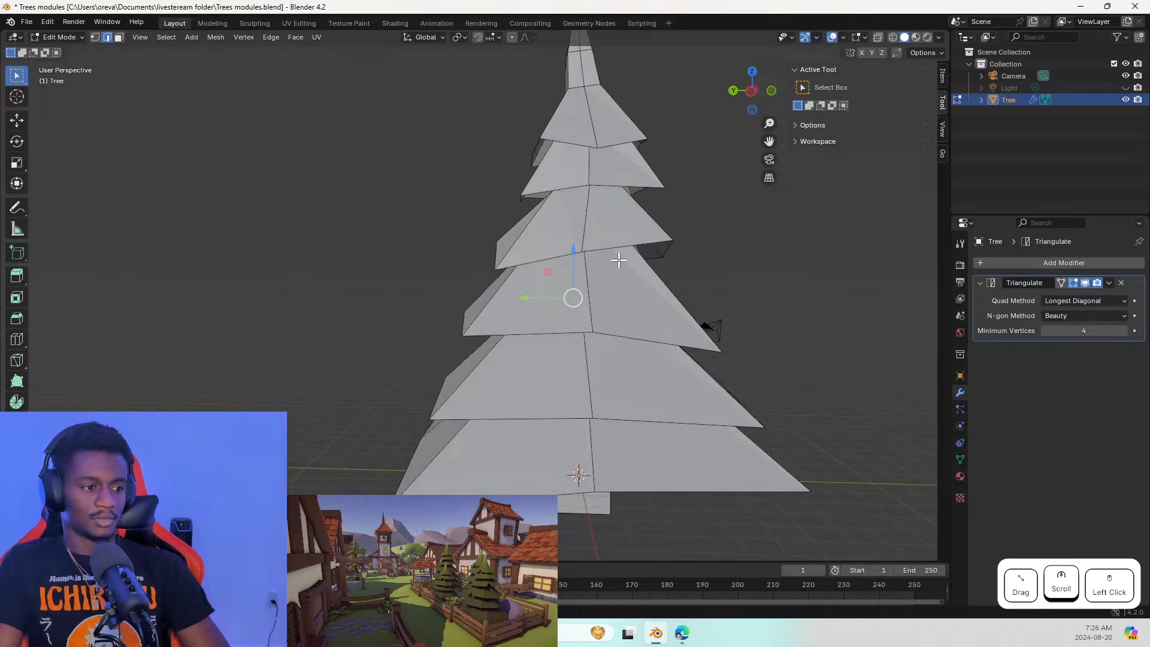
{"action": "left_click", "coordinate": [622, 249]}
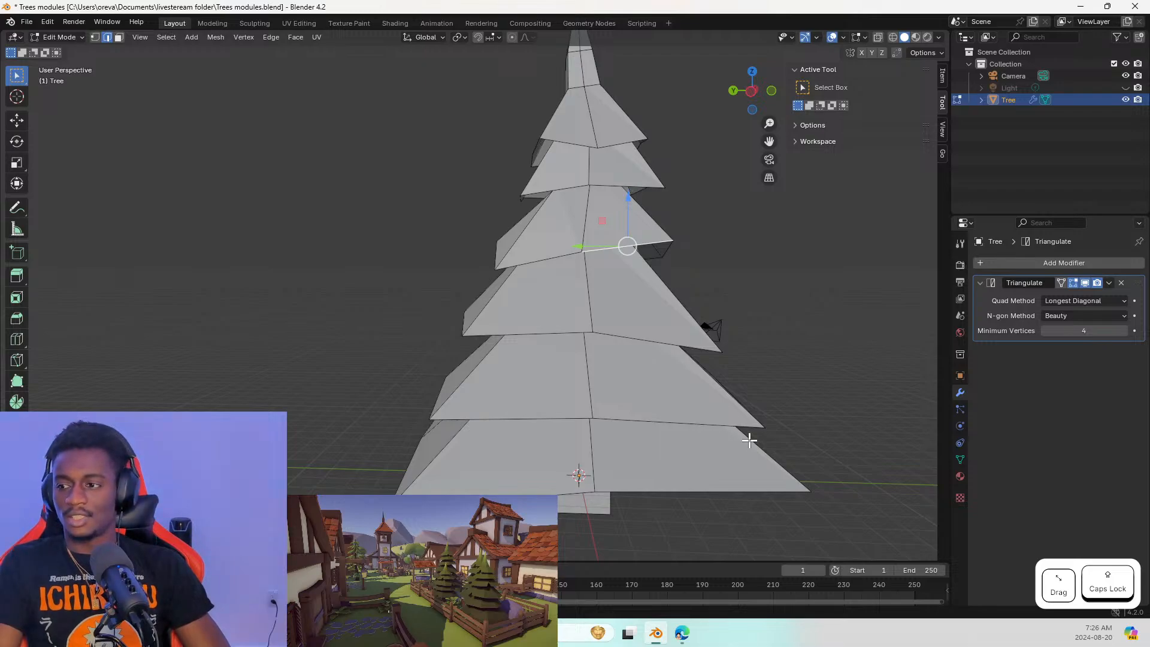
{"action": "left_click", "coordinate": [349, 285]}
{"action": "key", "text": "ctrl+s"}
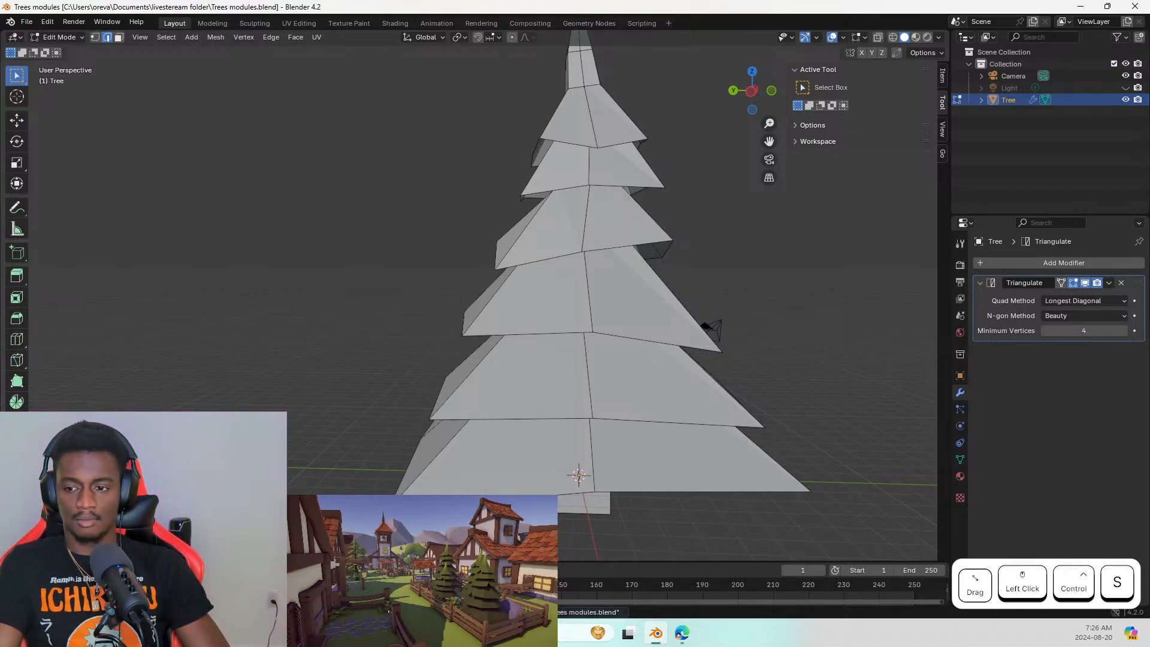